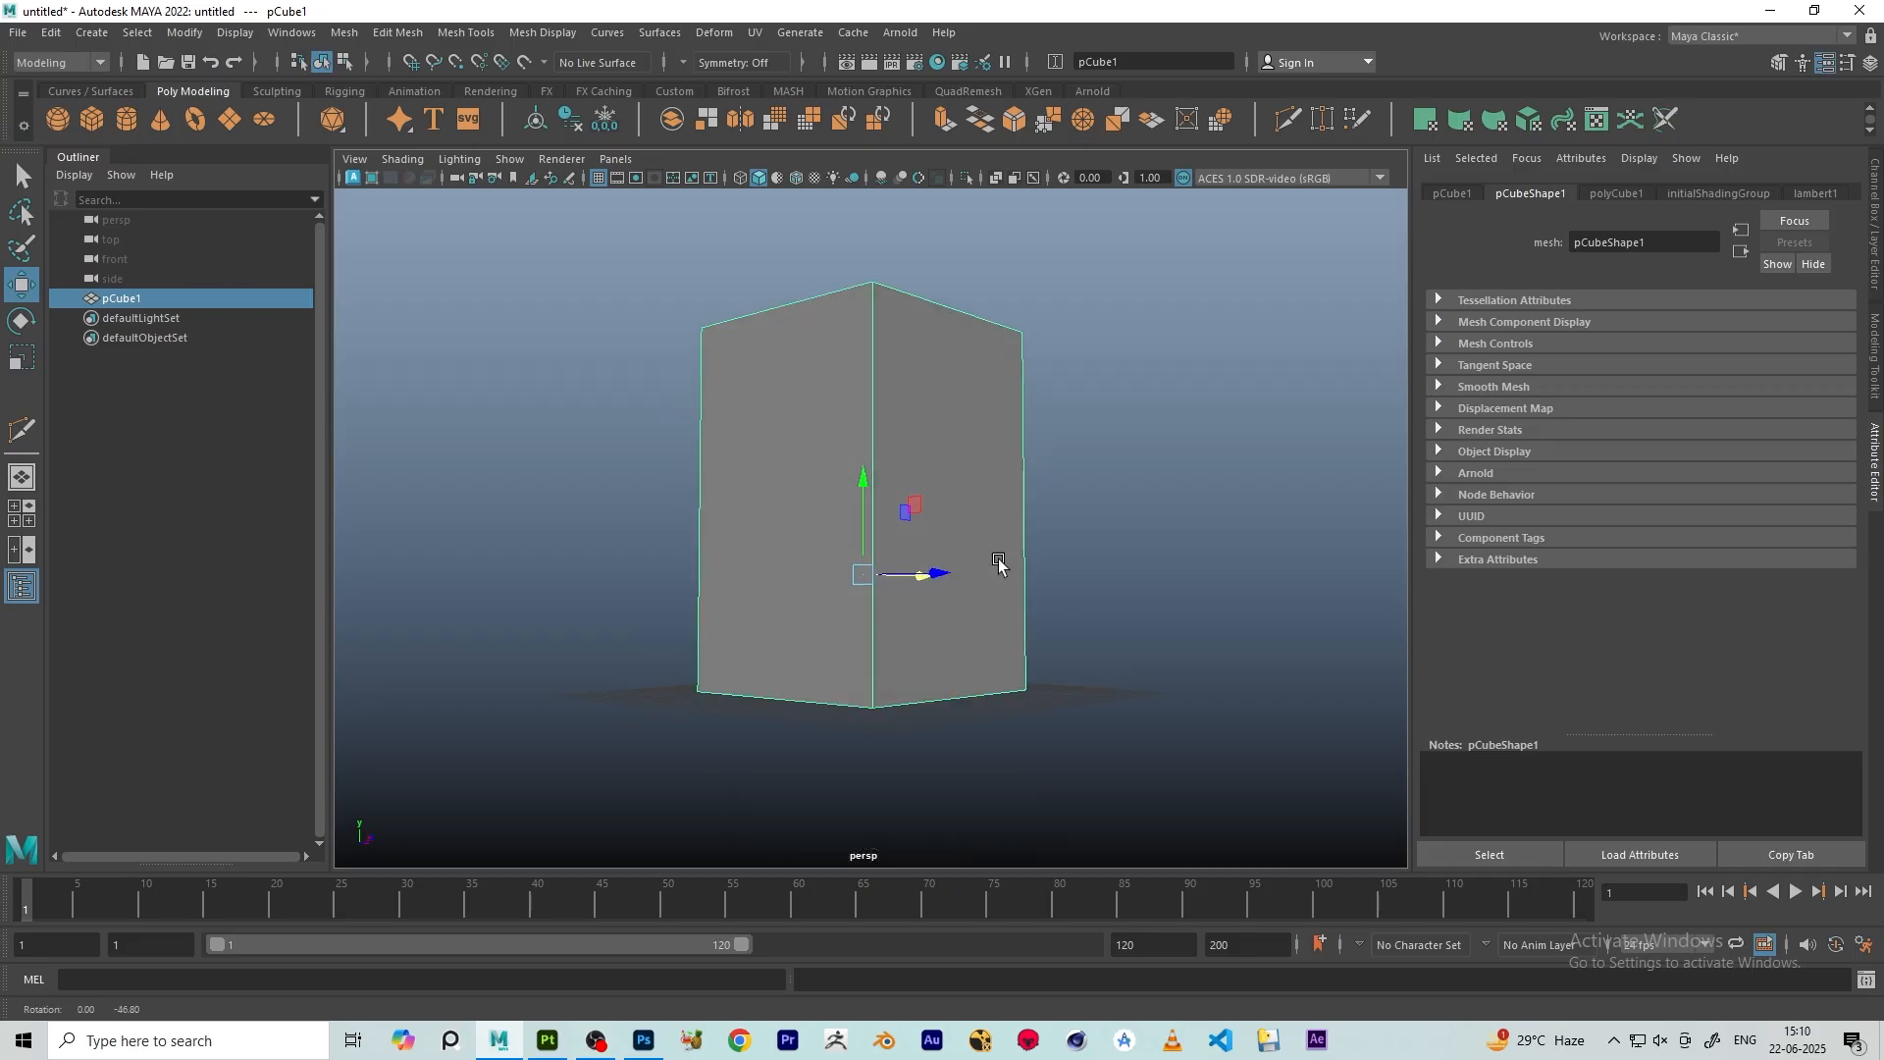
- Import the HumanBody.ma mesh from the Content Browser's Bipeds sculpting base meshes as a scale reference, and close the browser
mouse_move(996, 559)
left_mouse_down("alt")
mouse_move(994, 520)
mouse_move(984, 585)
mouse_move(962, 577)
mouse_move(993, 628)
mouse_move(1009, 547)
left_mouse_up("alt")
left_click(1026, 422)
left_click_drag(1025, 422, 967, 490, "alt")
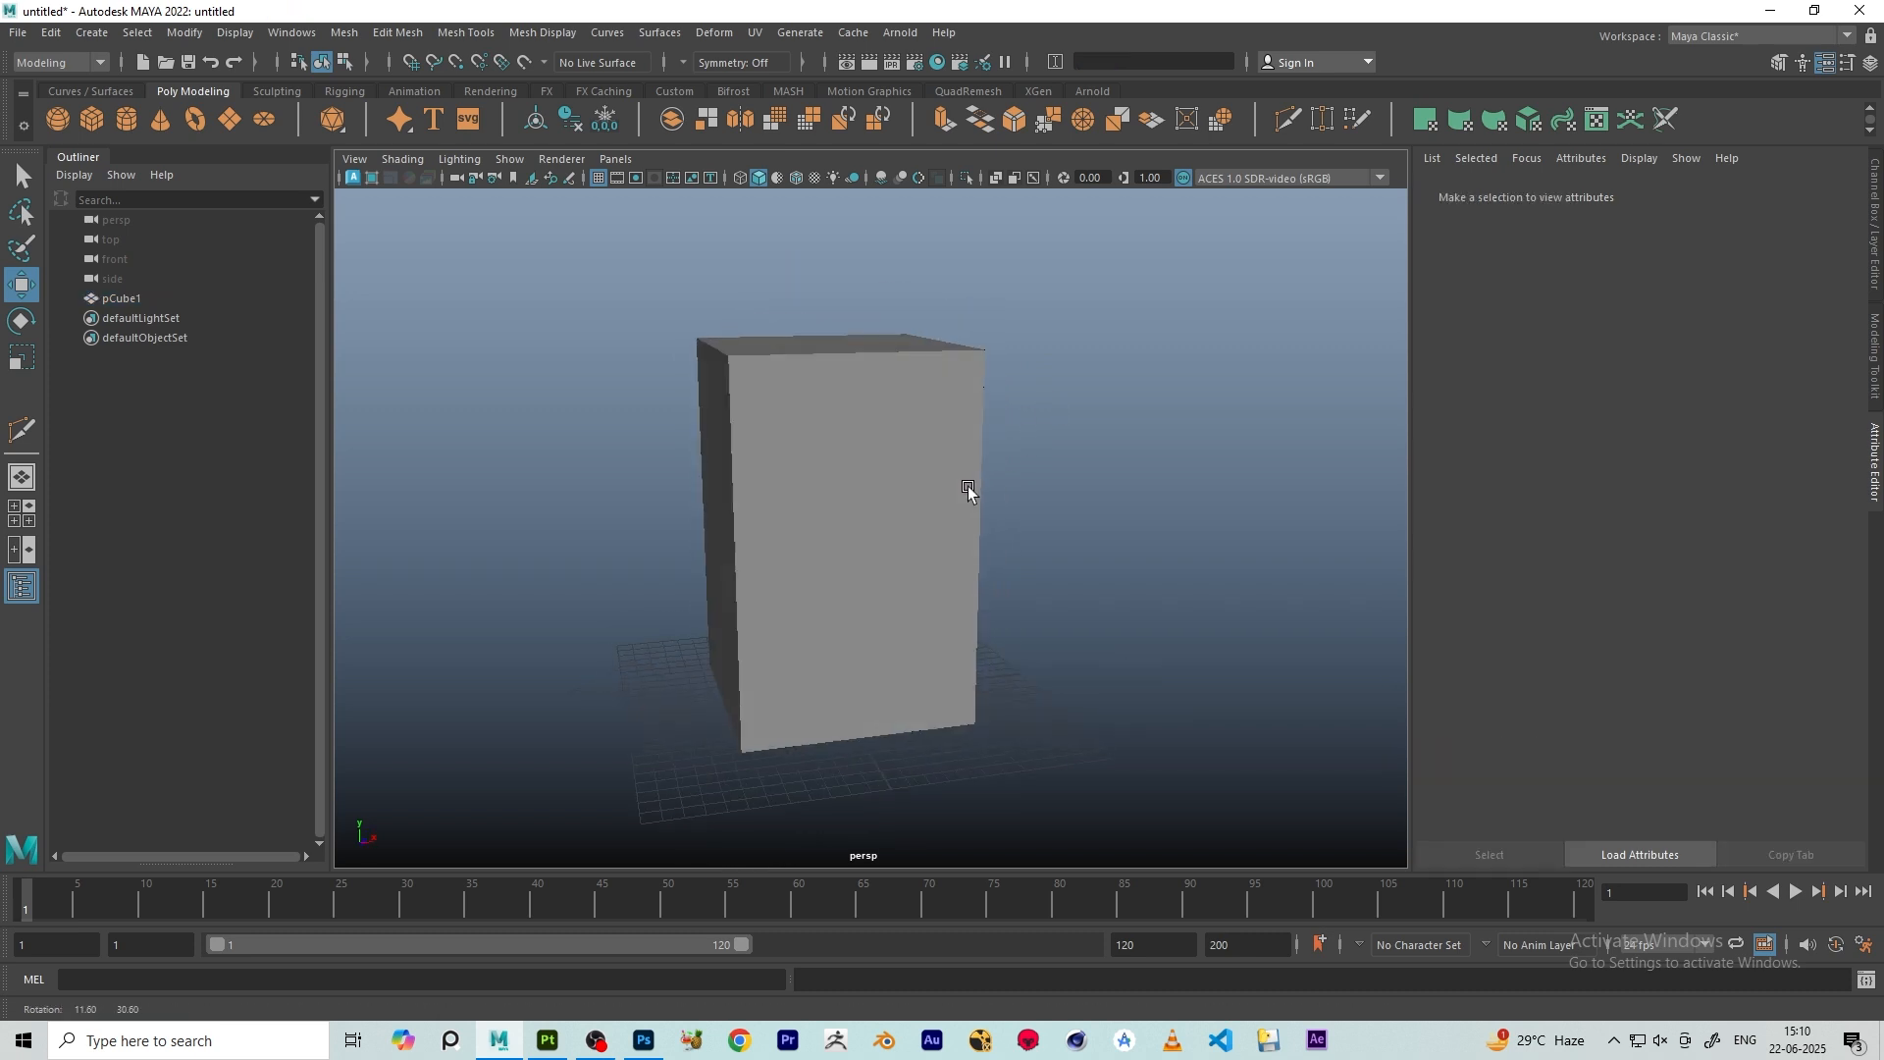
left_click(291, 34)
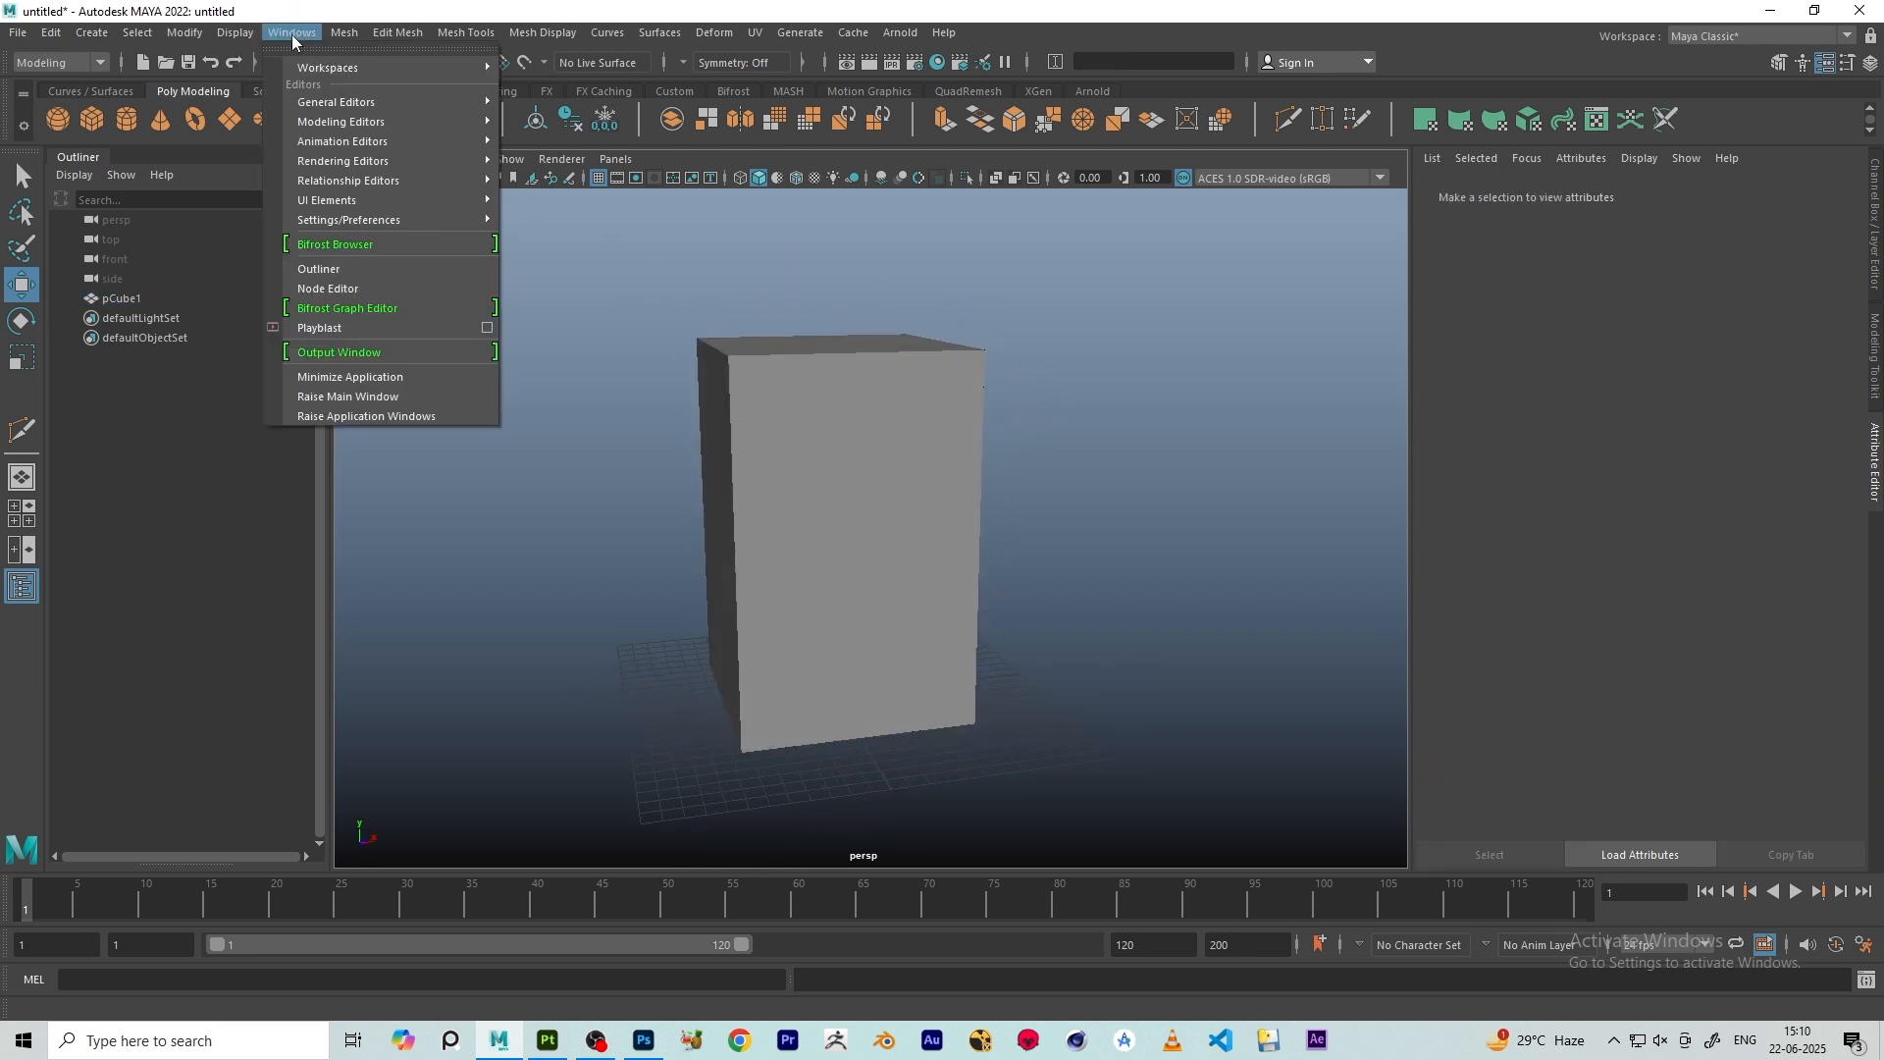
mouse_move(327, 104)
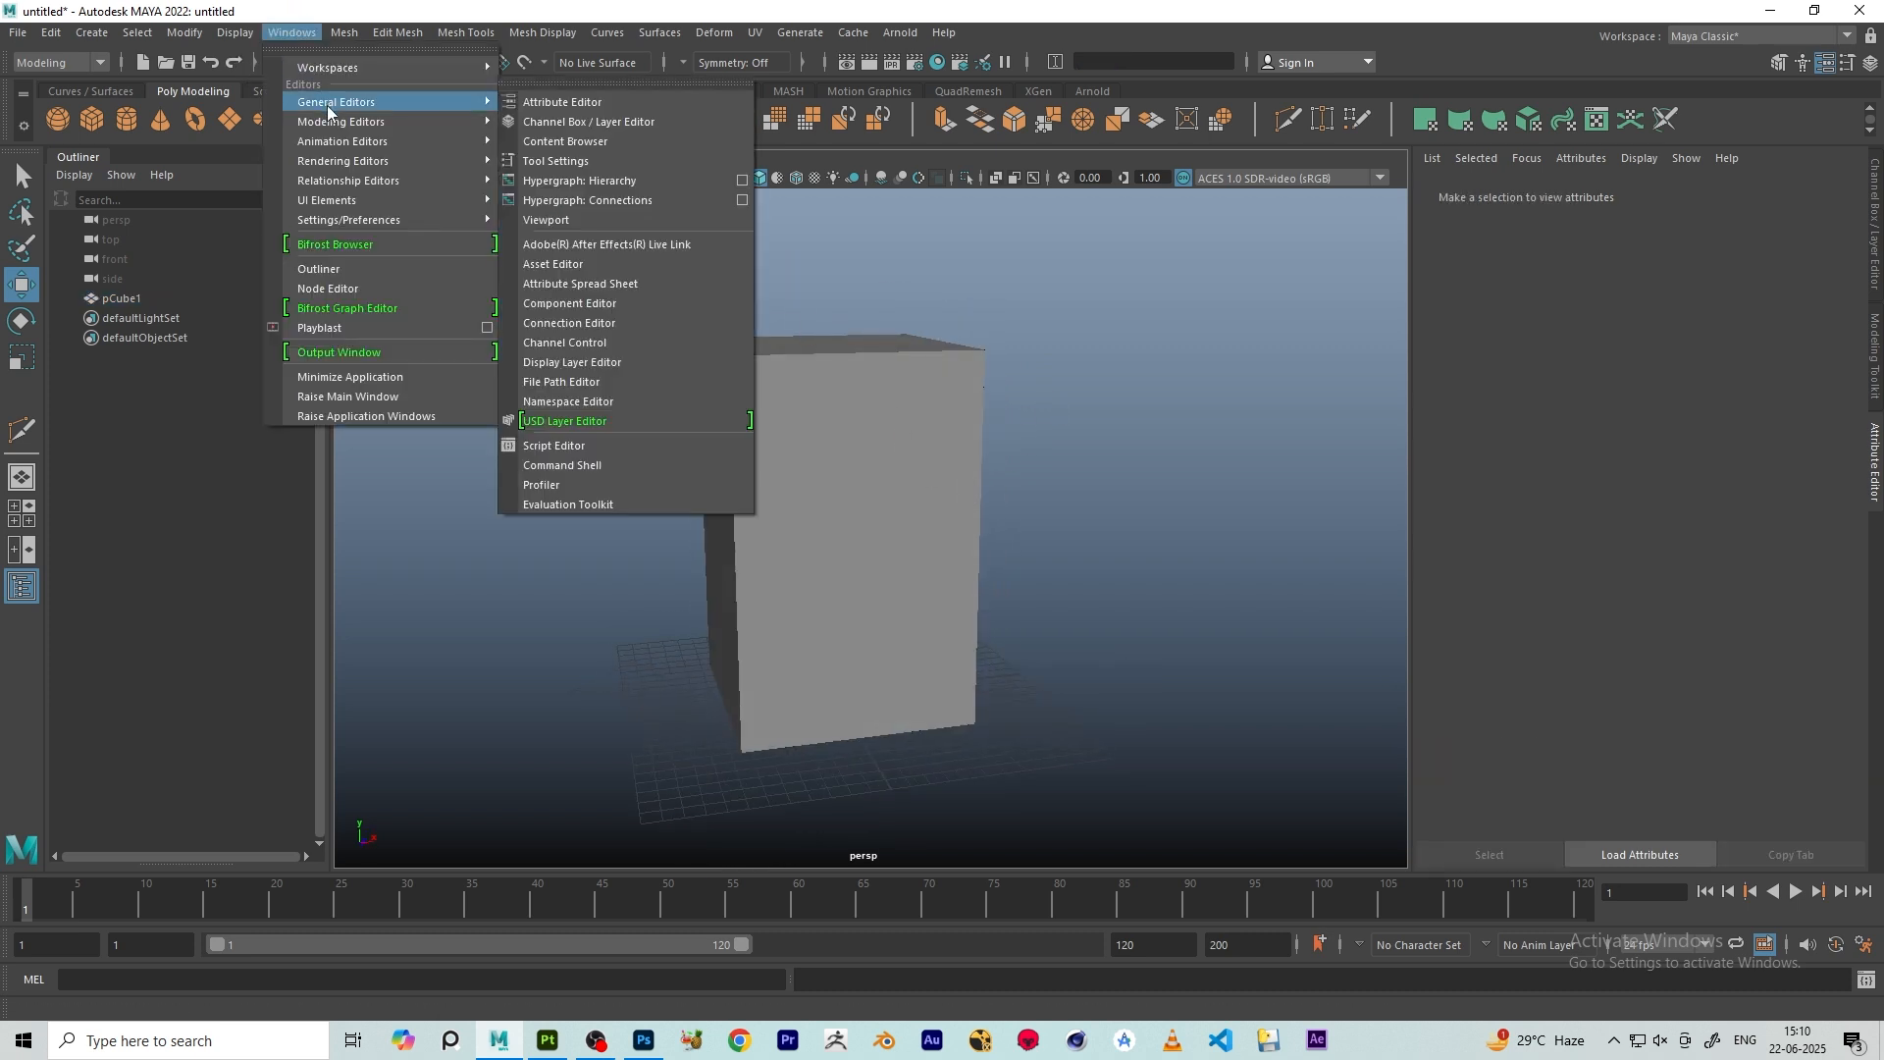
left_click(549, 140)
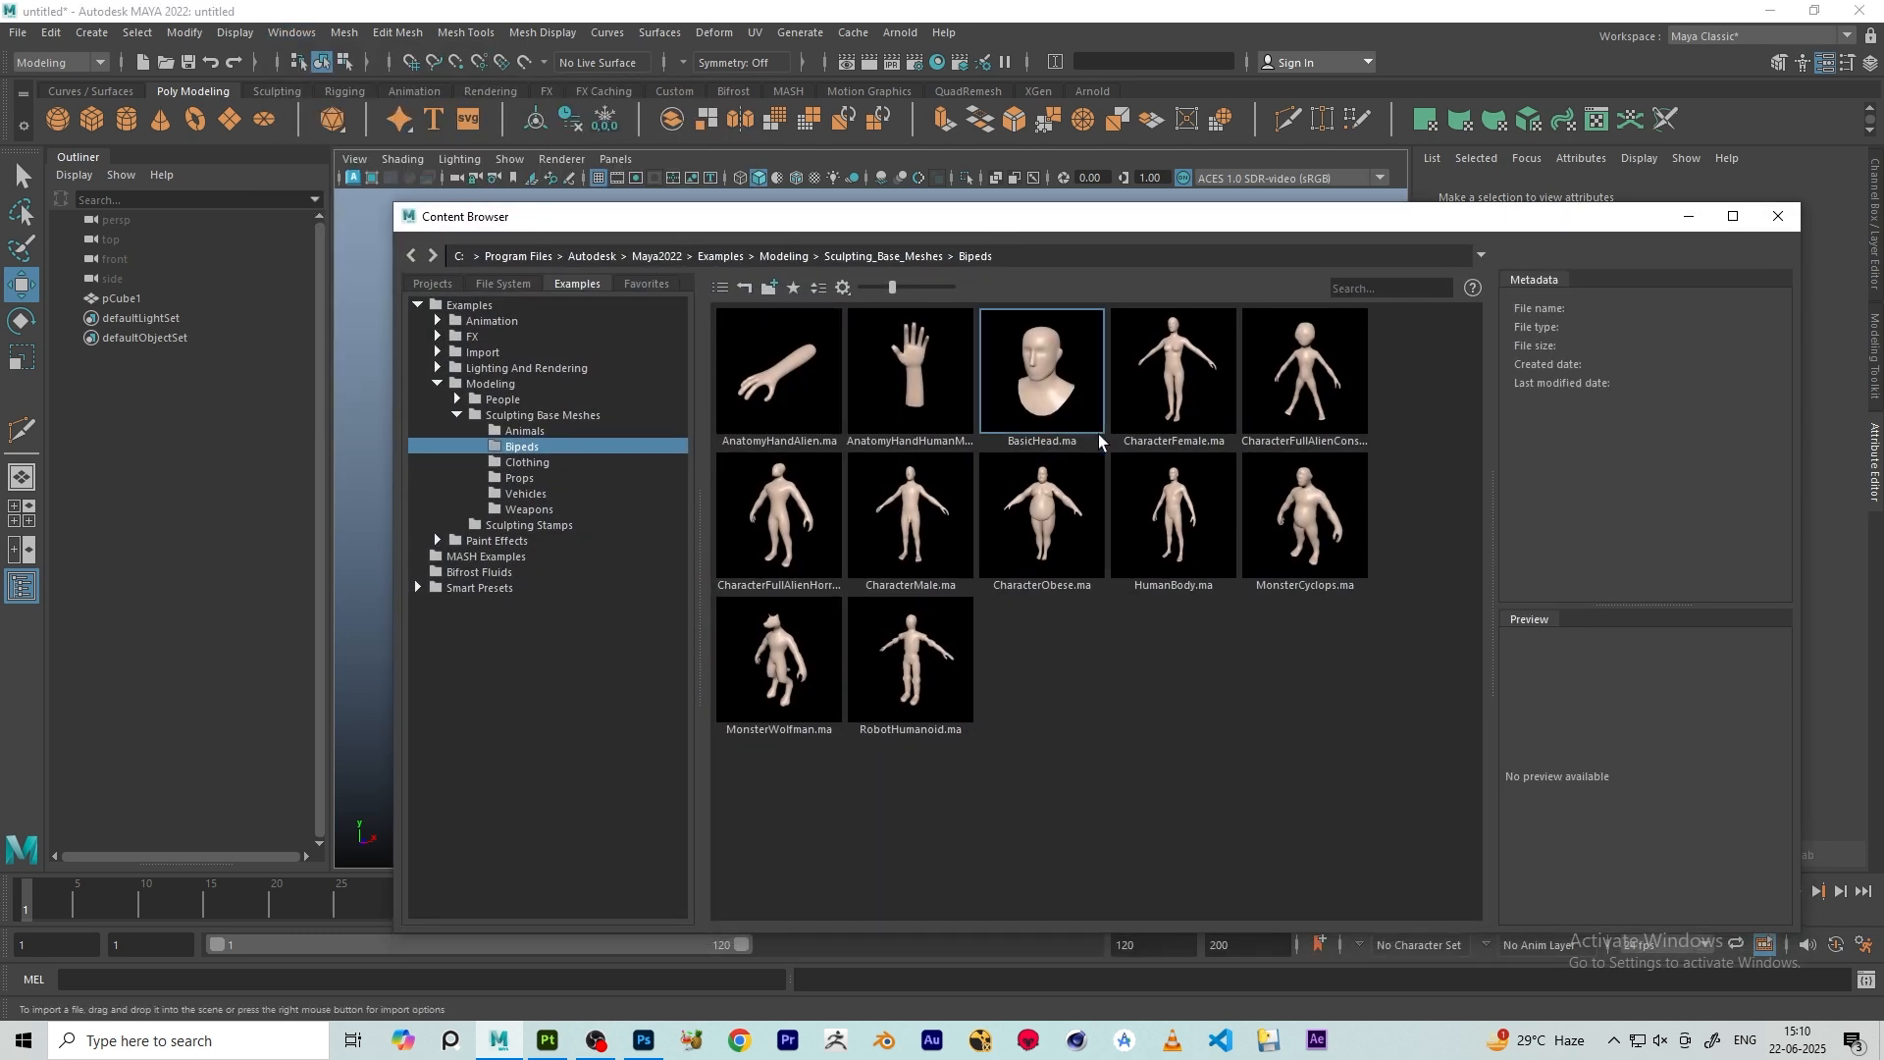
left_click(1184, 577)
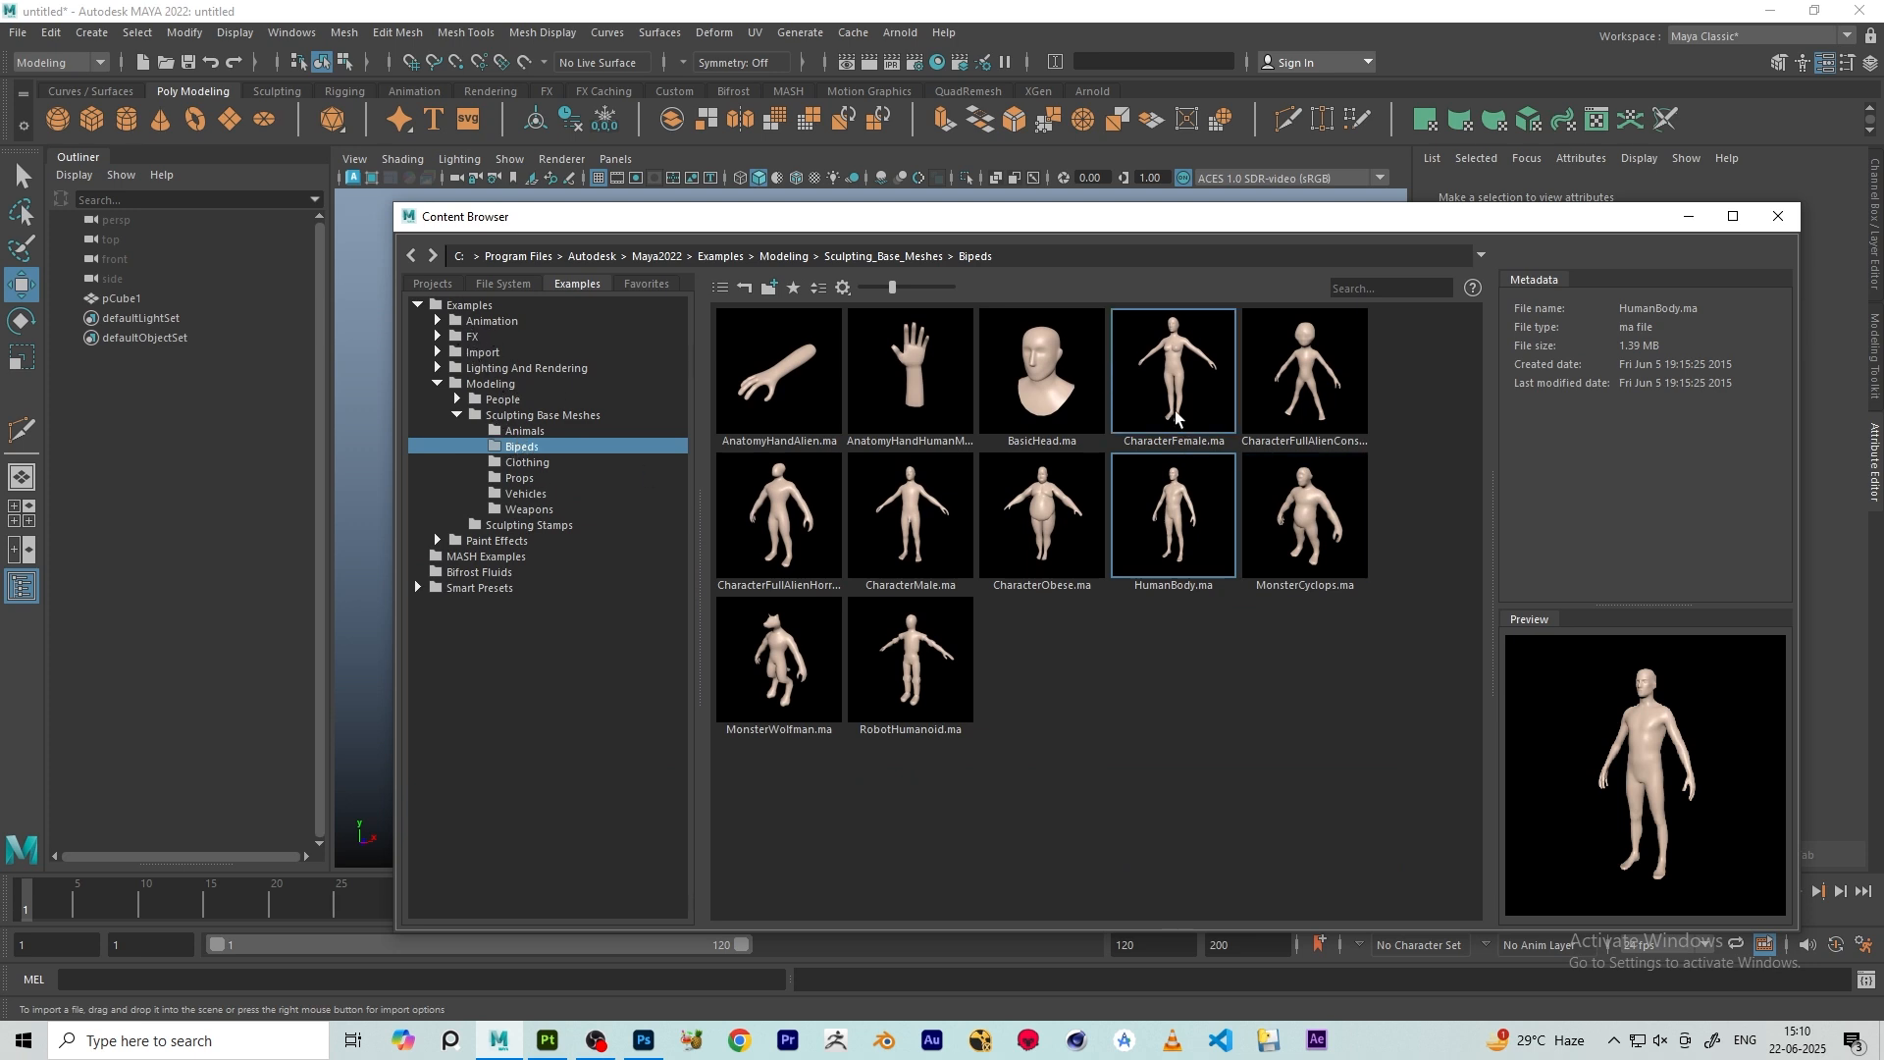
double_click(1180, 491)
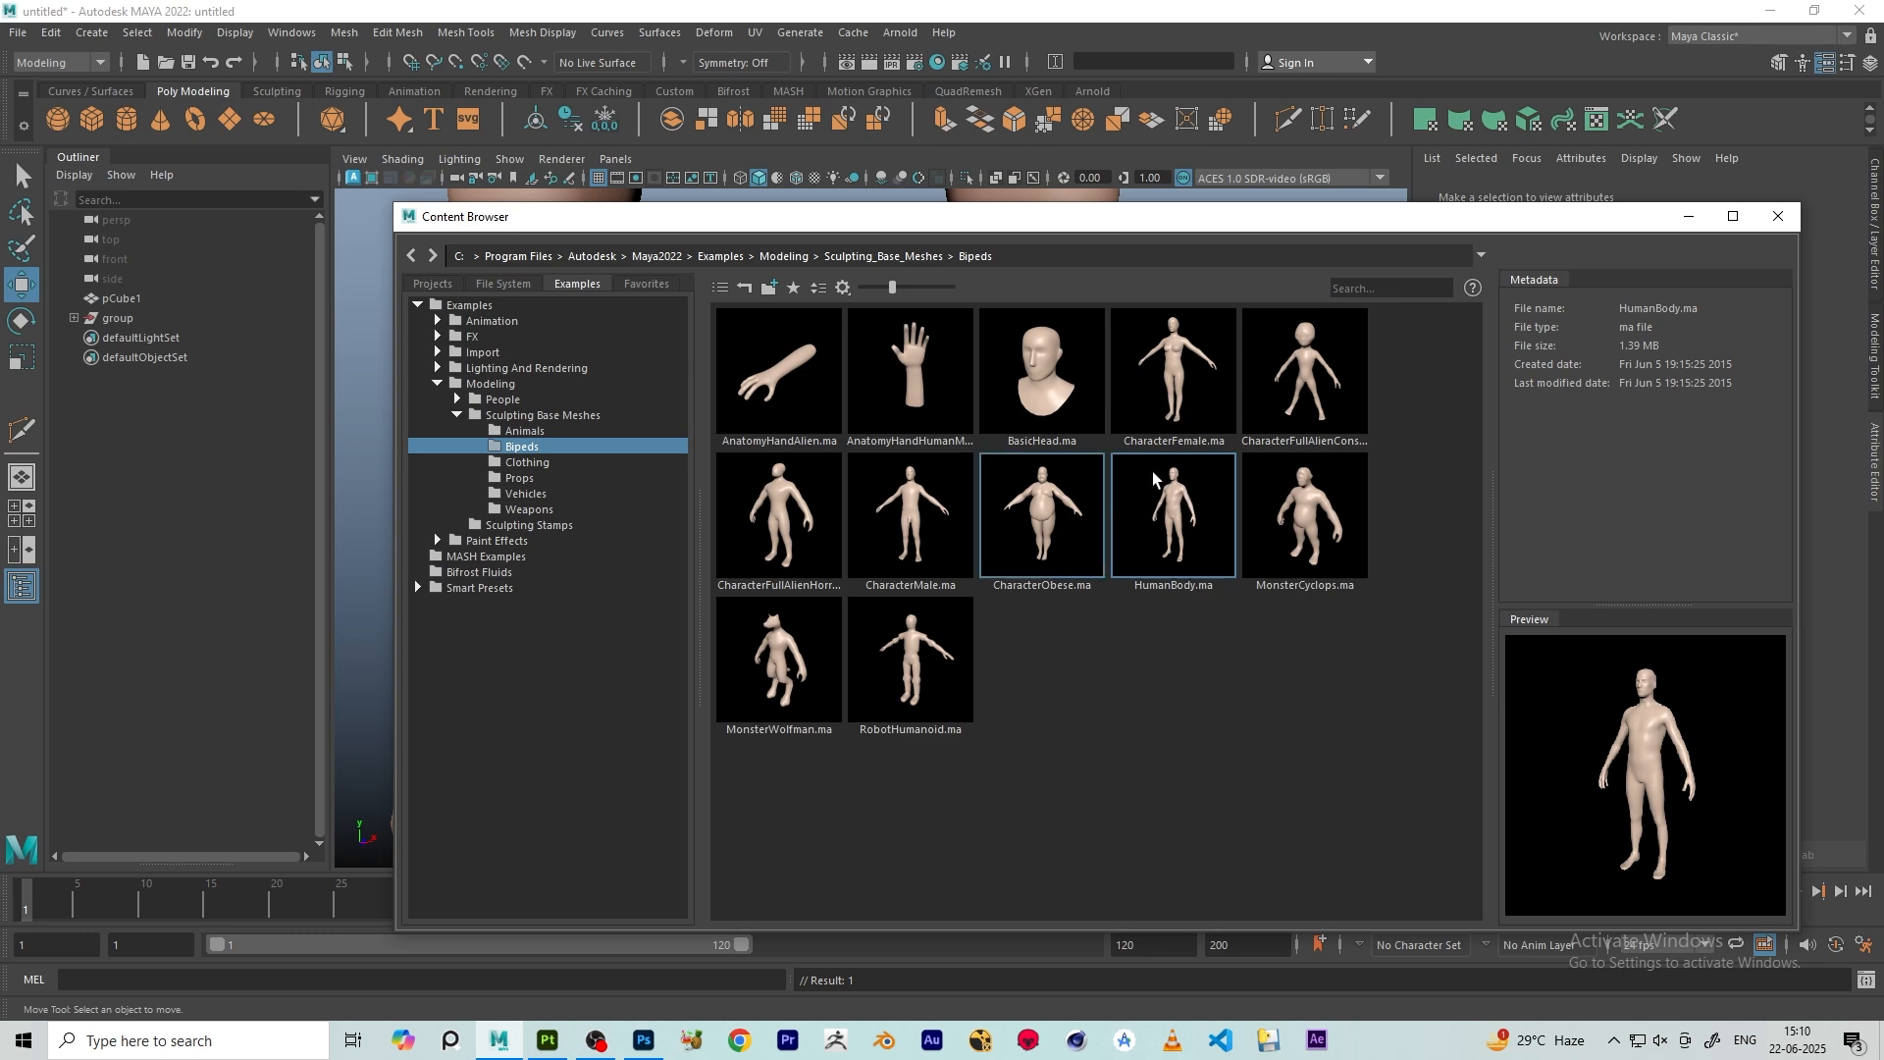
left_click(1777, 216)
- Scale the cube up uniformly until it is taller than the human figure
scroll(874, 508, "down", 10)
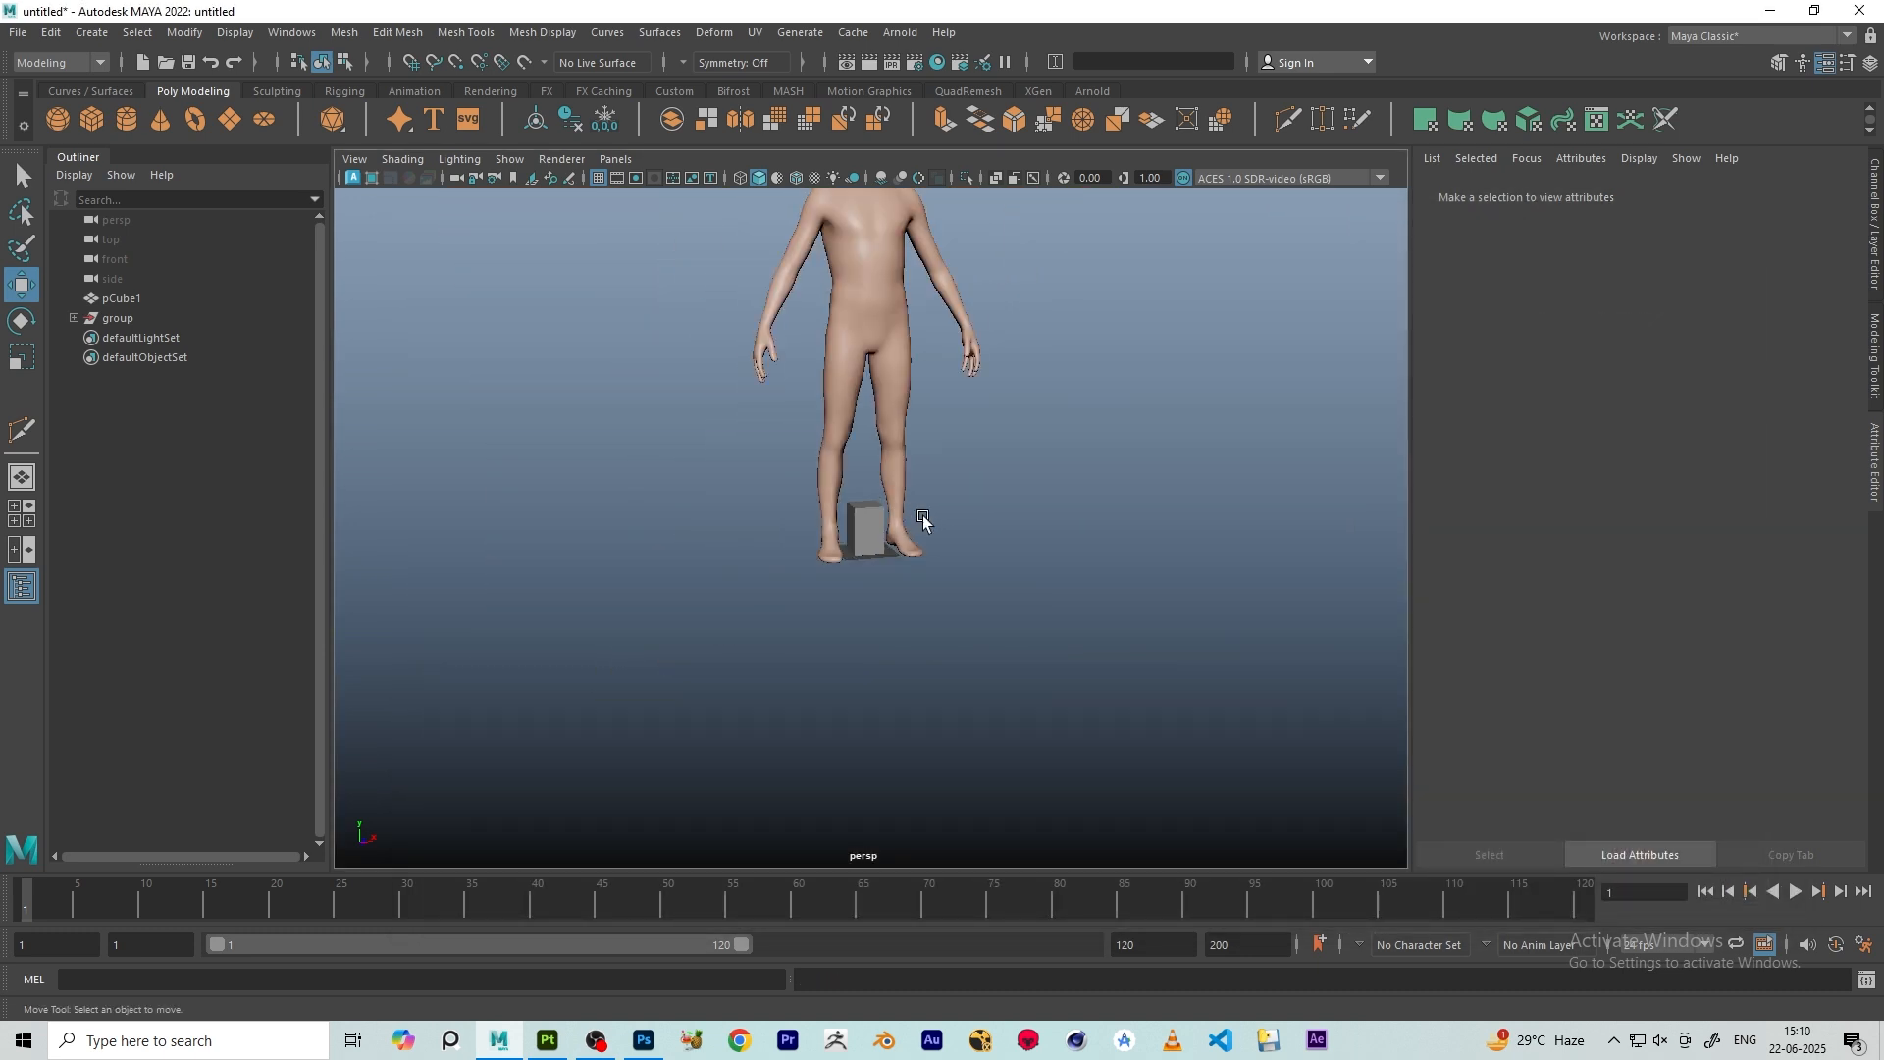
left_click(859, 531)
scroll(859, 532, "down", 3)
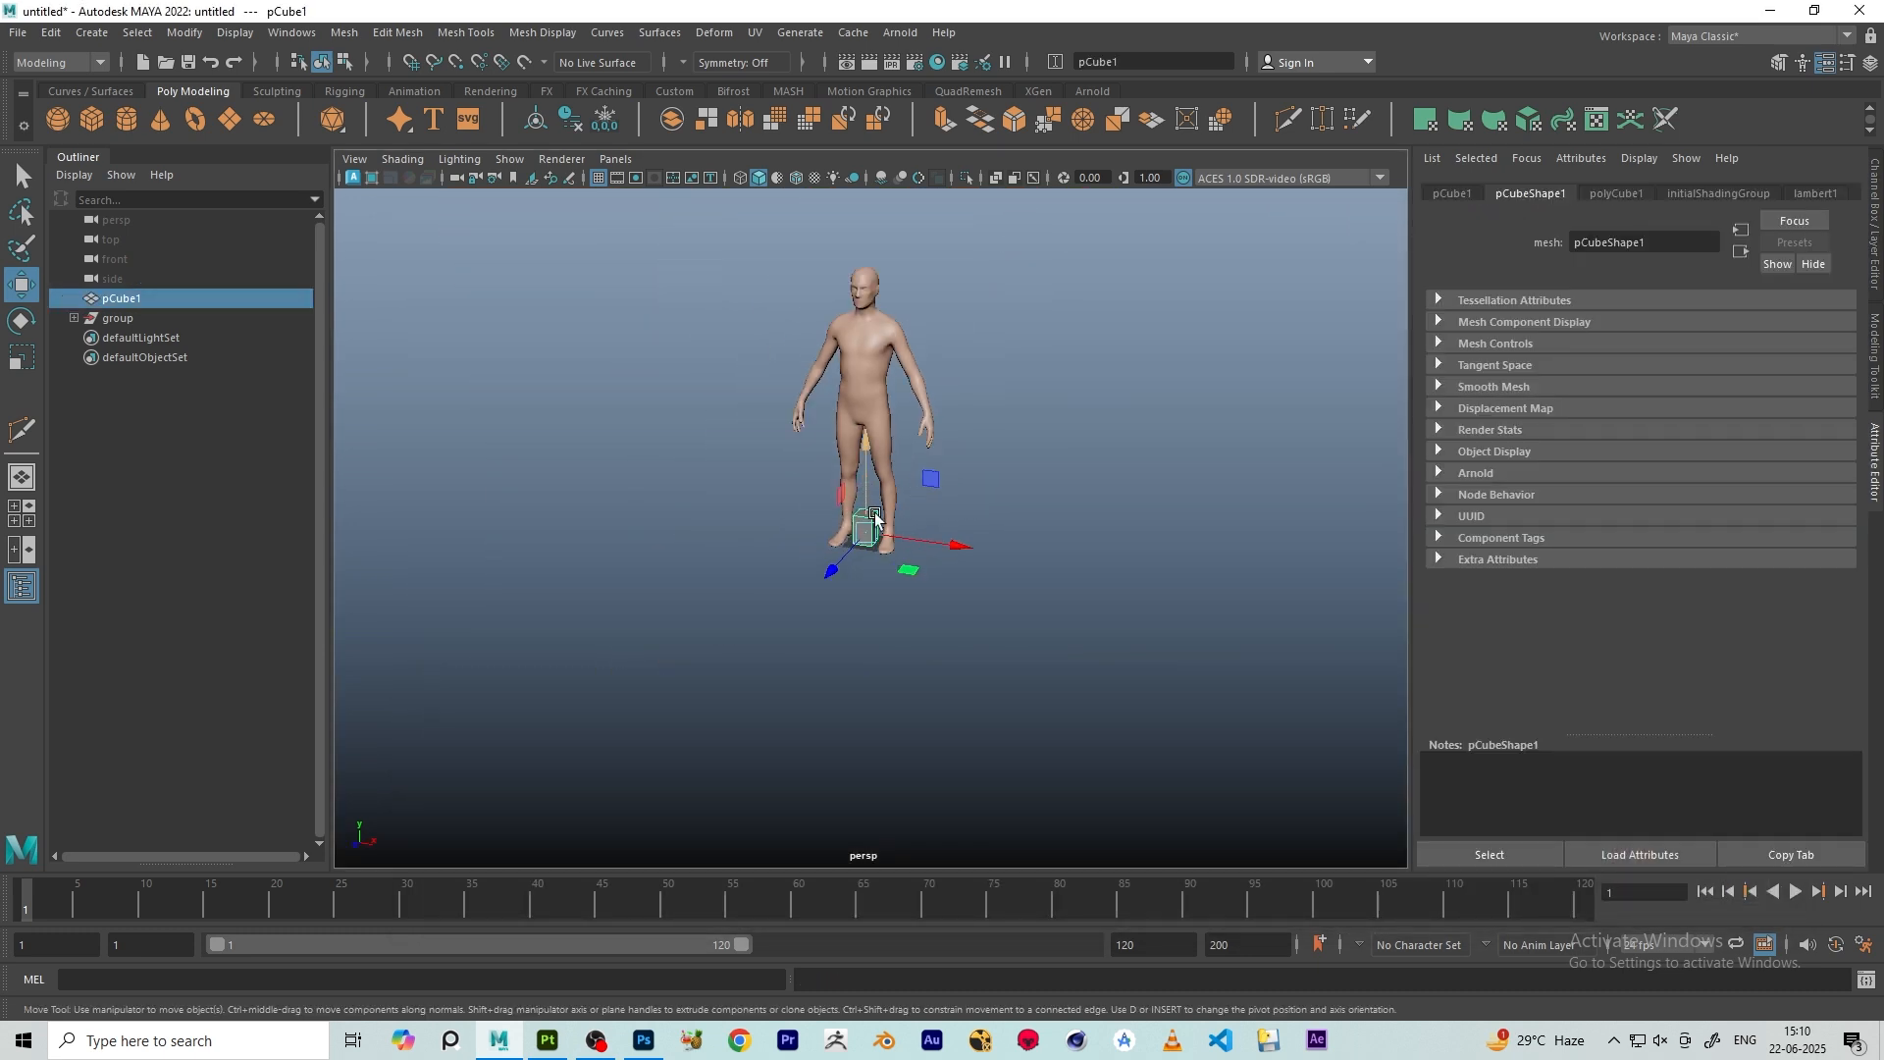
key("r")
left_click_drag(863, 535, 1180, 542)
scroll(932, 456, "down", 5)
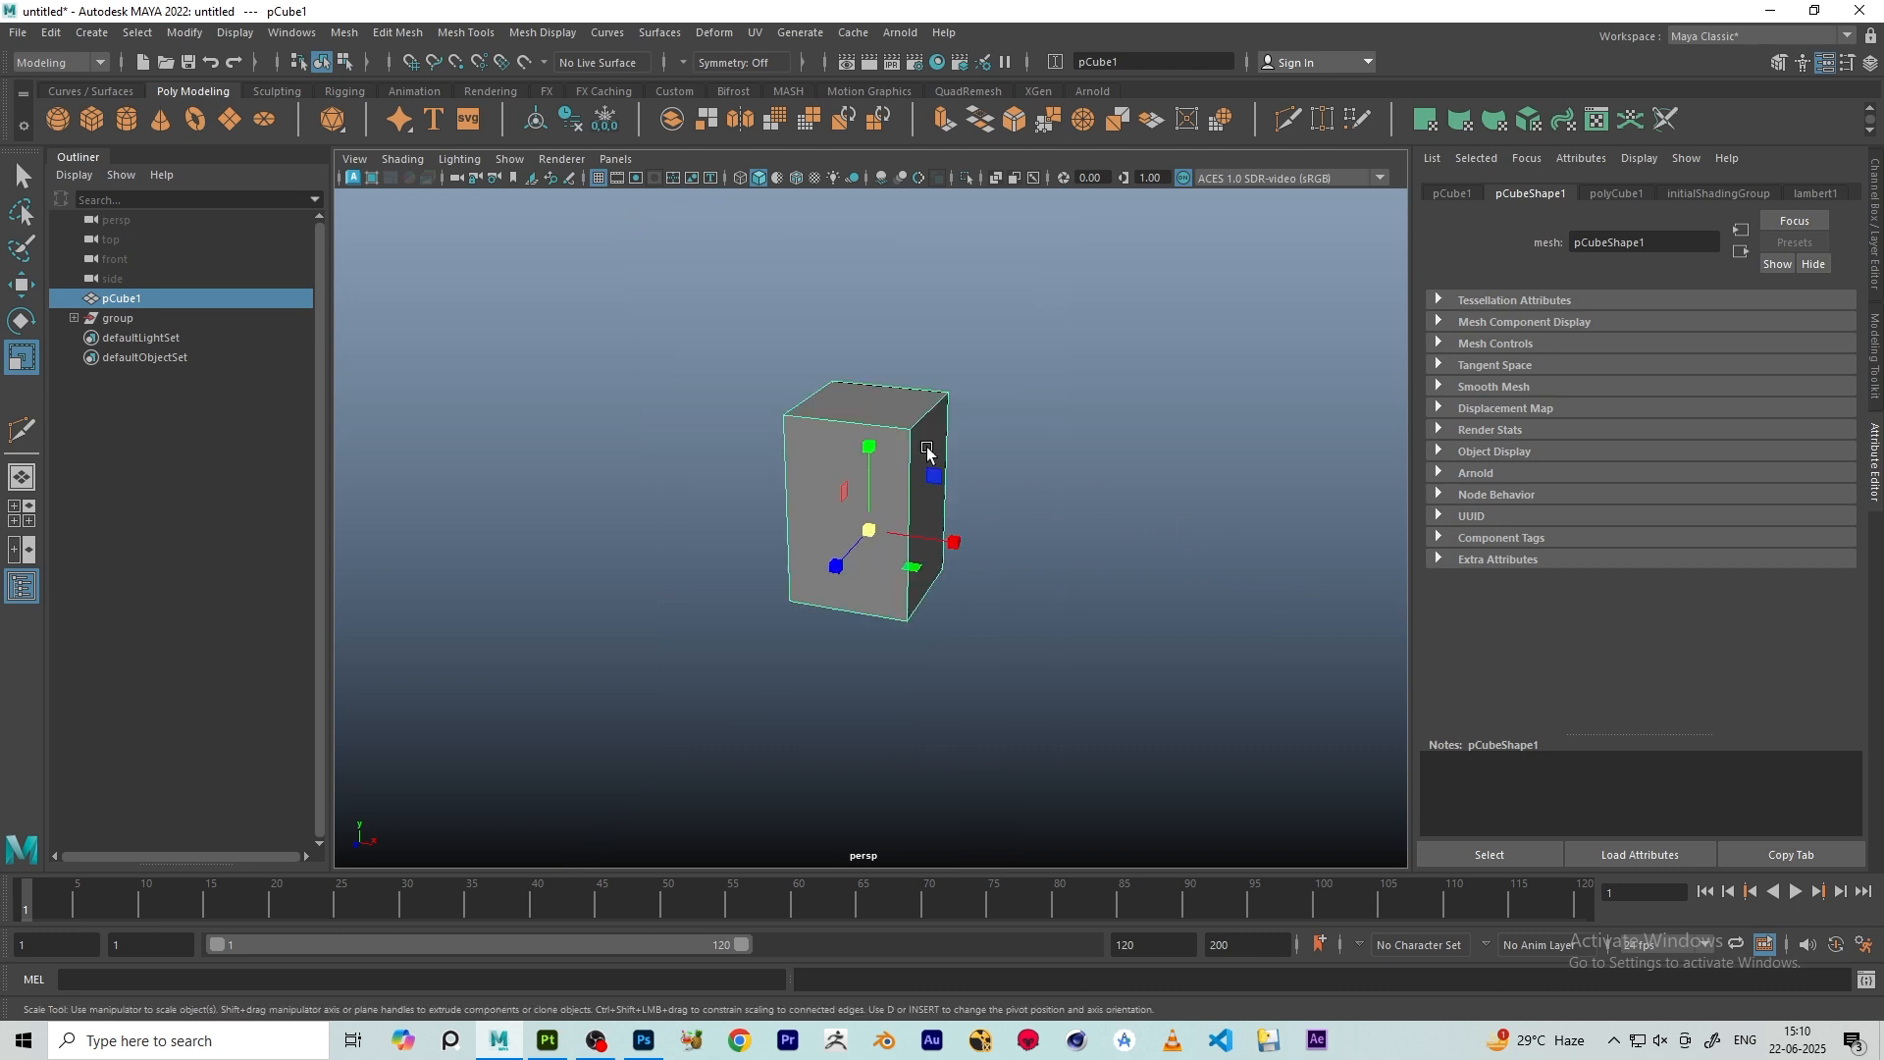
- Move the enlarged cube along X to stand beside the human figure and raise it to ground level
left_click_drag(910, 486, 949, 461, "alt")
scroll(949, 461, "up", 2)
key("w")
left_click_drag(940, 531, 740, 461)
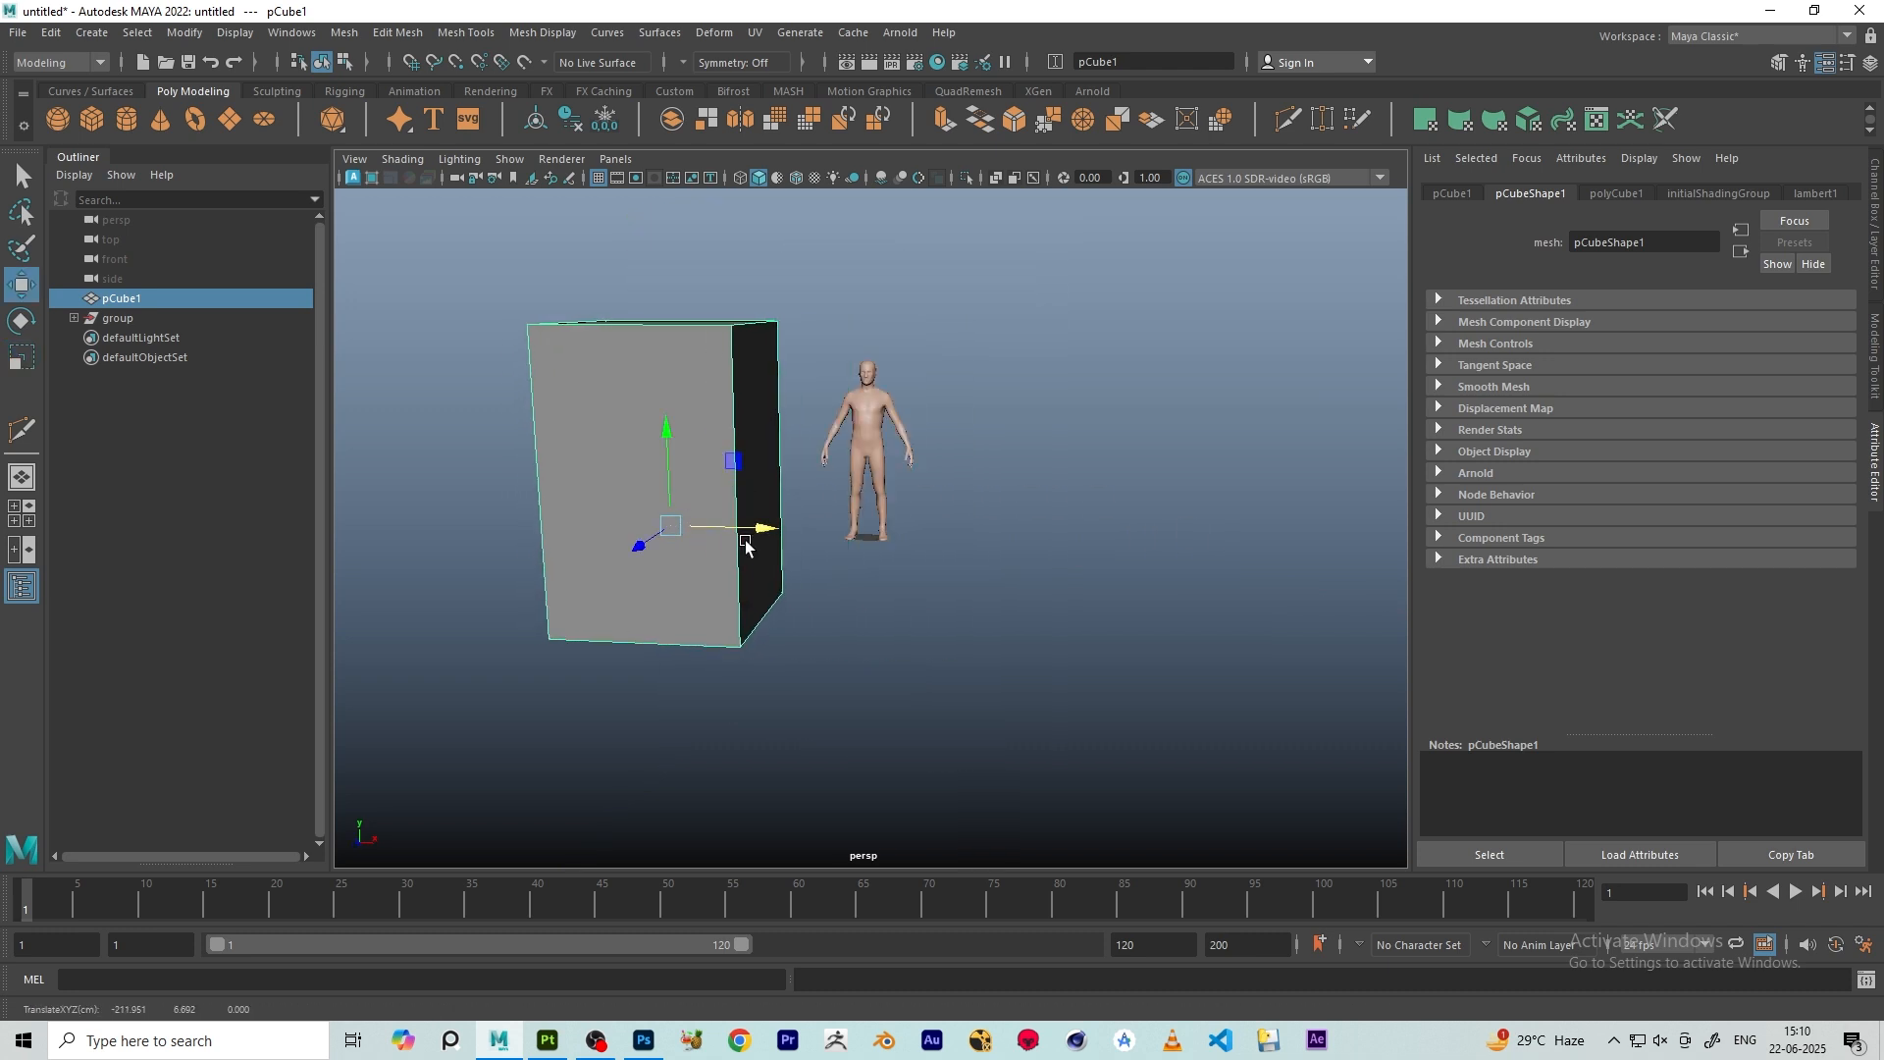
left_click_drag(709, 530, 719, 470)
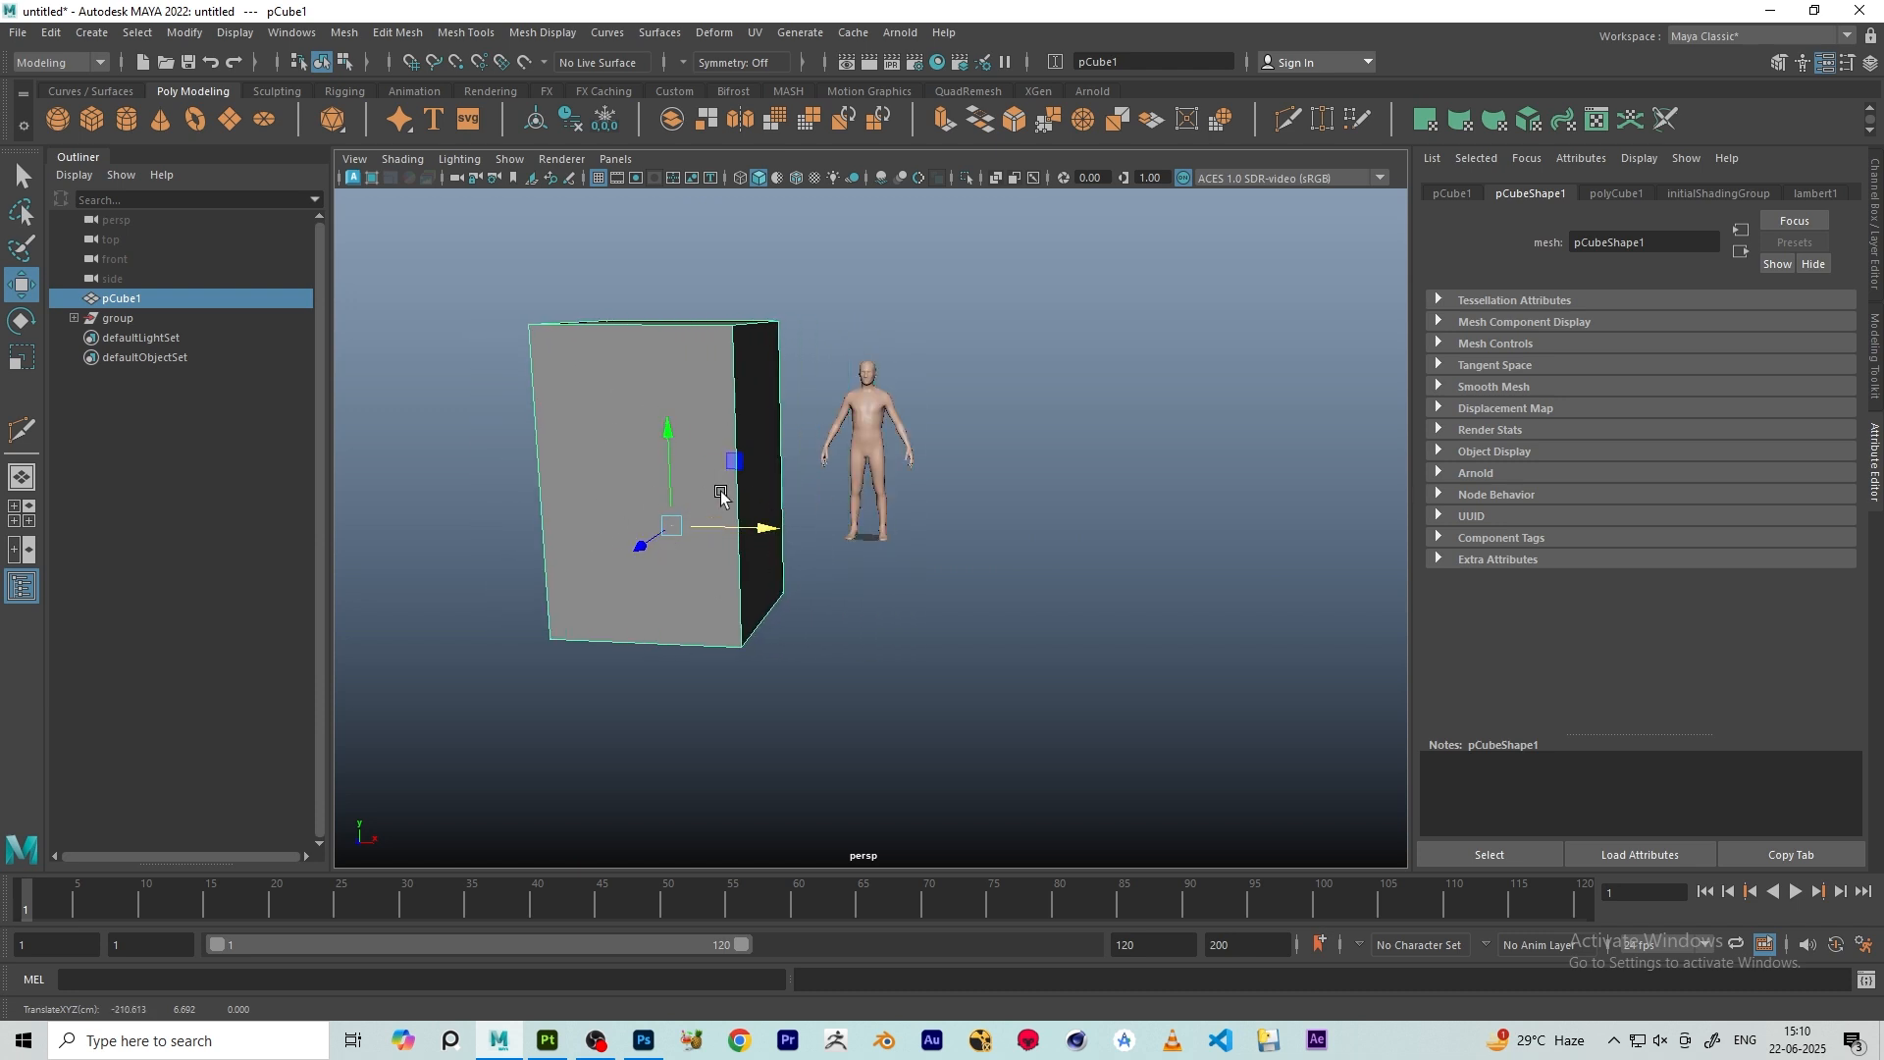
left_click_drag(672, 444, 711, 358)
key("ctrl+z")
- Enlarge the cube uniformly again so it towers over the human figure like a building
scroll(796, 447, "down", 4)
scroll(795, 447, "up", 2)
key("r")
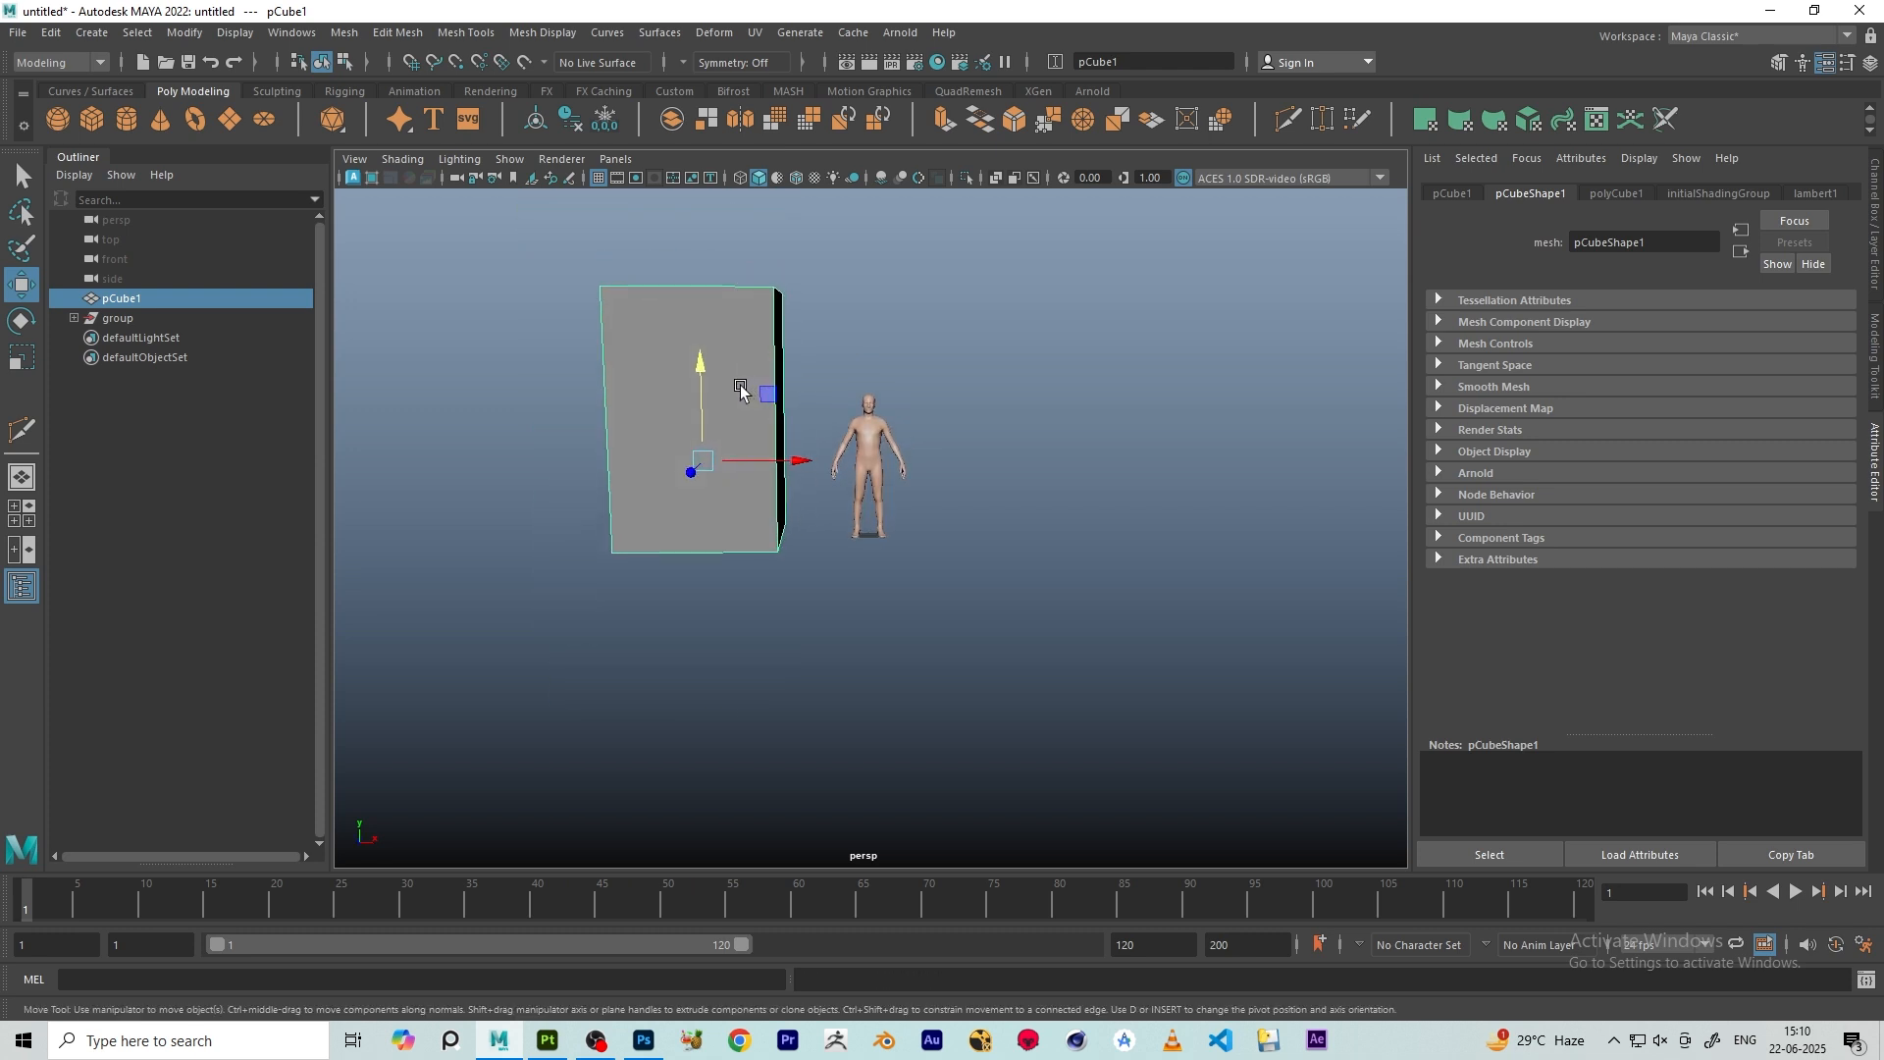
scroll(774, 465, "down", 3)
left_click_drag(784, 494, 855, 494)
scroll(927, 494, "down", 3)
key("w")
left_click_drag(858, 493, 913, 469, "alt")
scroll(824, 500, "up", 5)
- Delete the group containing the human reference figure
left_click(872, 465)
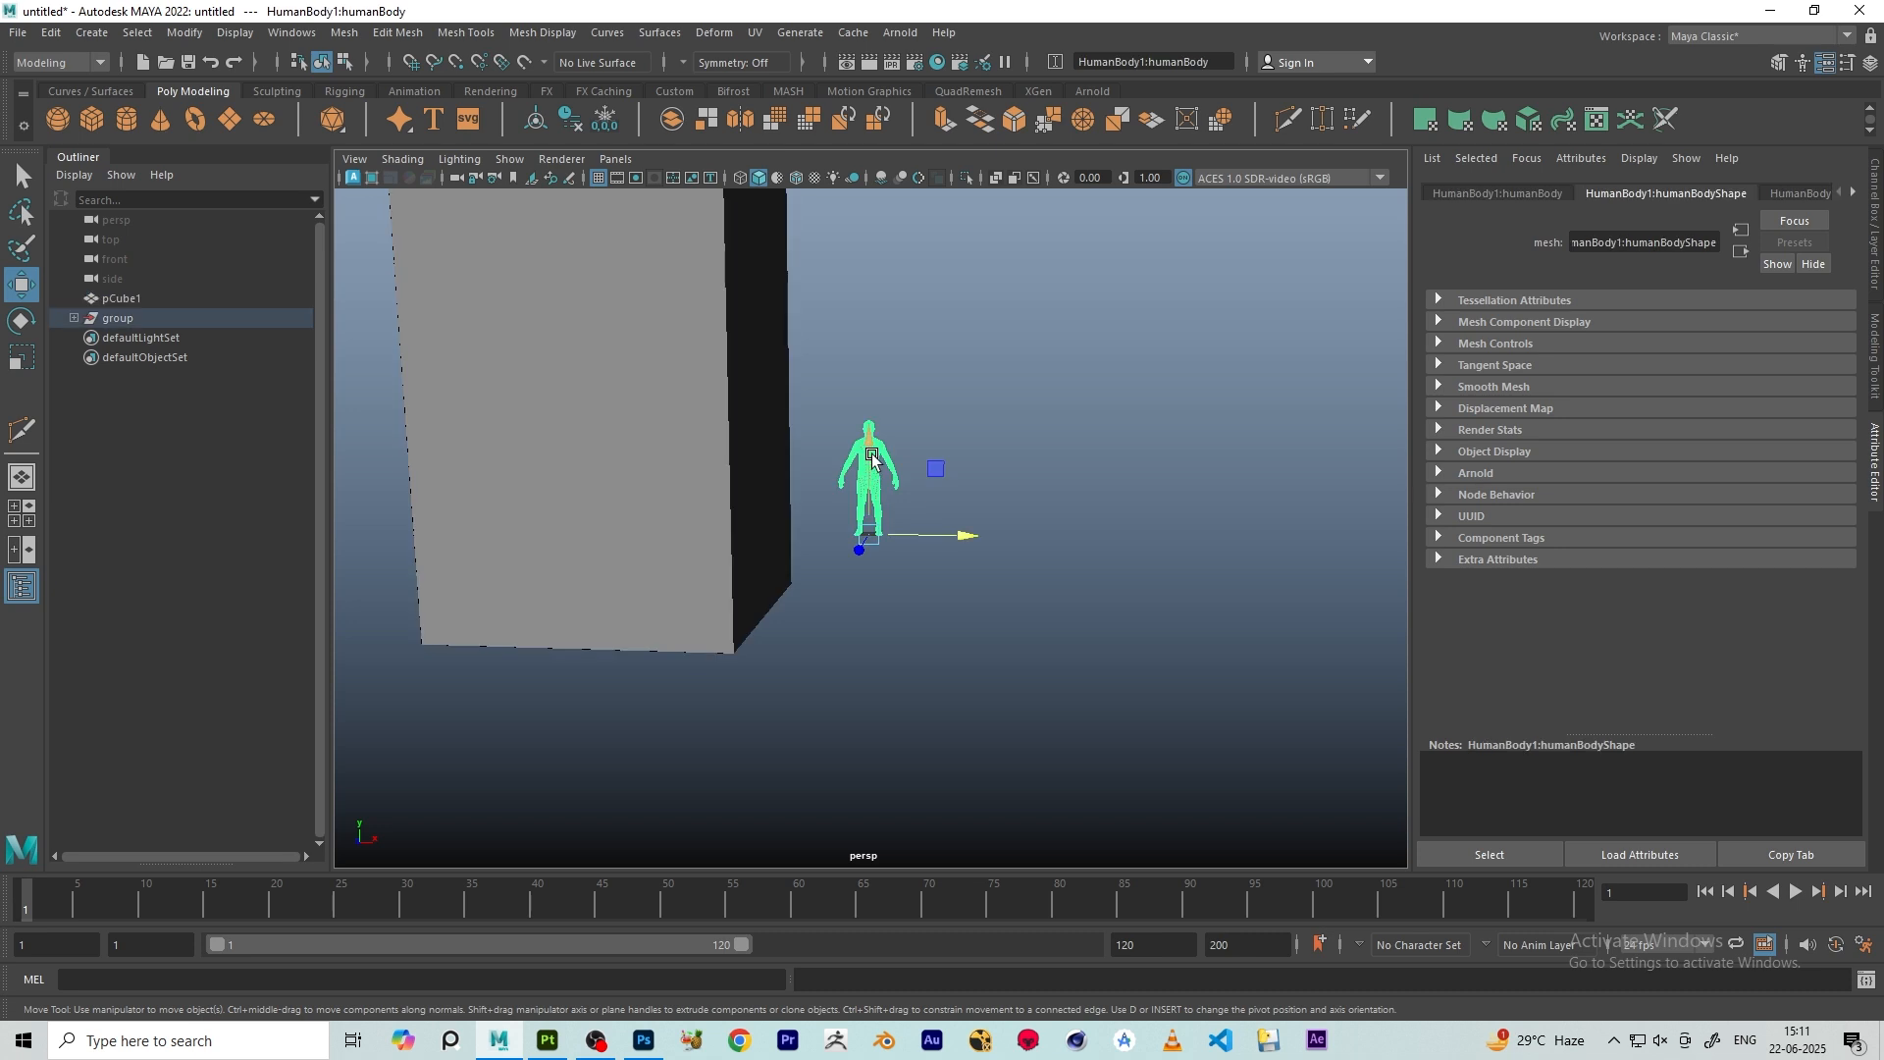
left_click(116, 319)
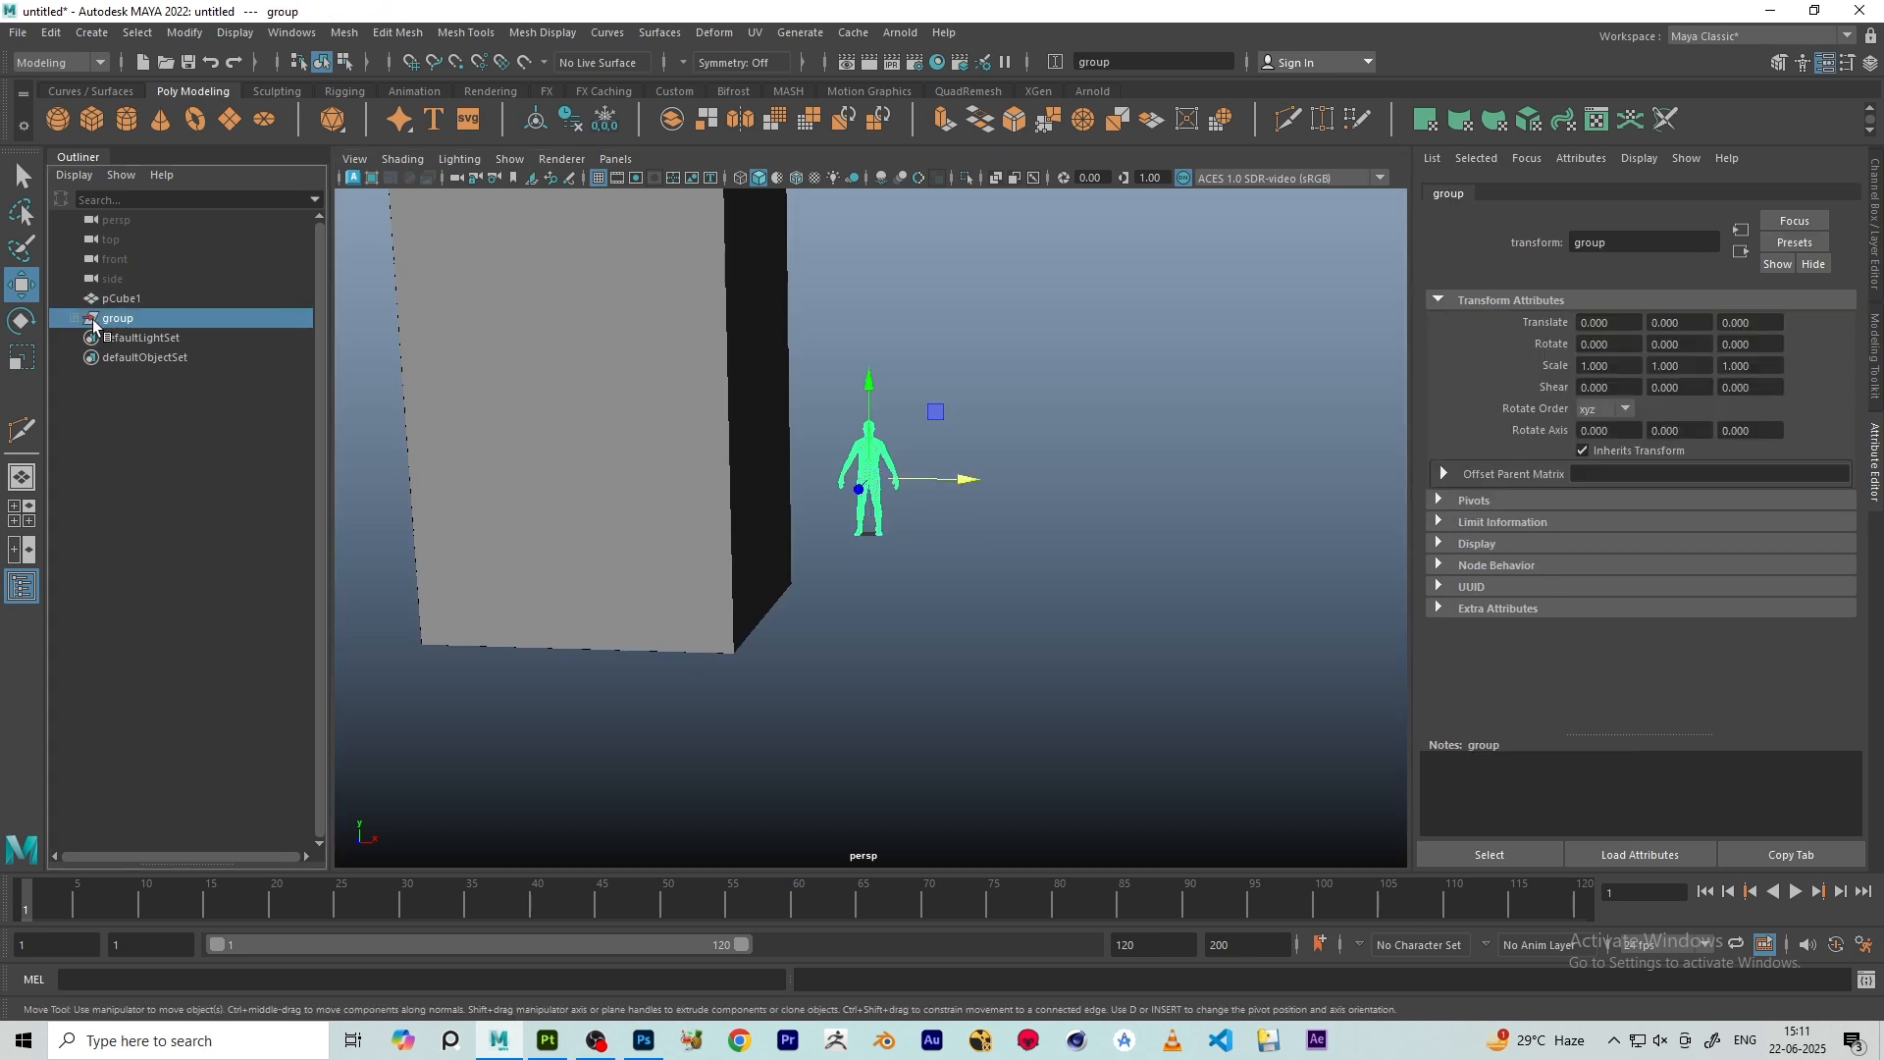
key("Delete")
scroll(899, 544, "down", 5)
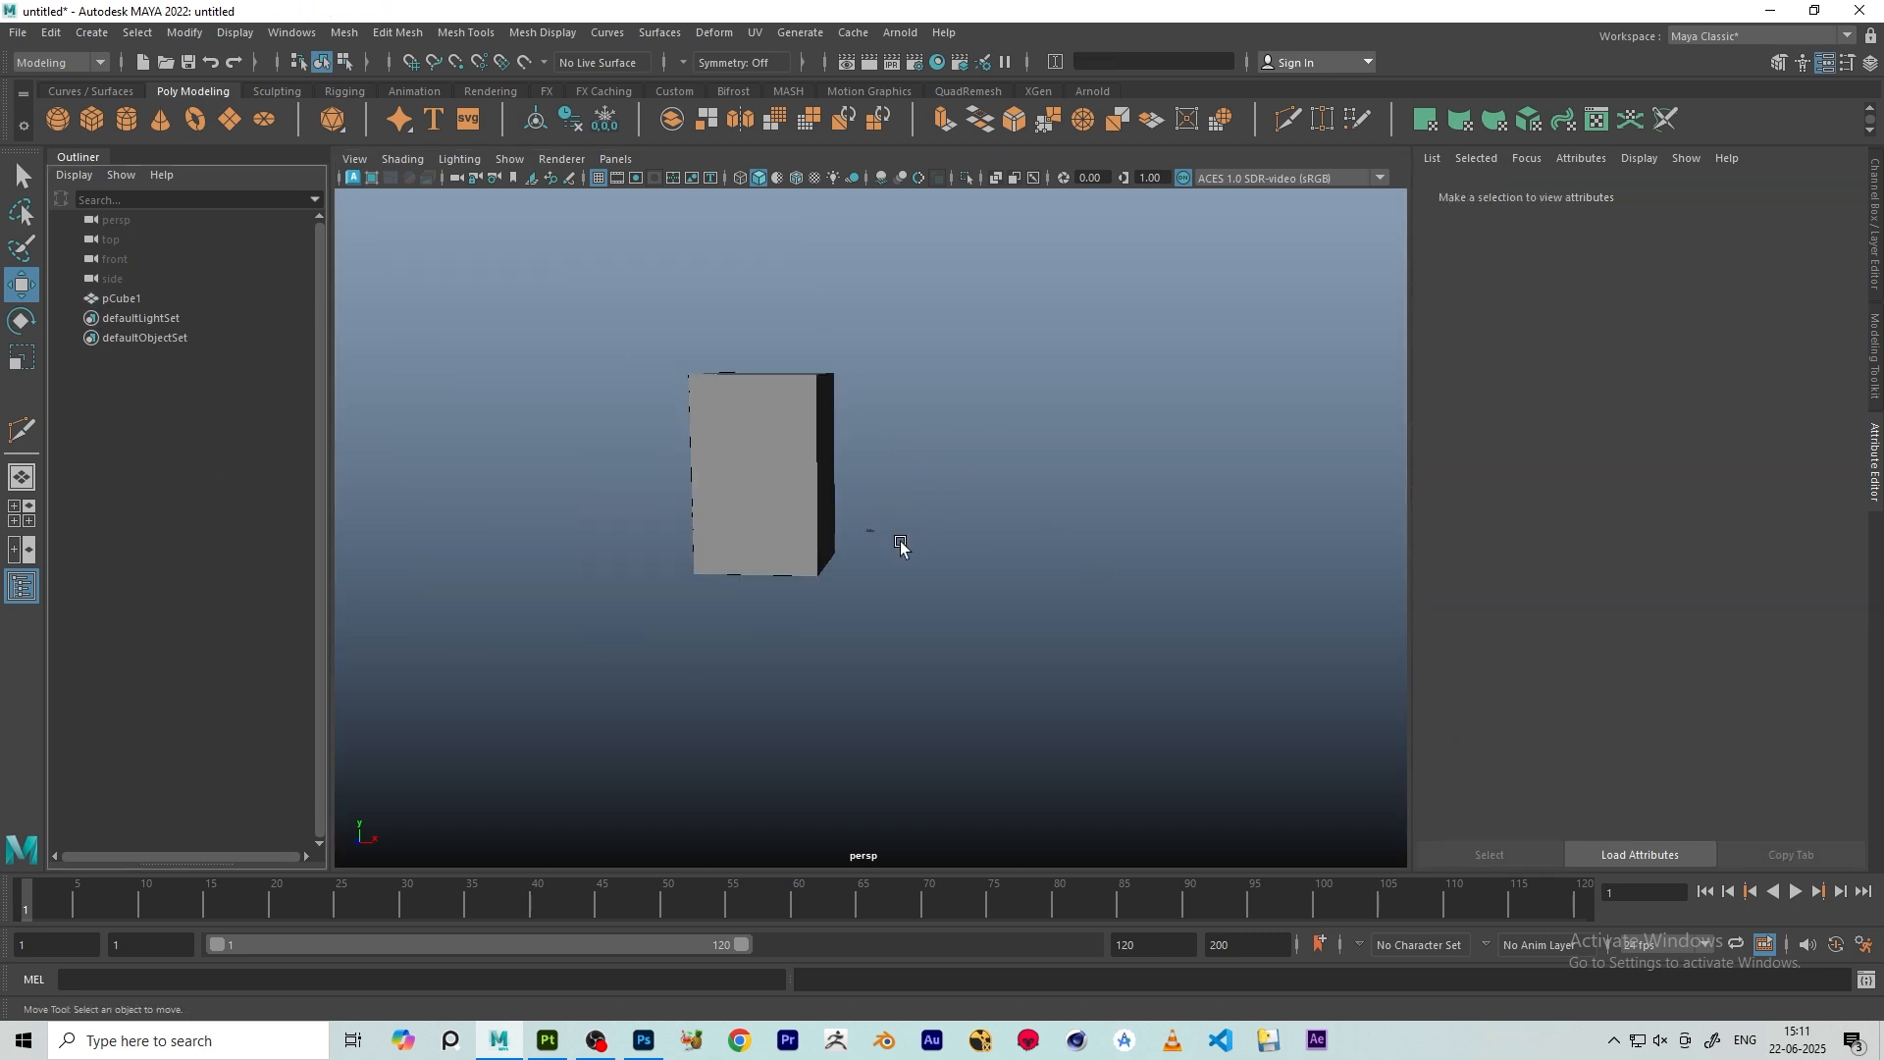
- Rename the cube as building
left_click(726, 416)
left_click_drag(851, 512, 878, 513, "alt")
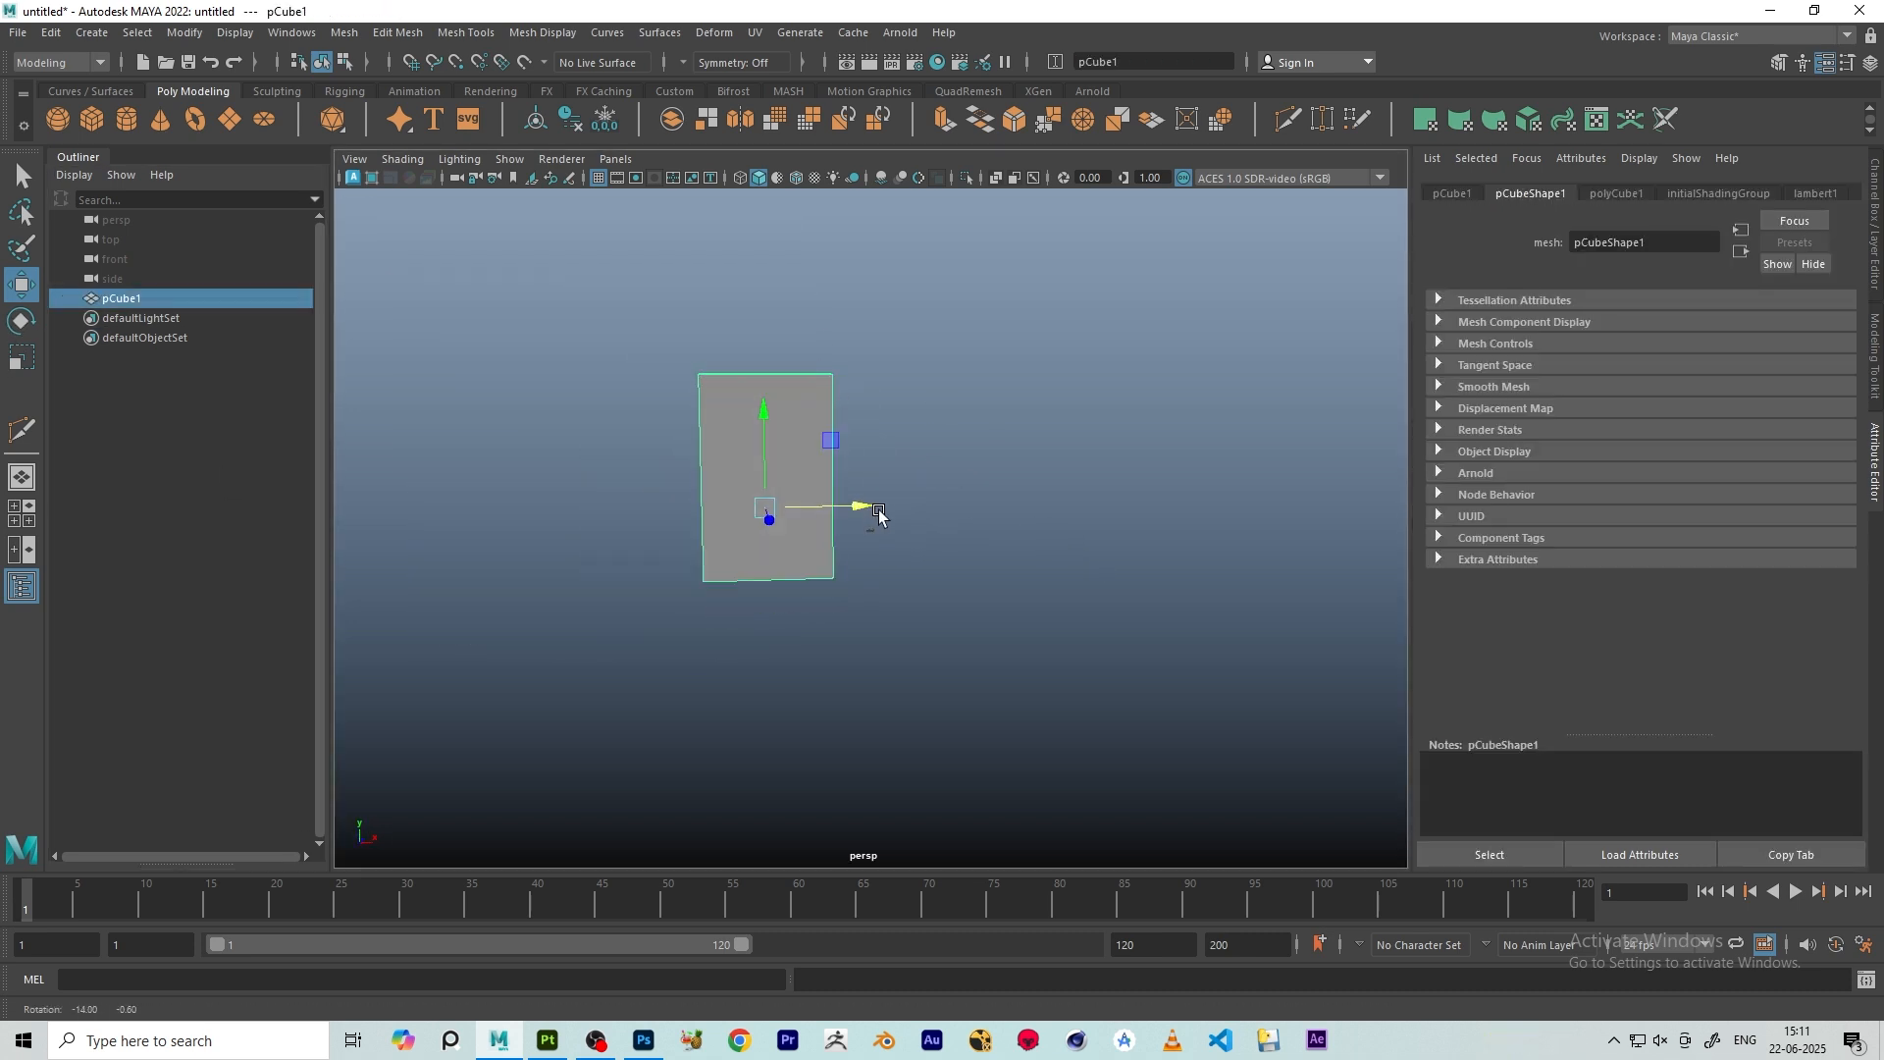
double_click(131, 298)
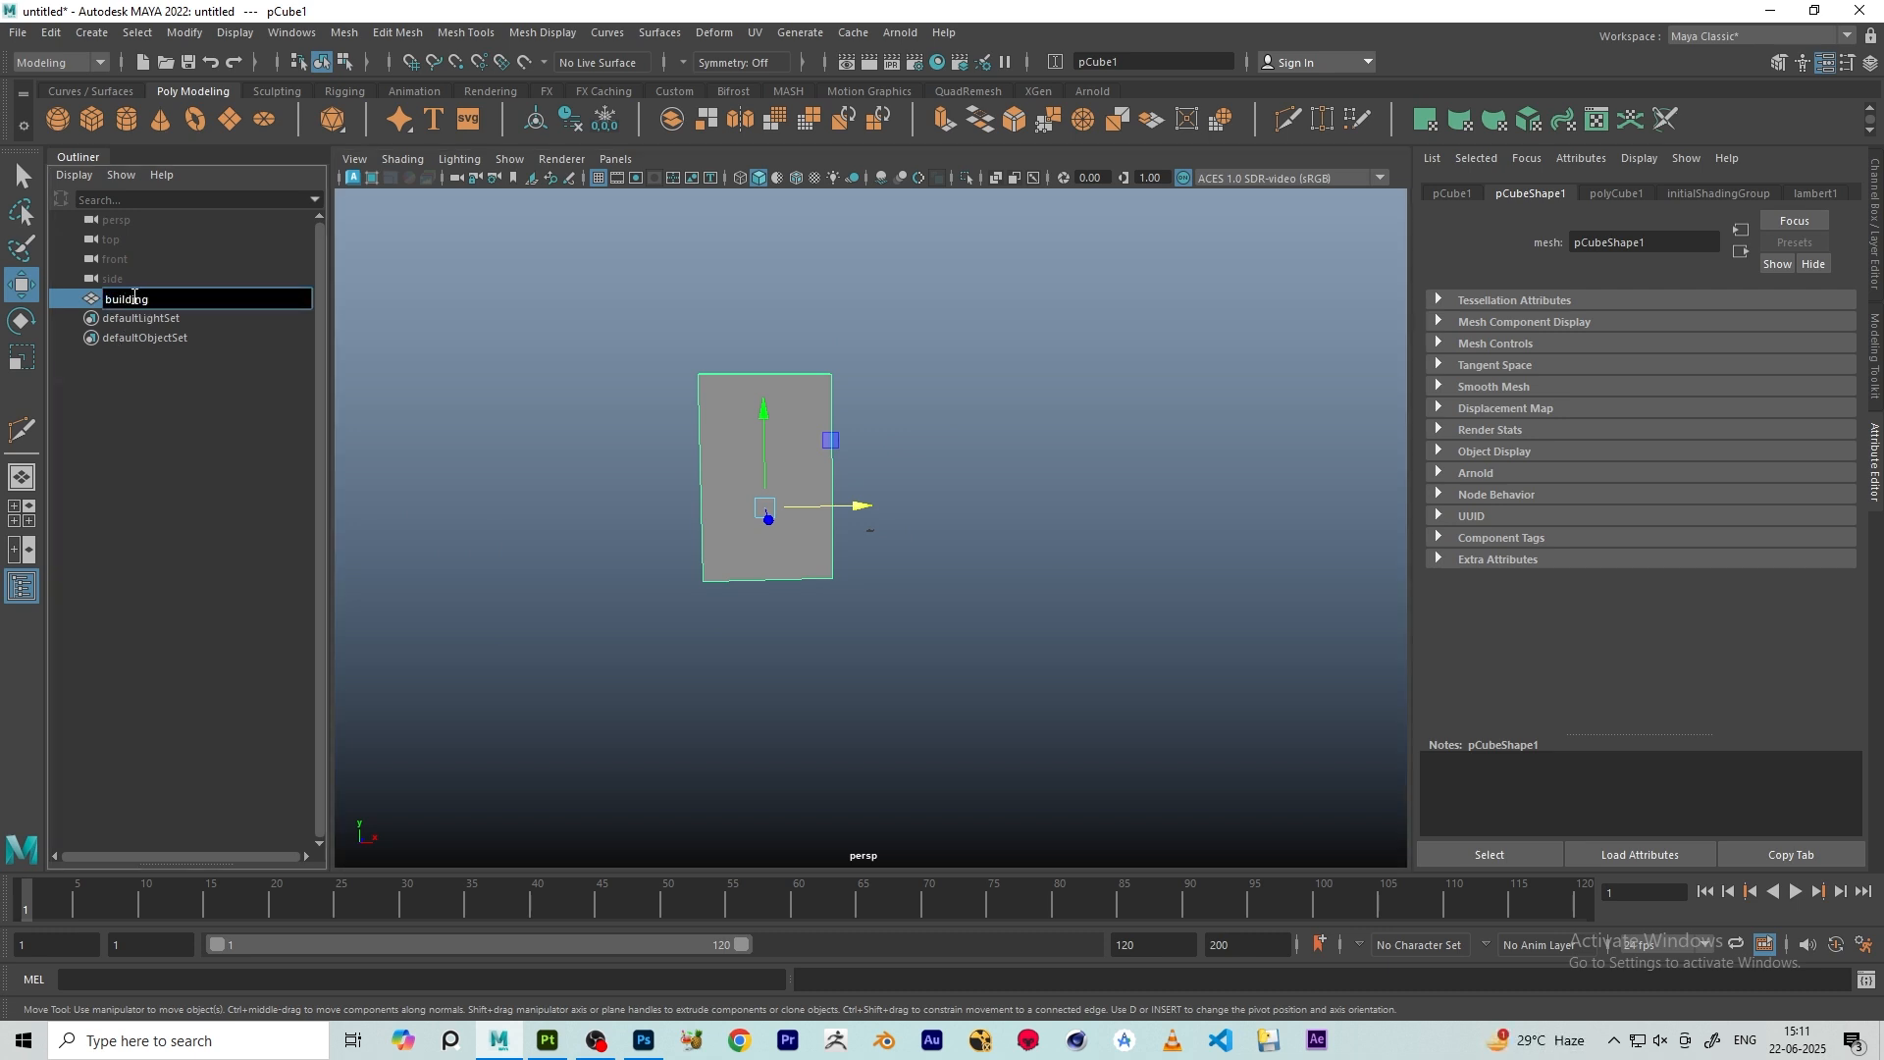
type("building")
key("Return")
left_click_drag(839, 554, 920, 662, "alt")
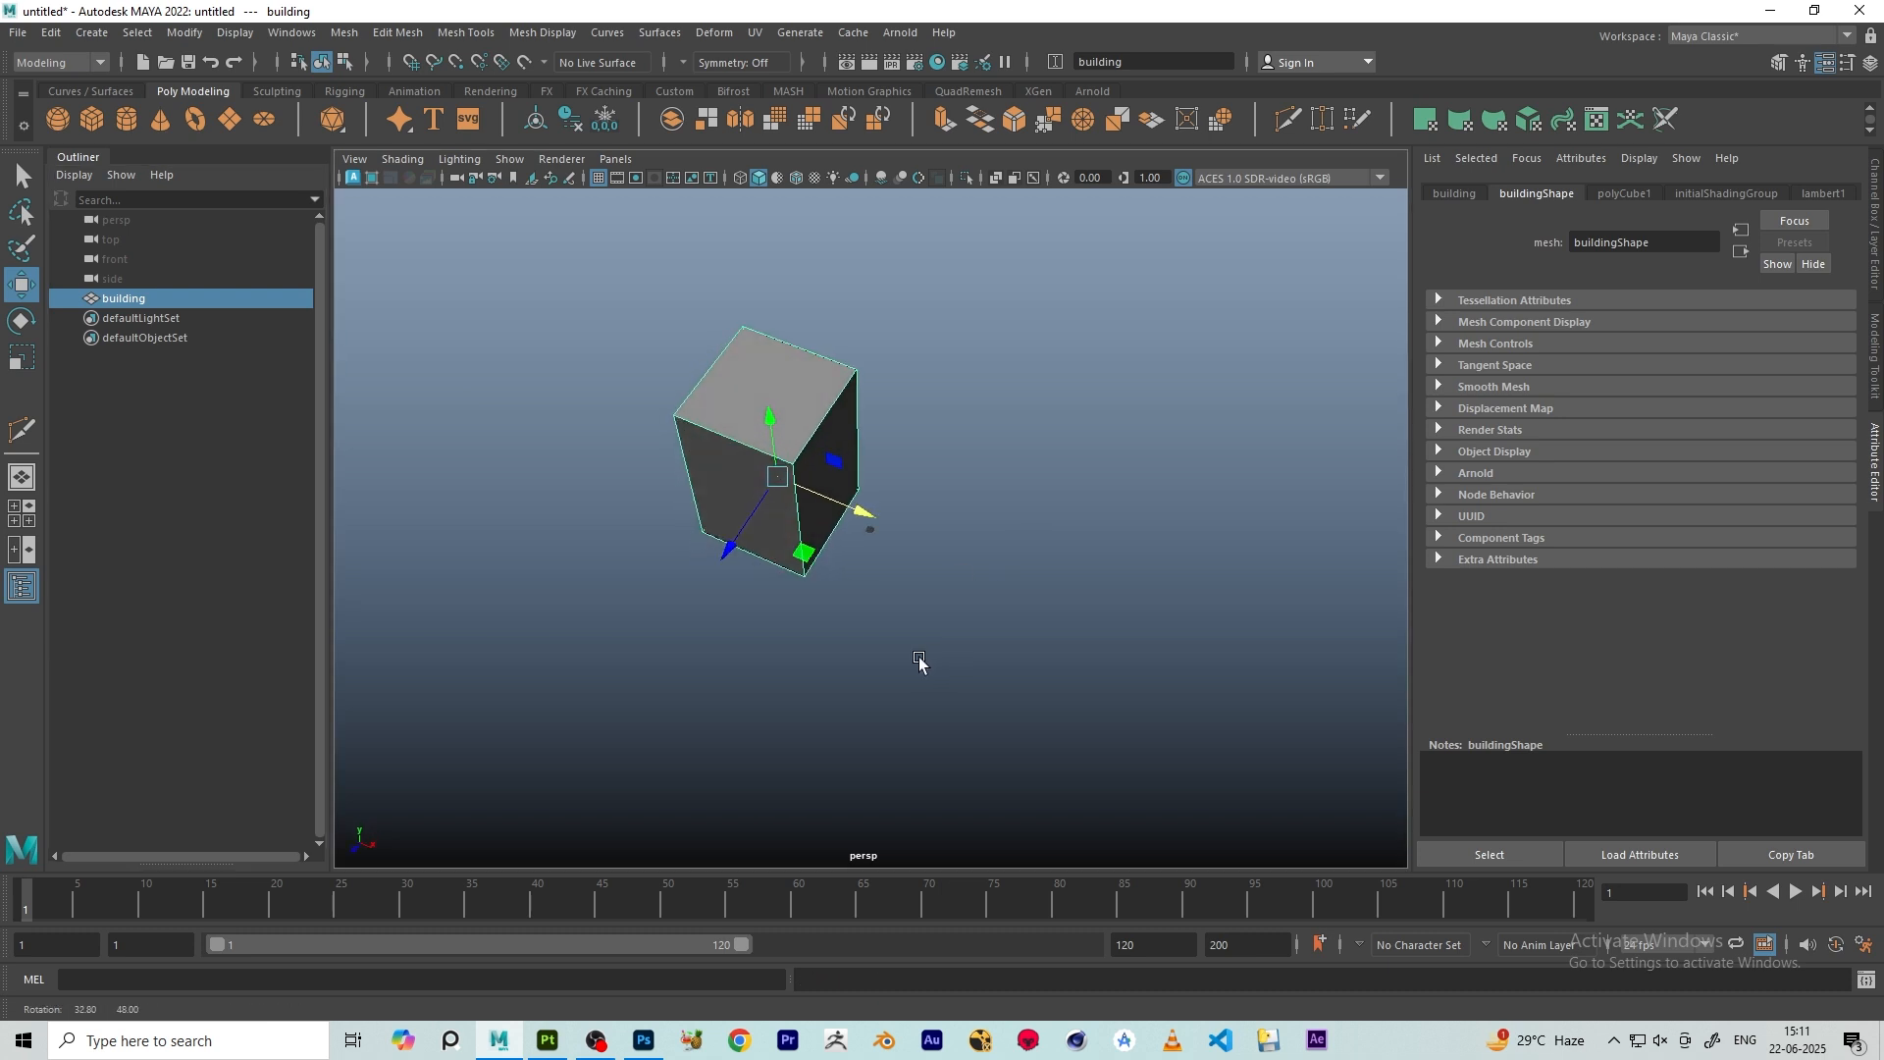
- Center the building's pivot, freeze its transformations and delete its history
scroll(752, 513, "up", 10)
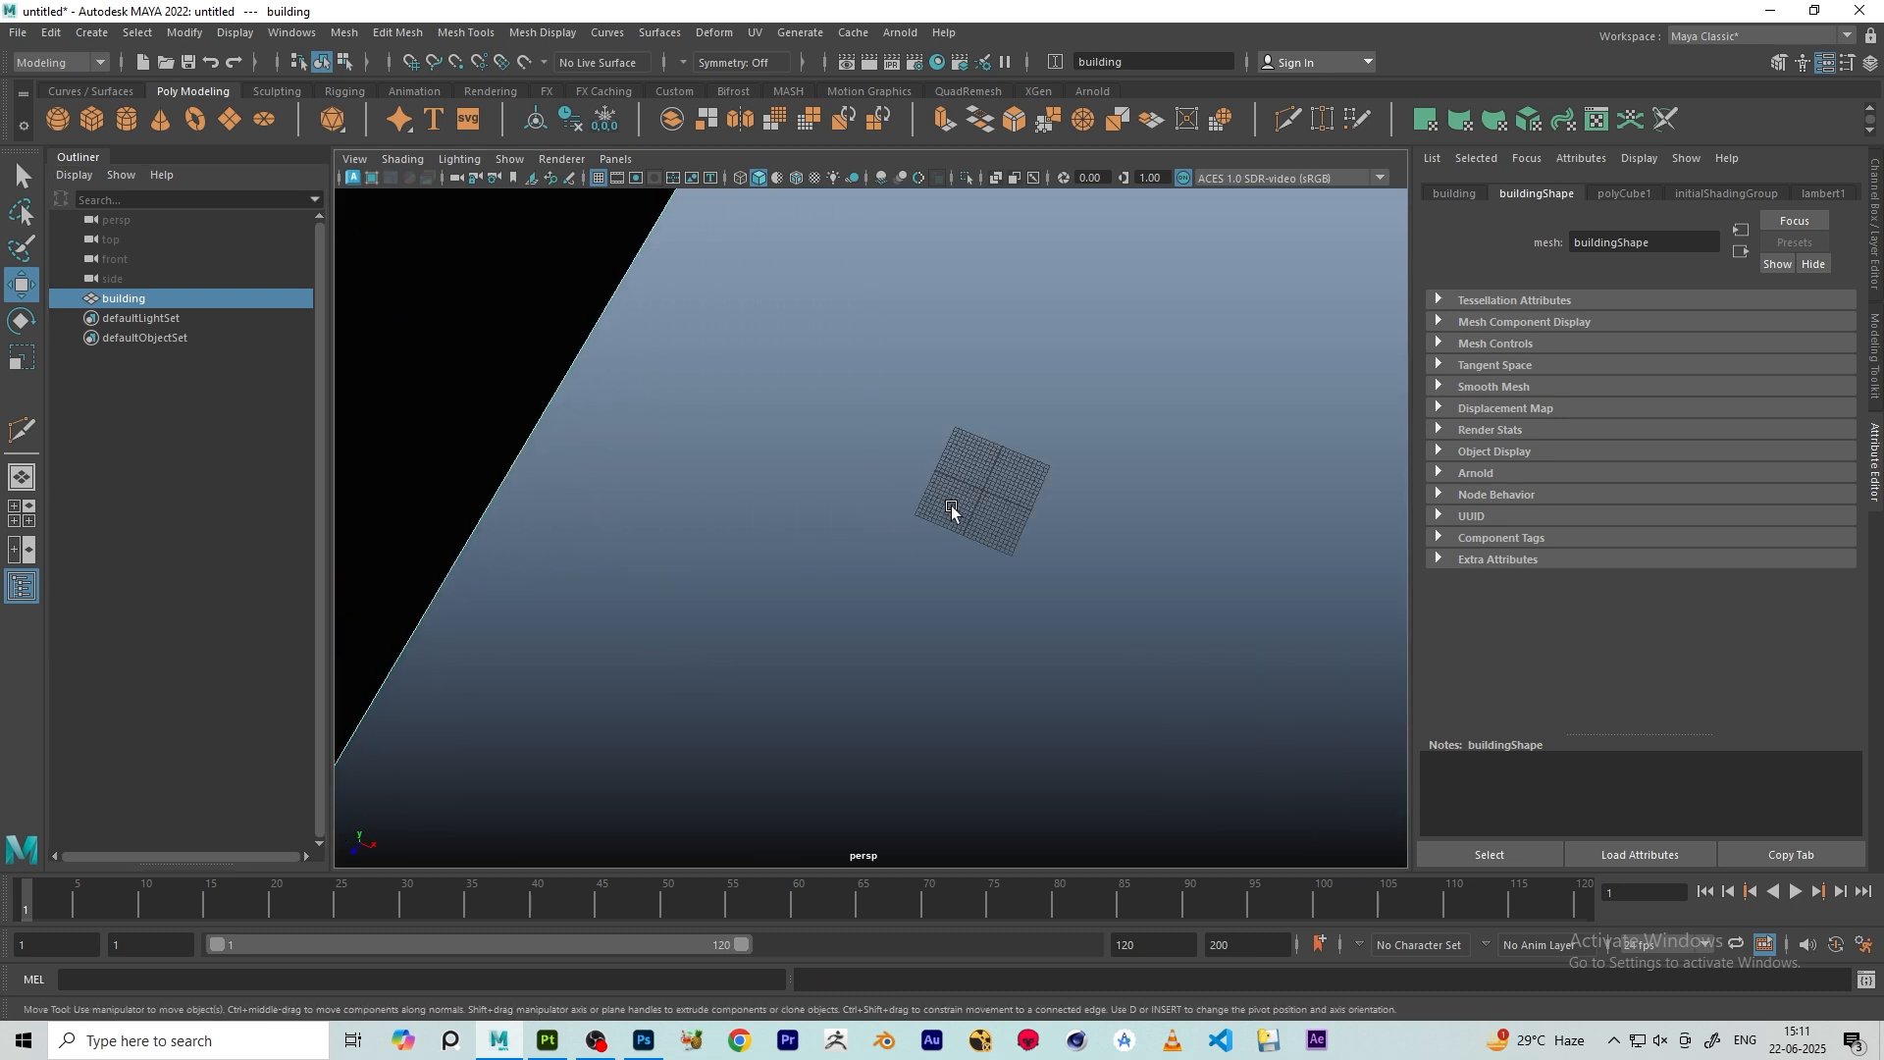
scroll(951, 510, "down", 10)
left_click(885, 469)
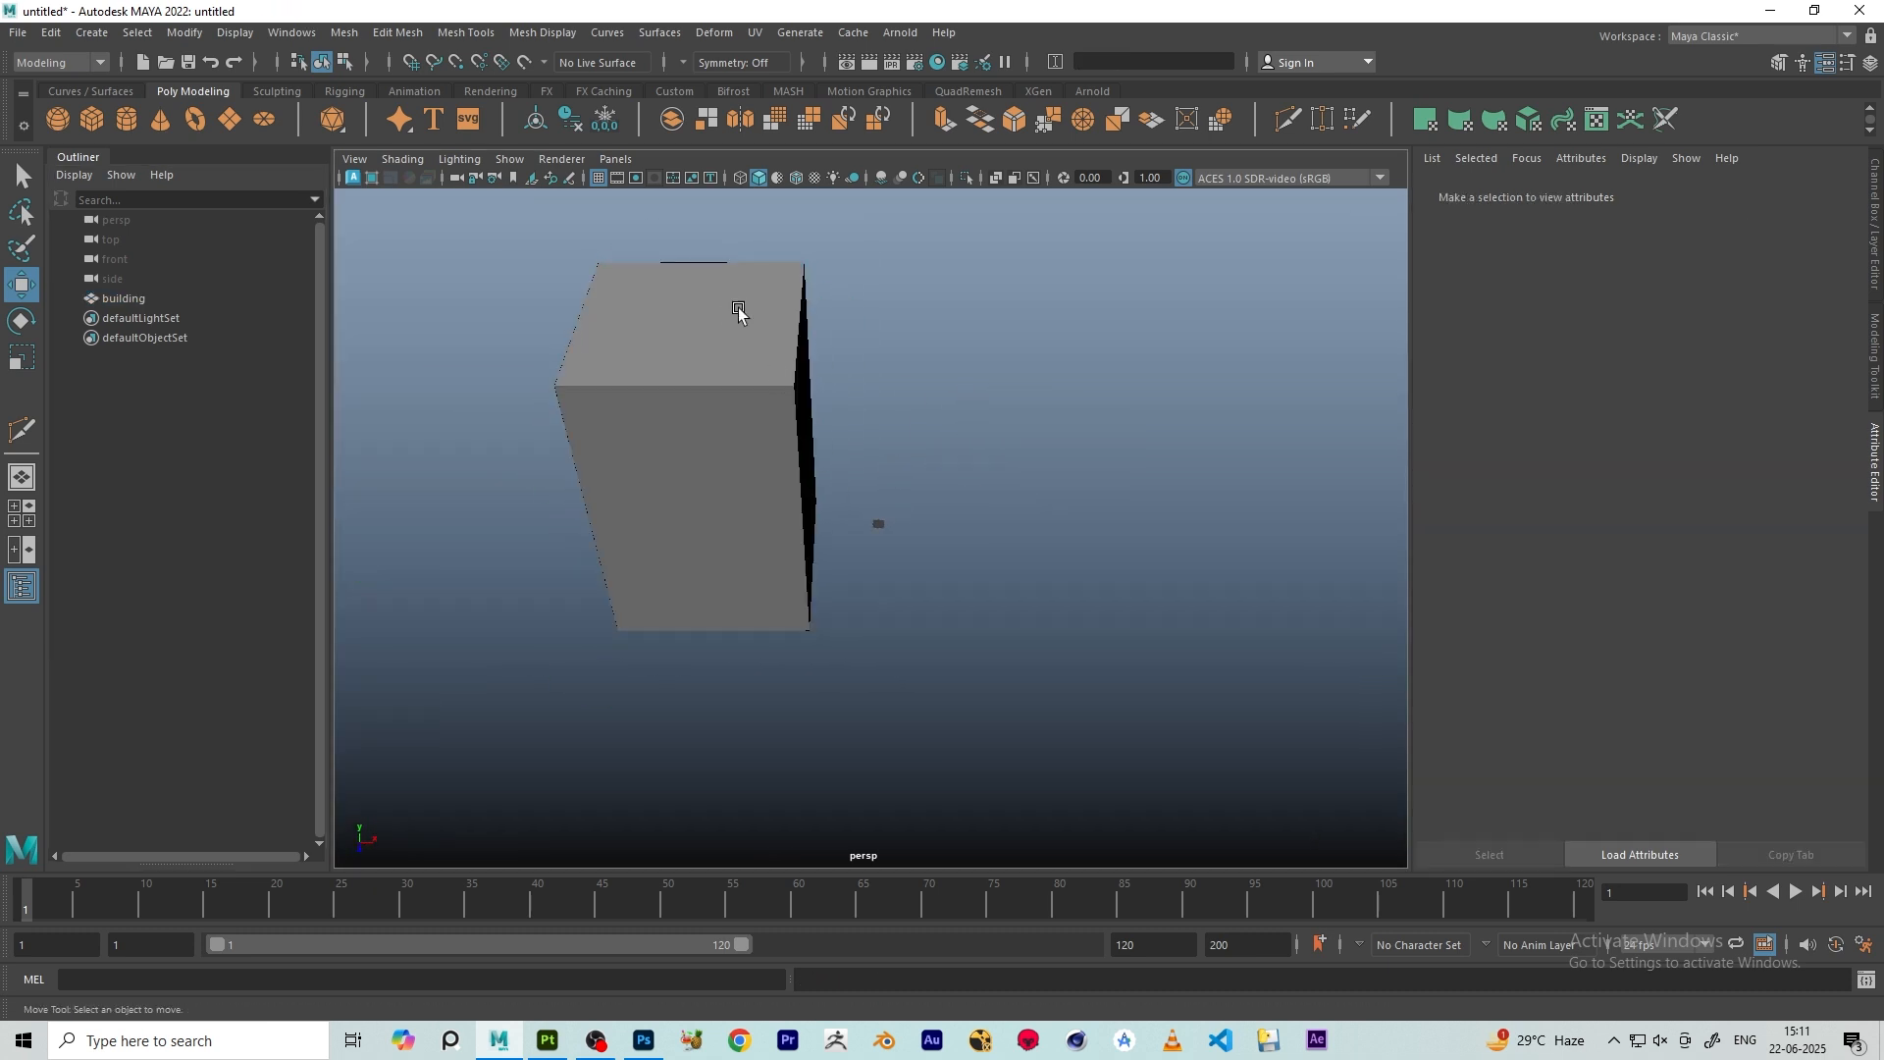
left_click(736, 306)
left_click_drag(660, 468, 618, 343, "alt")
left_click(539, 124)
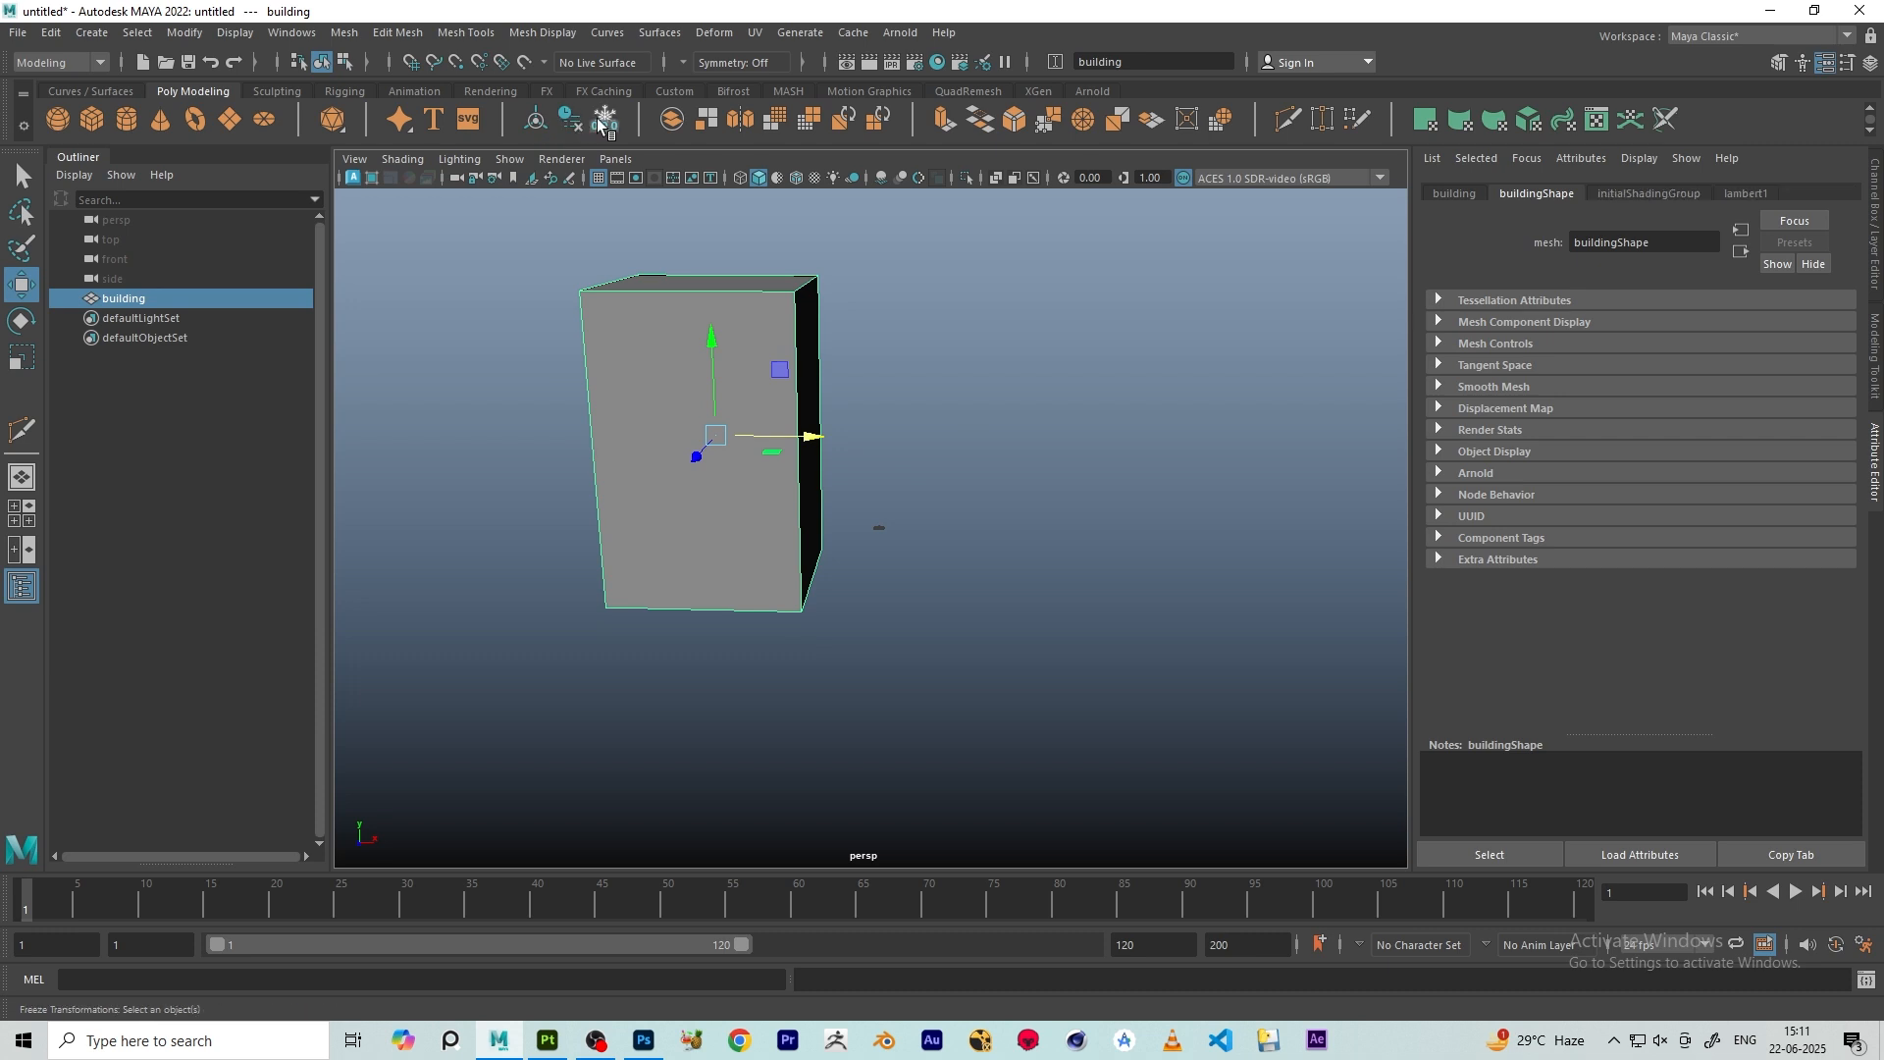
left_click(600, 122)
left_click(570, 122)
left_click(539, 123)
mouse_move(772, 443)
left_mouse_down("alt")
mouse_move(782, 307)
mouse_move(795, 427)
left_mouse_up("alt")
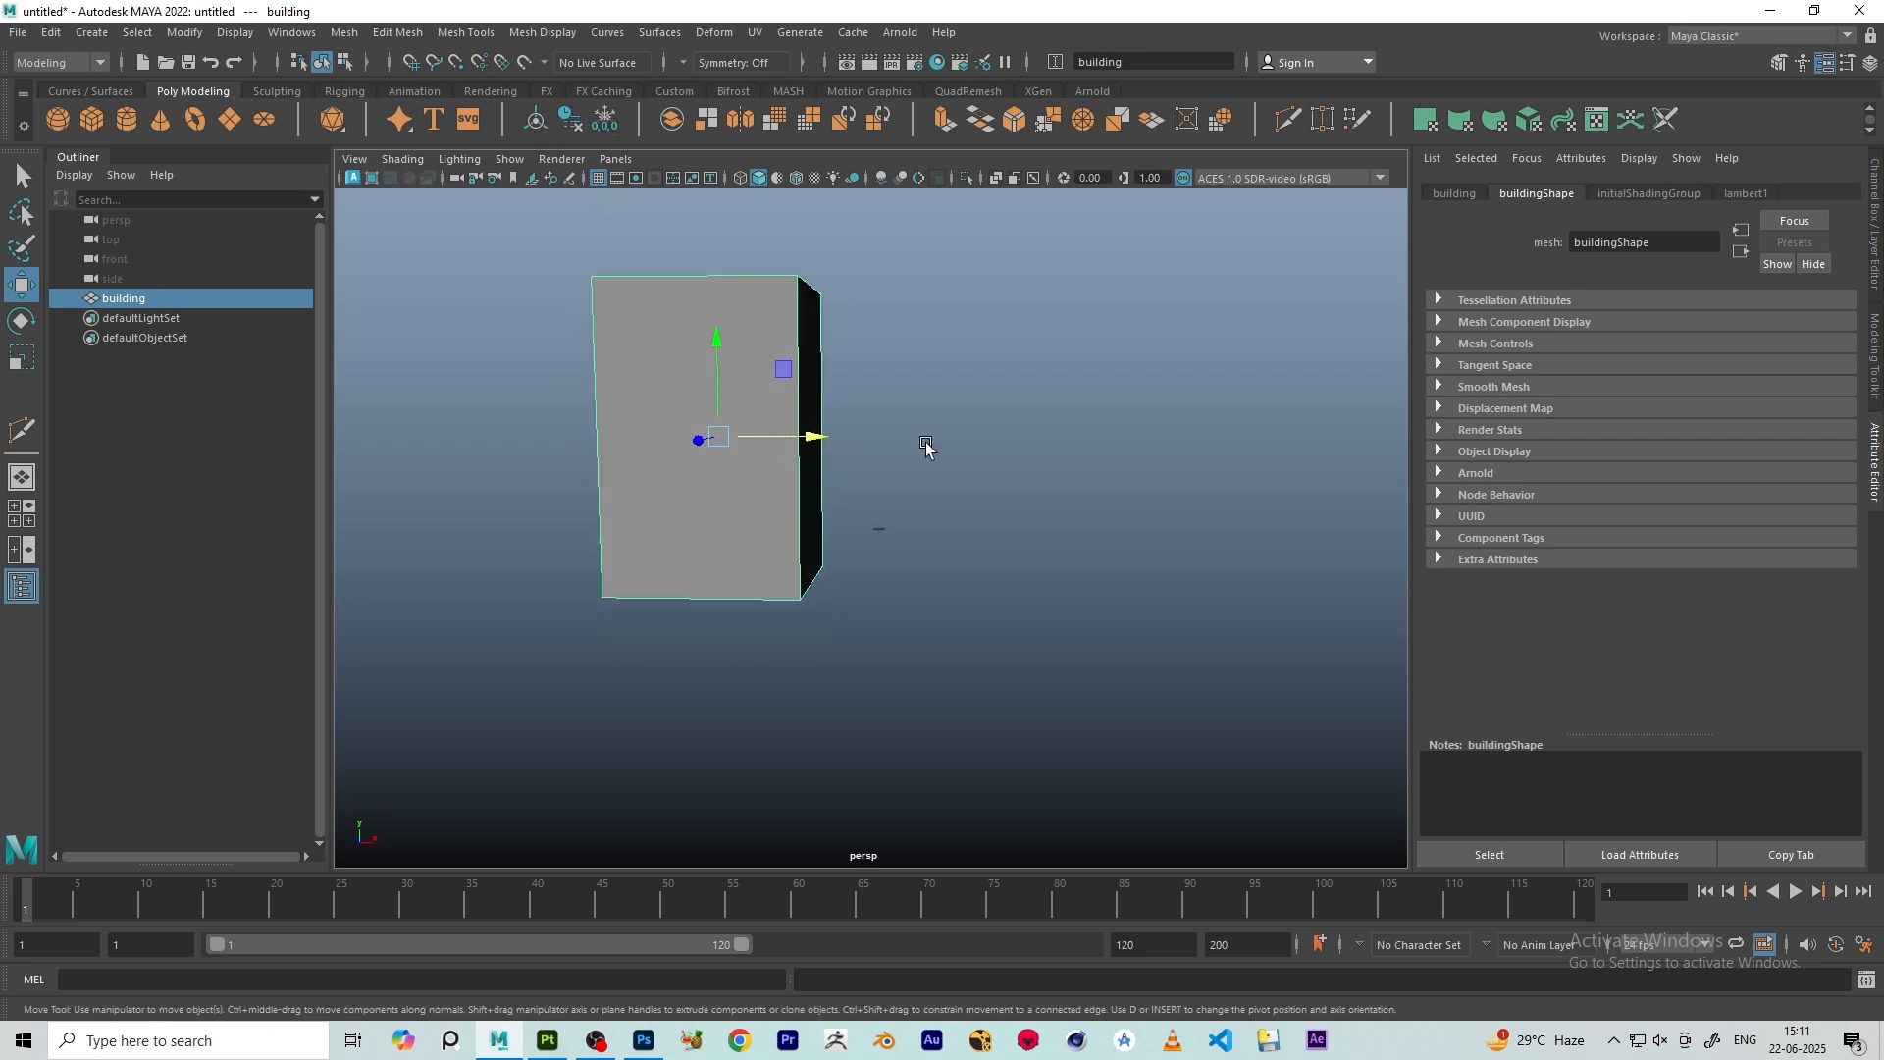
- Snap the building by its pivot to the origin at the centre of the grid
scroll(925, 447, "up", 15)
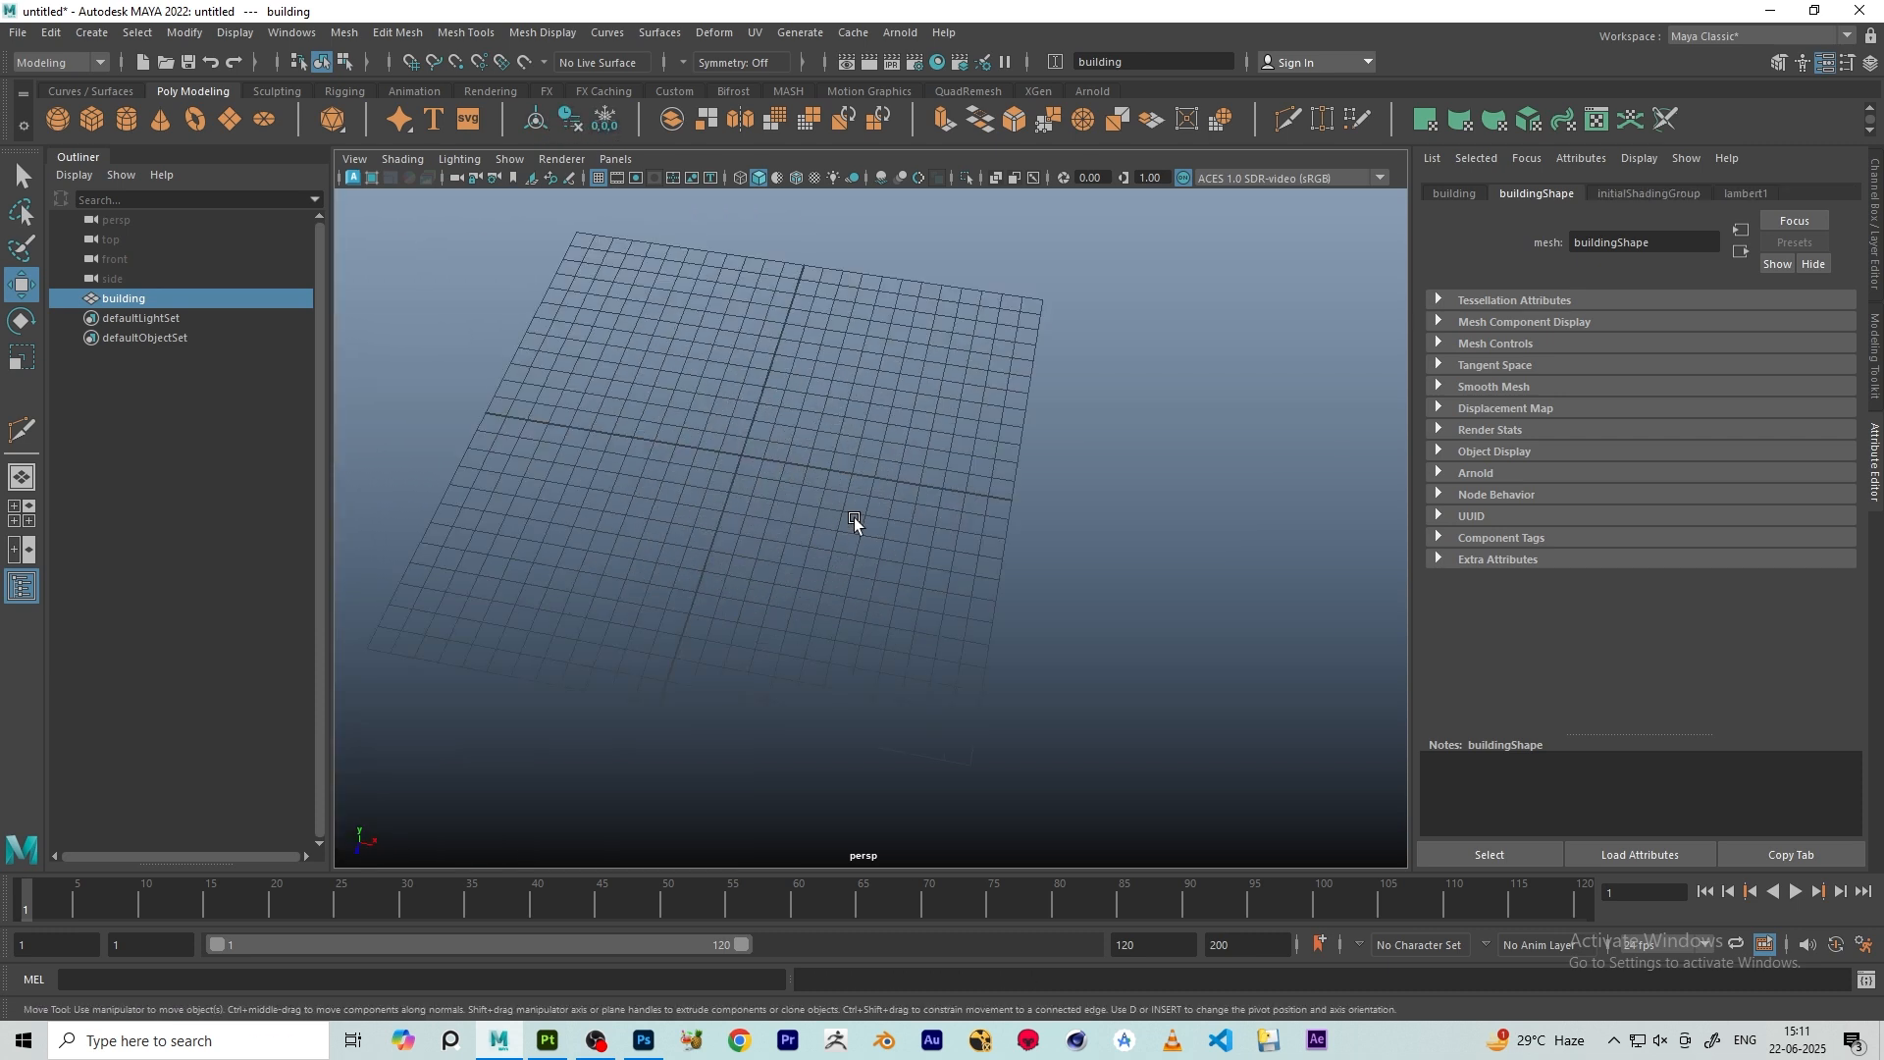
scroll(824, 512, "up", 5)
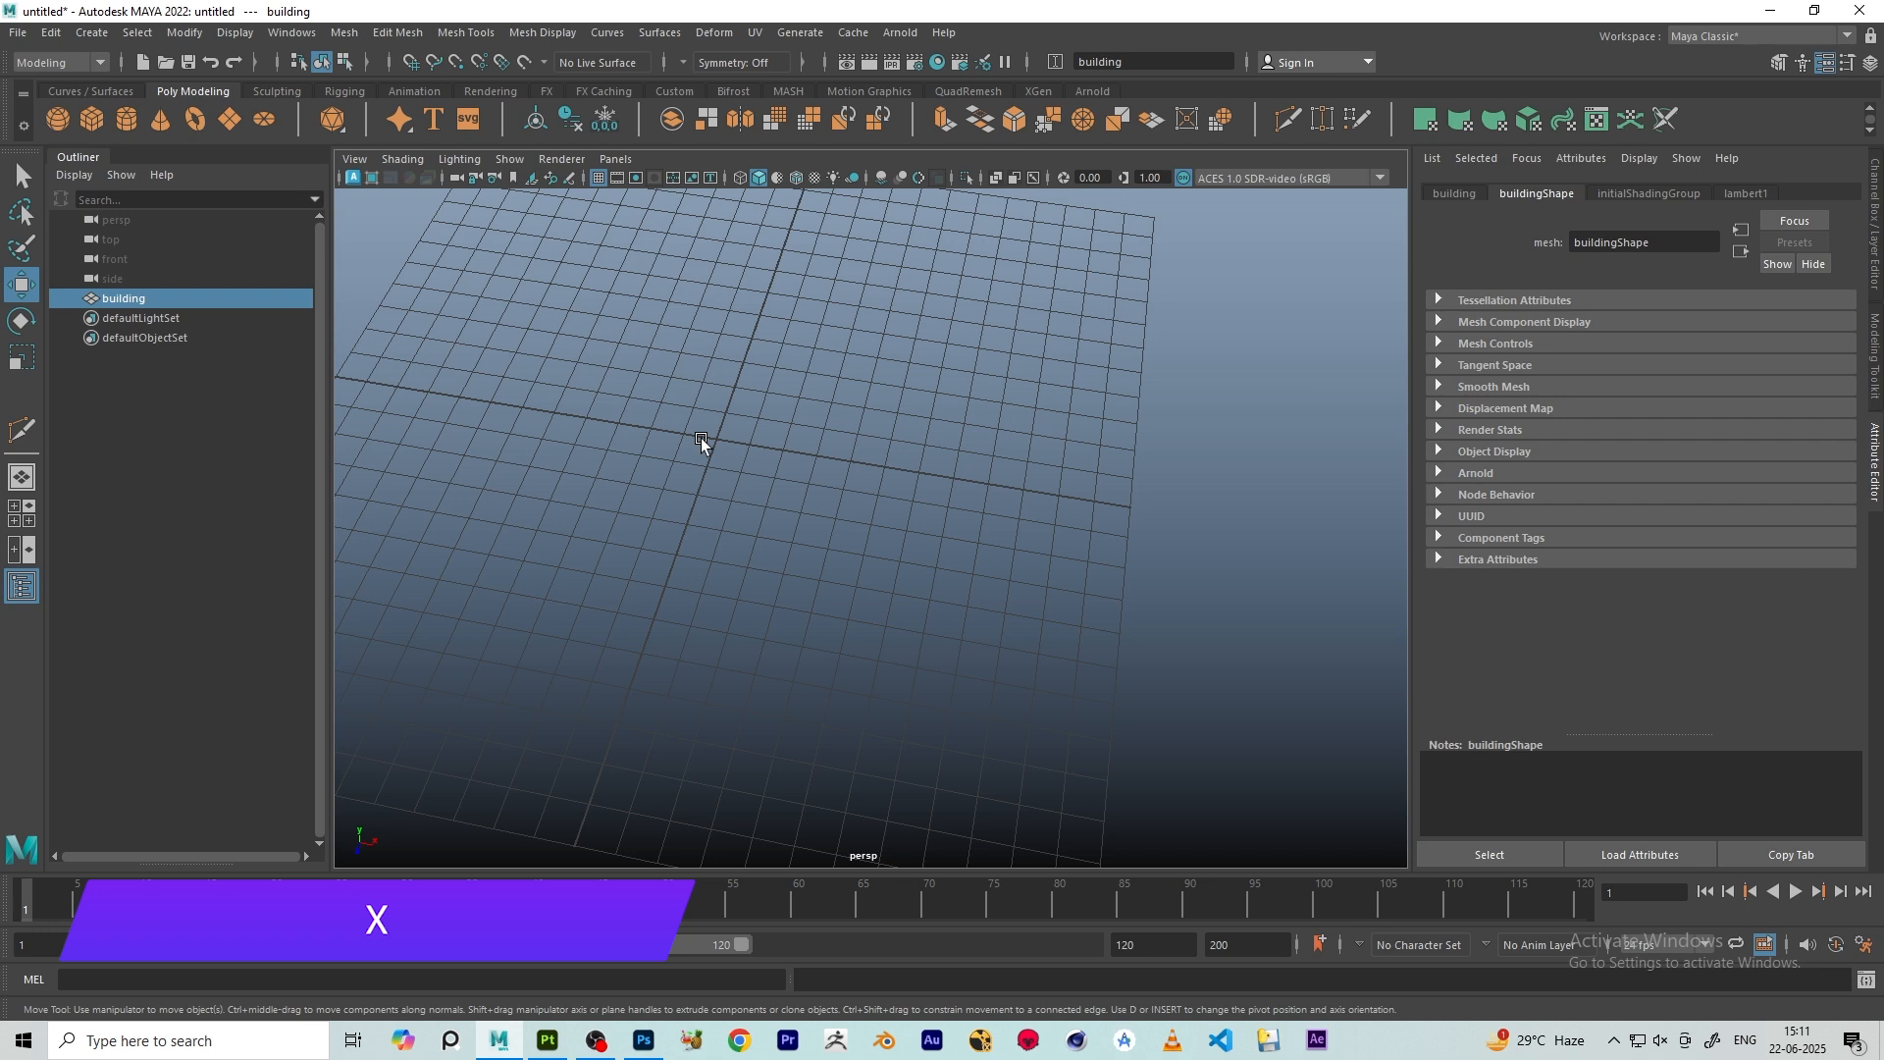
scroll(702, 444, "down", 15)
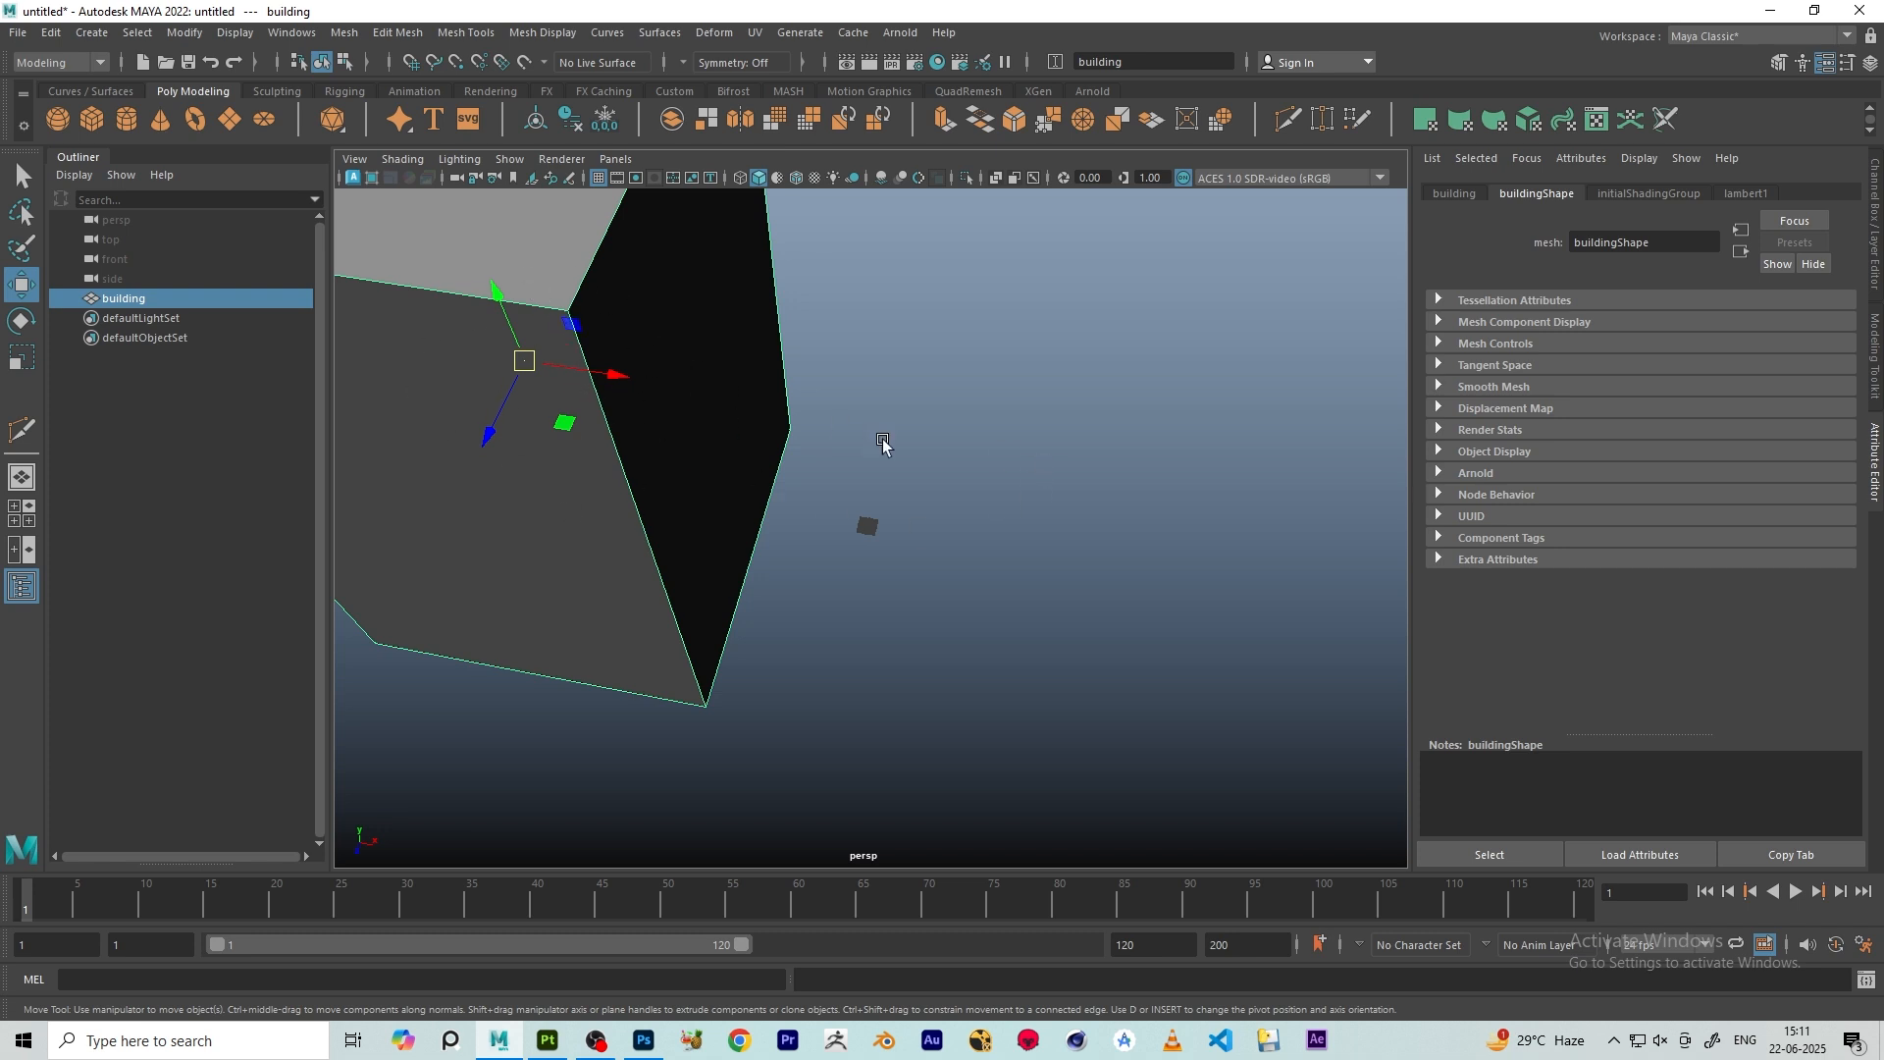
scroll(878, 471, "up", 15)
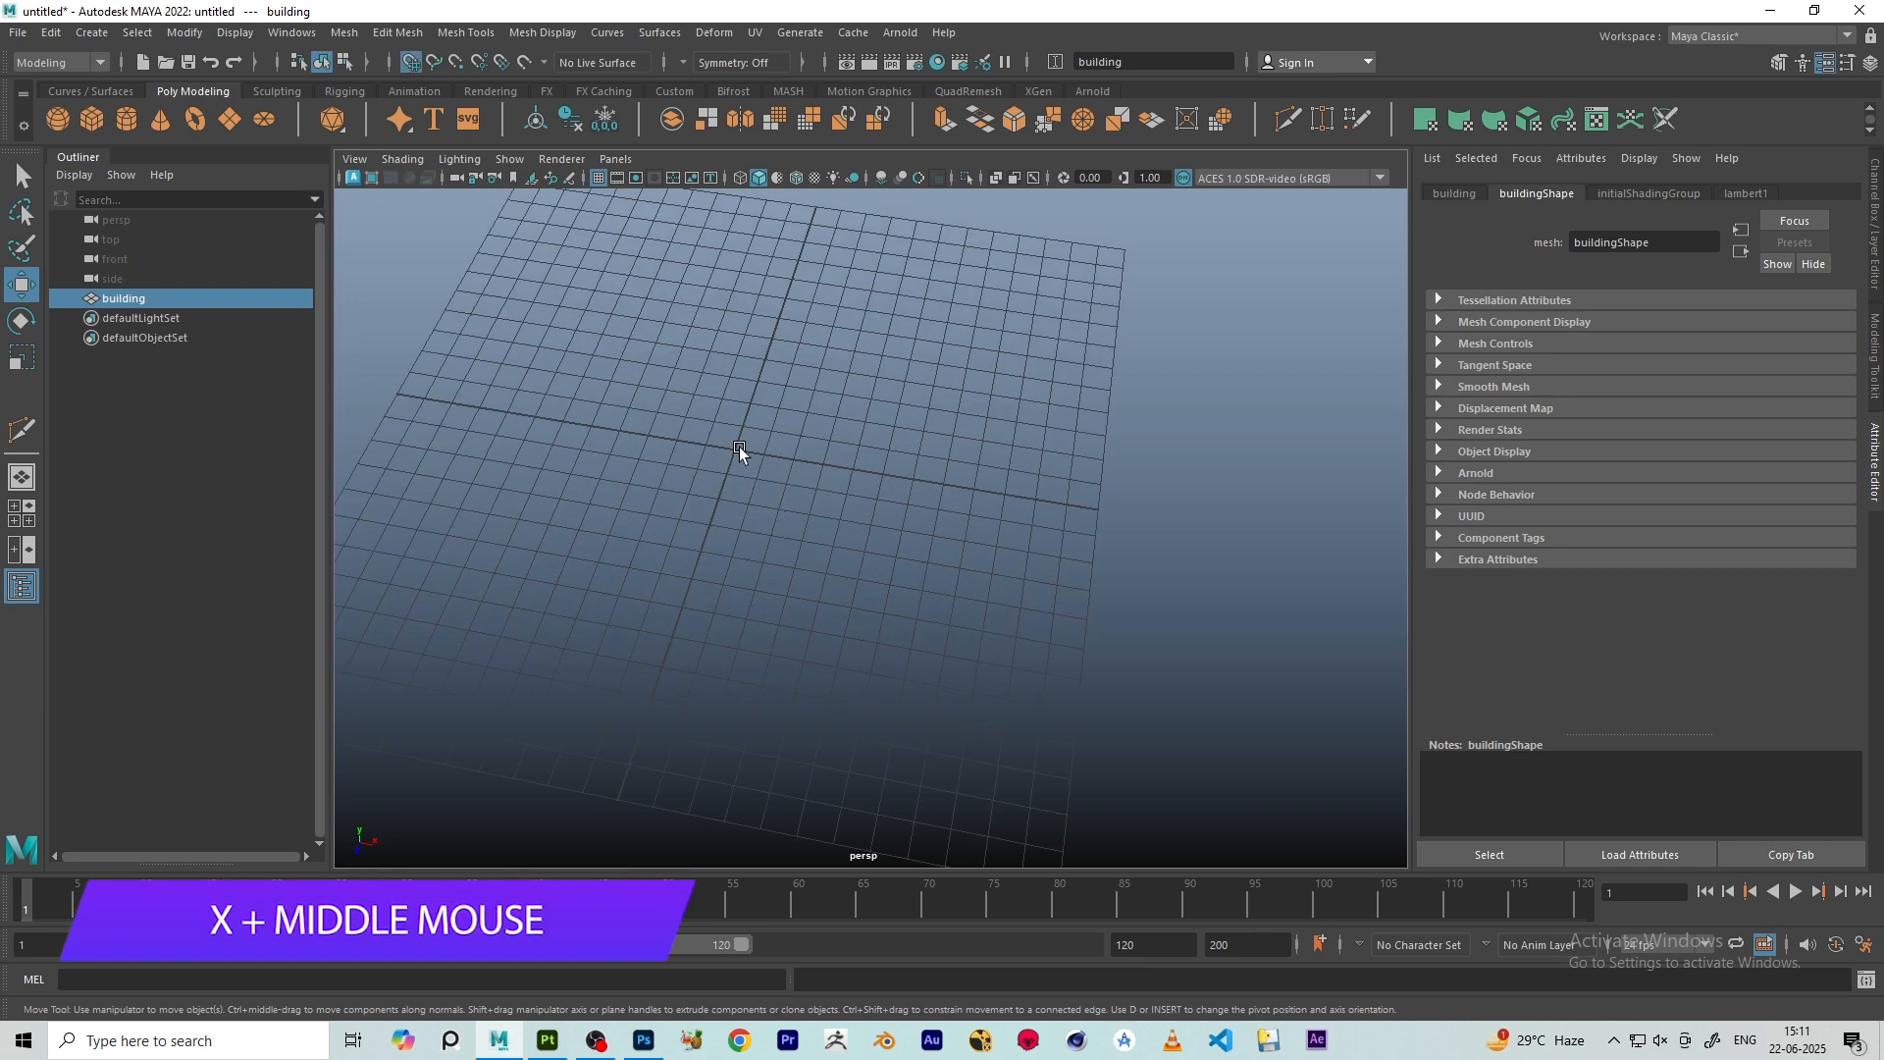
middle_click_drag(985, 296, 1023, 422)
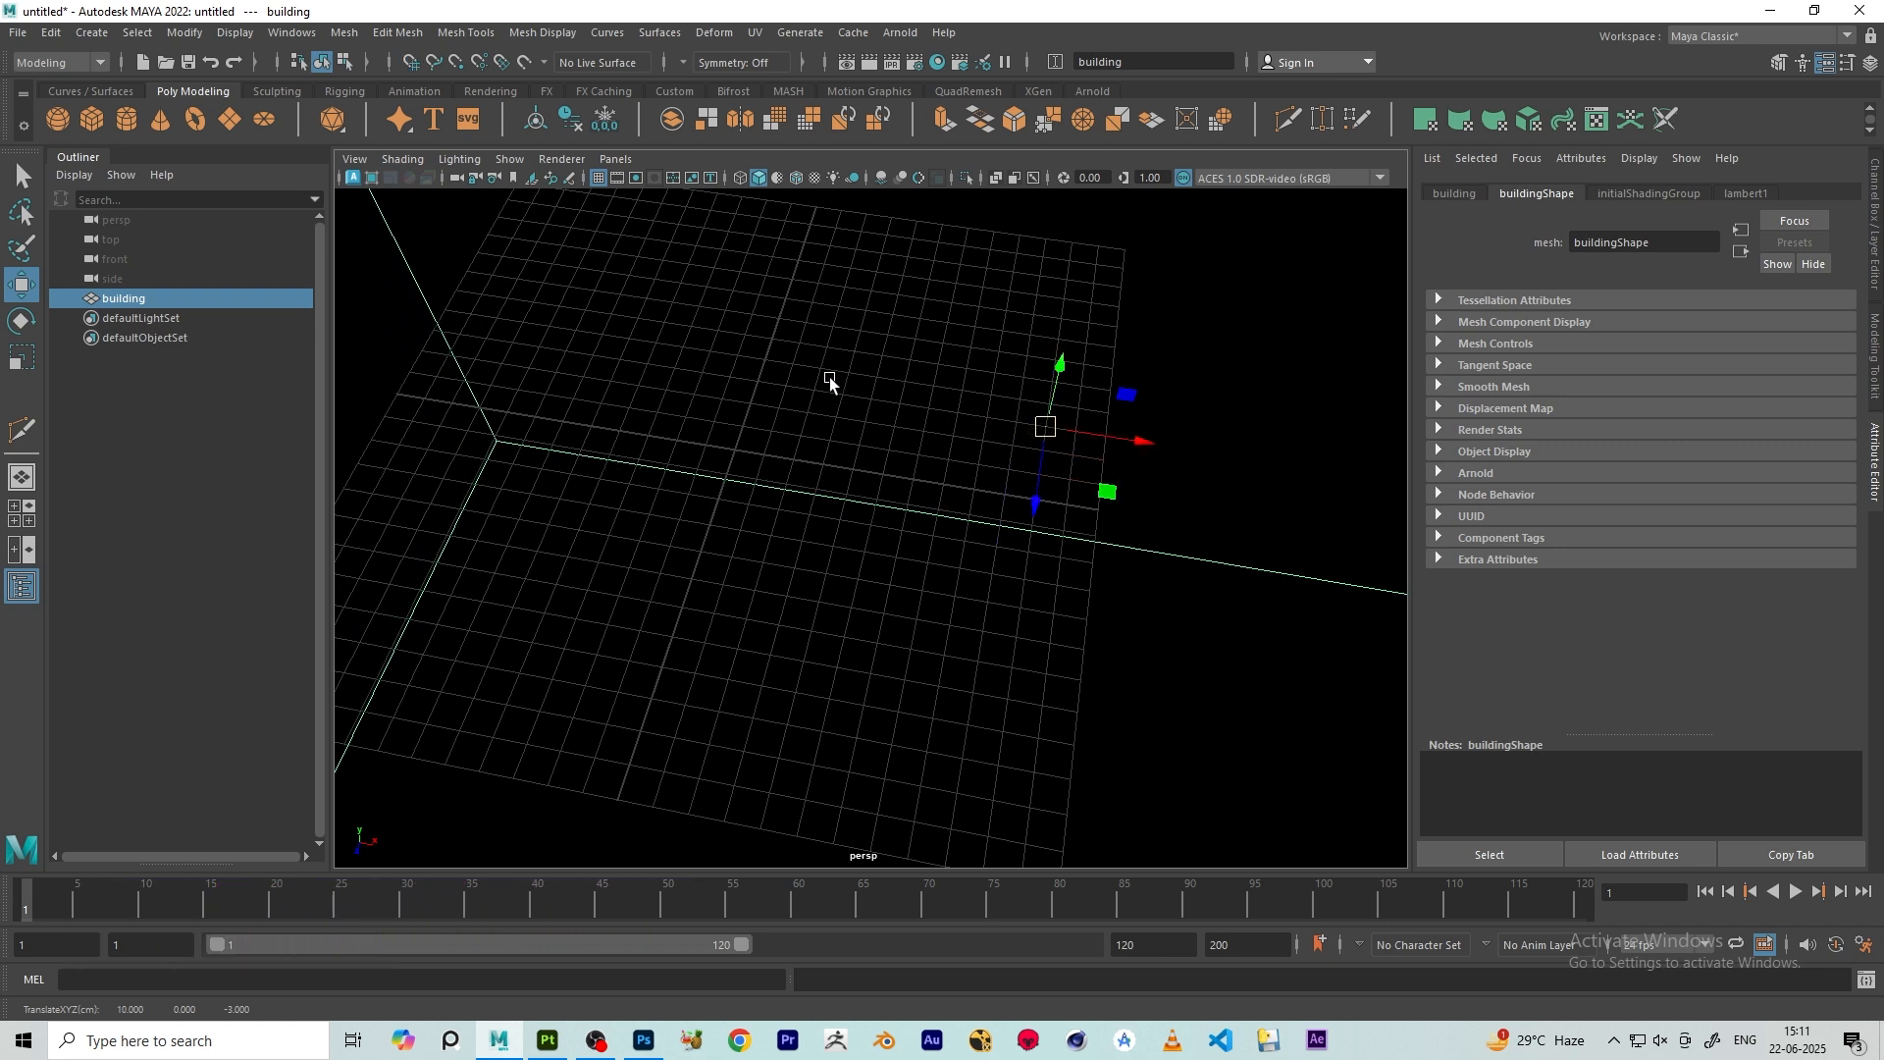
key("x")
middle_click_drag(824, 356, 727, 448)
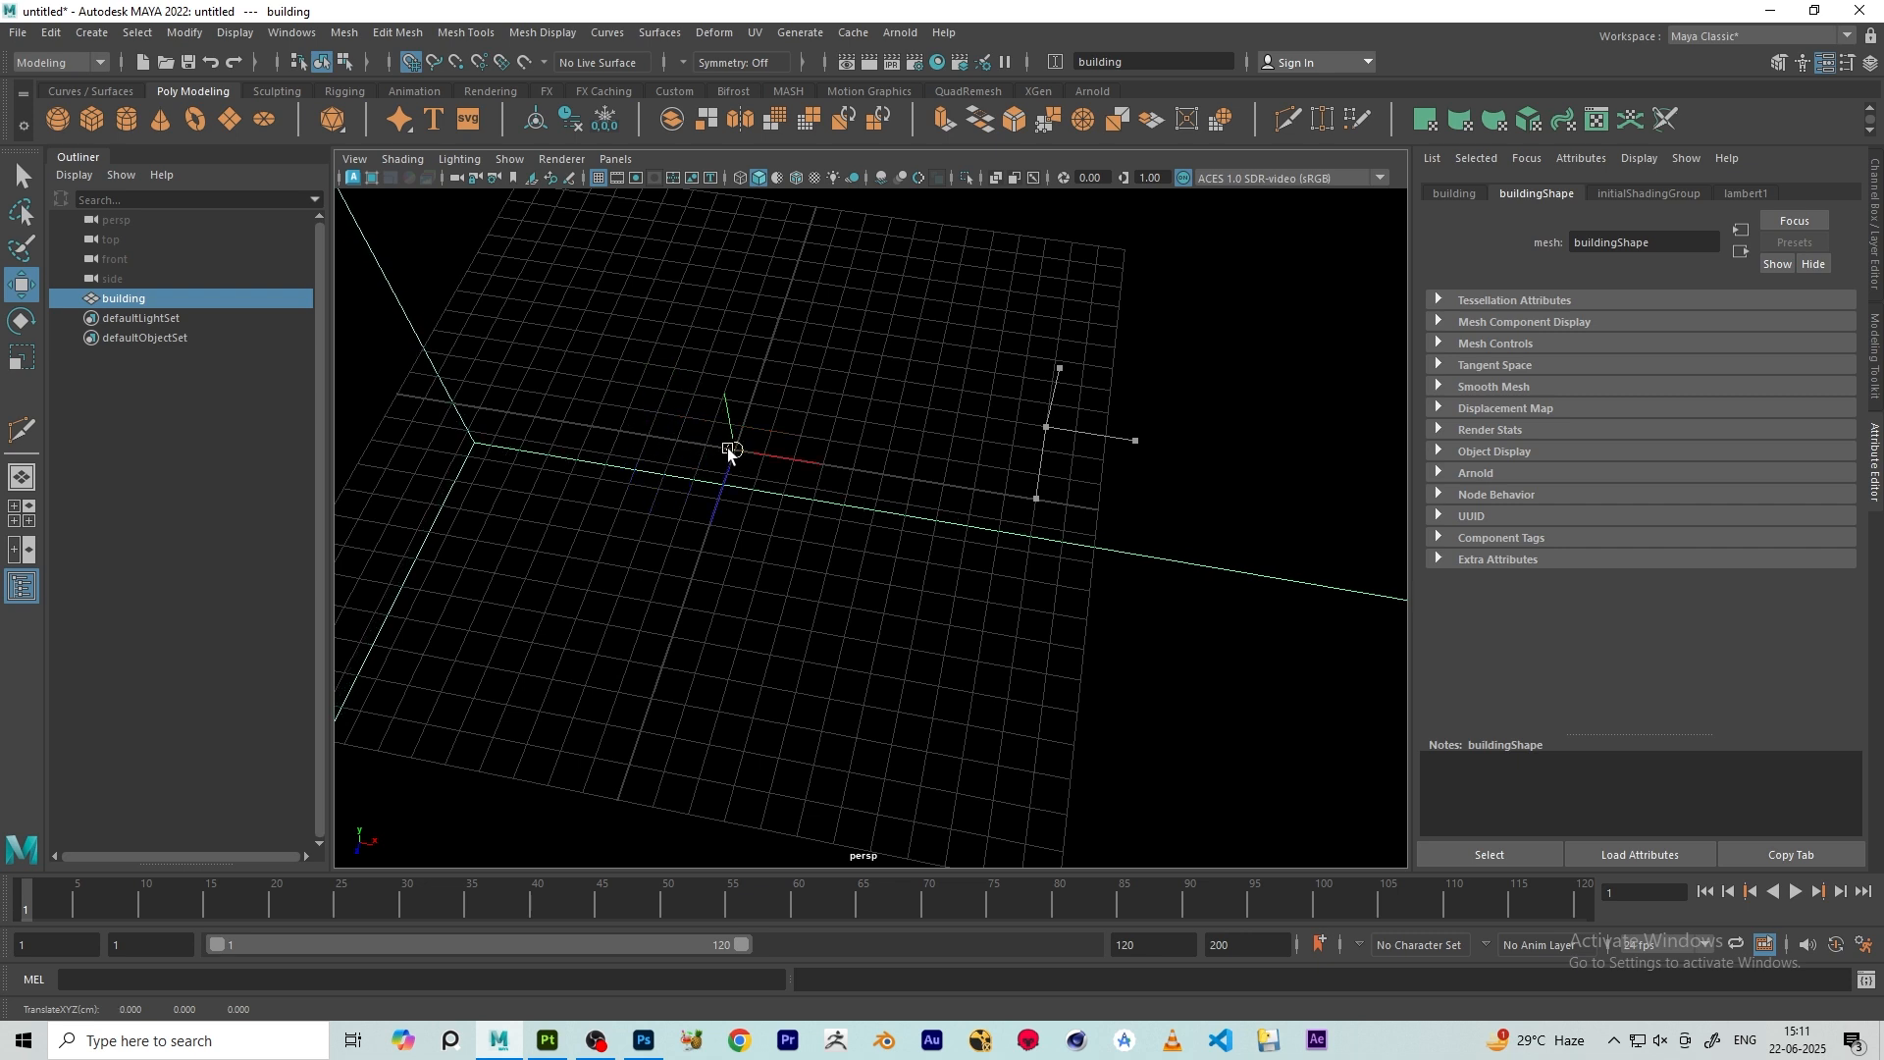
scroll(726, 448, "down", 12)
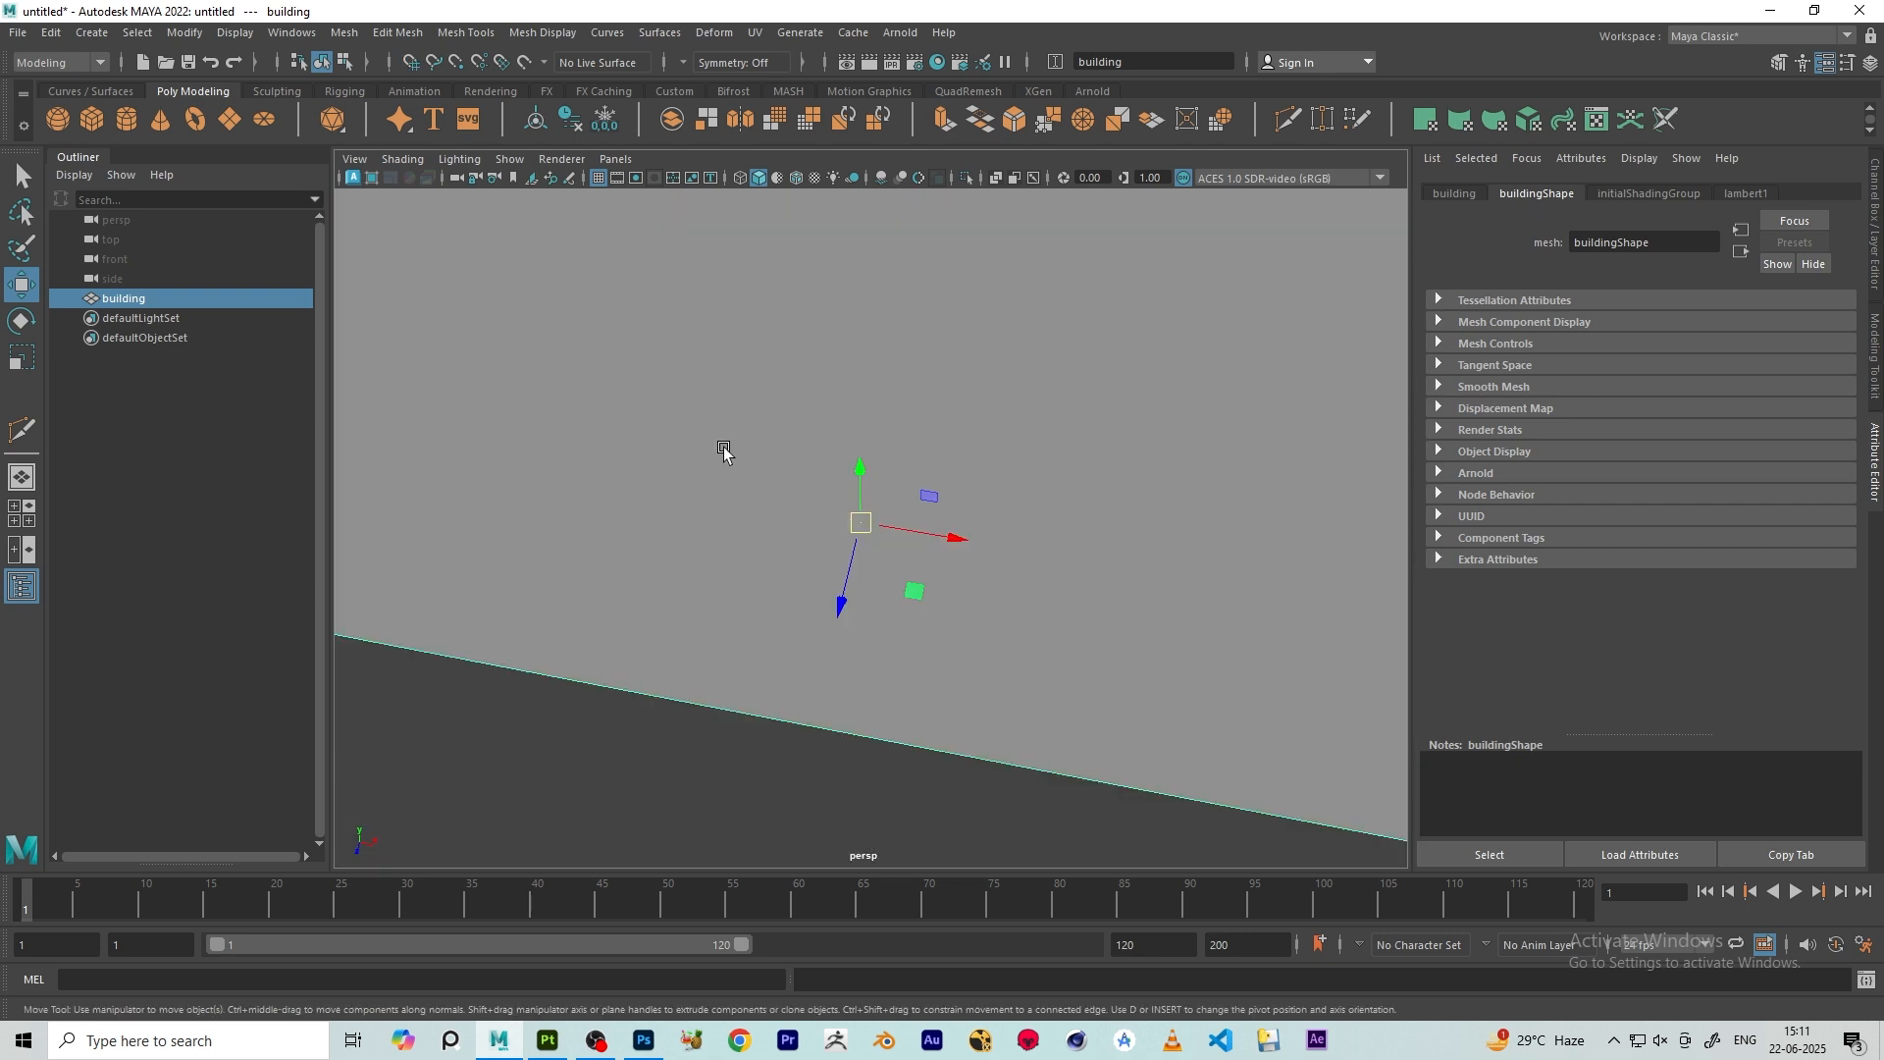
- Raise the building in the front view until its base rests on the grid plane
scroll(724, 452, "down", 7)
left_click_drag(726, 451, 1107, 318, "alt")
mouse_move(1109, 319)
middle_mouse_down()
mouse_move(1119, 301)
mouse_move(1126, 320)
middle_mouse_up()
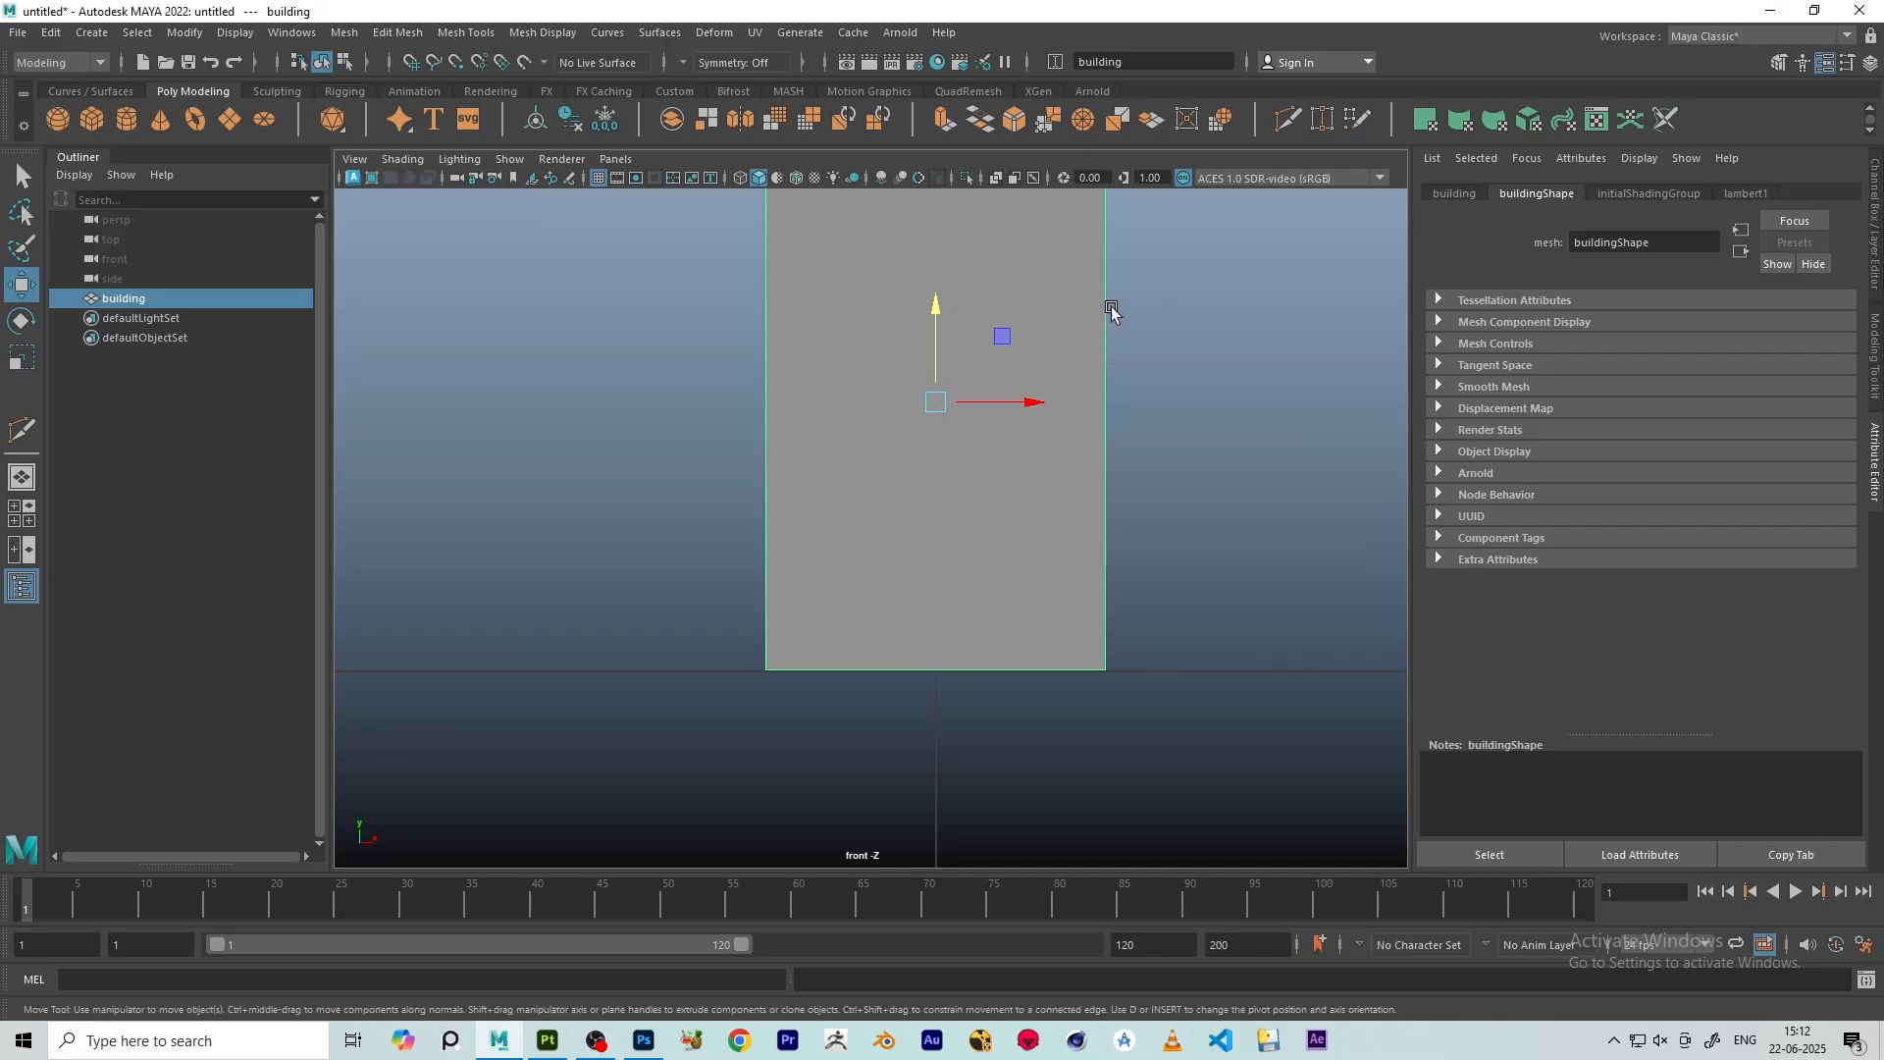
scroll(1110, 307, "down", 5)
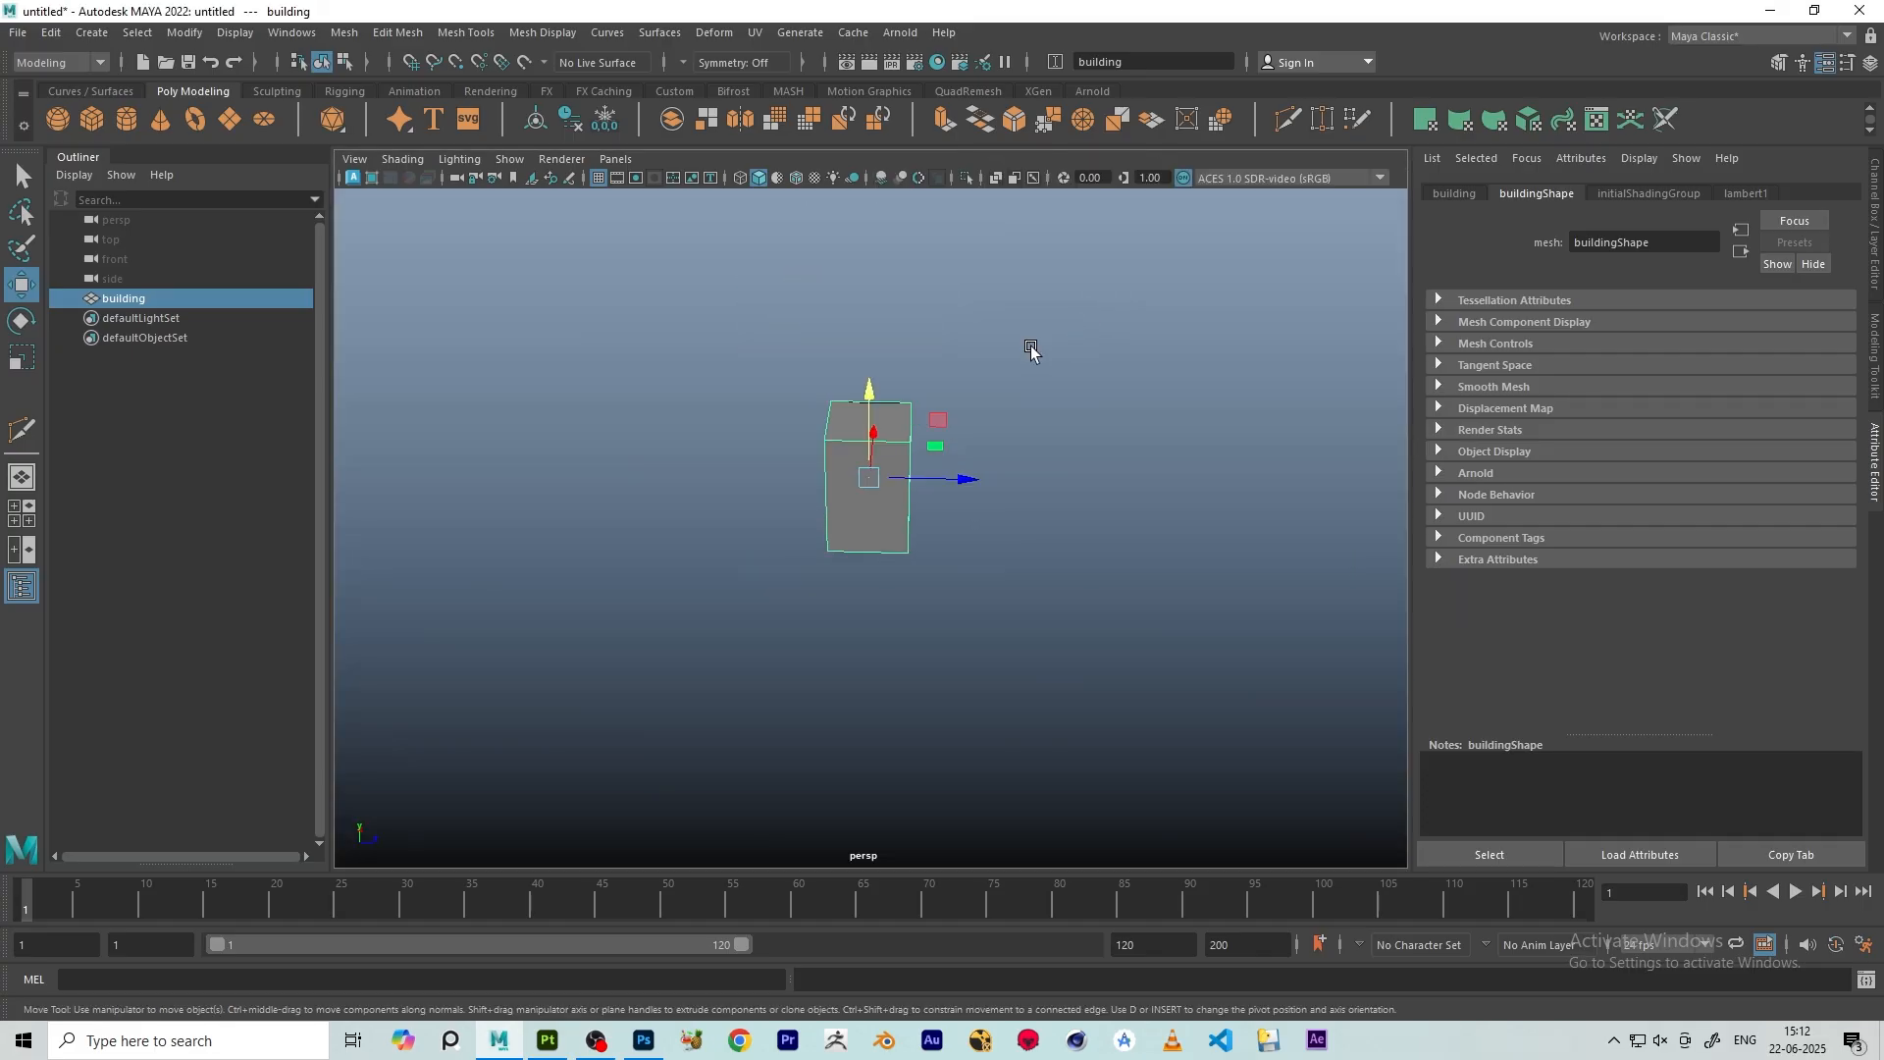
- Freeze the building's transformations to reset its translate values to zero, and deselect it
left_click_drag(1026, 349, 660, 416, "alt")
scroll(1125, 496, "up", 3)
left_click(1124, 495)
left_click_drag(1124, 495, 997, 462, "alt")
left_click(986, 459)
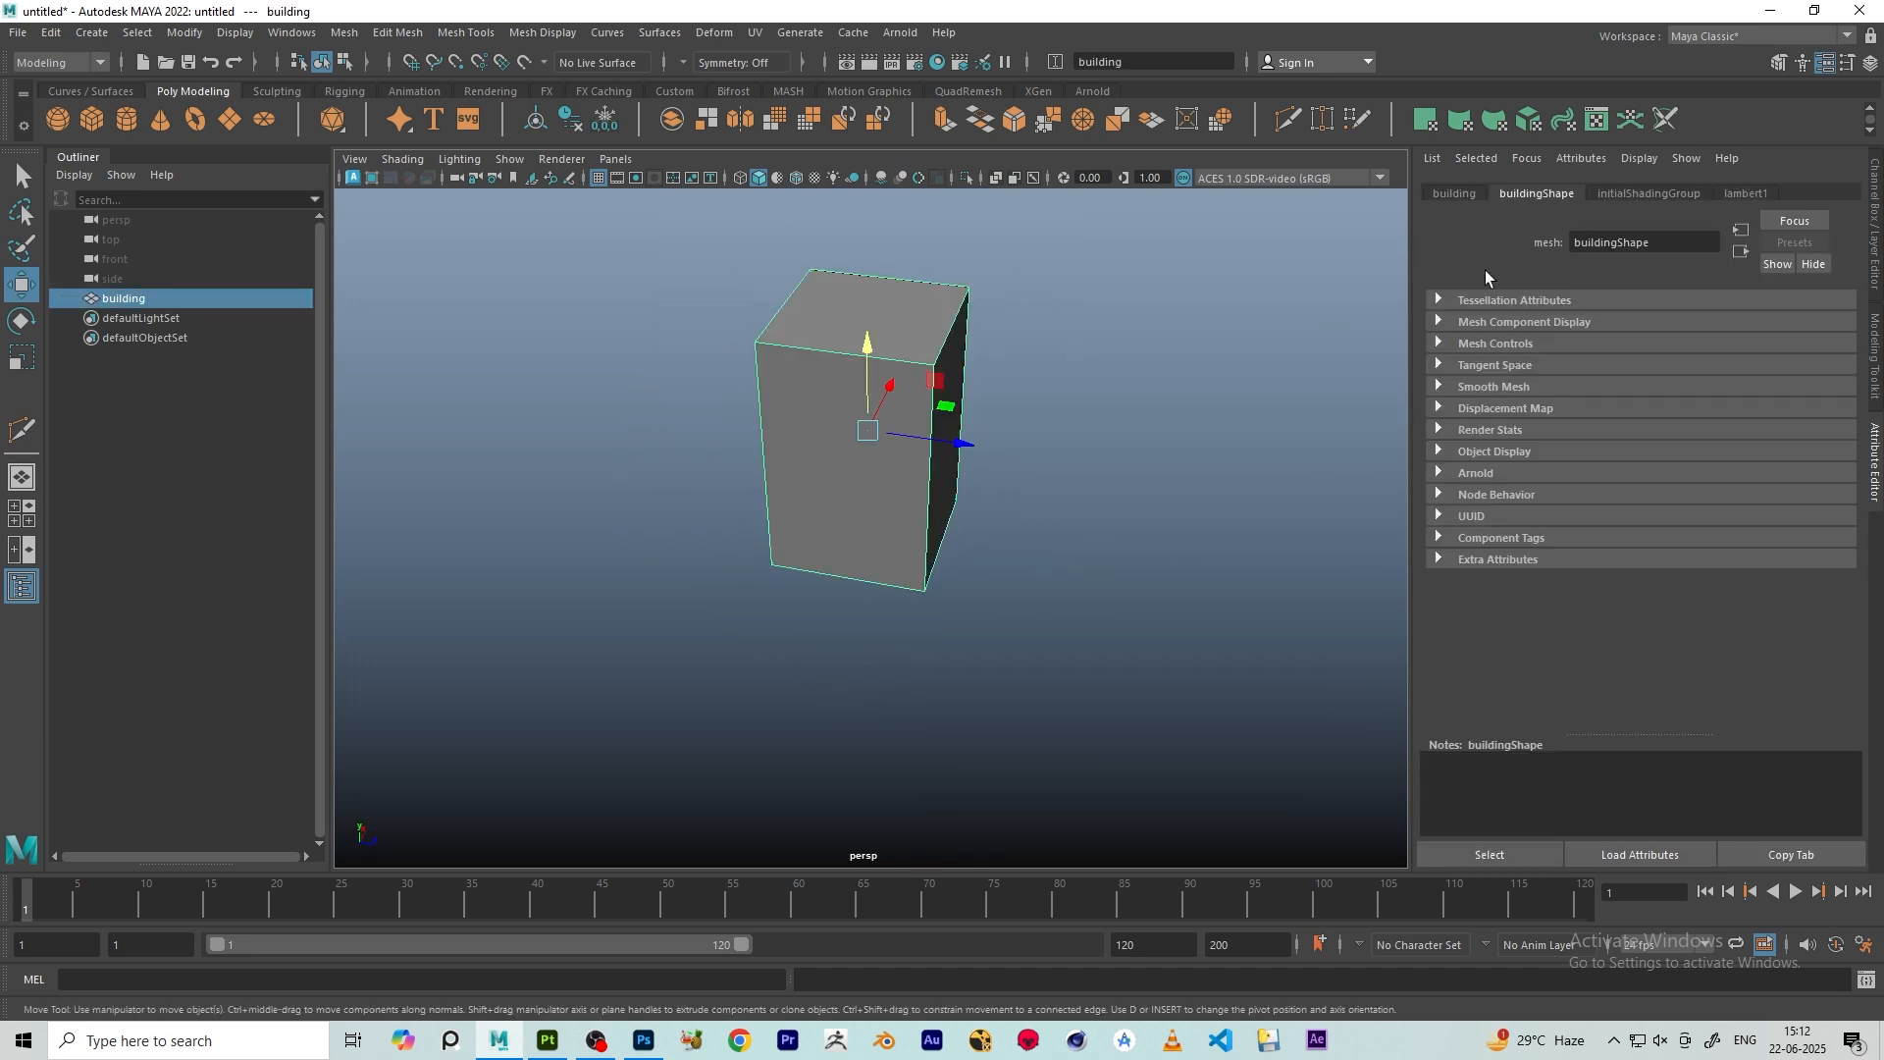
left_click(1454, 194)
left_click(1607, 323)
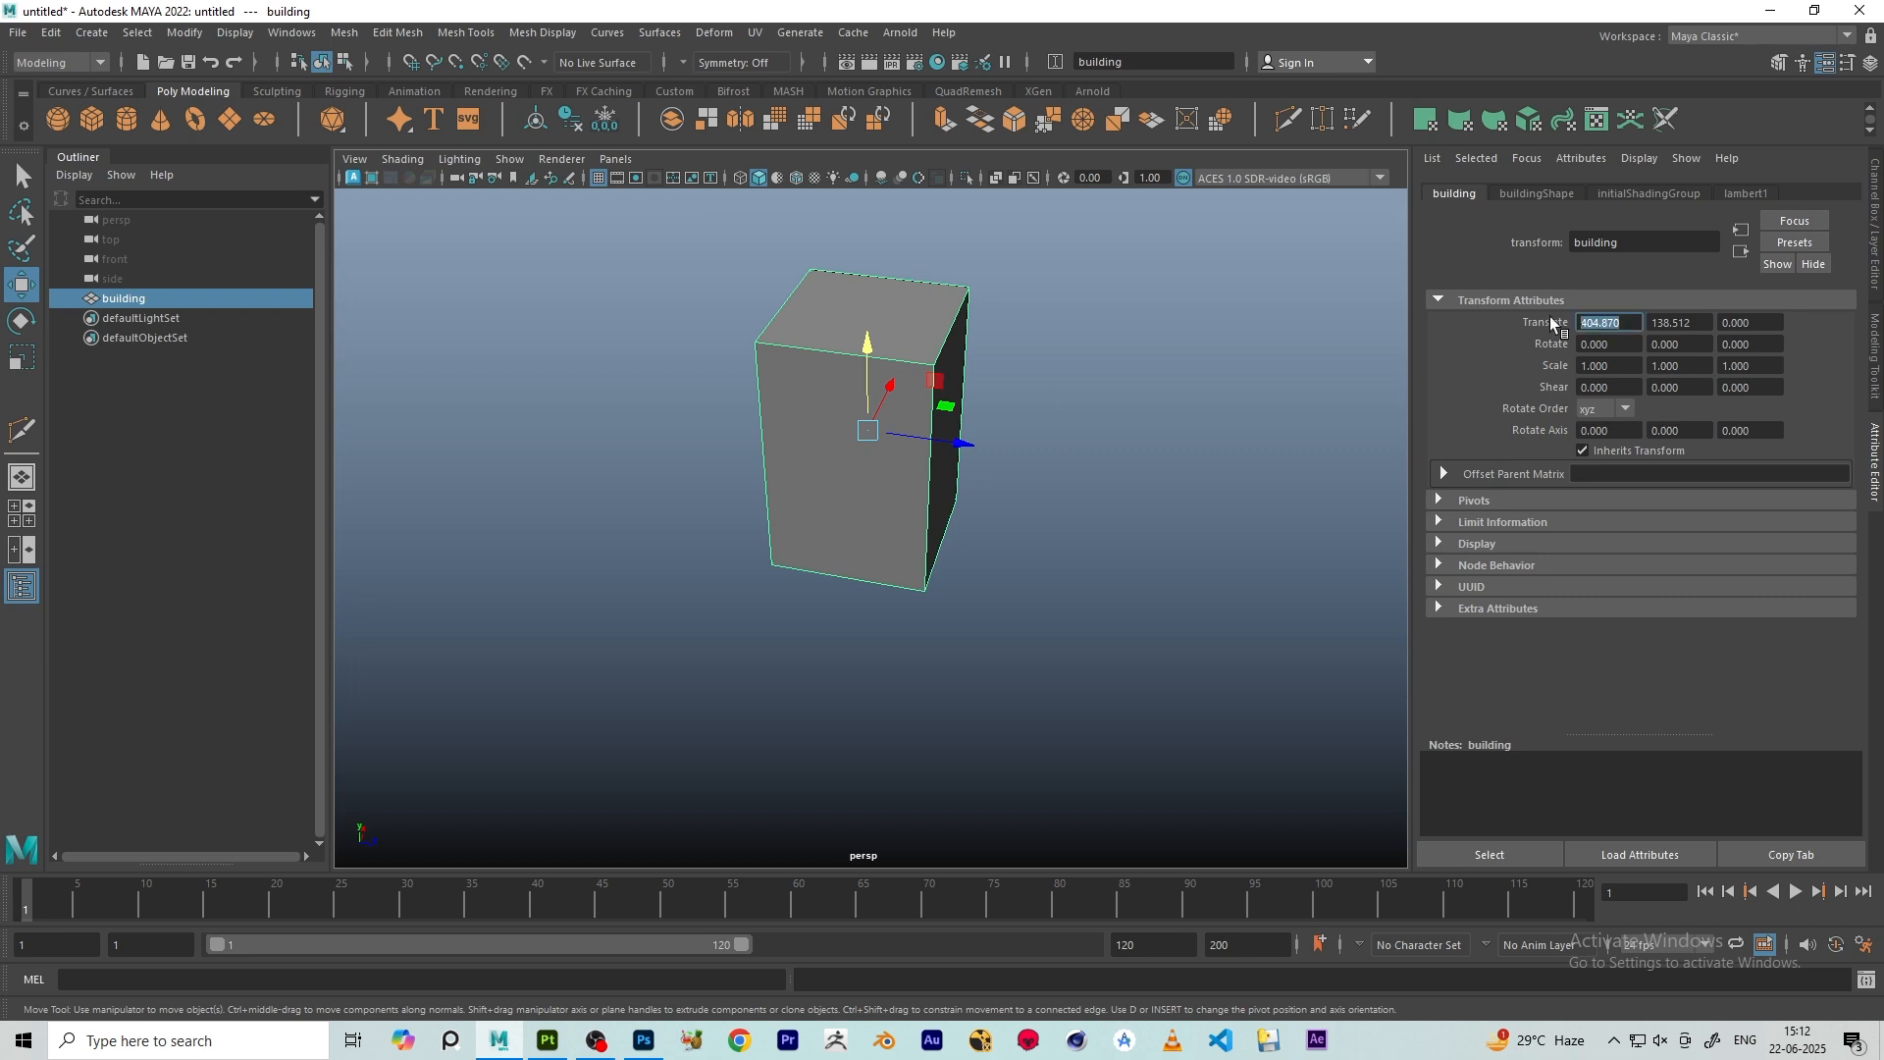
left_click(1087, 397)
left_click(888, 314)
key("ctrl+e")
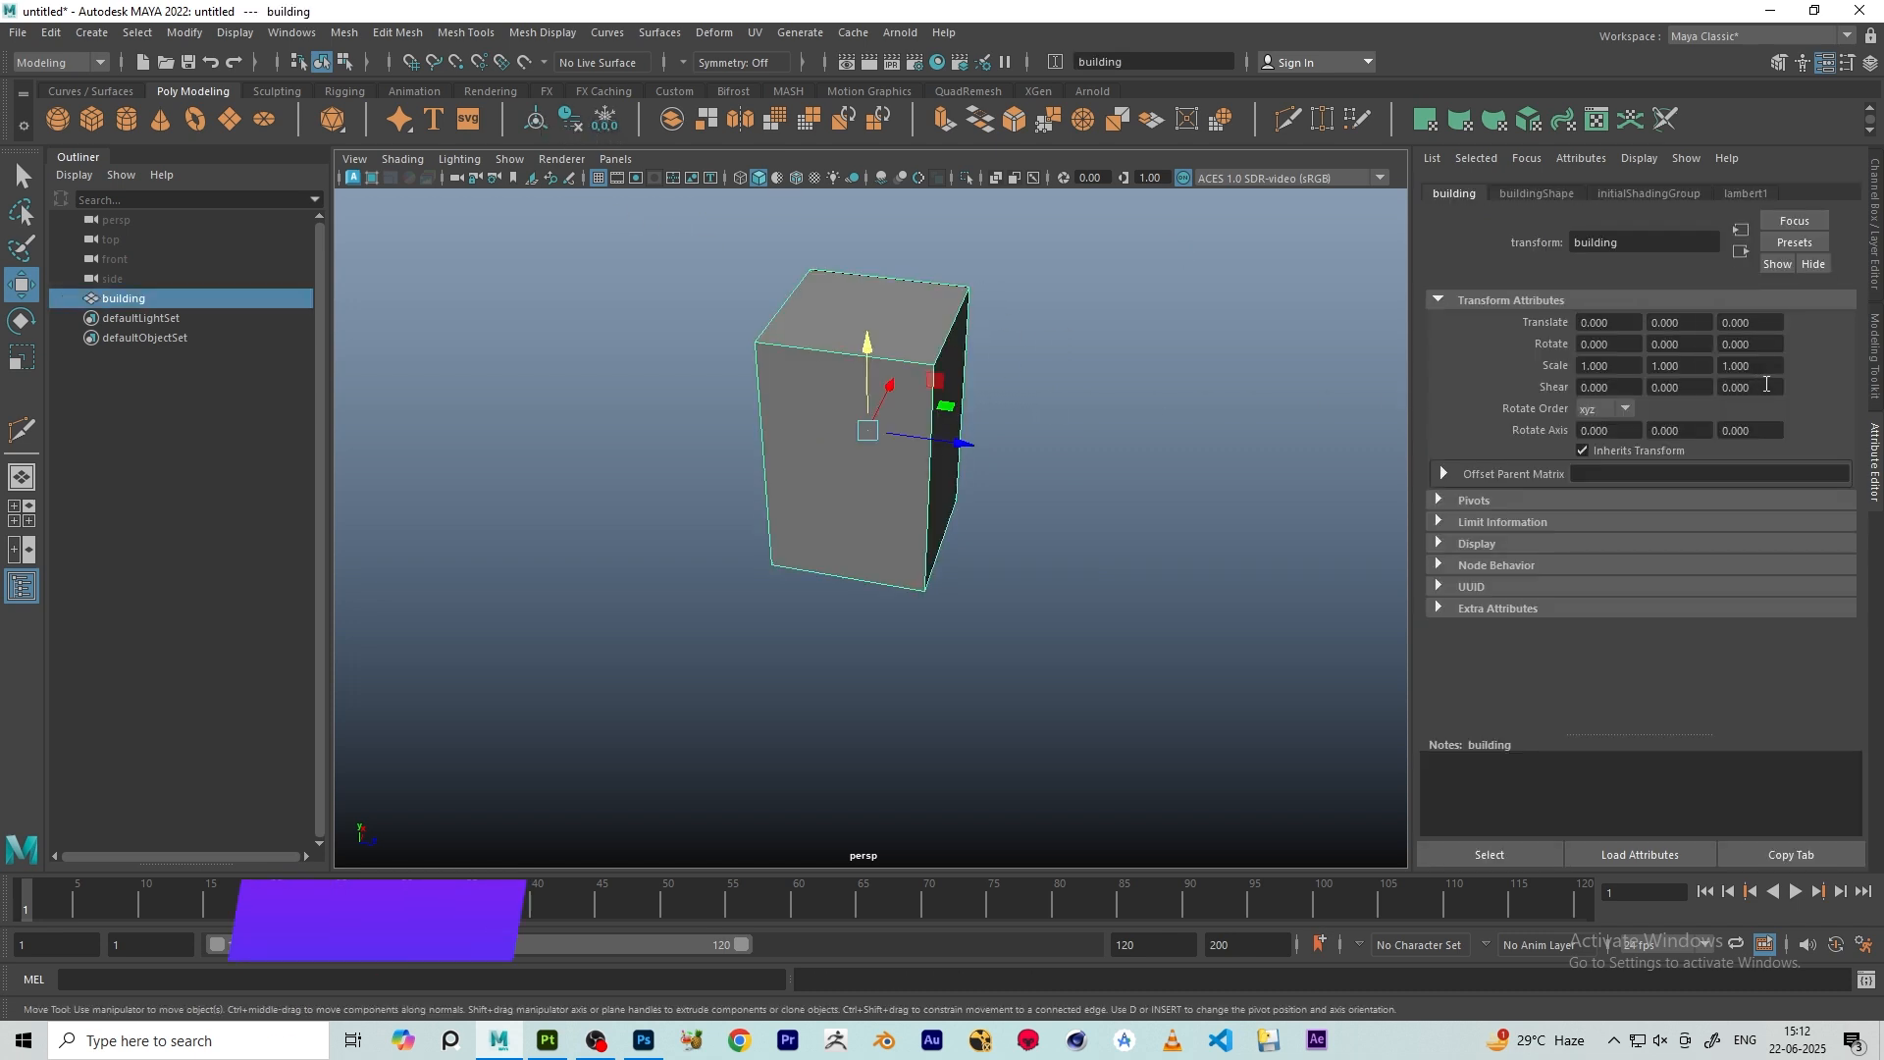
left_click(1108, 546)
left_click_drag(1108, 547, 871, 547, "alt")
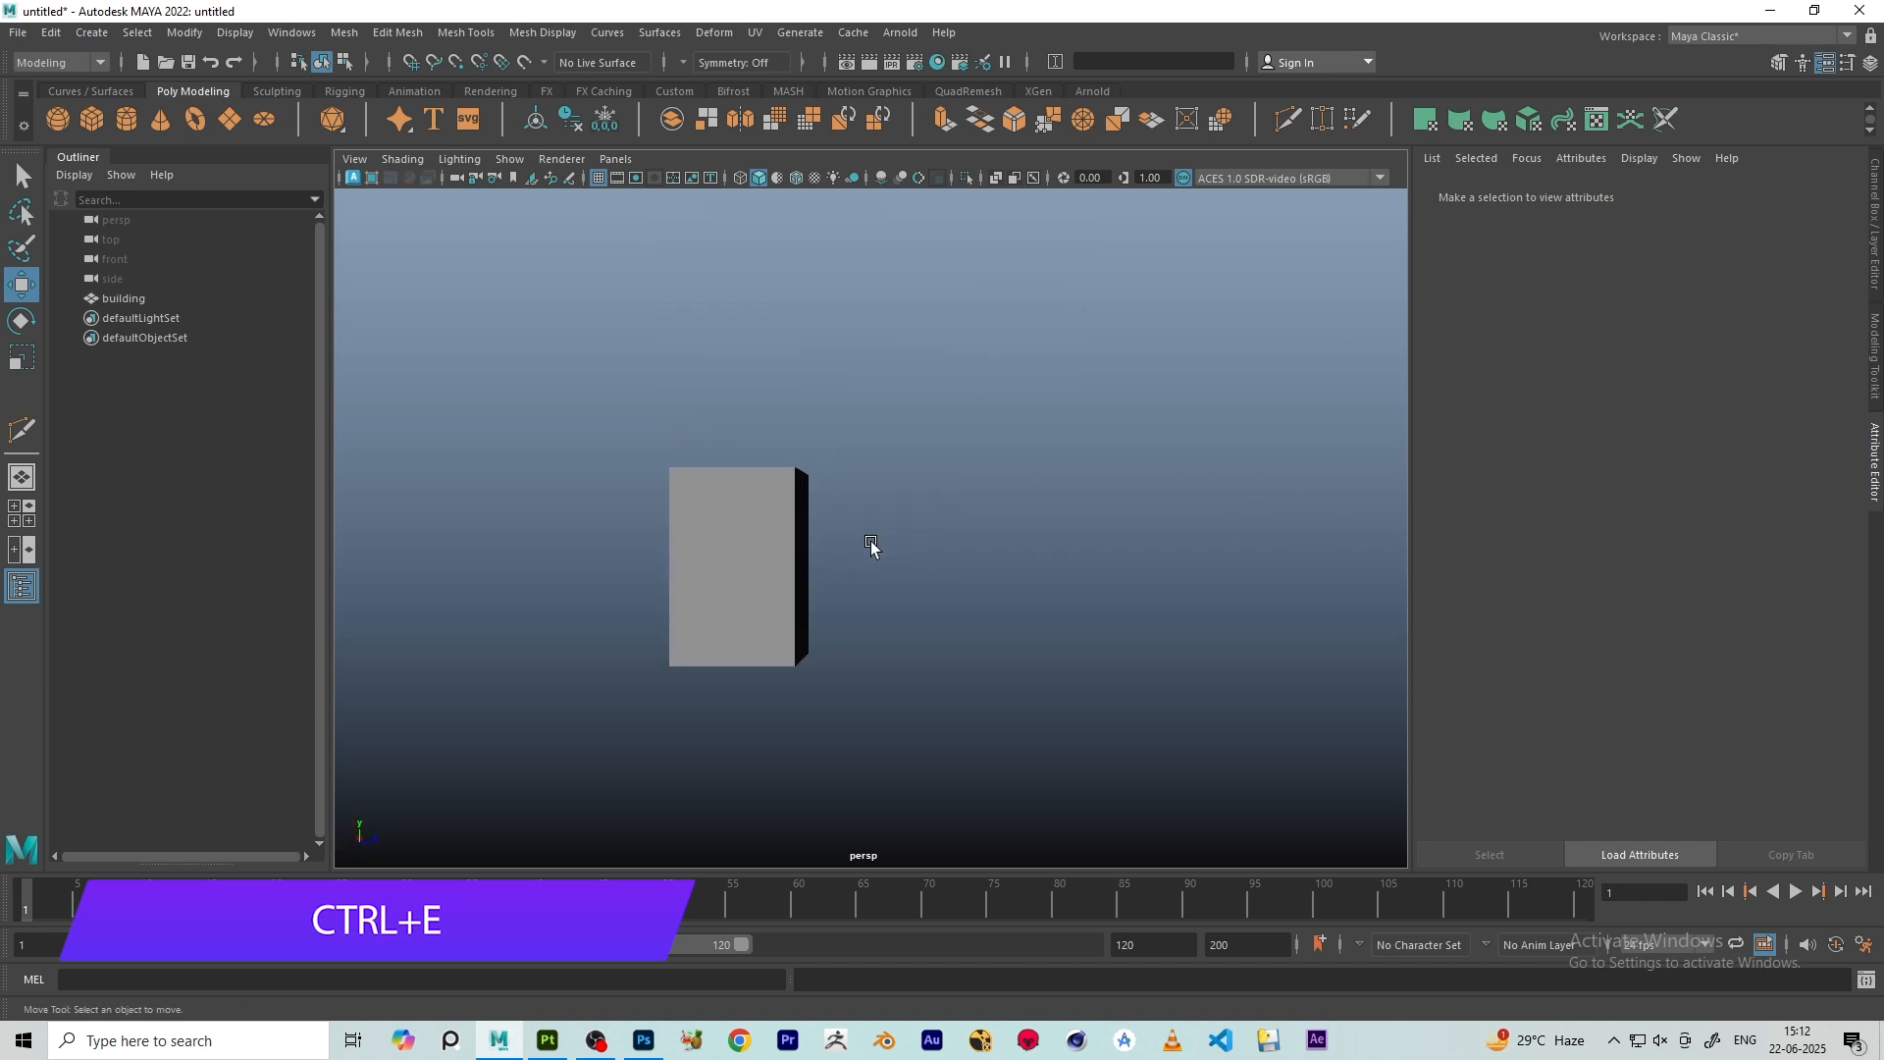
- Import the HumanBody.ma mesh from the Bipeds sculpting base mesh examples as a human scale reference
left_click(778, 546)
left_click(291, 33)
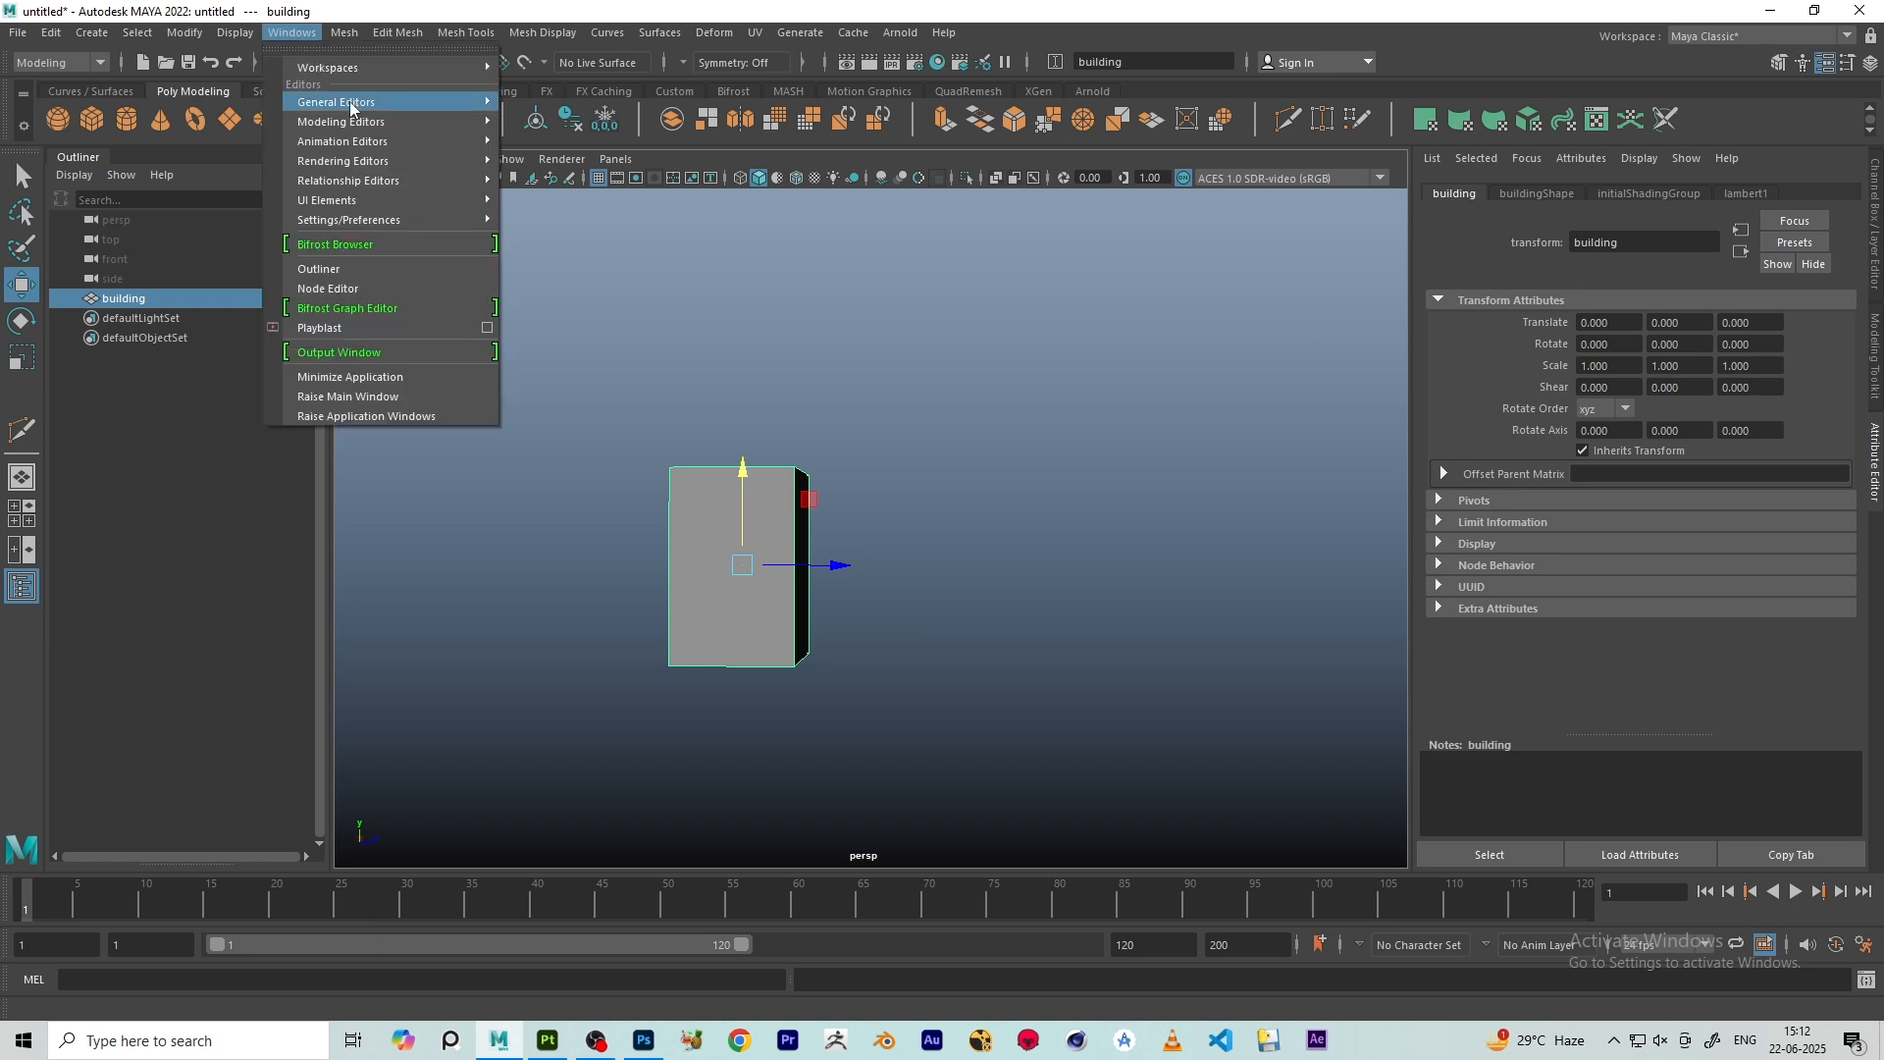
mouse_move(393, 101)
left_click(573, 146)
double_click(1203, 518)
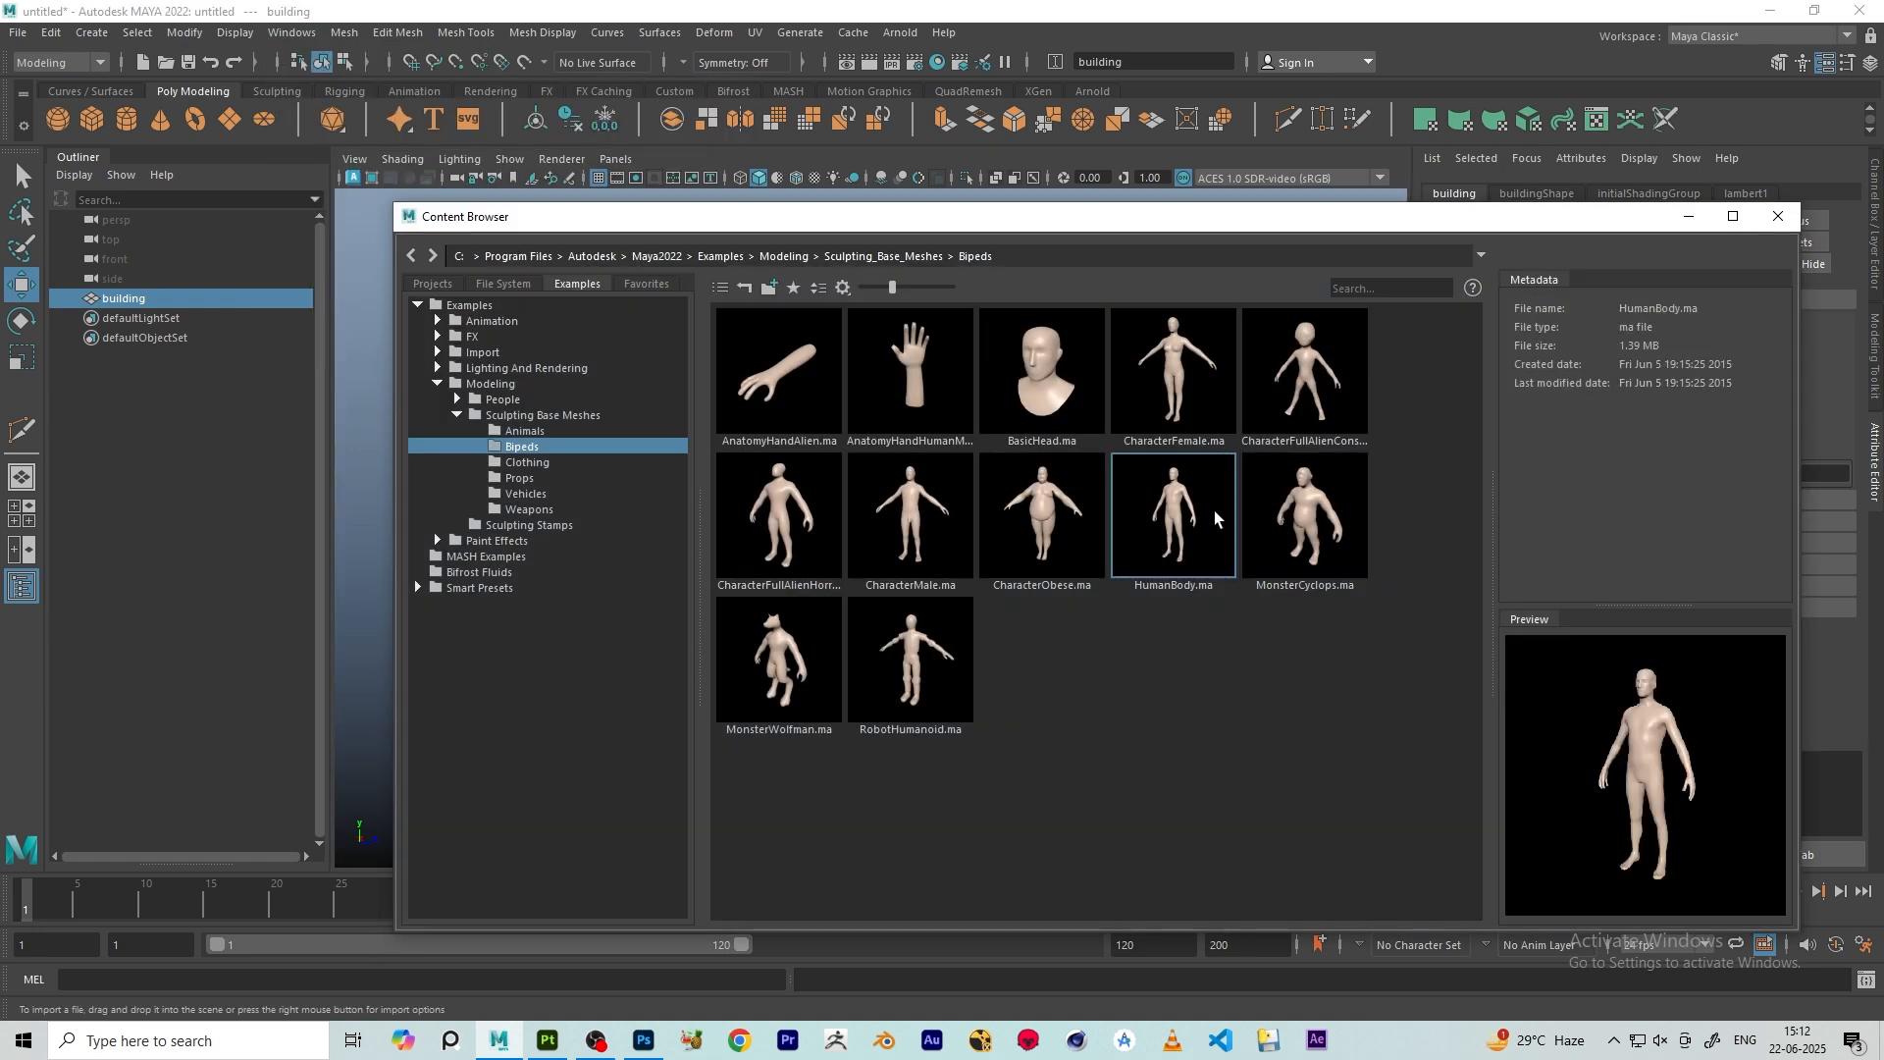
left_click(1774, 218)
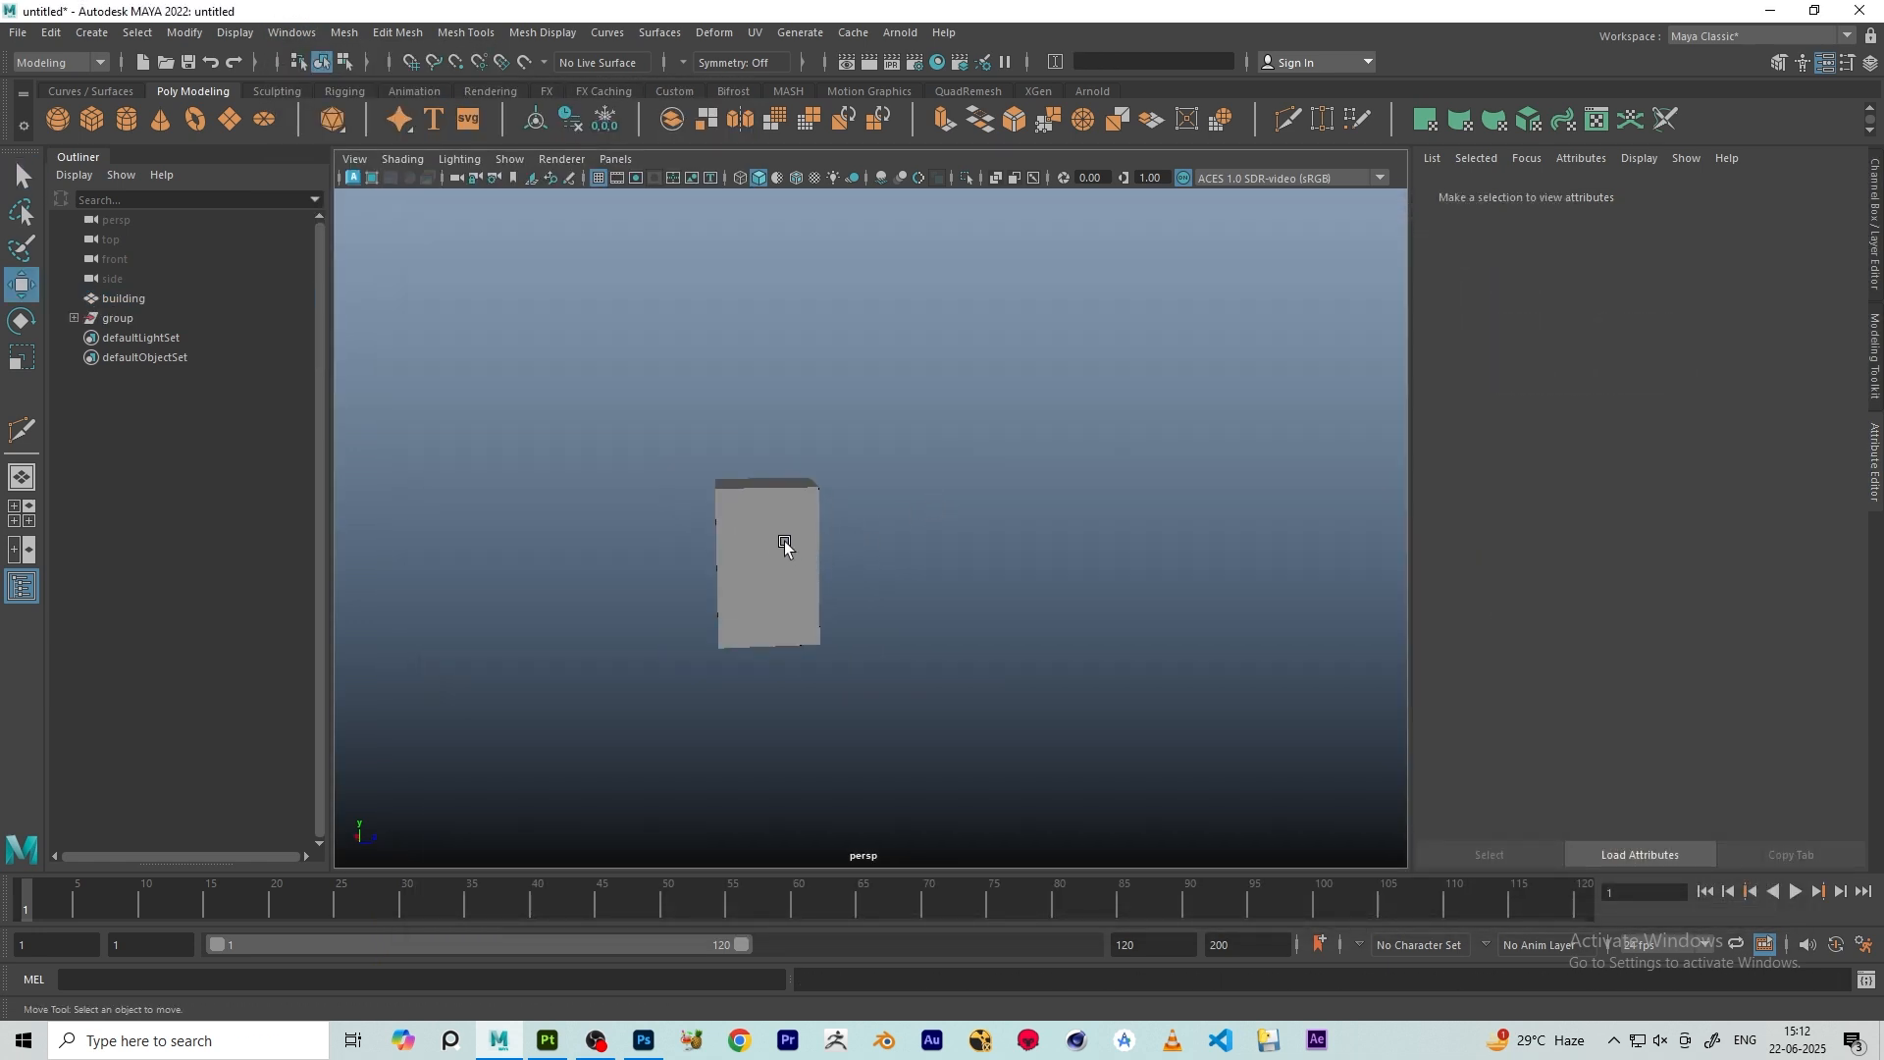
- Move the imported human figure's group along Z to about 408 so it stands in front of the building
left_click(117, 318)
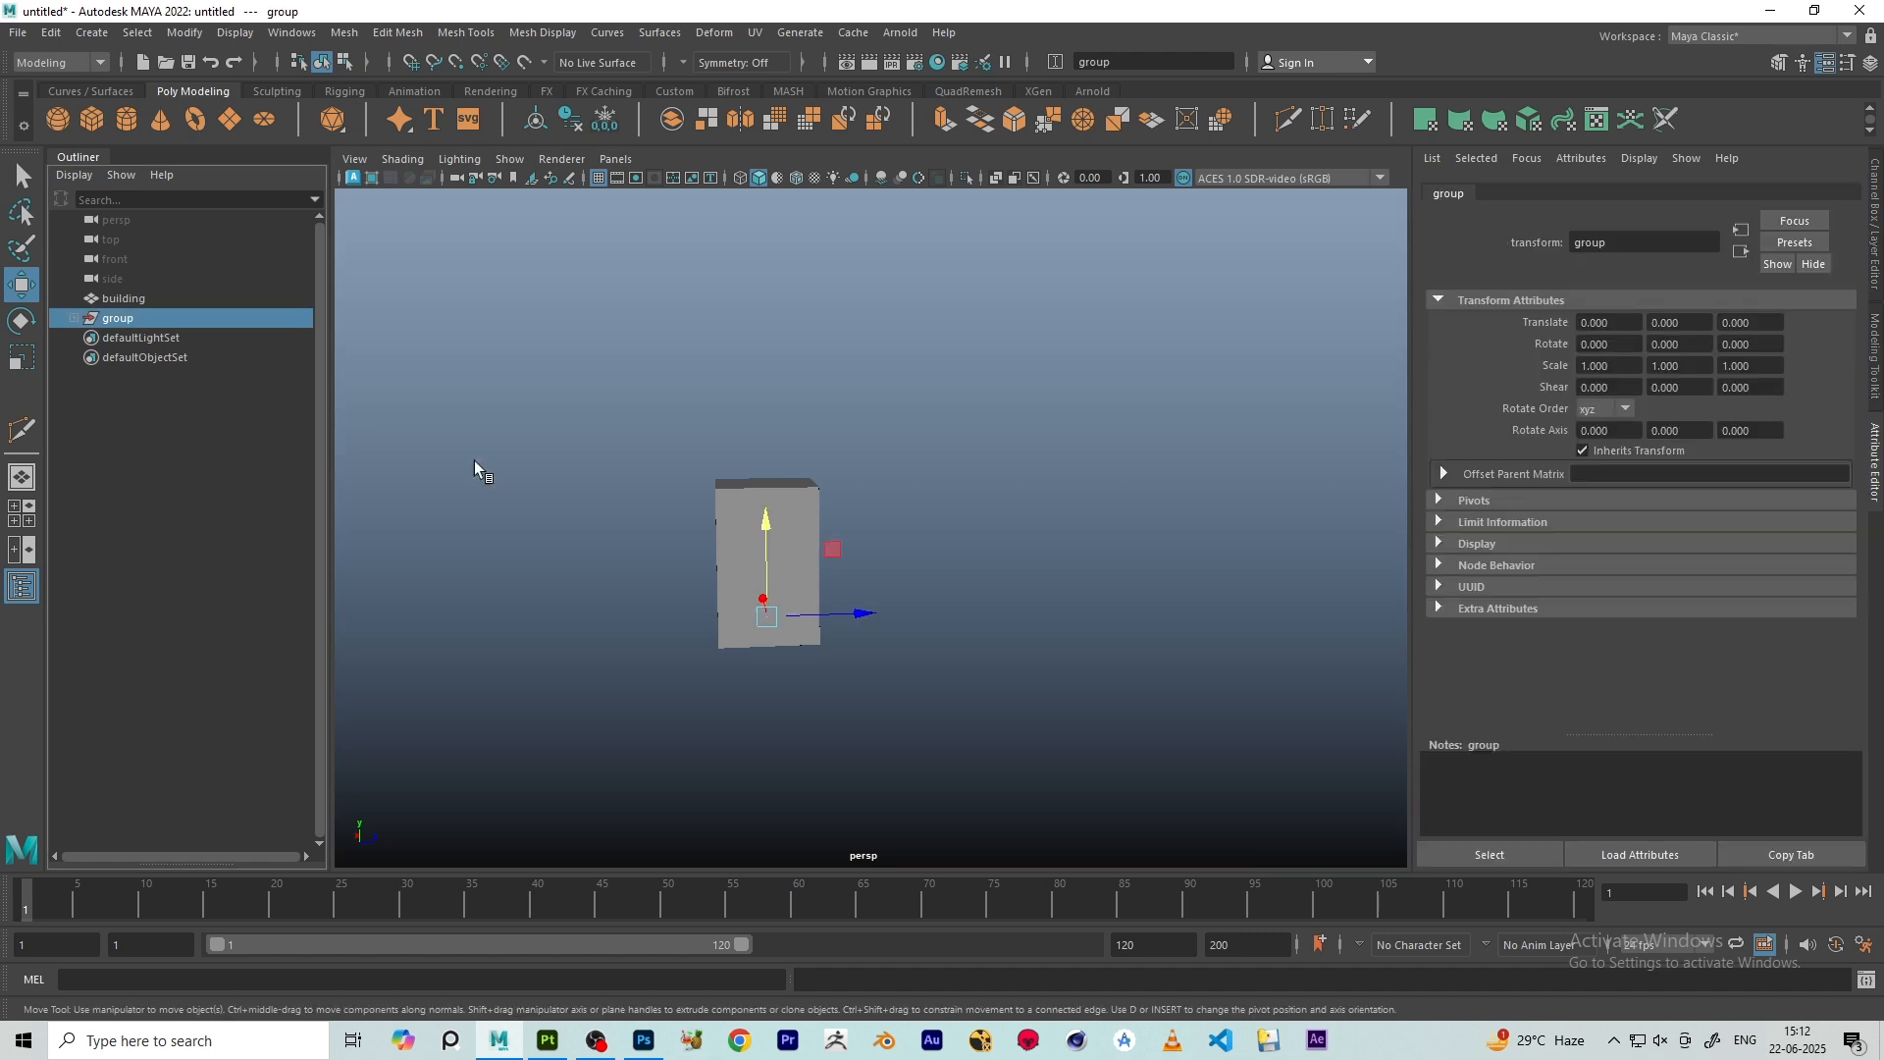
left_click_drag(824, 618, 908, 620)
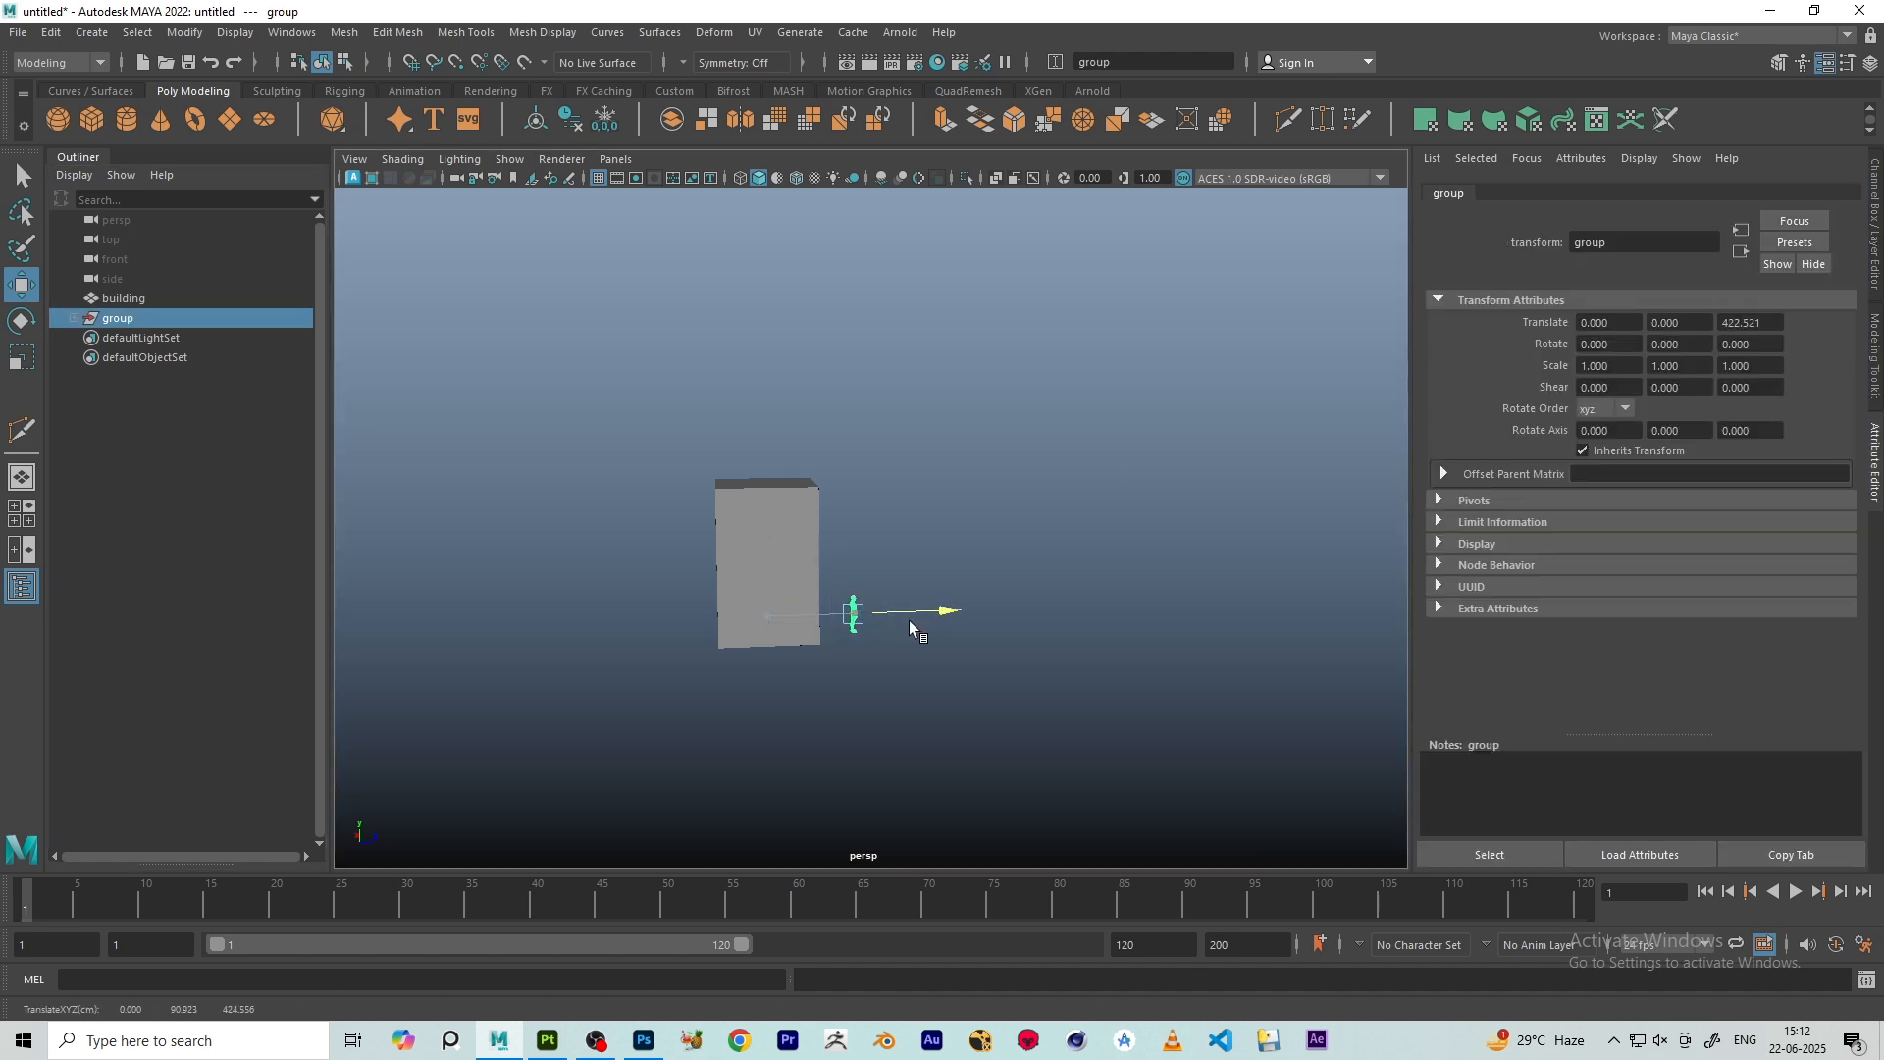
scroll(853, 616, "up", 3)
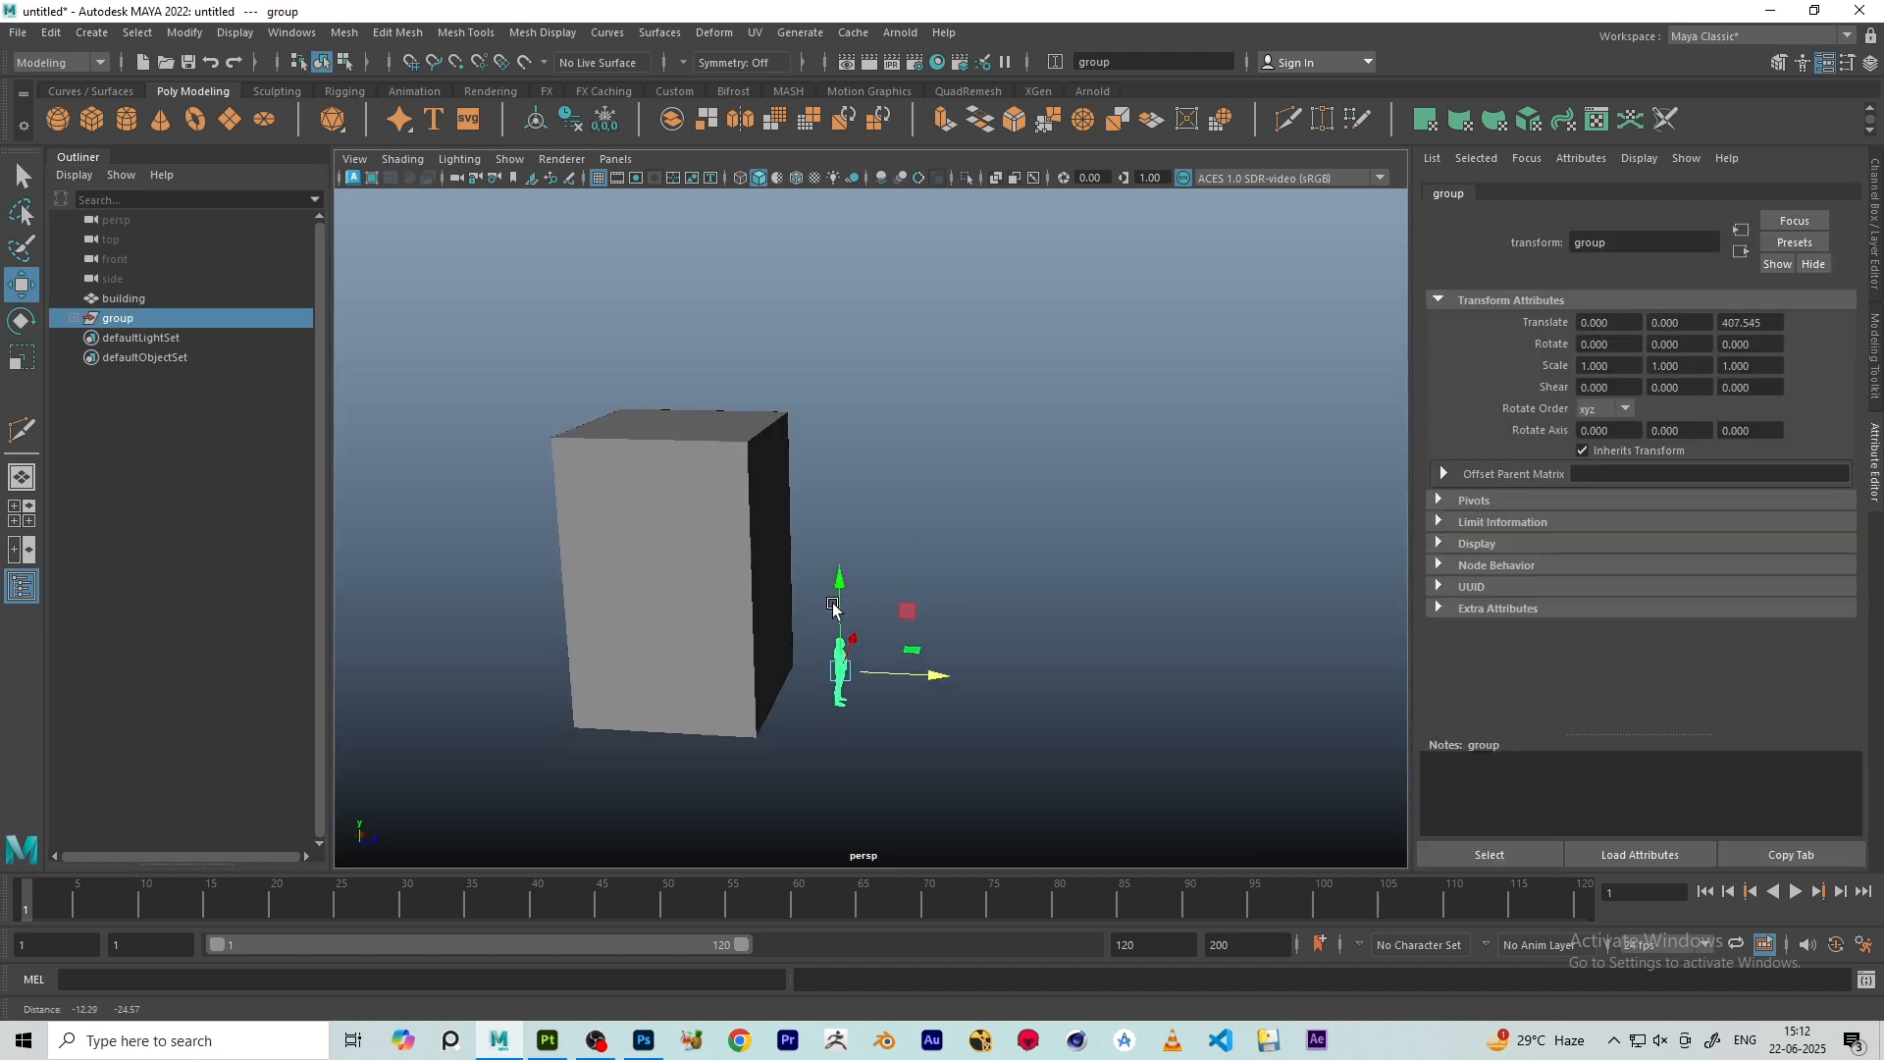
middle_click_drag(832, 604, 913, 520, "alt")
scroll(912, 520, "up", 3)
- Insert a horizontal edge loop around the building in the front view with Multi-Cut, slightly above the figure's head
key("space")
key("space")
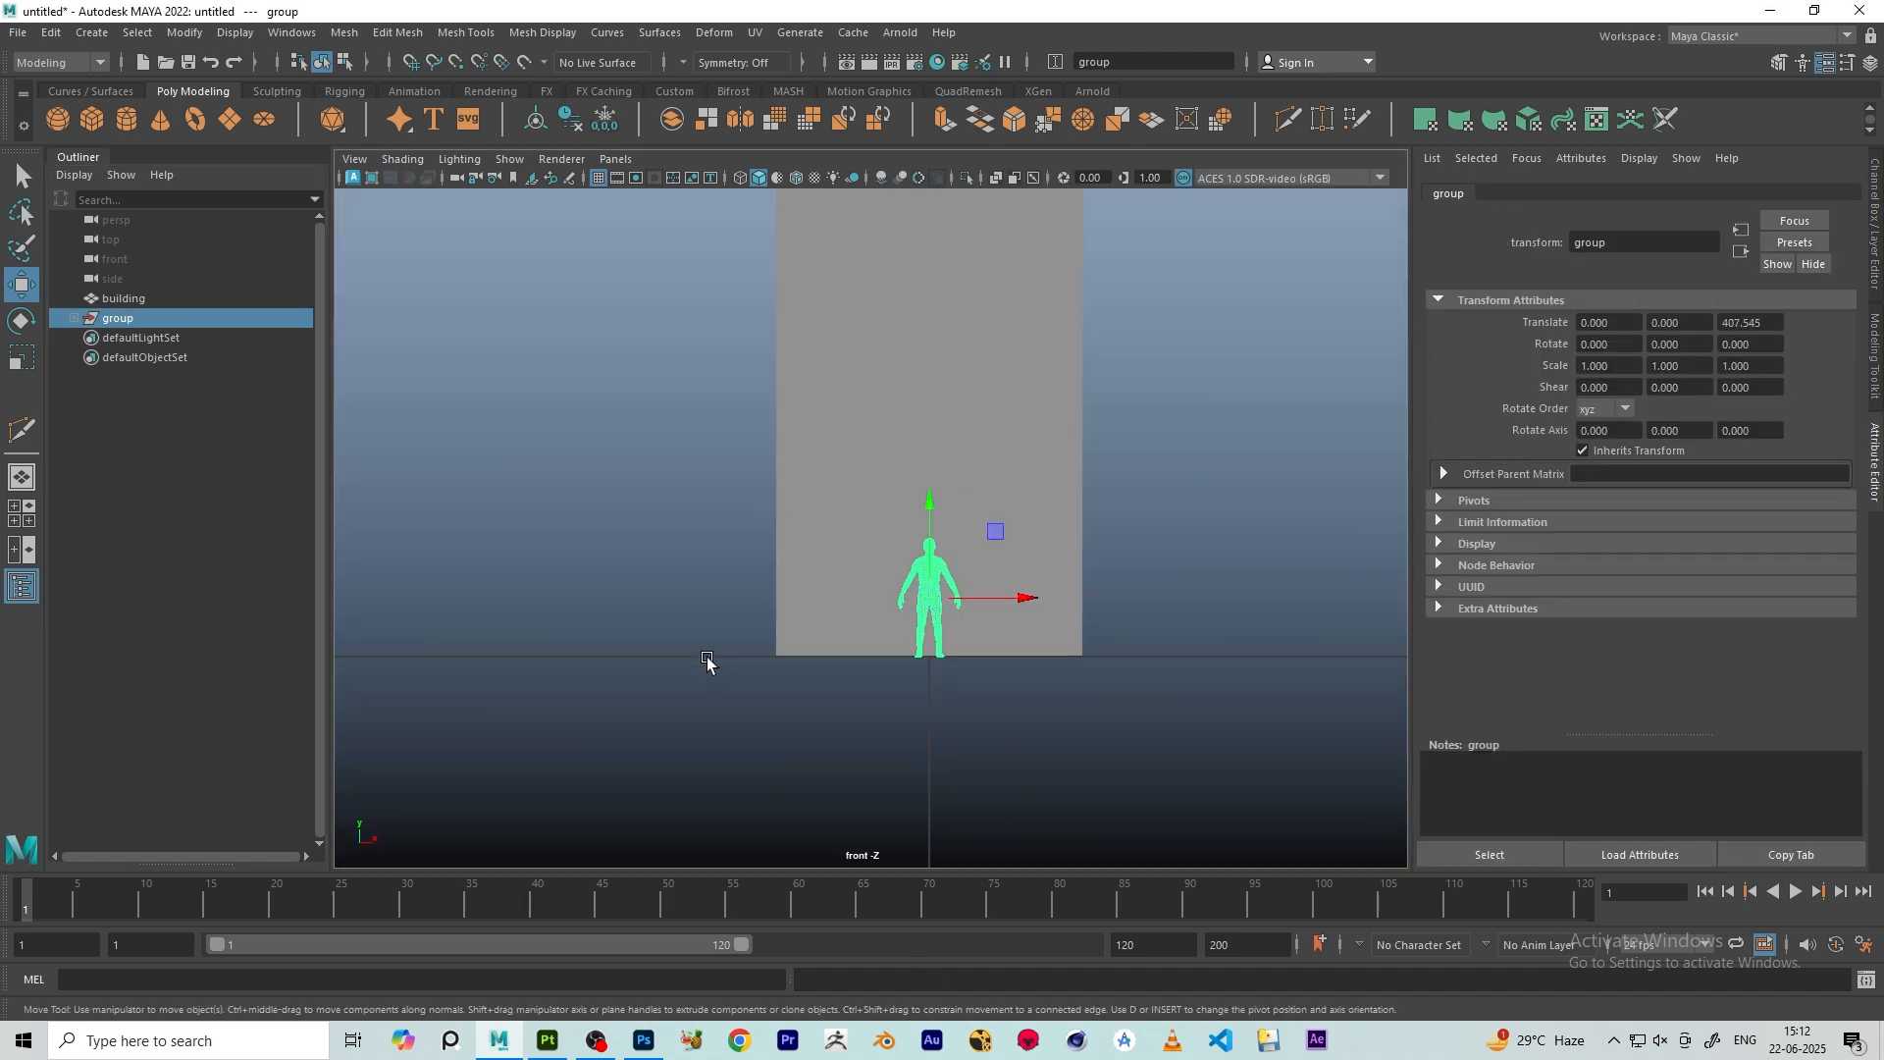
scroll(984, 579, "up", 4)
scroll(874, 560, "down", 3)
left_click(958, 420)
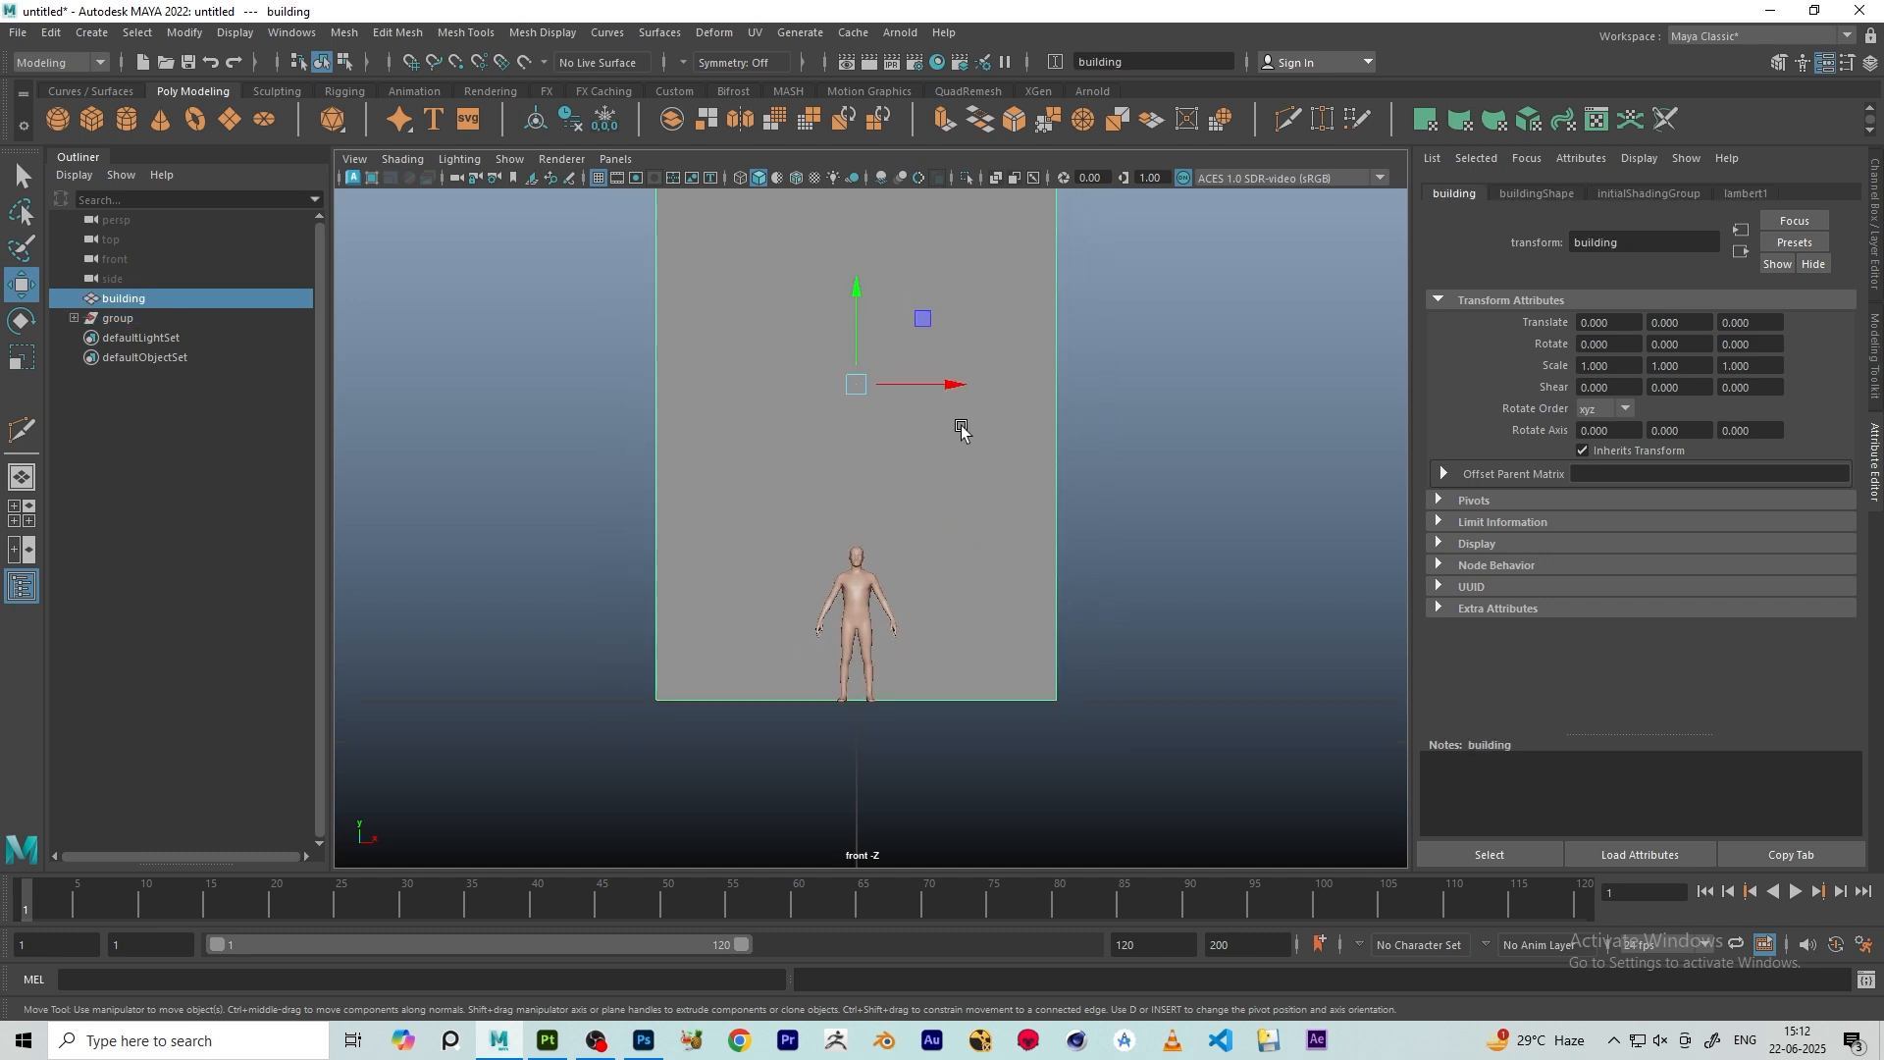
key("f")
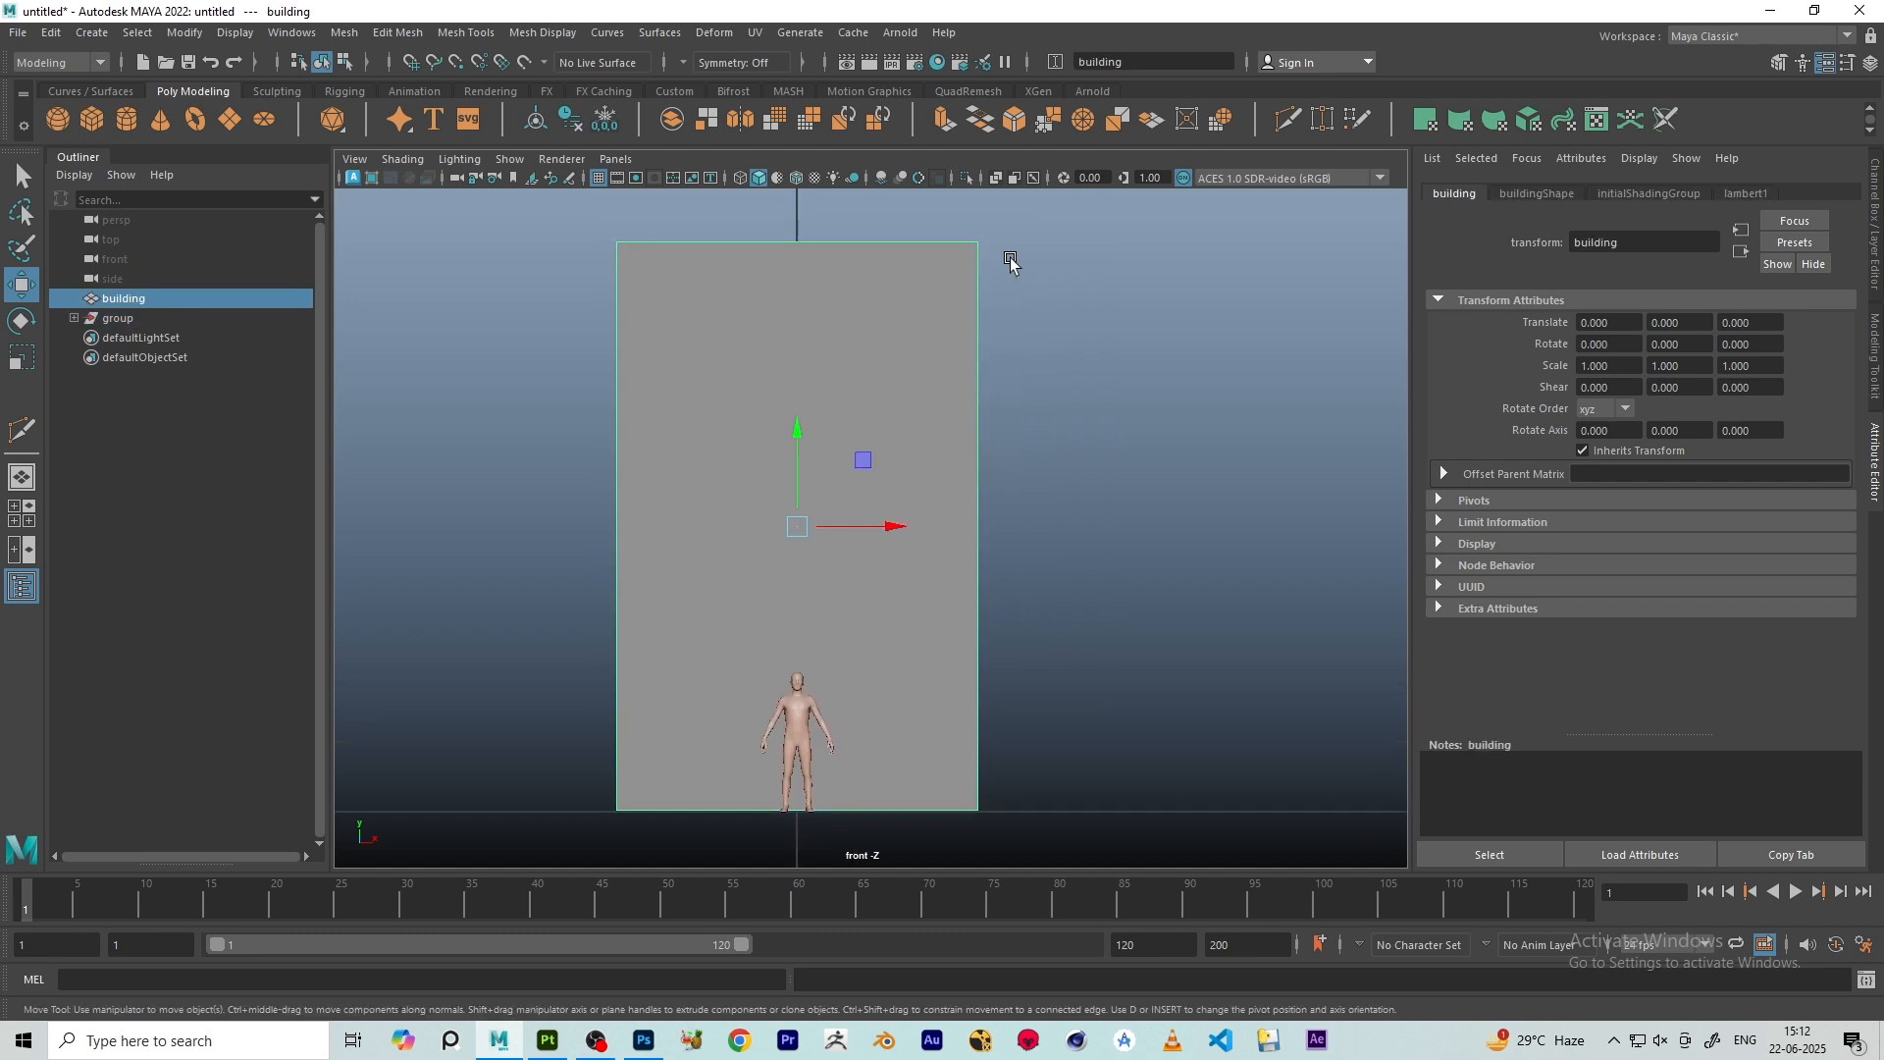
left_click(1288, 120)
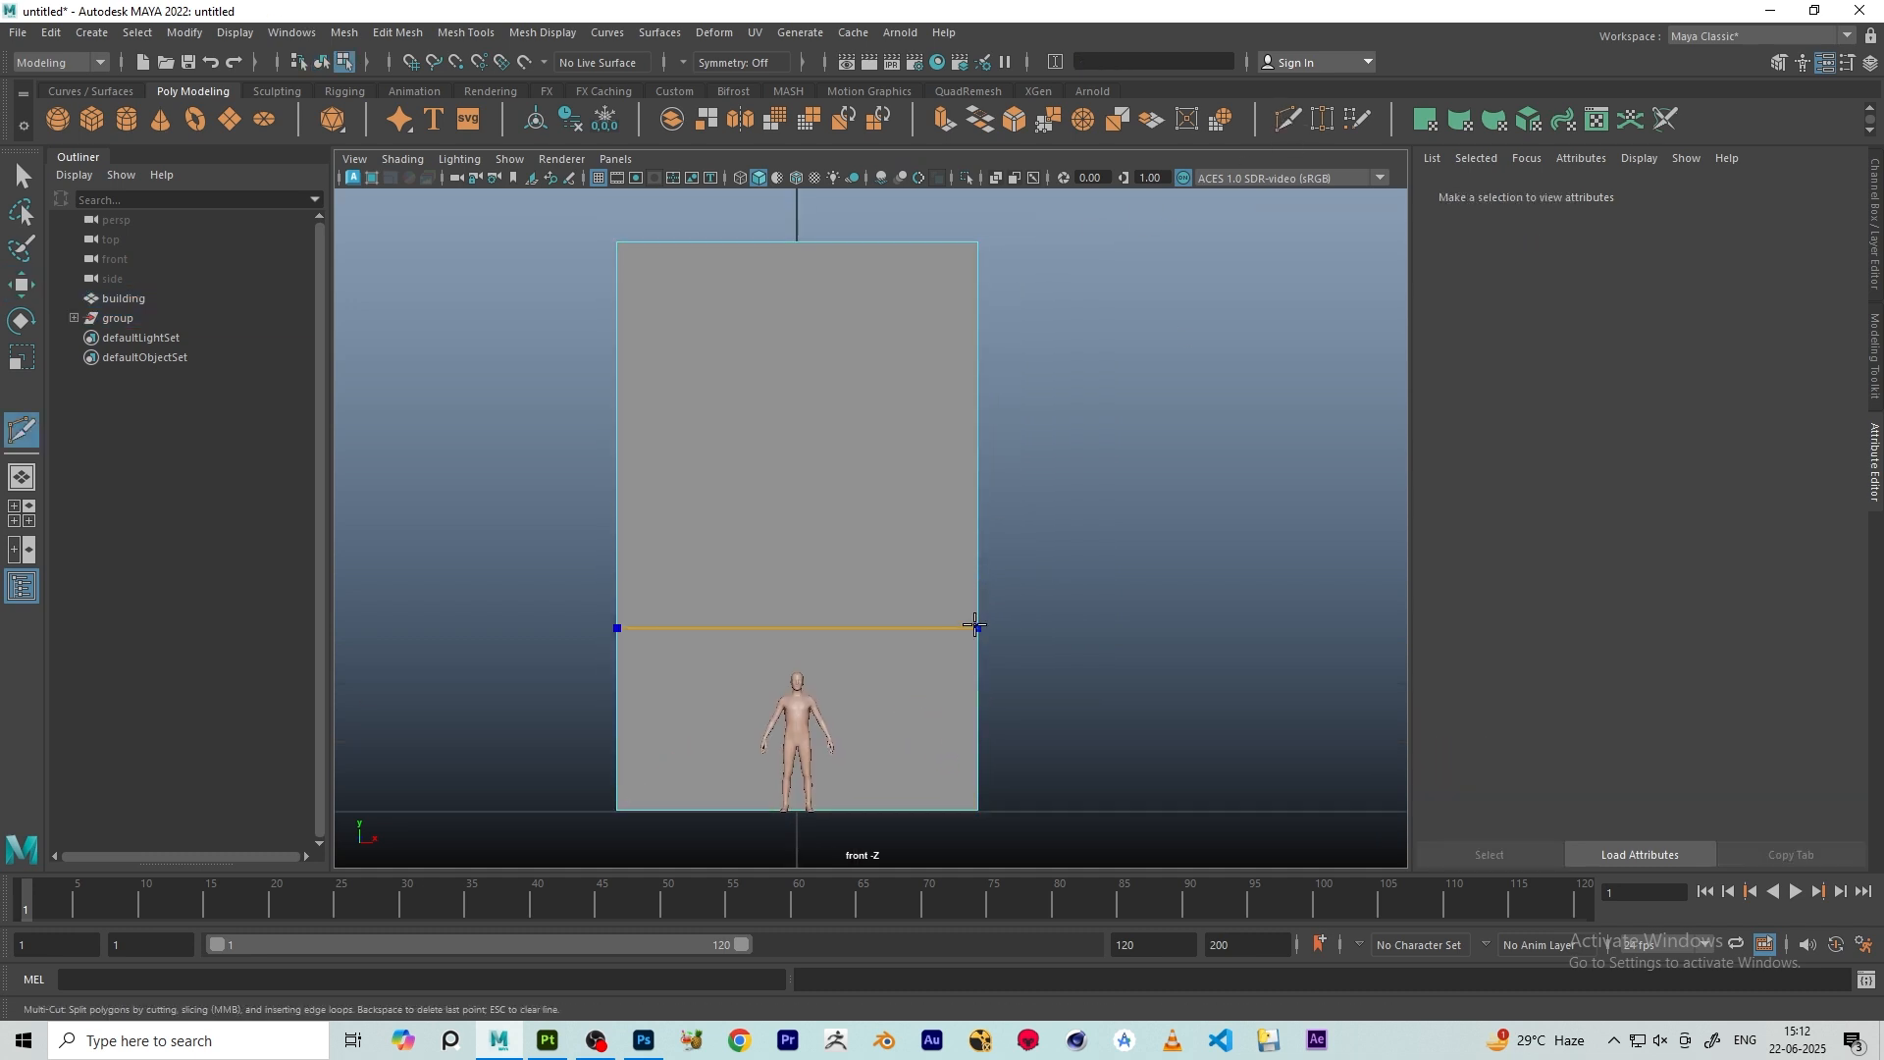
scroll(804, 518, "down", 2)
scroll(881, 612, "up", 1)
middle_click_drag(846, 762, 839, 654, "alt")
scroll(817, 570, "up", 2)
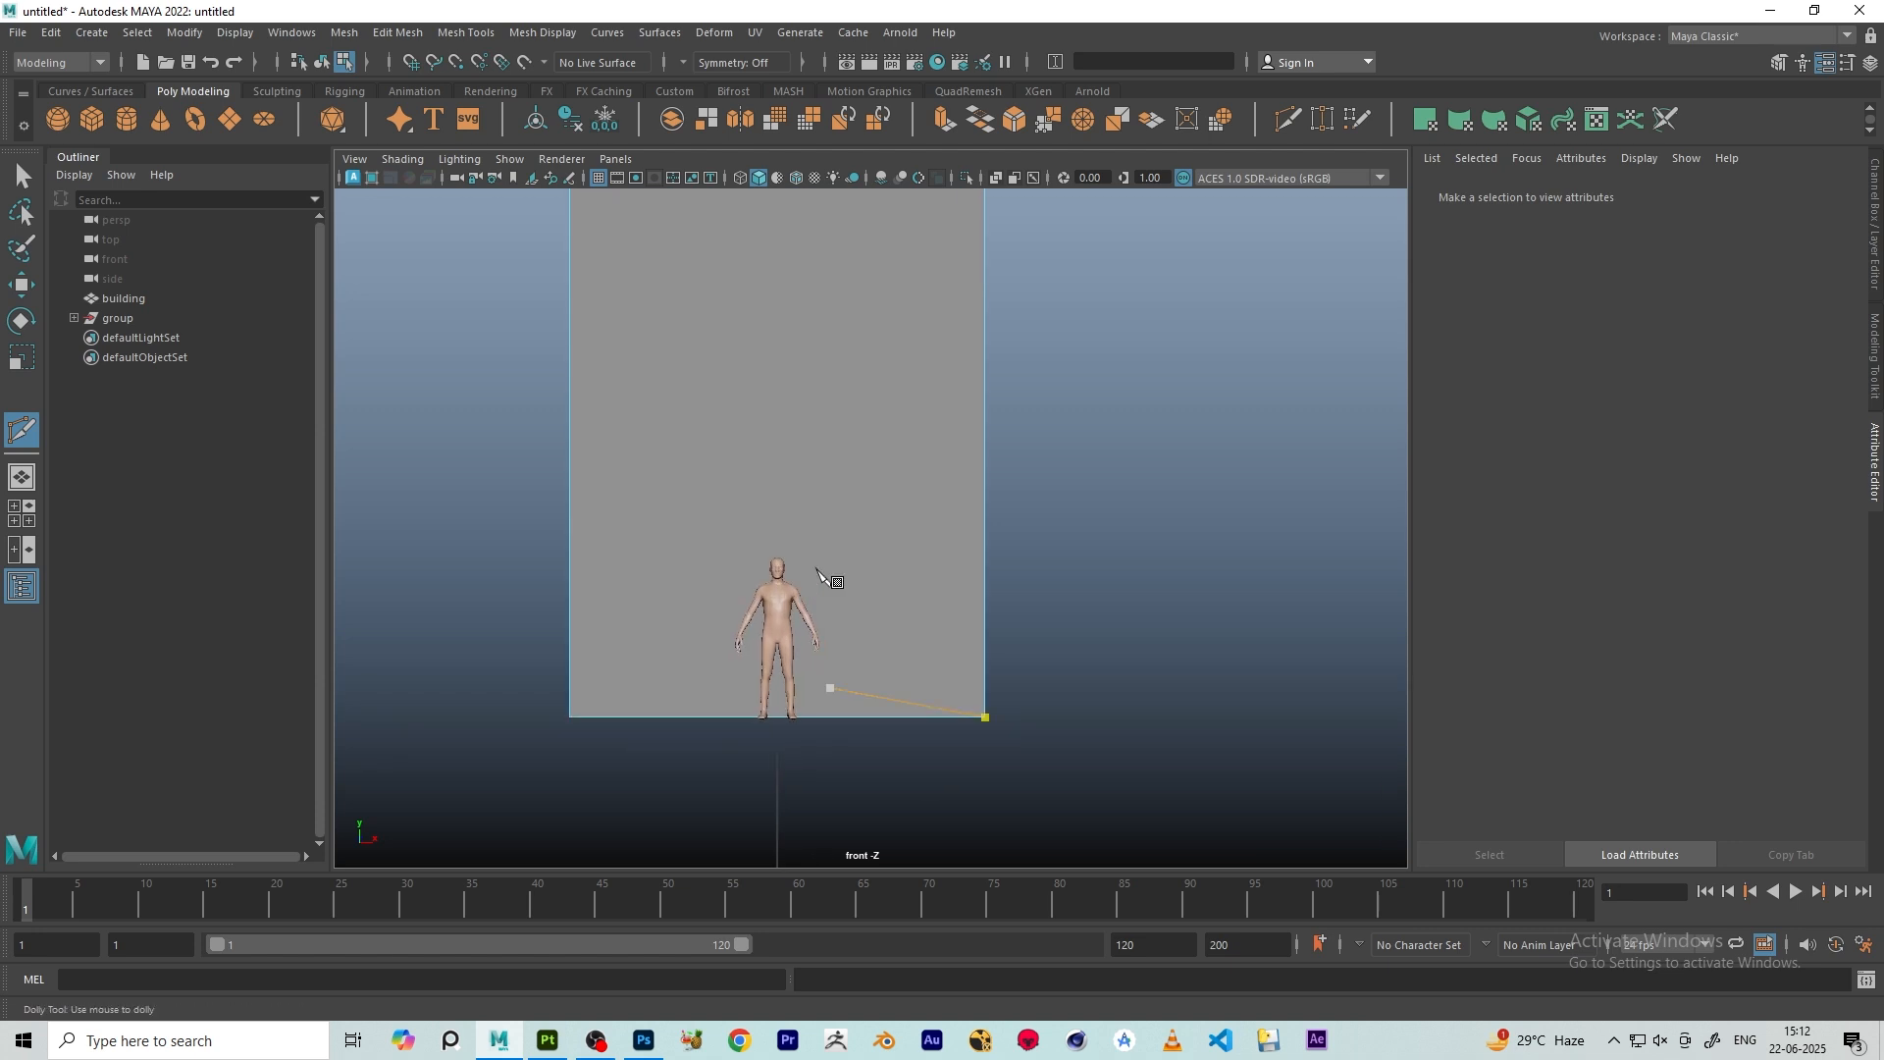
middle_click_drag(774, 485, 798, 571, "alt")
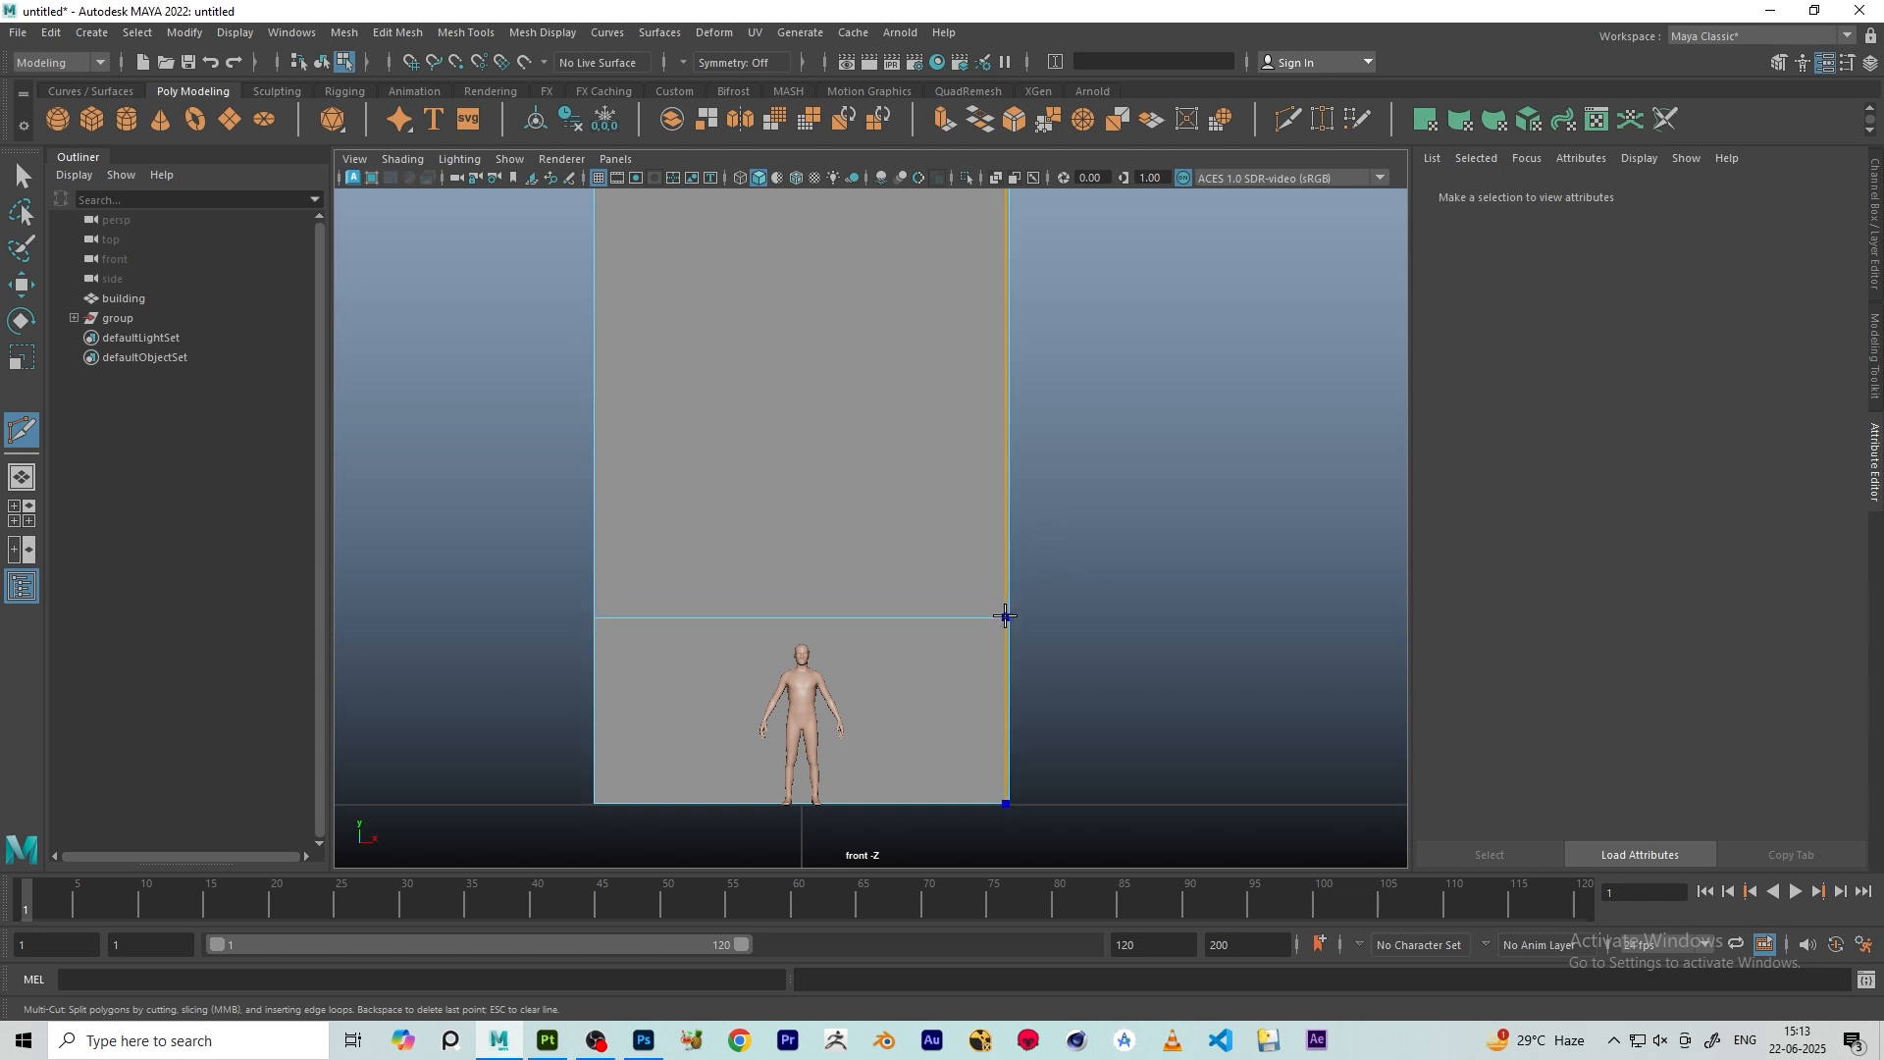
- Insert a centred vertical edge loop through the building's front face with Multi-Cut
left_click(1009, 802)
middle_click(801, 619, "ctrl")
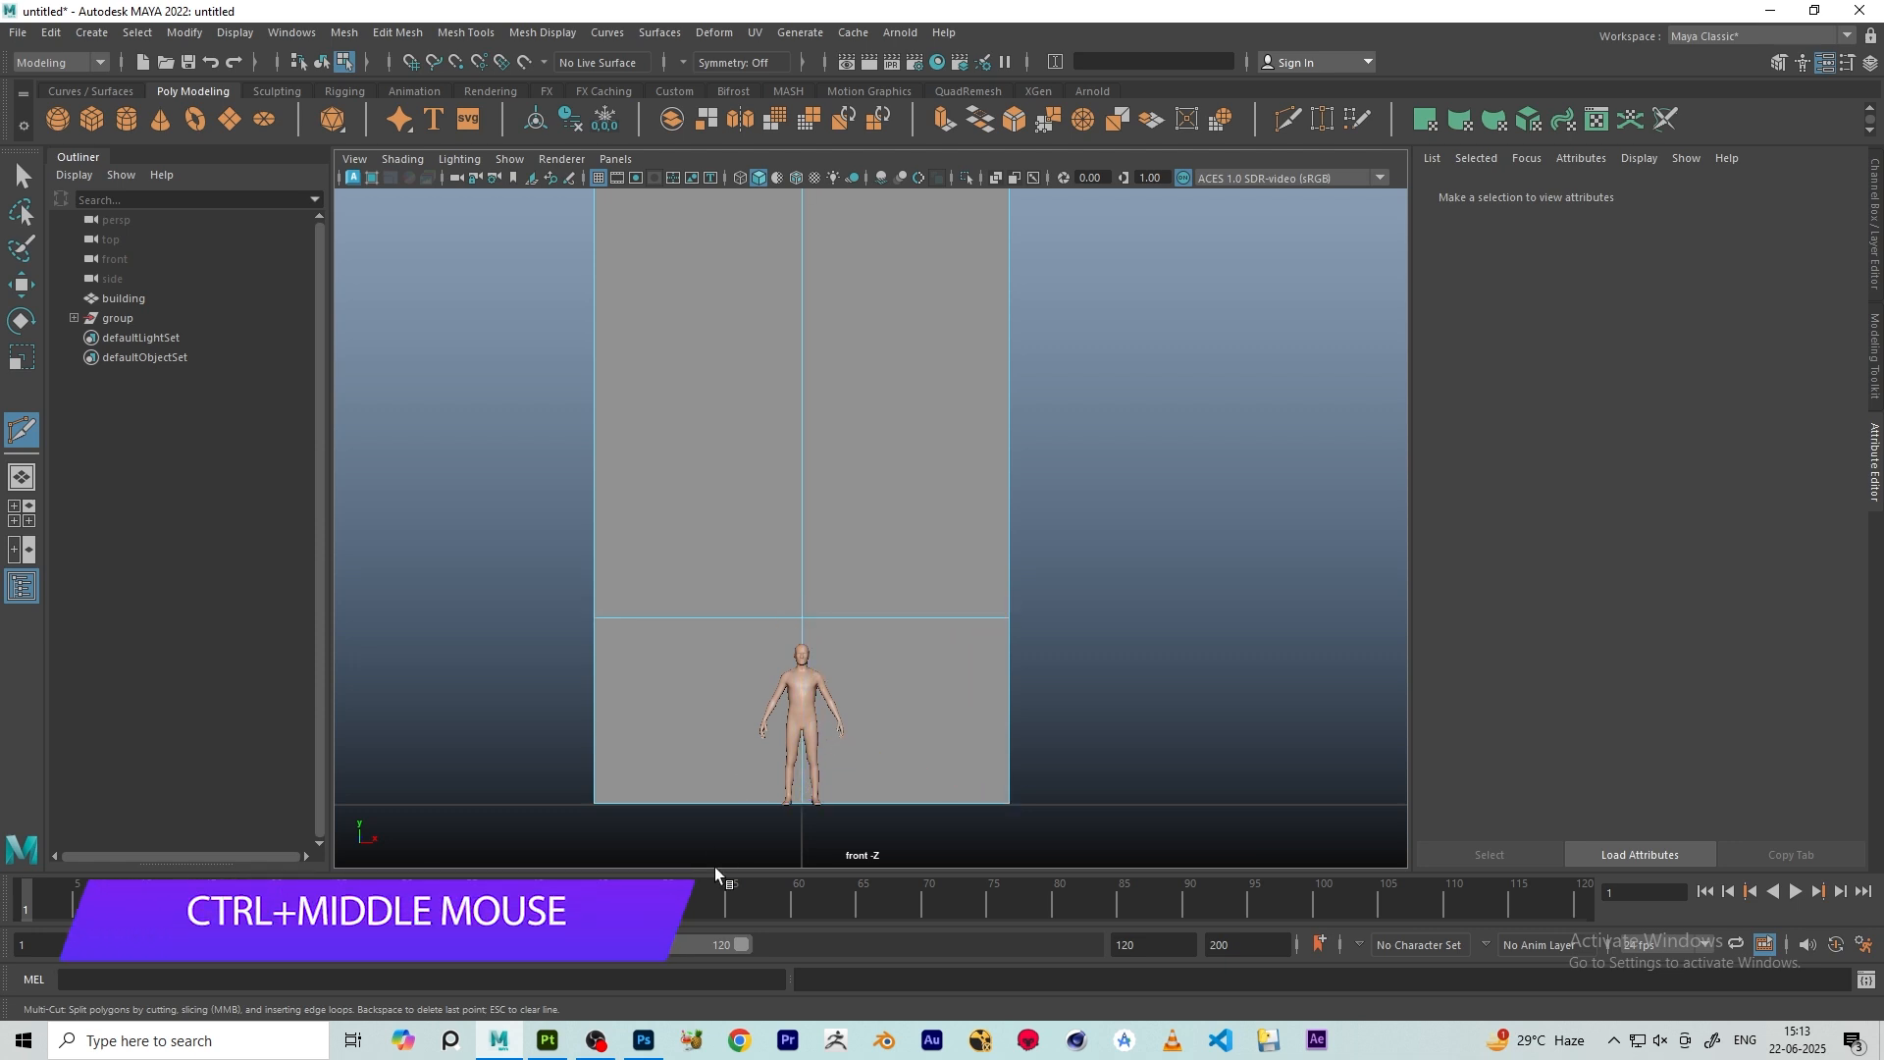
scroll(827, 596, "down", 2)
scroll(827, 601, "down", 1)
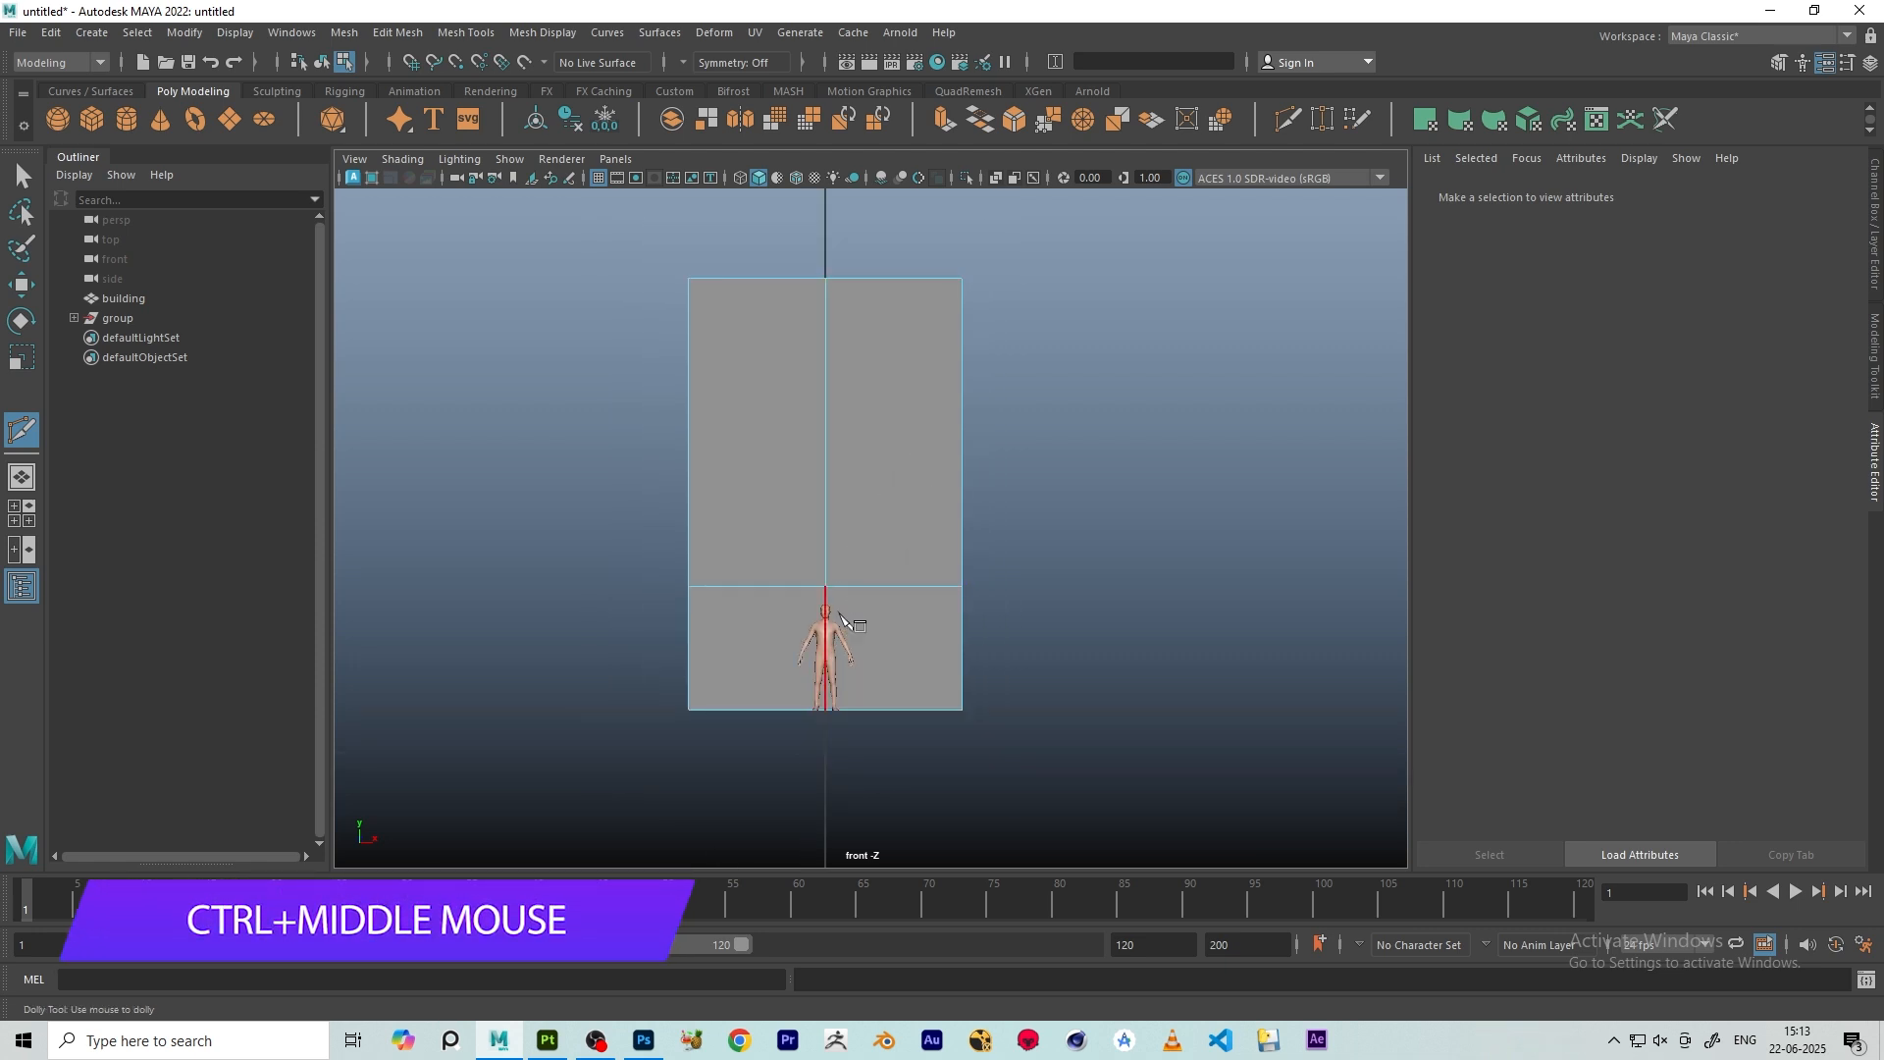
key("space")
key("space")
key("w")
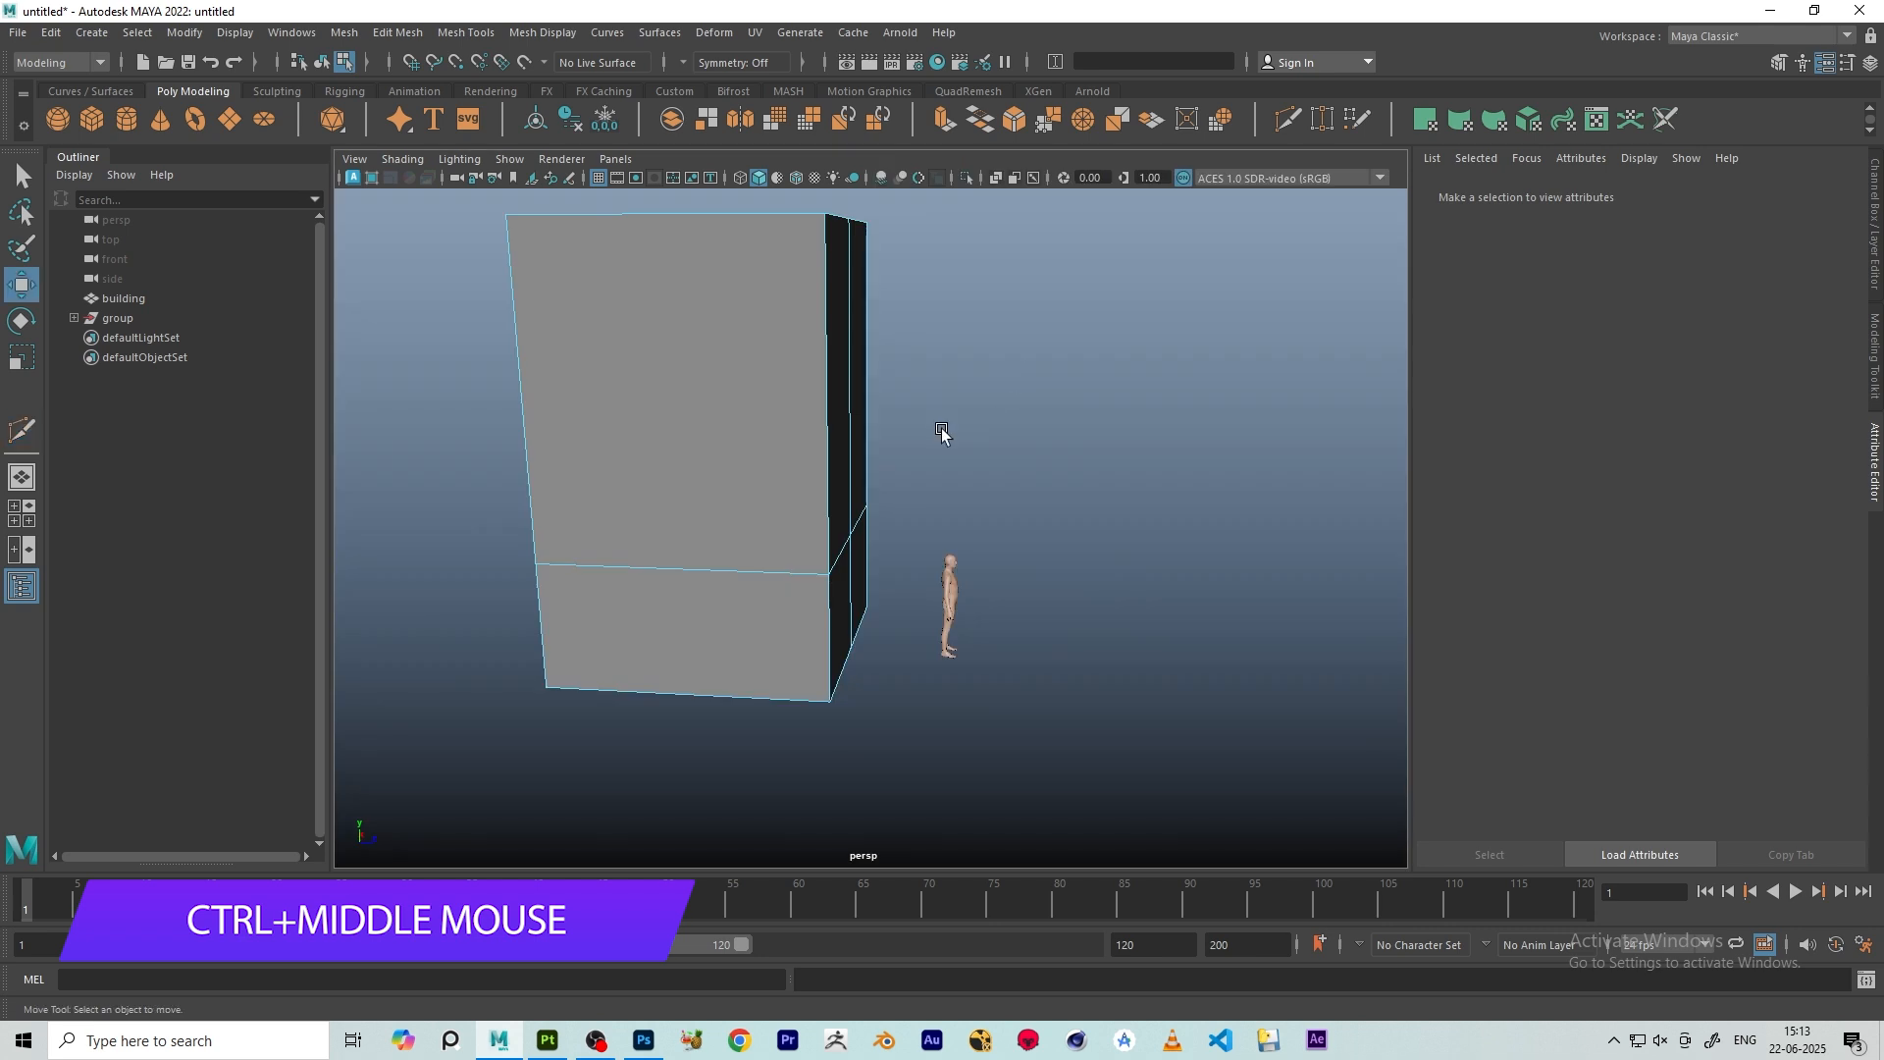
- Examine the building's new edge loops and the figure's proportions in the front and perspective views
scroll(937, 462, "down", 4)
key("space")
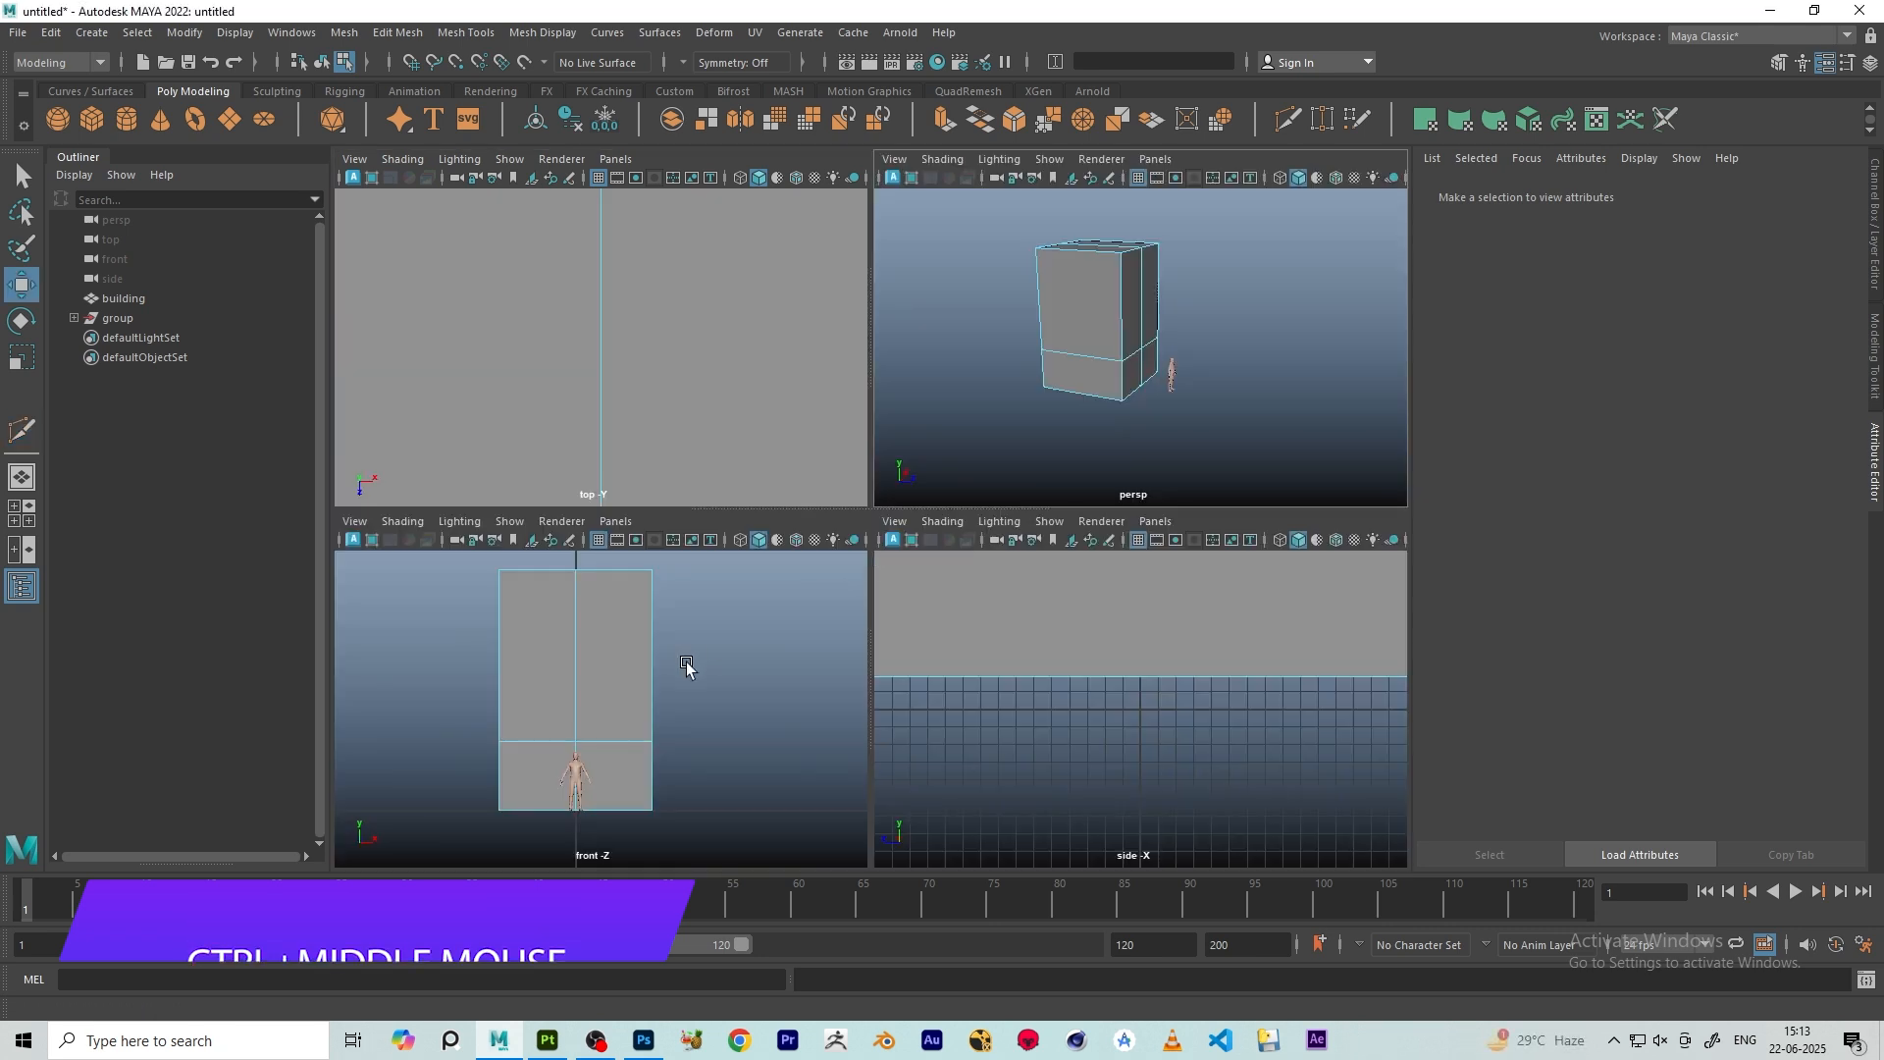
key("space")
key("space")
key("space")
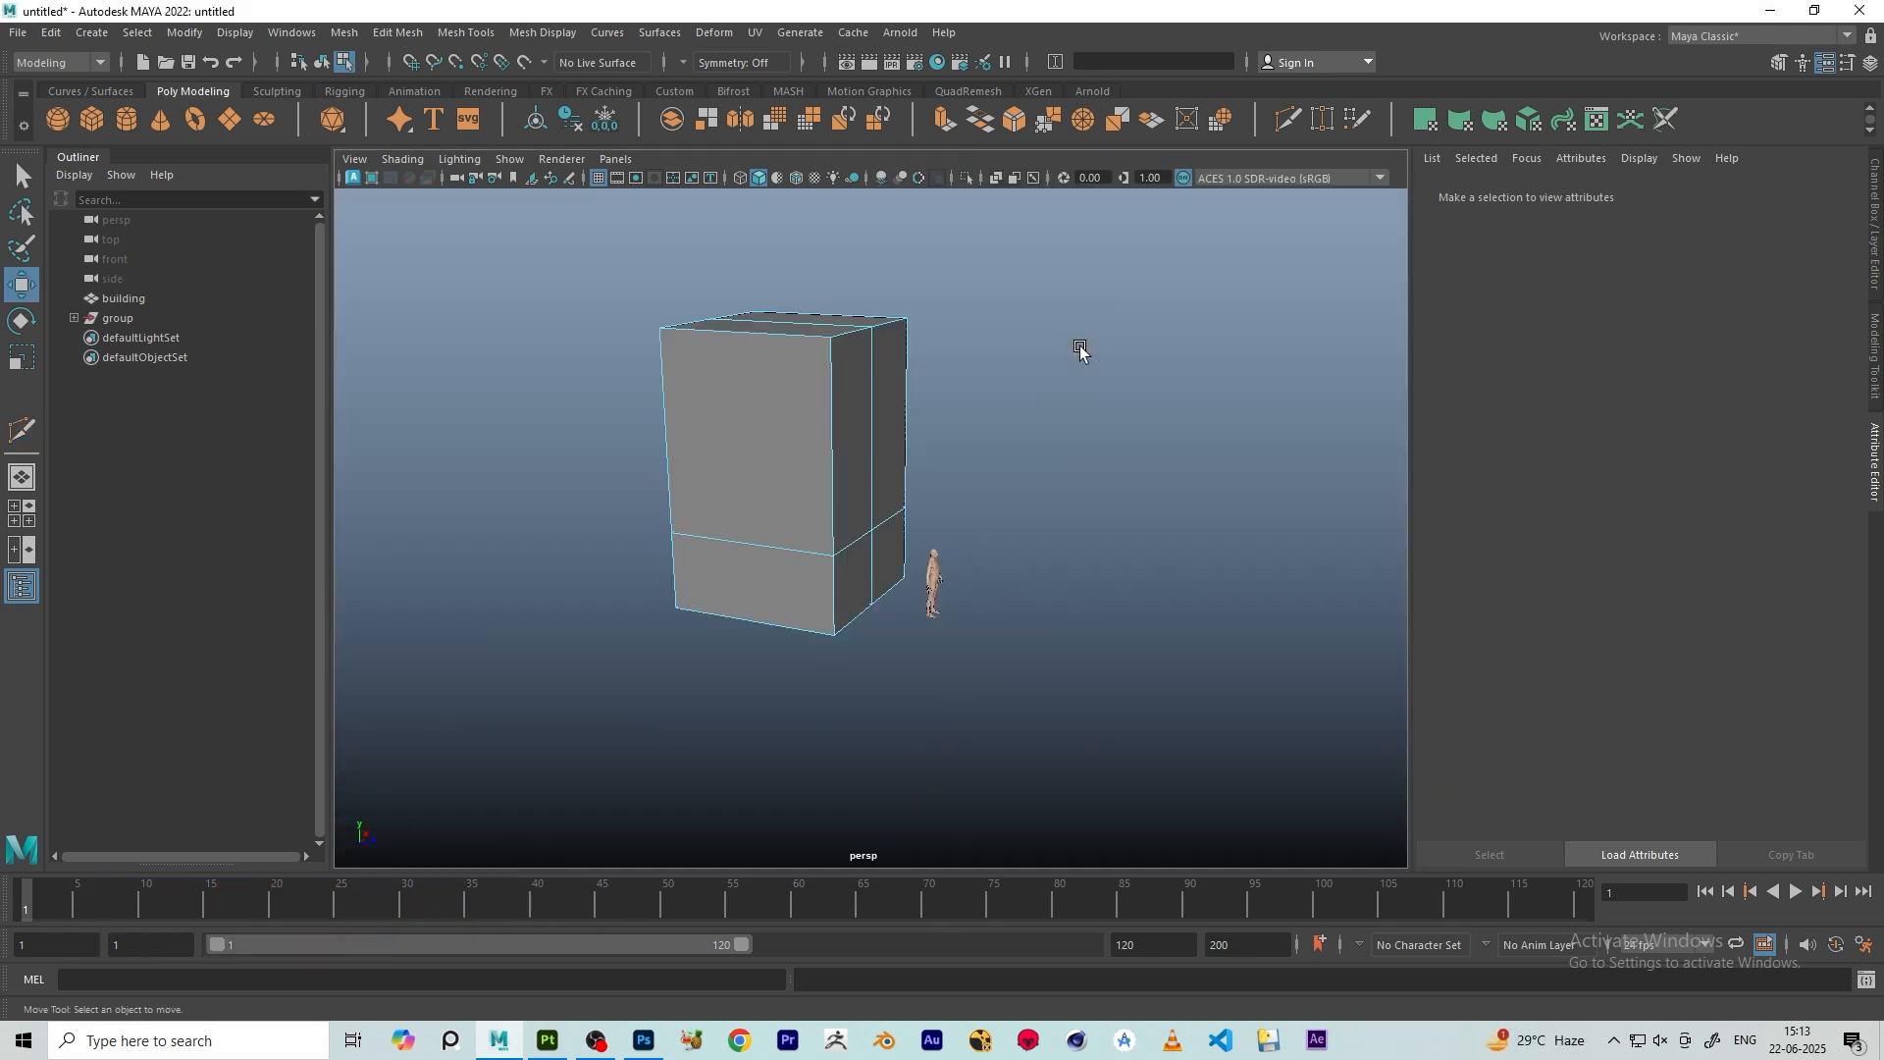
key("space")
key("space")
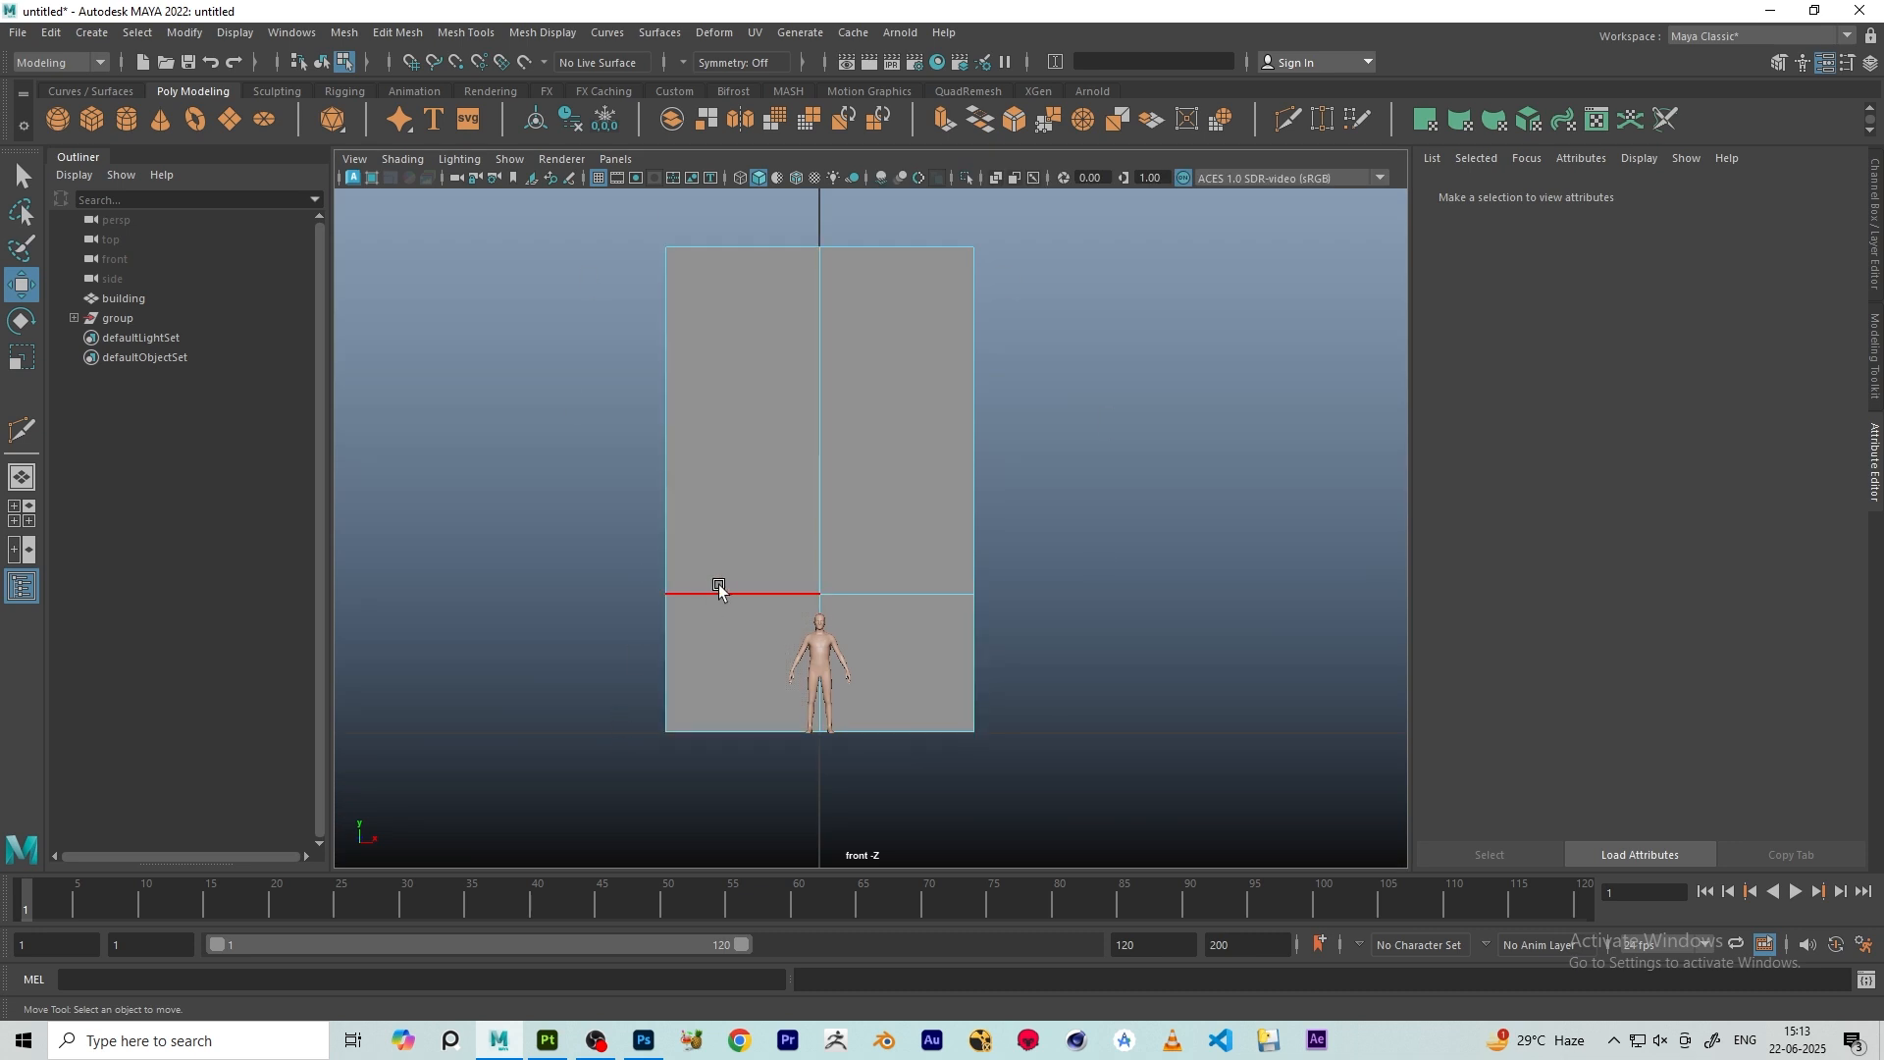
key("space")
key("space")
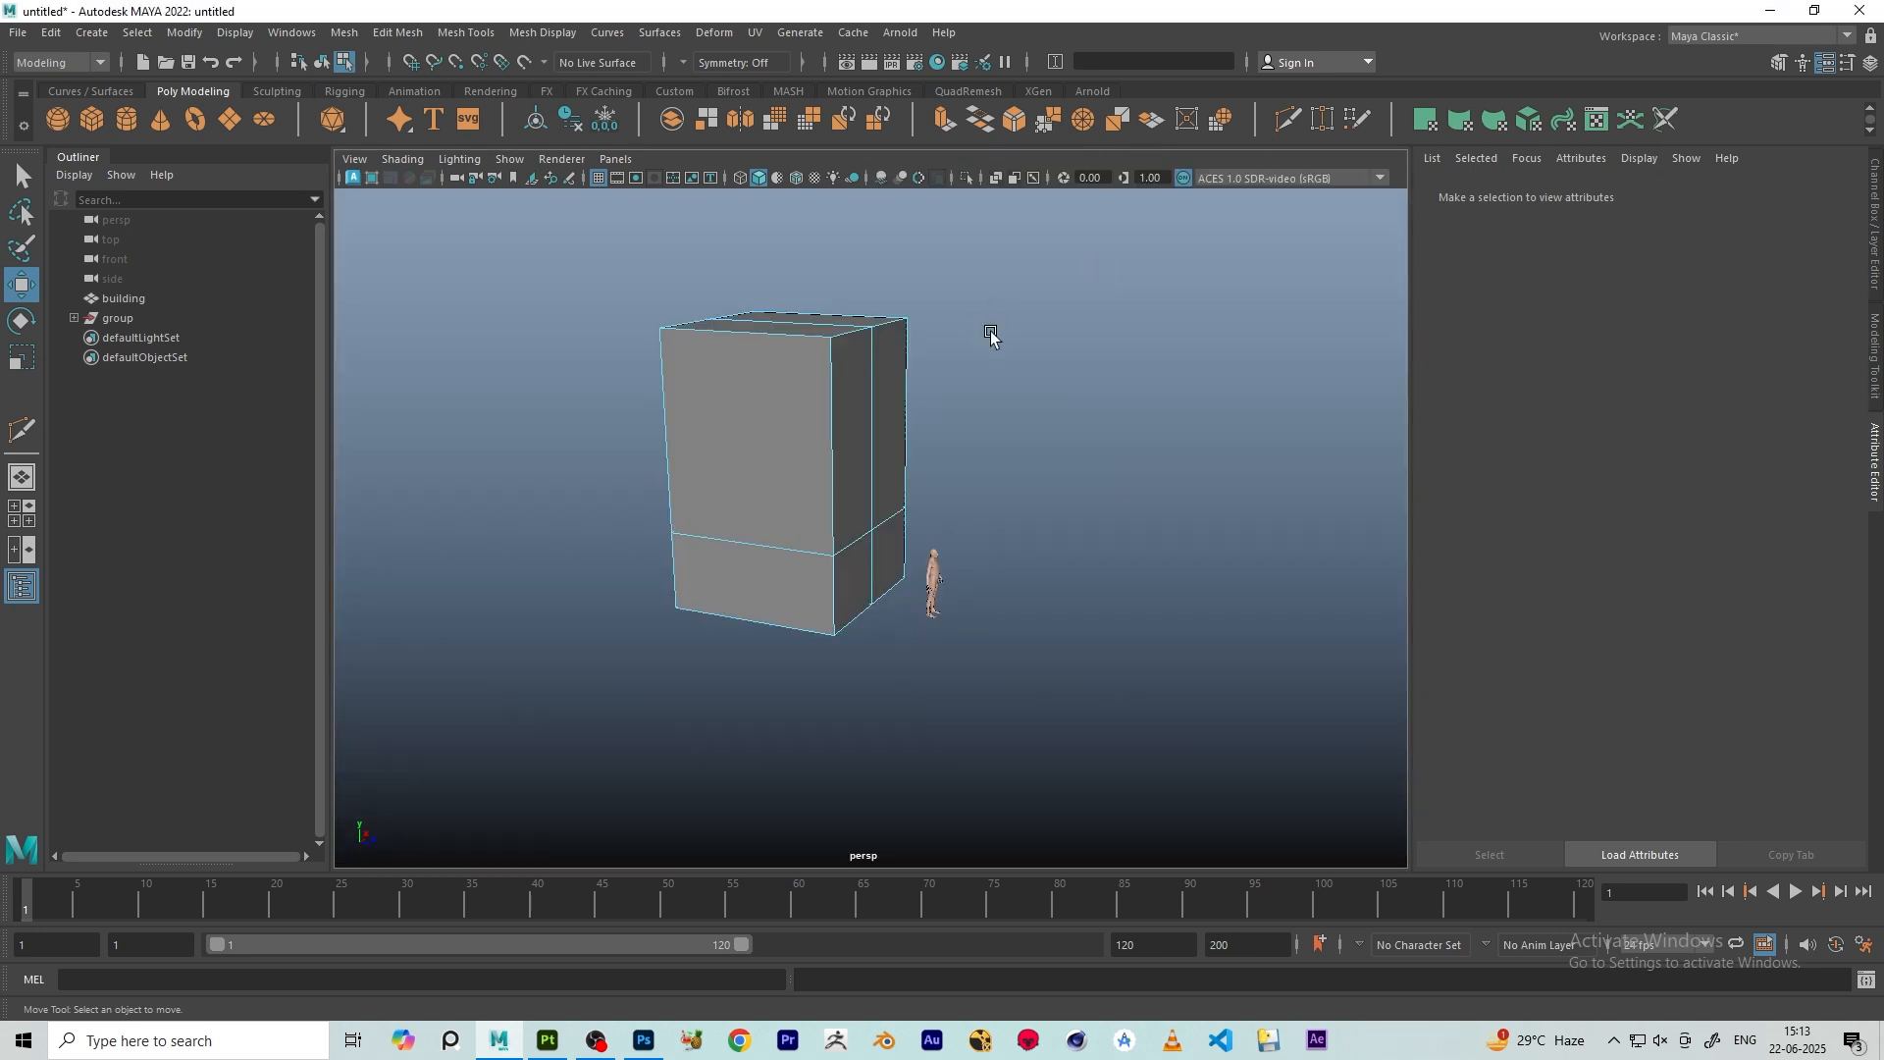
- Bevel the building's vertical centre edge loop with a fraction of 0.27 to form a door-width centre column
scroll(993, 338, "down", 4)
left_click_drag(1079, 434, 711, 240, "alt")
scroll(922, 449, "up", 5)
middle_click_drag(930, 472, 873, 505, "alt")
left_click_drag(874, 504, 887, 539, "alt")
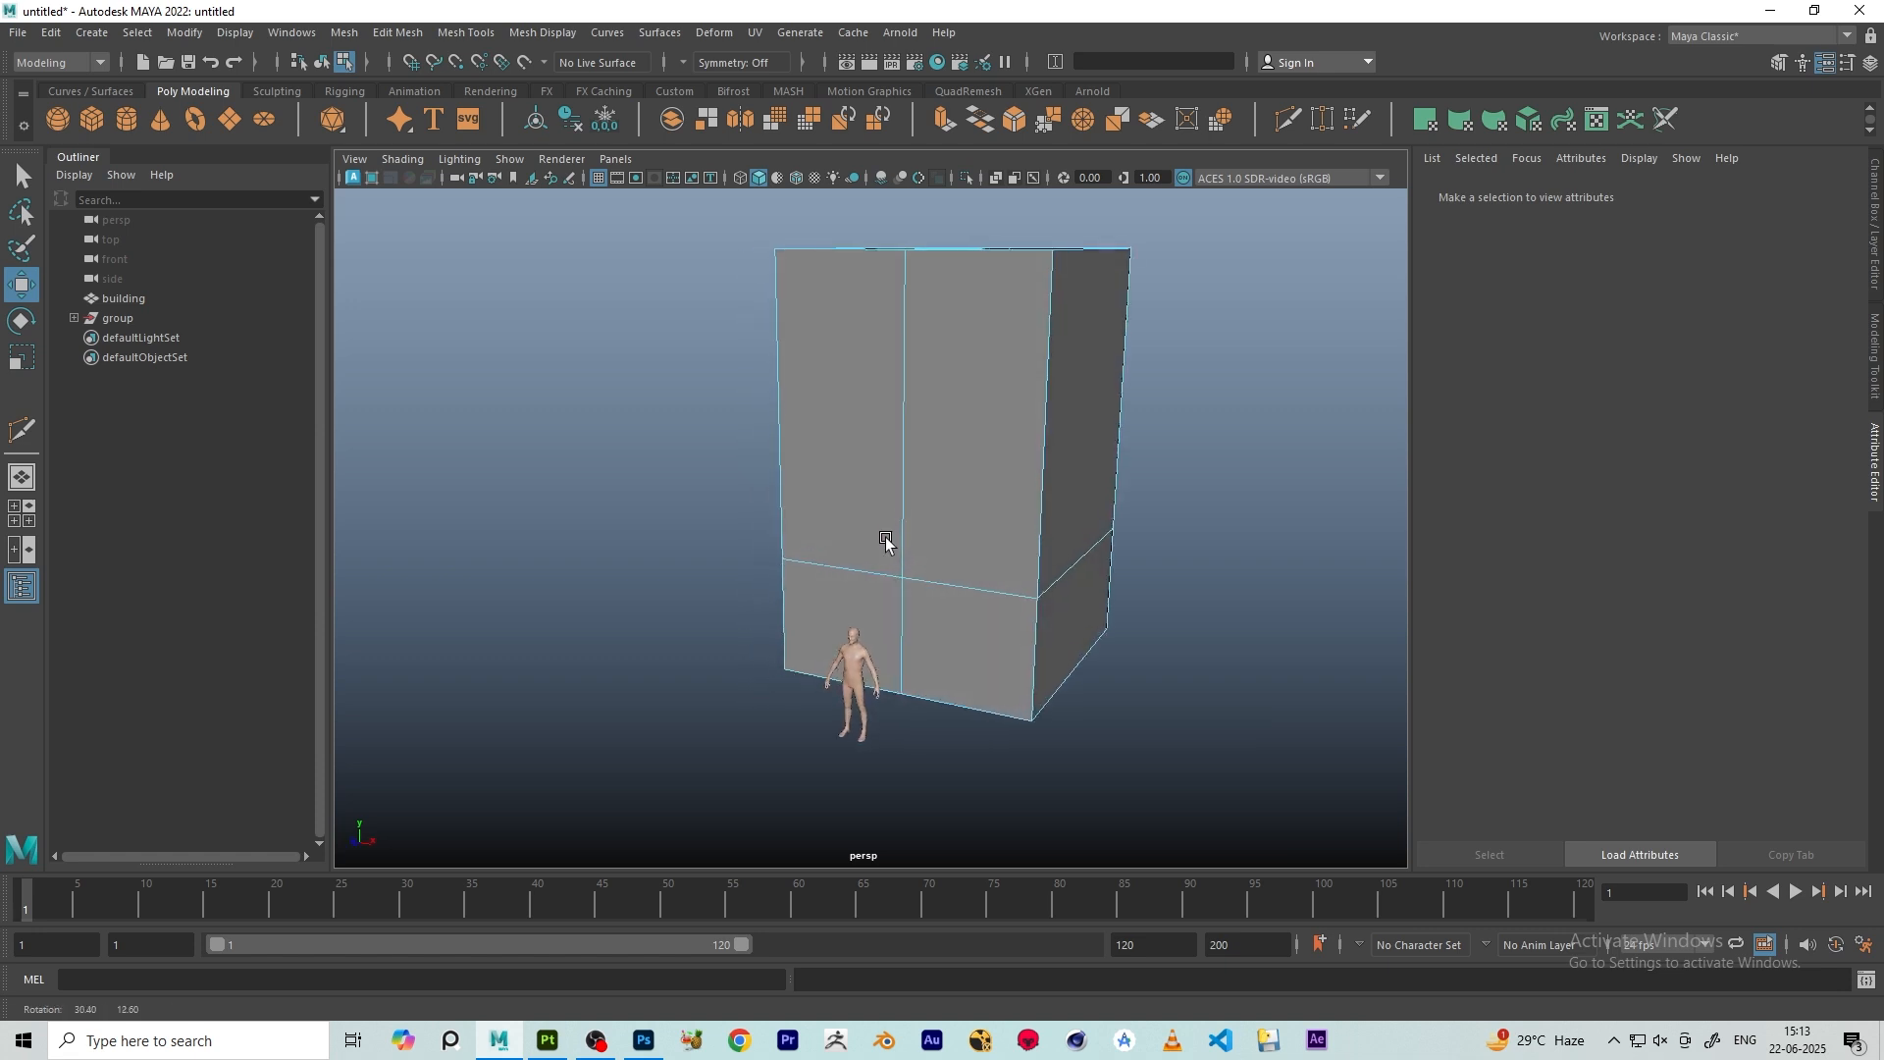
right_click(912, 305)
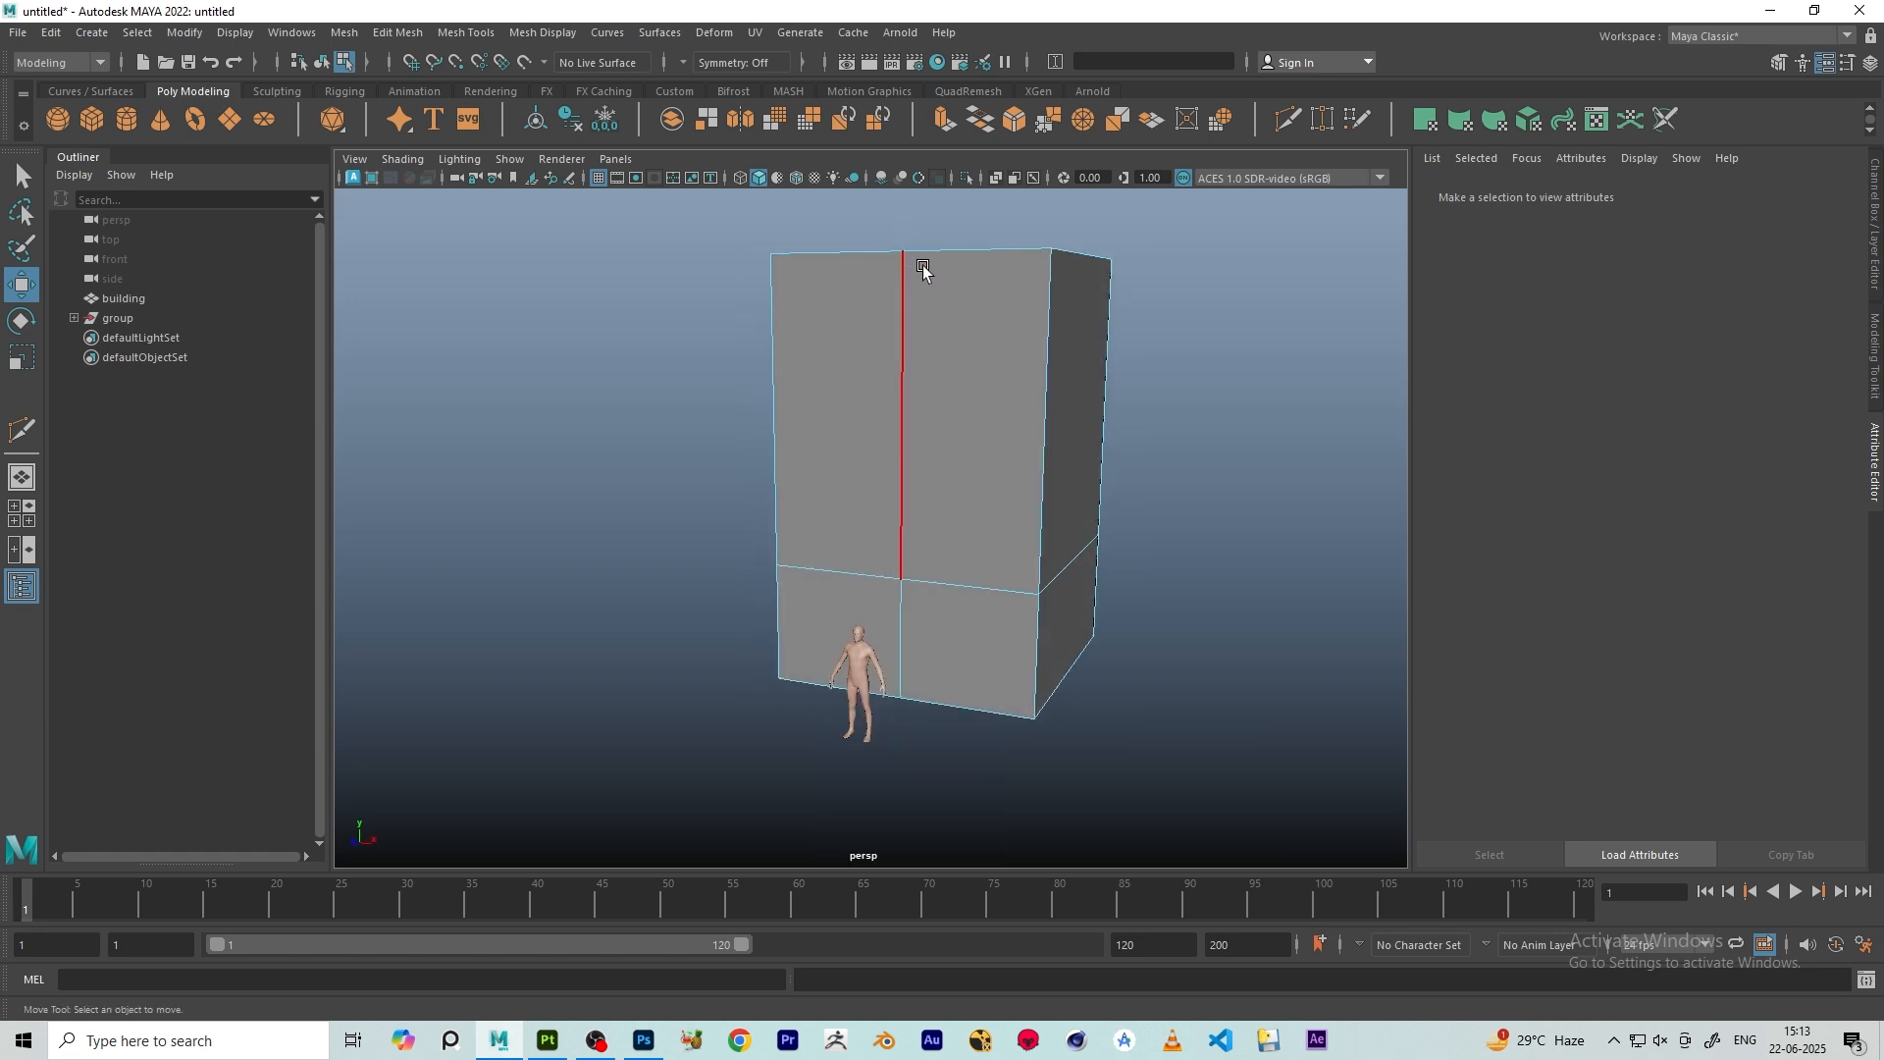
right_click(914, 324)
double_click(898, 377)
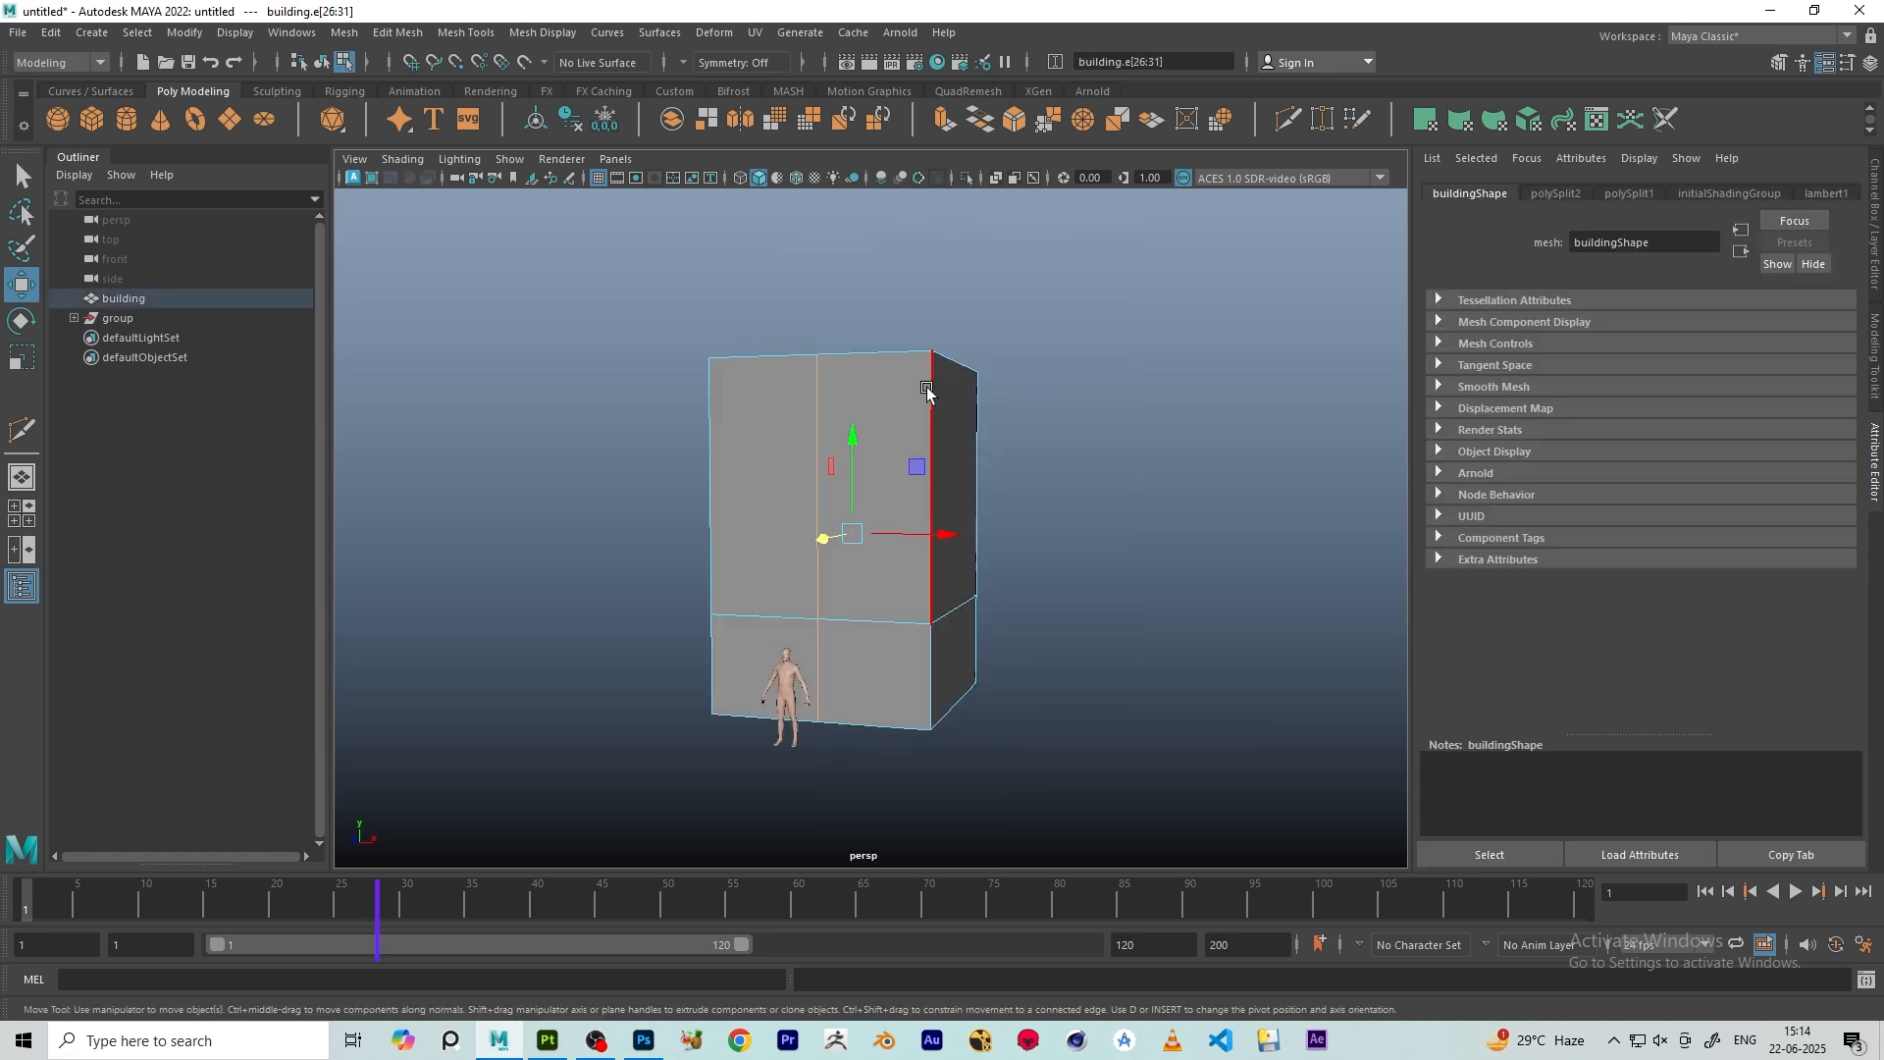
key("ctrl+b")
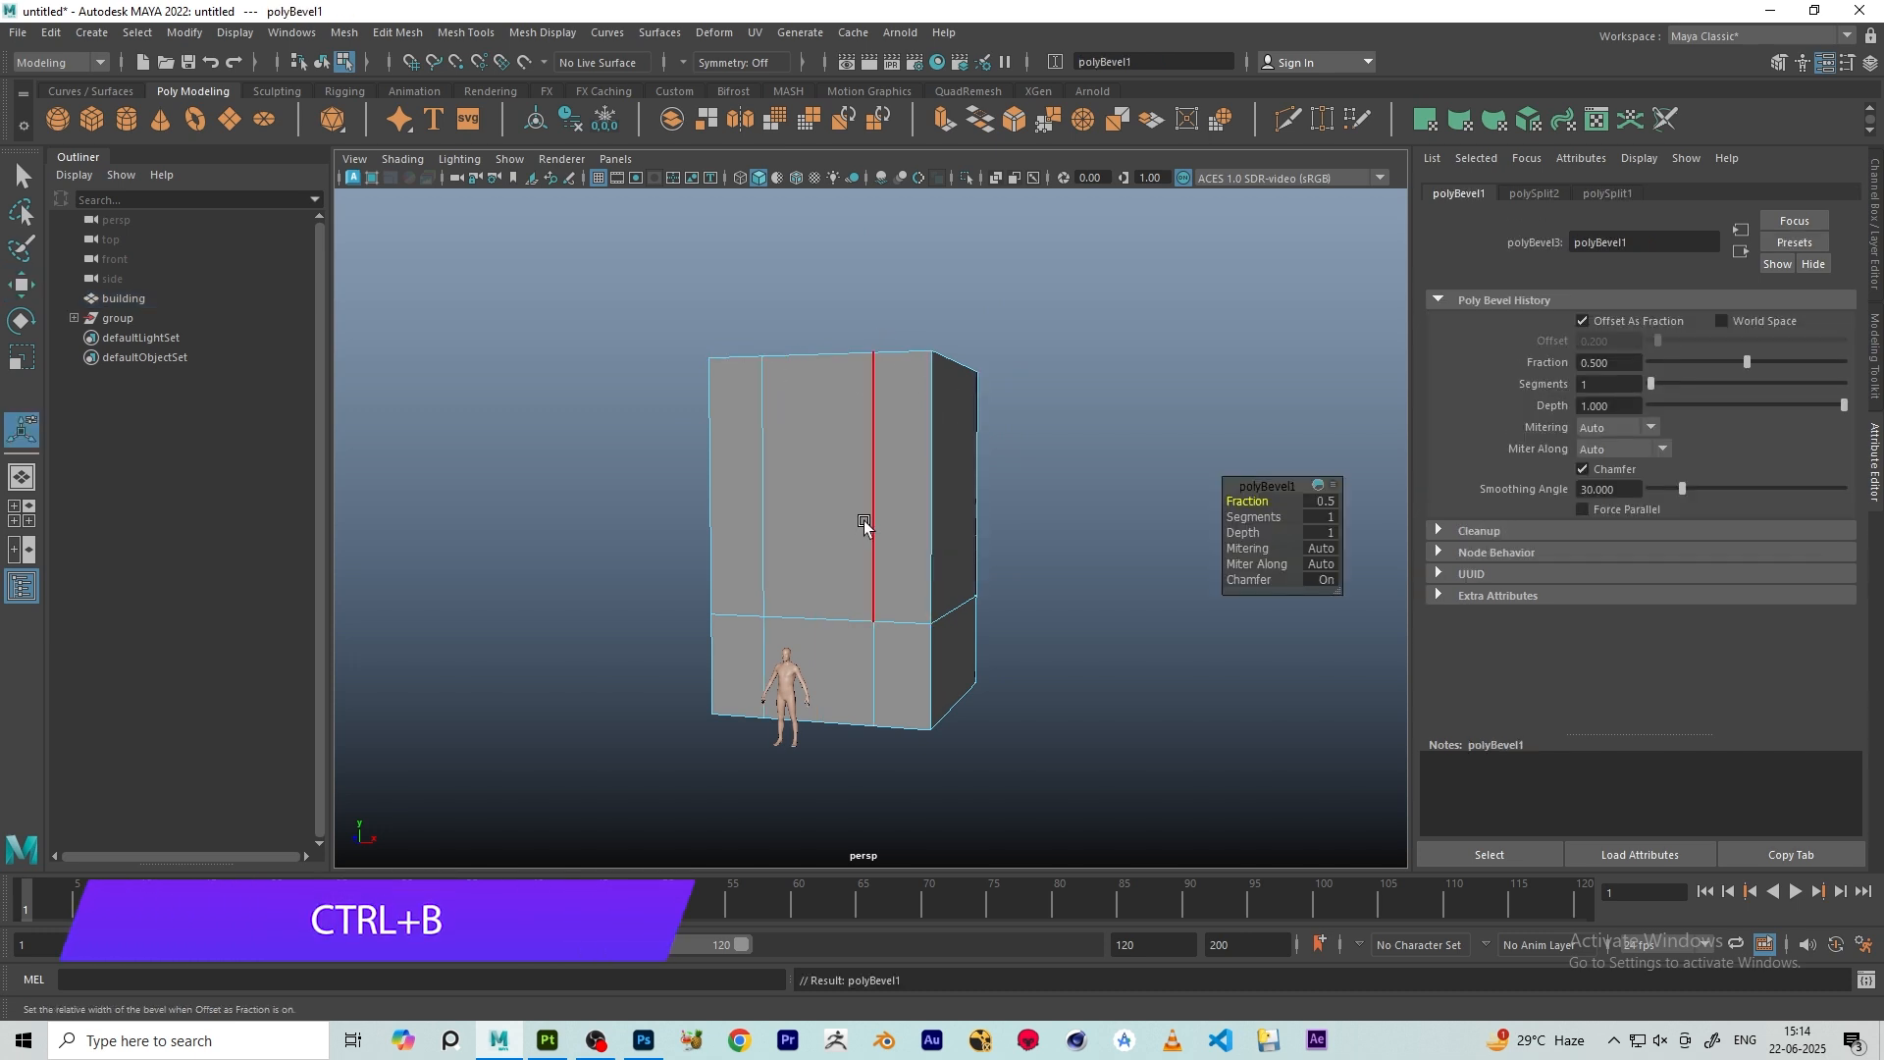
scroll(862, 526, "up", 3)
left_click_drag(832, 471, 952, 479, "alt")
- Insert a horizontal edge loop halfway up the building's upper section in the front view with Multi-Cut
key("space")
key("space")
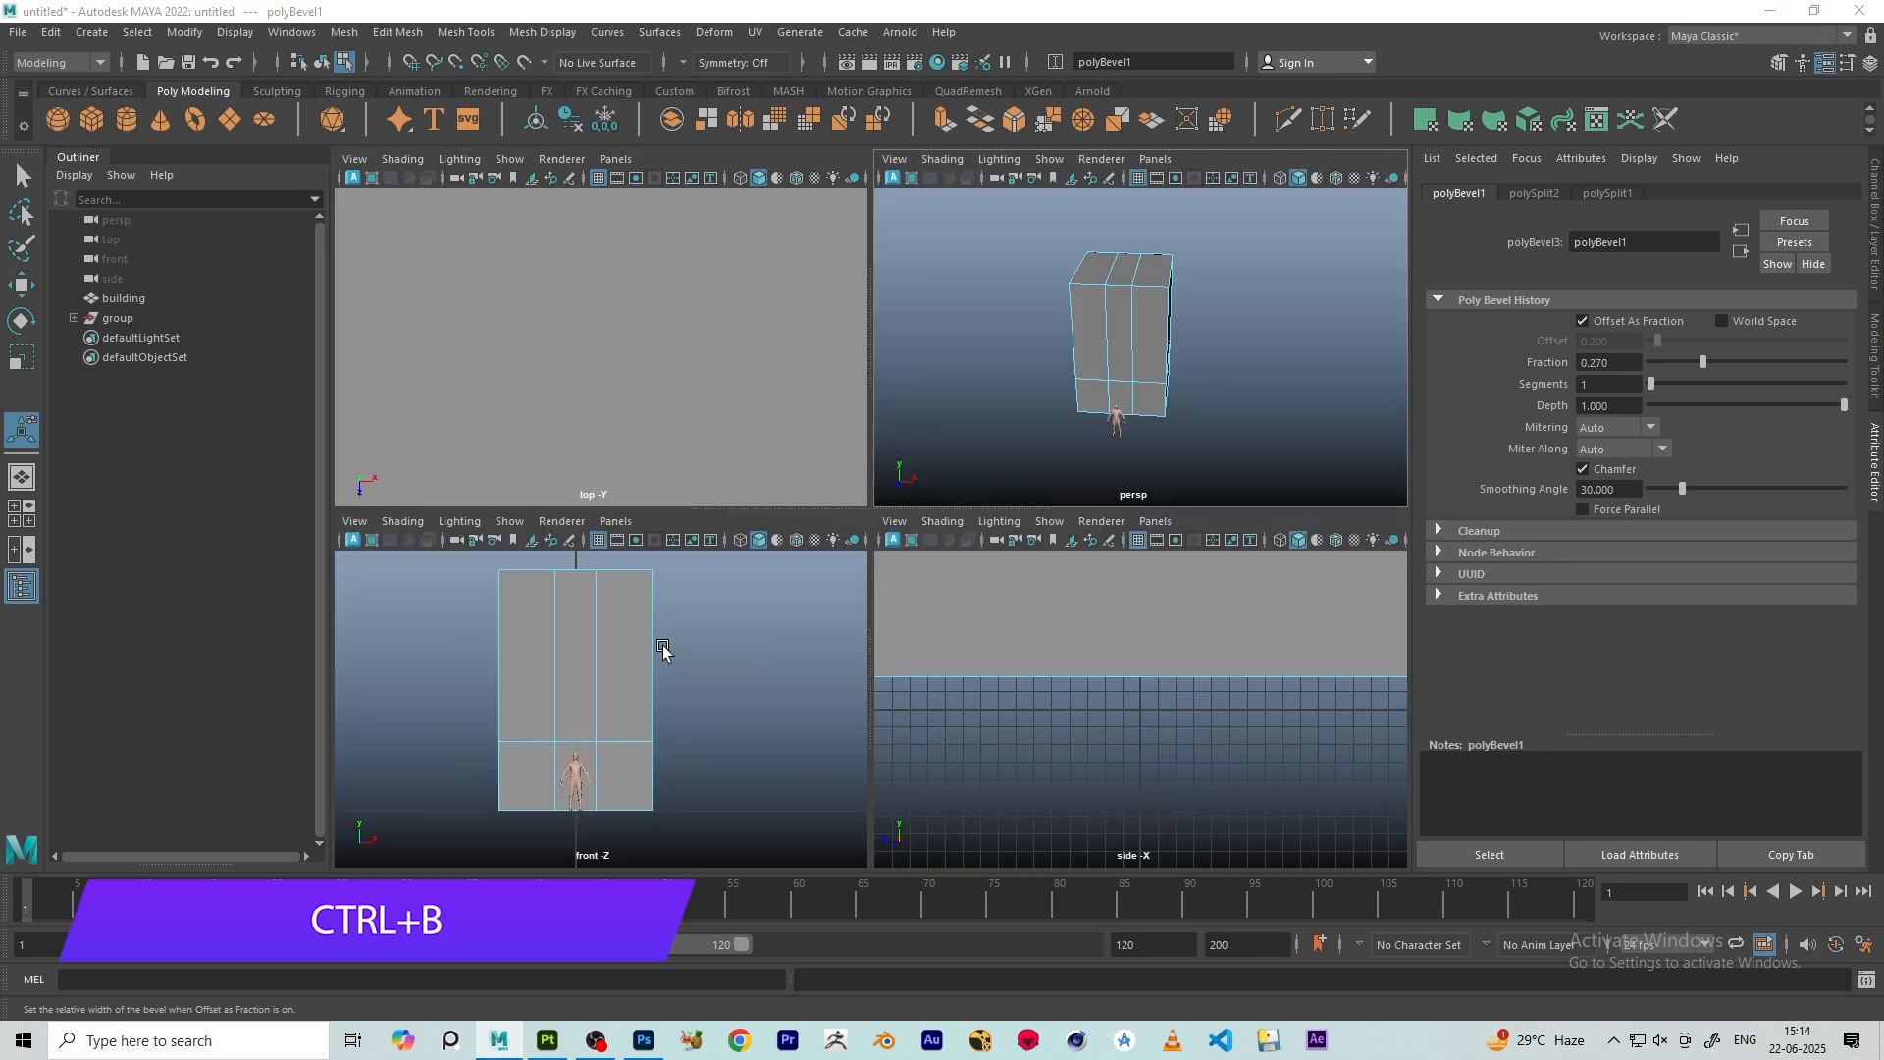
scroll(864, 579, "up", 8)
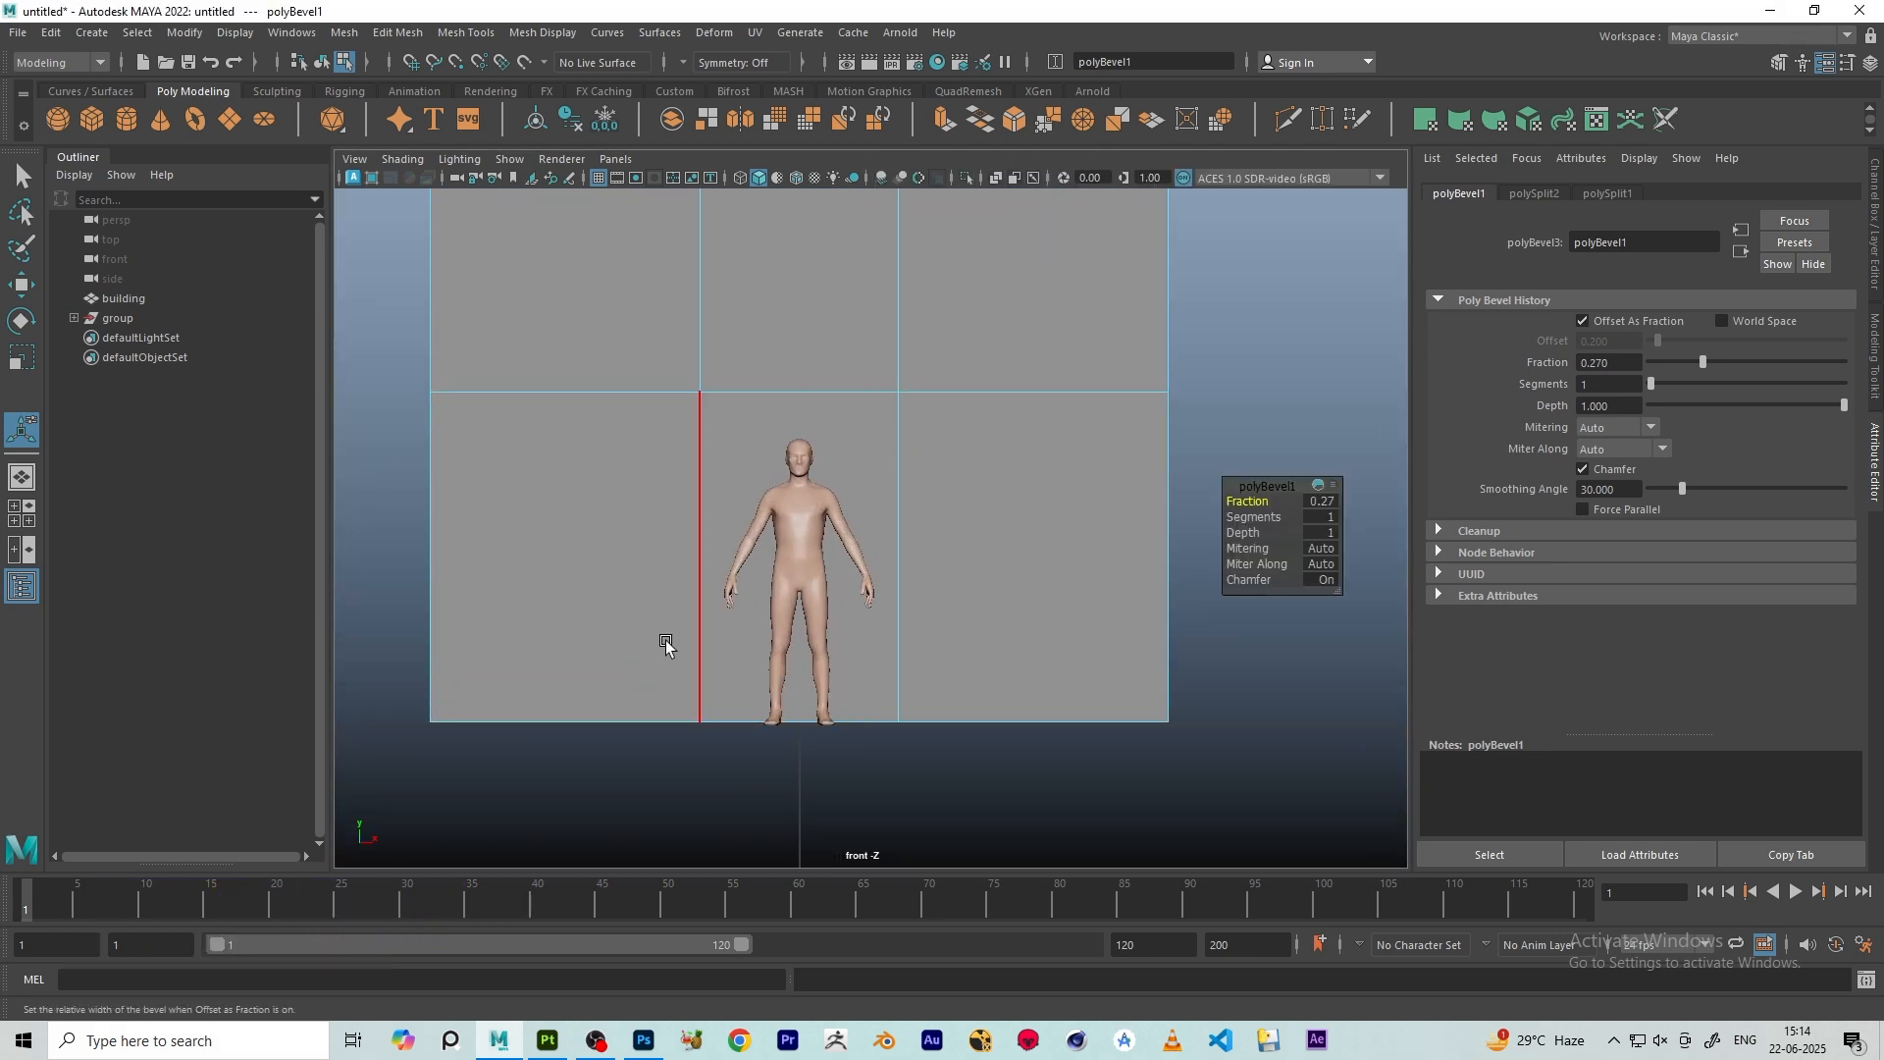
scroll(667, 640, "down", 6)
middle_click_drag(851, 409, 840, 615, "alt")
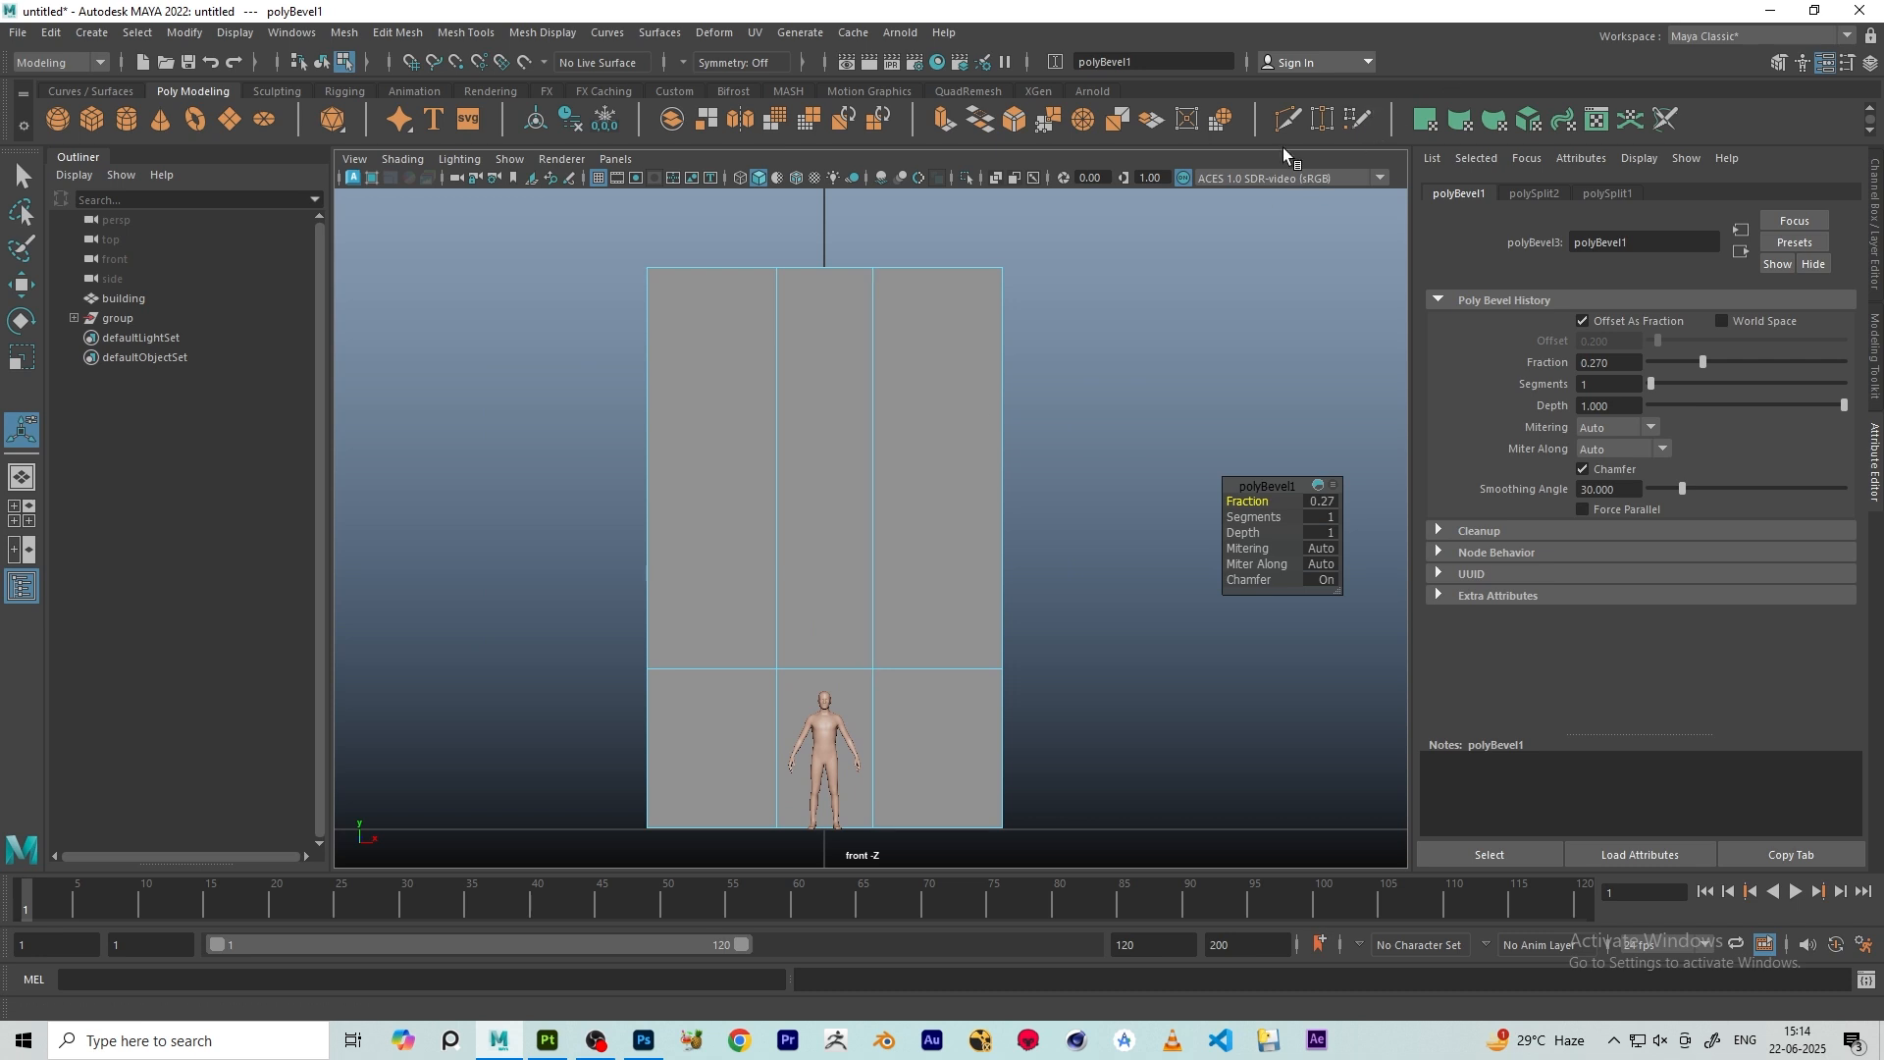
left_click(1288, 119)
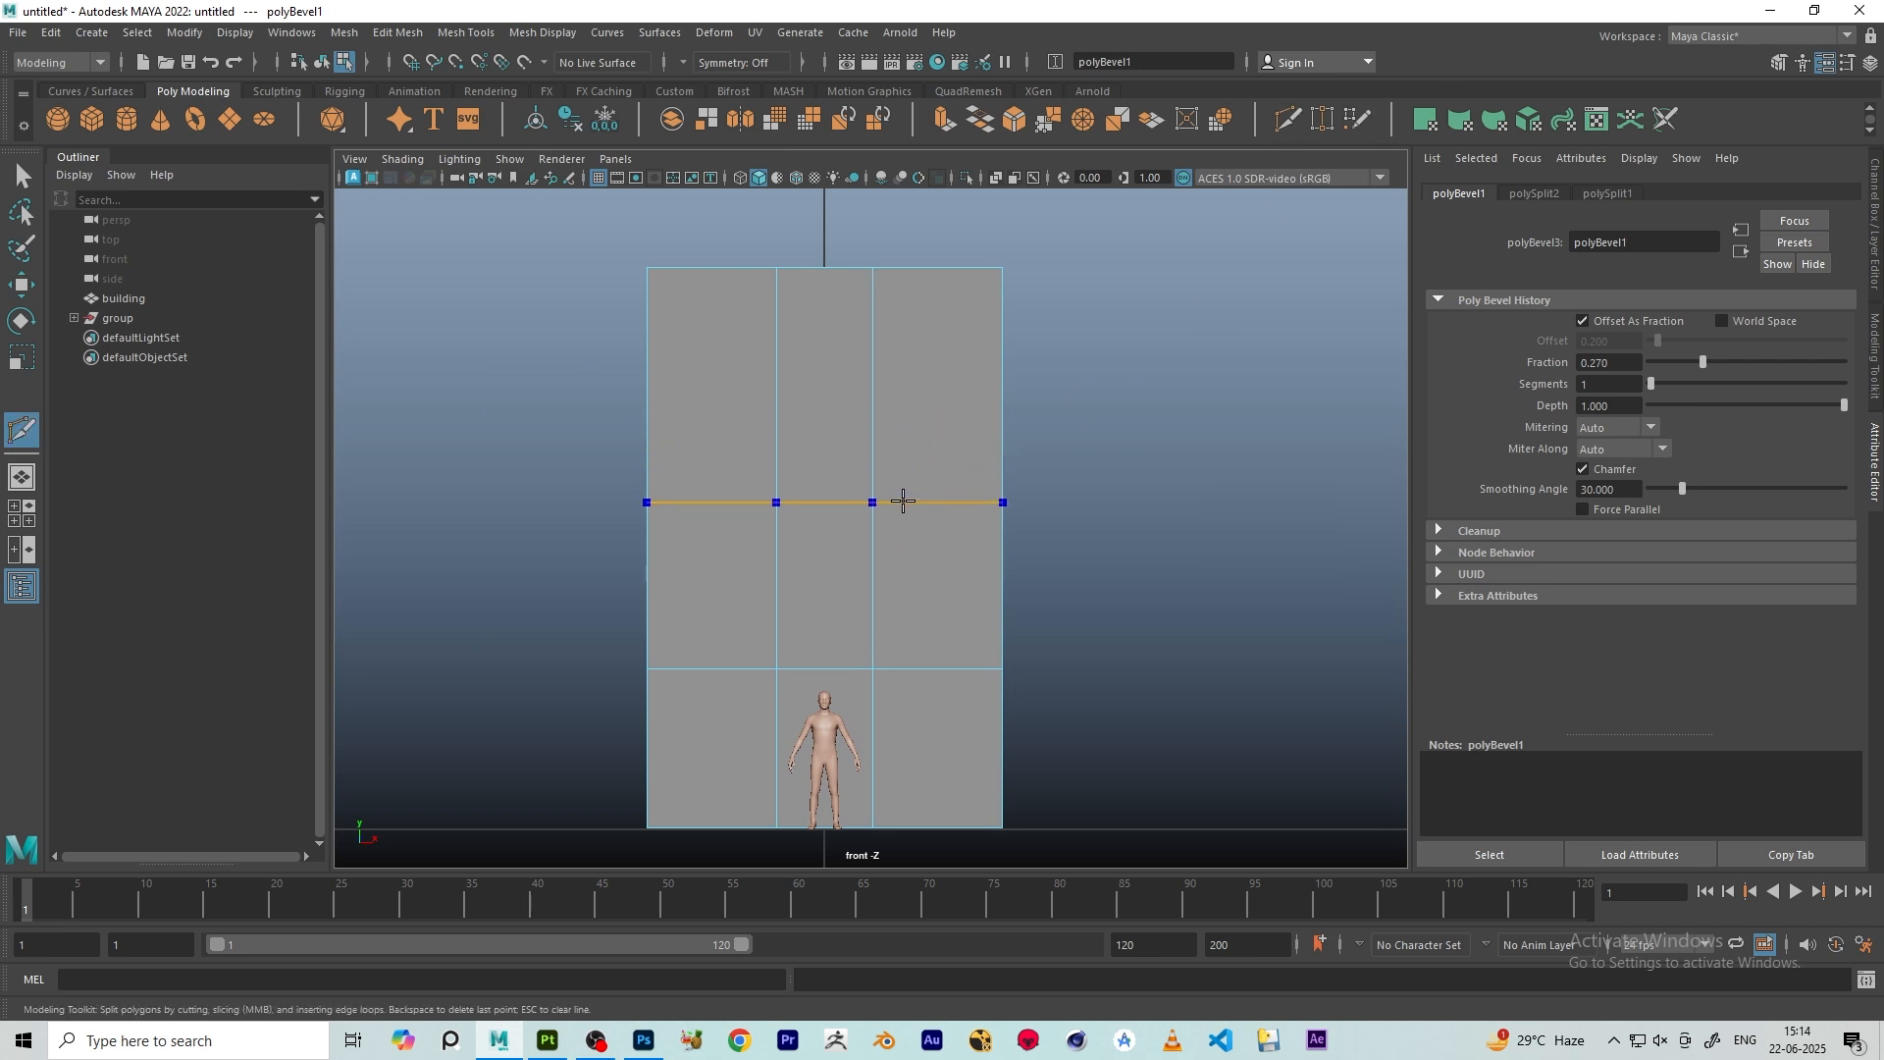
left_click(918, 465, "ctrl")
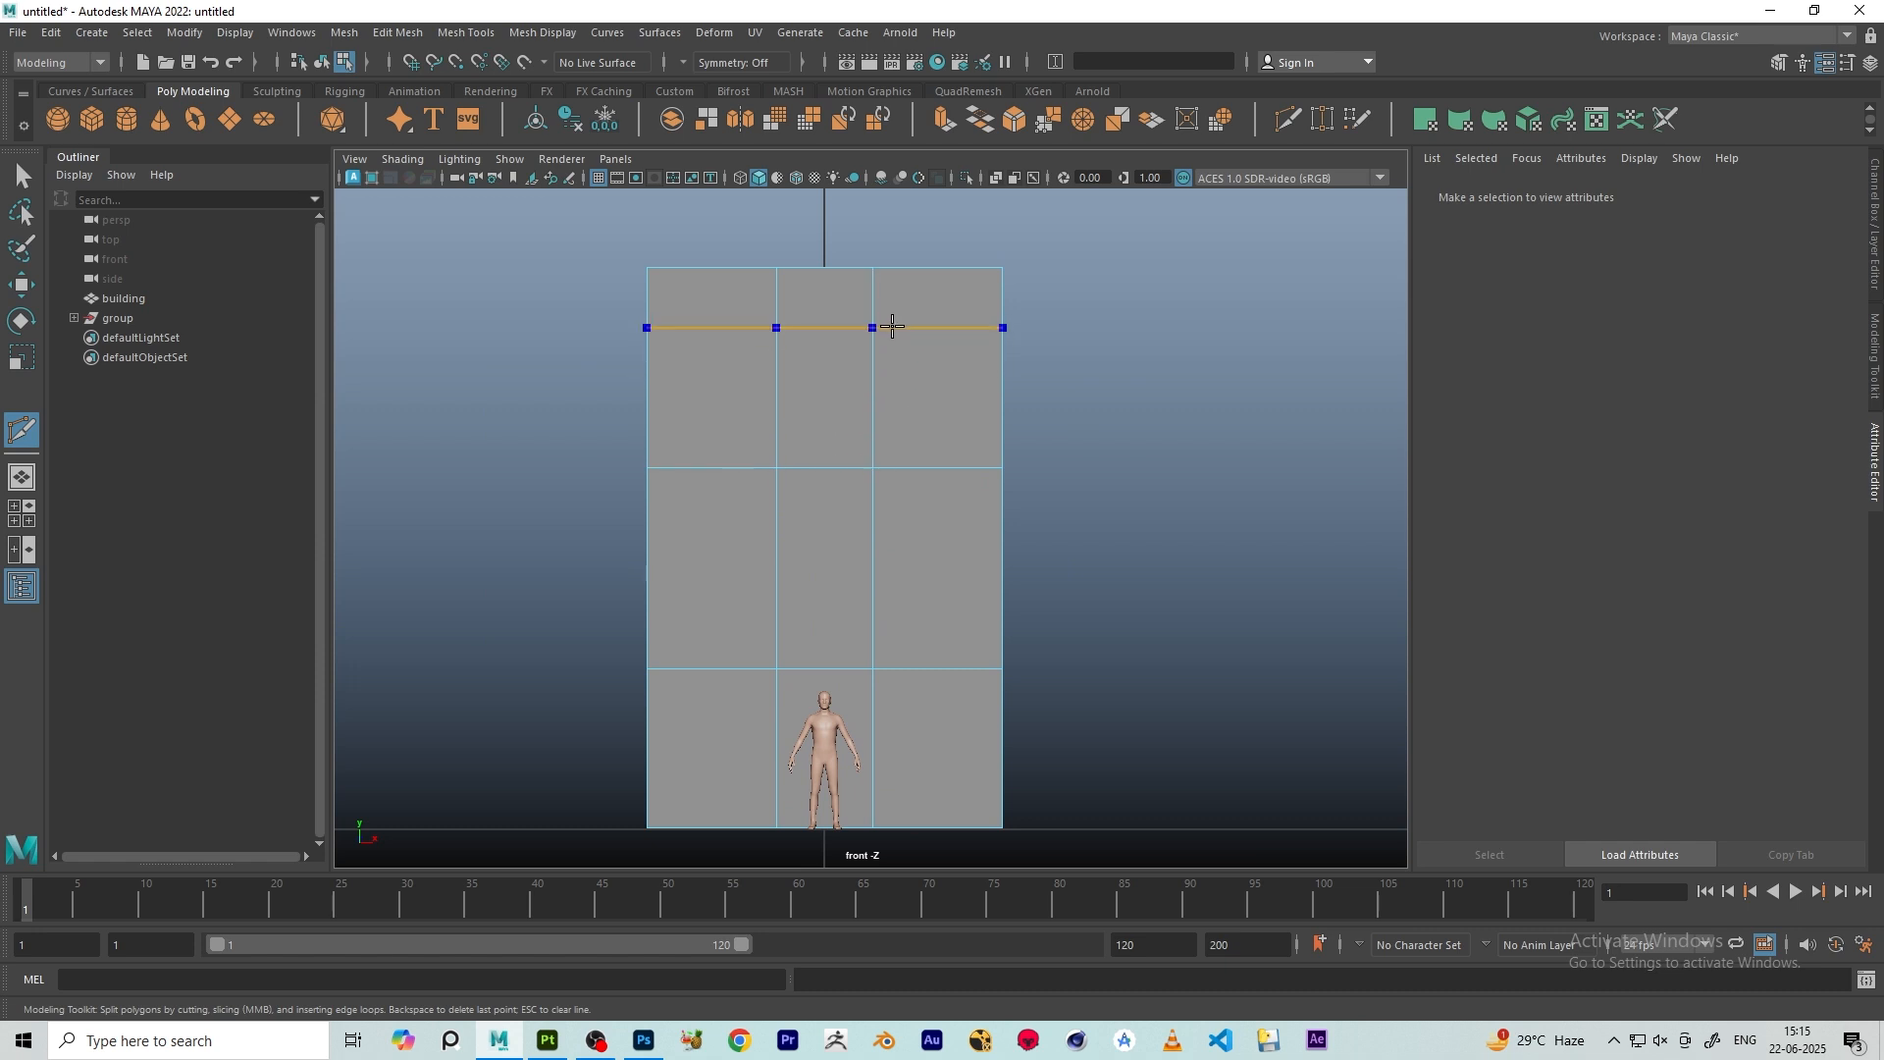
- Bevel the upper horizontal edge loop with a fraction of 0.39 to form a band for the windows
key("w")
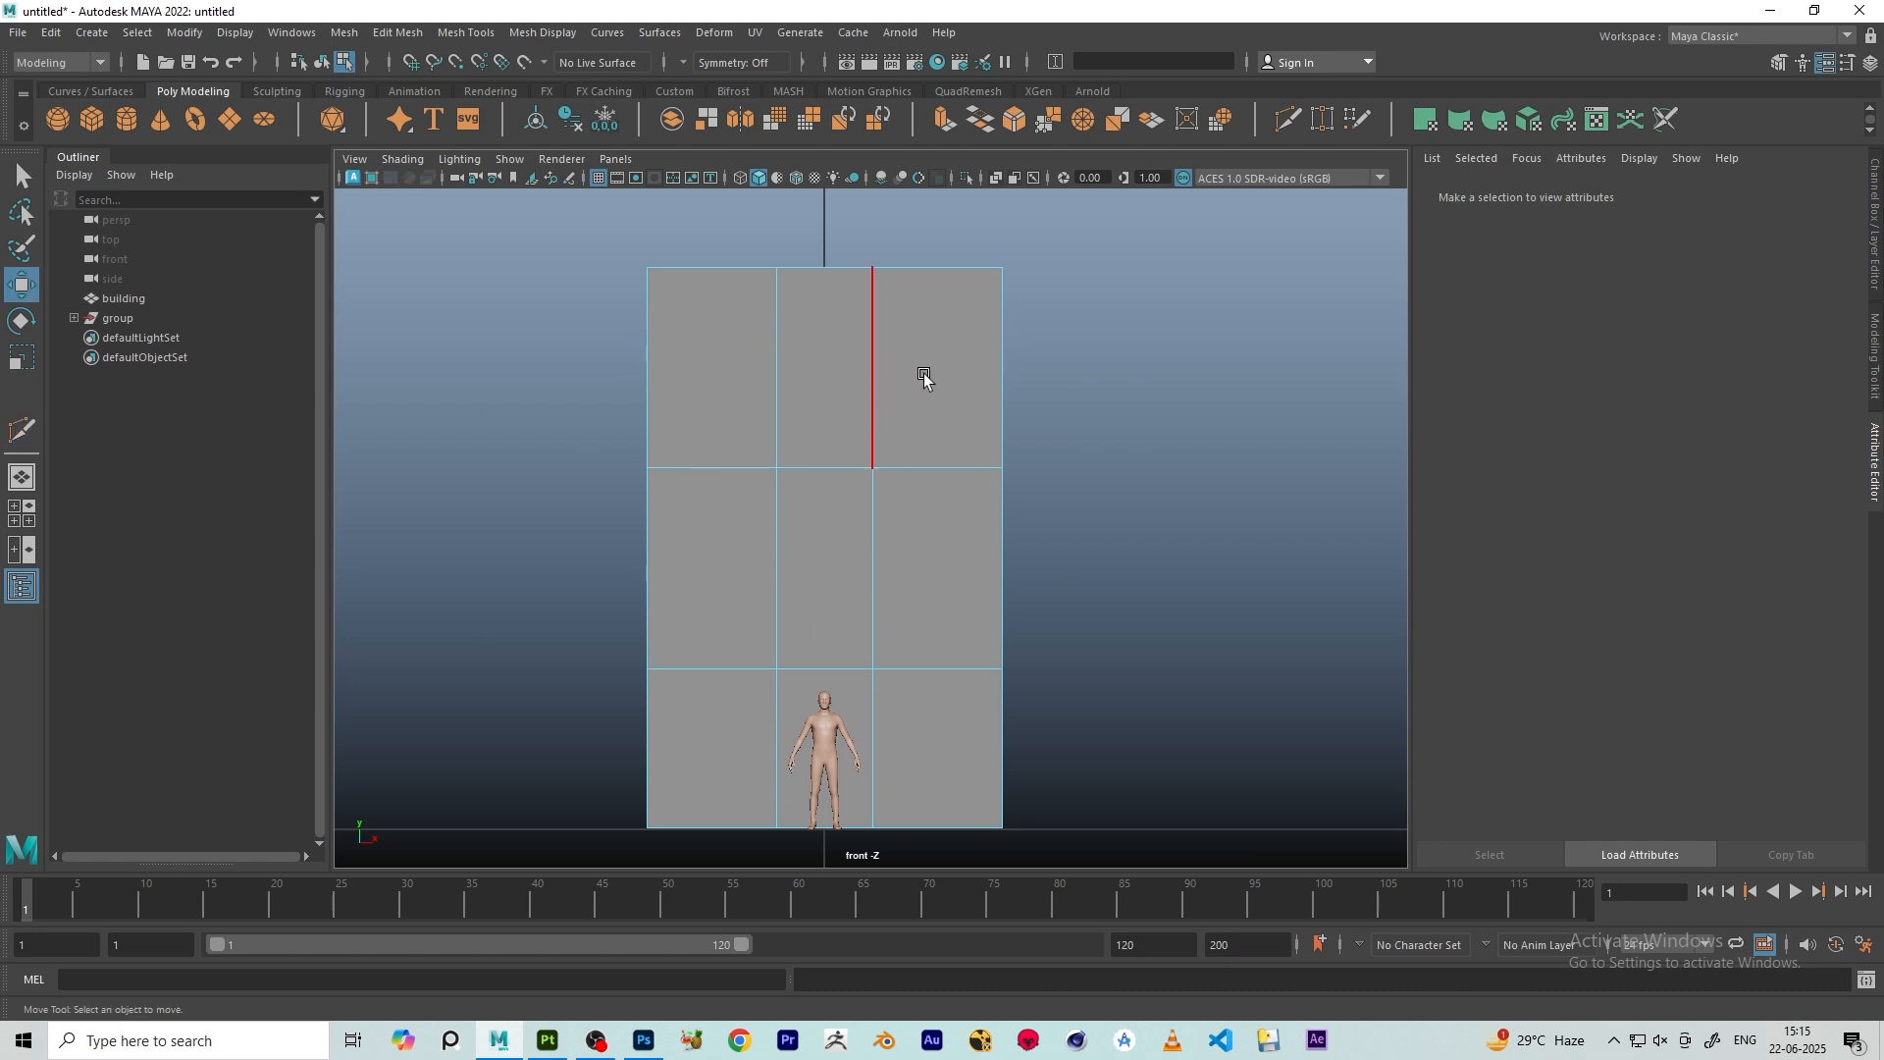
double_click(929, 457)
key("ctrl+b")
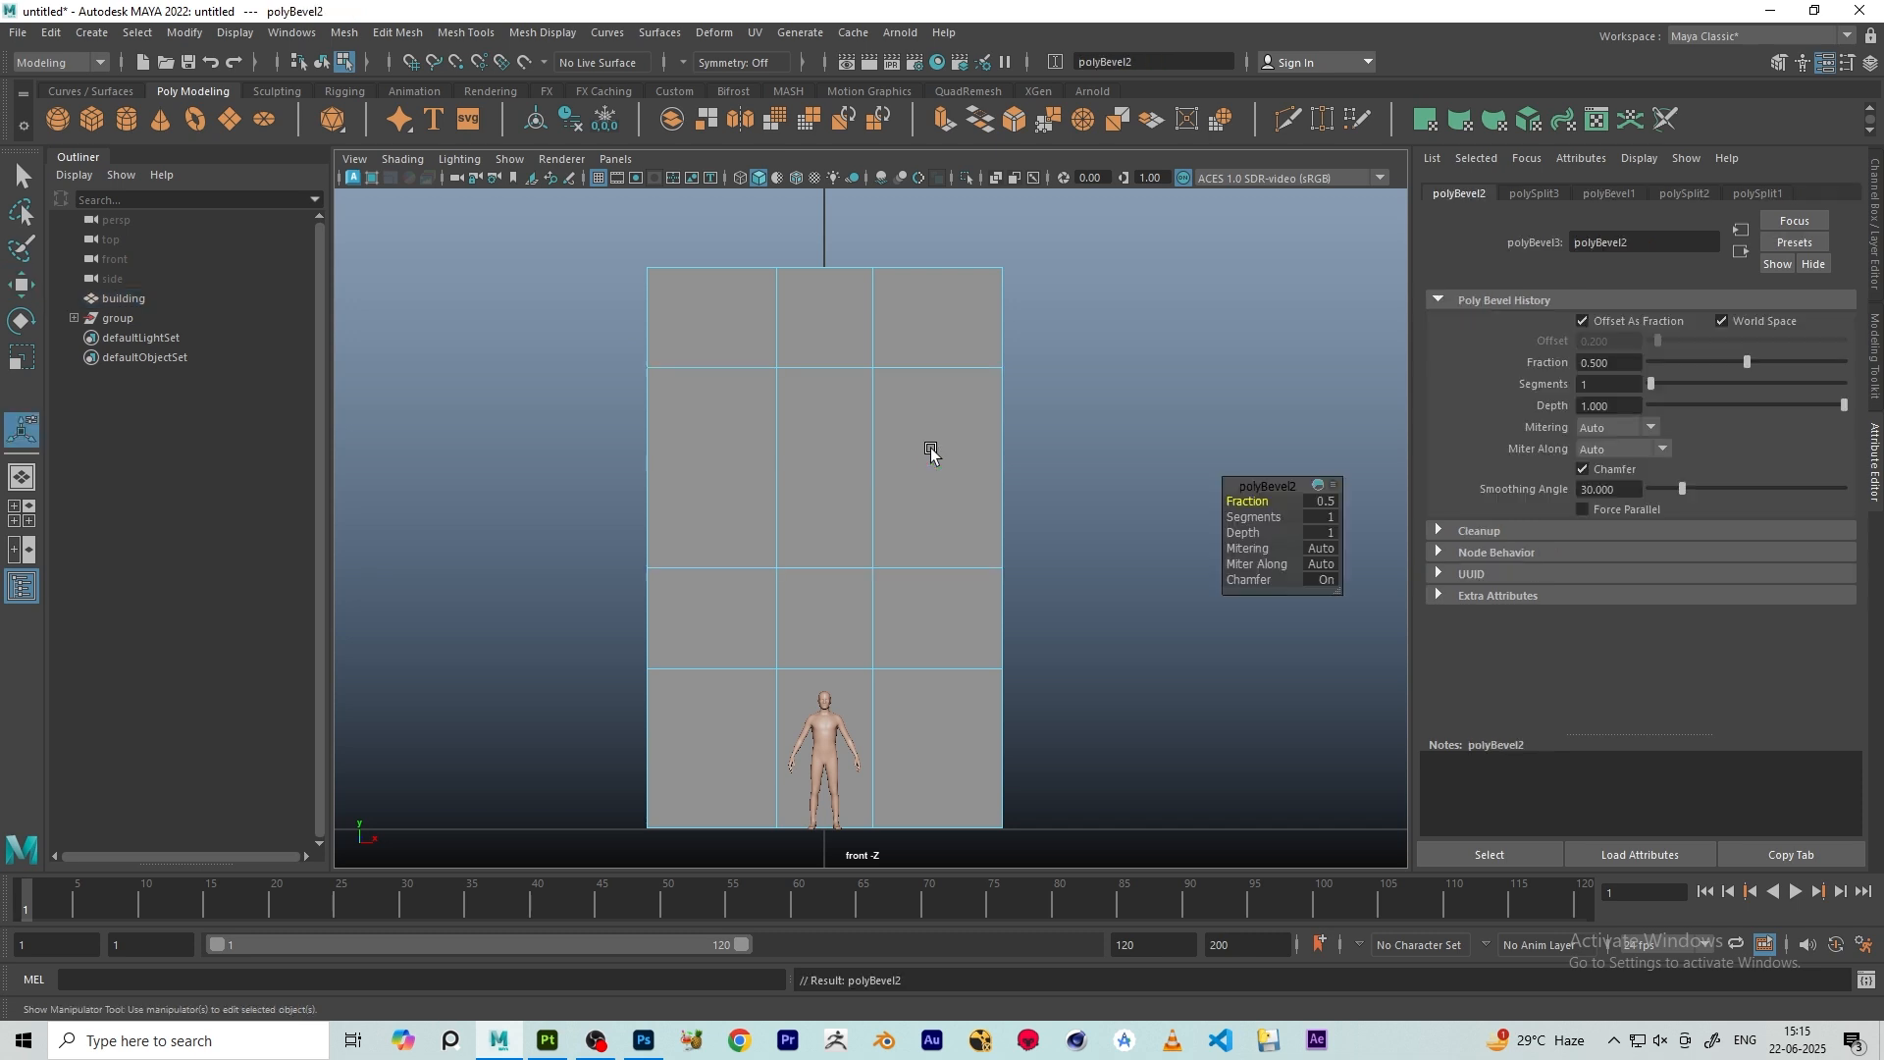
middle_click_drag(1261, 502, 1244, 491)
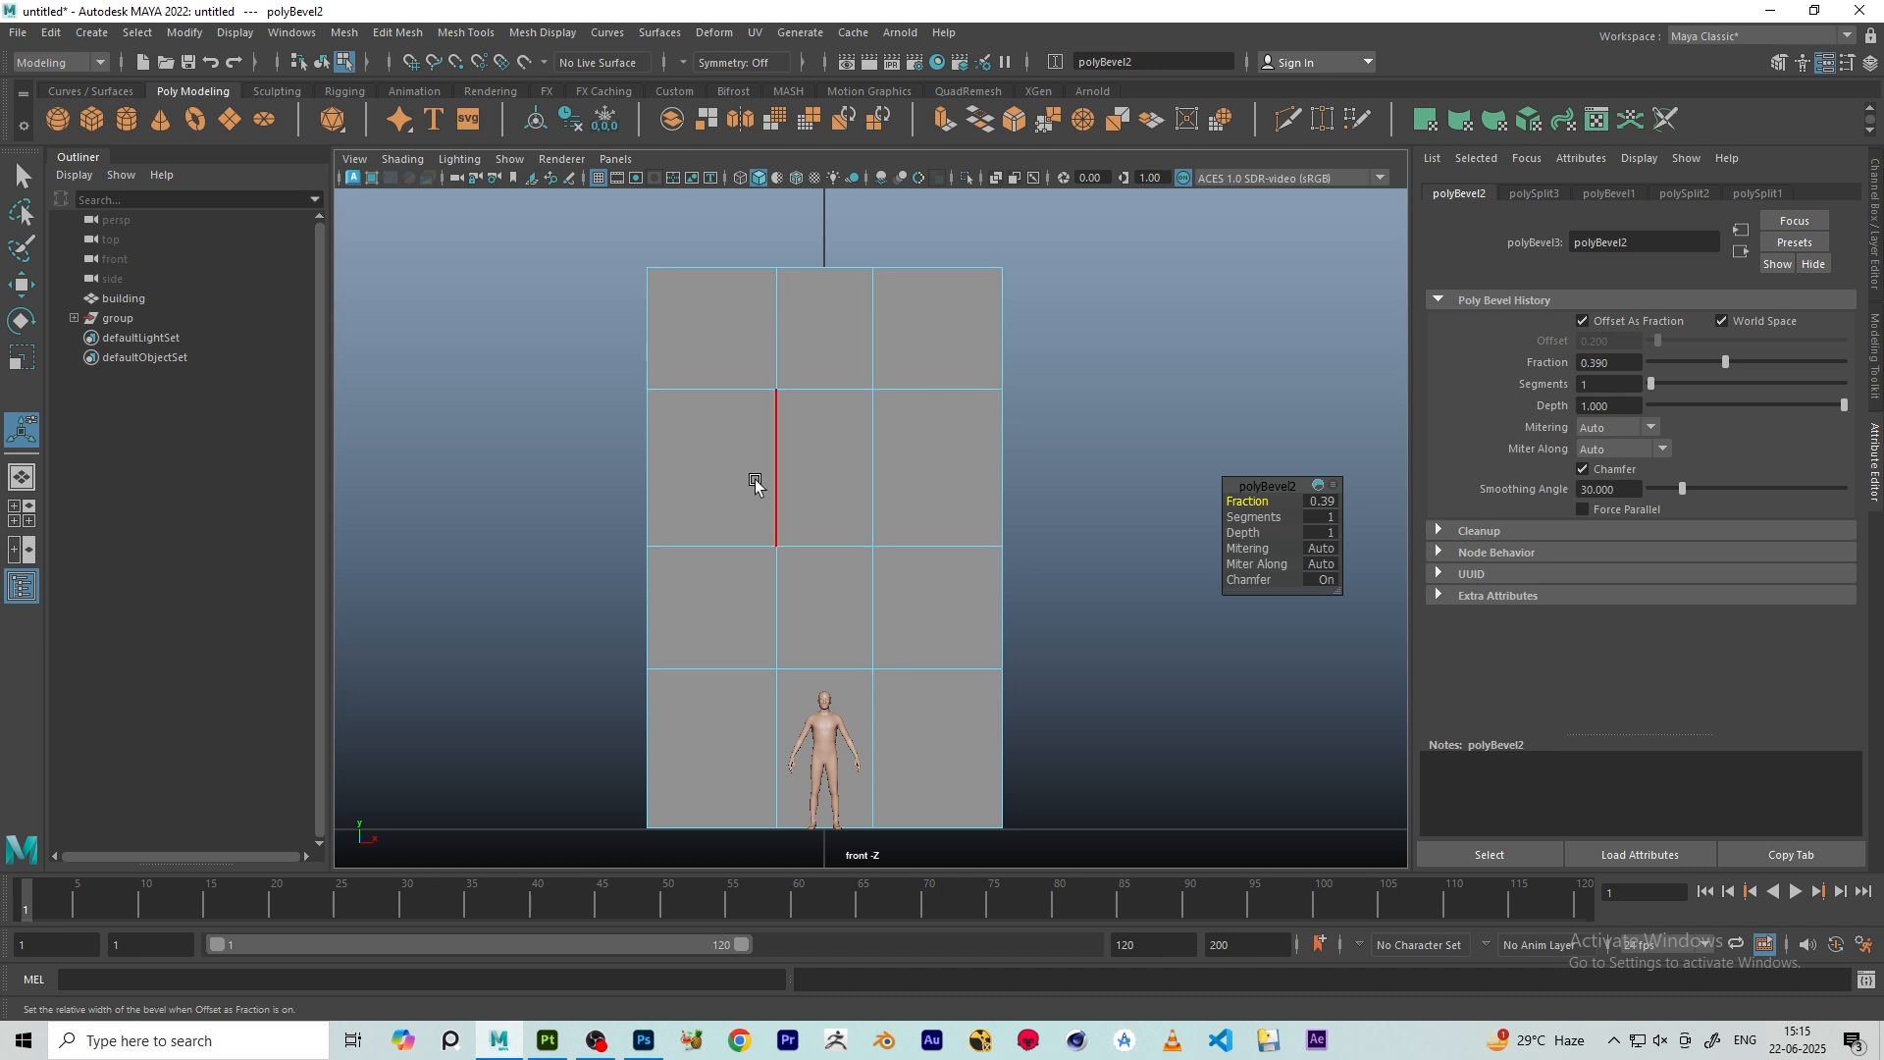
key("q")
left_click(736, 433)
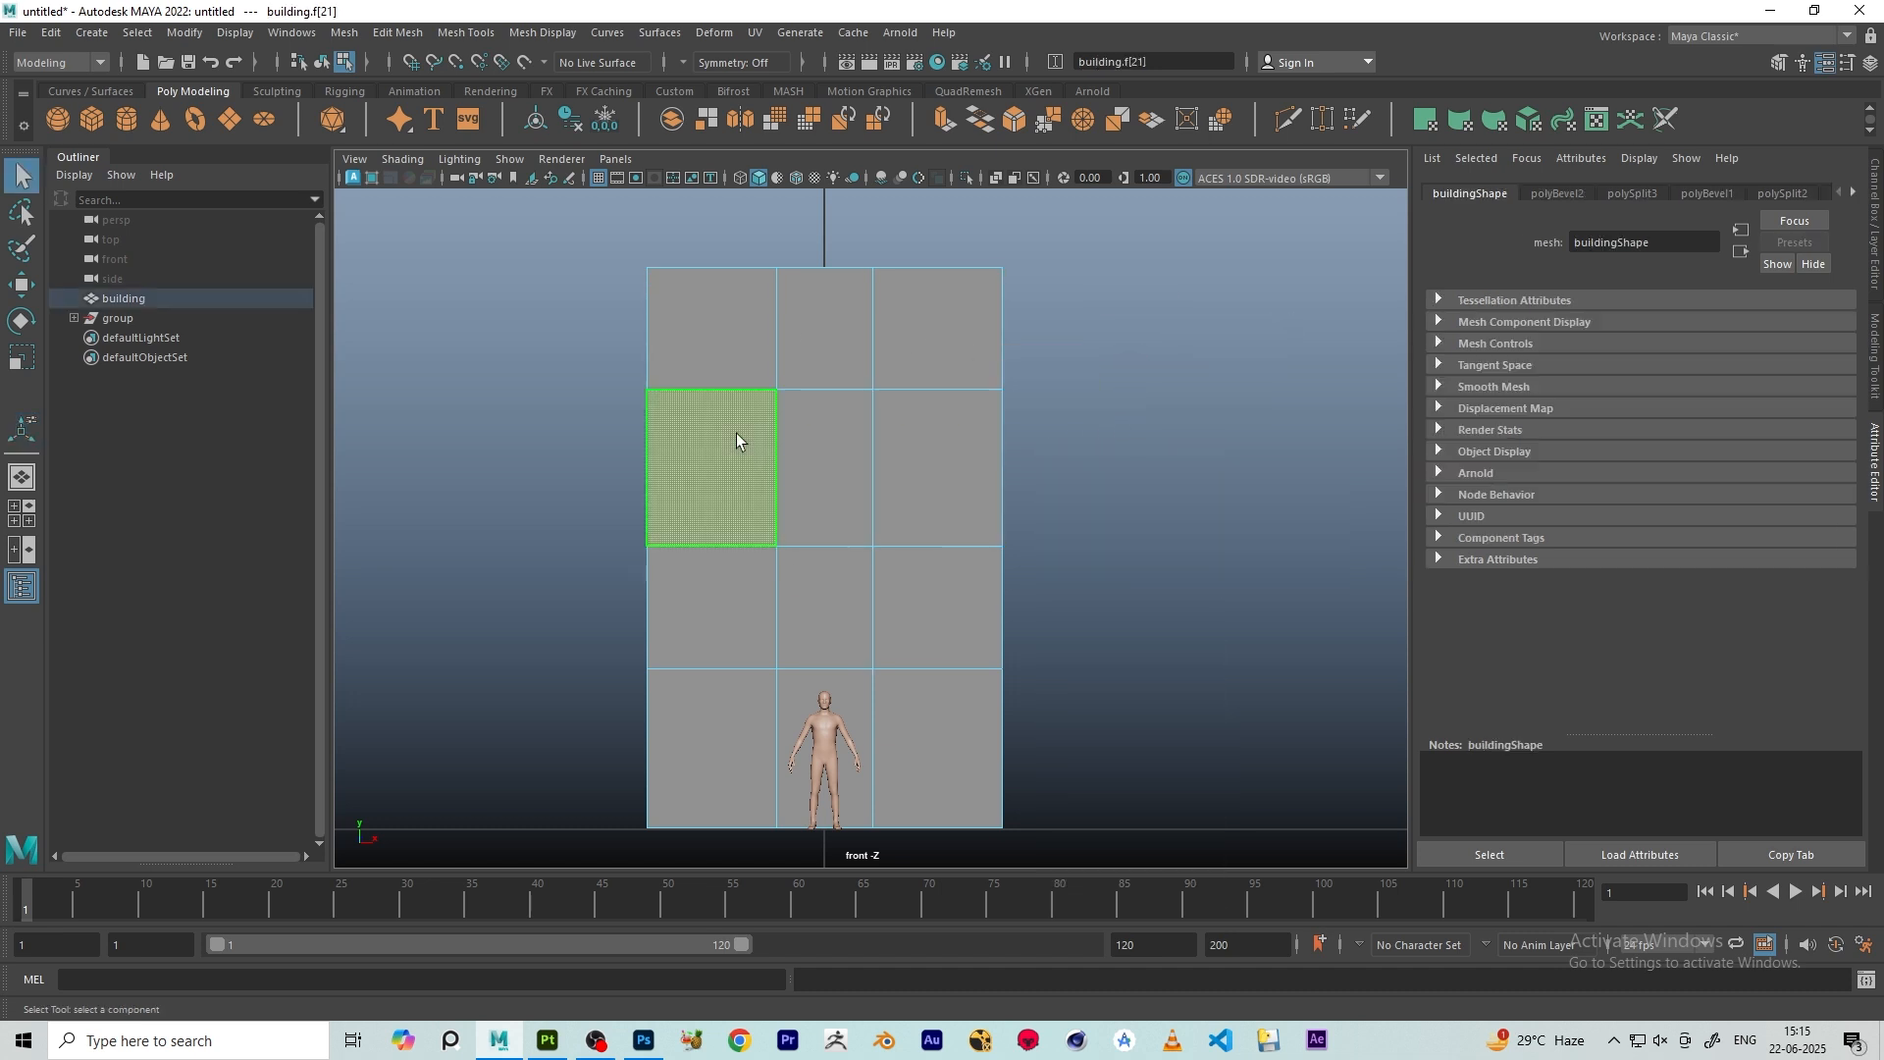
left_click(948, 449, "shift")
key("space")
key("space")
scroll(1026, 424, "down", 4)
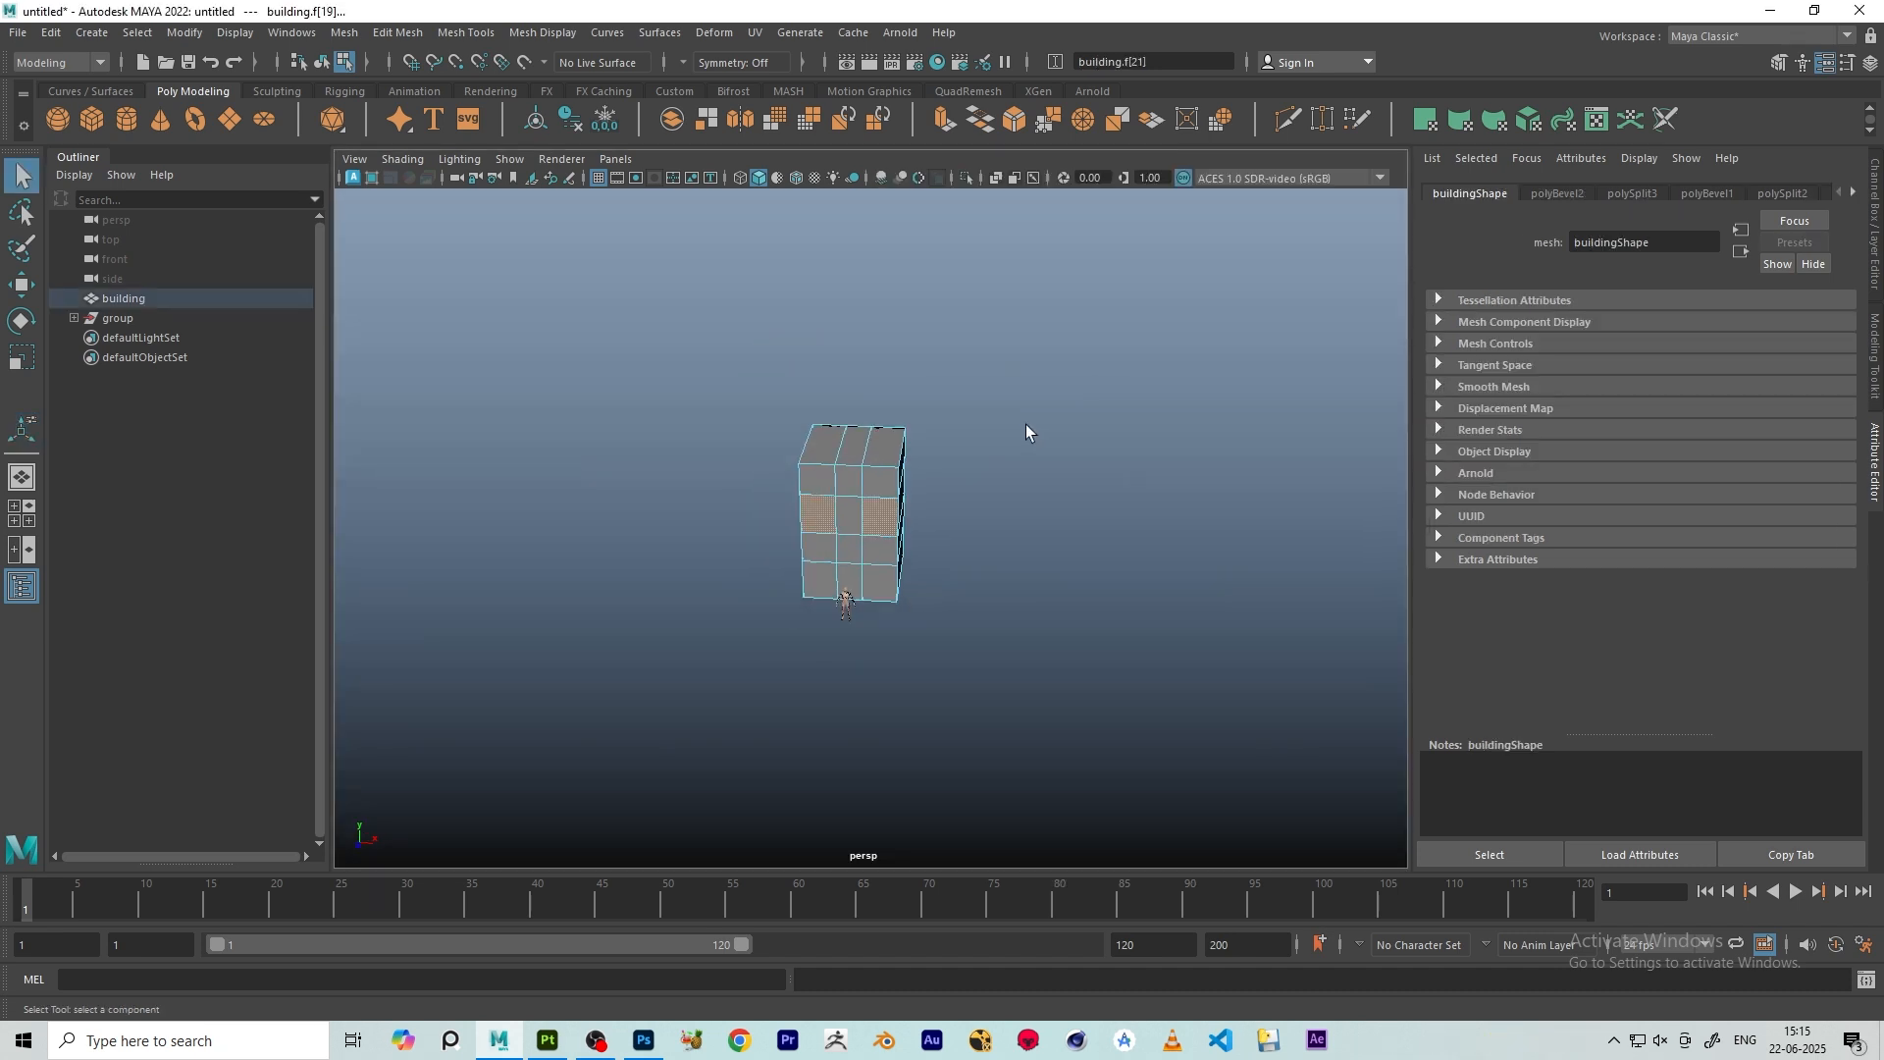
left_click_drag(1026, 424, 845, 540, "alt")
scroll(846, 539, "up", 4)
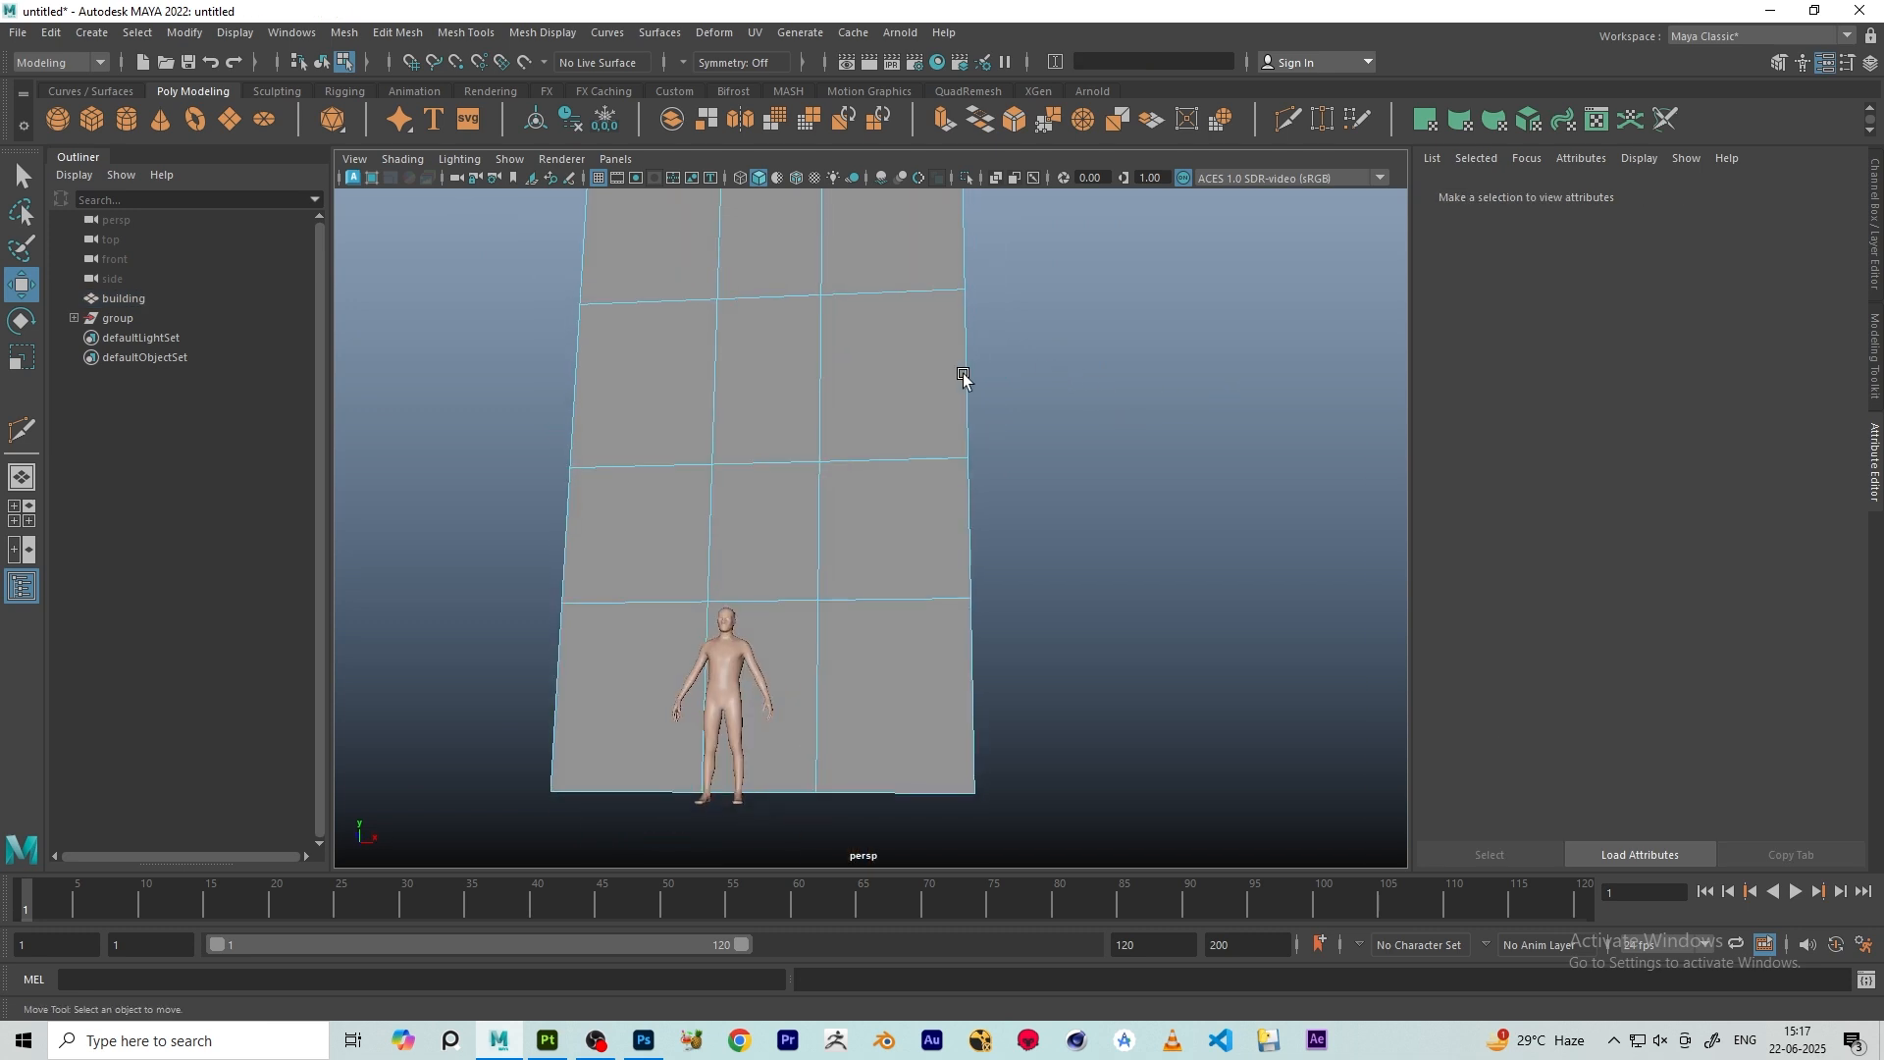
- Extrude the two outer window faces on the building's front with an offset of 5.58 to inset them
left_click(621, 369)
left_click(913, 357, "shift")
left_click_drag(913, 357, 885, 436, "alt")
key("ctrl+e")
left_click_drag(1246, 533, 1389, 523)
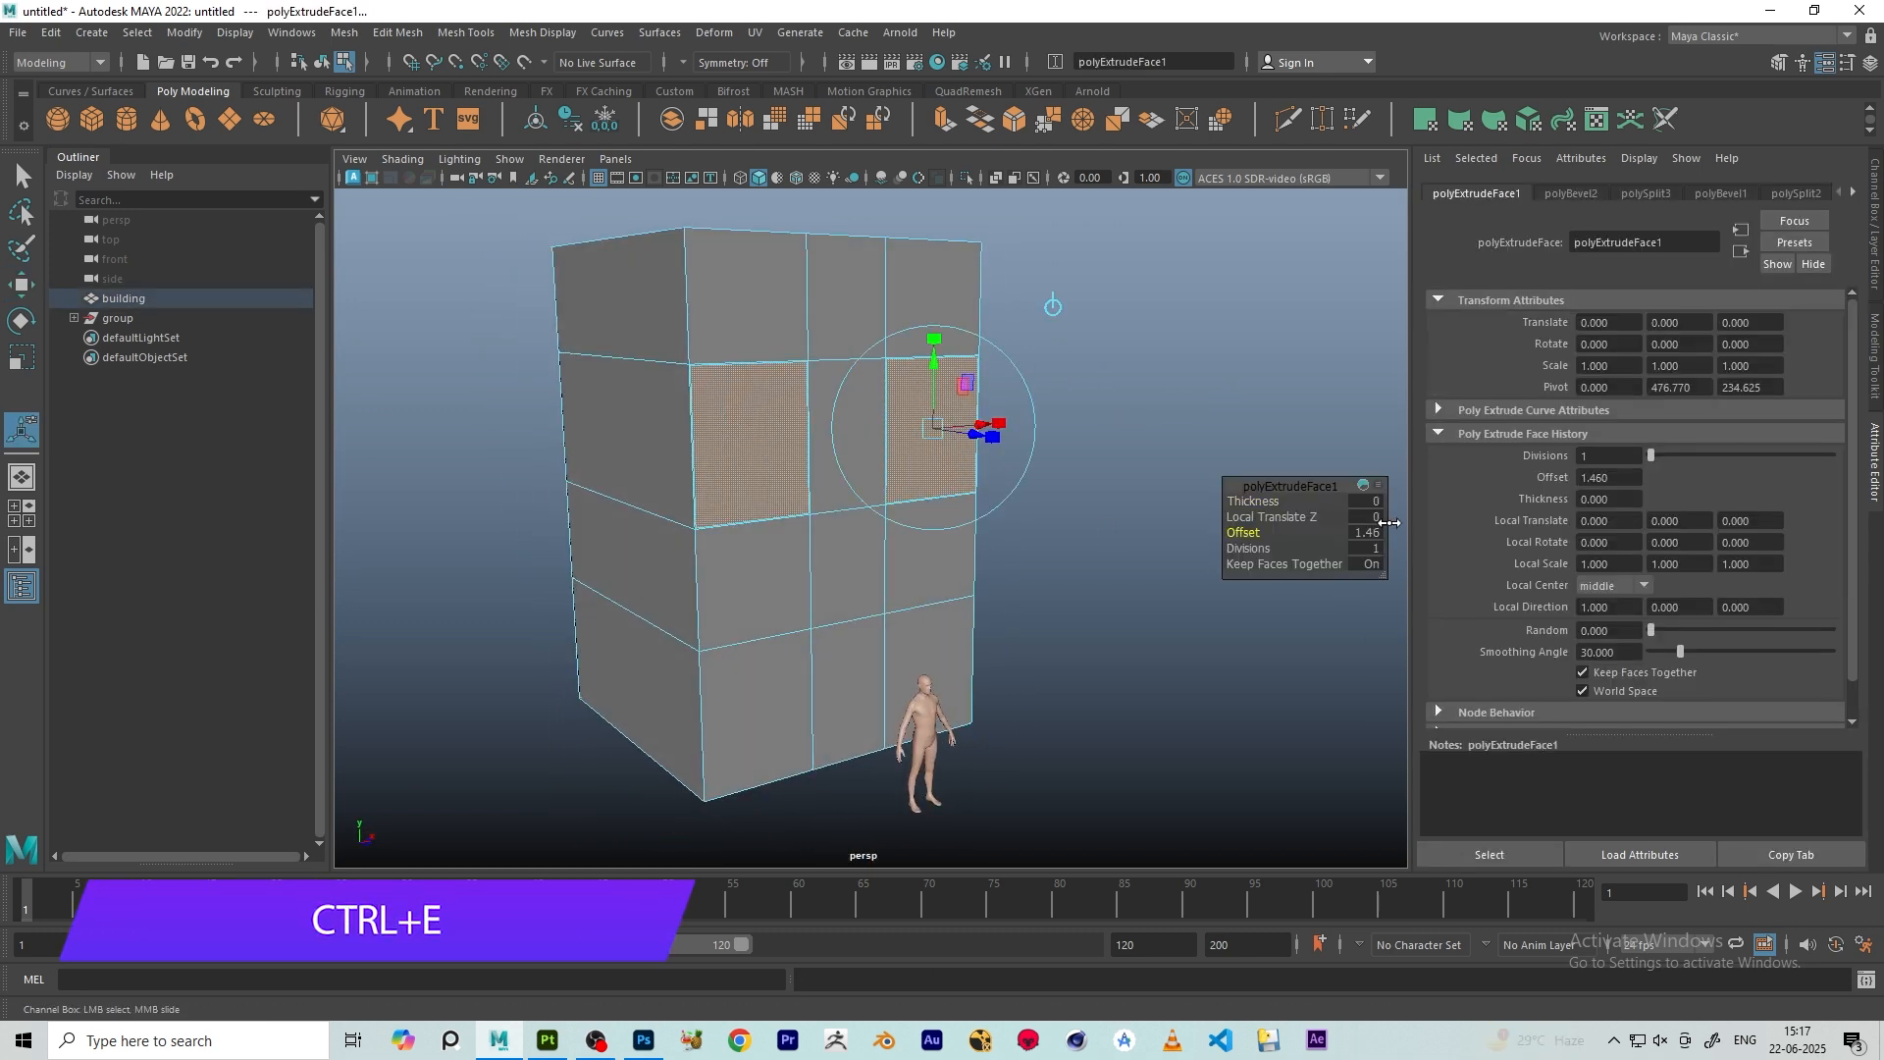
left_click_drag(1238, 532, 1281, 531)
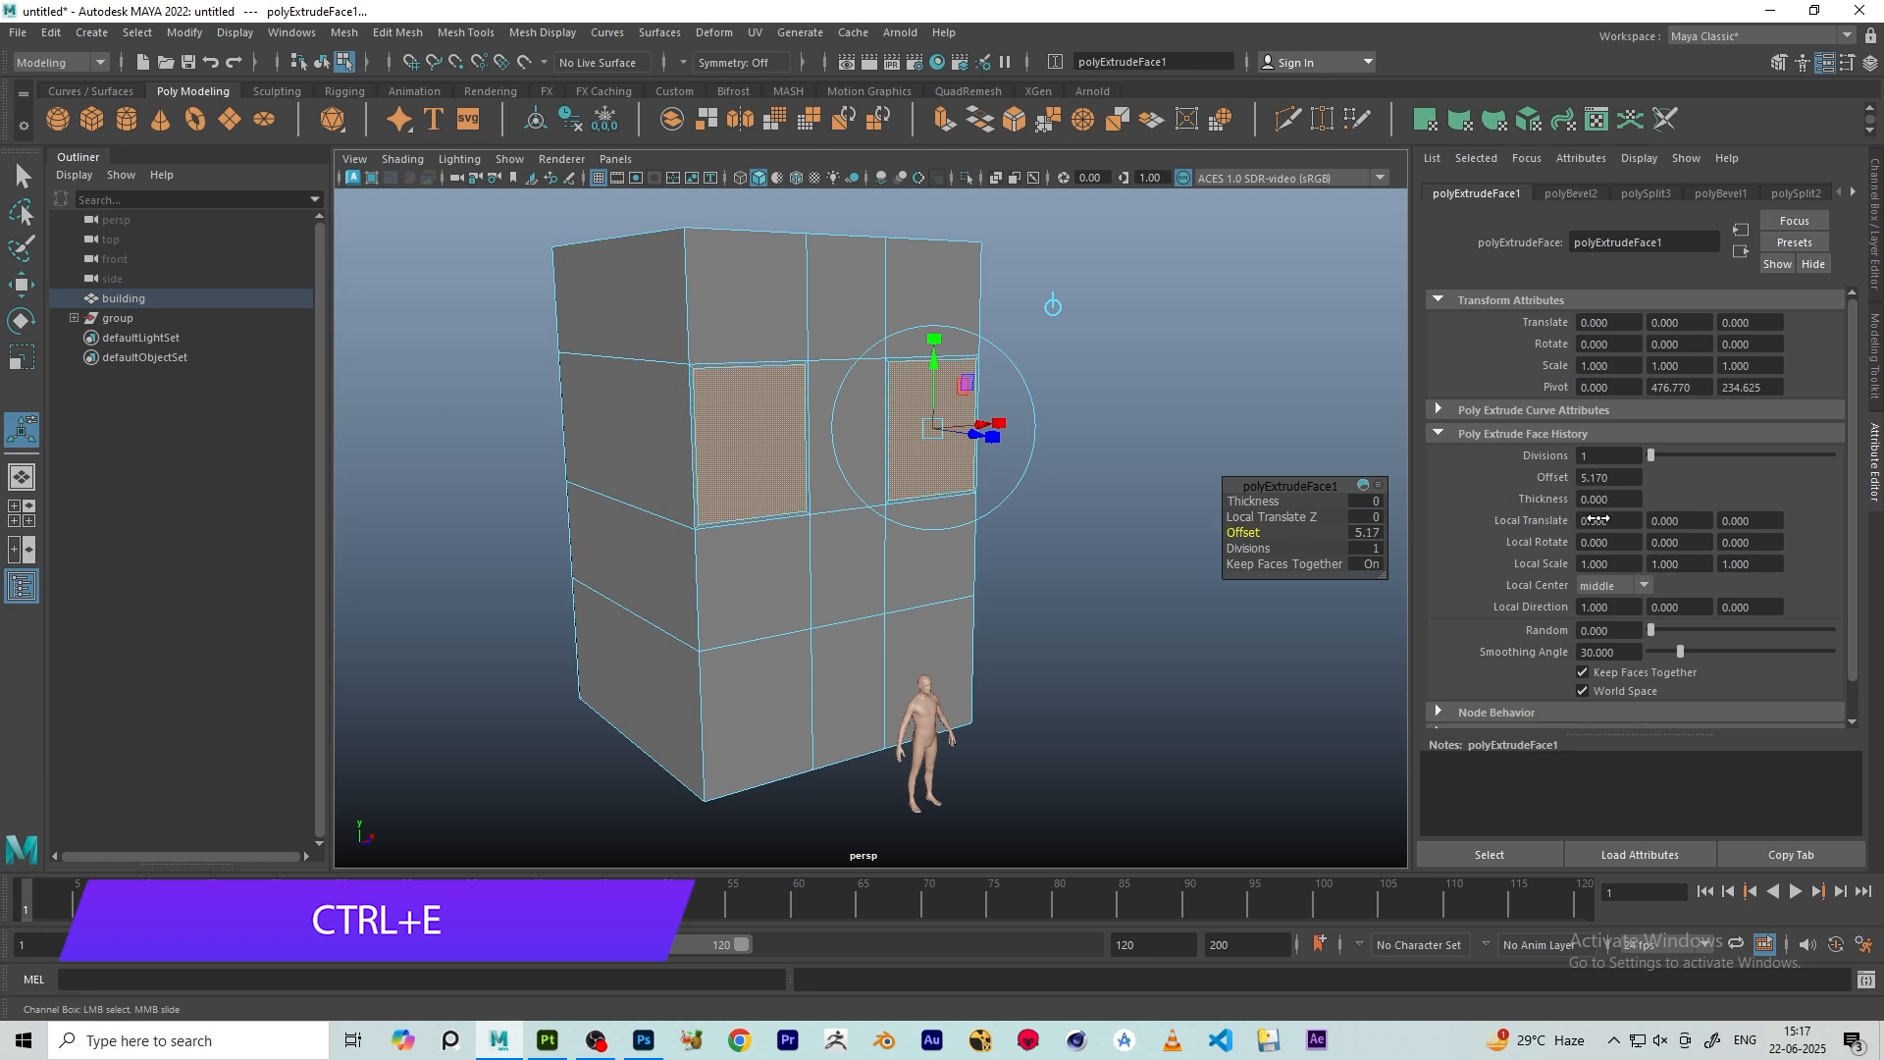
left_click_drag(1687, 506, 1634, 505)
- Examine the inset window faces and the selected ground-level centre door face against the human figure's size
scroll(938, 445, "up", 5)
mouse_move(938, 445)
left_mouse_down("alt")
mouse_move(857, 403)
mouse_move(923, 419)
left_mouse_up("alt")
scroll(924, 420, "down", 4)
left_click_drag(726, 407, 807, 447, "alt")
left_click_drag(1097, 589, 1070, 555, "alt")
middle_click_drag(1070, 554, 1069, 408, "alt")
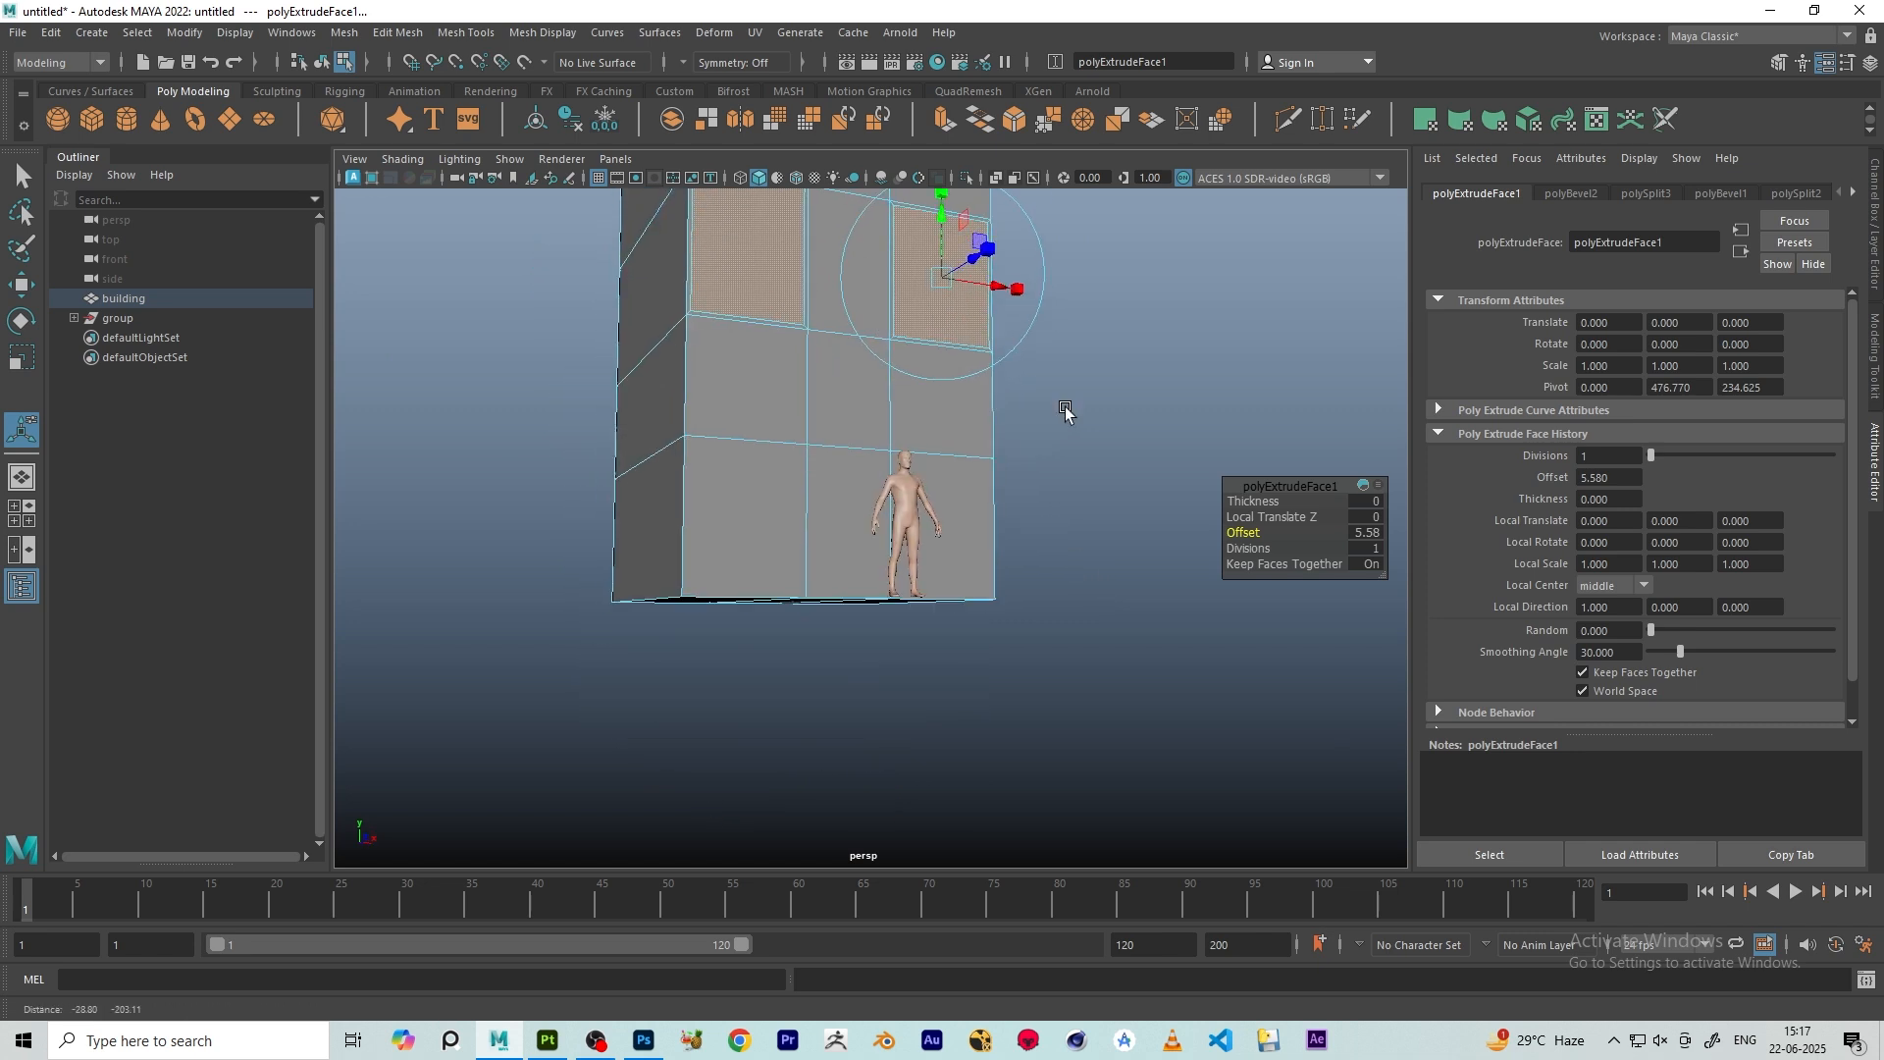
scroll(1064, 412, "up", 2)
left_click(822, 504)
left_click_drag(822, 504, 716, 522, "alt")
scroll(900, 517, "down", 4)
scroll(845, 542, "up", 4)
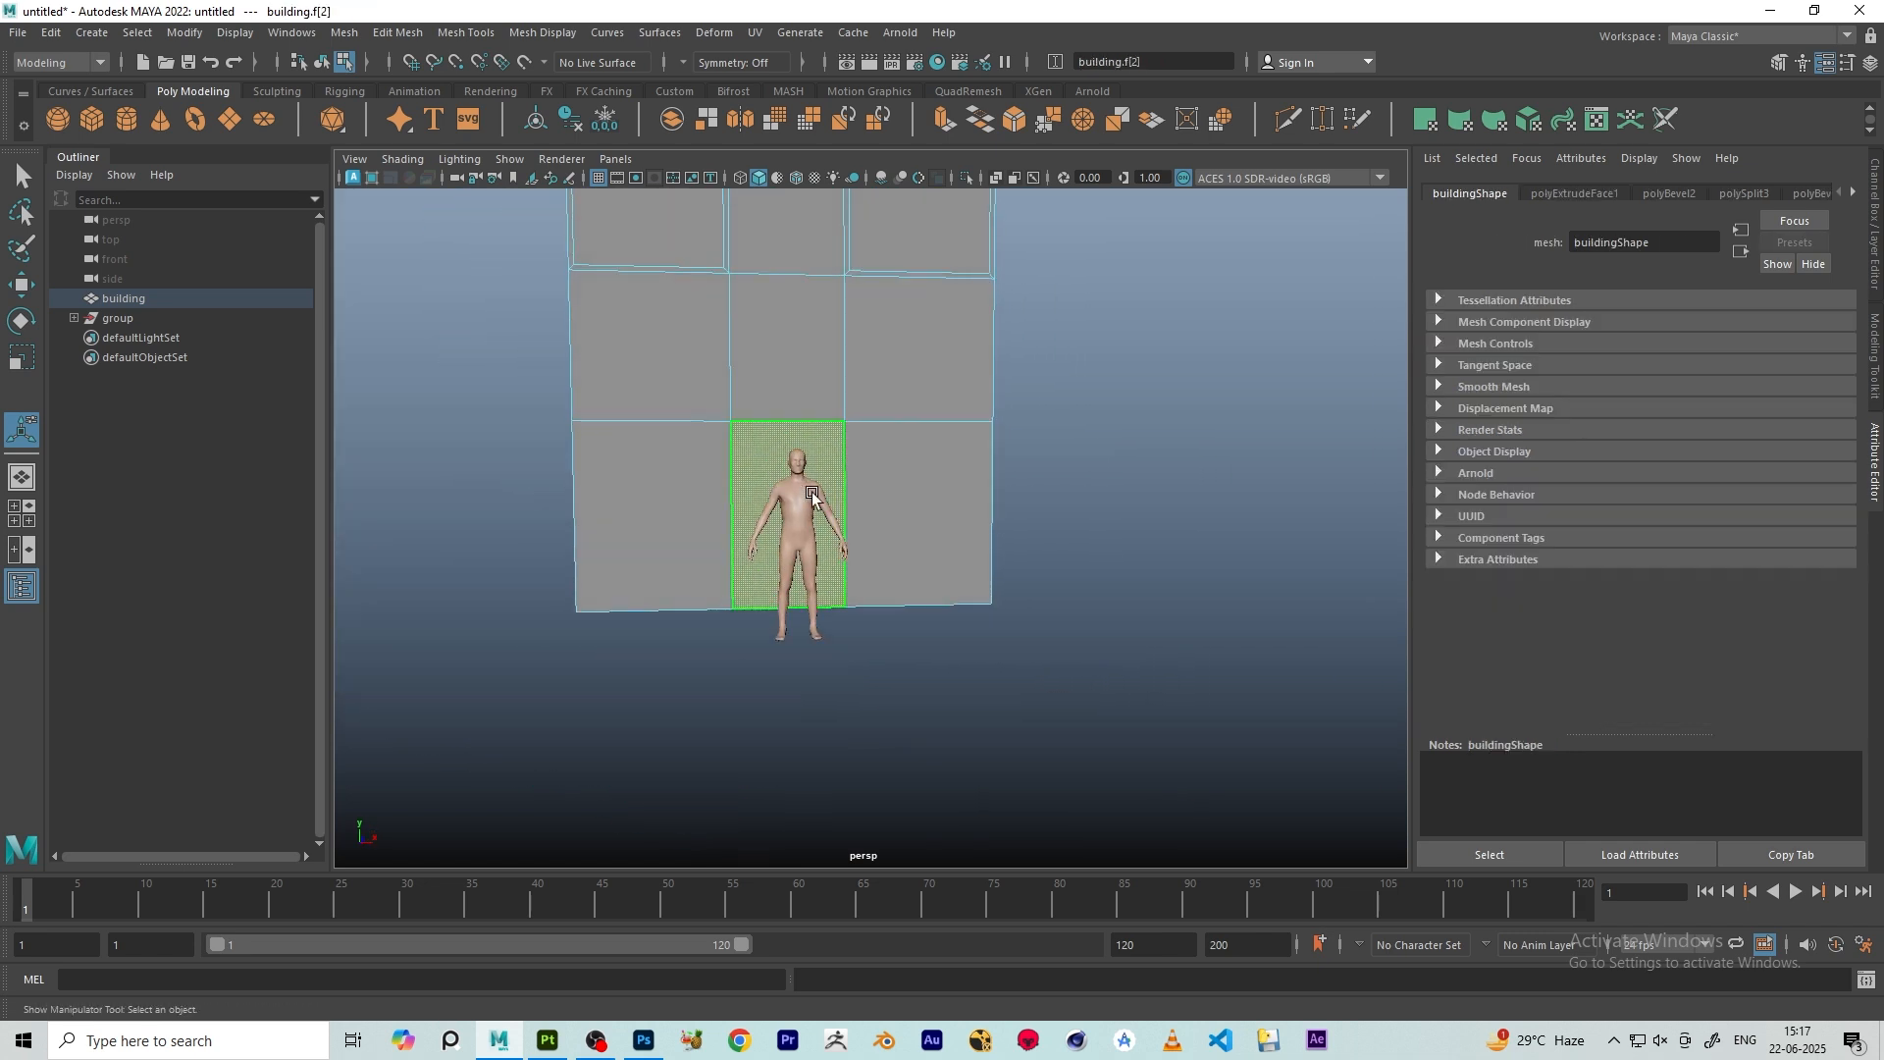
left_click_drag(945, 508, 879, 510, "alt")
scroll(948, 501, "down", 4)
scroll(949, 509, "up", 4)
scroll(857, 490, "down", 2)
scroll(879, 432, "down", 2)
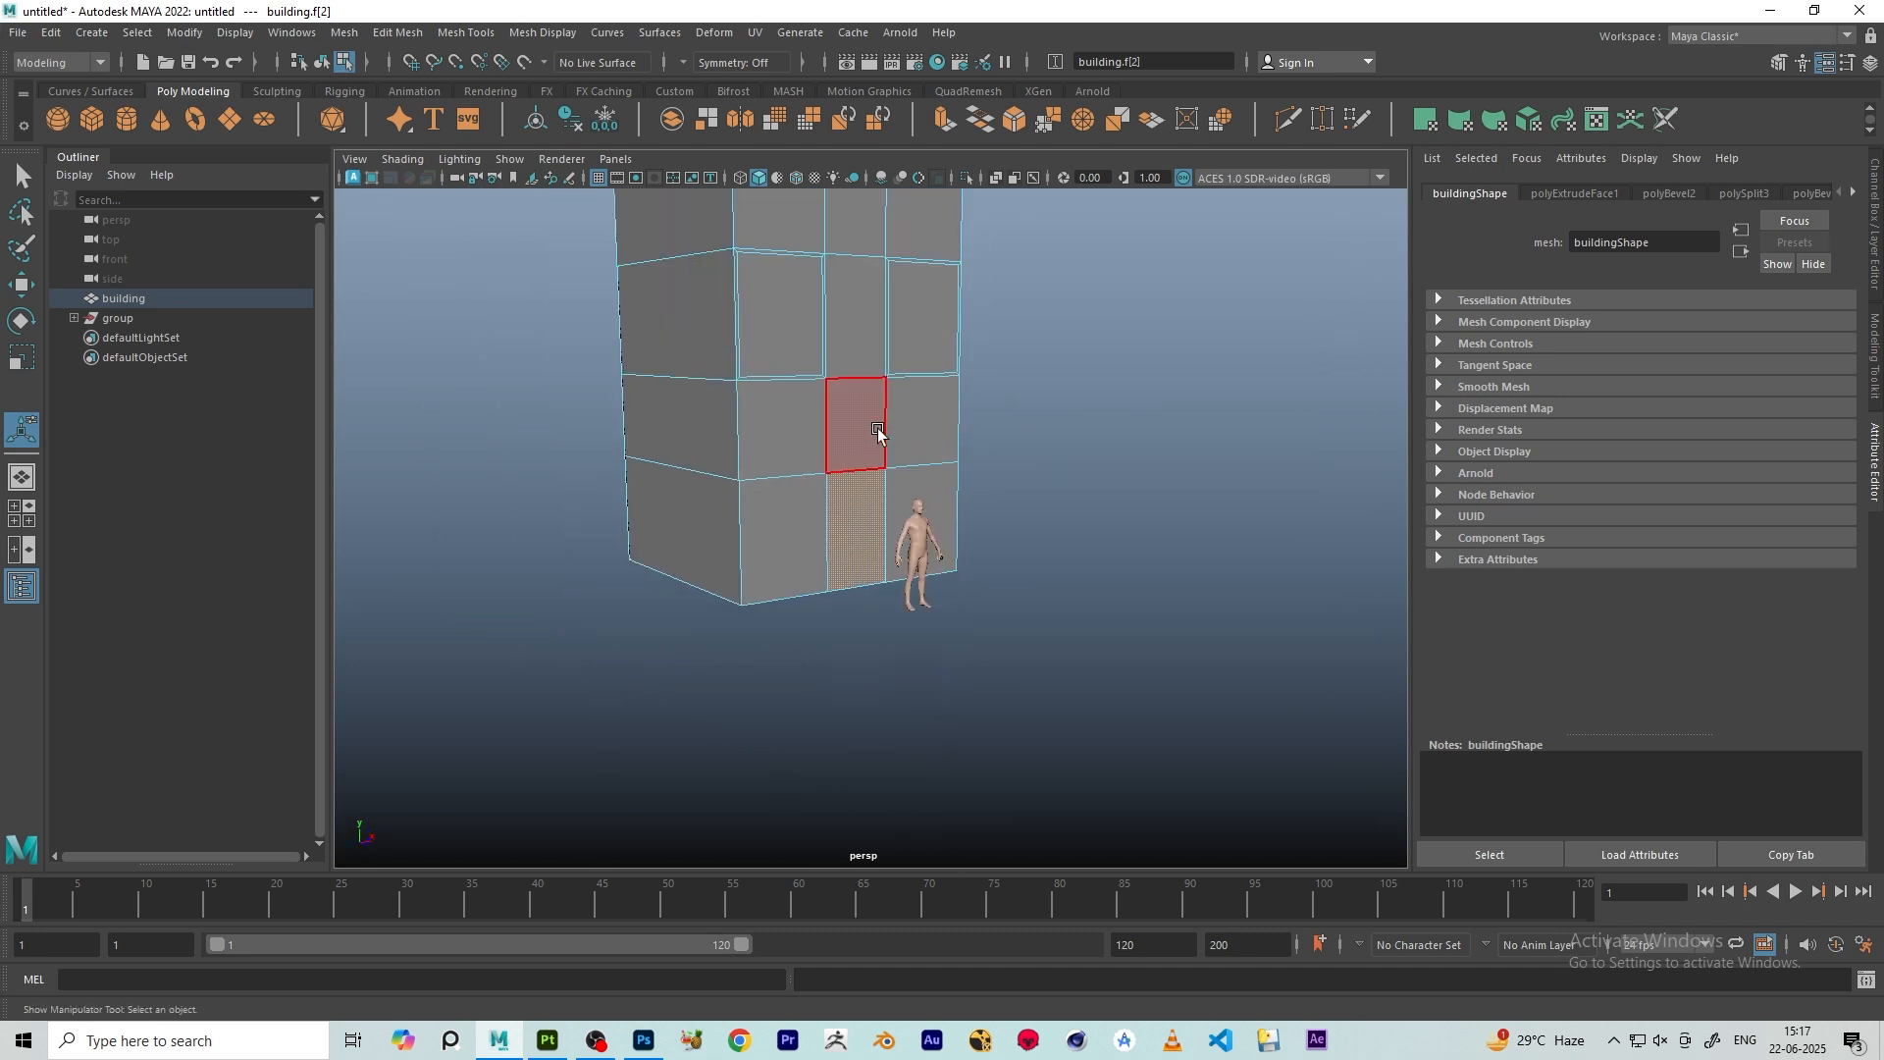
left_click_drag(880, 432, 876, 533, "alt")
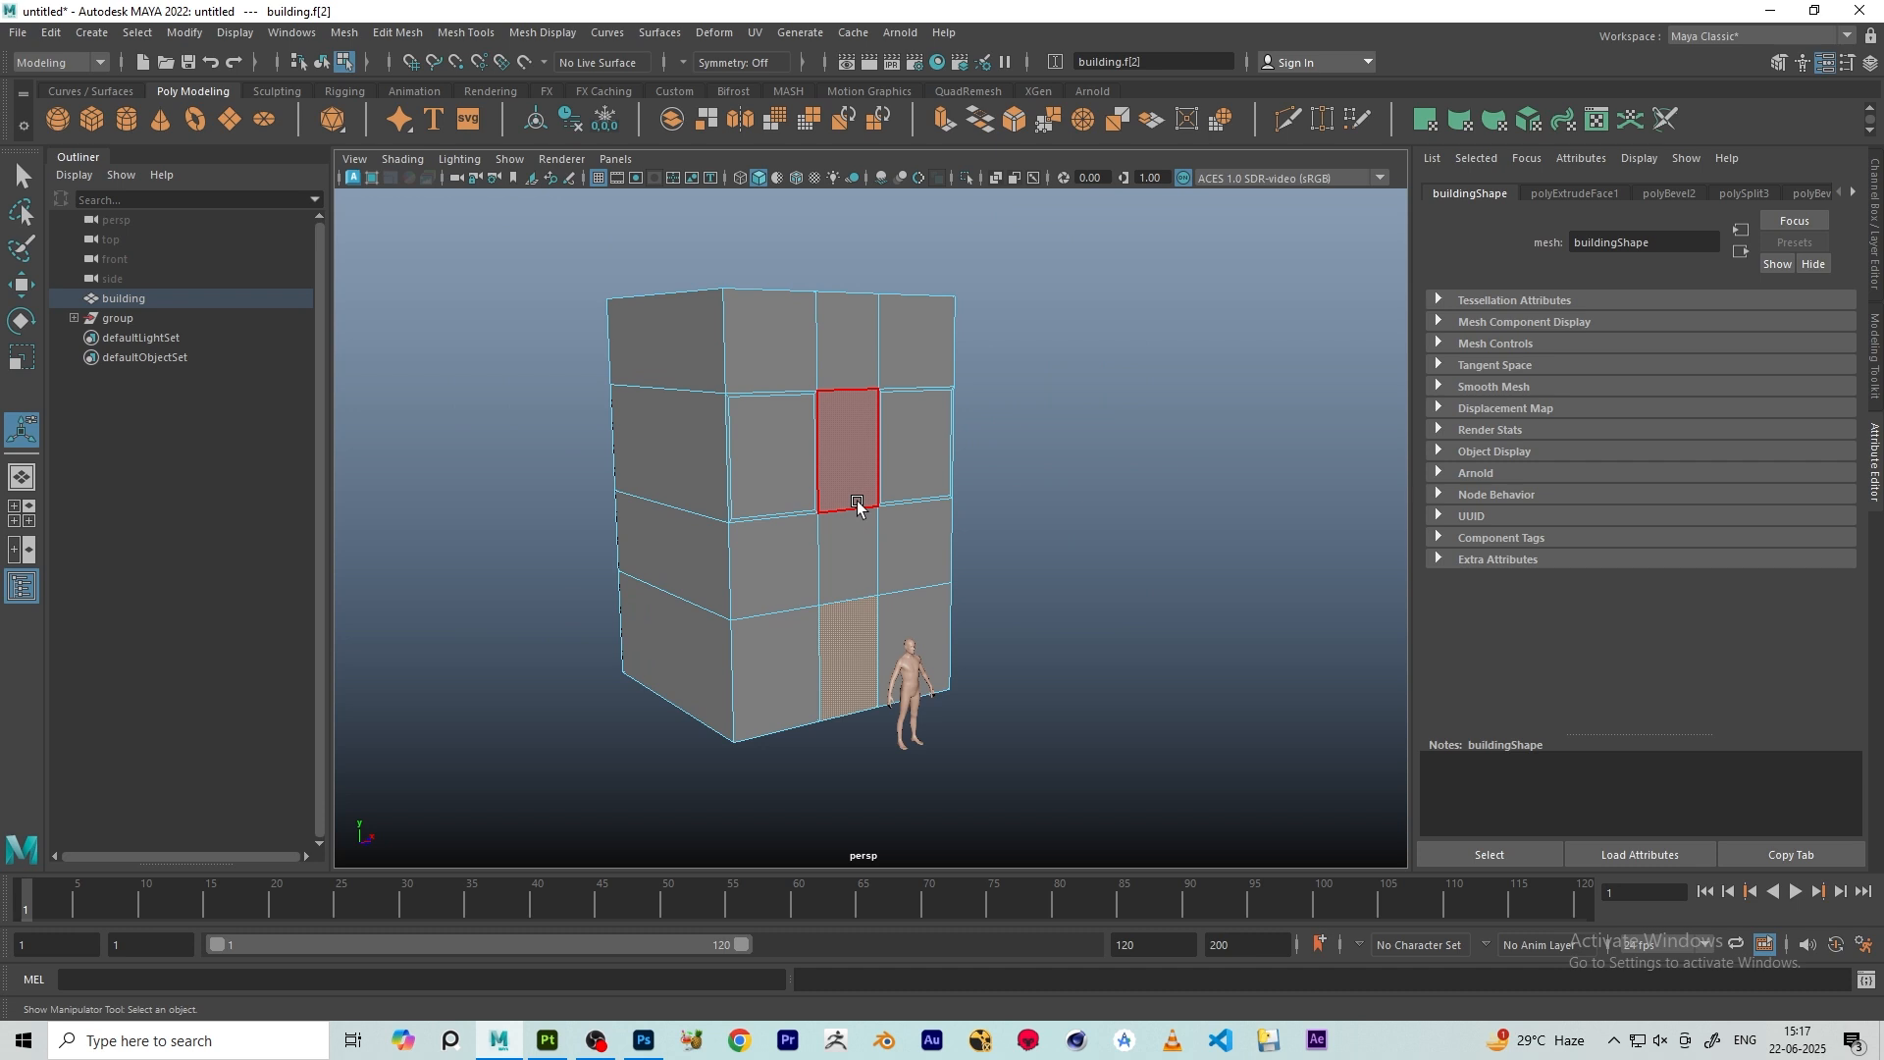
mouse_move(856, 506)
left_mouse_down("alt")
mouse_move(872, 534)
mouse_move(767, 522)
mouse_move(724, 552)
mouse_move(891, 559)
mouse_move(883, 451)
mouse_move(837, 585)
mouse_move(800, 578)
mouse_move(814, 585)
mouse_move(813, 539)
mouse_move(844, 533)
mouse_move(850, 500)
left_mouse_up("alt")
scroll(813, 539, "up", 4)
scroll(813, 540, "down", 5)
left_click_drag(862, 419, 868, 369, "alt")
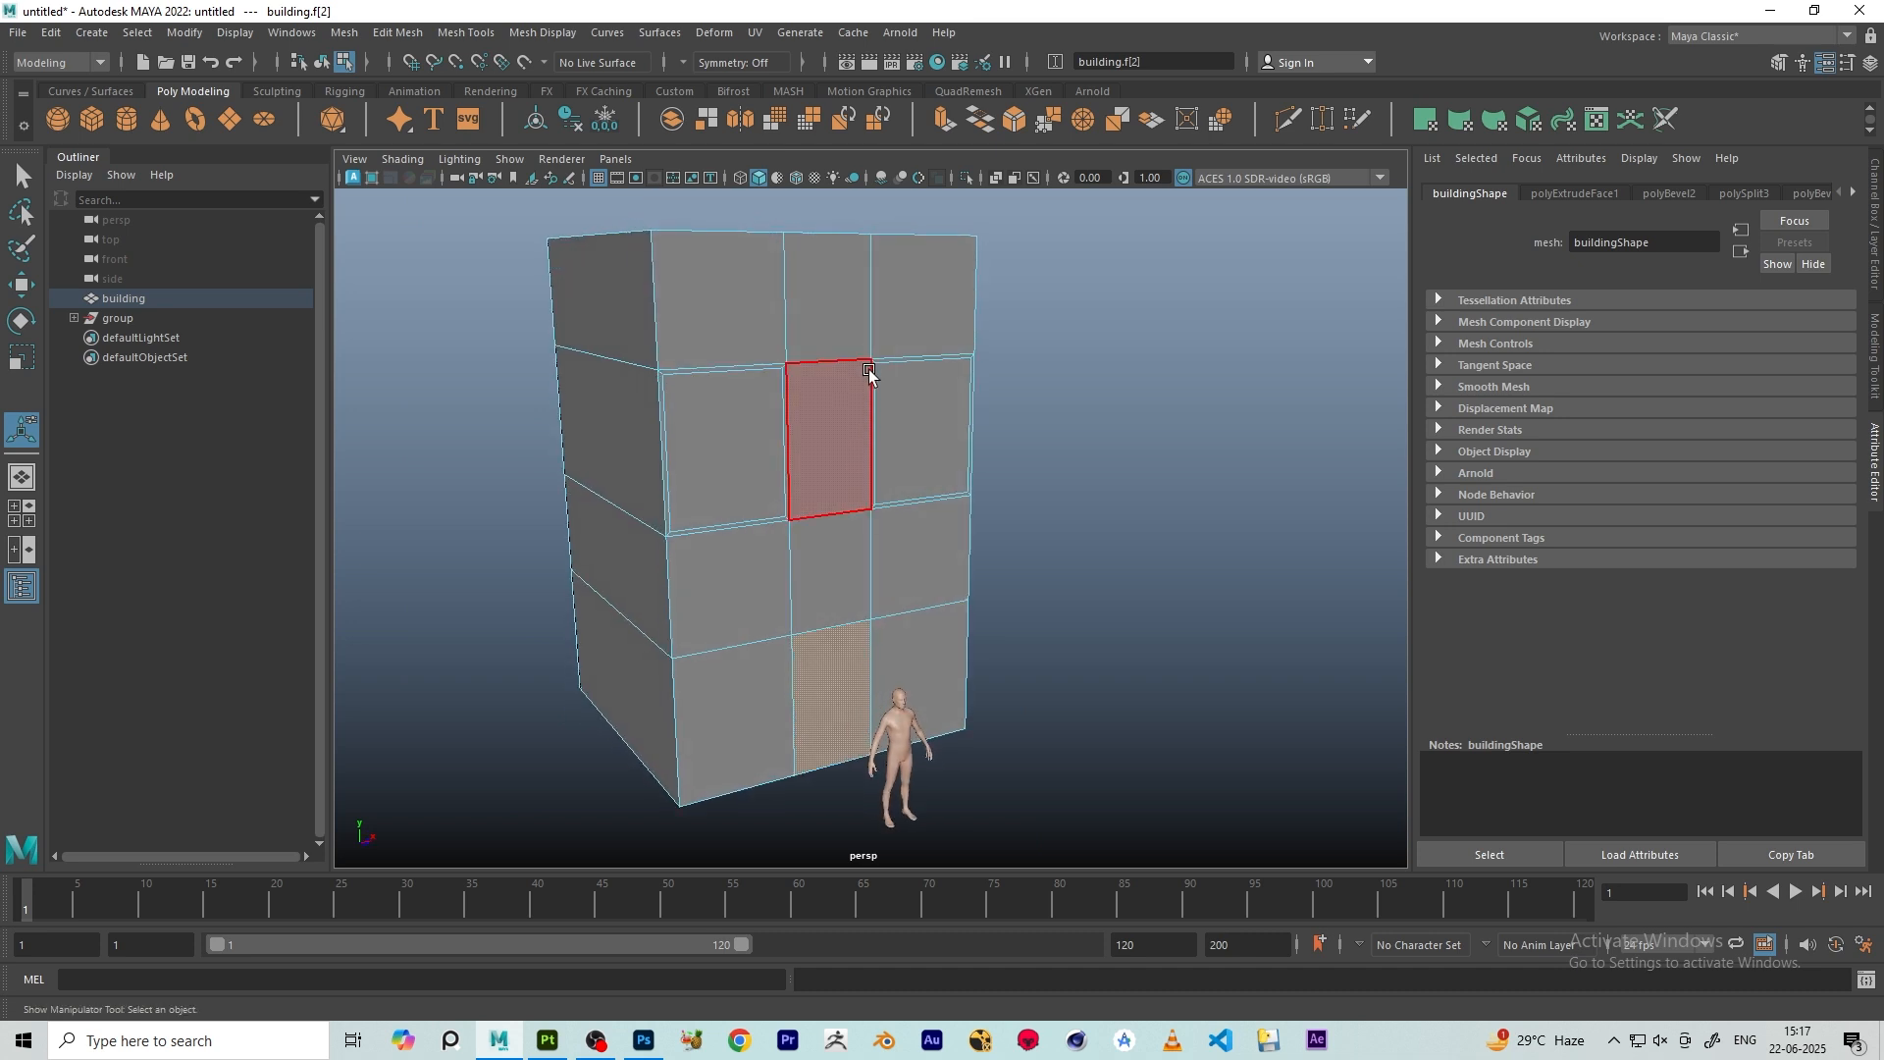
- Return to object mode and select the whole building to examine its edge layout from several angles
right_click_drag(871, 362, 1002, 324)
left_click(1005, 321)
scroll(913, 387, "down", 3)
left_click_drag(901, 390, 952, 416, "alt")
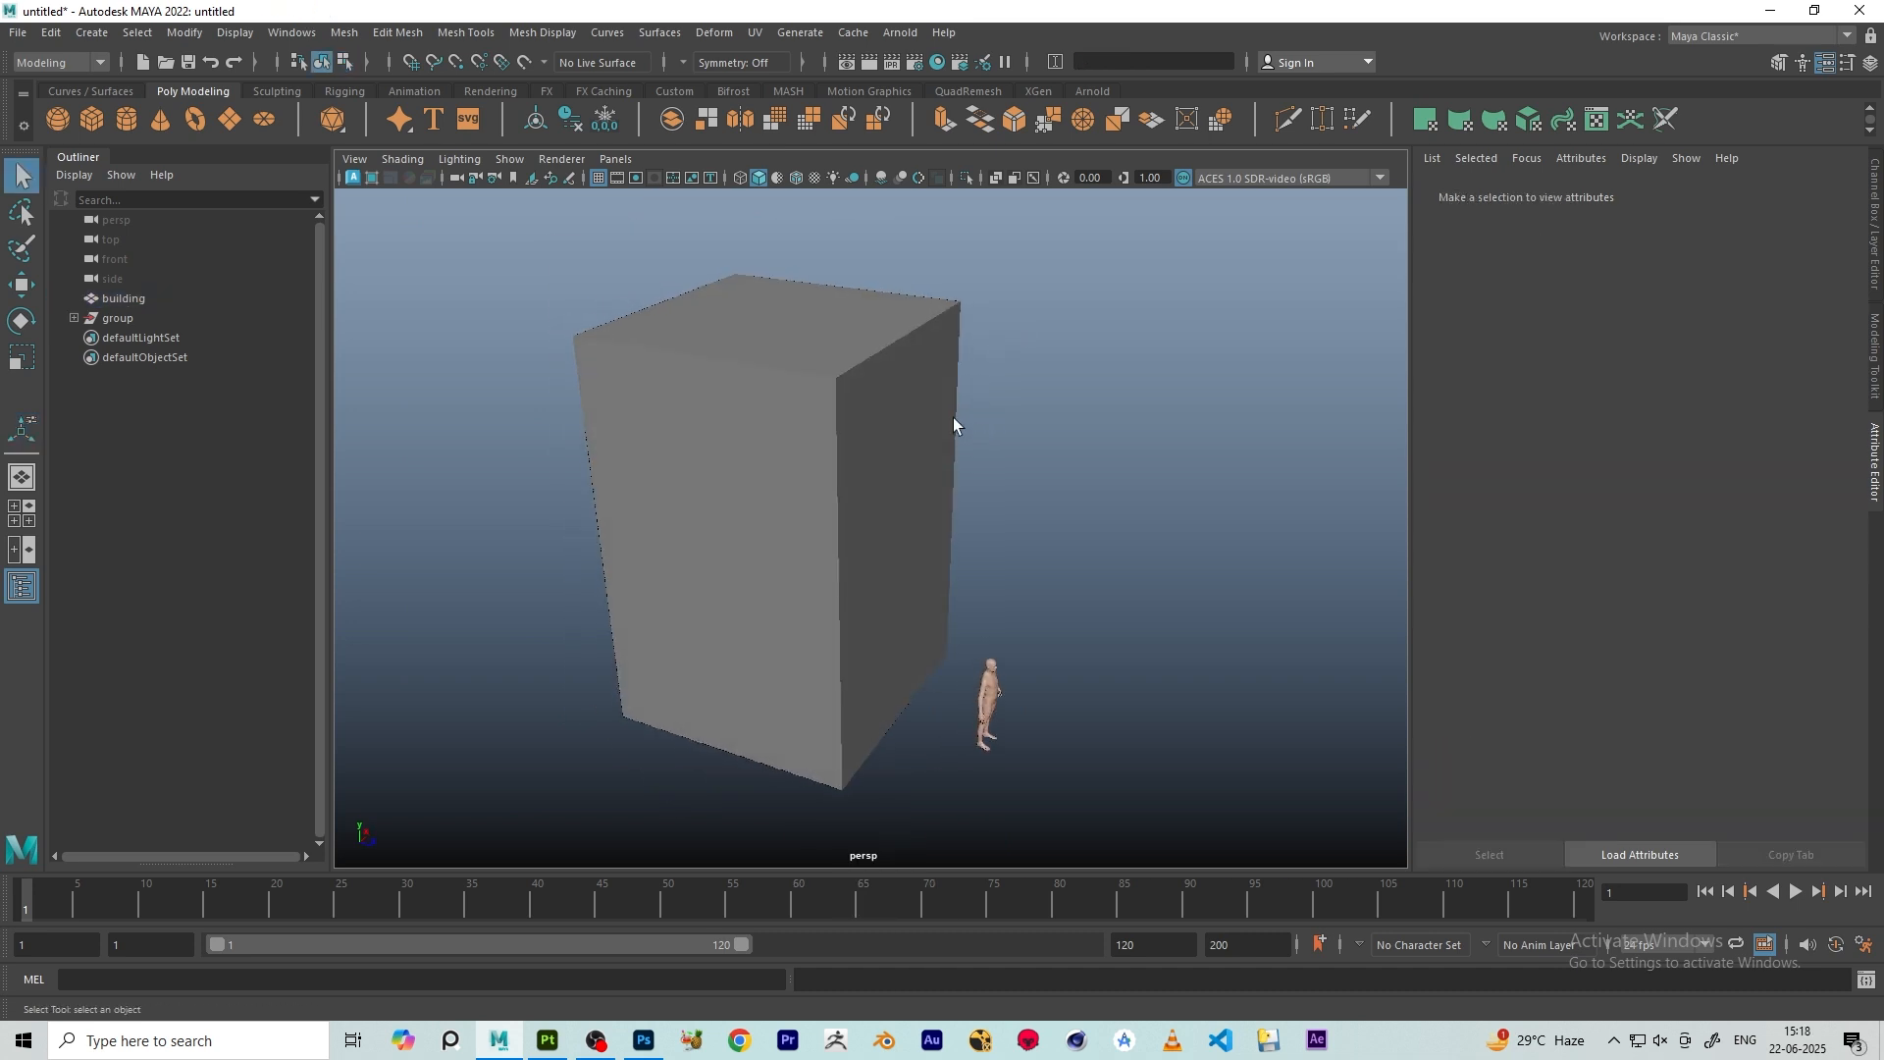
left_click(952, 421)
scroll(905, 446, "up", 10)
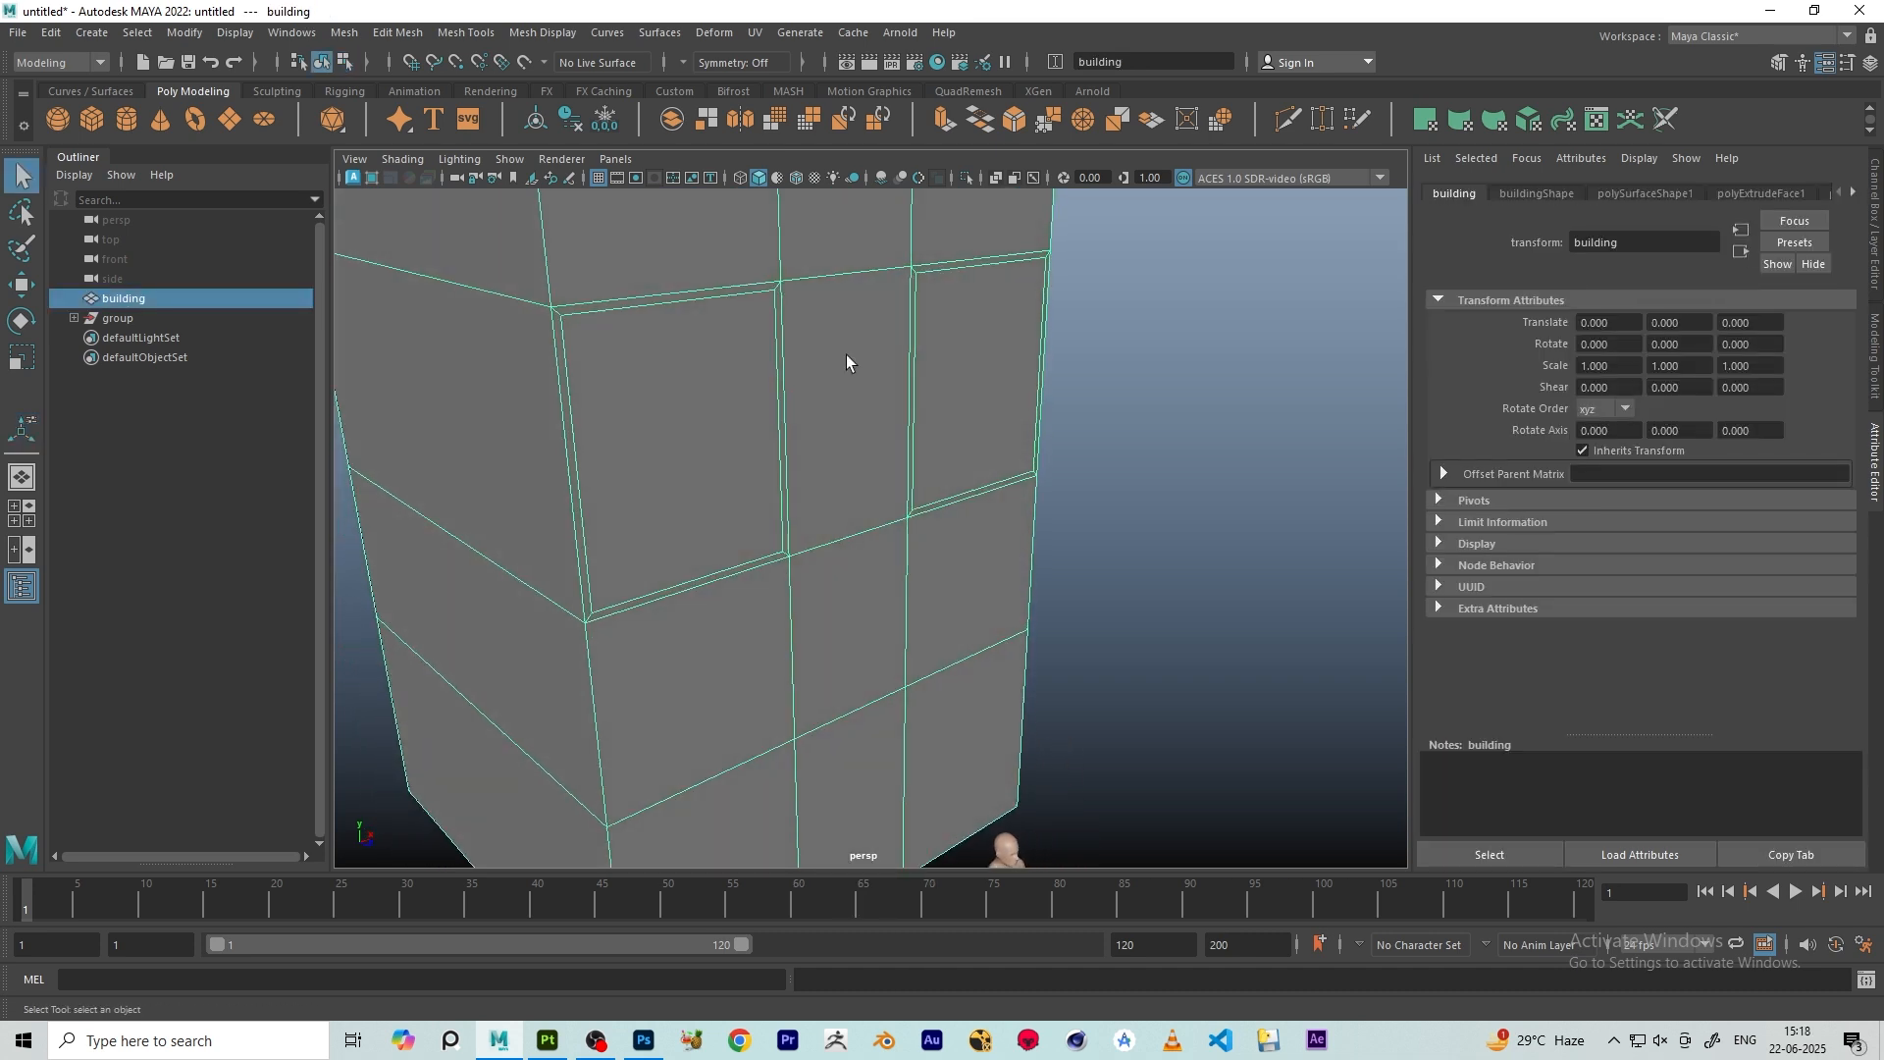
scroll(867, 484, "down", 8)
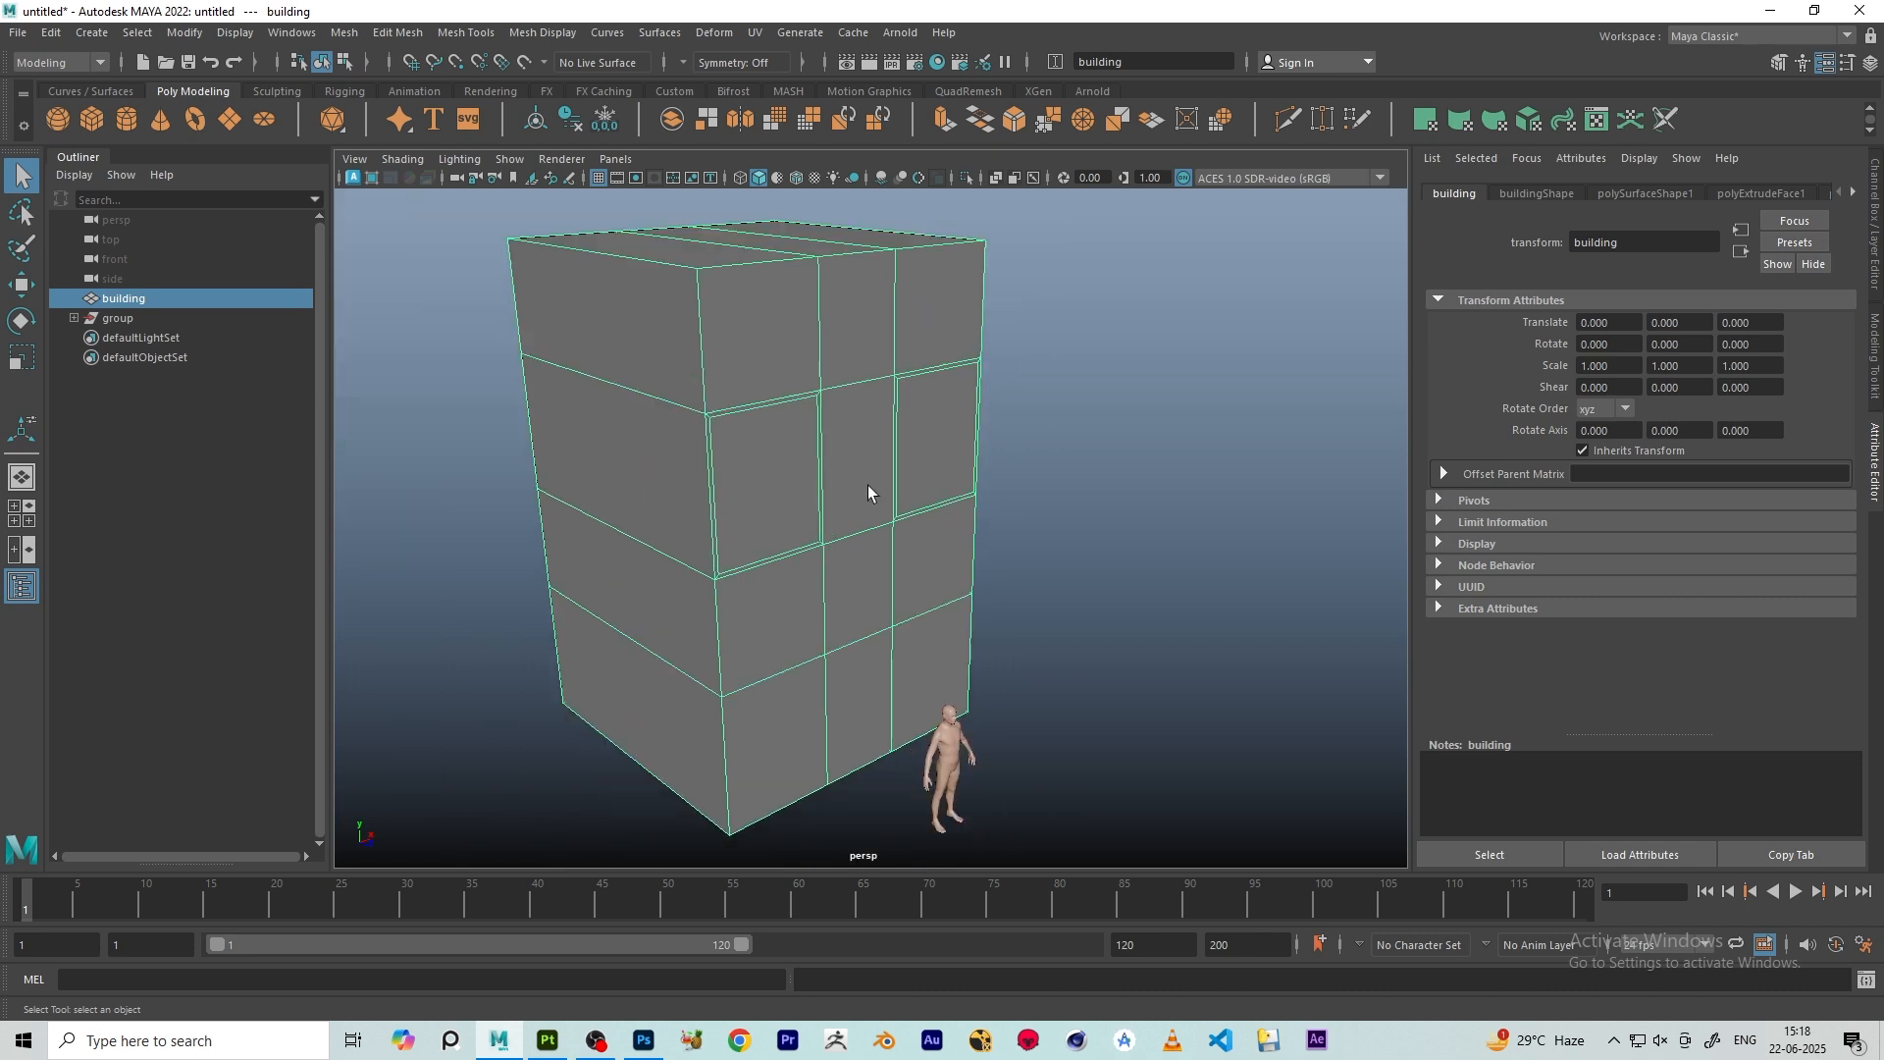
left_click_drag(867, 484, 863, 547, "alt")
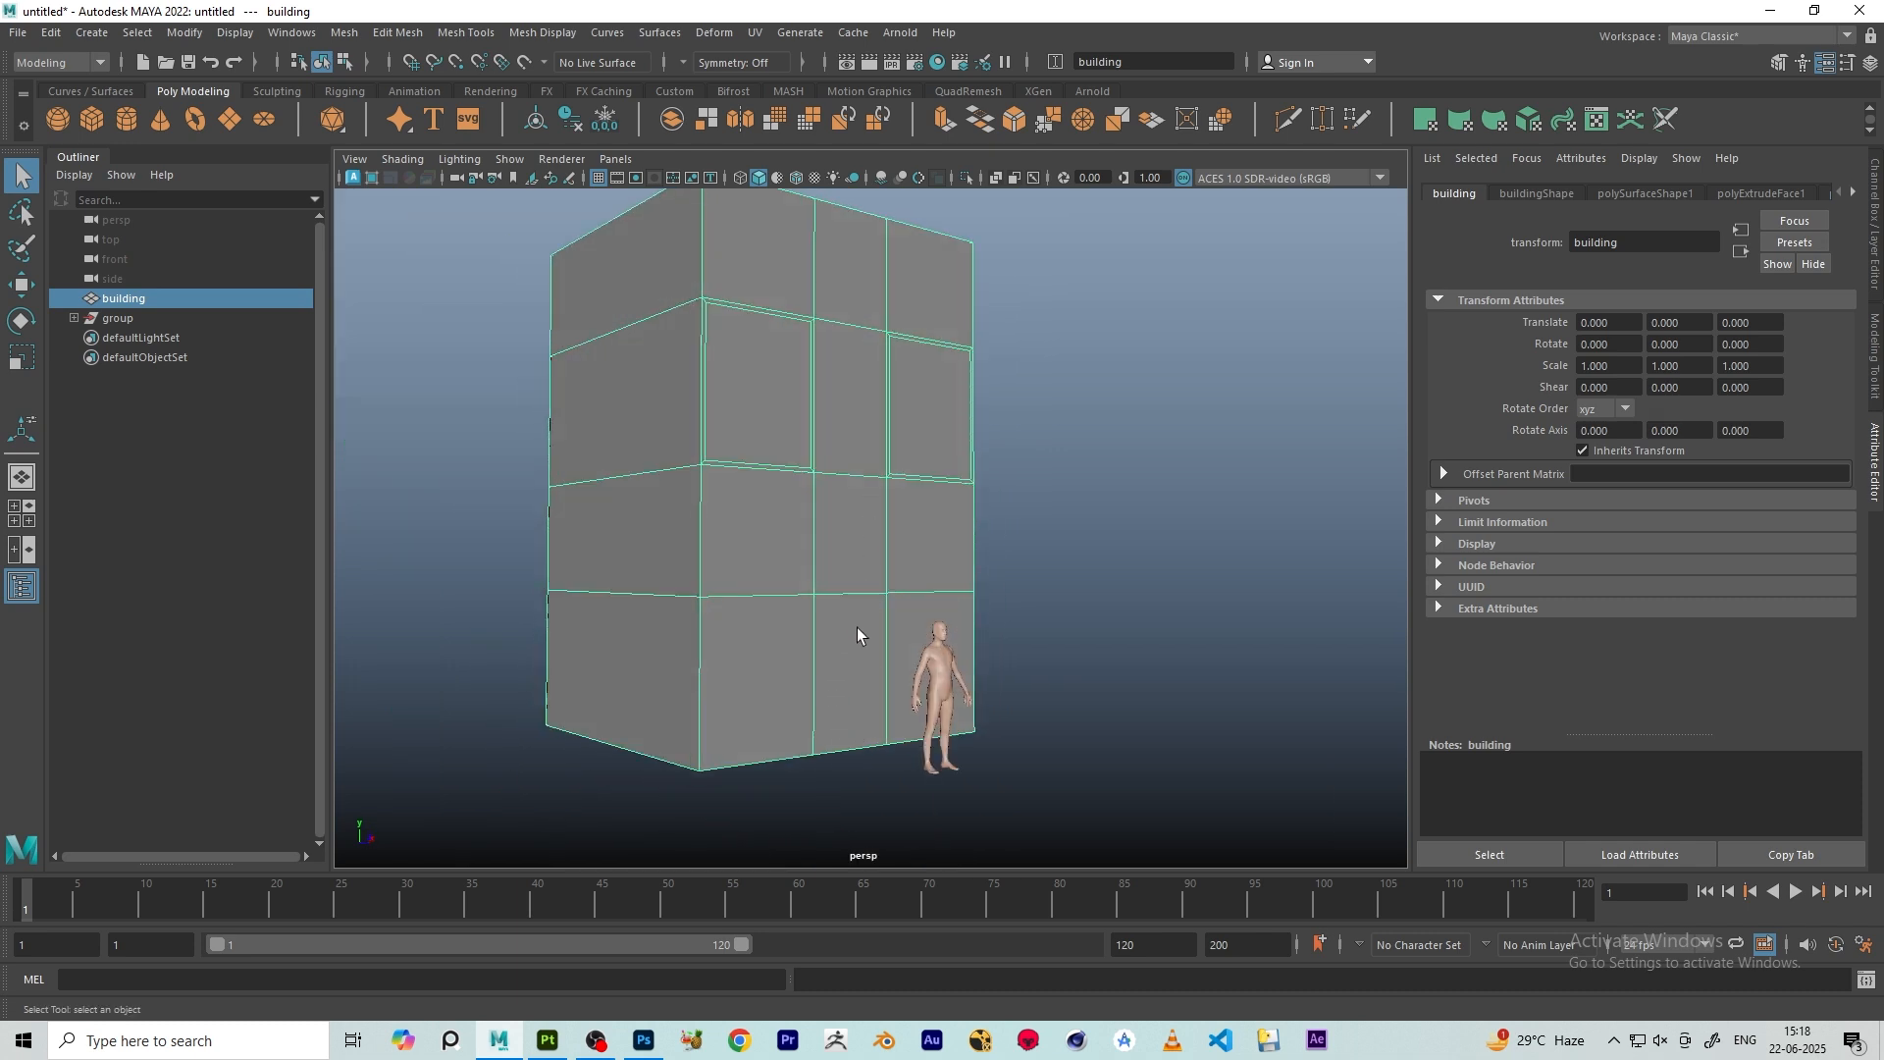
left_click_drag(818, 717, 824, 517, "alt")
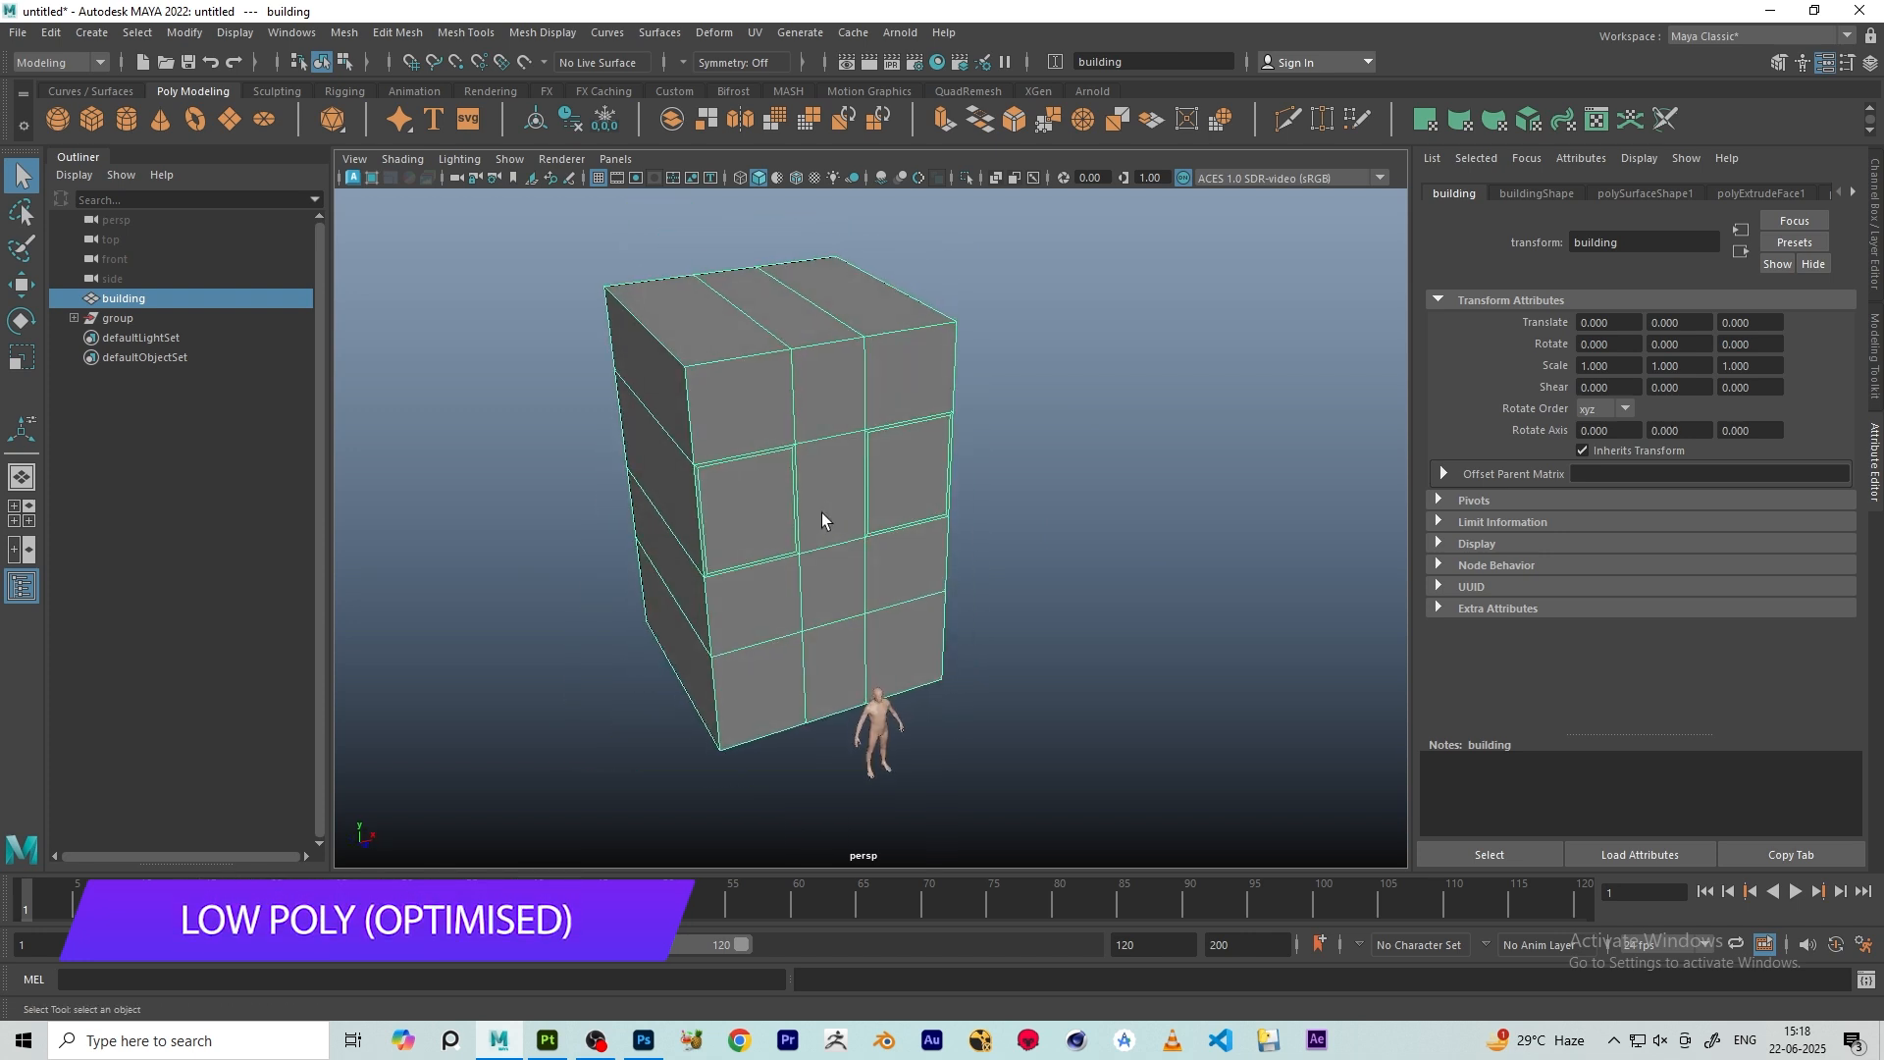
- Turn on the Poly Count heads-up display for the viewport
left_click(234, 31)
mouse_move(299, 102)
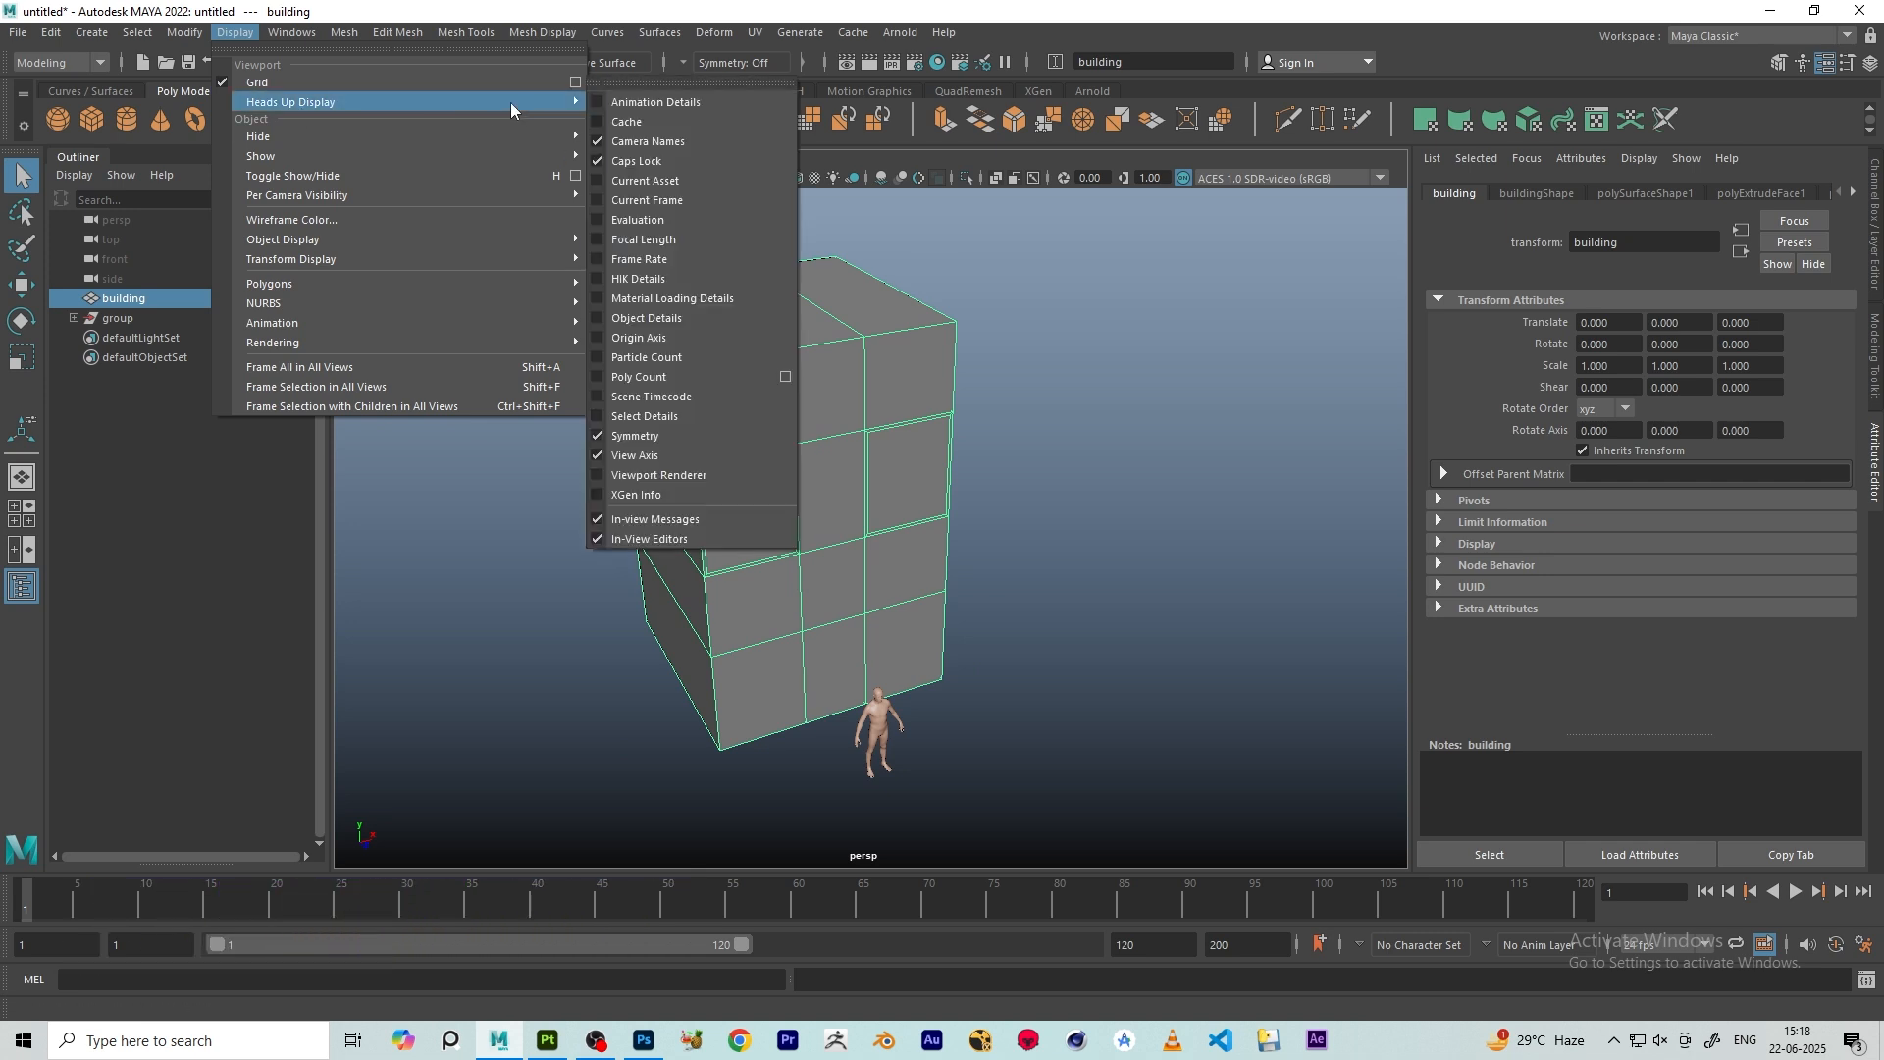
left_click(603, 373)
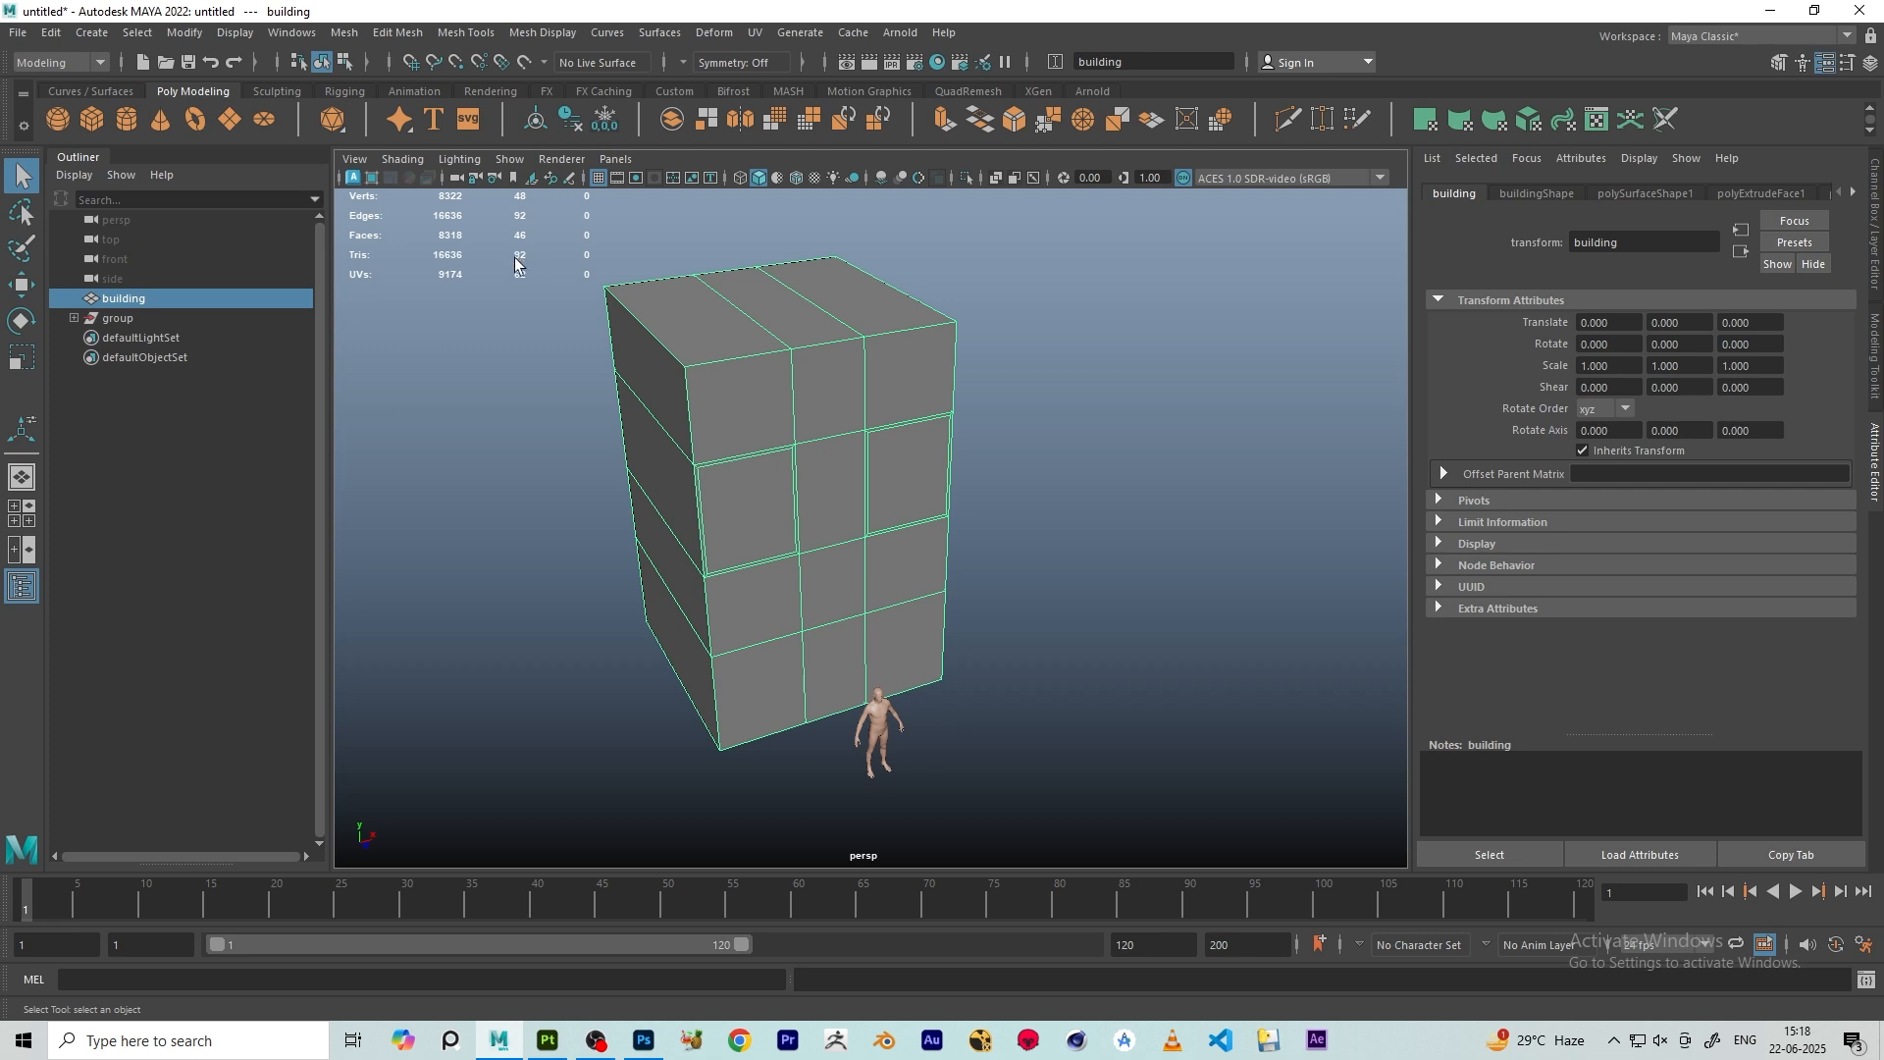
- Merge the two centre-column vertices on the rear face's top edge to center
left_click_drag(704, 334, 1043, 321, "alt")
right_click_drag(1042, 322, 979, 305)
left_click(860, 414)
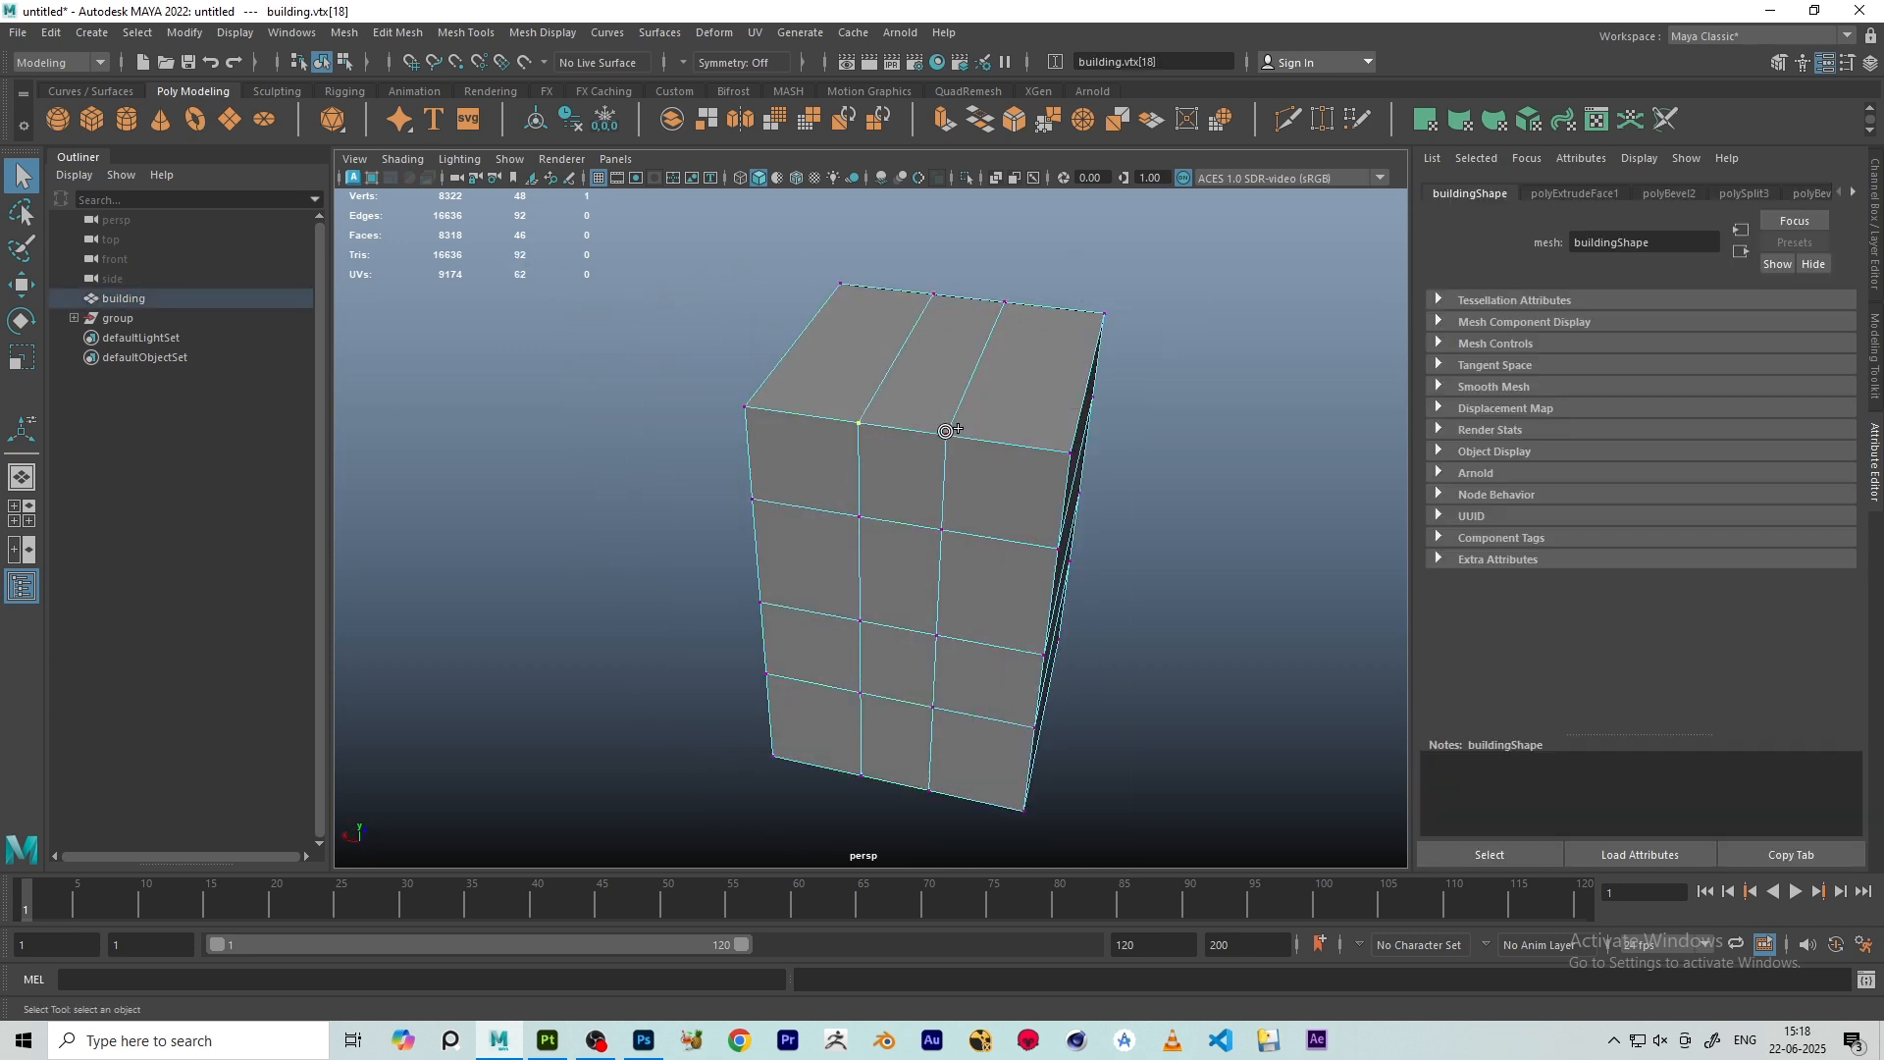
right_click_drag(951, 375, 951, 251, "shift")
left_click_drag(952, 251, 911, 400, "alt")
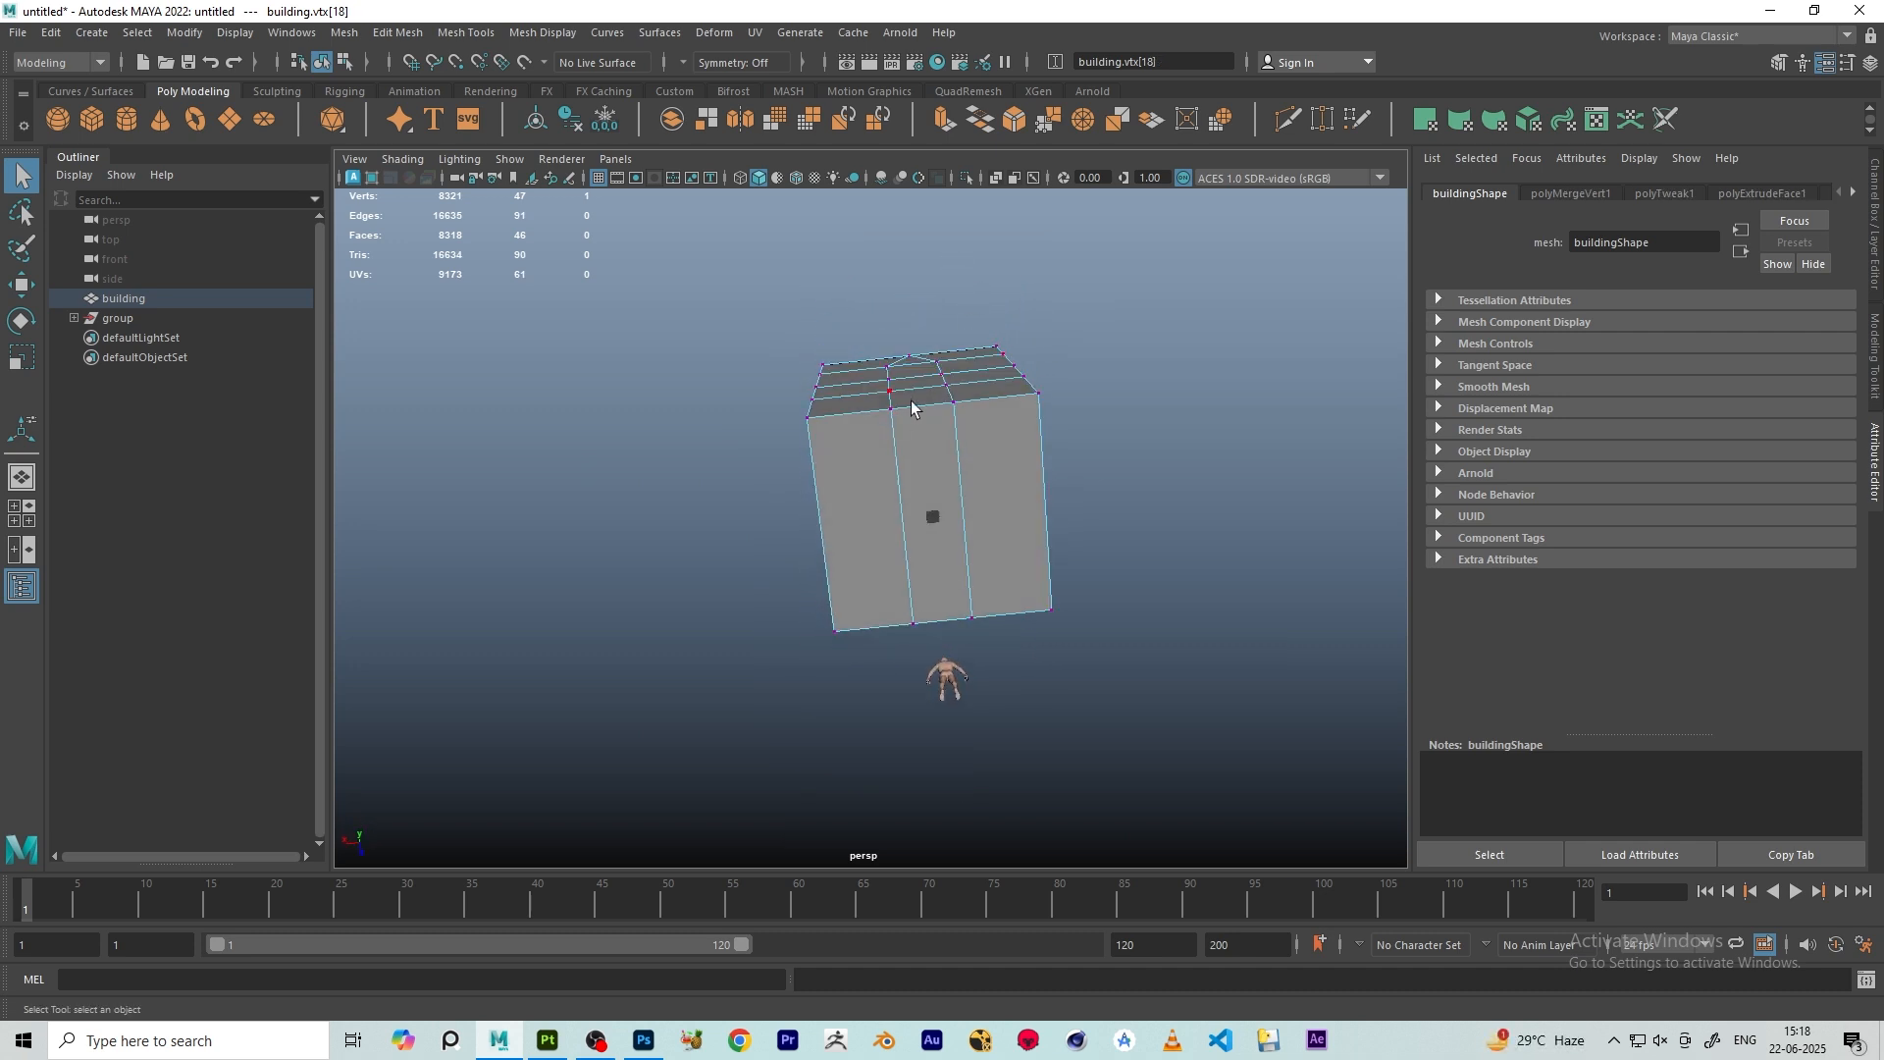
- Merge the two centre-column vertices on the rear face's bottom edge to center
mouse_move(1083, 350)
right_mouse_down("shift")
mouse_move(1083, 281)
mouse_move(1082, 359)
right_mouse_up("shift")
left_click(905, 415, "shift")
right_click(1089, 340, "shift")
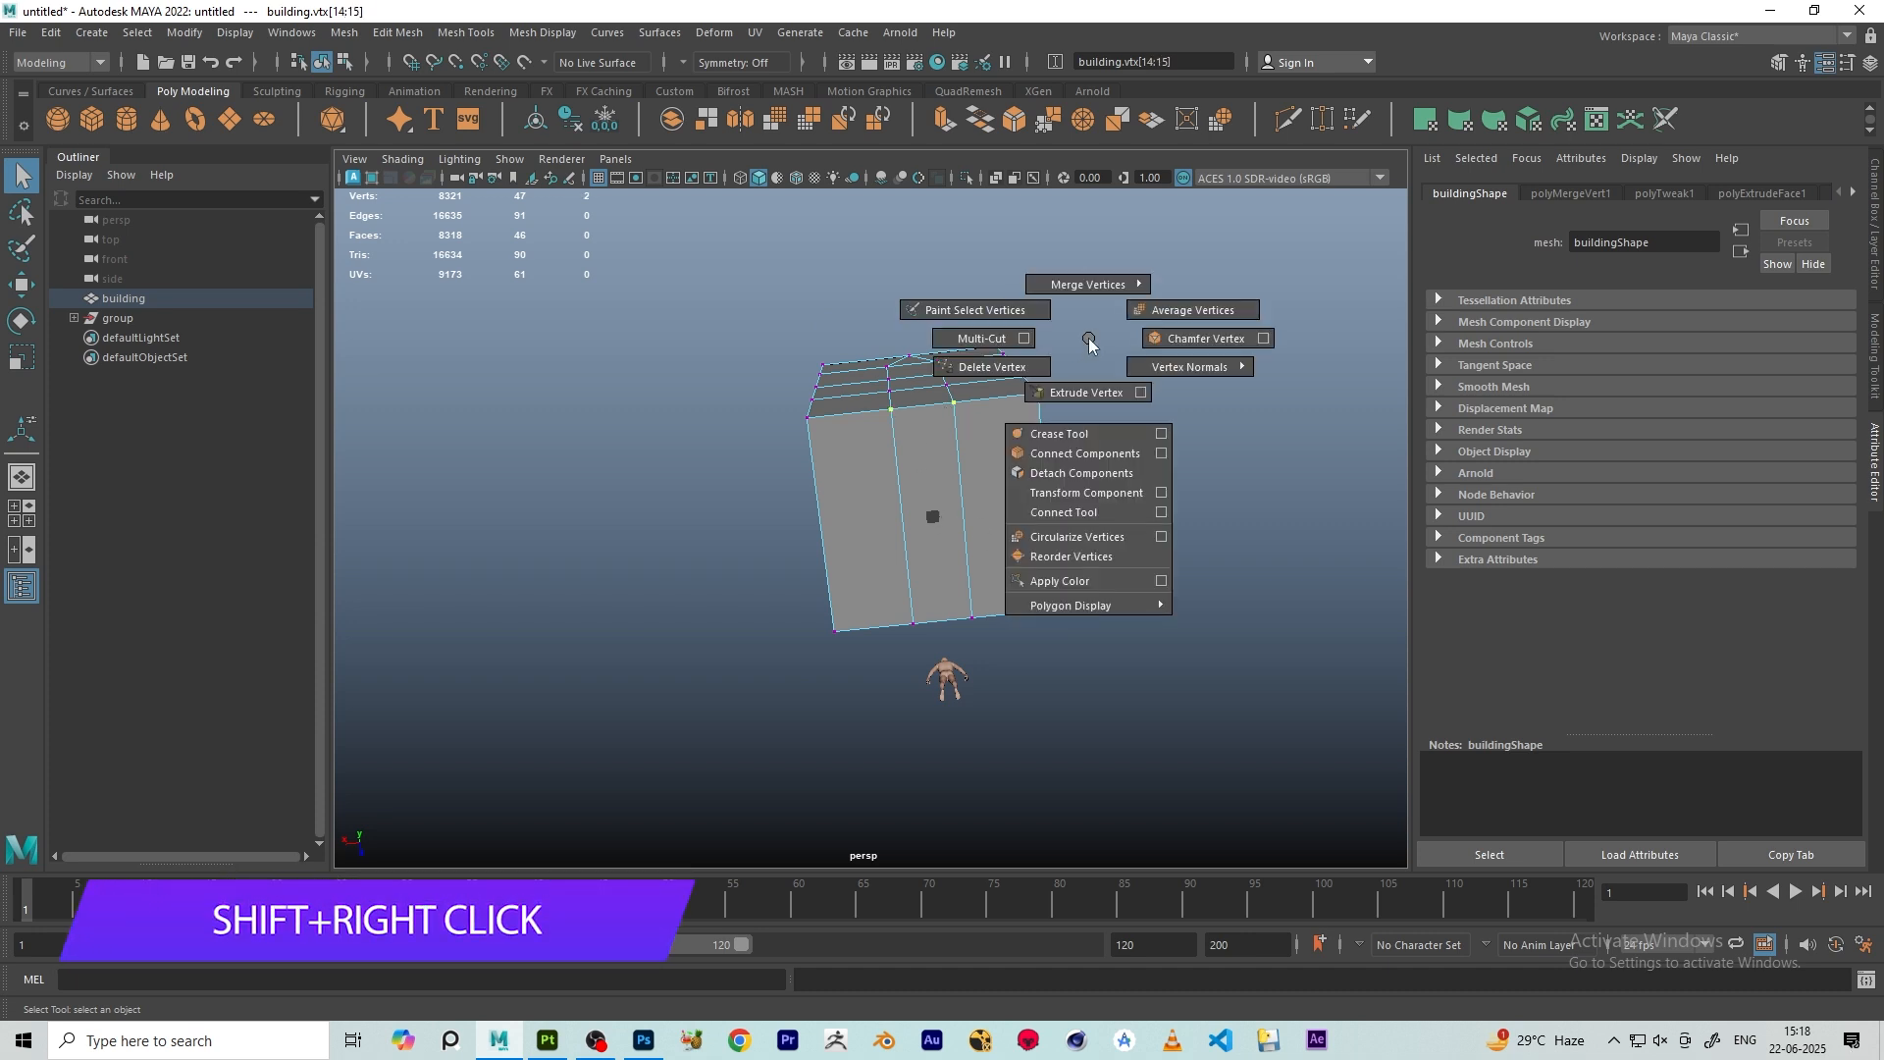
right_click_drag(1089, 341, 1089, 281, "shift")
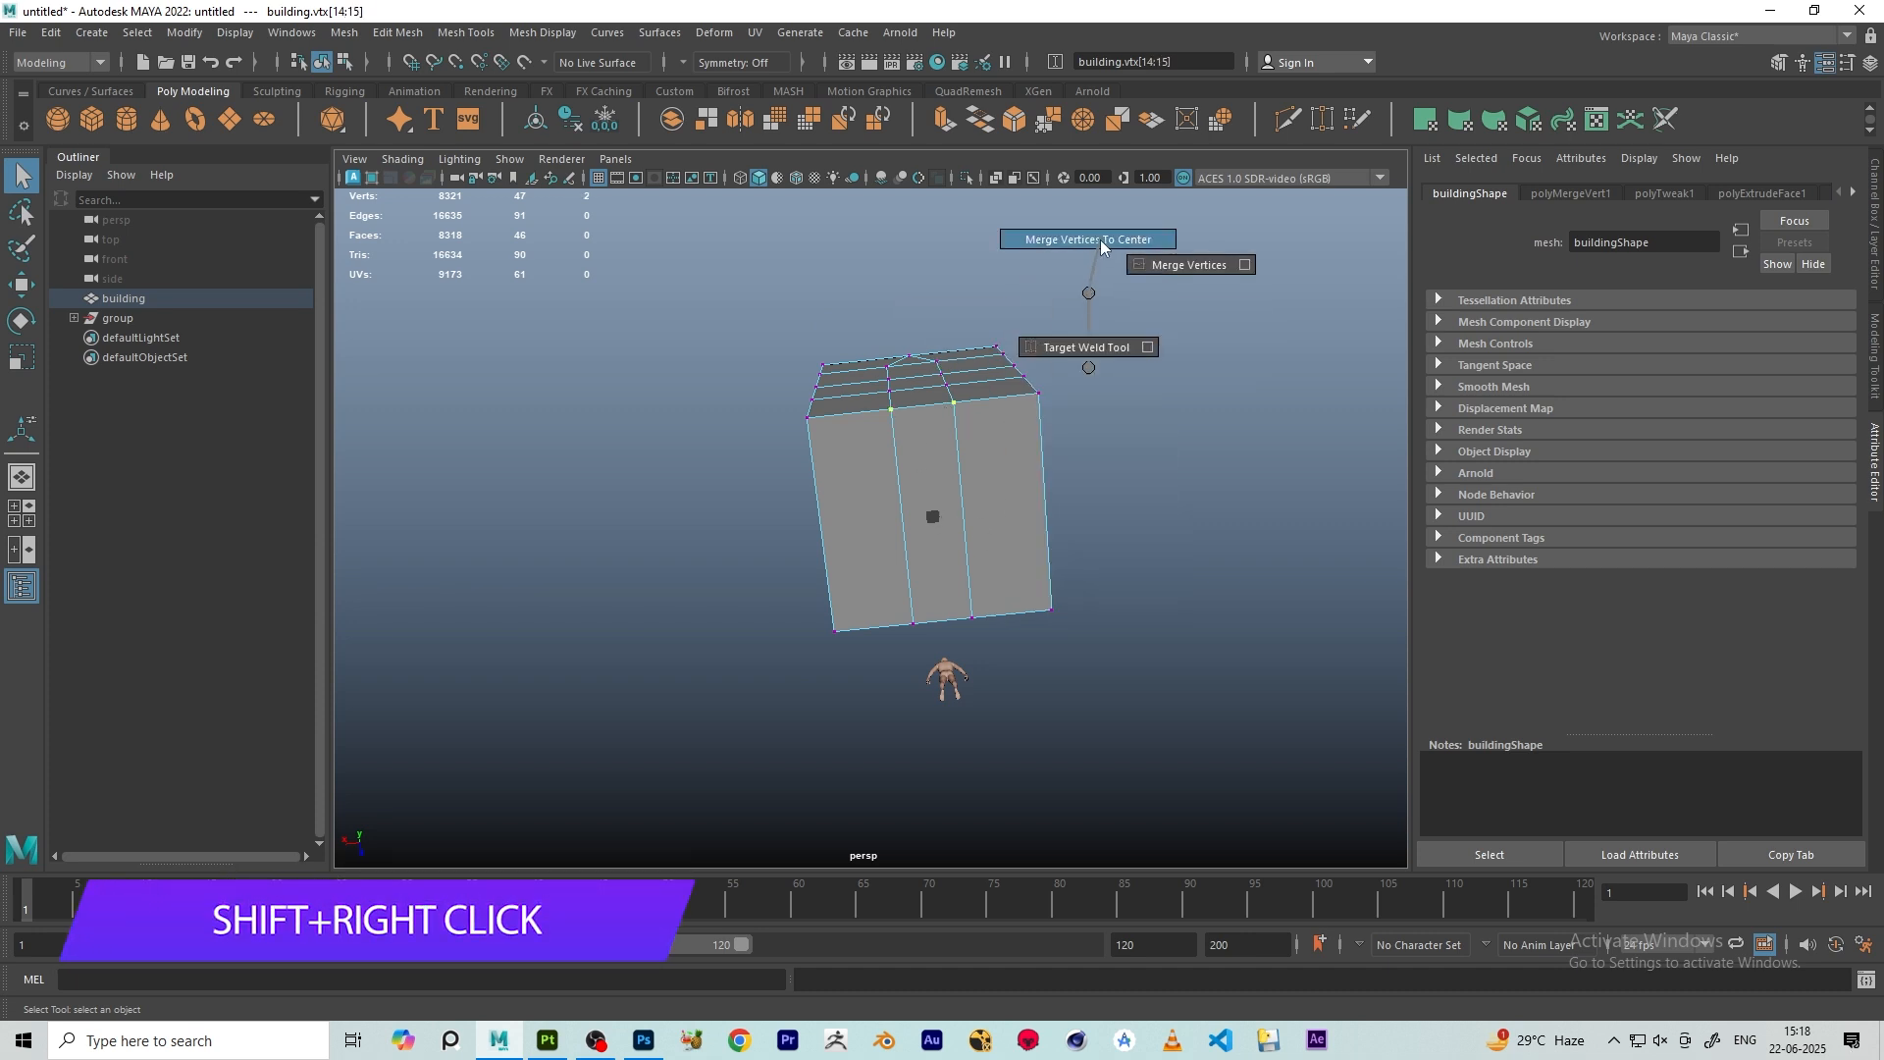
right_click_drag(1095, 244, 1095, 245, "shift")
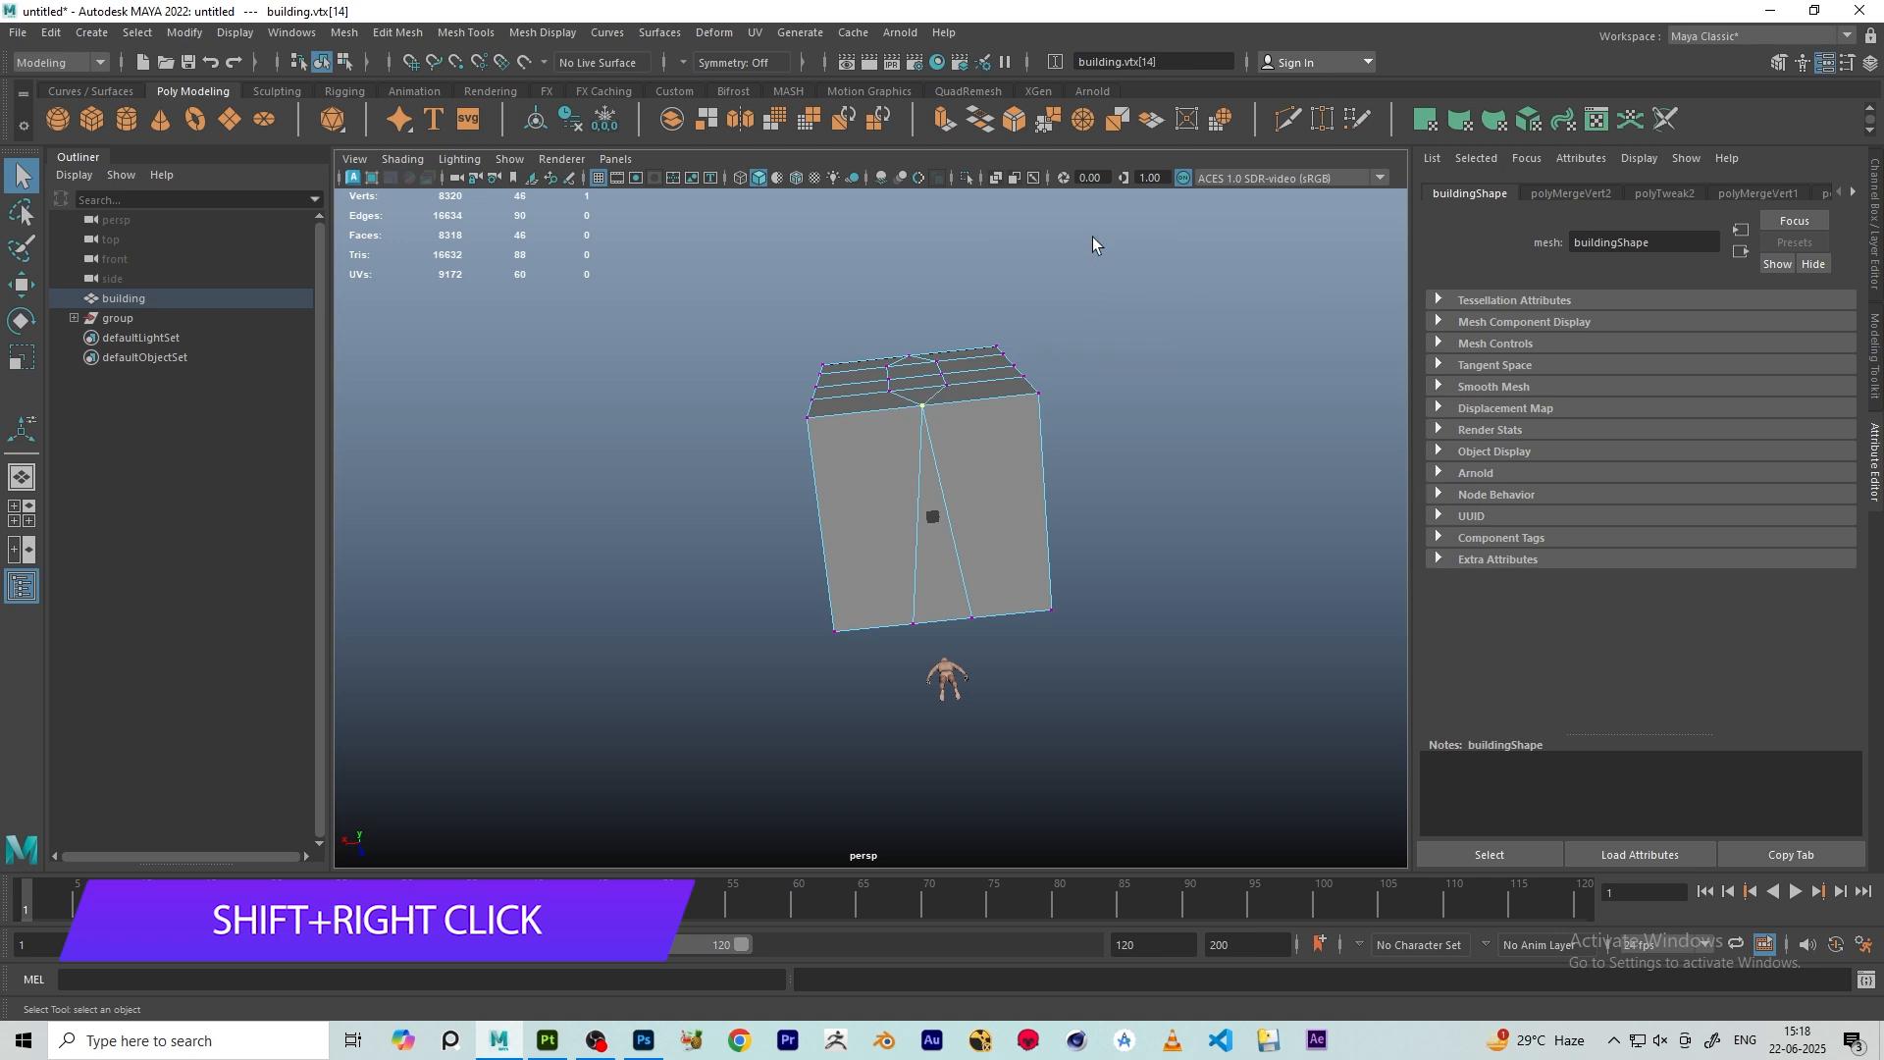
- Merge each of the three remaining centre-column vertex pairs on the rear face to center
left_click_drag(903, 294, 903, 405, "alt")
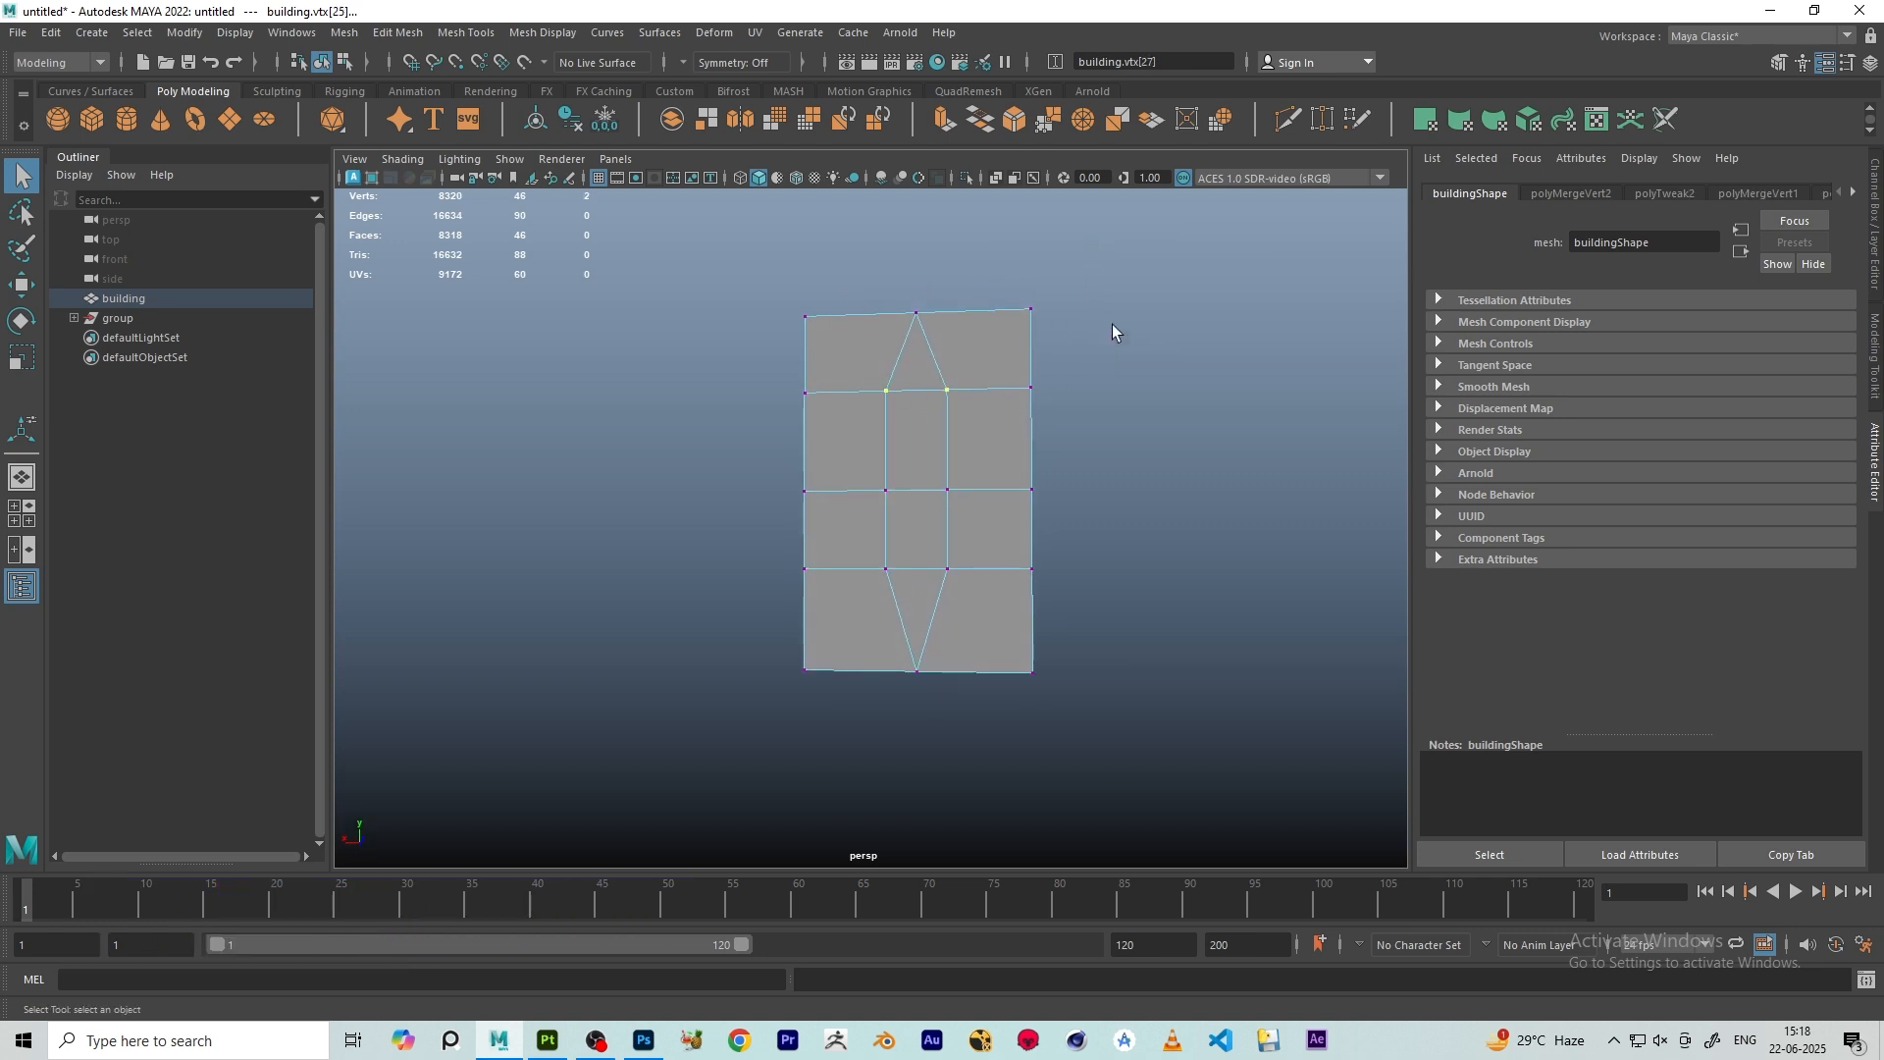
right_click_drag(1112, 326, 1099, 210, "shift")
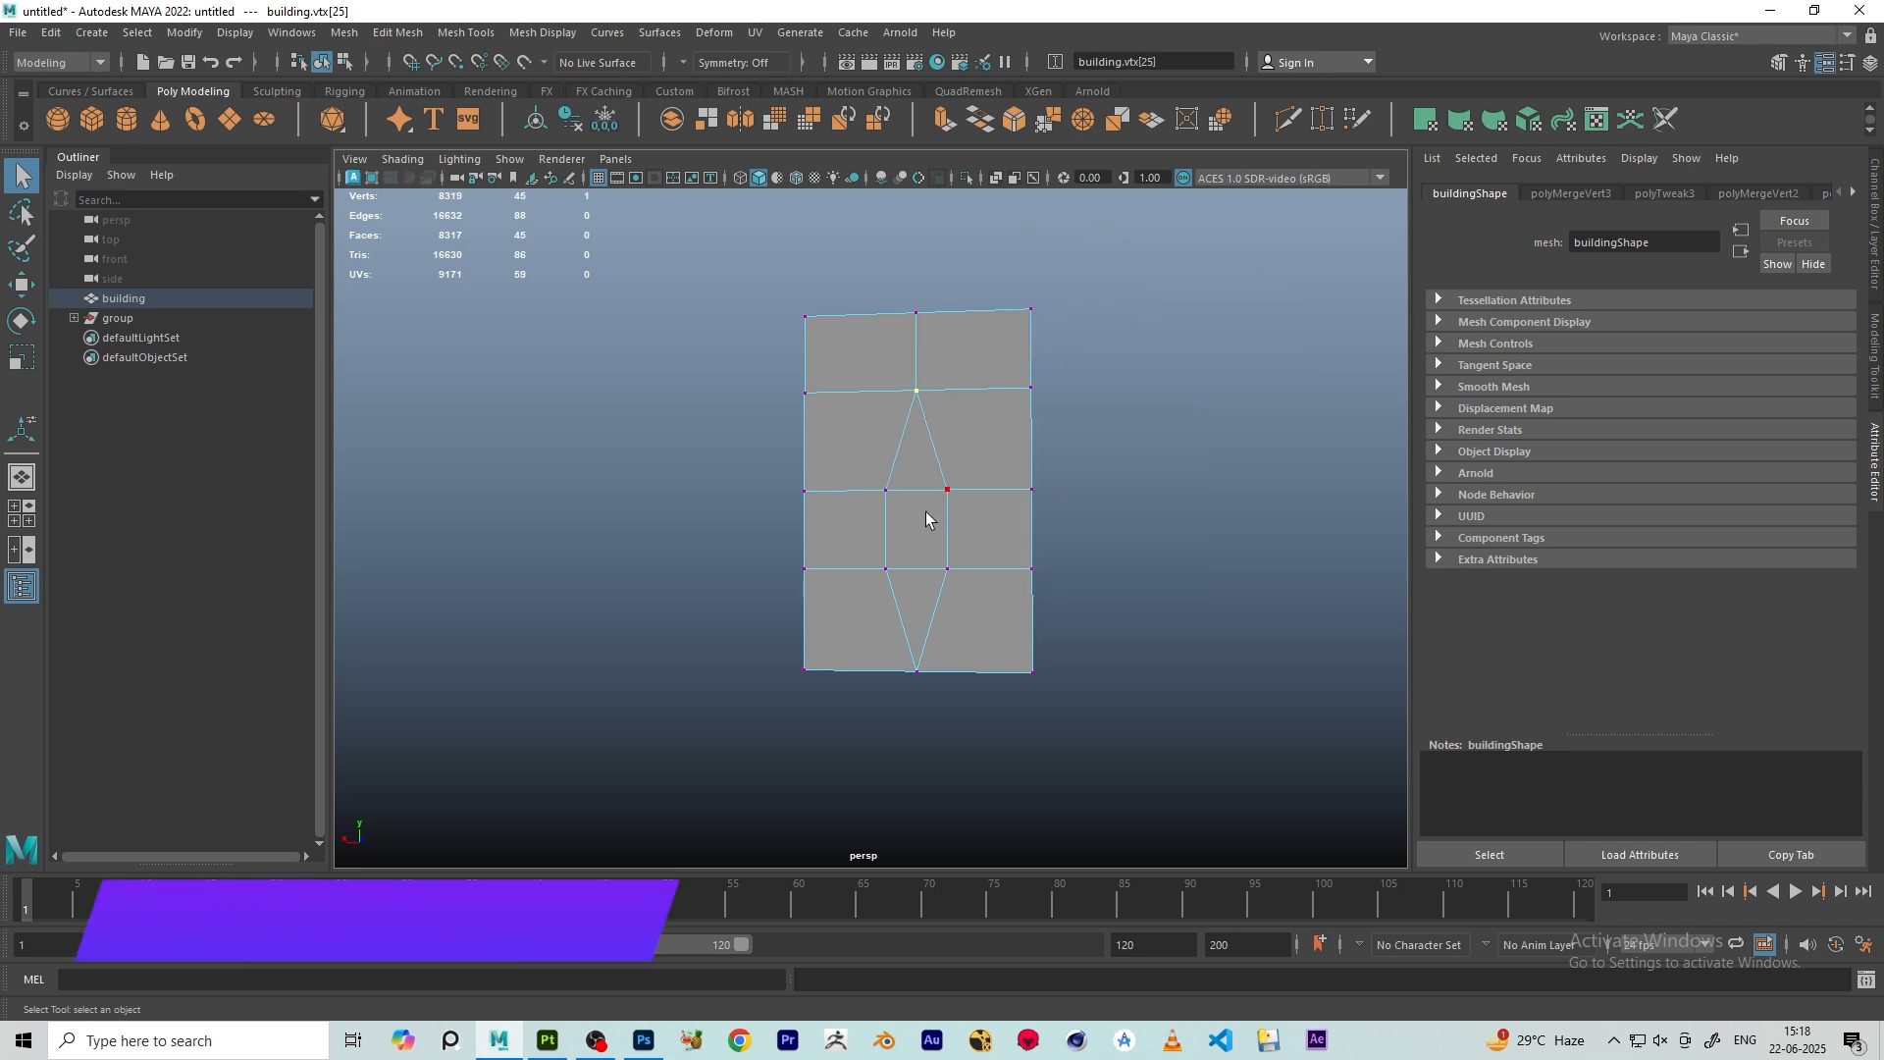
key("g")
left_click(886, 490)
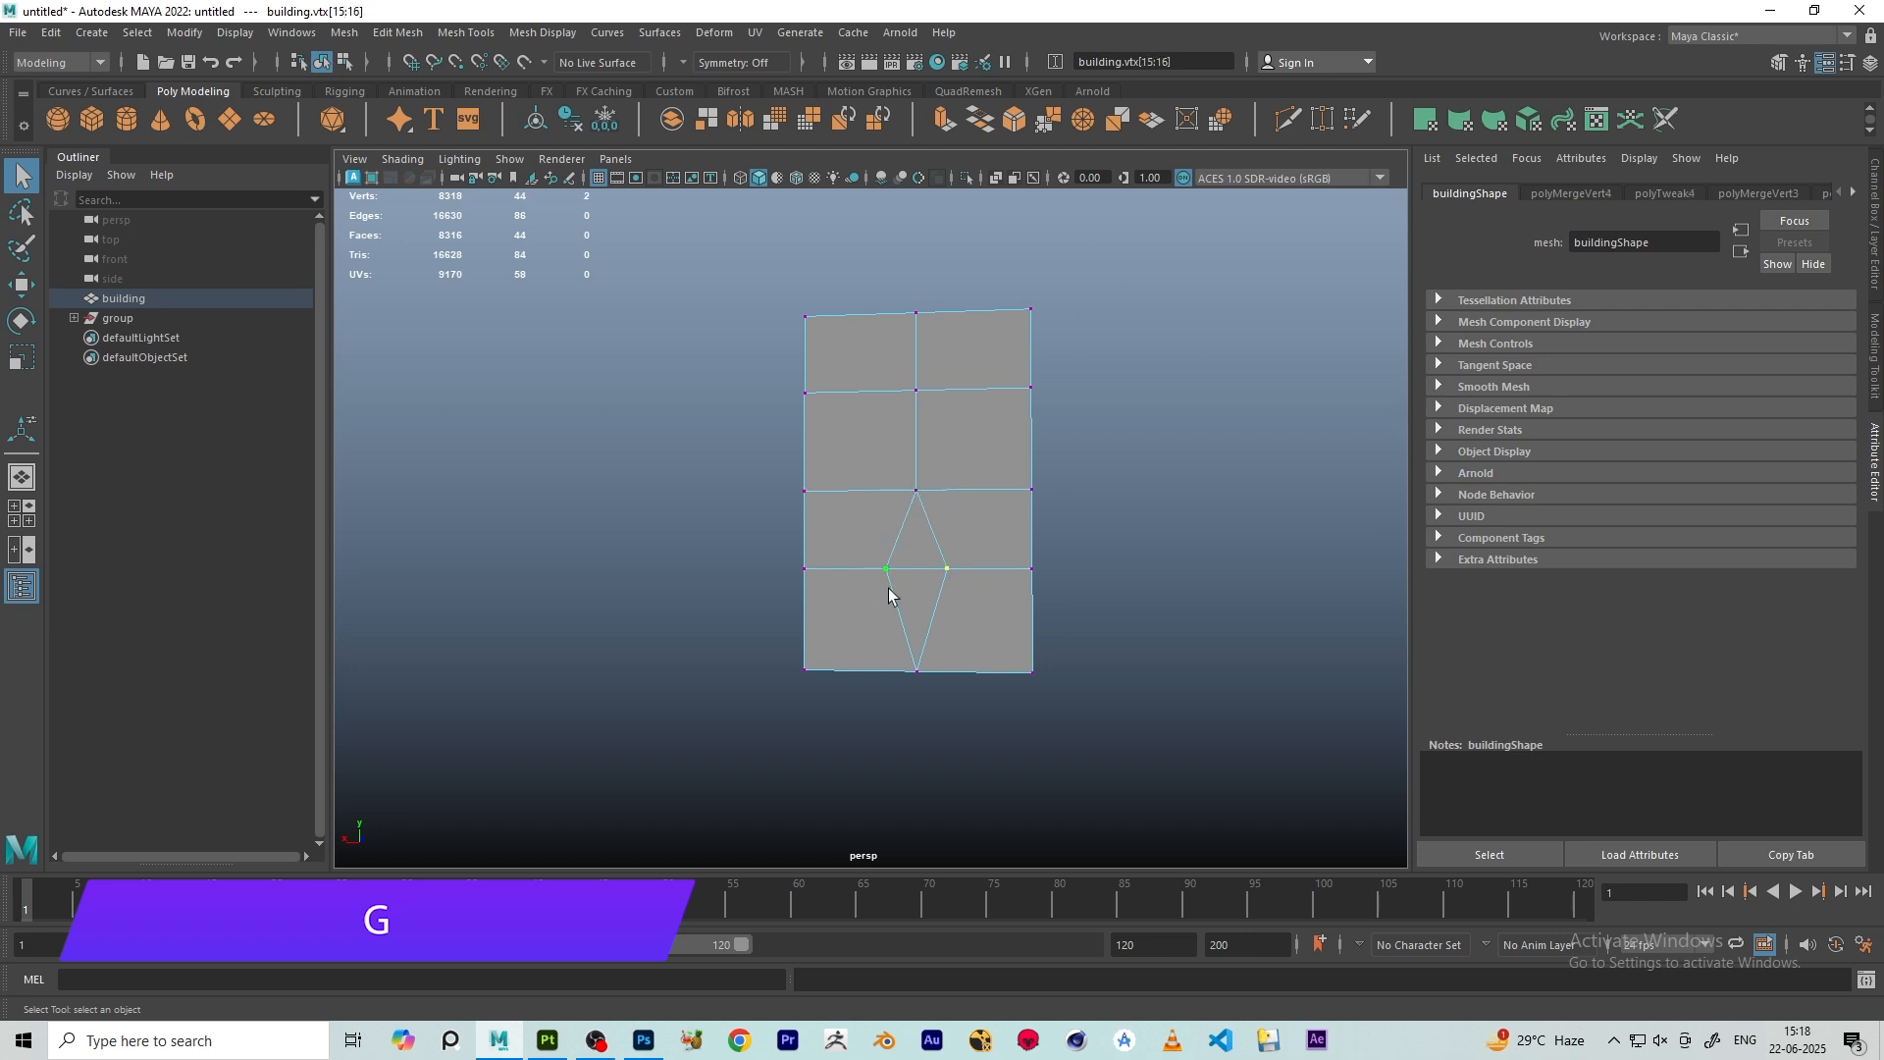
left_click(950, 568, "shift")
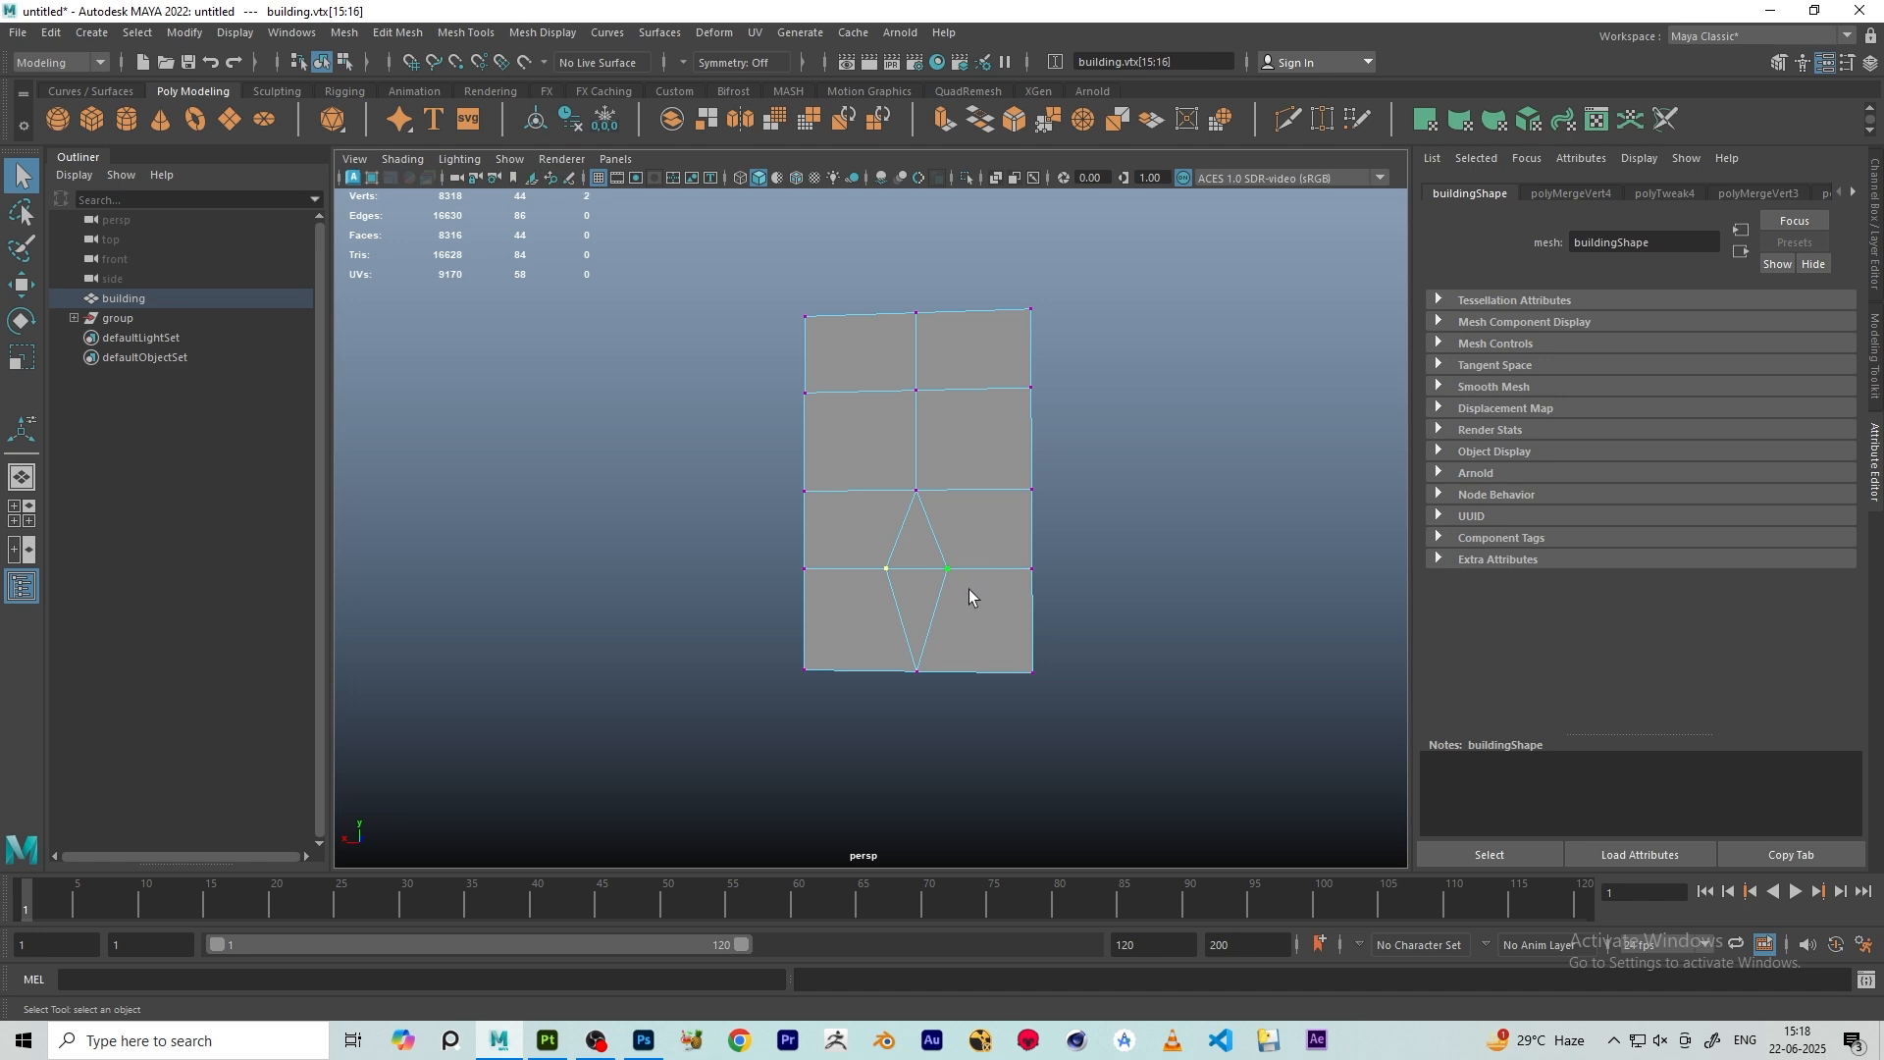
key("g")
left_click_drag(958, 489, 703, 728, "alt")
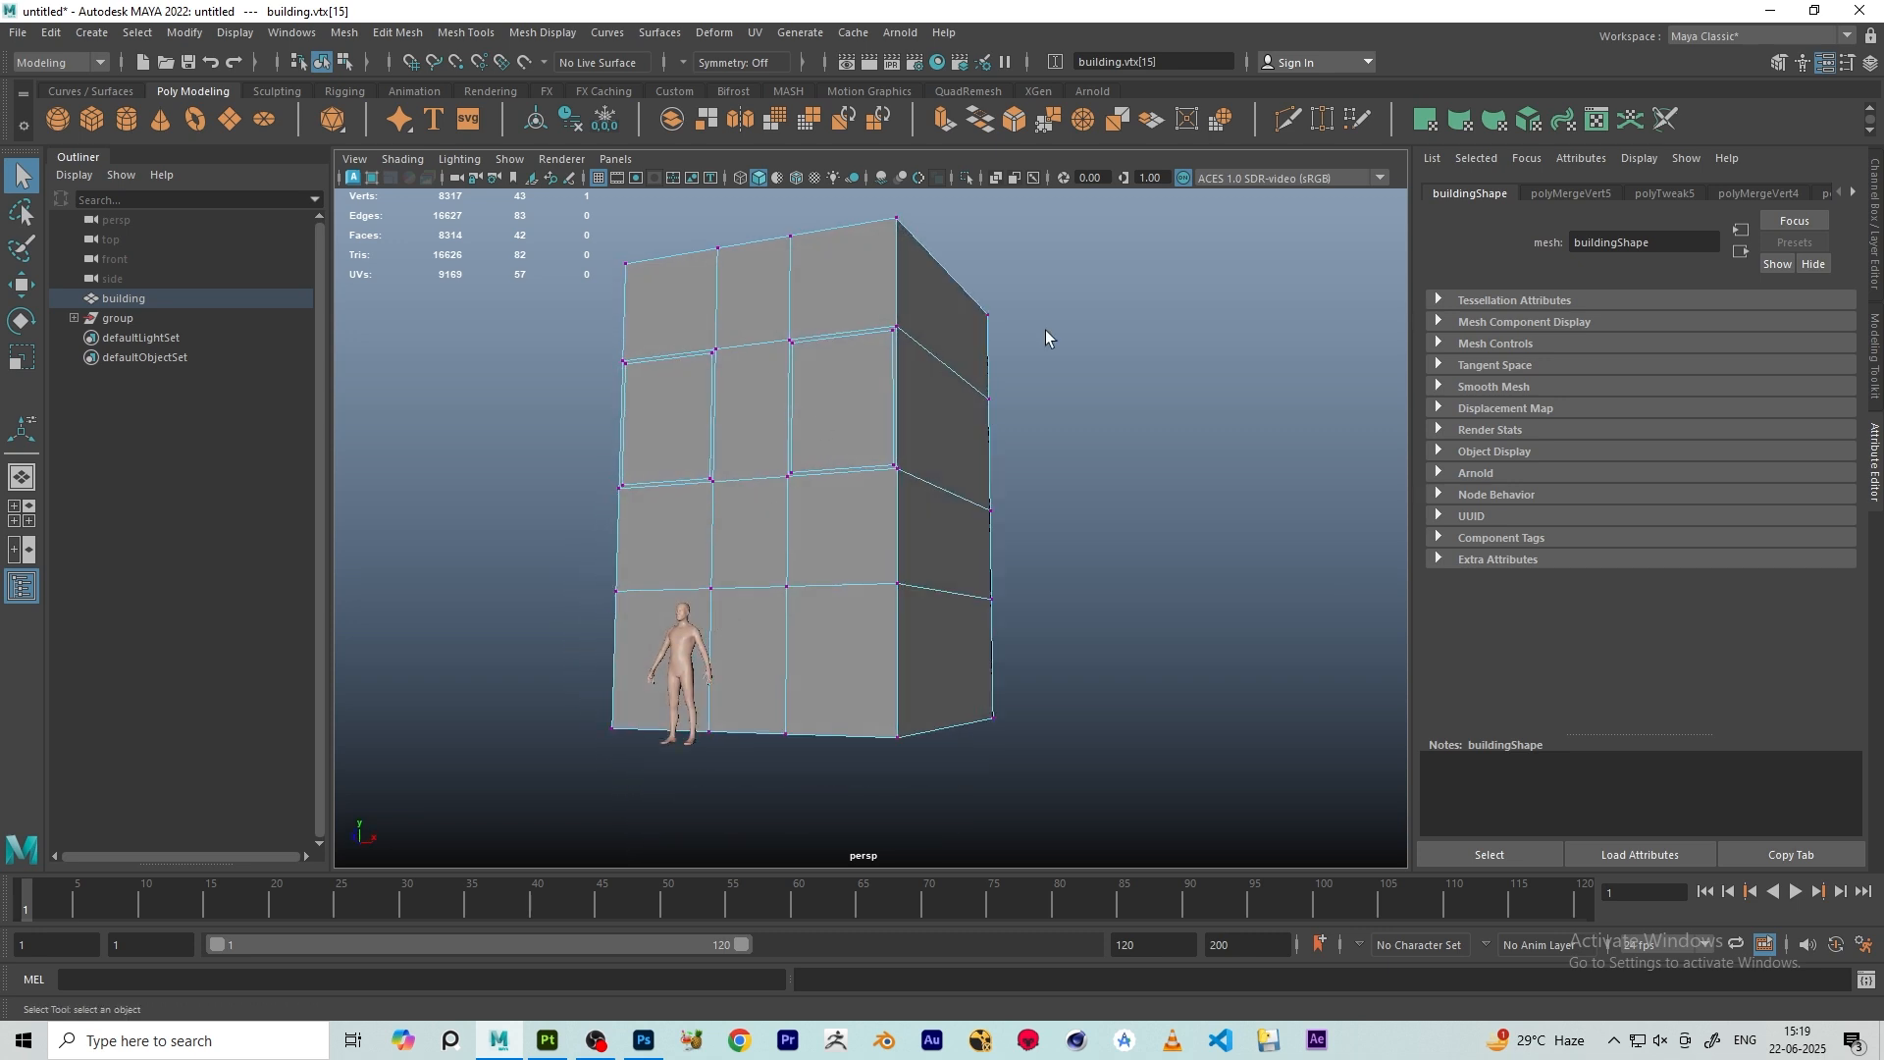
- Return to object mode and delete the human reference figure along with its empty group
right_click_drag(1067, 338, 1183, 292)
left_click(663, 648)
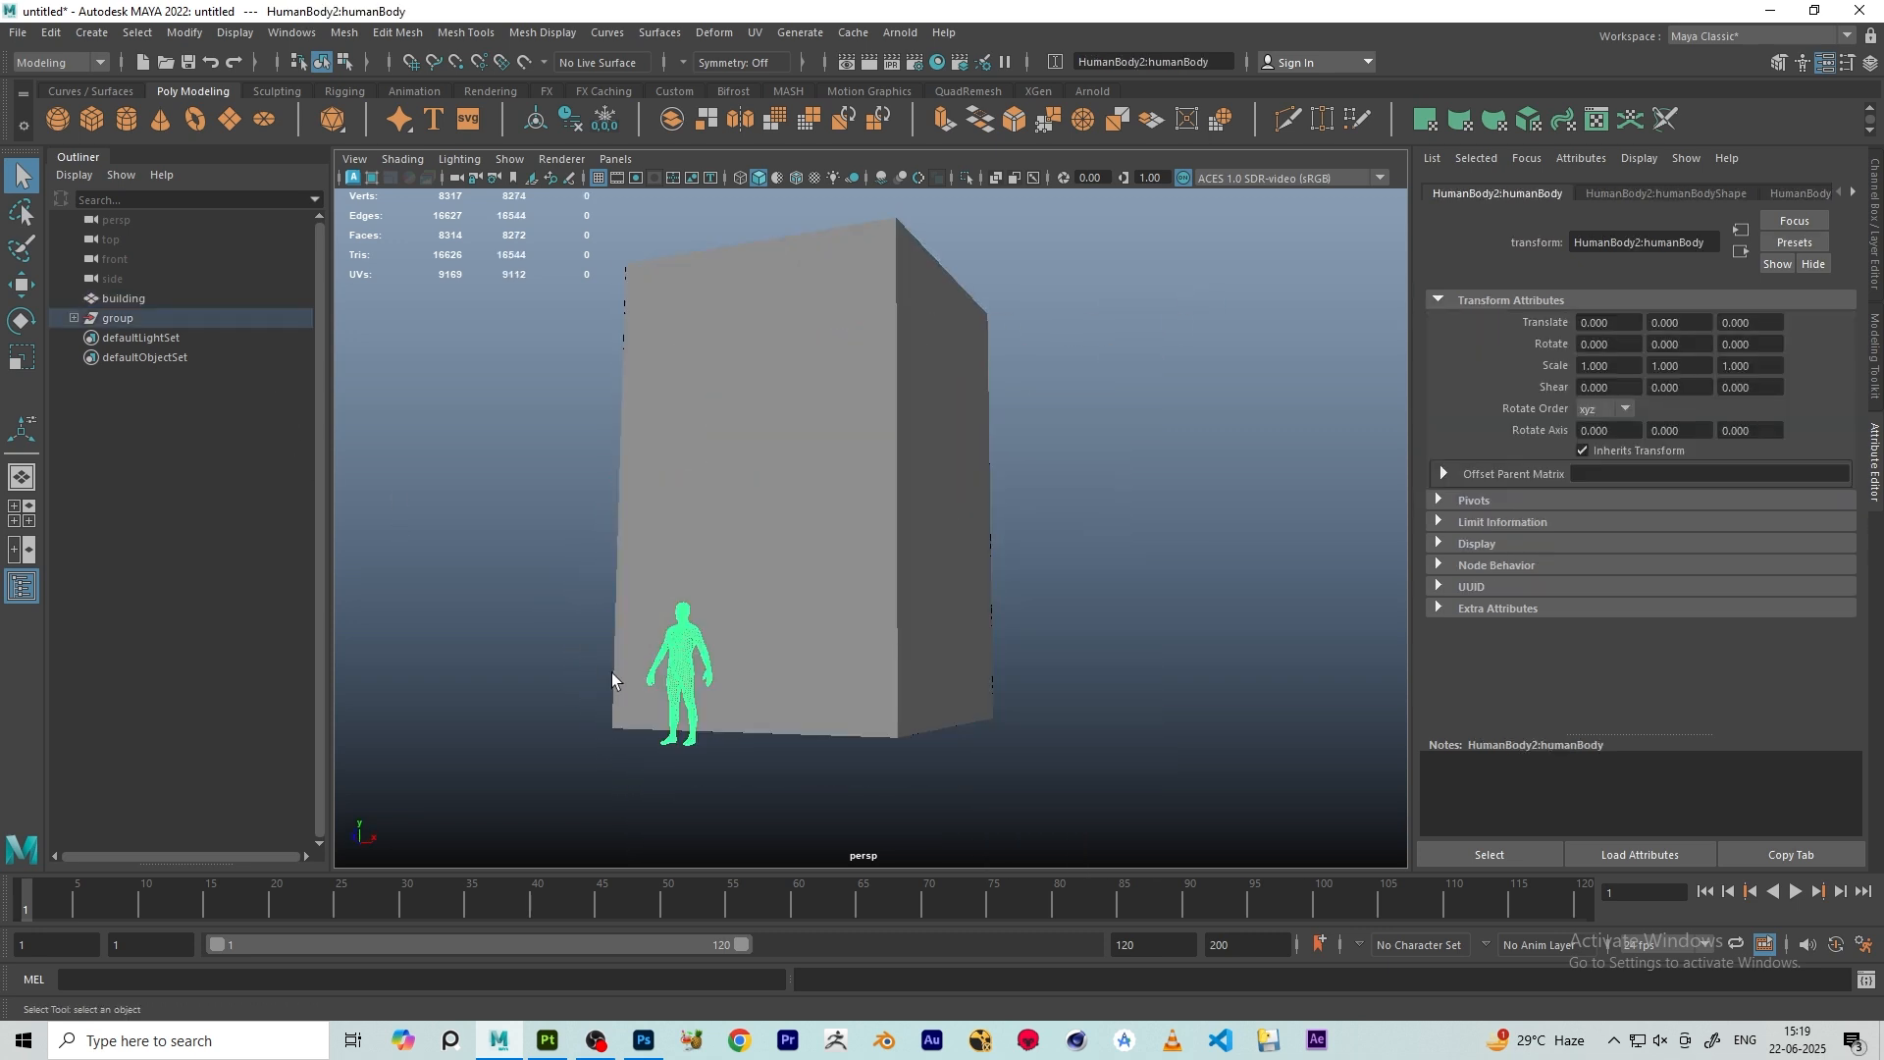
left_click(509, 420)
left_click(677, 655)
key("Delete")
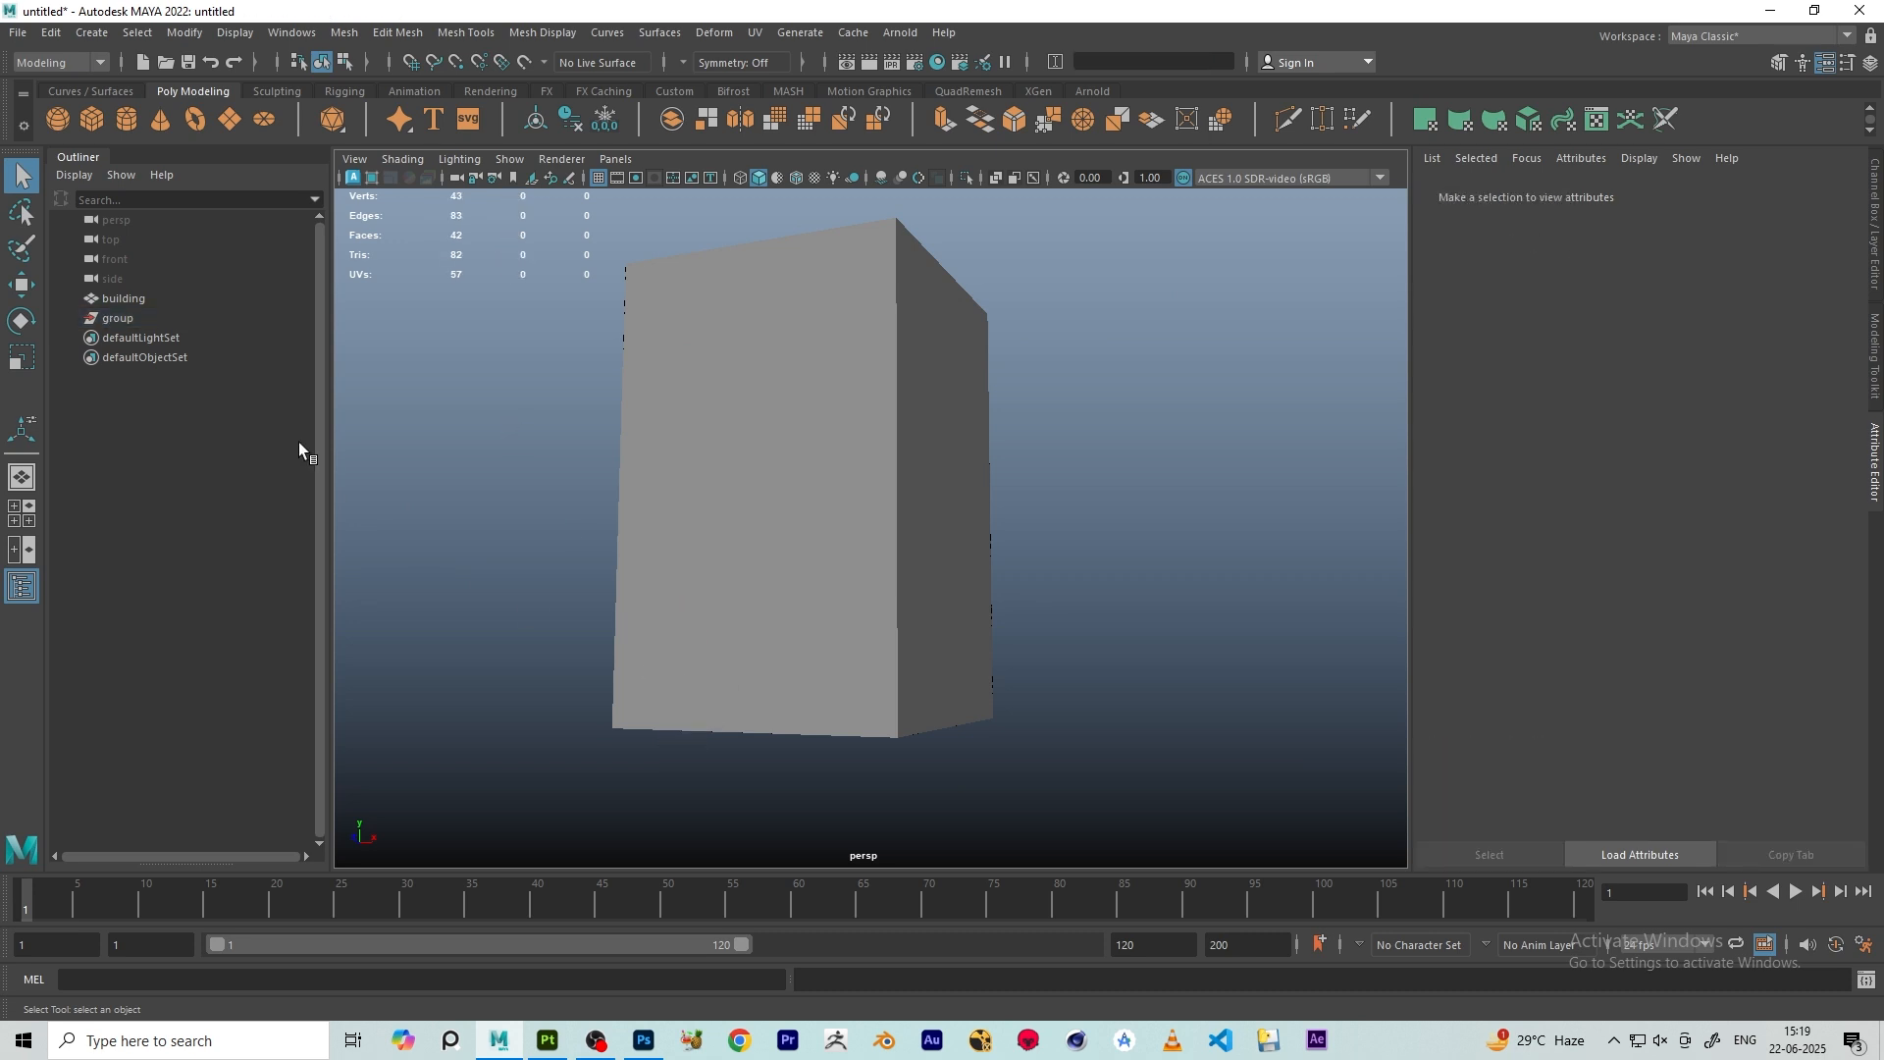
left_click(110, 319)
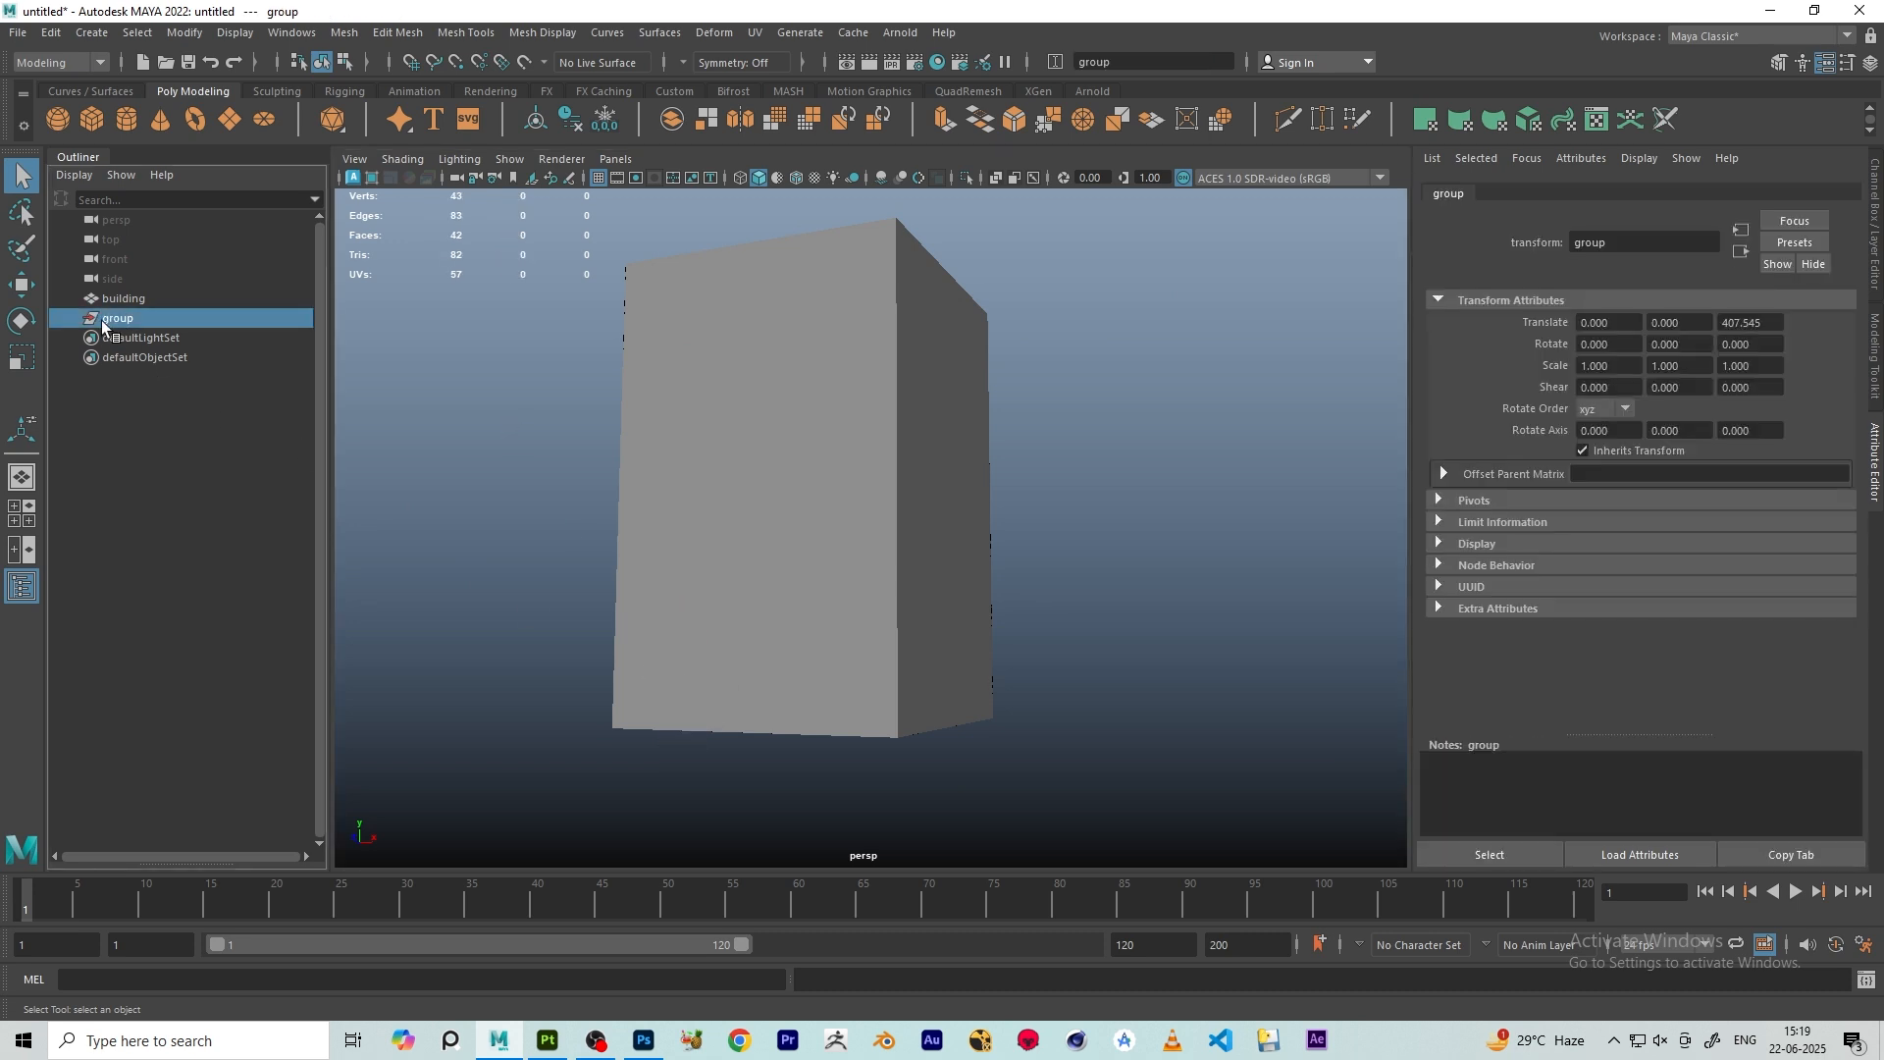
key("Delete")
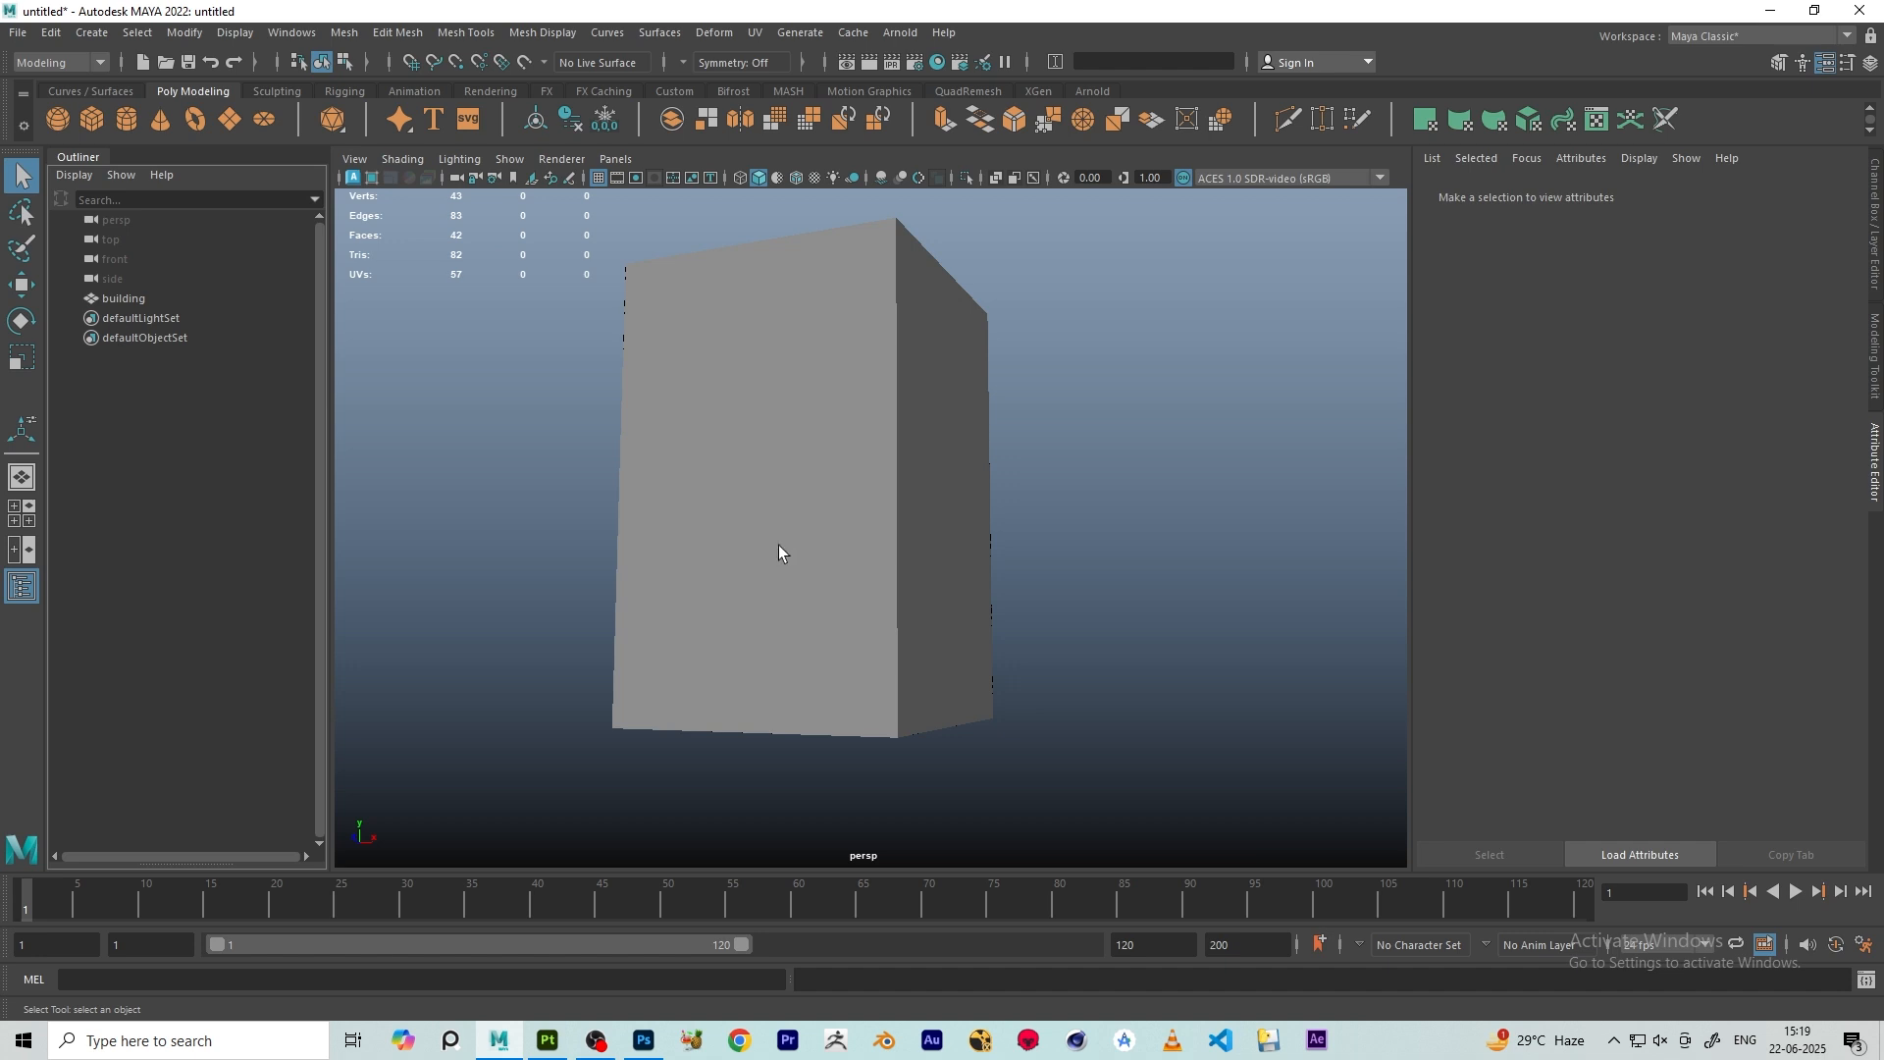
- Enable wireframe on shaded display and view the building's edges from the rear
left_click_drag(575, 389, 744, 429, "alt")
left_click_drag(744, 335, 1051, 286, "alt")
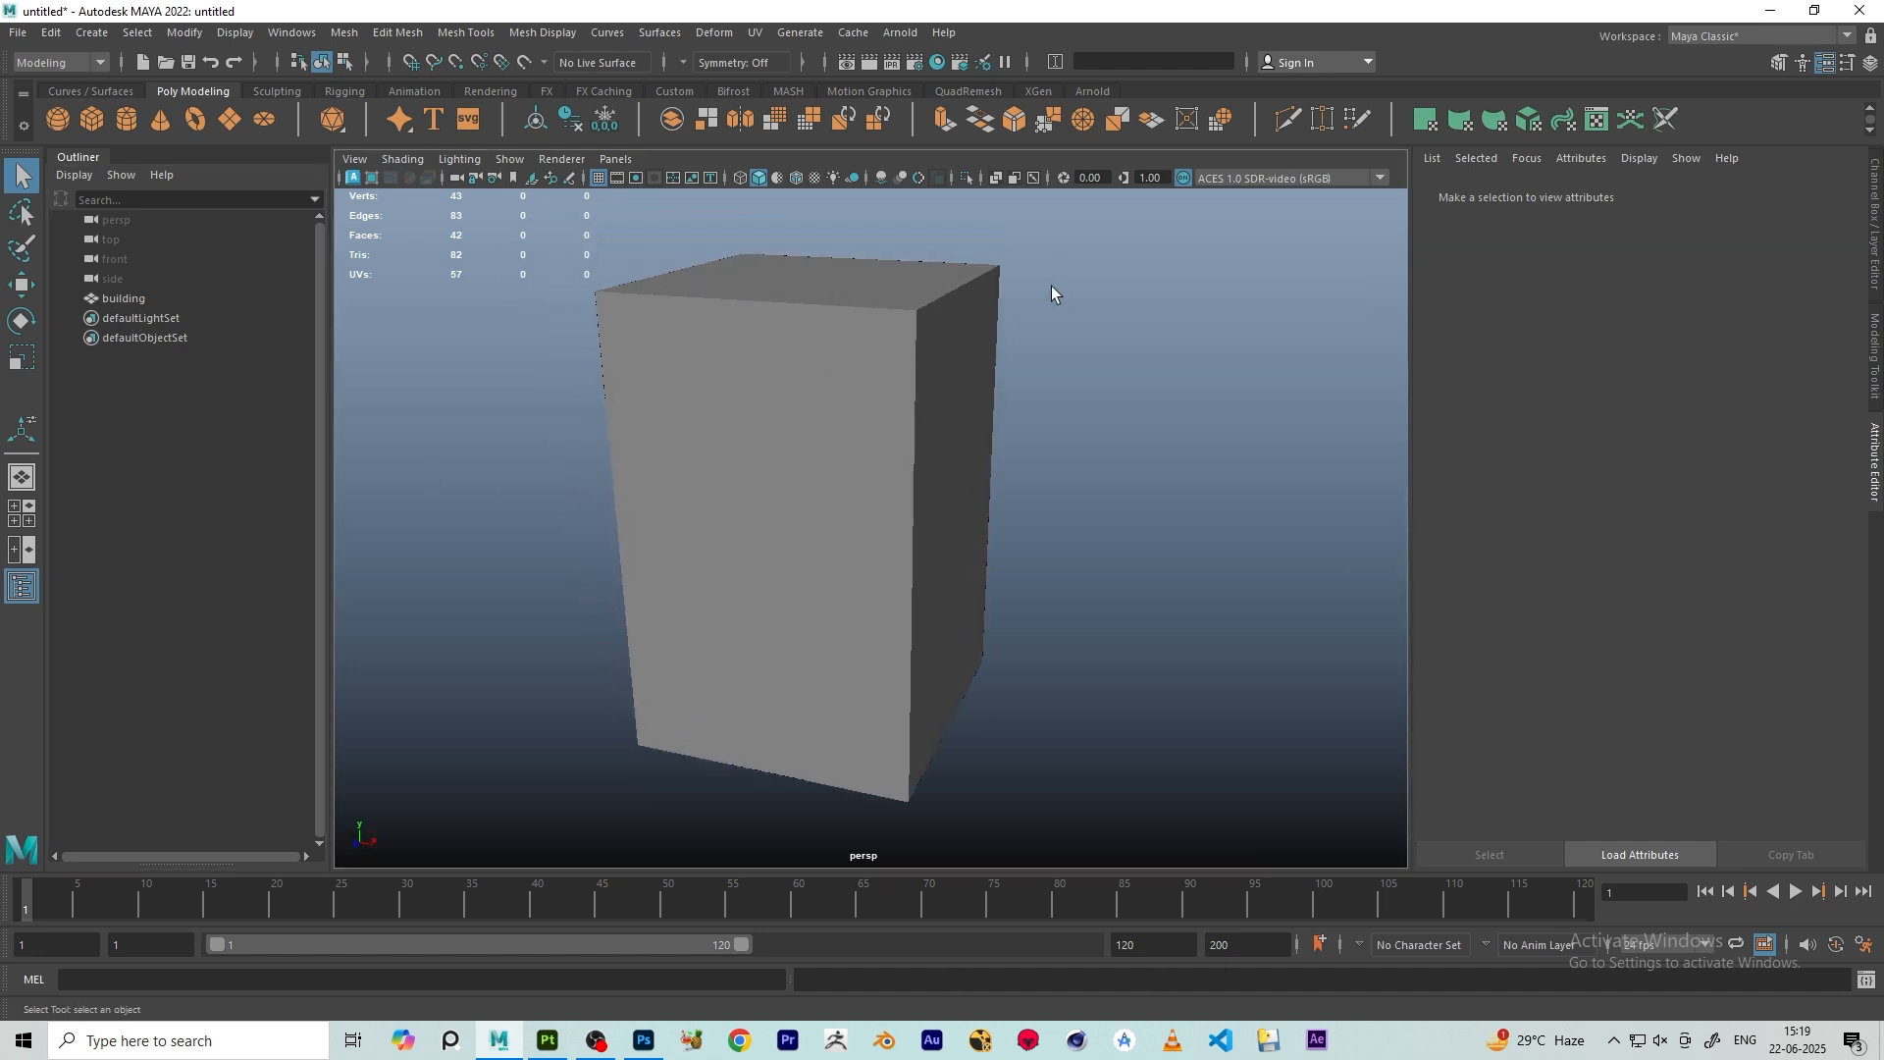
left_click_drag(895, 376, 846, 451)
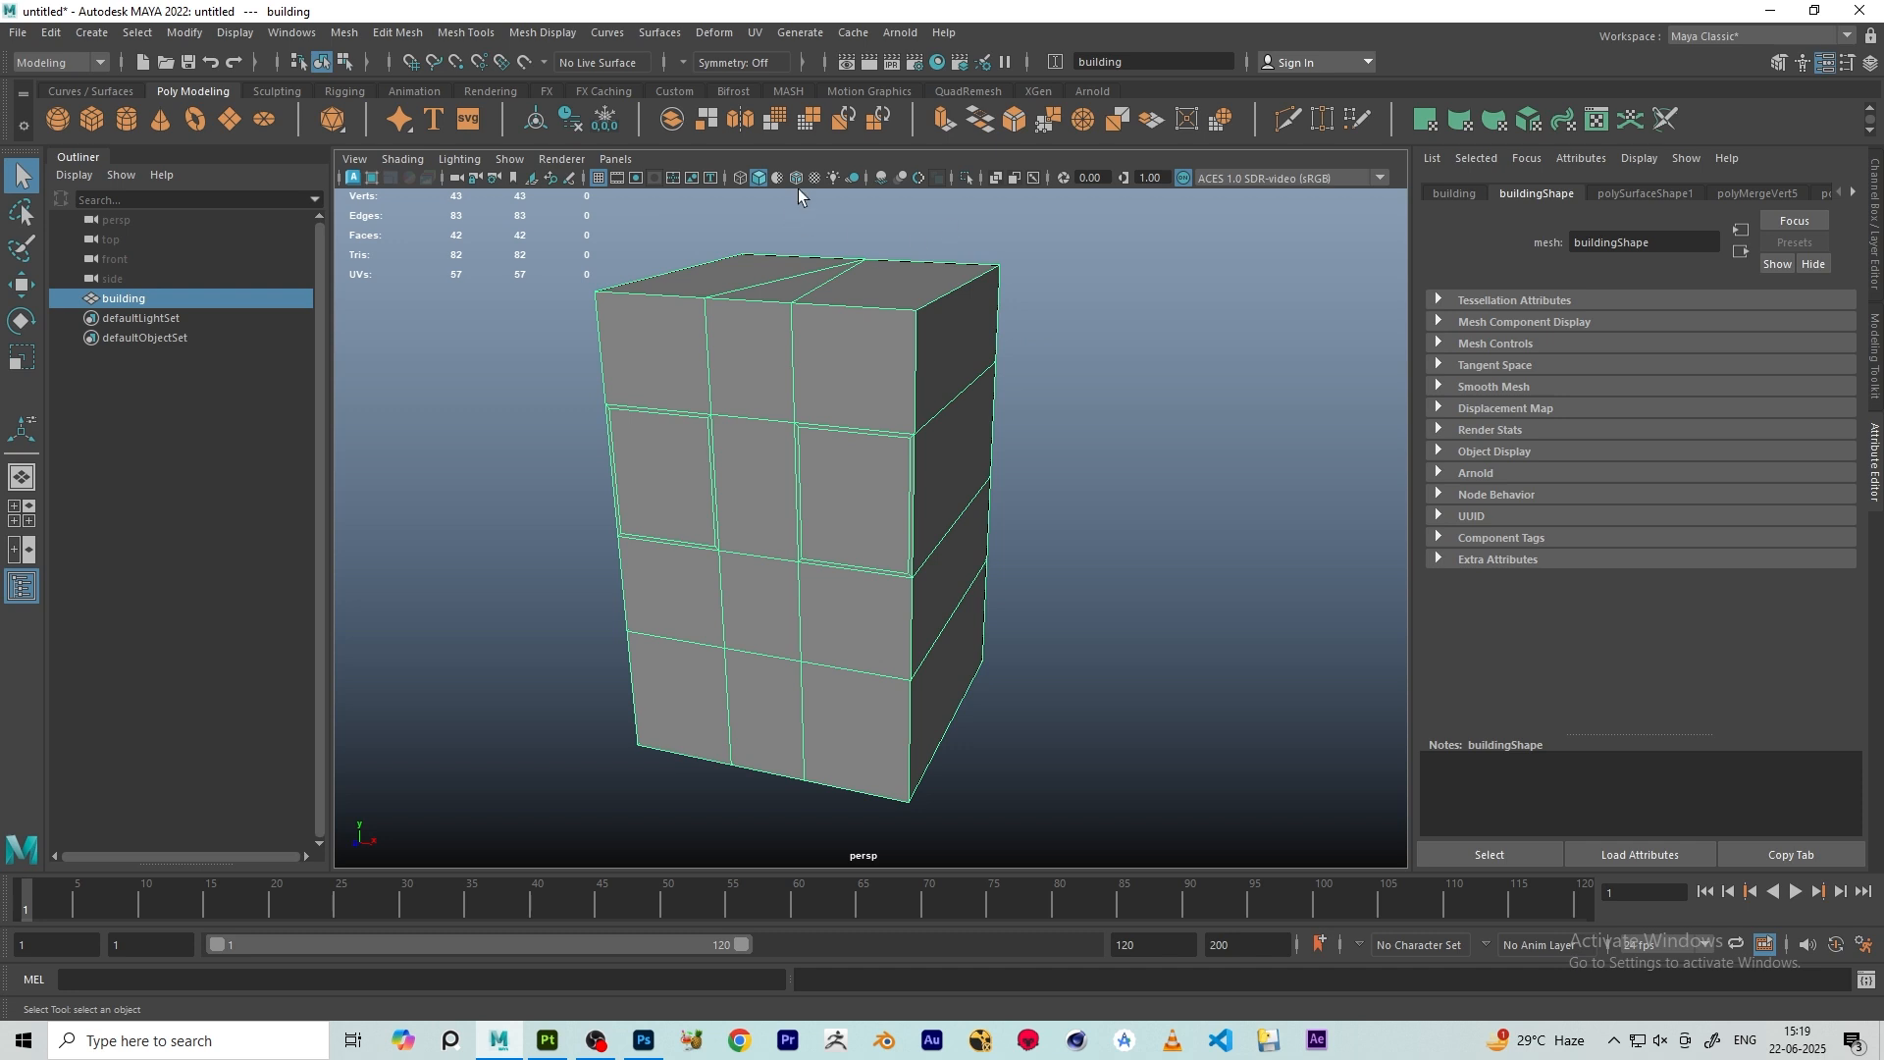
left_click(1042, 336)
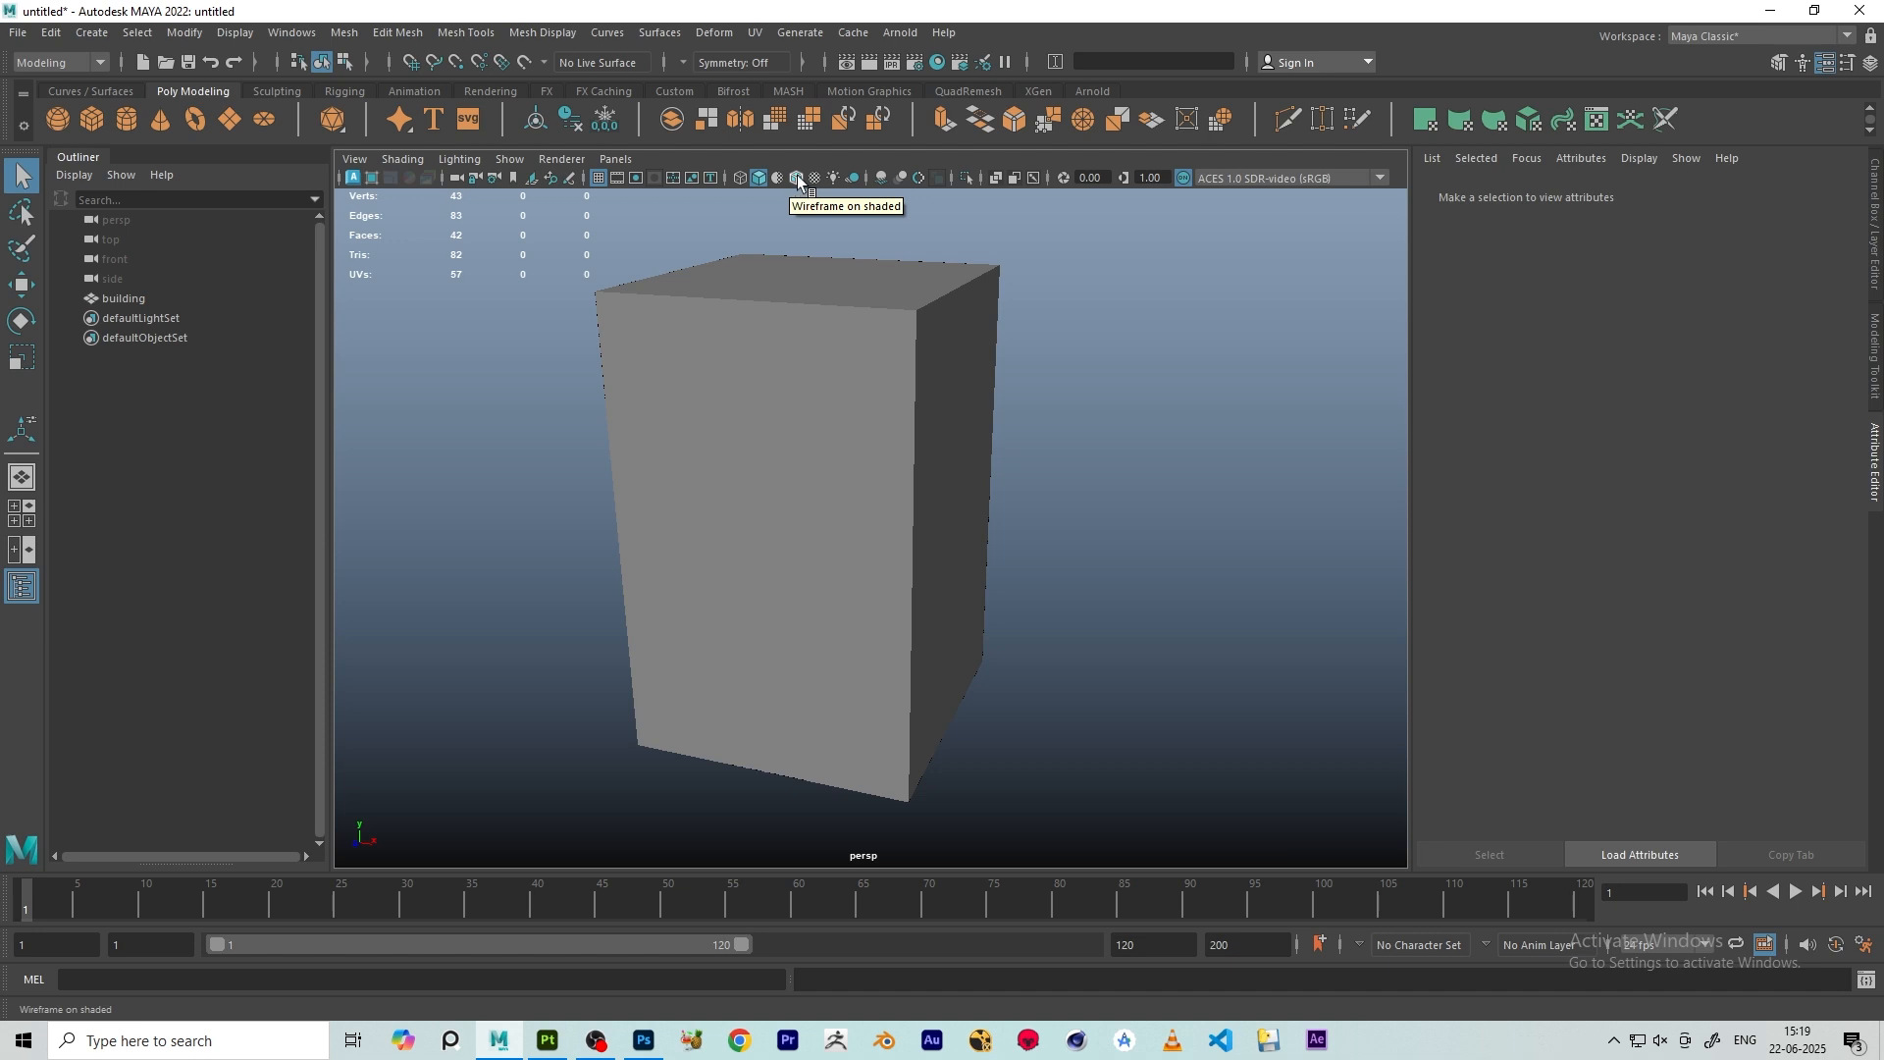
left_click(798, 179)
mouse_move(1046, 550)
left_mouse_down("alt")
mouse_move(1021, 513)
mouse_move(1017, 374)
mouse_move(962, 635)
mouse_move(853, 634)
mouse_move(781, 587)
mouse_move(841, 651)
mouse_move(745, 681)
mouse_move(707, 474)
left_mouse_up("alt")
left_click_drag(755, 538, 946, 483, "alt")
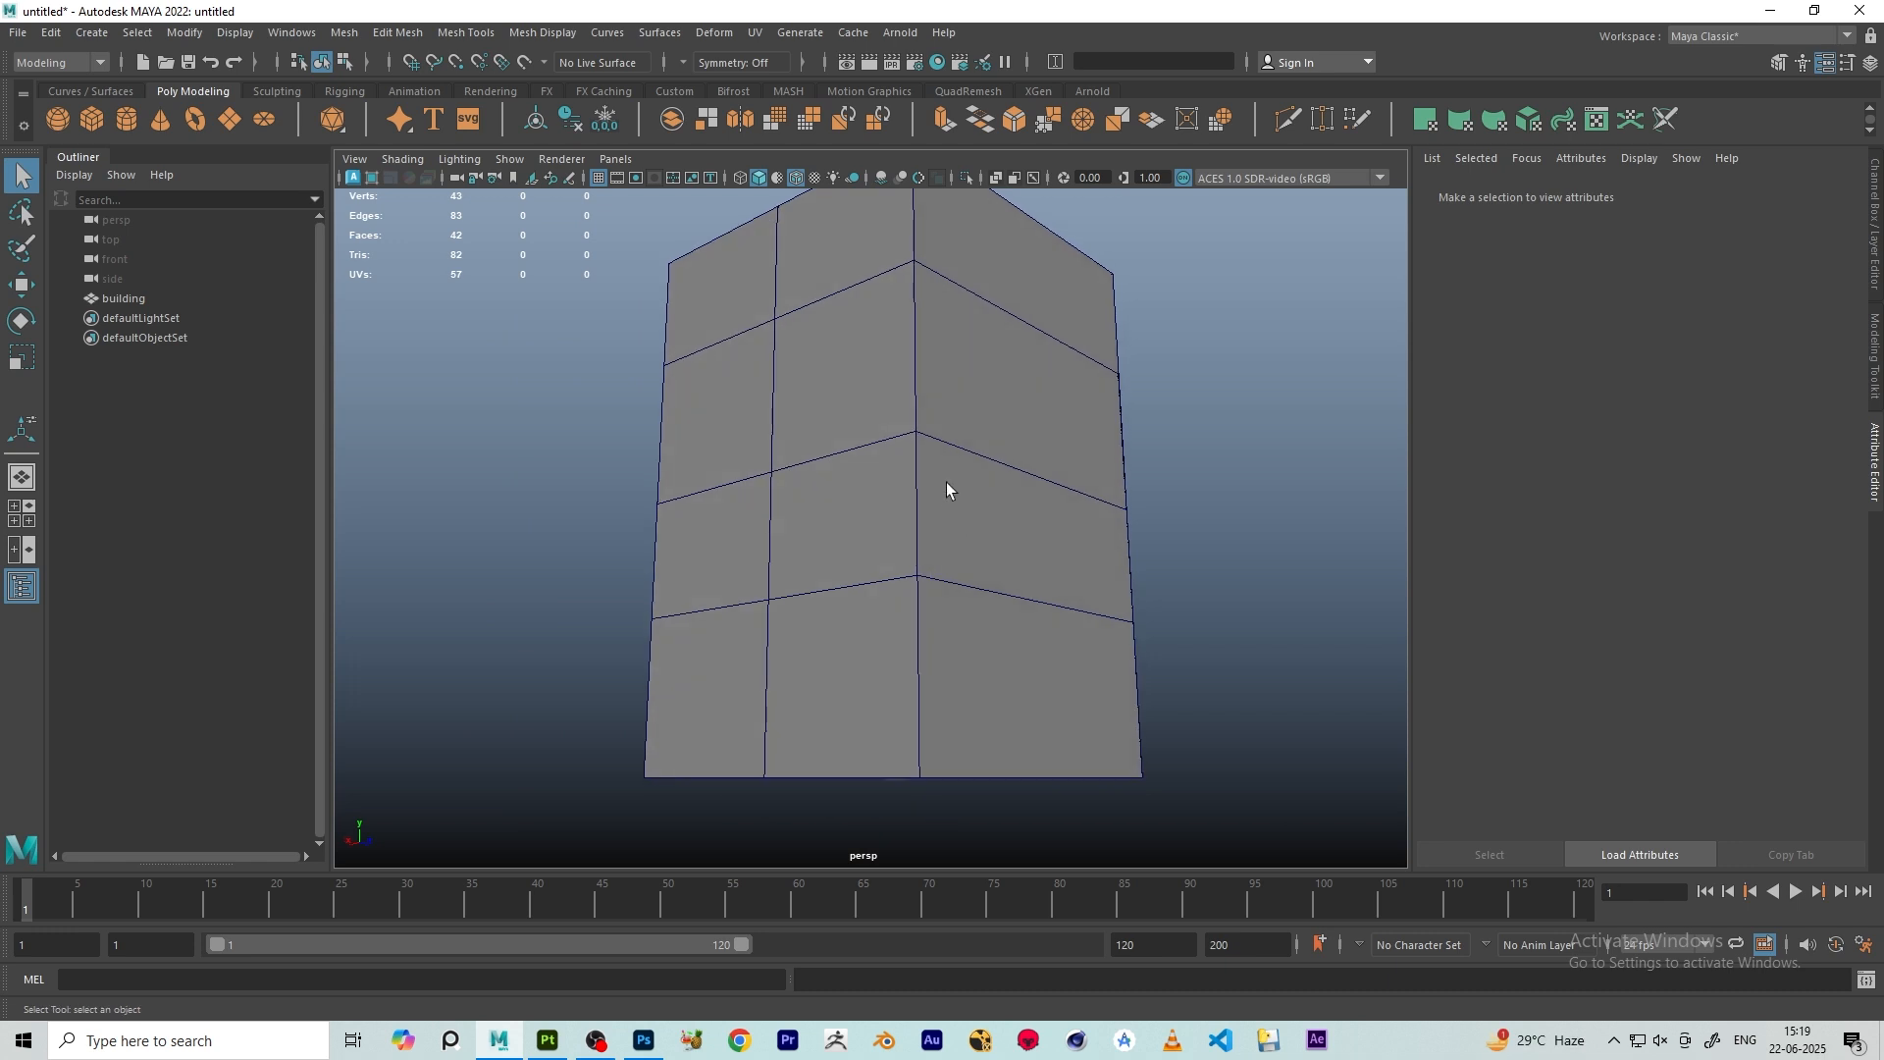
- Merge the vertices of the two lower horizontal edge loops at one rear corner of the building to center
right_click_drag(887, 494, 883, 547)
left_click(827, 527)
left_click_drag(827, 527, 831, 541, "alt")
right_click_drag(965, 540, 1026, 349)
left_click(965, 524)
left_click(963, 675, "shift")
left_click_drag(1026, 349, 887, 526, "alt")
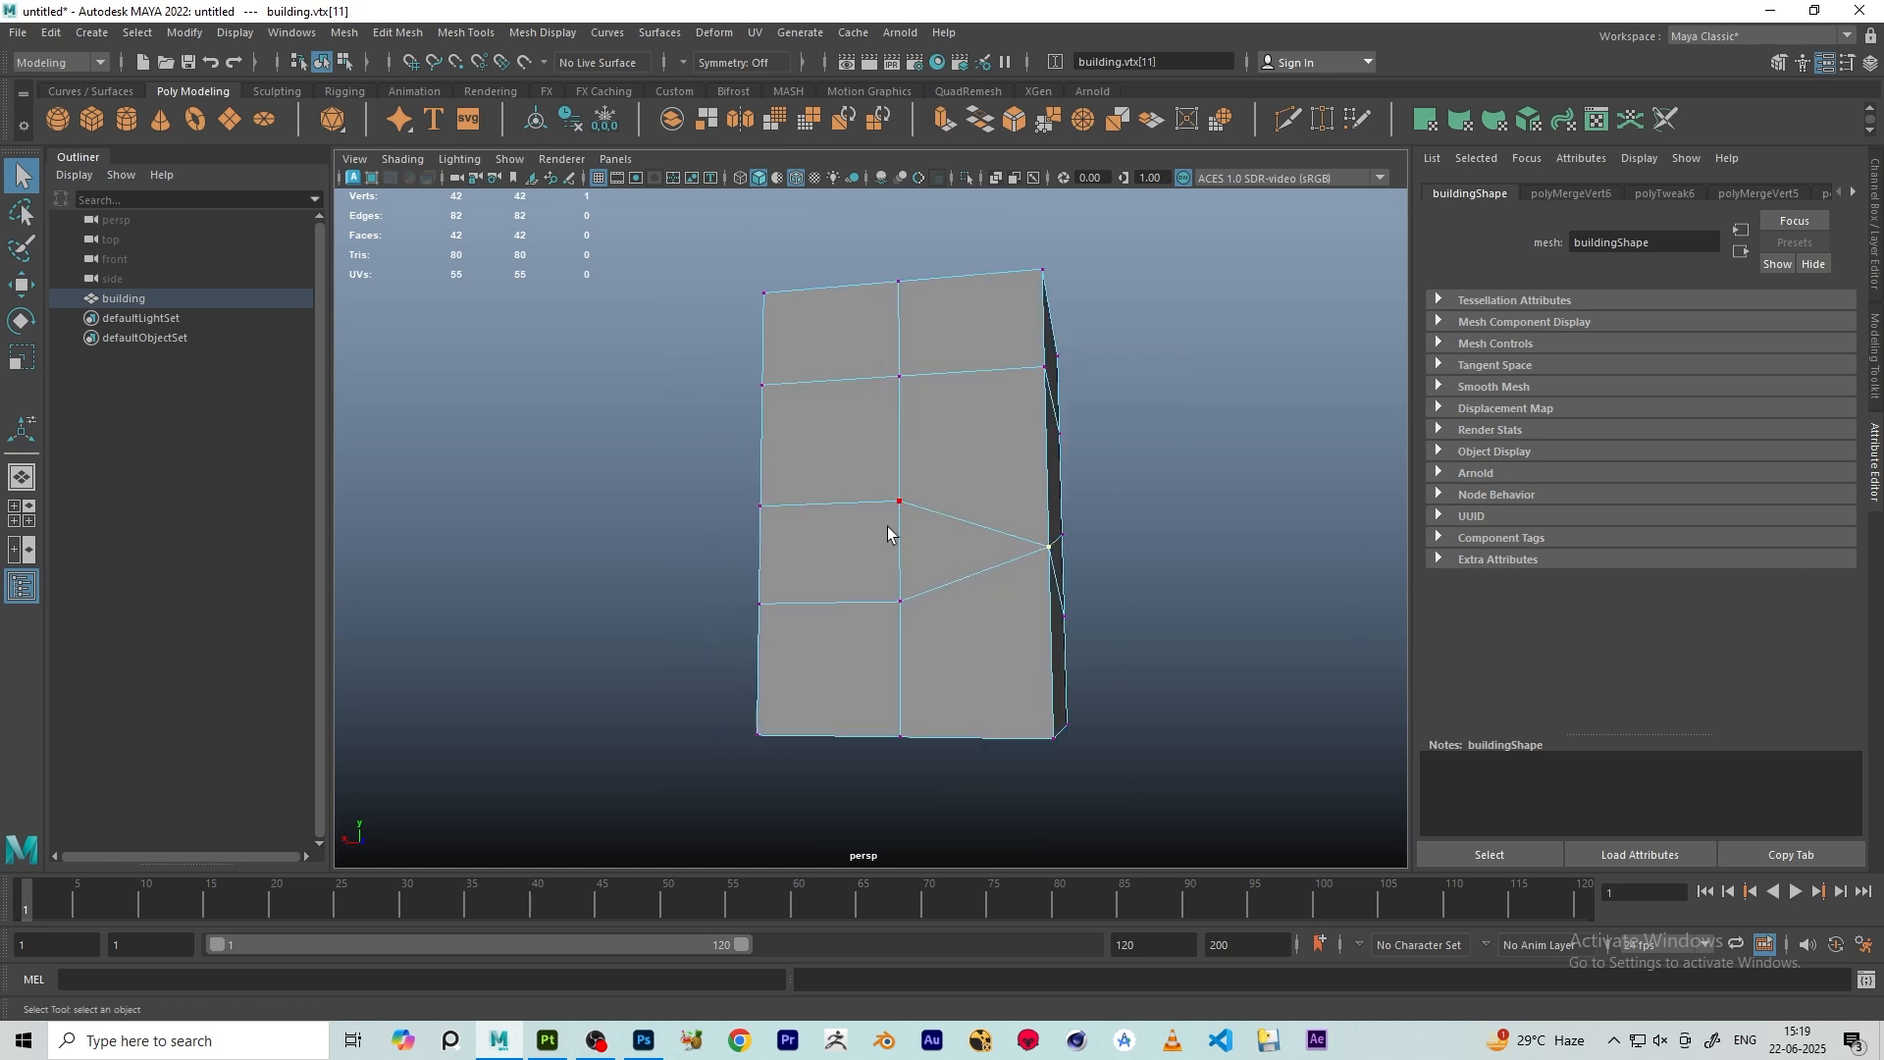
- Merge the vertex pairs of the two lower horizontal edge loops at the rear centre column and second rear corner to center
left_click(897, 596, "shift")
key("g")
left_click_drag(760, 566, 538, 328, "alt")
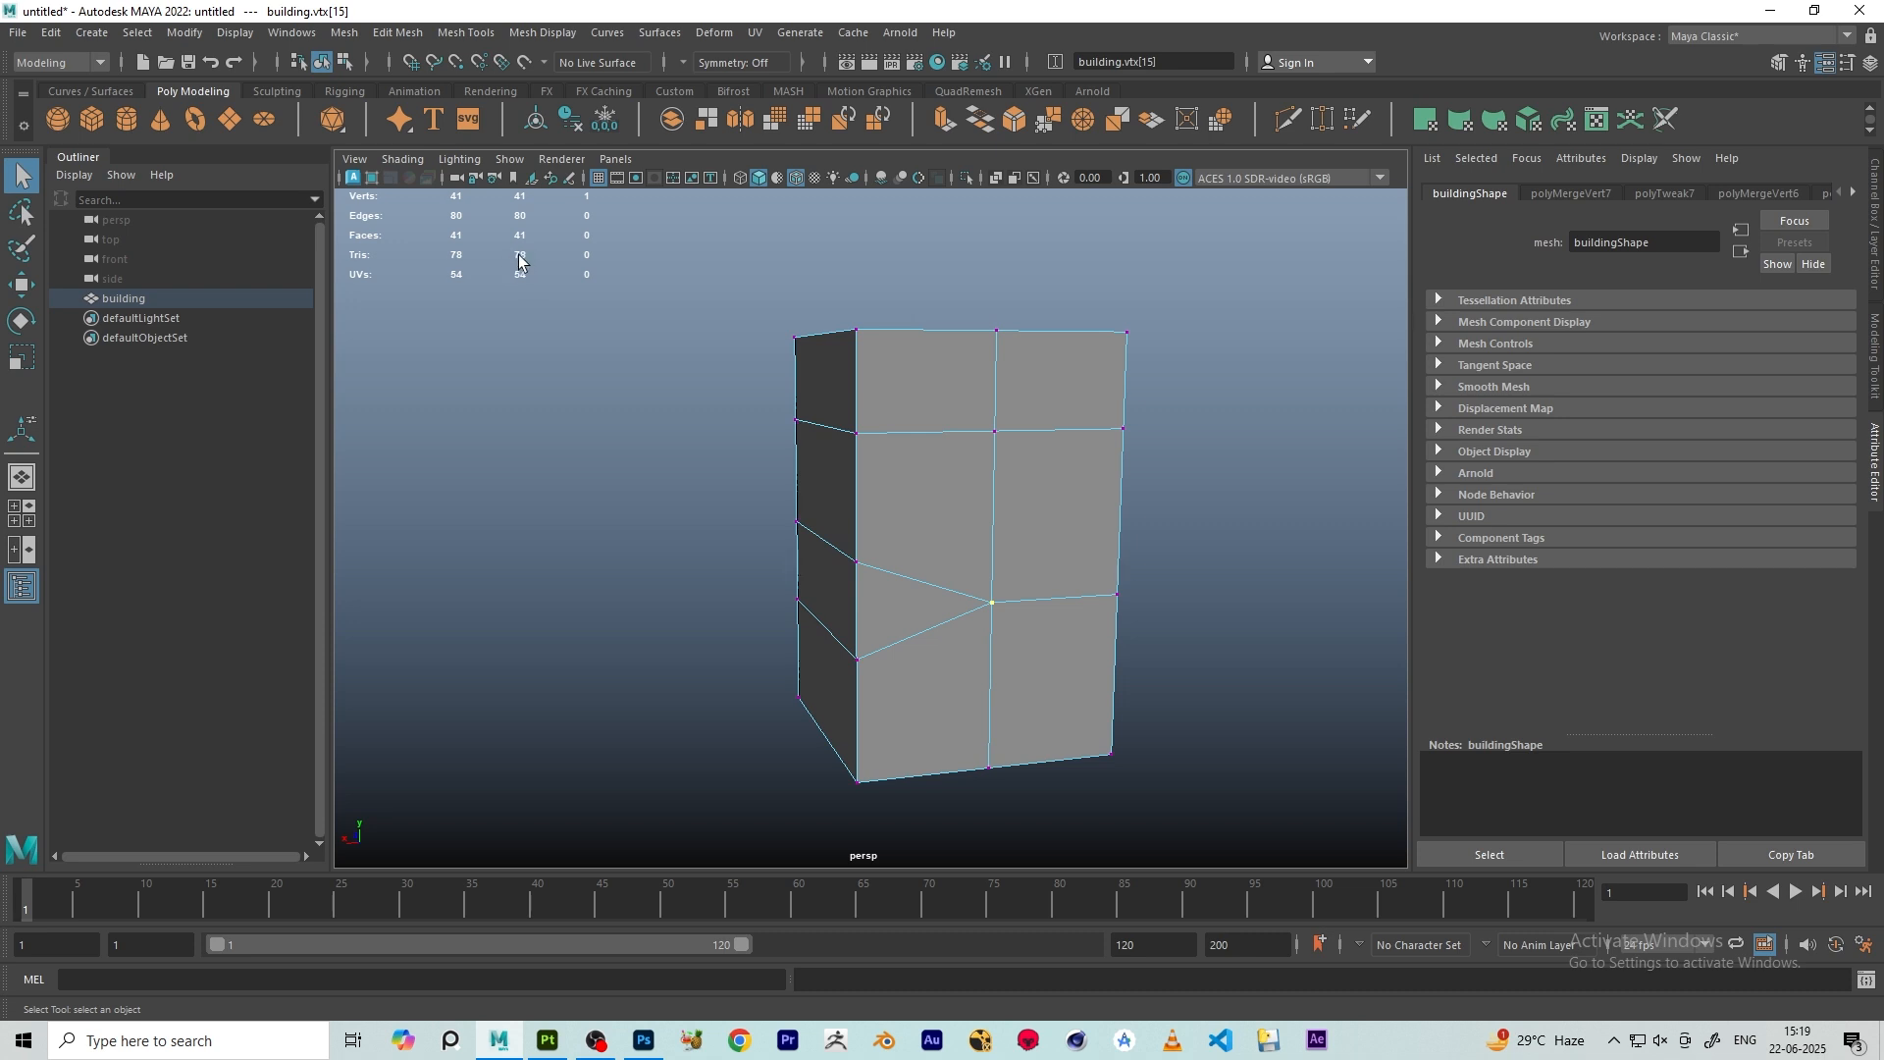
left_click_drag(912, 534, 974, 475, "alt")
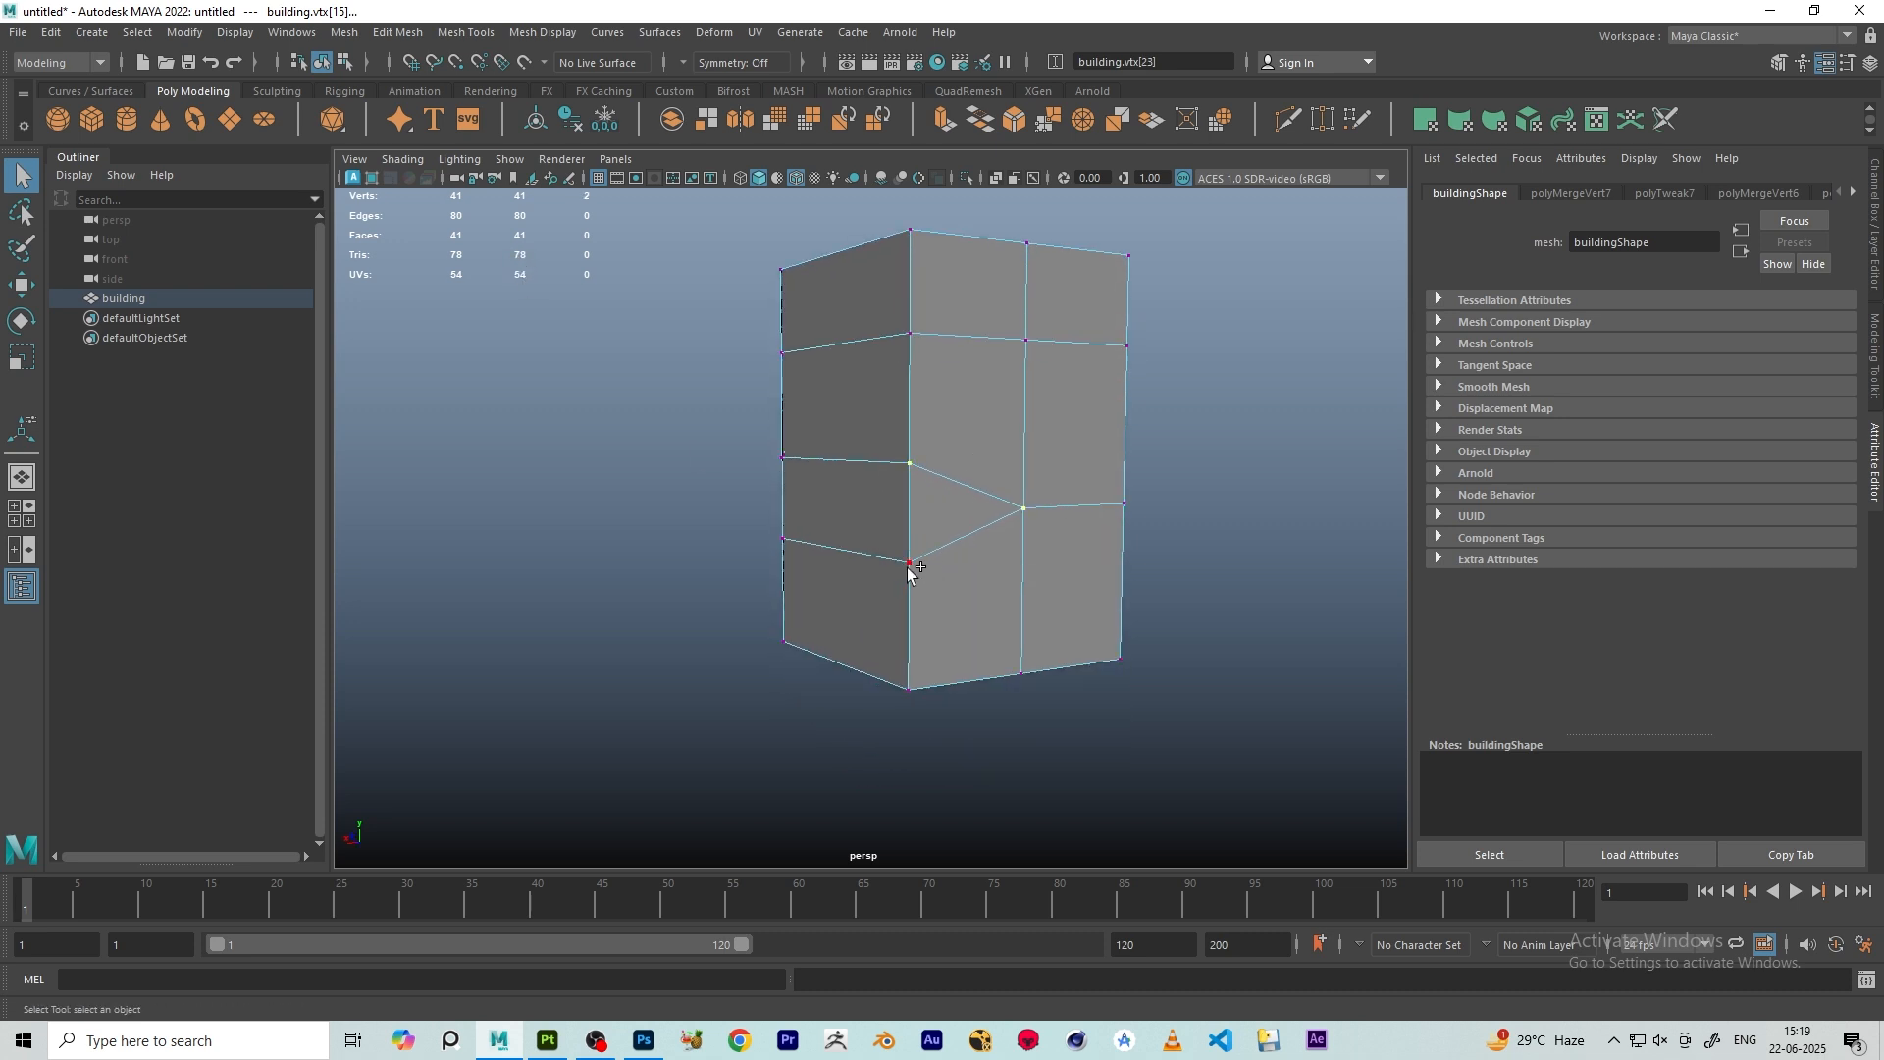
left_click(902, 518)
left_click(915, 551)
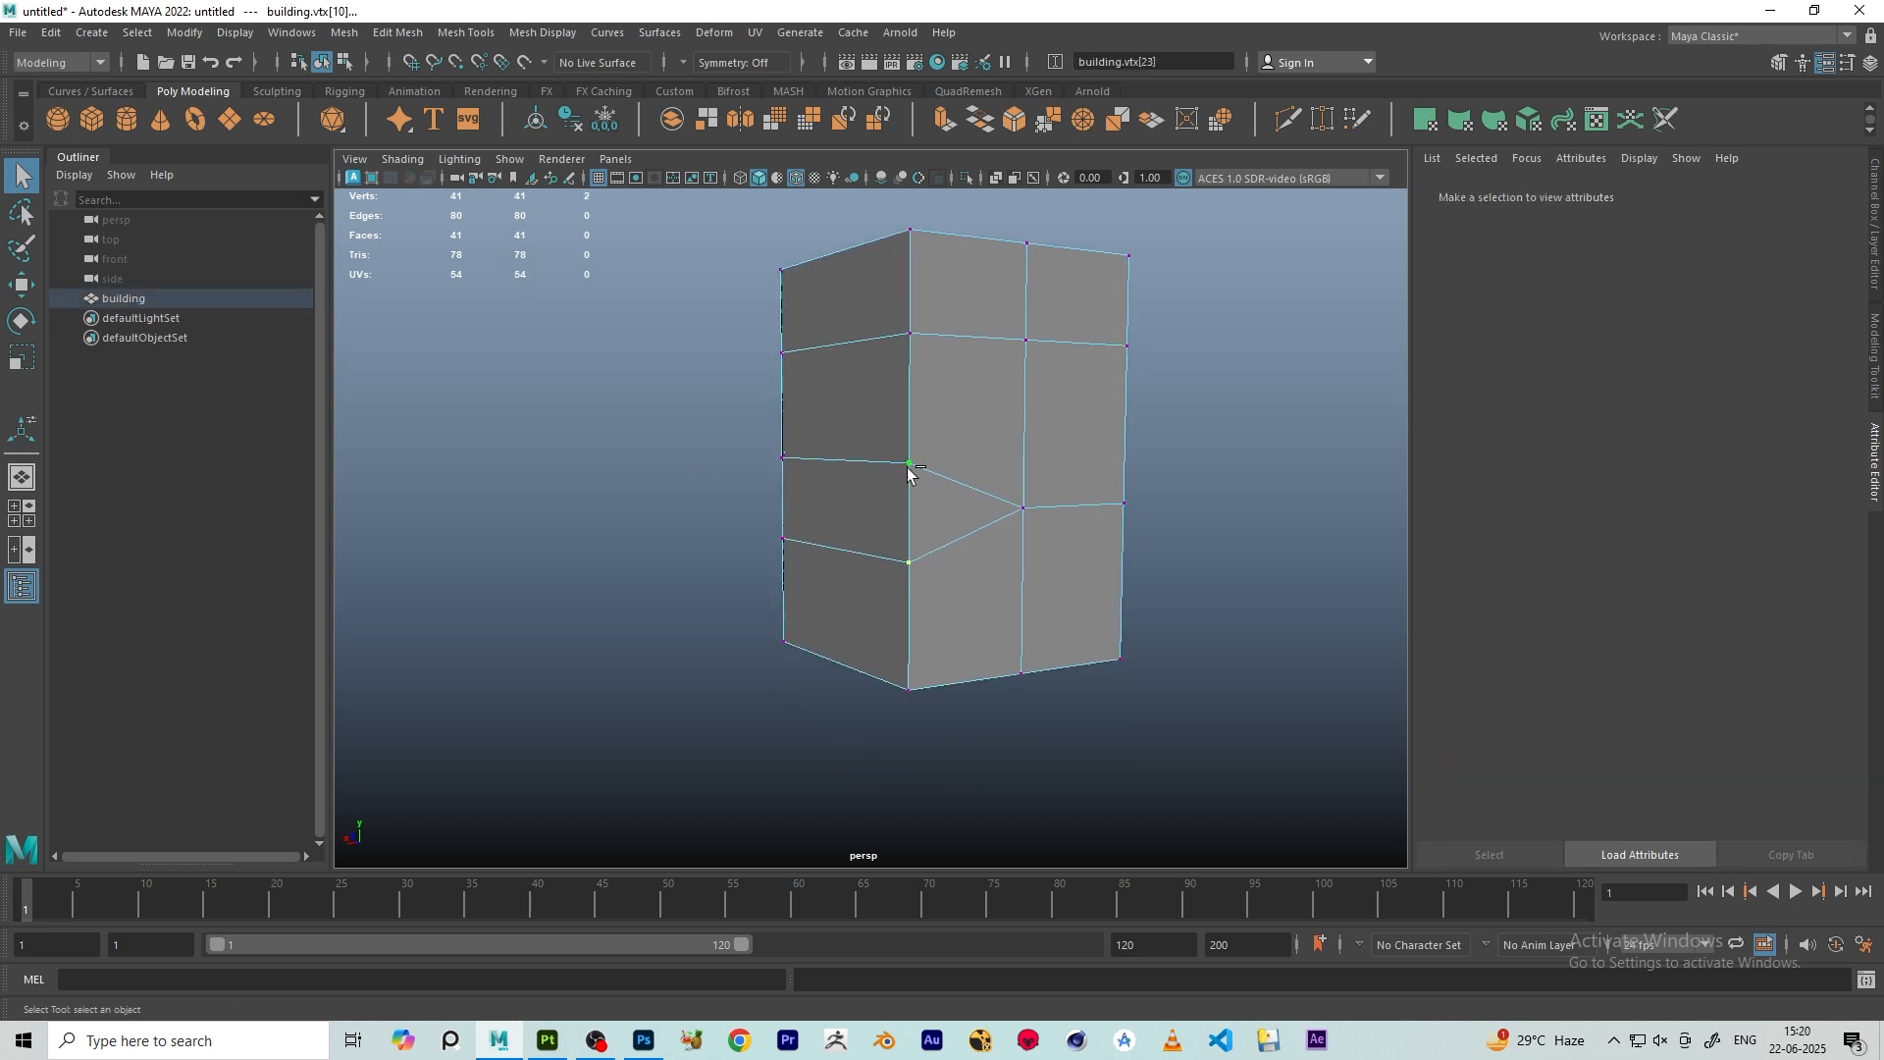
left_click_drag(886, 528, 785, 565, "alt")
- Target Weld each of the four lower-loop vertices on the front wall up to the vertex above it on the windows' bottom edge line
left_click(769, 510)
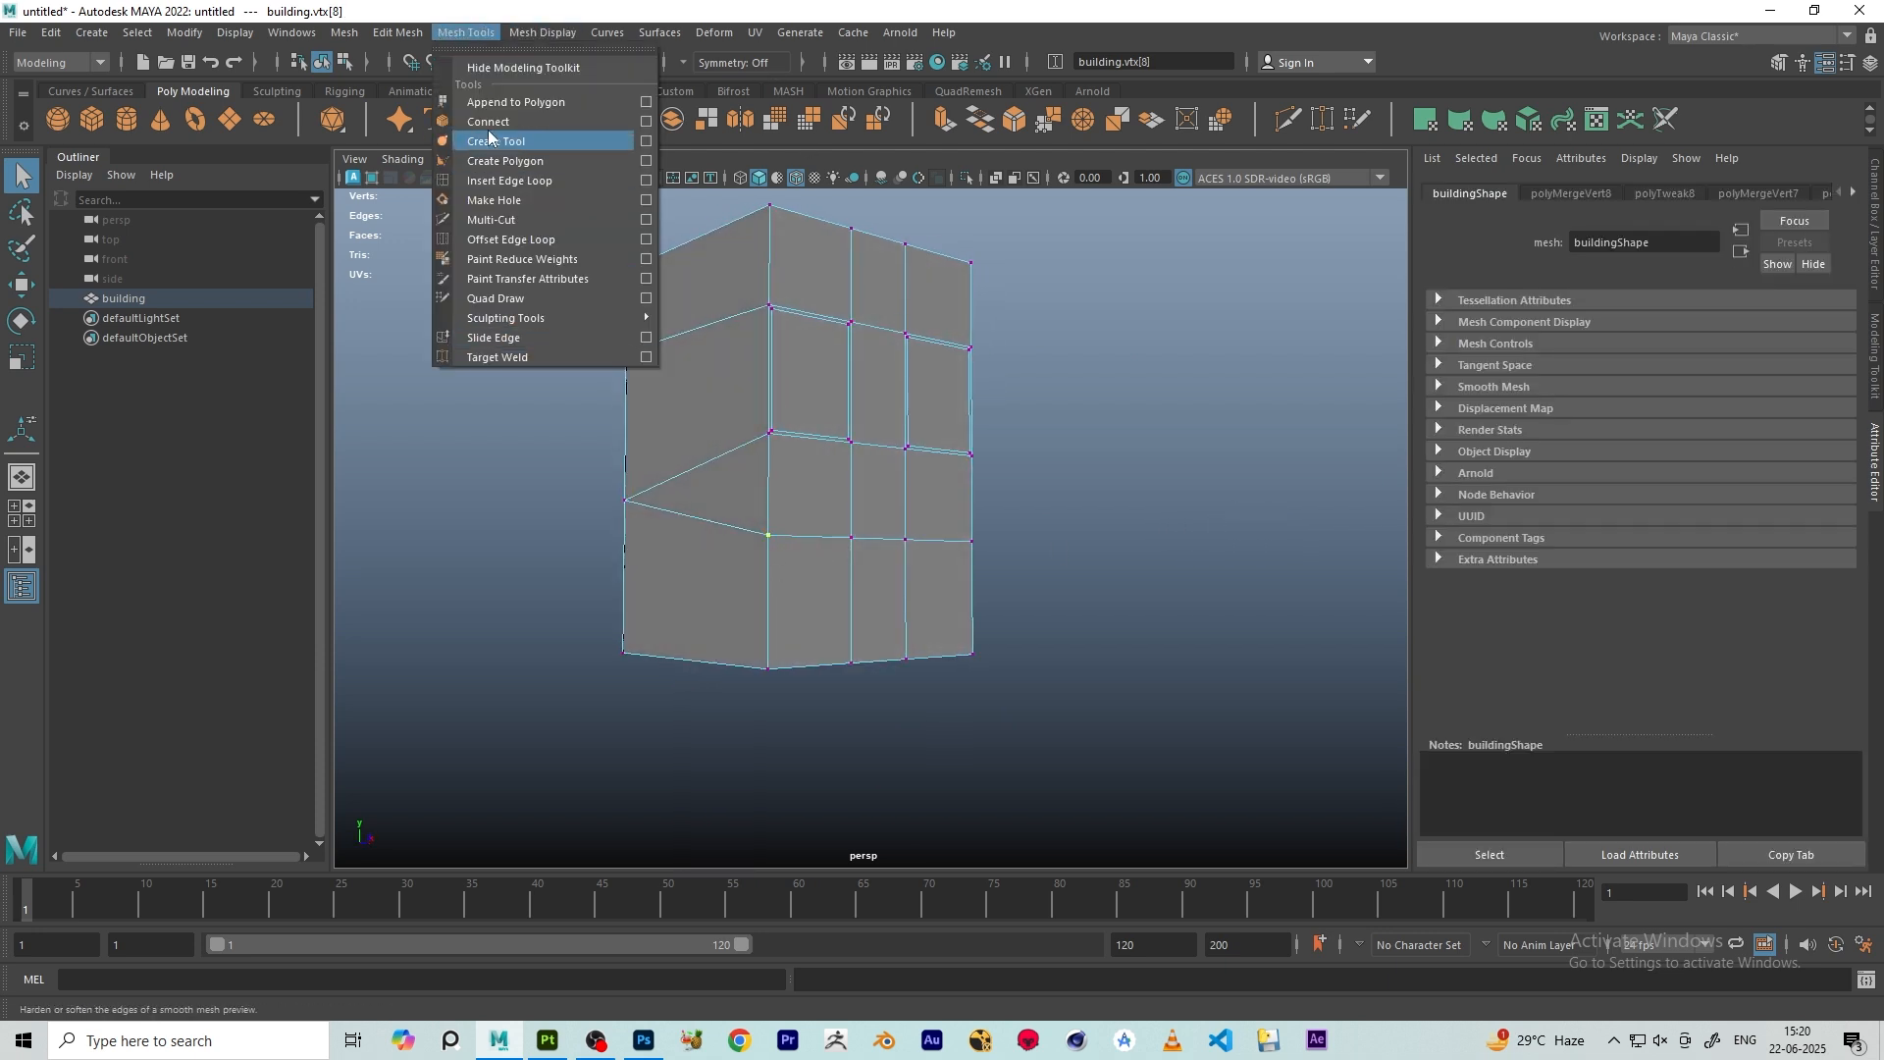
left_click(498, 357)
left_click(755, 541)
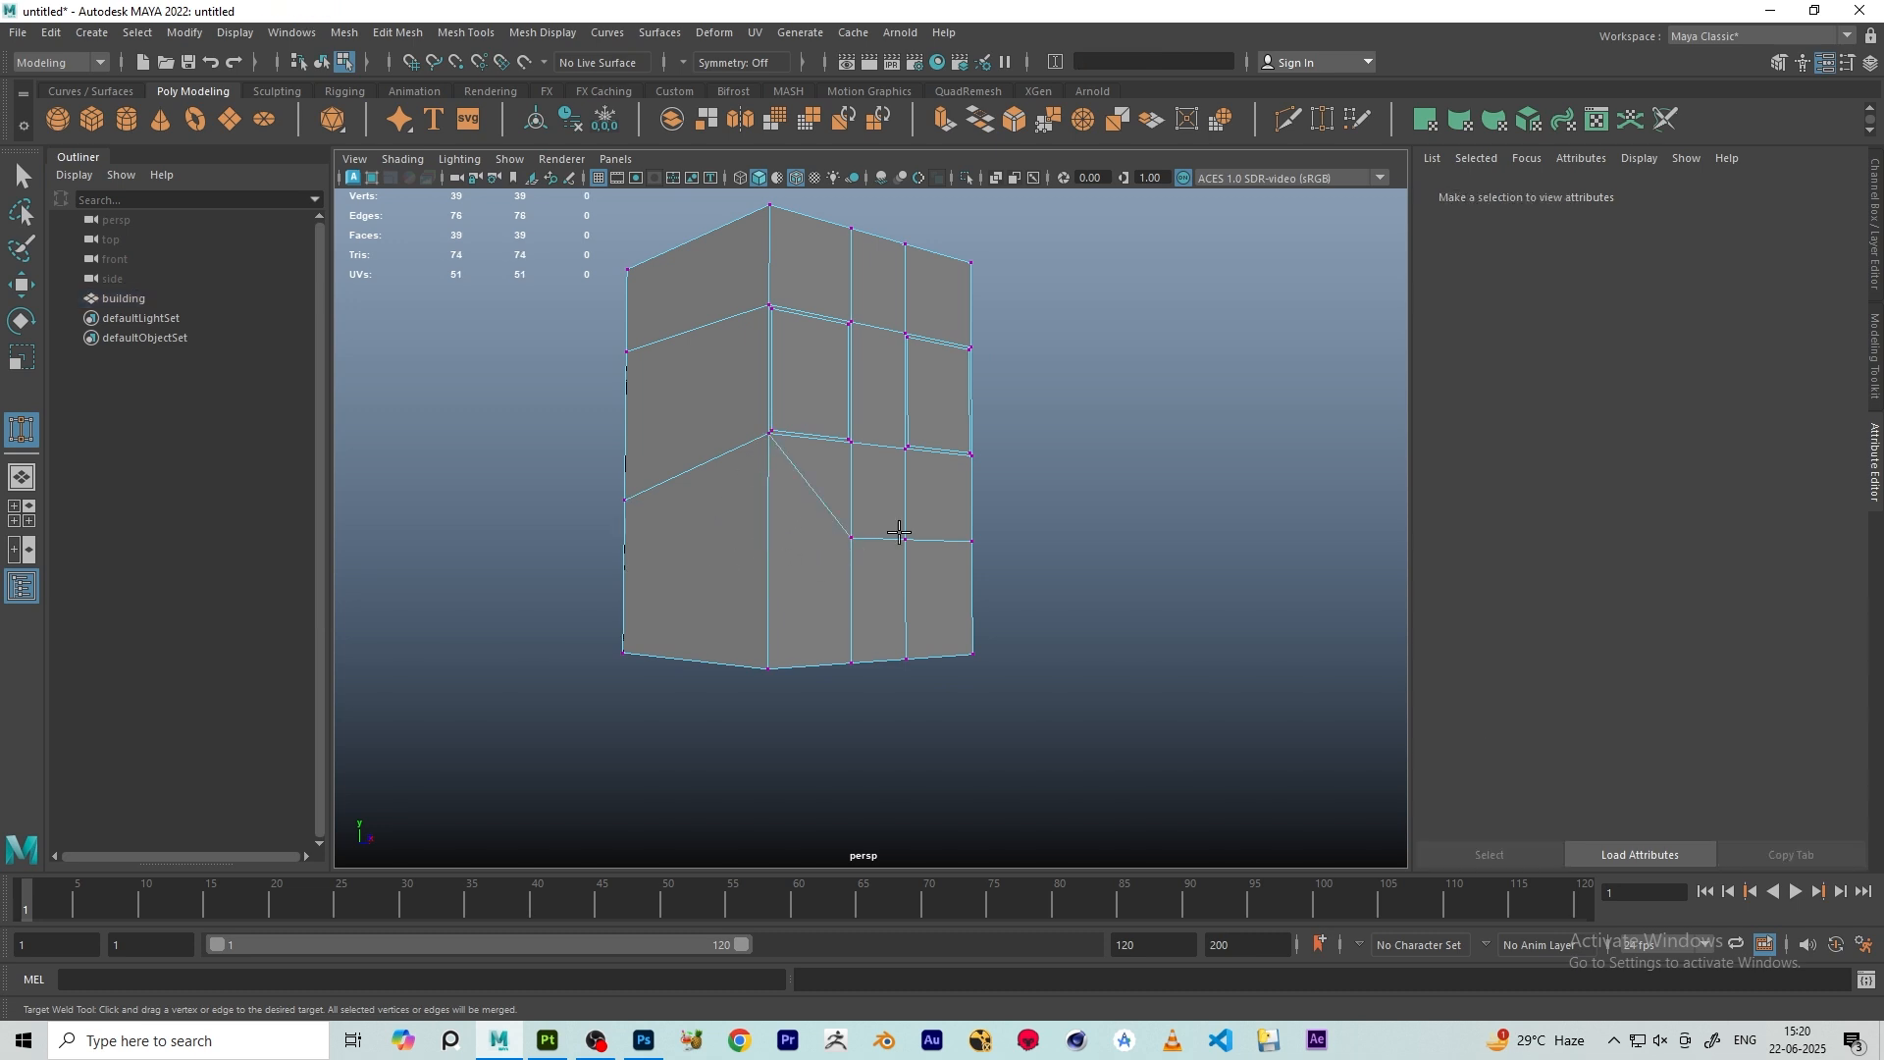
left_click_drag(899, 532, 803, 544, "alt")
scroll(806, 535, "up", 4)
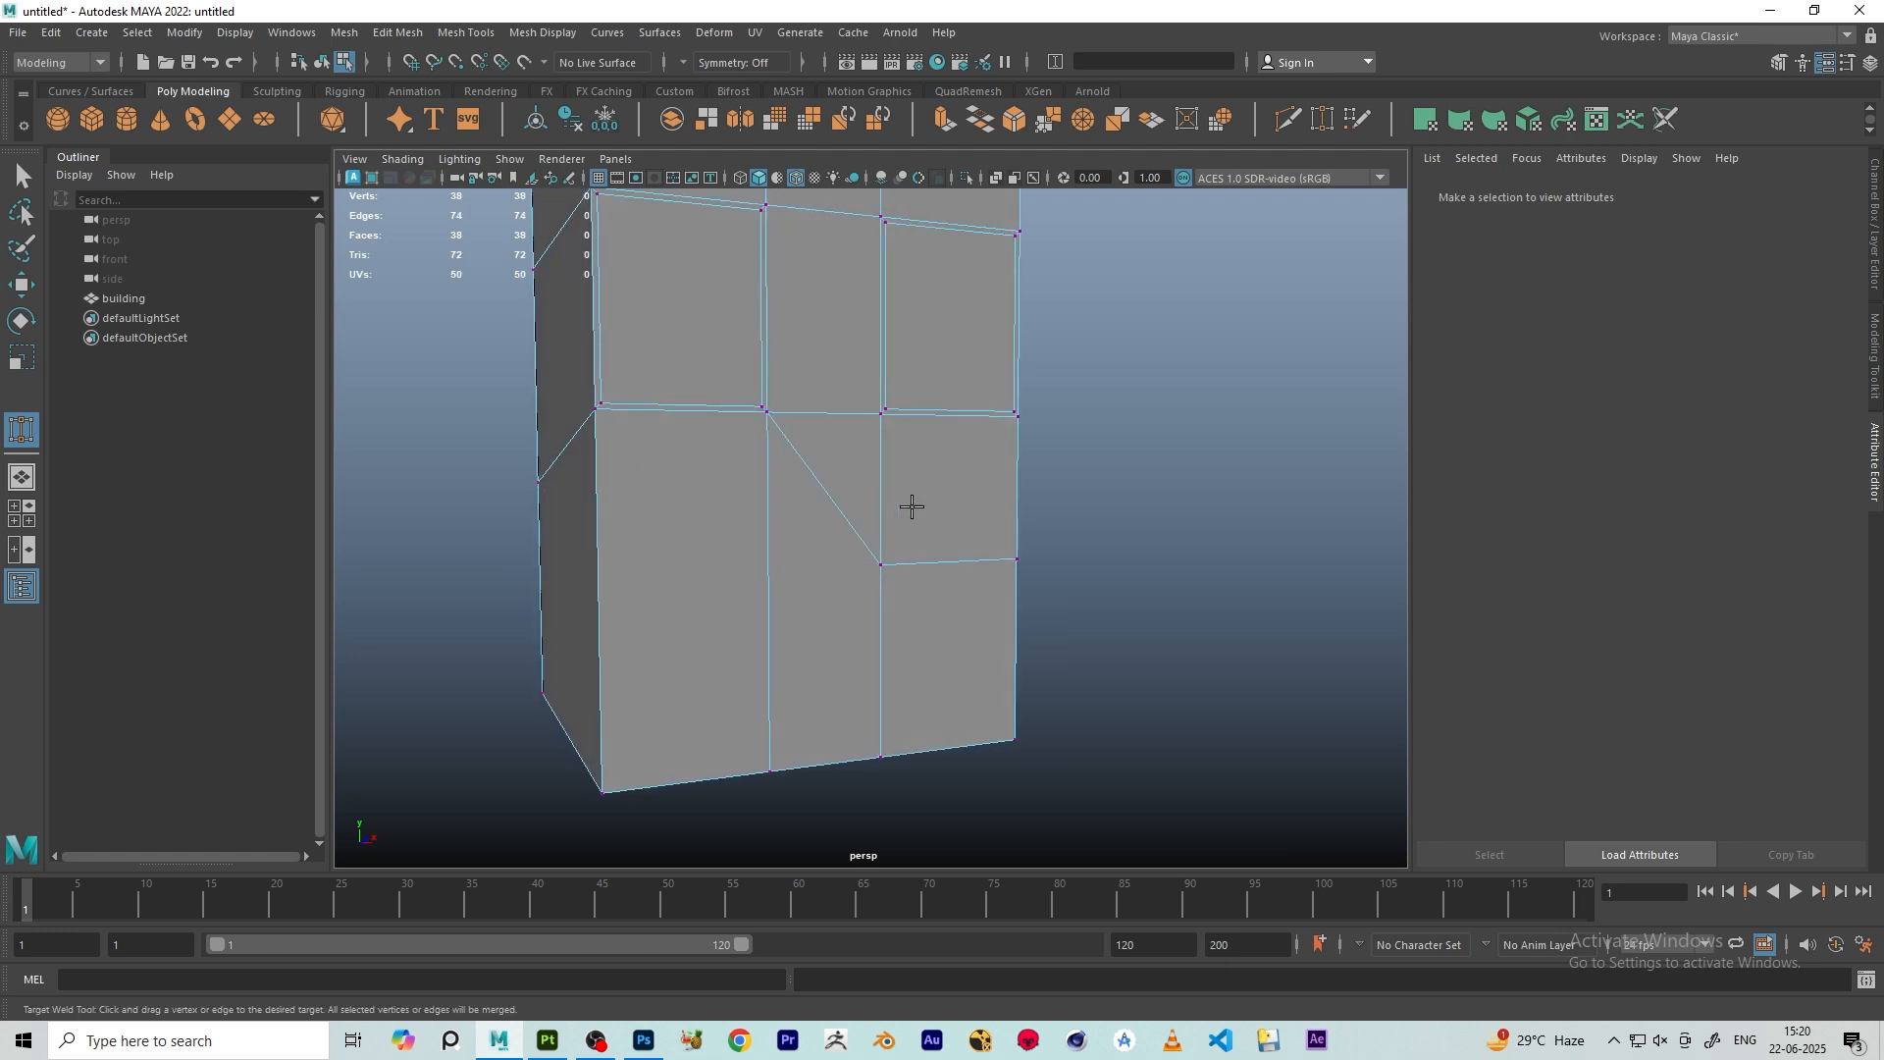
left_click_drag(911, 506, 856, 575, "alt")
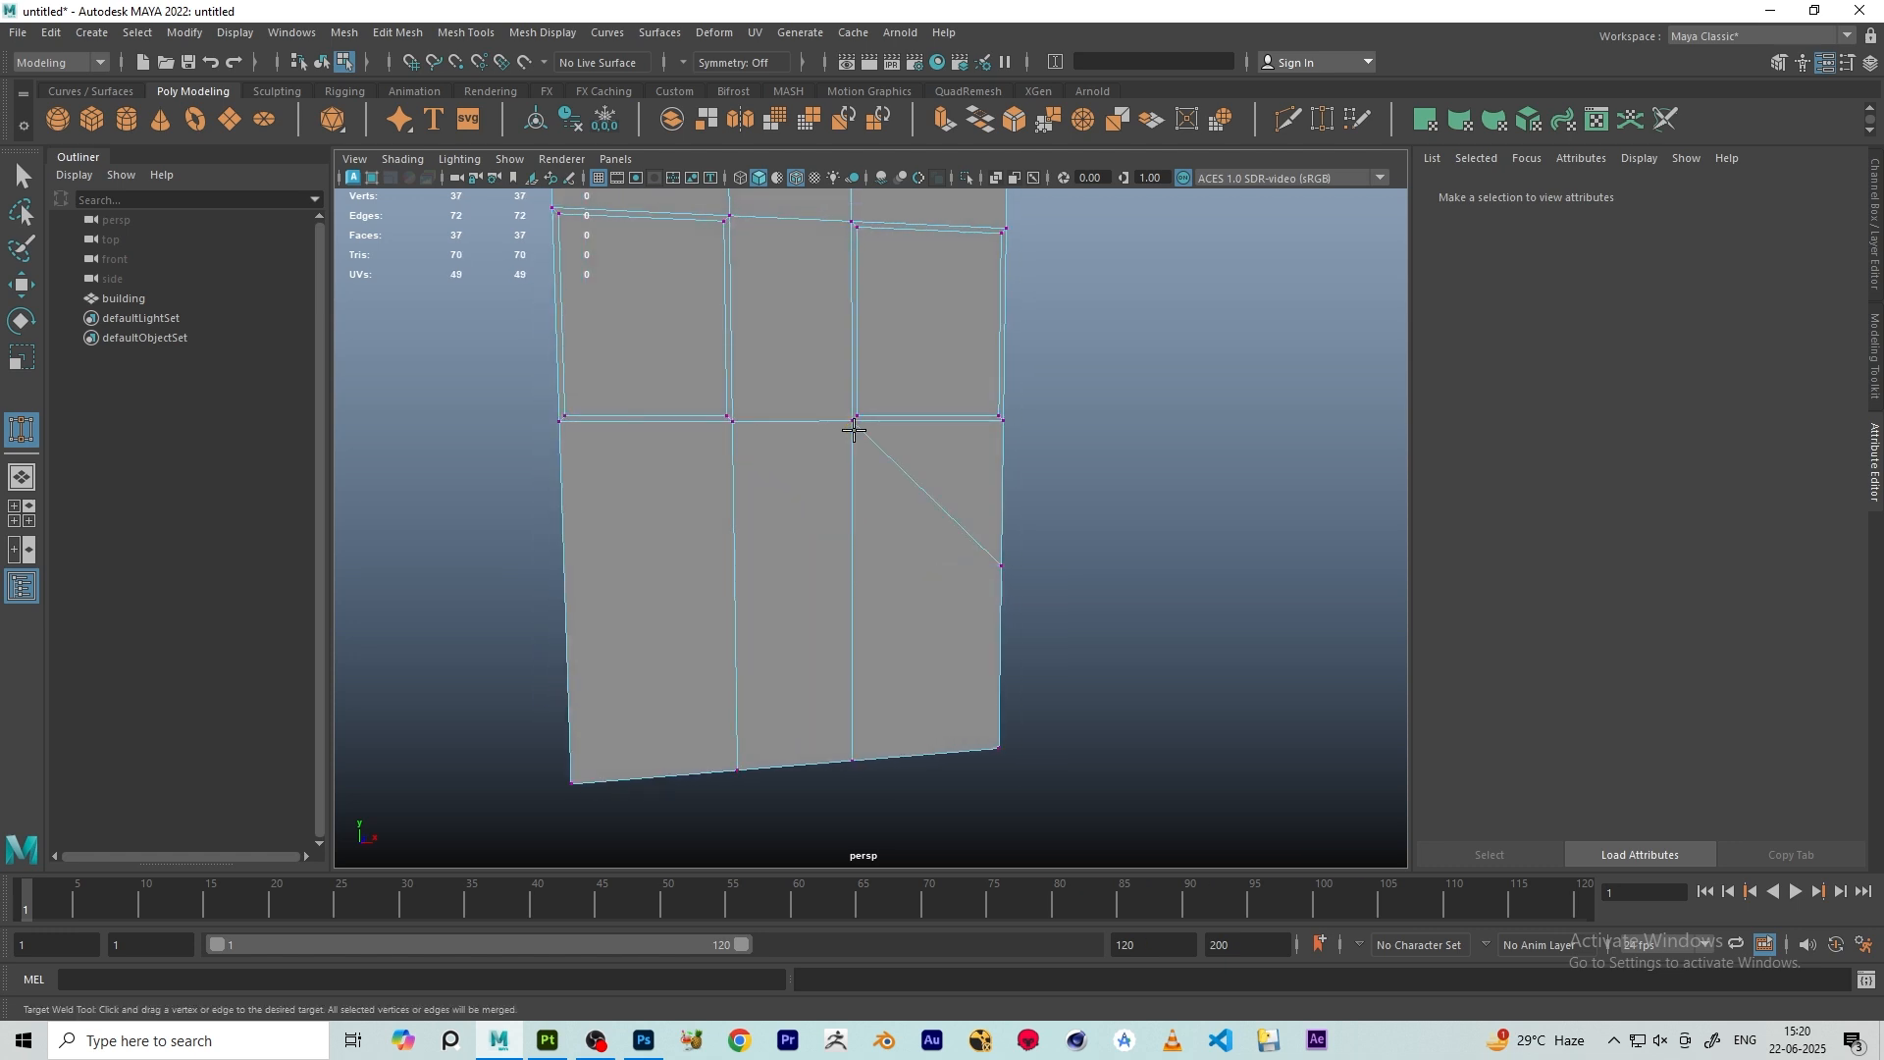
left_click_drag(854, 429, 889, 574, "alt")
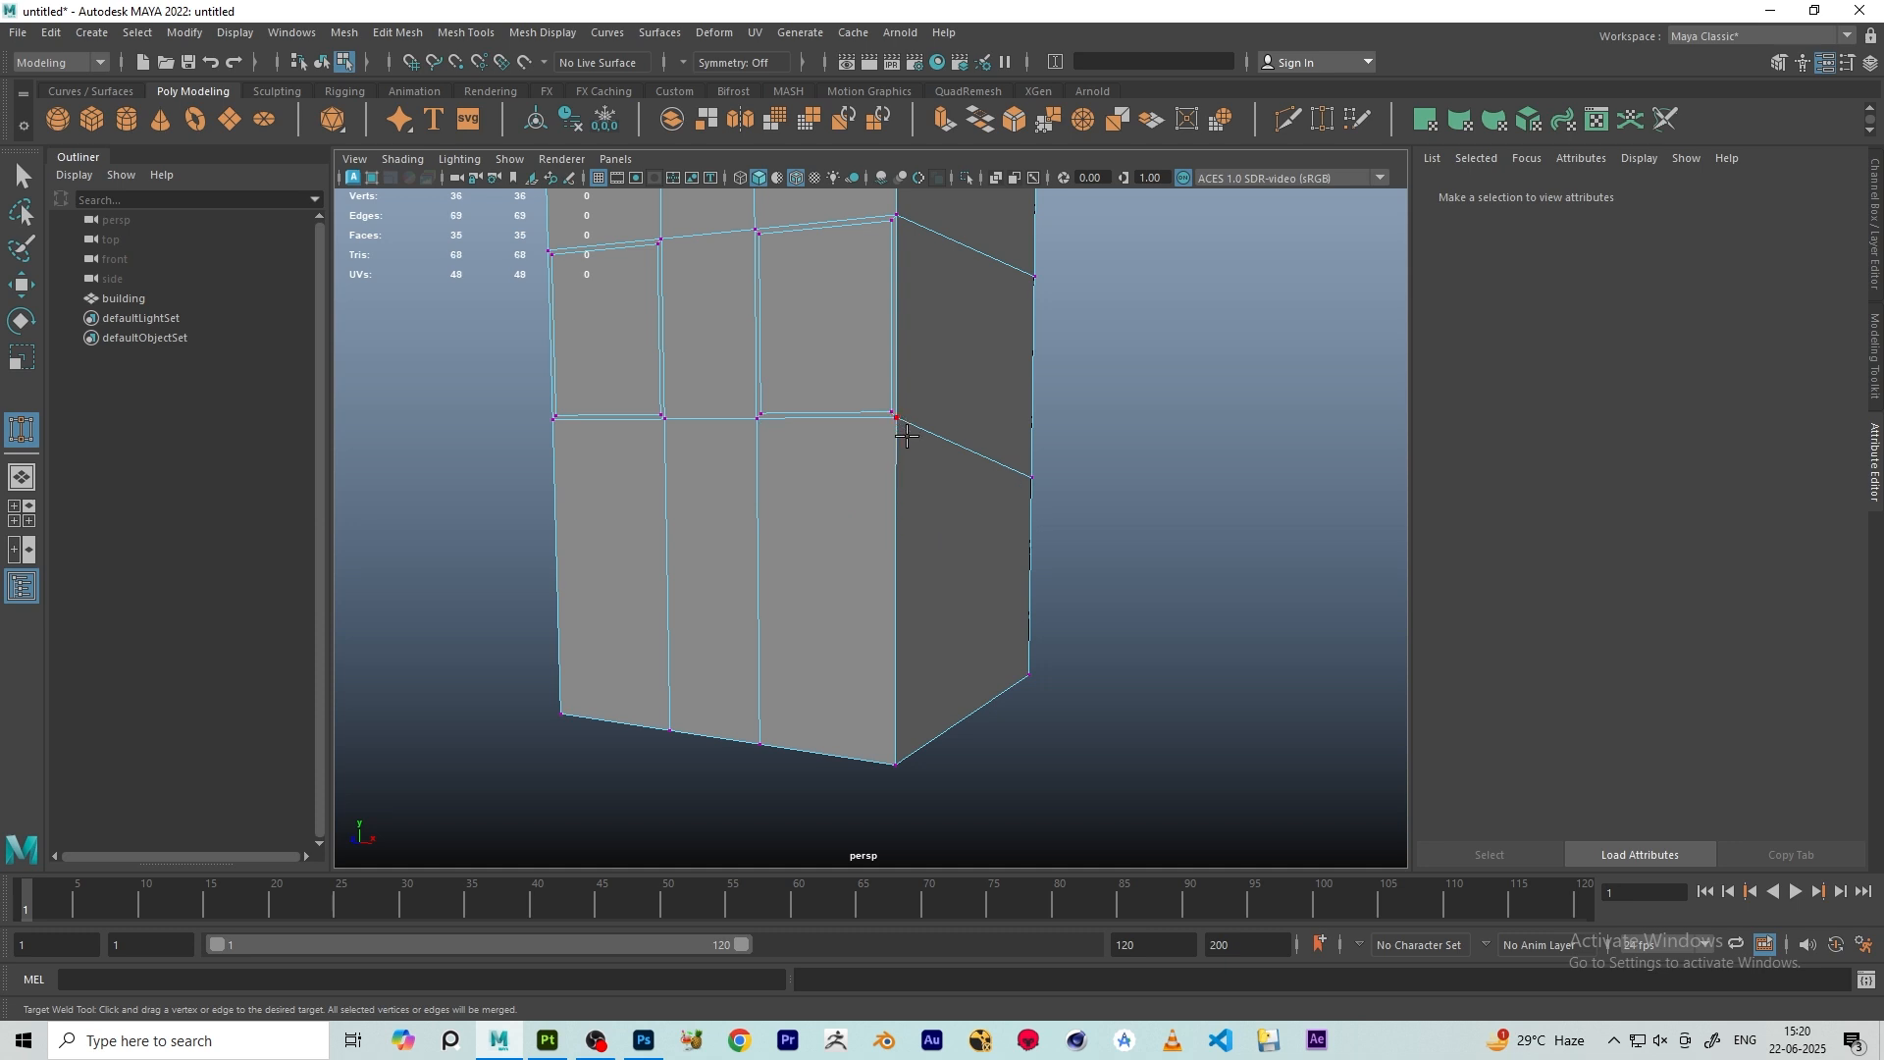
- Merge the vertex pairs of the two remaining horizontal loops to center at both rear corners and the rear centre column
left_click_drag(905, 436, 651, 489, "alt")
left_click_drag(950, 592, 932, 631, "alt")
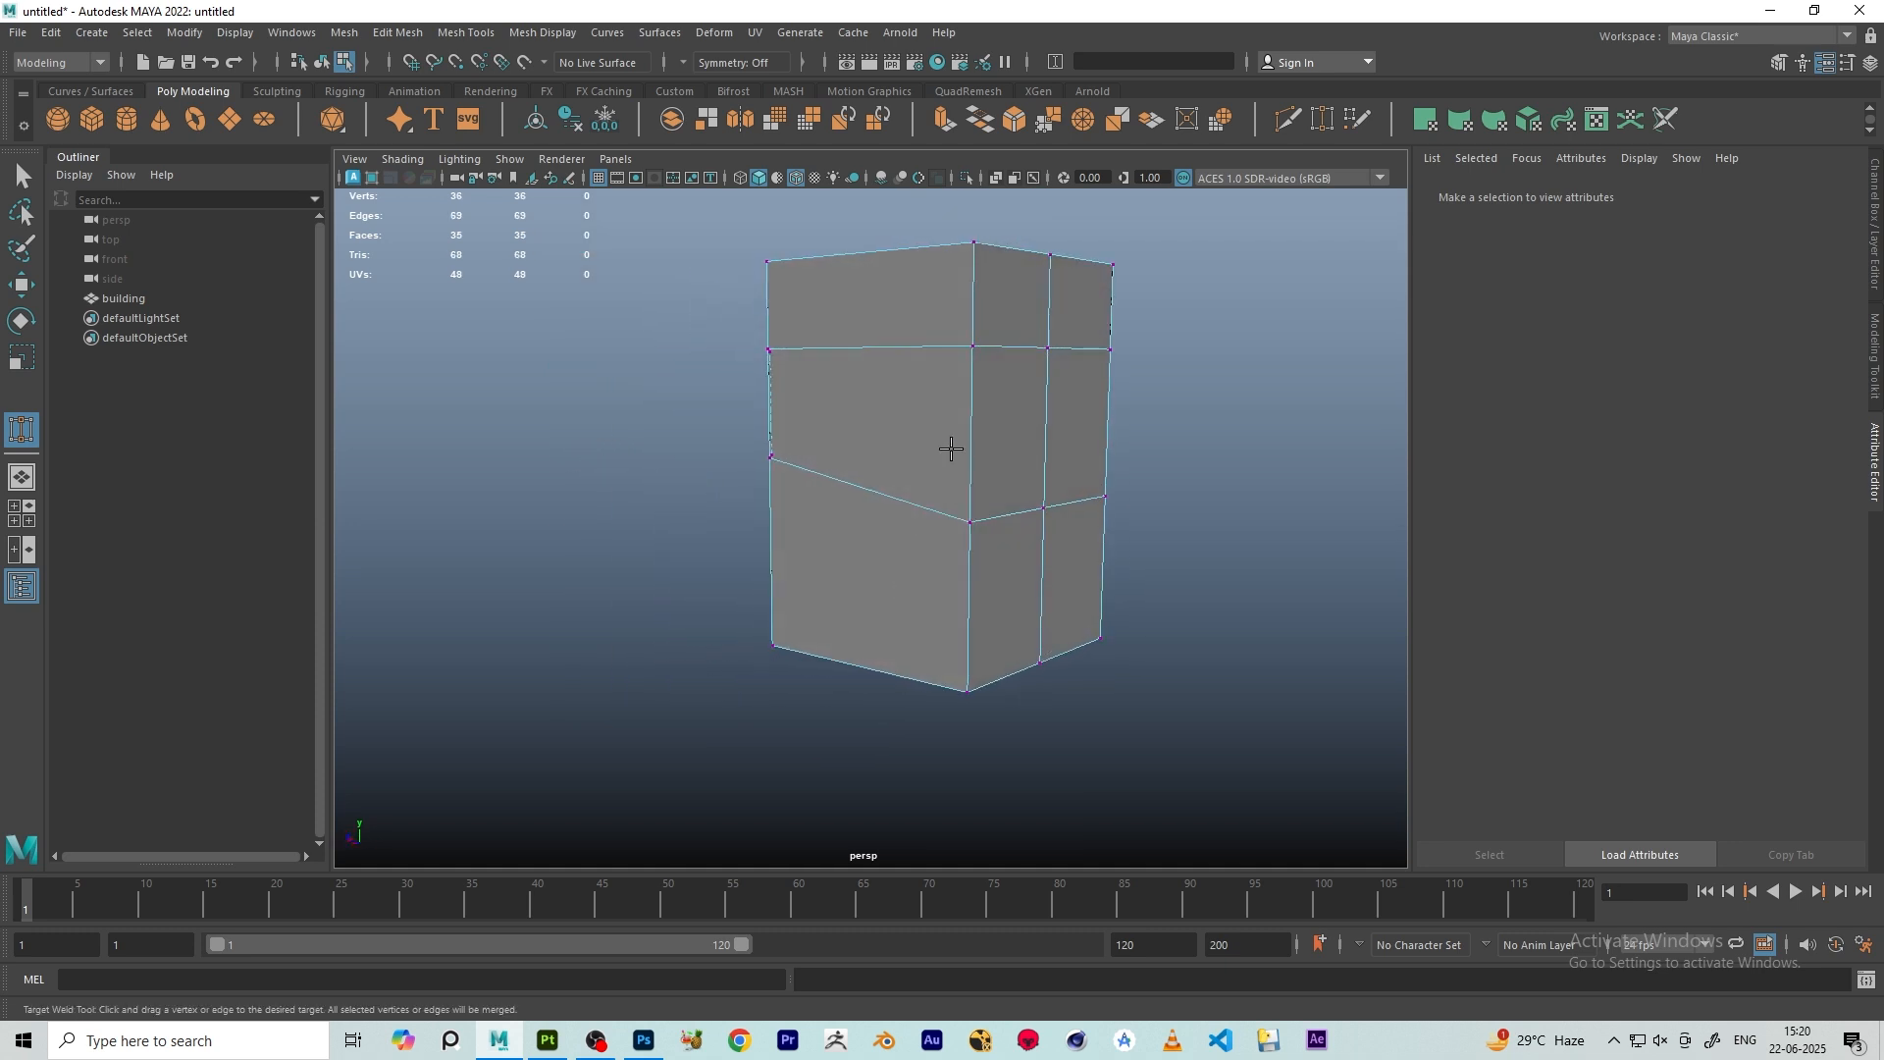
key("w")
left_click(973, 345)
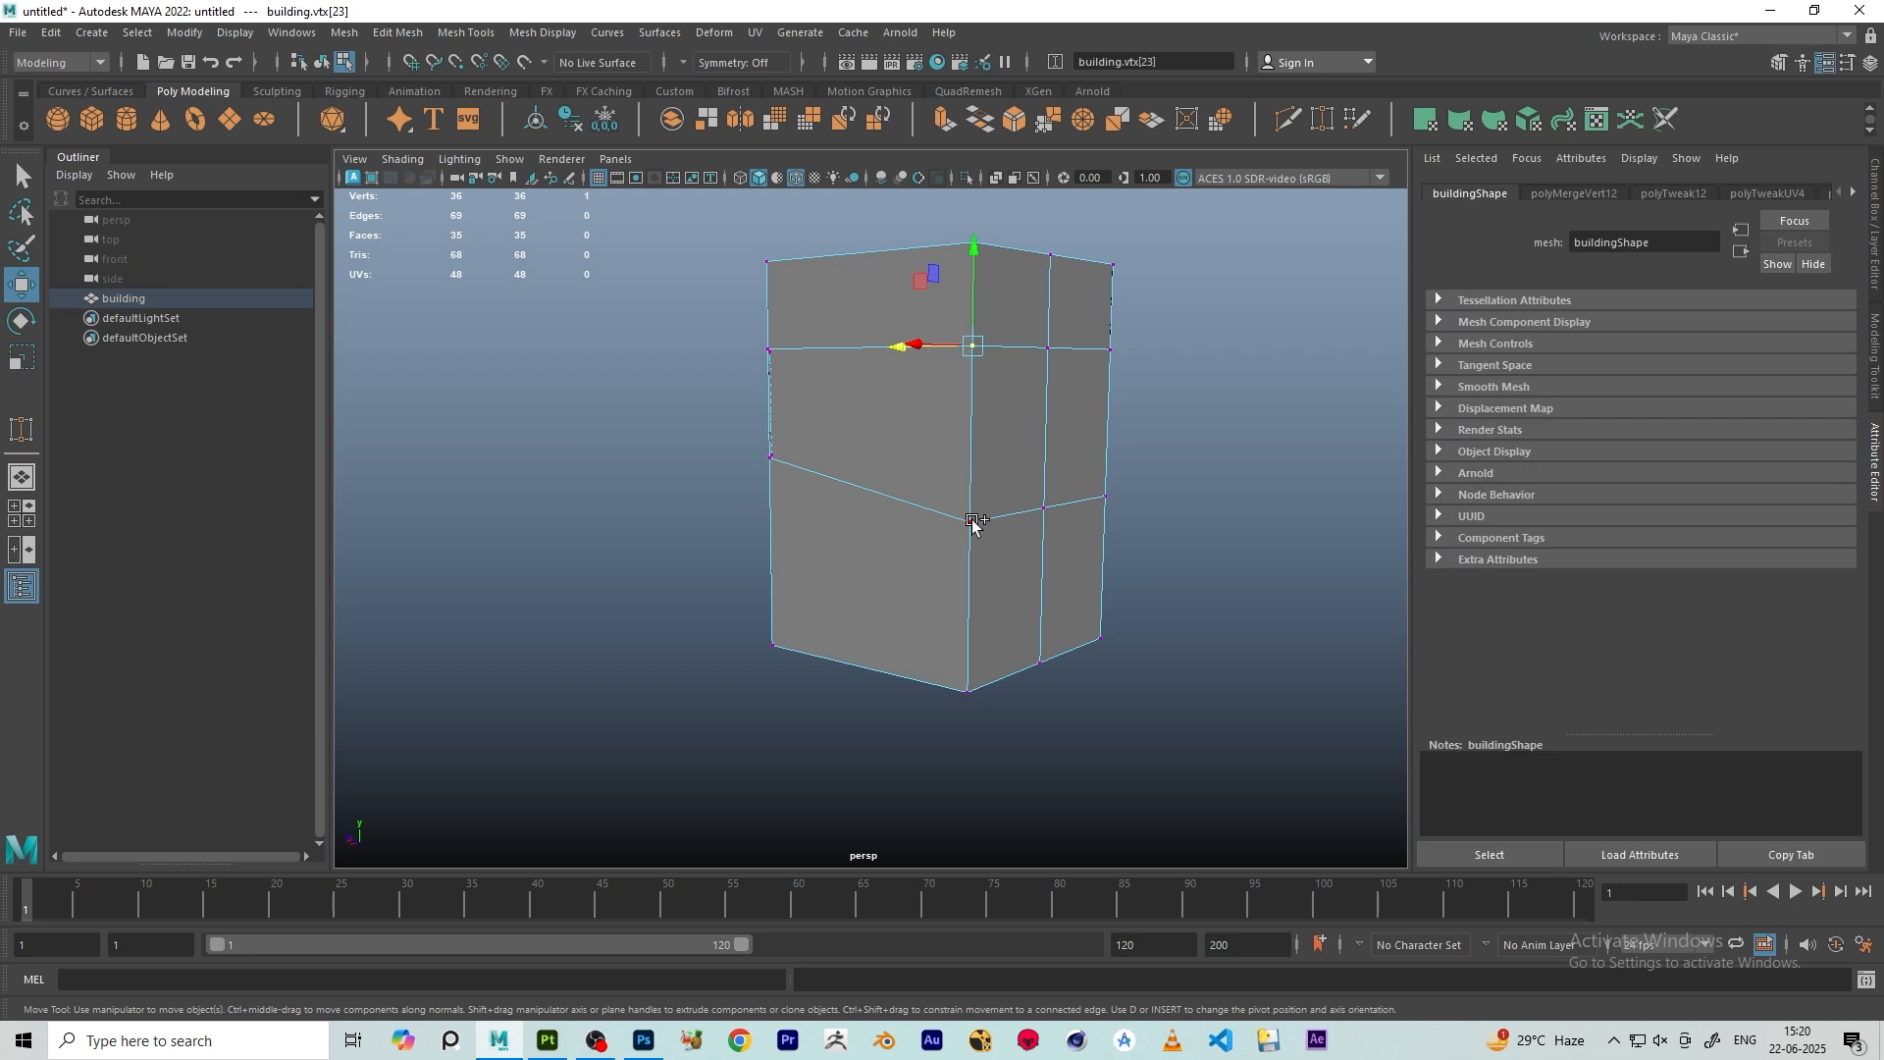
right_click_drag(1074, 251, 1072, 169, "shift")
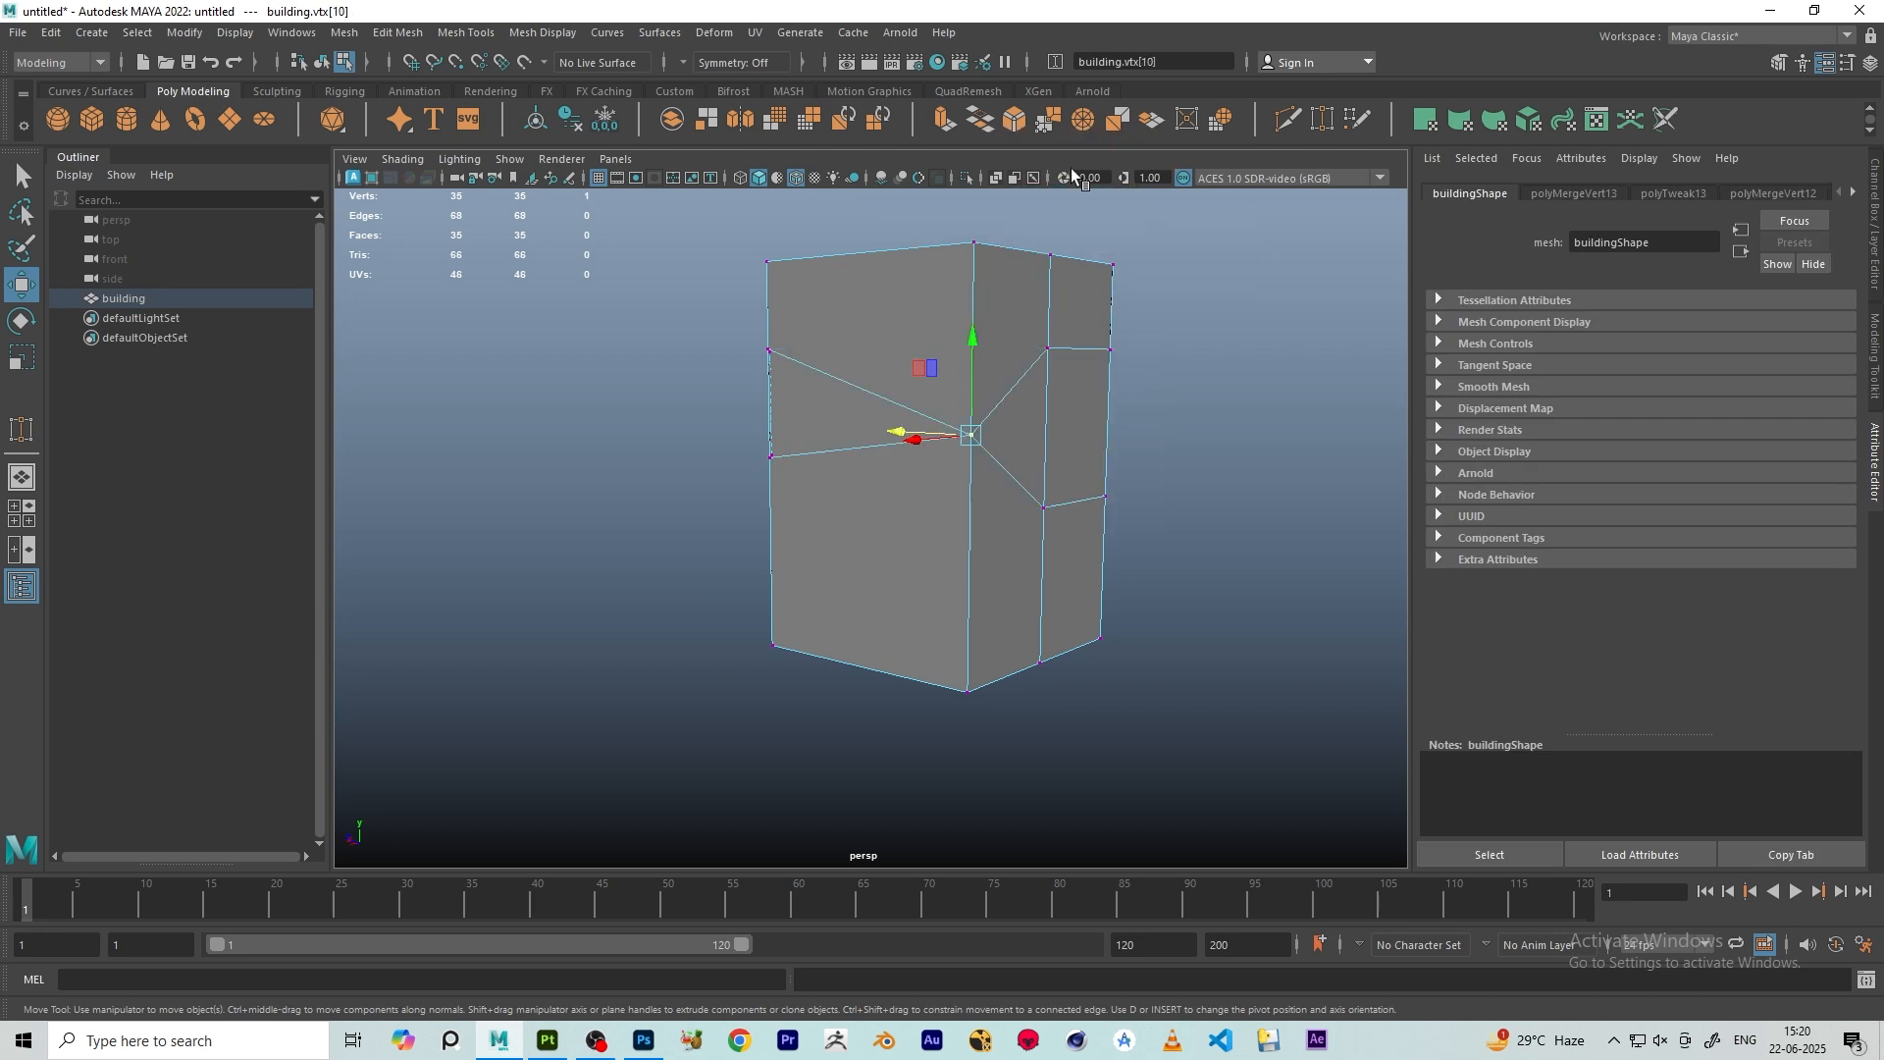
left_click_drag(1078, 454, 971, 353, "alt")
left_click(959, 333)
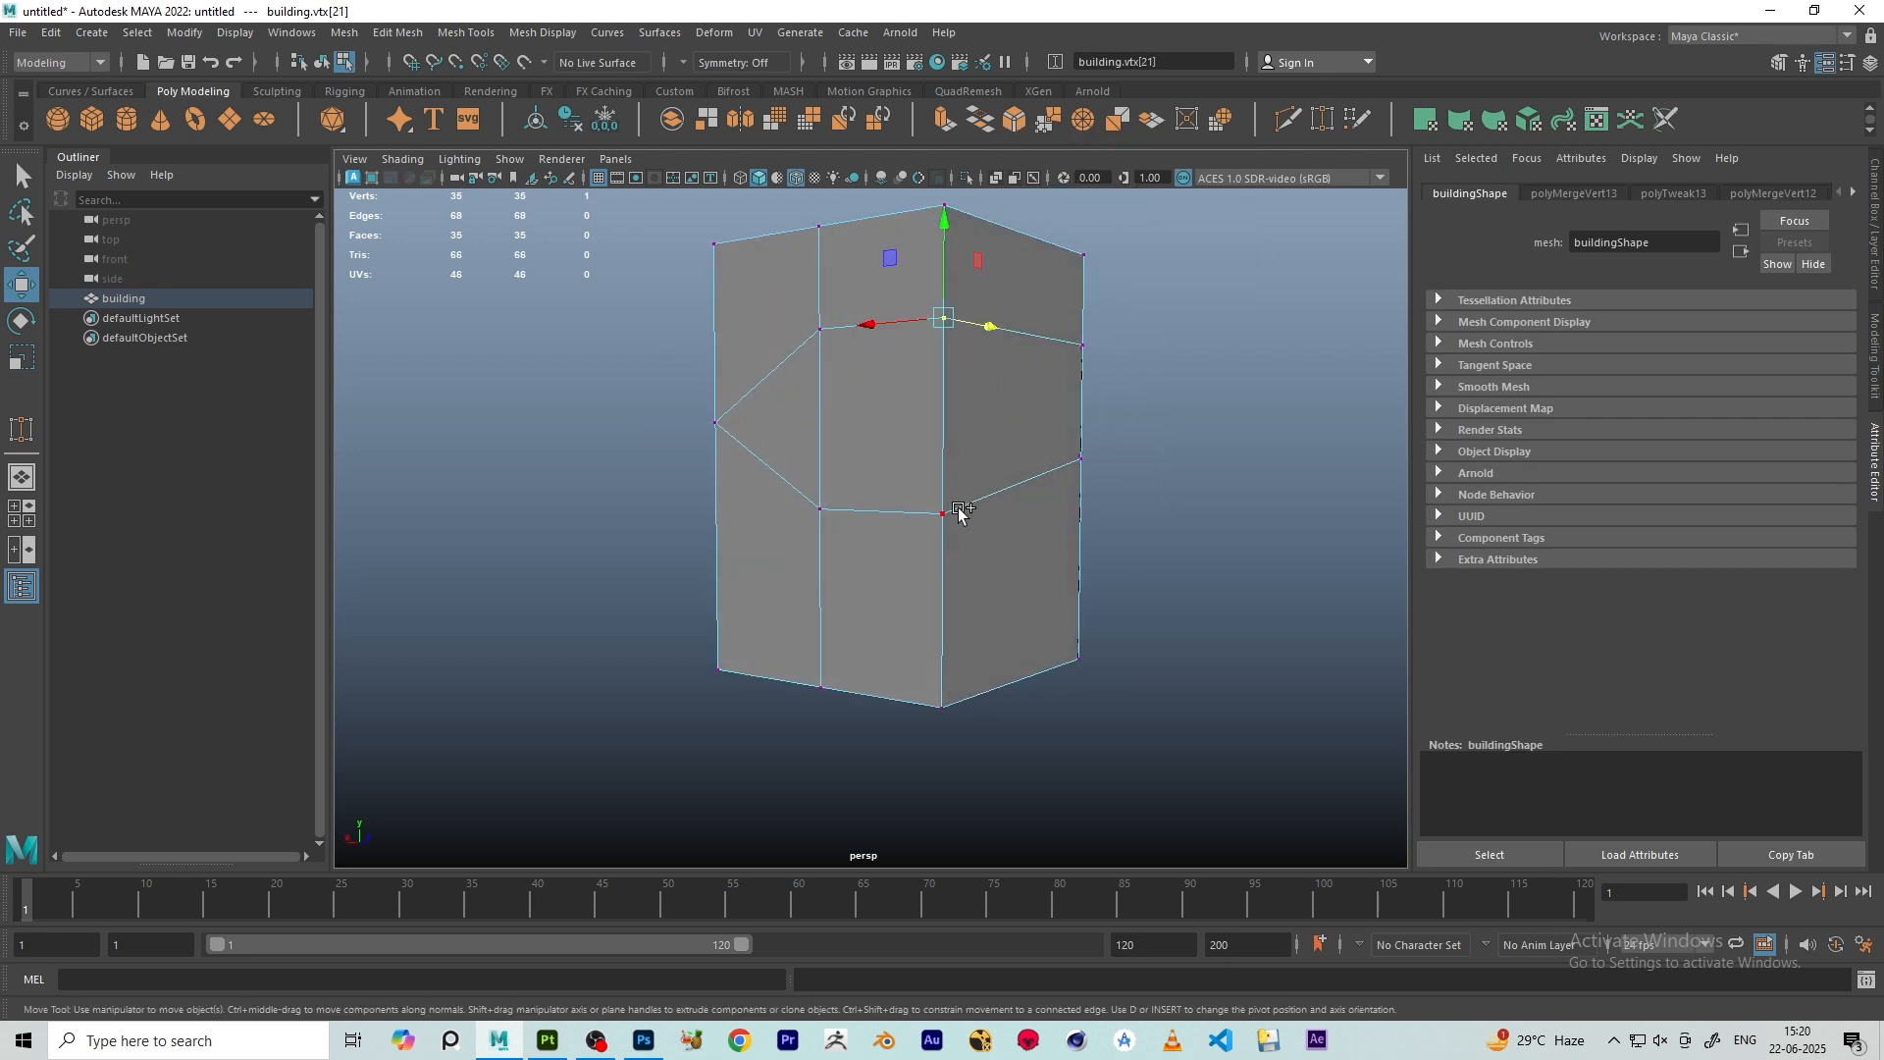
key("g")
left_click(826, 339)
left_click(820, 512, "shift")
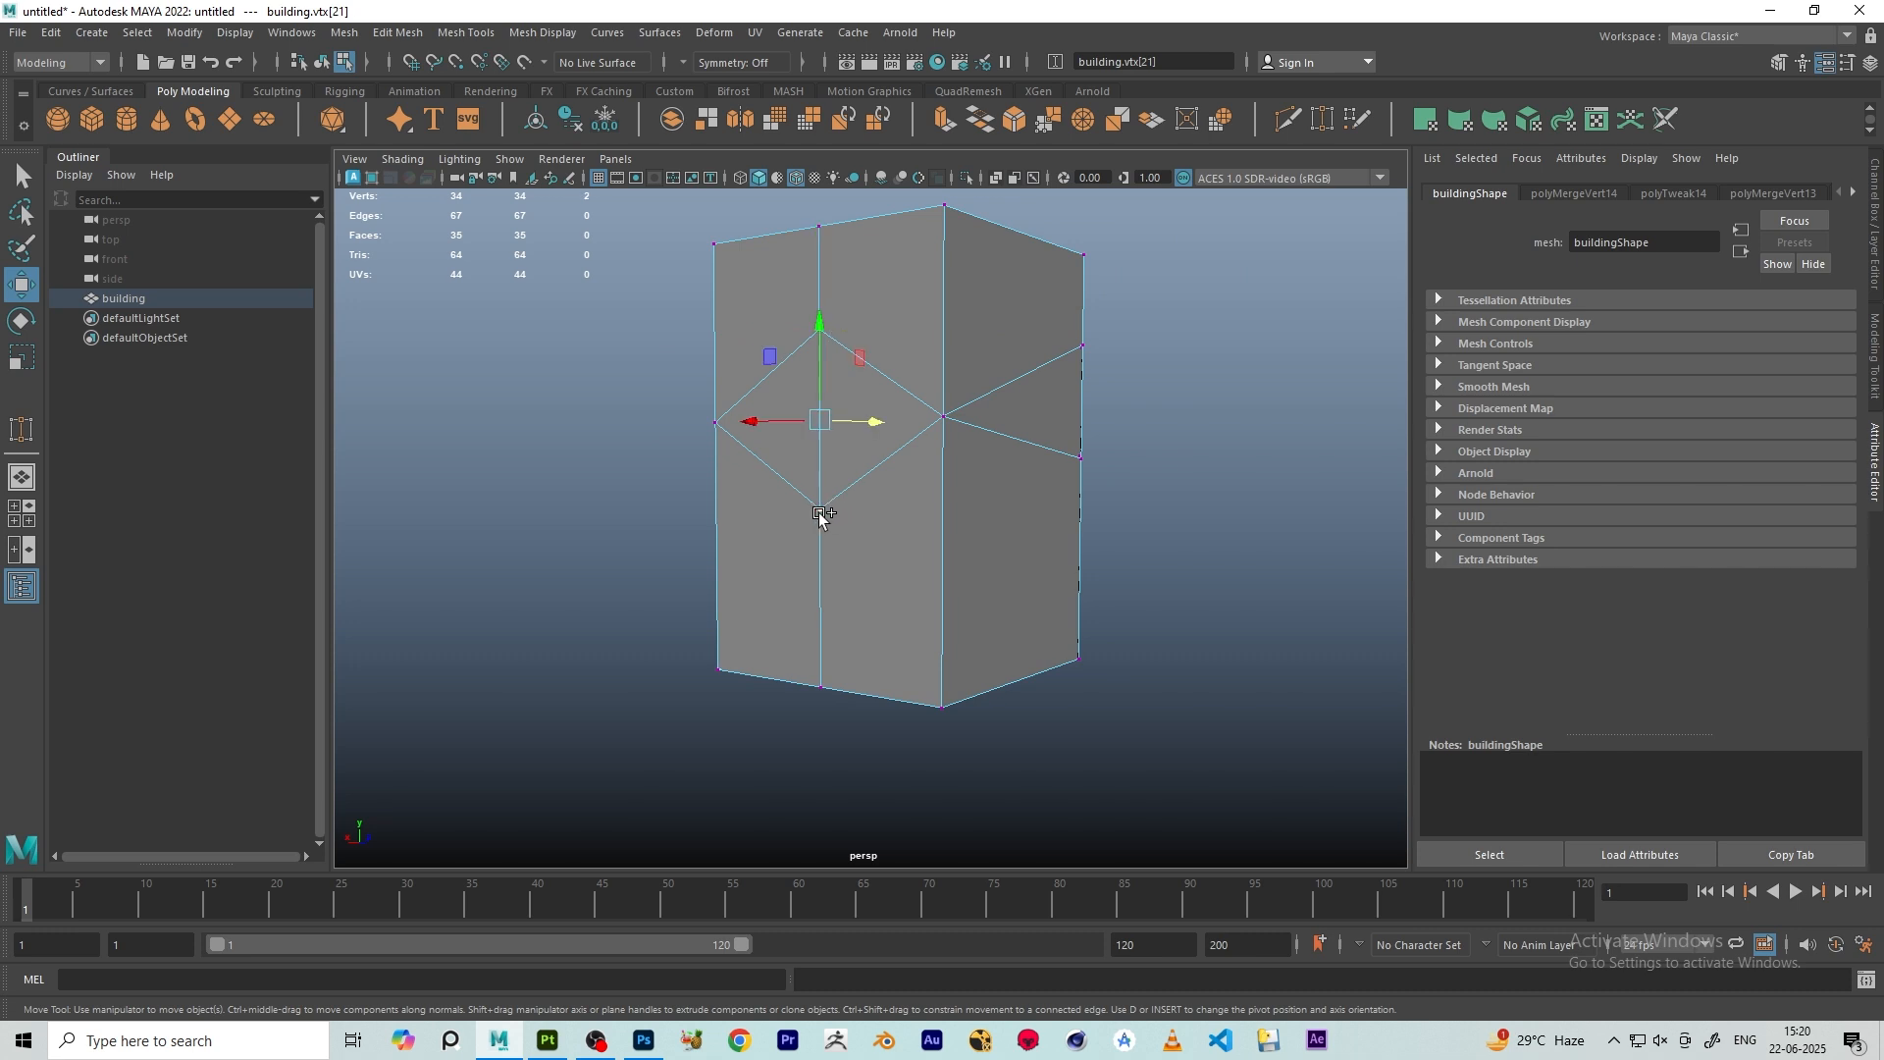
key("g")
- Examine the reduced edge layout on the building's front, sides, rear, roof and underside
scroll(826, 500, "down", 4)
left_click_drag(822, 479, 821, 520, "alt")
left_click_drag(987, 520, 754, 515, "alt")
scroll(753, 515, "up", 4)
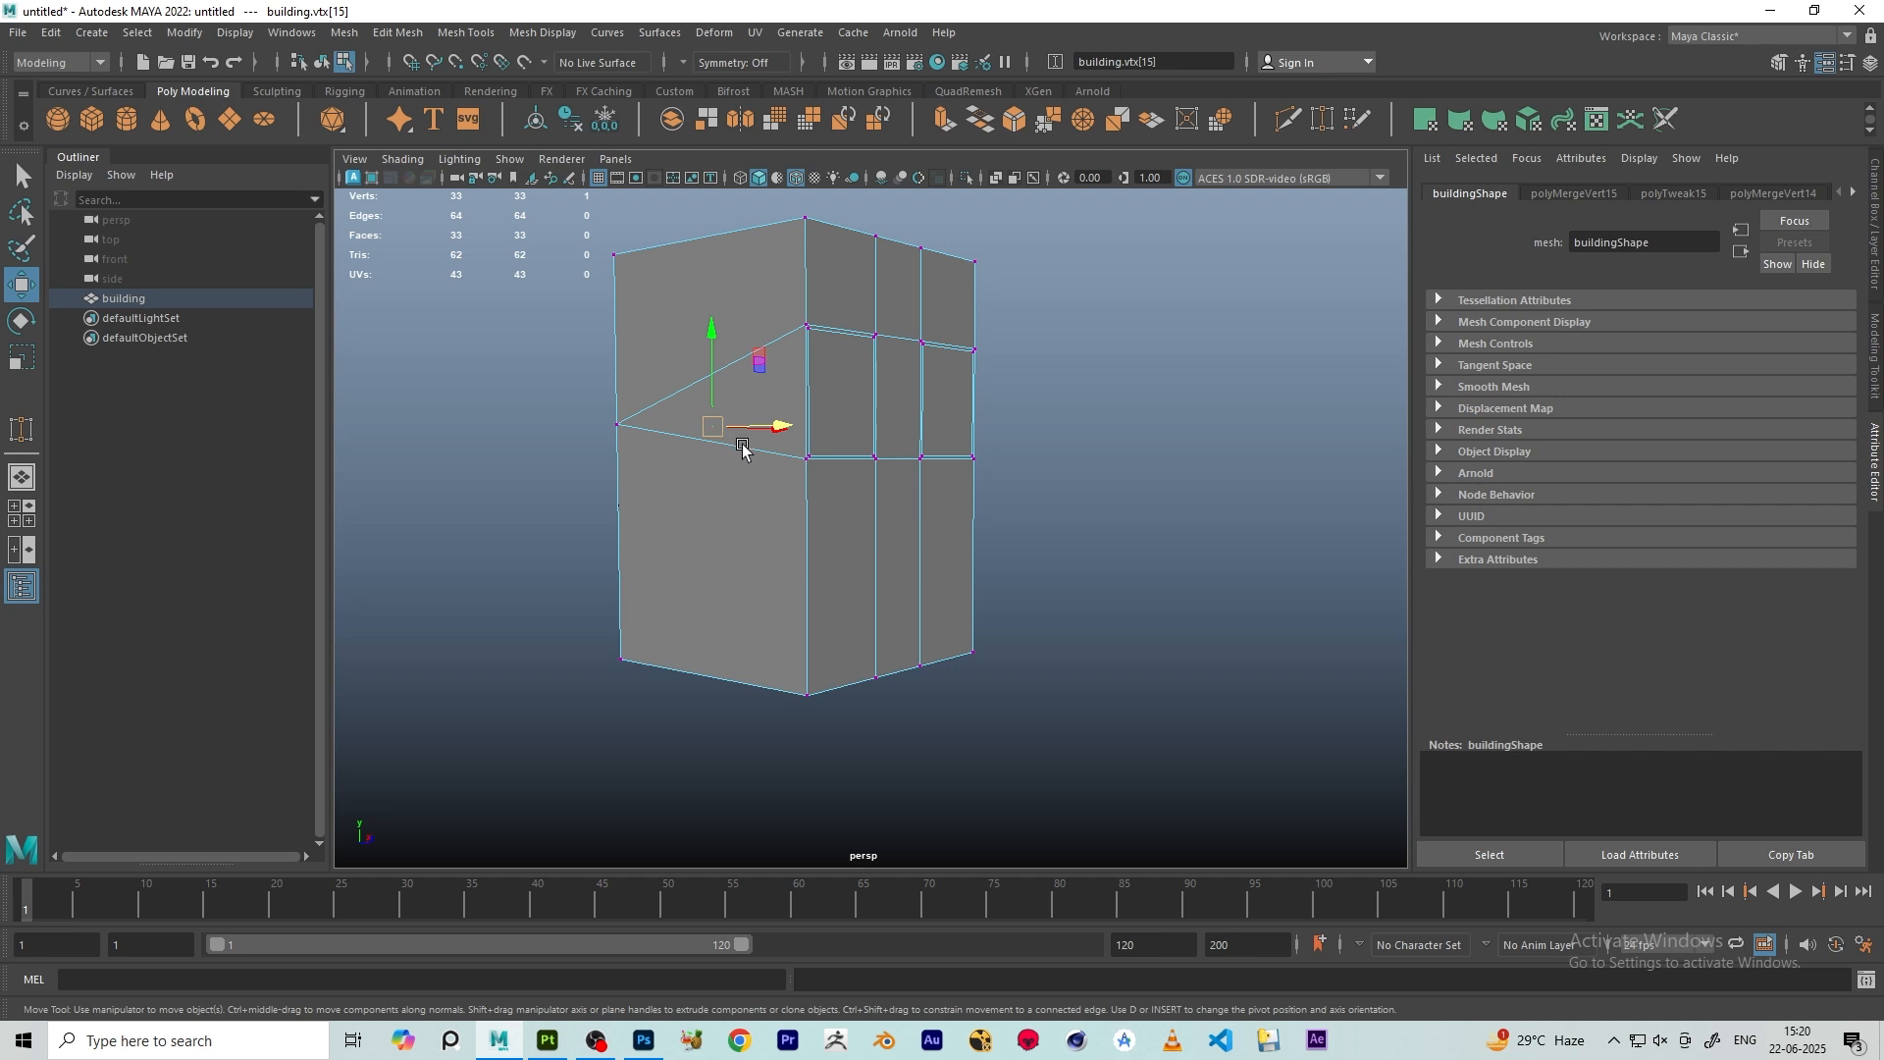
left_click_drag(742, 449, 1007, 521, "alt")
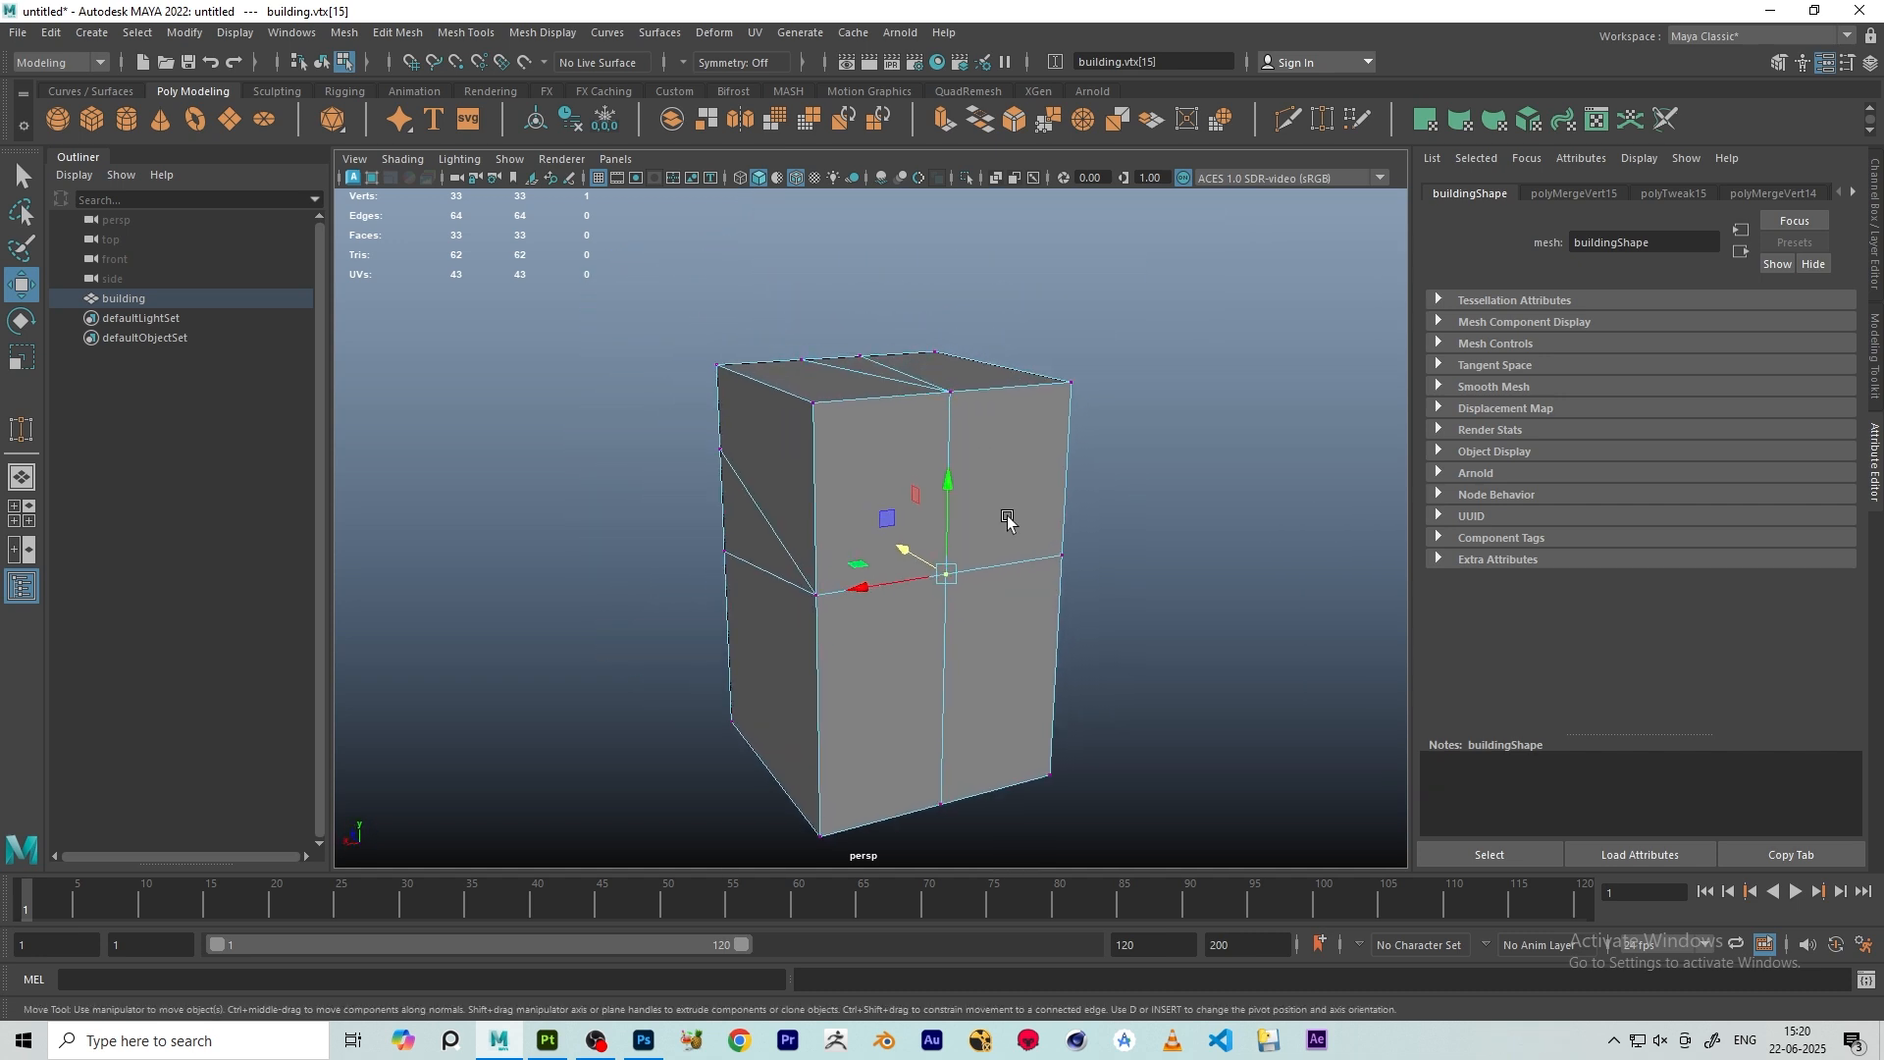
scroll(1007, 521, "up", 2)
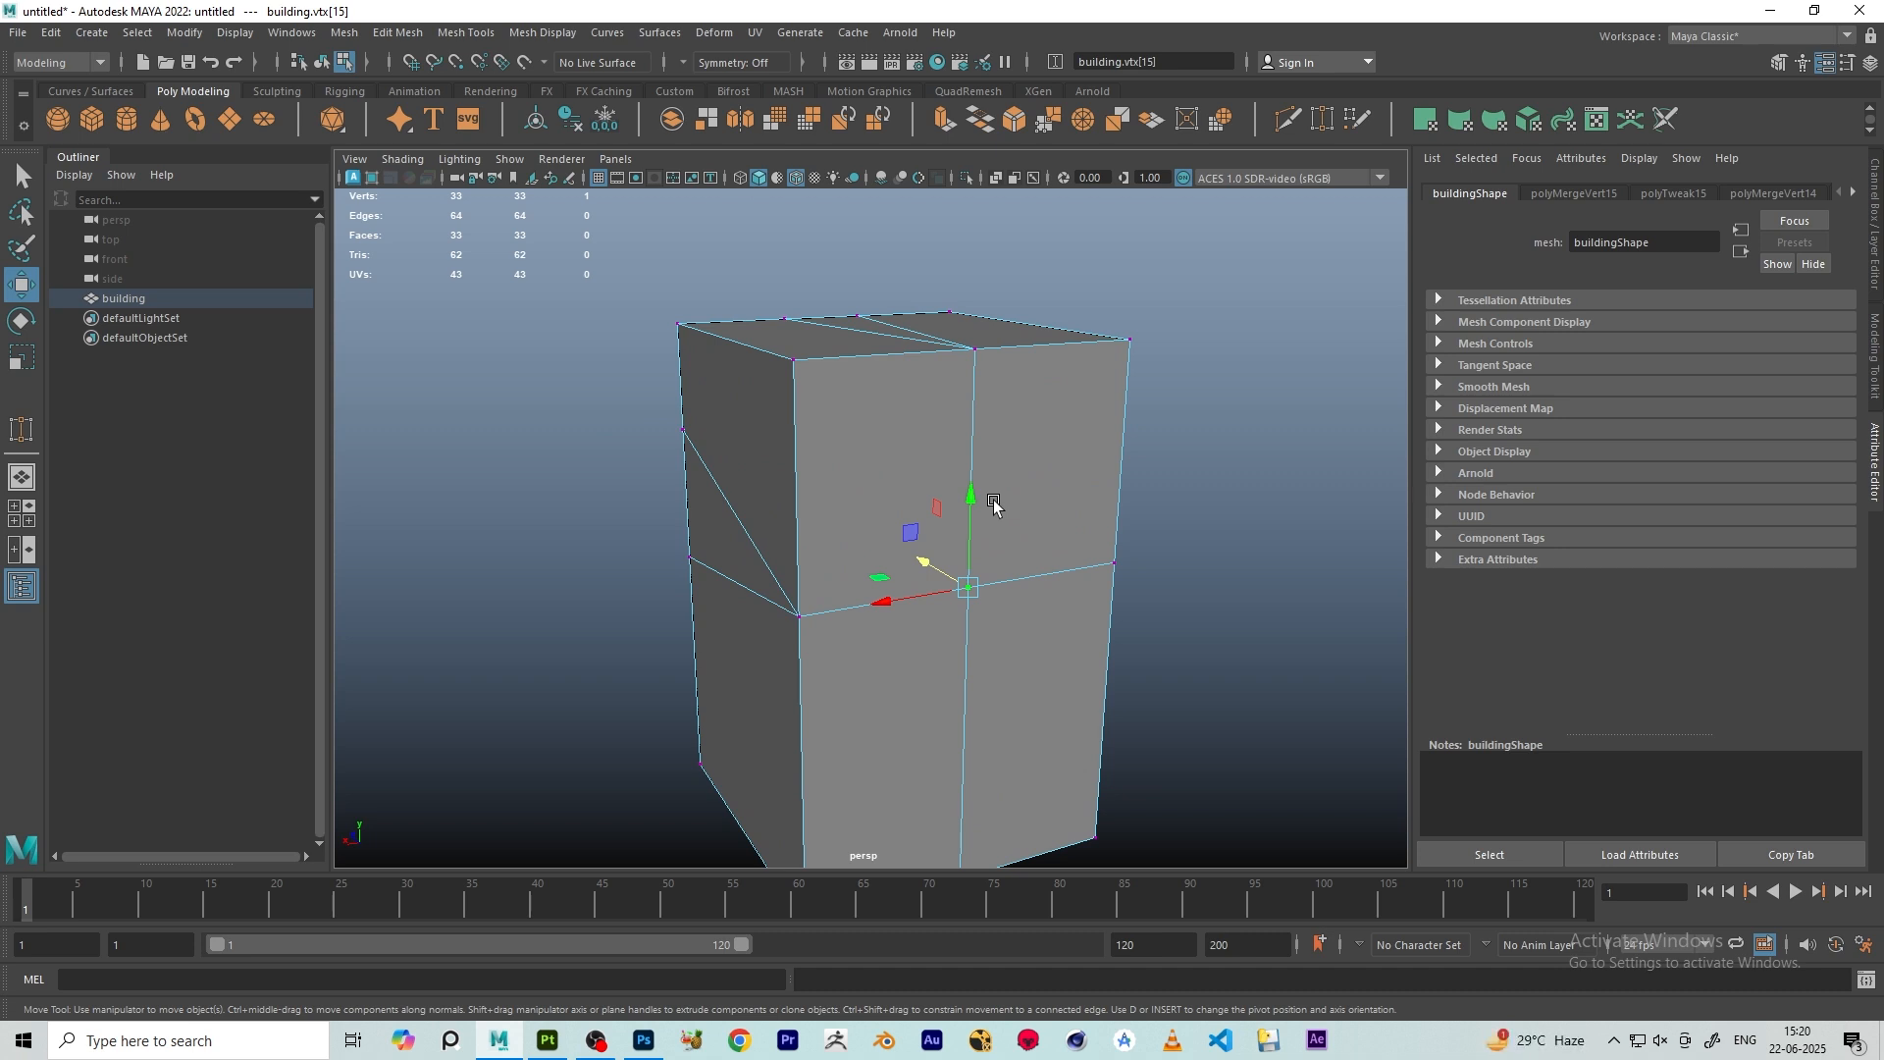
left_click_drag(993, 503, 1075, 429, "alt")
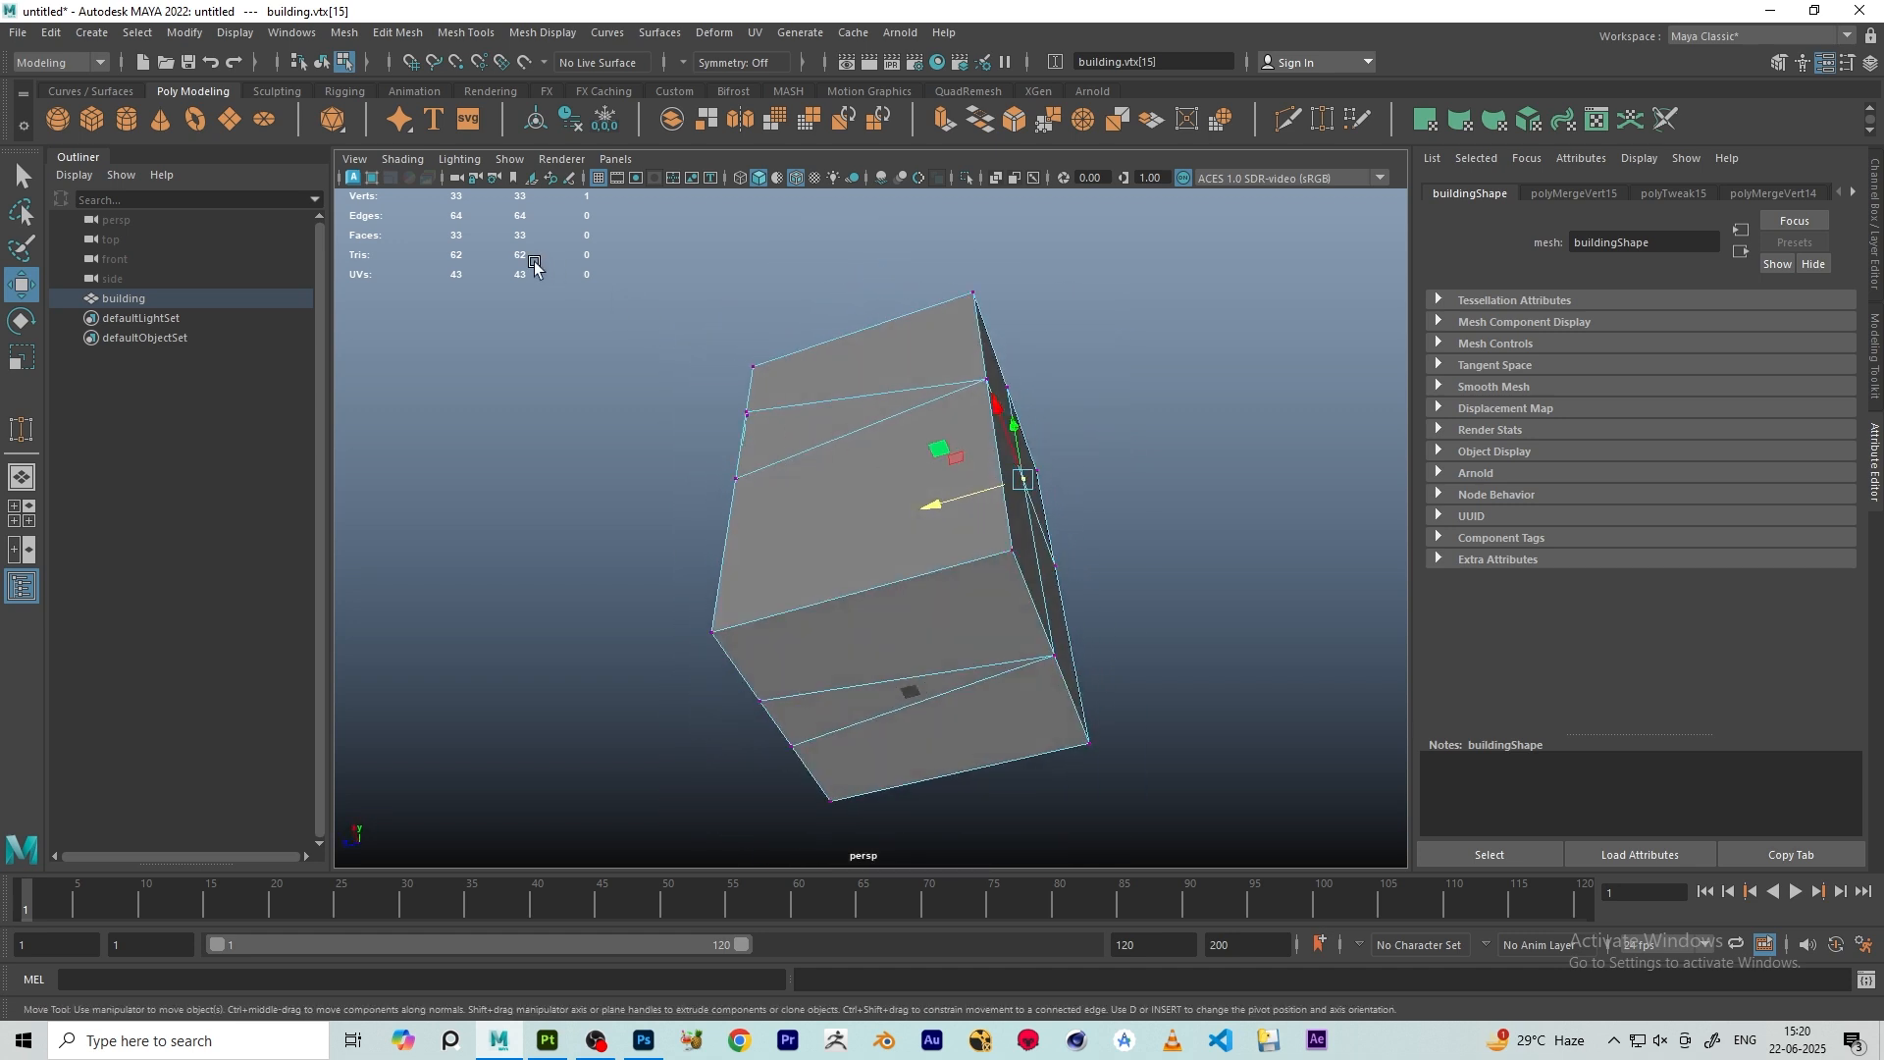
left_click_drag(1128, 510, 1152, 521, "alt")
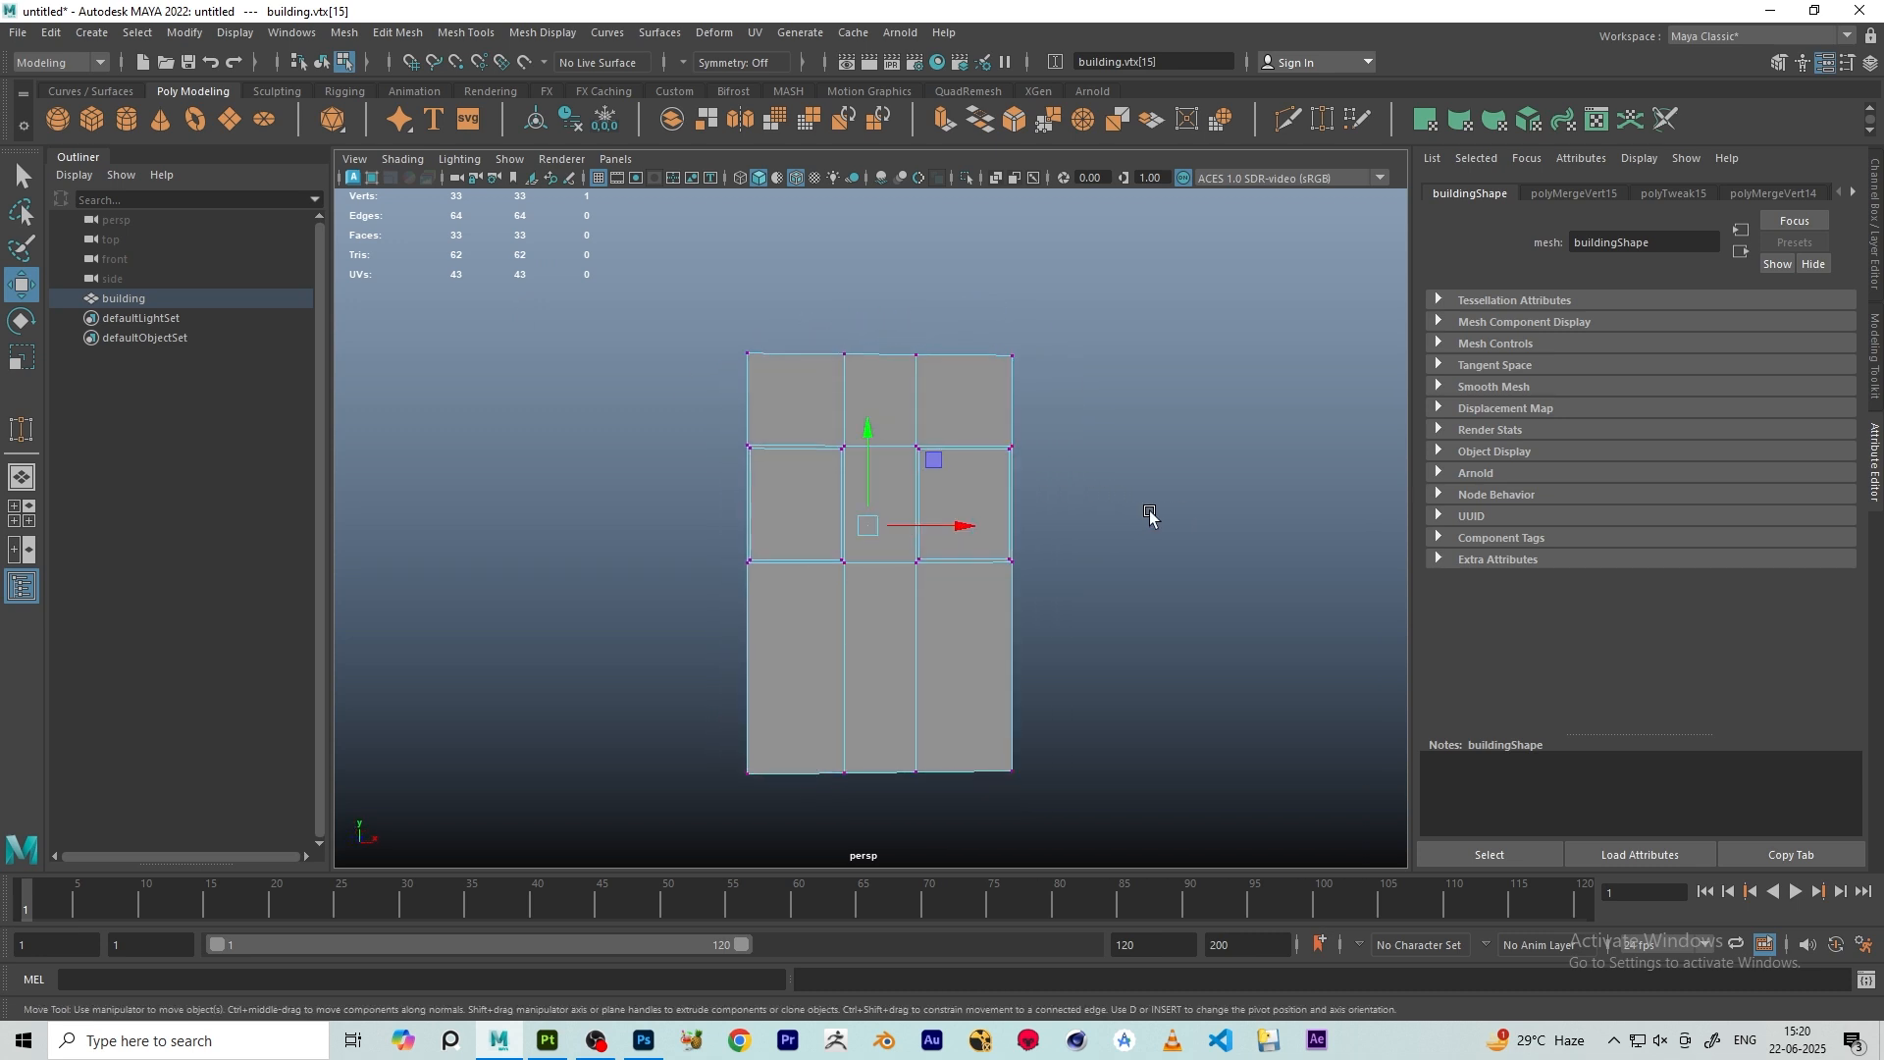
- Select the two inner vertices on the front roof edge and inspect the front wall's door and window divisions
left_click_drag(824, 429, 837, 479, "alt")
left_click(836, 439)
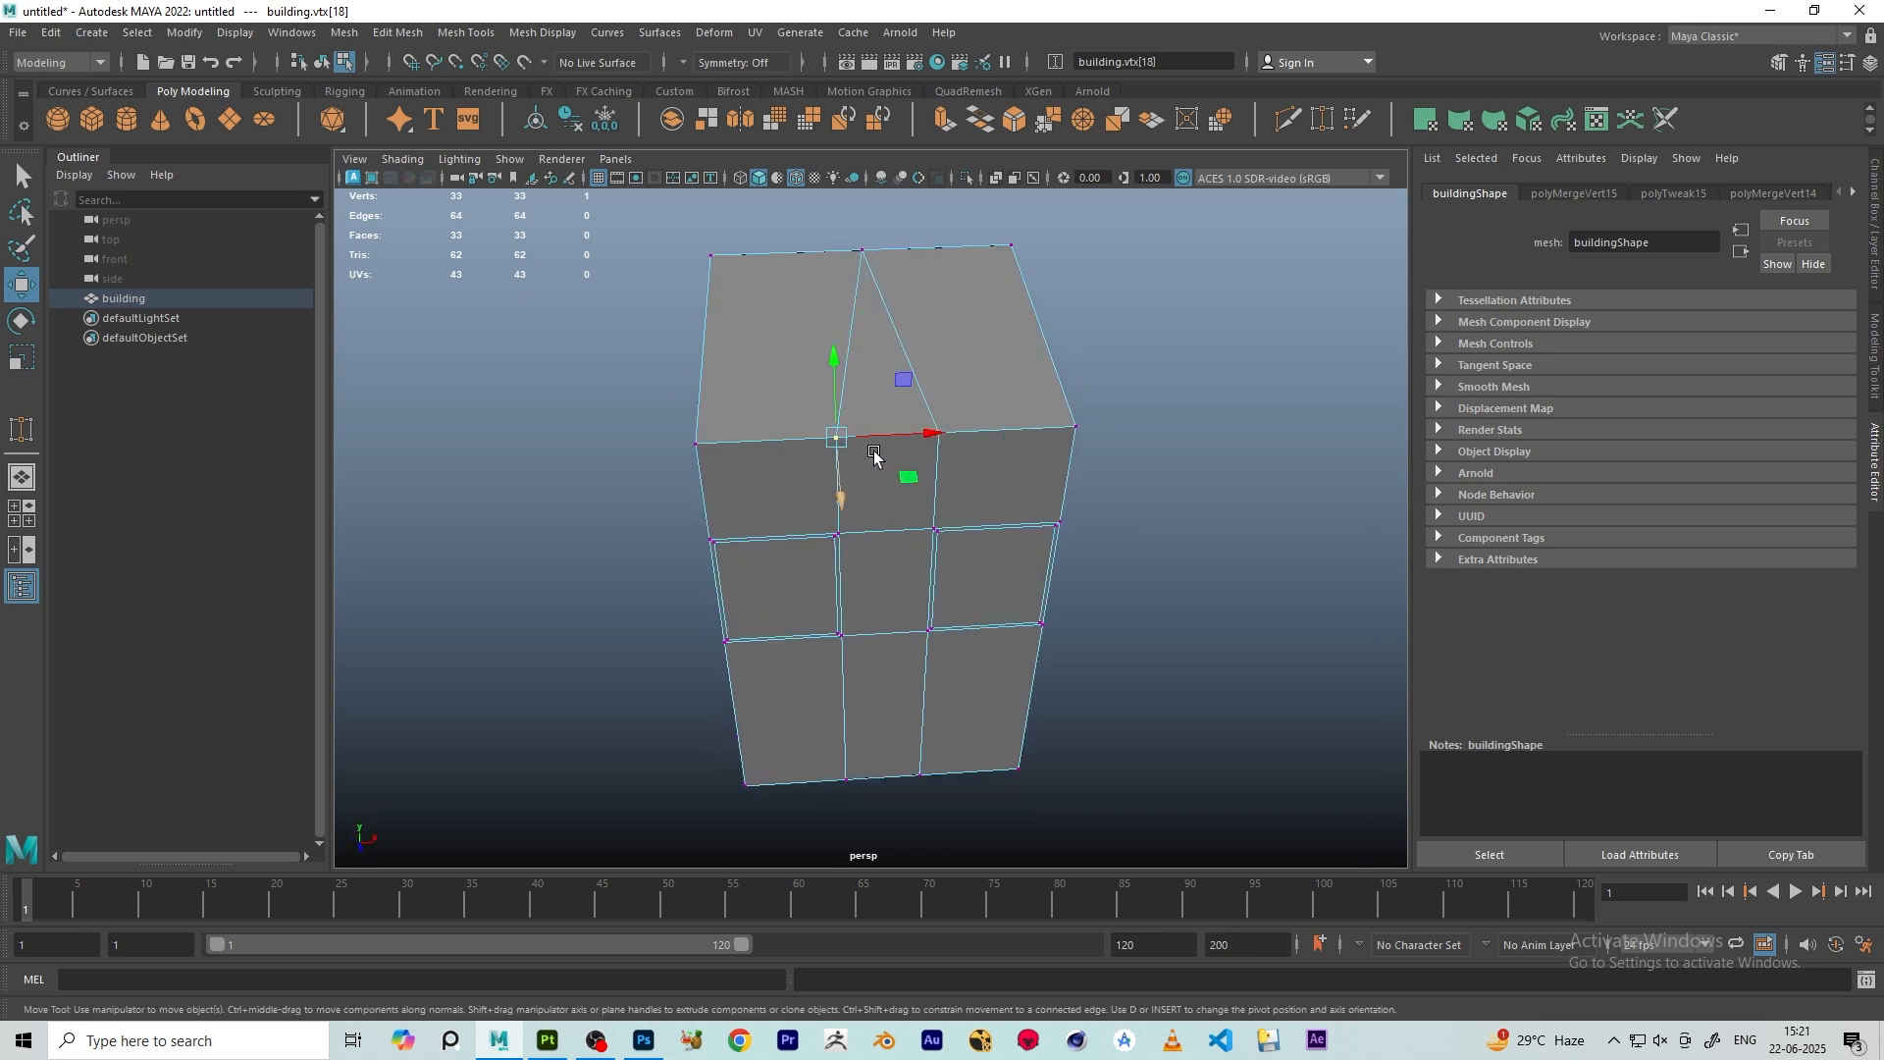
left_click(940, 432, "shift")
left_click_drag(947, 439, 989, 441, "alt")
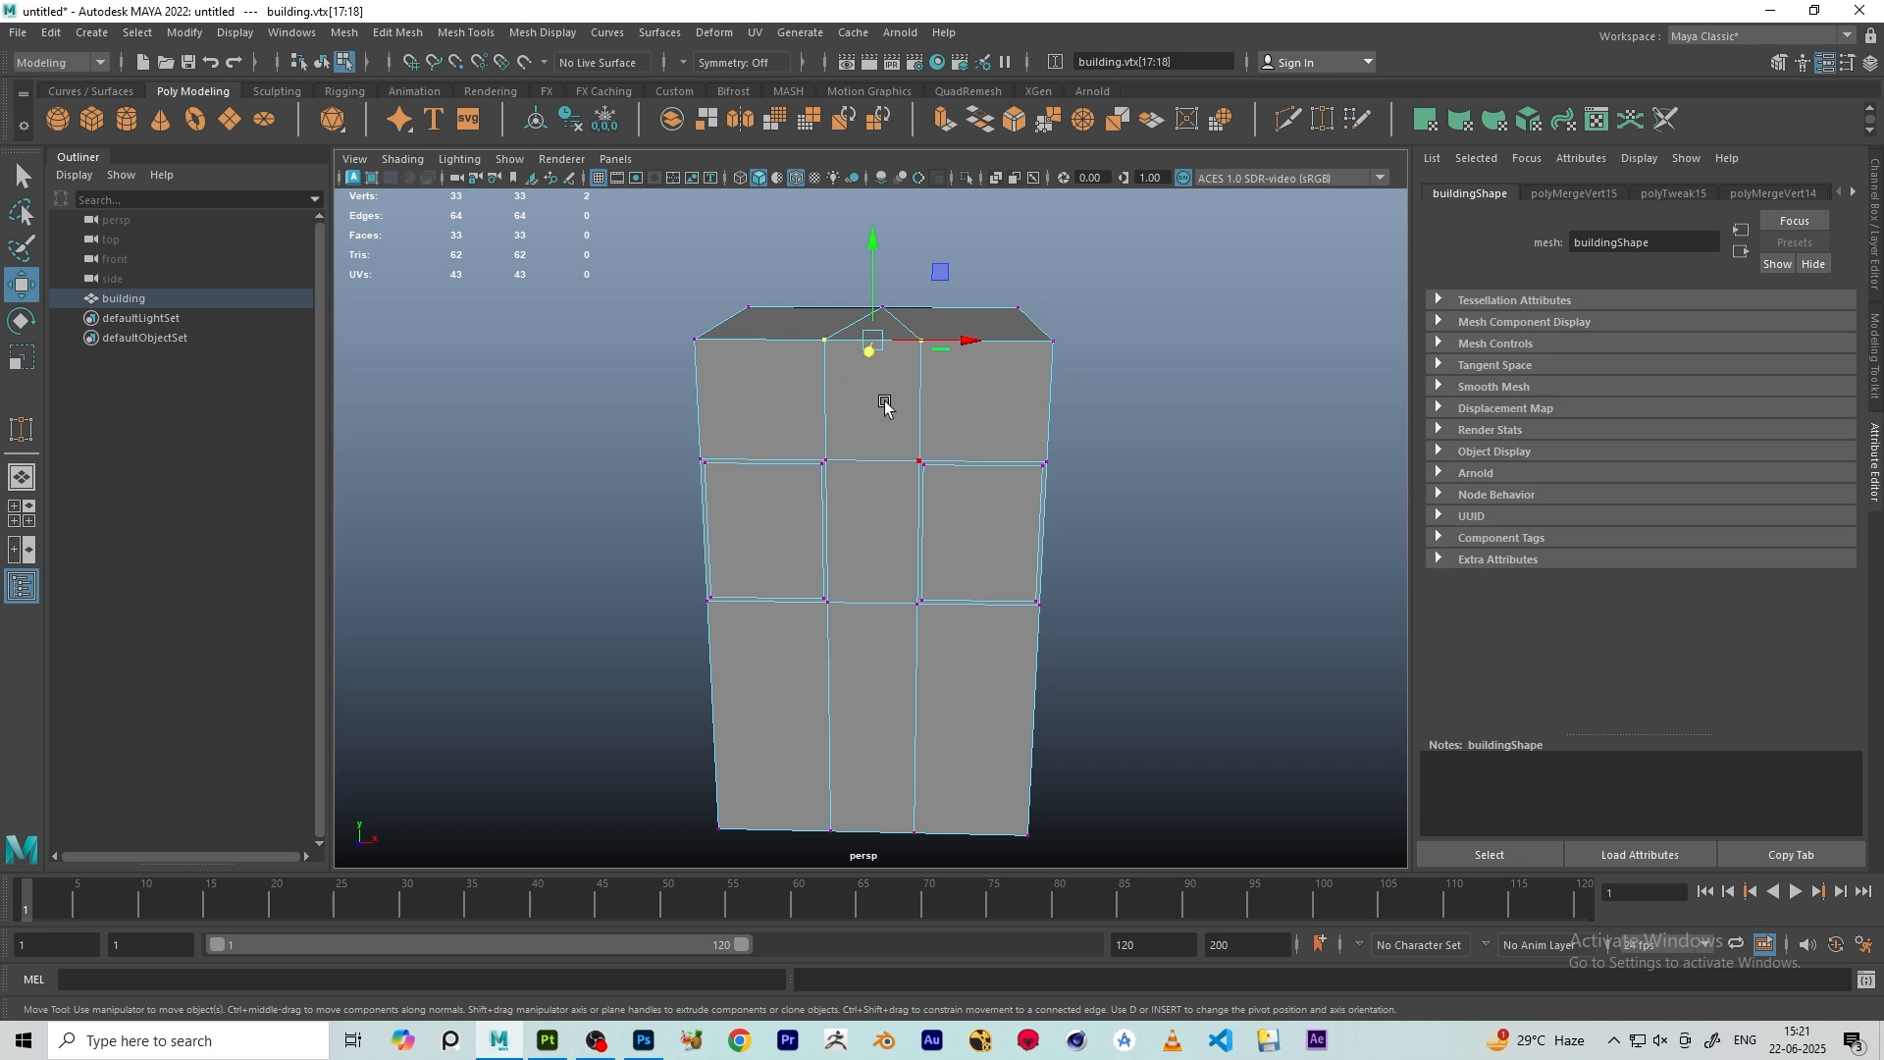
left_click_drag(887, 408, 784, 471, "alt")
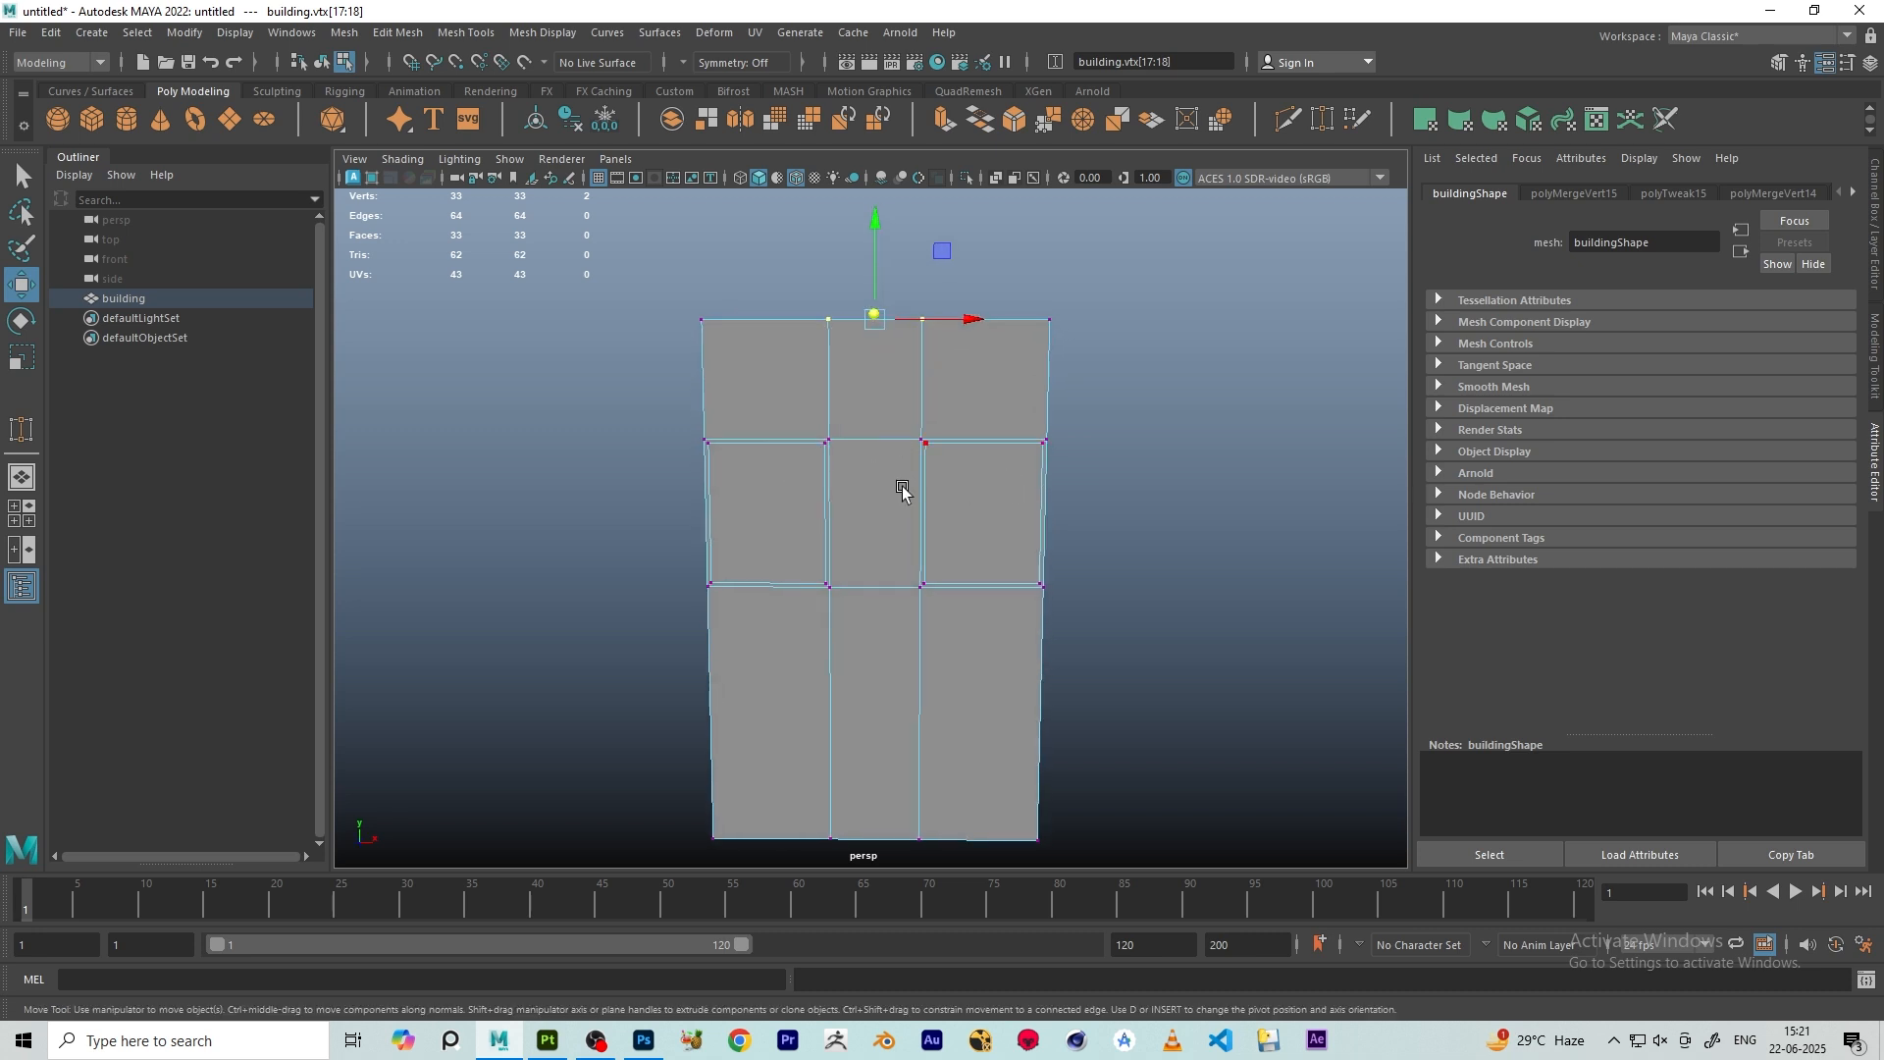
left_click_drag(989, 610, 856, 586, "alt")
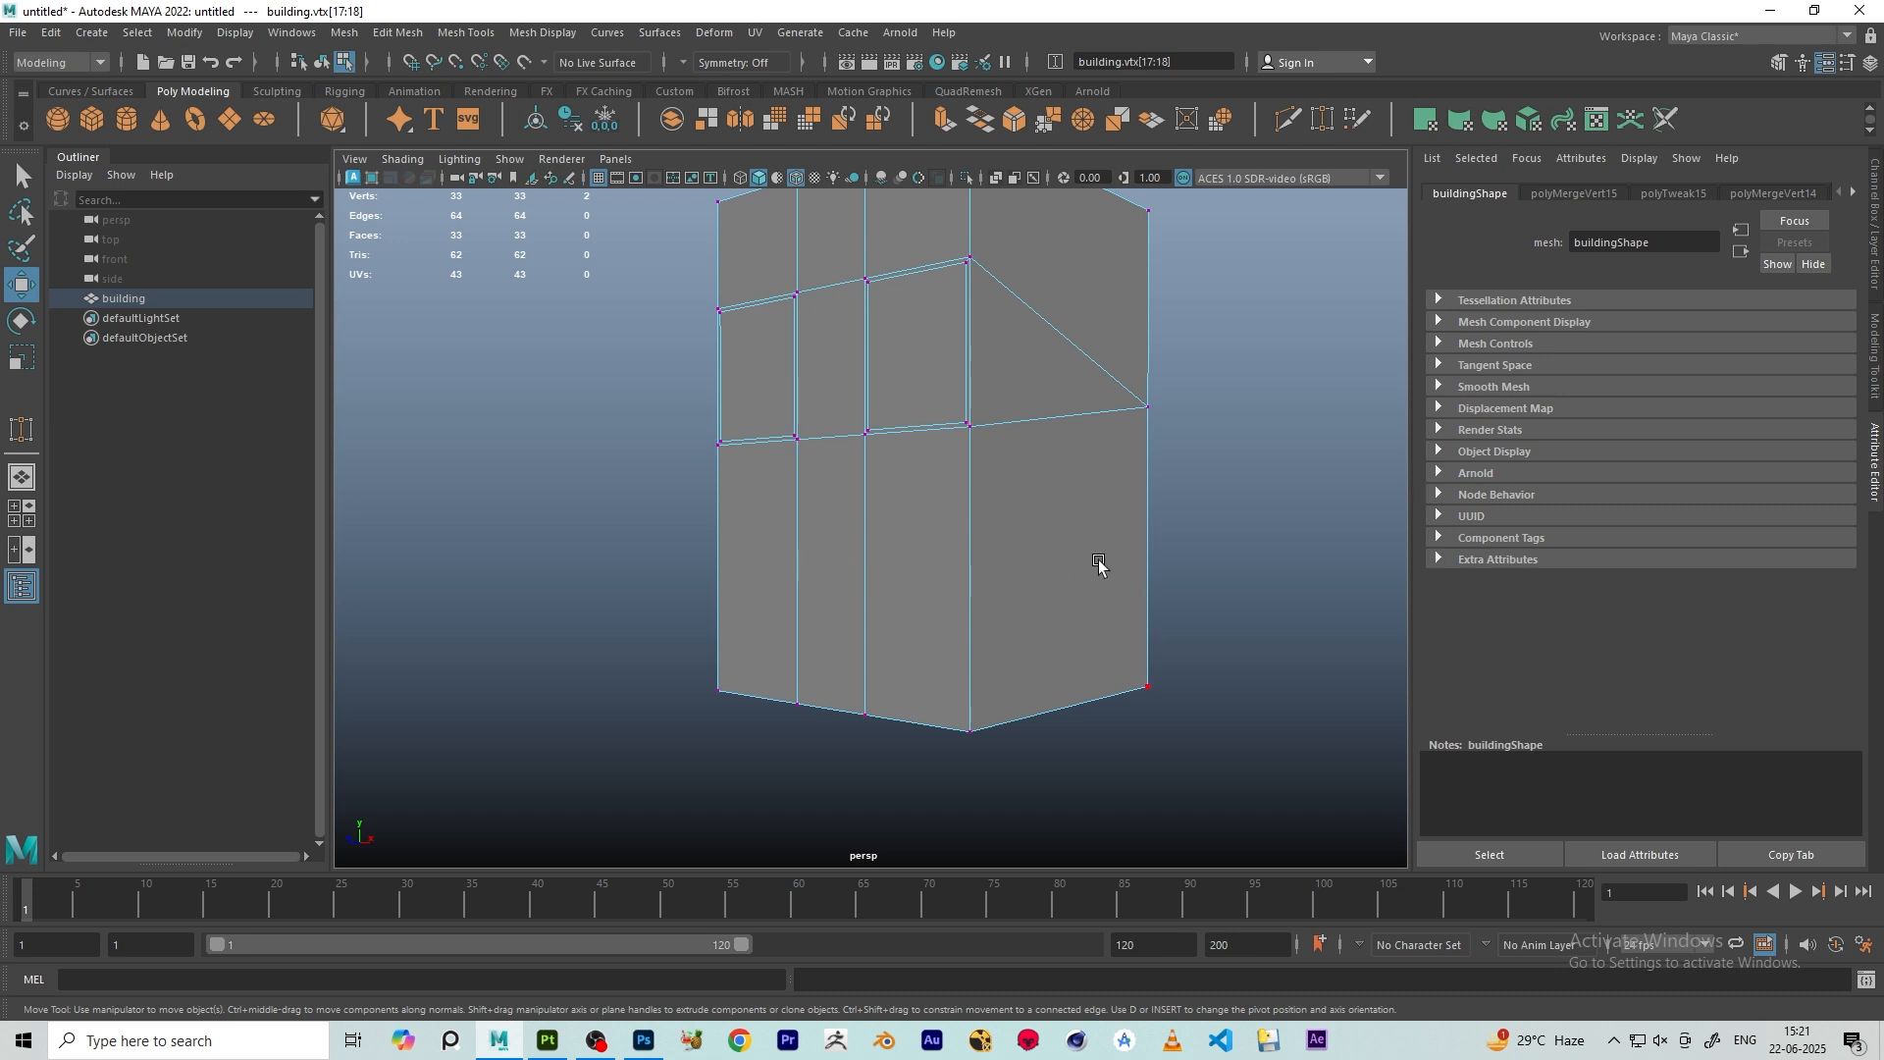
left_click(1067, 559)
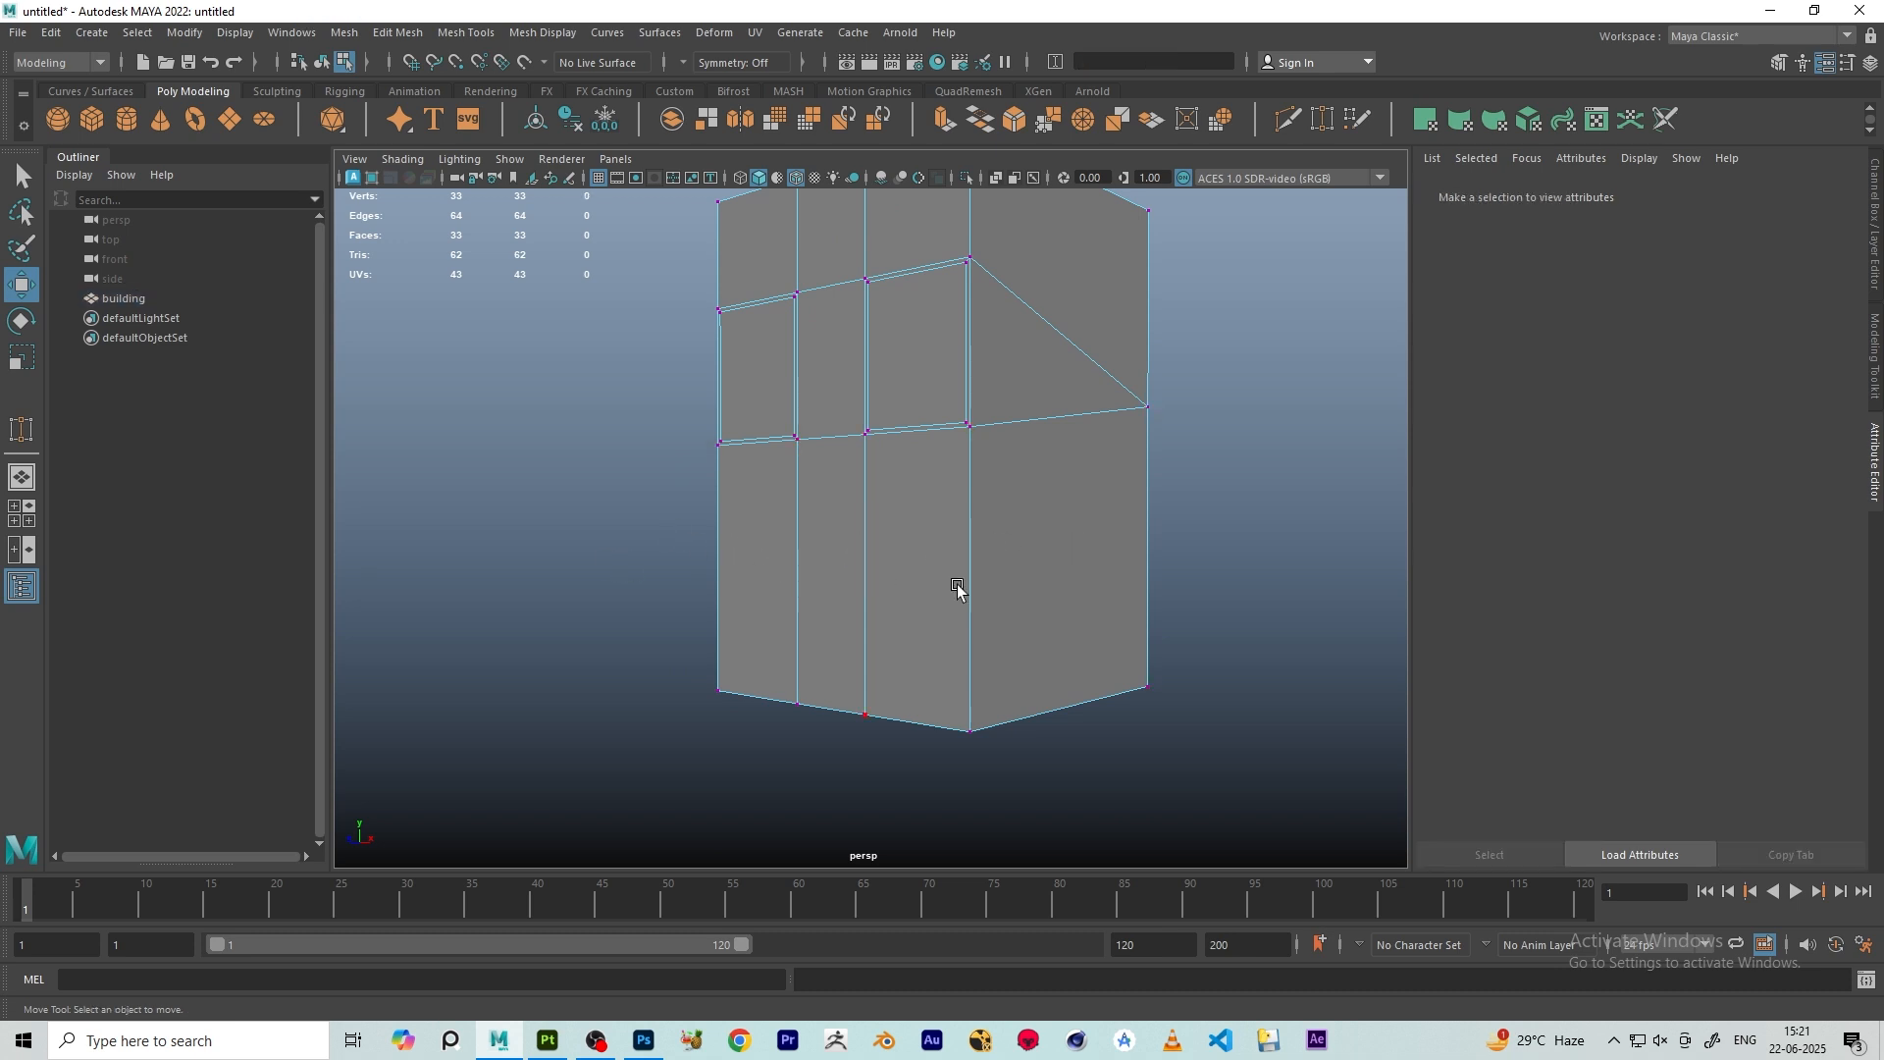
- Undo the latest rear merges and all Target Welds on the front wall's lower edge loop
key("ctrl+z")
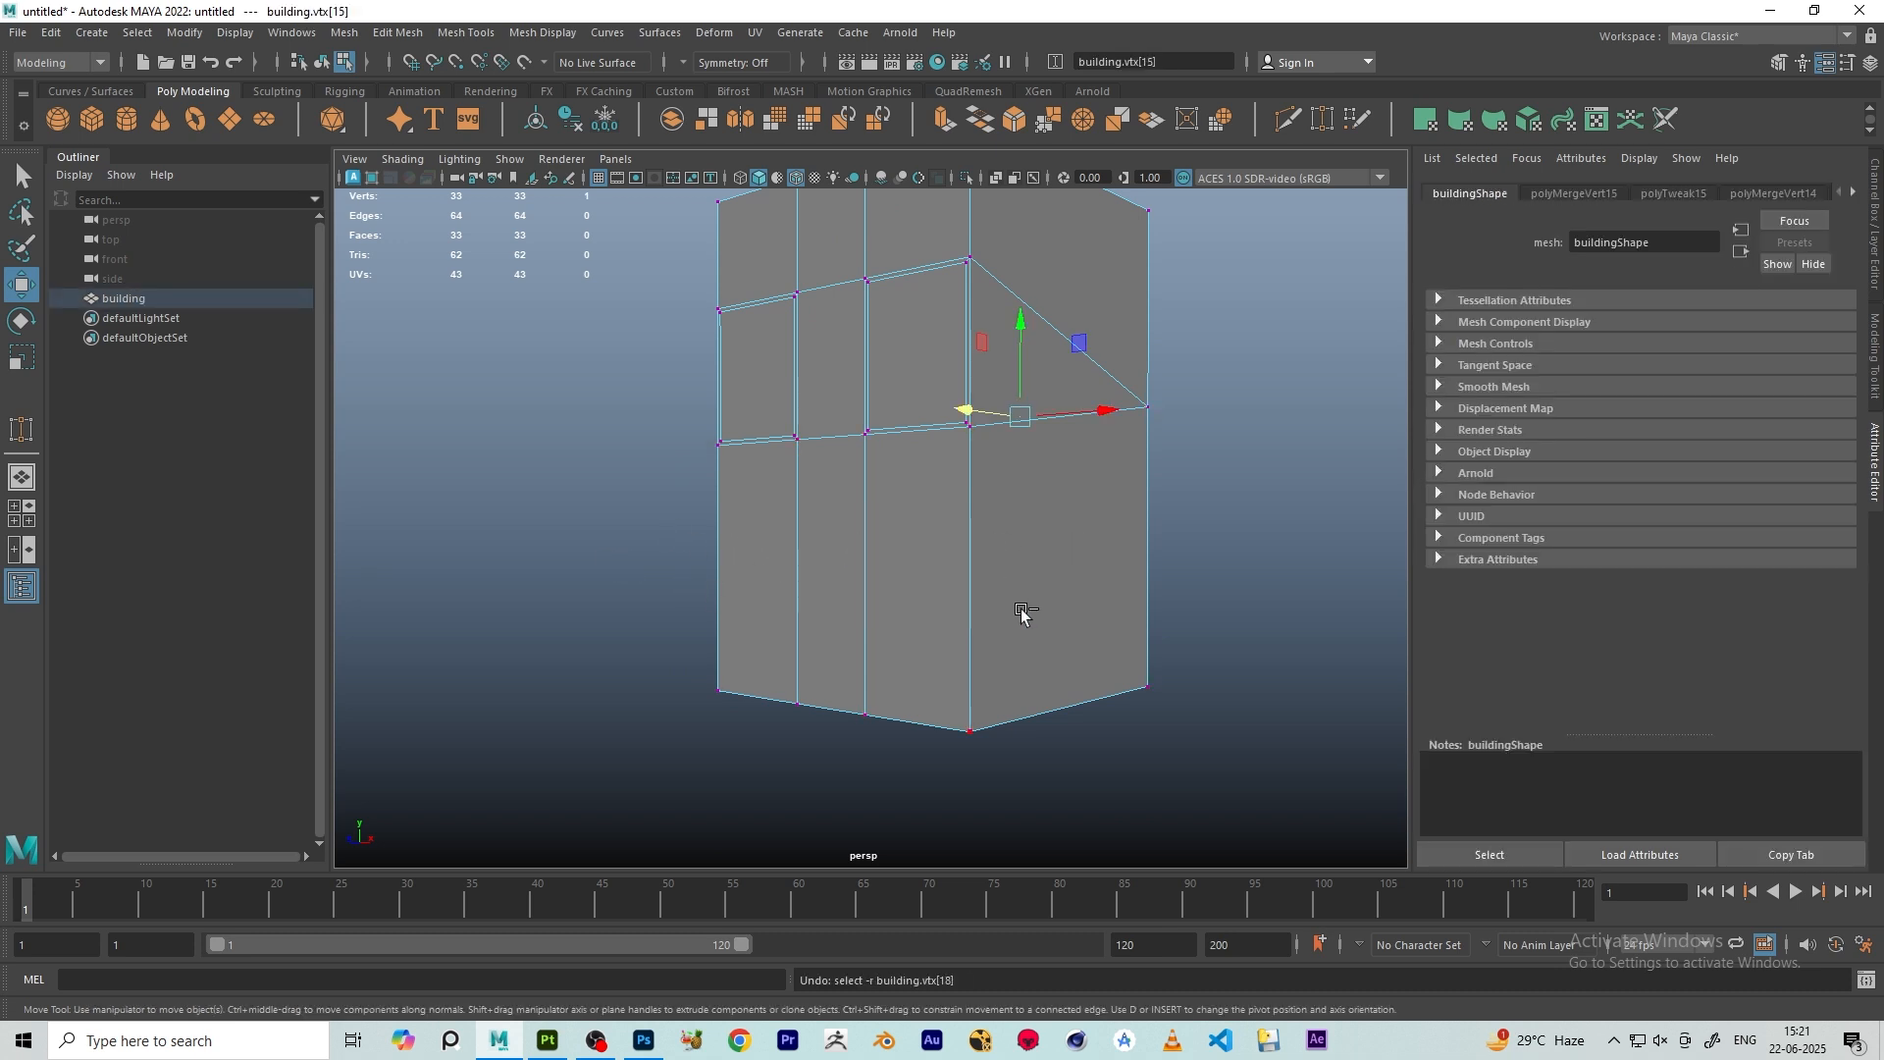
key("ctrl+z")
key("ctrl+z")
key("ctrl+z")
key("ctrl+z")
key("ctrl+z")
key("ctrl+z")
key("ctrl+z")
key("ctrl+z")
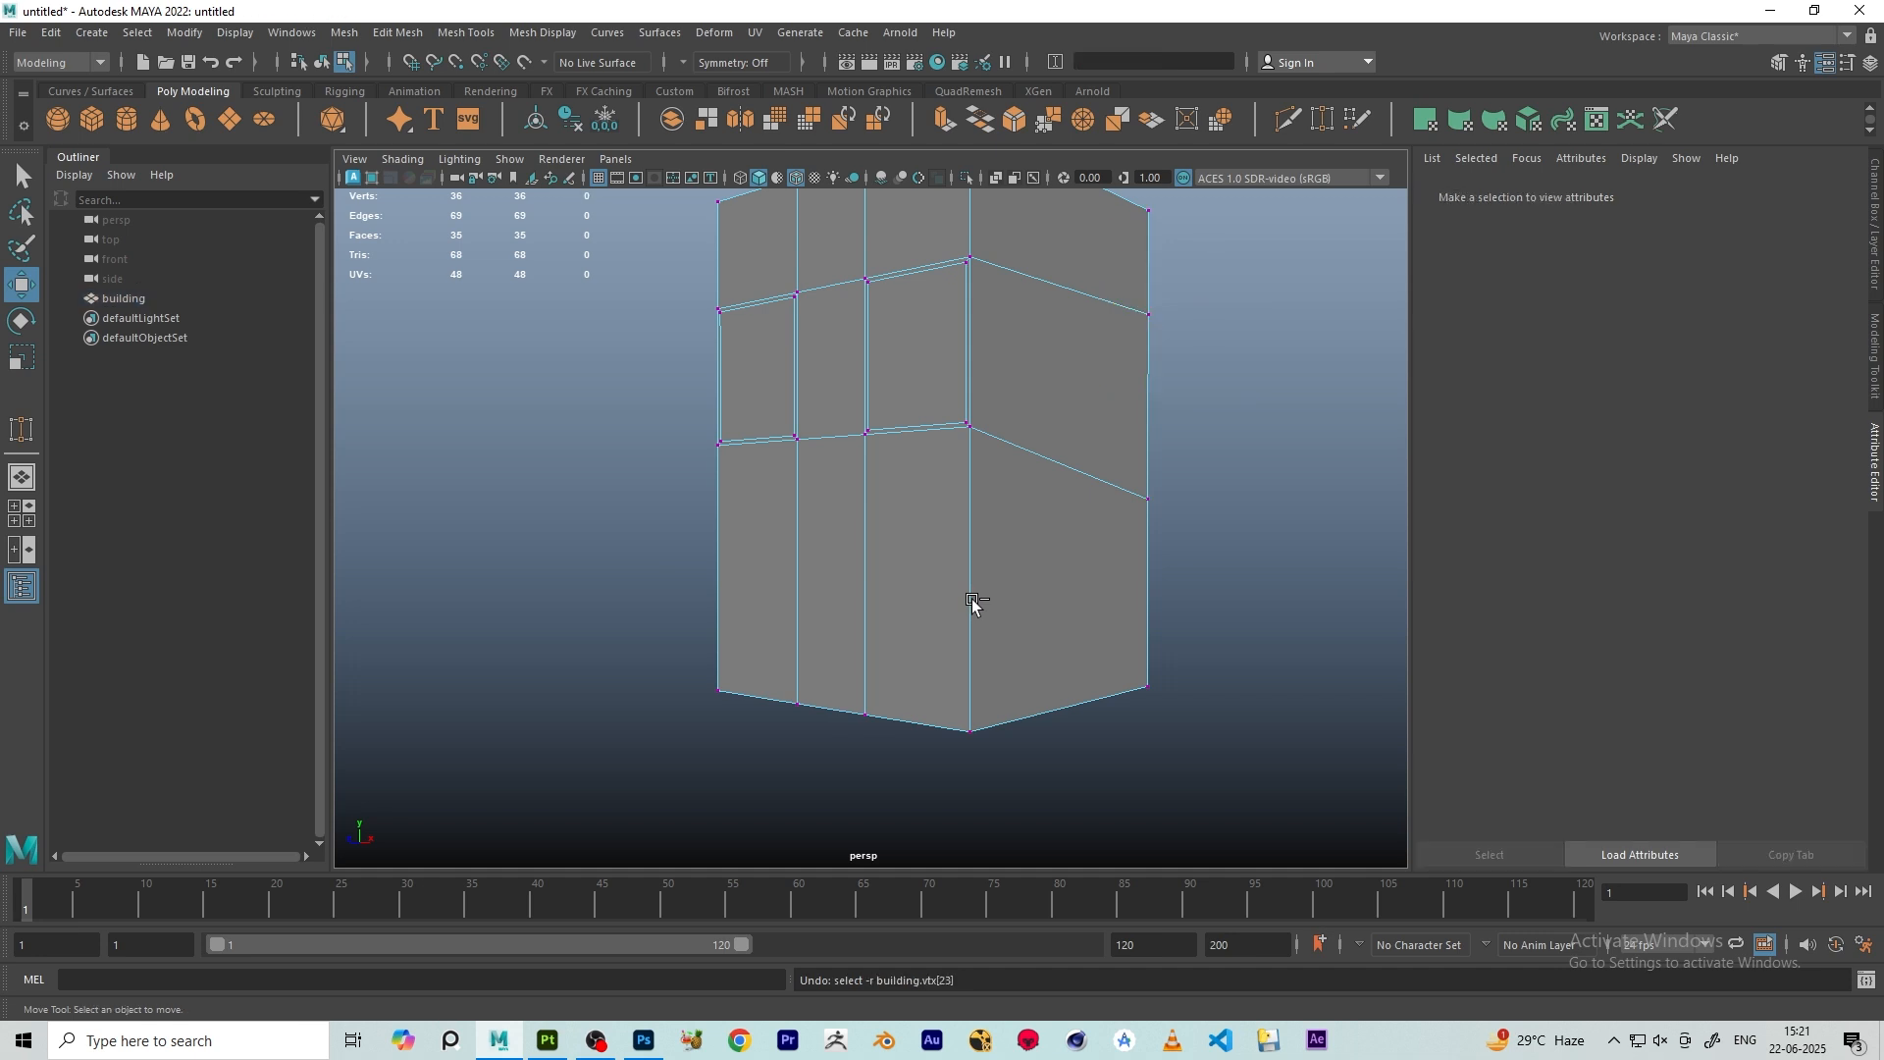
key("ctrl+z")
key("ctrl+z")
key("ctrl+z")
key("ctrl+z")
key("ctrl+z")
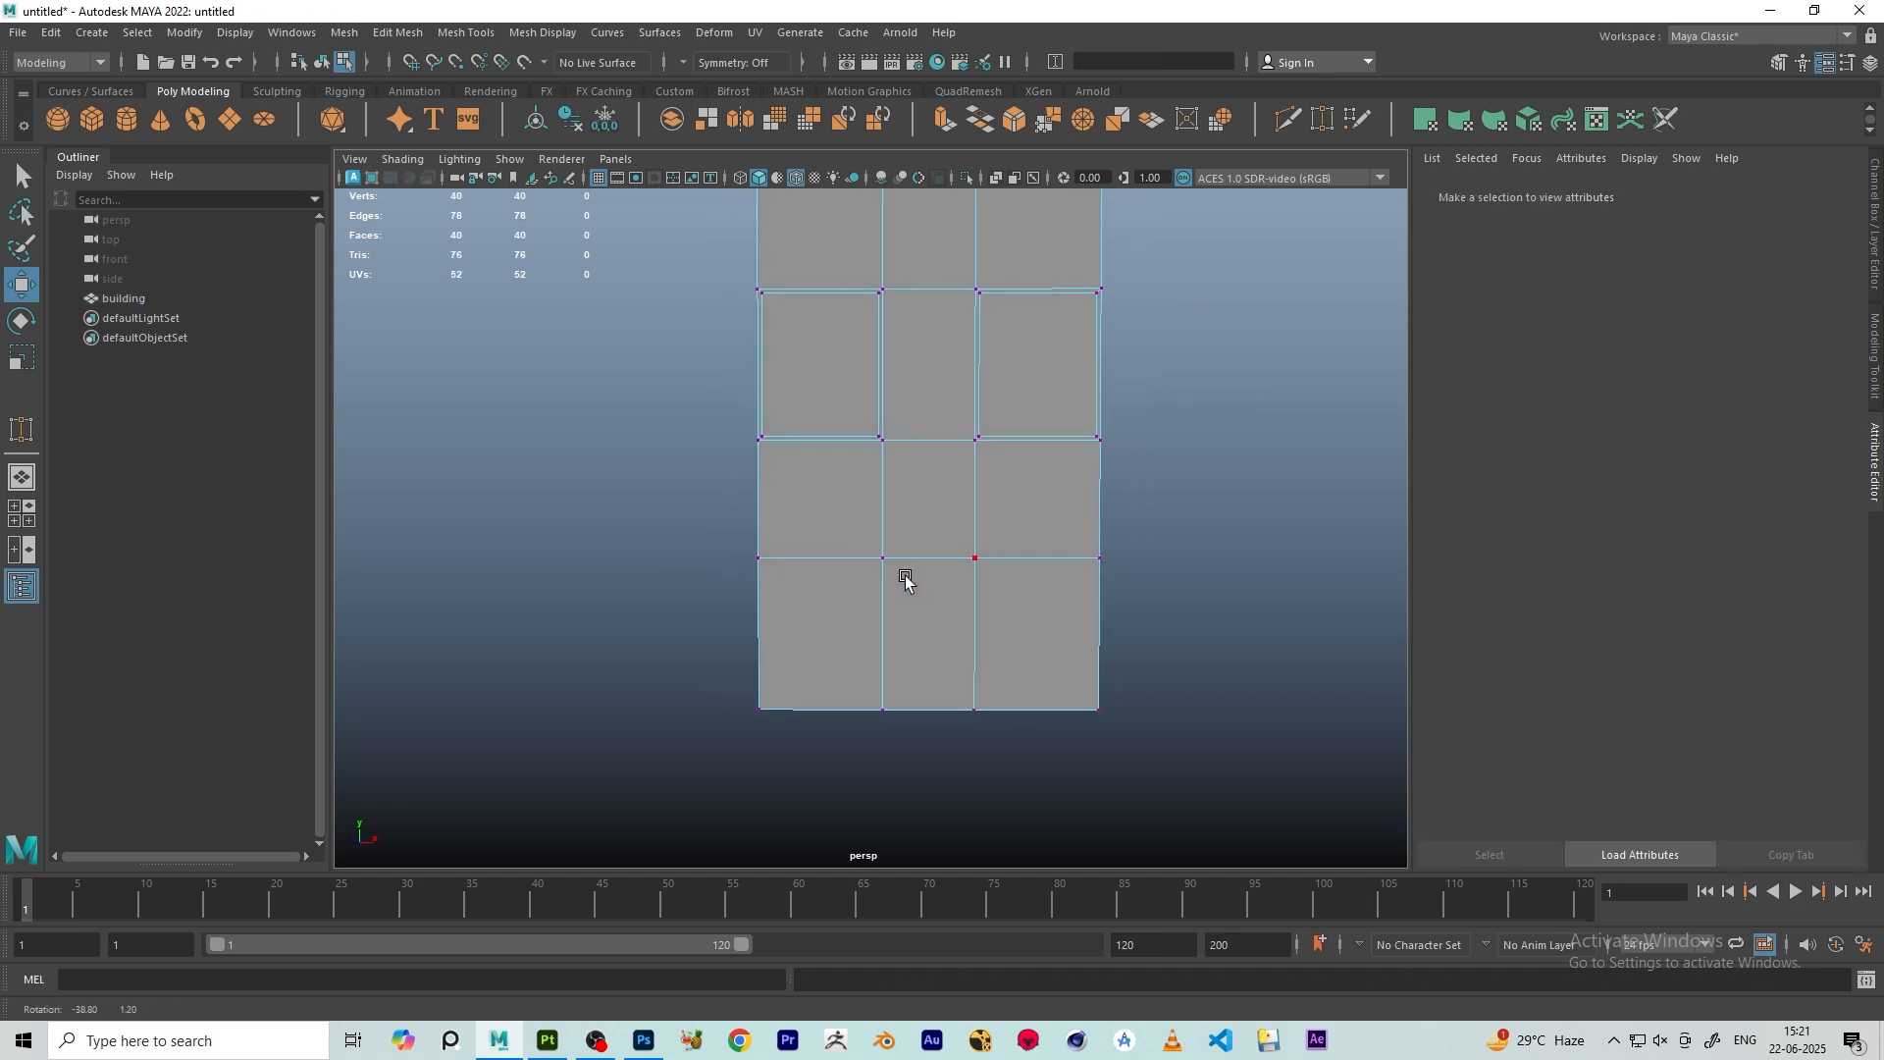
key("ctrl+z")
key("ctrl+z")
key("ctrl+z")
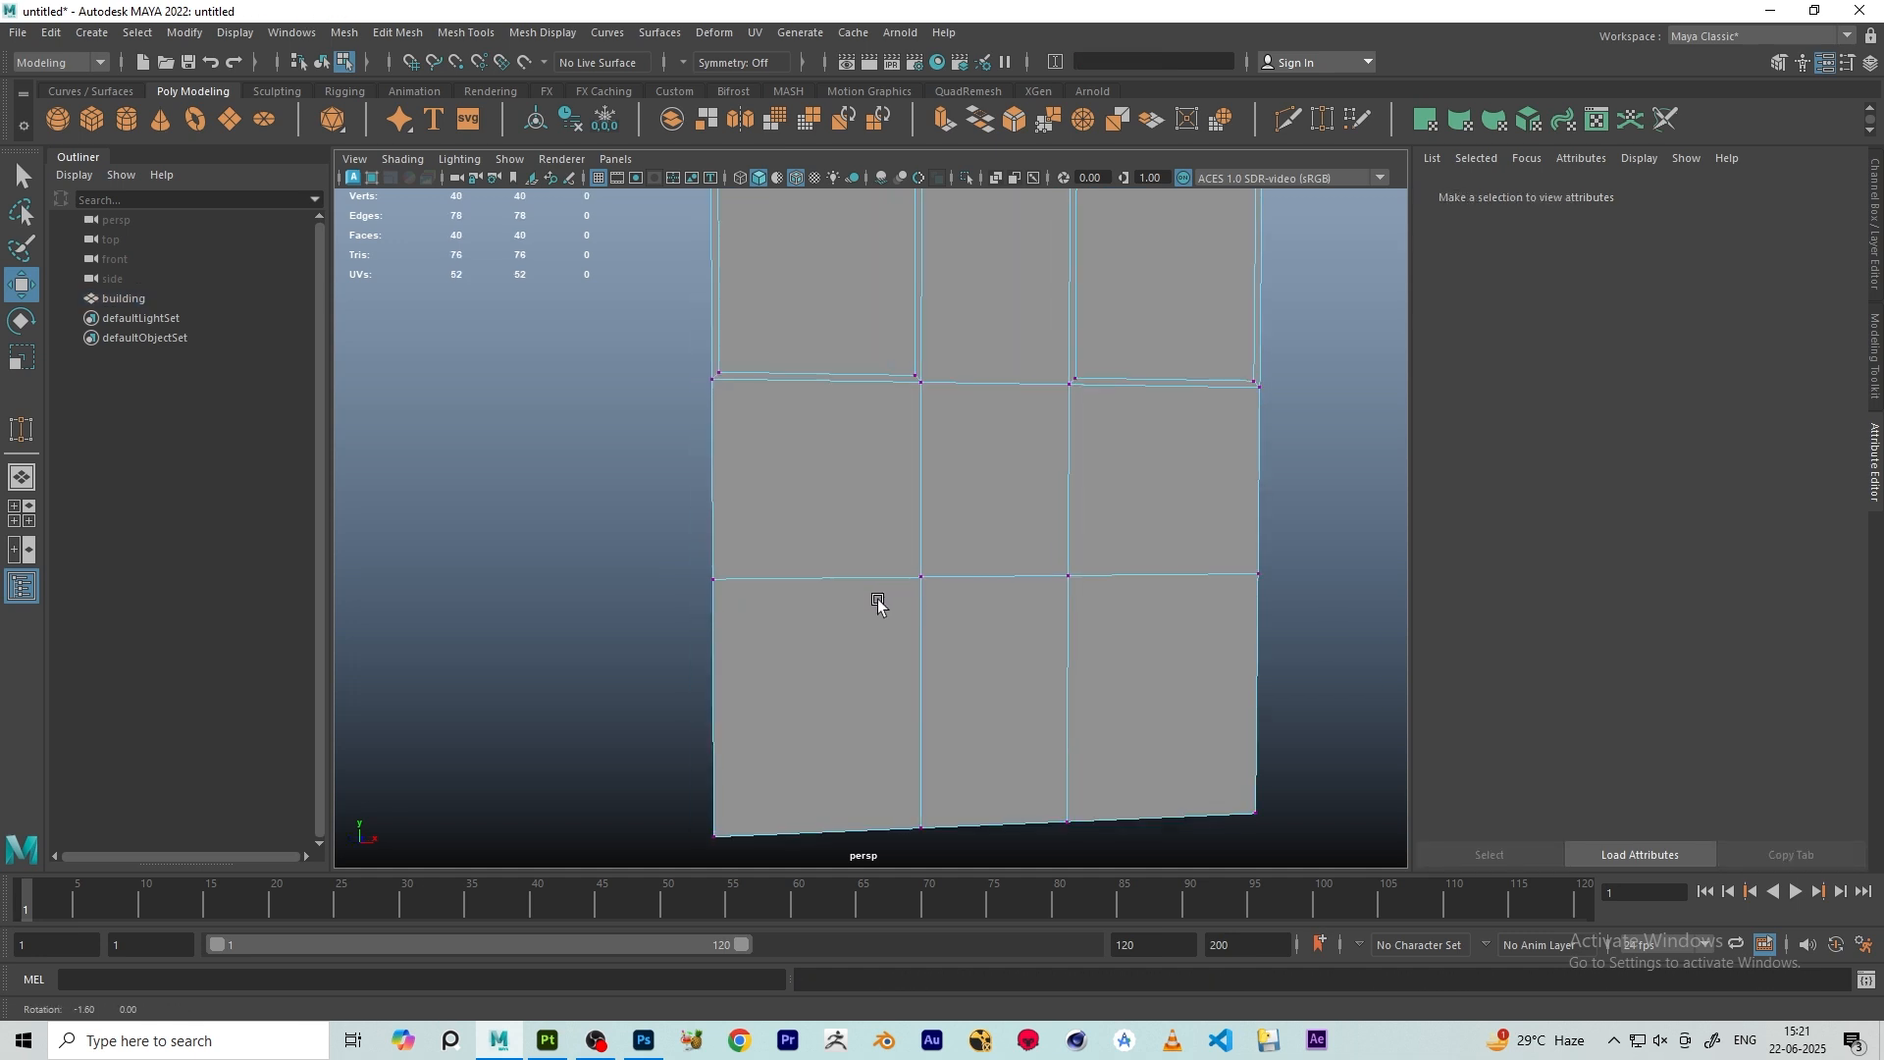
- Target Weld the lower-loop vertex at each front corner up to the outer bottom corner of the window area above it
left_click(783, 574)
left_click(451, 35)
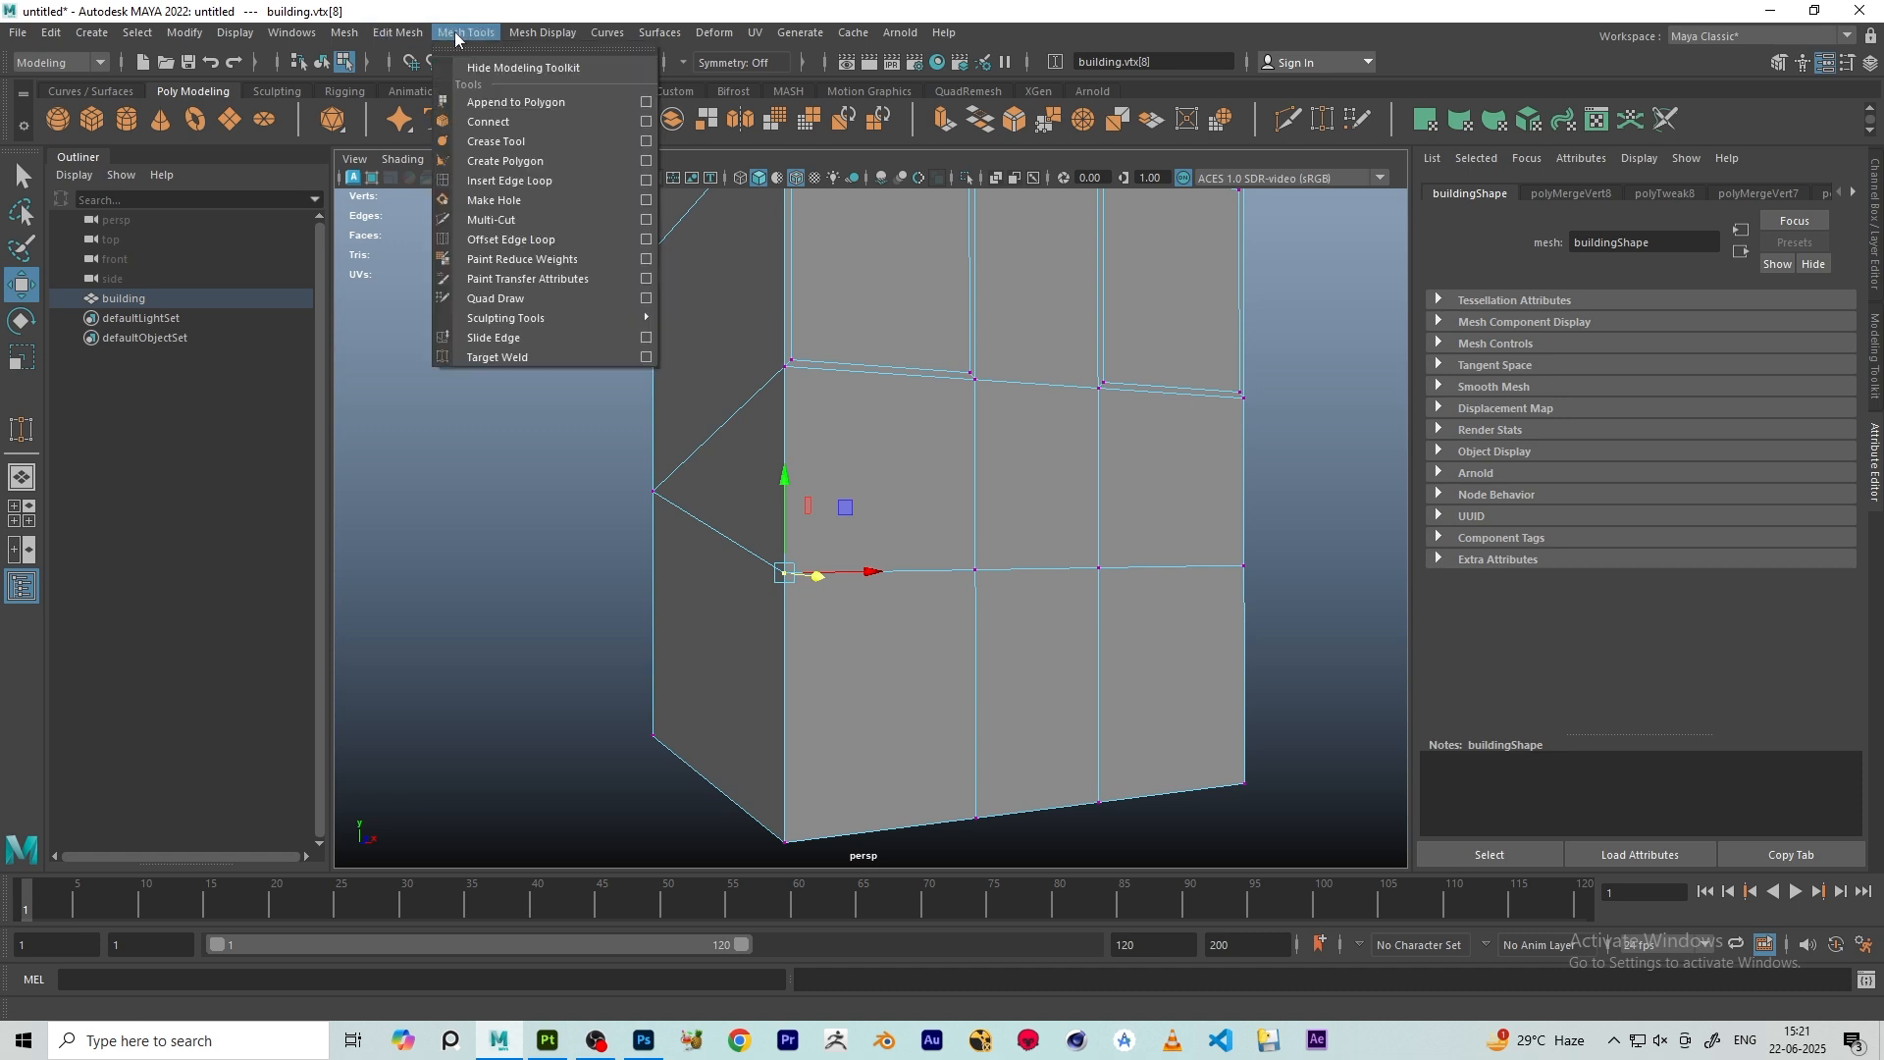
left_click(551, 373)
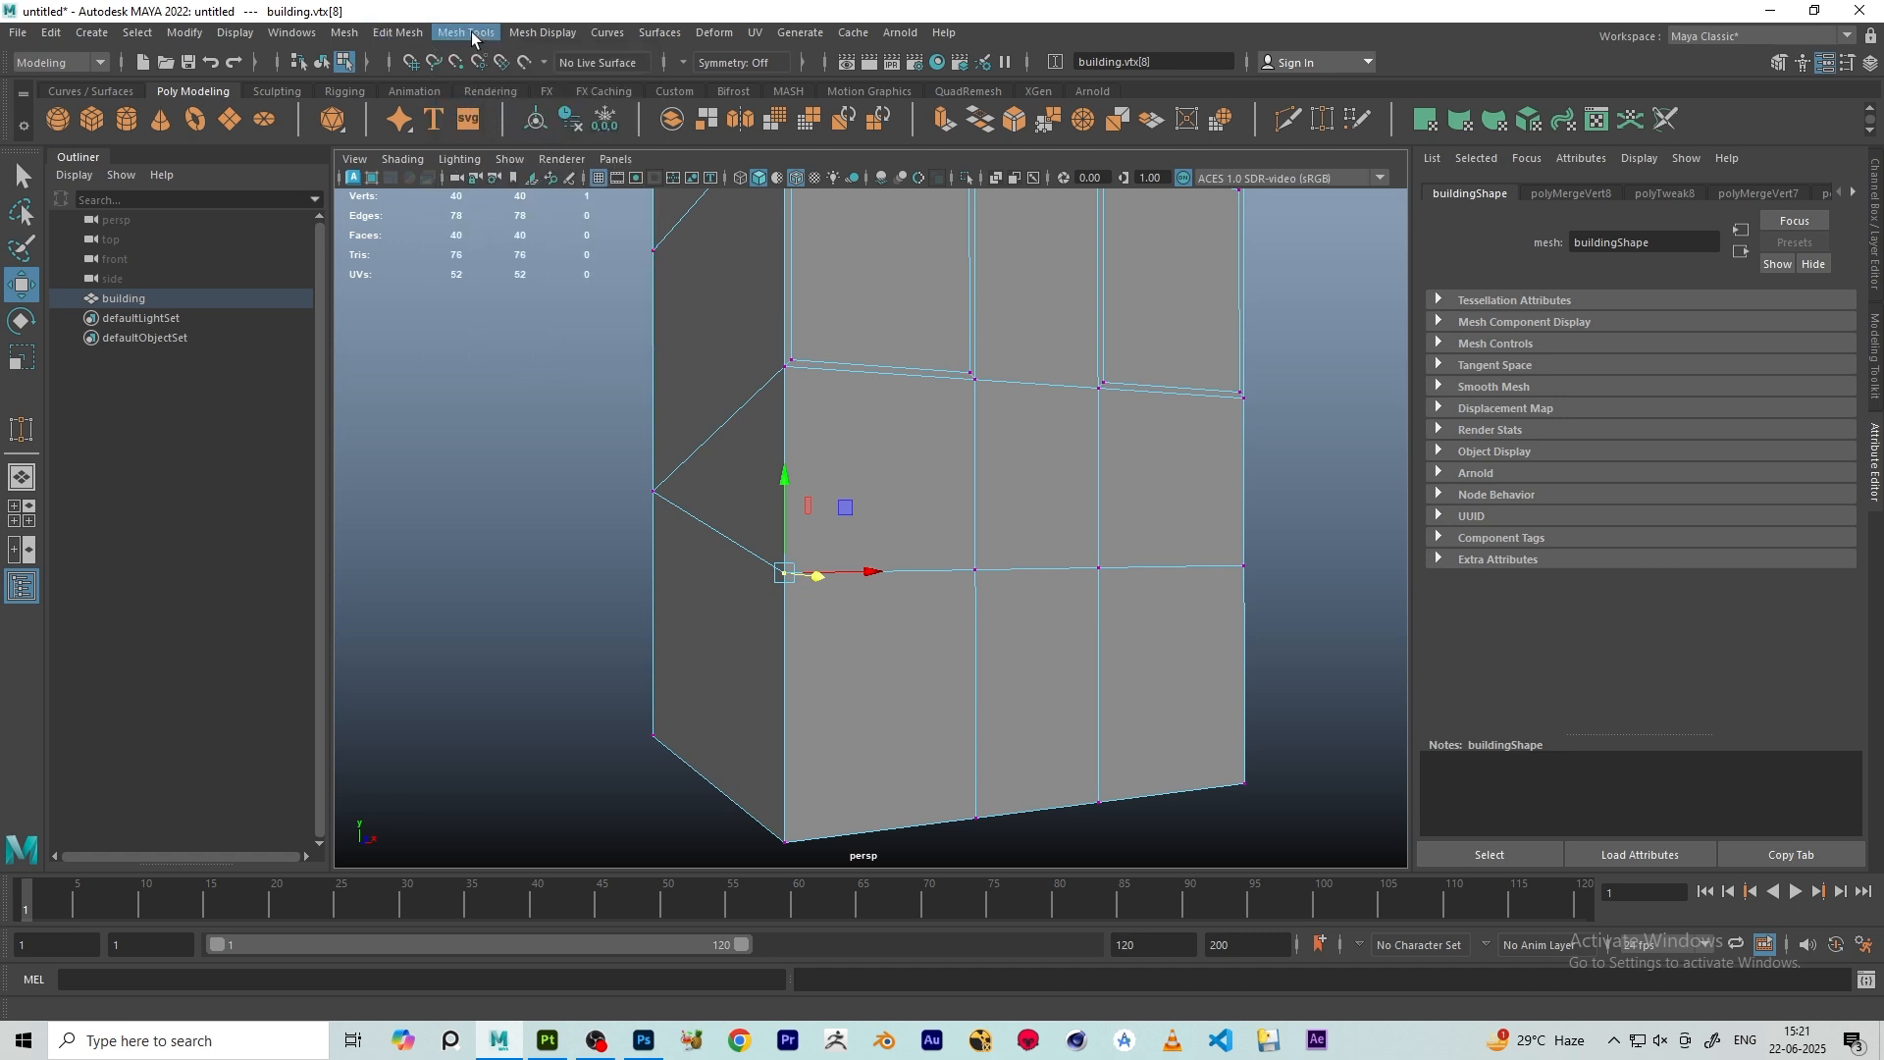
left_click(470, 33)
left_click(491, 359)
left_click(784, 573)
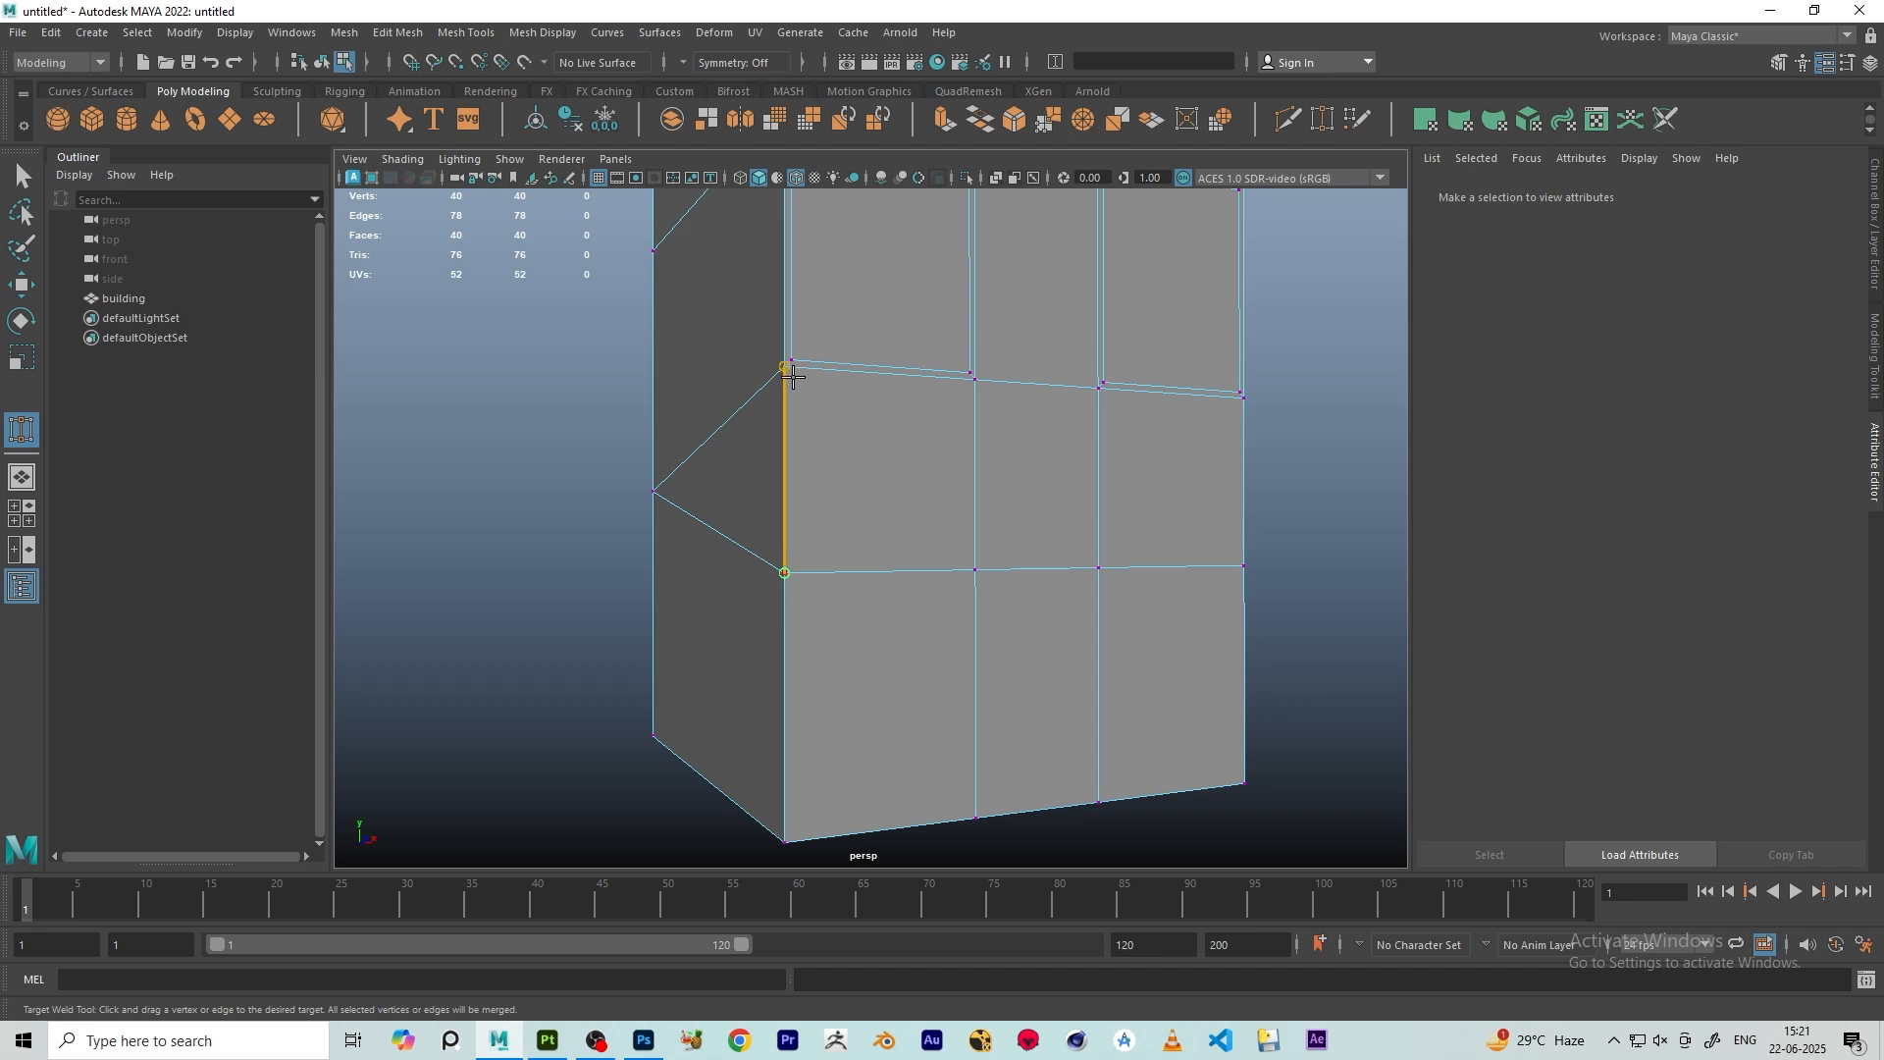
left_click_drag(793, 375, 791, 374)
left_click_drag(1087, 512, 961, 497, "alt")
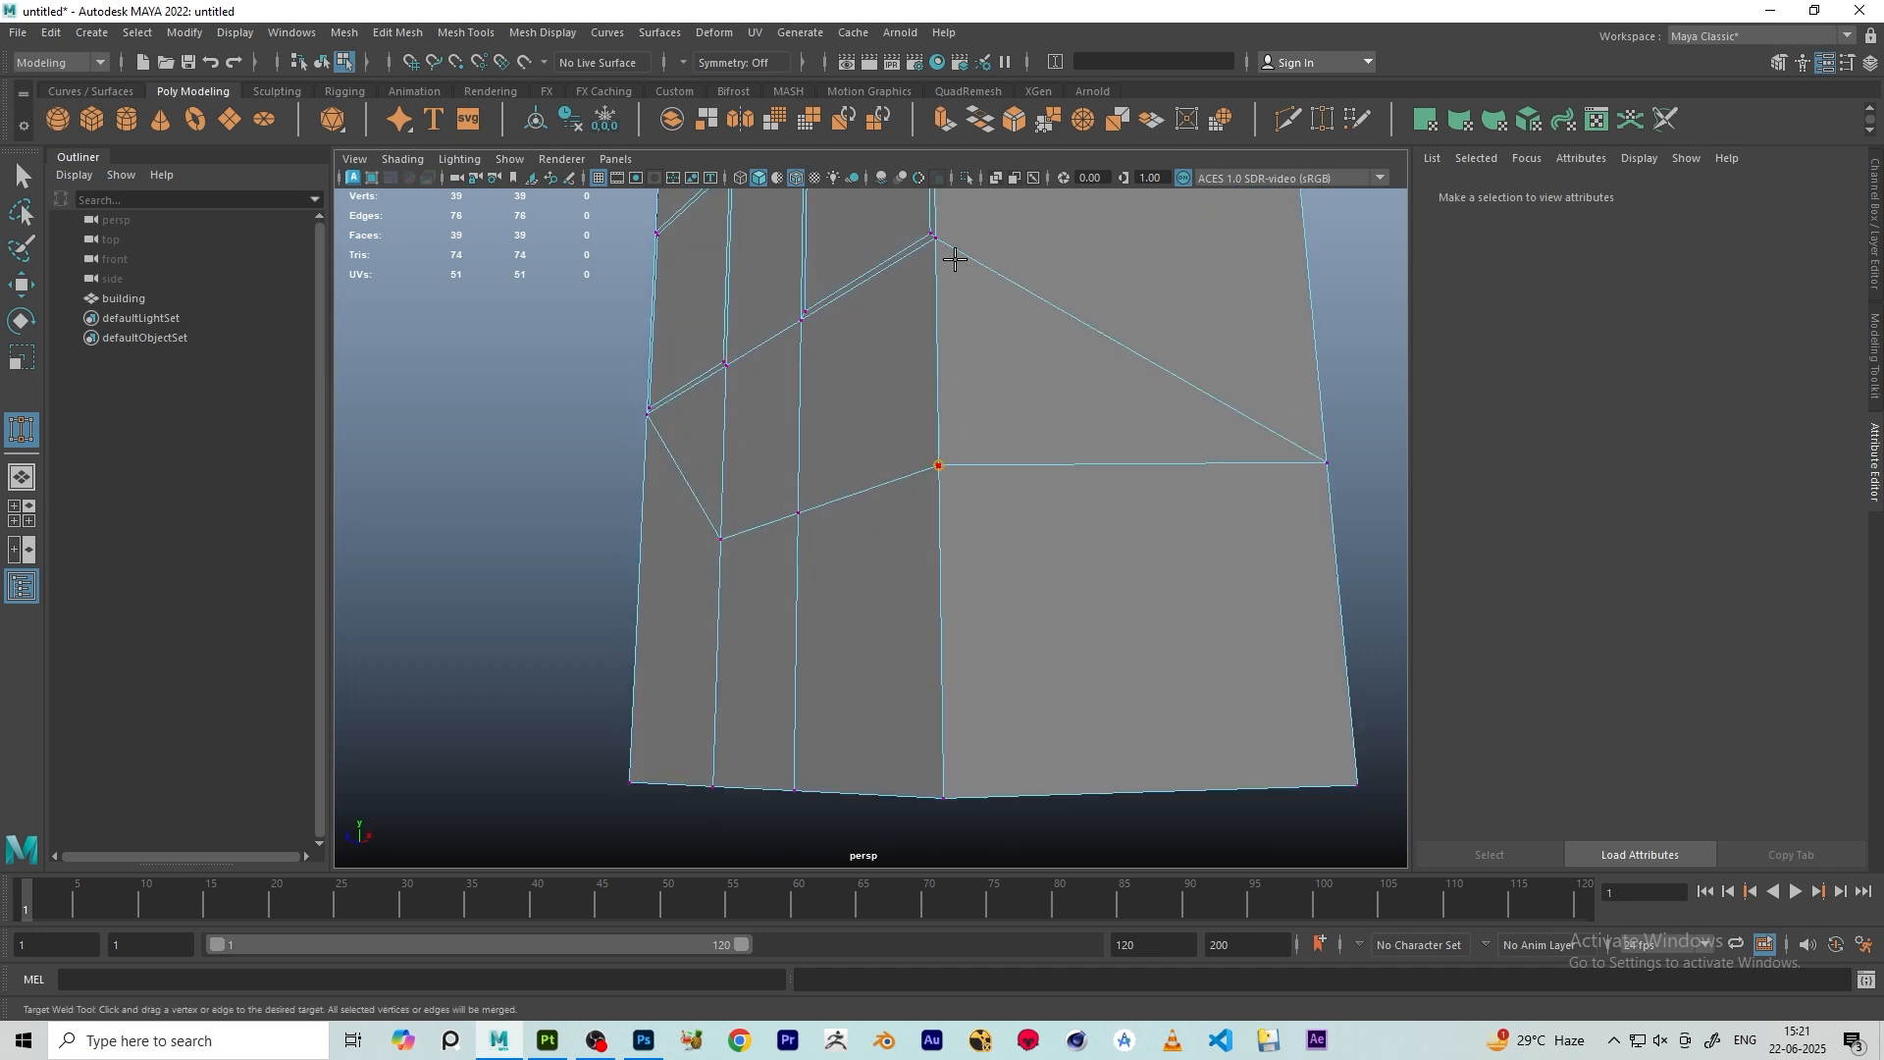
left_click_drag(955, 259, 948, 252)
- Target Weld the upper-loop vertices at both rear corners and the rear centre column down to the lower loop
scroll(952, 286, "down", 5)
left_click_drag(918, 417, 1058, 499, "alt")
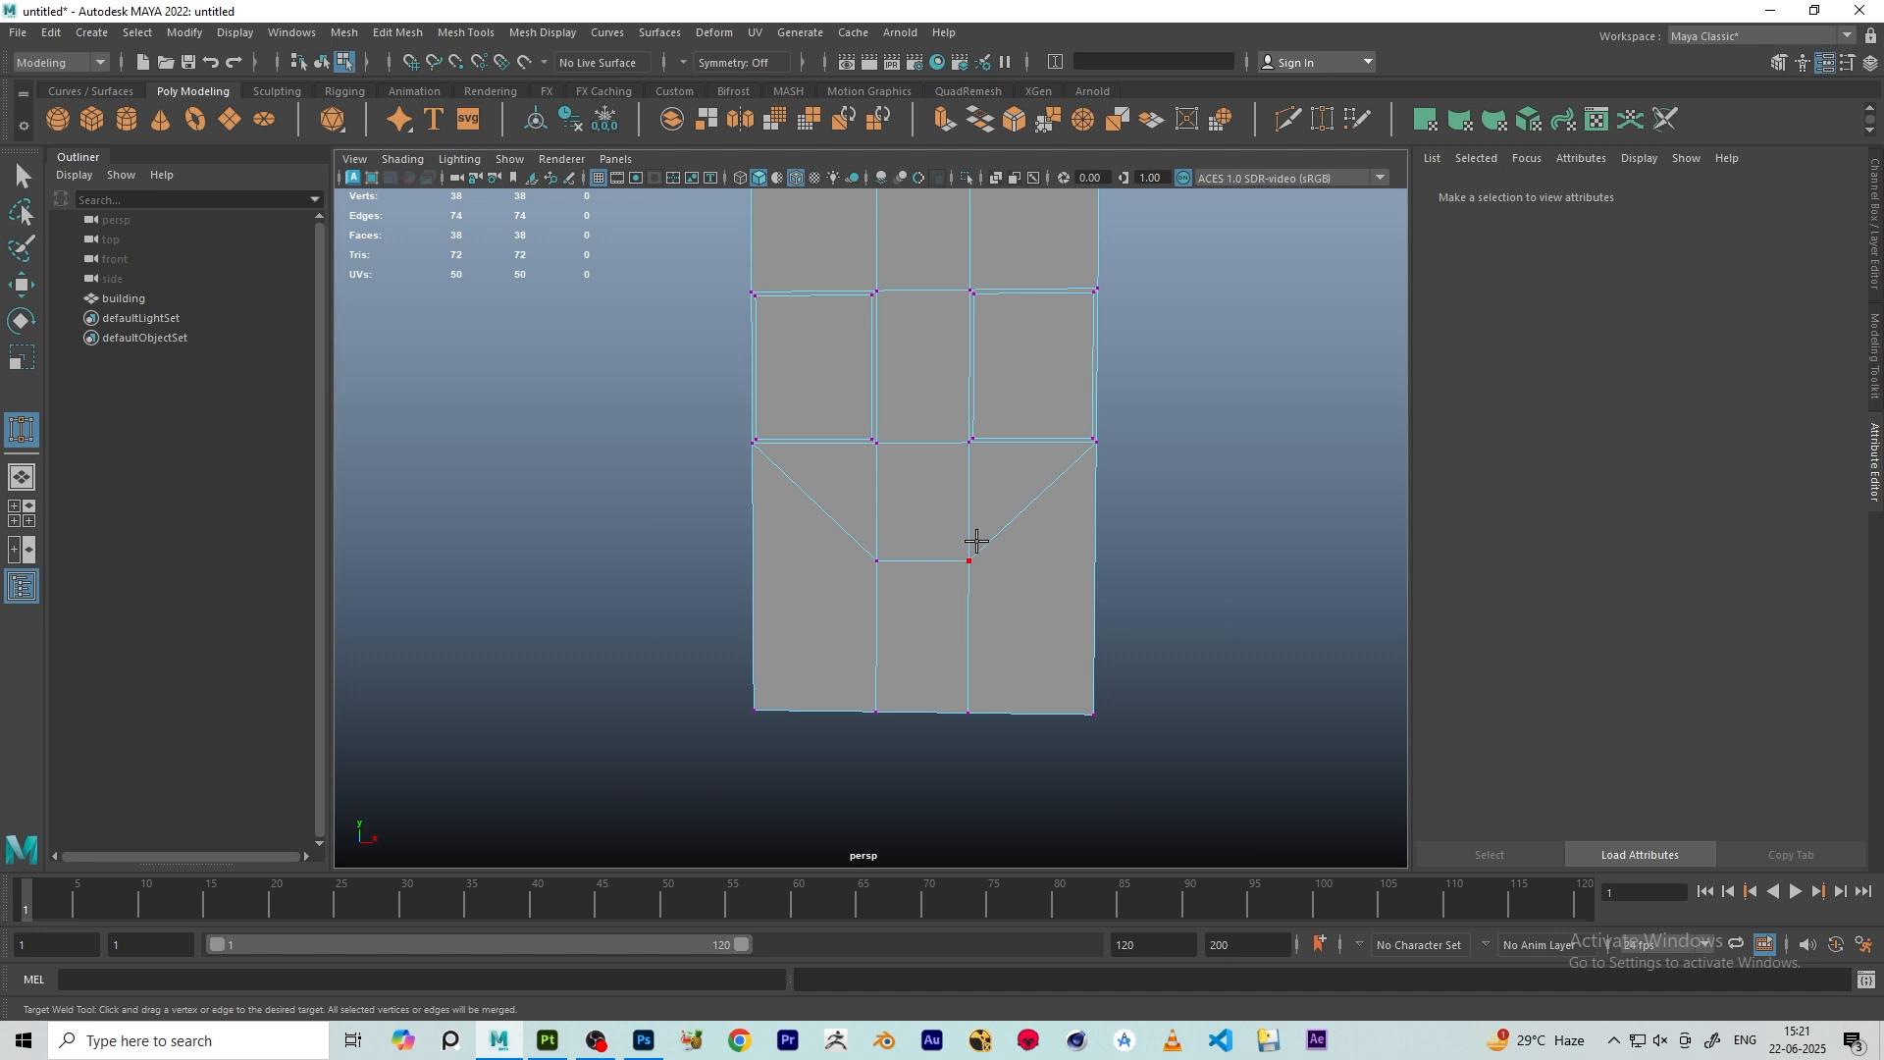
left_click_drag(976, 541, 884, 389, "alt")
left_click_drag(965, 583, 960, 588)
left_click_drag(959, 588, 988, 493, "alt")
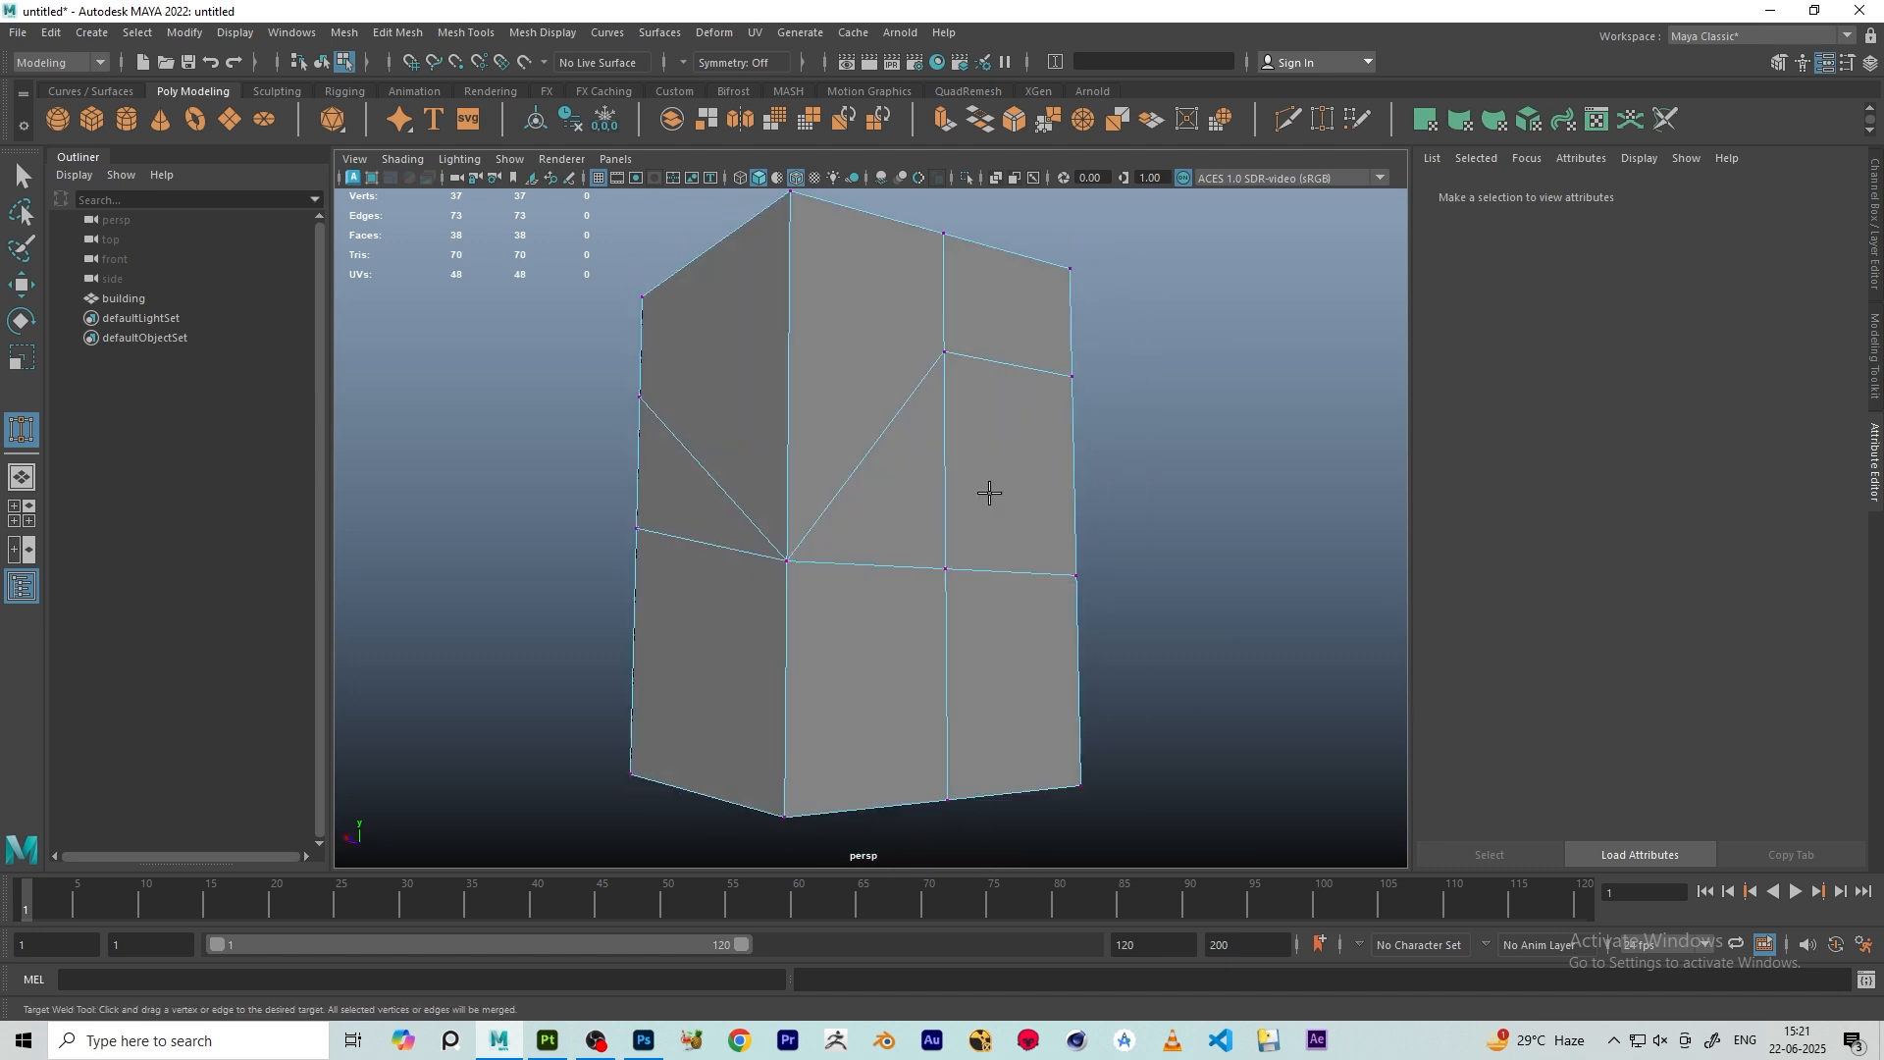
left_click_drag(950, 380, 945, 568)
left_click_drag(1102, 504, 902, 386, "alt")
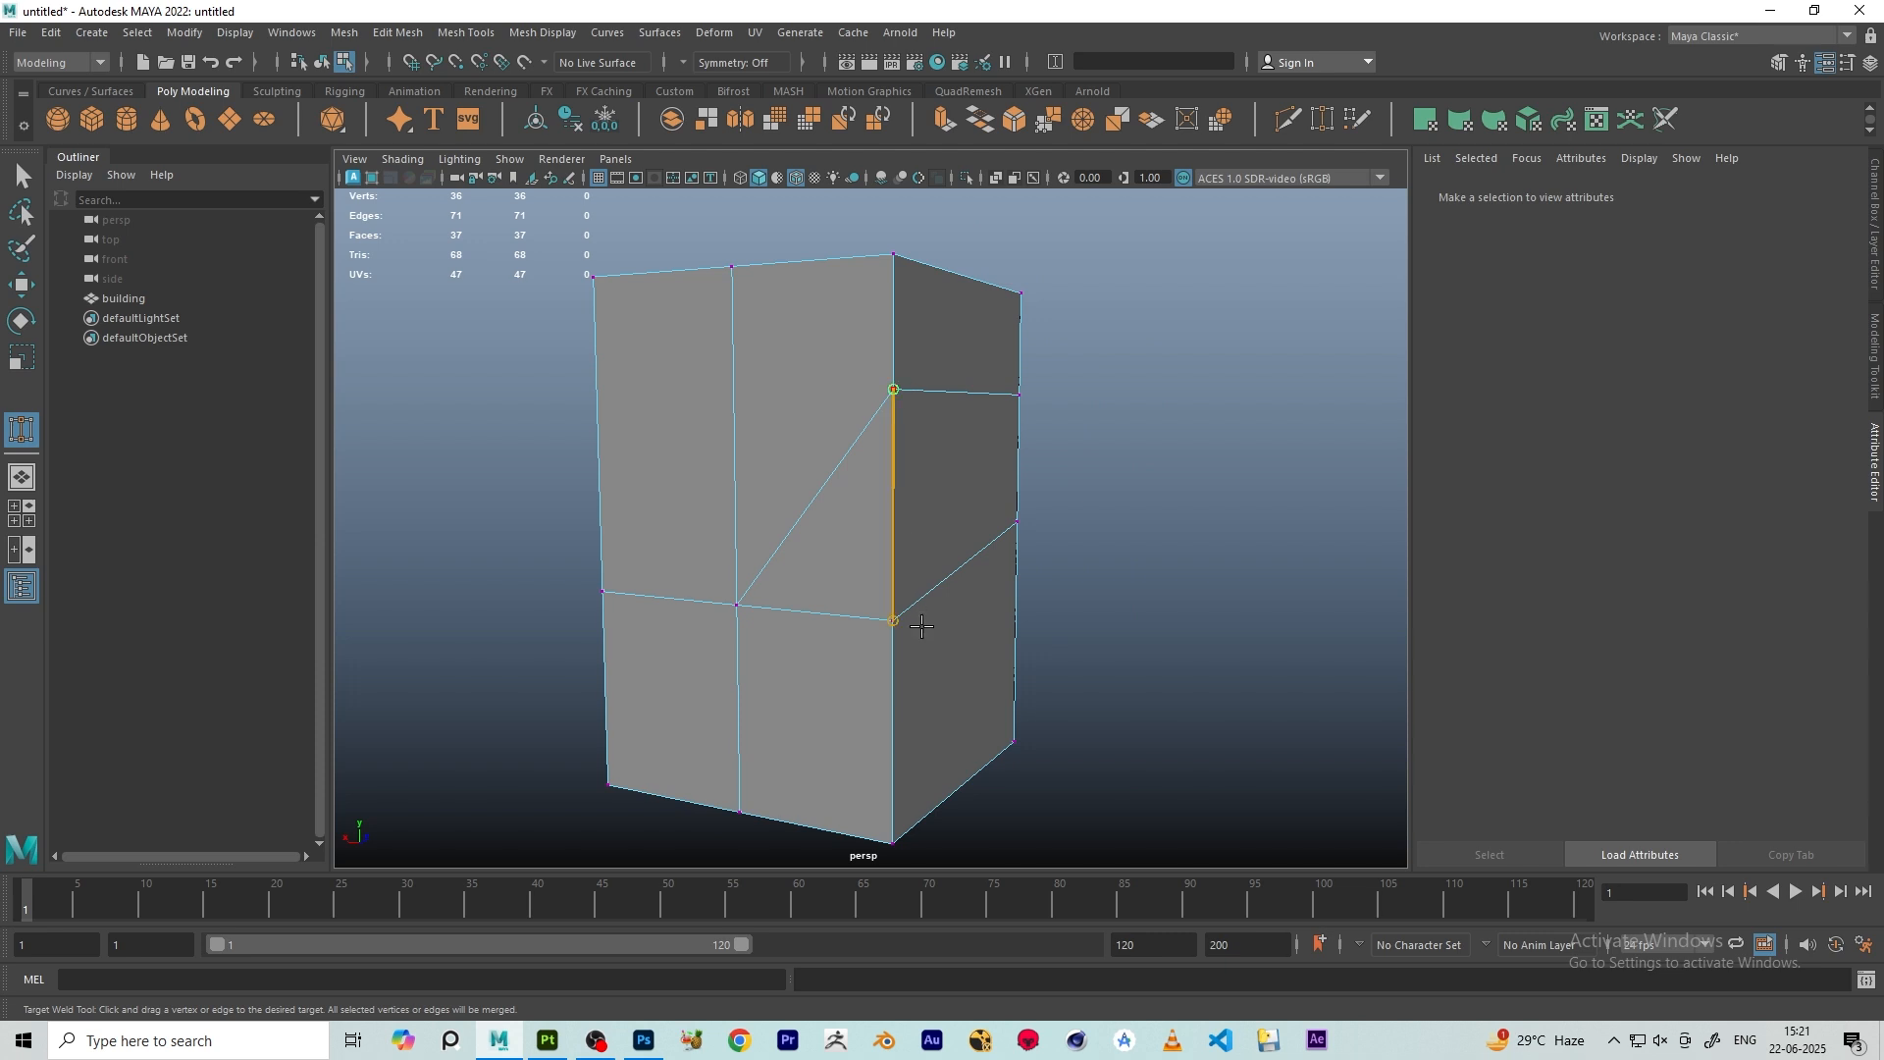
left_click_drag(922, 626, 918, 625)
scroll(919, 625, "down", 4)
left_click_drag(918, 625, 1081, 507, "alt")
scroll(874, 491, "up", 2)
key("w")
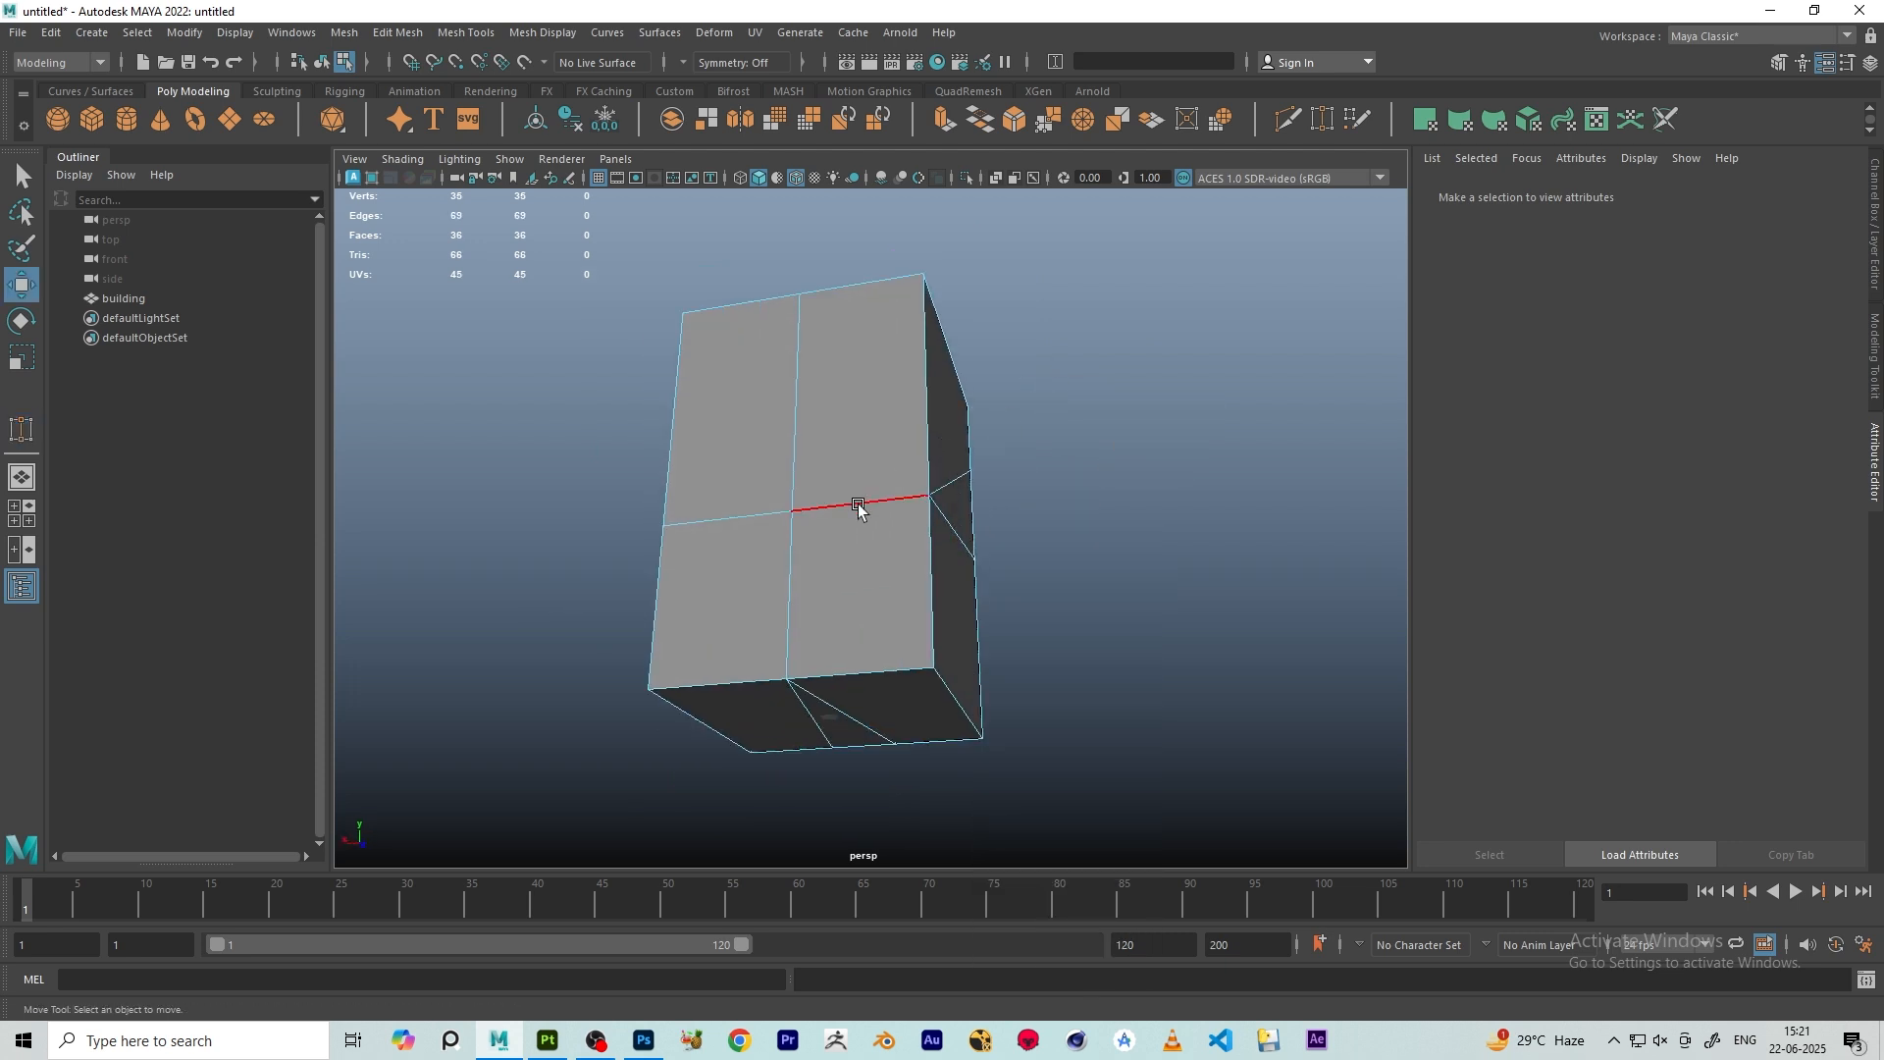
- Merge the two inner vertices on the building's front roof edge into a single vertex at the centre
left_click(854, 504)
left_click(799, 433, "shift")
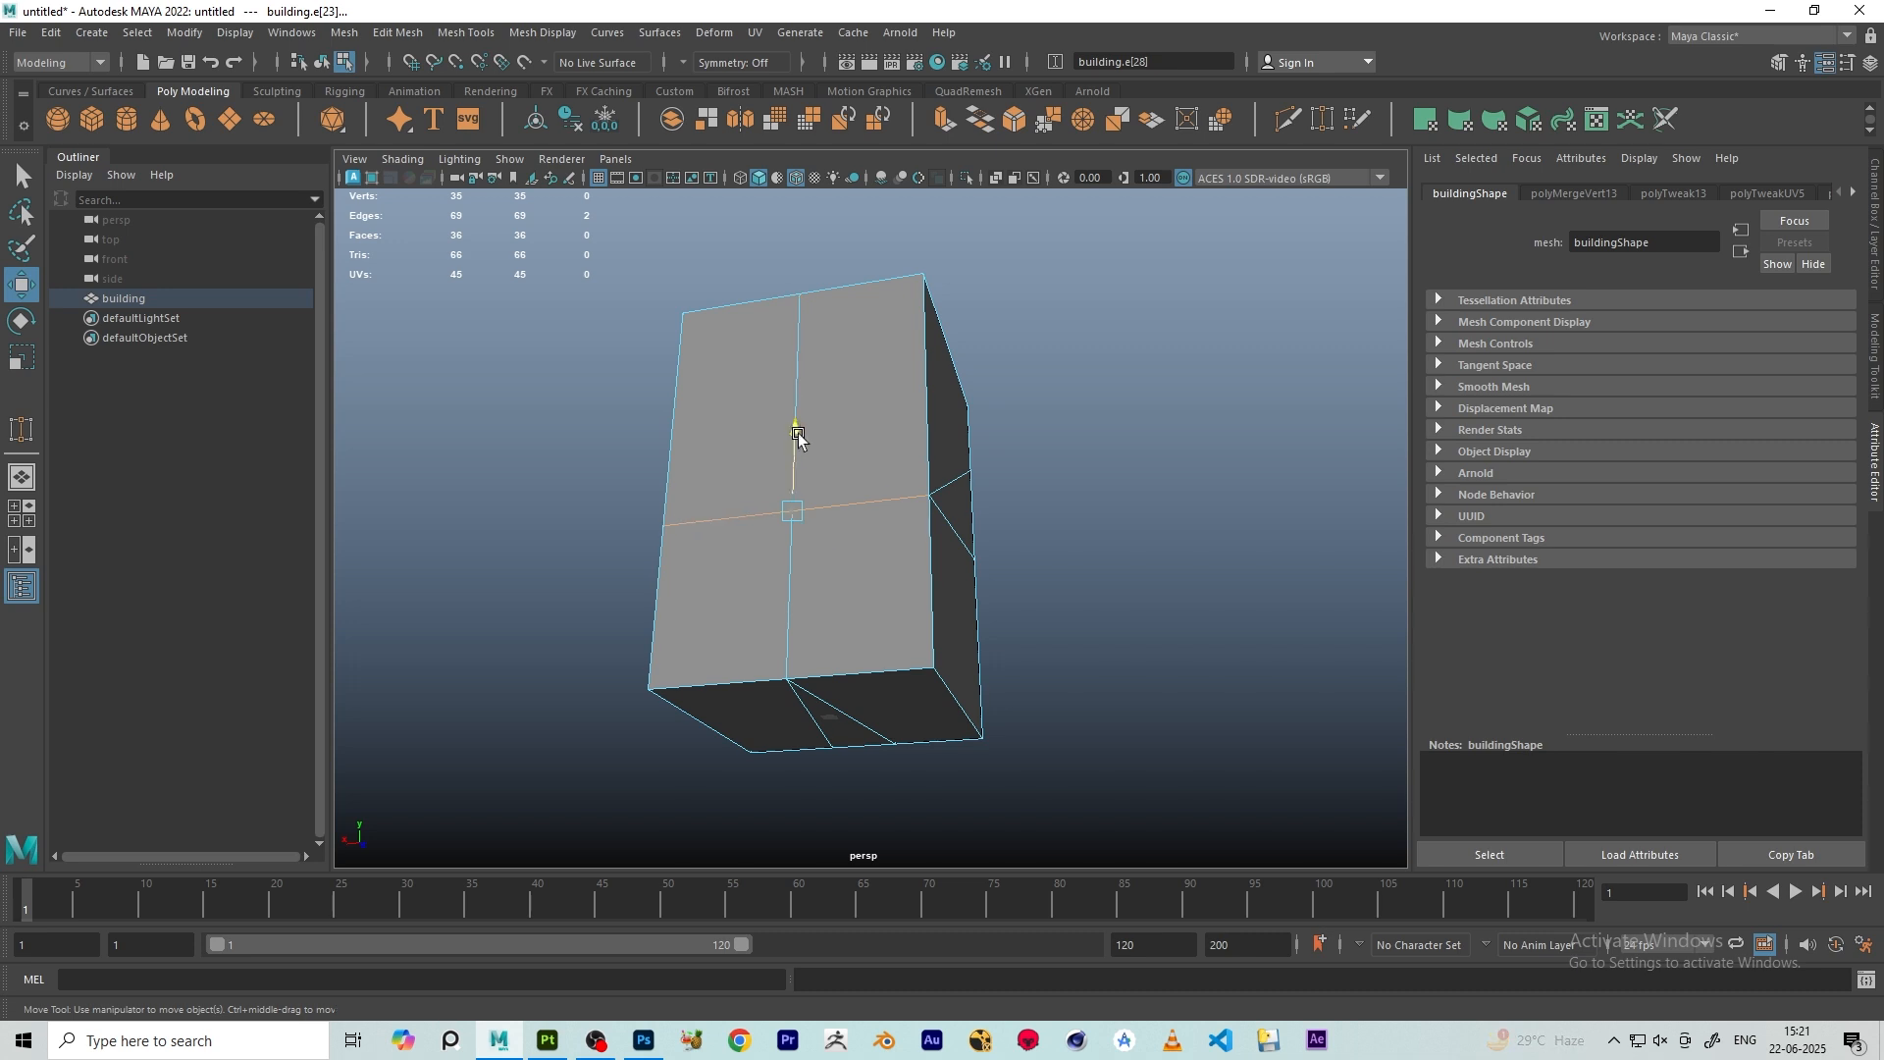
left_click_drag(786, 389, 963, 296, "alt")
right_click_drag(963, 296, 985, 188)
left_click(877, 329)
left_click_drag(984, 331, 1001, 416, "alt")
scroll(1001, 416, "down", 3)
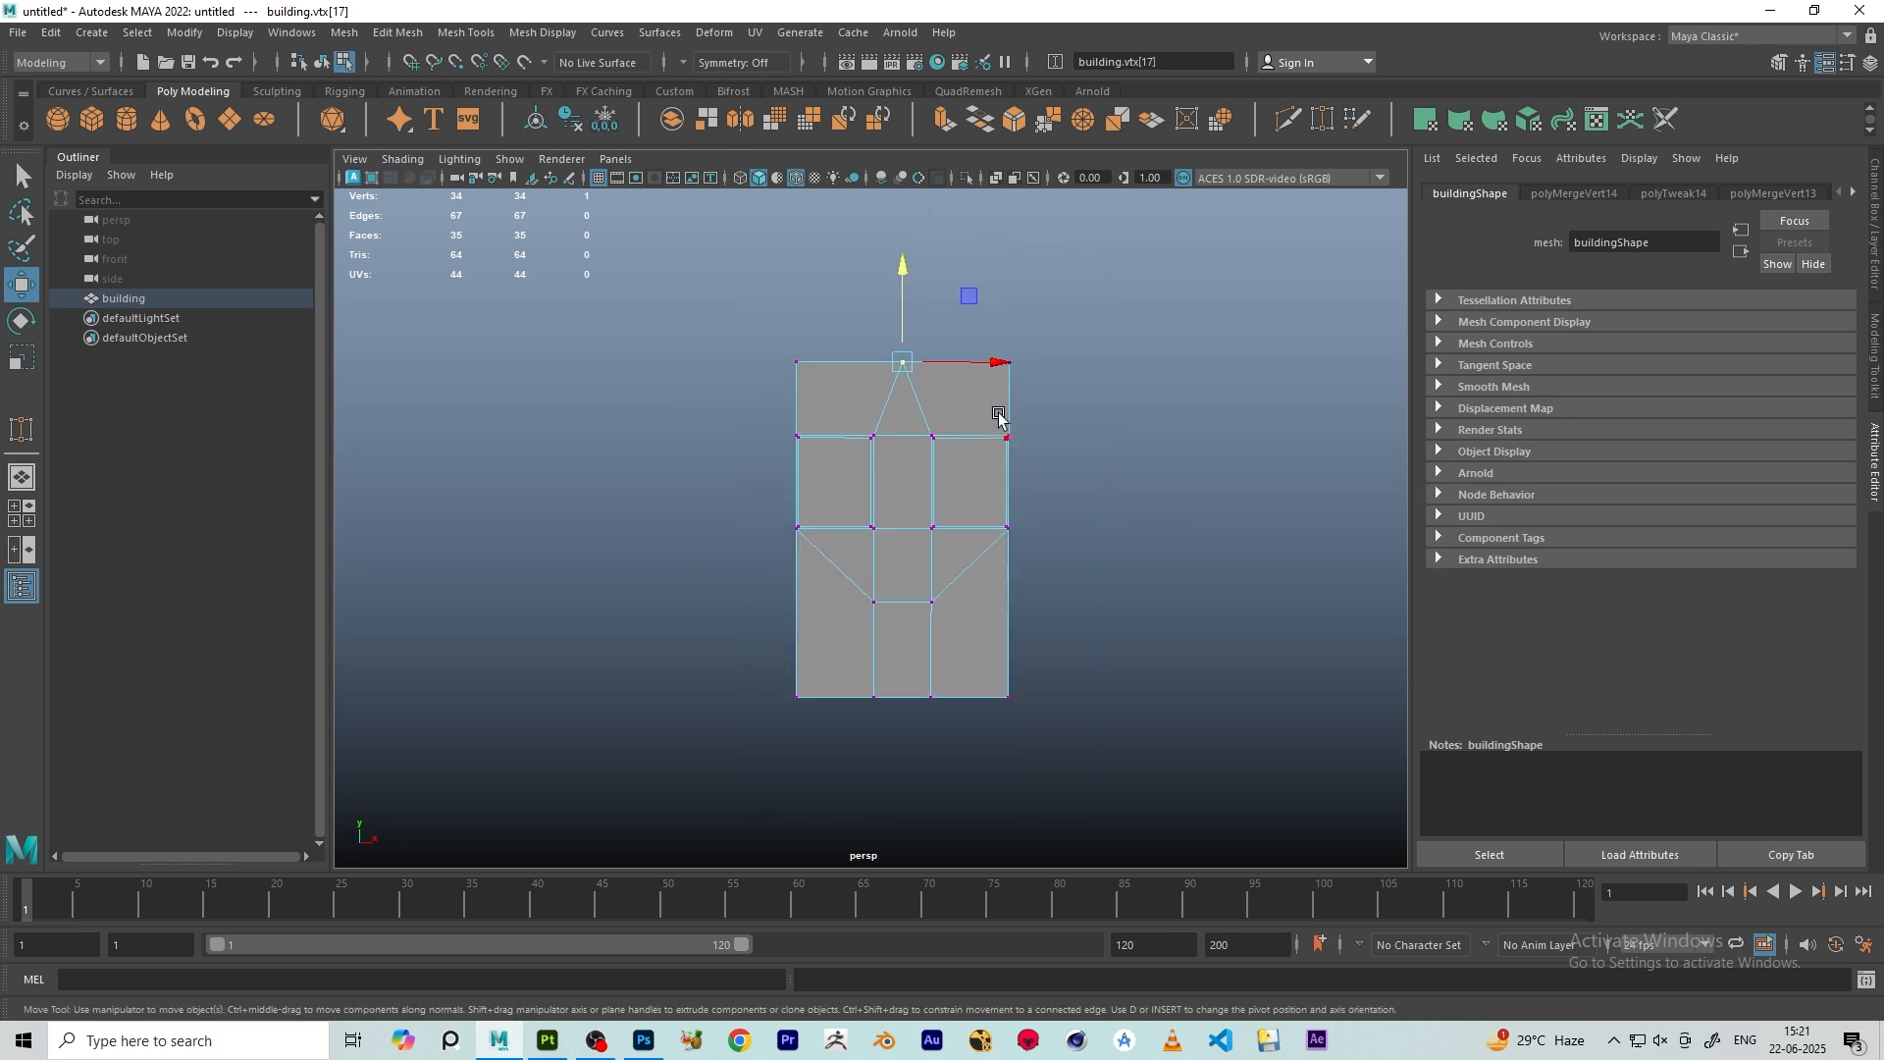
- Return to object mode and inspect the optimised building mesh from several sides
right_click_drag(1003, 364, 1052, 326)
left_click(1060, 387)
left_click_drag(1059, 387, 1139, 363, "alt")
left_click(854, 588)
left_click_drag(854, 589, 1037, 420, "alt")
scroll(794, 580, "up", 3)
left_click(1133, 487)
scroll(1120, 469, "down", 3)
- Select the building, center its pivot and delete its construction history
left_click_drag(1037, 420, 647, 661)
left_click_drag(871, 447, 866, 539, "alt")
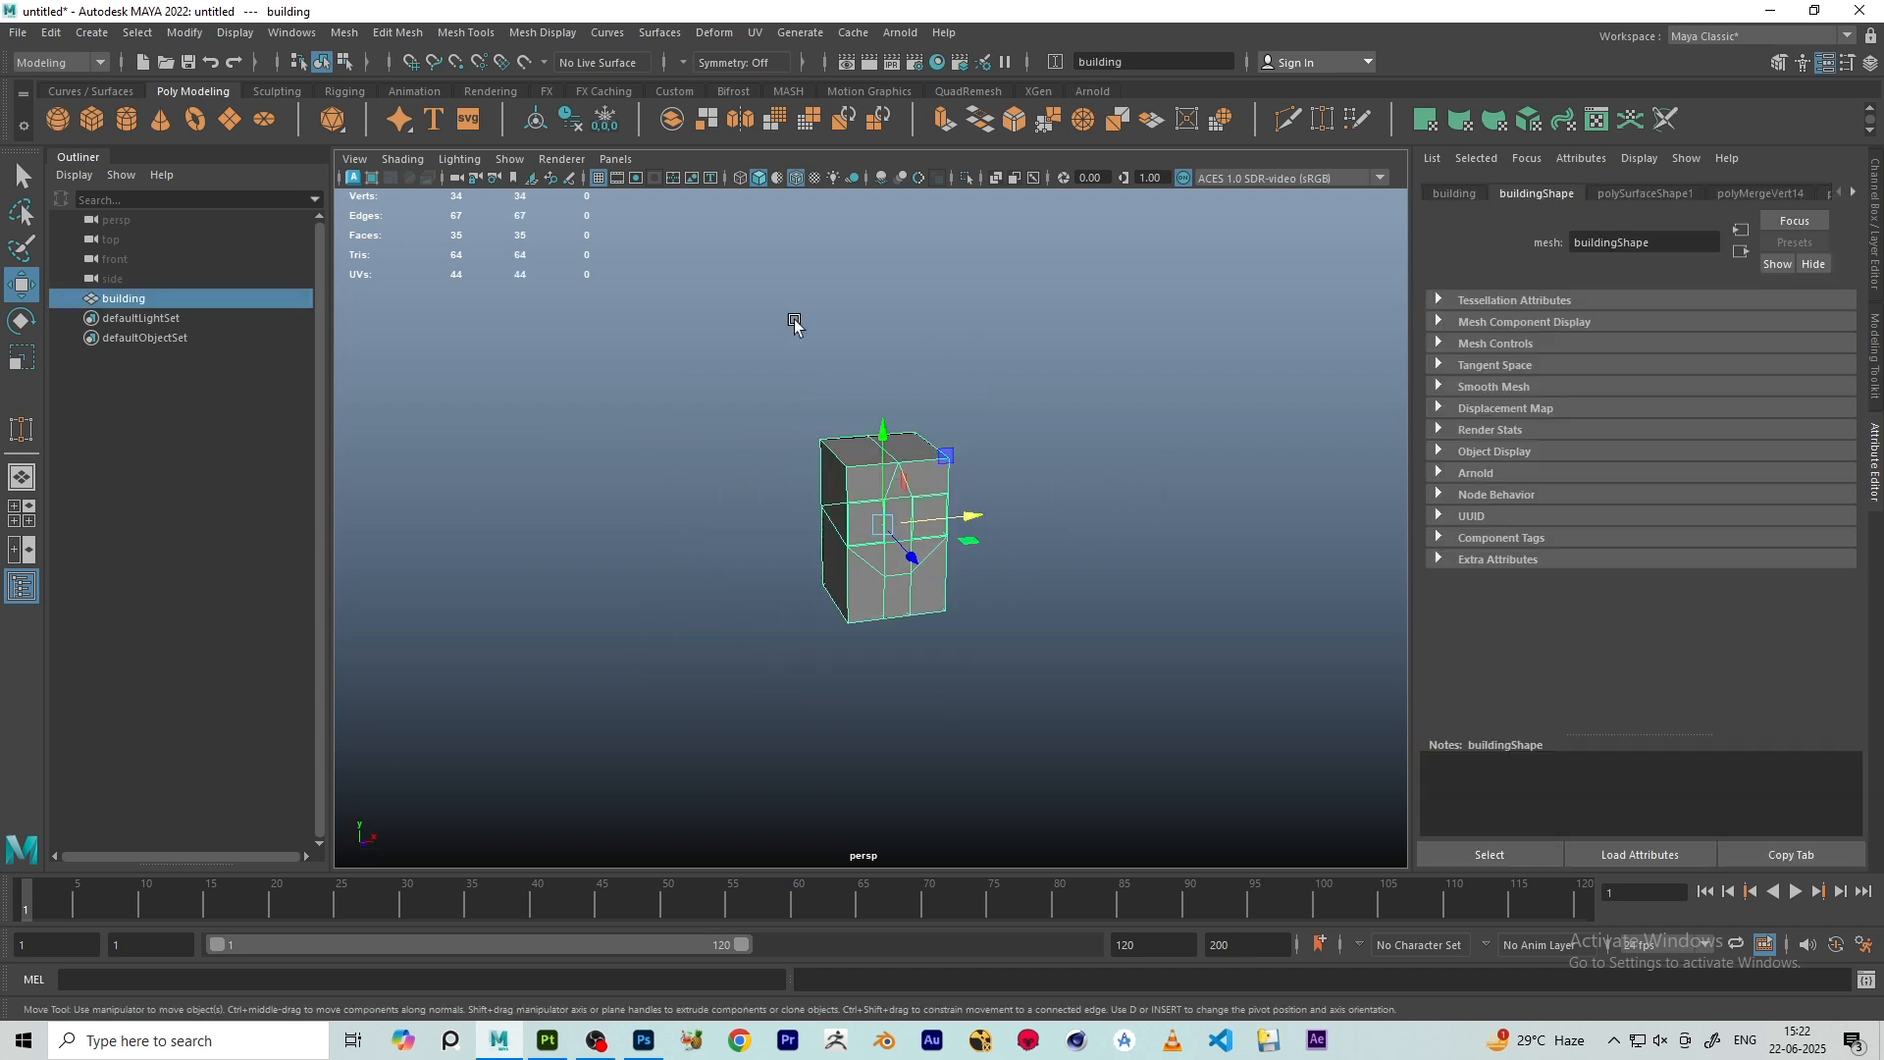
left_click(537, 120)
- Assign a new Arnold aiStandardSurface material to the building and name it building
left_click_drag(908, 461, 920, 449, "alt")
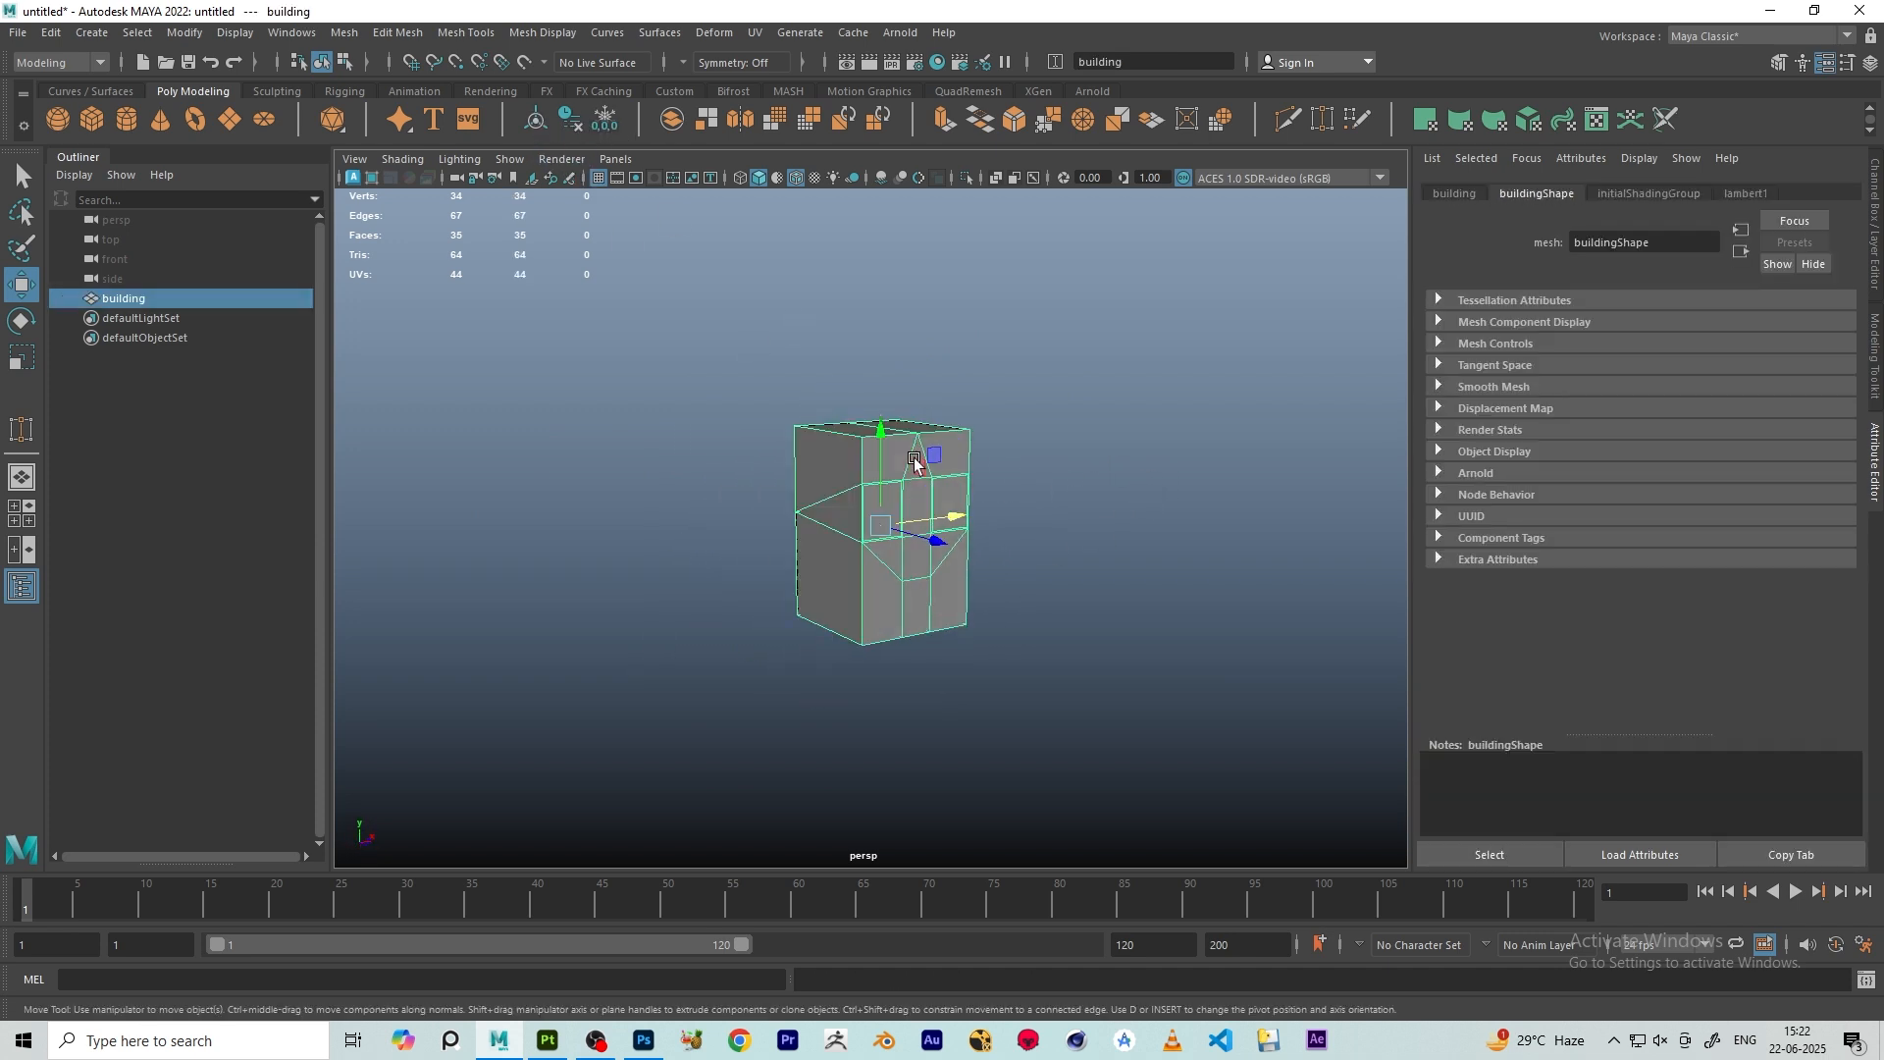
right_click(921, 449)
left_click(927, 946)
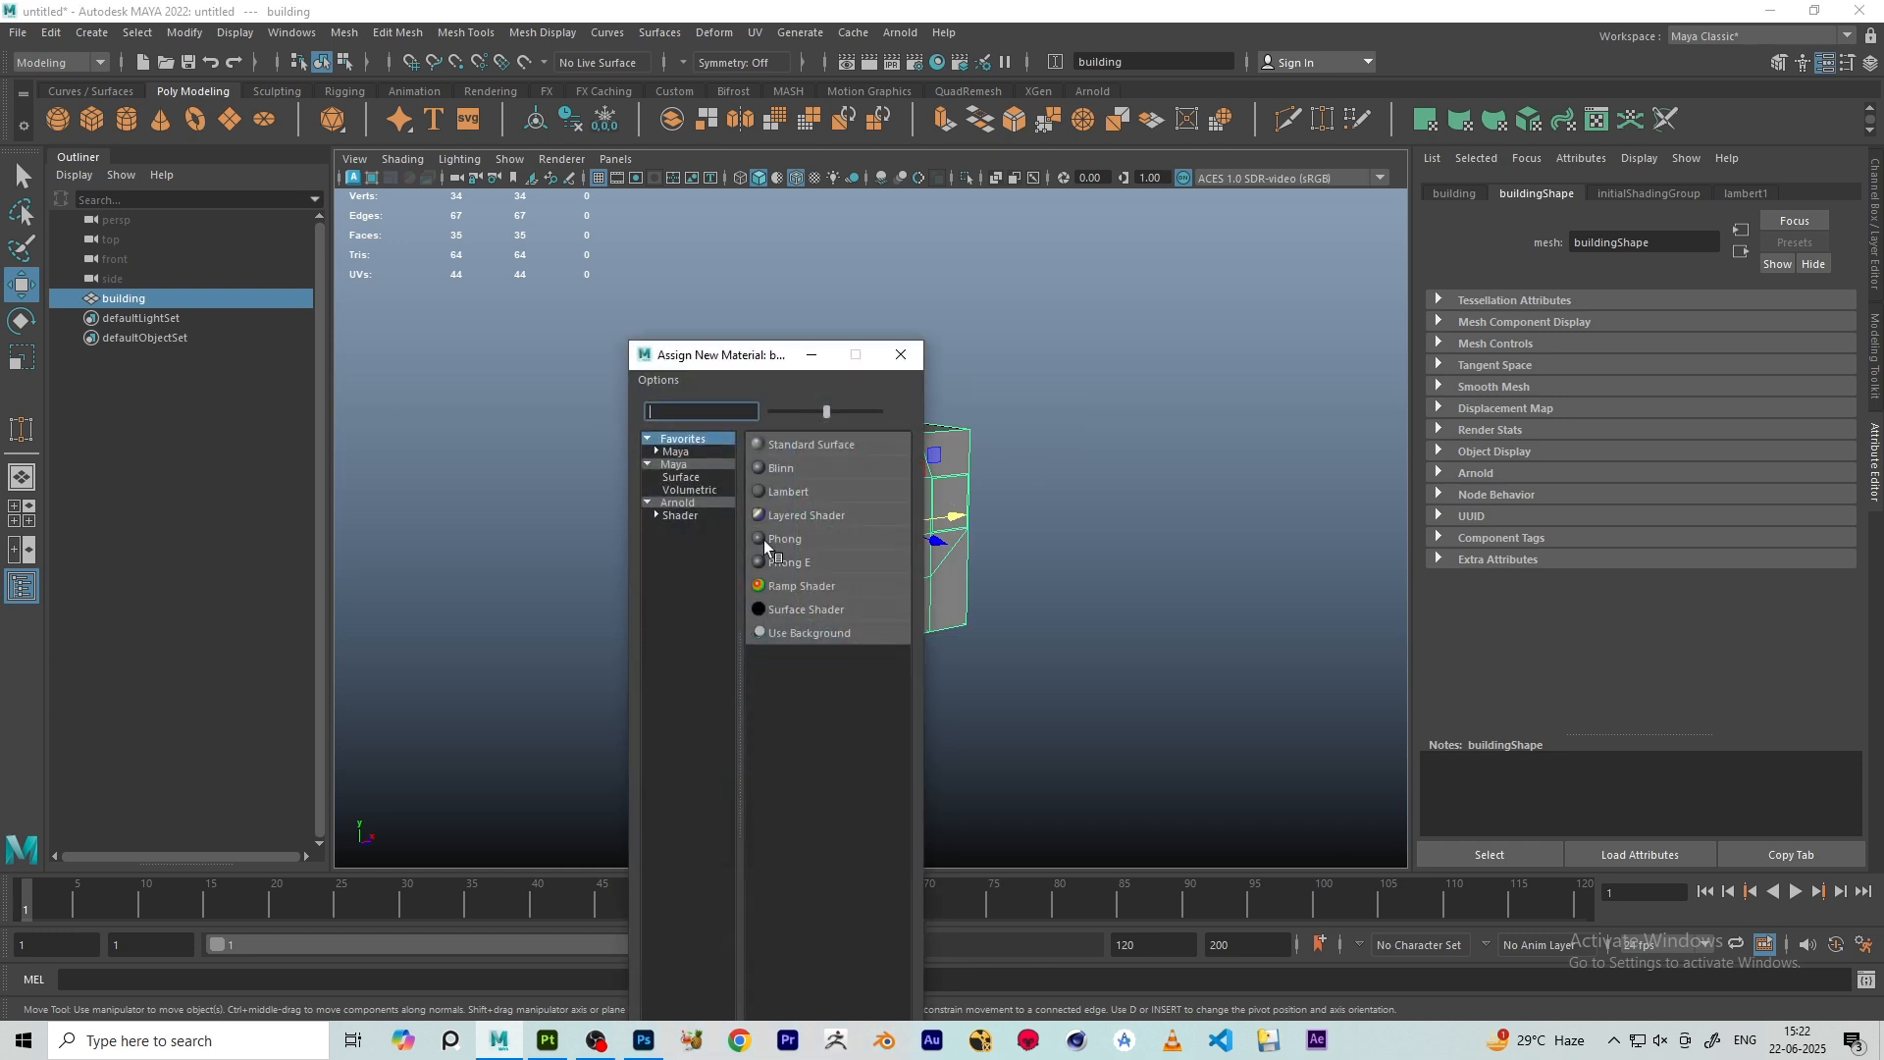
left_click(693, 516)
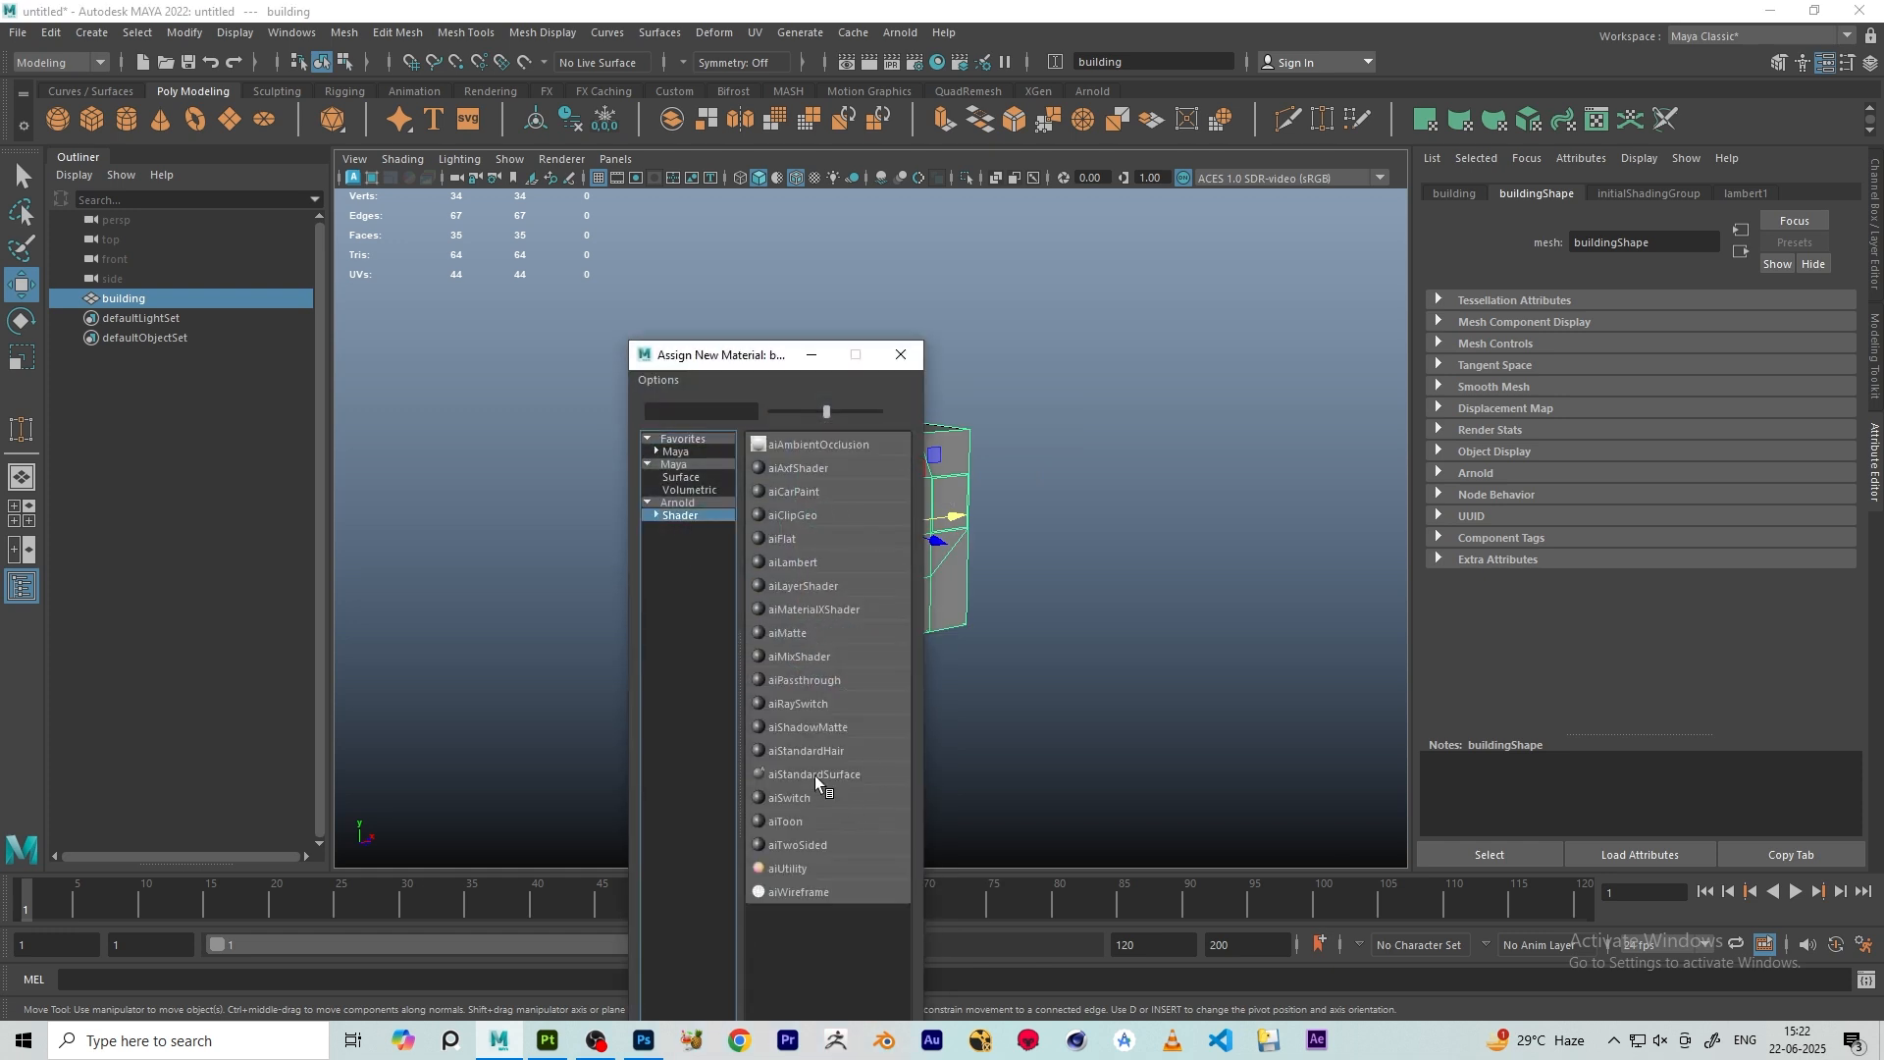
left_click(844, 775)
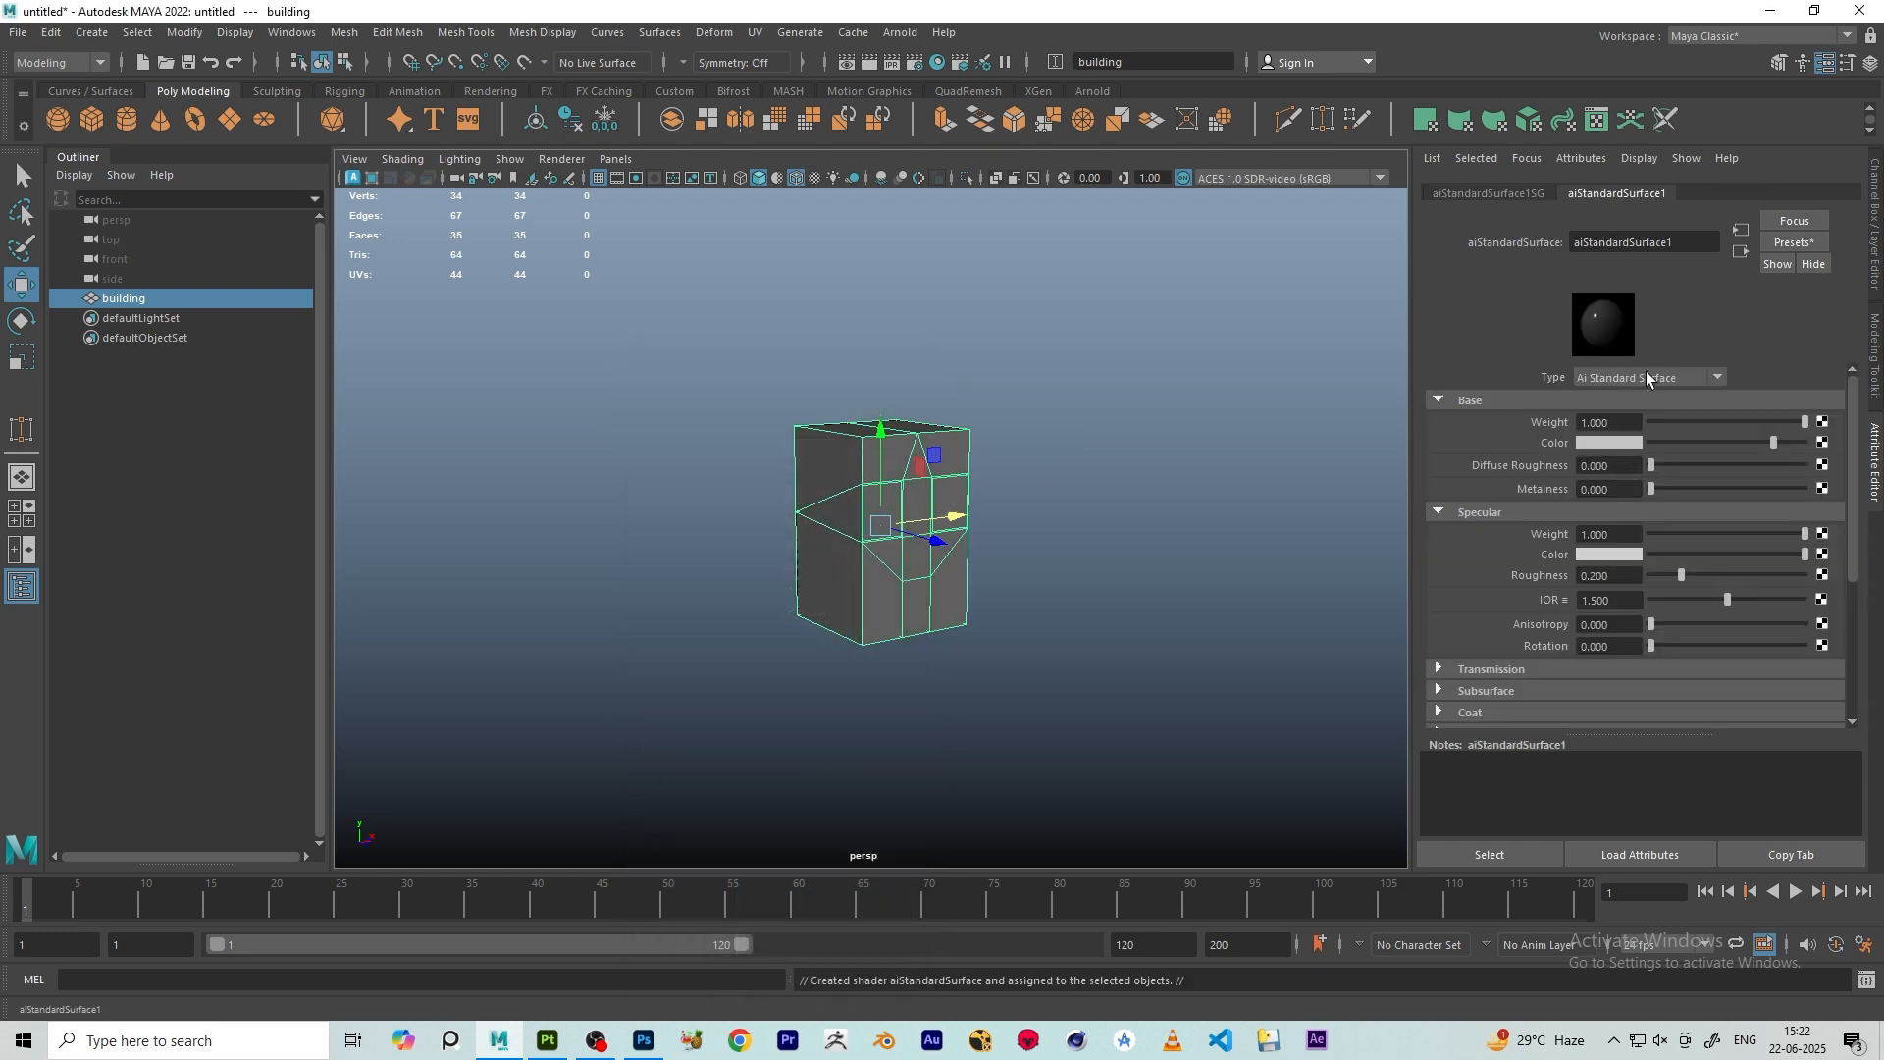
double_click(1691, 244)
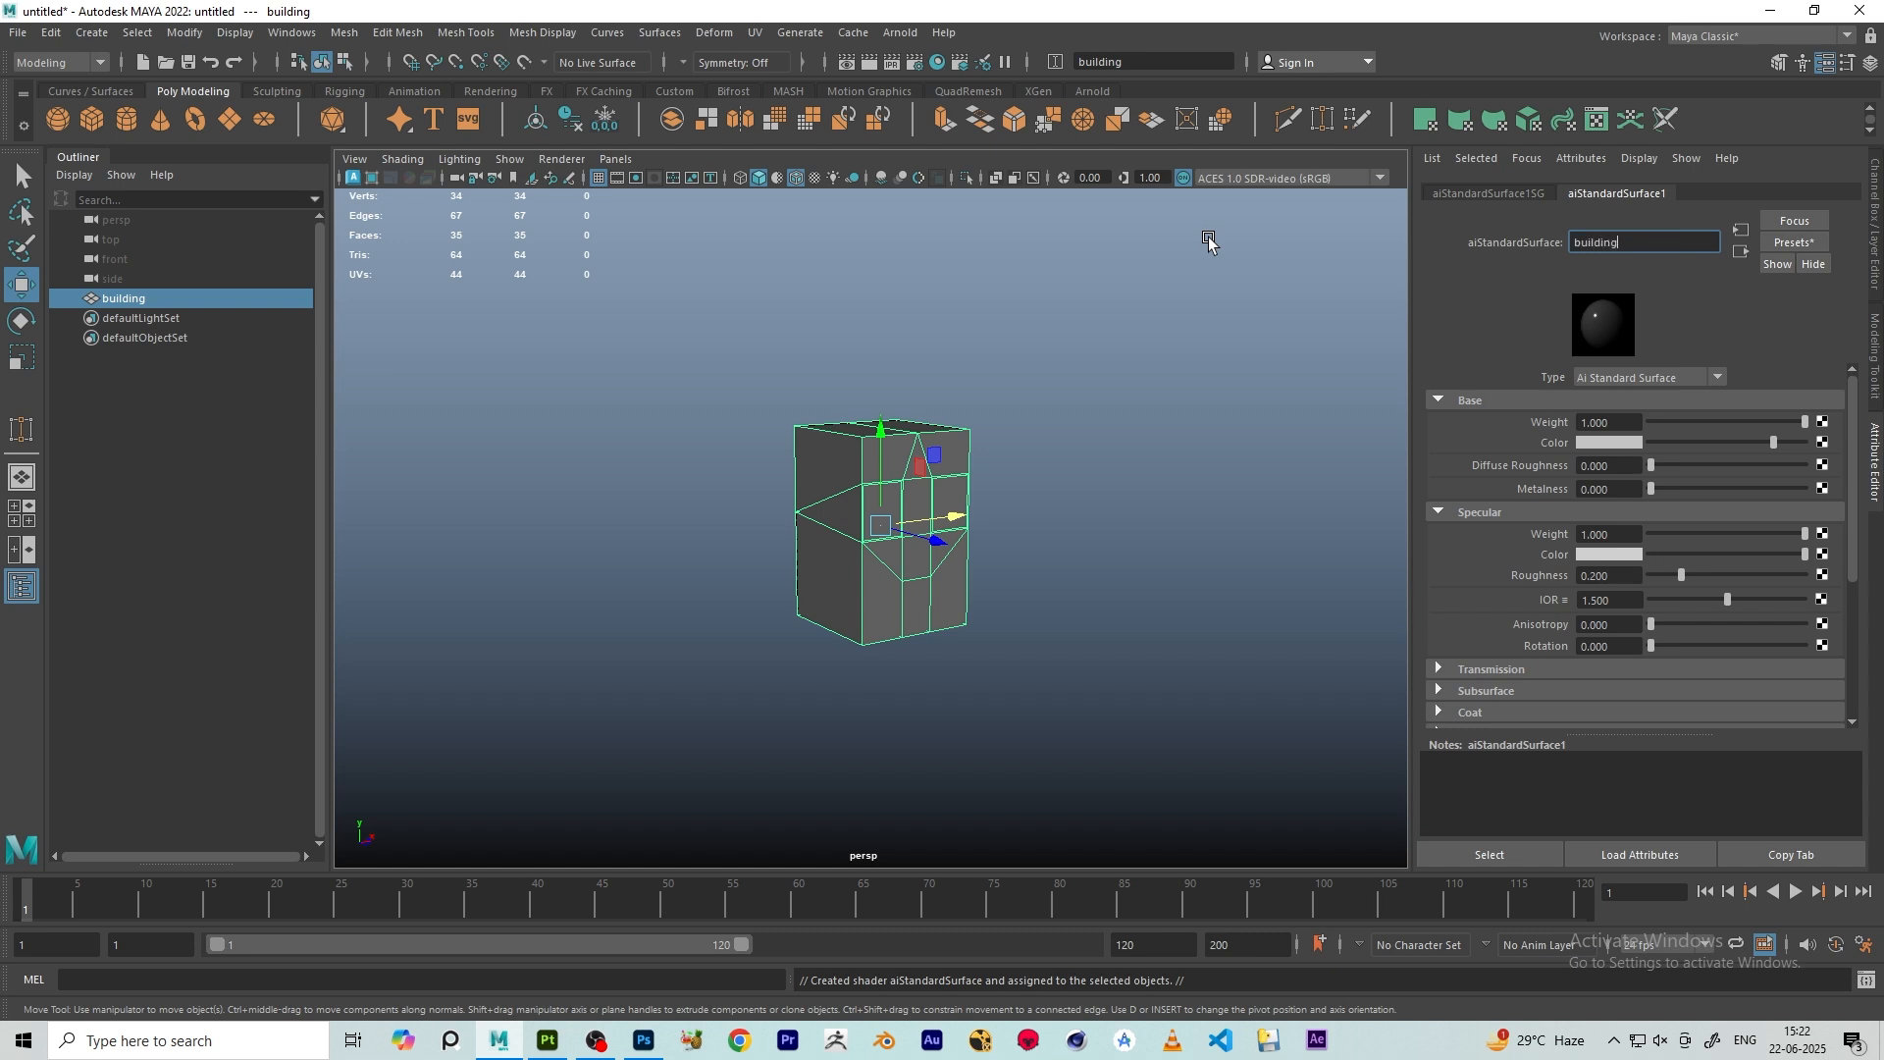
left_click(1101, 482)
- Turn off wireframe on shaded for the perspective view and reselect the building
scroll(949, 462, "up", 2)
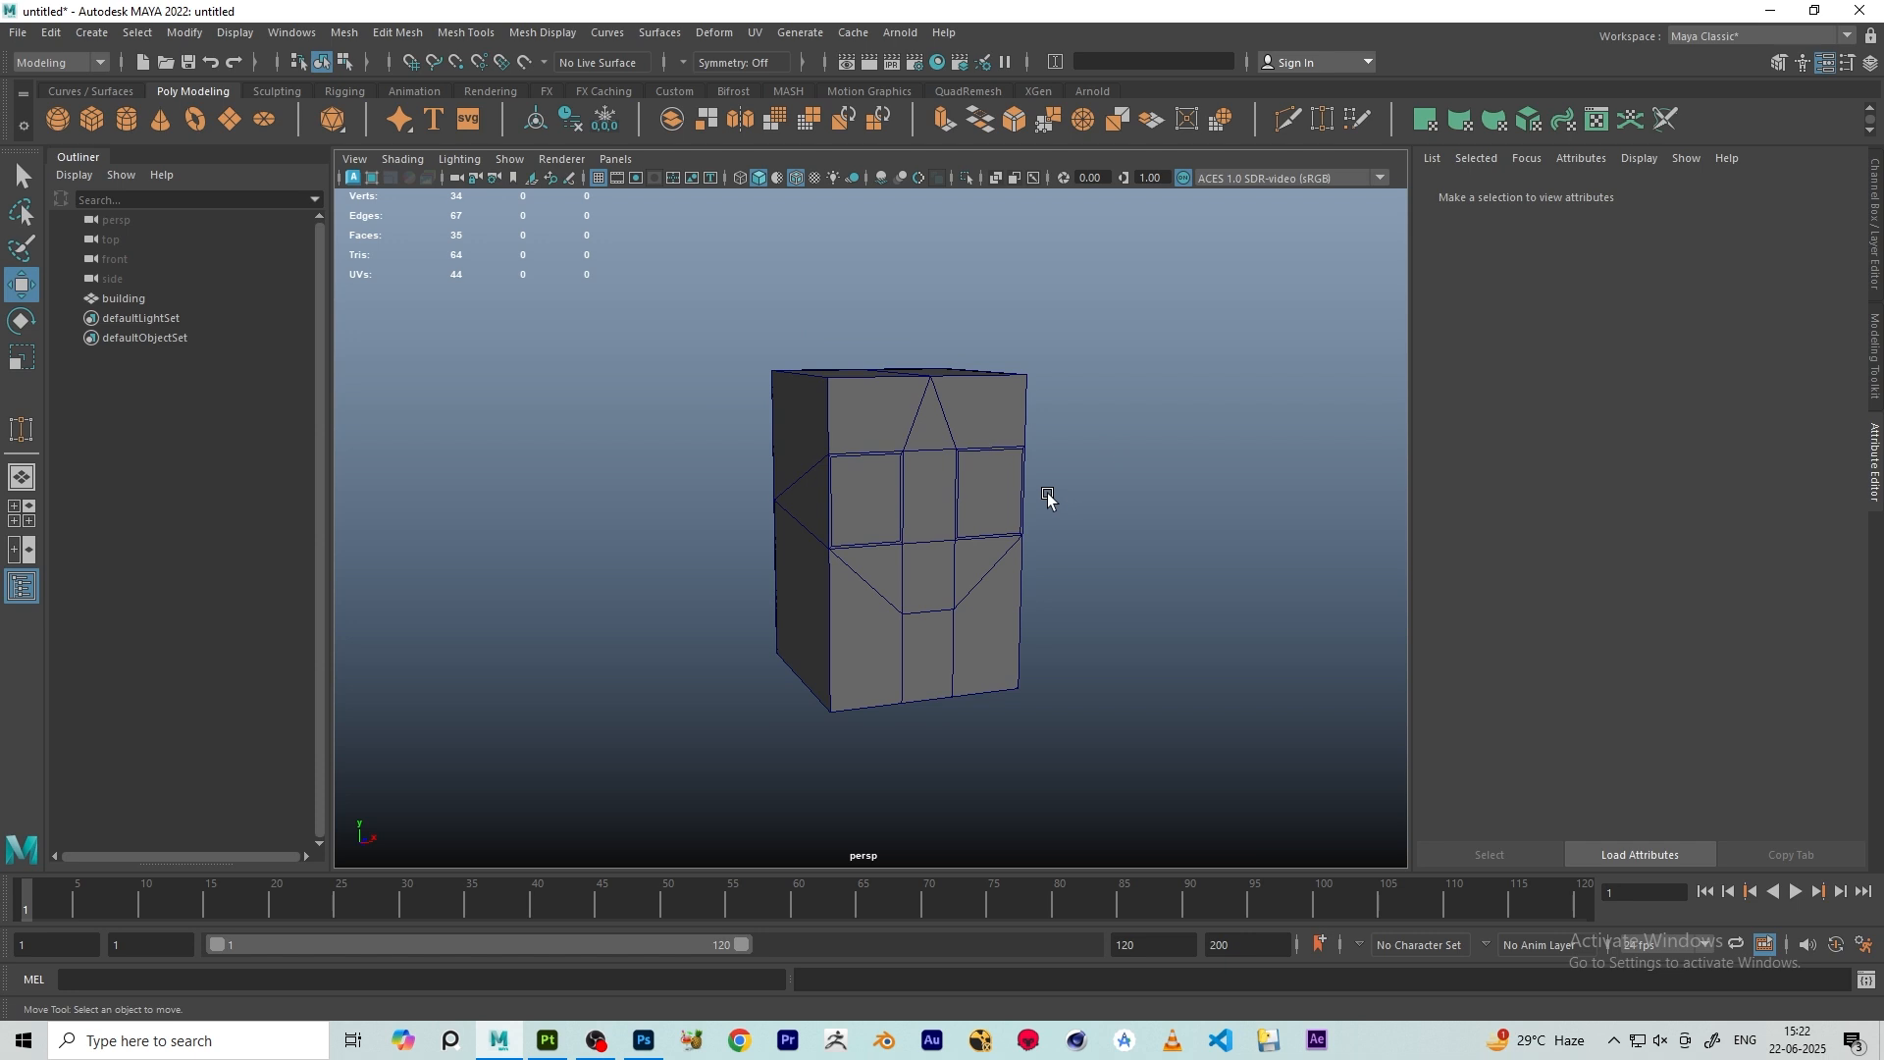
mouse_move(884, 460)
left_mouse_down("alt")
mouse_move(922, 399)
mouse_move(910, 441)
left_mouse_up("alt")
left_click(786, 592)
mouse_move(934, 537)
left_mouse_down("alt")
mouse_move(879, 395)
mouse_move(912, 535)
left_mouse_up("alt")
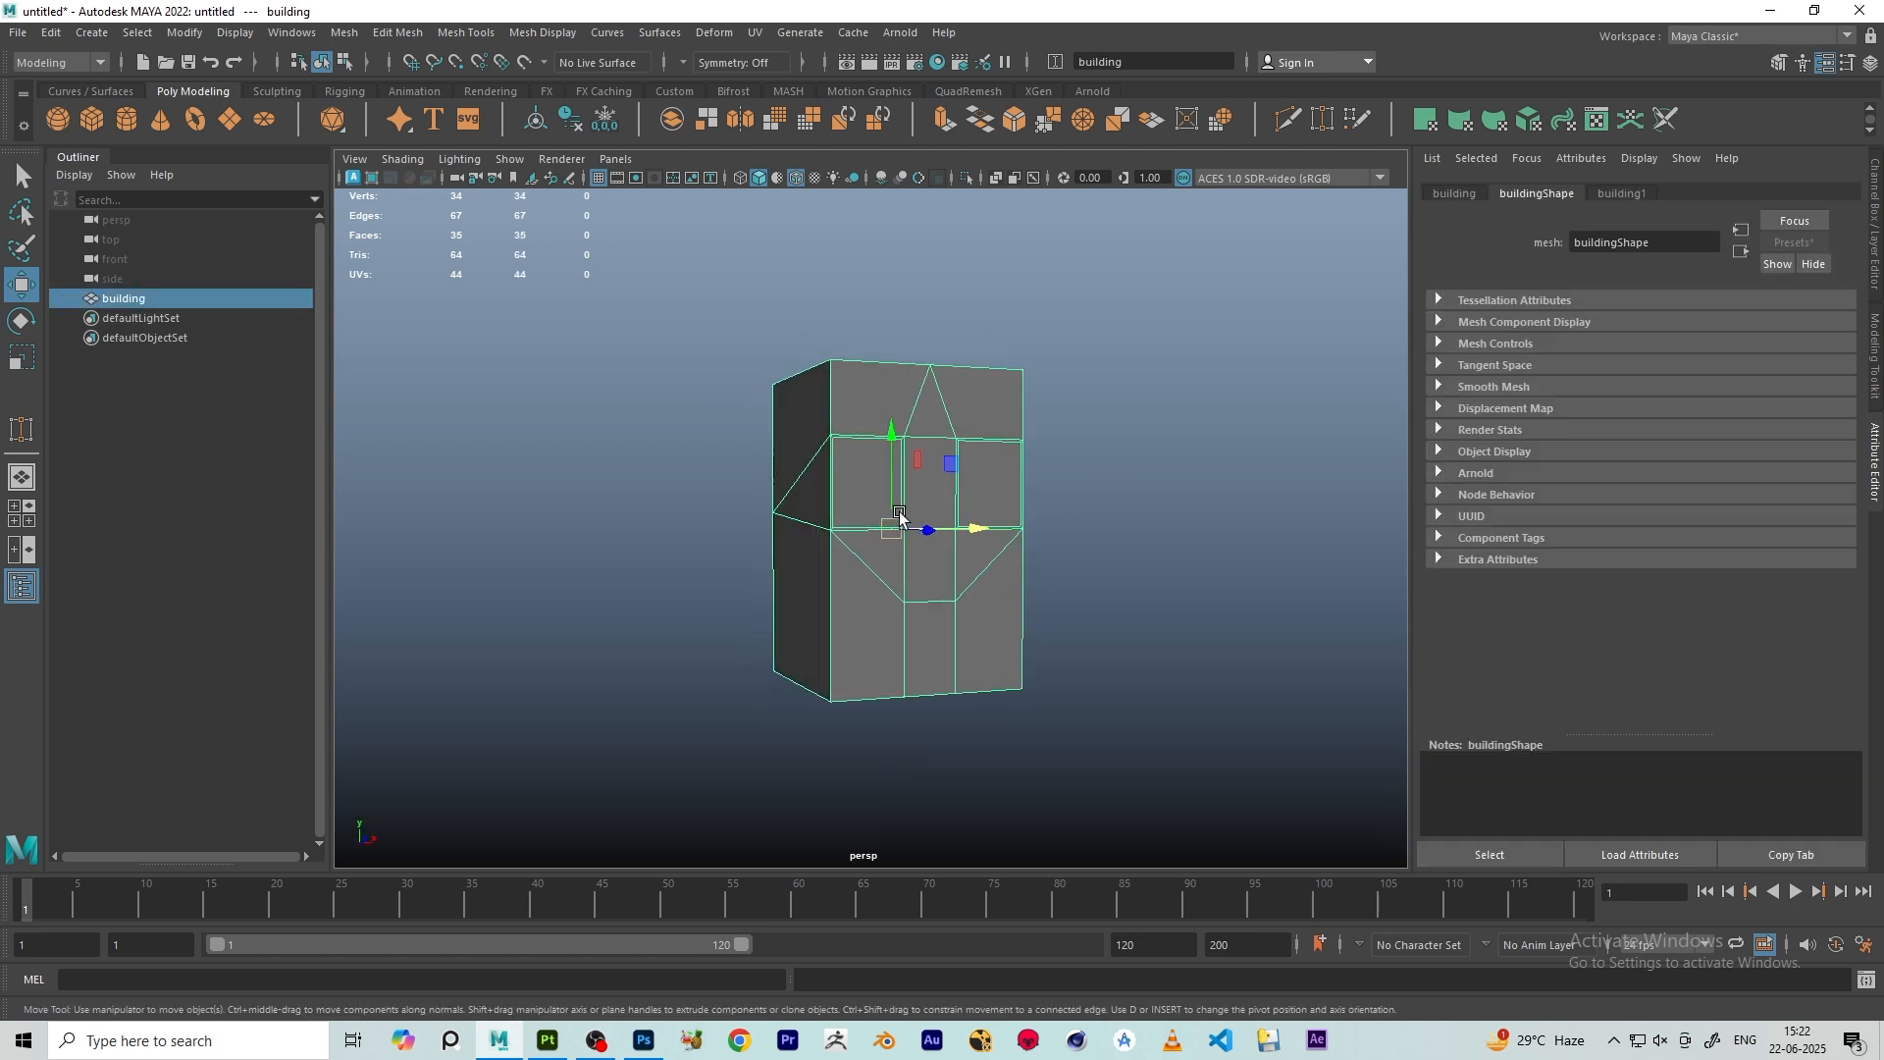
left_click(797, 179)
left_click_drag(1062, 410, 1064, 381, "alt")
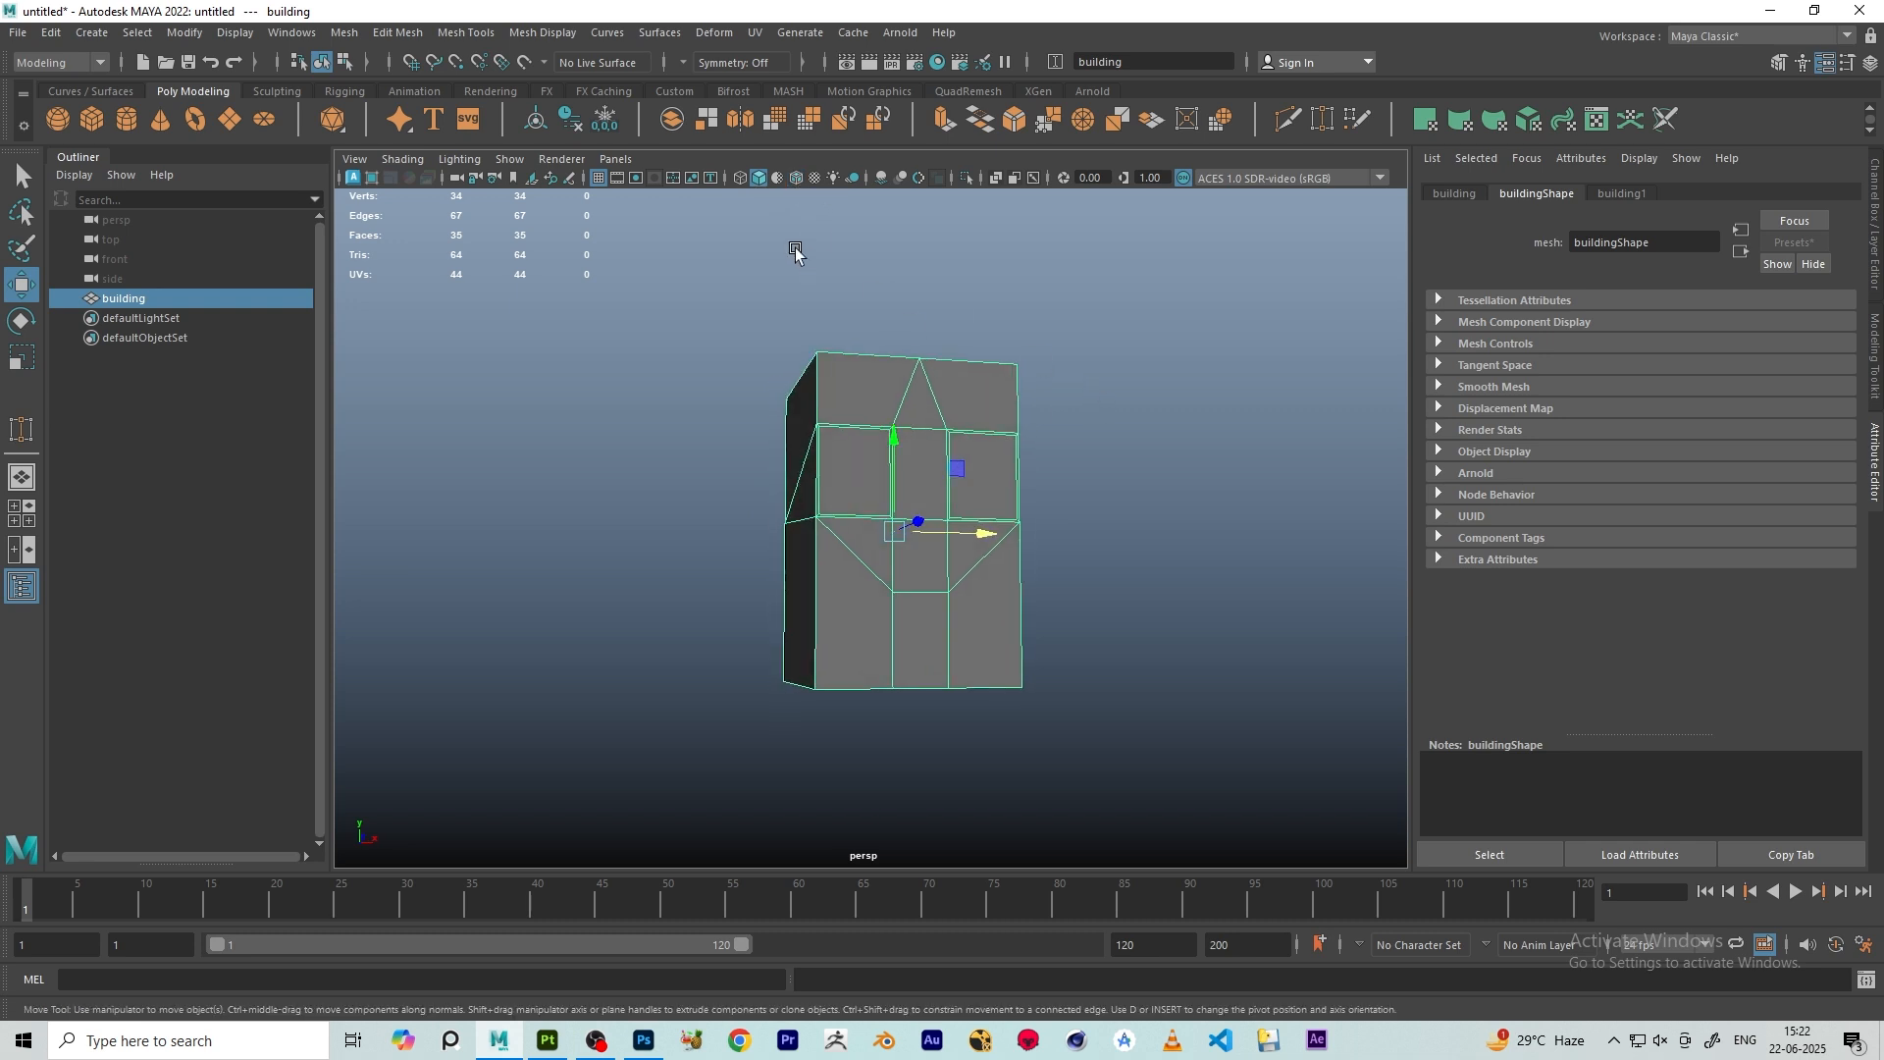
left_click(1195, 331)
left_click_drag(1195, 332, 1162, 358, "alt")
left_click_drag(1203, 308, 866, 446)
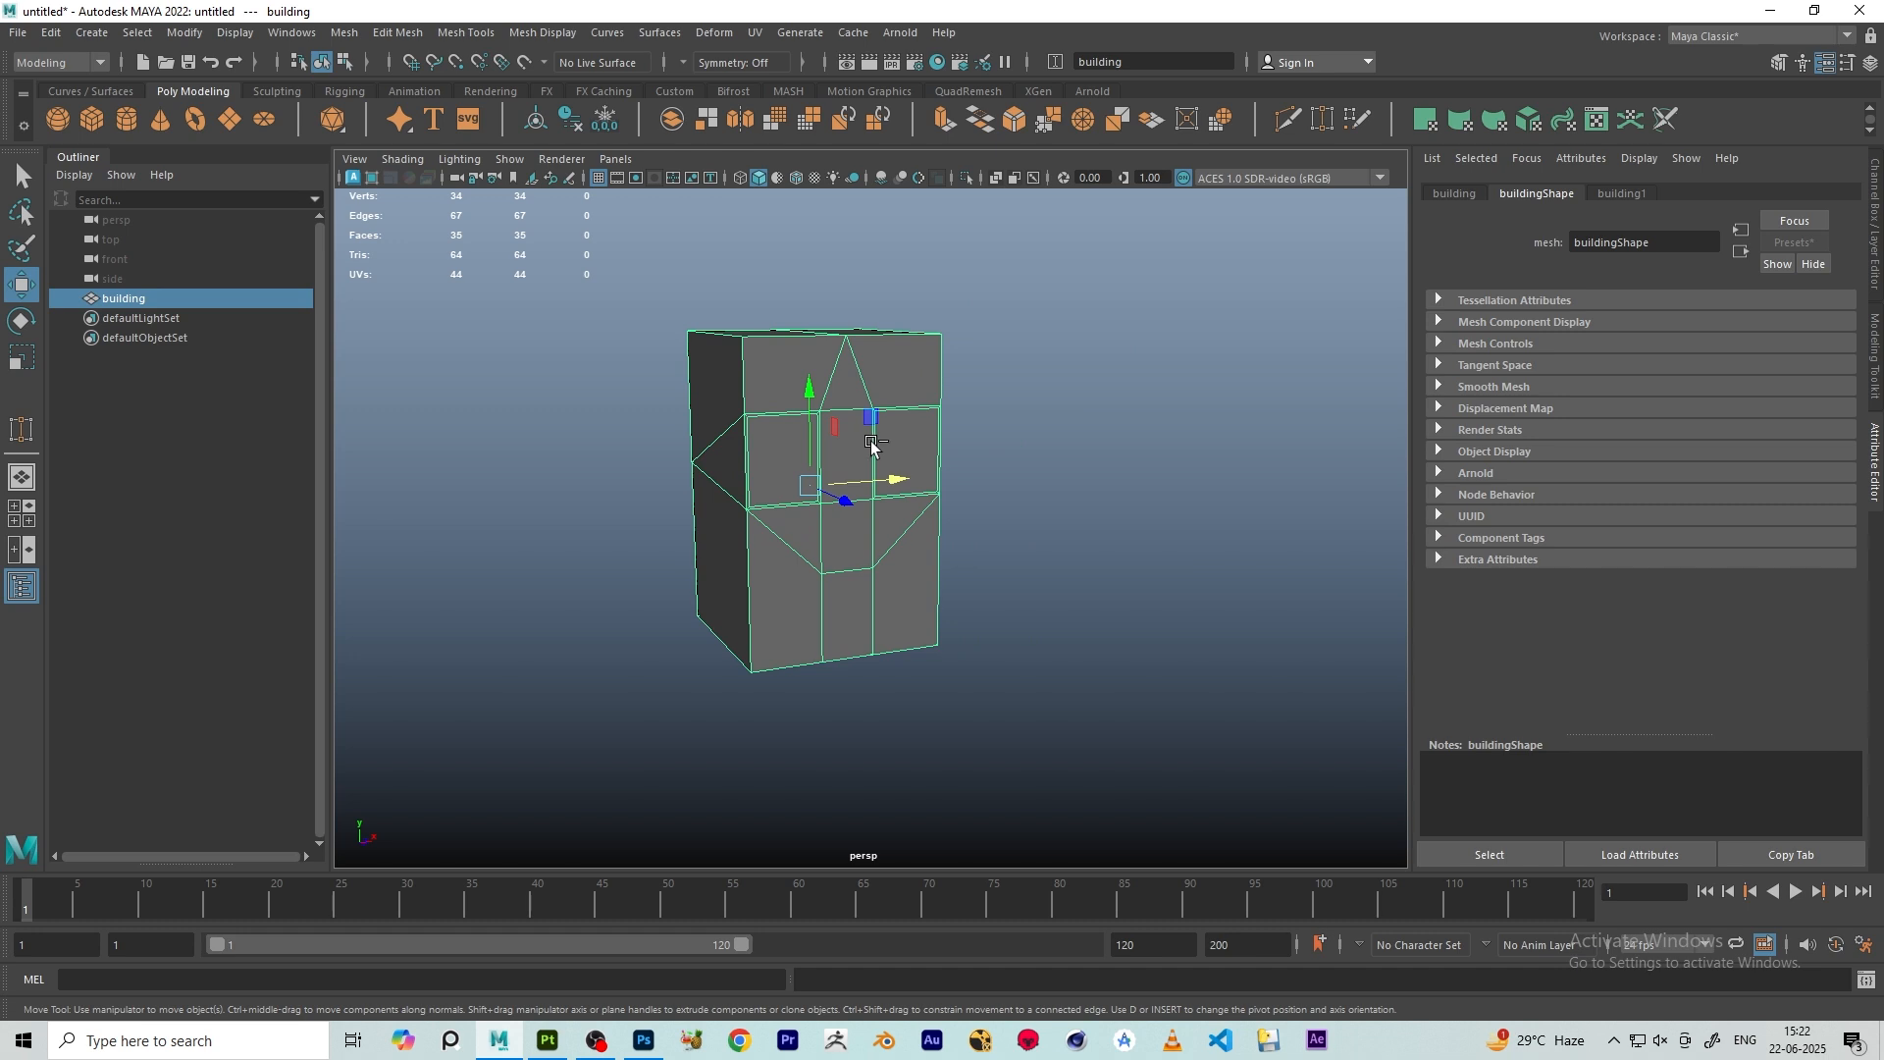
- Save the scene to the Desktop as building in Maya Binary format
key("ctrl+s")
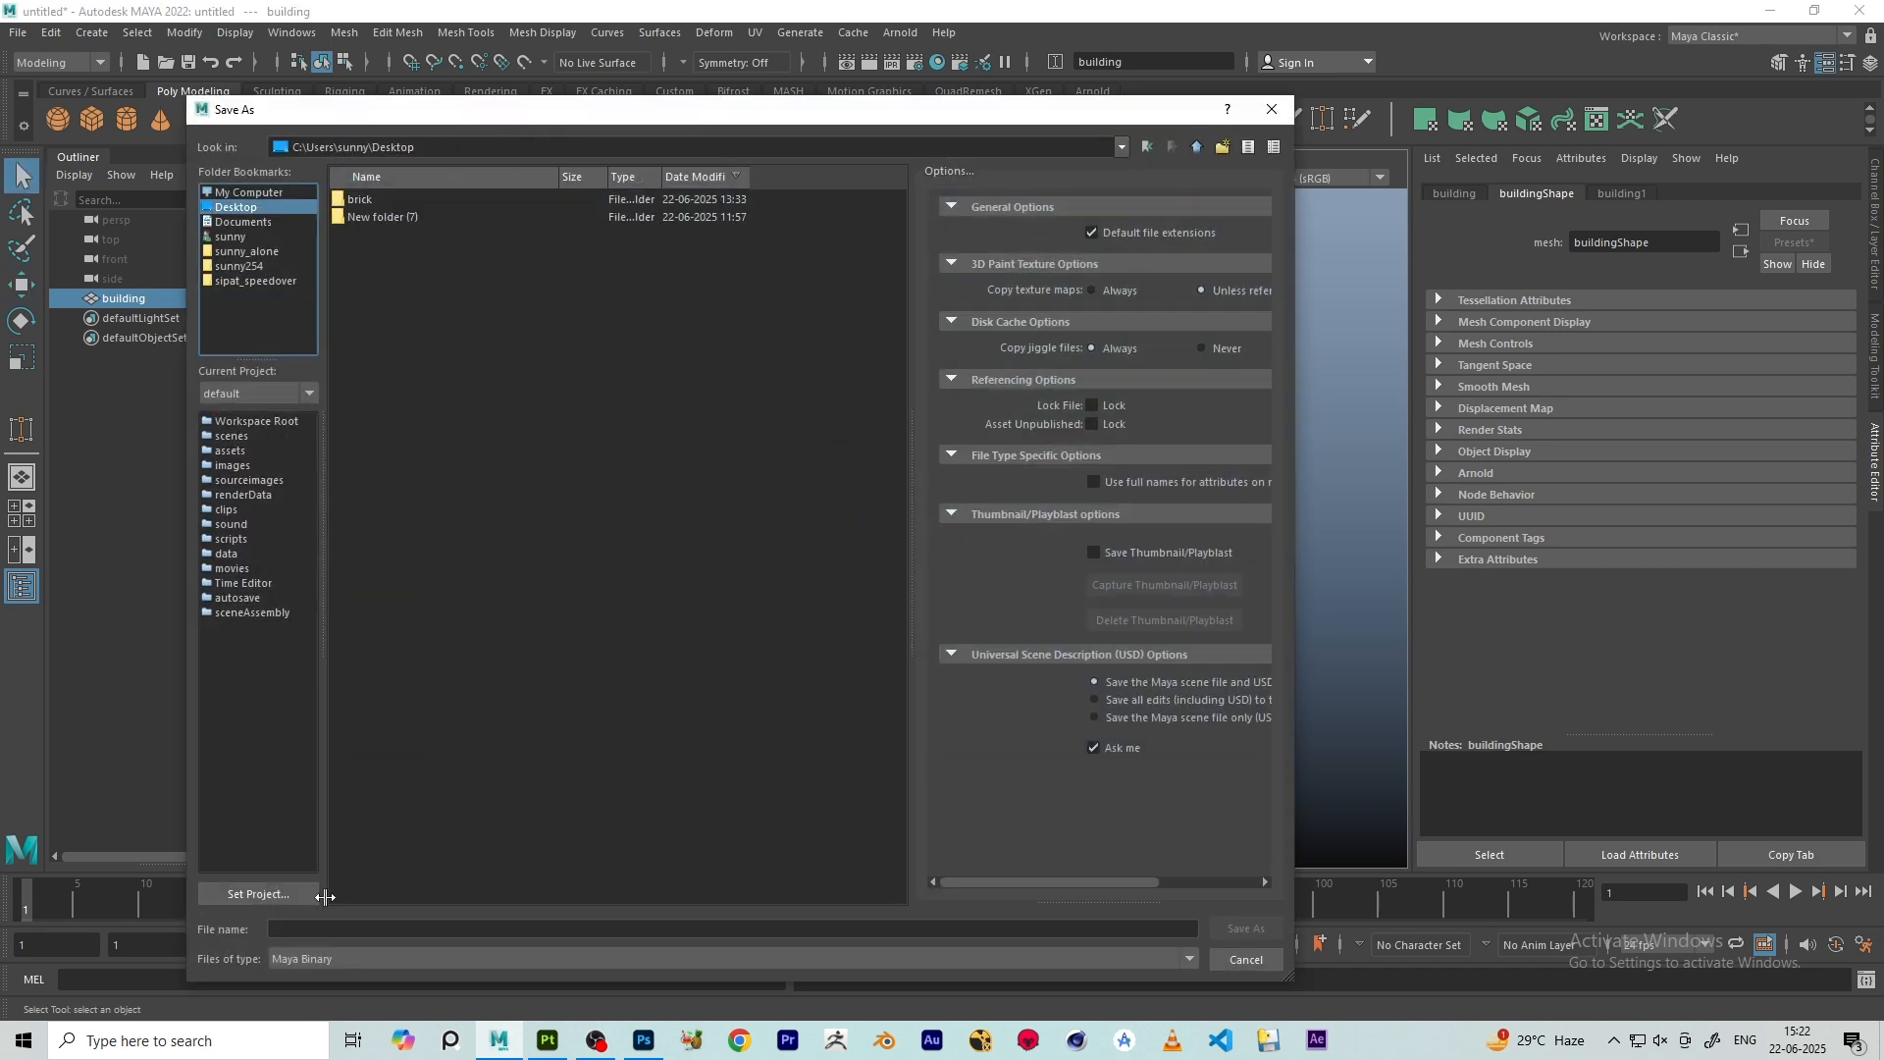
left_click(333, 923)
type("buildinbg")
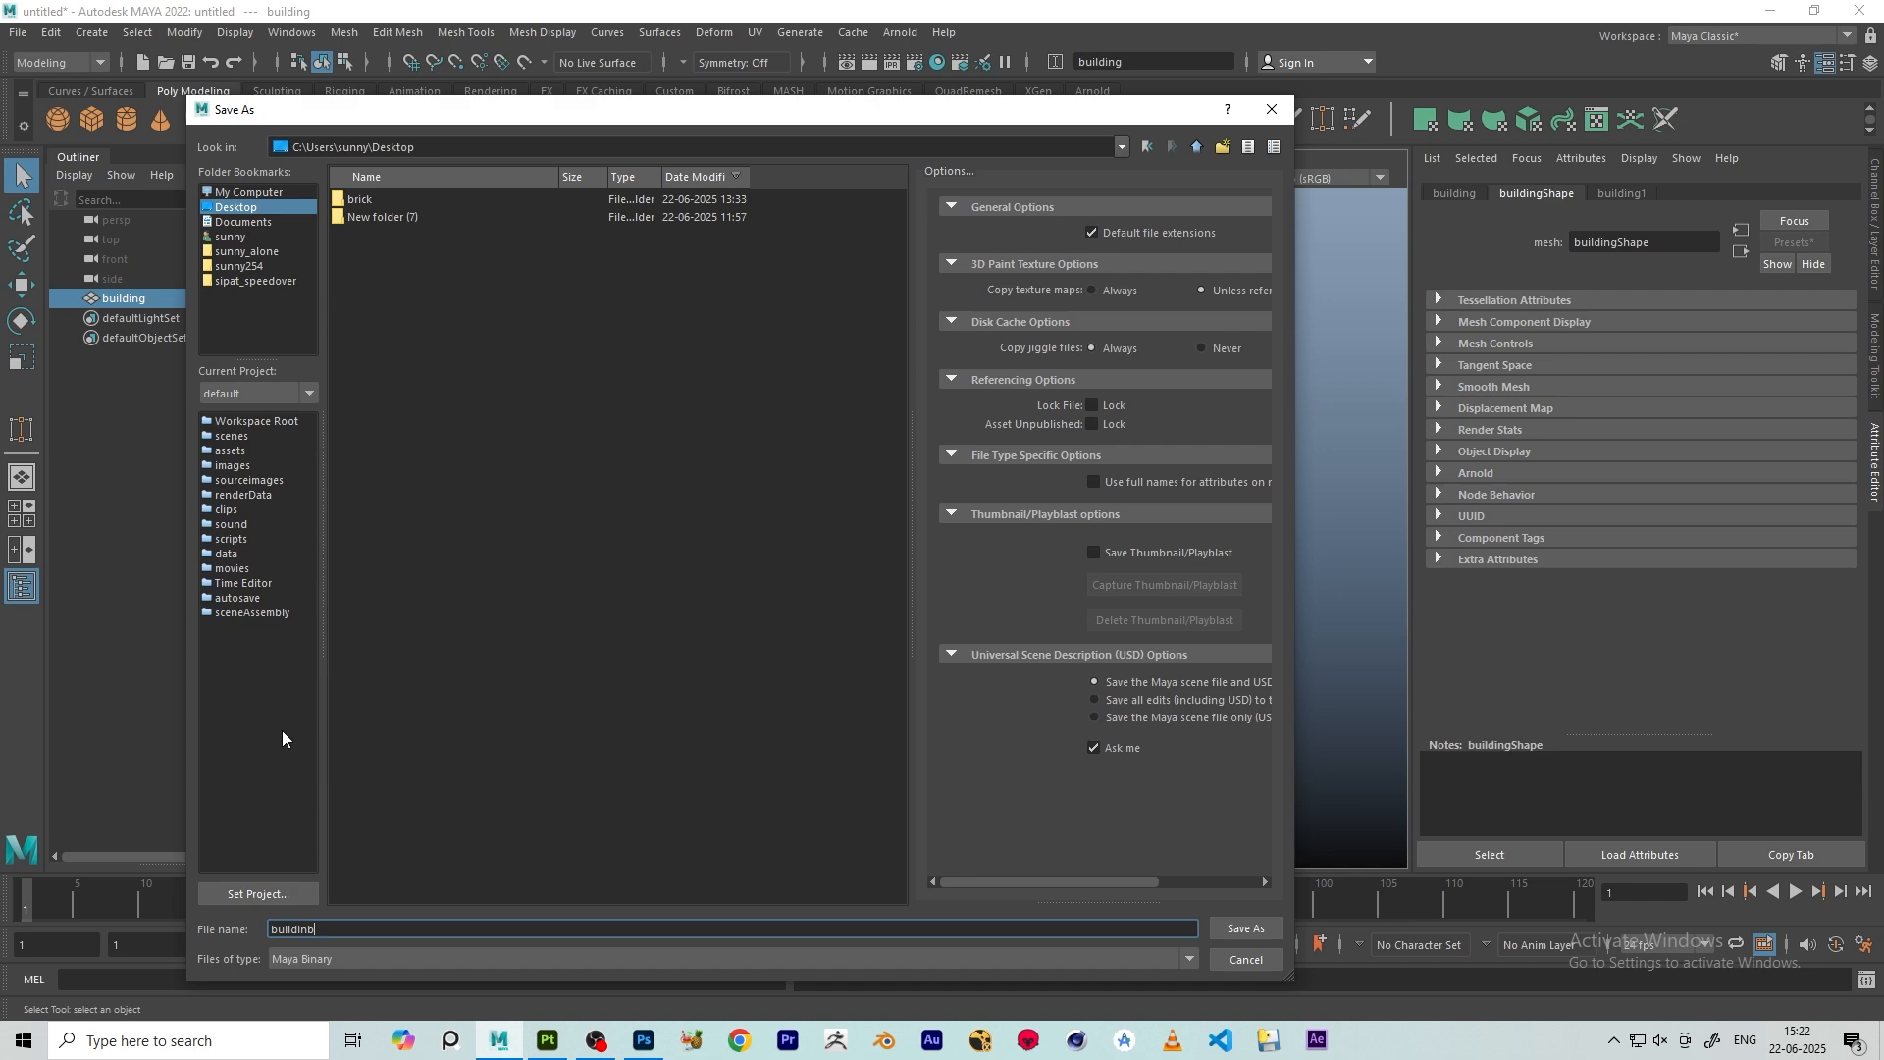
key("Return")
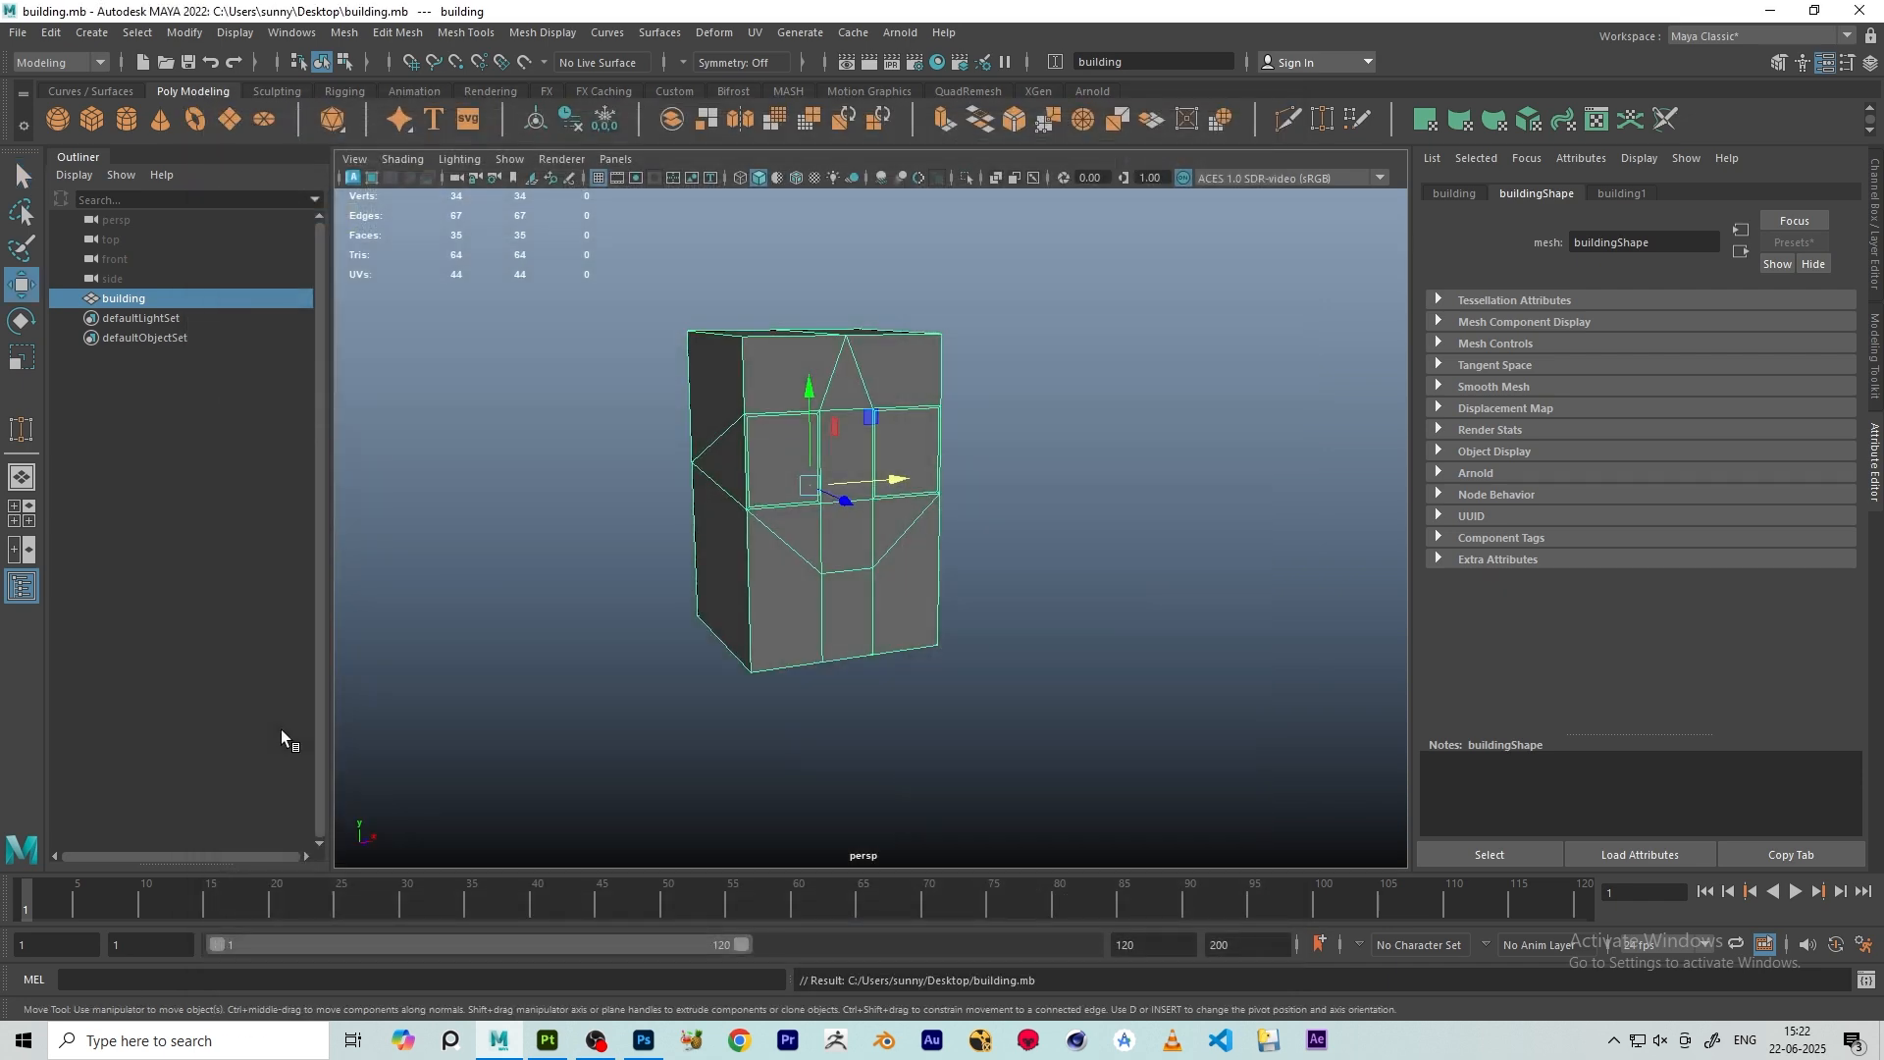
- Open the UV Editor for the building and inspect the checker pattern on its roof and walls
left_click_drag(944, 432, 971, 463, "alt")
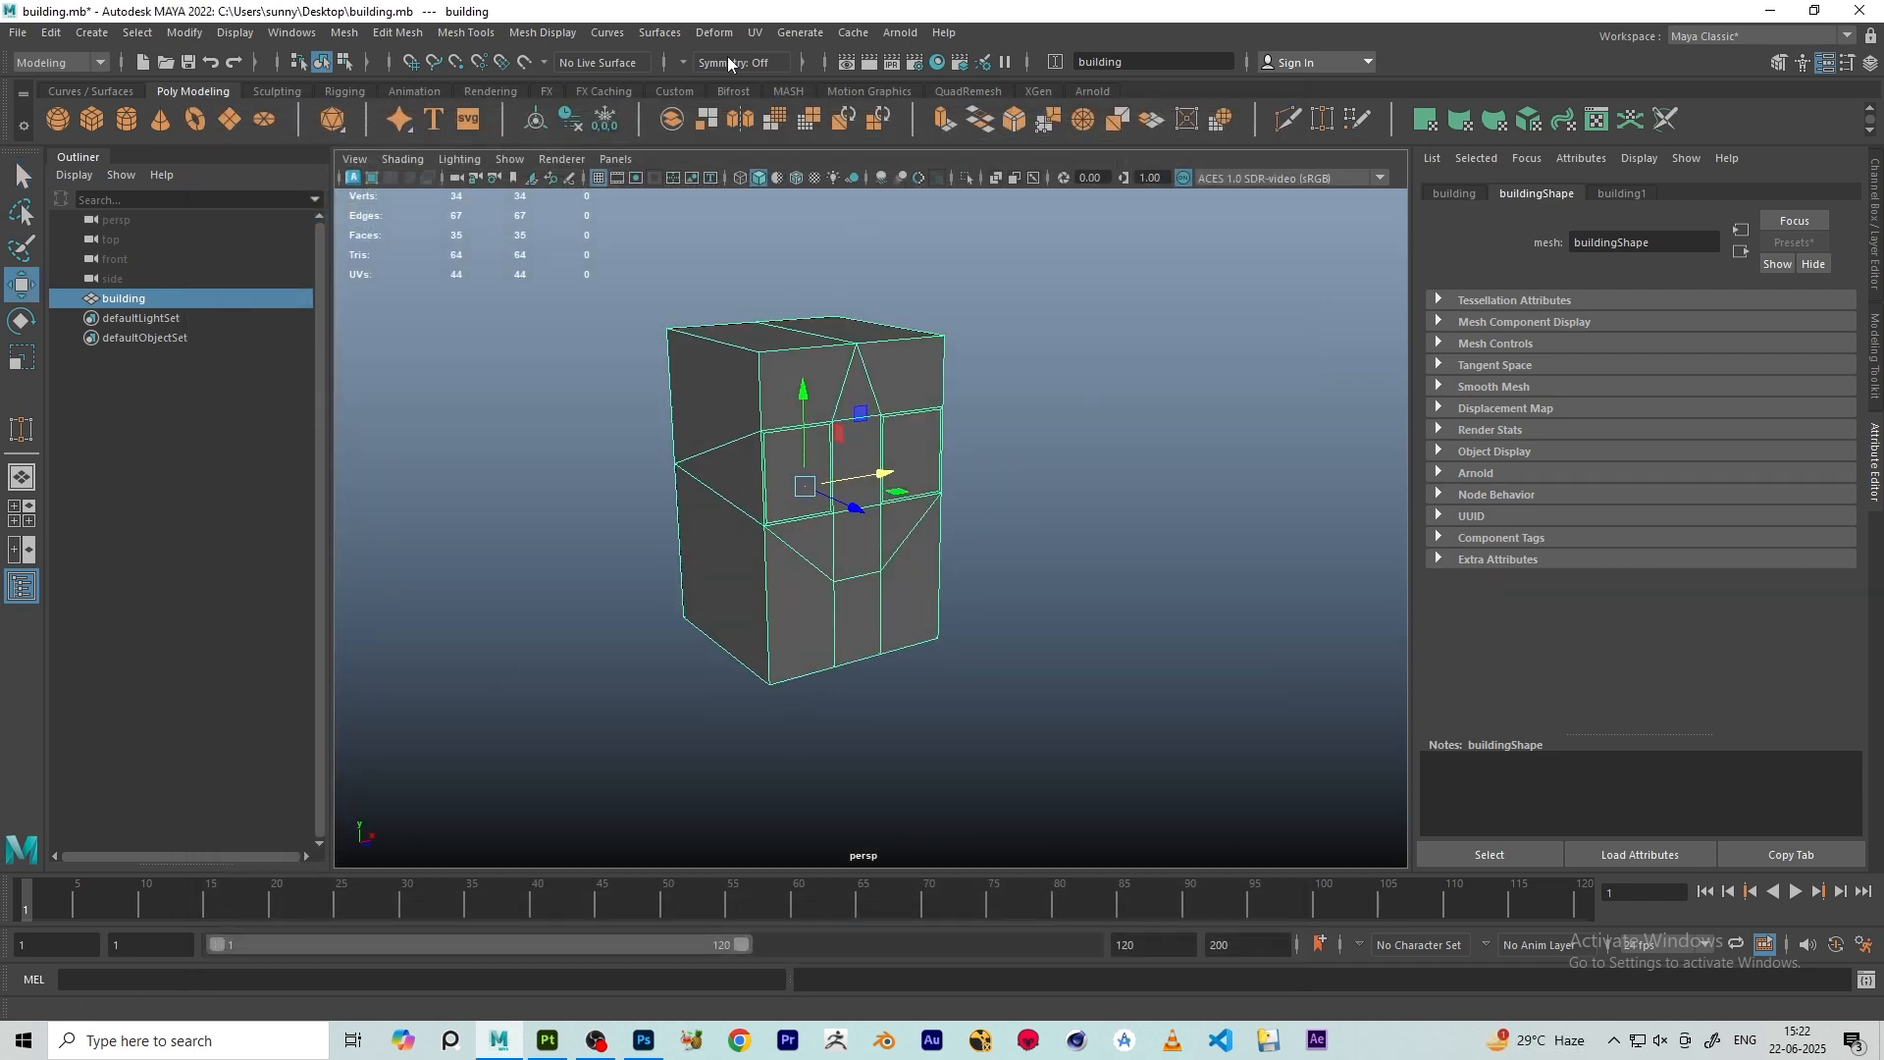
left_click(757, 34)
left_click(783, 64)
left_click_drag(894, 400, 892, 456, "alt")
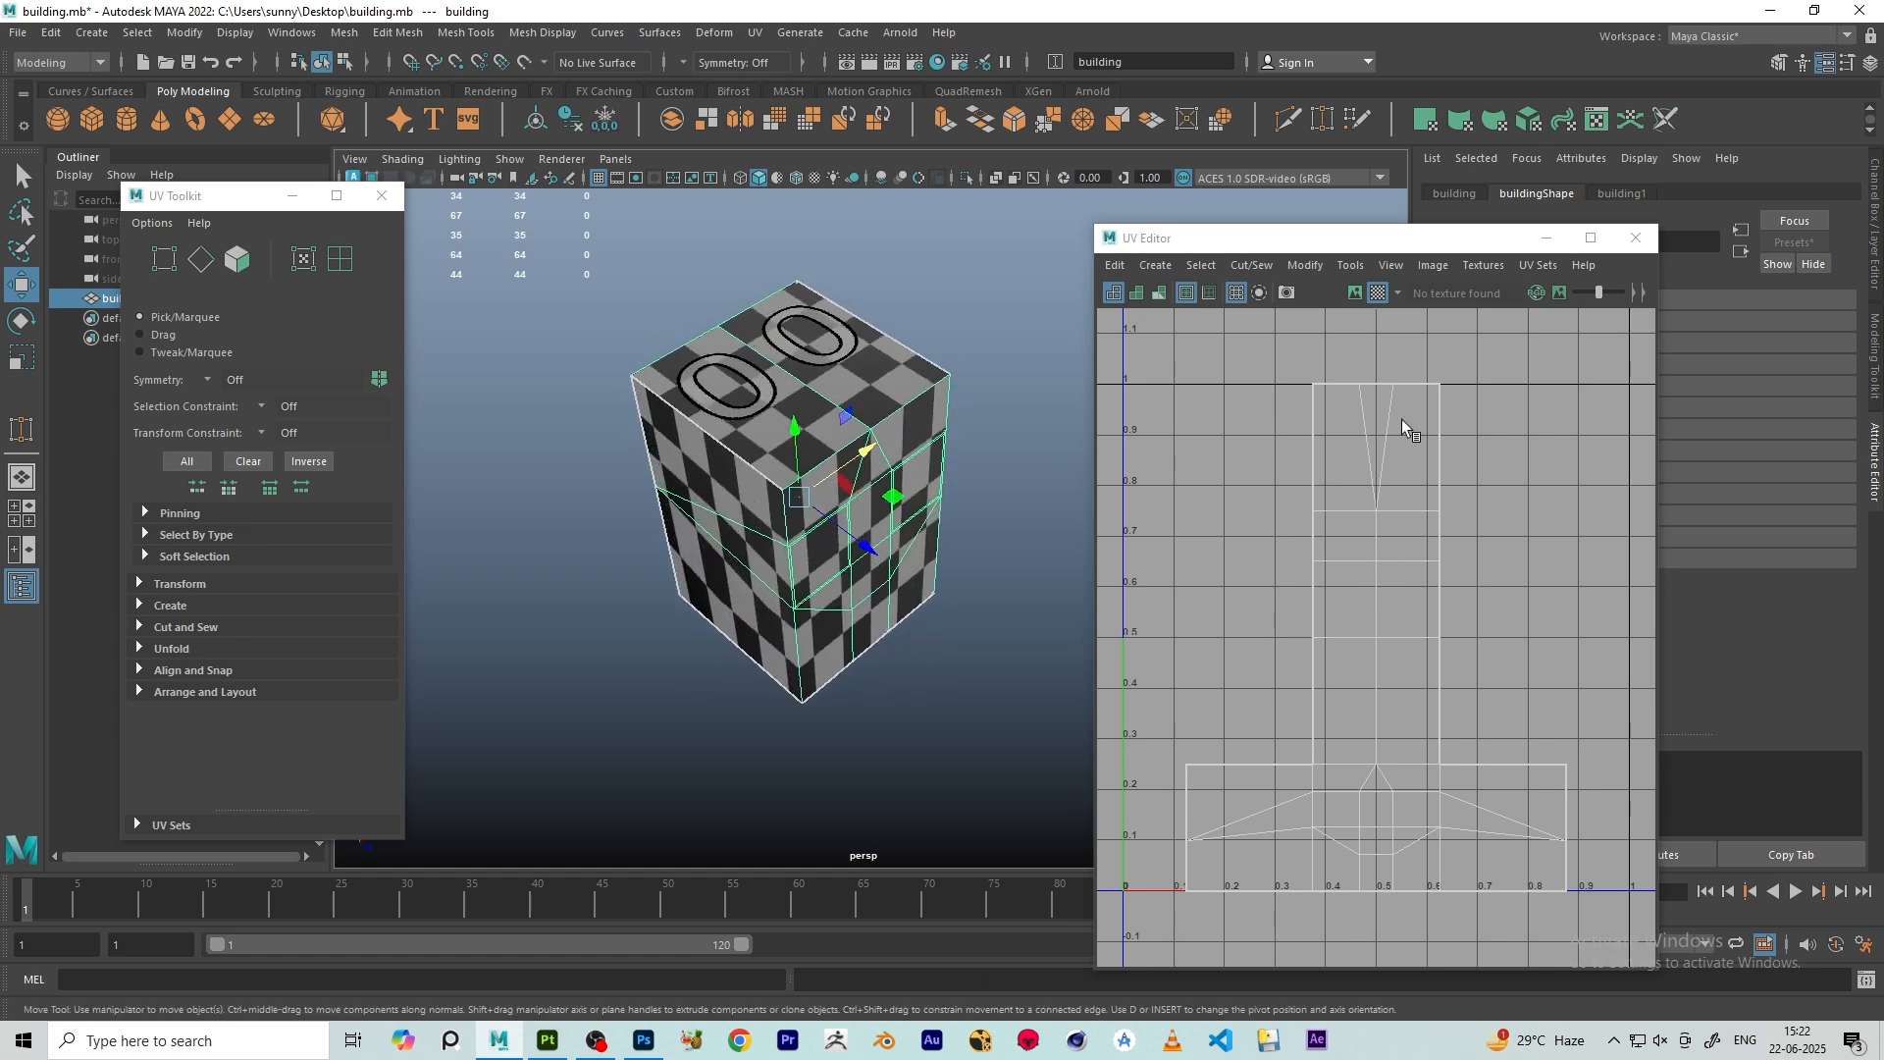
left_click_drag(895, 551, 1084, 505, "alt")
left_click_drag(923, 549, 628, 520, "alt")
scroll(746, 500, "down", 2)
left_click_drag(1001, 461, 879, 455, "alt")
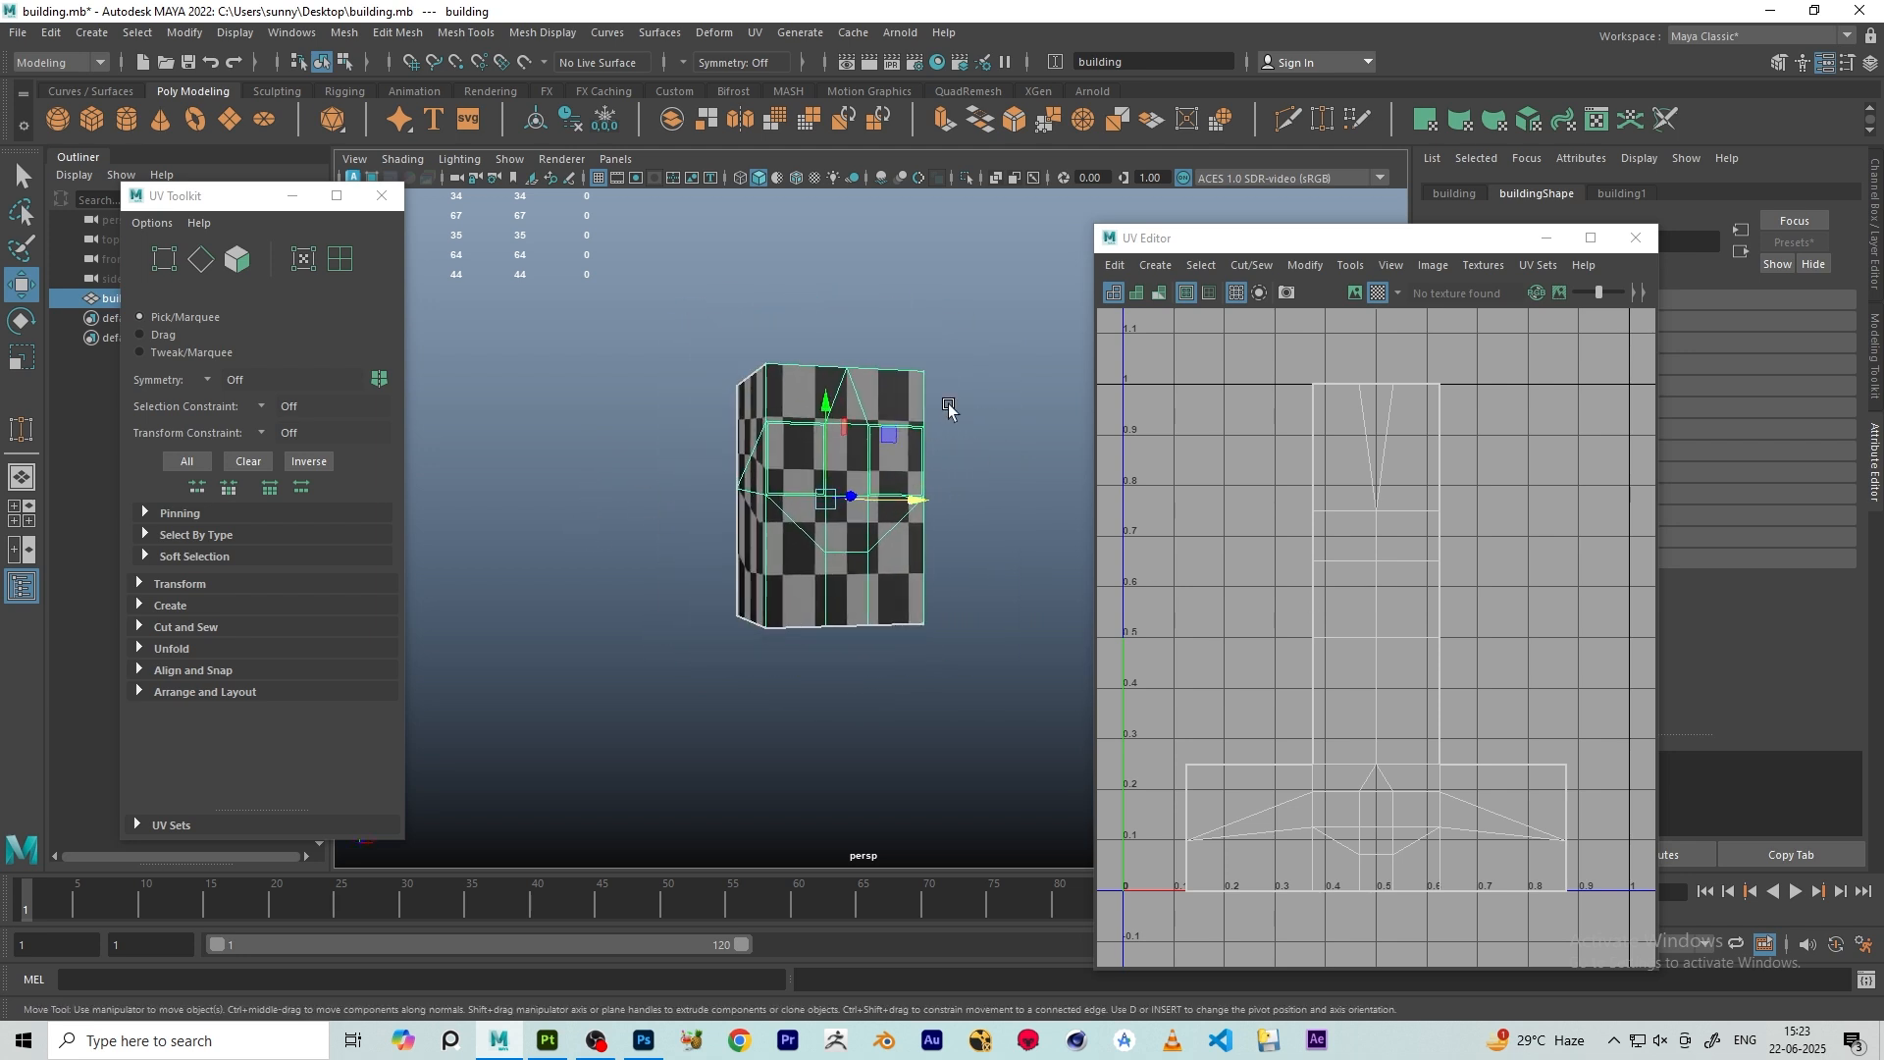
right_click_drag(948, 407, 952, 451)
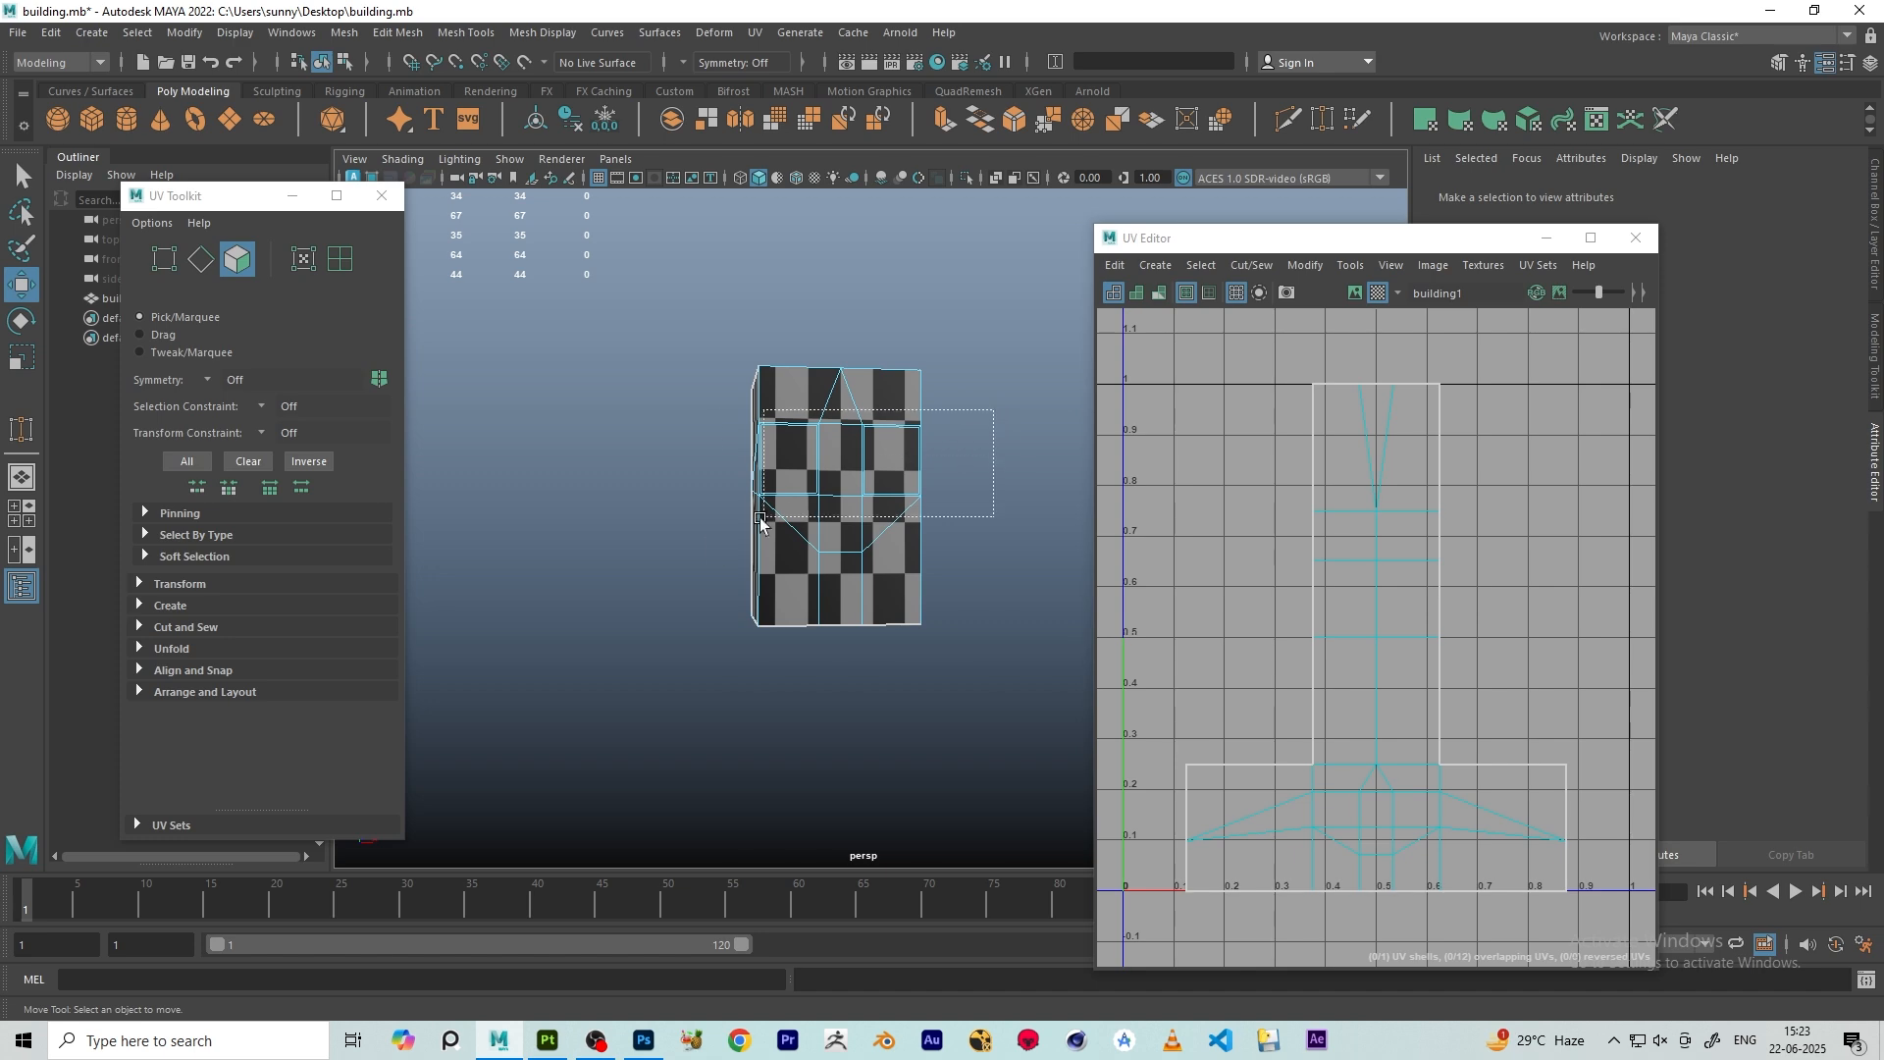
left_click_drag(760, 520, 760, 520)
left_click_drag(652, 546, 756, 400, "alt")
right_click(753, 398)
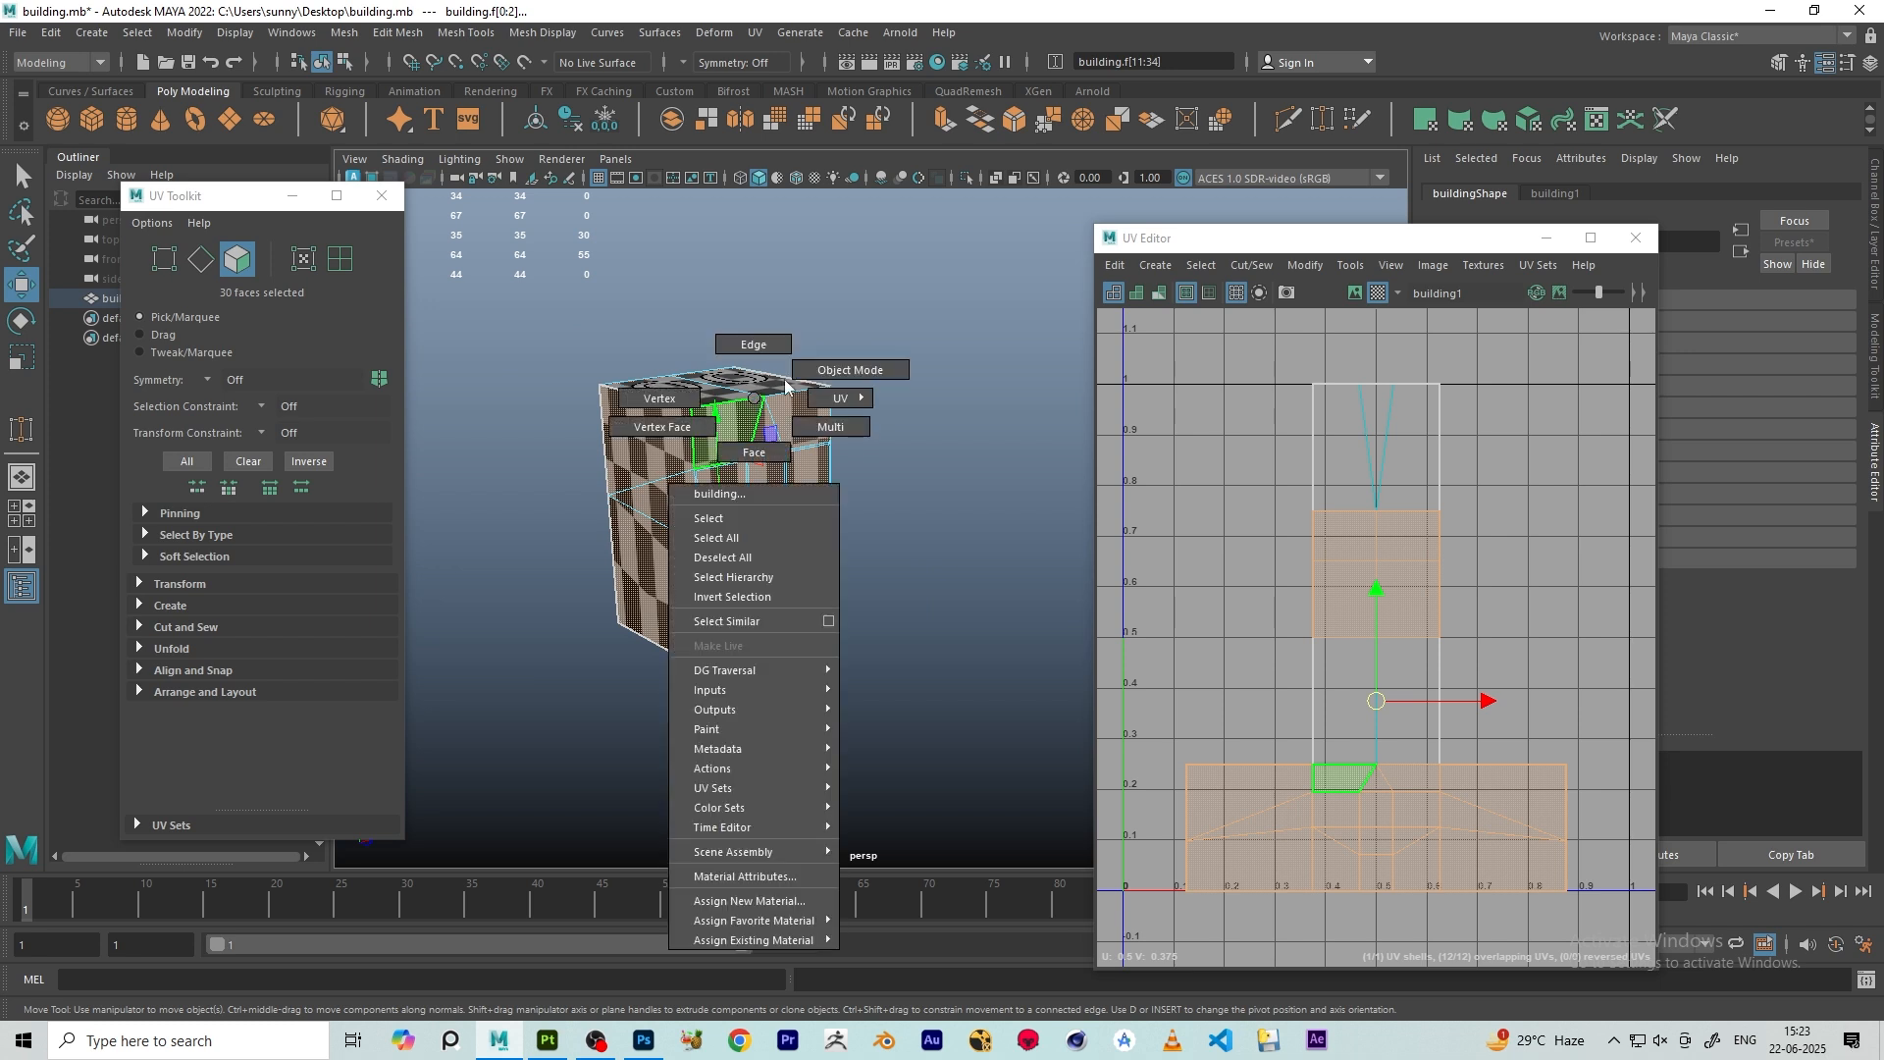
right_click_drag(786, 387, 859, 366)
left_click(955, 490)
- Apply Camera-based UV mapping to the whole building from an angled view of its front and side
mouse_move(955, 492)
left_mouse_down("alt")
mouse_move(942, 377)
mouse_move(958, 475)
left_mouse_up("alt")
left_click(669, 431)
left_click_drag(810, 392, 722, 457, "alt")
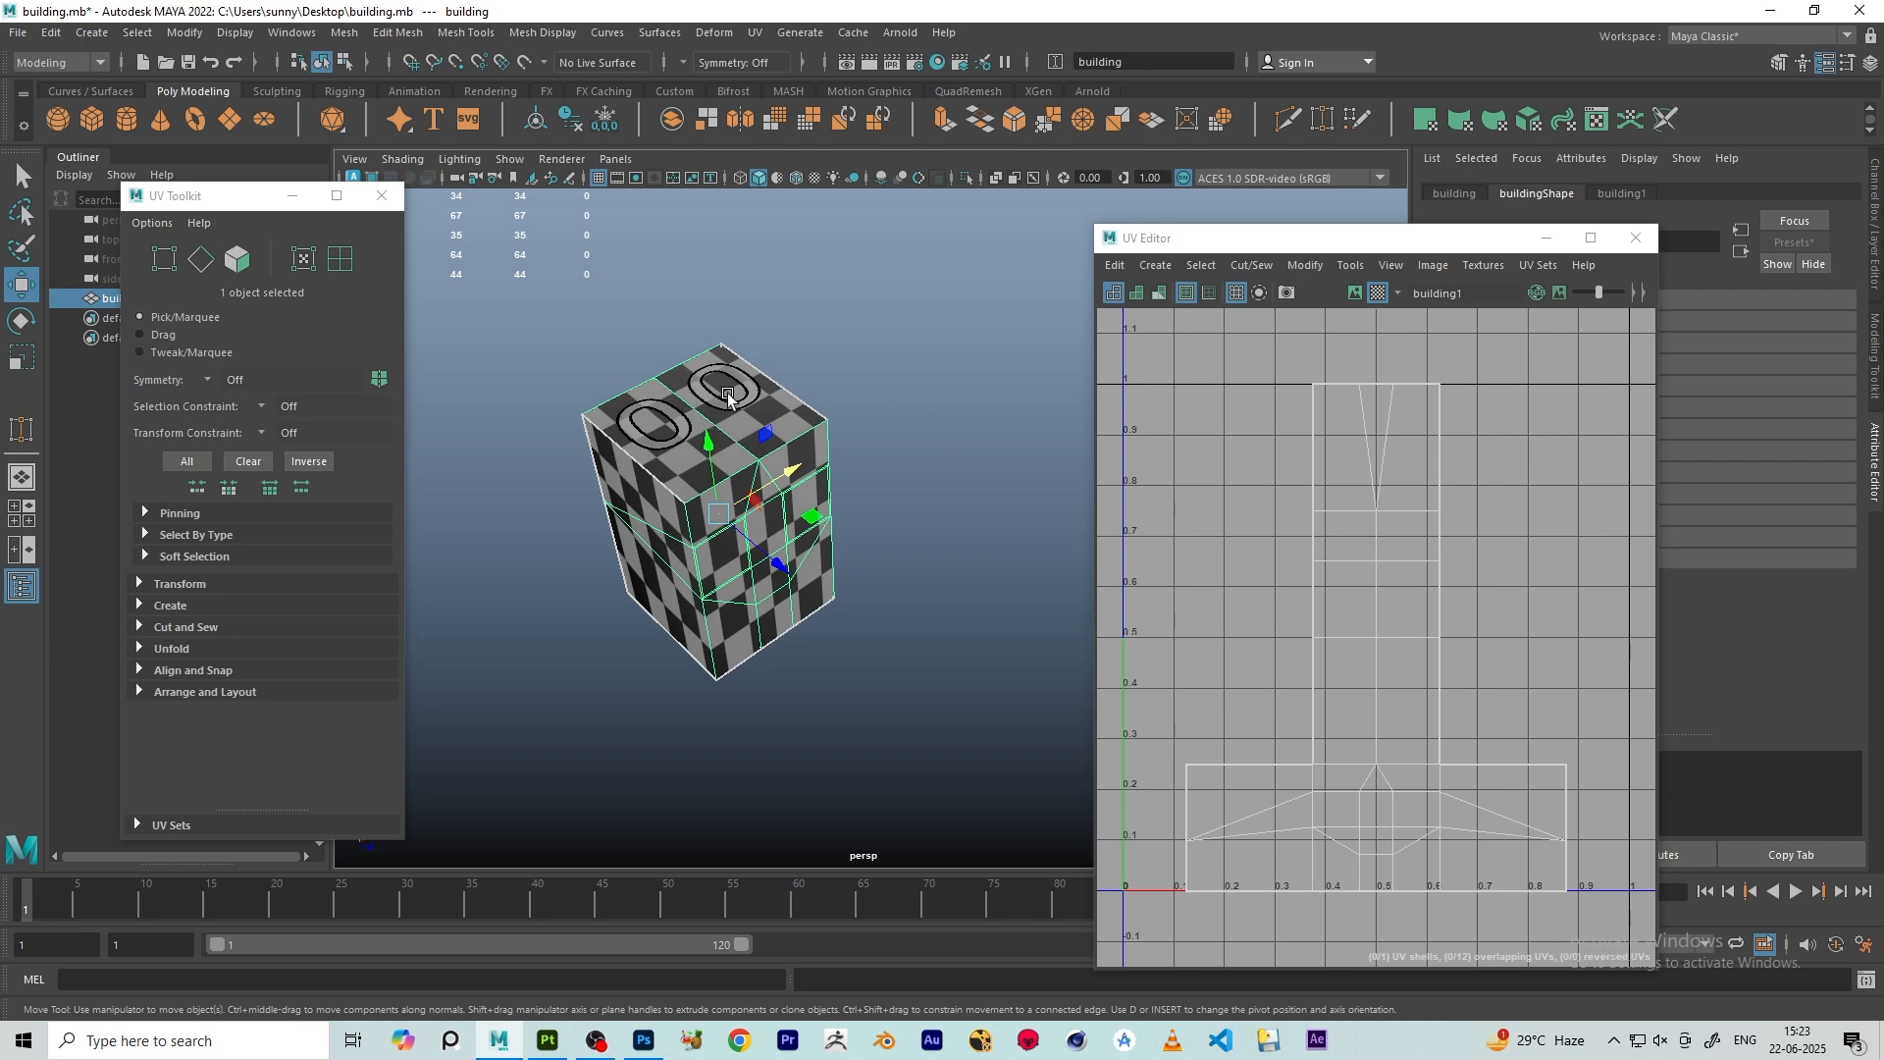
left_click_drag(946, 594, 916, 532, "alt")
left_click(1150, 264)
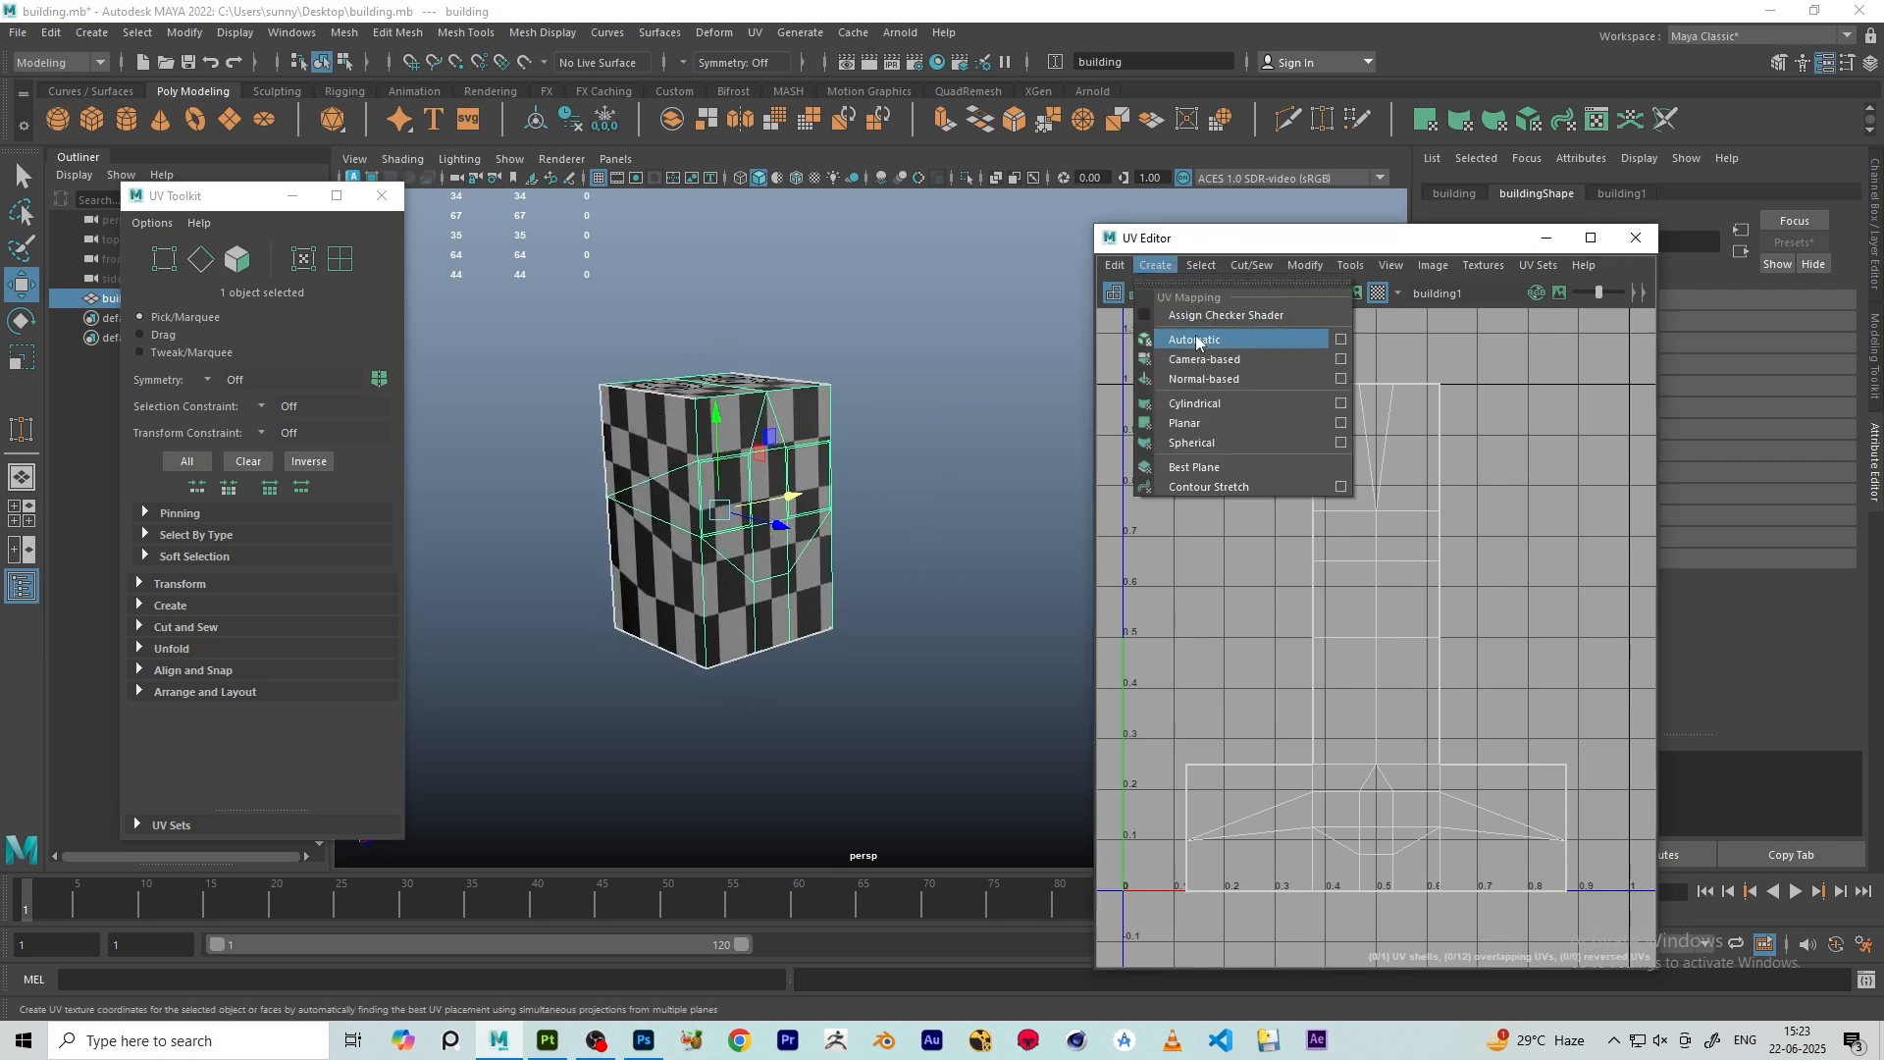
left_click(1201, 360)
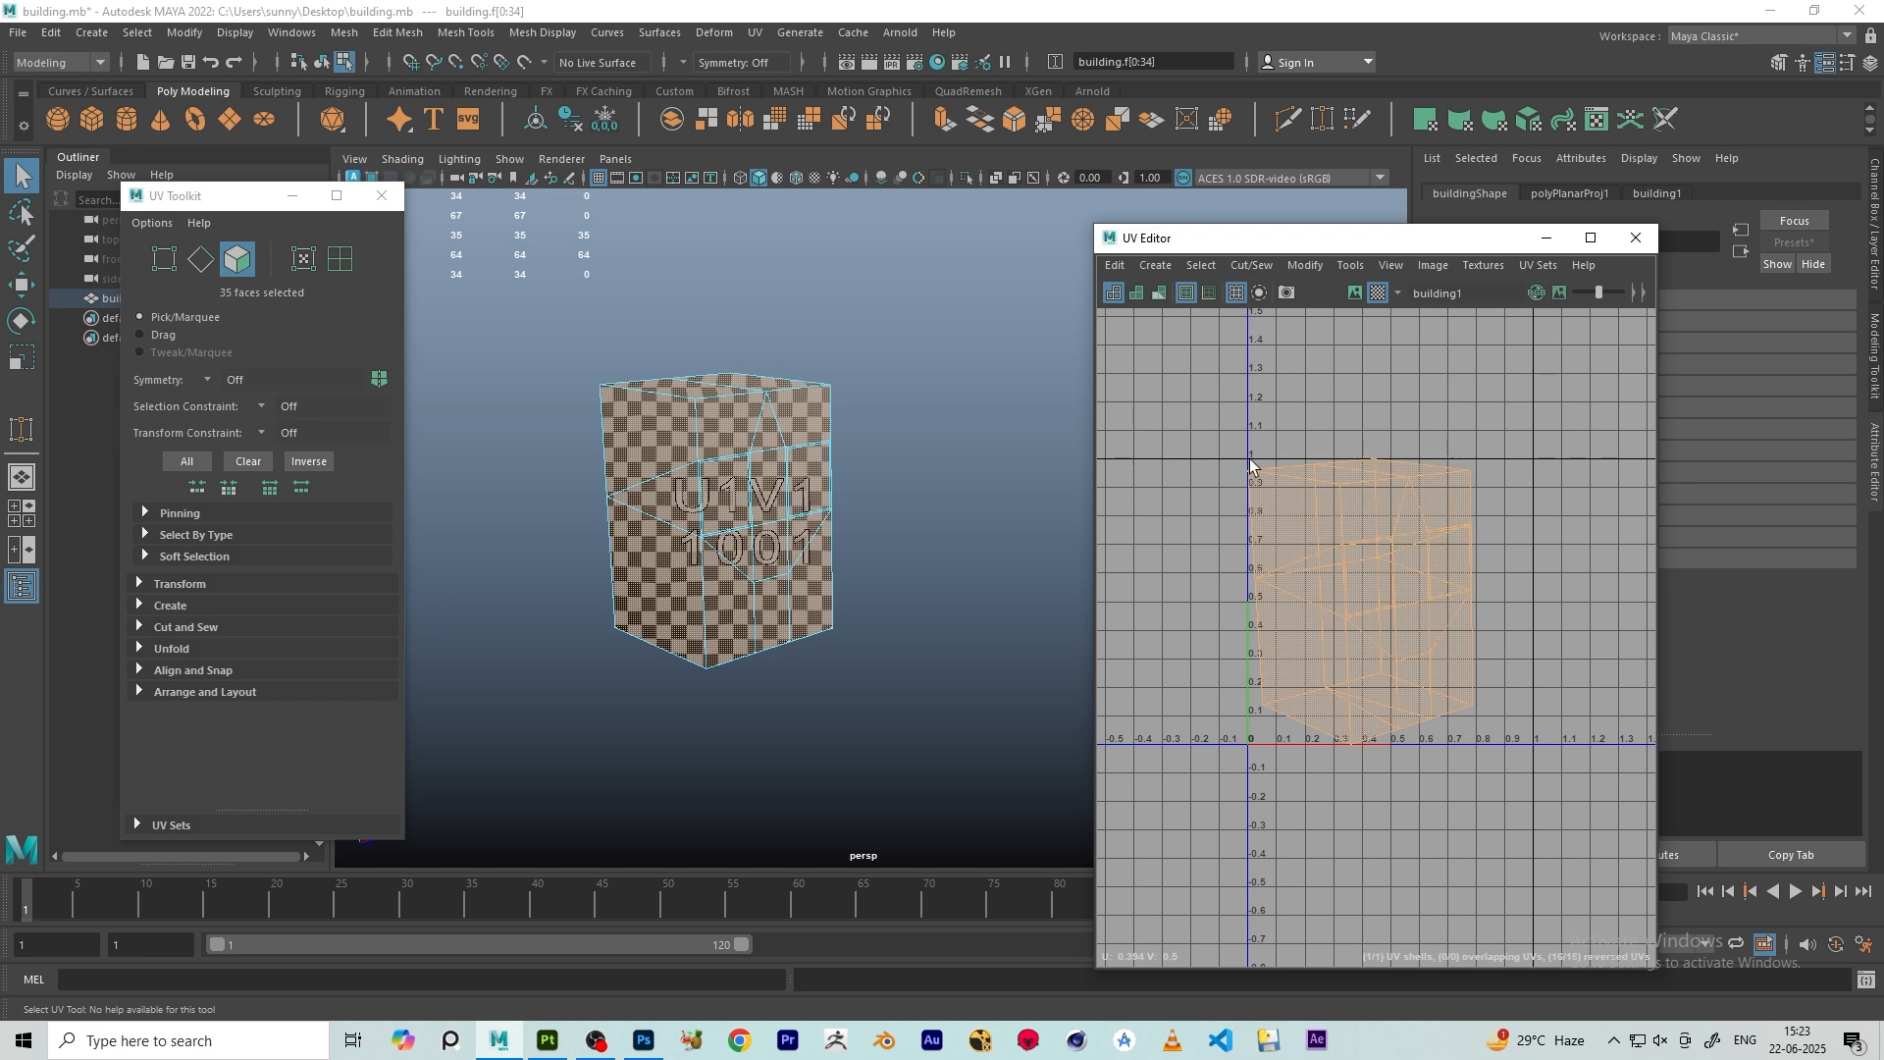
- Try Automatic UV mapping on all faces of the building and inspect the projected checker pattern
left_click(1155, 266)
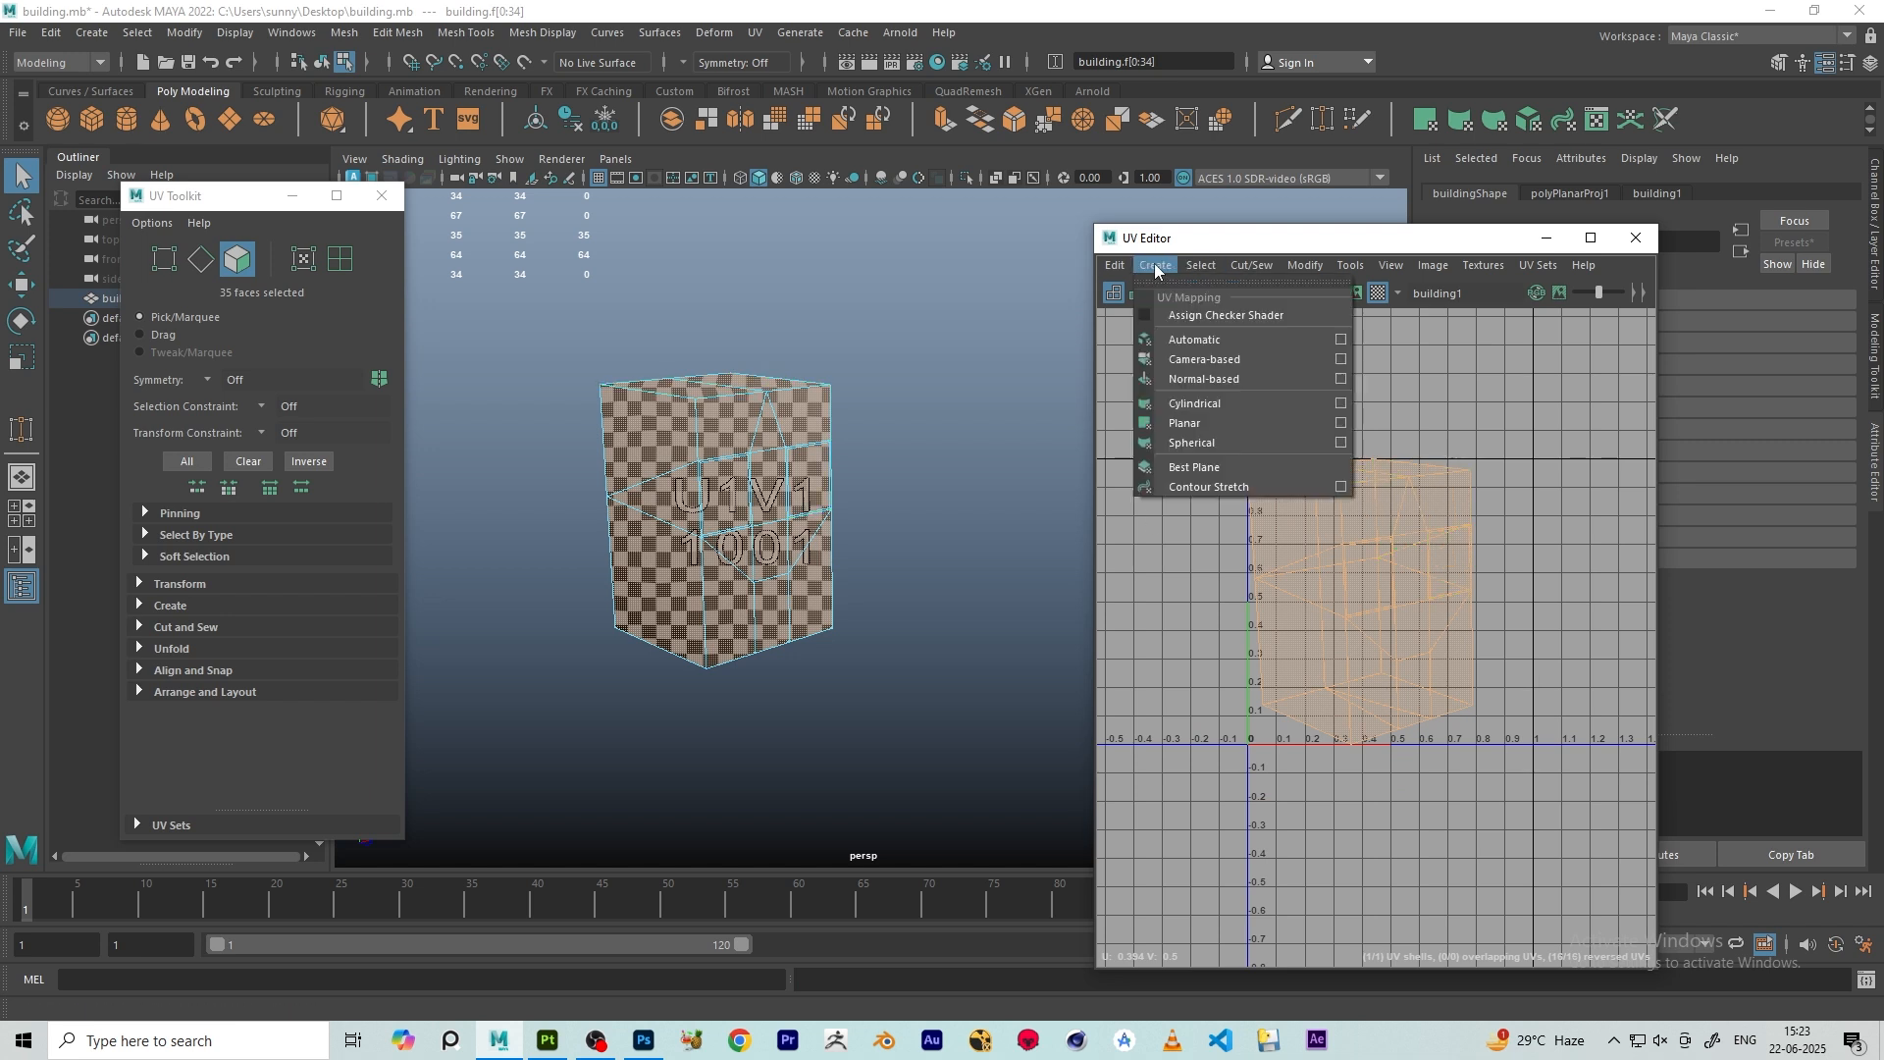
left_click(1204, 340)
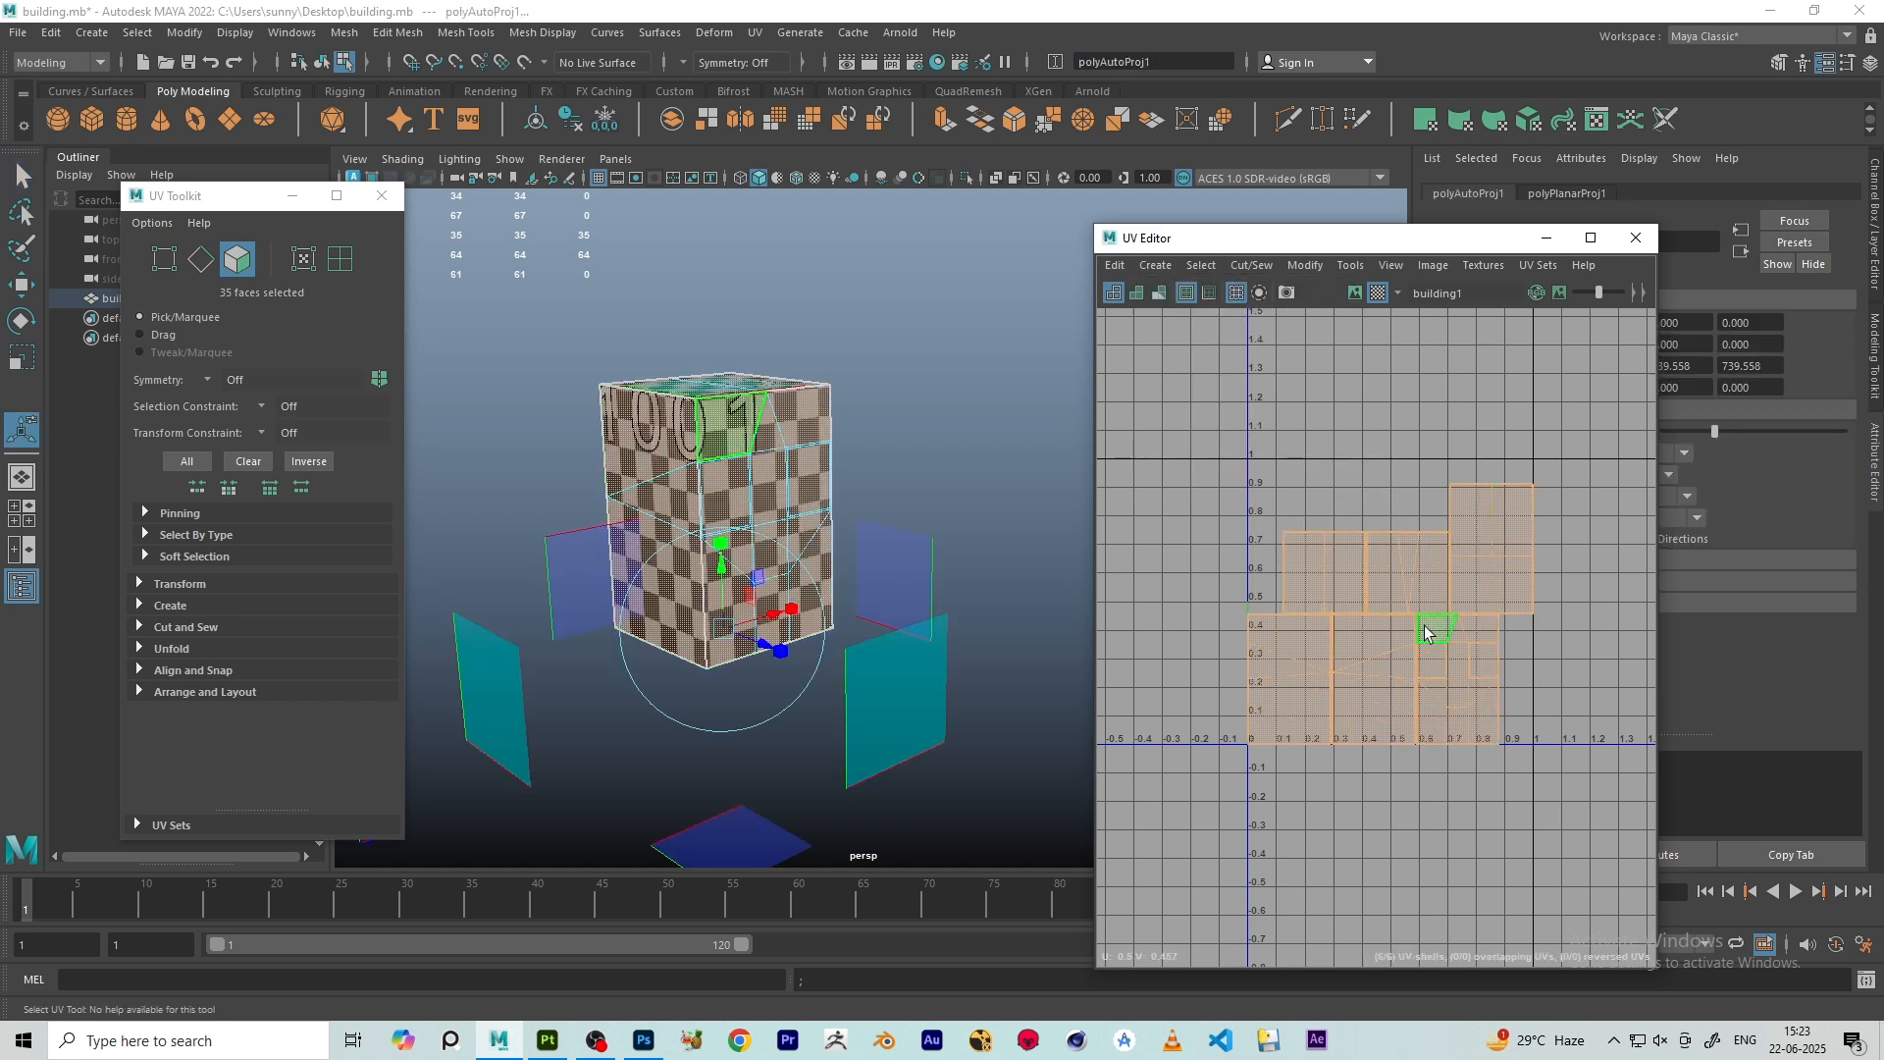
scroll(1425, 631, "up", 3)
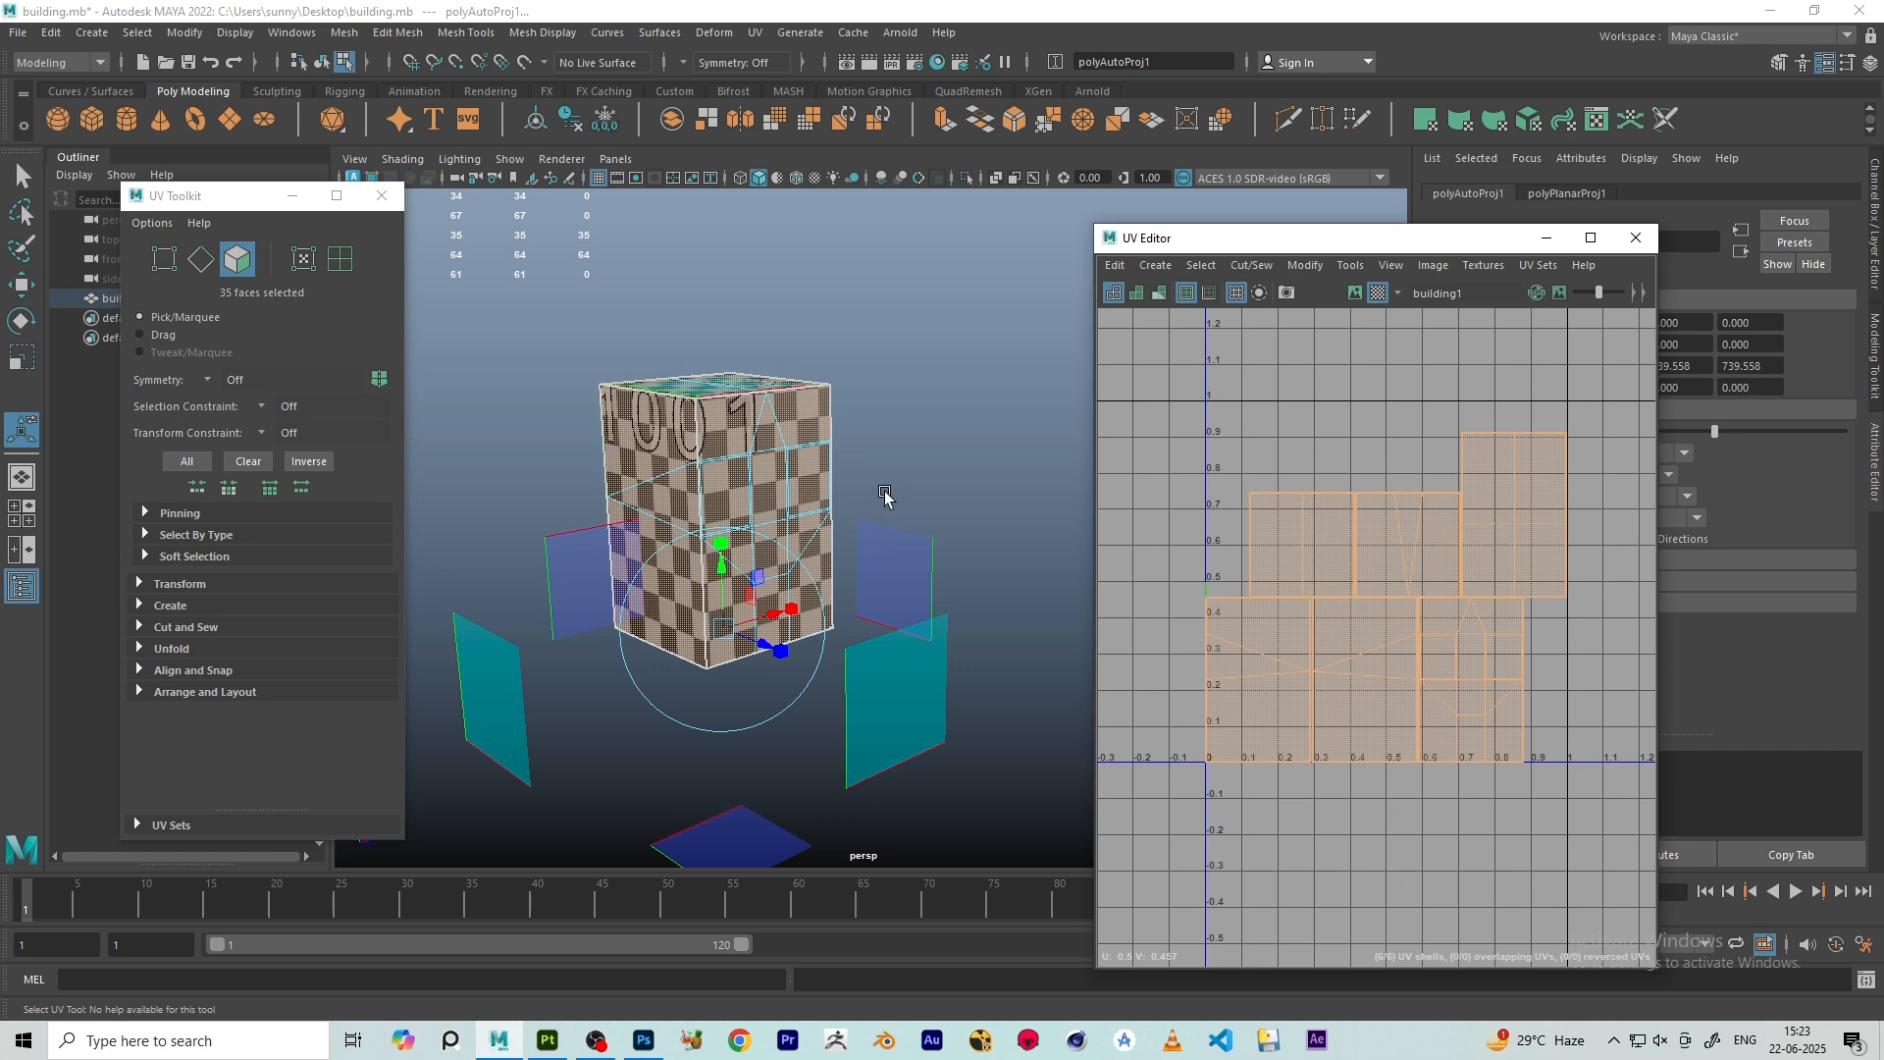
left_click_drag(884, 495, 1108, 343, "alt")
- Apply Camera-based UV mapping to all building faces from a raised corner view showing the roof and walls
left_click(1158, 265)
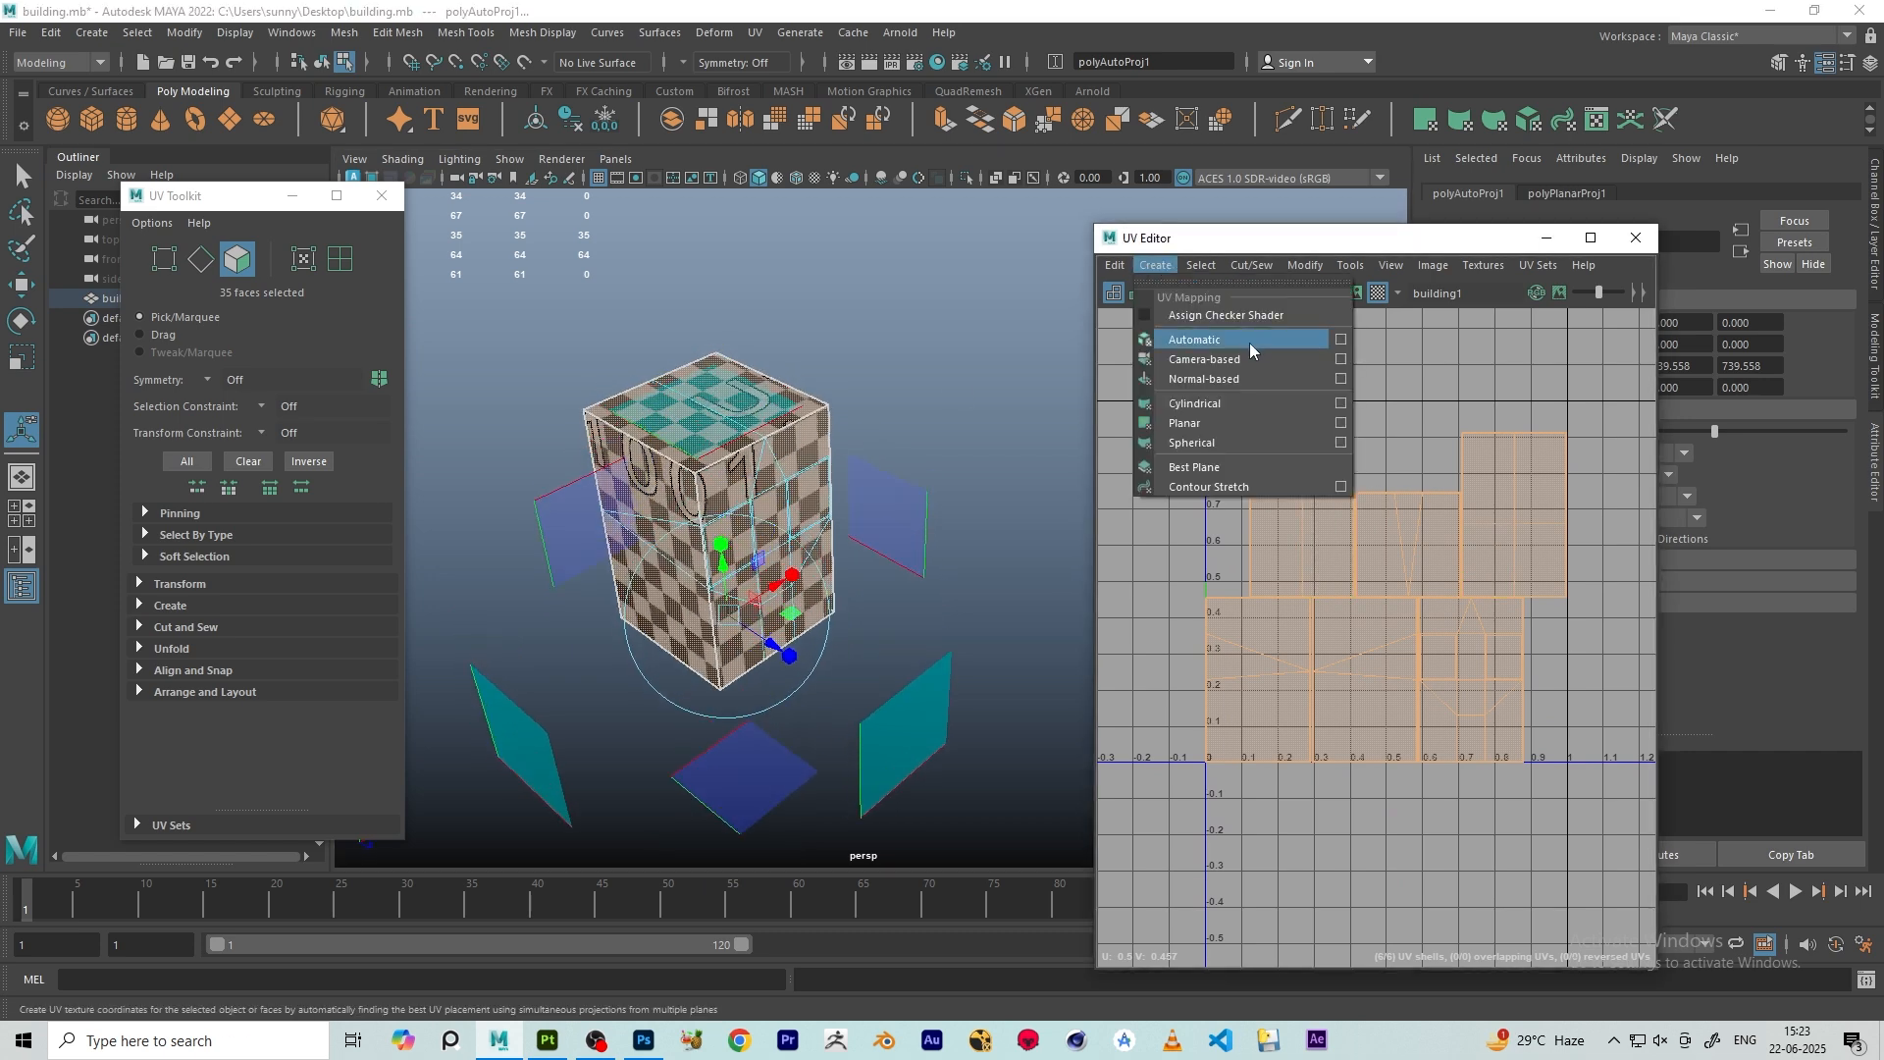
left_click(1199, 360)
left_click_drag(824, 511, 880, 432, "alt")
scroll(769, 447, "up", 2)
scroll(792, 404, "up", 3)
- Use the front view to reduce the face selection to the building's walls, leaving out the roof and floor faces
right_click(948, 347)
key("q")
scroll(888, 425, "down", 4)
key("space")
key("space")
scroll(839, 422, "down", 5)
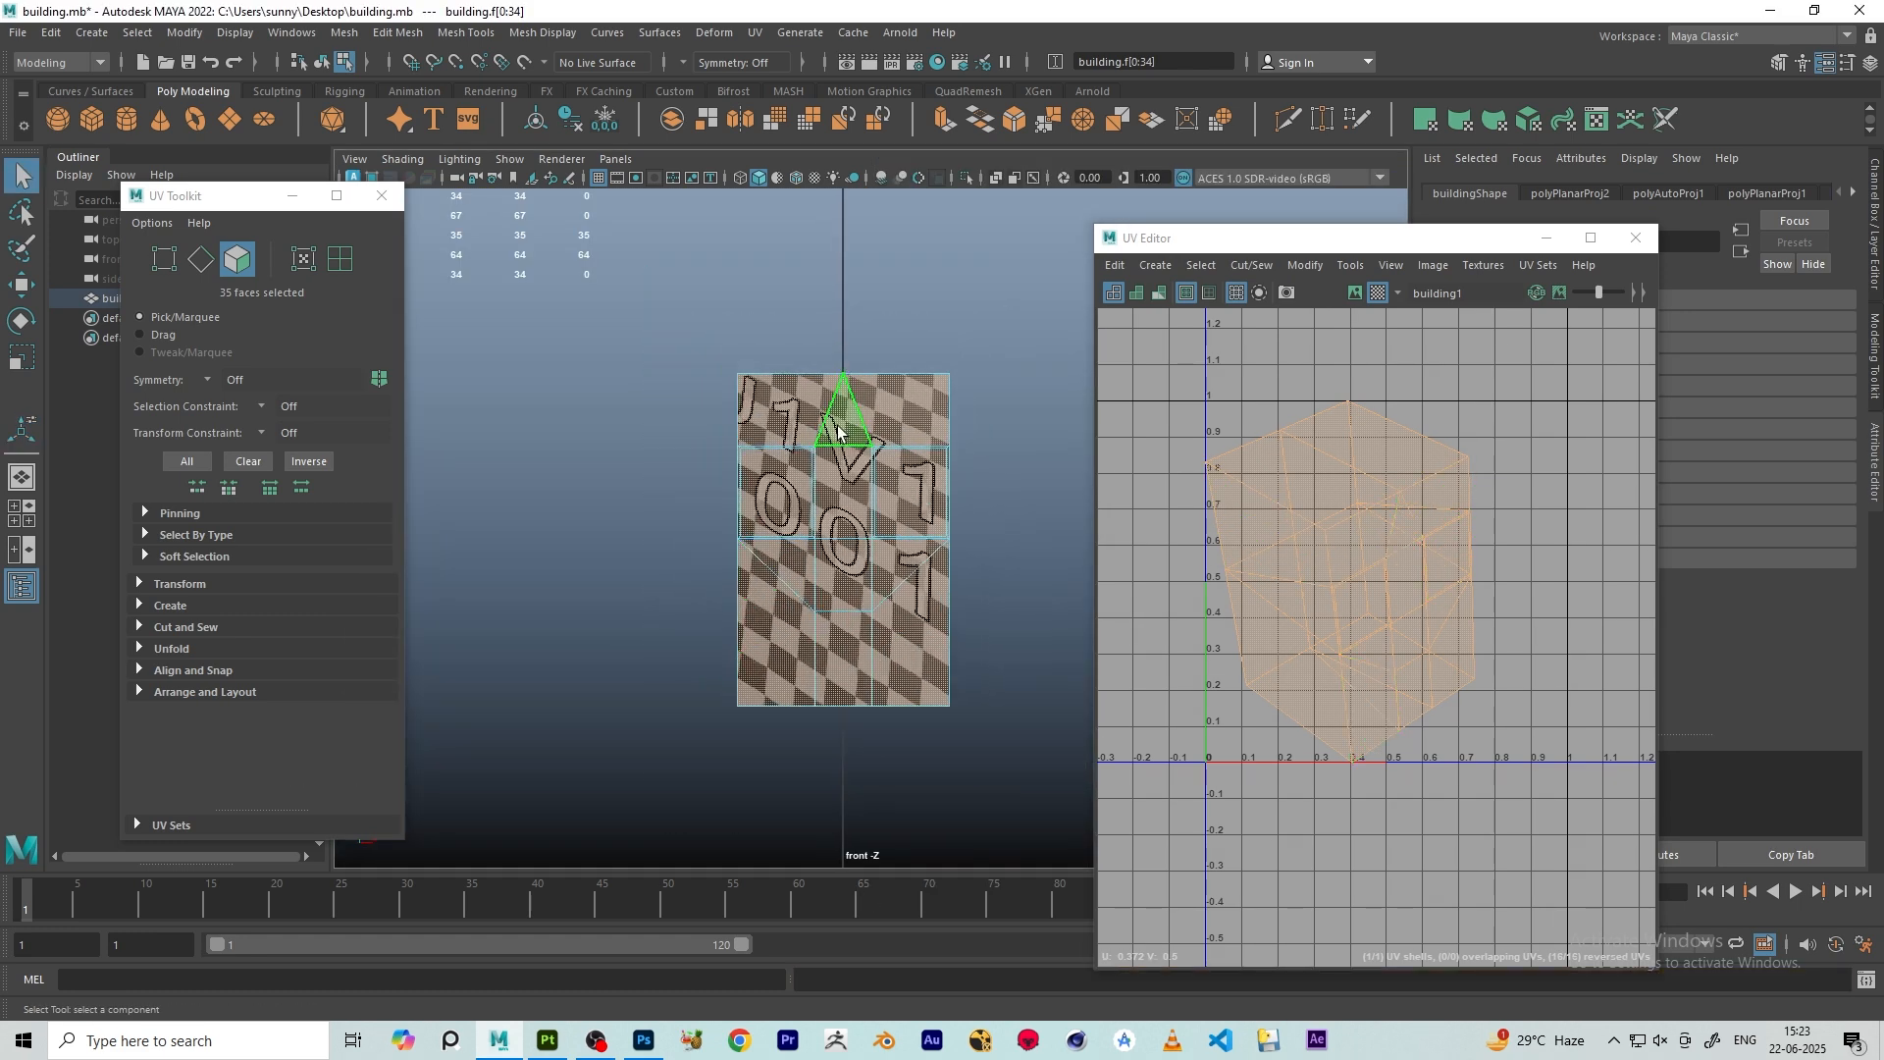
middle_click_drag(870, 433, 816, 424, "alt")
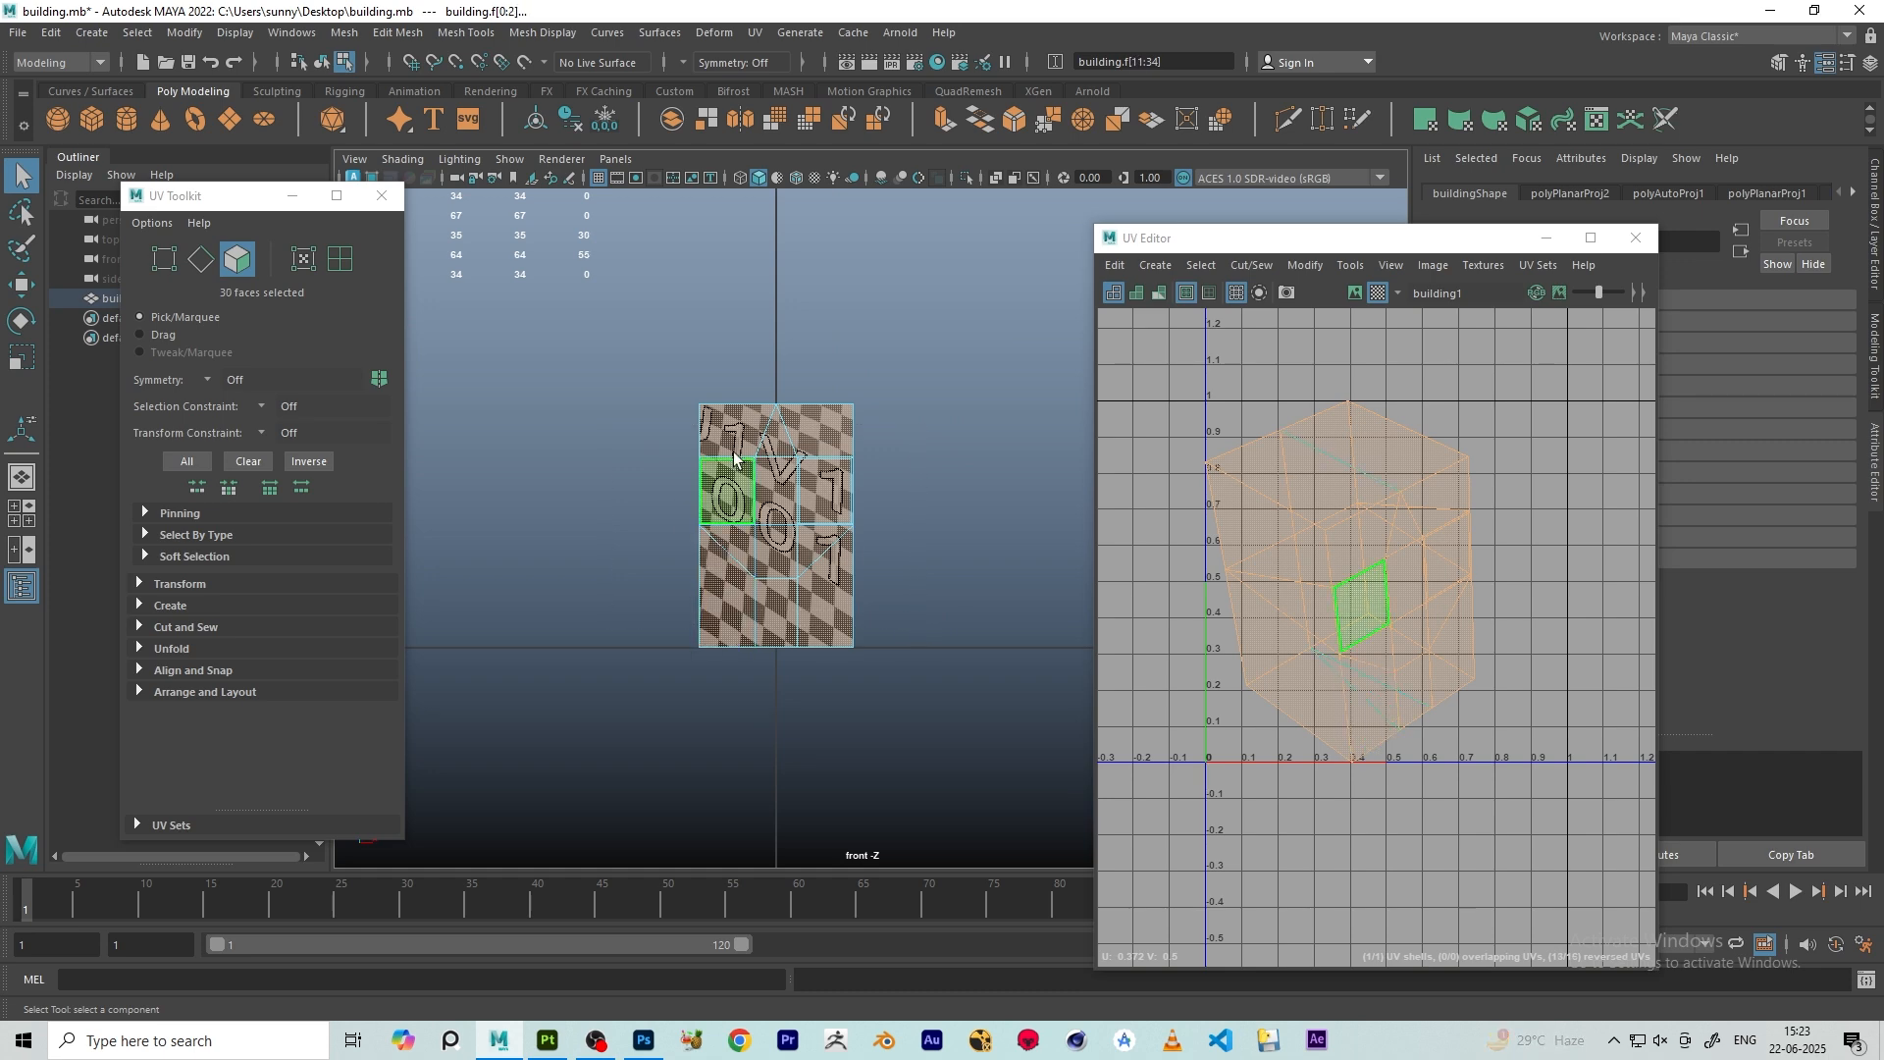
key("space")
key("space")
- Apply Camera-based UV mapping to the wall faces from a near-front view and move their shell left of the 0–1 UV space
left_click_drag(870, 382, 1004, 410, "alt")
left_click(1164, 264)
left_click(1216, 362)
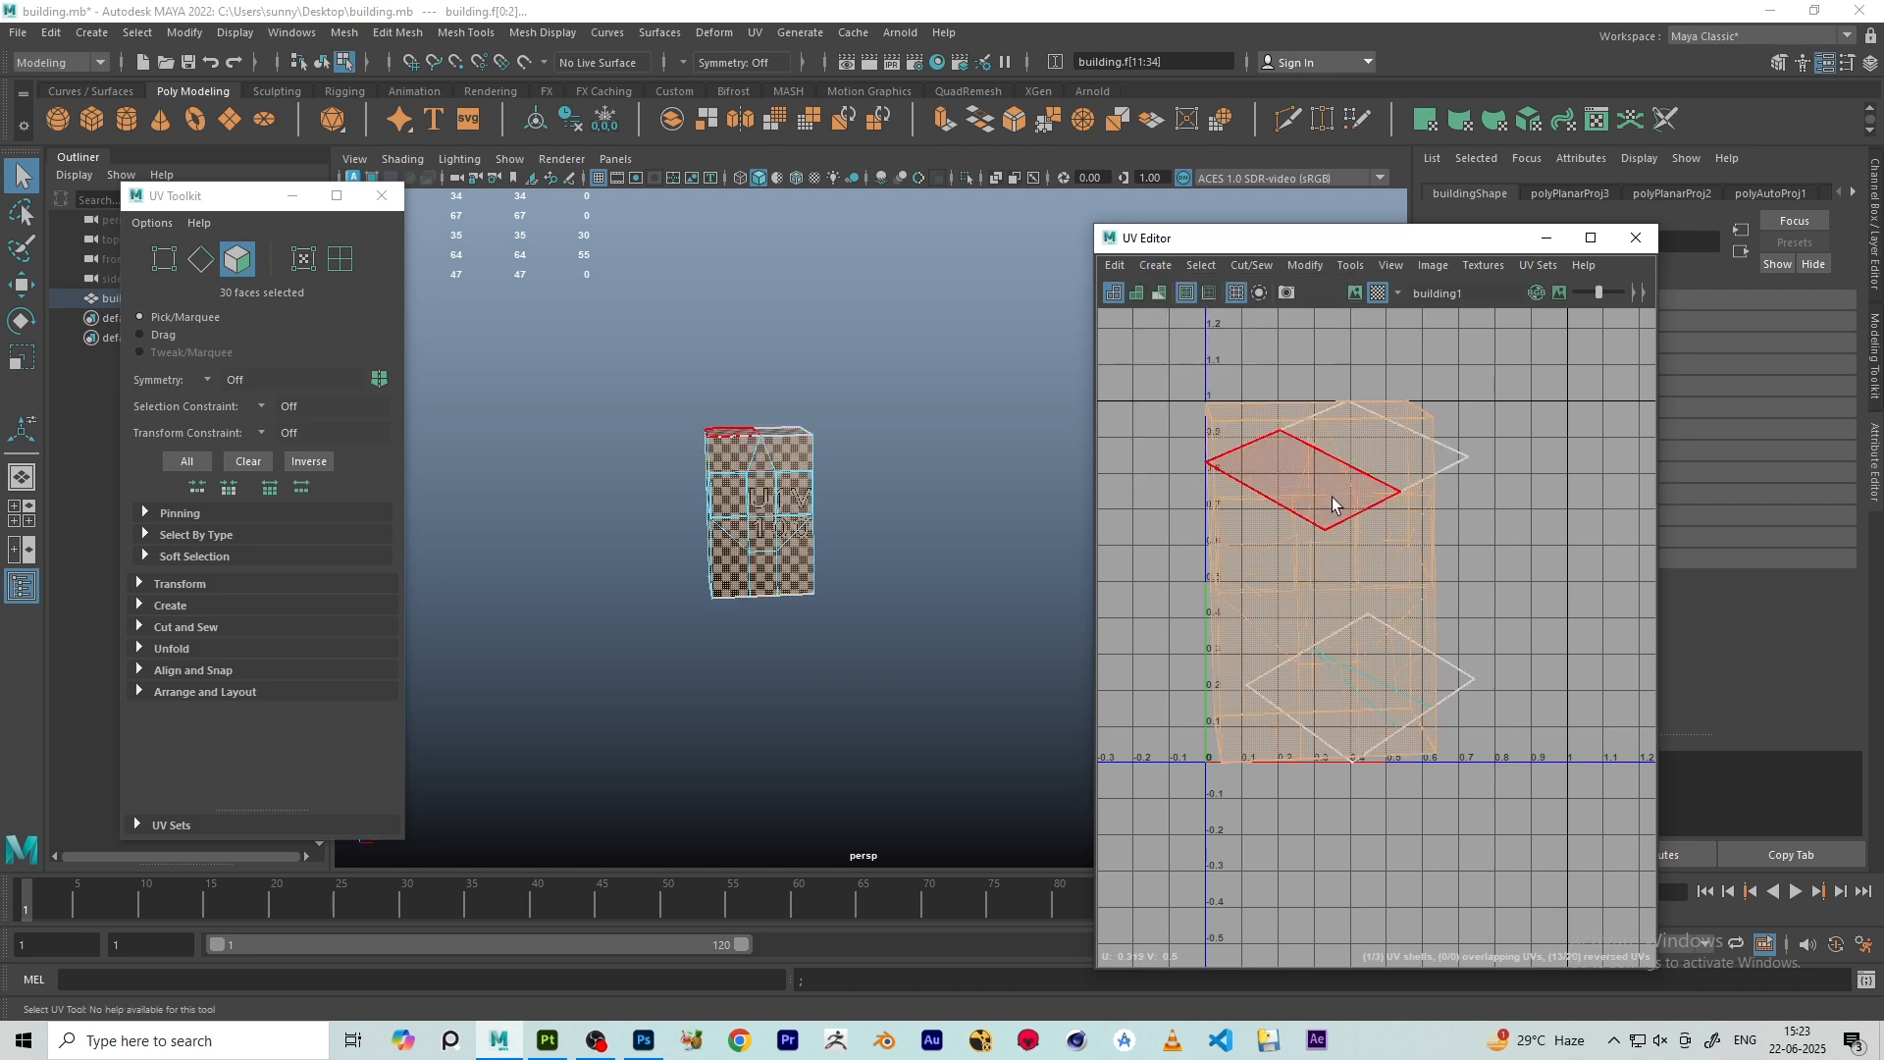
scroll(1367, 557, "down", 5)
left_click_drag(1381, 532, 1201, 530)
- Select the roof and floor UV shells and unfold them
left_click_drag(1364, 454, 1293, 640)
left_click_drag(827, 557, 883, 456, "alt")
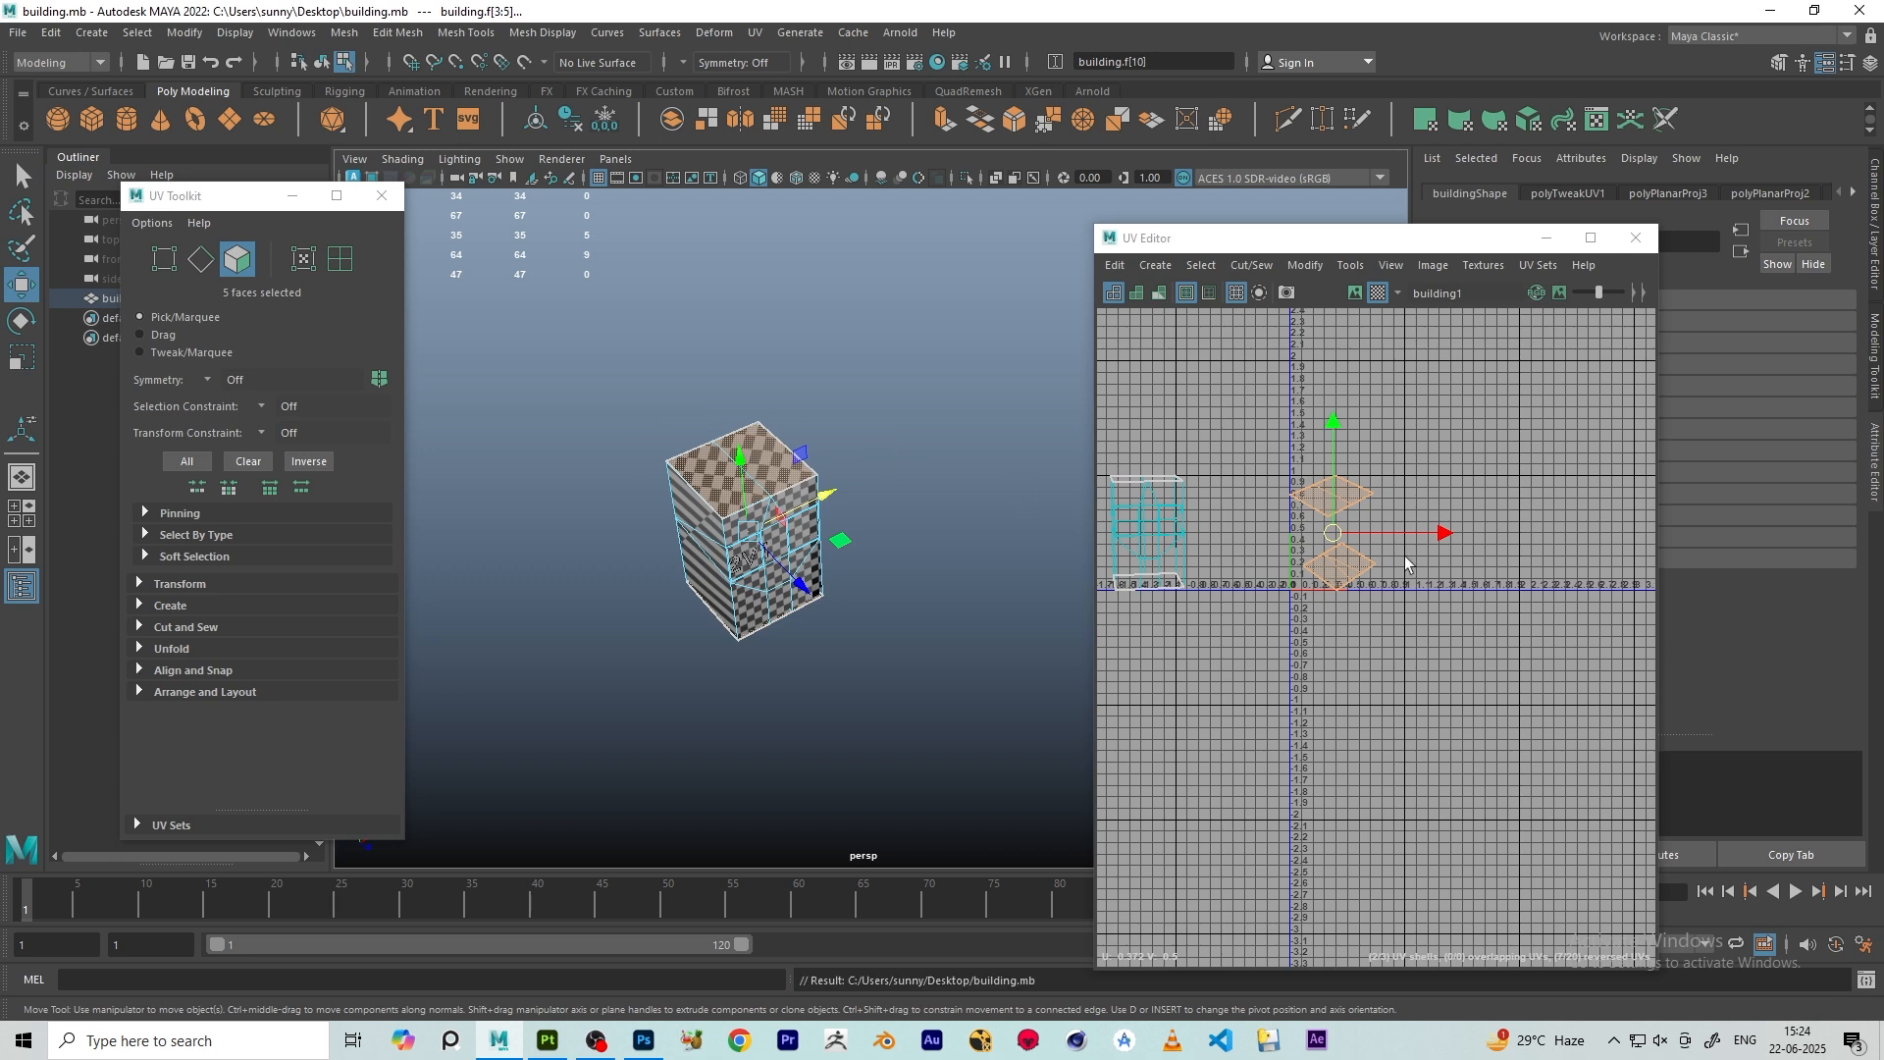
scroll(1373, 538, "up", 2)
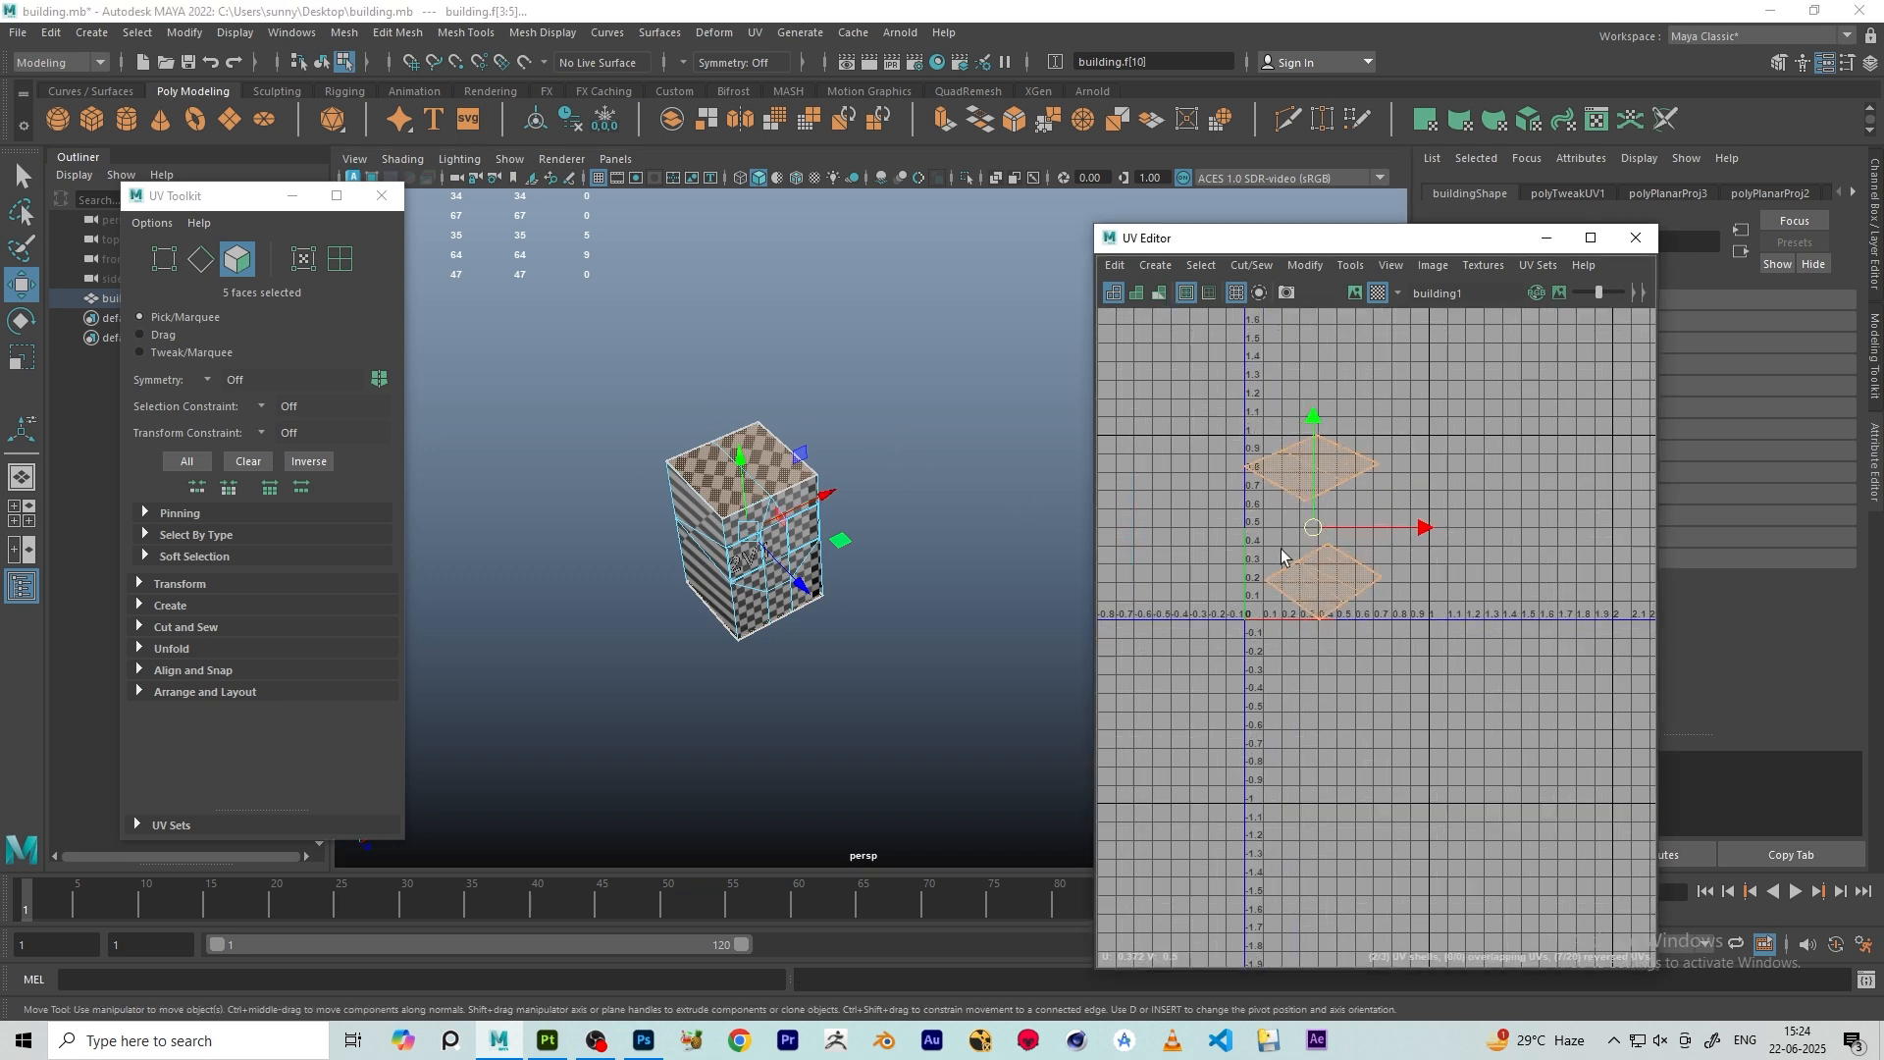
key("ctrl+u")
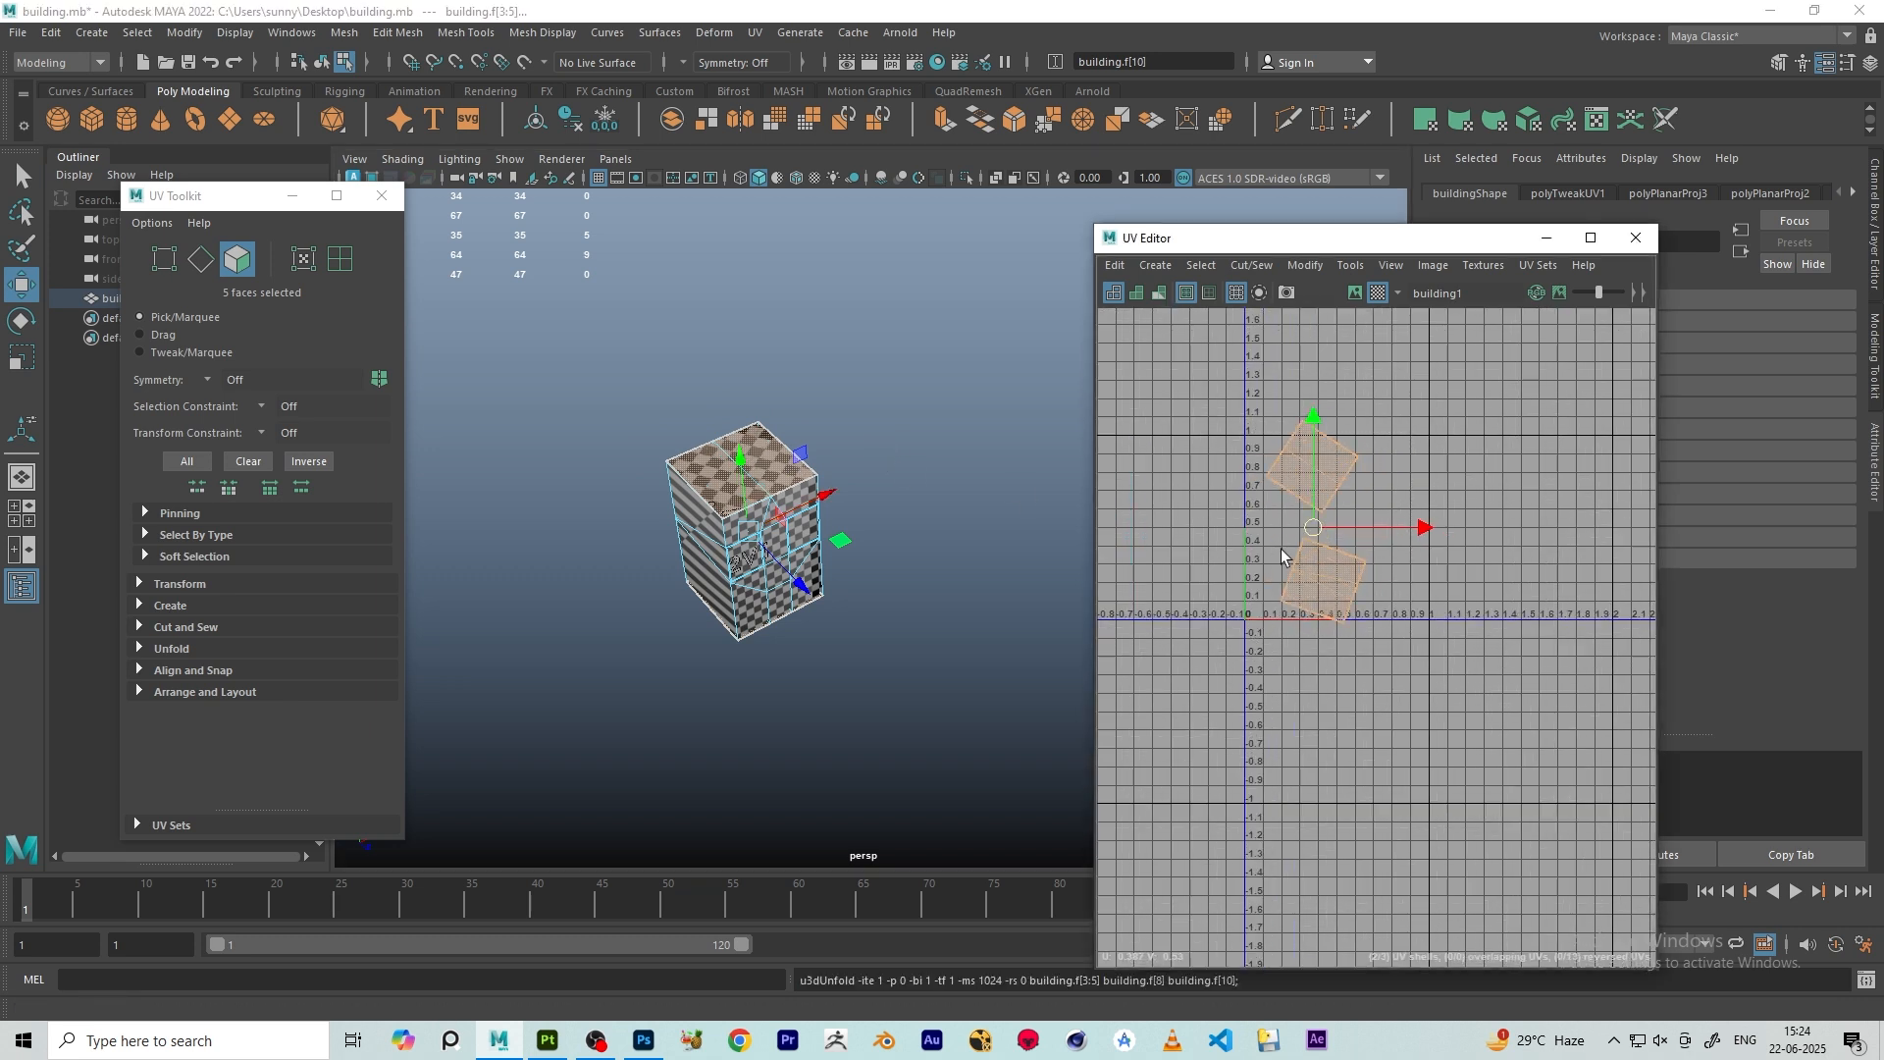
- Straighten the roof and floor UV shells with Orient Shells and move them left out of the 0–1 UV space
left_click(138, 691)
scroll(190, 748, "down", 2)
left_click(174, 679)
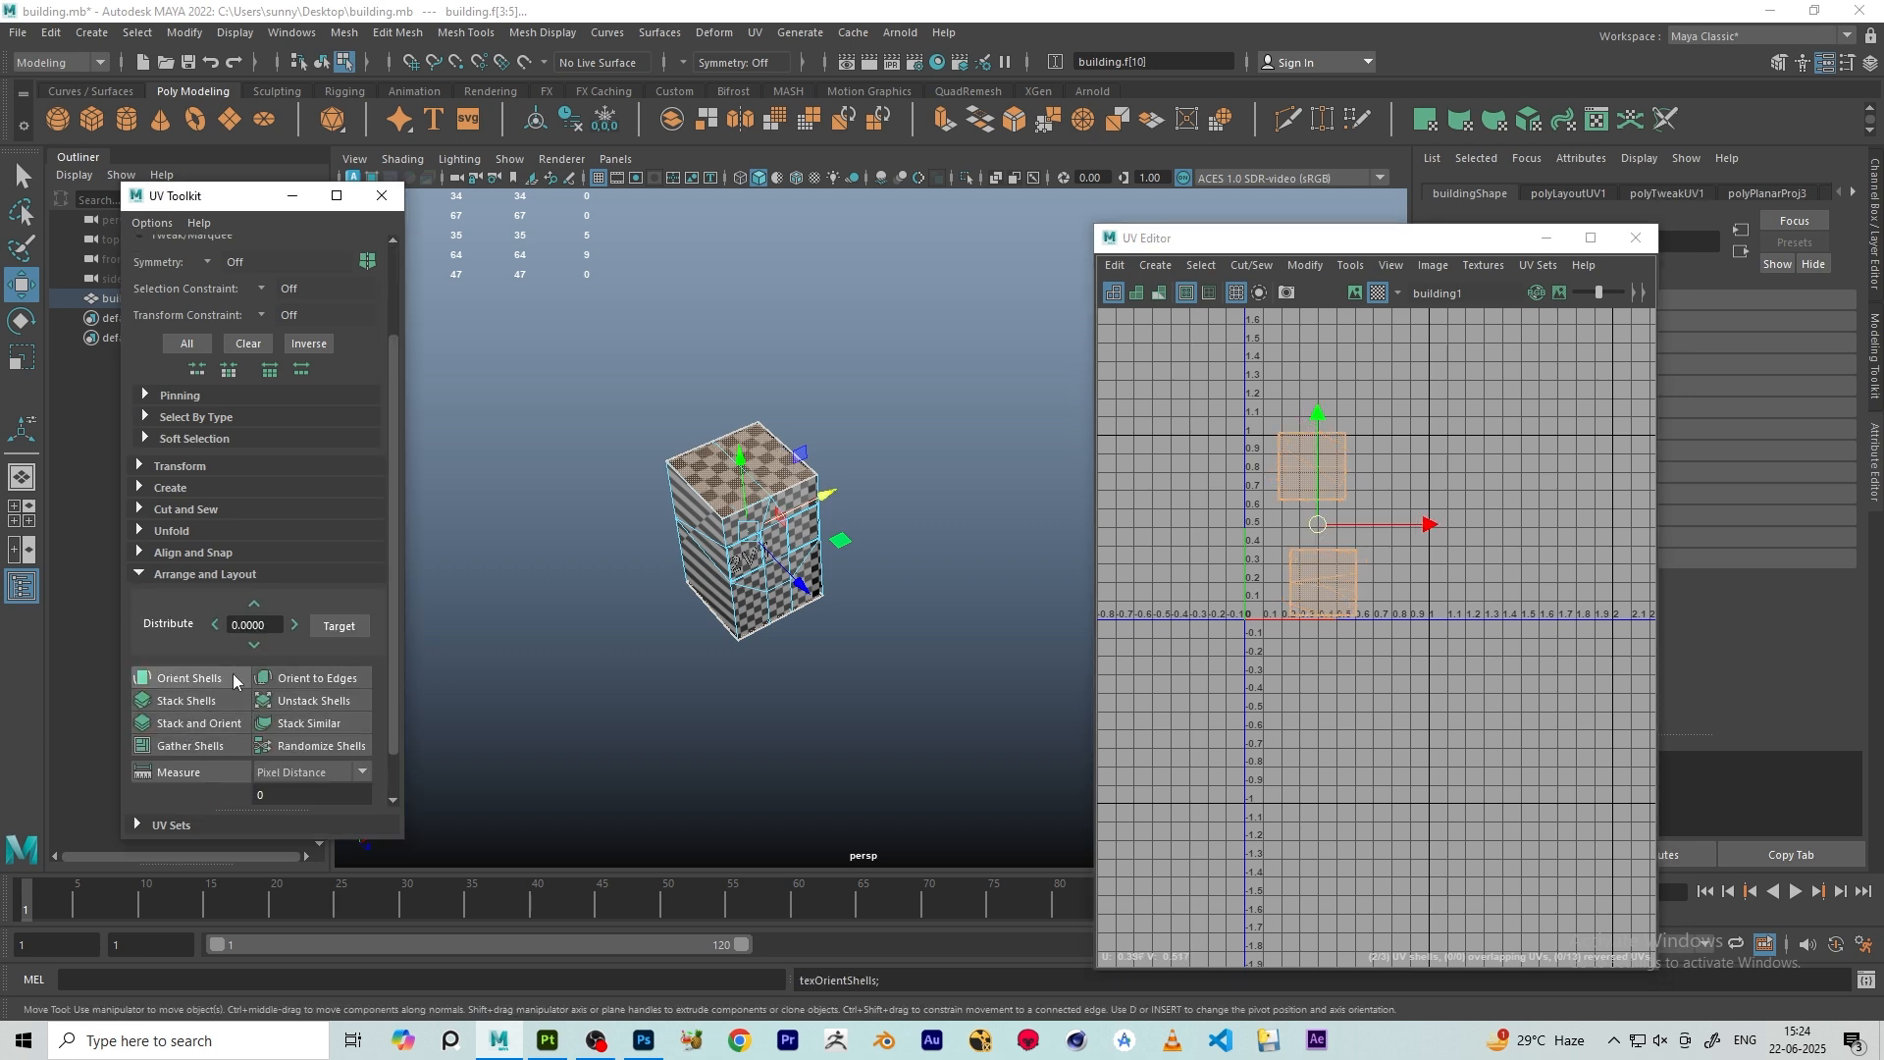
left_click_drag(1400, 530, 1250, 527)
- Cut the wall UVs along the building's vertical rear corner edges
left_click_drag(769, 571, 714, 490, "alt")
left_click(703, 497)
scroll(1488, 461, "down", 2)
scroll(1487, 461, "down", 5)
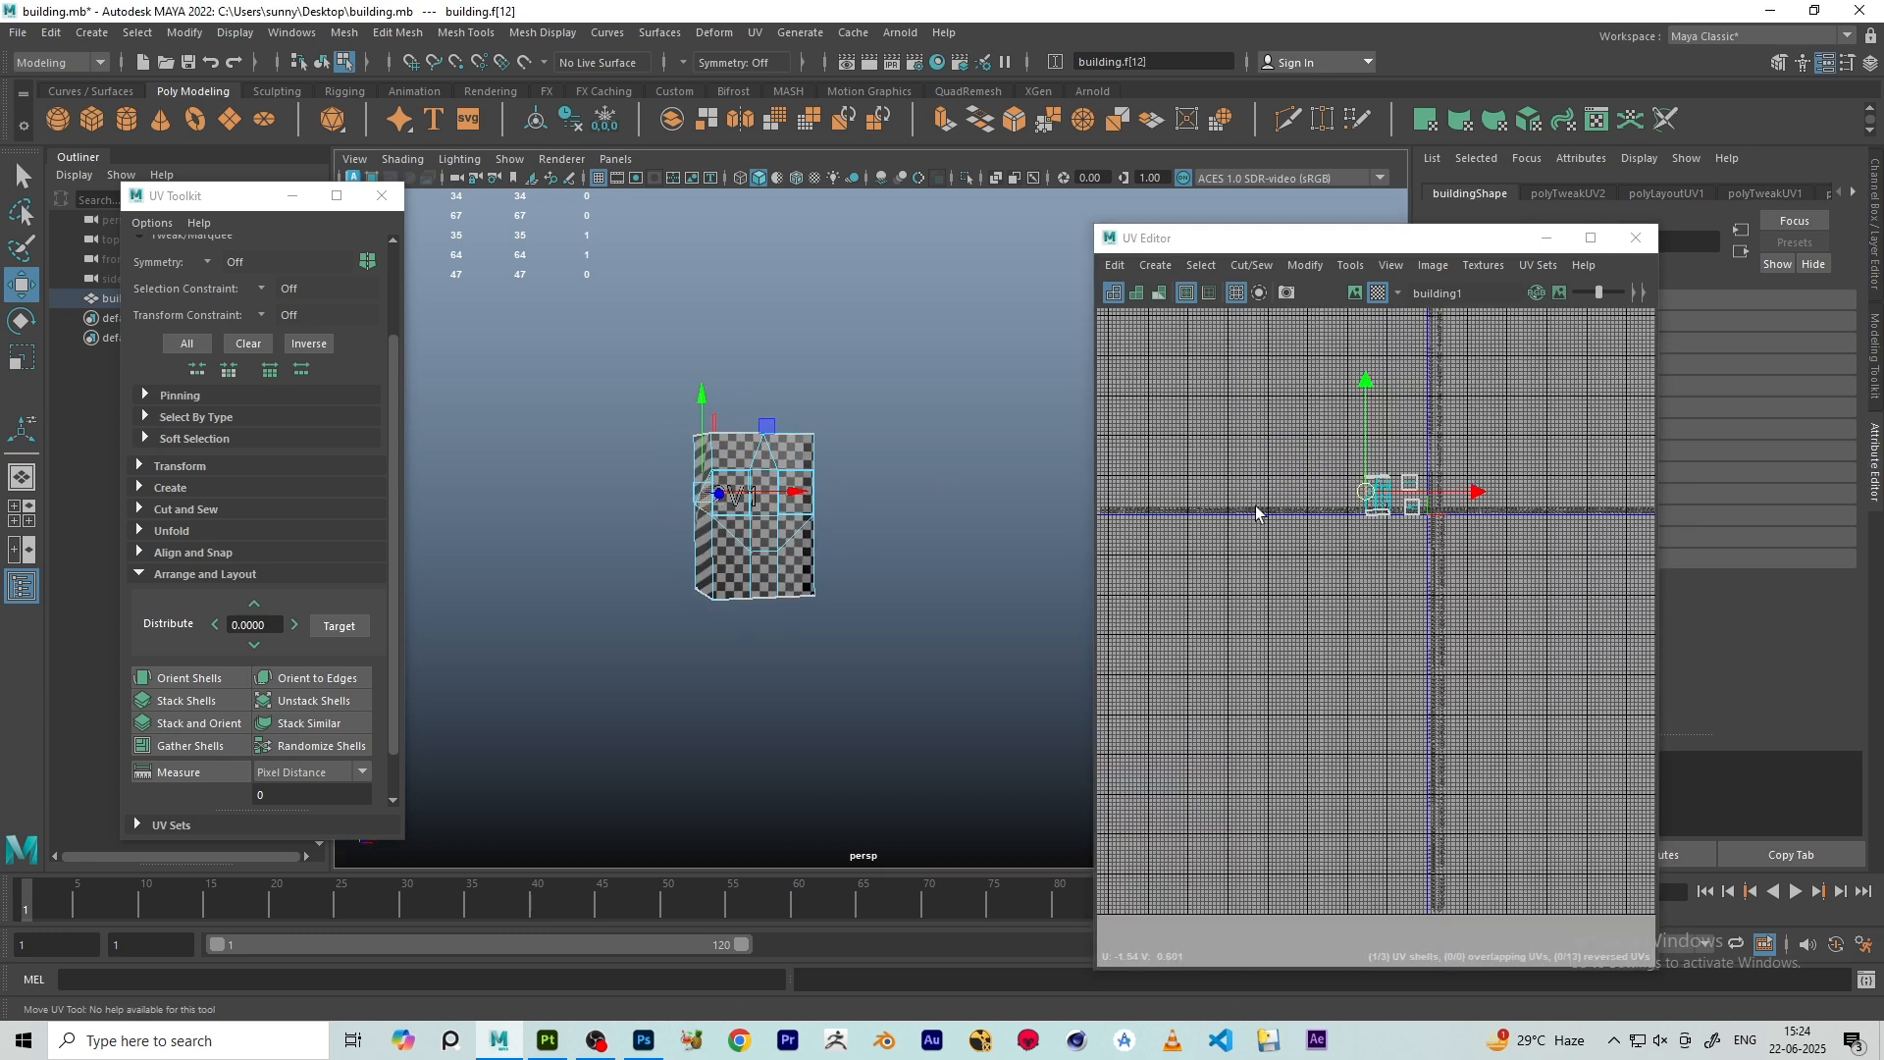
scroll(1336, 478, "up", 6)
middle_click_drag(1524, 493, 1329, 447, "alt")
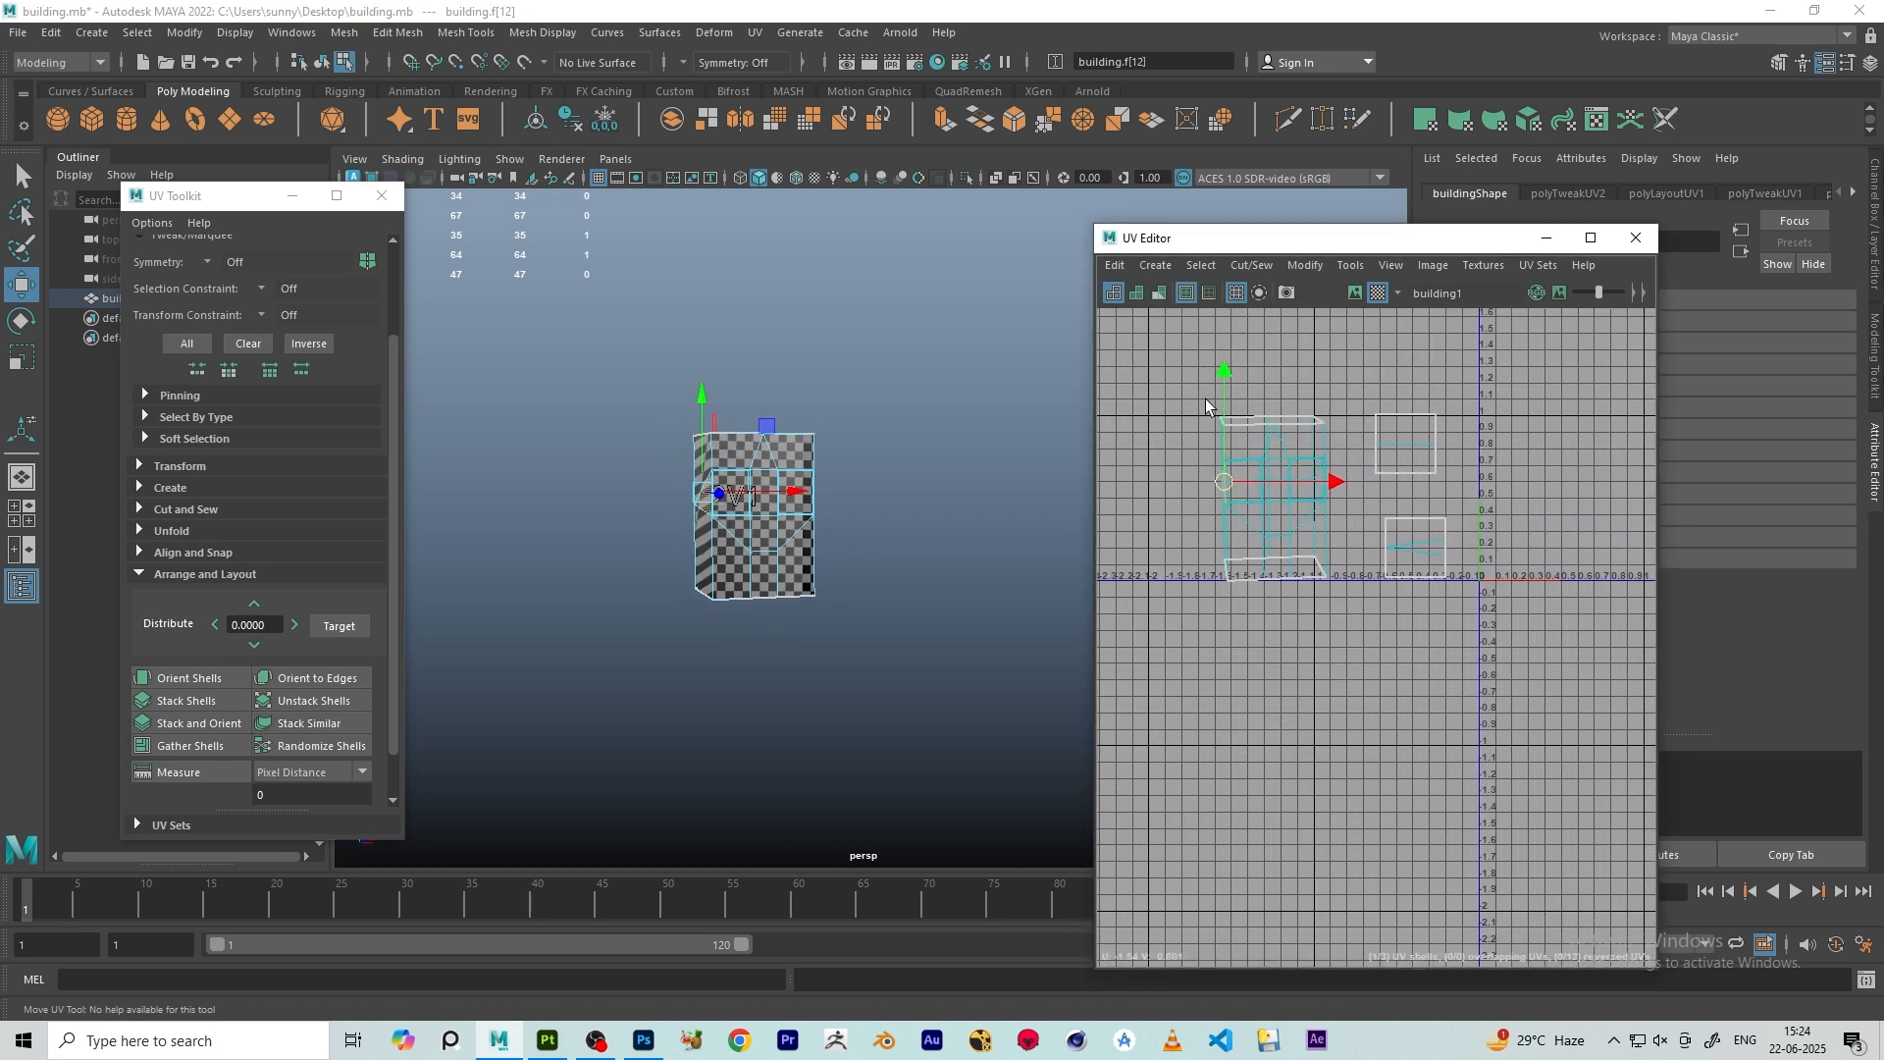
left_click_drag(1319, 498, 1351, 580)
left_click_drag(814, 501, 970, 520, "alt")
middle_click_drag(969, 518, 846, 451, "alt")
scroll(848, 450, "up", 4)
right_click_drag(903, 375, 901, 322)
left_click(851, 389)
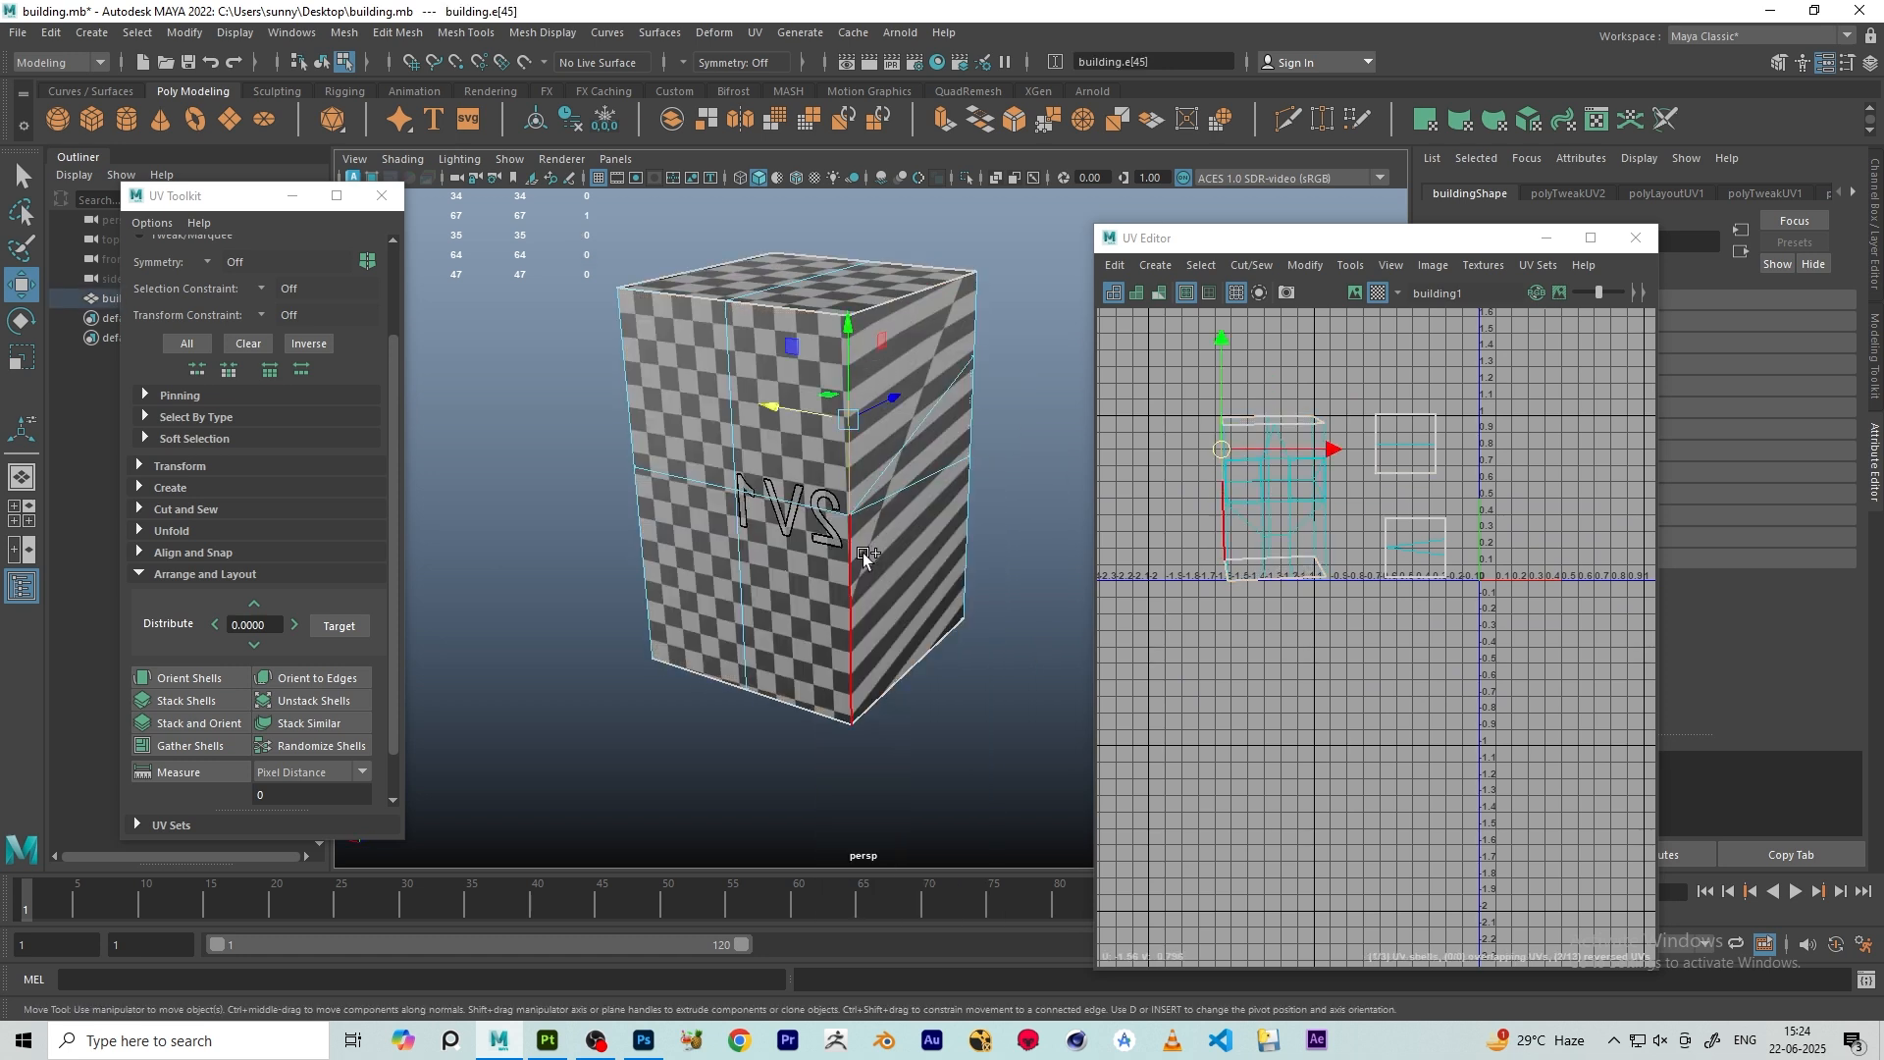
left_click(1253, 267)
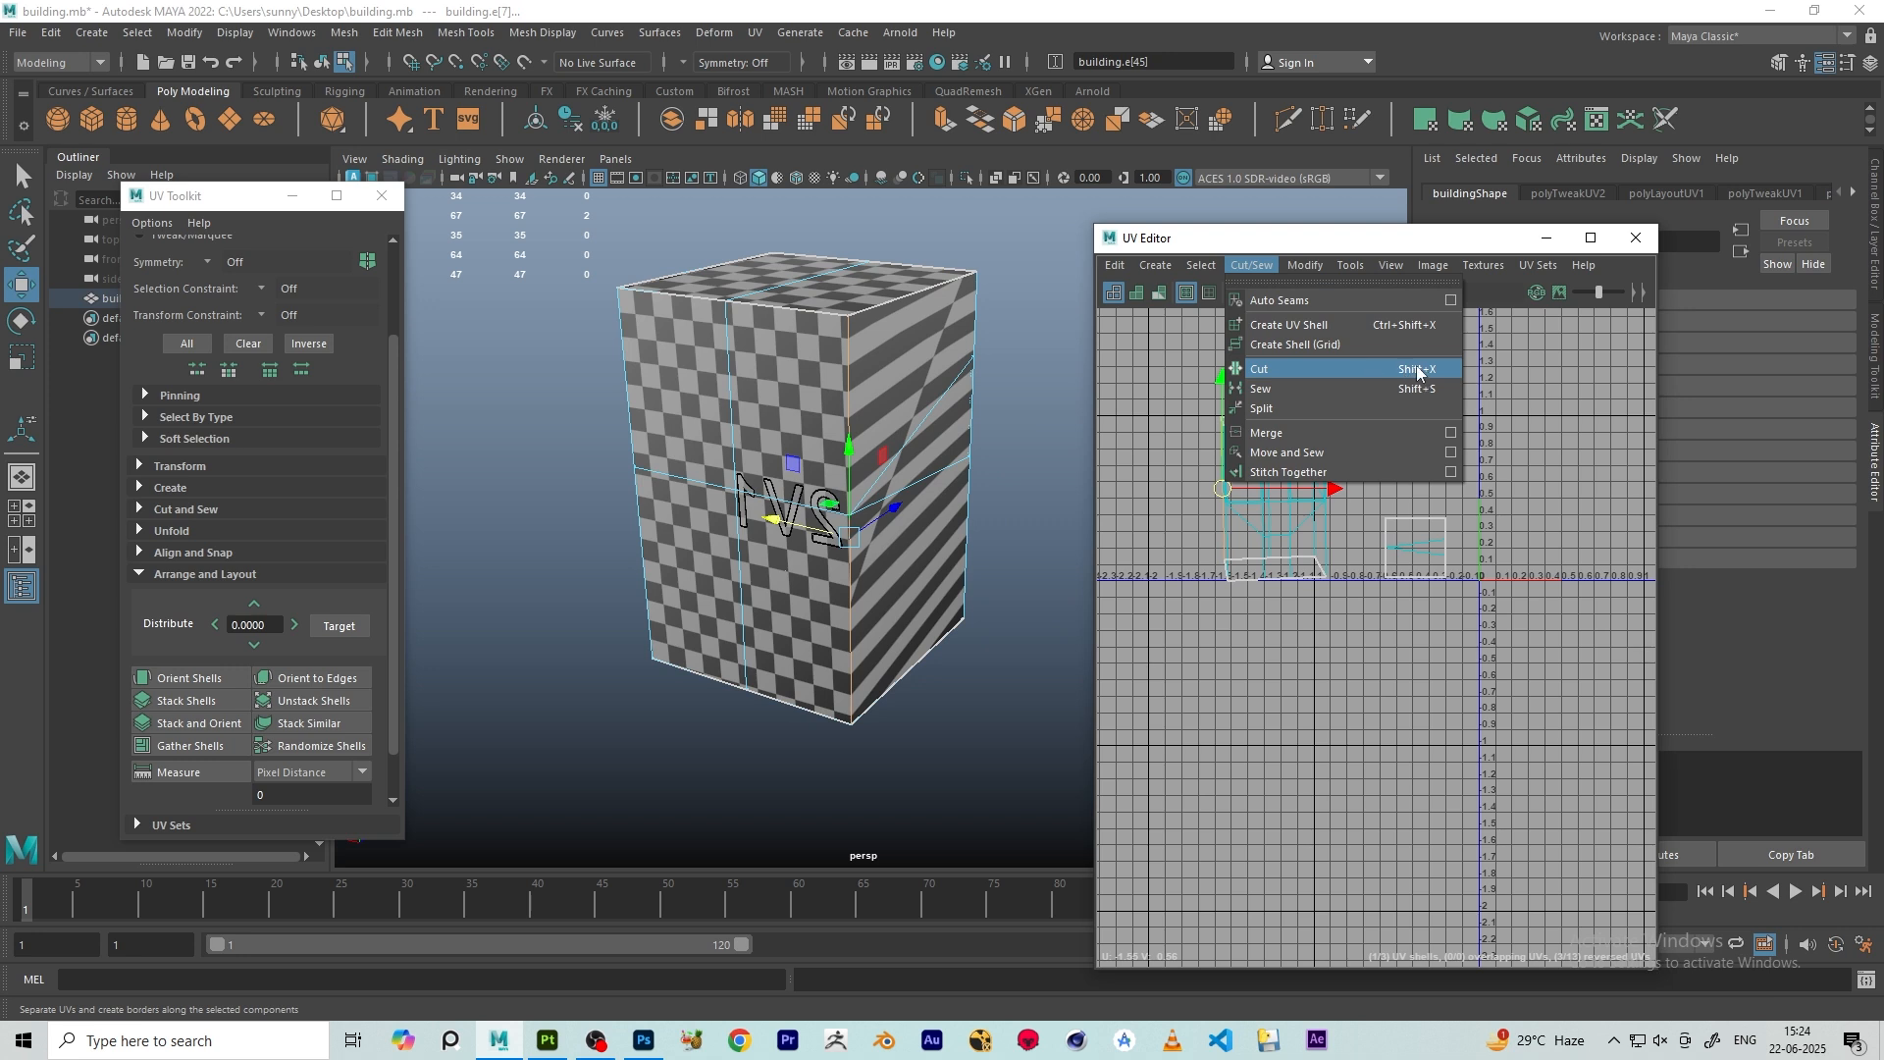
left_click(1340, 663)
left_click(841, 405)
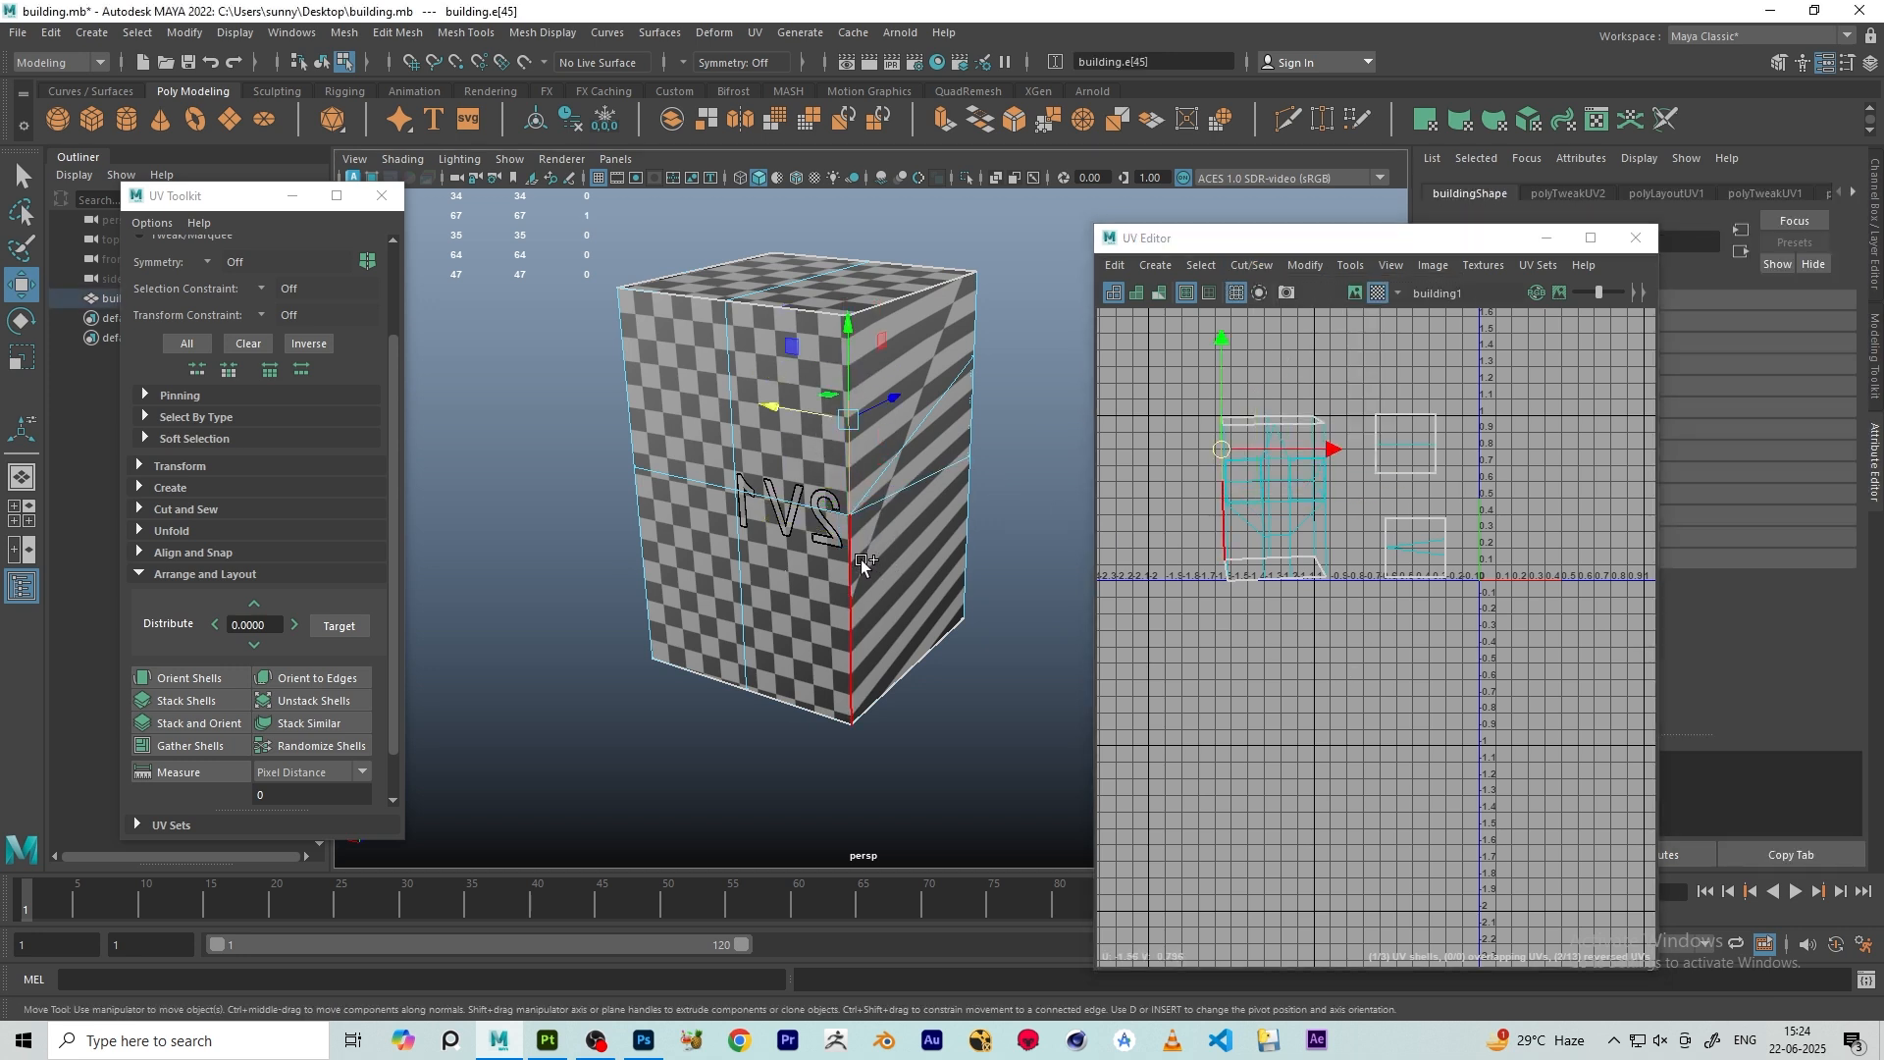
- Select the wall UV shell and unfold it
right_click_drag(1262, 463, 1197, 622)
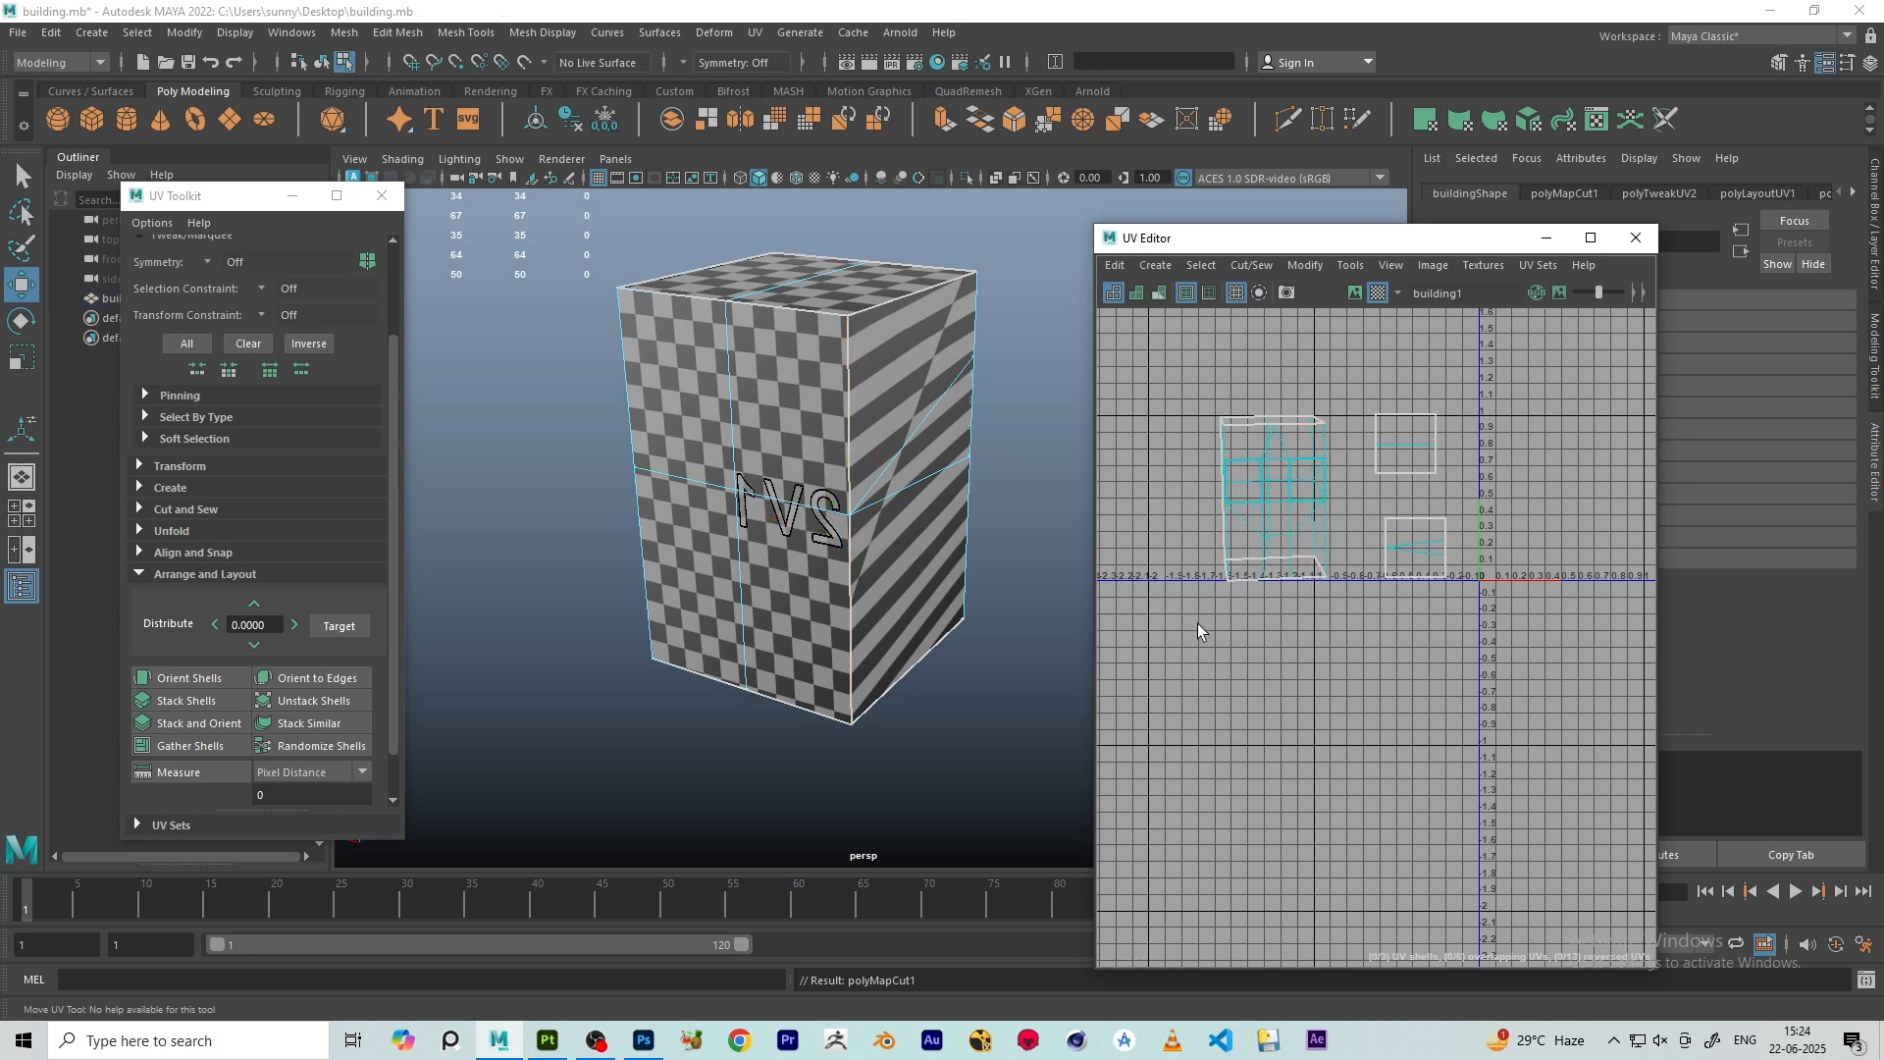
left_click(1275, 473)
left_click(1266, 467)
key("ctrl+u")
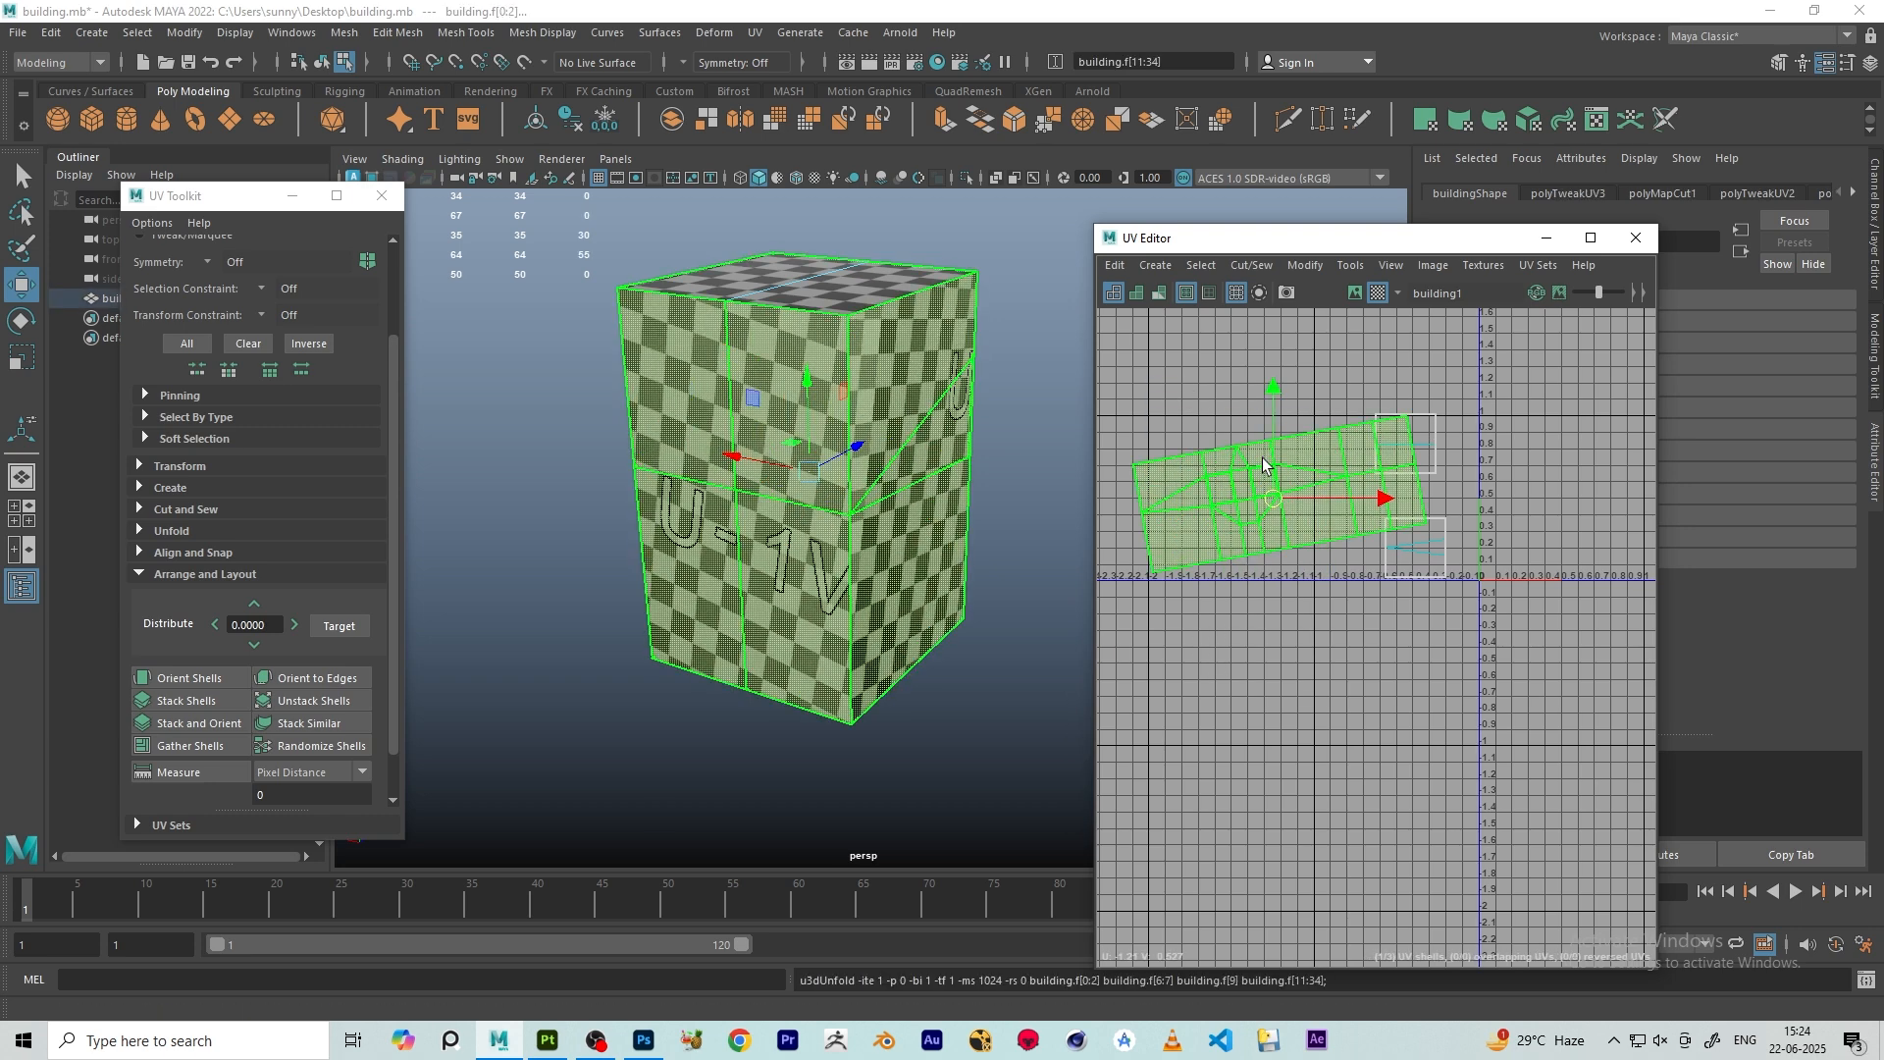
- Rotate the unfolded wall shell to nearly horizontal and straighten it with Orient Shells
key("e")
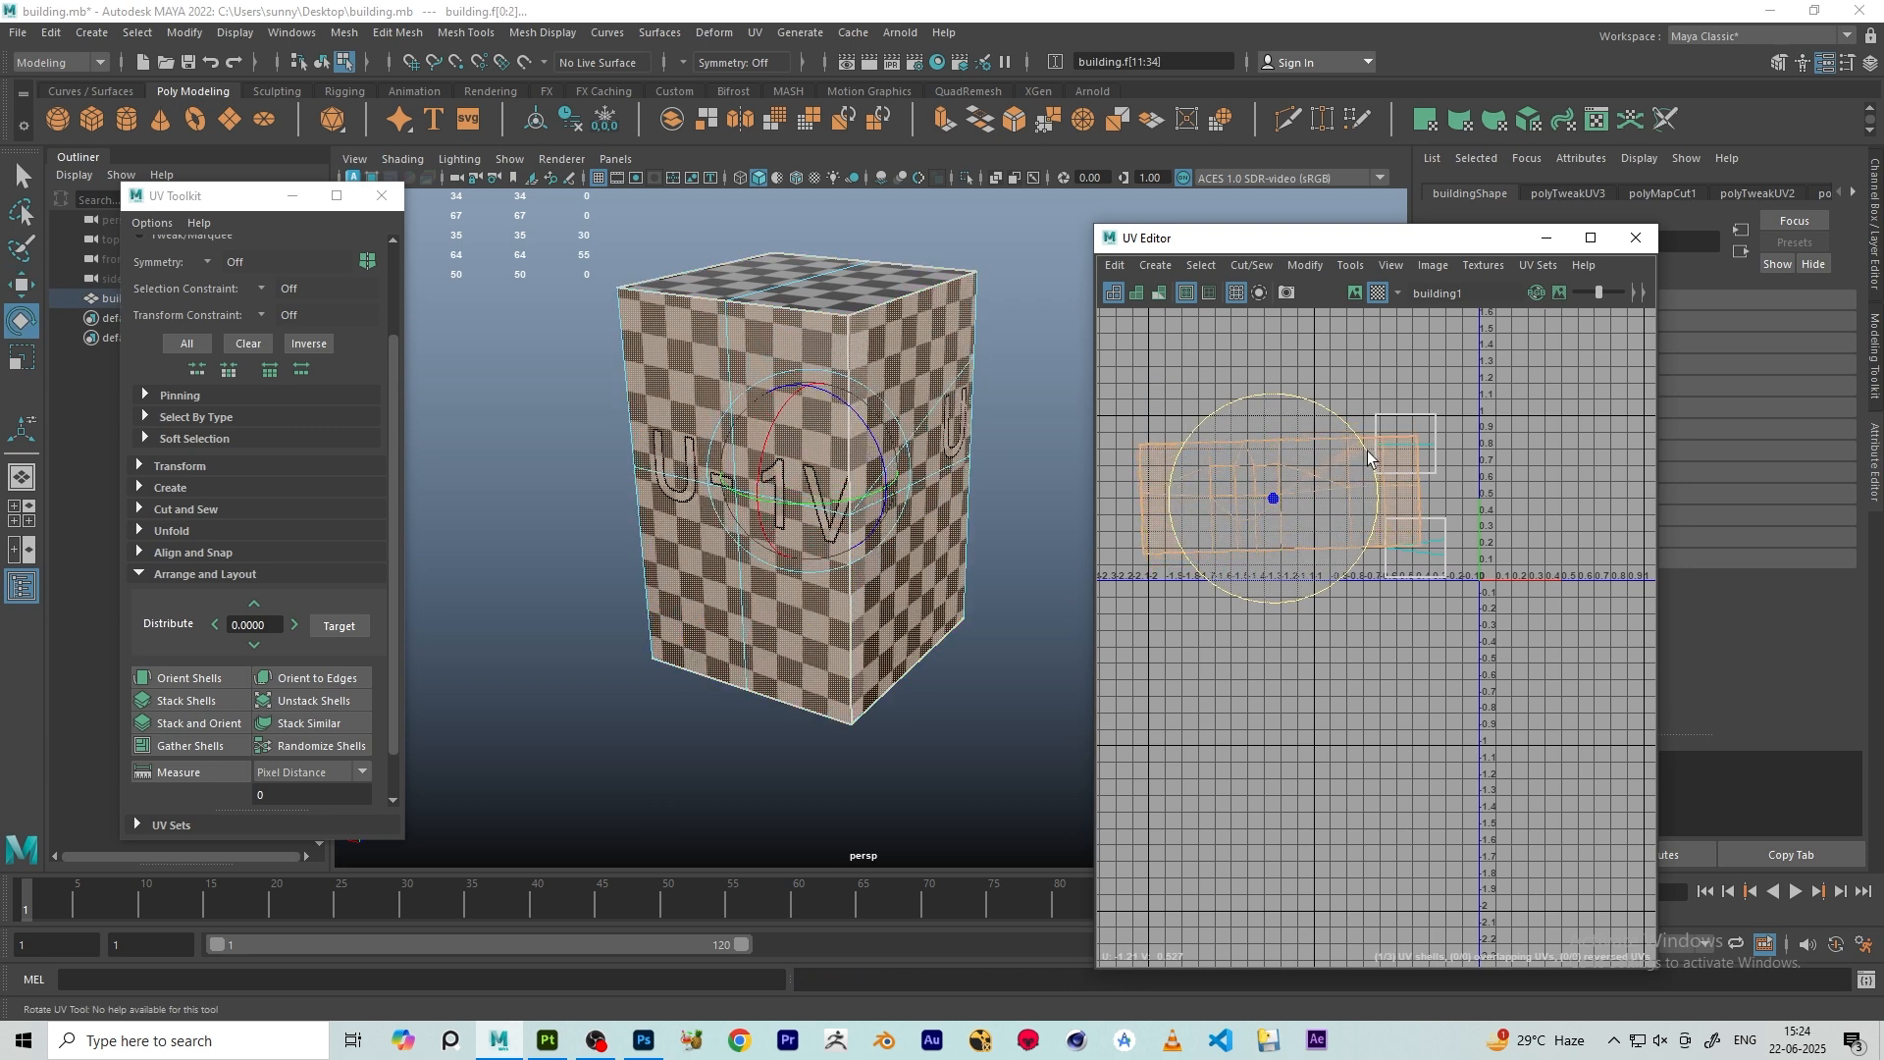
left_click_drag(1368, 459, 1324, 487)
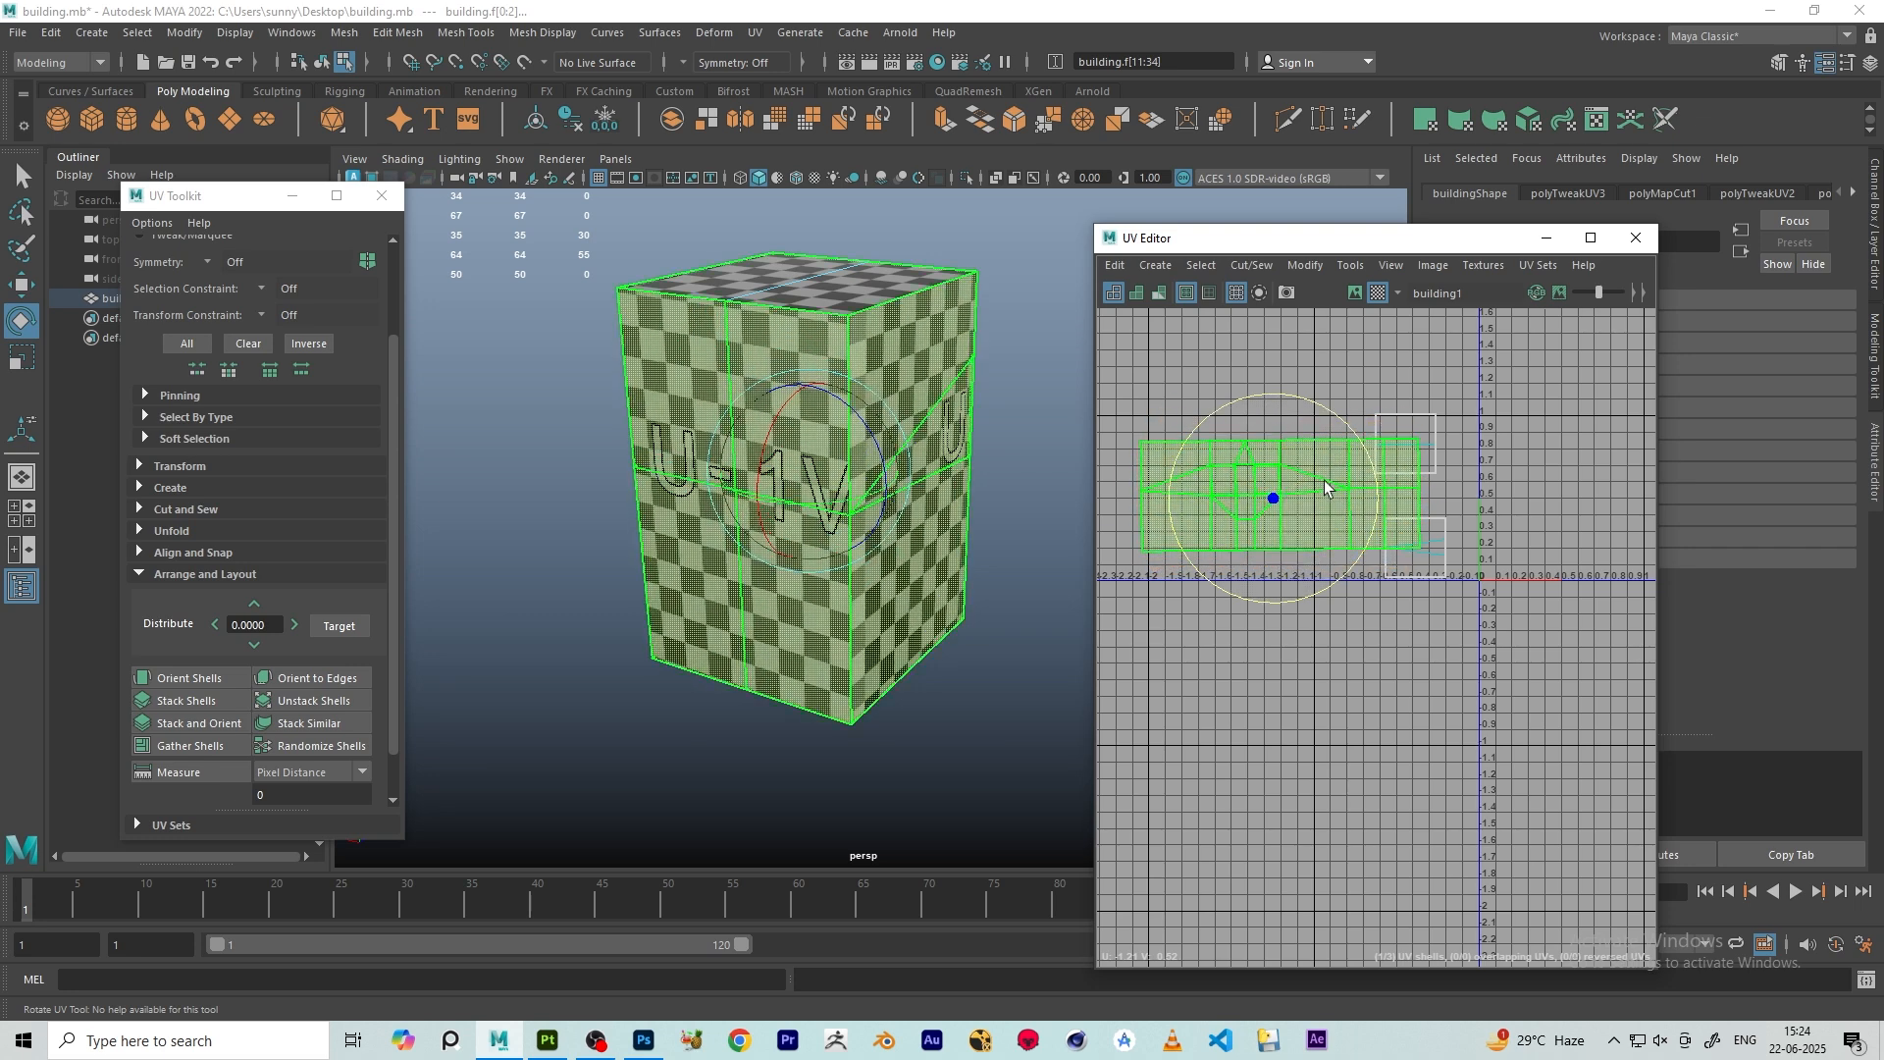
left_click(179, 678)
key("w")
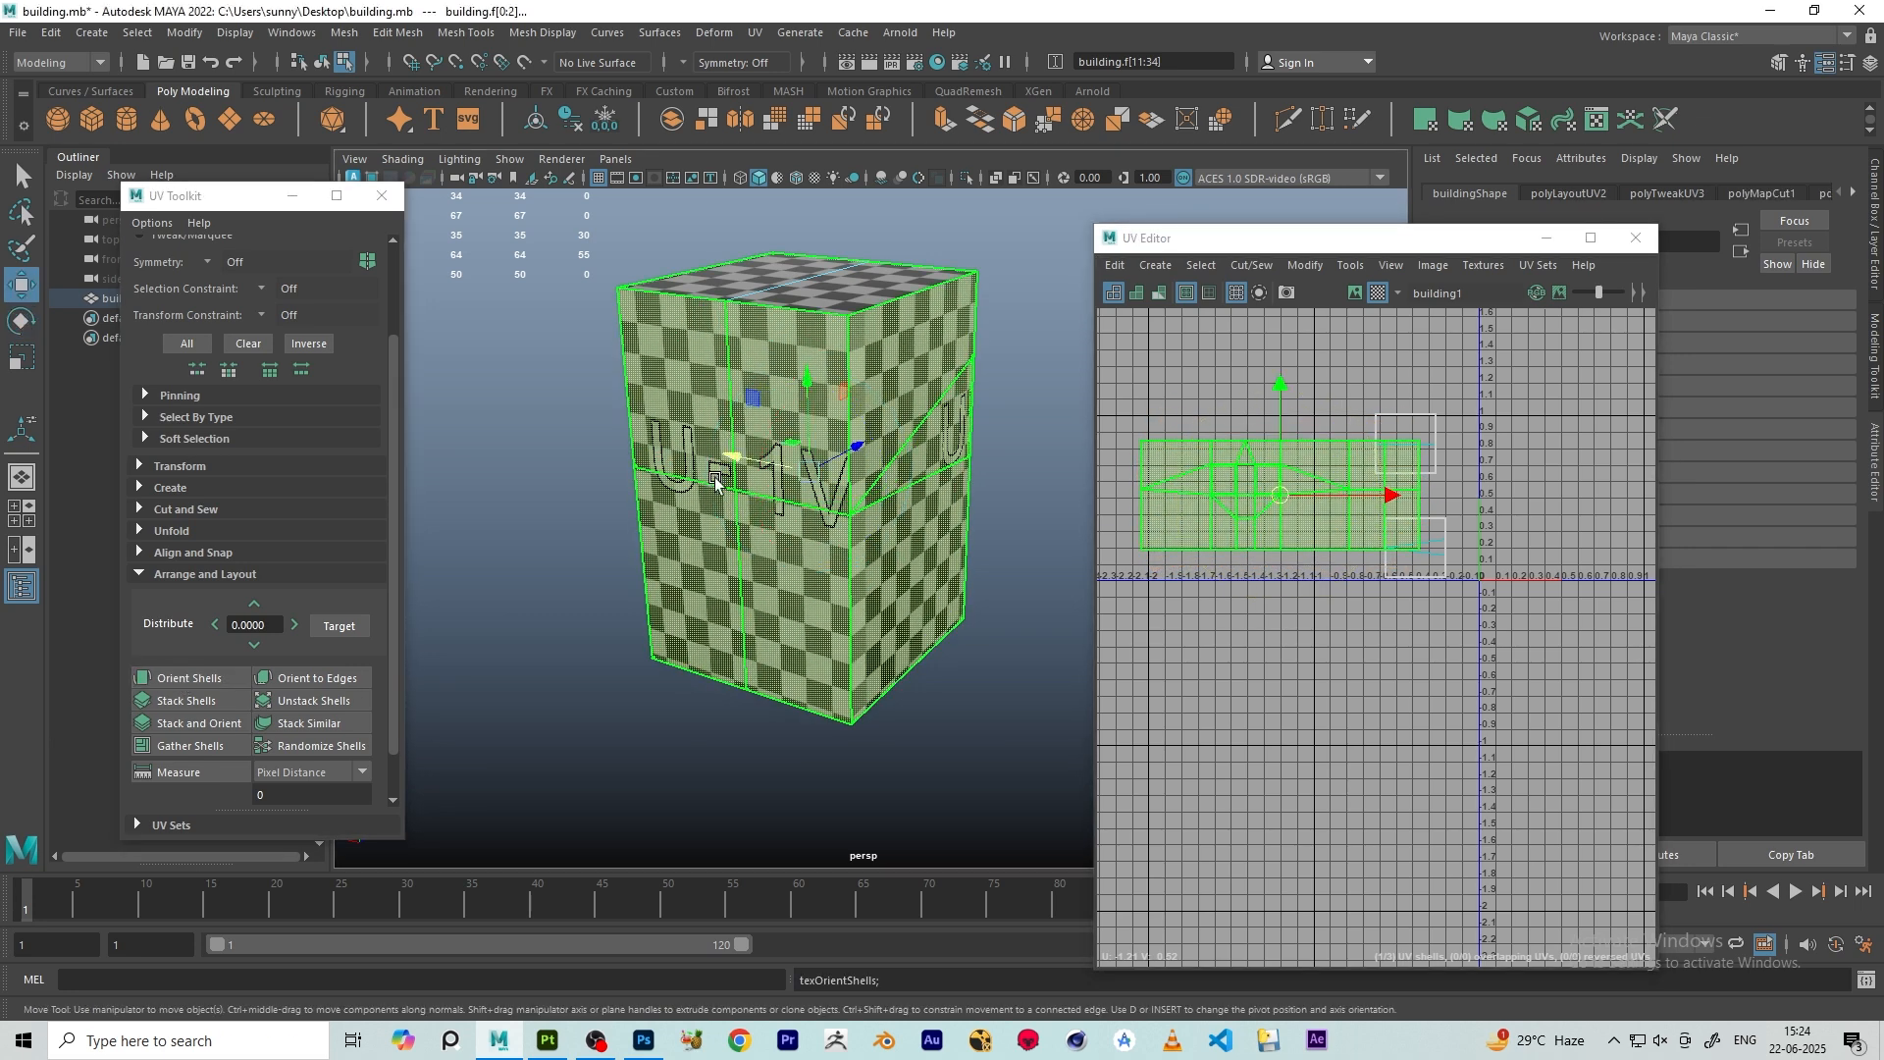
- Select all the building's UV shells and lay them out inside the 0–1 UV space
right_click_drag(709, 465, 601, 471, "alt")
left_click_drag(602, 471, 893, 501, "alt")
scroll(882, 431, "up", 3)
scroll(1436, 460, "down", 5)
middle_click_drag(1437, 461, 1358, 503, "alt")
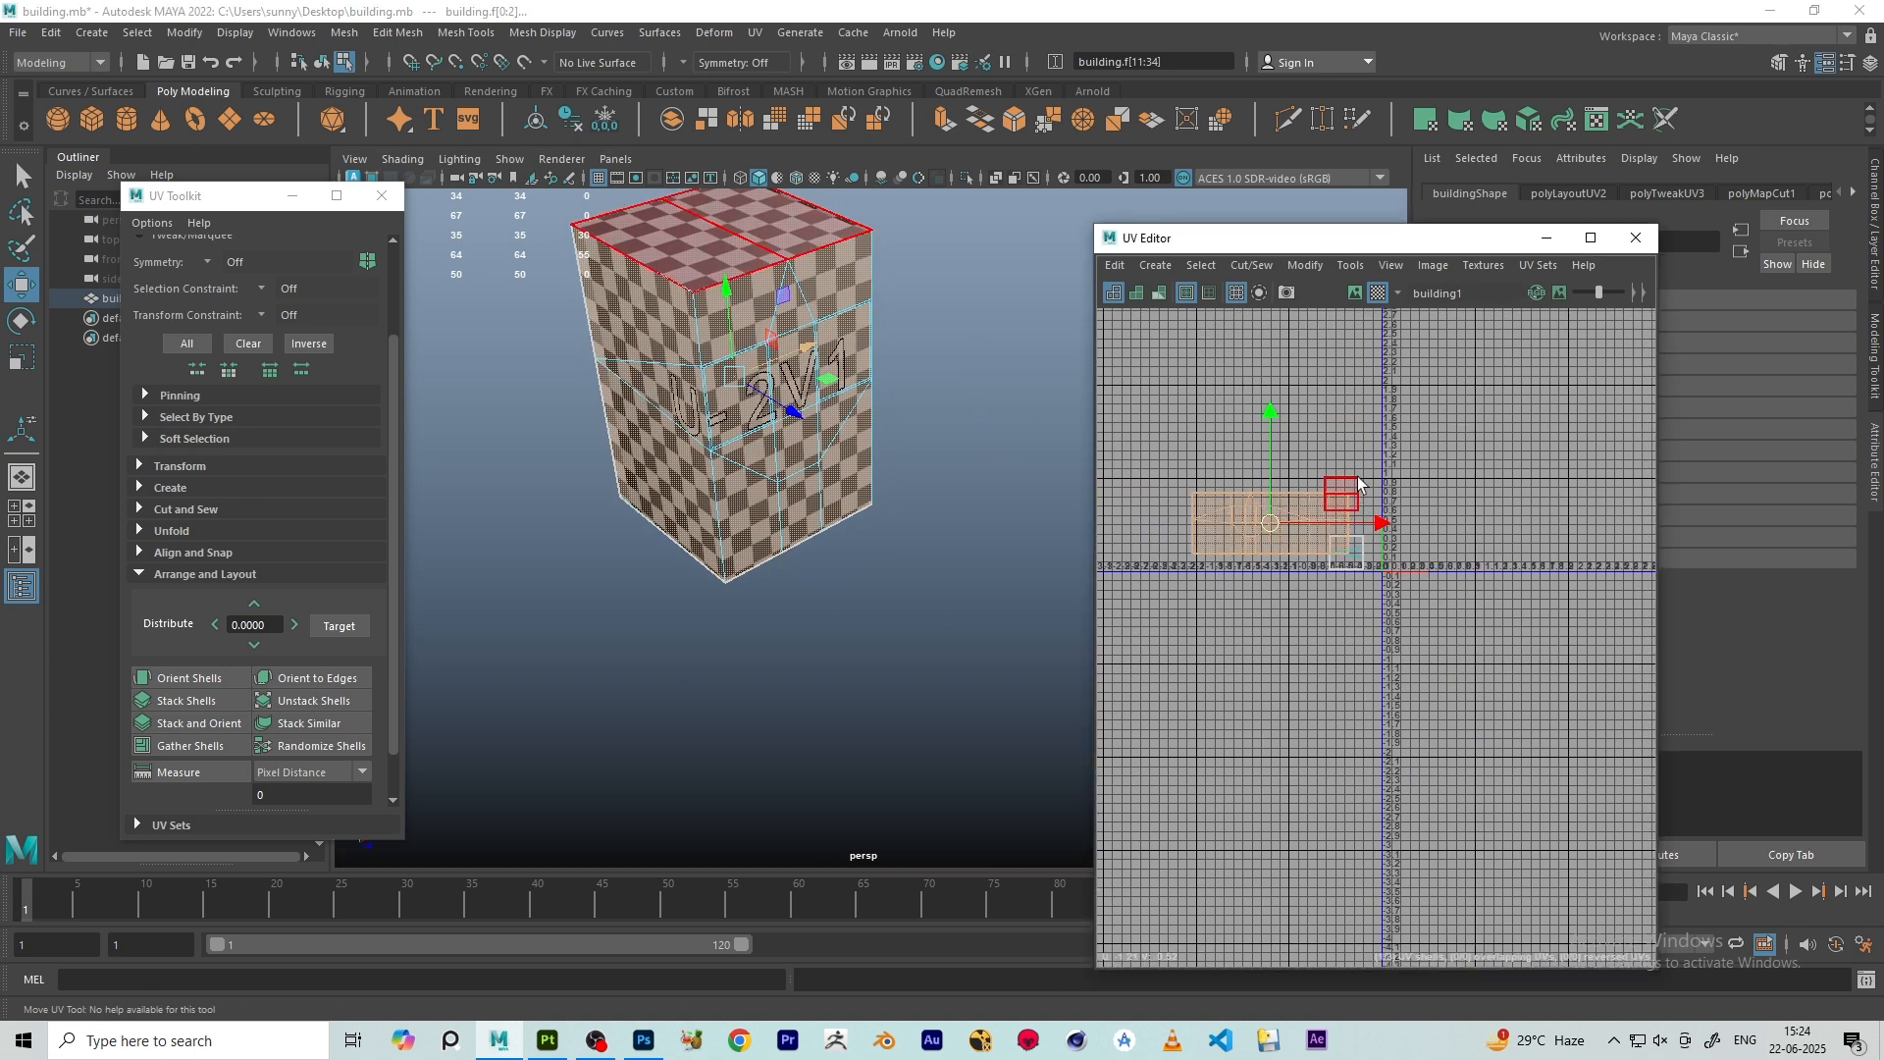
scroll(1359, 483, "down", 3)
left_click_drag(1200, 509, 1322, 559)
scroll(1322, 551, "up", 2)
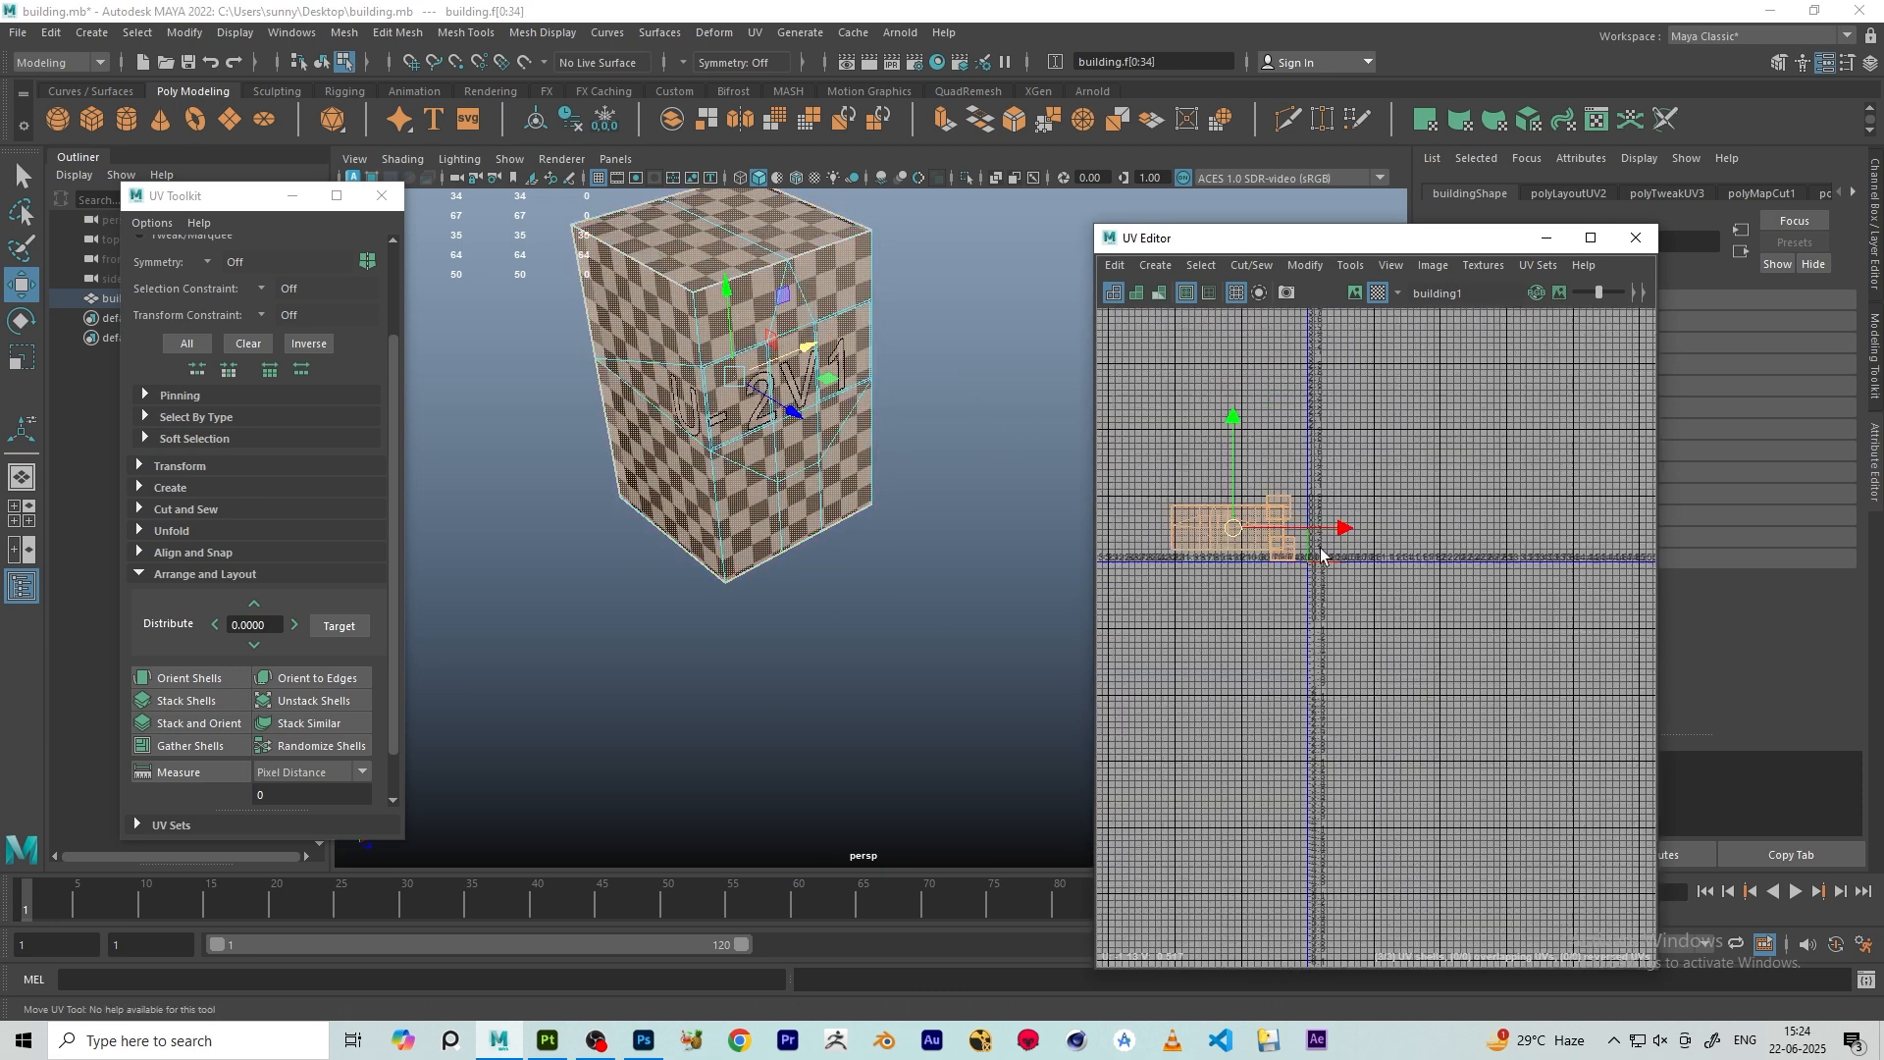
key("ctrl+l")
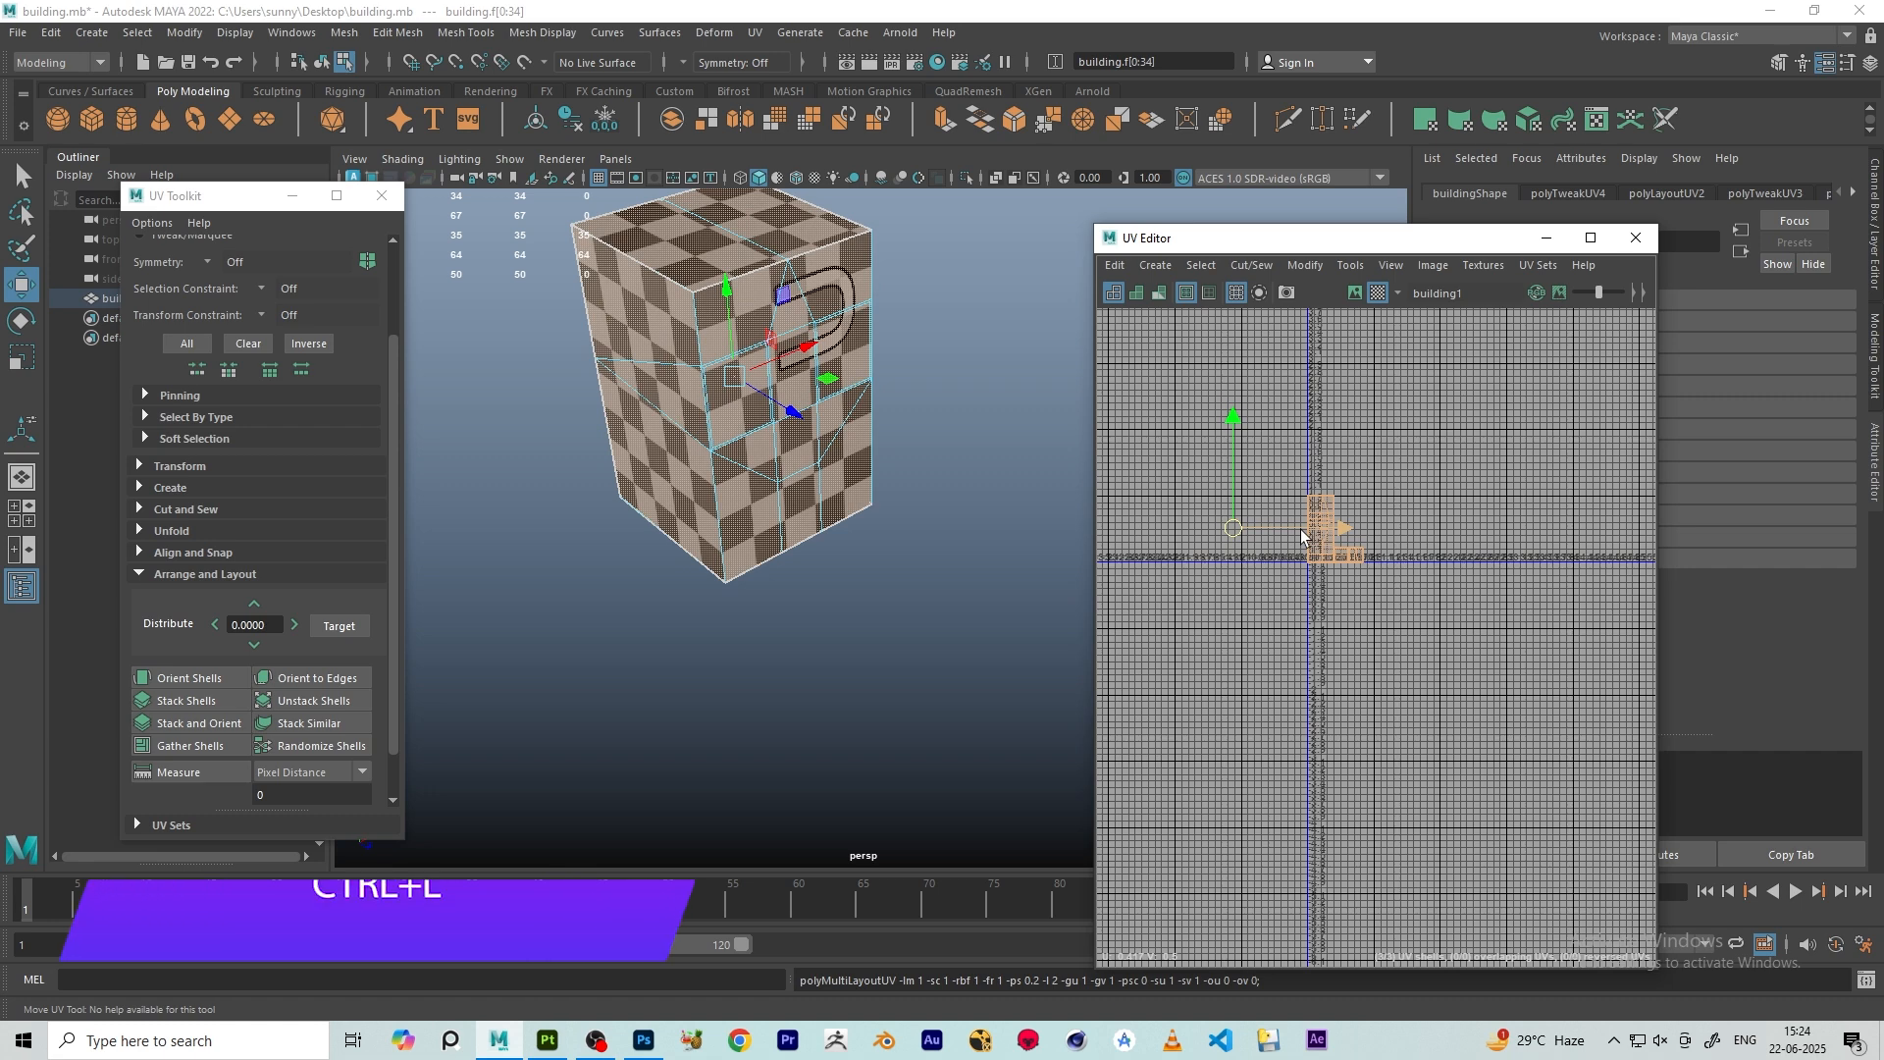
- Select the roof and floor UV shells and scale them down together to a little over half size
left_click(1315, 575)
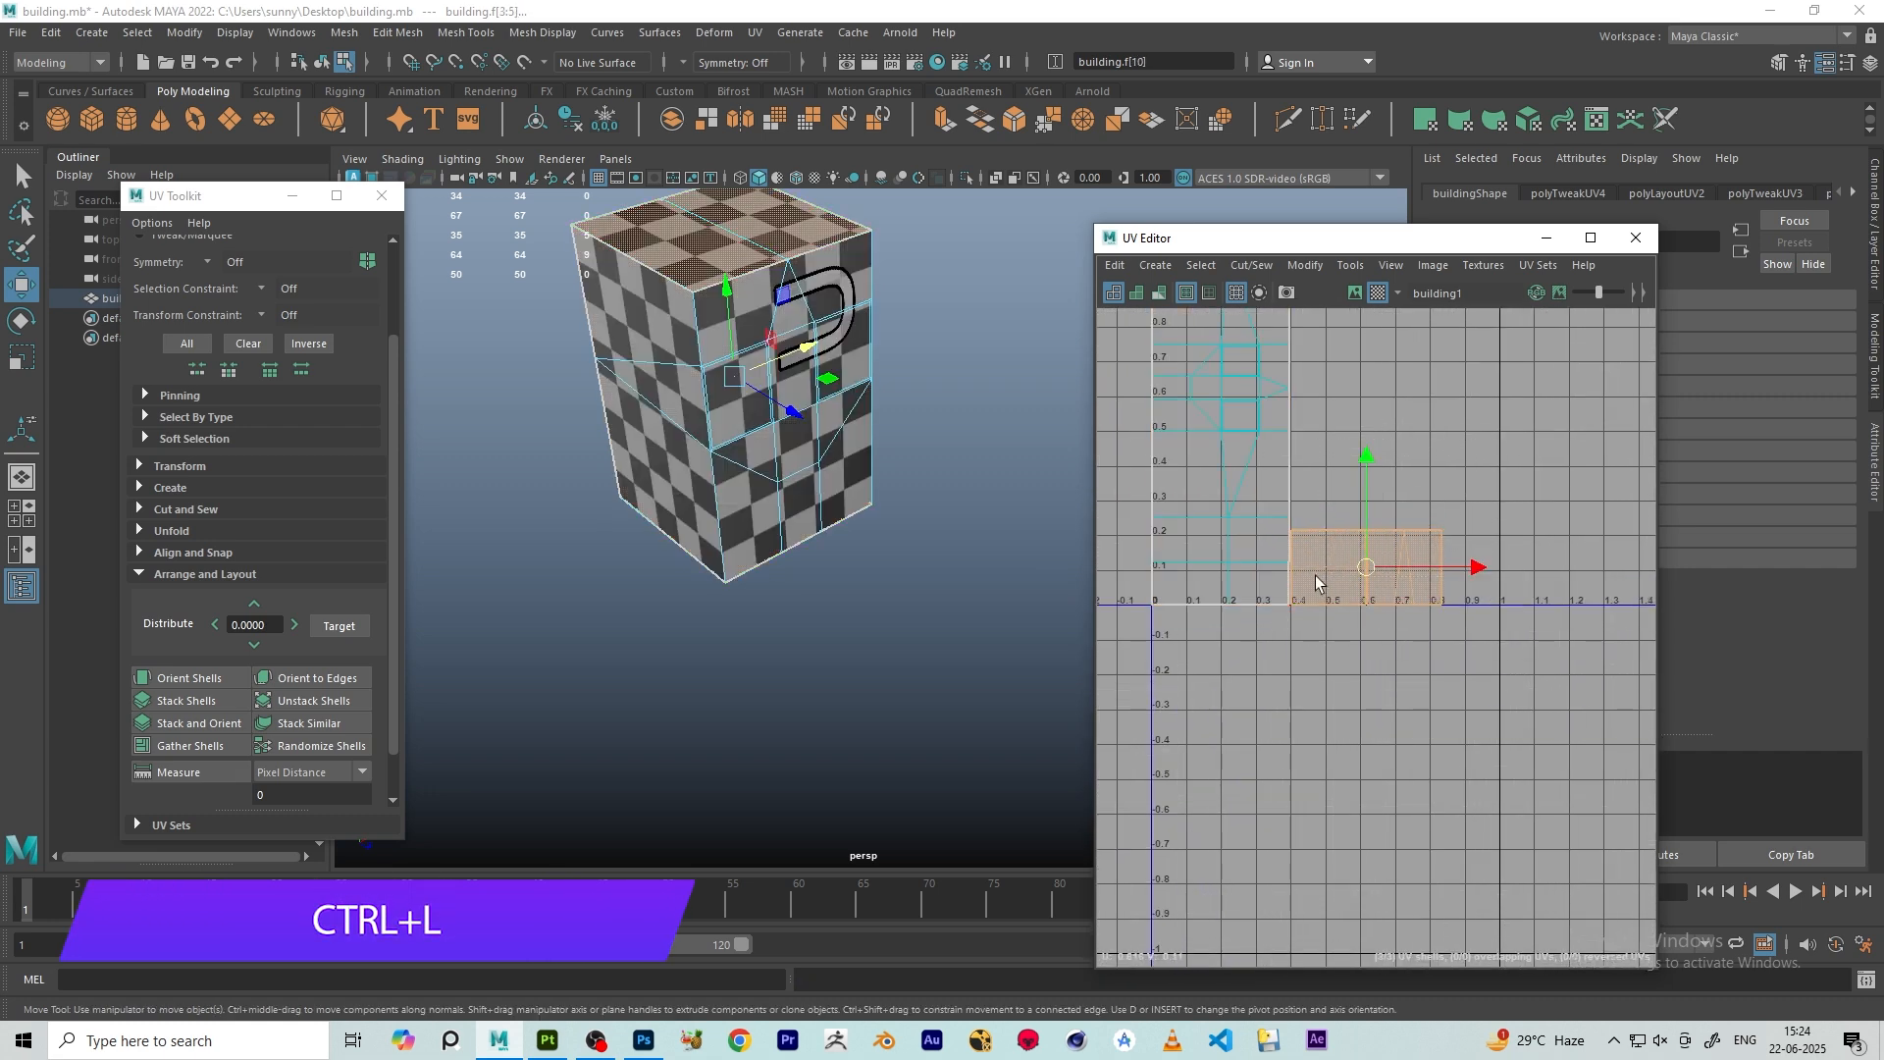
scroll(1315, 575, "down", 2)
scroll(1303, 534, "up", 2)
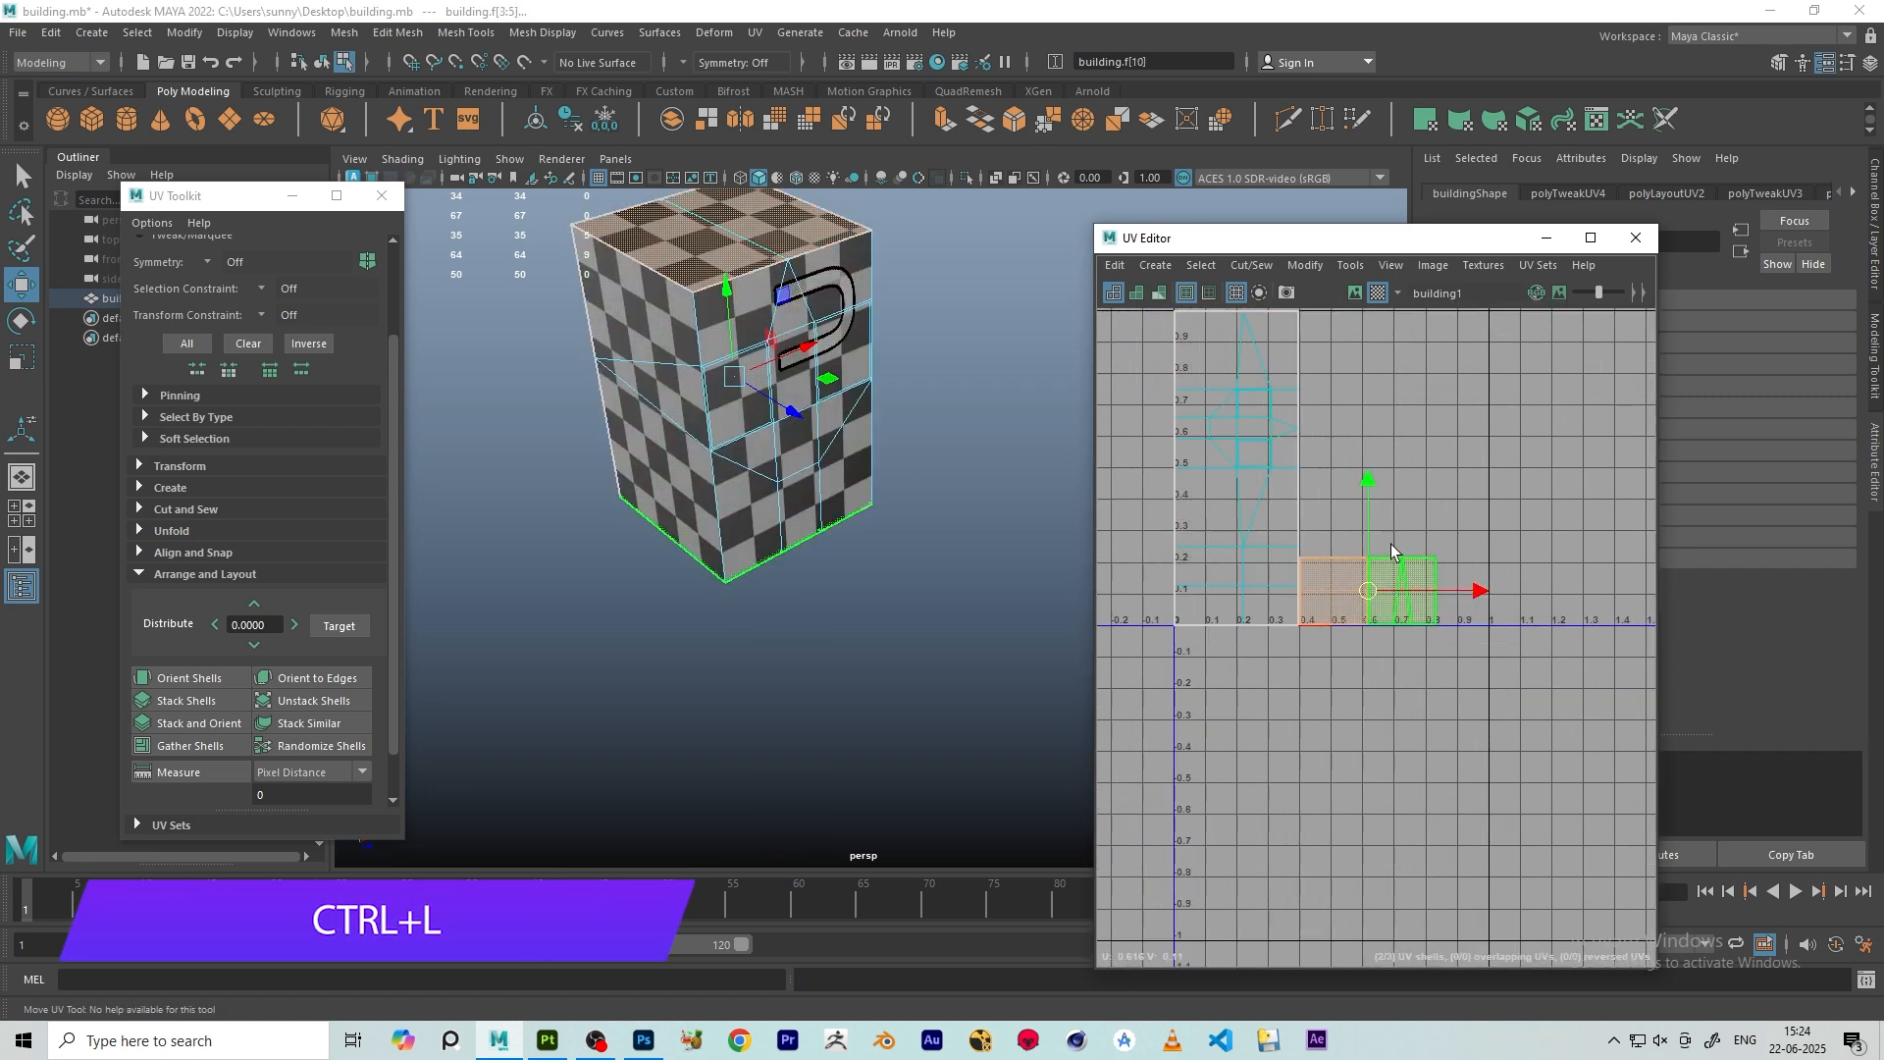
scroll(1370, 589, "down", 2)
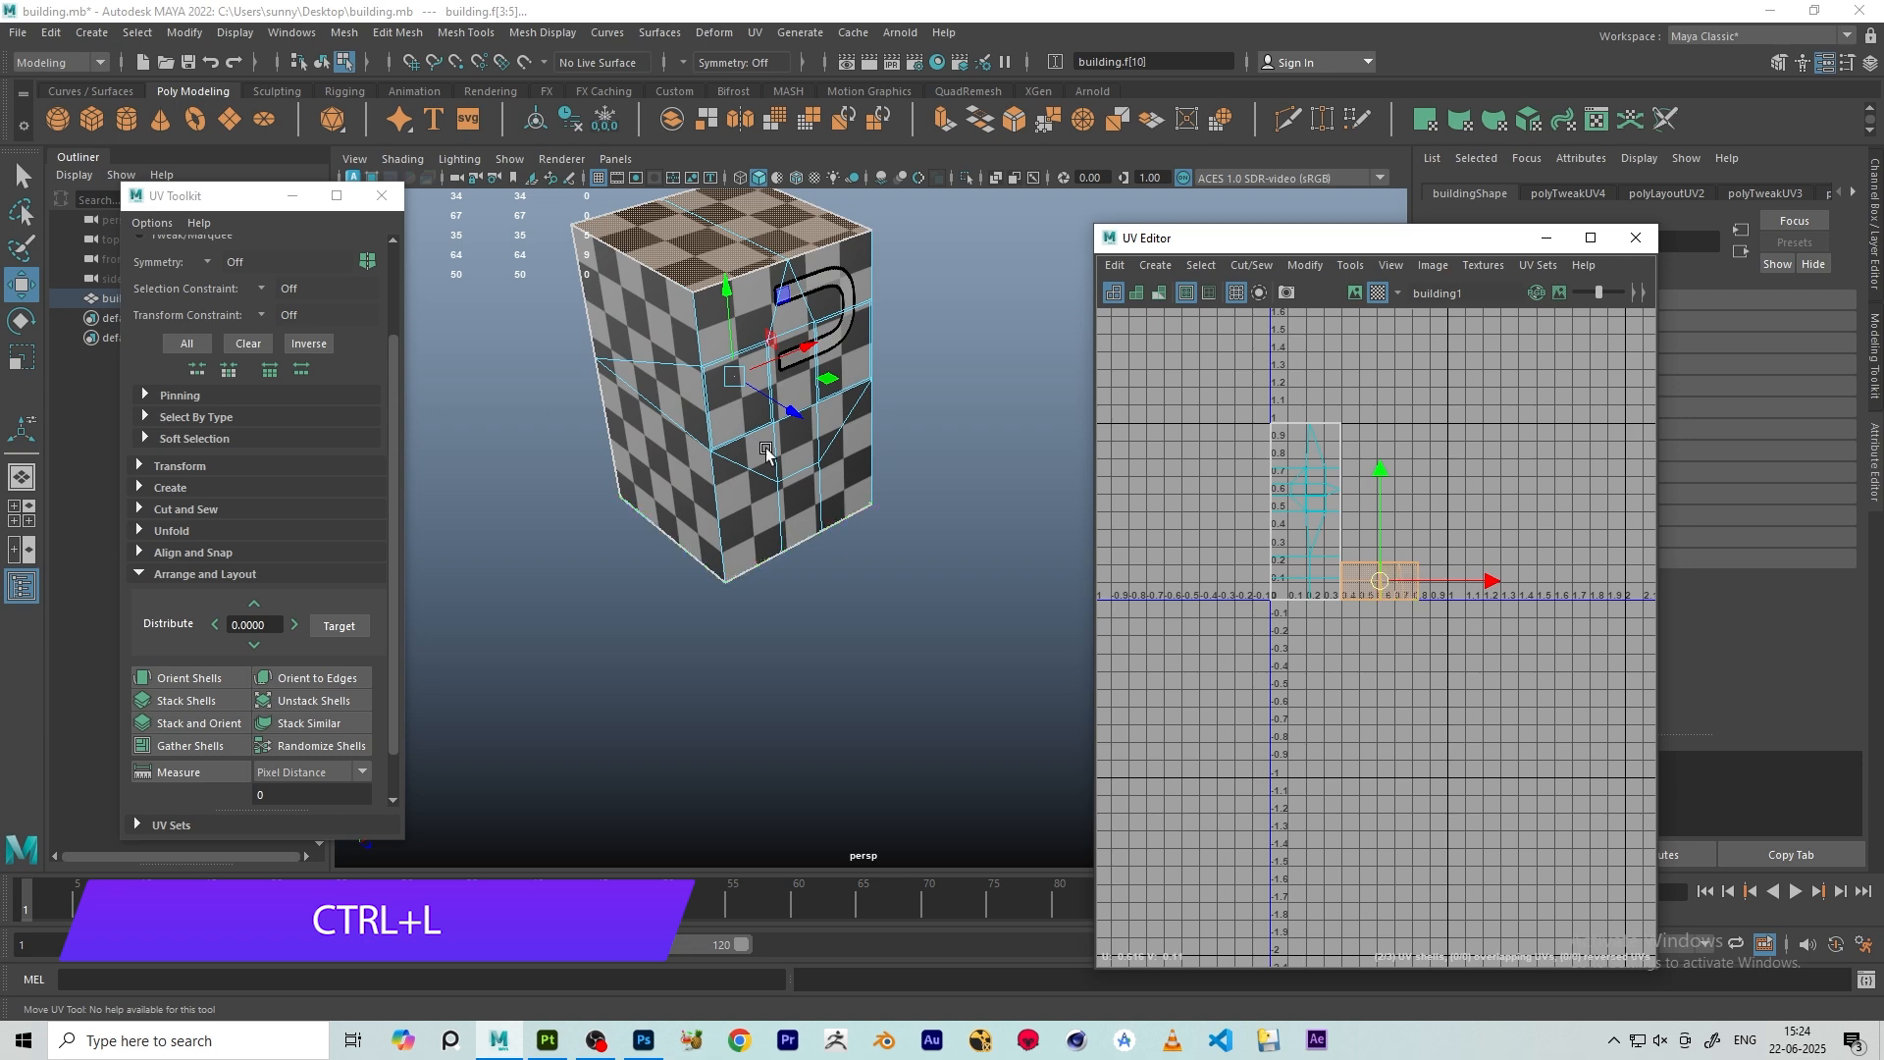
left_click_drag(766, 452, 719, 353, "alt")
mouse_move(782, 451)
left_mouse_down("alt")
mouse_move(677, 353)
mouse_move(823, 265)
mouse_move(814, 438)
left_mouse_up("alt")
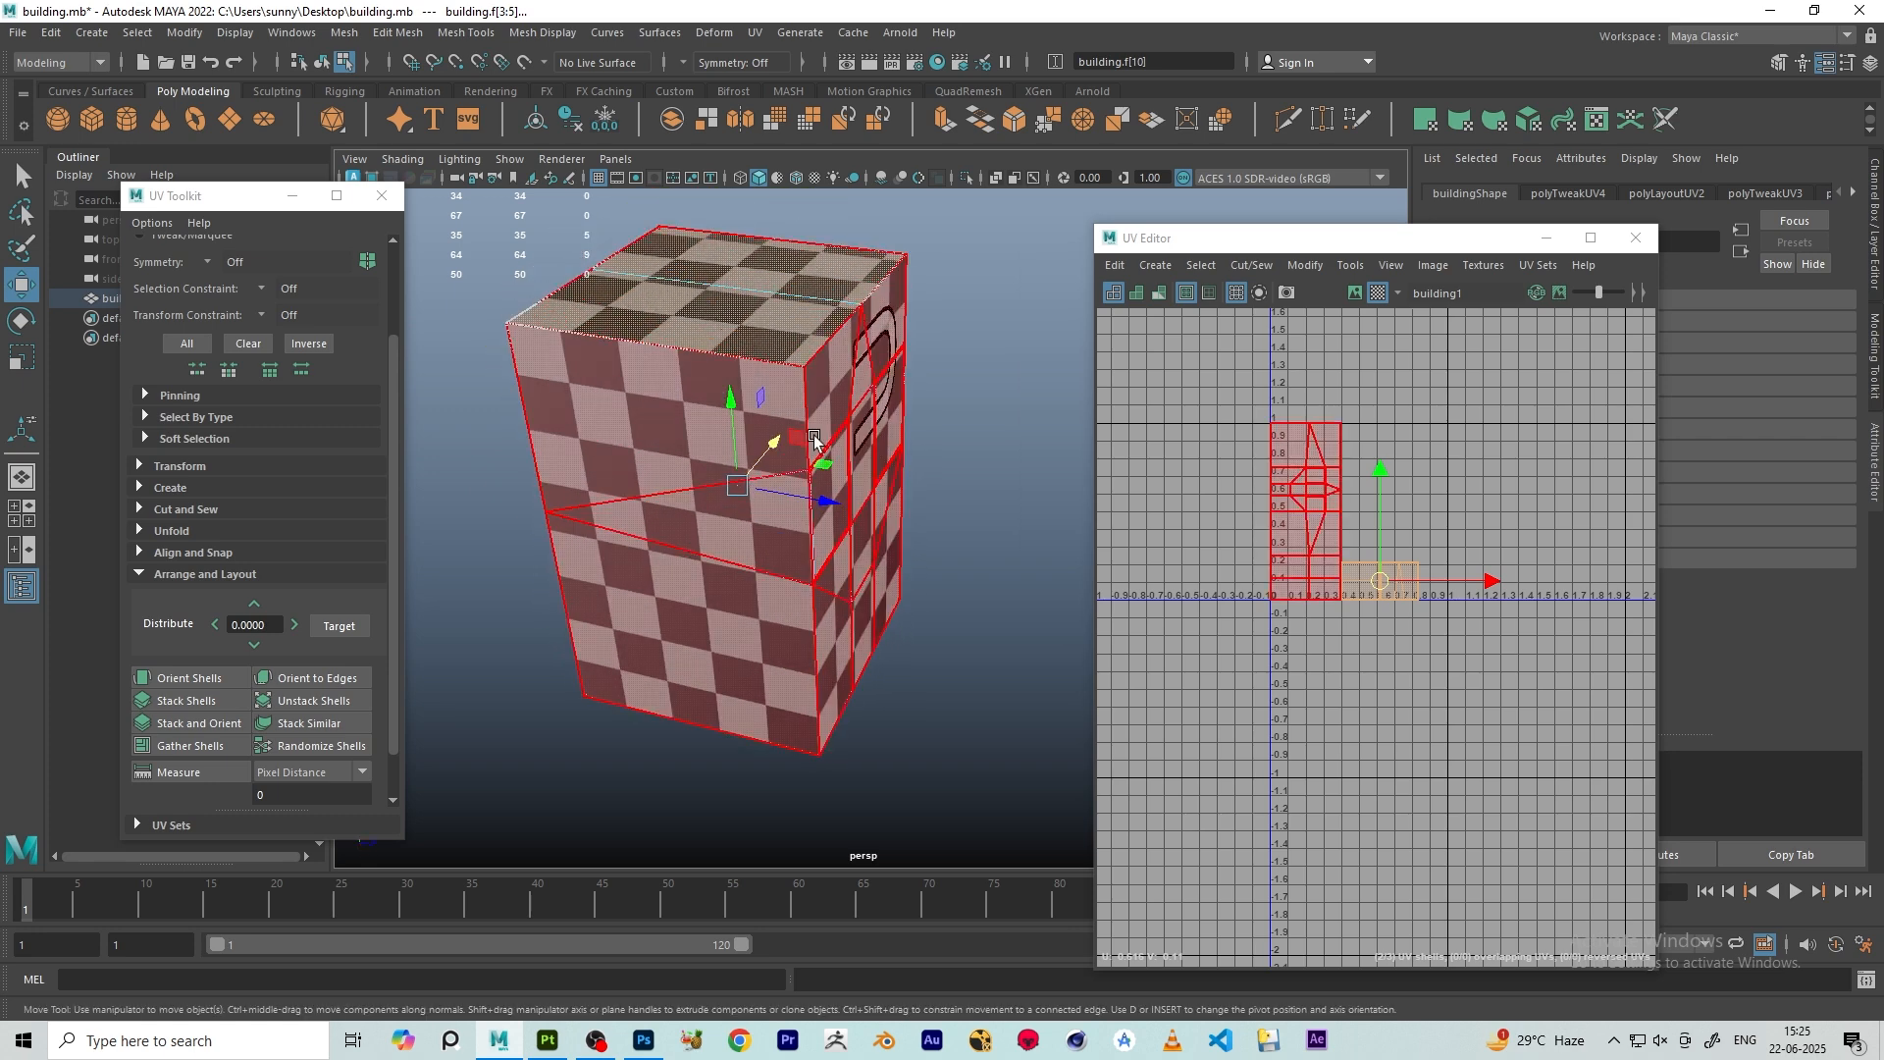
left_click_drag(850, 683, 851, 501, "alt")
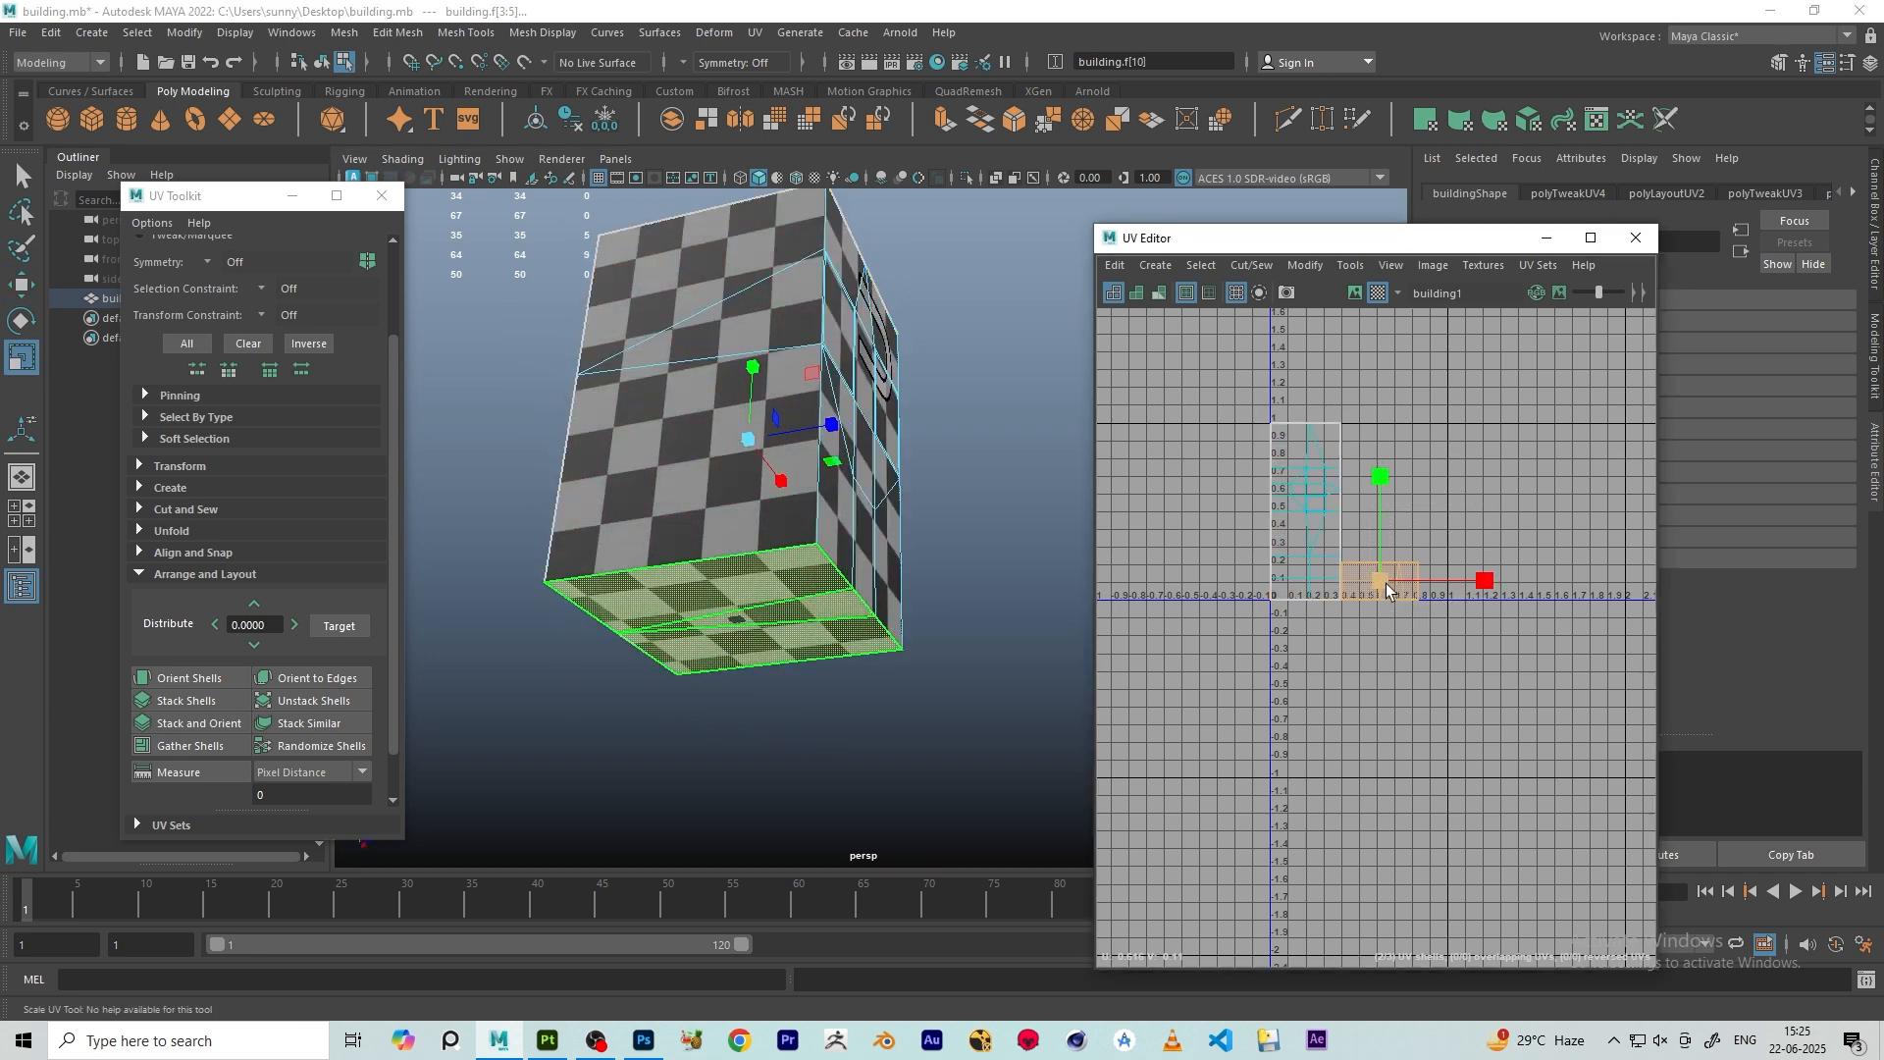
key("r")
left_click_drag(1381, 581, 1339, 573)
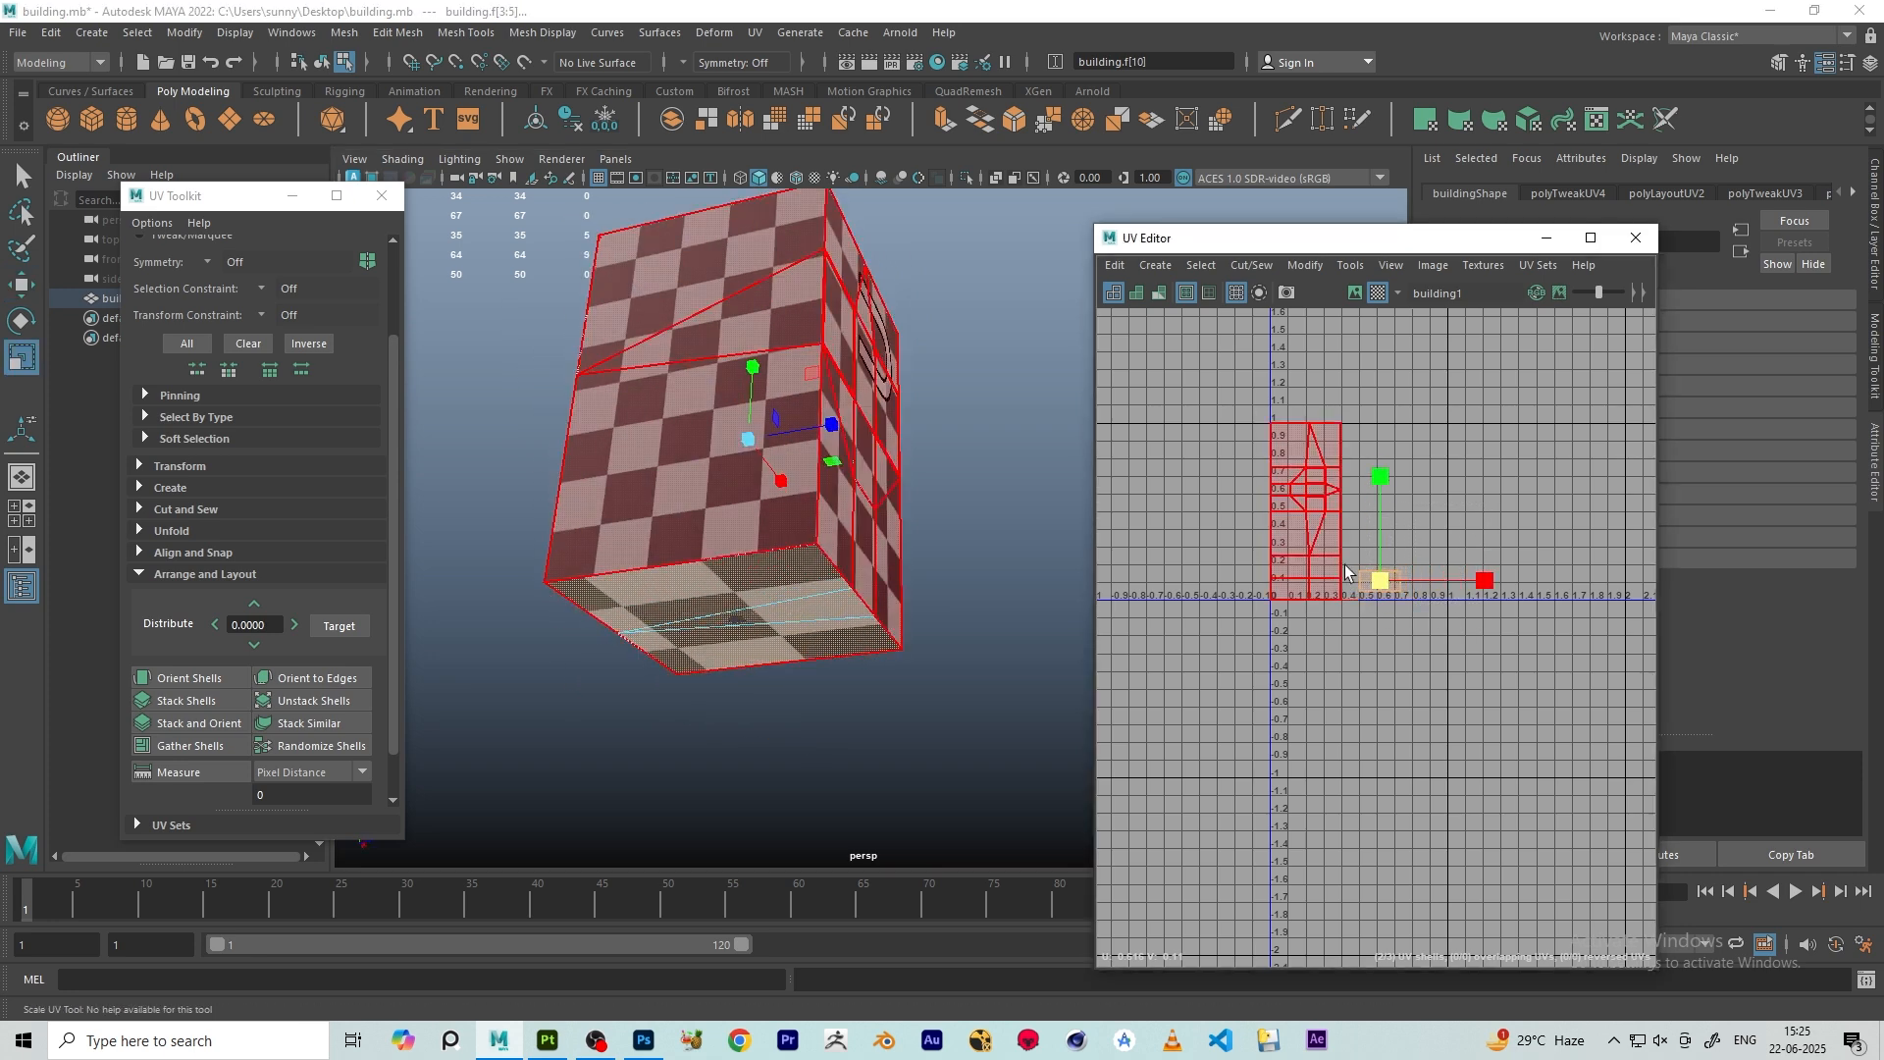
- Move the reduced roof and floor shells right, out of the 0–1 UV space to about U 1.6–1.8
scroll(1346, 555, "up", 5)
scroll(1346, 555, "down", 4)
middle_click_drag(1466, 502, 1401, 541, "alt")
key("w")
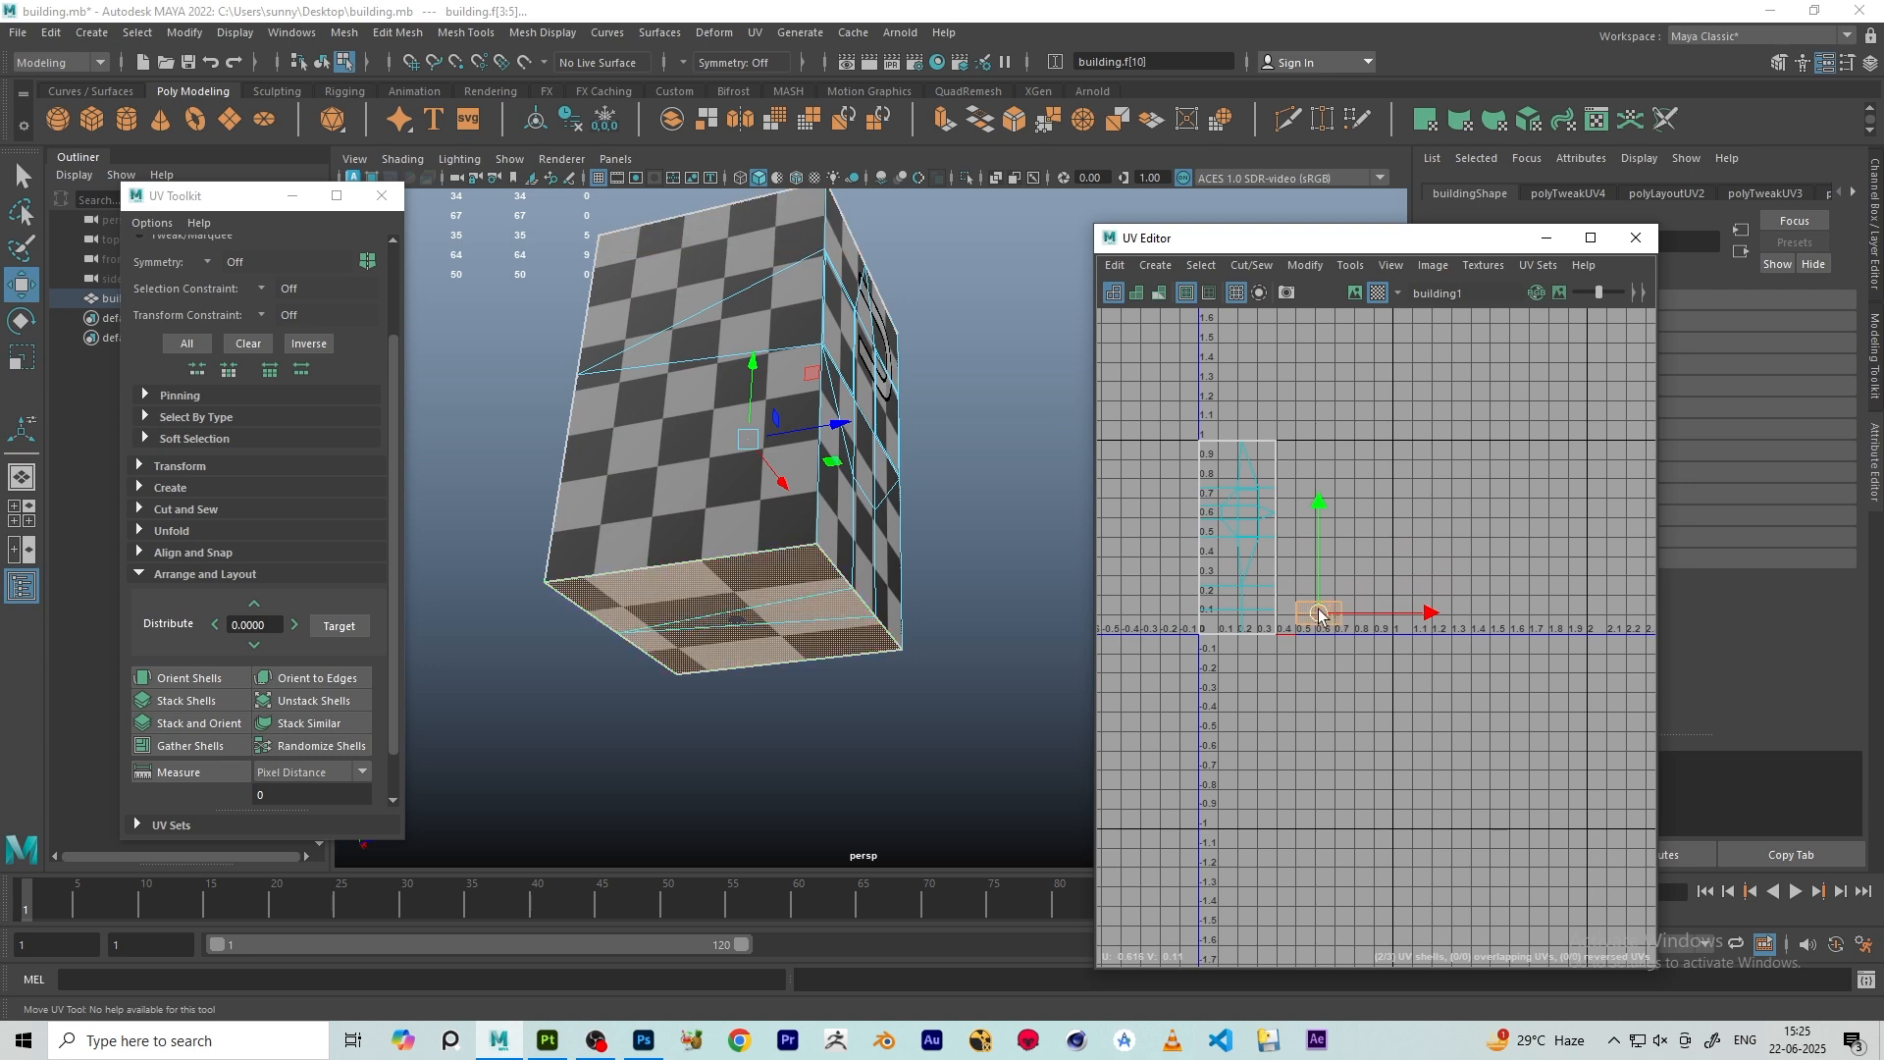
left_click_drag(1317, 611, 1524, 612)
middle_click_drag(1352, 579, 1360, 613, "alt")
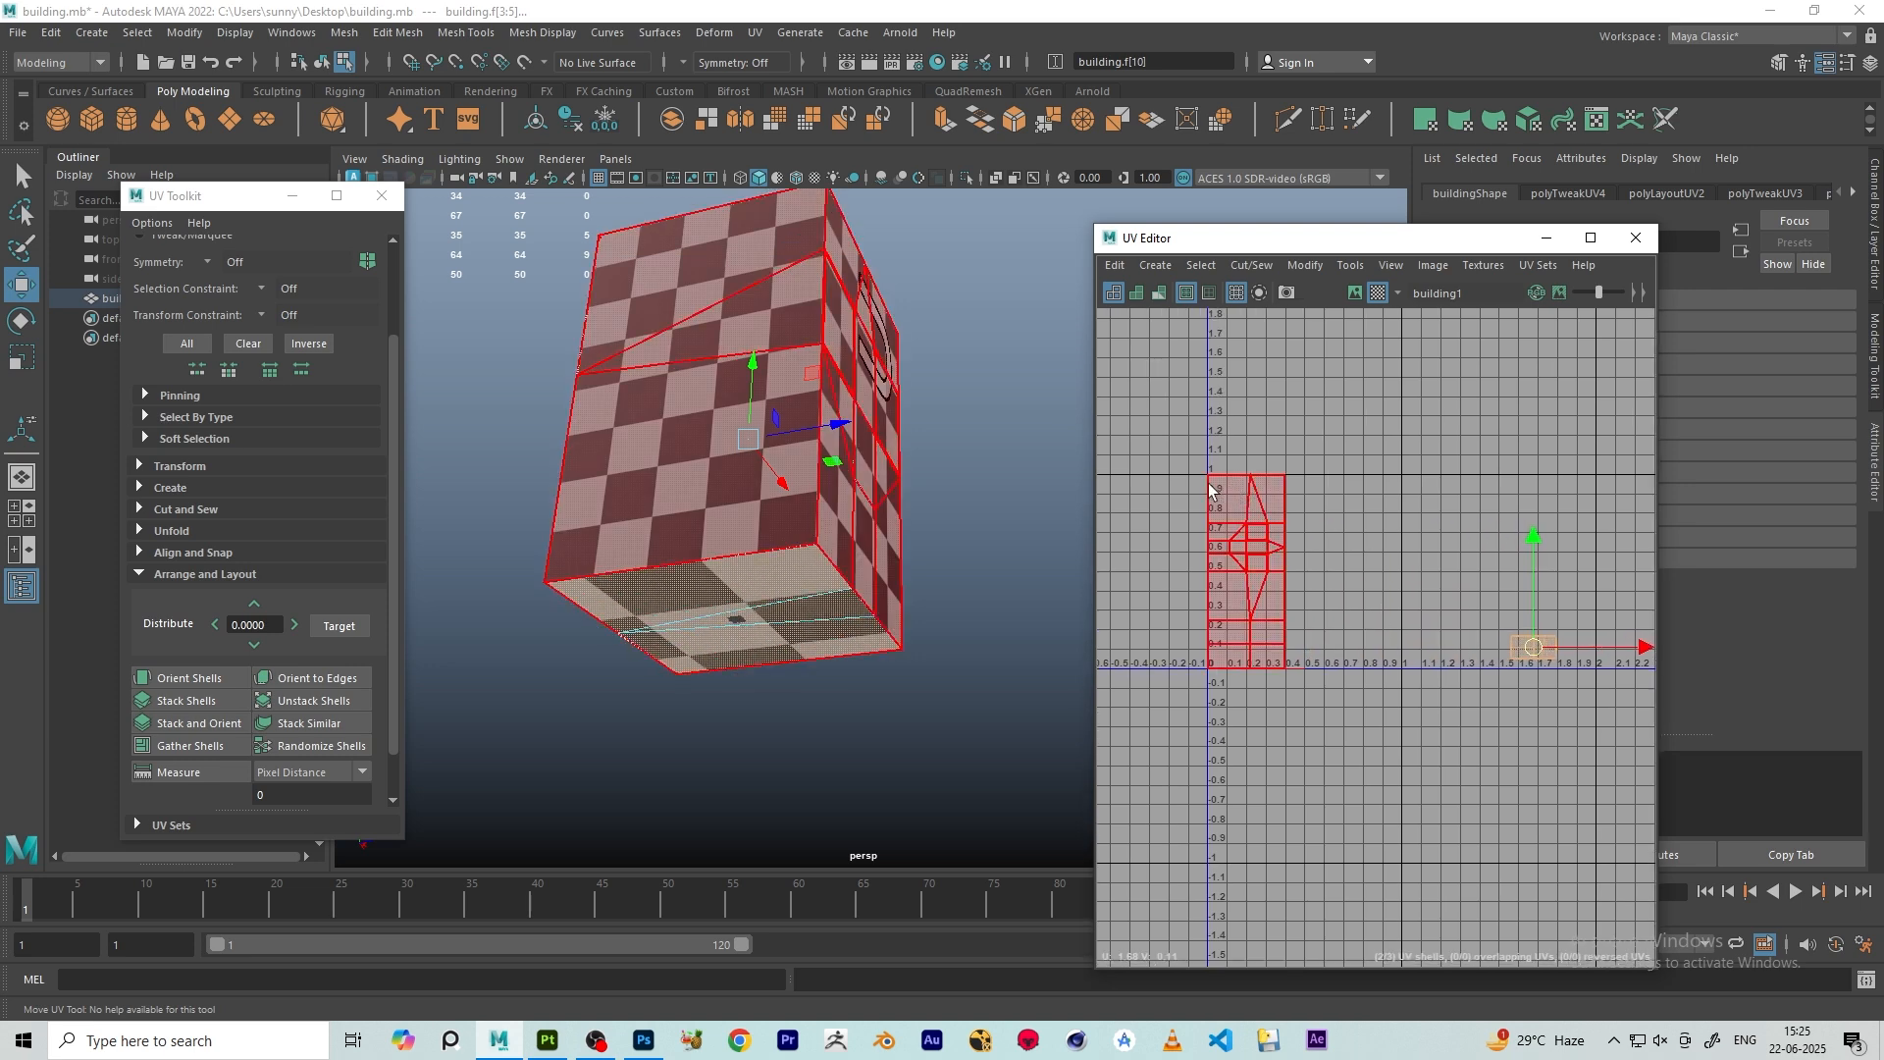
- Cut the long wall shell across its middle along the edges at V 0.5
left_click(1248, 550)
scroll(1245, 518, "up", 8)
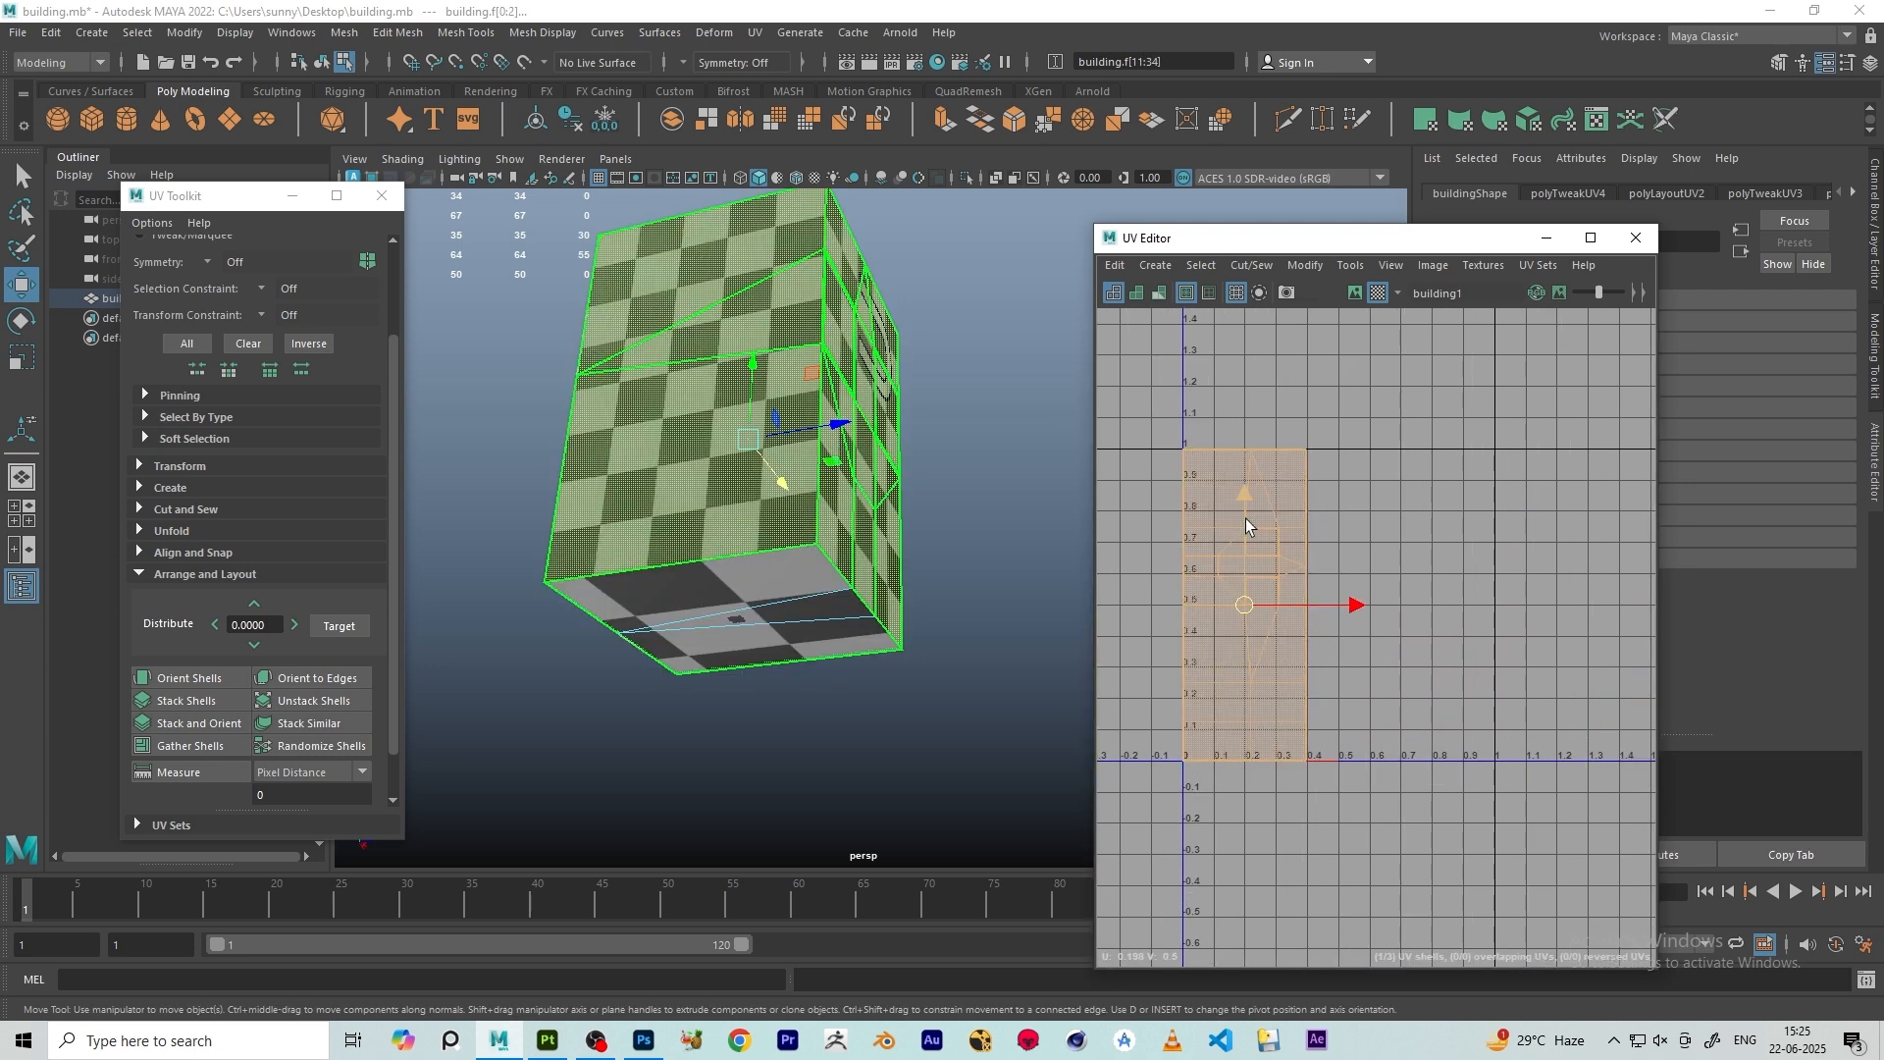
right_click_drag(1320, 457, 1319, 404)
scroll(1356, 486, "down", 5)
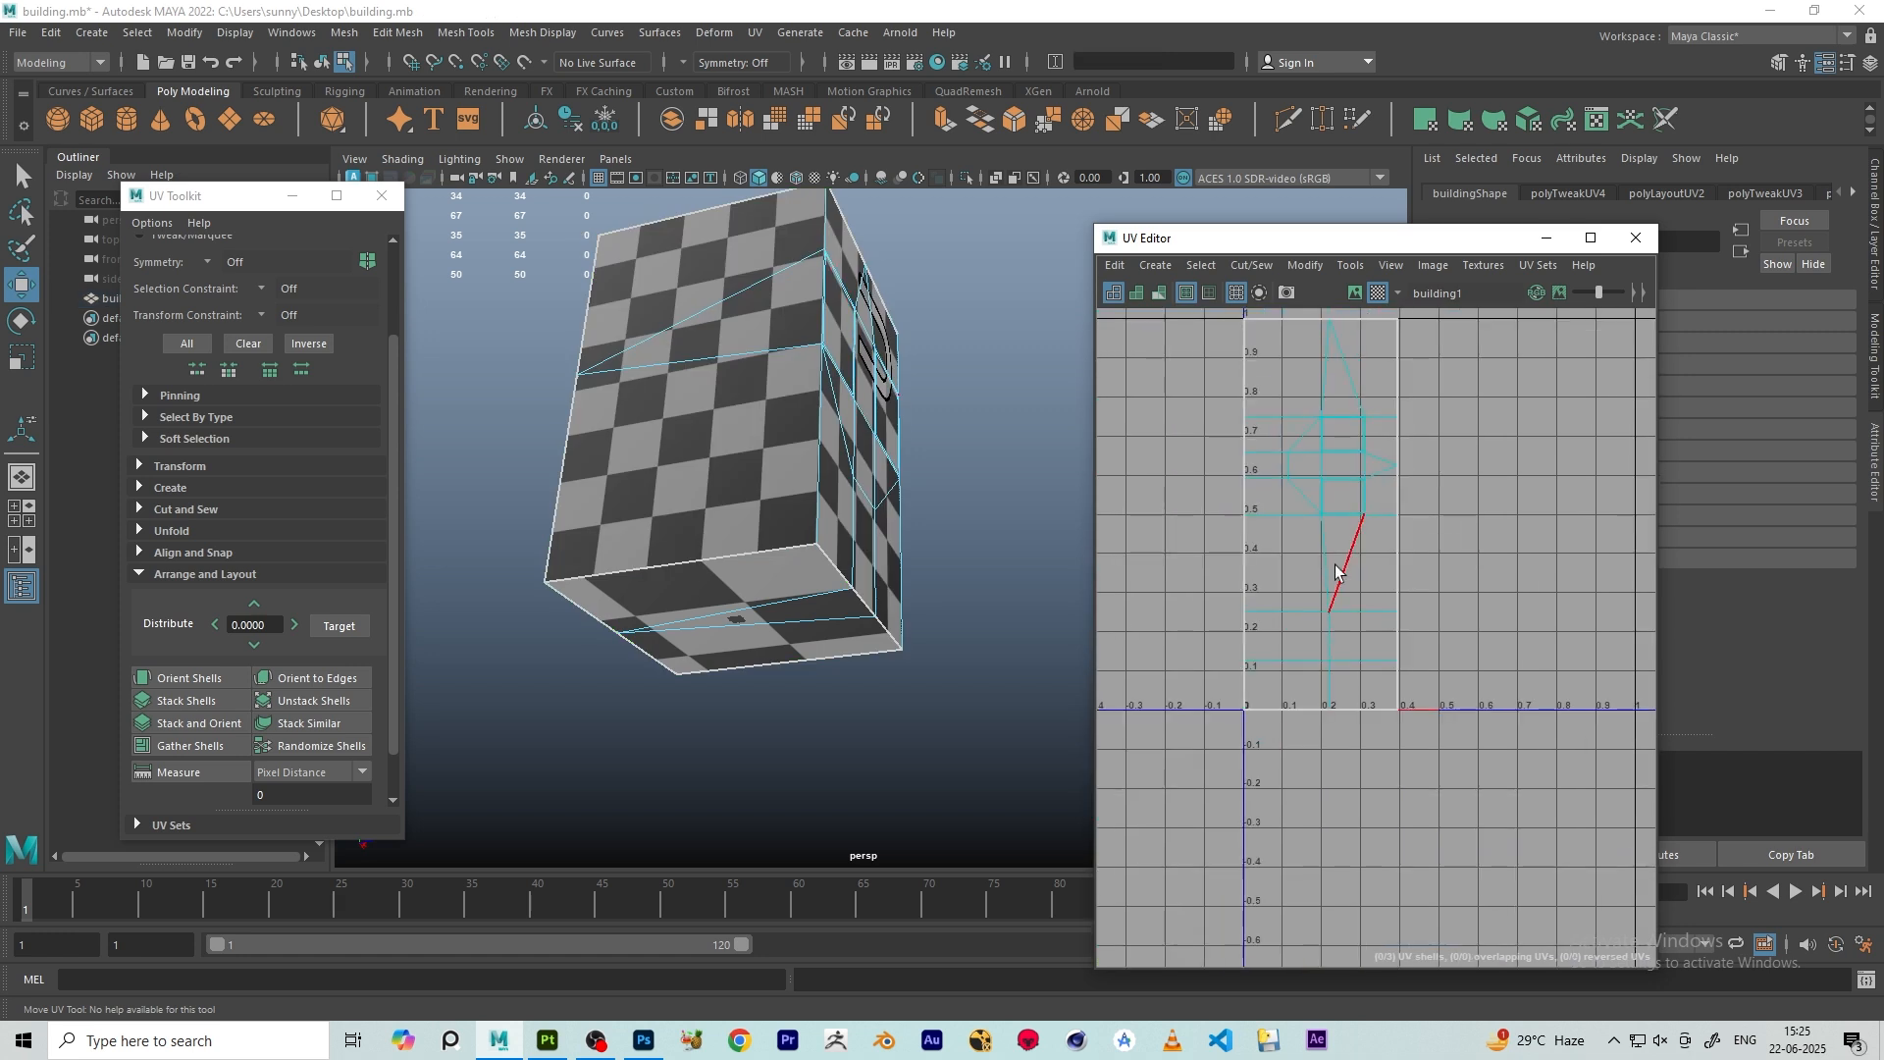
scroll(1279, 615, "up", 3)
left_click(1261, 449)
scroll(1262, 450, "up", 3)
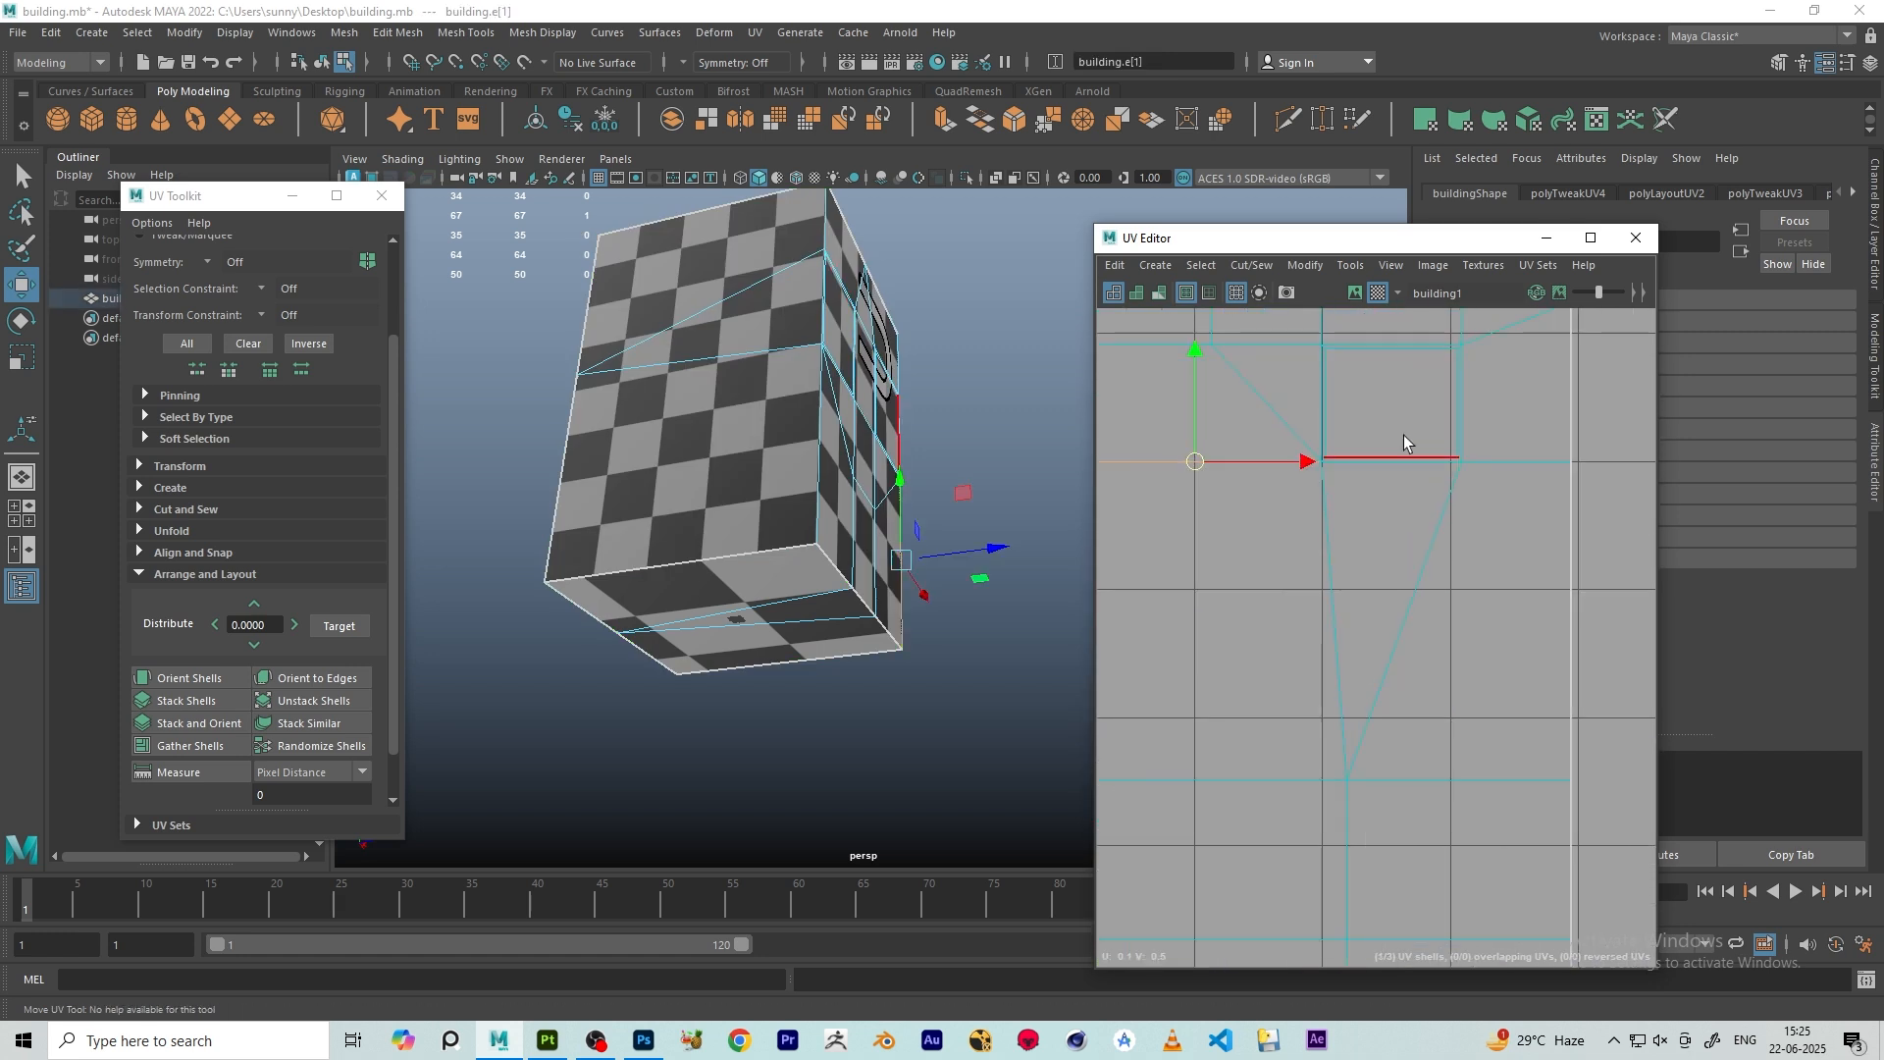
left_click(1428, 481)
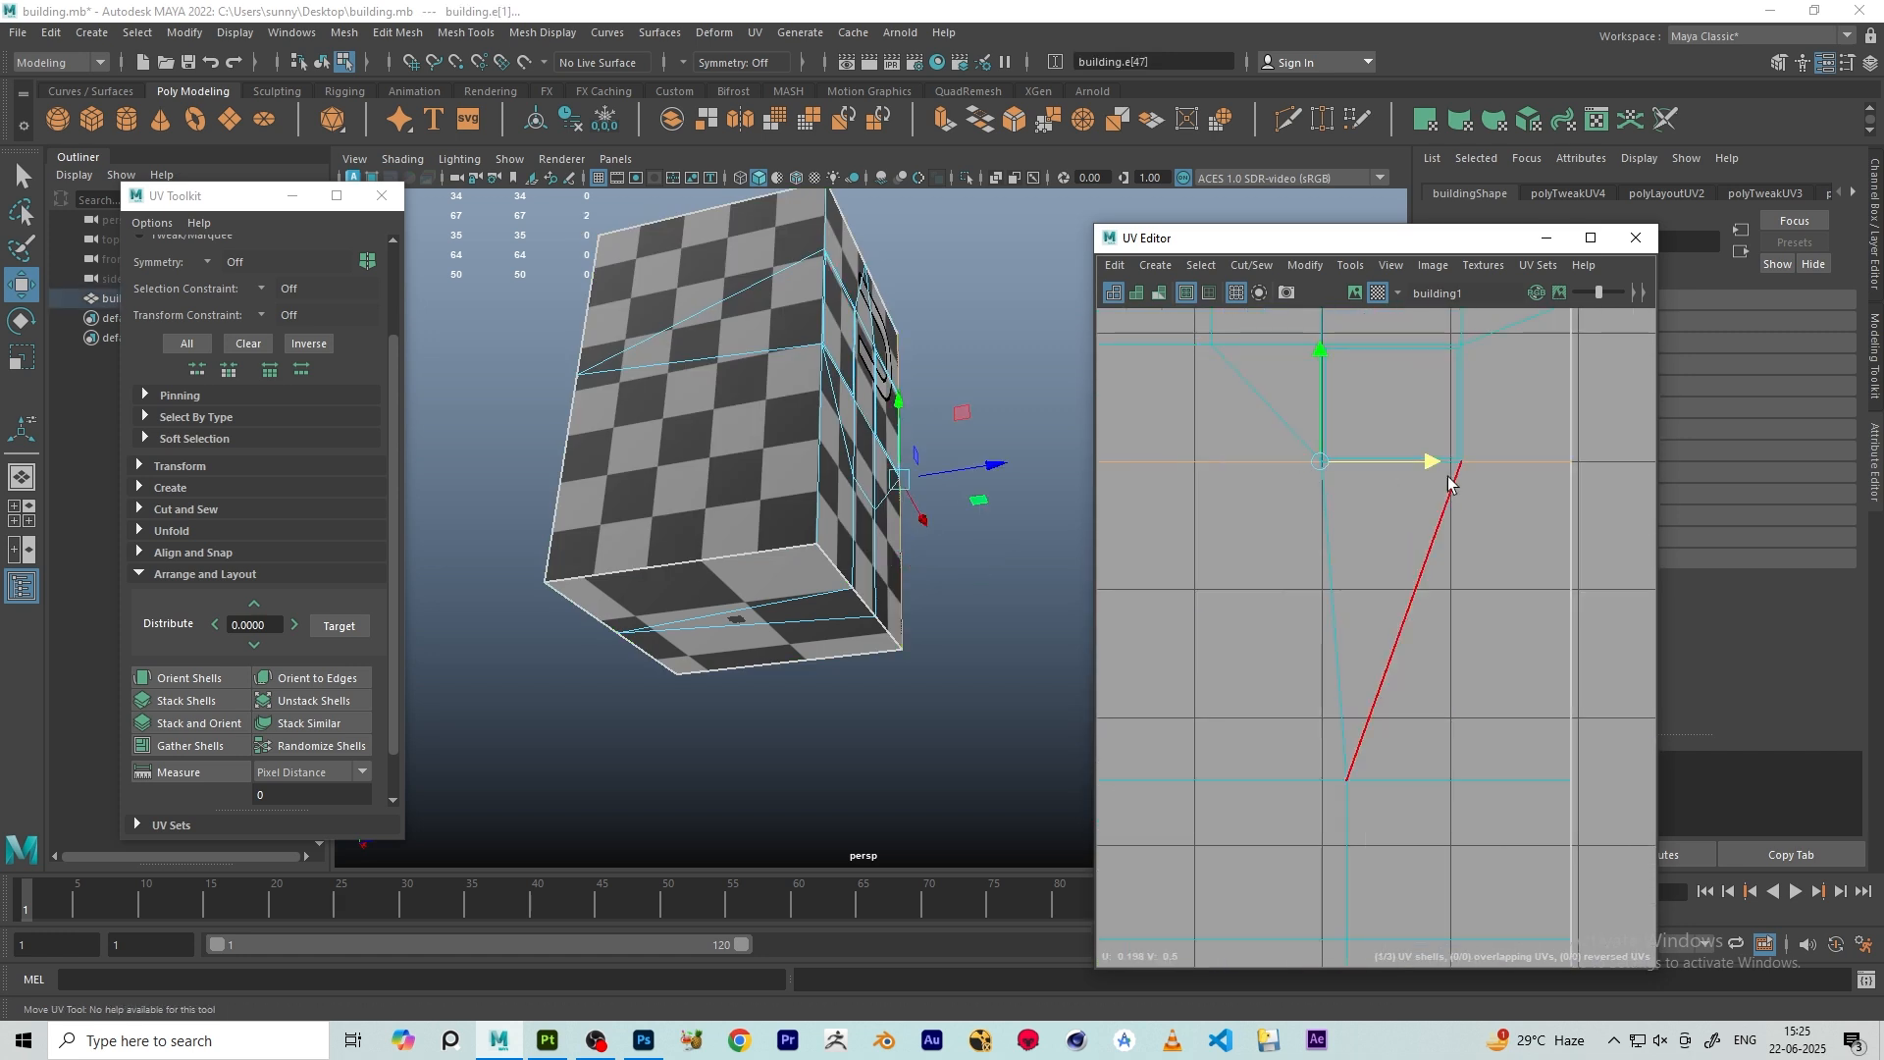
scroll(1428, 481, "down", 3)
scroll(1344, 425, "down", 3)
- Cut the remaining middle edge at V 0.5 so the wall shell divides into two halves
right_click_drag(1430, 464, 1336, 370)
left_click(1358, 422)
scroll(1336, 392, "up", 7)
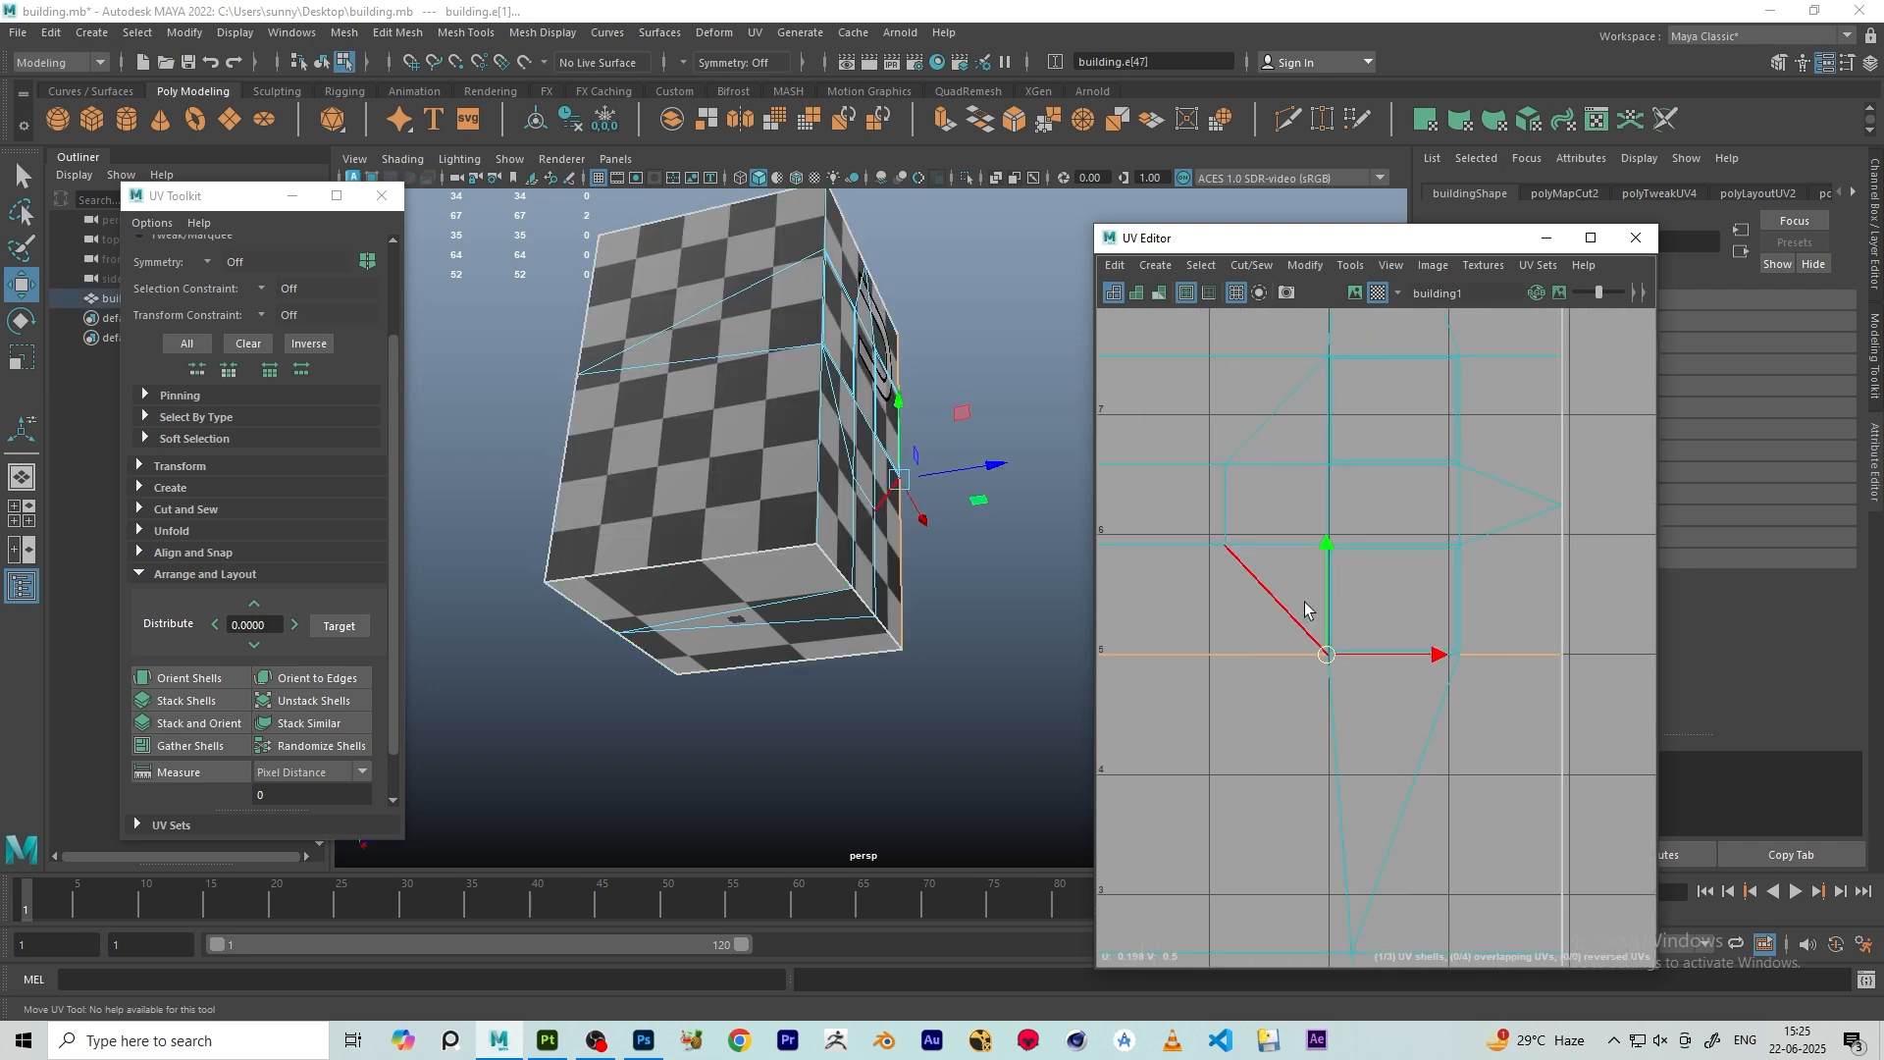
left_click(1569, 625)
scroll(1438, 689, "up", 2)
scroll(1283, 650, "up", 4)
left_click(1290, 620)
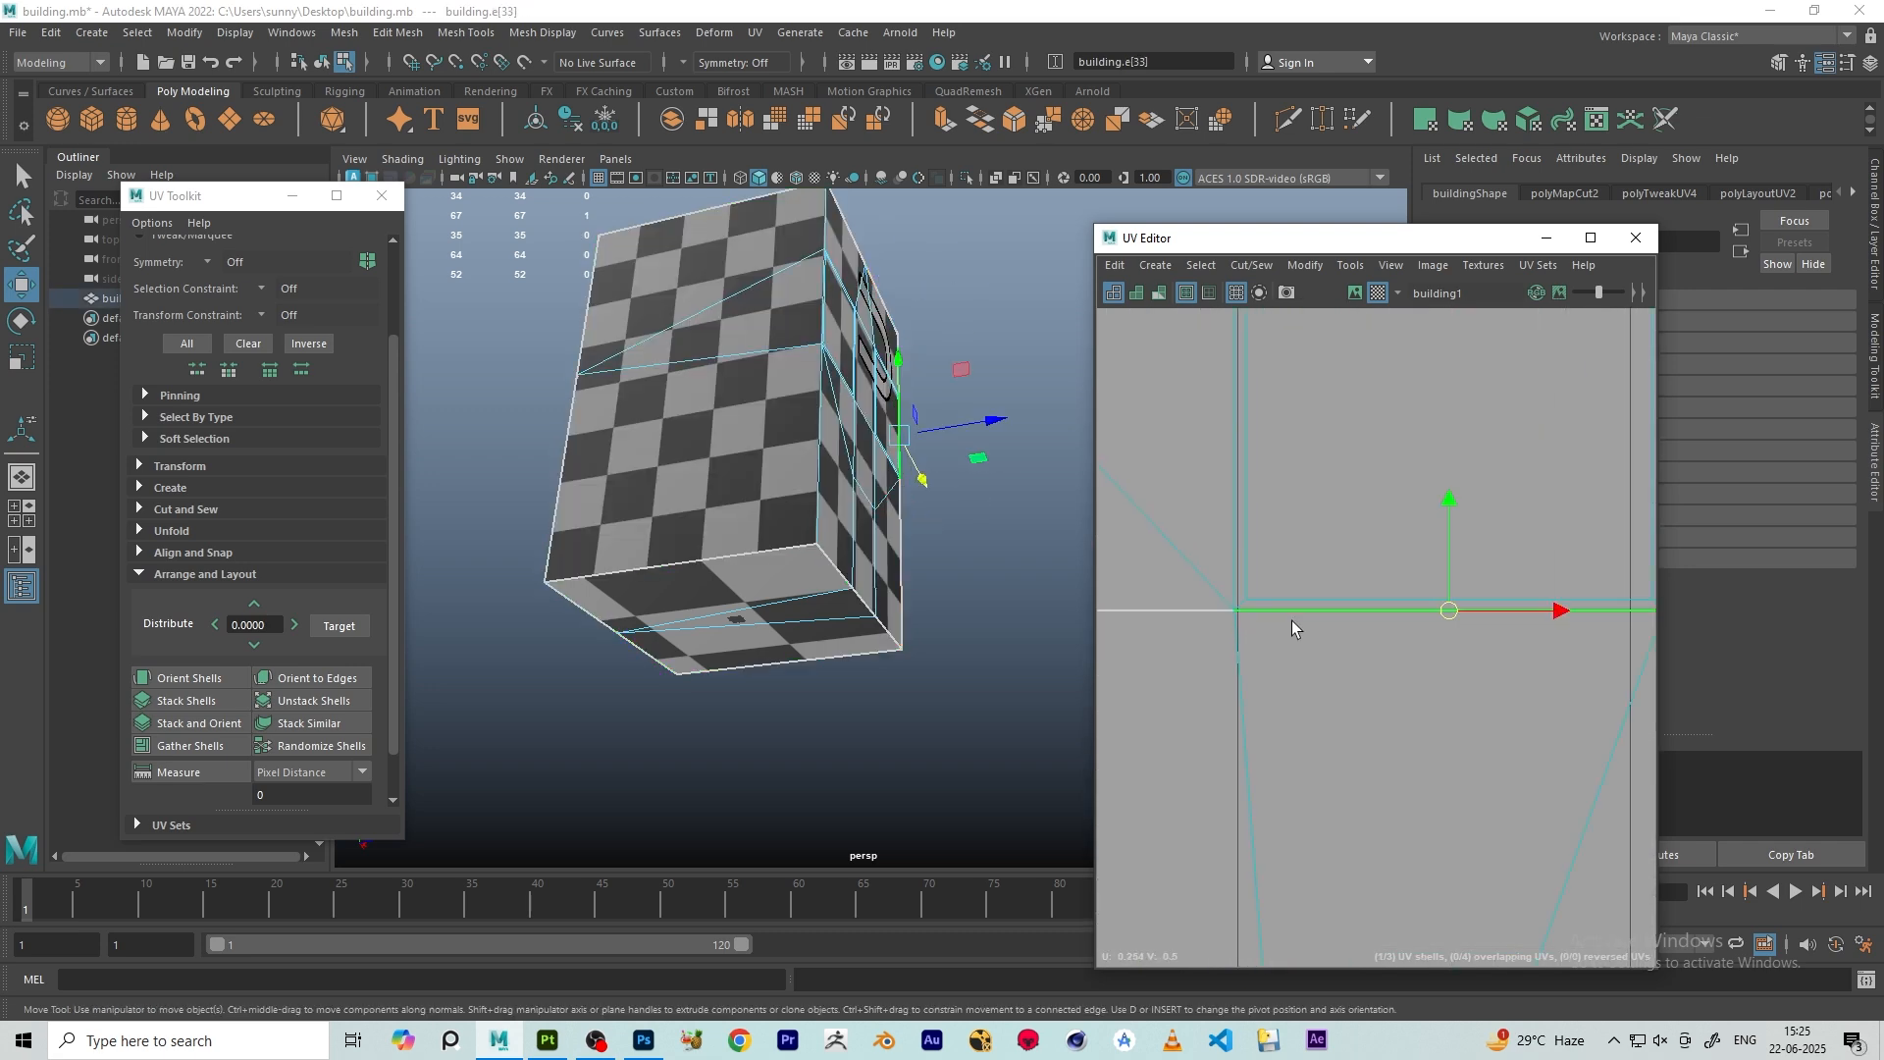
key("shift+x")
- Move the upper wall shell left out of the 0–1 UV space and shift the lower wall shell slightly right
right_click_drag(1309, 577, 1267, 552)
scroll(1267, 552, "down", 3)
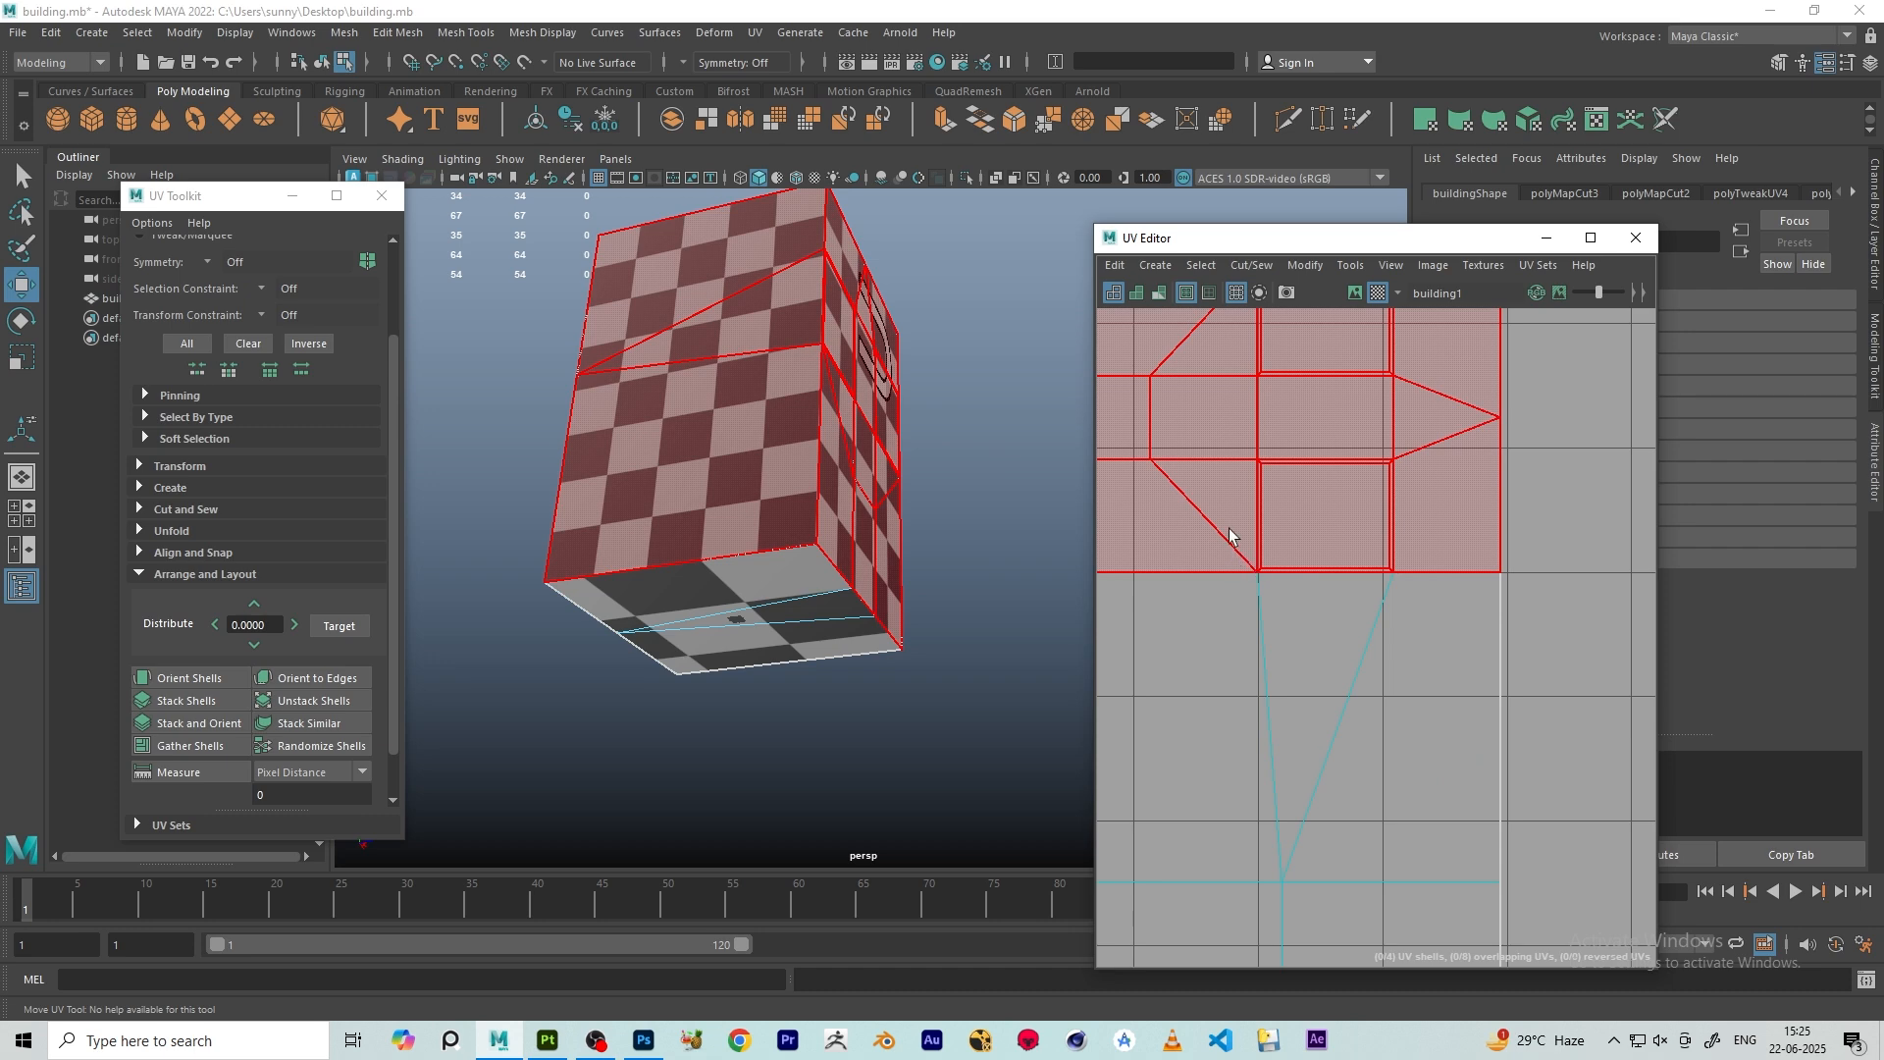
left_click(1232, 535)
scroll(1254, 518, "down", 6)
left_click_drag(1350, 480, 1245, 481)
left_click(1272, 536)
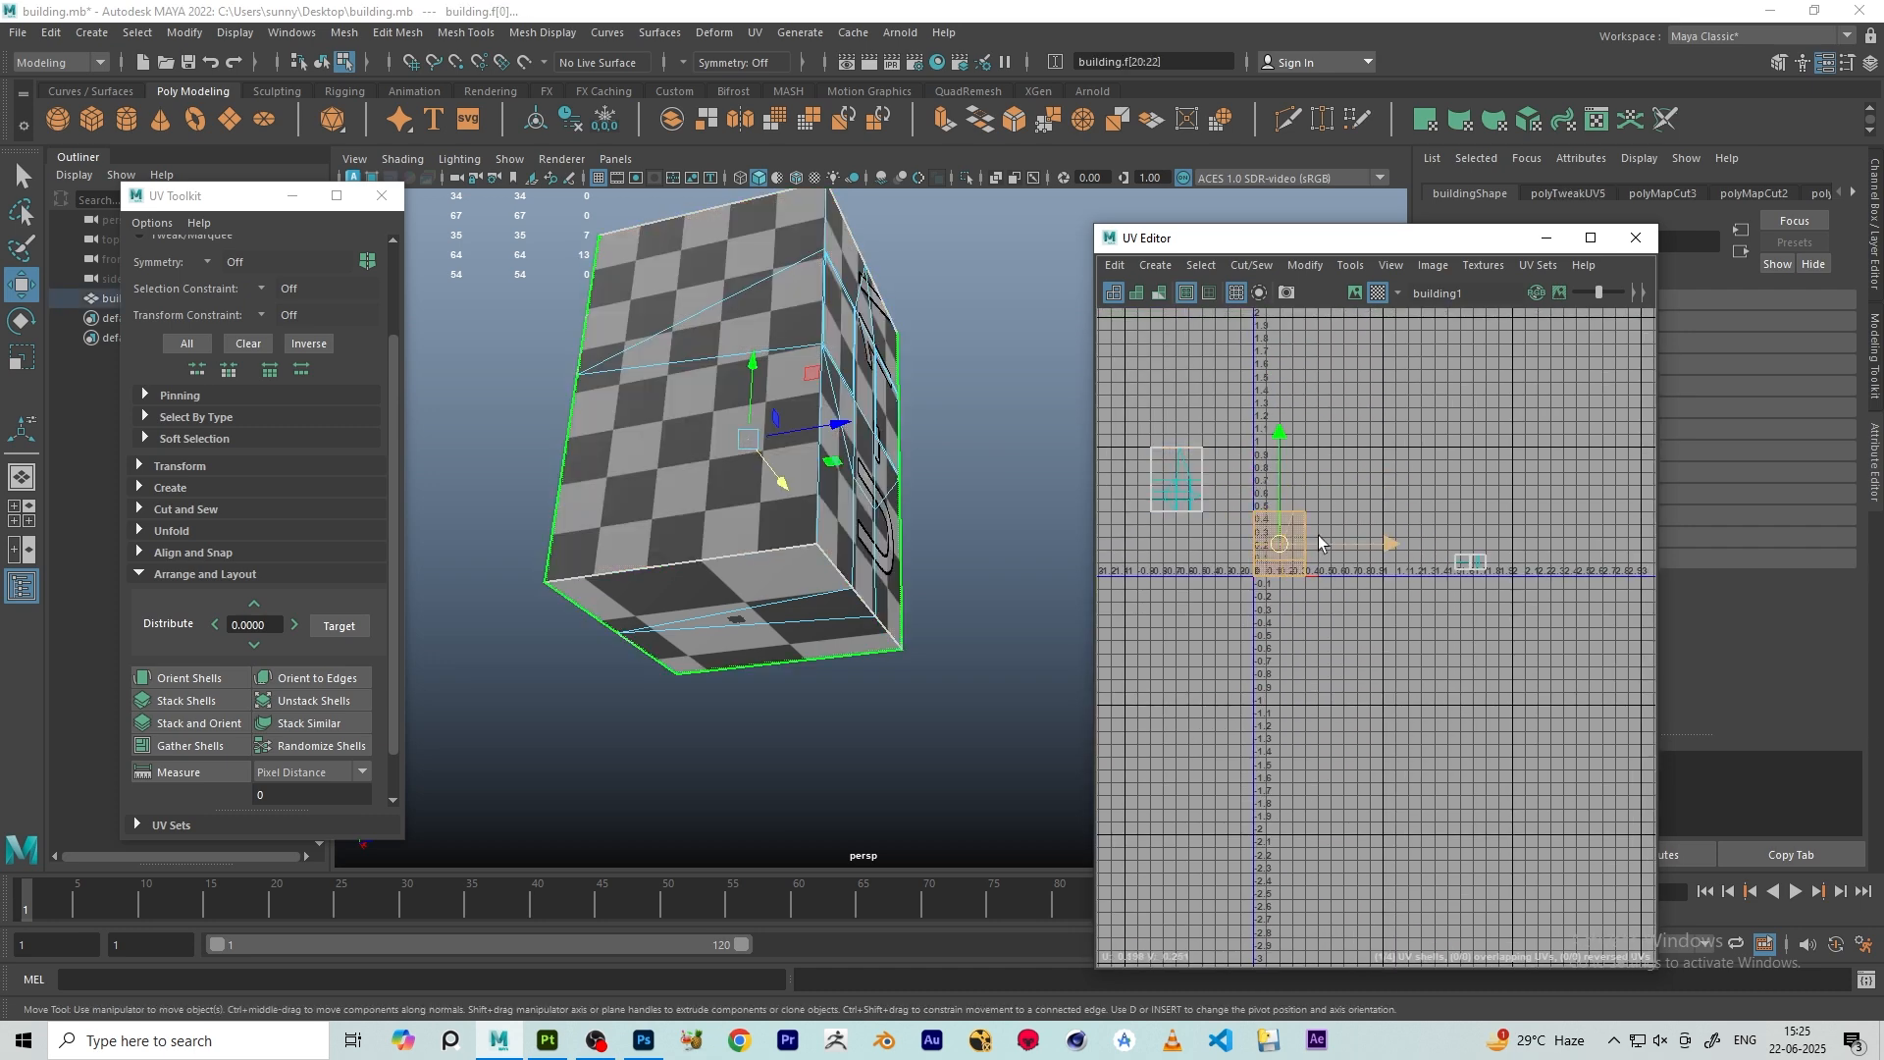
left_click_drag(1326, 542, 1355, 544)
- Select all the wall, roof and floor shells and lay them out again inside the 0–1 UV space
scroll(1340, 494, "down", 5)
left_click_drag(1195, 412, 1491, 593)
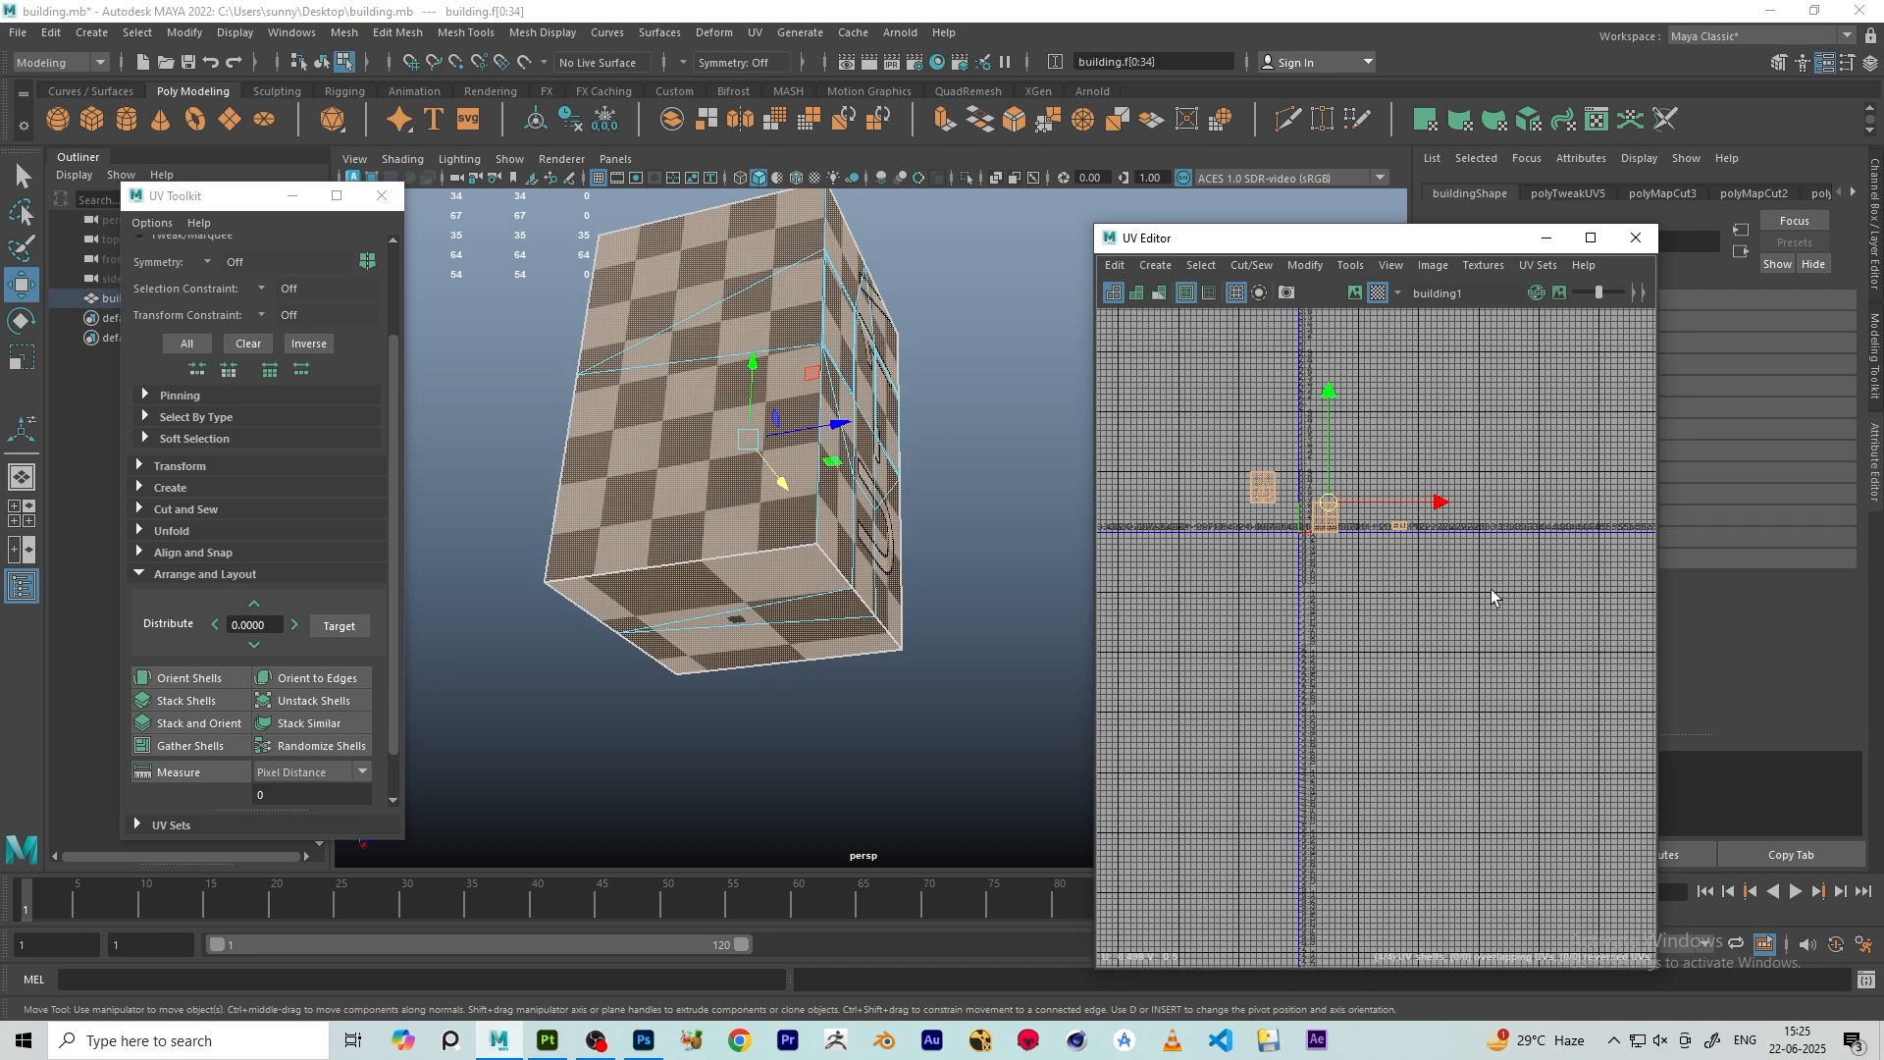
key("ctrl+l")
scroll(1282, 469, "up", 5)
scroll(1388, 542, "up", 4)
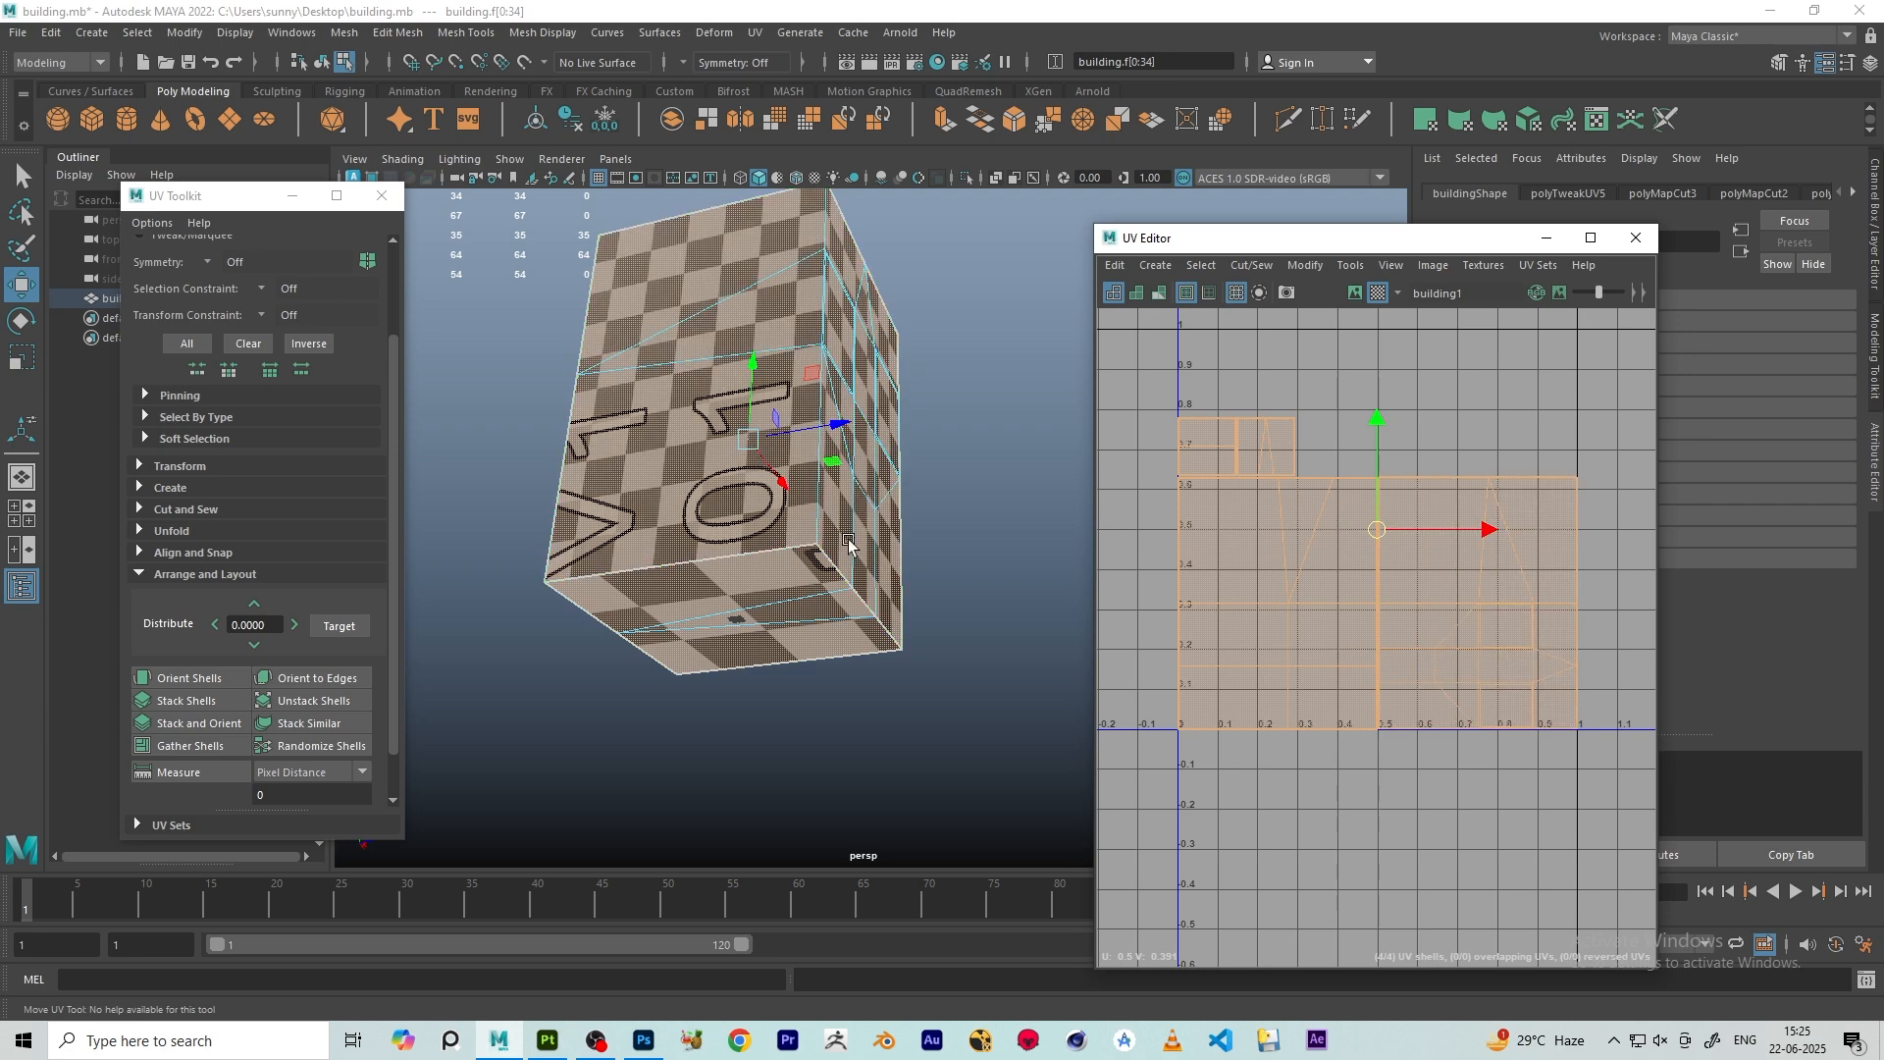
- Examine the checker pattern on the building's walls from several angles and select the wall shell nearest the UV origin
left_click_drag(851, 545, 791, 577, "alt")
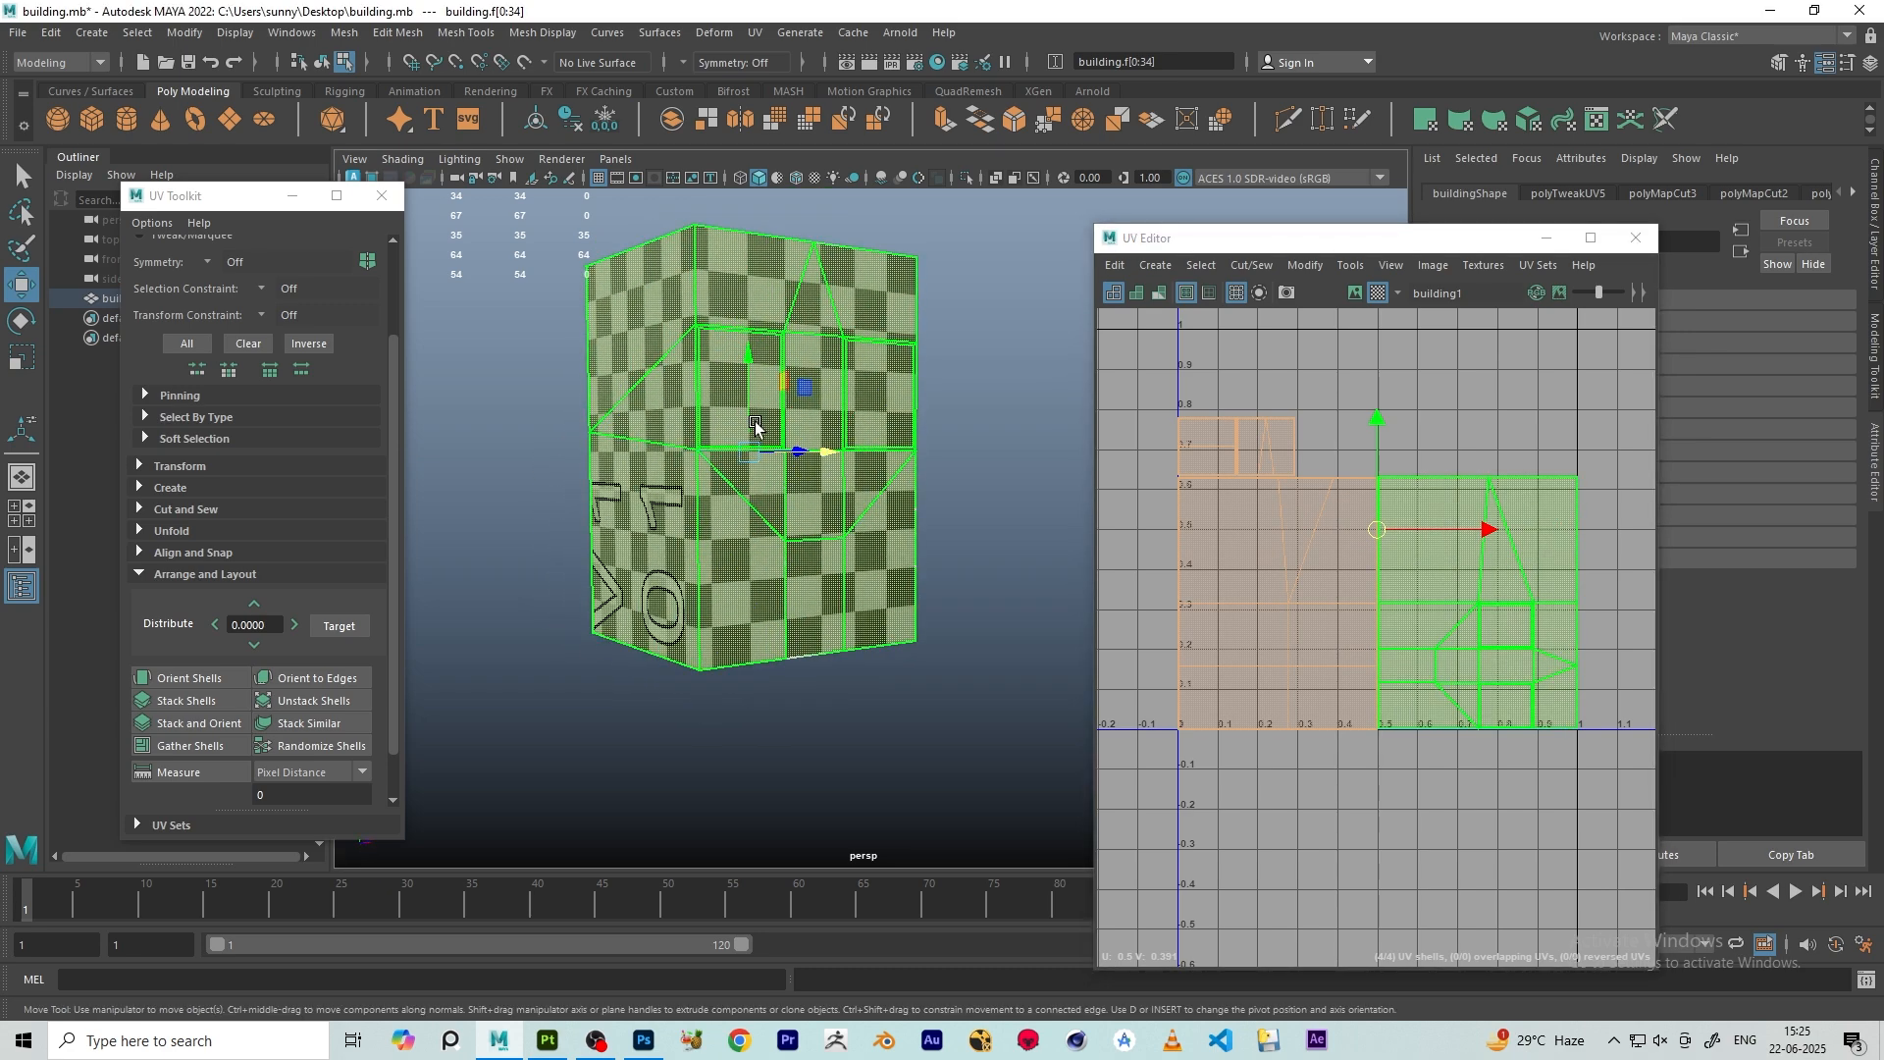
left_click_drag(756, 427, 743, 550, "alt")
scroll(1405, 475, "down", 5)
left_click(1405, 677)
scroll(660, 500, "down", 4)
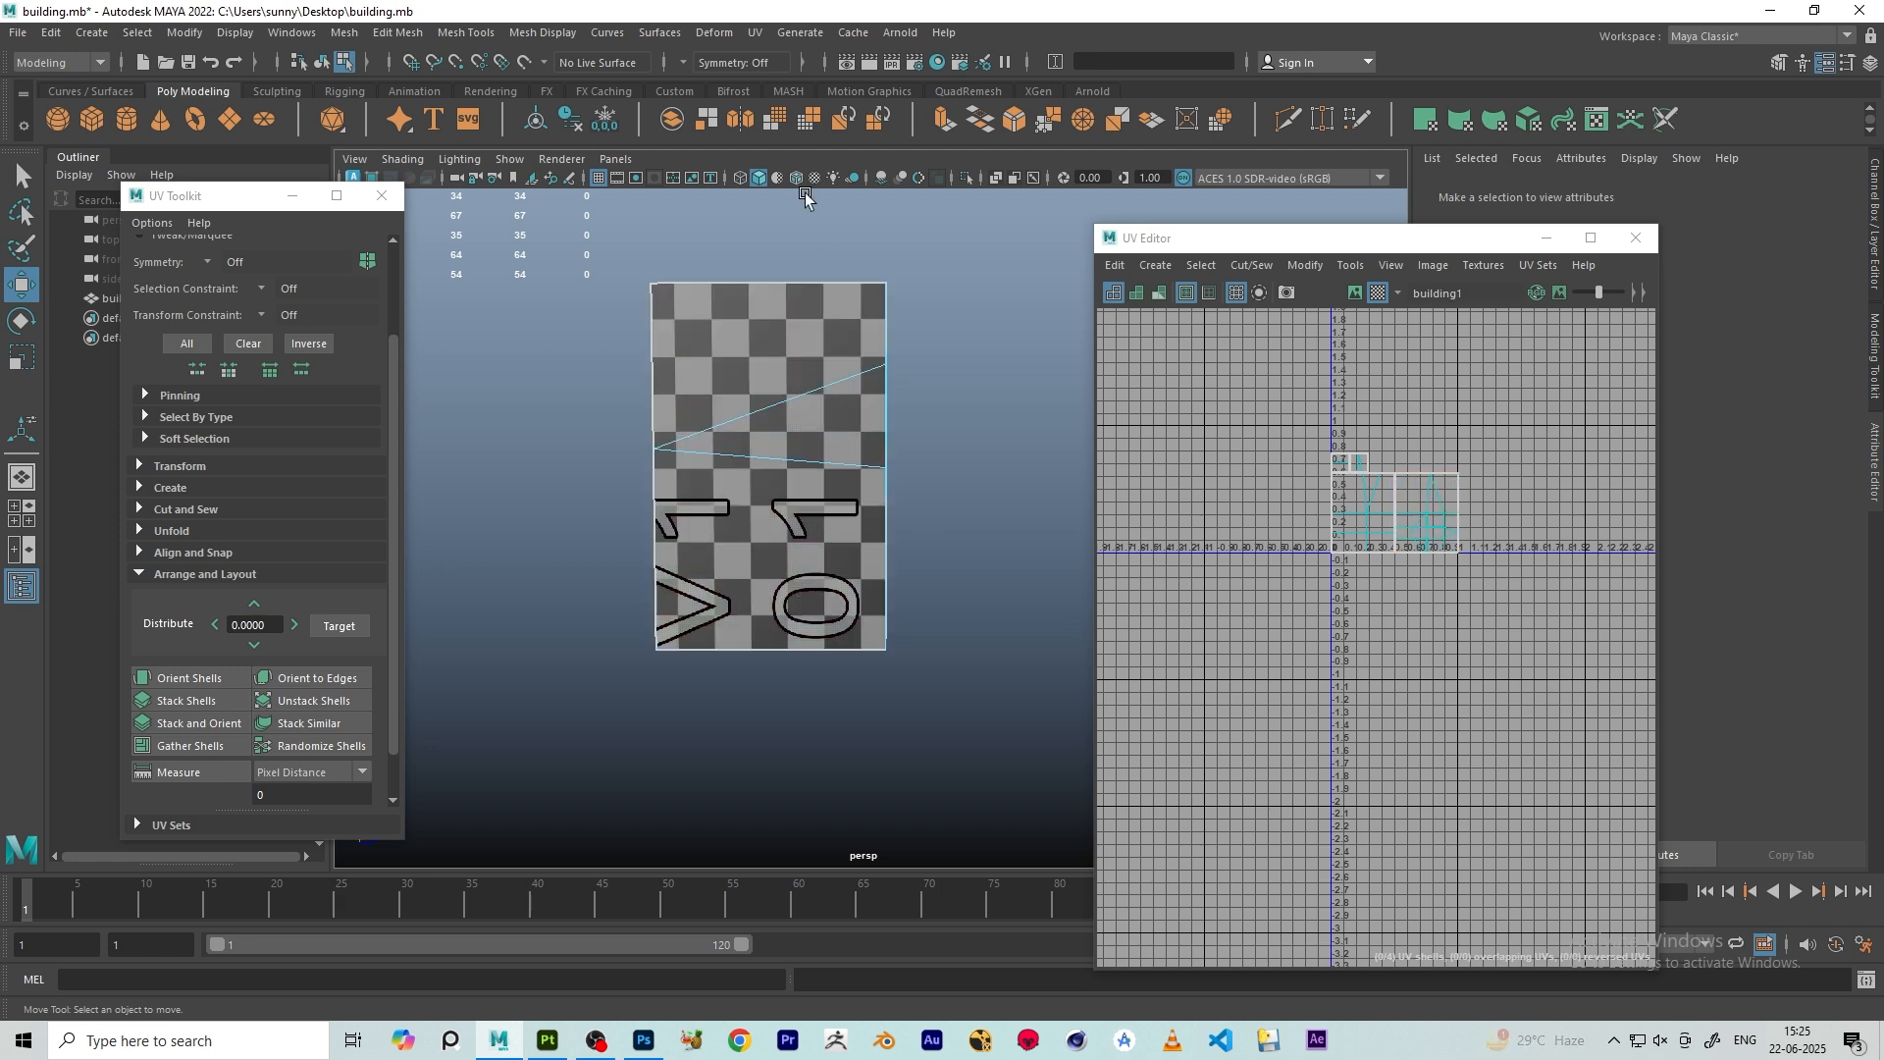
scroll(795, 515, "up", 2)
left_click_drag(942, 530, 775, 512, "alt")
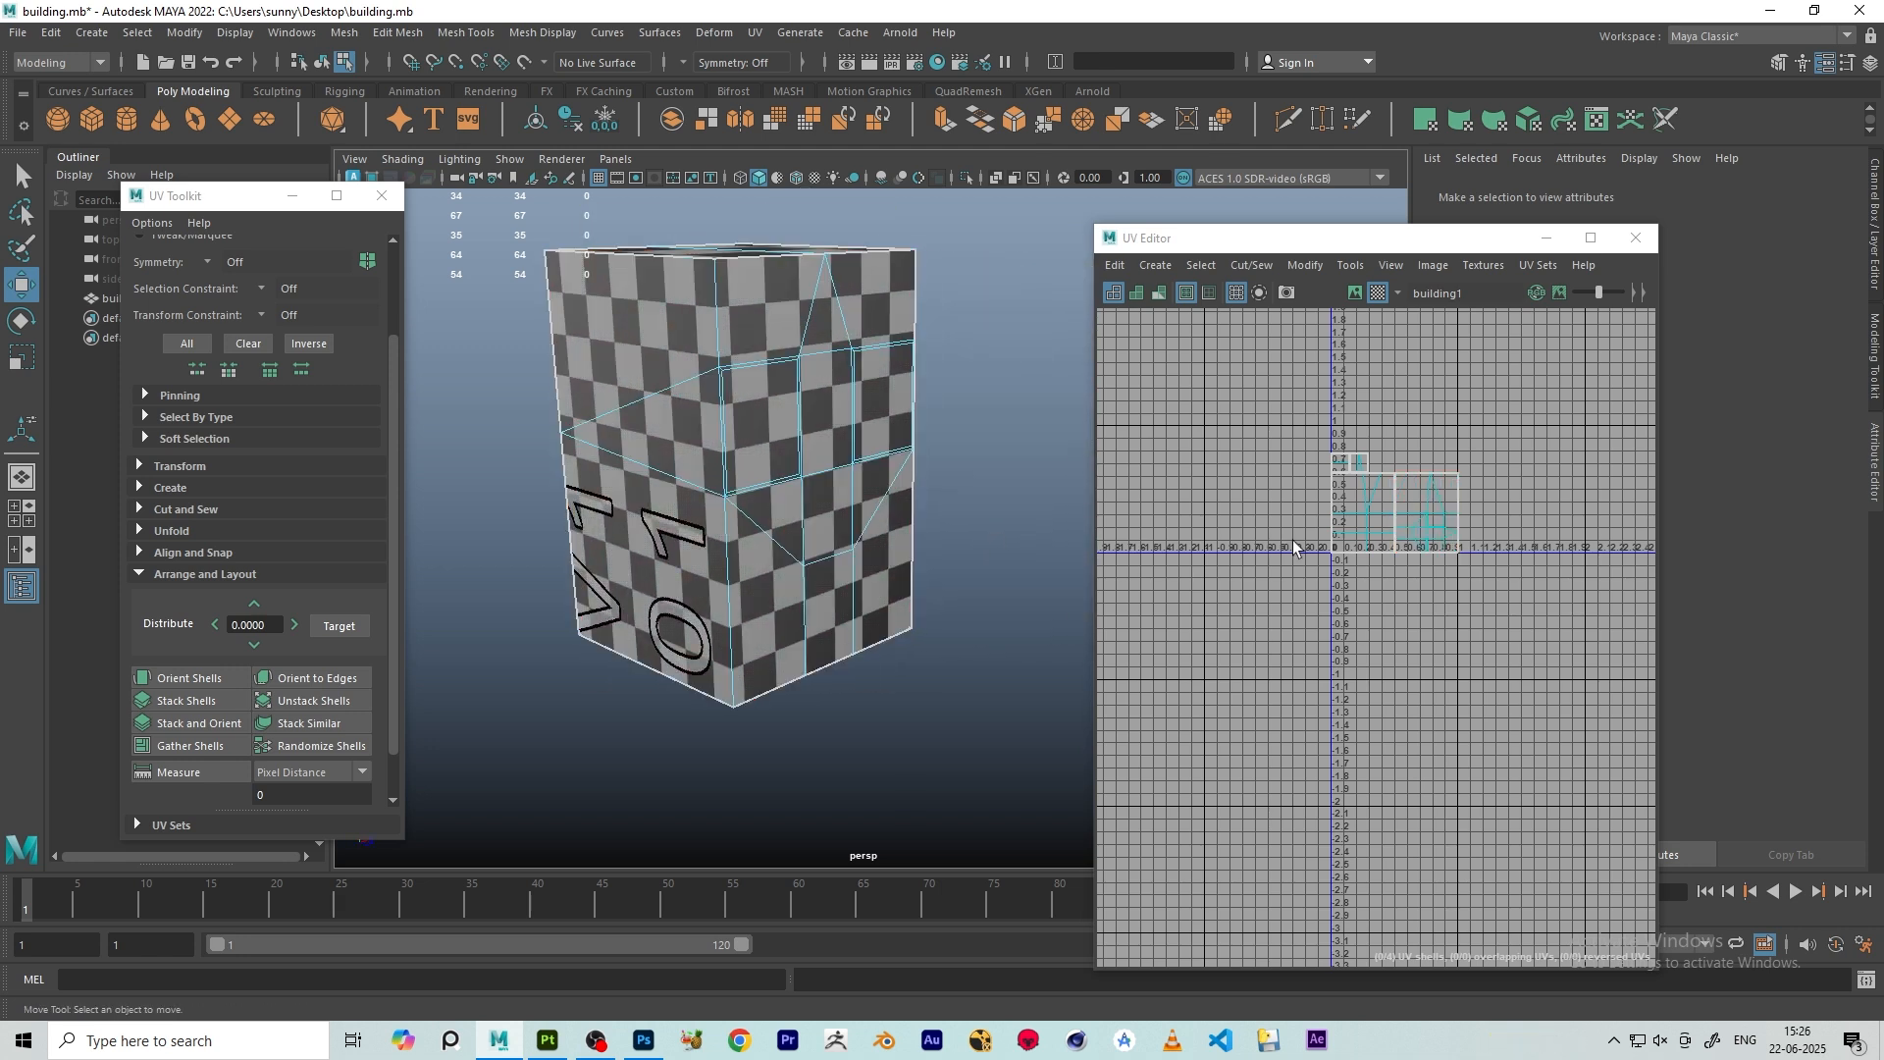
left_click(1364, 512)
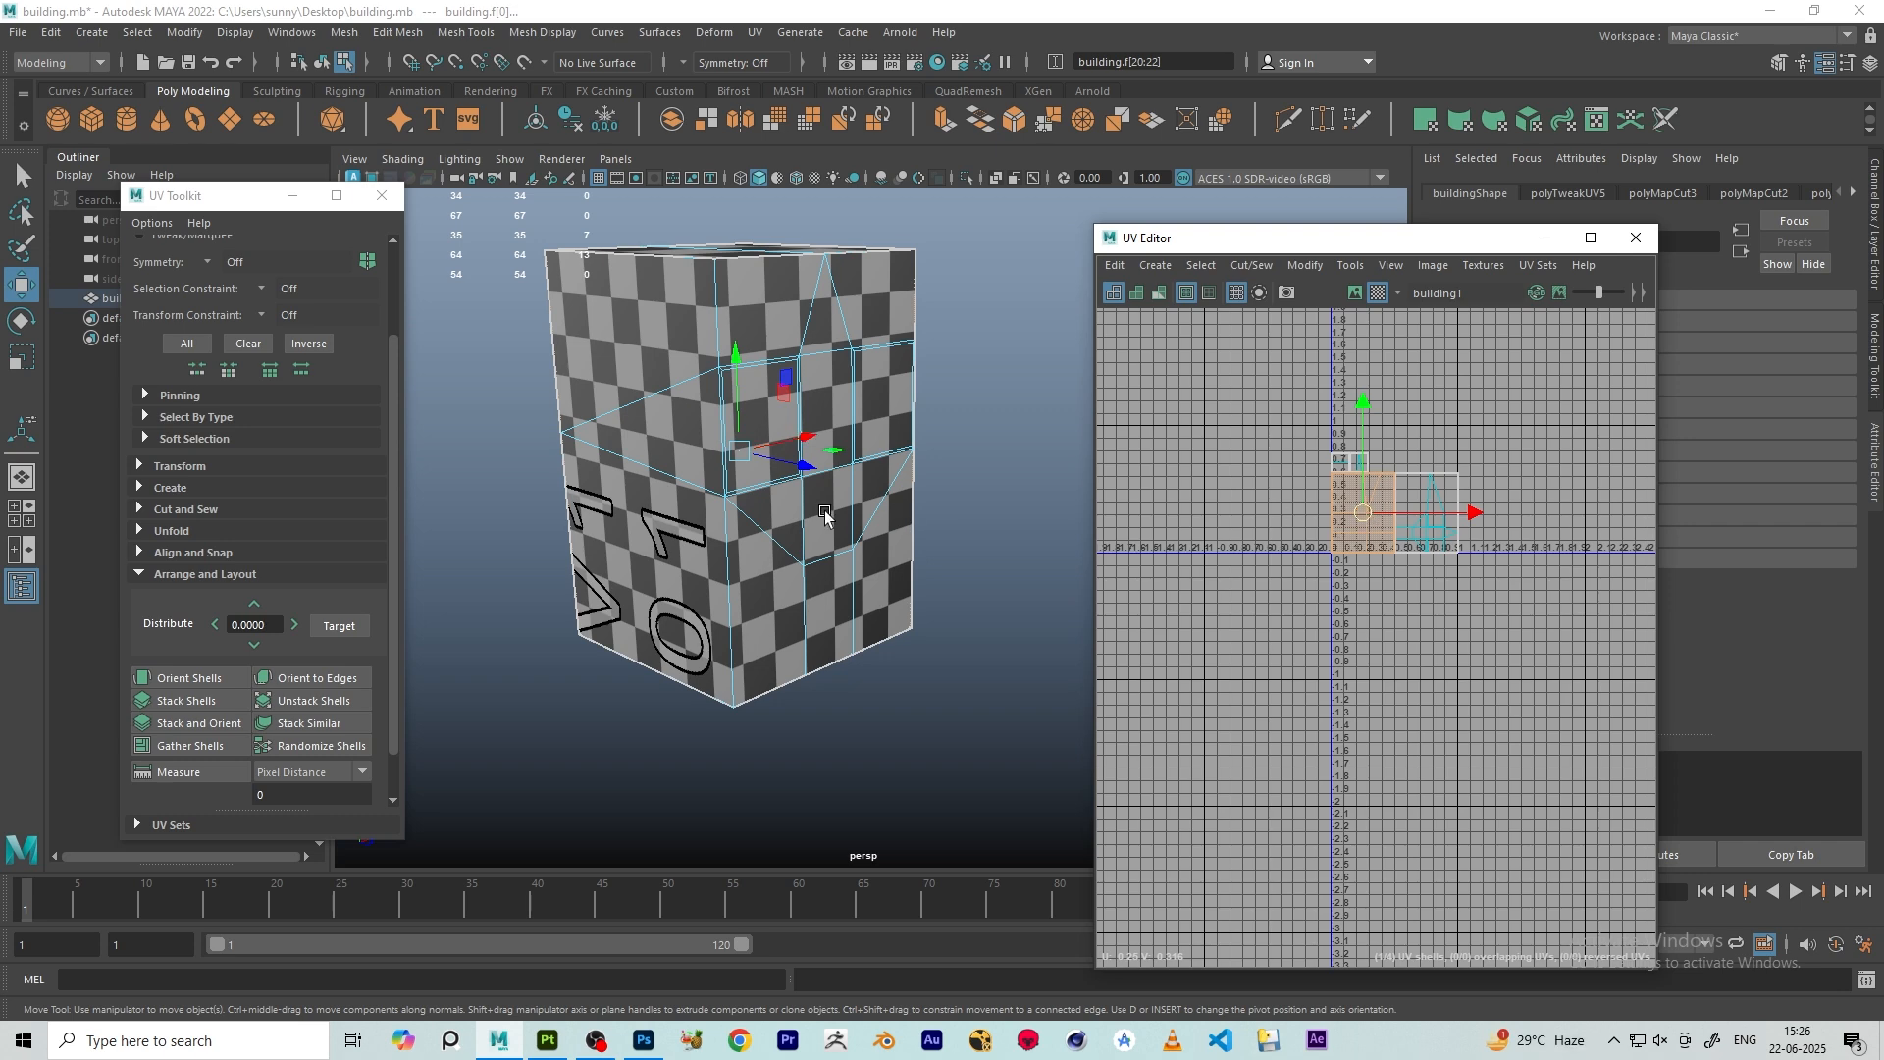
- Select both wall shells and rotate them 90 degrees so they stand one above the other
left_click_drag(882, 486, 959, 463, "alt")
scroll(1439, 471, "up", 3)
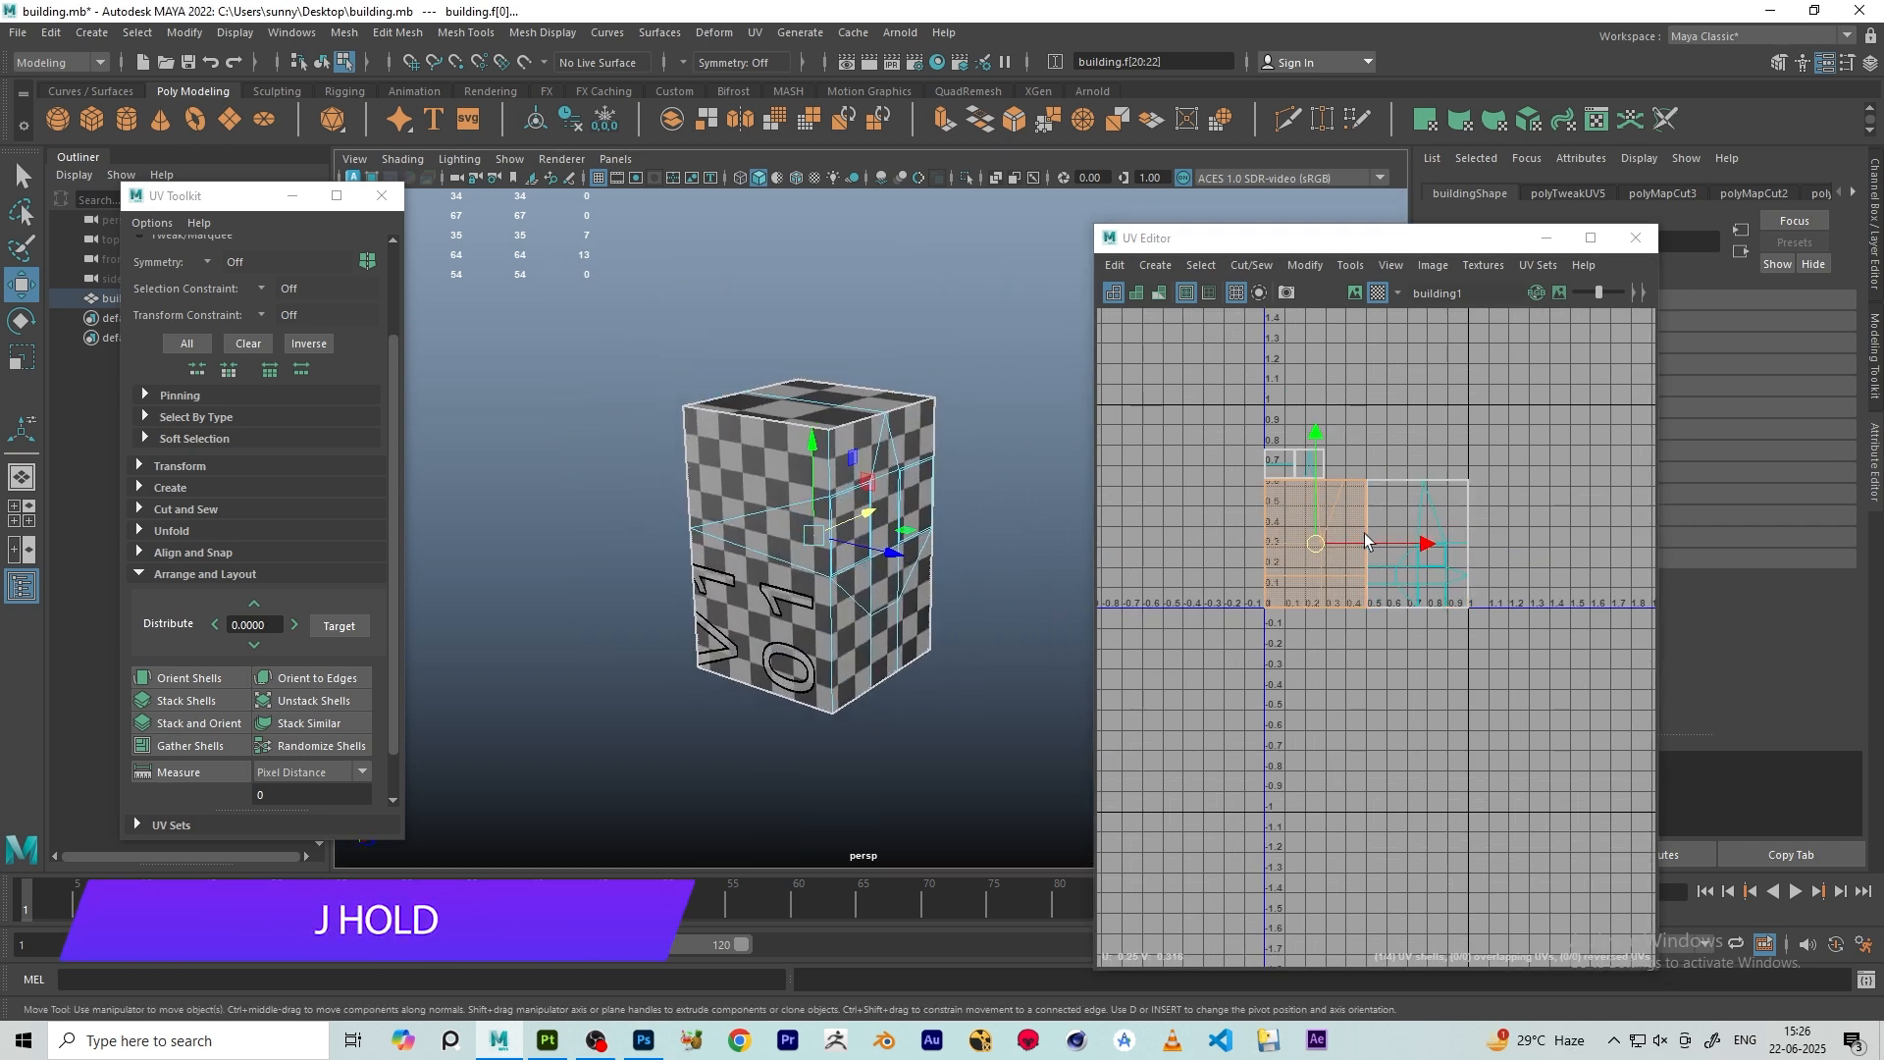
left_click(1406, 508, "shift")
left_click_drag(1074, 540, 883, 510, "alt")
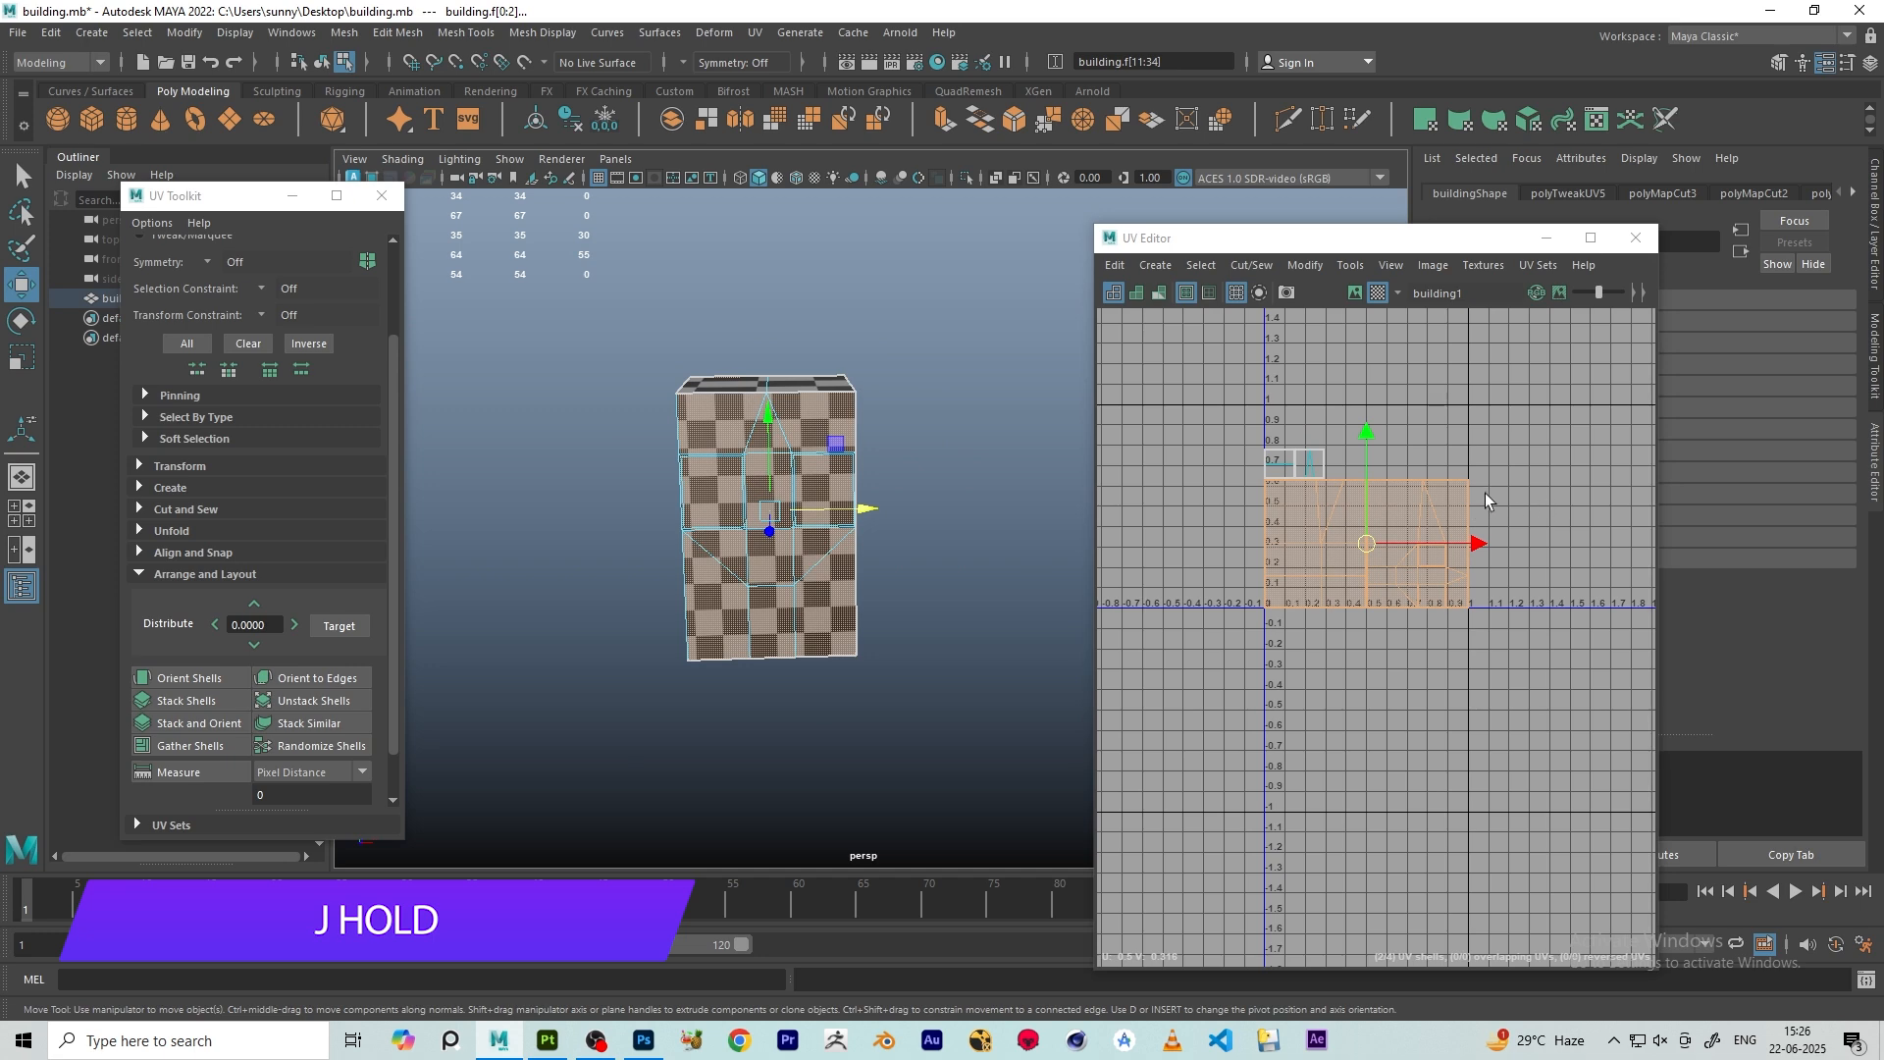
key("e")
left_click_drag(1392, 439, 1517, 579)
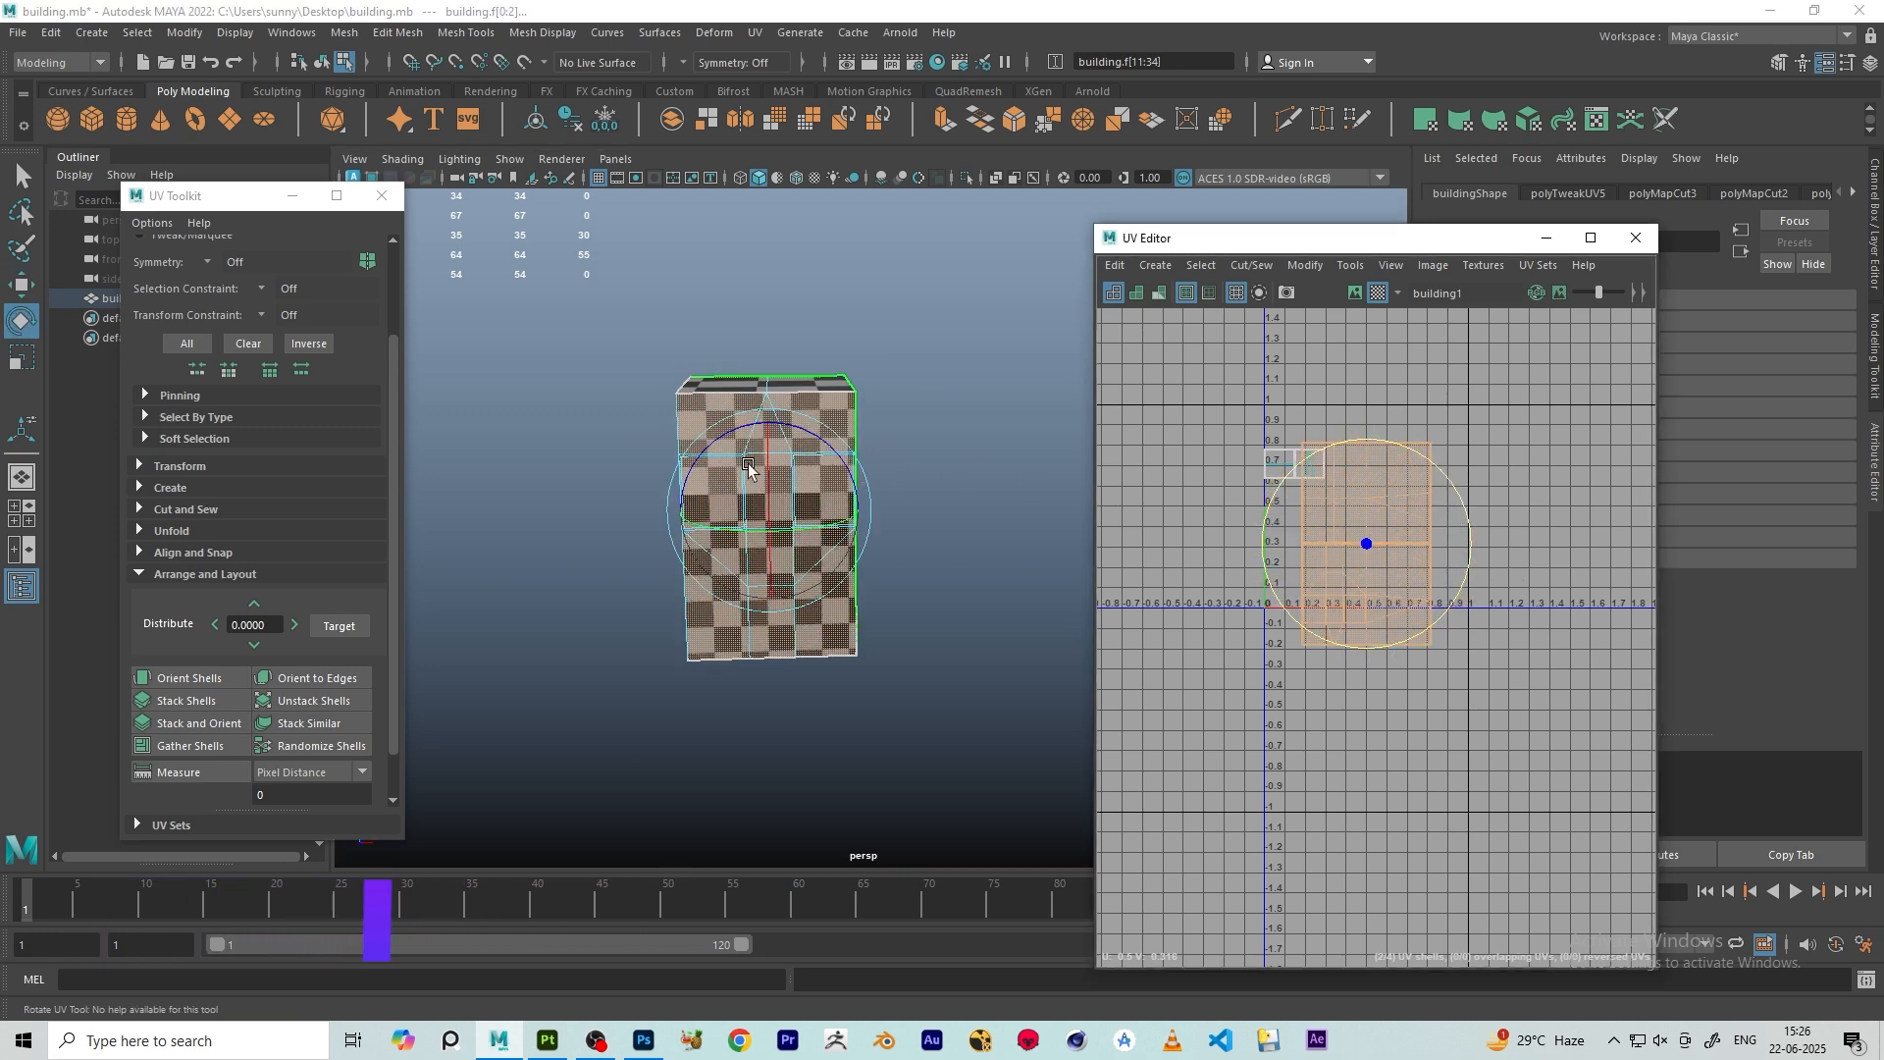
- Rotate both wall shells another half turn so the checker characters read upright on the building's walls
left_click_drag(749, 471, 549, 441, "alt")
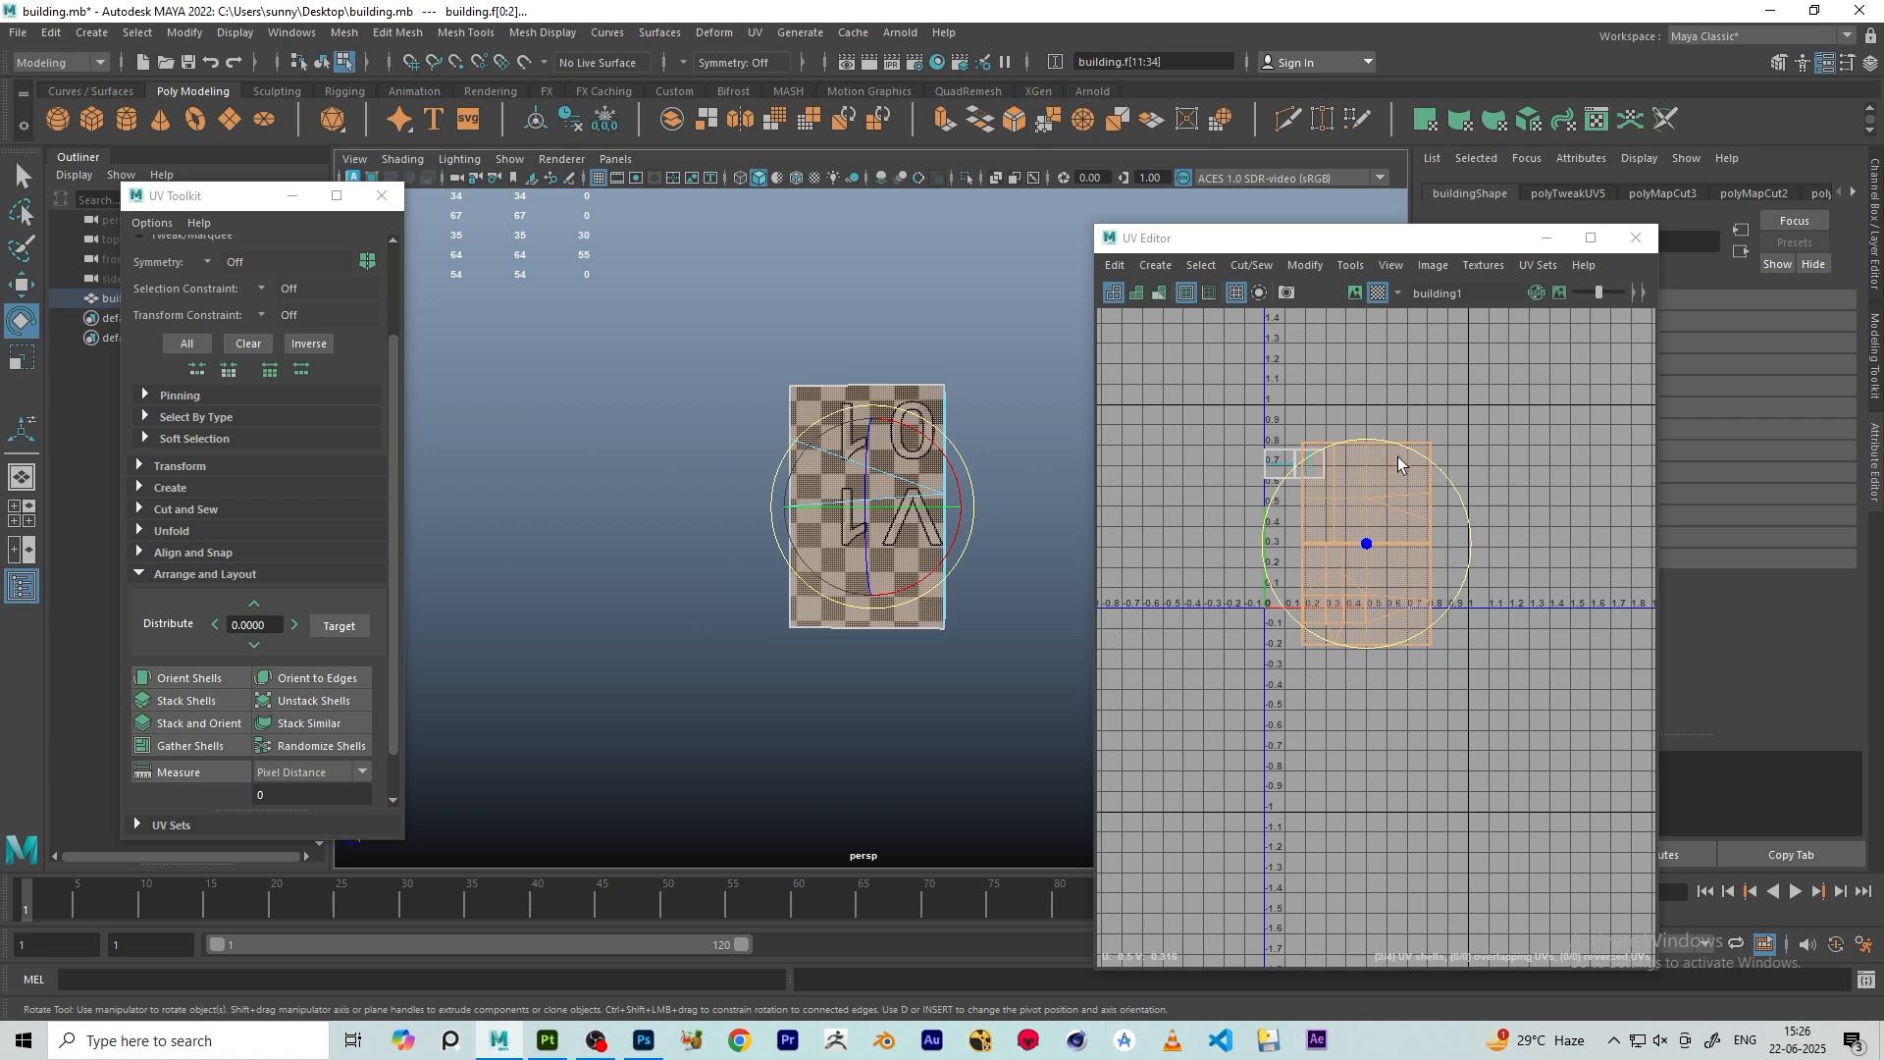
left_click_drag(1274, 497, 1468, 444)
key("w")
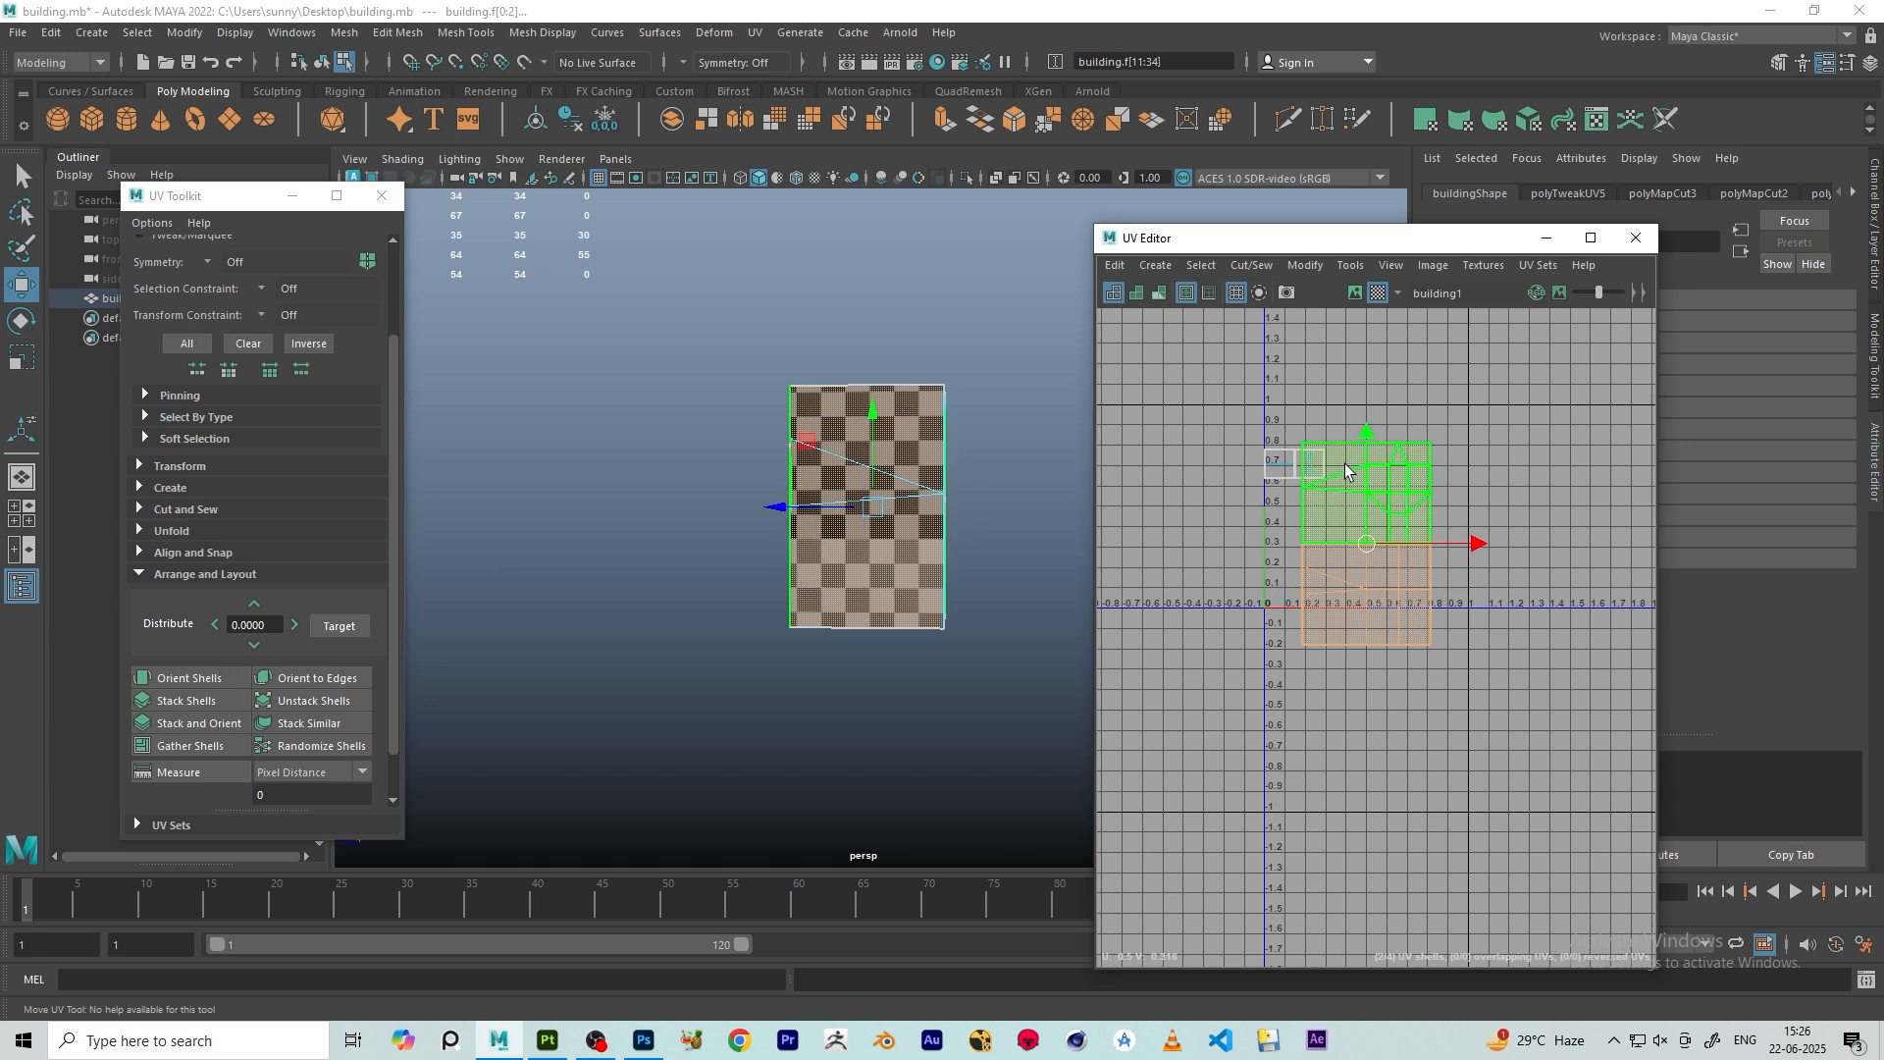
key("e")
key("w")
key("e")
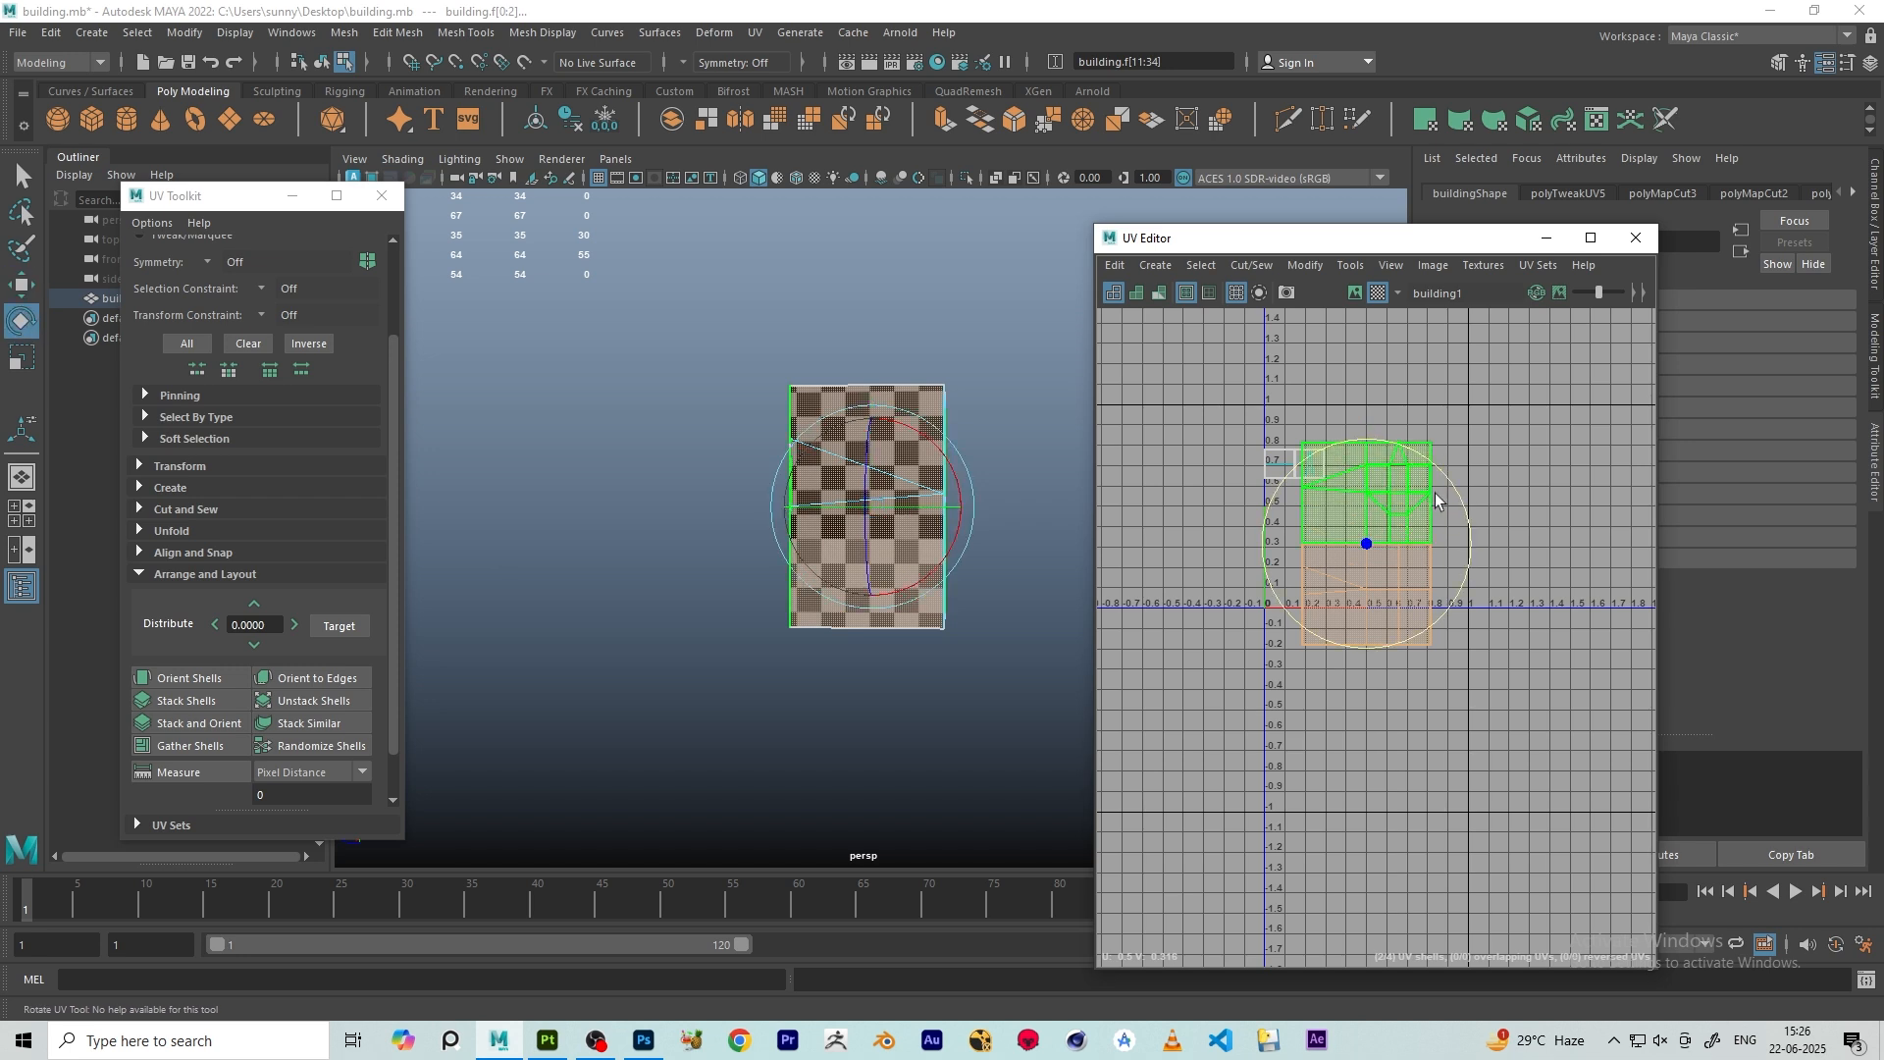
mouse_move(1458, 490)
left_mouse_down()
mouse_move(1358, 429)
mouse_move(1456, 493)
left_mouse_up()
left_click_drag(935, 491, 1025, 490, "alt")
scroll(1447, 518, "down", 2)
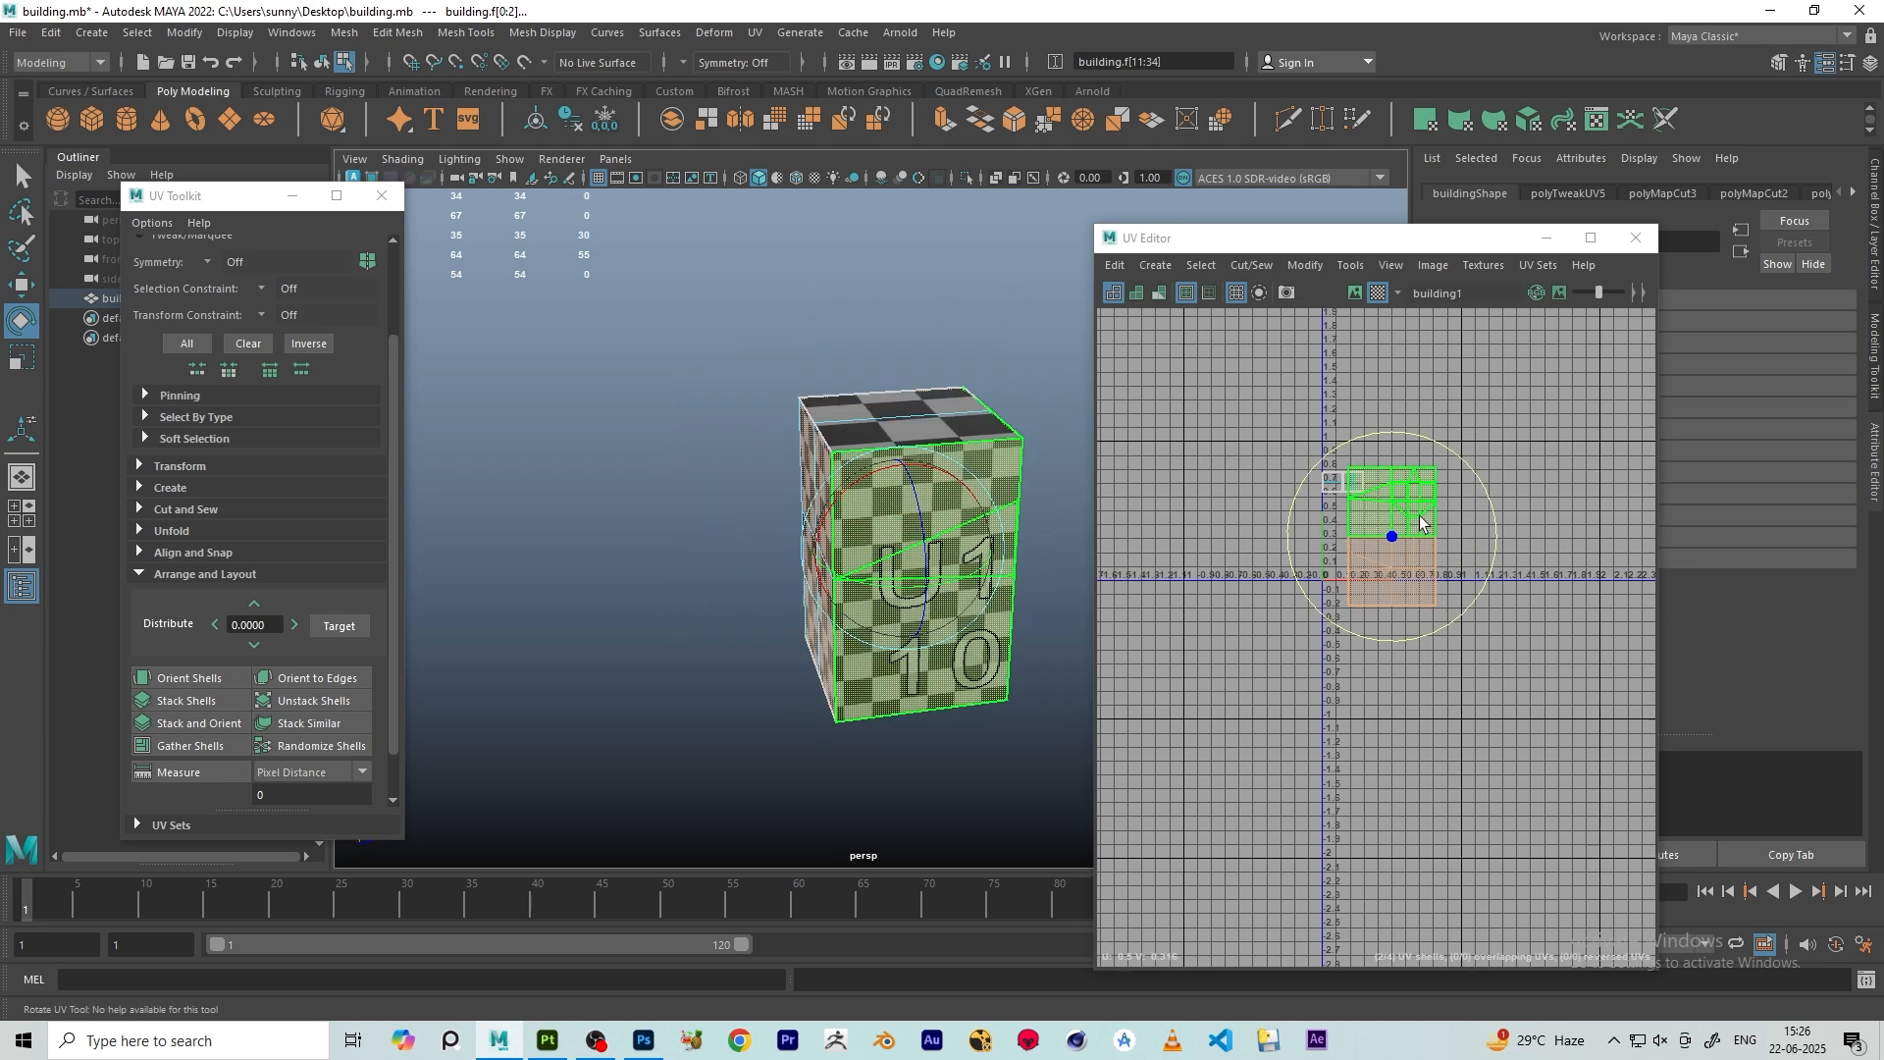
- Scale the two wall shells down slightly and move them up and right to fit inside the 0–1 UV space
left_click_drag(1295, 424, 1546, 695)
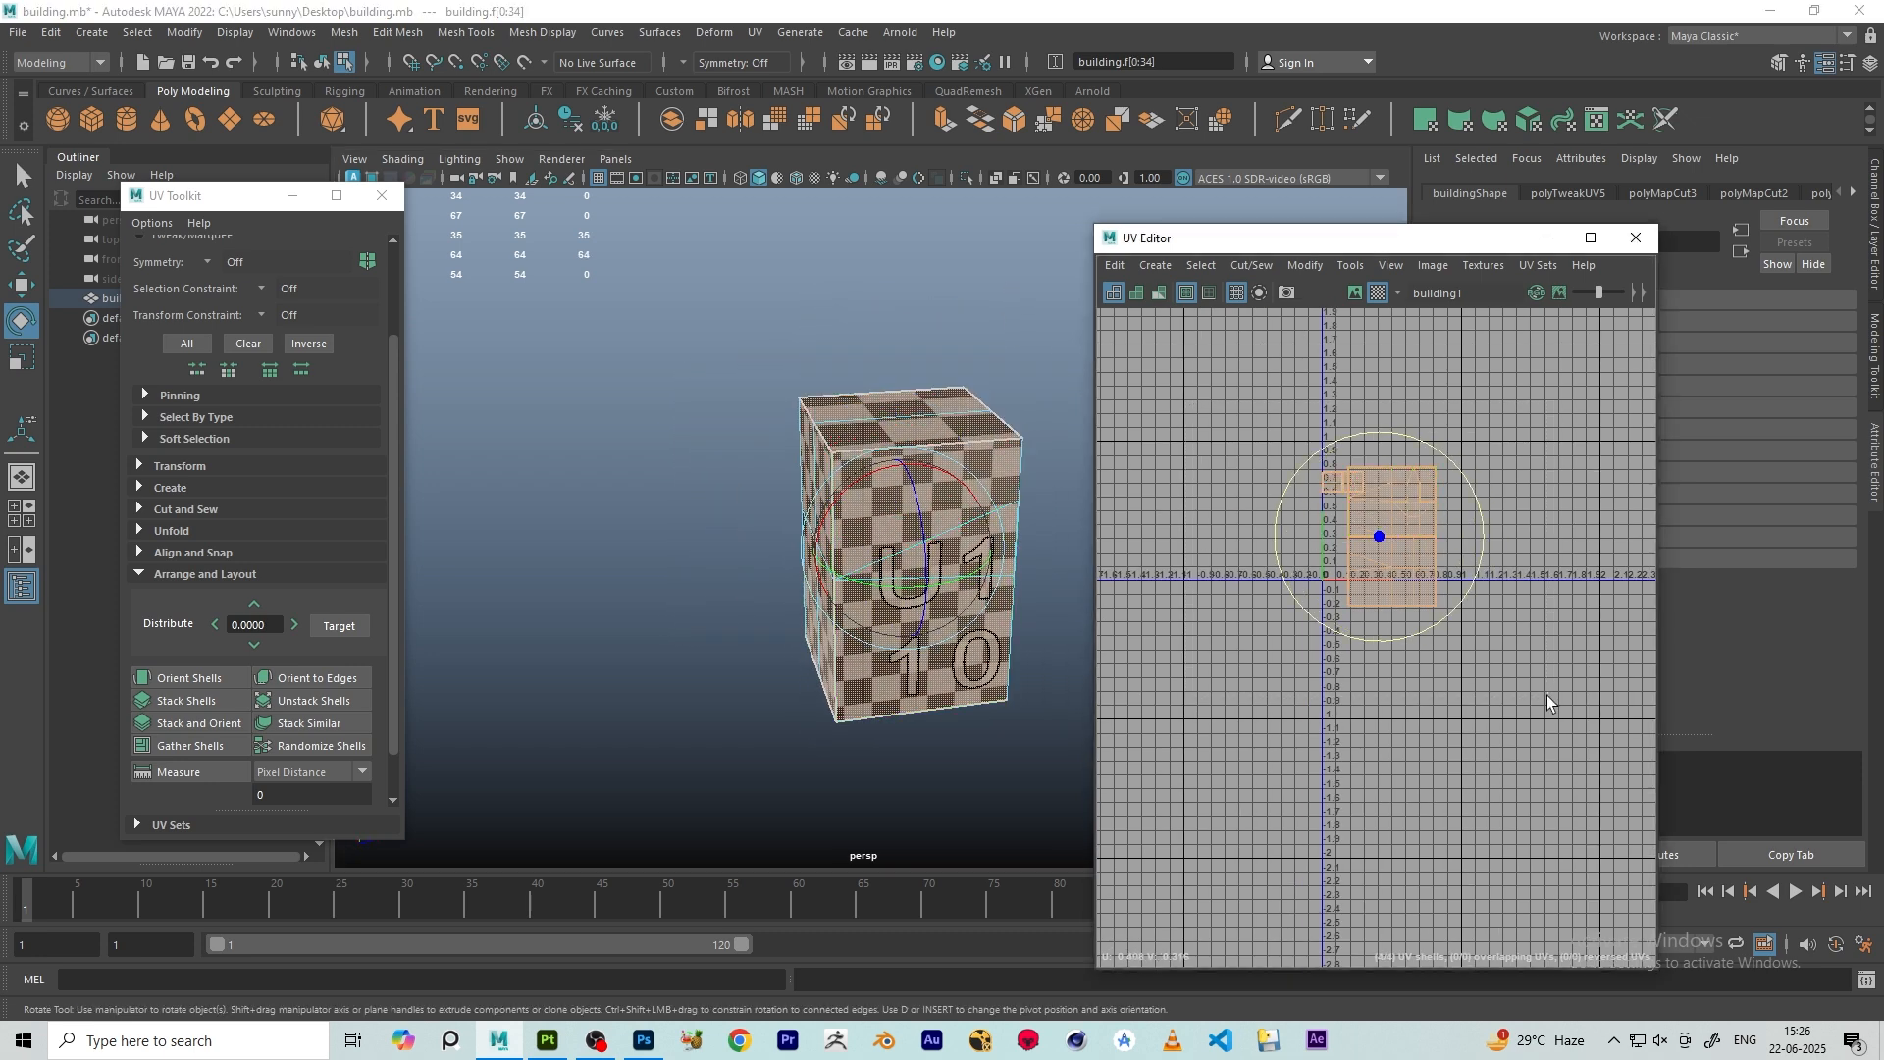
left_click(1482, 648)
scroll(1412, 539, "up", 3)
left_click(1409, 525)
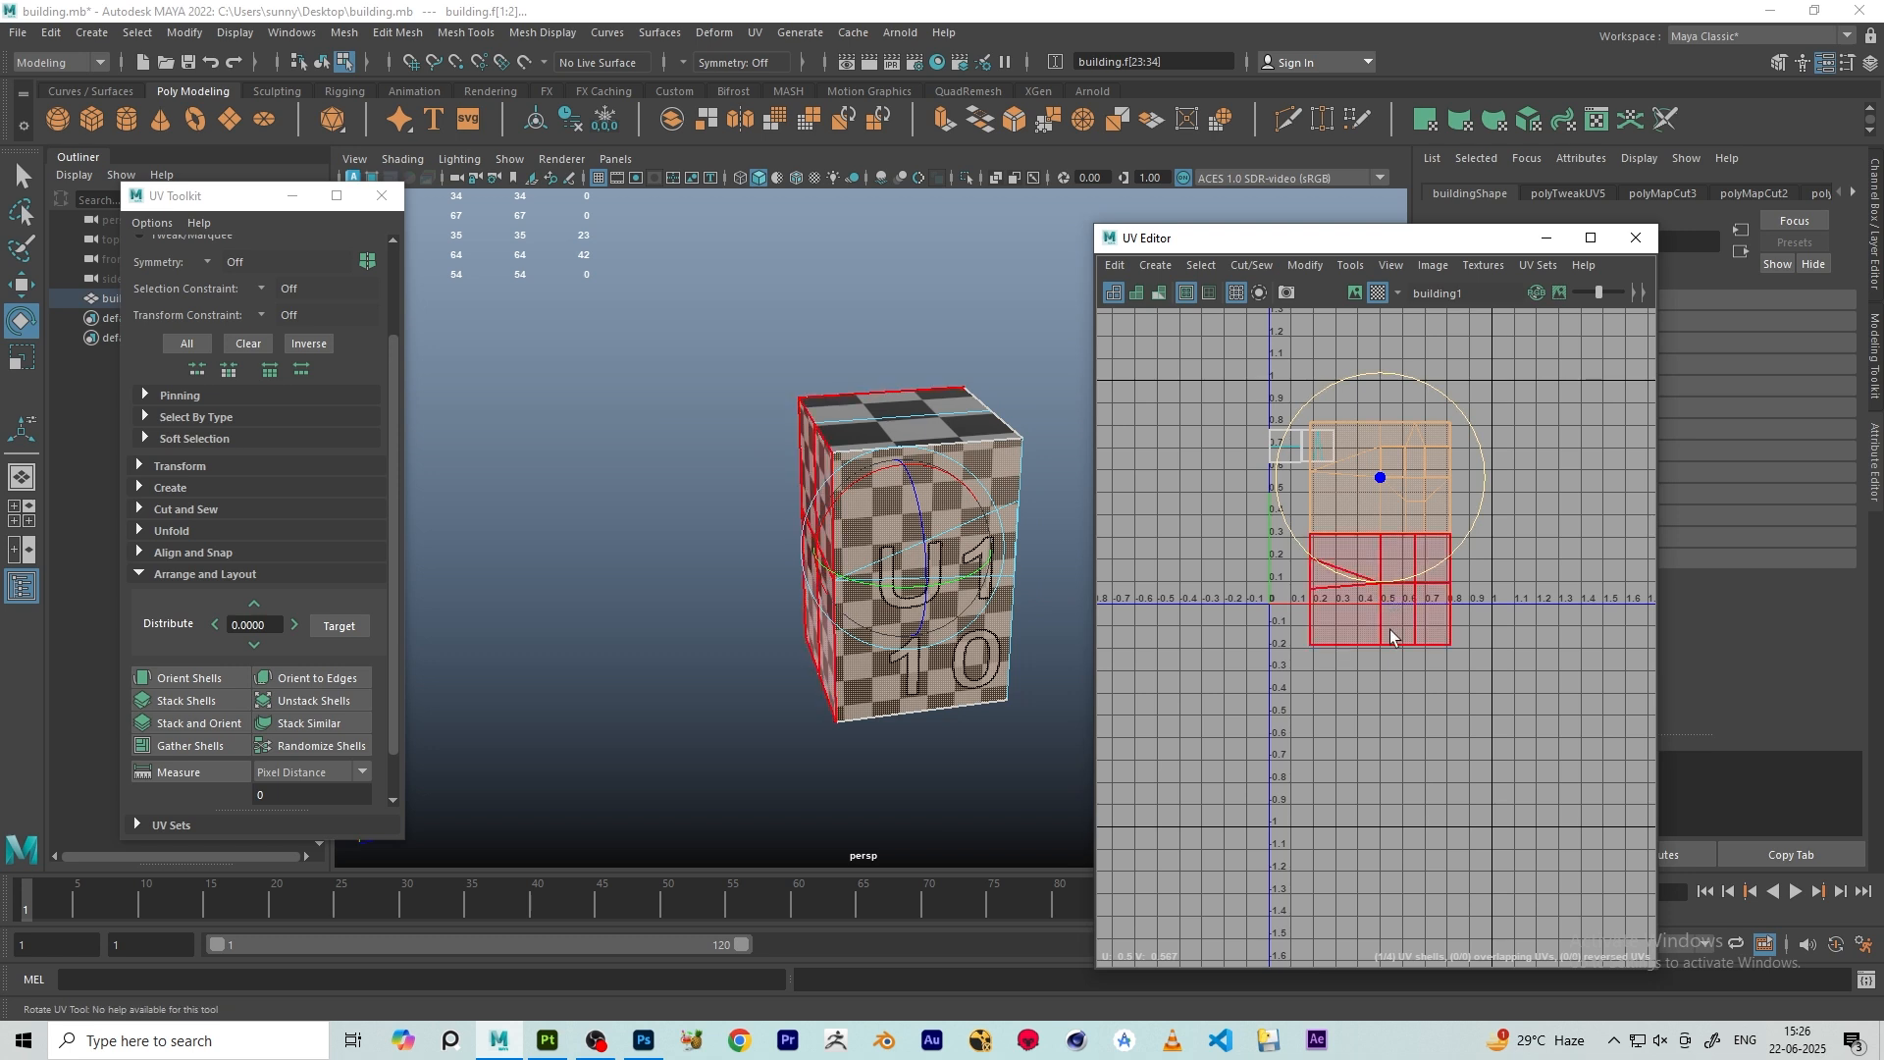
left_click(1389, 629, "shift")
key("r")
mouse_move(1374, 535)
left_mouse_down()
mouse_move(1415, 489)
mouse_move(1401, 510)
left_mouse_up()
key("w")
key("r")
scroll(1418, 493, "up", 3)
key("w")
scroll(1399, 505, "down", 5)
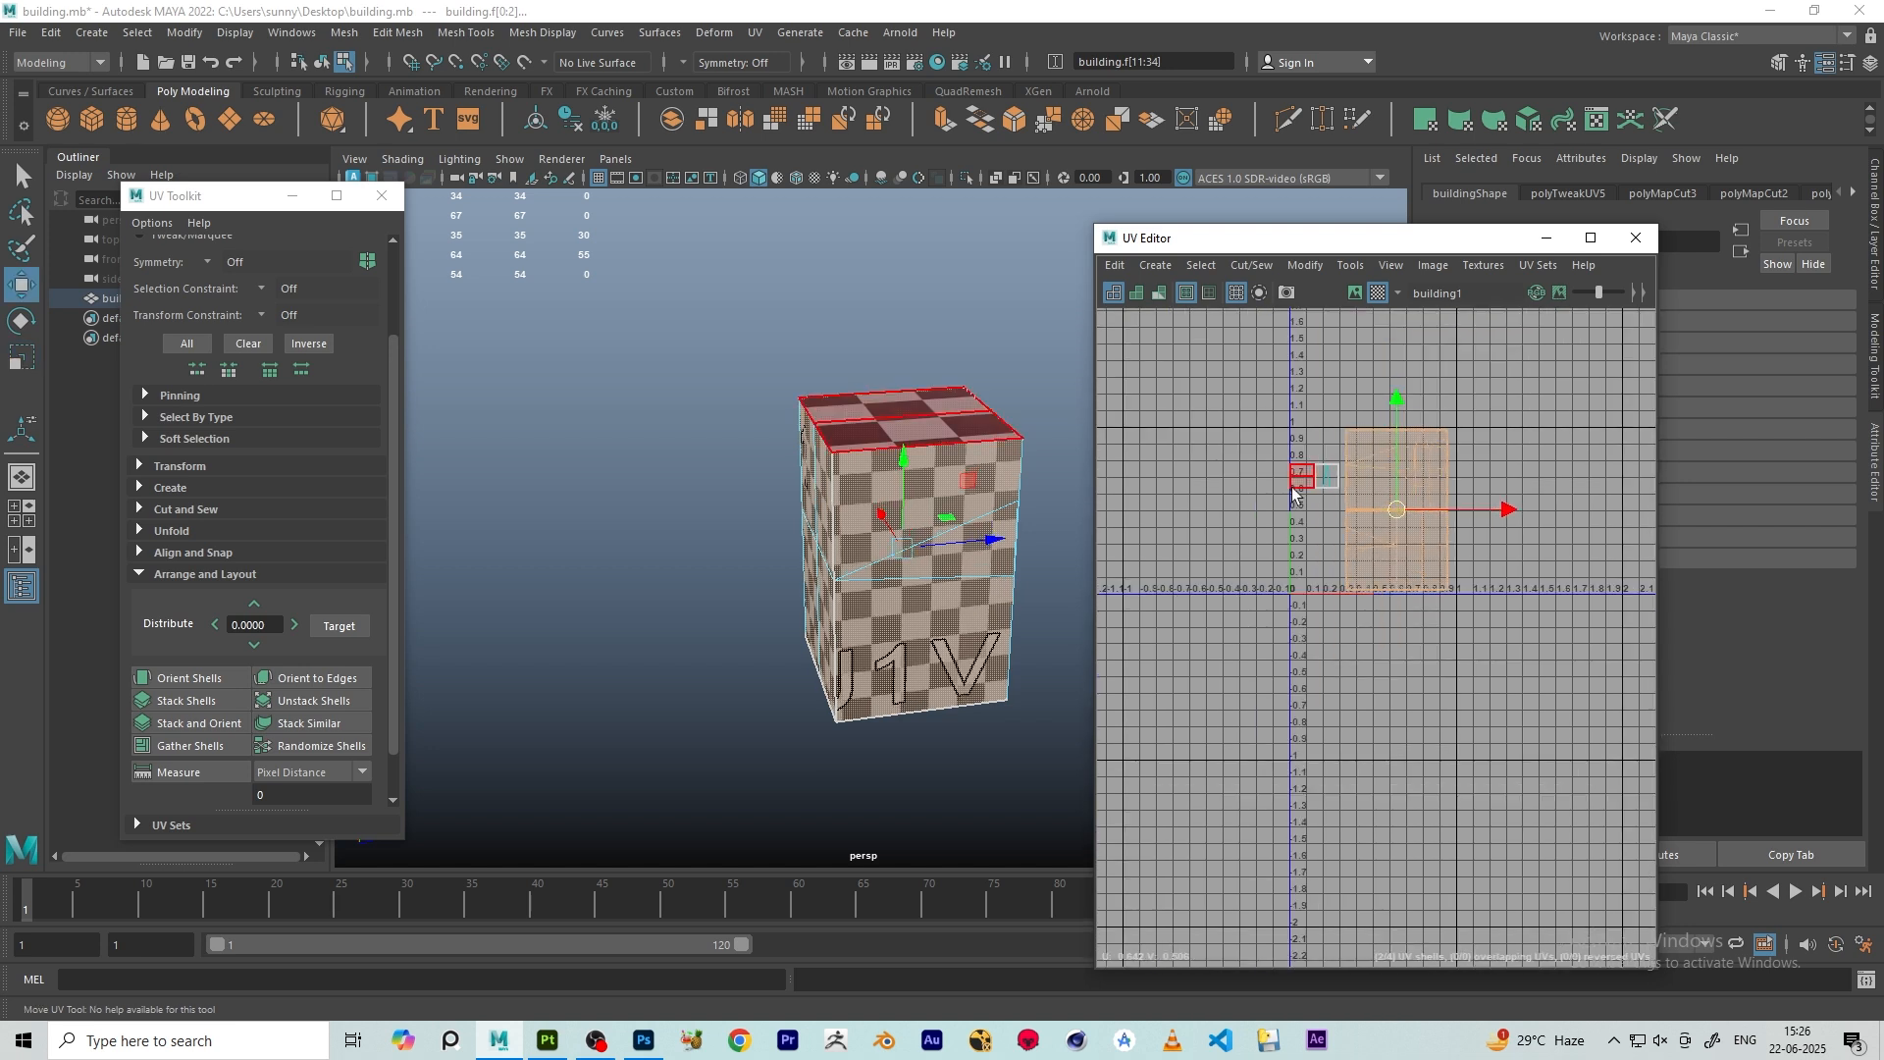
- Move the floor shell down to about V 0.35, nudge the roof shell clear of the UV border, and close the UV Editor
left_click(1326, 479)
scroll(1326, 477, "up", 2)
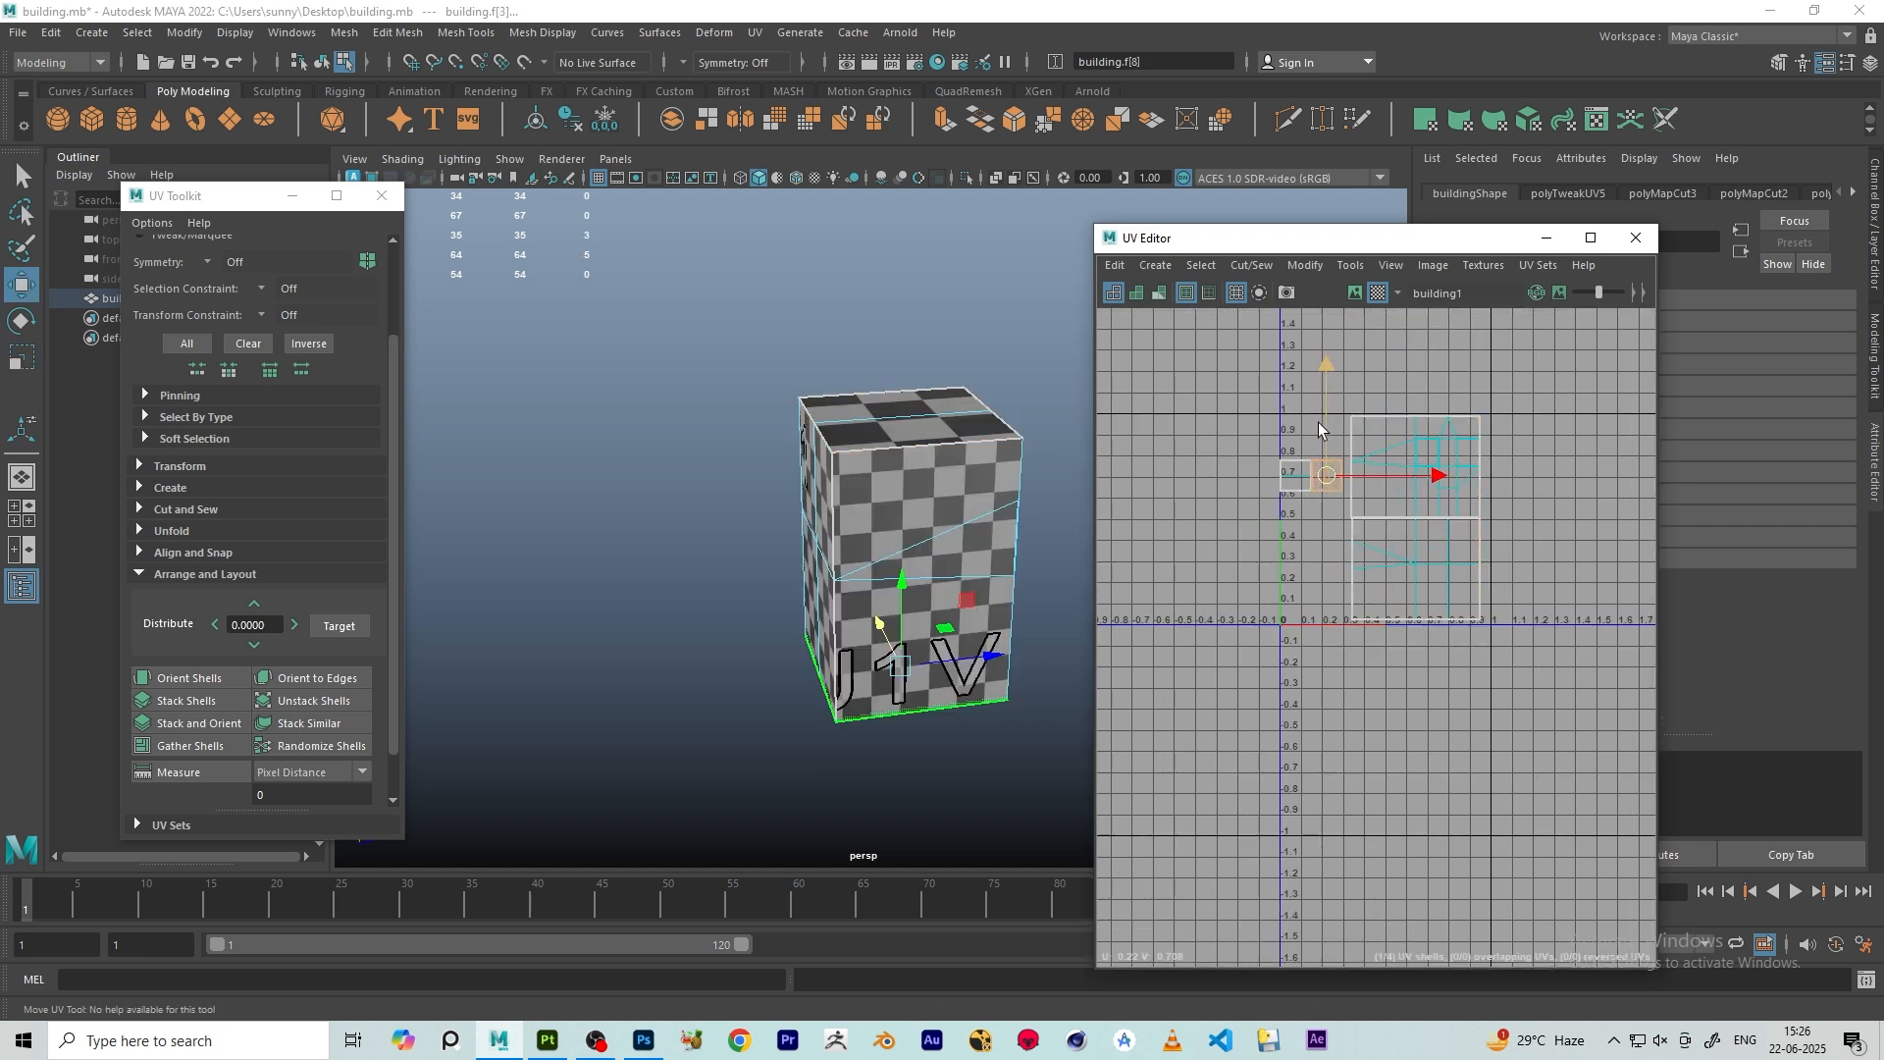
left_click(1297, 467)
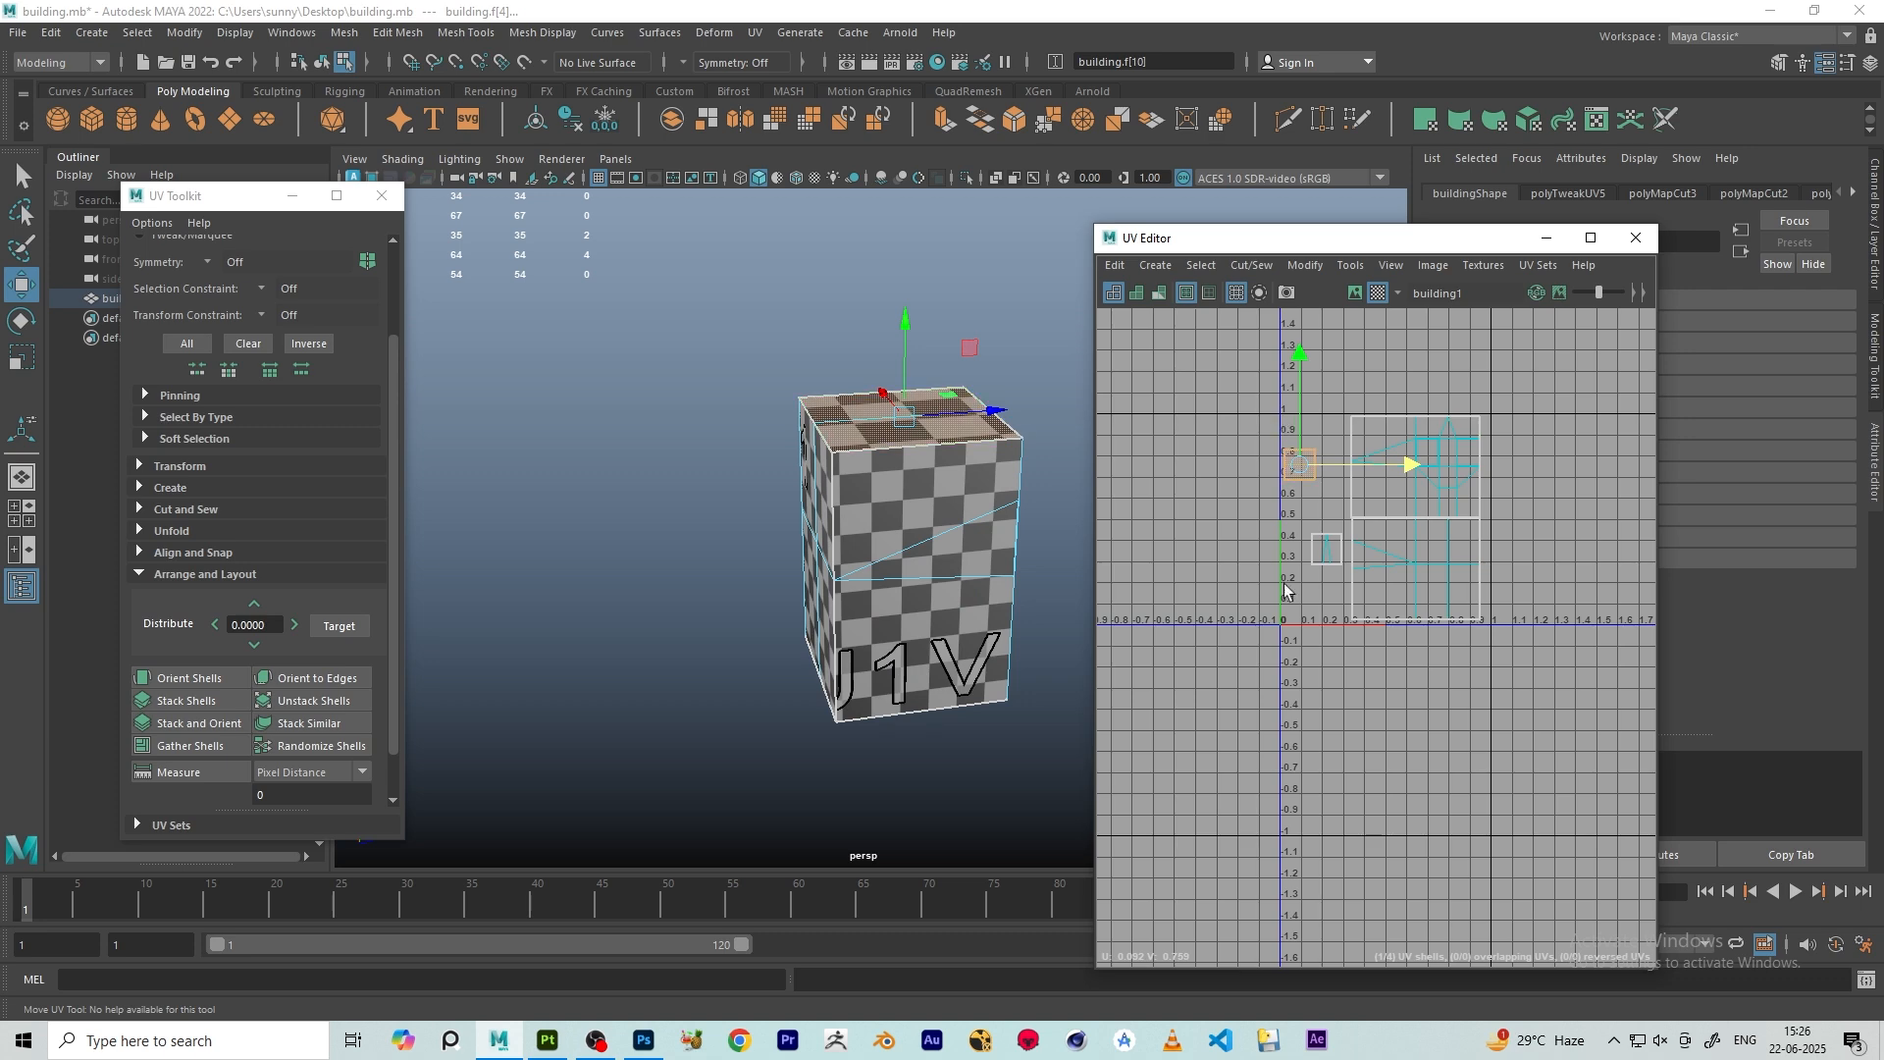
scroll(1356, 520, "down", 5)
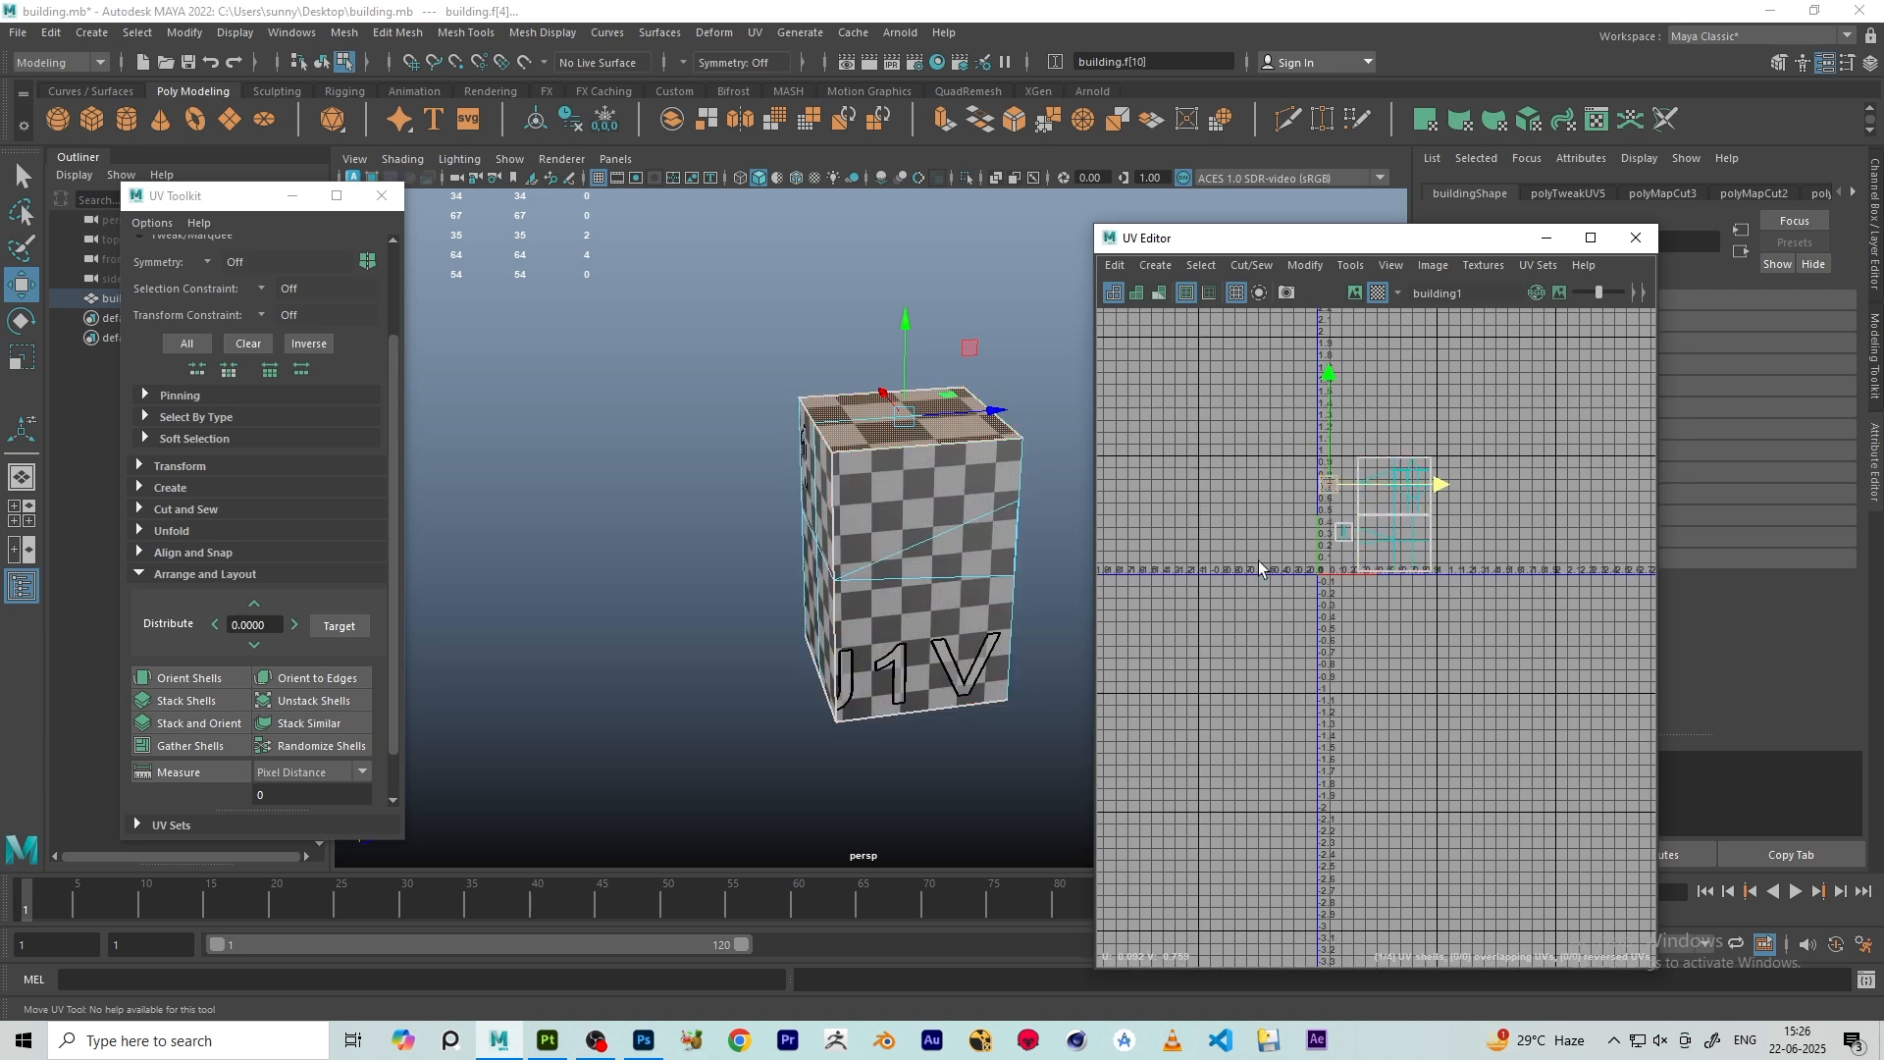
left_click(1258, 561)
scroll(1317, 508, "up", 7)
scroll(1374, 510, "down", 8)
left_click_drag(1243, 416, 1539, 683)
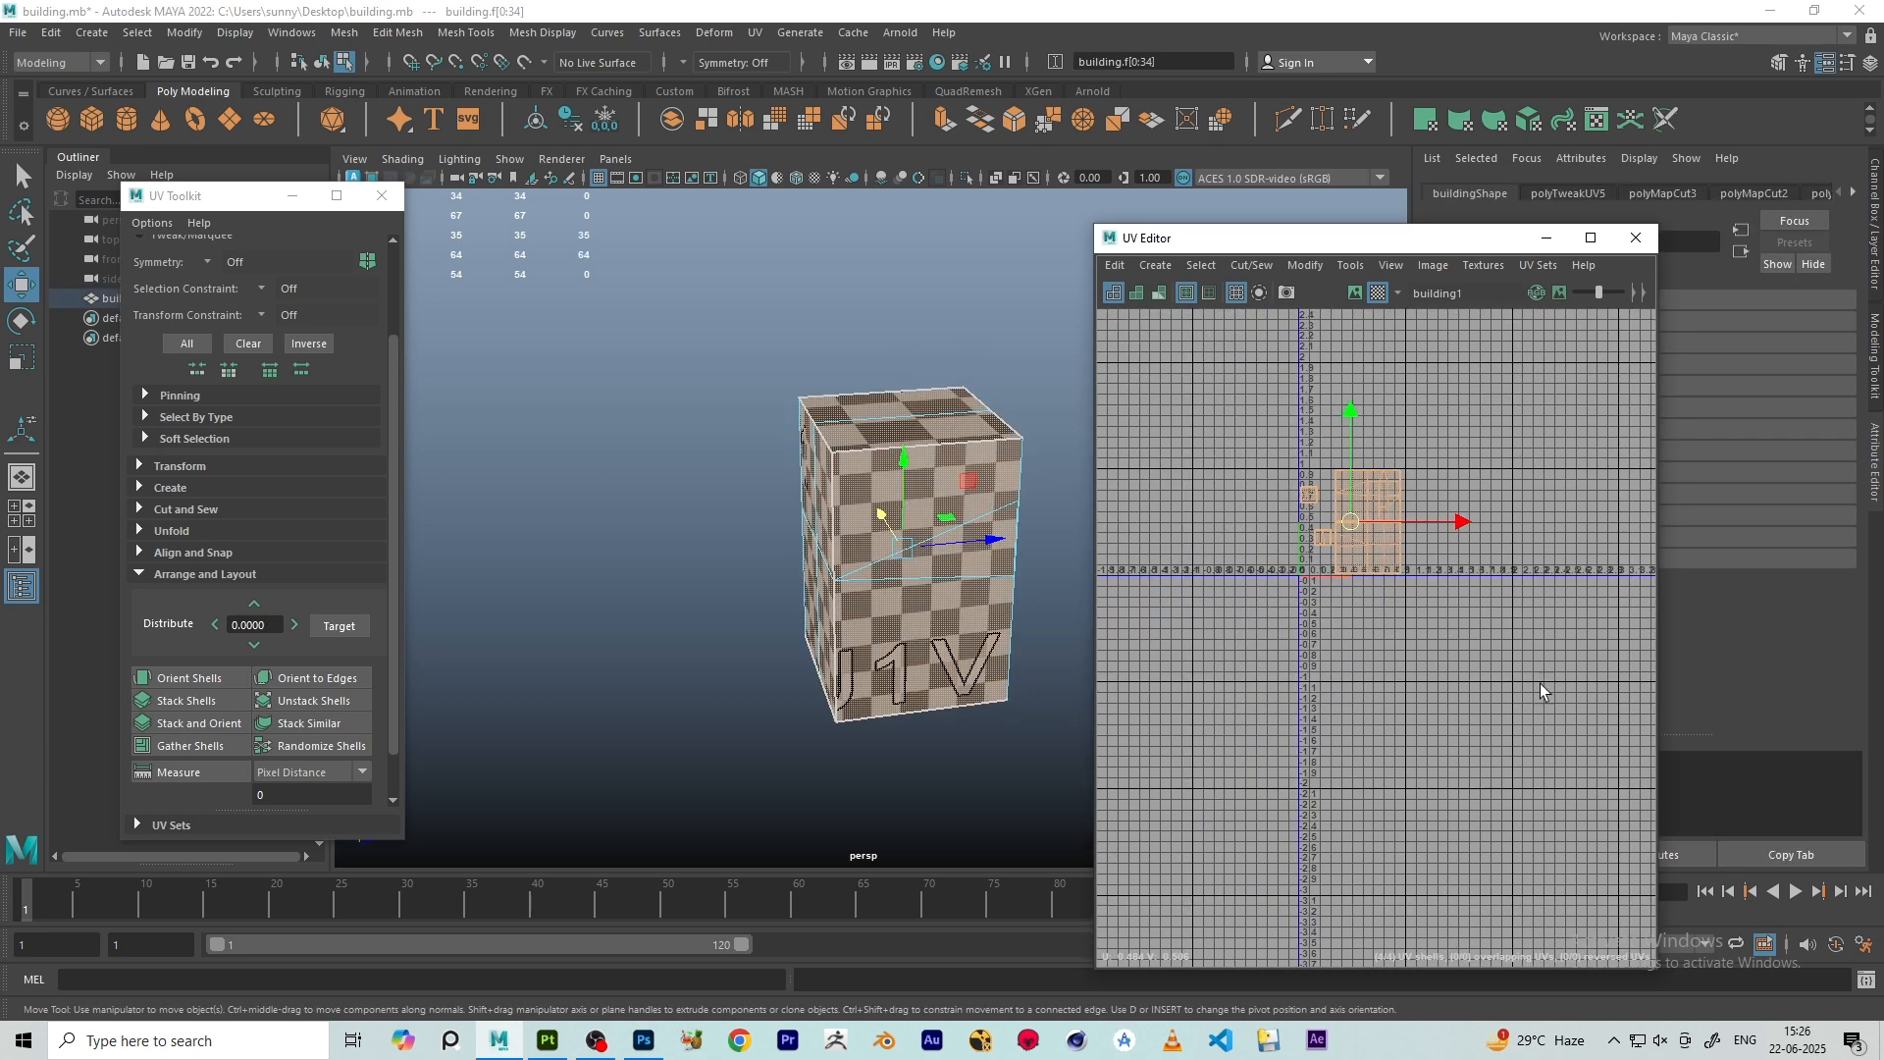
left_click(1636, 238)
- Return the building to object mode, then freeze its transformations, delete its history and centre its pivot
right_click_drag(876, 394, 932, 344)
left_click(1011, 412)
scroll(990, 448, "down", 4)
left_click(878, 494)
left_click_drag(990, 447, 750, 448, "alt")
left_click(607, 126)
left_click(574, 123)
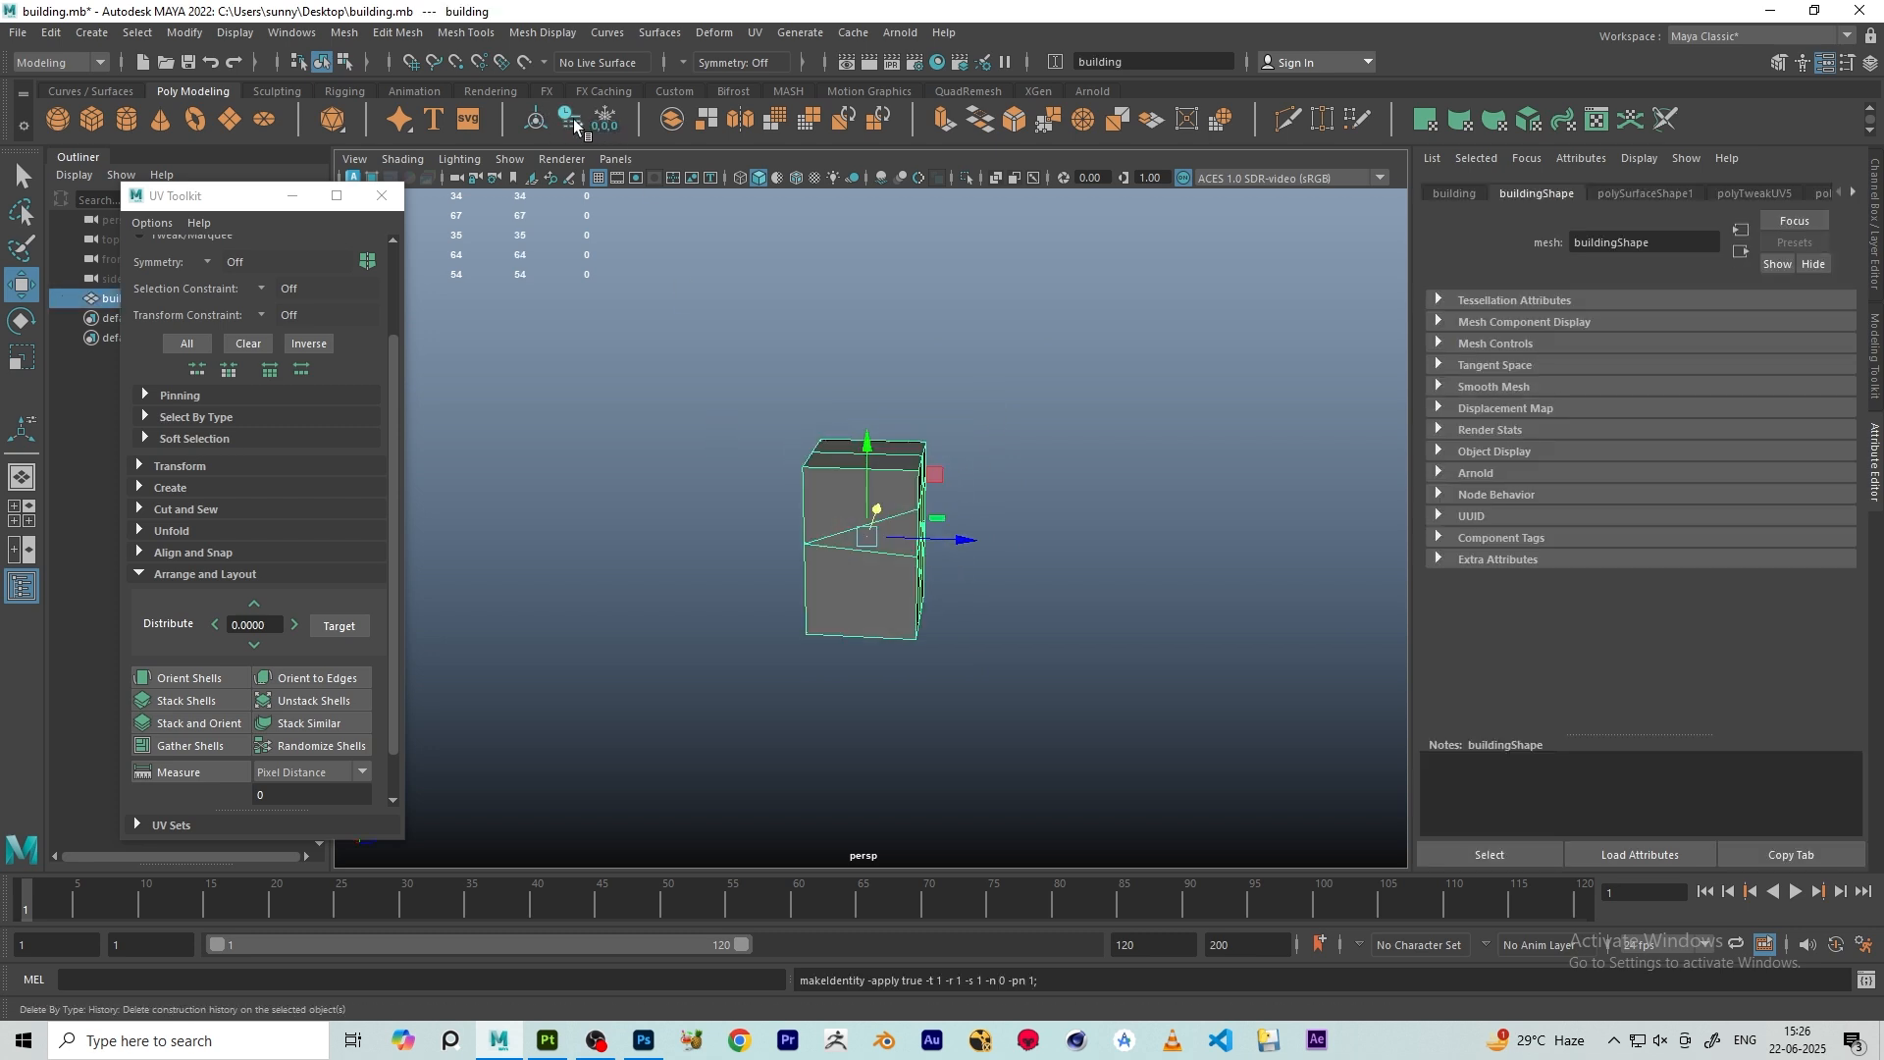
left_click(537, 124)
- Select the building and export the selection to the Desktop as an FBX file named building
left_click_drag(853, 357, 982, 412, "alt")
left_click(986, 434)
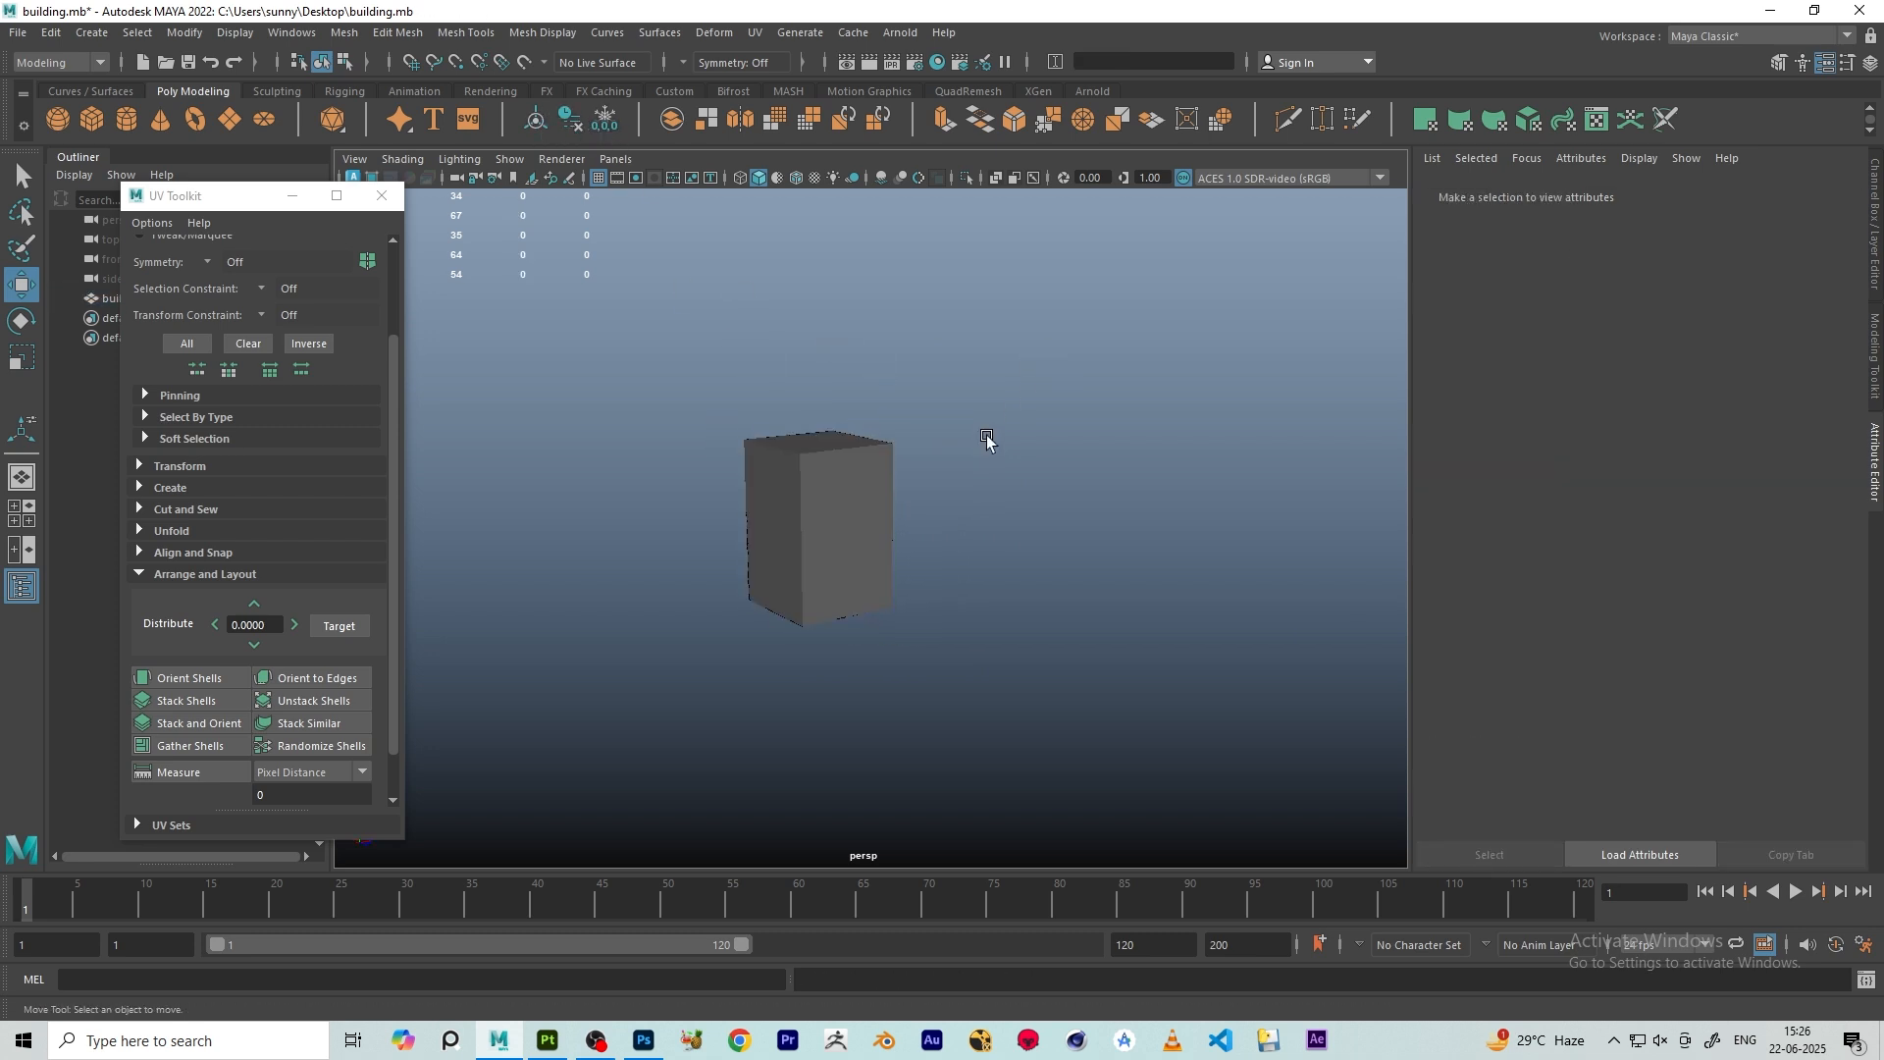
left_click_drag(1052, 310, 734, 706)
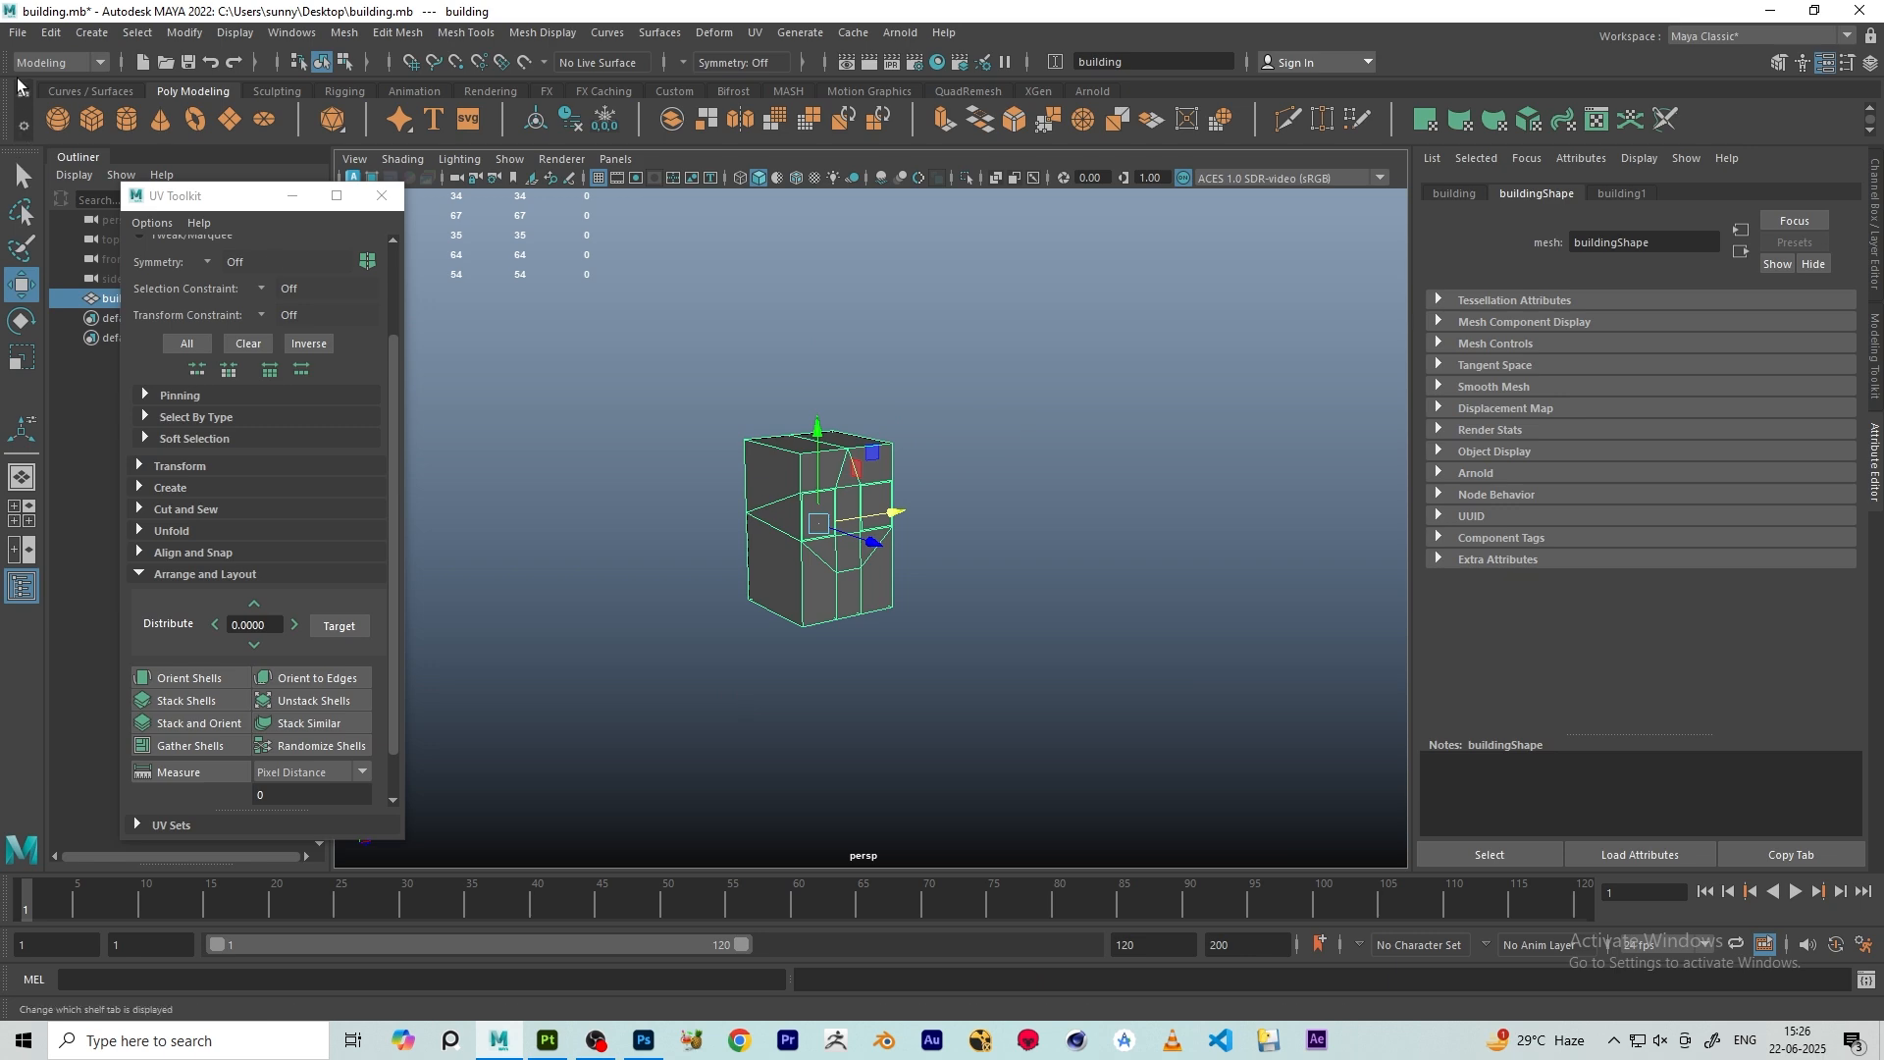
left_click(18, 32)
left_click(110, 307)
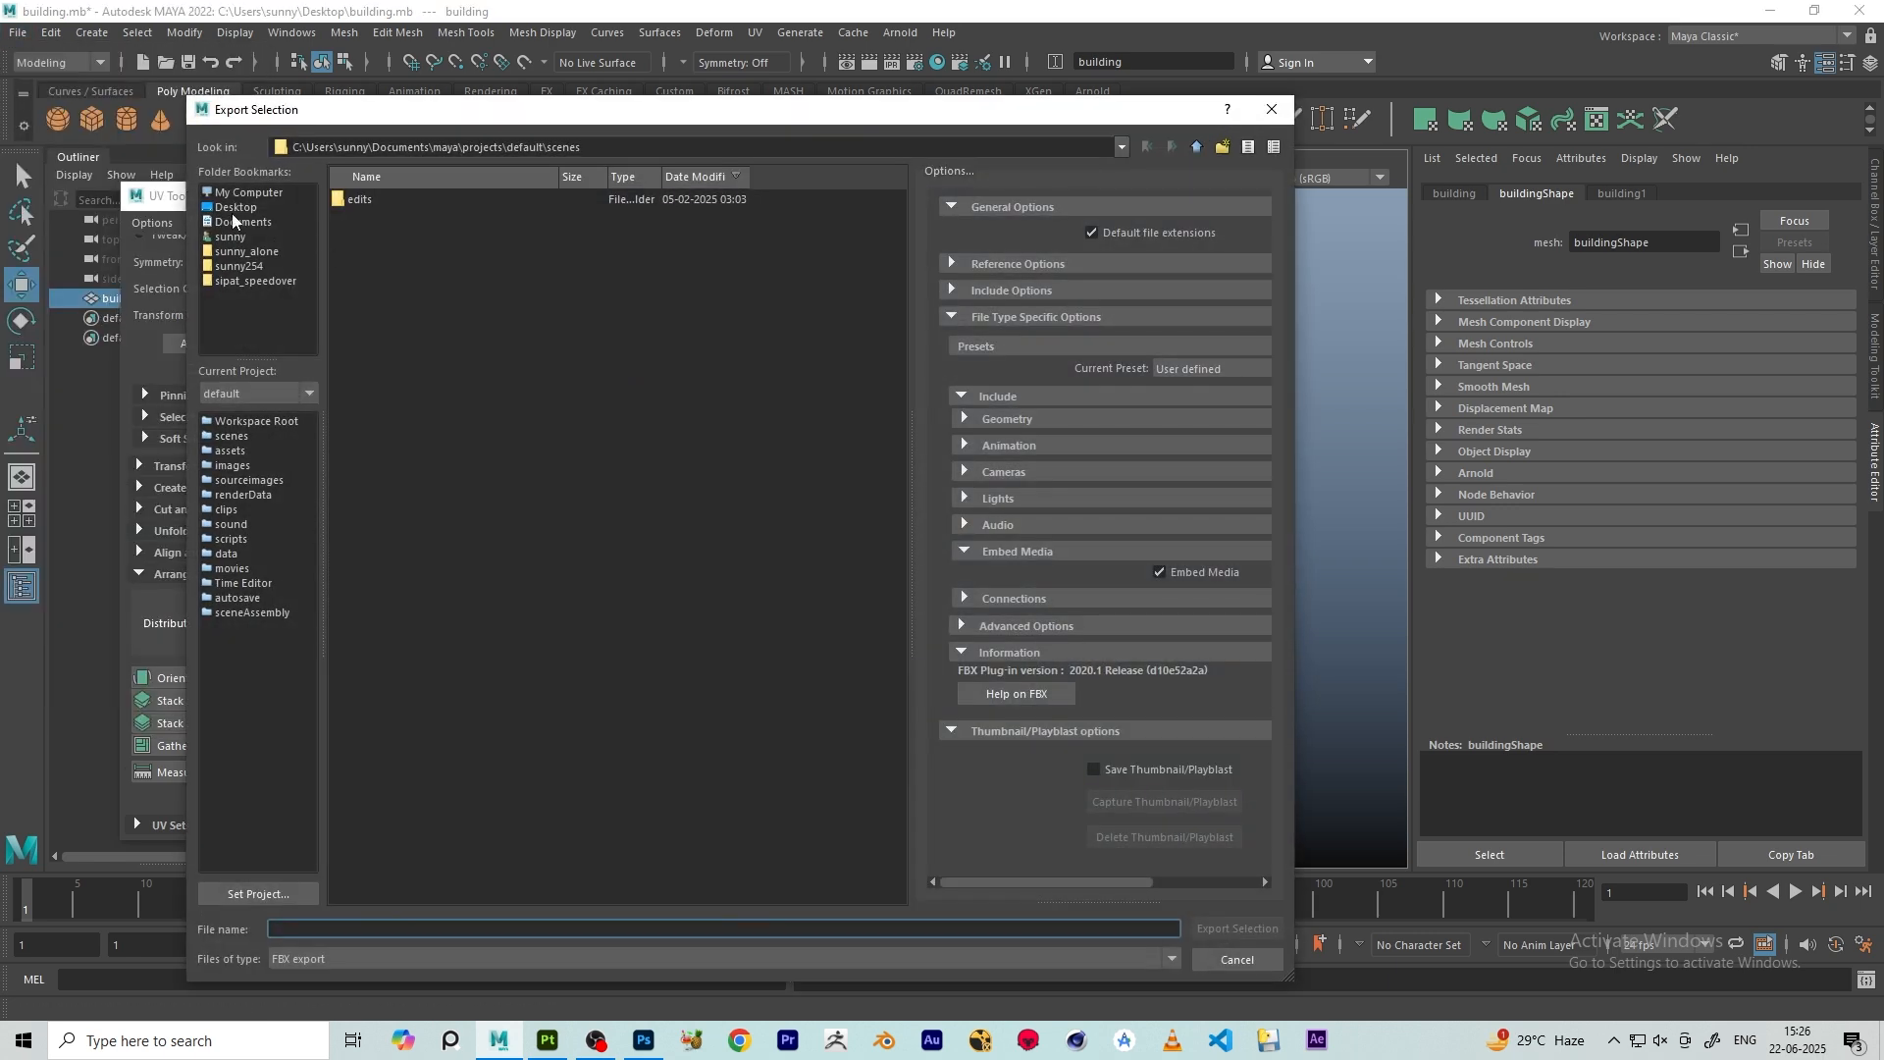
left_click(358, 923)
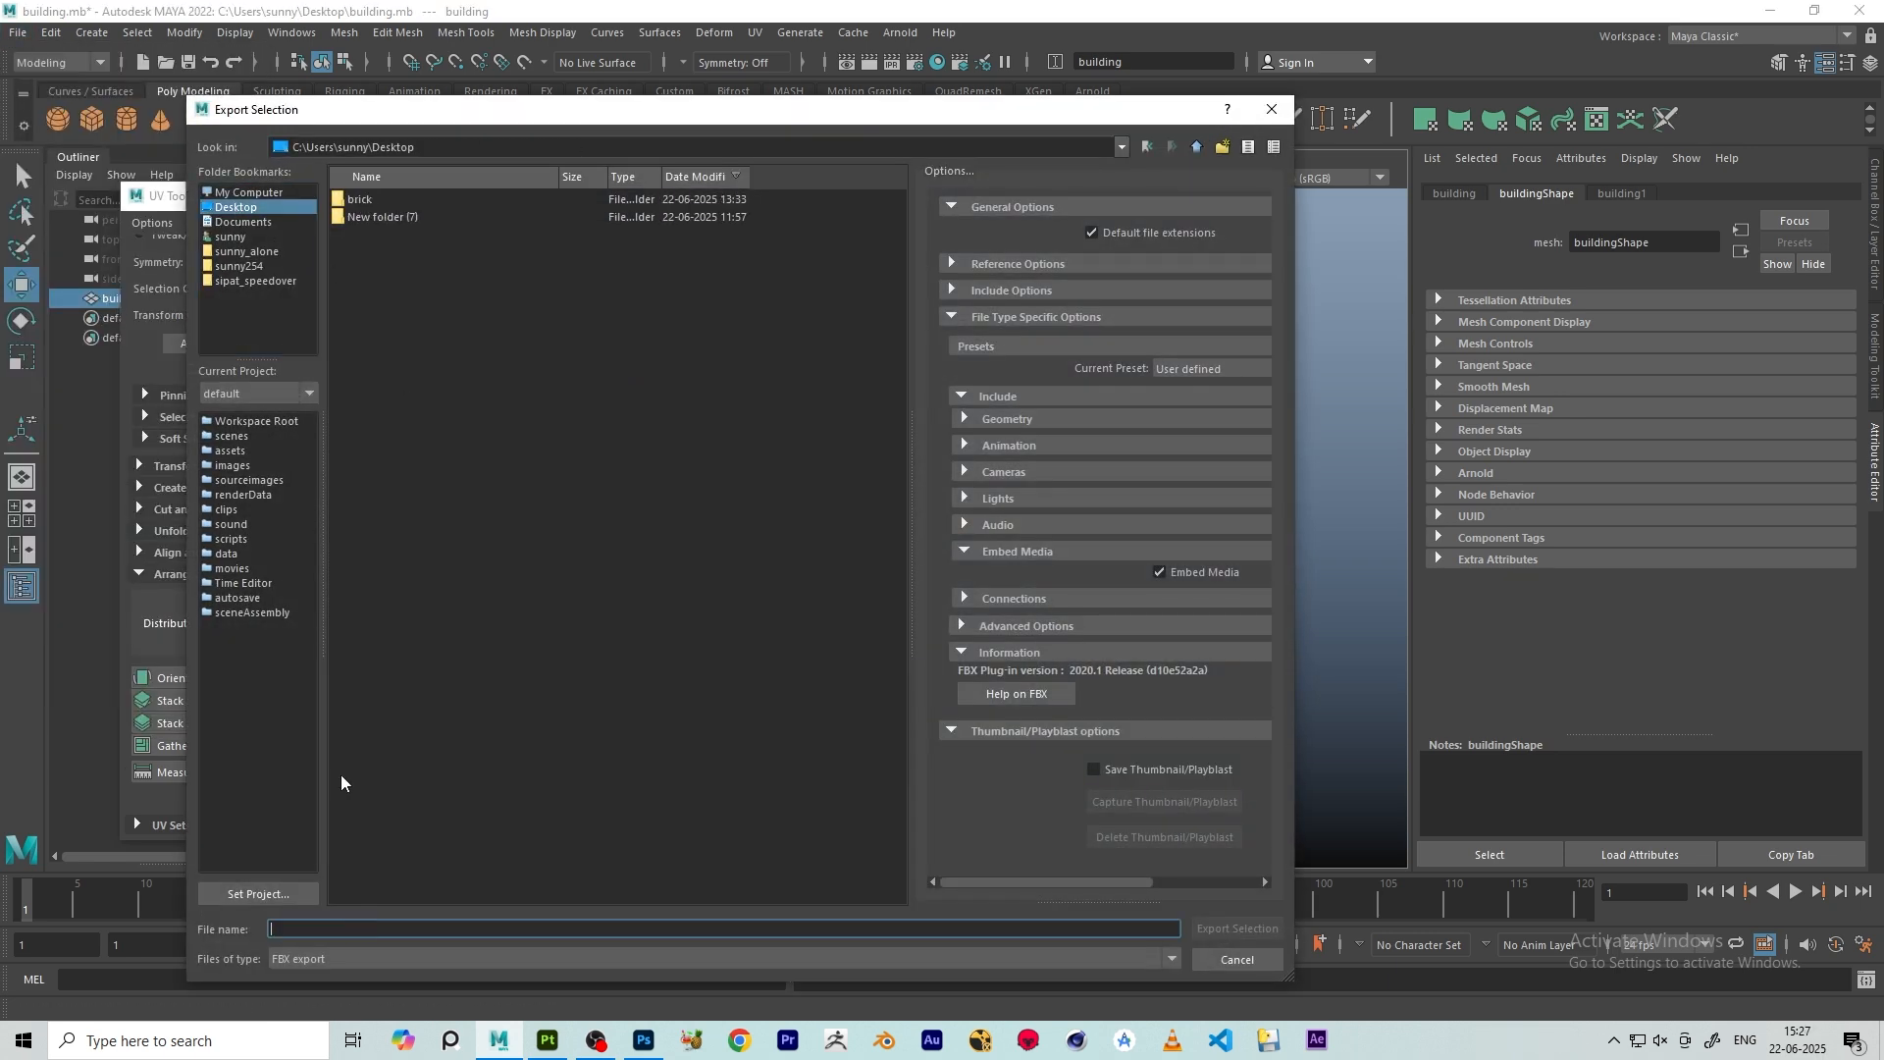
type("building")
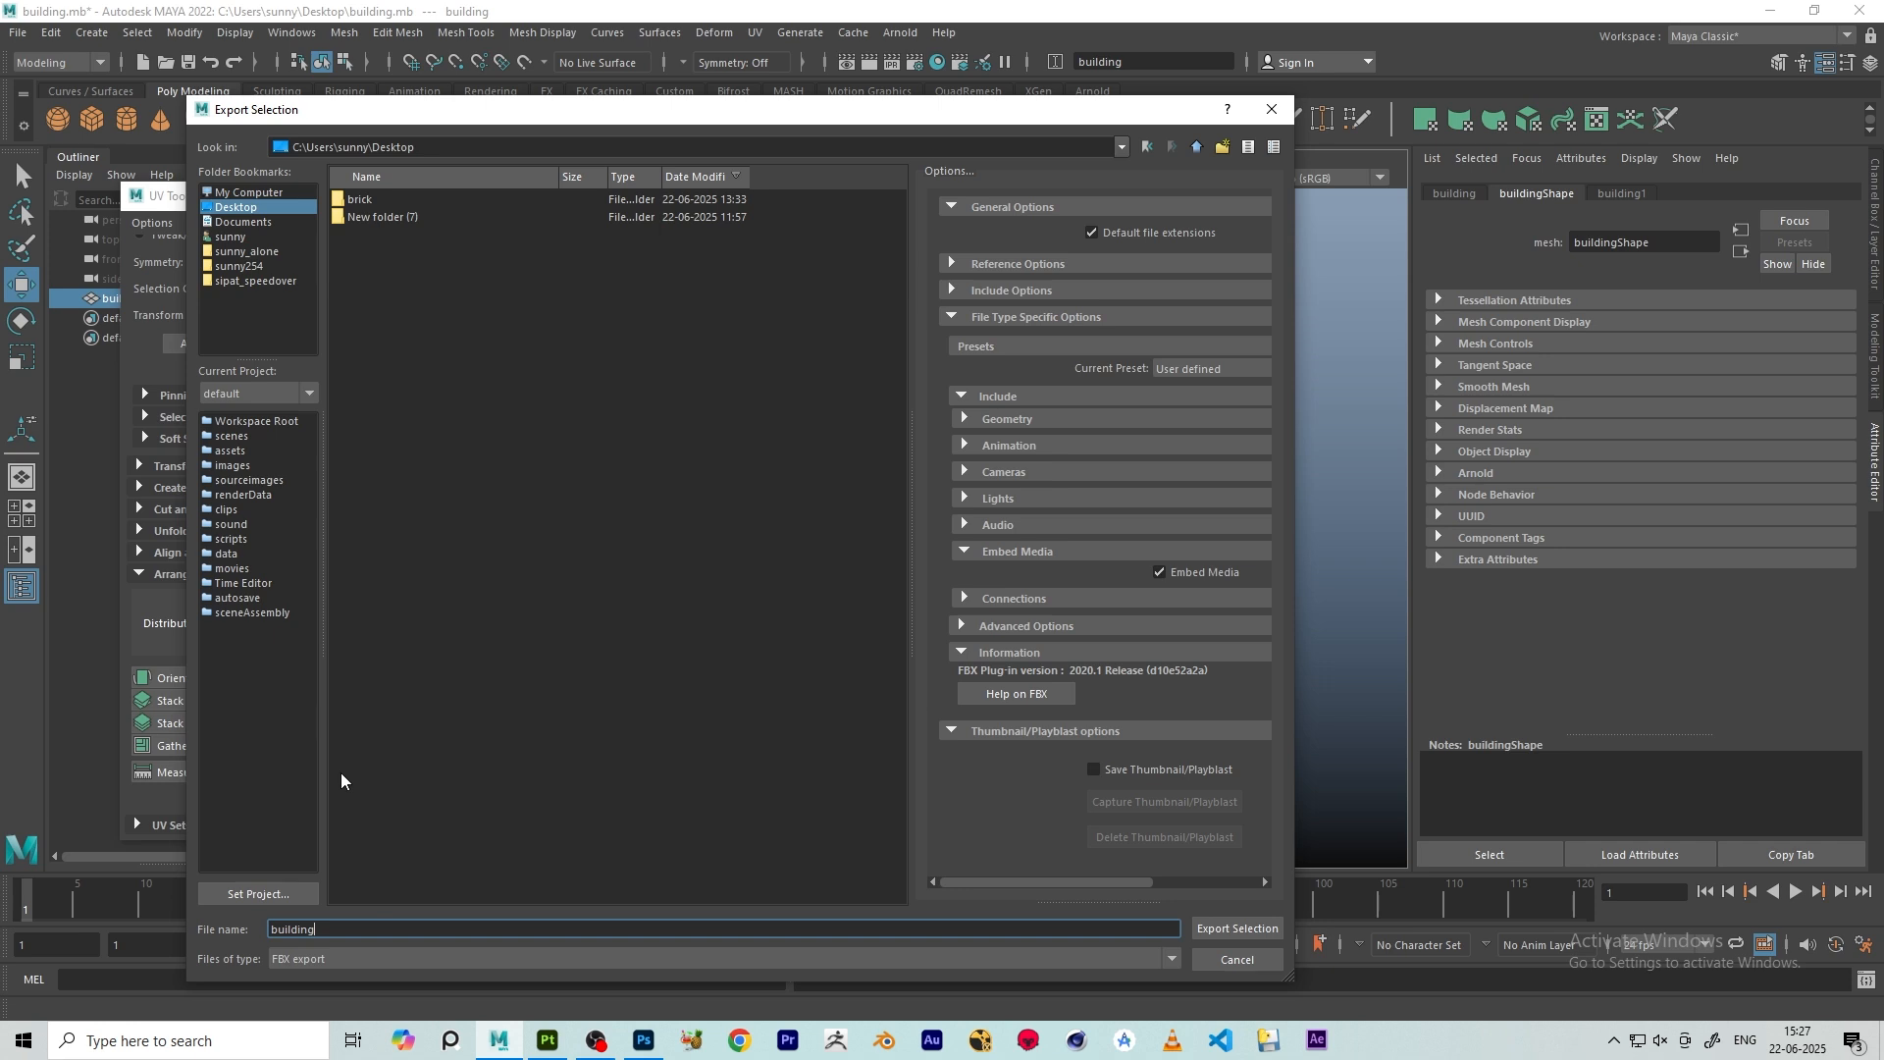
key("Return")
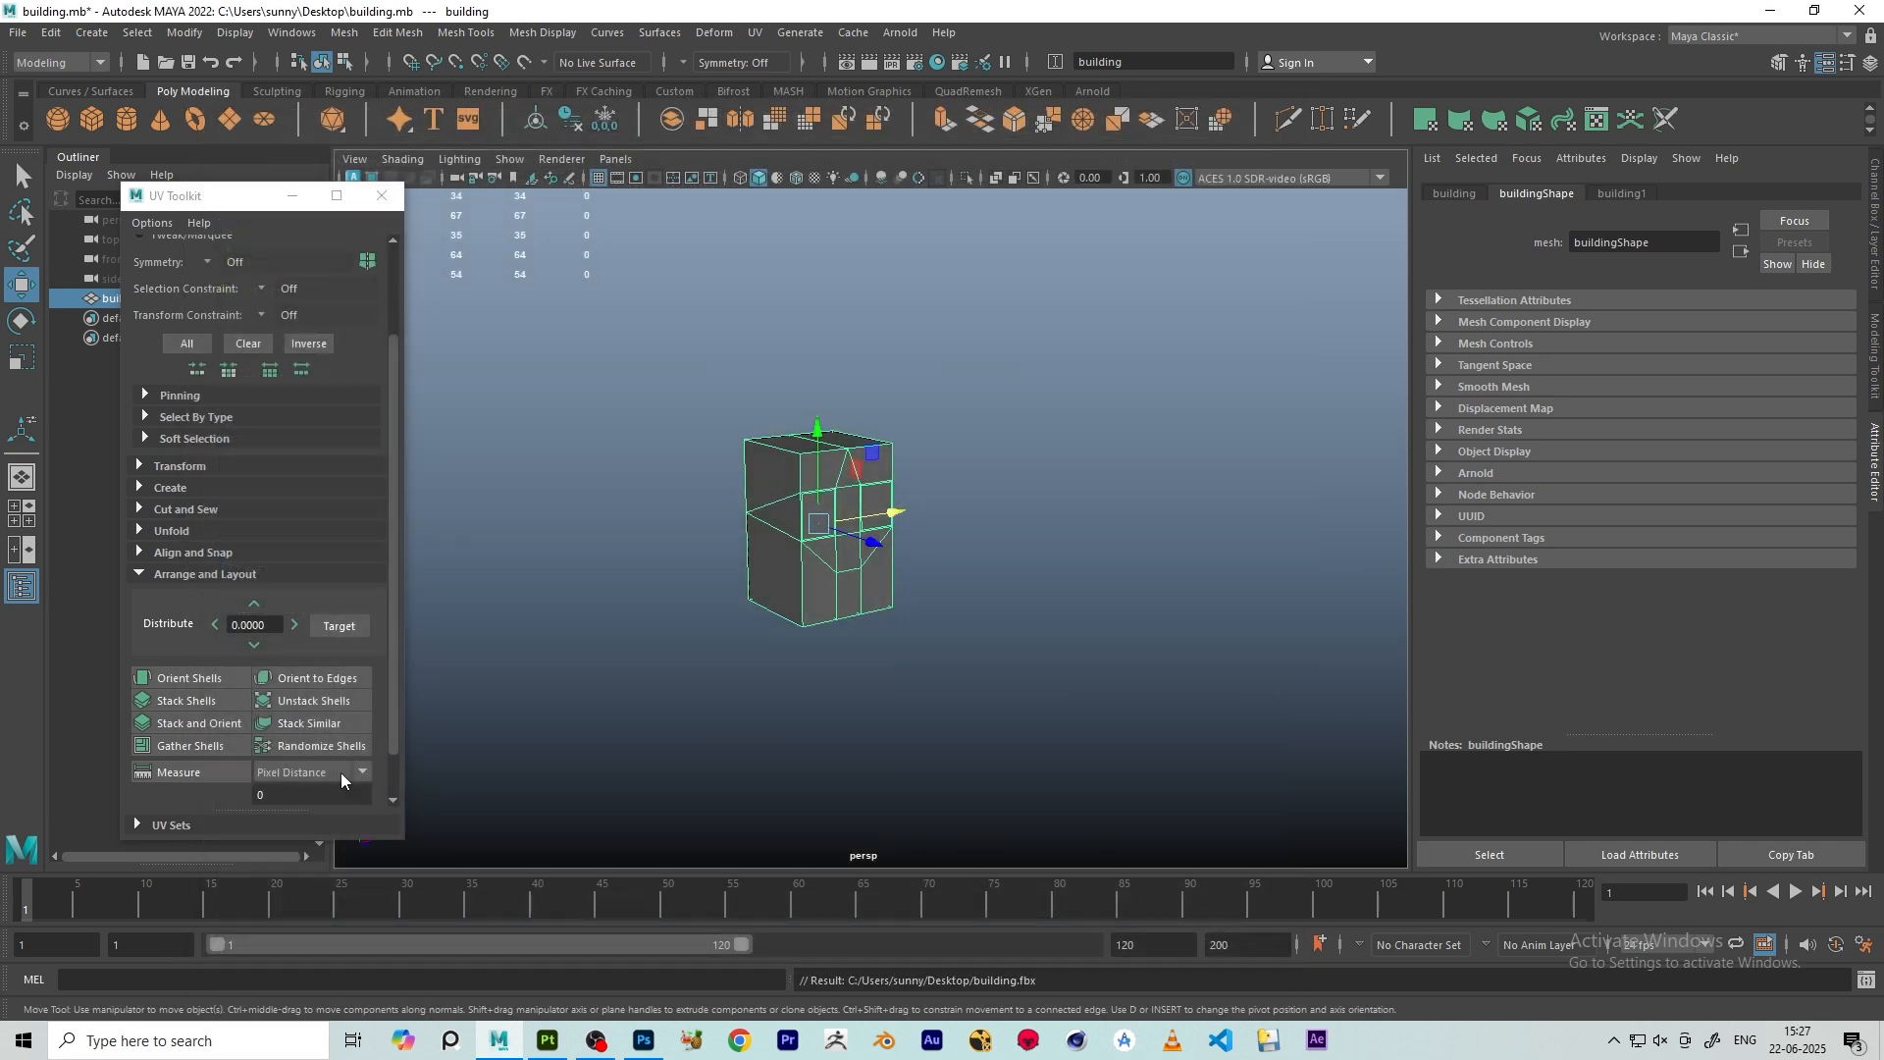
- Close the UV Toolkit, turn off the Poly Count heads-up display and deselect the building
left_click(381, 192)
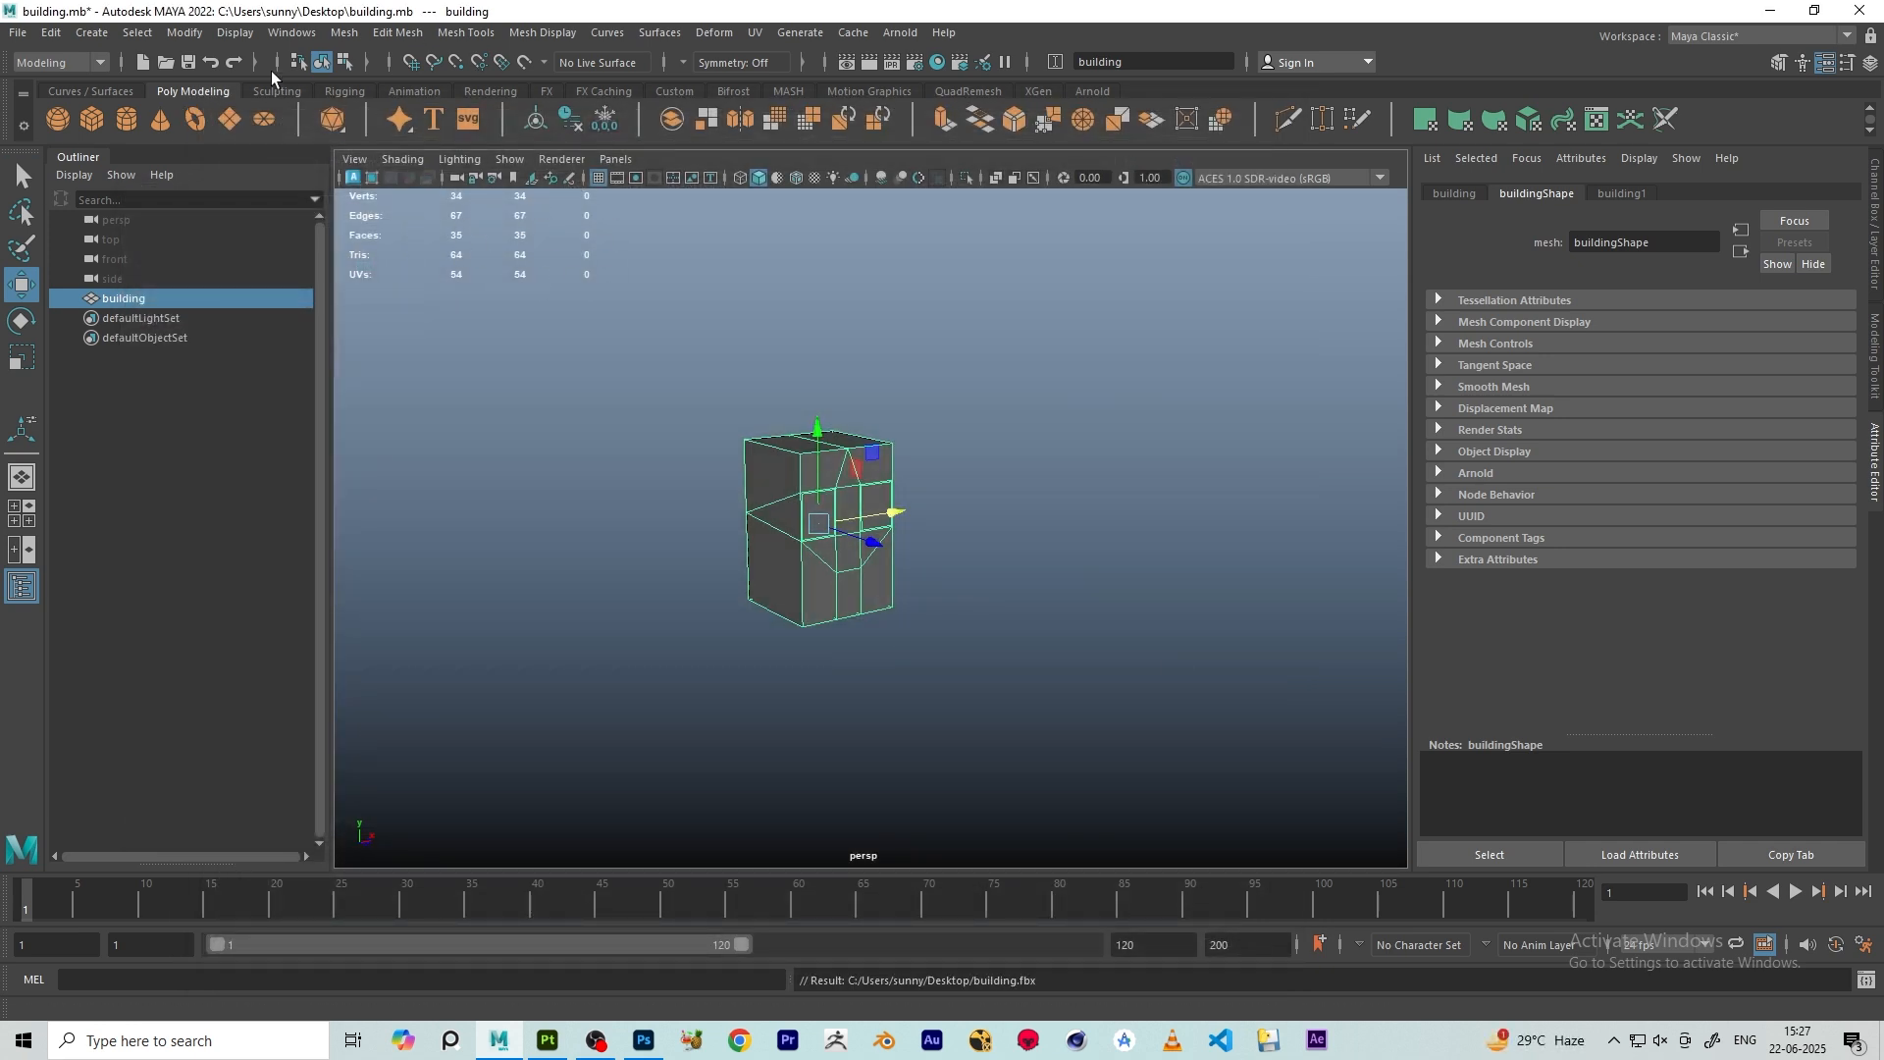
left_click(239, 34)
mouse_move(434, 104)
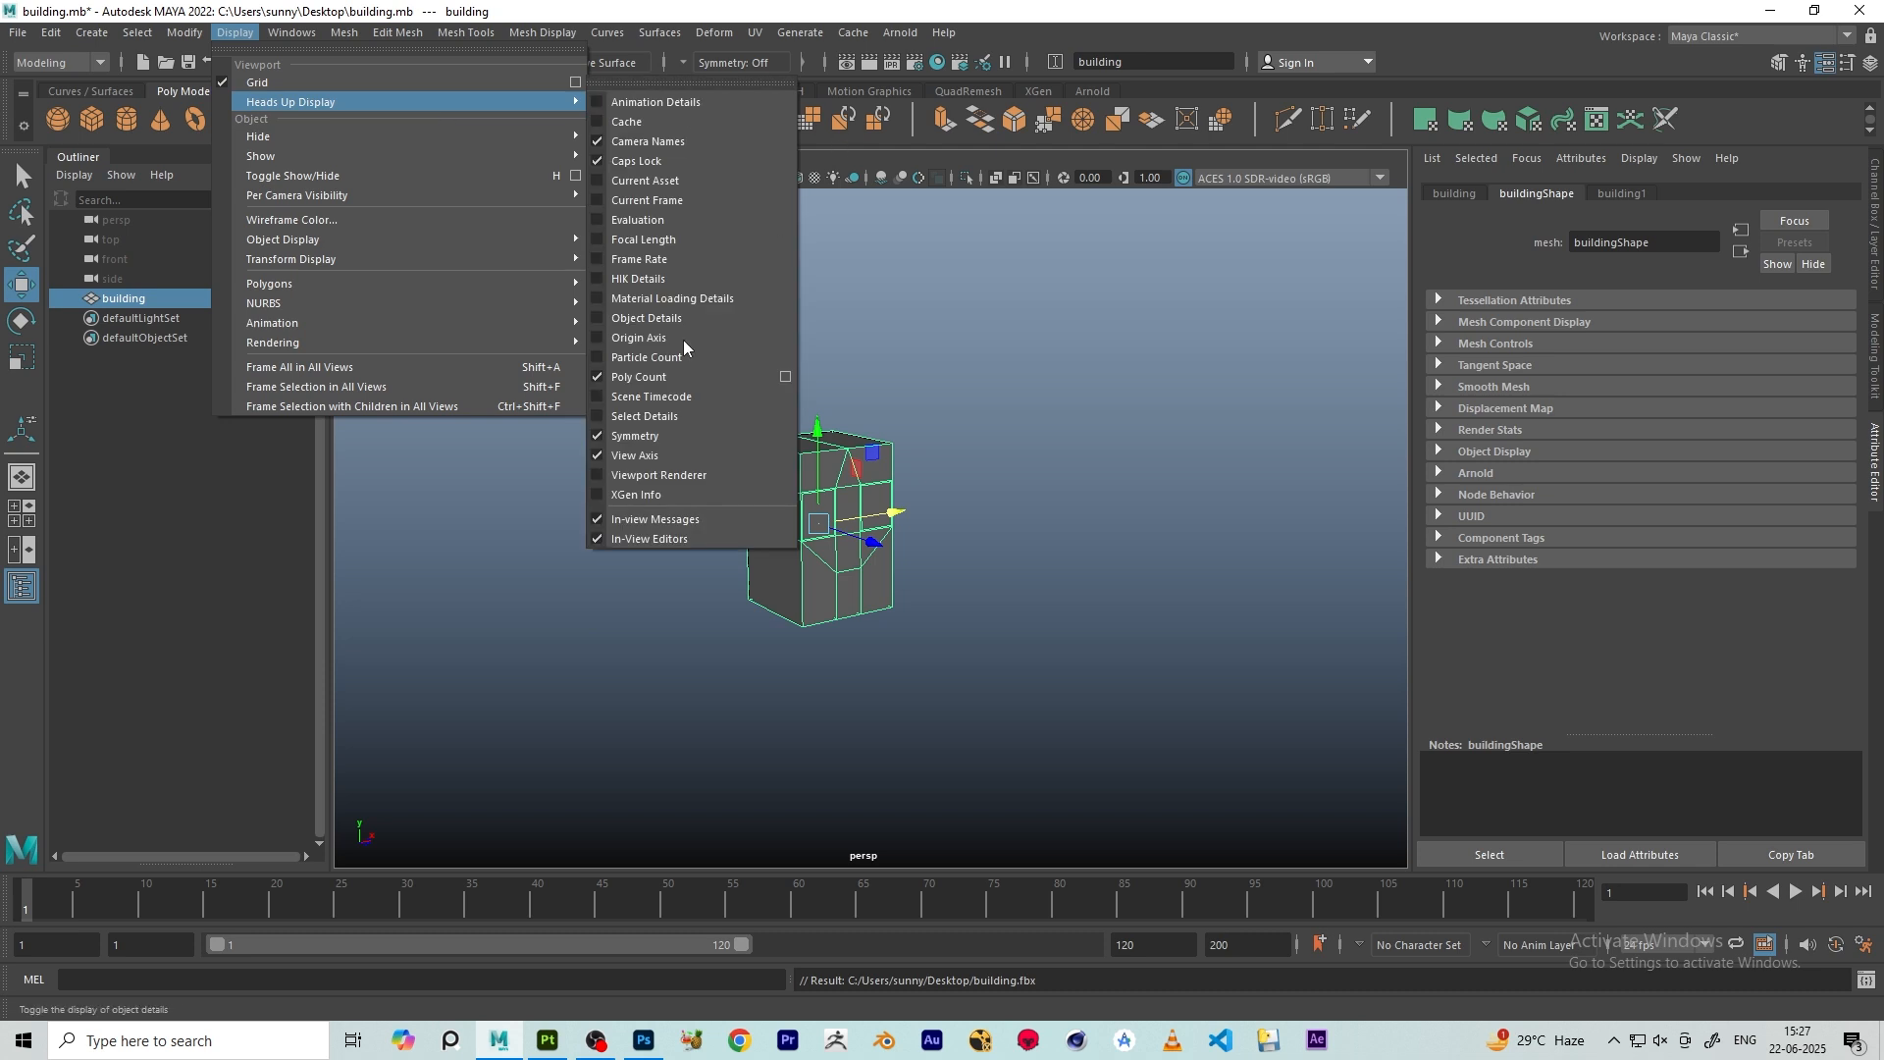
left_click(604, 377)
left_click(1028, 420)
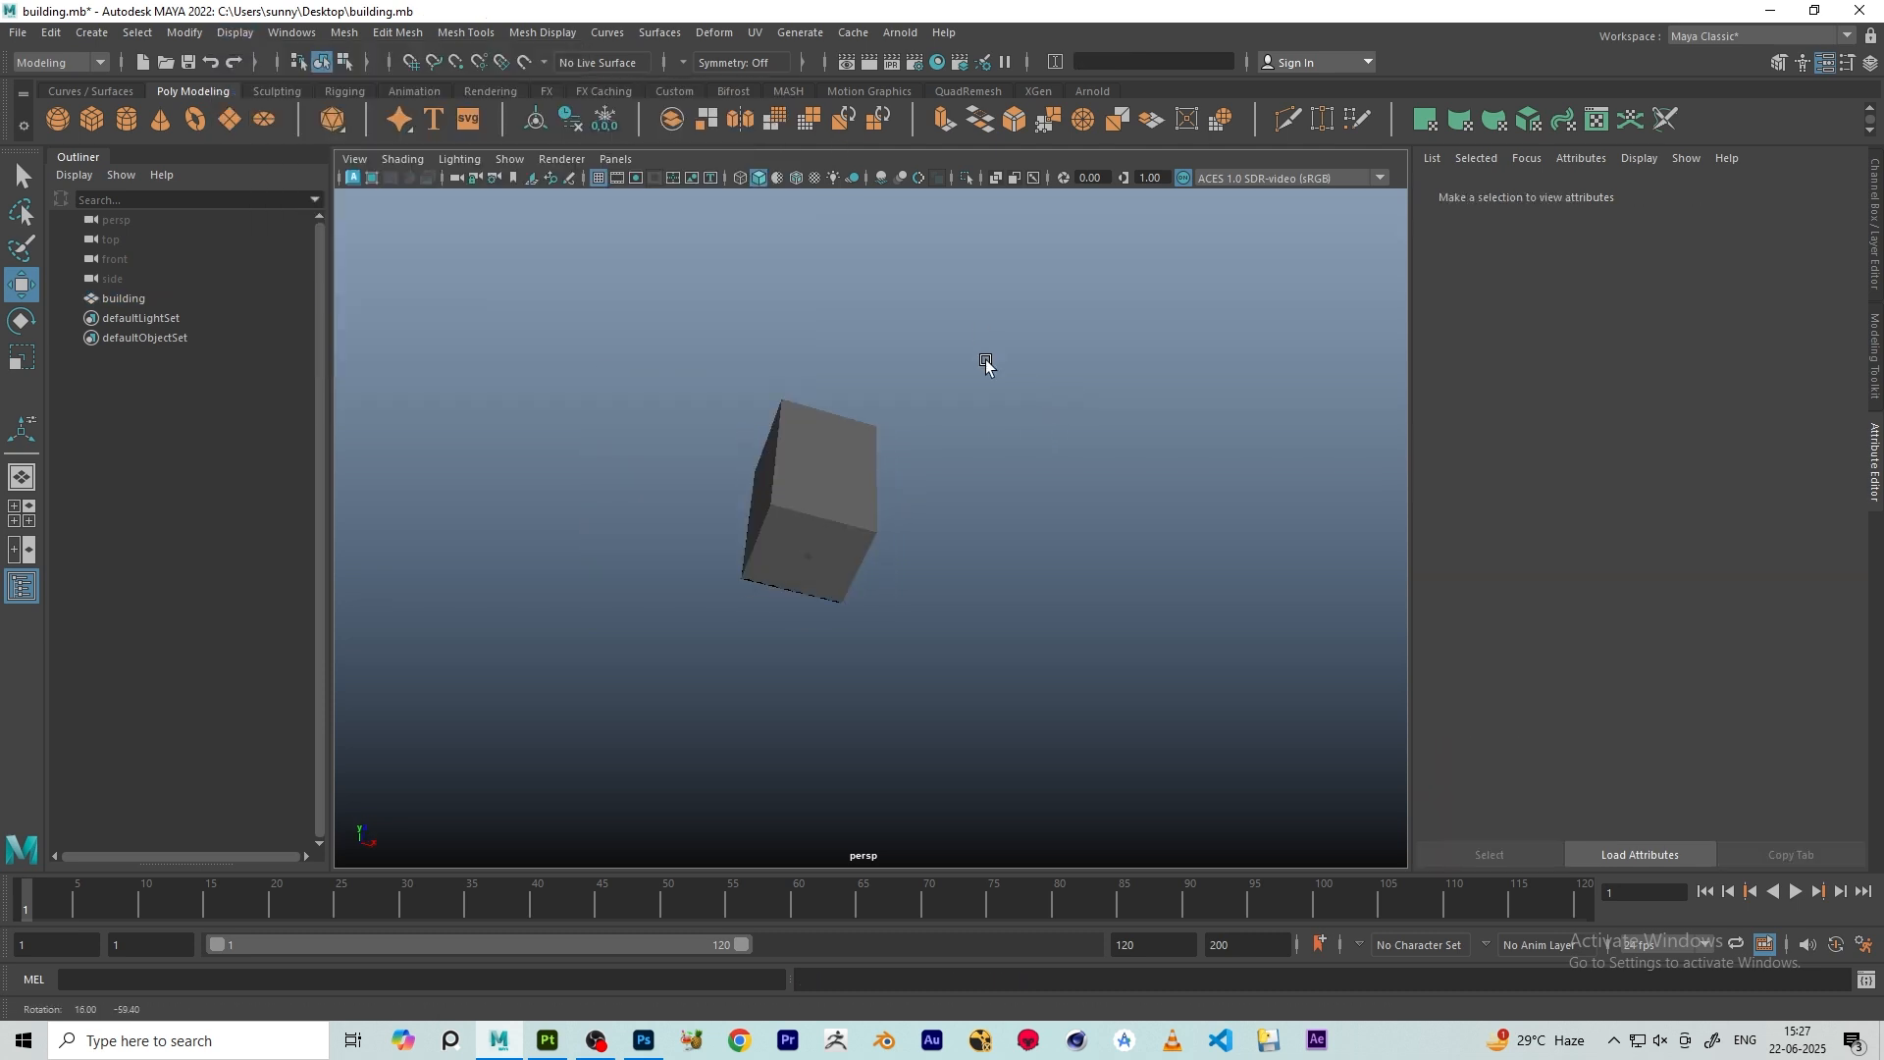
- Switch to Substance 3D Painter and create a new project with the building mesh from the Desktop at 4096 document resolution
left_click(1771, 11)
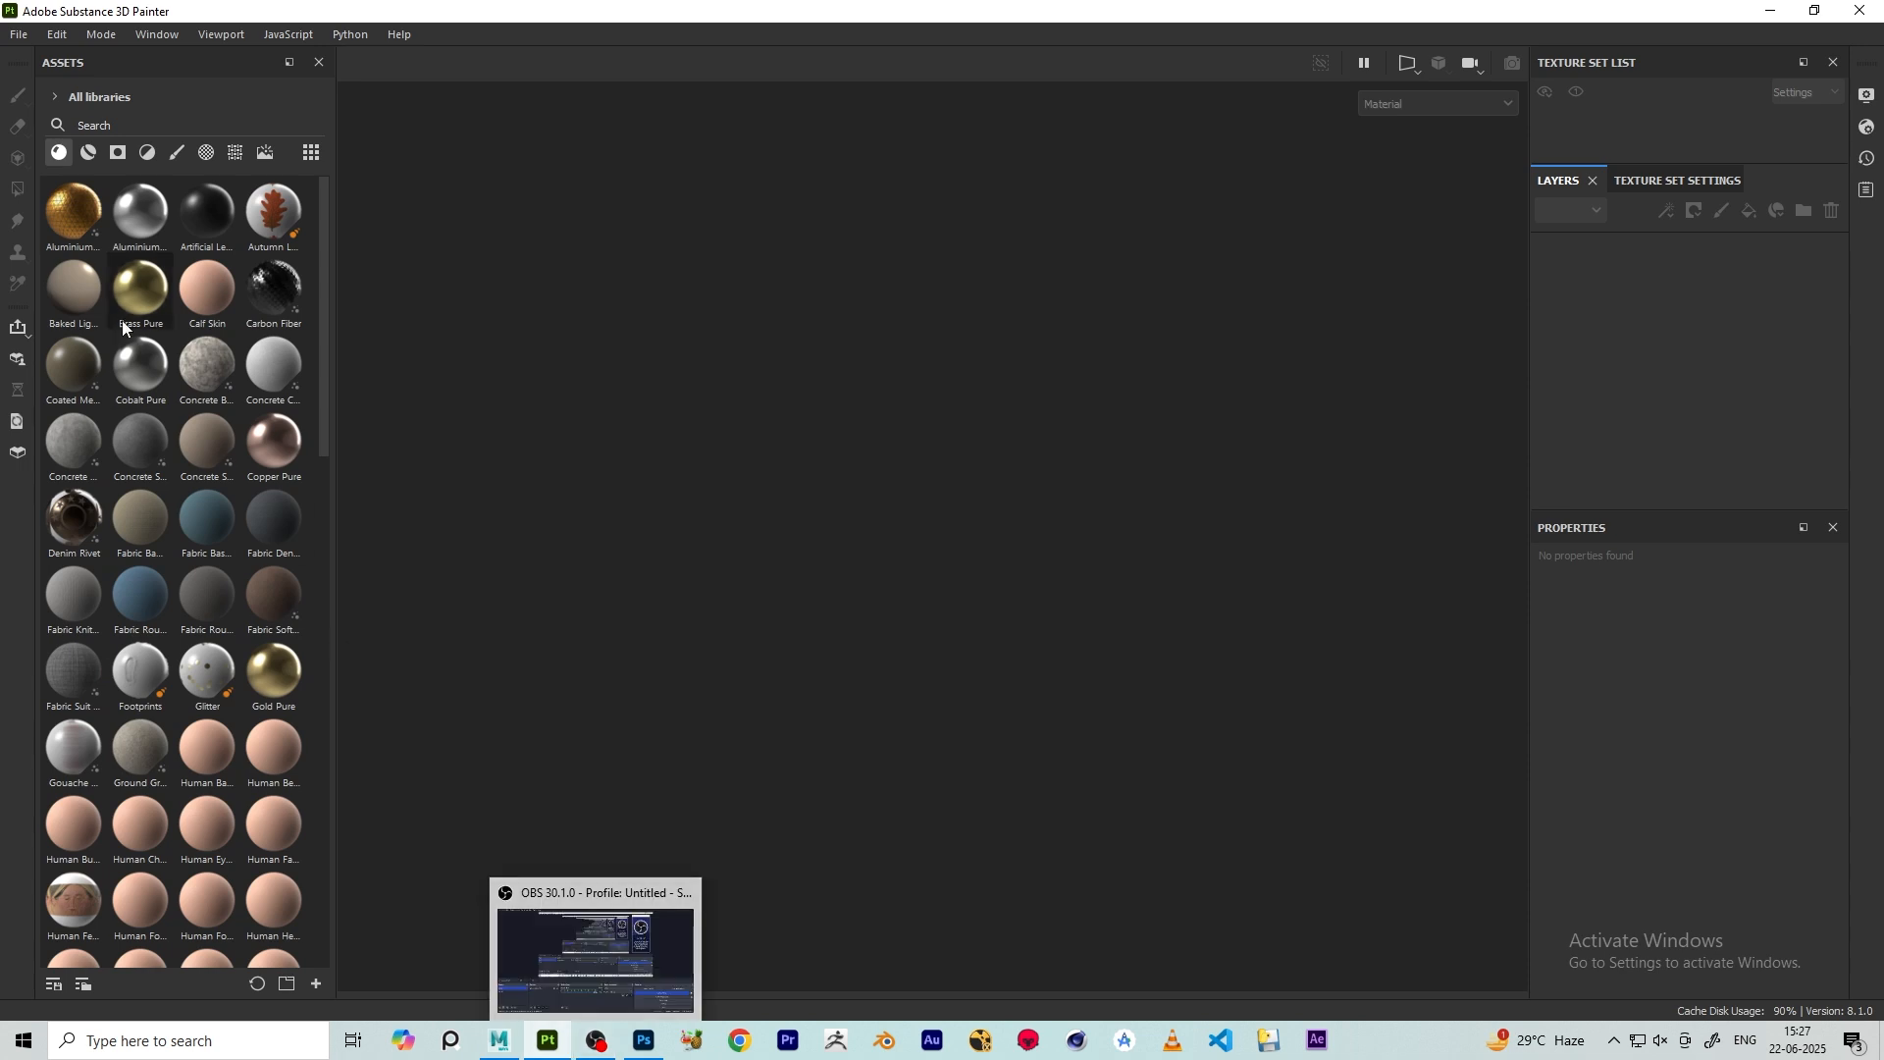
left_click(18, 36)
left_click(36, 57)
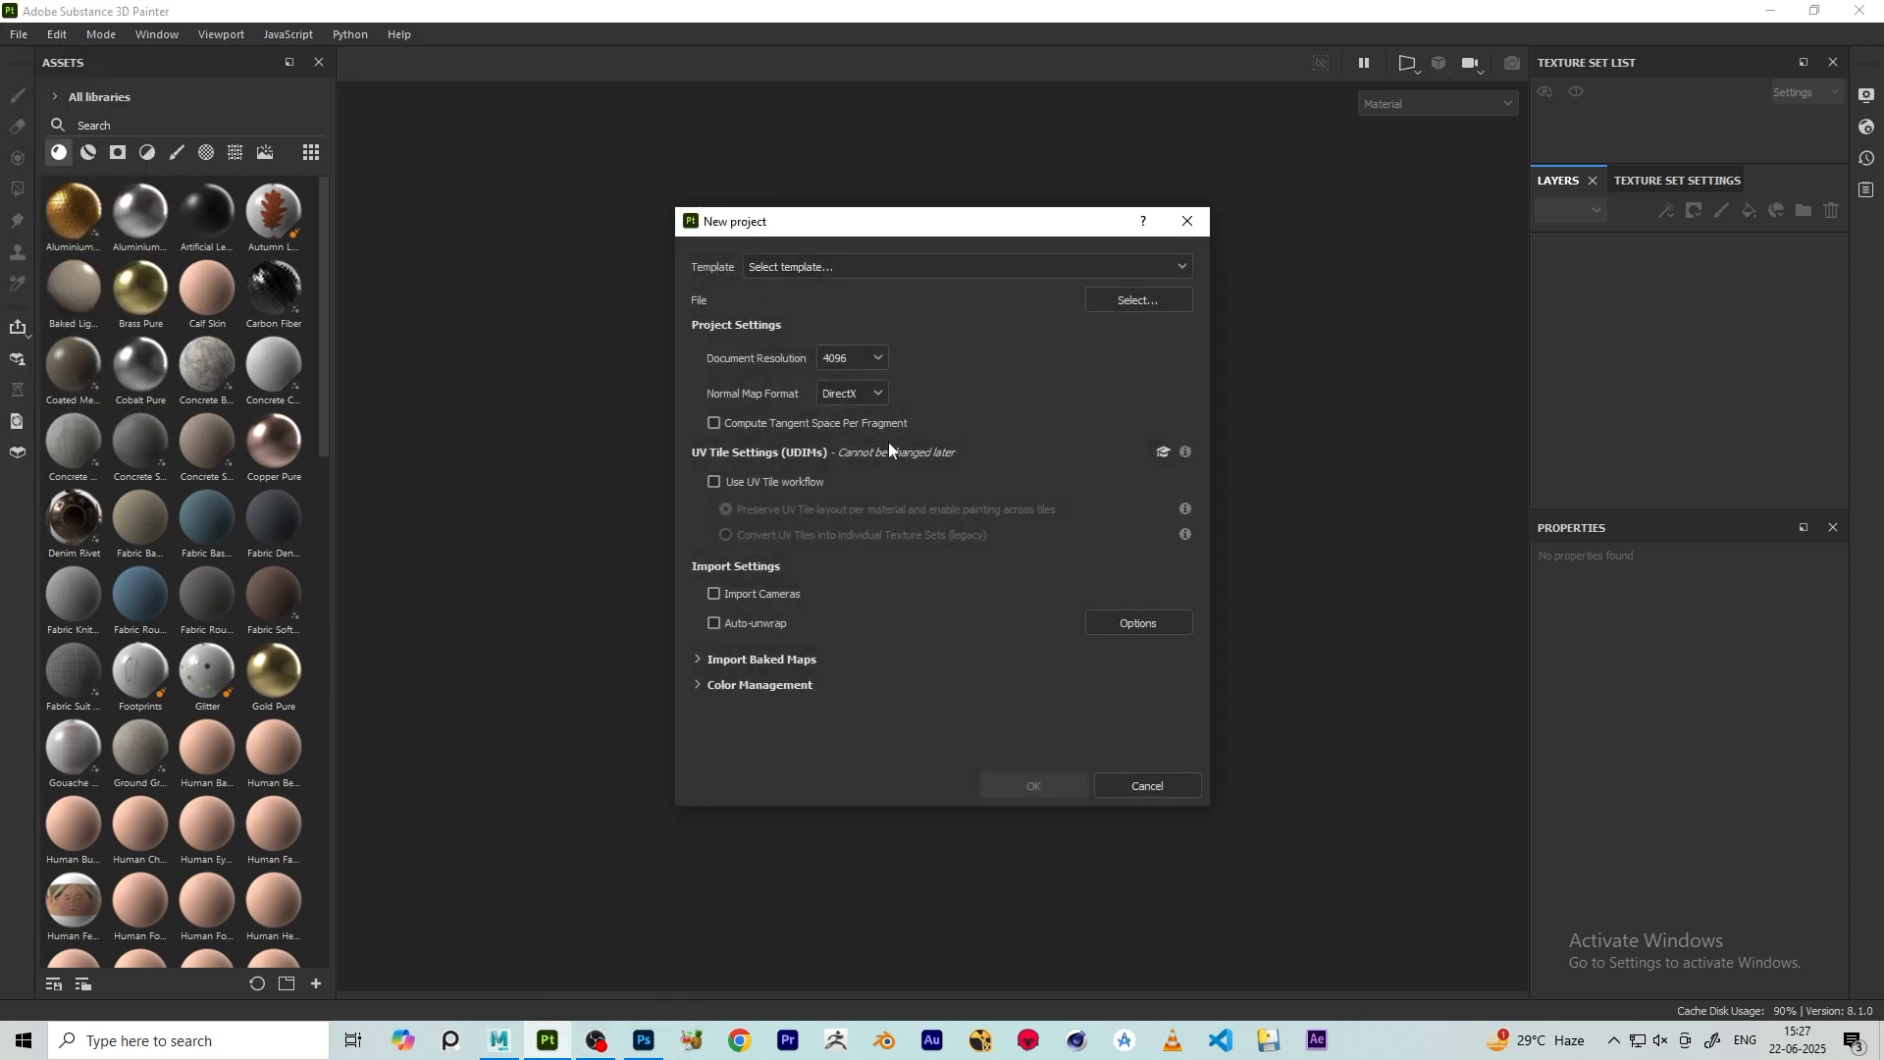
left_click(842, 361)
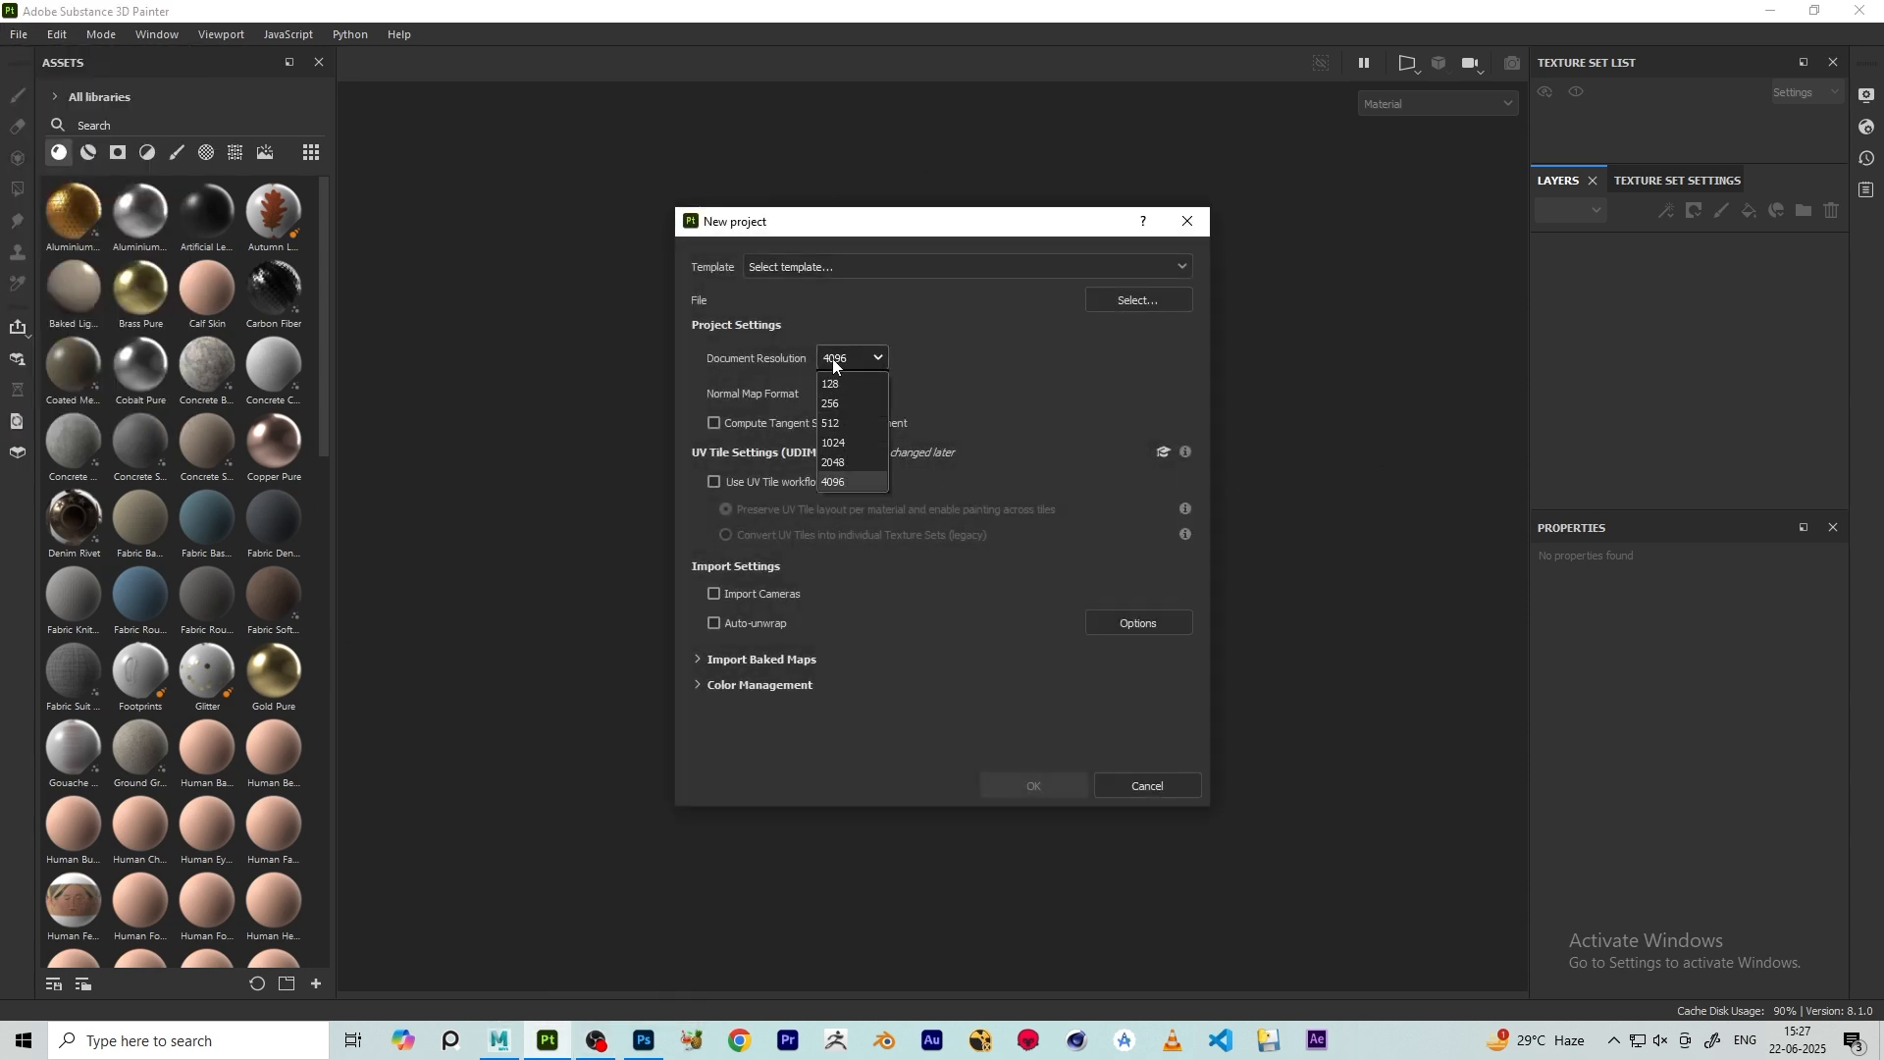
left_click(846, 483)
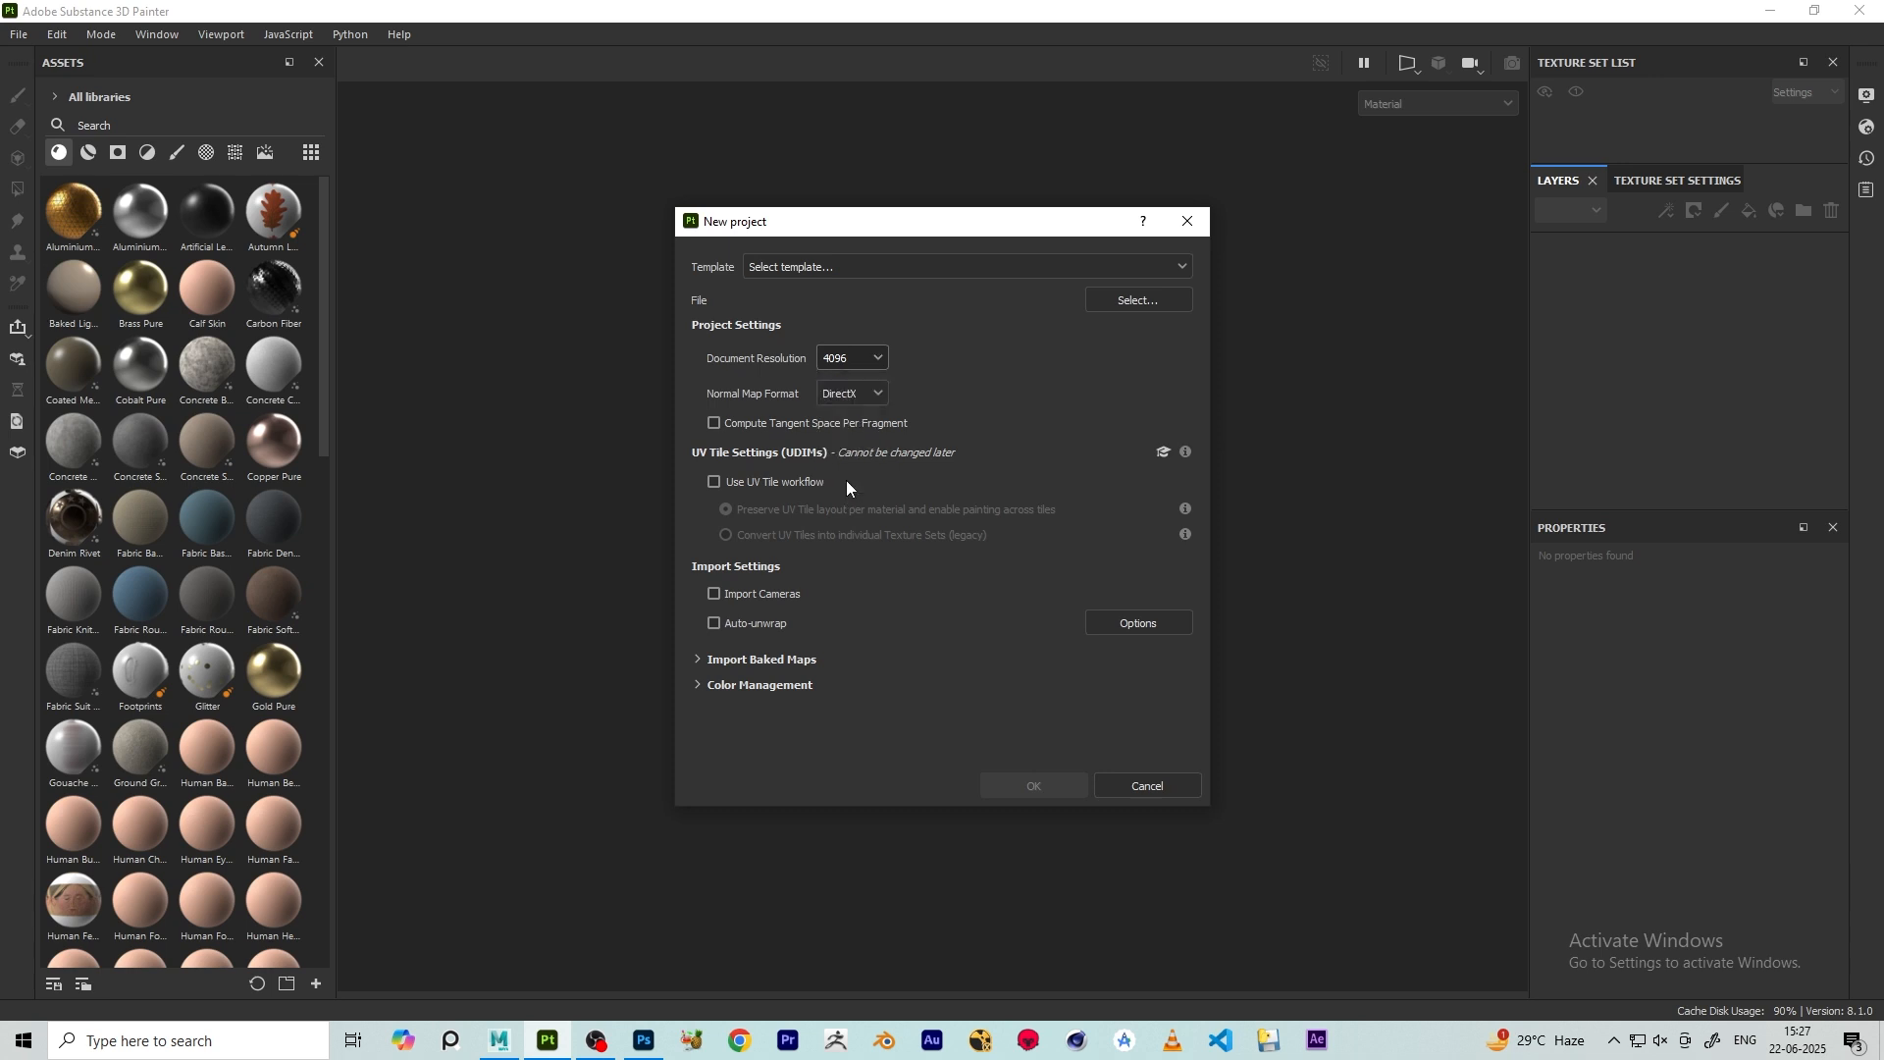
left_click(1126, 301)
left_click(1121, 393)
left_click(1430, 732)
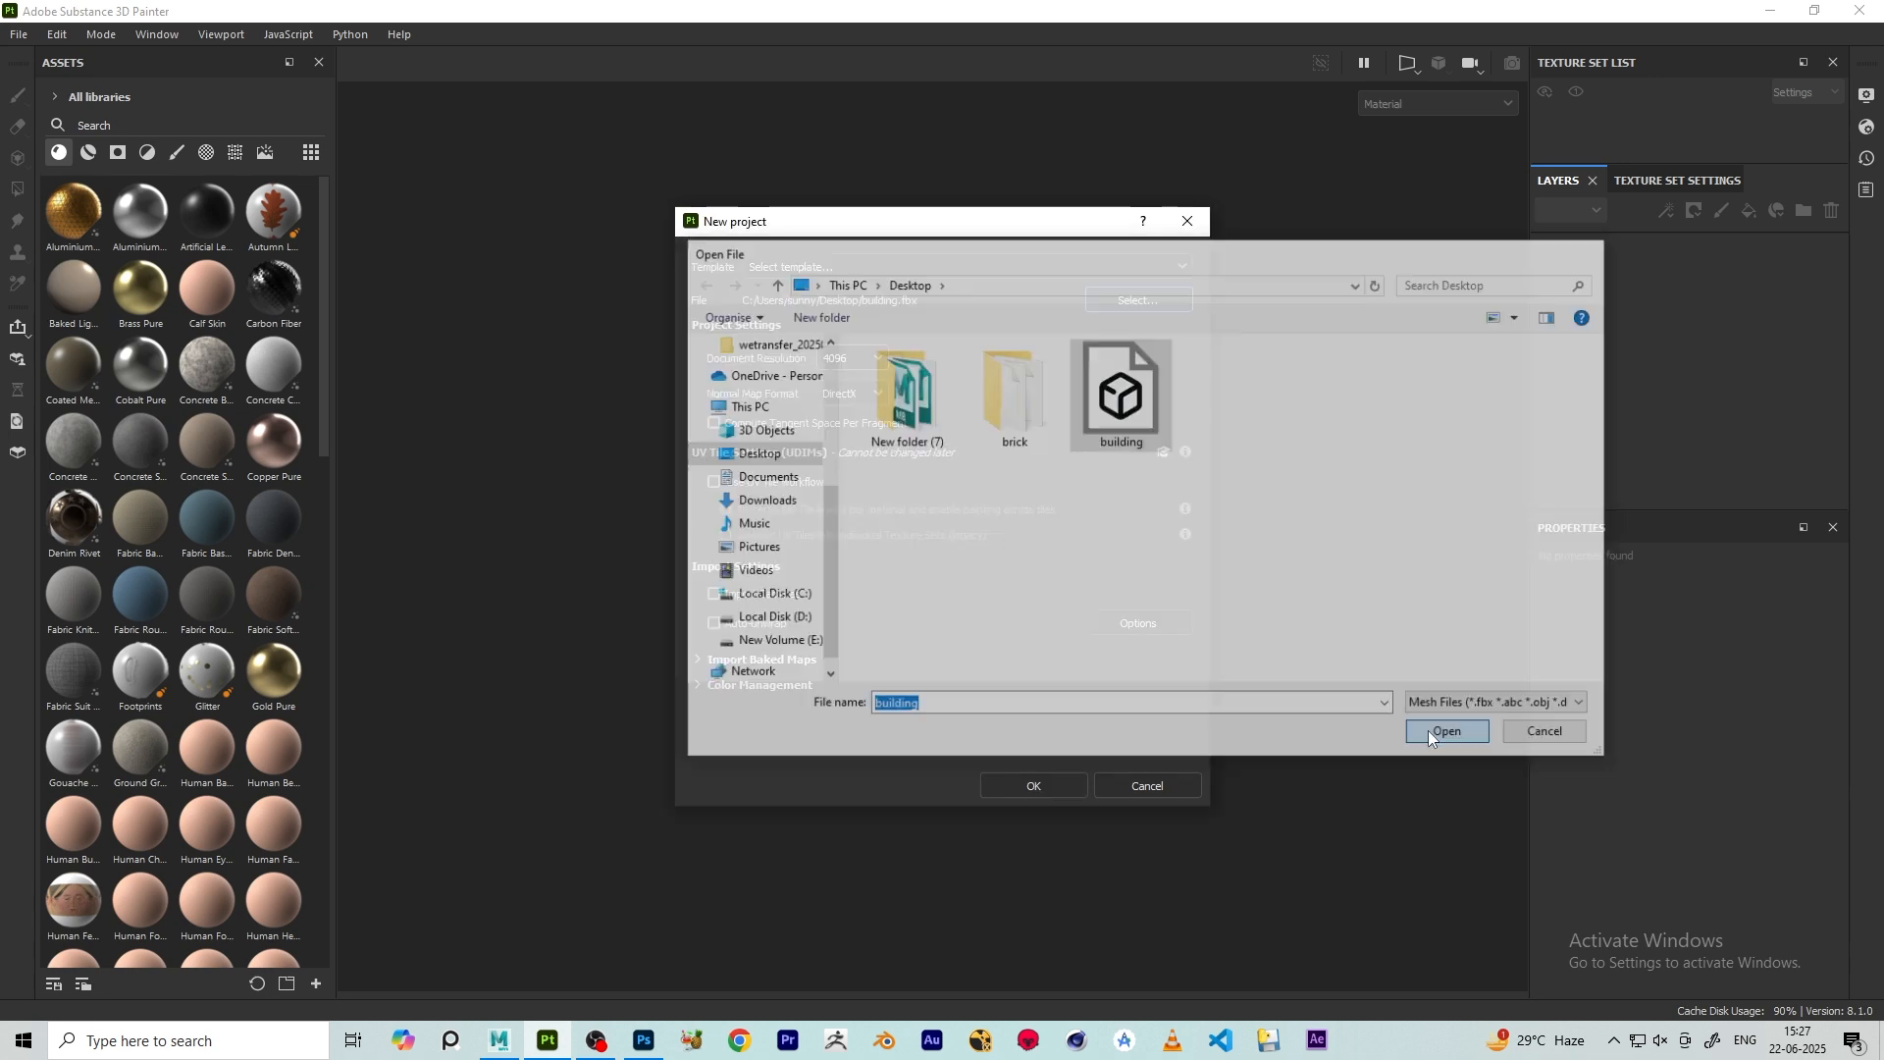
left_click(1034, 785)
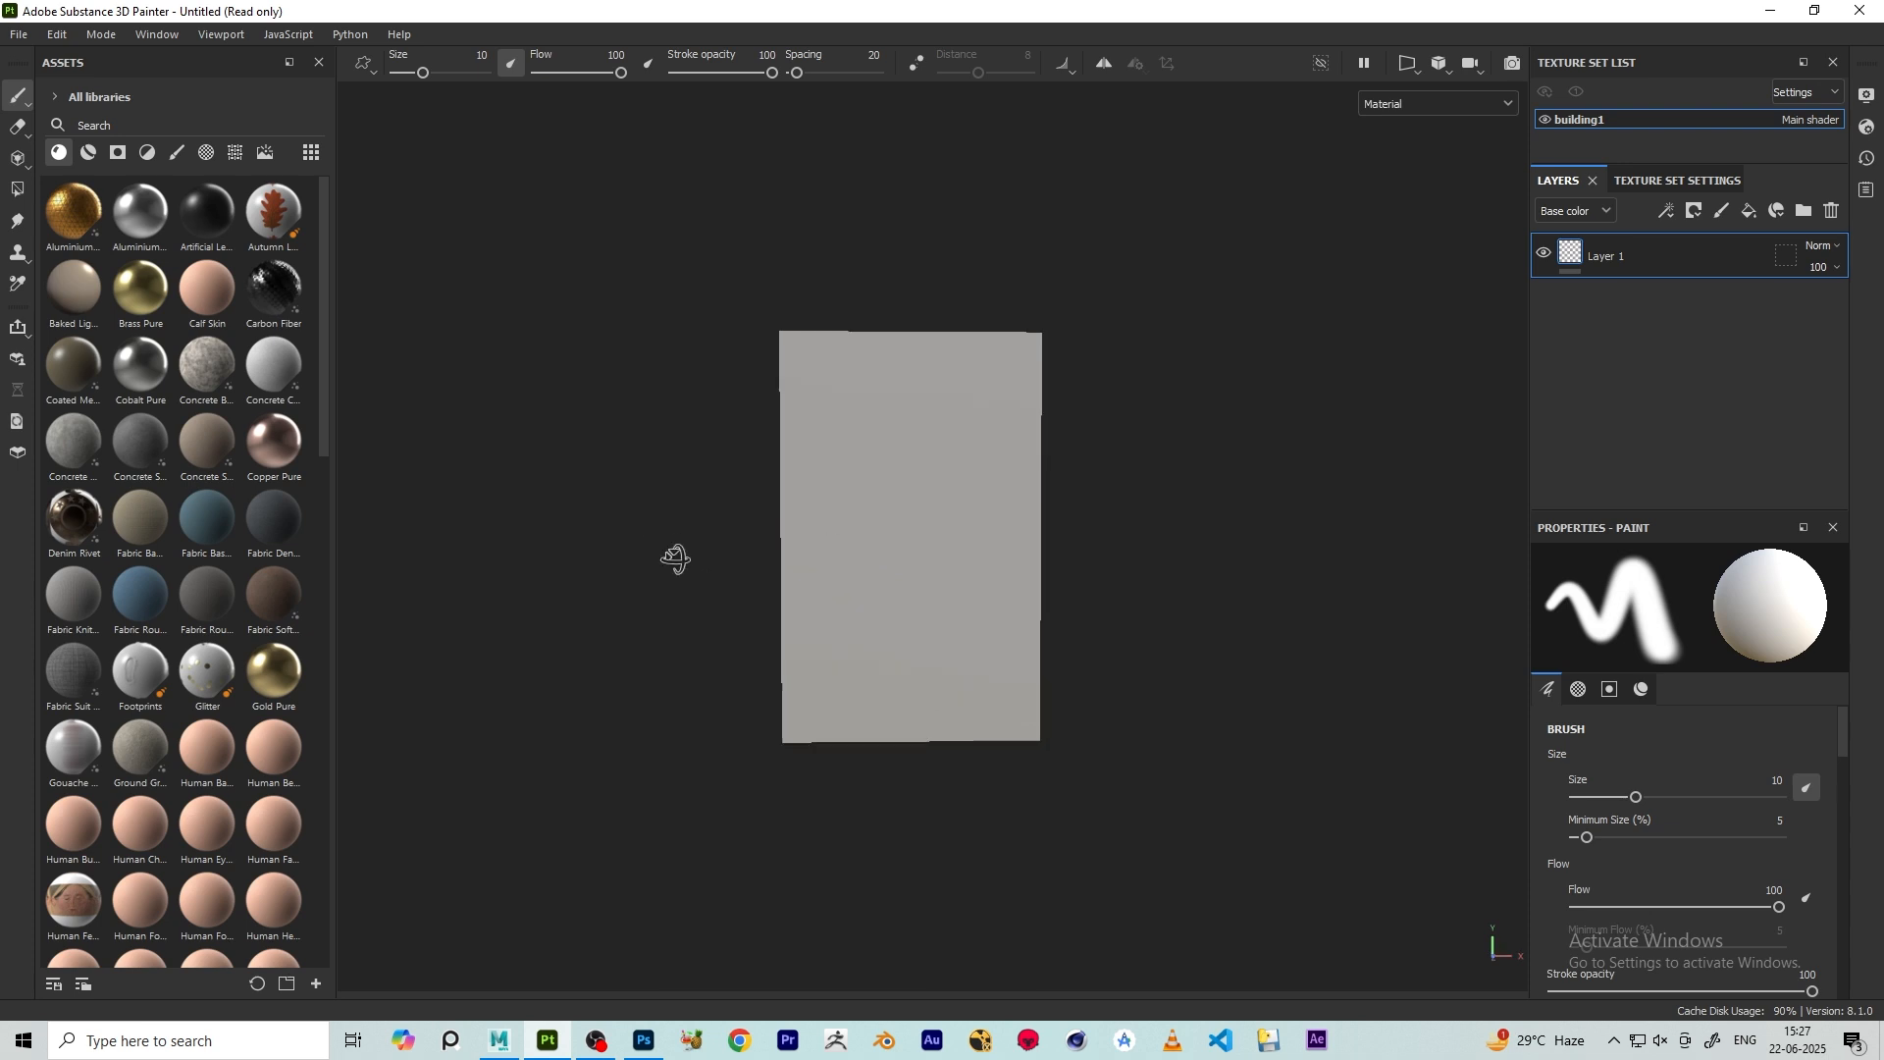
- Examine the imported building mesh from several angles and distances
left_click_drag(676, 558, 1359, 507, "alt")
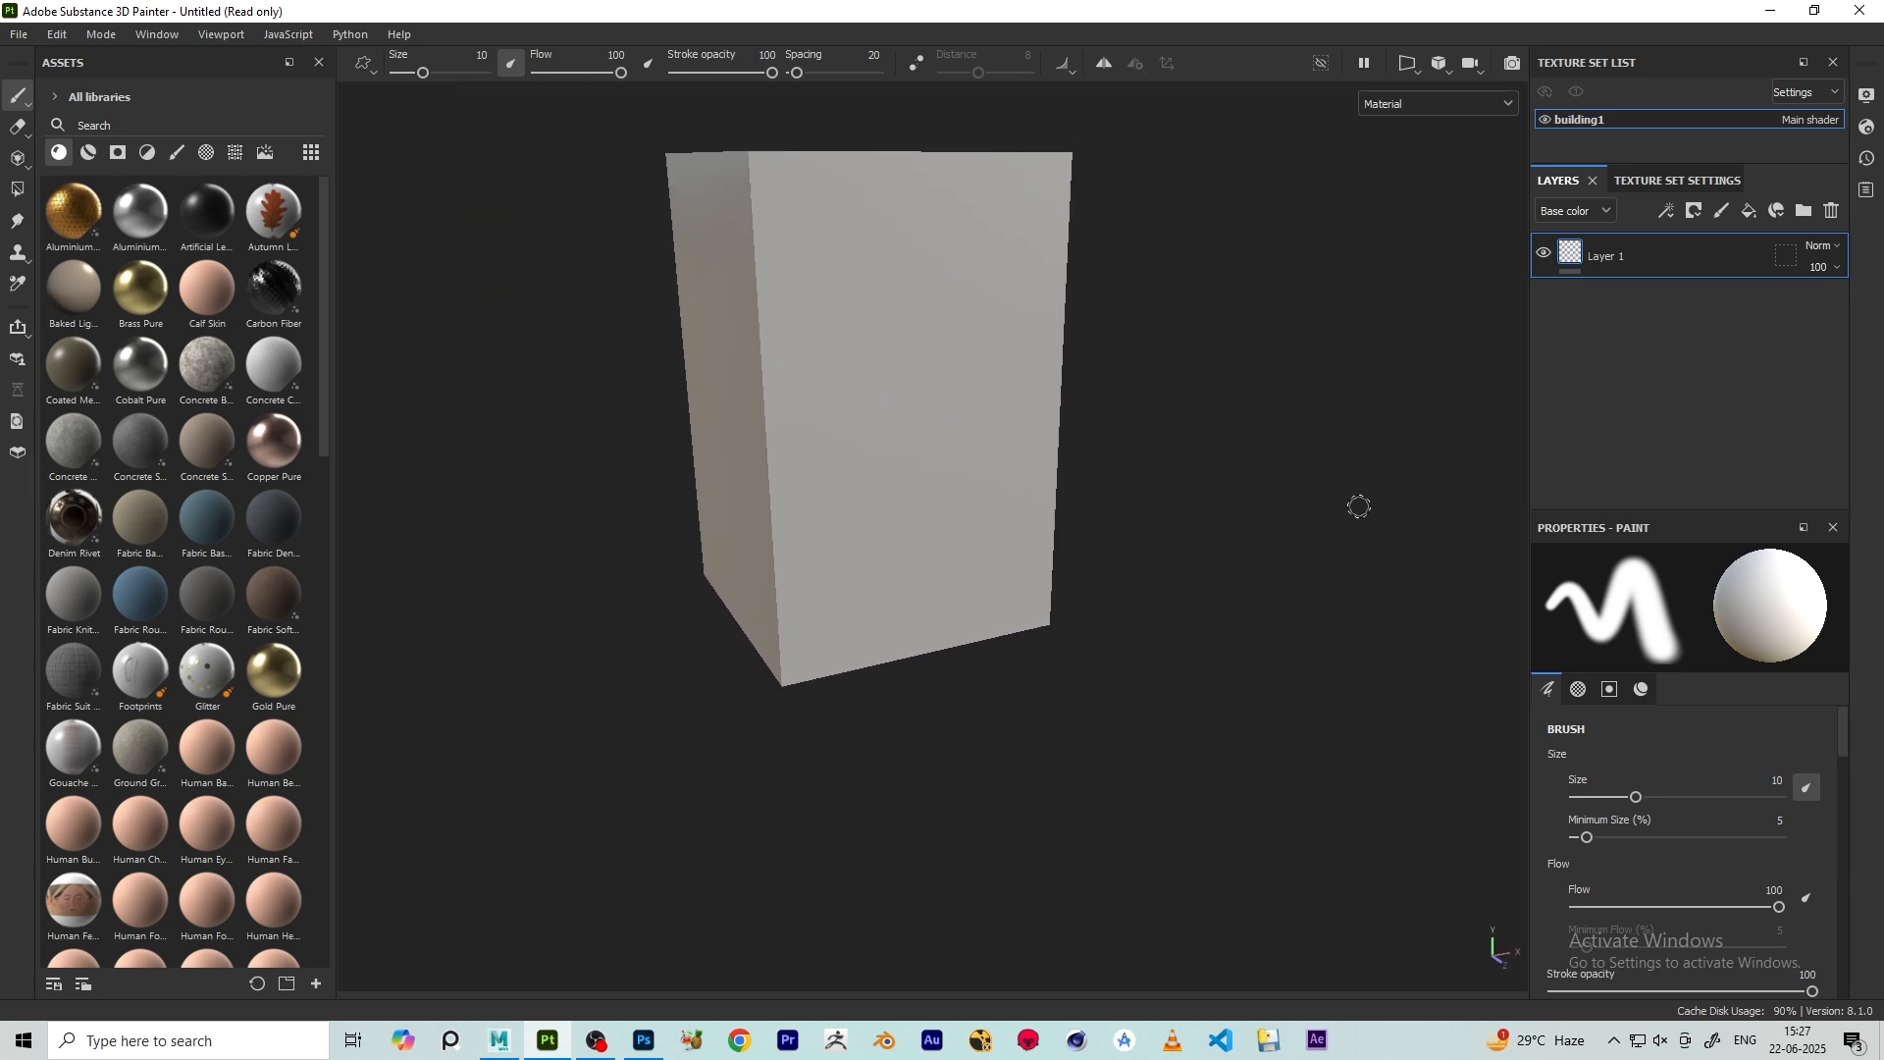
right_click_drag(1354, 500, 886, 424, "alt")
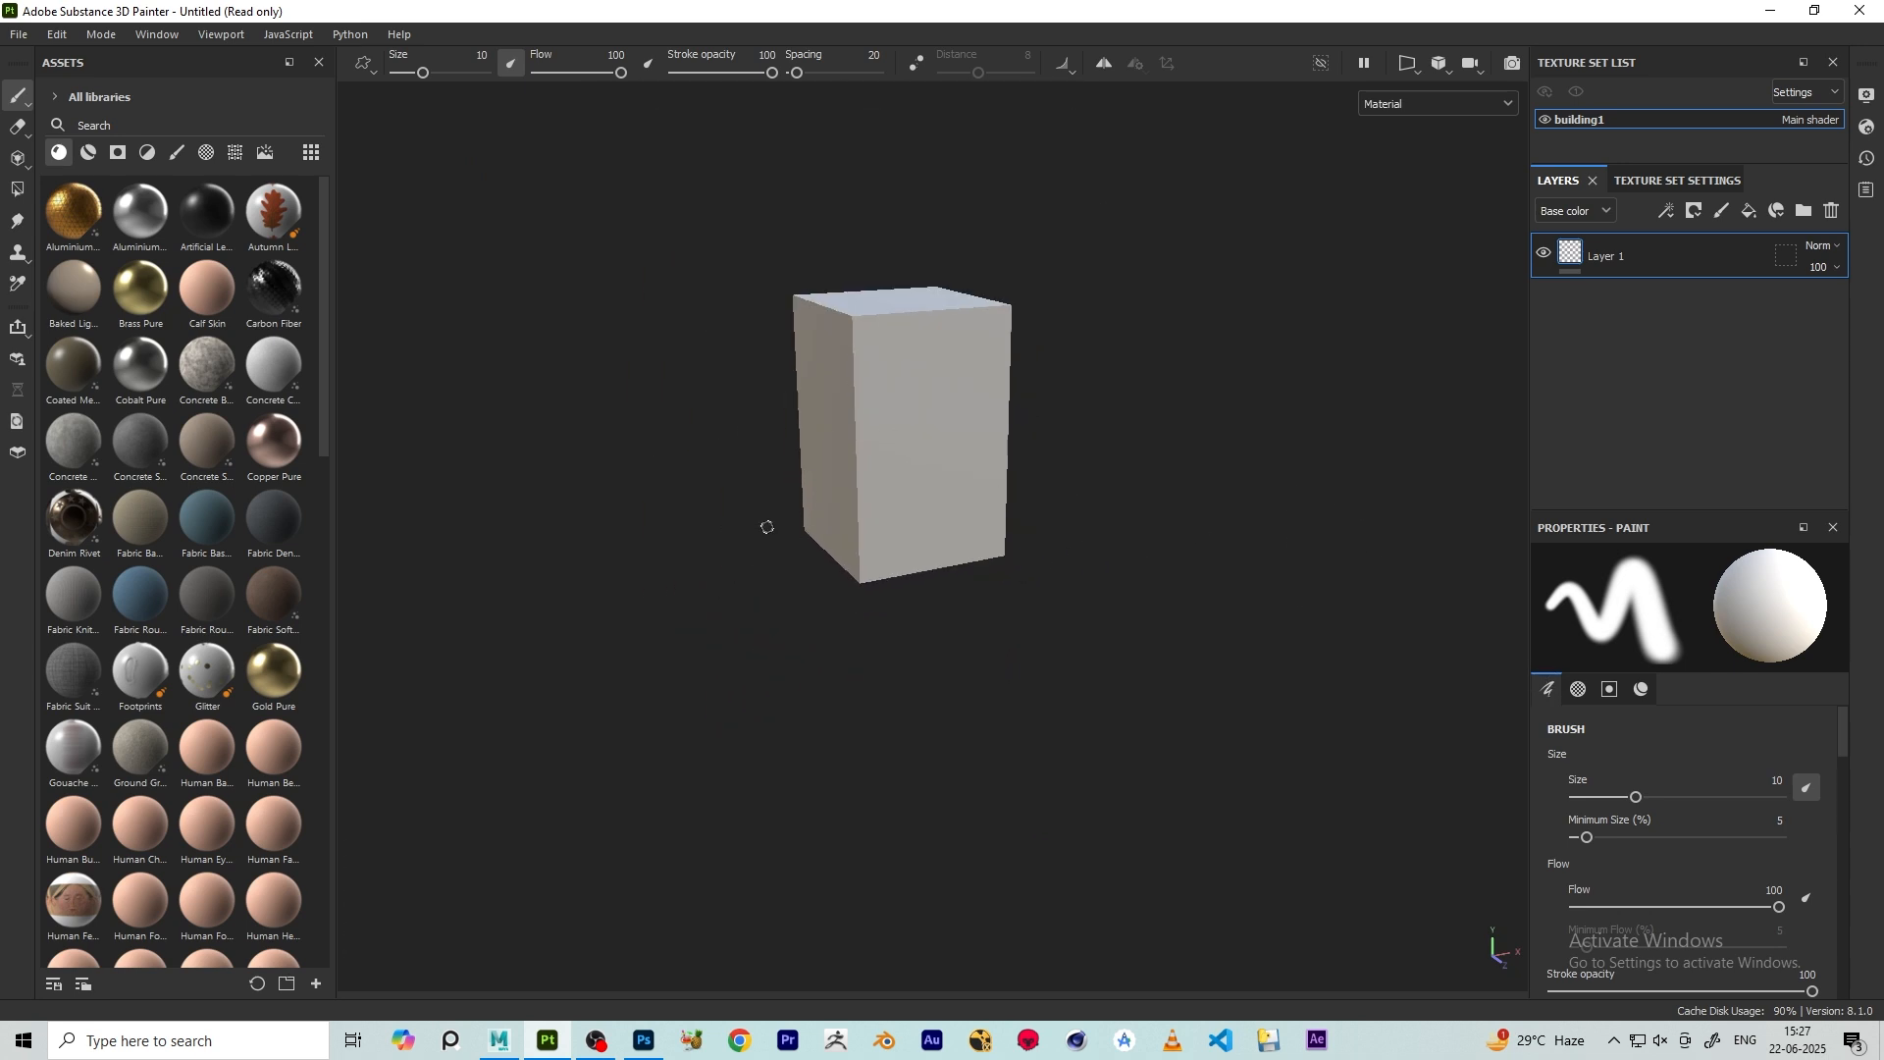
middle_click_drag(738, 519, 904, 594, "alt")
middle_click_drag(795, 527, 741, 556, "alt")
right_click_drag(741, 555, 765, 471, "alt")
left_click_drag(718, 446, 812, 412, "alt")
left_click_drag(506, 342, 574, 398, "alt")
scroll(1001, 392, "up", 4)
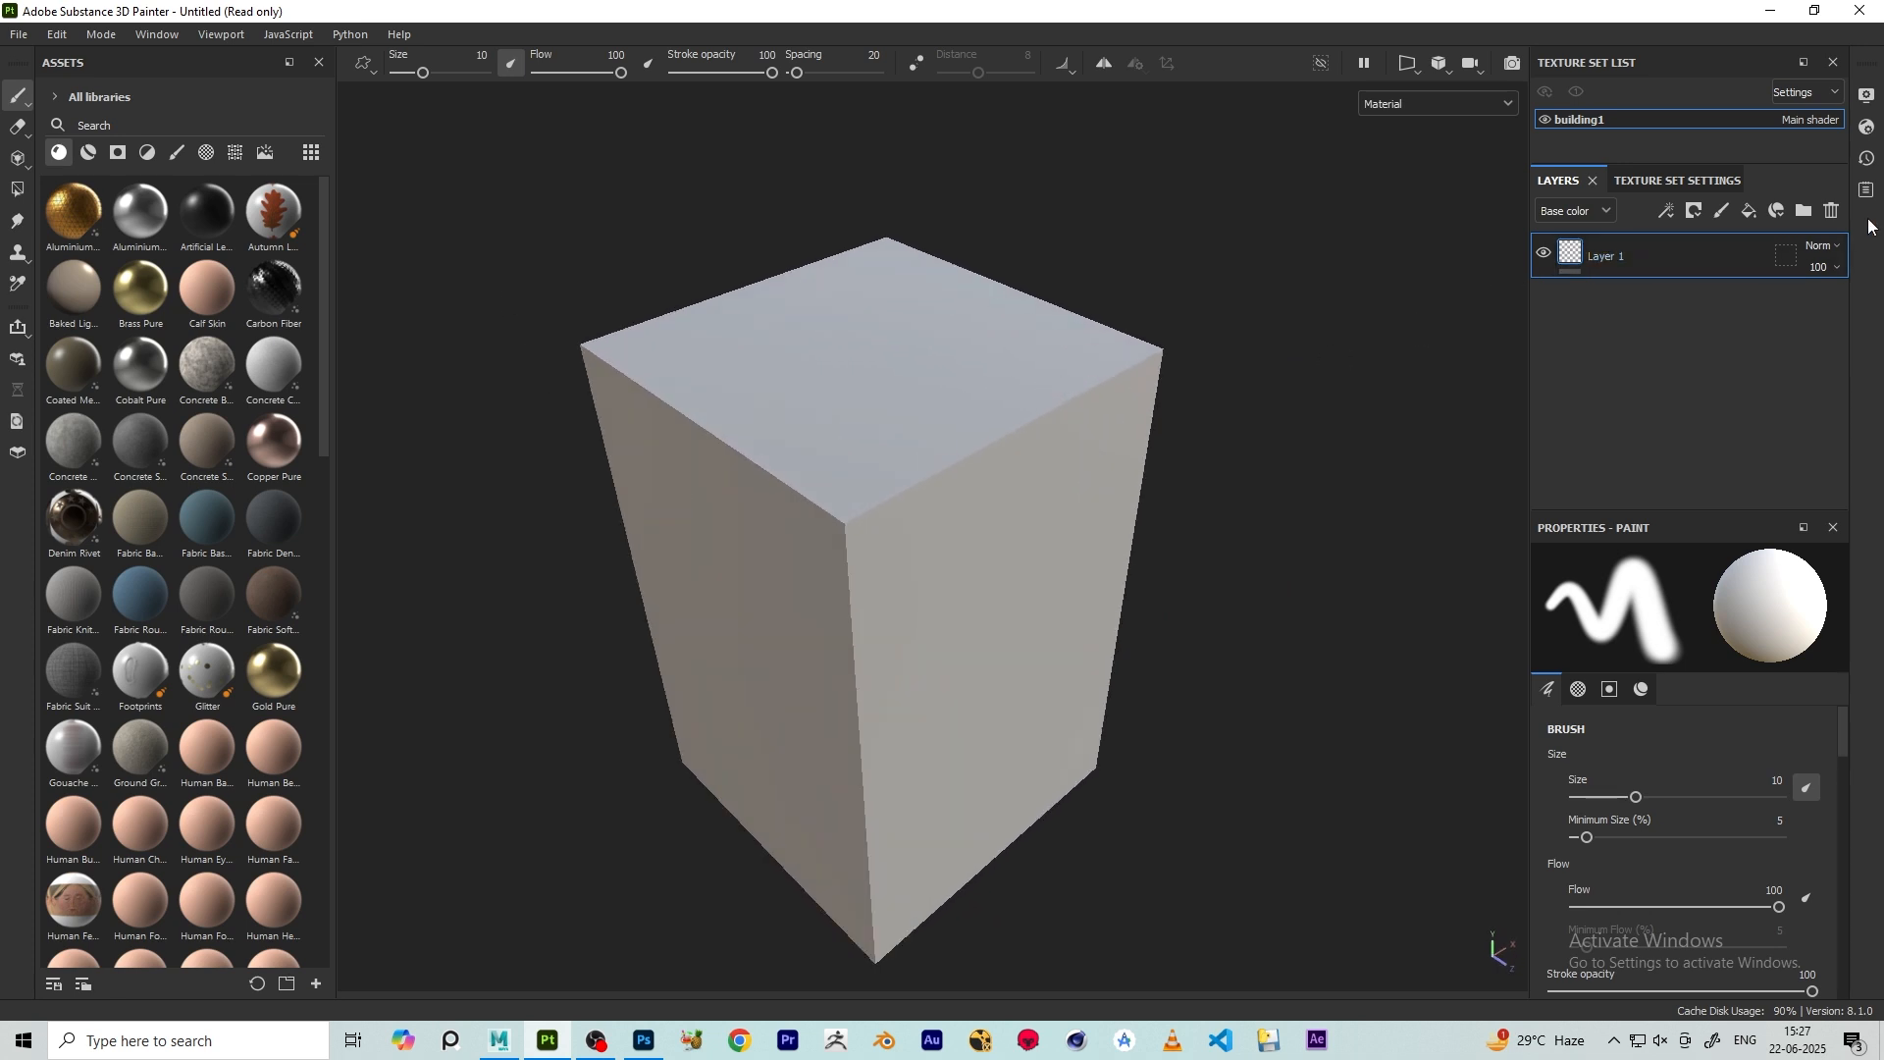
- Delete Layer 1 and set the mesh map baking output size to 4096
left_click(1832, 211)
left_click_drag(644, 206, 687, 382, "alt")
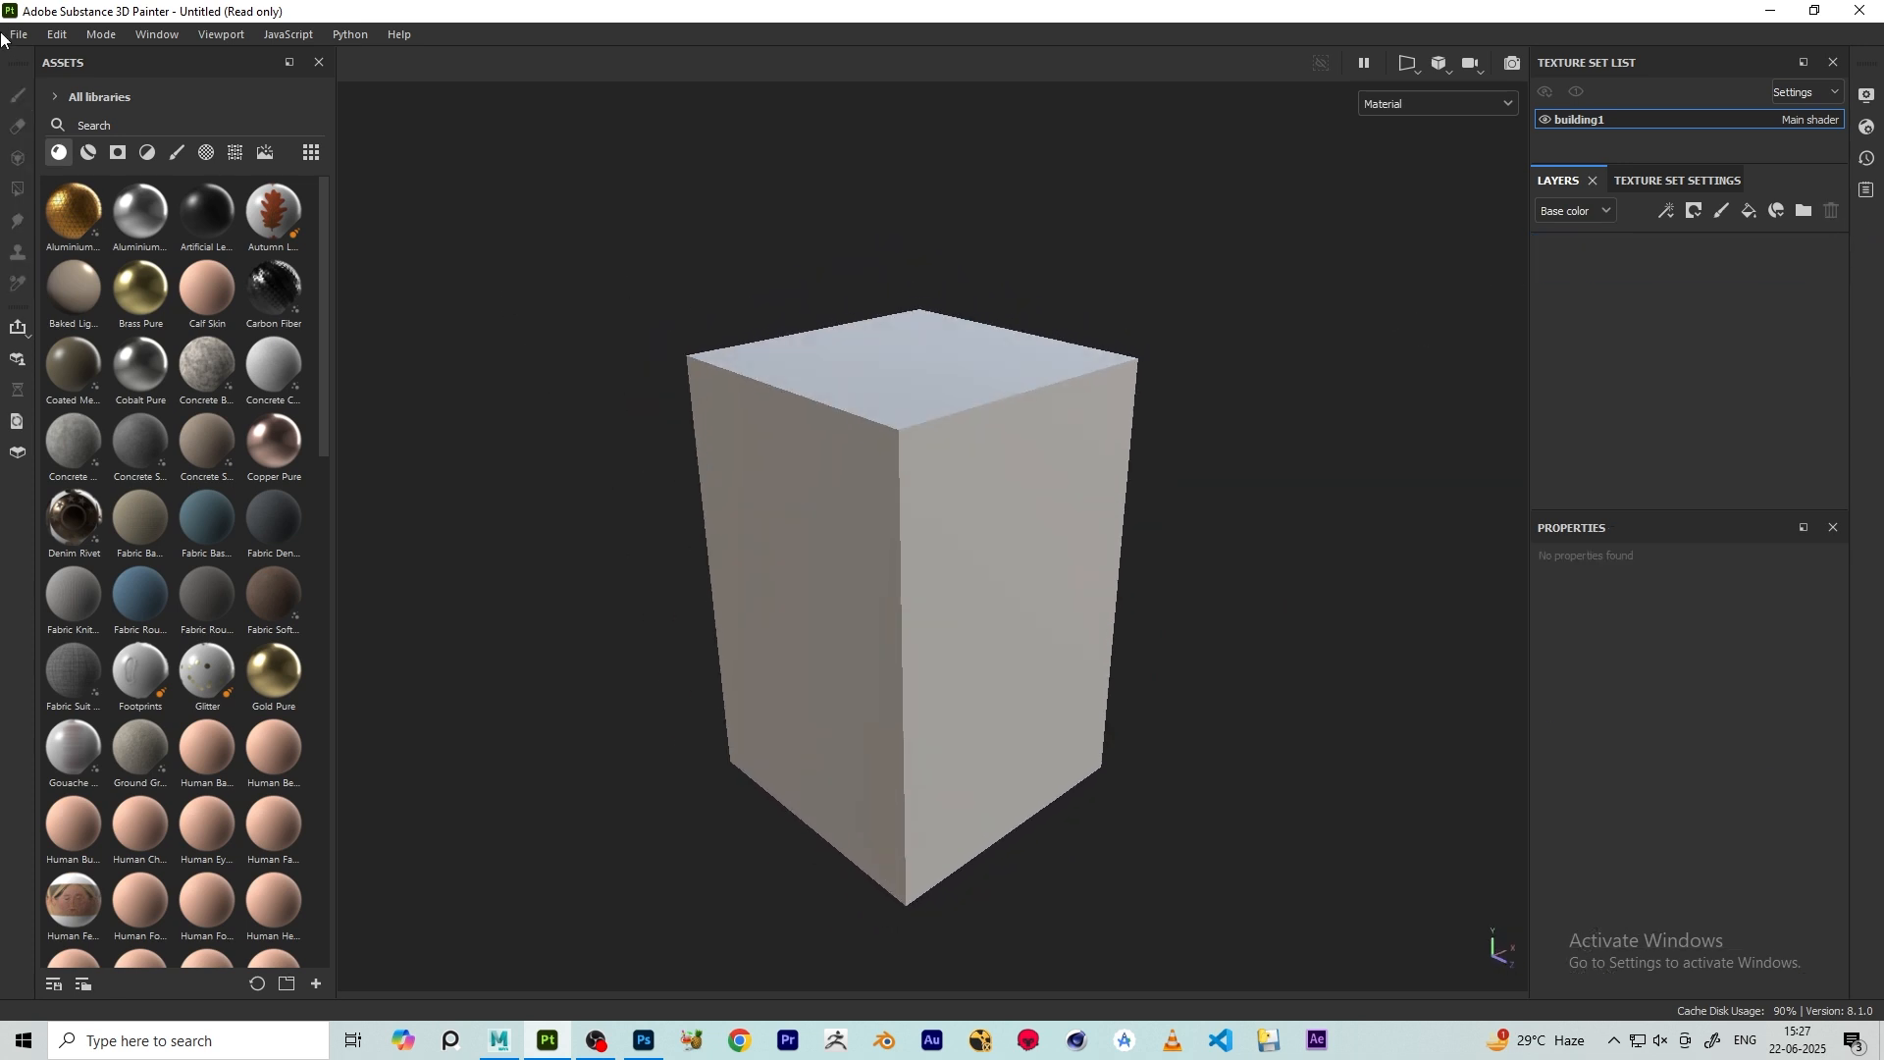
left_click(61, 35)
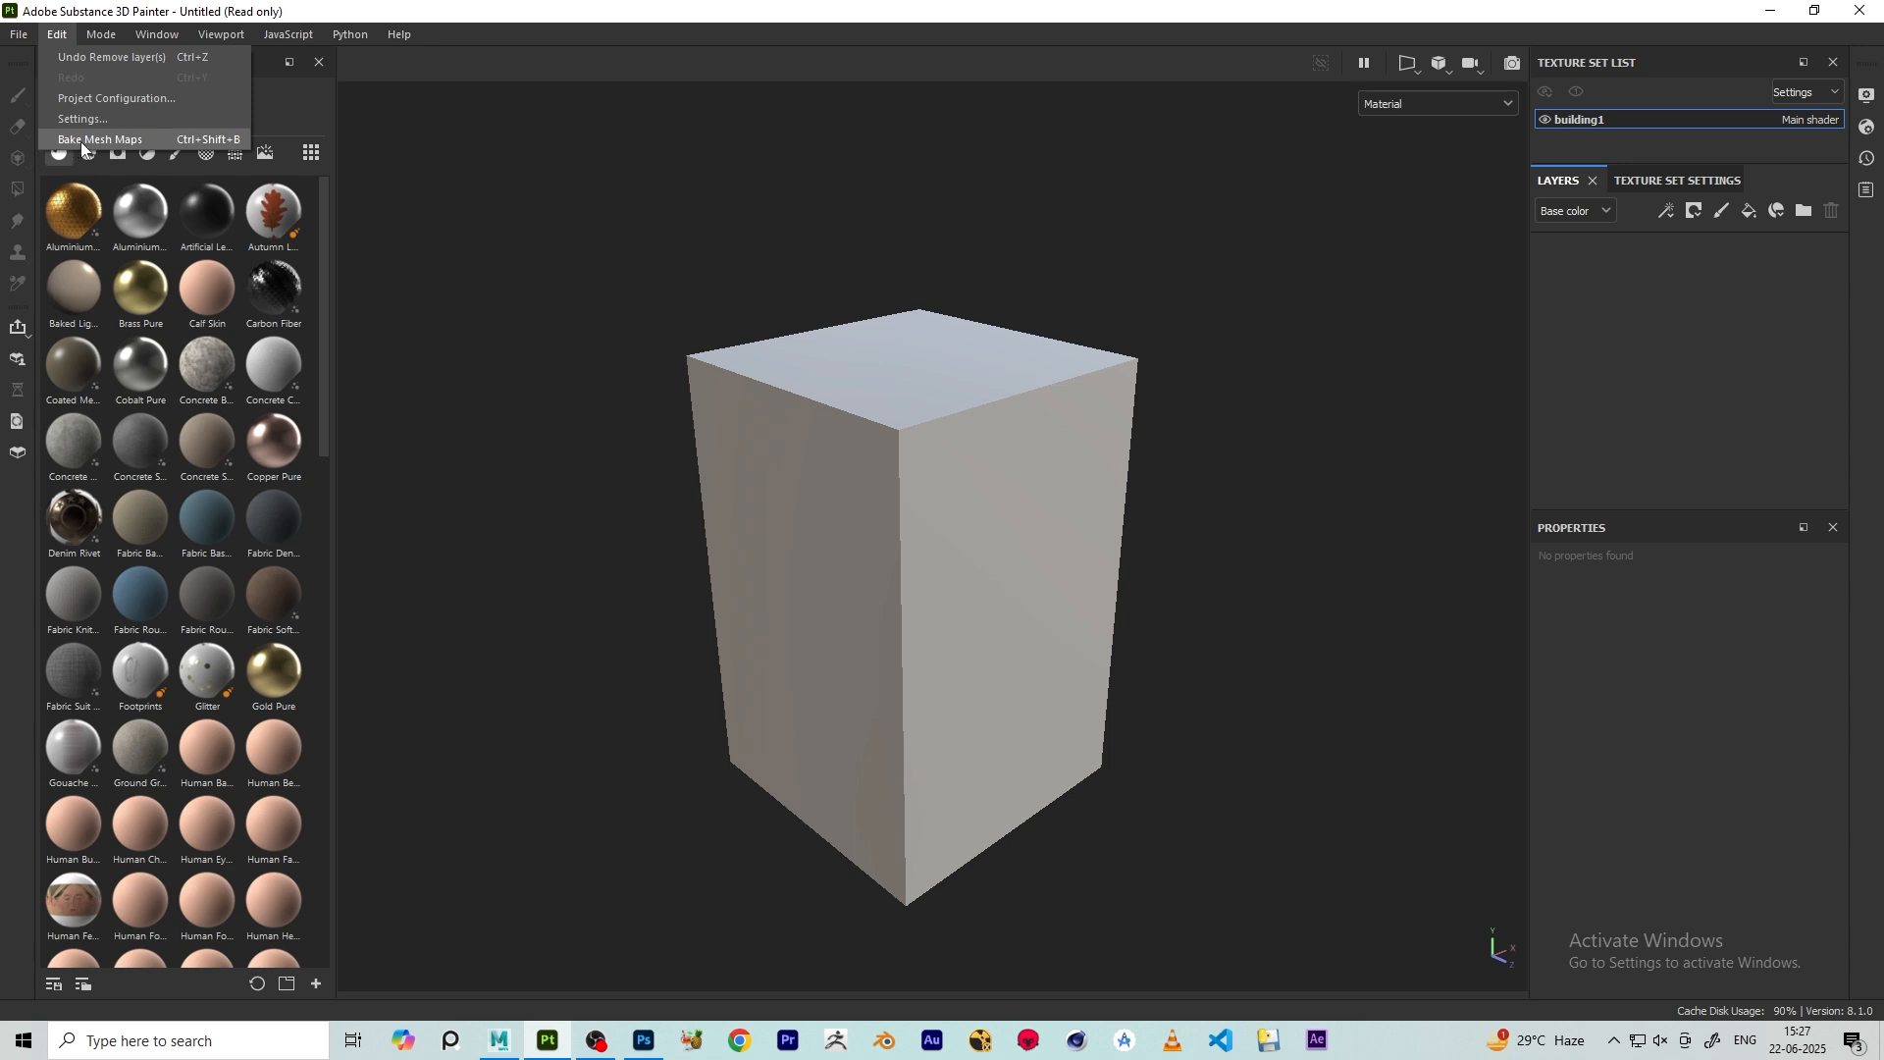
left_click(90, 140)
left_click(971, 249)
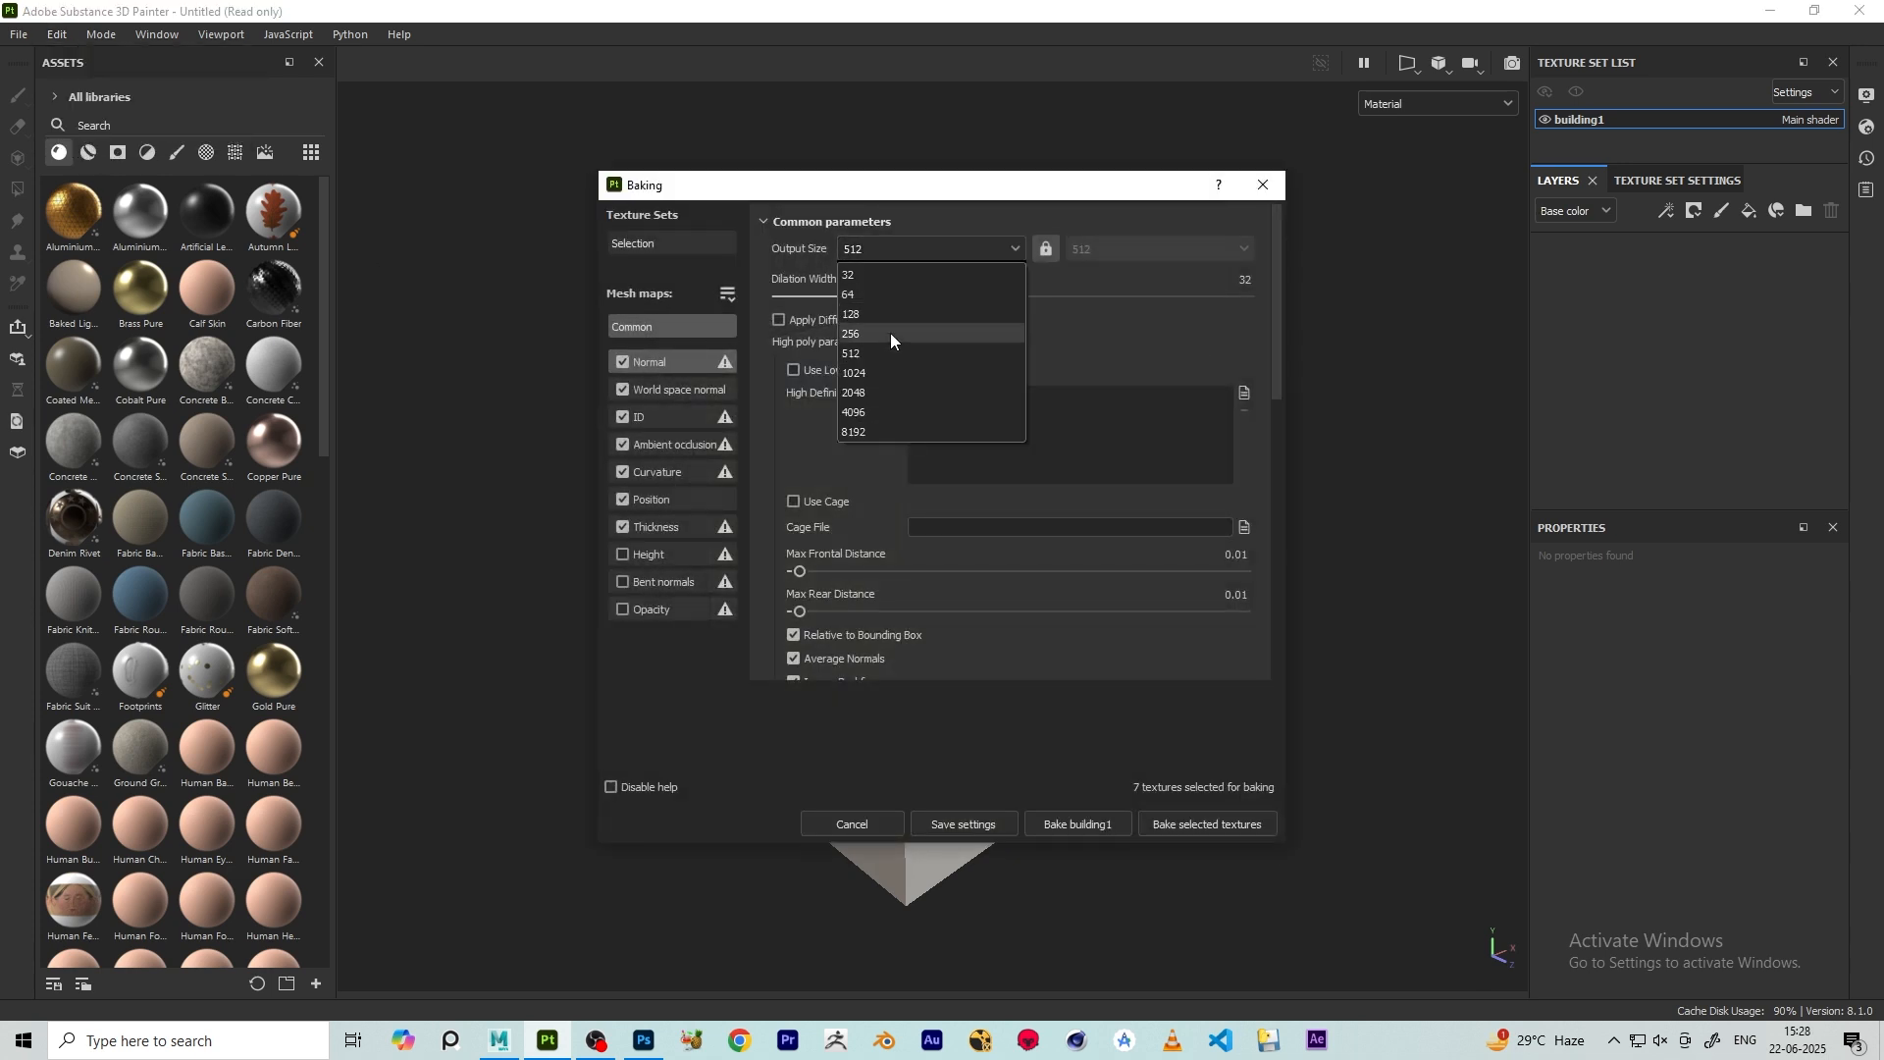
left_click(881, 411)
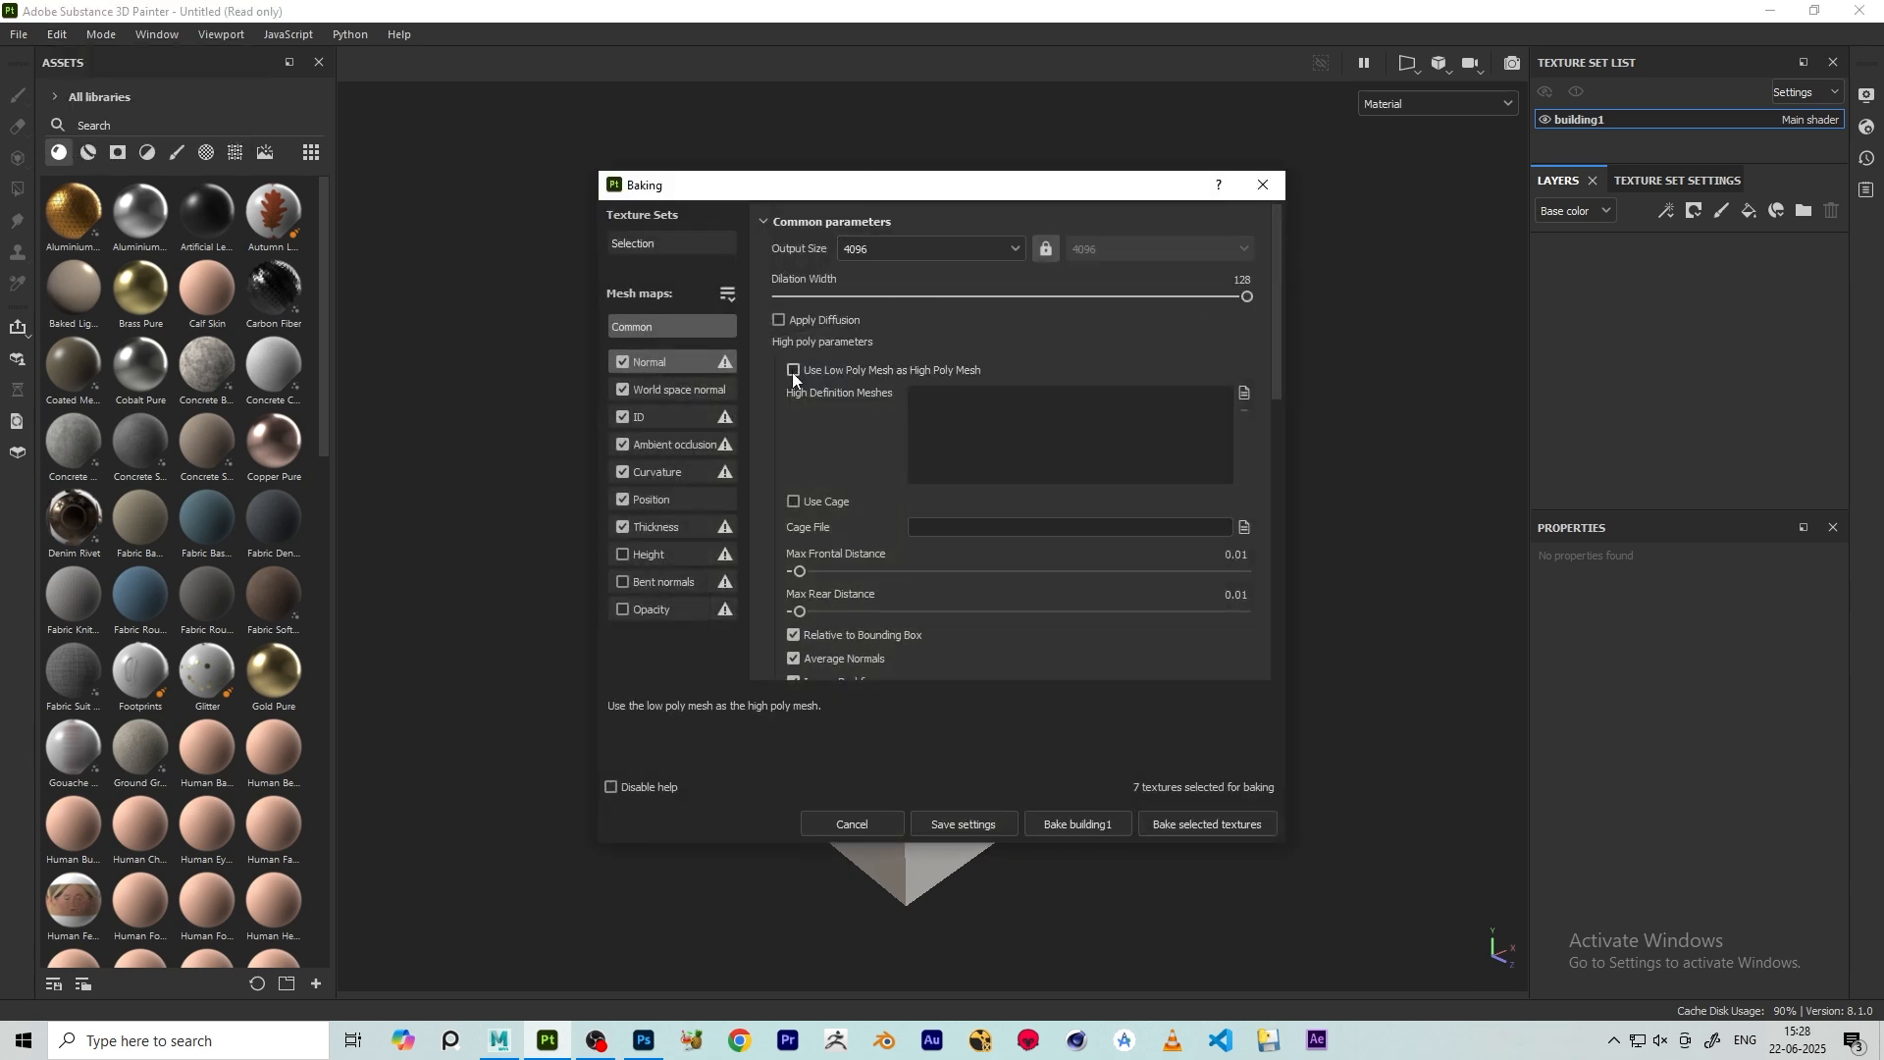
- Review the ambient occlusion, curvature and thickness baker parameters and bake the selected mesh maps
scroll(898, 373, "down", 3)
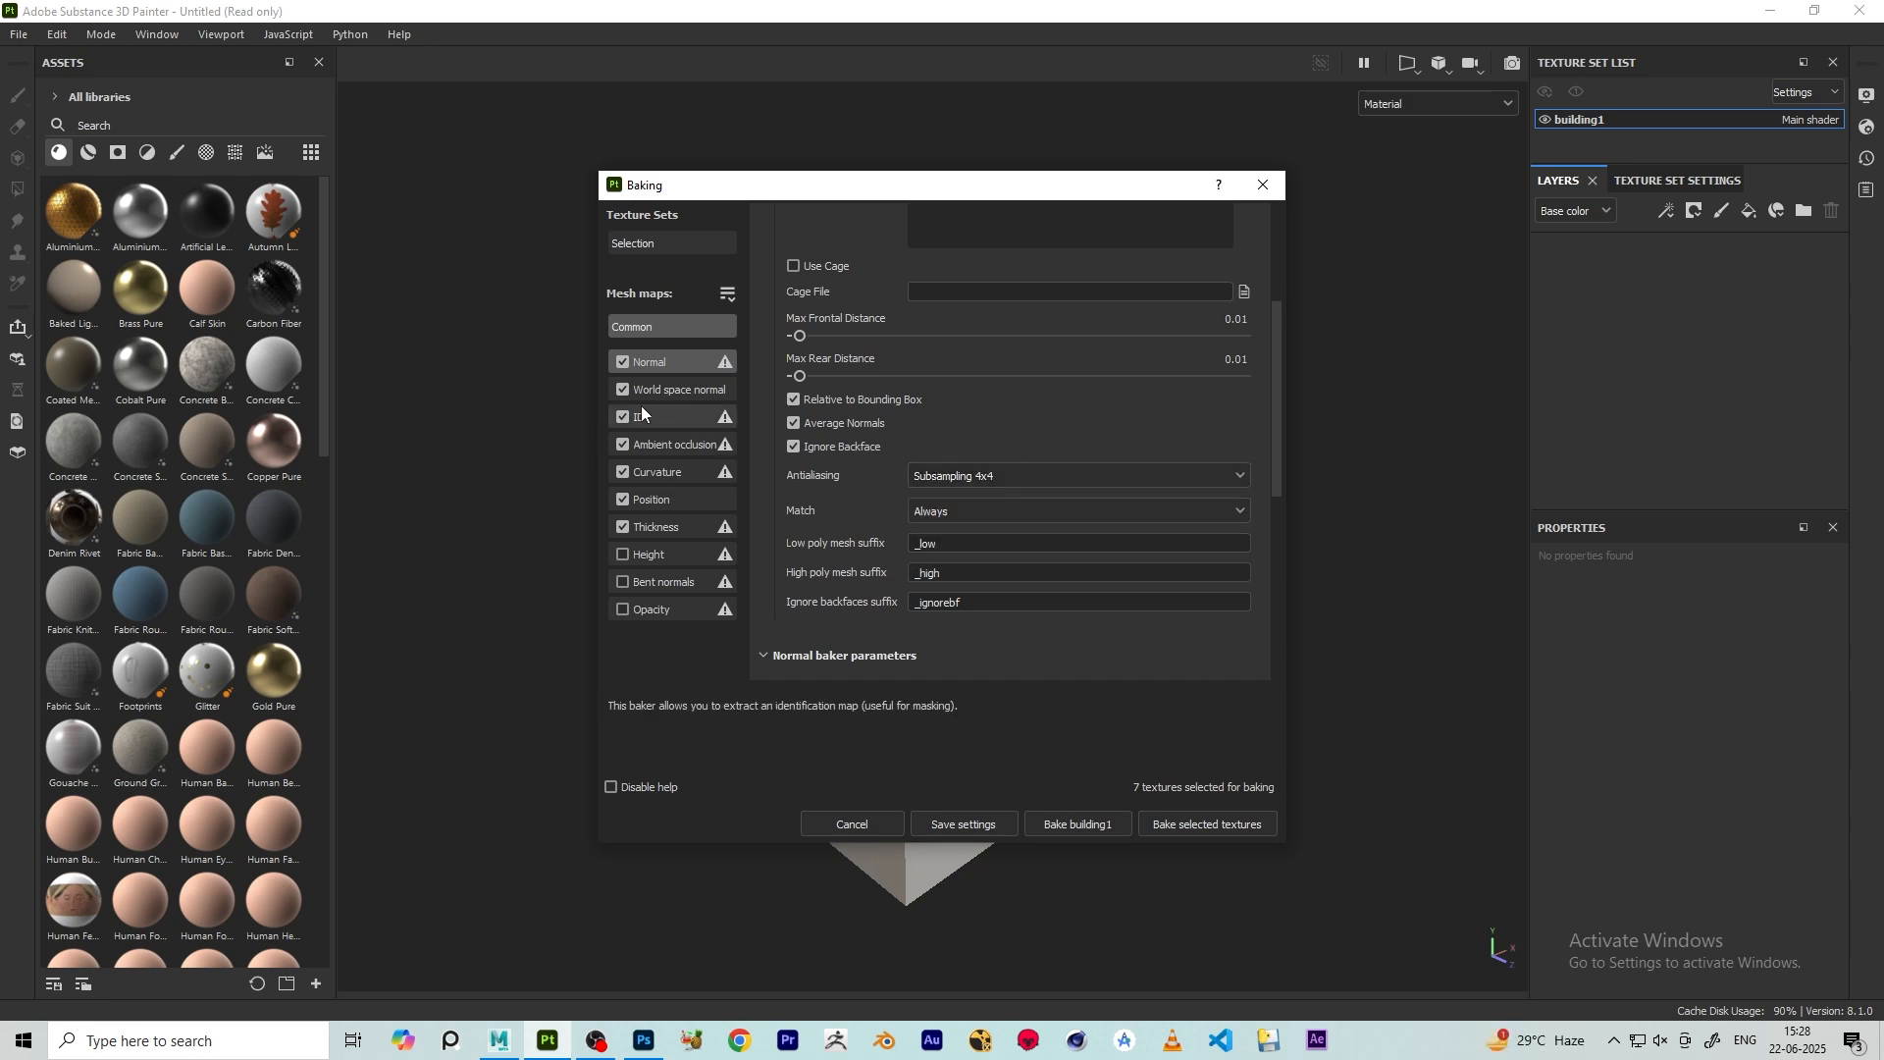
left_click(657, 445)
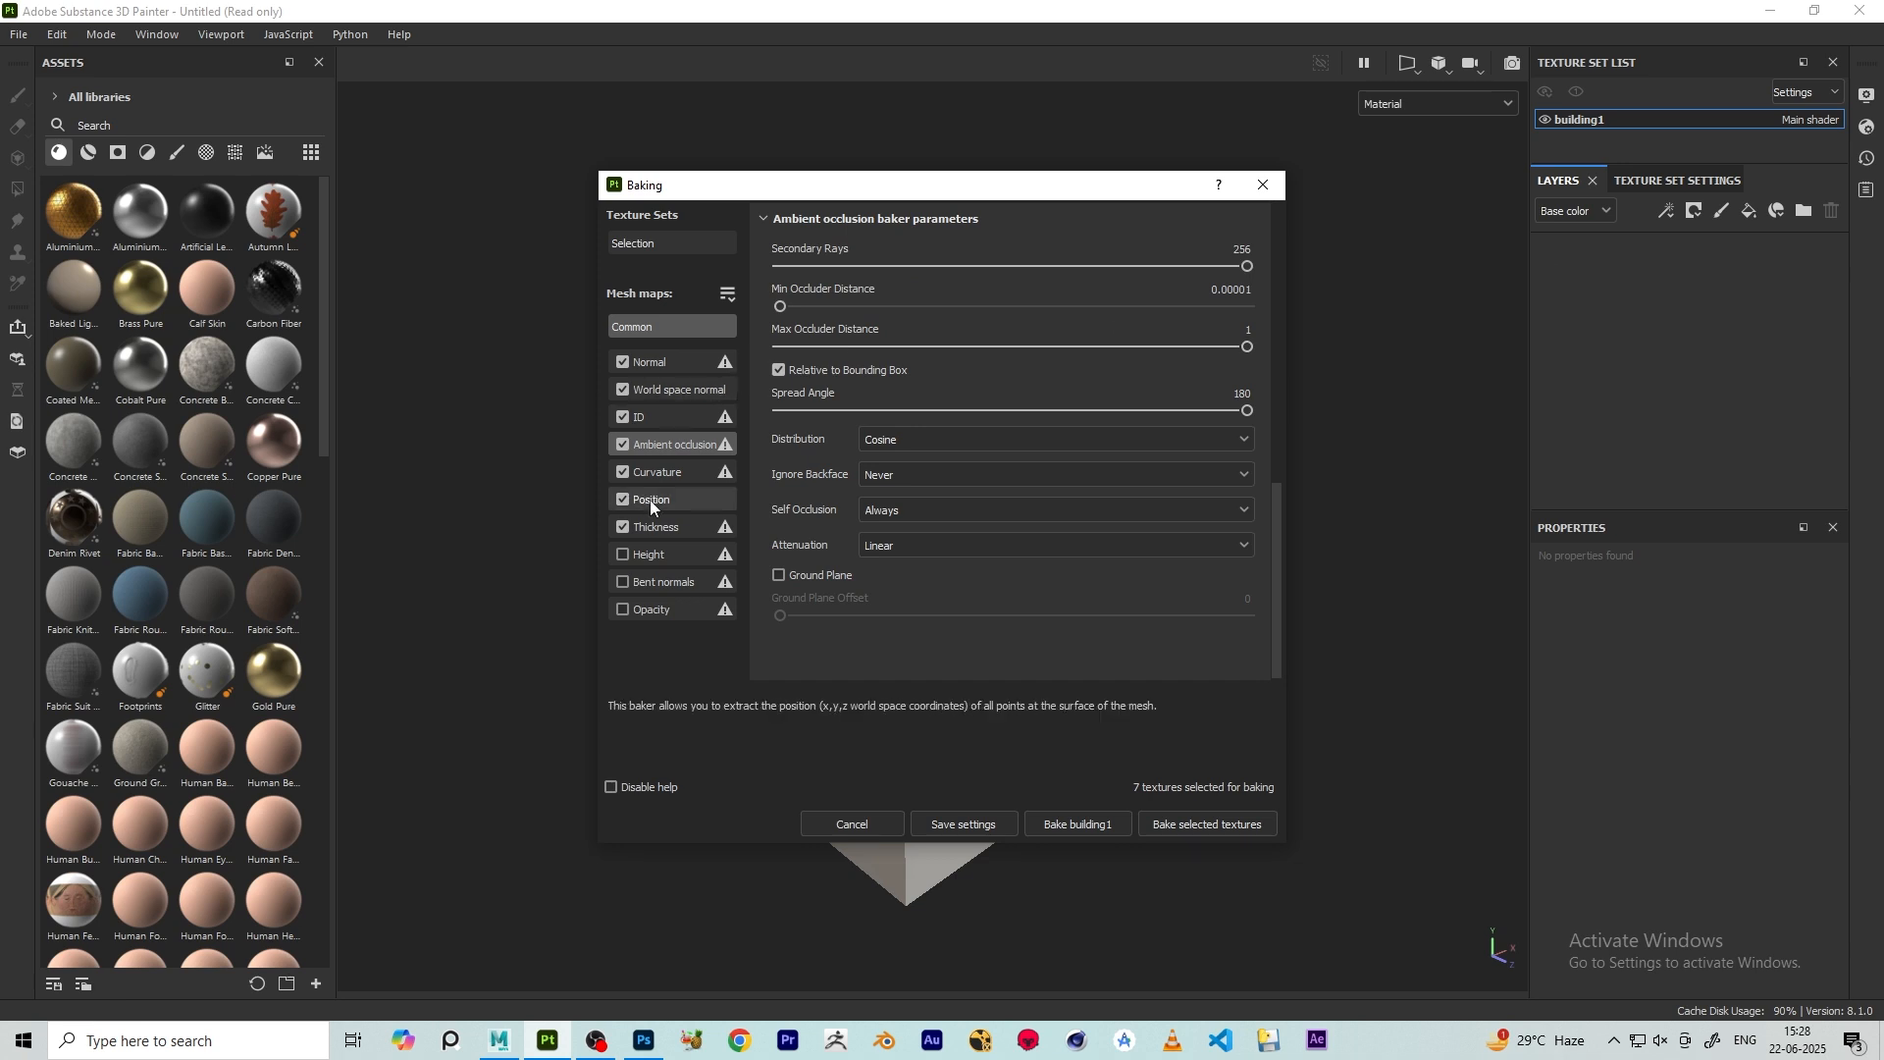
left_click(655, 472)
left_click(670, 529)
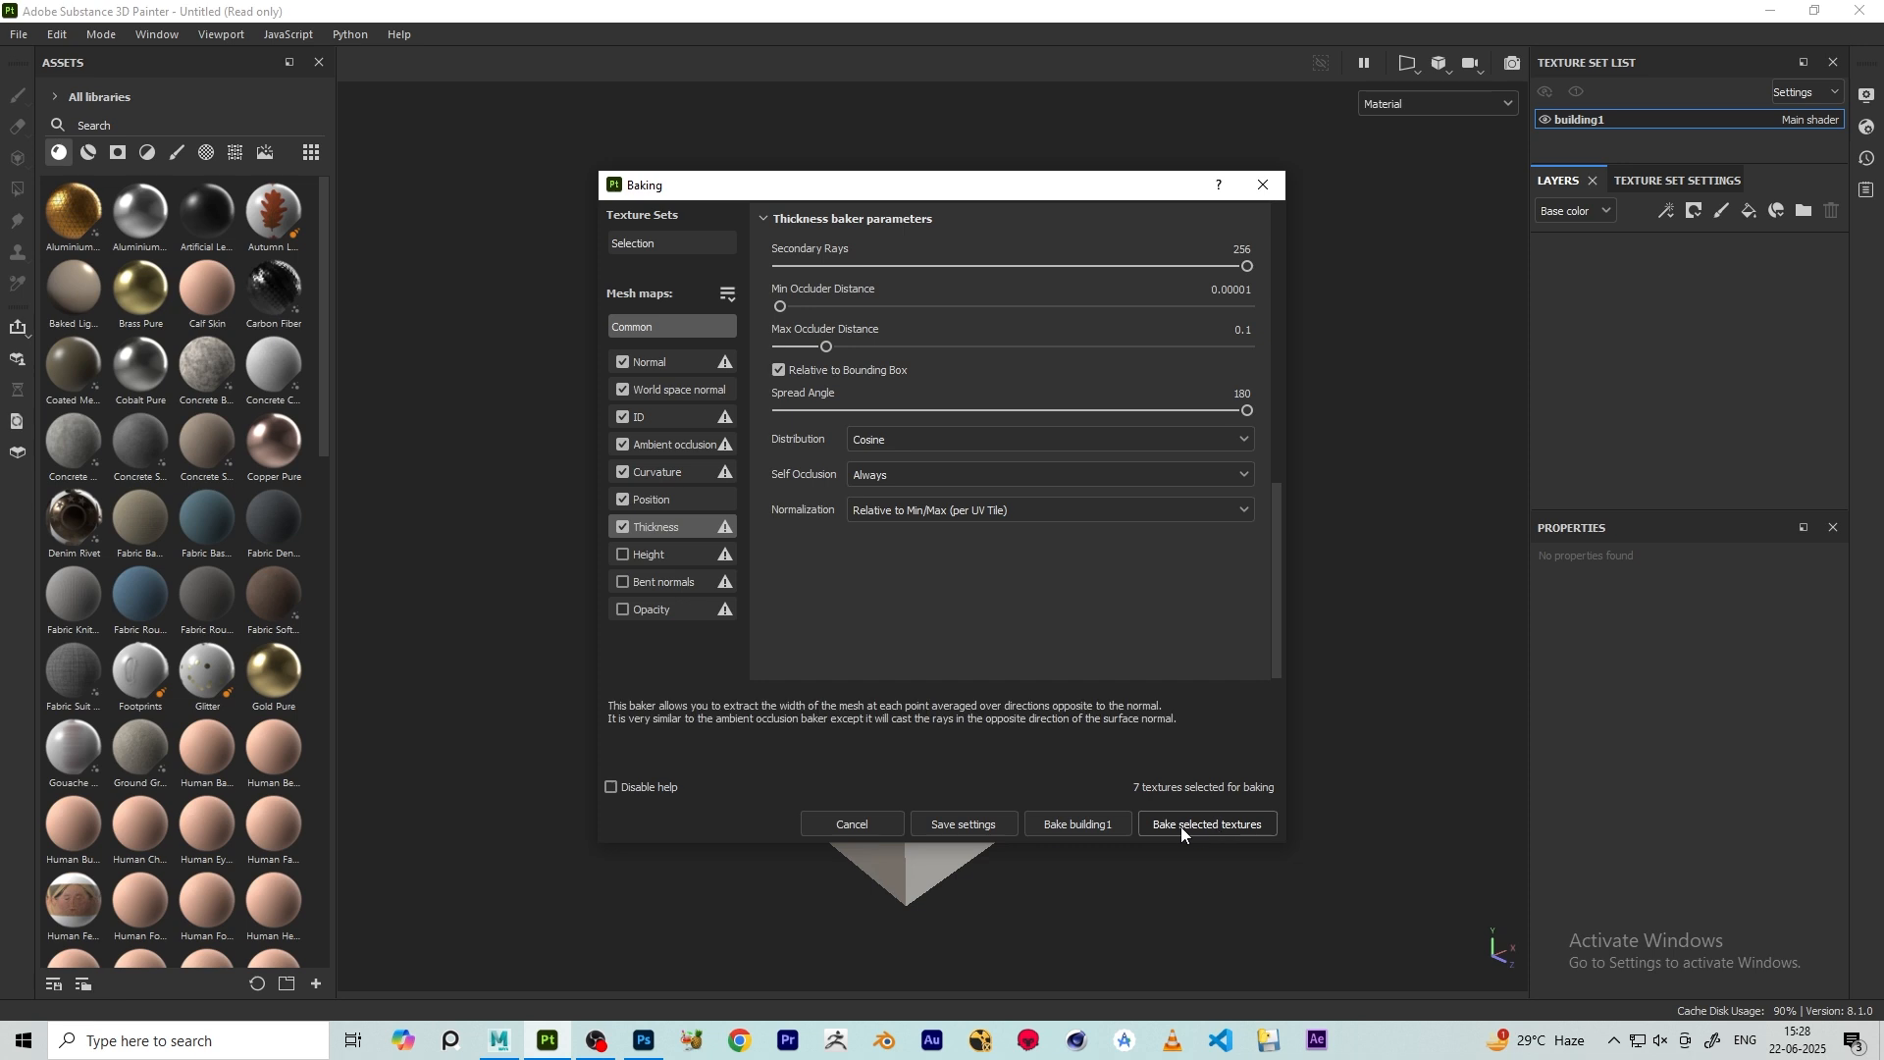
left_click(1242, 826)
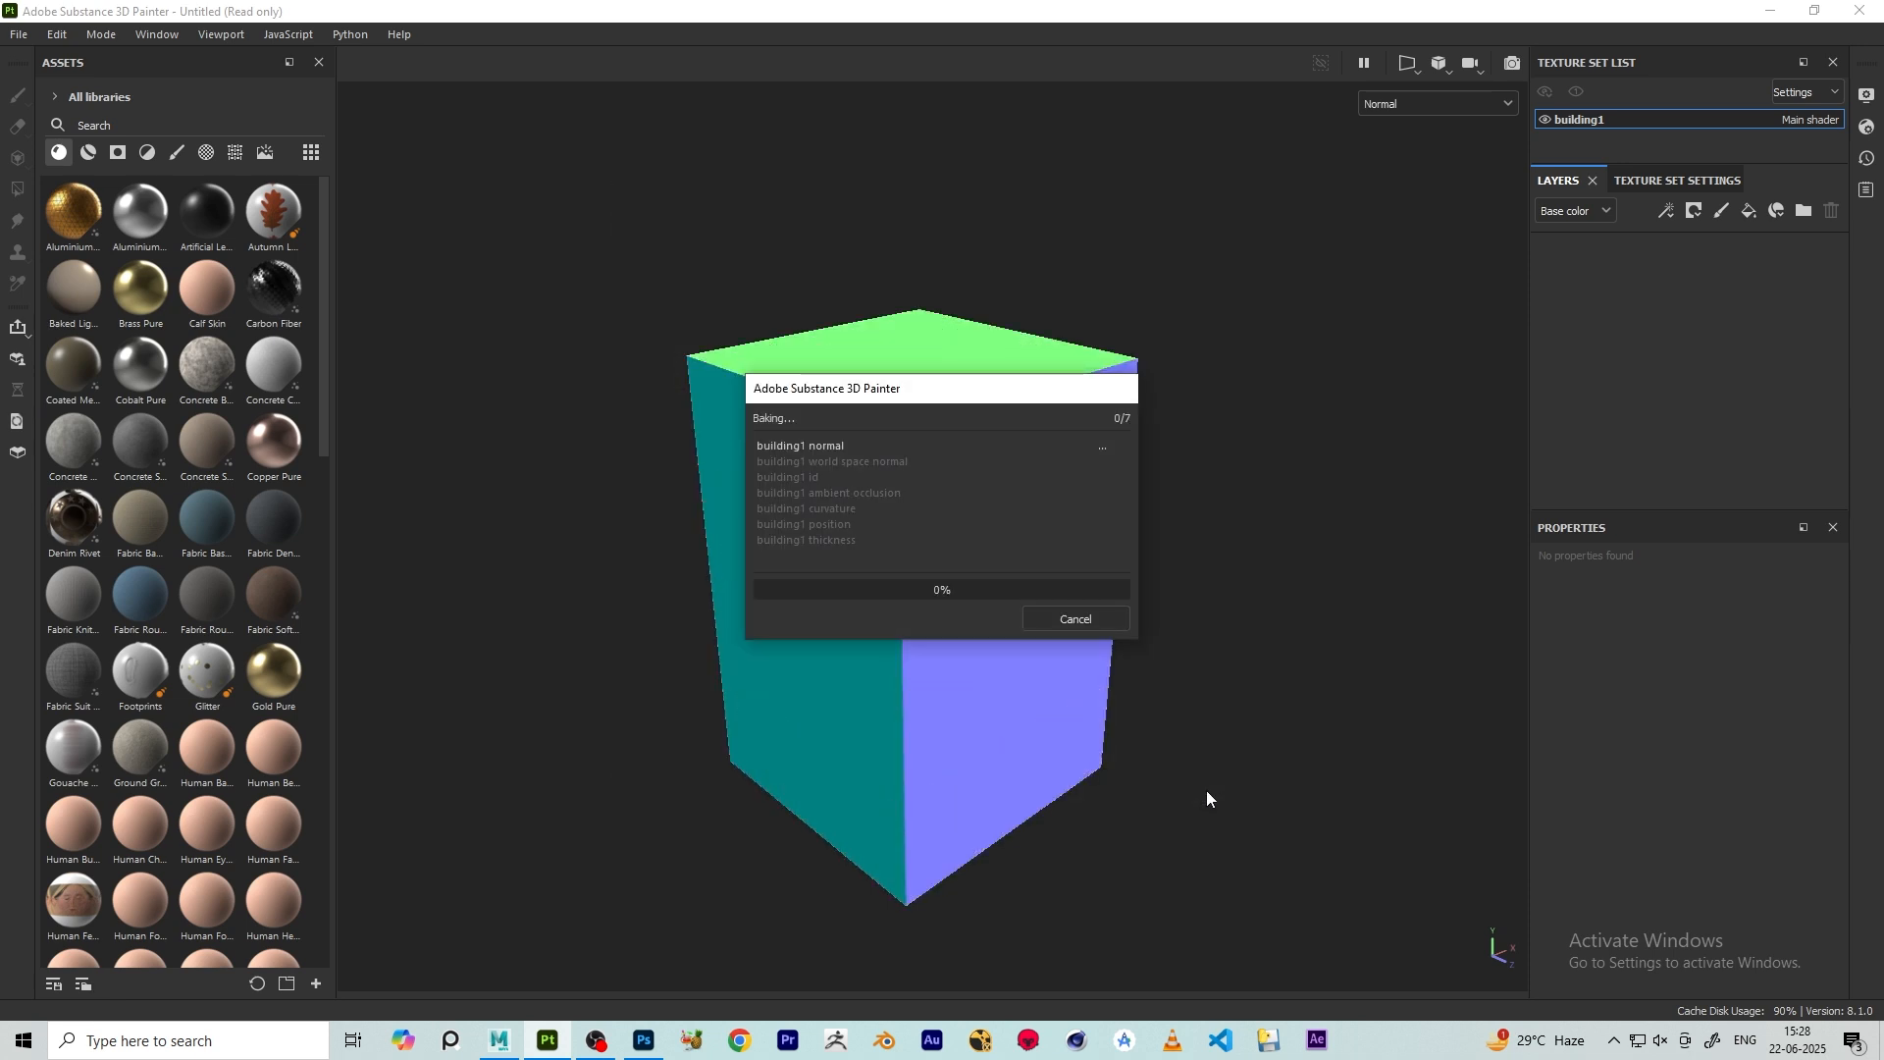
- Switch to Chrome and open the ambientCG website through a Google search for ambient cg
left_click(740, 1040)
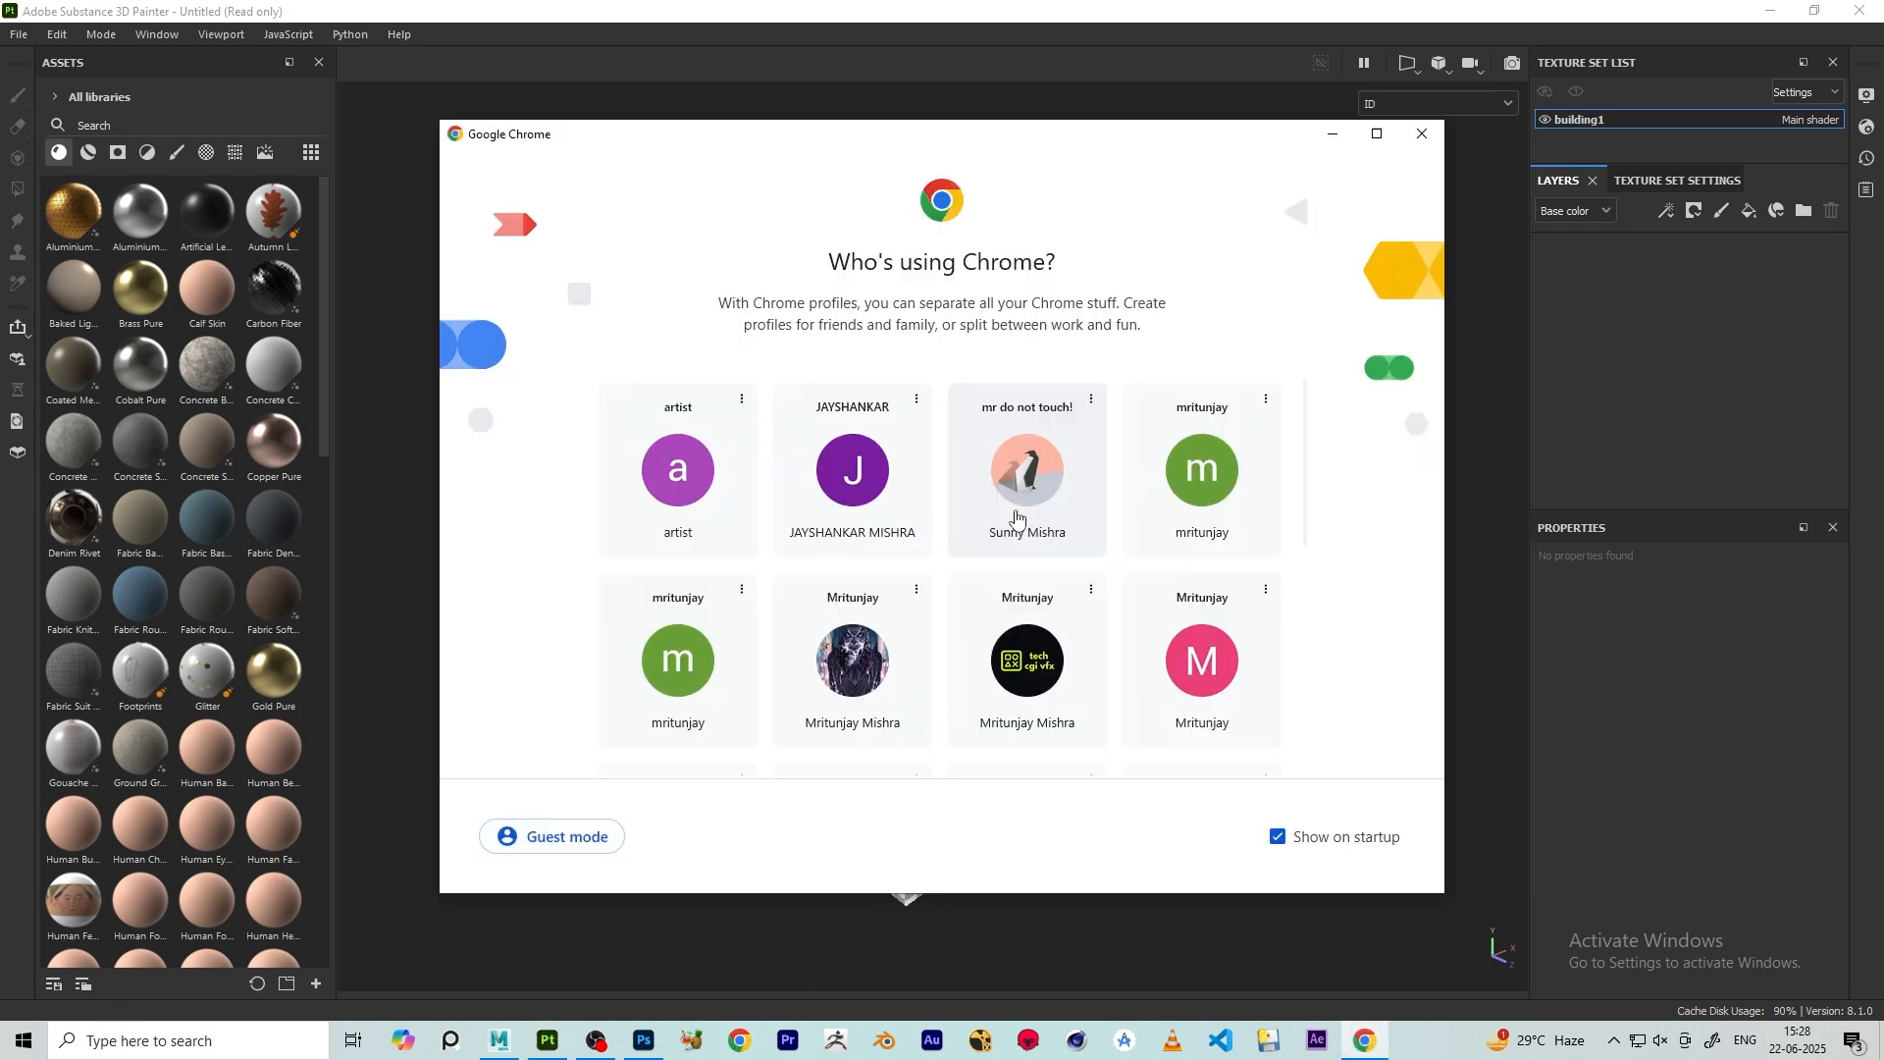
scroll(951, 592, "down", 1)
left_click(1008, 579)
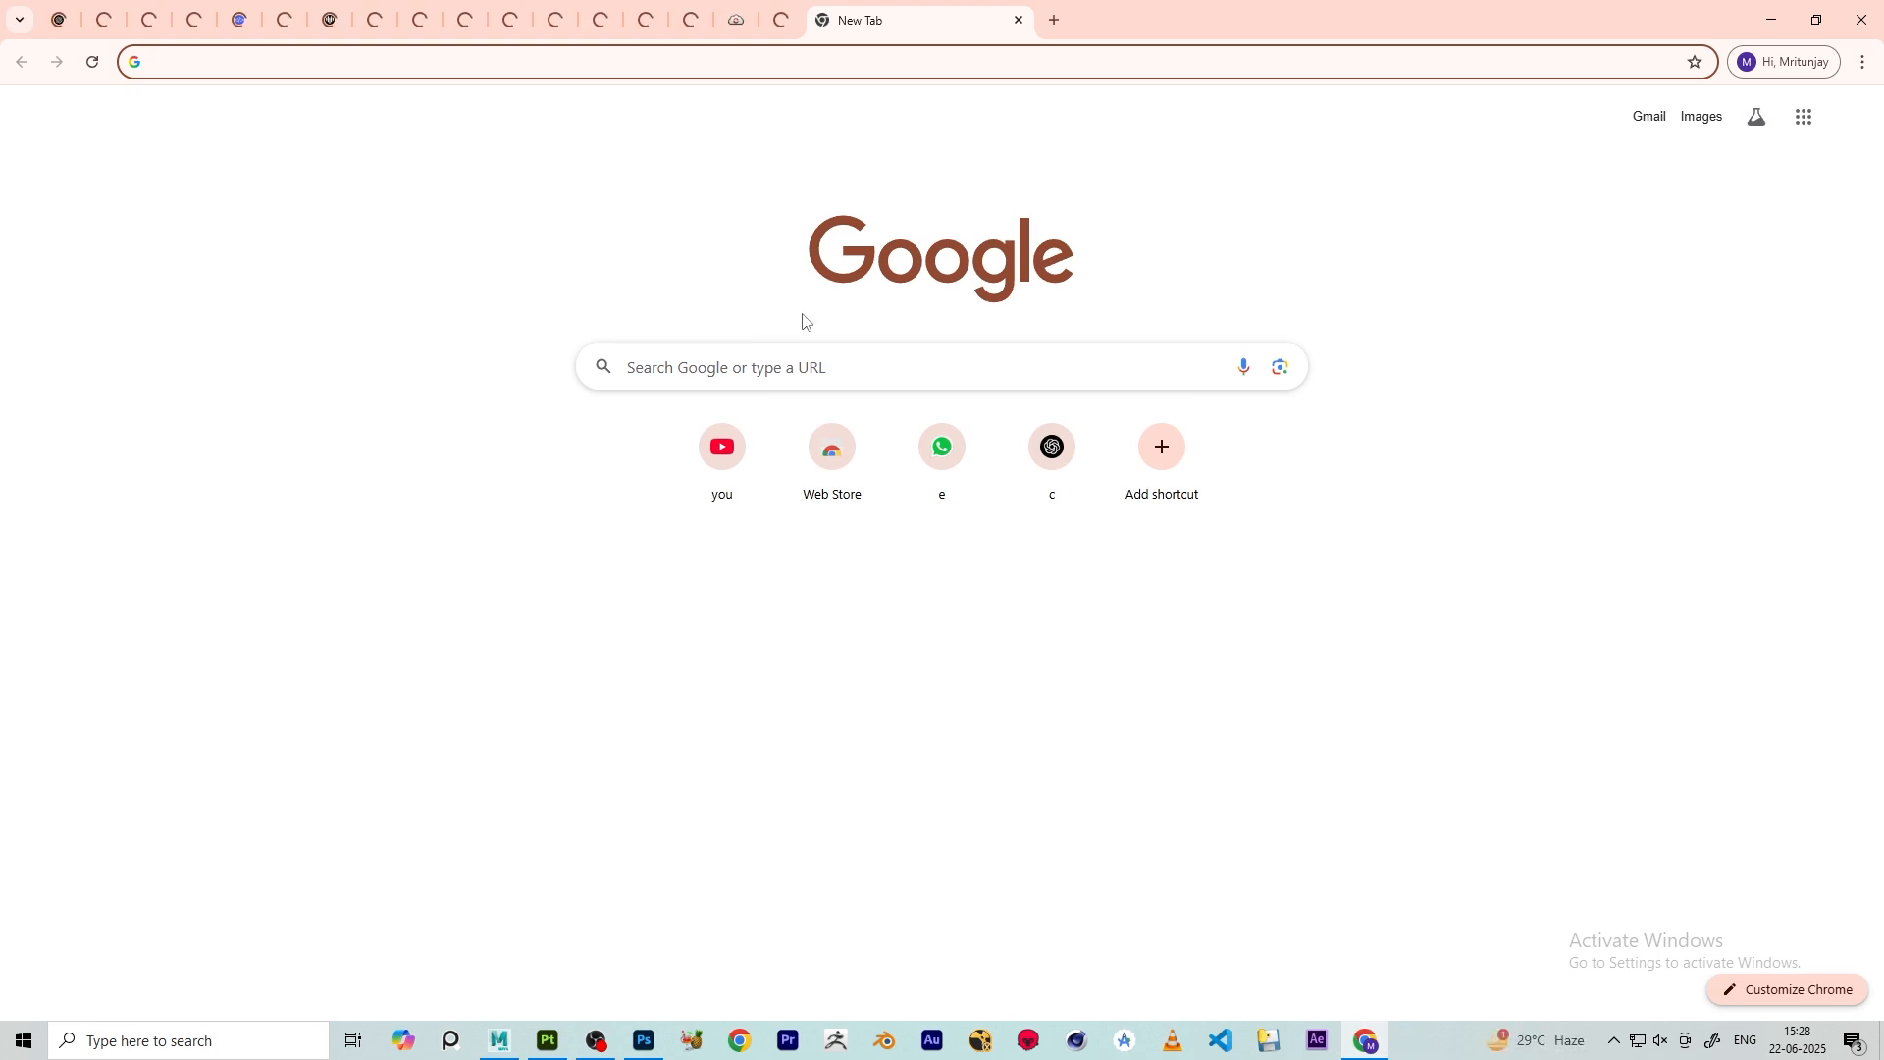
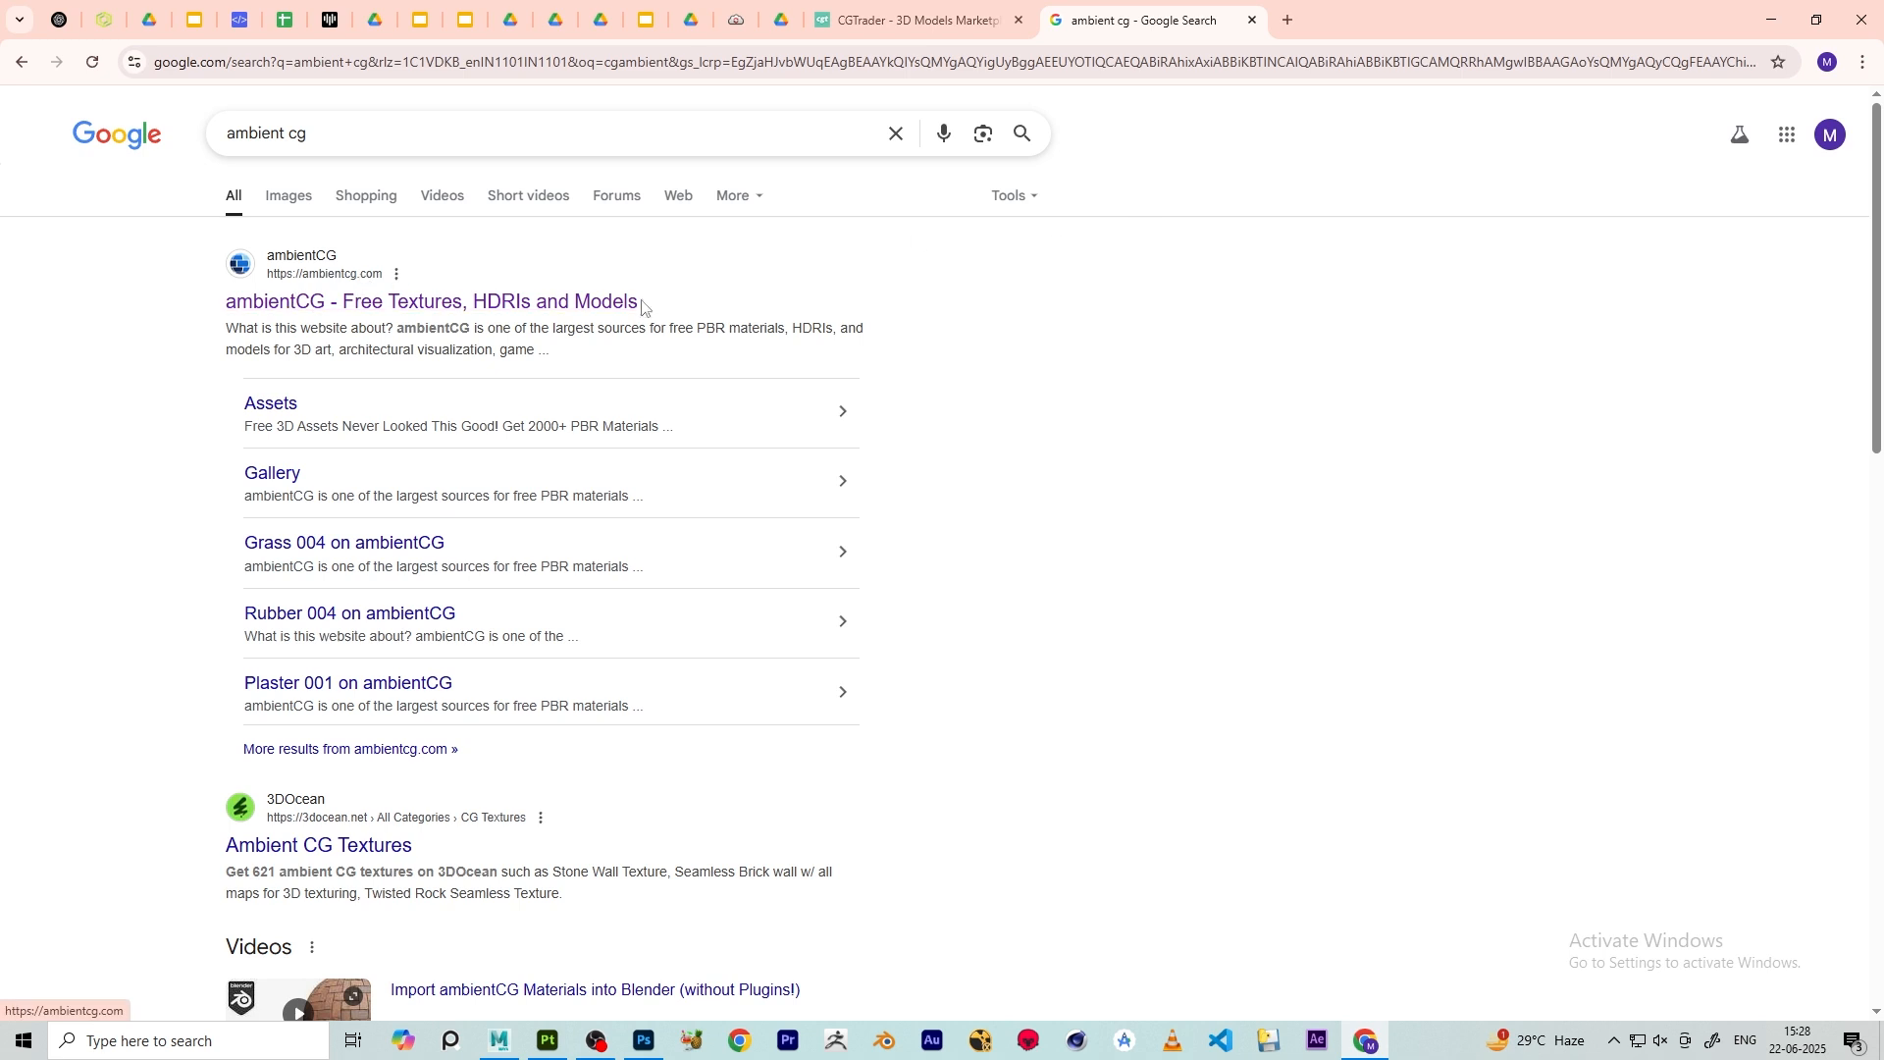
left_click(355, 304)
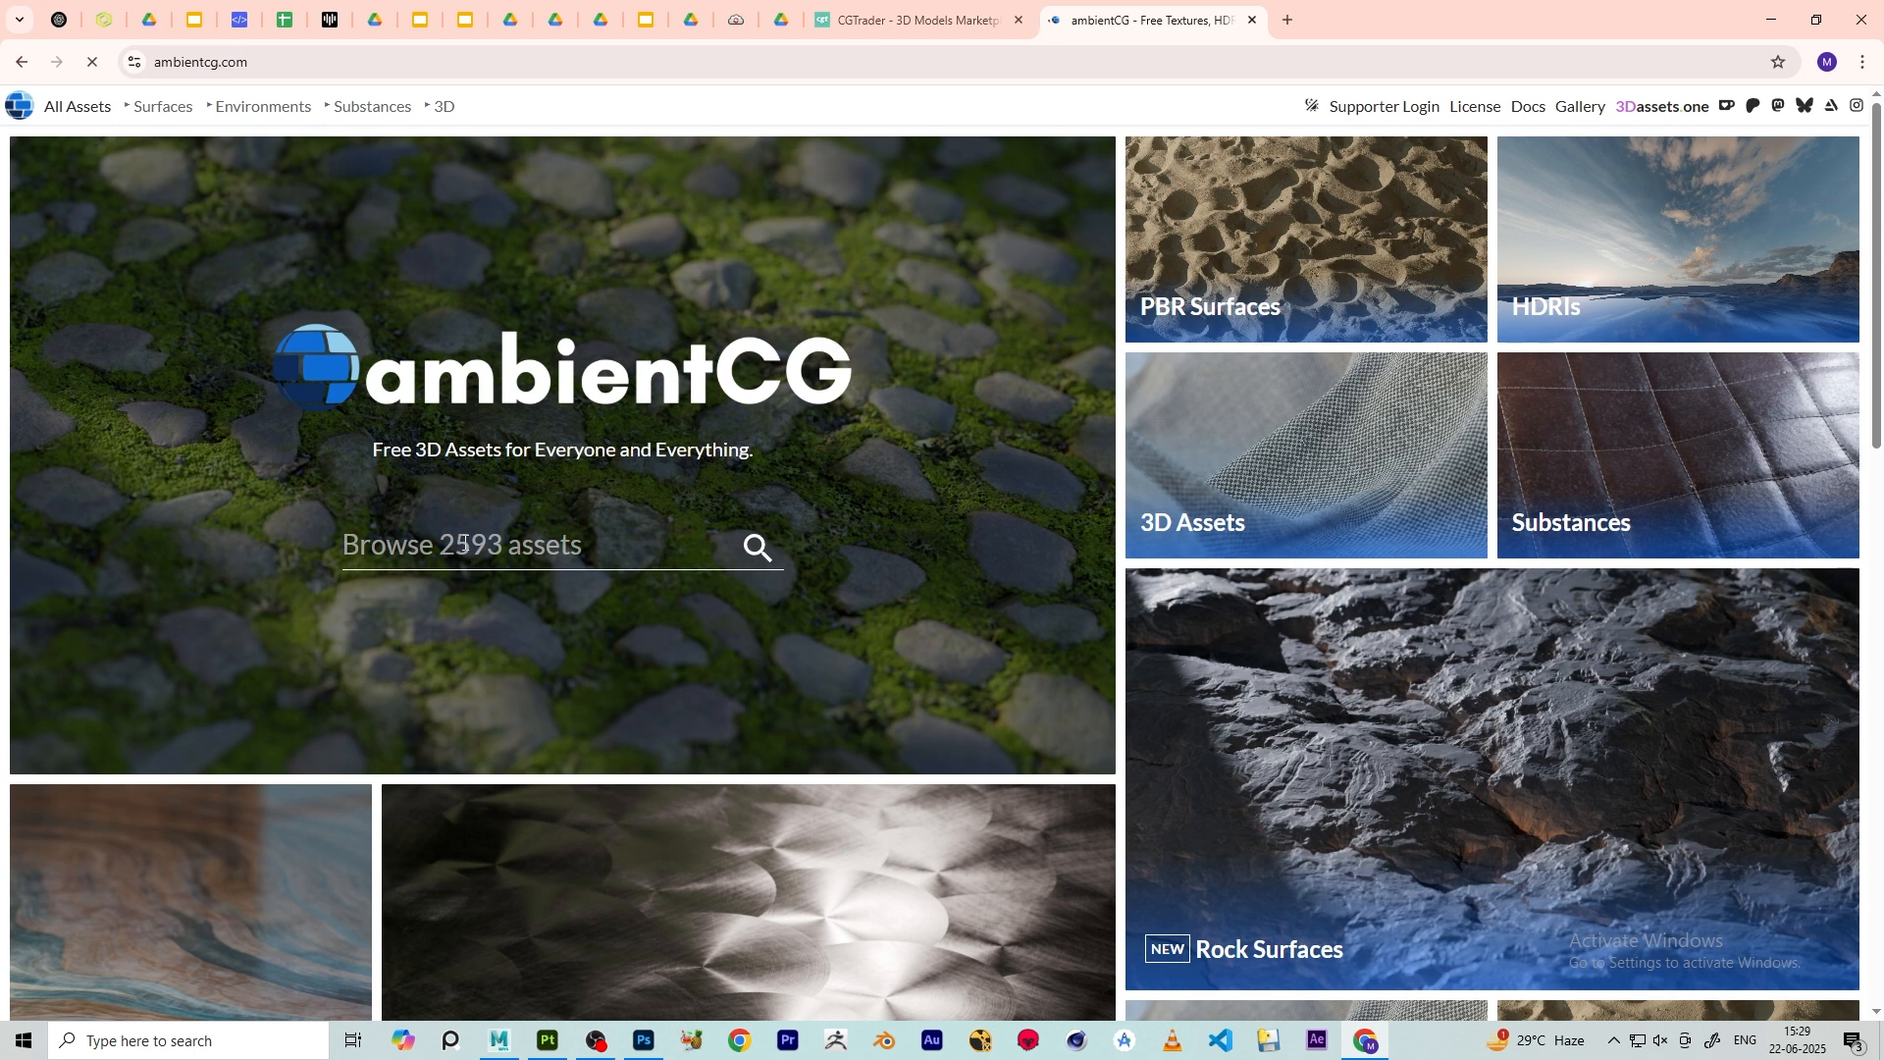
- Search ambientCG for wall and open the Bricks 094 material page
left_click(464, 545)
type("w")
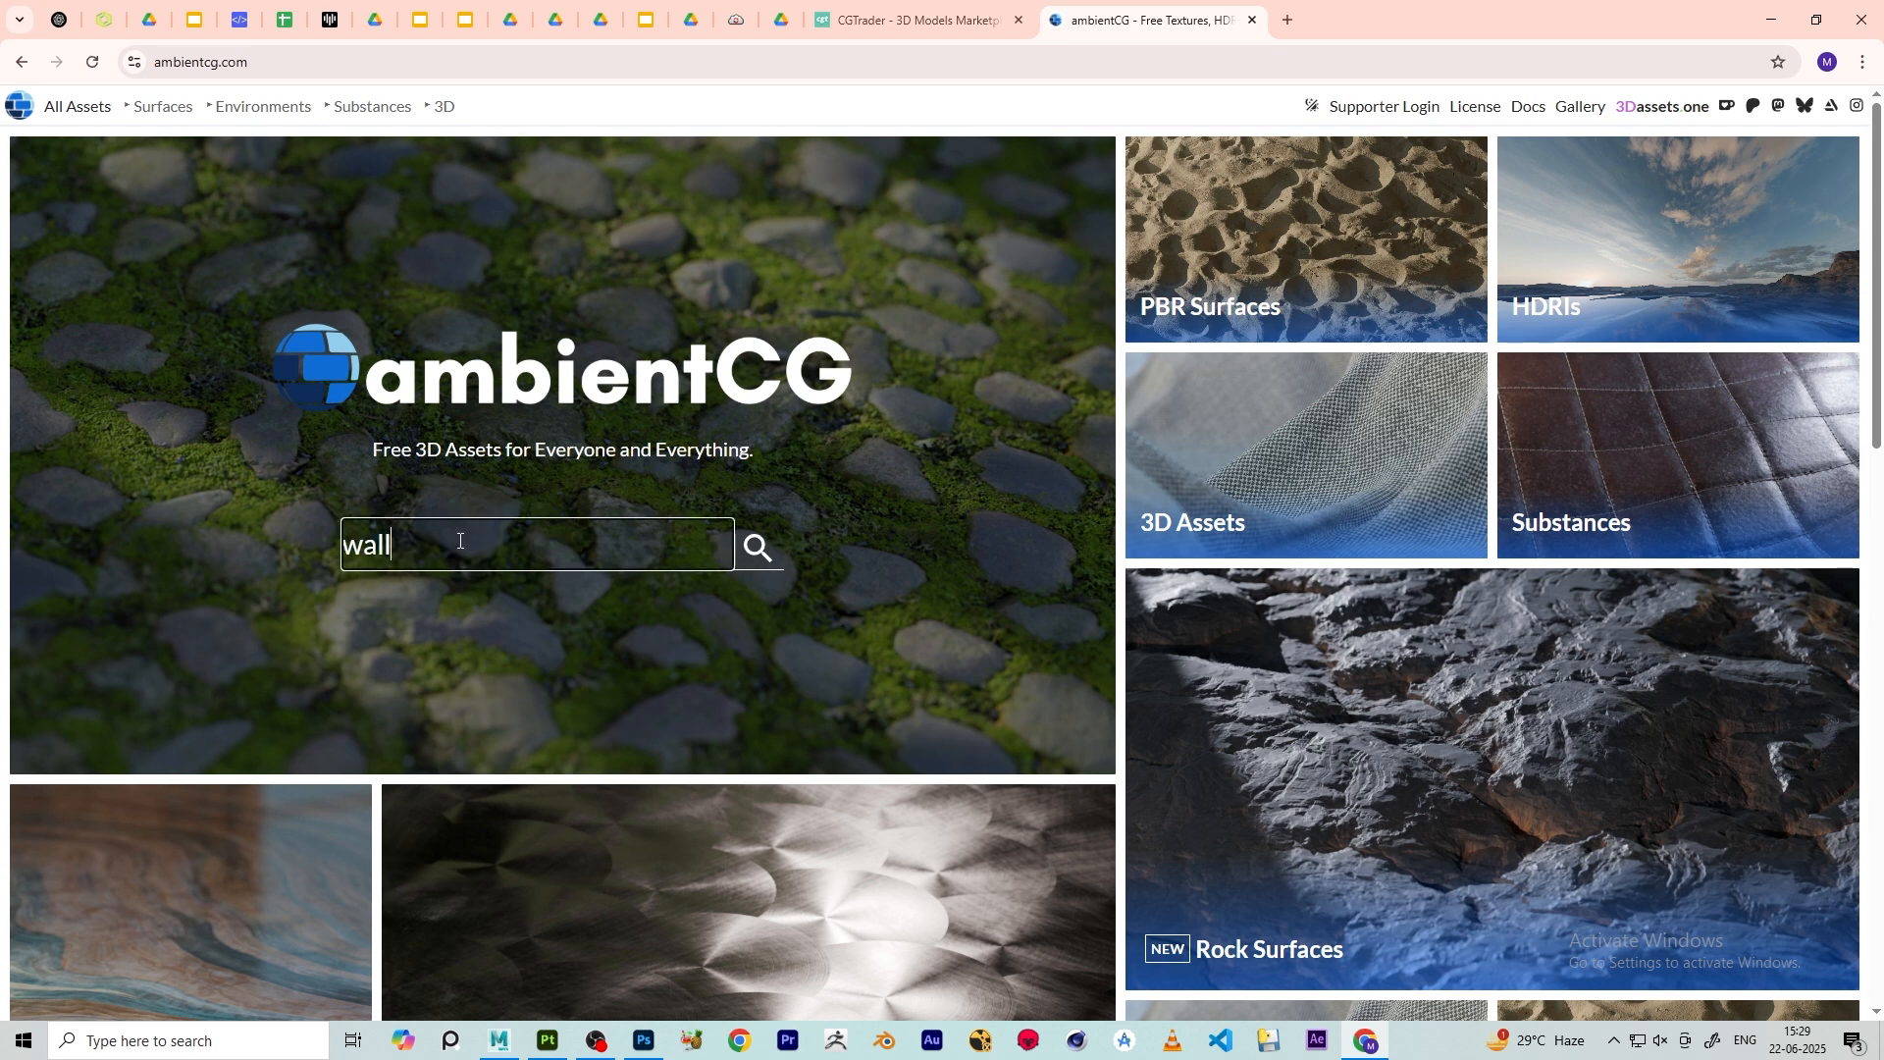
type("all")
key("Return")
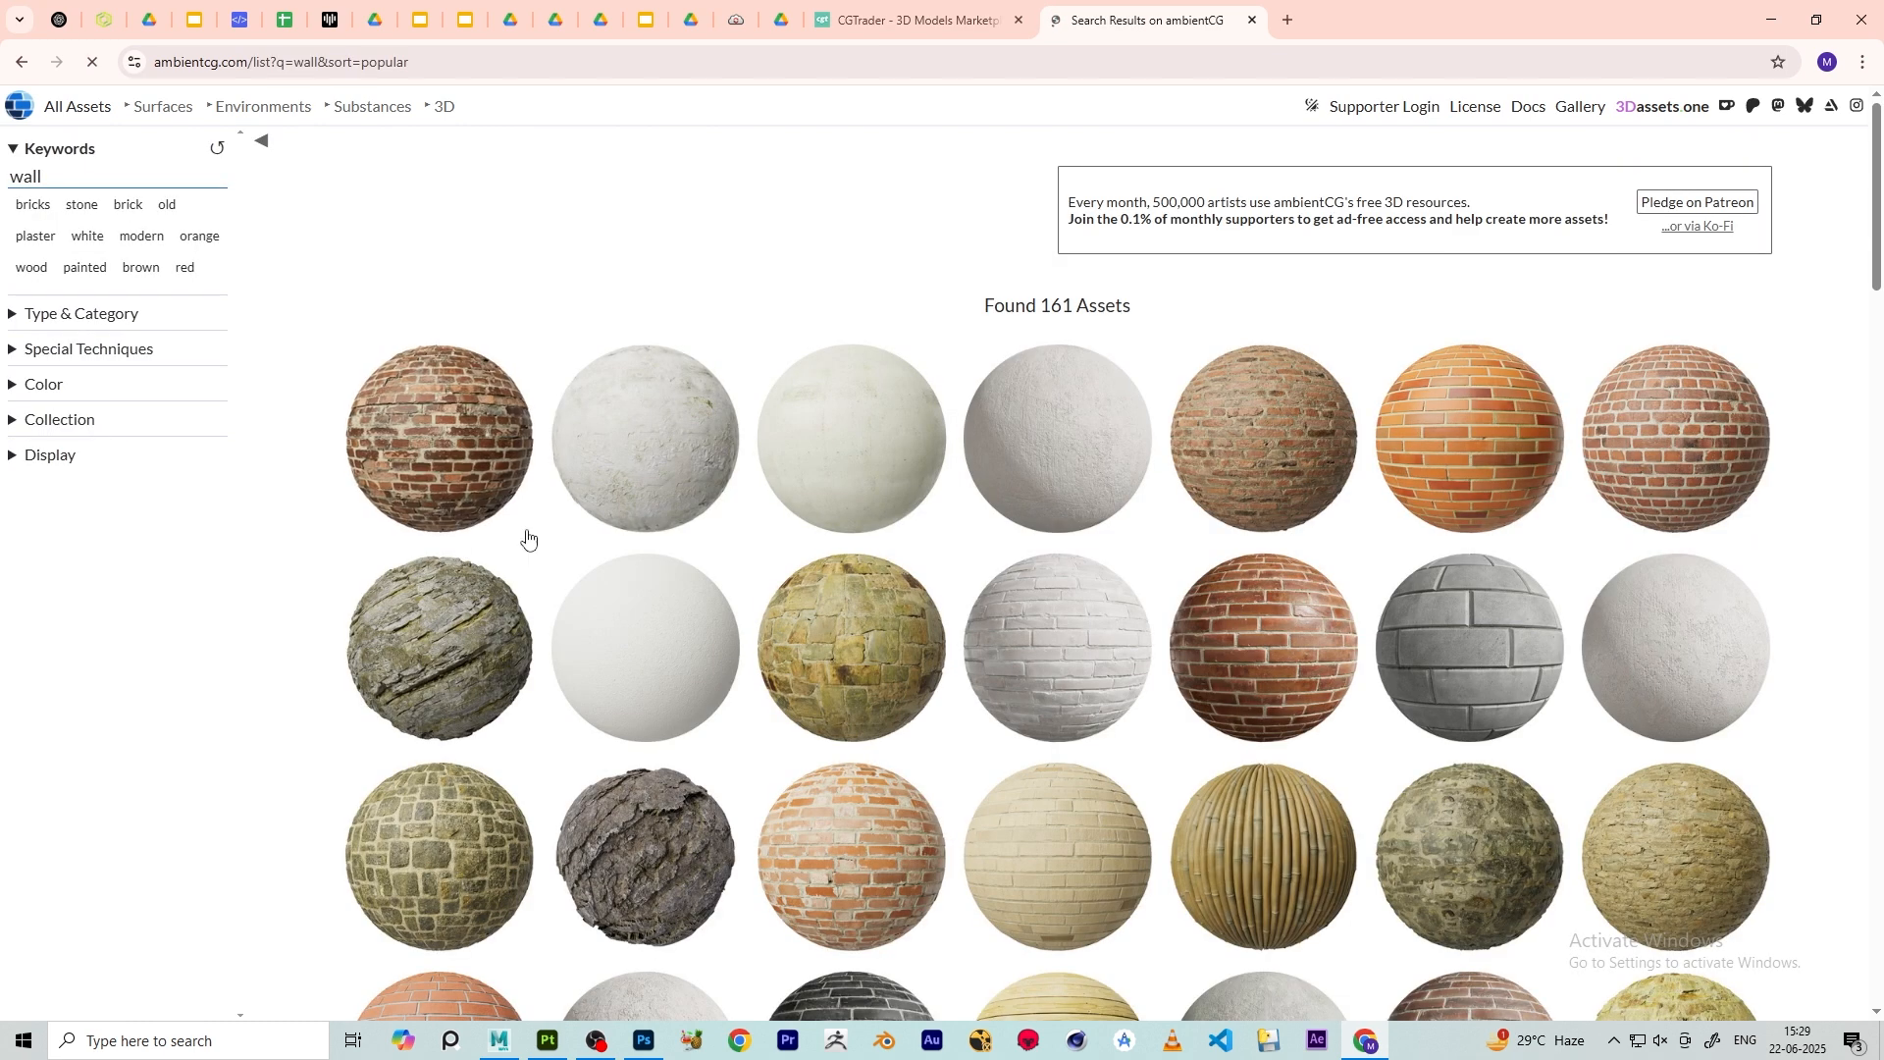
left_click(1275, 429)
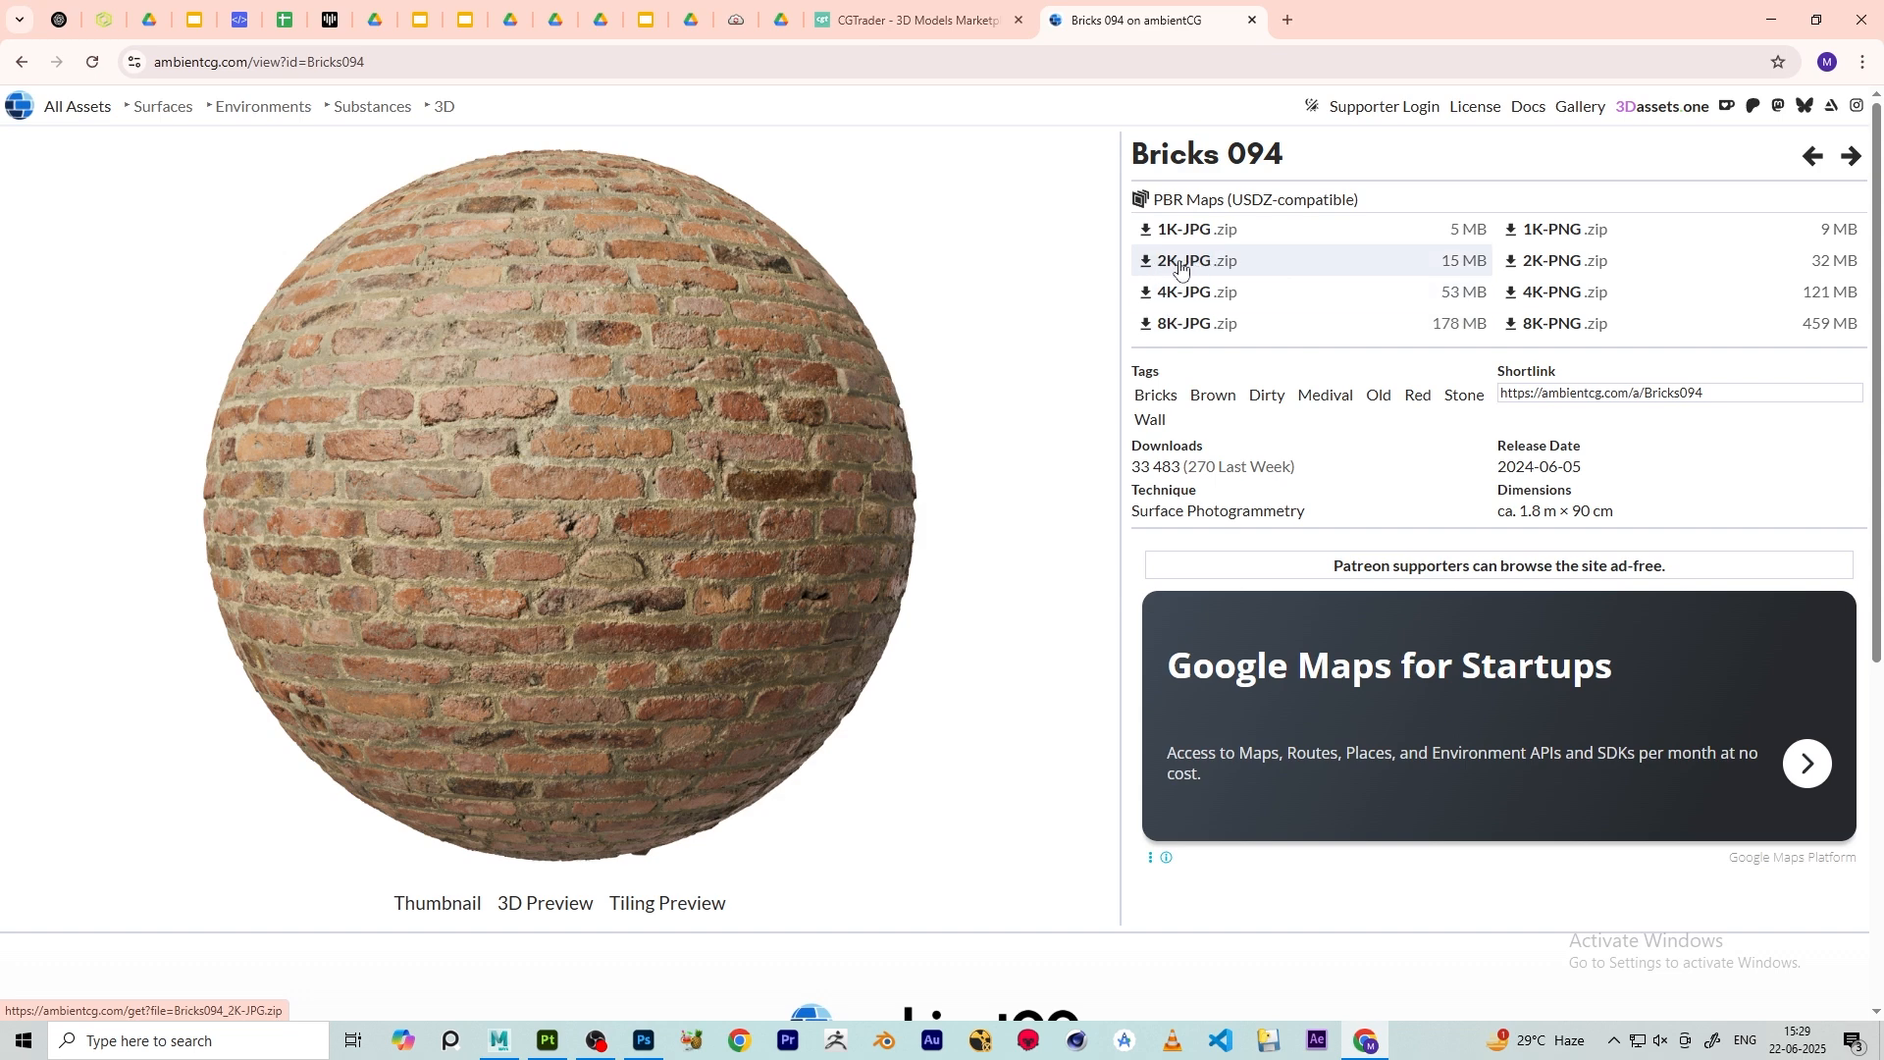
- Start the 4K-JPG download of Bricks 094, pause it and return to Substance 3D Painter
left_click(1184, 292)
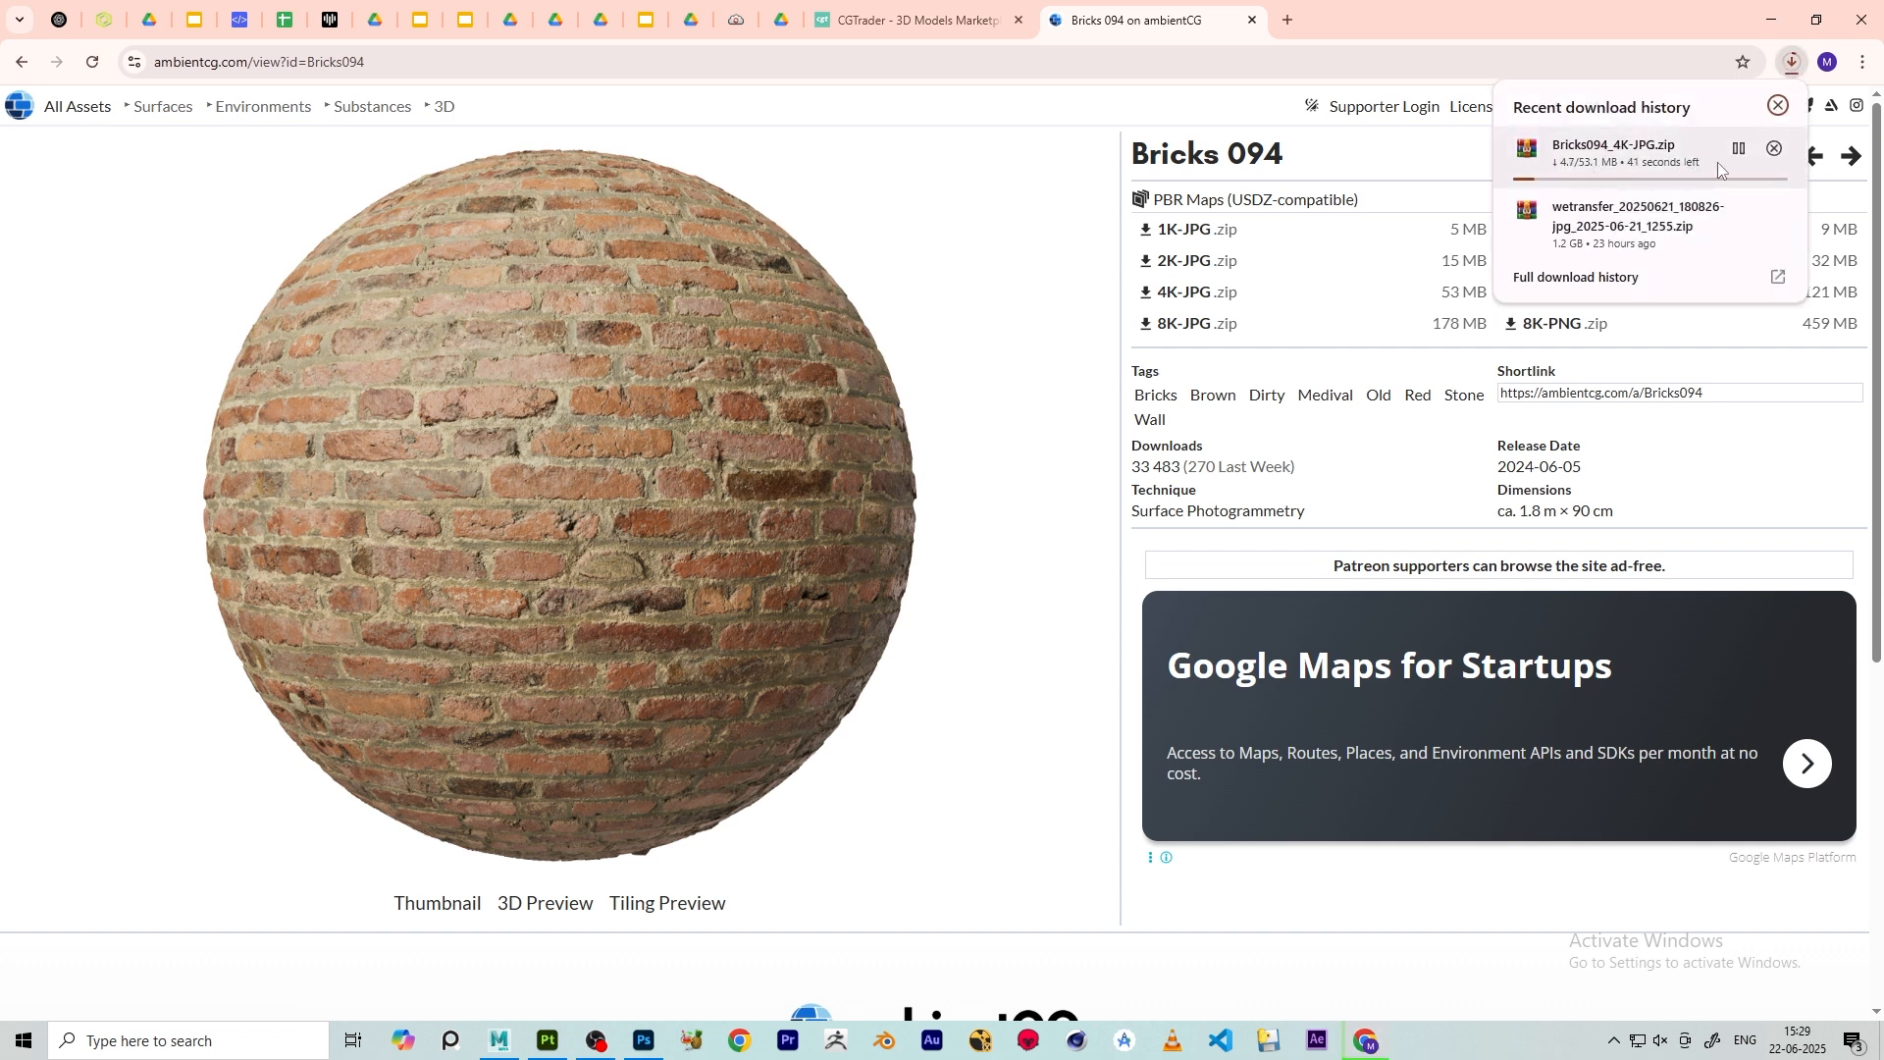
left_click(1740, 150)
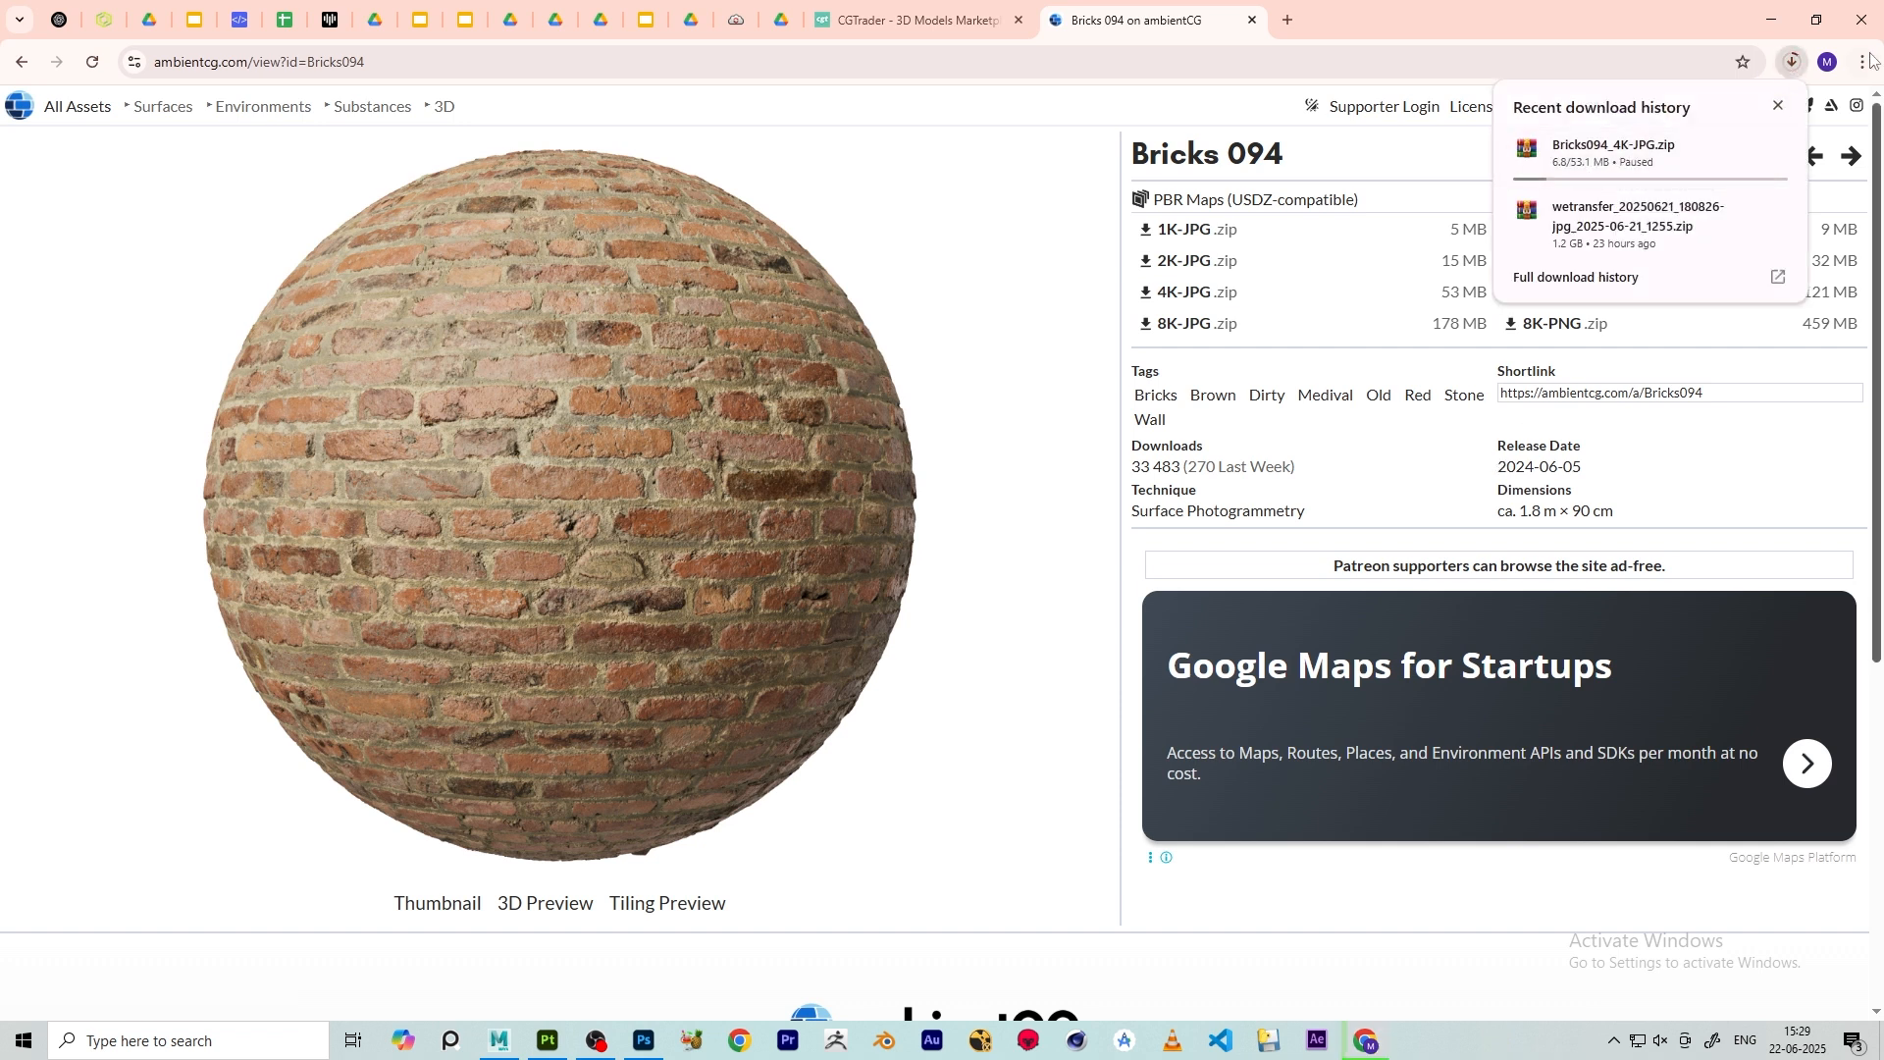
left_click(1771, 19)
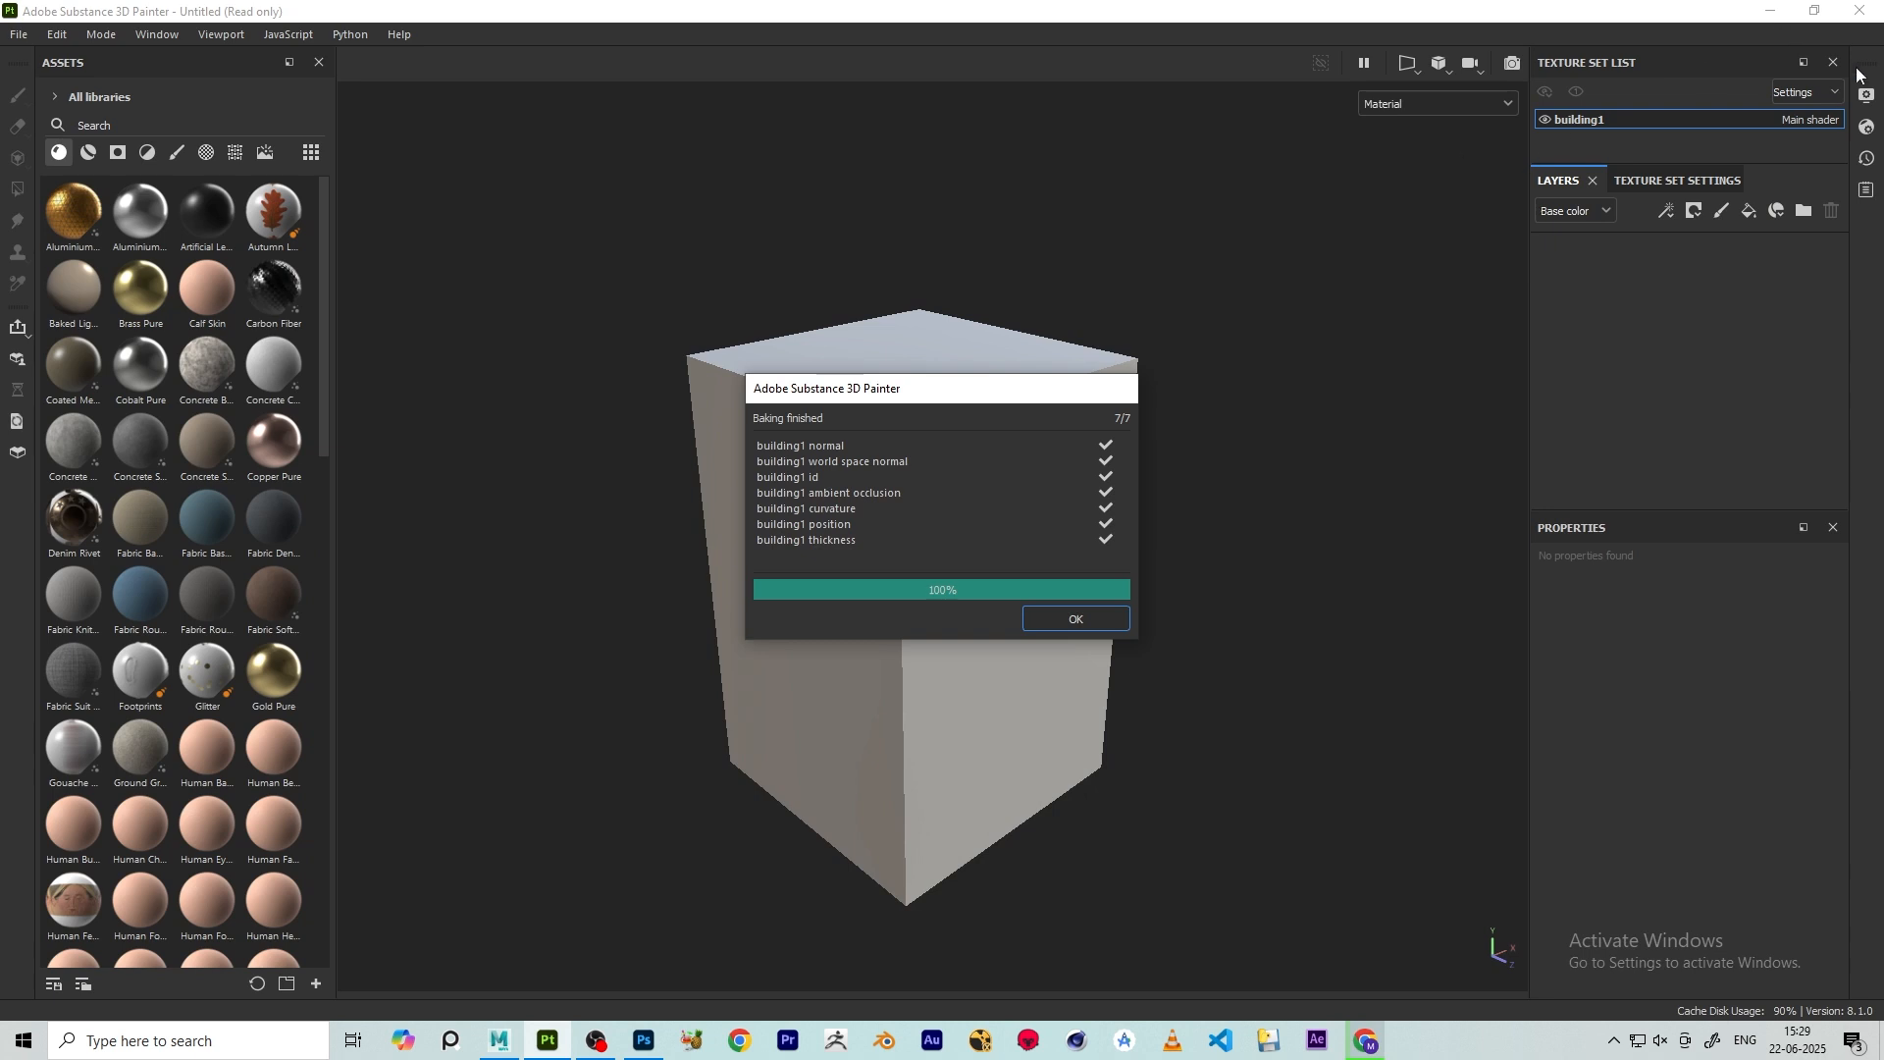
- Dismiss the baking report and save the Painter project to the Desktop as build
left_click(1075, 620)
left_click(19, 34)
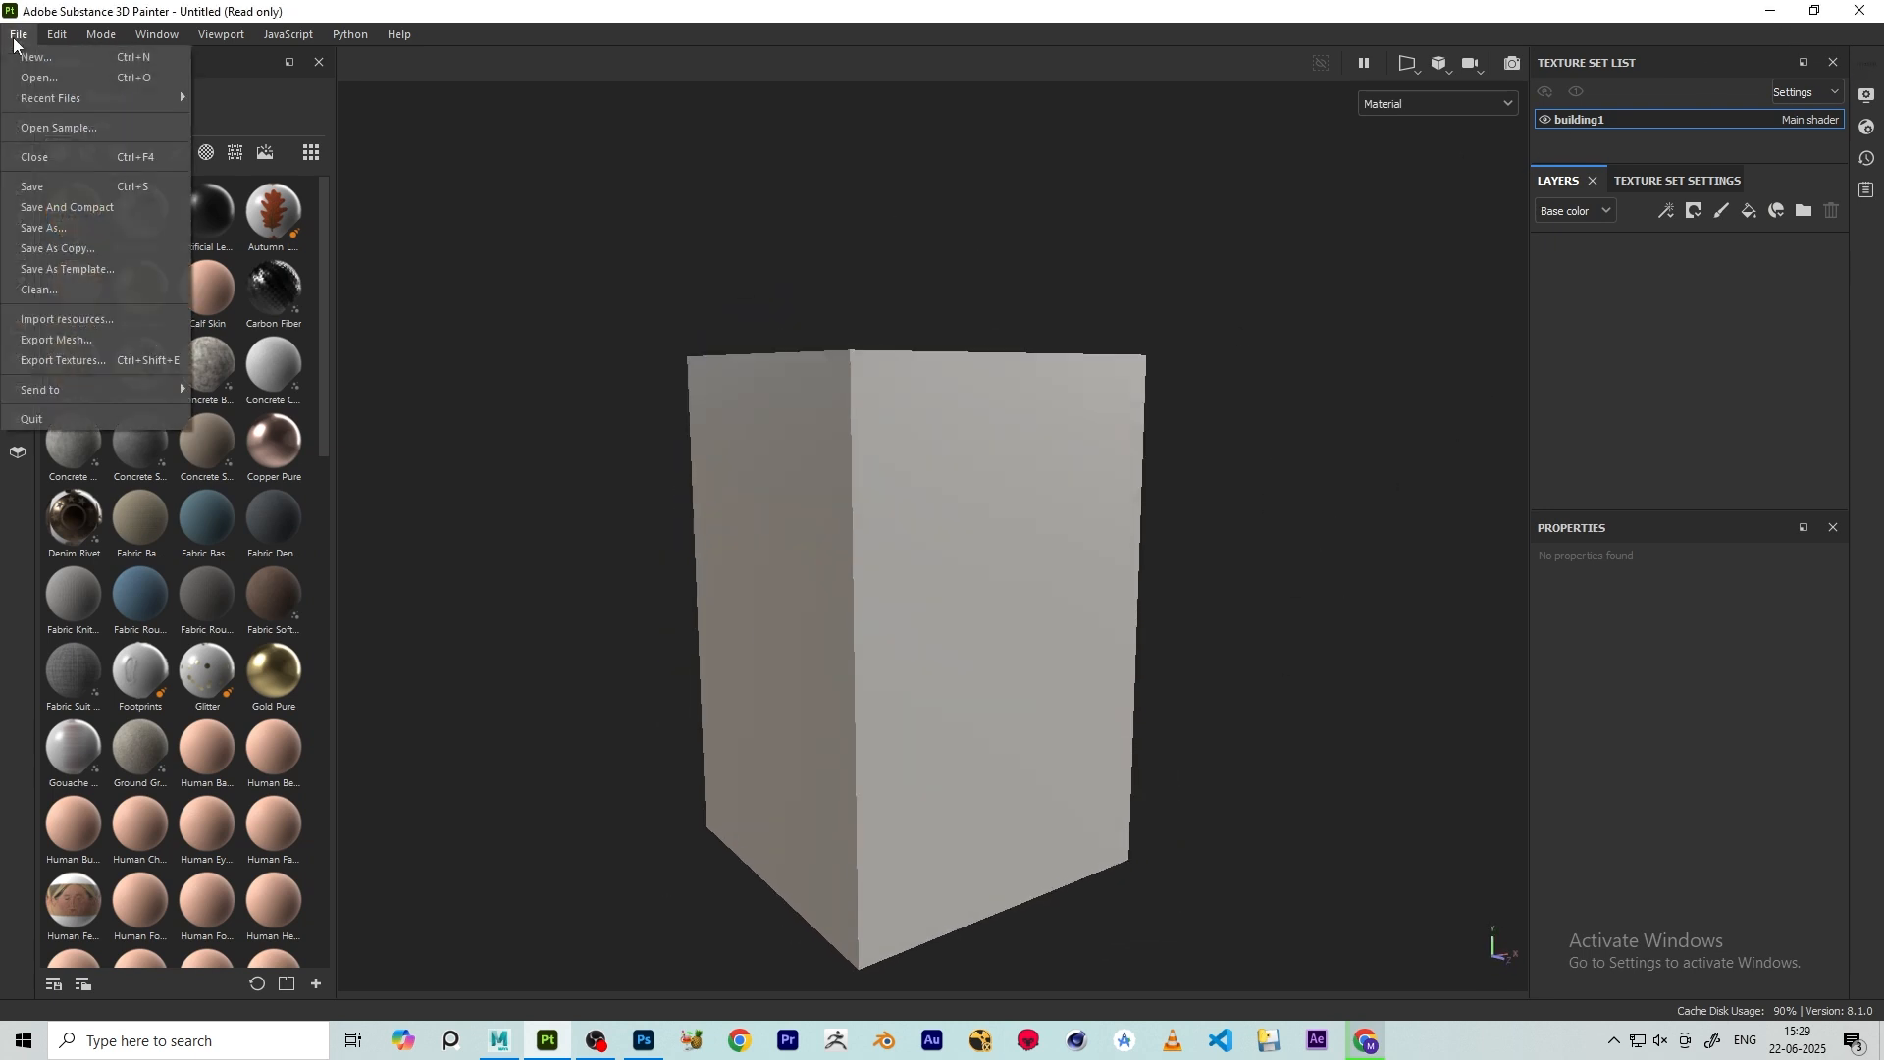
left_click(68, 183)
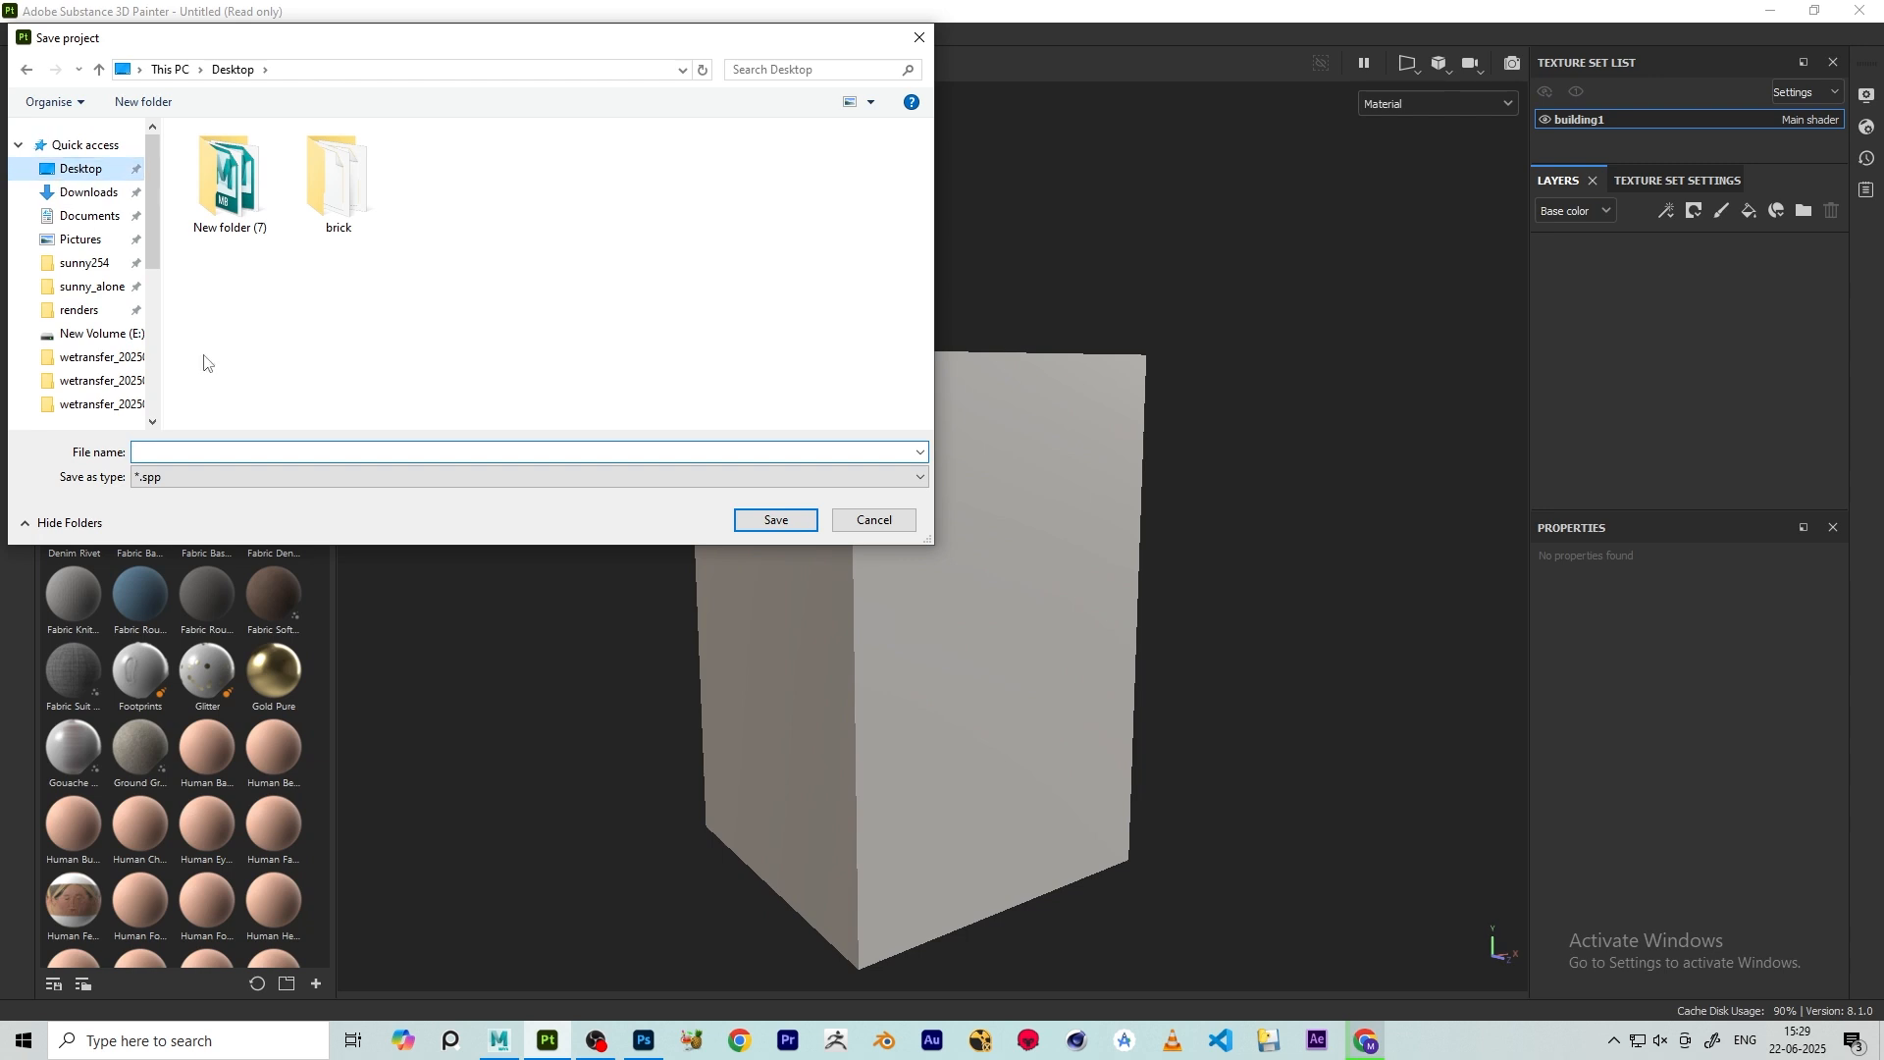
left_click(229, 449)
type("build")
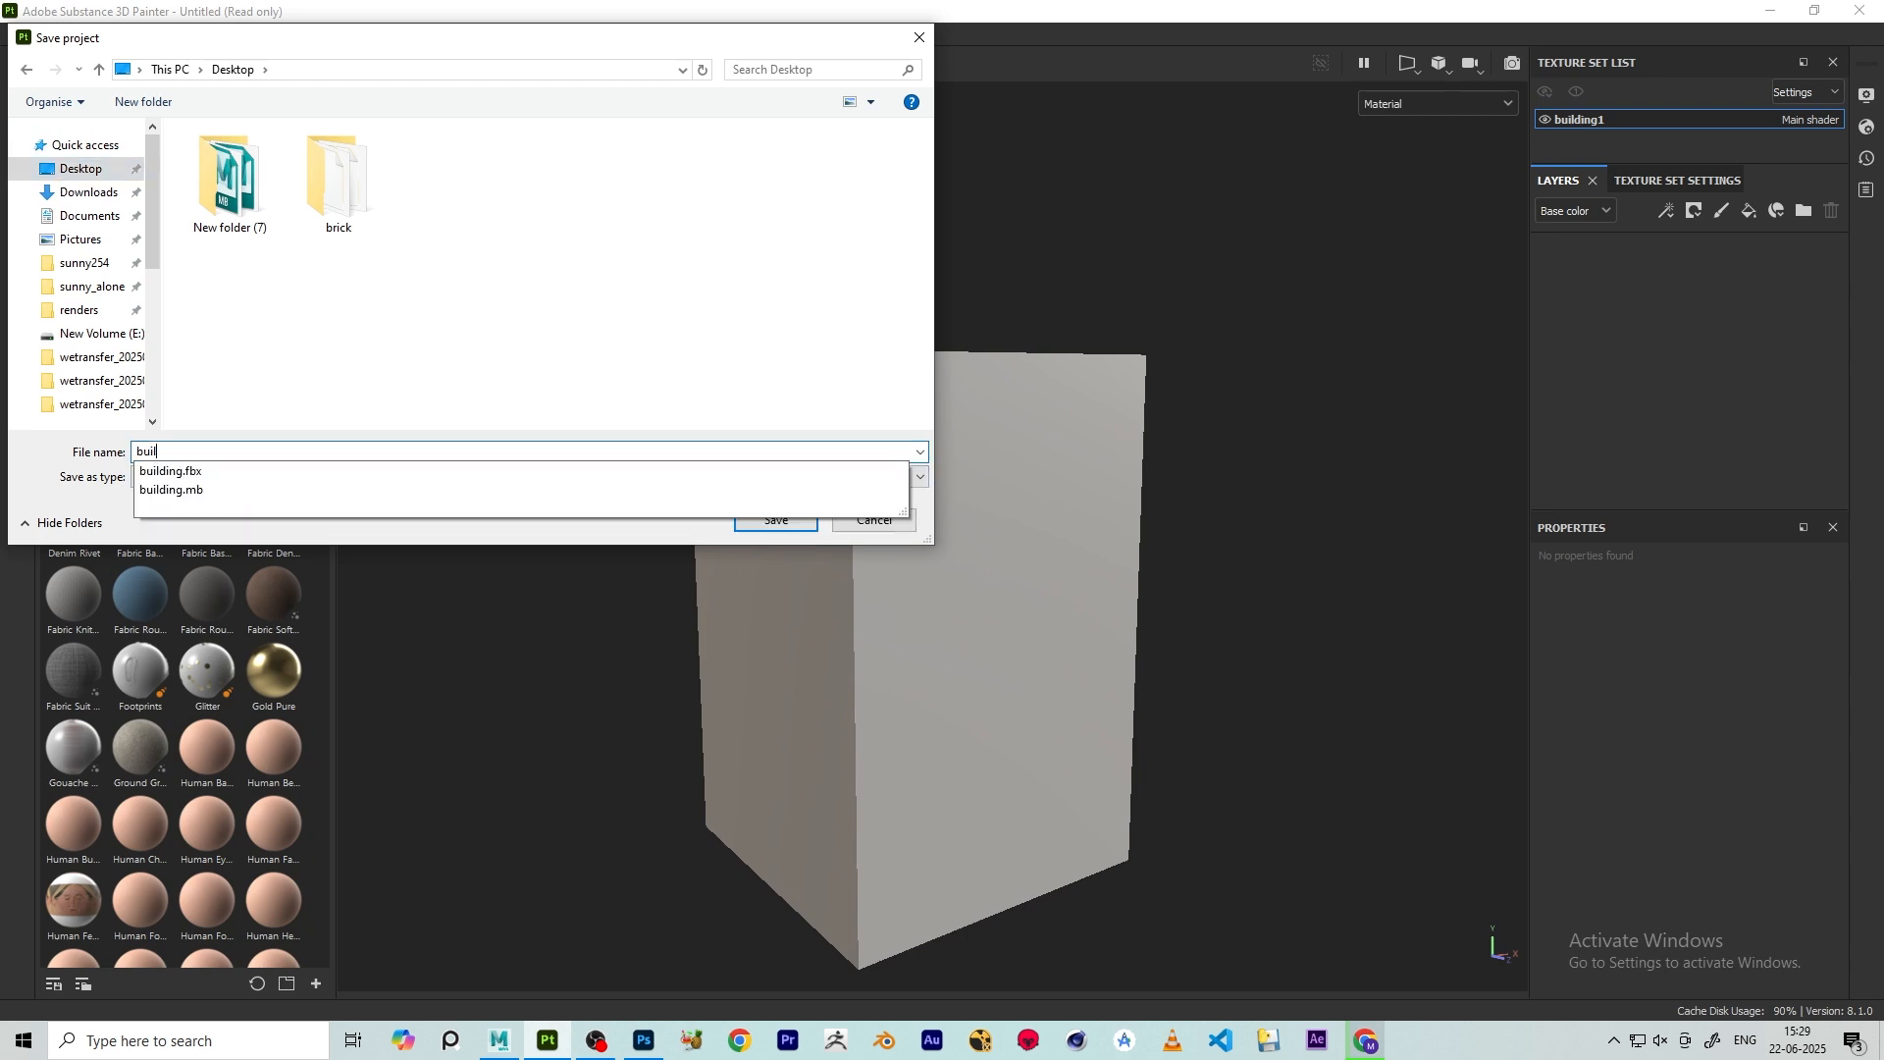
key("Return")
- Switch to the brick folder on the Desktop and view the Bricks090 preview image
left_click(1771, 11)
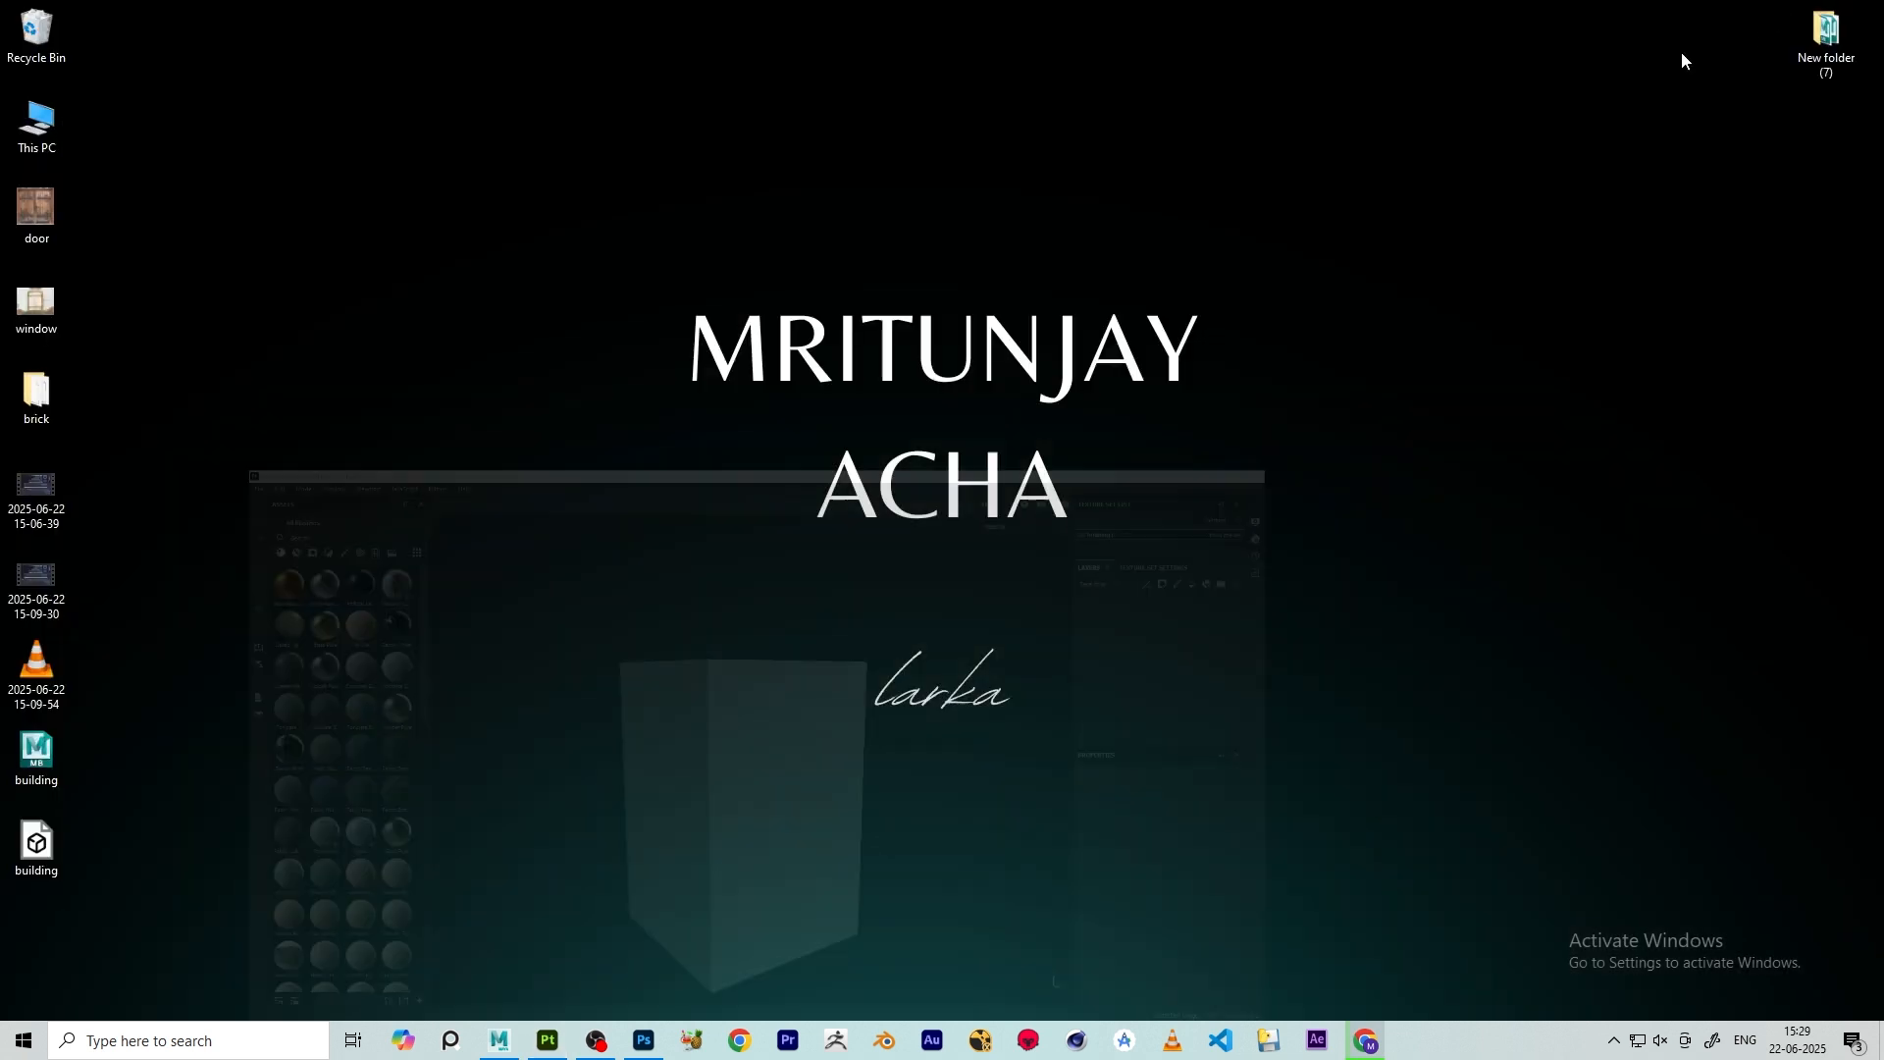
double_click(36, 392)
double_click(221, 137)
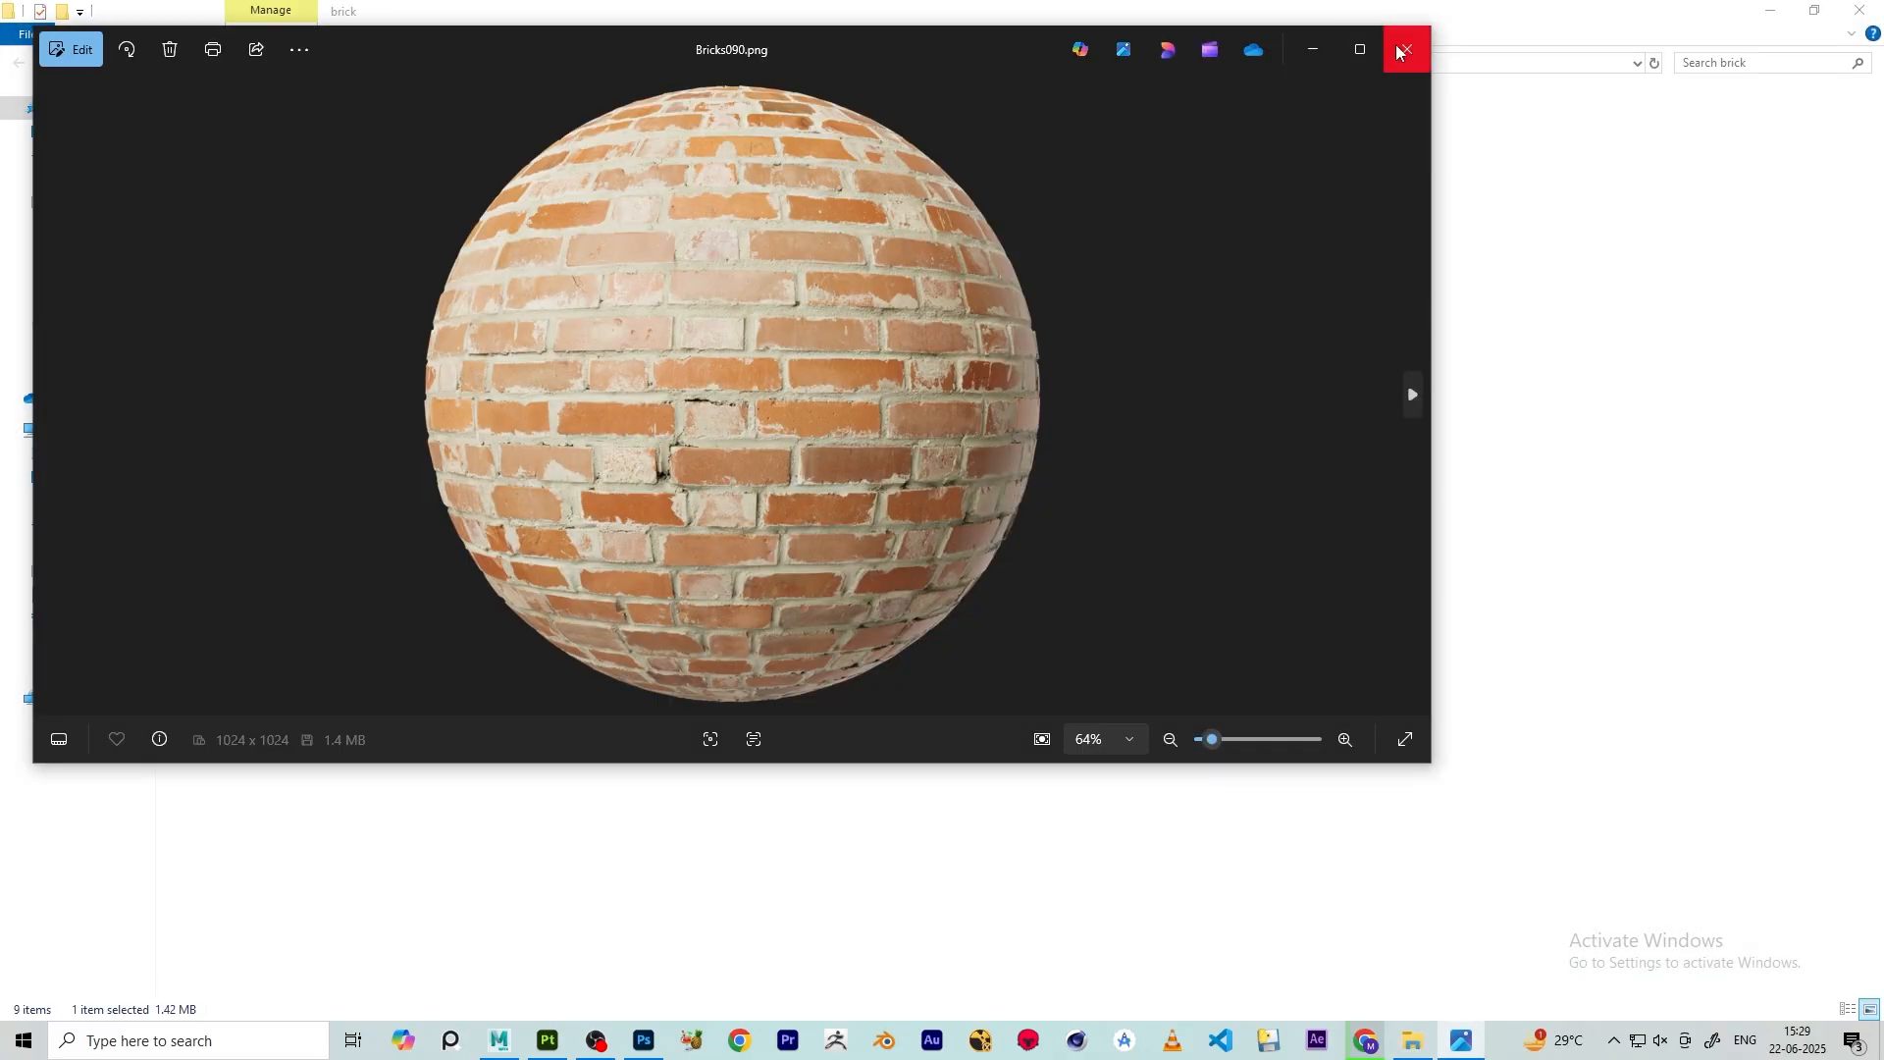
left_click(1403, 49)
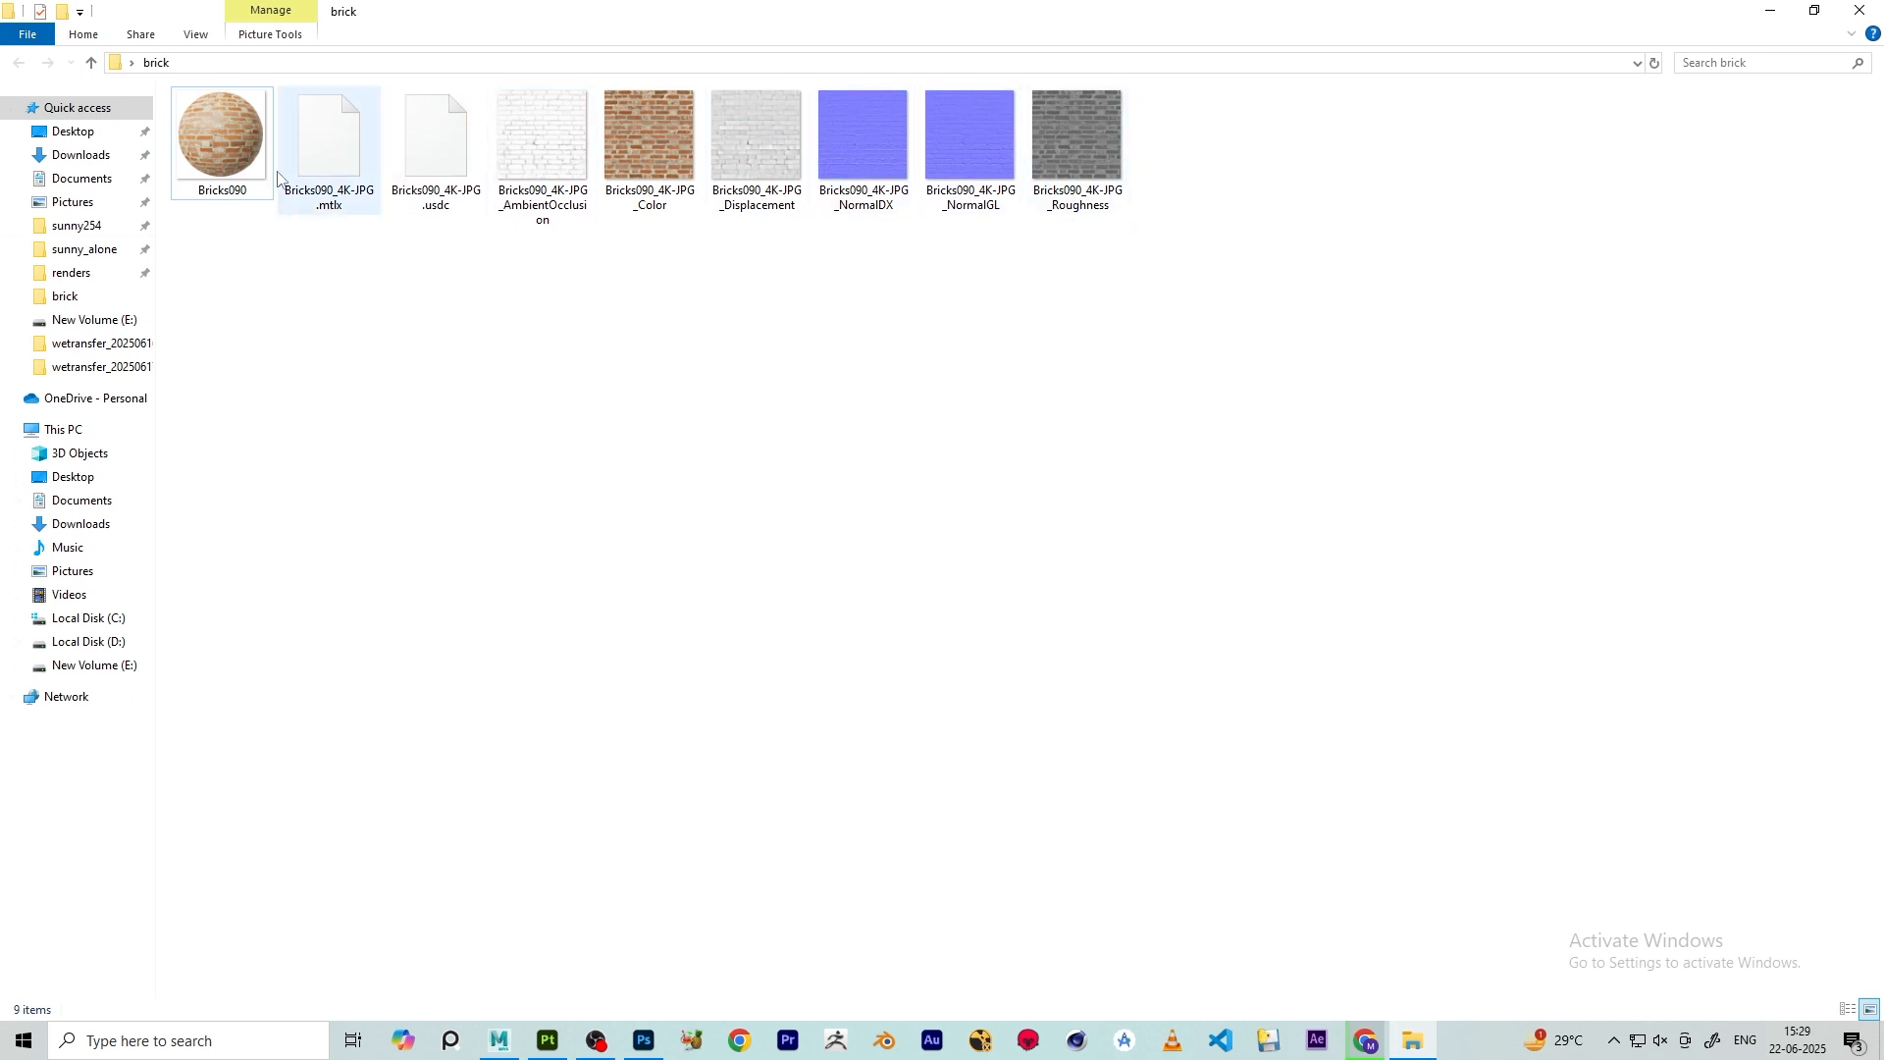
- Delete the Bricks090 preview image and the .mtlx and .usdc files from the brick folder
left_click_drag(244, 267, 471, 137)
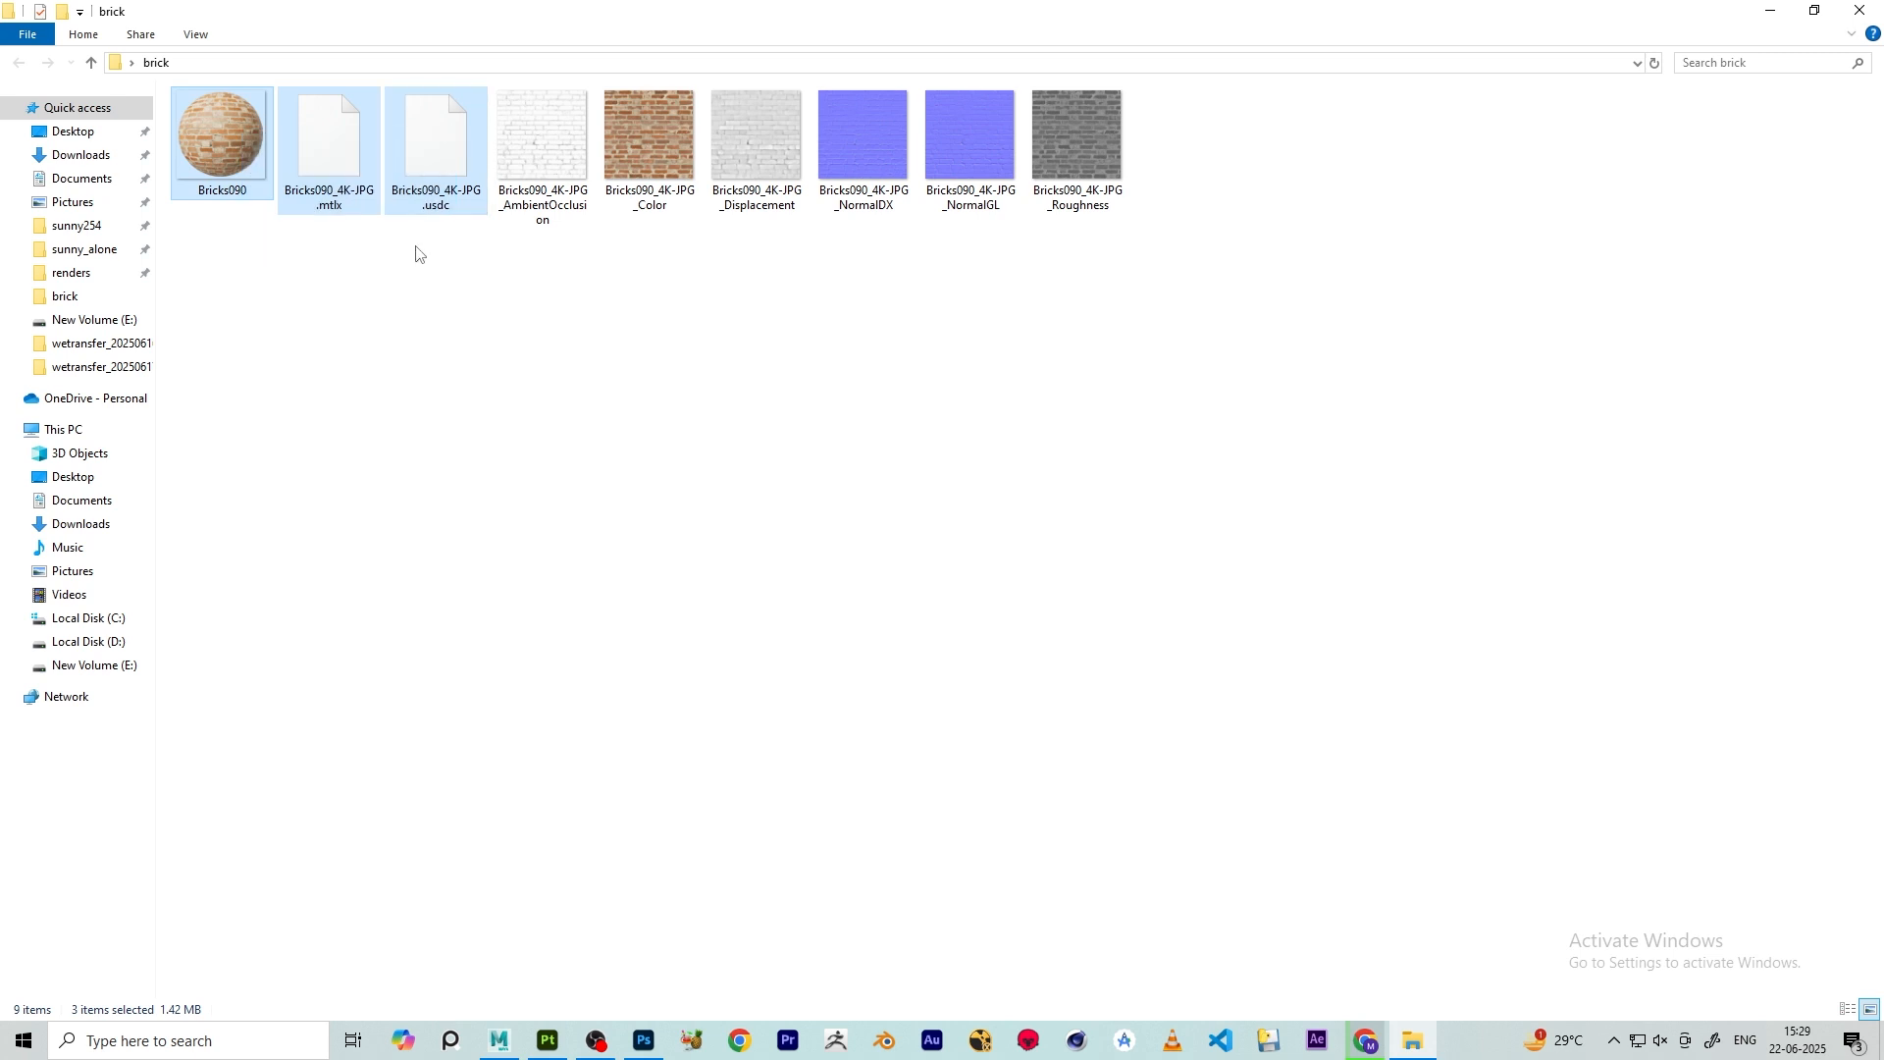
double_click(184, 159)
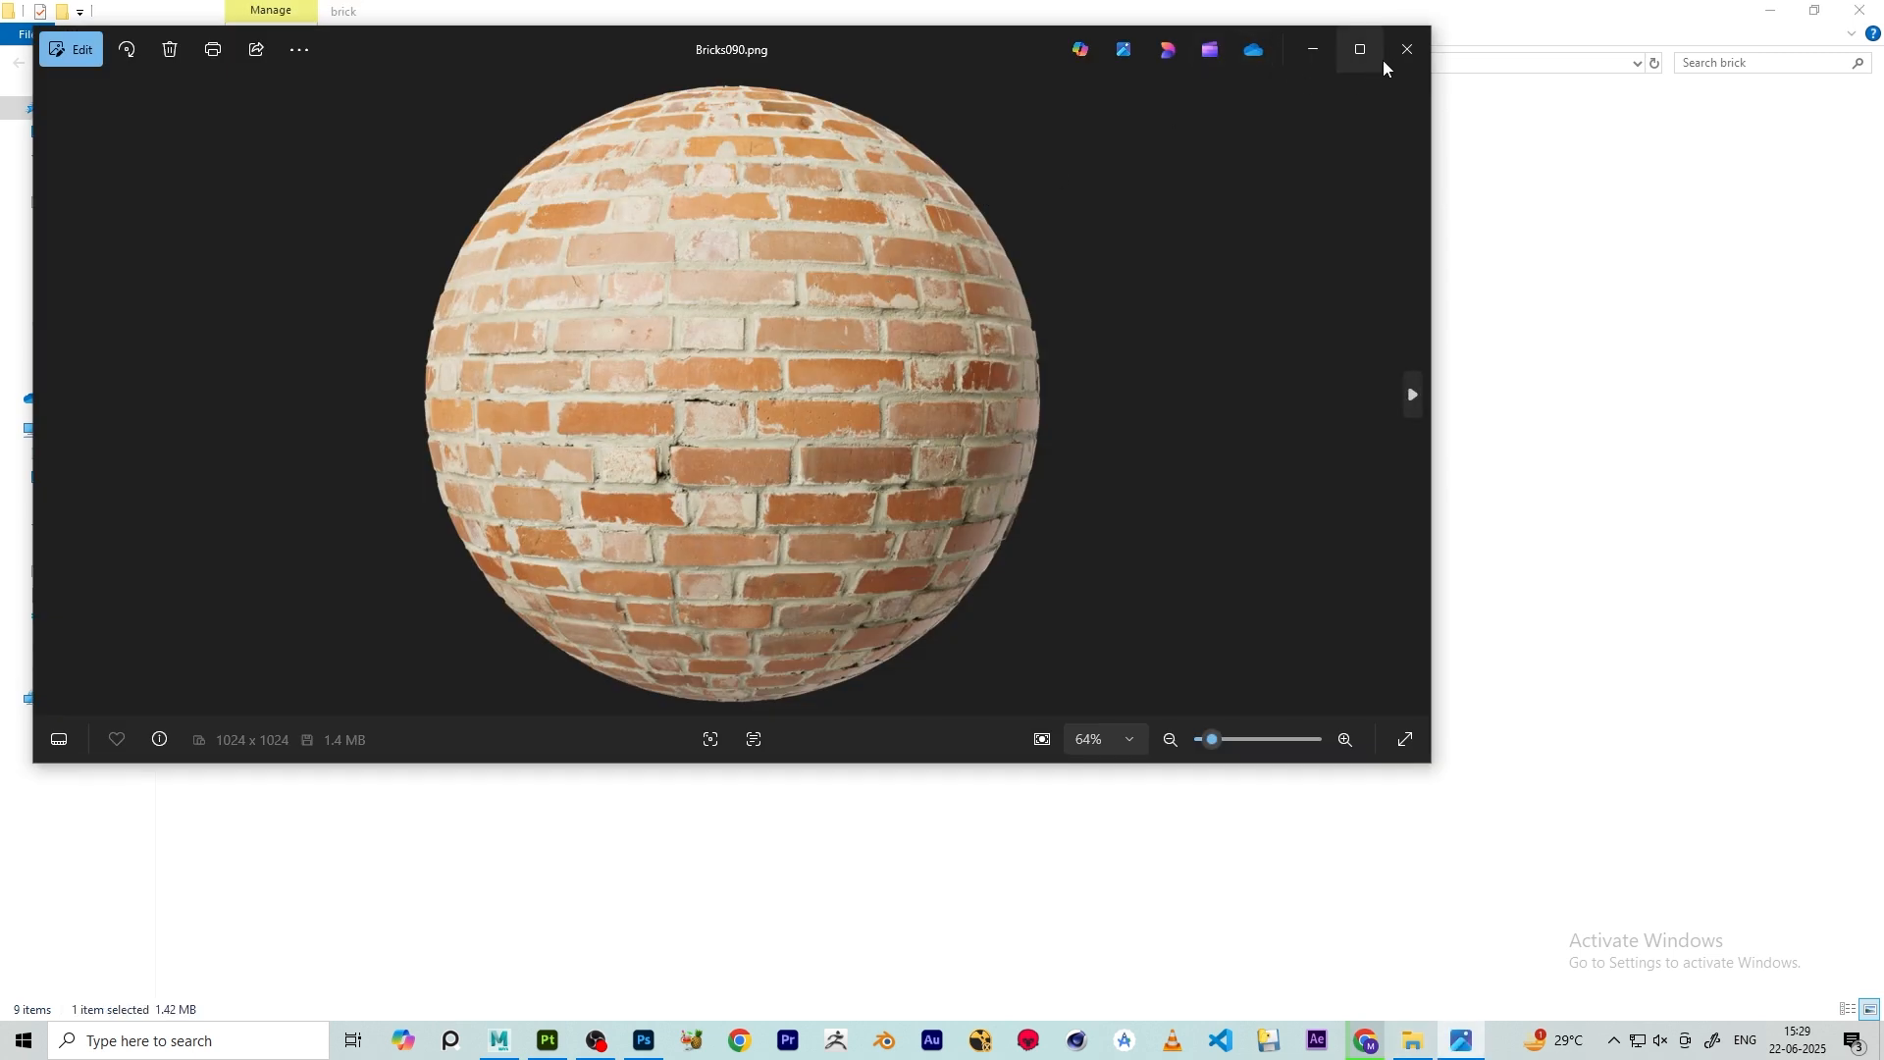
left_click(1407, 50)
left_click_drag(218, 282, 435, 125)
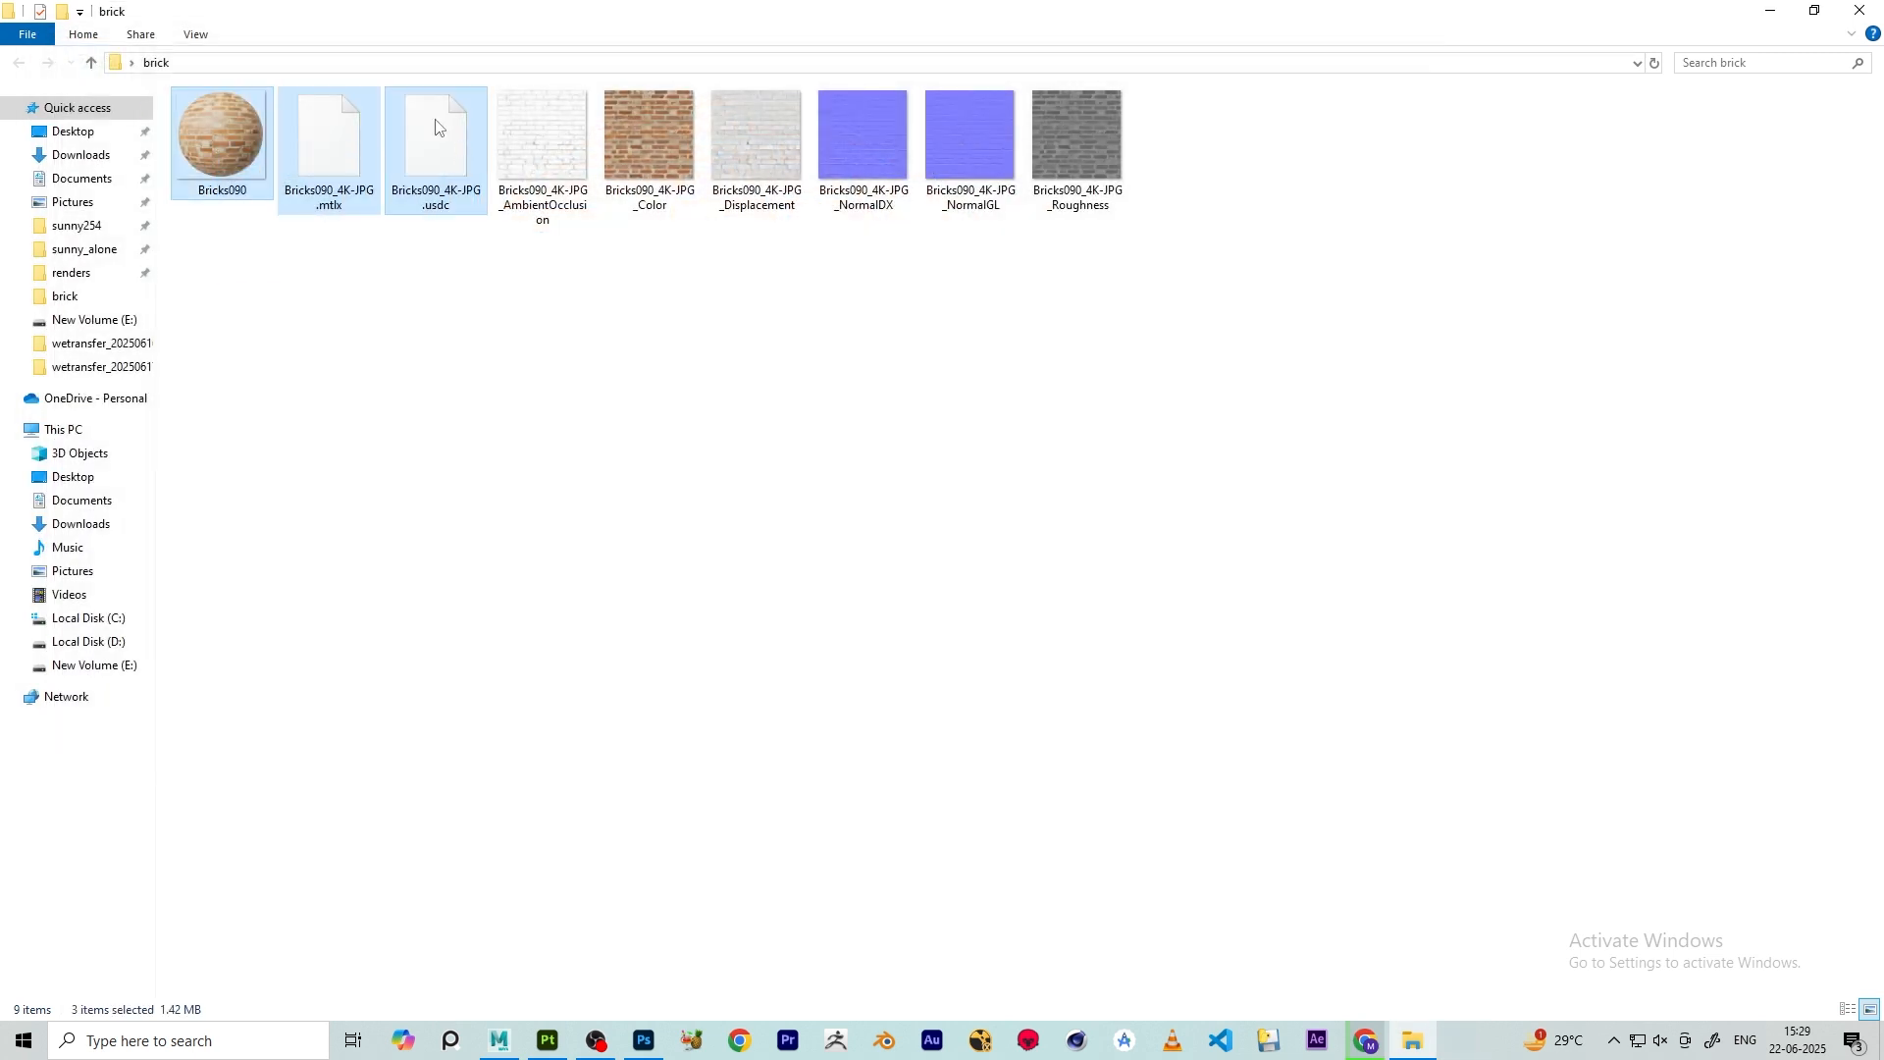
key("Delete")
- Examine the Bricks090 ambient occlusion and color maps up close and select the displacement map
double_click(269, 168)
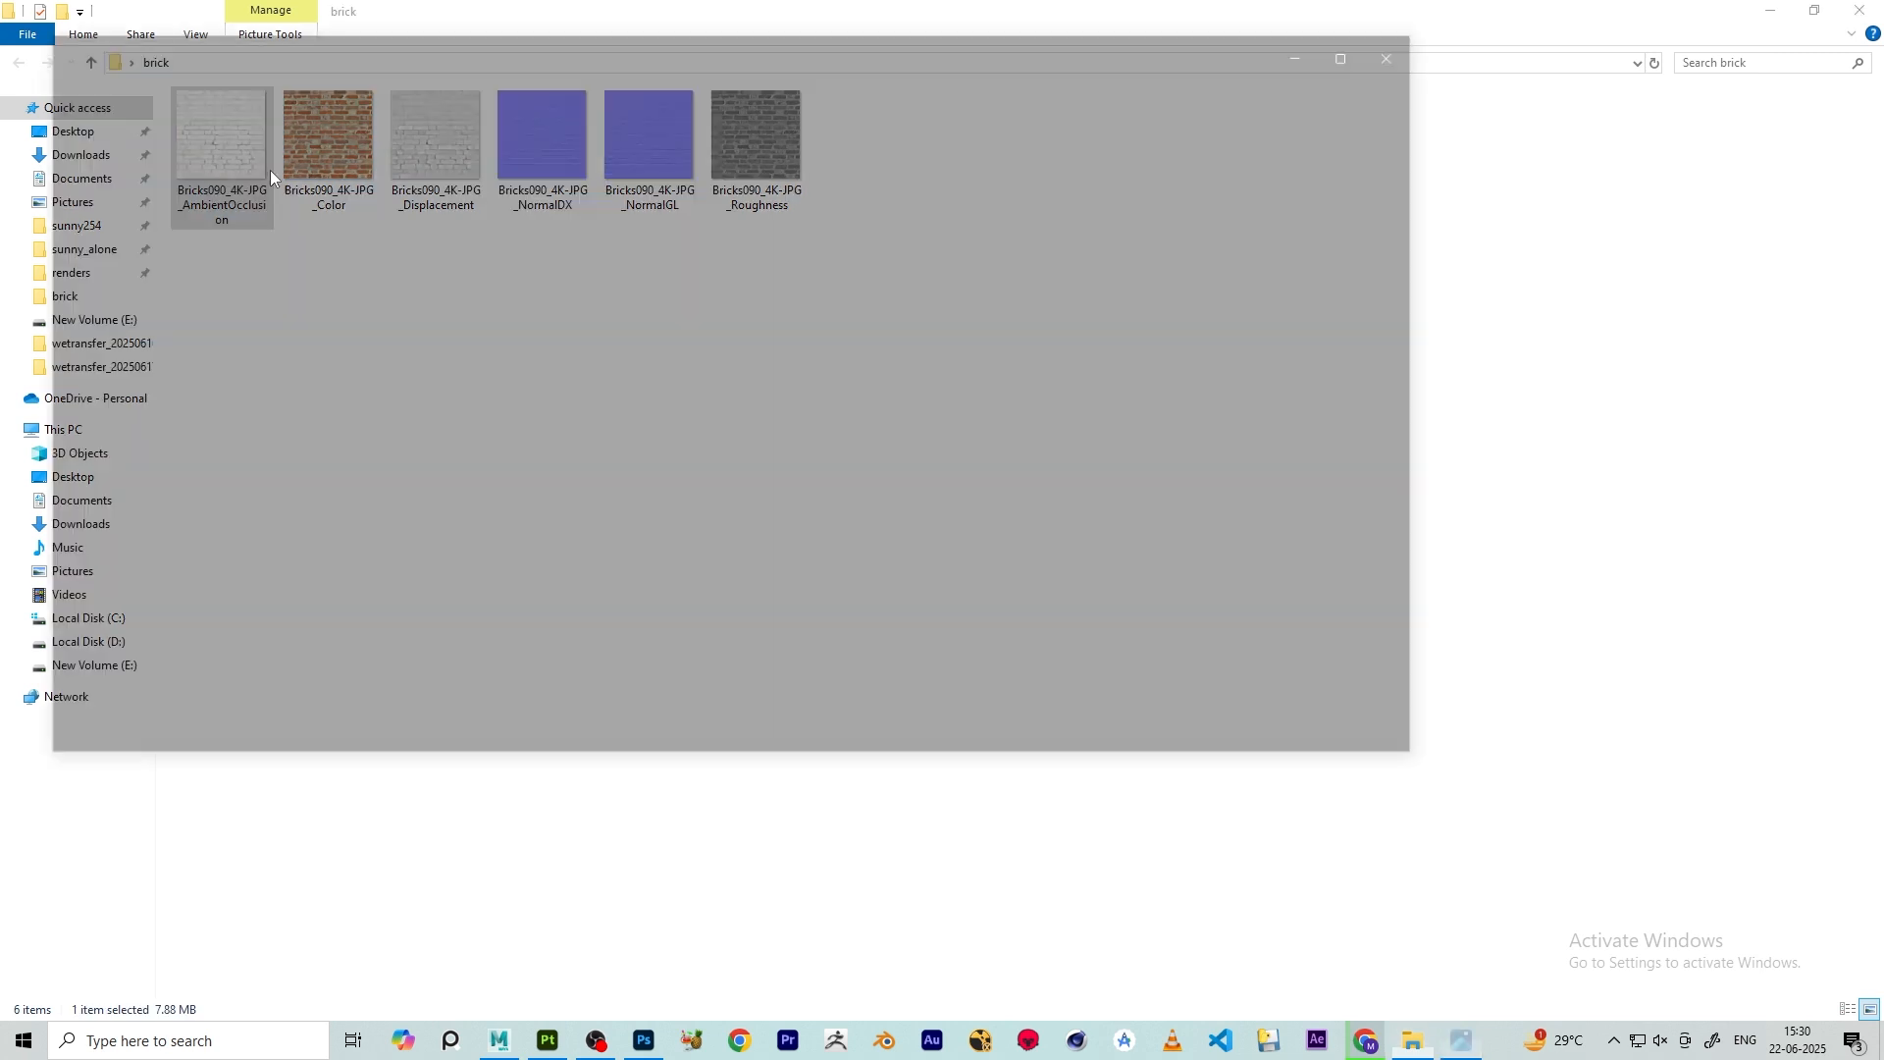
scroll(589, 366, "up", 3)
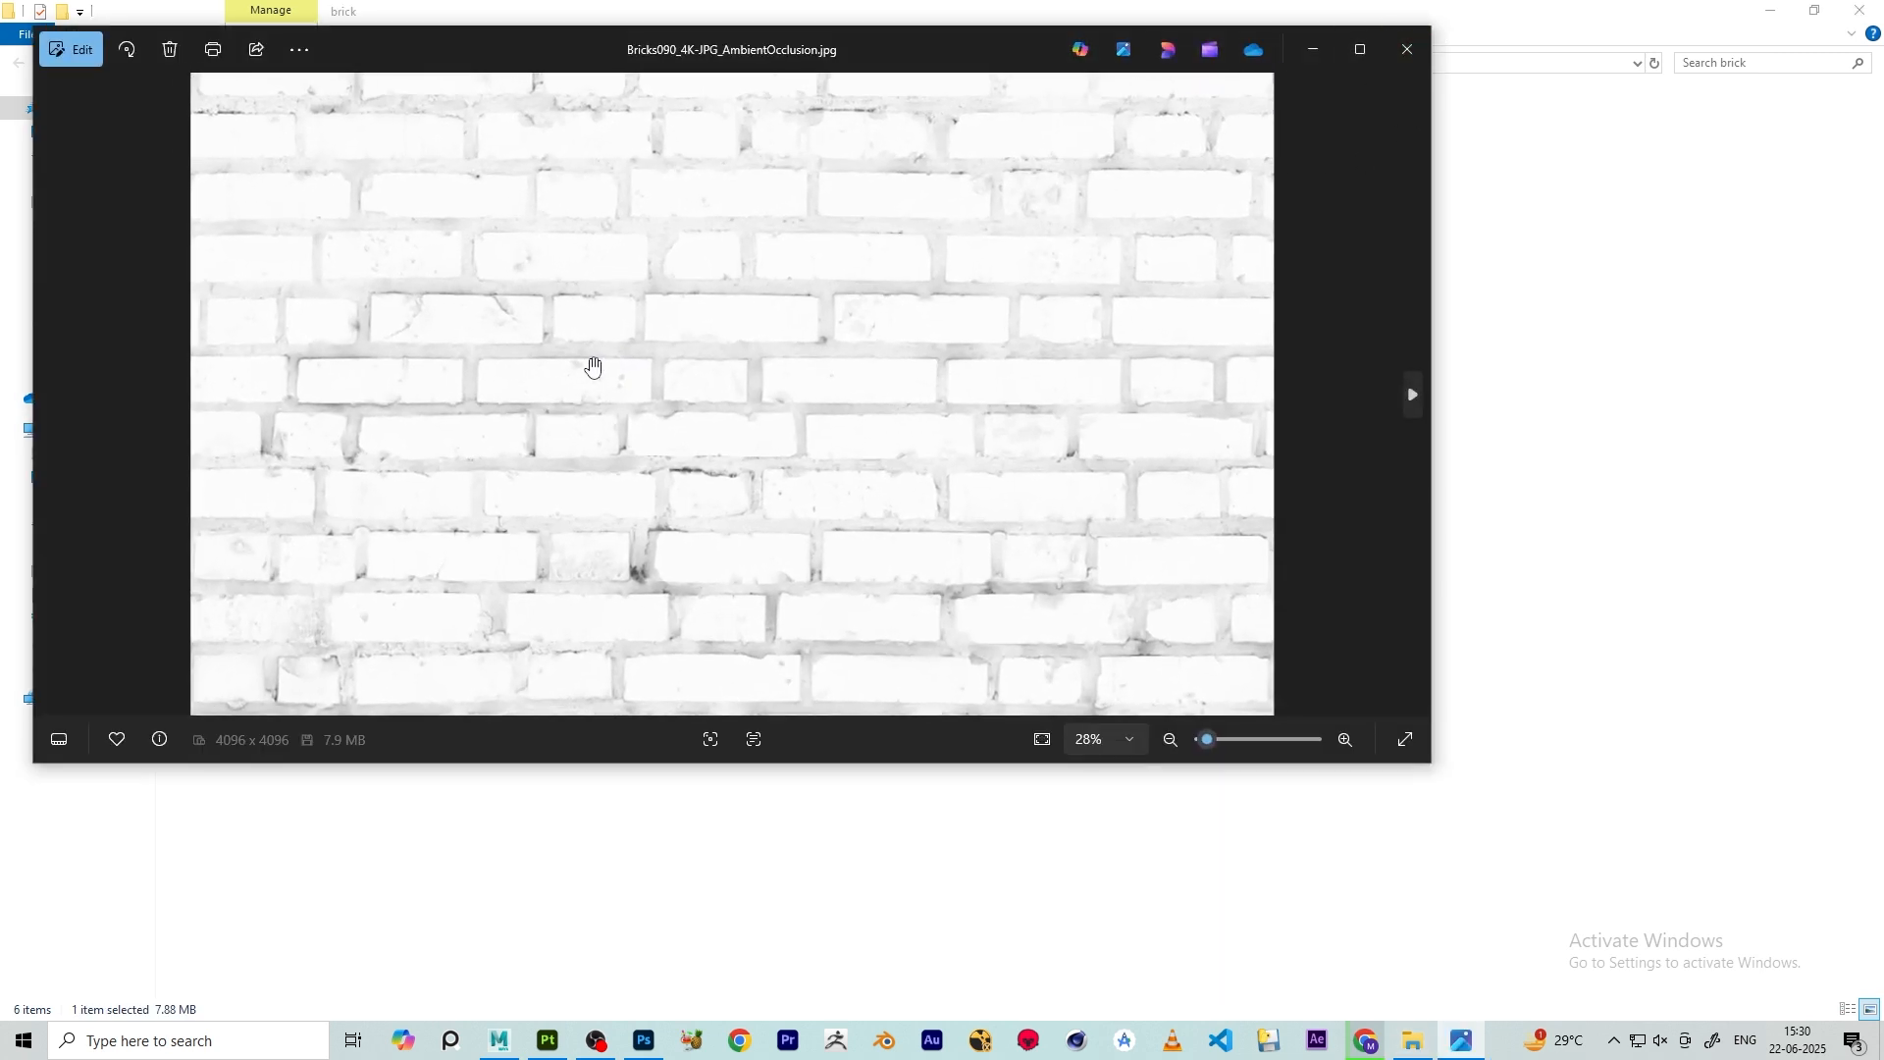
left_click(1406, 50)
double_click(340, 134)
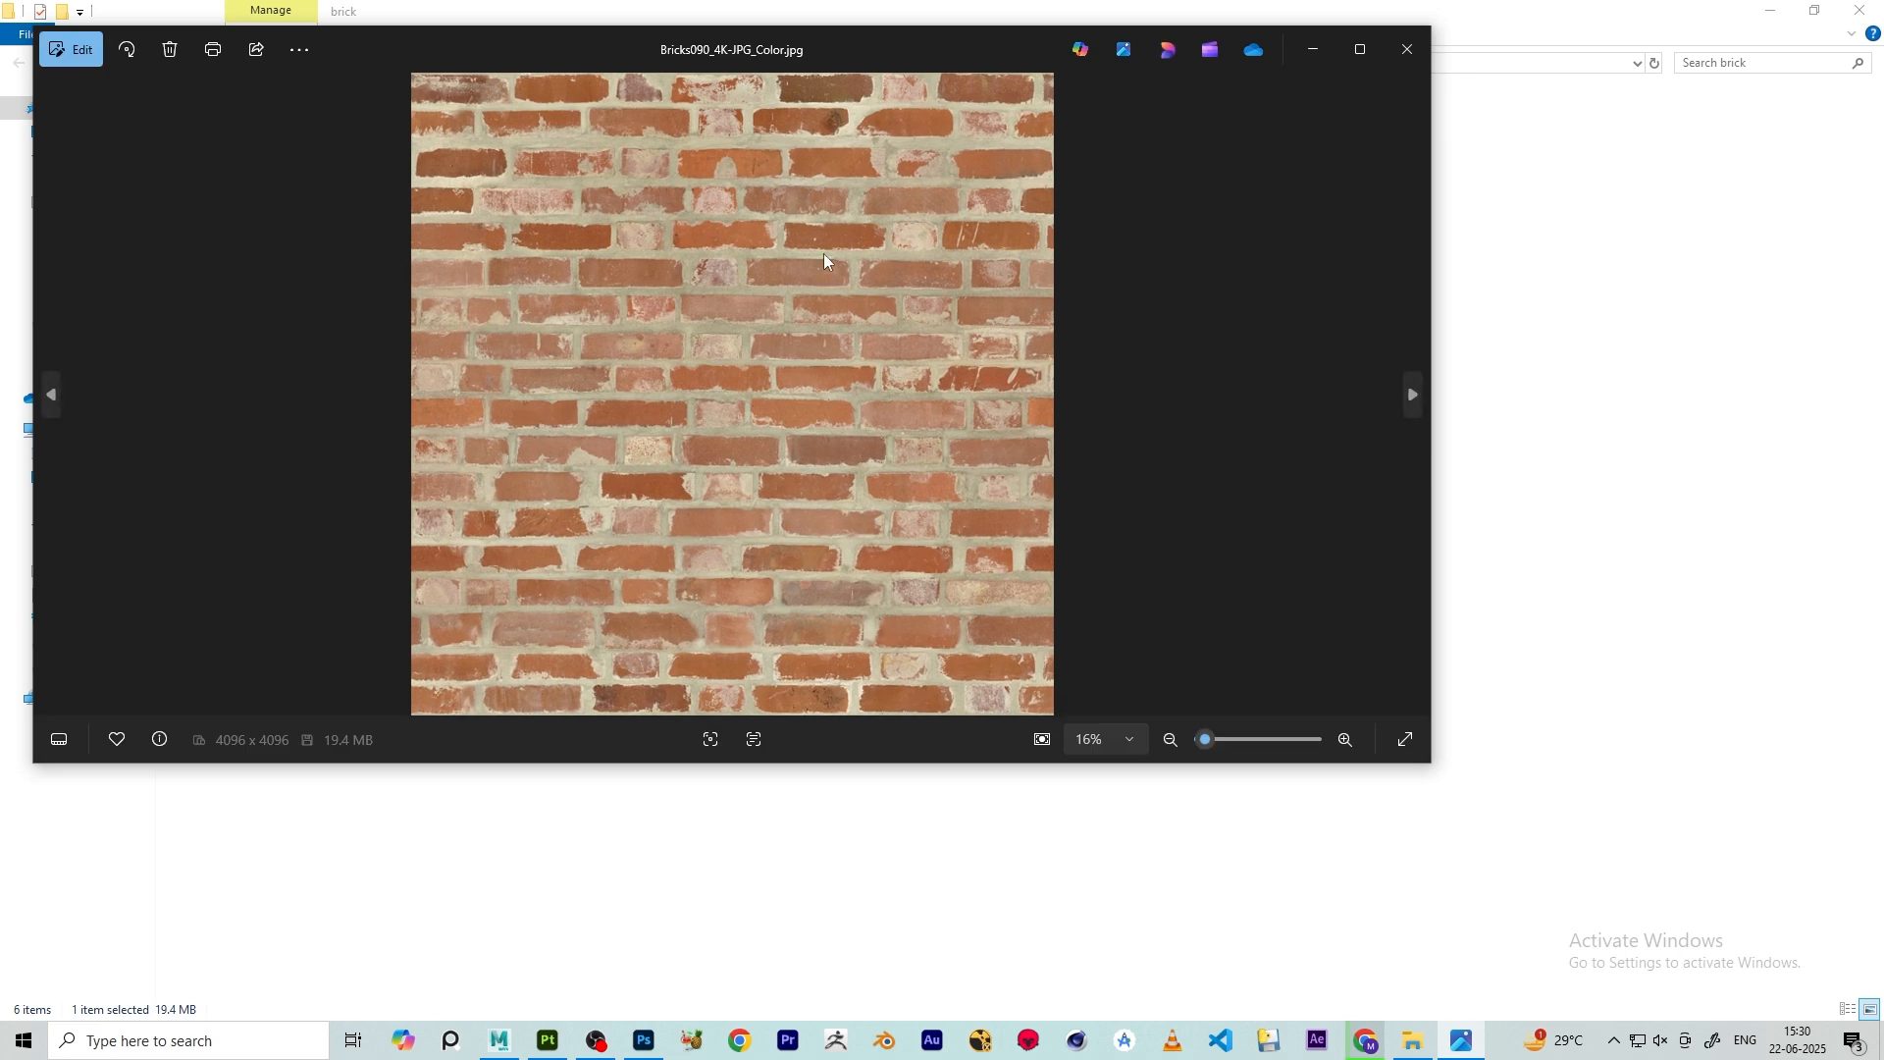
scroll(726, 167, "up", 5)
scroll(628, 186, "down", 2)
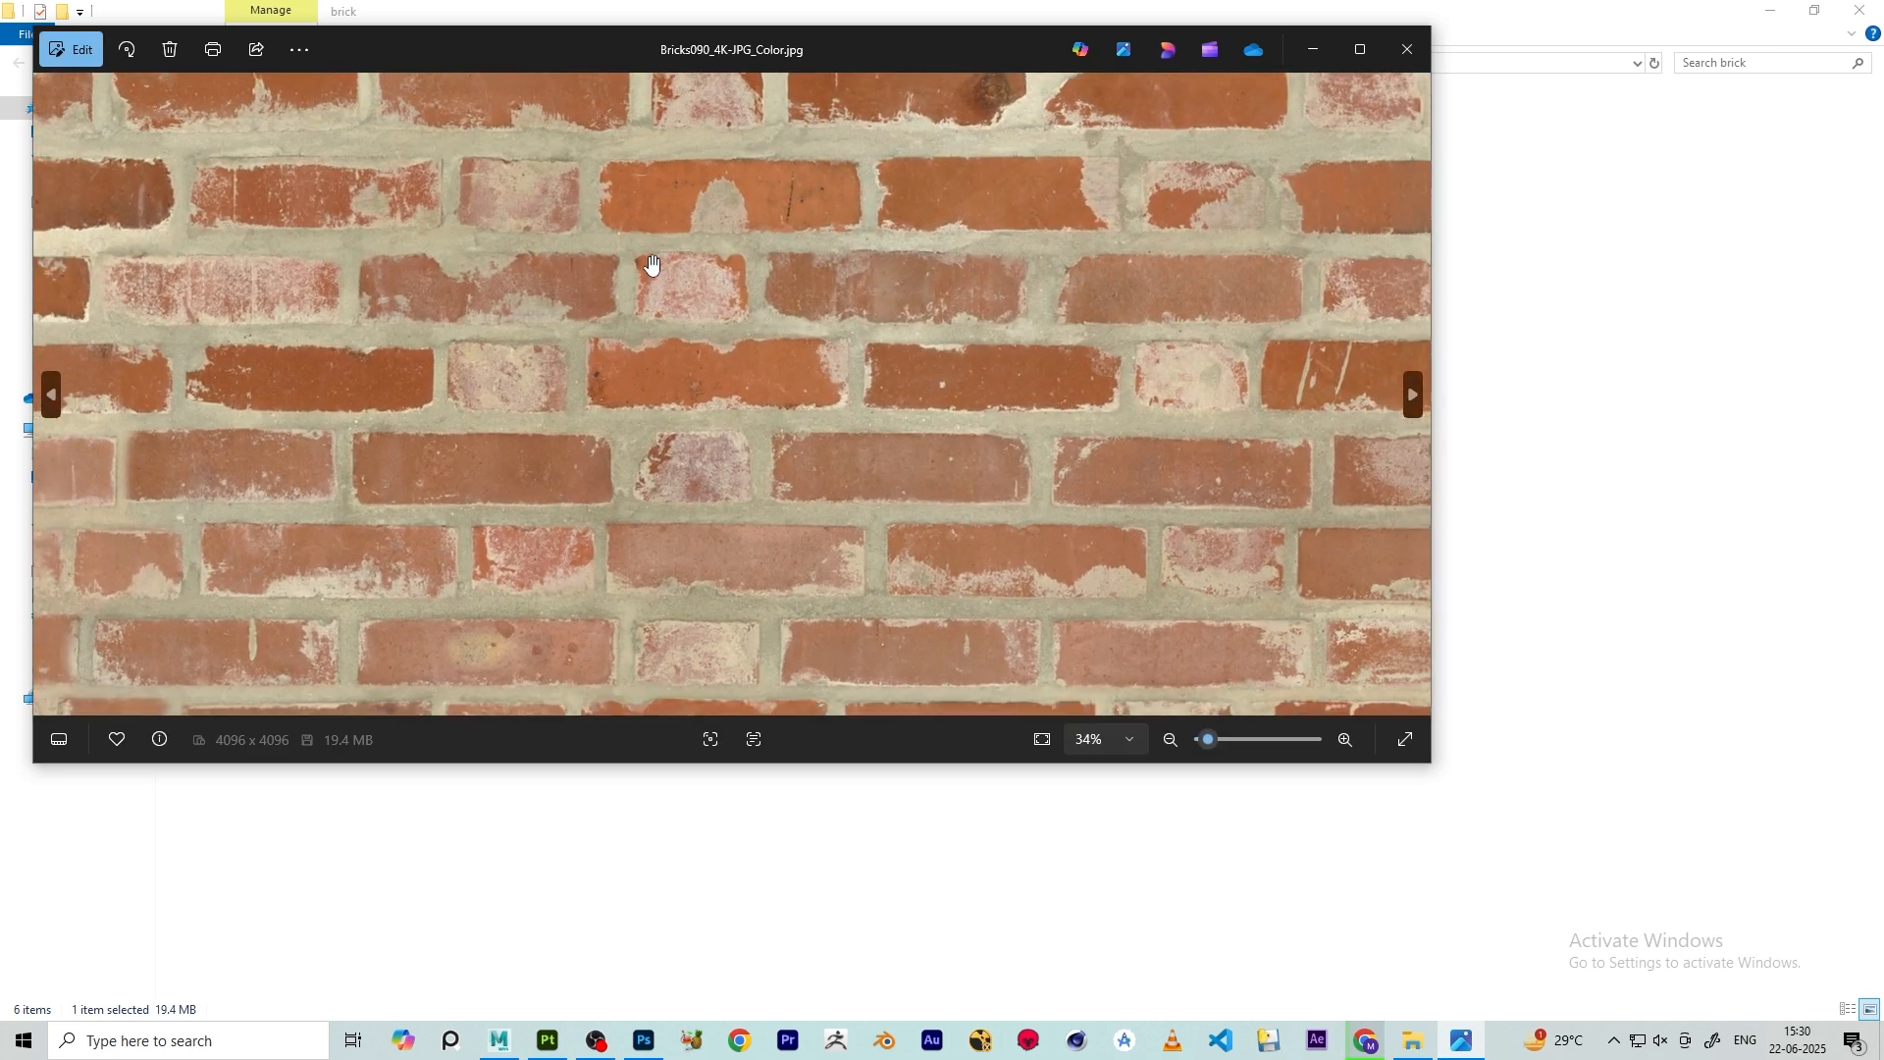
scroll(637, 328, "up", 2)
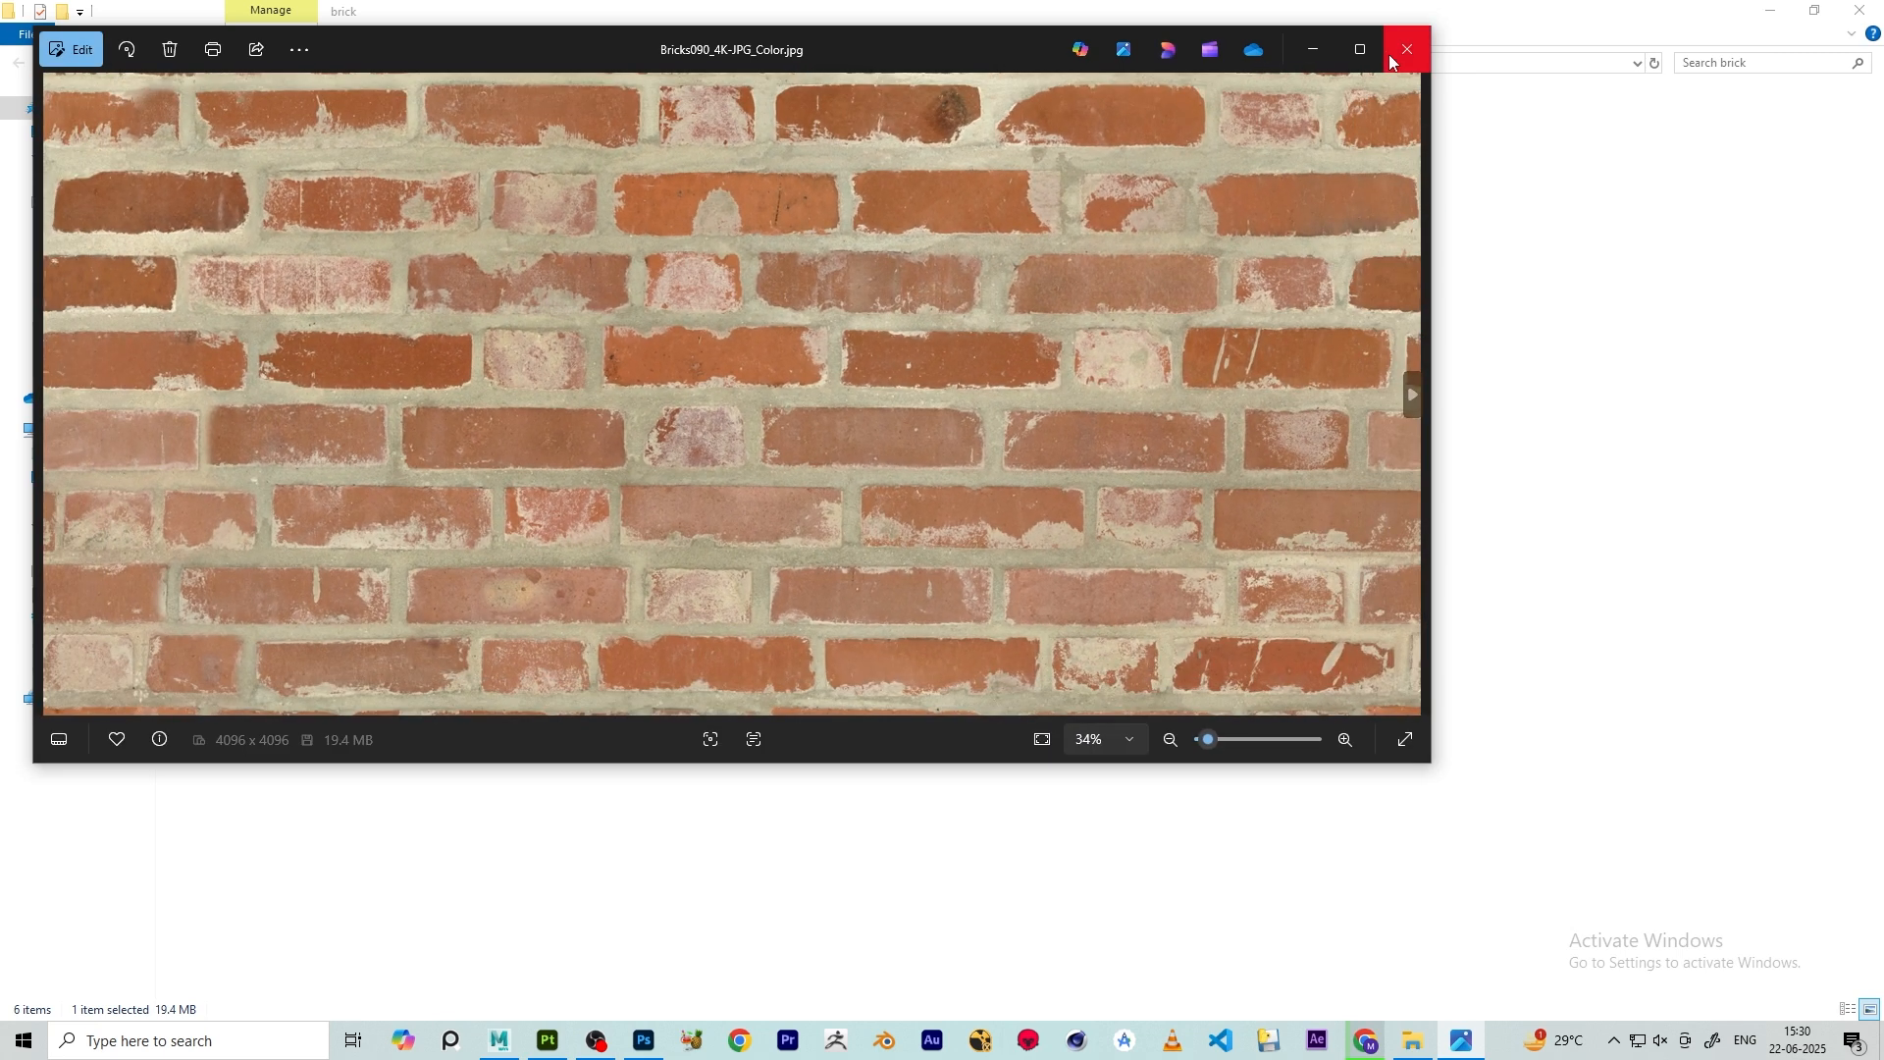
left_click(1408, 49)
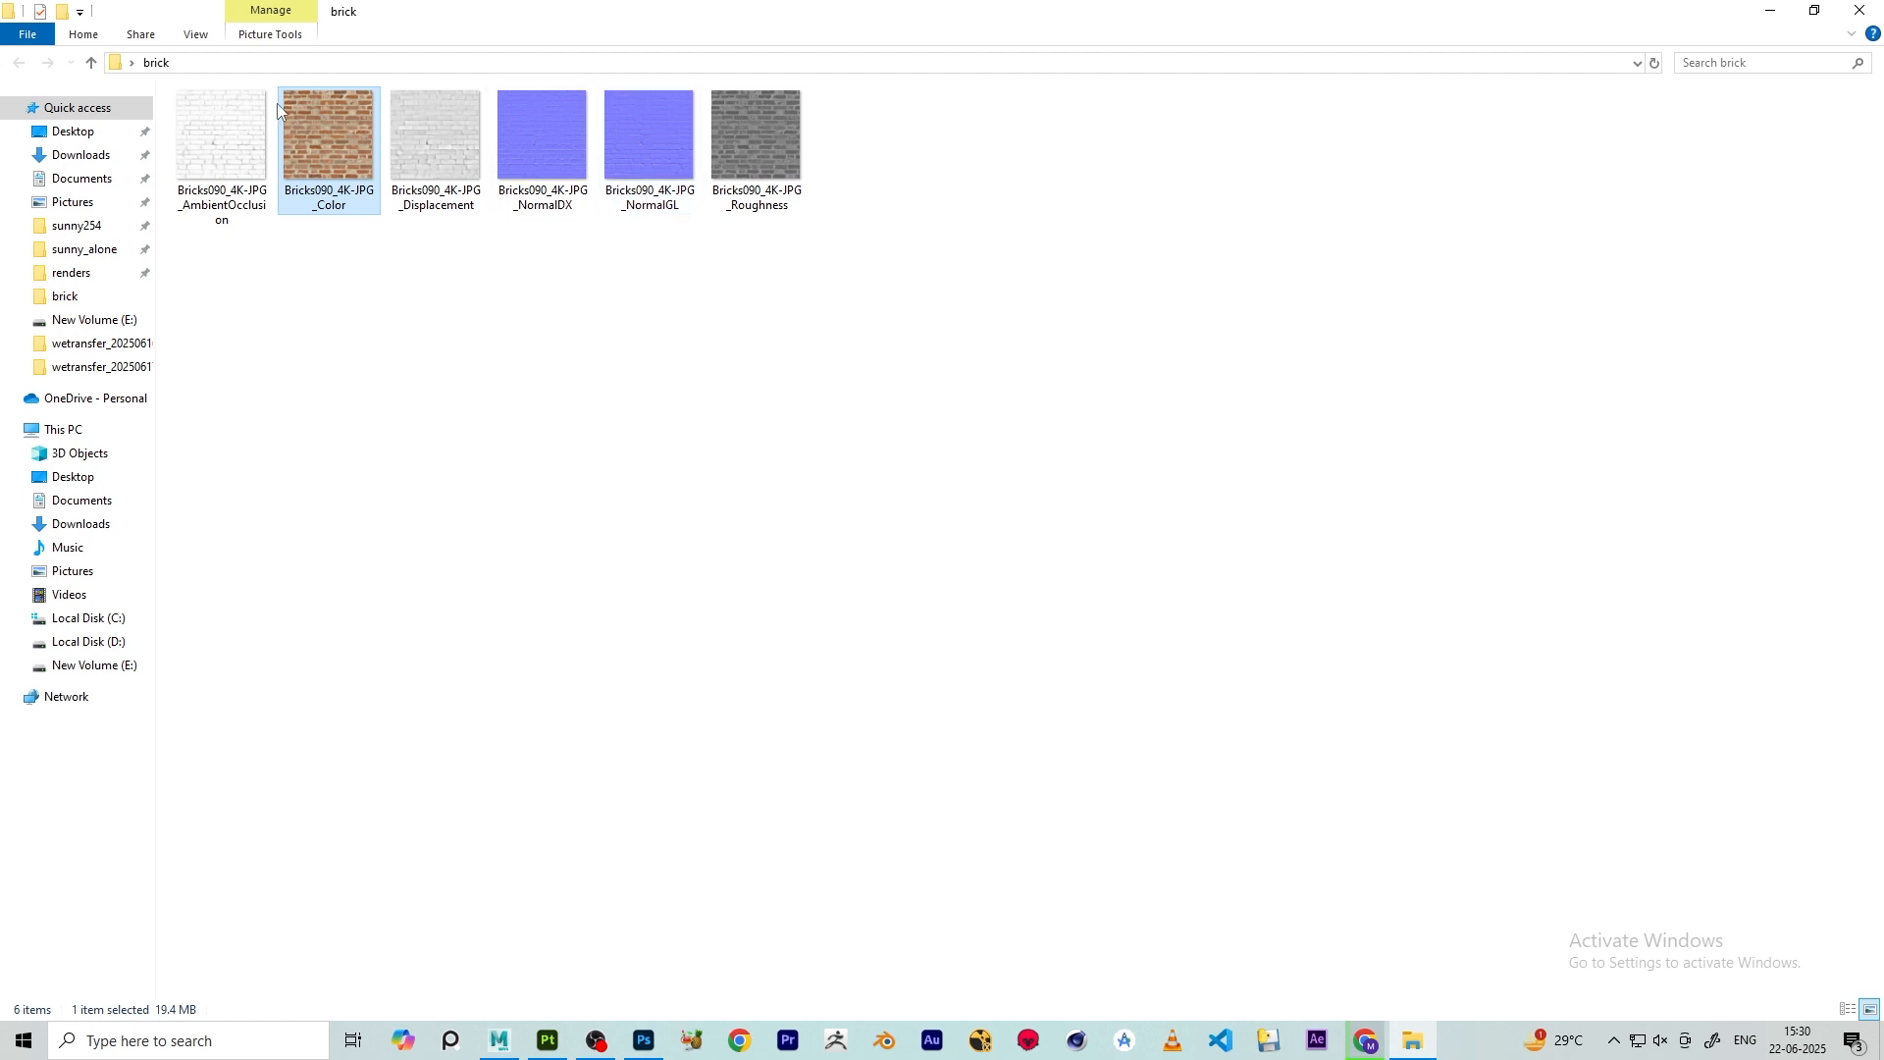
double_click(223, 105)
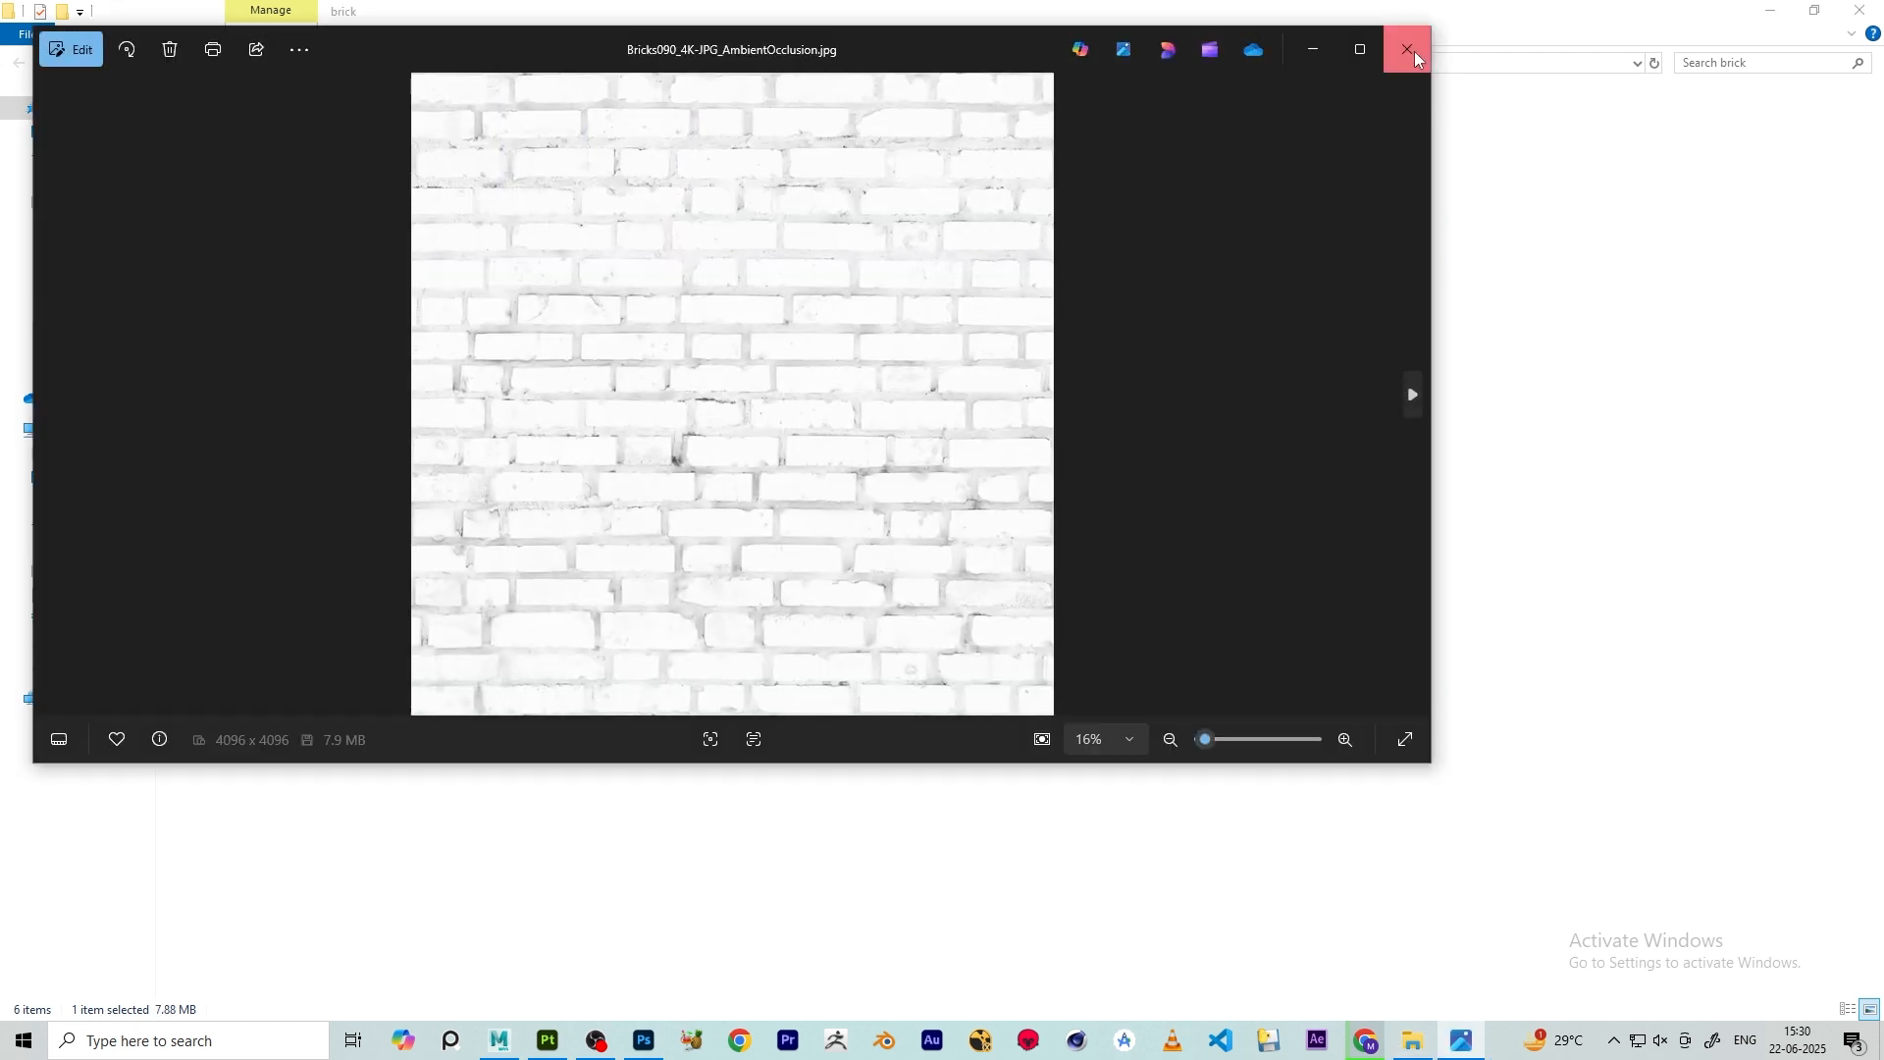
left_click(1411, 50)
left_click(431, 156)
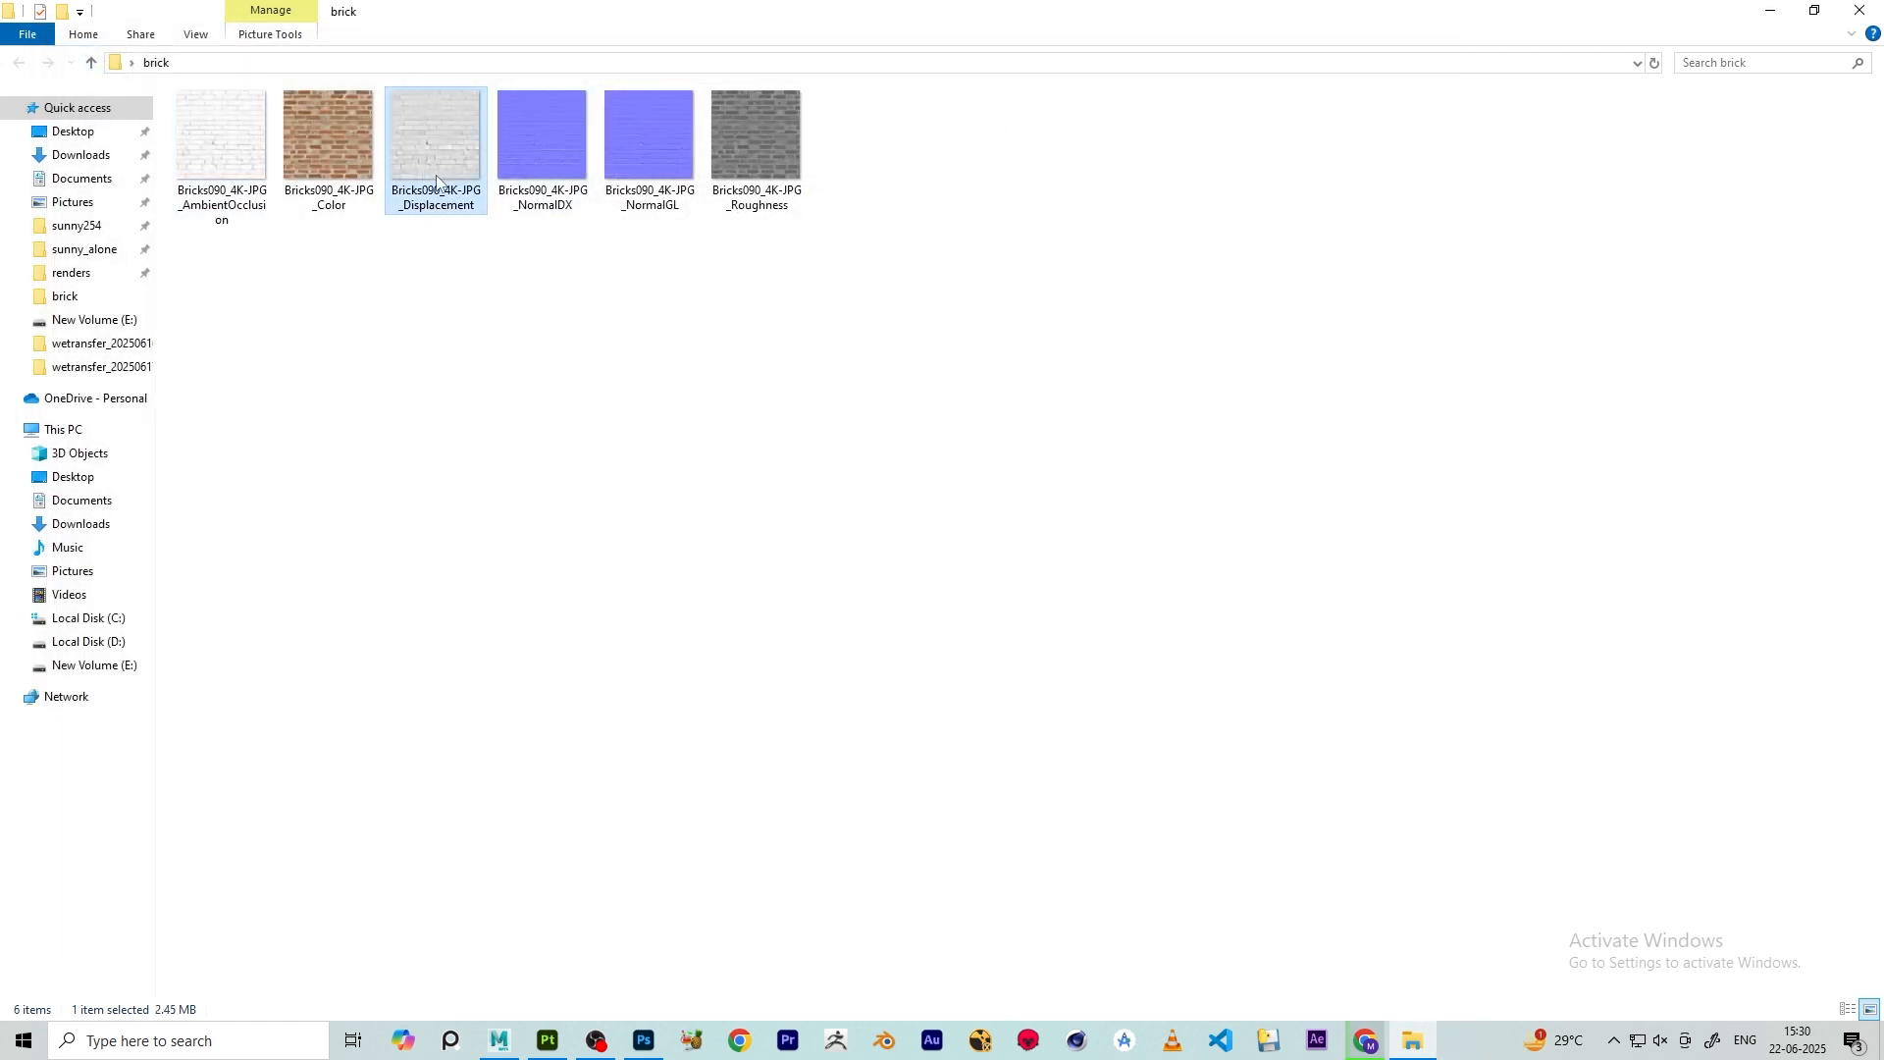
- Delete the Bricks090 Displacement and NormalGL maps from the brick folder, checking the NormalDX map up close in between
key("Delete")
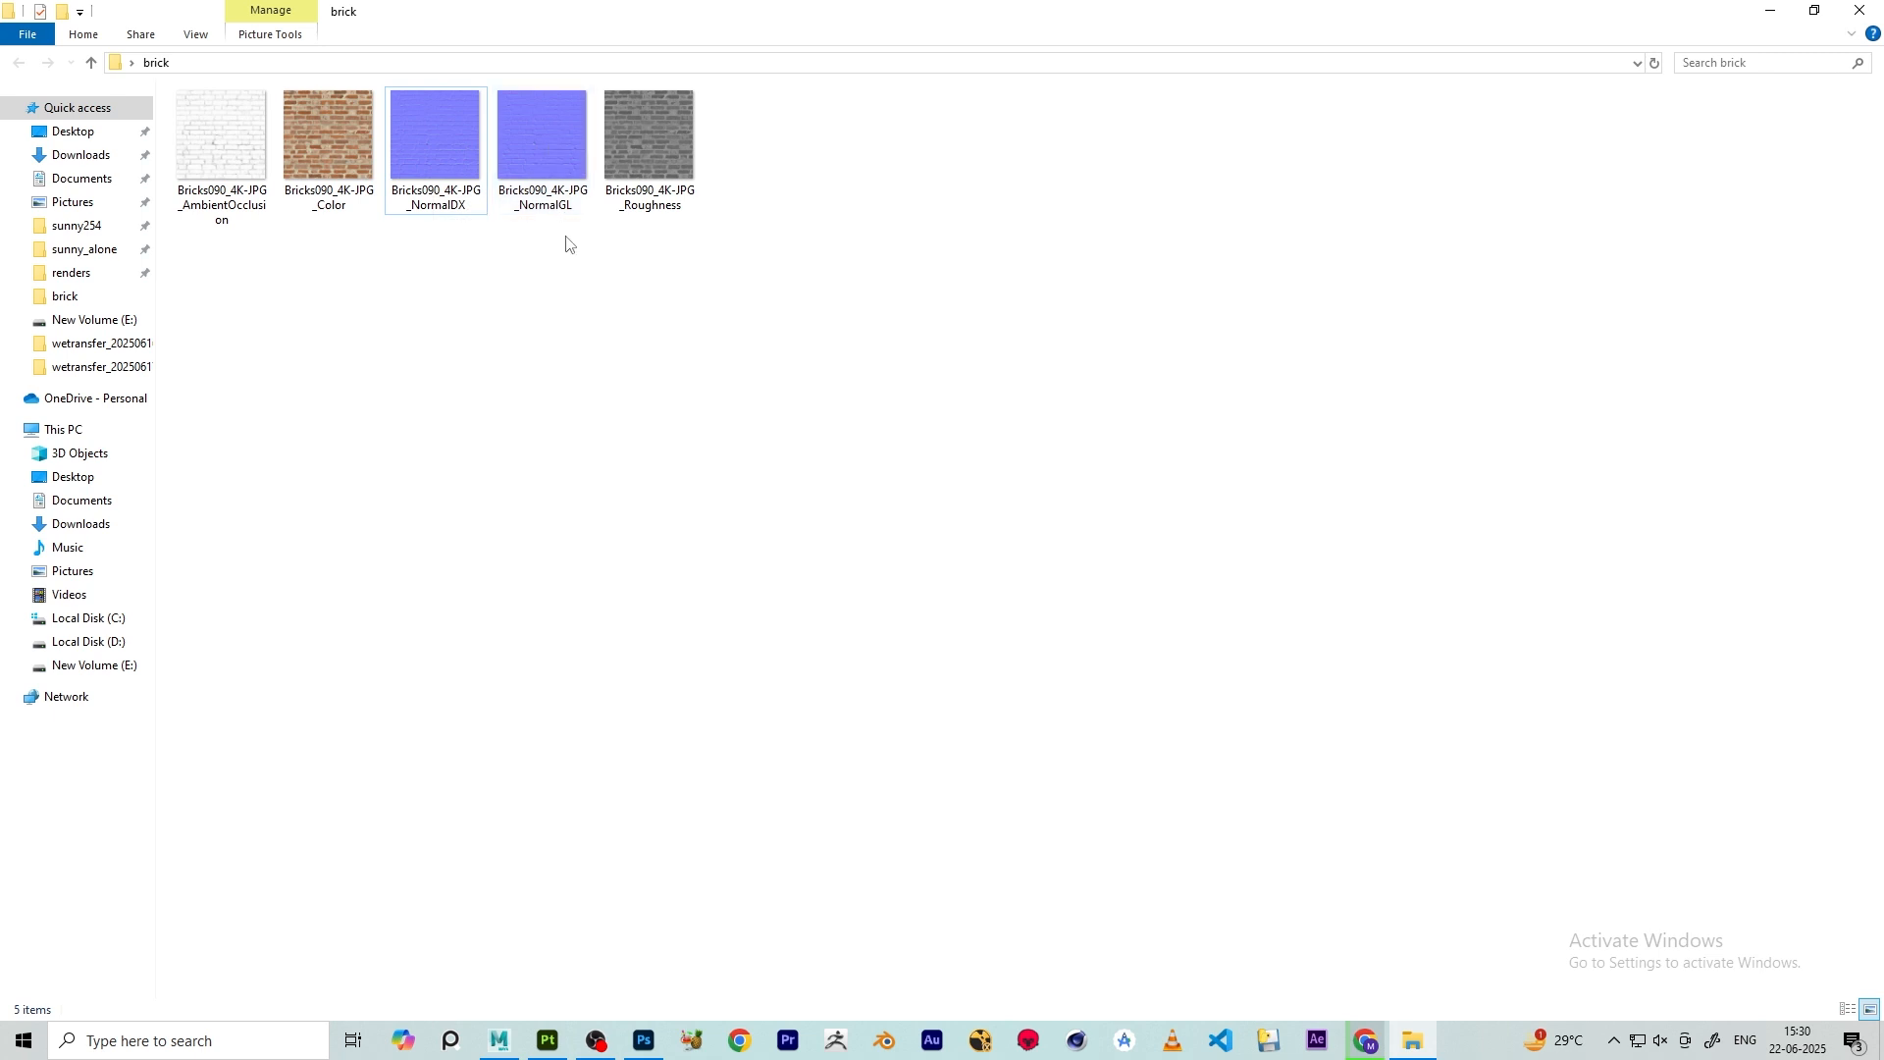
left_click(564, 216)
double_click(439, 137)
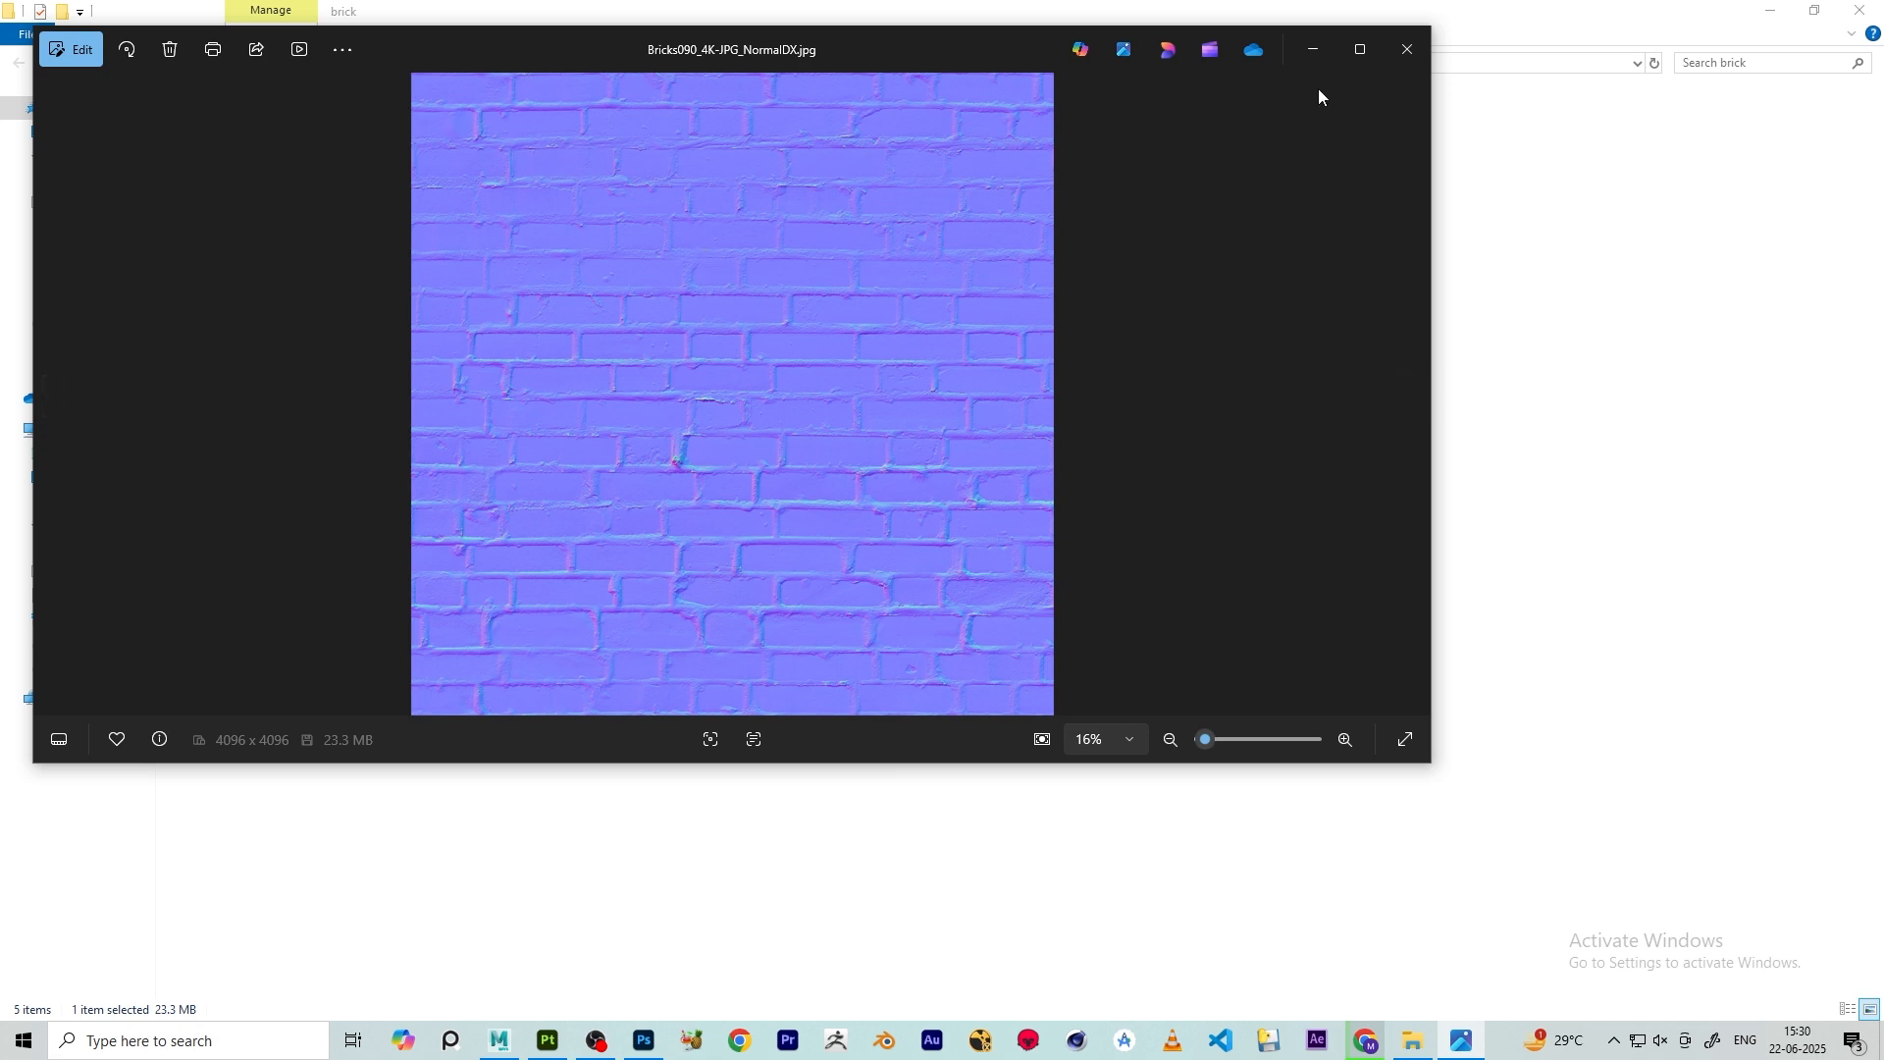
left_click(1423, 49)
left_click(541, 137)
key("Delete")
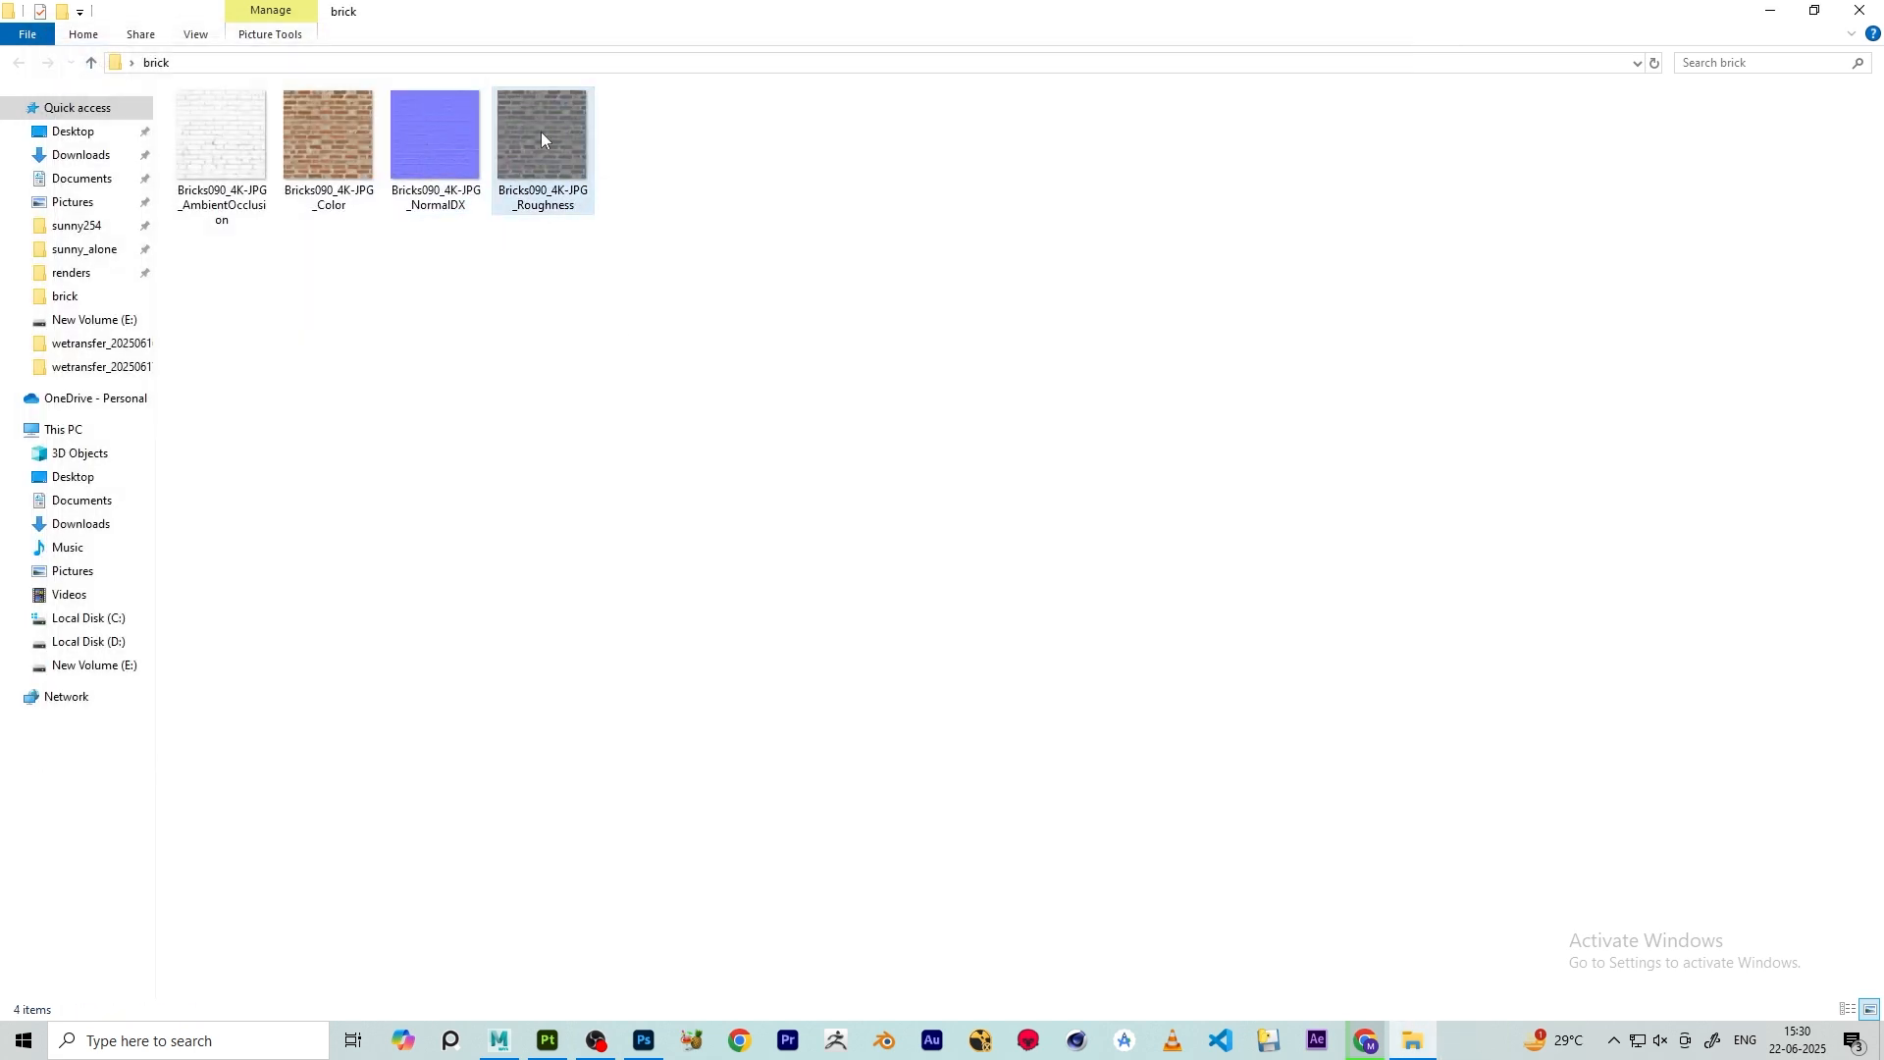
- Close the brick folder, switch to Substance 3D Painter and look over the building model from several sides
left_click_drag(810, 355, 193, 87)
left_click(454, 426)
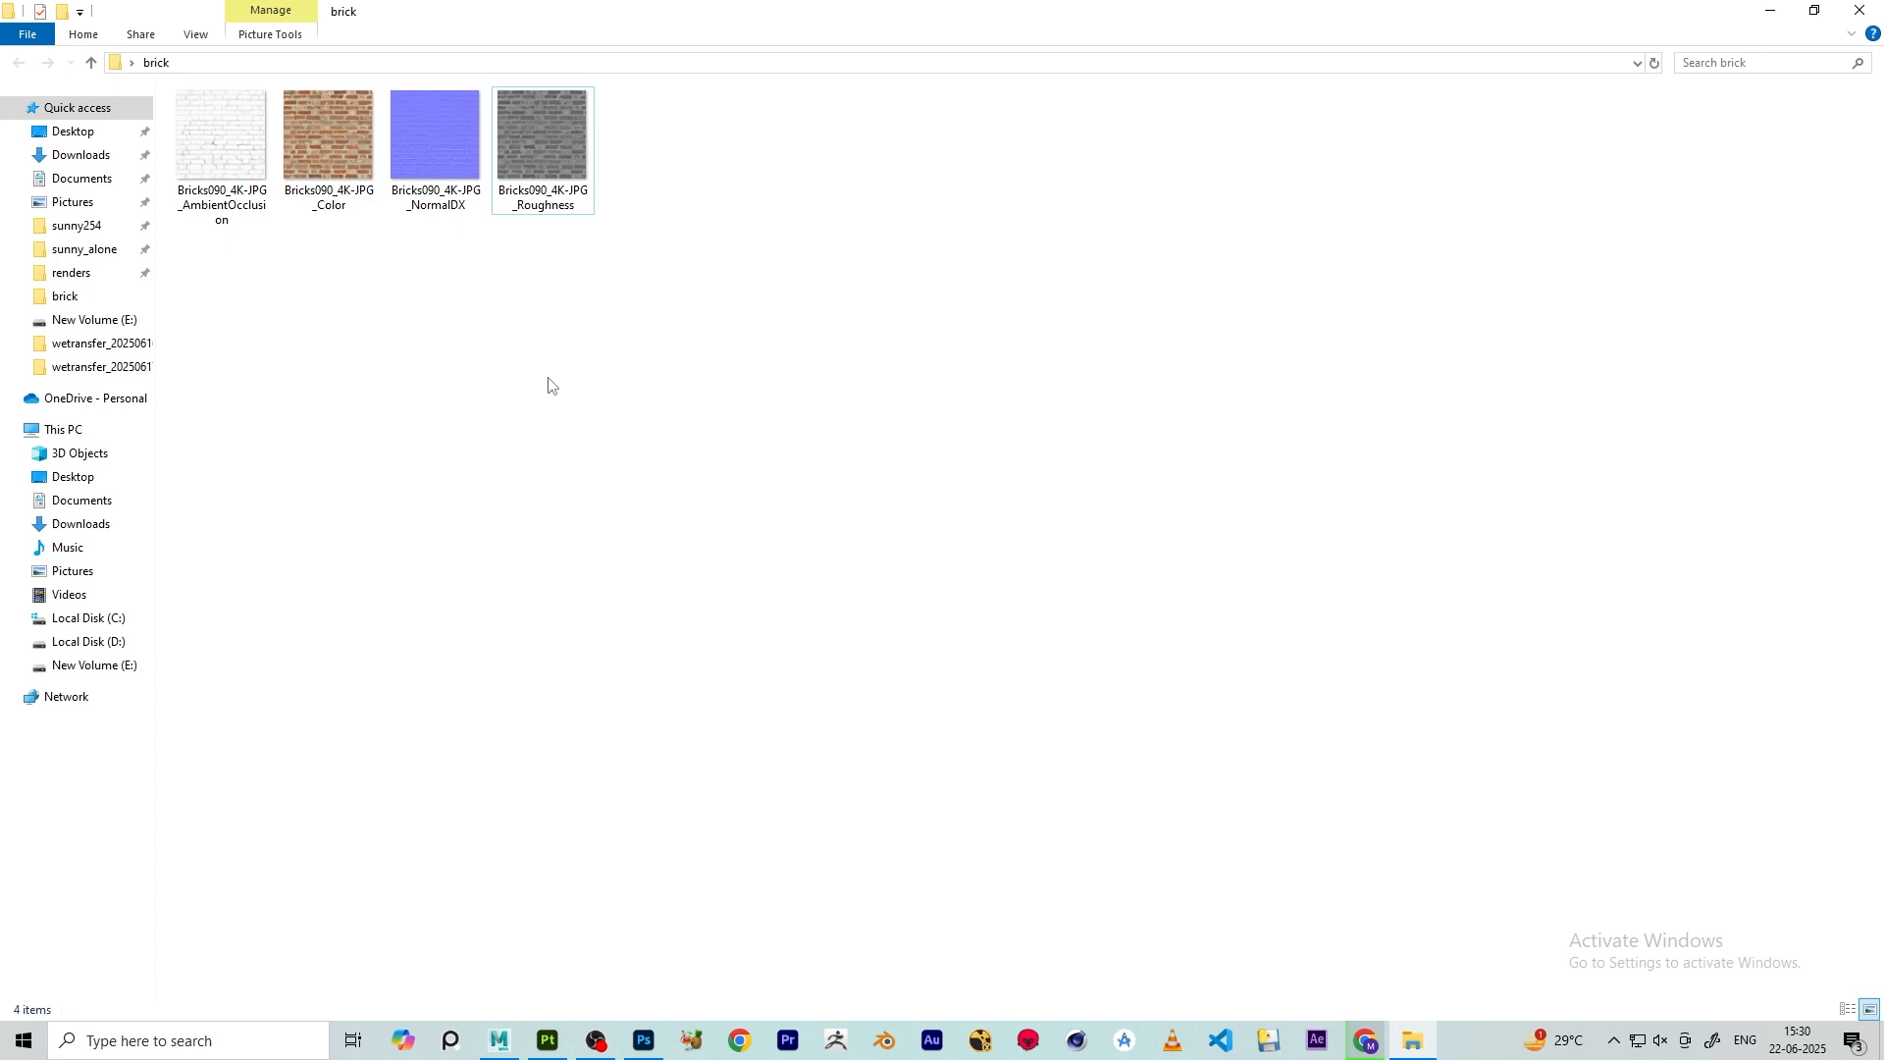
left_click(1872, 6)
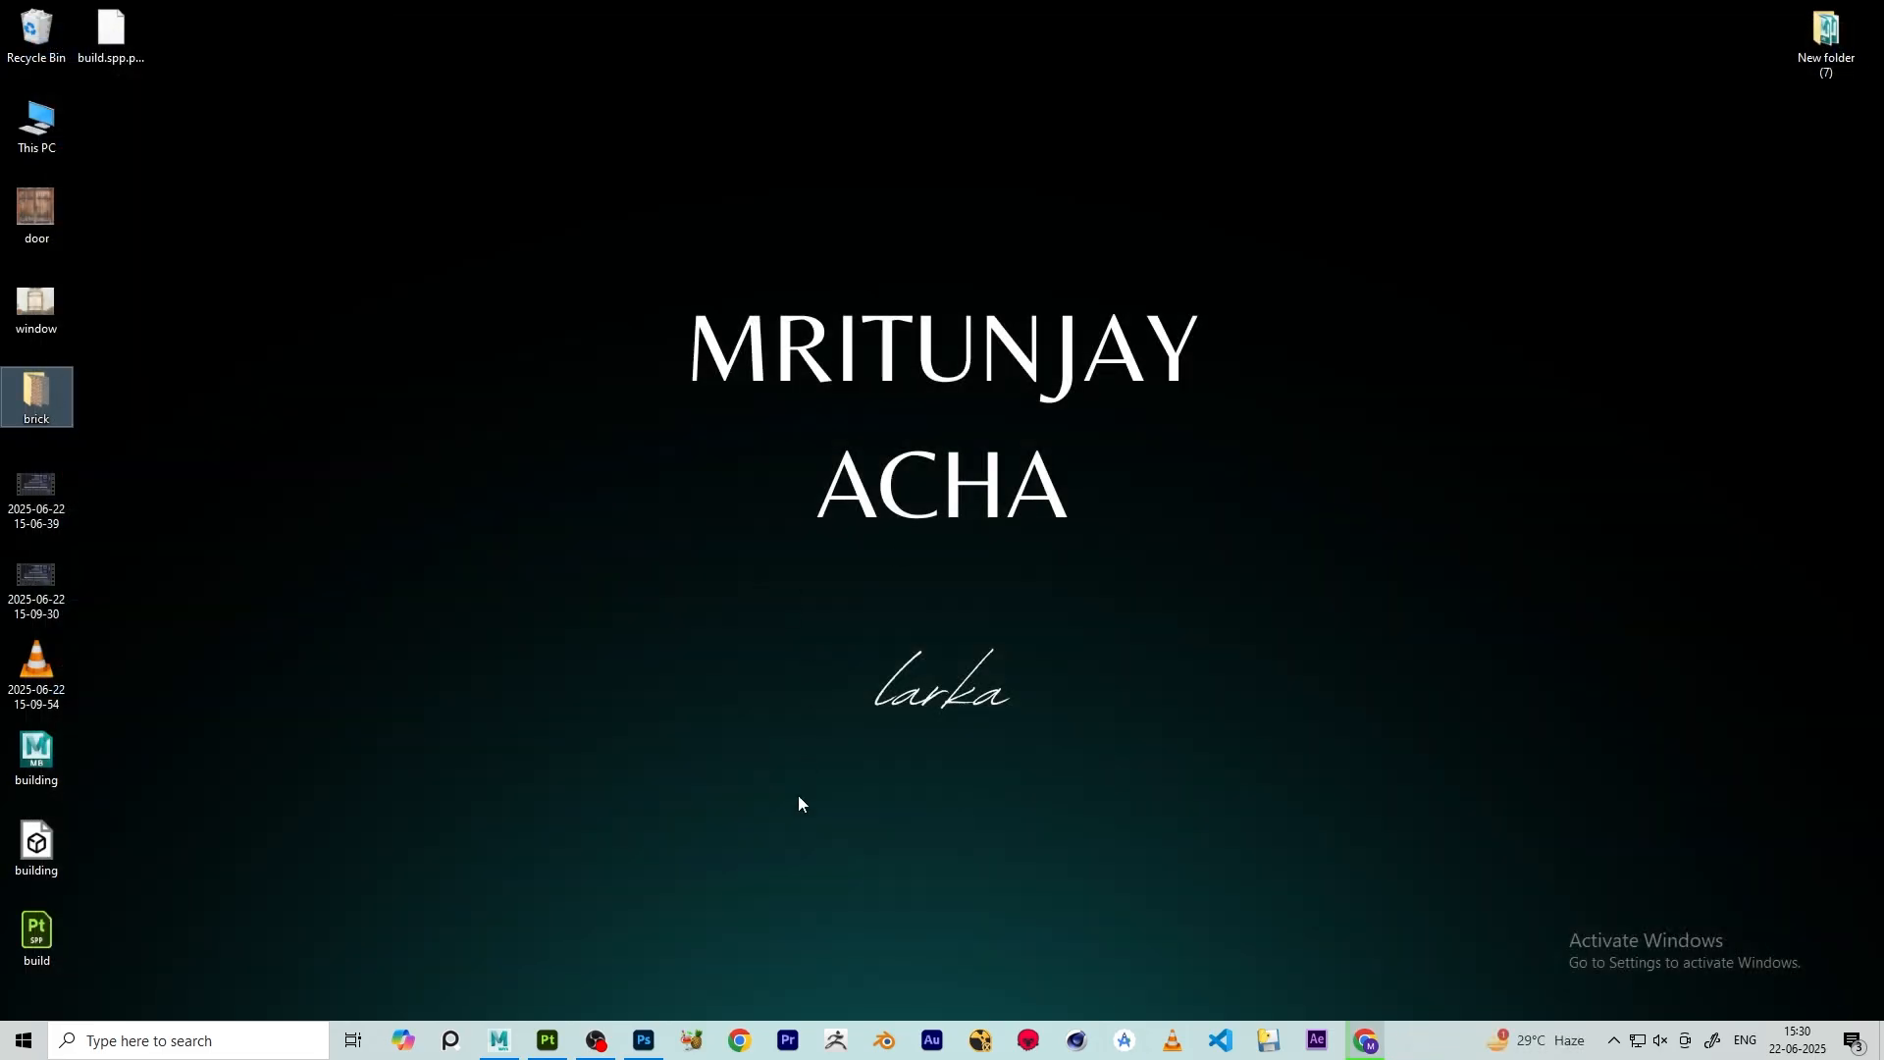
left_click(547, 1040)
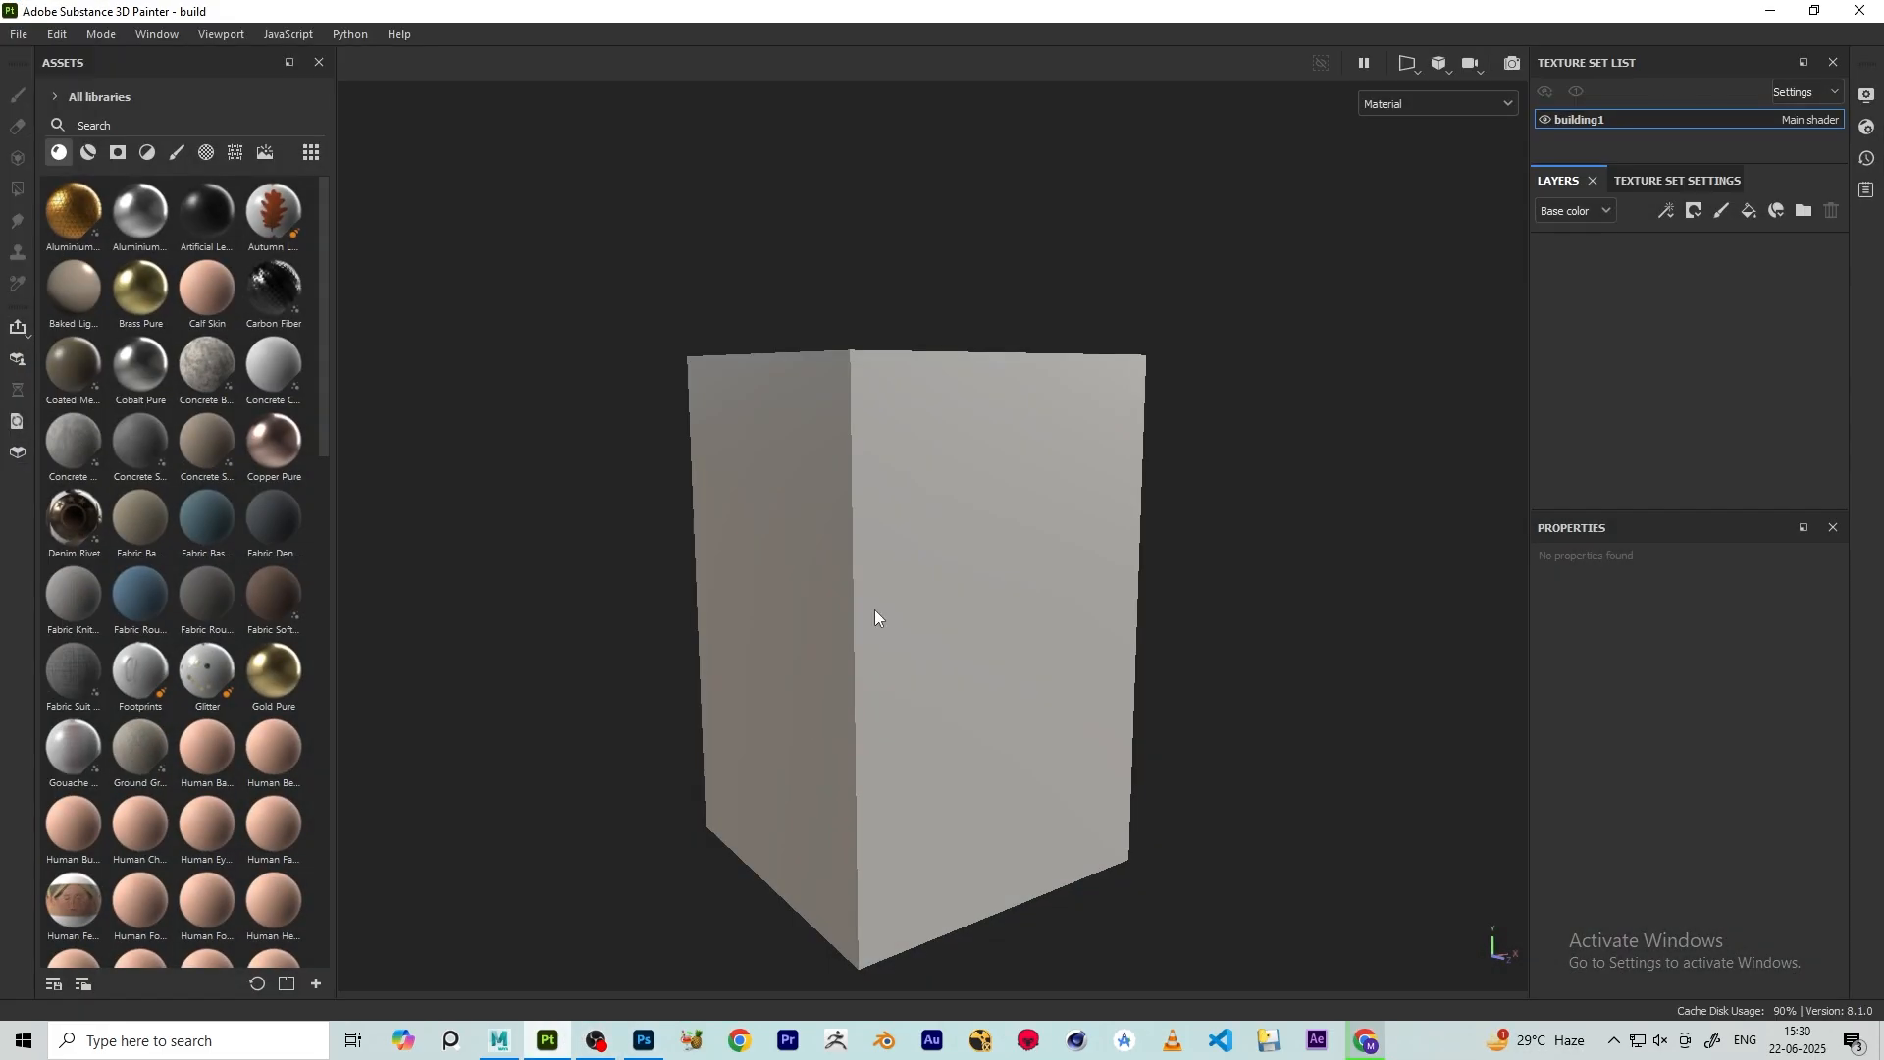
mouse_move(997, 324)
left_mouse_down("alt")
mouse_move(1064, 344)
mouse_move(1030, 363)
mouse_move(1135, 362)
mouse_move(1127, 189)
mouse_move(1148, 366)
mouse_move(1012, 355)
left_mouse_up("alt")
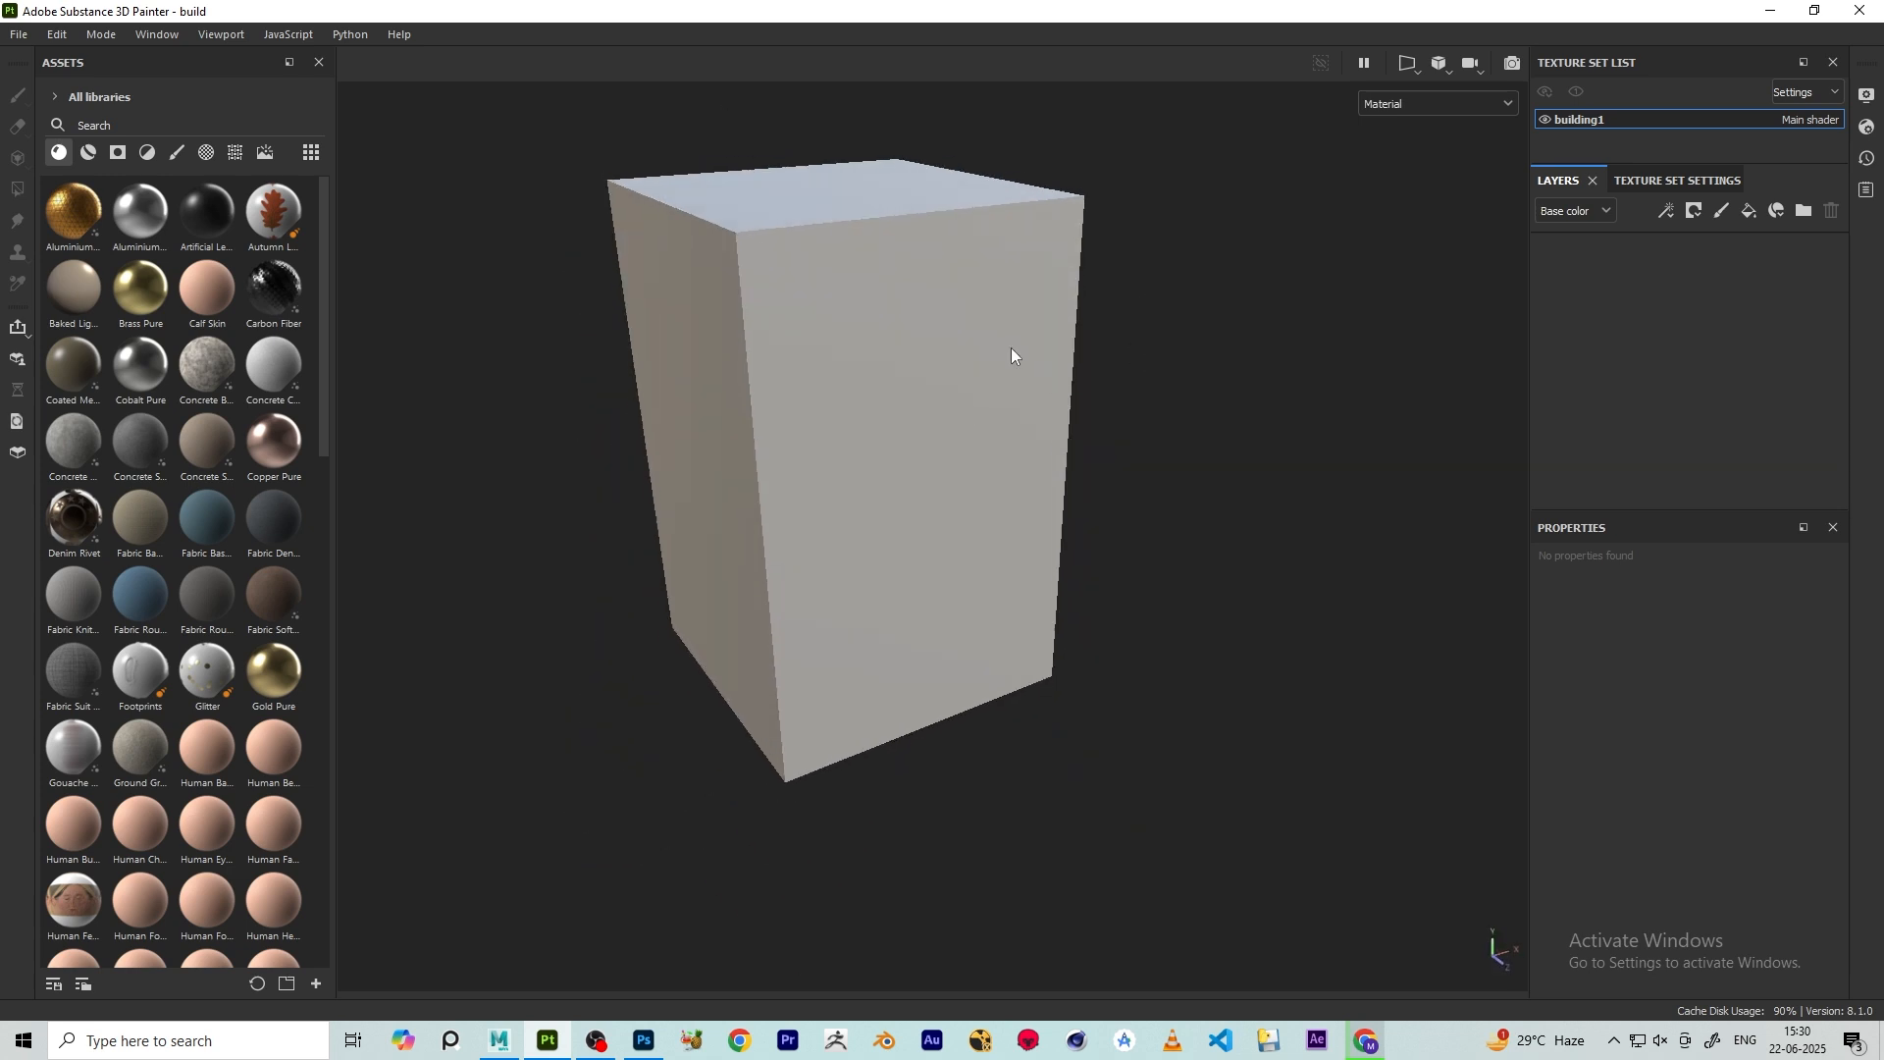
left_click_drag(609, 312, 1243, 359, "alt")
left_click_drag(1305, 390, 877, 492, "alt")
left_click(56, 39)
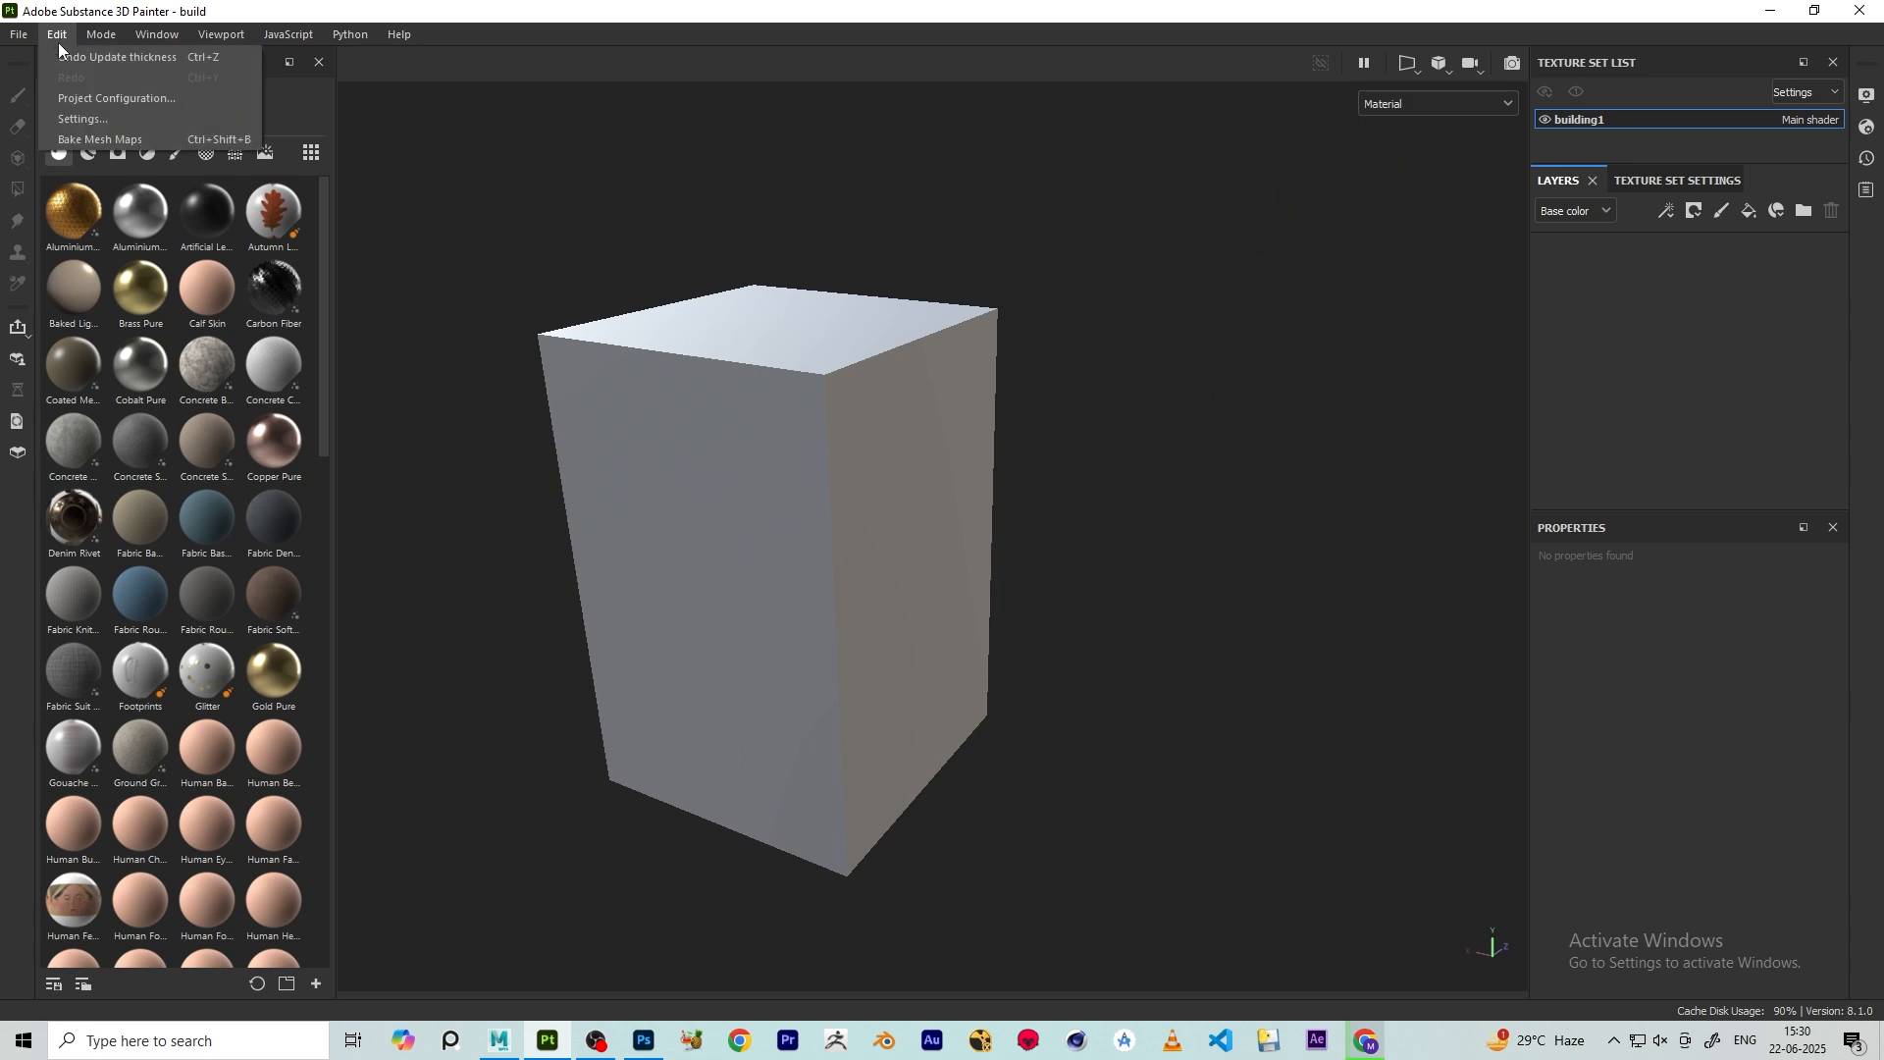
left_click(69, 29)
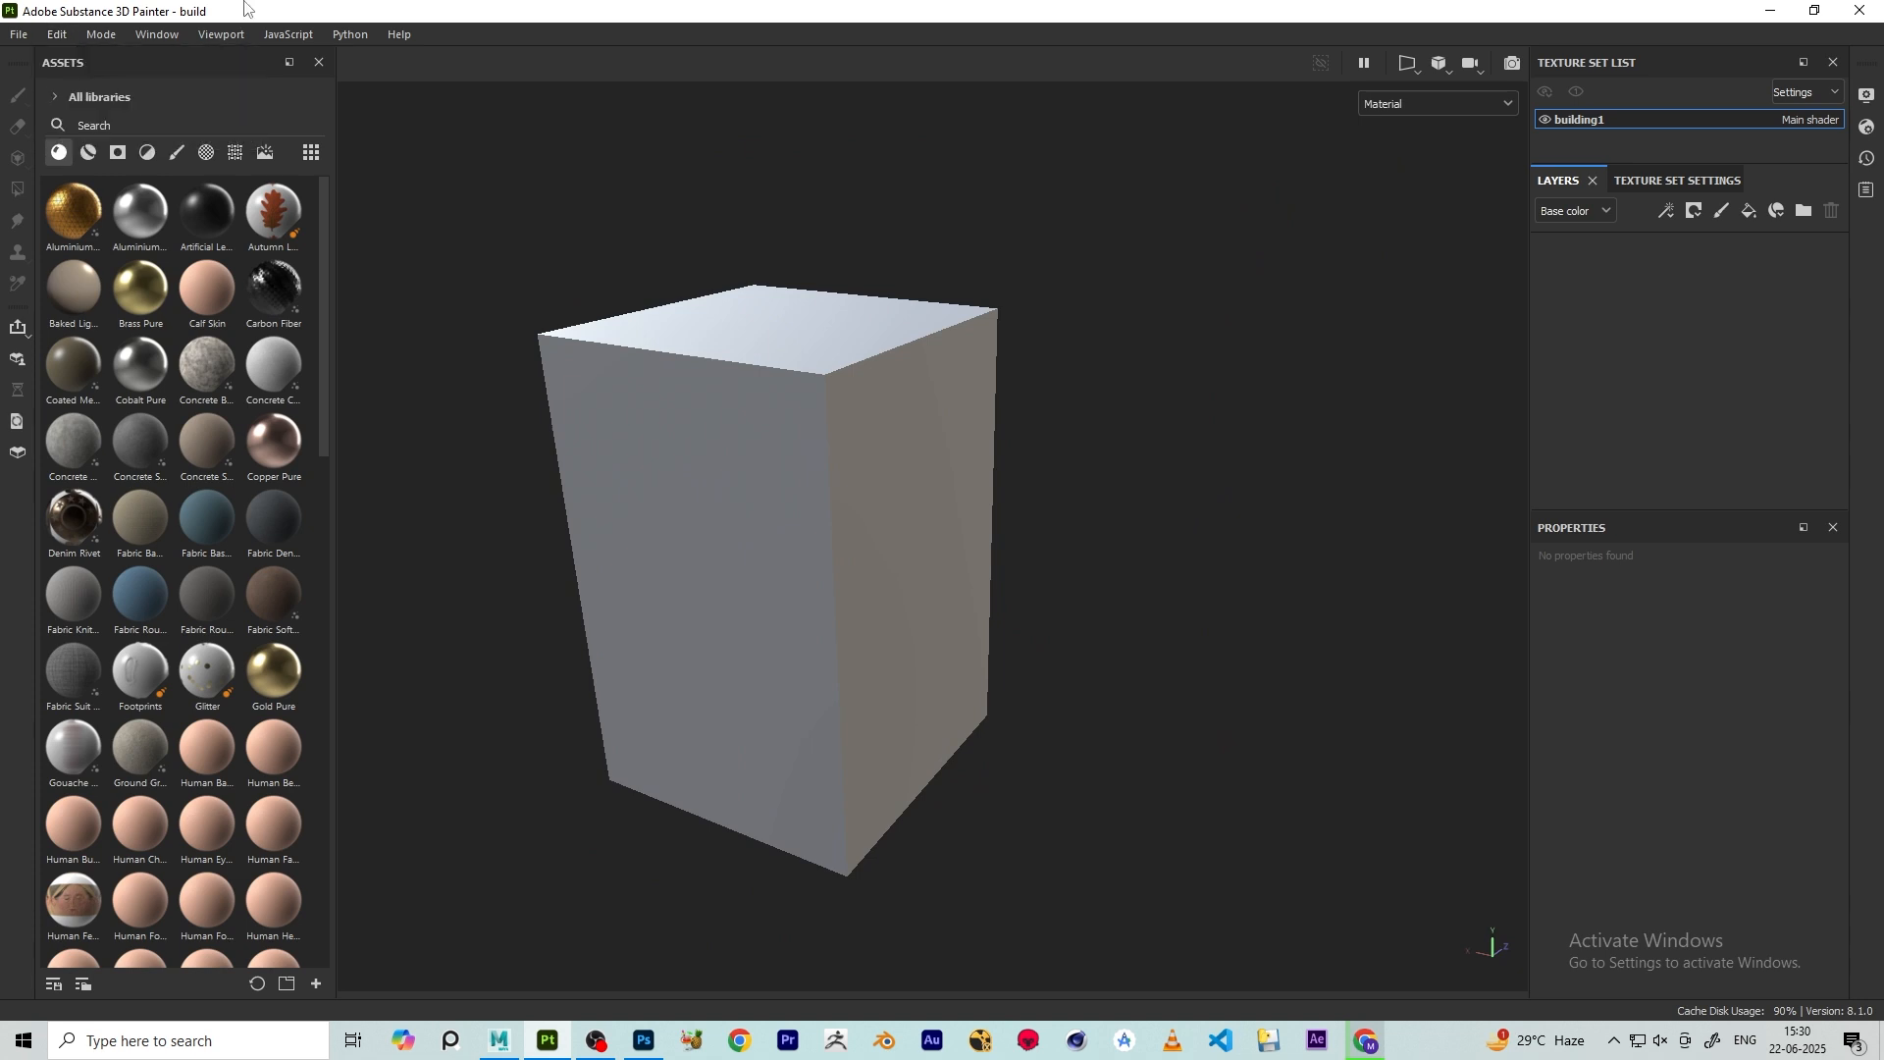
- Add the Bricks090 AmbientOcclusion, Color, NormalDX and Roughness maps from the Desktop brick folder as resources for import
left_click(316, 983)
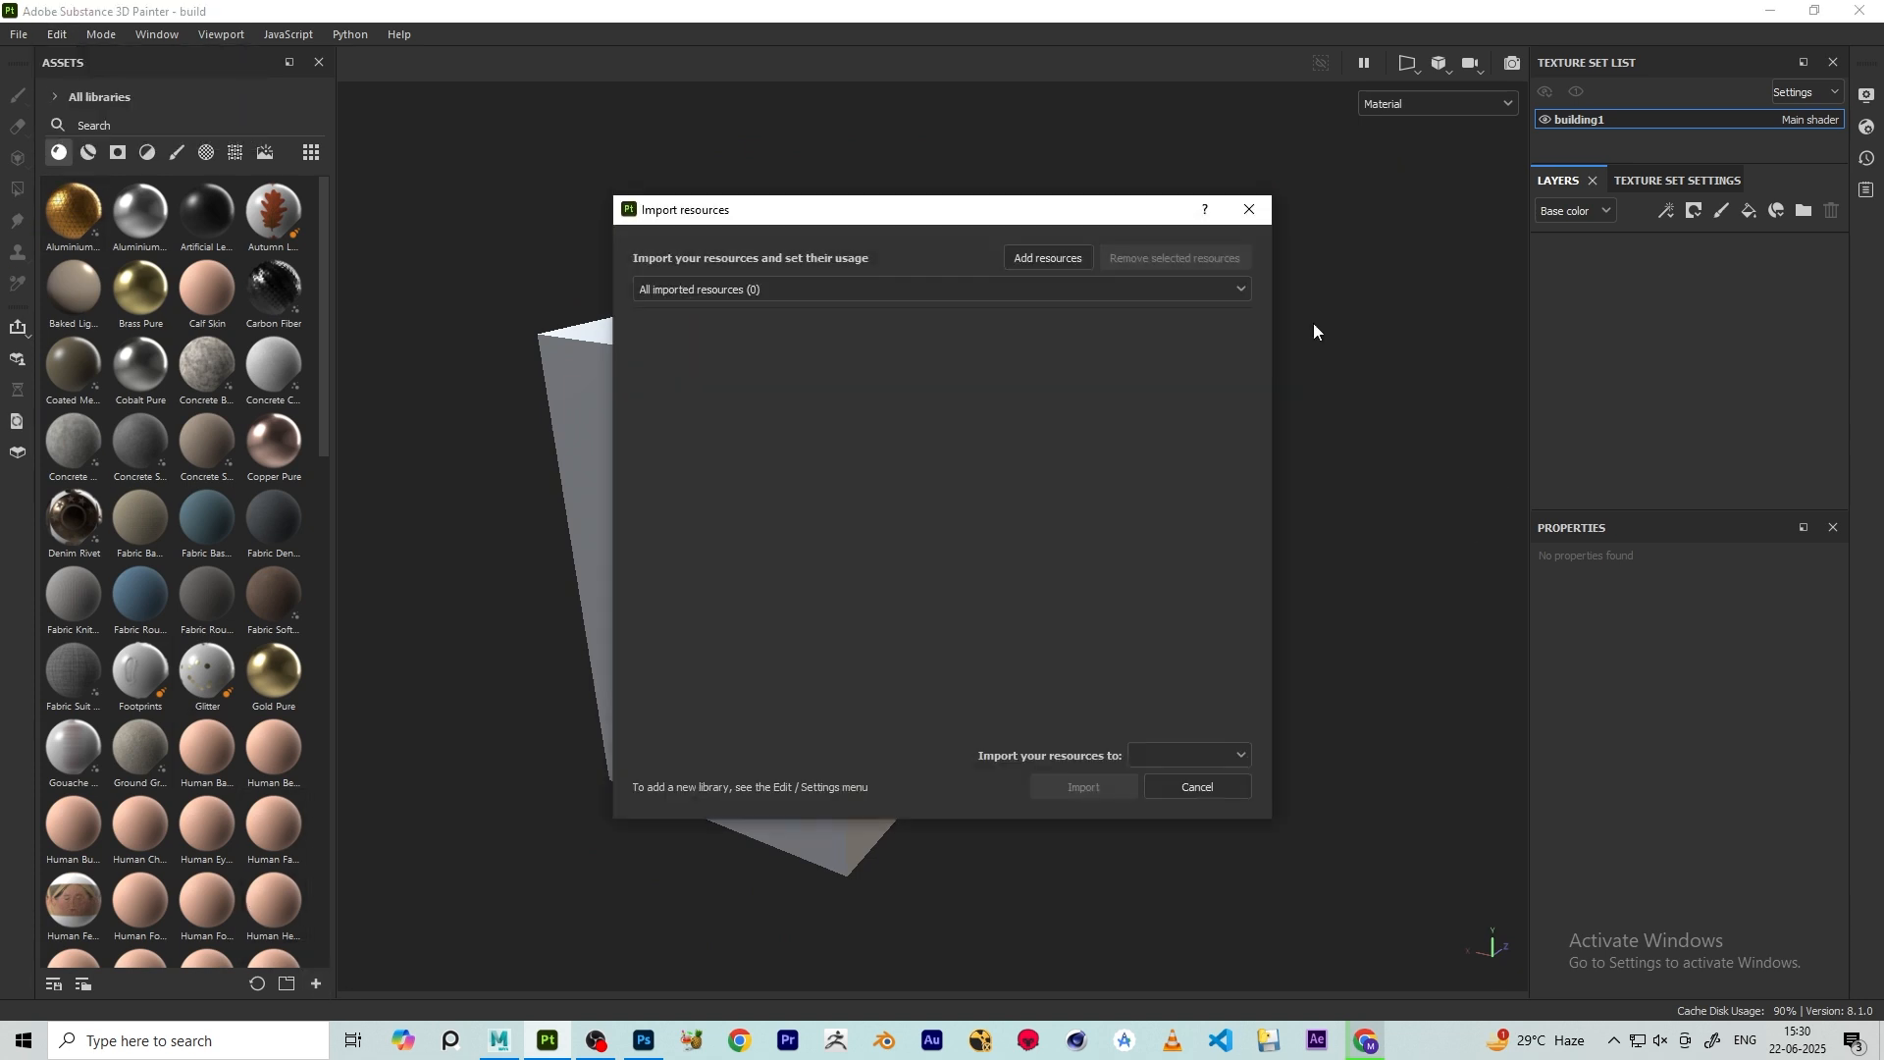
left_click(1071, 260)
double_click(938, 367)
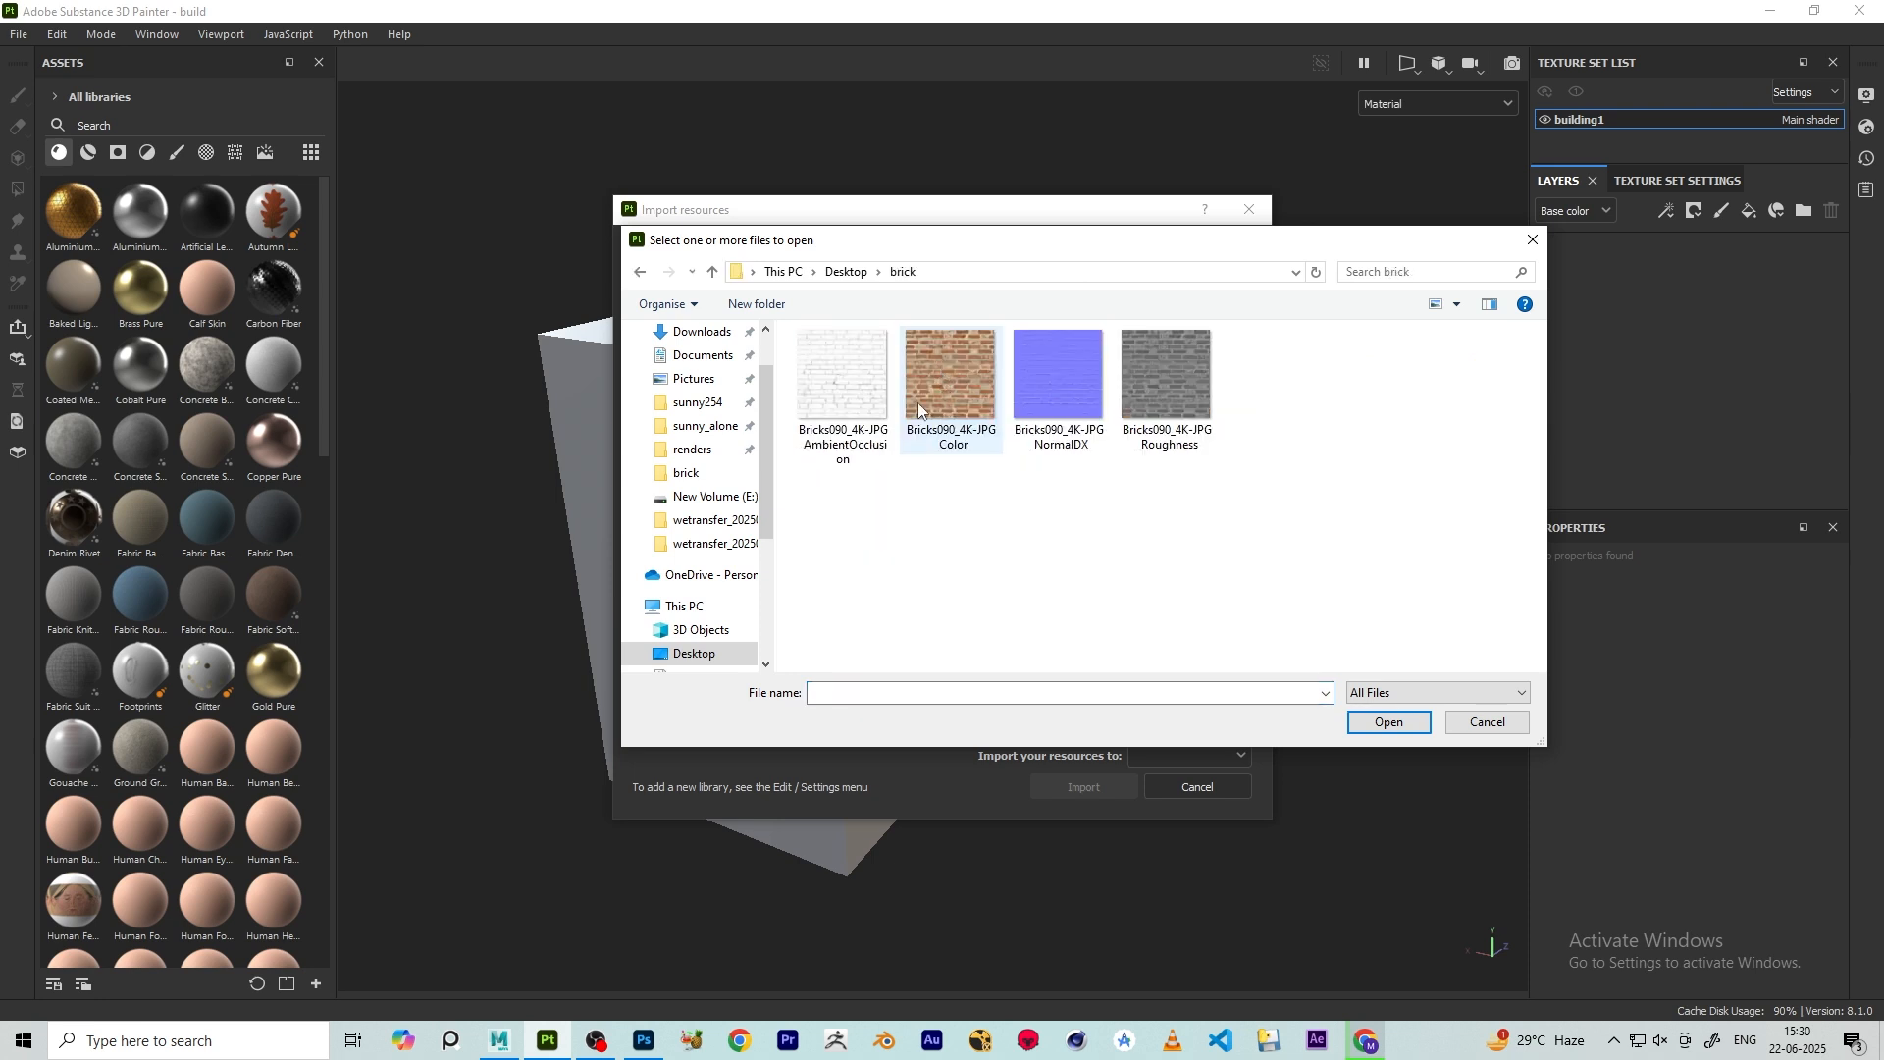
left_click(856, 397)
left_click(1156, 391, "shift")
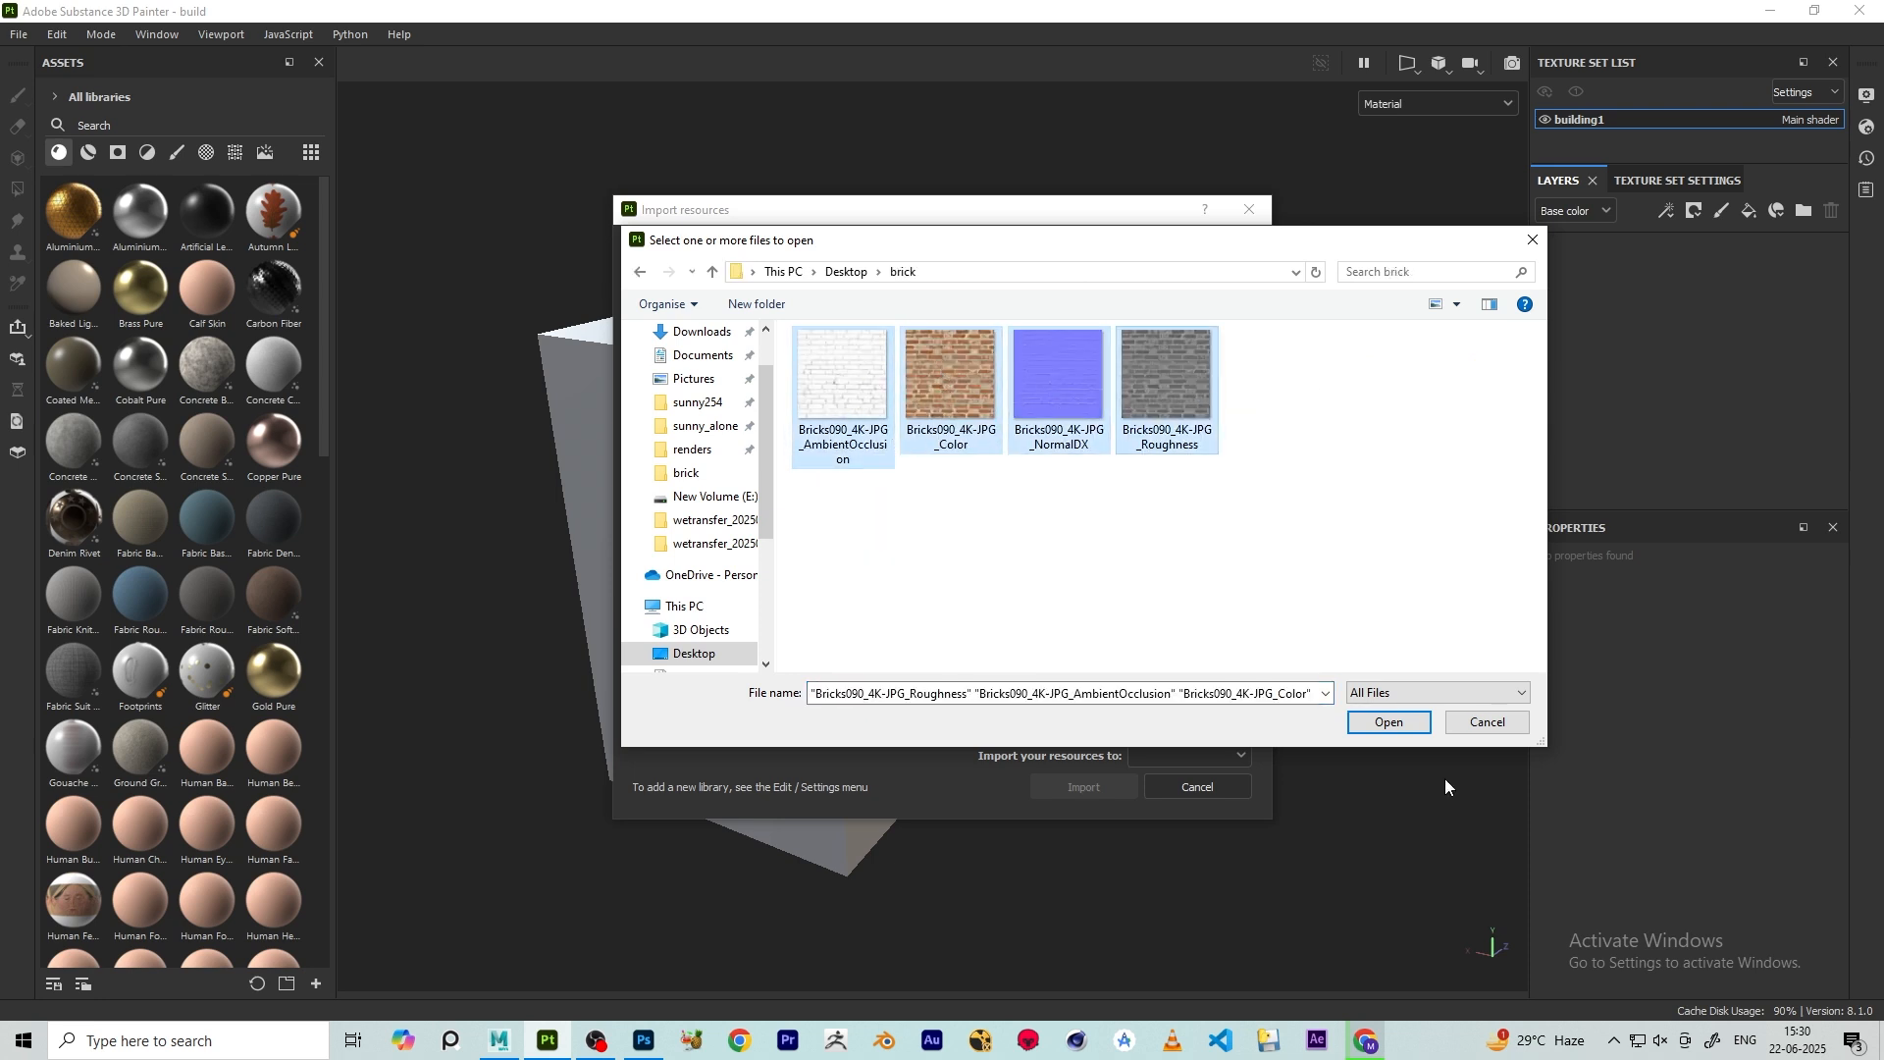
left_click(1389, 723)
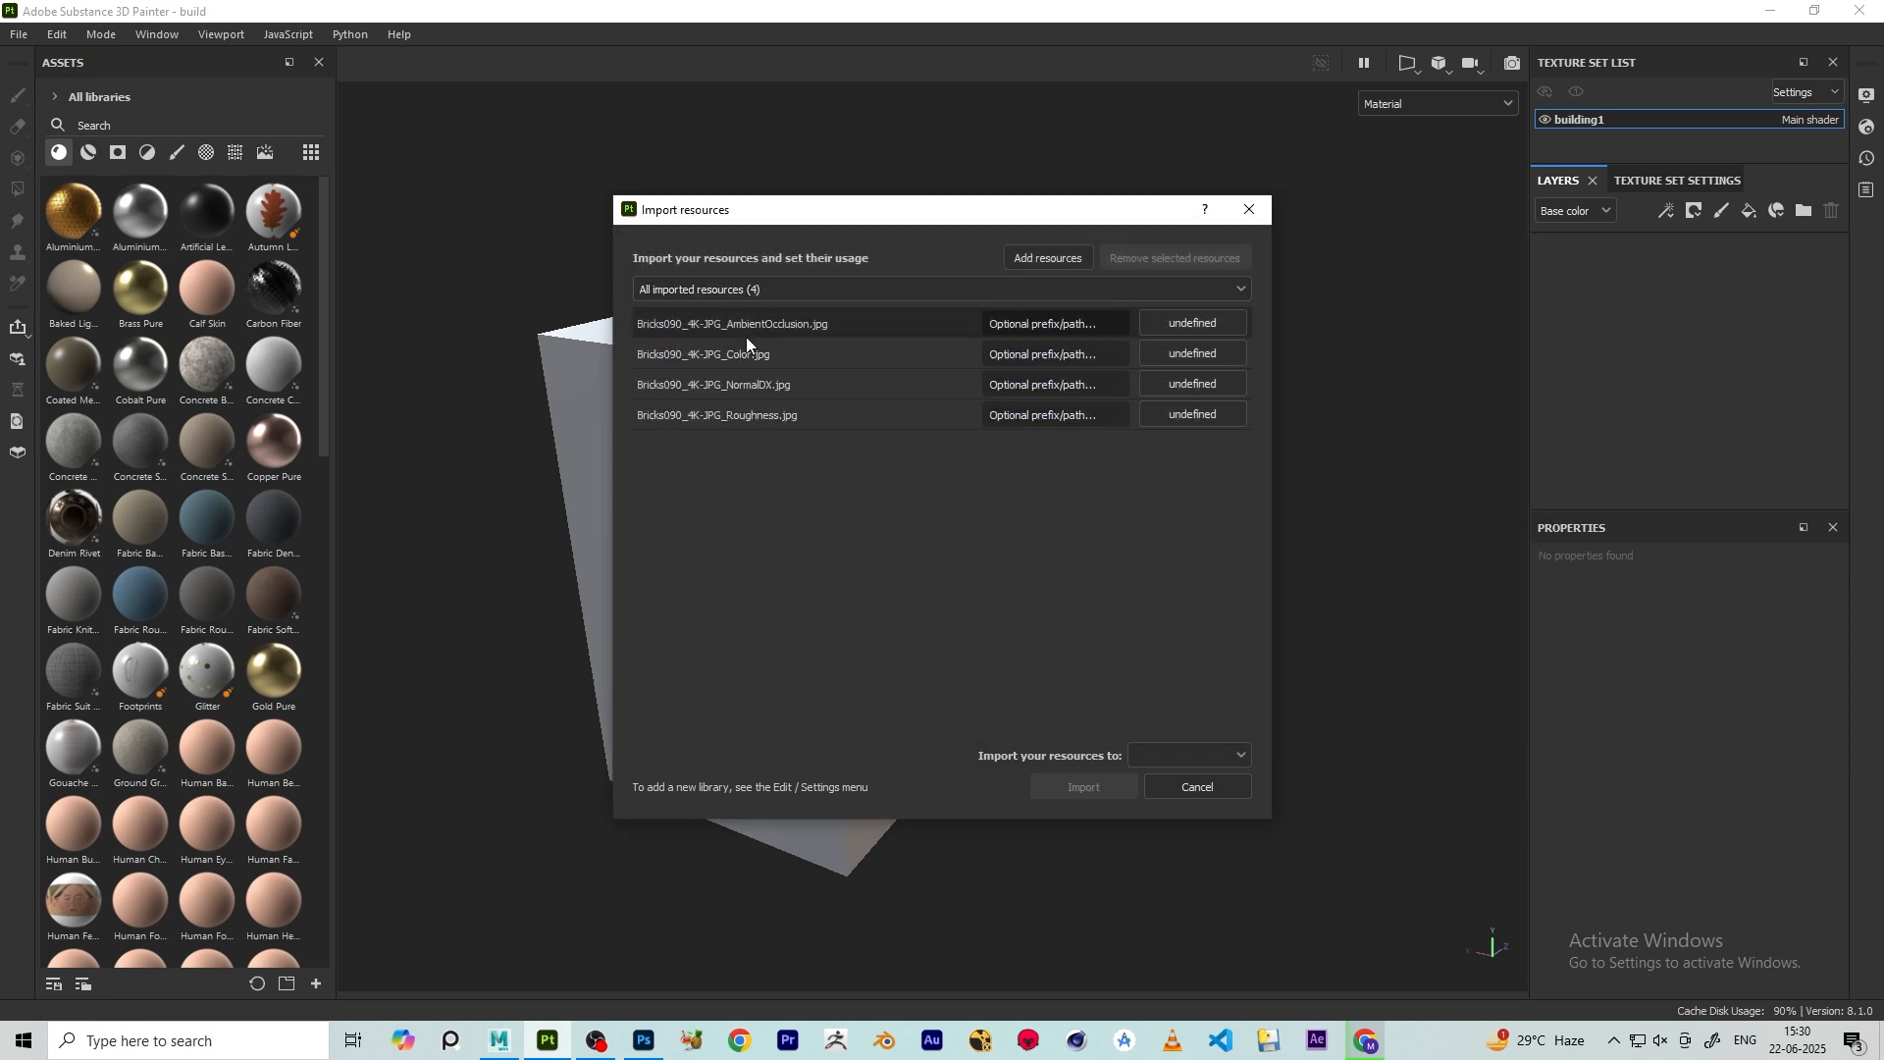
- Set the usage of all four Bricks090 maps to texture
left_click(1164, 323)
left_click(1199, 400)
left_click(1195, 355)
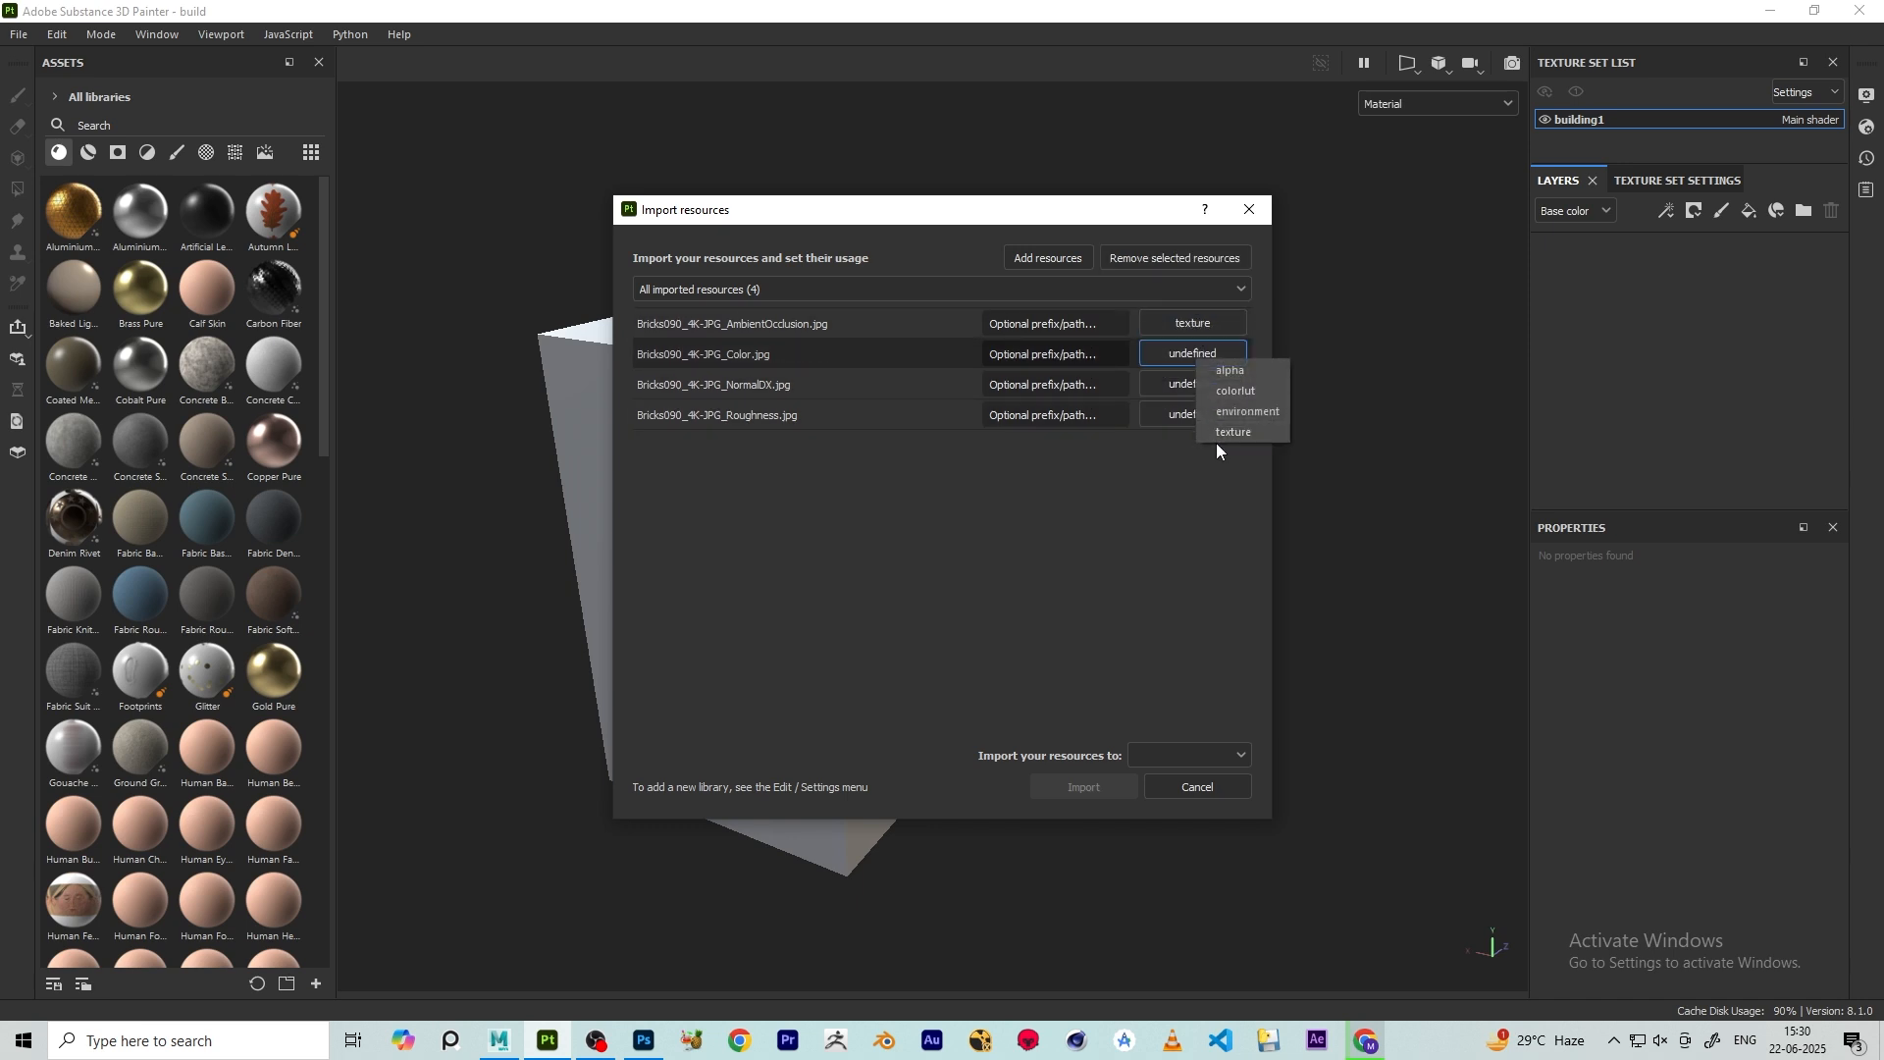
left_click(1234, 426)
left_click(1202, 385)
left_click(1234, 456)
left_click(1192, 414)
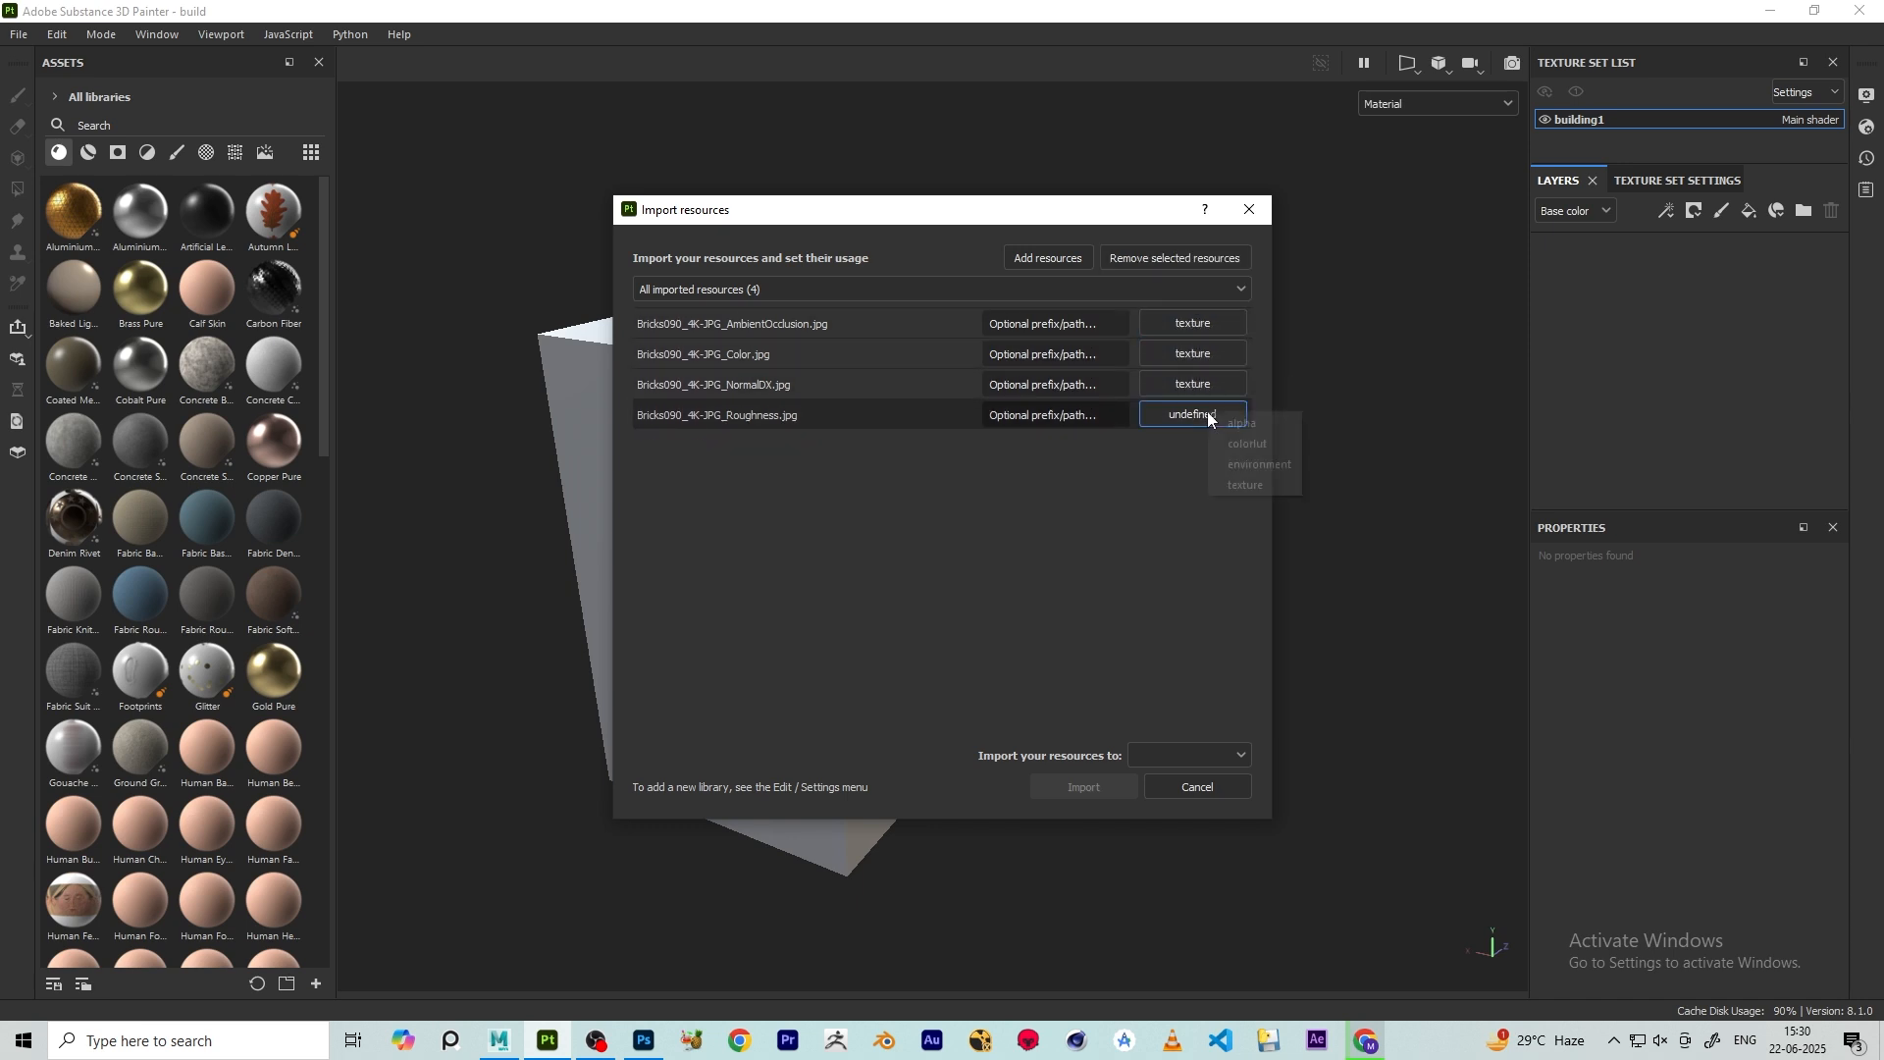
left_click(1238, 487)
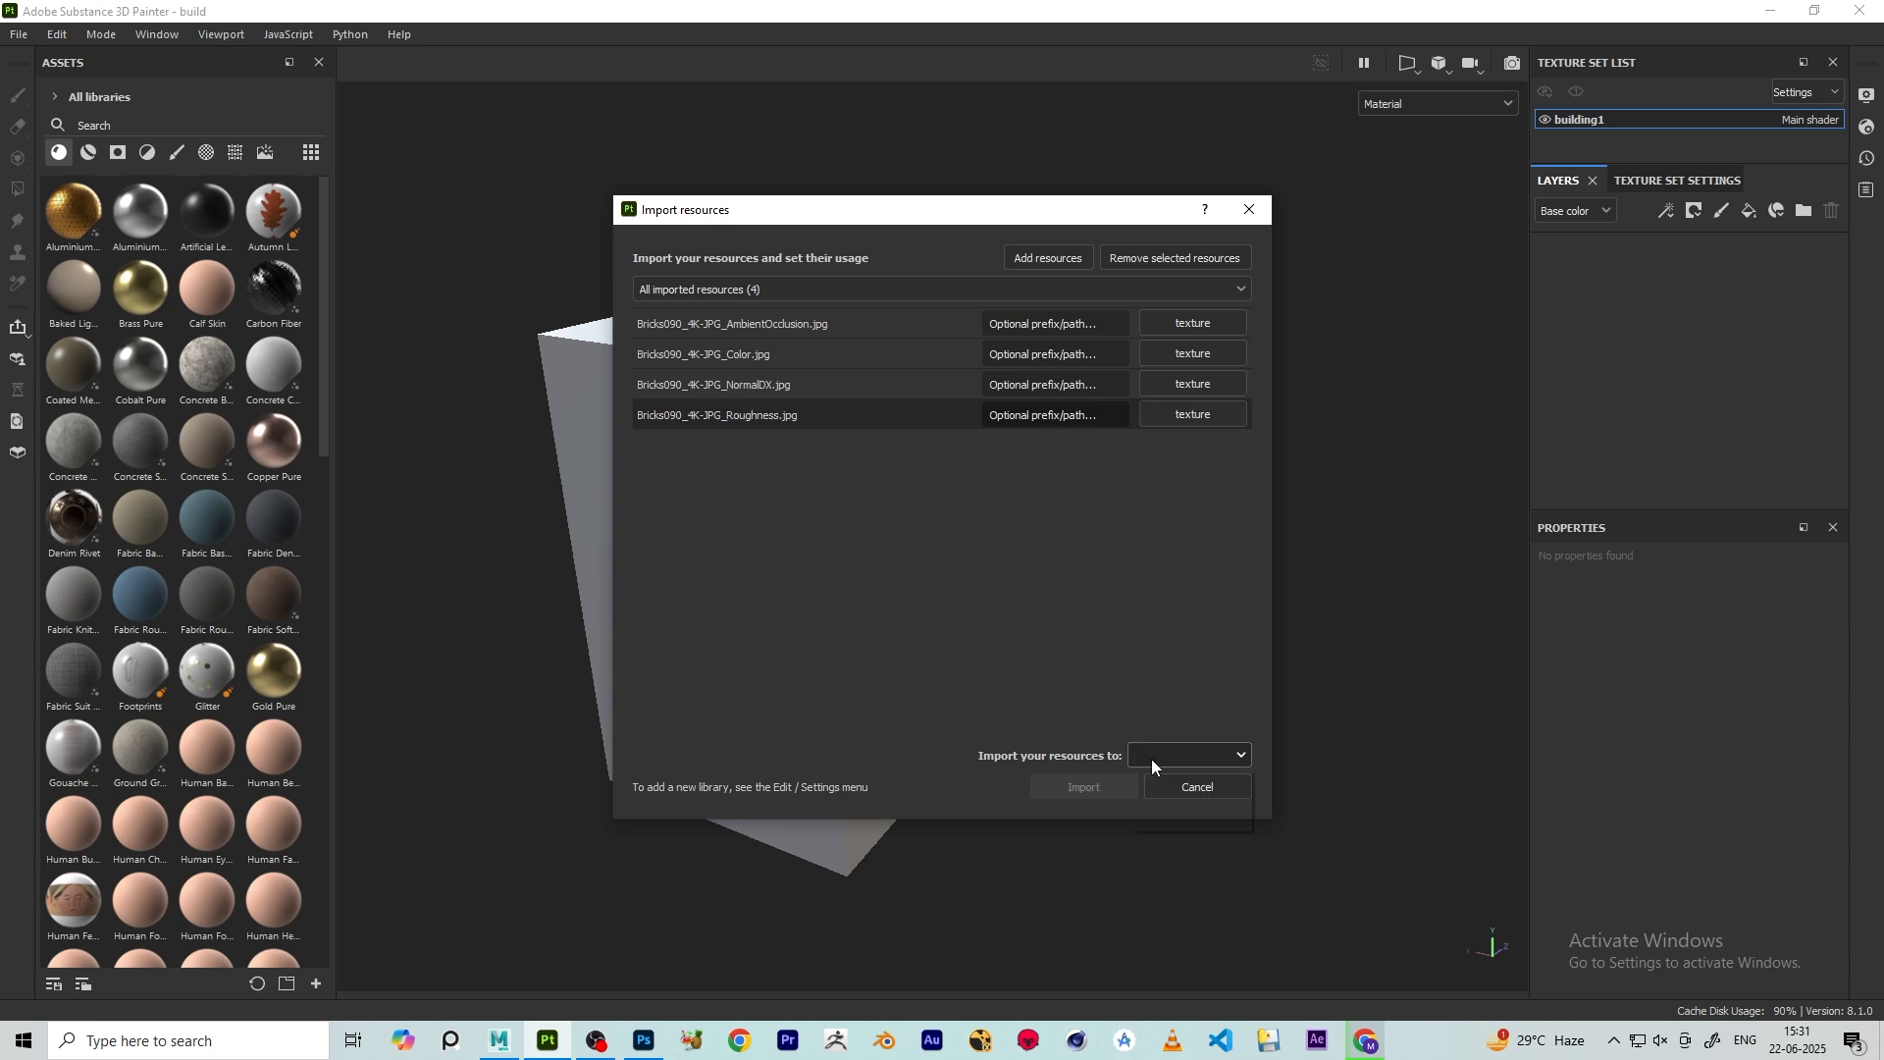
- Import the four brick maps into project 'build'
left_click(1151, 757)
left_click(1167, 801)
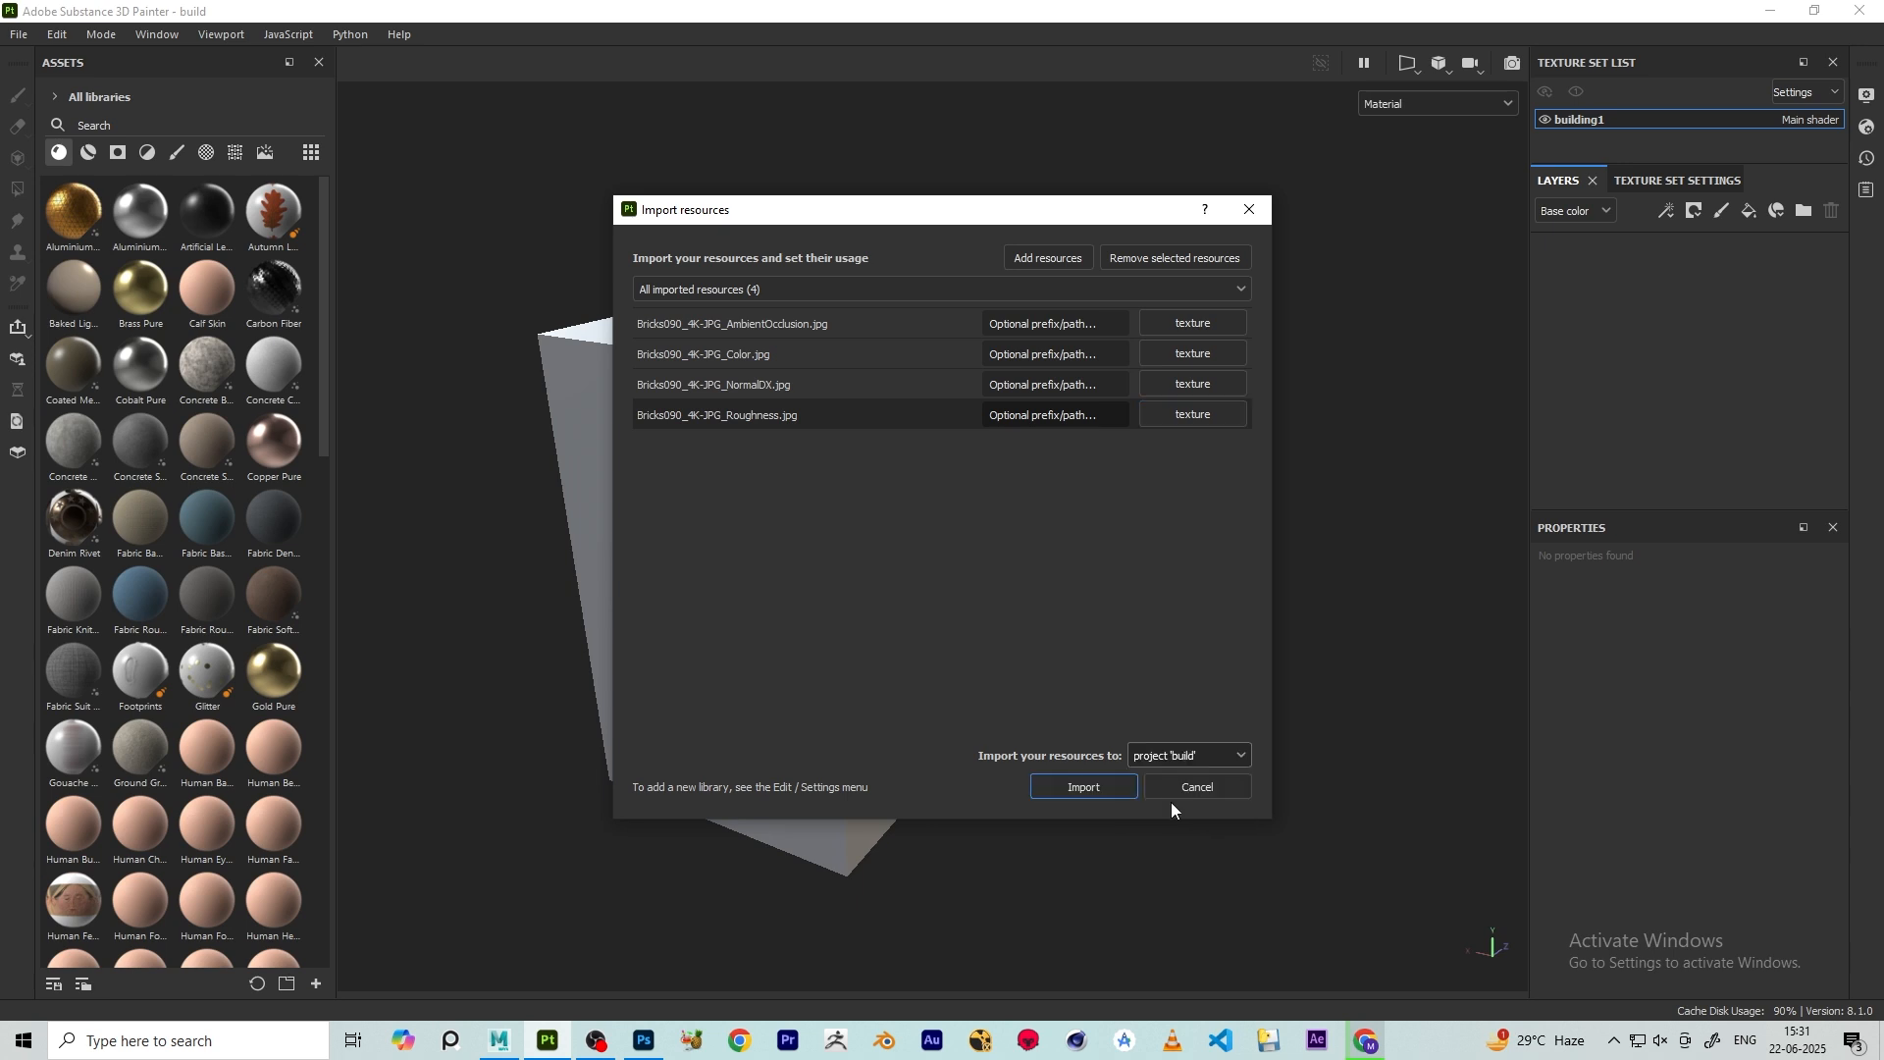
left_click(1098, 783)
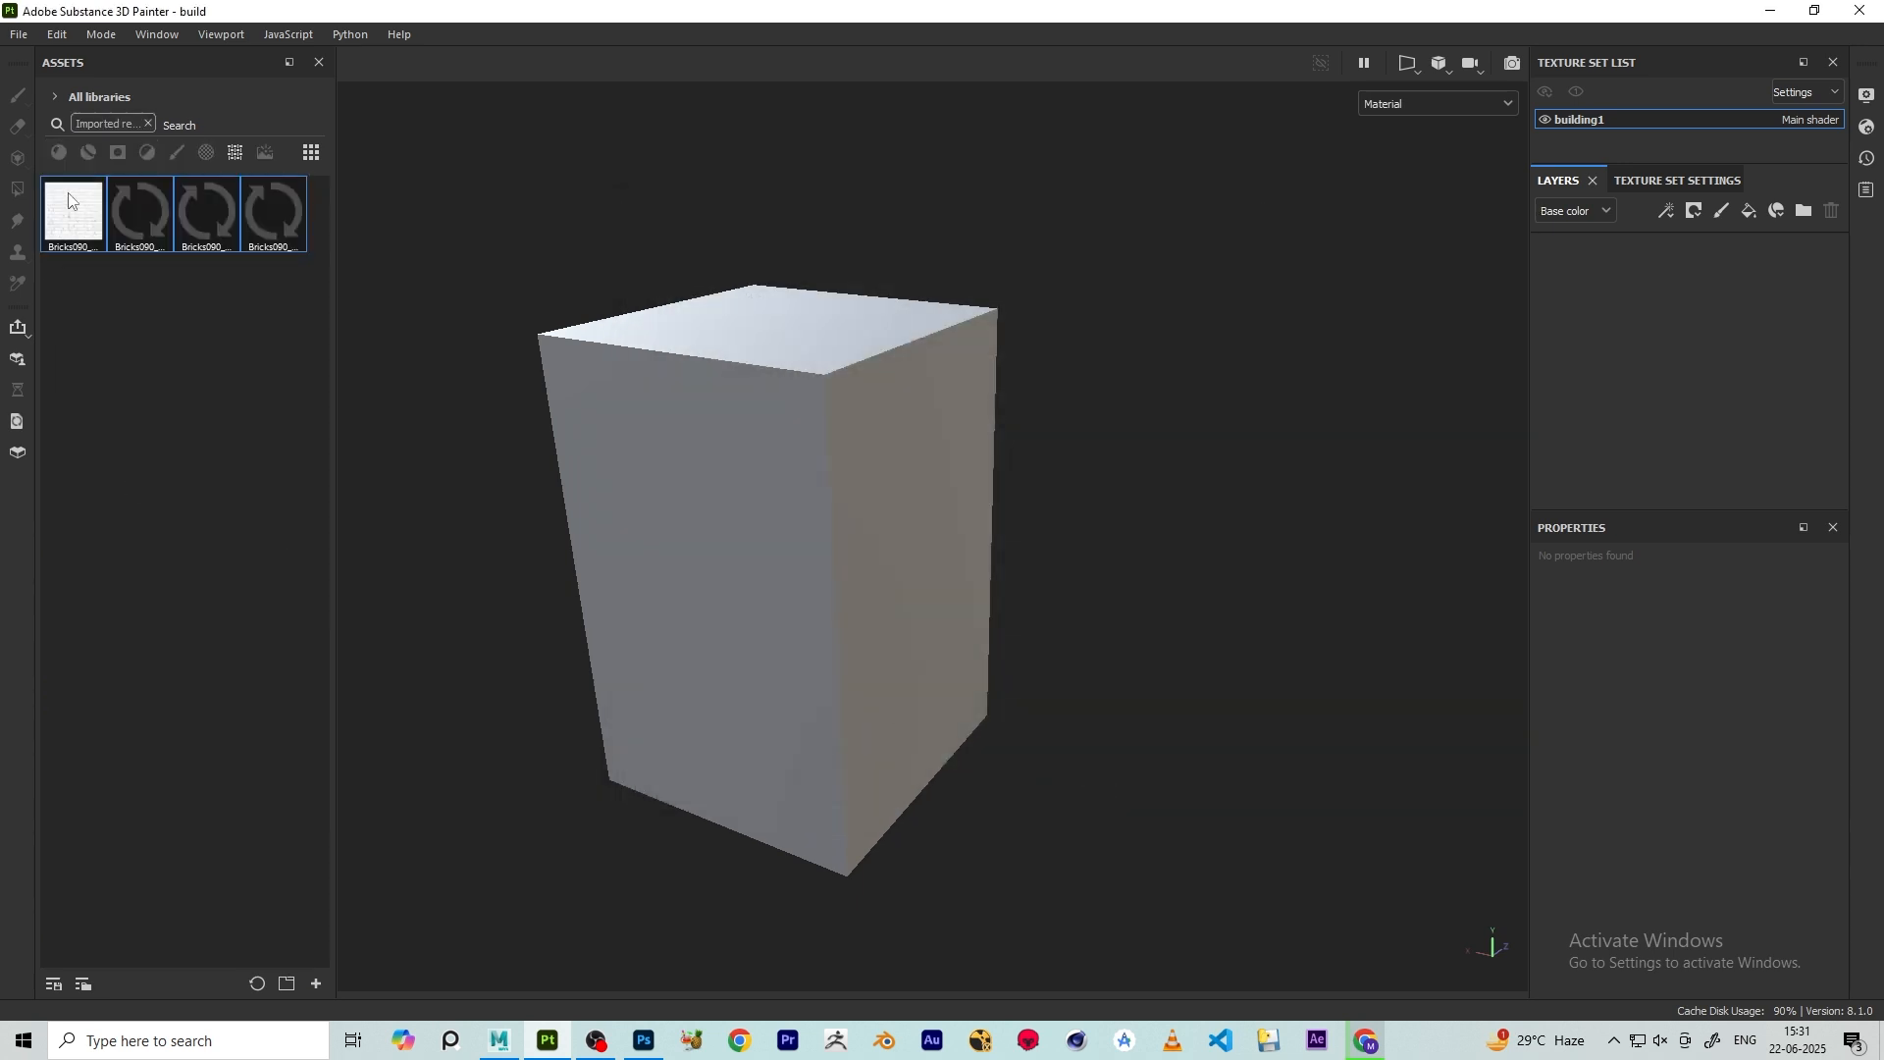
- Clear the imported-resources filter, restrict the assets to textures and locate the four Bricks090 maps
left_click(118, 243)
left_click(83, 232)
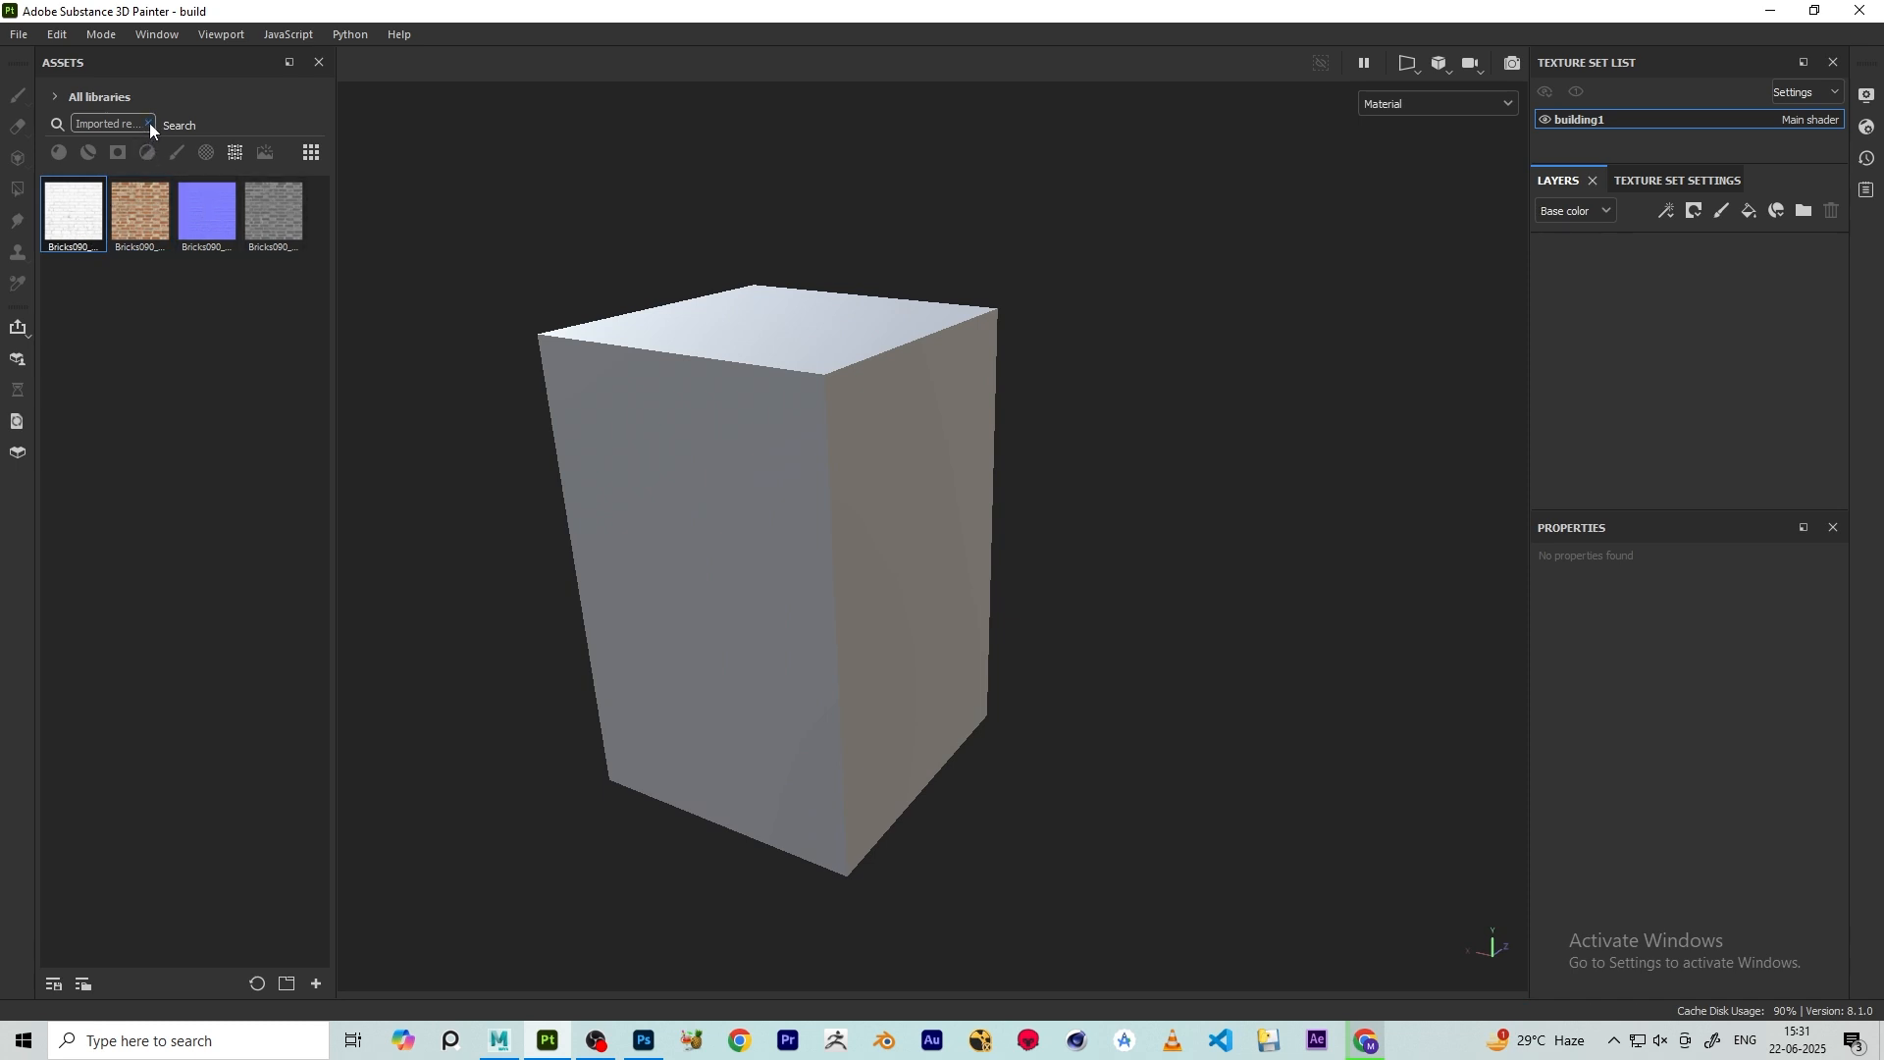
left_click(233, 152)
left_click(148, 123)
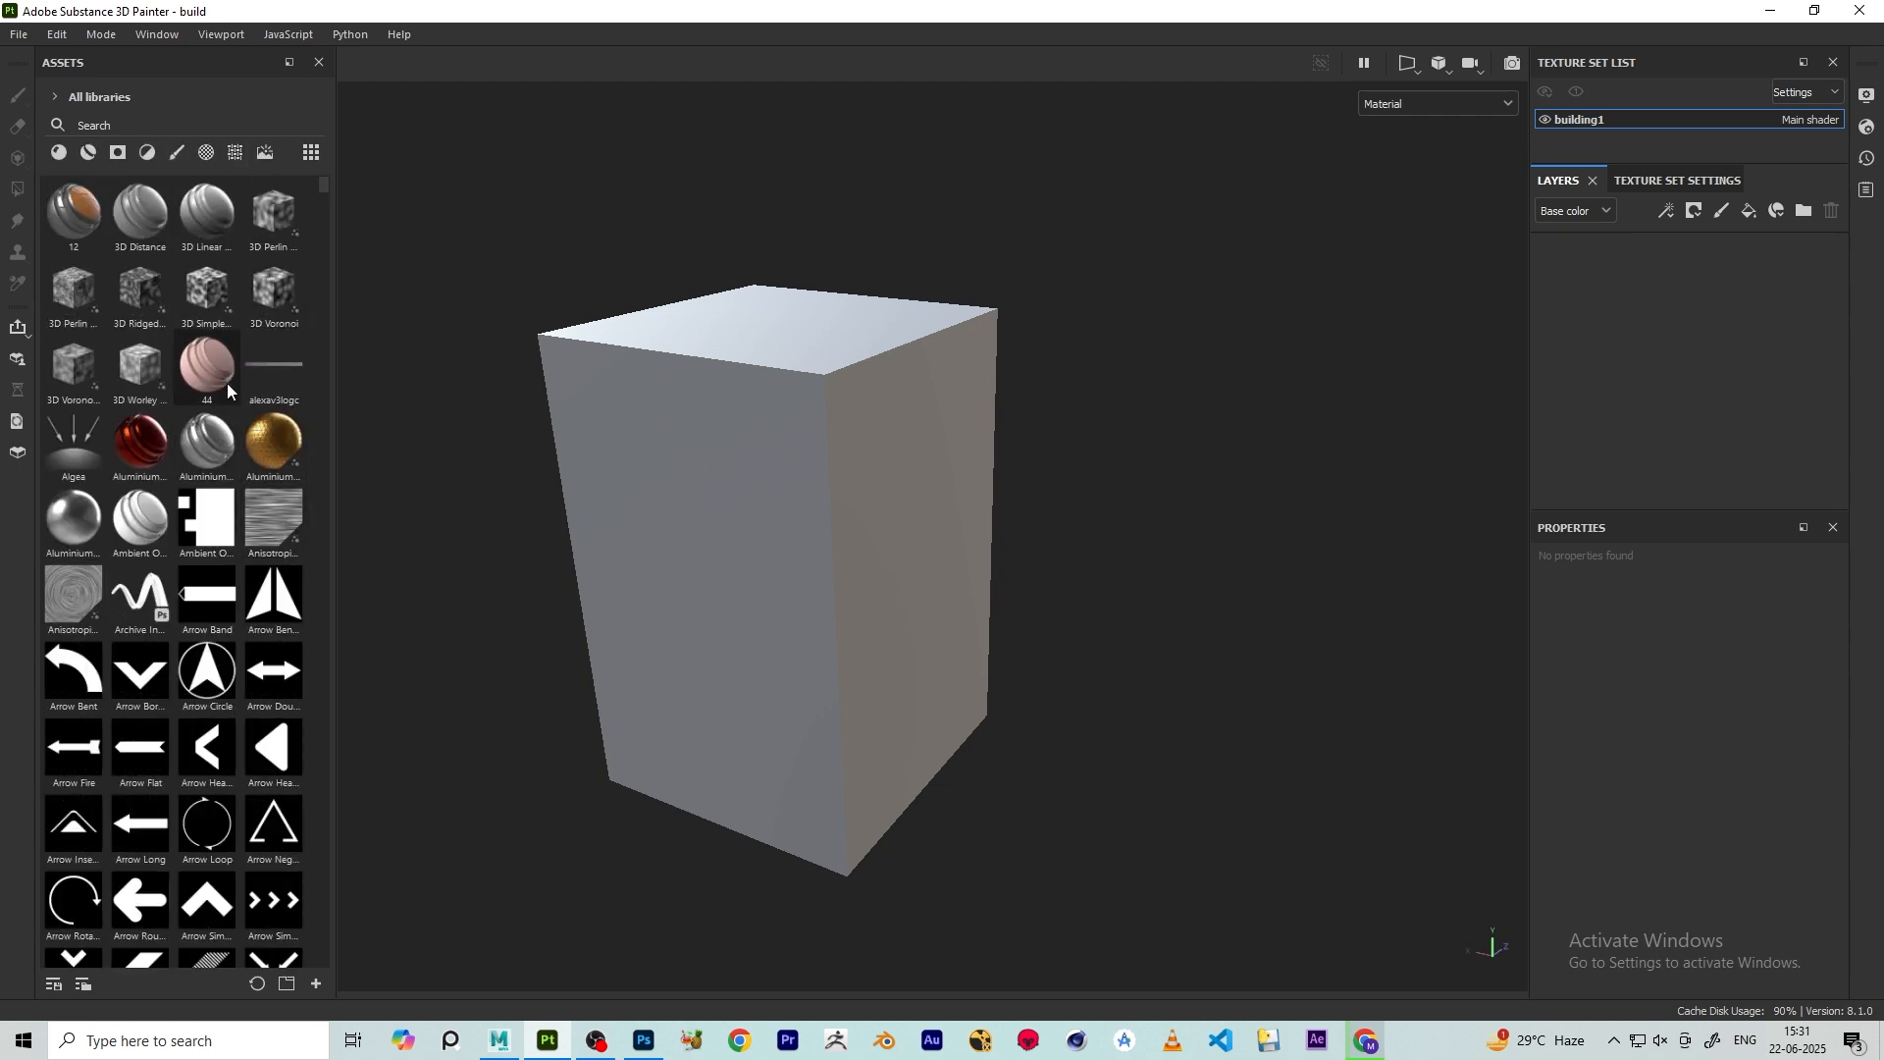
scroll(231, 393, "down", 5)
scroll(236, 404, "down", 12)
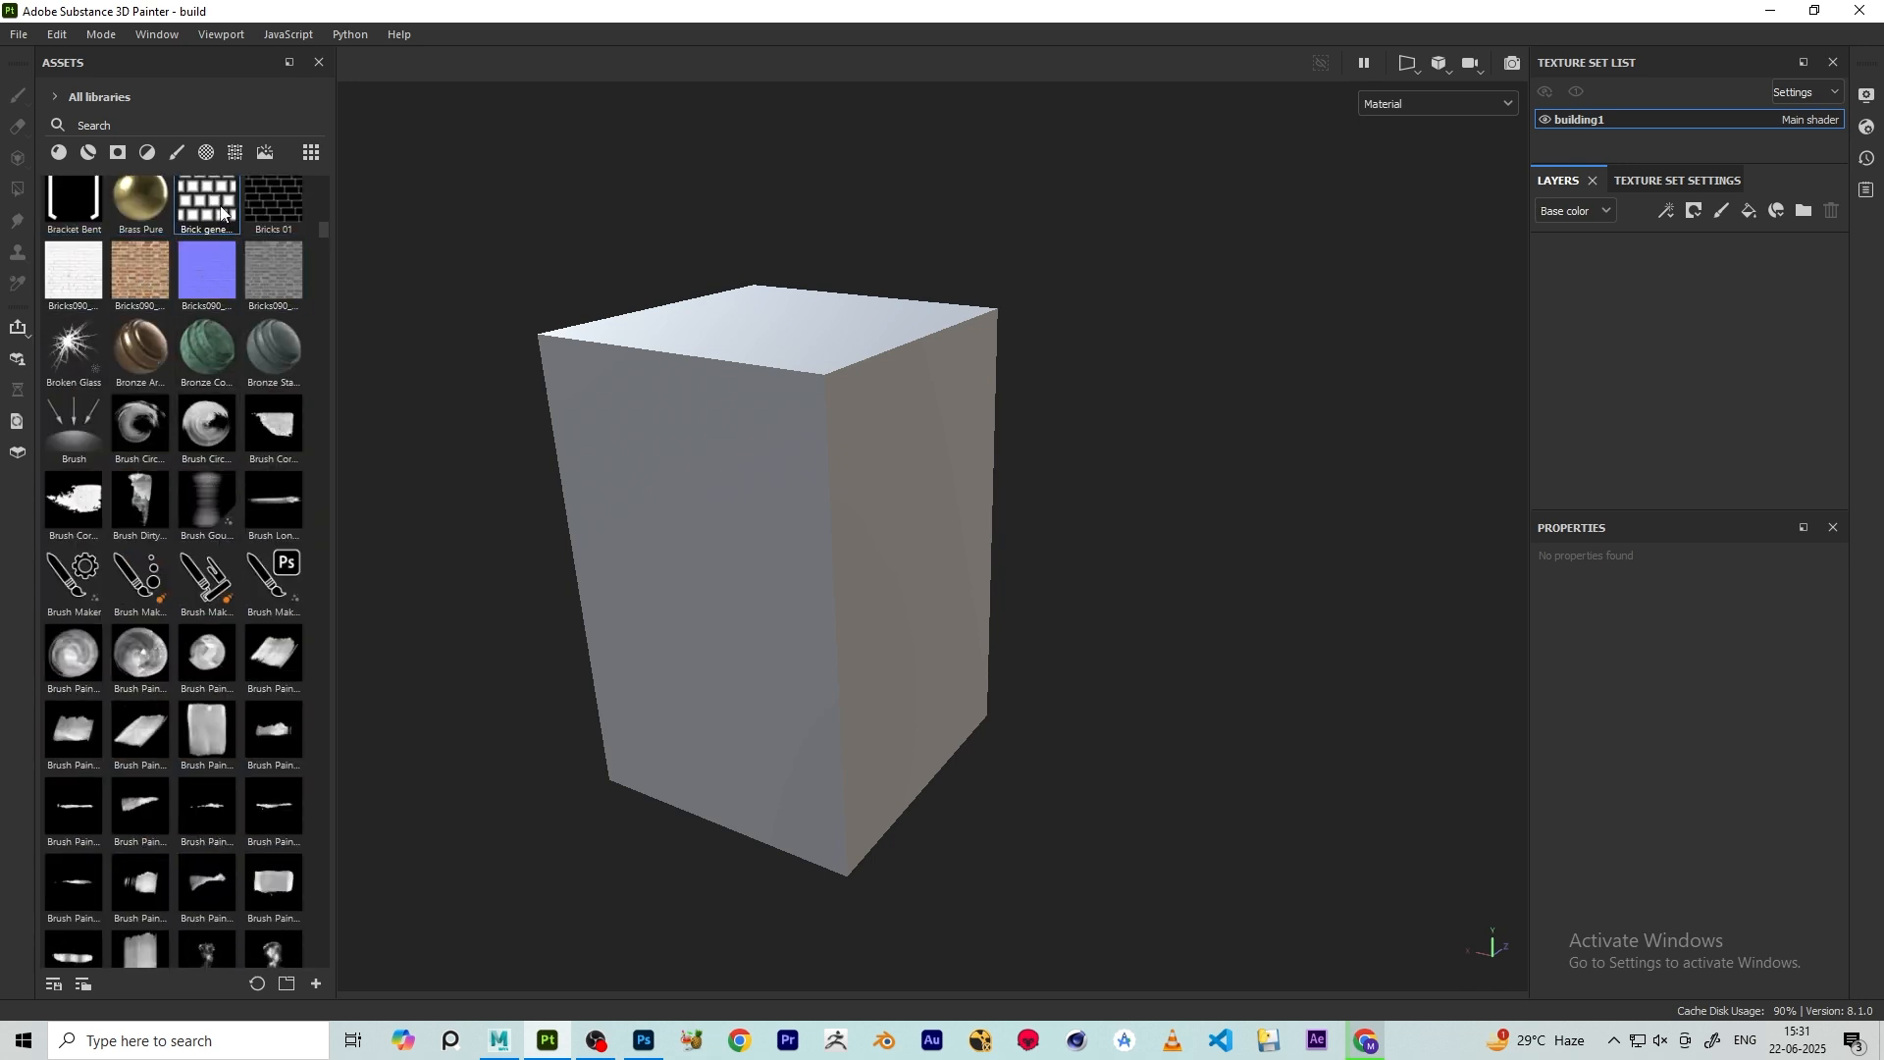
scroll(220, 224, "up", 3)
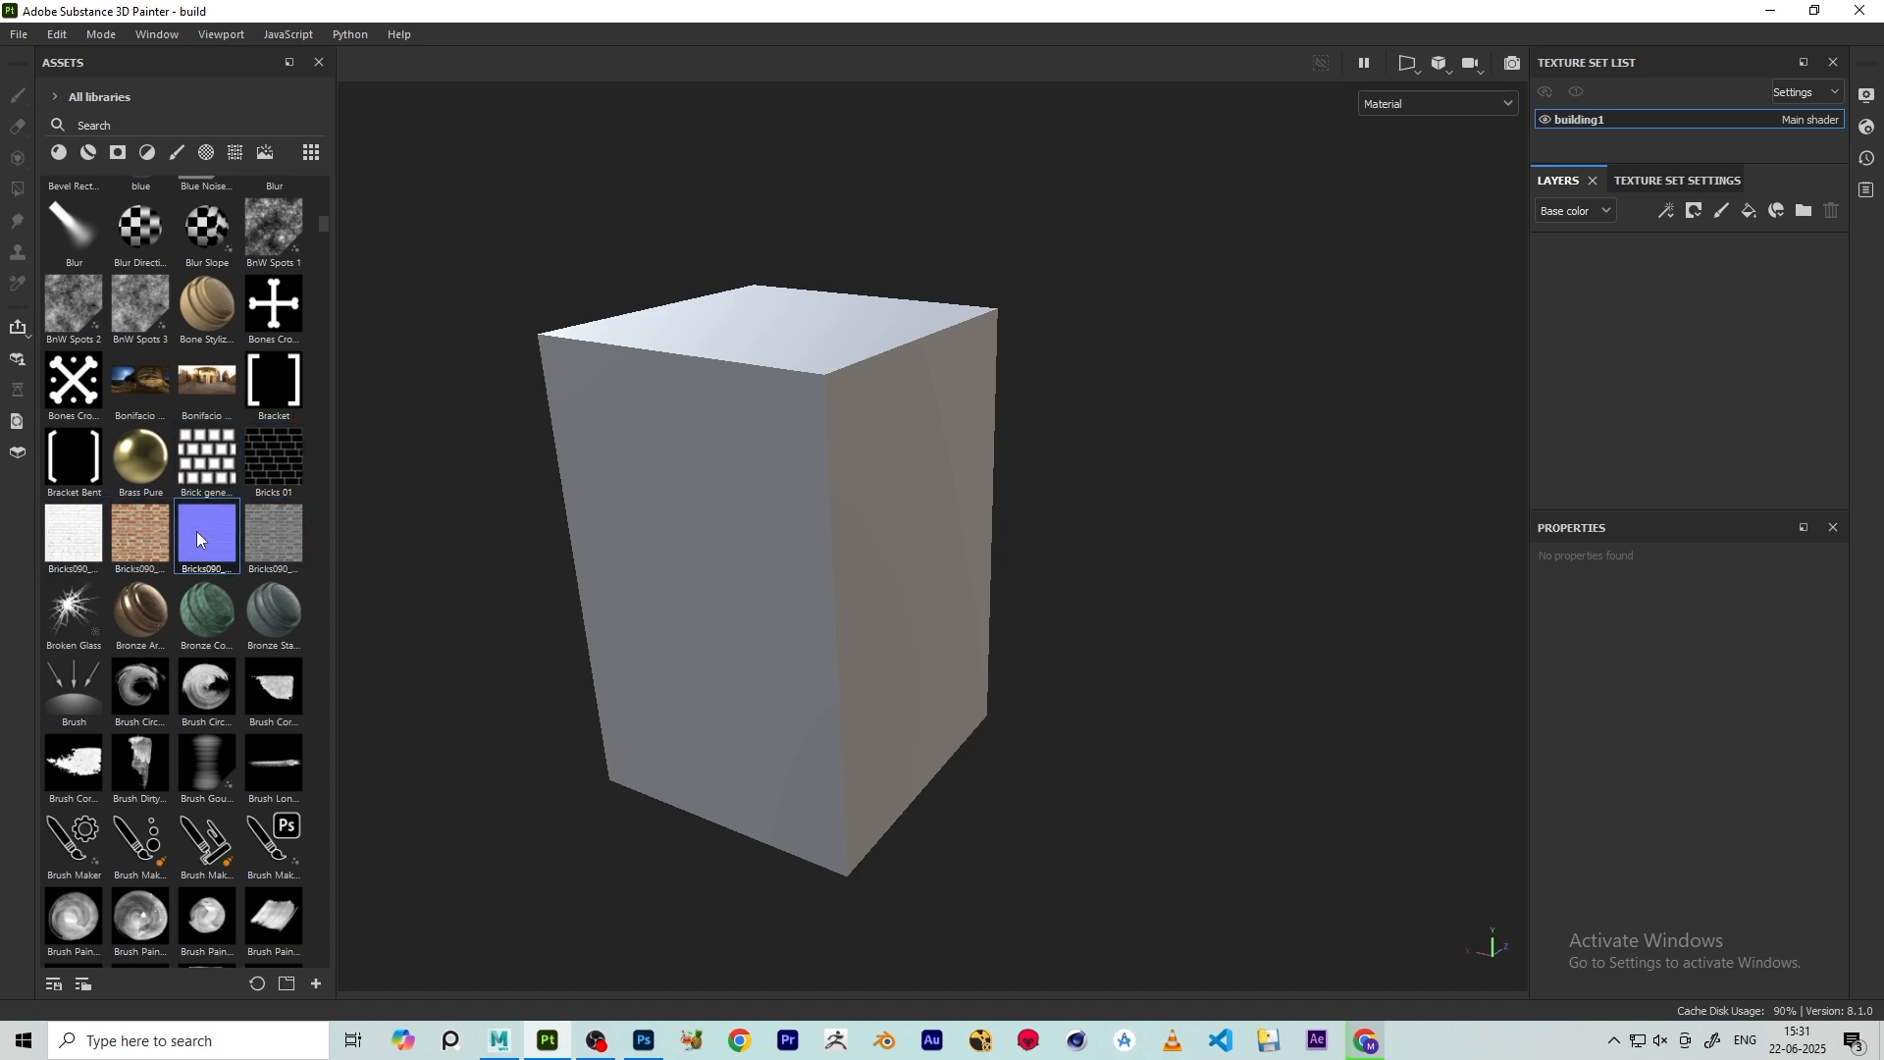
left_click(235, 153)
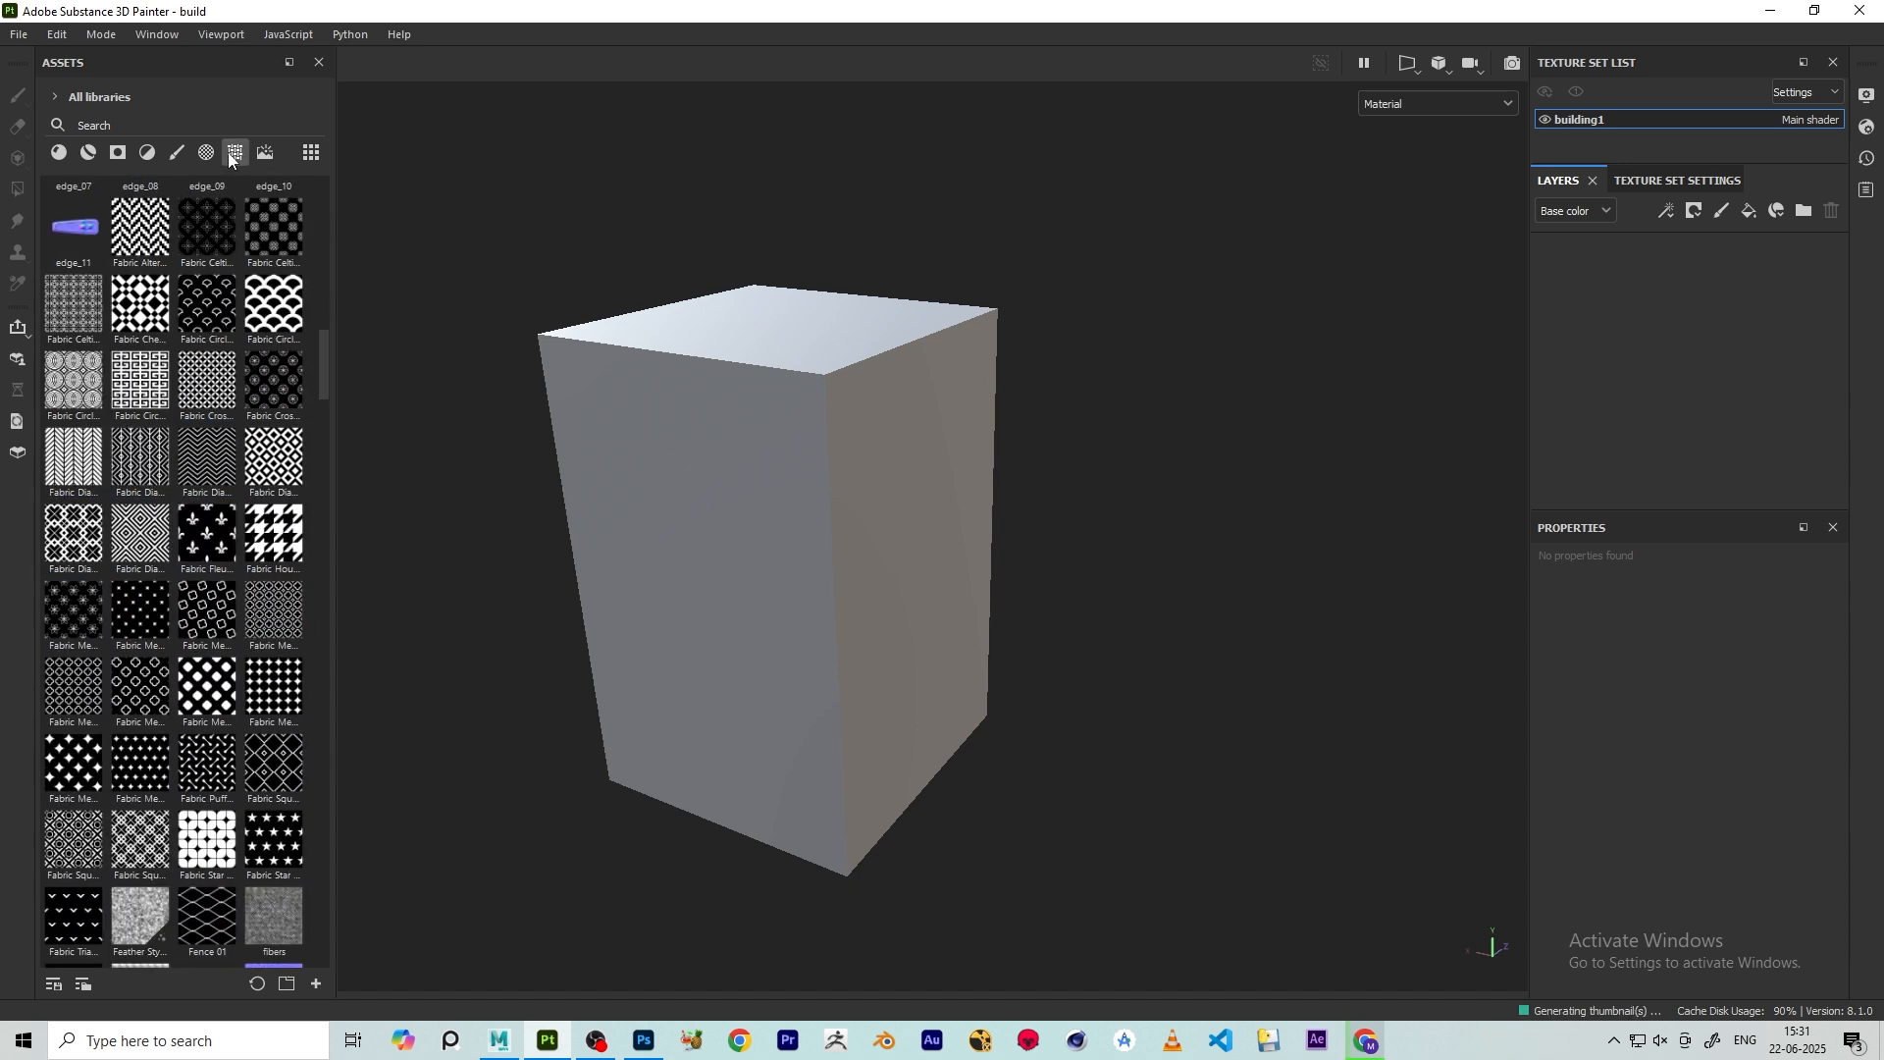
scroll(208, 357, "up", 10)
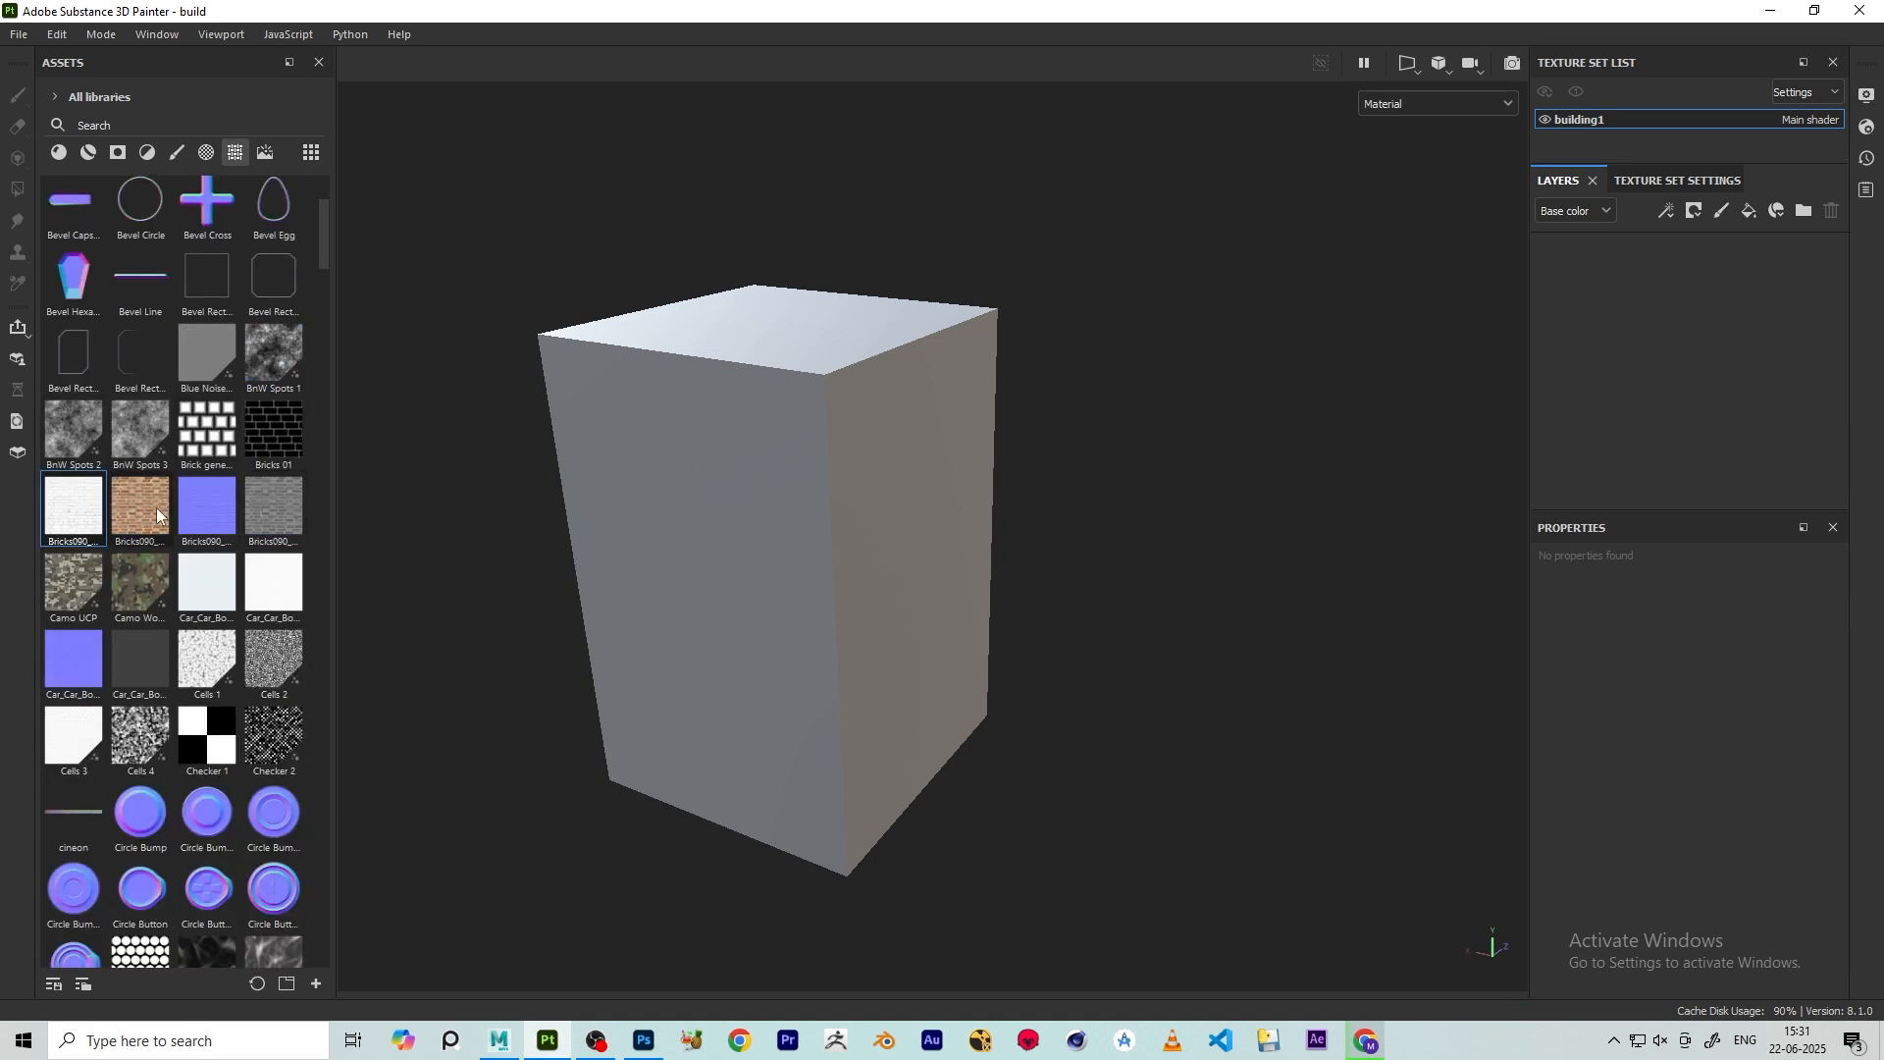
scroll(1056, 471, "down", 3)
- Add a fill layer to the building and disable its metal and height channels
left_click_drag(1056, 472, 984, 480, "alt")
scroll(1077, 442, "up", 1)
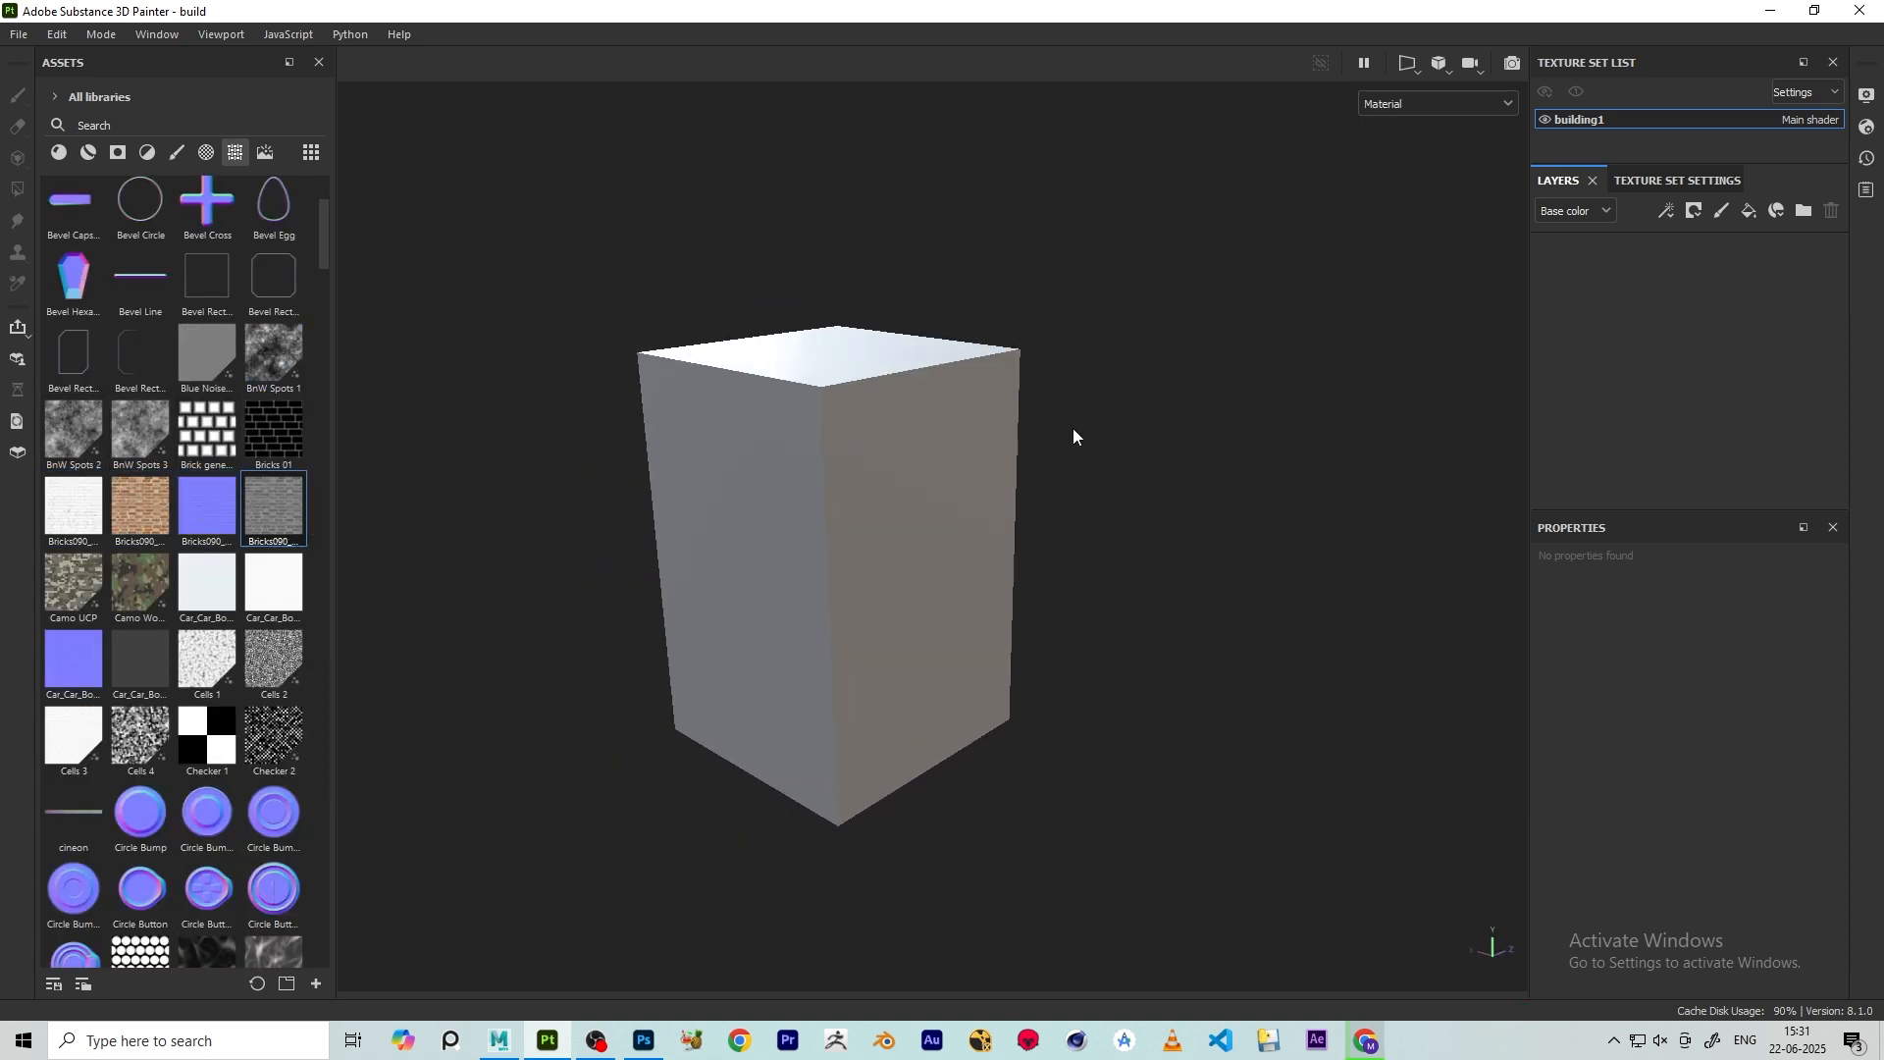
middle_click_drag(1180, 395, 1185, 389, "alt")
mouse_move(1185, 387)
left_mouse_down("alt")
mouse_move(1022, 391)
mouse_move(1172, 397)
left_mouse_up("alt")
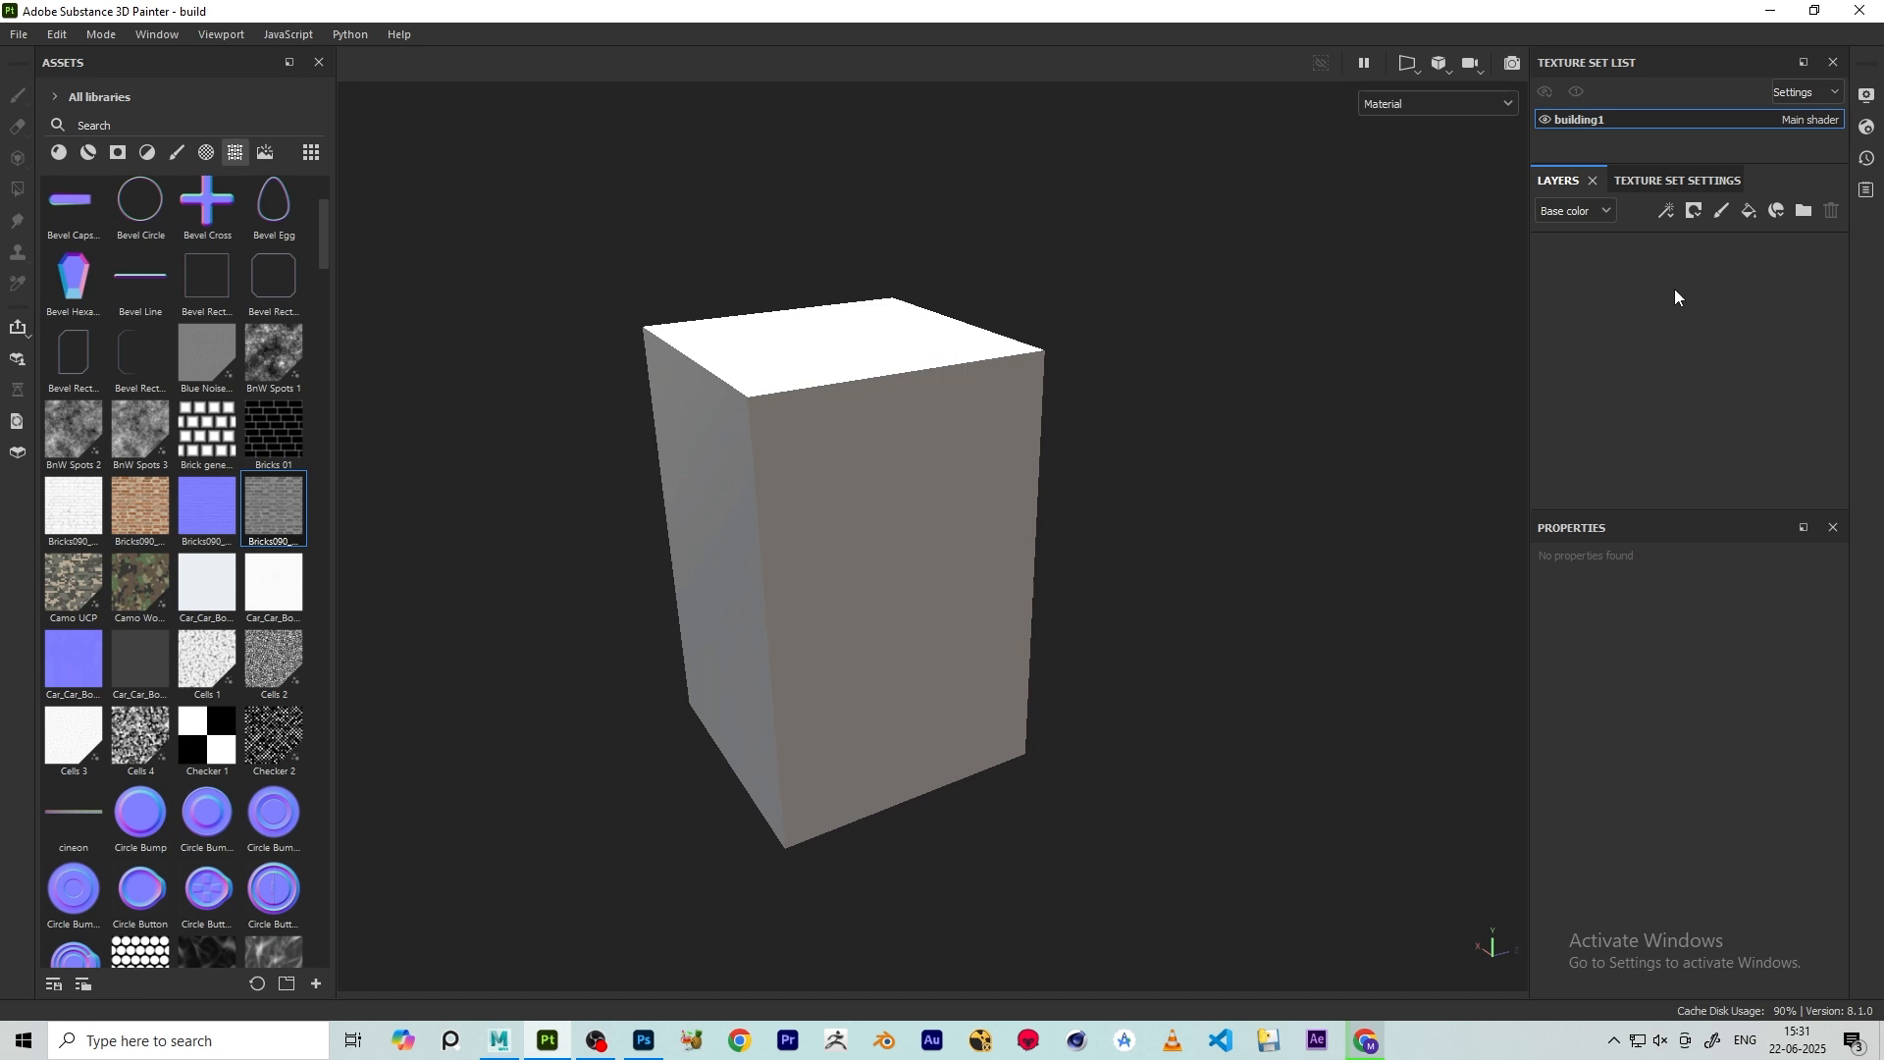
left_click(1749, 212)
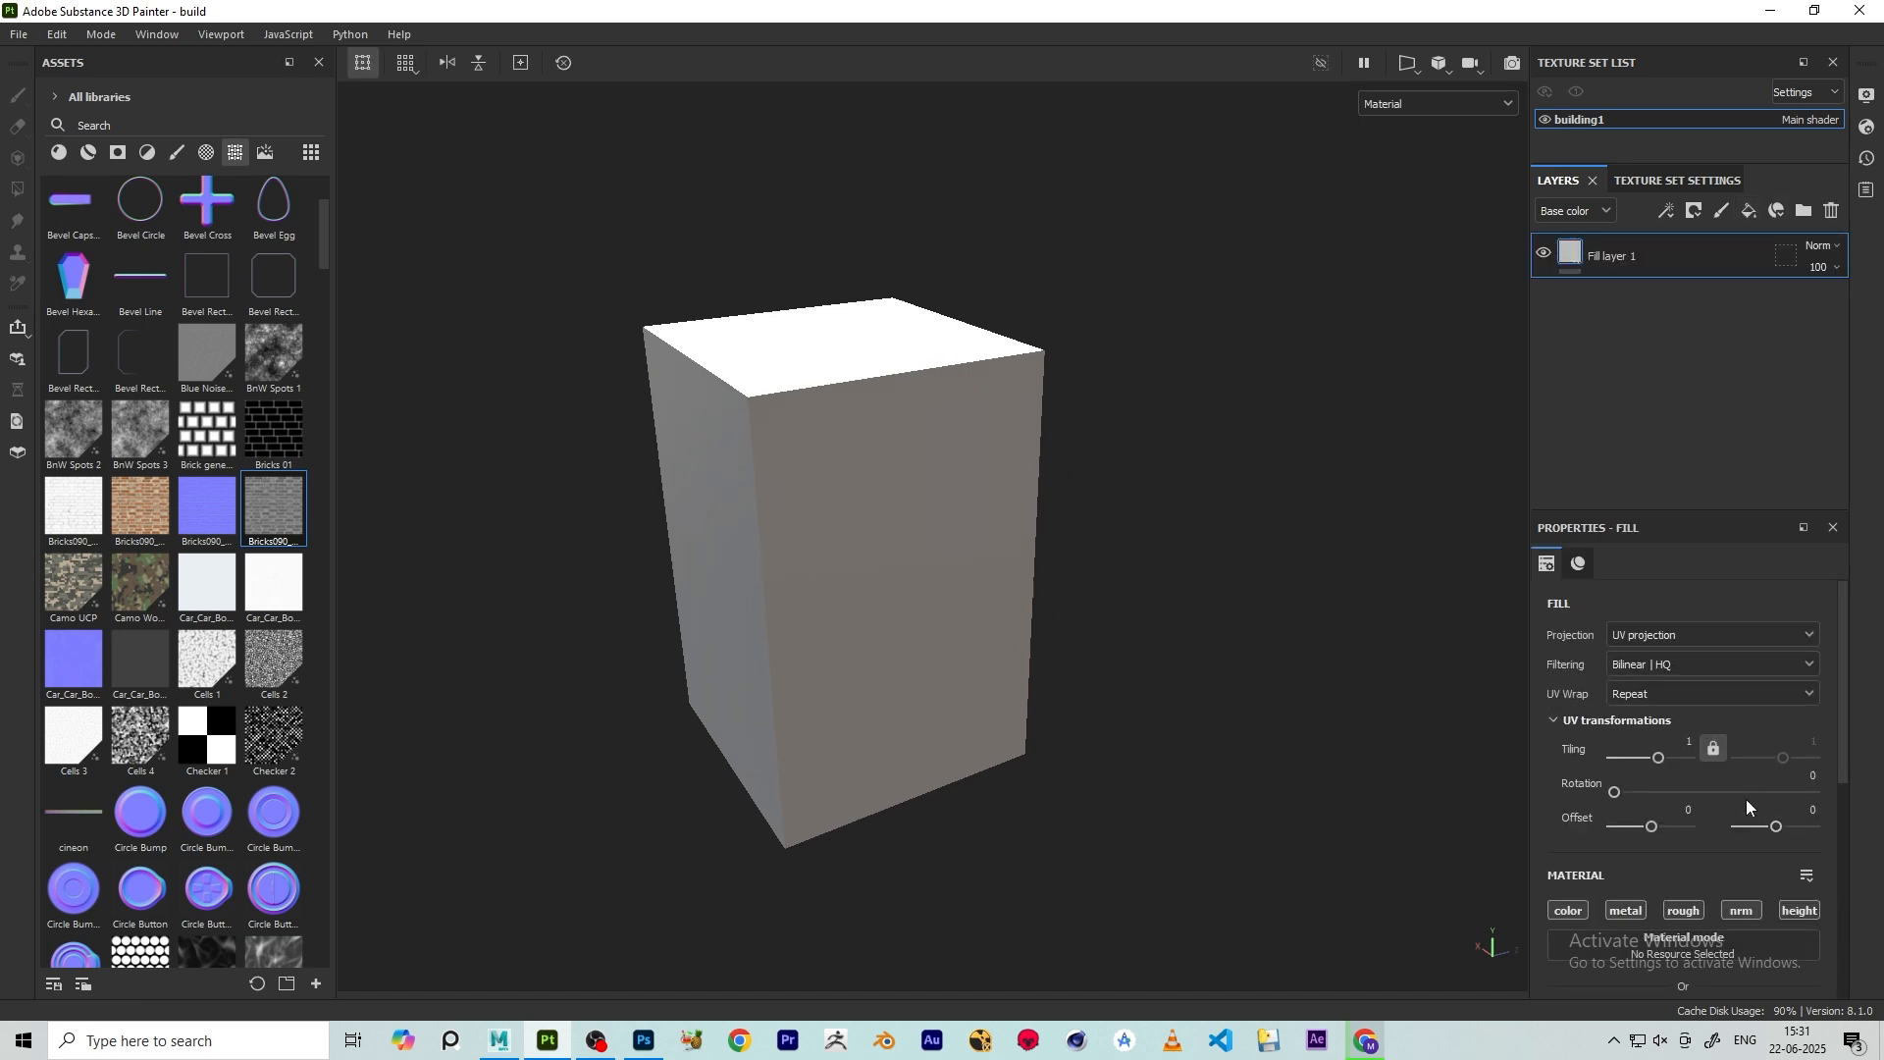
scroll(1750, 811, "down", 2)
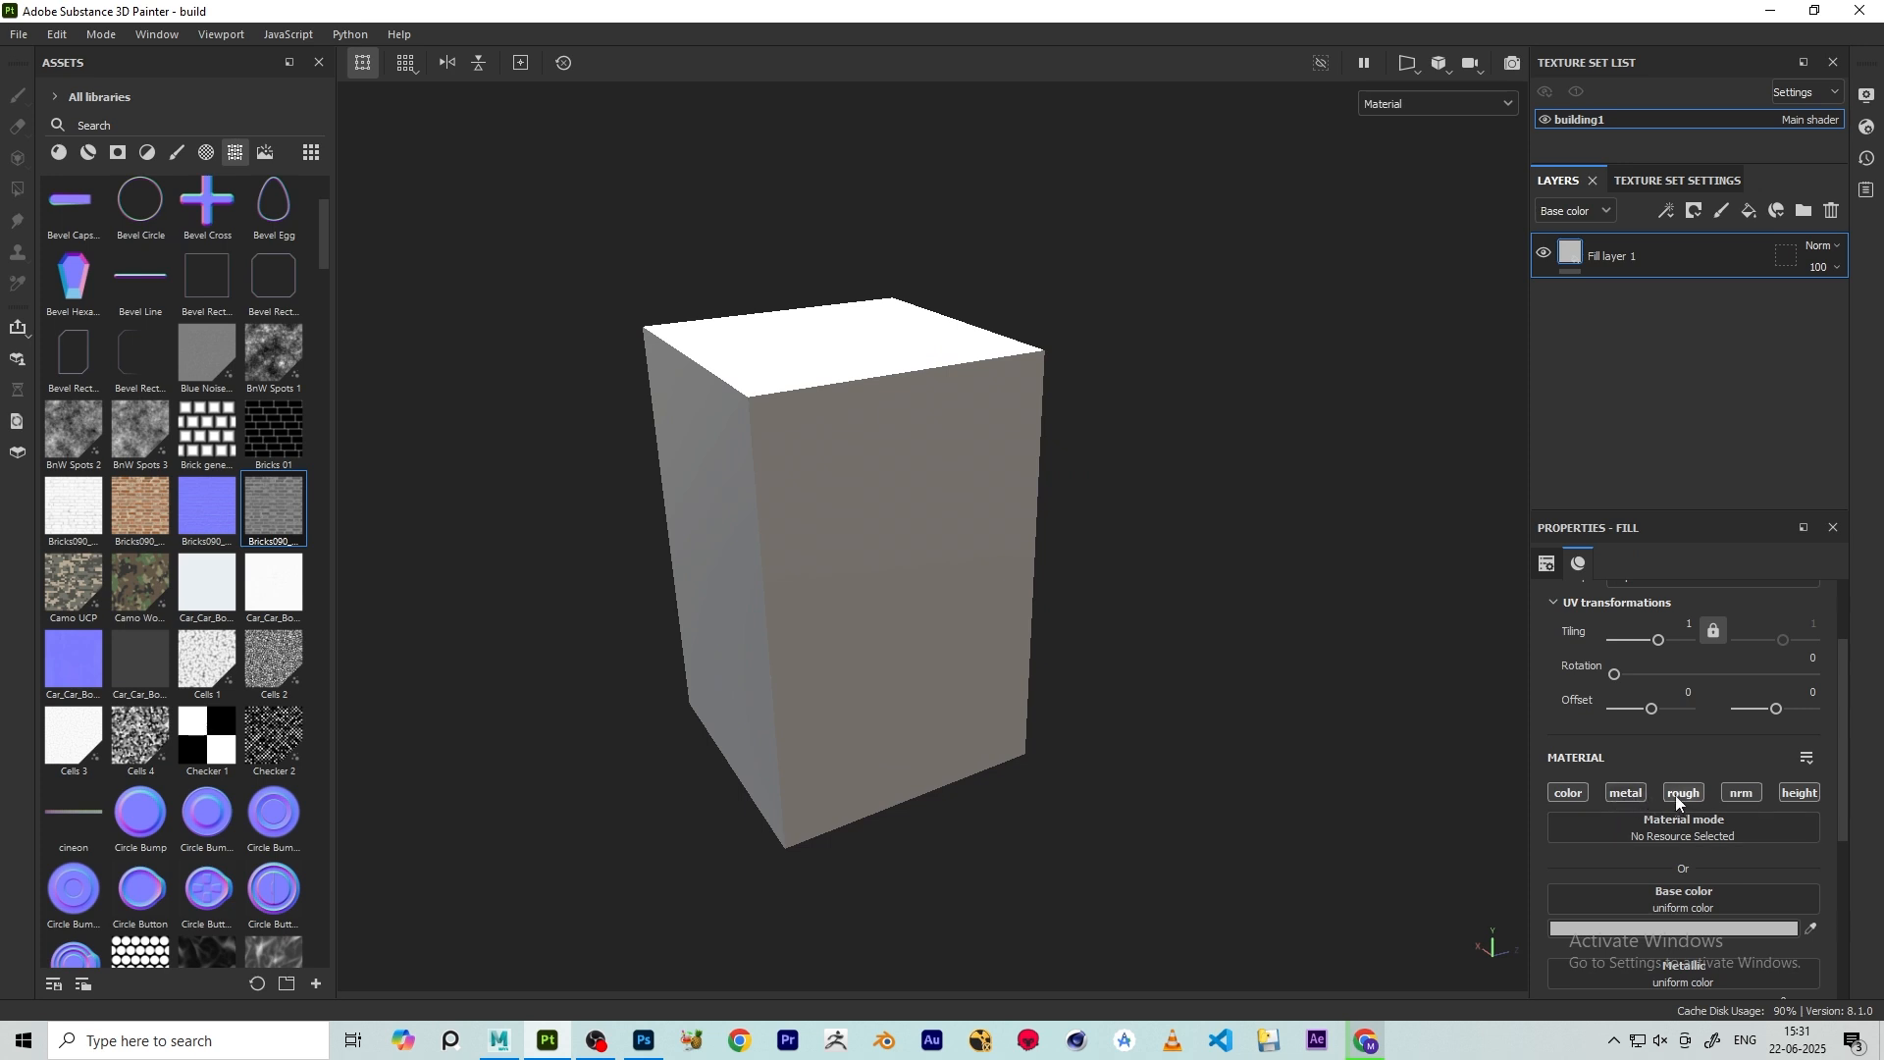
left_click(1630, 797)
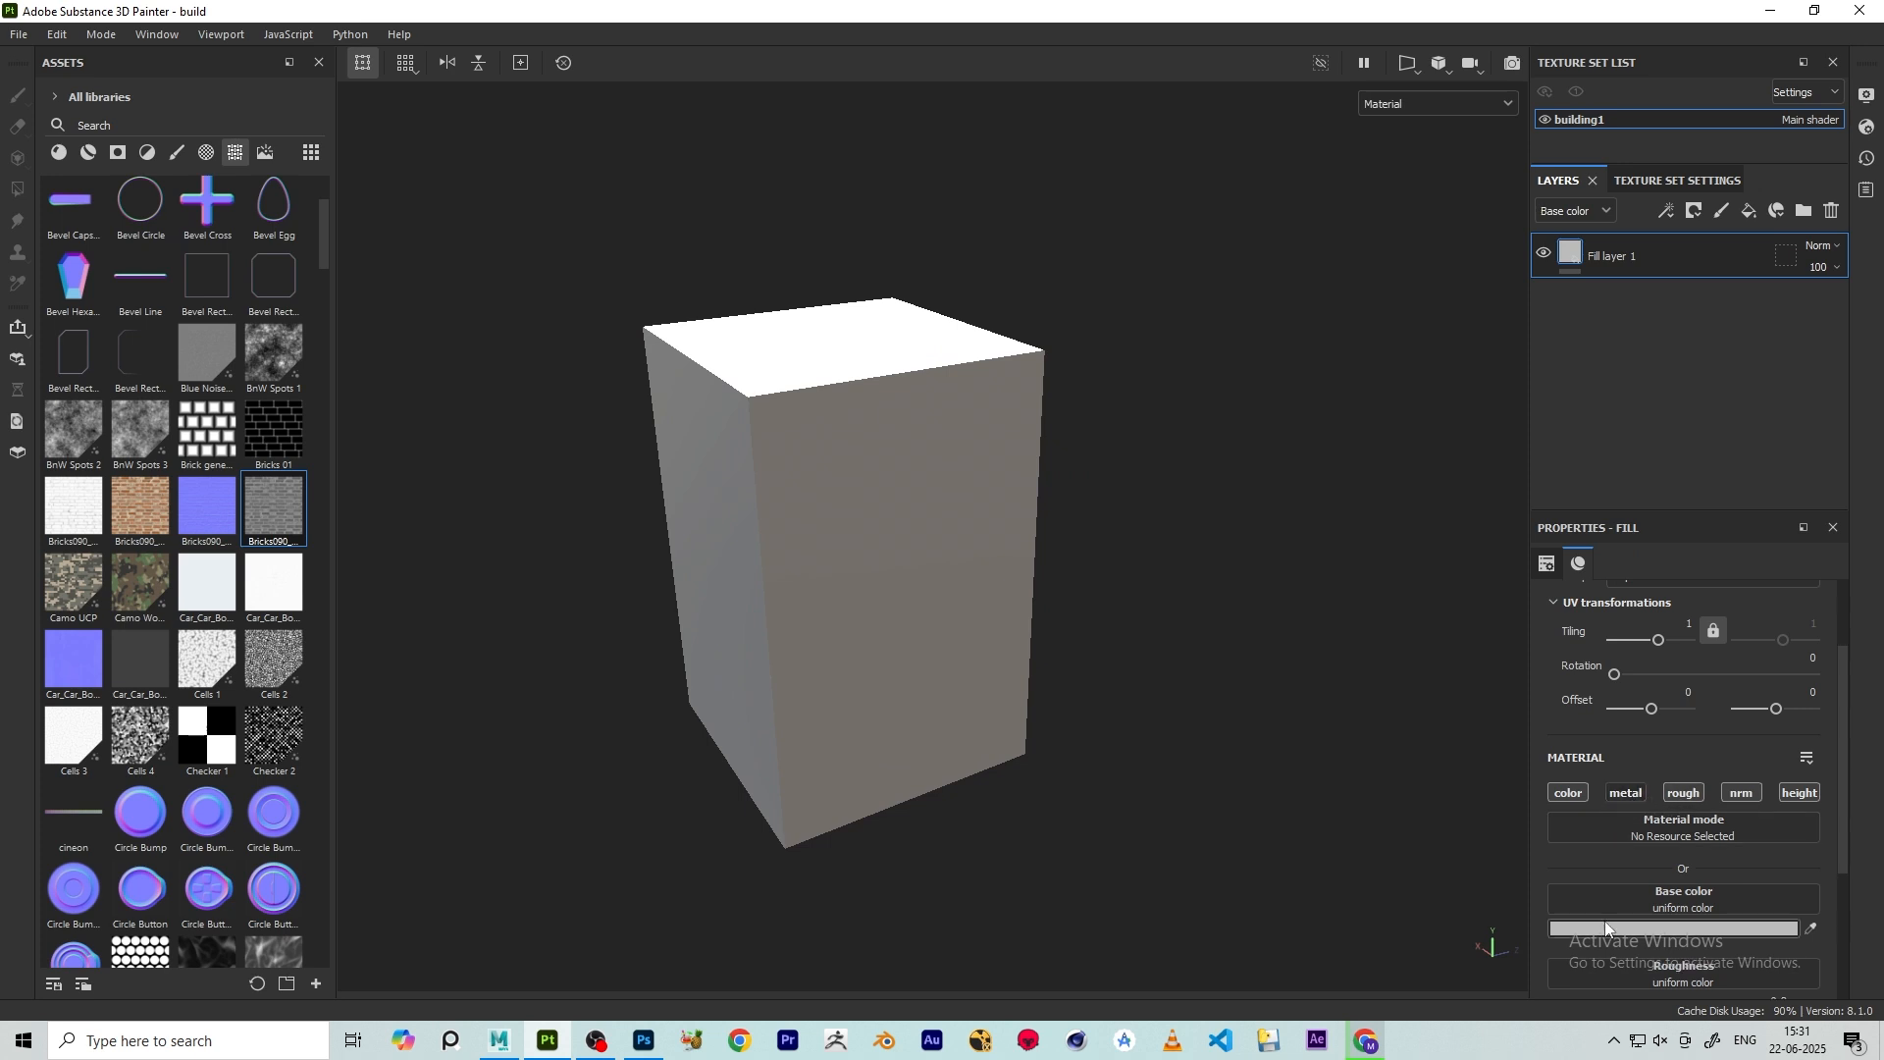
left_click(1803, 796)
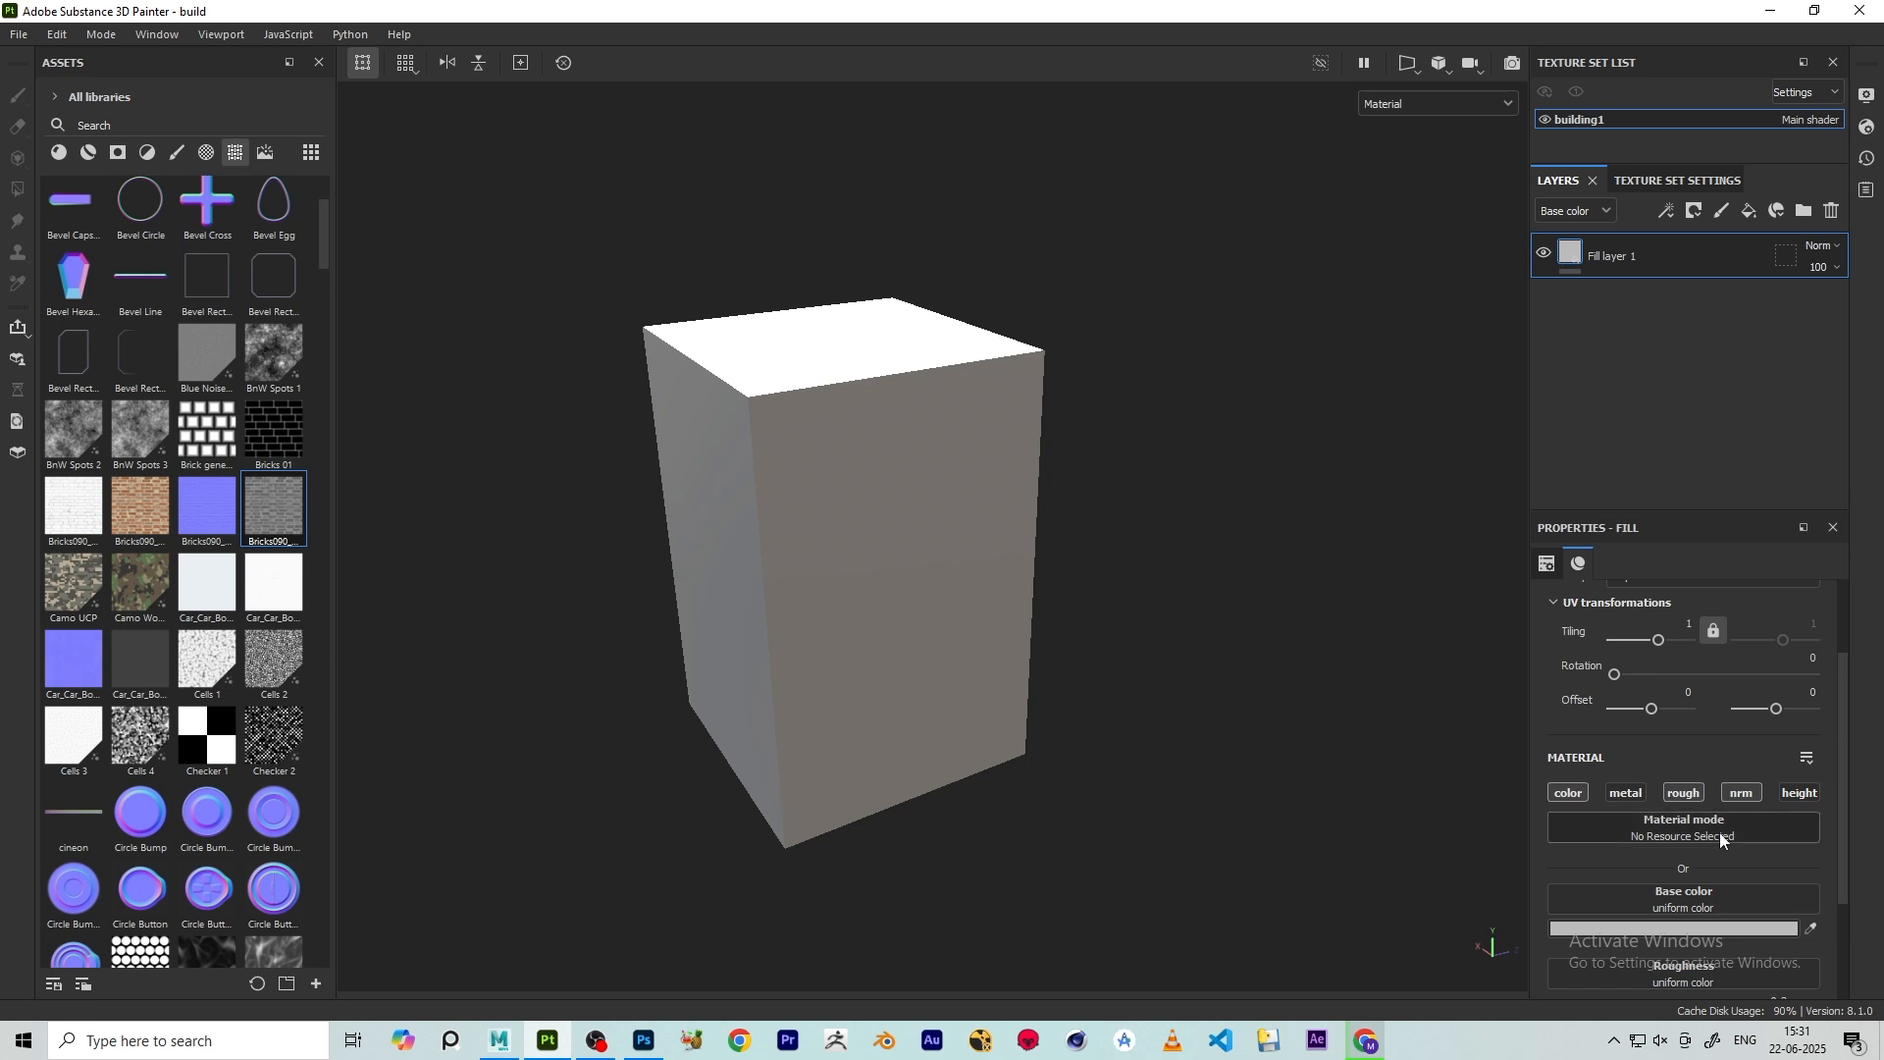
- Add an Ambient occlusion channel to the building1 texture set and enable ao on the fill layer
left_click(1692, 184)
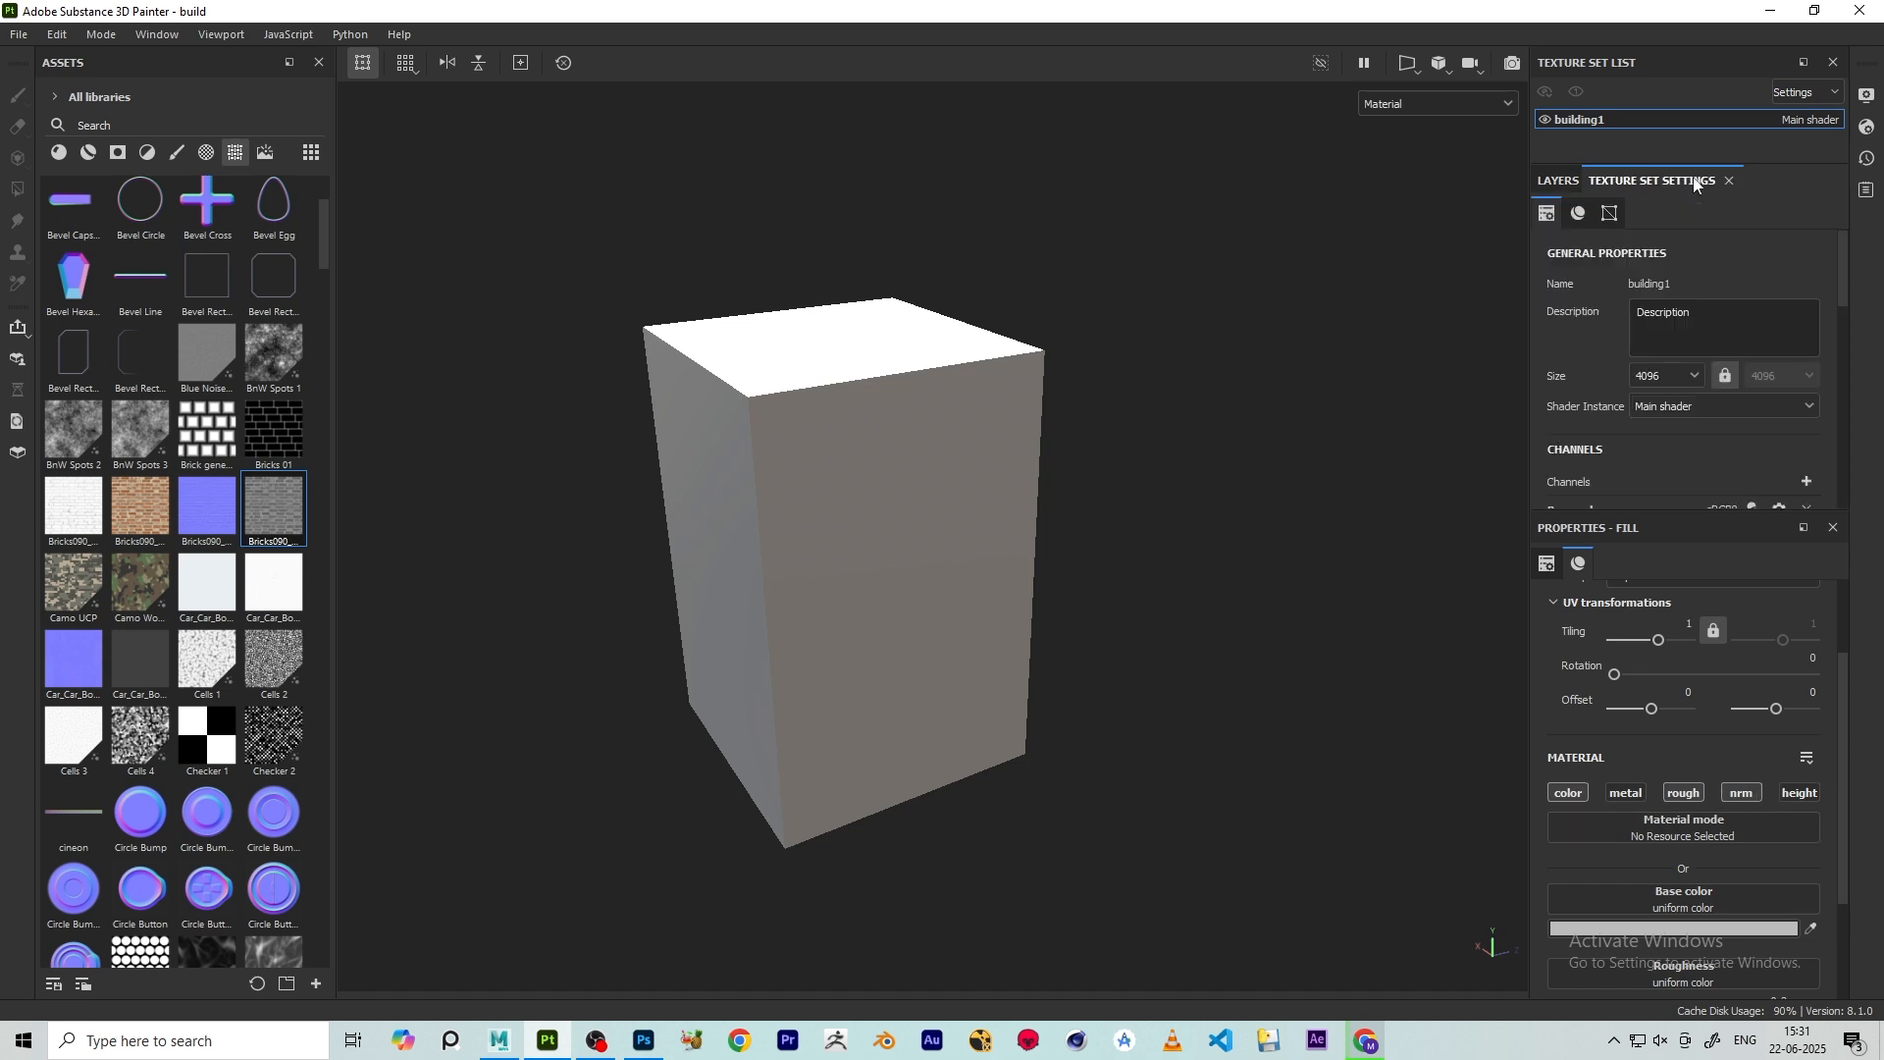
scroll(1766, 392, "down", 4)
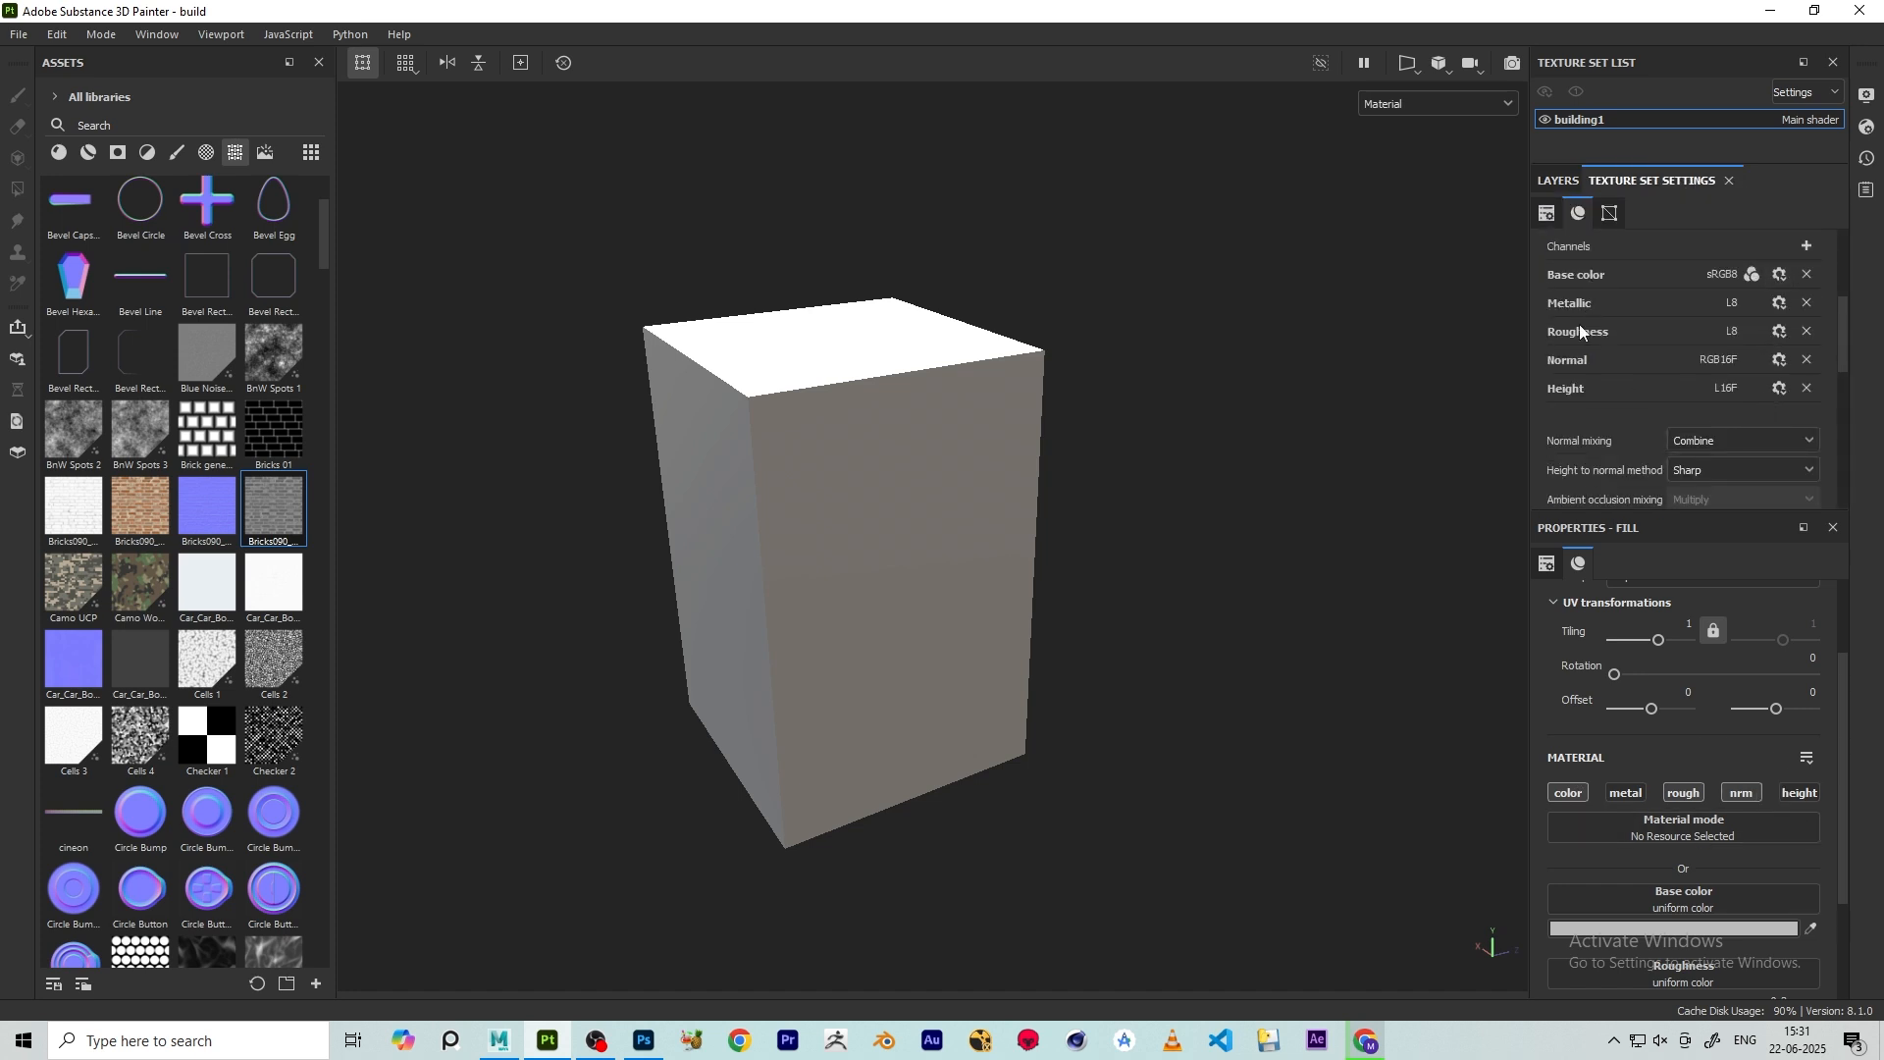
left_click(1805, 247)
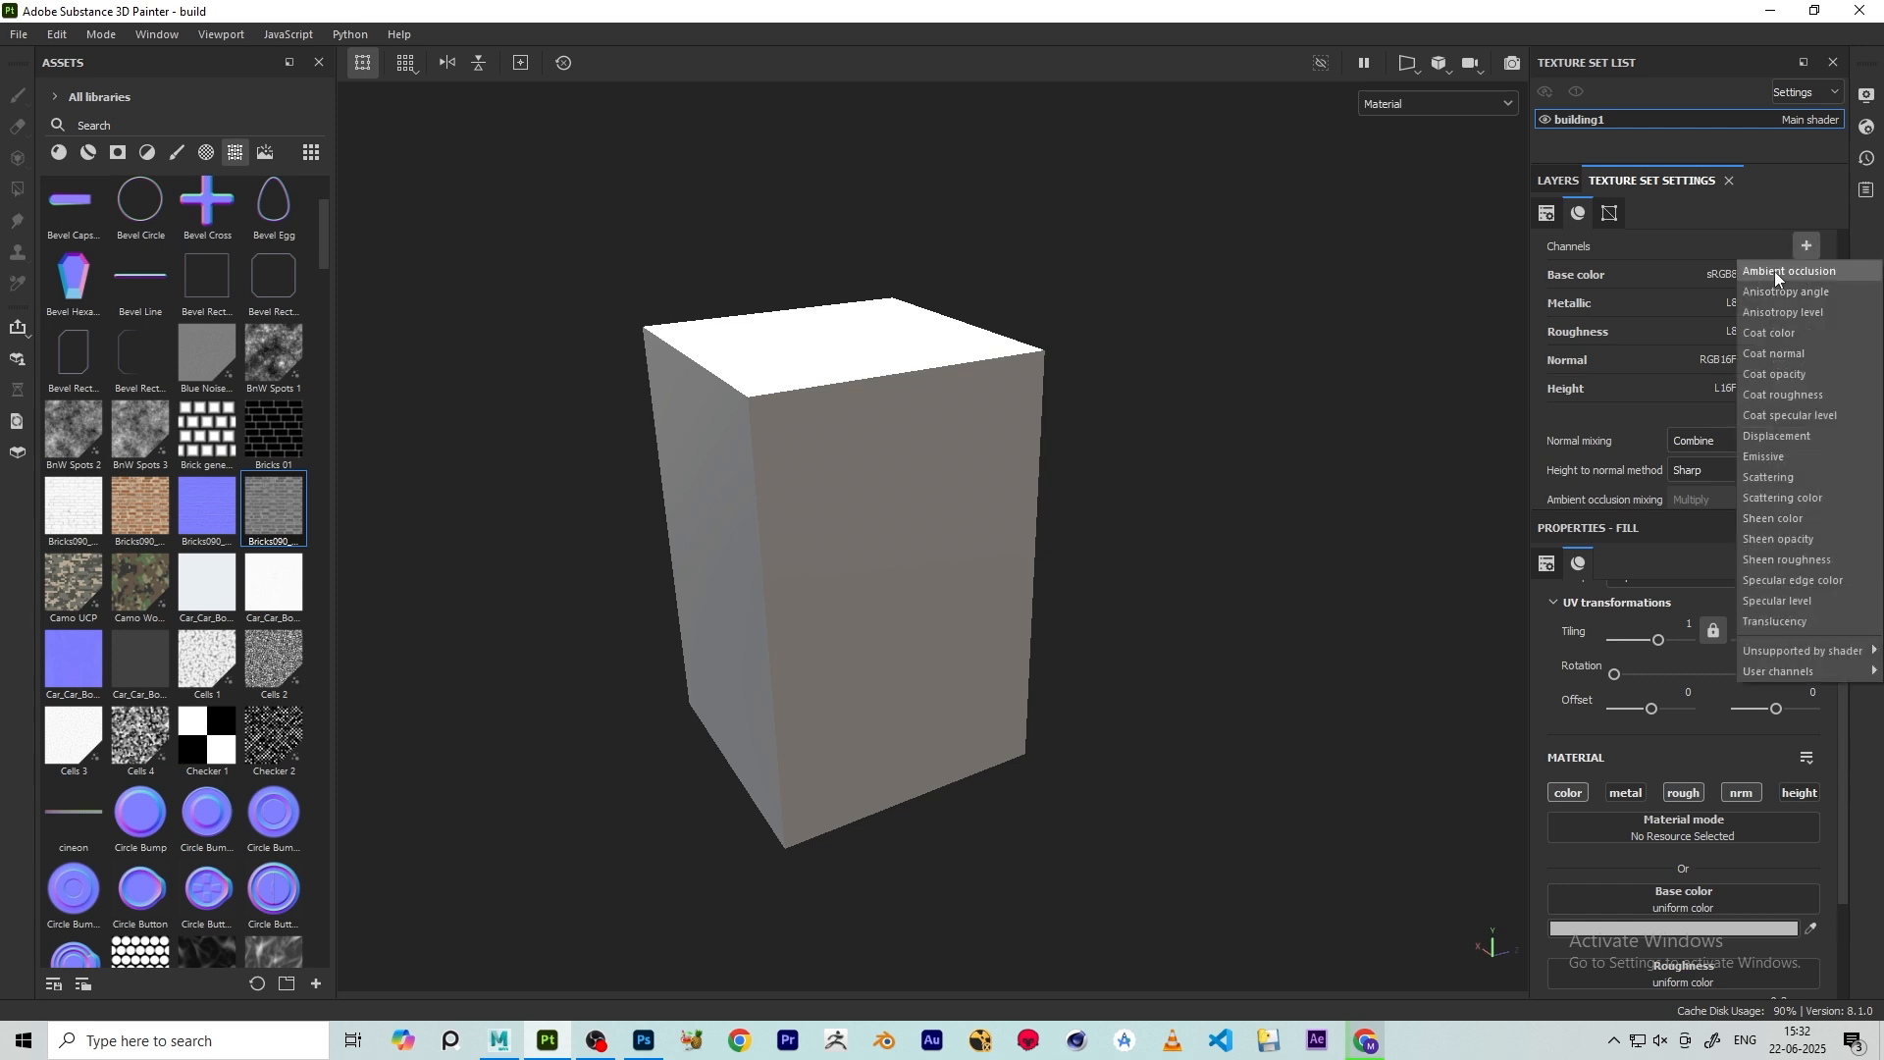
left_click(1786, 272)
left_click(1558, 180)
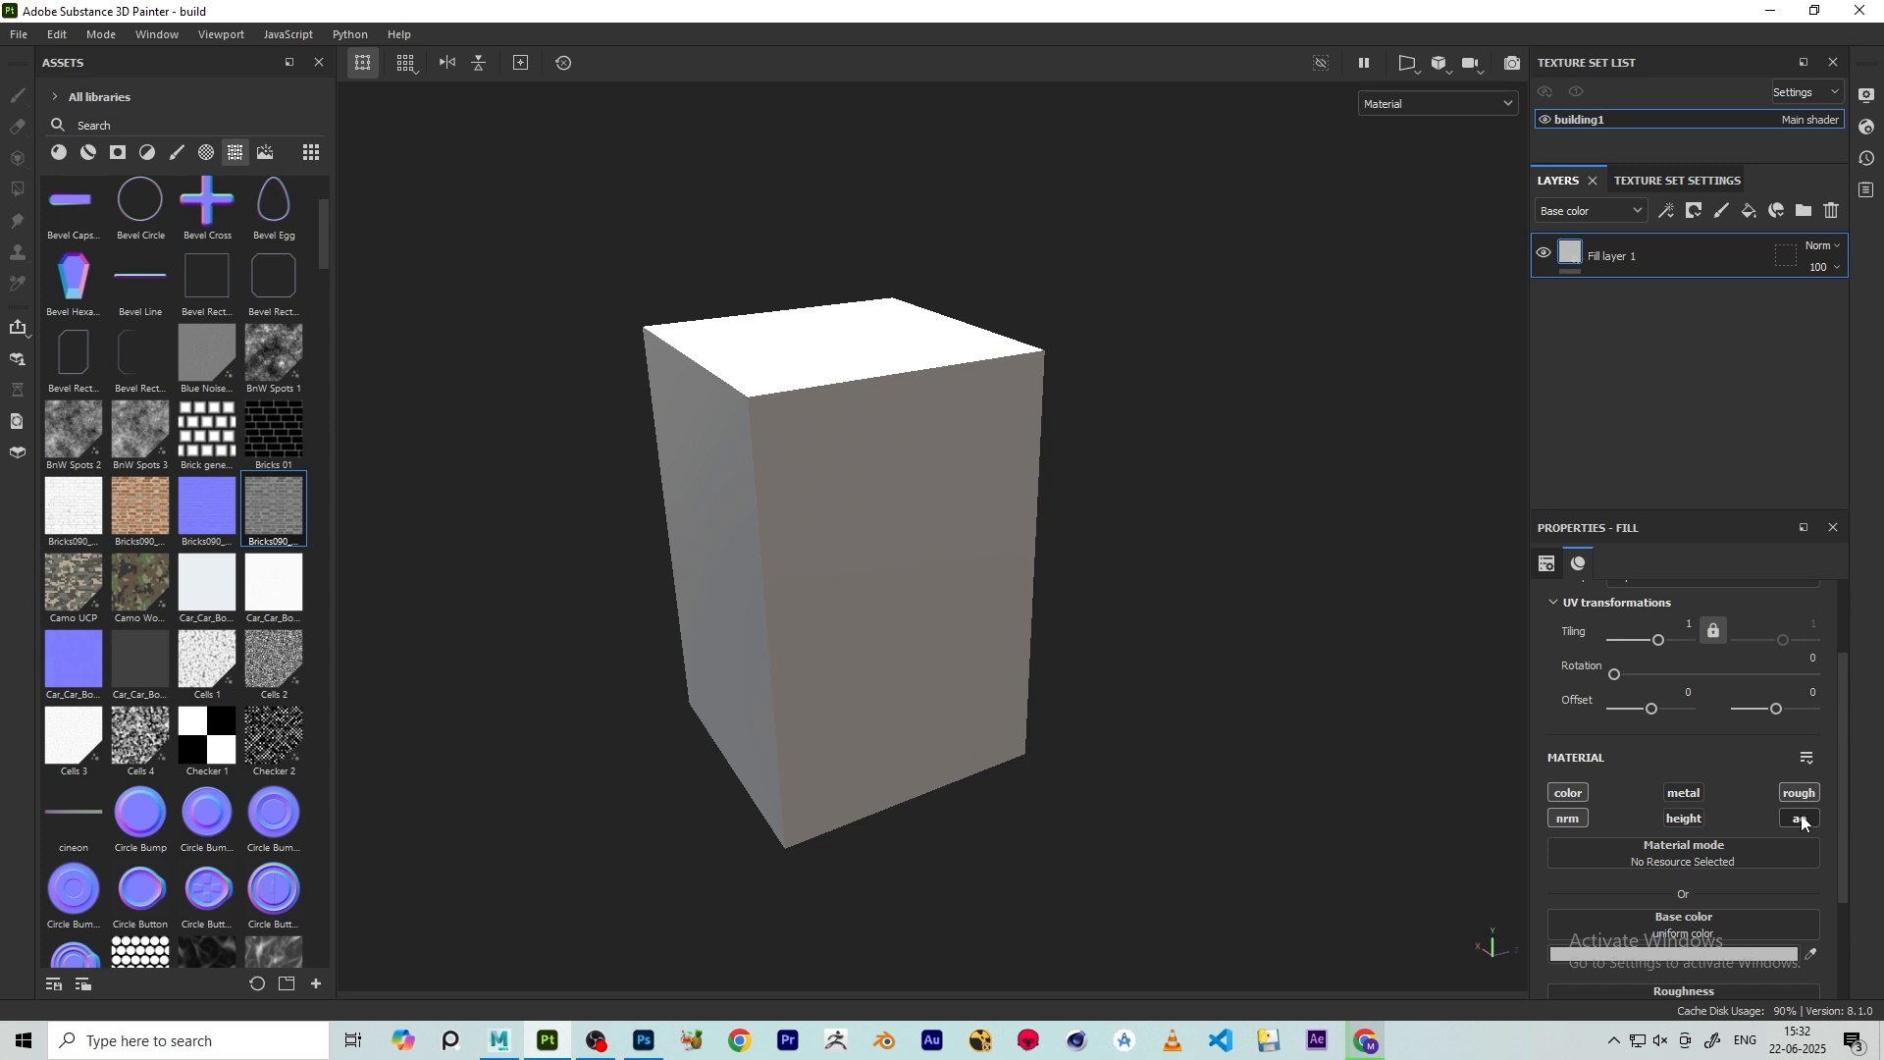
scroll(1712, 853, "down", 3)
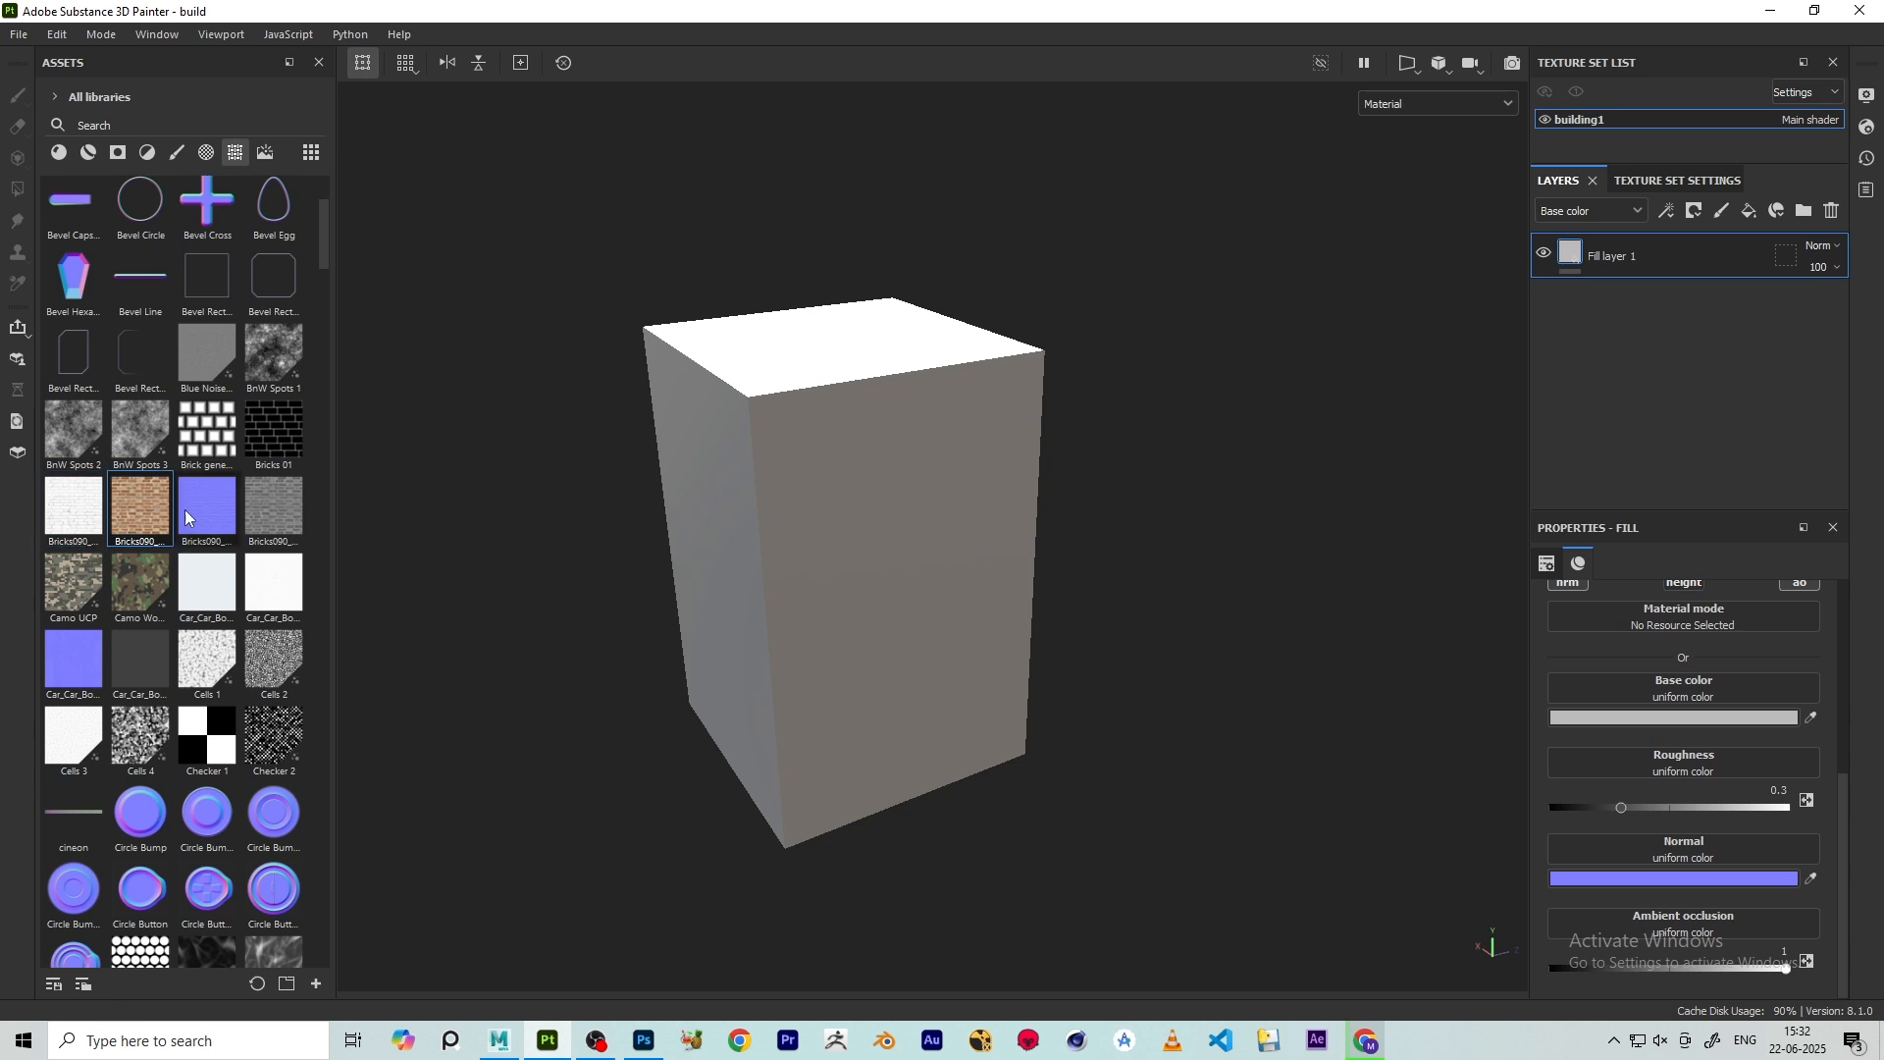
- Assign the Bricks090_4K-JPG_Color map to the fill layer's base color
left_click(321, 540)
scroll(236, 533, "up", 5)
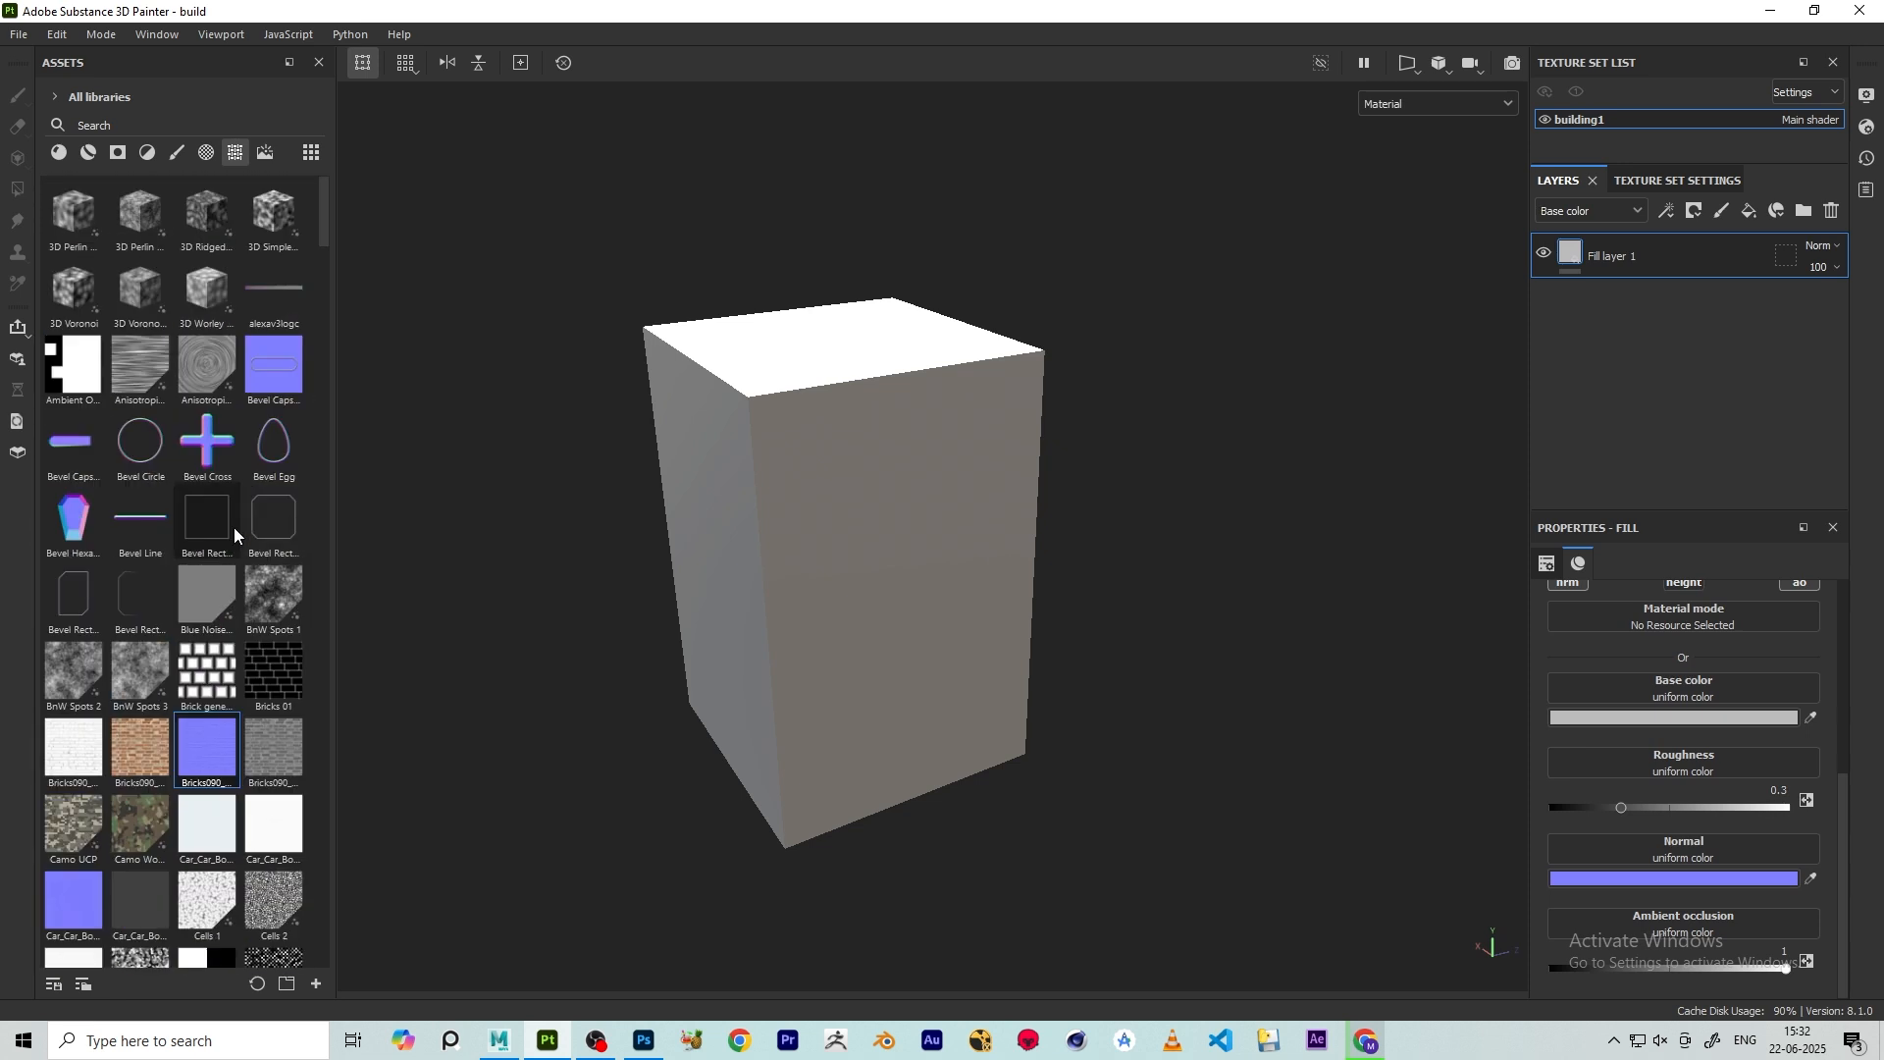
left_click(141, 756)
scroll(1681, 785, "up", 1)
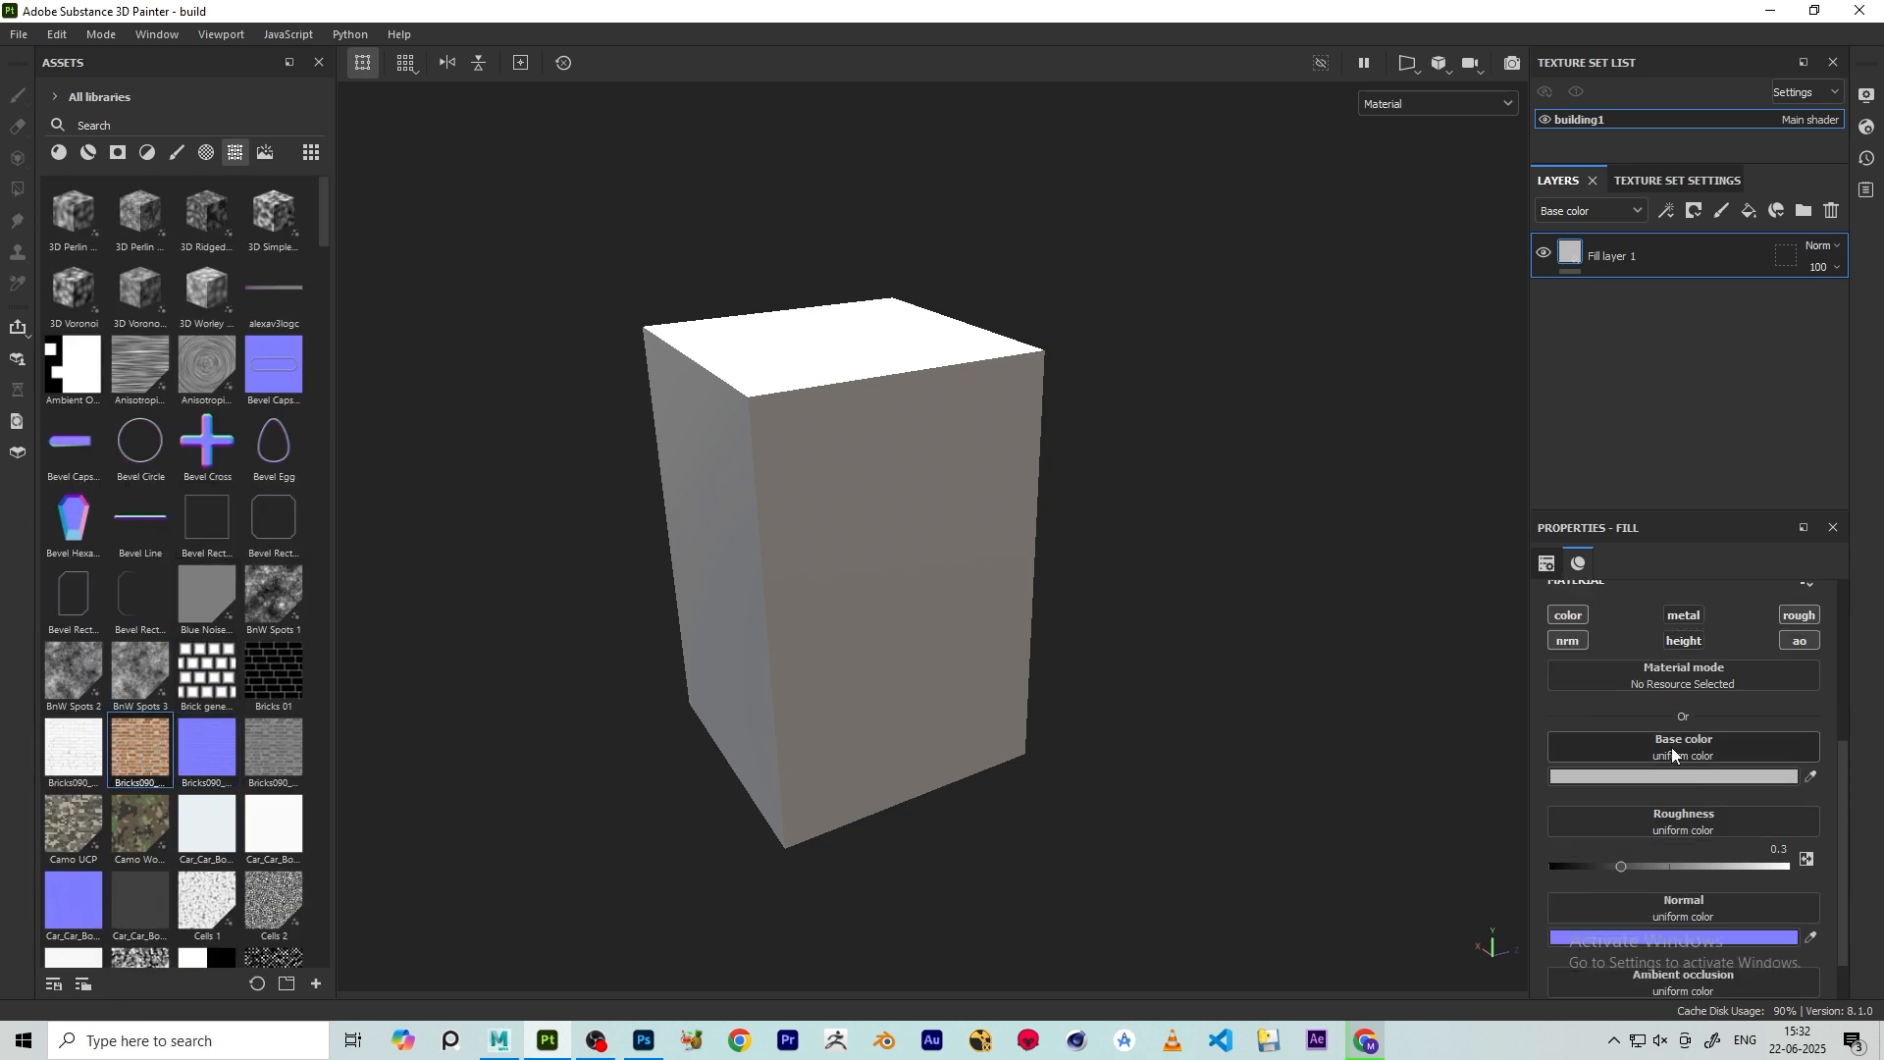
left_click_drag(170, 771, 1665, 754)
scroll(1169, 627, "up", 3)
left_click_drag(1169, 627, 1160, 538, "alt")
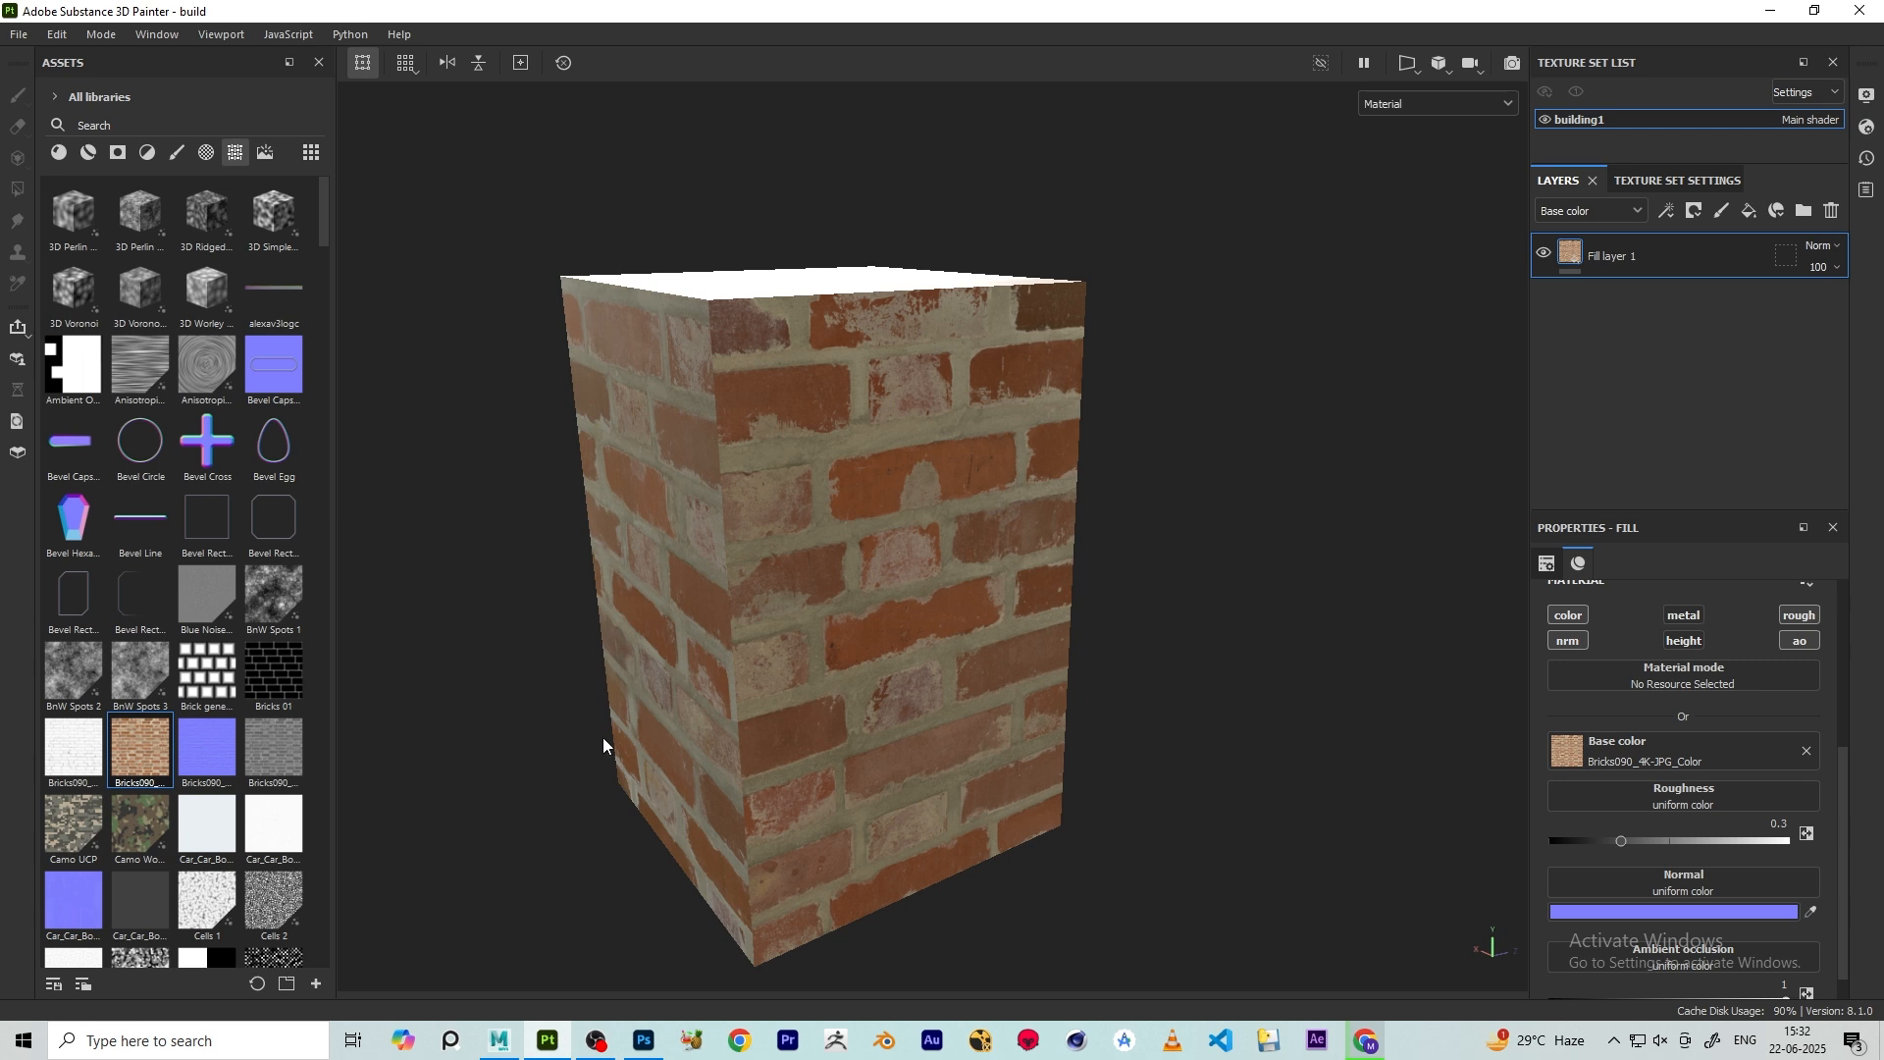
- Assign the Bricks090_4K-JPG_Roughness map to the fill layer's roughness and check it in the single-channel Roughness view before returning to Material view
scroll(1788, 833, "down", 1)
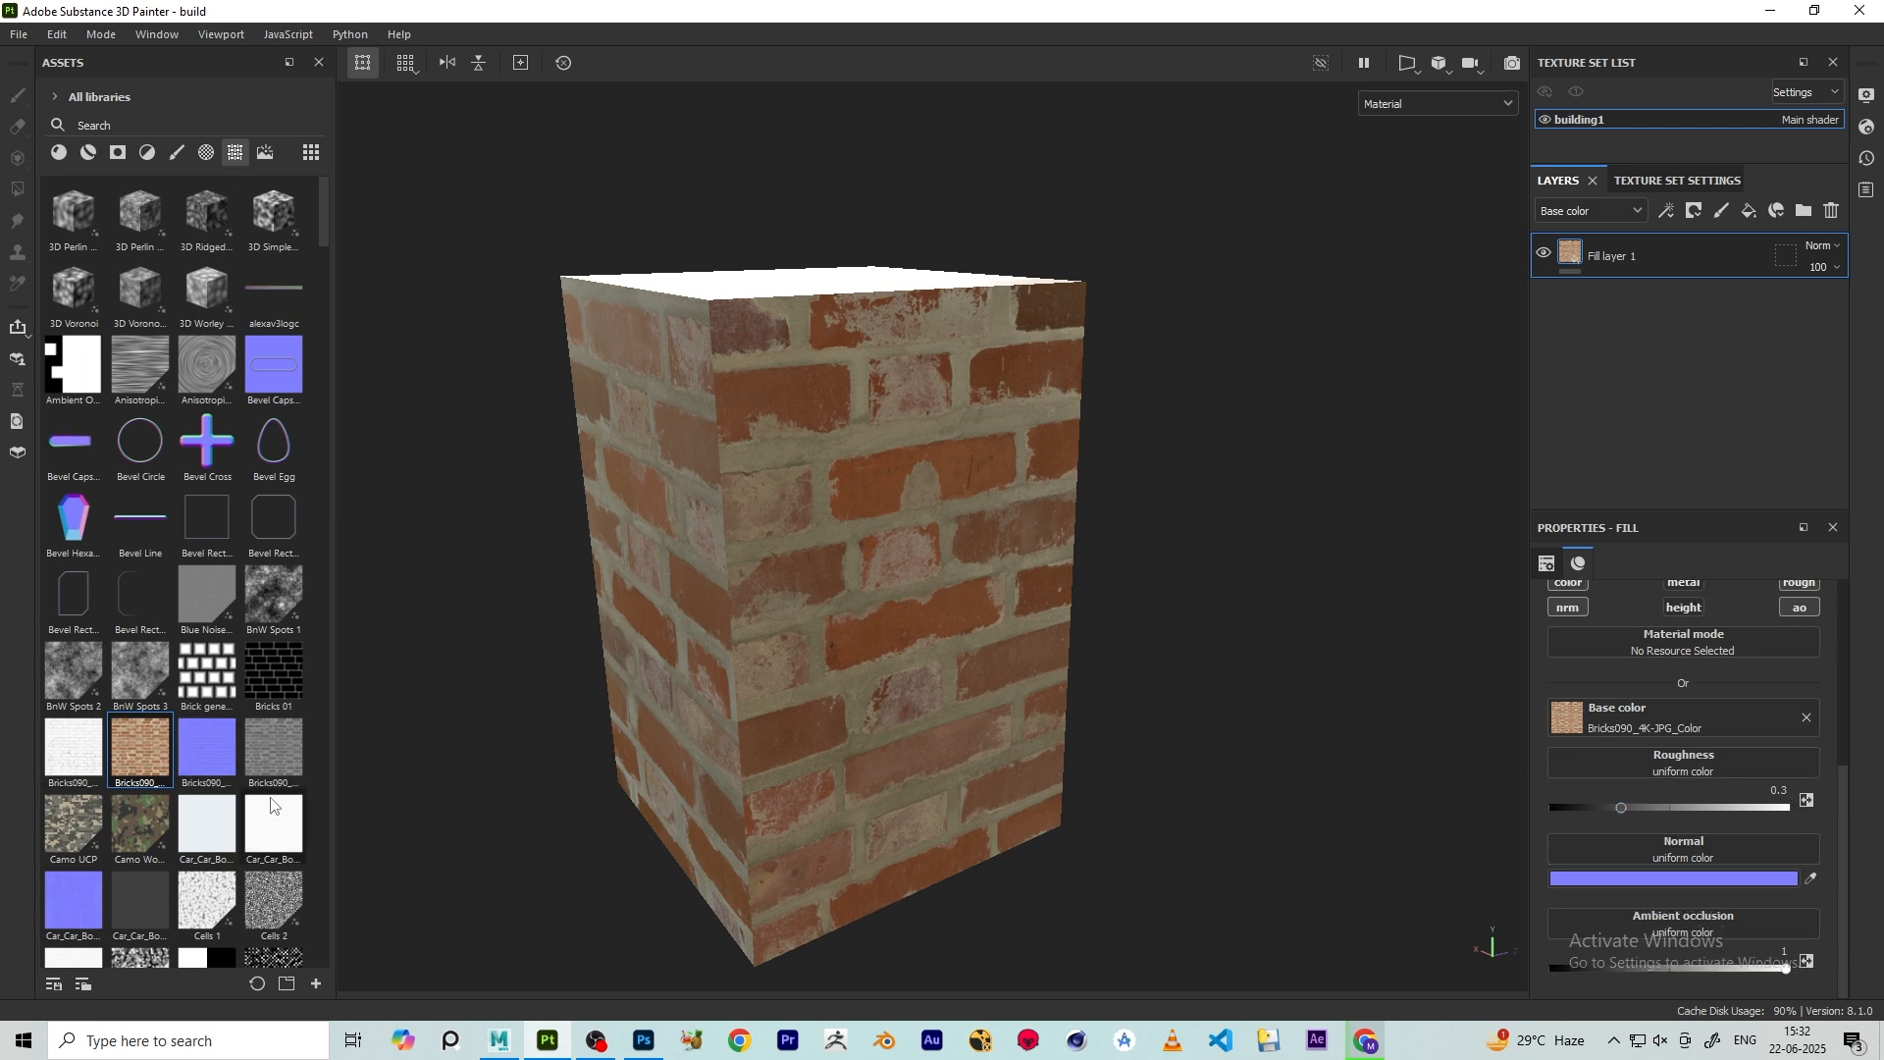
left_click_drag(263, 745, 1680, 763)
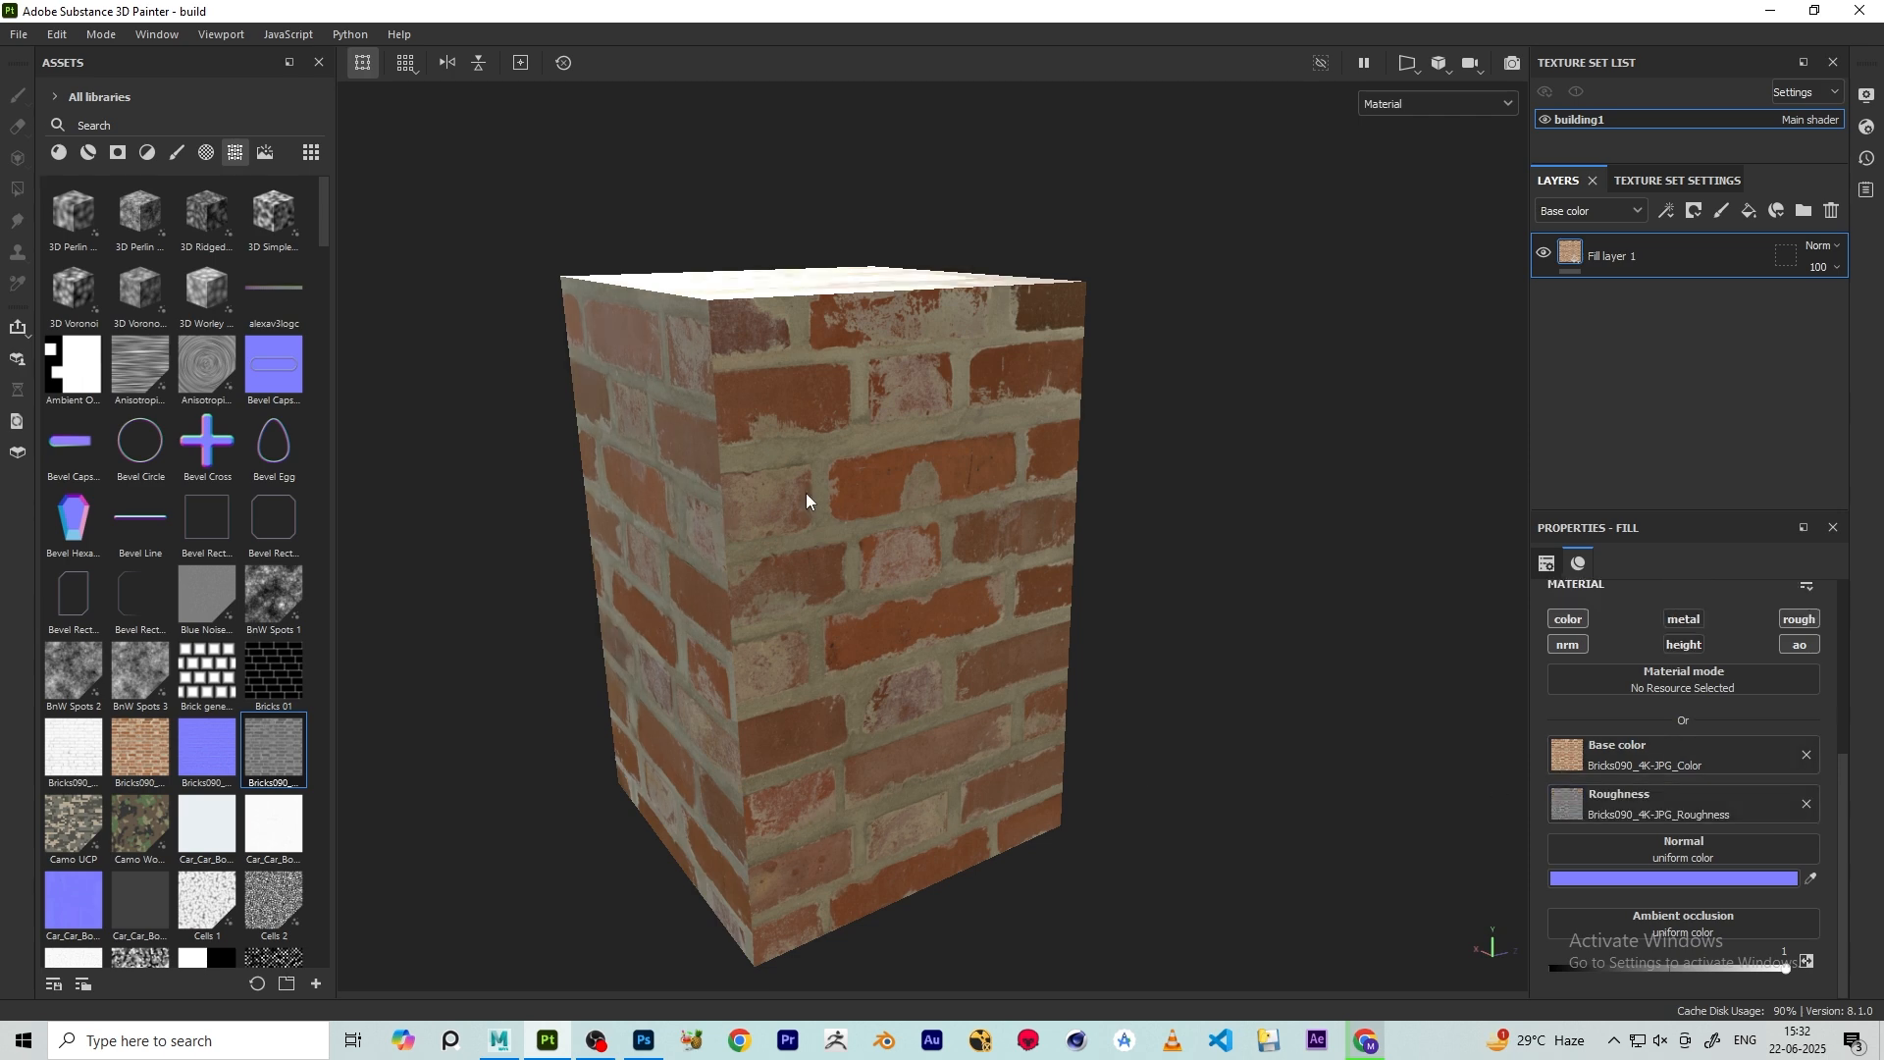
left_click(1390, 104)
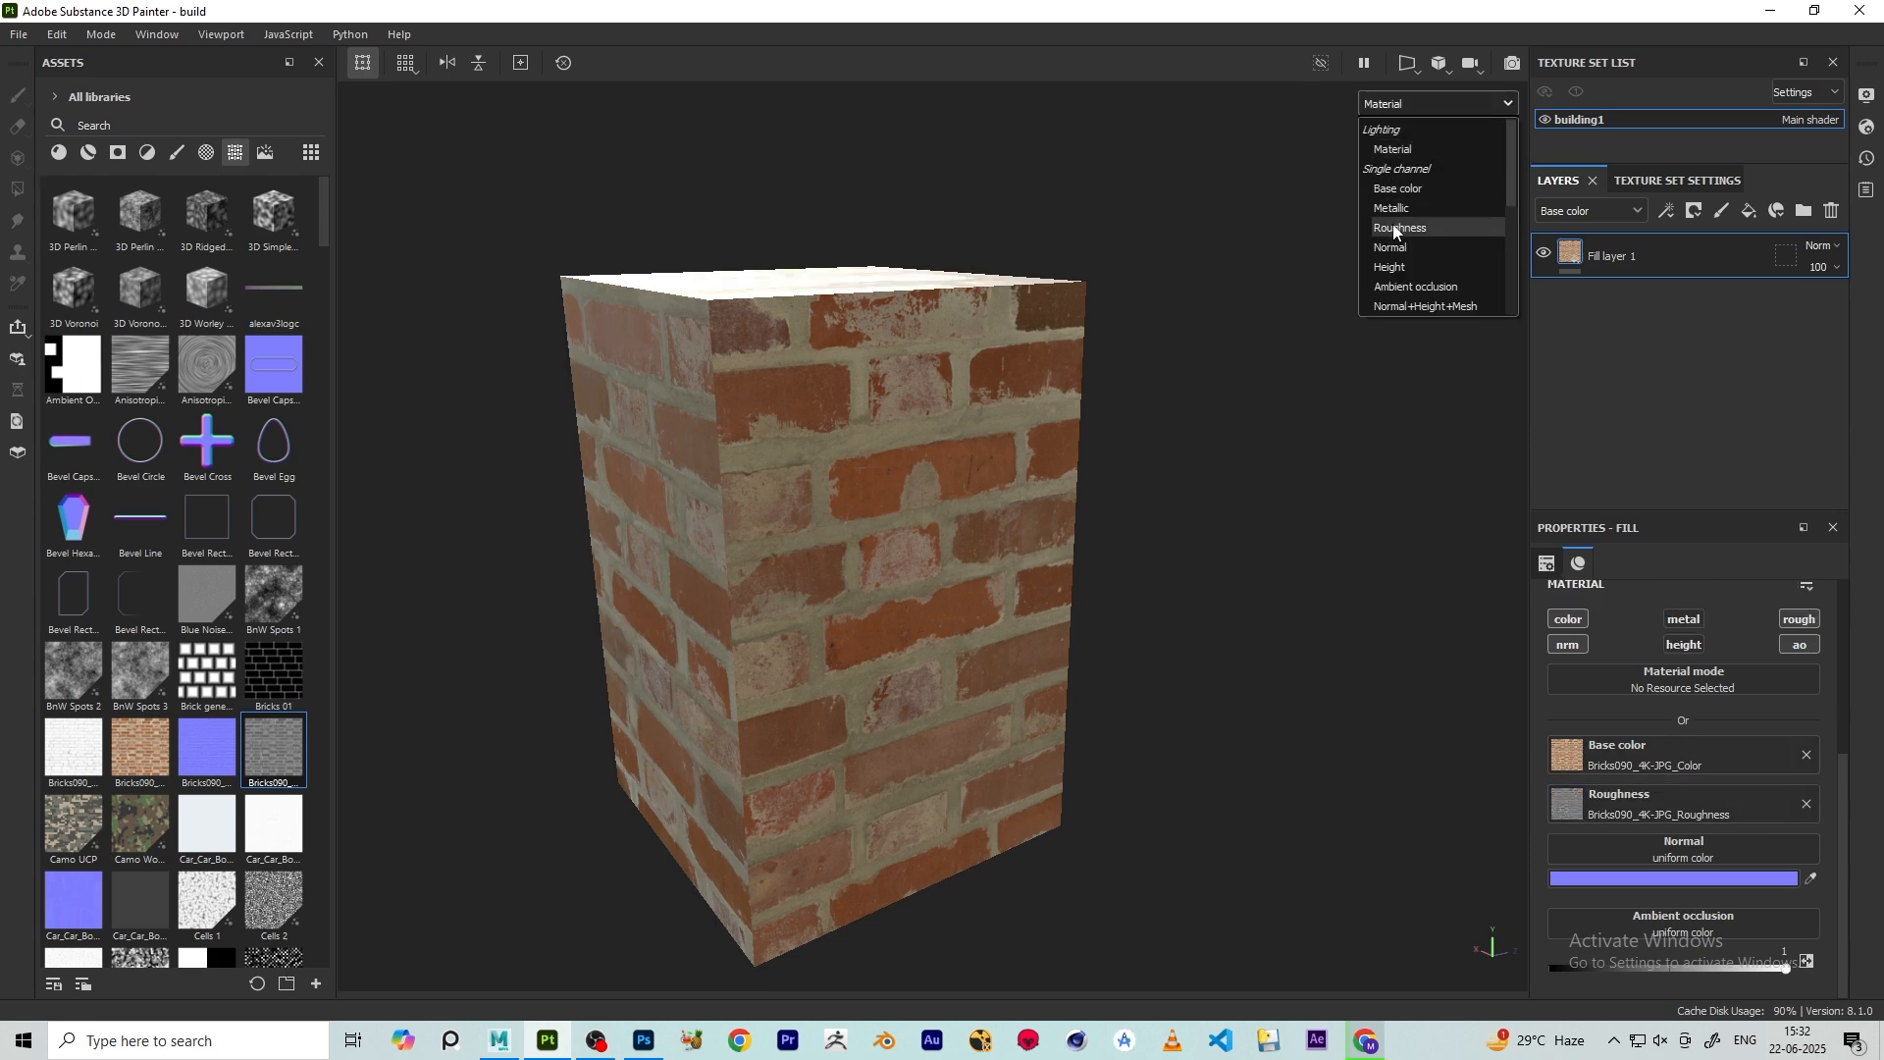
left_click(1395, 228)
left_click_drag(992, 421, 864, 420, "alt")
left_click(1421, 106)
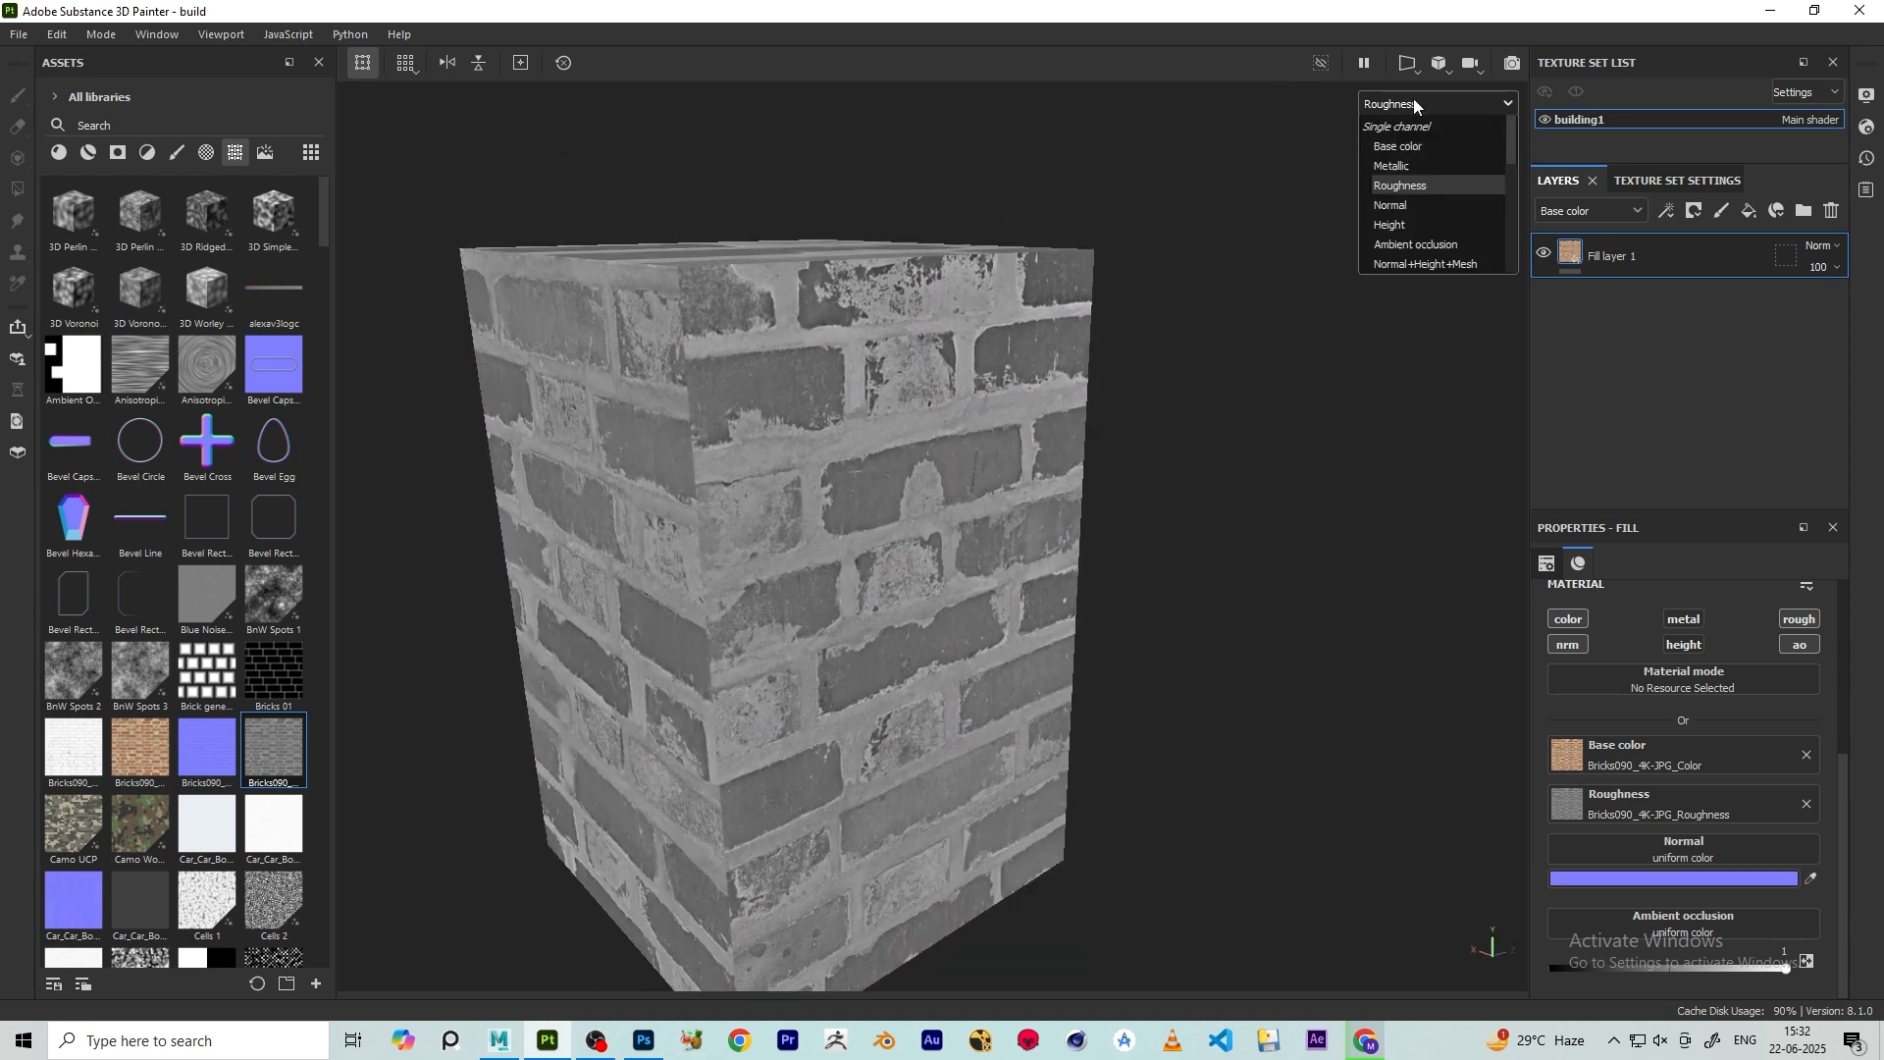
left_click(1385, 151)
scroll(934, 468, "down", 5)
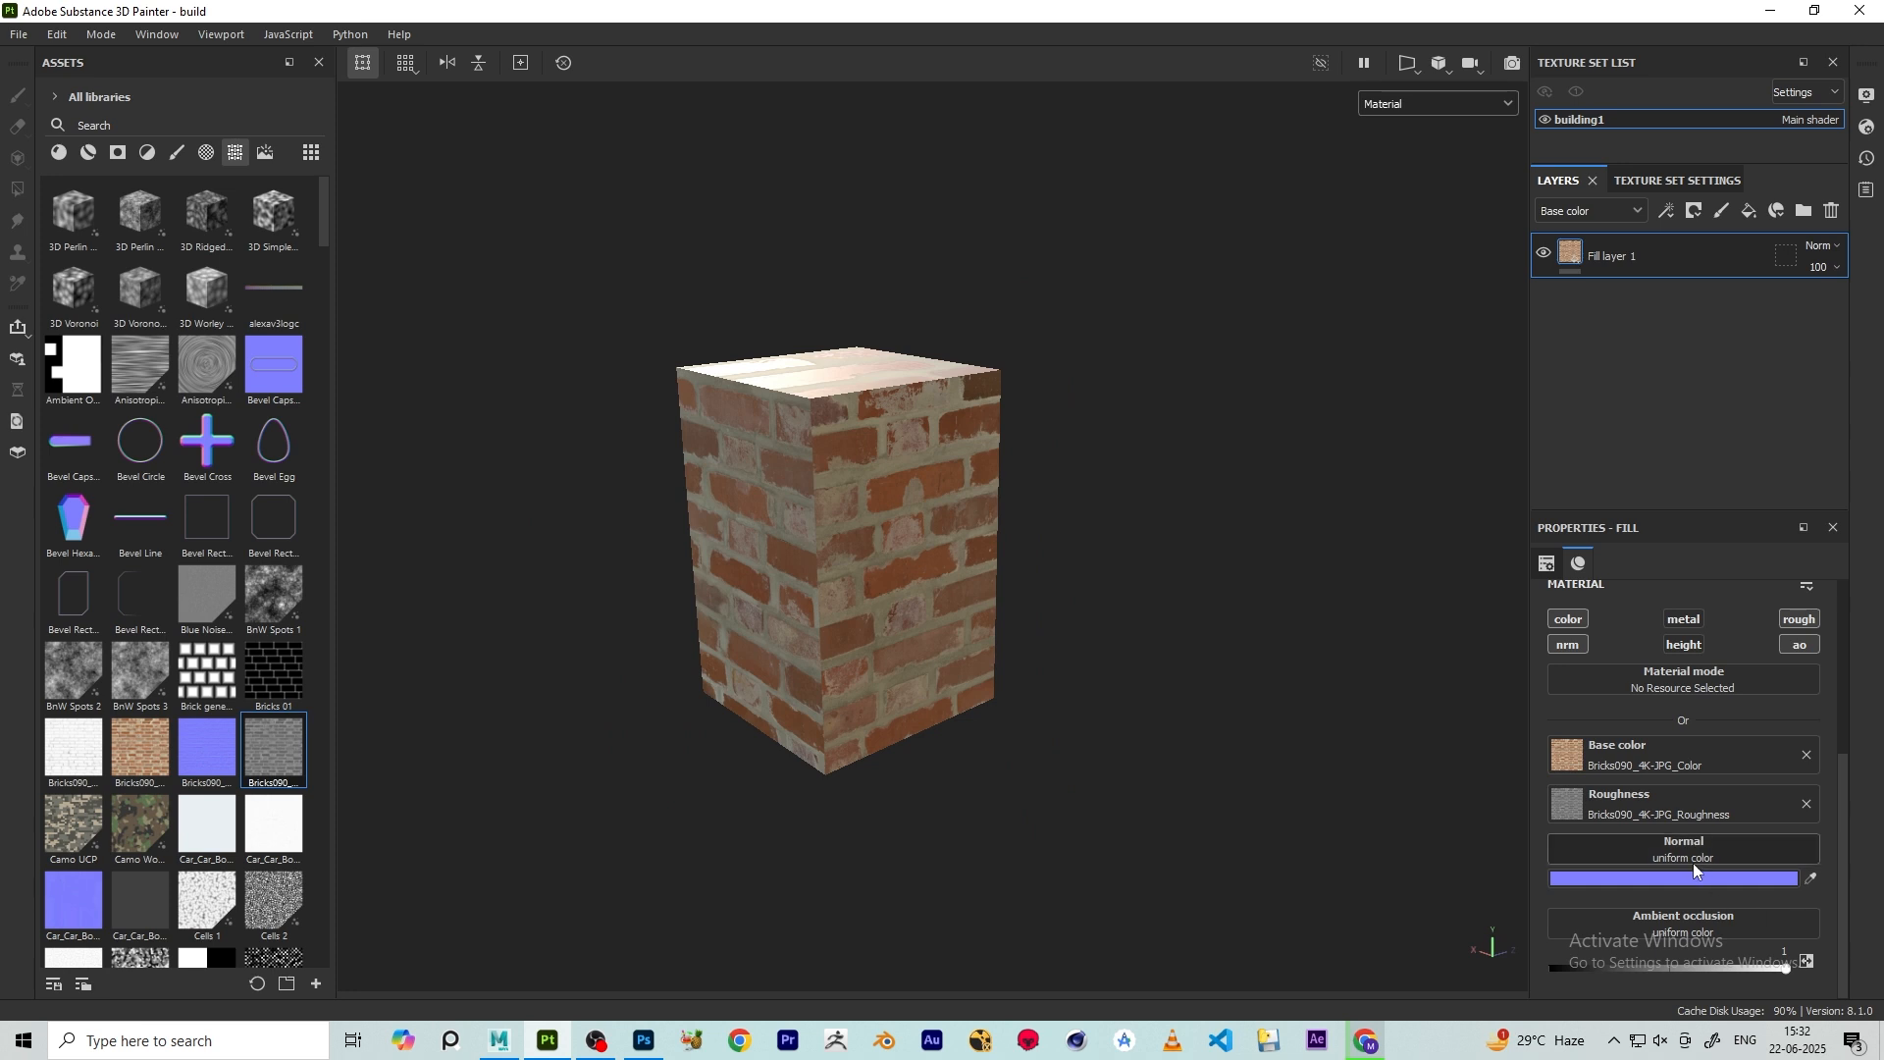
- Assign the Bricks090_4K-JPG_NormalDX map to the fill layer's normal channel and rotate the lighting to check the brick relief
left_click_drag(209, 755, 1683, 849)
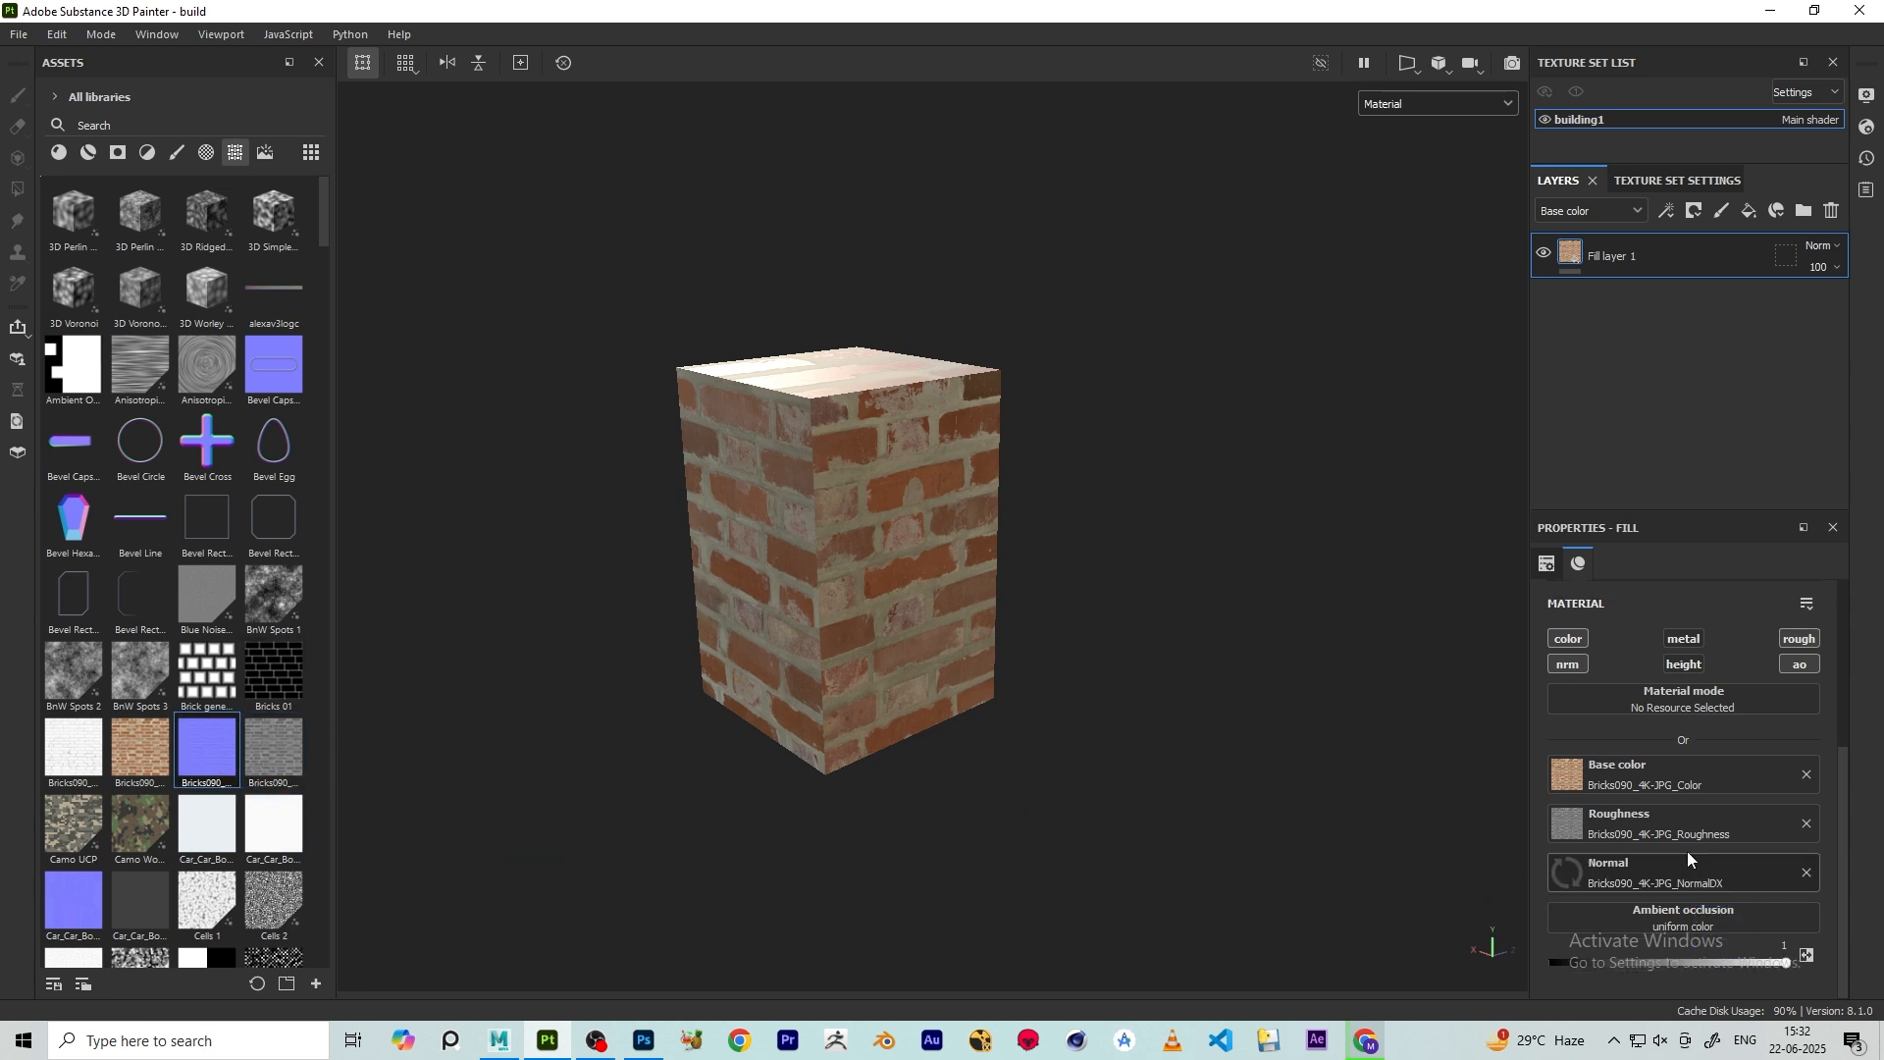
scroll(746, 469, "up", 5)
left_click_drag(713, 468, 874, 315, "alt")
scroll(811, 420, "up", 2)
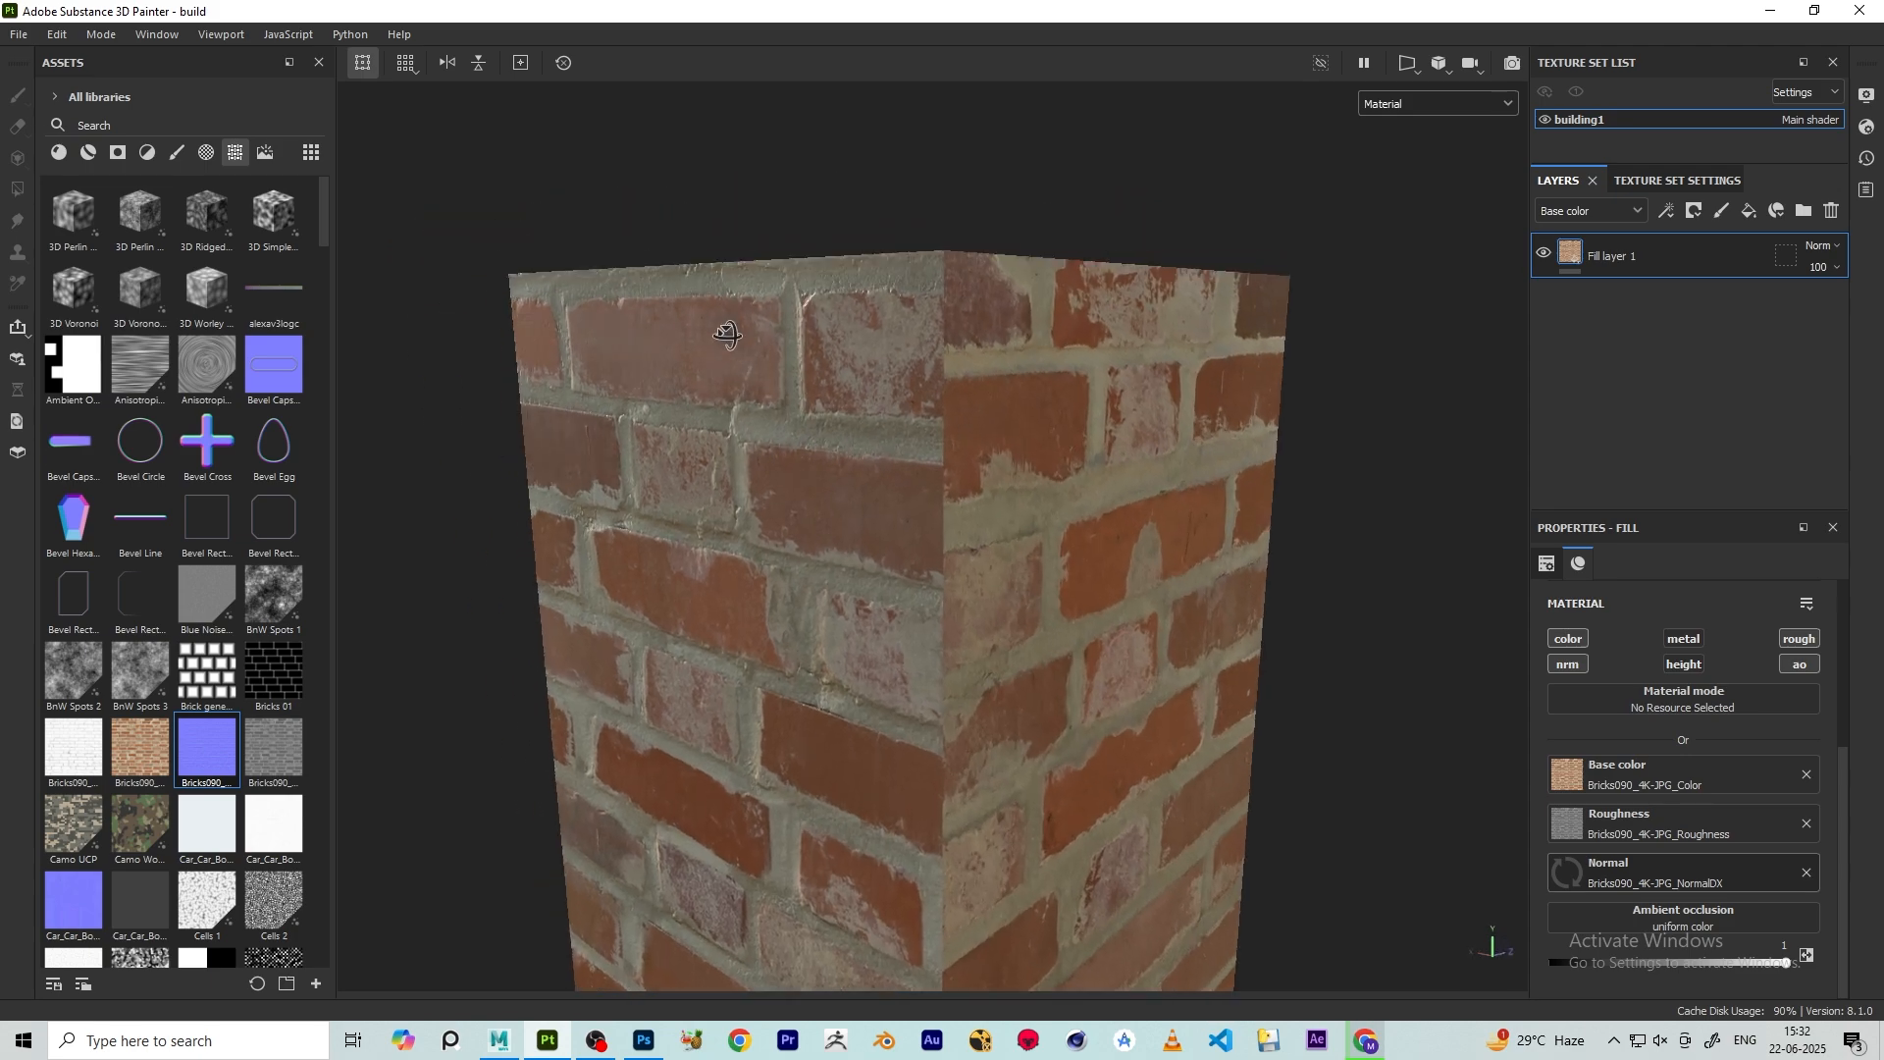
scroll(874, 315, "up", 1)
right_click_drag(874, 315, 779, 275, "shift")
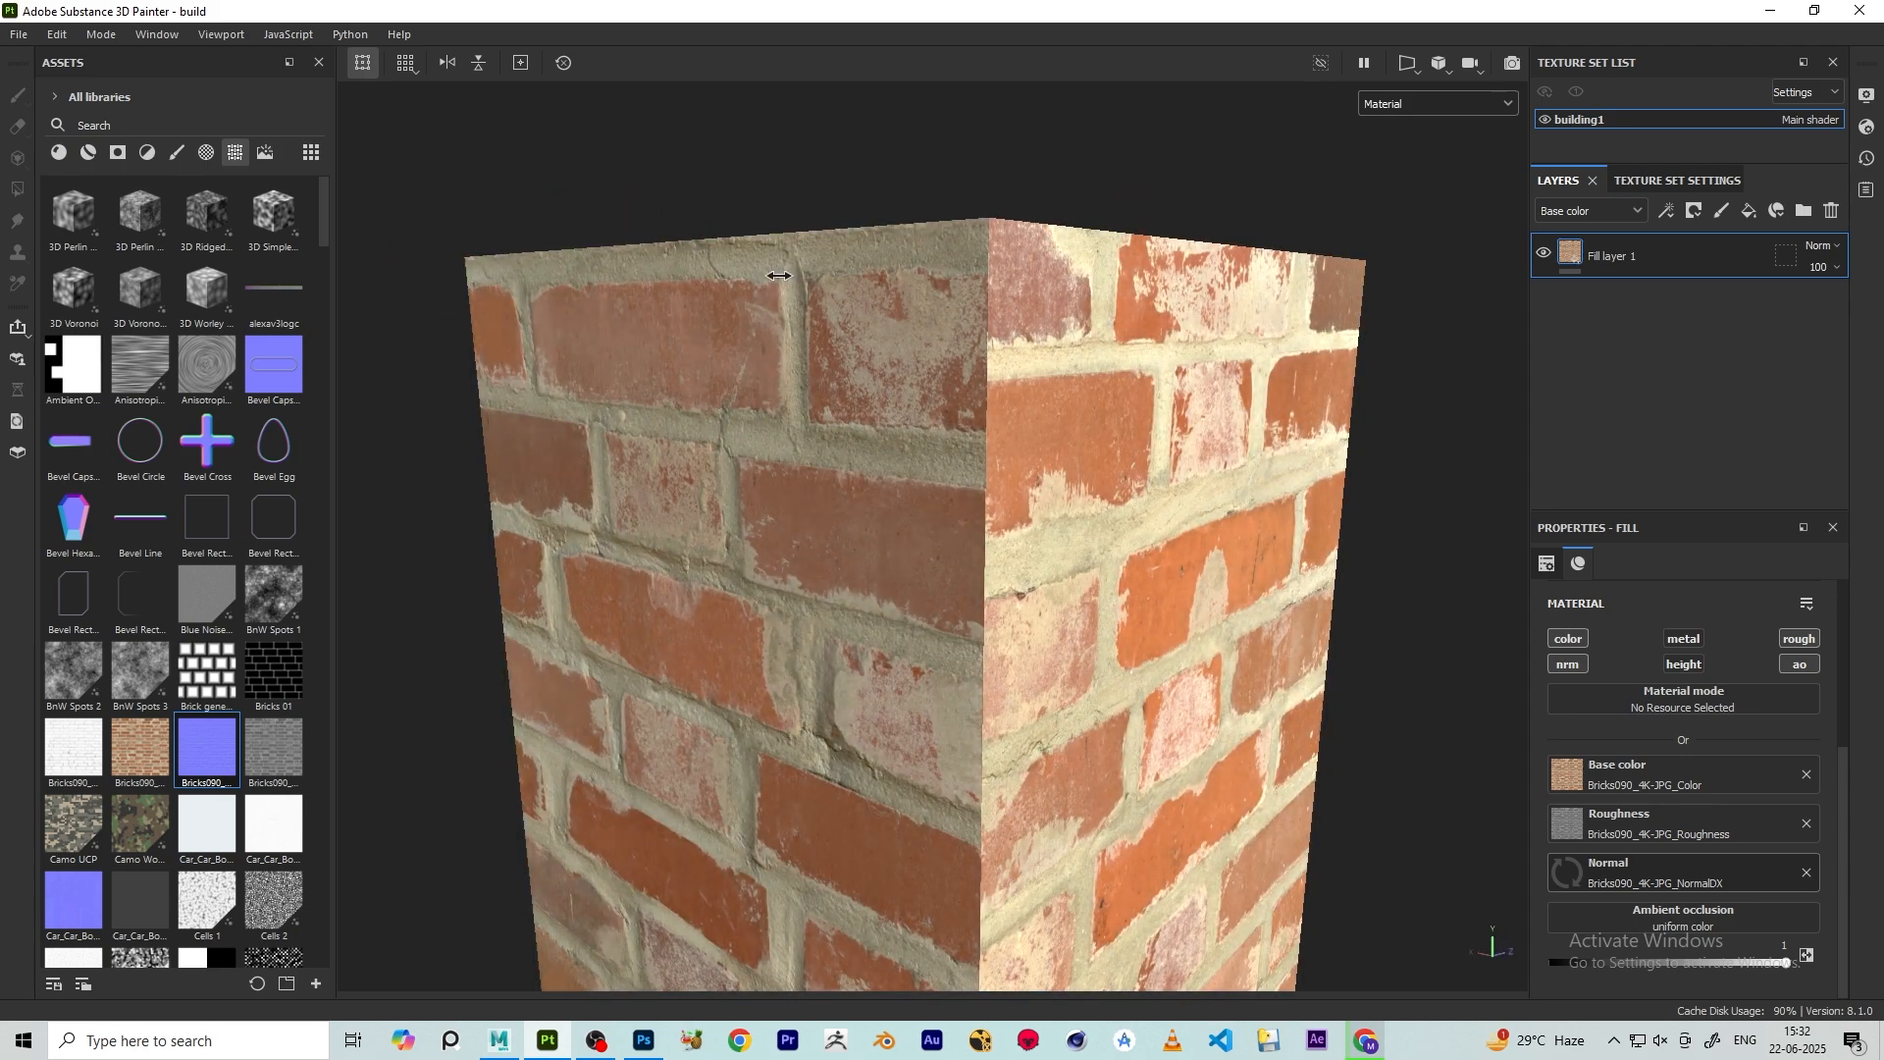
- Remove the fill layer's normal map for comparison and reassign Bricks090_4K-JPG_NormalDX
left_click(1807, 872)
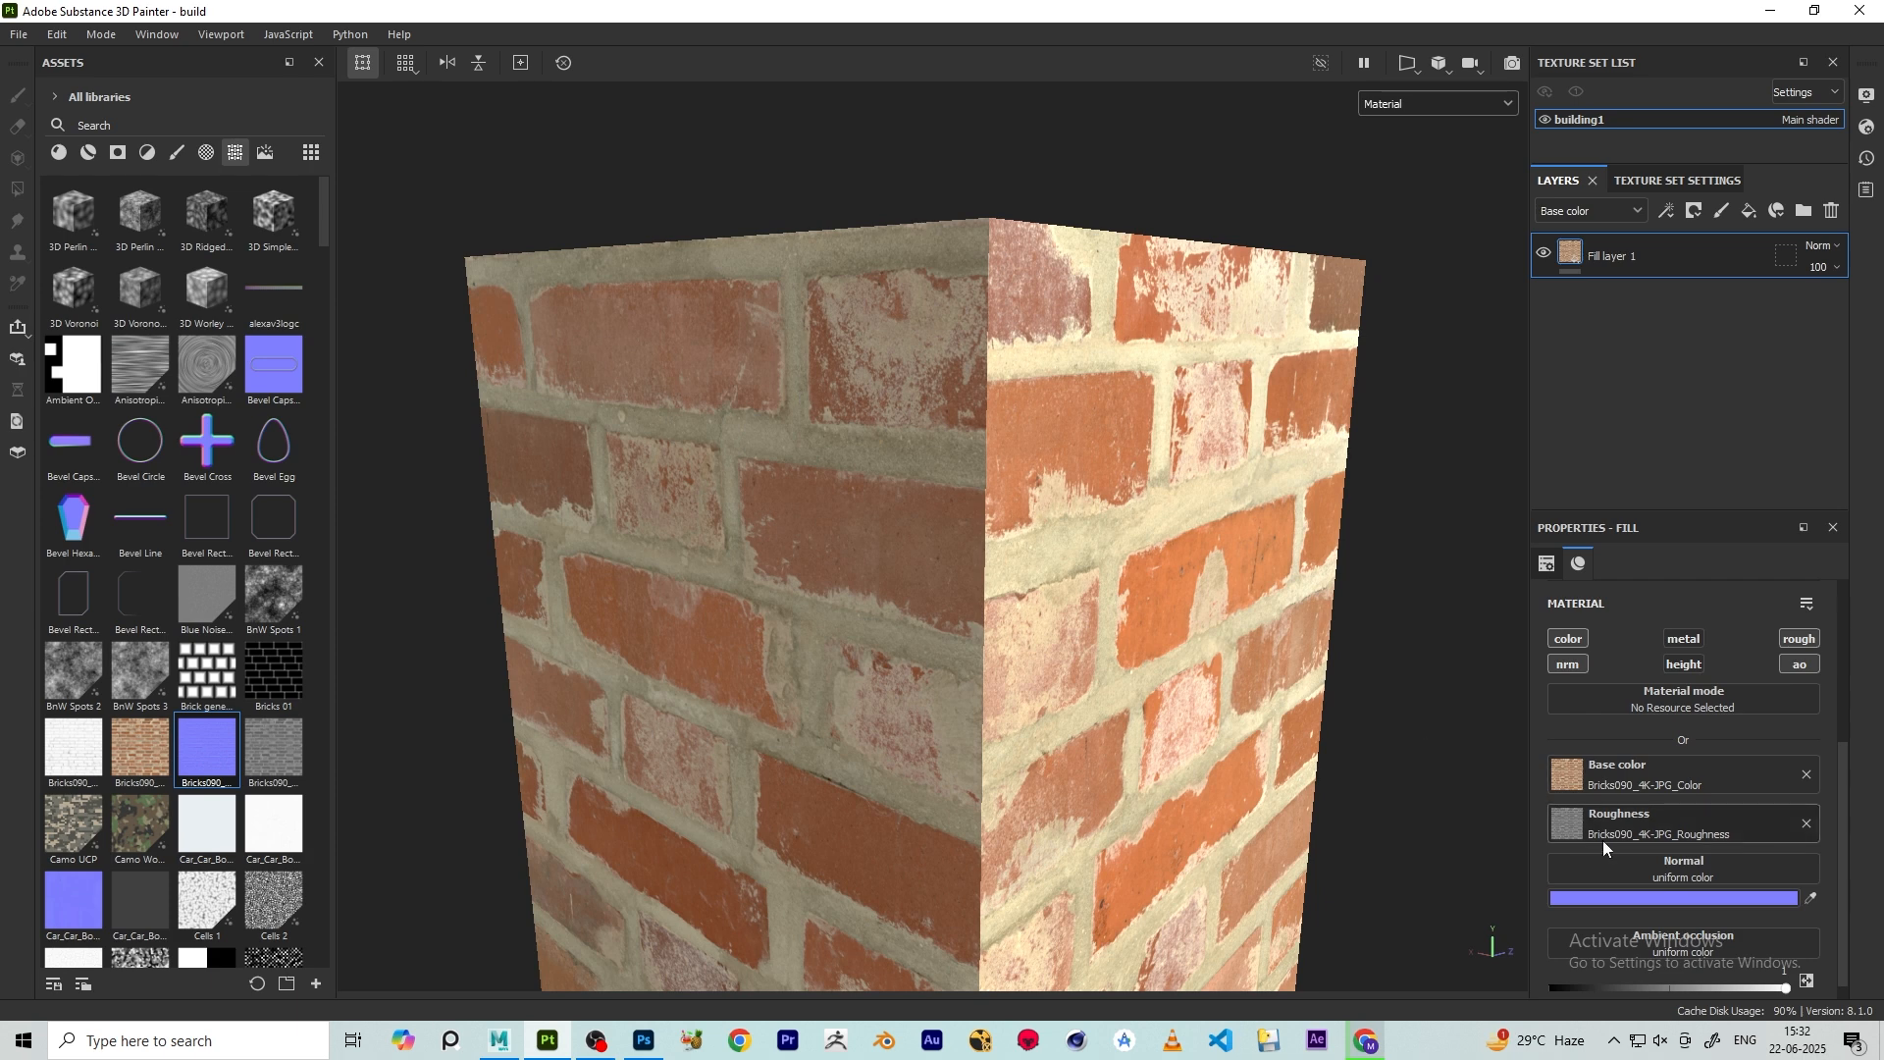
left_click_drag(196, 760, 1769, 893)
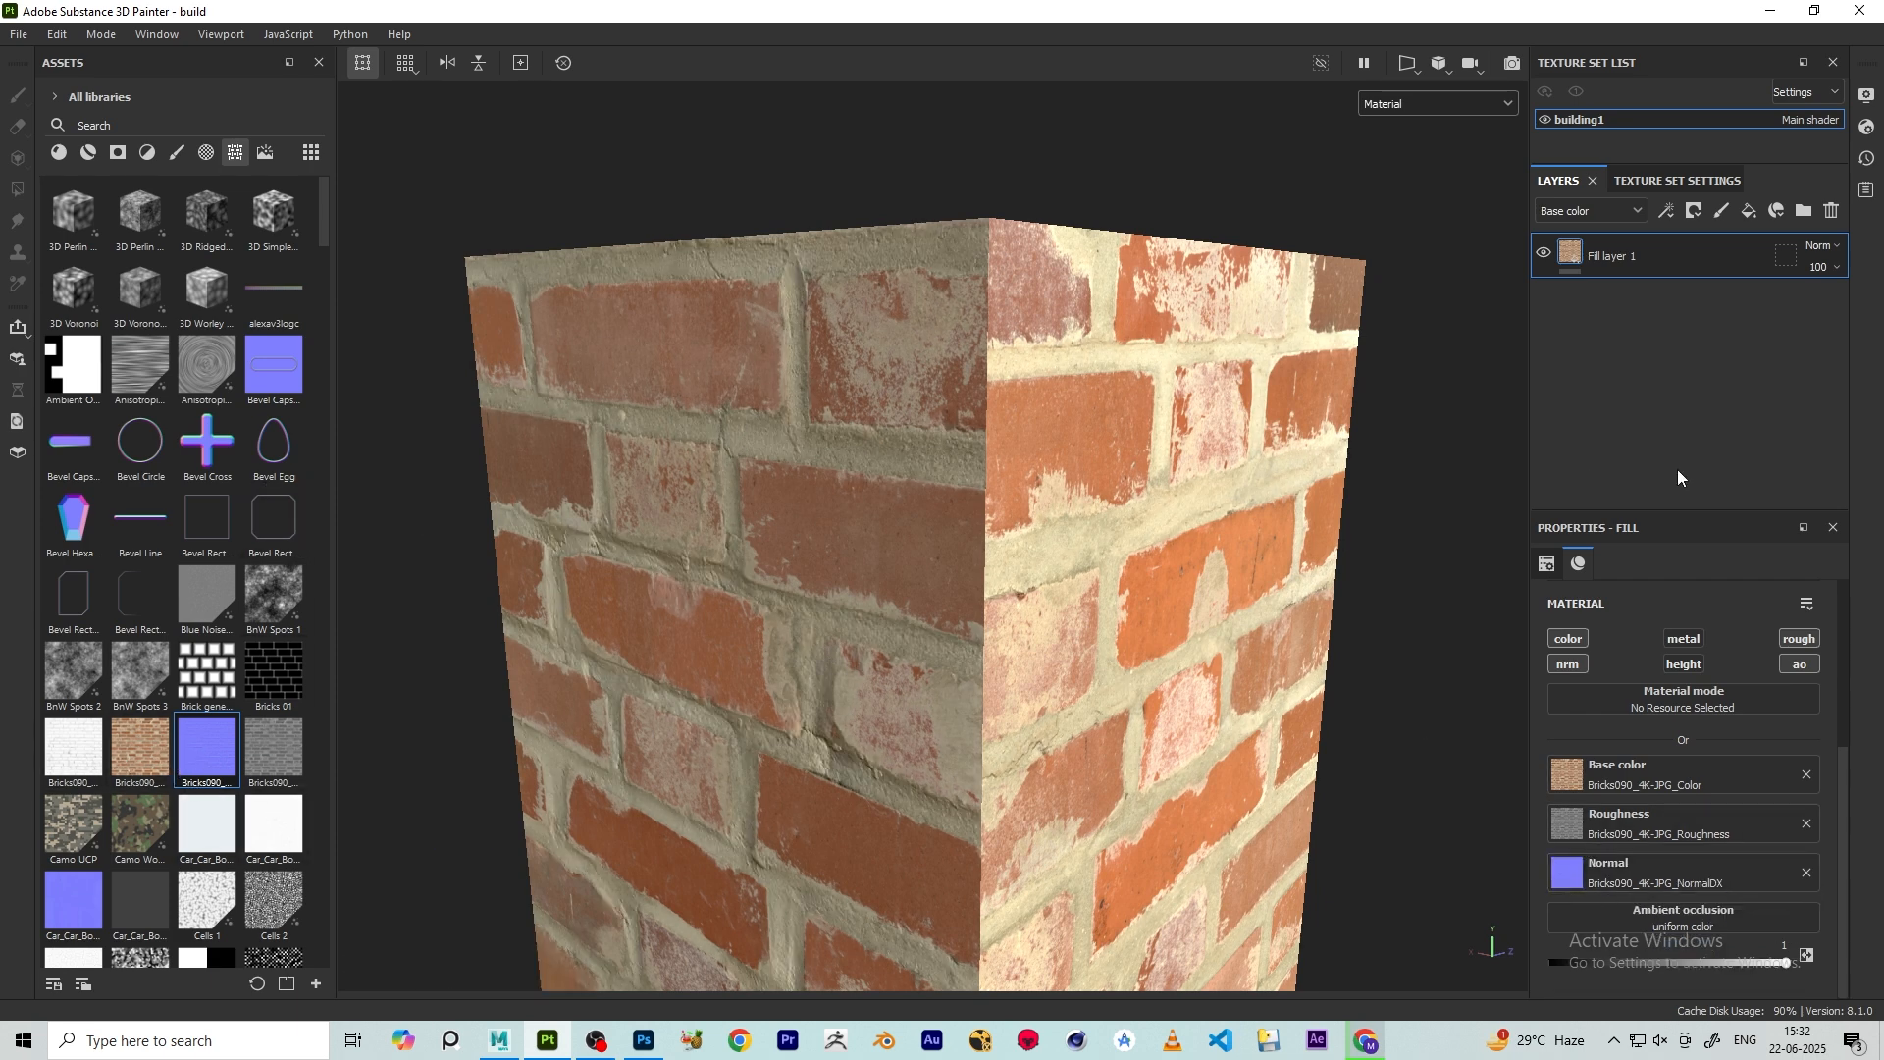
scroll(753, 424, "down", 1)
left_click_drag(824, 424, 840, 459, "alt")
scroll(840, 459, "up", 1)
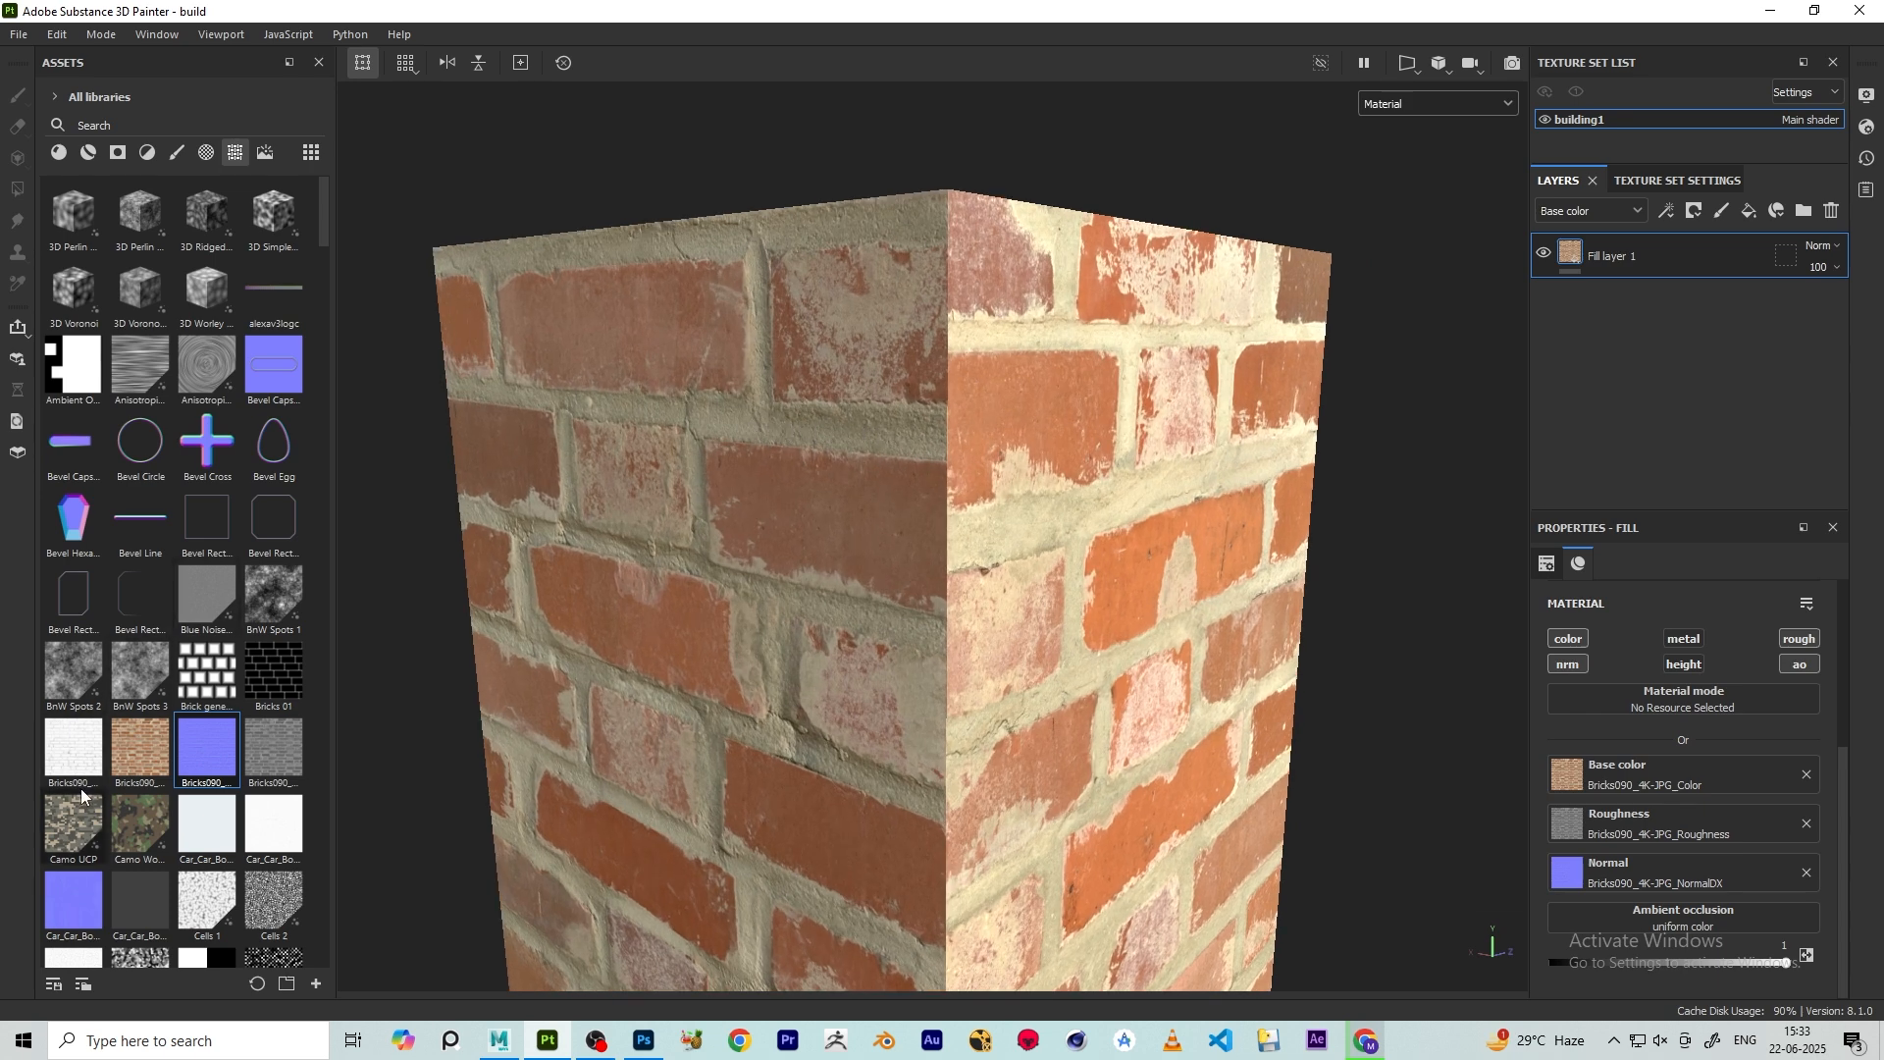
- Assign the Bricks090_4K-JPG_AmbientOcclusion map to the fill layer's ambient occlusion channel
left_click_drag(73, 754, 1682, 922)
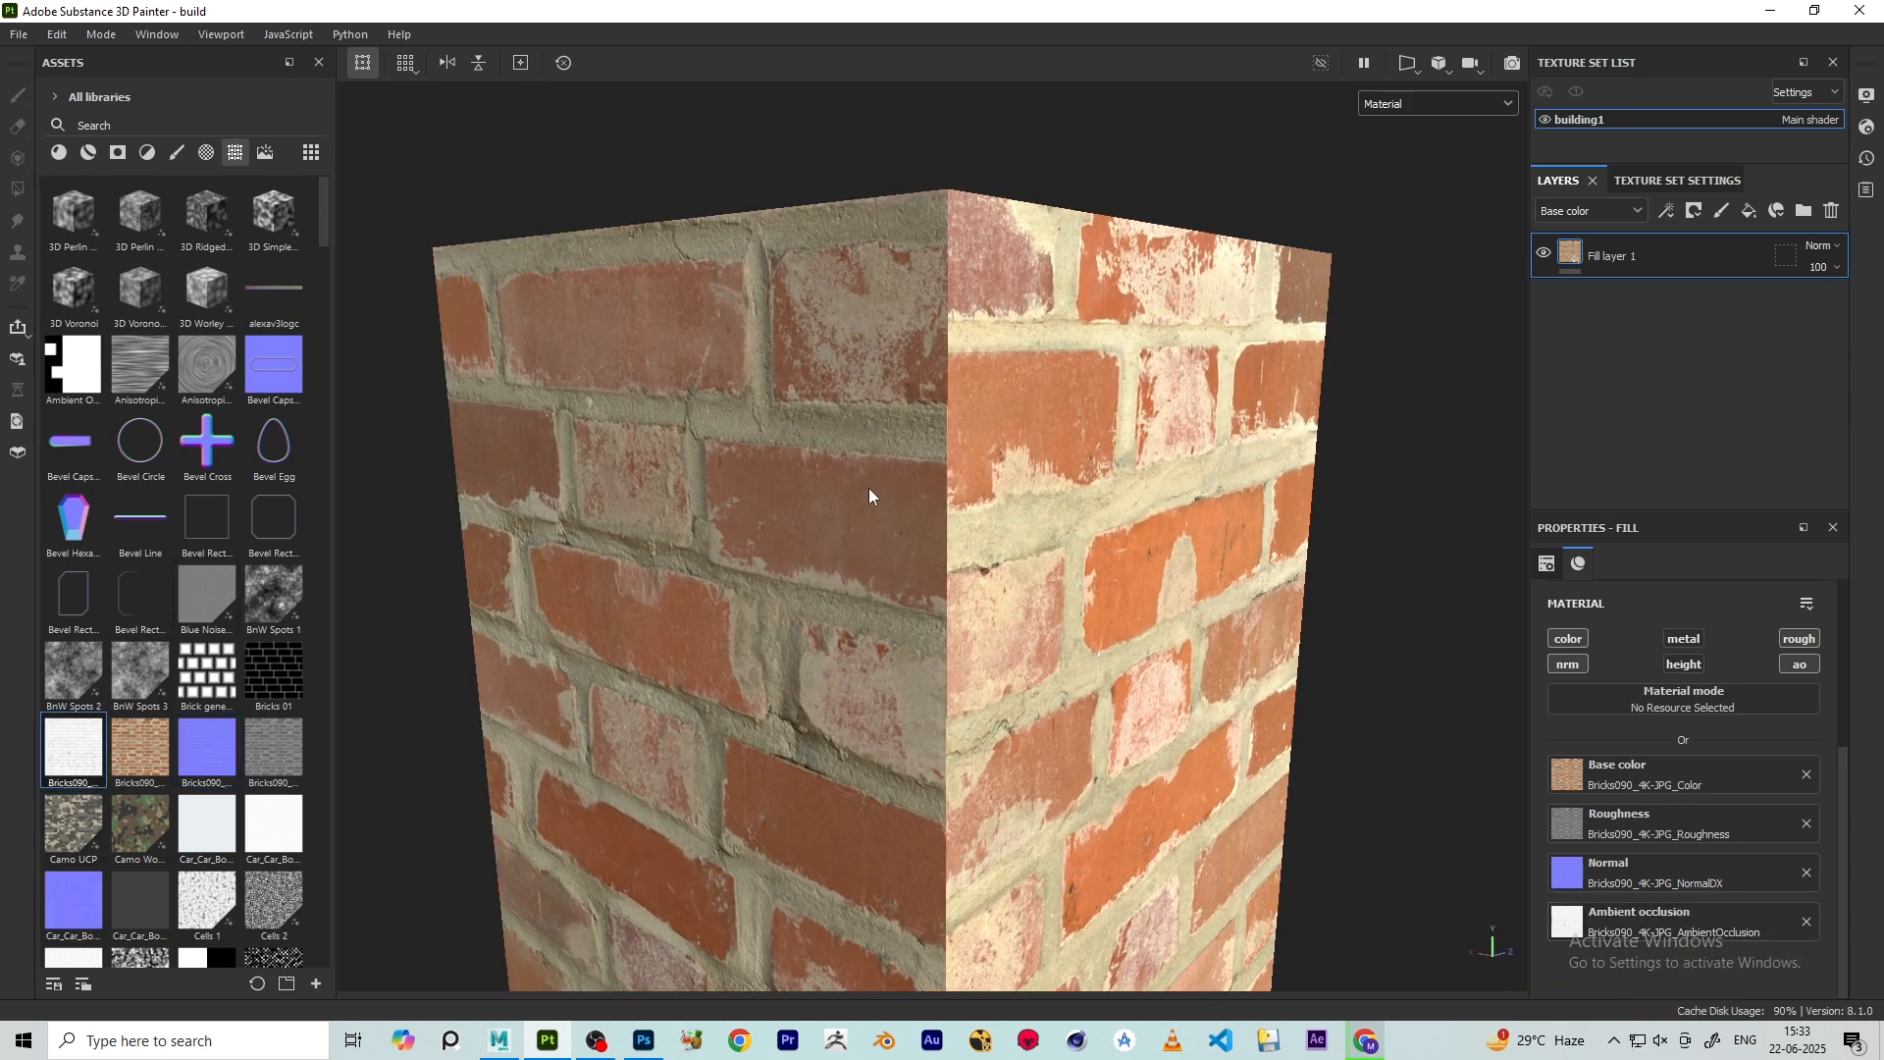
scroll(756, 451, "up", 2)
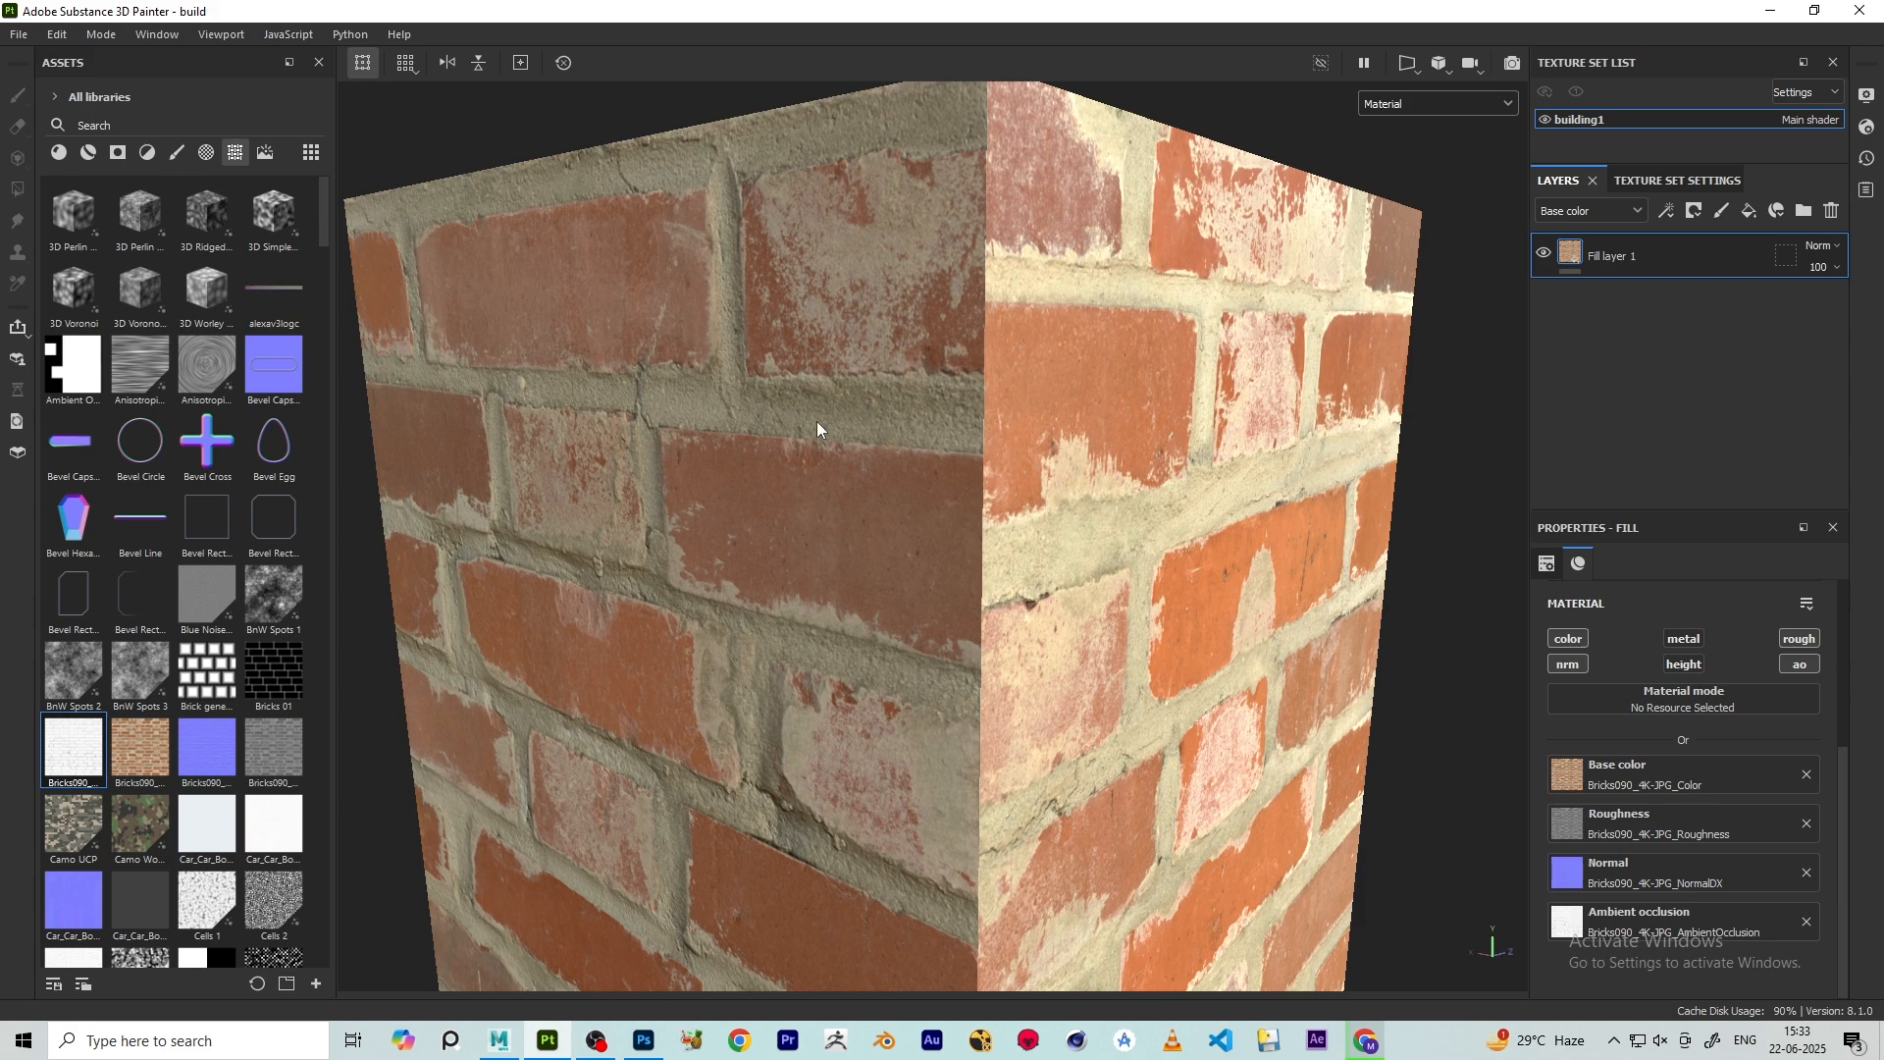
scroll(816, 421, "down", 4)
- Examine the complete brick material on the building's walls and corners from several angles
left_click_drag(686, 392, 893, 439, "alt")
scroll(904, 656, "up", 3)
left_click_drag(962, 589, 965, 471, "alt")
scroll(1021, 550, "down", 1)
left_click_drag(1021, 550, 887, 547, "alt")
scroll(786, 454, "up", 3)
left_click_drag(786, 454, 1014, 265, "alt")
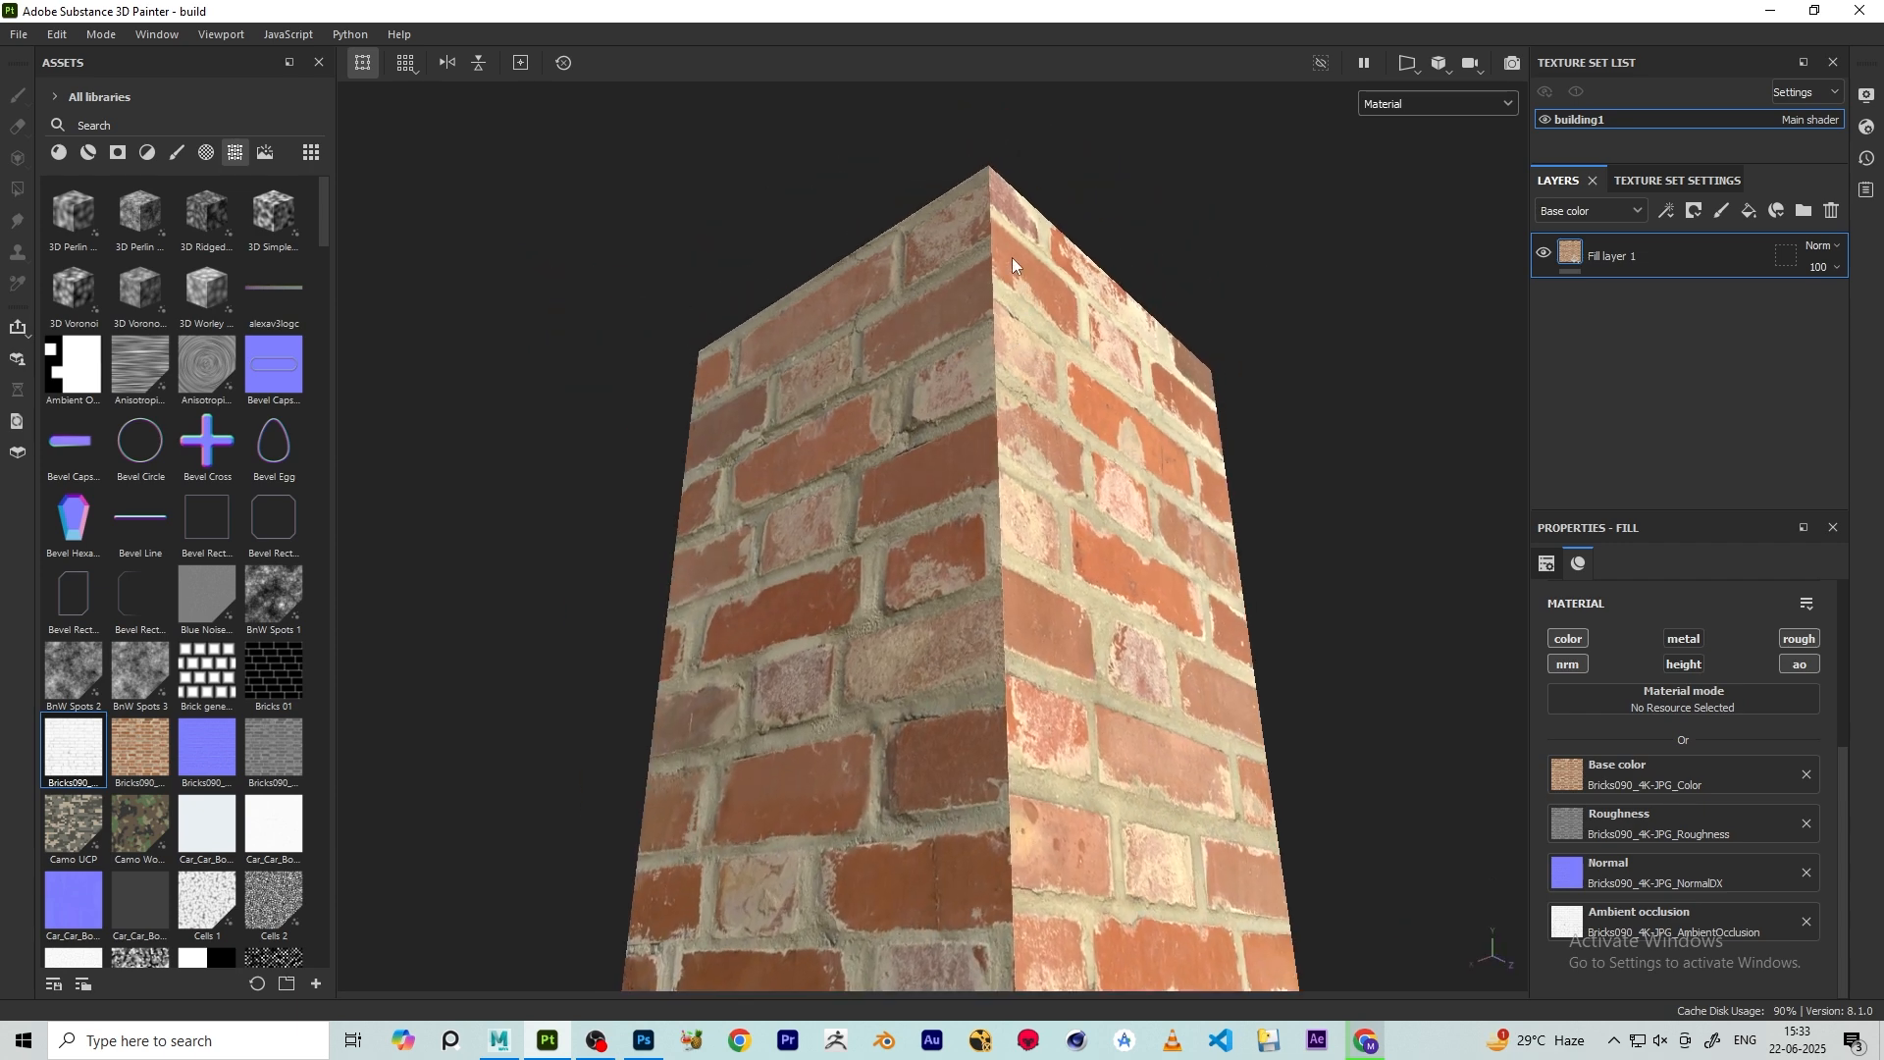
key("f")
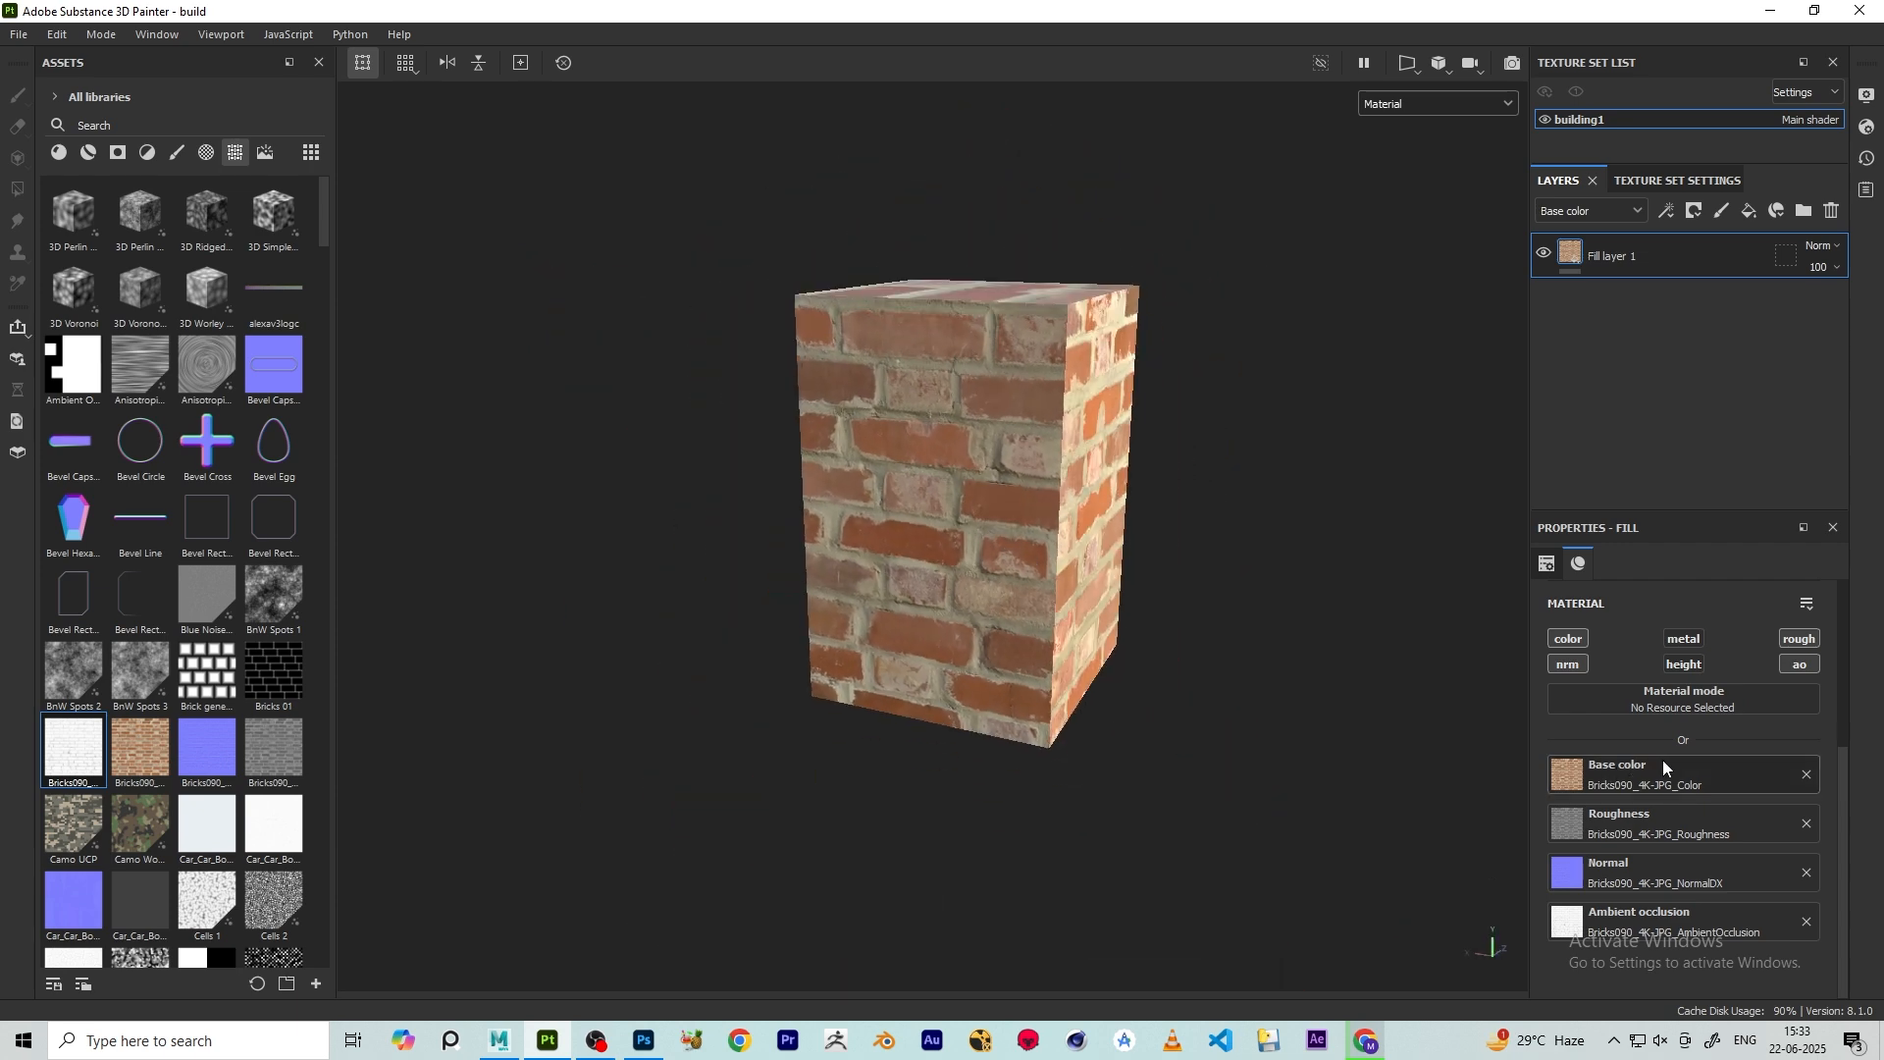
- Change the fill layer's projection to Tri-planar projection and check the bricks across the building's faces
scroll(1662, 760, "up", 5)
scroll(1610, 654, "down", 5)
scroll(1713, 791, "up", 5)
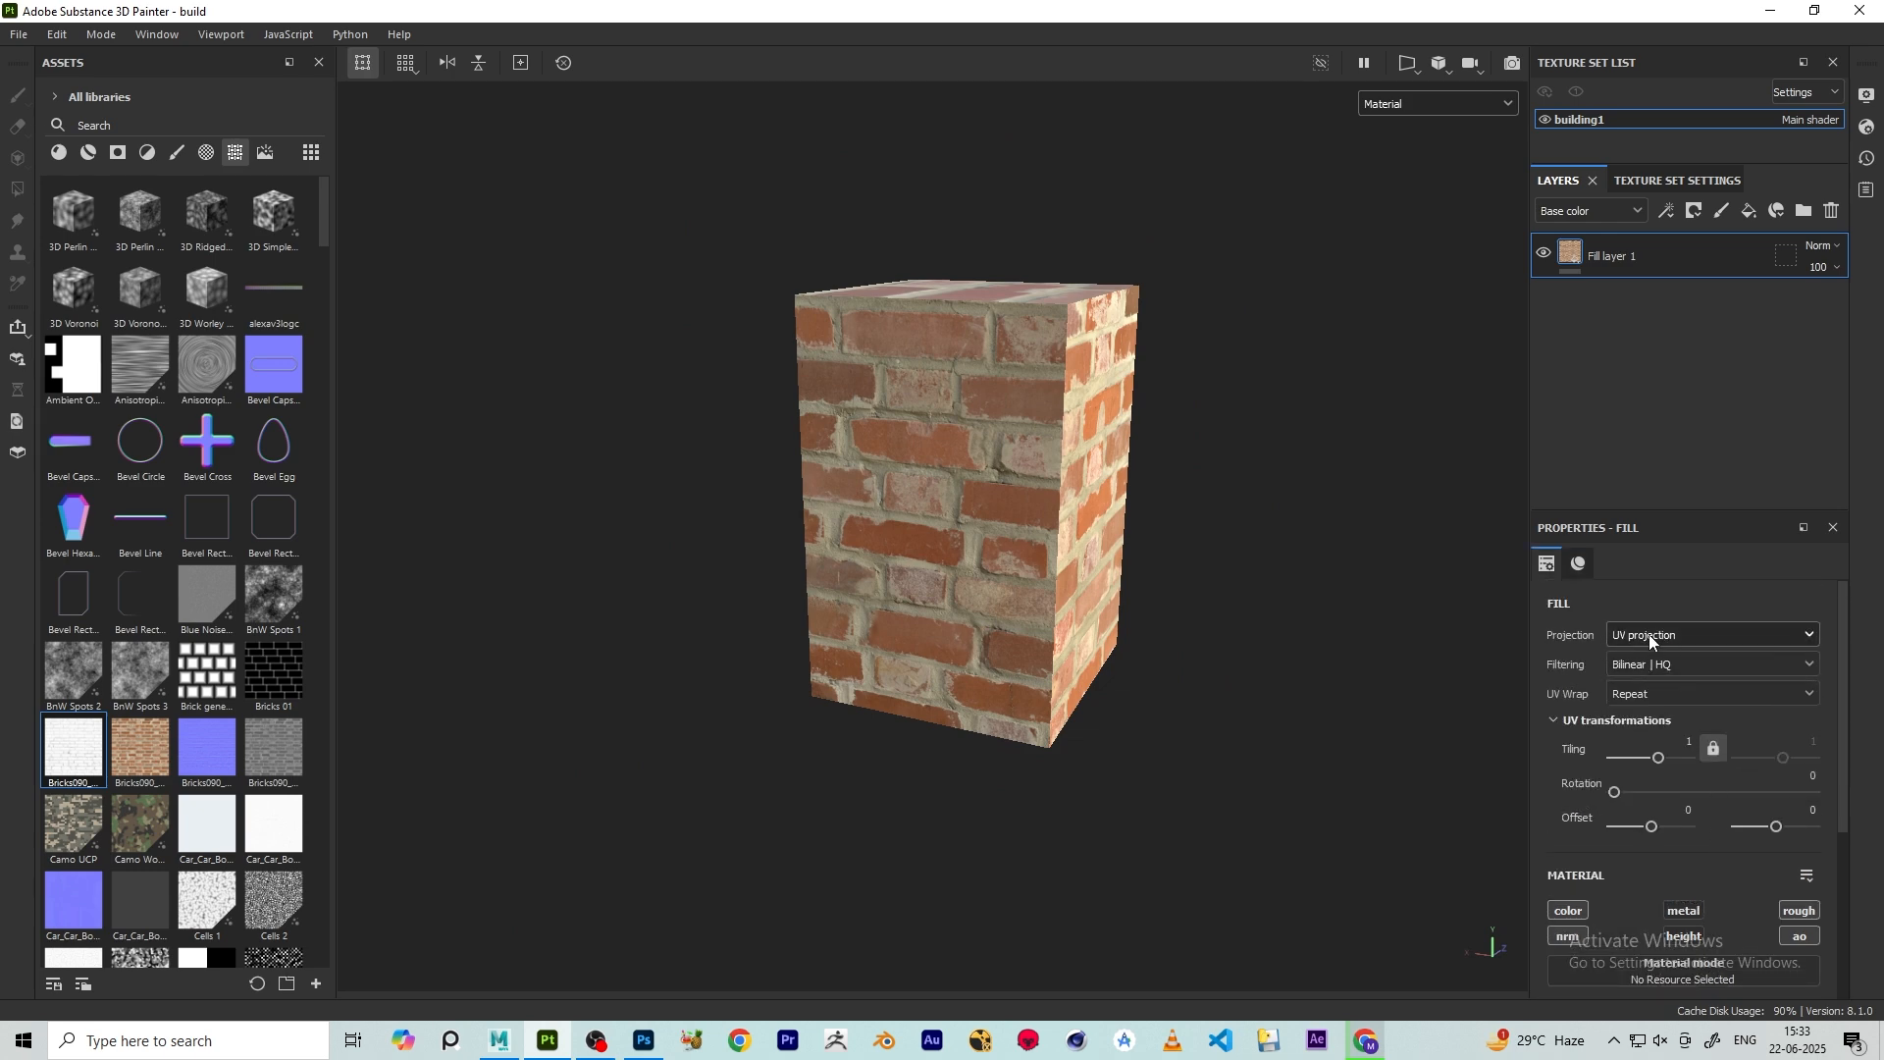
left_click(1649, 636)
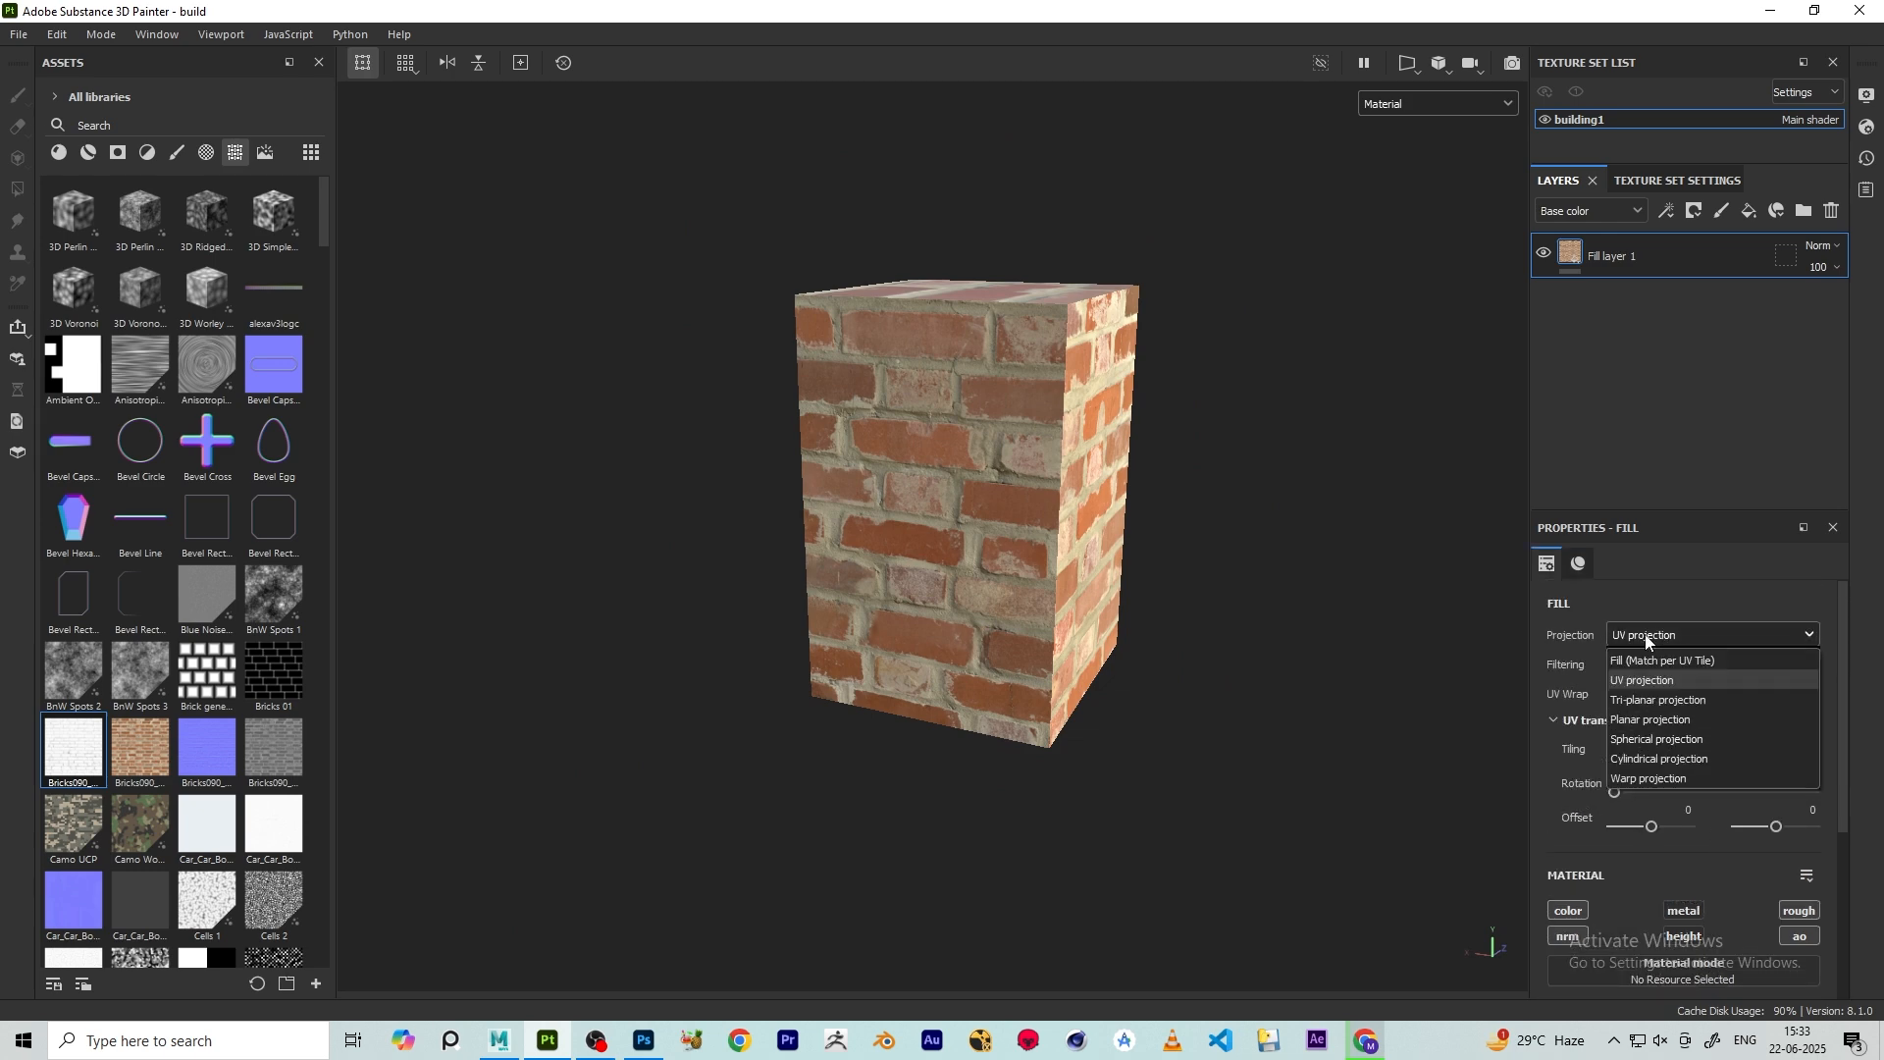
left_click(1645, 696)
left_click_drag(919, 448, 894, 498, "alt")
scroll(1077, 388, "up", 5)
left_click_drag(1047, 426, 923, 368, "alt")
scroll(1287, 383, "down", 4)
scroll(955, 454, "up", 2)
scroll(1000, 561, "down", 3)
middle_click_drag(1000, 563, 985, 510, "alt")
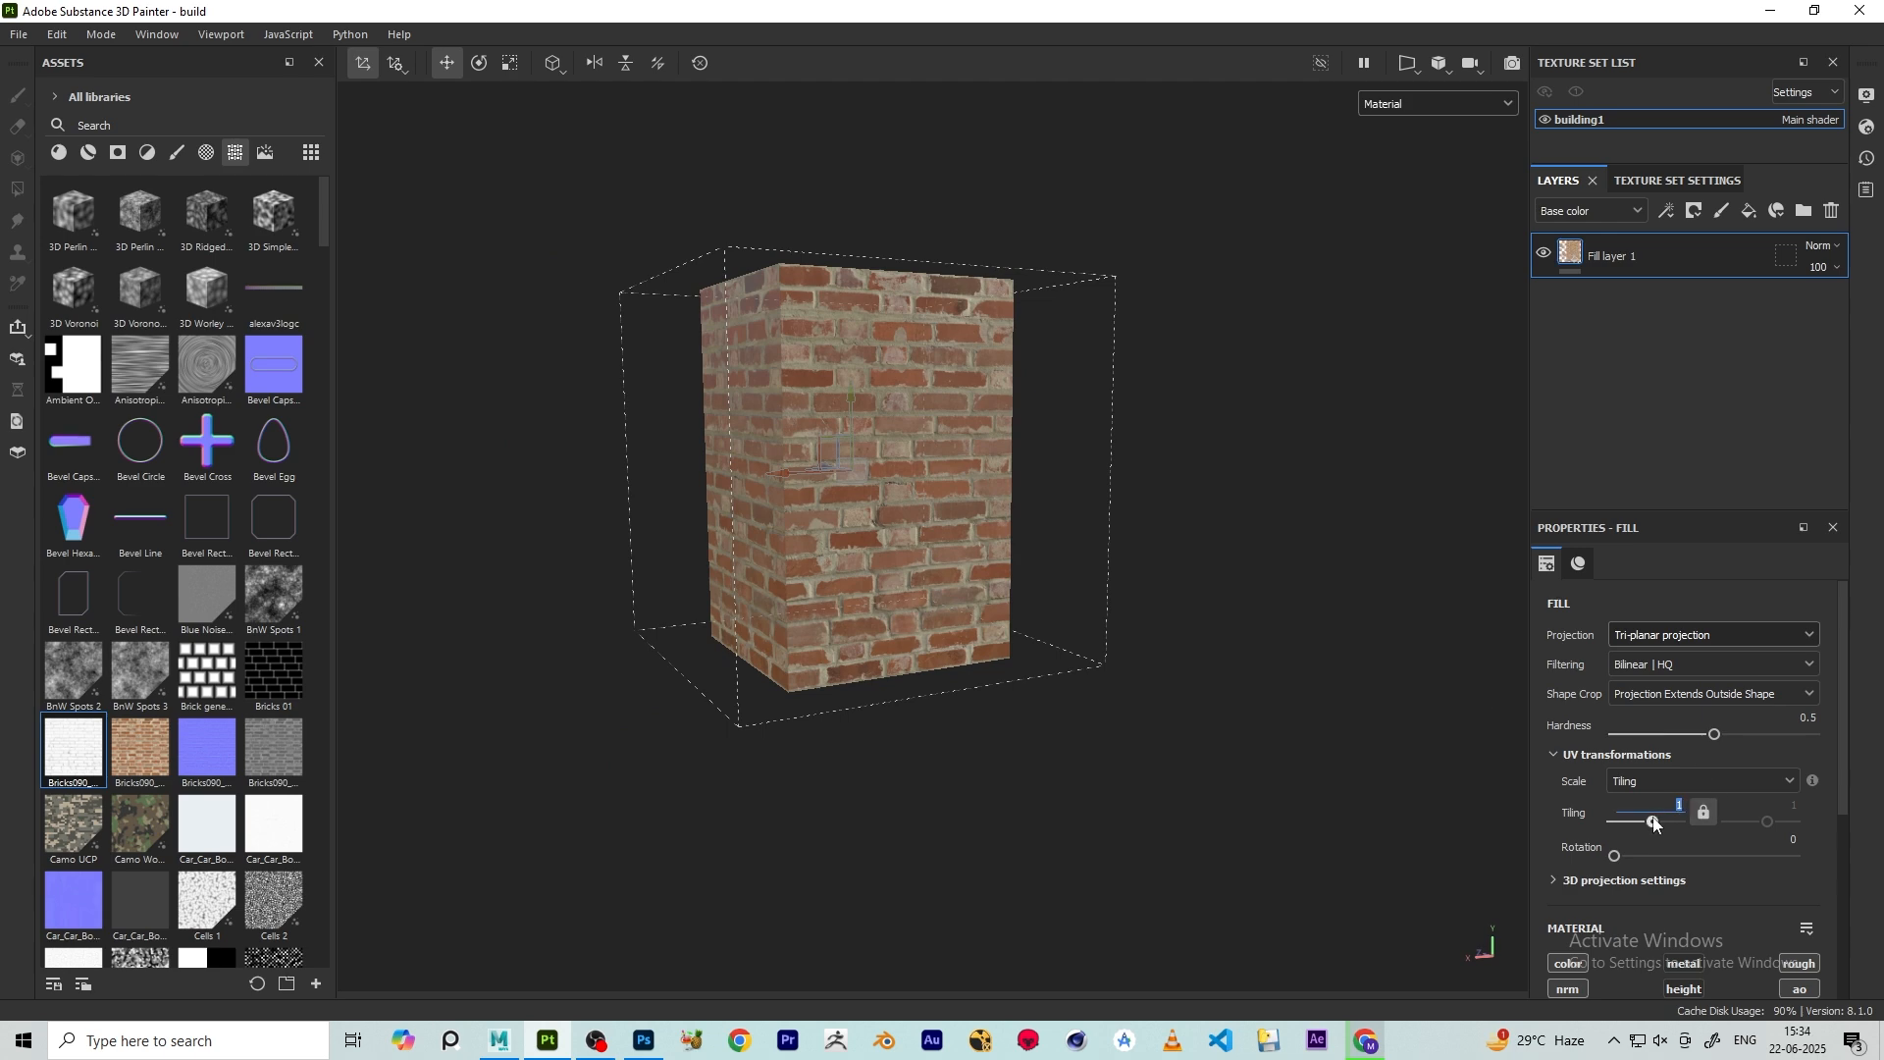
- Try a uniform brick tiling of 3 on the tri-planar projection
left_click_drag(1655, 823, 1654, 824)
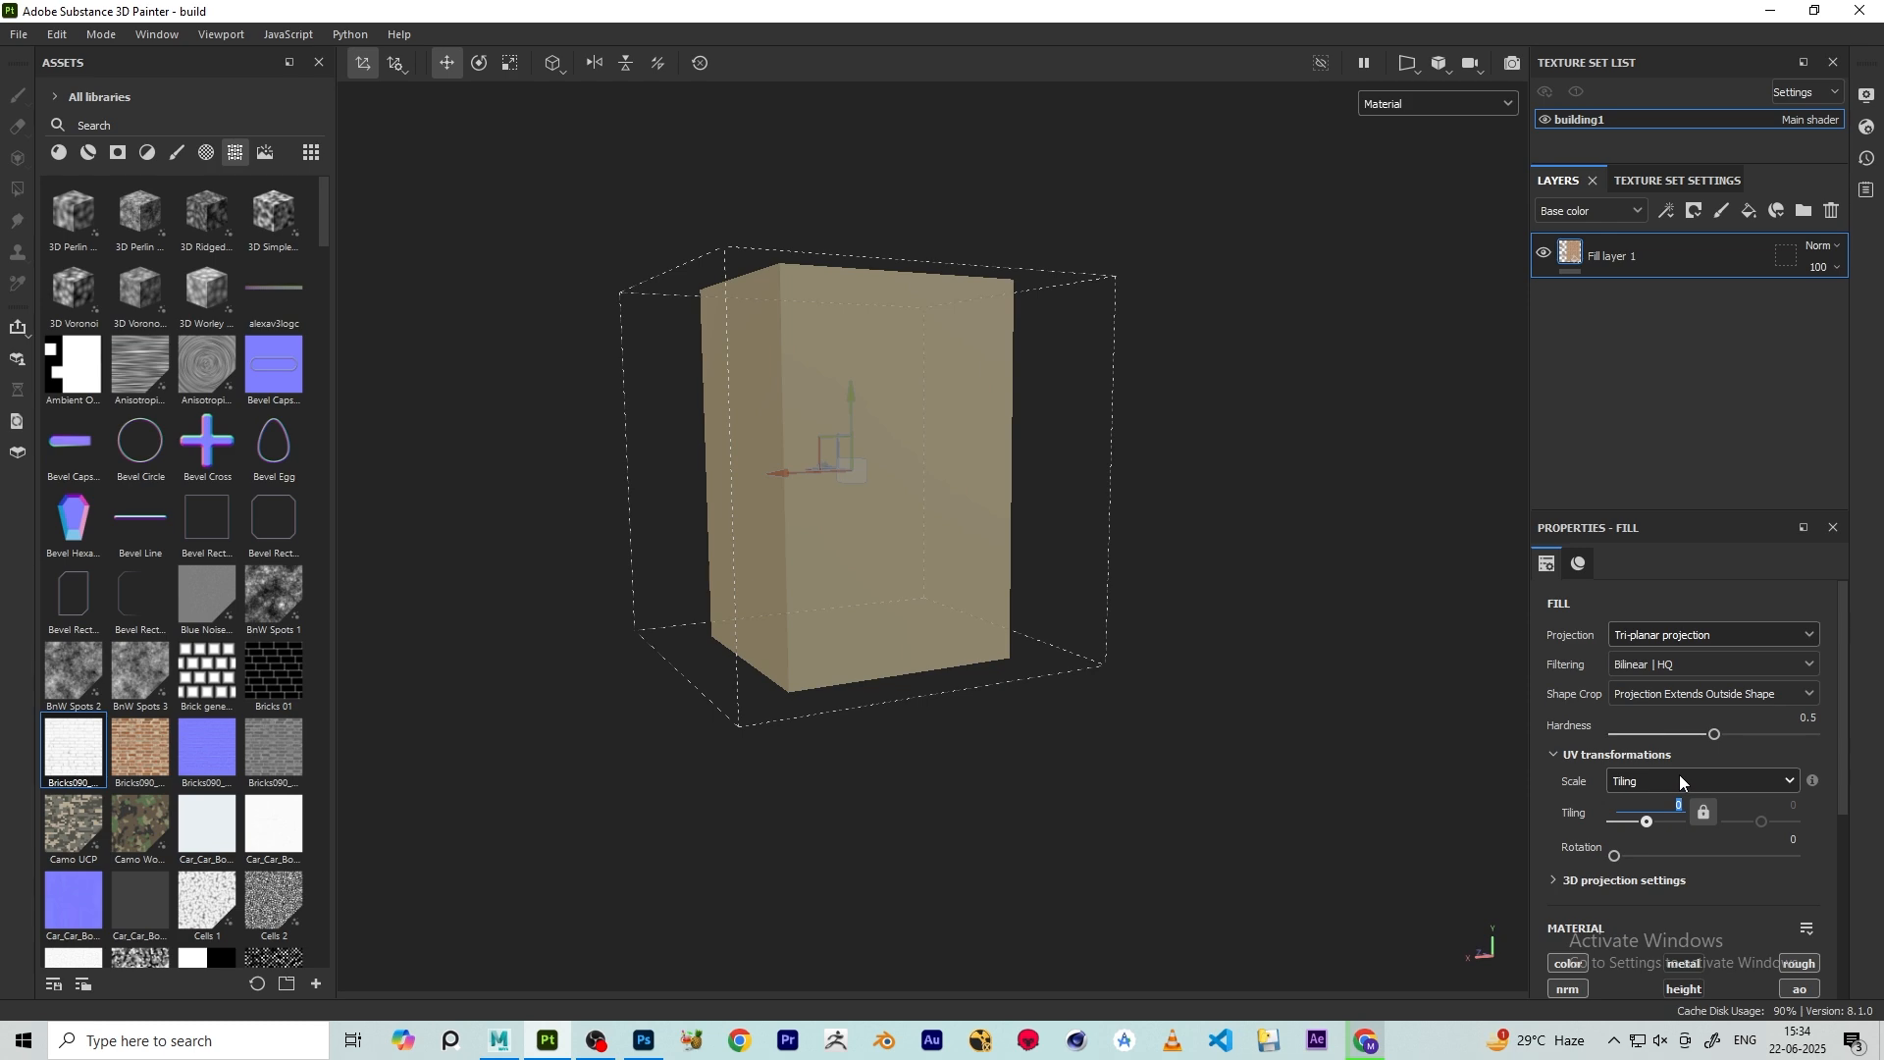
type("3")
key("Return")
scroll(1072, 761, "up", 2)
left_click_drag(991, 687, 861, 639, "alt")
scroll(829, 616, "up", 3)
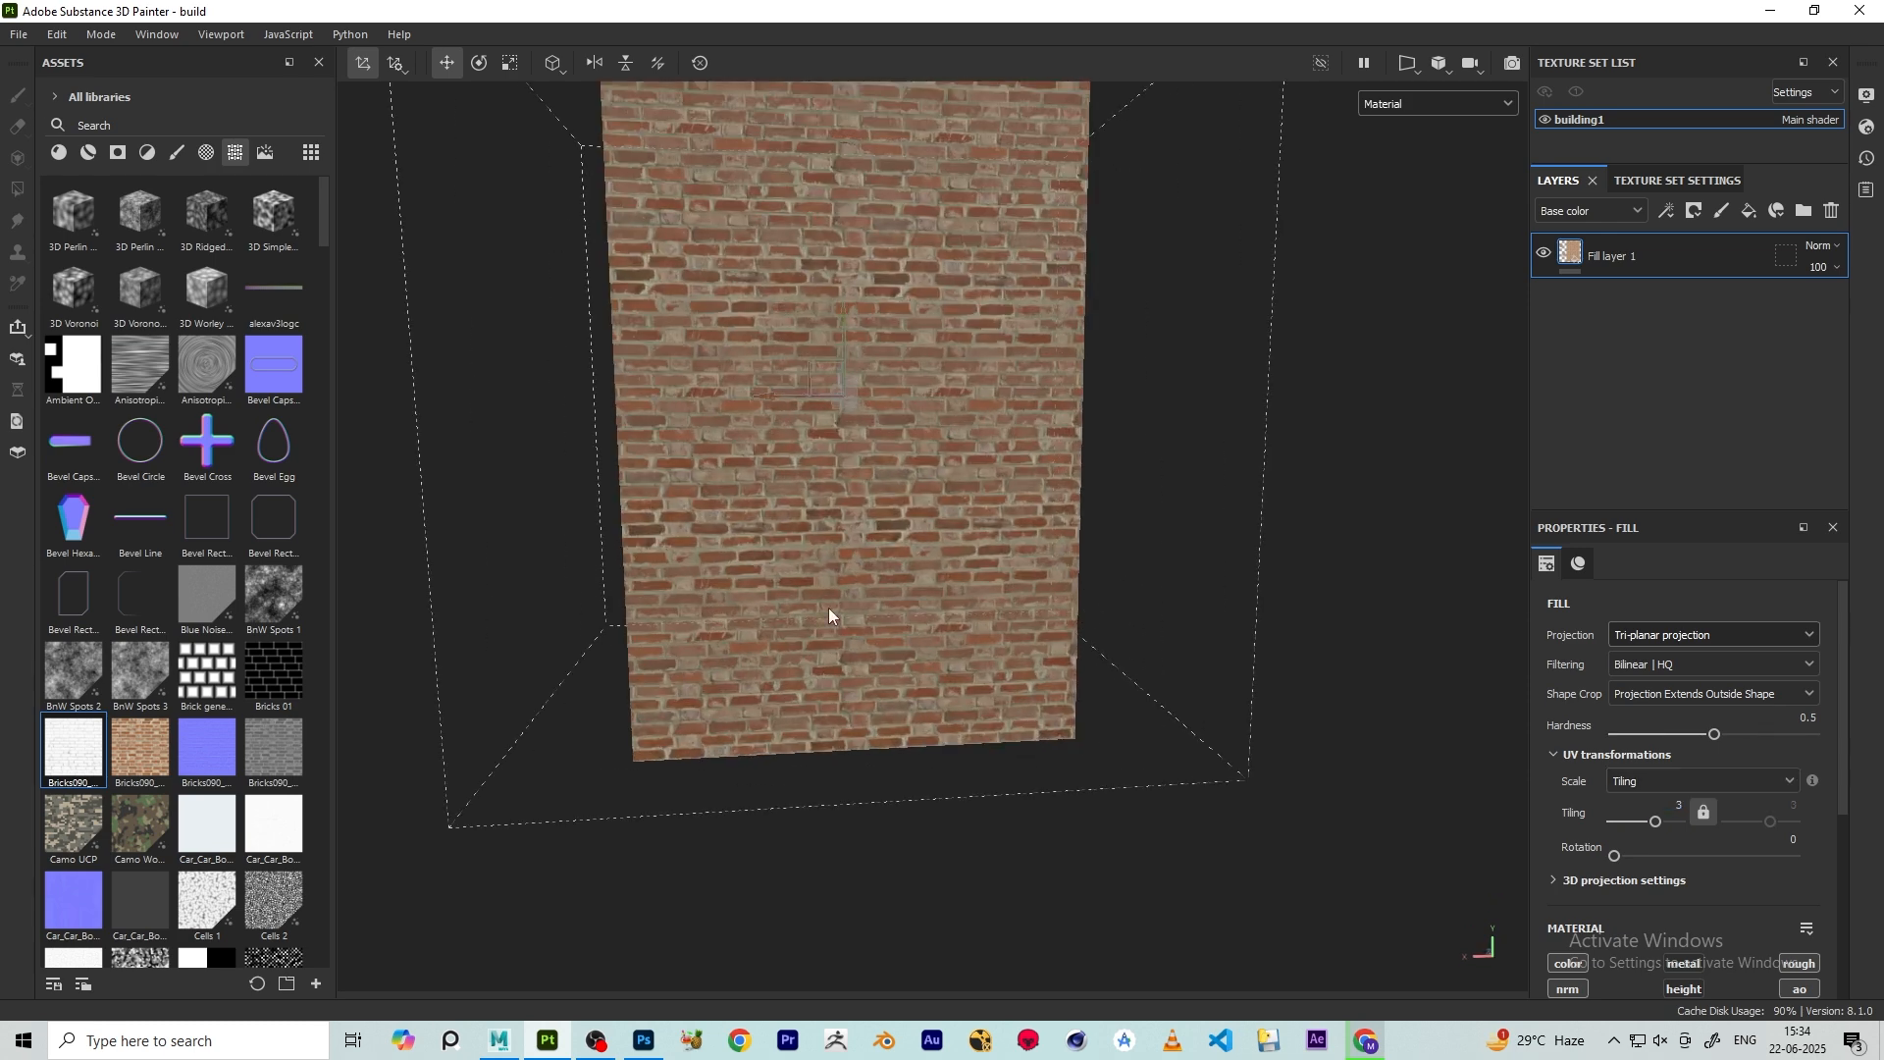
- Set the fill layer's uniform tiling to 2 and check the brick size on the walls
left_click(1682, 805)
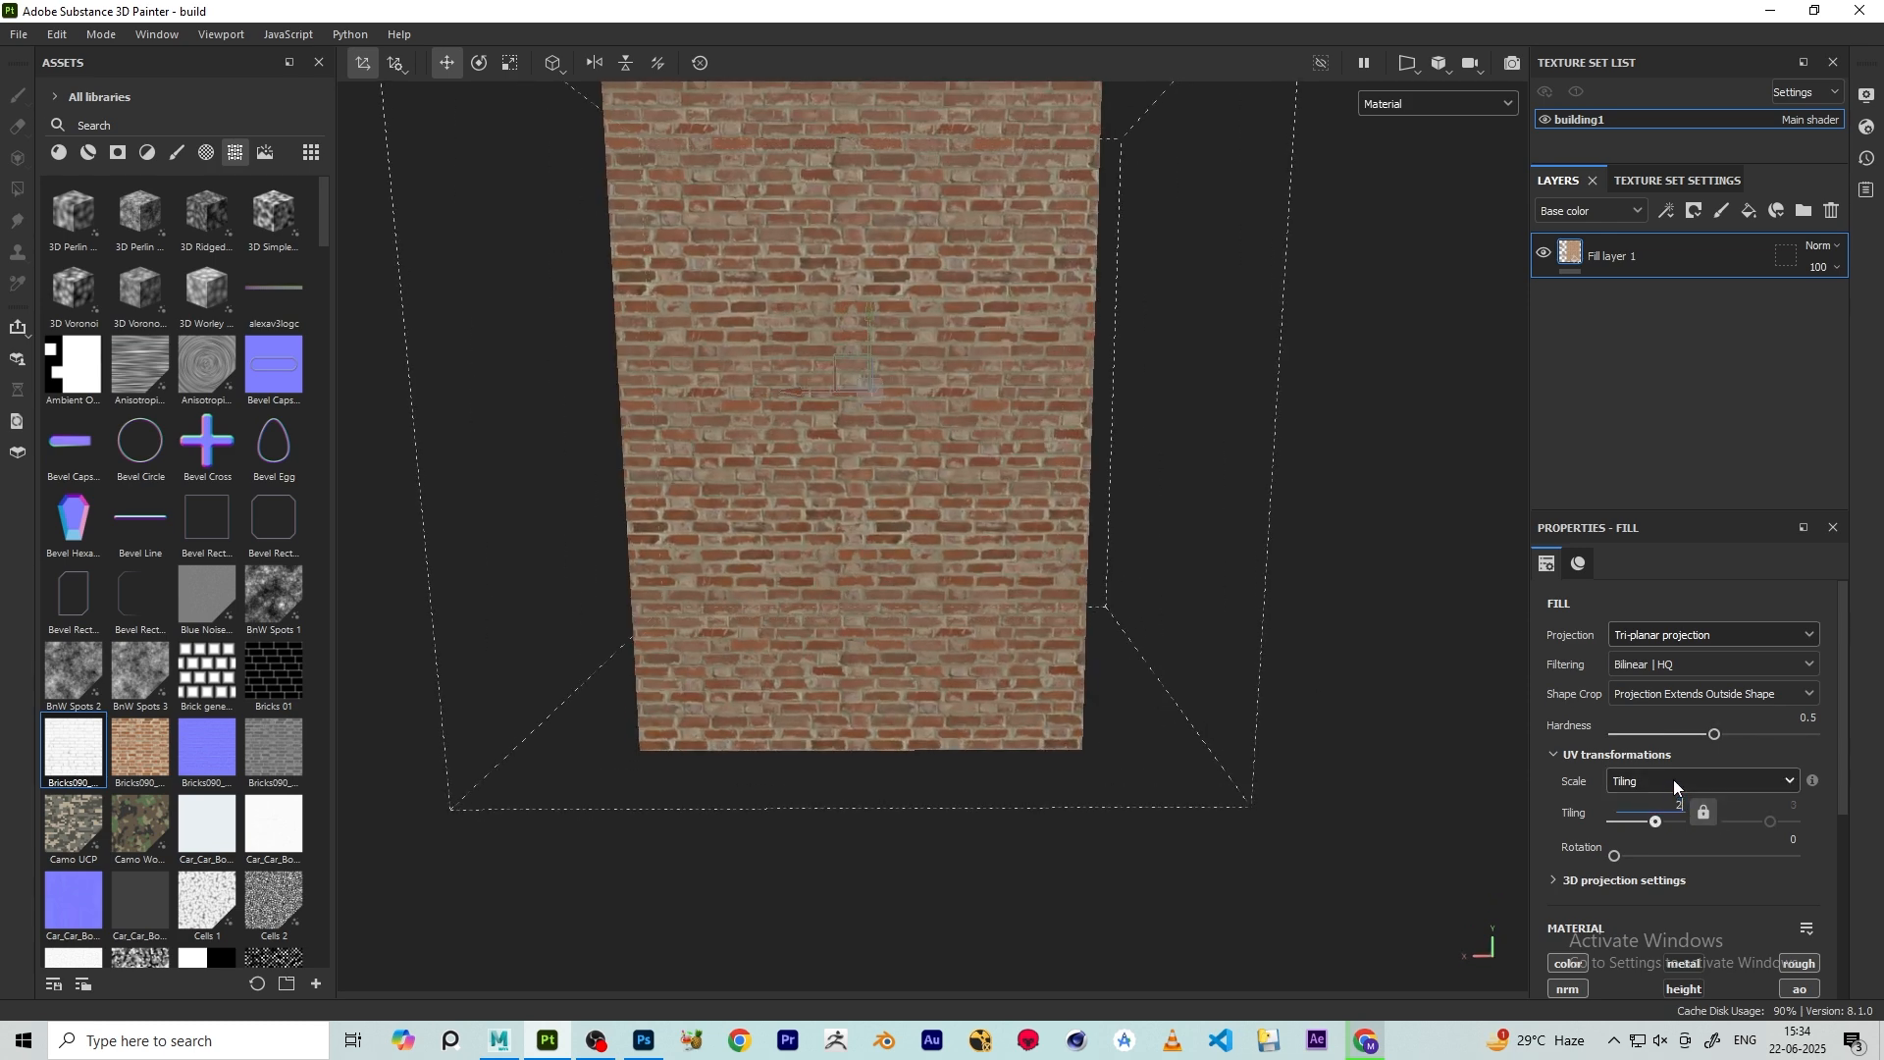
type("2")
key("Return")
left_click_drag(840, 437, 873, 490, "alt")
scroll(976, 452, "down", 2)
left_click_drag(975, 451, 1021, 449, "alt")
scroll(982, 448, "up", 4)
left_click_drag(814, 441, 873, 442, "alt")
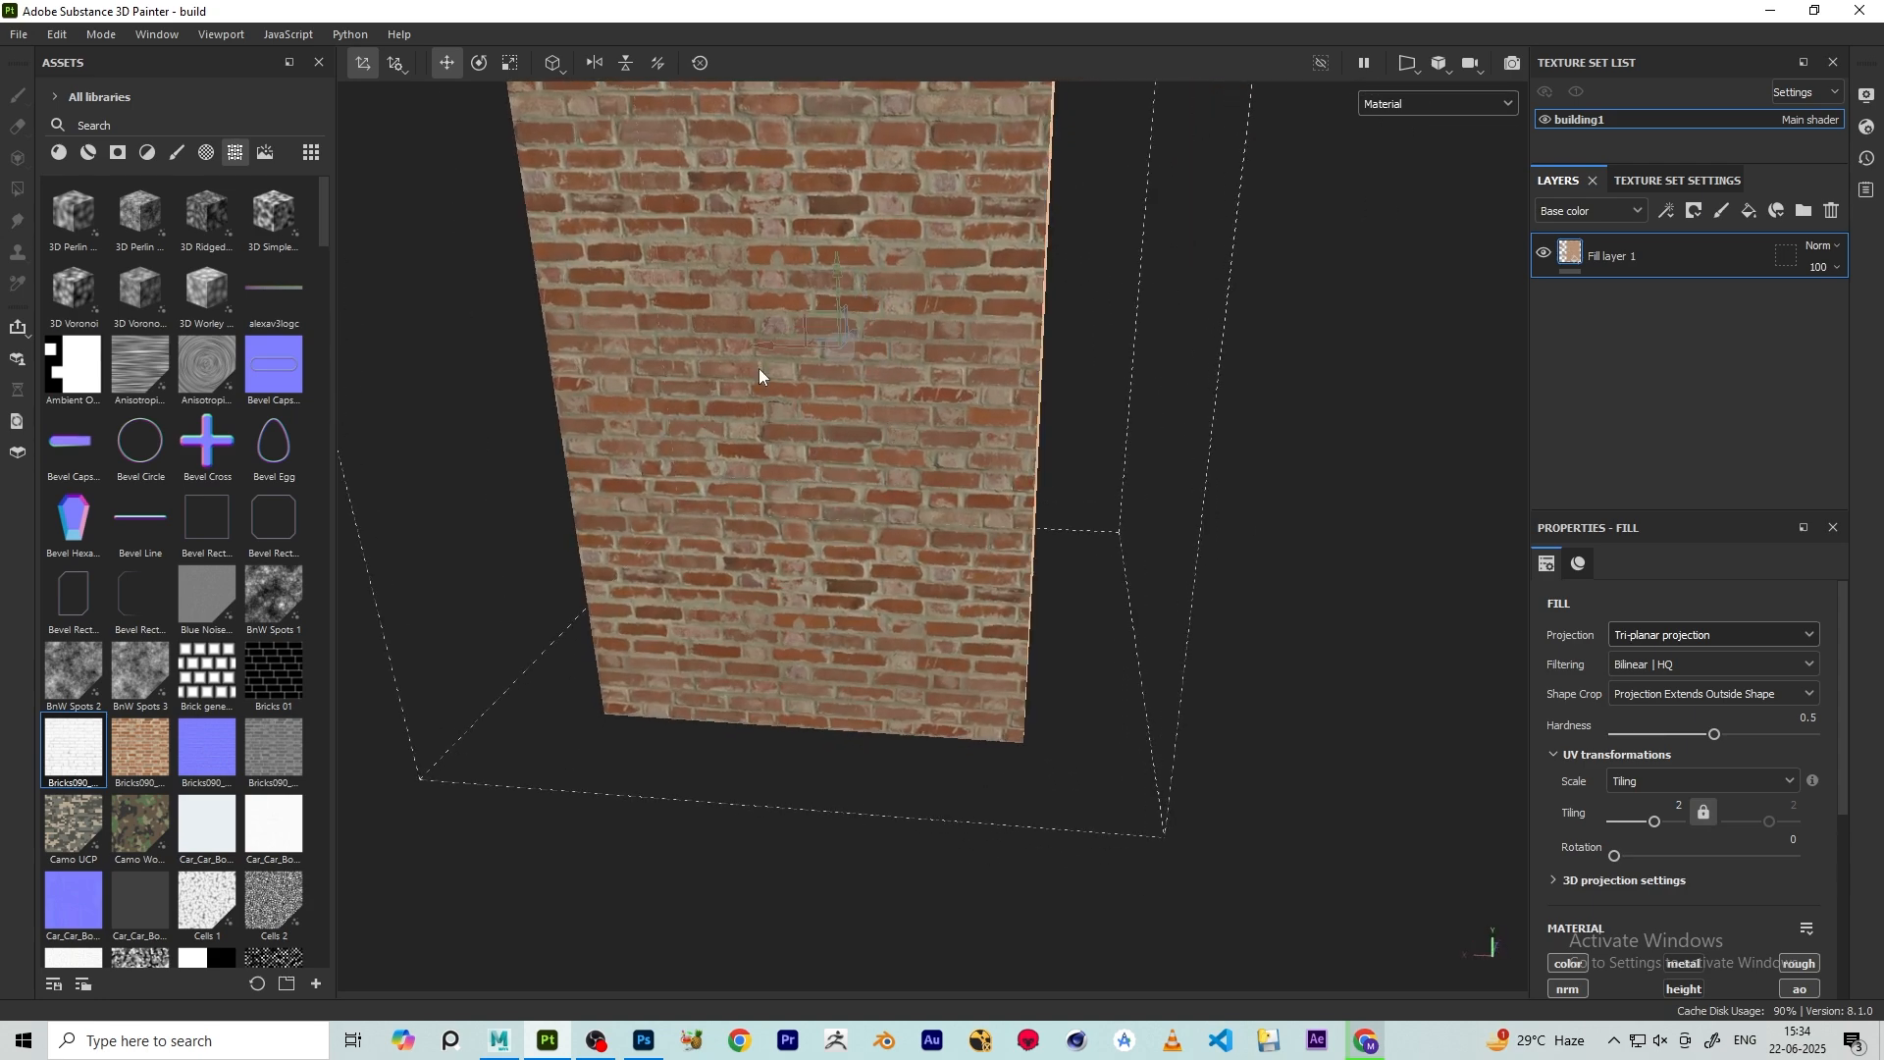
left_click_drag(759, 375, 871, 336, "alt")
scroll(793, 284, "up", 3)
scroll(937, 365, "down", 2)
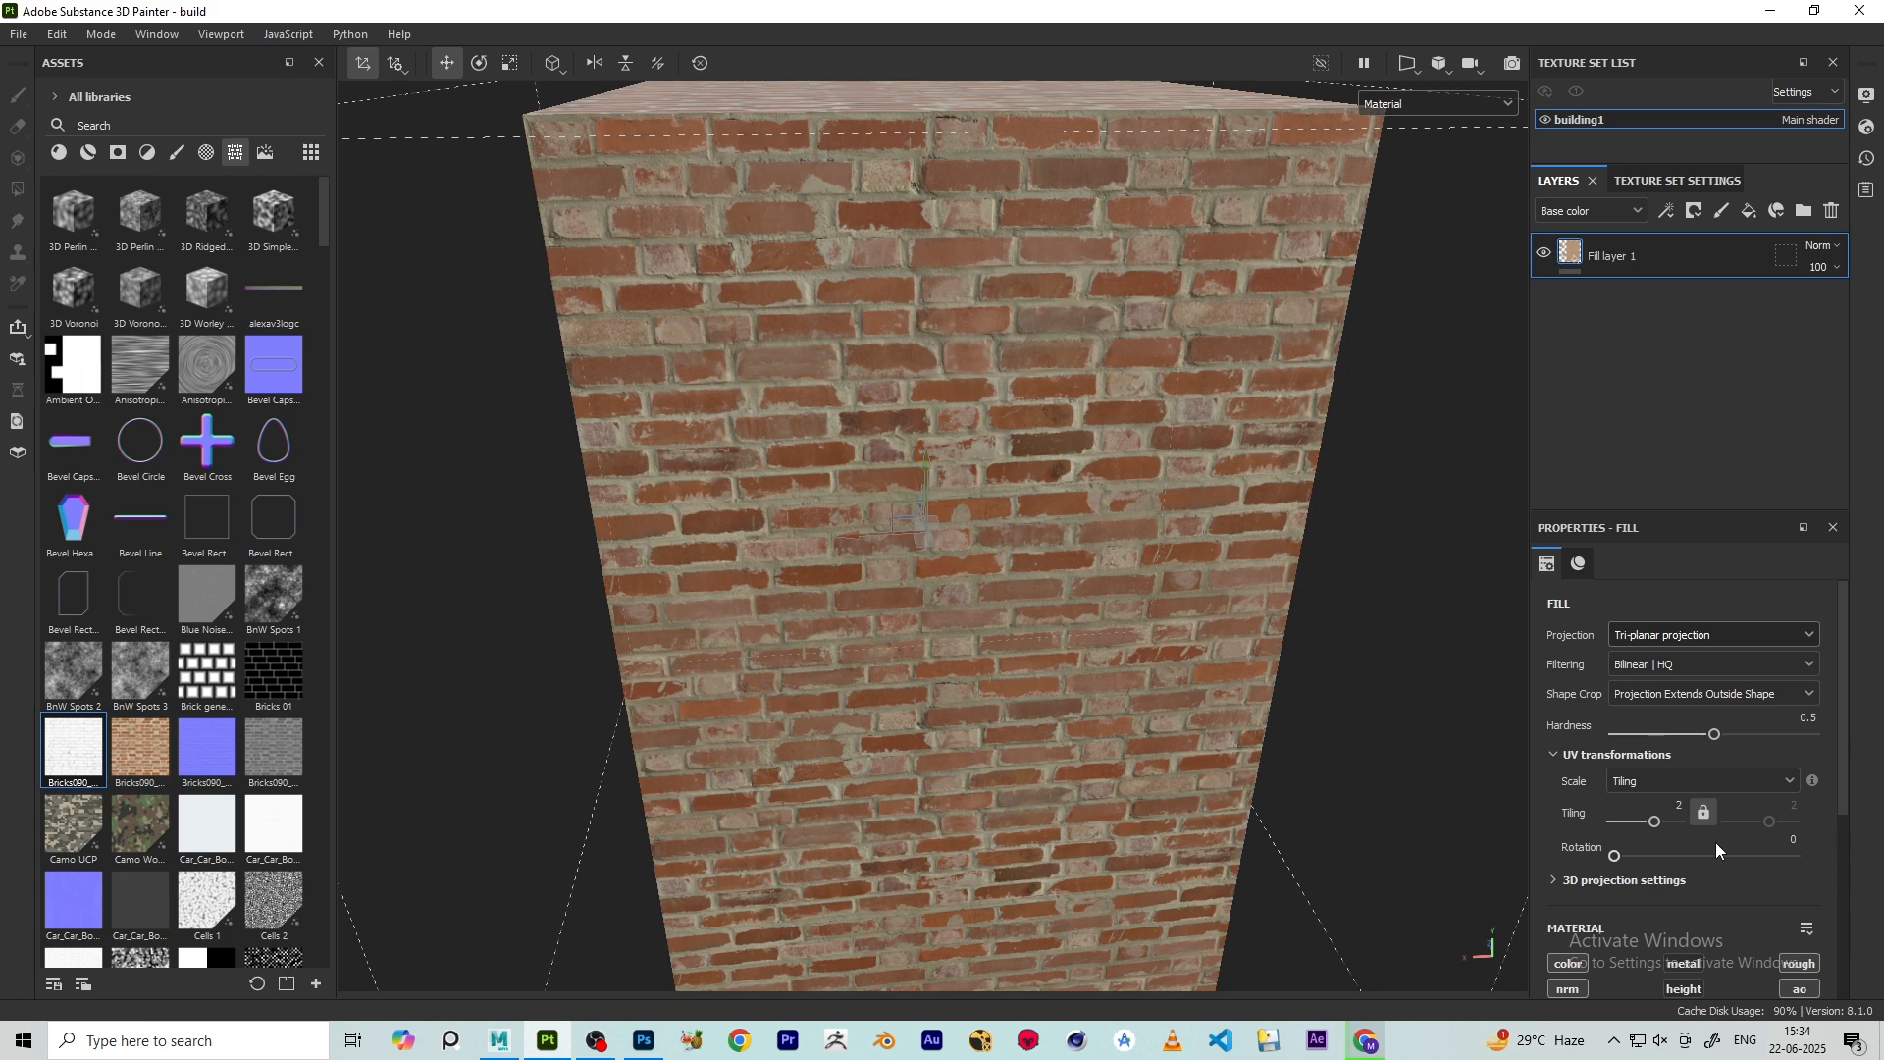
- Unlink the two tiling values of the fill layer and set the first one to 1.5
left_click(1705, 812)
left_click(1679, 805)
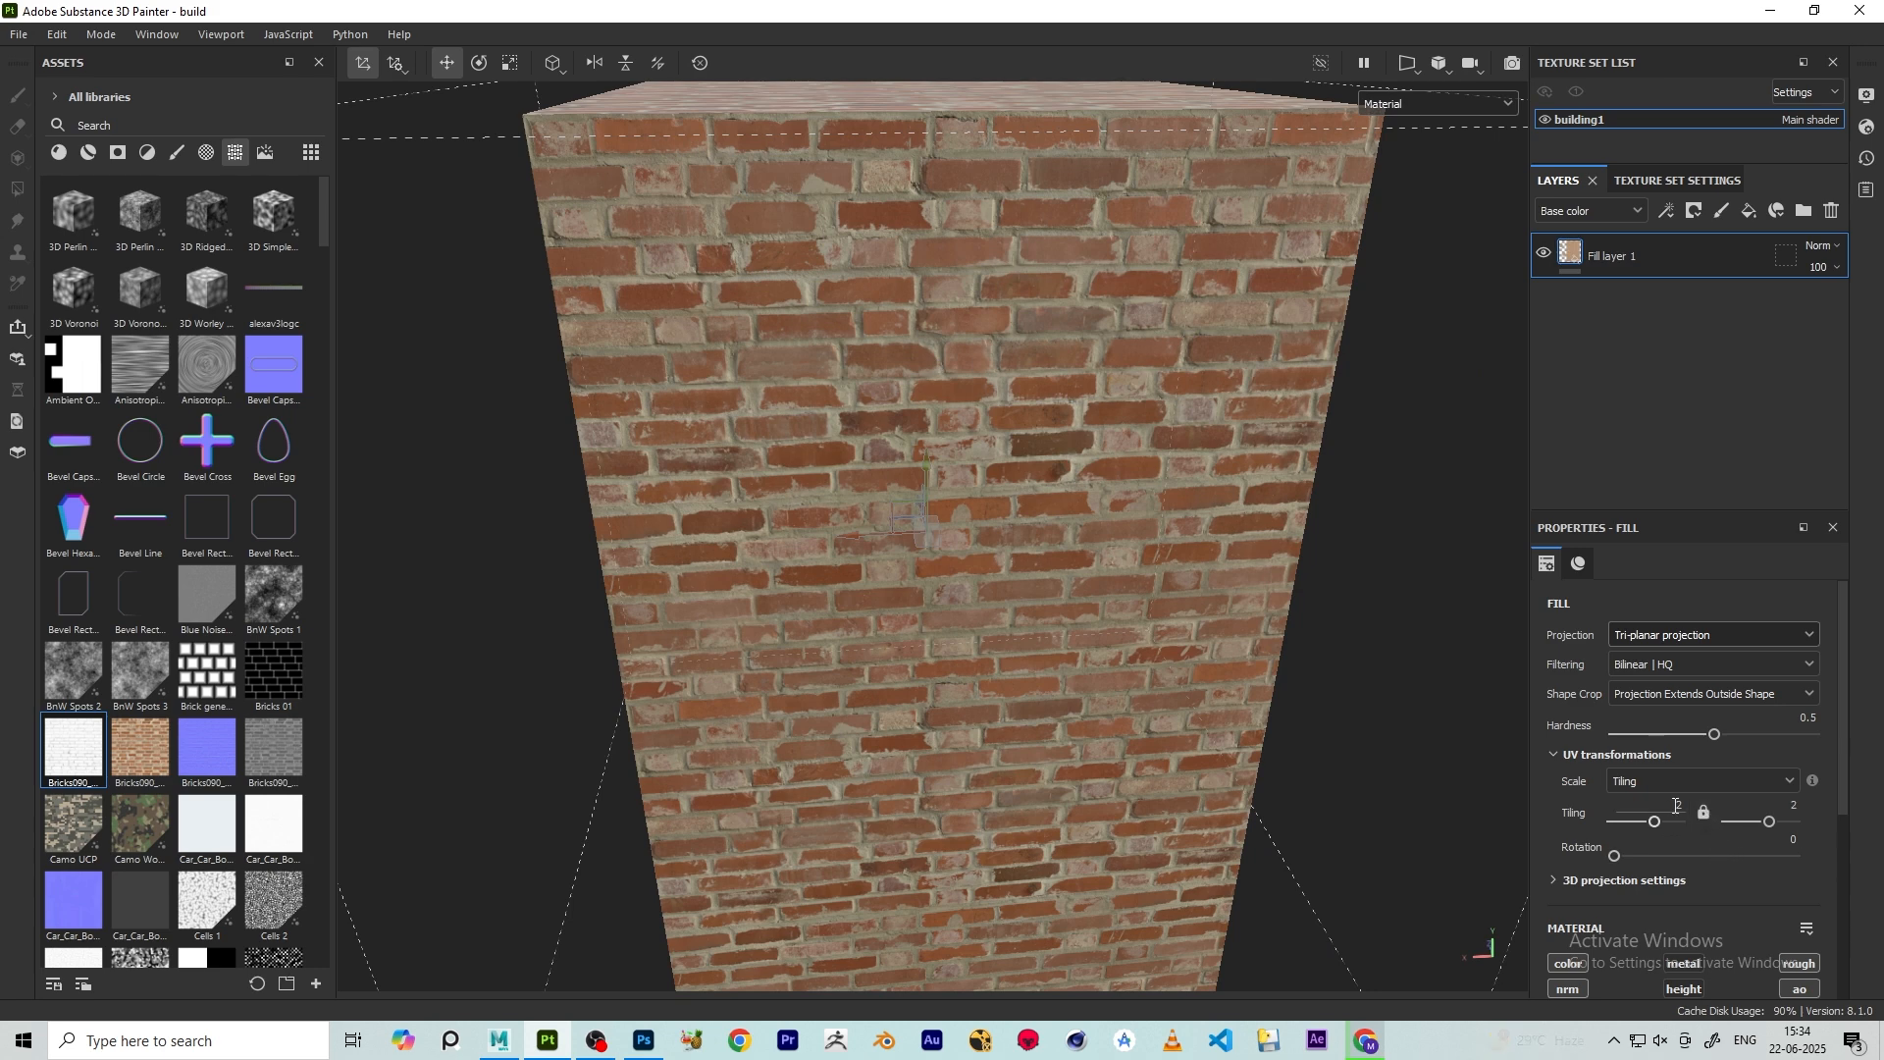
type("5")
key("Return")
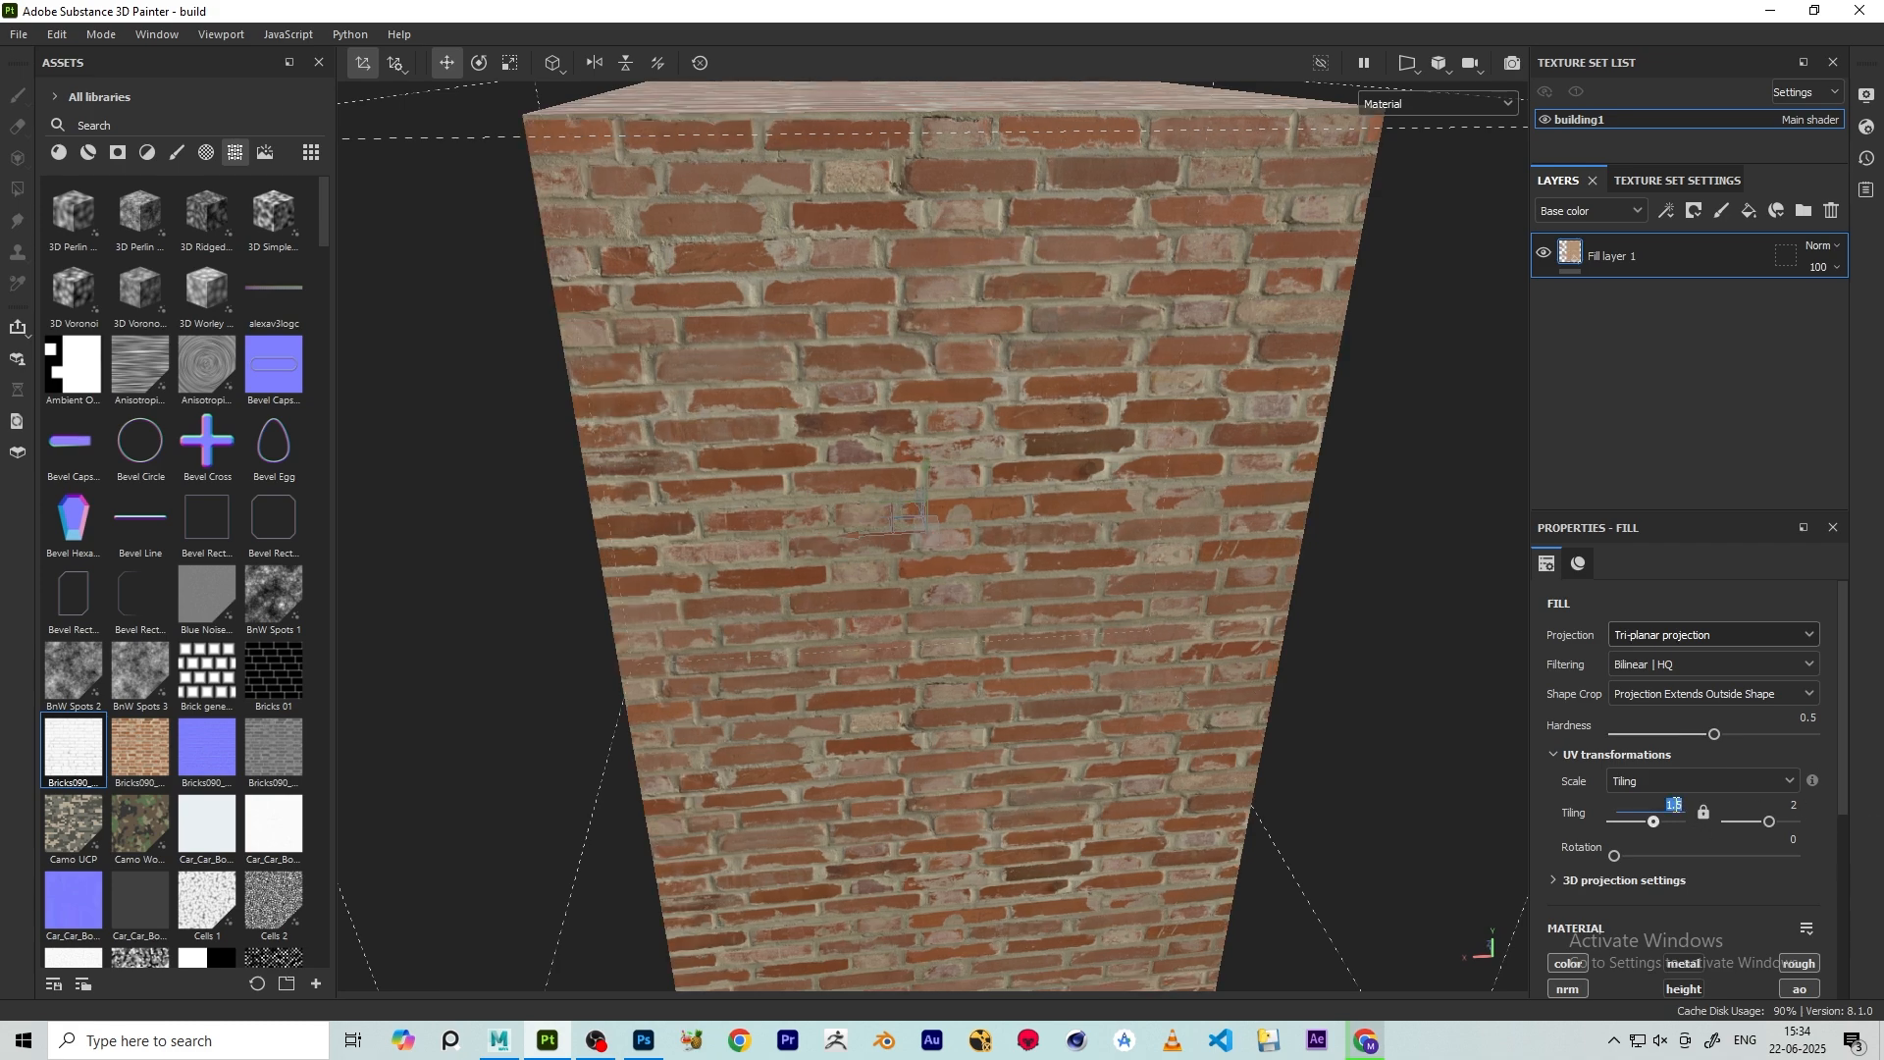
- Set the first tiling value to 2.5 and check the brick proportions on the building
type("2.5")
key("Return")
scroll(817, 683, "down", 4)
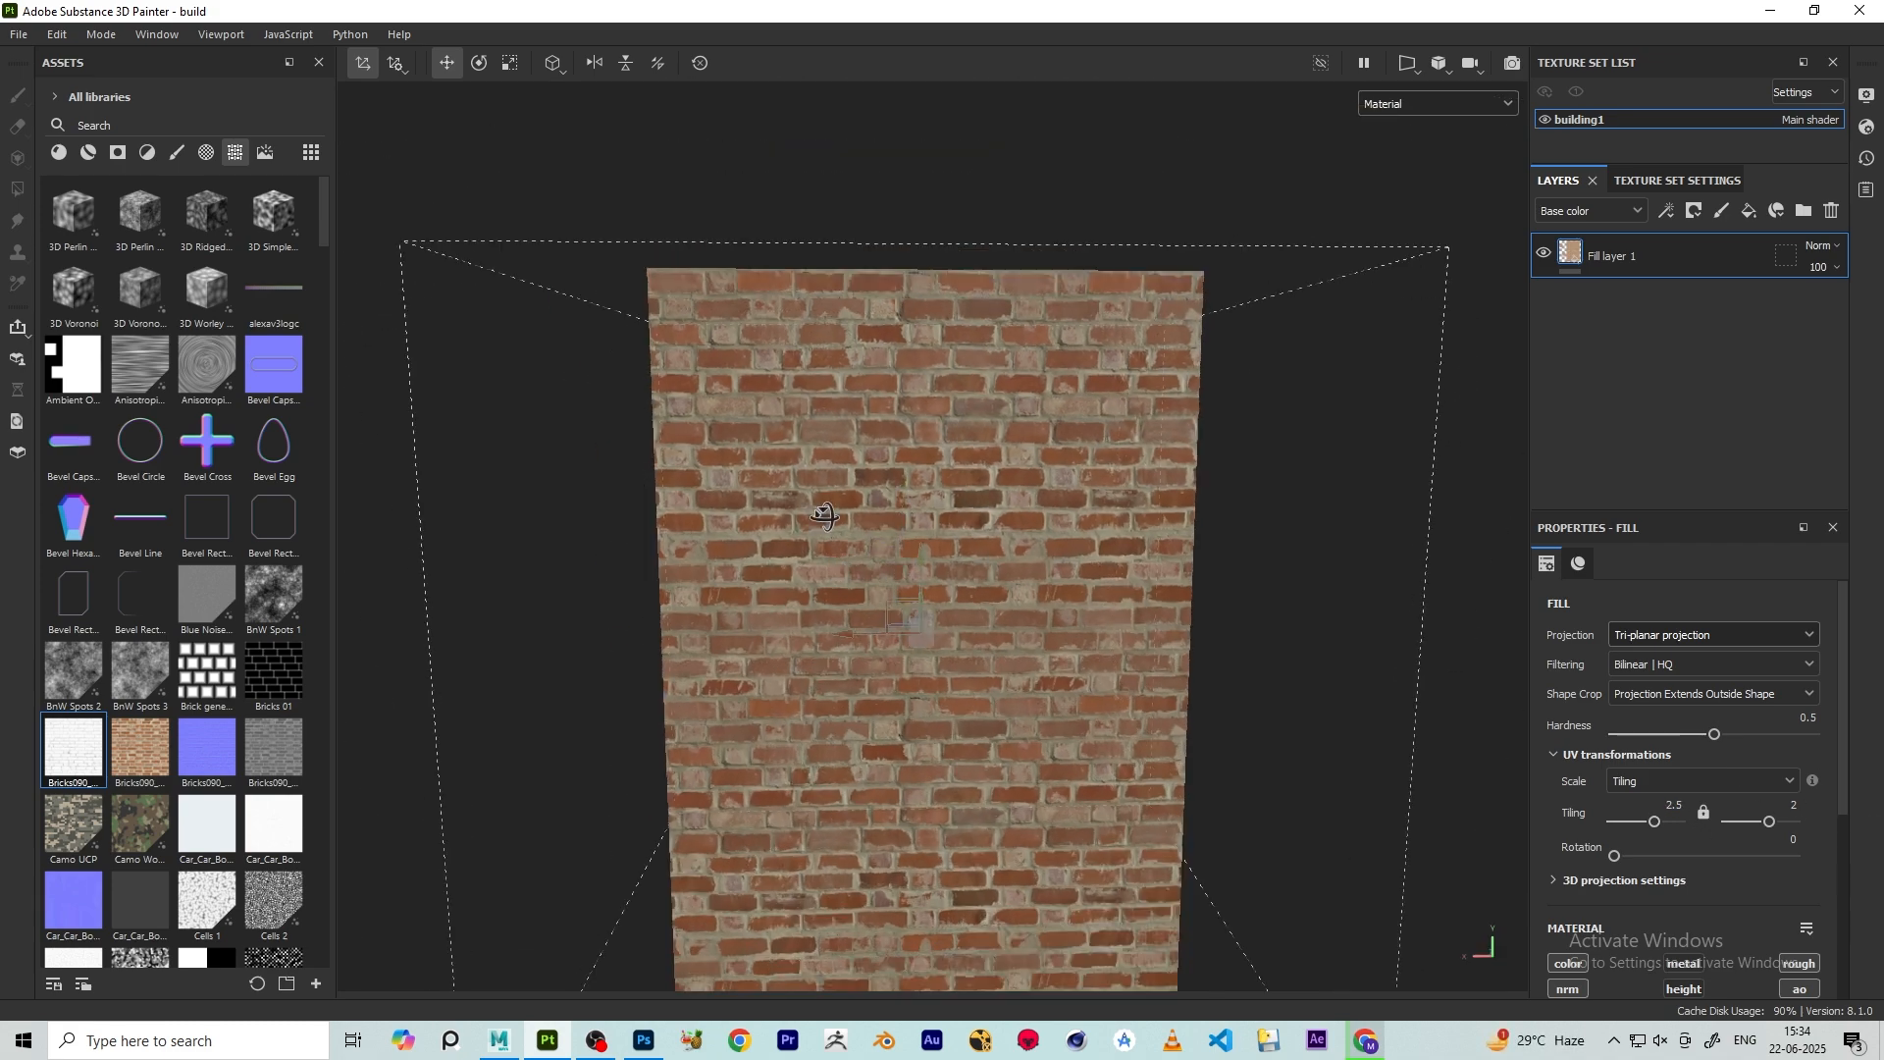
left_click_drag(816, 684, 750, 601, "alt")
scroll(750, 601, "up", 6)
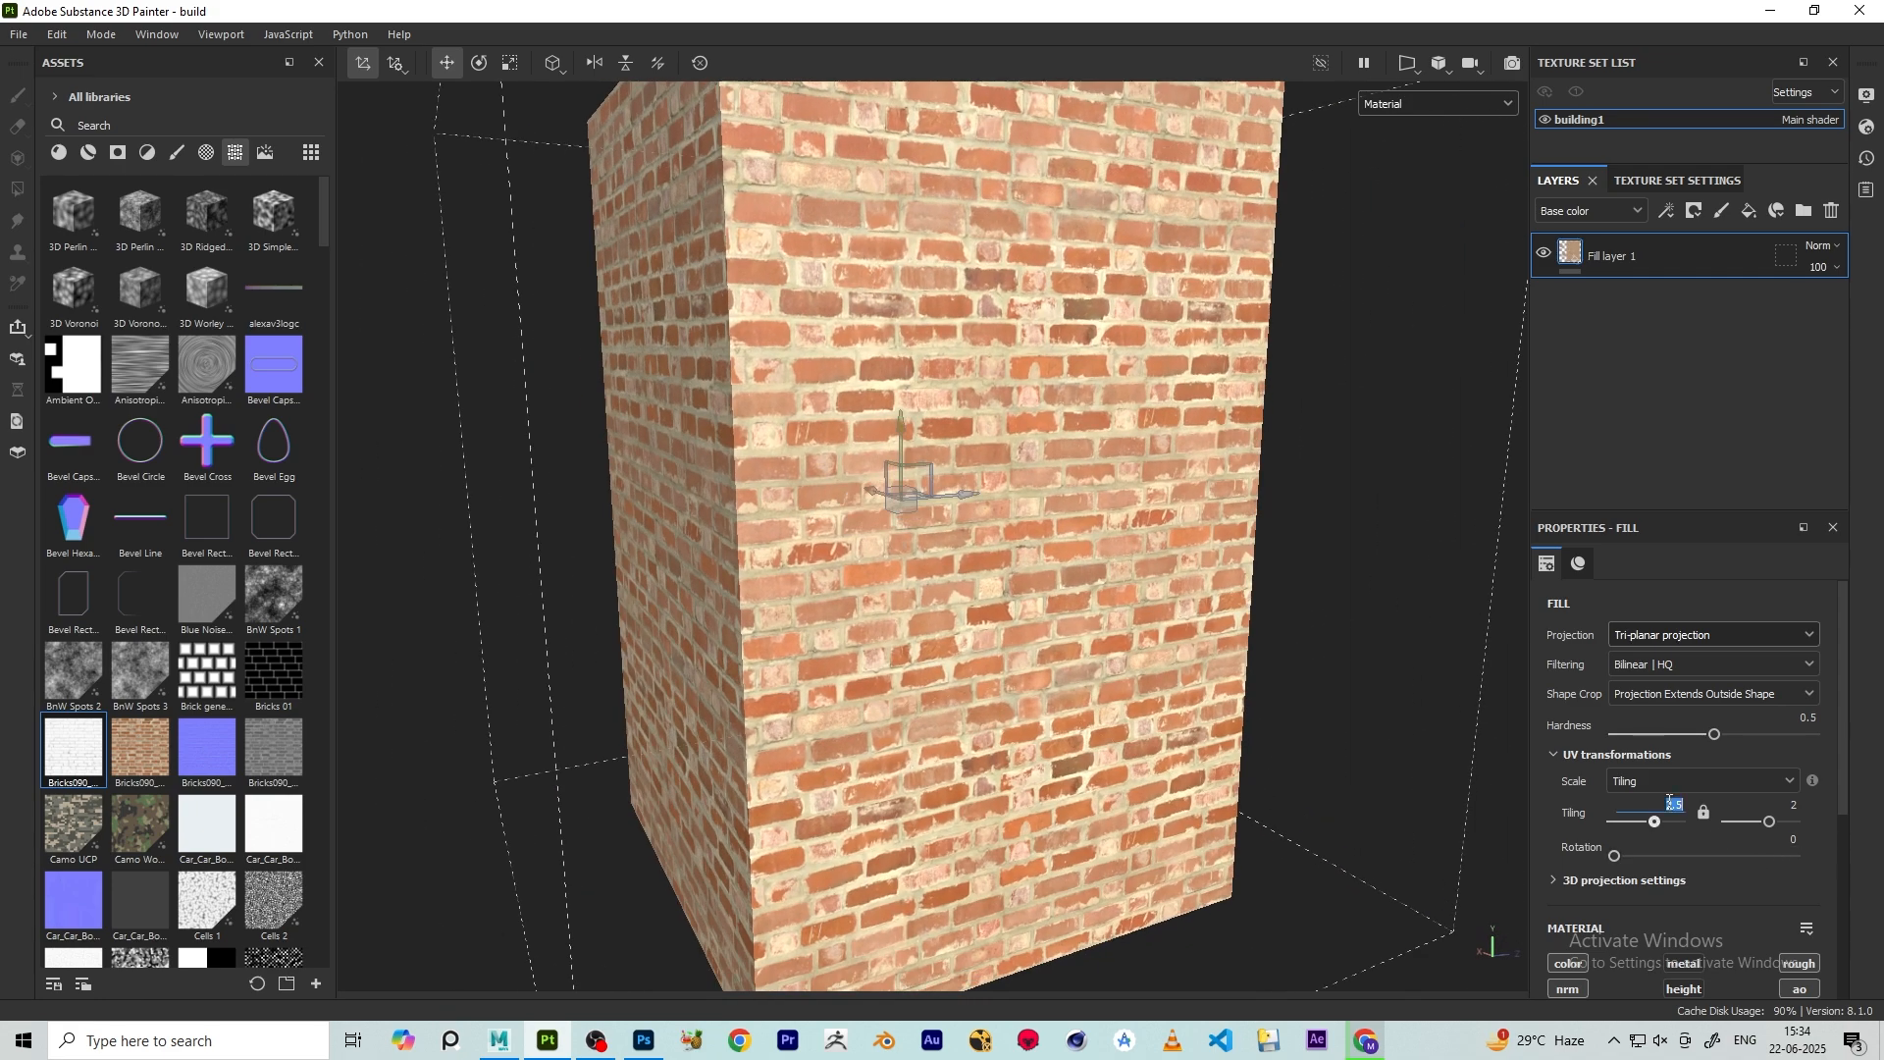
- Set the first tiling value to 3 and examine the brick pattern on all sides of the building
left_click_drag(785, 619, 1144, 593, "alt")
scroll(1144, 593, "down", 2)
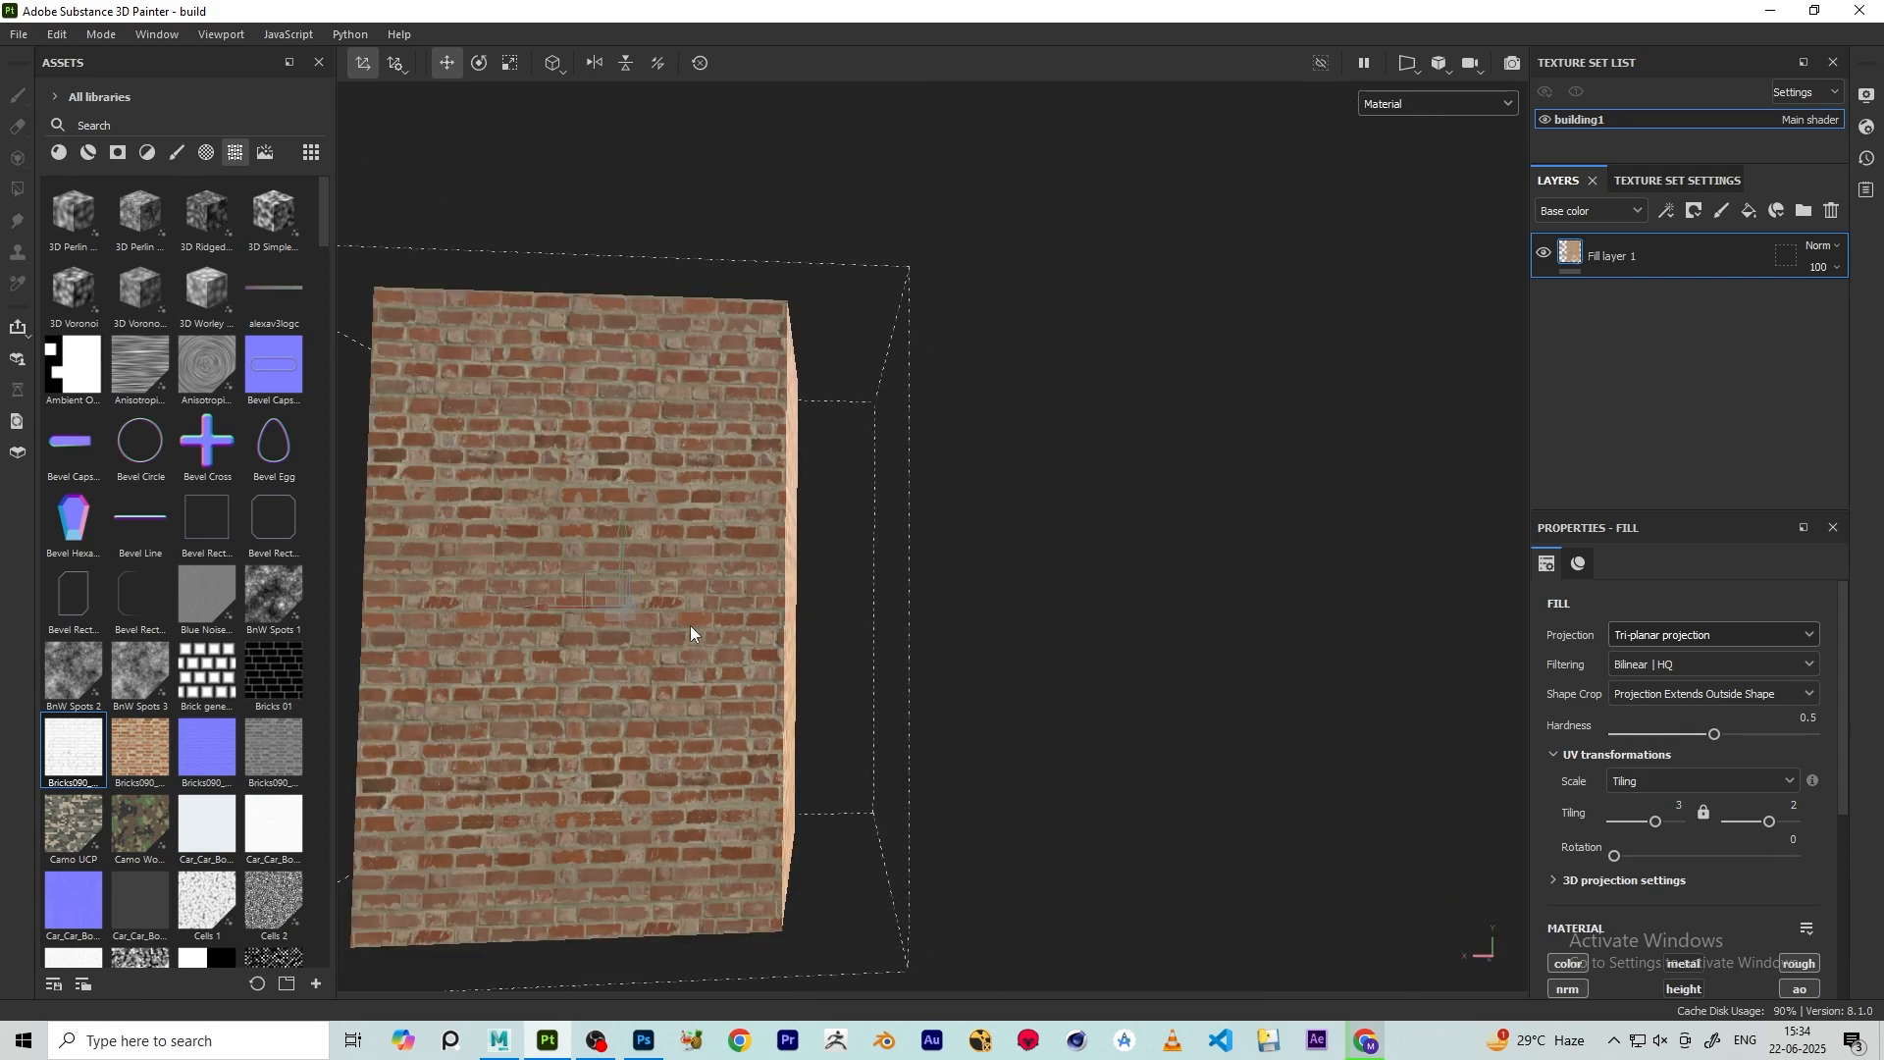
left_click_drag(694, 635, 1131, 601, "alt")
scroll(1126, 579, "down", 3)
left_click_drag(968, 592, 1055, 616, "alt")
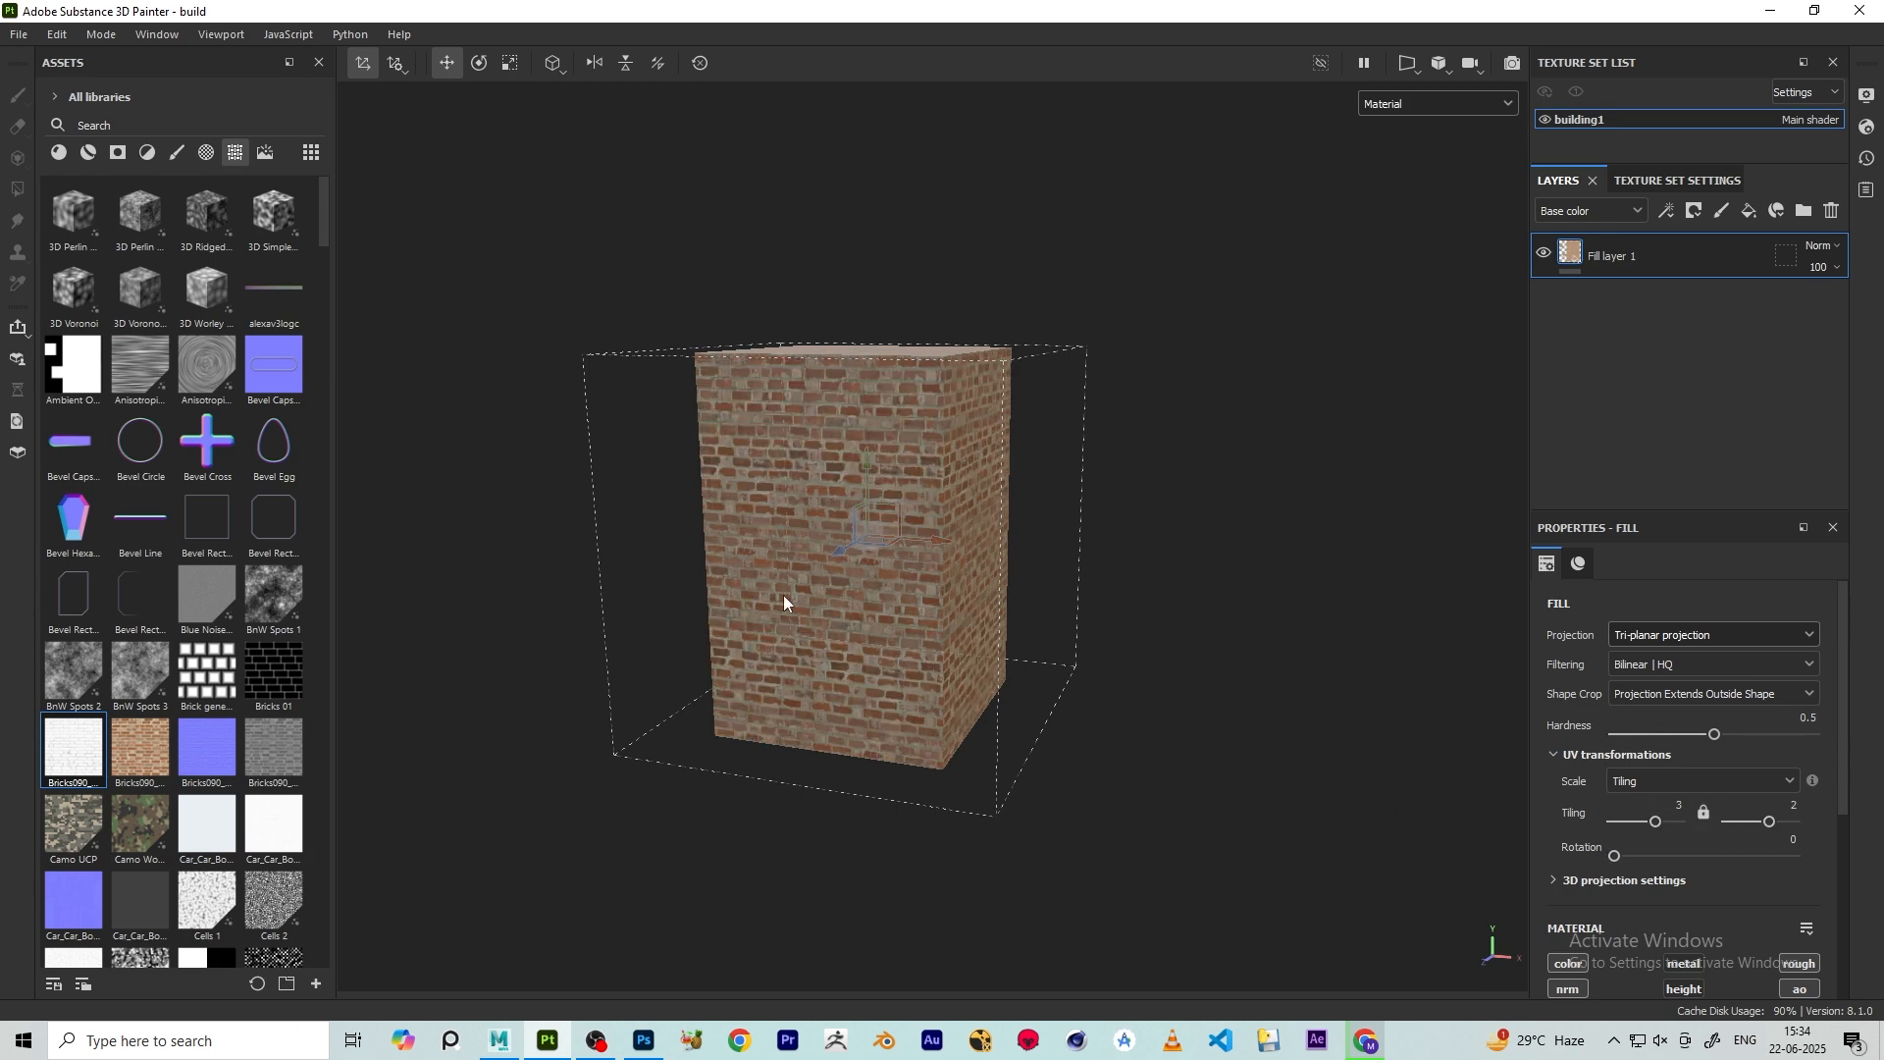
right_click_drag(783, 603, 1011, 594, "alt")
left_click_drag(981, 579, 1079, 530, "alt")
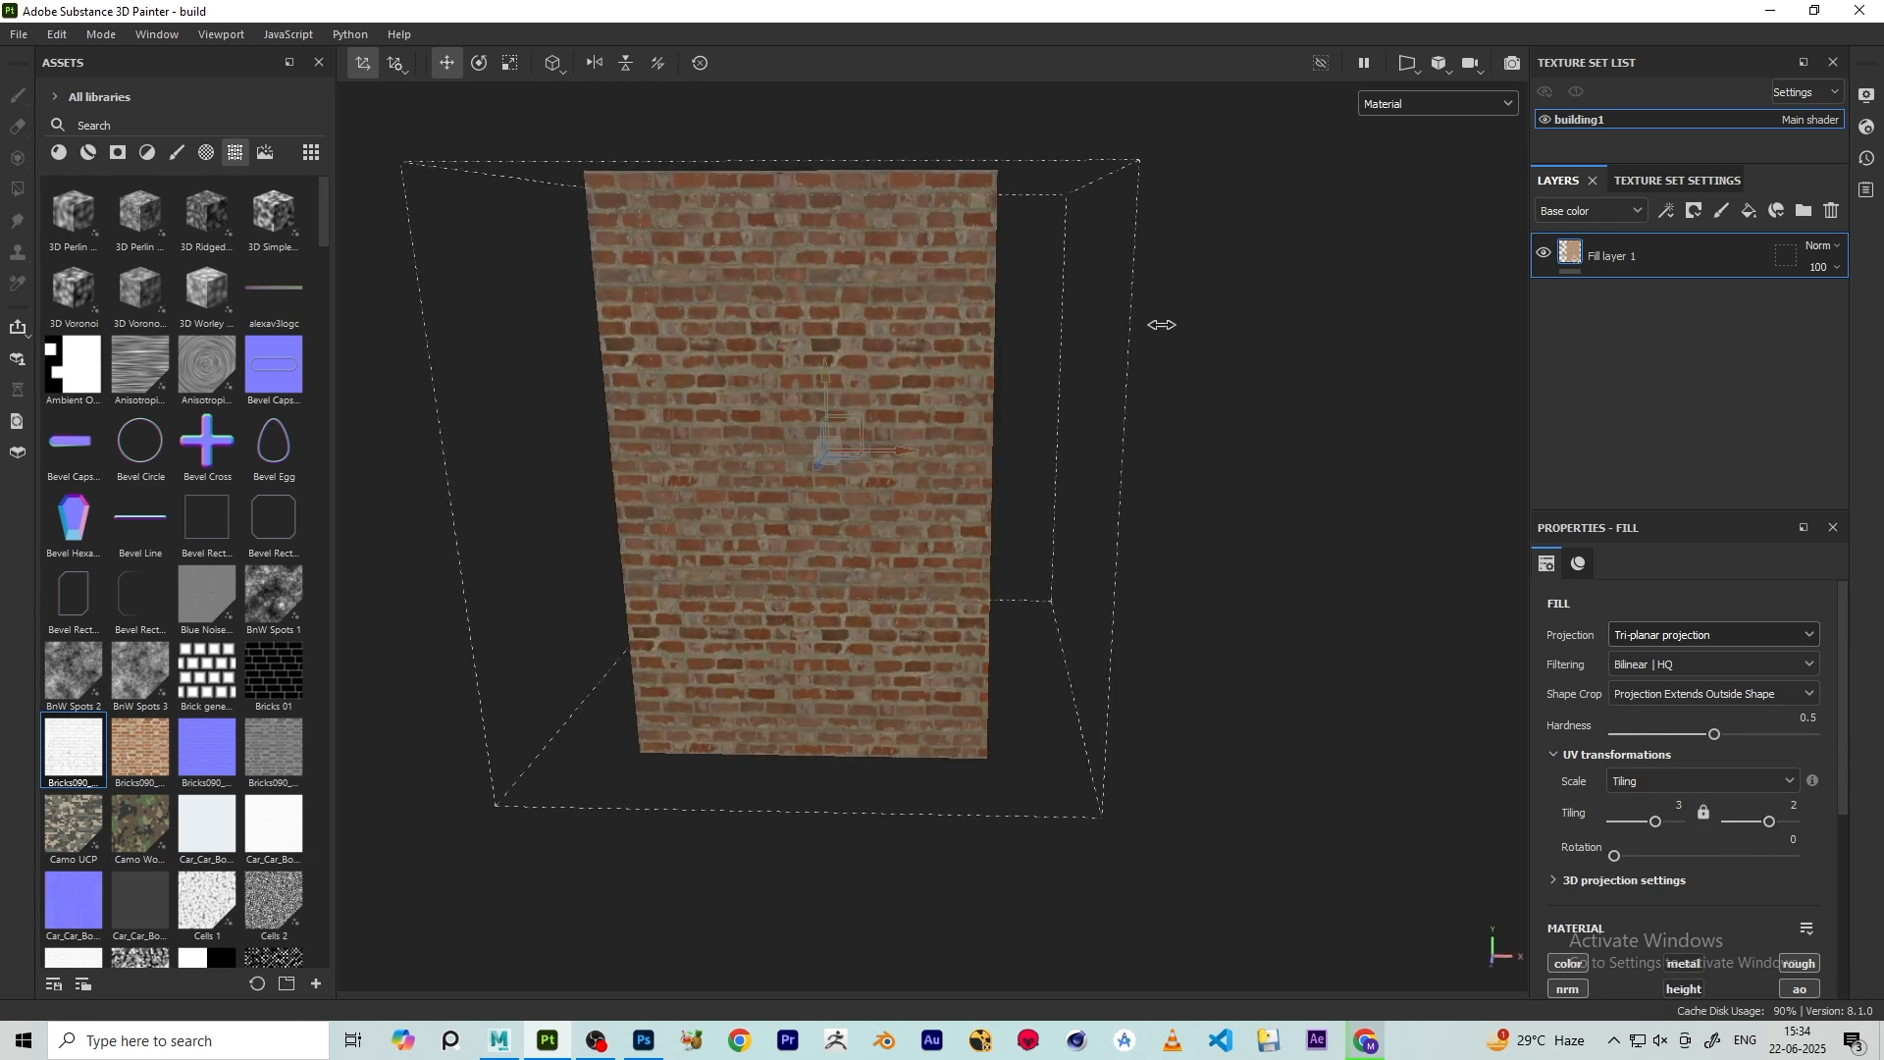
right_click_drag(1162, 325, 1078, 306, "shift")
right_click_drag(843, 471, 708, 530, "alt")
left_click_drag(709, 530, 1109, 510, "alt")
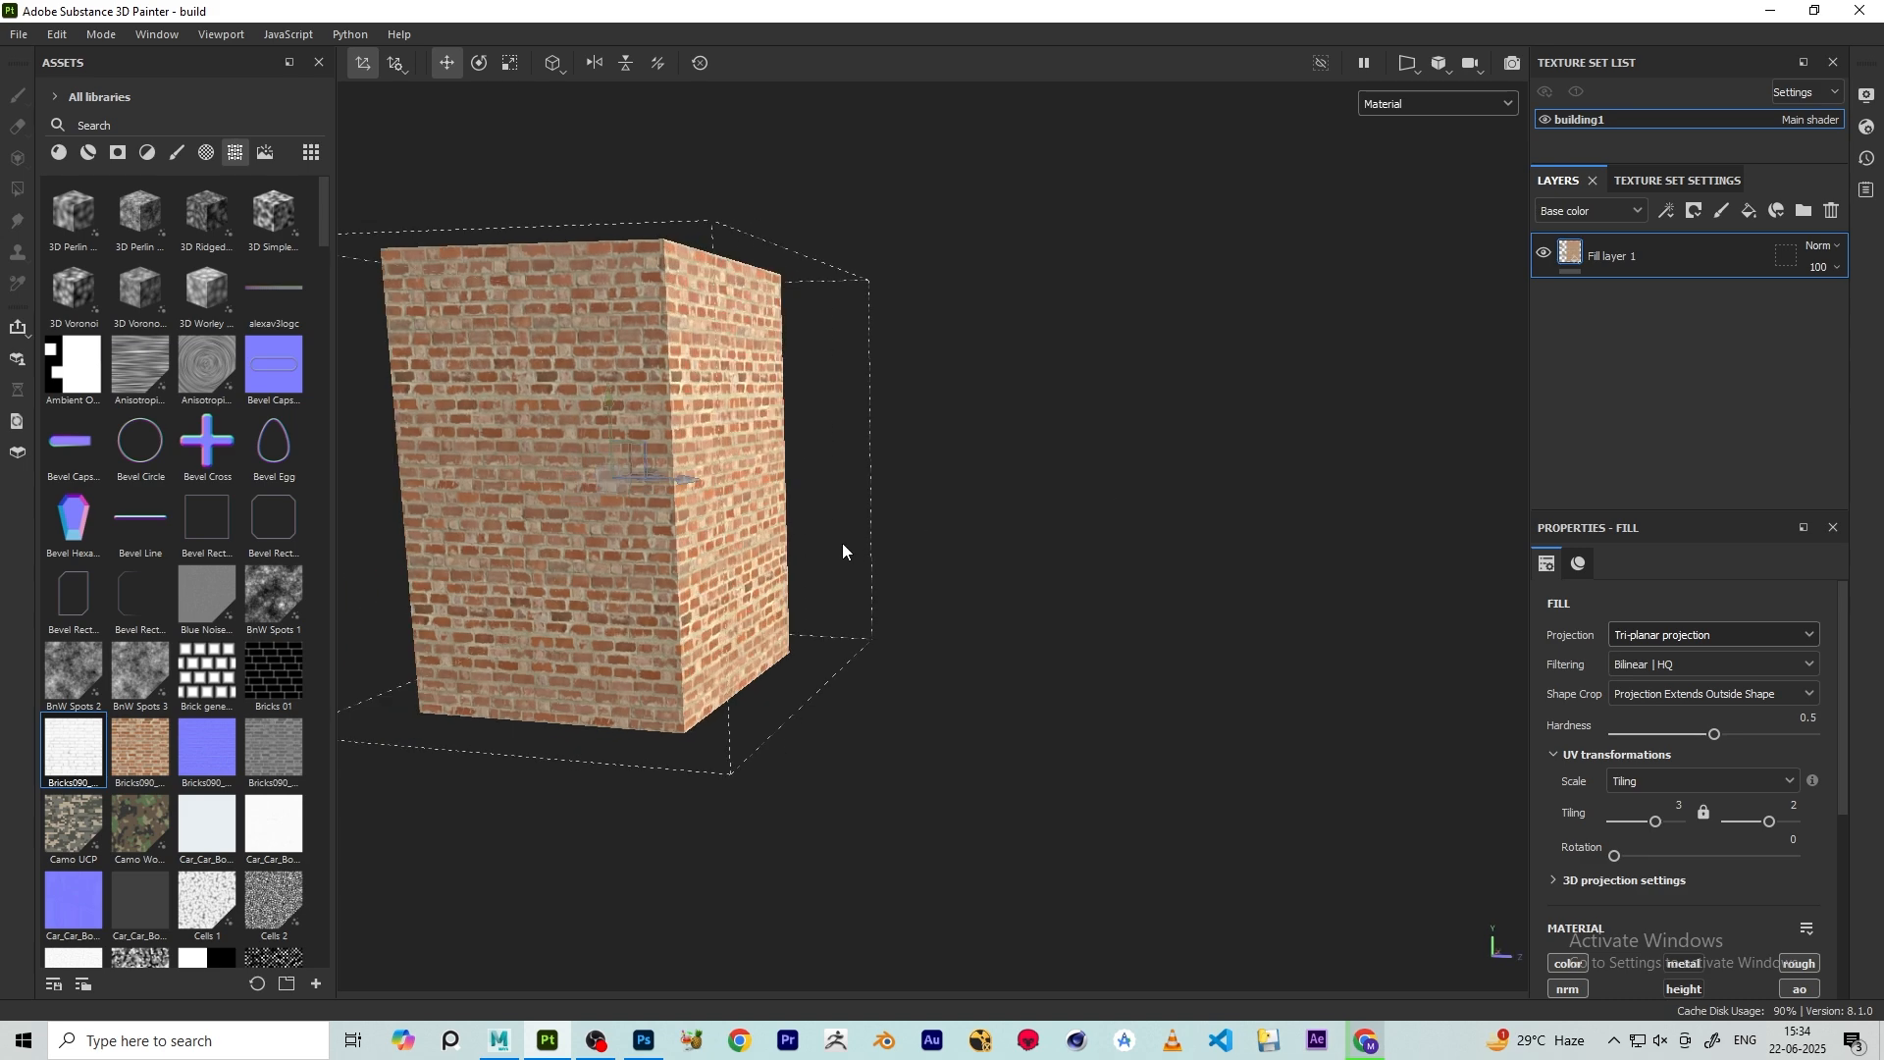
middle_click_drag(844, 551, 1026, 588, "alt")
left_click_drag(844, 589, 922, 637, "alt")
right_click_drag(922, 638, 849, 649, "alt")
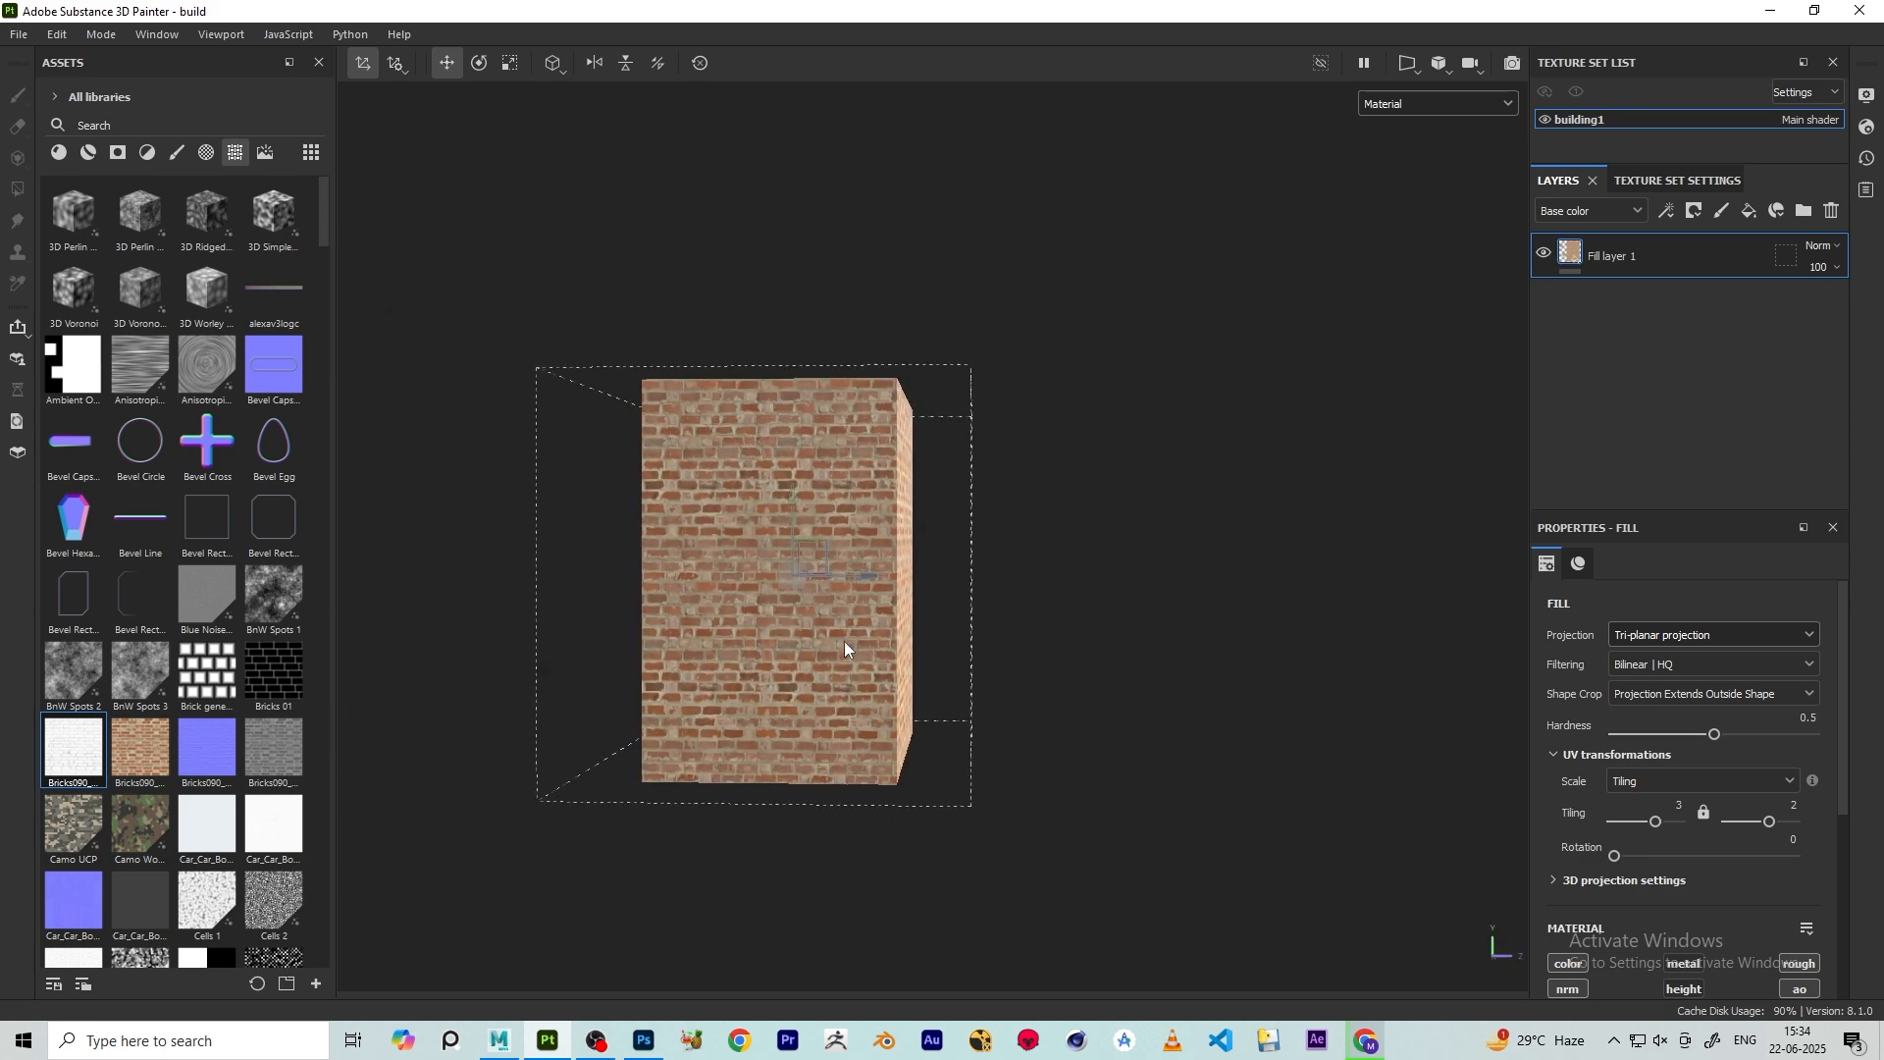
- Inspect the brick tiling on the building's side walls and top
left_click_drag(895, 703, 1009, 638, "alt")
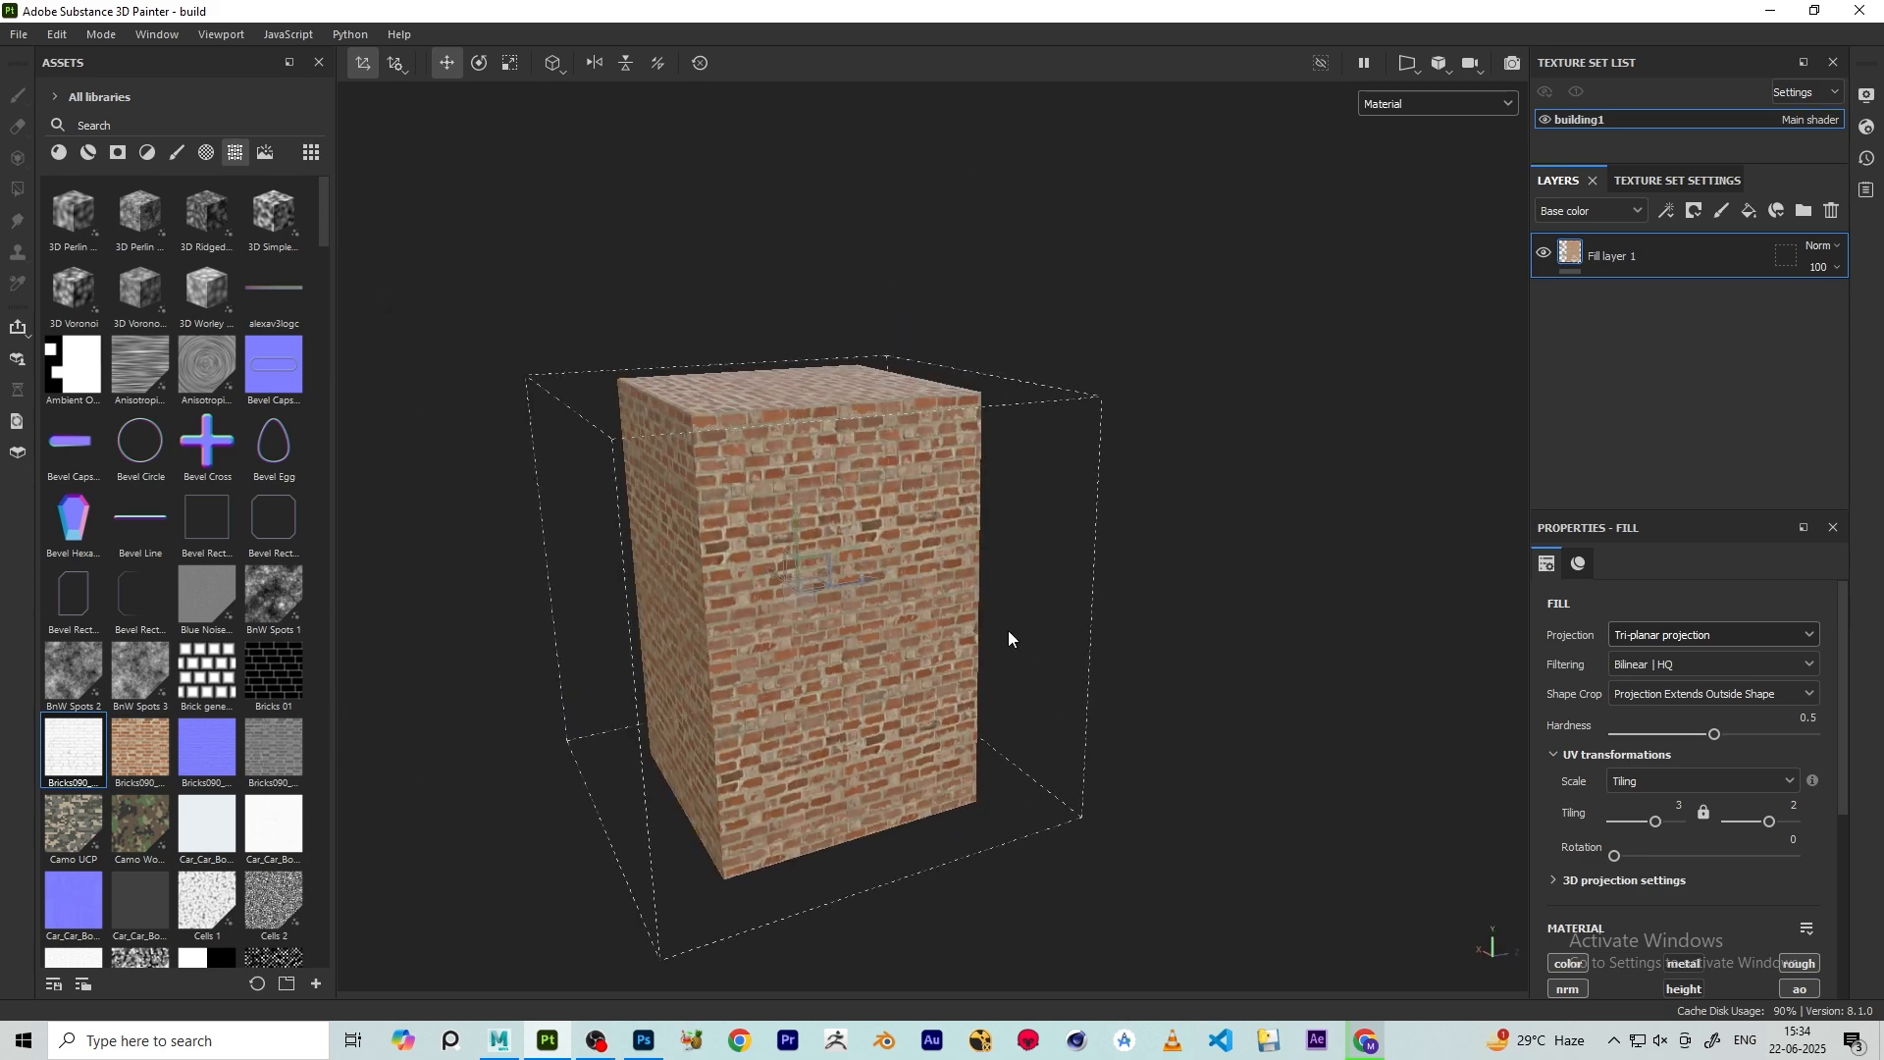
right_click_drag(1010, 638, 908, 578, "alt")
left_click_drag(908, 579, 938, 555, "alt")
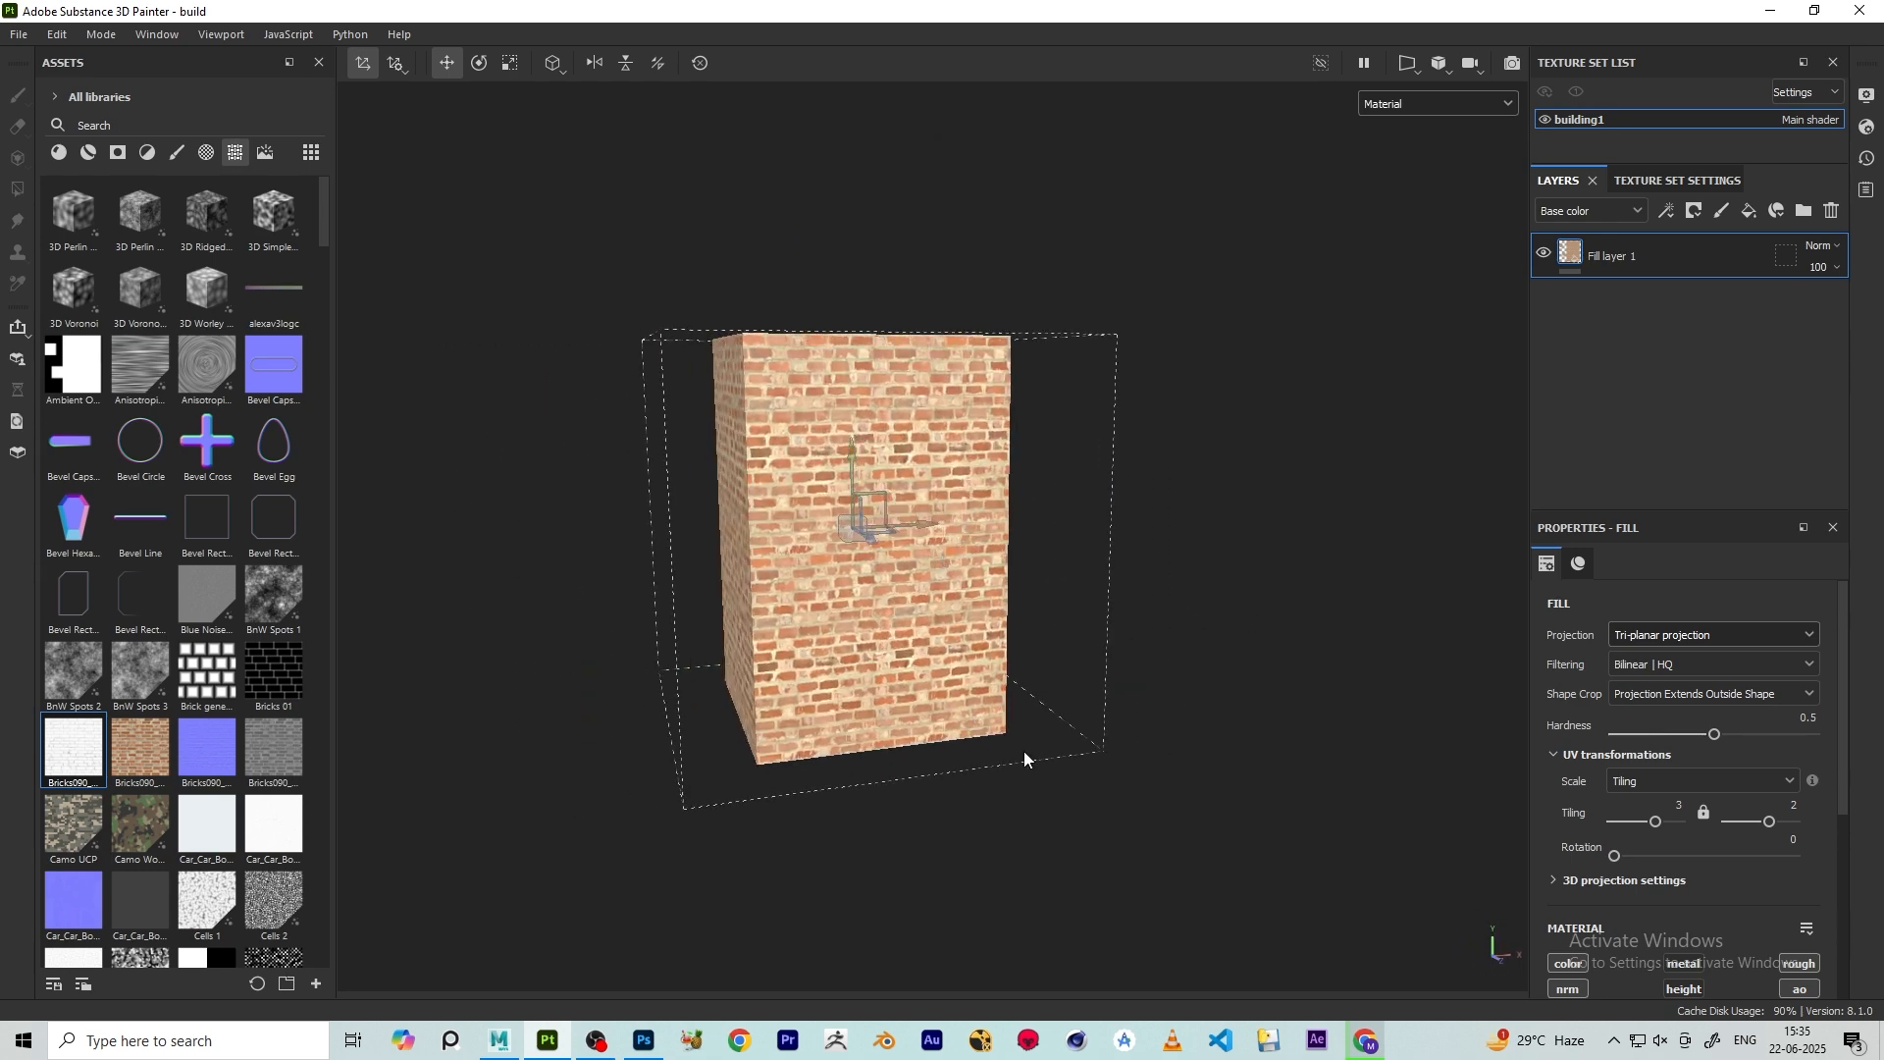
- Switch to Chrome and run a Google image search for "door medieval texture" in a new tab
left_click(1352, 1032)
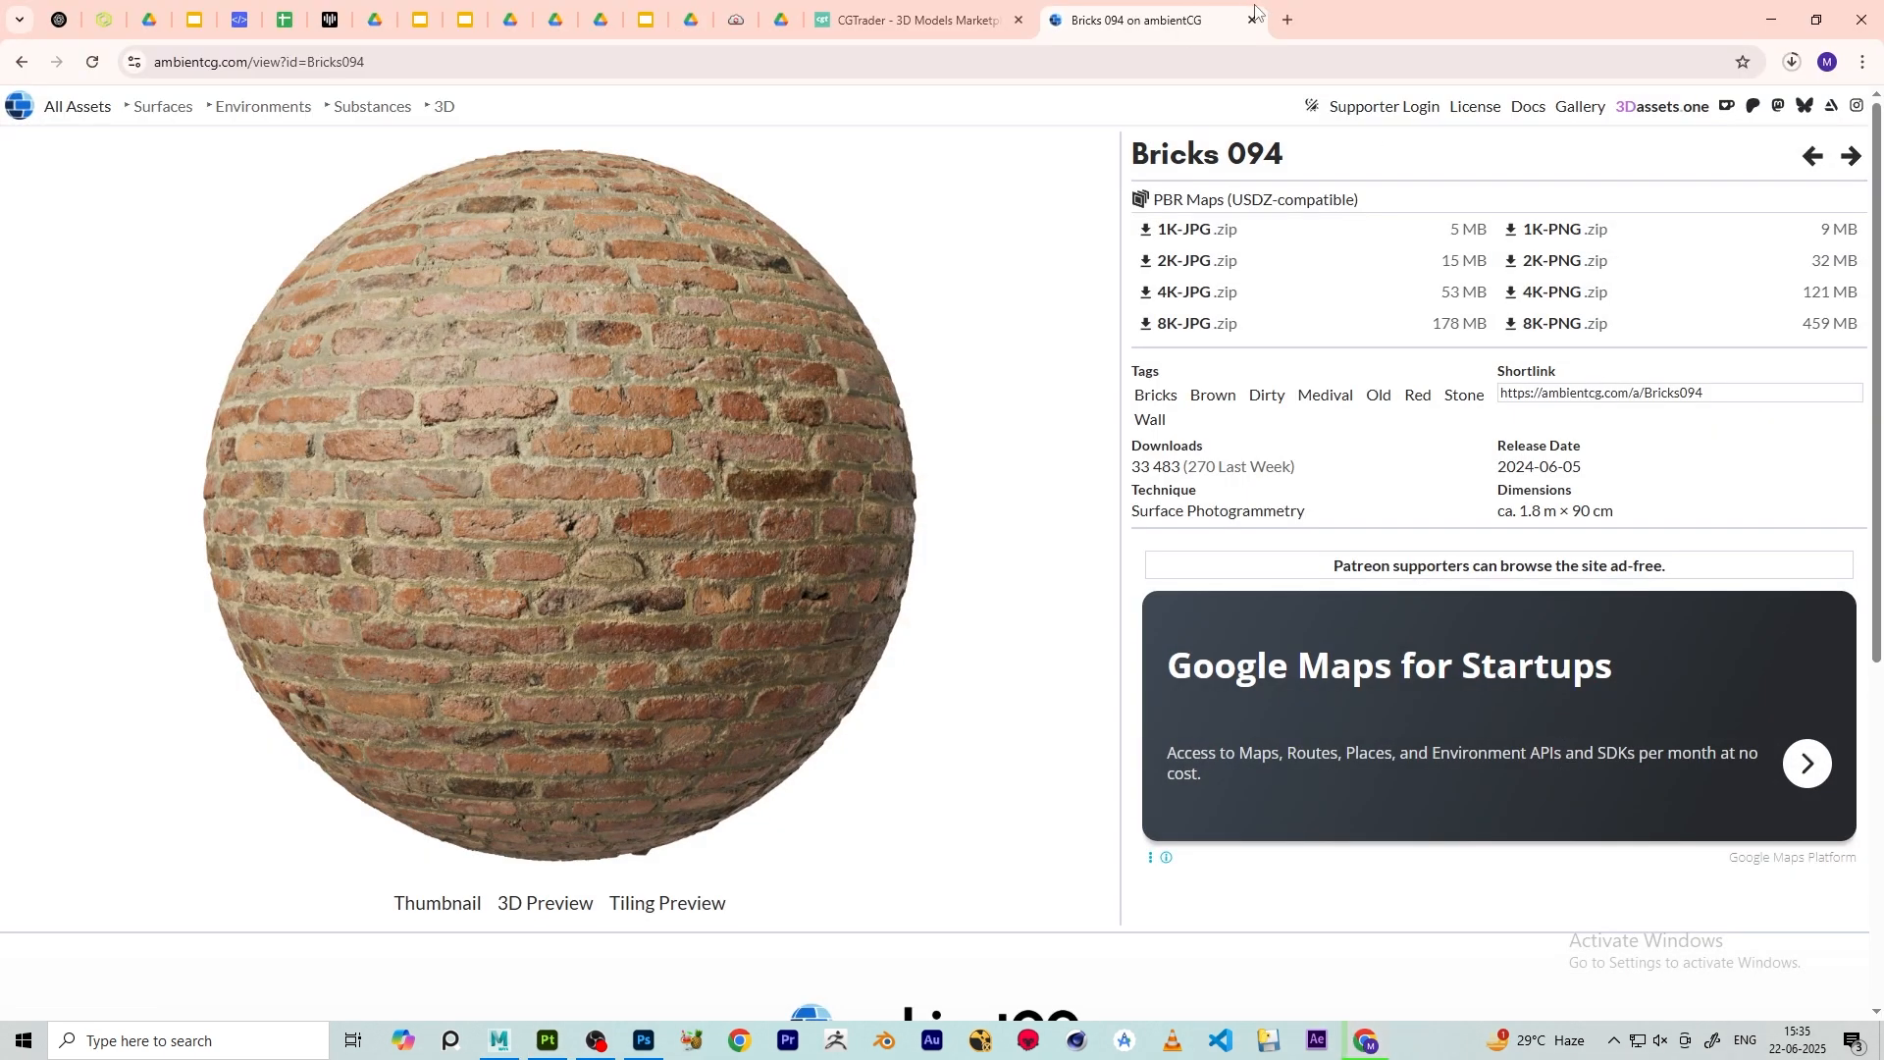
left_click(1288, 21)
type("door medie")
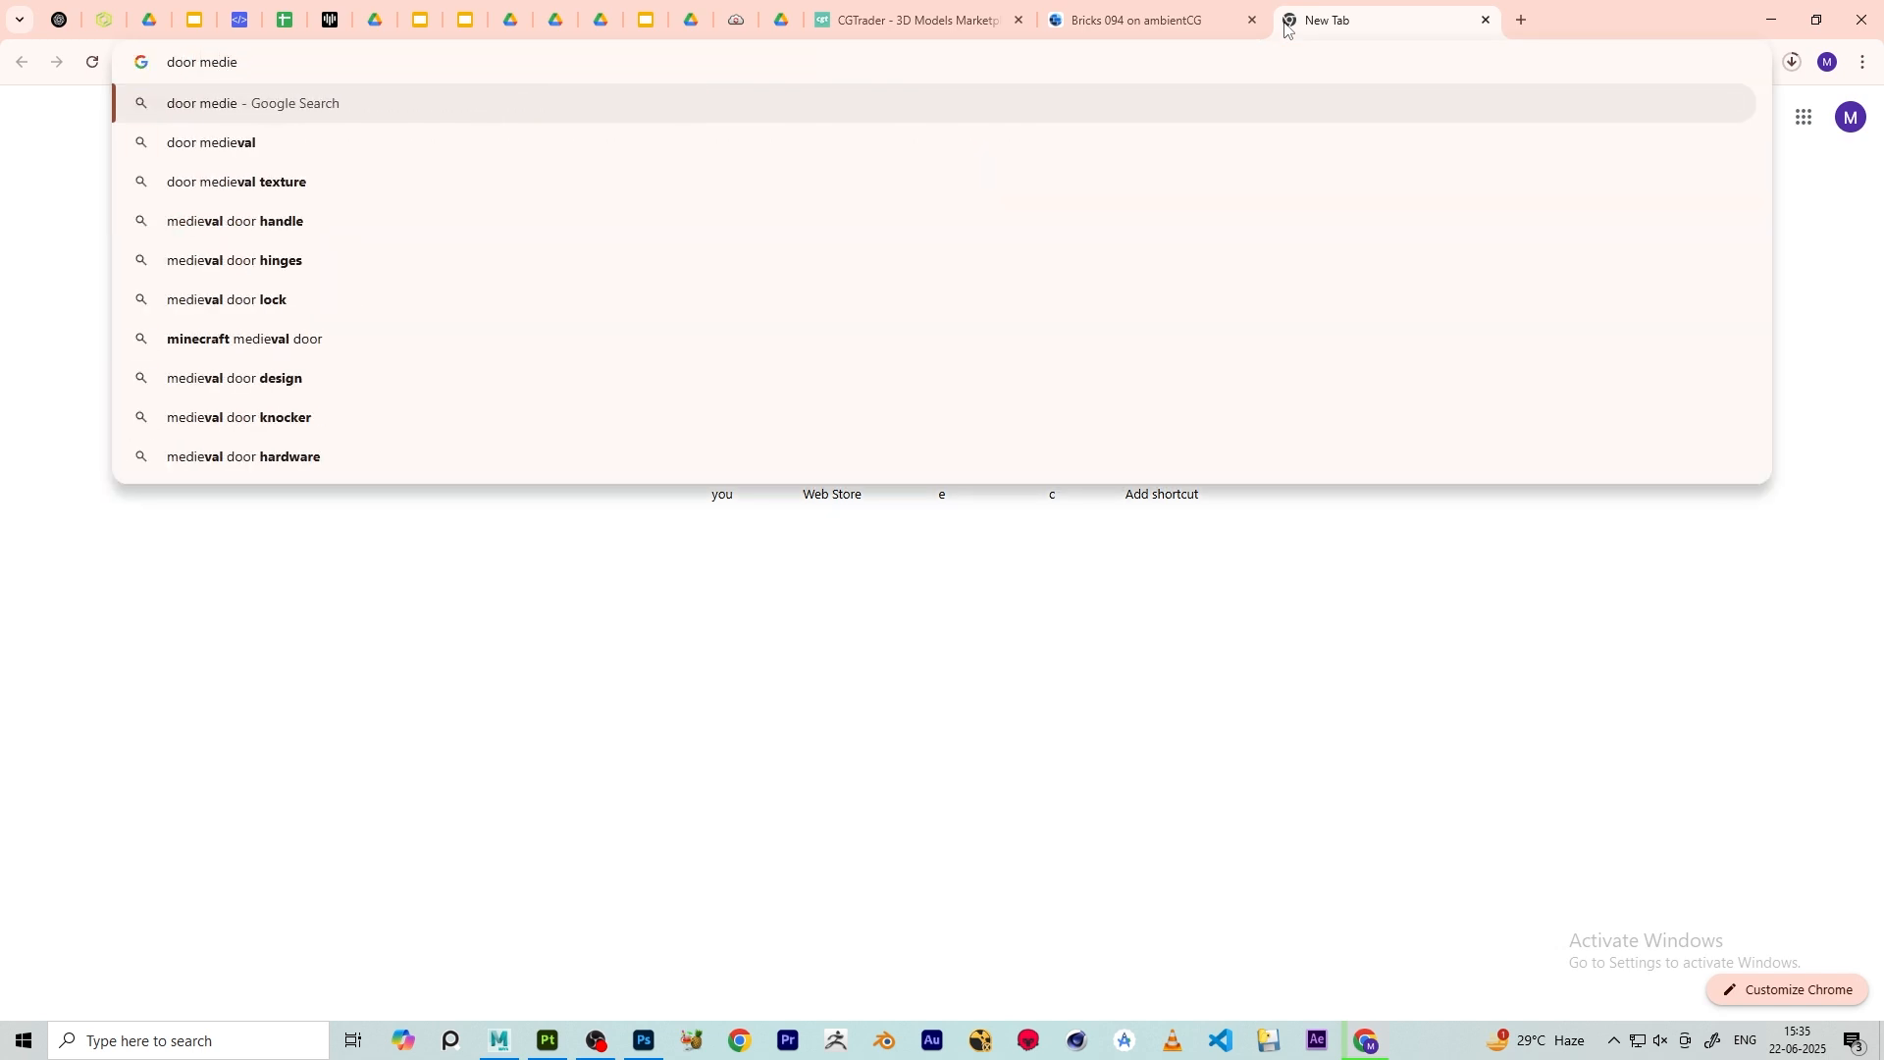
left_click(362, 182)
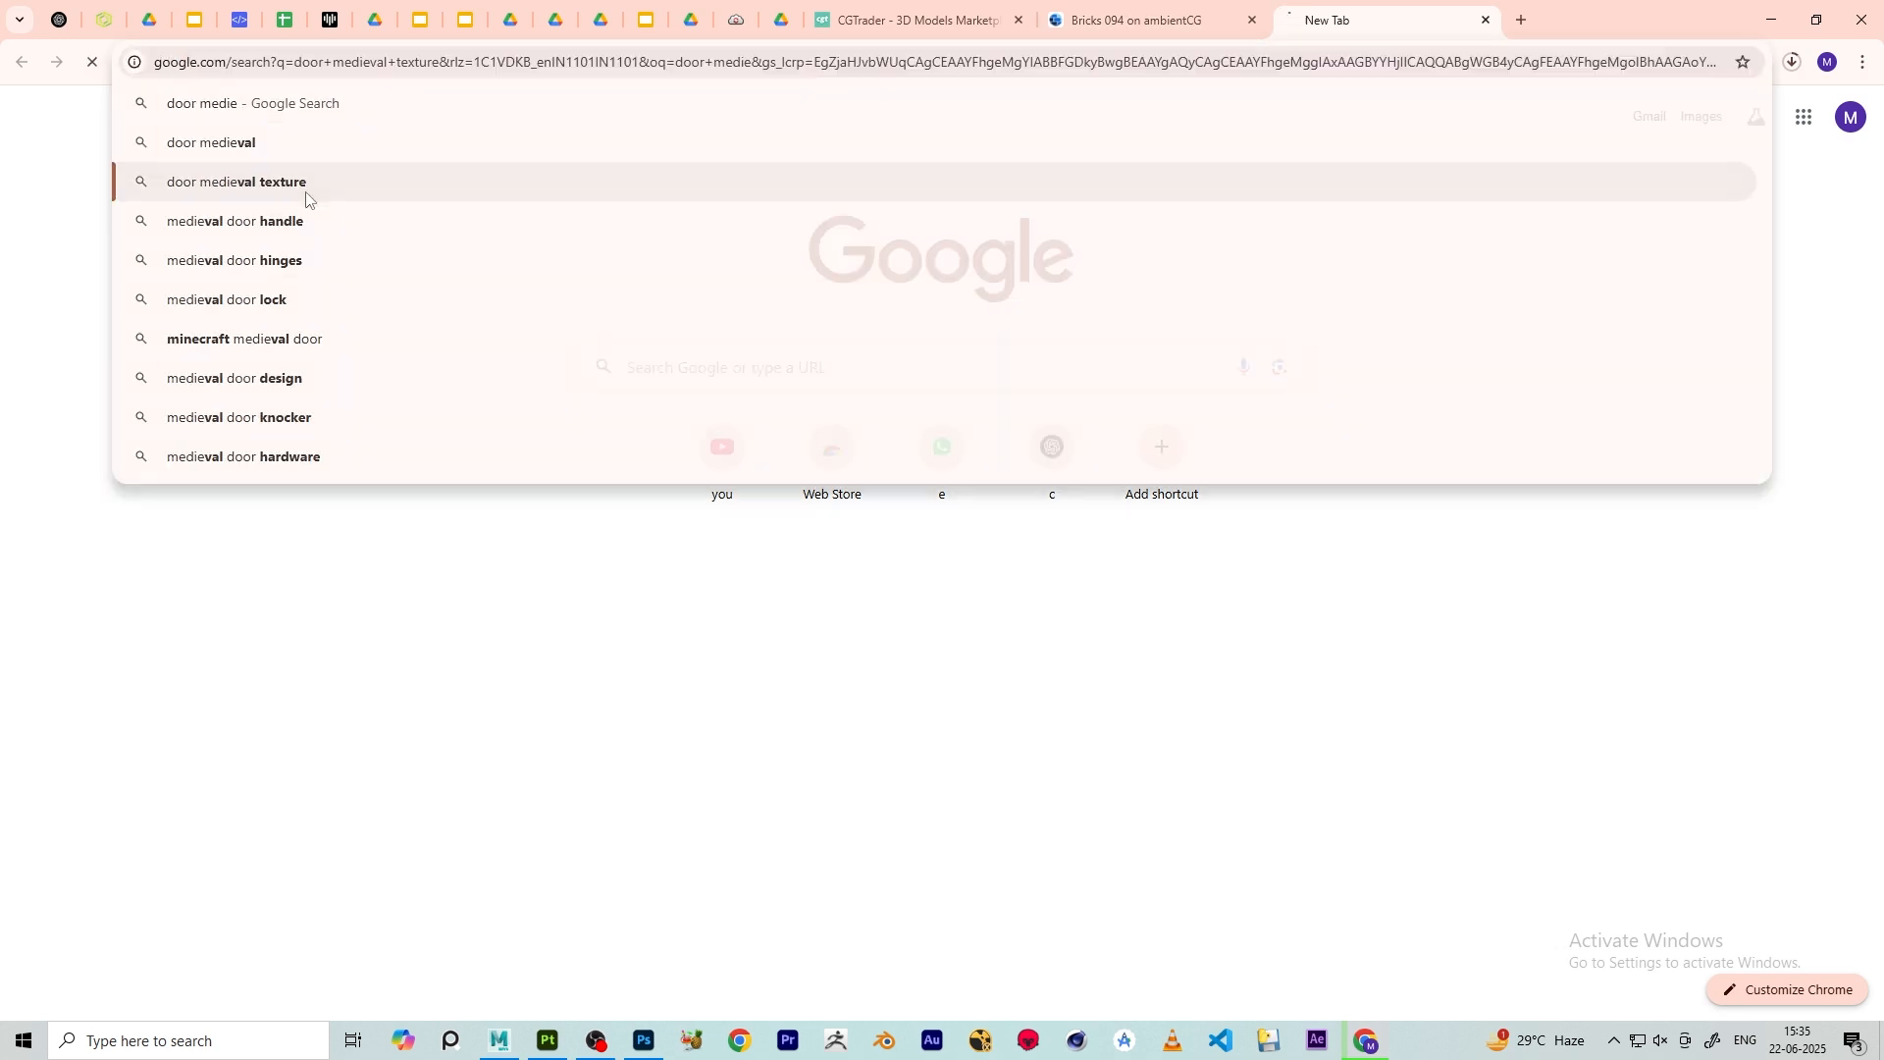
left_click(278, 201)
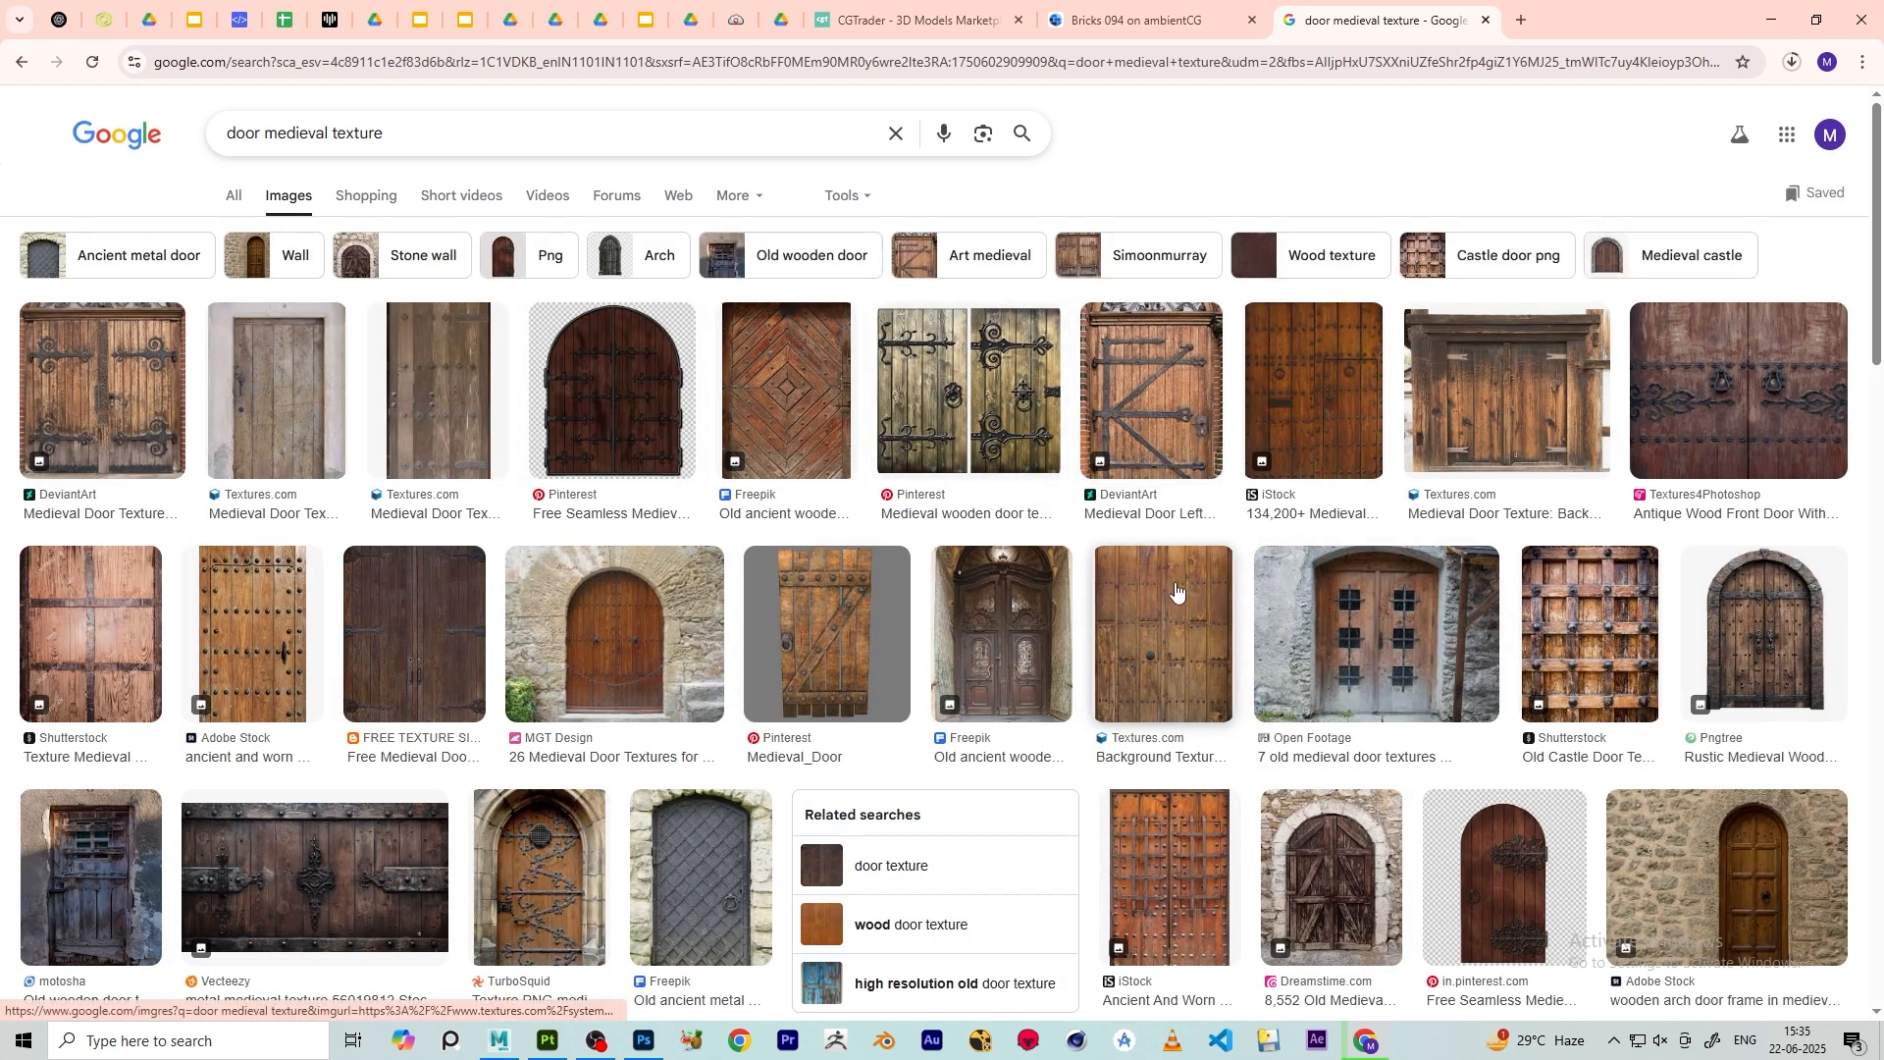
- Preview several medieval door images in the search results, including the antique wood front door and the free medieval door texture
left_click(1153, 365)
scroll(1394, 533, "down", 5)
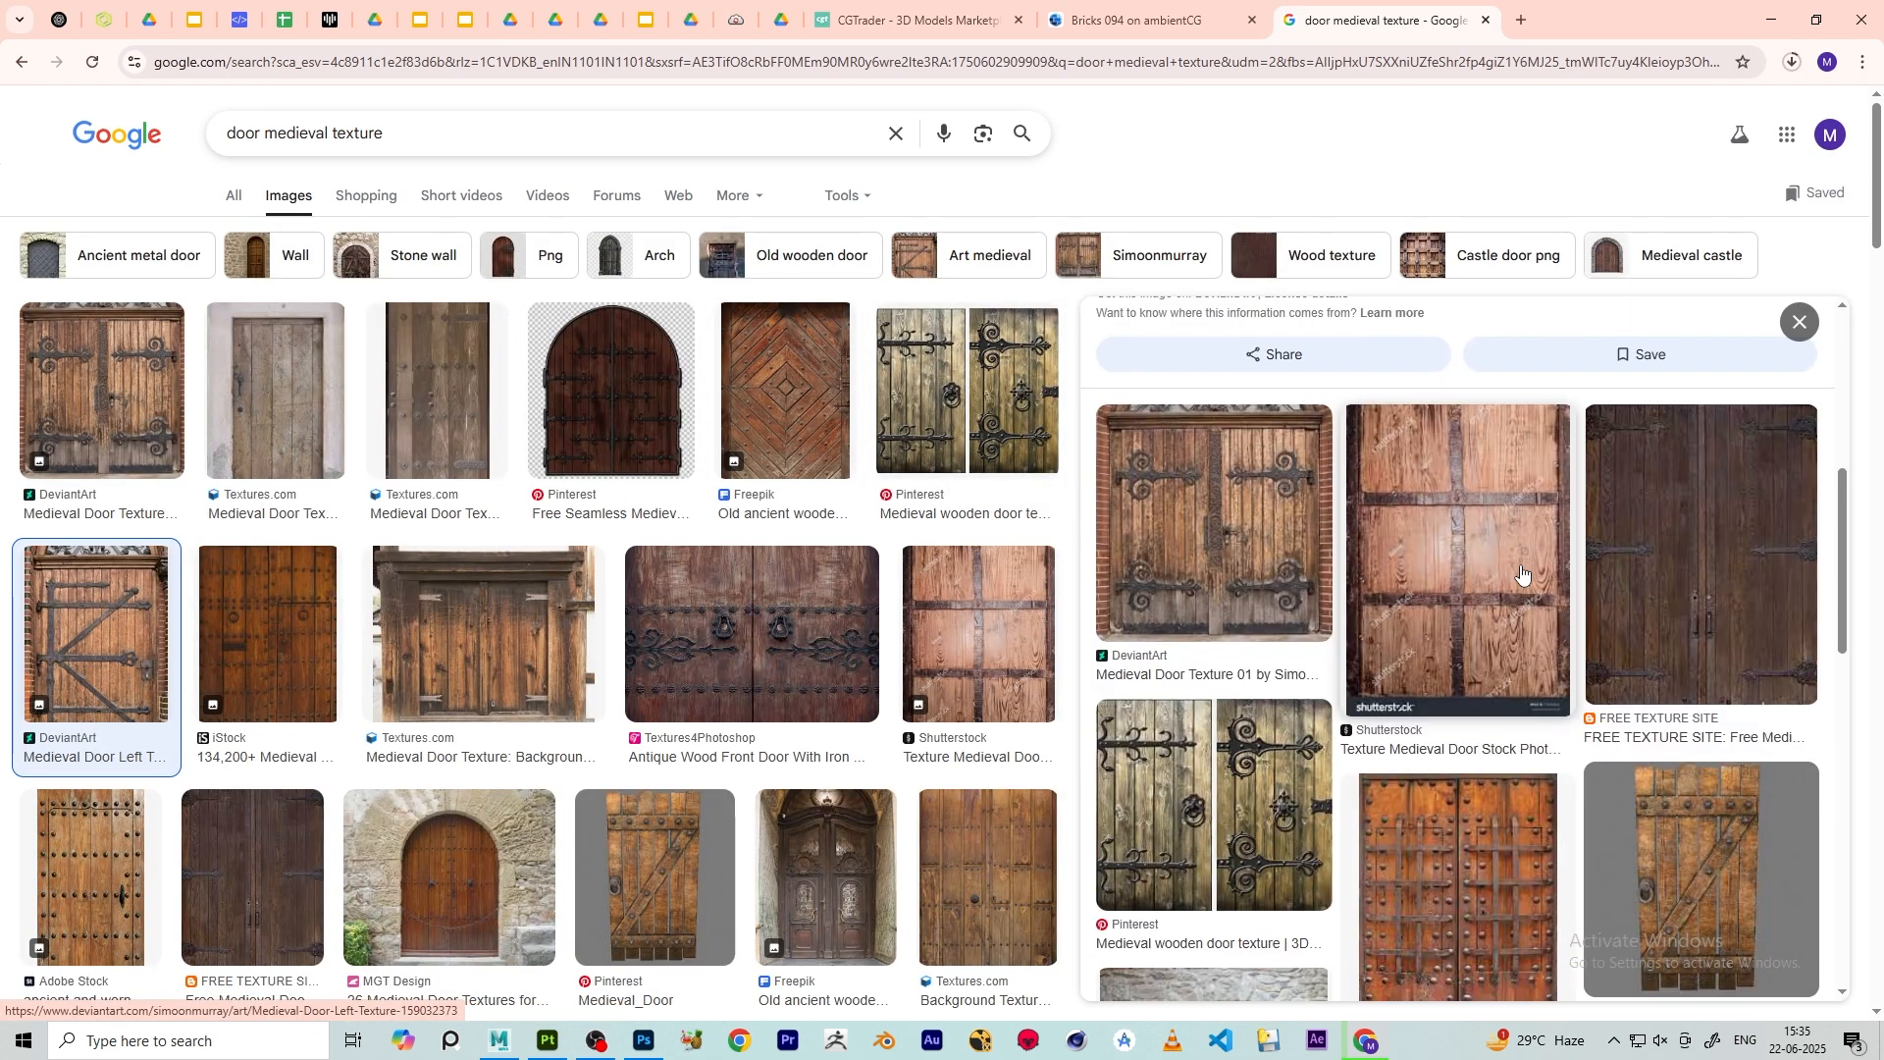
left_click(1394, 533)
scroll(907, 561, "down", 1)
left_click(852, 559)
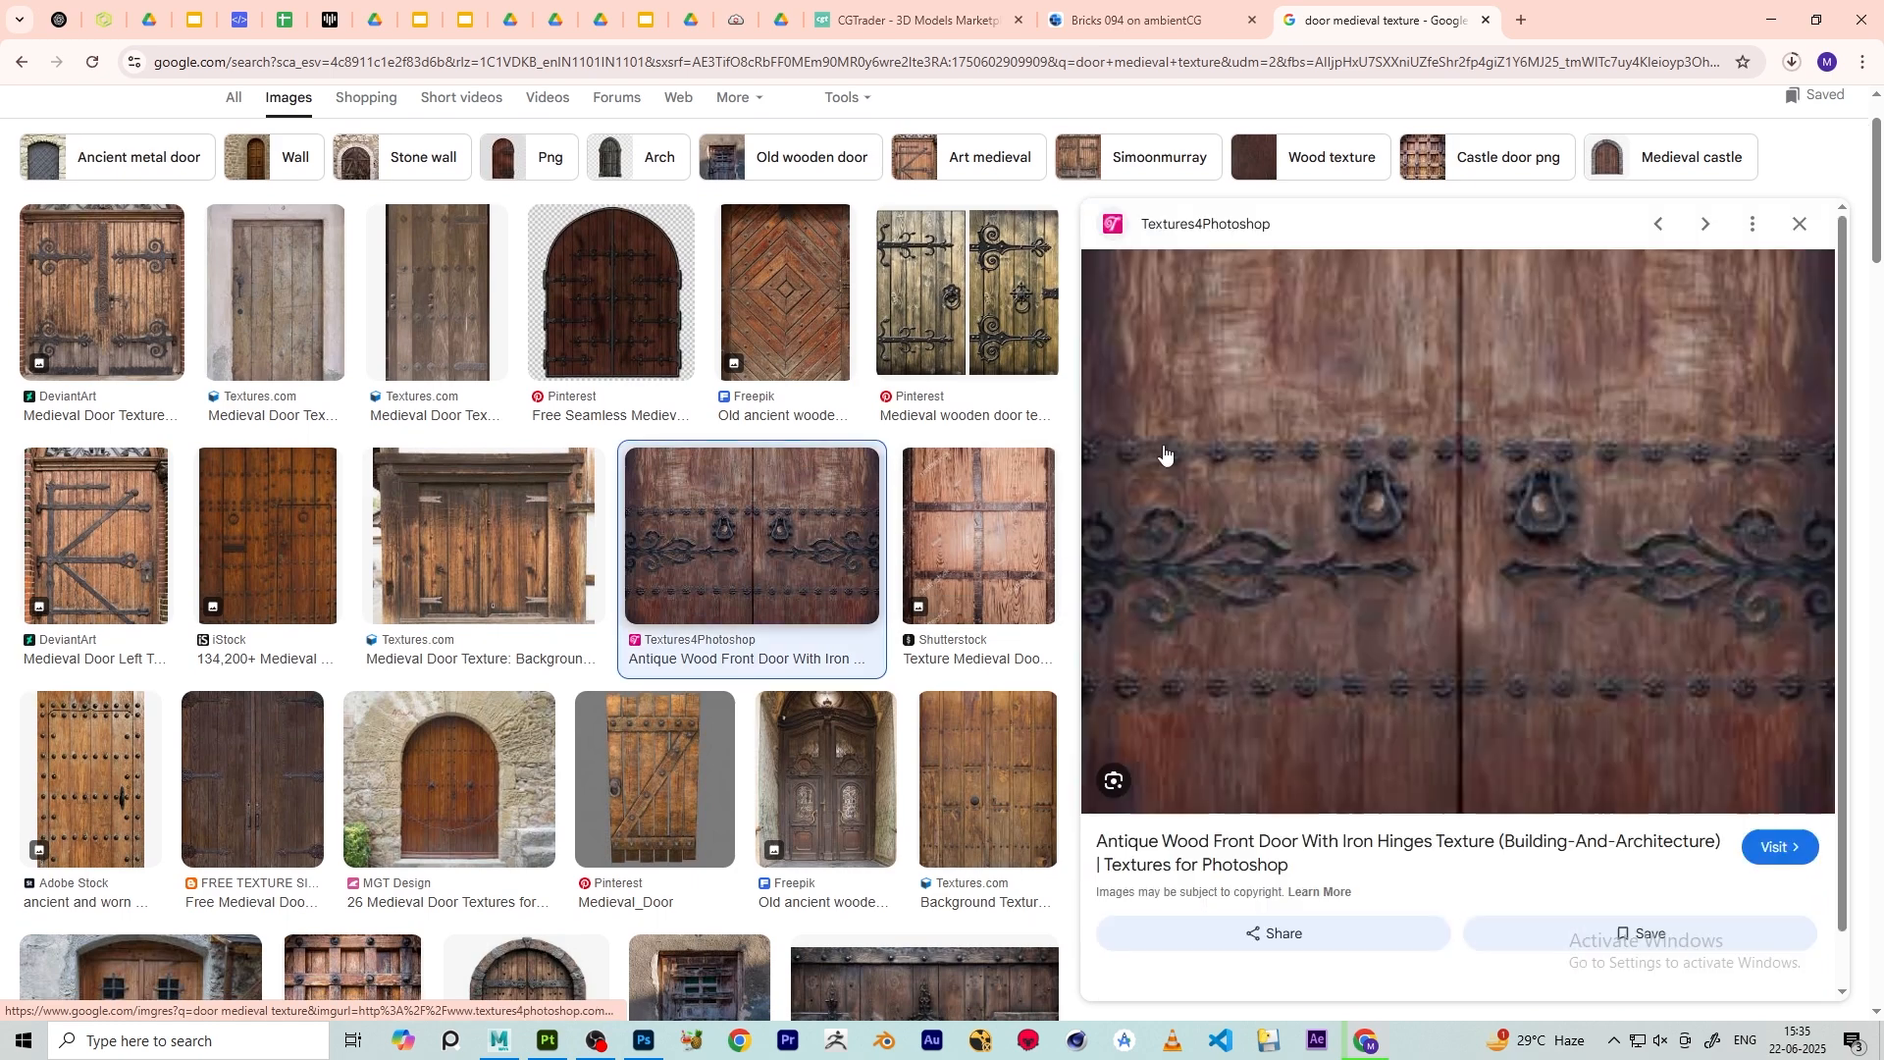
scroll(1184, 508, "down", 2)
scroll(922, 623, "down", 1)
left_click(1291, 841)
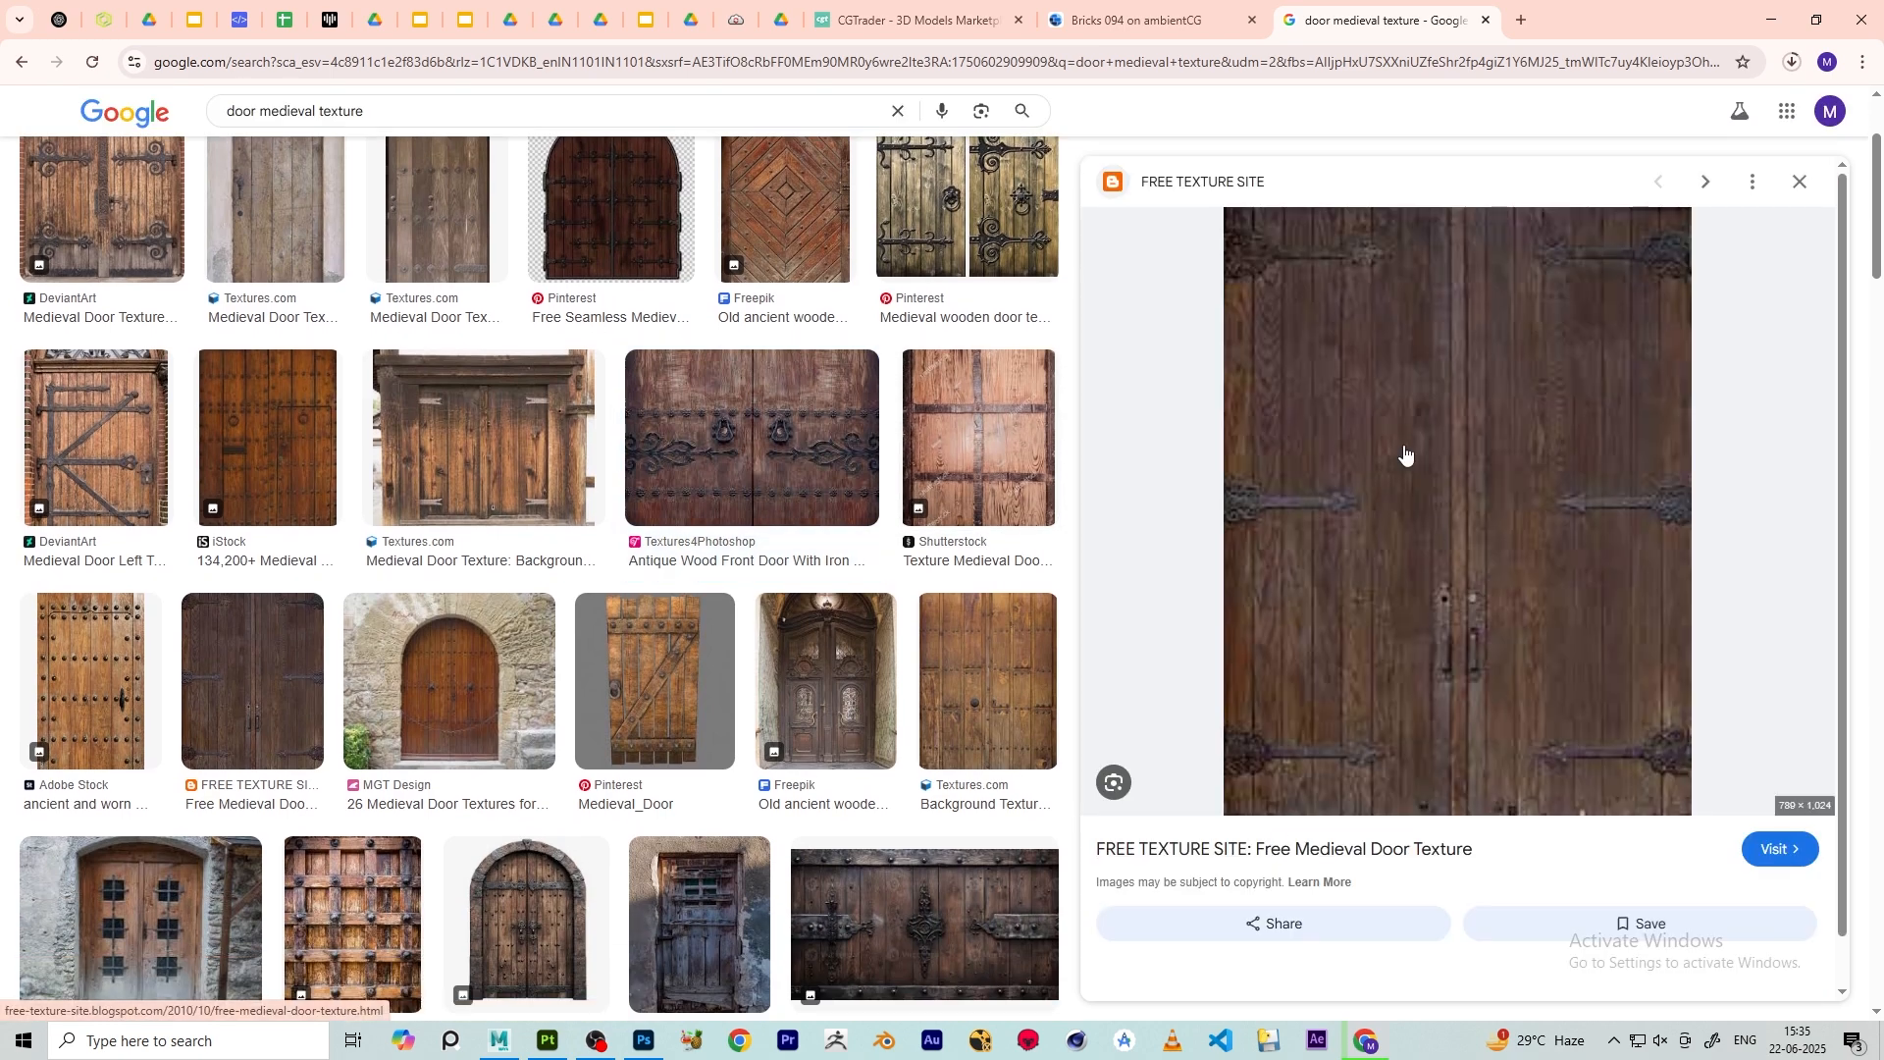
- Go to the desktop, check the brick folder, and view the saved door.jpg and window.jpg images before closing the viewer
left_click(1769, 19)
left_click(1766, 22)
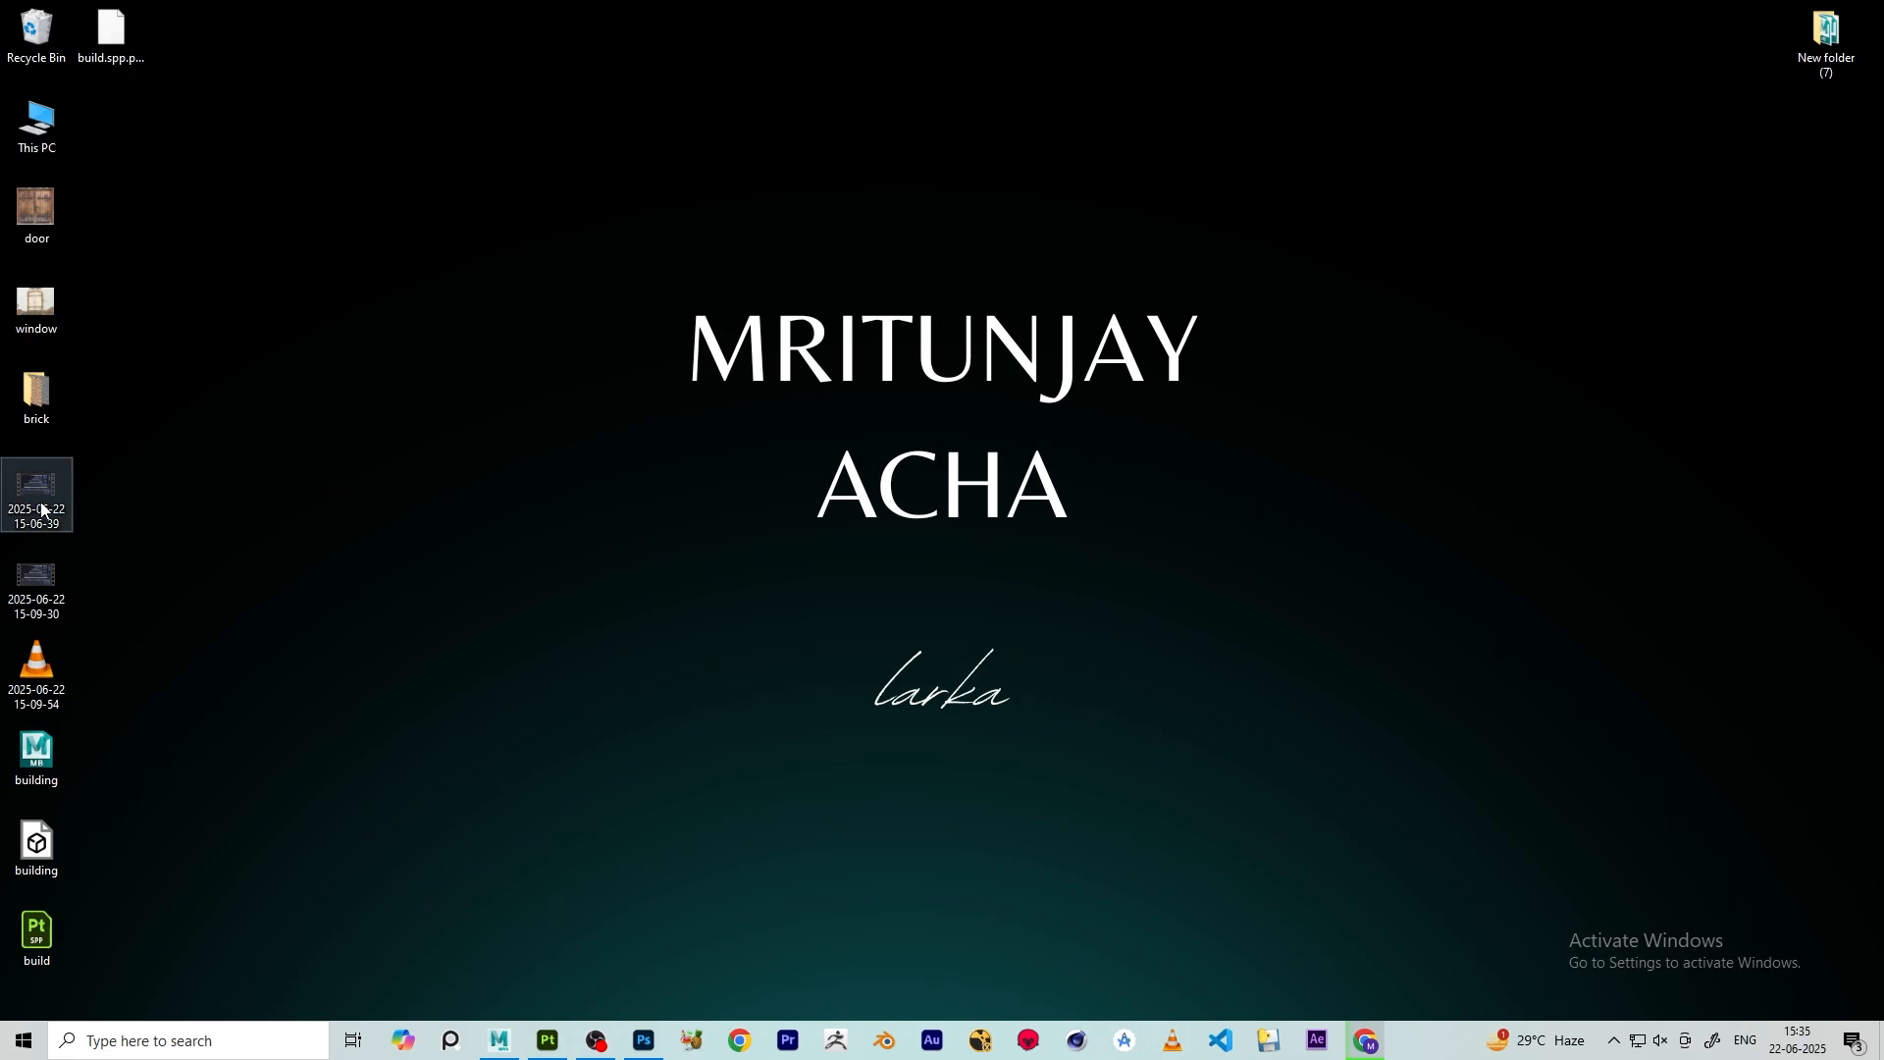
double_click(40, 398)
left_click(1848, 16)
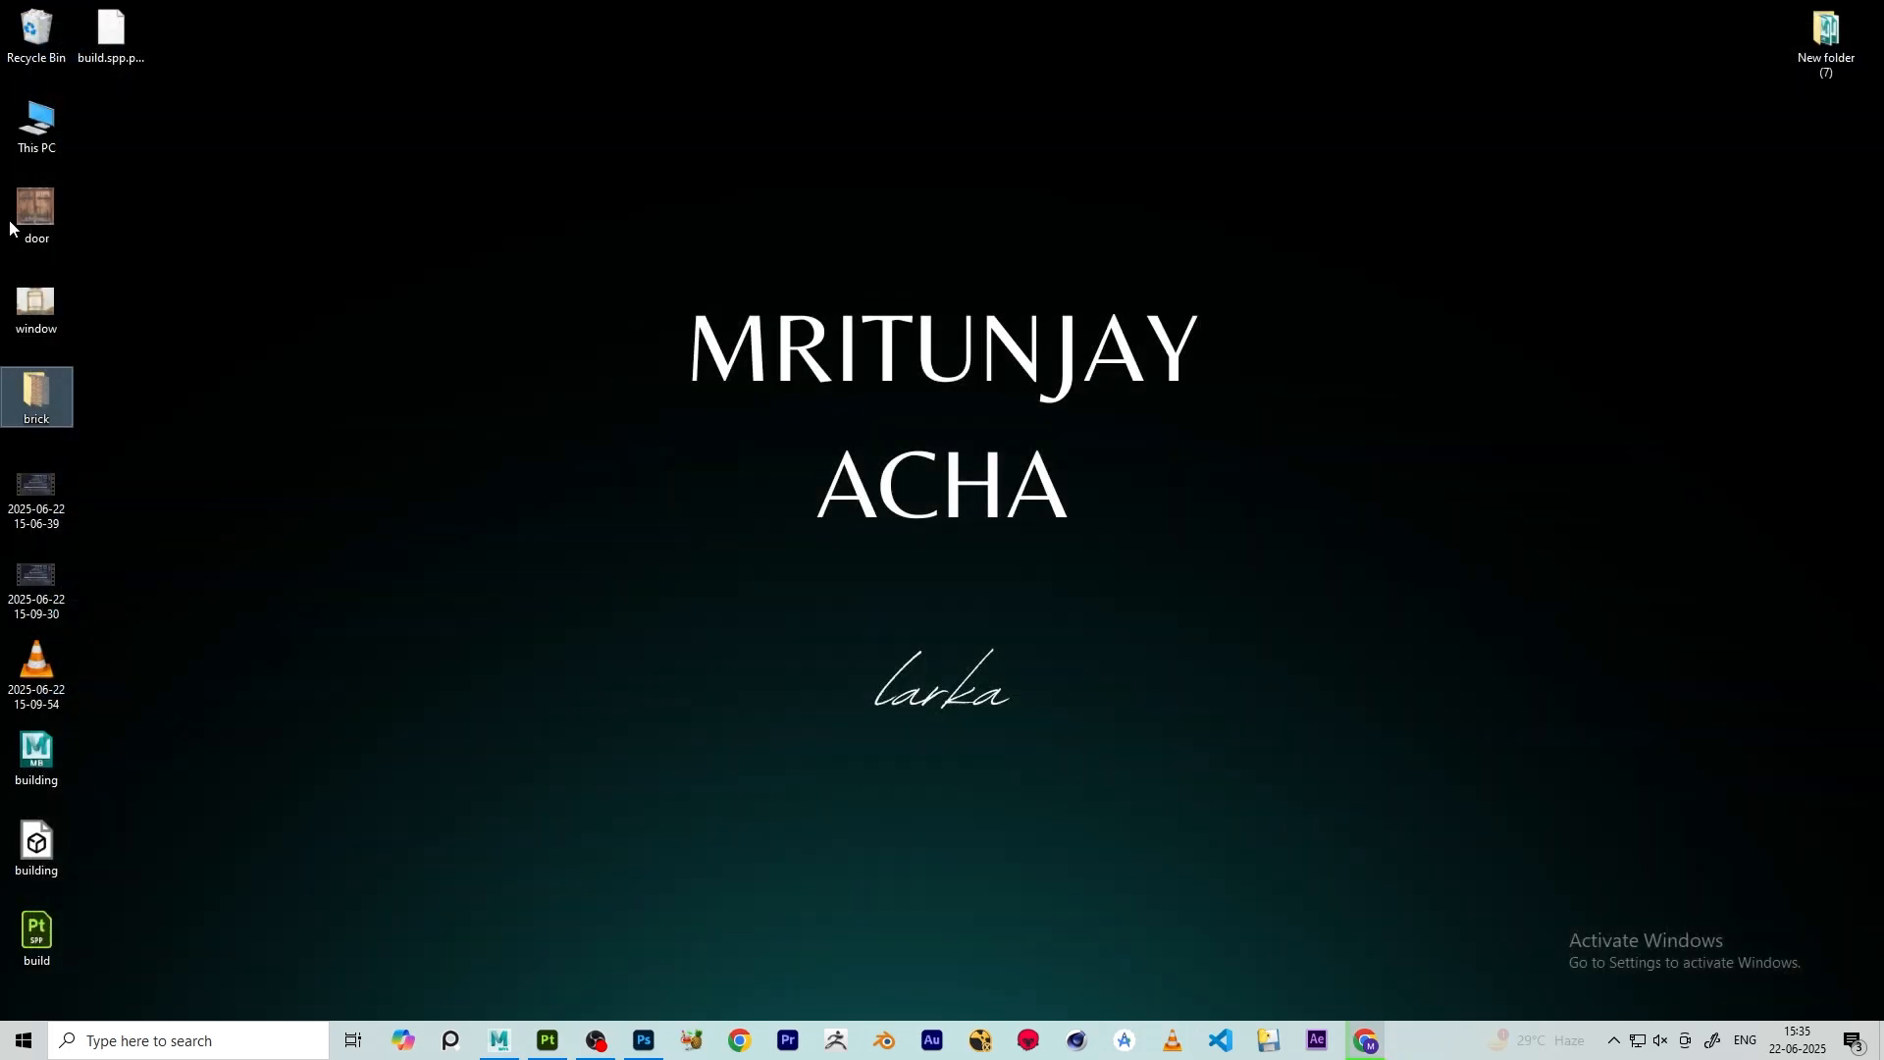
double_click(33, 214)
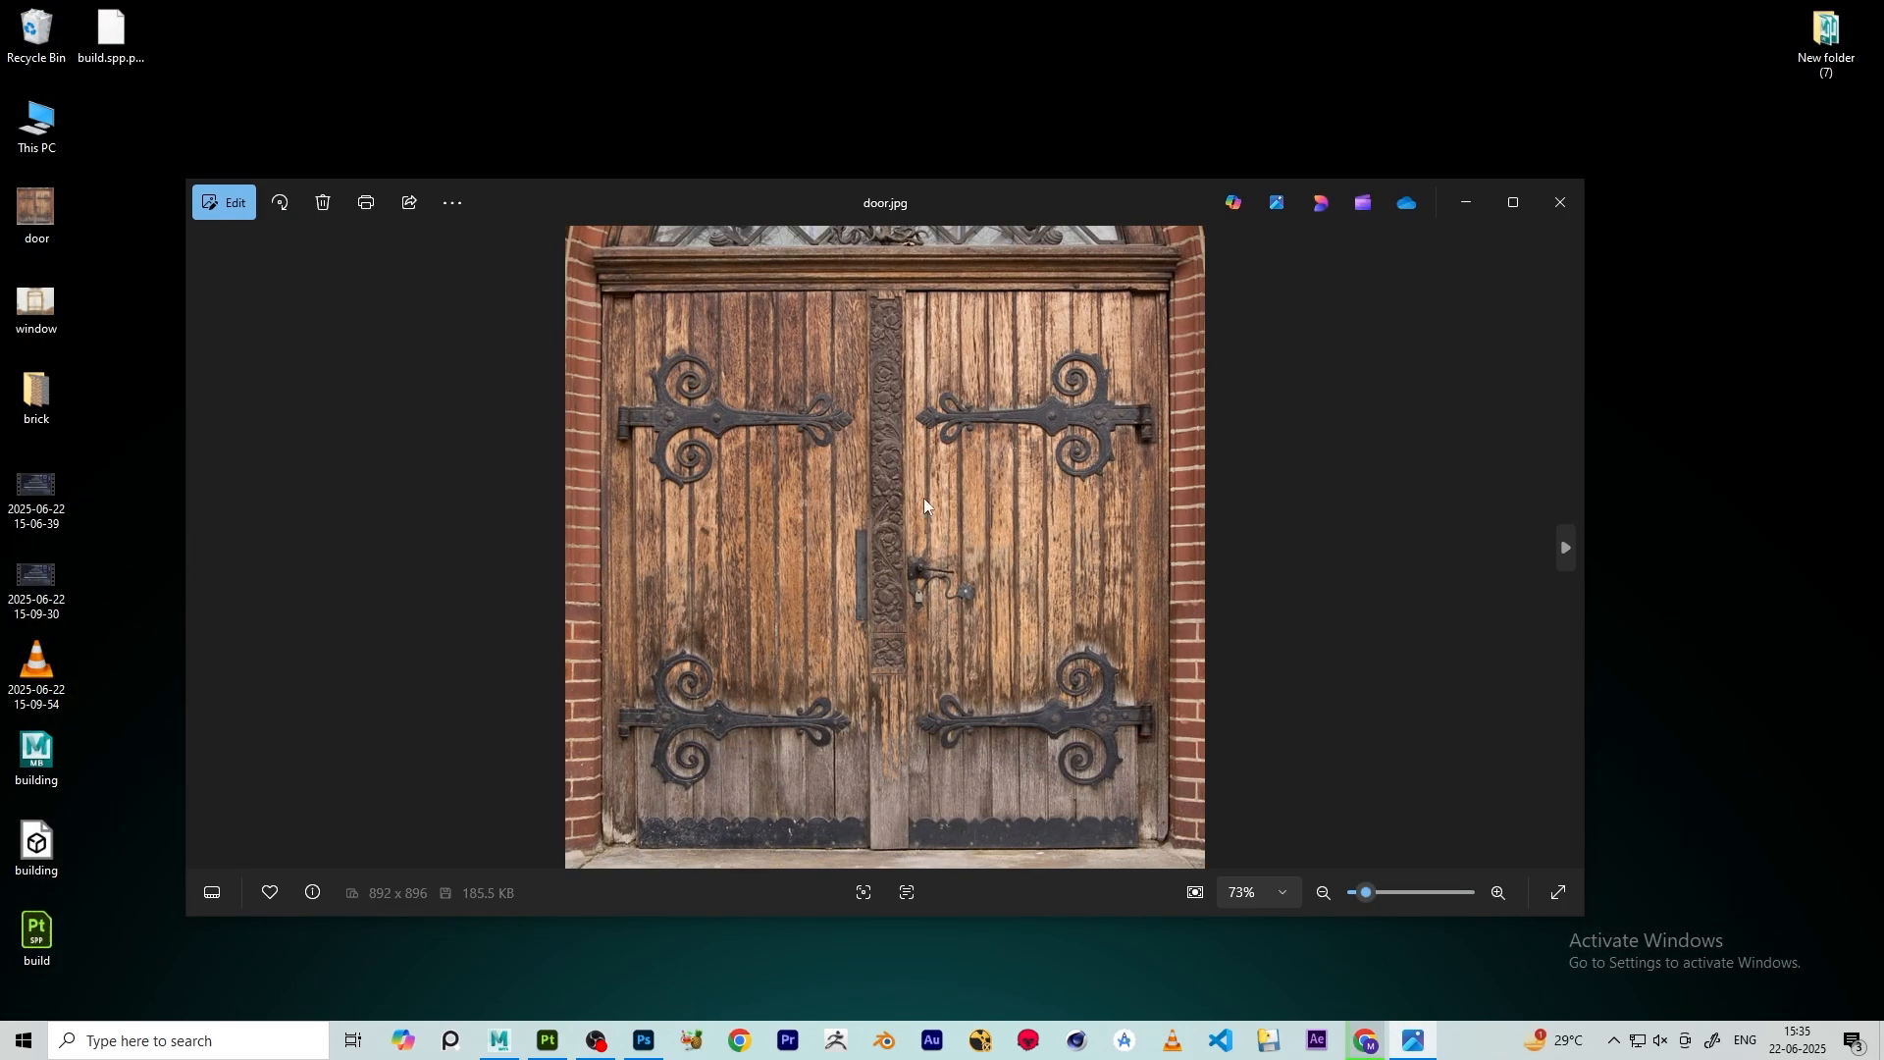
key("Right")
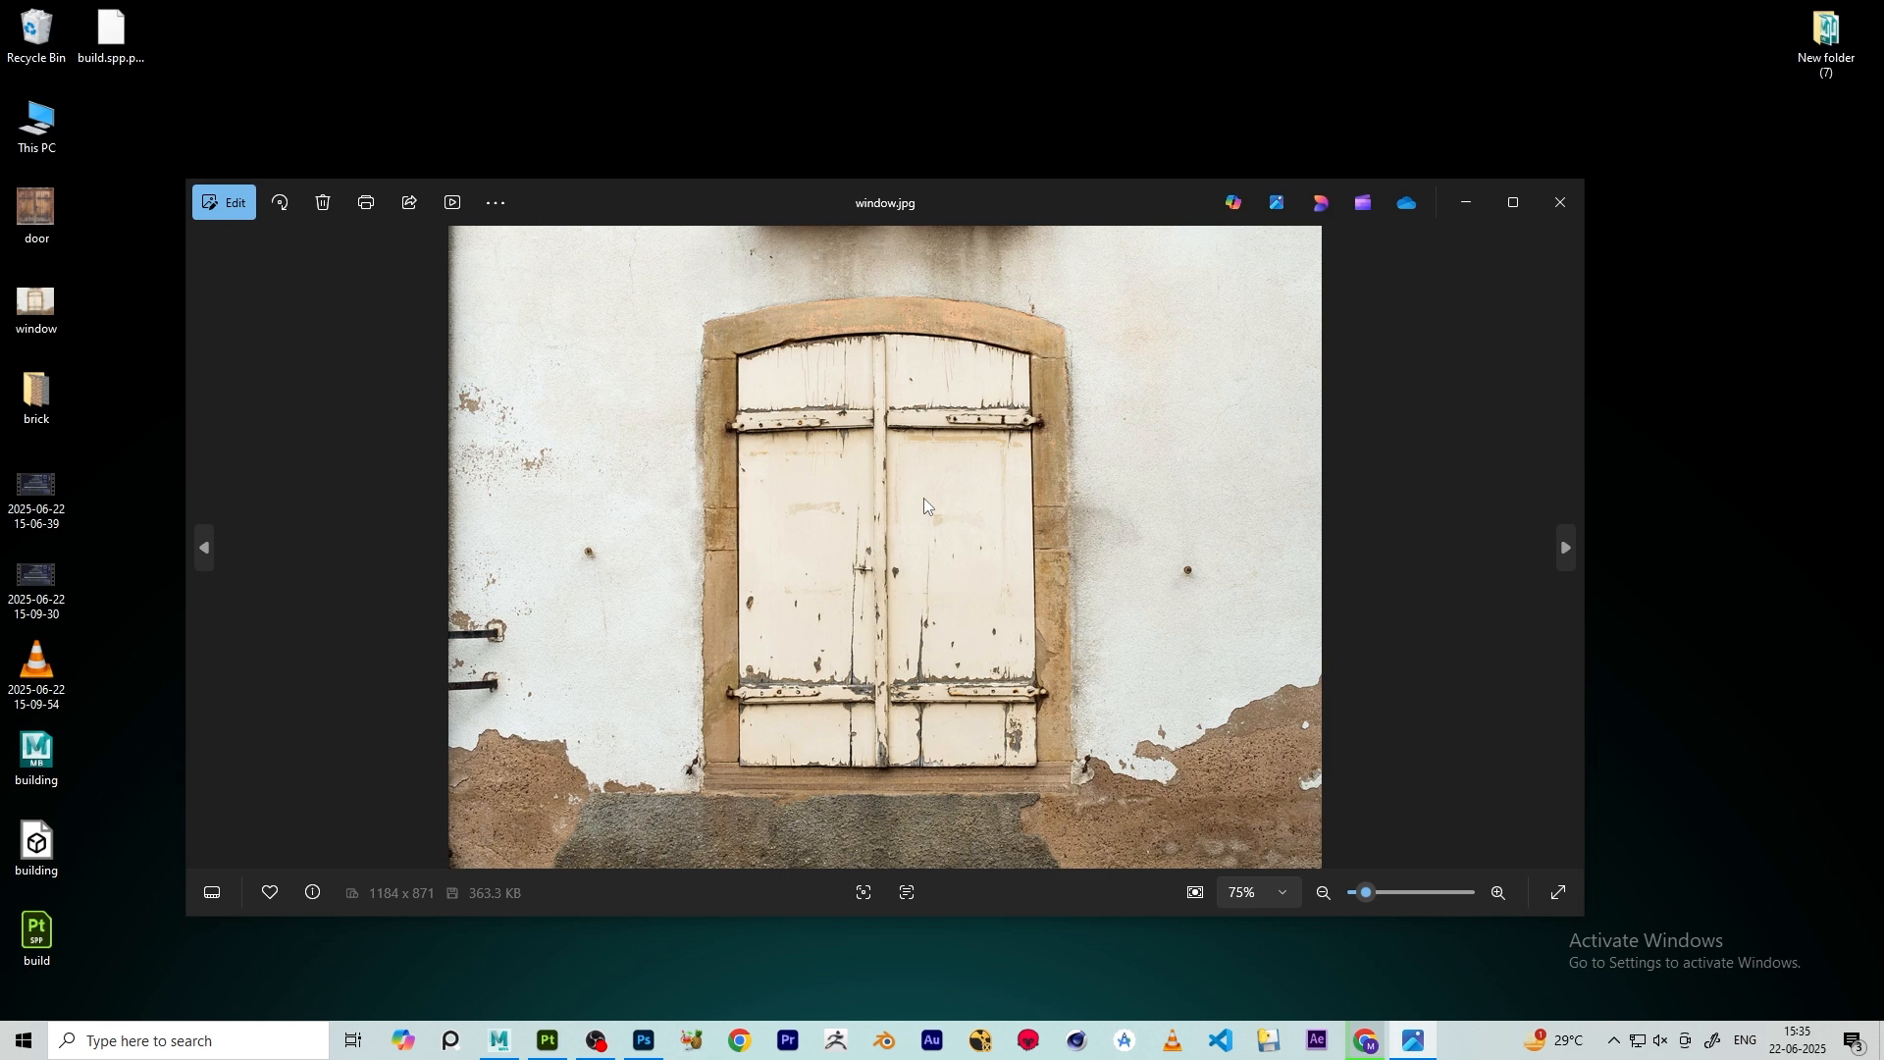
key("Left")
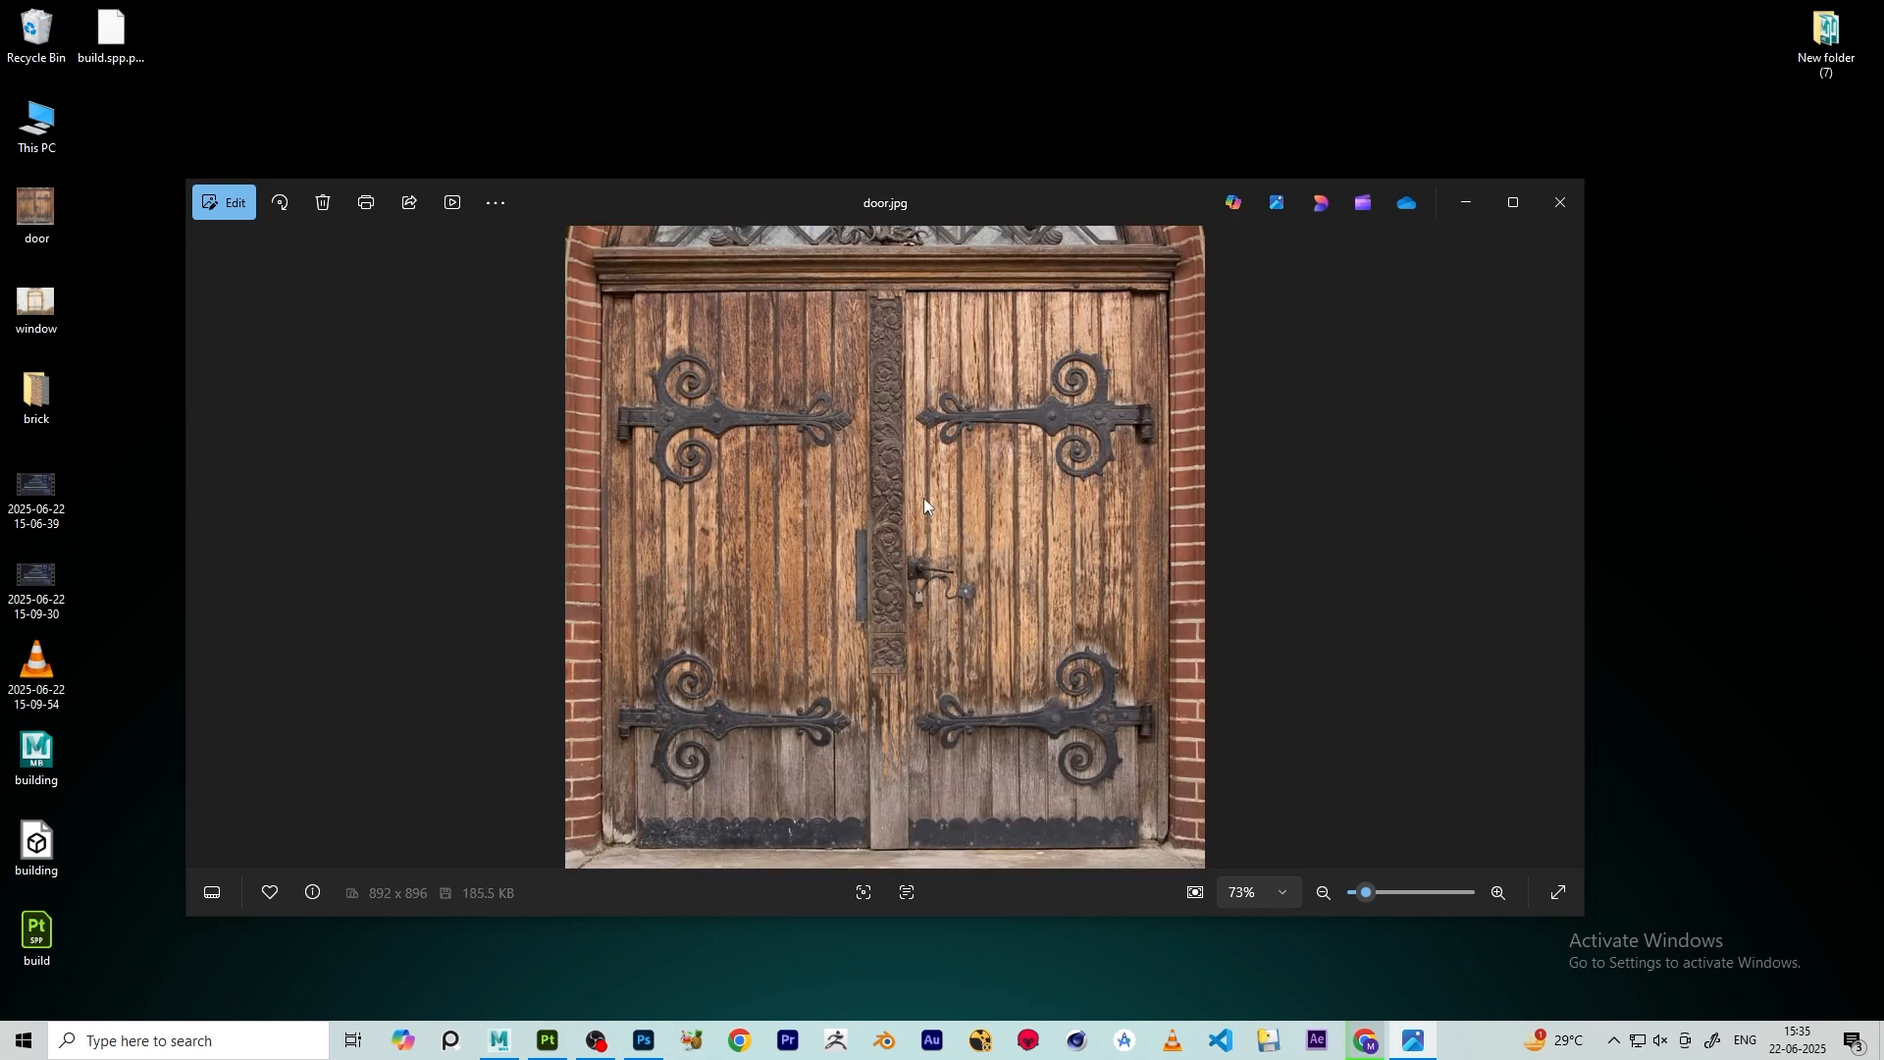
left_click(1569, 206)
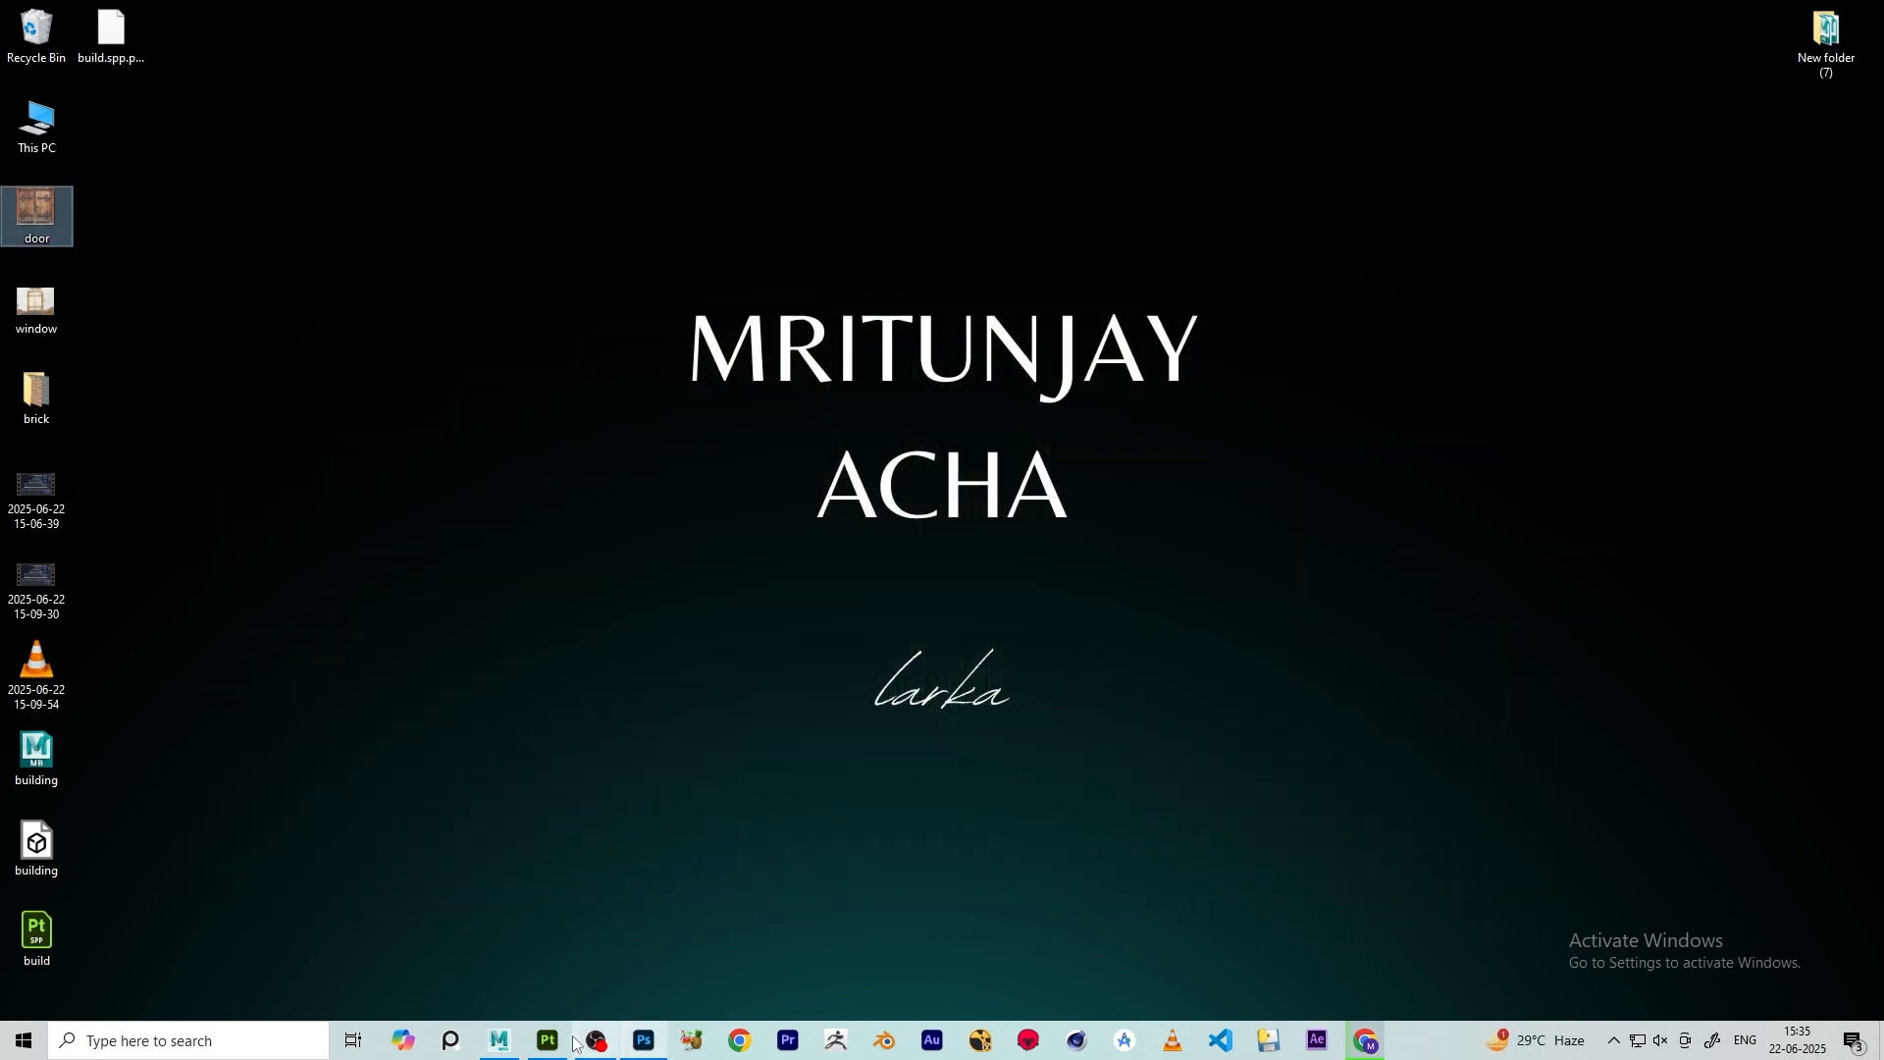
left_click(512, 1041)
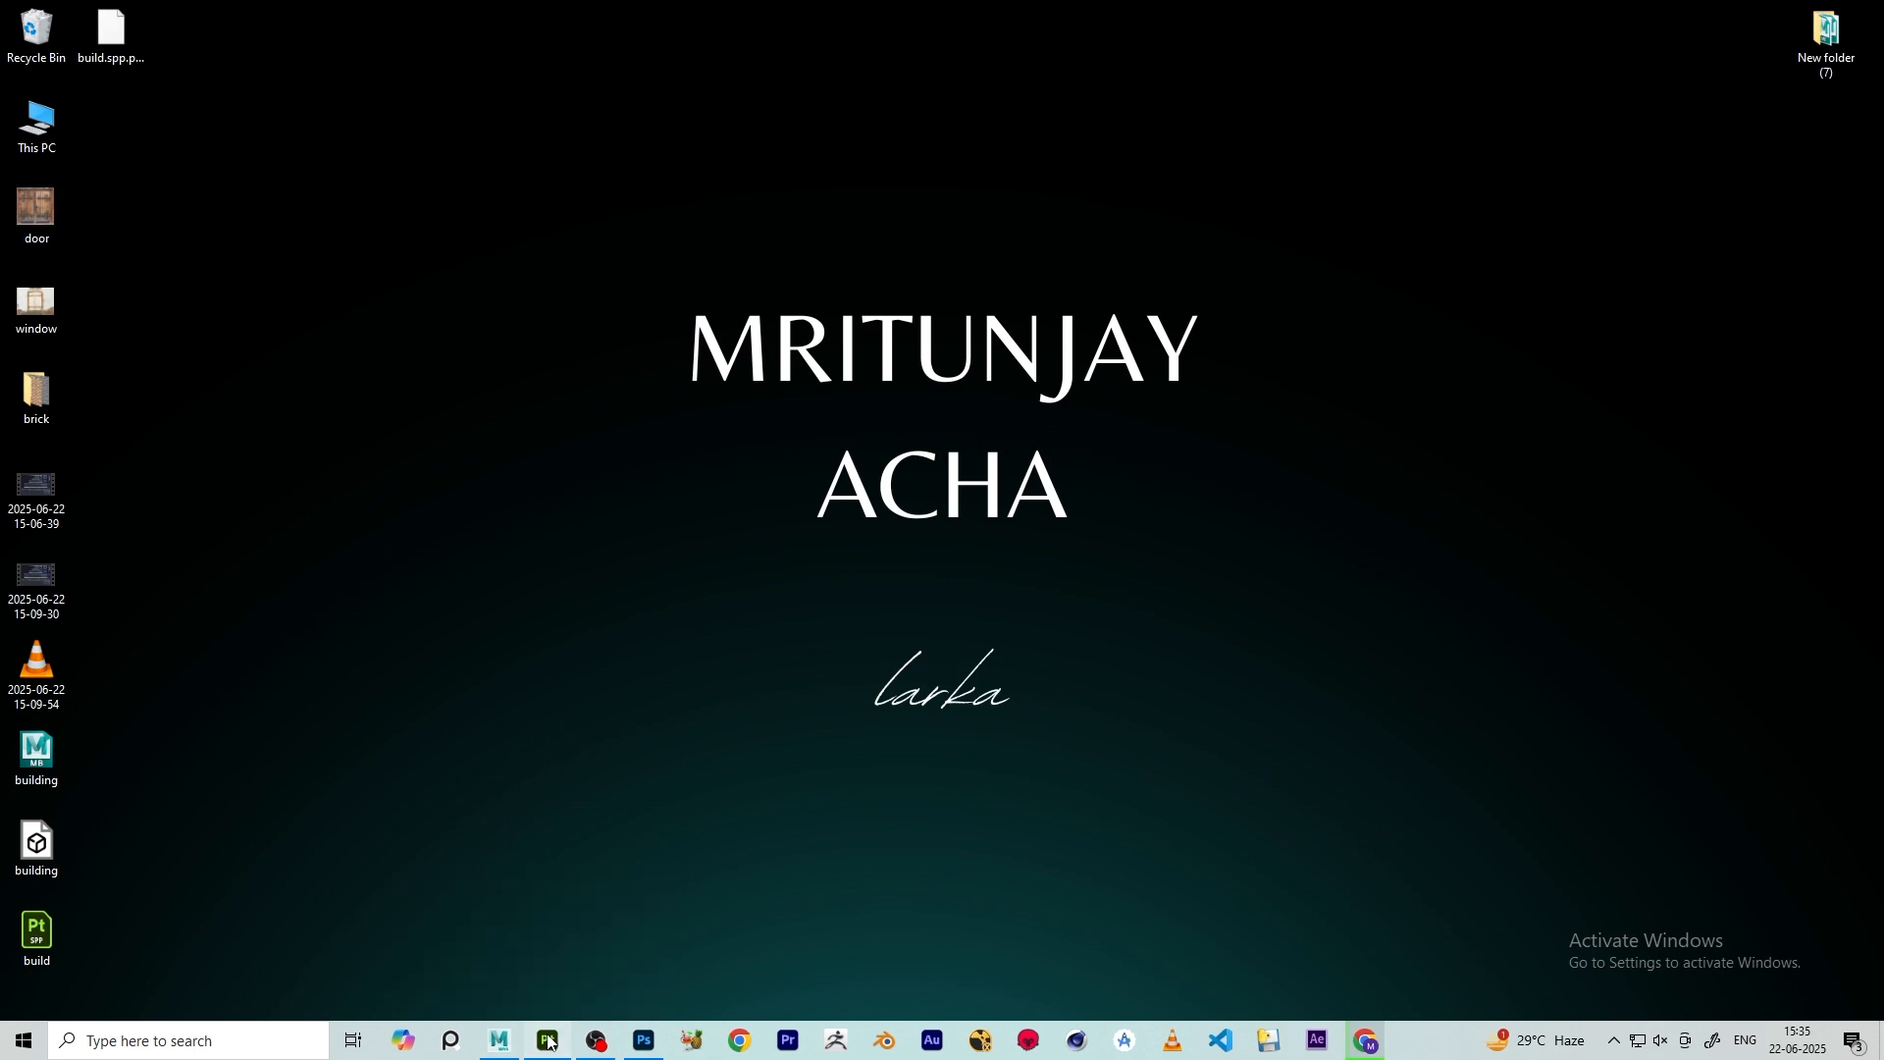
left_click_drag(748, 609, 820, 673, "alt")
right_click_drag(820, 673, 829, 613, "alt")
left_click_drag(829, 613, 853, 694, "alt")
right_click_drag(854, 694, 1109, 521, "alt")
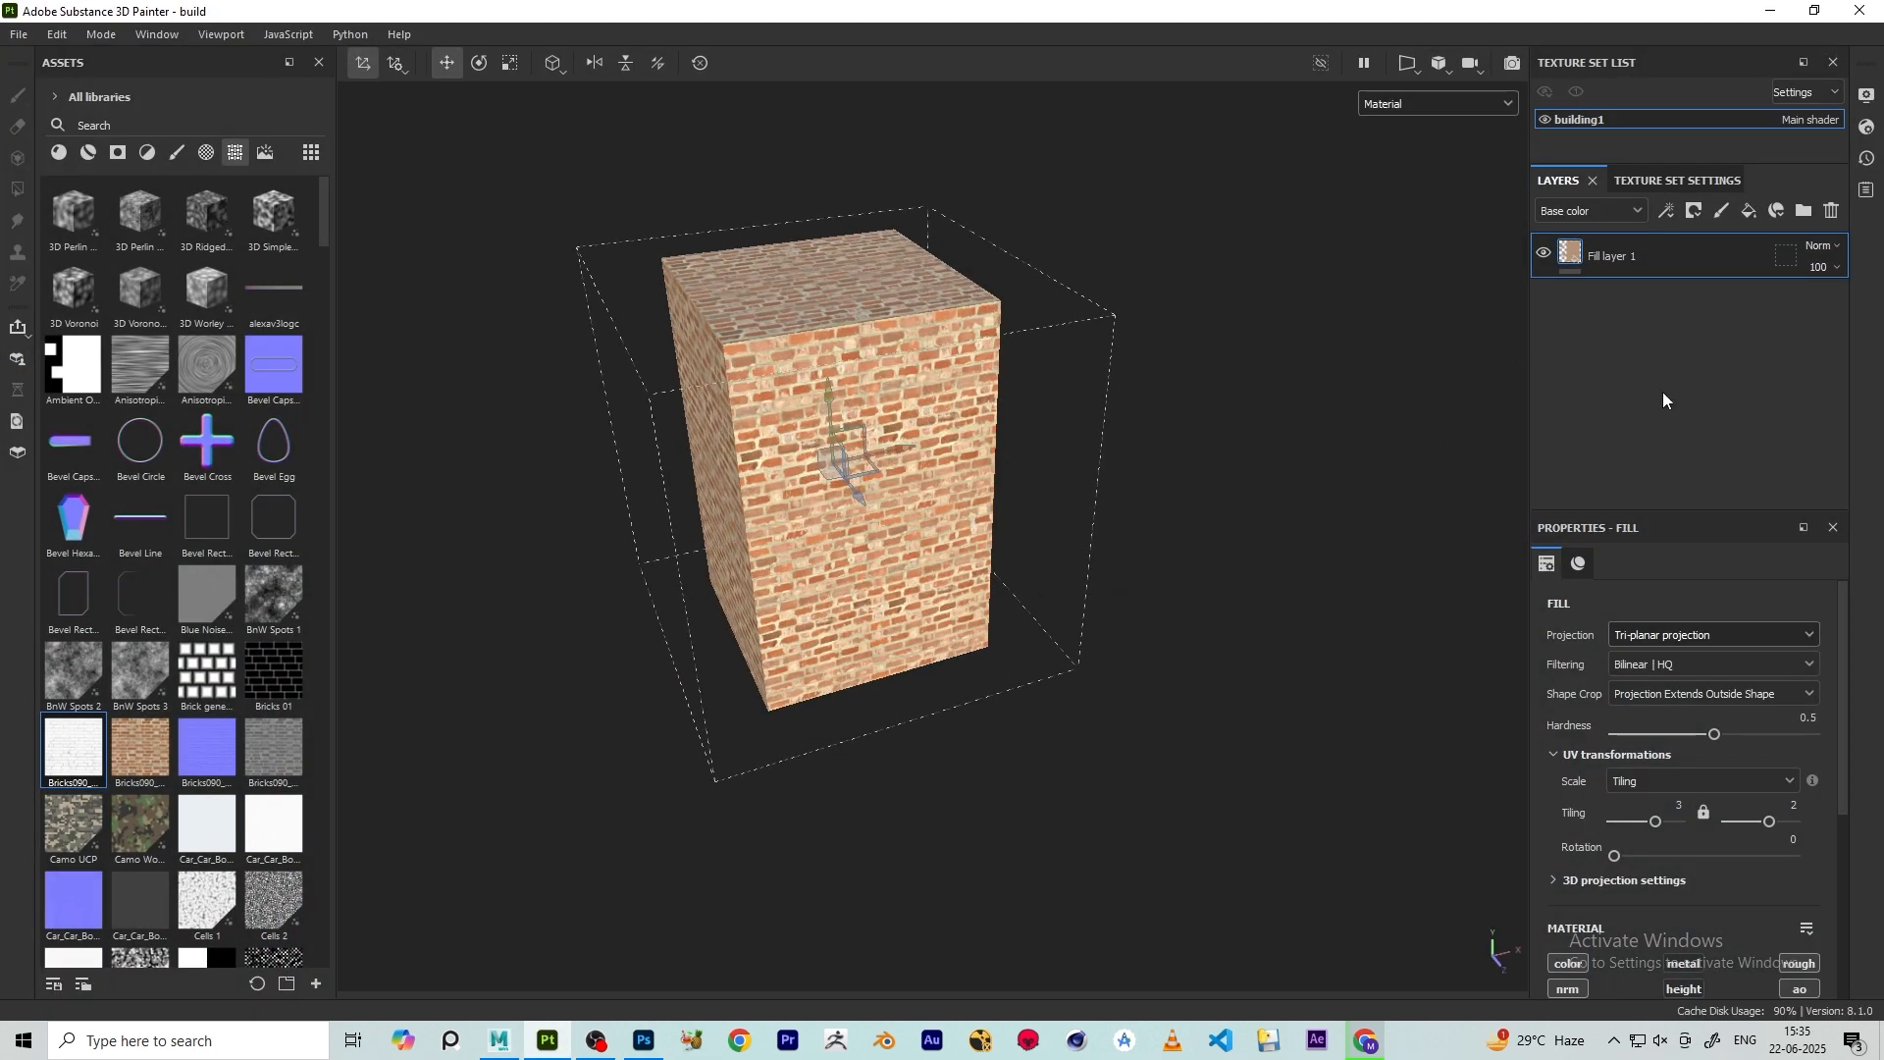
left_click_drag(930, 520, 860, 663, "alt")
left_click_drag(694, 618, 978, 551, "alt")
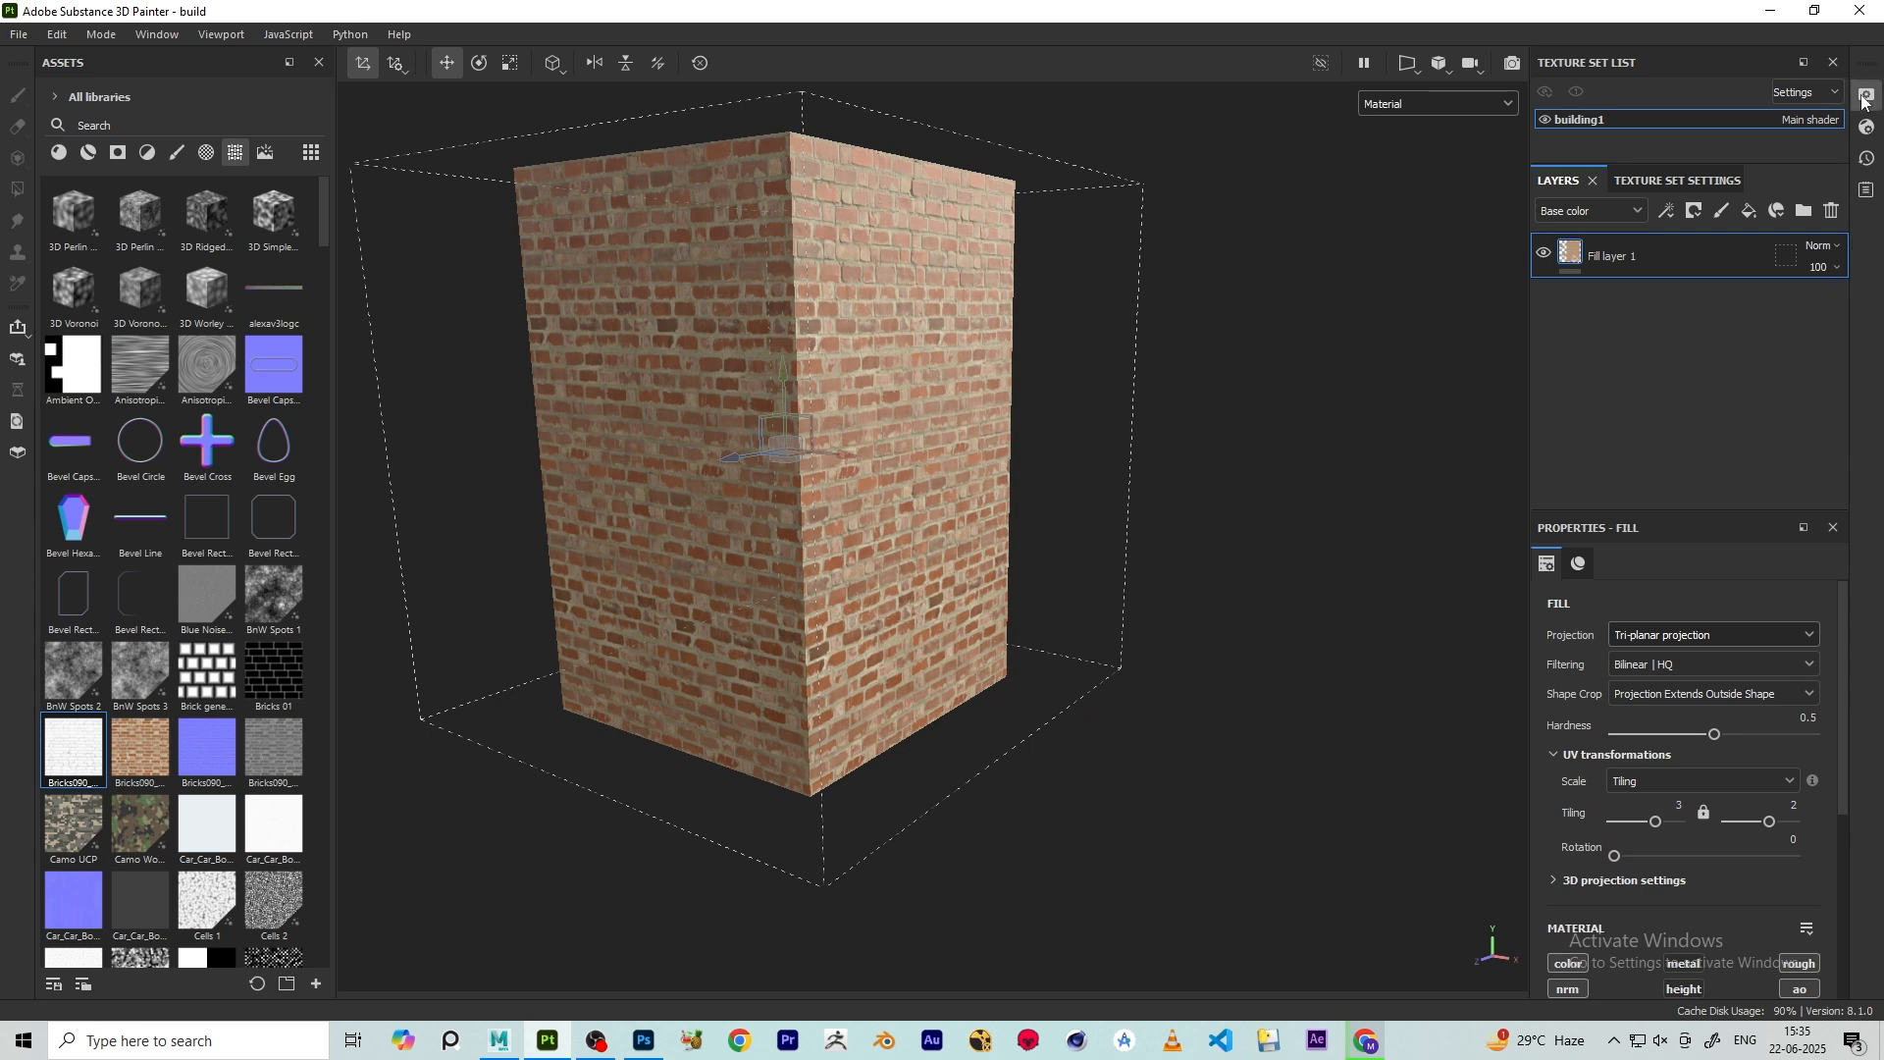
- Turn on the mesh wireframe overlay for the viewport in the display settings
left_click(1866, 97)
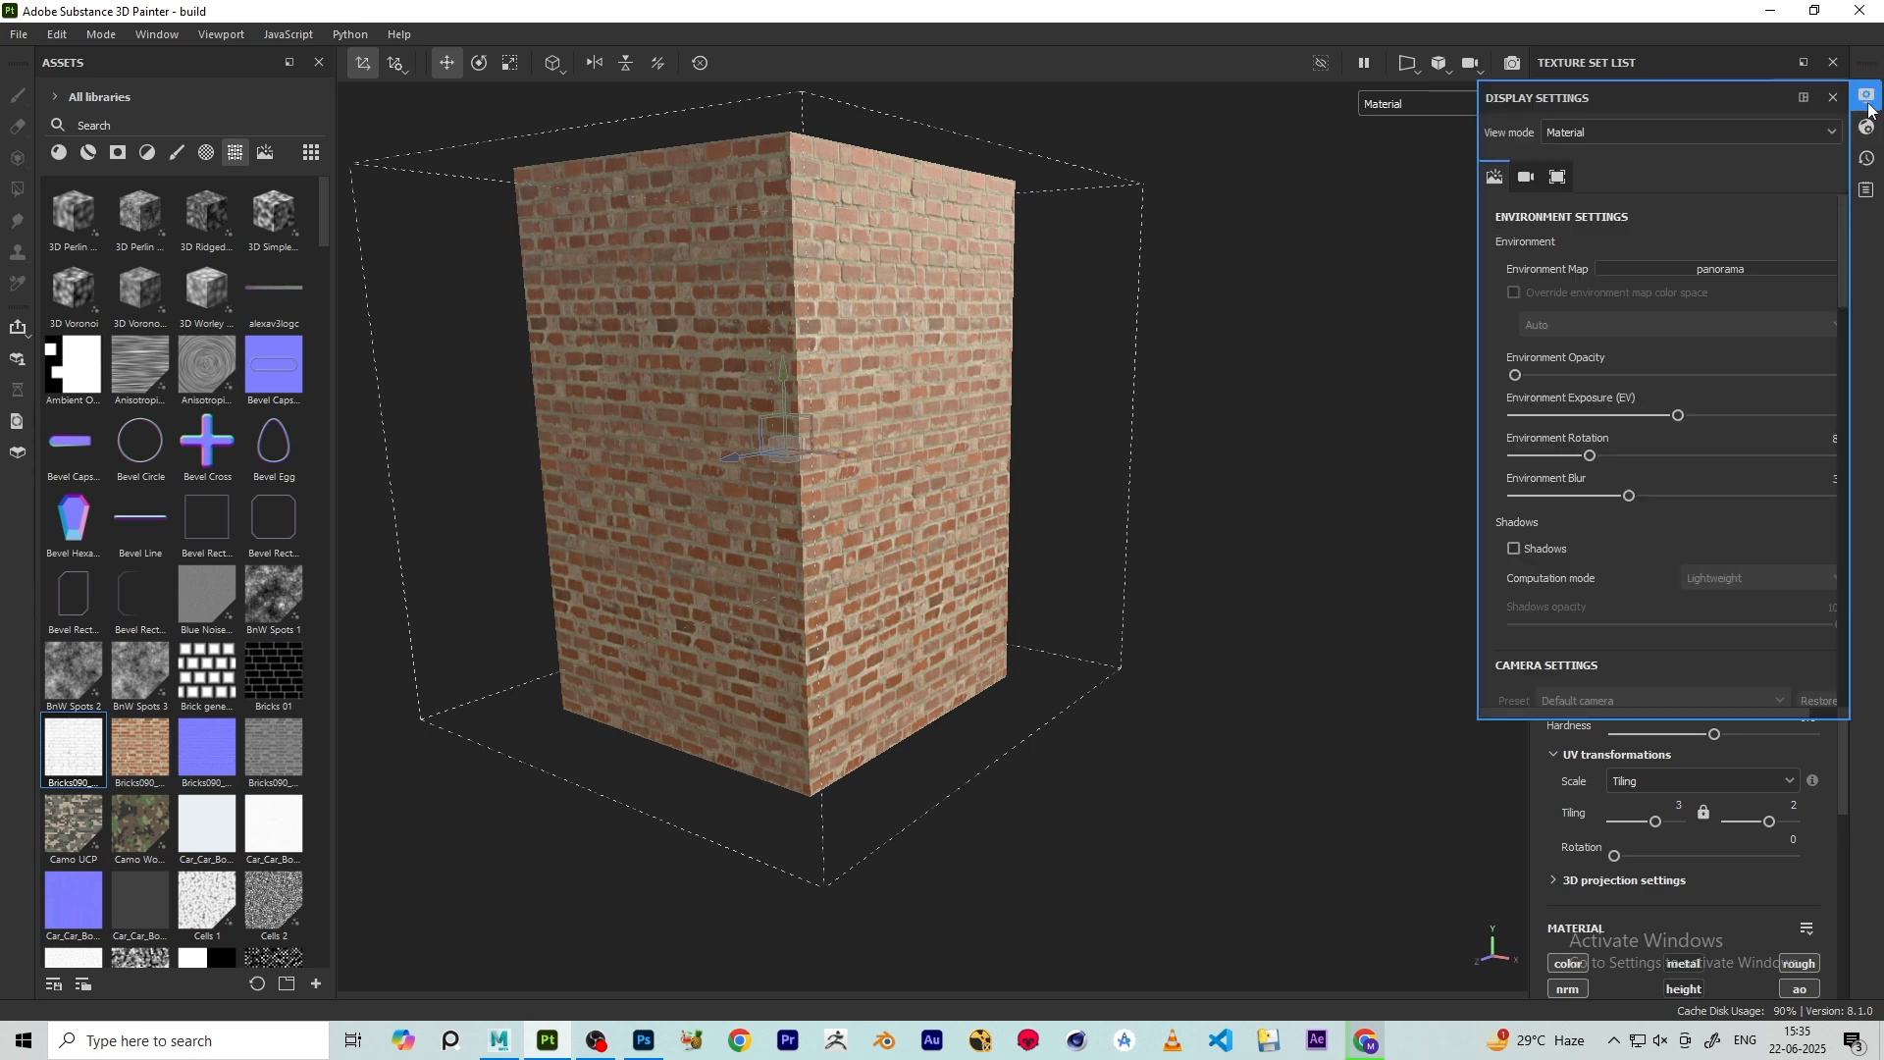
left_click(1557, 177)
scroll(1609, 412, "down", 5)
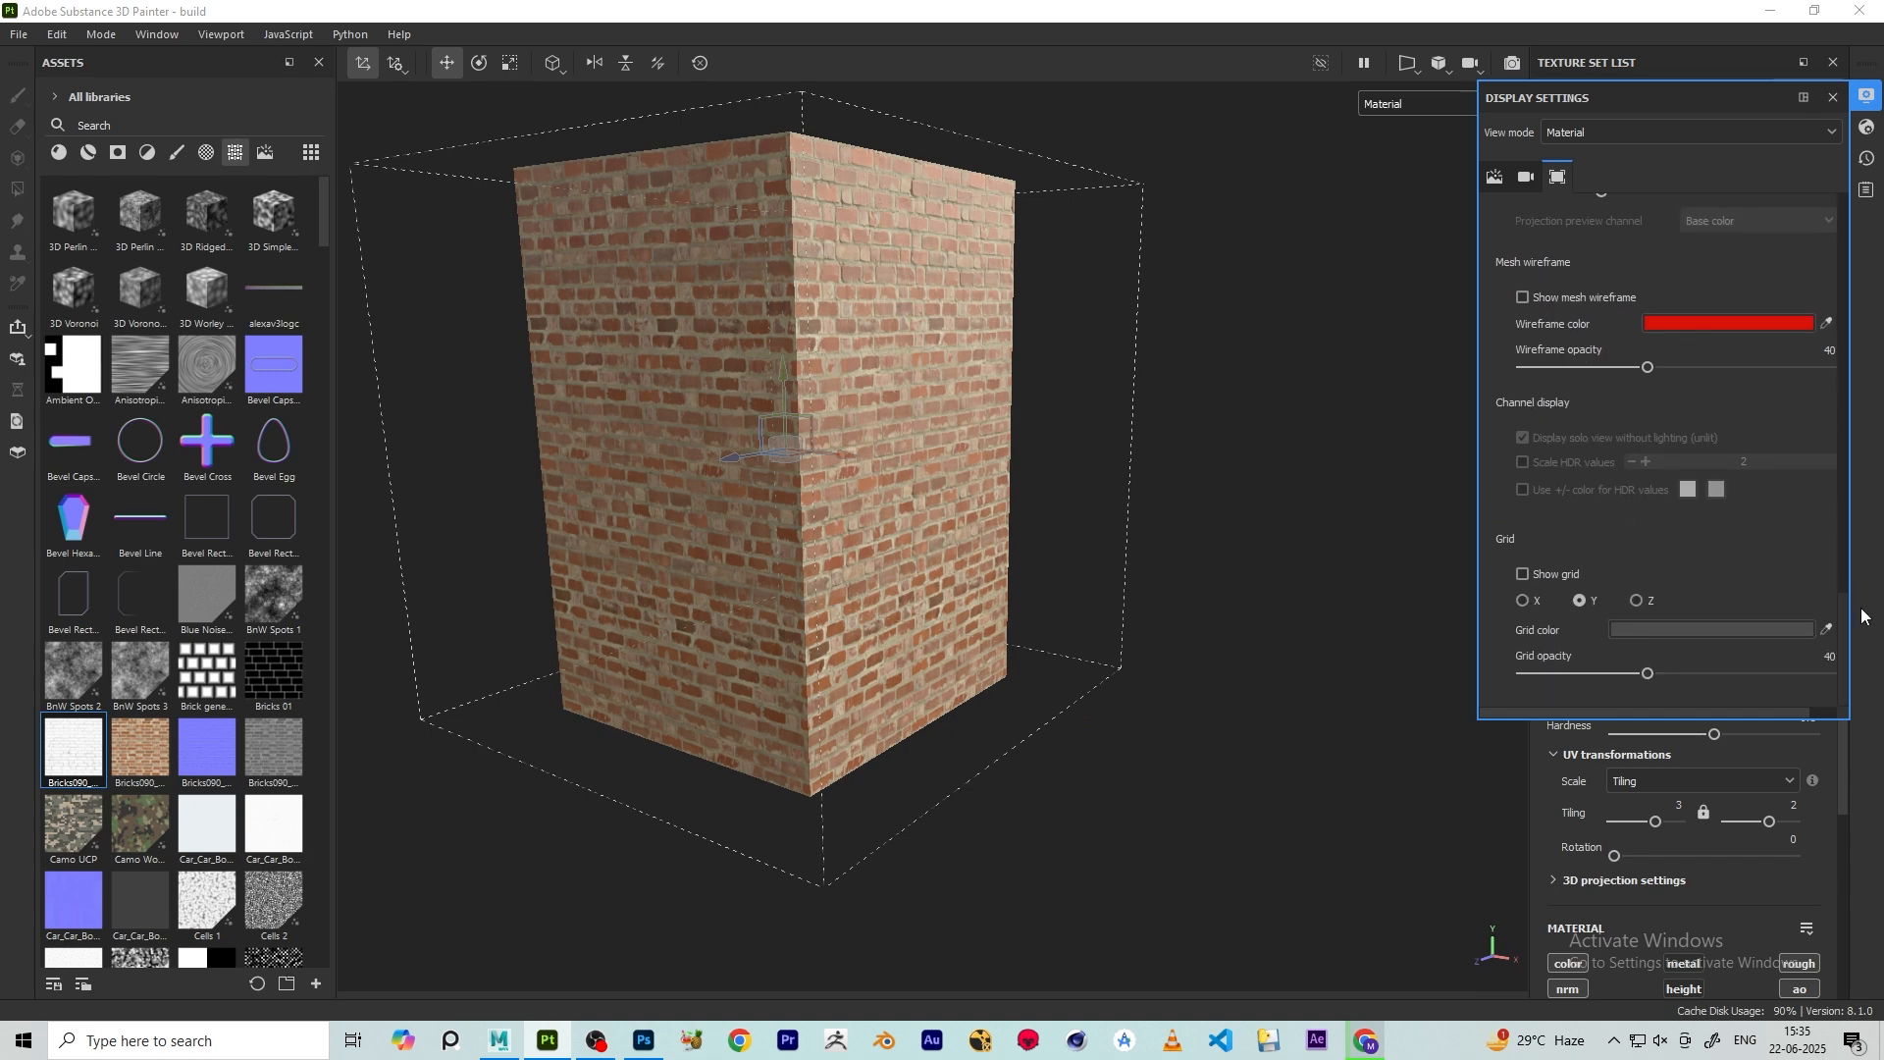
scroll(1589, 384, "up", 1)
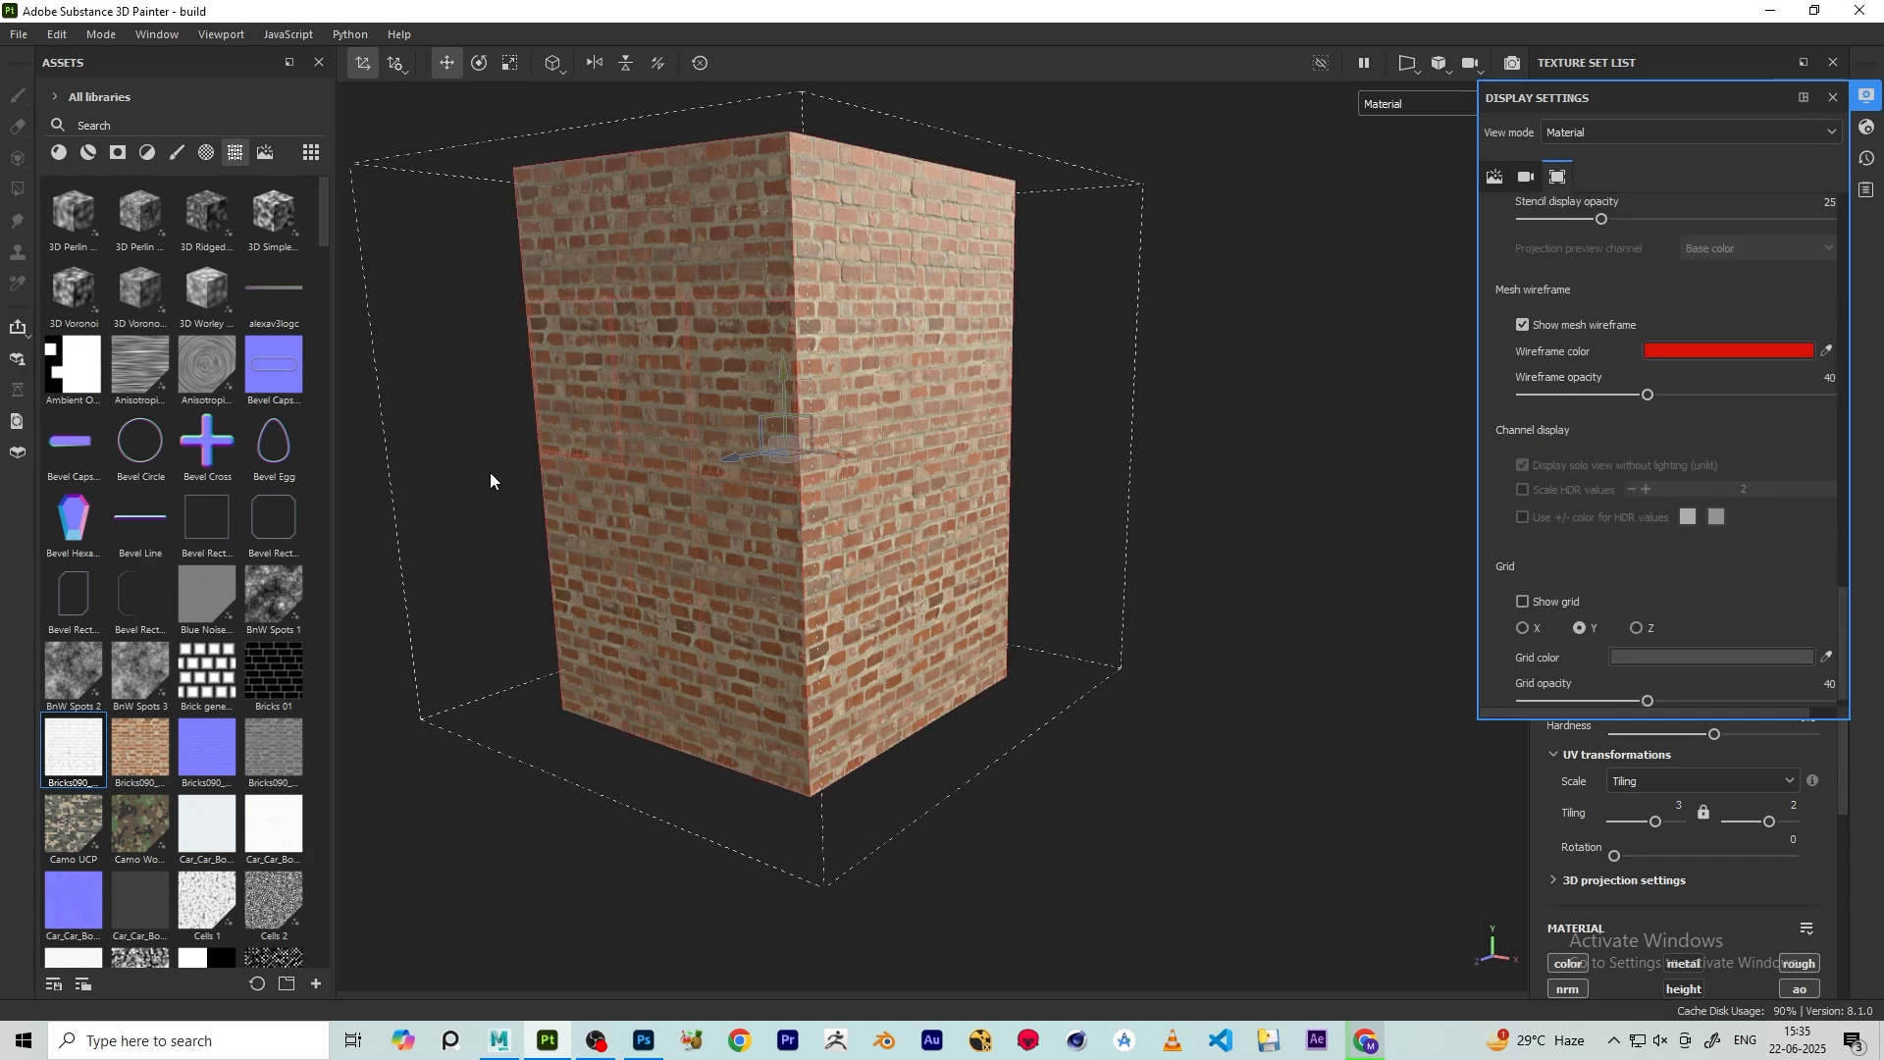
left_click_drag(491, 480, 542, 322, "alt")
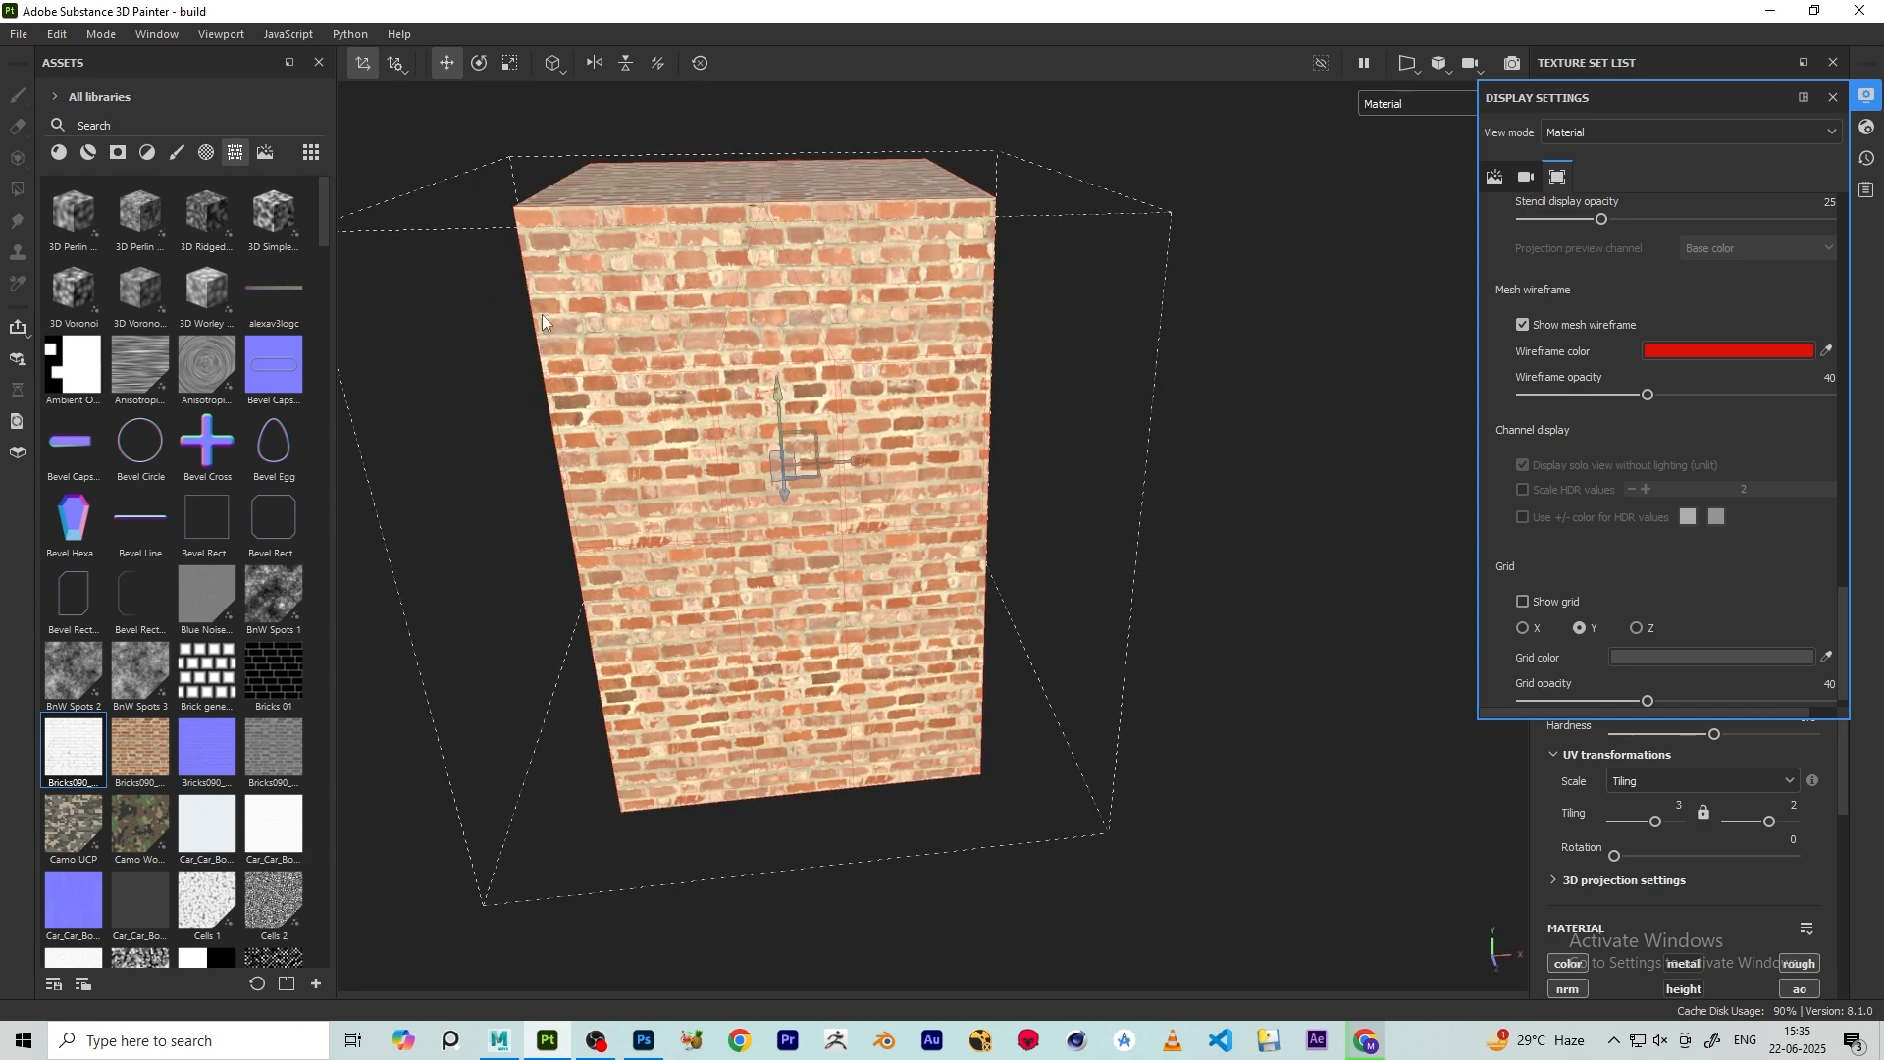
right_click_drag(542, 322, 596, 297, "shift")
left_click_drag(497, 341, 688, 360, "alt")
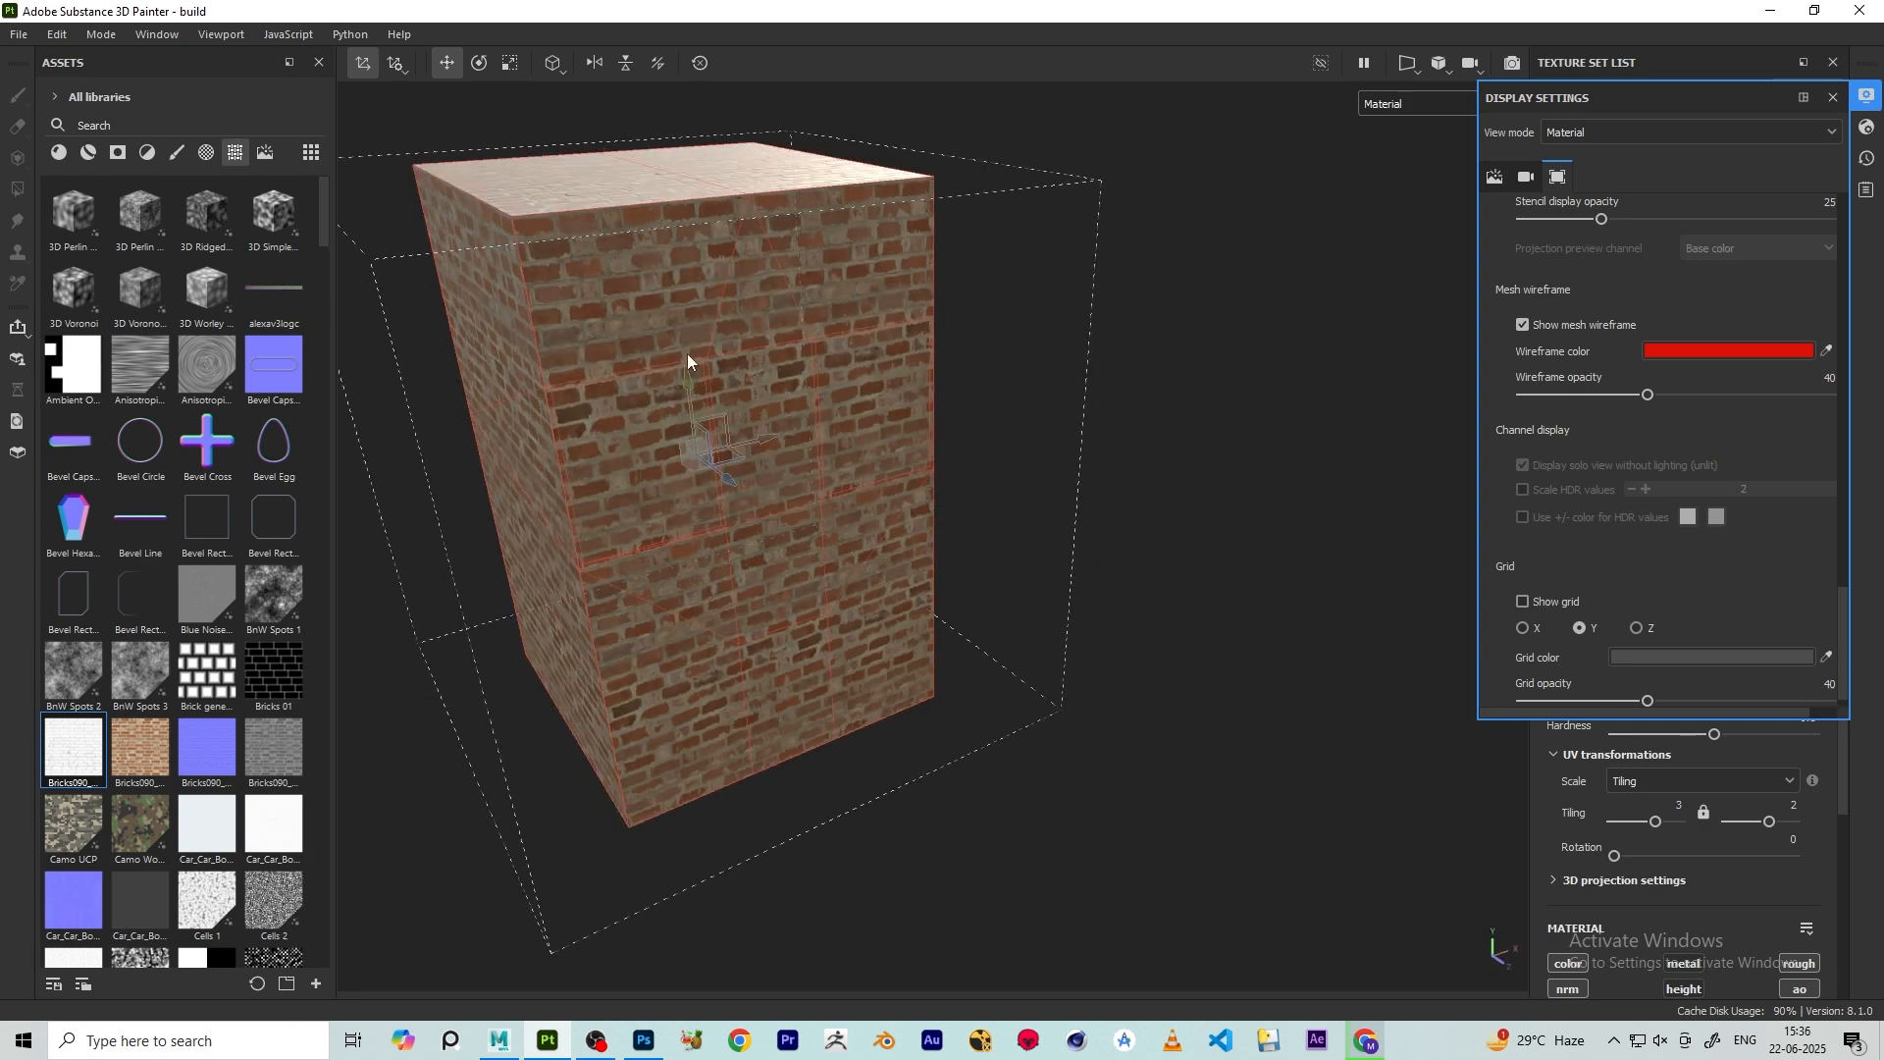
- Change the mesh wireframe color to near-white F6F6F6 and close the display settings
left_click(1727, 350)
left_click(1550, 455)
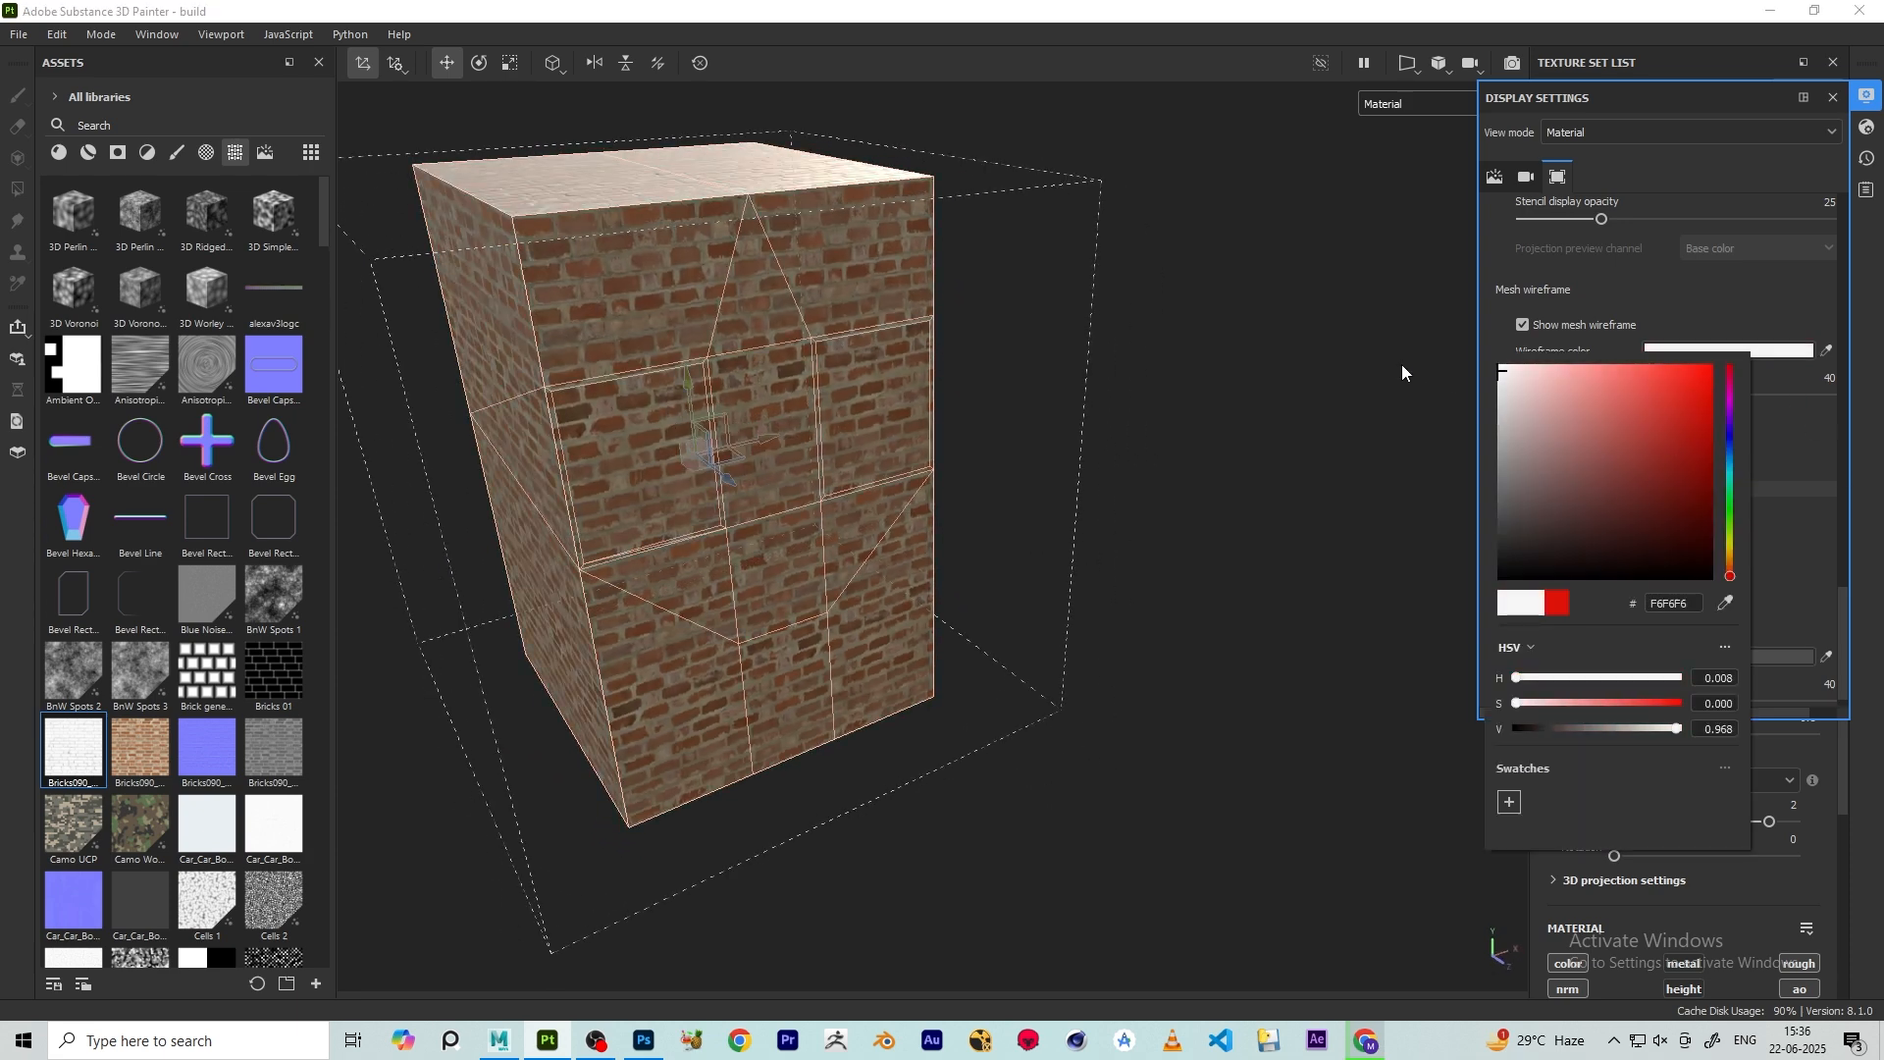
left_click_drag(801, 460, 1121, 388, "alt")
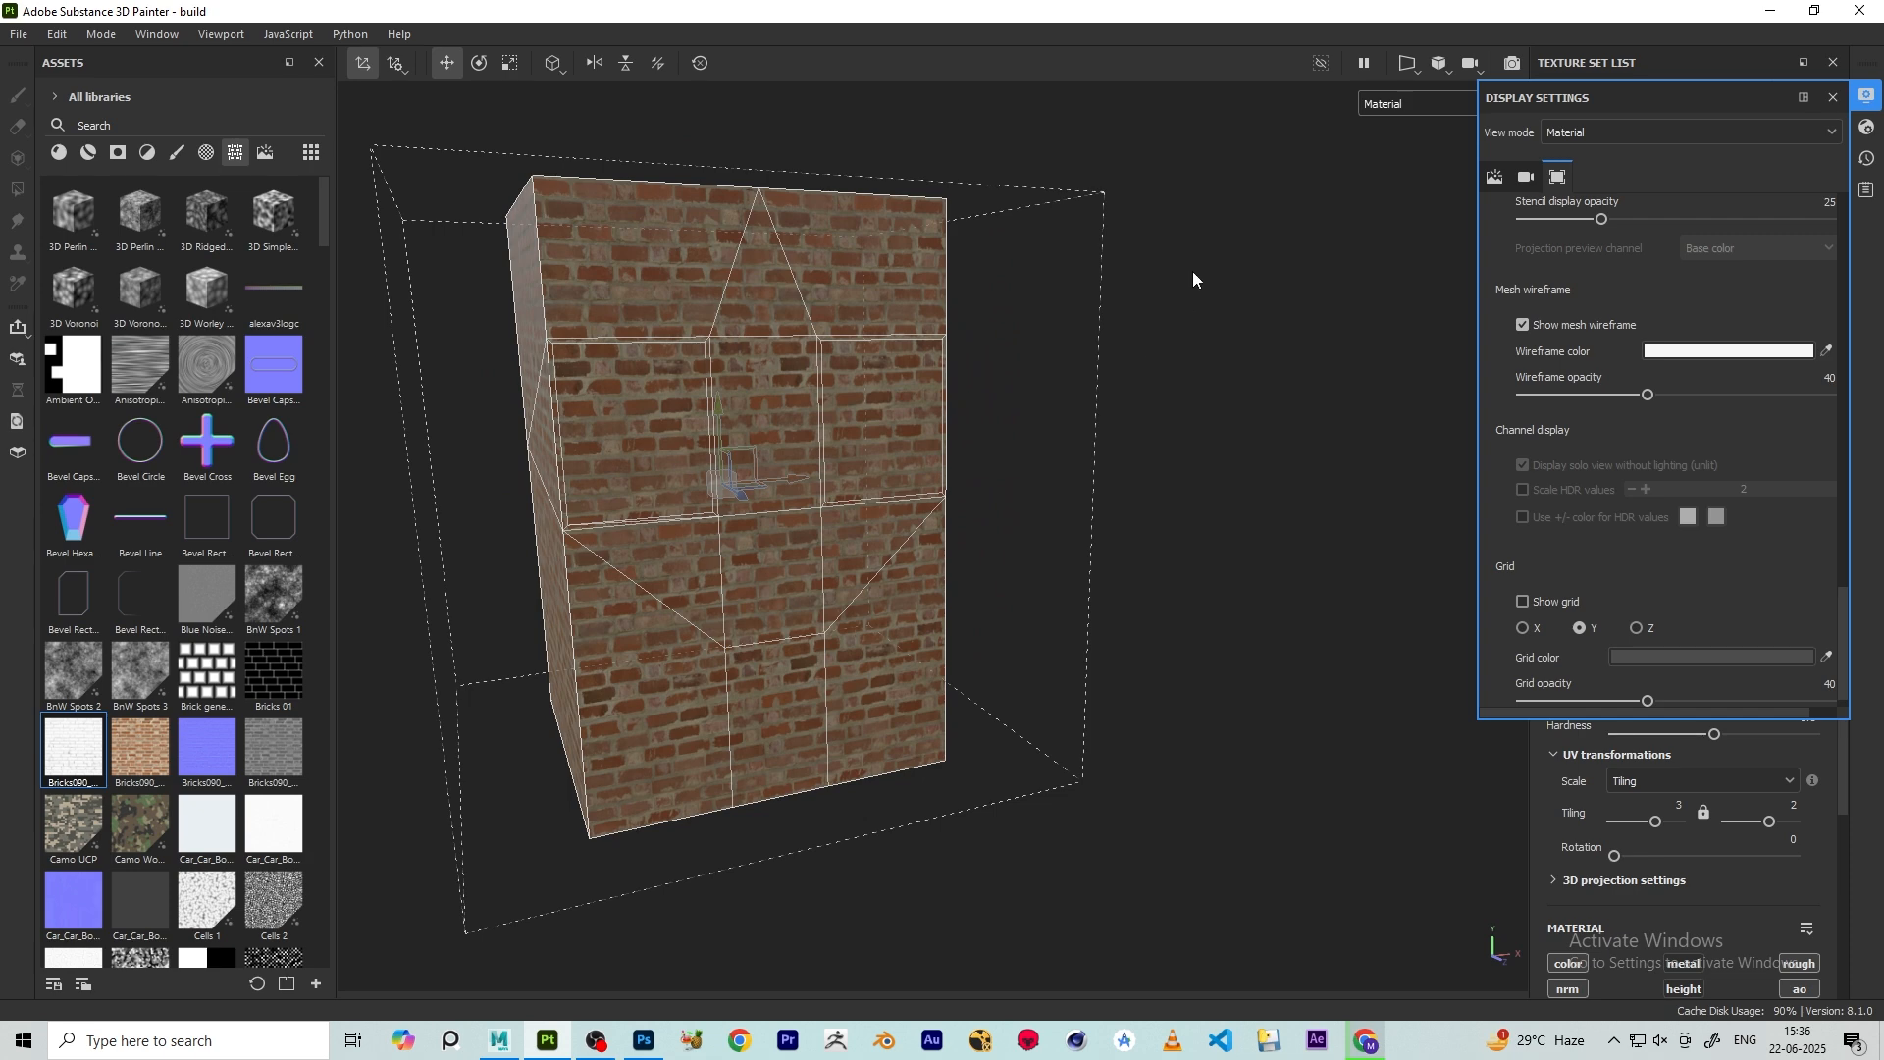
left_click_drag(1194, 279, 1877, 429, "alt")
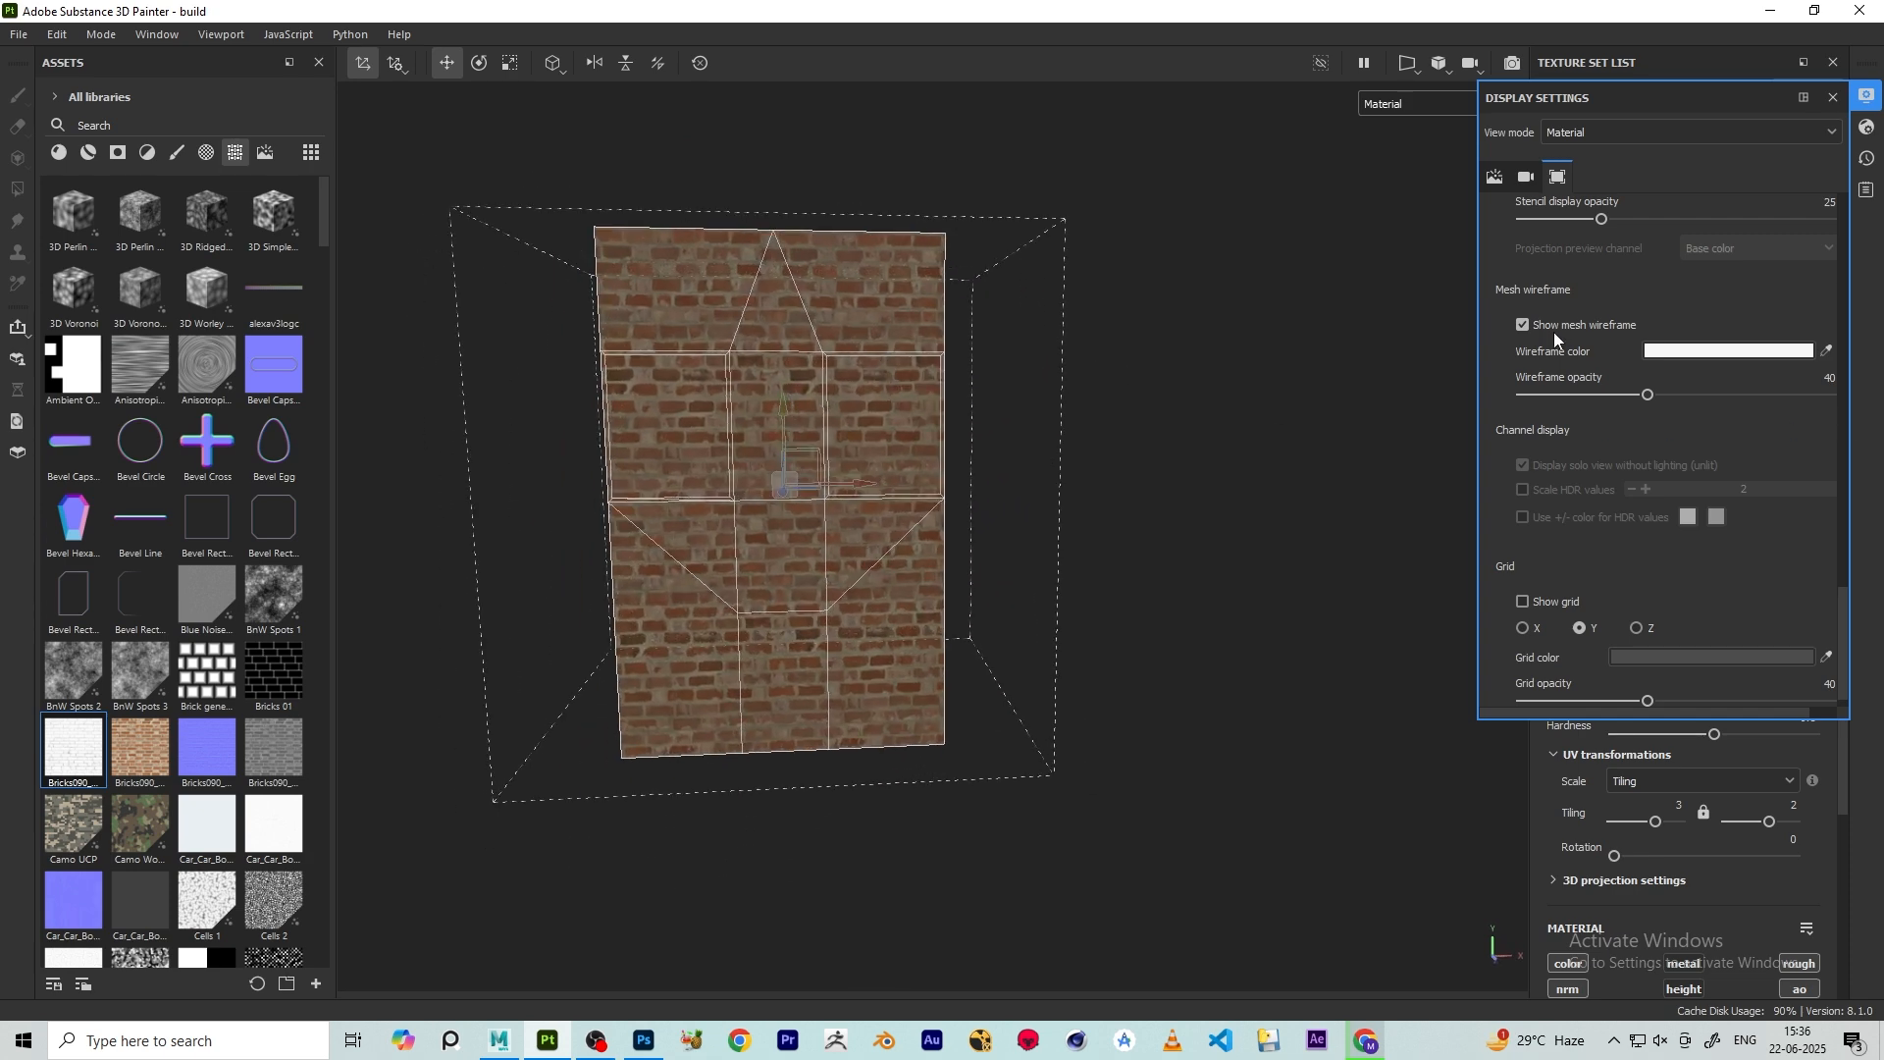
scroll(1017, 436, "up", 1)
mouse_move(744, 549)
left_mouse_down("alt")
mouse_move(790, 521)
mouse_move(744, 552)
left_mouse_up("alt")
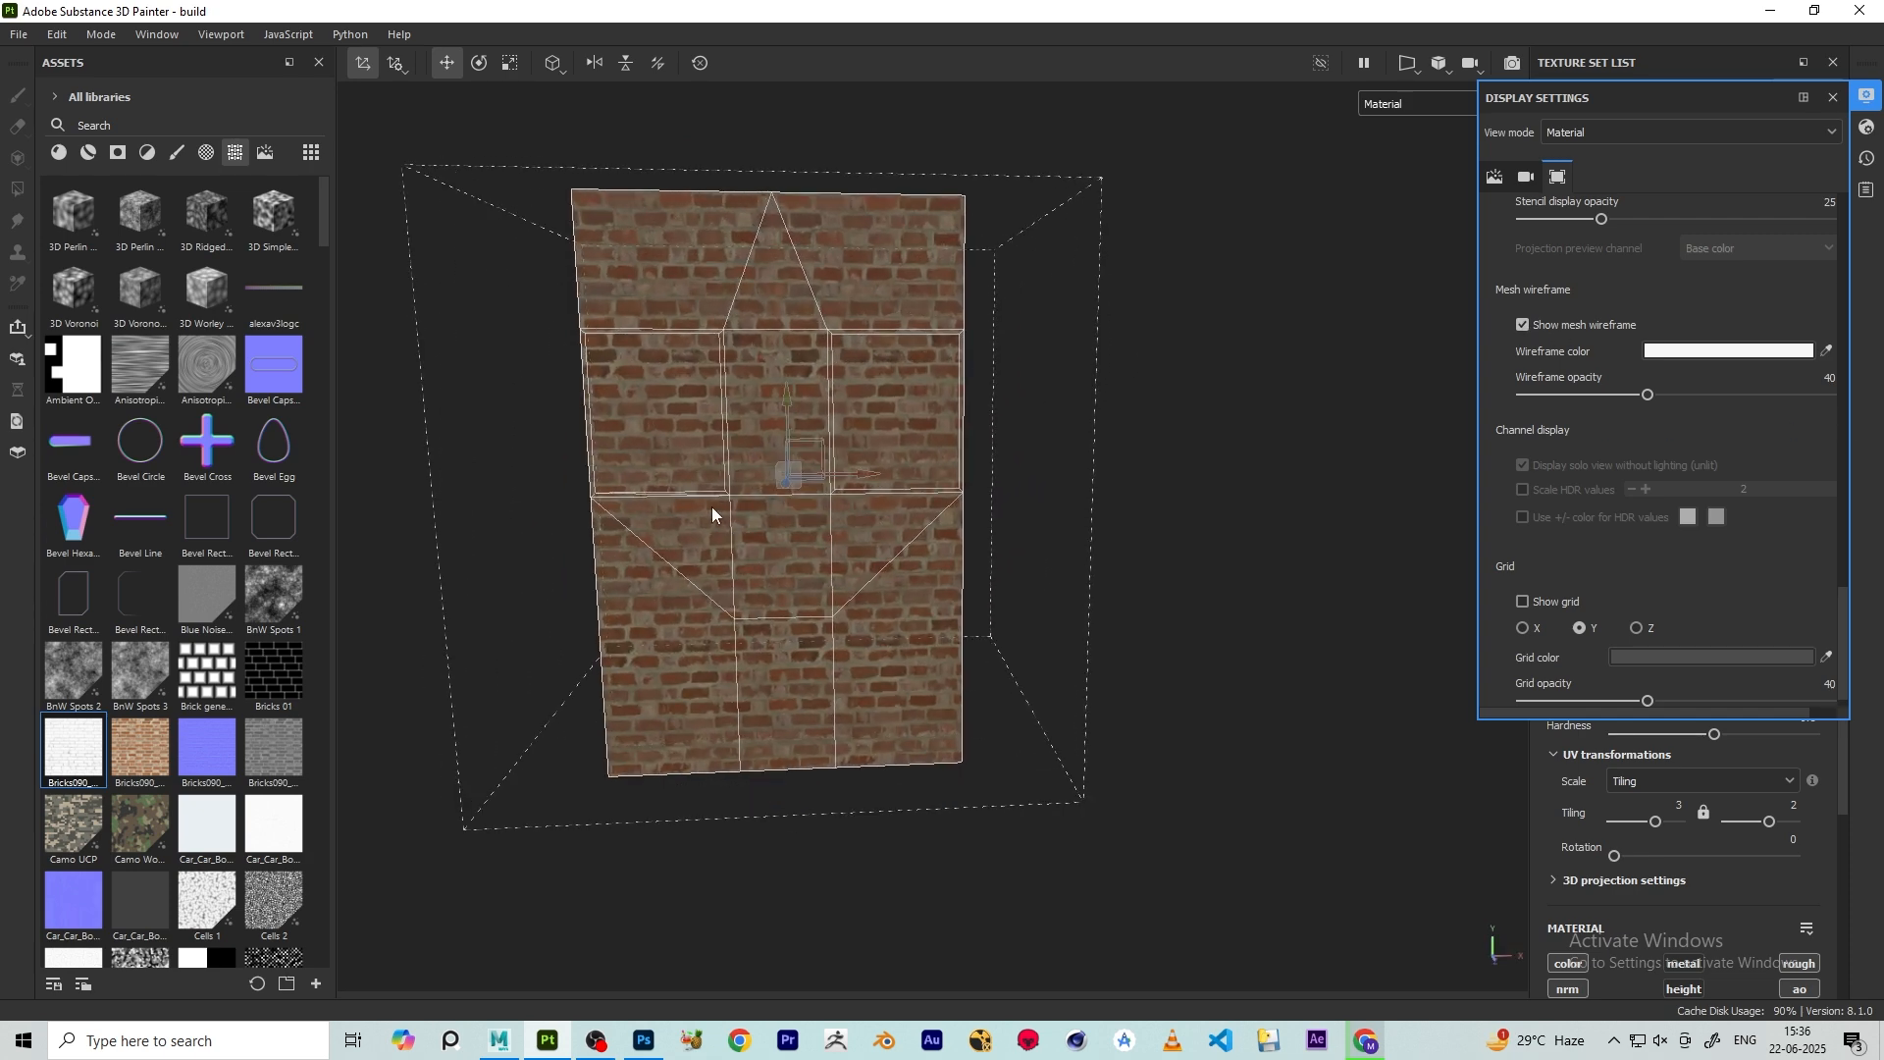
scroll(769, 559, "down", 4)
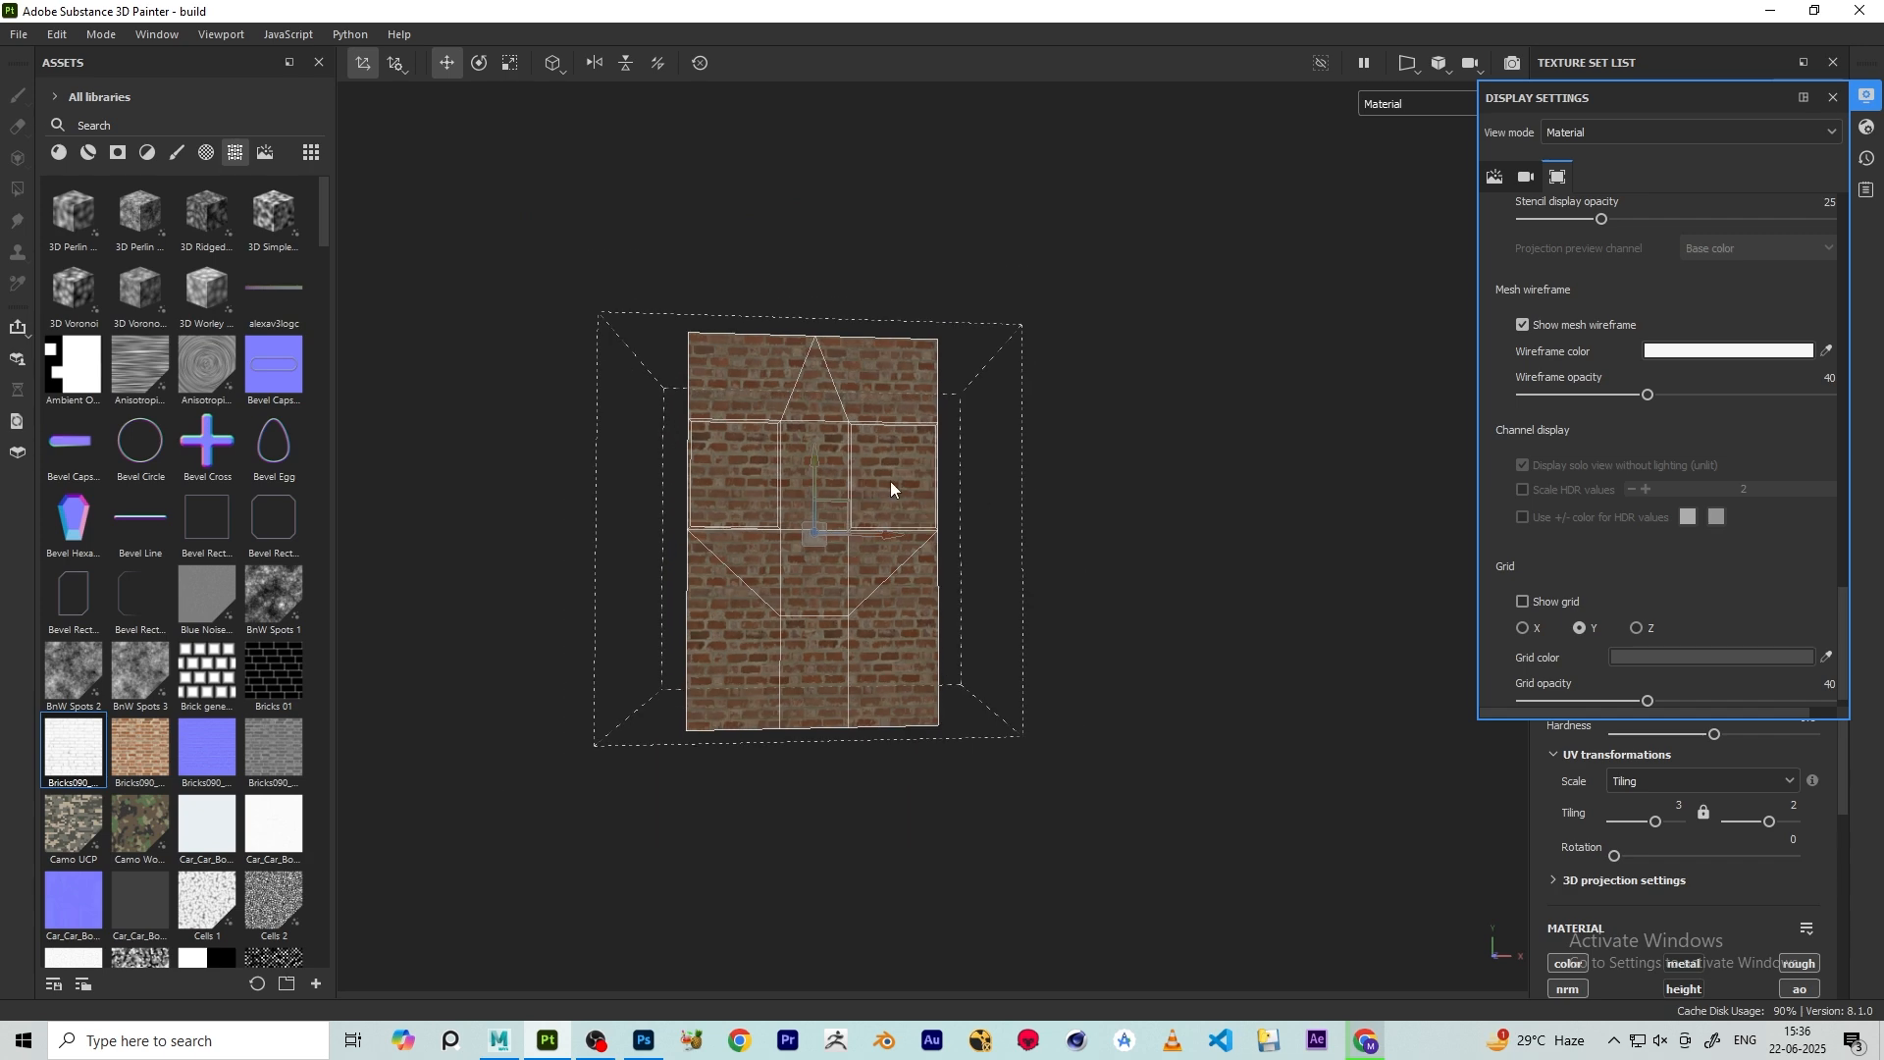
left_click_drag(896, 492, 1314, 373, "alt")
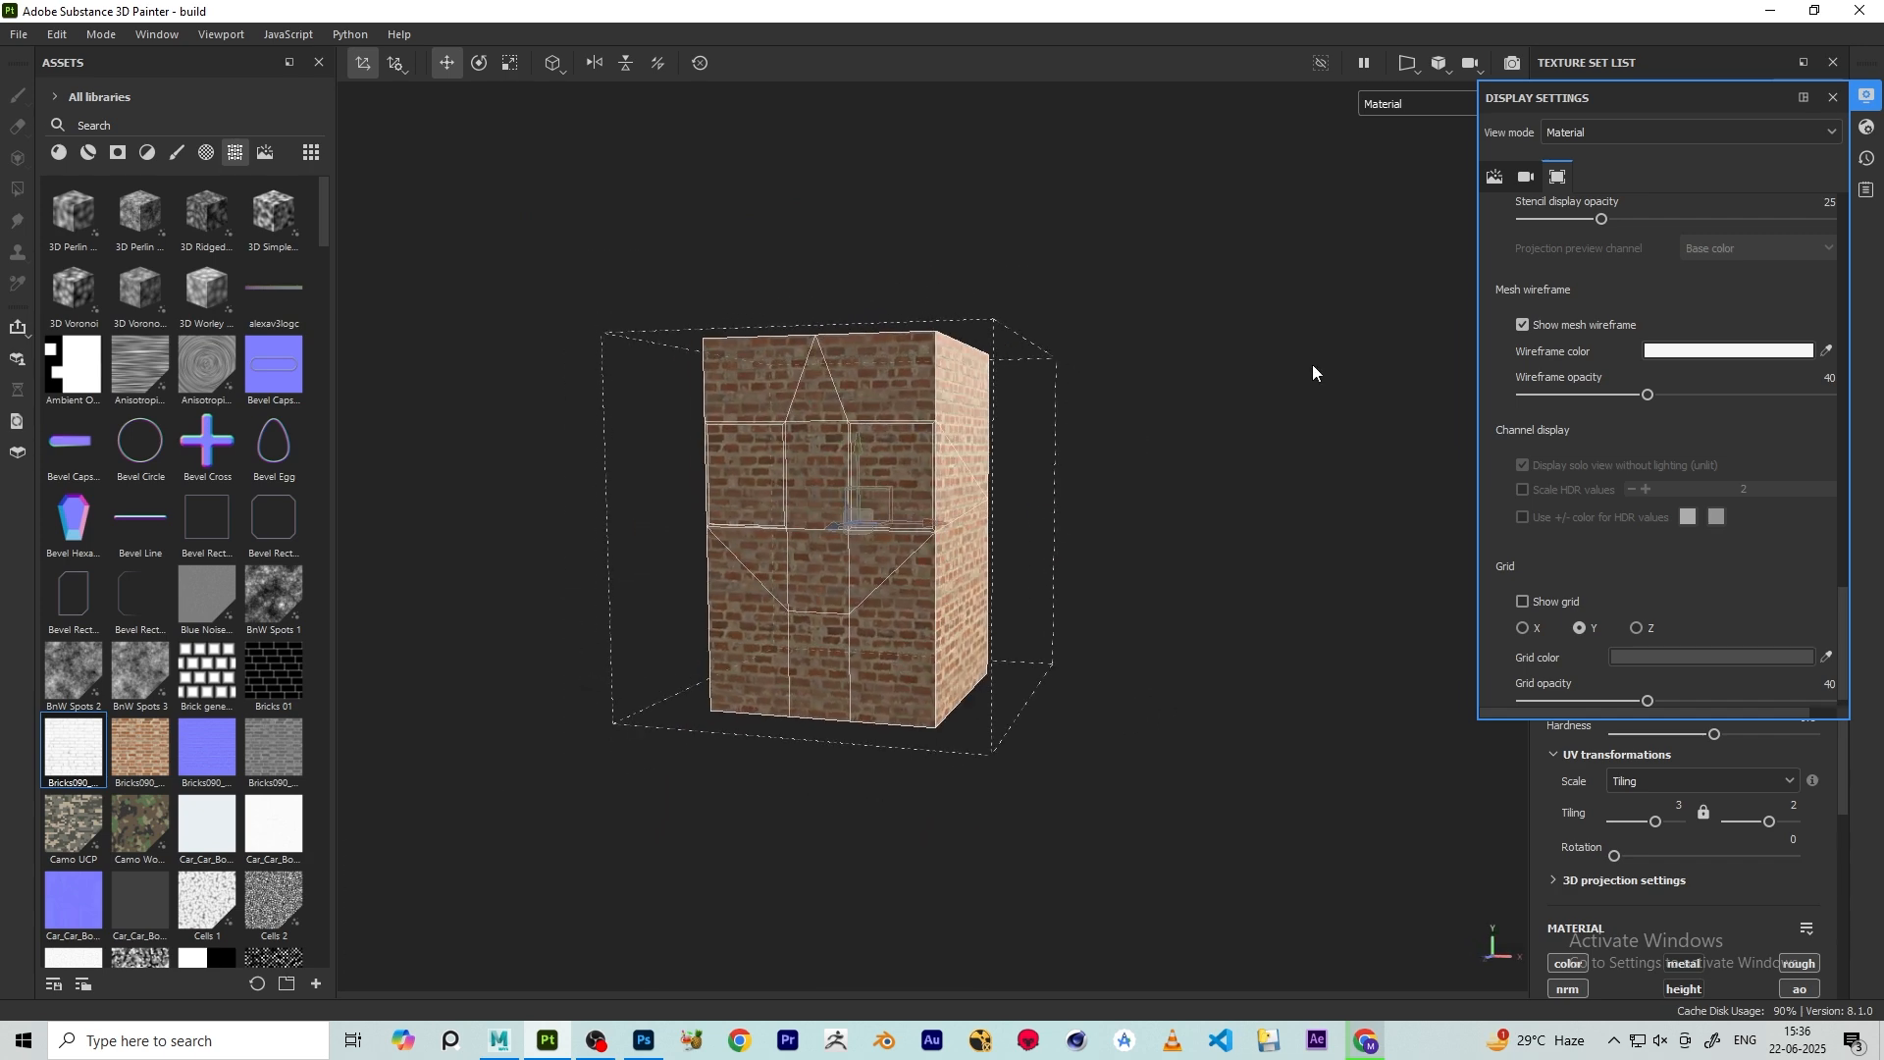
left_click(1830, 97)
- Snap the camera to a straight front view of the building and centre the front wall in the viewport
mouse_move(959, 413)
left_mouse_down("alt")
mouse_move(1291, 337)
mouse_move(1291, 353)
mouse_move(996, 390)
mouse_move(961, 429)
mouse_move(971, 353)
mouse_move(1050, 395)
mouse_move(794, 326)
left_mouse_up("alt")
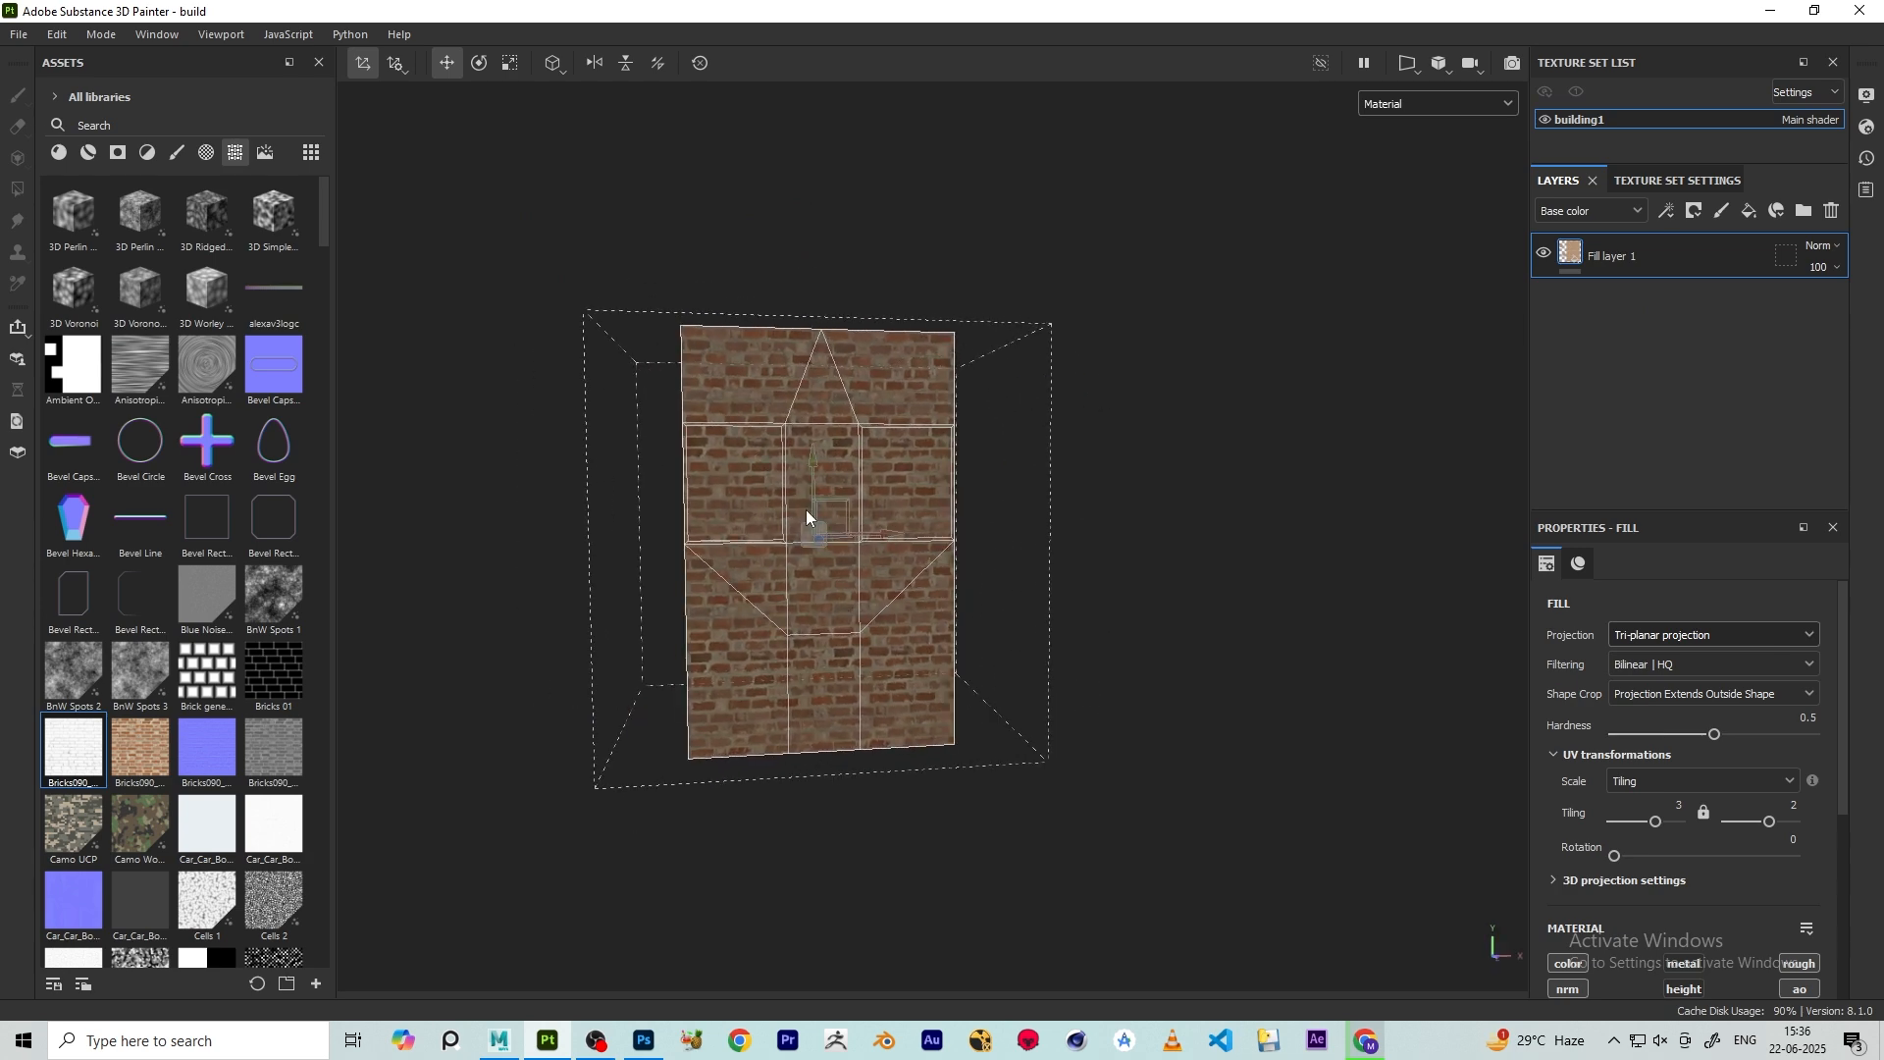
left_click_drag(807, 517, 976, 462, "alt")
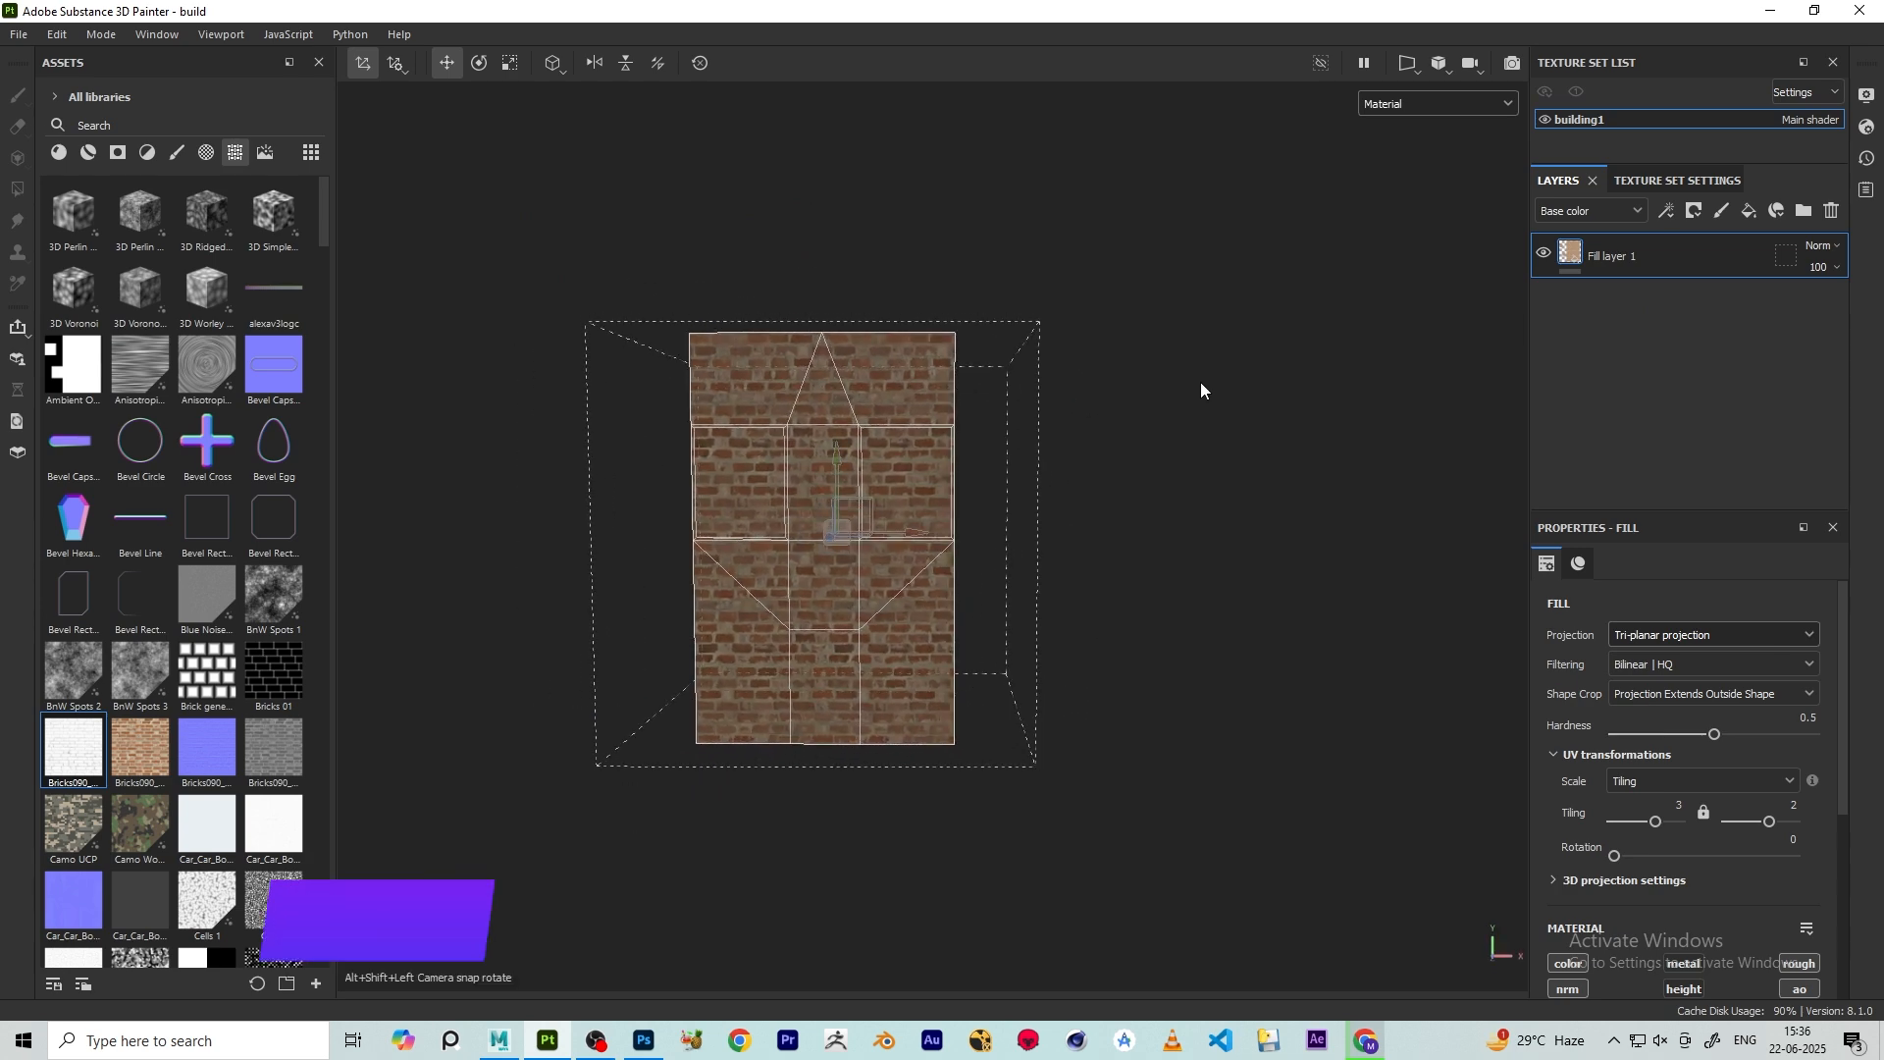
mouse_move(1203, 391)
left_mouse_down("alt+shift")
mouse_move(1161, 366)
mouse_move(1135, 467)
mouse_move(1114, 402)
mouse_move(1252, 450)
mouse_move(1063, 386)
mouse_move(1186, 399)
left_mouse_up("alt+shift")
scroll(715, 404, "up", 1)
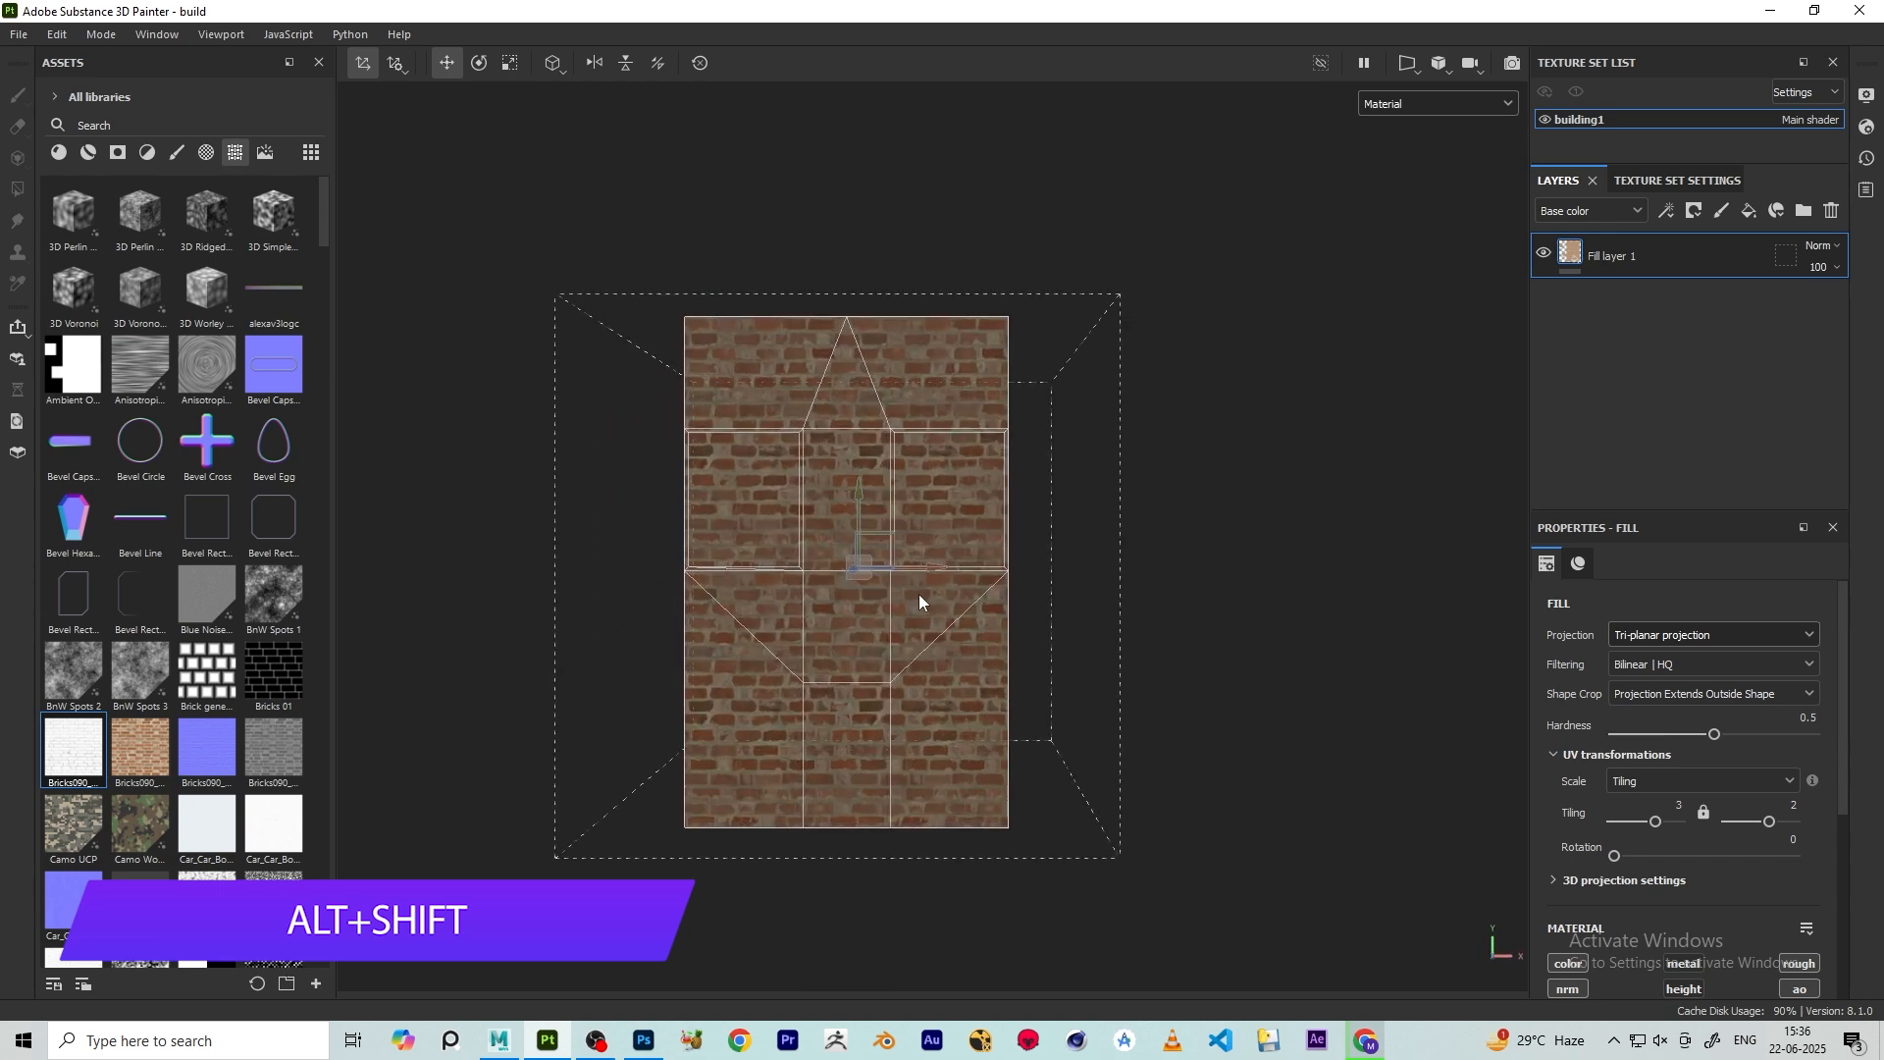
middle_click_drag(943, 493, 992, 463, "alt")
scroll(992, 463, "up", 1)
middle_click_drag(897, 558, 979, 457, "alt")
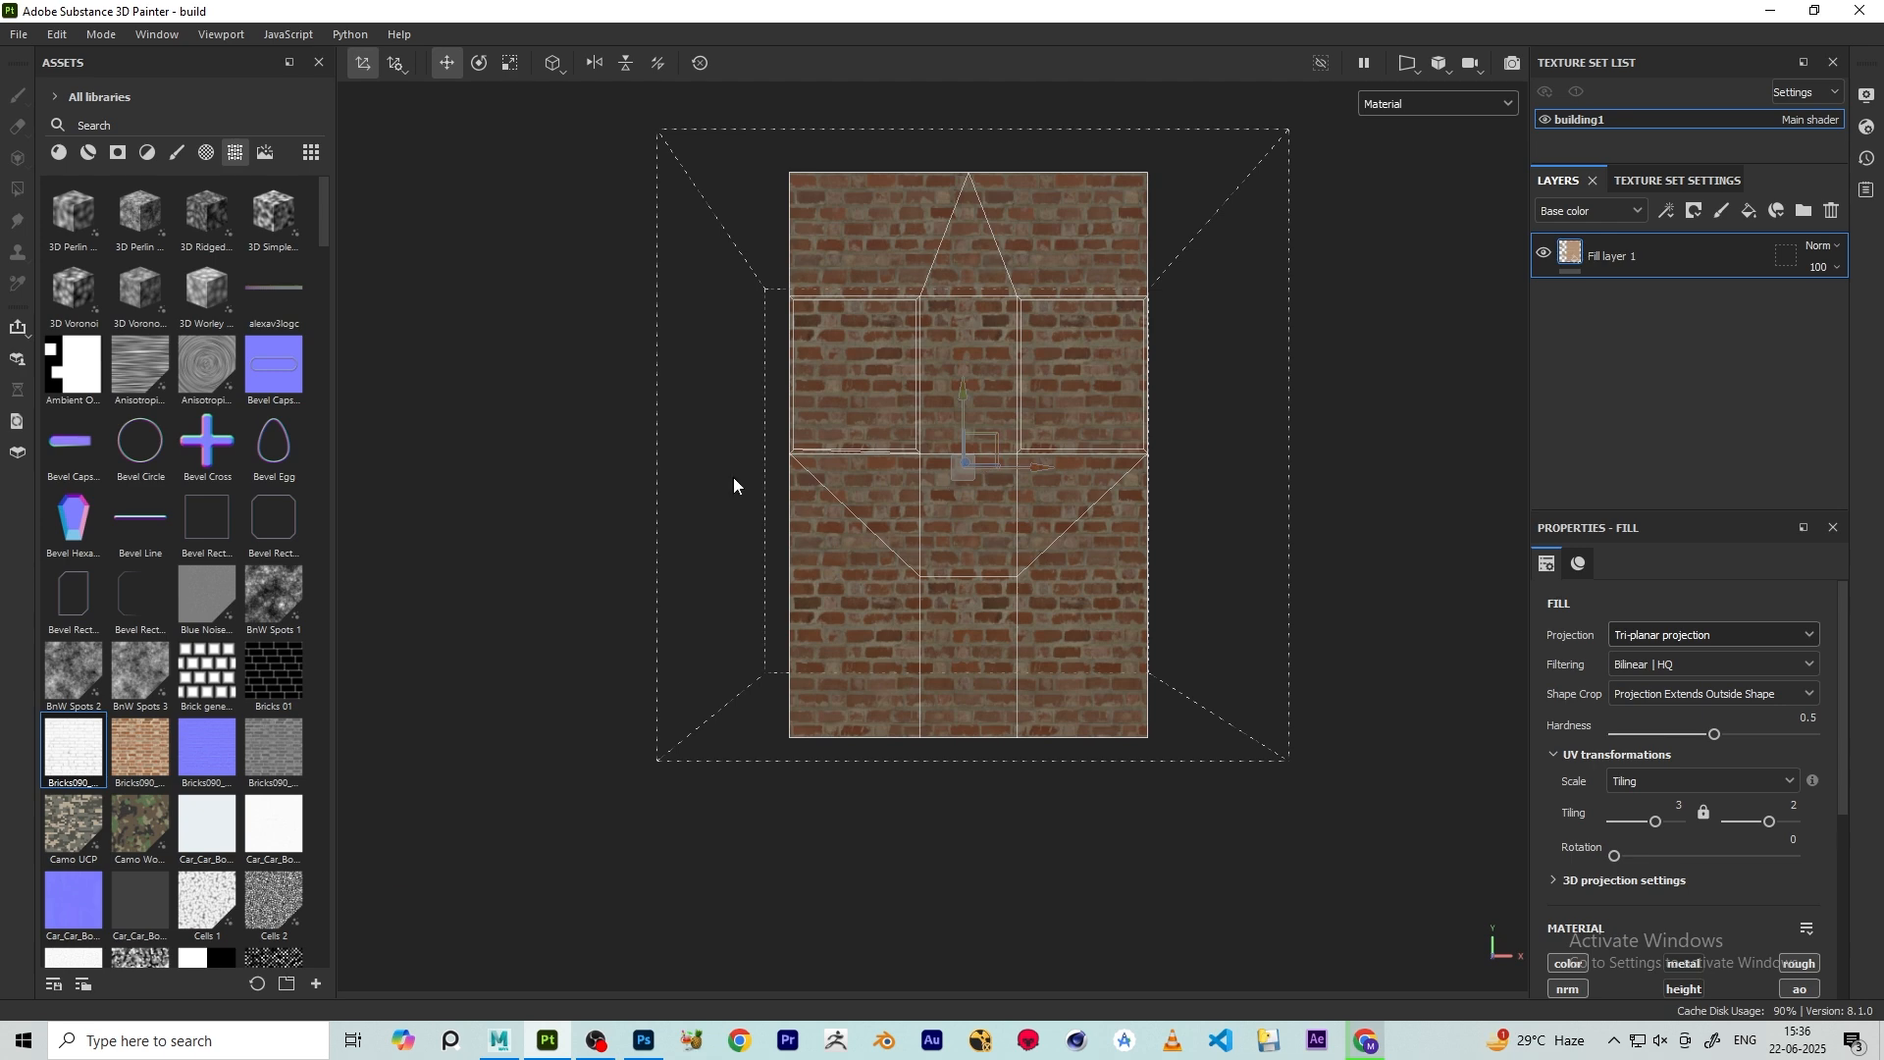
- Import the door.jpg image from the Desktop folder as a texture resource
left_click(317, 984)
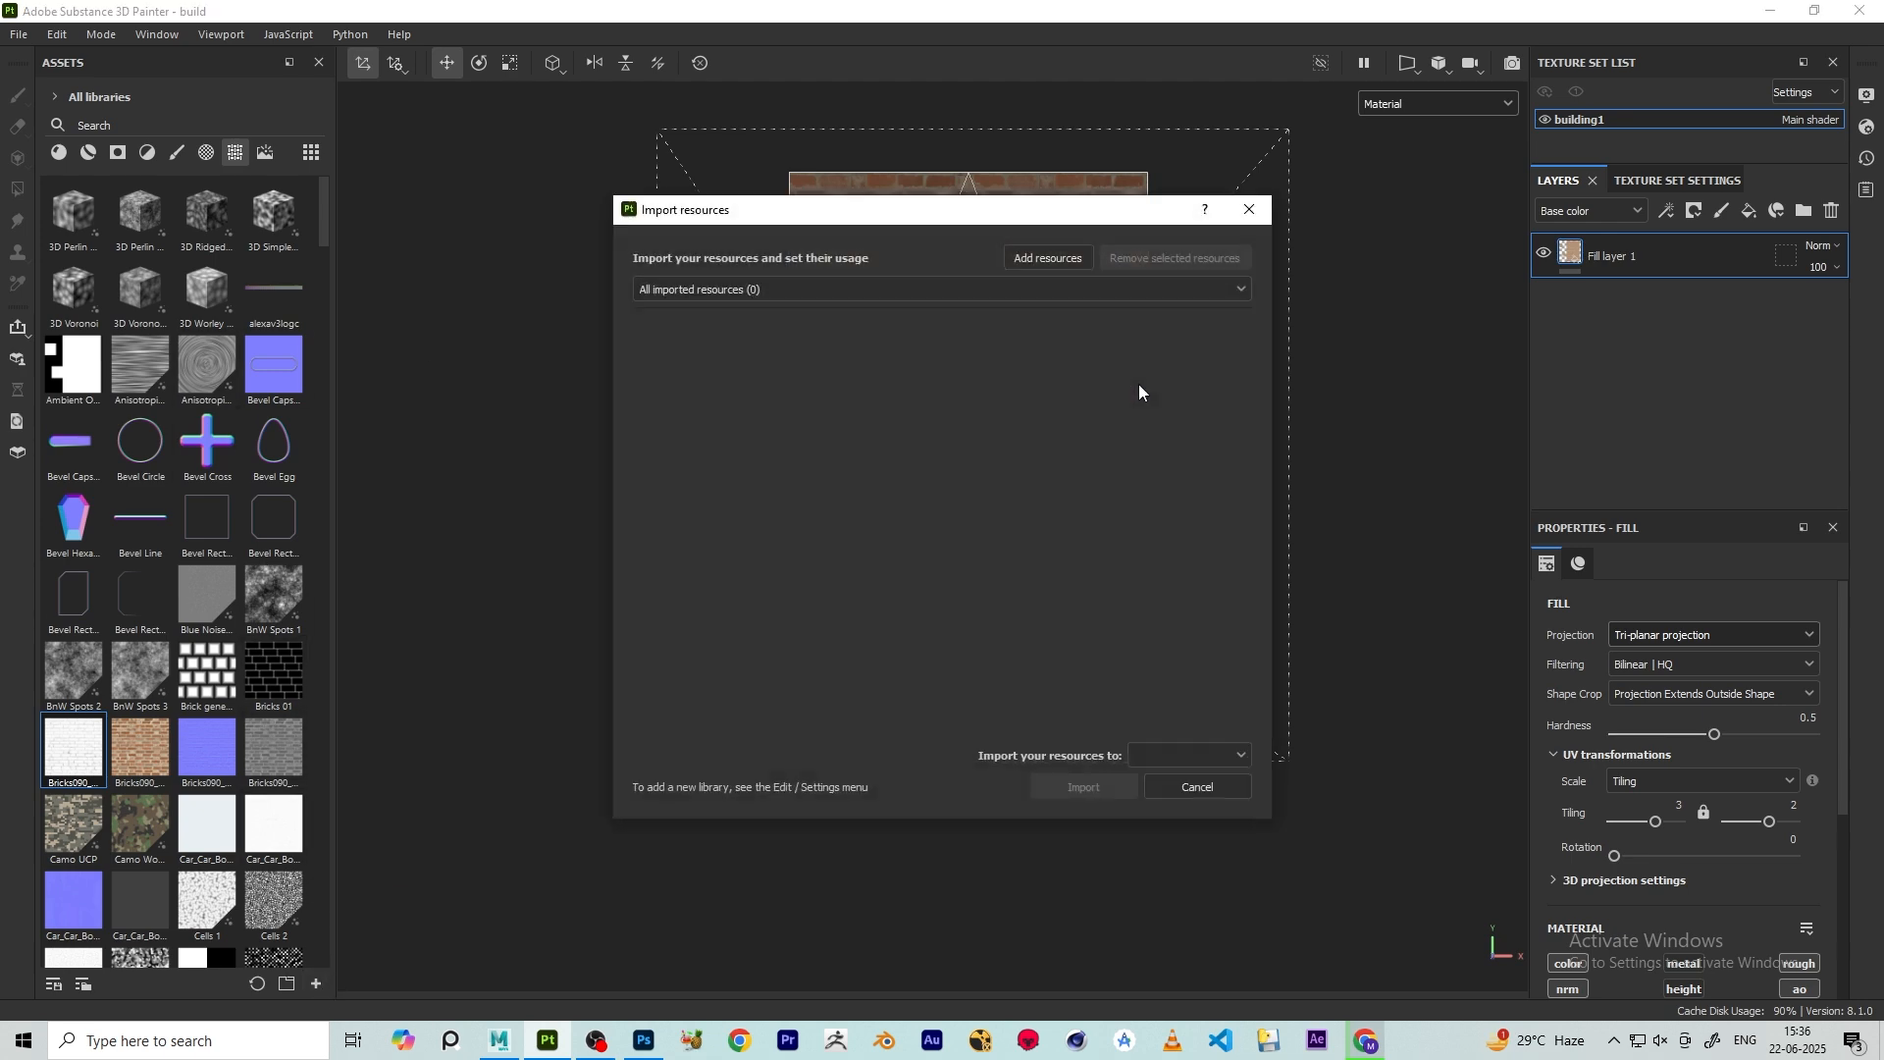
left_click(1048, 258)
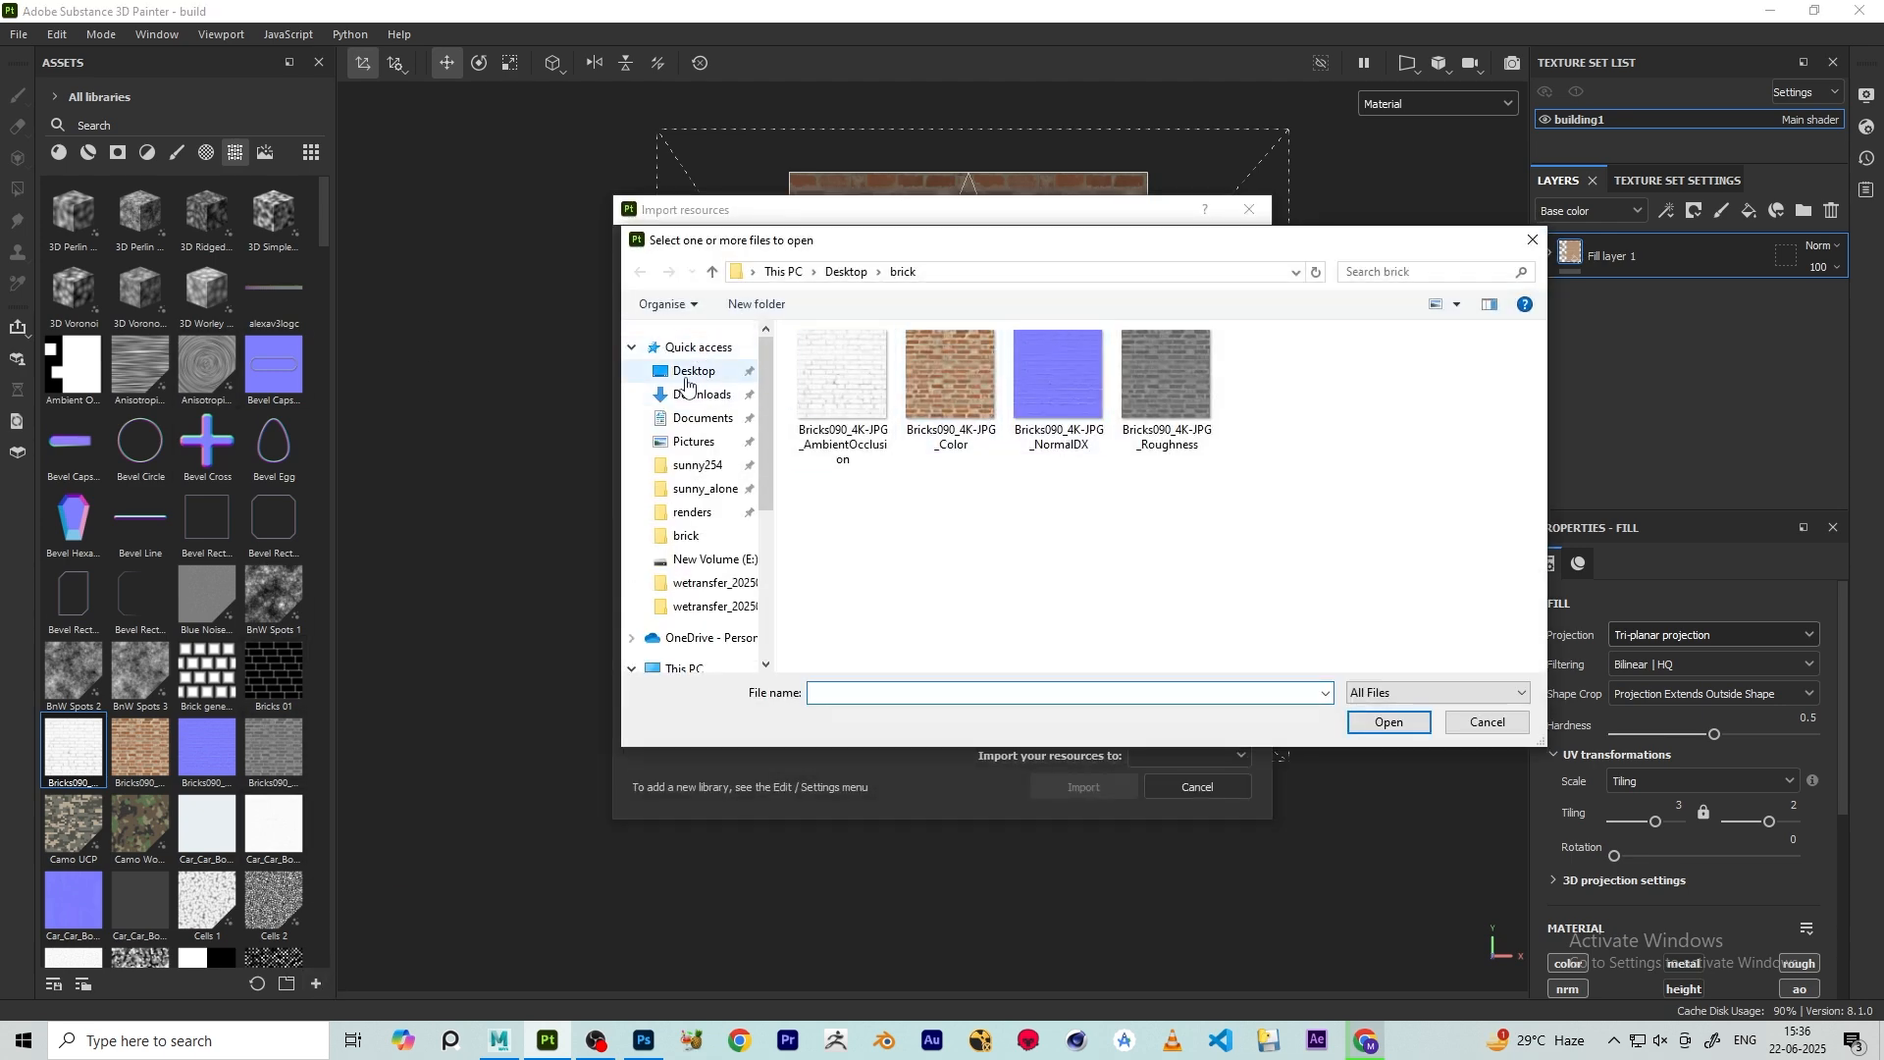
left_click(691, 372)
left_click(1058, 378)
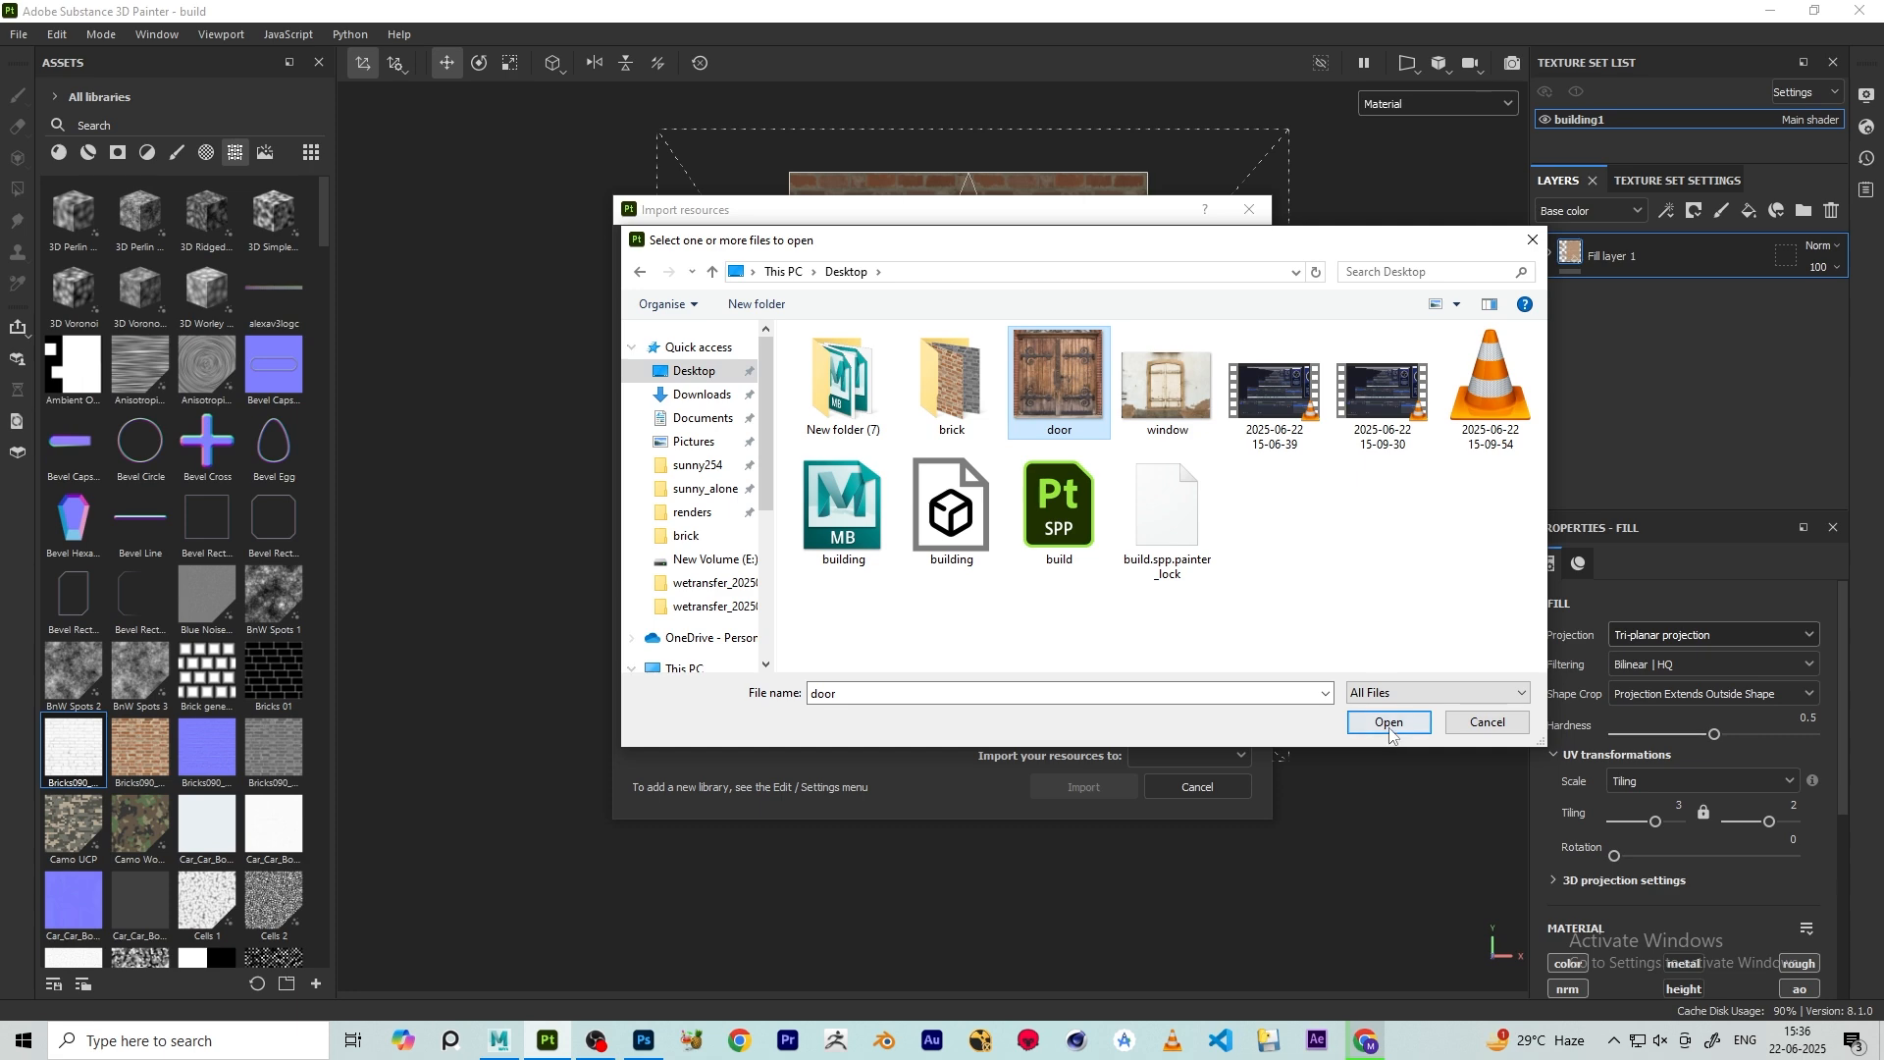
left_click(1389, 724)
left_click(1191, 326)
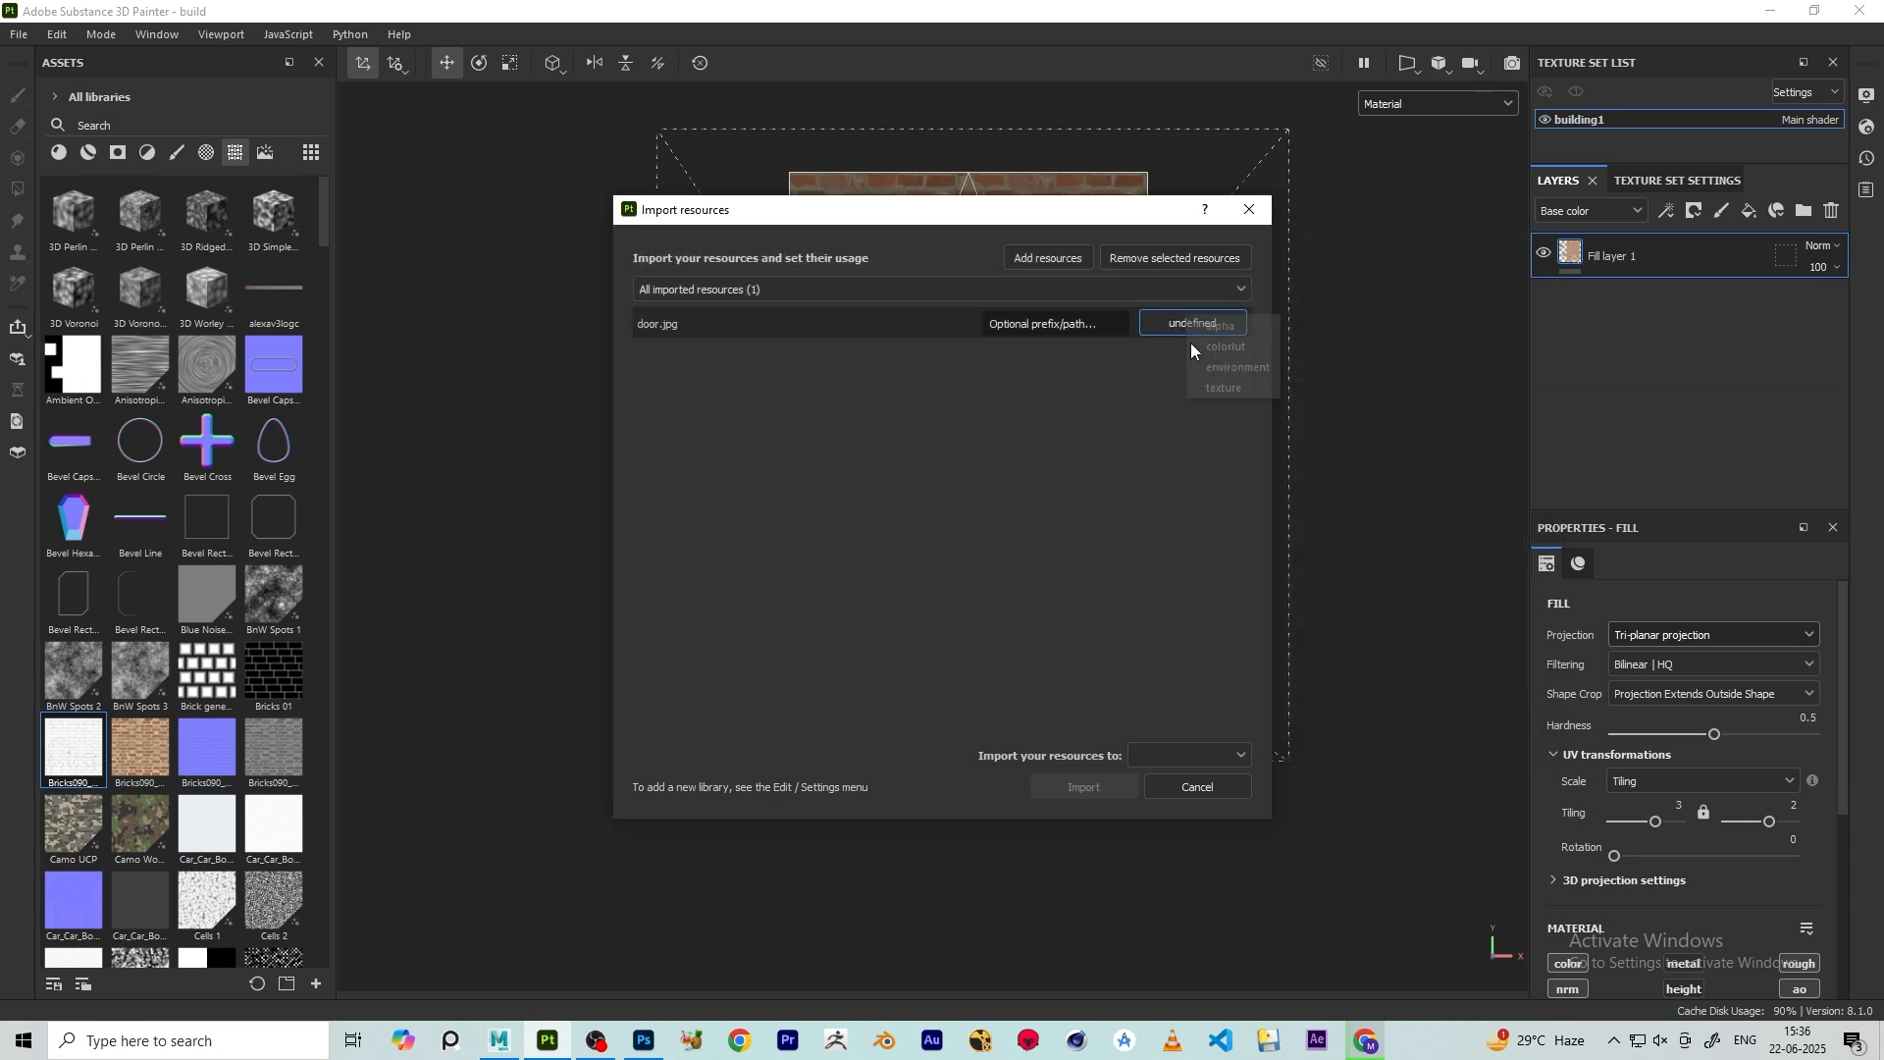
left_click(1224, 385)
left_click(1168, 801)
left_click(1099, 787)
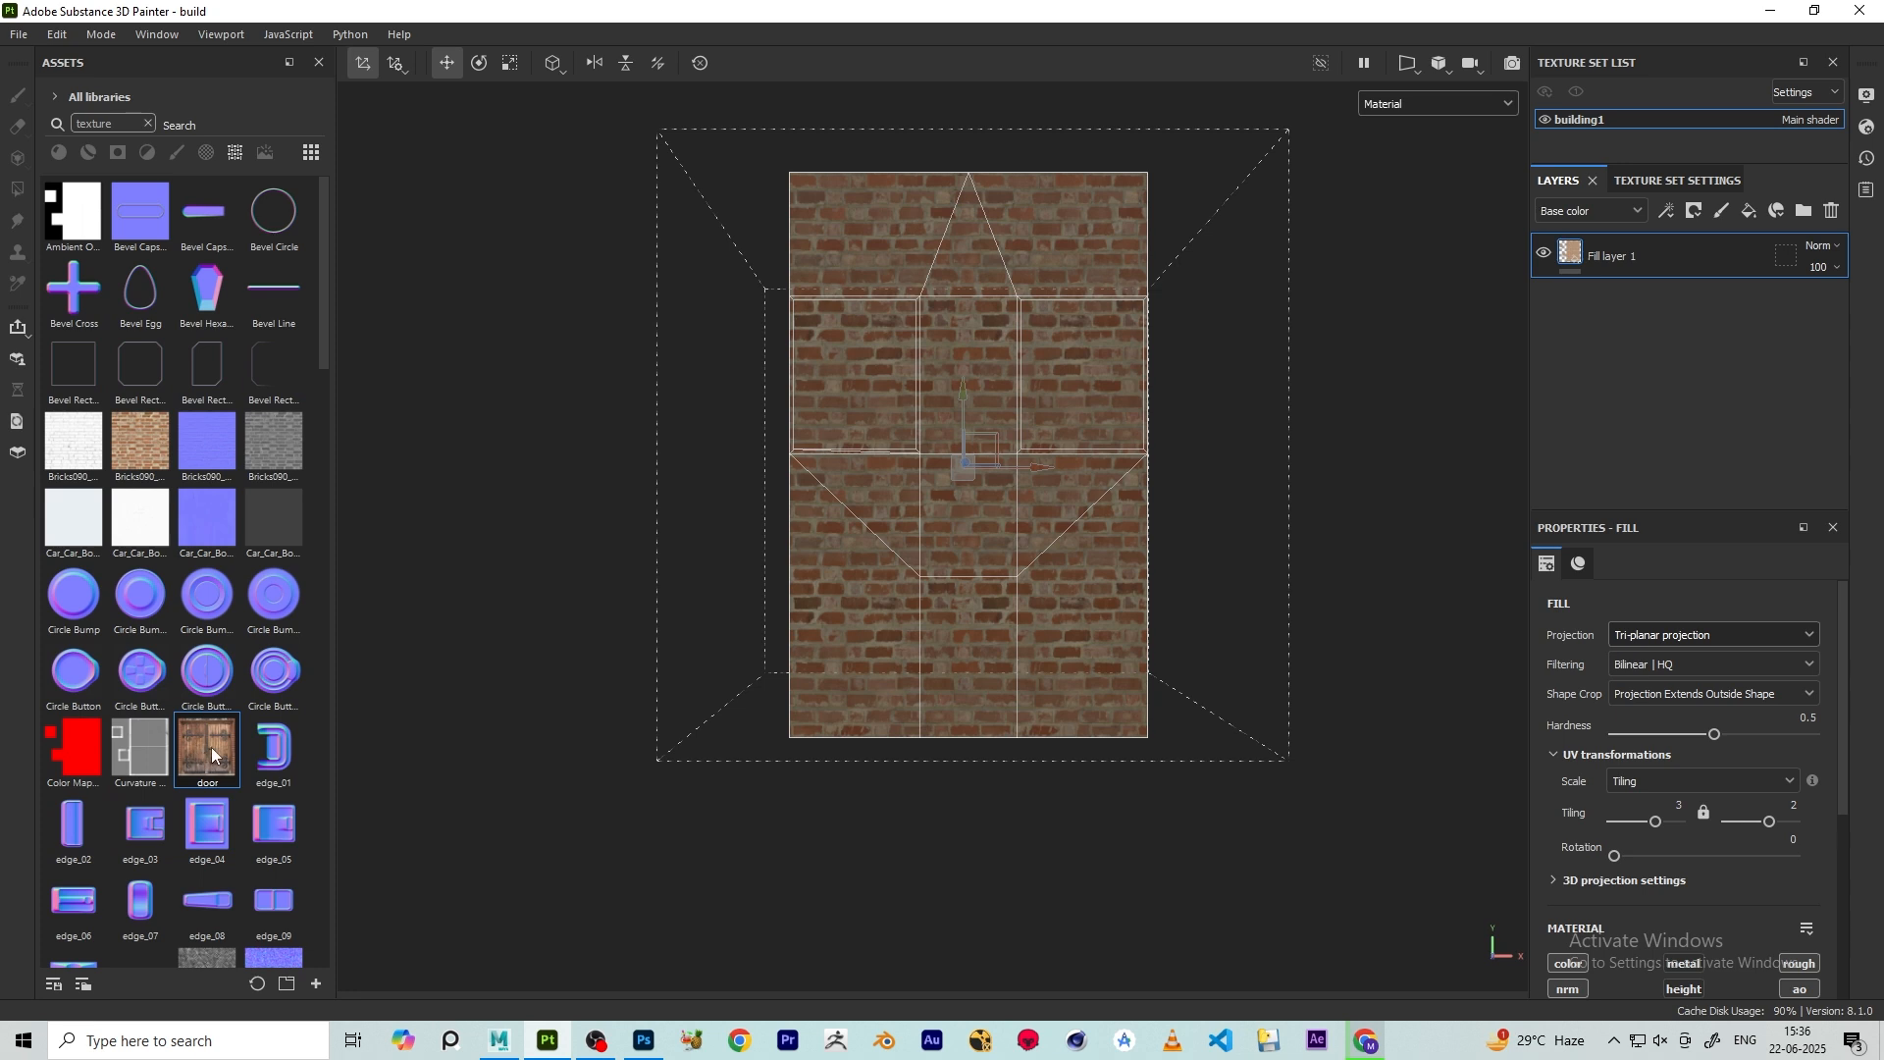
- Place the door texture as a base color decal between the doorway lines on the lower front wall
left_click_drag(207, 755, 963, 638)
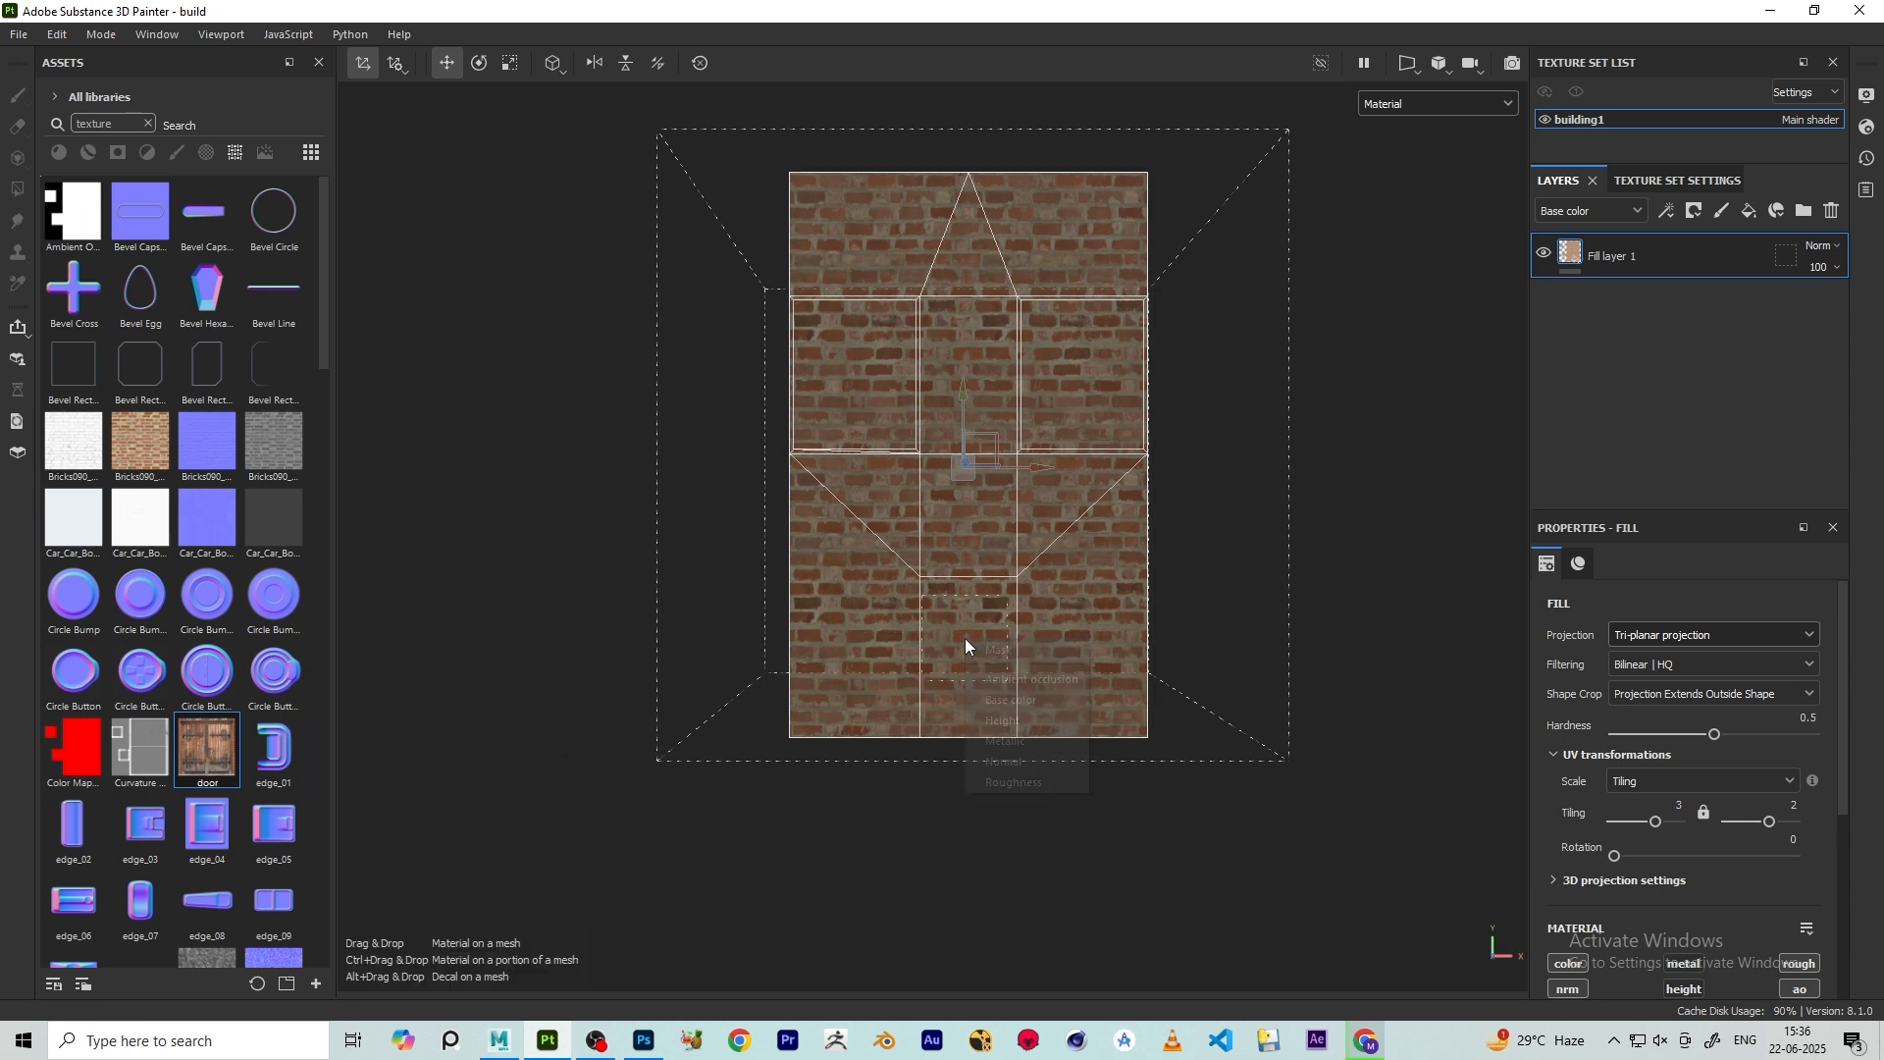
left_click(1016, 700)
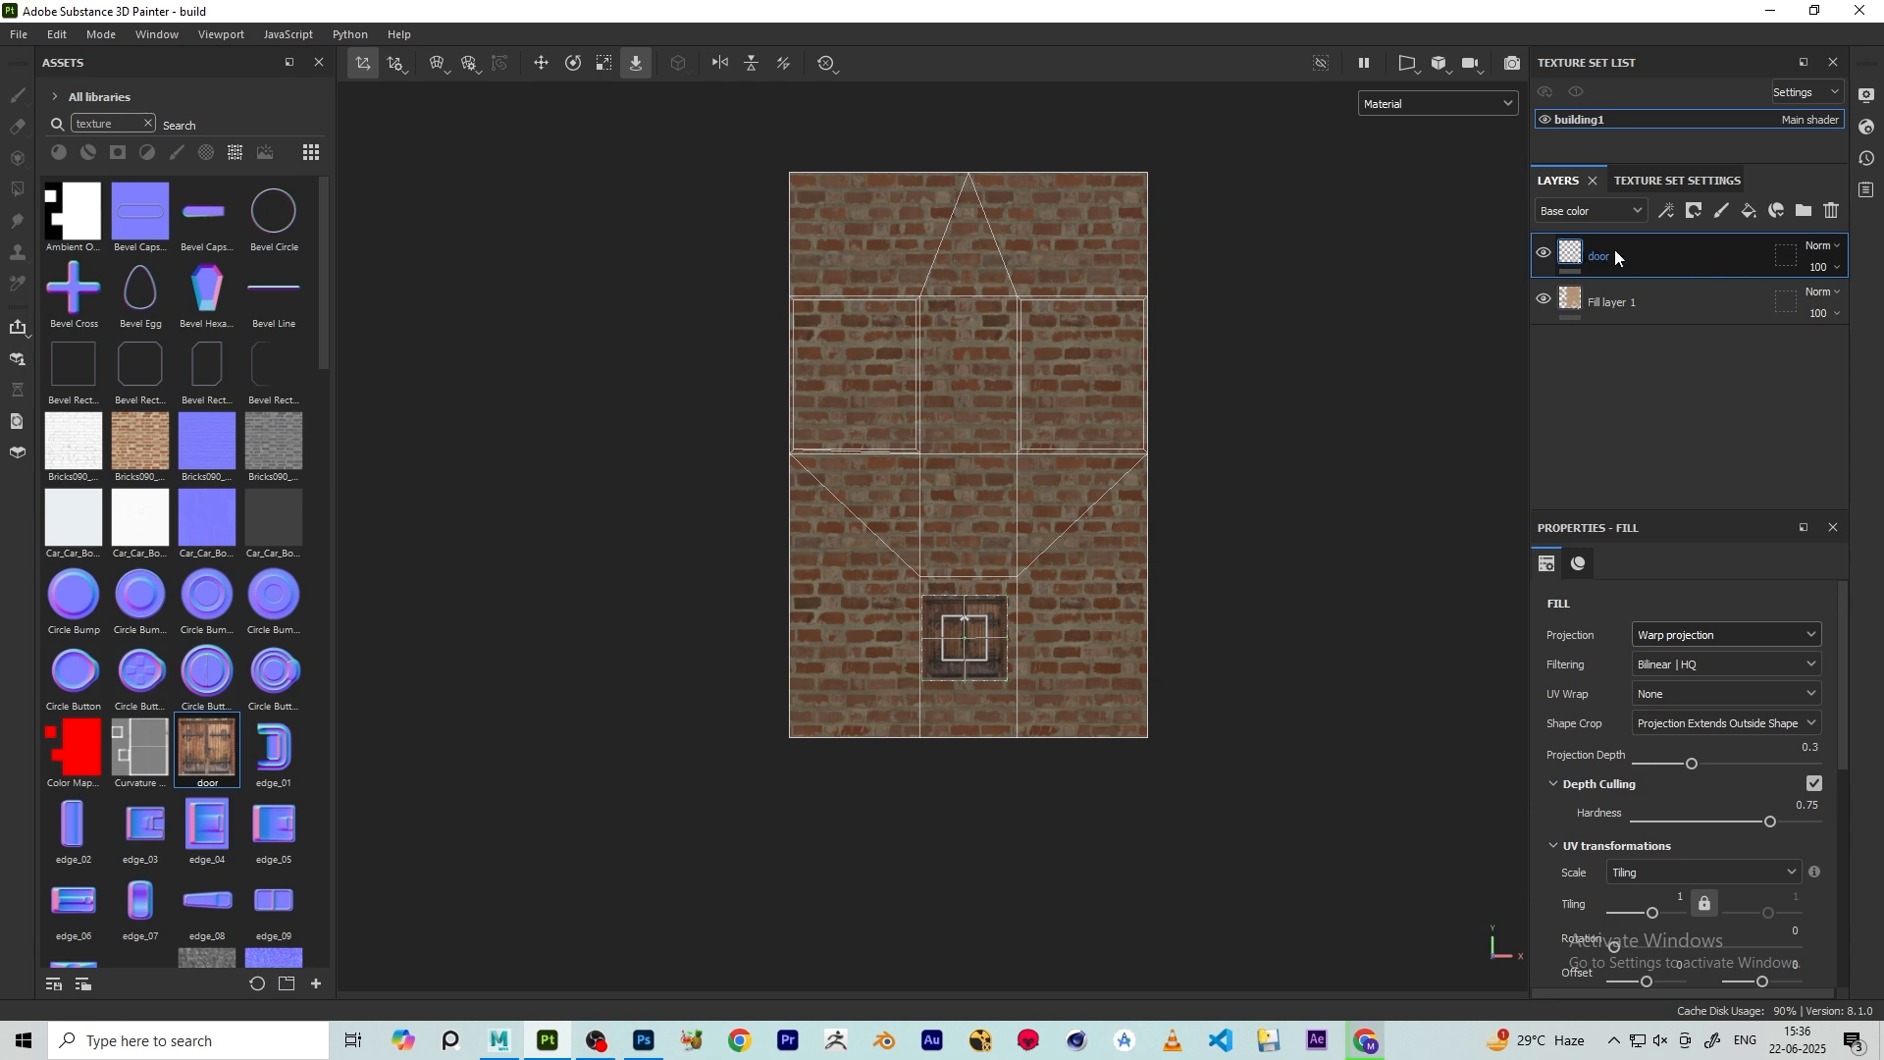
scroll(957, 673, "up", 5)
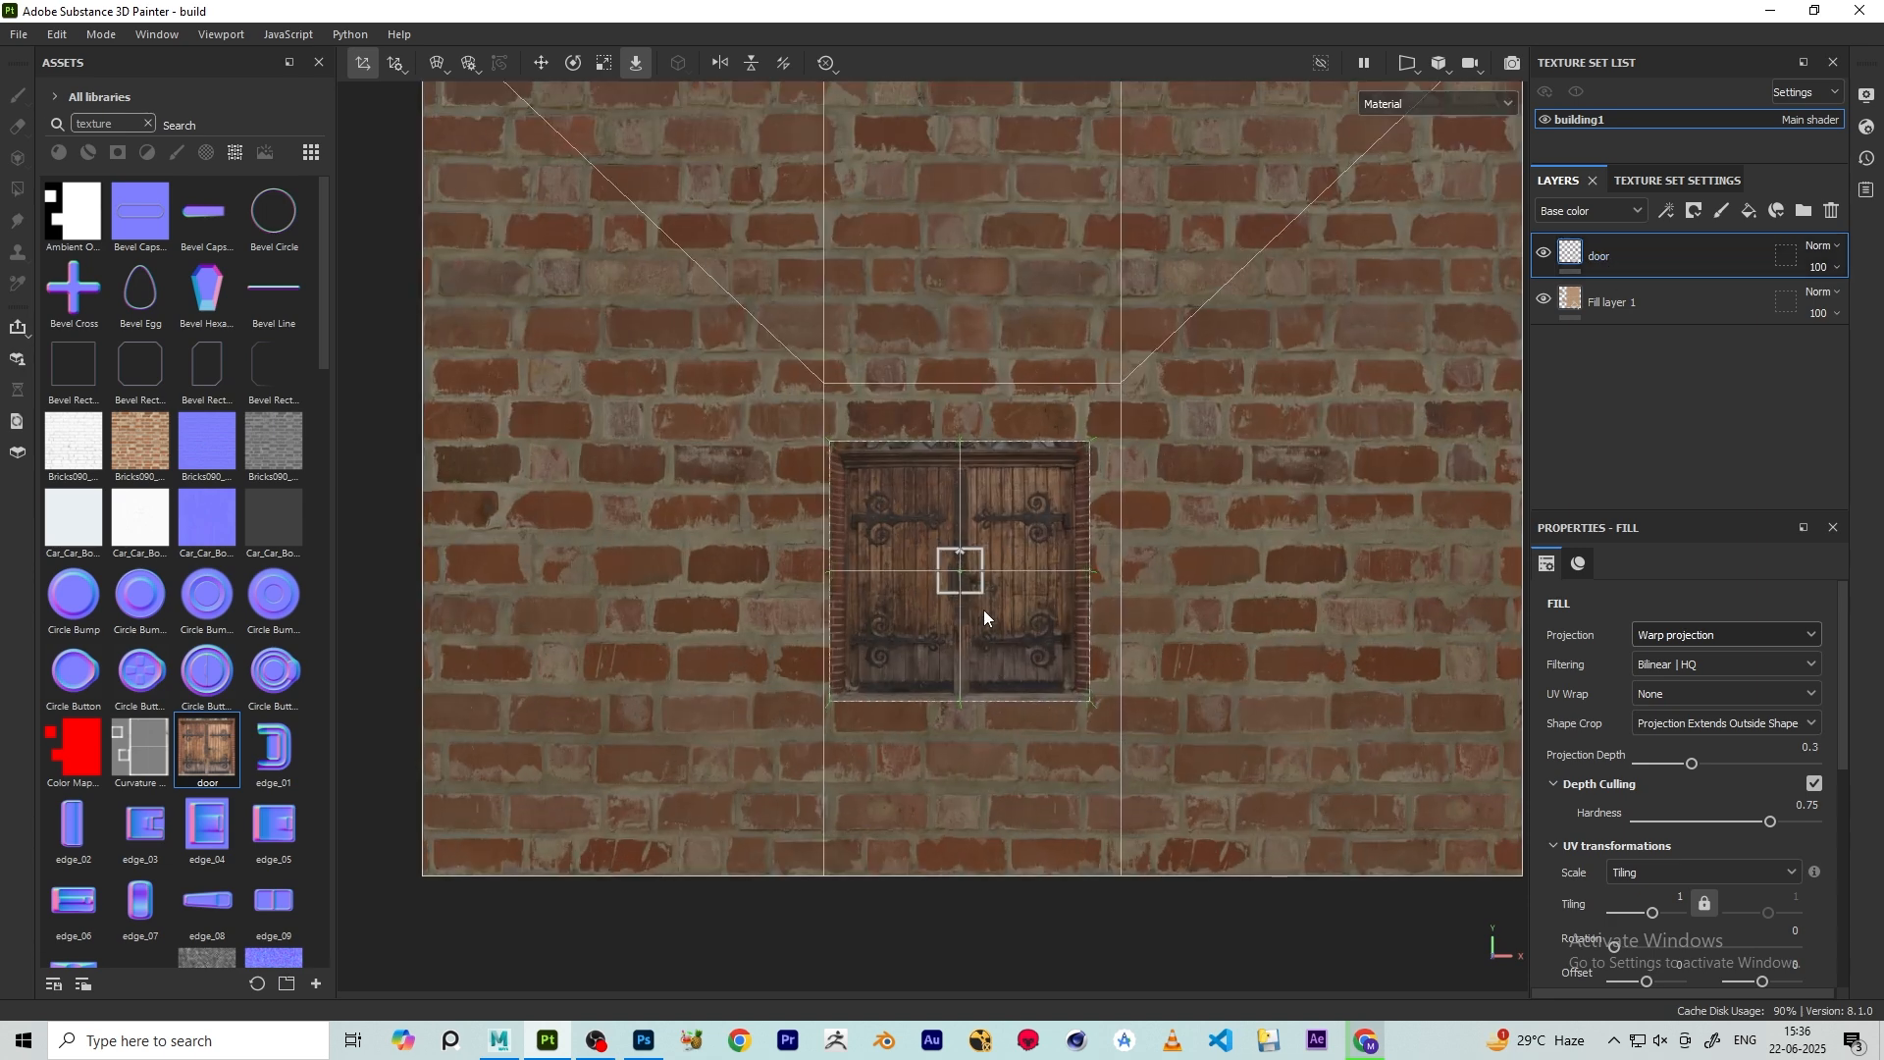
scroll(939, 569, "up", 2)
scroll(873, 508, "down", 2)
scroll(946, 555, "up", 1)
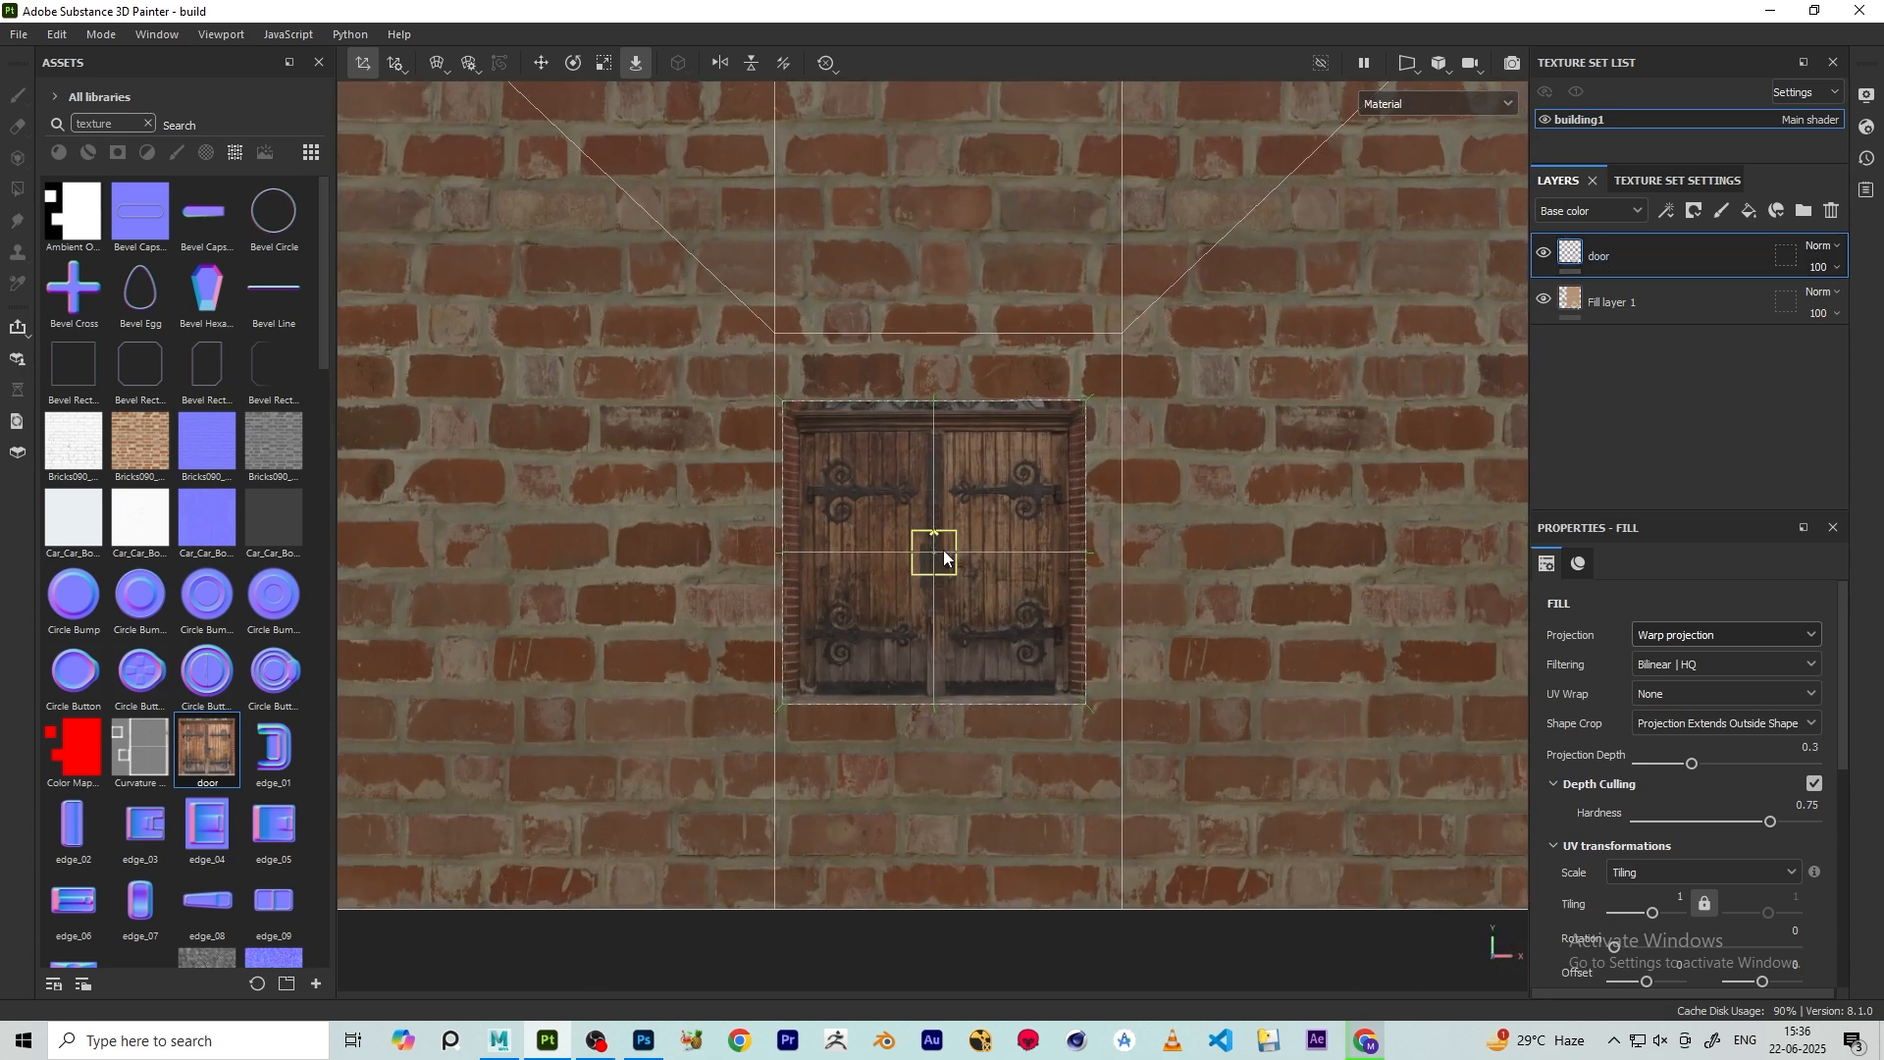
- Scale the door decal uniformly by a slight amount around its centre
key("r")
scroll(937, 555, "up", 3)
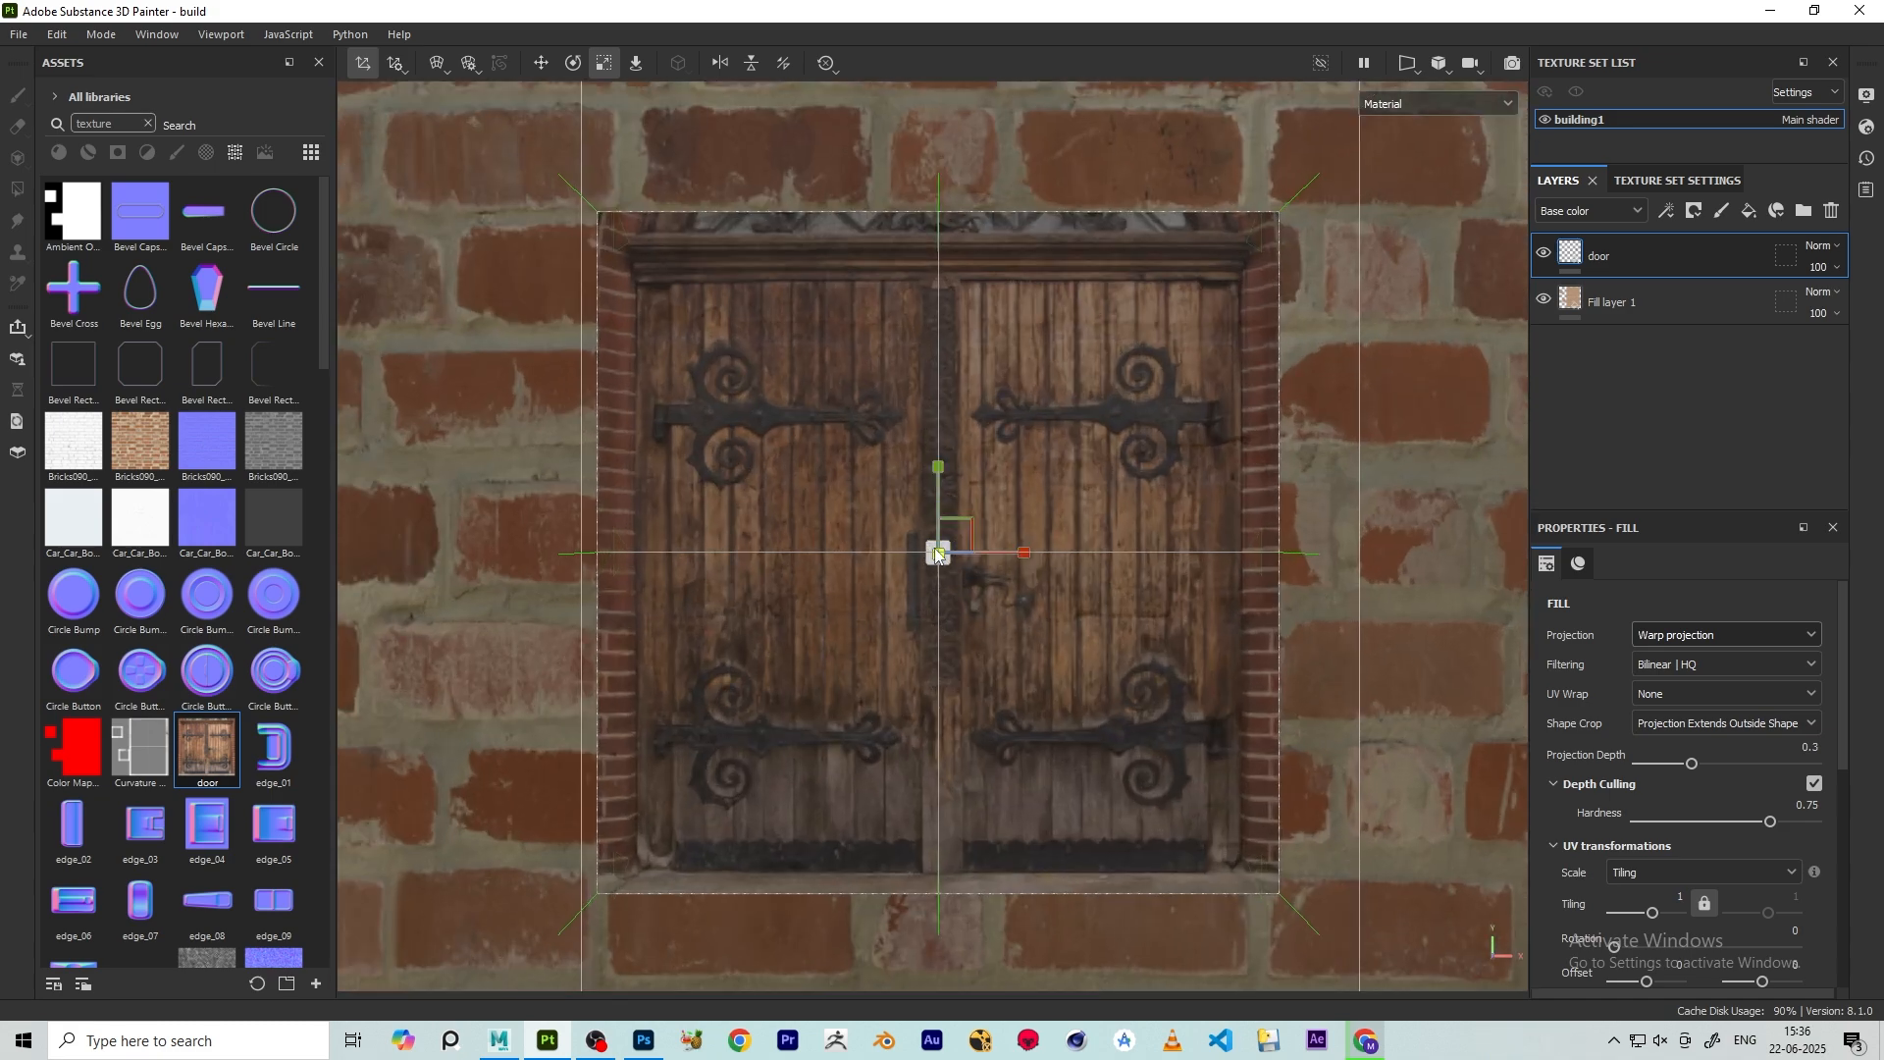
left_click_drag(937, 542, 1143, 552)
- Look through the door layer's fill properties and try its UV rotation and tiling
scroll(1668, 902, "down", 3)
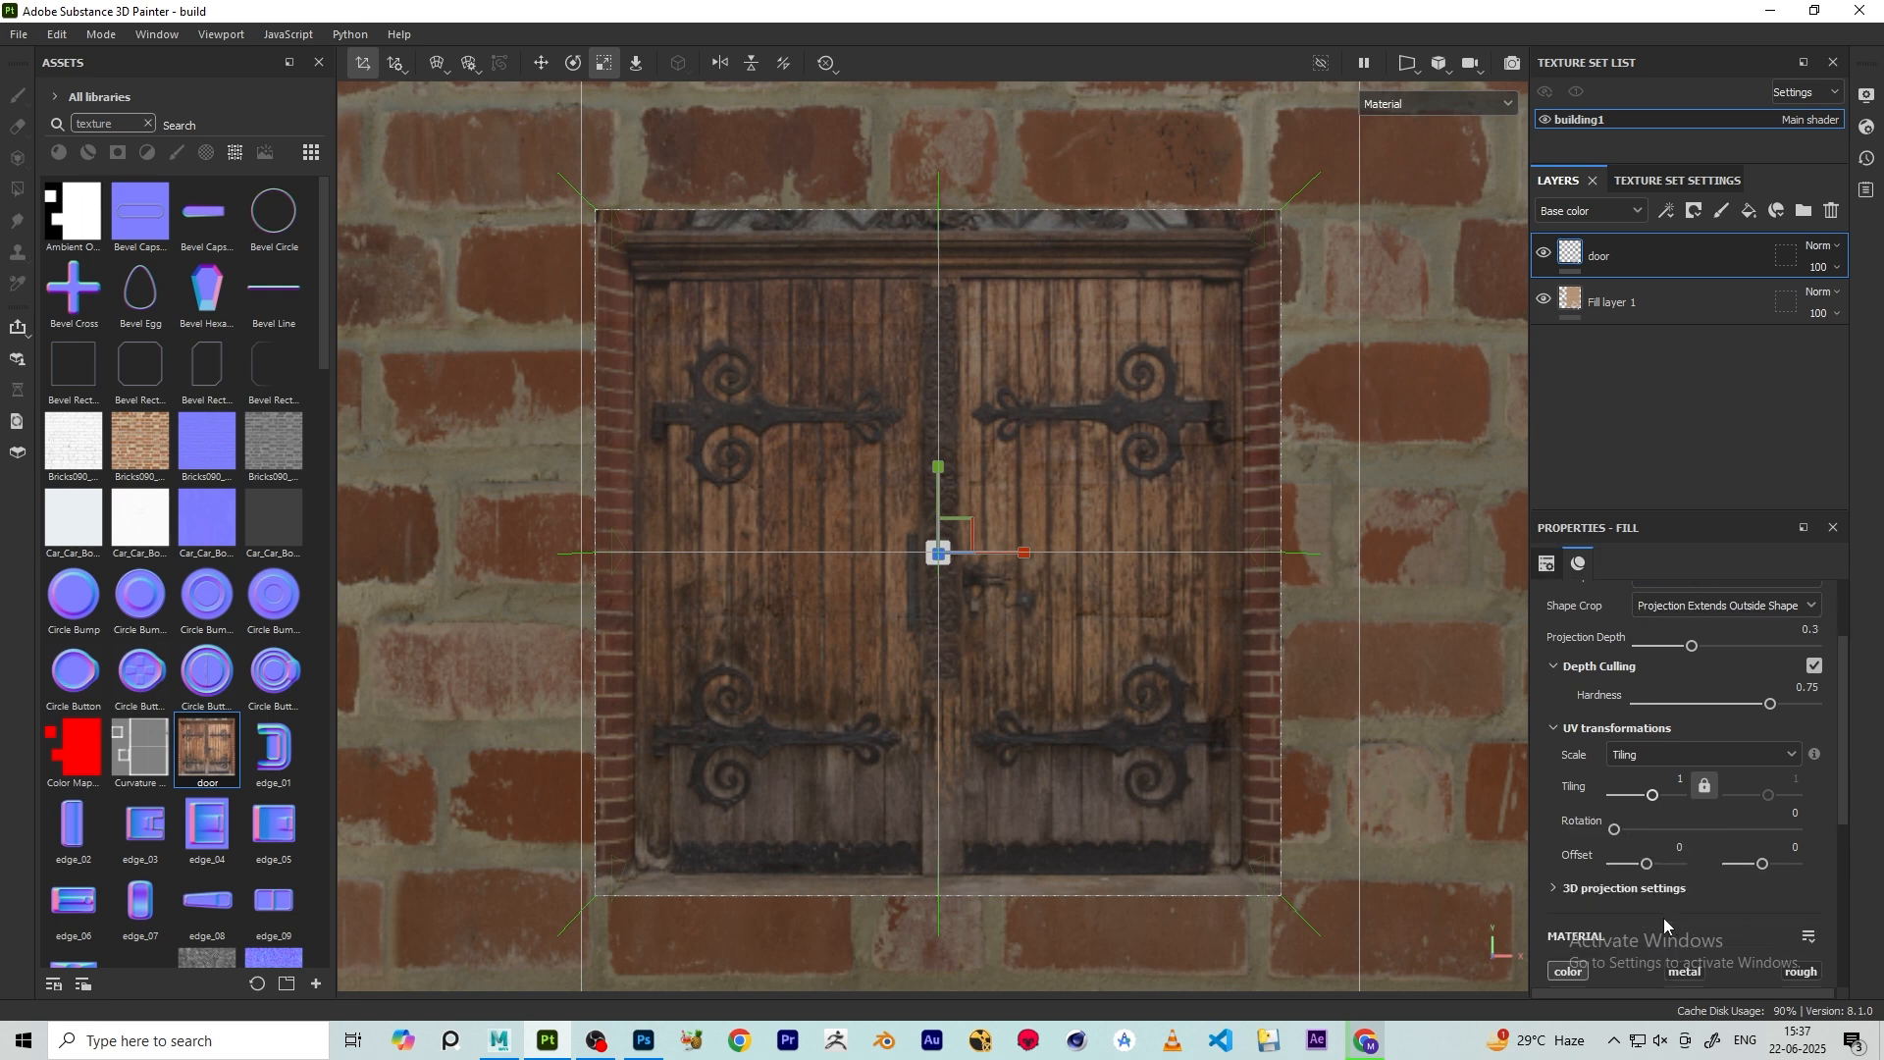
scroll(1707, 844, "down", 2)
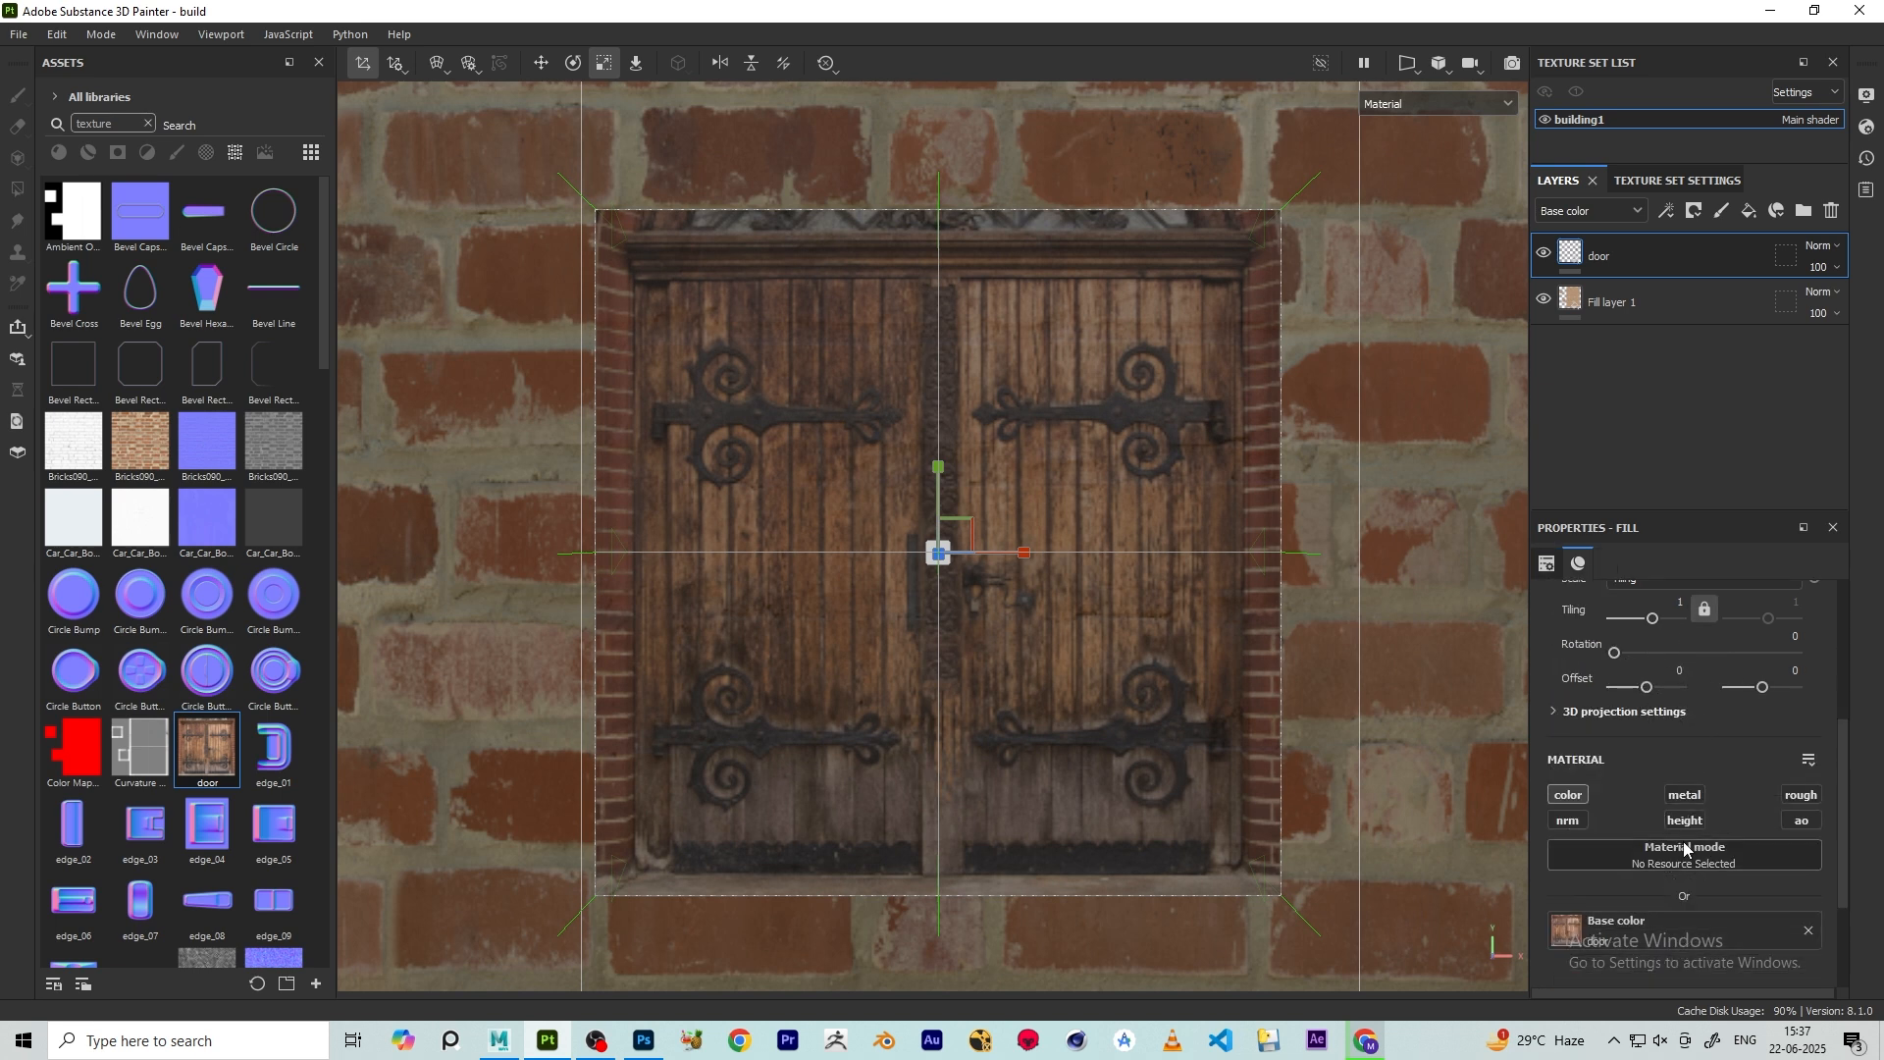
scroll(1689, 737, "up", 5)
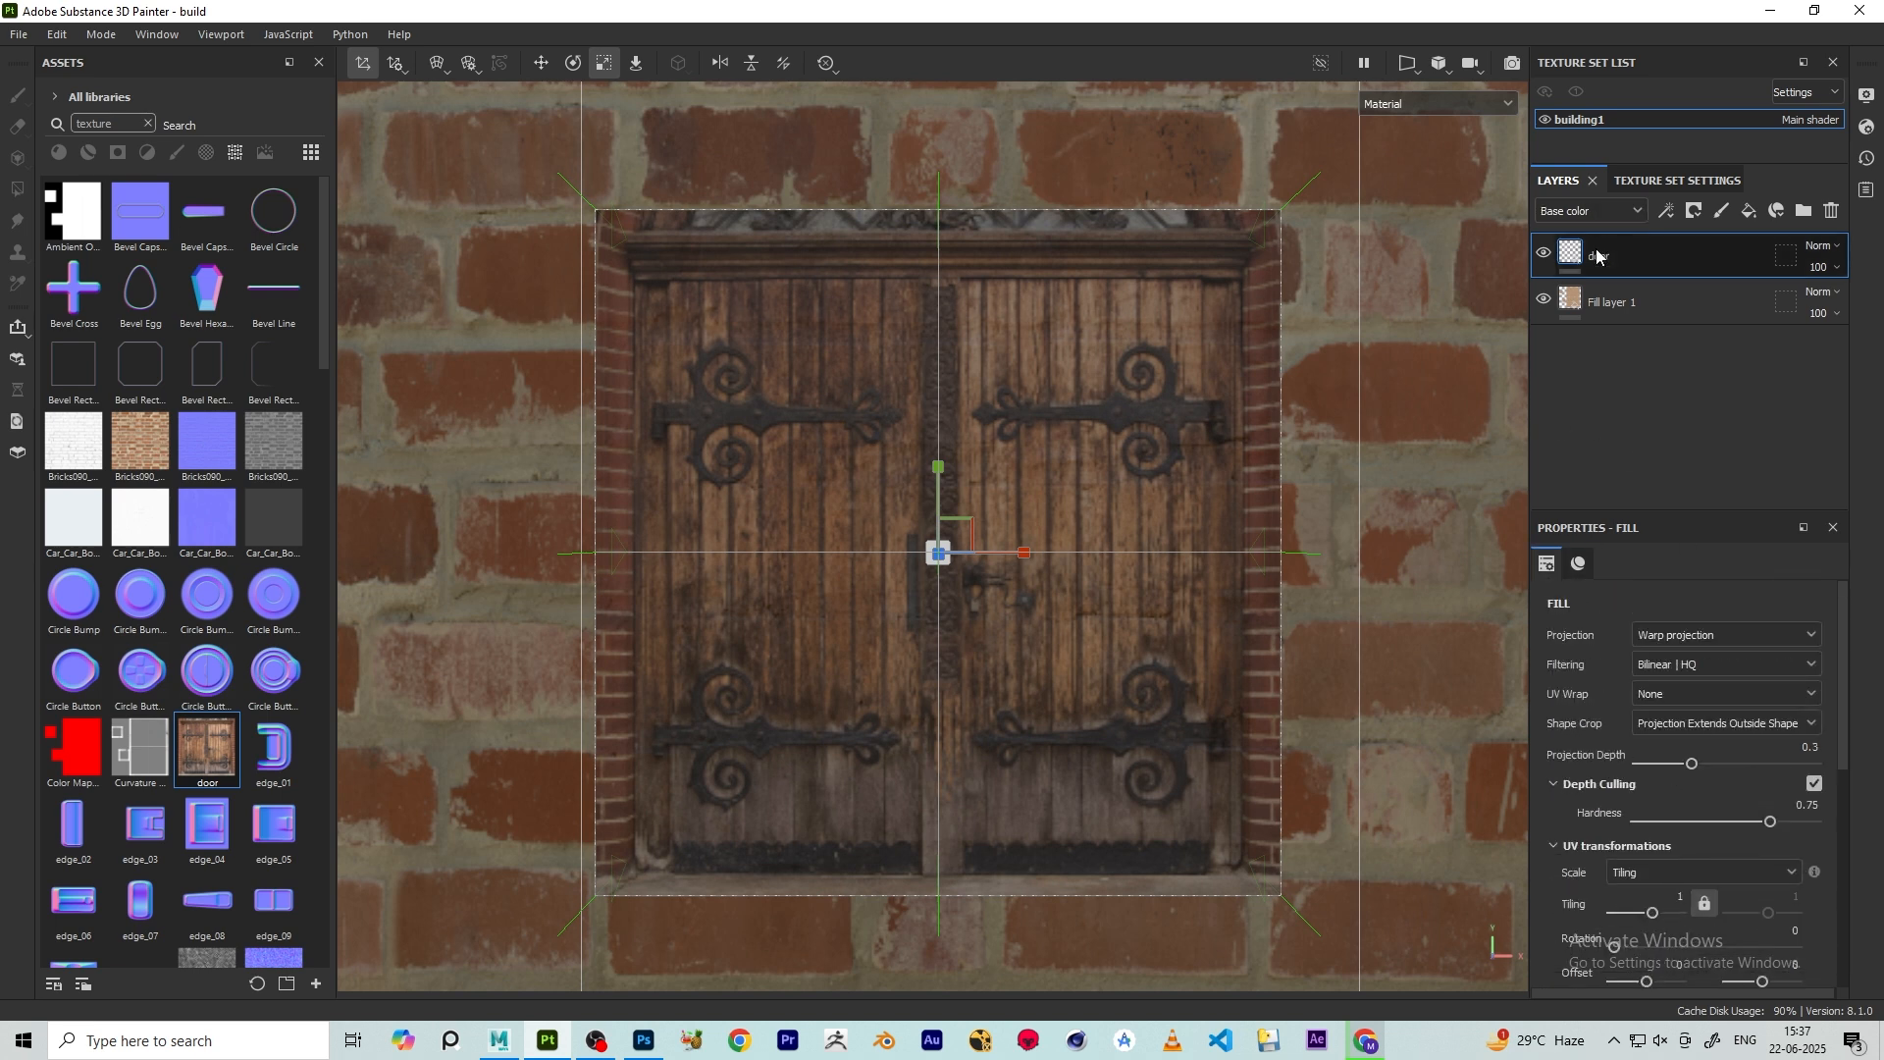
scroll(1652, 790, "down", 1)
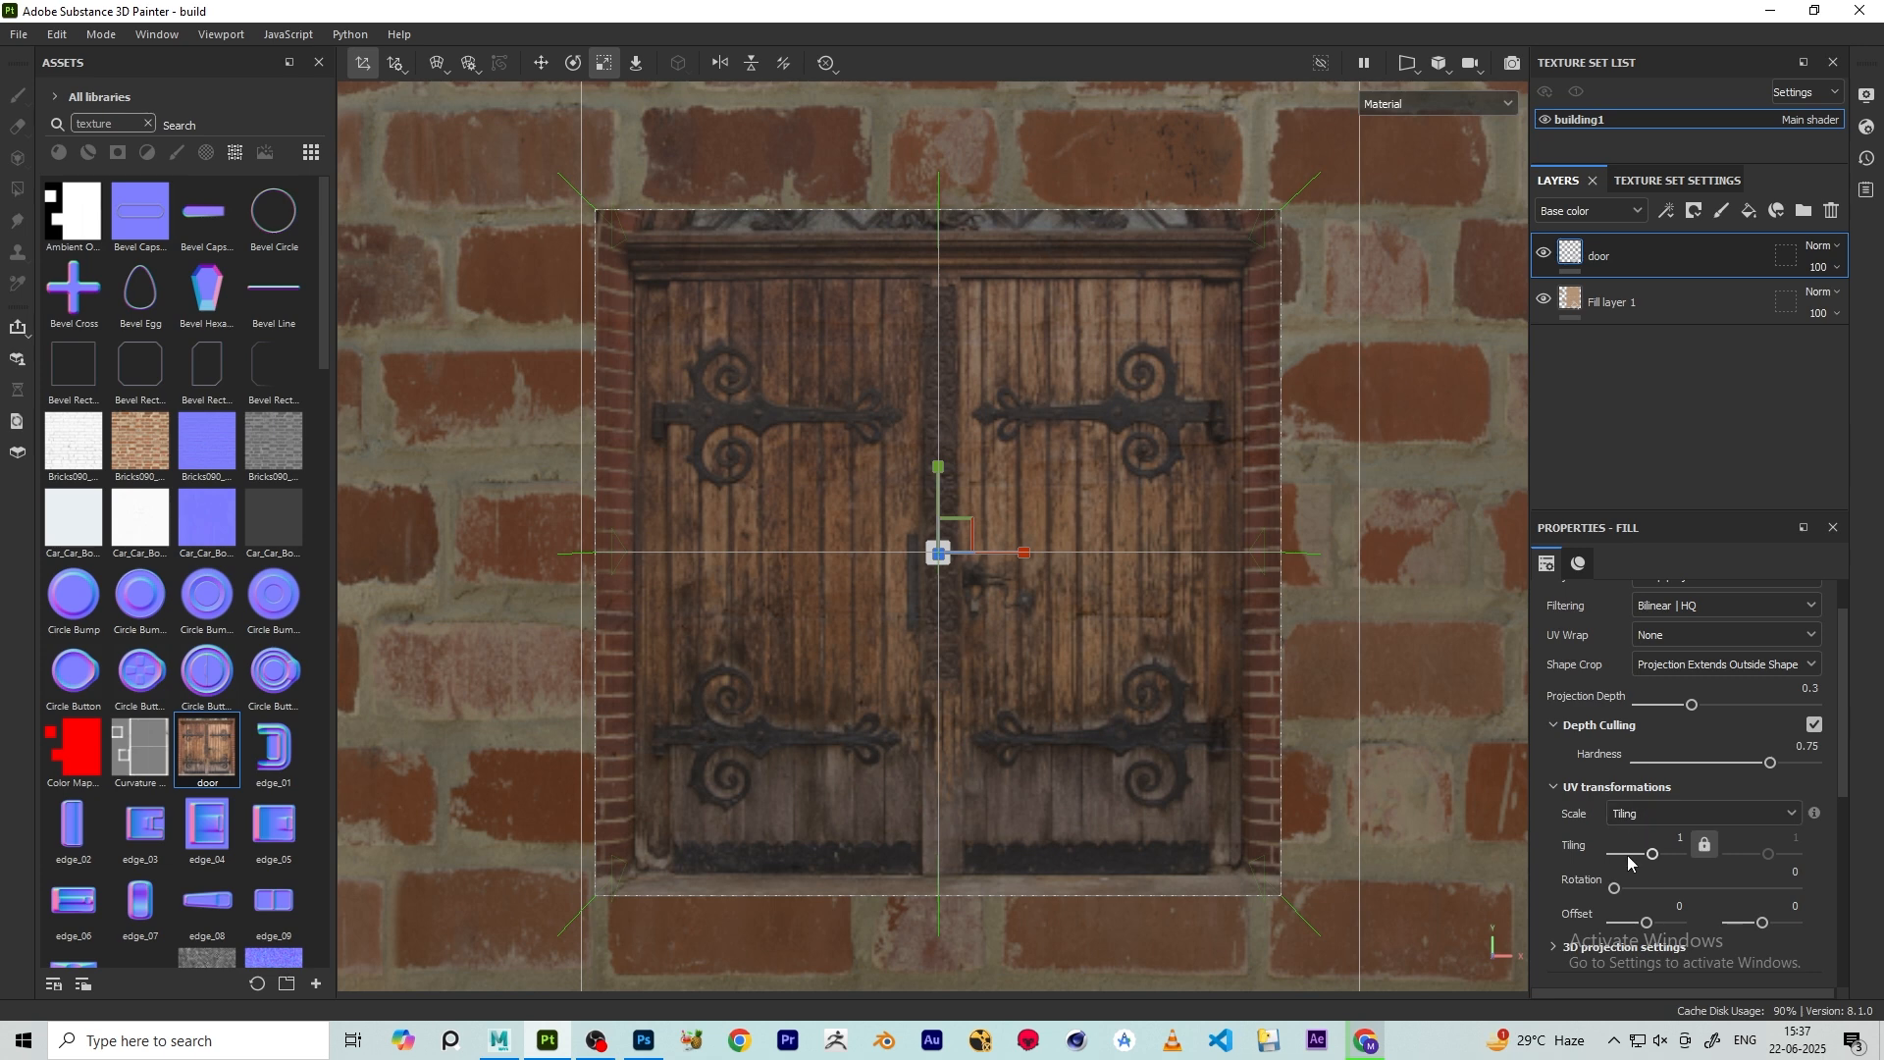
scroll(1611, 839, "down", 2)
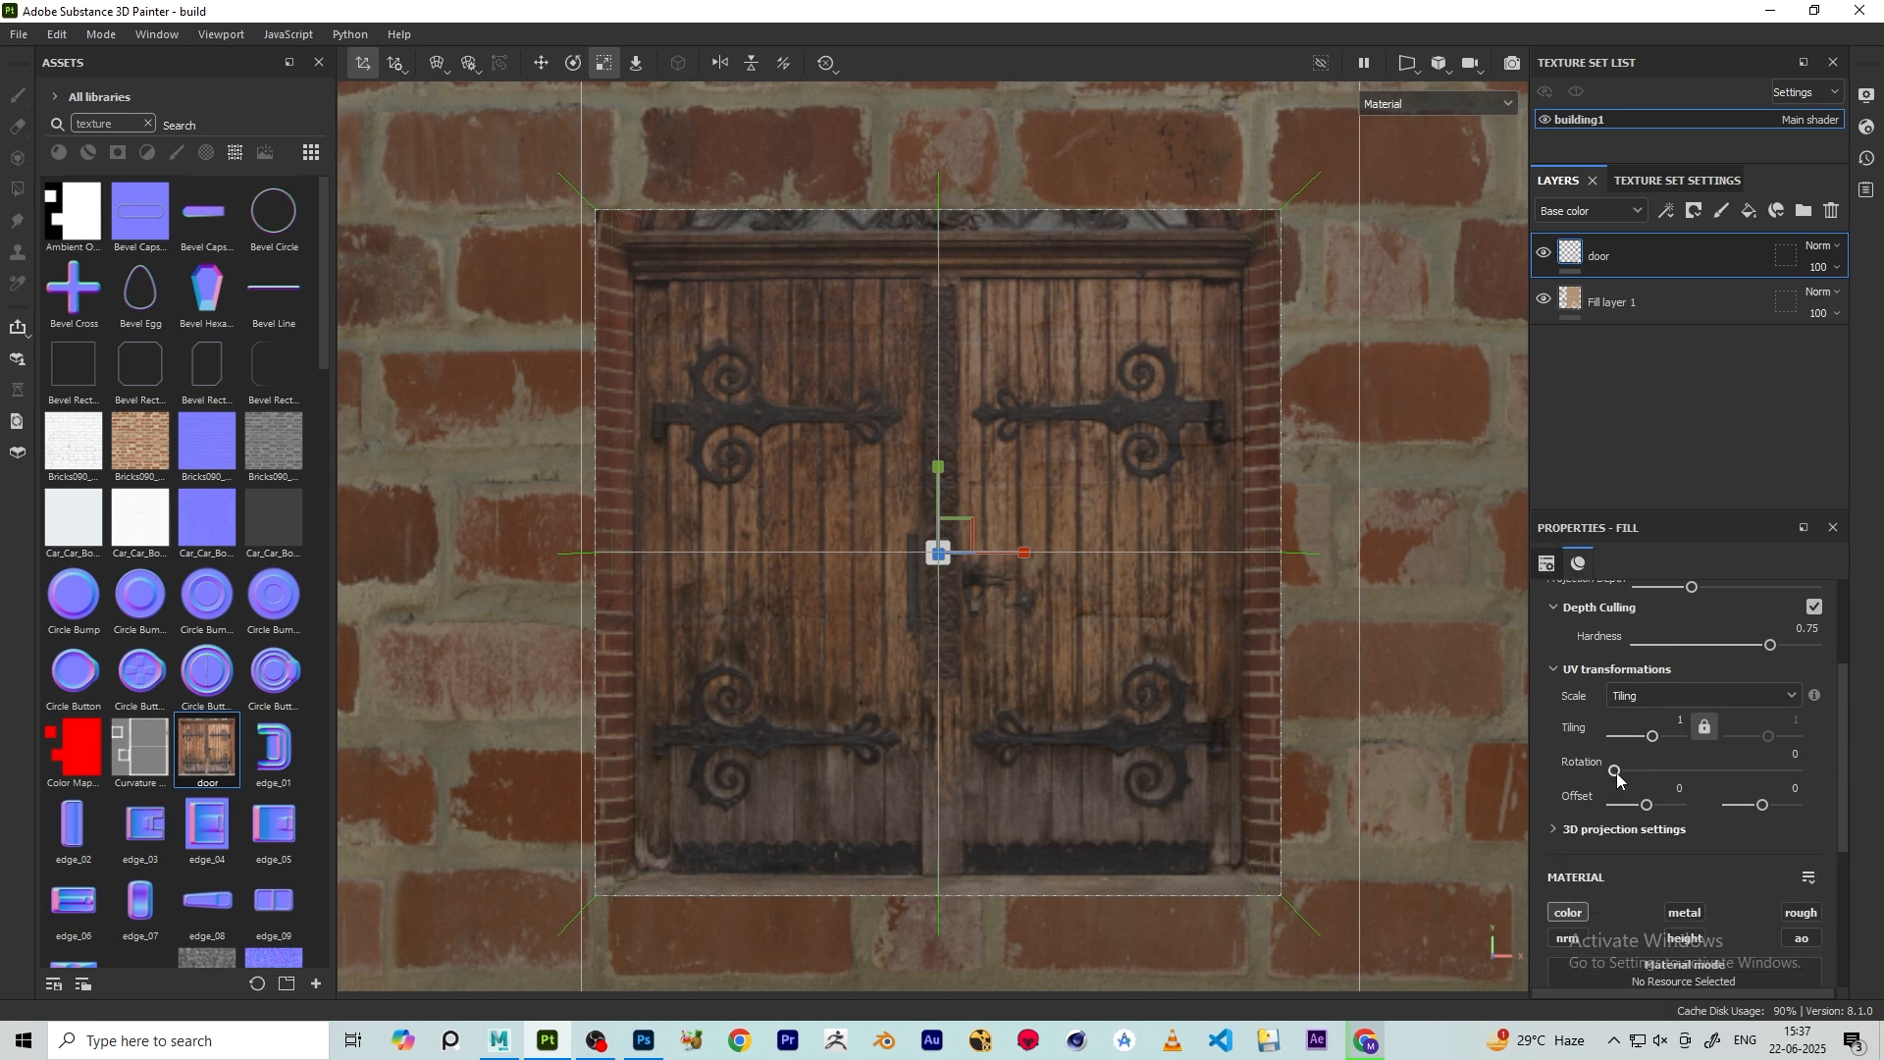
mouse_move(1618, 778)
left_mouse_down()
mouse_move(1640, 776)
mouse_move(1614, 775)
left_mouse_up()
left_click_drag(1652, 739, 1652, 738)
- Stretch the door decal vertically so it fills more of the doorway's height
scroll(846, 599, "down", 6)
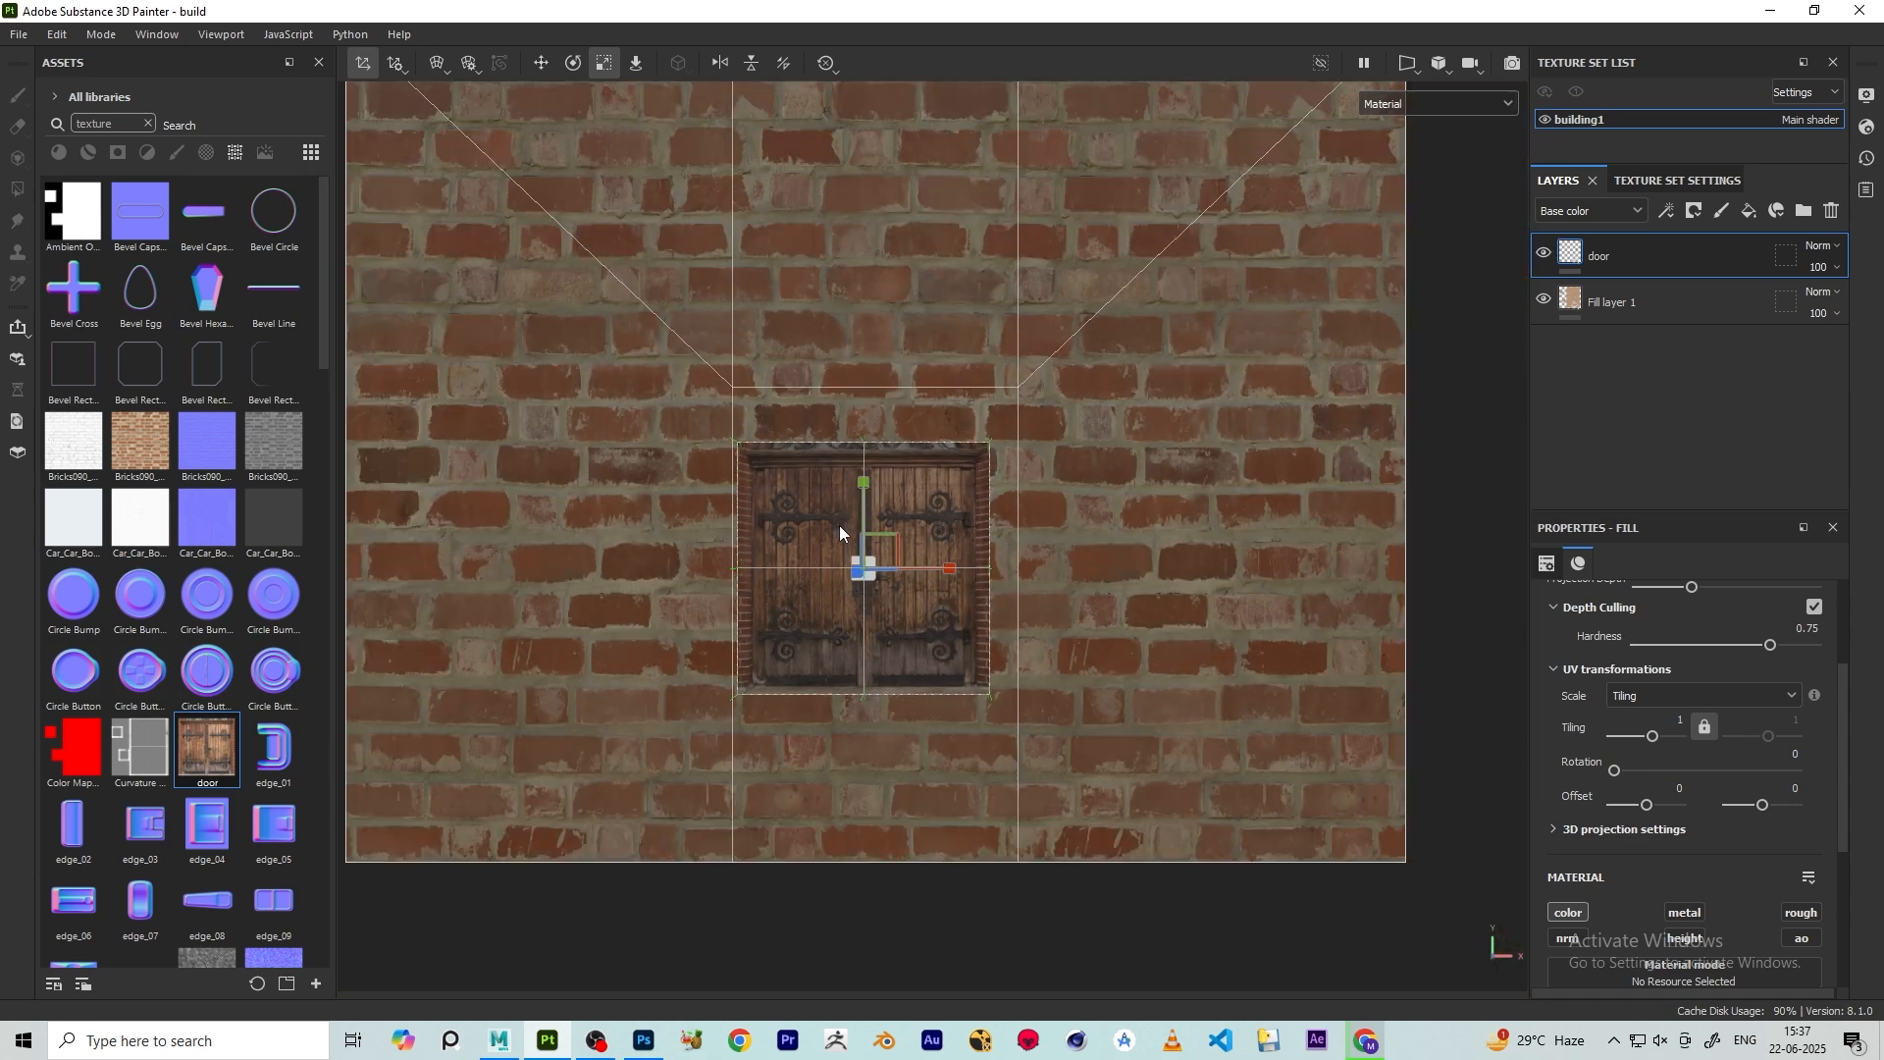
scroll(824, 481, "down", 2)
left_click_drag(852, 550, 866, 571, "alt")
scroll(876, 567, "up", 4)
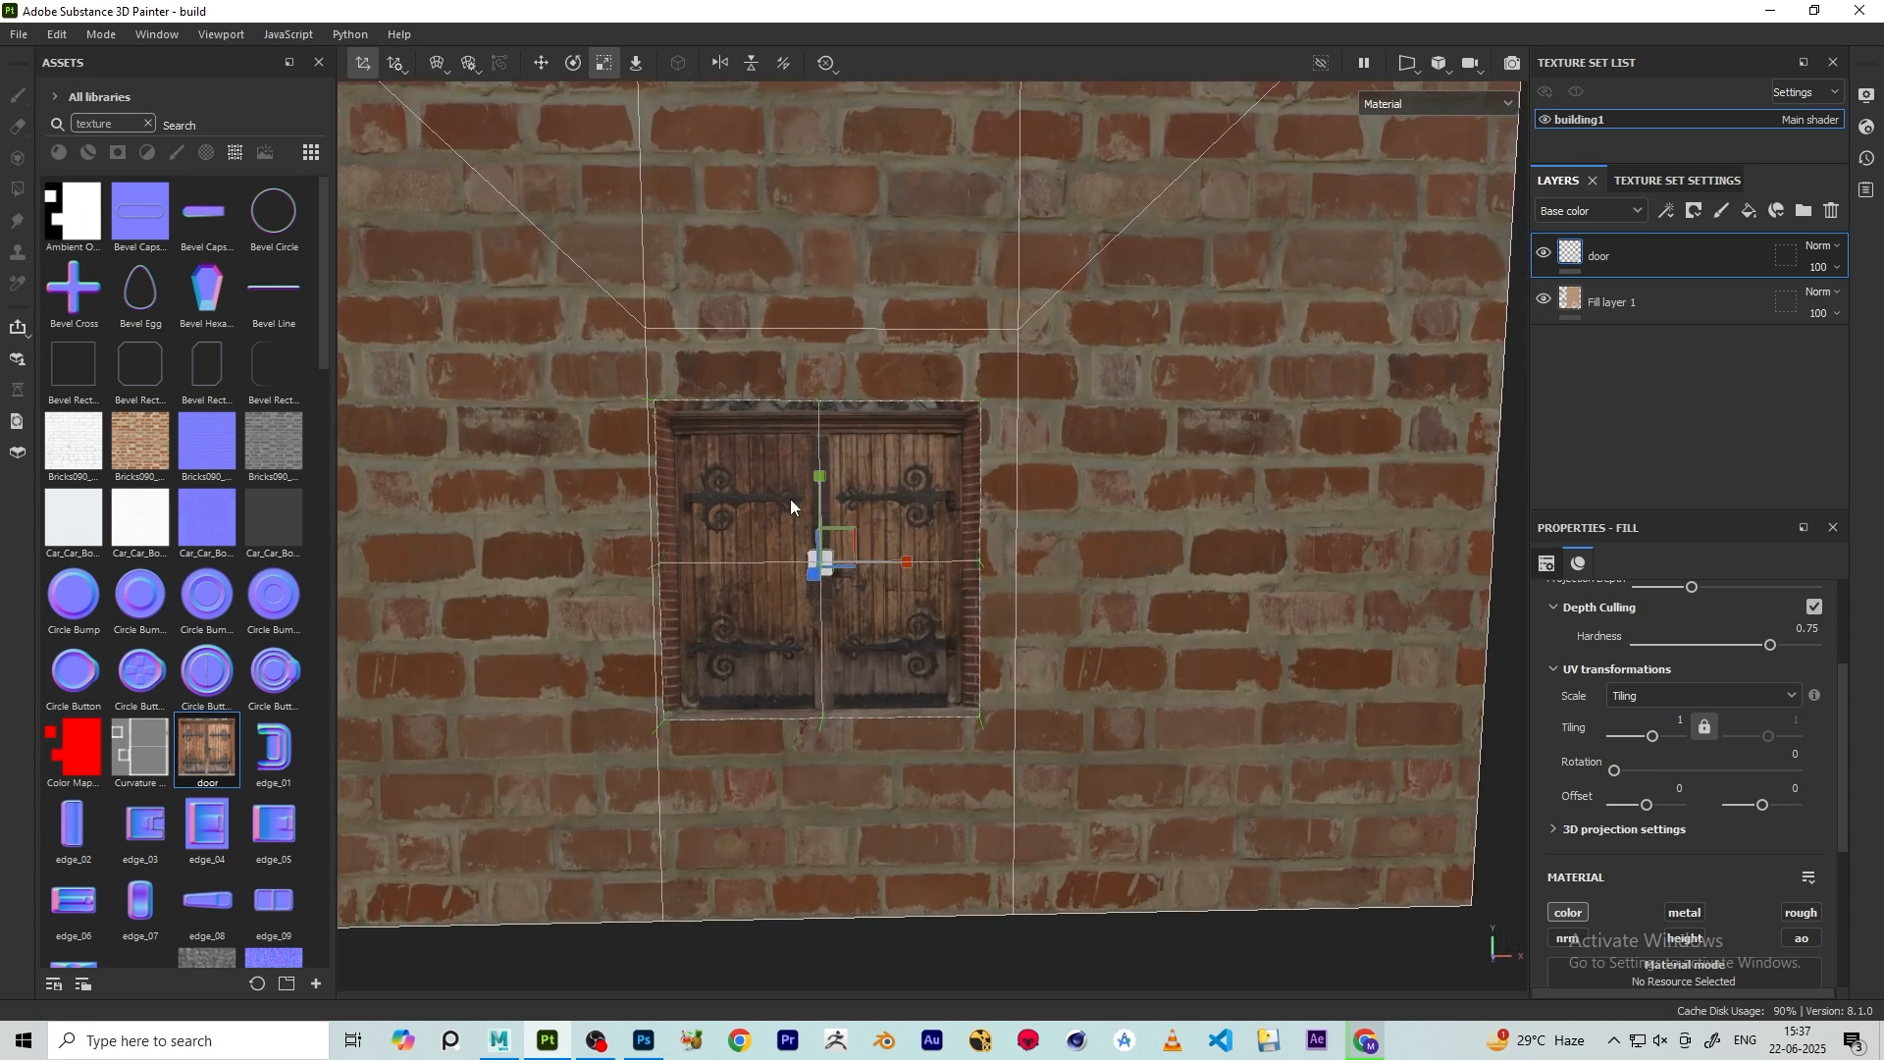
left_click_drag(819, 479, 835, 326)
scroll(837, 501, "down", 4)
left_click_drag(837, 521, 864, 463, "alt")
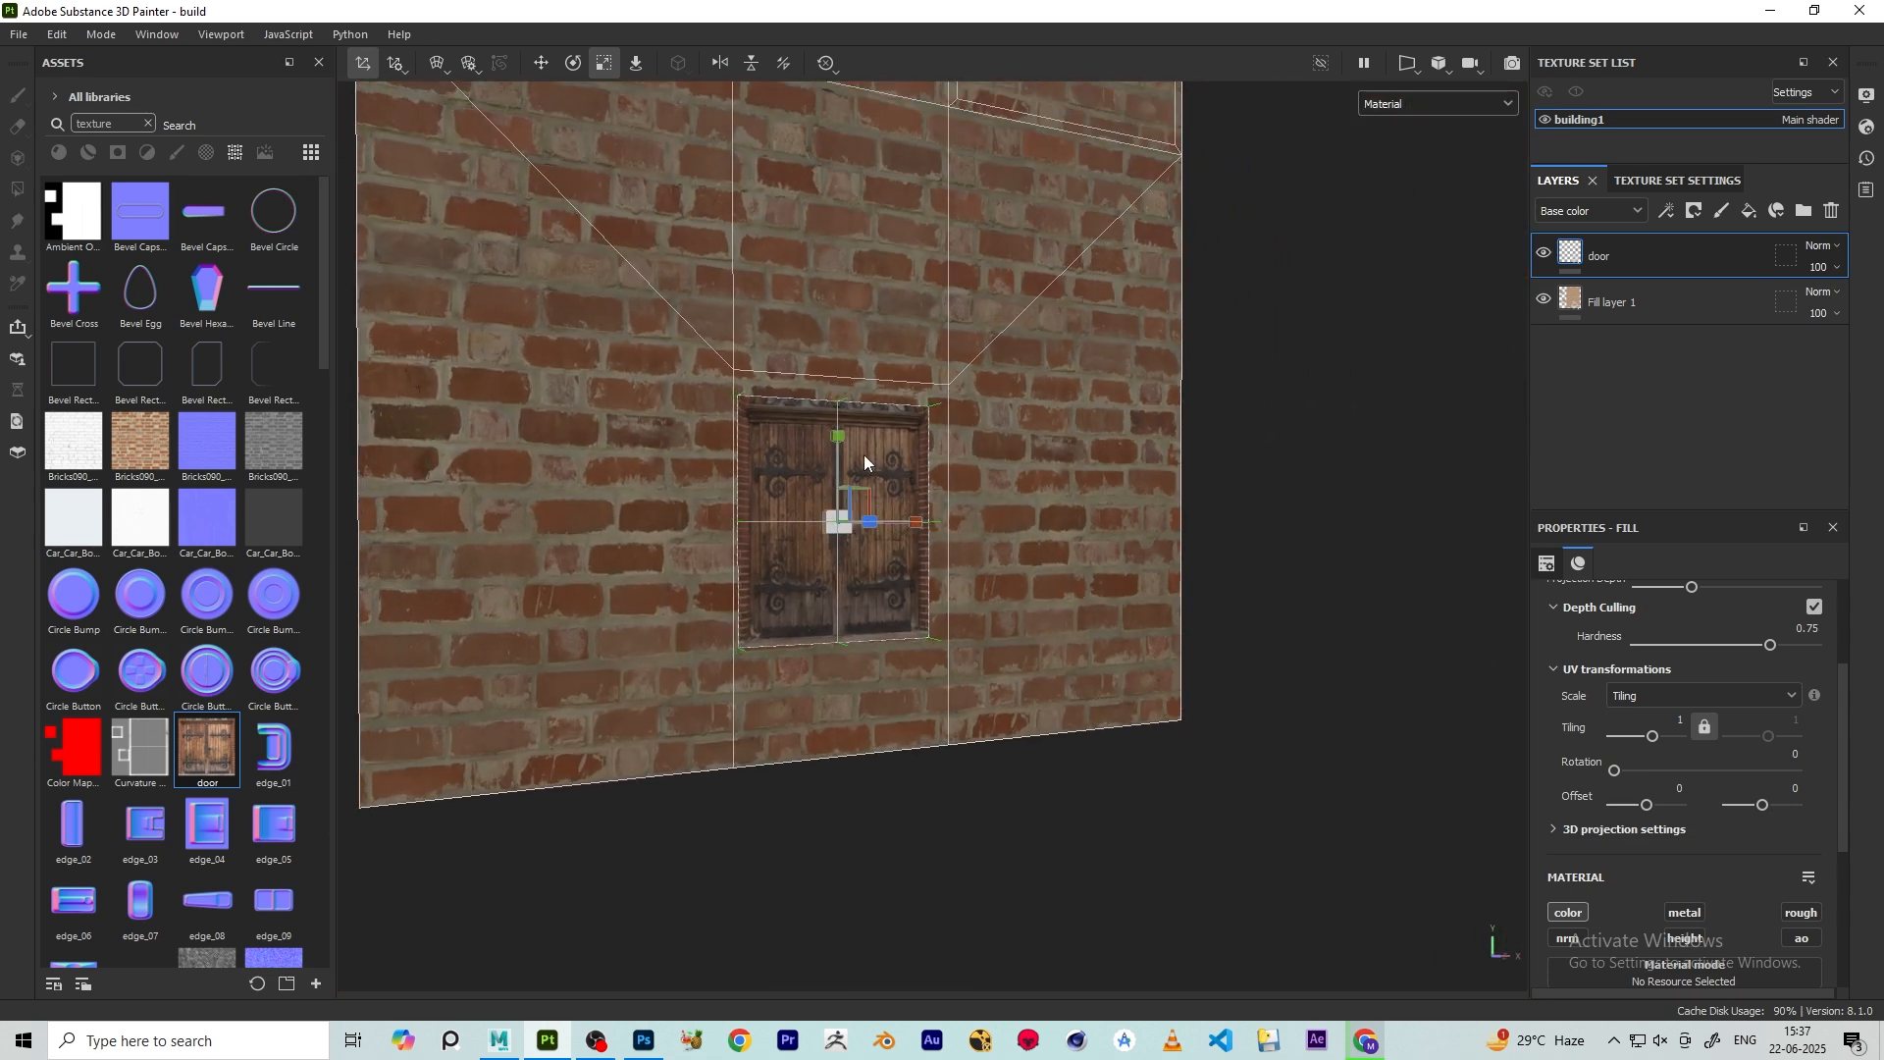
- Widen the door decal so it reaches the side lines of the doorway on the front wall
left_click_drag(867, 172, 873, 535, "alt")
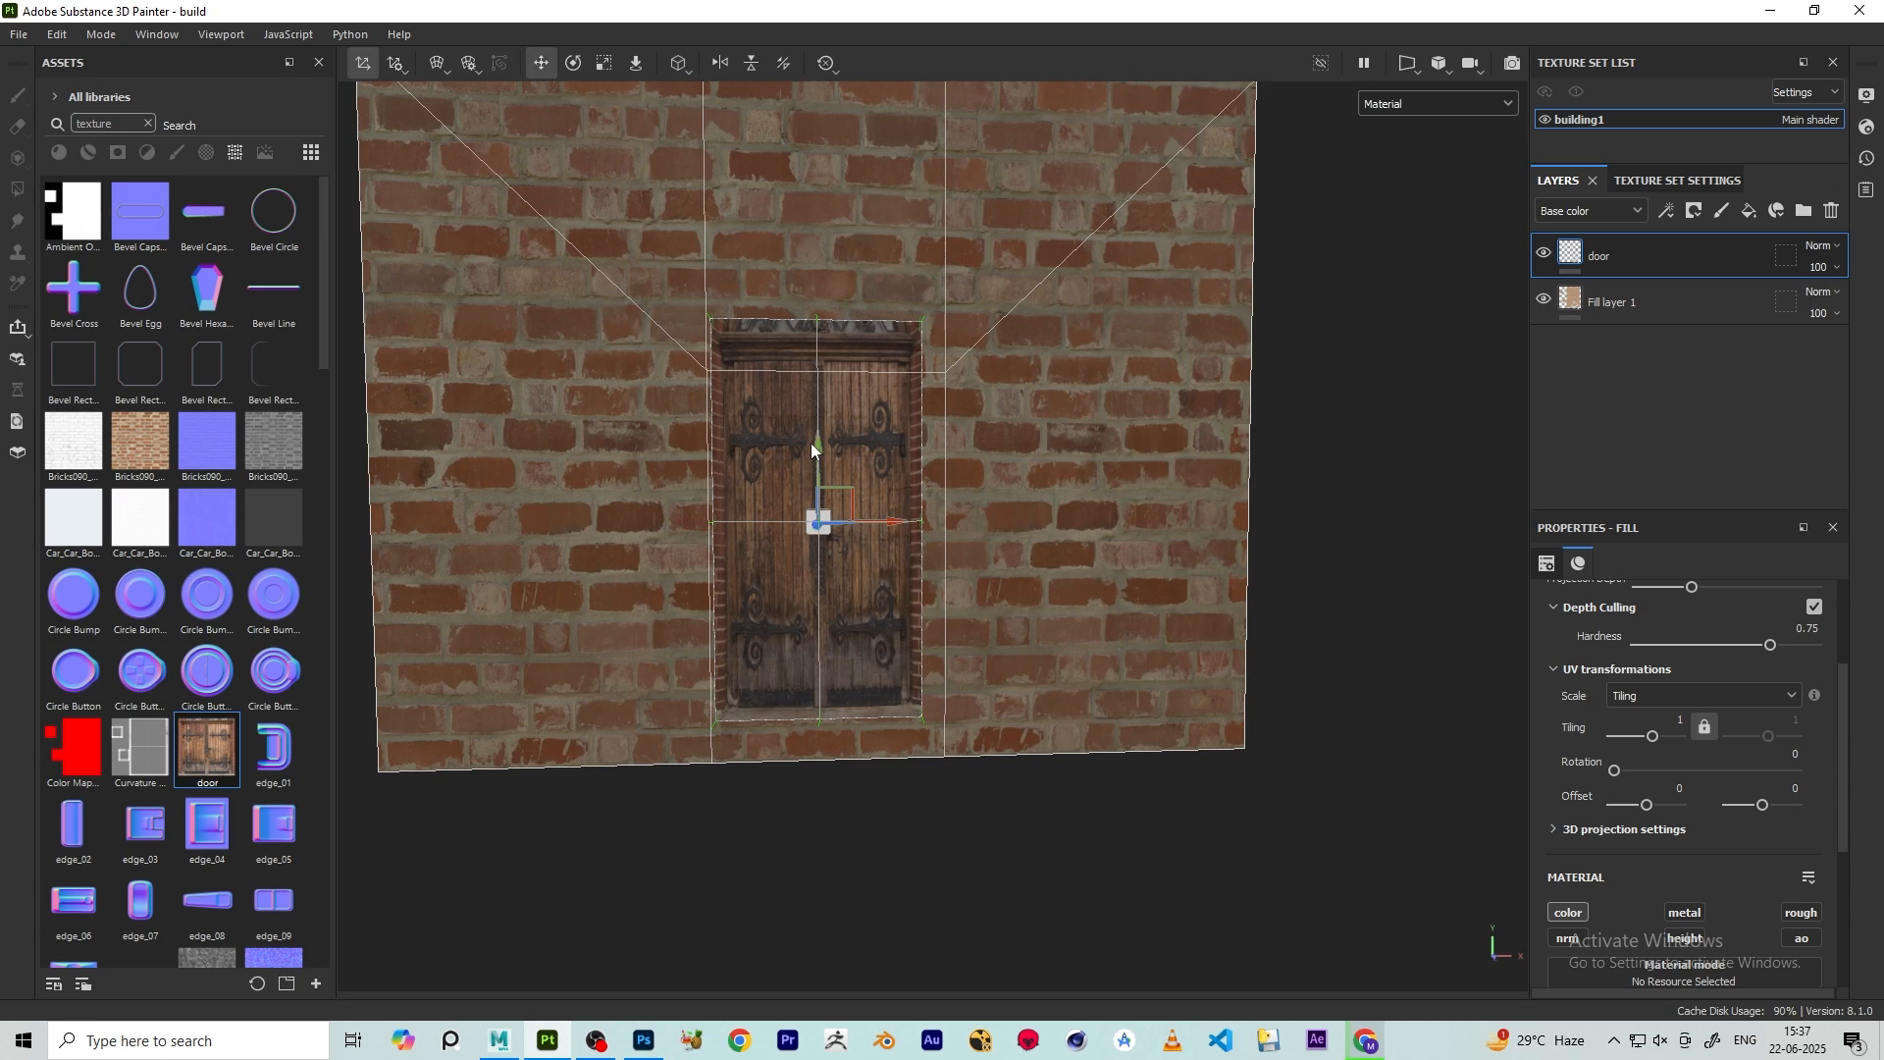
scroll(927, 532, "up", 4)
key("r")
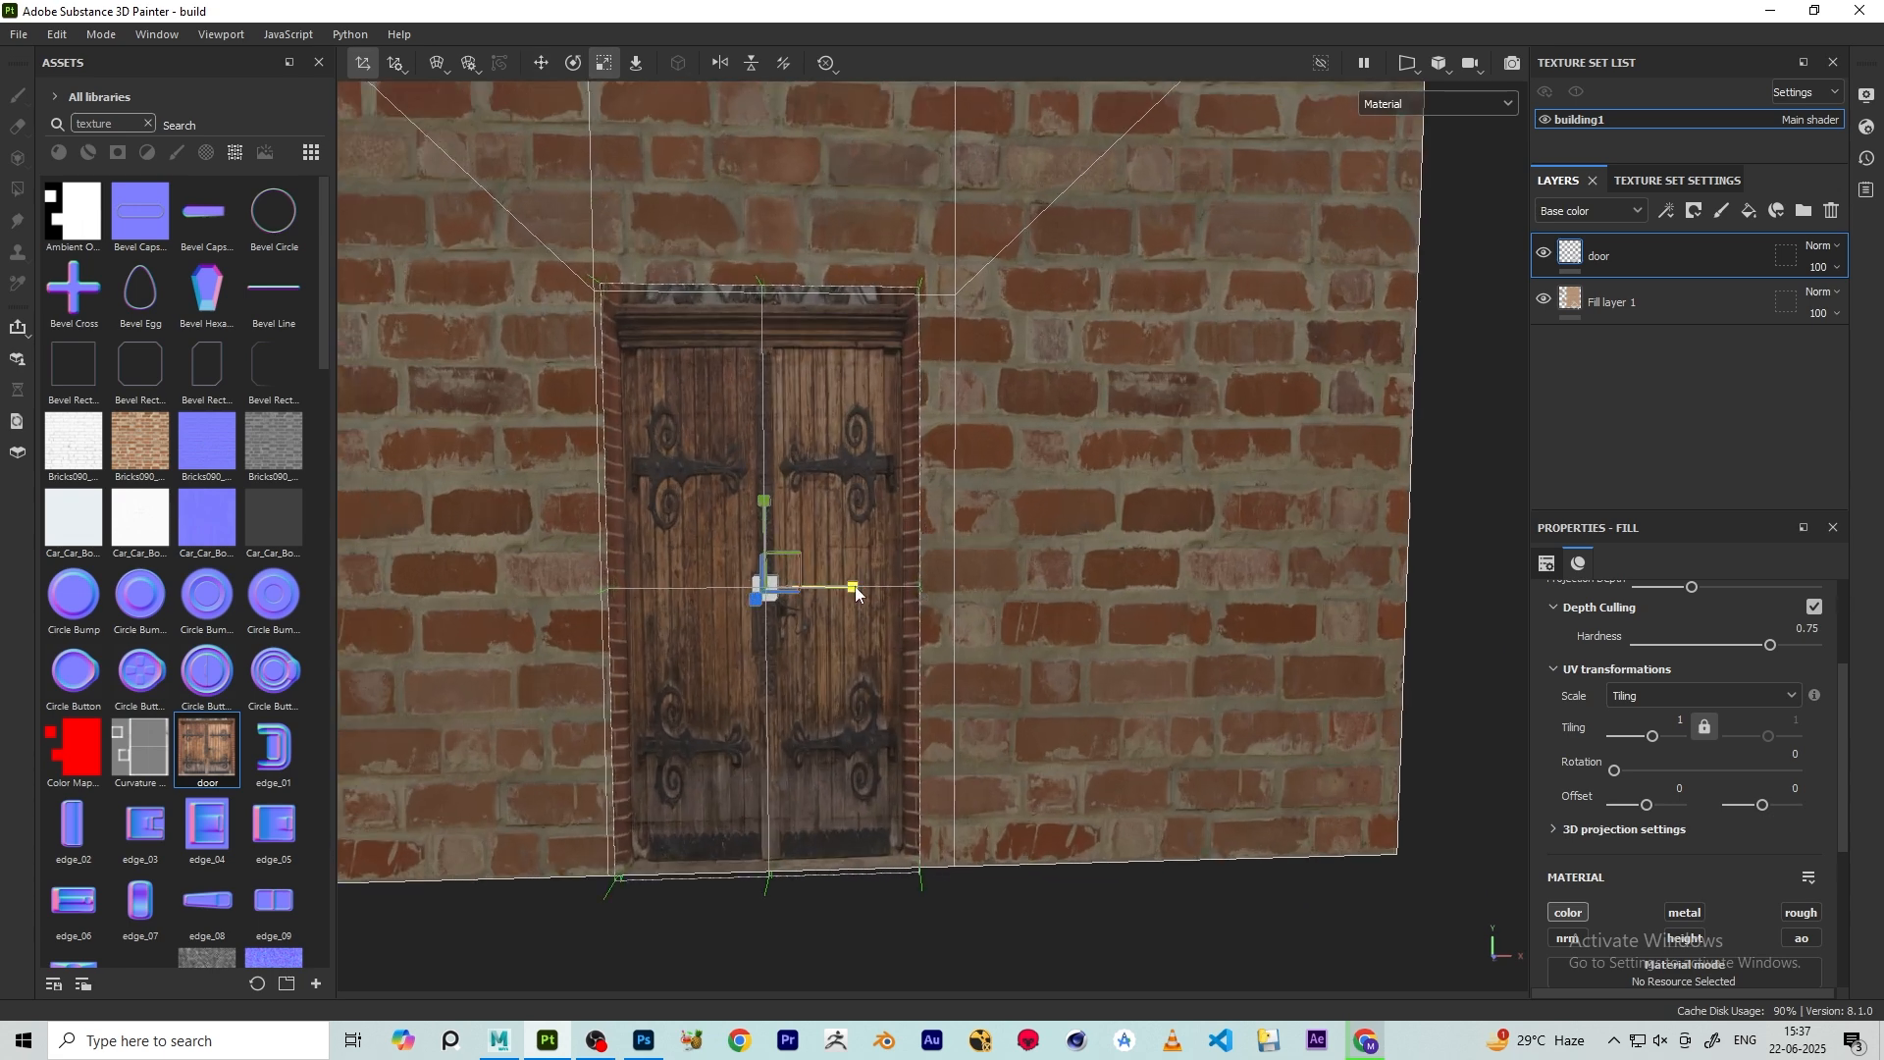
left_click_drag(854, 587, 918, 524)
key("w")
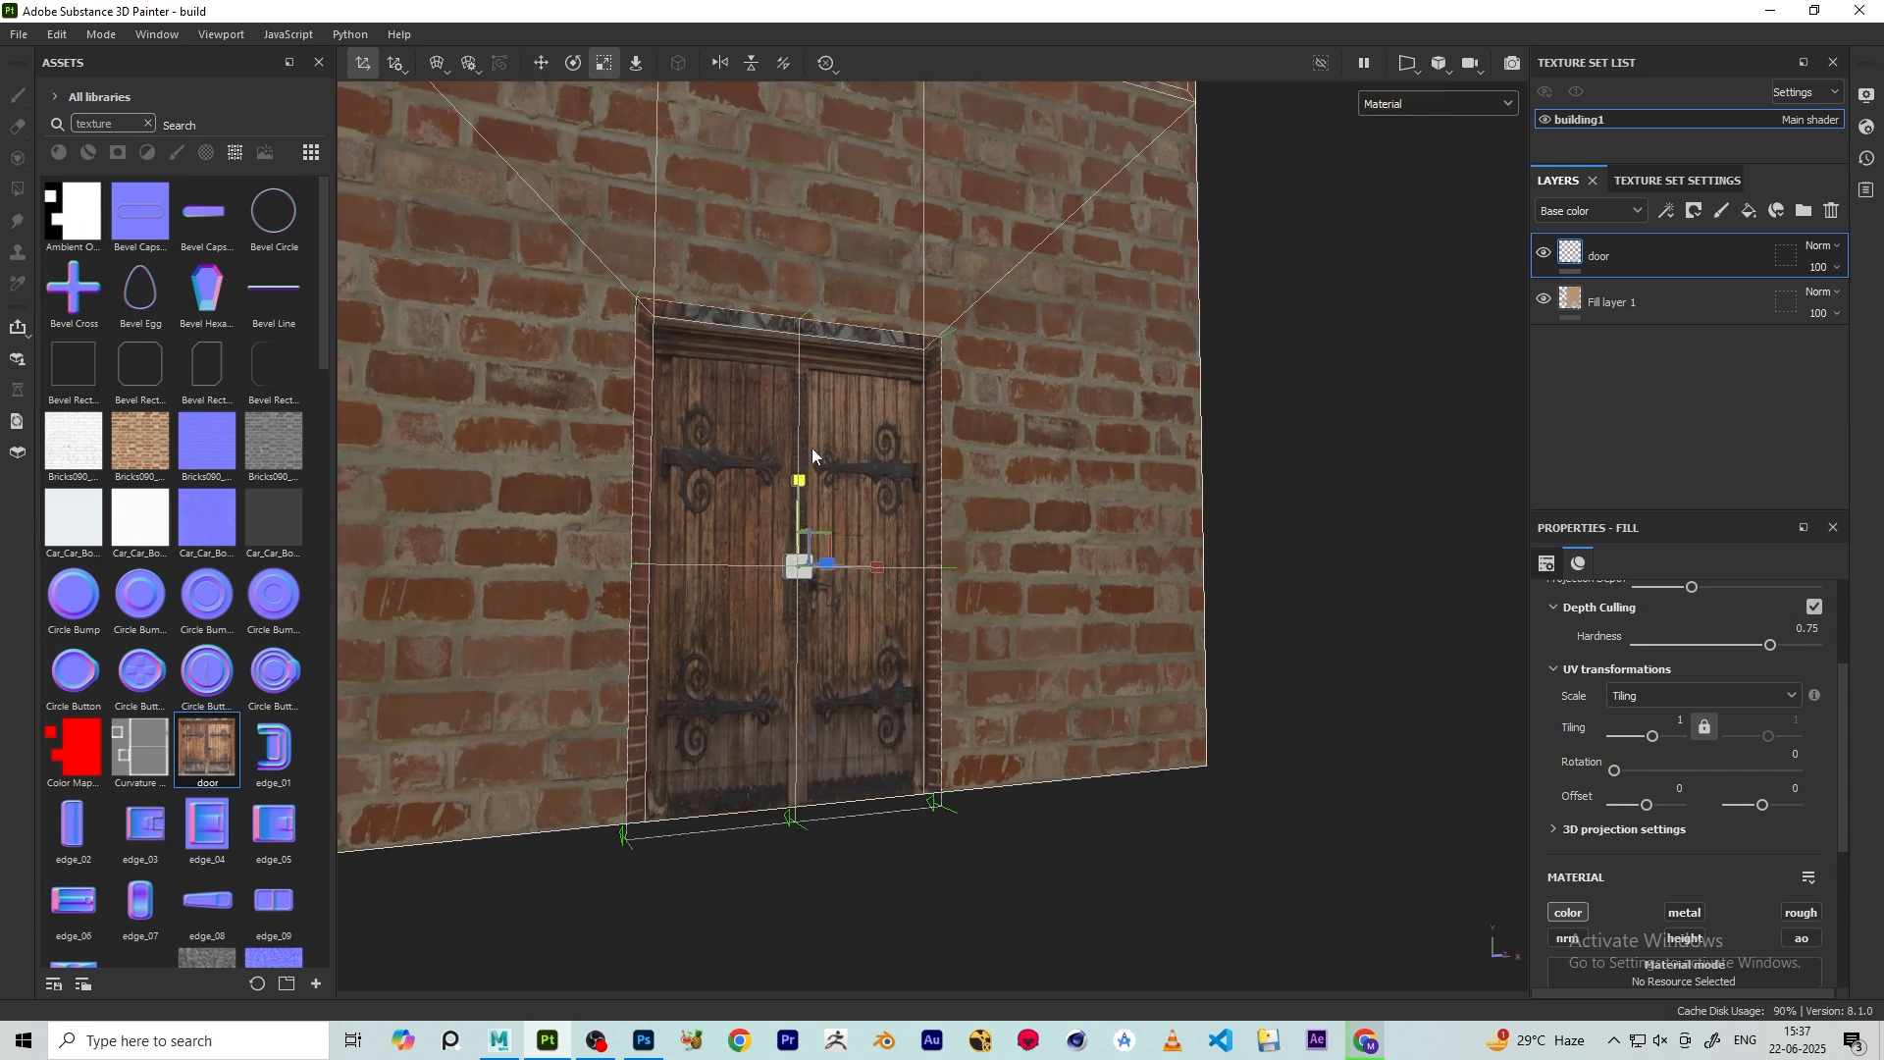
left_click_drag(813, 455, 922, 455, "alt")
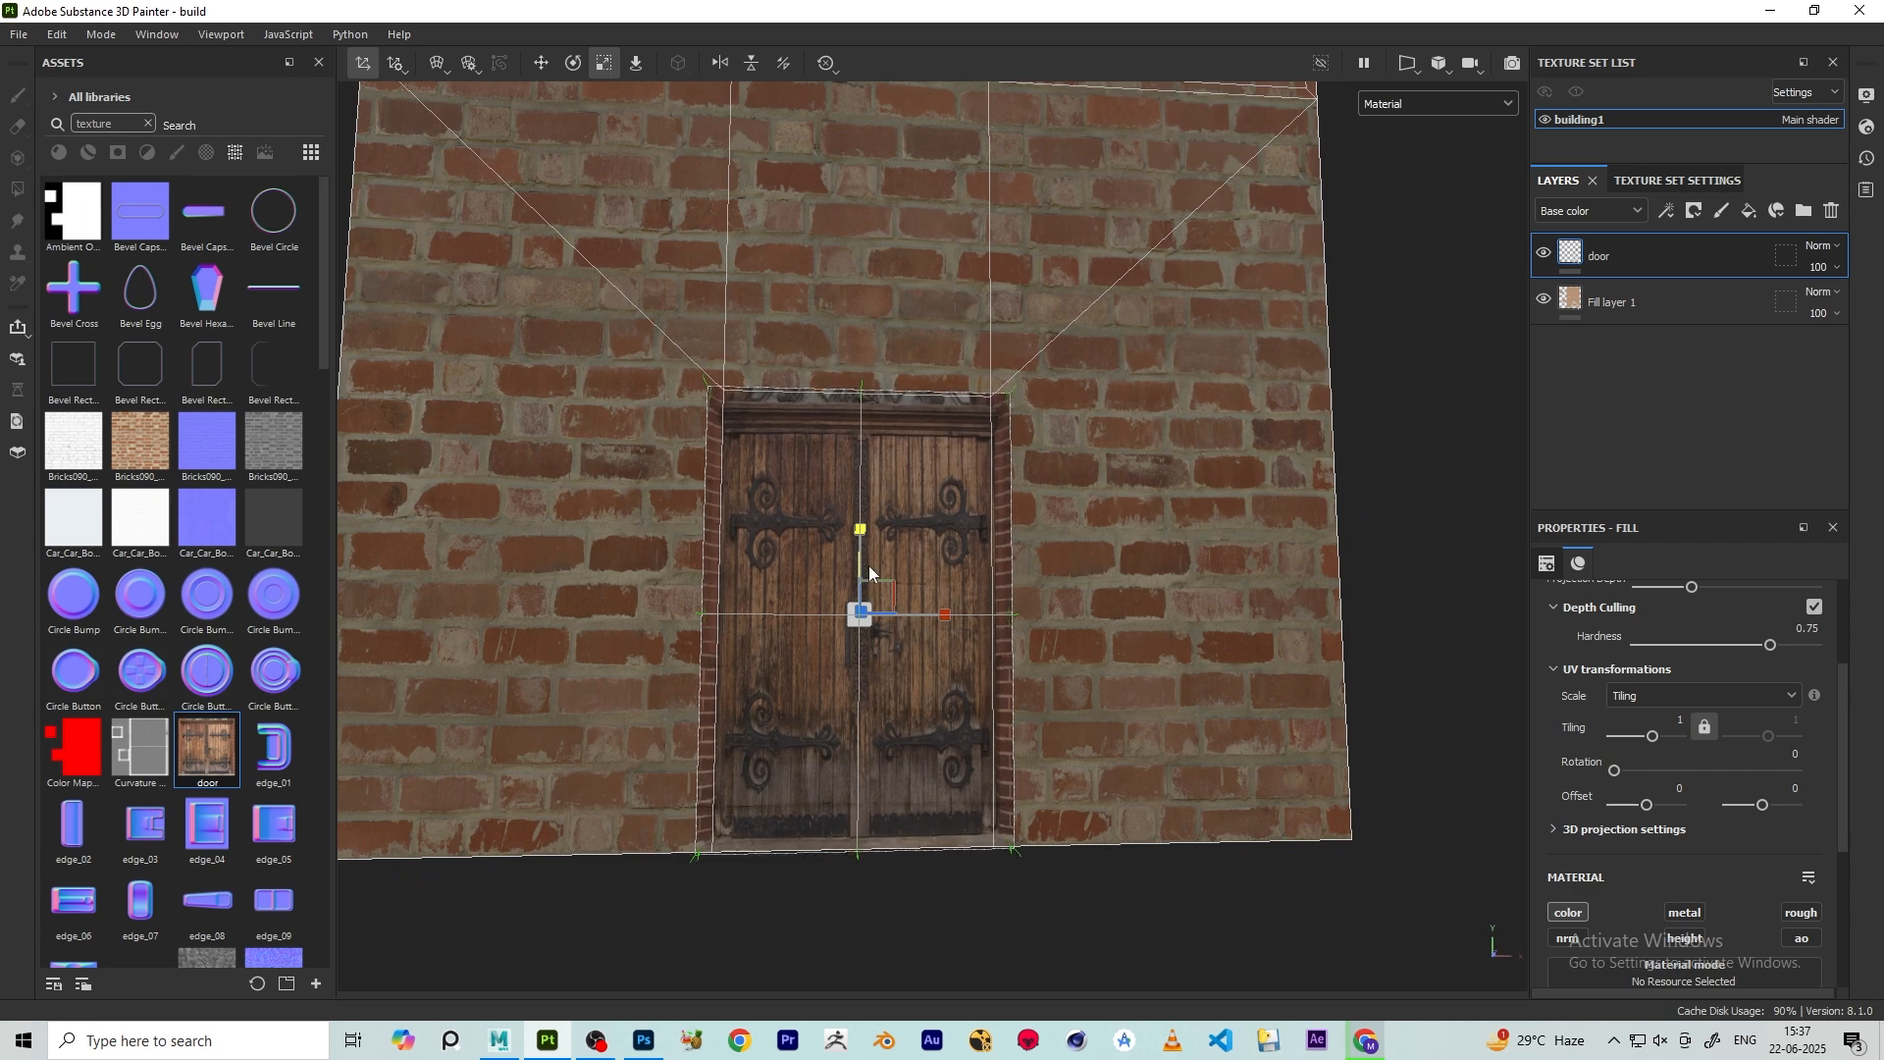
- Move the door decal up slightly so it lines up with the doorway's top edge
key("w")
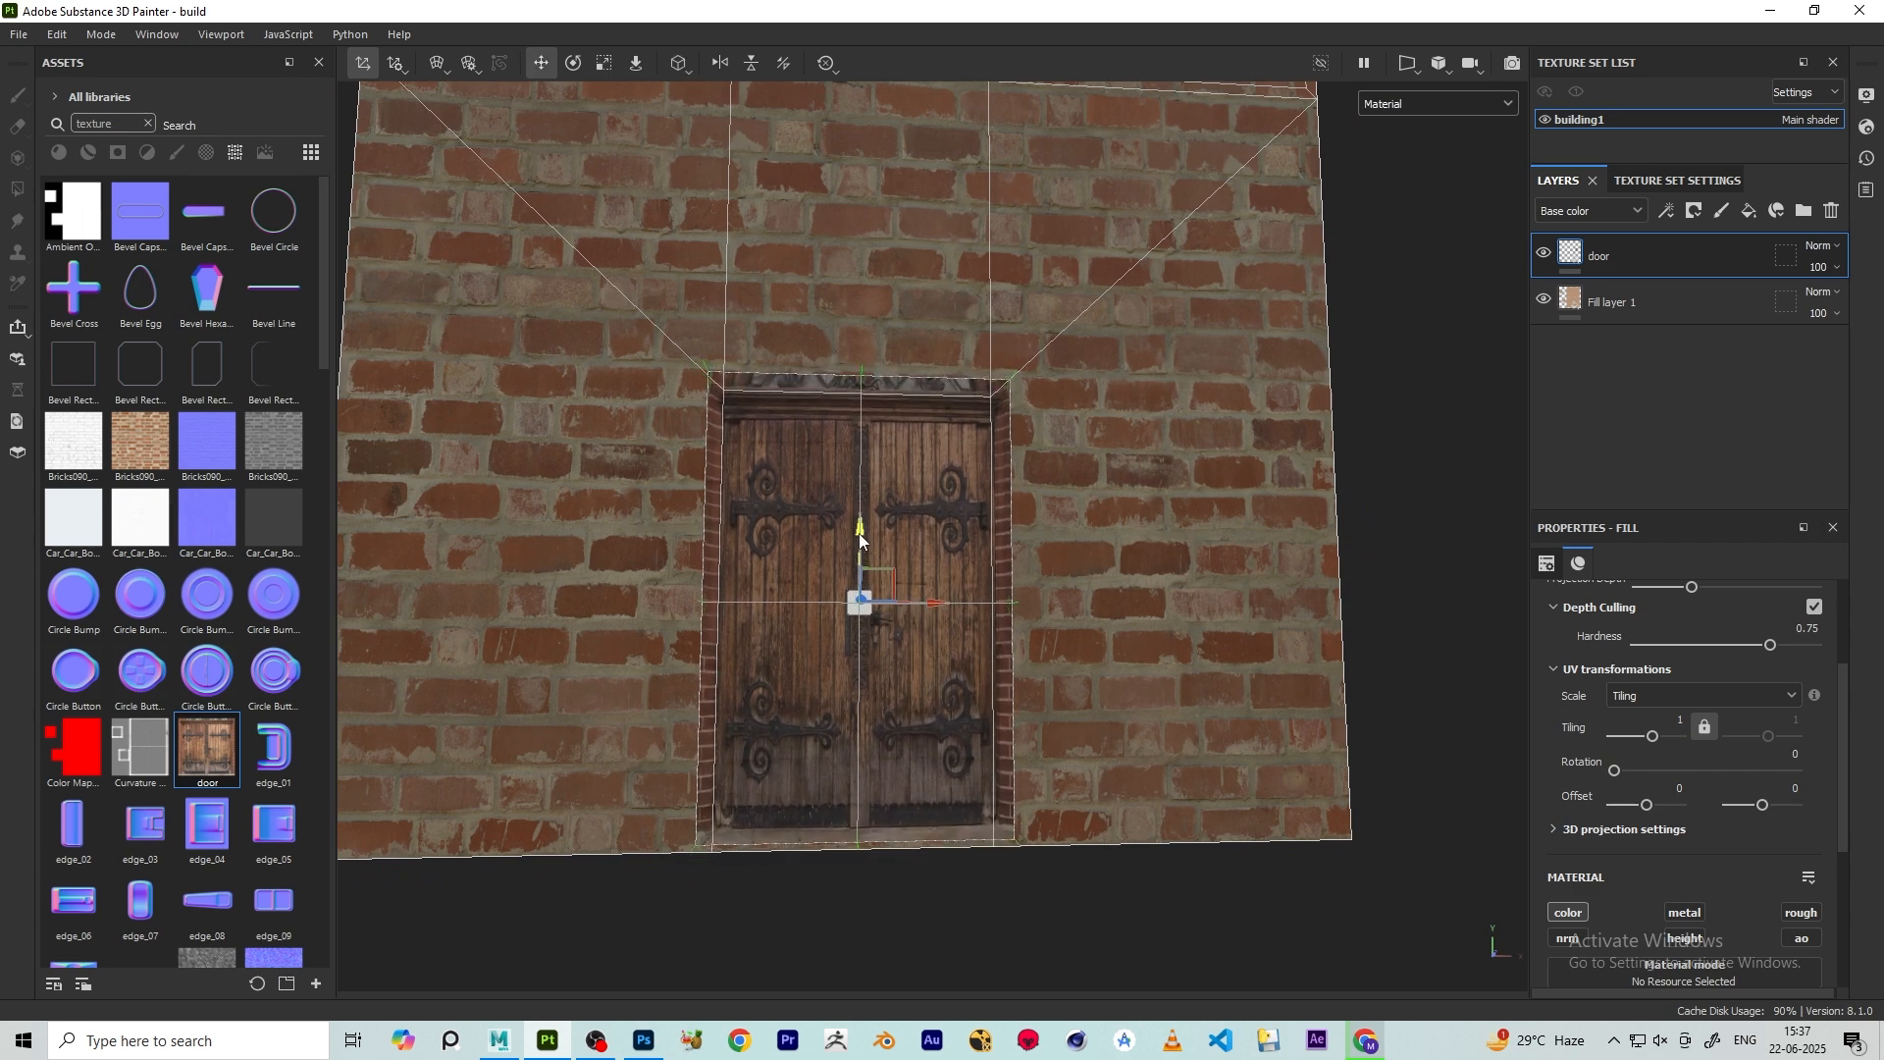
left_click_drag(858, 535, 979, 517, "alt")
key("r")
key("w")
scroll(880, 494, "down", 5)
scroll(1354, 466, "up", 2)
scroll(1355, 463, "down", 2)
left_click_drag(1355, 463, 1207, 323, "alt")
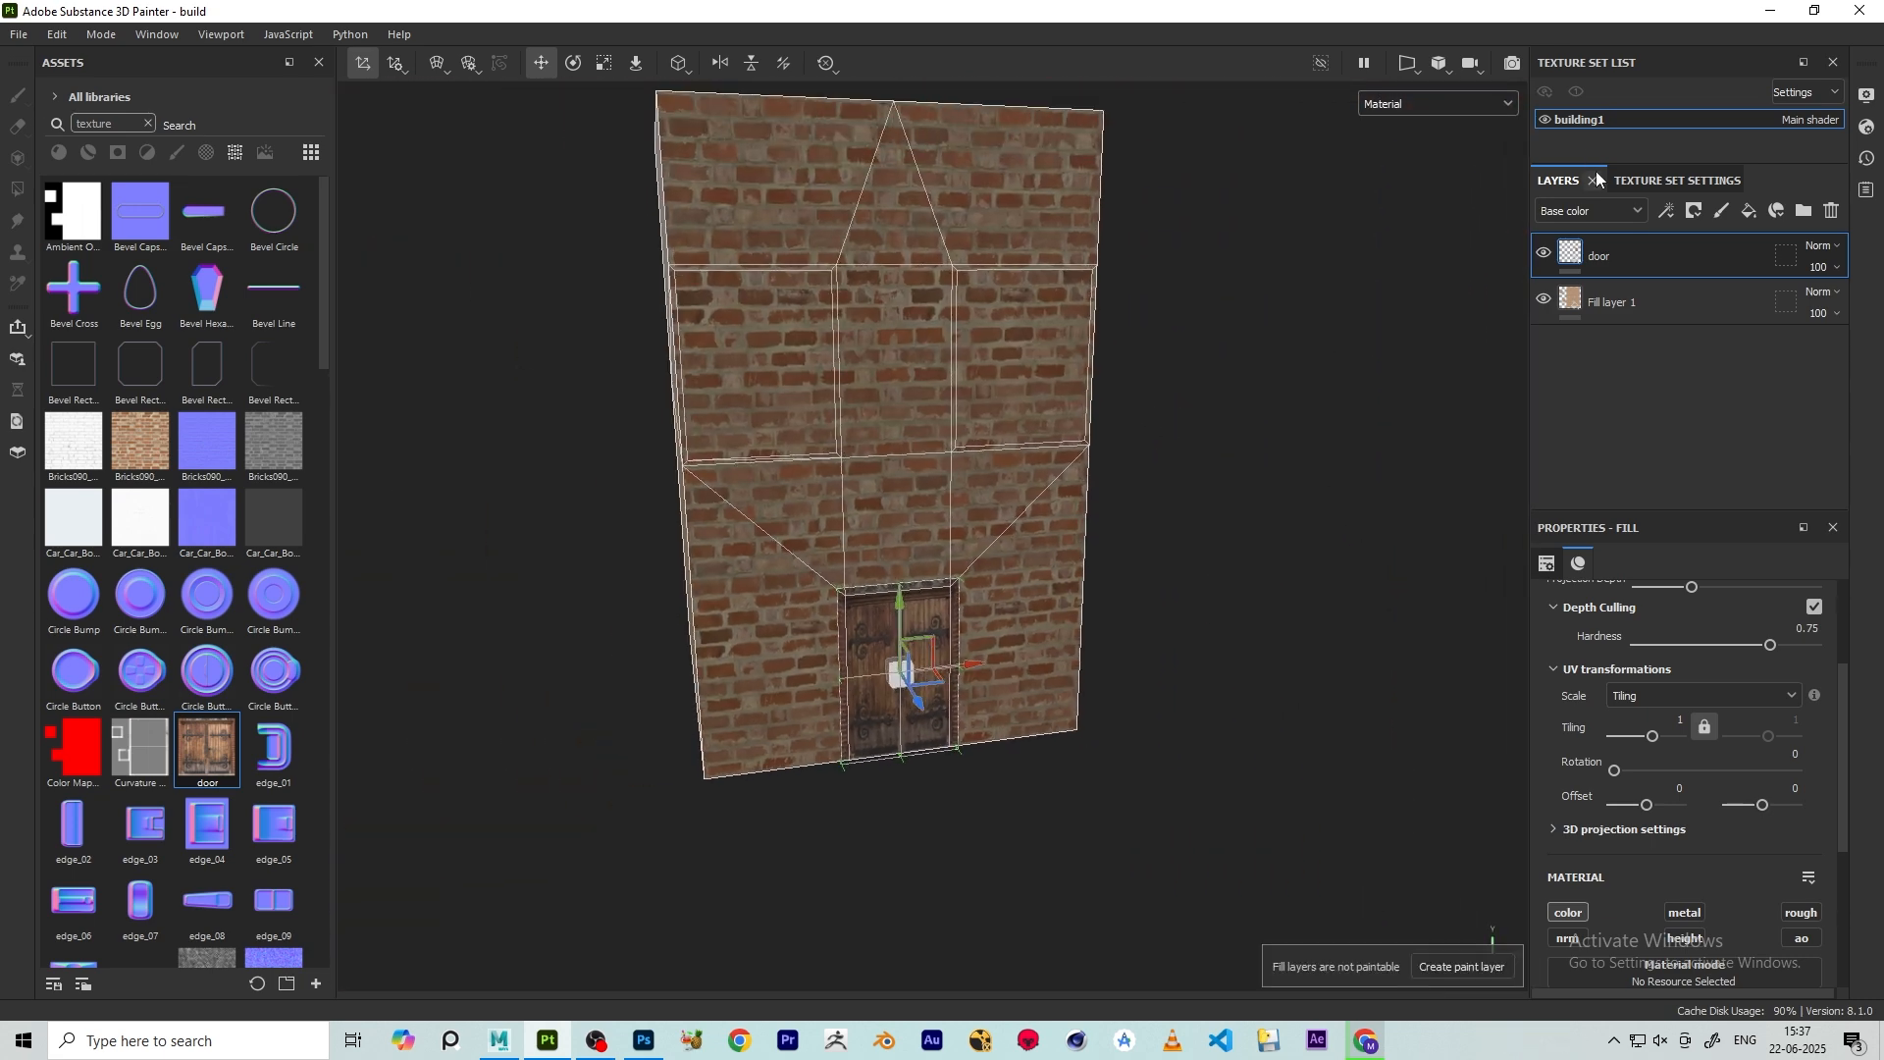
- Turn off the mesh wireframe display and close the display settings
left_click(1867, 95)
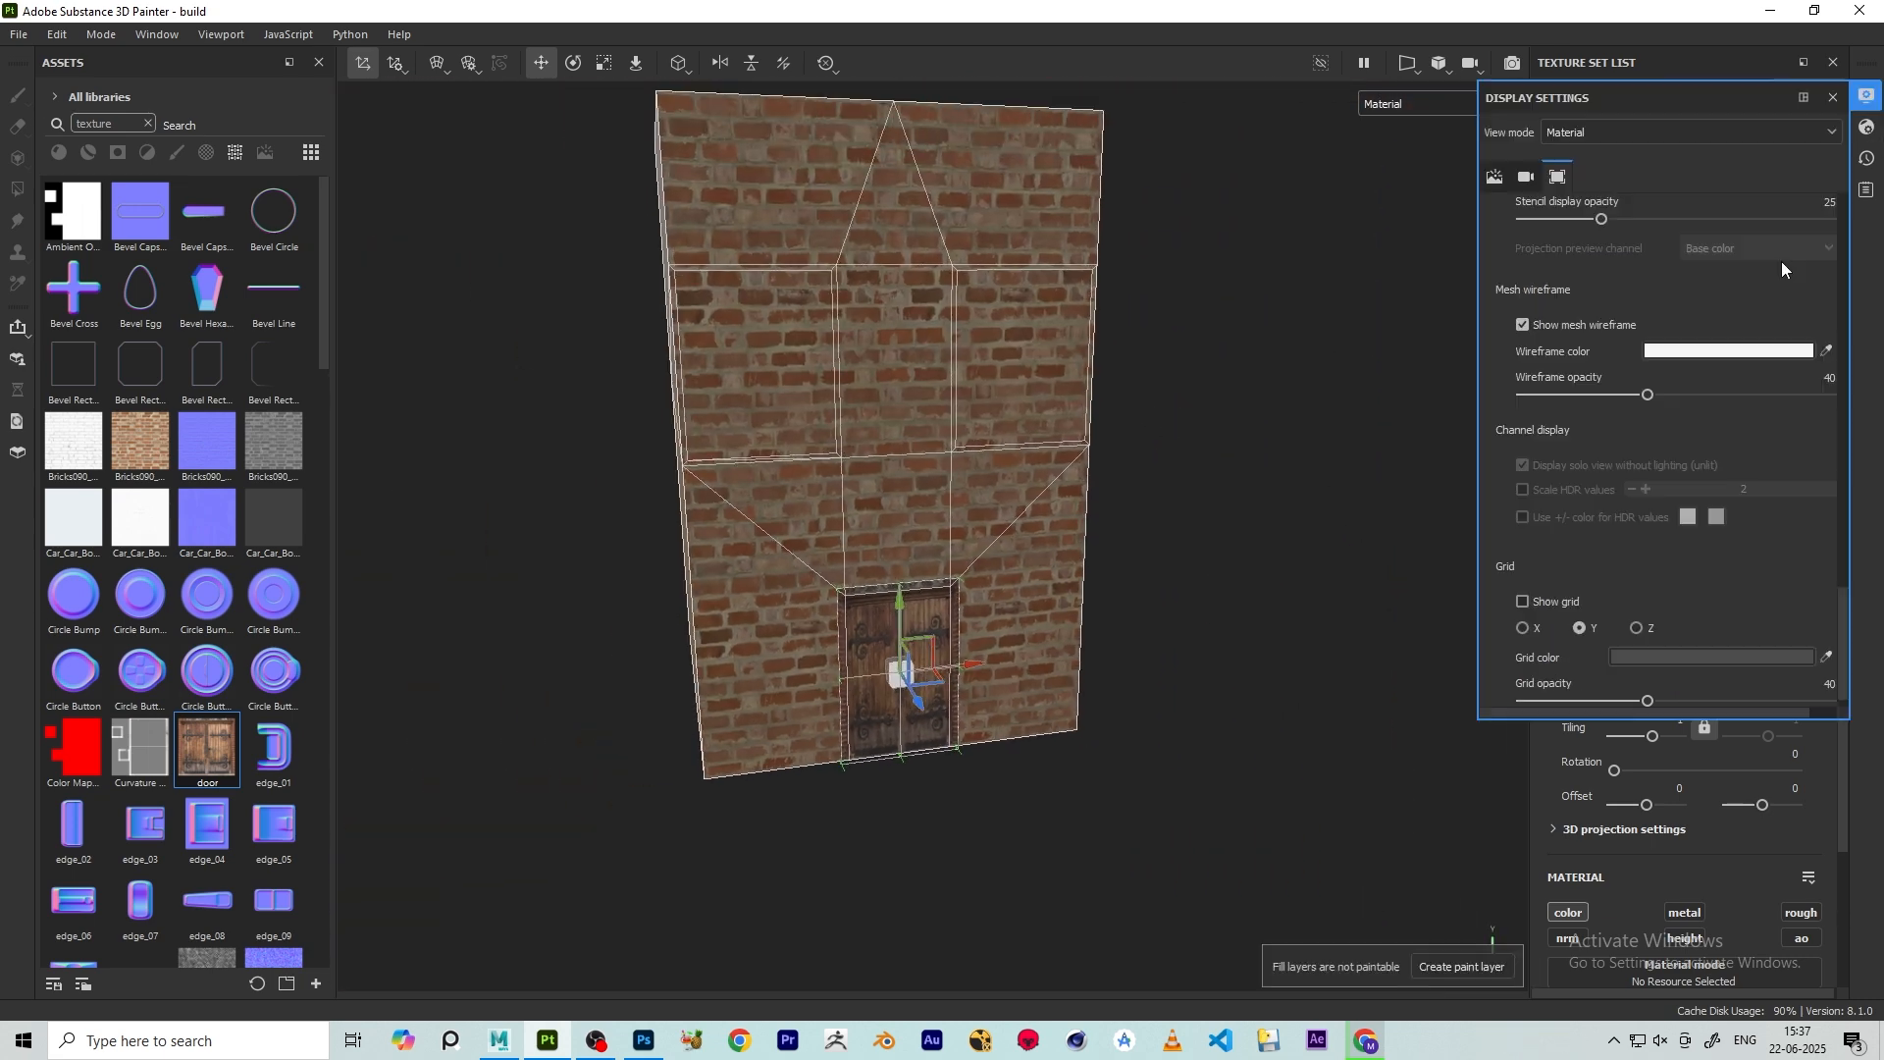
left_click(1522, 324)
left_click_drag(1030, 357, 1310, 353, "alt")
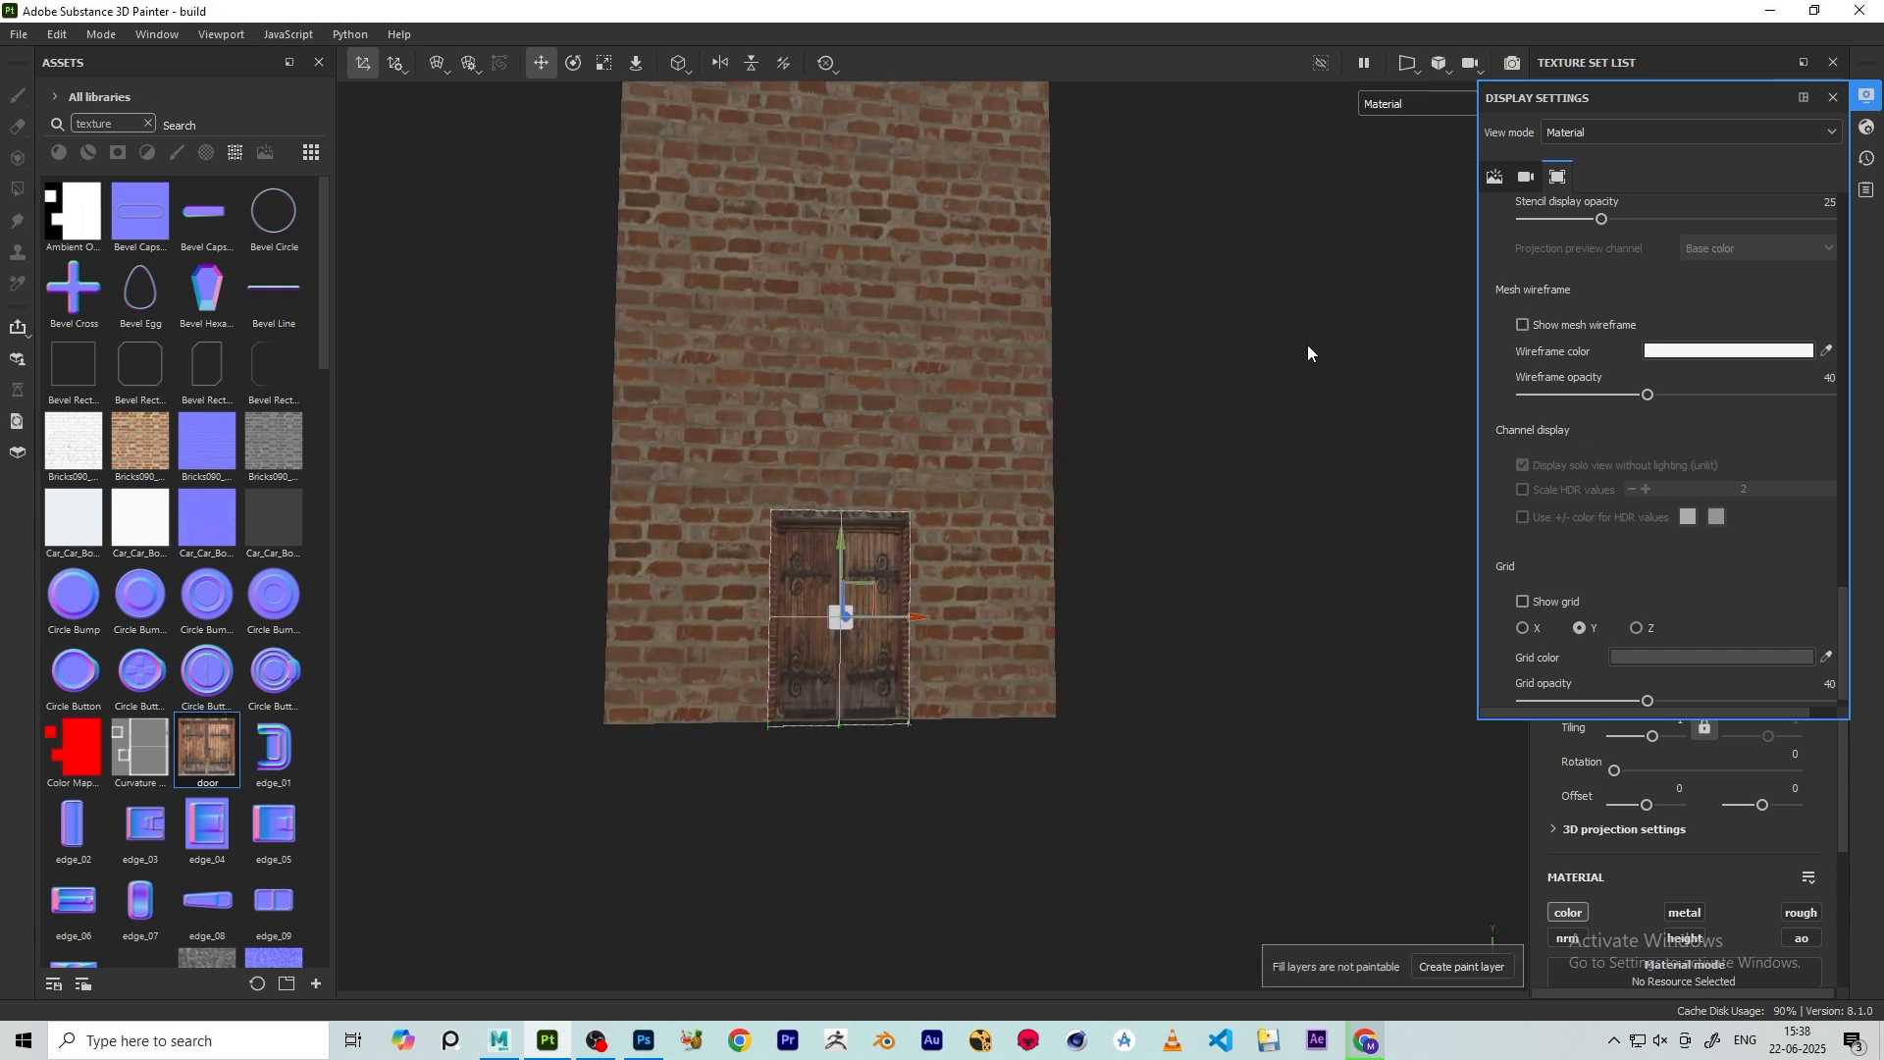
left_click(1833, 97)
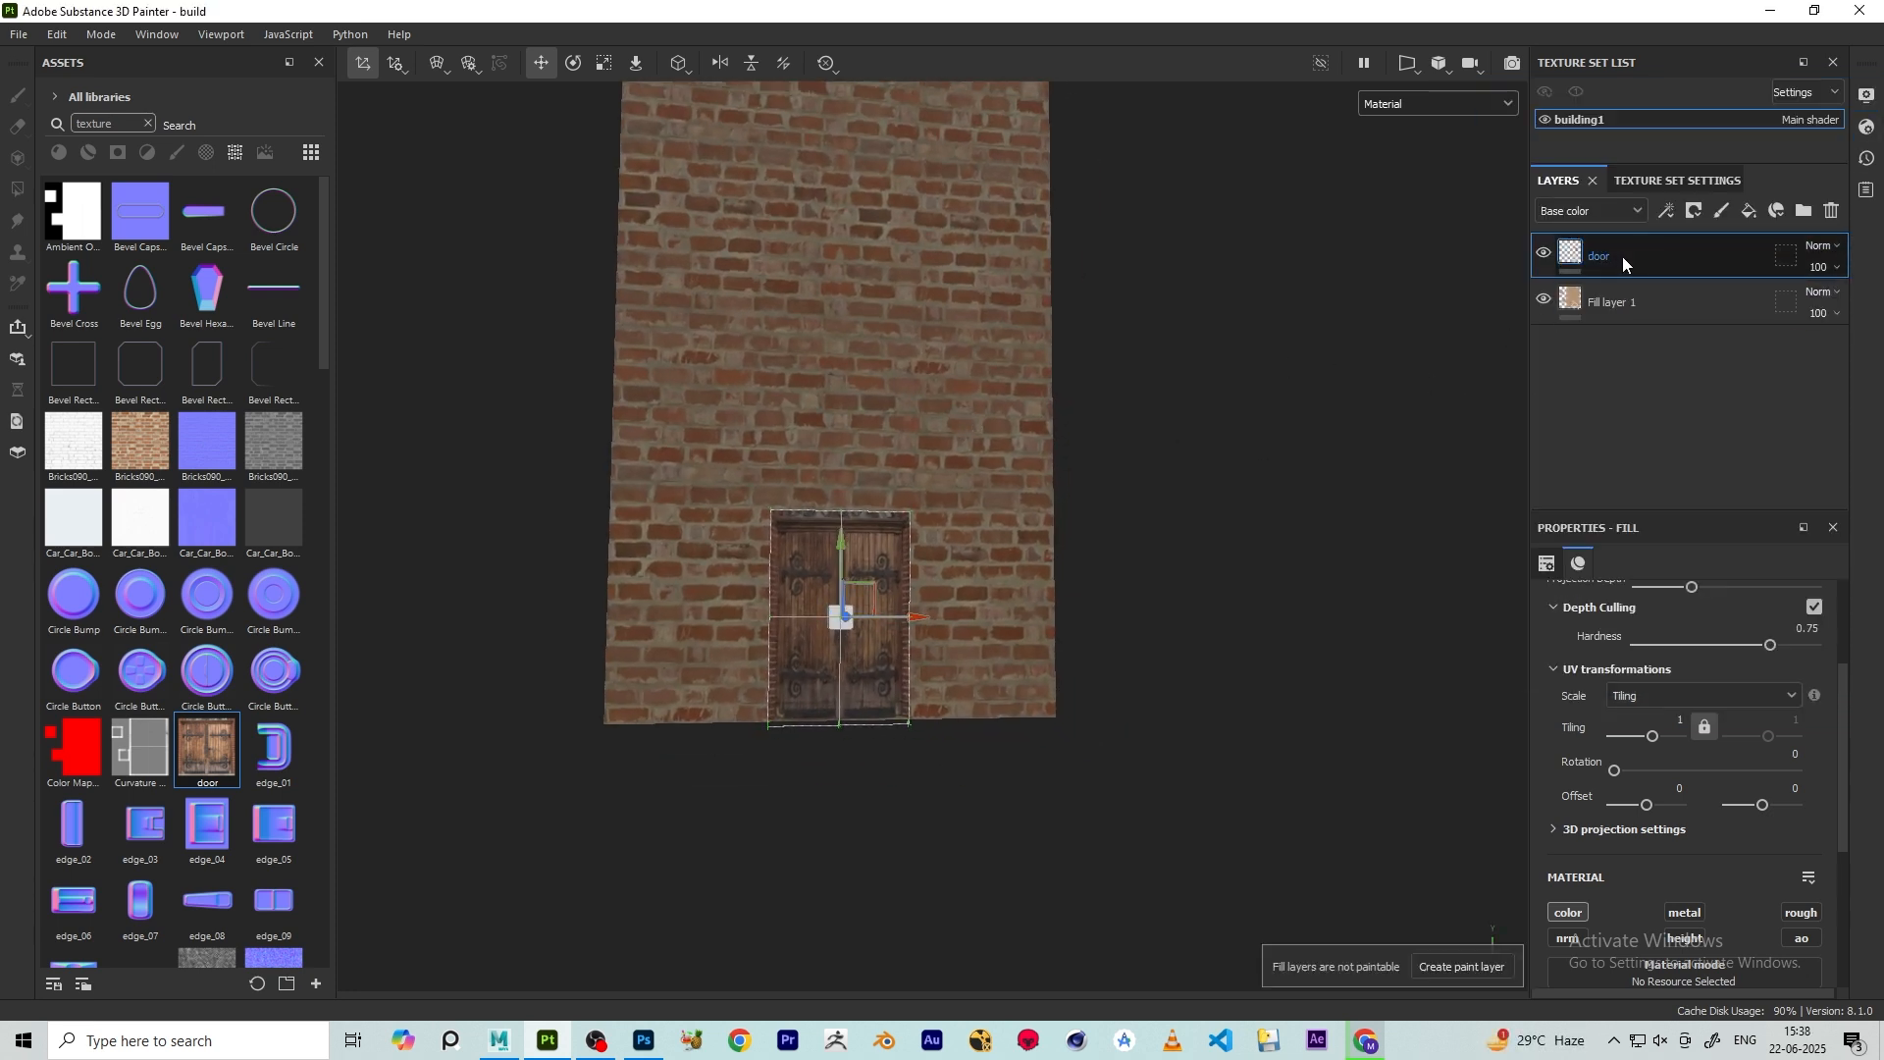
- Add a black mask to the door layer and reveal only the doorway face with Polygon Fill
left_click(1693, 212)
left_click(1712, 263)
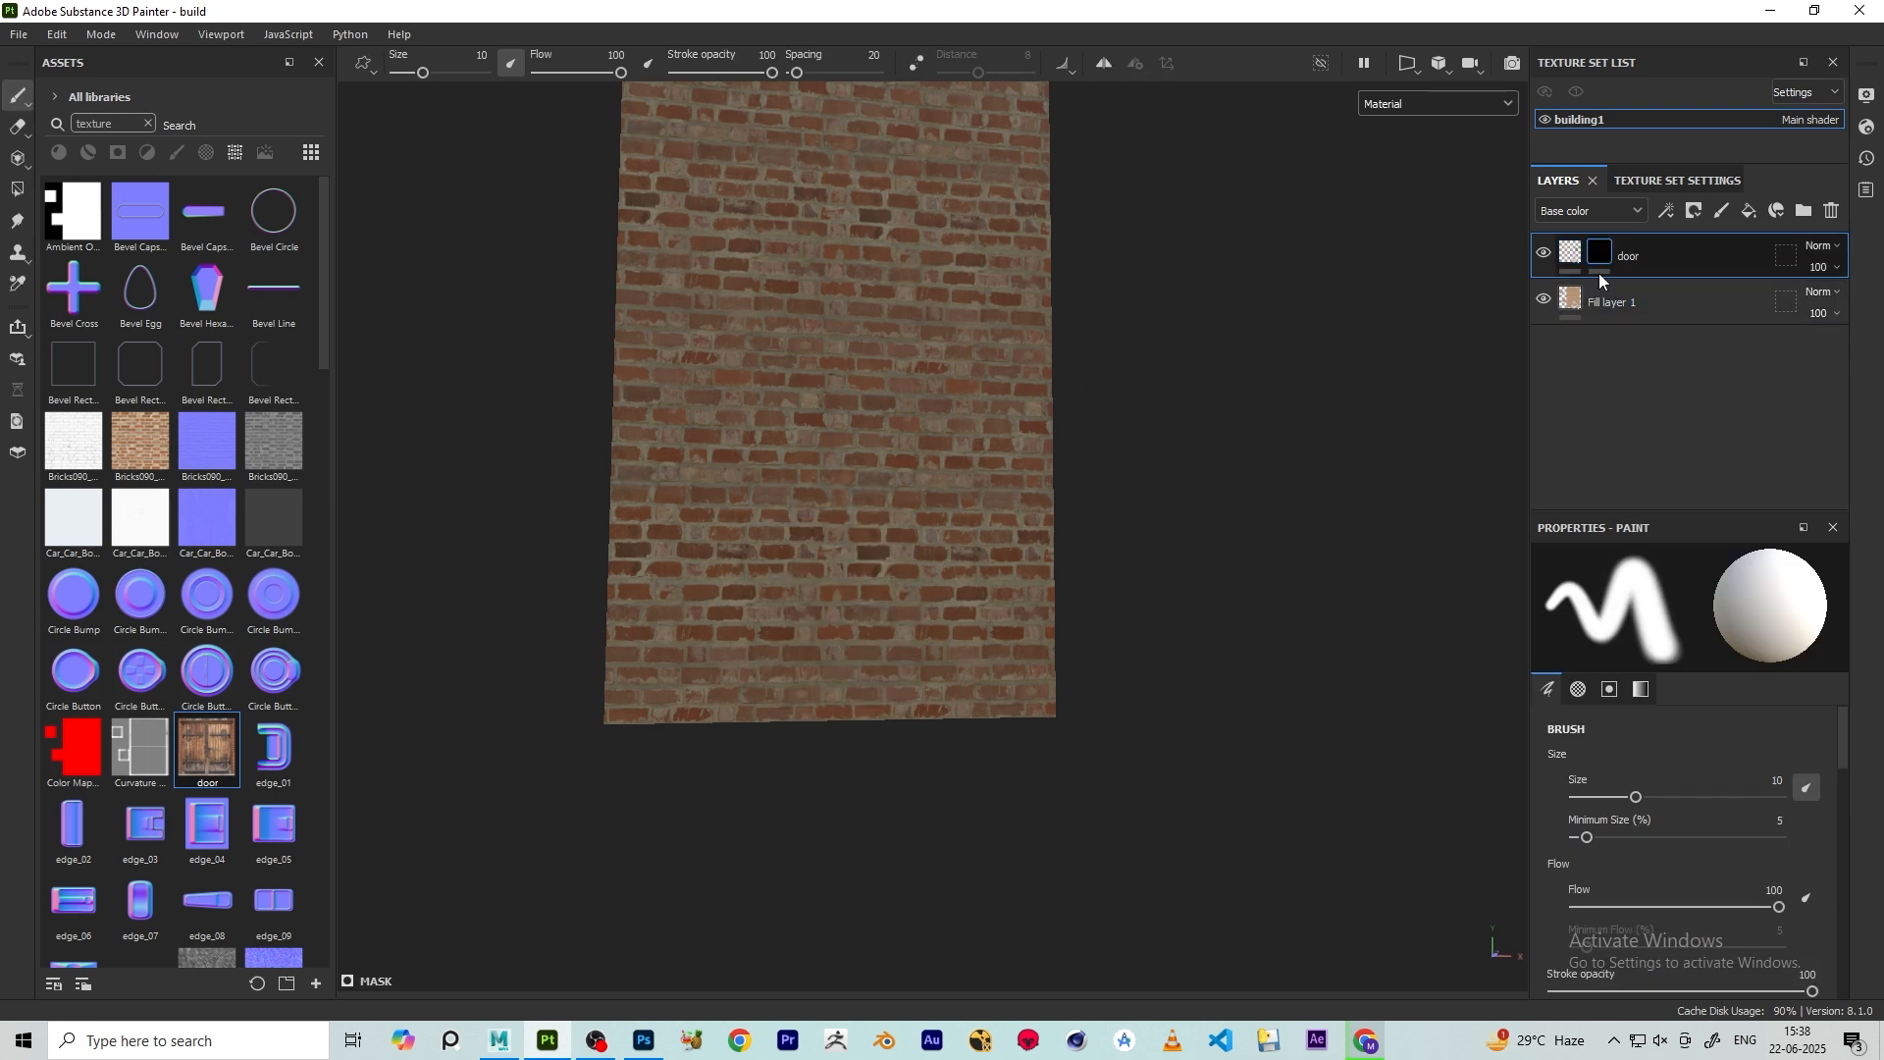
left_click(20, 192)
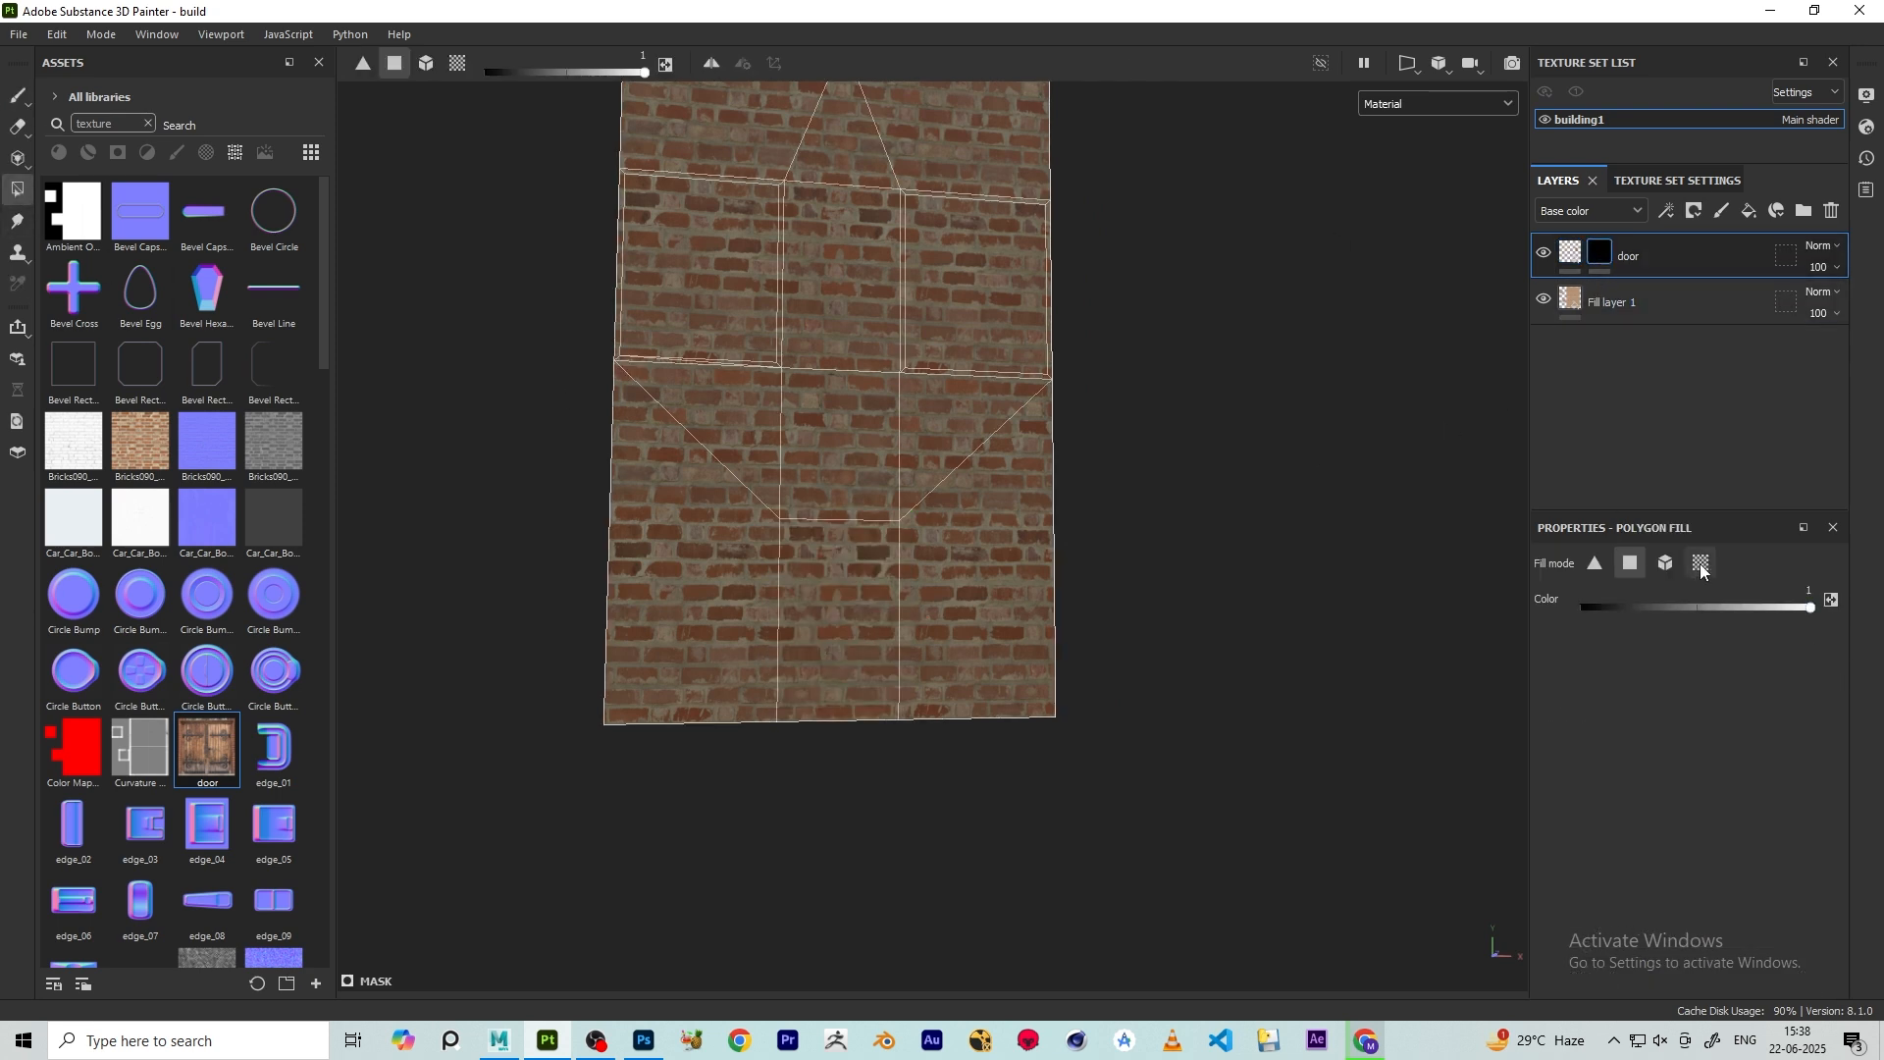
scroll(687, 596, "up", 2)
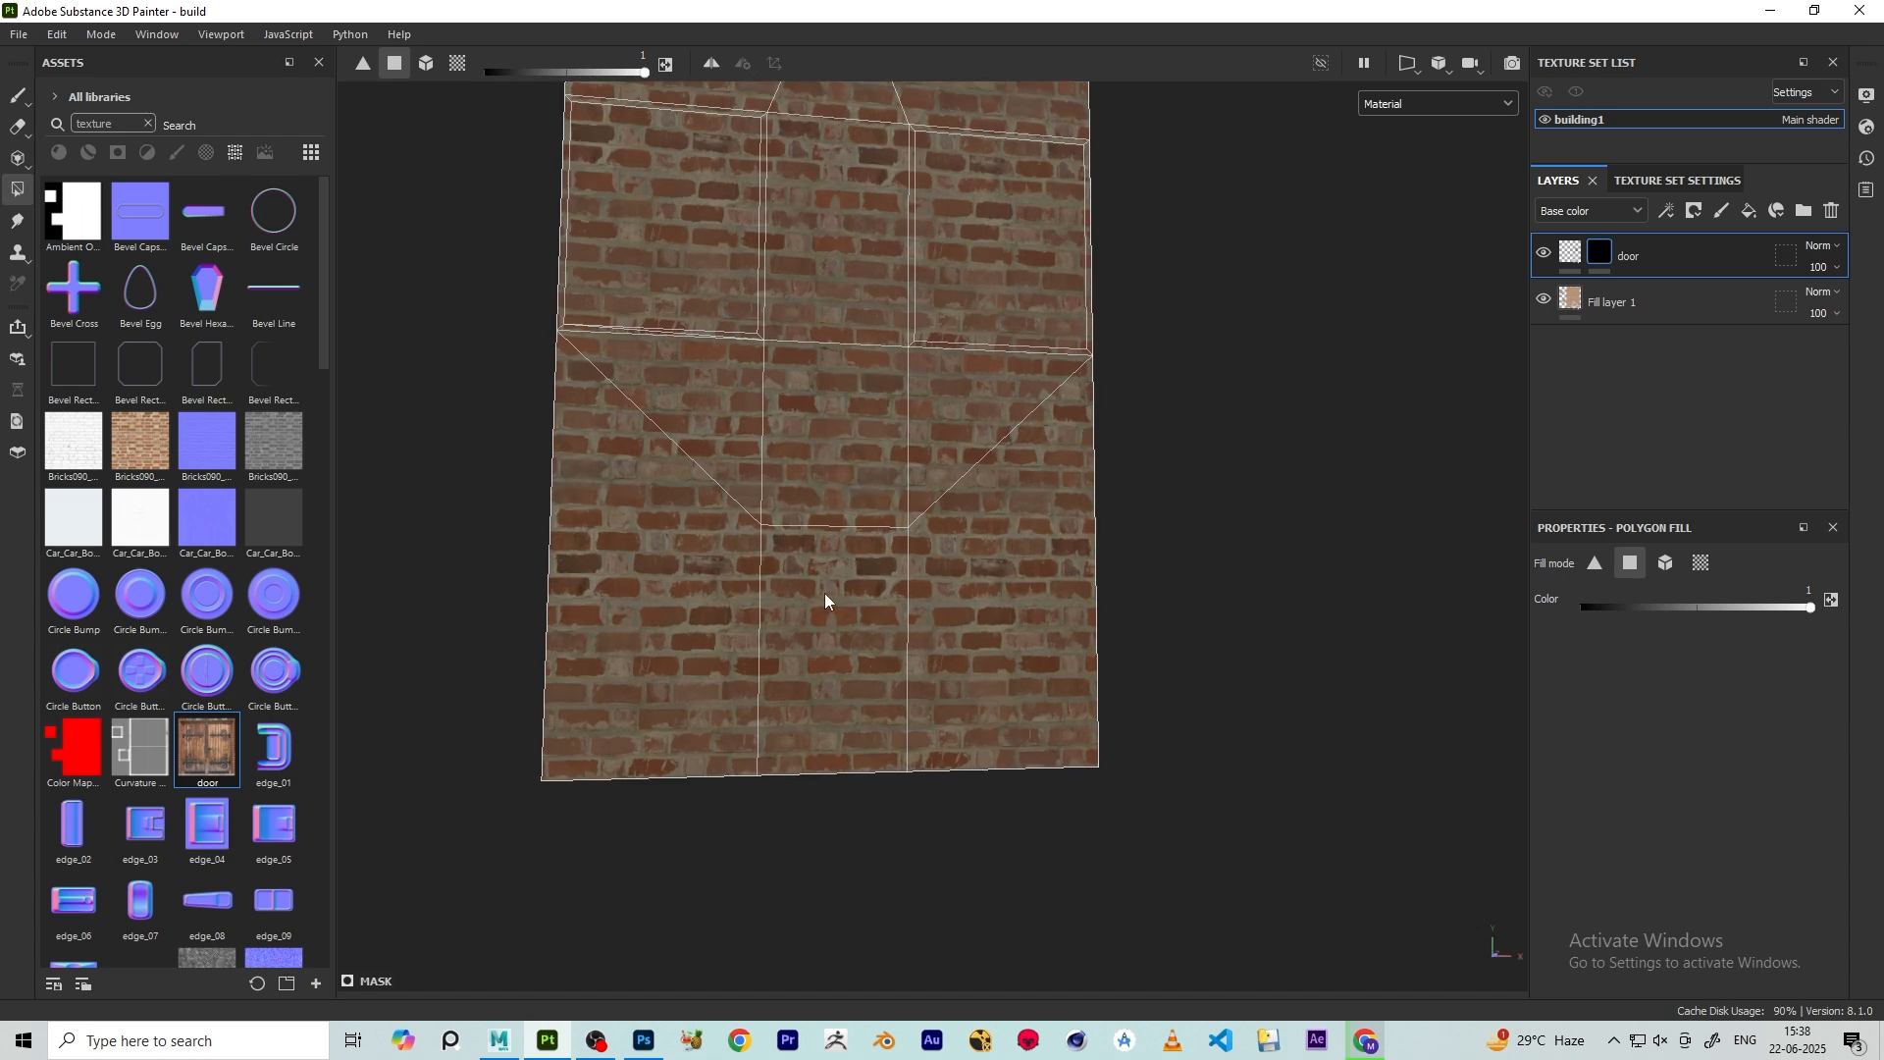
left_click(826, 600)
mouse_move(844, 616)
left_mouse_down("alt")
mouse_move(744, 631)
mouse_move(790, 667)
mouse_move(785, 636)
left_mouse_up("alt")
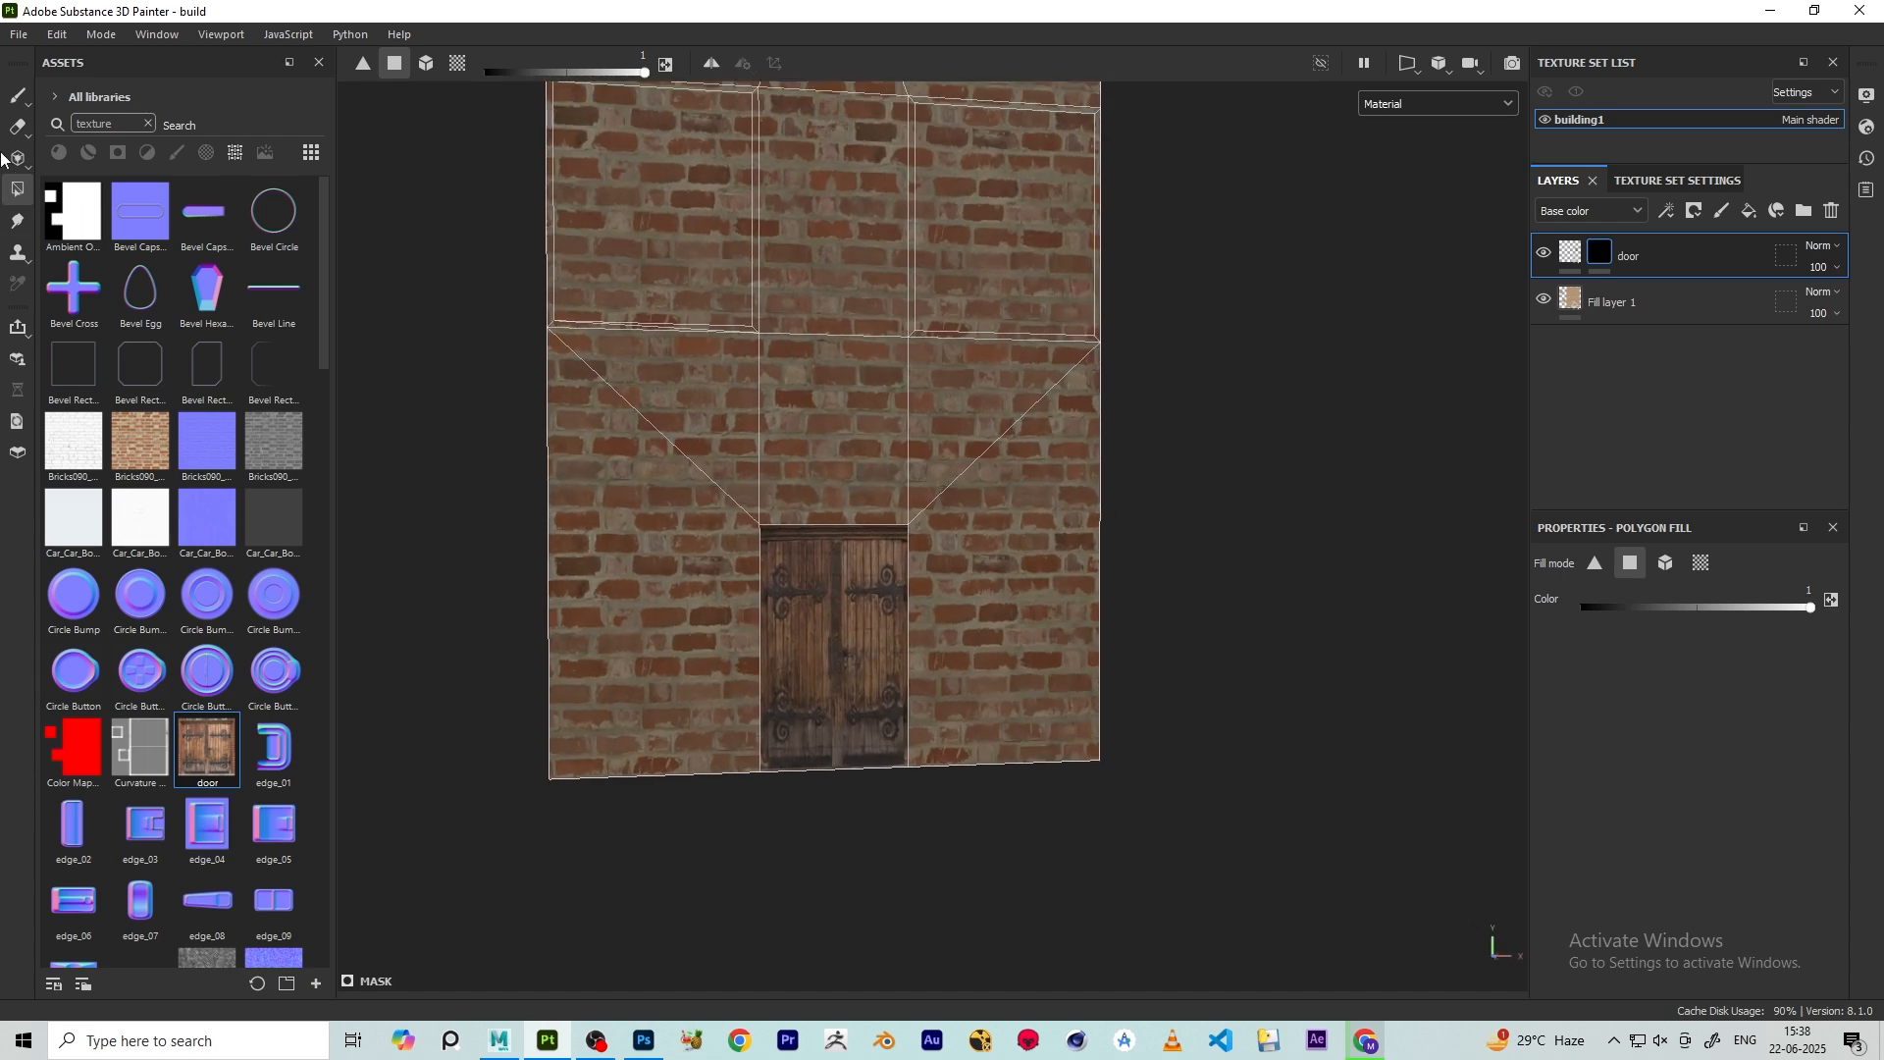
left_click(18, 95)
mouse_move(855, 547)
left_mouse_down("alt")
mouse_move(1053, 601)
mouse_move(962, 800)
mouse_move(925, 614)
mouse_move(801, 479)
mouse_move(817, 471)
left_mouse_up("alt")
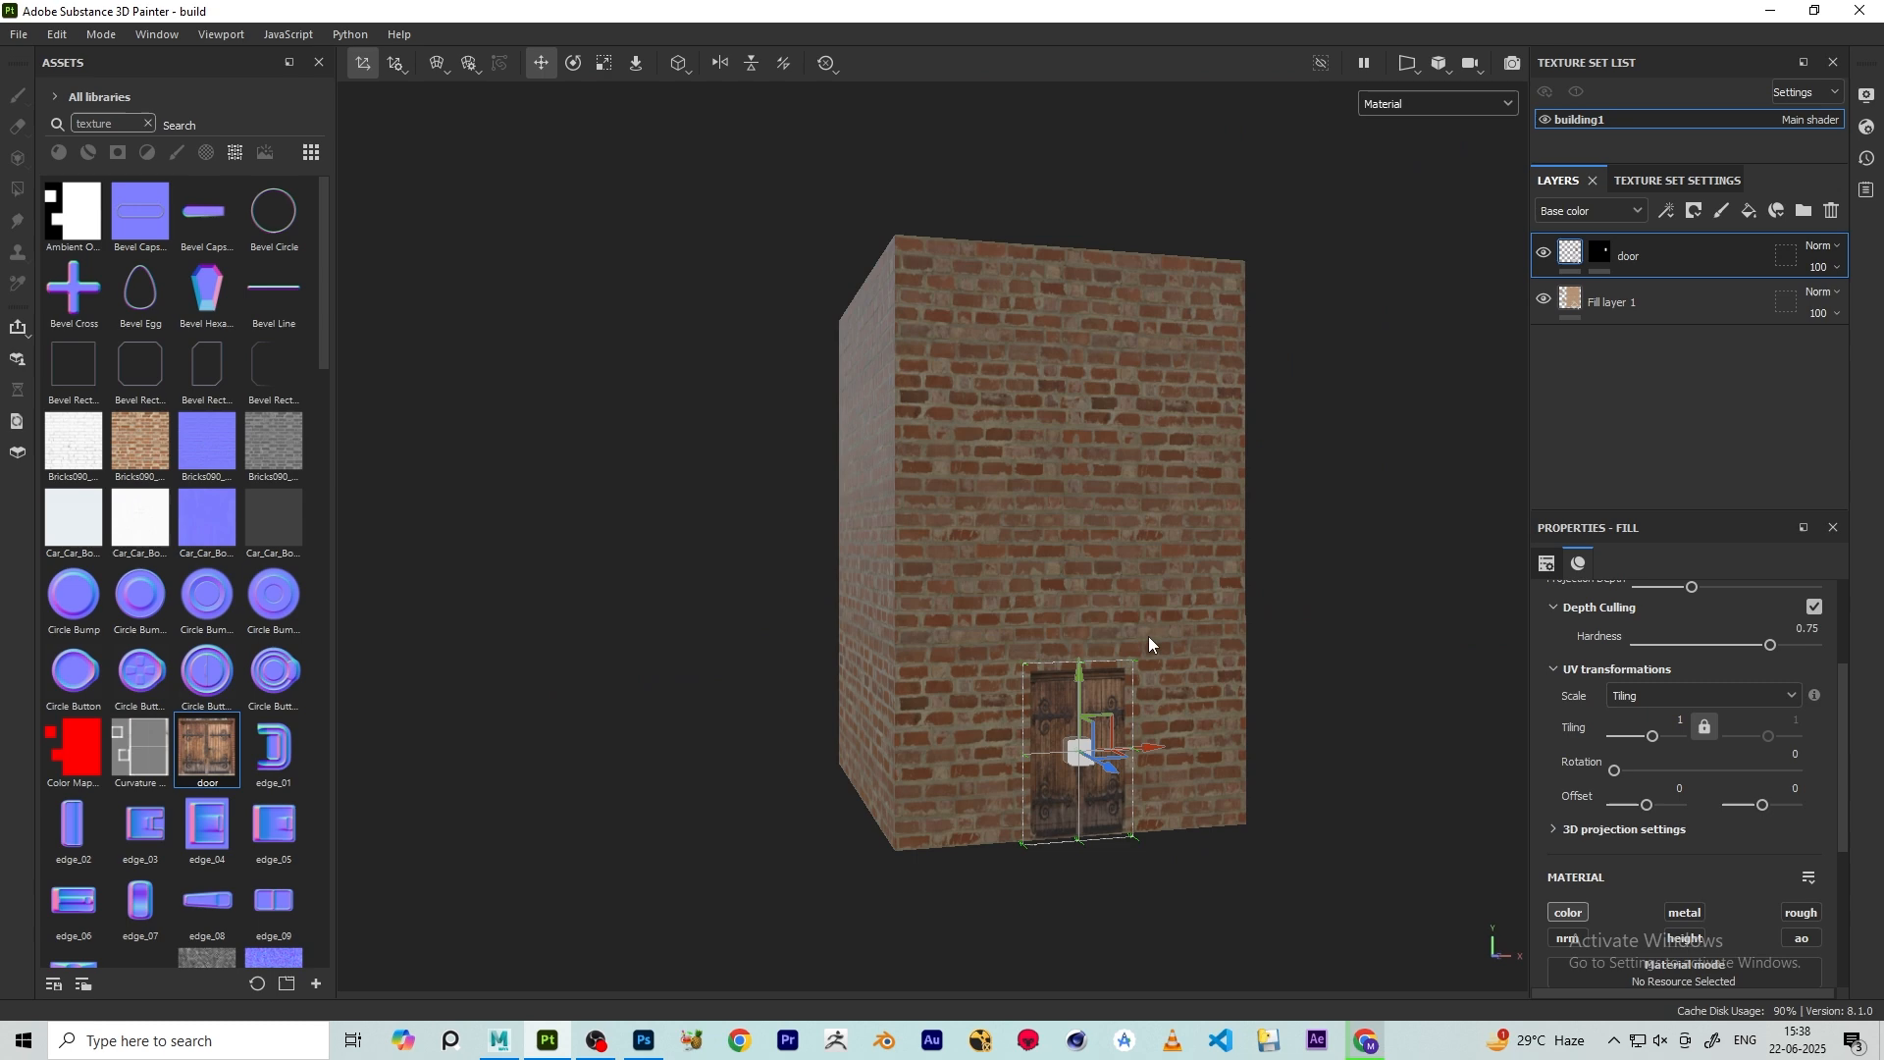
left_click_drag(1150, 644, 1105, 520, "alt")
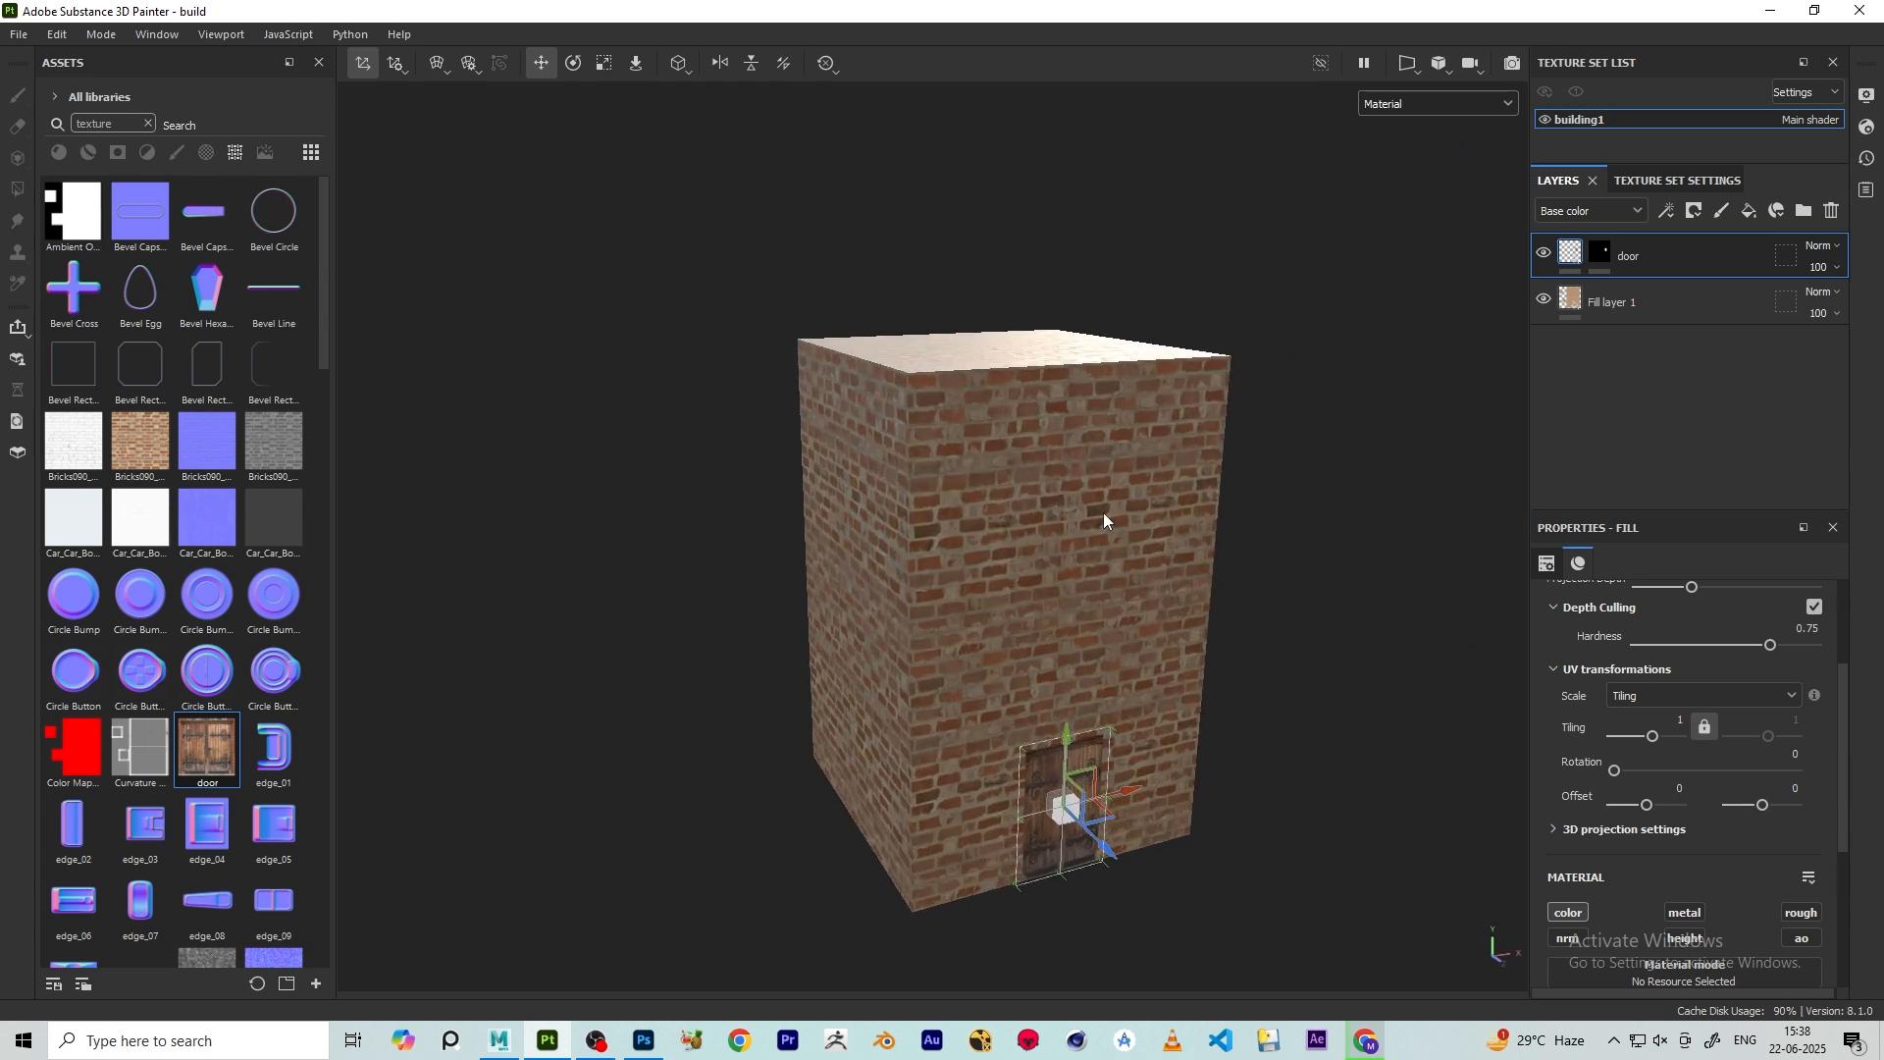
- Import window.jpg as a texture into the project 'build' and save the project
left_click(312, 983)
left_click(1030, 255)
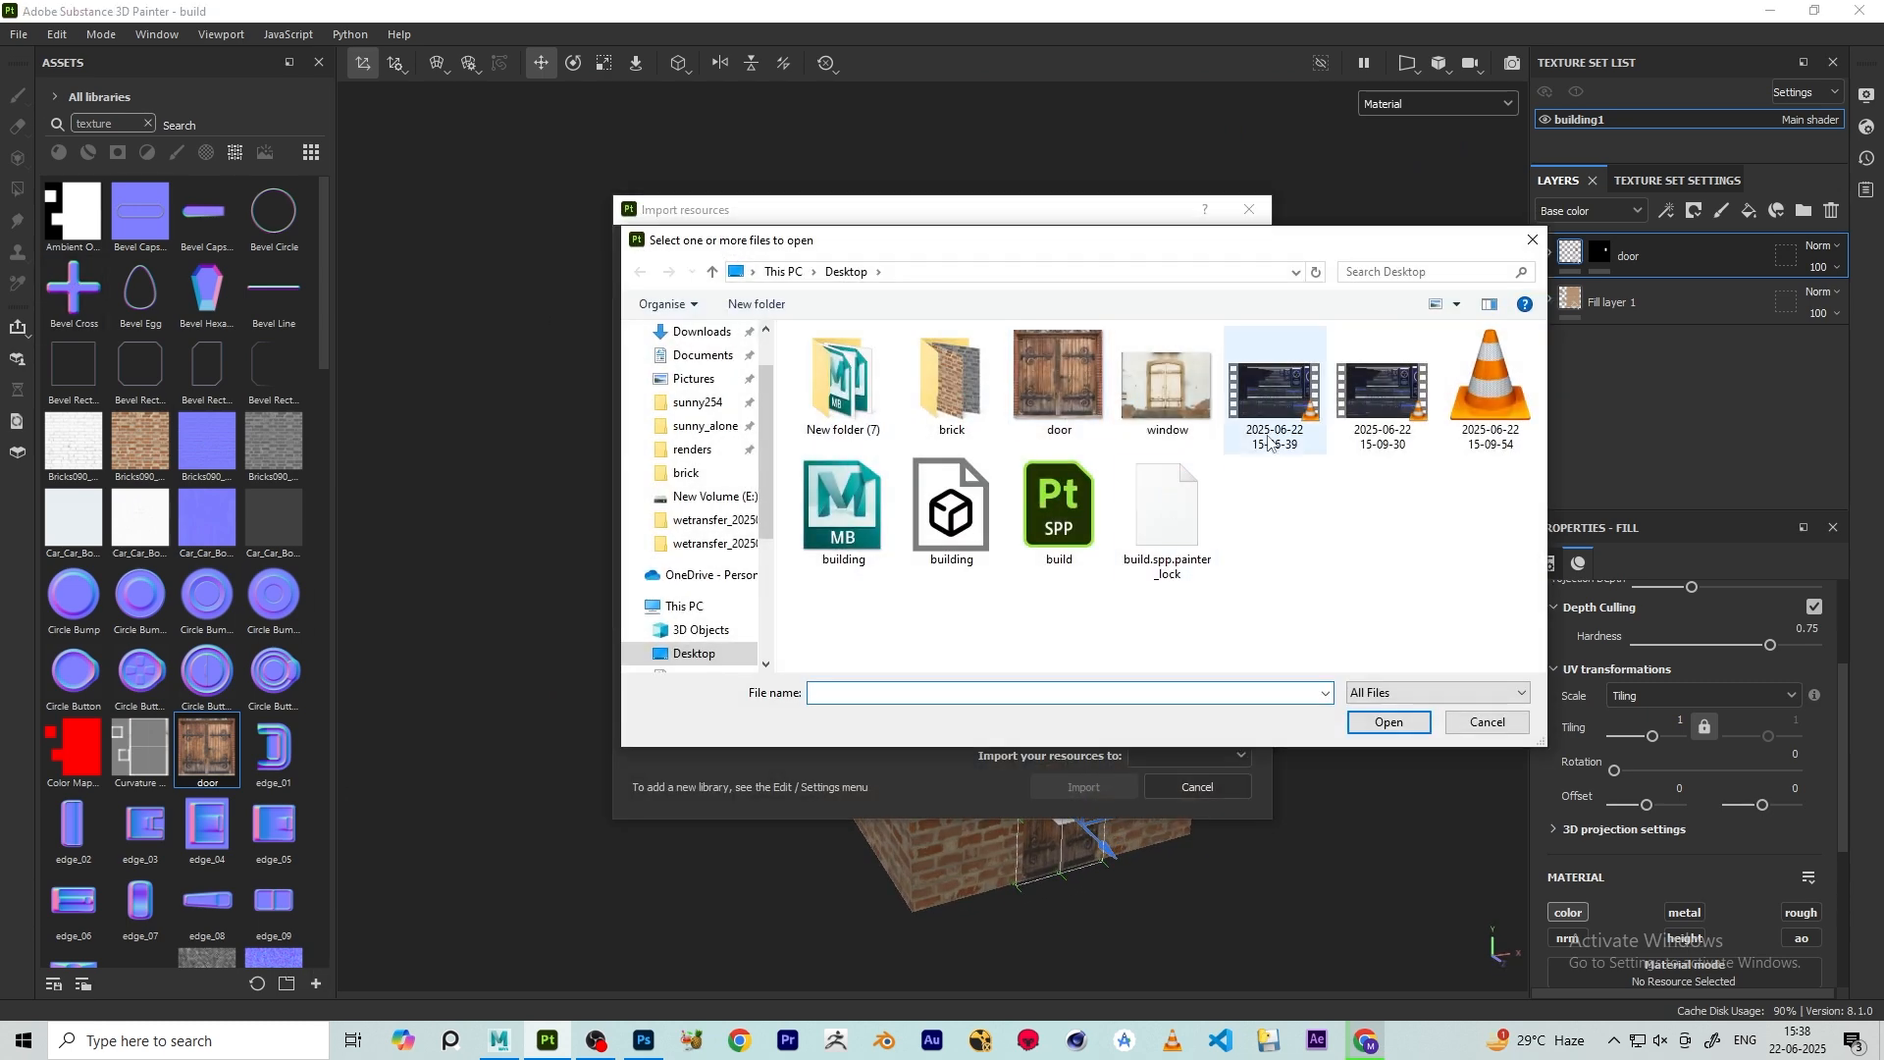
left_click(1386, 723)
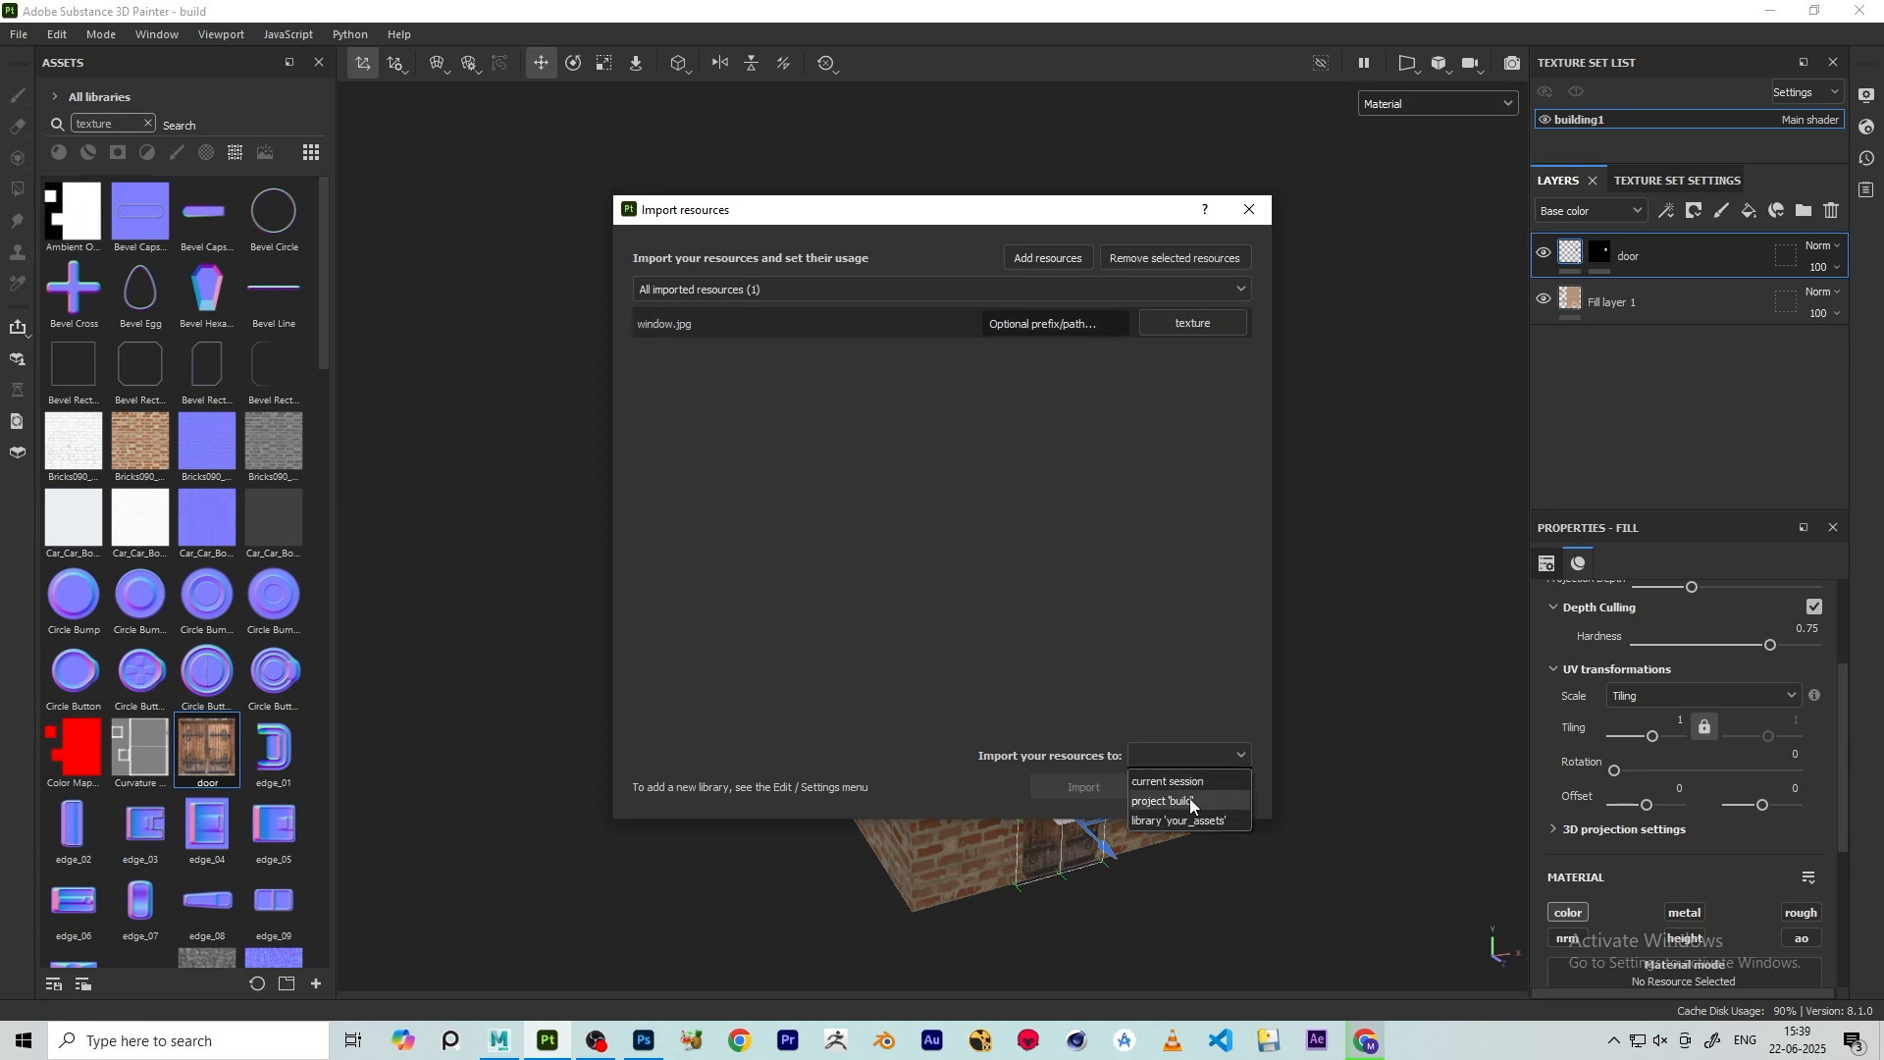
left_click(1189, 798)
left_click(1099, 786)
left_click(18, 34)
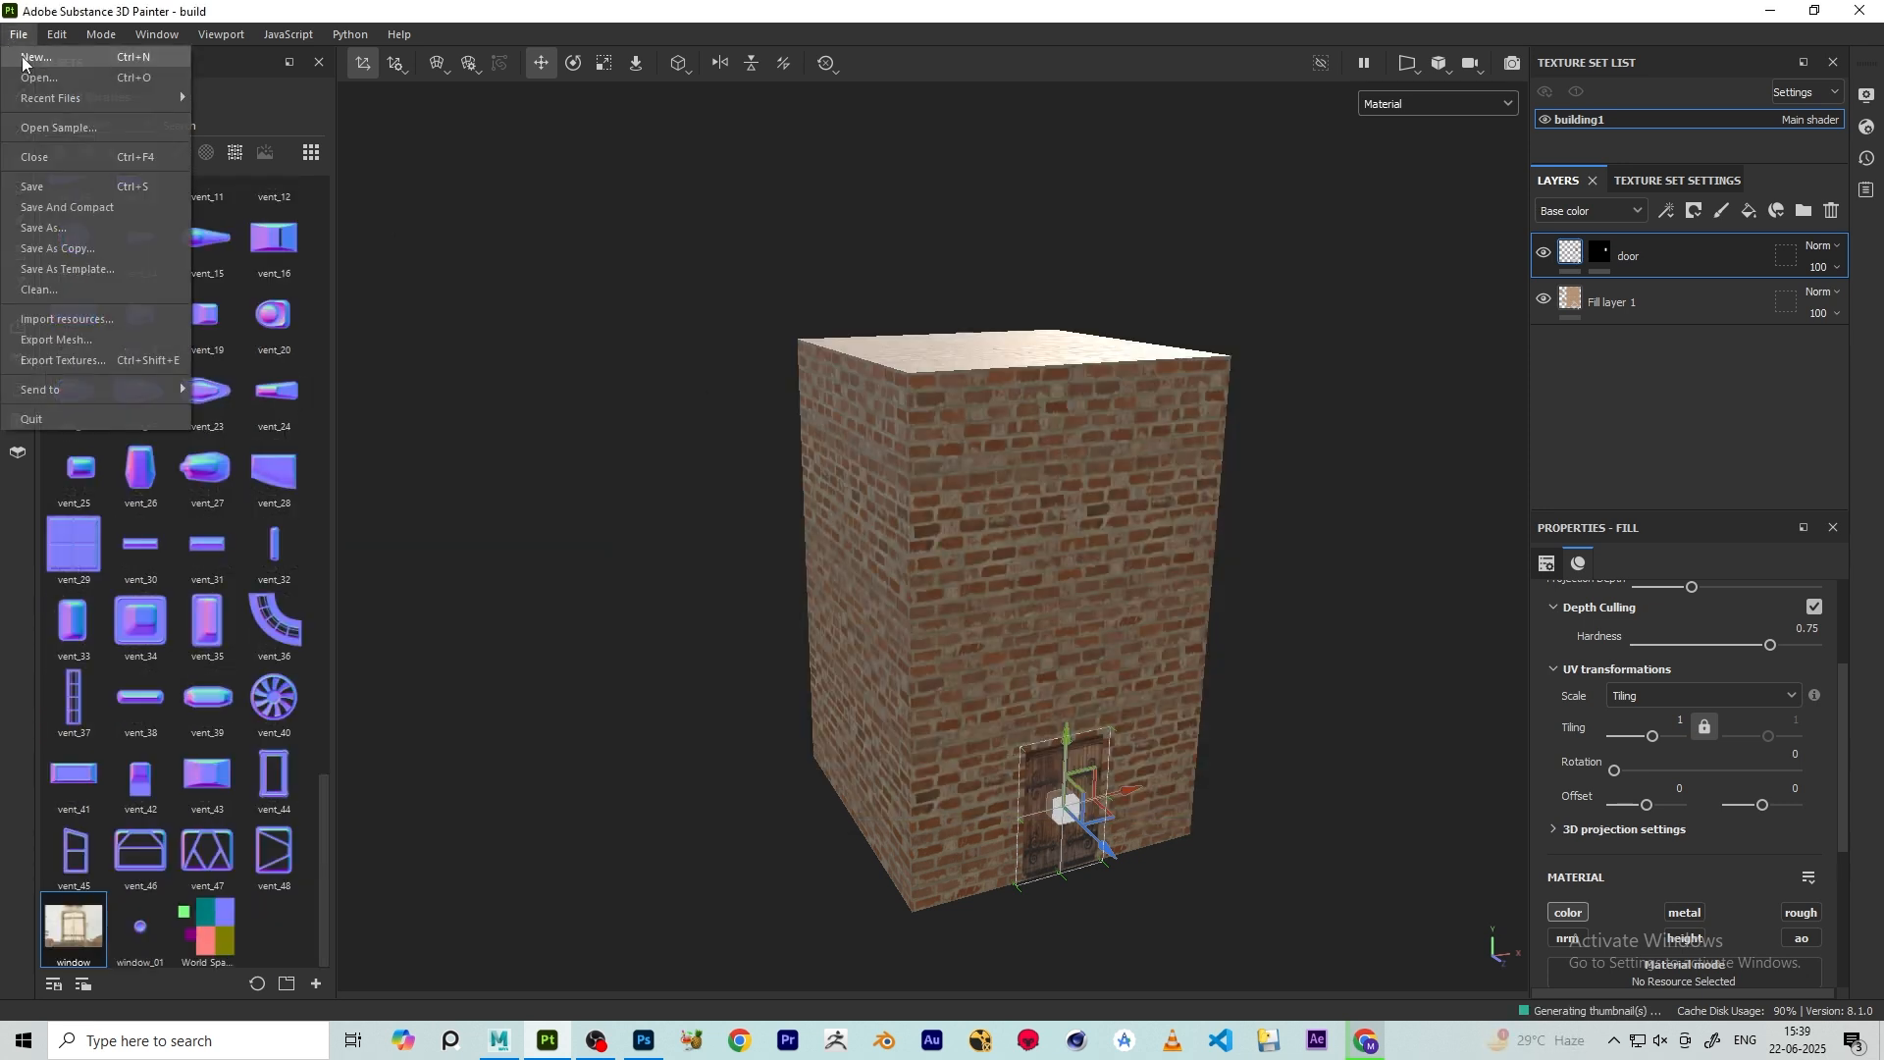
left_click(41, 186)
- Turn the mesh wireframe display back on to show the window frame lines on the front wall
scroll(631, 222, "down", 4)
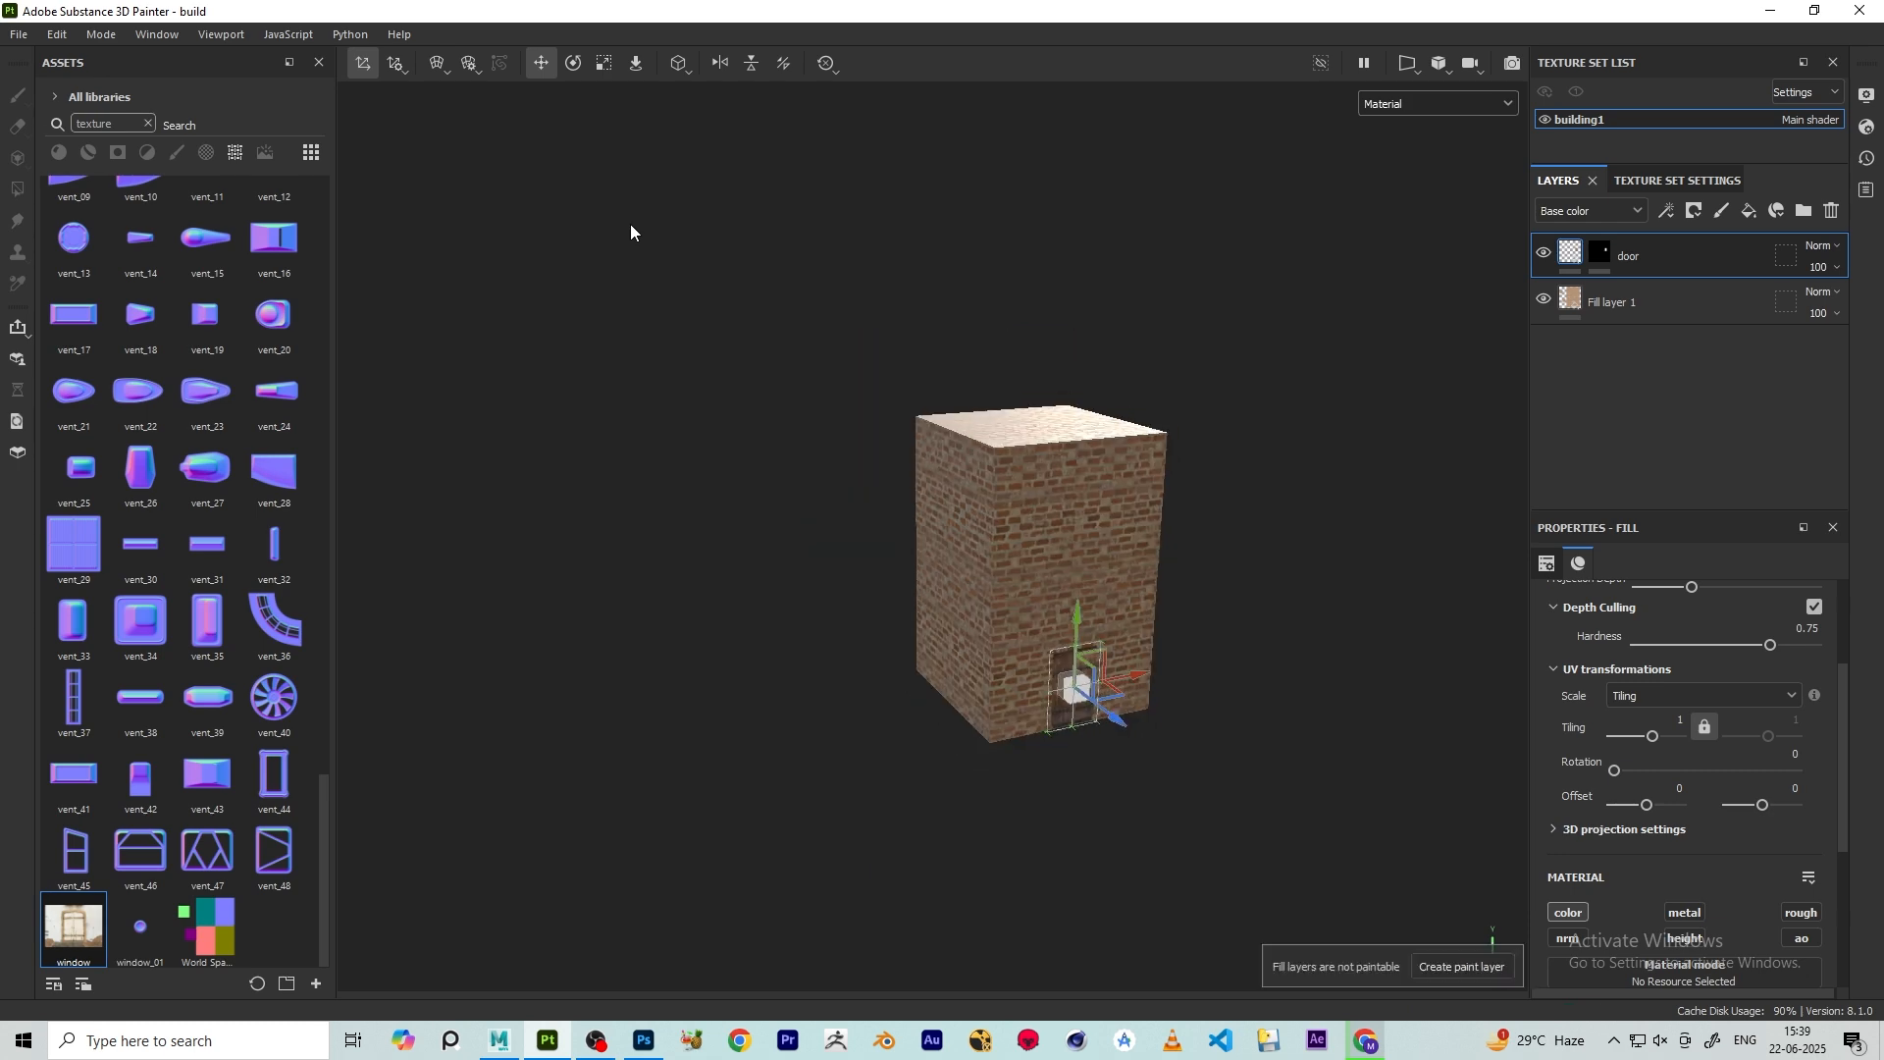
left_click_drag(1150, 365, 1048, 255, "alt")
mouse_move(1048, 256)
right_mouse_down("alt")
mouse_move(1148, 412)
mouse_move(1320, 477)
right_mouse_up("alt")
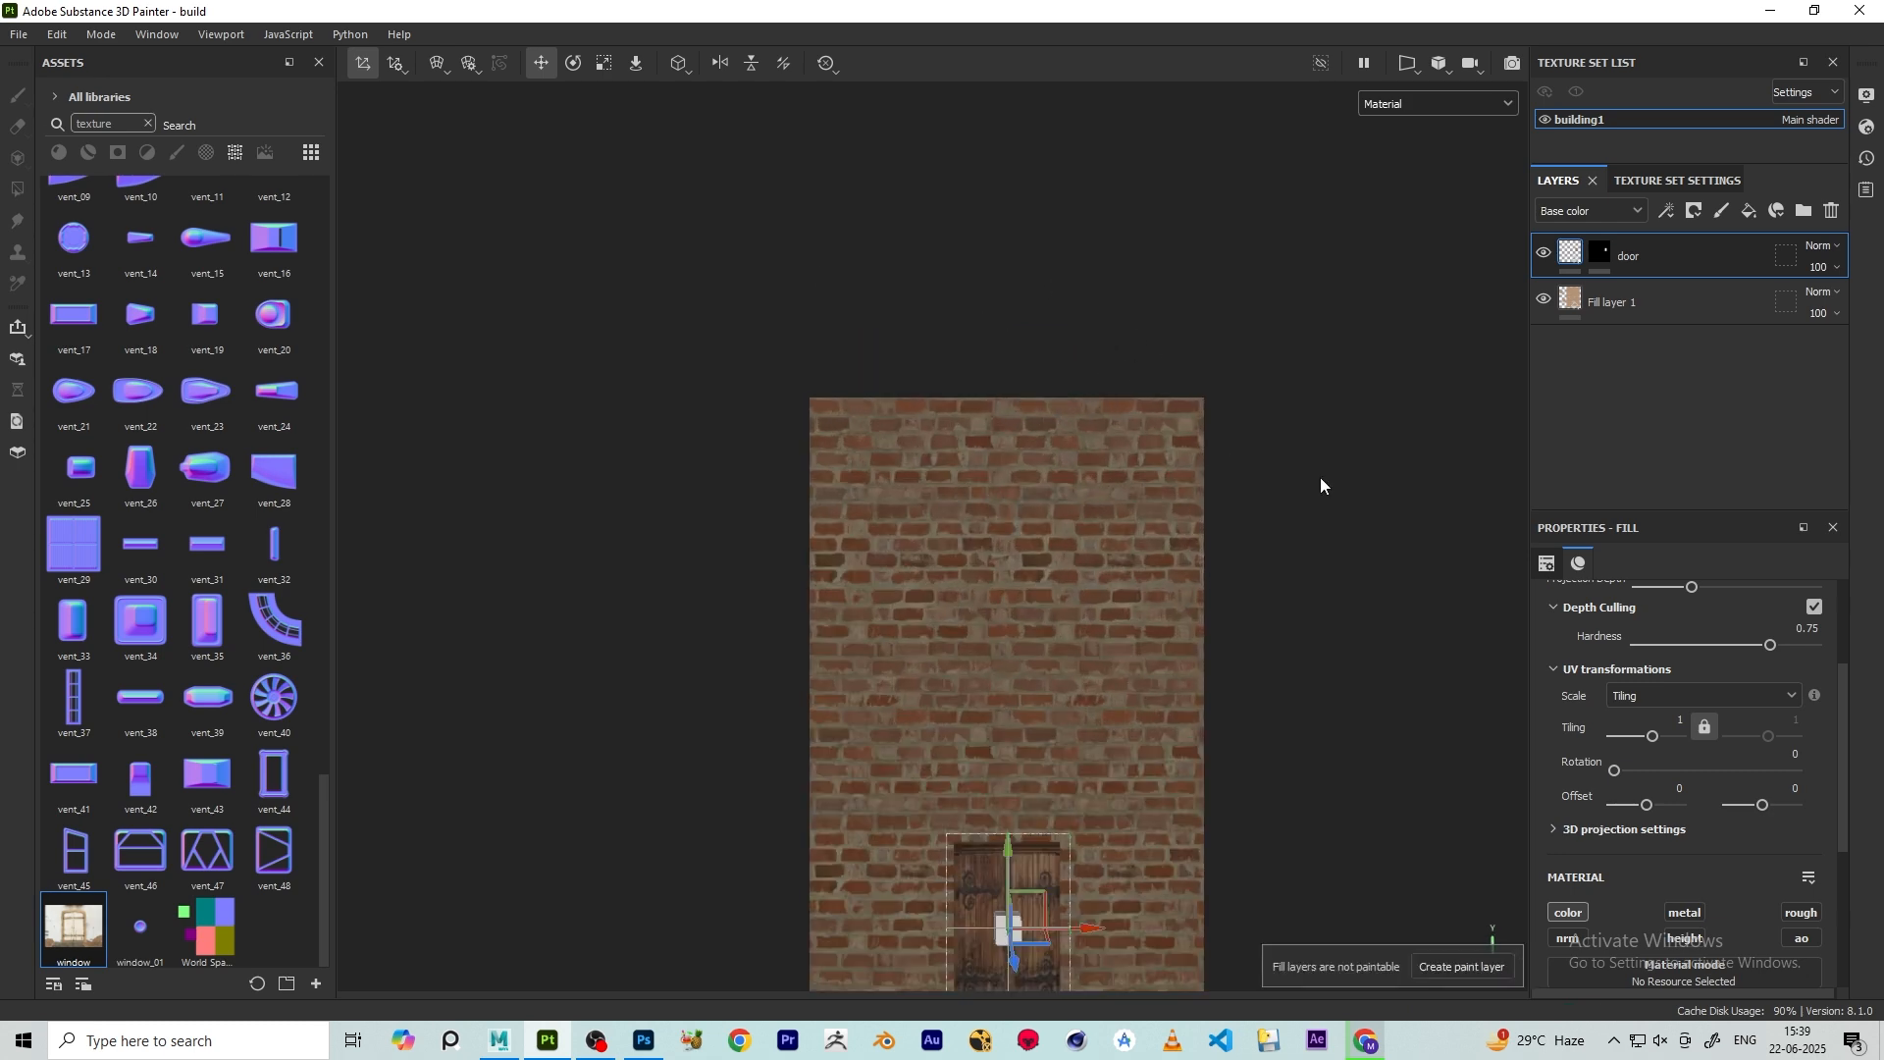
middle_click_drag(1320, 477, 1236, 318, "alt")
left_click(1876, 106)
scroll(1634, 383, "down", 5)
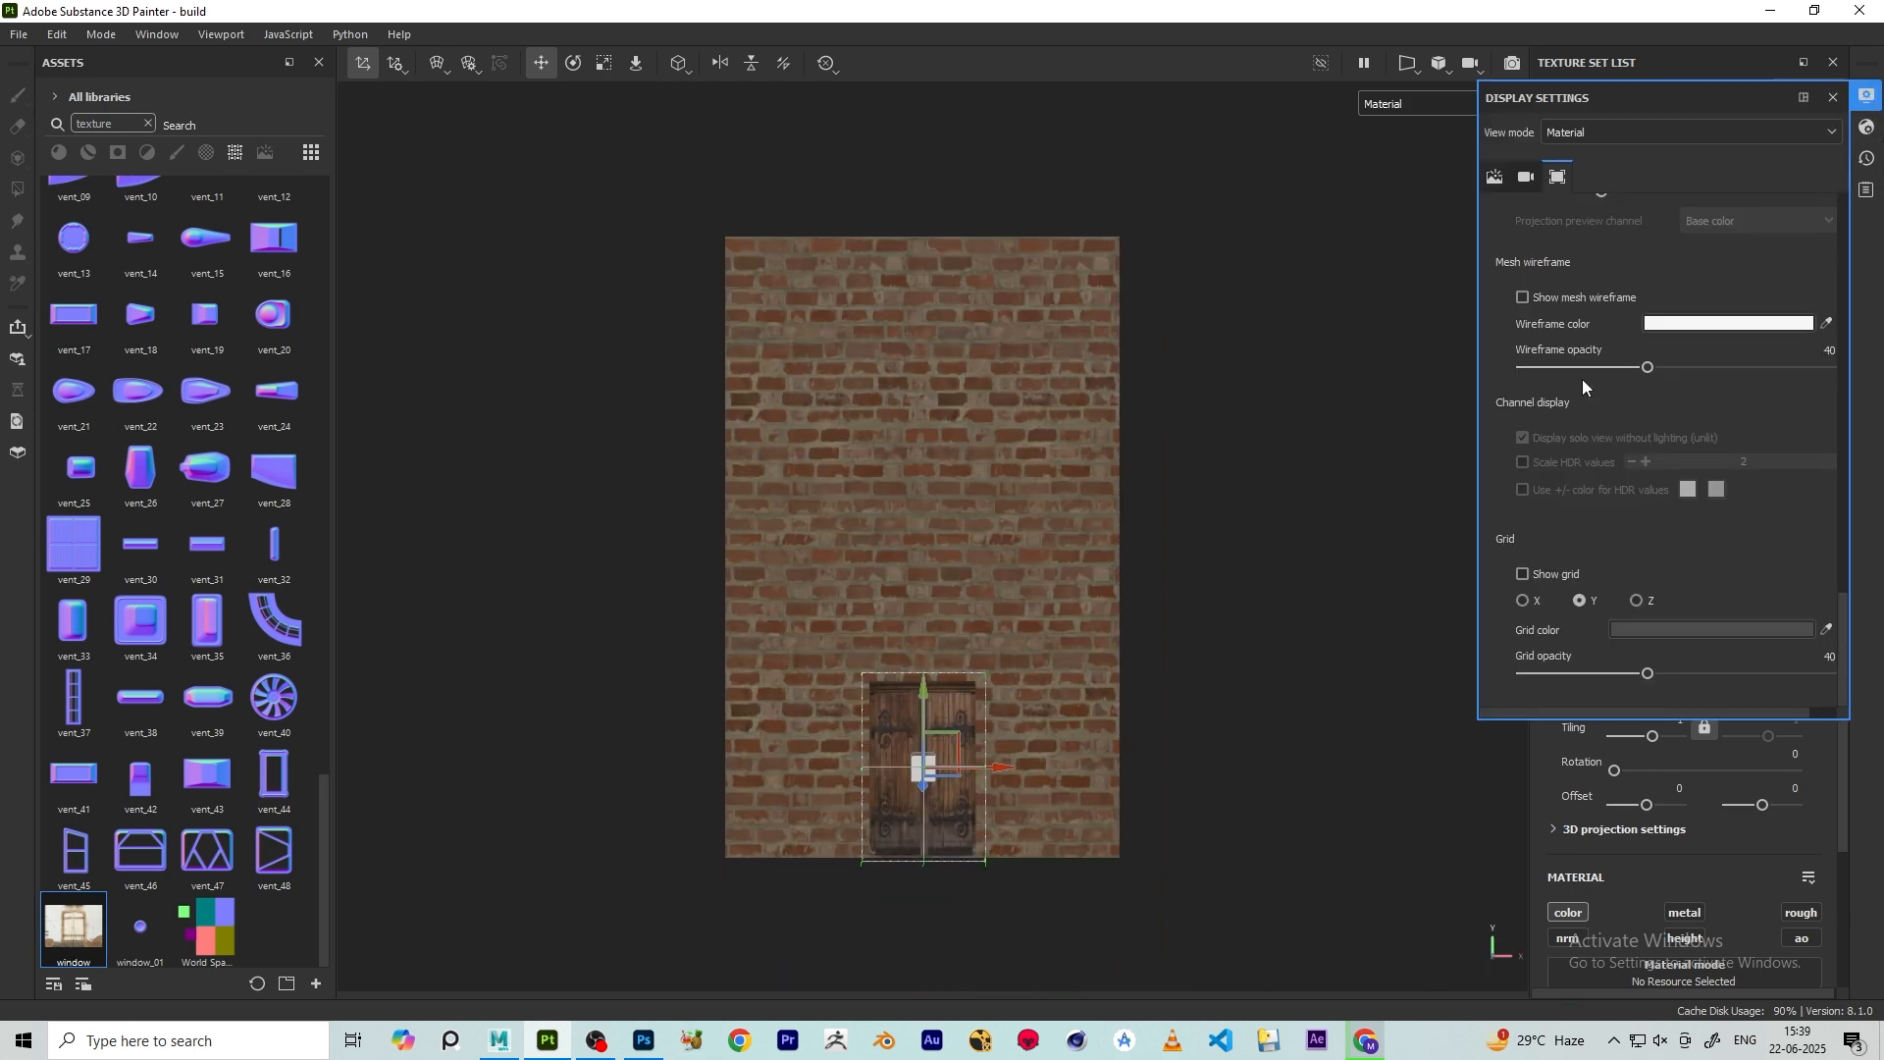
left_click(1524, 358)
- Place the window texture as a base color decal inside the left window frame on the upper front wall
scroll(793, 433, "up", 2)
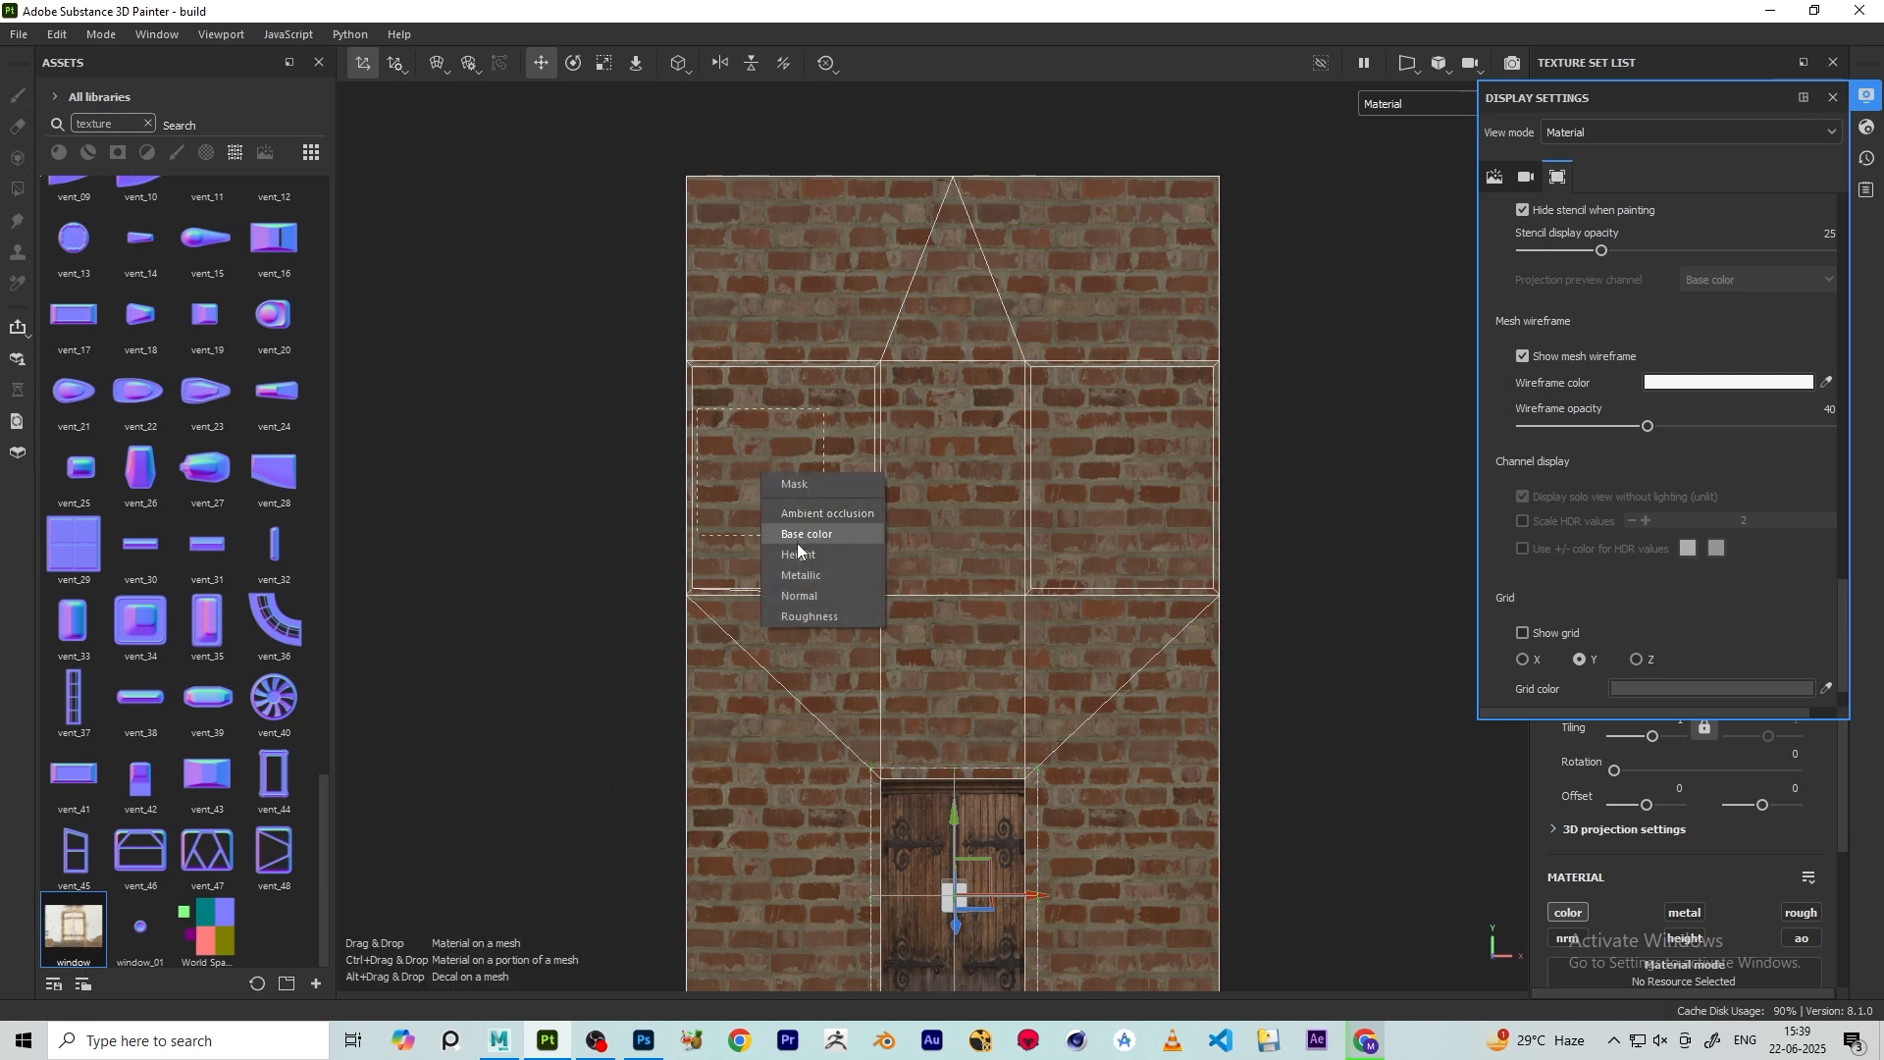
left_click(797, 536)
scroll(785, 474, "up", 2)
scroll(760, 471, "up", 2)
- Scale the window decal up uniformly until its shutters roughly fill the left window frame, and adjust its width
key("r")
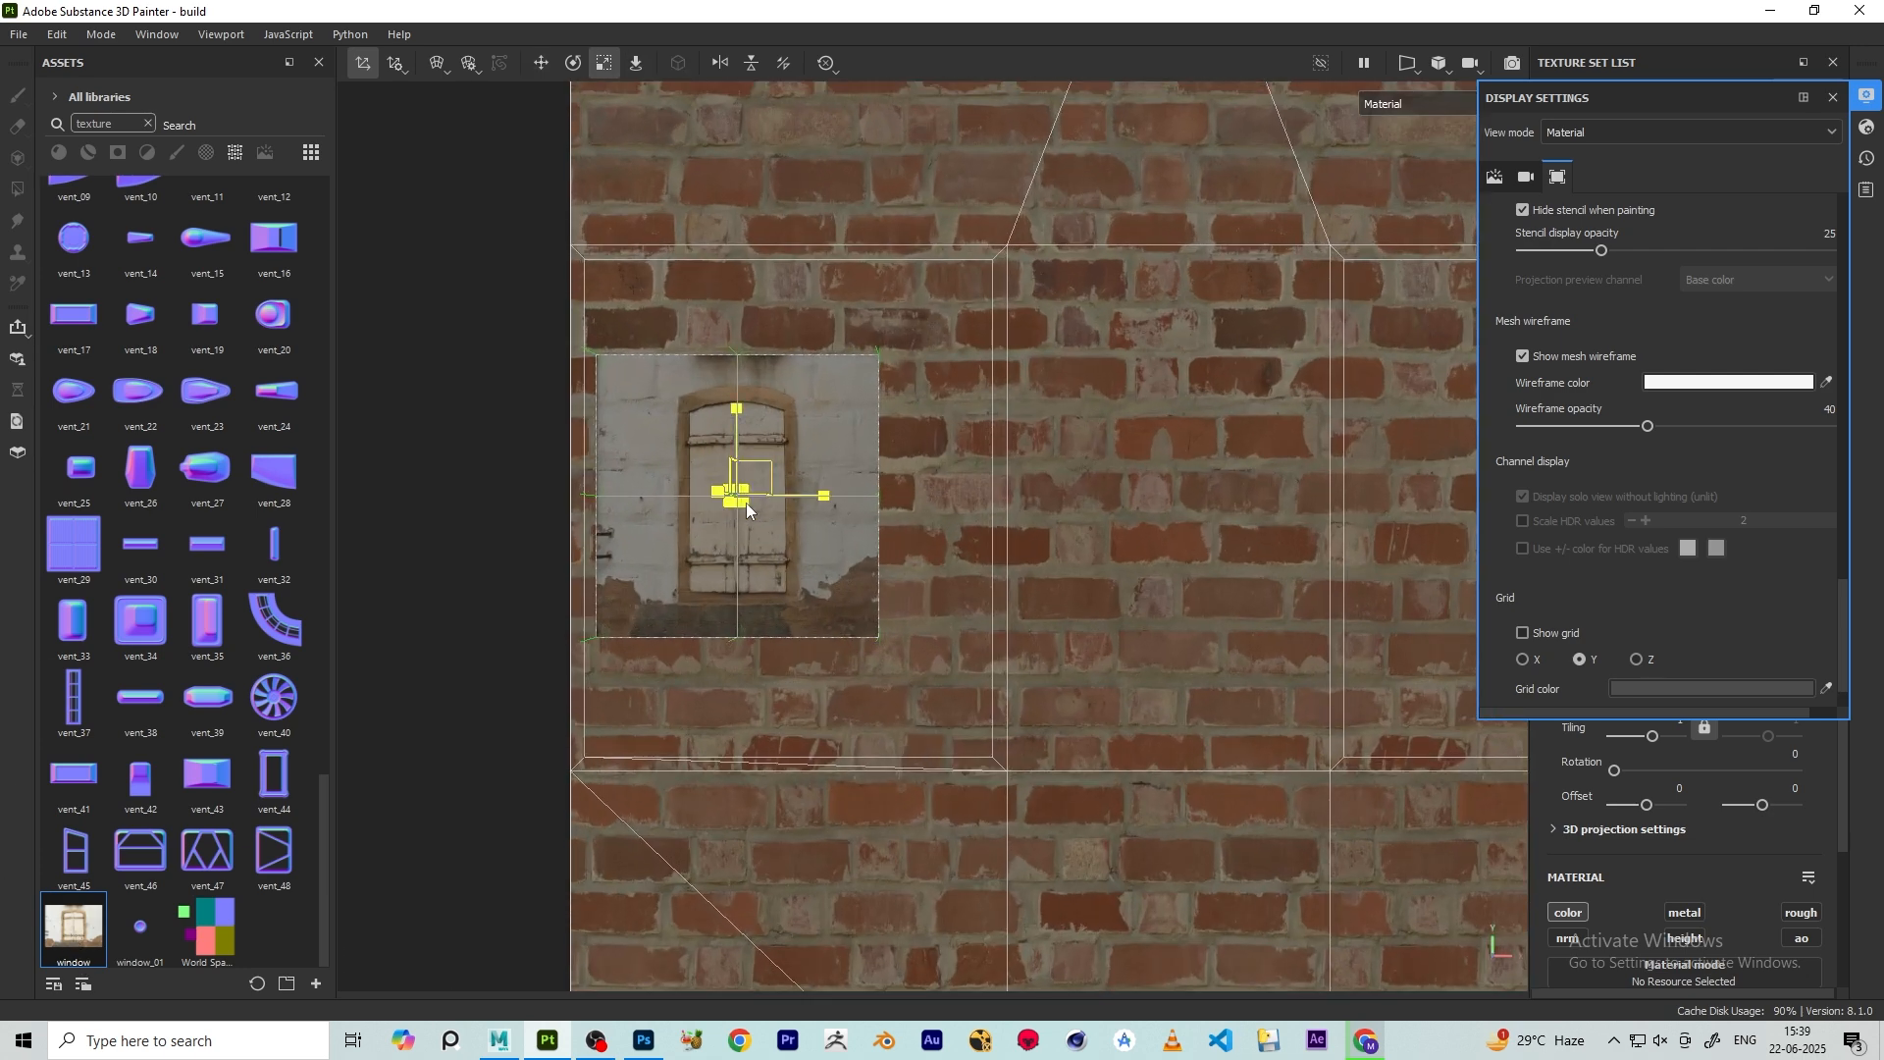
left_click_drag(744, 499, 1201, 479)
scroll(1201, 478, "down", 2)
scroll(942, 485, "up", 1)
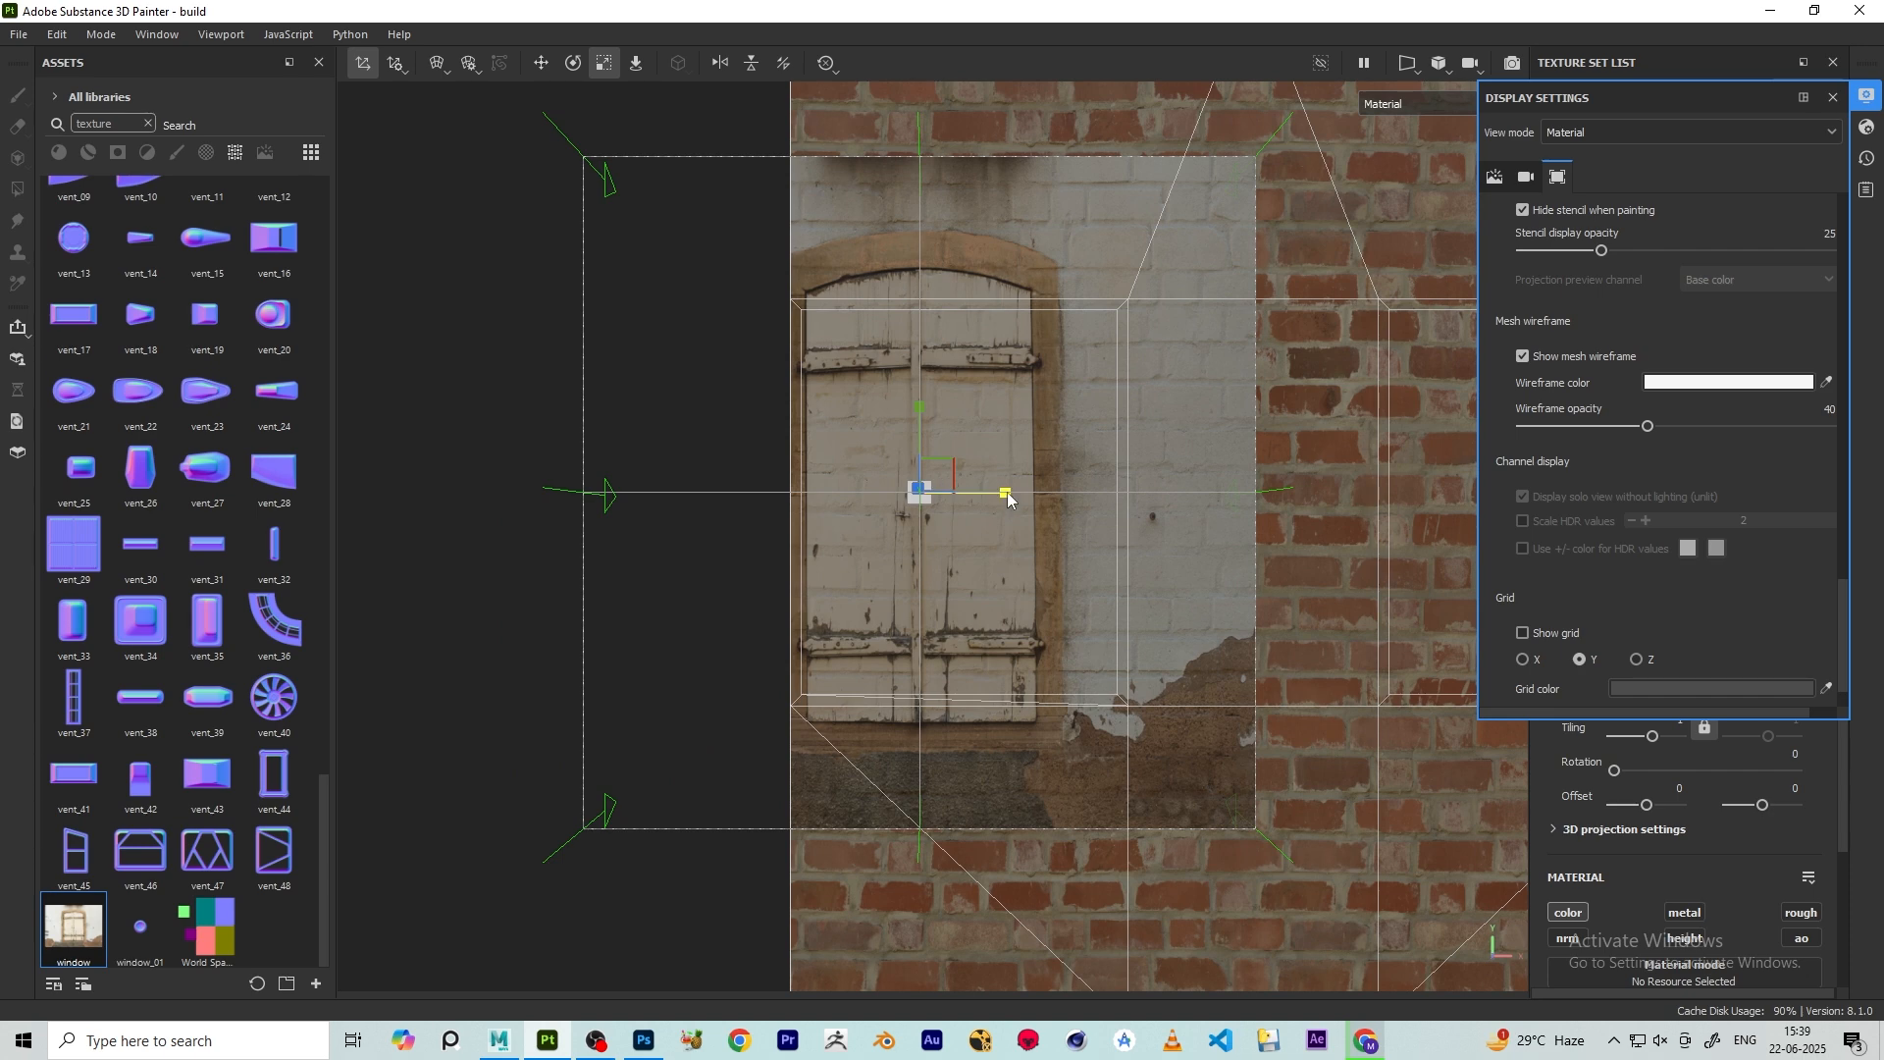
mouse_move(1007, 494)
left_mouse_down()
mouse_move(1197, 495)
mouse_move(1025, 502)
left_mouse_up()
- Reduce the window decal's height and narrow it slightly to bring the shutters closer to the frame's outline
key("w")
scroll(1025, 502, "up", 2)
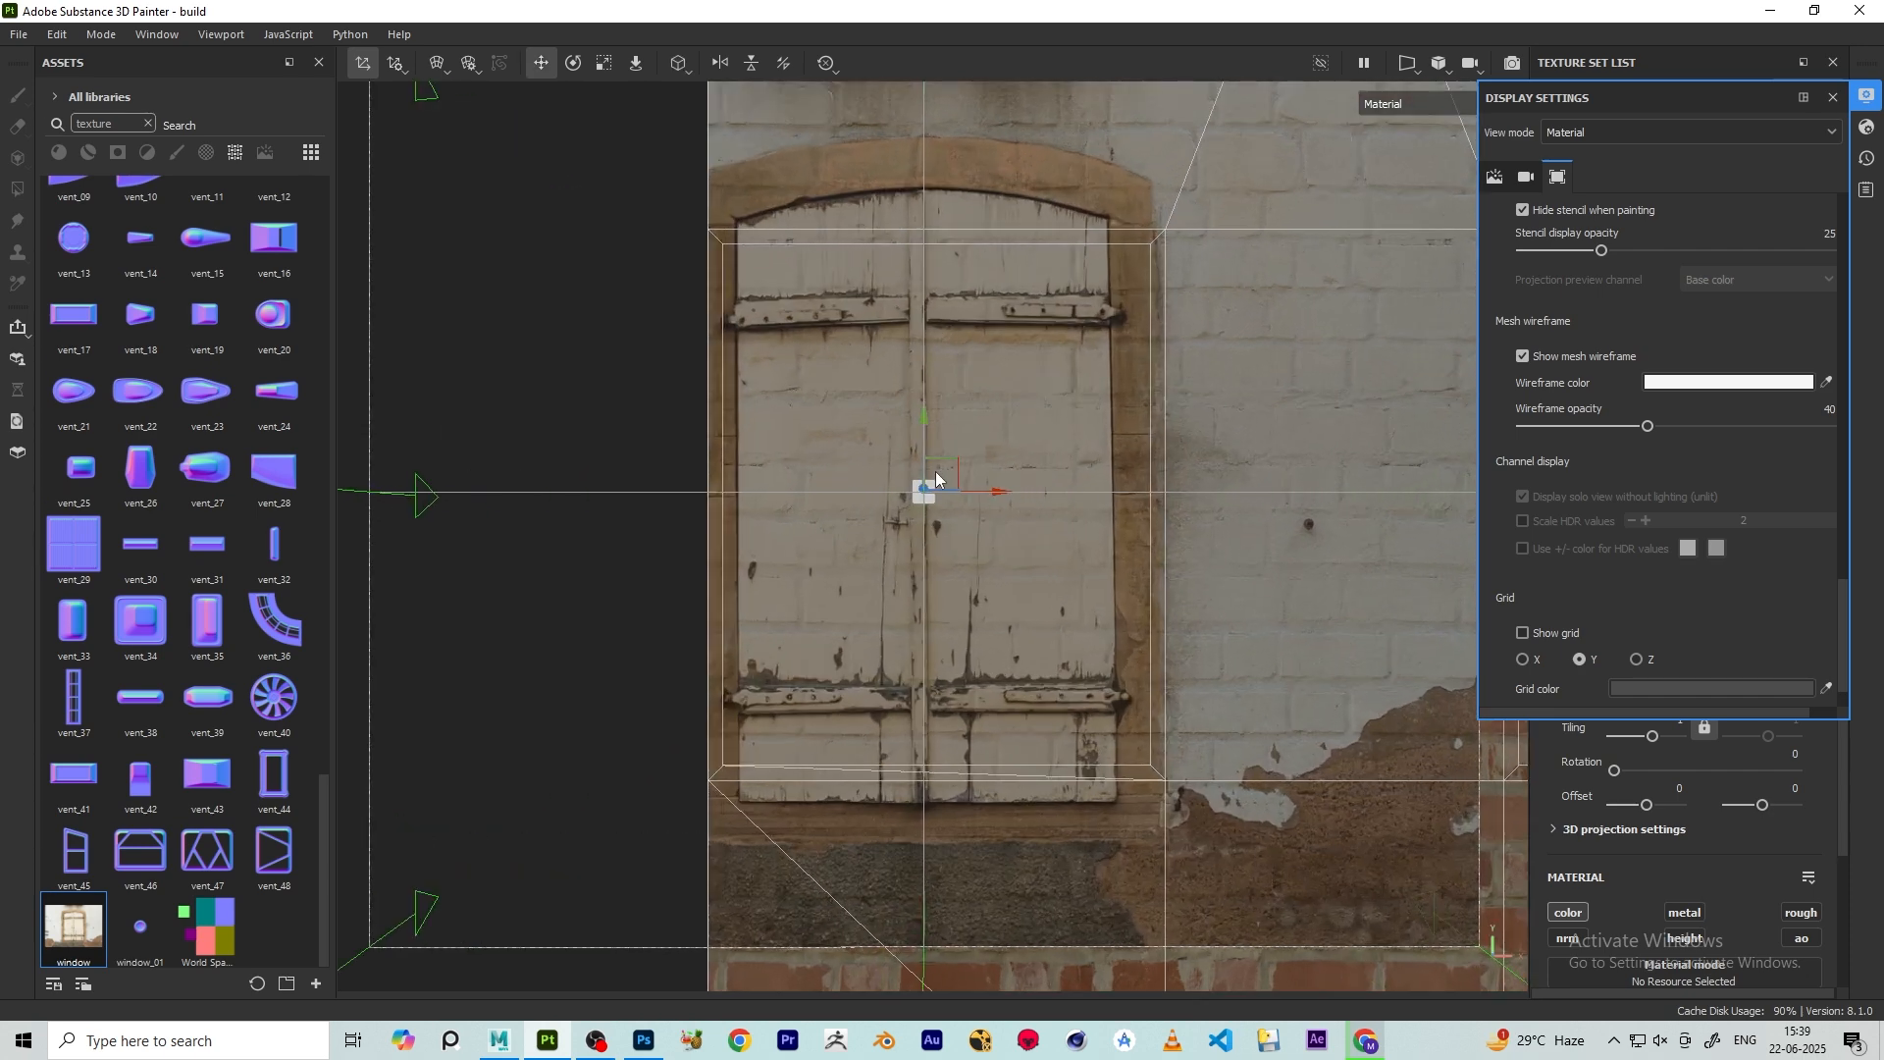
scroll(935, 479, "up", 1)
key("e")
mouse_move(920, 412)
left_mouse_down()
mouse_move(932, 769)
mouse_move(918, 437)
left_mouse_up()
scroll(959, 474, "down", 2)
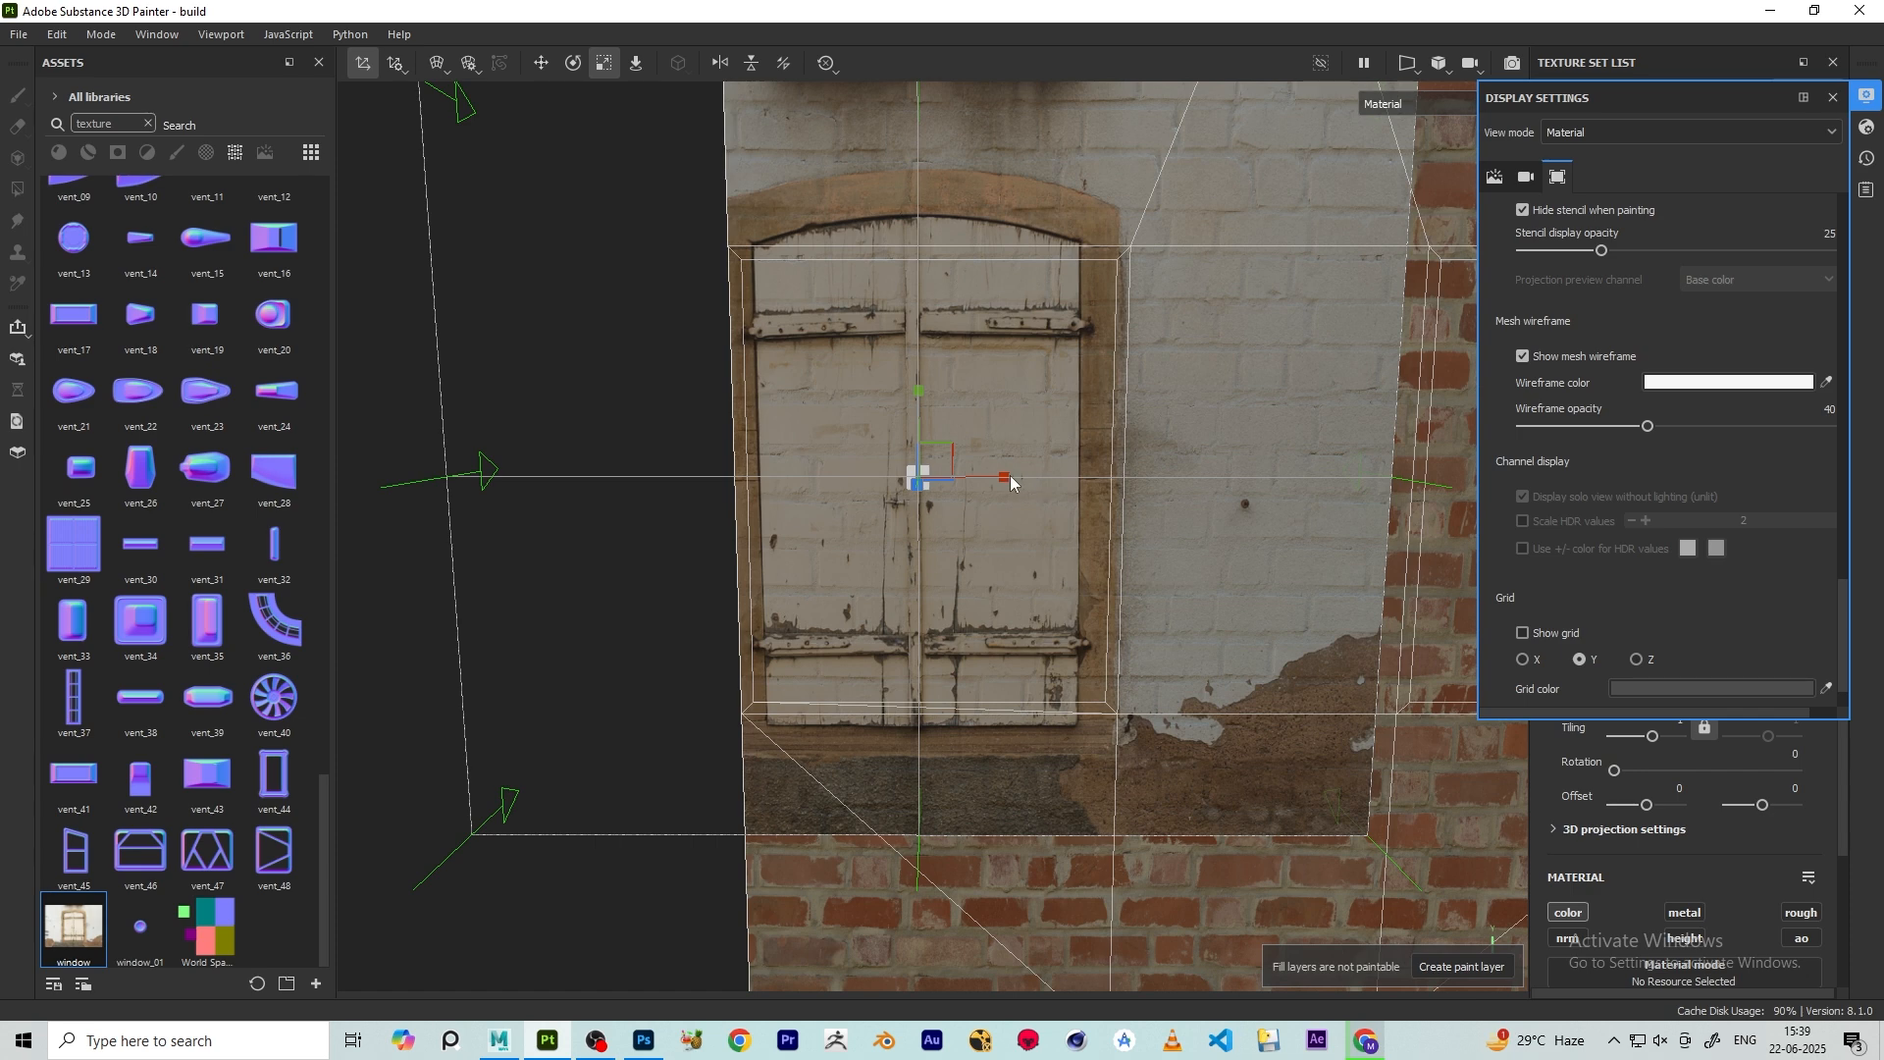
left_click_drag(1011, 480, 969, 480)
left_click_drag(927, 377, 932, 373, "alt")
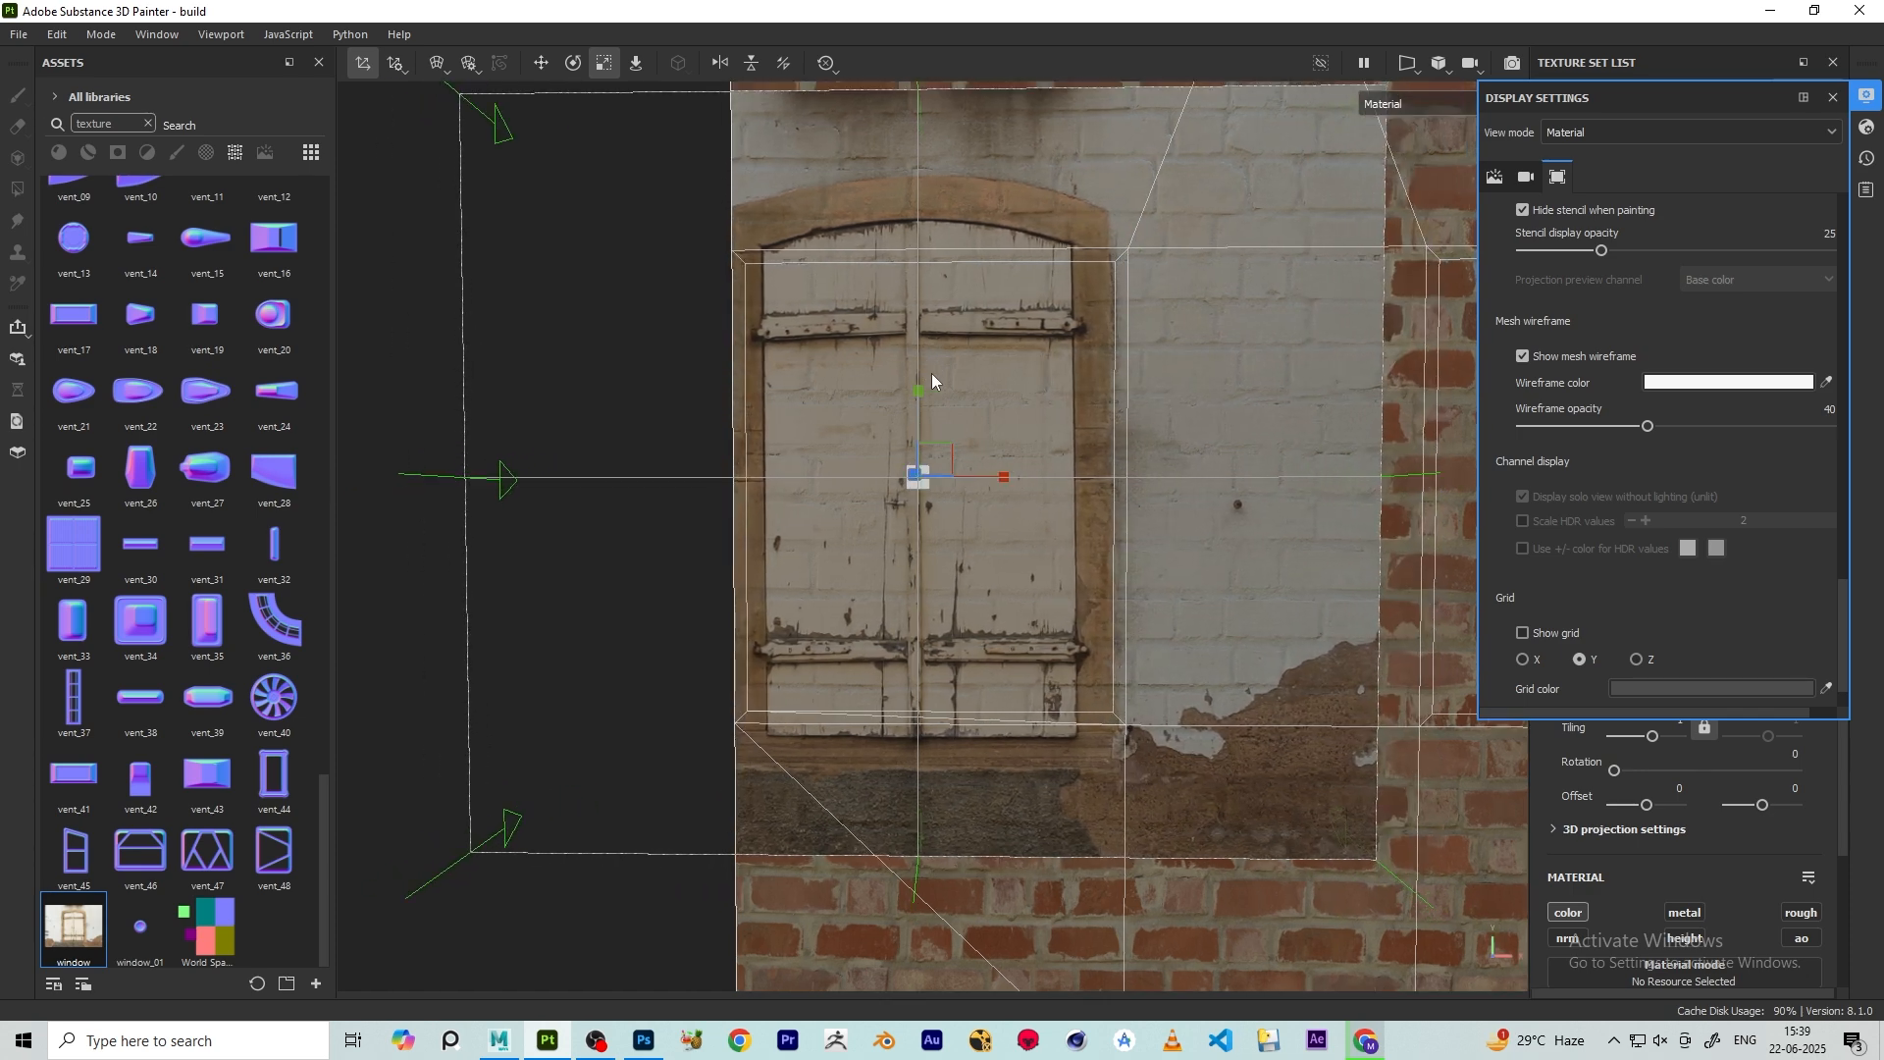
- Centre the window decal in the frame and shorten it further so the shutters match the frame's height
middle_click_drag(932, 373, 975, 334, "alt")
key("w")
left_click_drag(1027, 438, 997, 457)
scroll(996, 457, "up", 2)
key("r")
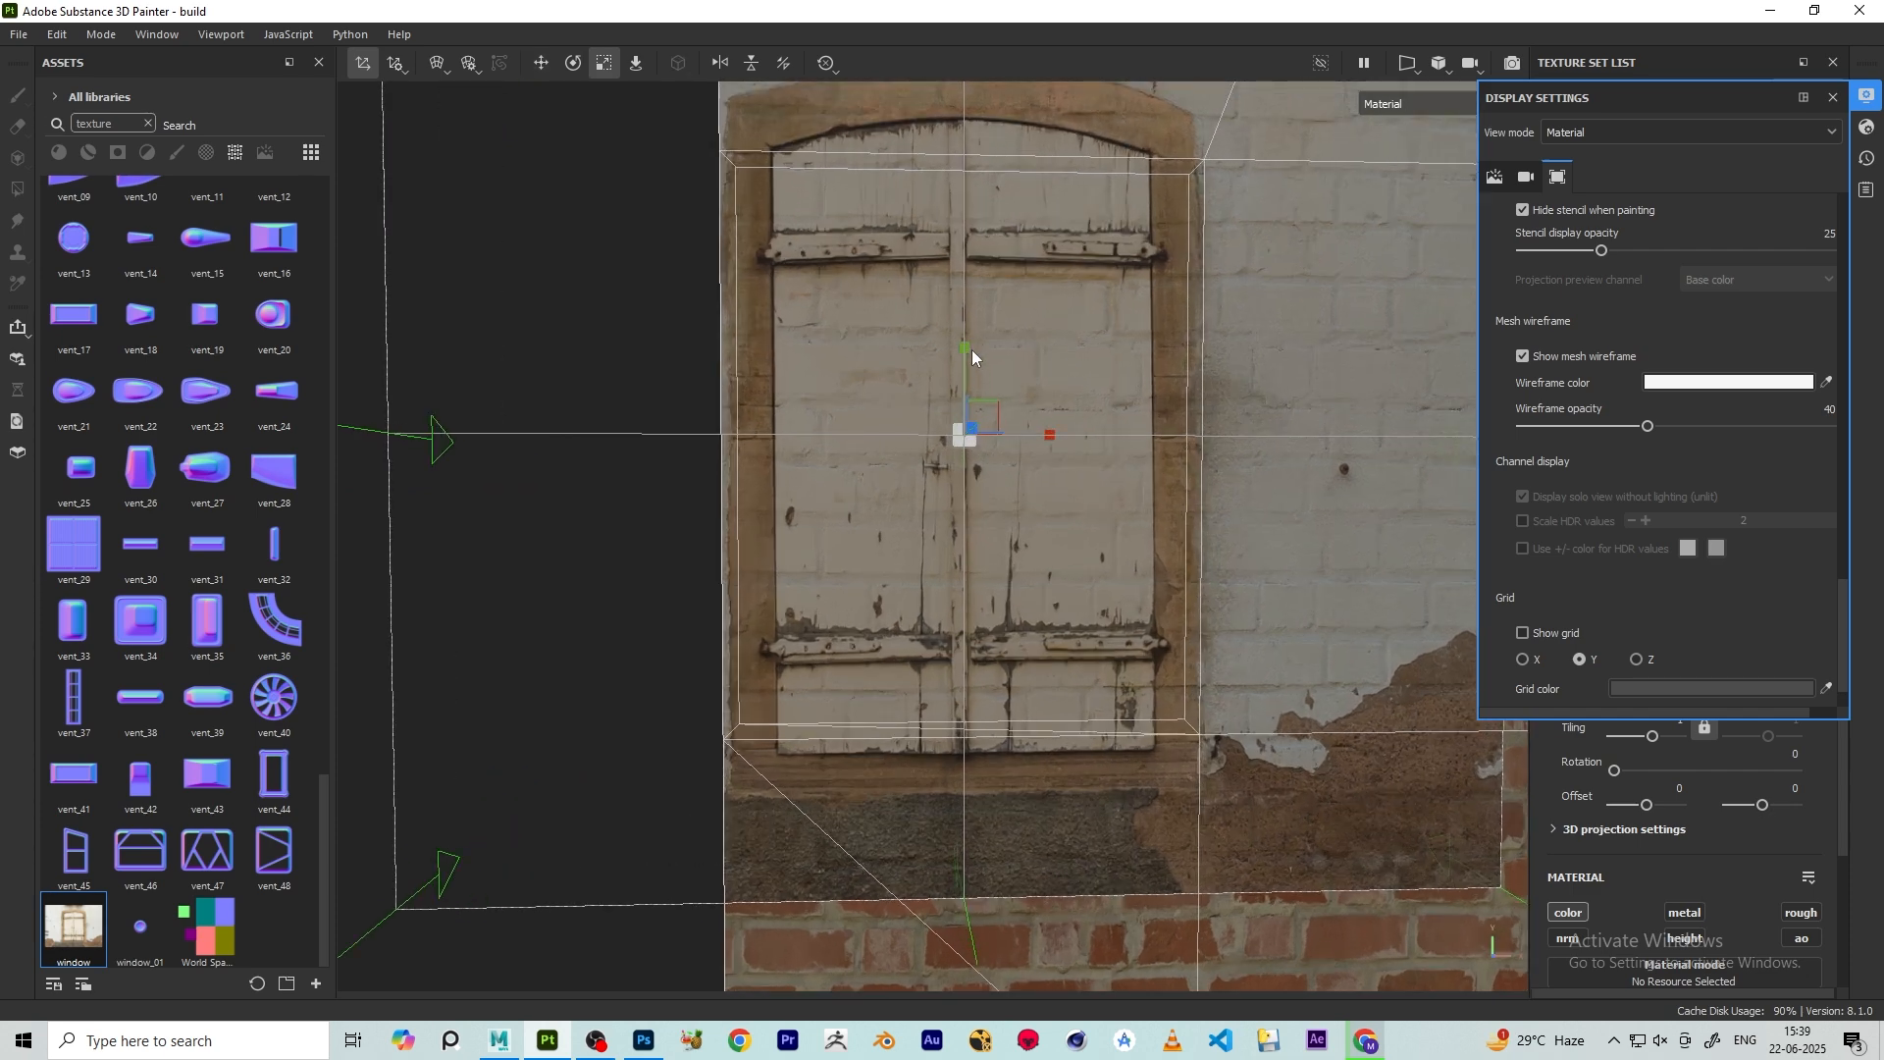
left_click_drag(970, 350, 978, 432)
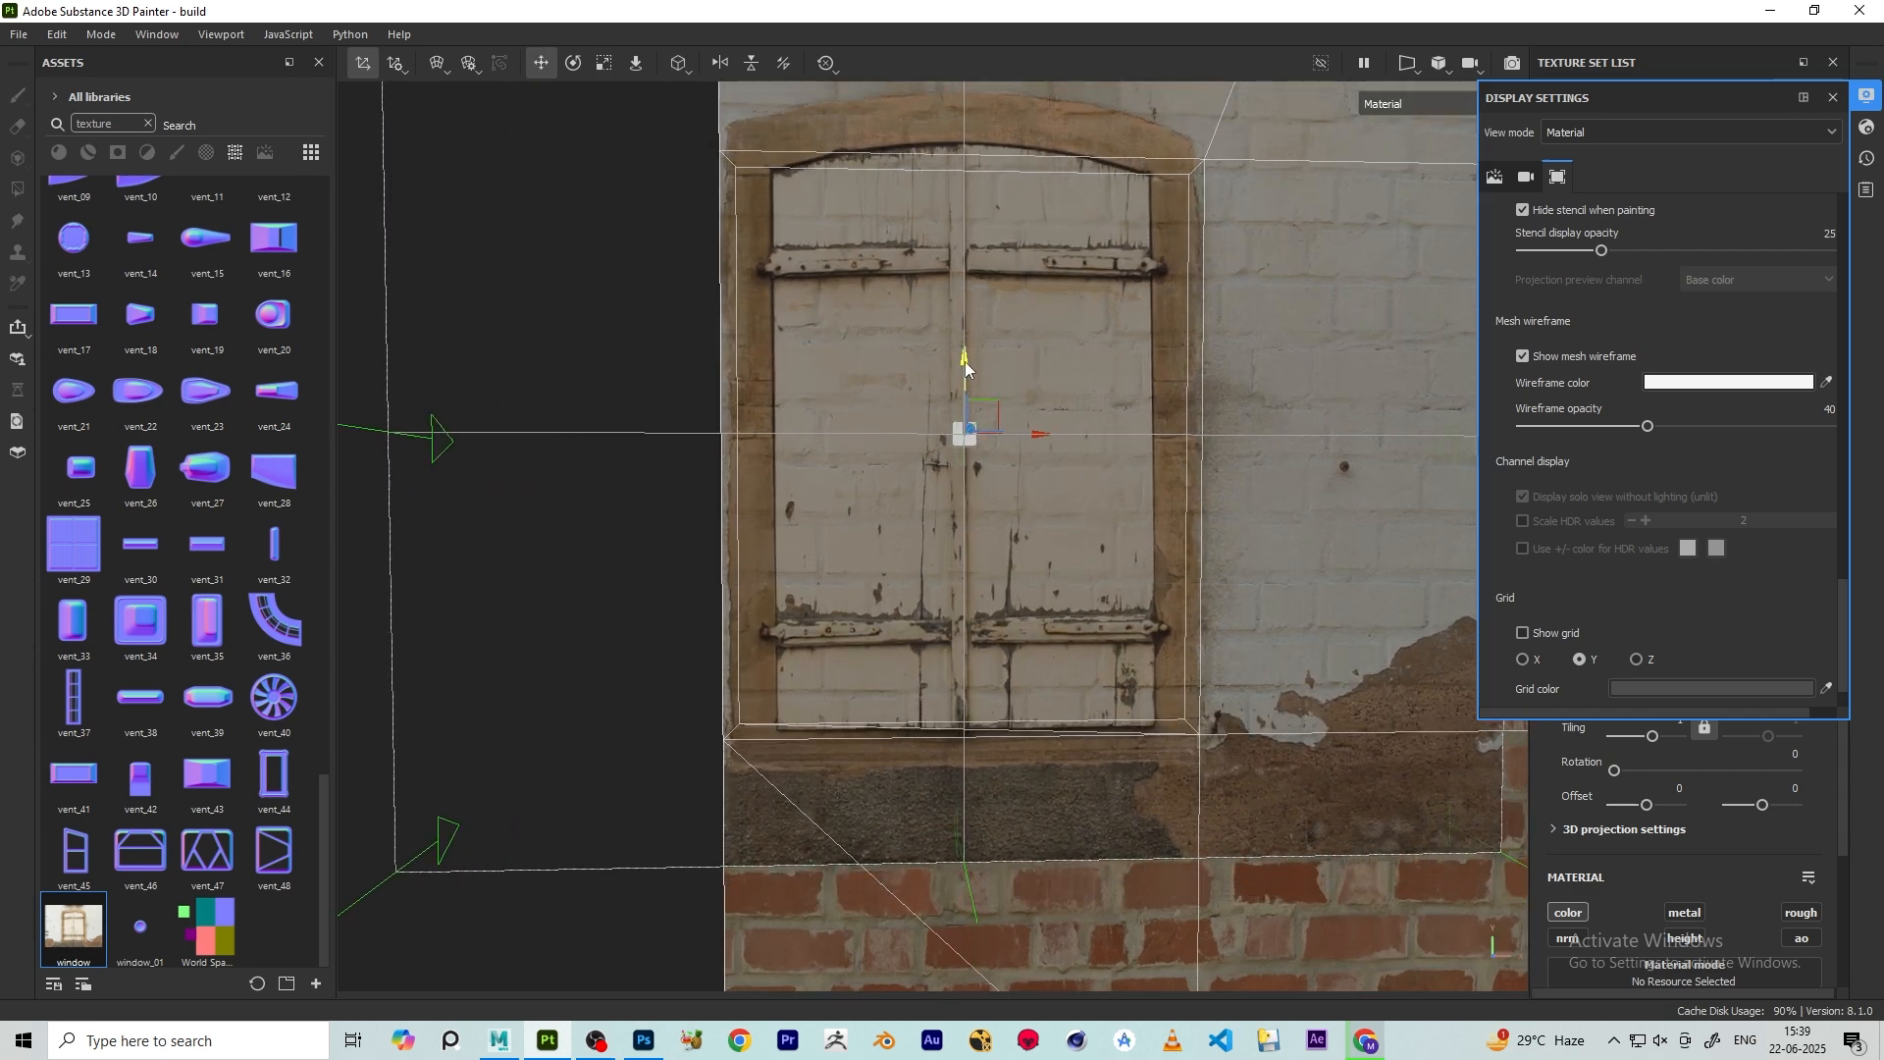
left_click_drag(966, 365, 1097, 285)
- Widen the window decal until the shutters reach the frame's side lines, and fine-tune its height
scroll(1011, 377, "down", 2)
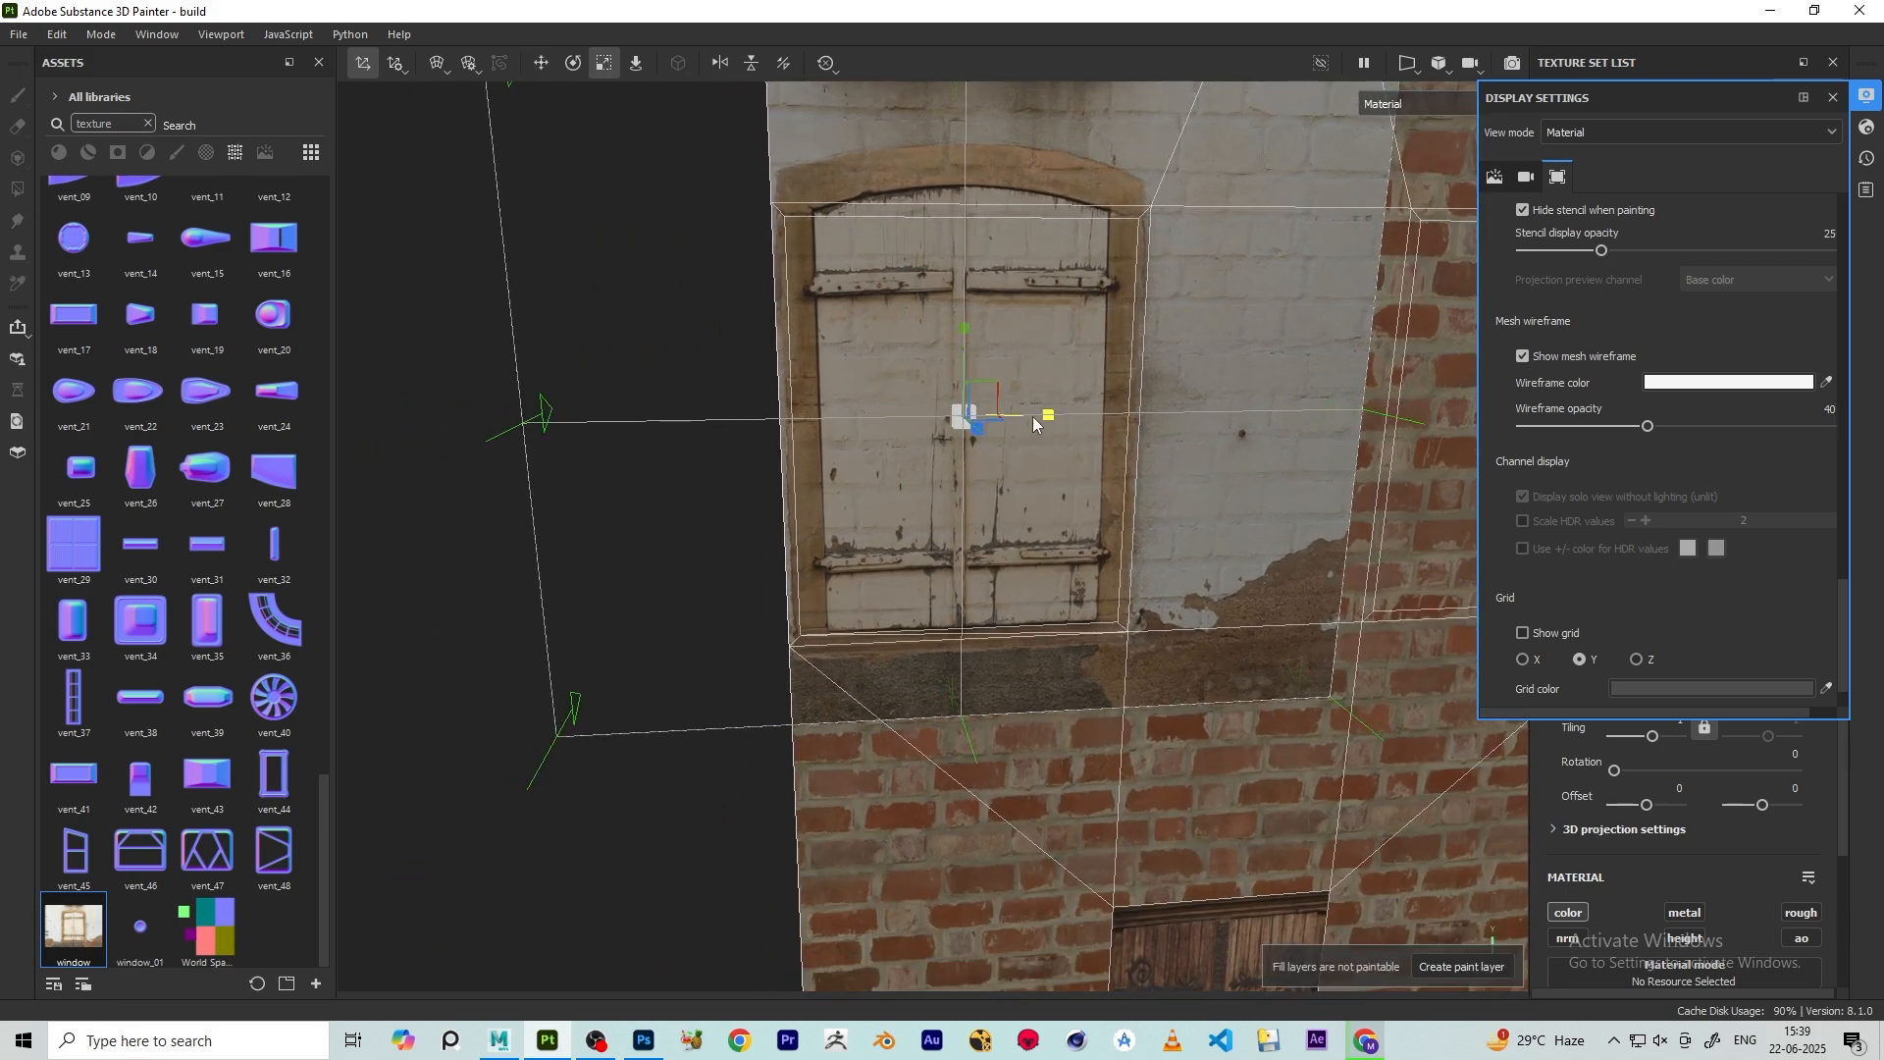
left_click_drag(1034, 423, 1119, 365, "alt")
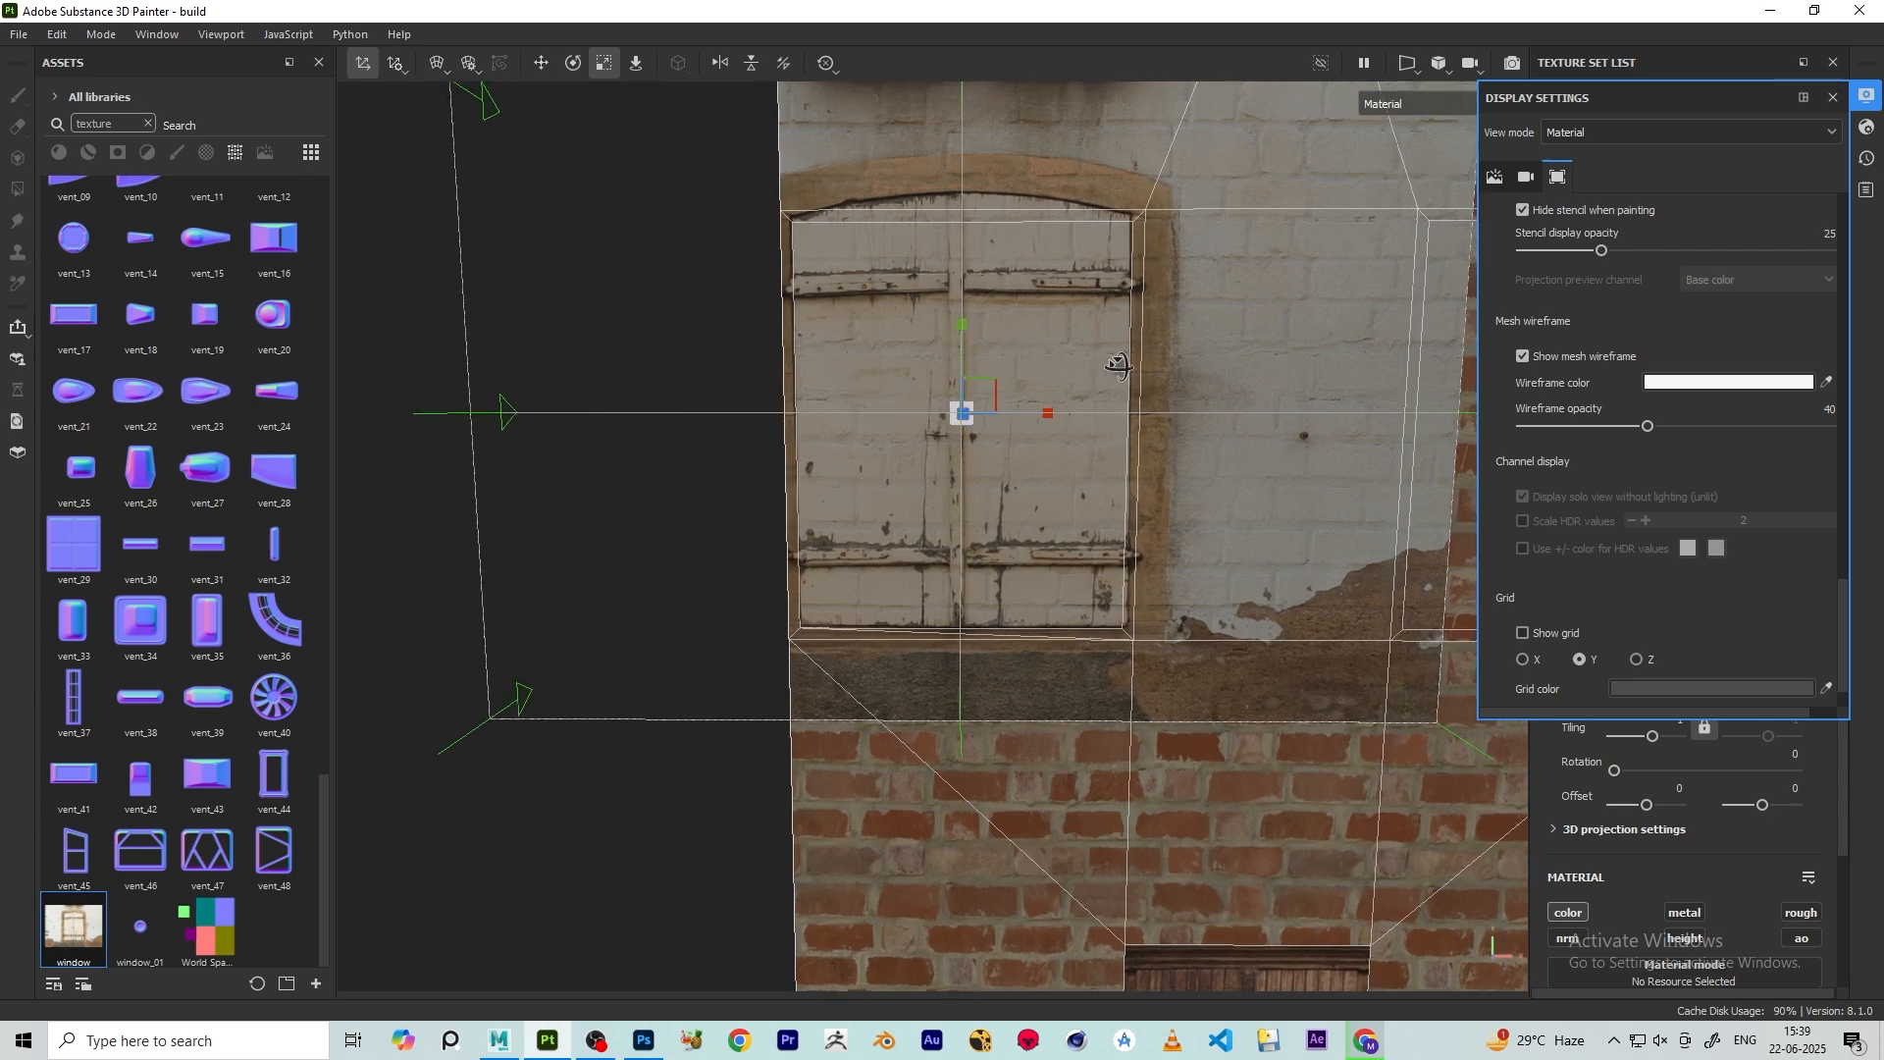
mouse_move(1022, 409)
left_mouse_down()
mouse_move(1089, 404)
mouse_move(1030, 420)
left_mouse_up()
scroll(1013, 424, "up", 1)
key("r")
left_click_drag(961, 328, 961, 273)
scroll(1026, 405, "down", 2)
left_click_drag(1072, 347, 951, 418, "alt")
scroll(1010, 420, "down", 2)
scroll(995, 438, "up", 2)
scroll(993, 432, "down", 3)
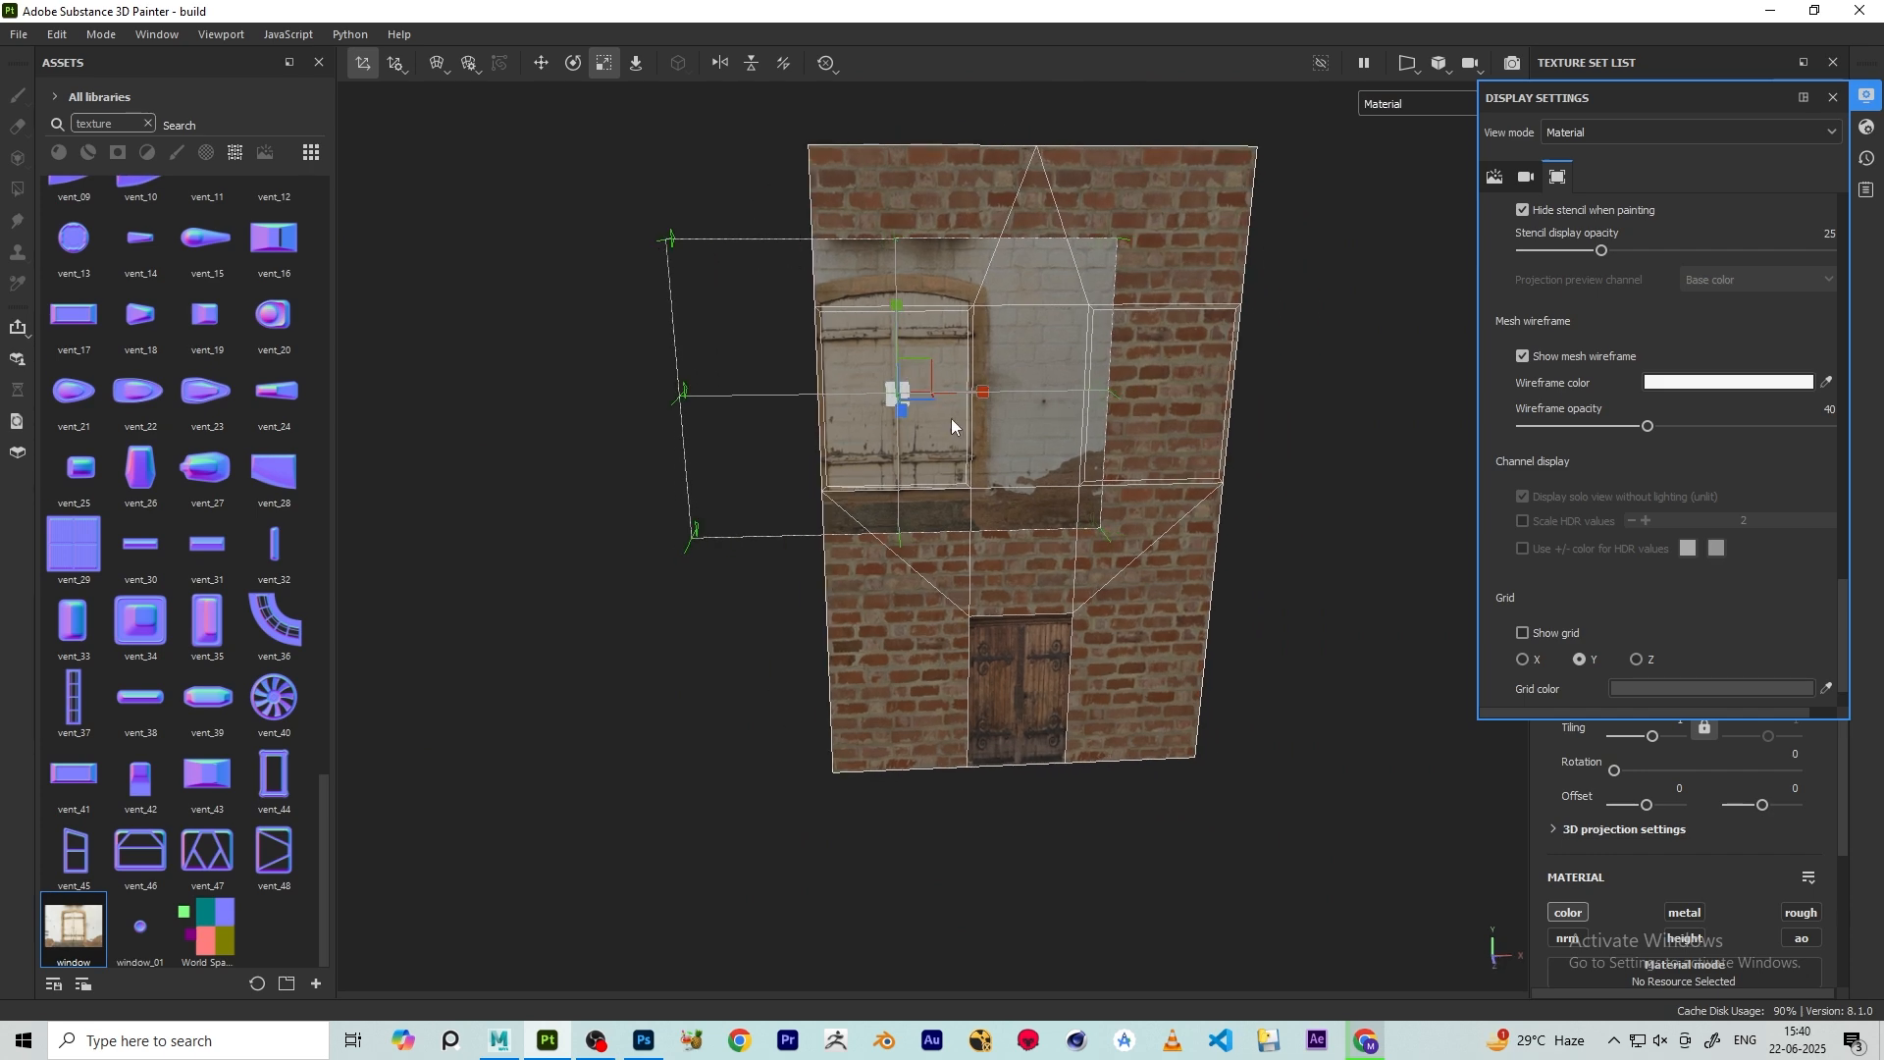
- Check how the window decal fits the left frame, up close and from an angle showing the whole building
scroll(951, 418, "up", 5)
middle_click_drag(758, 373, 790, 396, "alt")
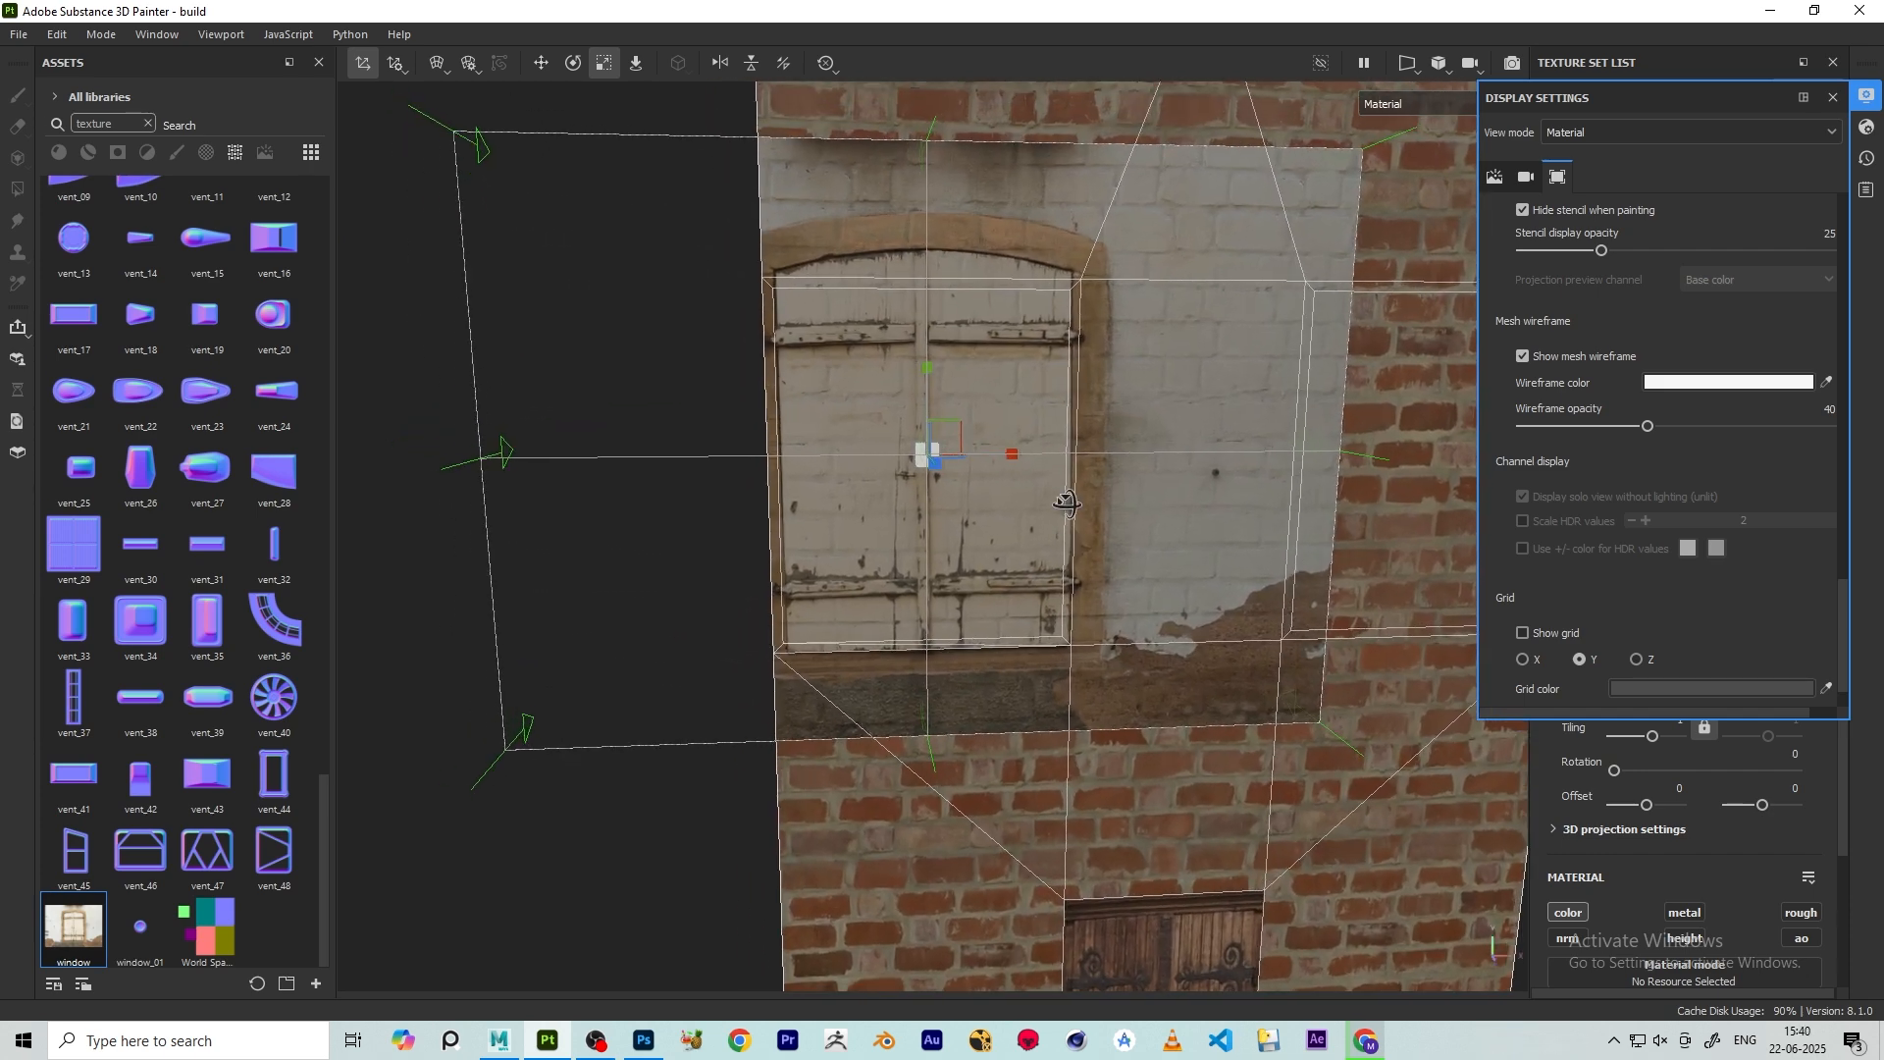
scroll(1045, 477, "up", 2)
left_click_drag(1089, 471, 968, 451, "alt")
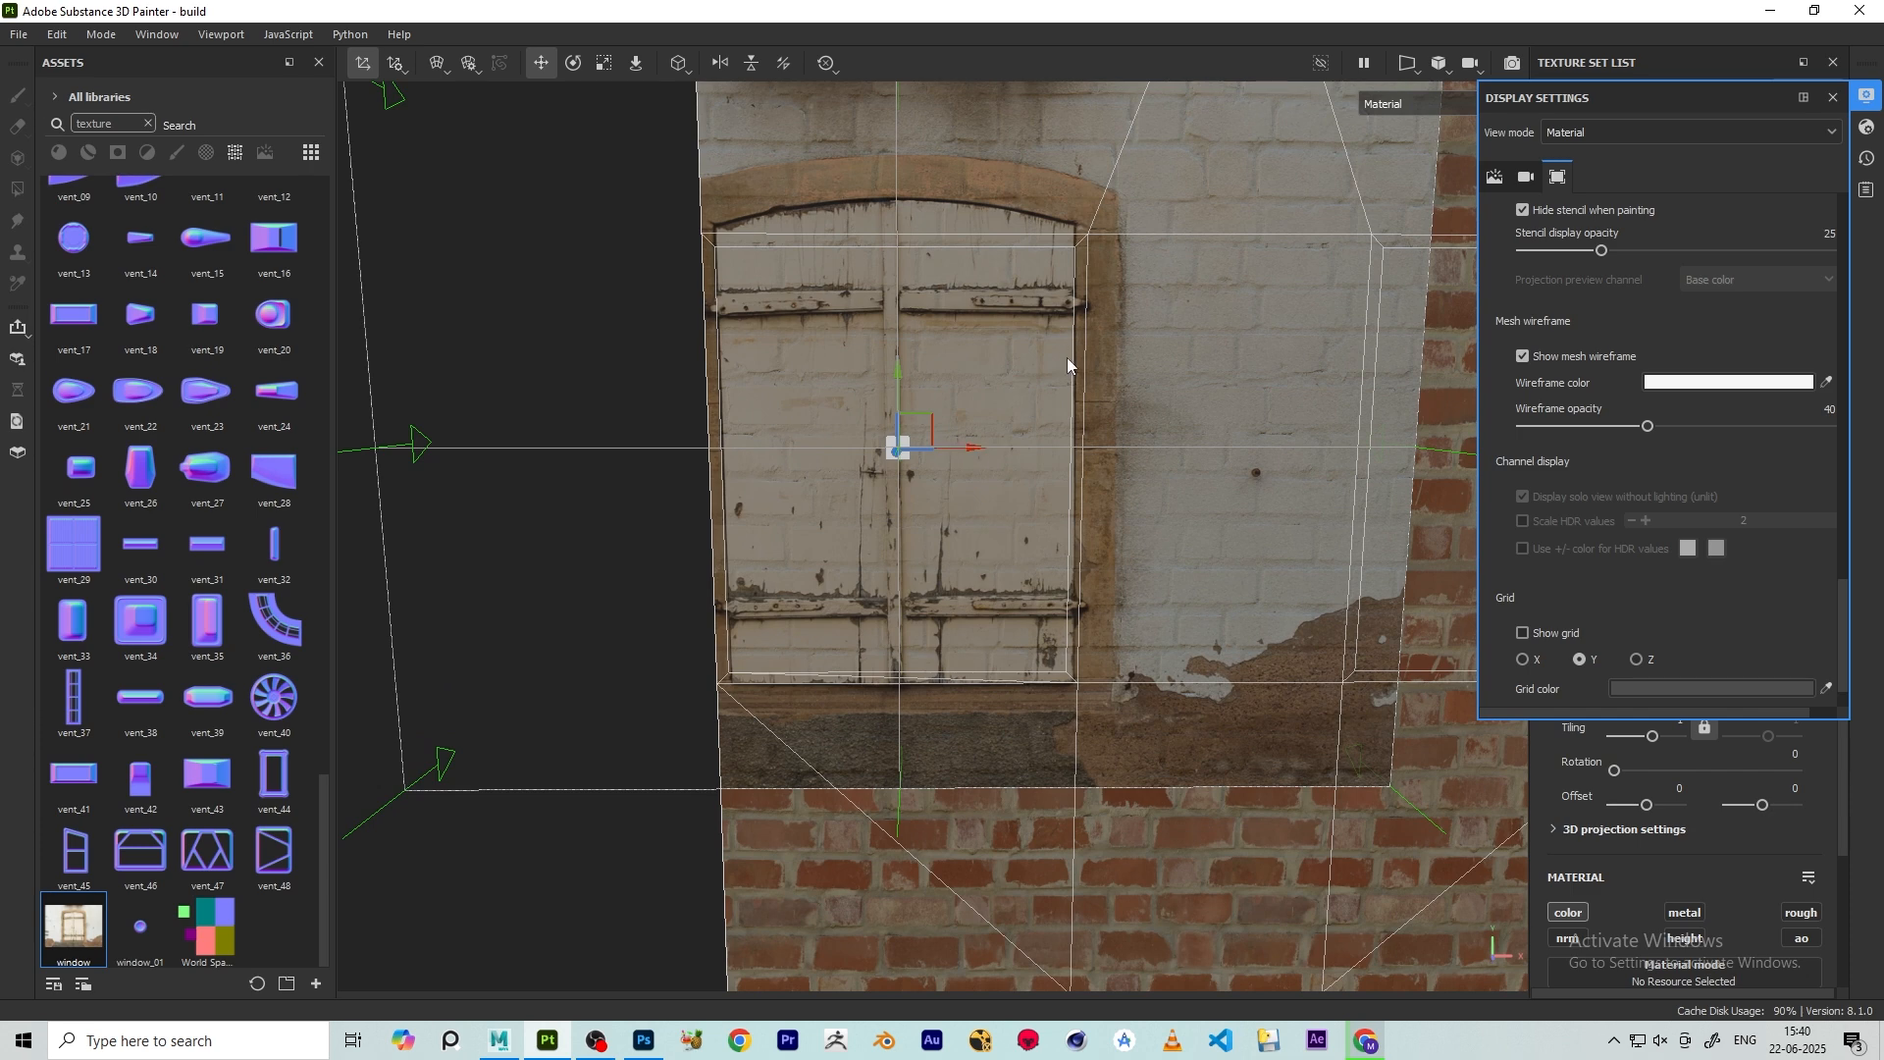
scroll(1067, 357, "down", 4)
left_click_drag(1067, 357, 1145, 461, "alt")
scroll(1099, 491, "down", 1)
middle_click_drag(1045, 517, 1015, 576, "alt")
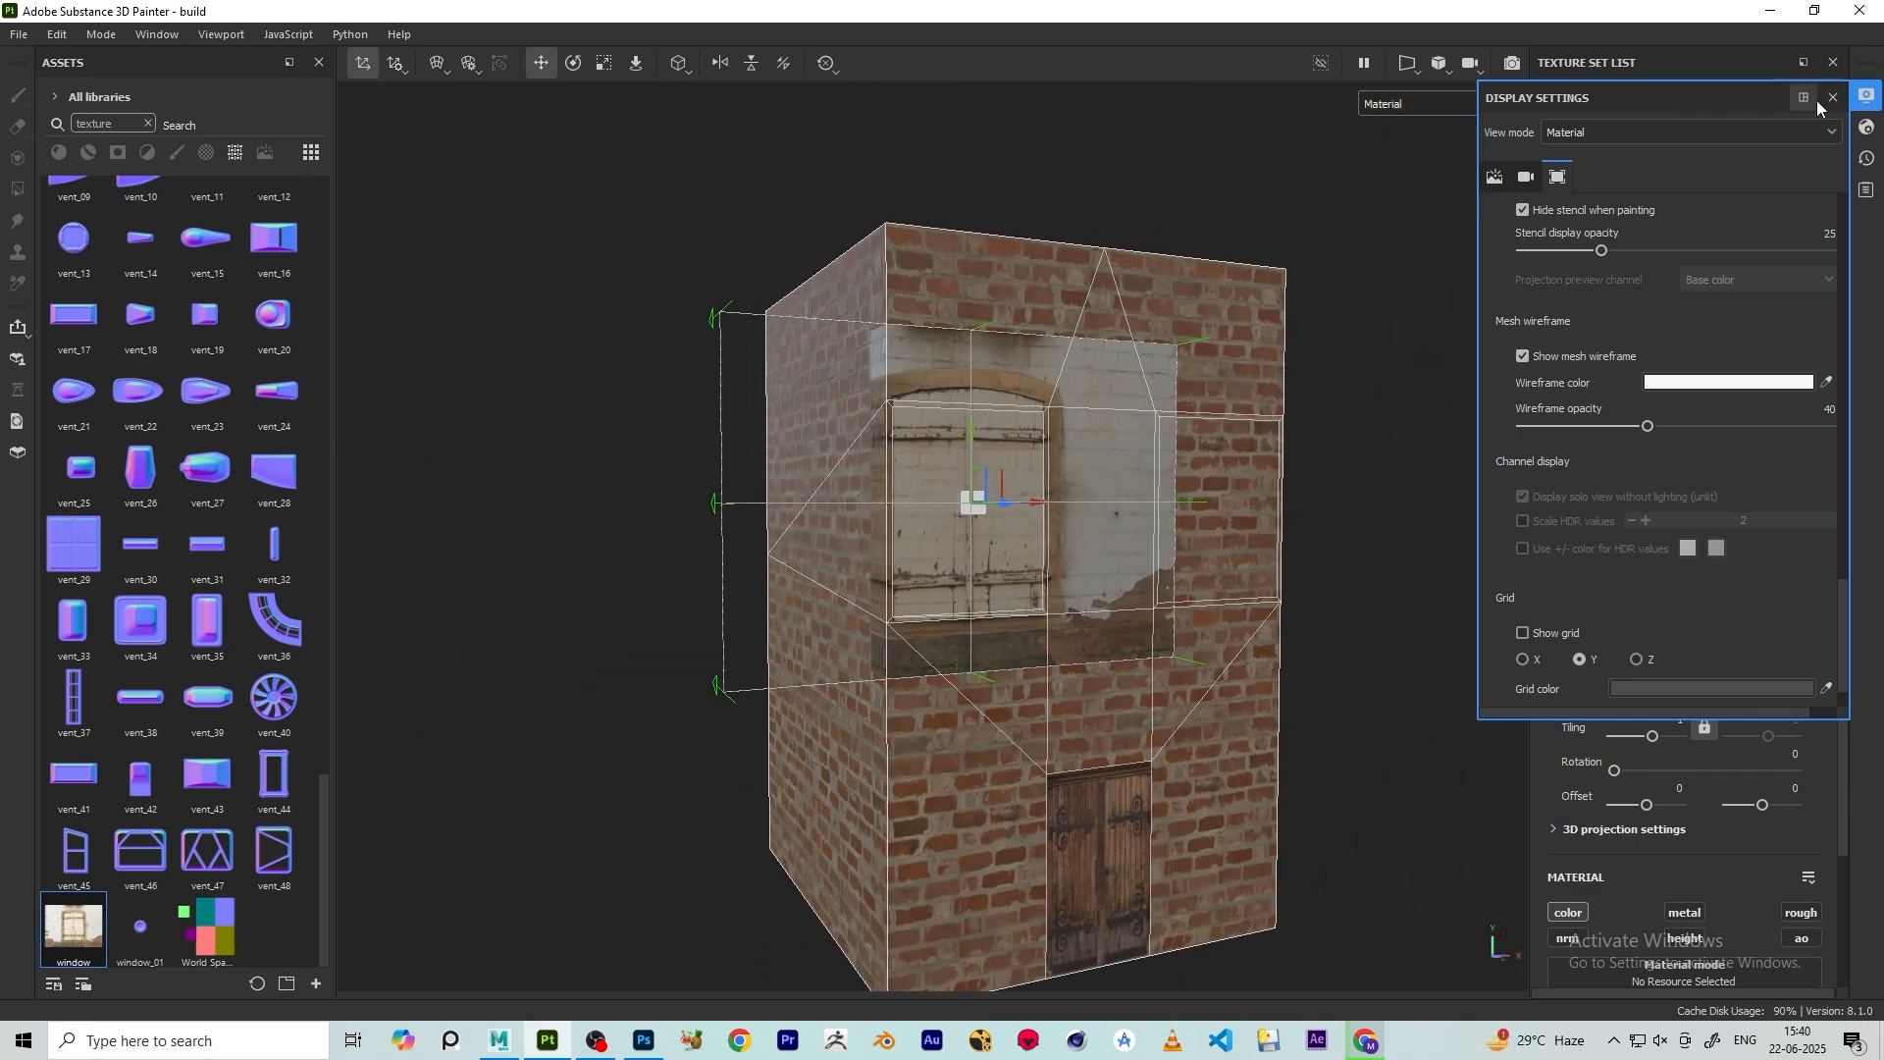
- Hide the mesh wireframe and add a black mask to the window layer
left_click(1522, 357)
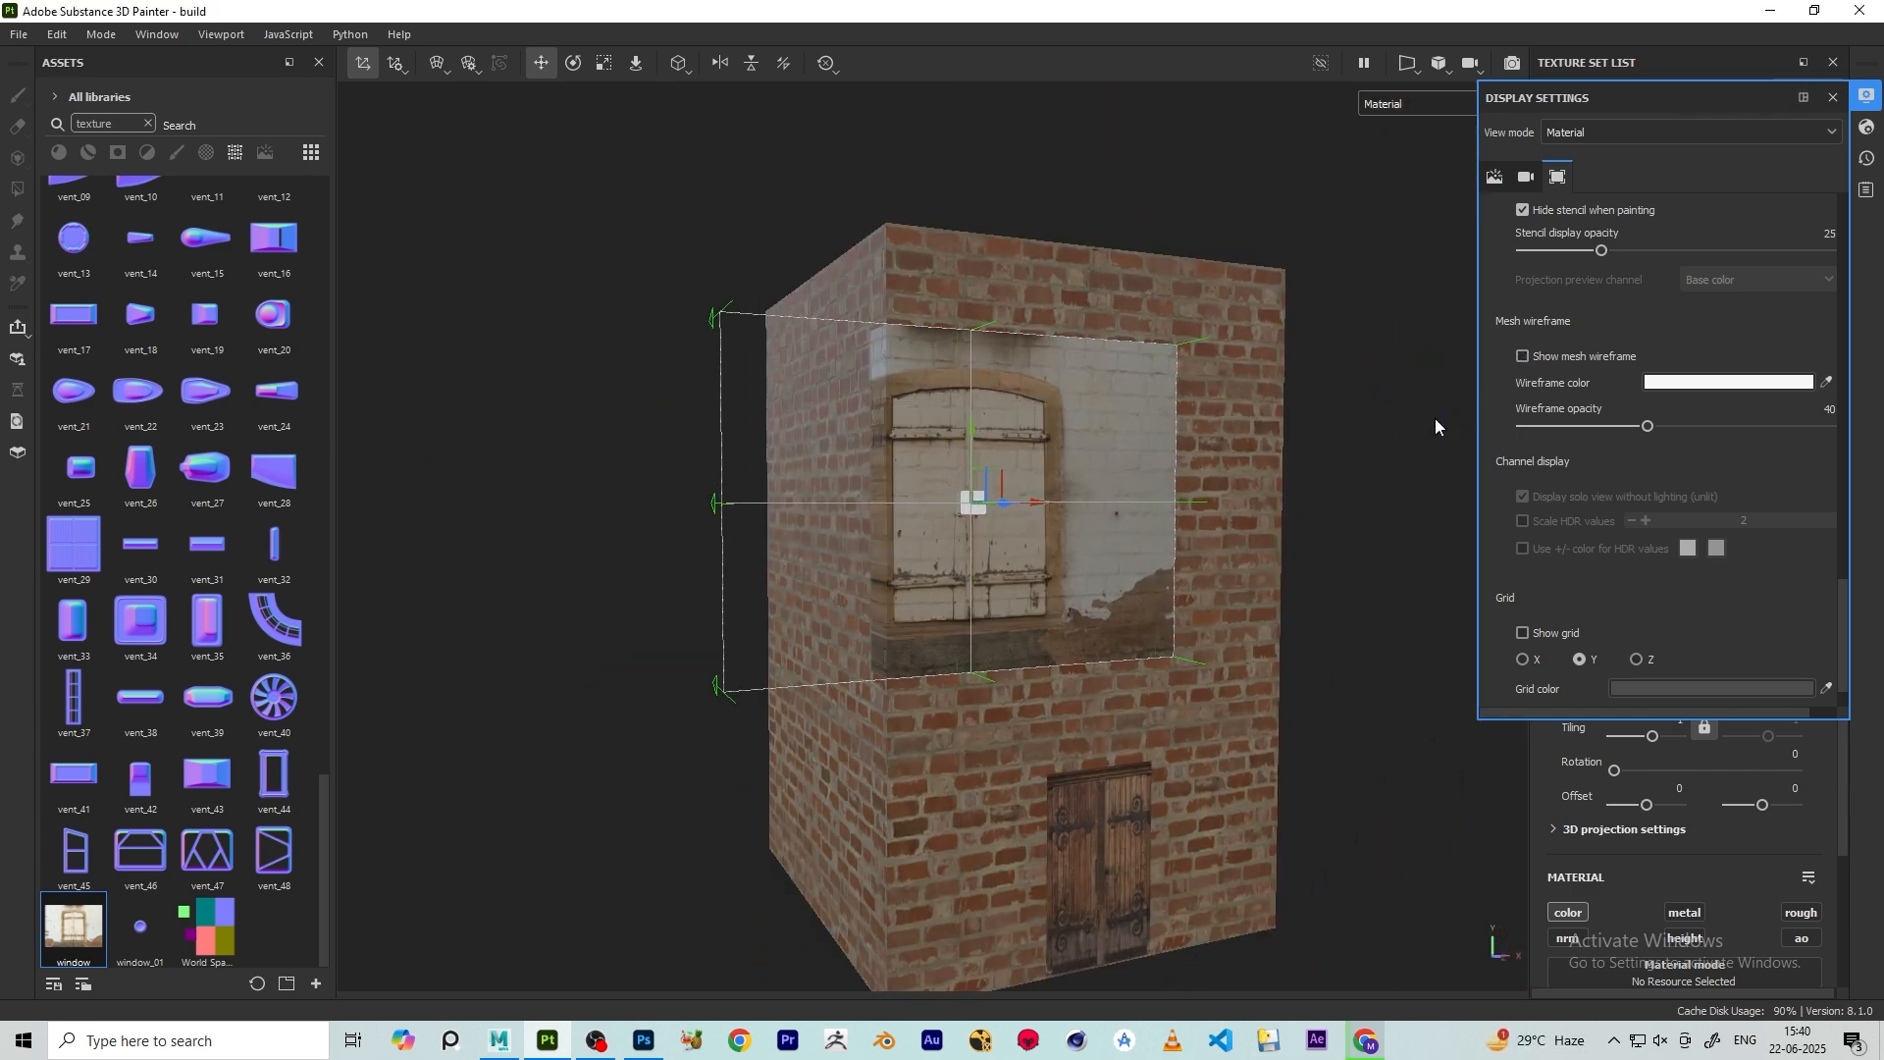
left_click(1830, 98)
left_click(1697, 211)
left_click(1654, 265)
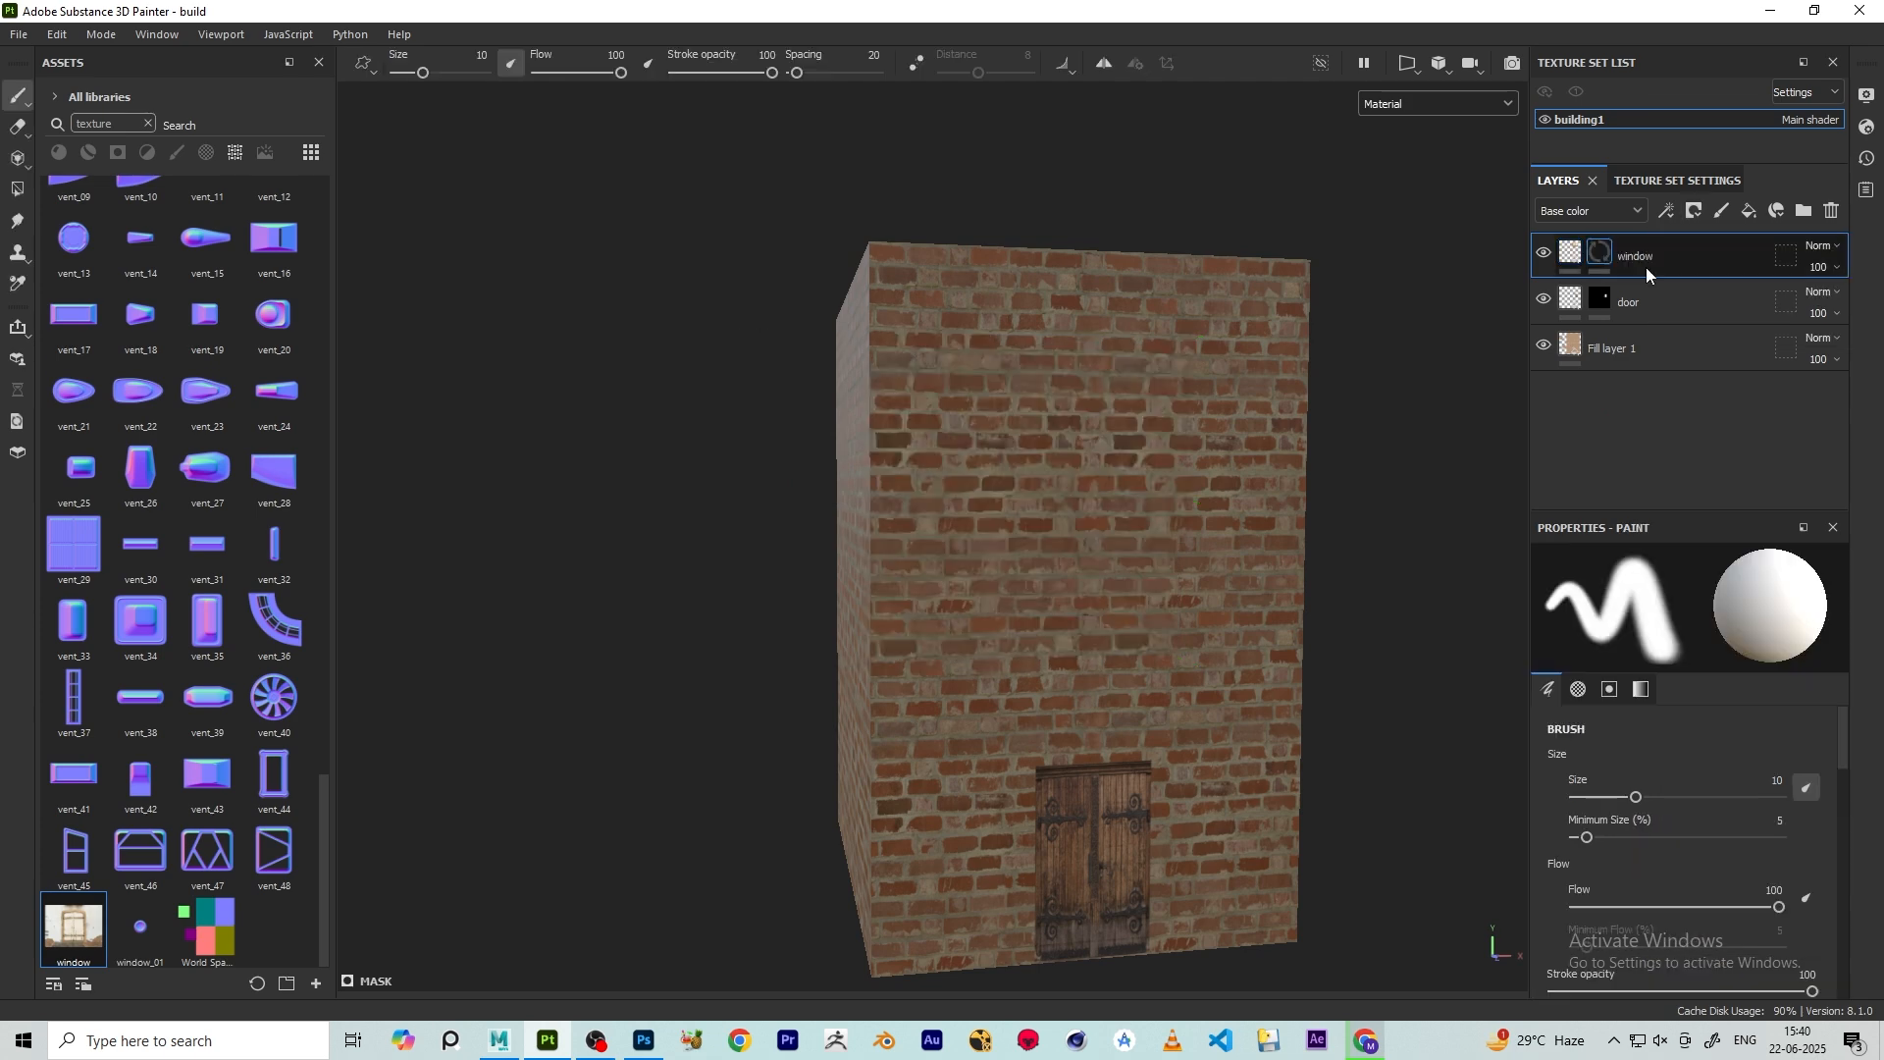
- Reveal the shutters on the left window frame by polygon-filling its face white in the window layer's mask
left_click(14, 190)
scroll(981, 510, "up", 2)
left_click_drag(989, 494, 937, 489, "alt")
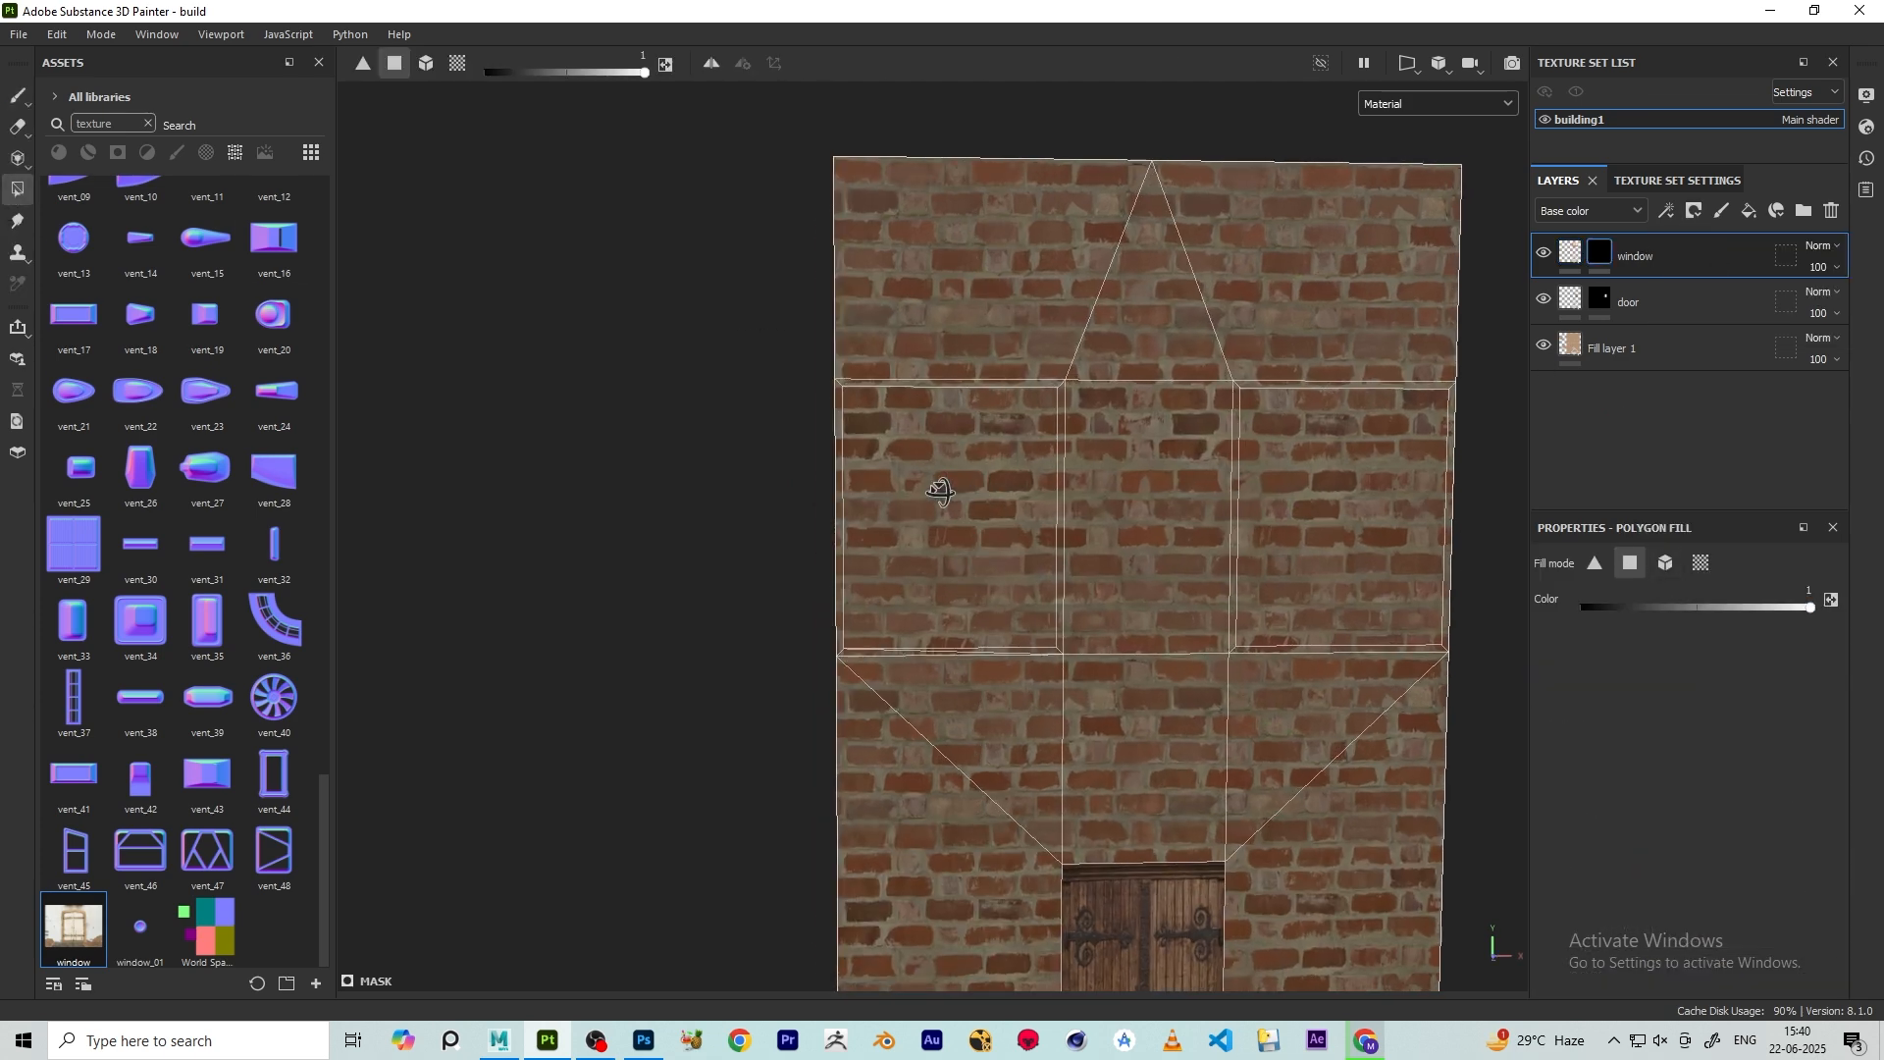
left_click(940, 496)
- Duplicate the window layer and replace the copy's mask with a white mask
scroll(942, 499, "down", 1)
scroll(1063, 526, "down", 1)
middle_click_drag(1063, 526, 891, 480, "alt")
scroll(924, 498, "down", 1)
scroll(1020, 457, "up", 2)
middle_click_drag(1077, 459, 1003, 443, "alt")
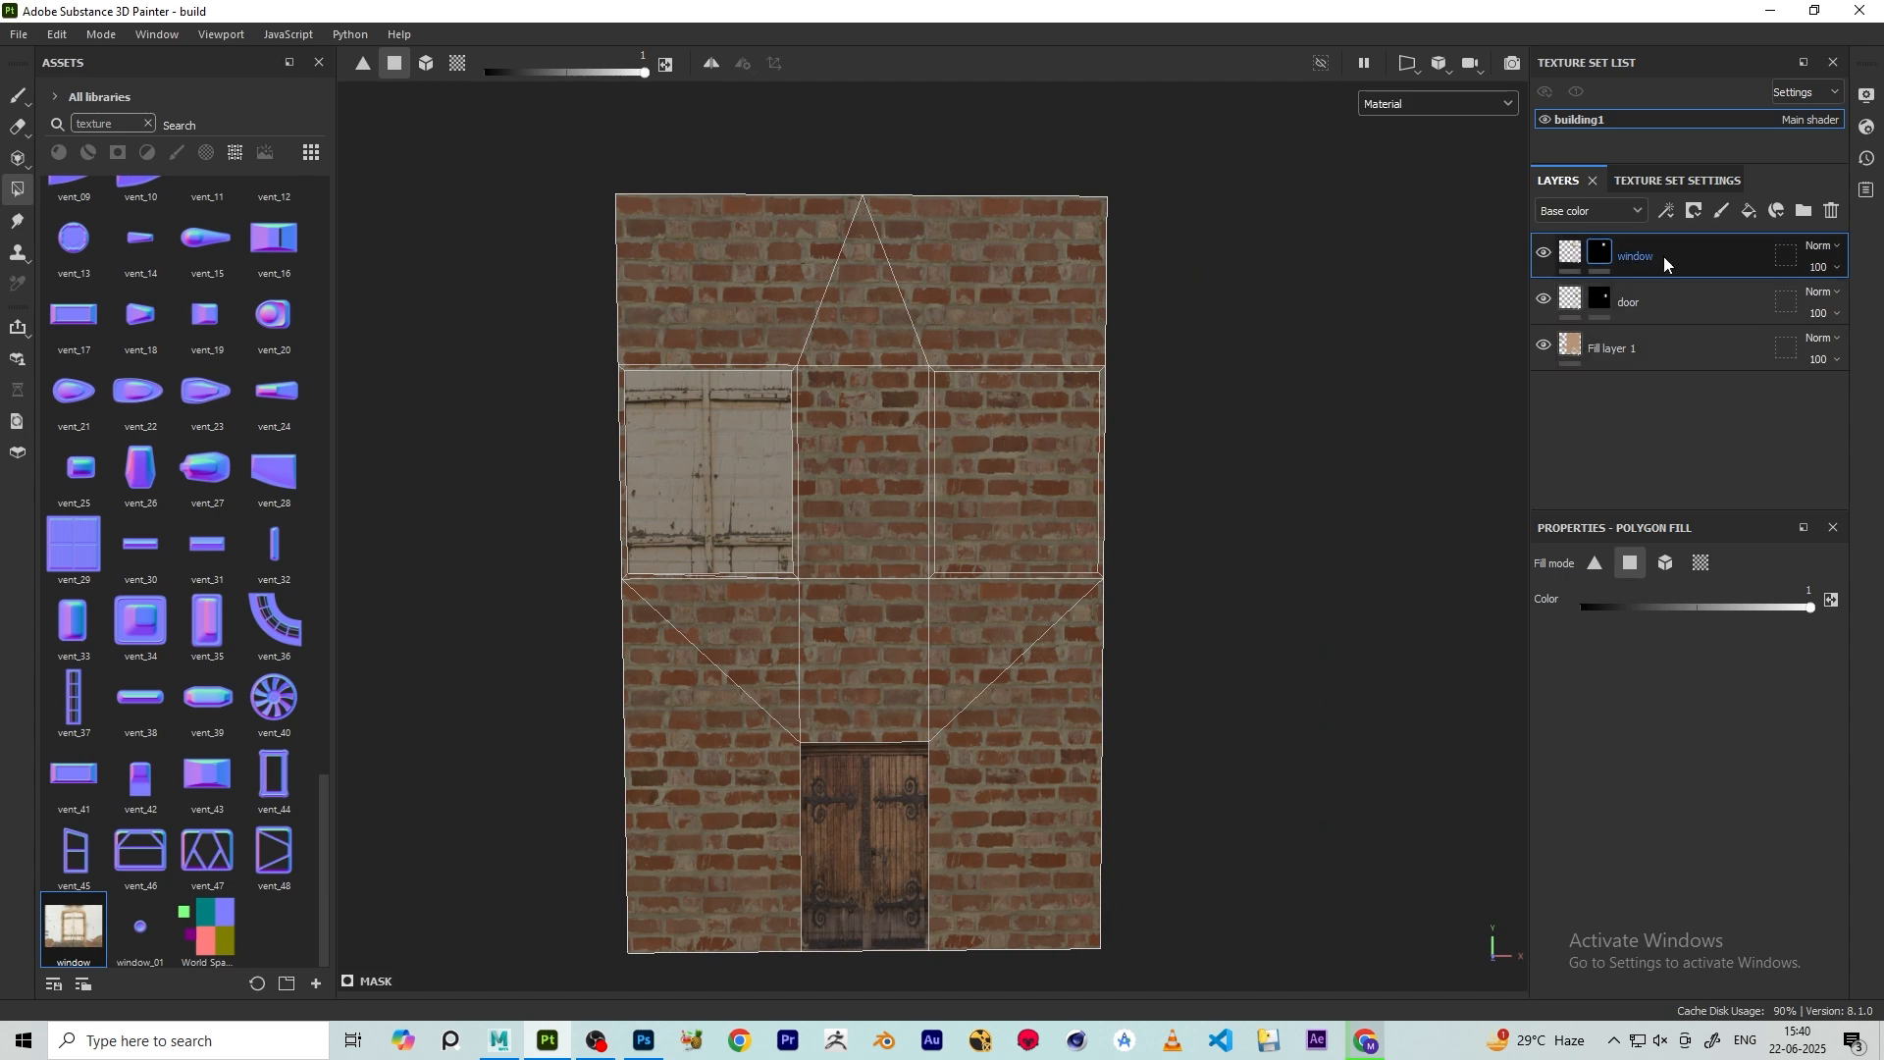
key("ctrl+d")
right_click(1604, 250)
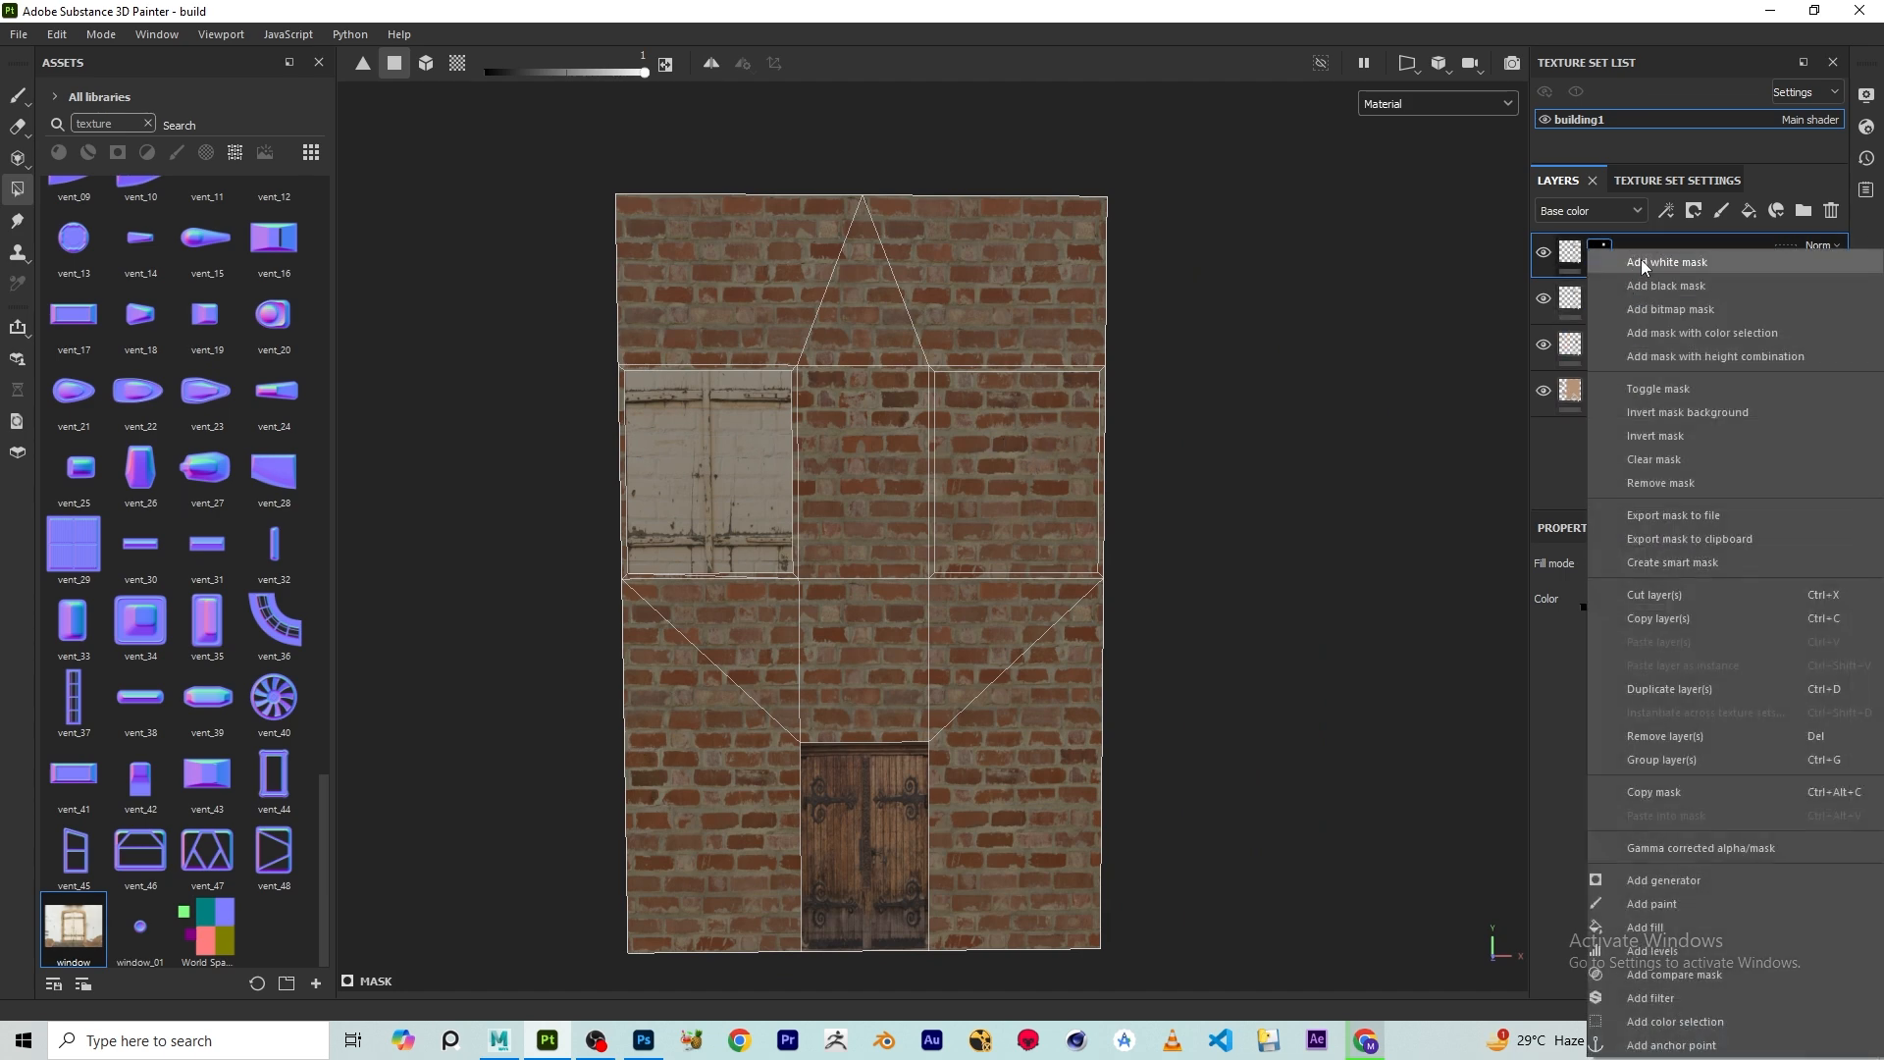
left_click(1638, 267)
- Move the copied window decal onto the right window frame, showing the mesh wireframe to align the shutters with the frame's outline
left_click(1572, 257)
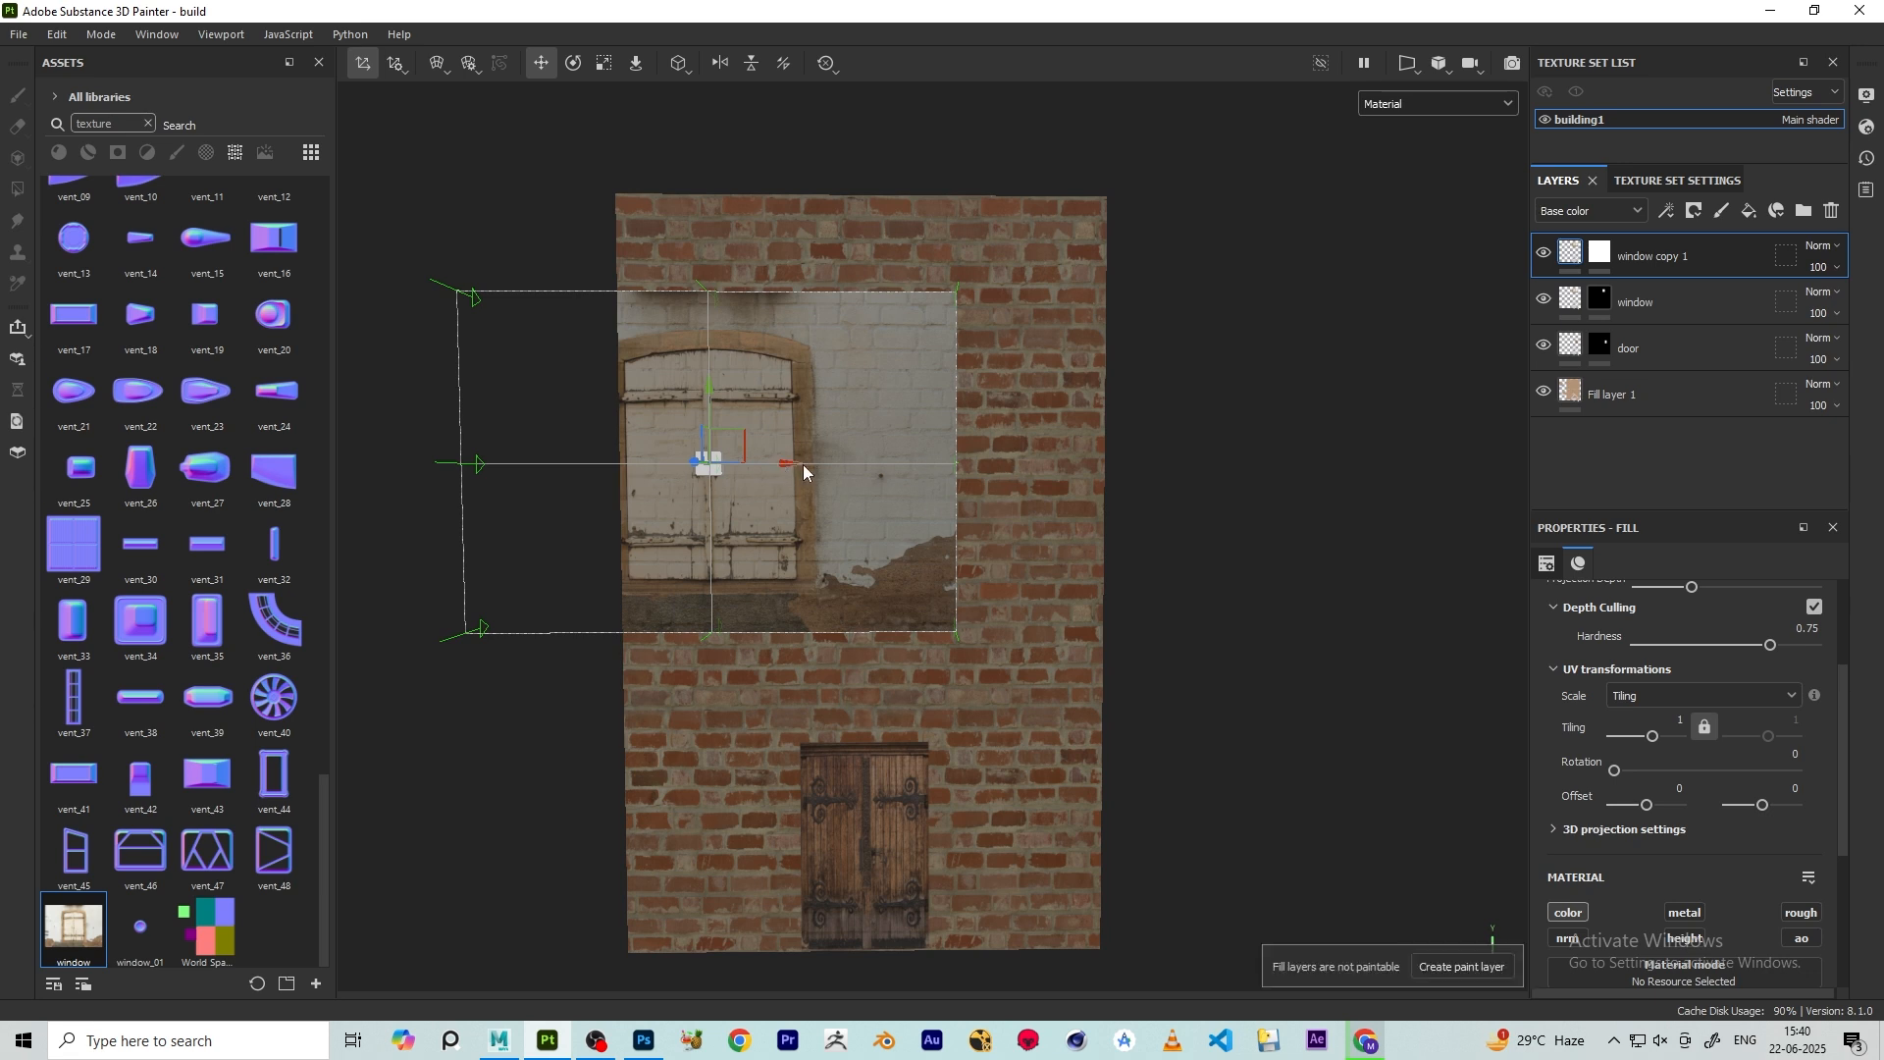
left_click_drag(803, 463, 1052, 461)
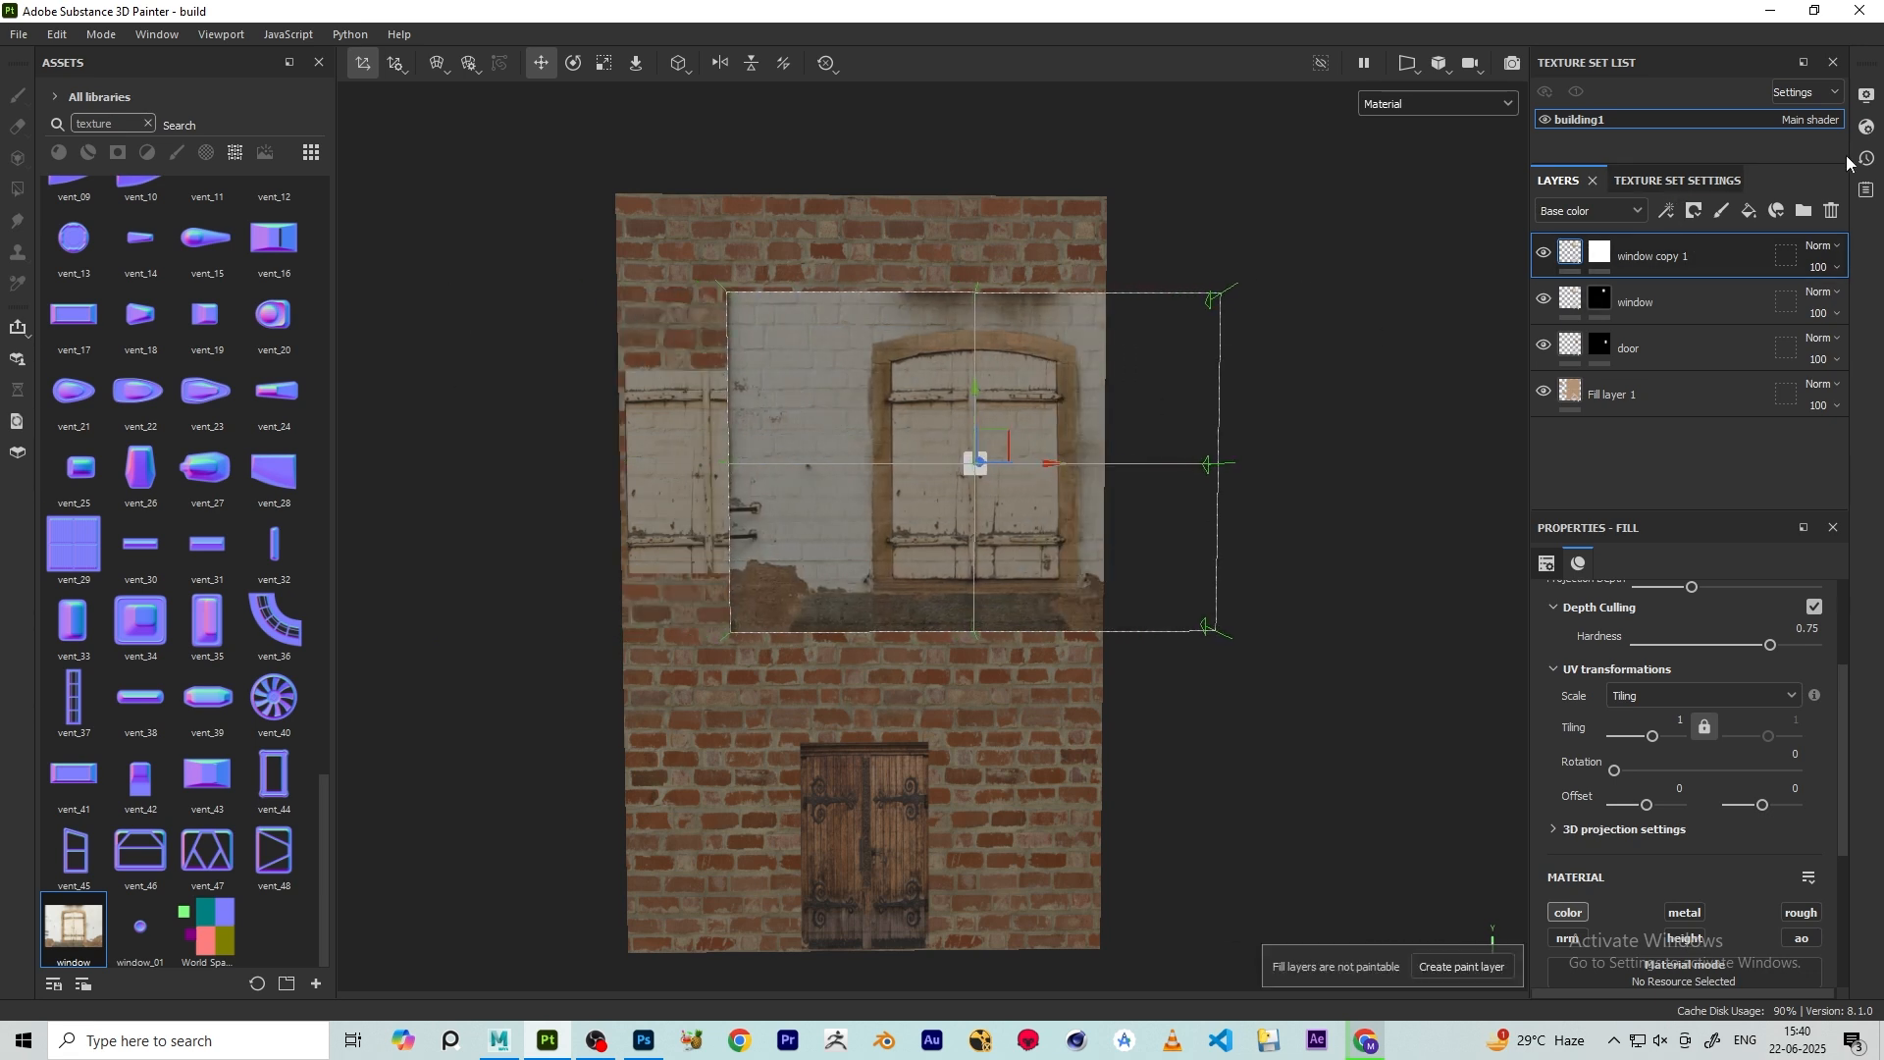
left_click(1867, 95)
left_click(1523, 358)
scroll(902, 417, "up", 5)
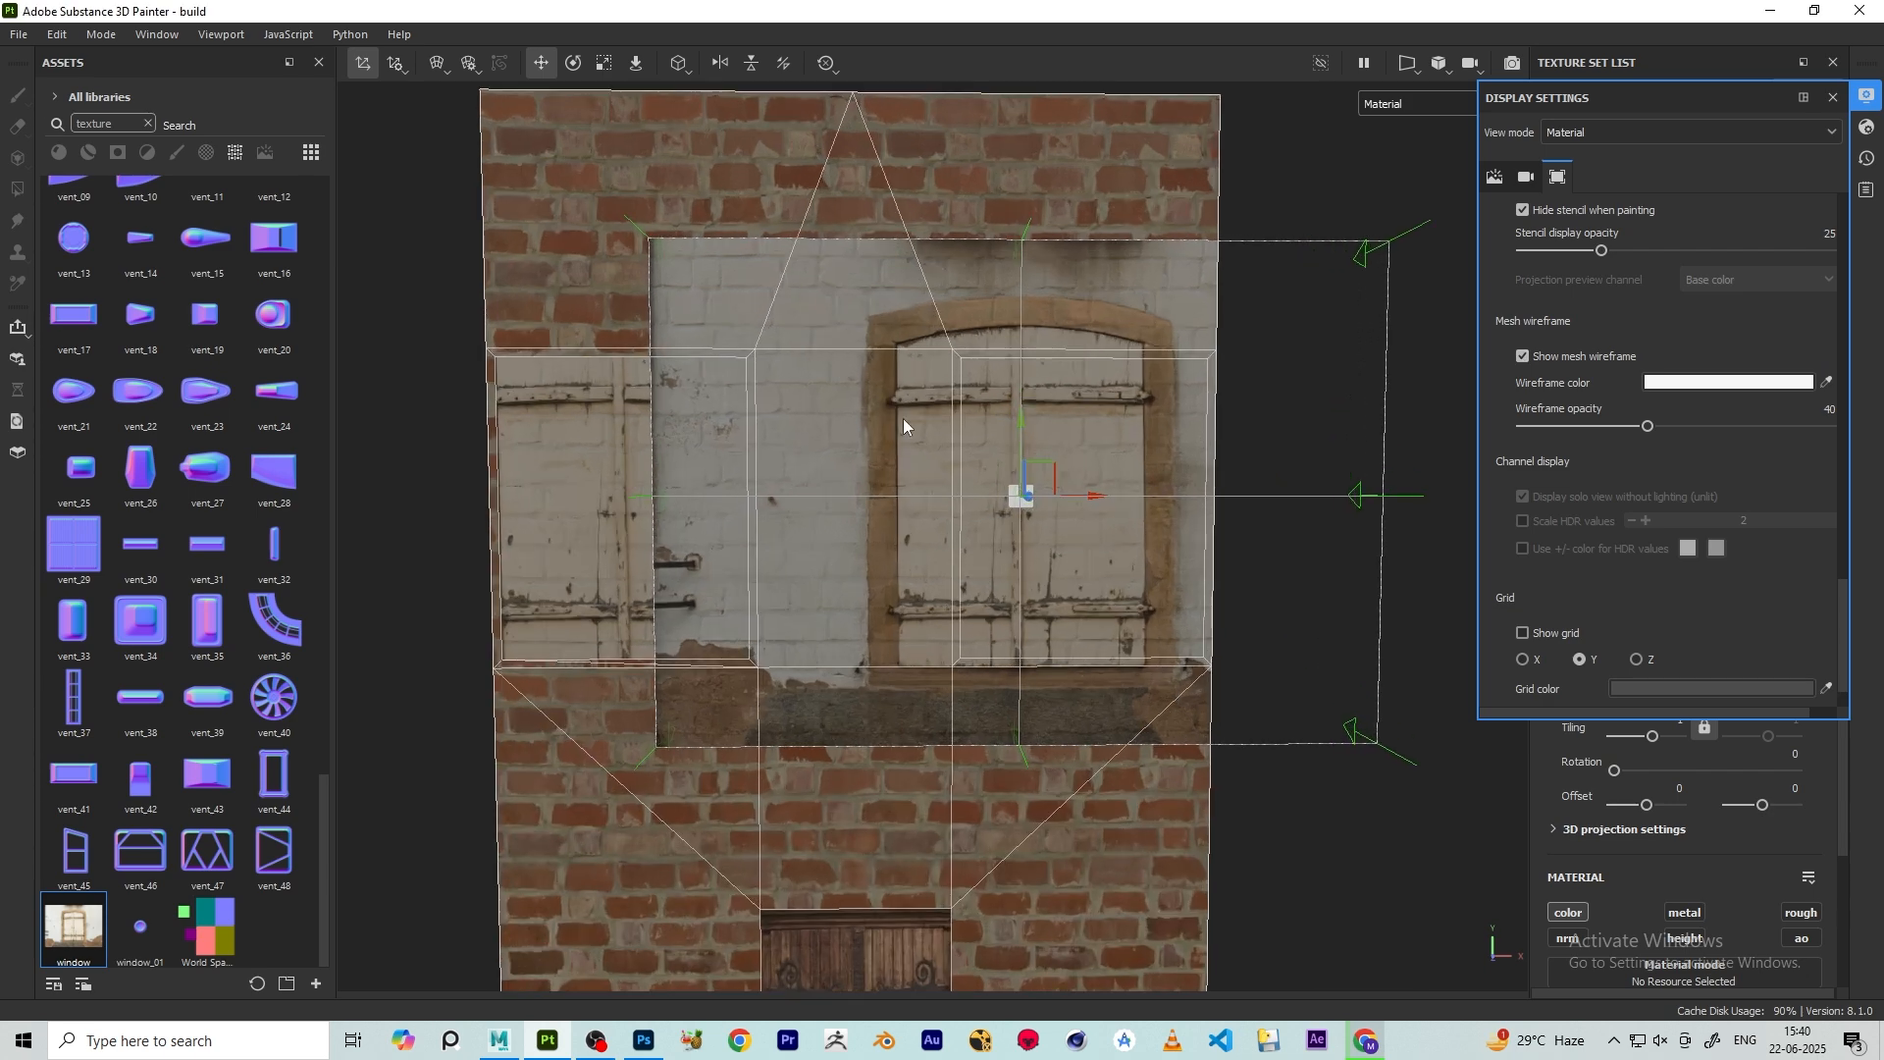
mouse_move(926, 497)
left_mouse_down()
mouse_move(981, 497)
mouse_move(948, 498)
left_mouse_up()
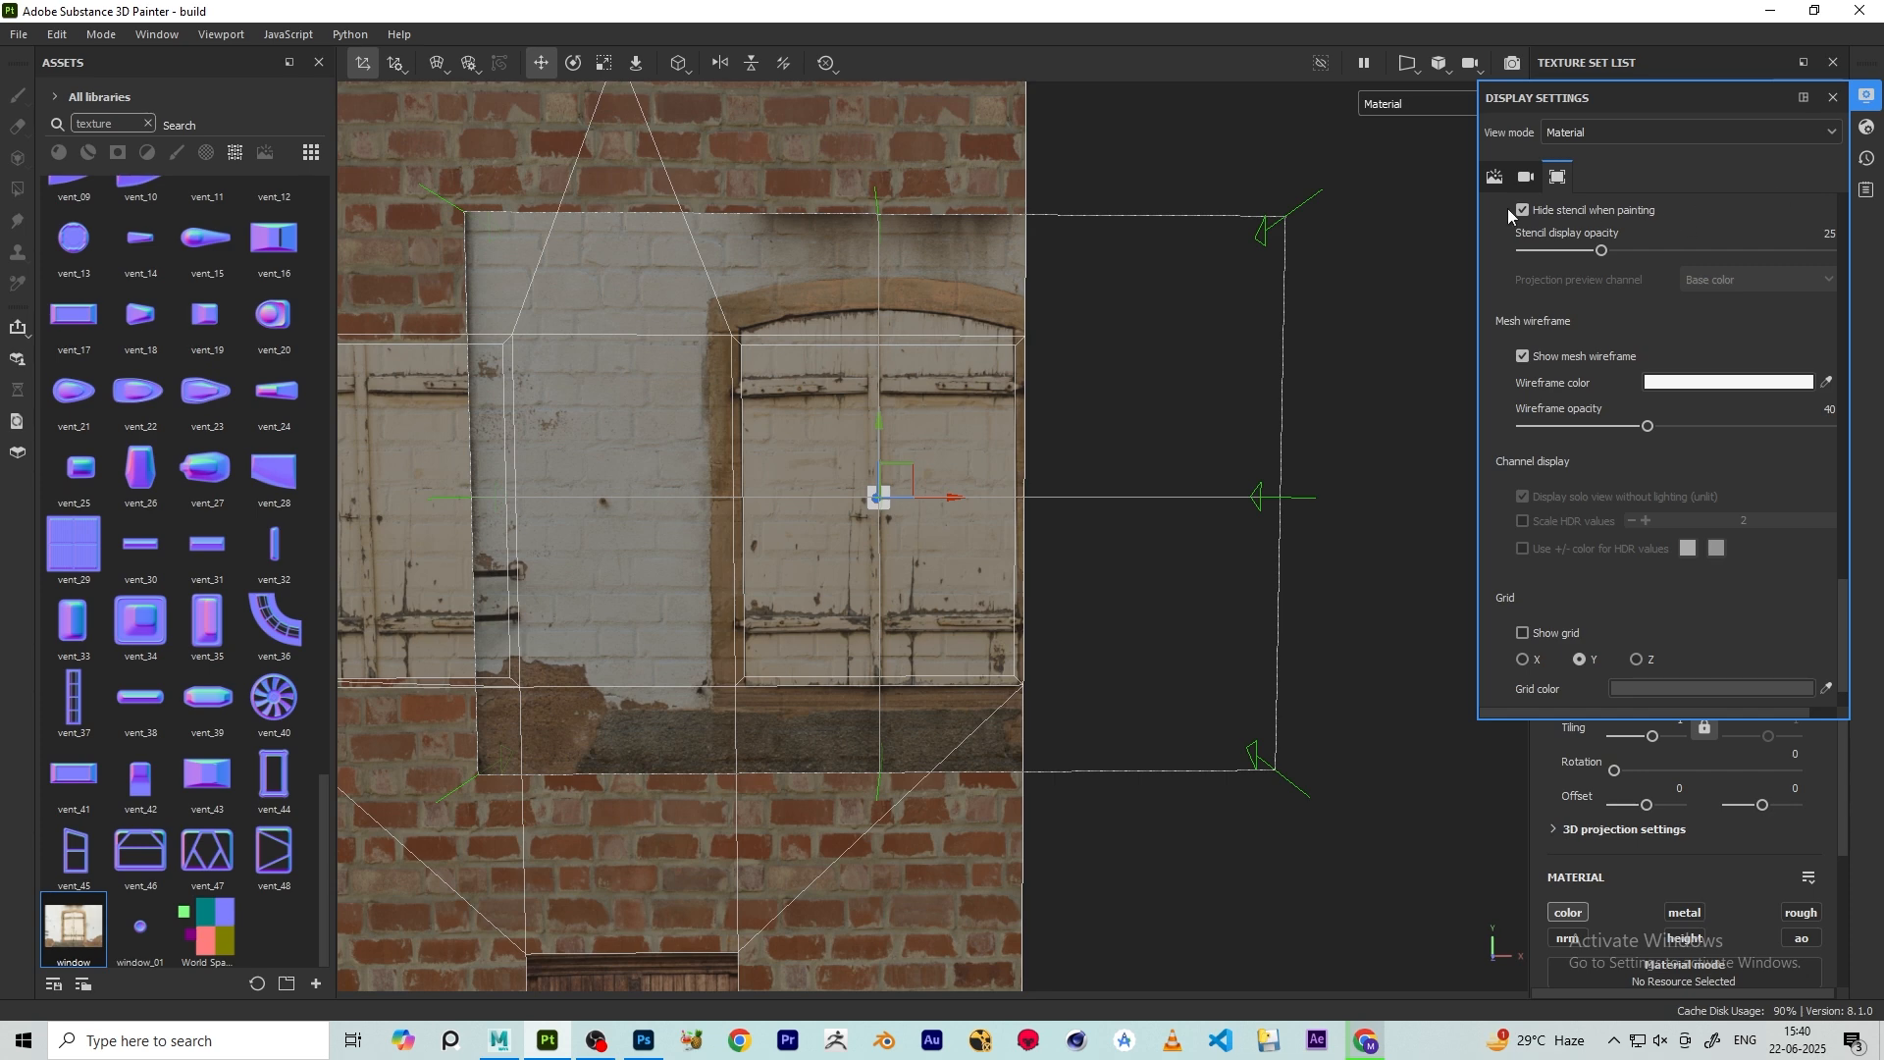
- Hide the mesh wireframe, give the window copy a black mask, and polygon-fill the right window face to reveal its shutters
left_click(1521, 357)
left_click(1830, 97)
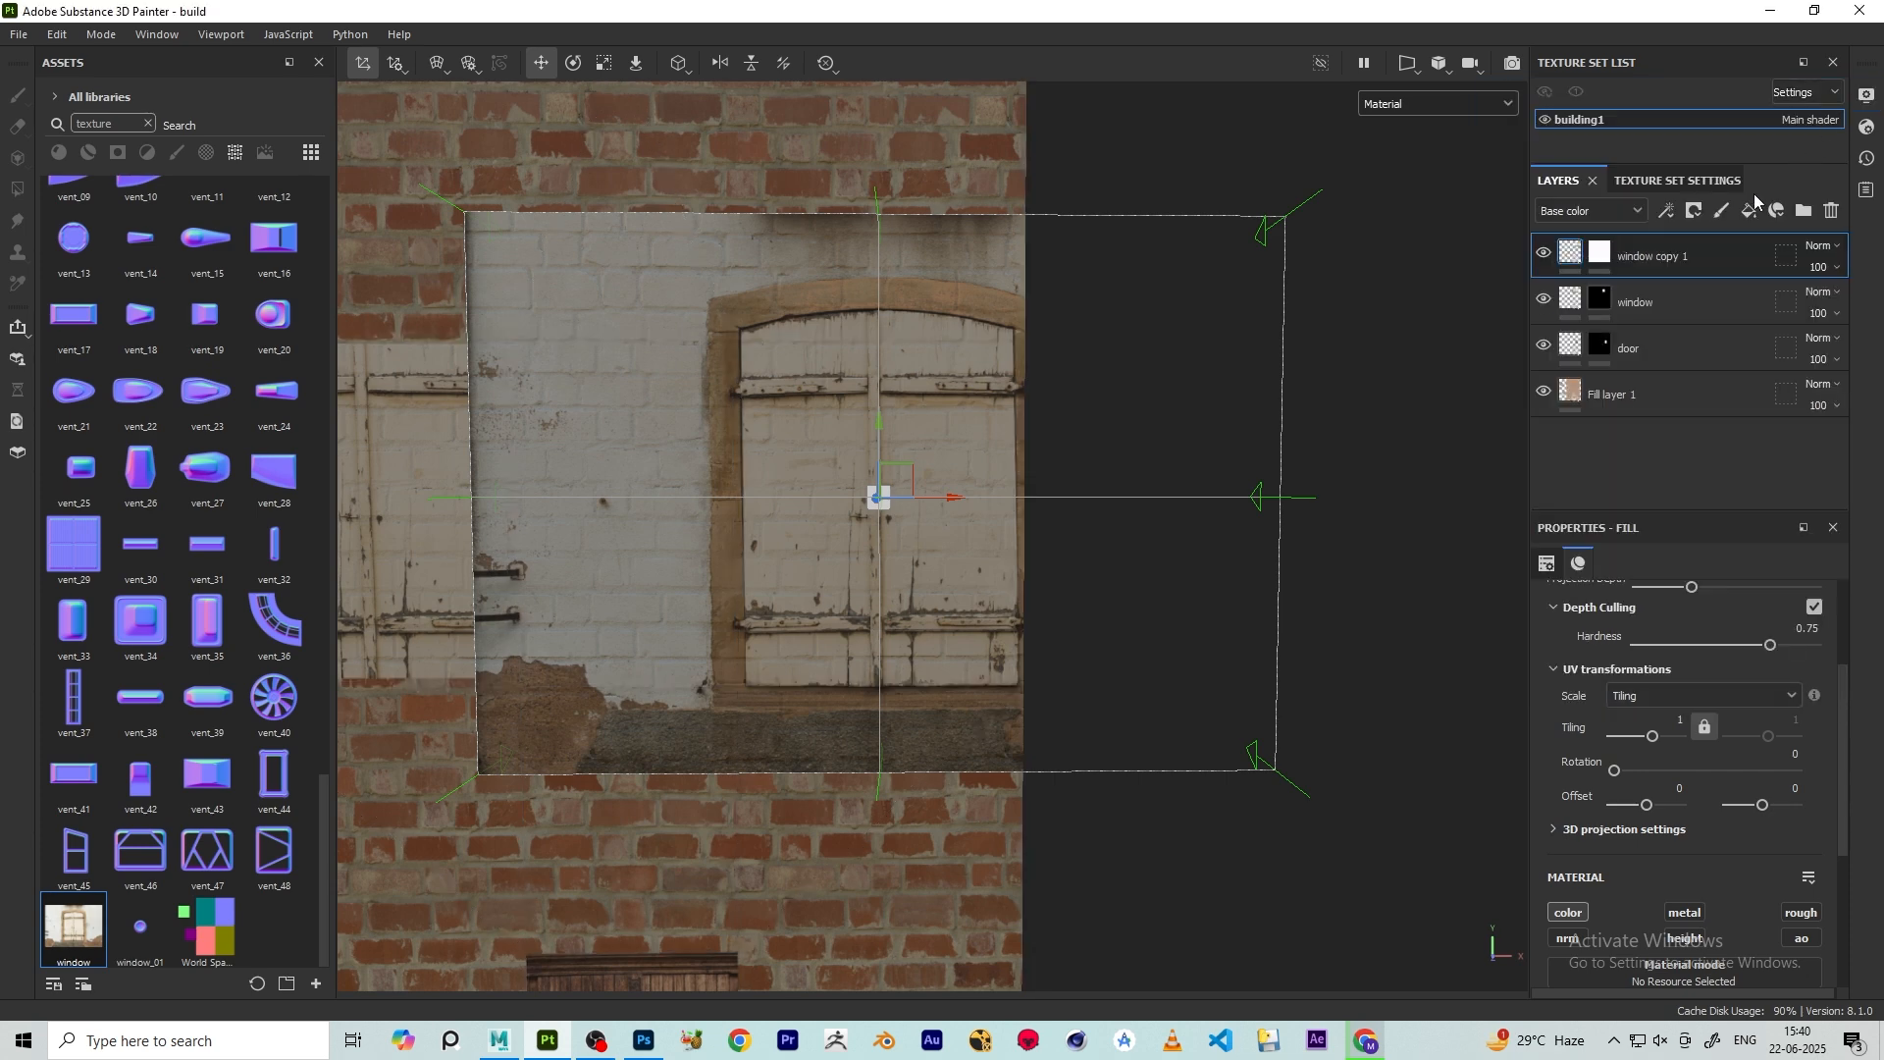
left_click(1693, 213)
left_click(1703, 259)
left_click(816, 498)
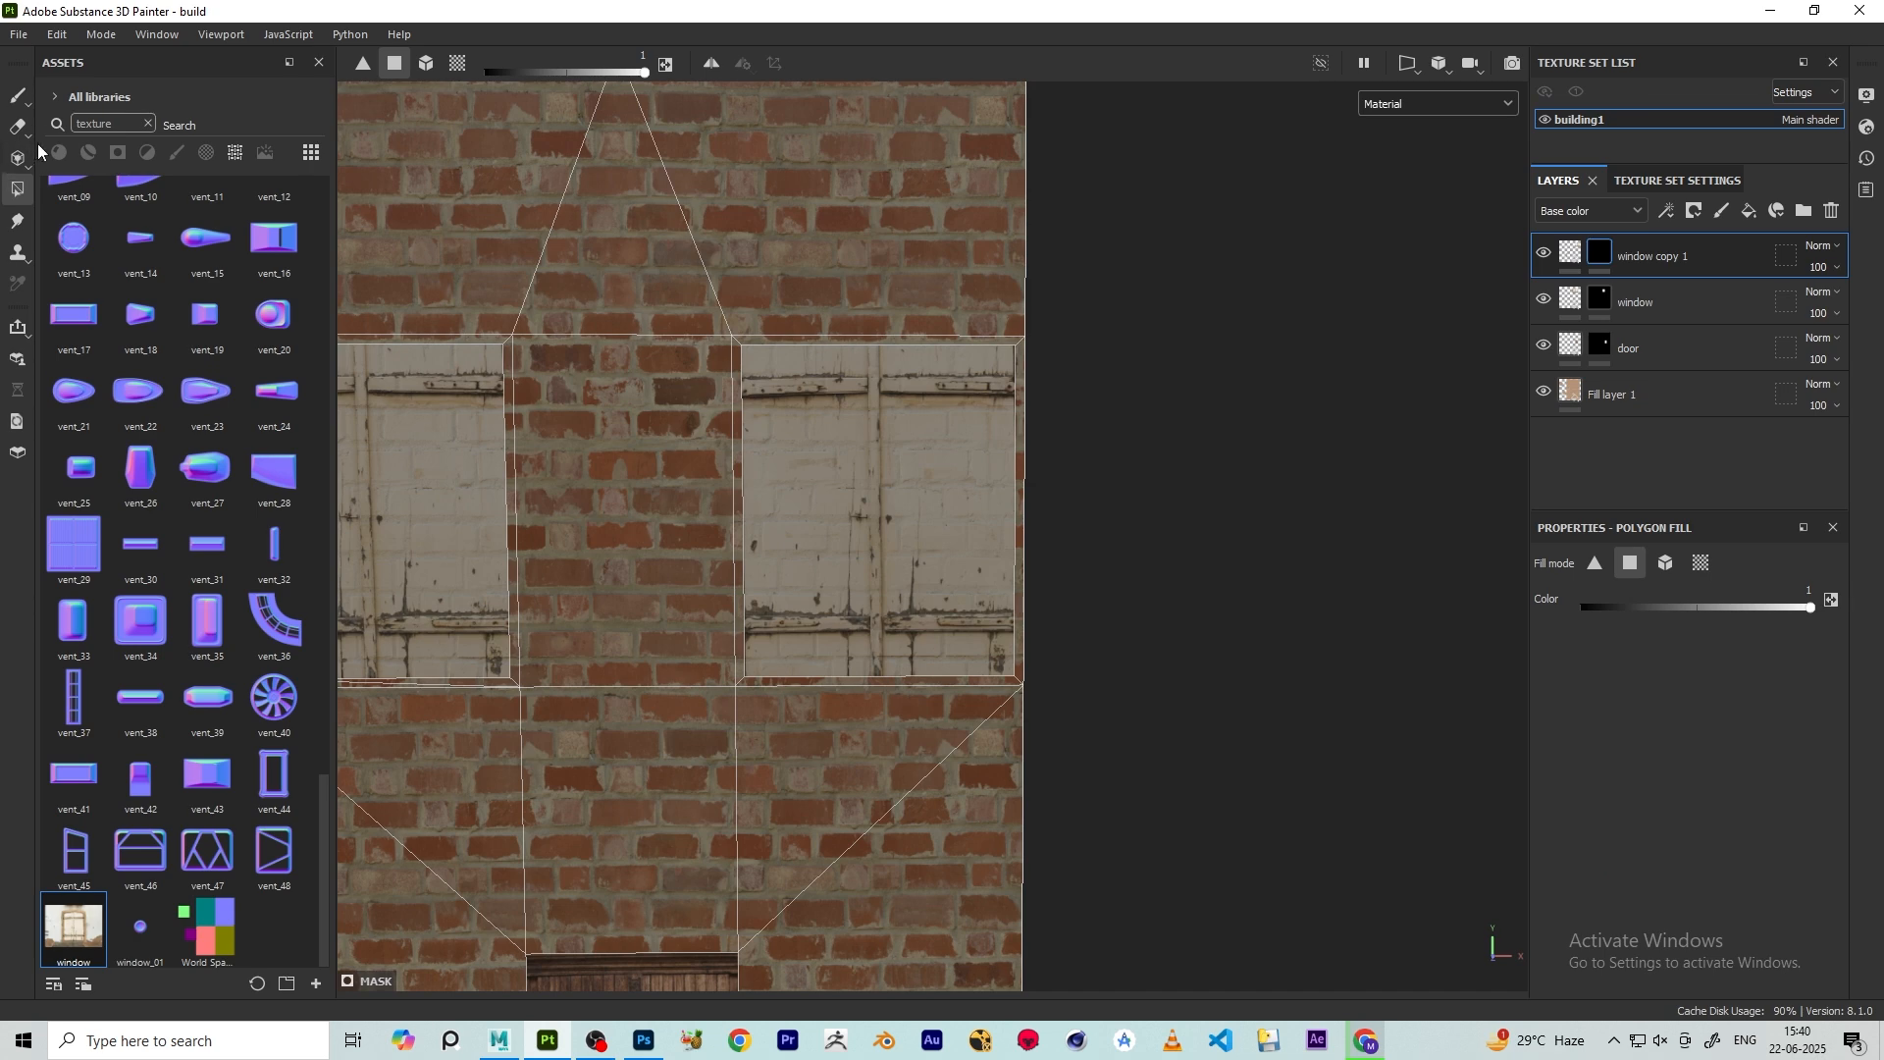
- Switch to the Paint tool and inspect the masked windows and door up close and from several angles around the building
left_click(18, 96)
scroll(795, 382, "down", 6)
mouse_move(839, 461)
left_mouse_down("alt")
mouse_move(958, 488)
mouse_move(1064, 393)
mouse_move(829, 540)
mouse_move(795, 498)
mouse_move(687, 549)
mouse_move(614, 614)
mouse_move(1038, 422)
mouse_move(962, 515)
mouse_move(875, 444)
mouse_move(932, 471)
mouse_move(887, 412)
mouse_move(879, 339)
left_mouse_up("alt")
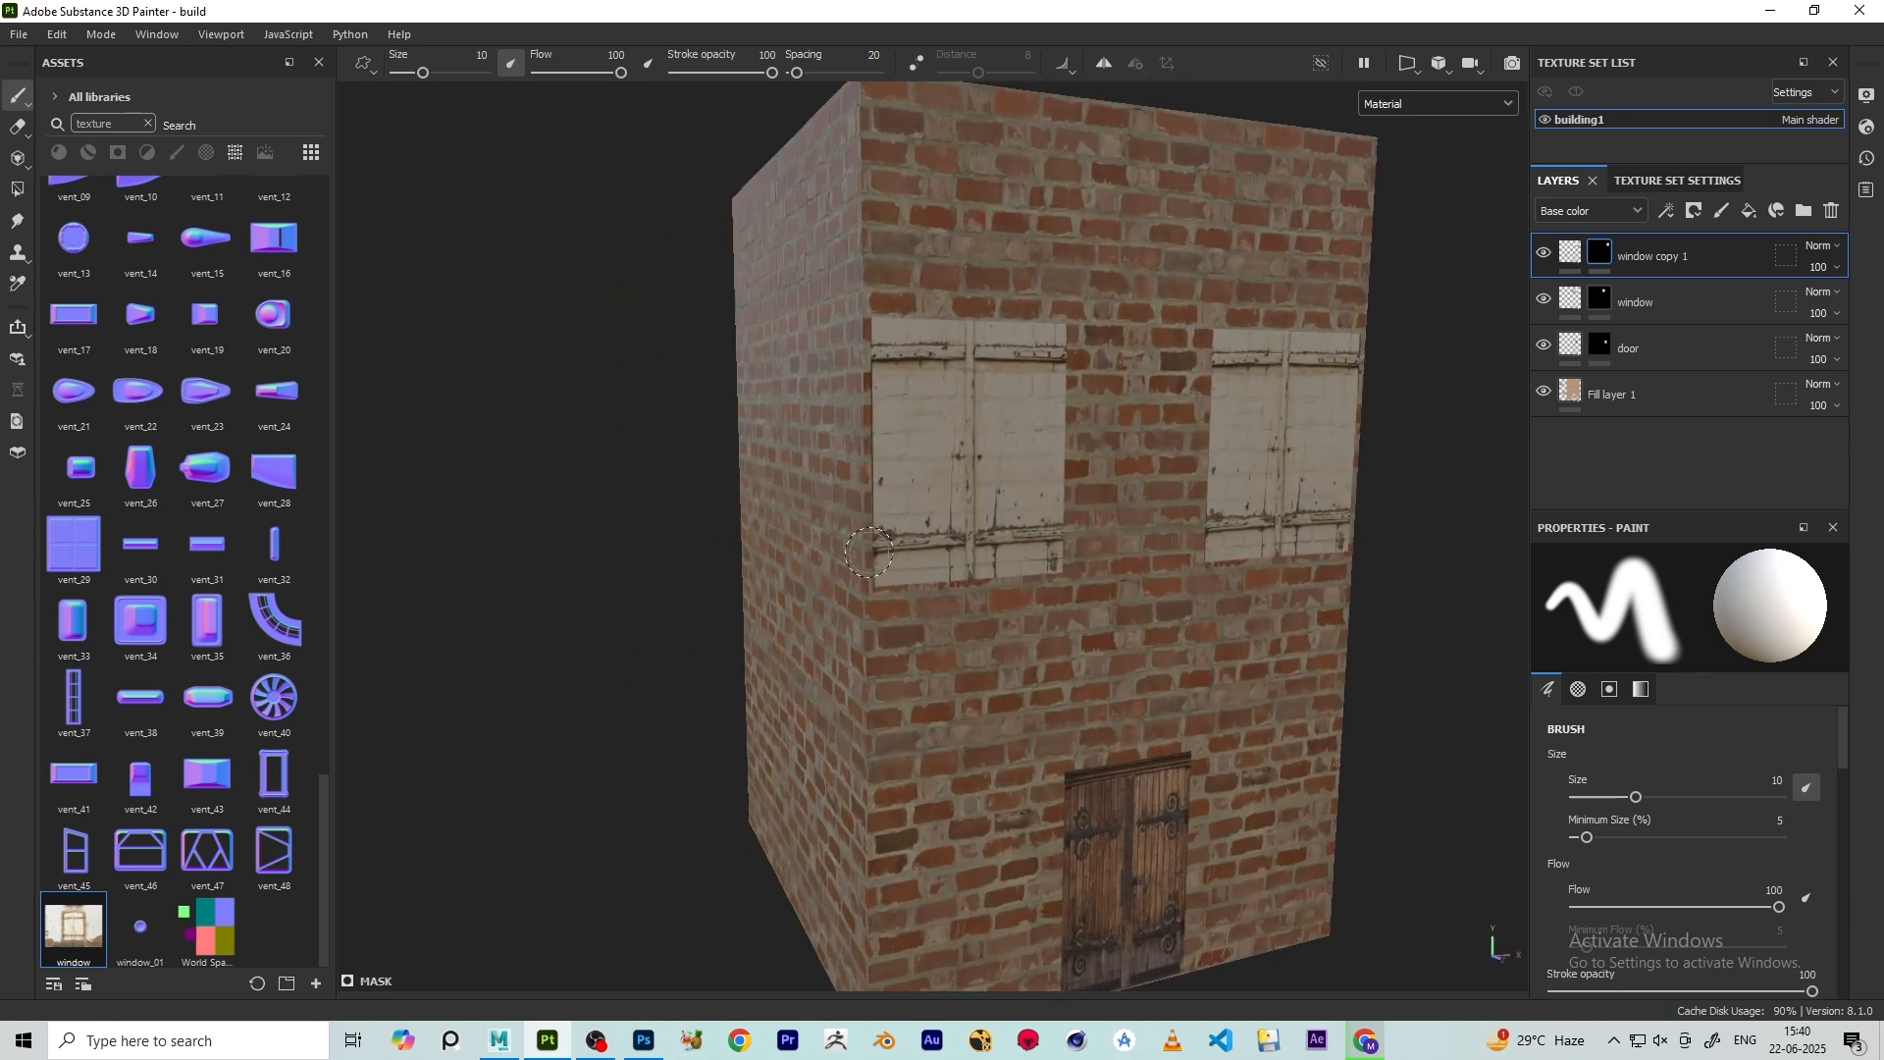
left_click_drag(868, 552, 1013, 673, "alt")
left_click_drag(1102, 715, 891, 522, "alt")
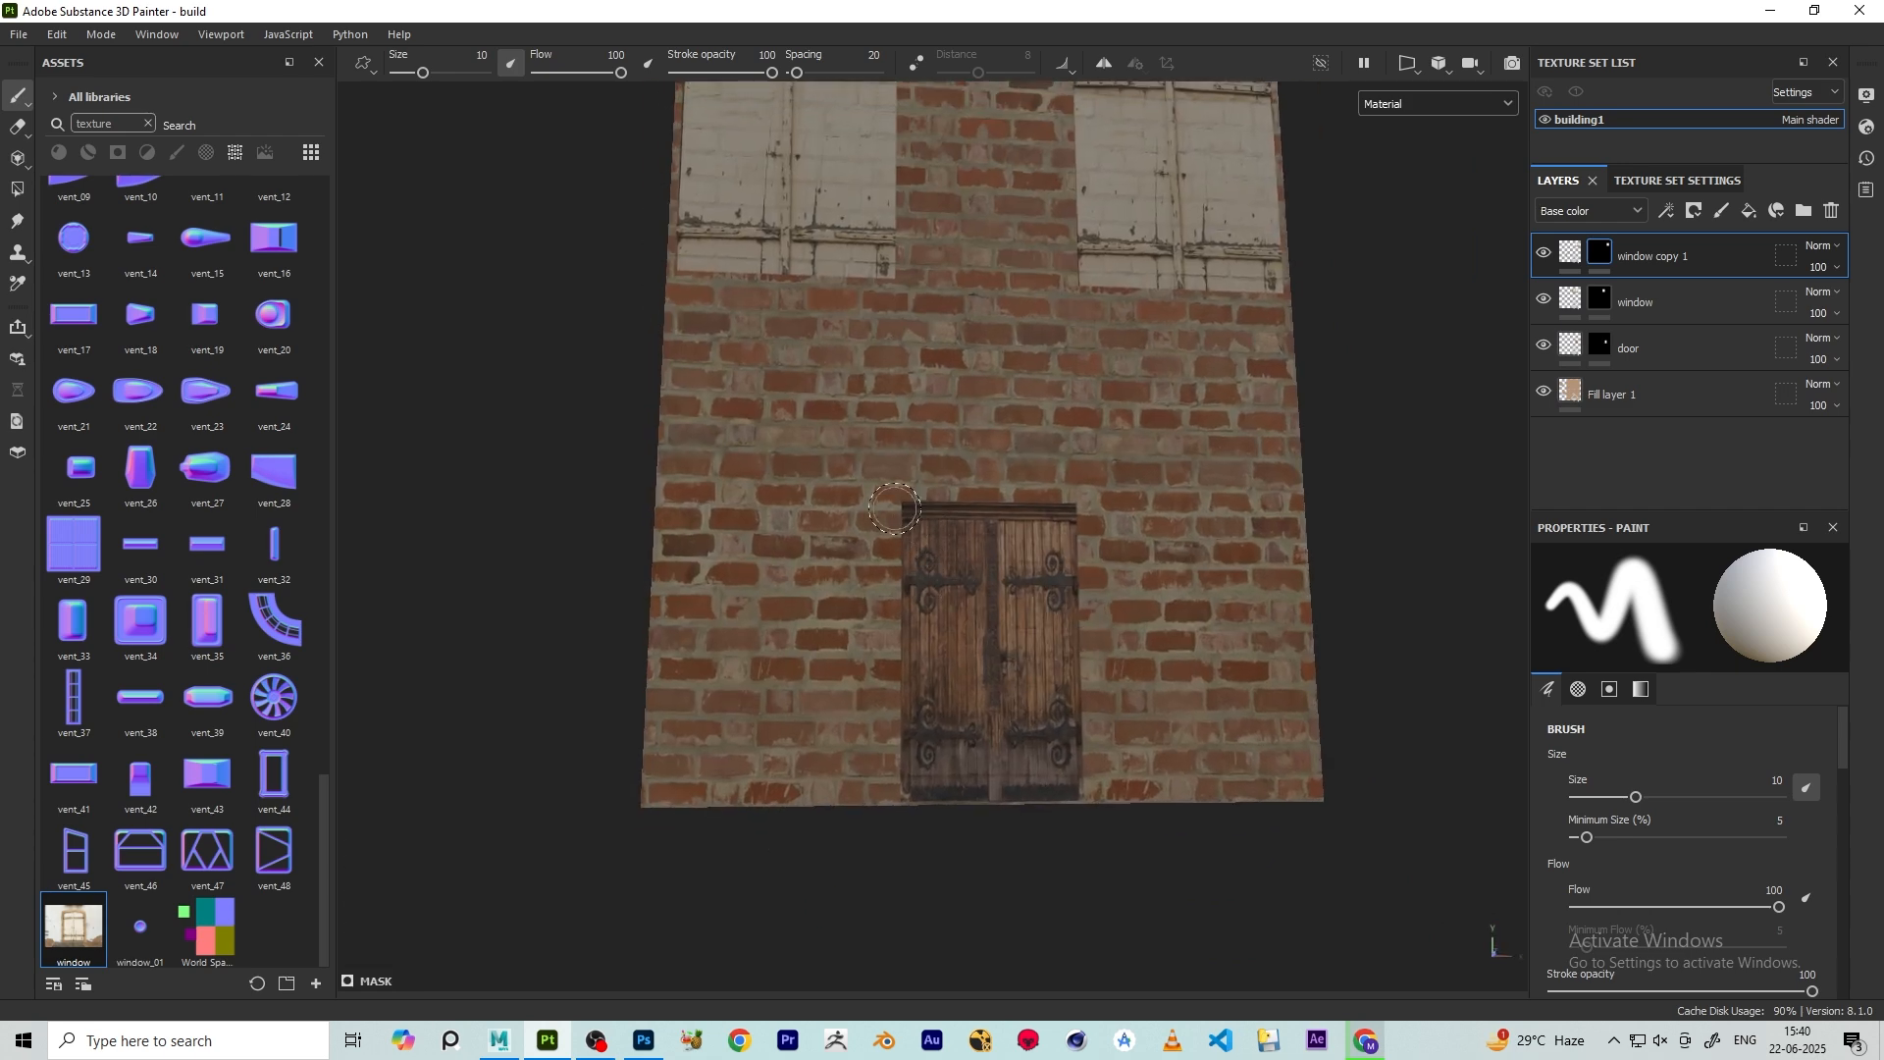
right_click_drag(891, 522, 1091, 492, "alt")
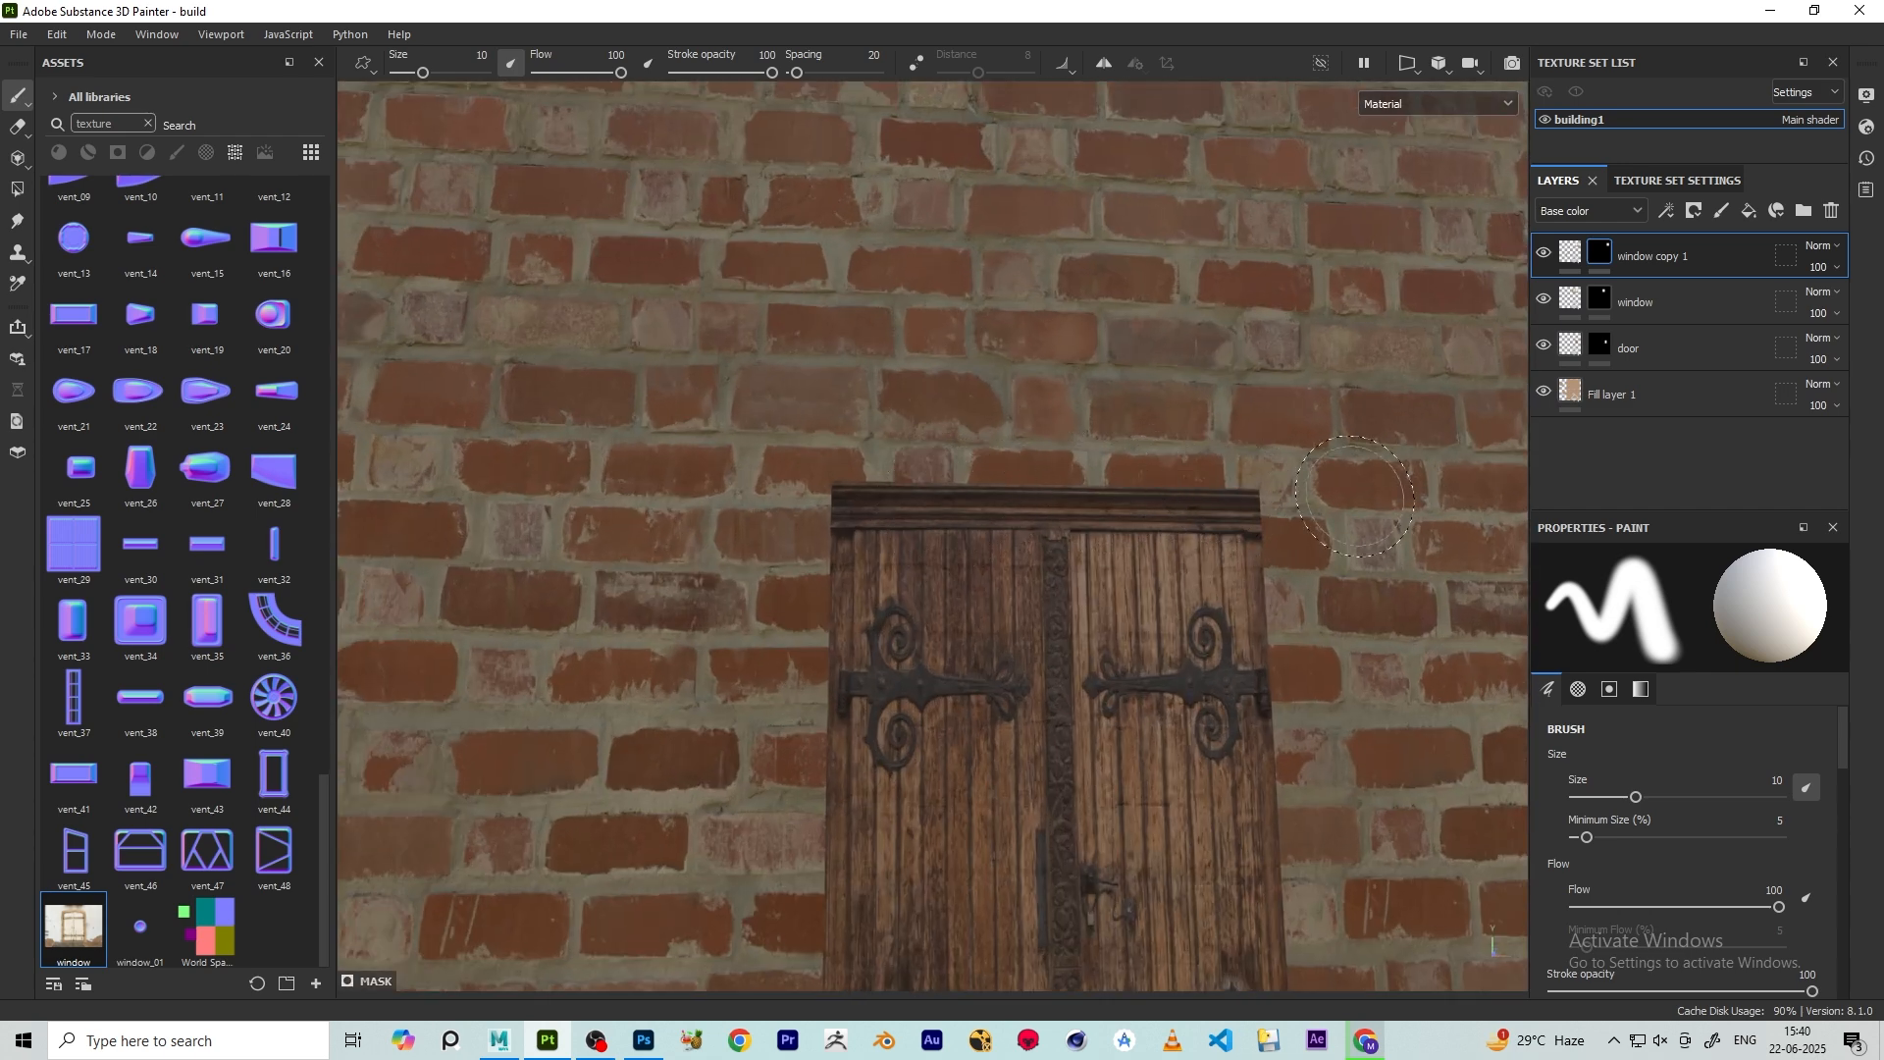
left_click_drag(1354, 496, 976, 486, "alt")
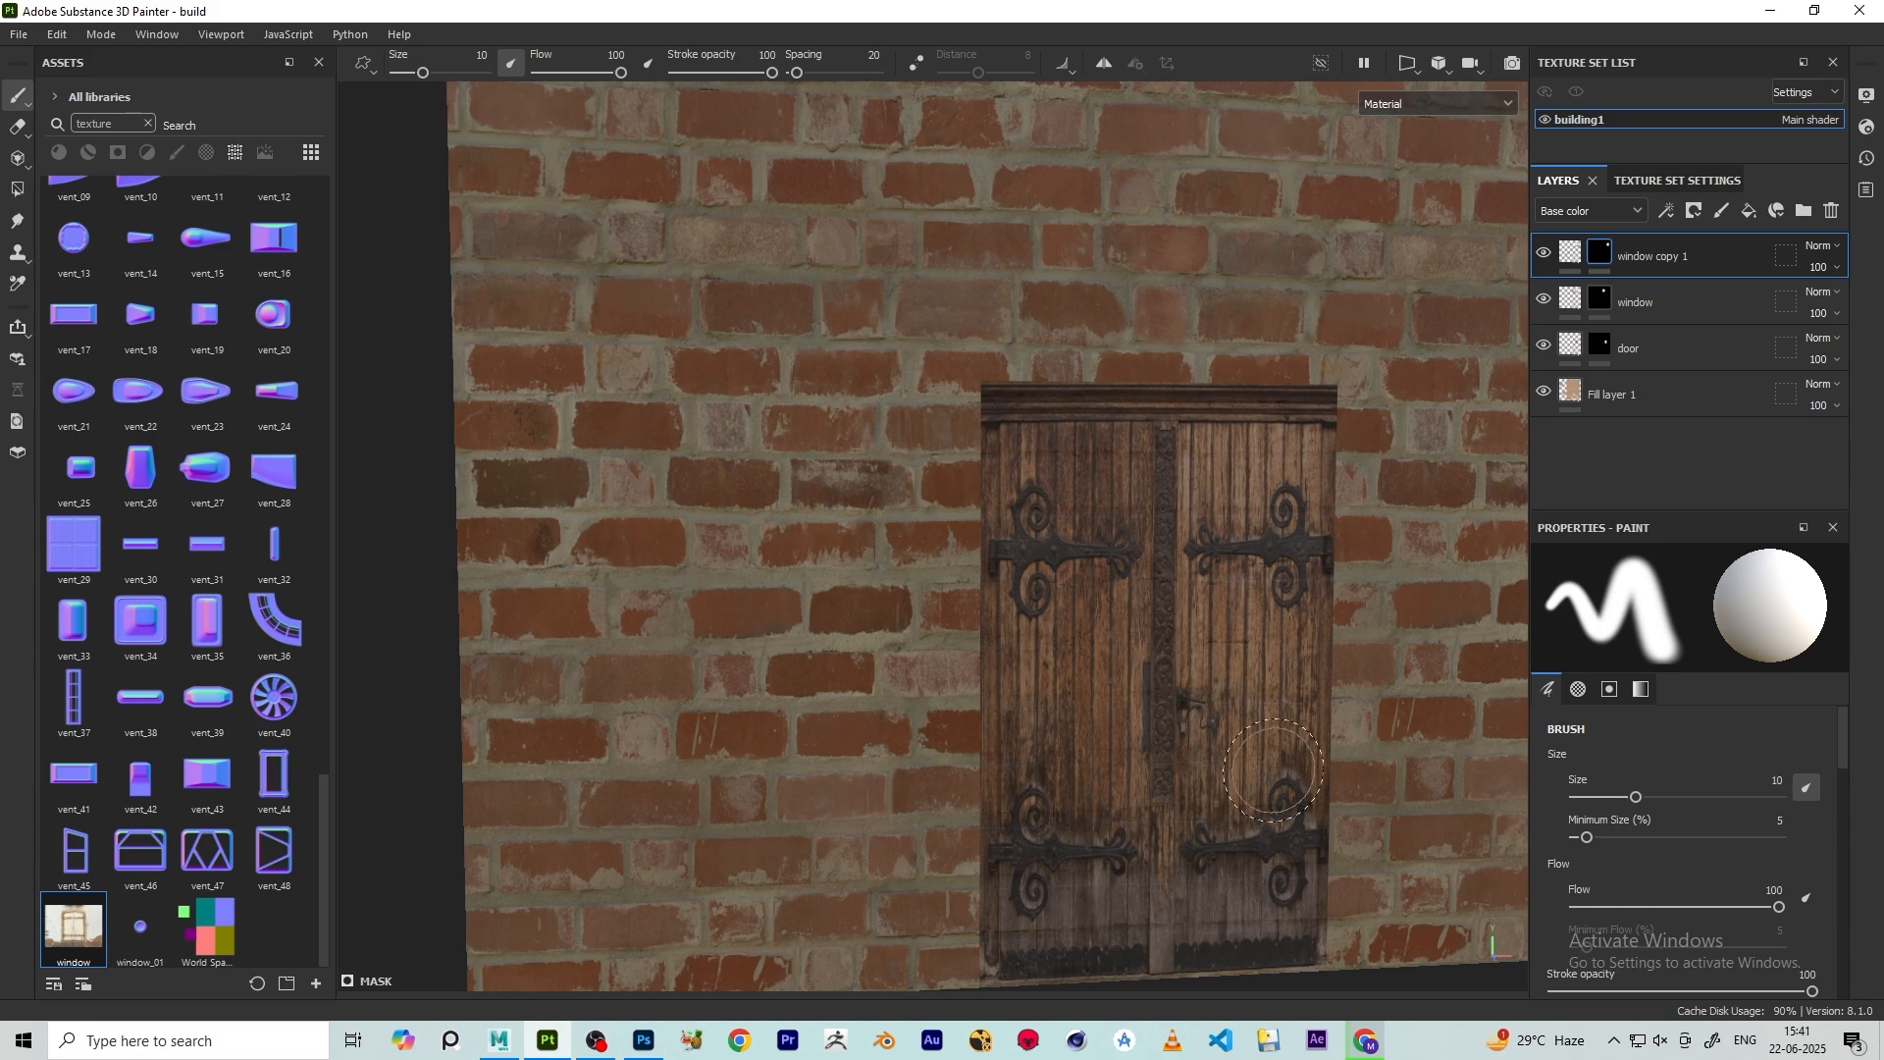
right_click_drag(1273, 770, 1263, 677, "alt")
middle_click_drag(1263, 677, 1251, 873, "alt")
right_click_drag(1217, 814, 1040, 687, "alt")
left_click_drag(863, 486, 958, 534, "alt")
middle_click_drag(958, 534, 969, 710, "alt")
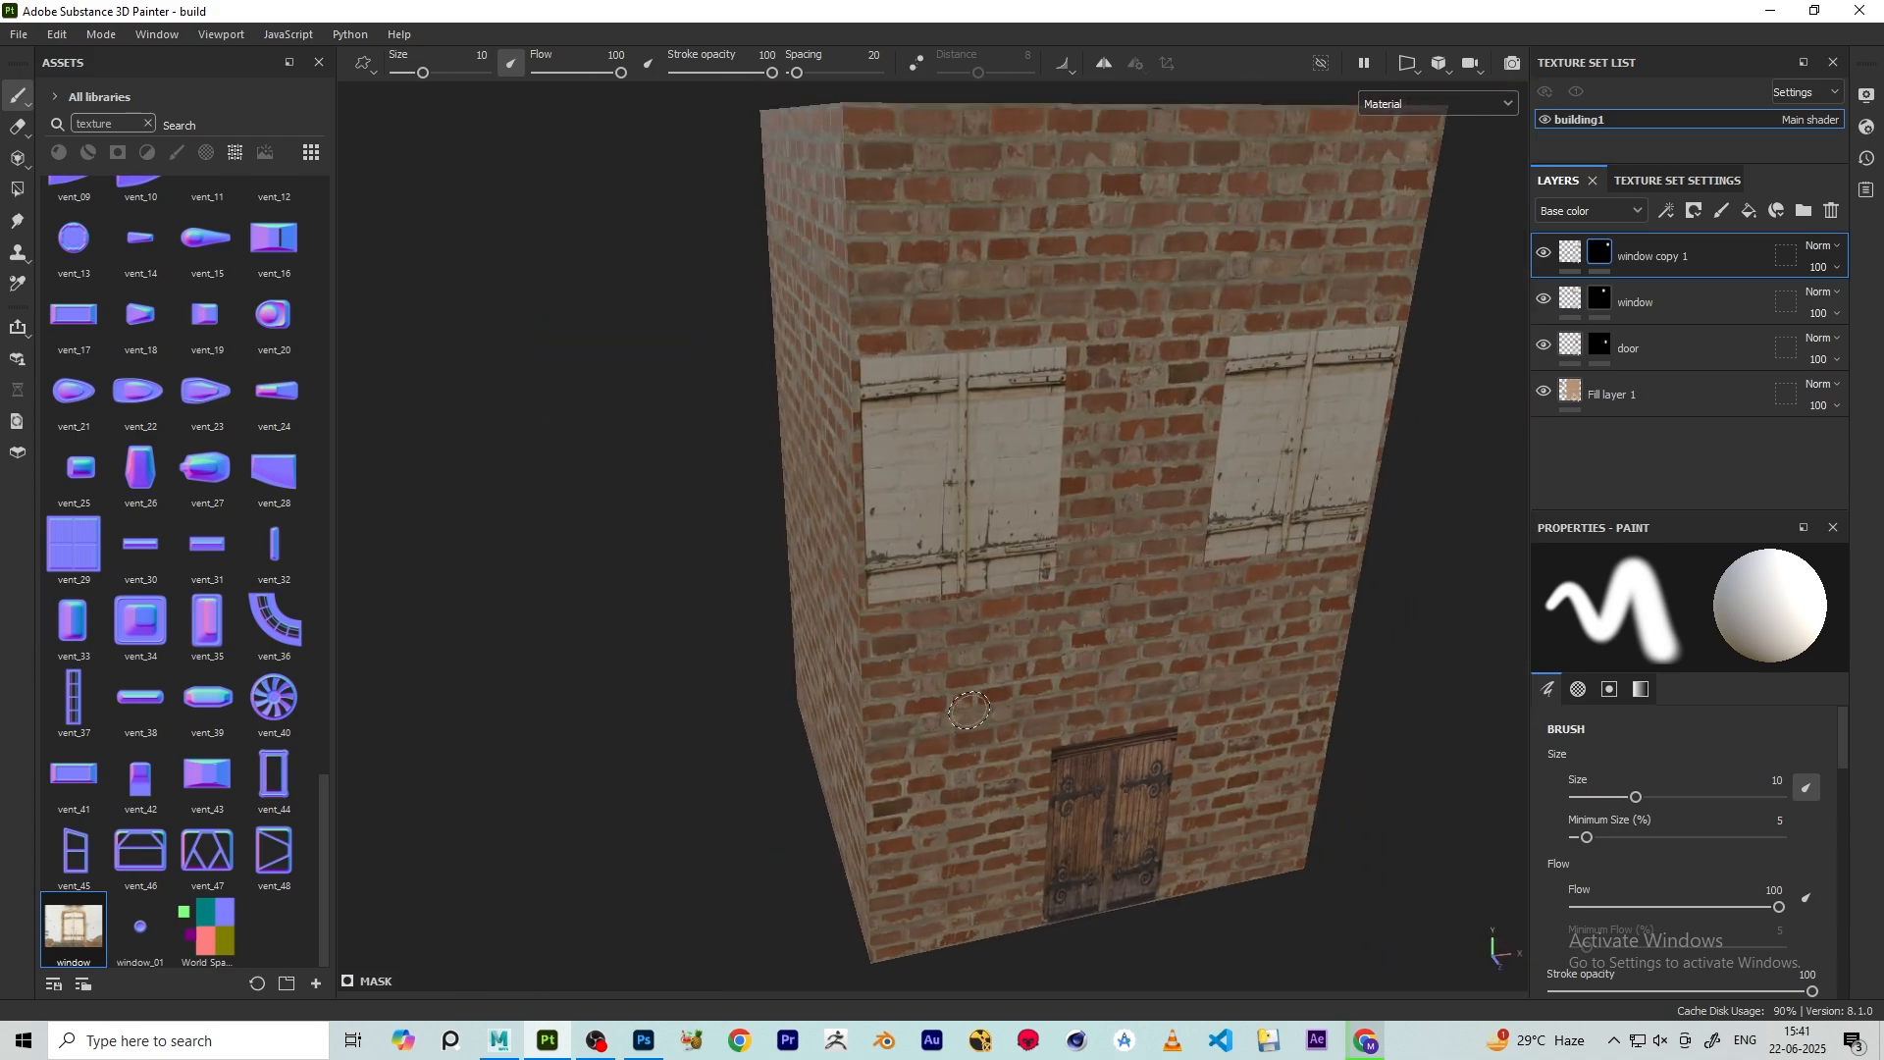
right_click_drag(969, 710, 912, 628, "alt")
left_click_drag(913, 628, 1021, 652, "alt")
right_click_drag(1020, 653, 993, 623, "alt")
middle_click_drag(992, 623, 1000, 714, "alt")
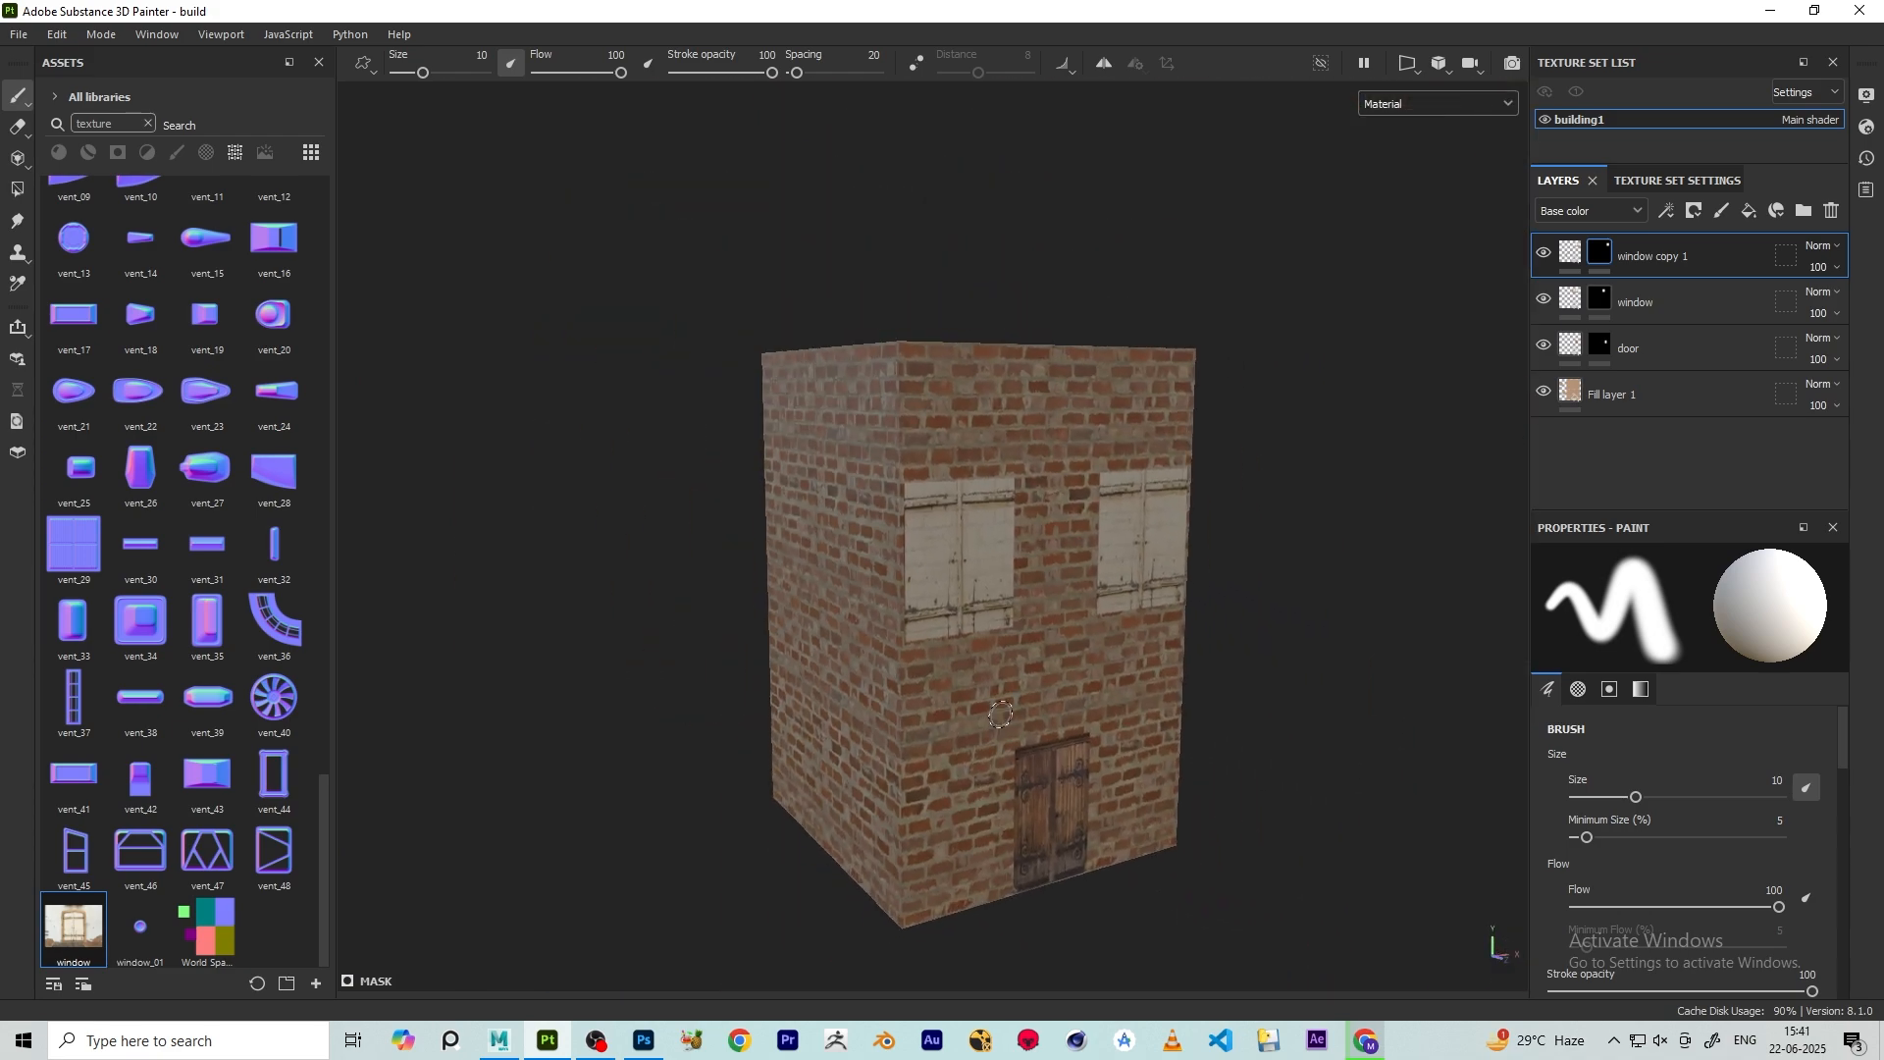
left_click_drag(1000, 714, 1025, 677, "alt")
right_click_drag(1025, 676, 991, 652, "alt")
middle_click_drag(991, 652, 952, 564, "alt")
left_click_drag(951, 564, 984, 606, "alt")
right_click_drag(984, 607, 1050, 660, "alt")
left_click_drag(1049, 659, 1085, 607, "alt")
right_click_drag(1085, 606, 1061, 579, "alt")
middle_click_drag(1060, 579, 1024, 652, "alt")
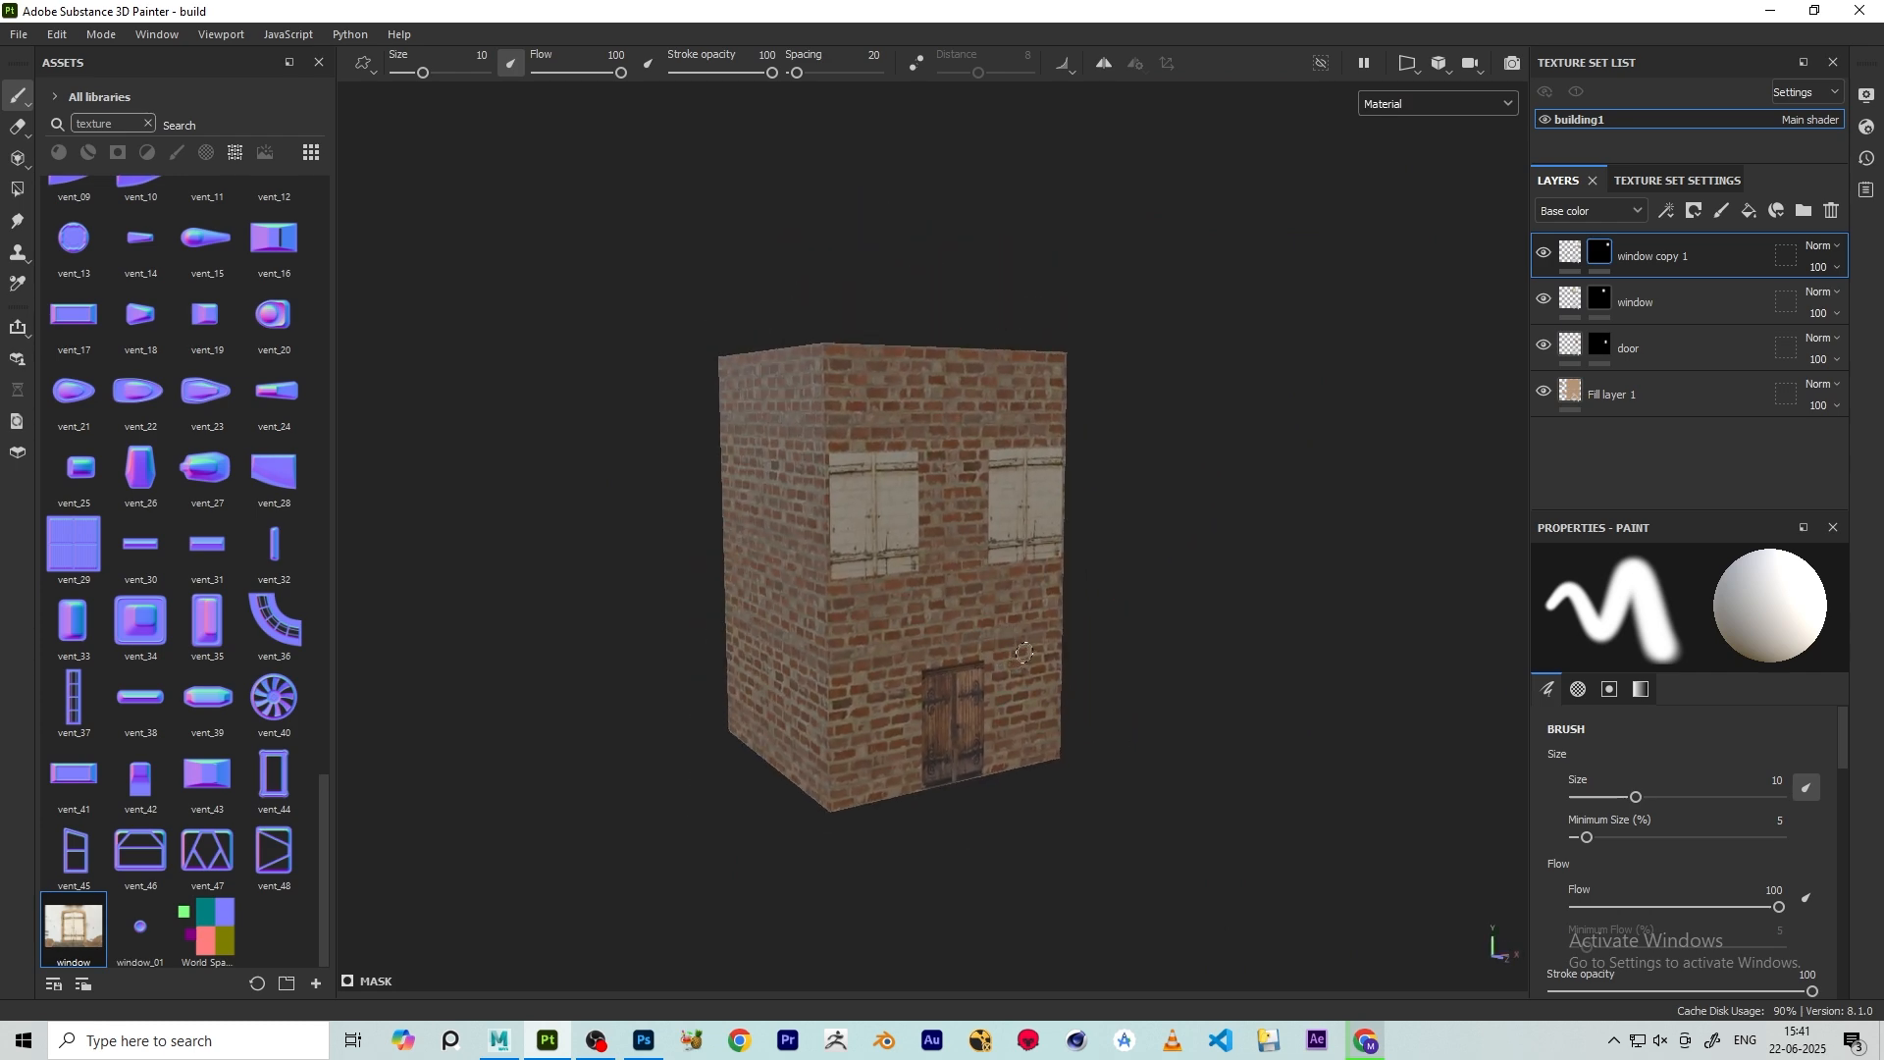
left_click_drag(1023, 652, 1015, 591, "alt")
right_click_drag(1015, 591, 1068, 632, "alt")
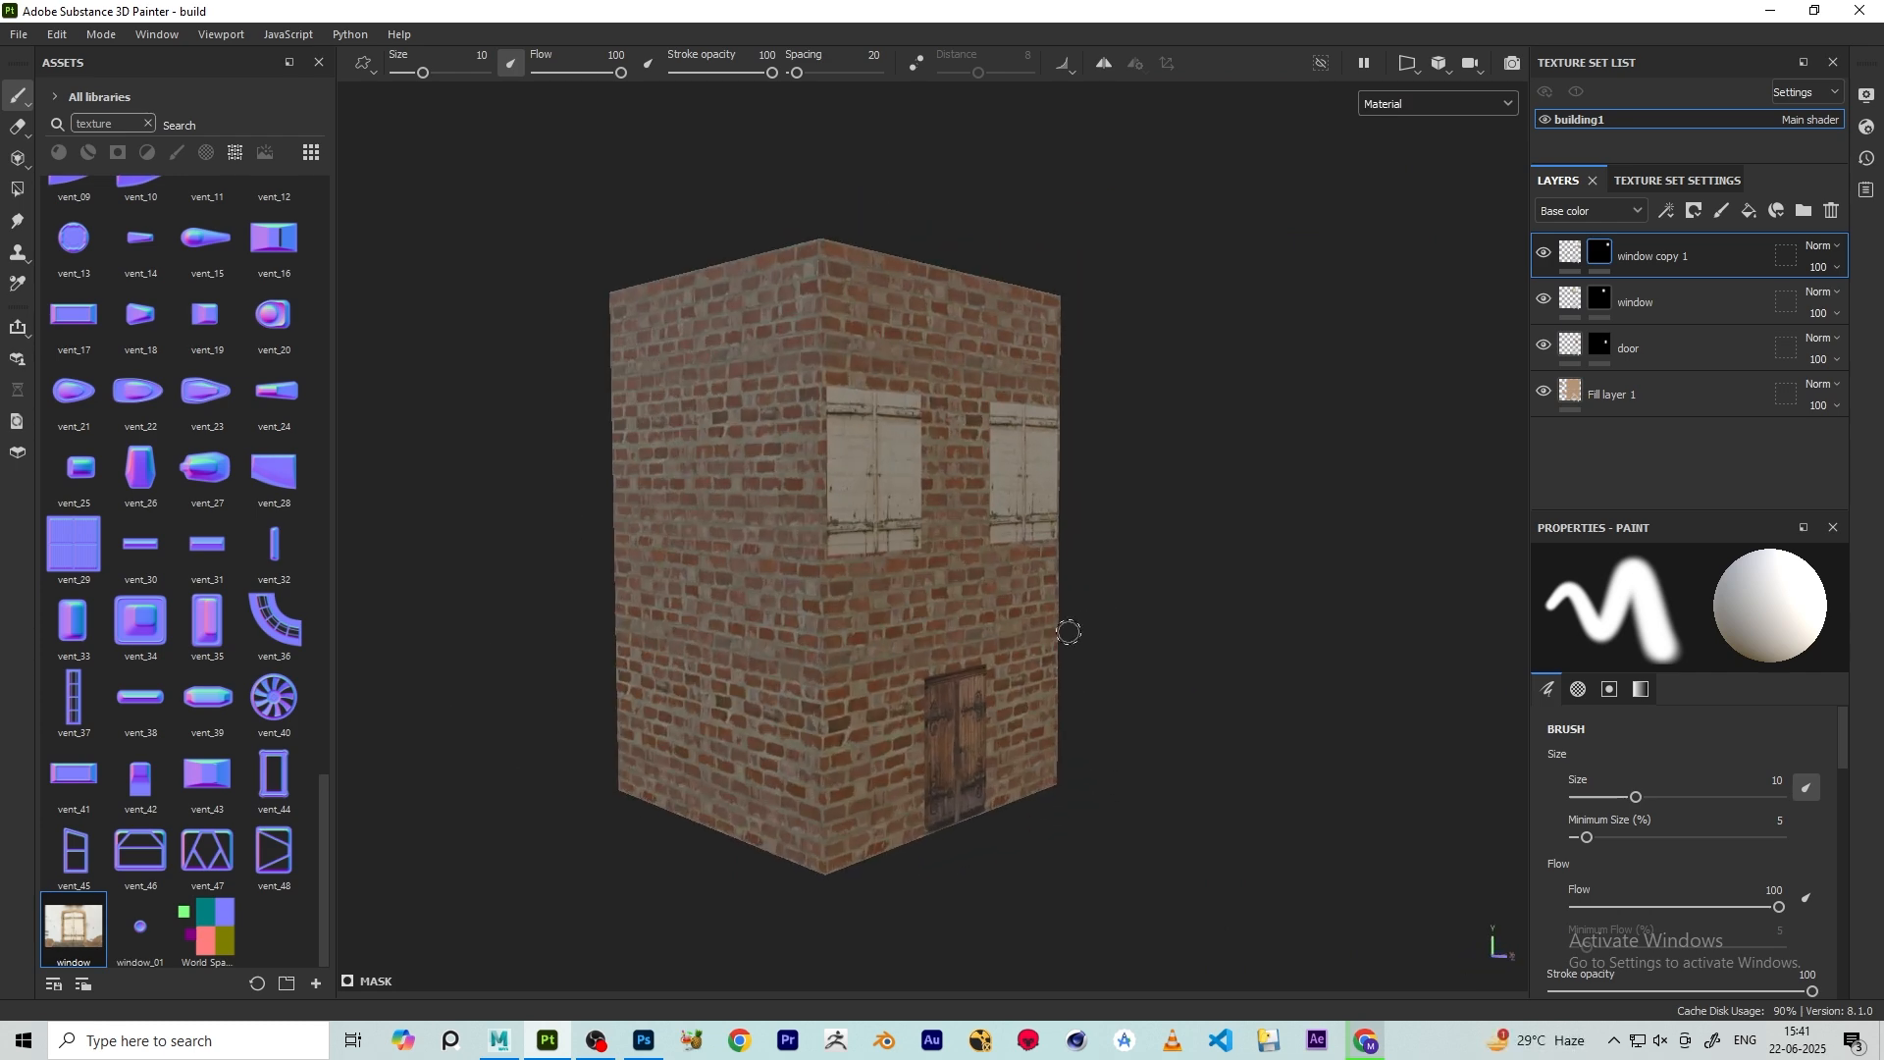
middle_click_drag(1068, 632, 1135, 492, "alt")
left_click_drag(1134, 493, 1006, 422, "alt")
middle_click_drag(1006, 422, 971, 549, "alt")
left_click_drag(971, 550, 1093, 661, "alt")
right_click_drag(1093, 661, 1128, 706, "alt")
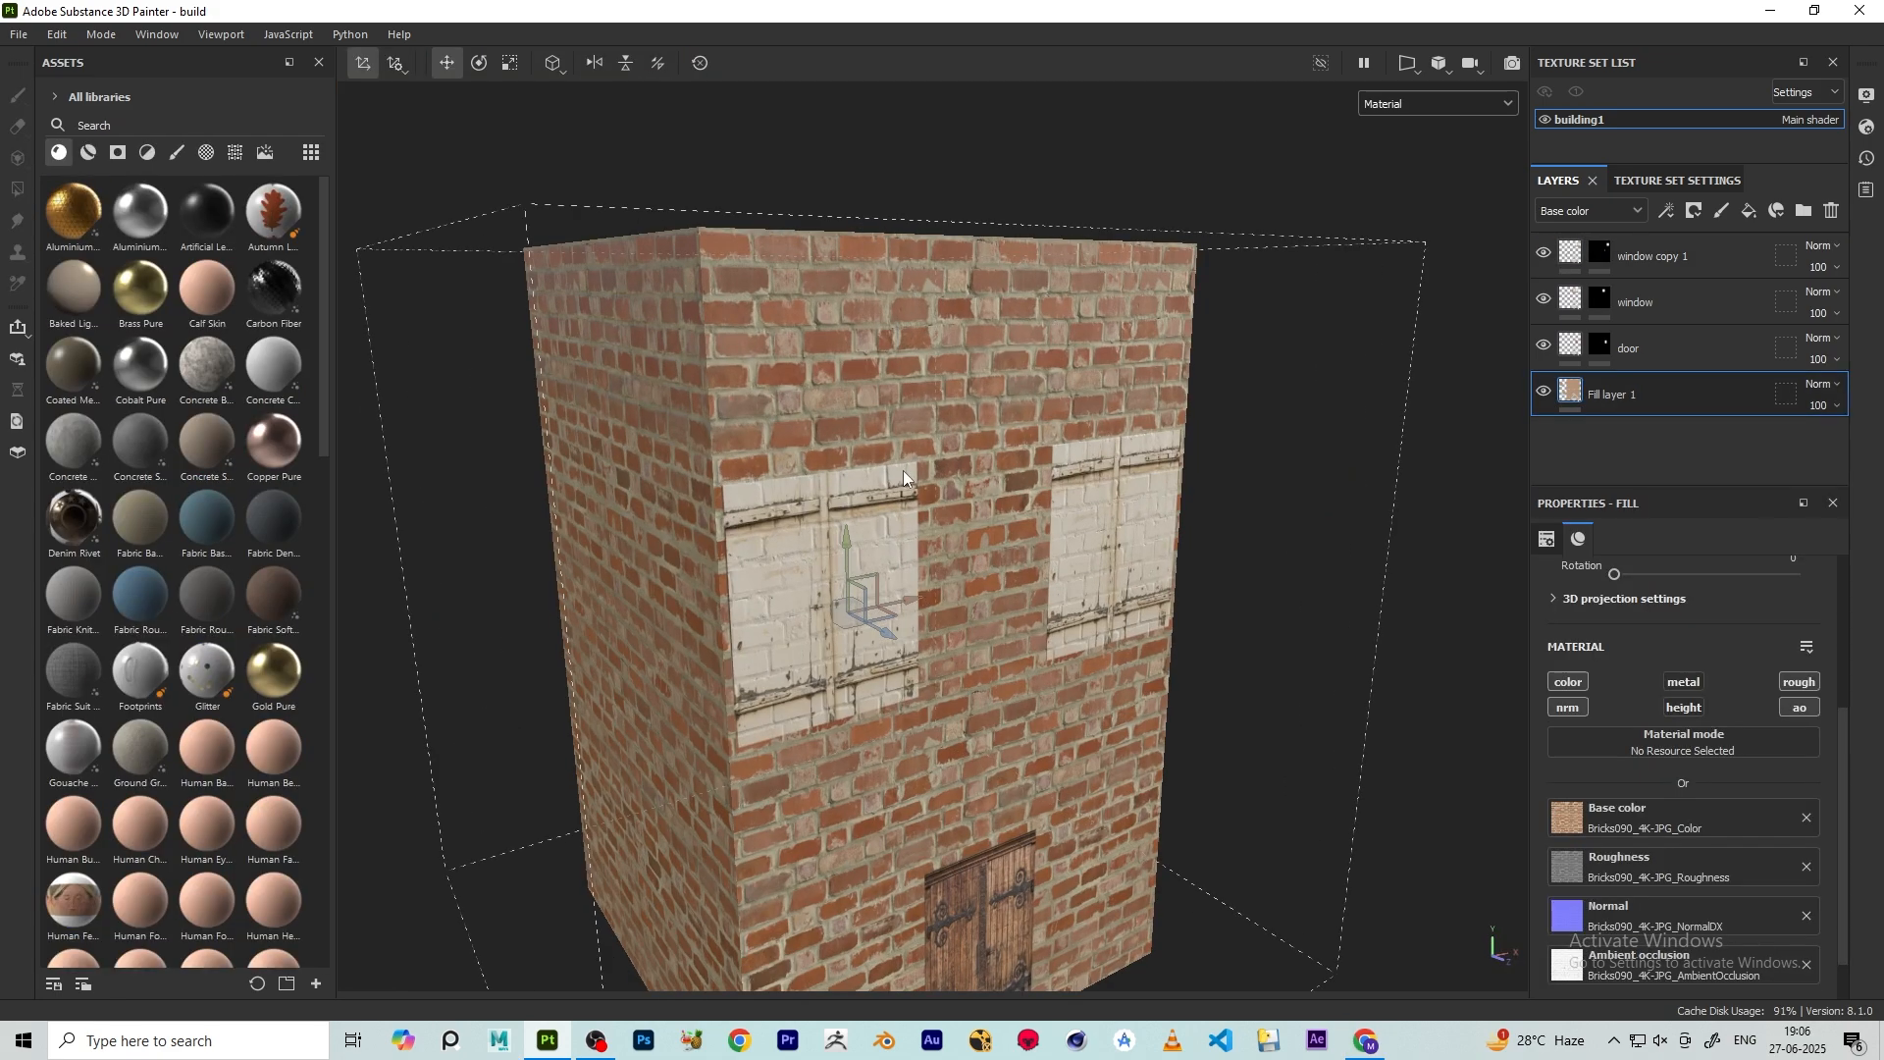
- Examine how the window shutters blend with the brick material's surface relief, up close and from above the building
left_click_drag(904, 478, 846, 496, "alt")
right_click_drag(846, 496, 871, 538, "alt")
left_click_drag(872, 538, 834, 529, "alt")
right_click_drag(747, 470, 770, 496, "alt")
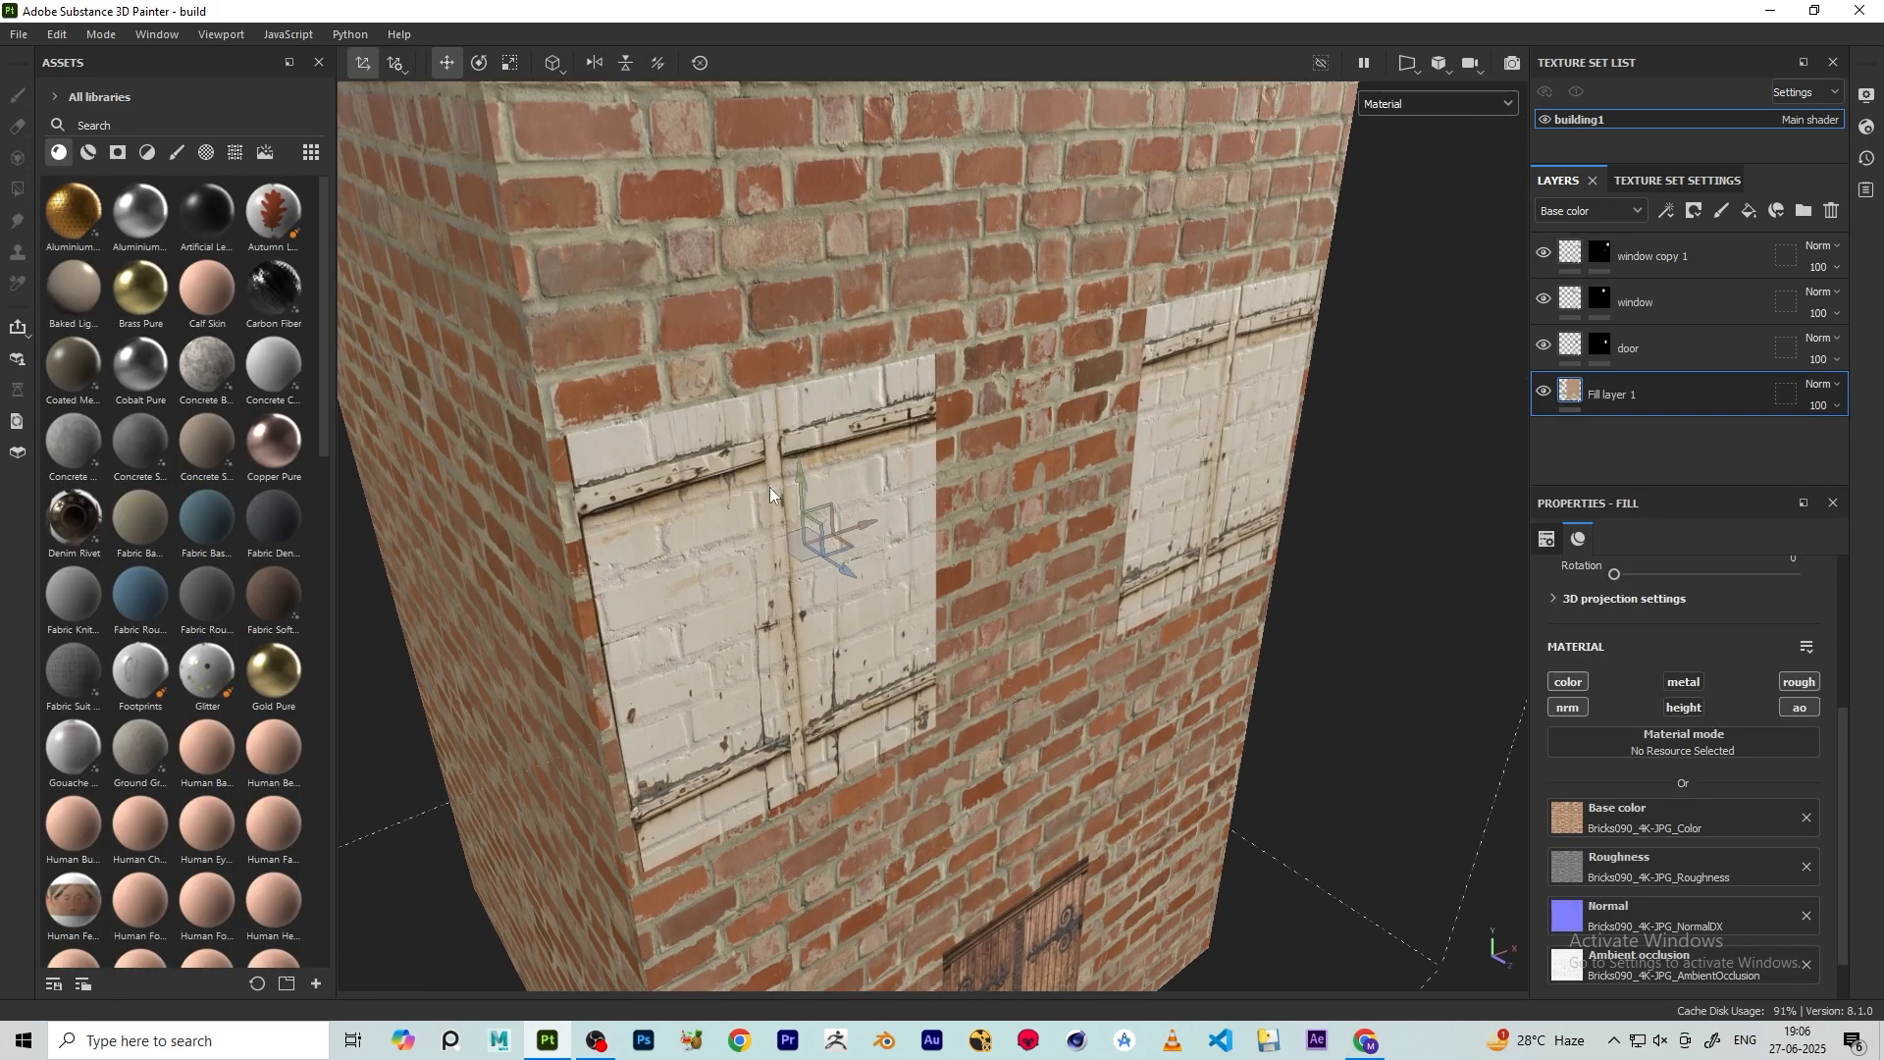
left_click_drag(769, 488, 710, 463, "alt")
right_click_drag(710, 463, 827, 544, "alt")
left_click_drag(827, 544, 810, 479, "alt")
right_click_drag(816, 486, 942, 574, "alt")
left_click_drag(942, 574, 857, 426, "alt")
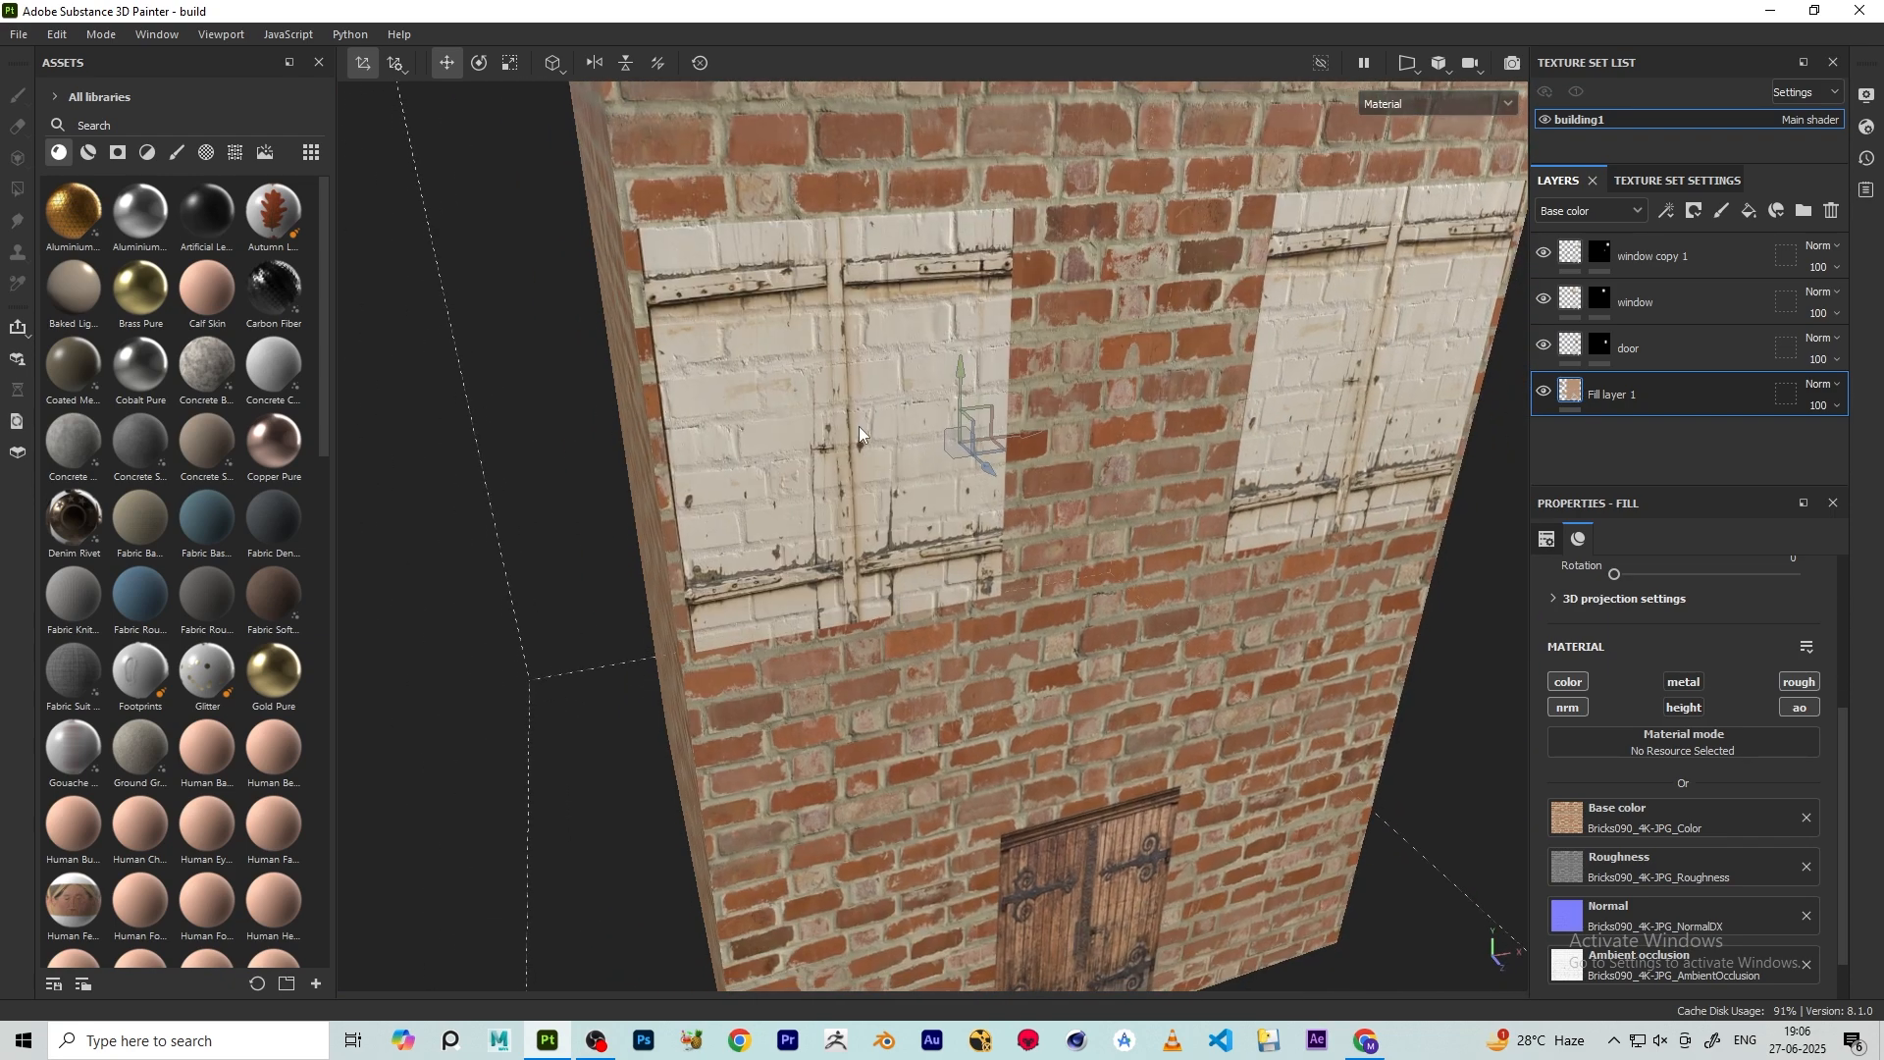
right_click_drag(858, 426, 978, 491, "alt")
left_click_drag(962, 454, 927, 438, "alt")
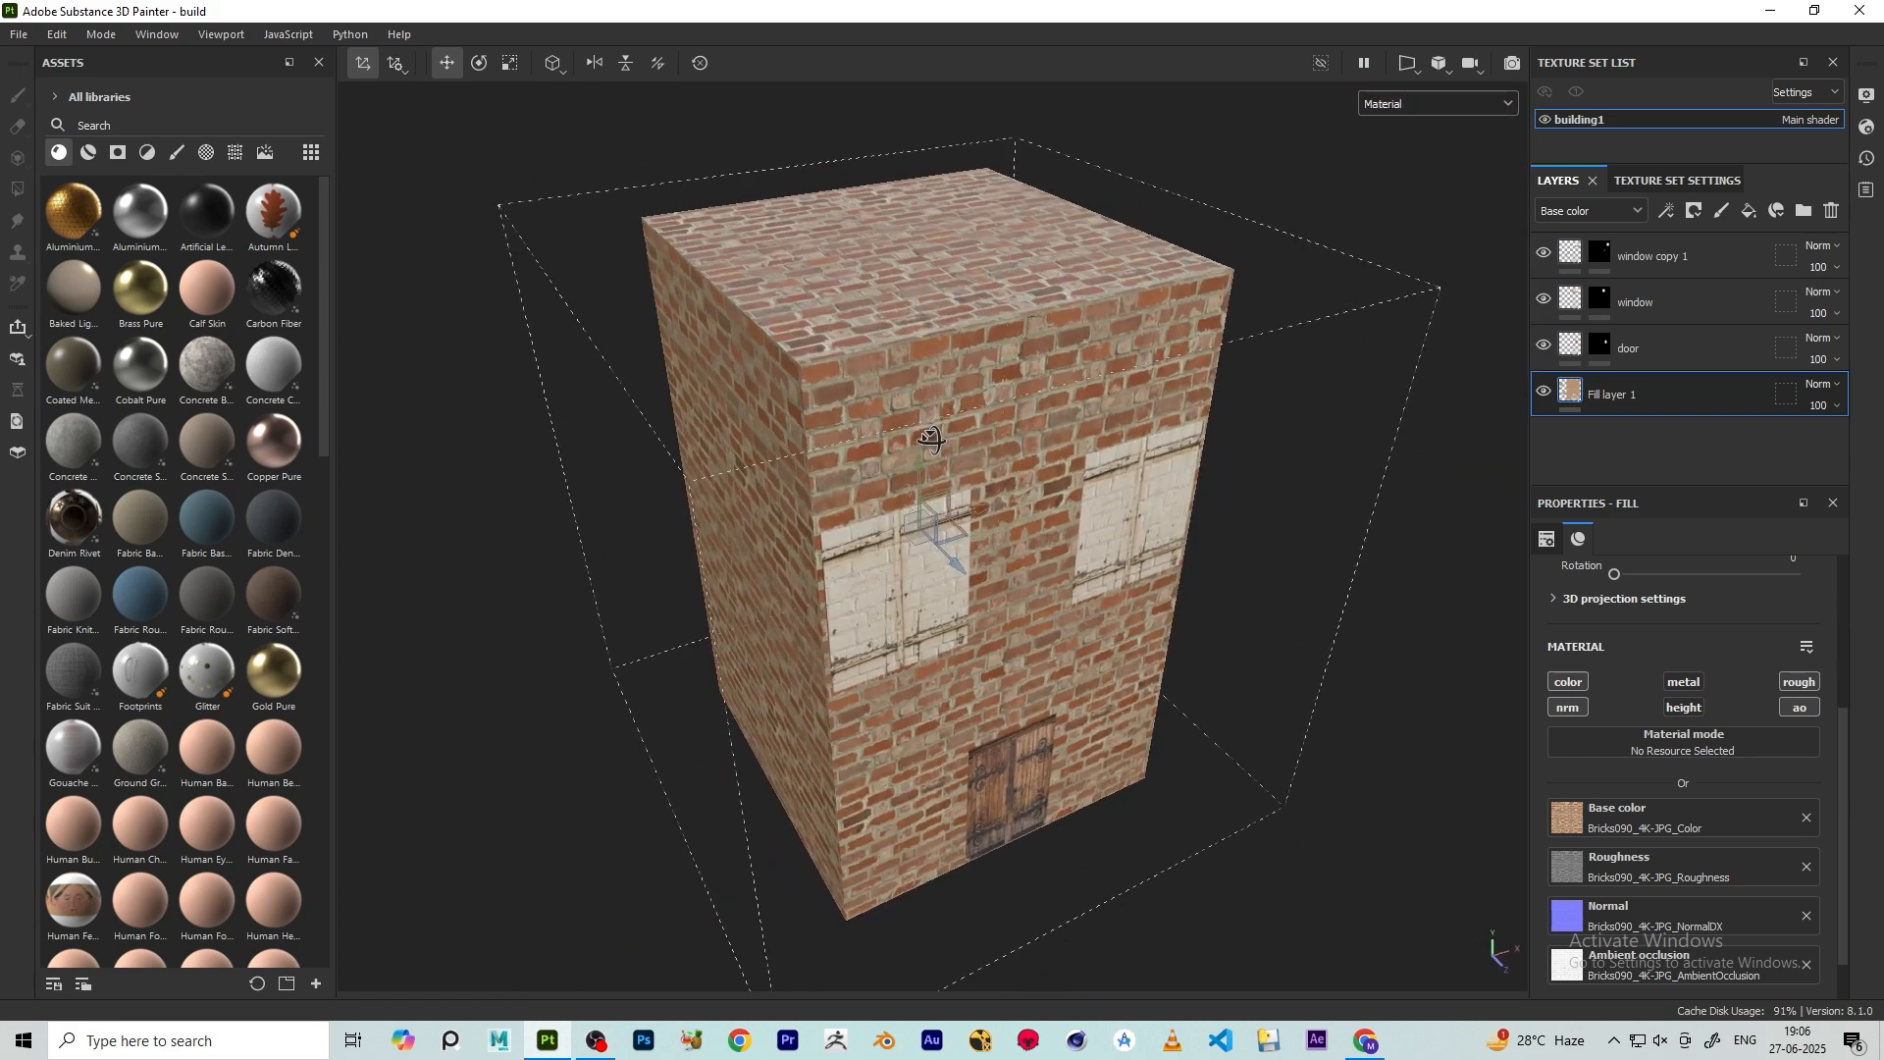
right_click_drag(927, 437, 983, 487, "alt")
left_click_drag(983, 486, 948, 437, "alt")
right_click_drag(948, 438, 1002, 473, "alt")
left_click_drag(1002, 473, 945, 453, "alt")
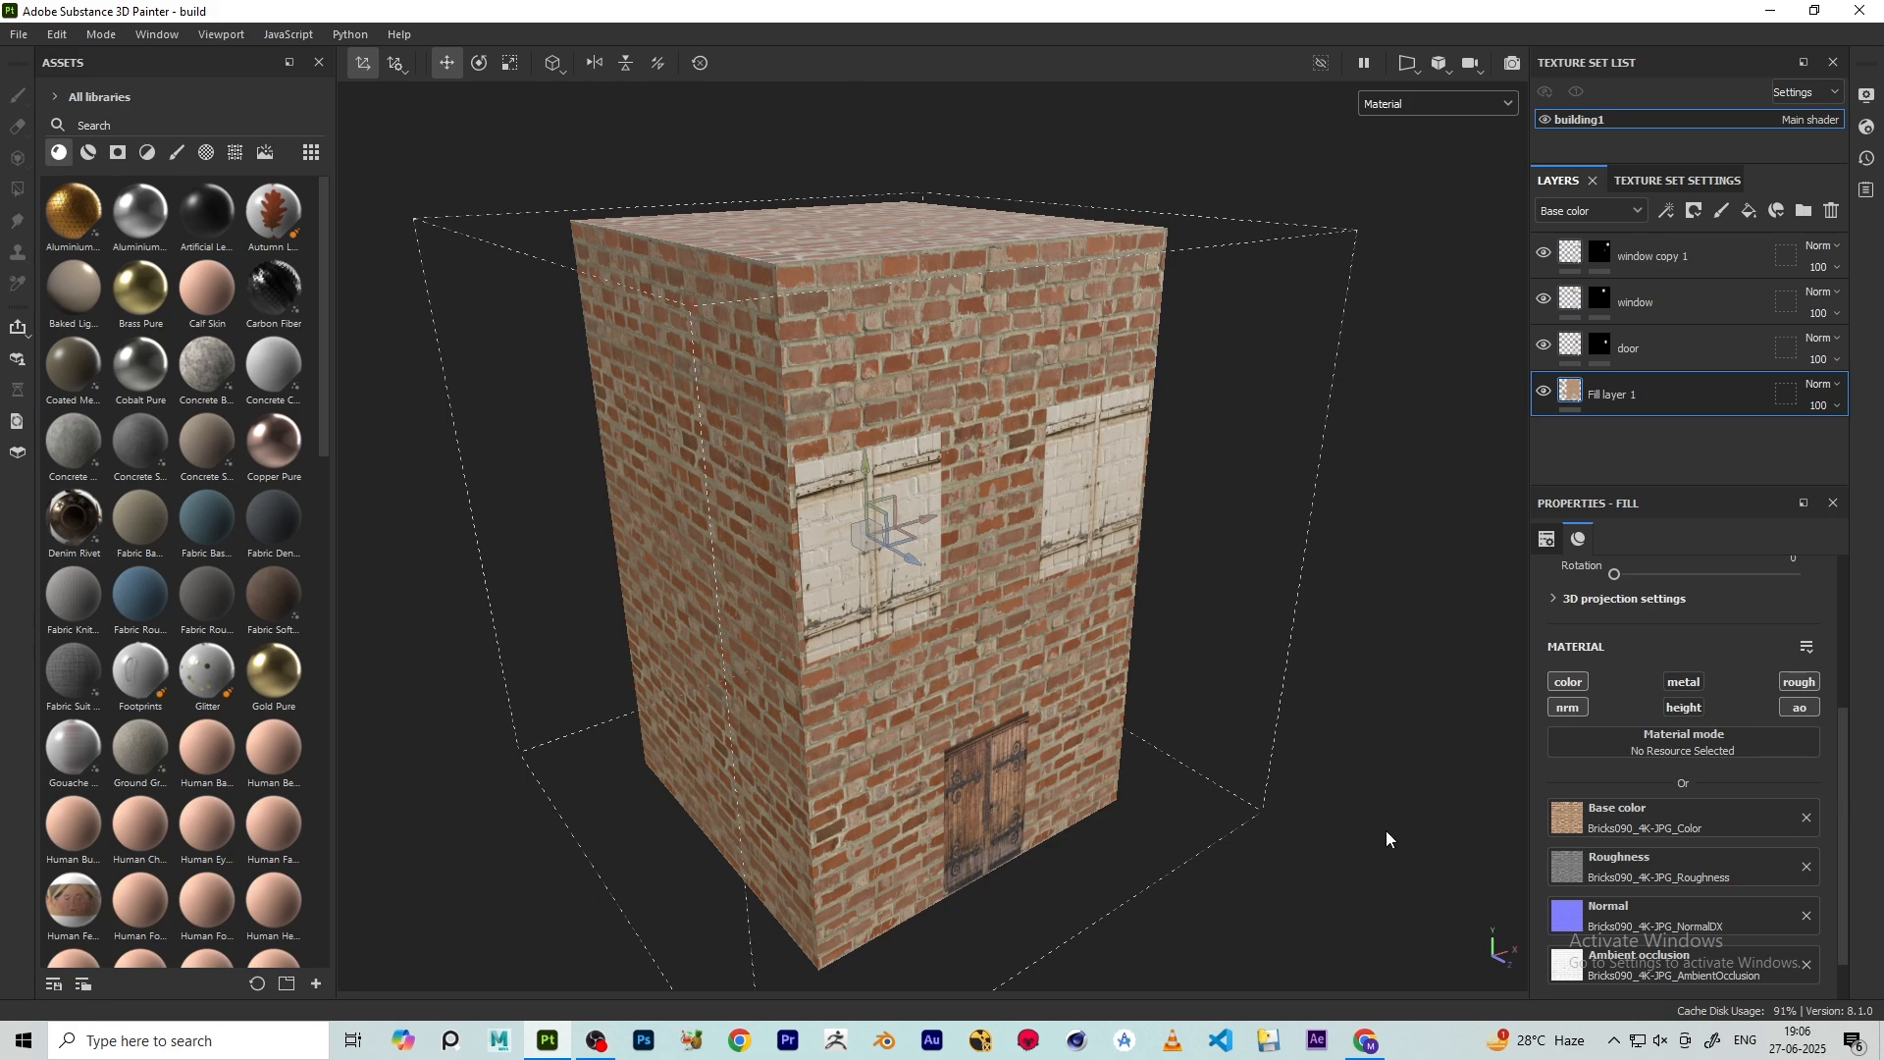
- Switch to Chrome and browse the "pubg 3d model" image results, previewing the PUBG house, shed and guardhouse models
left_click(1369, 1044)
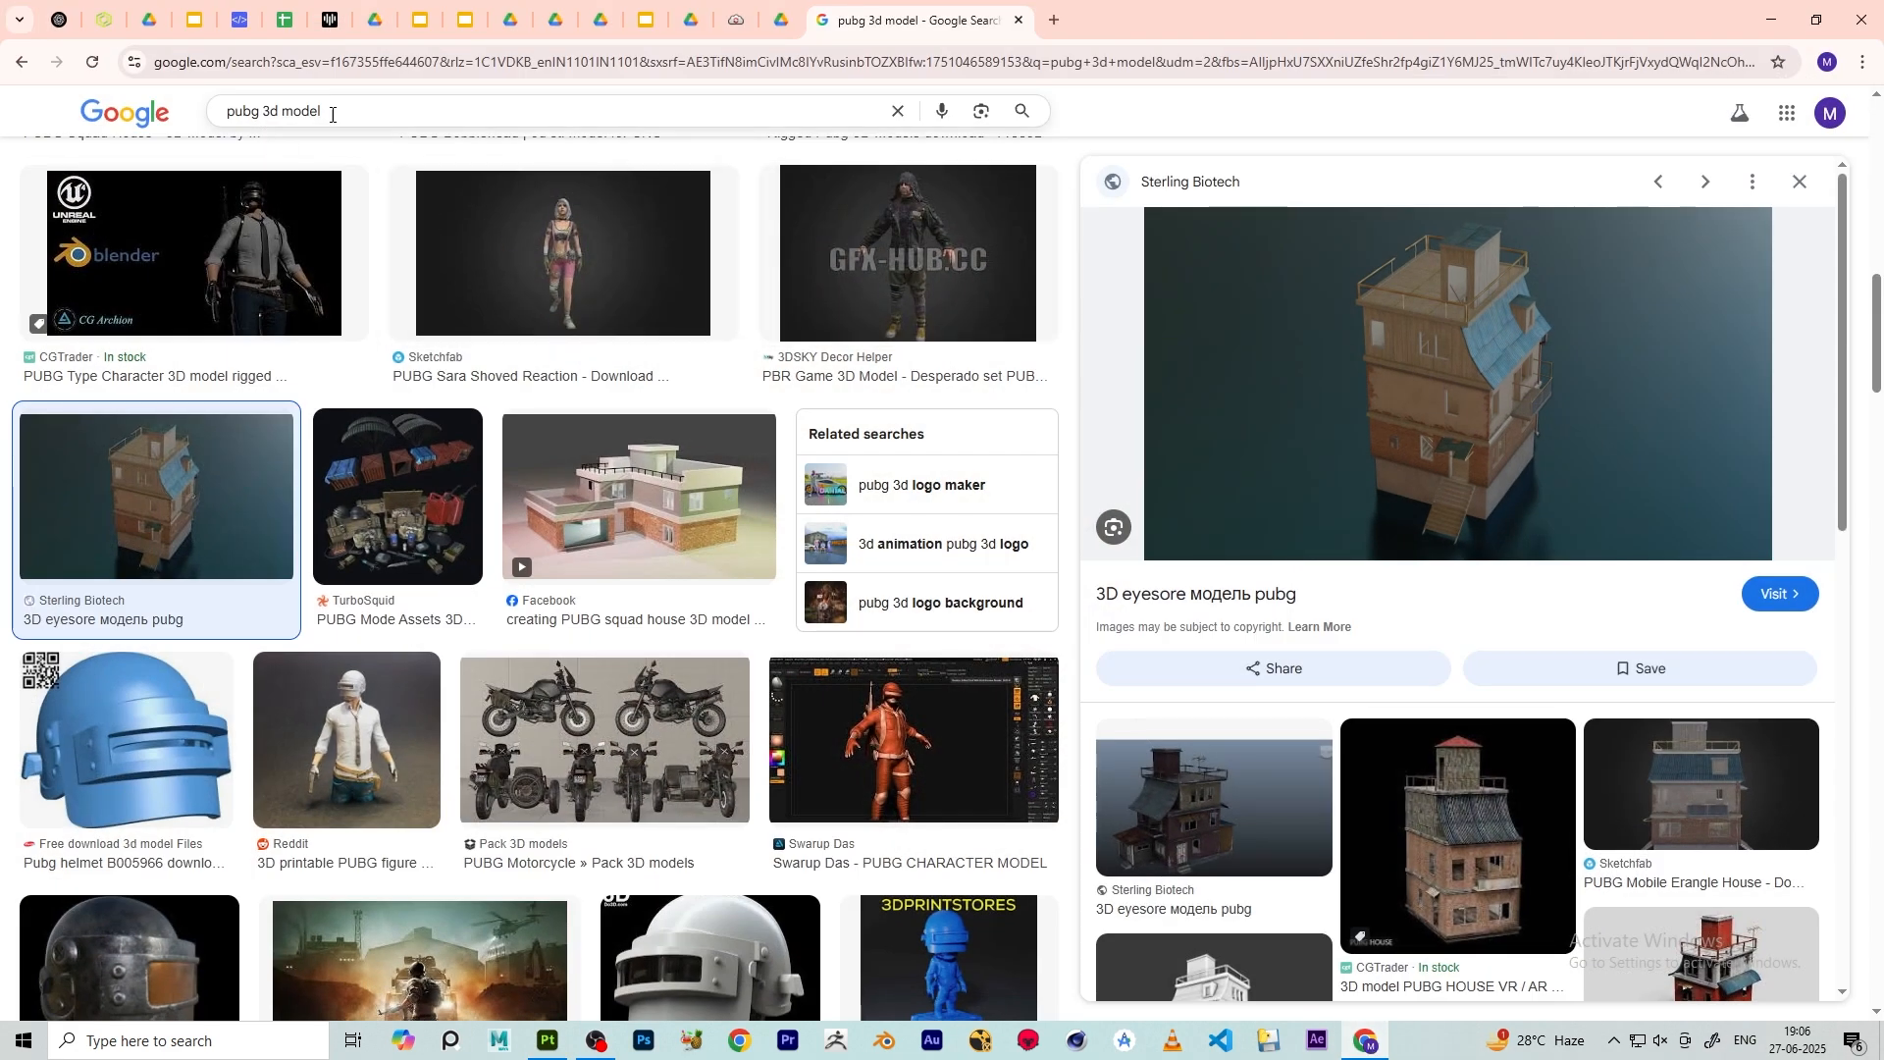
left_click_drag(332, 114, 24, 216)
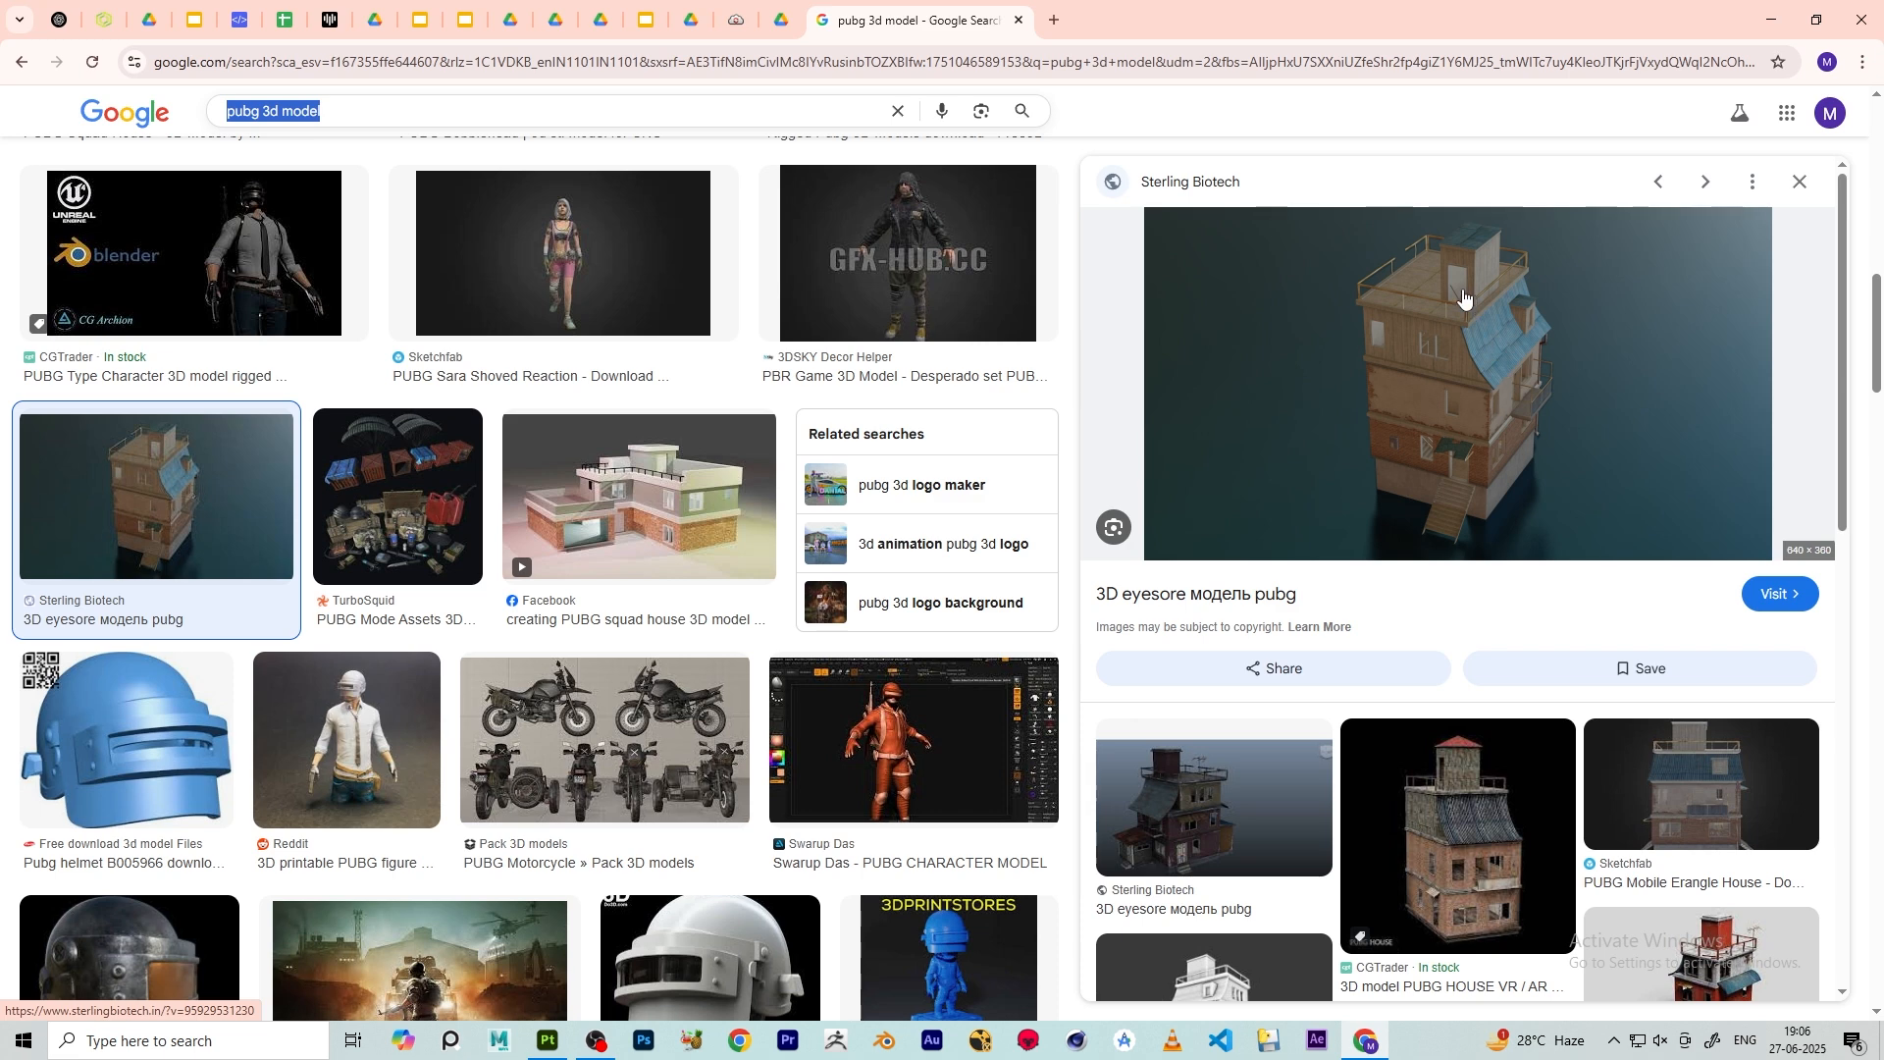
left_click(1441, 841)
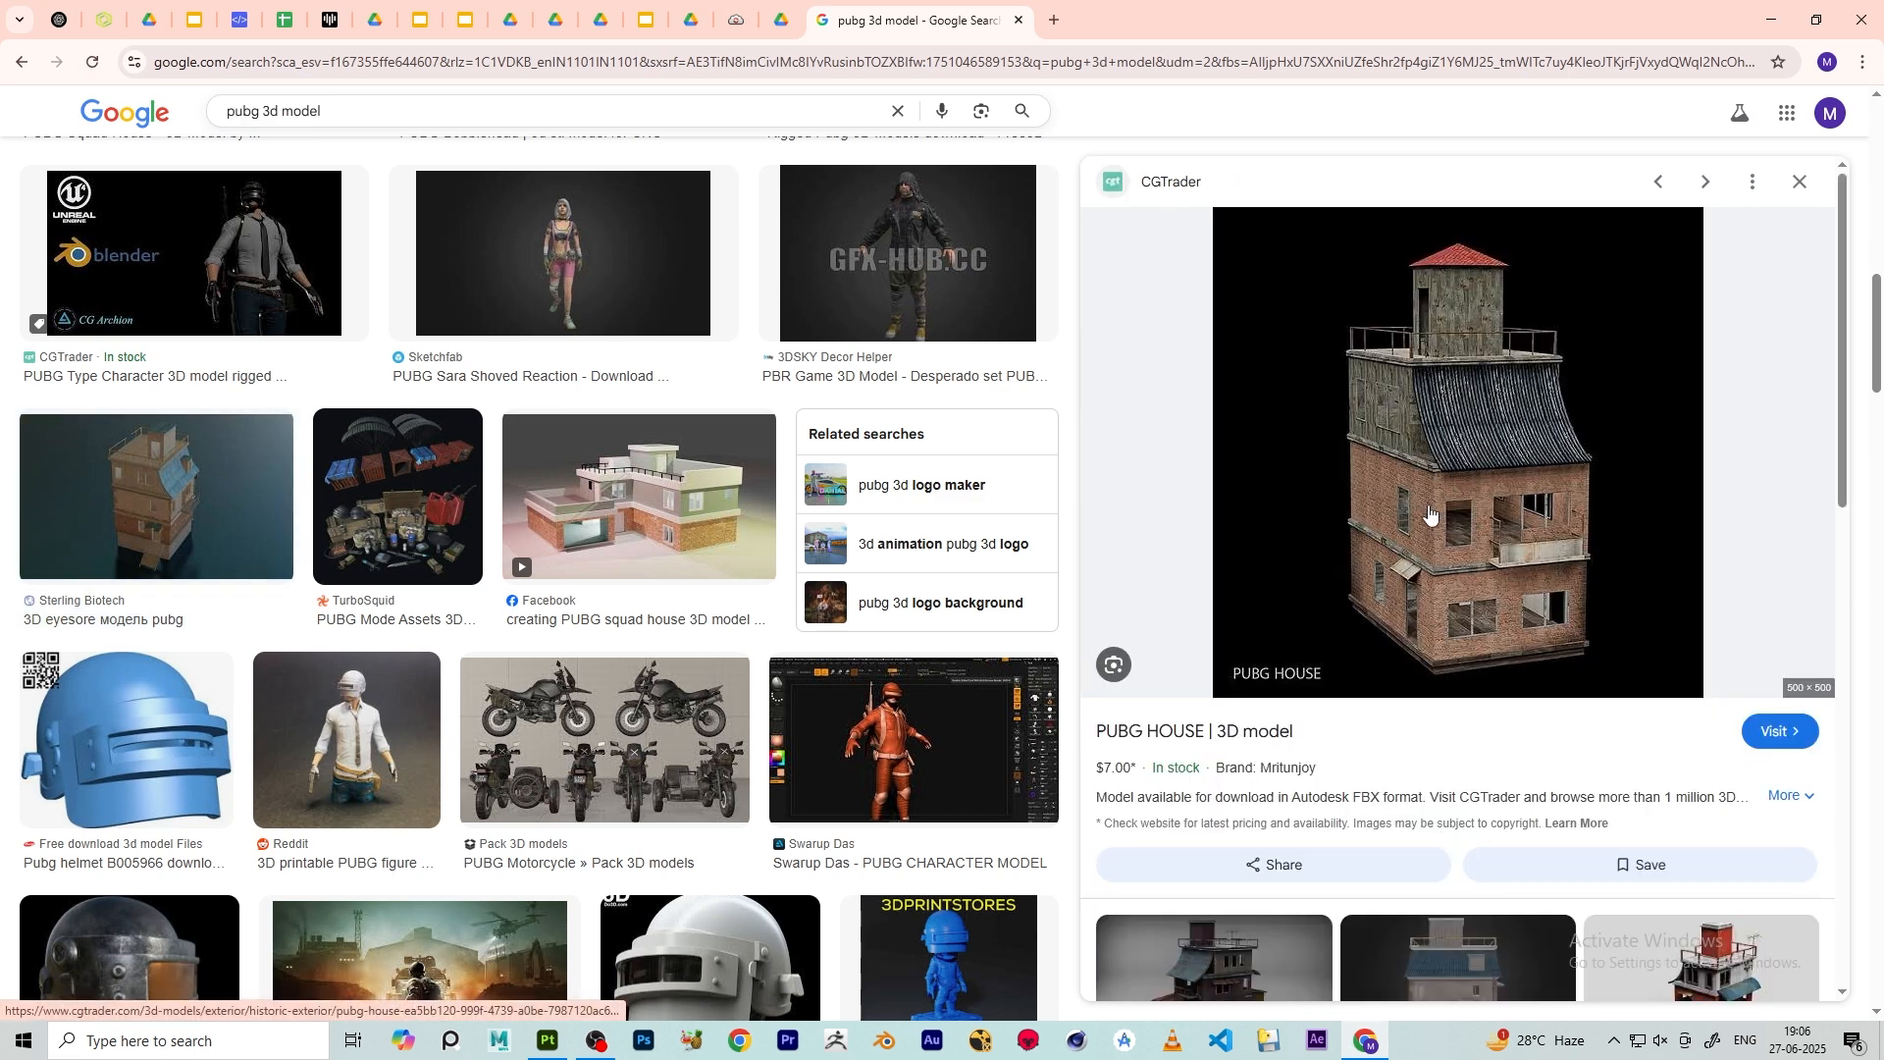
scroll(1435, 355, "down", 5)
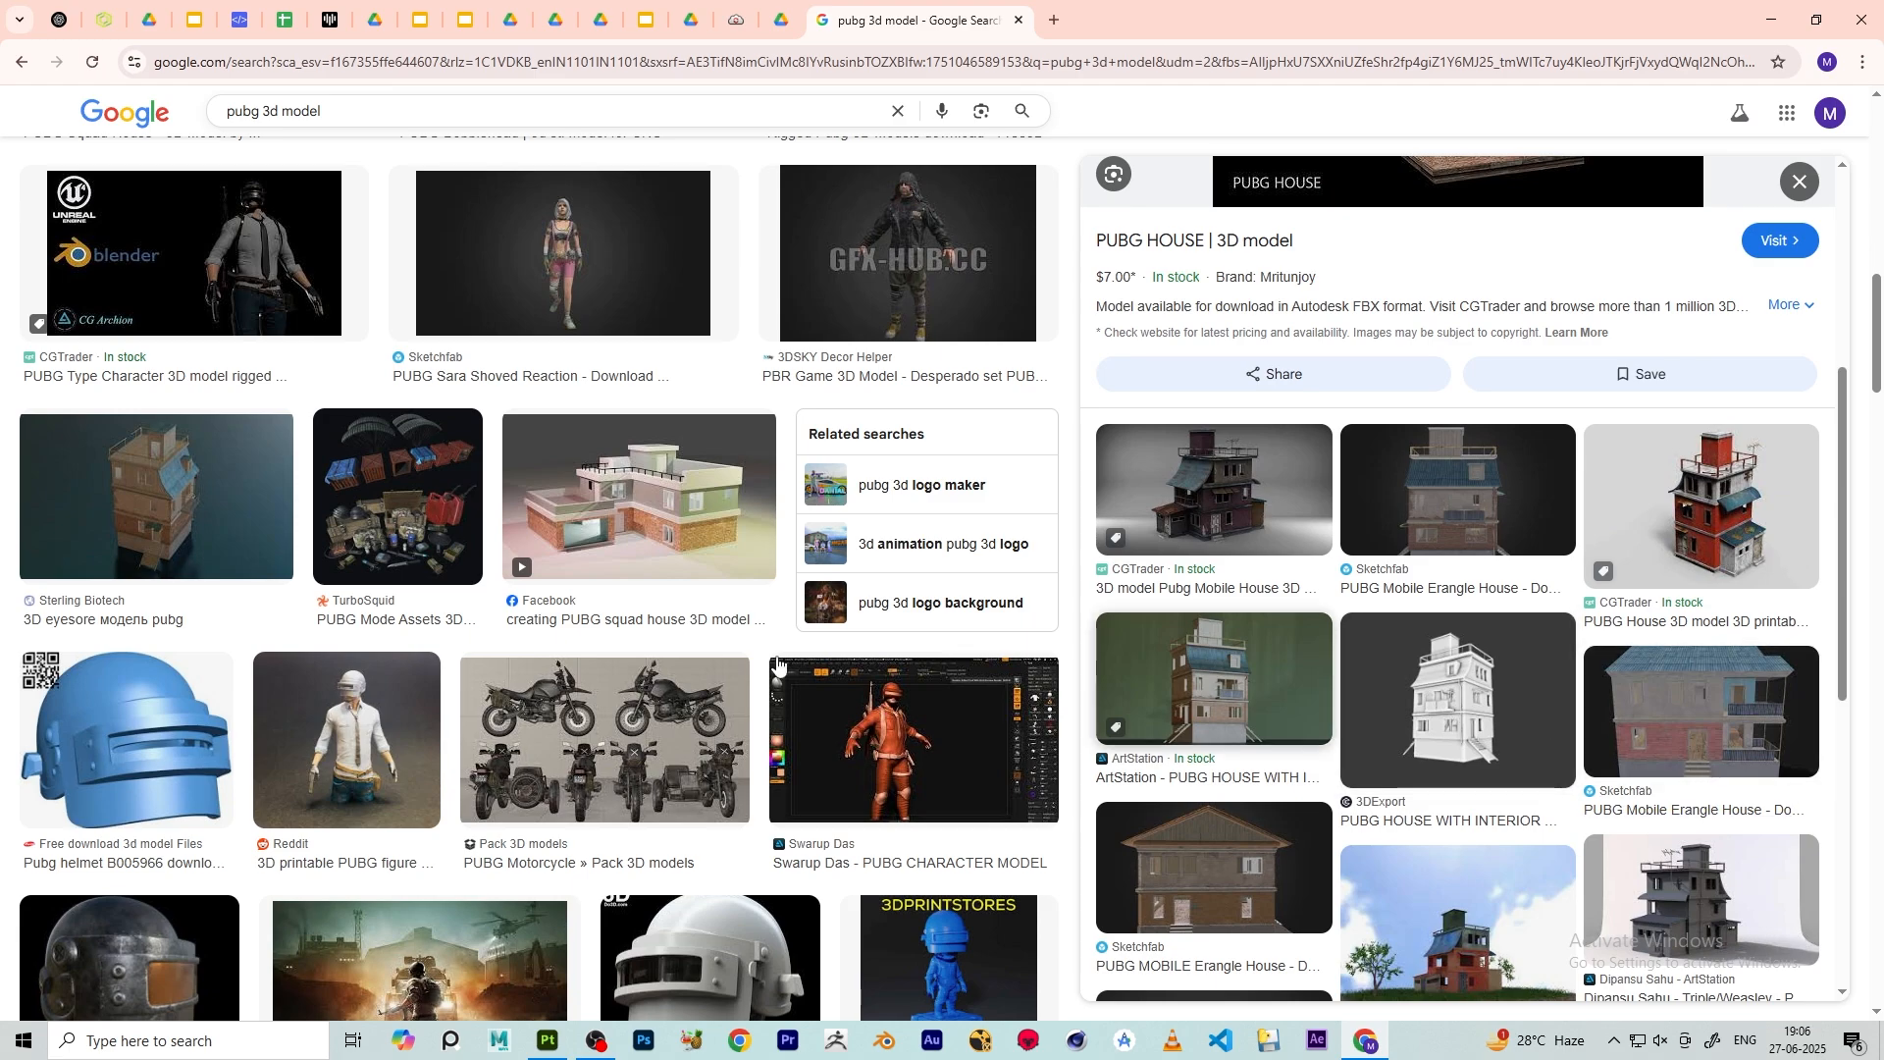
scroll(475, 567, "down", 6)
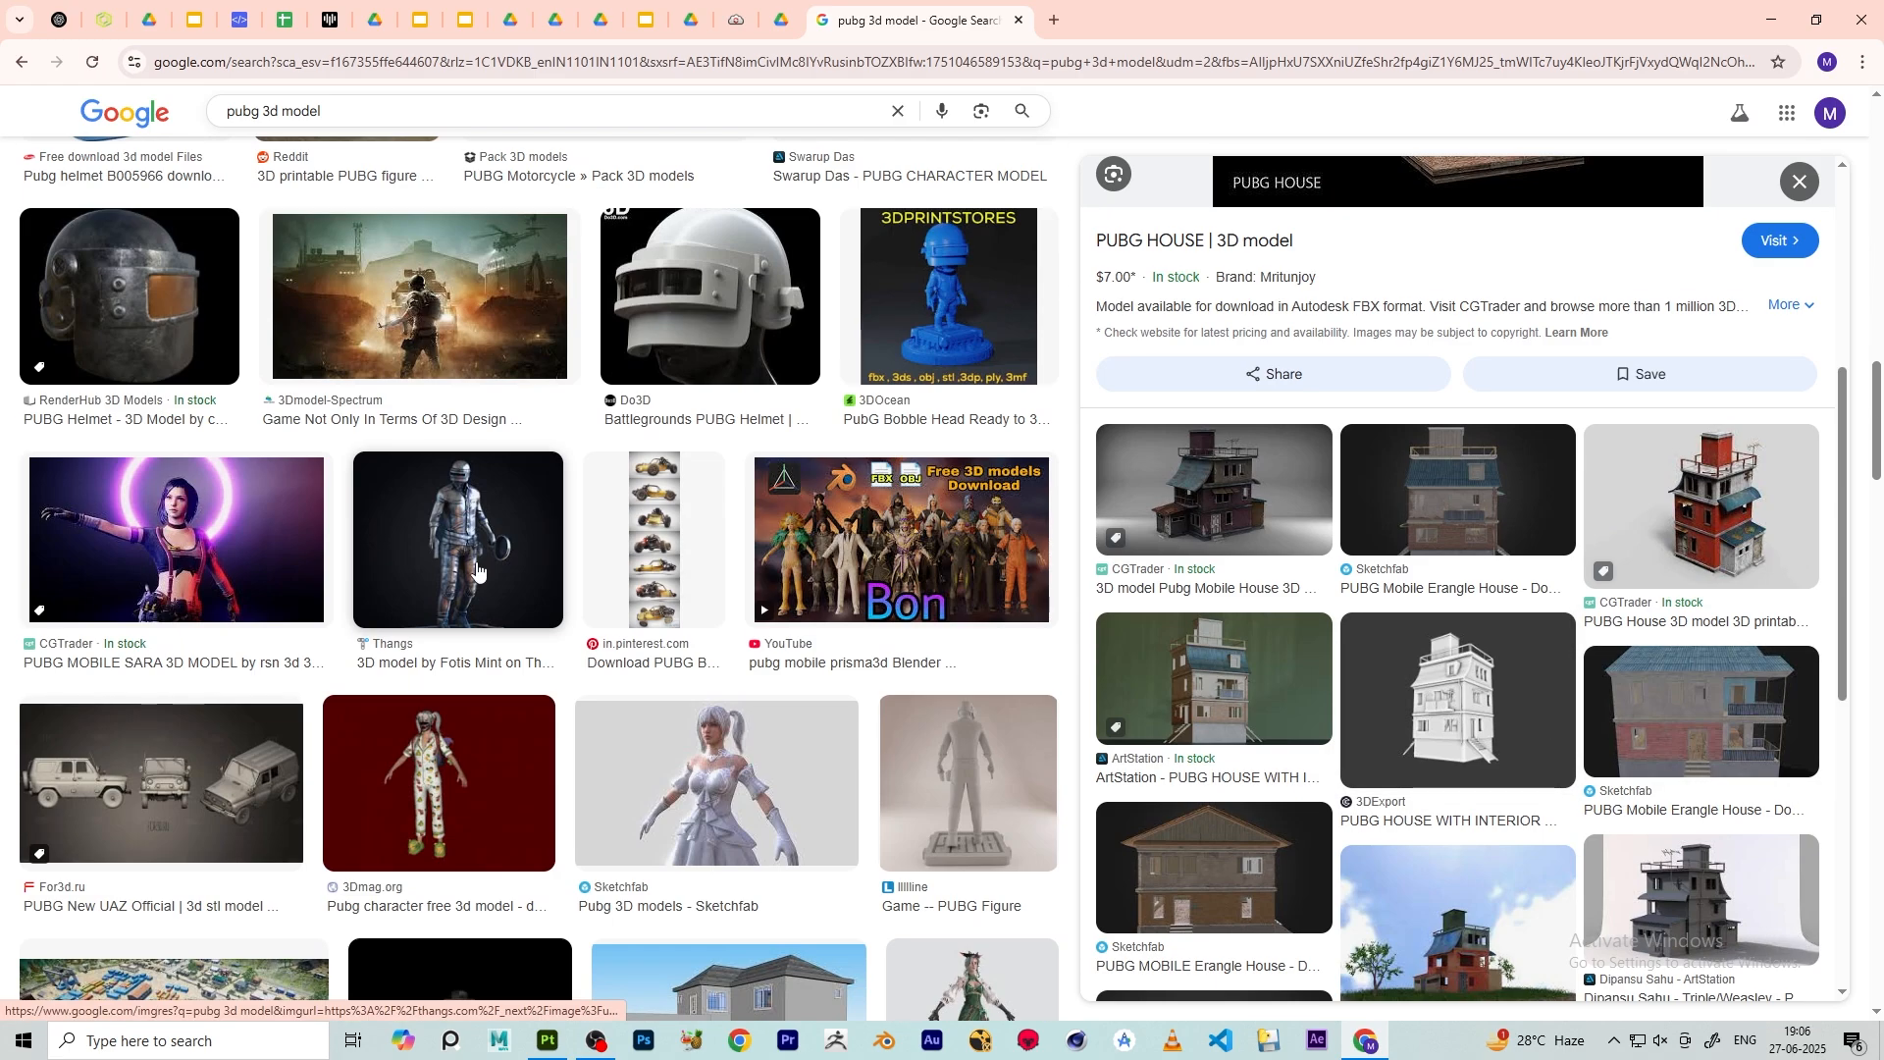
scroll(475, 566, "up", 15)
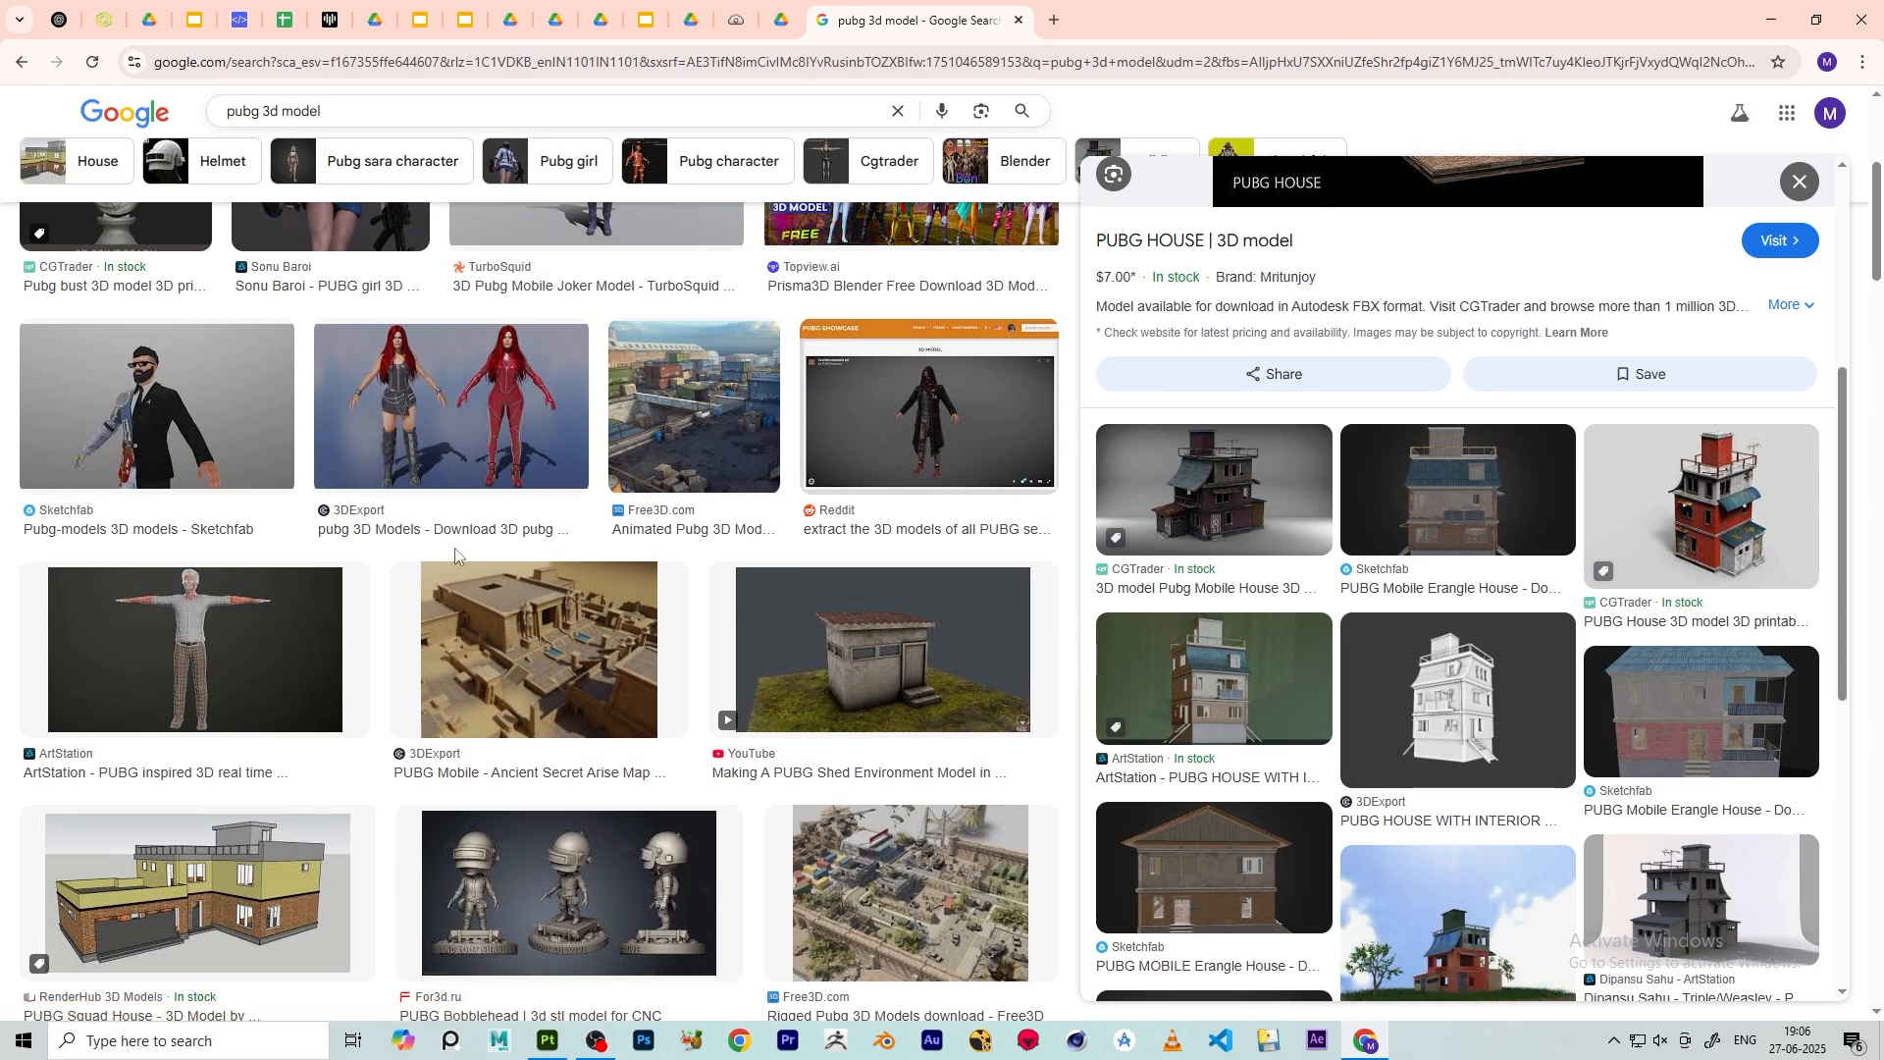
left_click(852, 615)
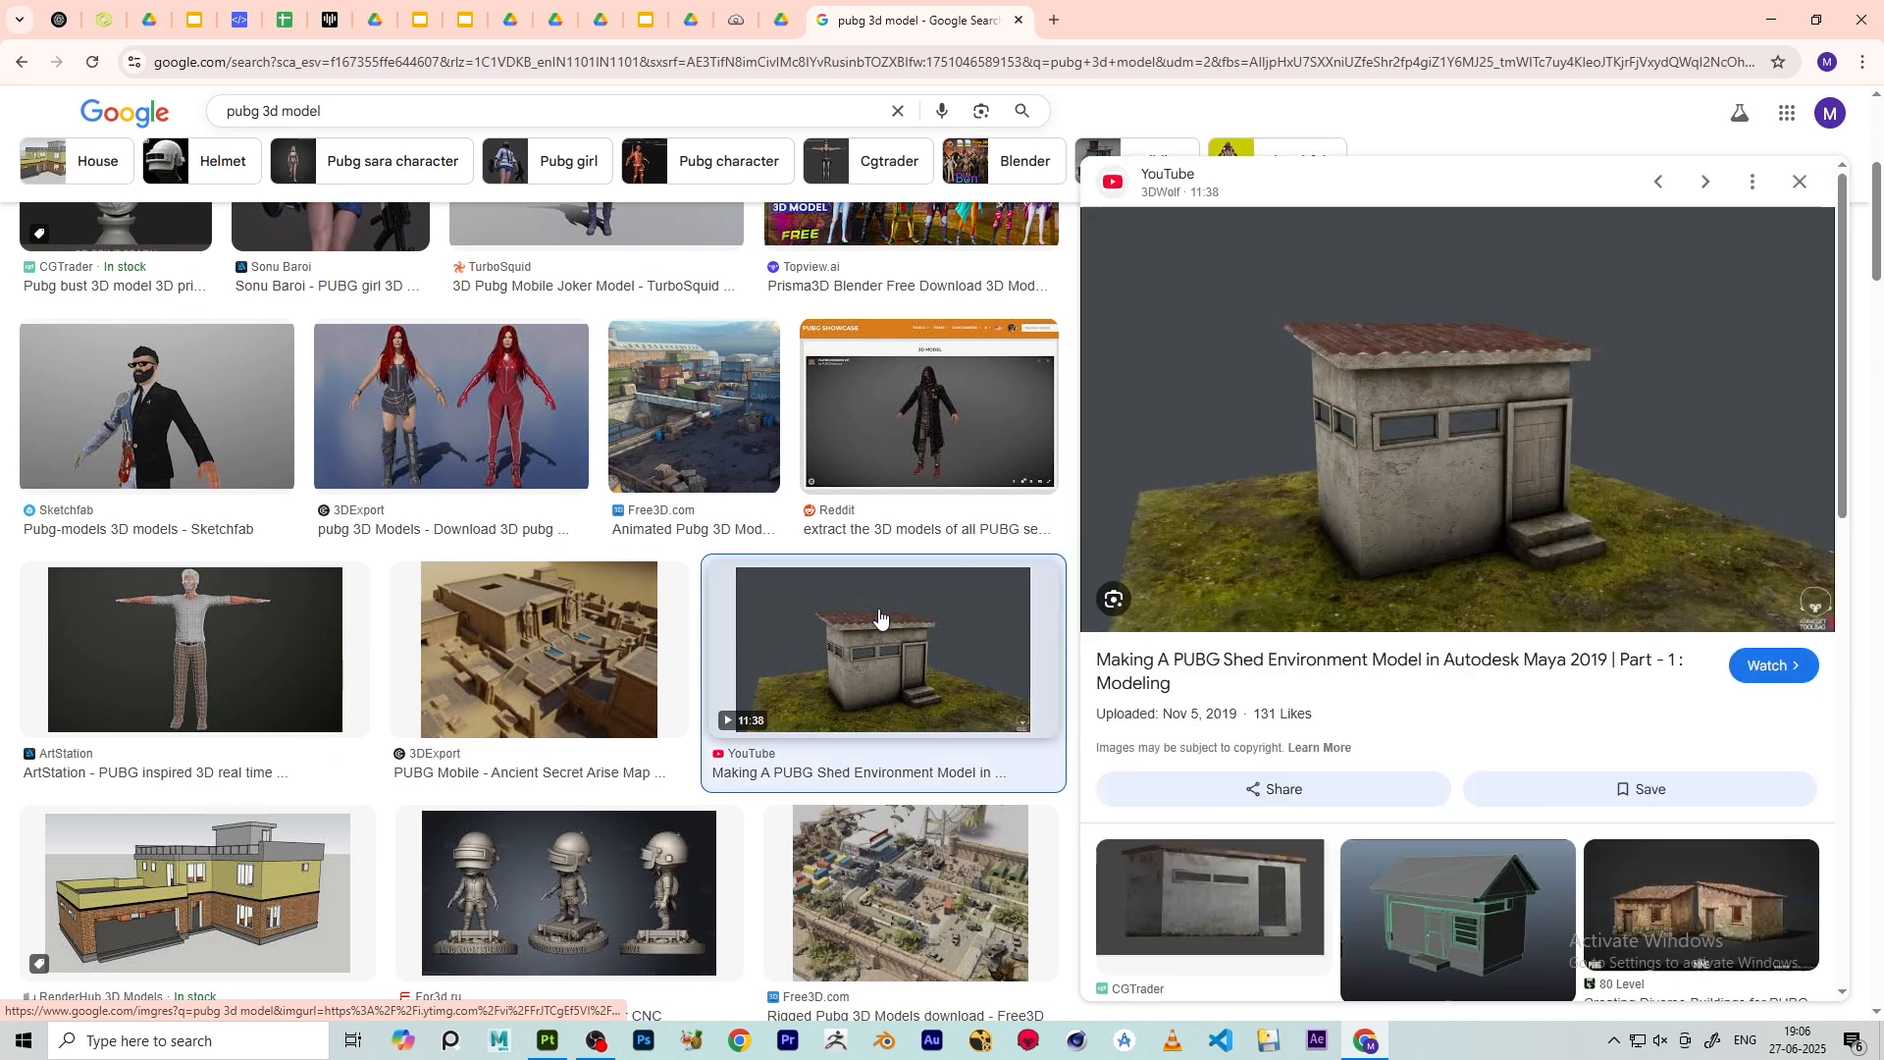
left_click(1466, 918)
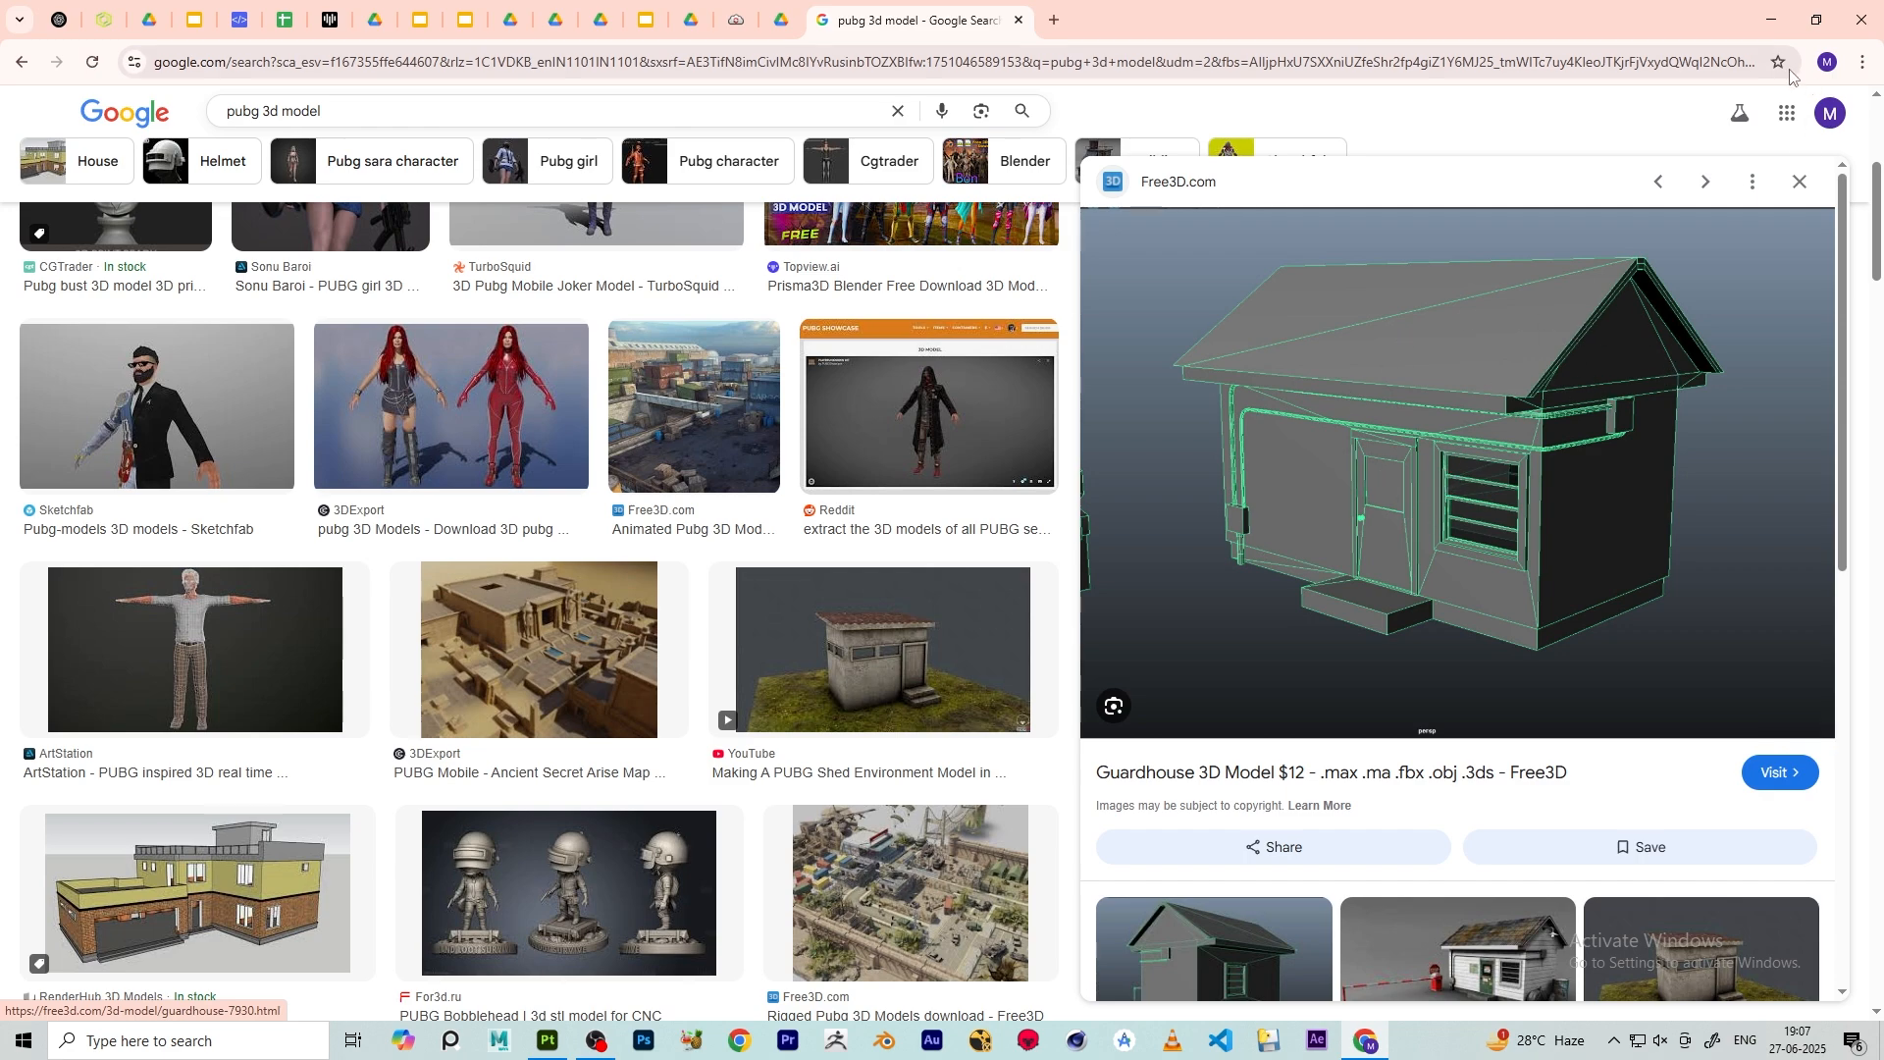
- Return to Substance 3D Painter and review the textured building's front and roof from several angles
left_click(1770, 19)
scroll(908, 500, "down", 2)
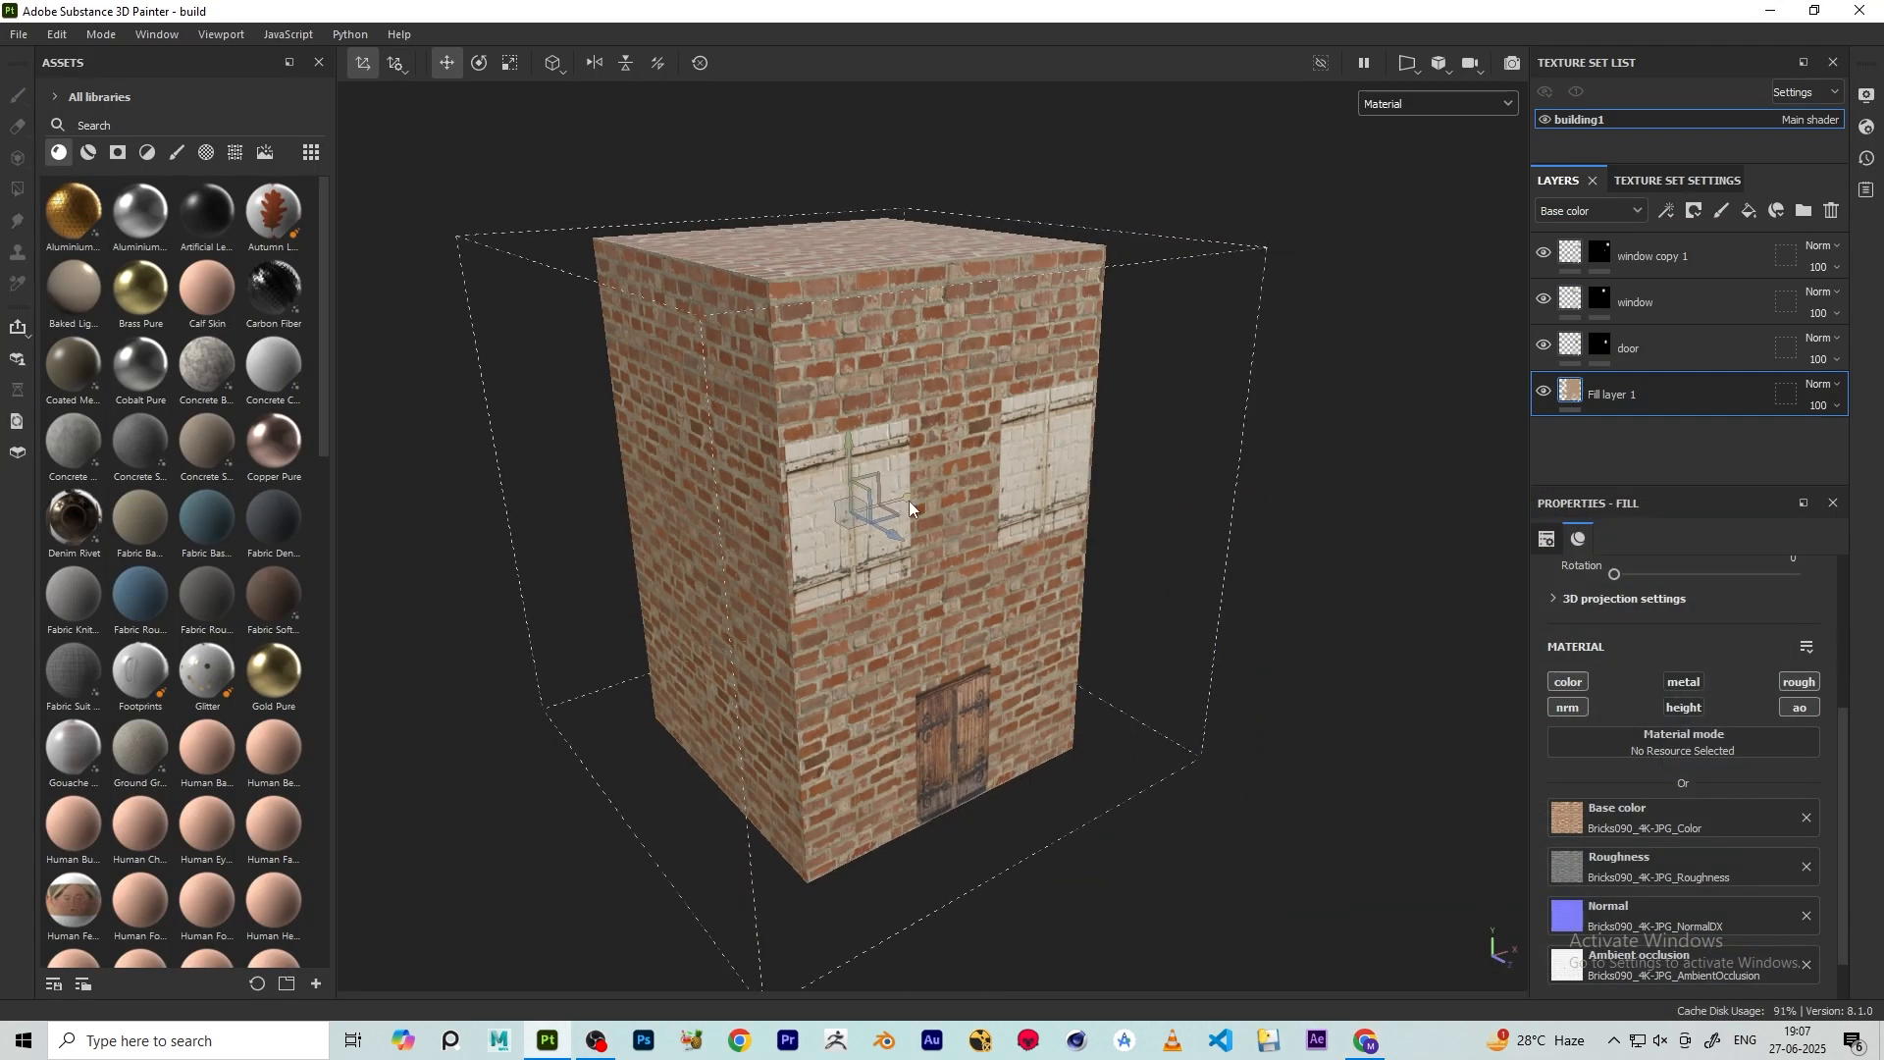
scroll(979, 552, "up", 4)
left_click_drag(979, 551, 785, 381, "alt")
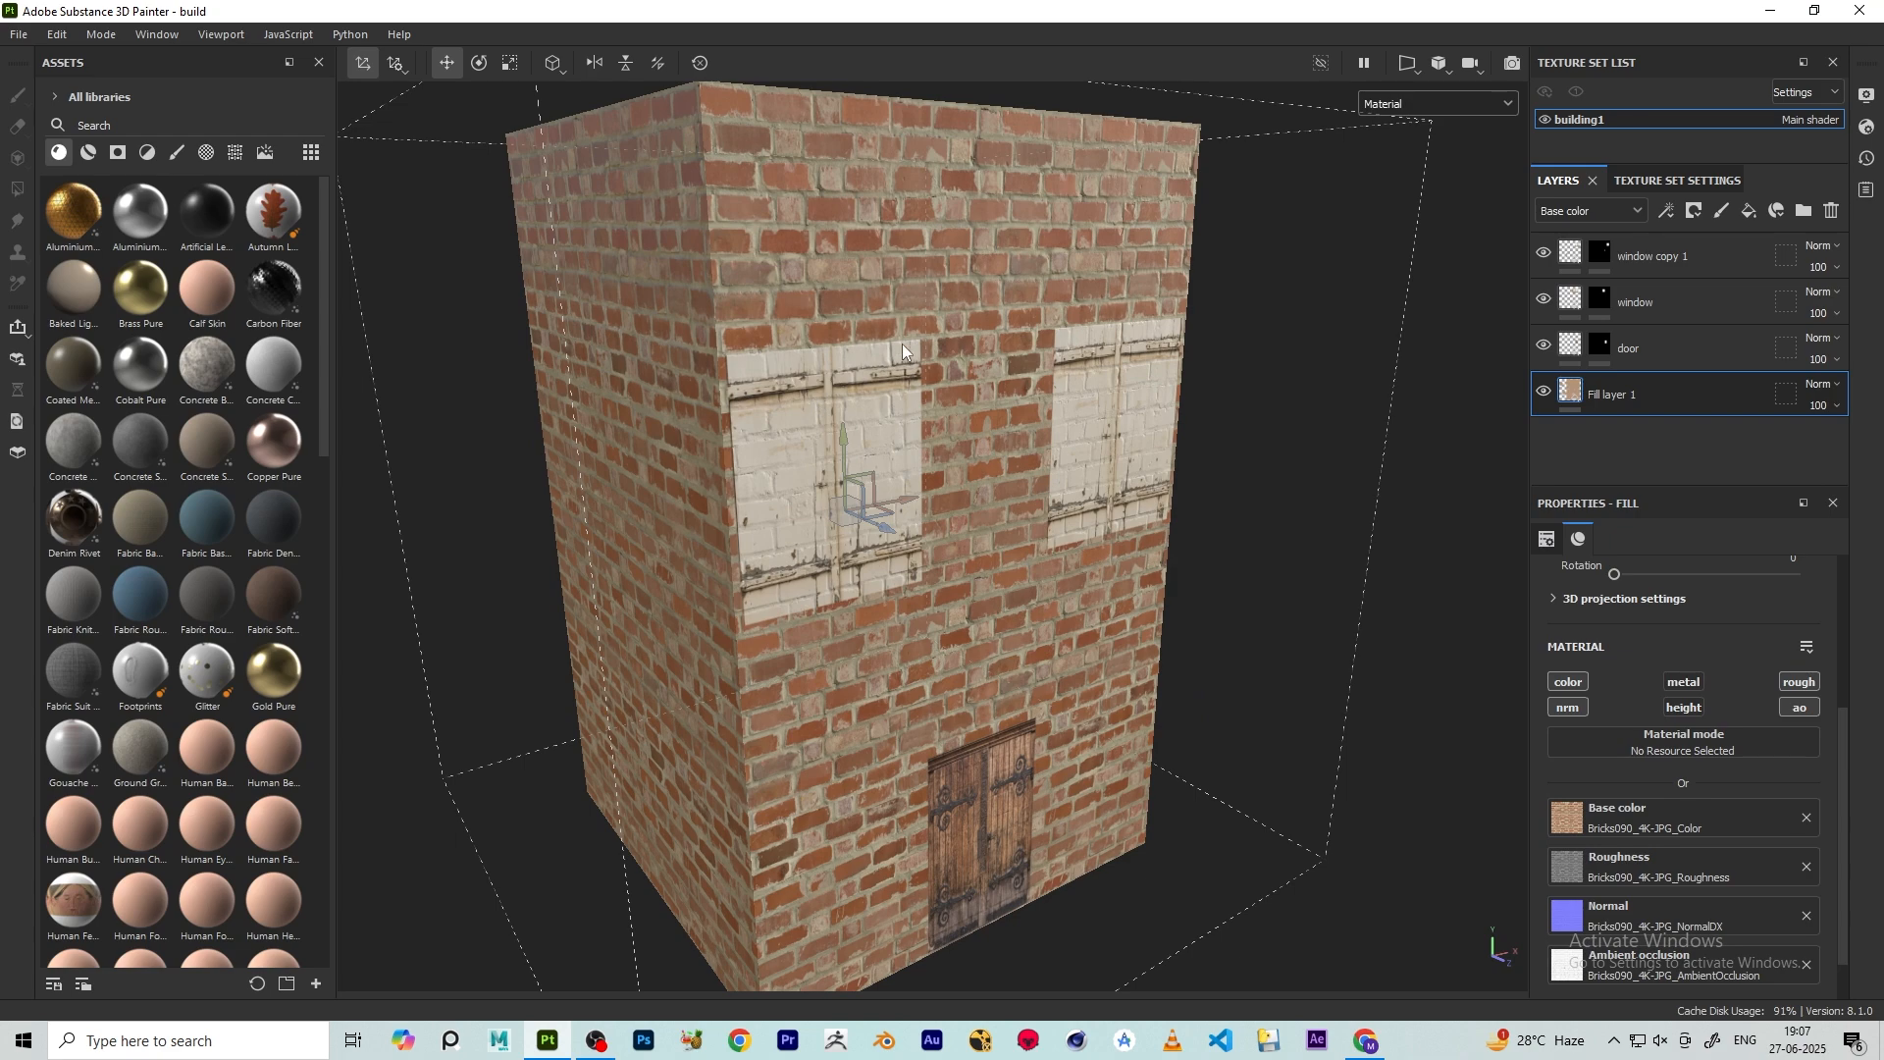
left_click_drag(907, 319, 961, 500, "alt")
scroll(954, 347, "down", 3)
scroll(961, 500, "up", 3)
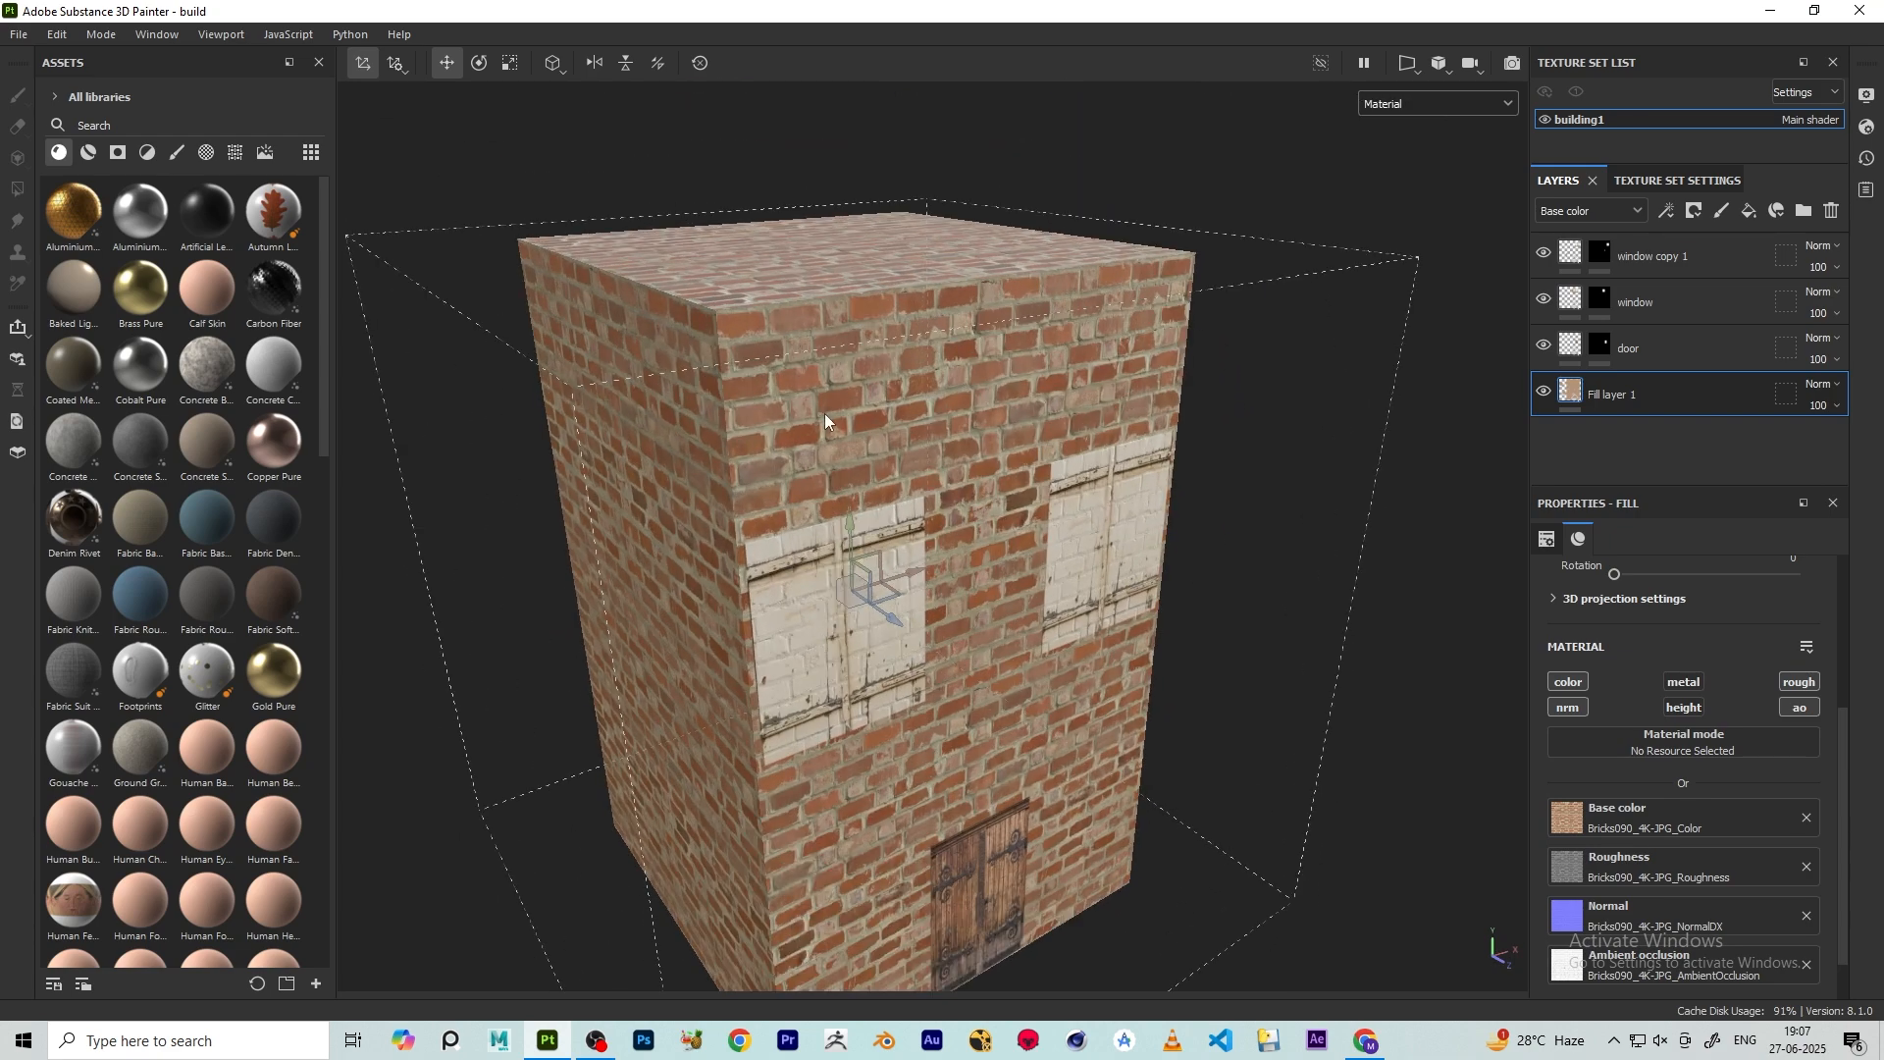
- Examine the brick relief on the building's front wall up close and from above
scroll(738, 348, "up", 2)
scroll(767, 343, "down", 3)
scroll(820, 425, "up", 5)
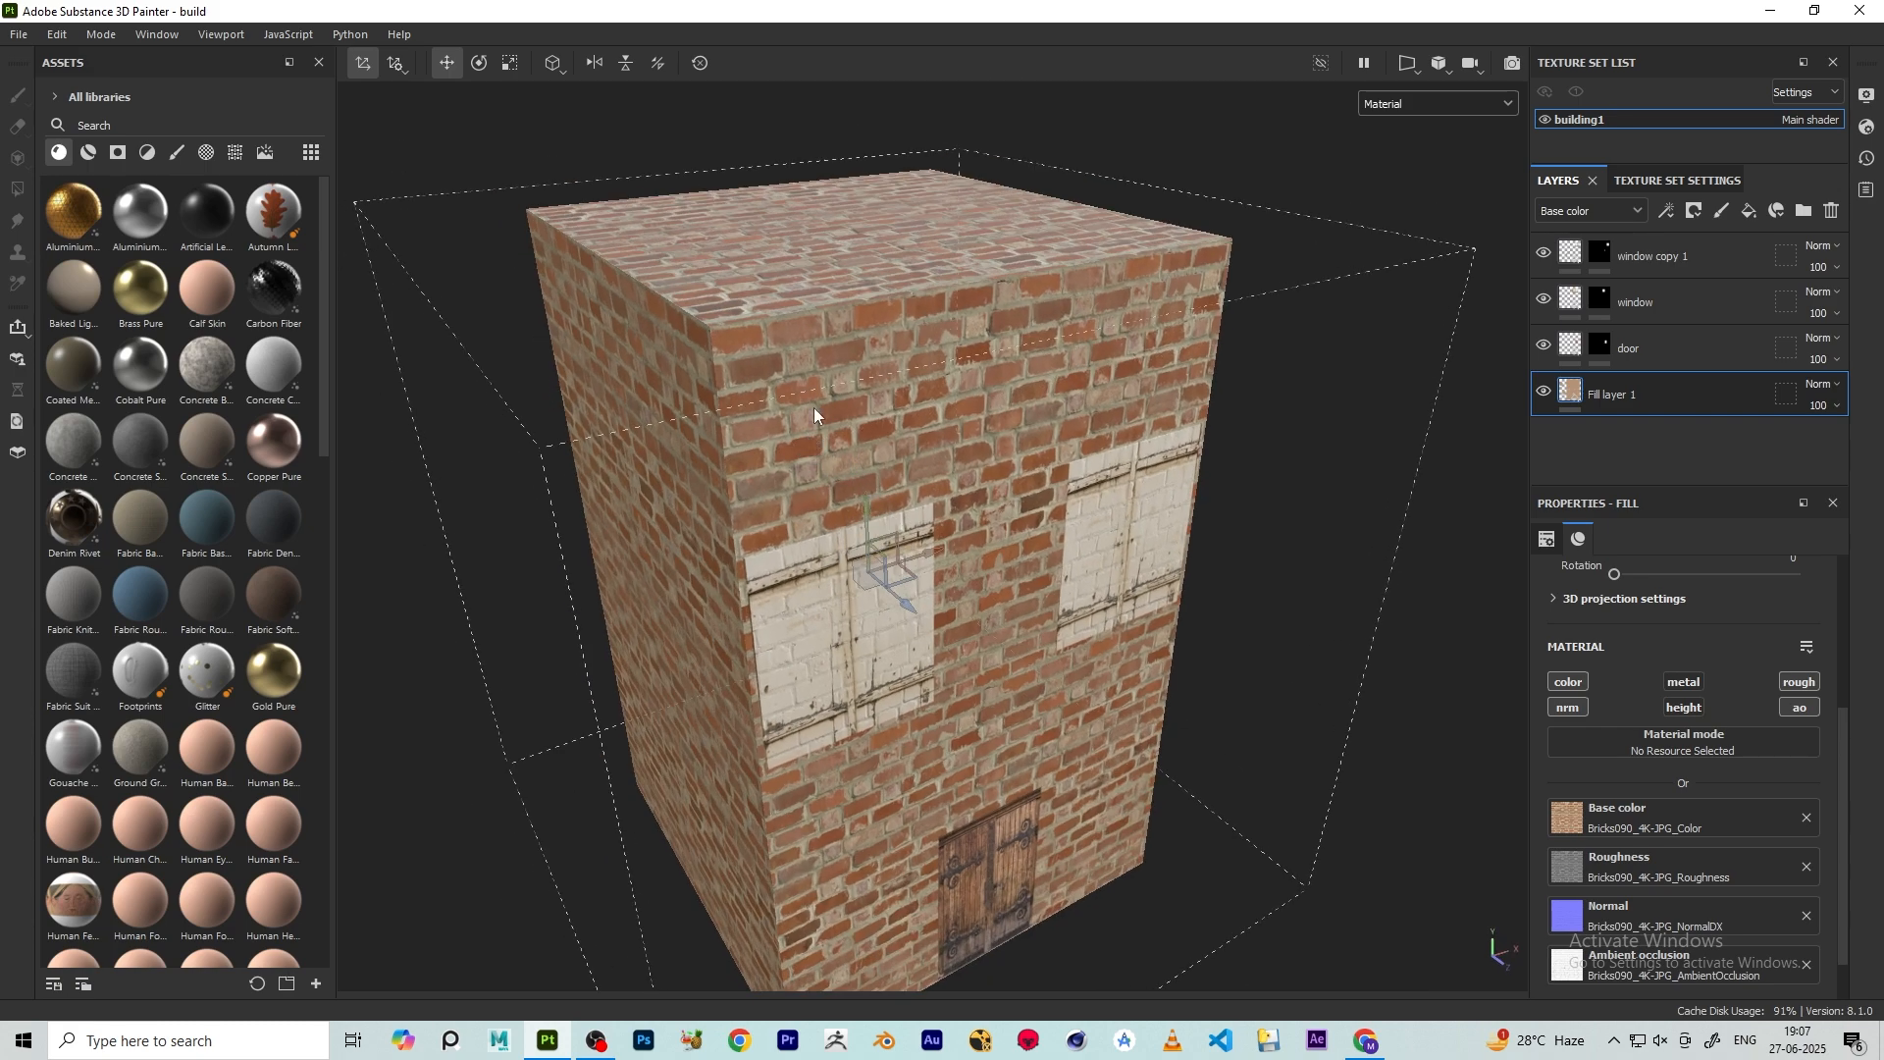
left_click_drag(907, 457, 780, 371, "alt")
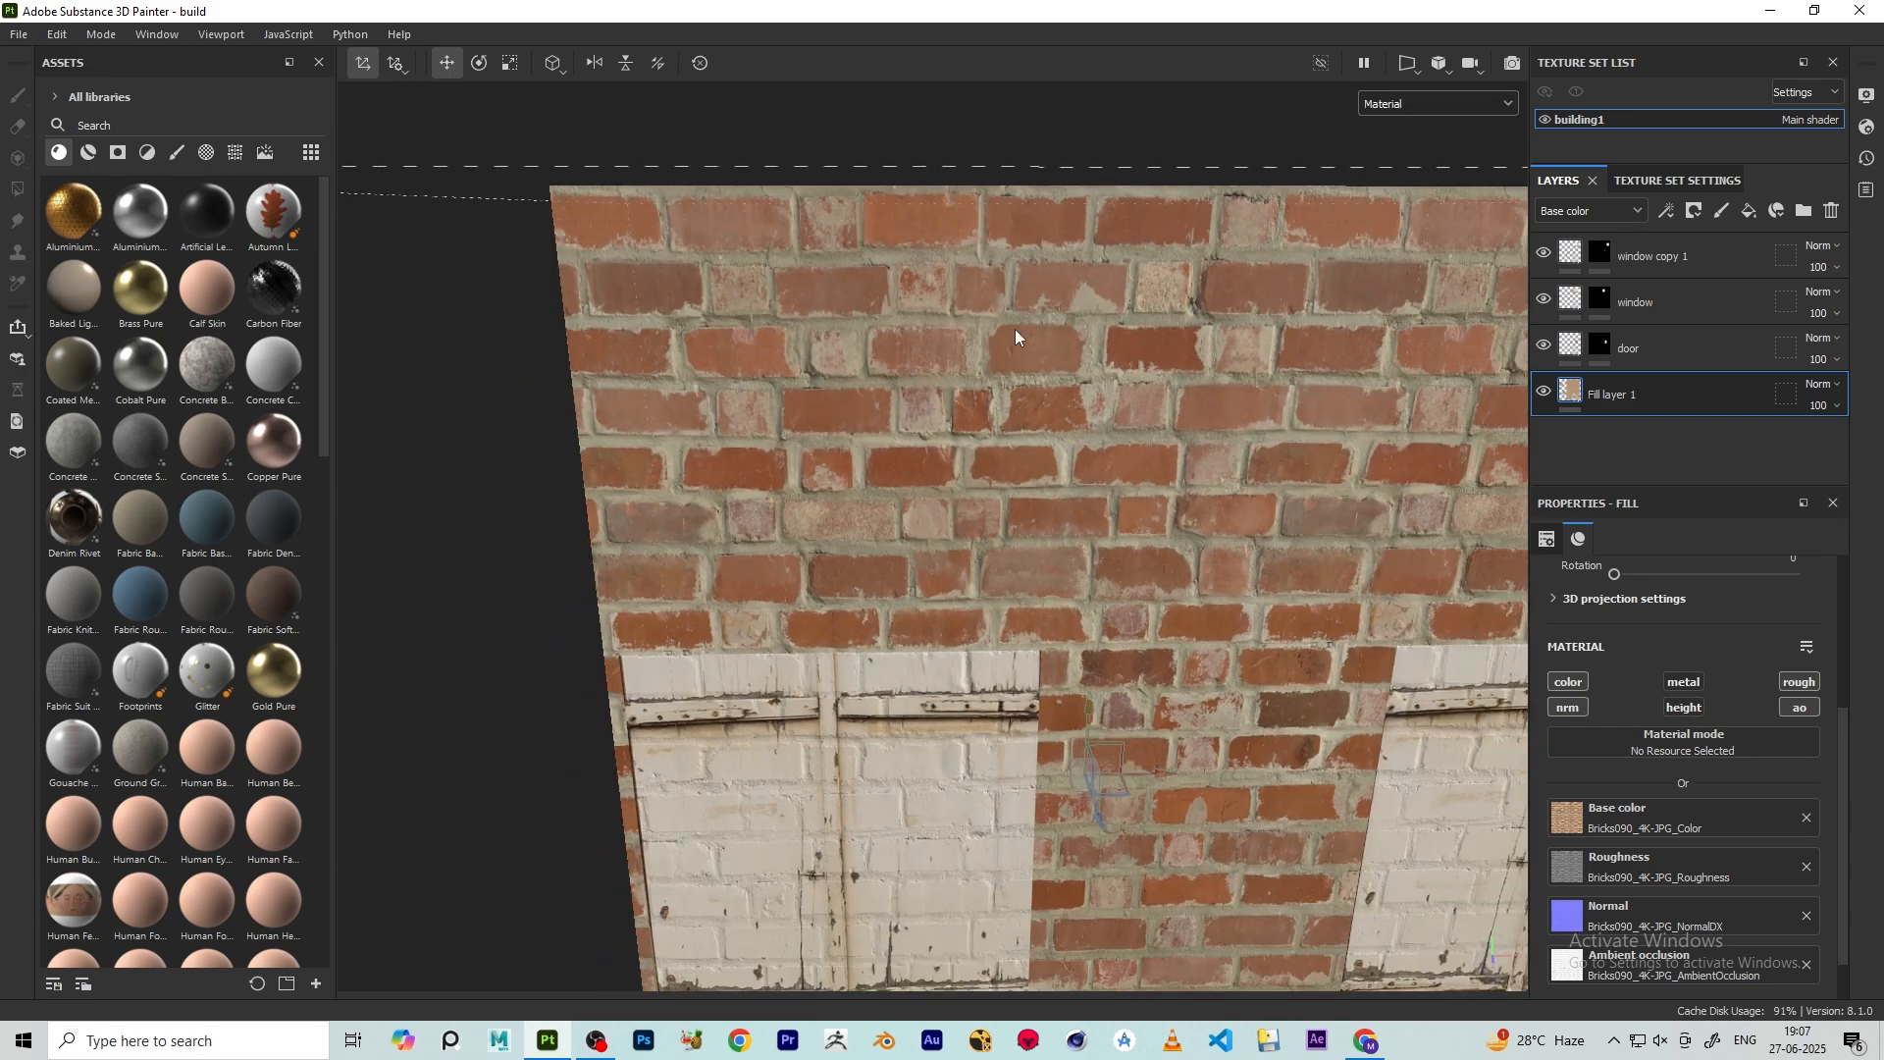
scroll(1098, 388, "up", 2)
left_click_drag(860, 271, 759, 316, "alt")
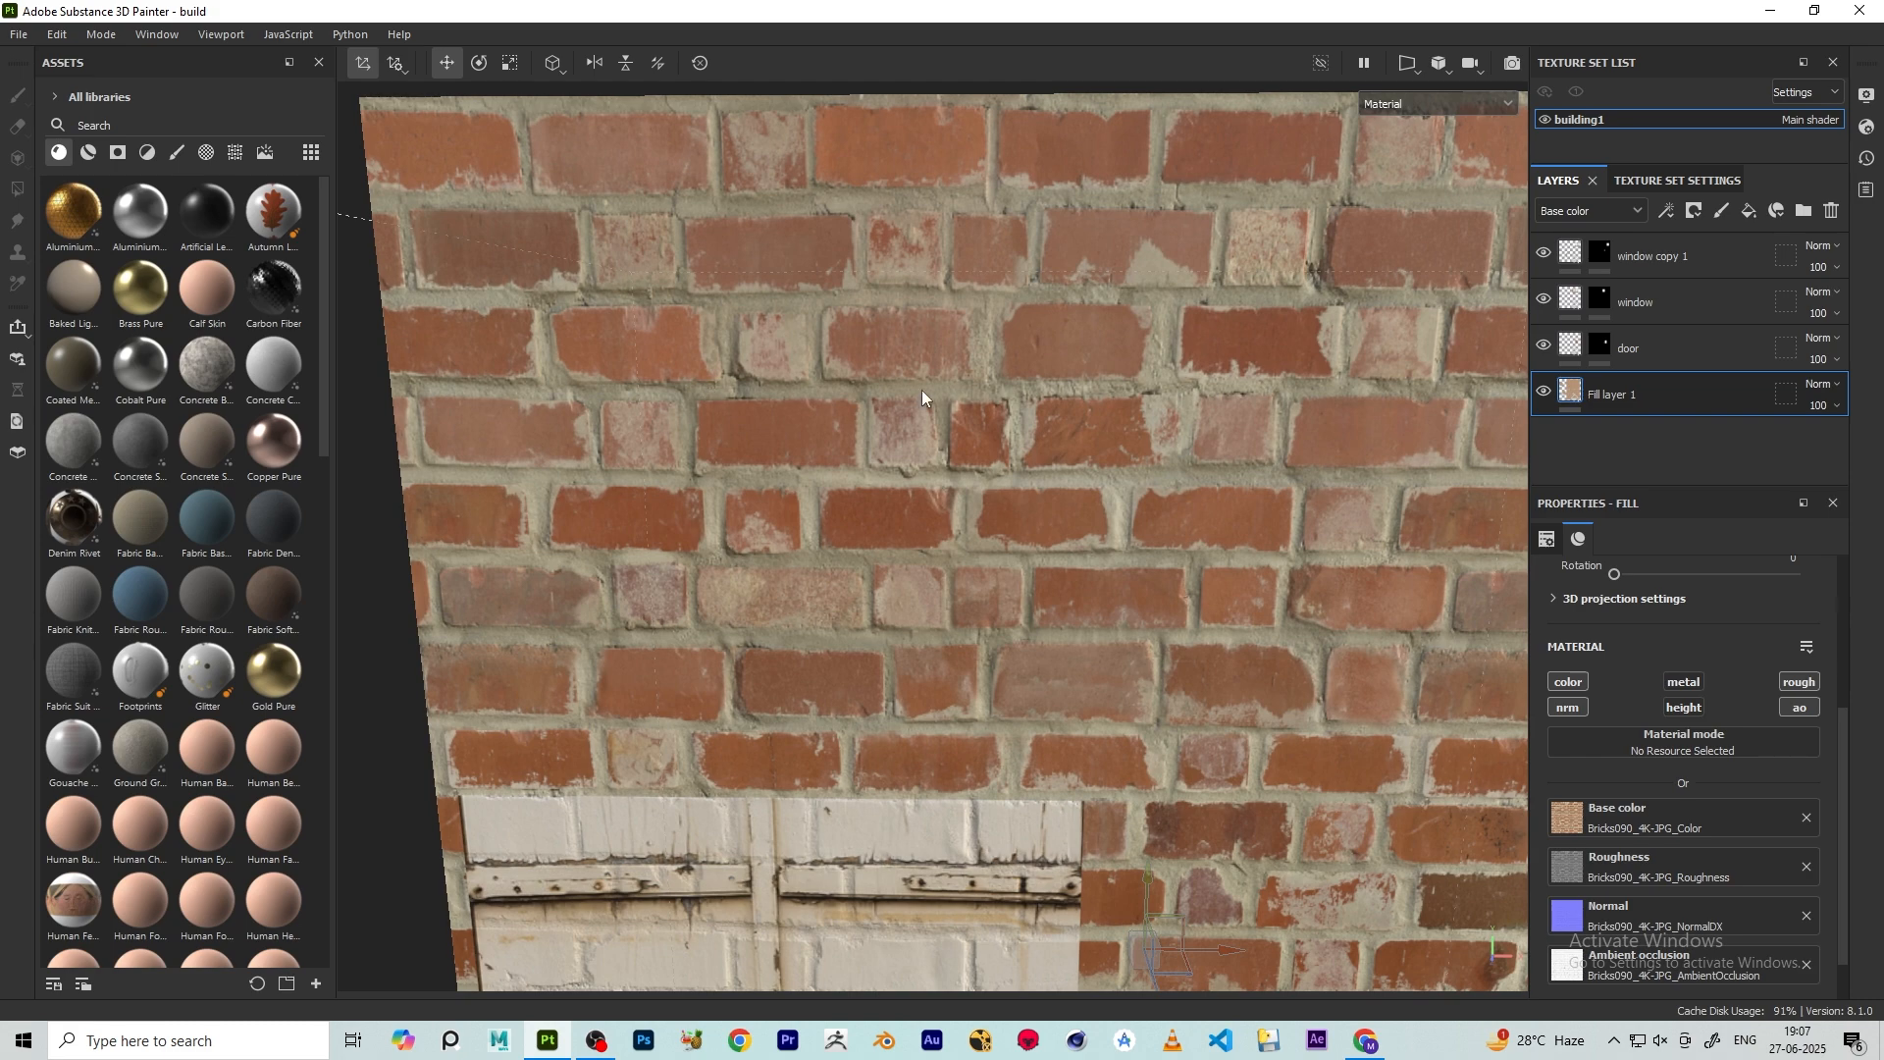
scroll(921, 390, "down", 2)
left_click_drag(754, 351, 958, 467, "alt")
scroll(869, 405, "down", 3)
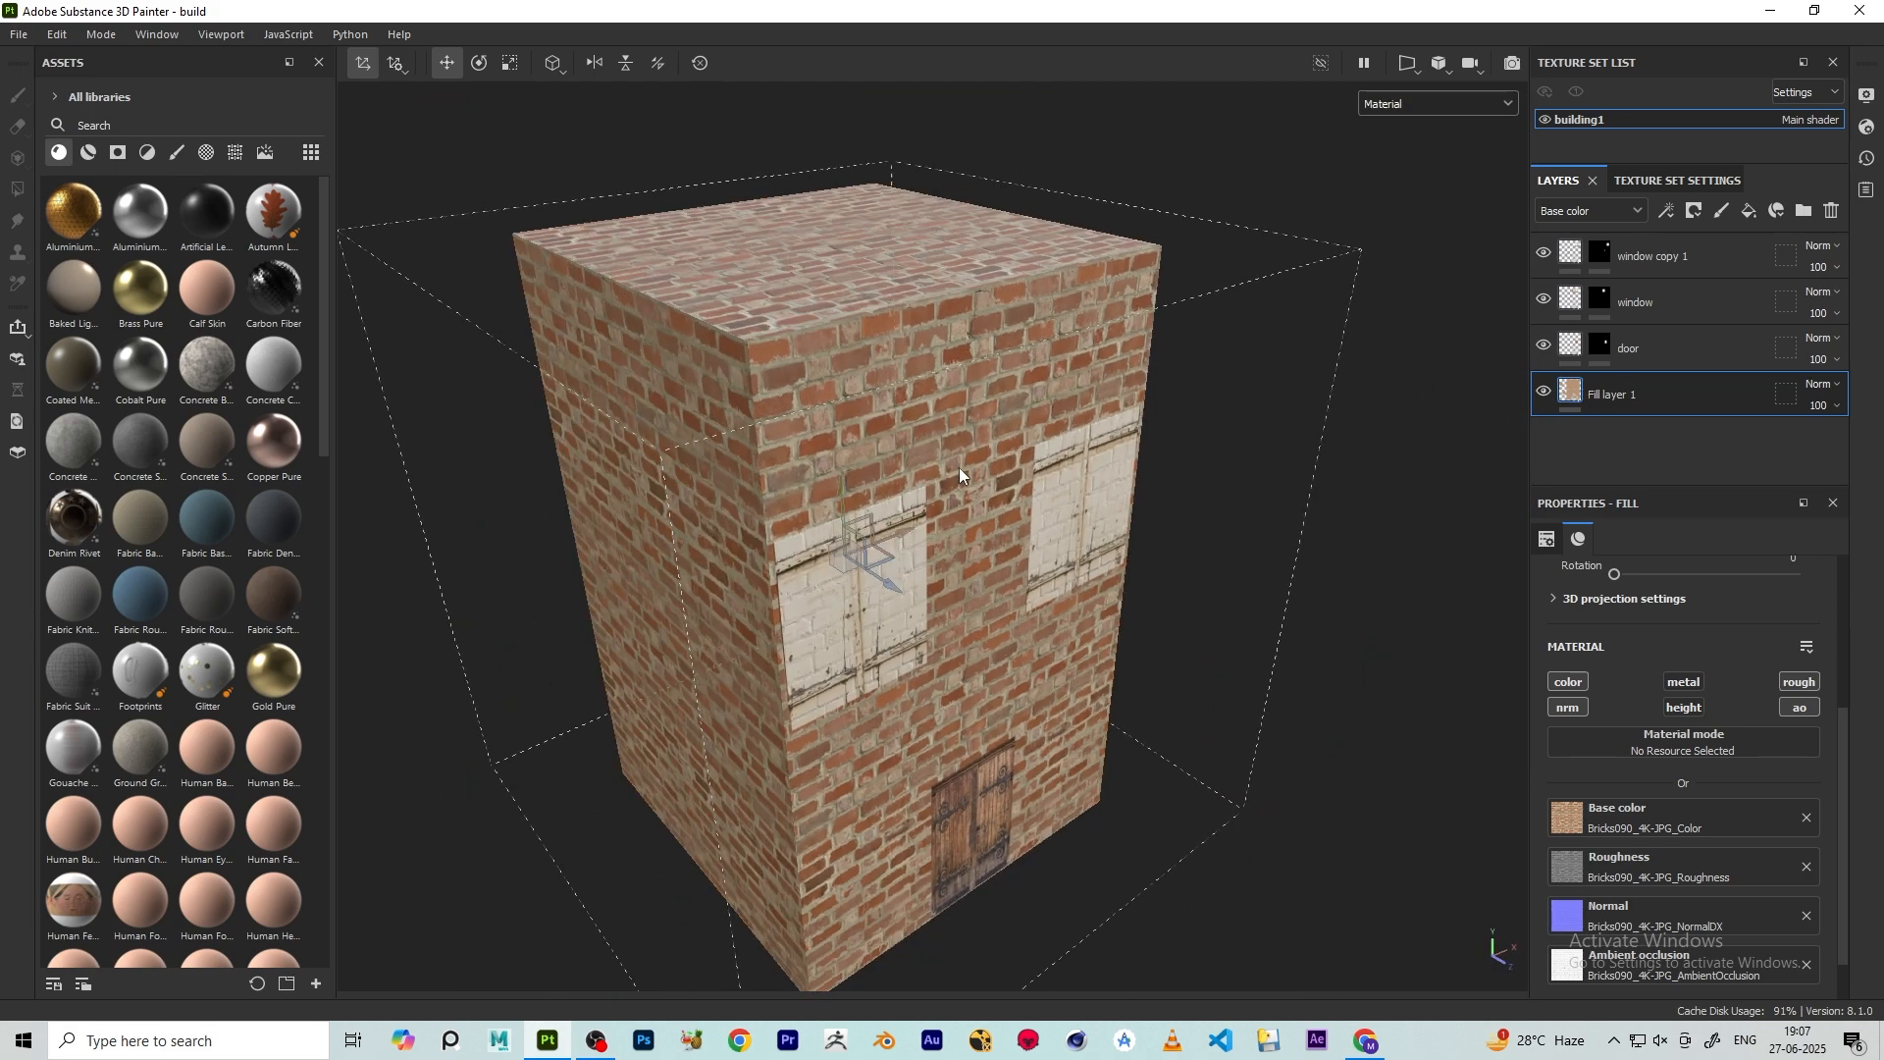
left_click_drag(886, 403, 858, 316, "alt")
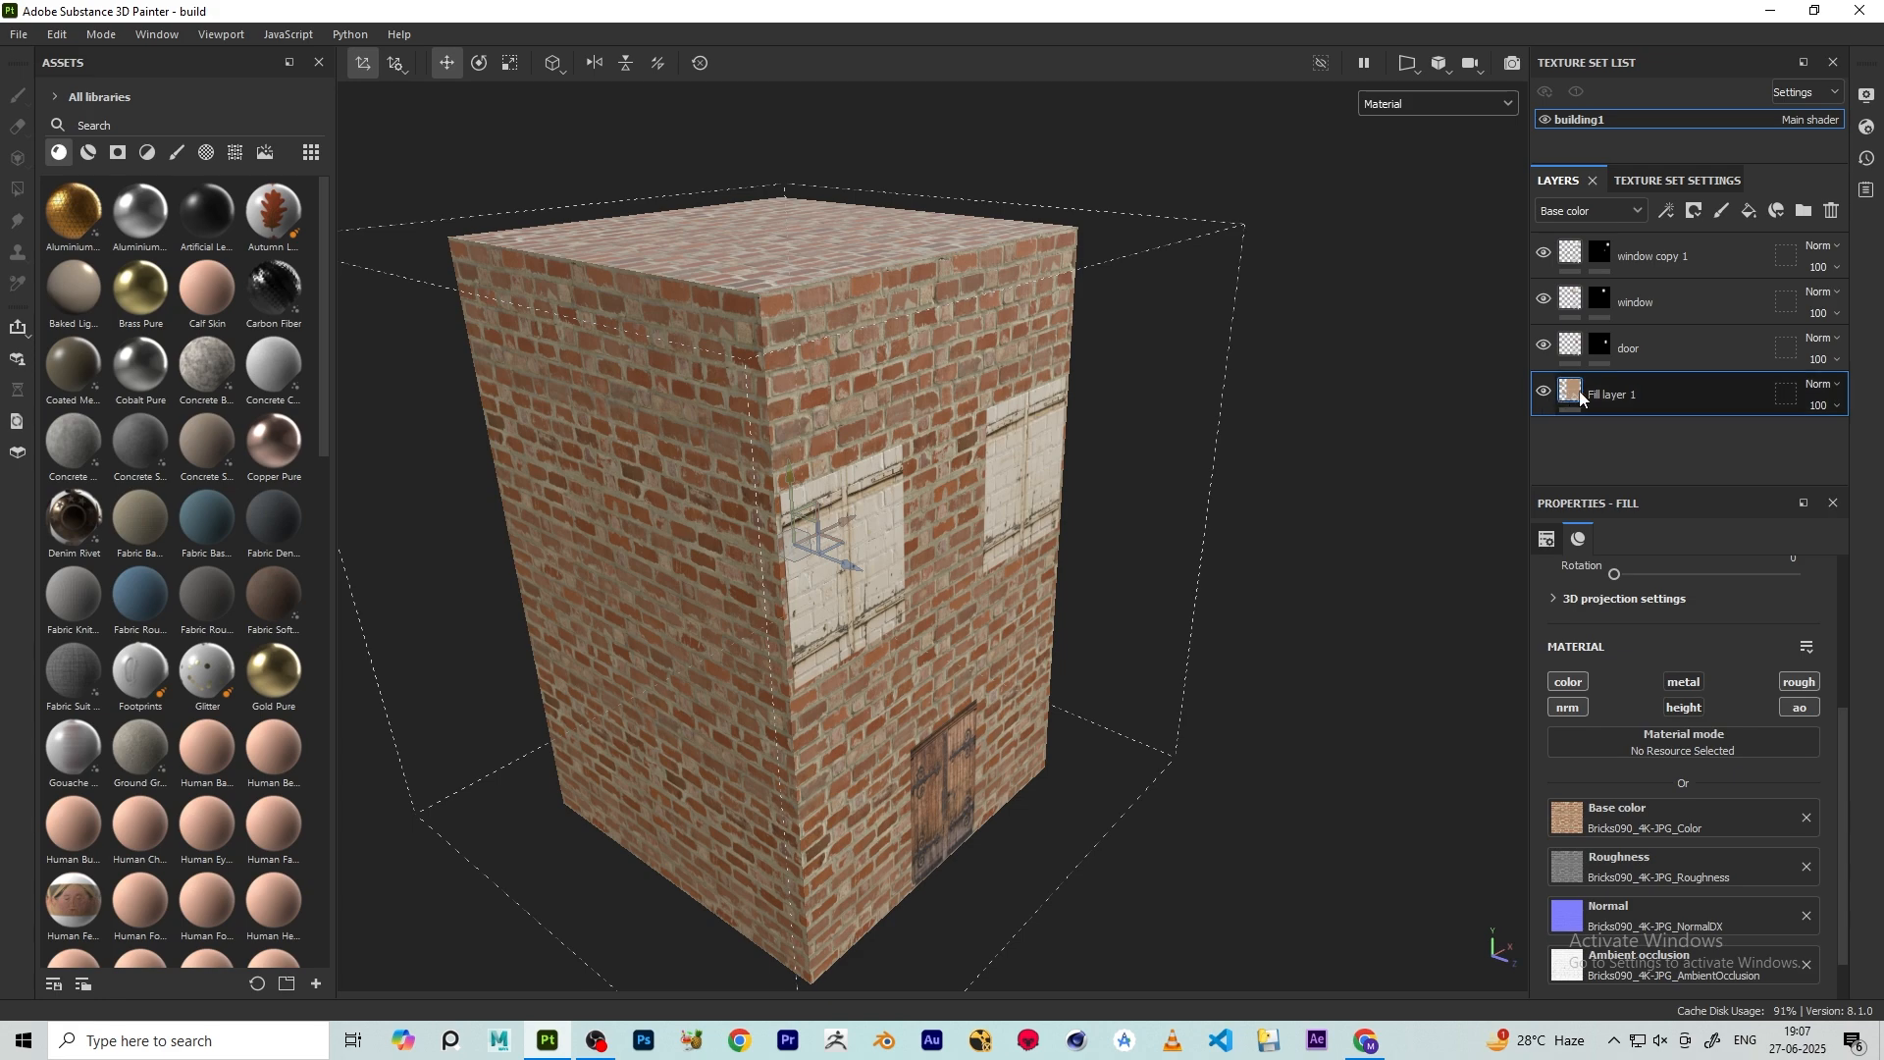
- Preview the thumbnail of Fill layer 1 and compare its bricks with the window shutters on the front wall
mouse_move(1580, 395)
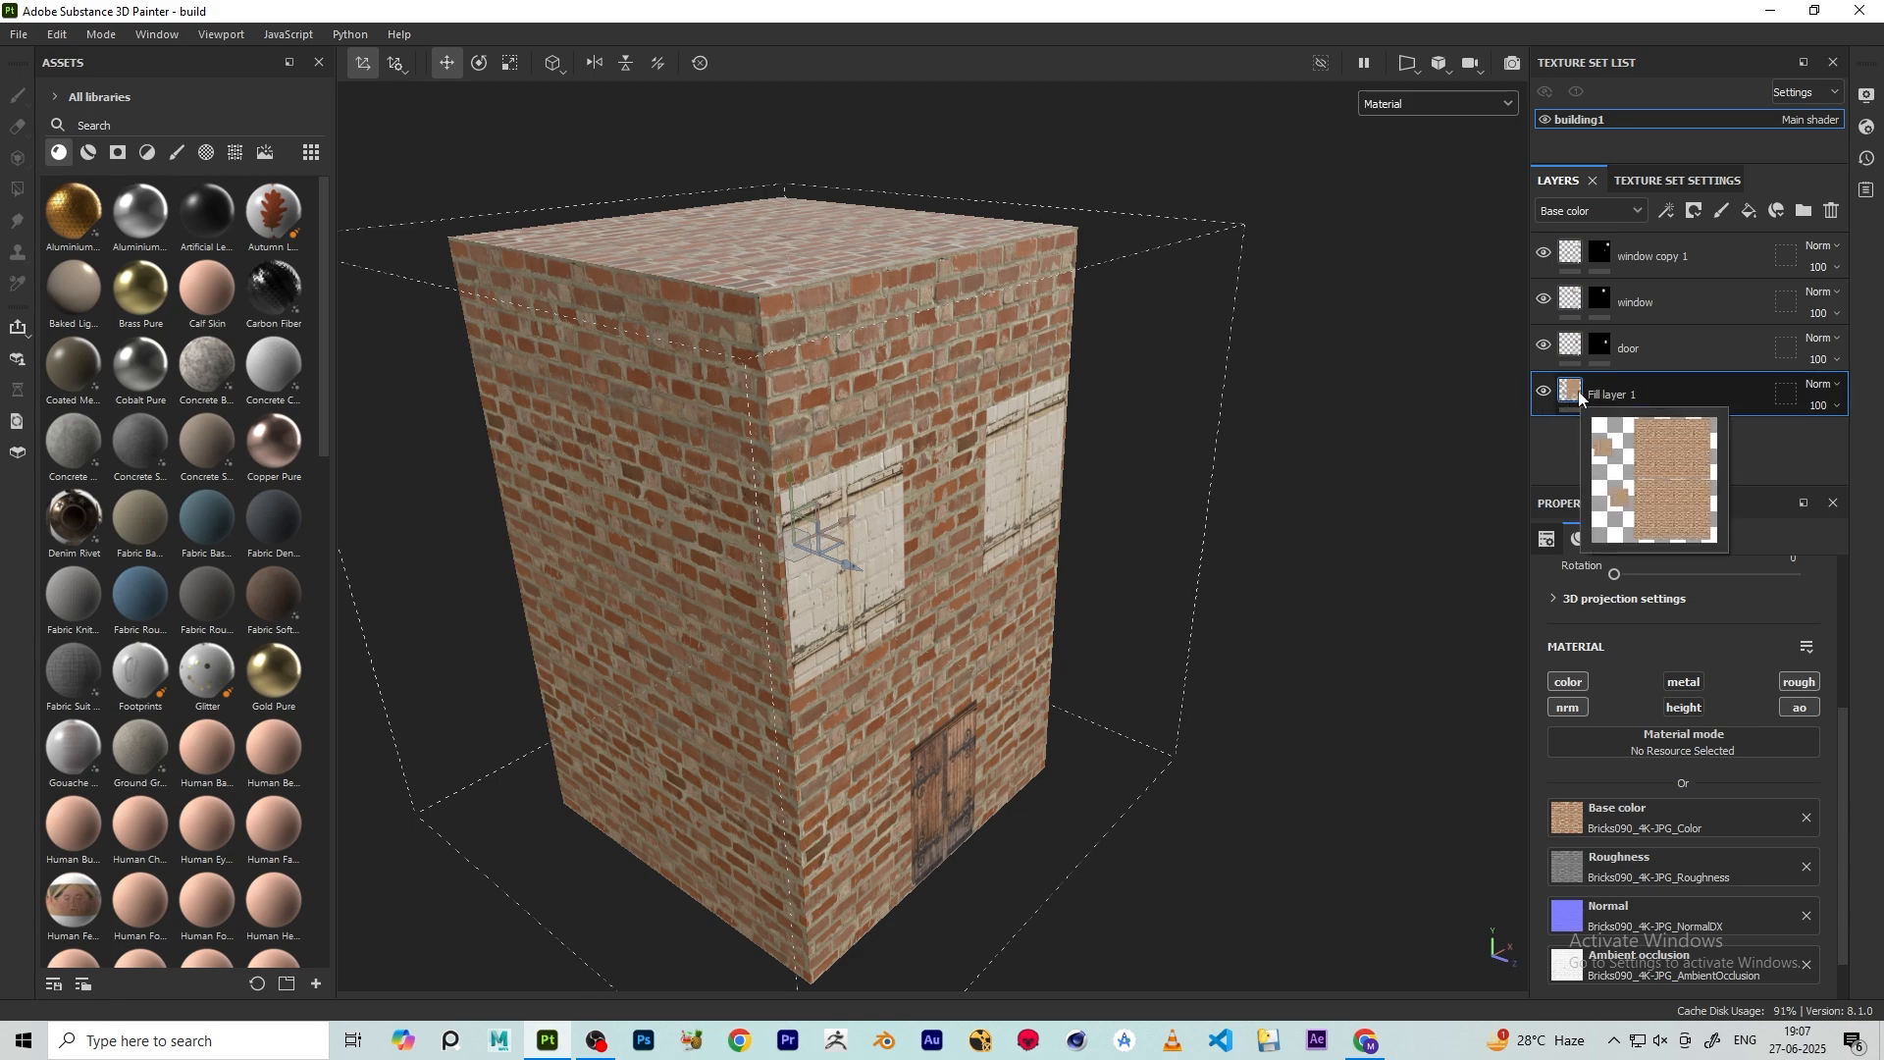
scroll(992, 422, "up", 5)
left_click_drag(992, 422, 757, 400, "alt")
middle_click_drag(756, 399, 777, 451, "alt")
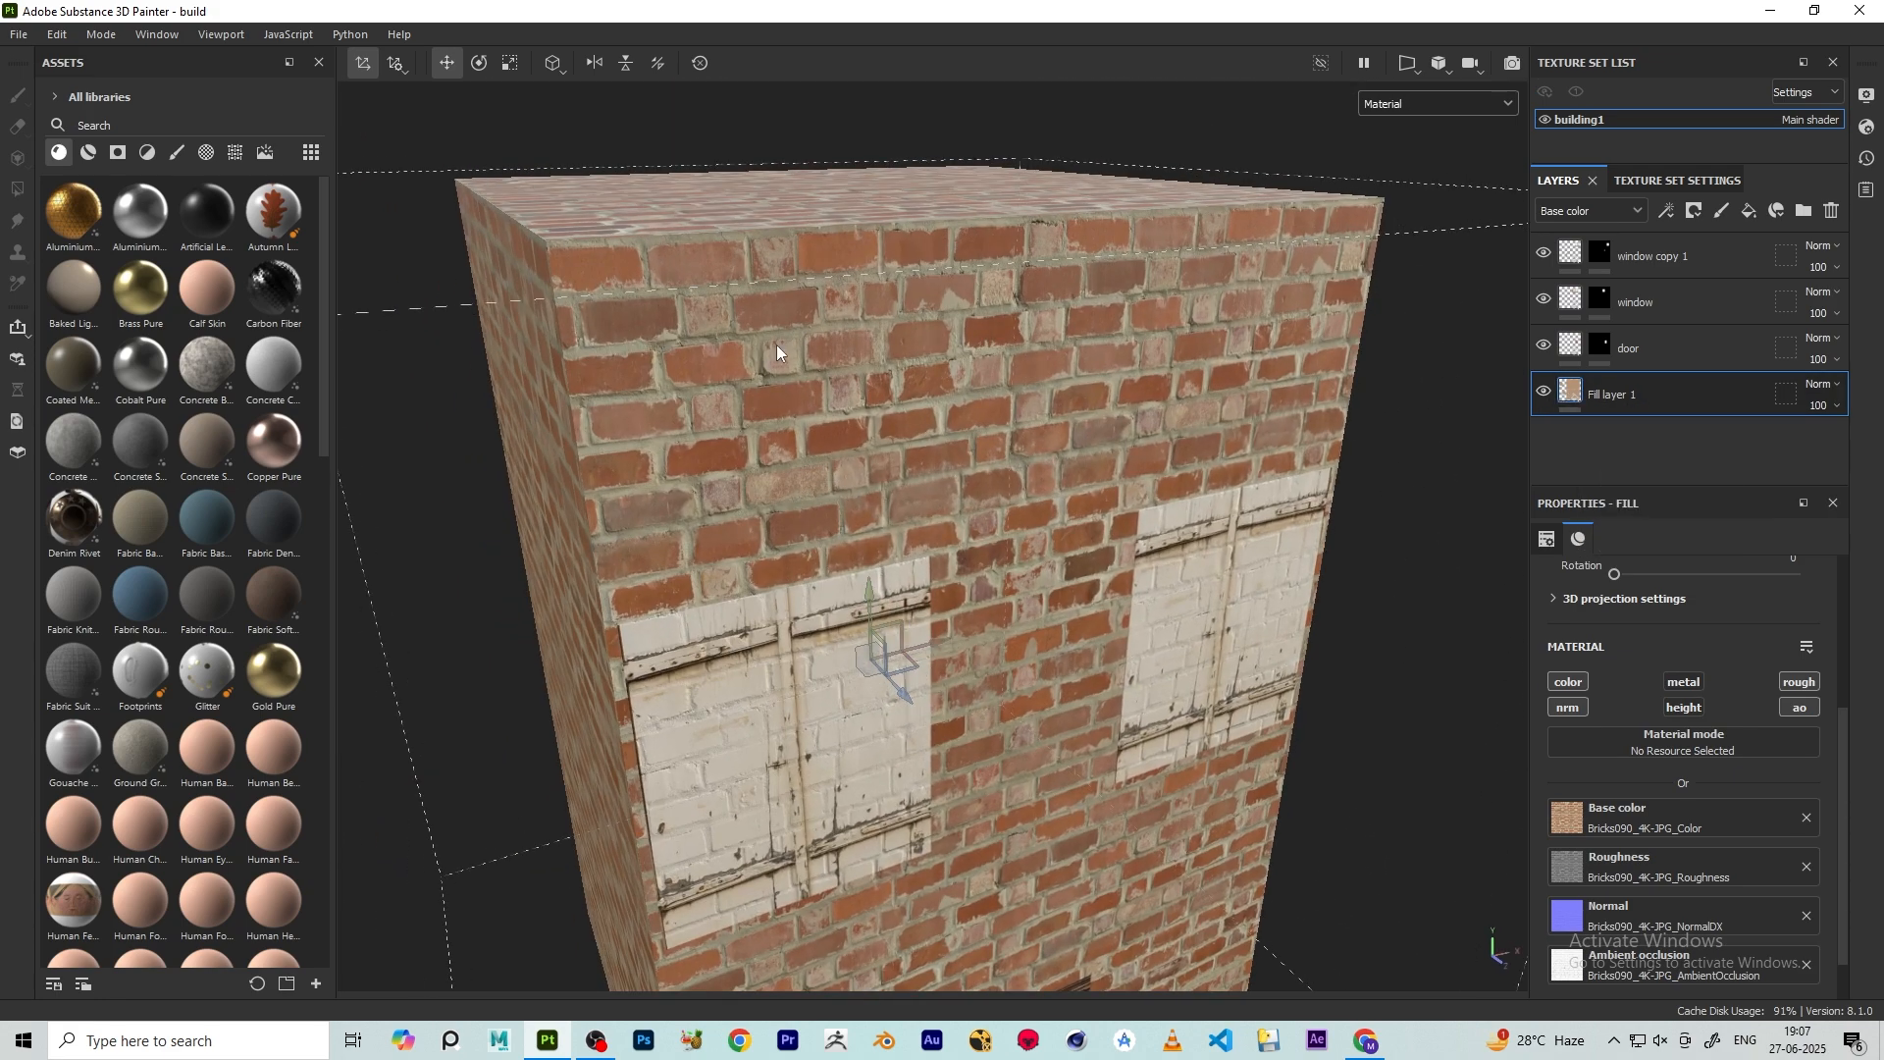
left_click_drag(775, 344, 814, 416, "alt")
scroll(670, 275, "up", 6)
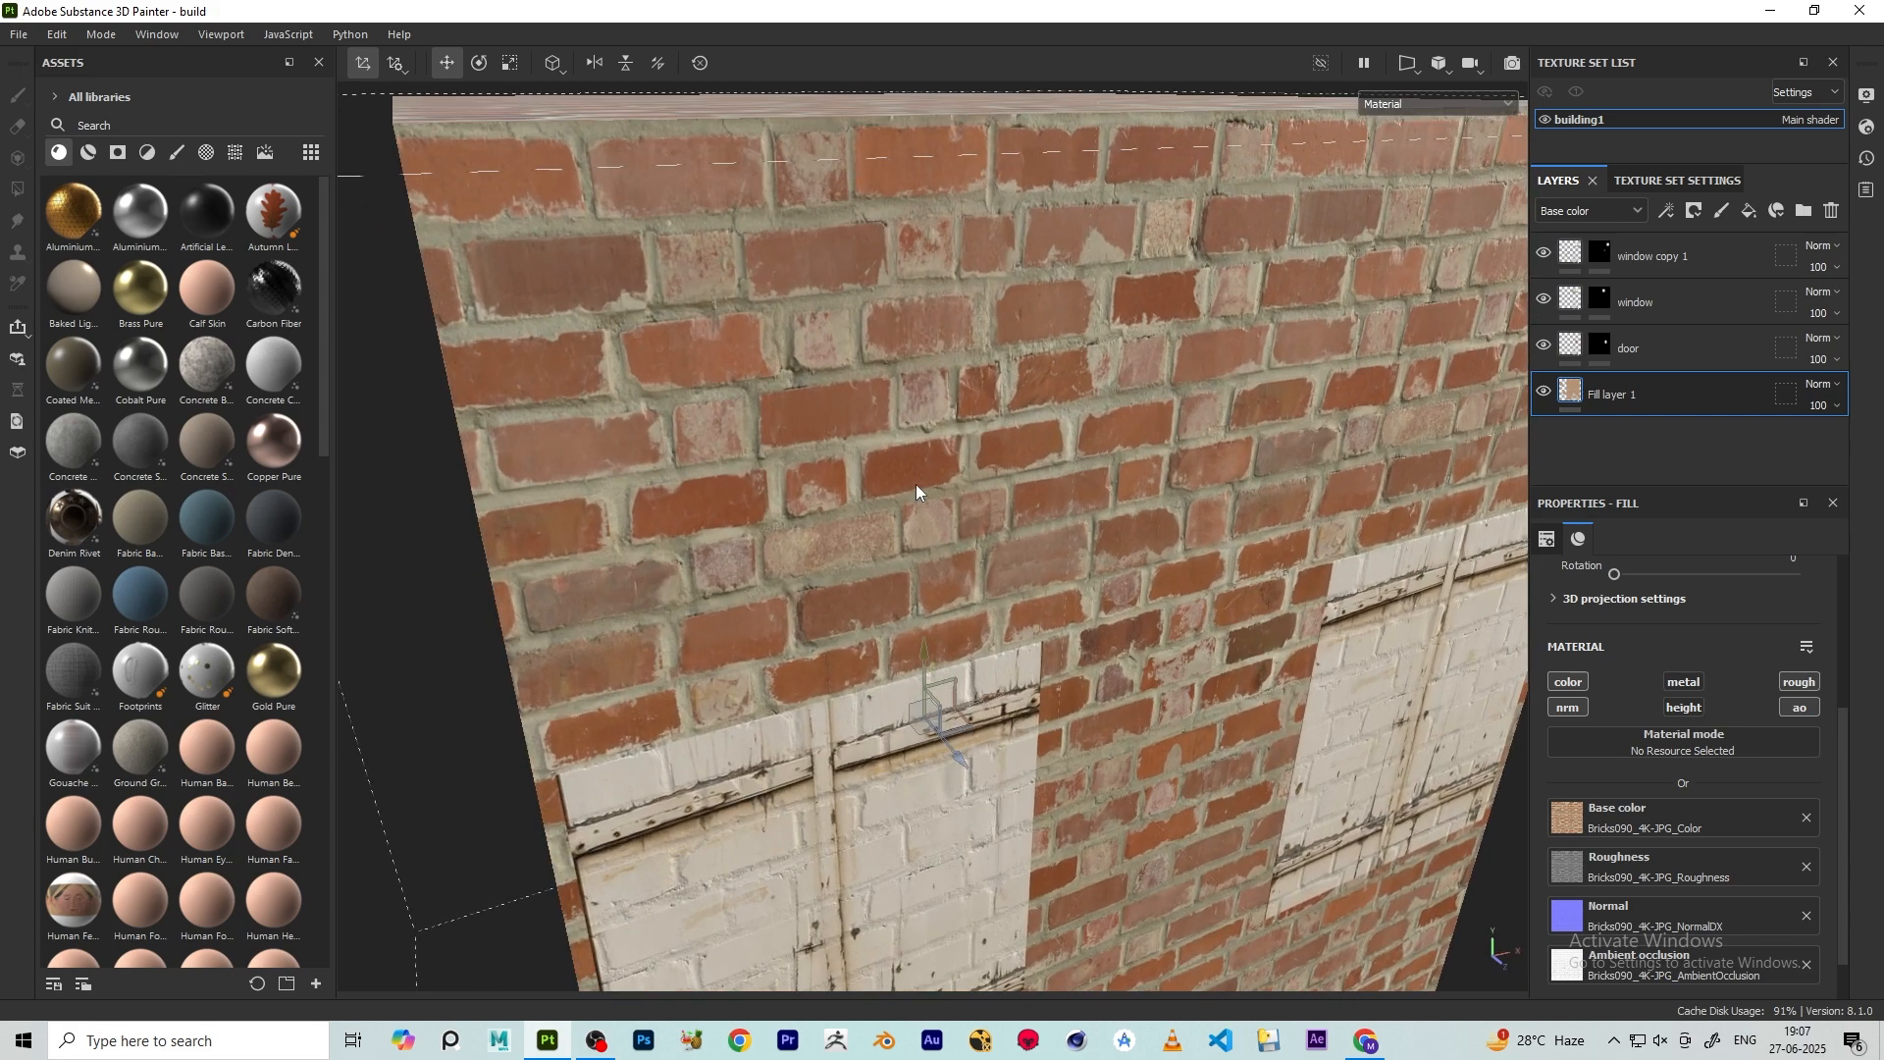
scroll(916, 485, "down", 6)
left_click_drag(900, 439, 968, 453, "alt")
middle_click_drag(968, 453, 979, 433, "alt")
scroll(972, 430, "up", 2)
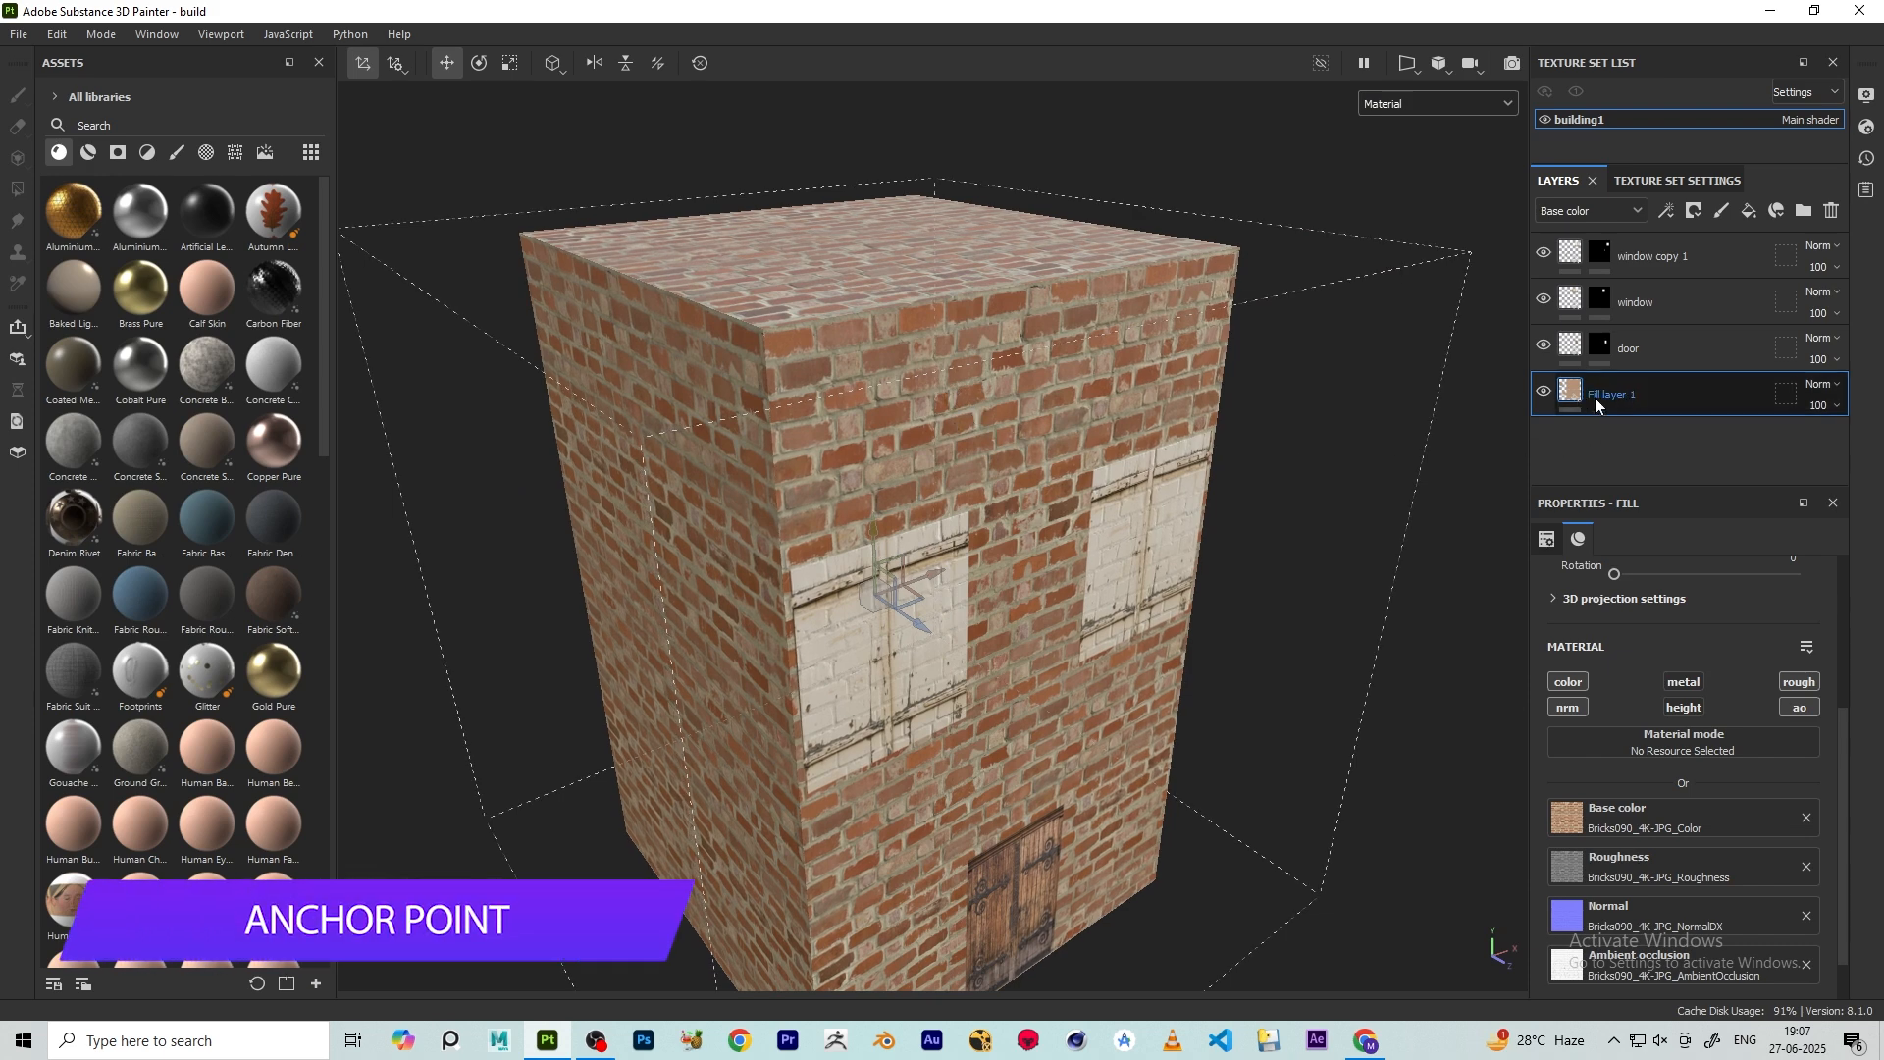
- Add an anchor point to the brick layer, Fill layer 1
left_click(1544, 391)
left_click(1544, 391)
left_click(1667, 212)
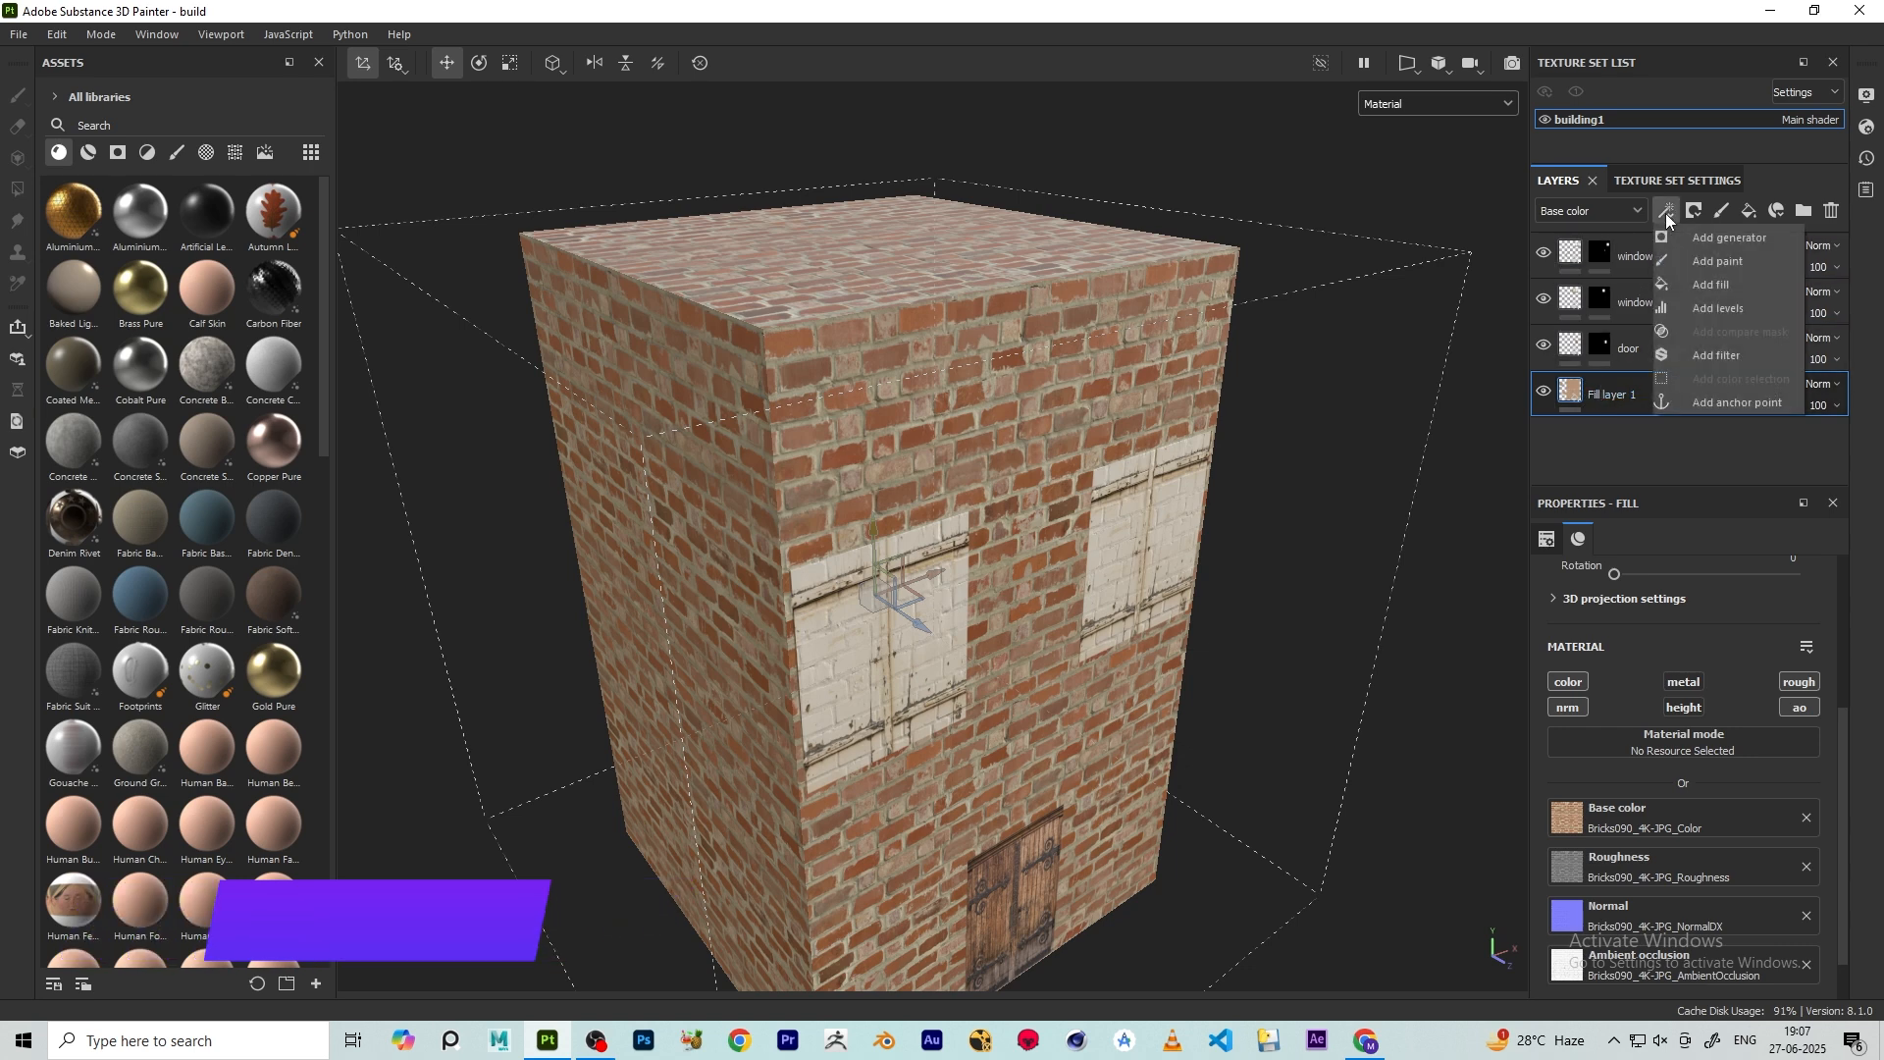
left_click(1728, 401)
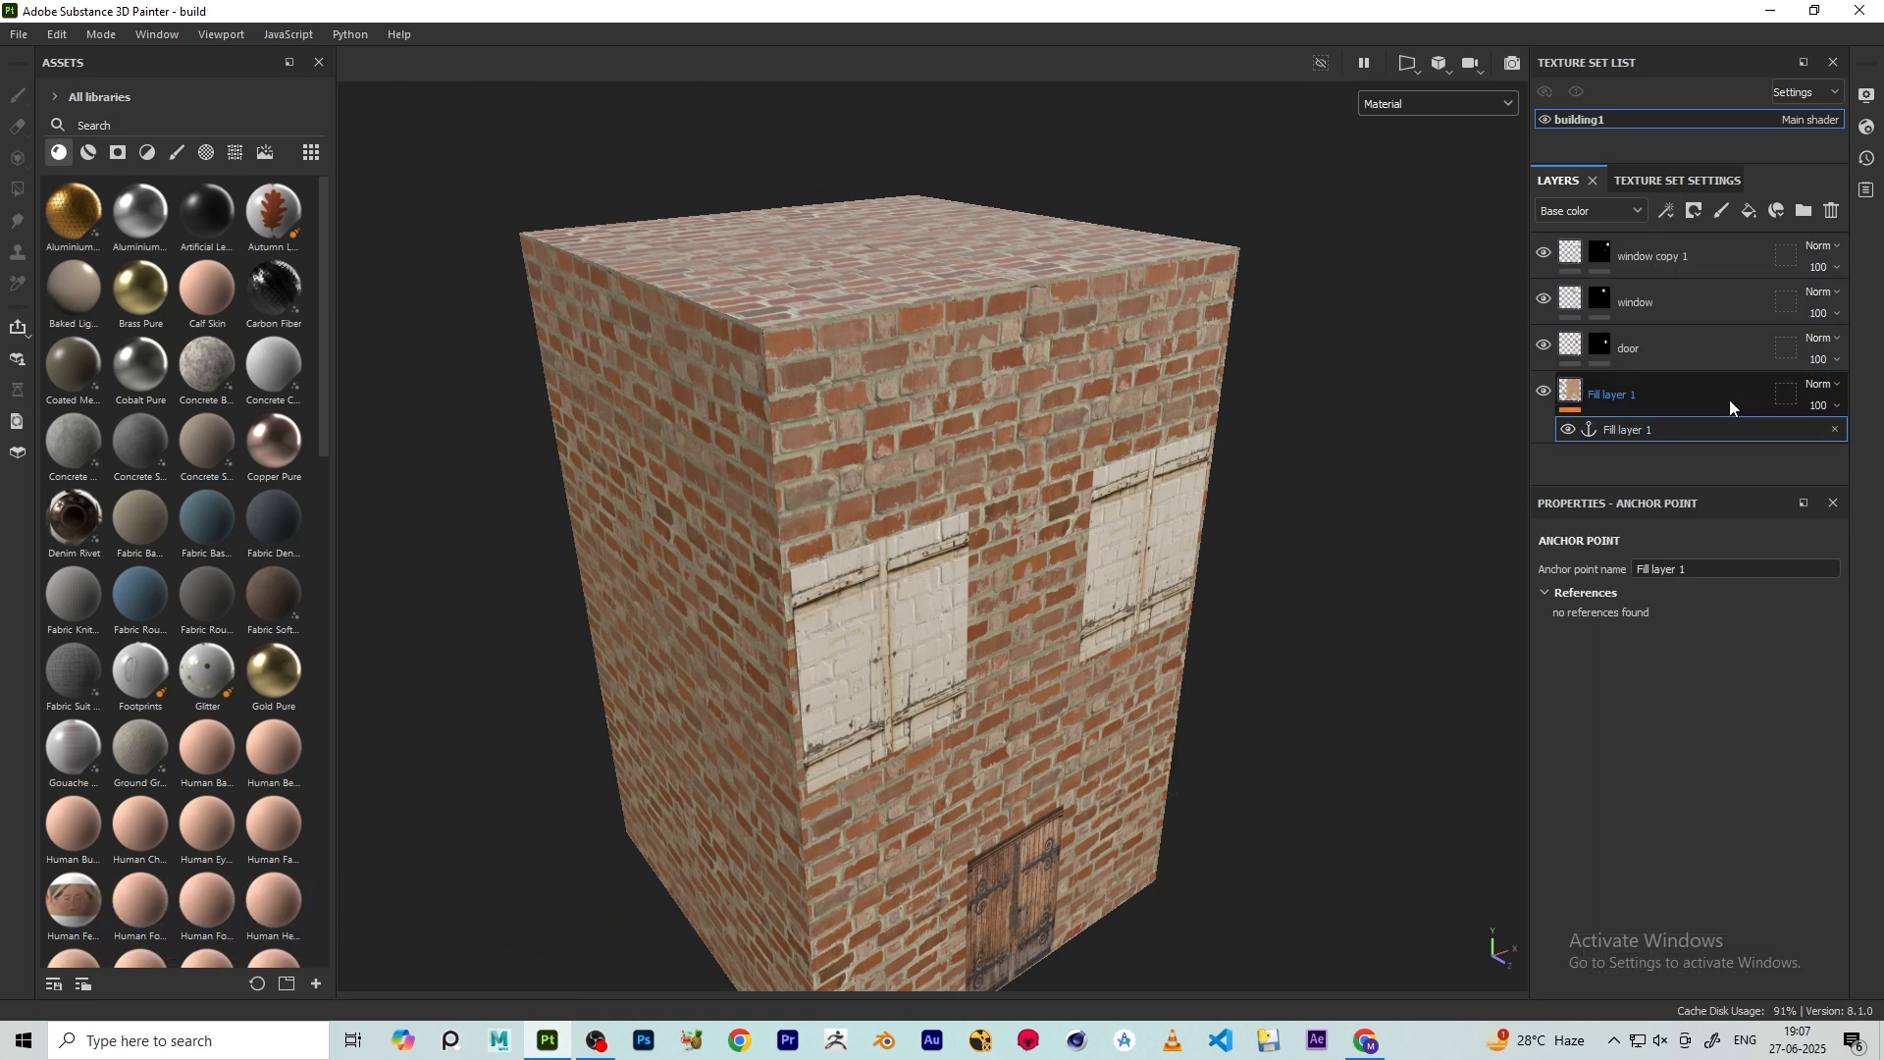
scroll(785, 444, "down", 3)
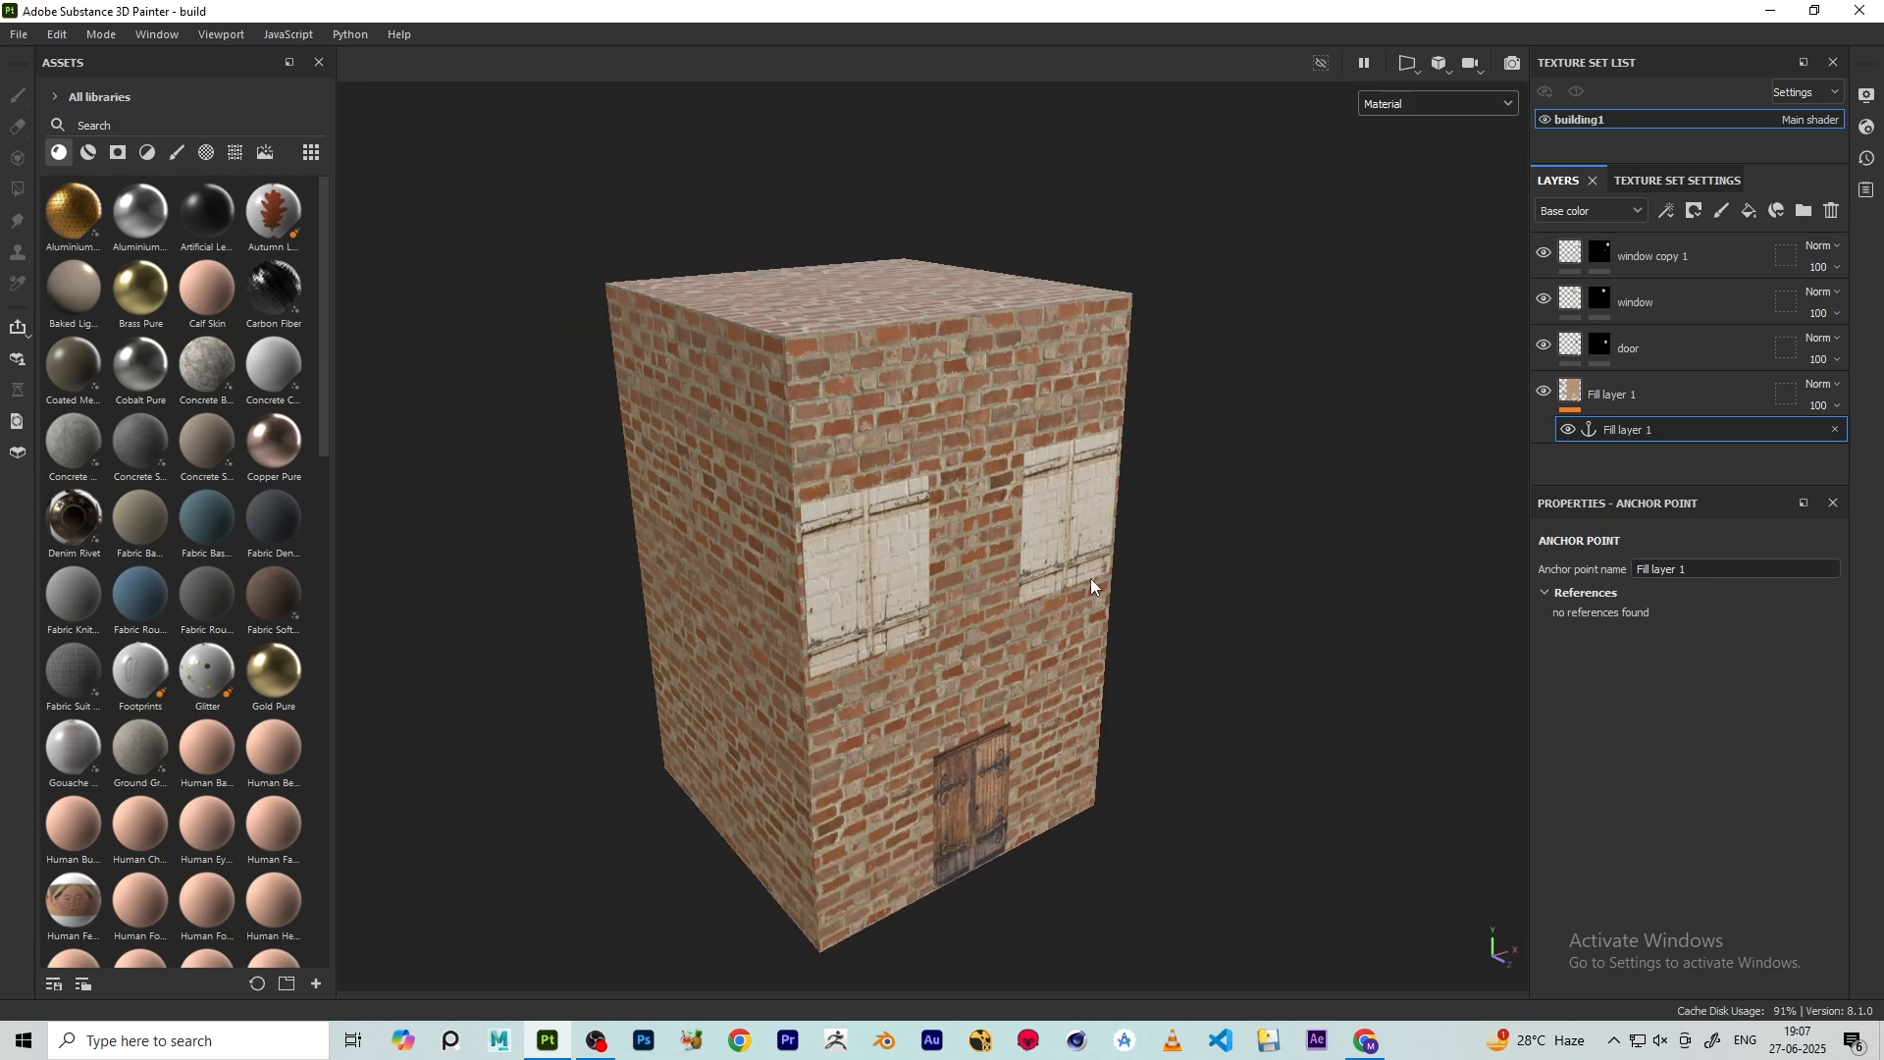
left_click_drag(1091, 579, 832, 526, "alt")
scroll(832, 526, "up", 2)
- Rename the anchor point on Fill layer 1 as info
left_click(1610, 390)
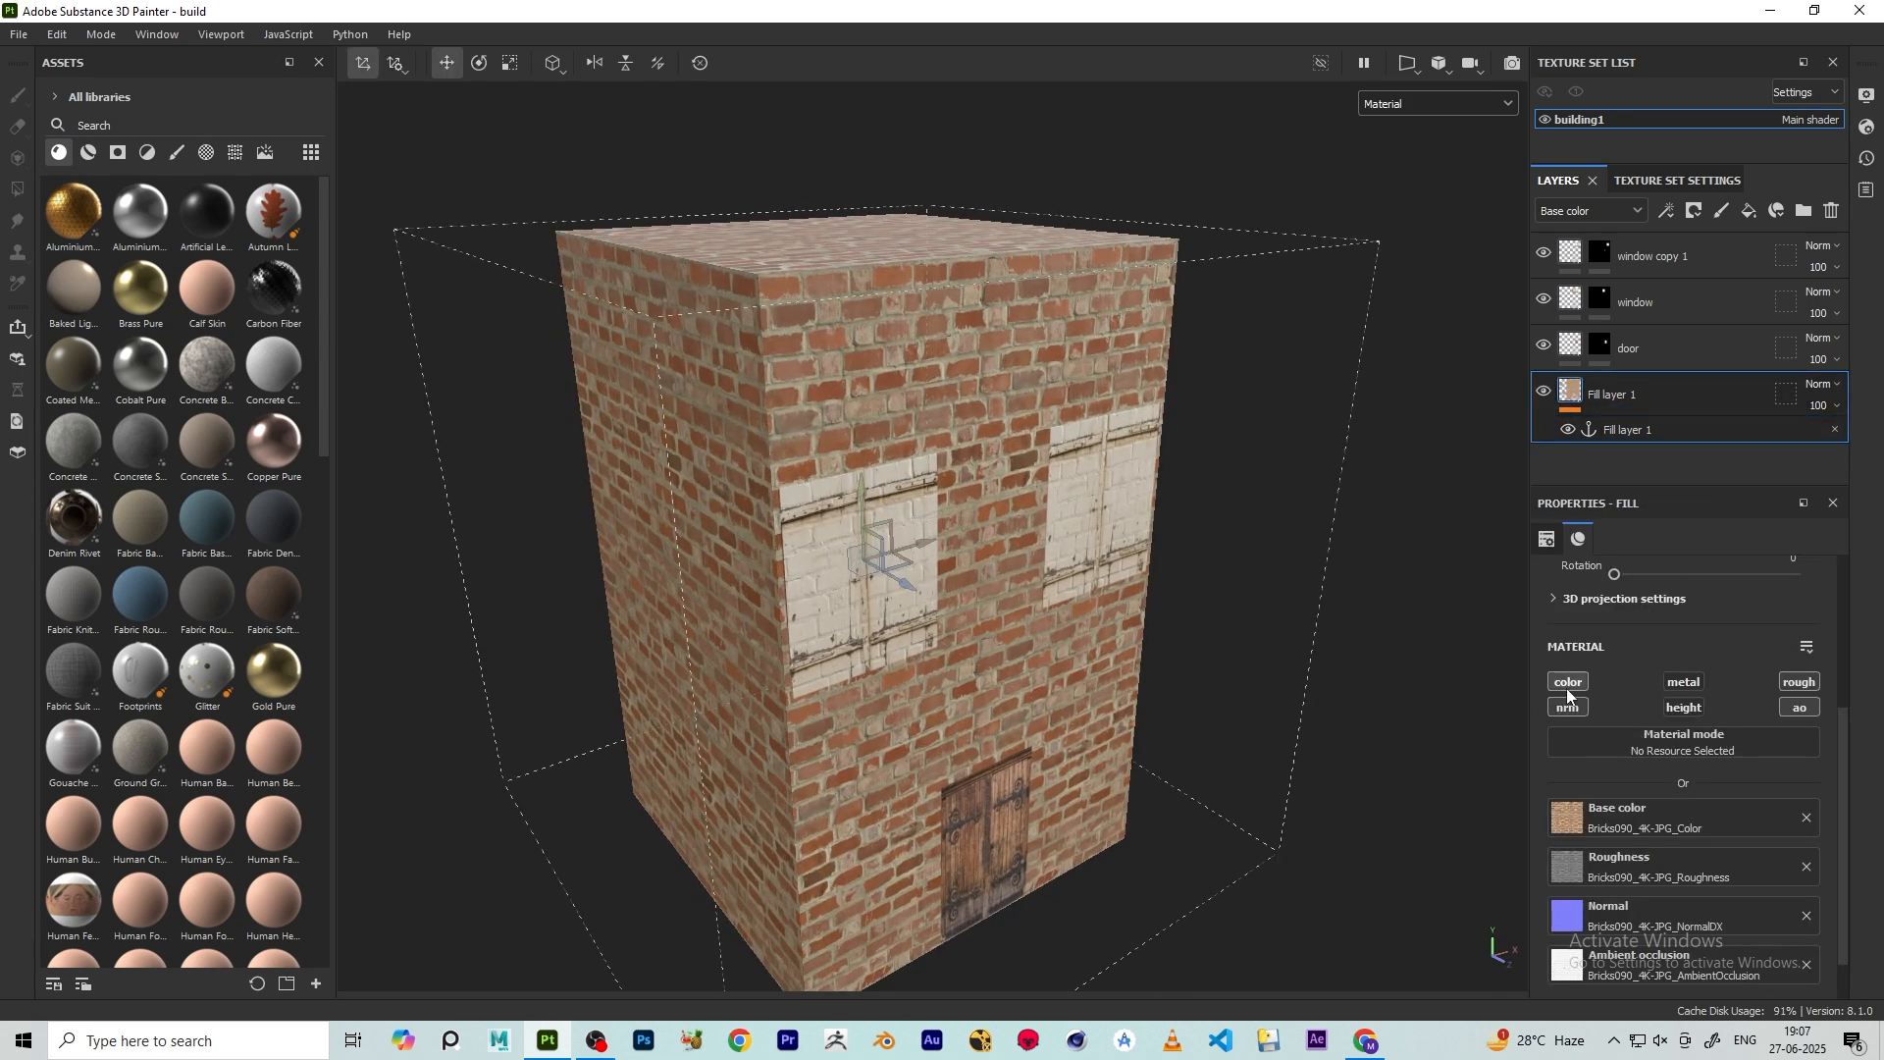
left_click(1624, 433)
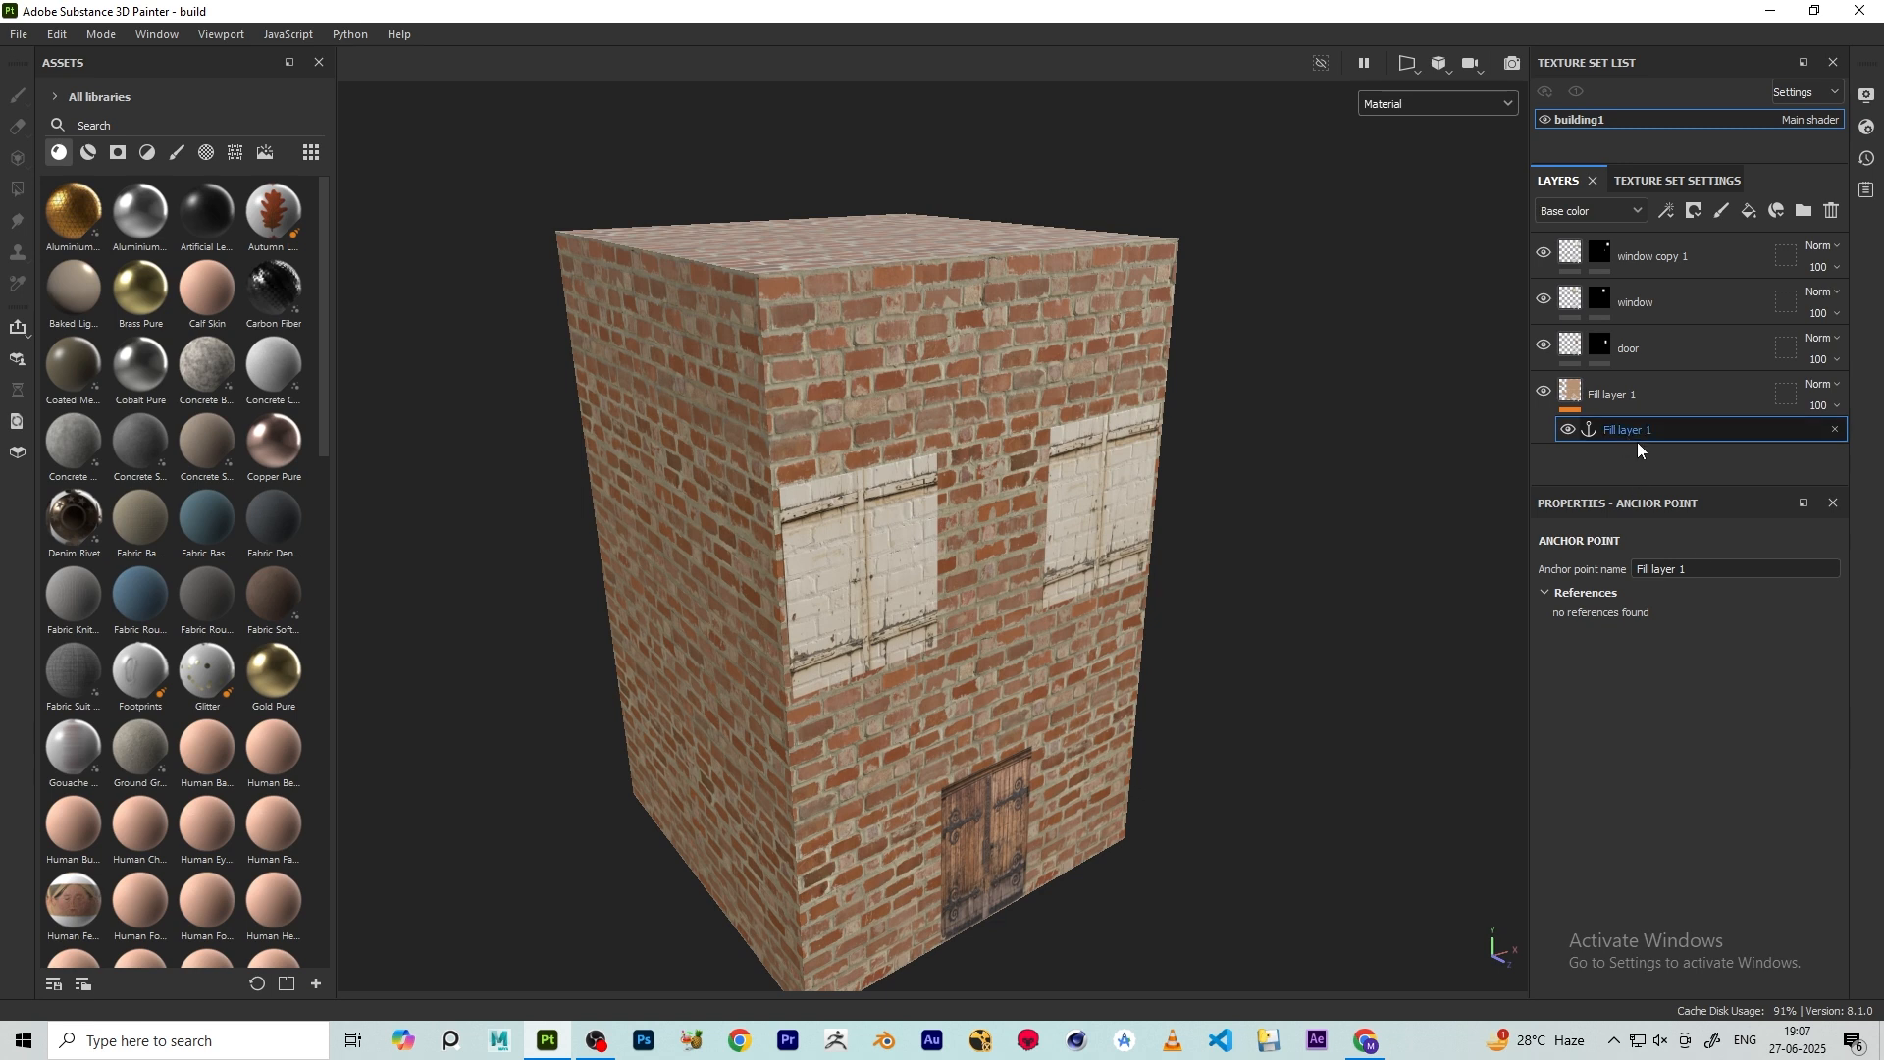
left_click_drag(1708, 569, 1472, 554)
type("info")
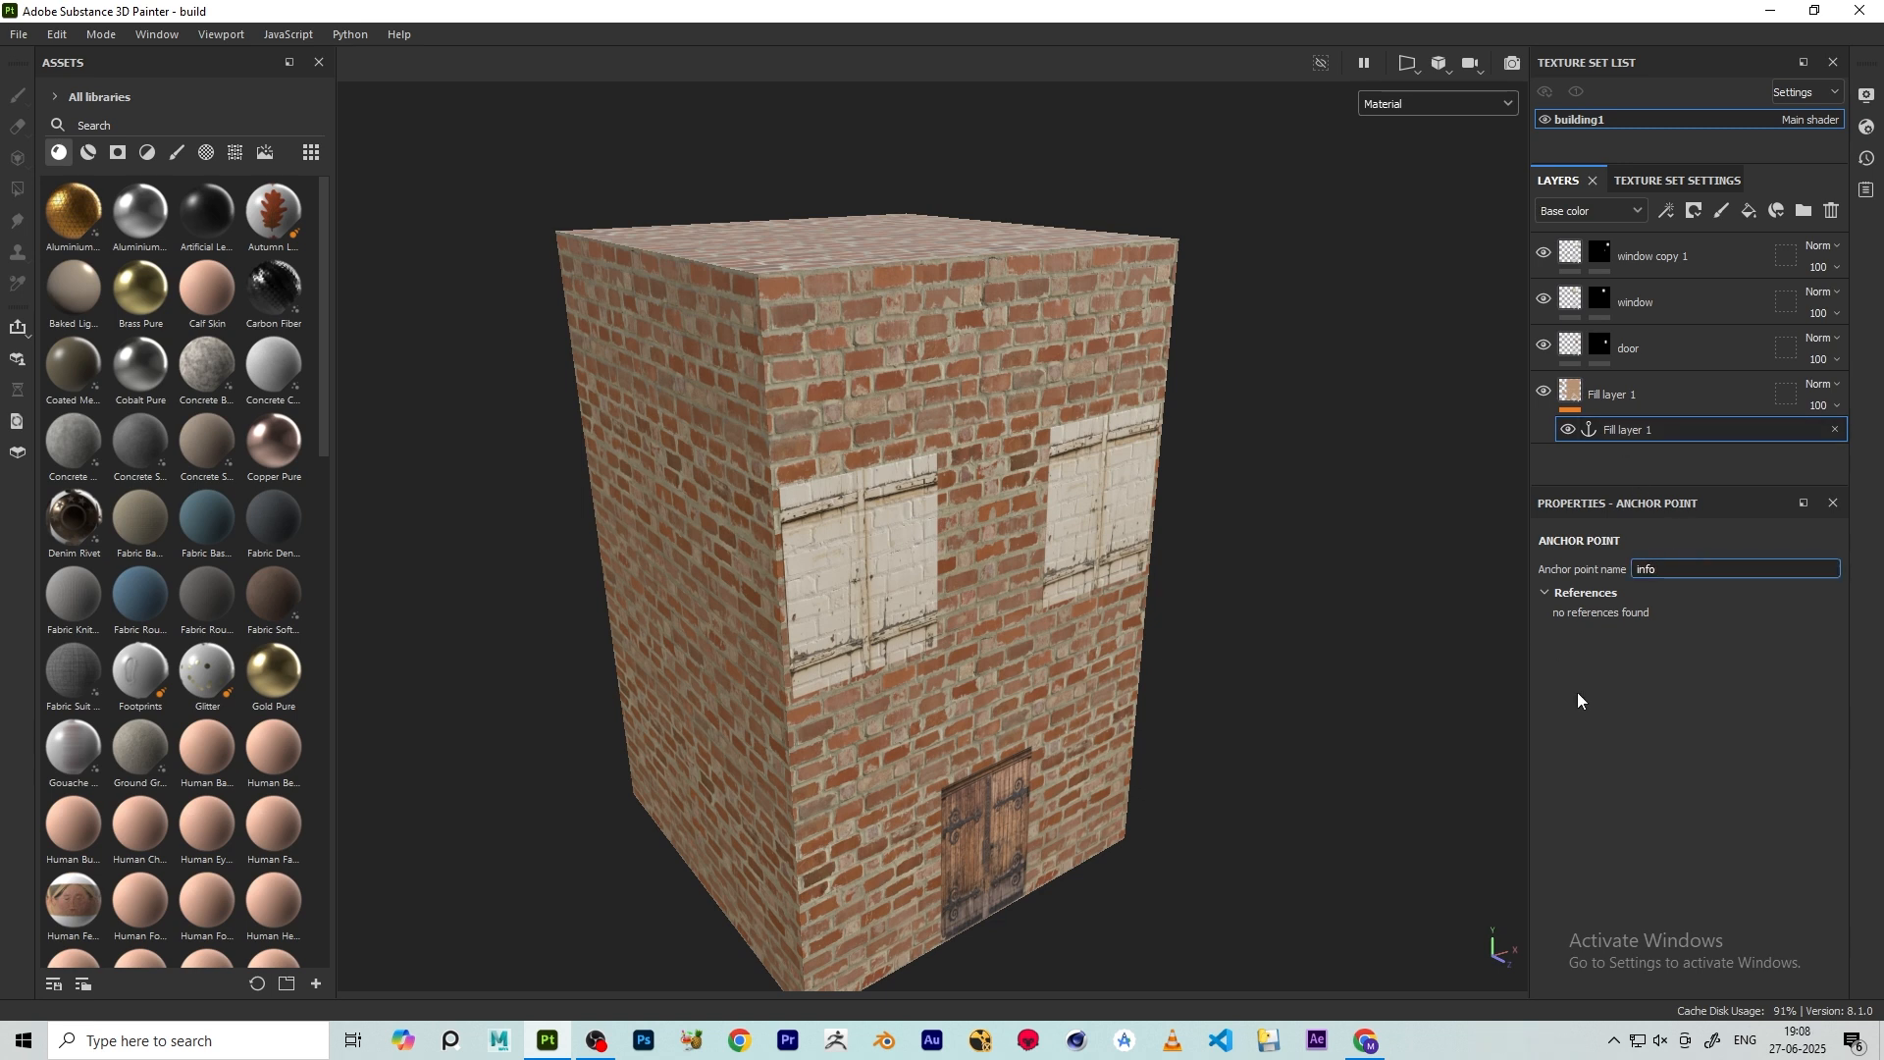
key("Return")
- Select Fill layer 1 and inspect its brick surface relief up close at the building's upper corner
left_click(1658, 398)
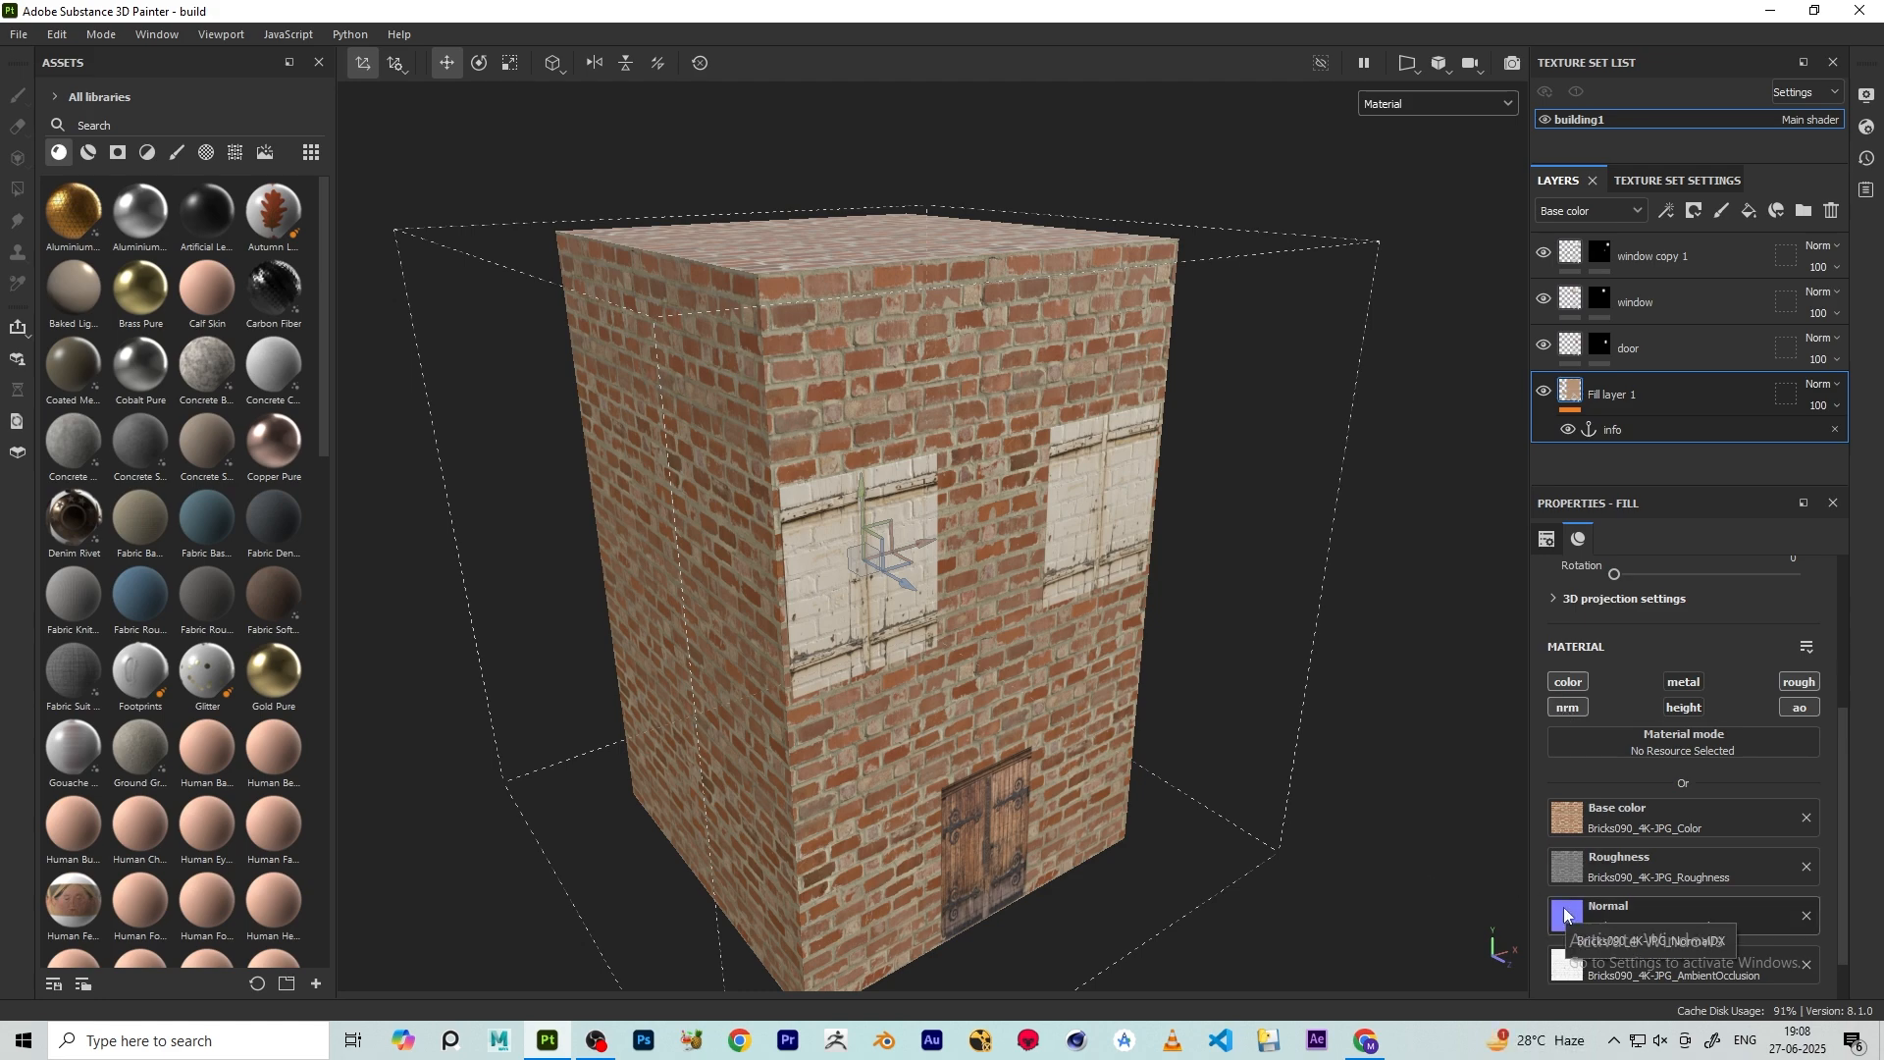
scroll(804, 346, "up", 5)
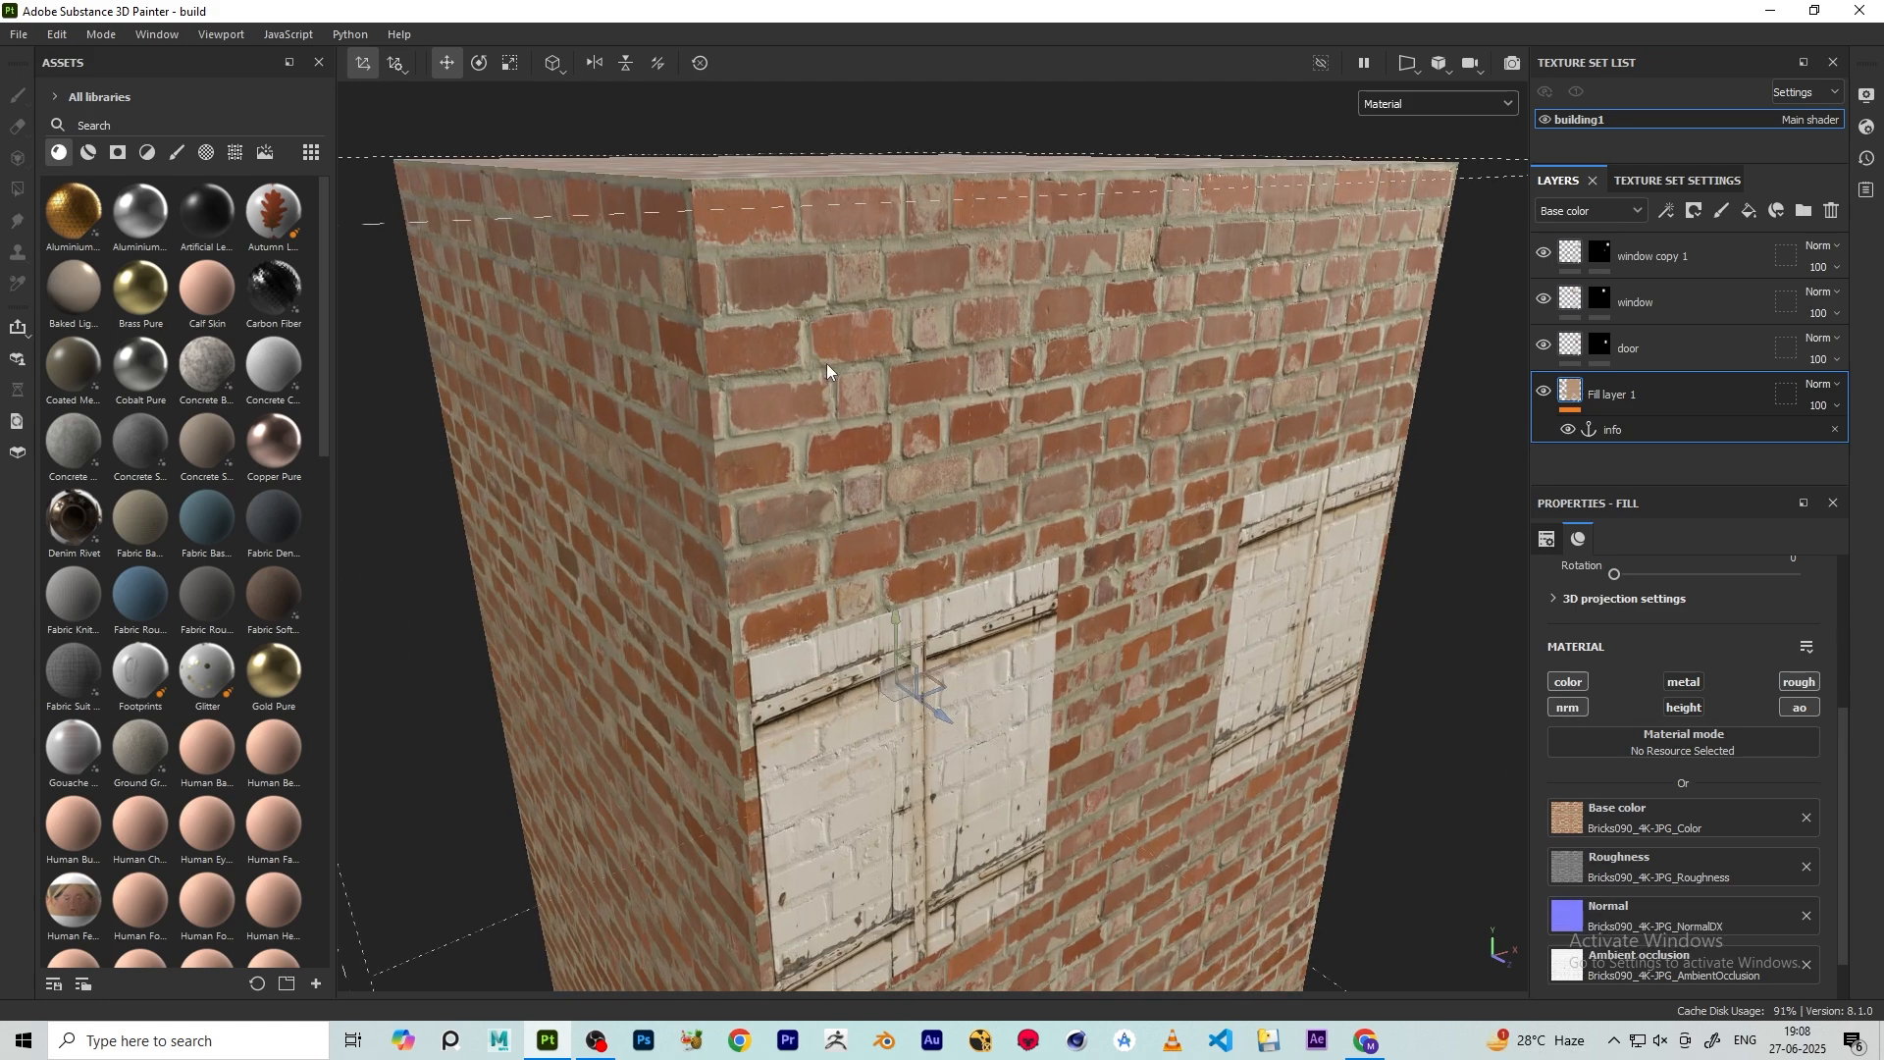
left_click_drag(828, 377, 990, 324, "alt")
scroll(832, 353, "up", 3)
left_click_drag(832, 354, 850, 392, "alt")
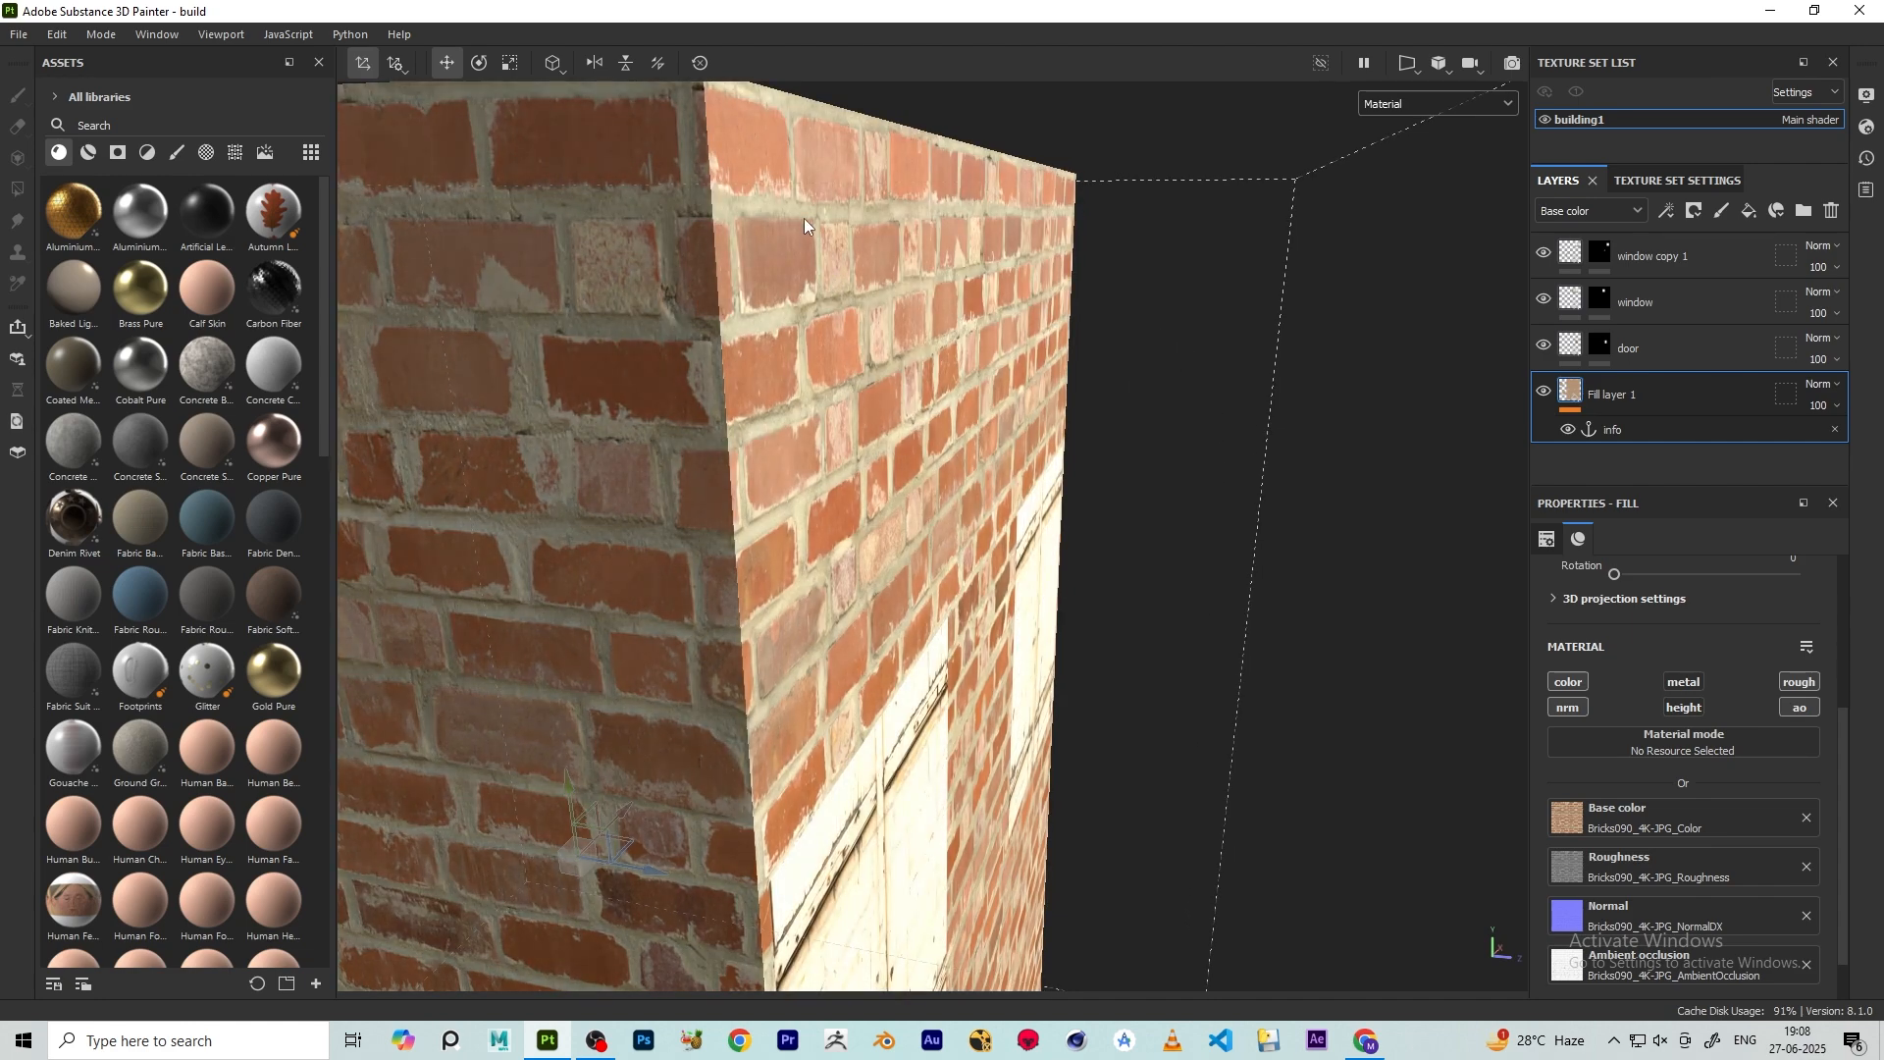
- Try Fill layer 1 without its normal map, undo the removal, and check the brick relief on the walls
left_click(1804, 917)
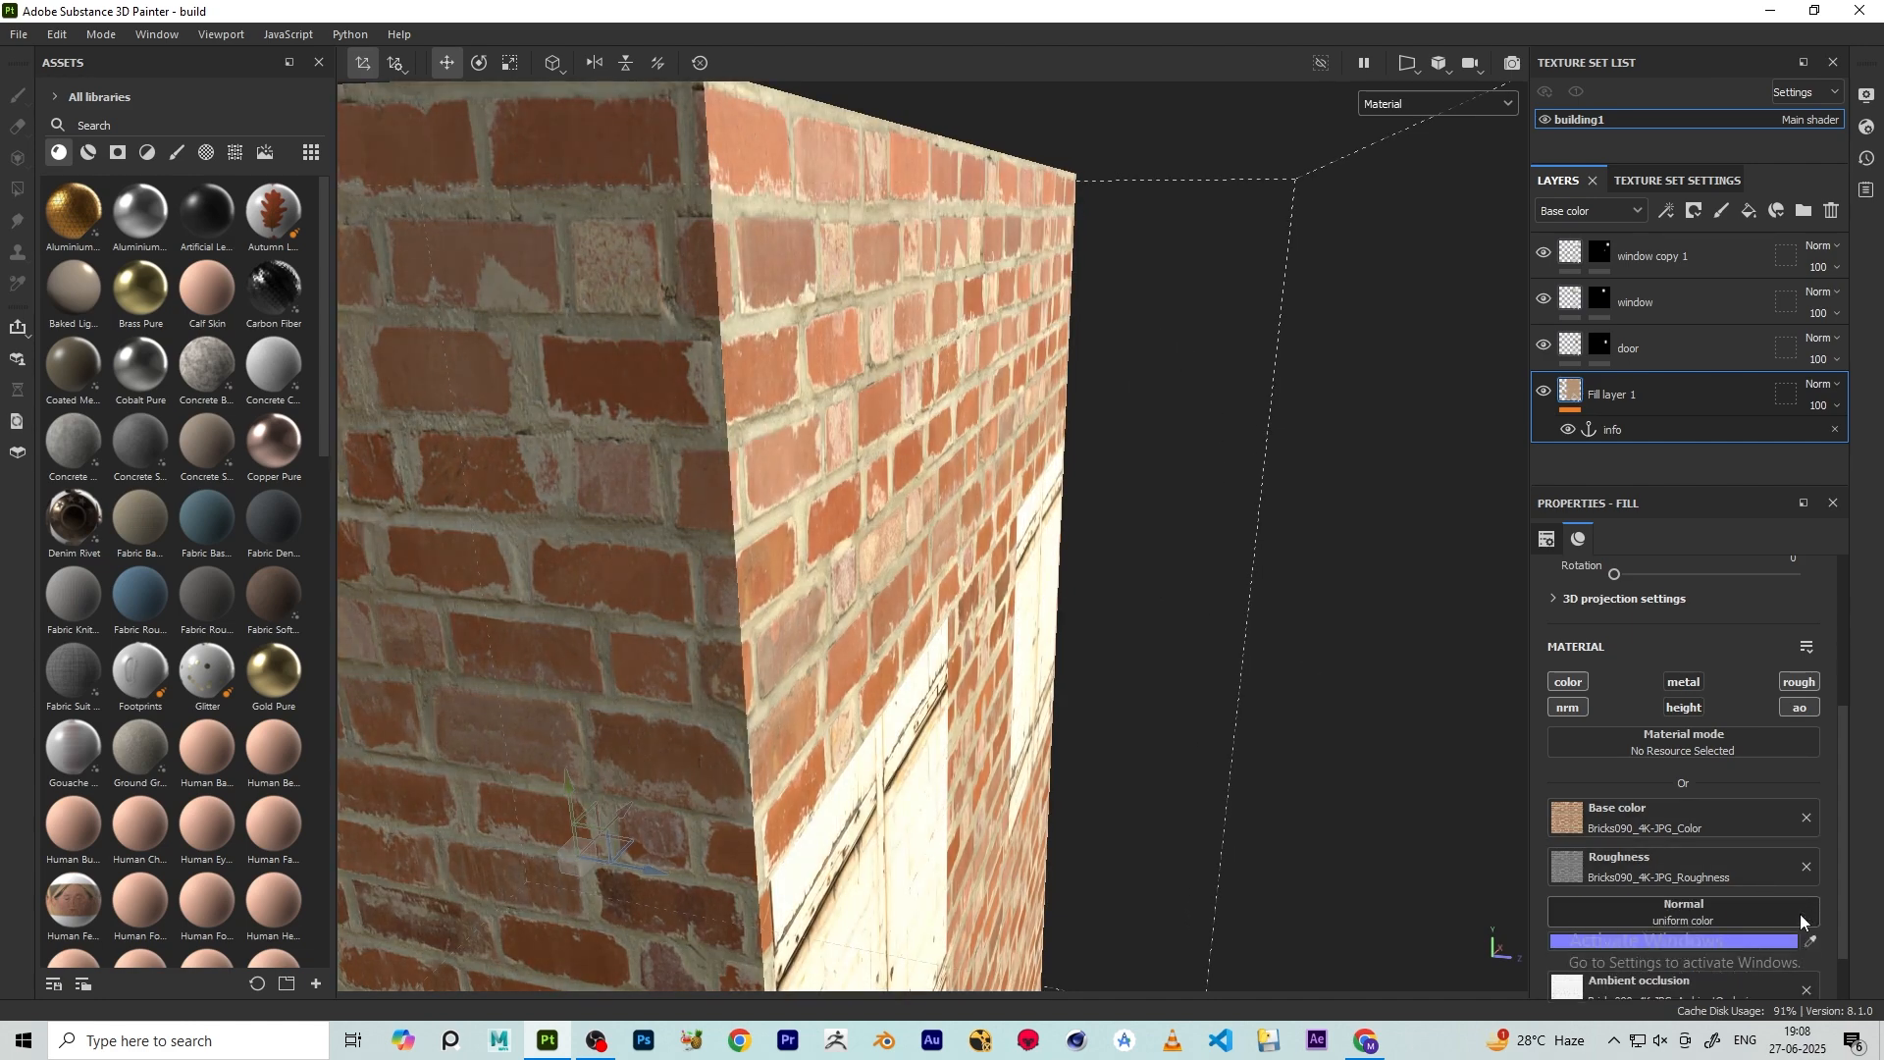
left_click_drag(804, 520, 802, 443, "alt")
key("ctrl+z")
left_click_drag(700, 509, 759, 553, "alt")
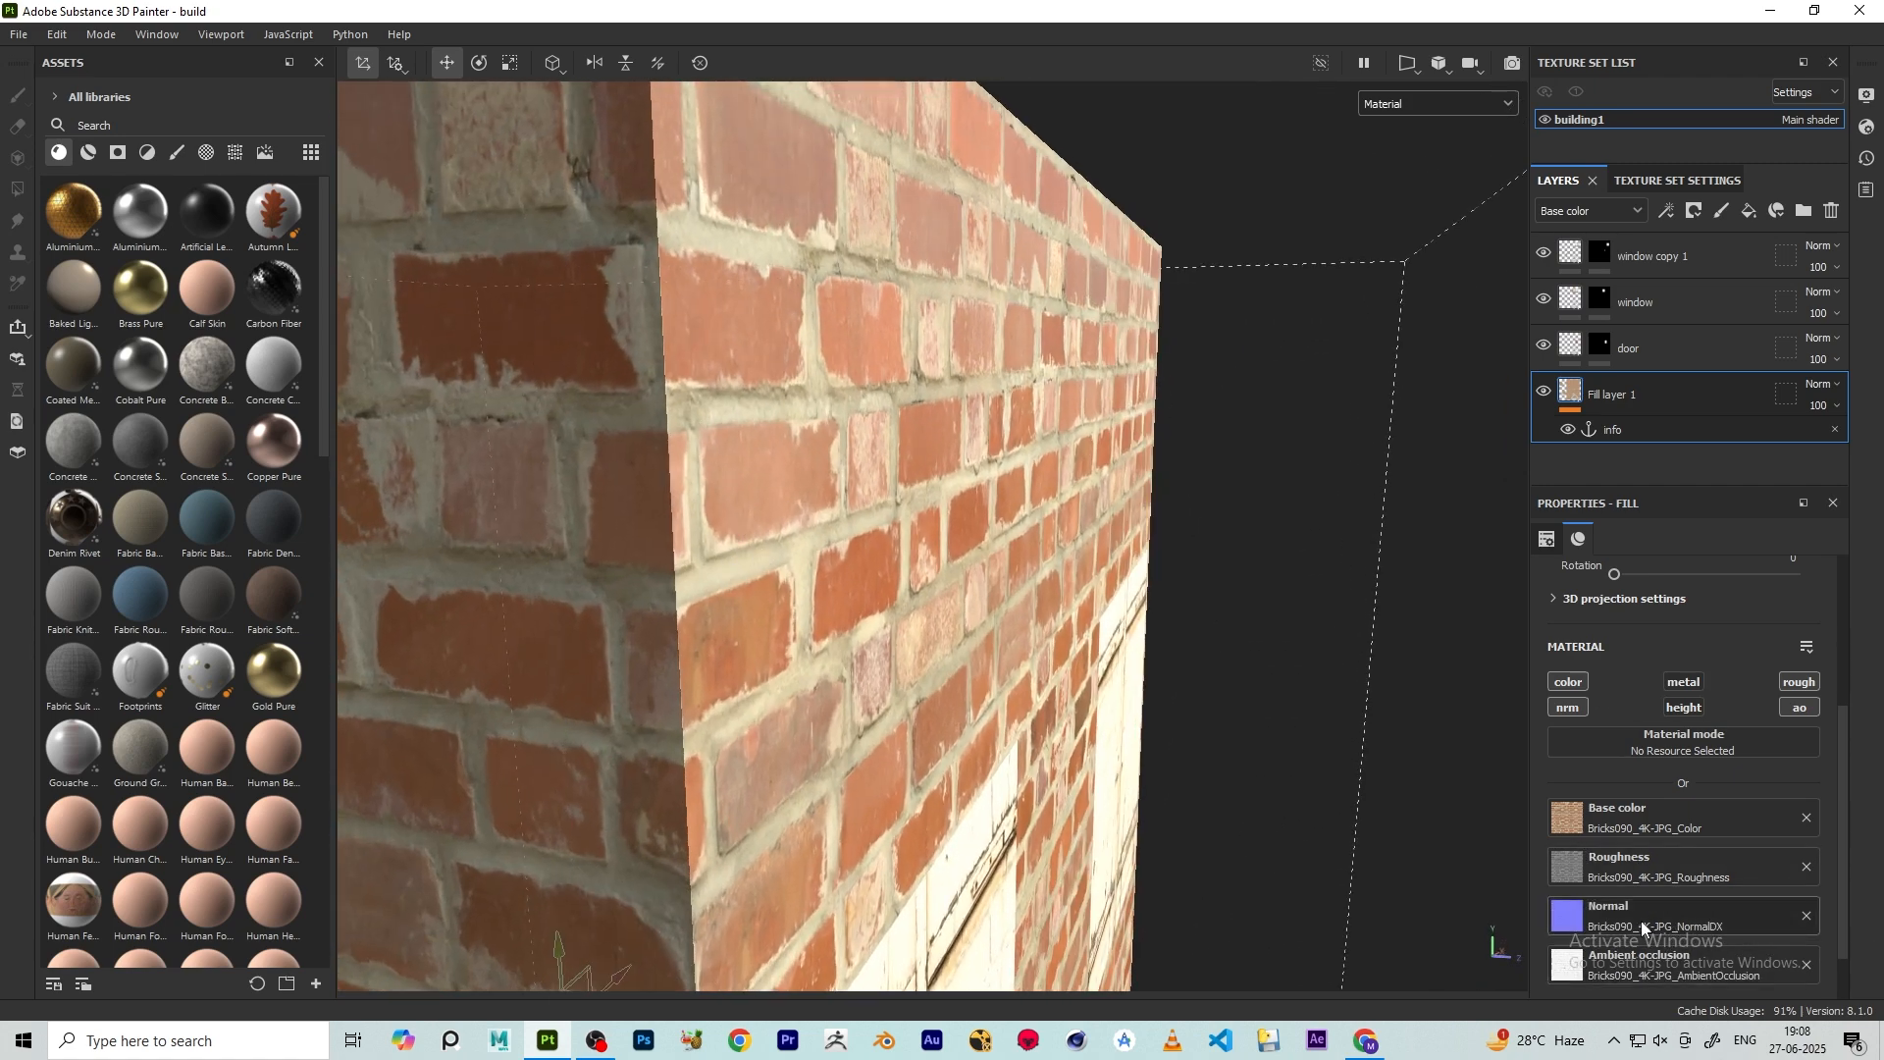
scroll(690, 467, "down", 7)
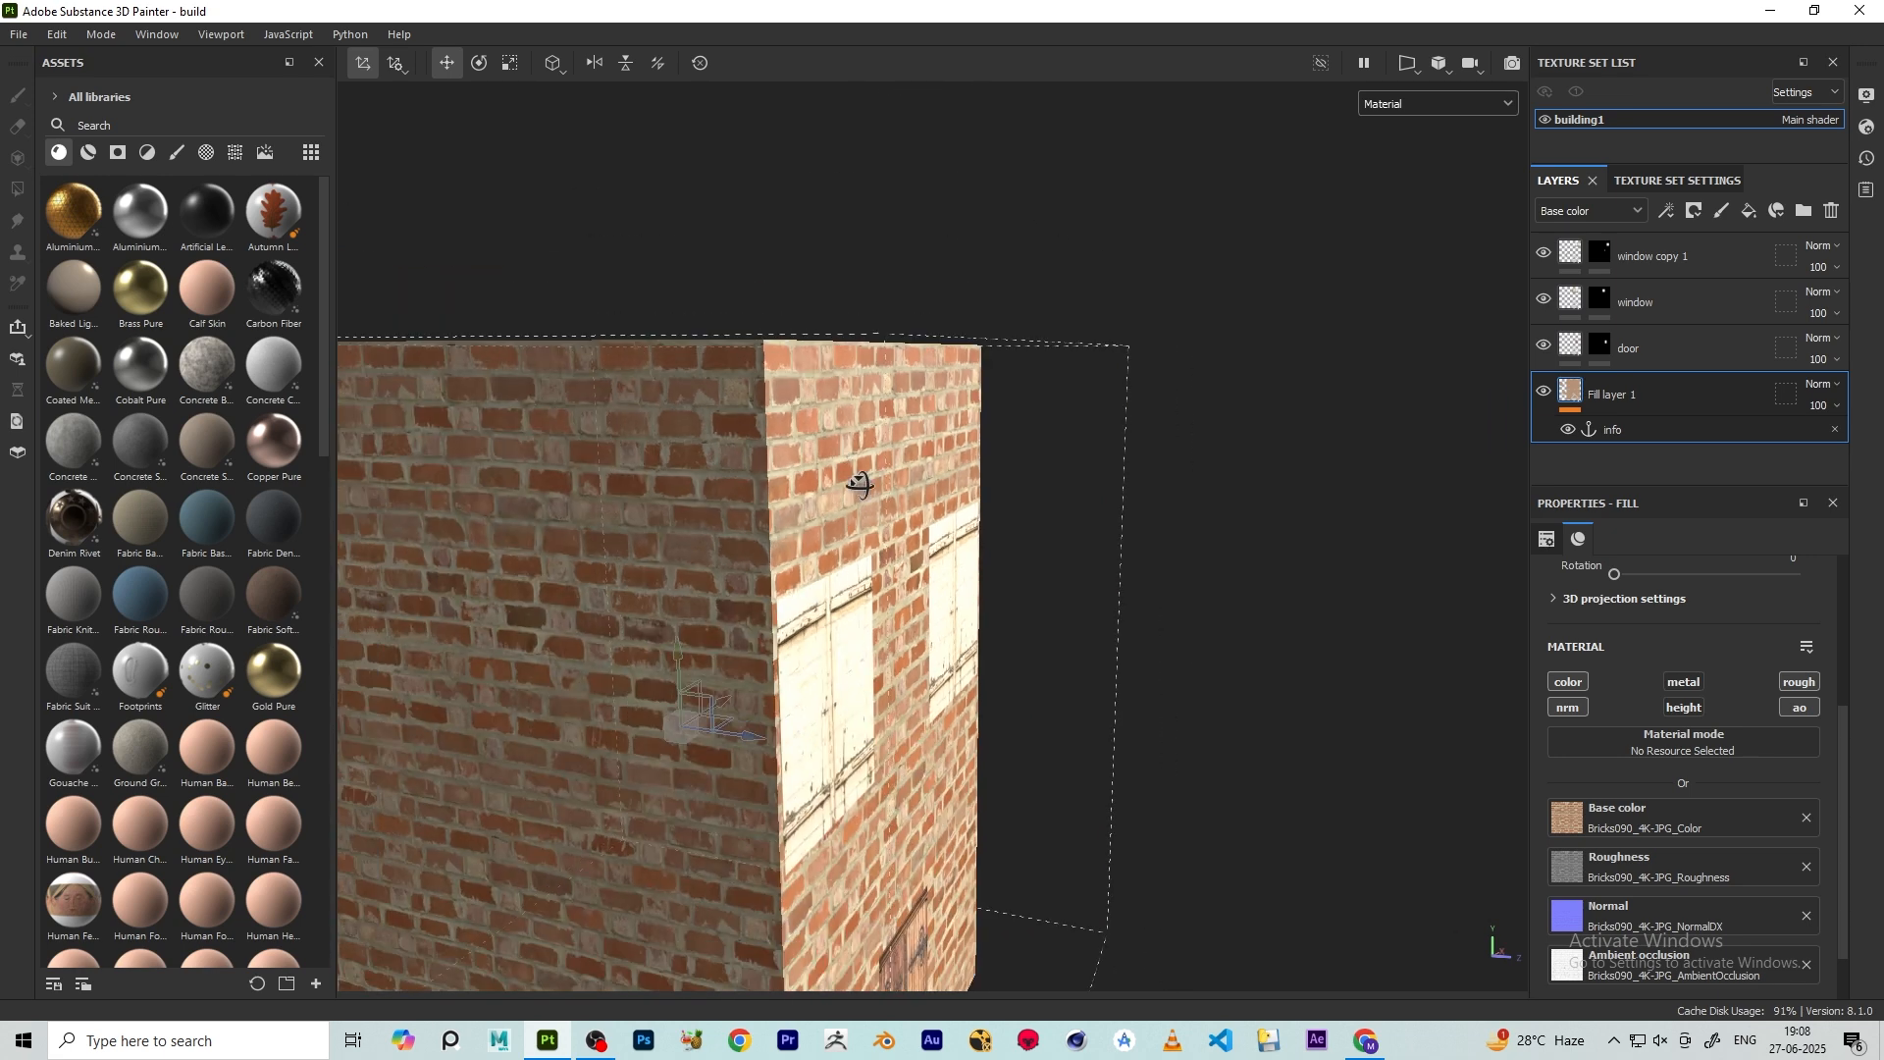
left_click_drag(858, 483, 851, 538, "alt")
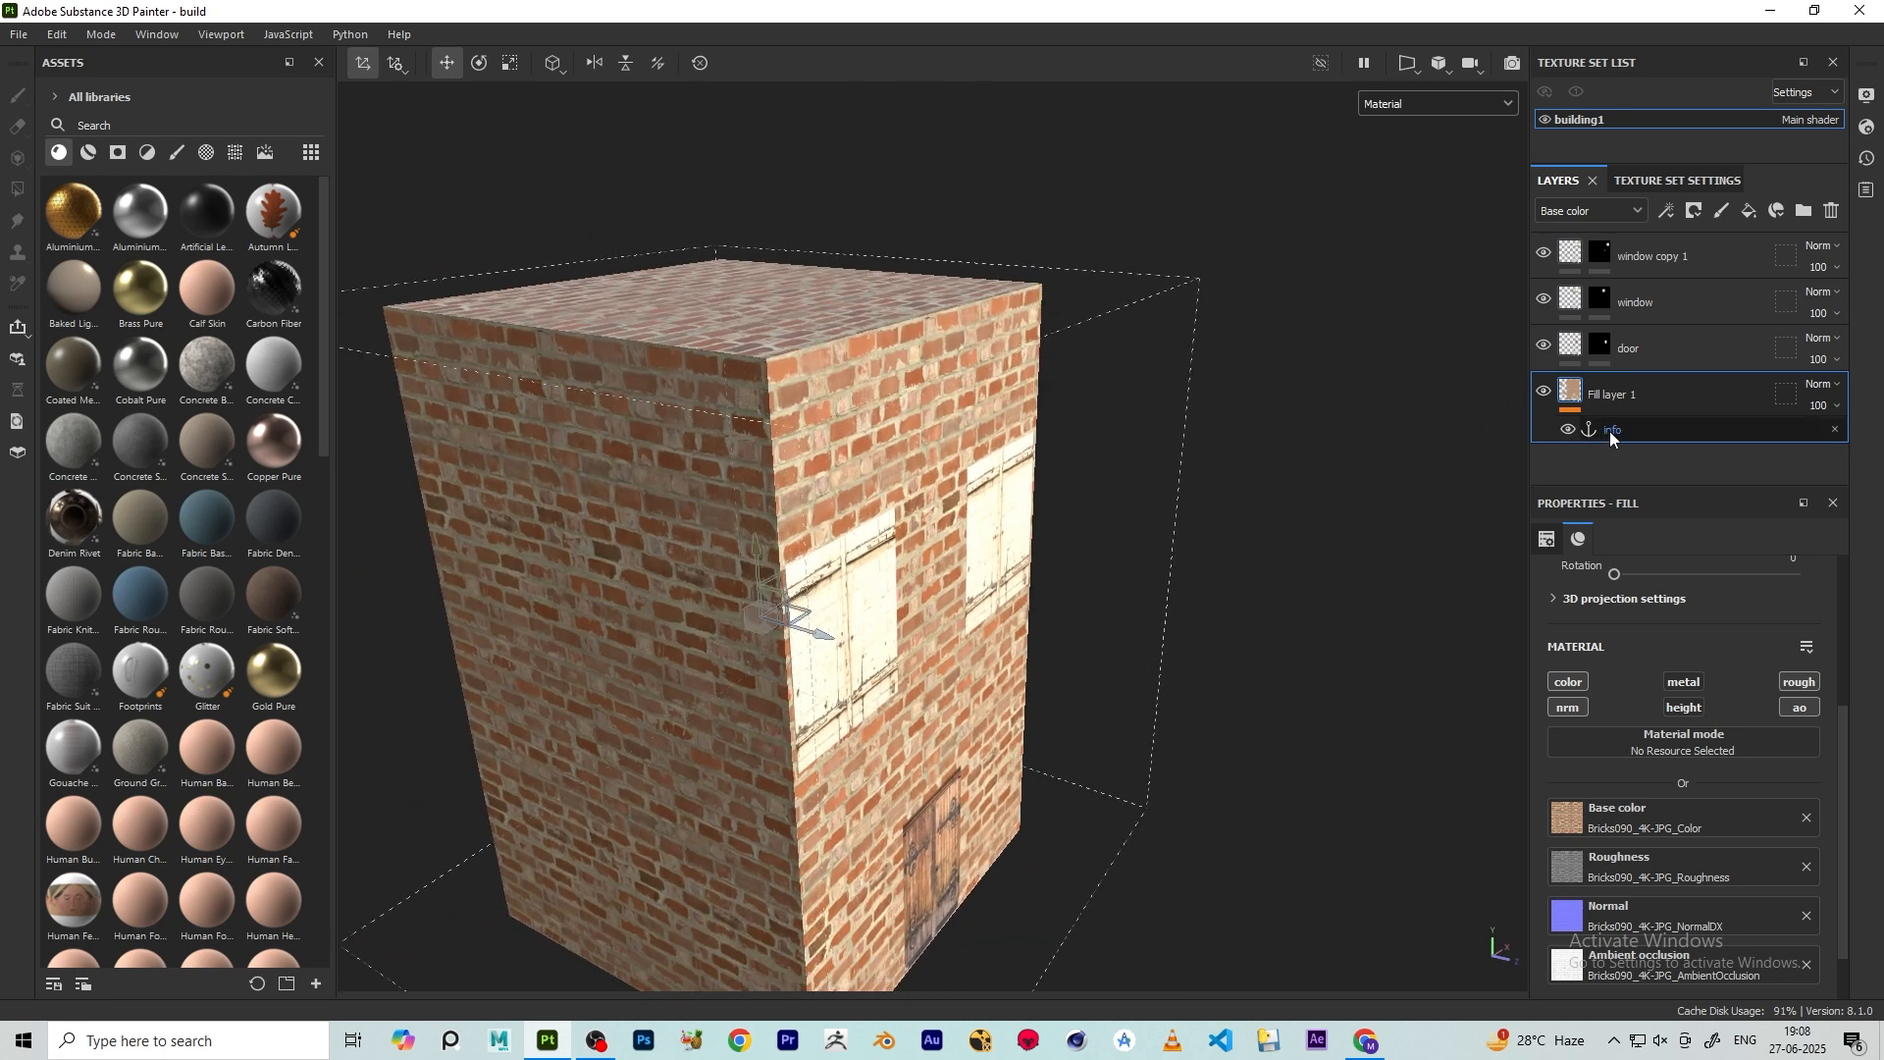
- Add a fill layer above window copy 1 with only the color and roughness channels enabled
left_click(1660, 255)
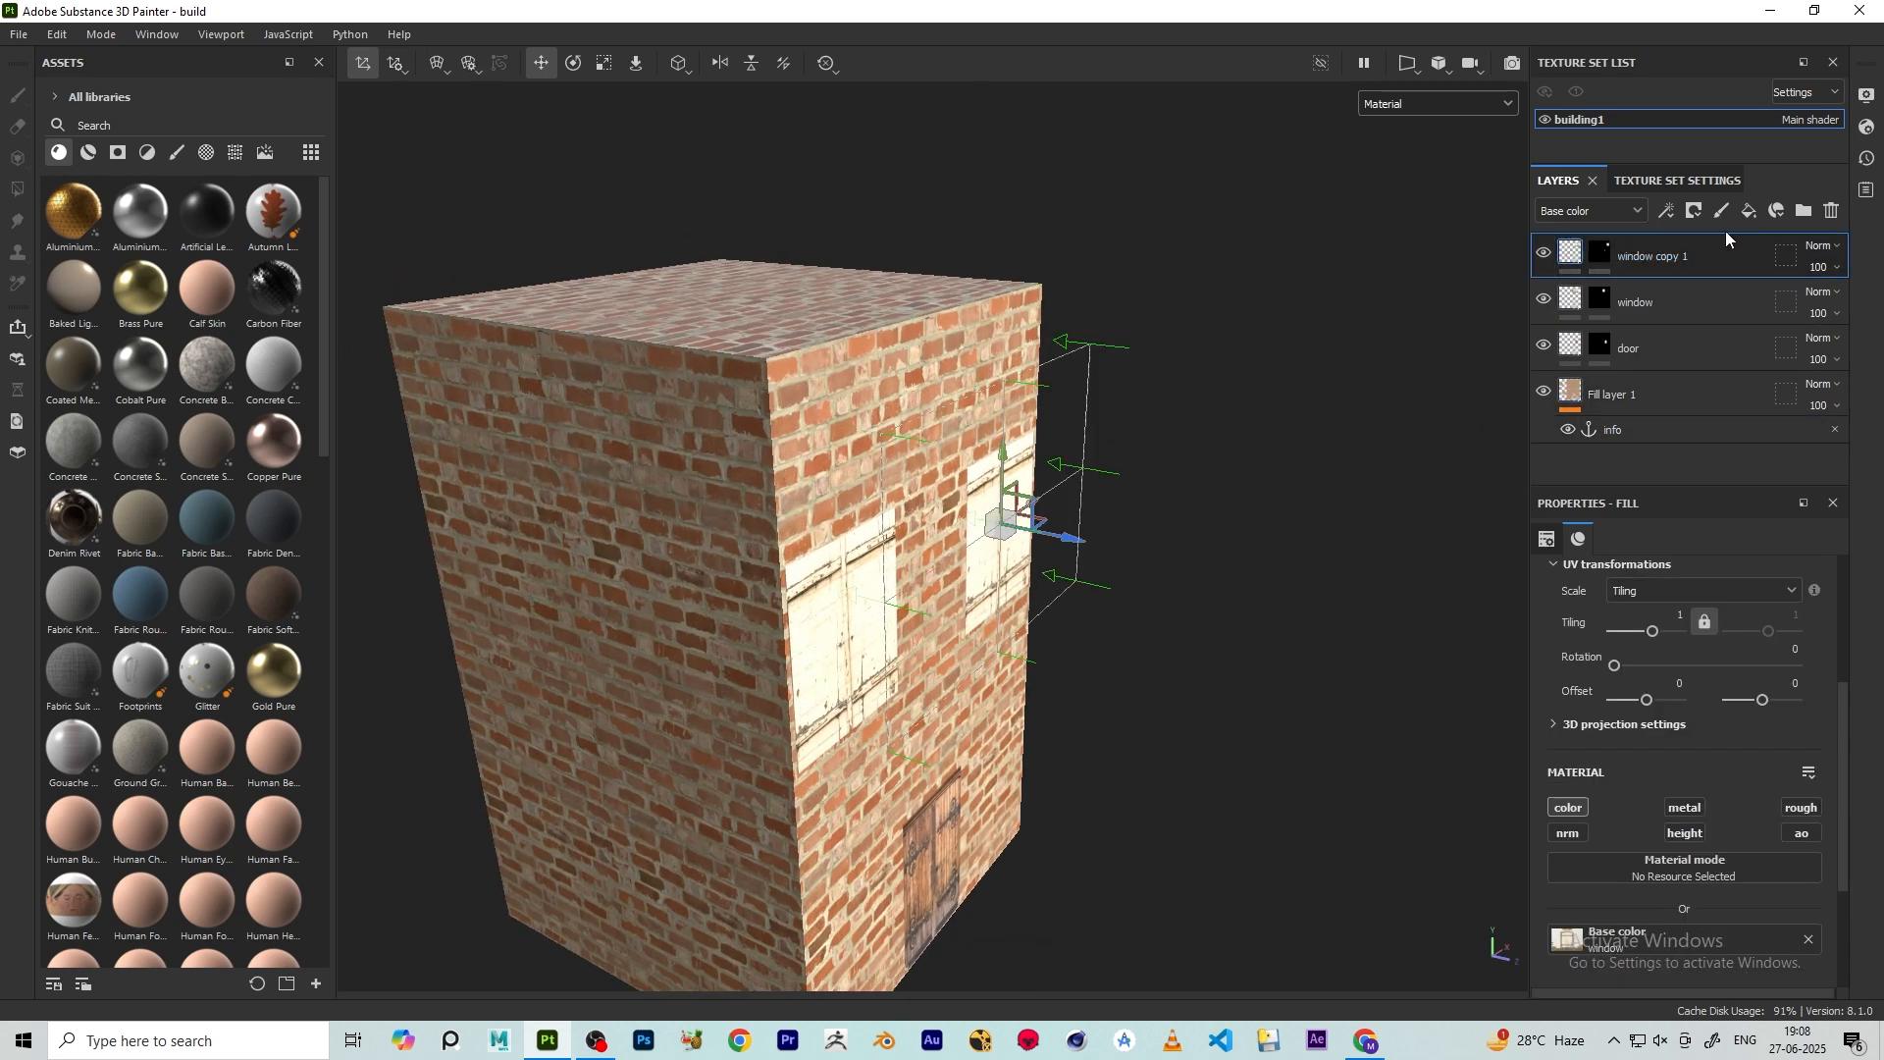
left_click(1750, 210)
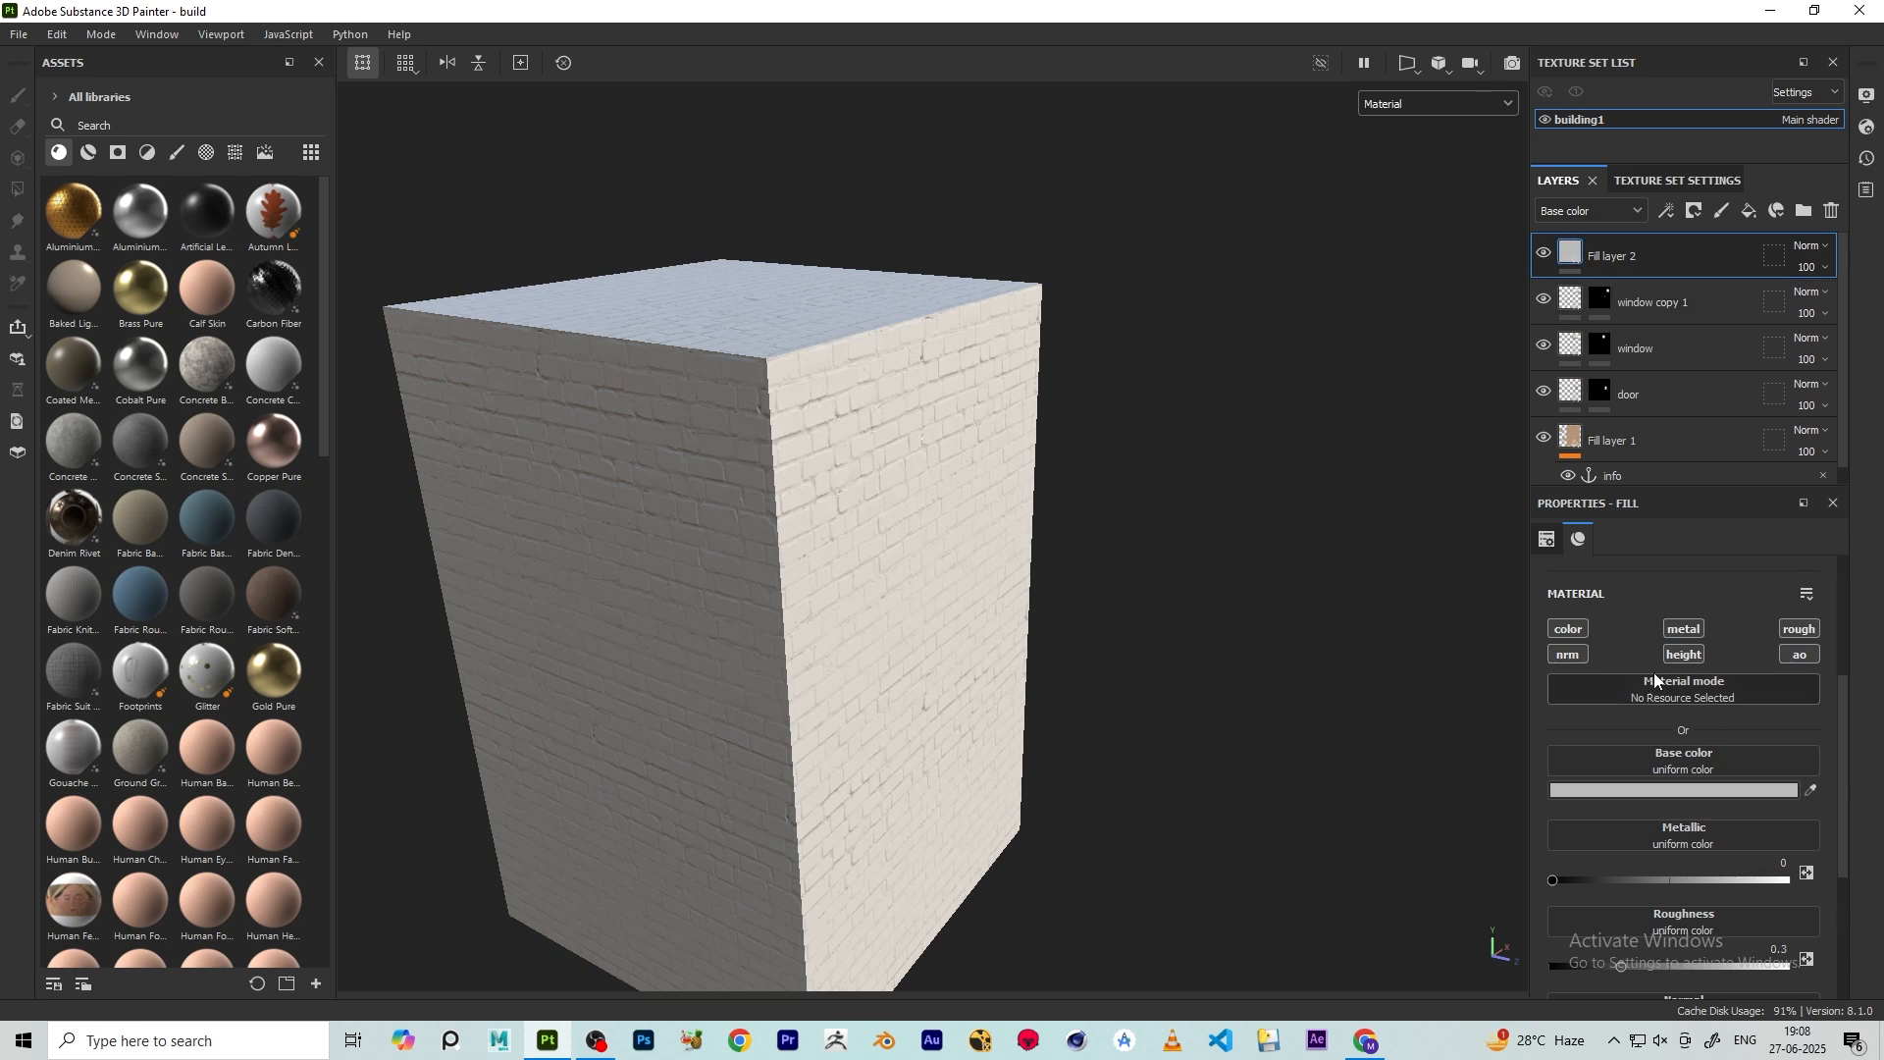
left_click(1569, 633)
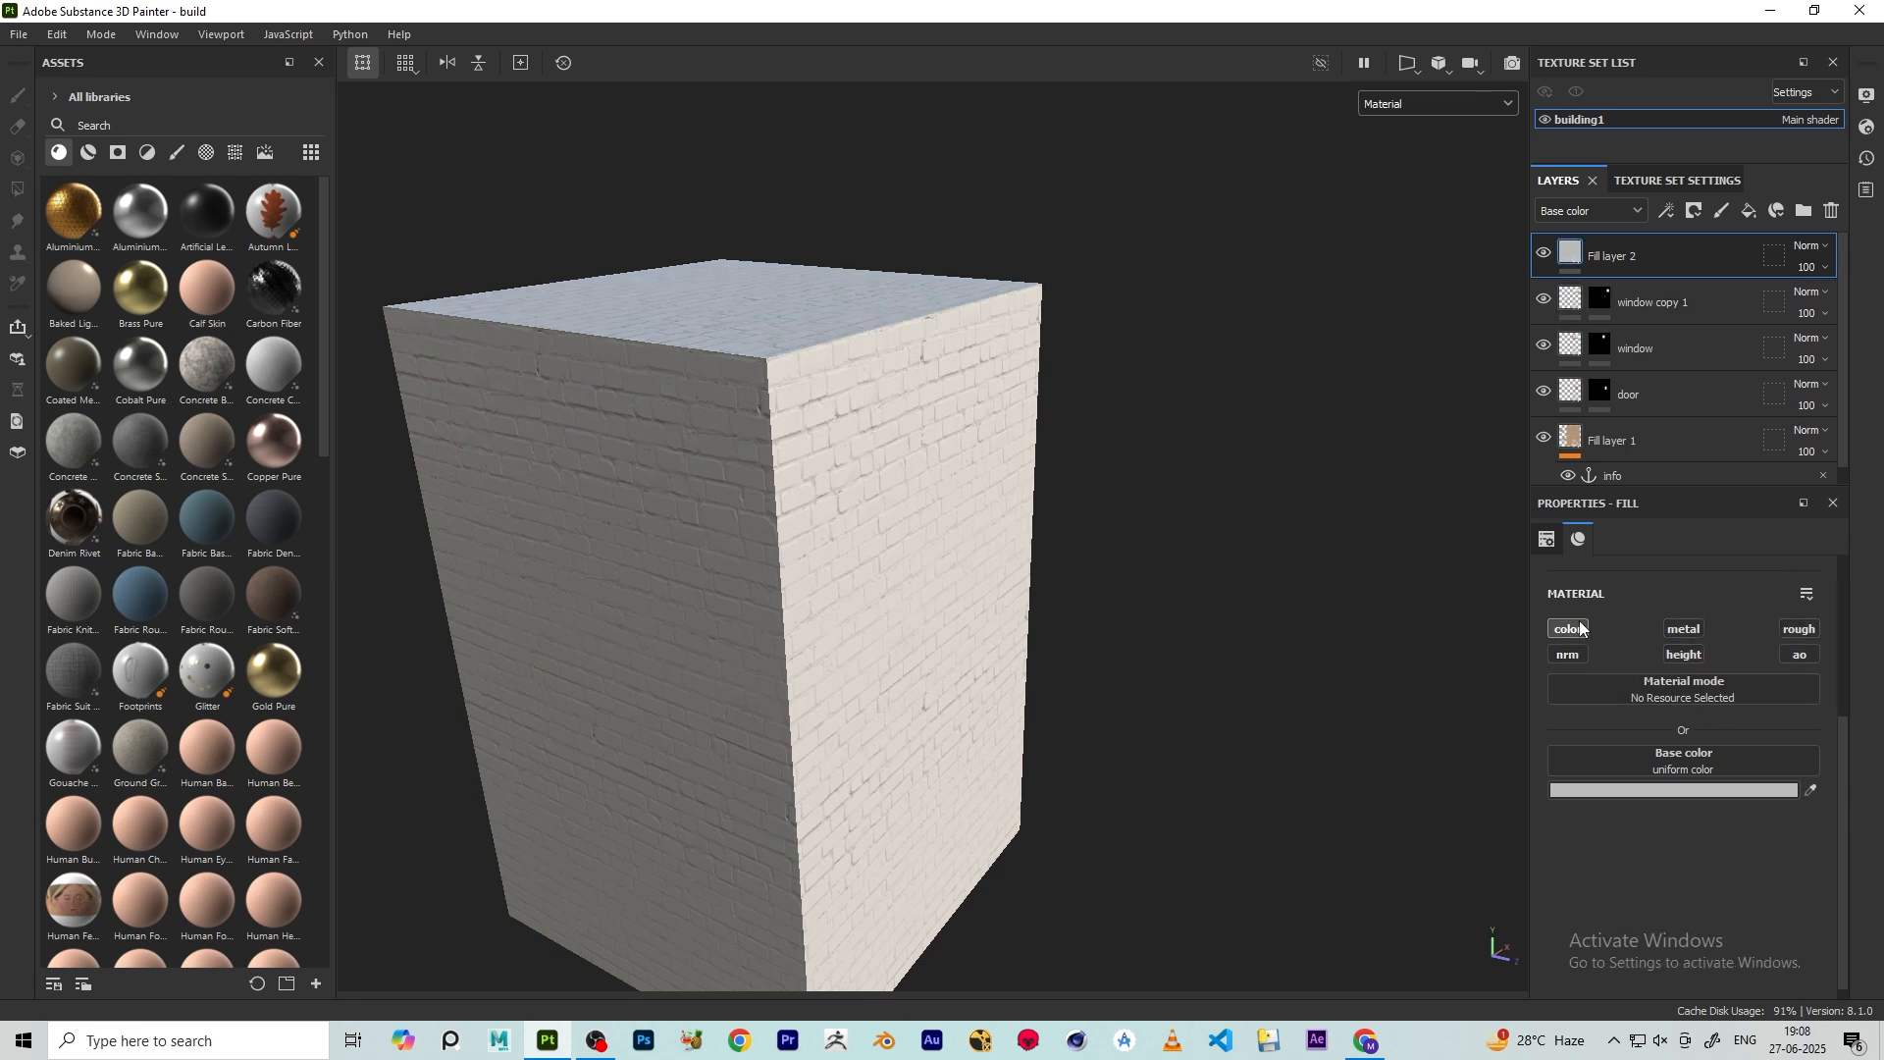
left_click(1802, 630)
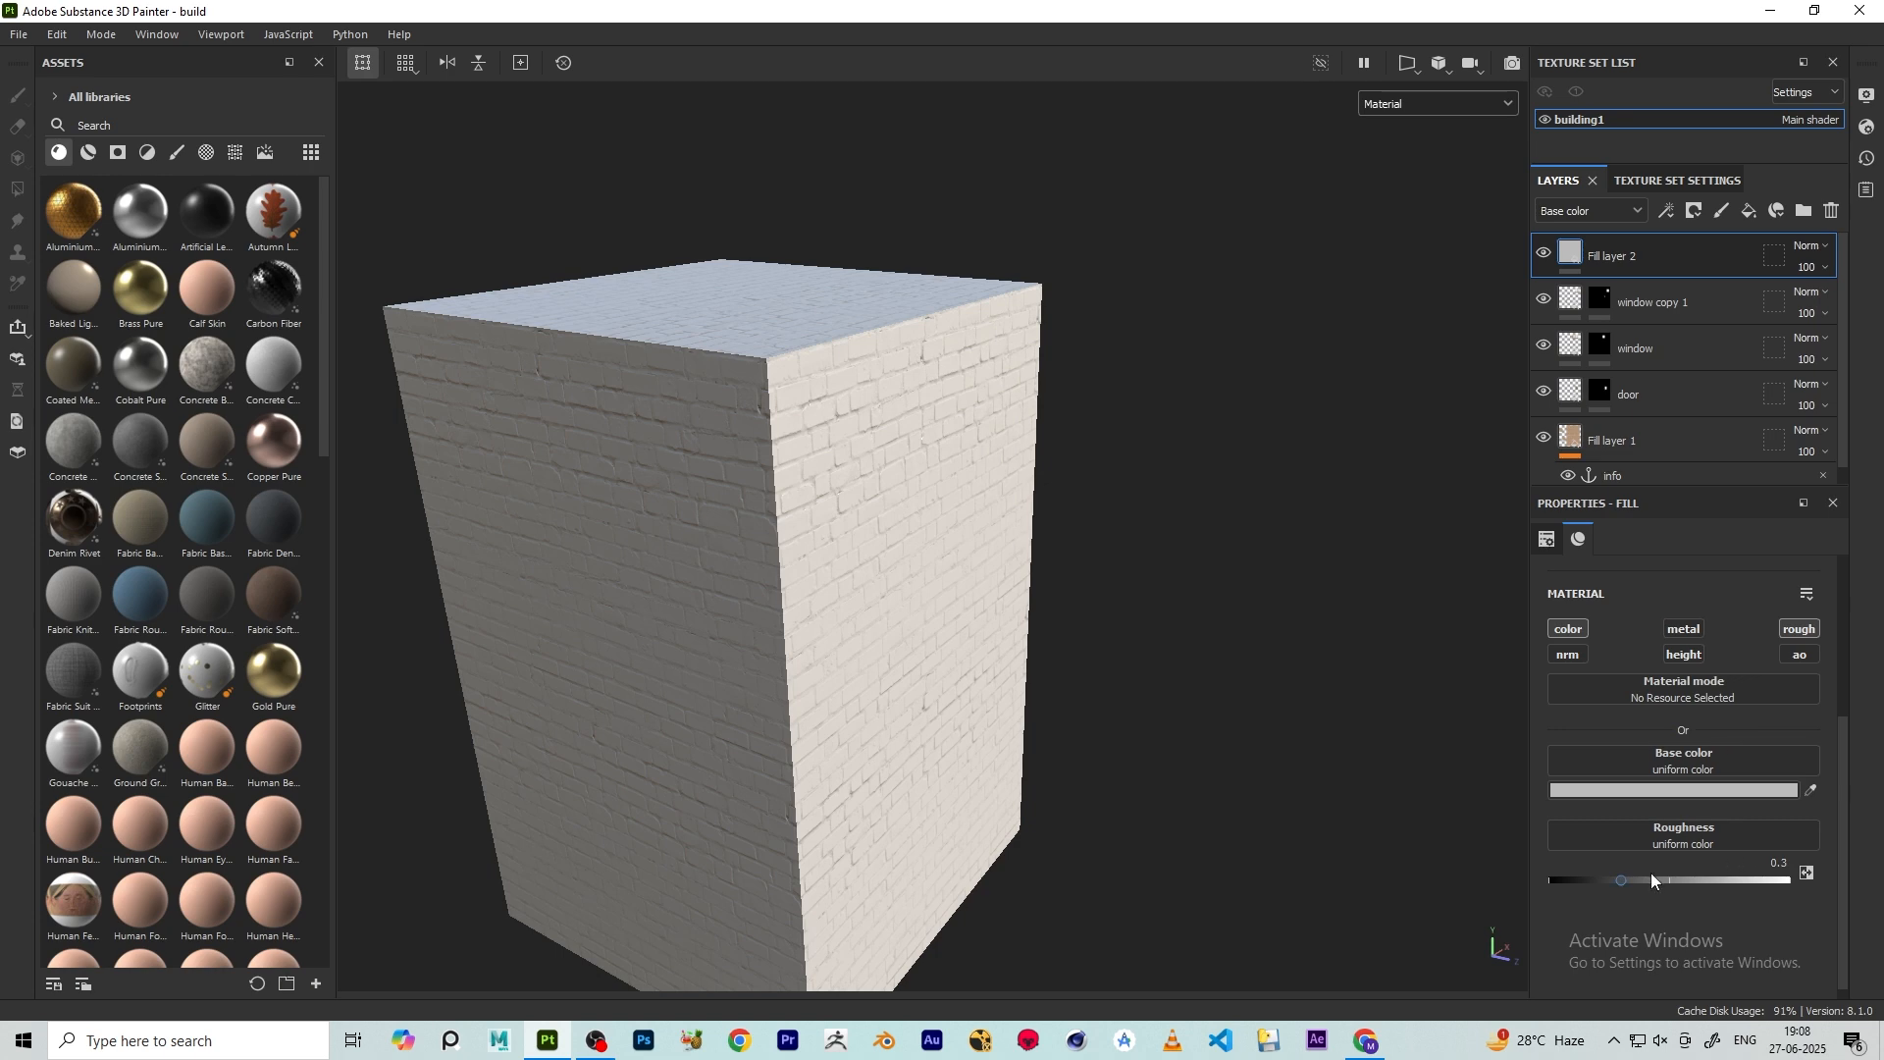
- Set the new fill layer's roughness to 0.8939 and its base color to a dark grey
left_click_drag(1651, 878, 1762, 880)
left_click(1669, 790)
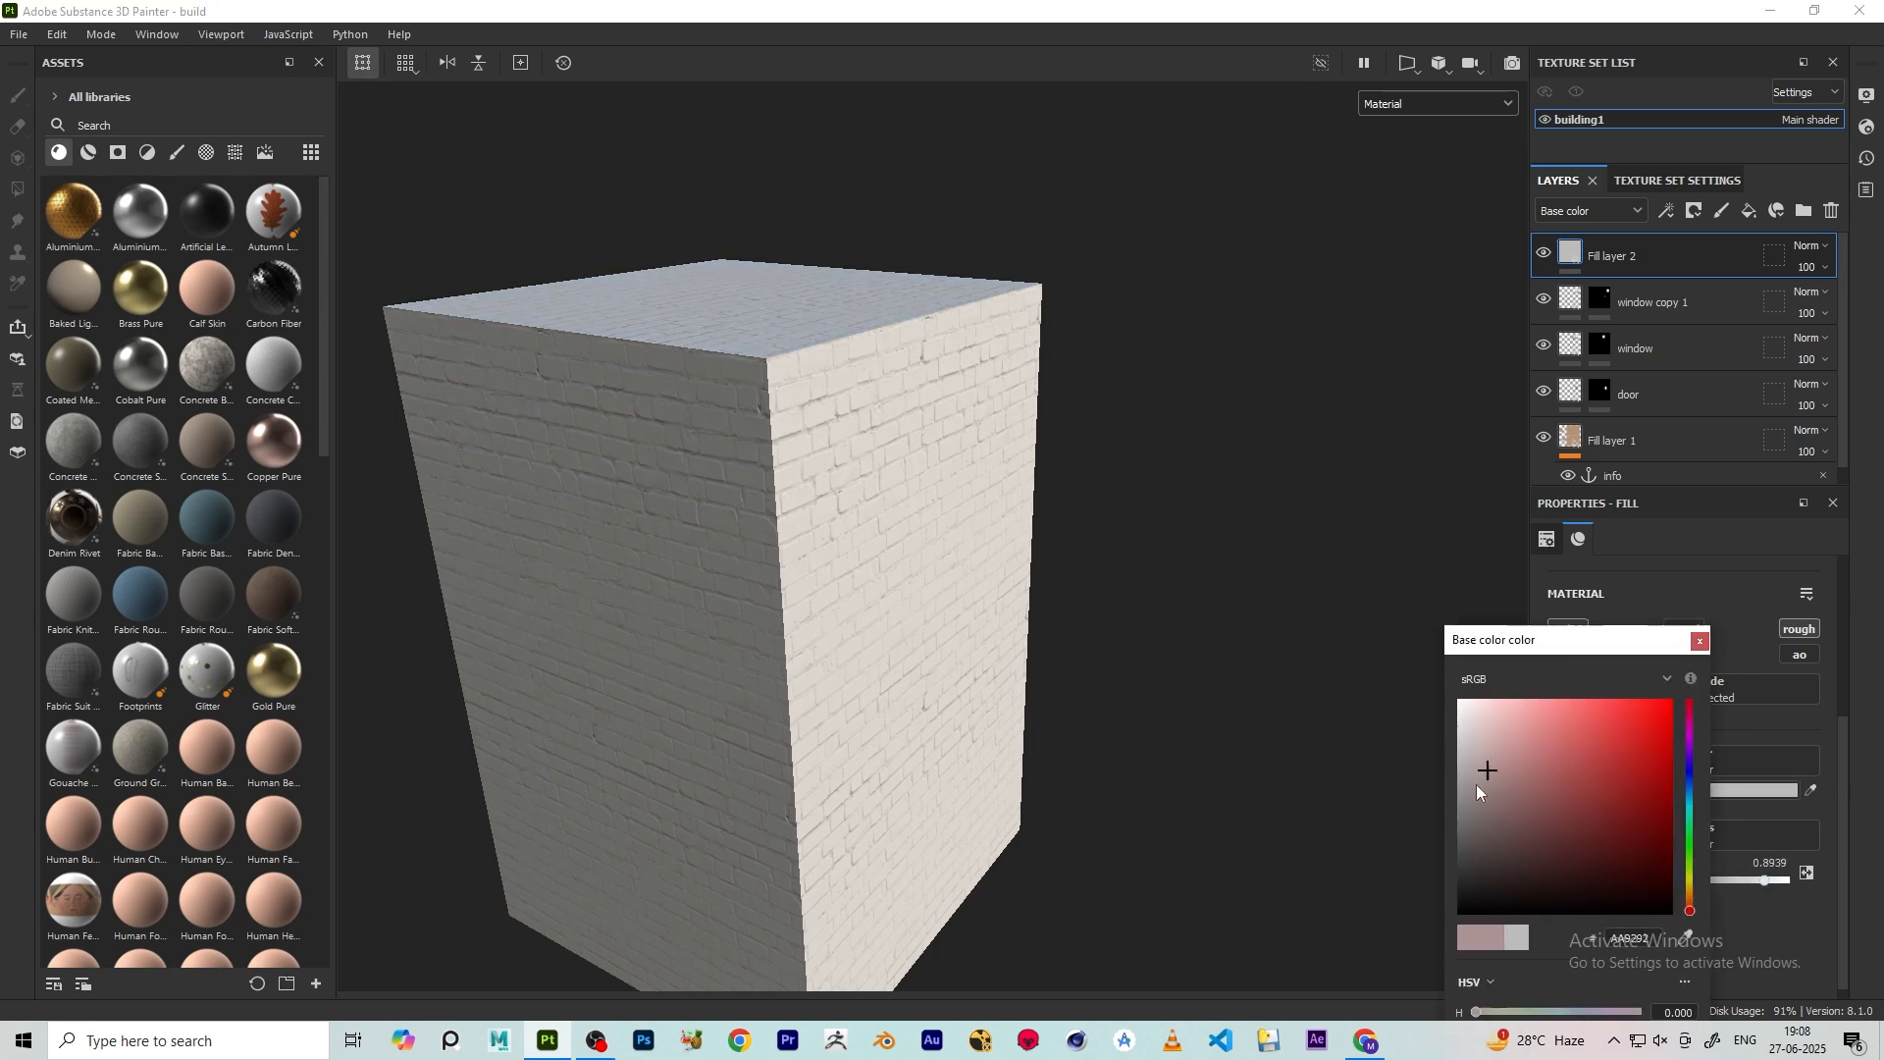
left_click_drag(1475, 785, 1422, 877)
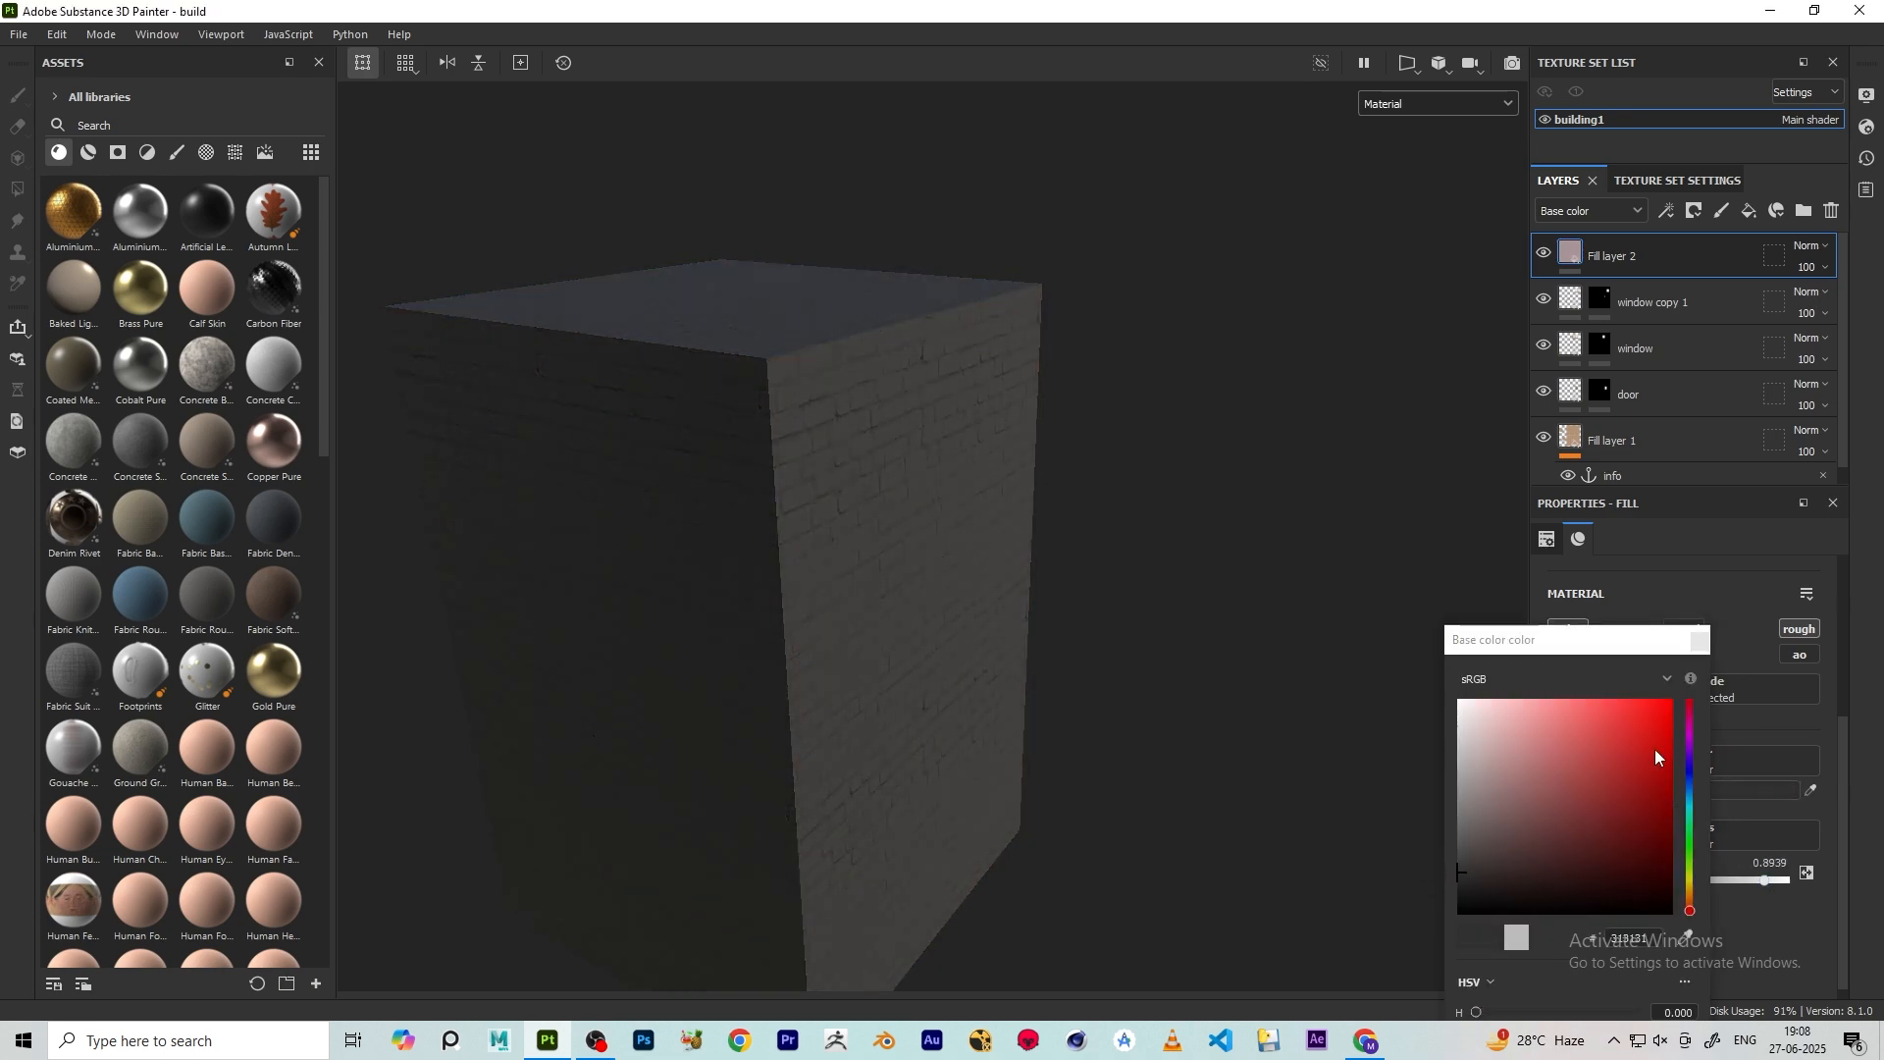
left_click(1701, 639)
left_click_drag(993, 592, 910, 457, "alt")
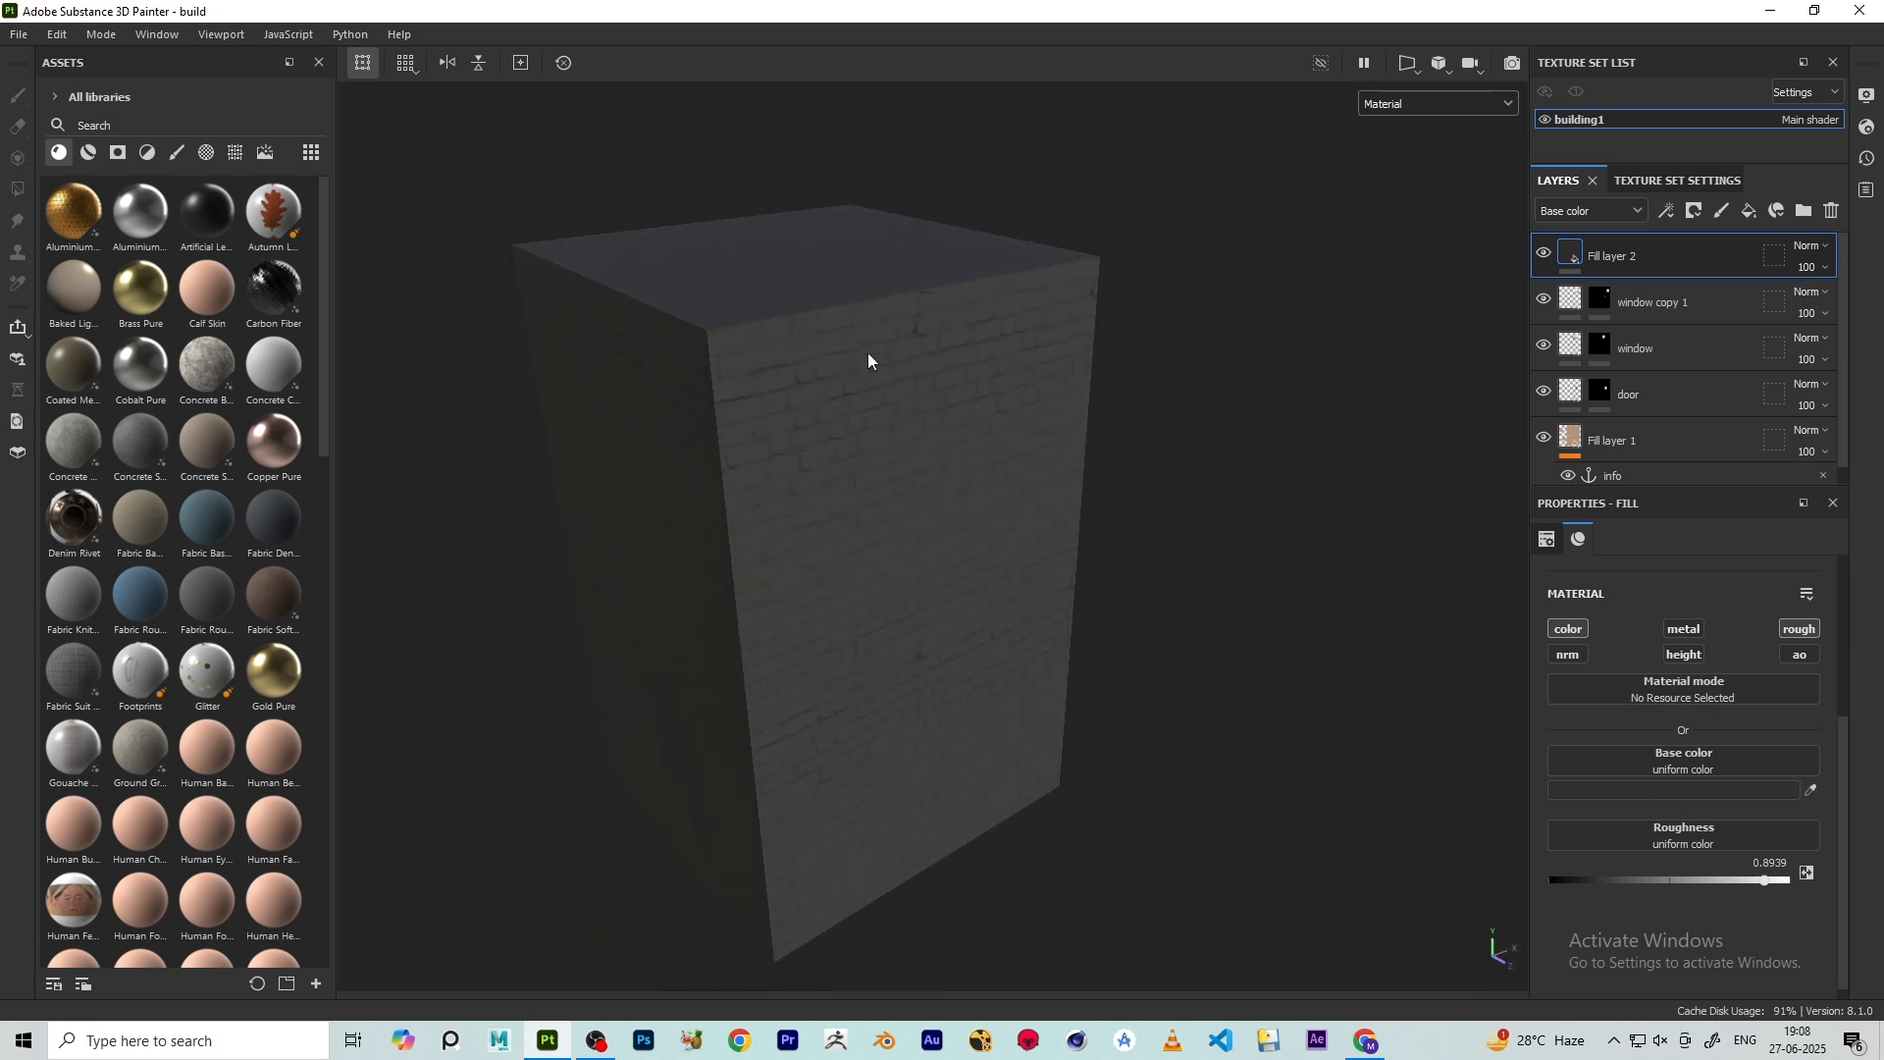
- Add a black mask to Fill layer 2 and apply a Dirt generator to that mask
left_click(1694, 210)
left_click(1712, 254)
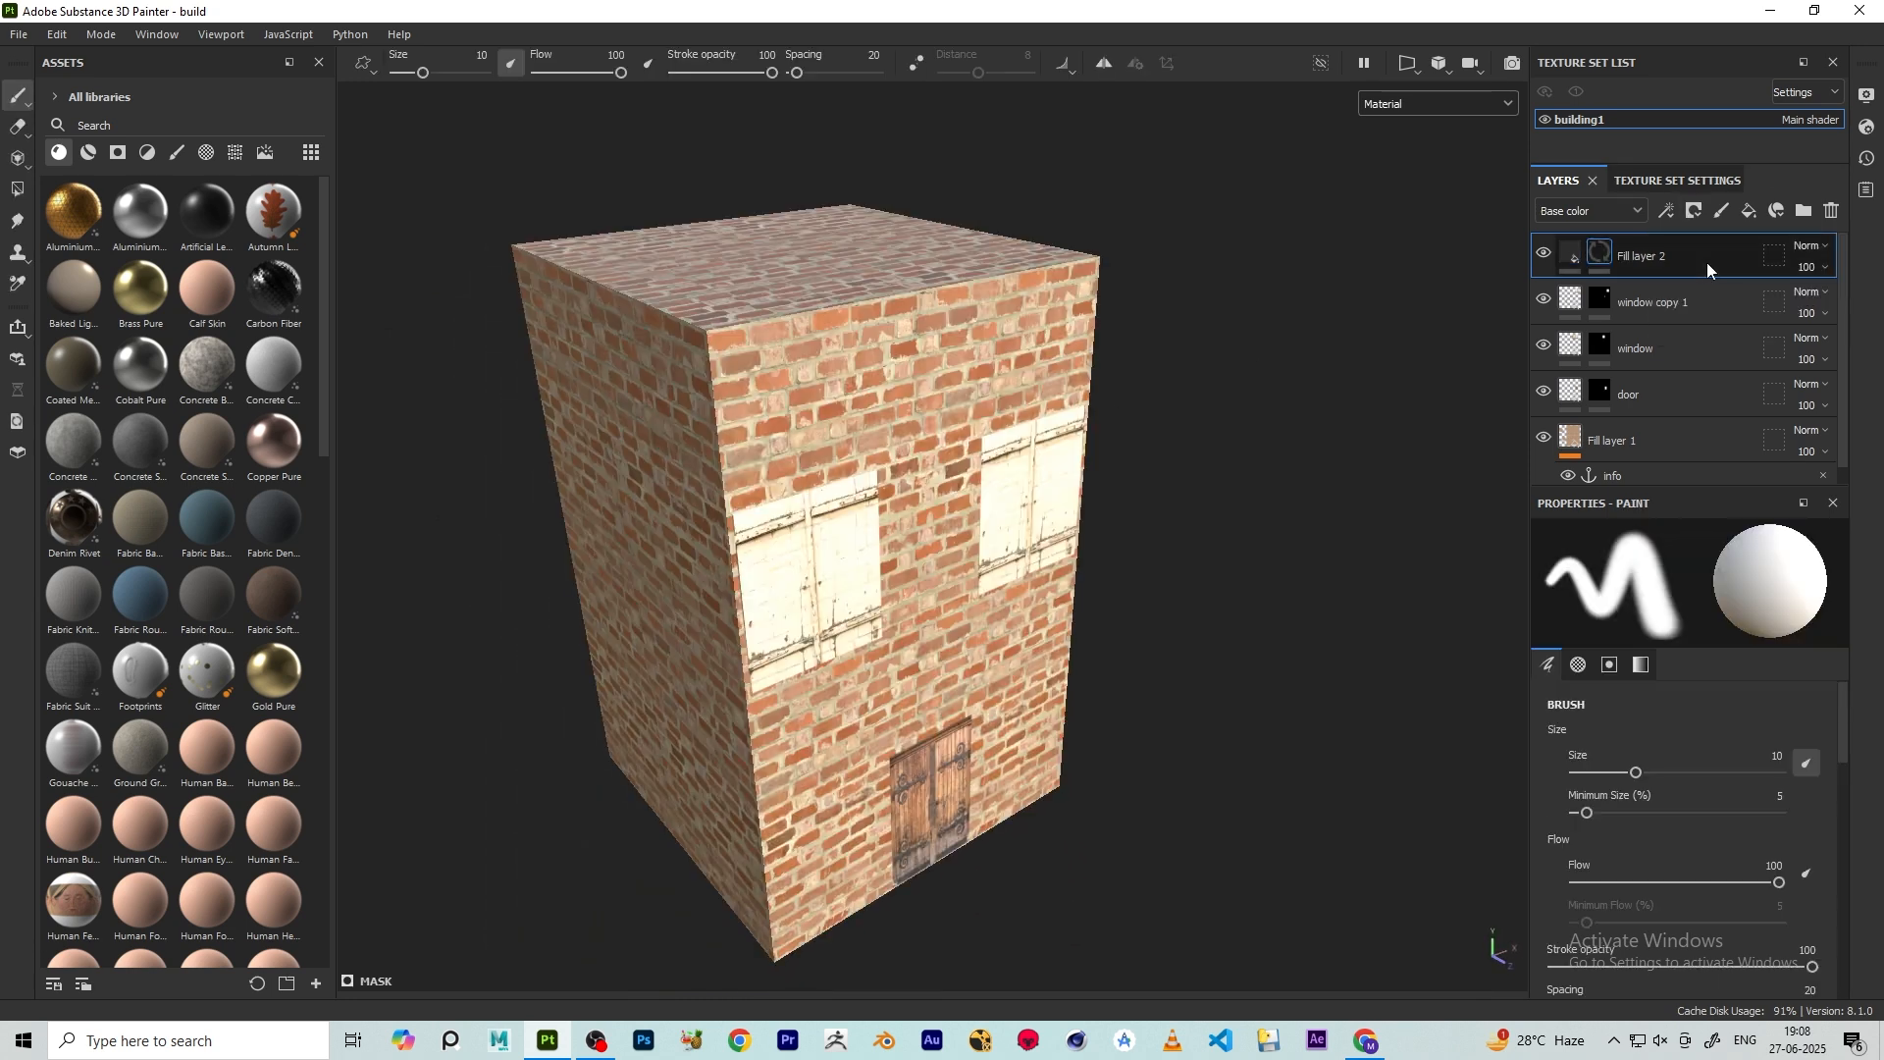
left_click(1666, 212)
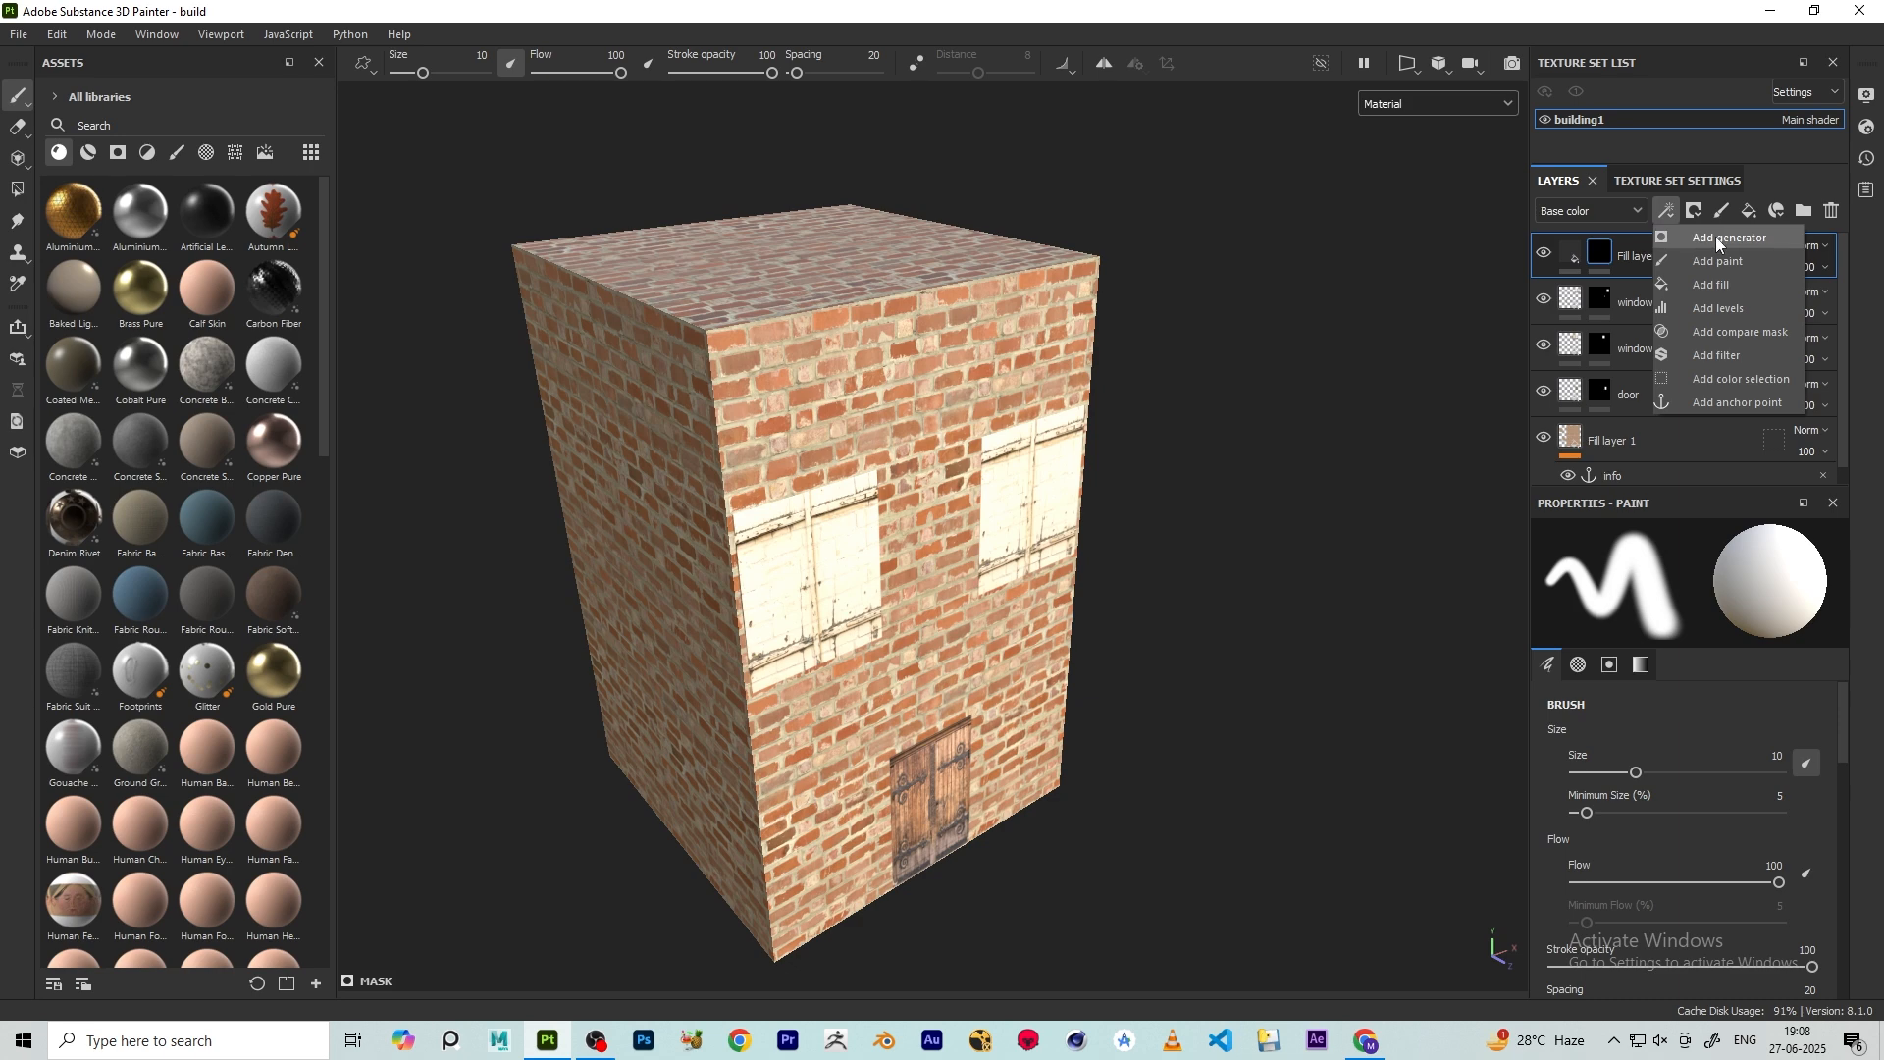
left_click(1707, 233)
left_click(1733, 589)
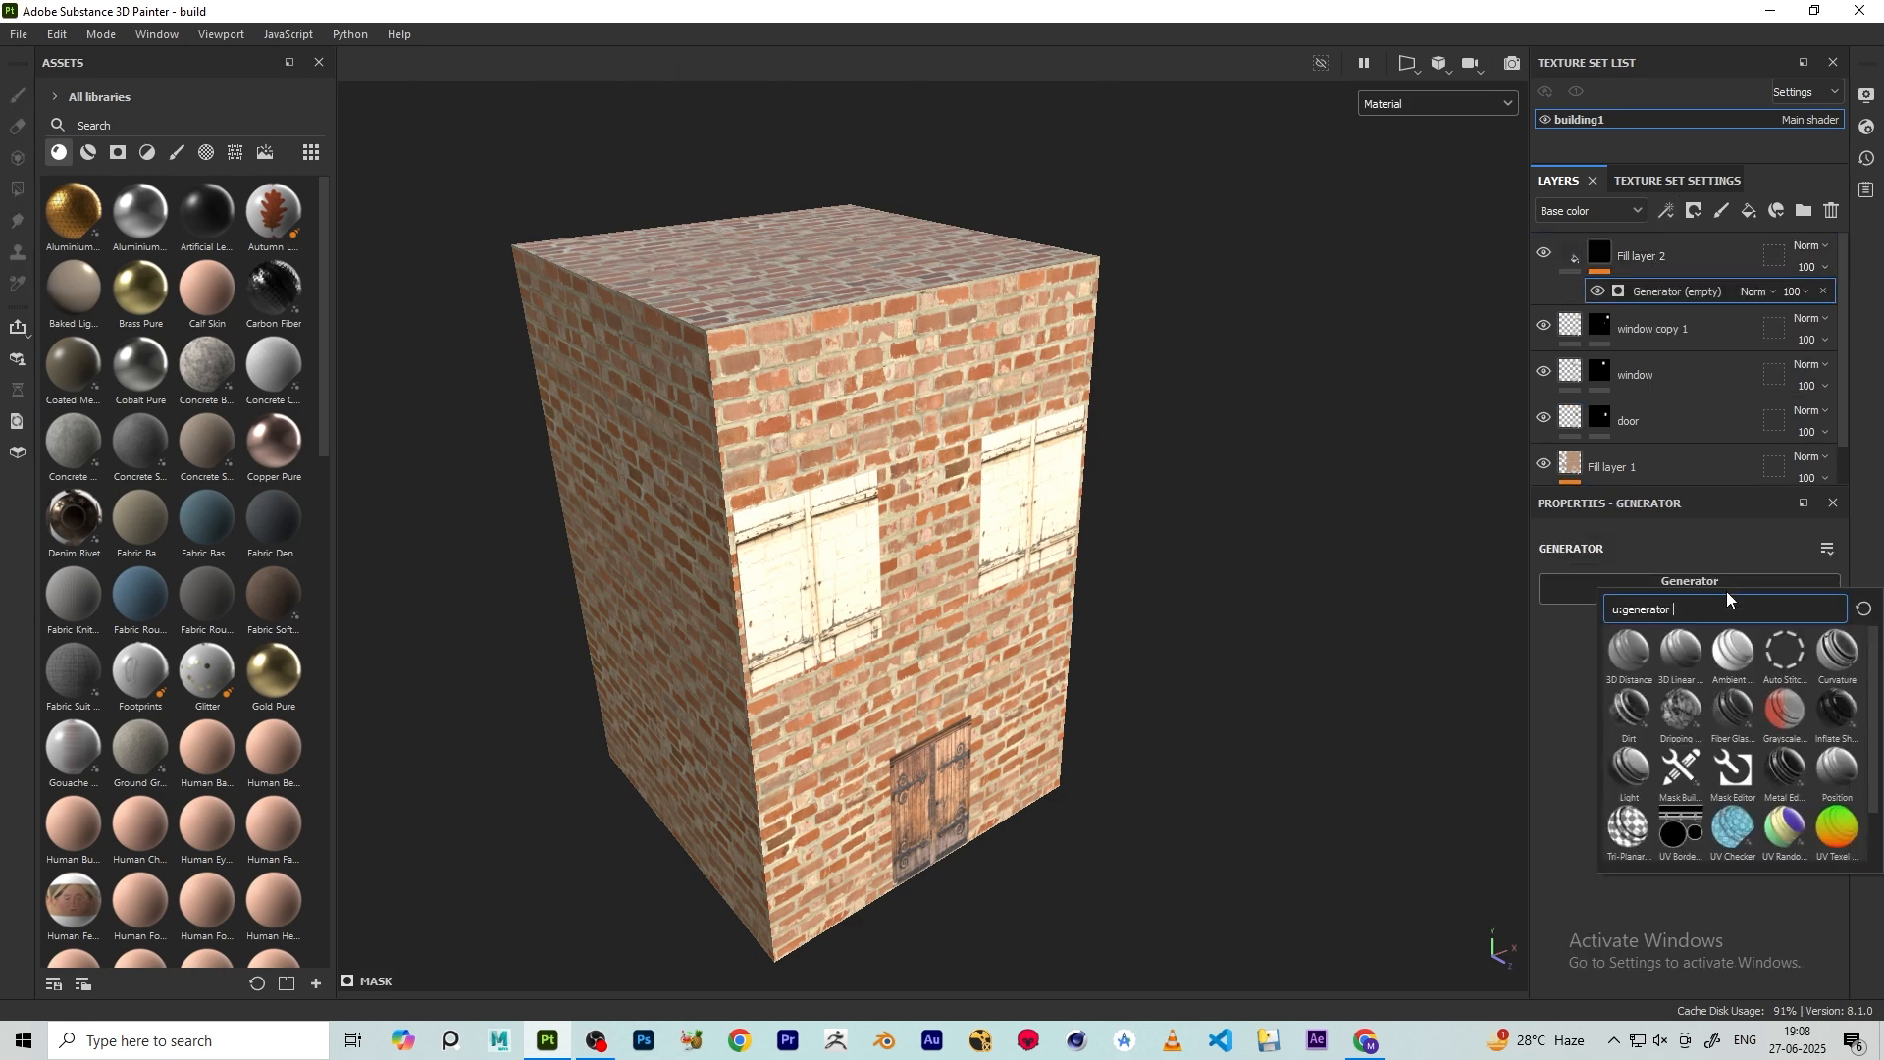
left_click(1630, 724)
- Set the generator's Dirt Level to 0.83 and inspect the dirt on the front wall and windows
scroll(1438, 511, "up", 3)
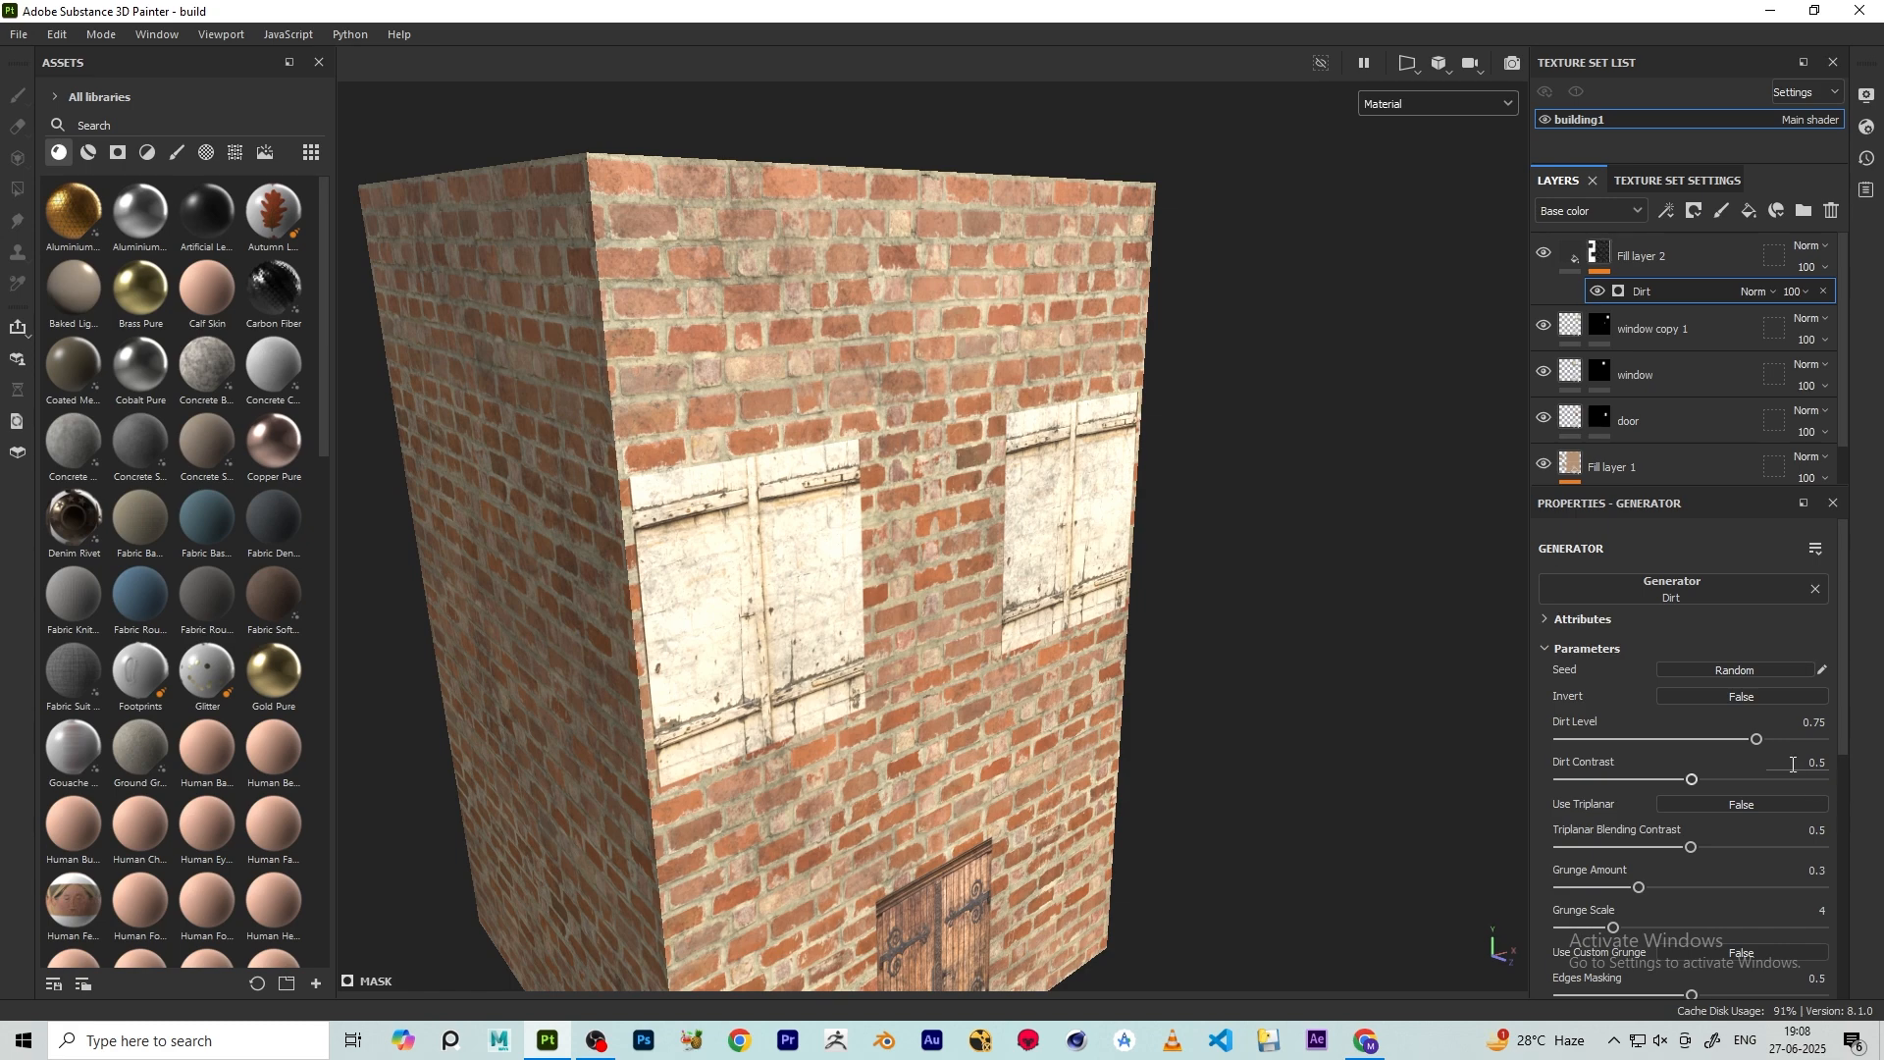
left_click_drag(1771, 740, 1776, 740)
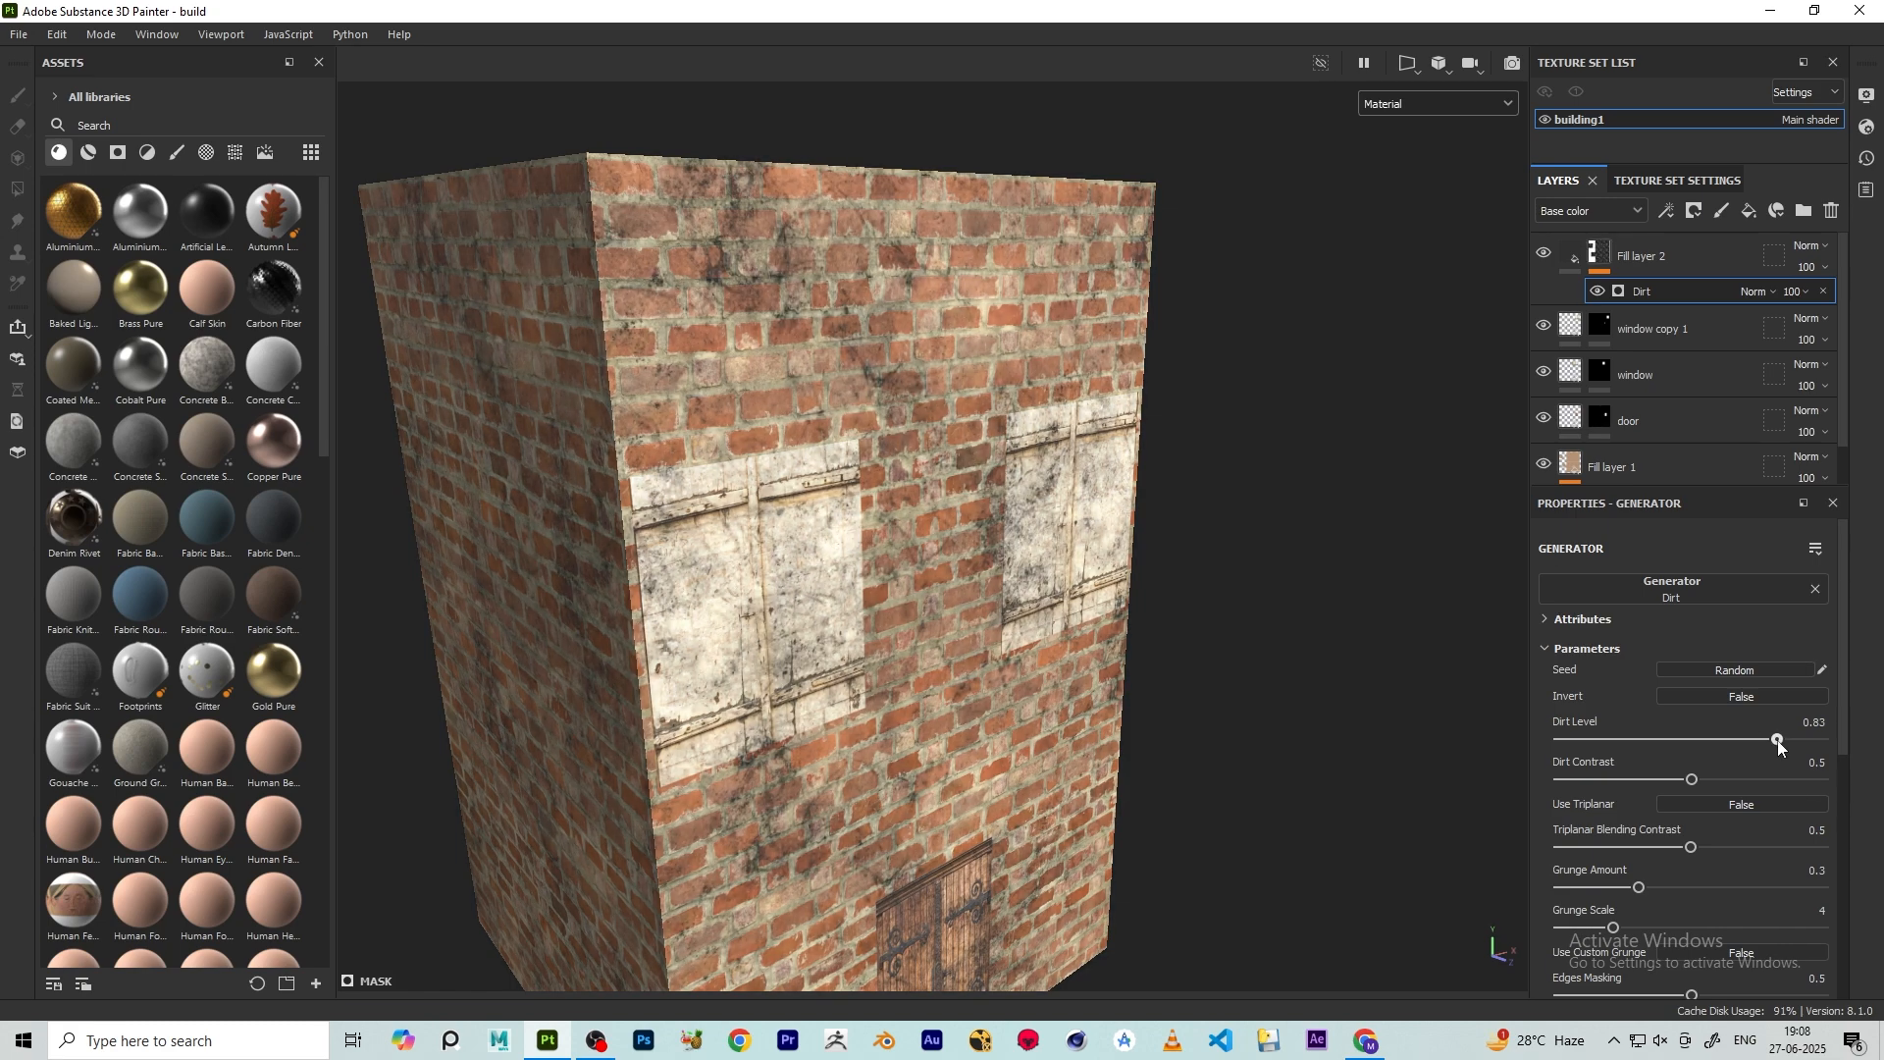
left_click_drag(891, 422, 956, 470, "alt")
middle_click_drag(956, 470, 979, 444, "alt")
left_click_drag(829, 397, 791, 397, "alt")
scroll(798, 304, "up", 3)
left_click_drag(798, 304, 699, 329, "alt")
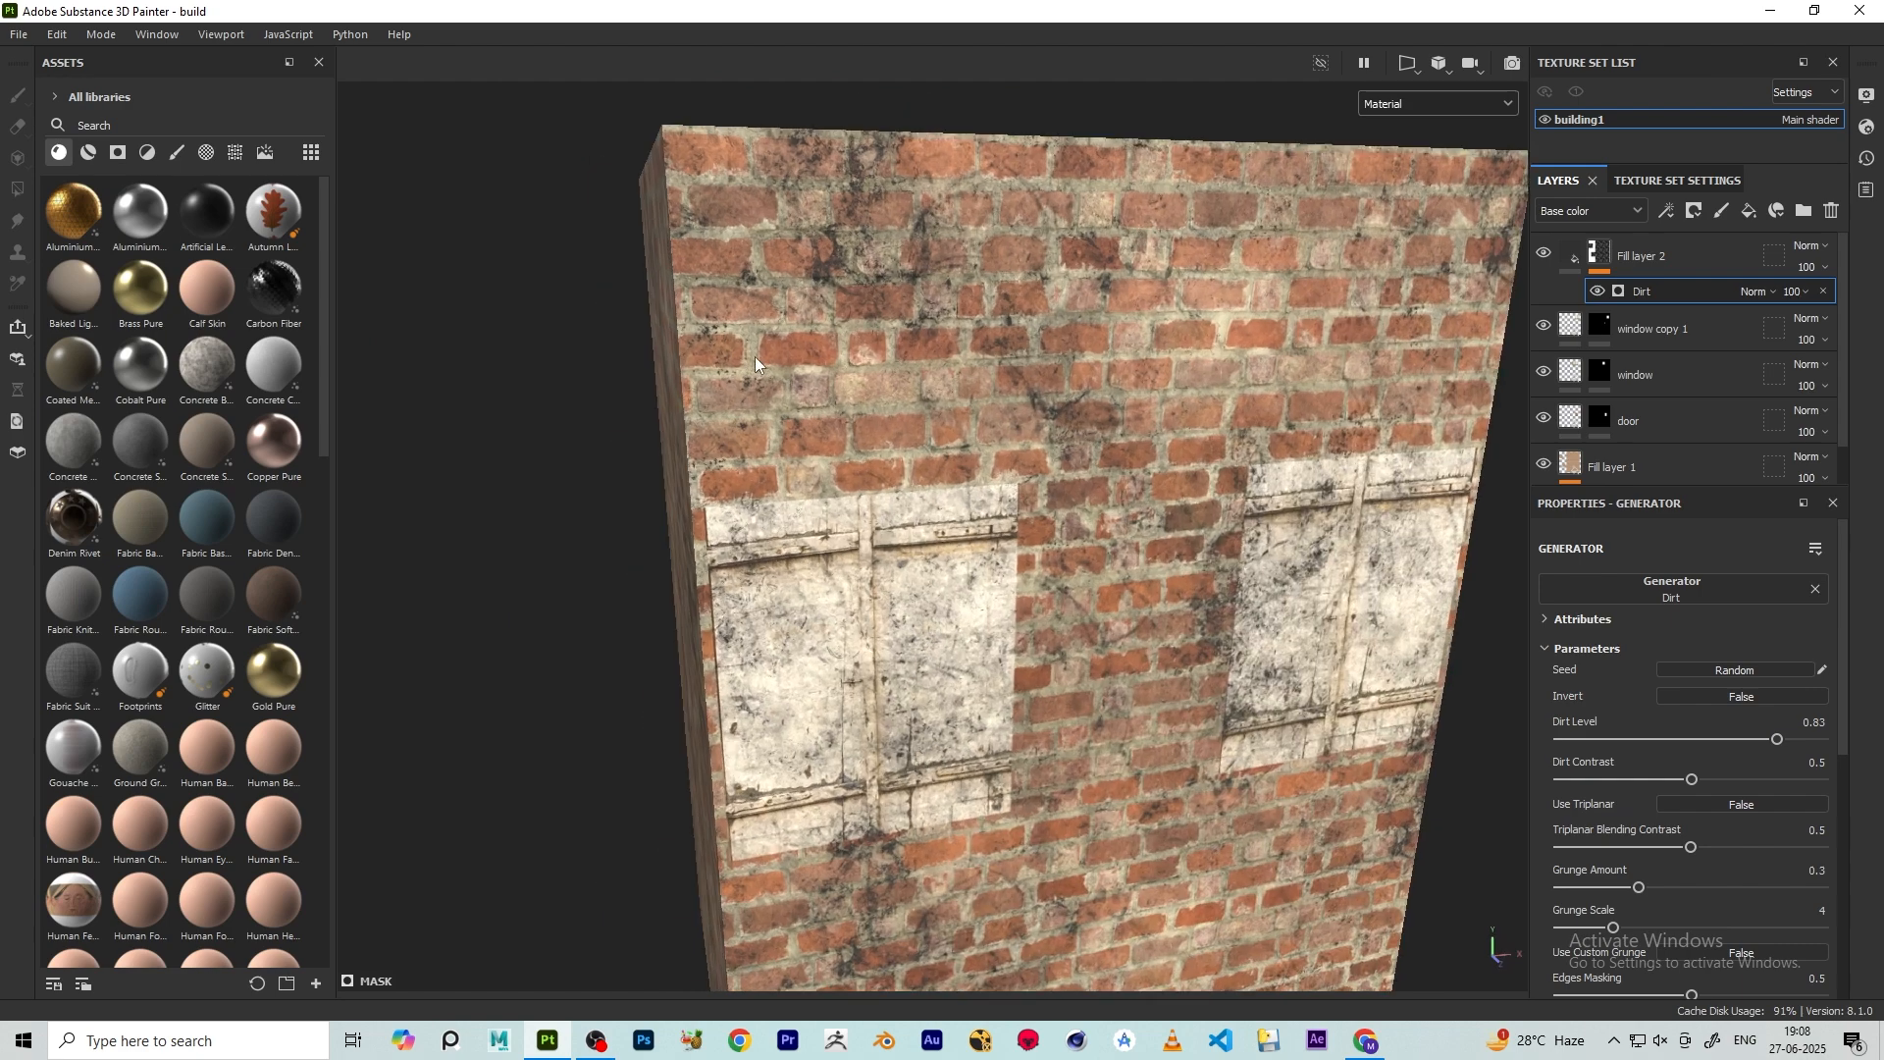
- Enable Use Triplanar for the Dirt generator on Fill layer 2's mask
scroll(755, 356, "up", 3)
scroll(827, 373, "down", 5)
left_click_drag(828, 373, 961, 388, "alt")
scroll(1719, 720, "down", 1)
scroll(1717, 722, "down", 2)
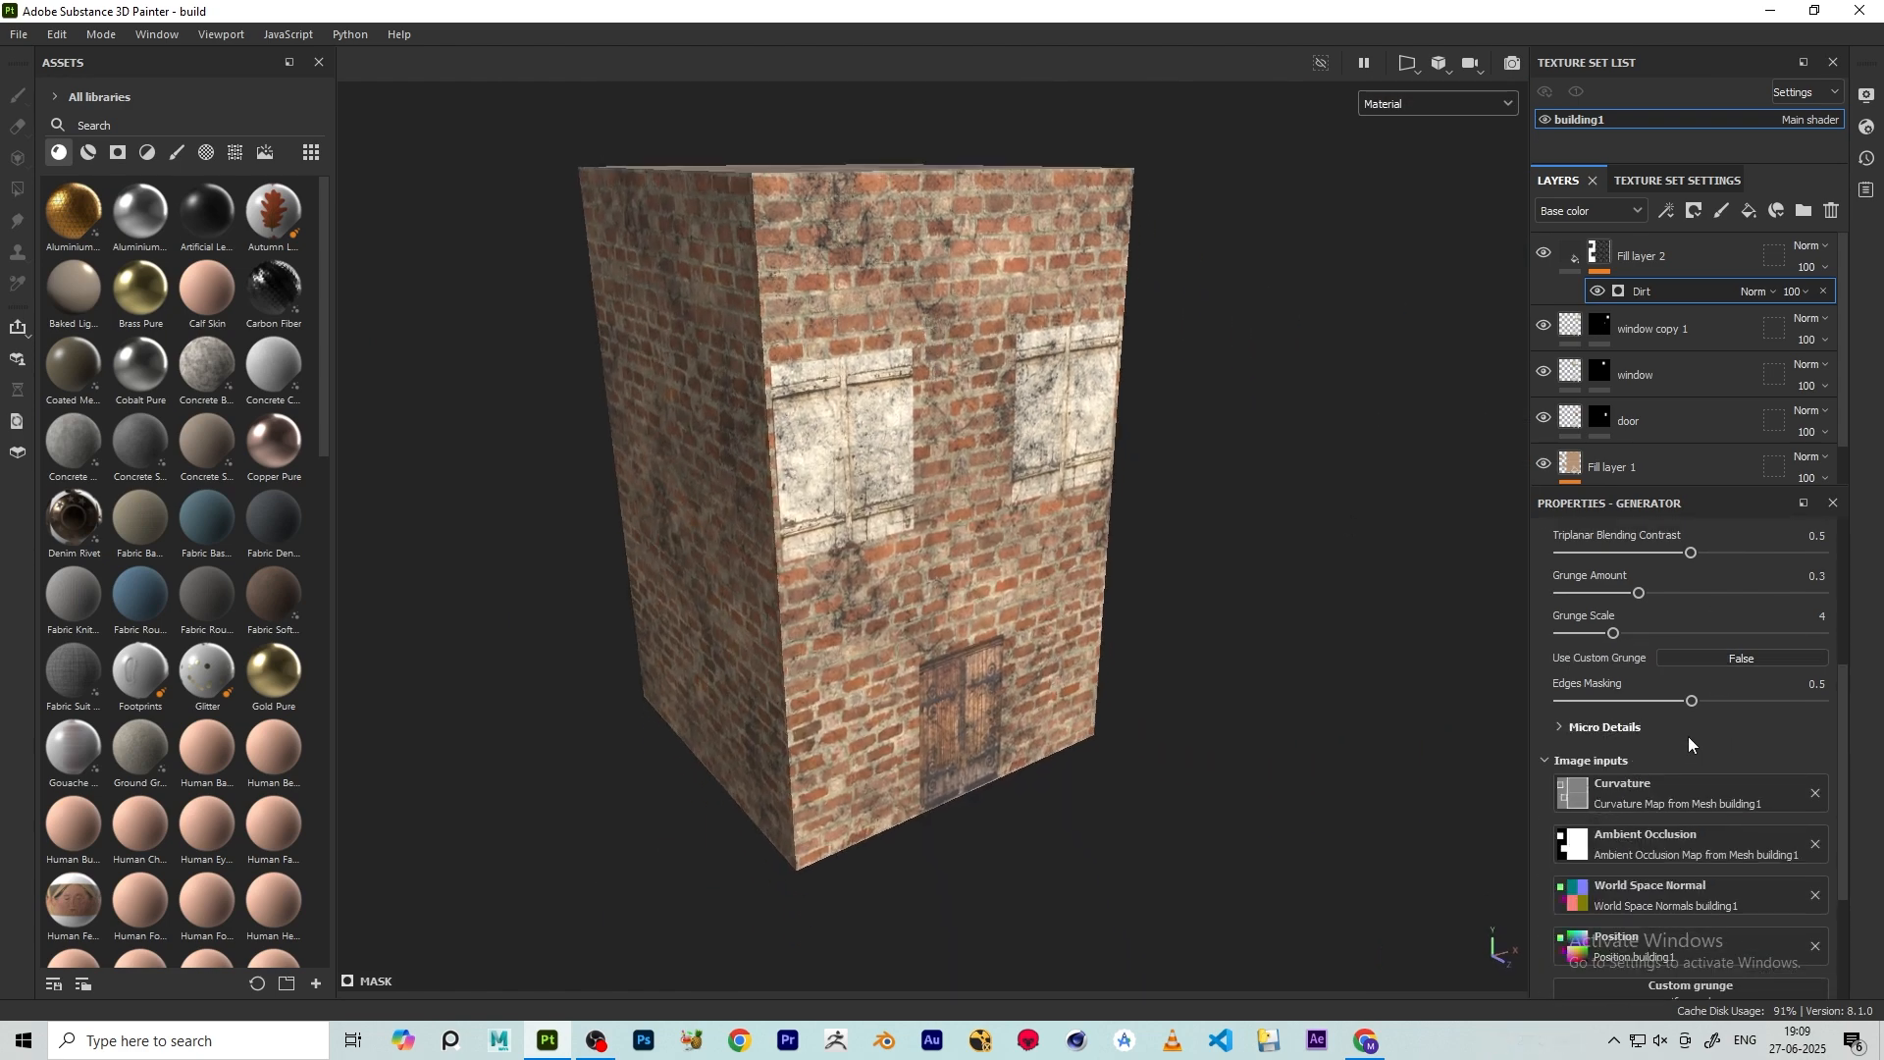
scroll(1669, 649, "up", 3)
scroll(1660, 726, "down", 4)
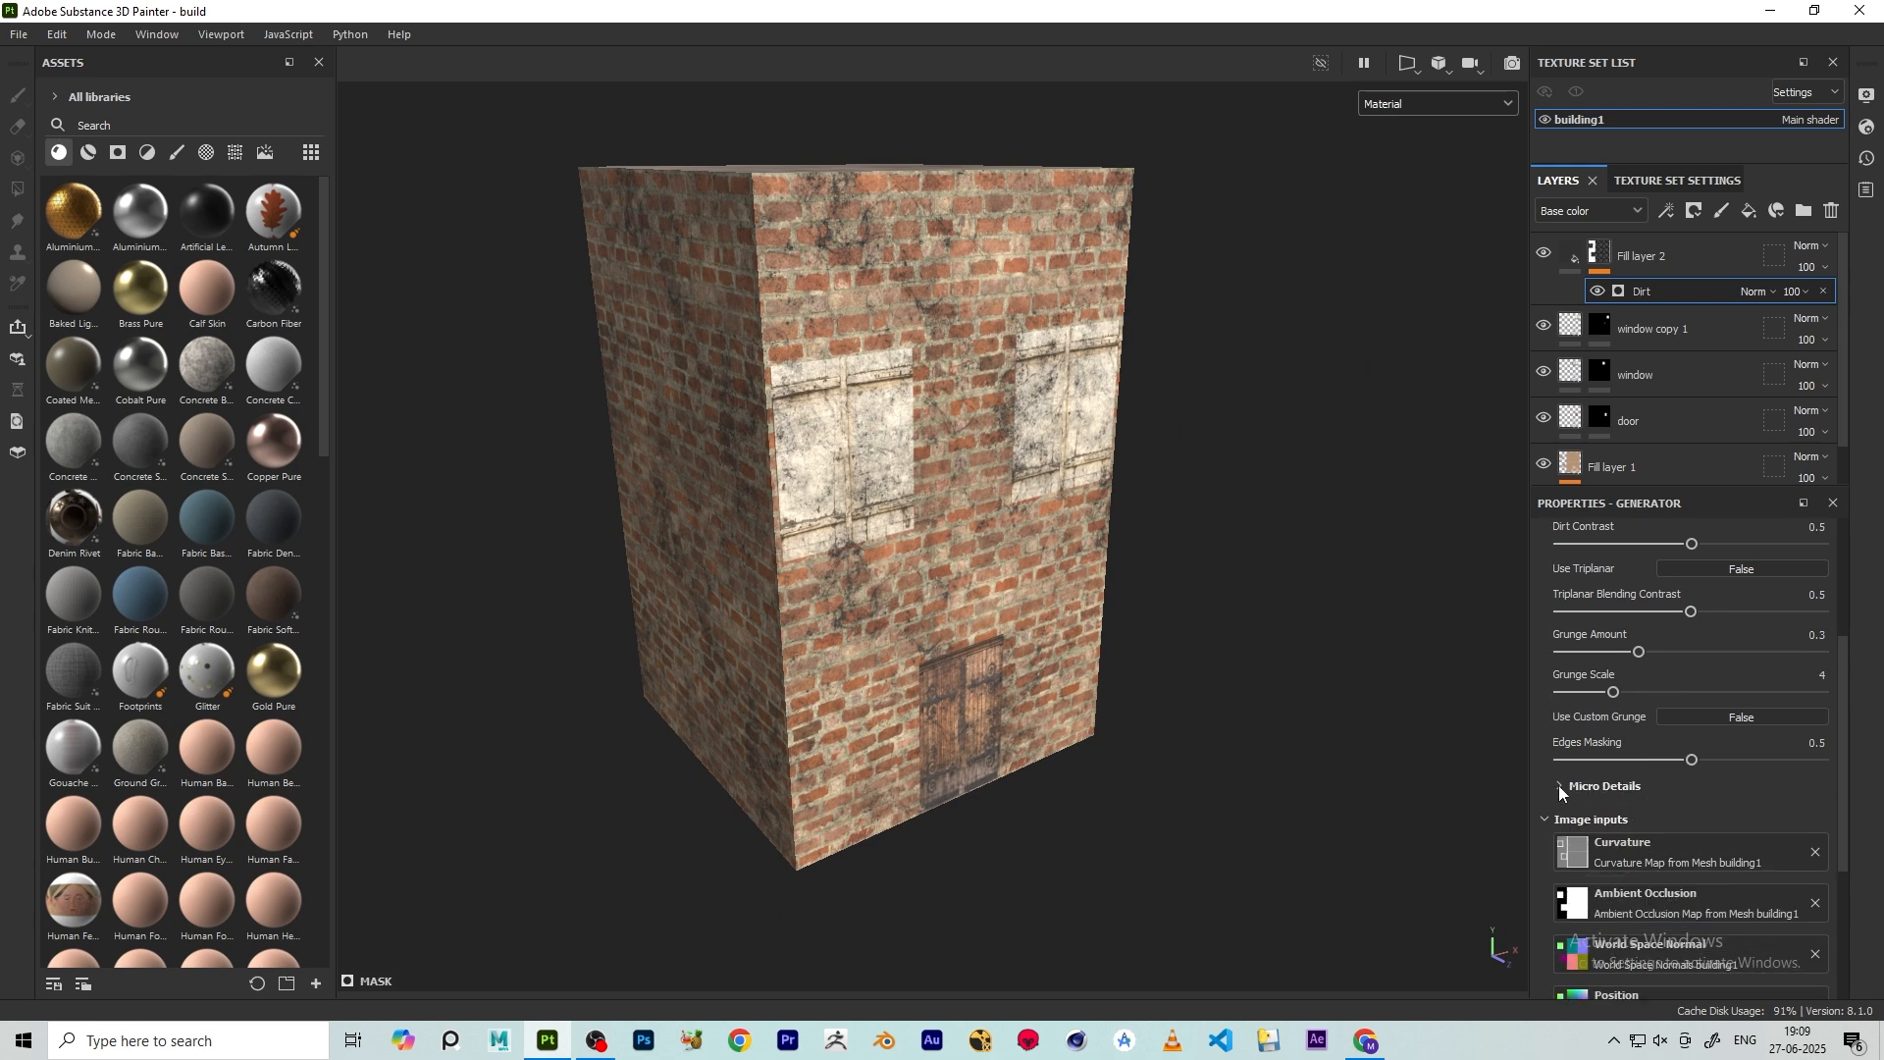
scroll(1644, 692, "up", 4)
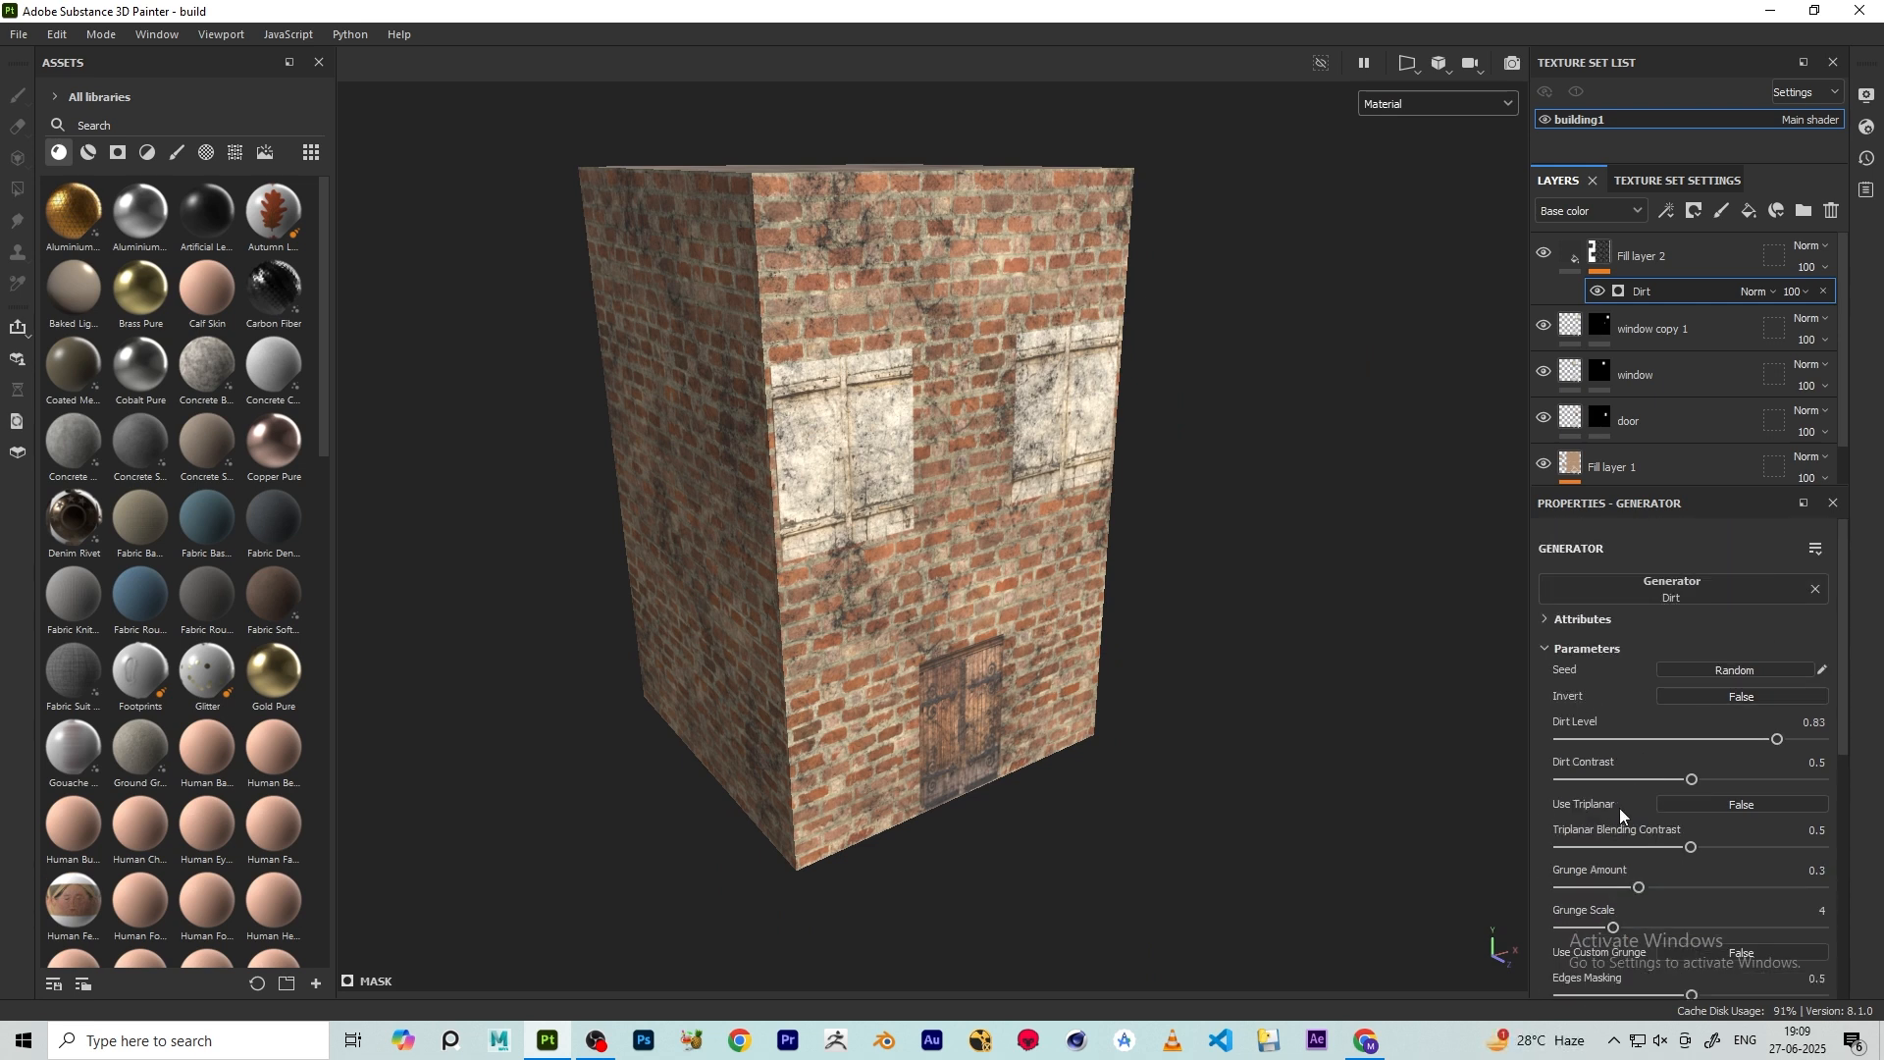
left_click(1721, 802)
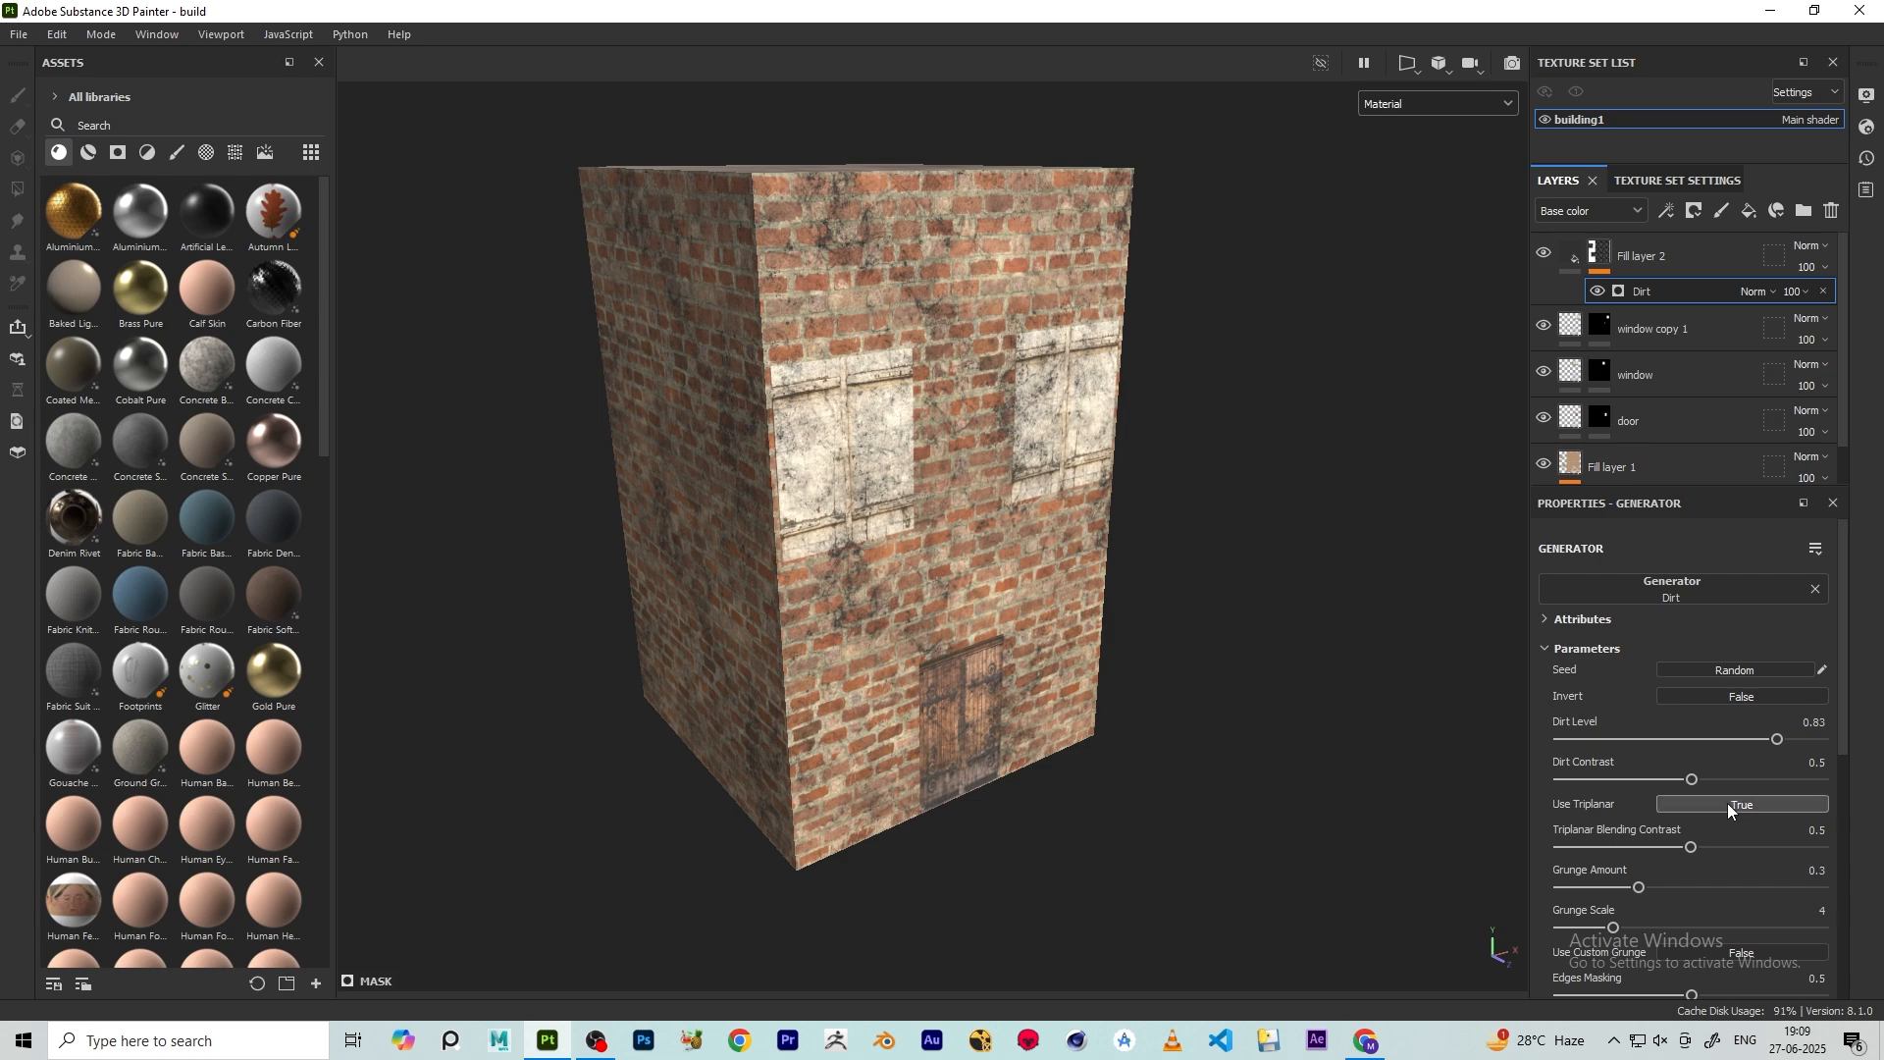
scroll(777, 256, "up", 2)
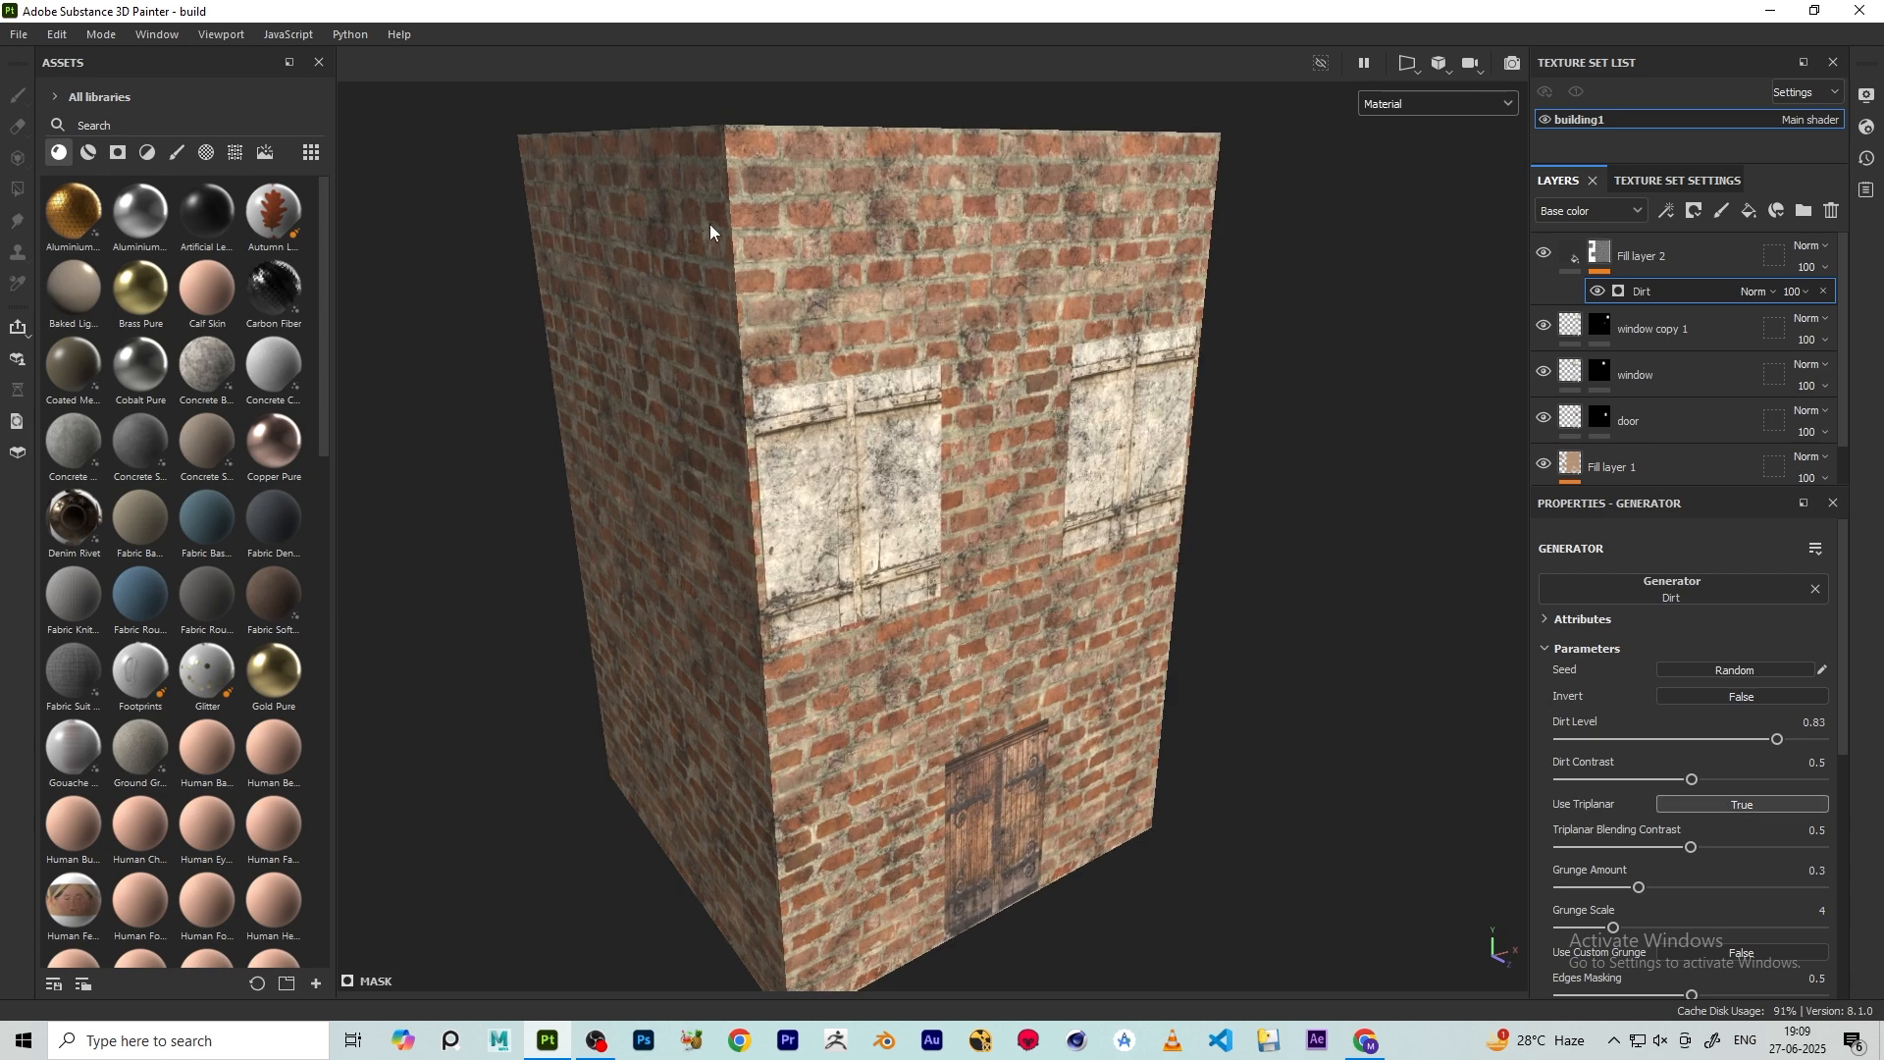
scroll(867, 312, "down", 2)
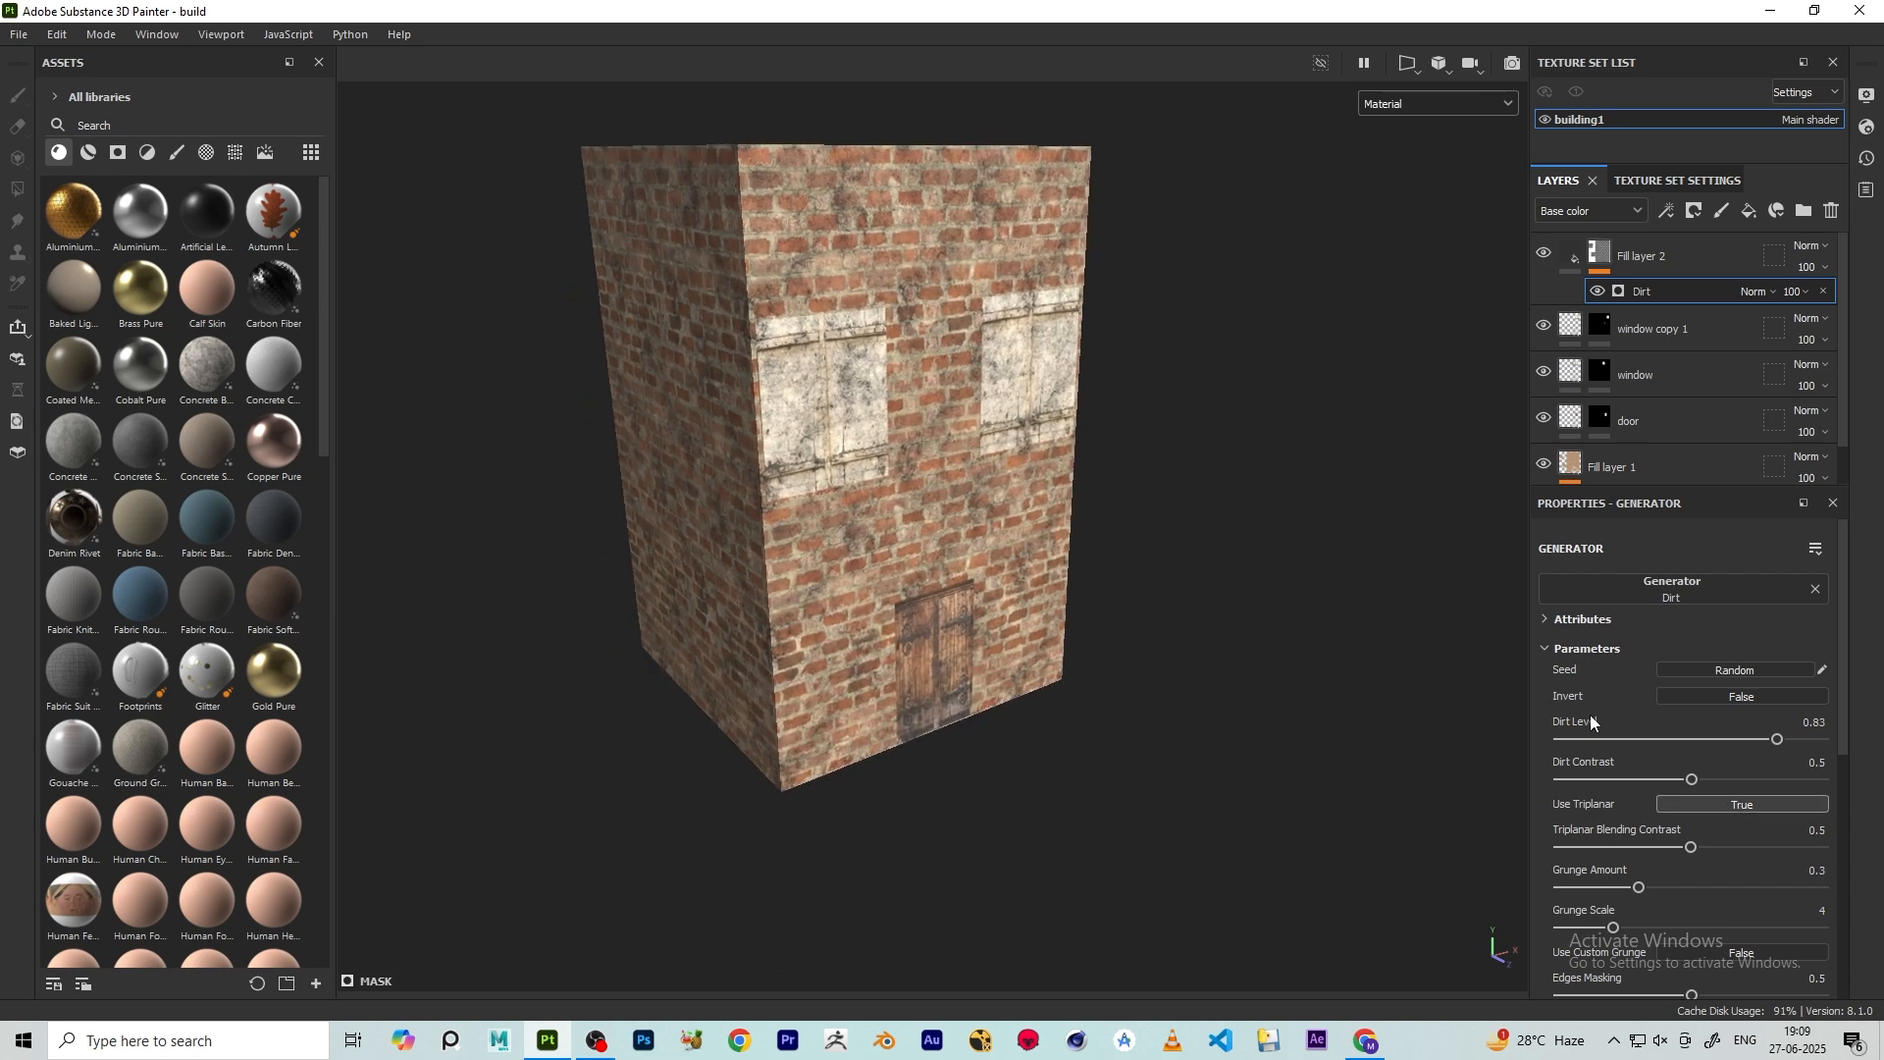
- Examine the dirt on the roof corner, side wall and front windows of the building
scroll(1638, 807, "down", 1)
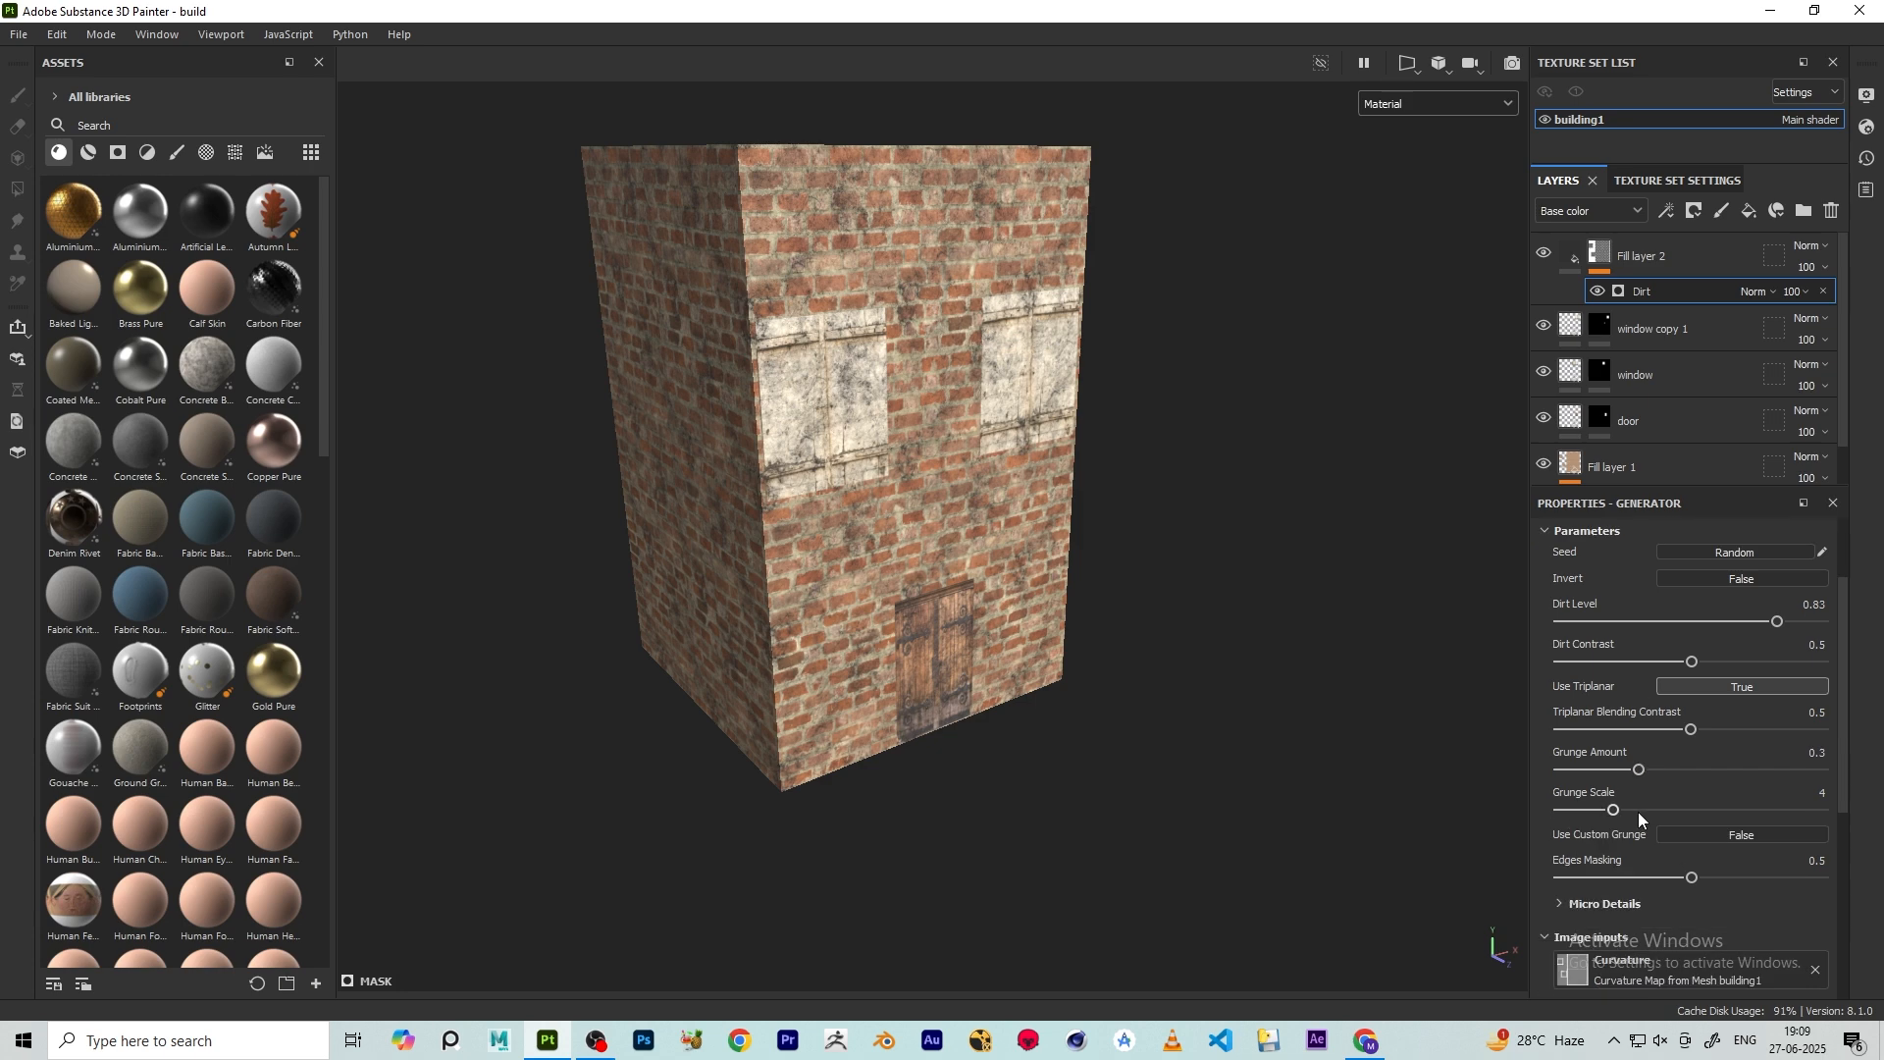
left_click_drag(751, 236, 777, 300, "alt")
scroll(777, 301, "up", 4)
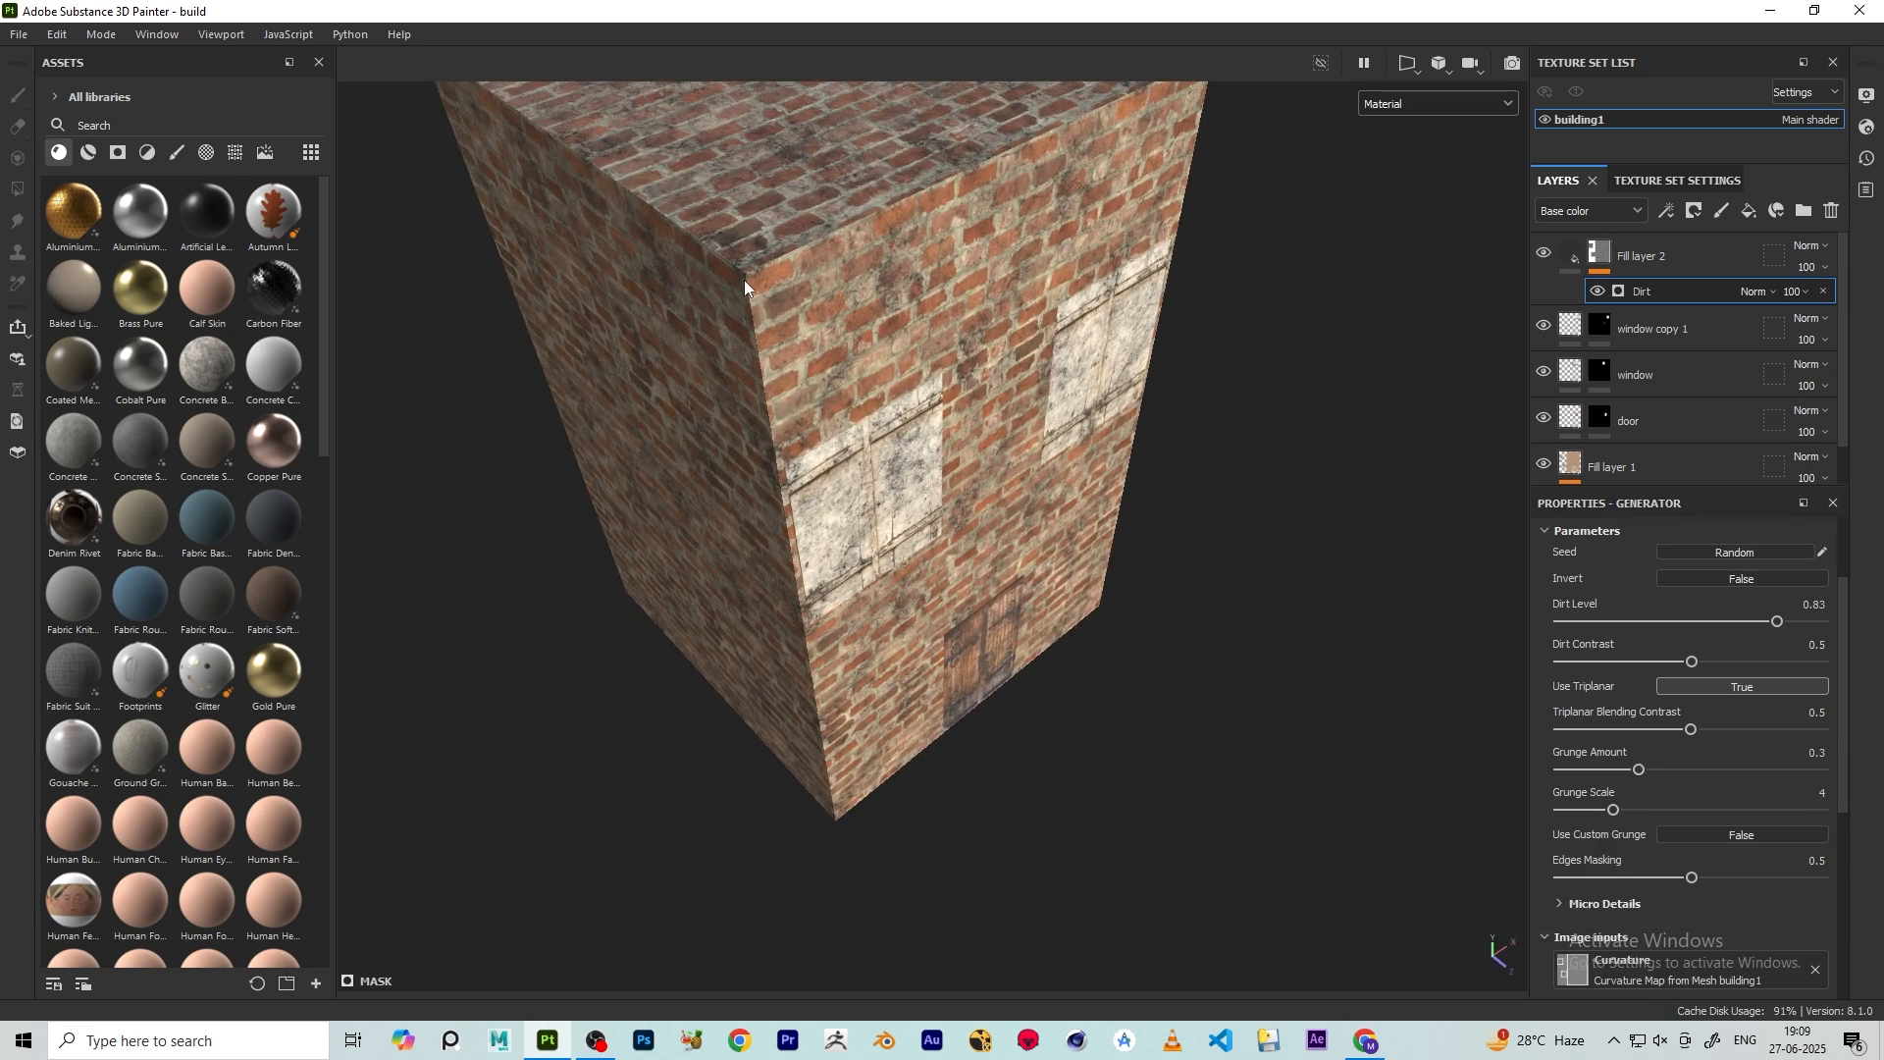
scroll(737, 314, "up", 2)
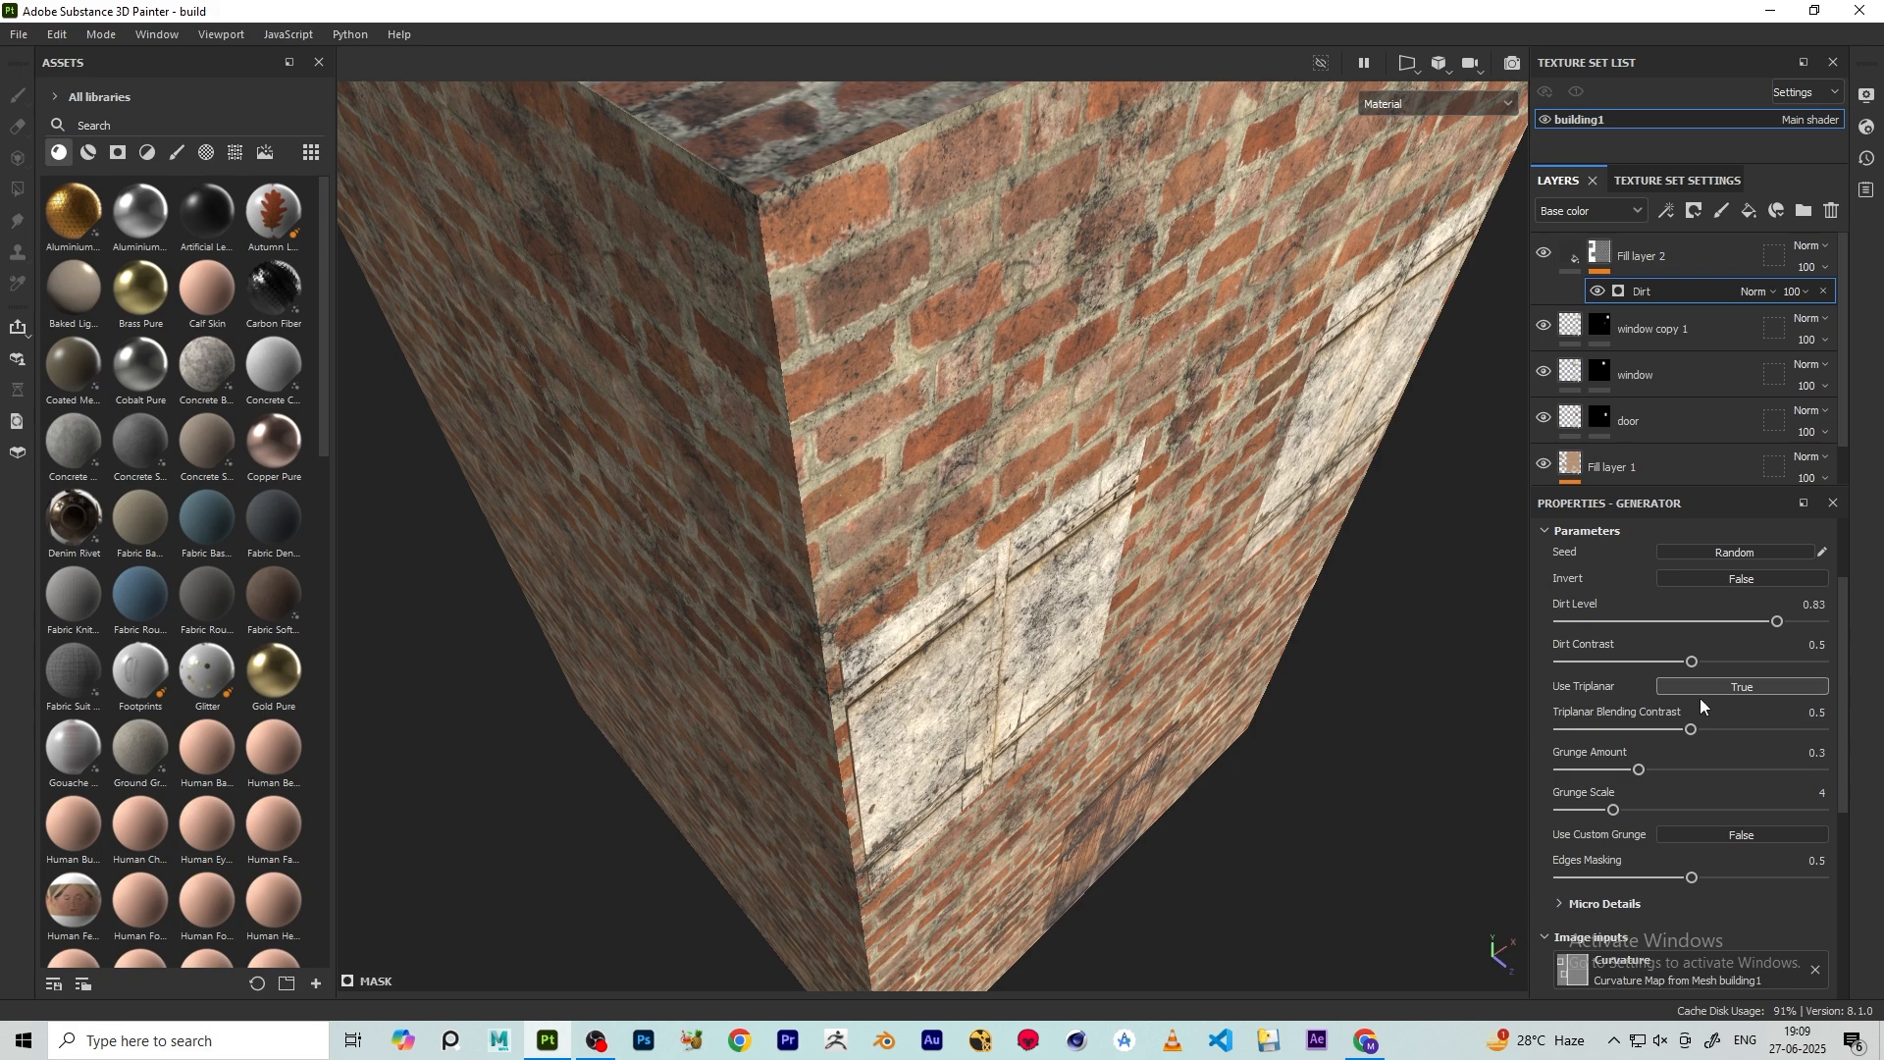
scroll(928, 539, "down", 3)
left_click_drag(928, 538, 956, 526, "alt")
scroll(956, 526, "down", 2)
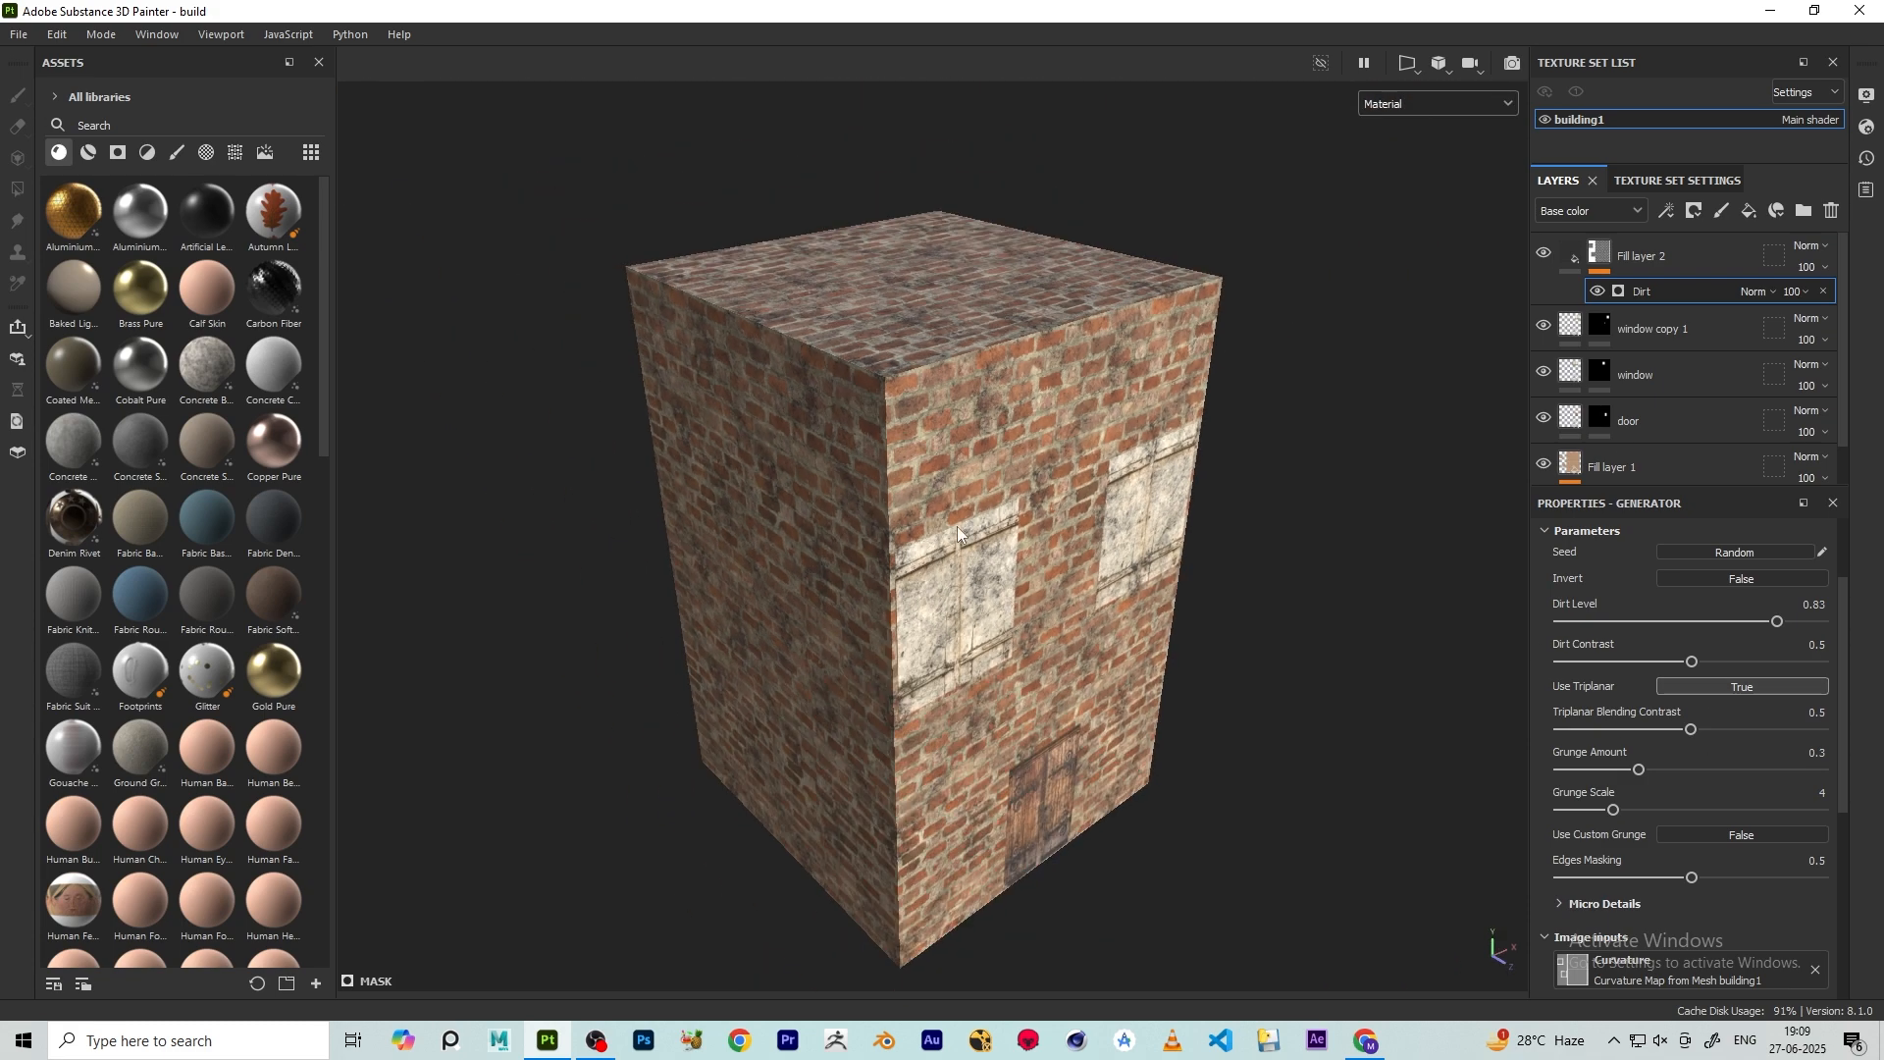
scroll(949, 513, "up", 3)
scroll(1640, 783, "down", 5)
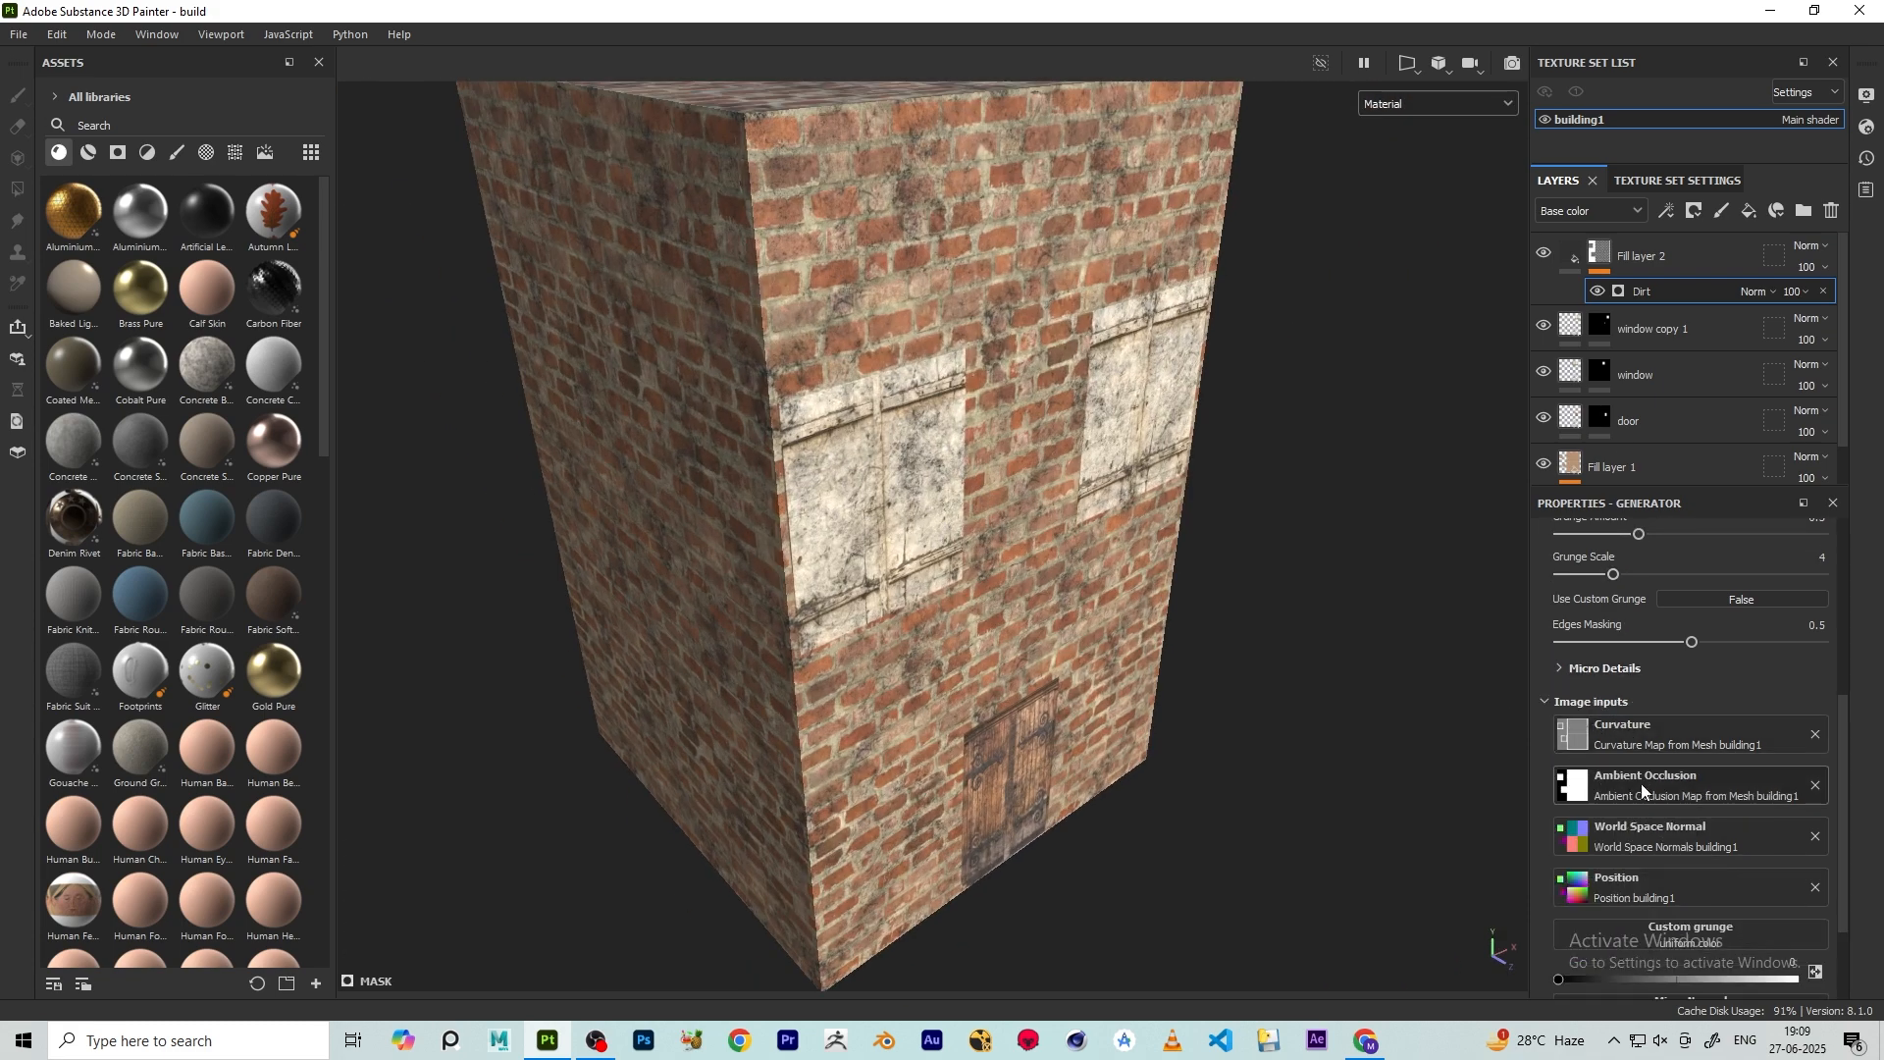
- Enable Micro Normal in the Dirt generator's micro details and assign the info anchor point as its Micro Normal input
scroll(1688, 774, "up", 2)
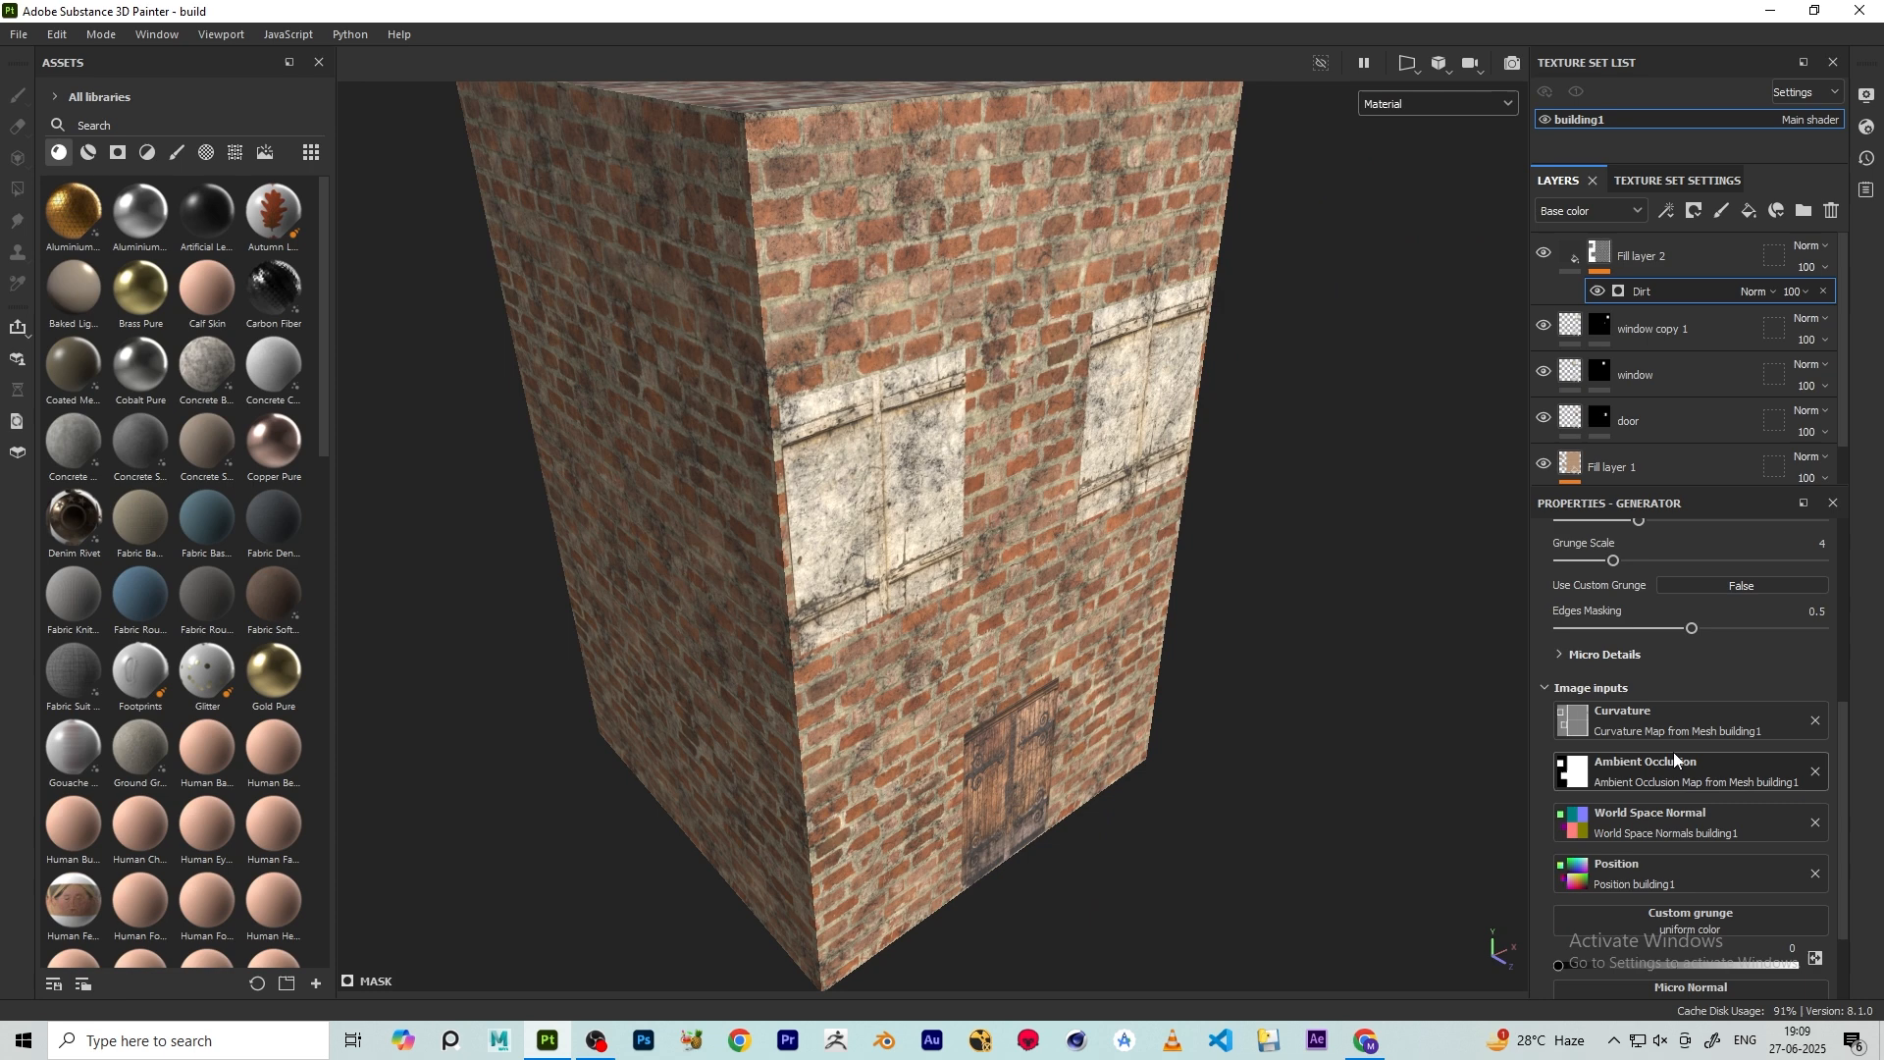
left_click(1563, 656)
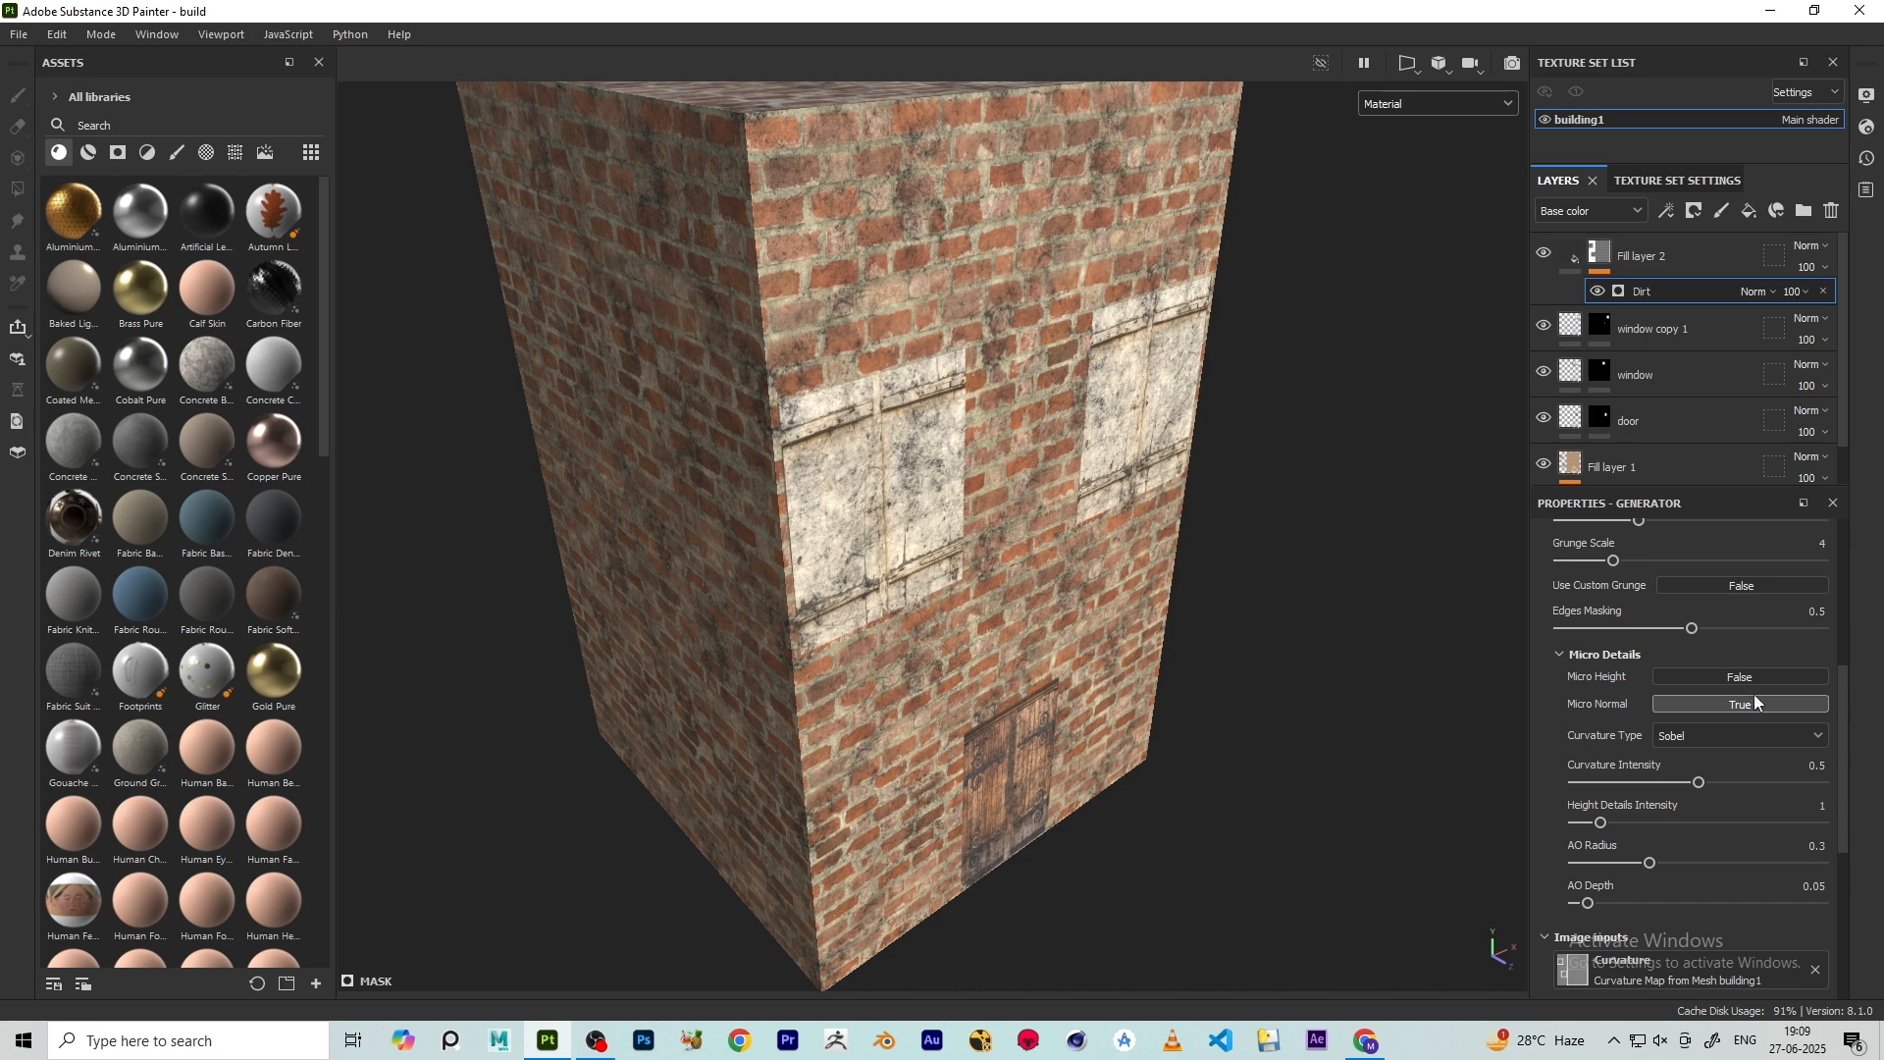
scroll(1737, 668, "down", 6)
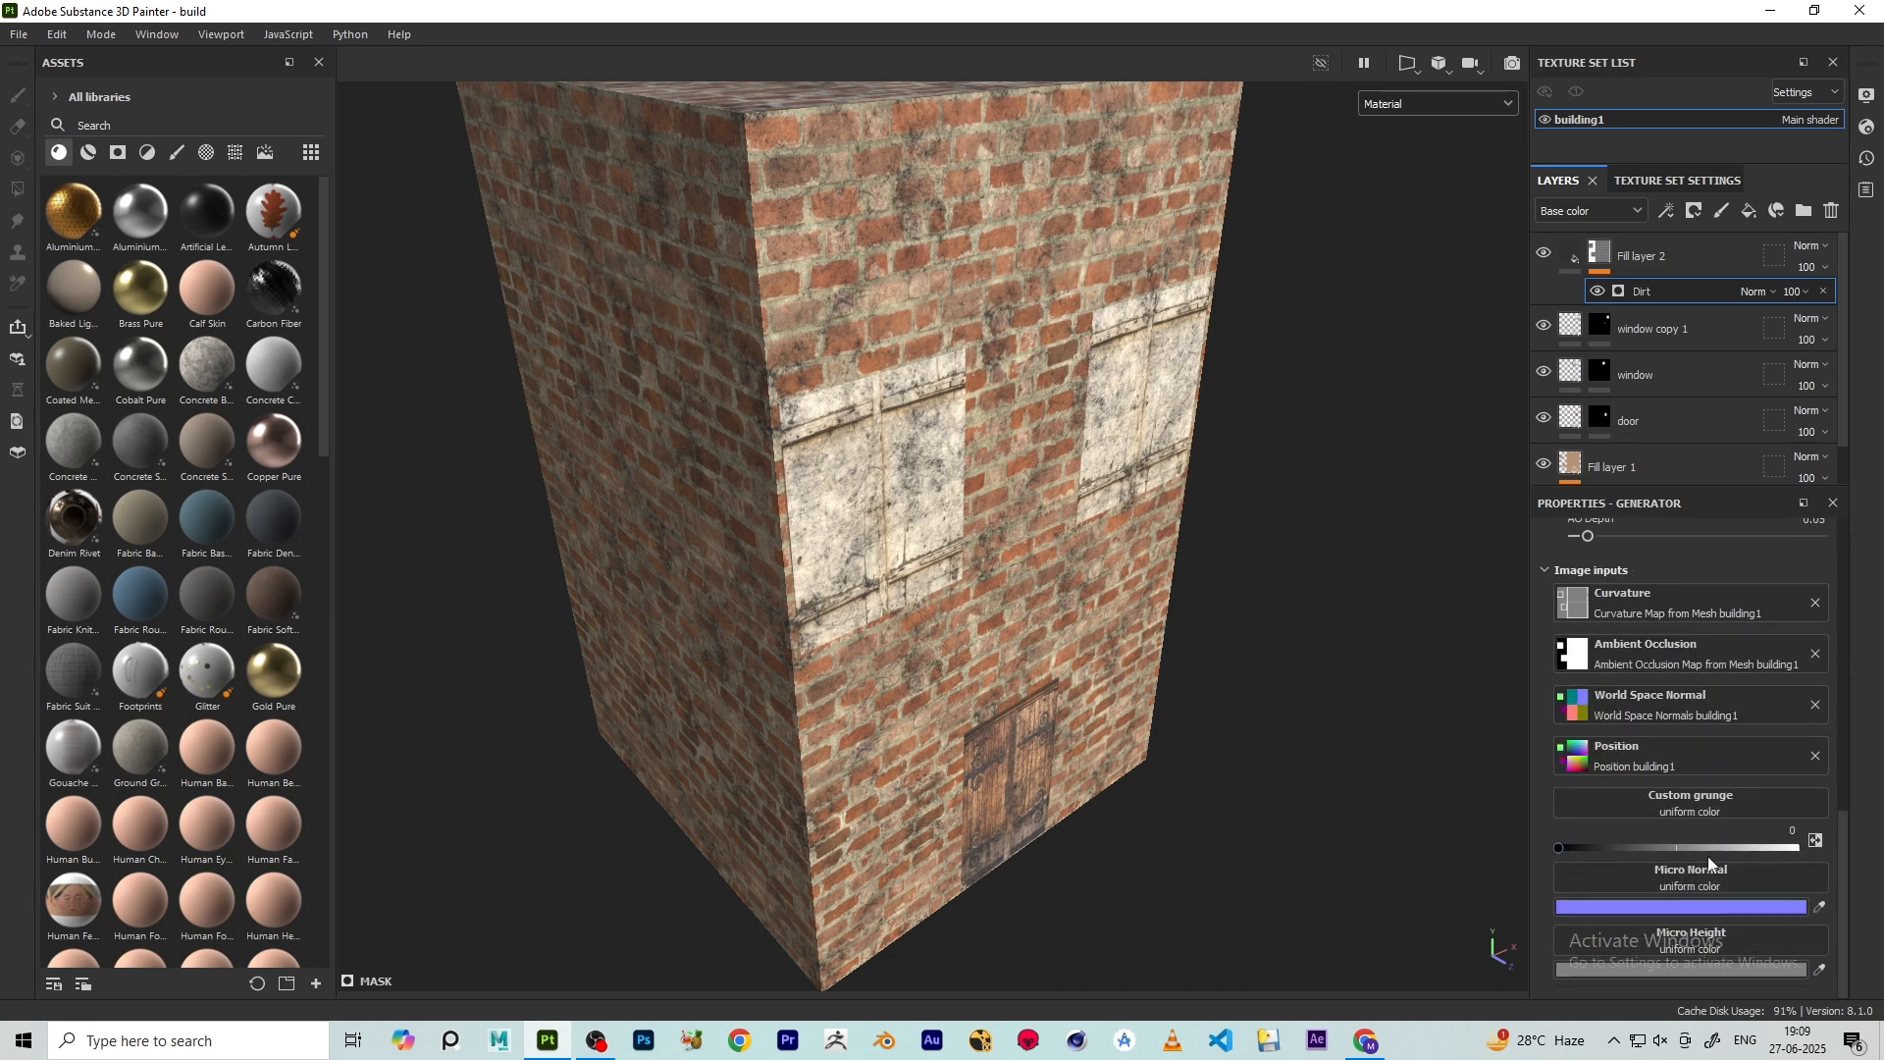
left_click(1686, 872)
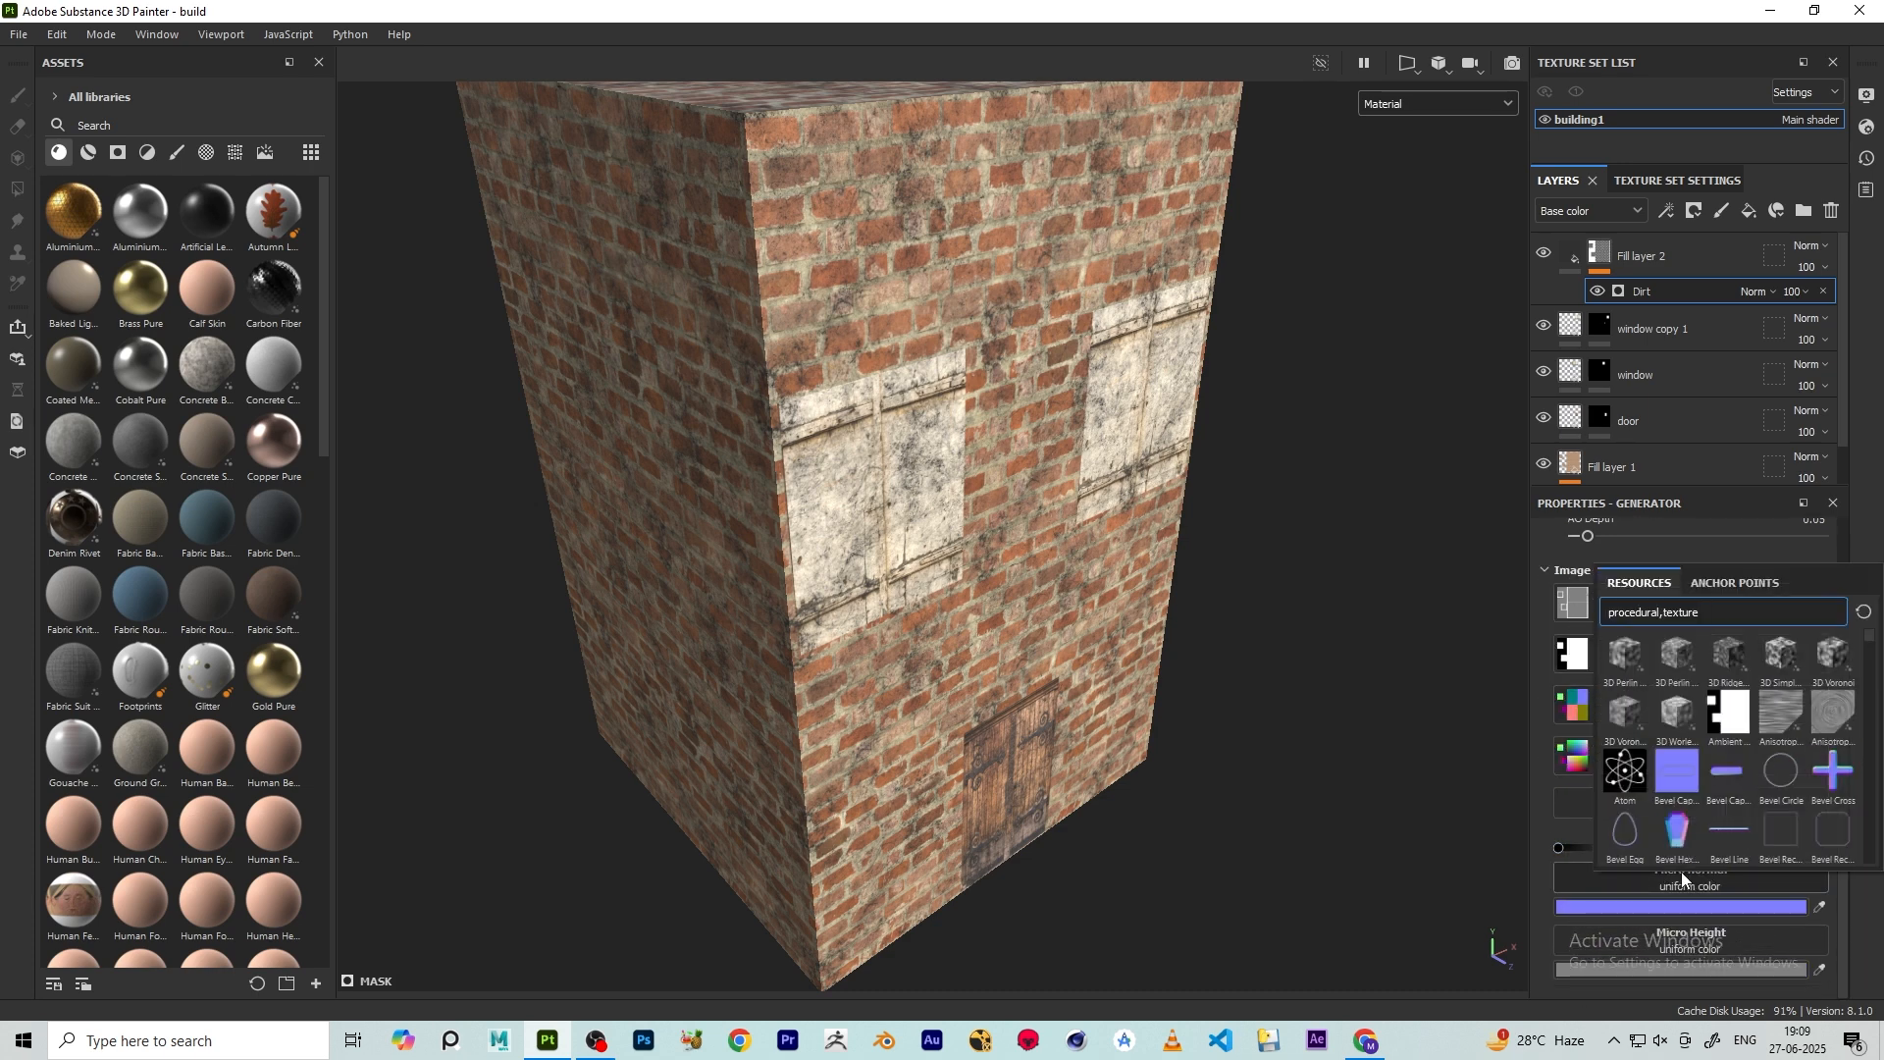
left_click(1729, 586)
left_click(1648, 614)
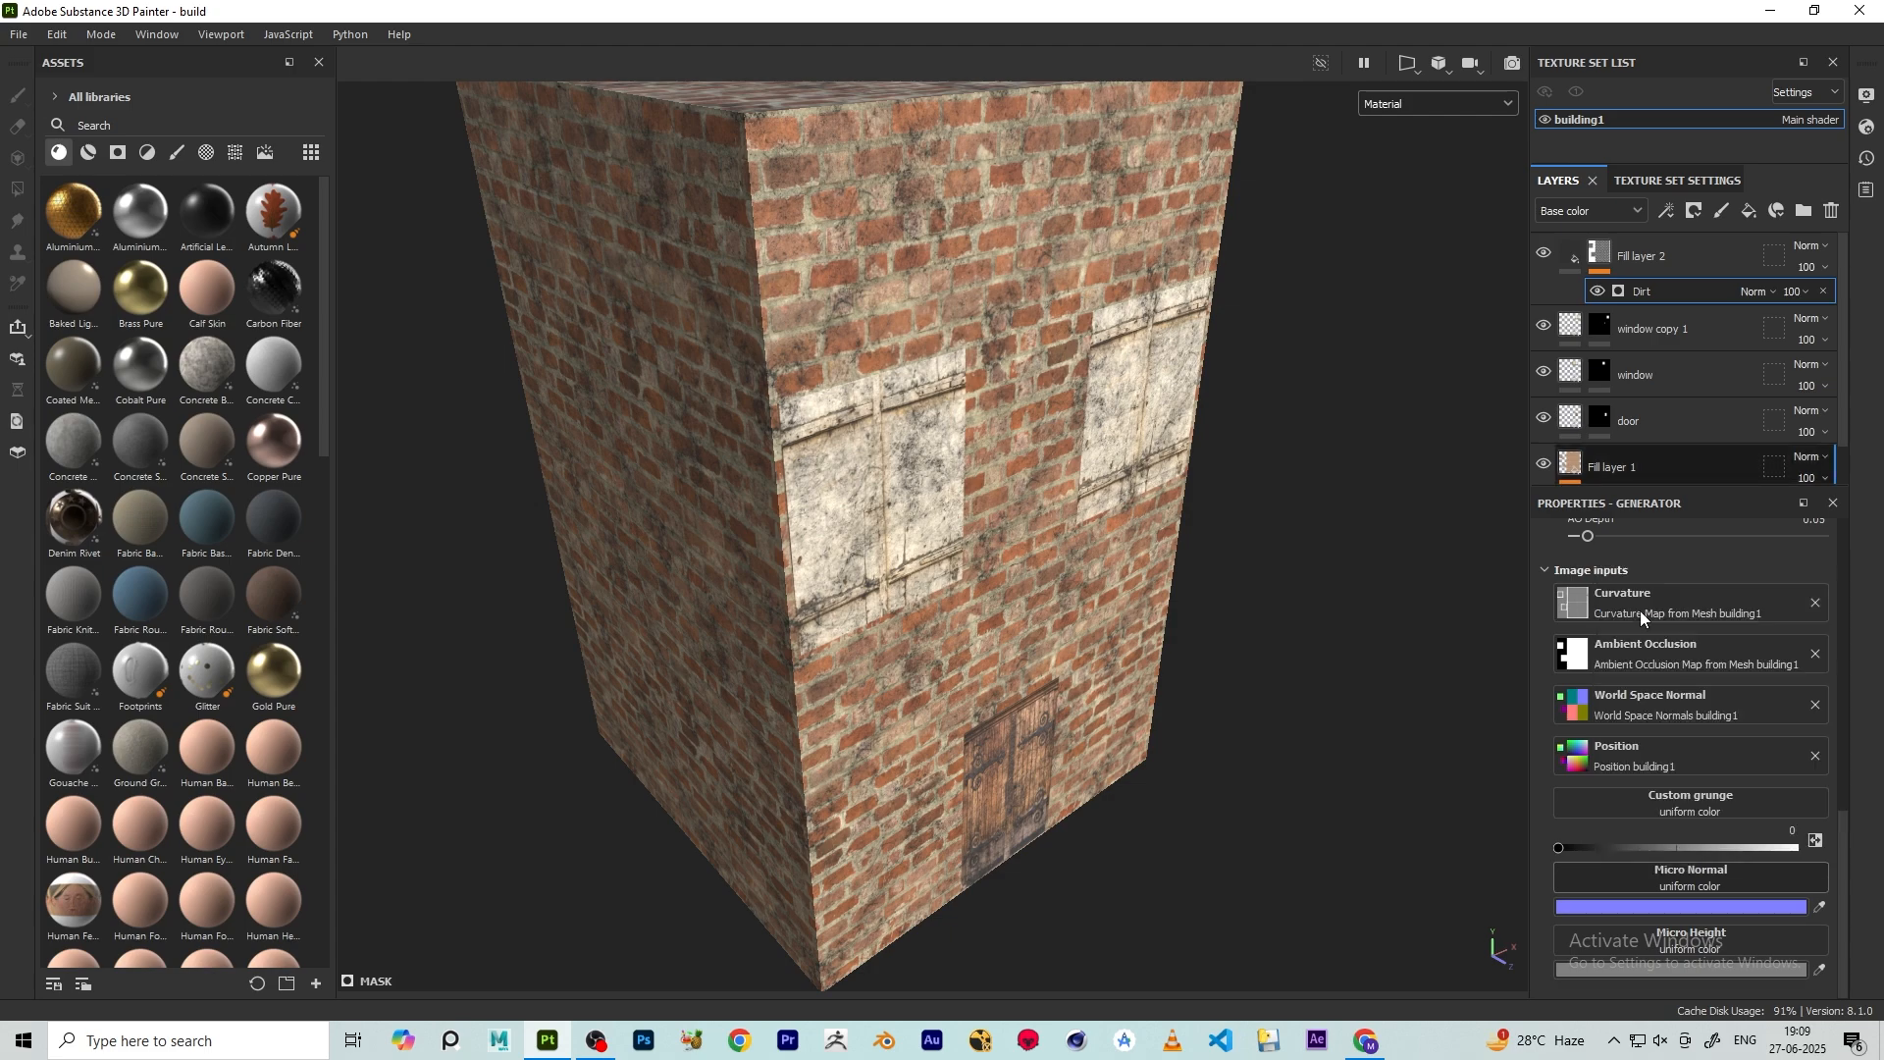
- Inspect the brick-shaped dirt around the upper corner and set the generator's Dirt Level to 0.7
left_click_drag(981, 510, 869, 484, "alt")
middle_click_drag(868, 483, 882, 515, "alt")
scroll(874, 297, "up", 3)
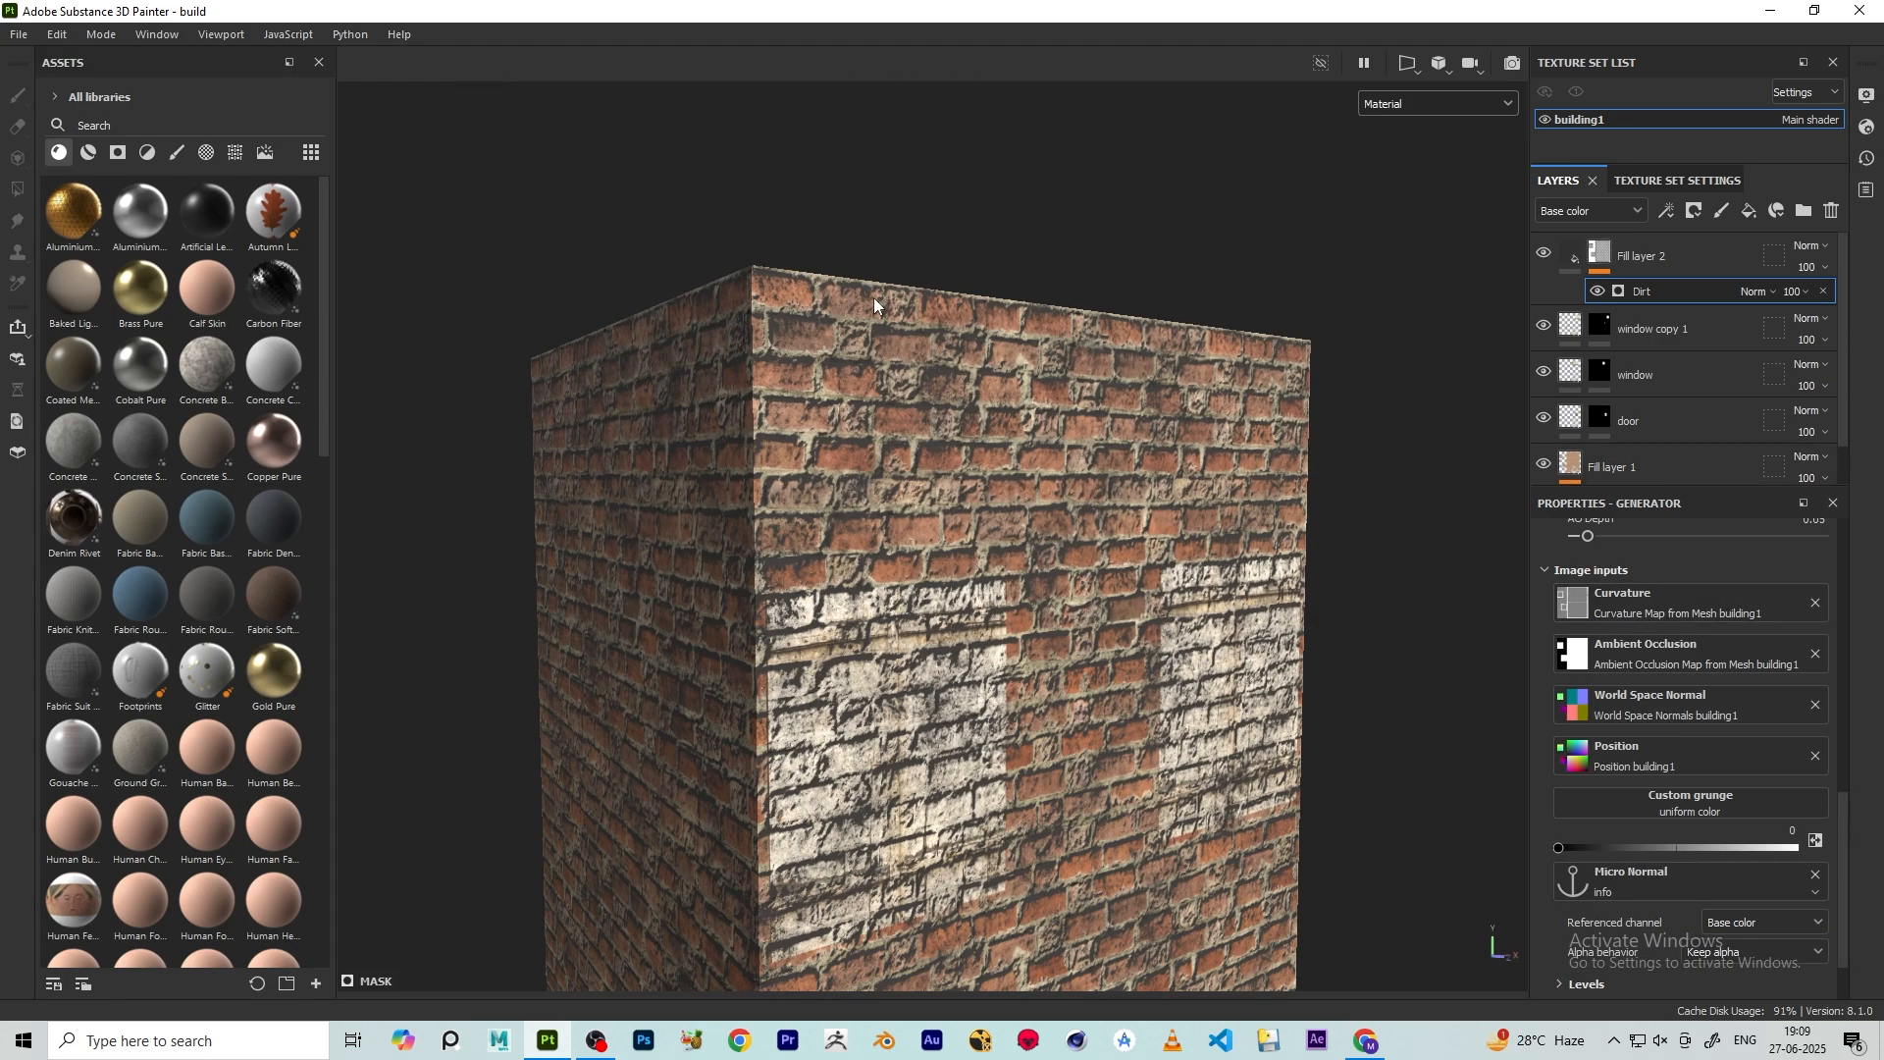
left_click_drag(874, 297, 801, 316, "alt")
scroll(800, 316, "up", 6)
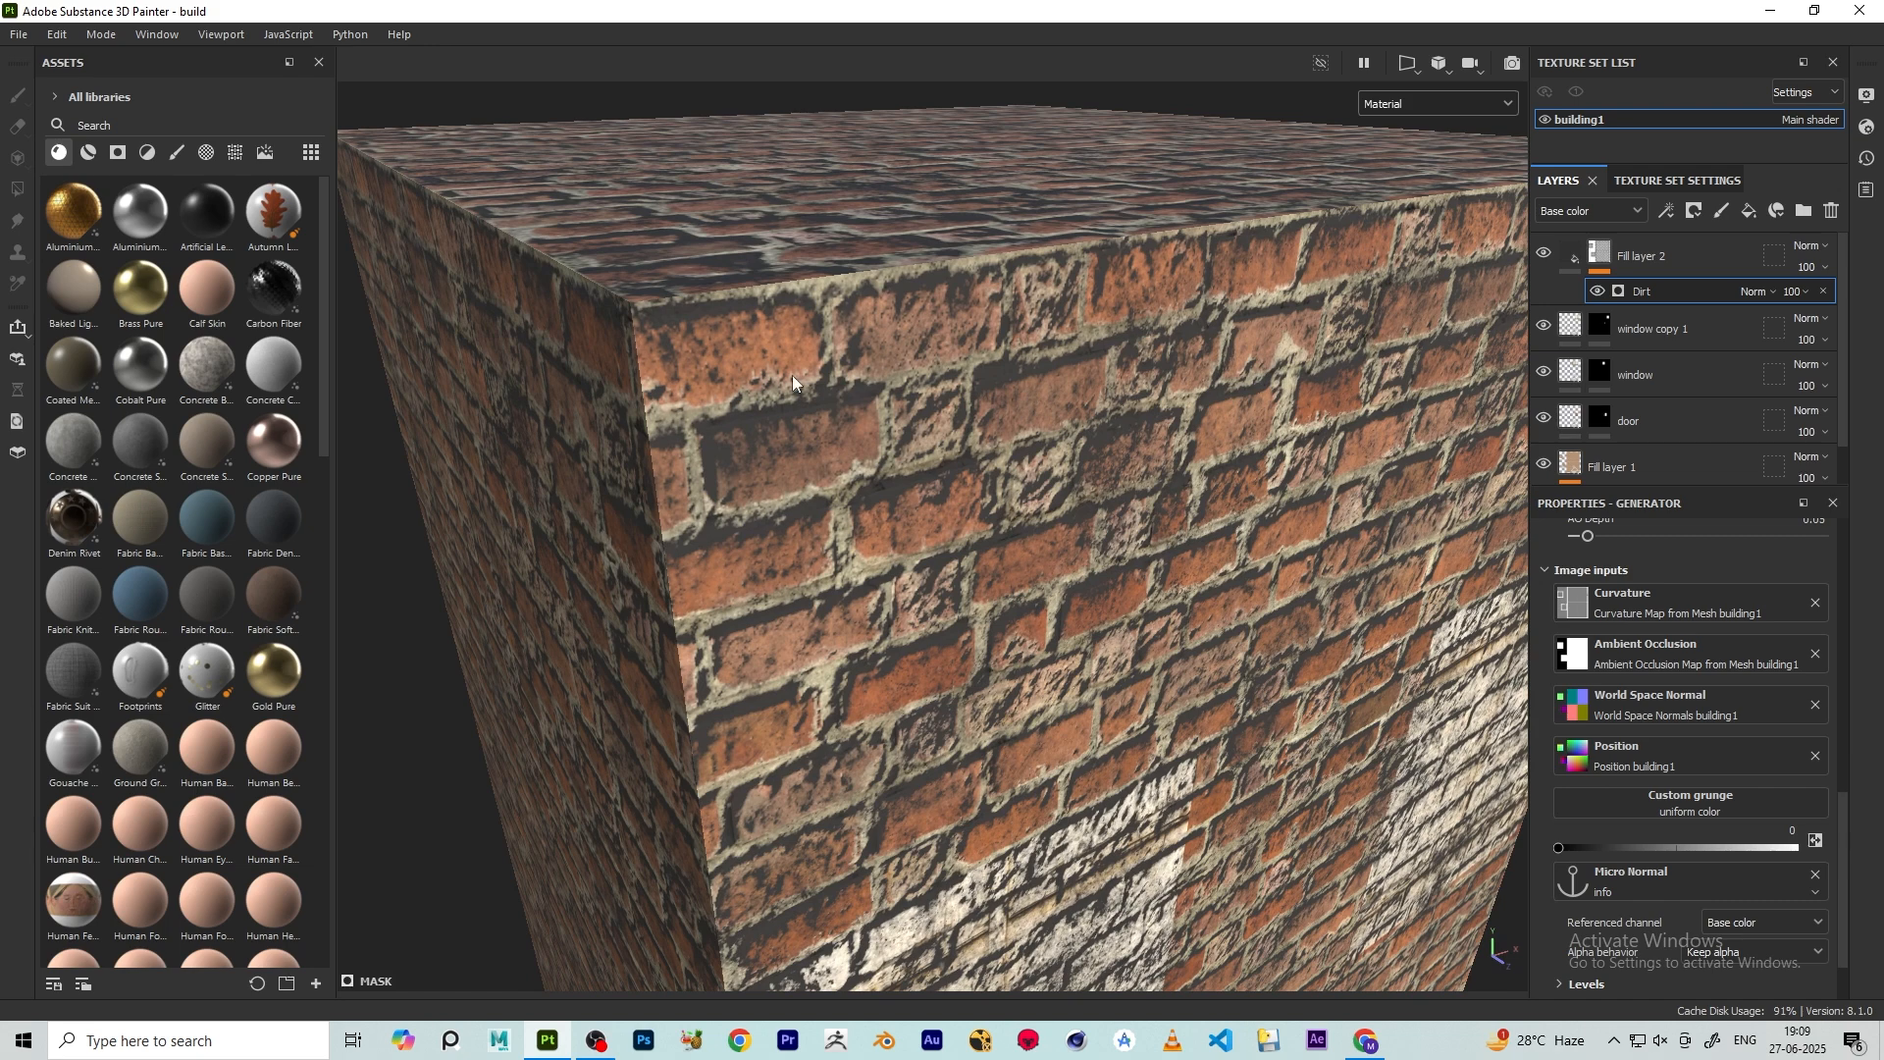
left_click_drag(793, 381, 800, 417, "alt")
scroll(1829, 645, "up", 6)
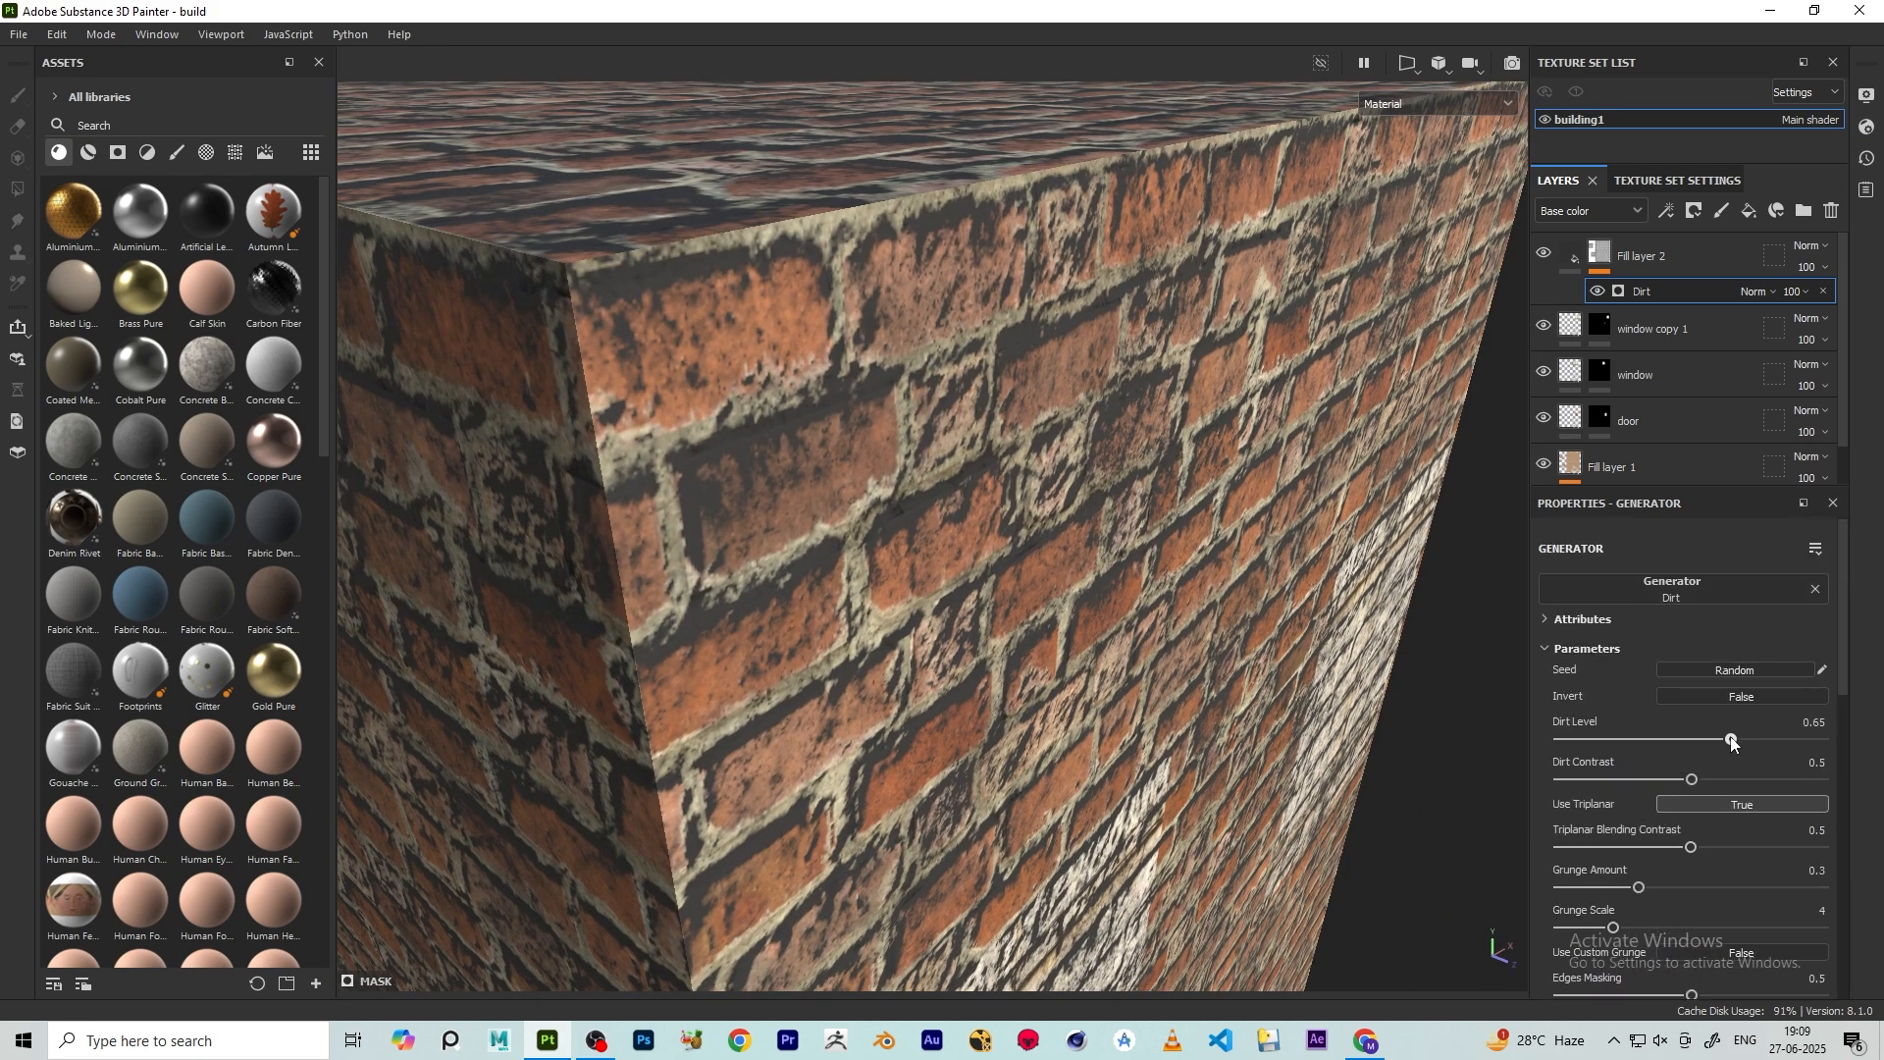
left_click_drag(1766, 741, 1743, 741)
scroll(1070, 628, "down", 7)
left_click_drag(1070, 638, 973, 597, "alt")
middle_click_drag(973, 597, 989, 459, "alt")
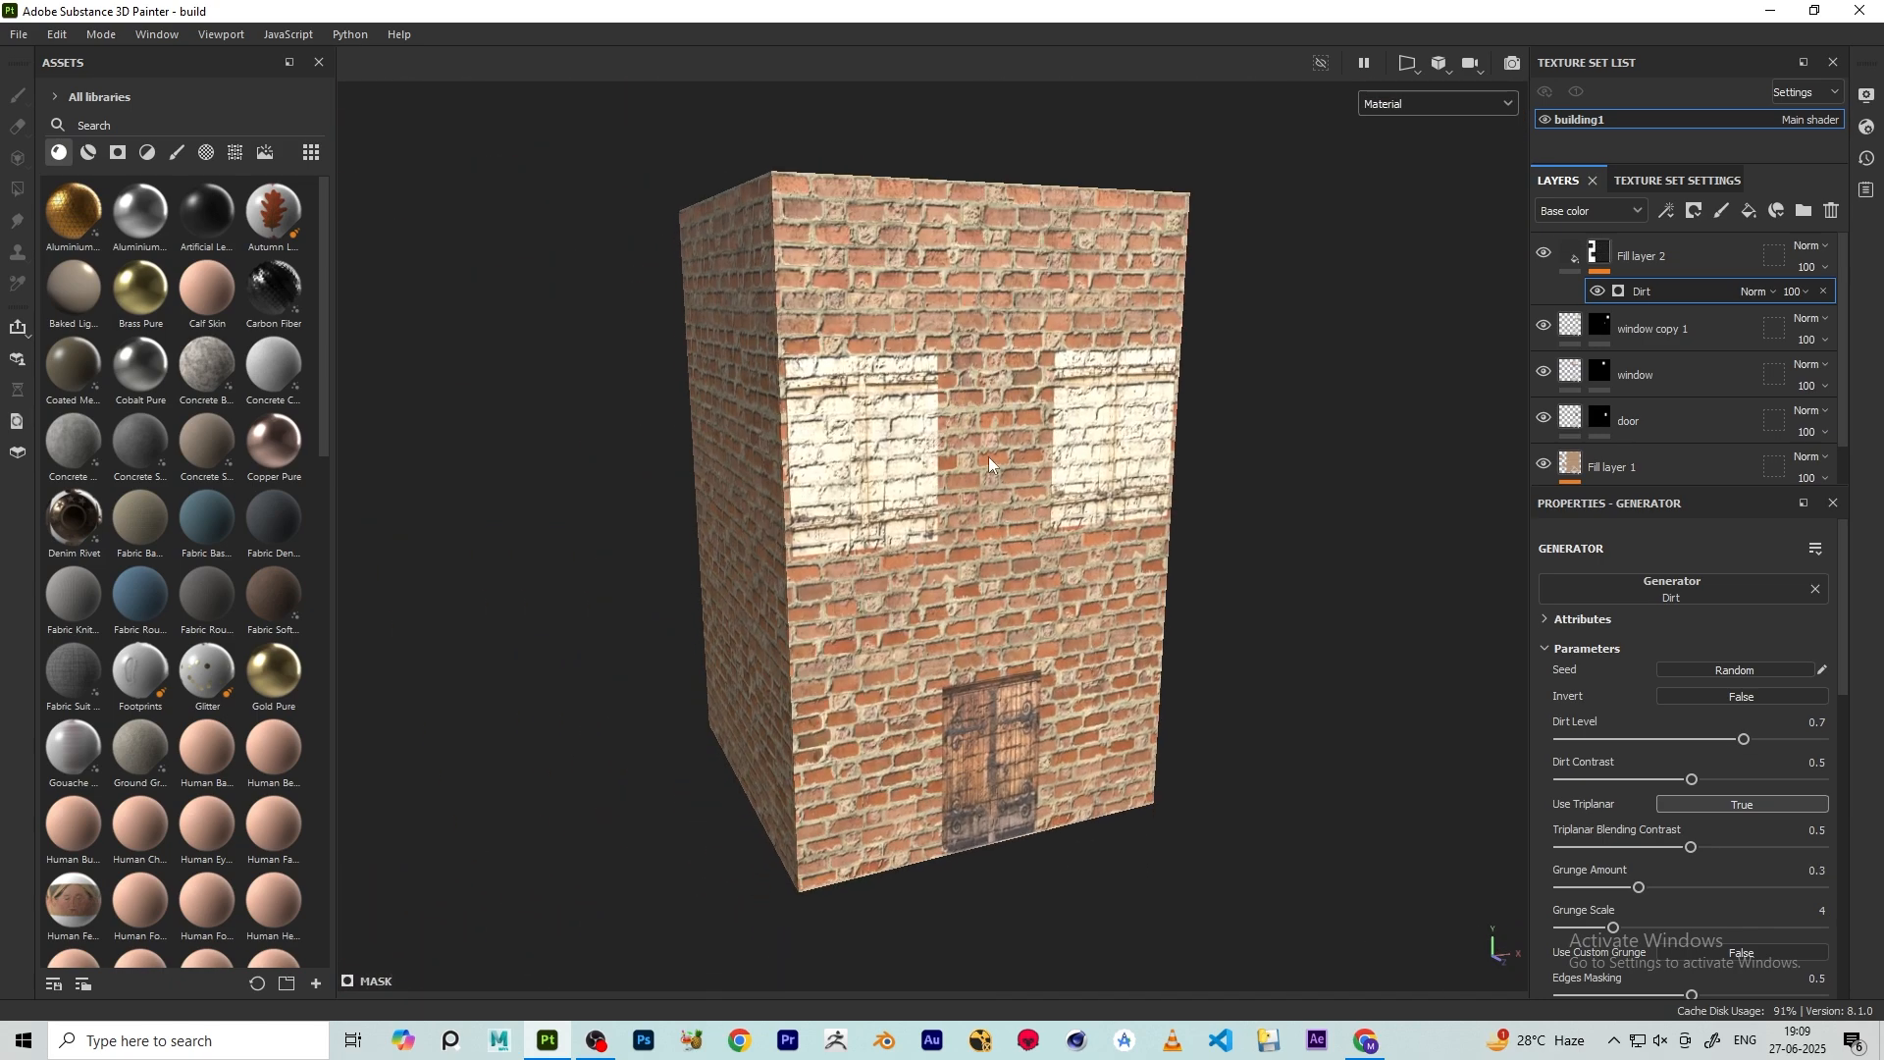
- Toggle Fill layer 2's visibility repeatedly to compare the building with and without the dirt
left_click_drag(989, 459, 938, 462, "alt")
scroll(723, 365, "up", 5)
left_click_drag(723, 361, 930, 380, "alt")
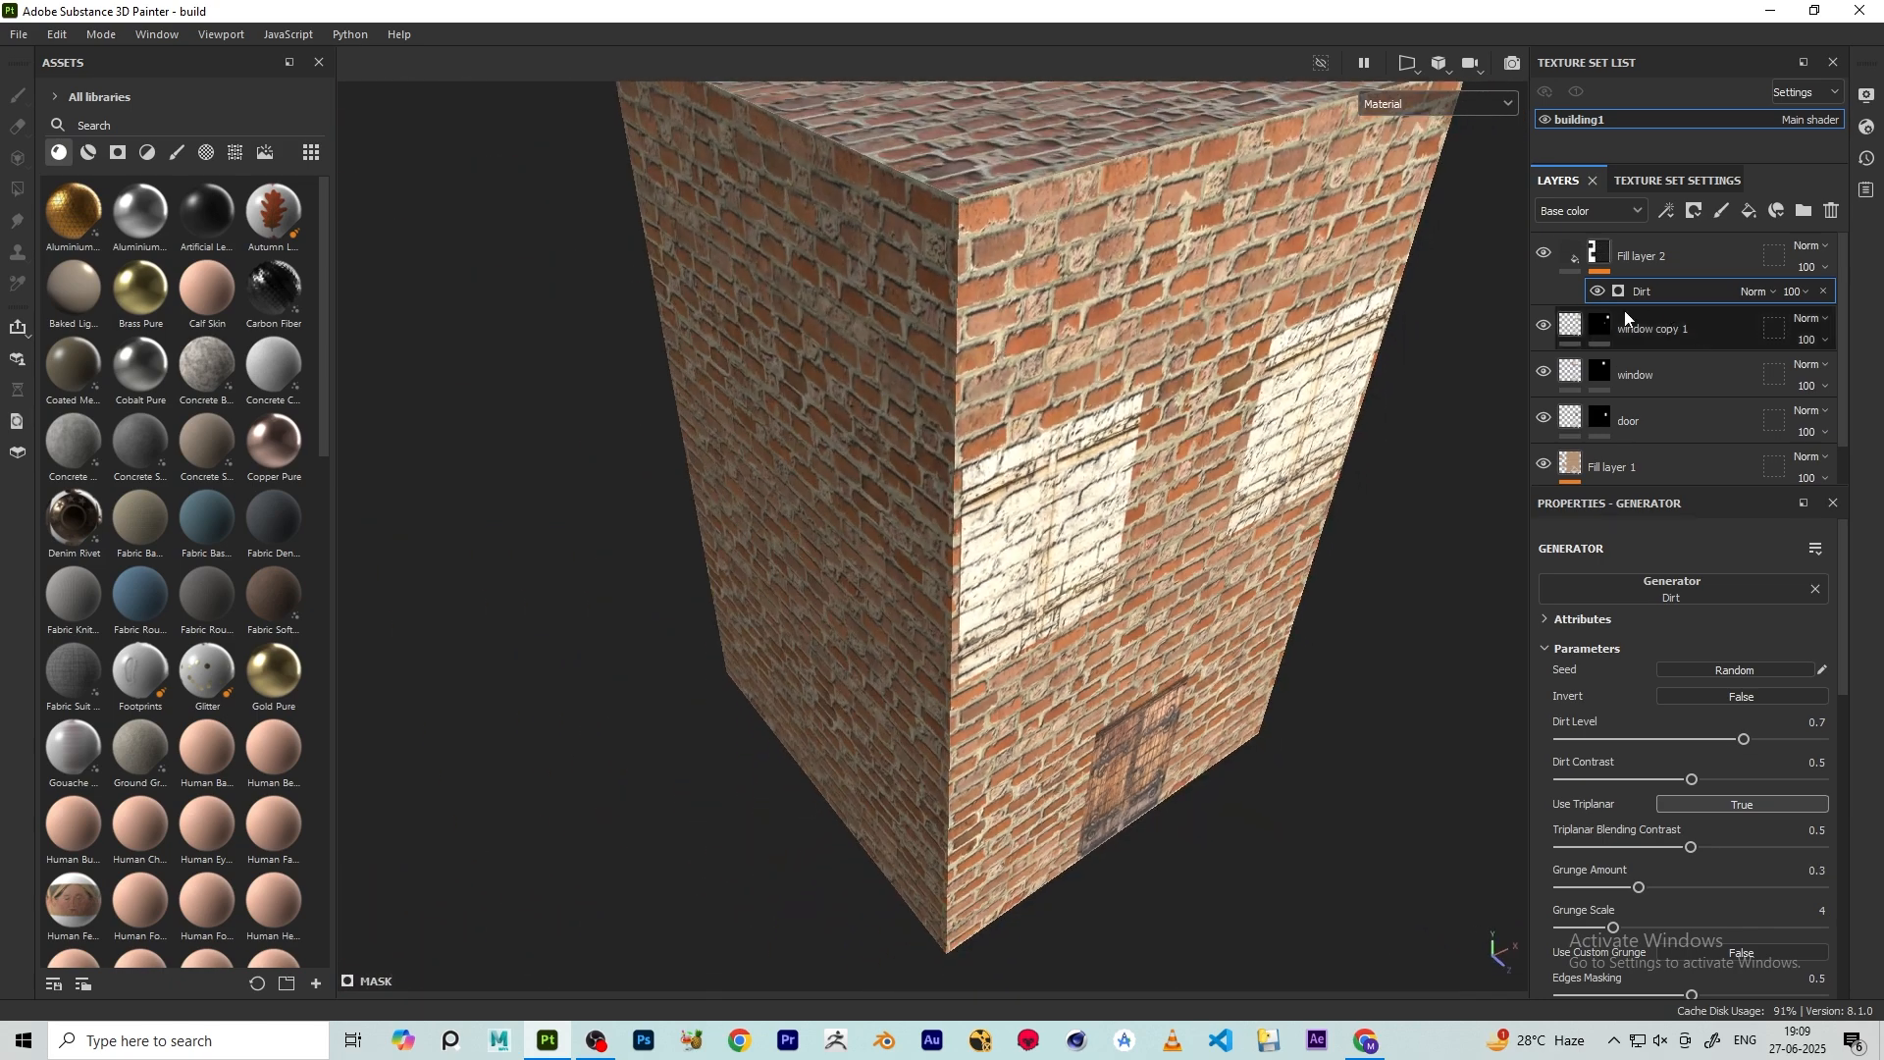
left_click(1549, 254)
left_click(1548, 253)
left_click(1549, 254)
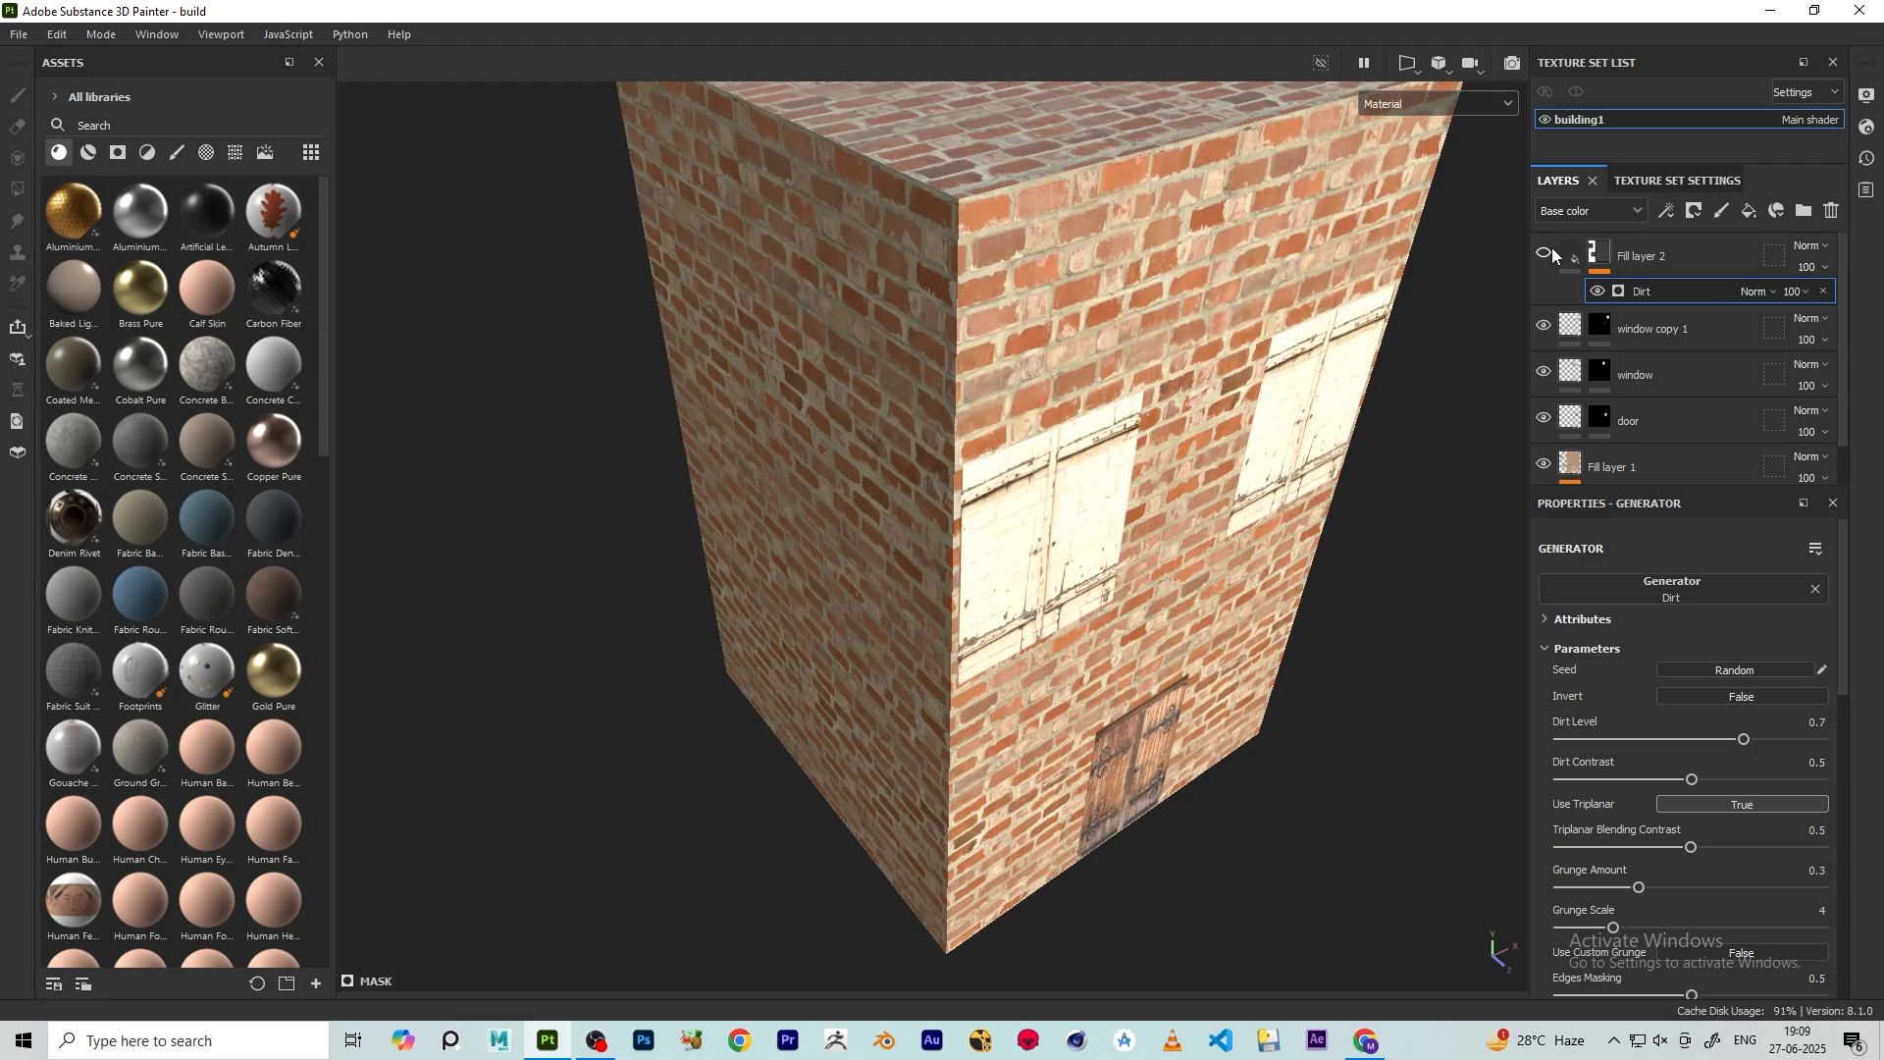
left_click(1551, 252)
left_click(1552, 252)
left_click(1551, 252)
- Check the dirt in the brick joints up close and set the generator's Dirt Level to 0.75
scroll(652, 324, "up", 4)
left_click_drag(1123, 422, 1084, 357, "alt")
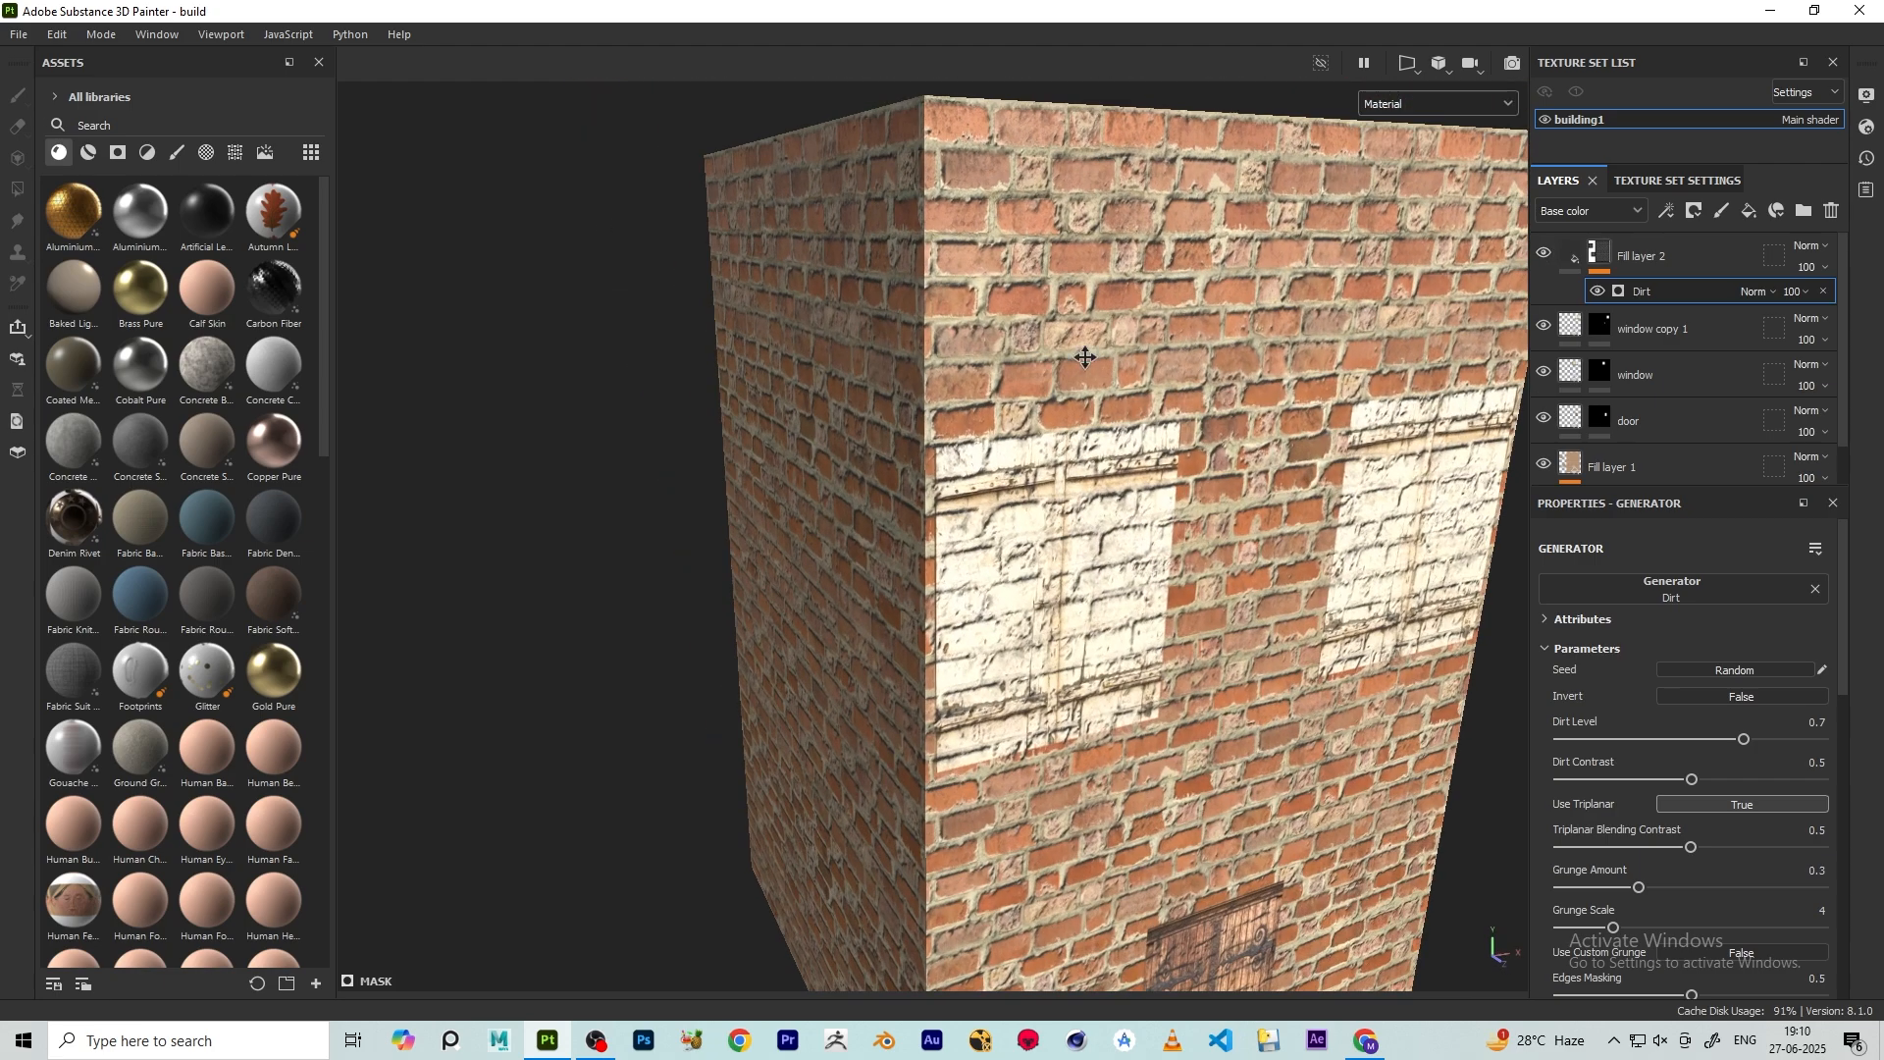
scroll(1079, 363, "down", 4)
left_click_drag(1047, 421, 1010, 410, "alt")
middle_click_drag(1339, 539, 1109, 486, "alt")
left_click_drag(942, 256, 1017, 340, "alt")
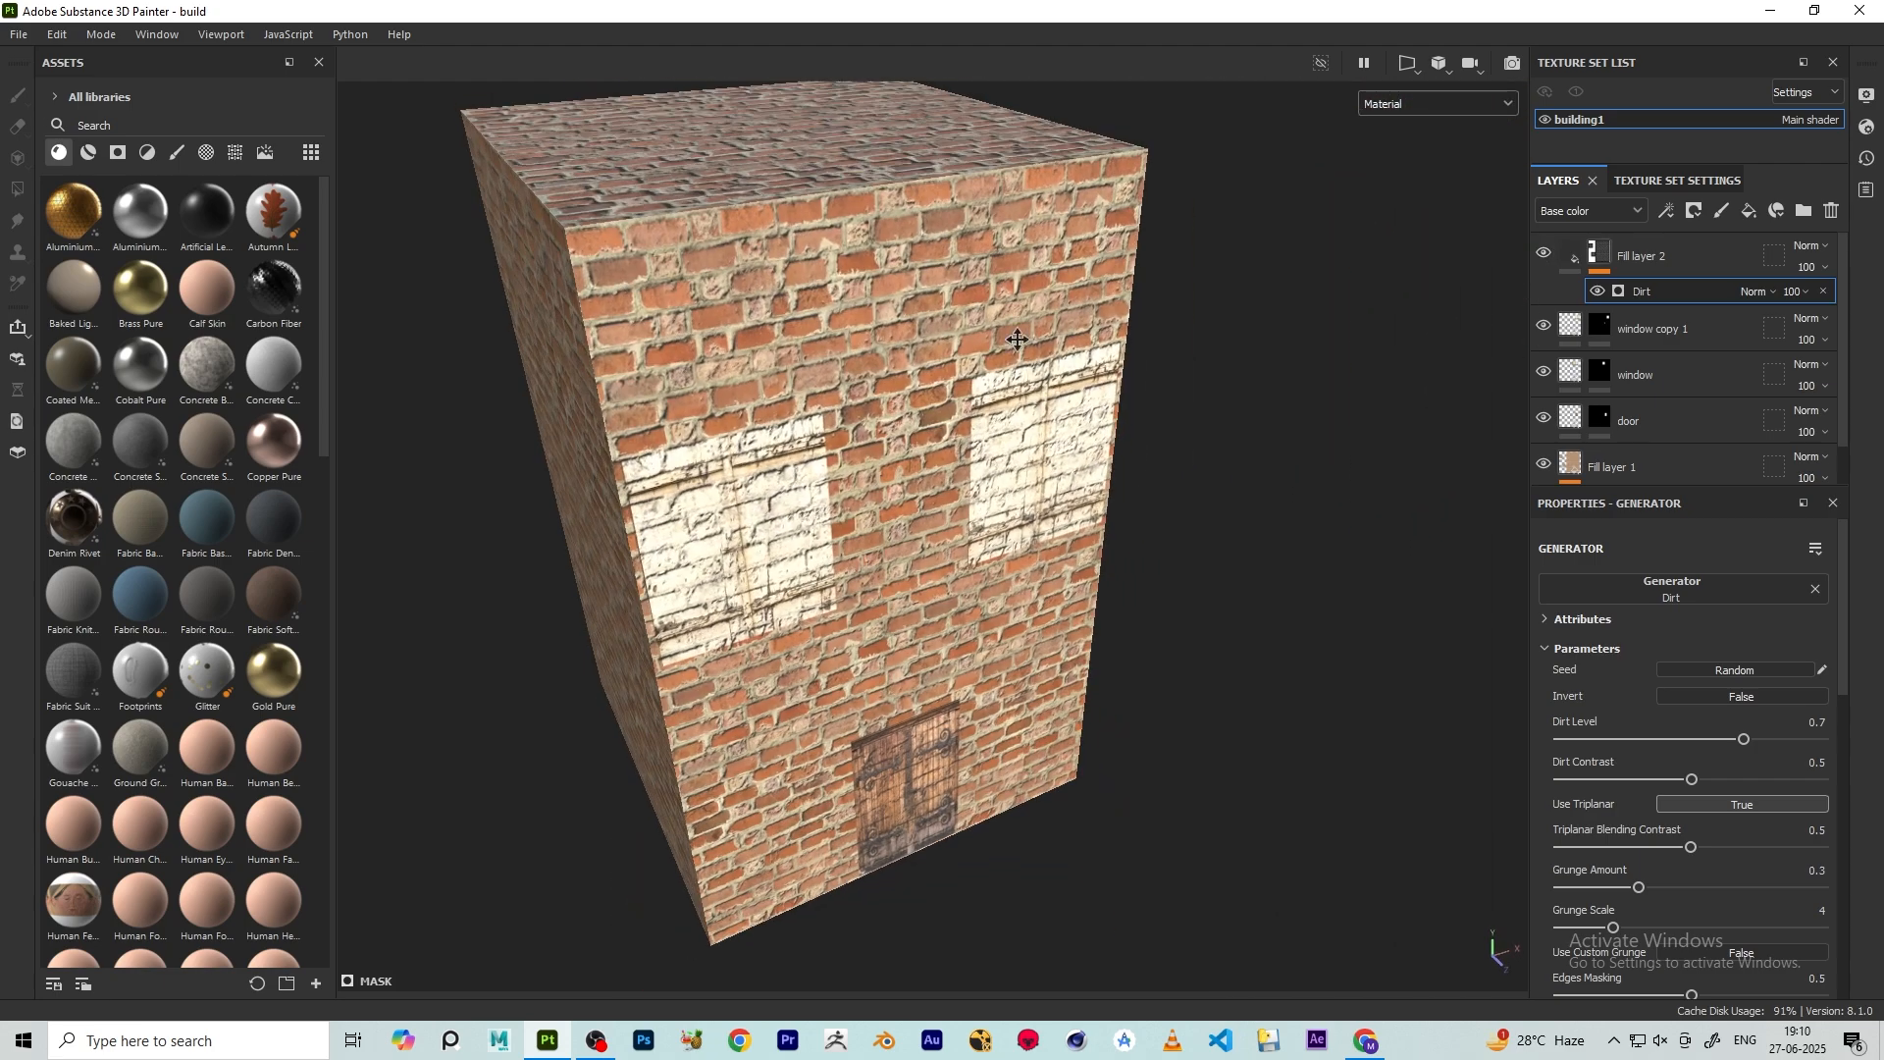
middle_click_drag(1017, 339, 1109, 432, "alt")
scroll(757, 298, "up", 2)
left_click_drag(638, 294, 820, 324, "alt")
scroll(873, 432, "up", 3)
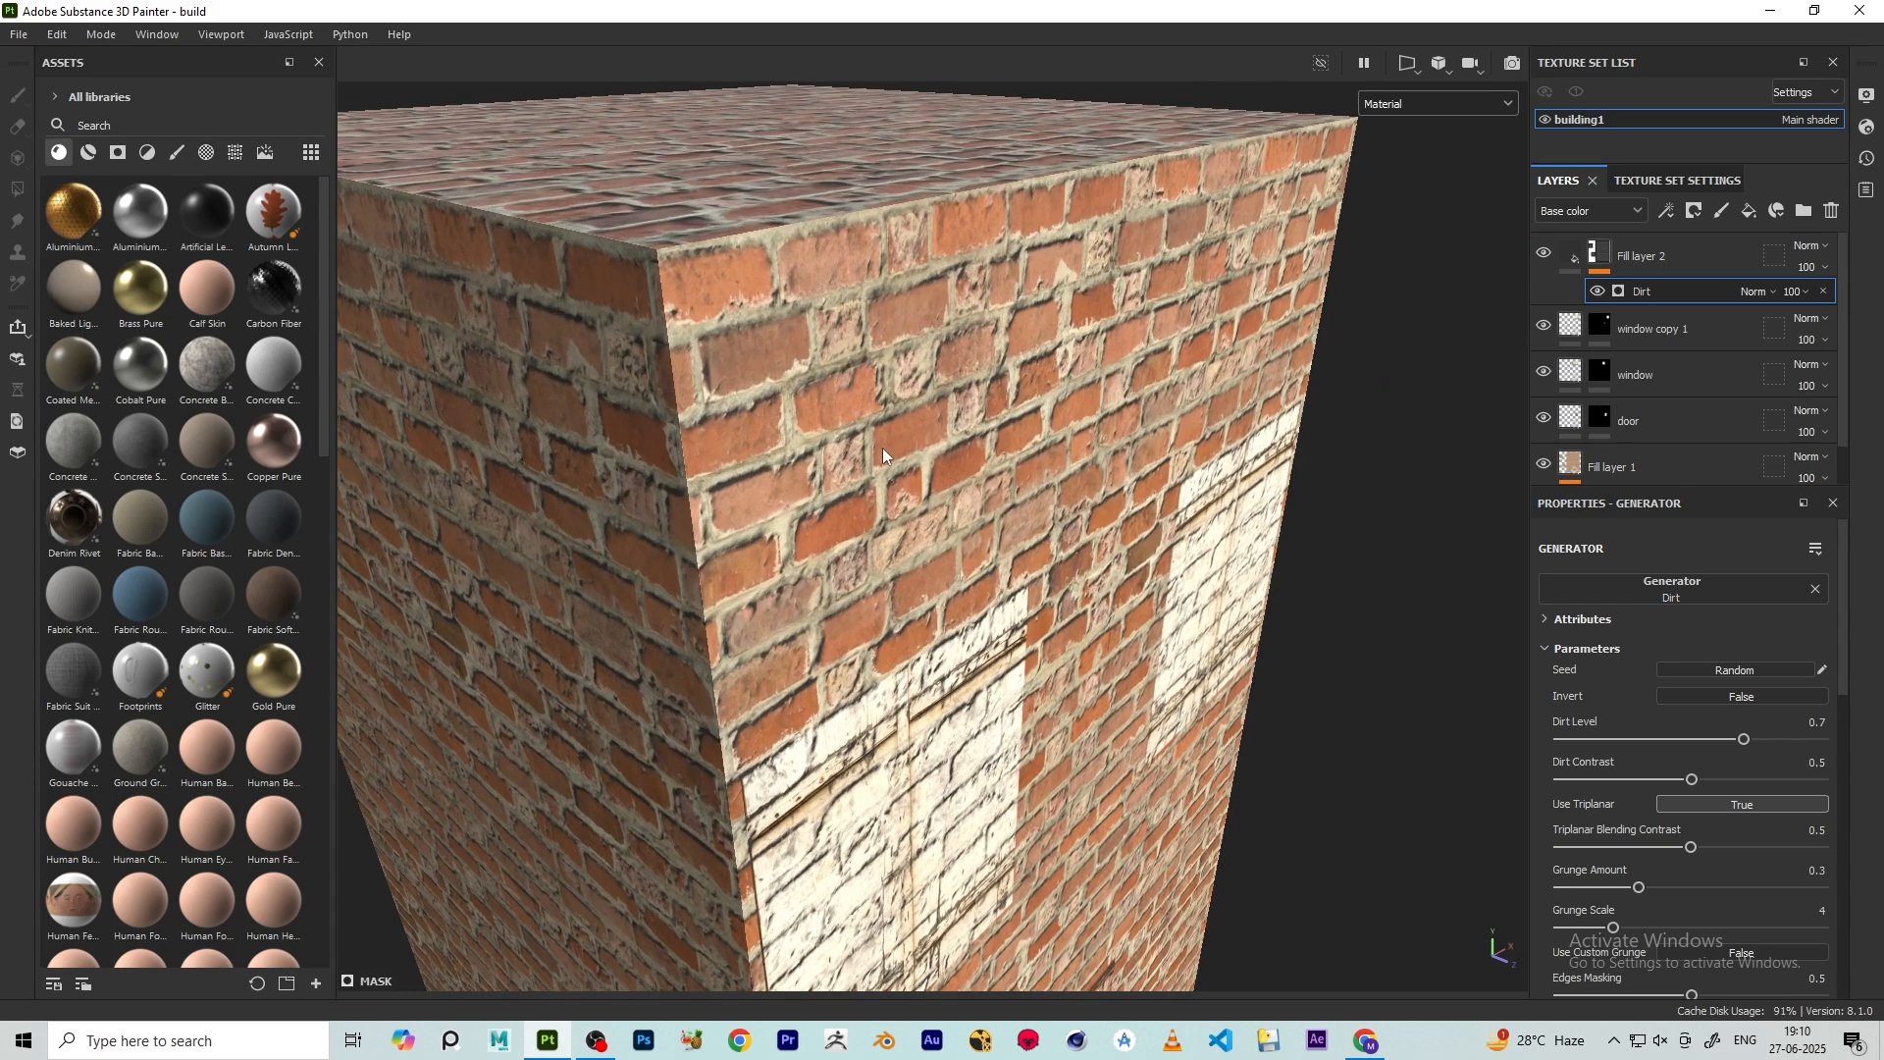
scroll(799, 396, "up", 3)
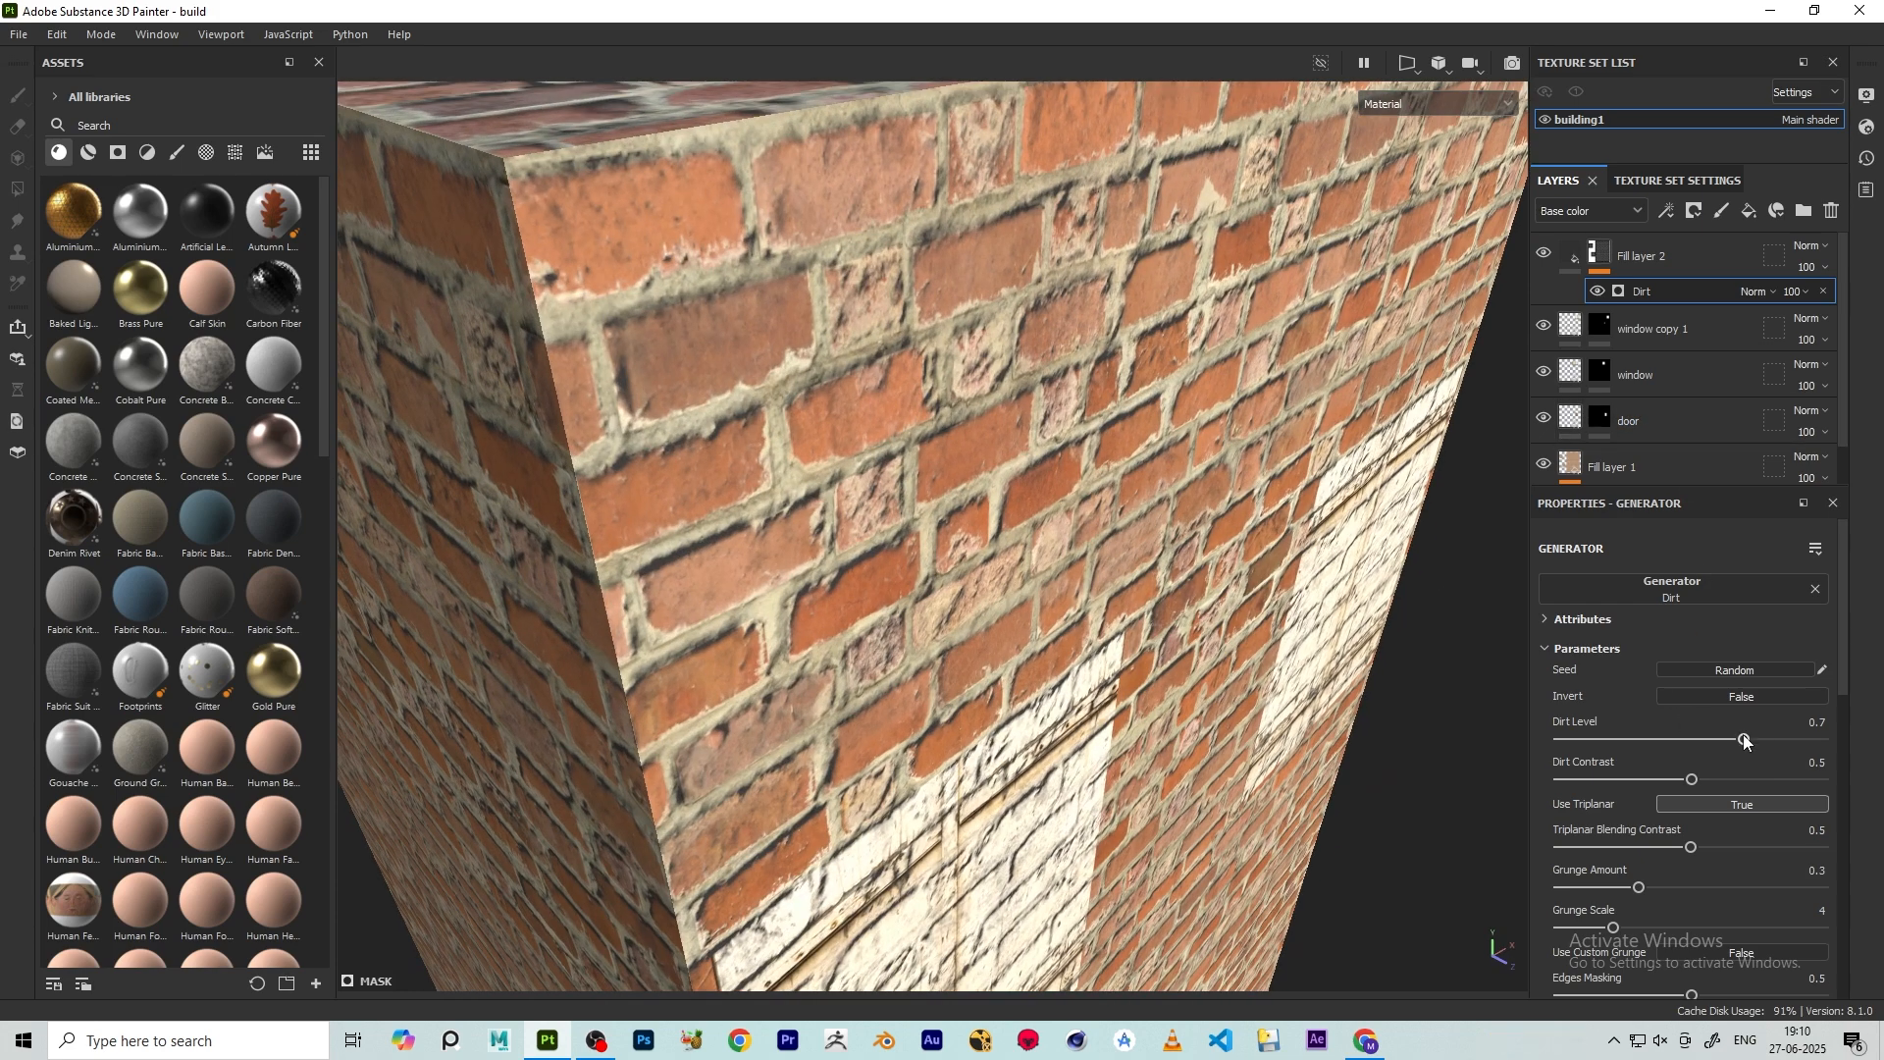
left_click_drag(1751, 736, 1758, 741)
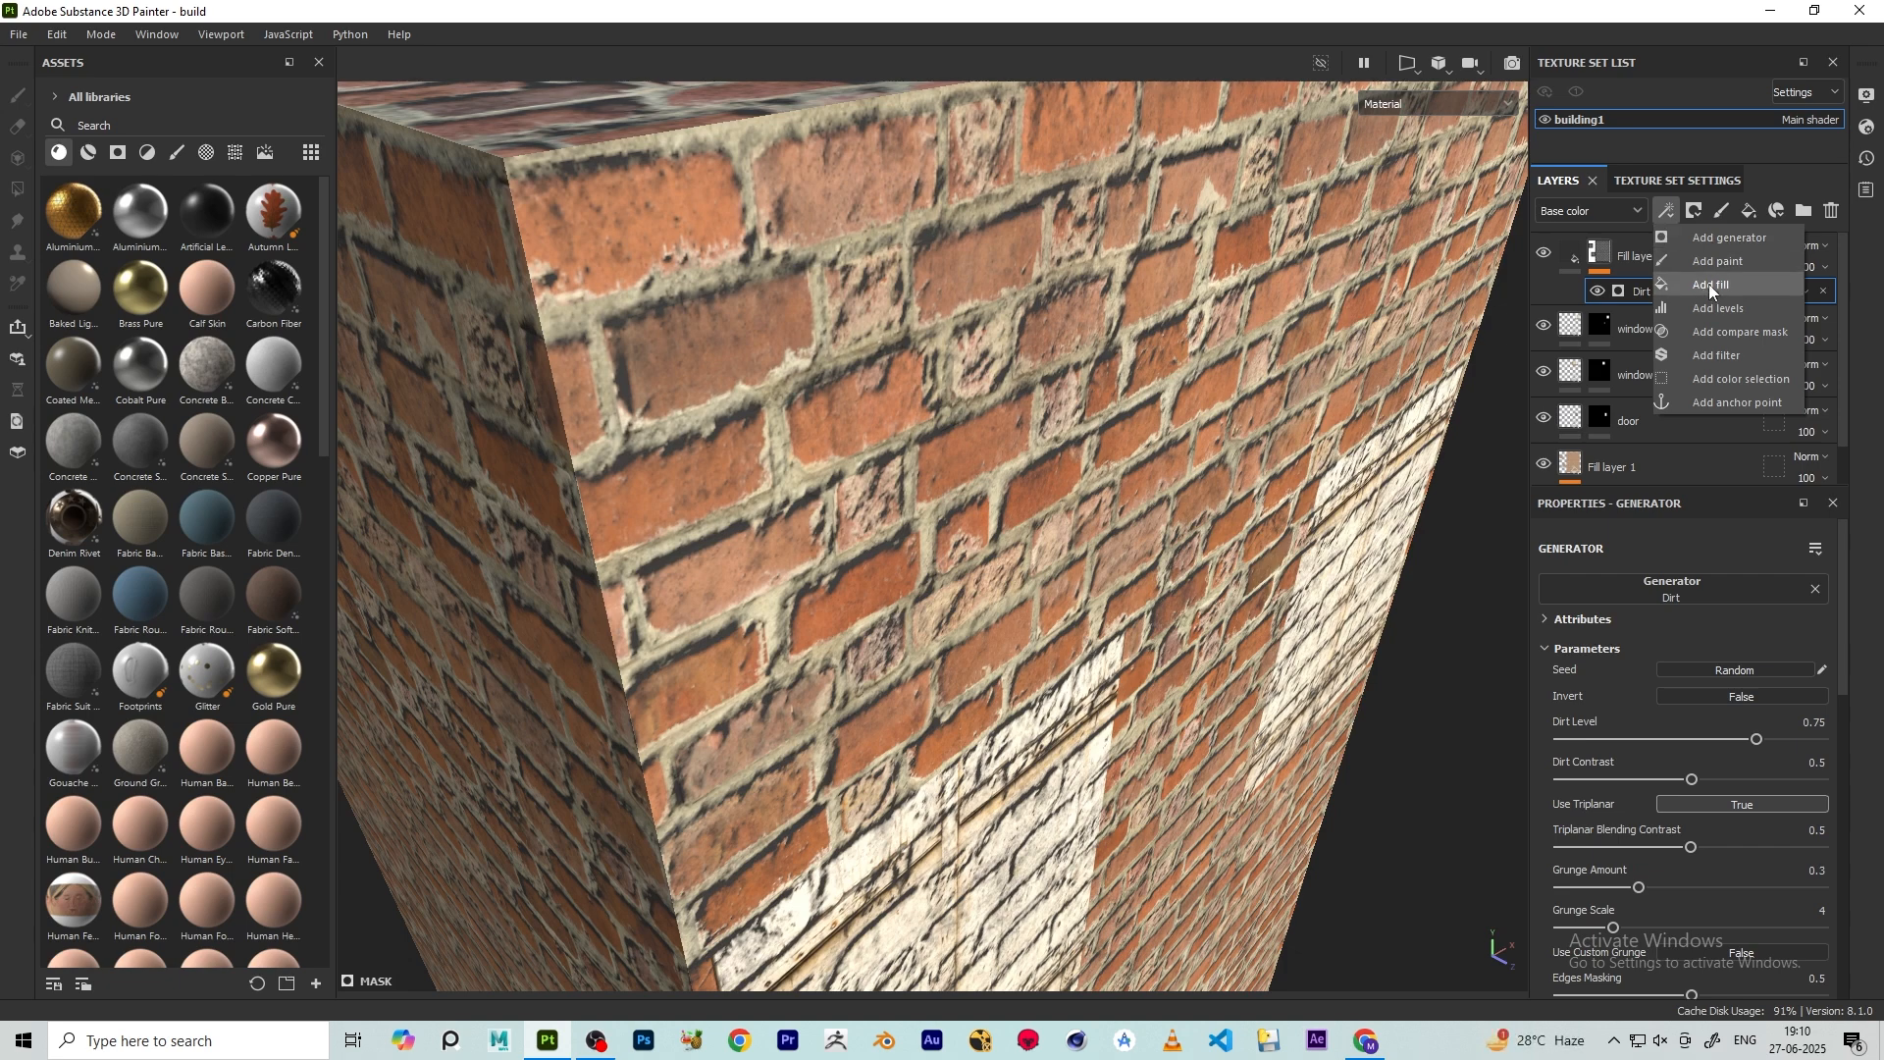
- Add a fill above the Dirt generator in Fill layer 2's mask and assign Grunge Charcoal as its grayscale texture
left_click(1709, 285)
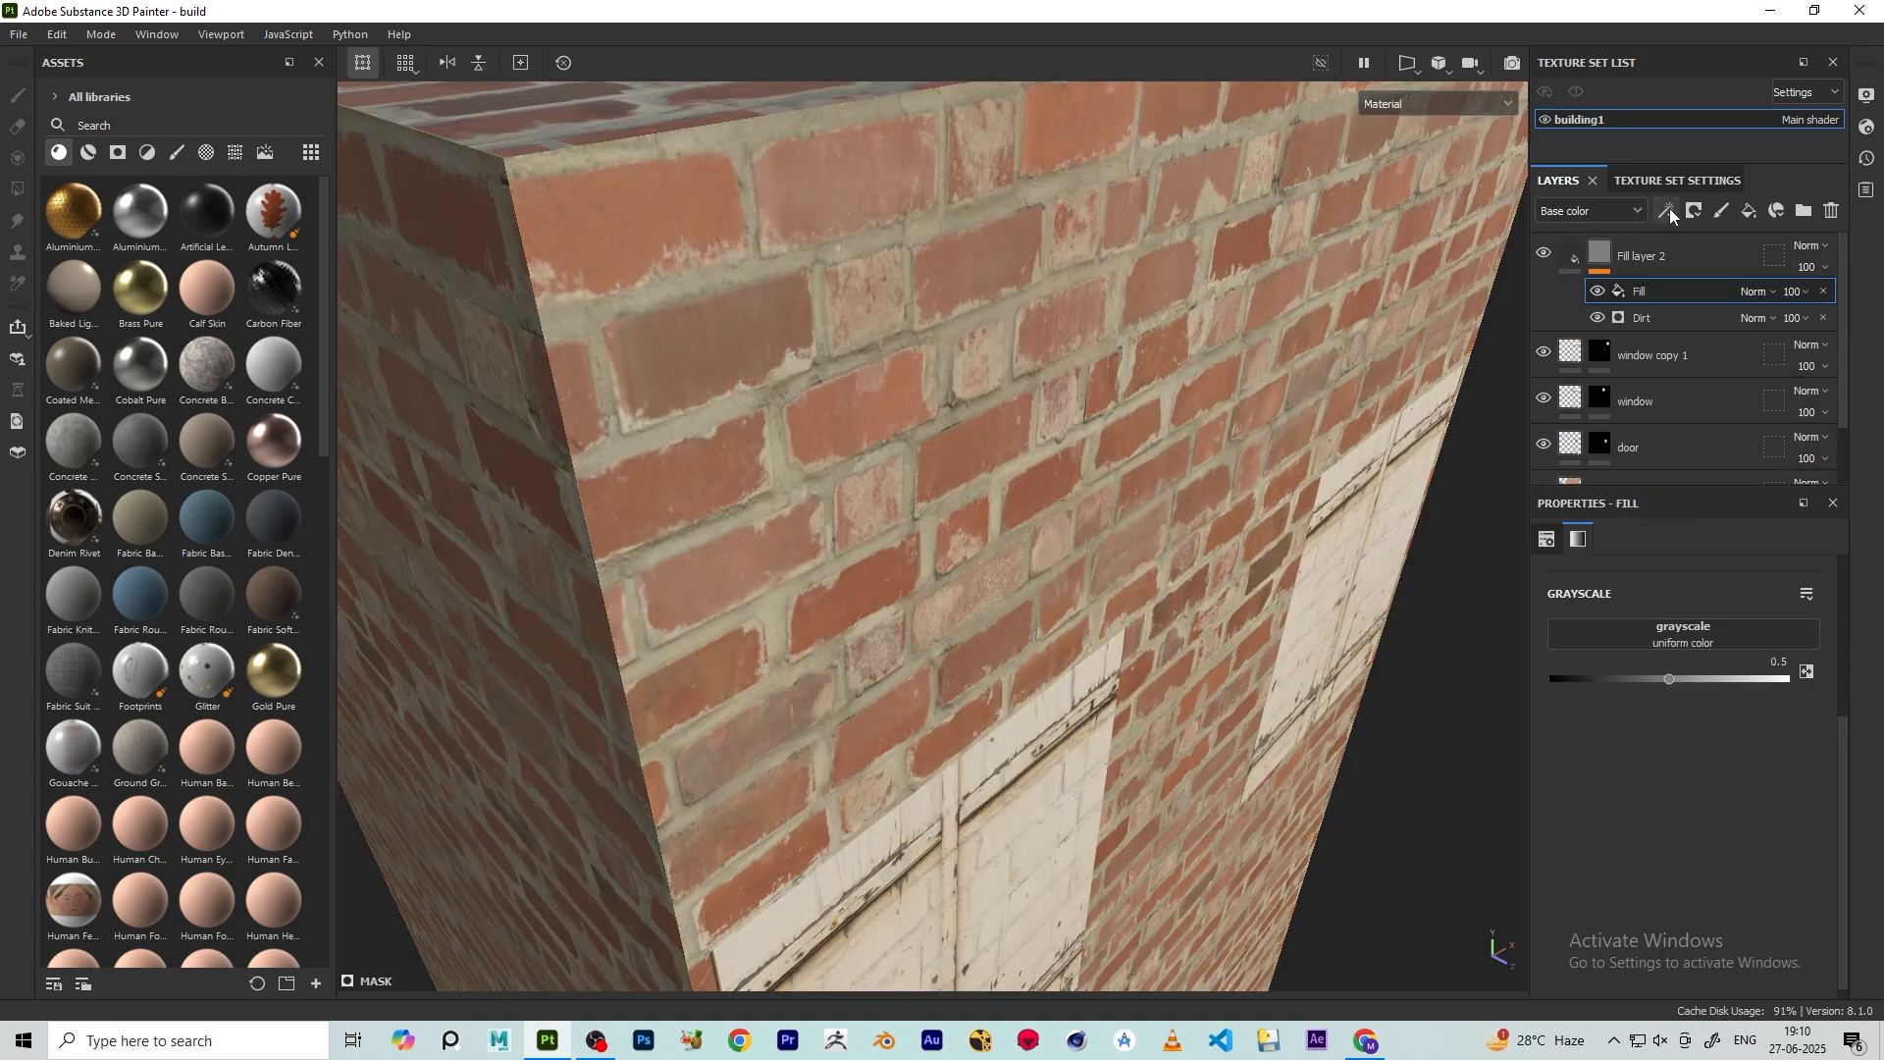
left_click(1670, 210)
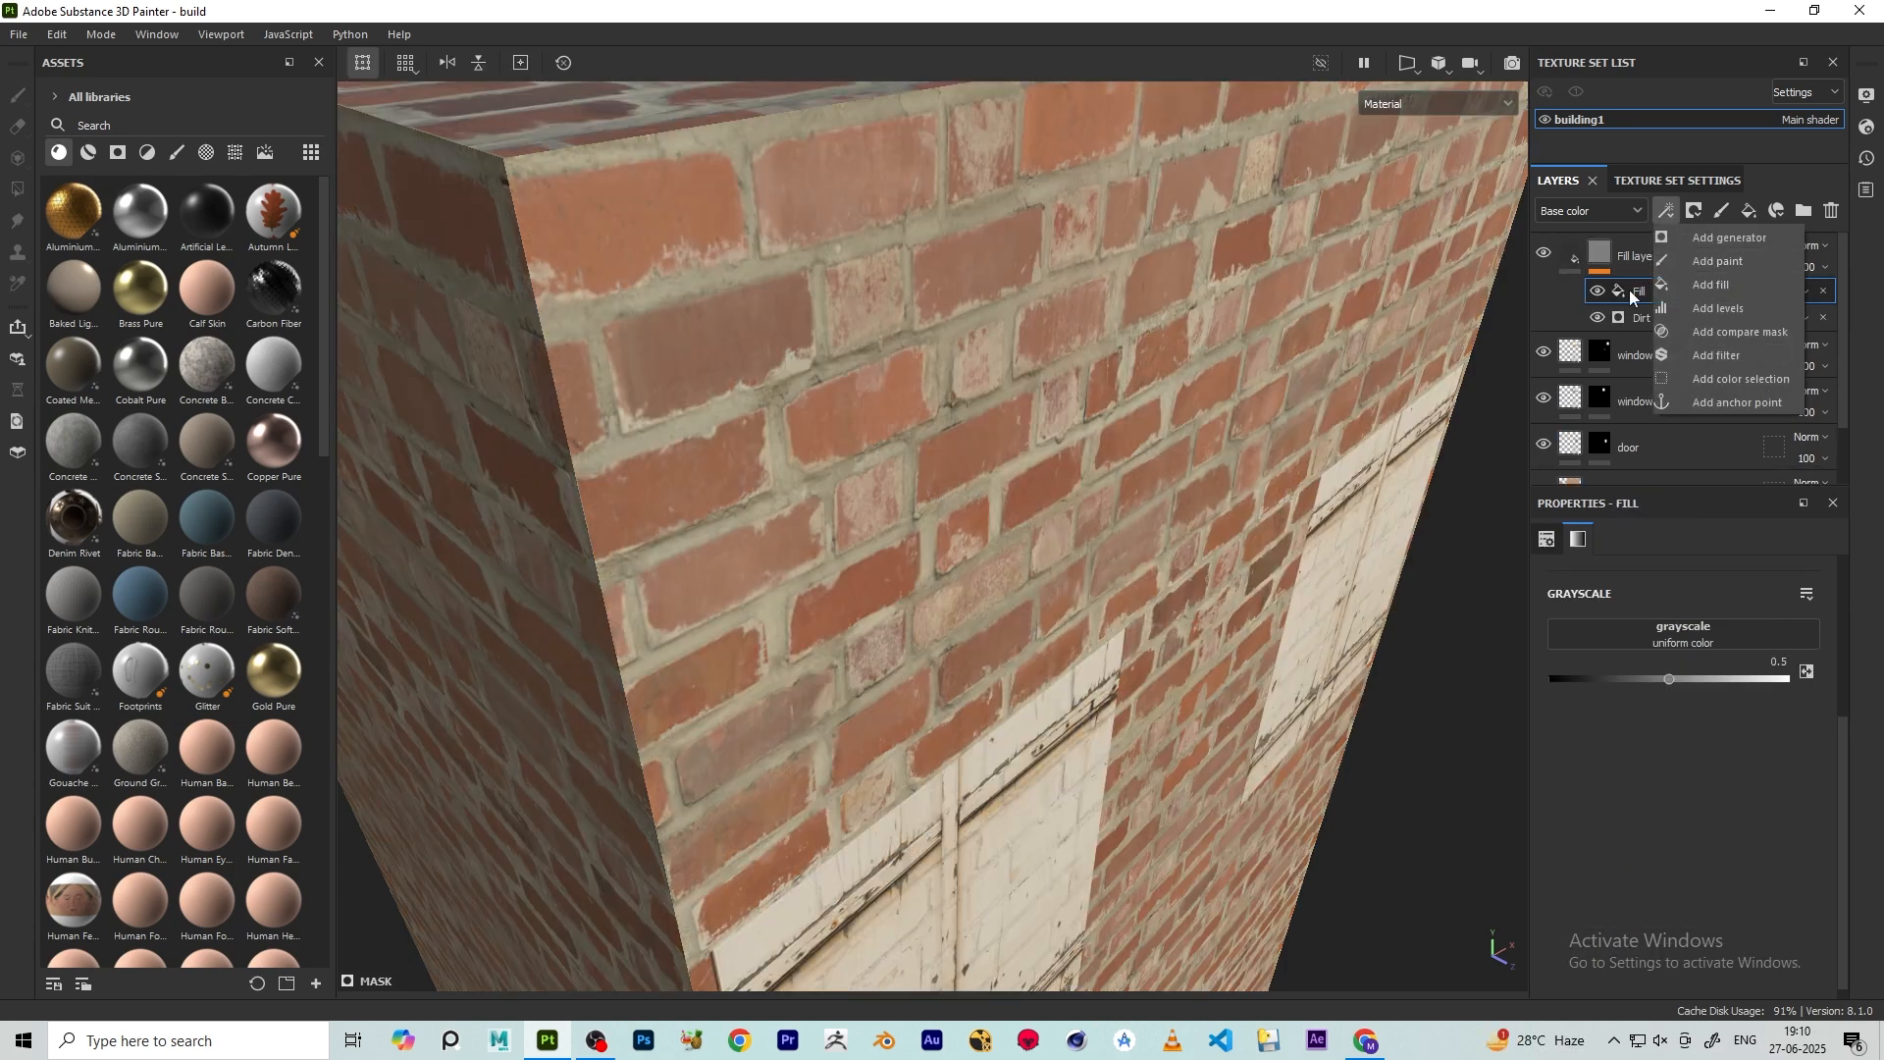
left_click(1711, 636)
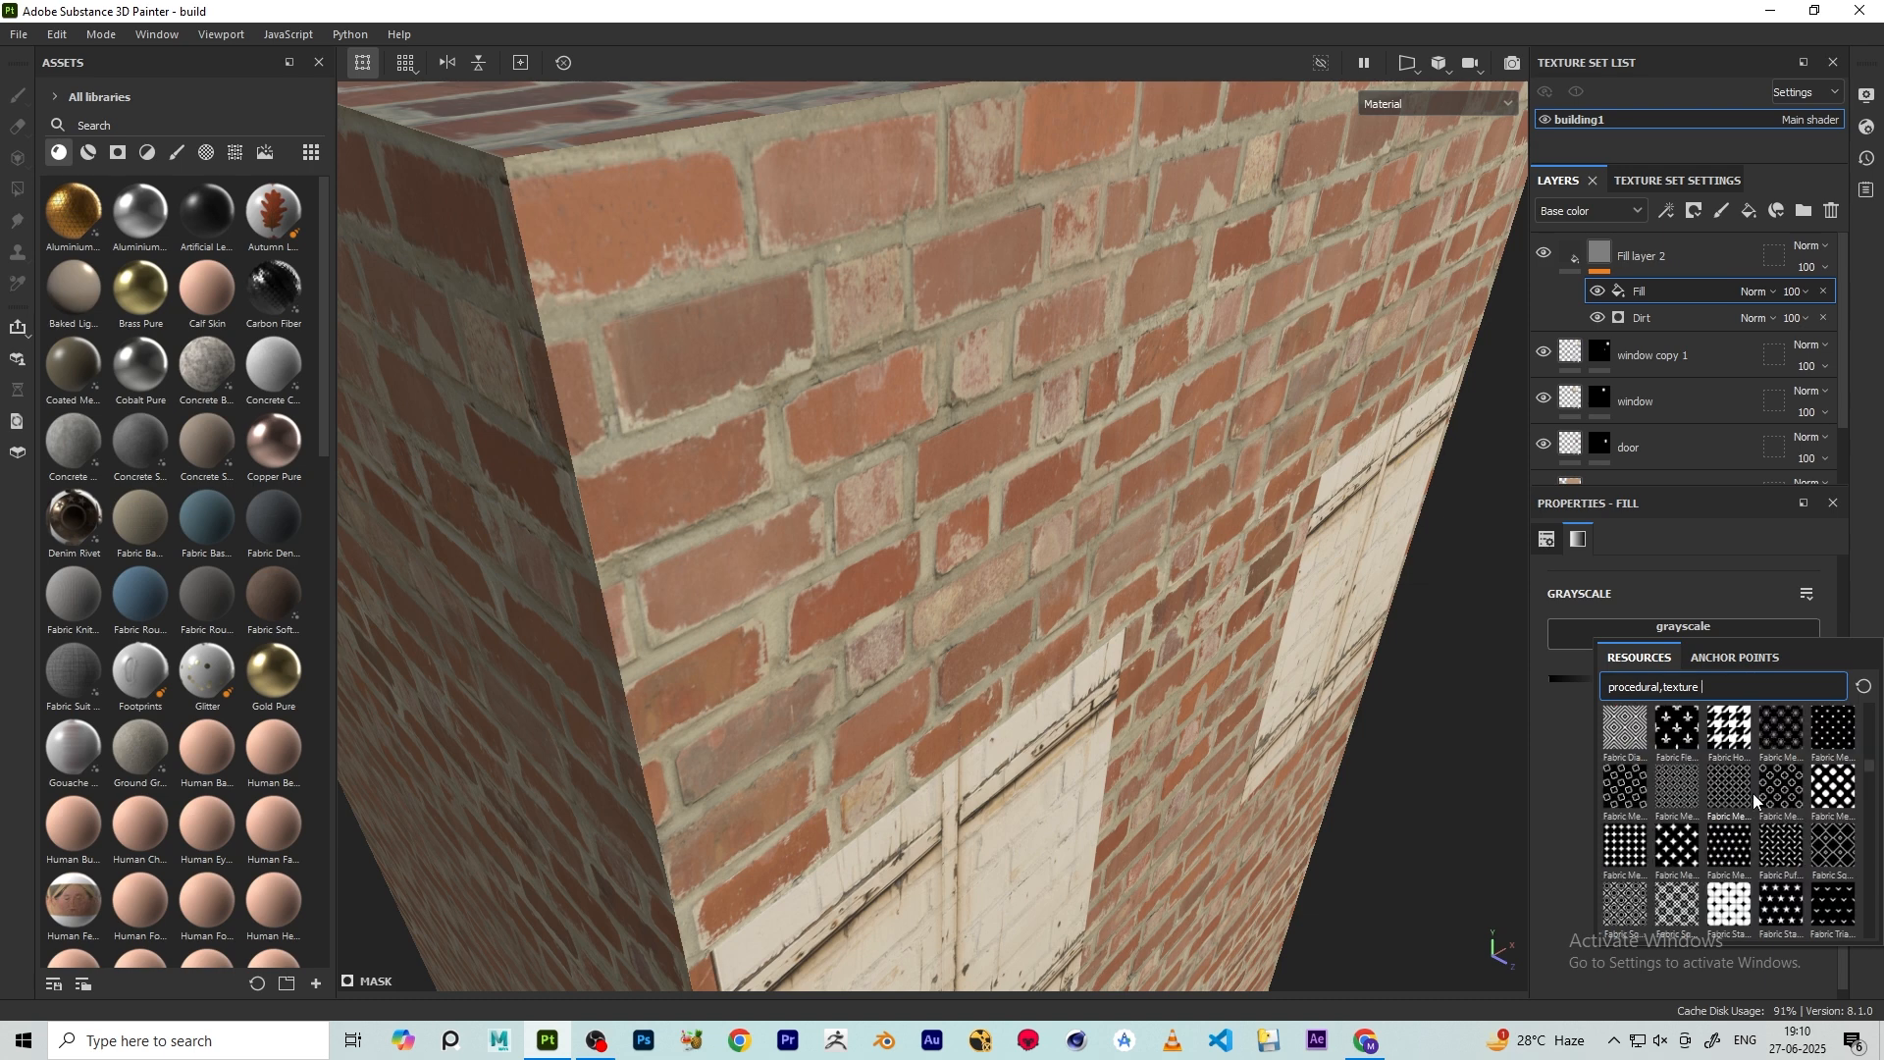
scroll(1766, 803, "down", 5)
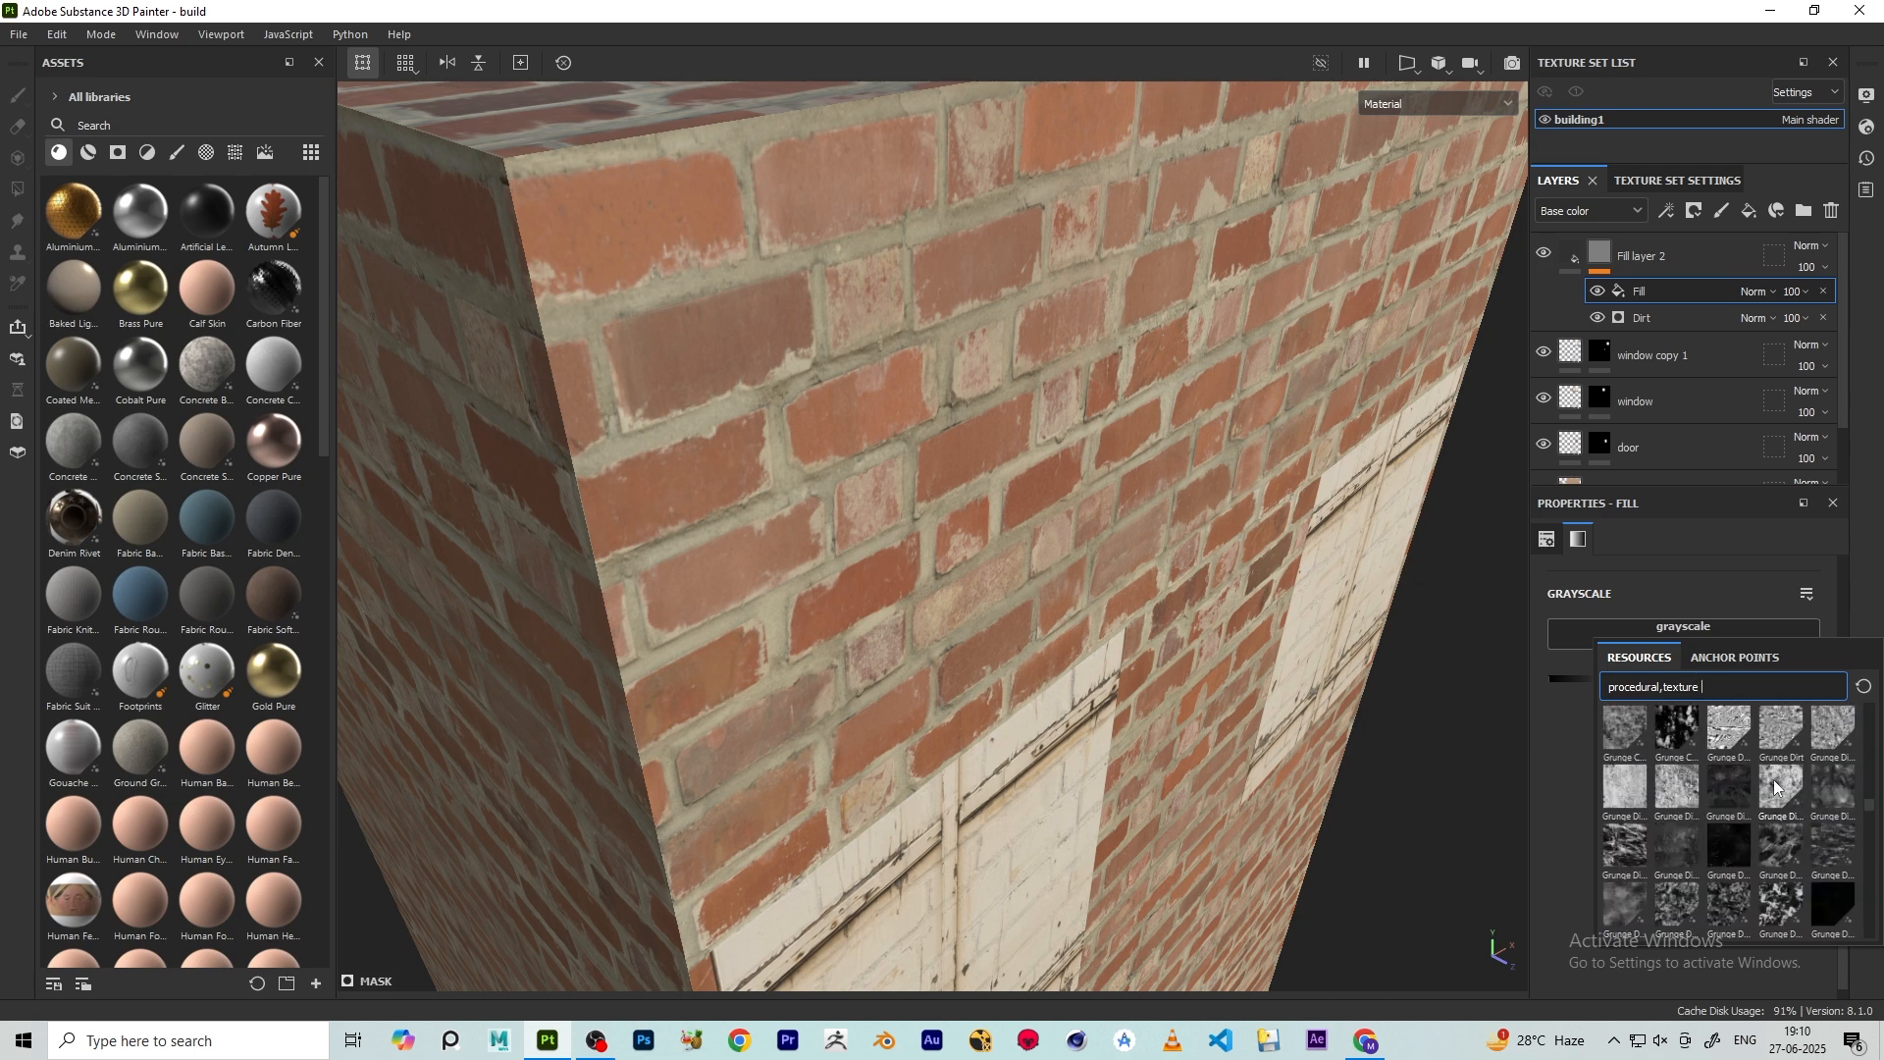
scroll(1788, 790, "up", 3)
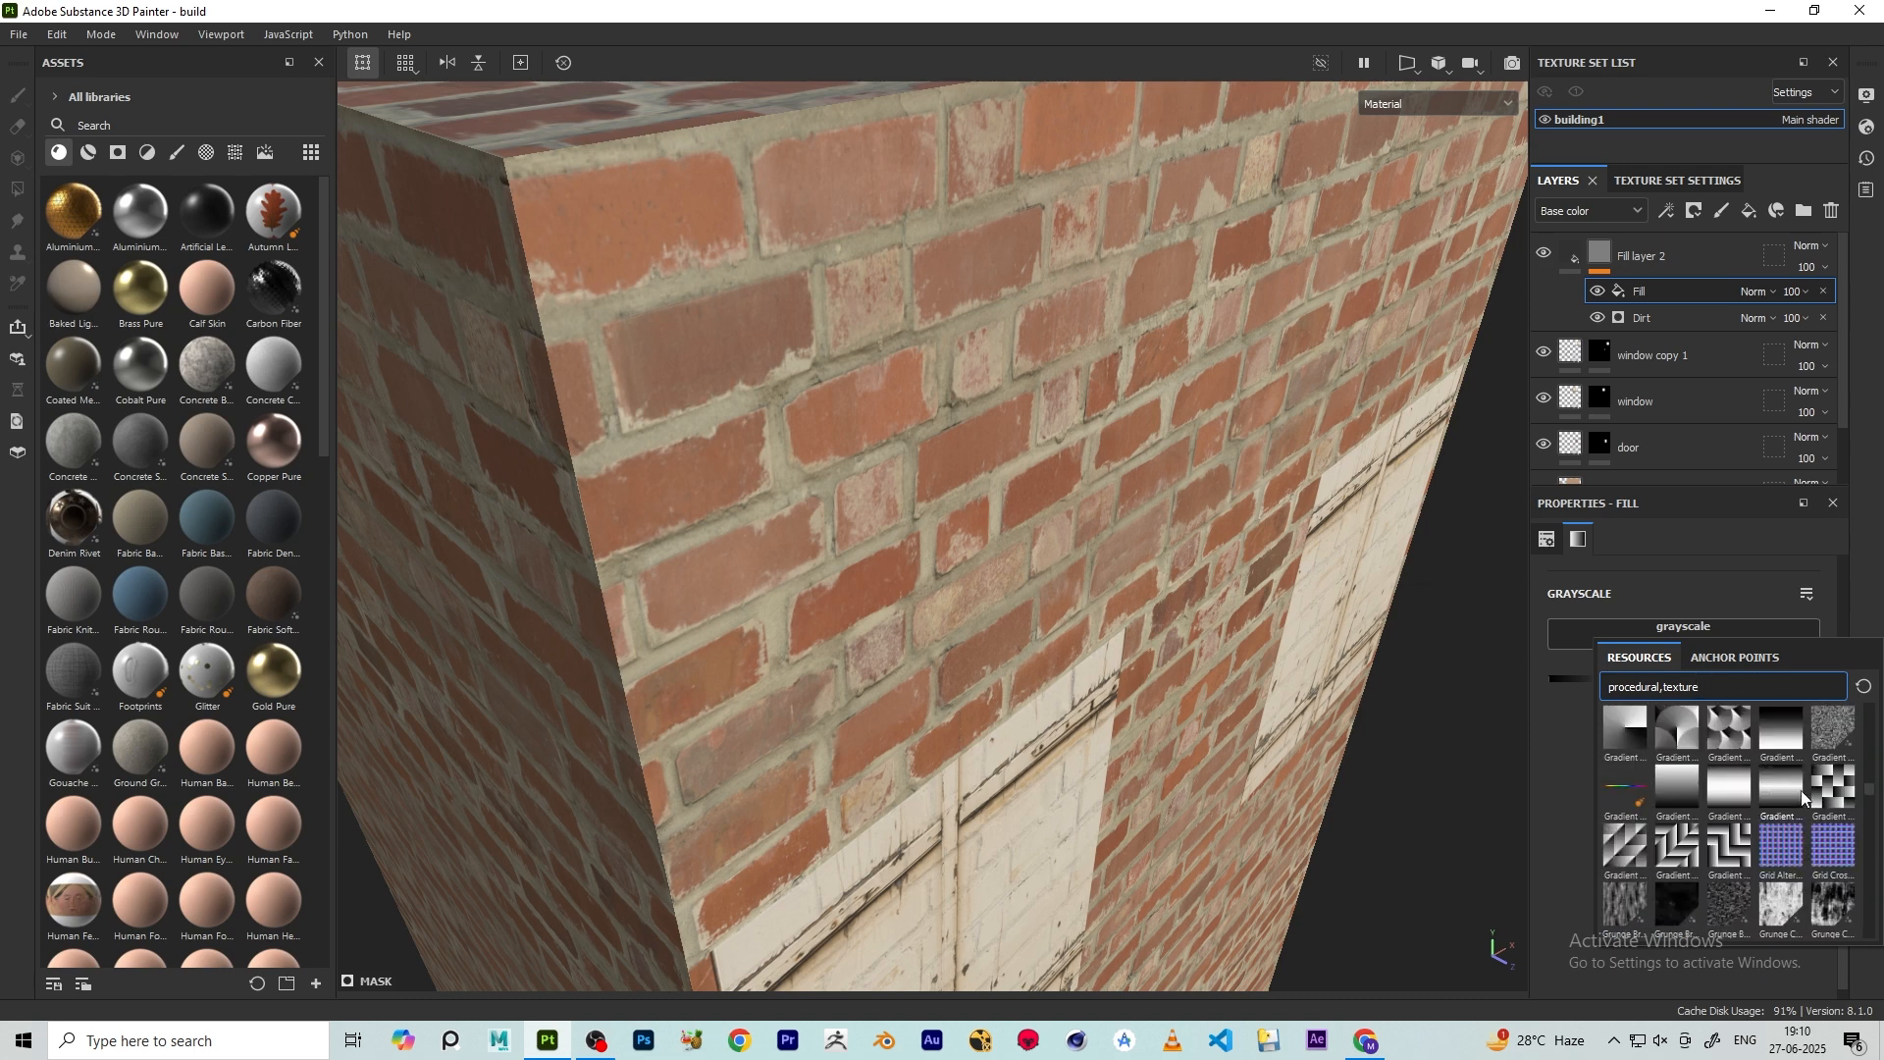
left_click(1772, 902)
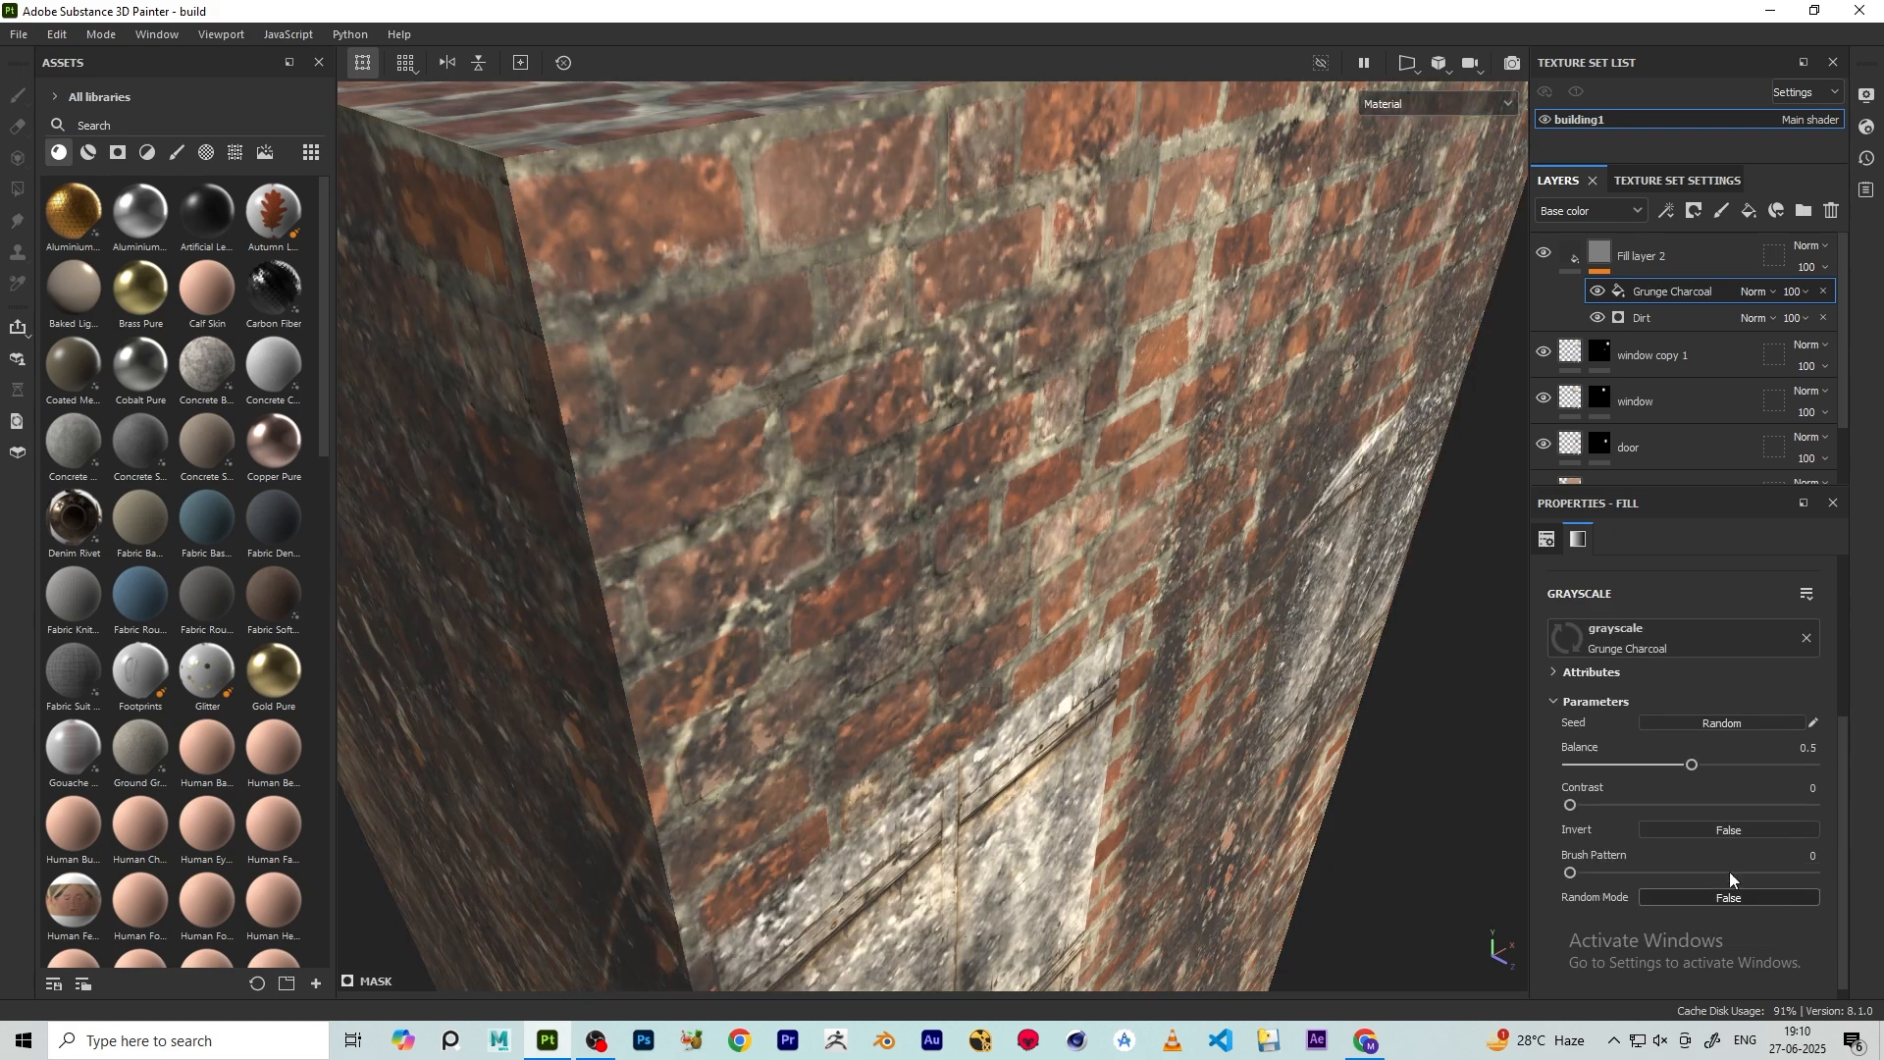
- Change the Grunge Charcoal fill's projection from UV to tri-planar
scroll(1227, 599, "down", 6)
scroll(1731, 695, "up", 4)
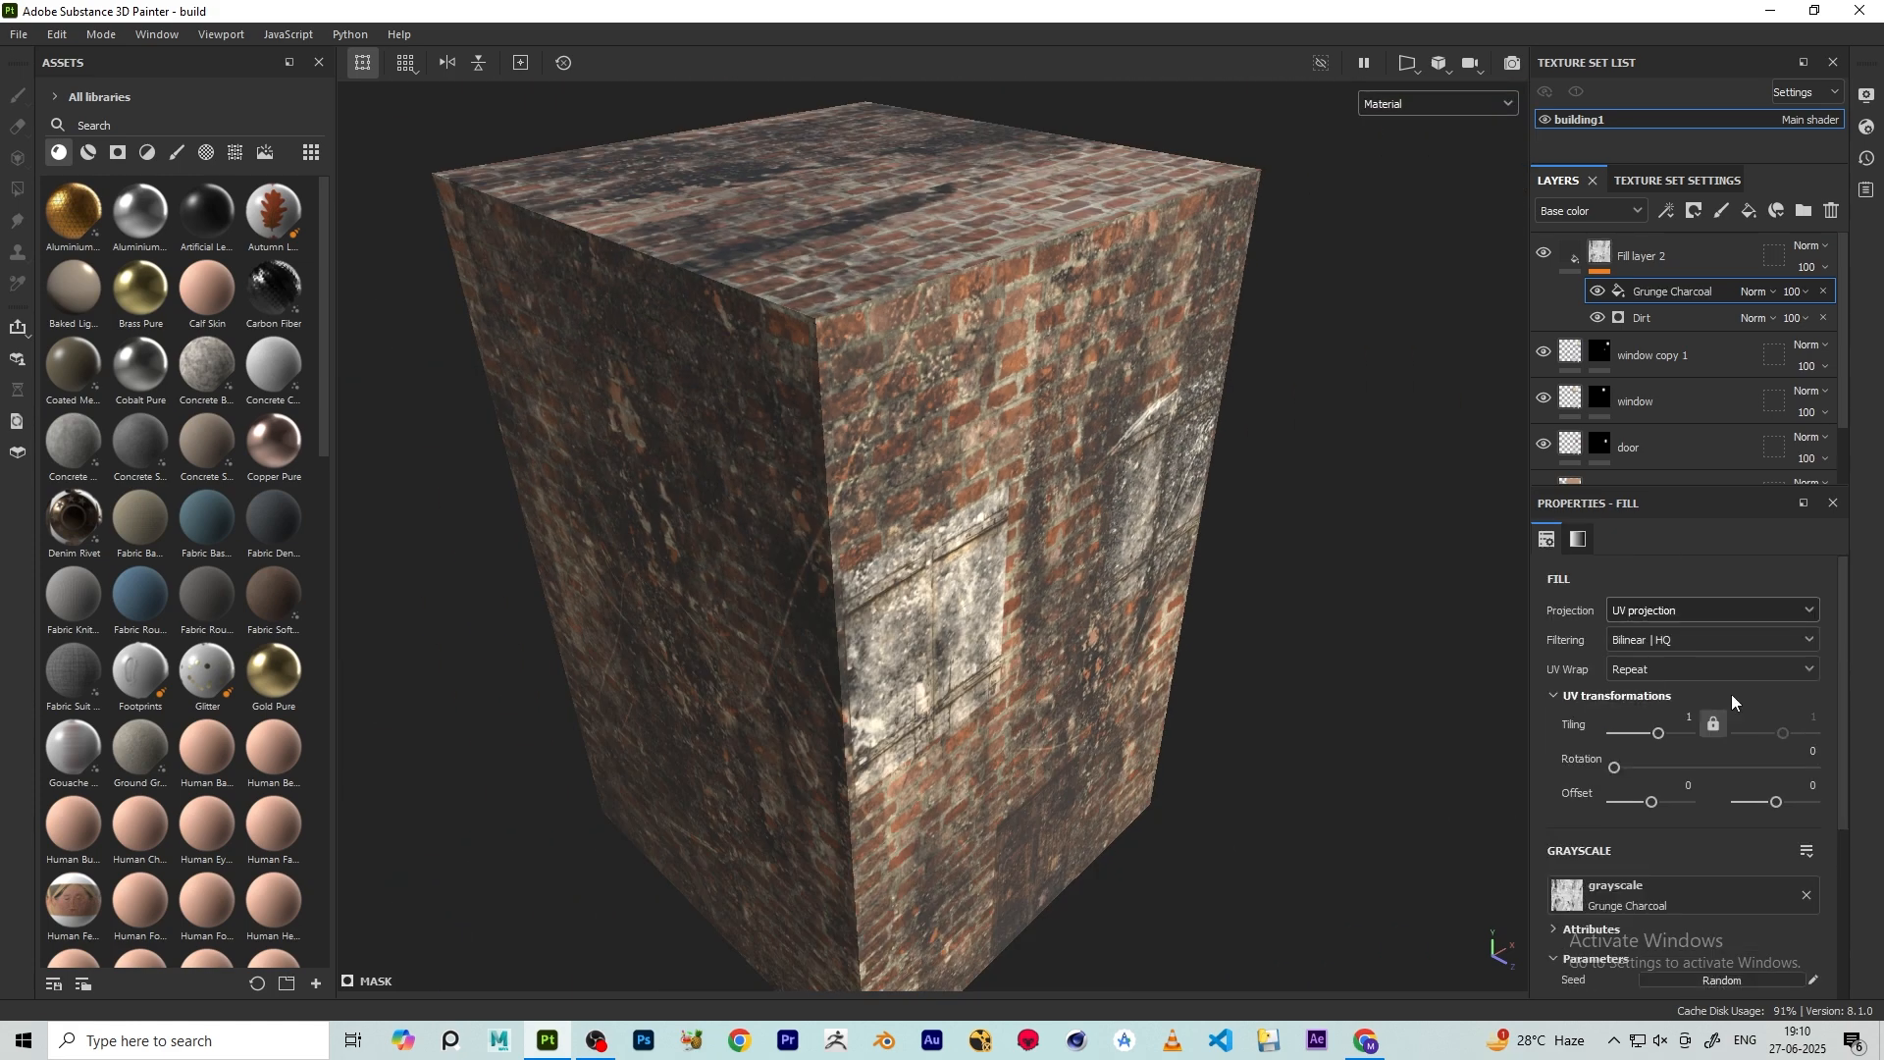
left_click(1658, 609)
left_click(1650, 685)
scroll(1658, 708, "down", 3)
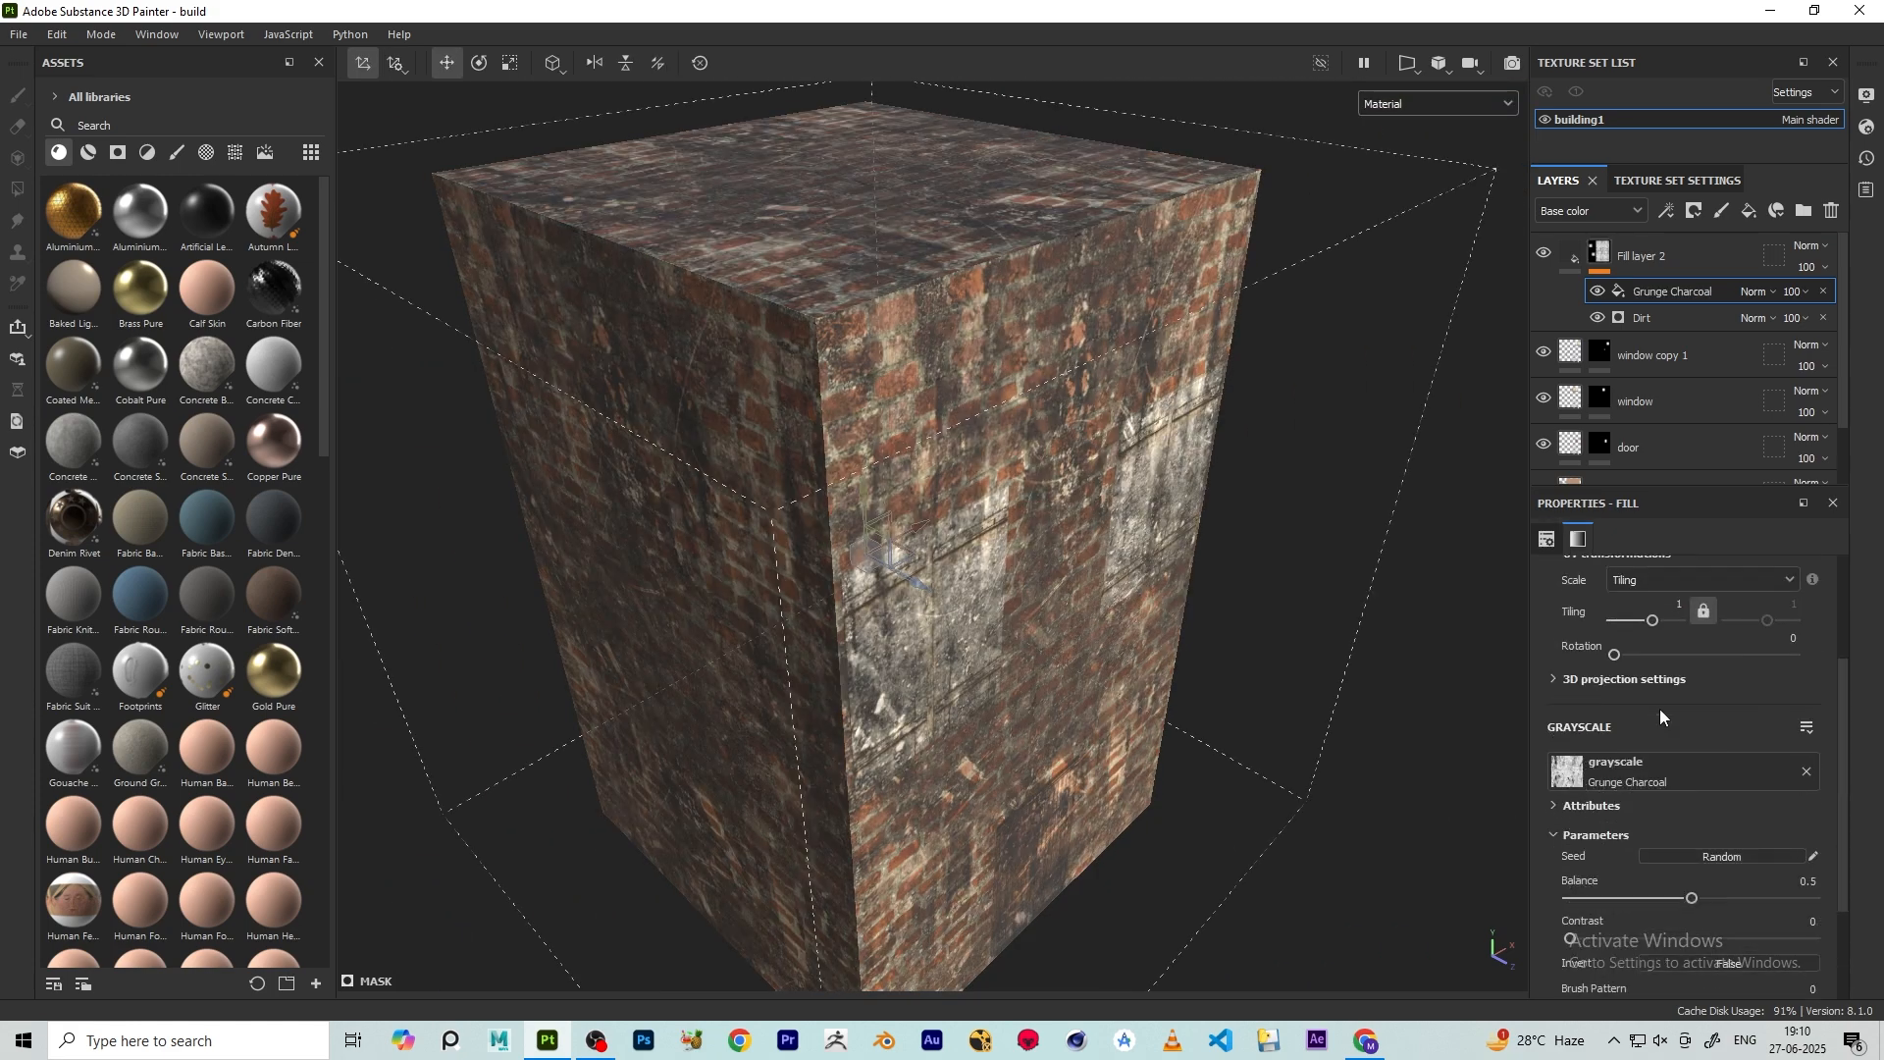
- Set the Grunge Charcoal fill's tiling to 5.67 and its blend mode to Multiply
scroll(1659, 708, "down", 1)
scroll(1642, 709, "up", 3)
left_click_drag(1658, 740, 1658, 744)
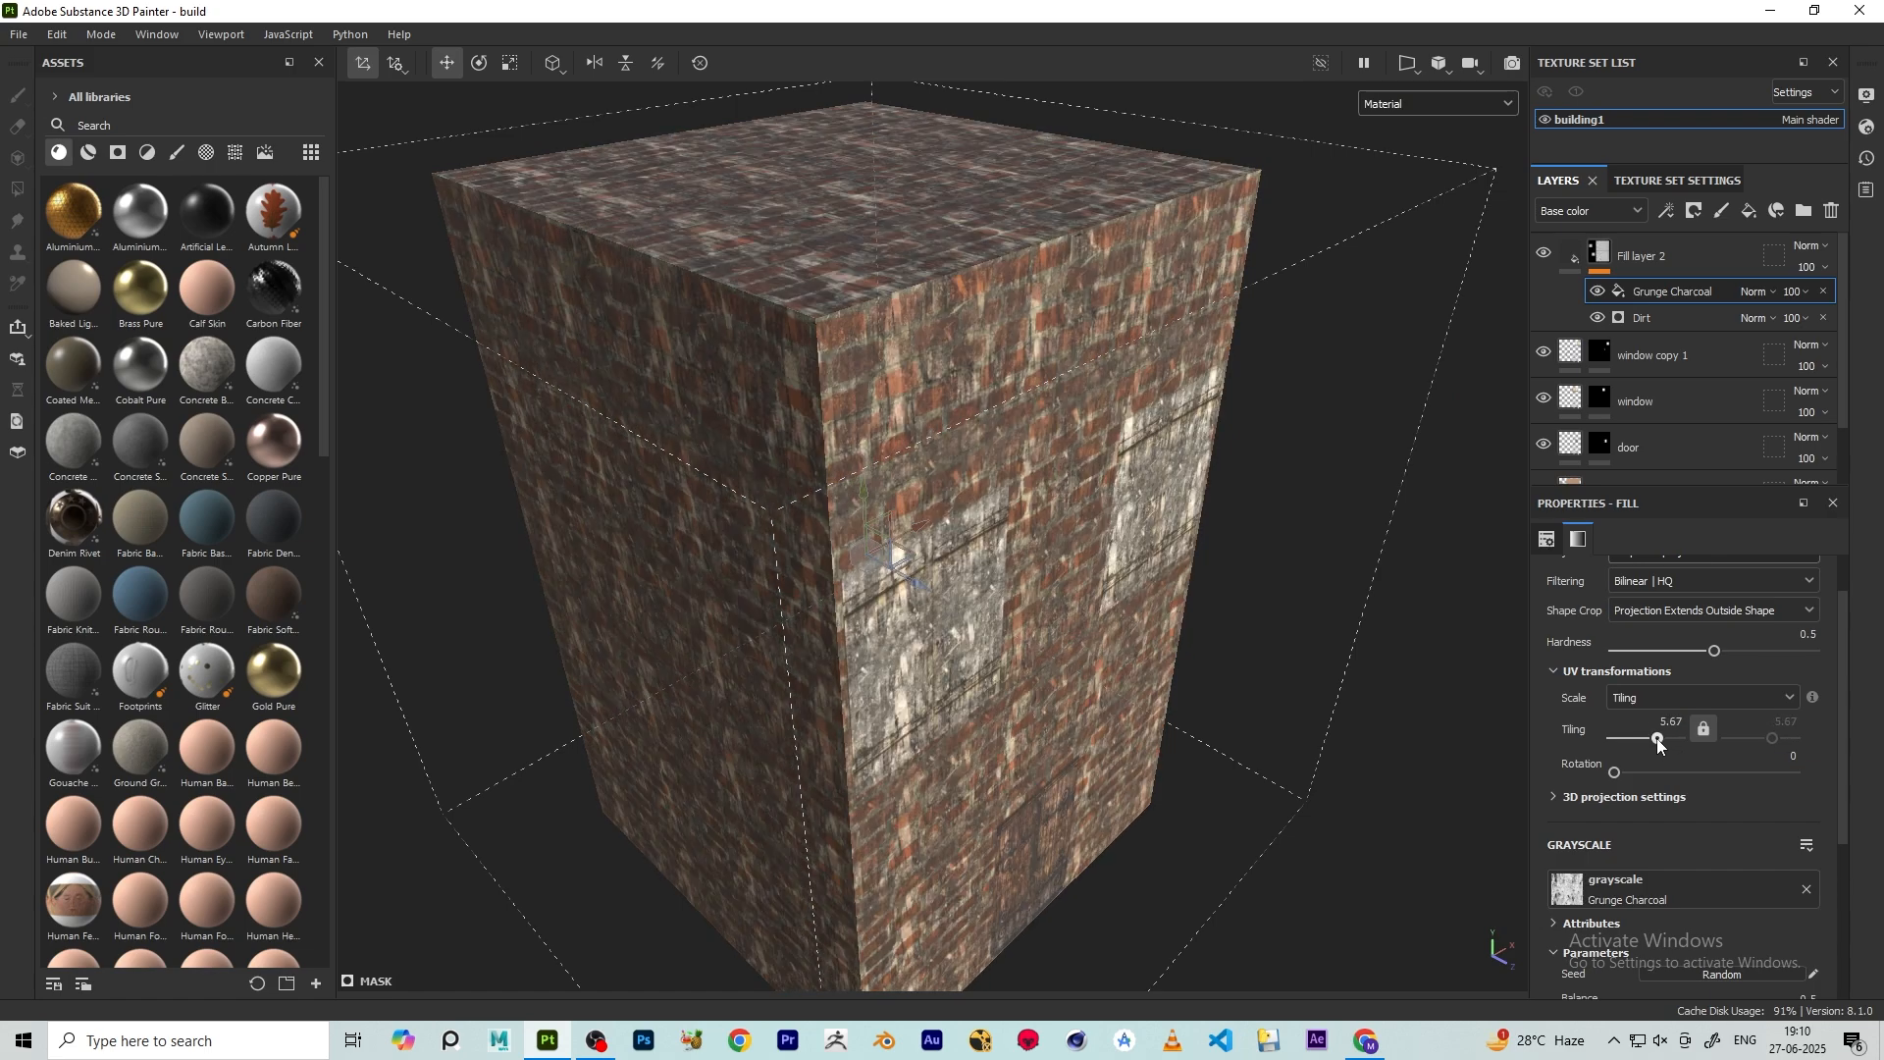
left_click_drag(912, 537, 751, 417, "alt")
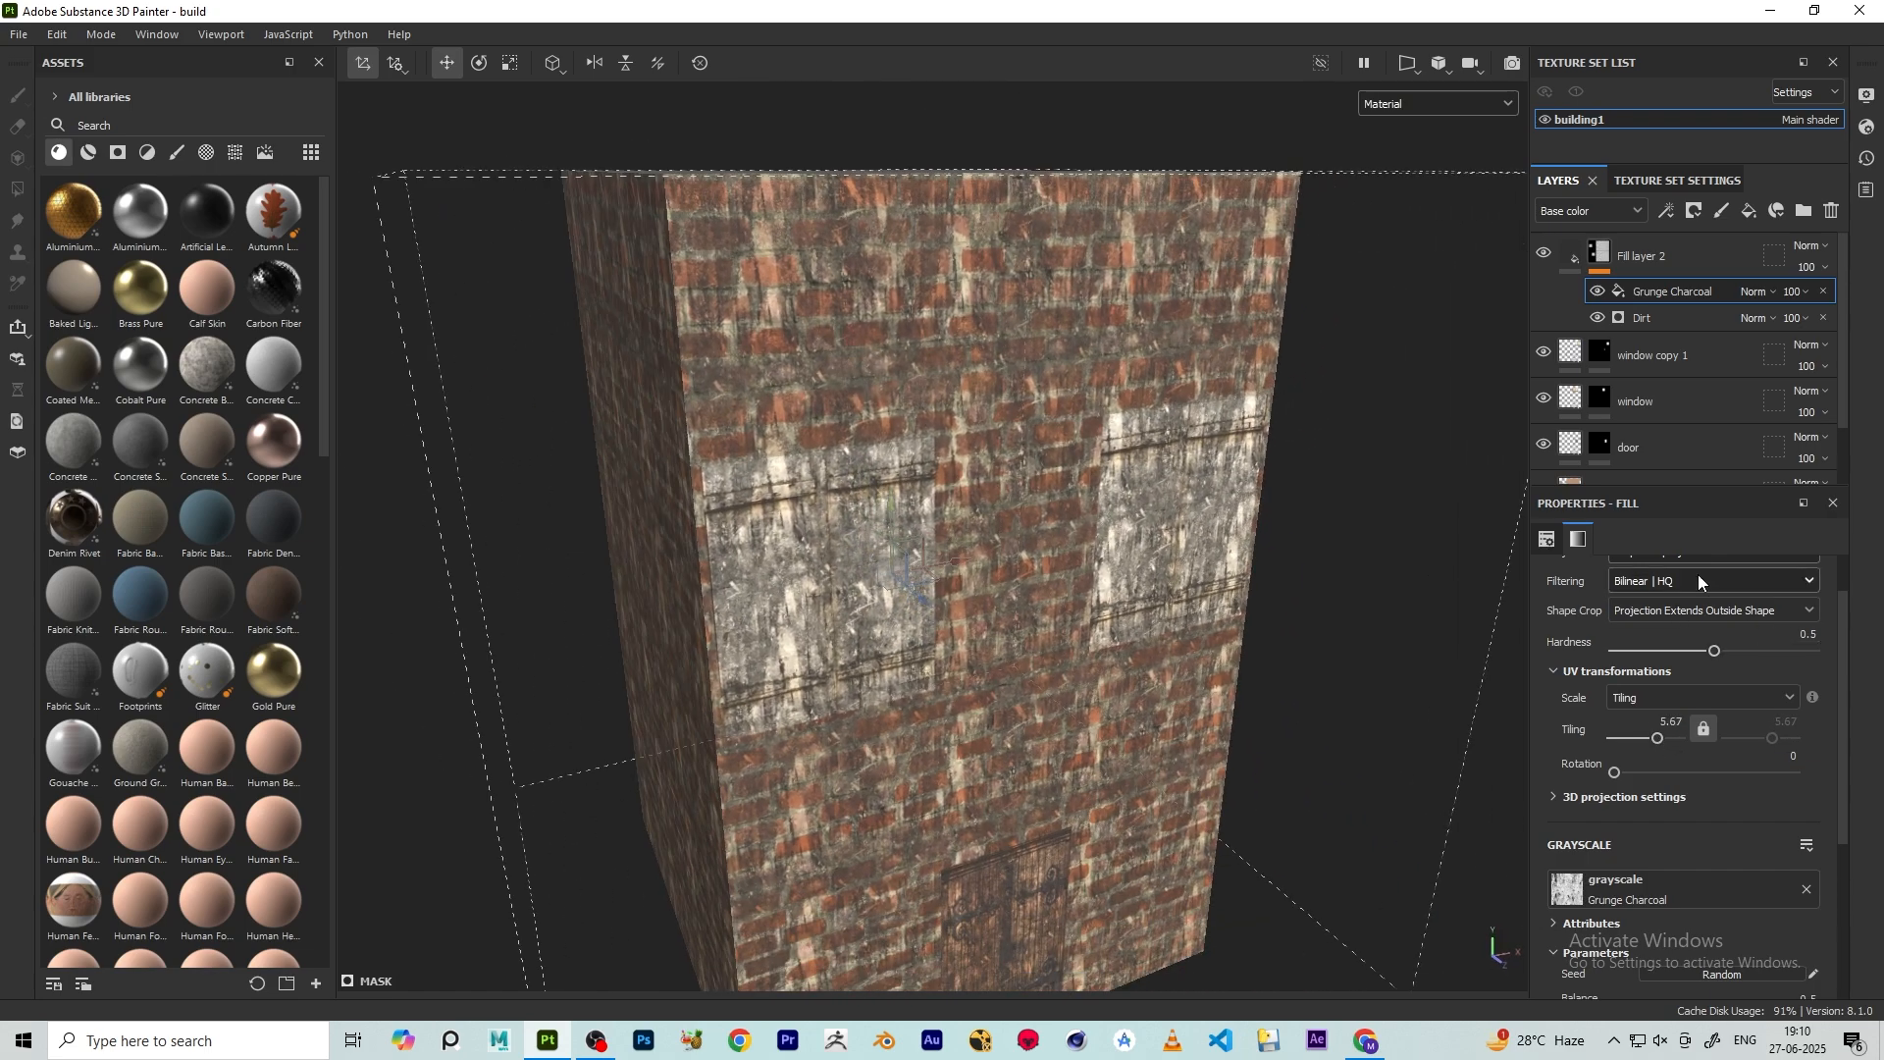
left_click(1748, 293)
left_click(1775, 373)
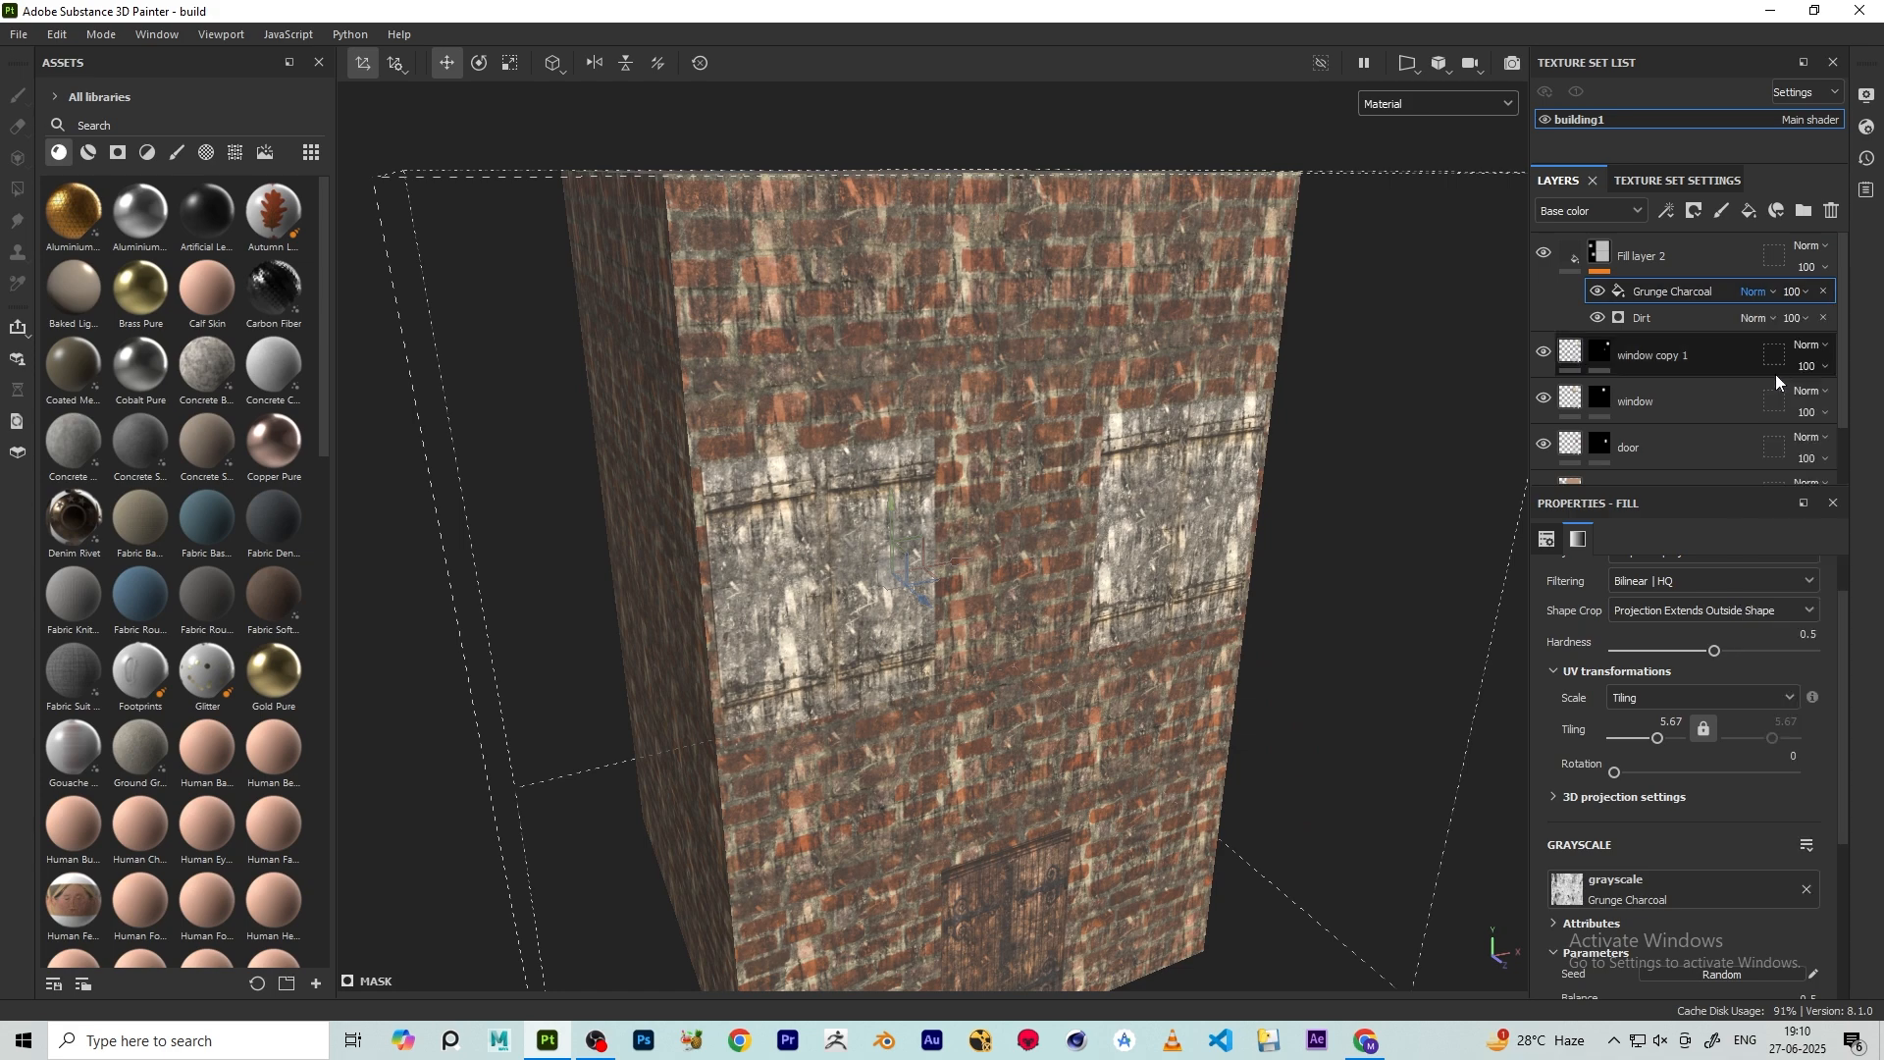
left_click(1760, 290)
left_click(1847, 386)
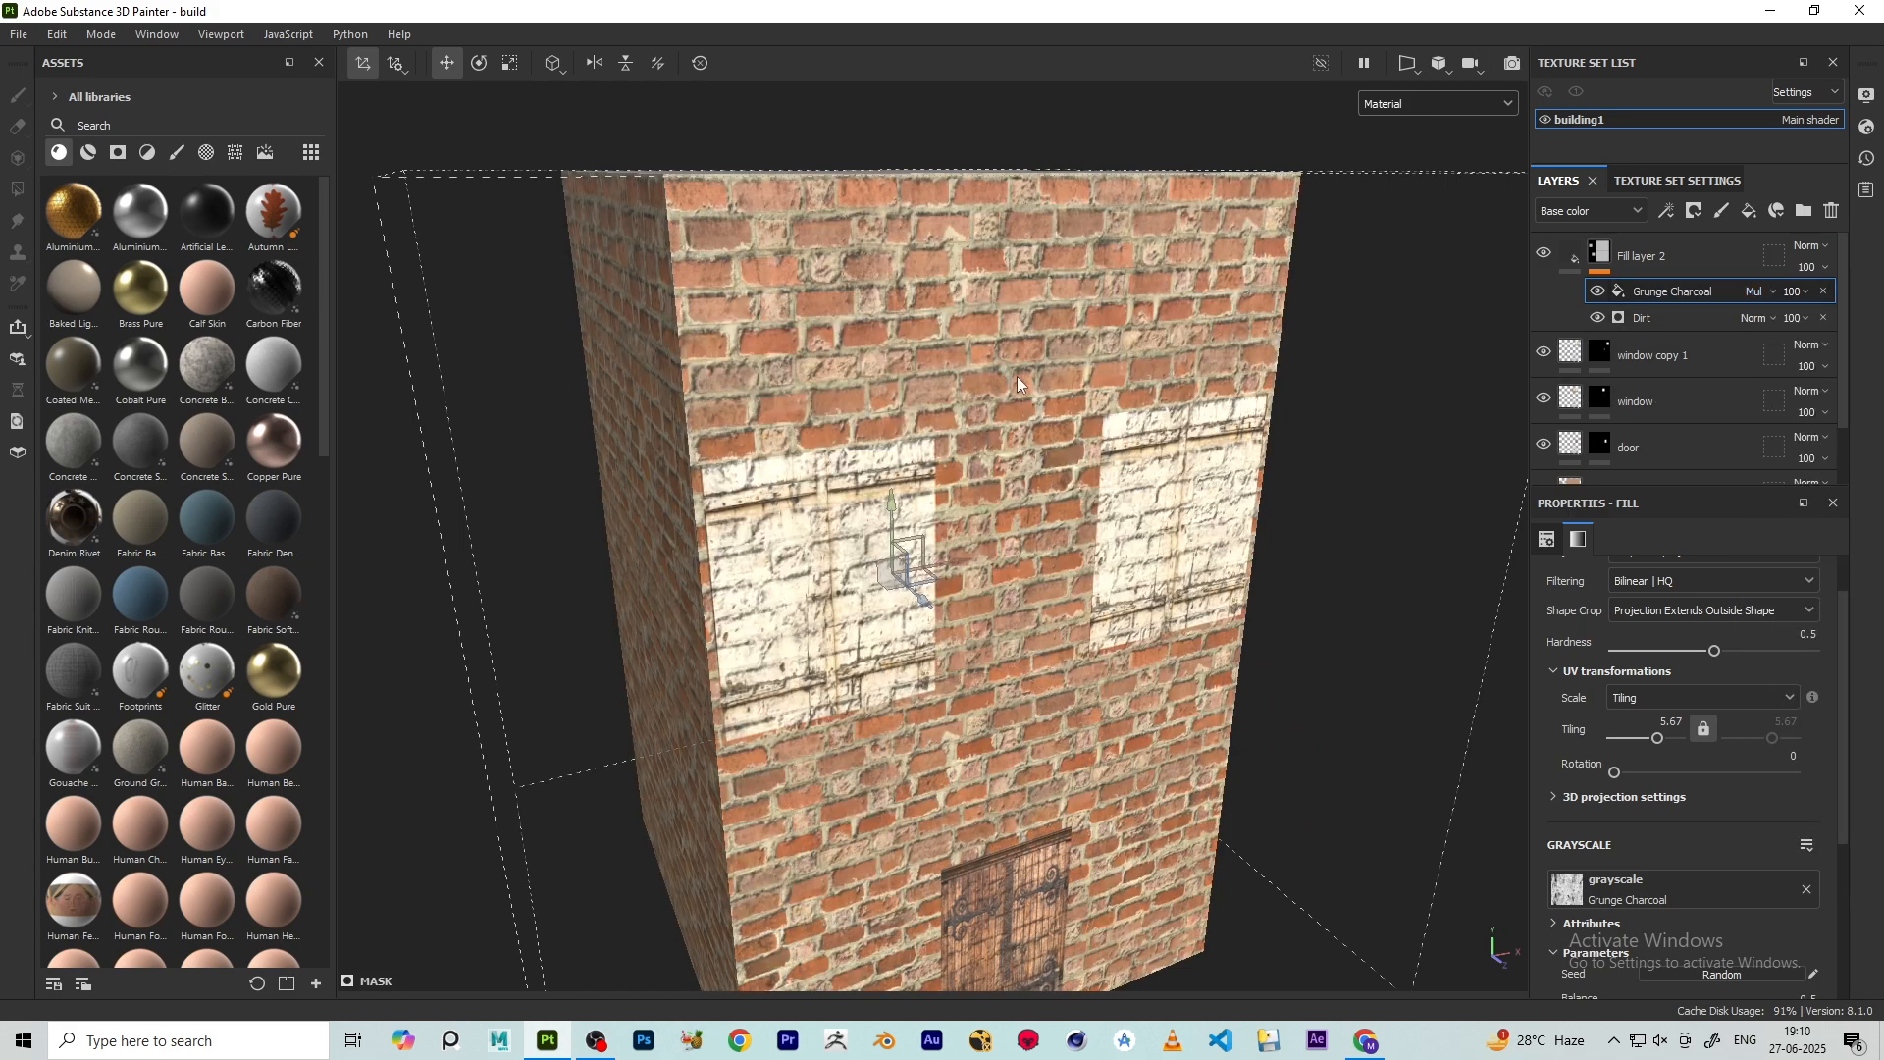
left_click_drag(1016, 374, 1020, 446, "alt")
scroll(1752, 685, "up", 1)
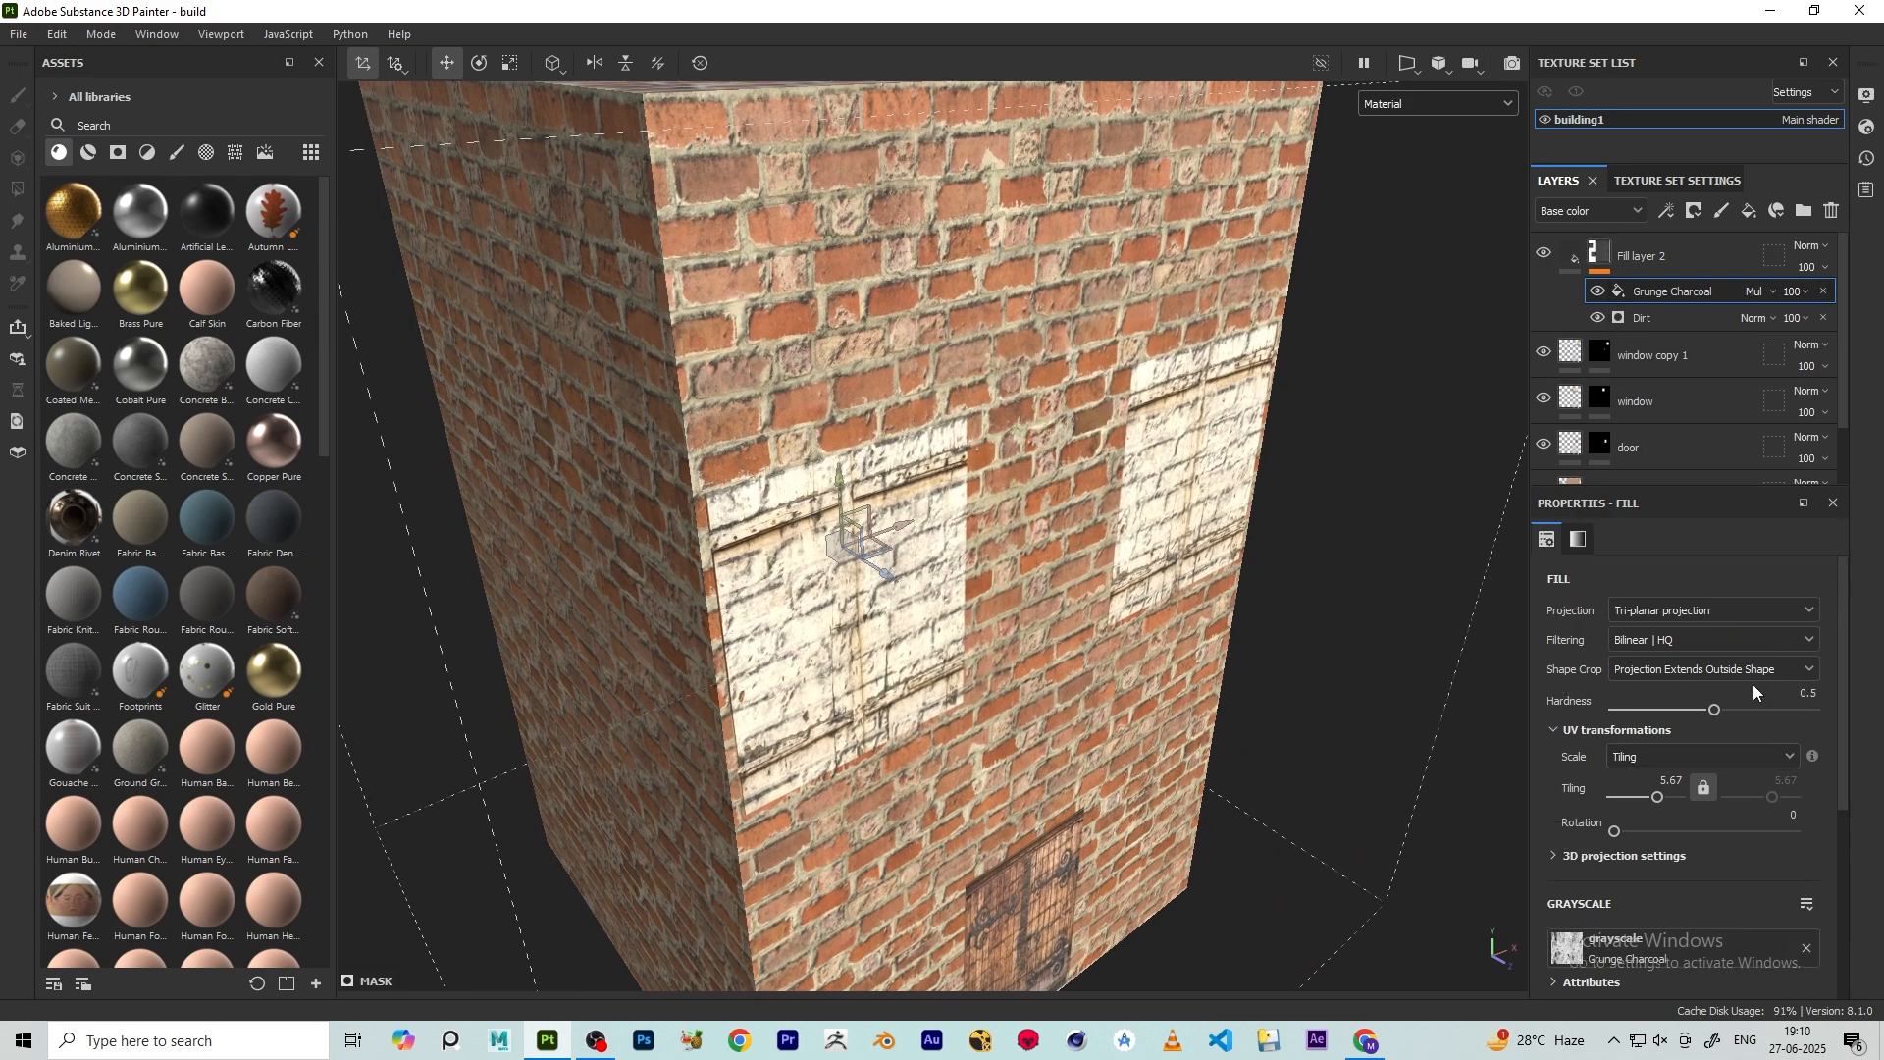
- Set the Dirt generator's Dirt Level to 0.8 and check the brick walls
left_click(1649, 317)
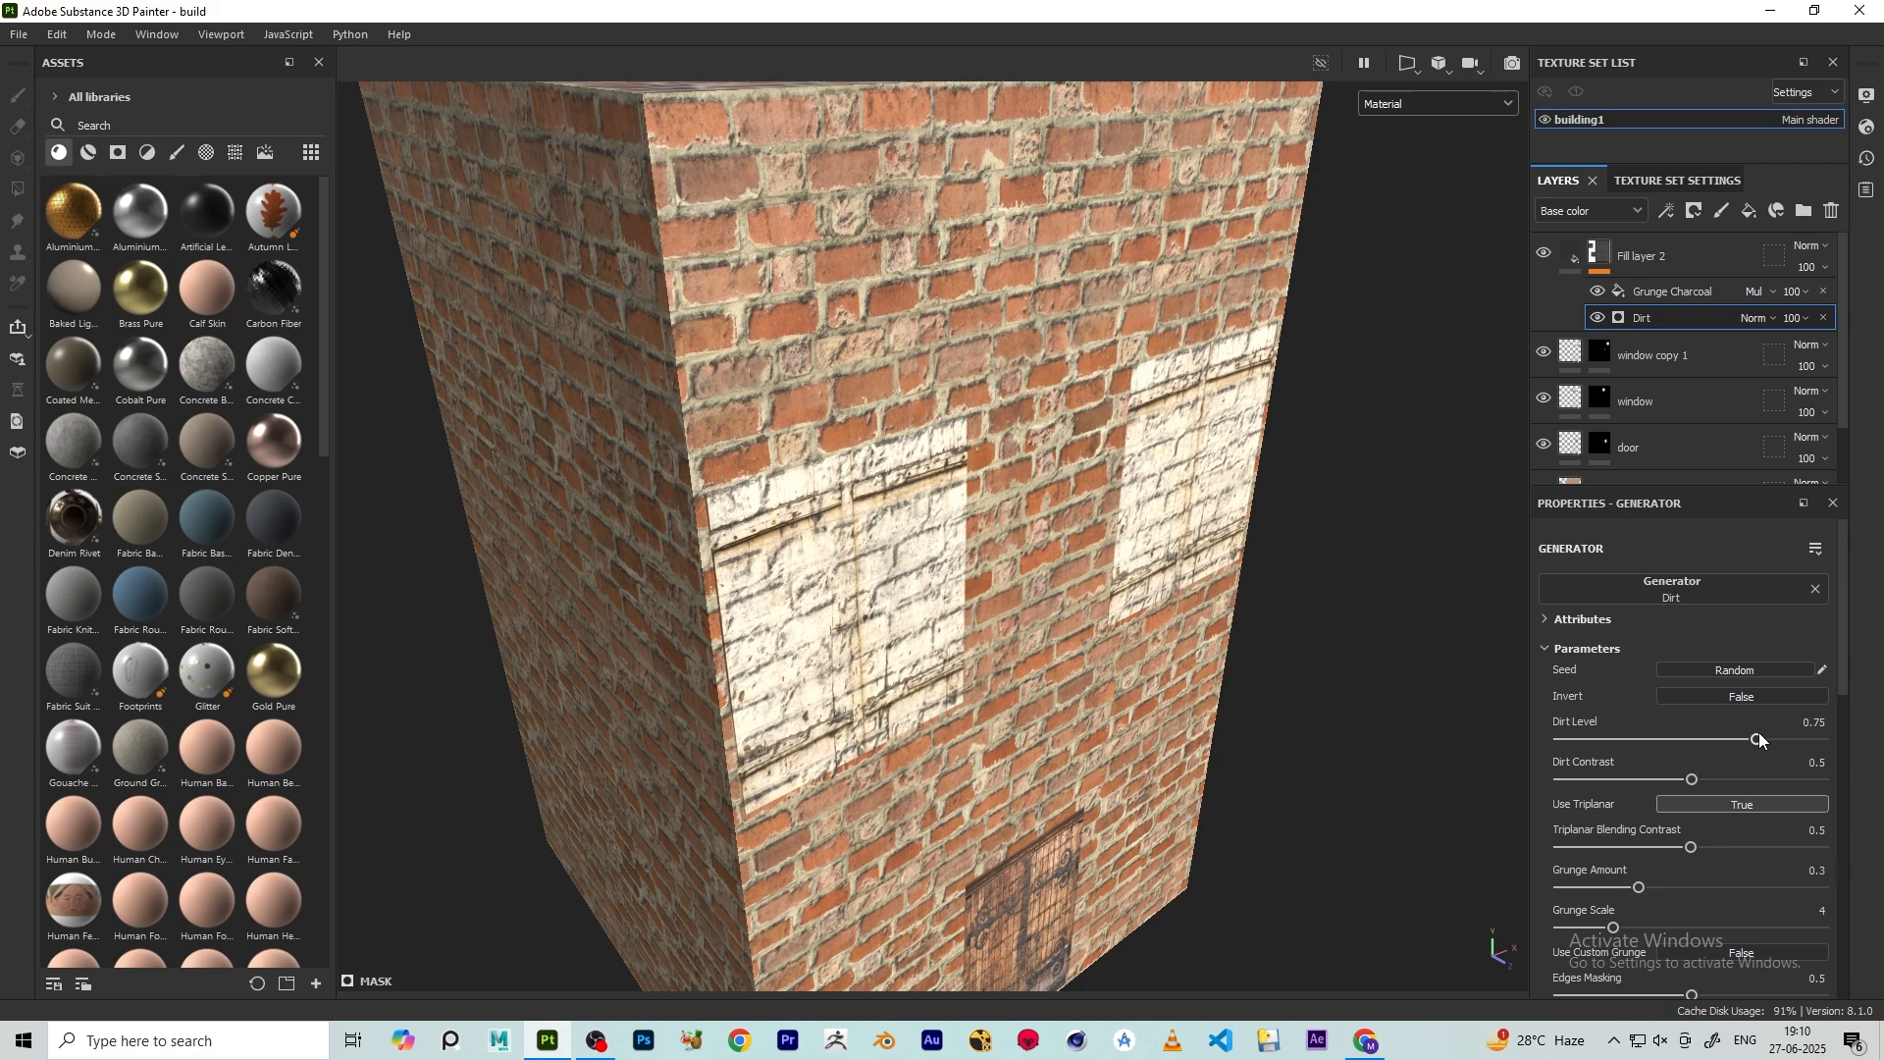
left_click_drag(1759, 735, 1773, 747)
scroll(863, 471, "down", 4)
left_click_drag(863, 471, 727, 202, "alt")
scroll(727, 202, "up", 3)
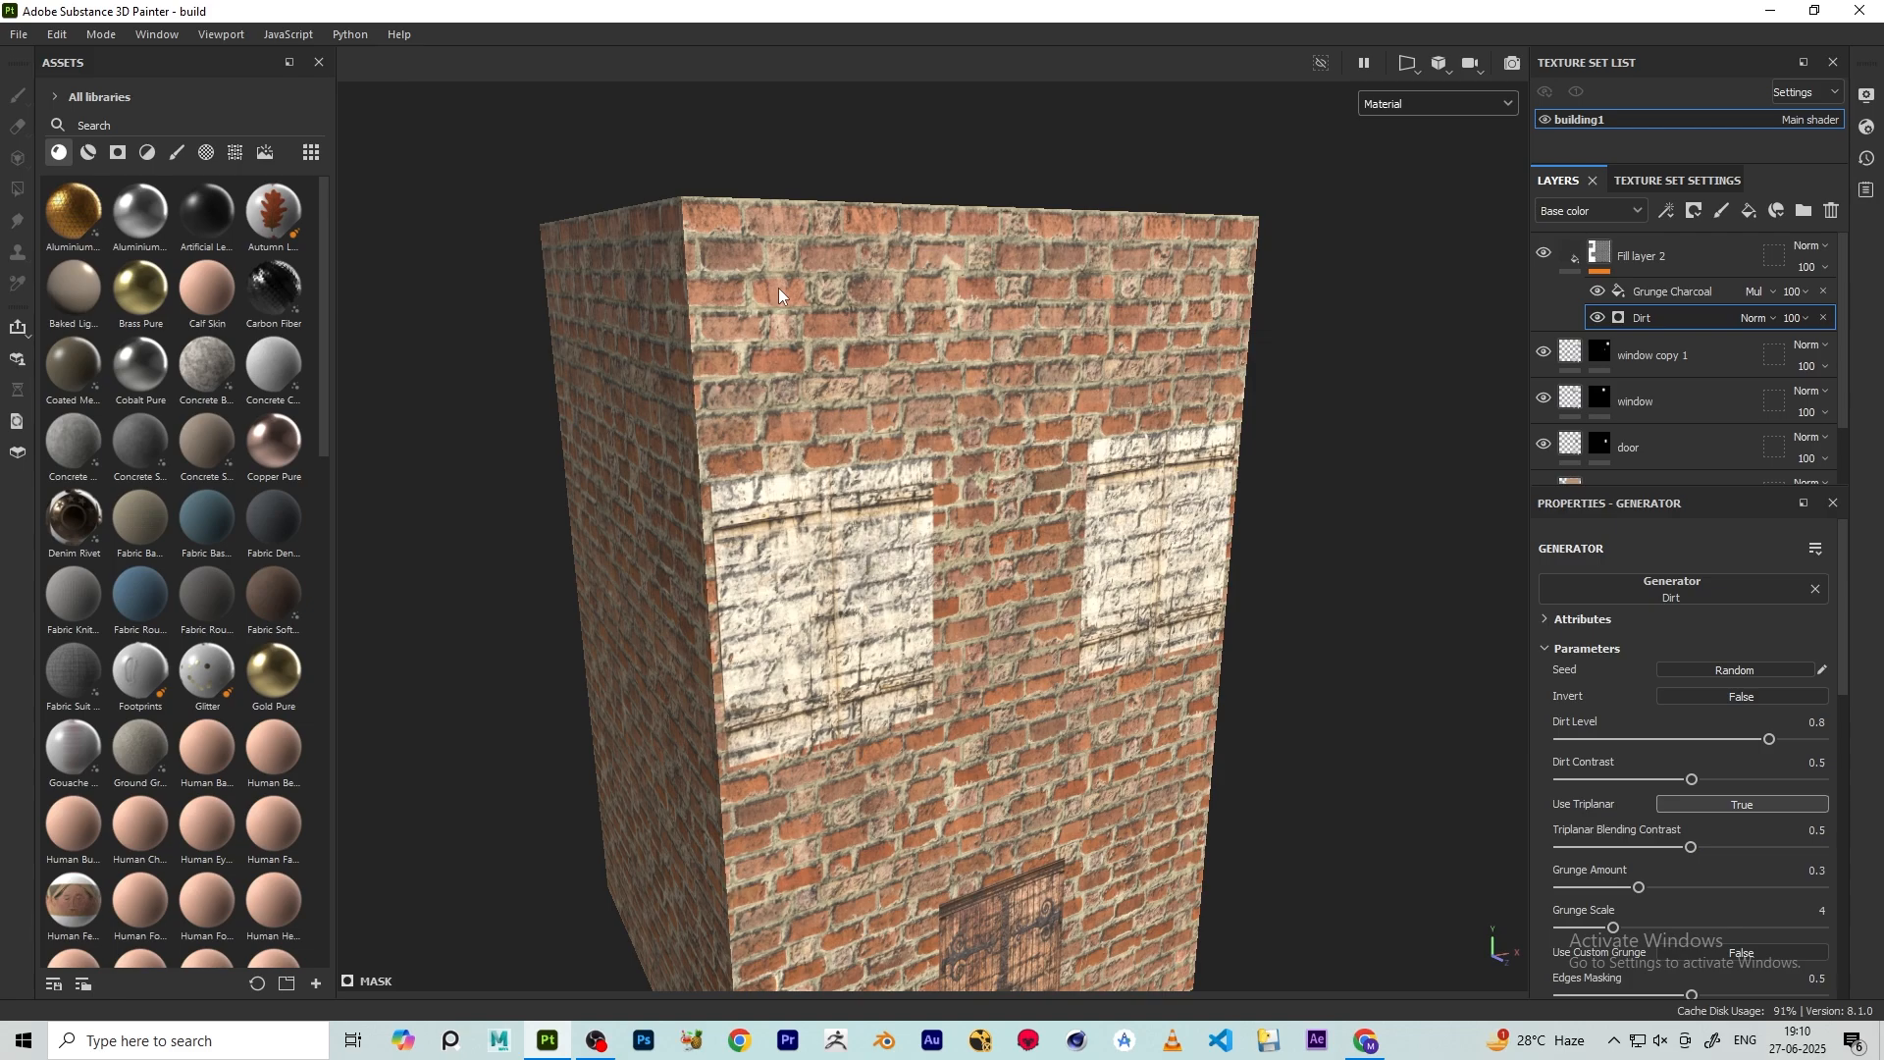
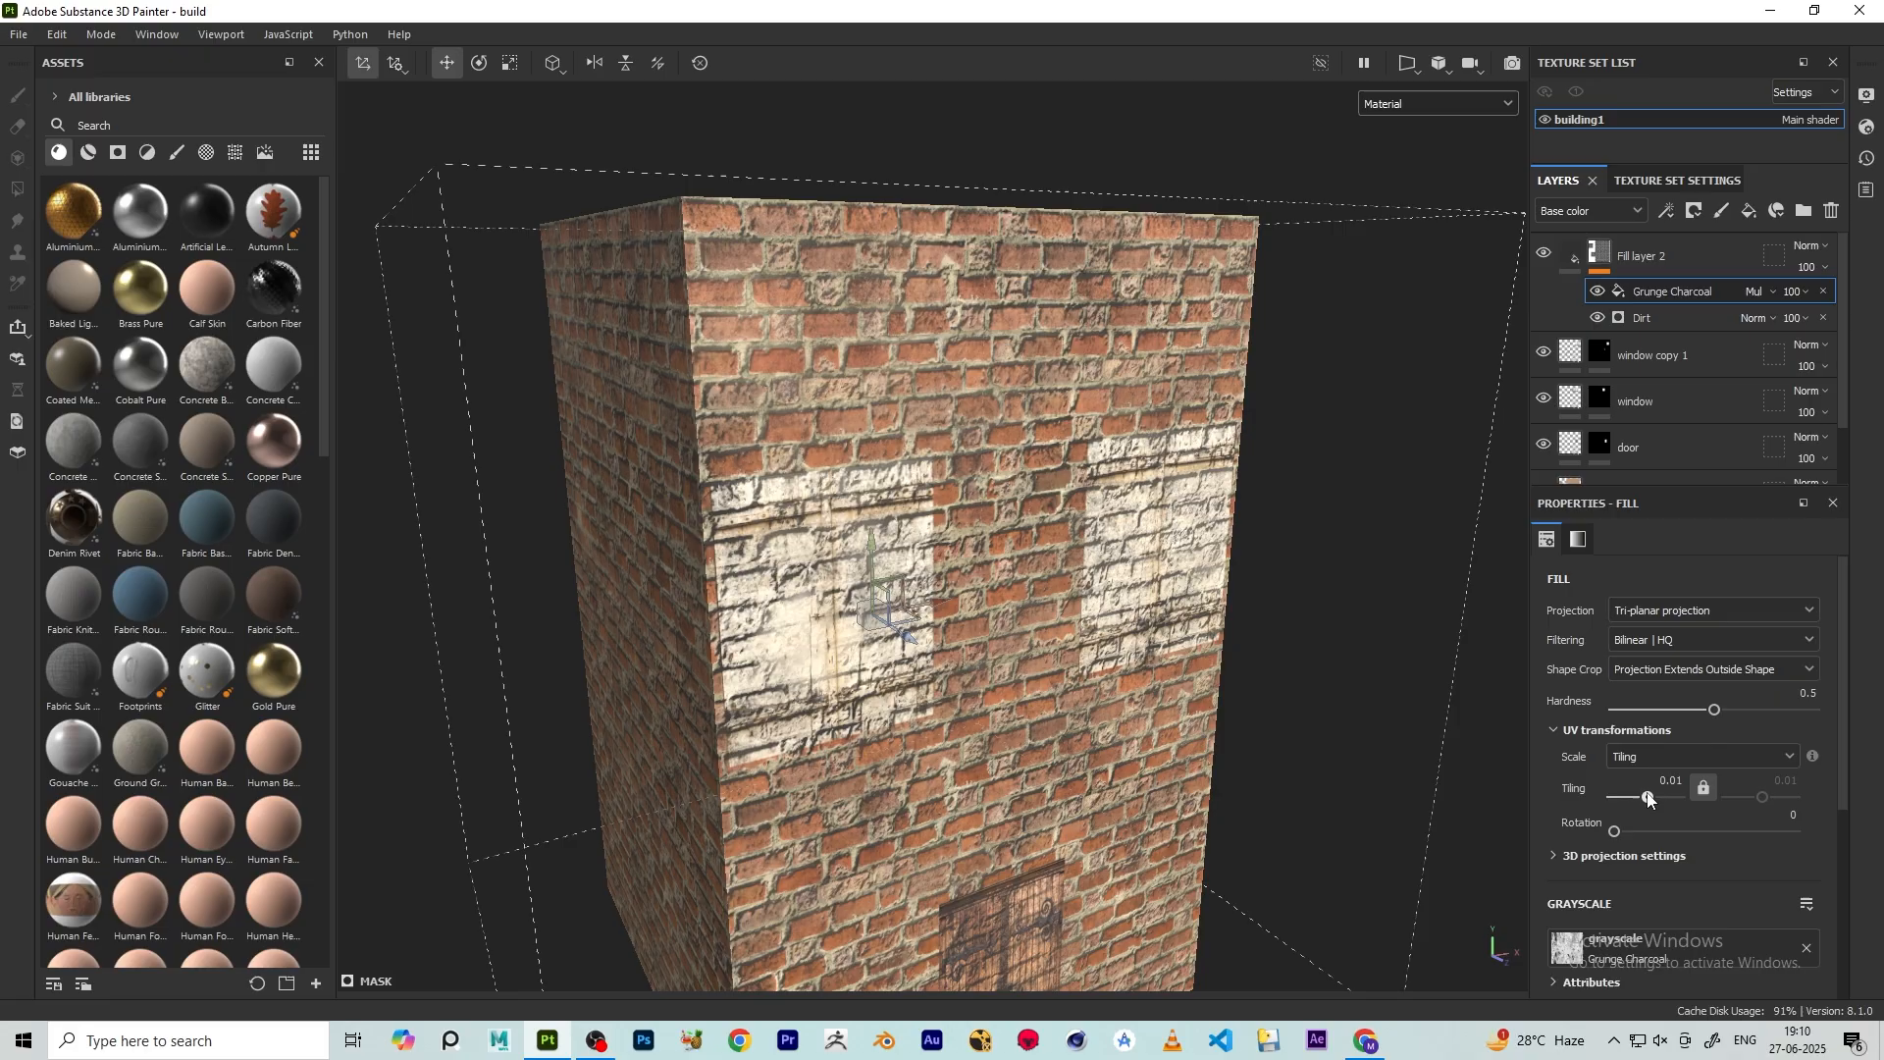
- Set the Grunge Charcoal fill's tiling to 3.2 and check the brick joints up close
left_click_drag(1677, 797, 1657, 797)
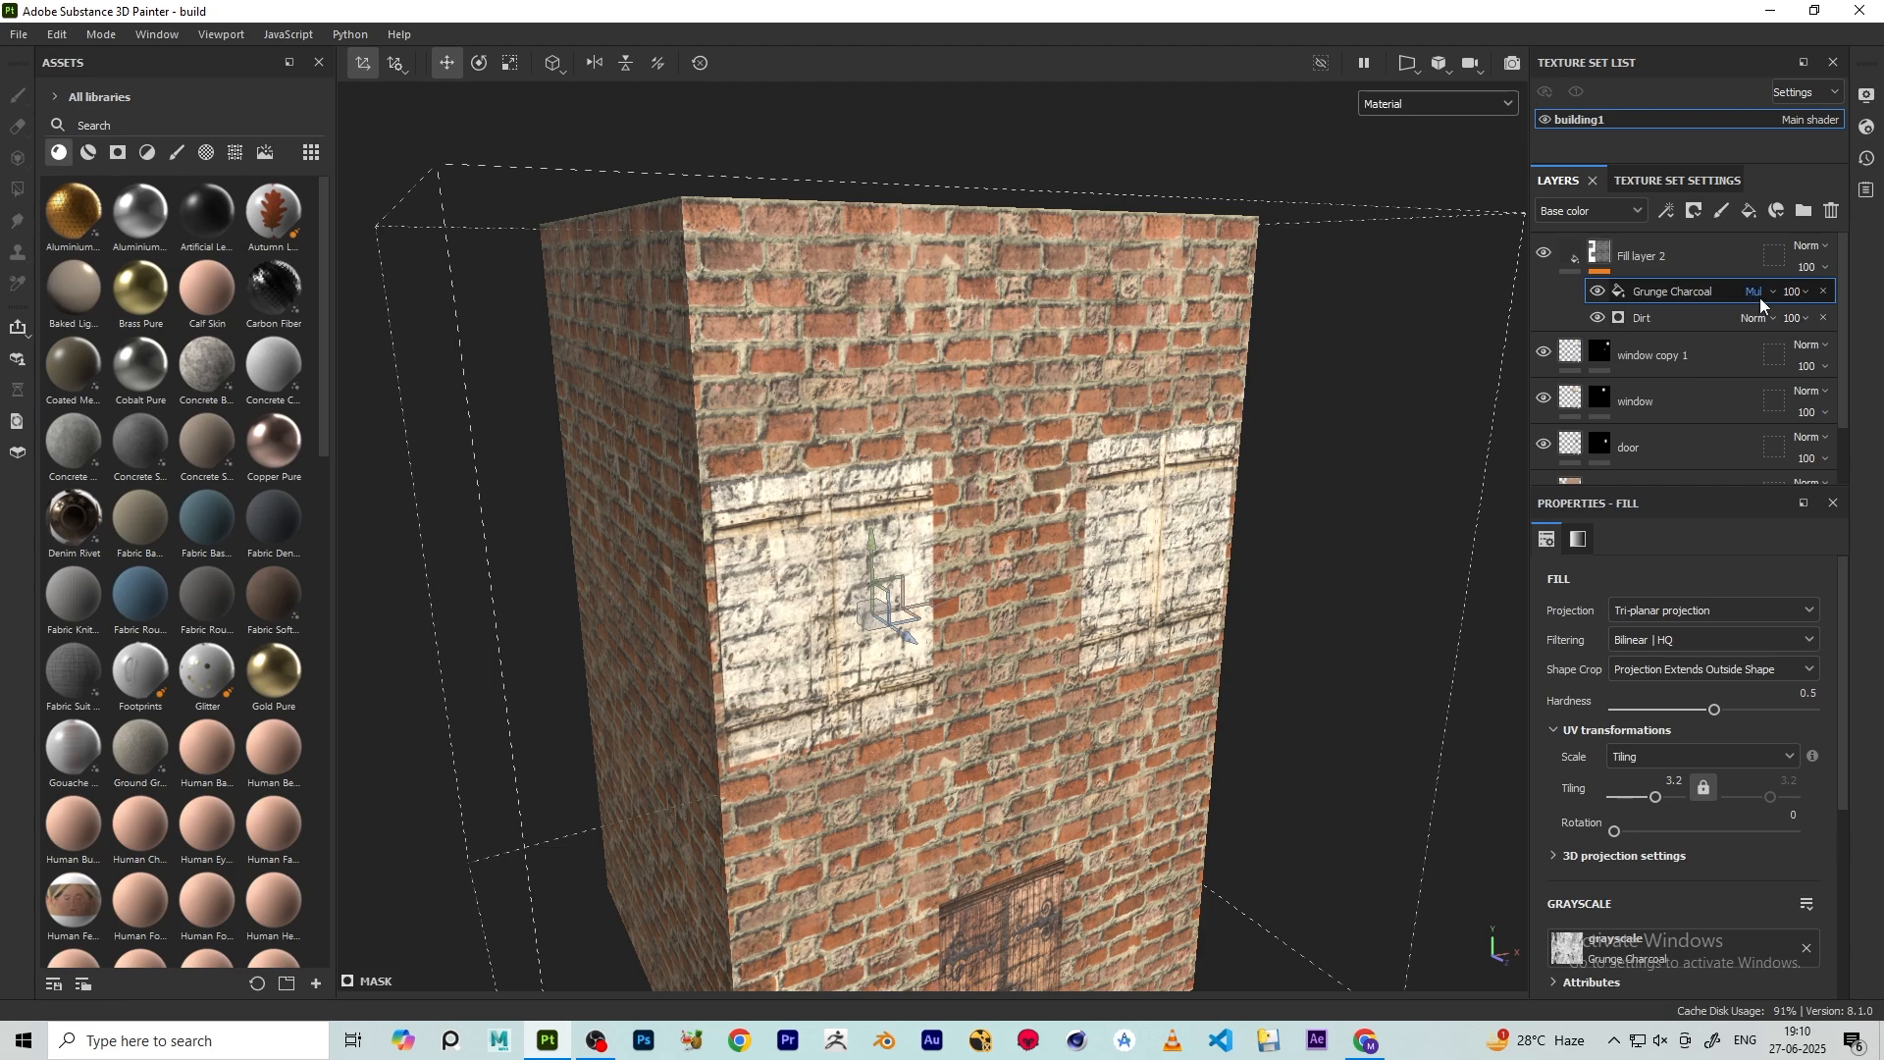
left_click_drag(695, 312, 726, 324, "alt")
scroll(726, 324, "up", 2)
left_click_drag(910, 403, 966, 510, "alt")
scroll(698, 279, "up", 4)
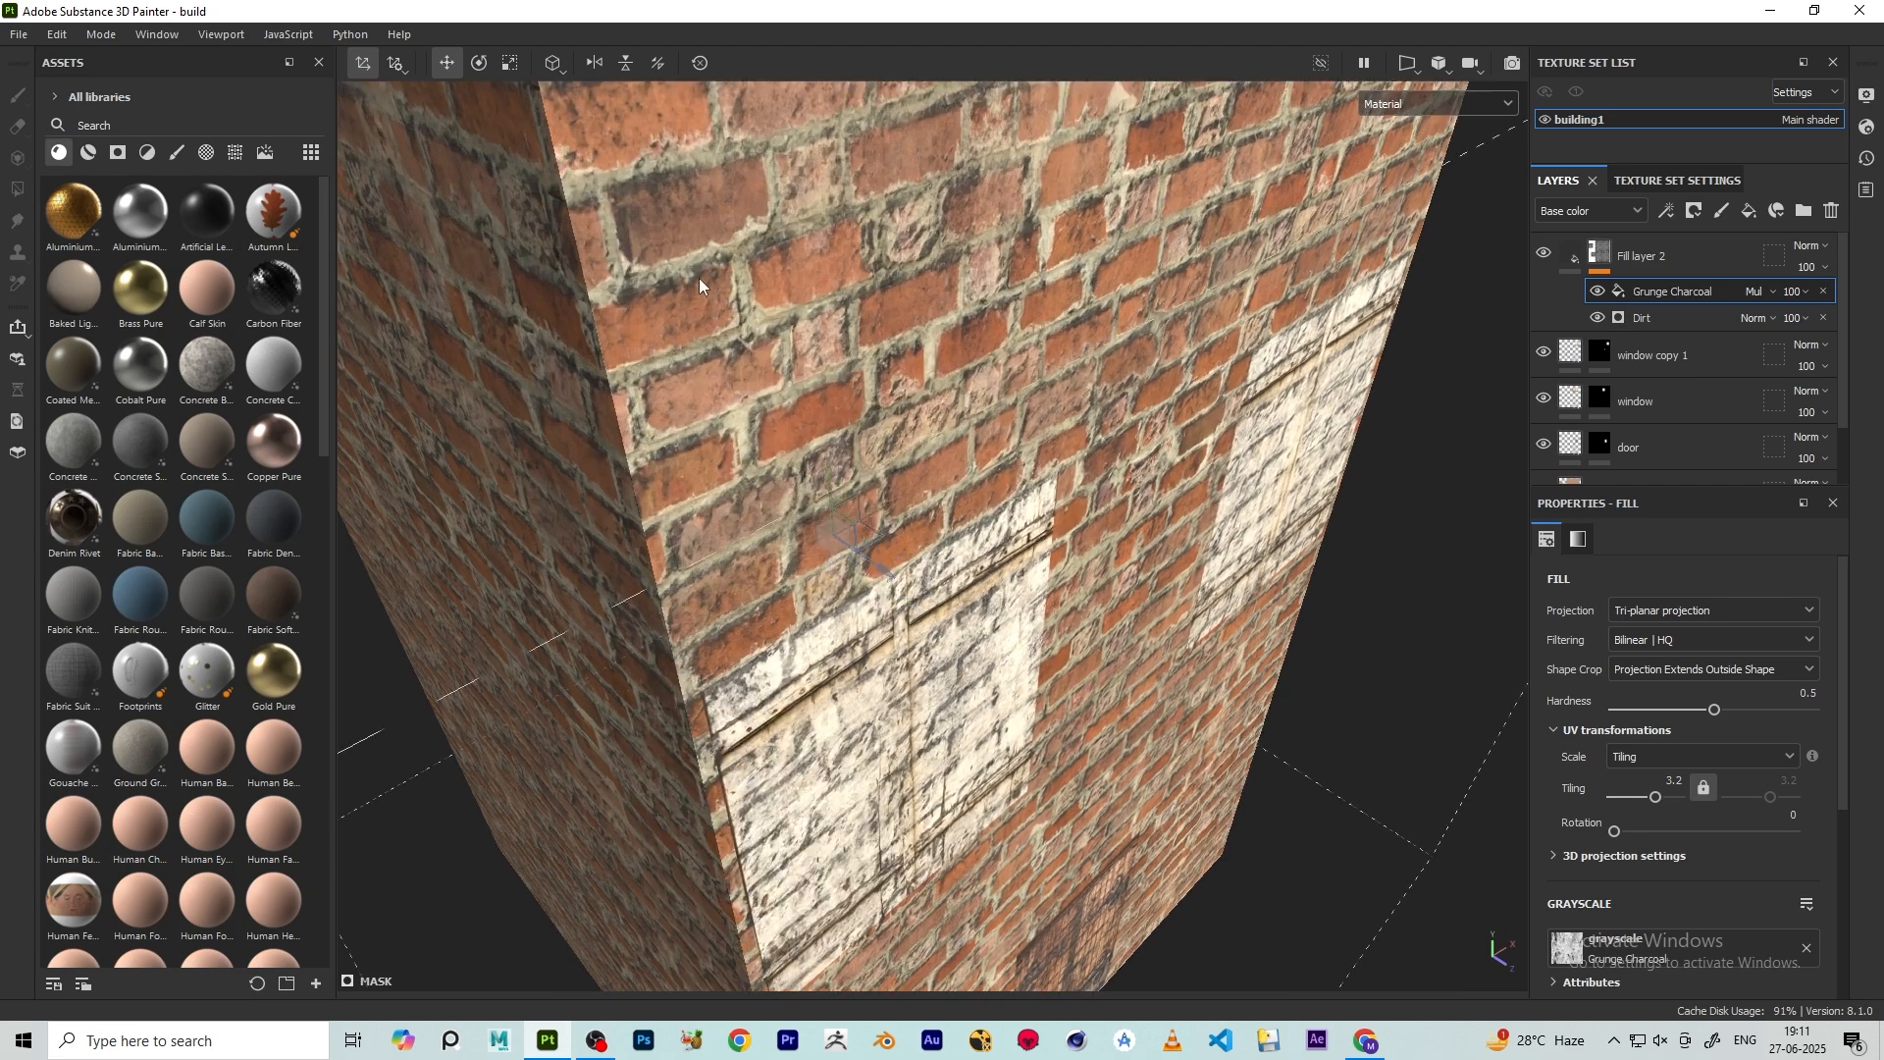
scroll(699, 278, "up", 5)
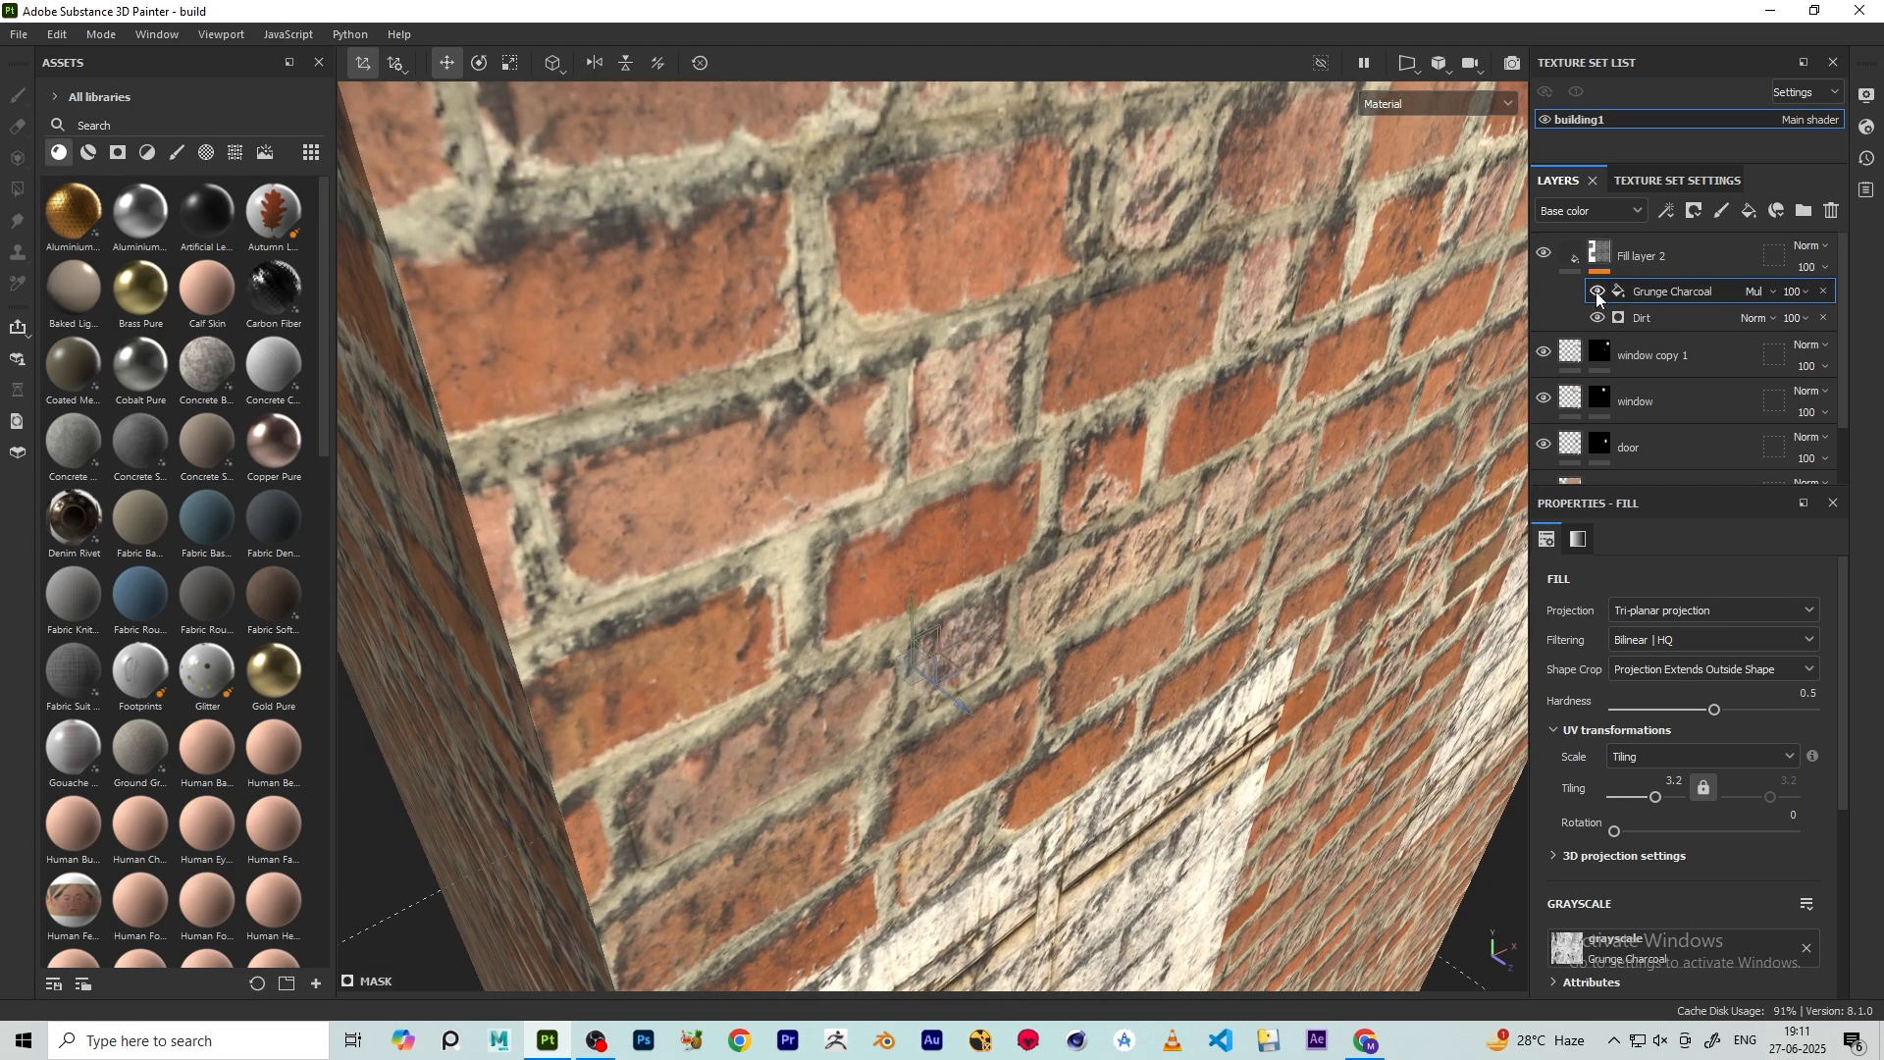
- Toggle the Grunge Charcoal fill's visibility to compare its effect, and set its opacity to 38
left_click(1597, 292)
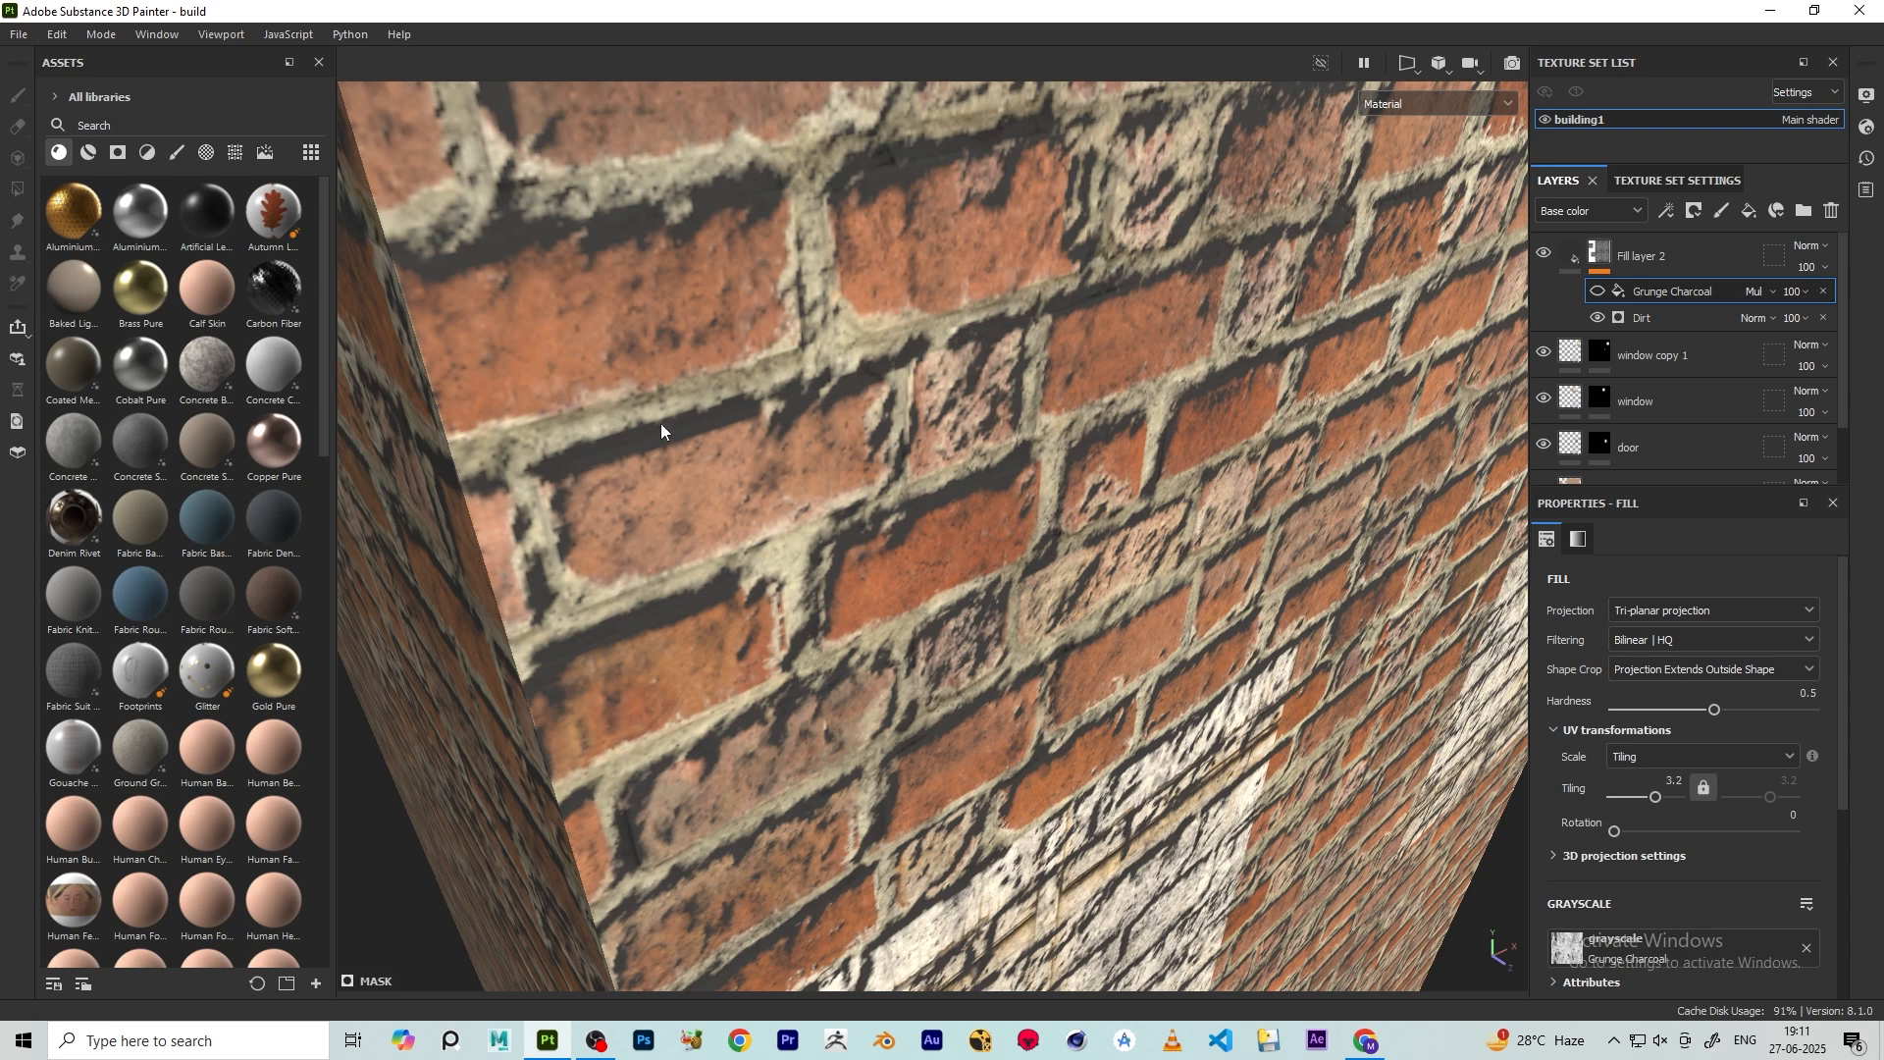
left_click(1597, 293)
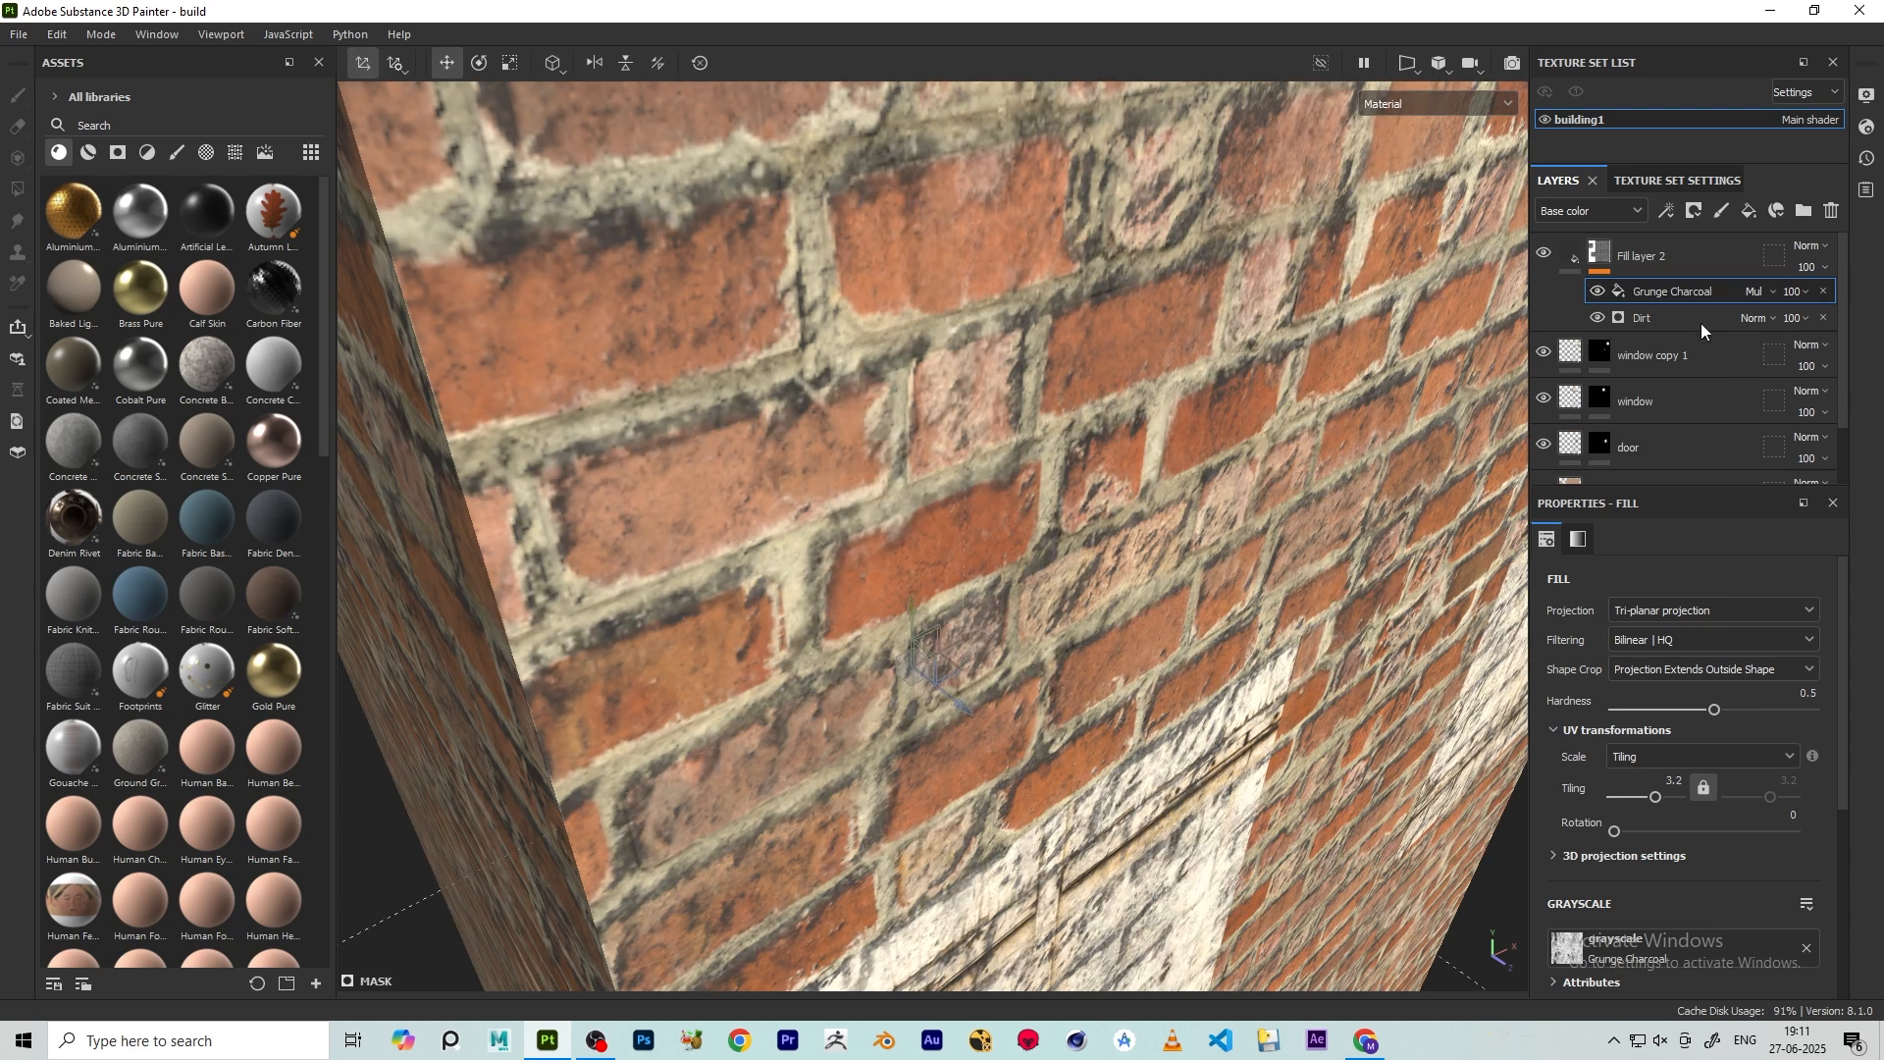
left_click_drag(1808, 322, 1826, 330)
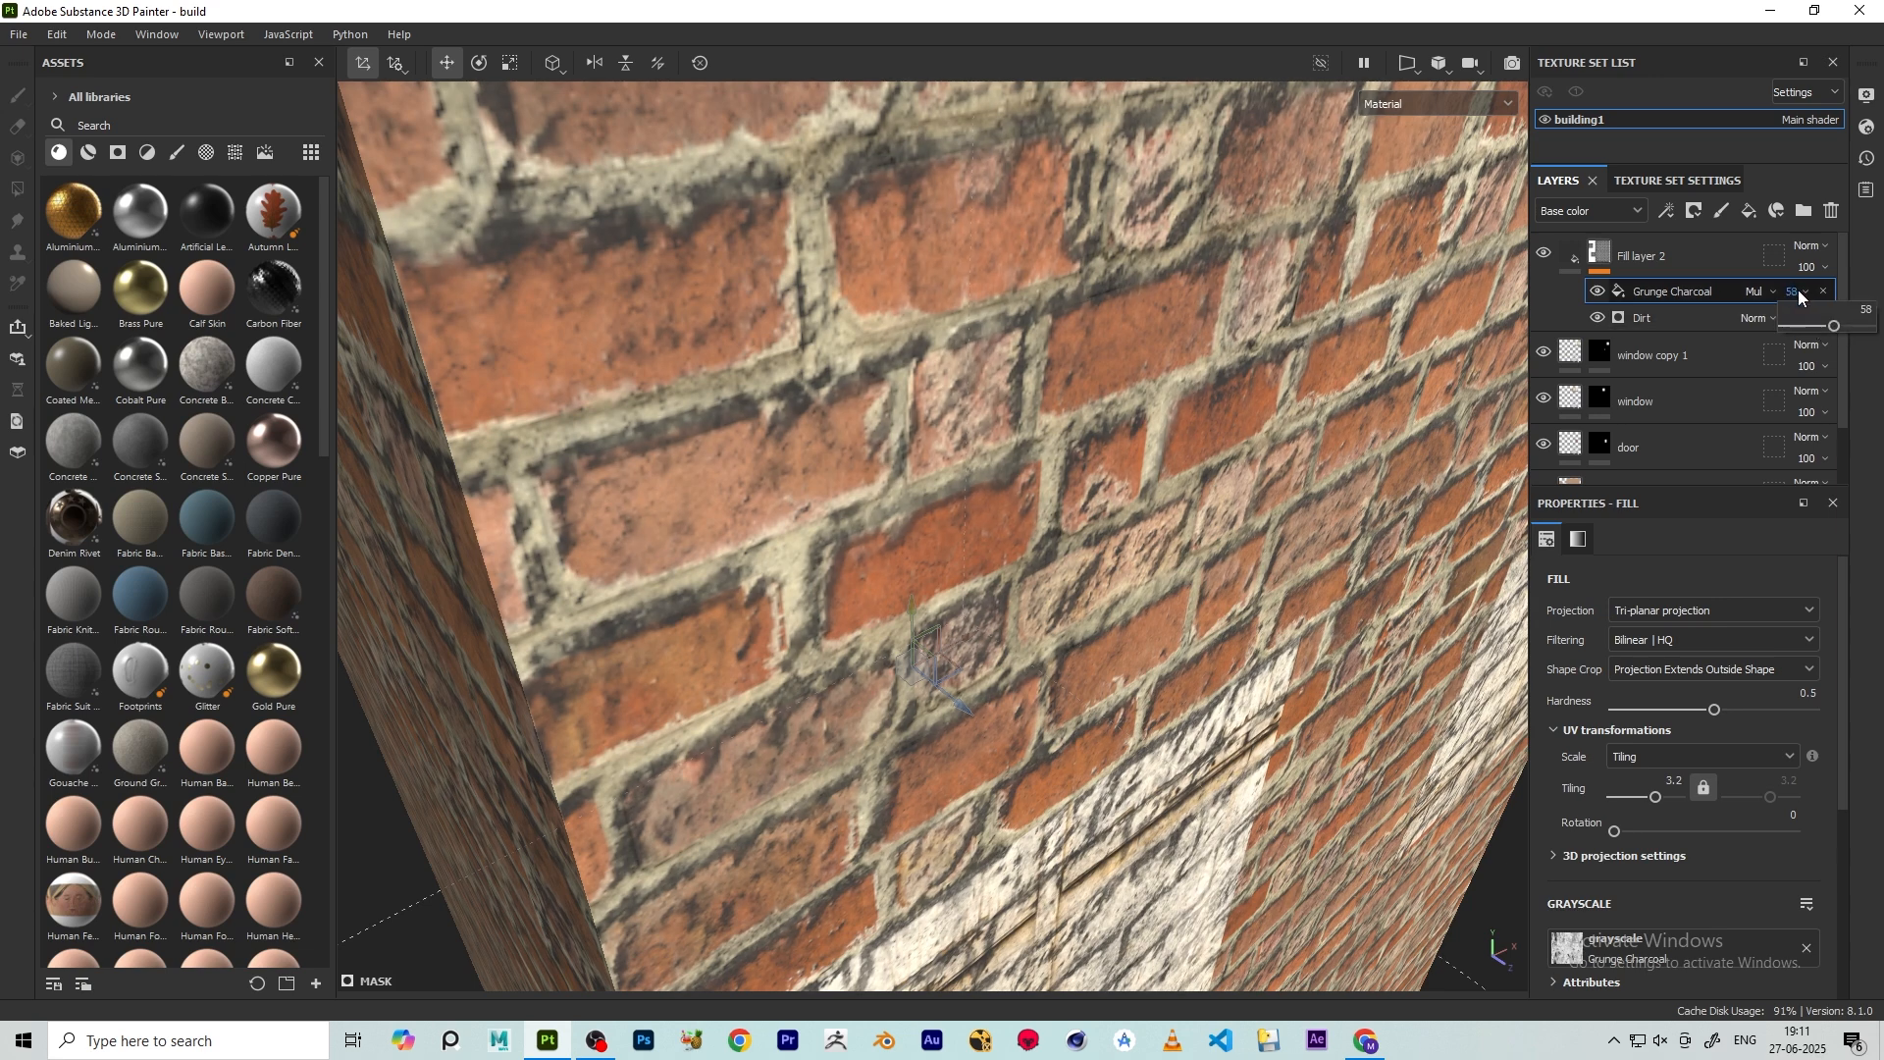
left_click_drag(1834, 328, 1818, 331)
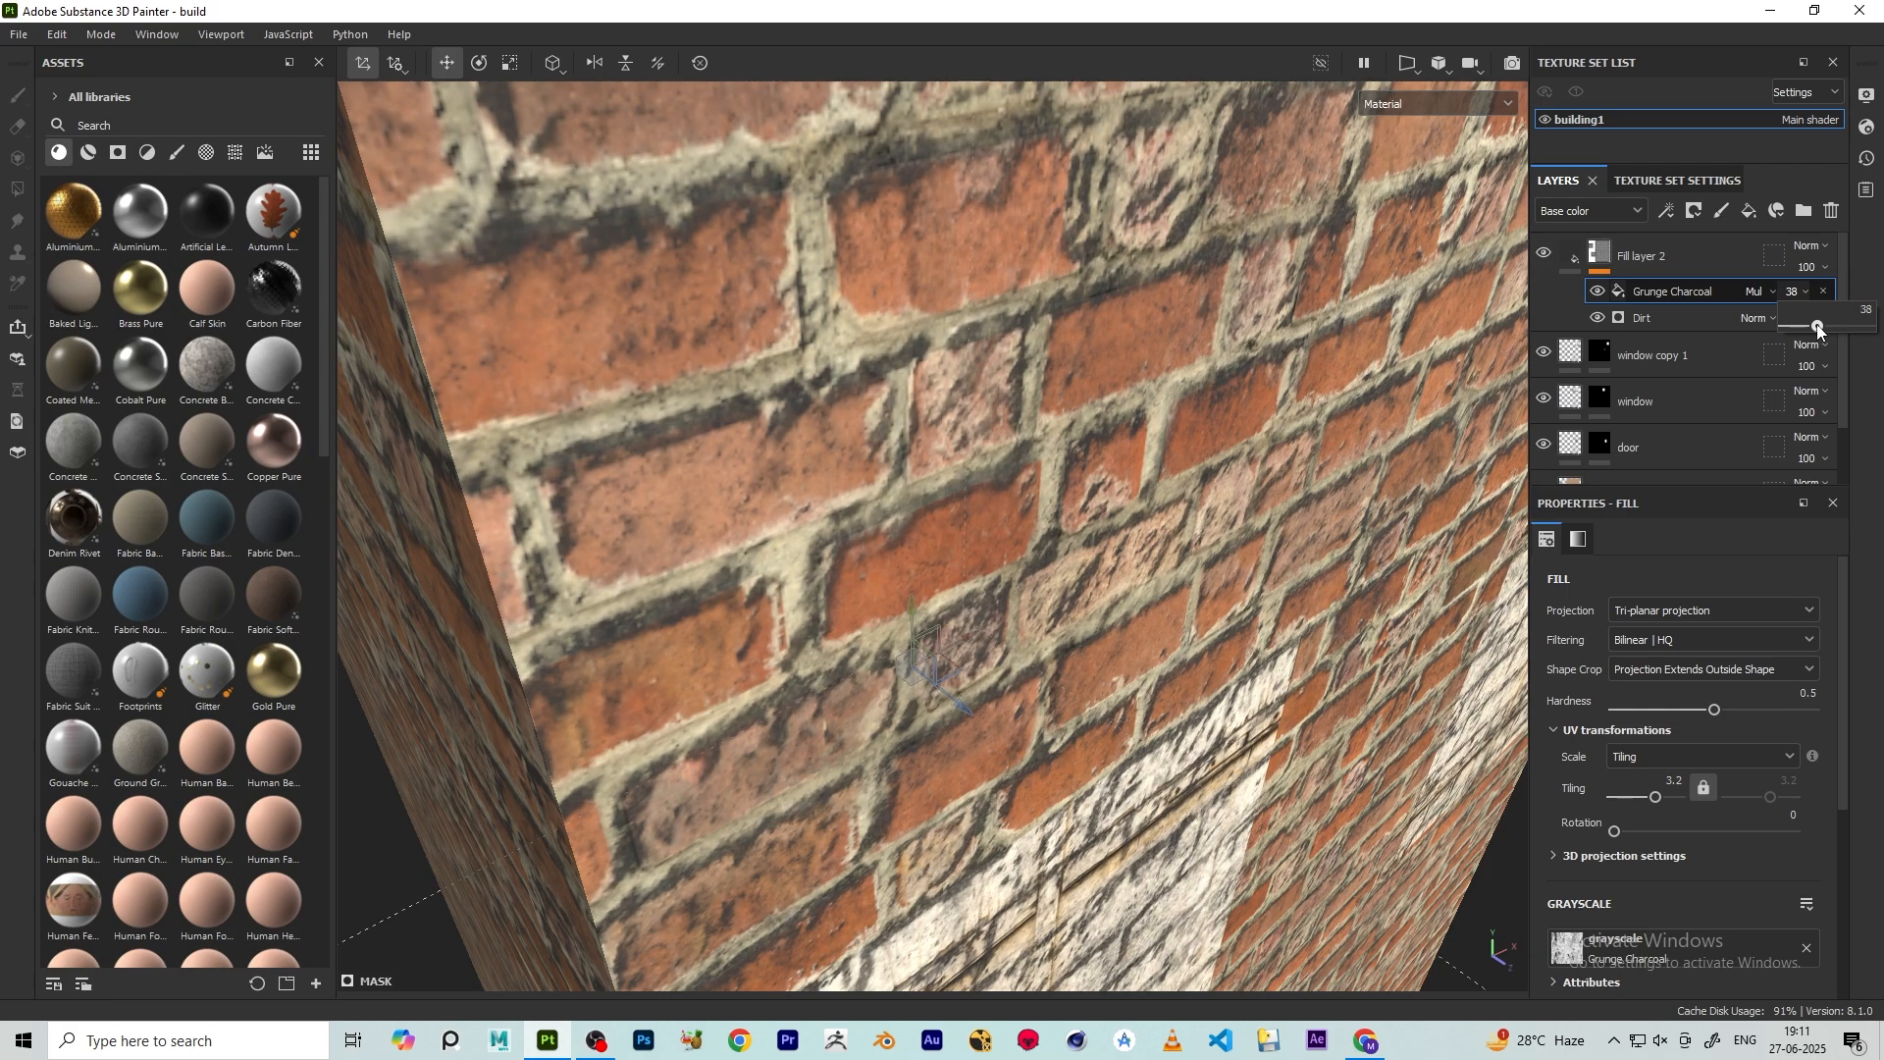
- Toggle Fill layer 2's visibility to compare the bricks with and without dirt, and examine the whole building from several sides
left_click(1544, 253)
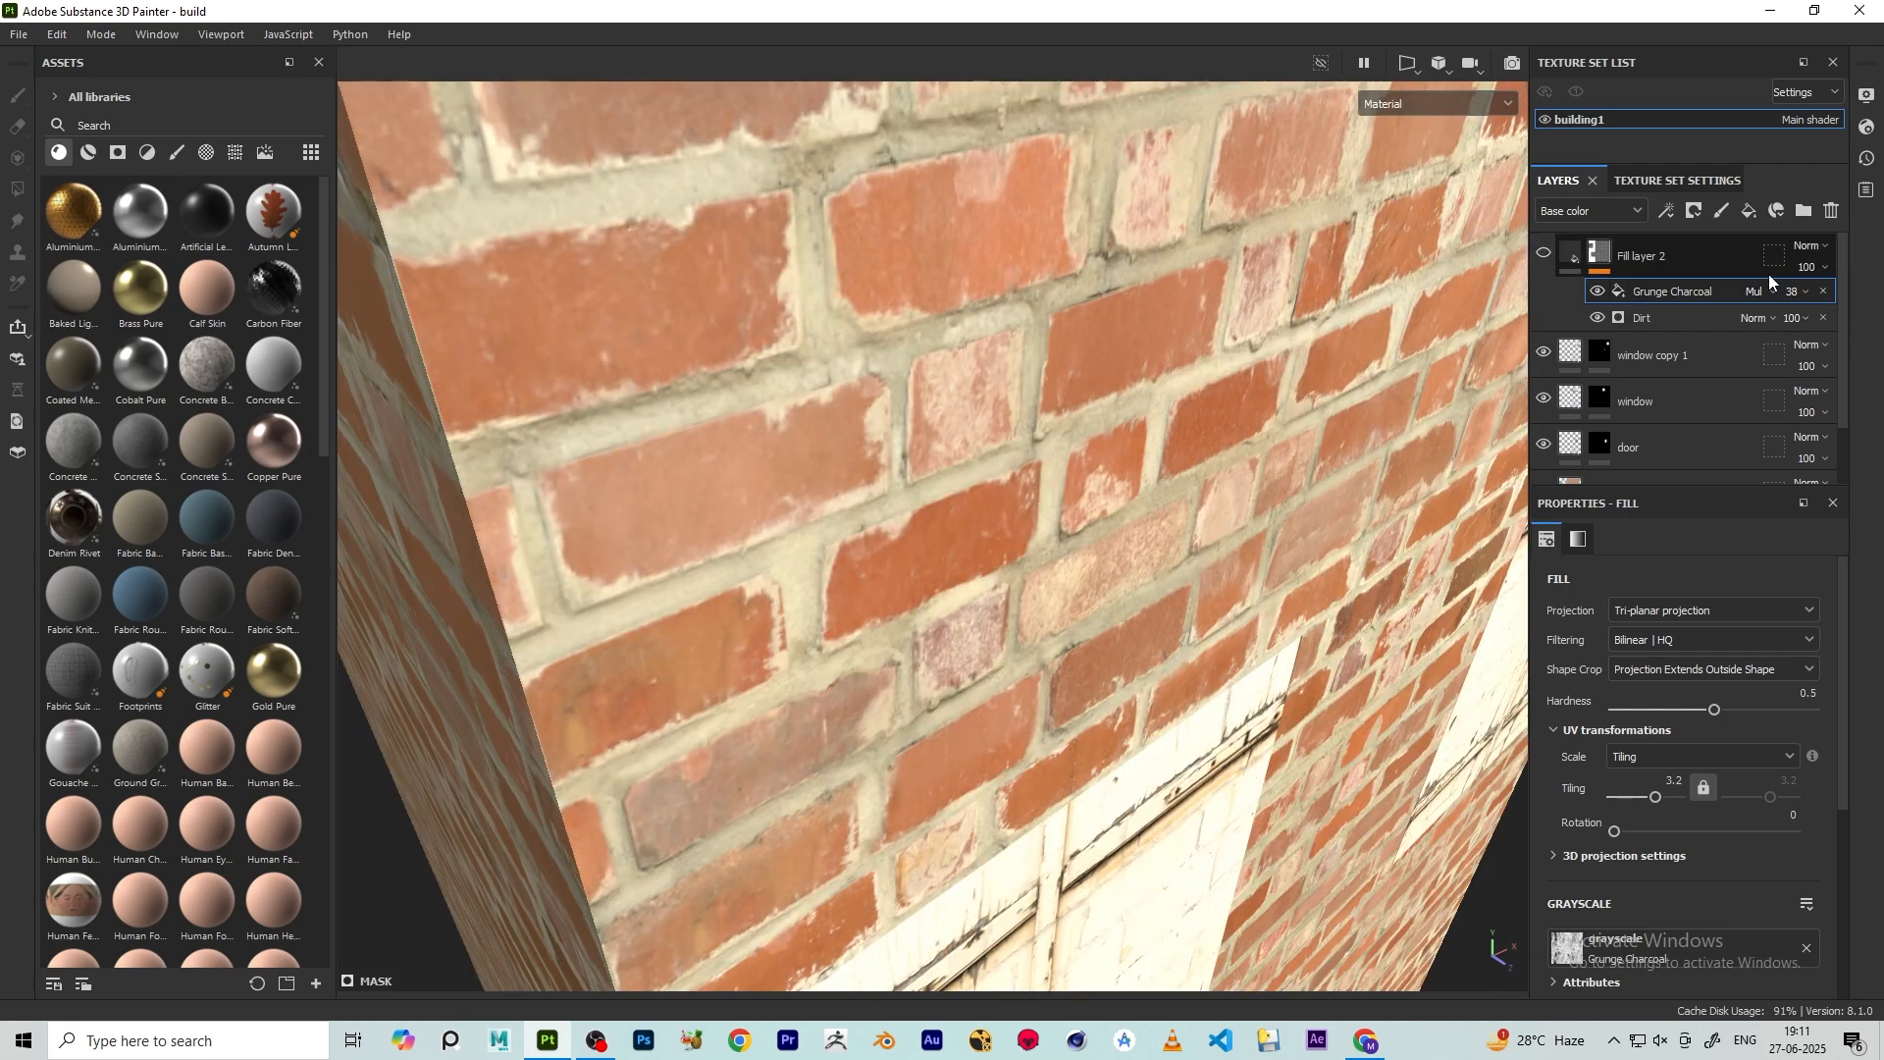
left_click(1546, 255)
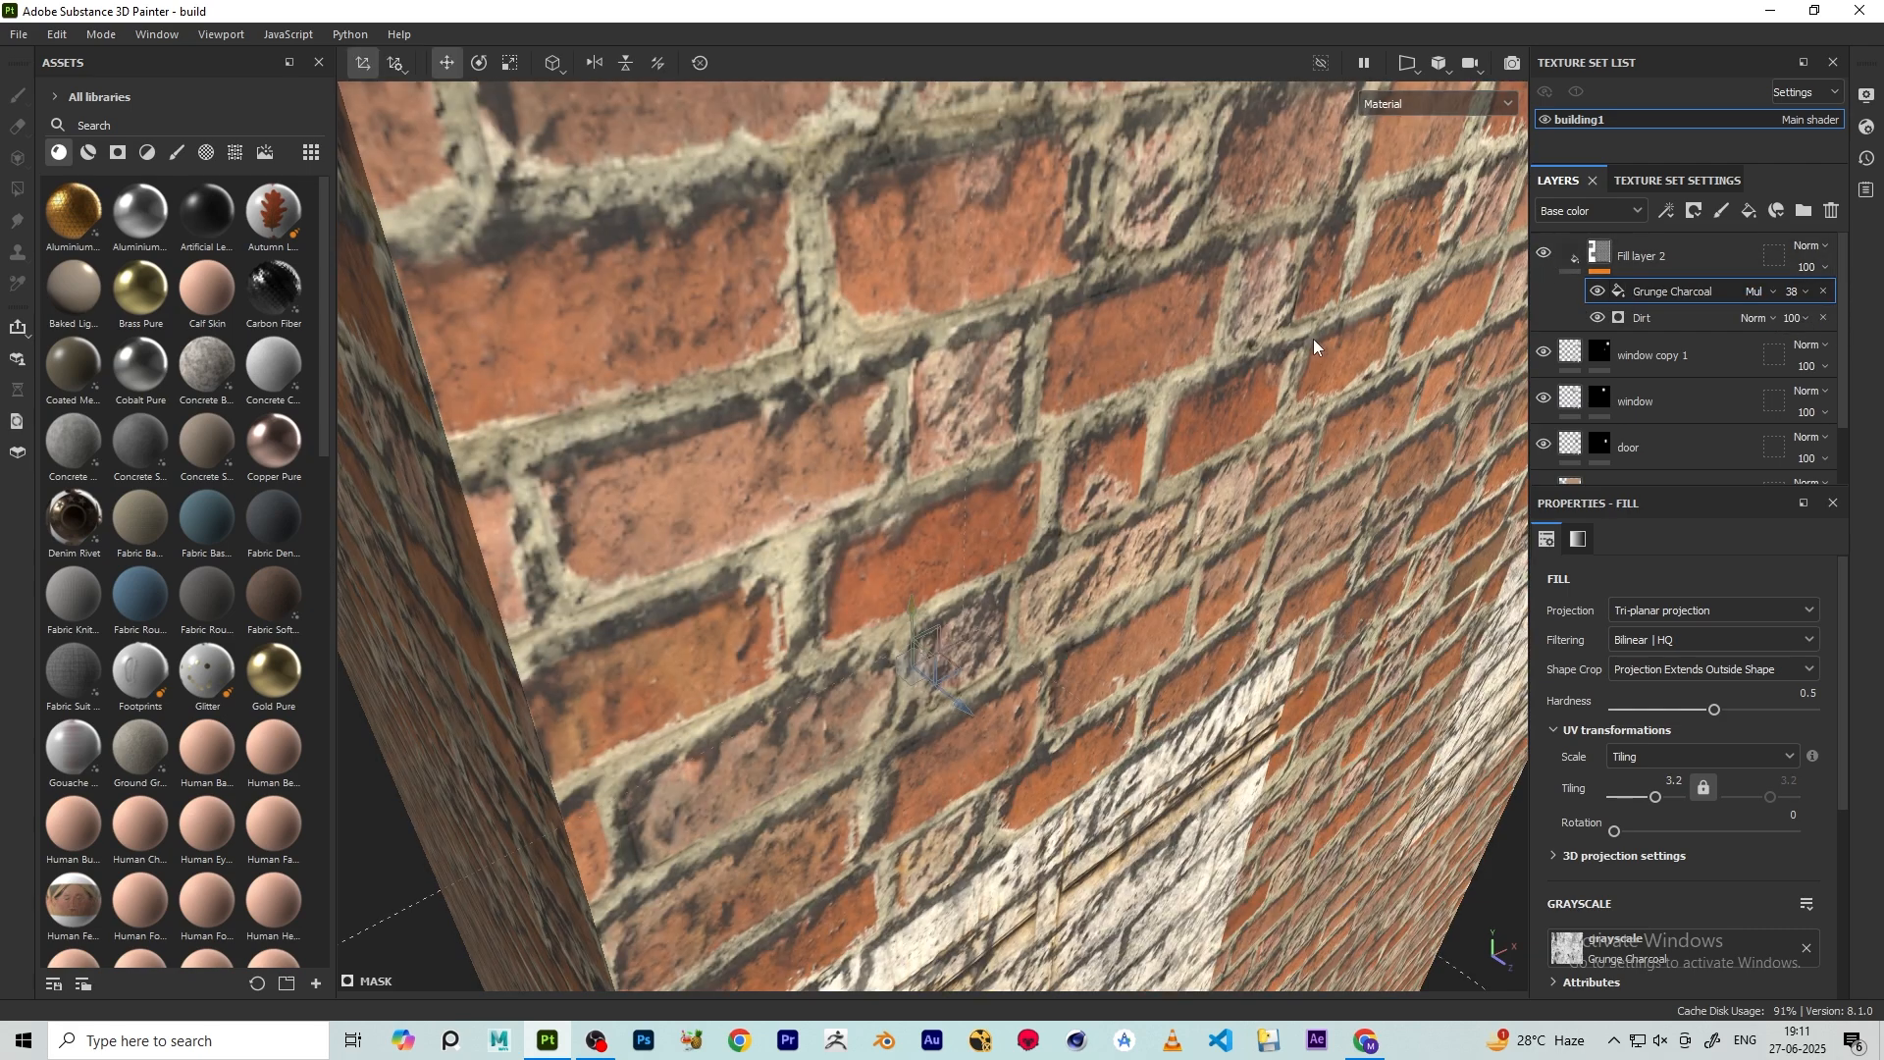
scroll(1095, 385, "down", 6)
left_click_drag(1069, 422, 1021, 369, "alt")
scroll(957, 294, "down", 2)
scroll(1021, 370, "up", 3)
left_click_drag(875, 247, 866, 197, "alt")
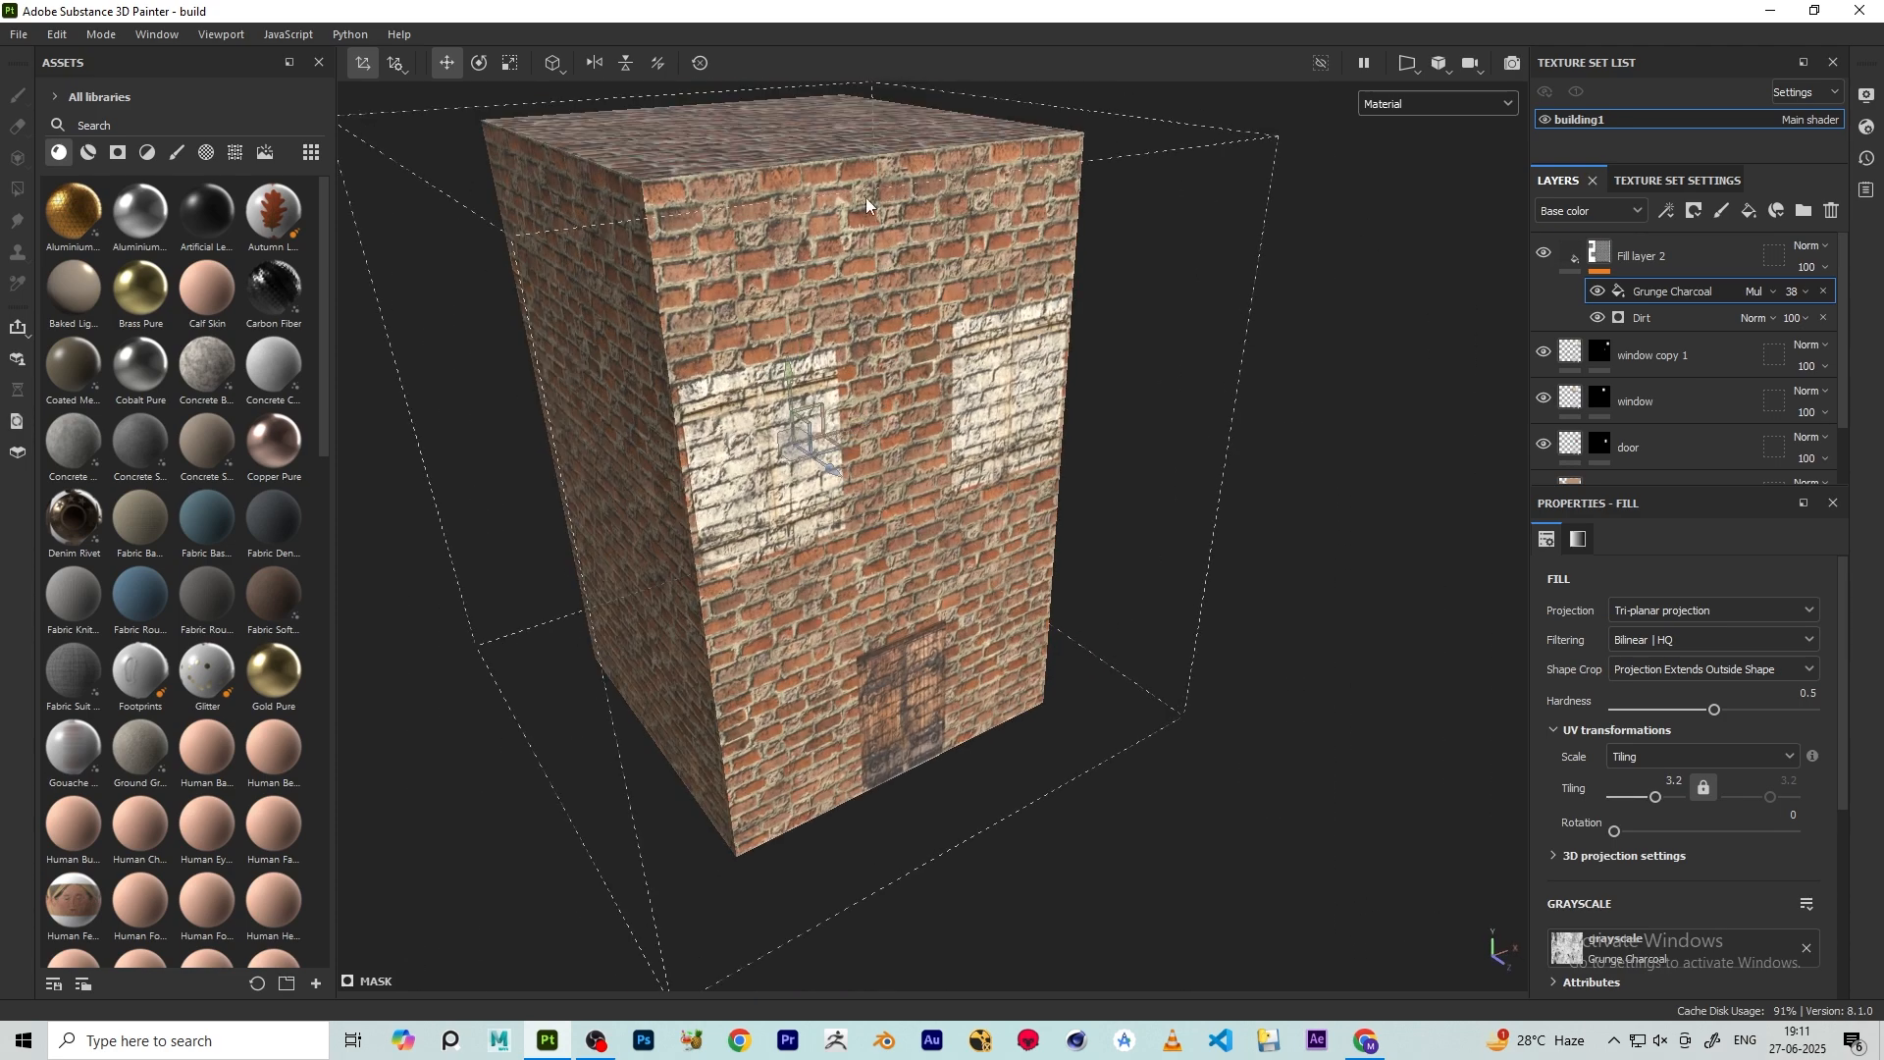
scroll(991, 362, "down", 3)
left_click_drag(991, 362, 1071, 393, "alt")
scroll(1071, 392, "up", 1)
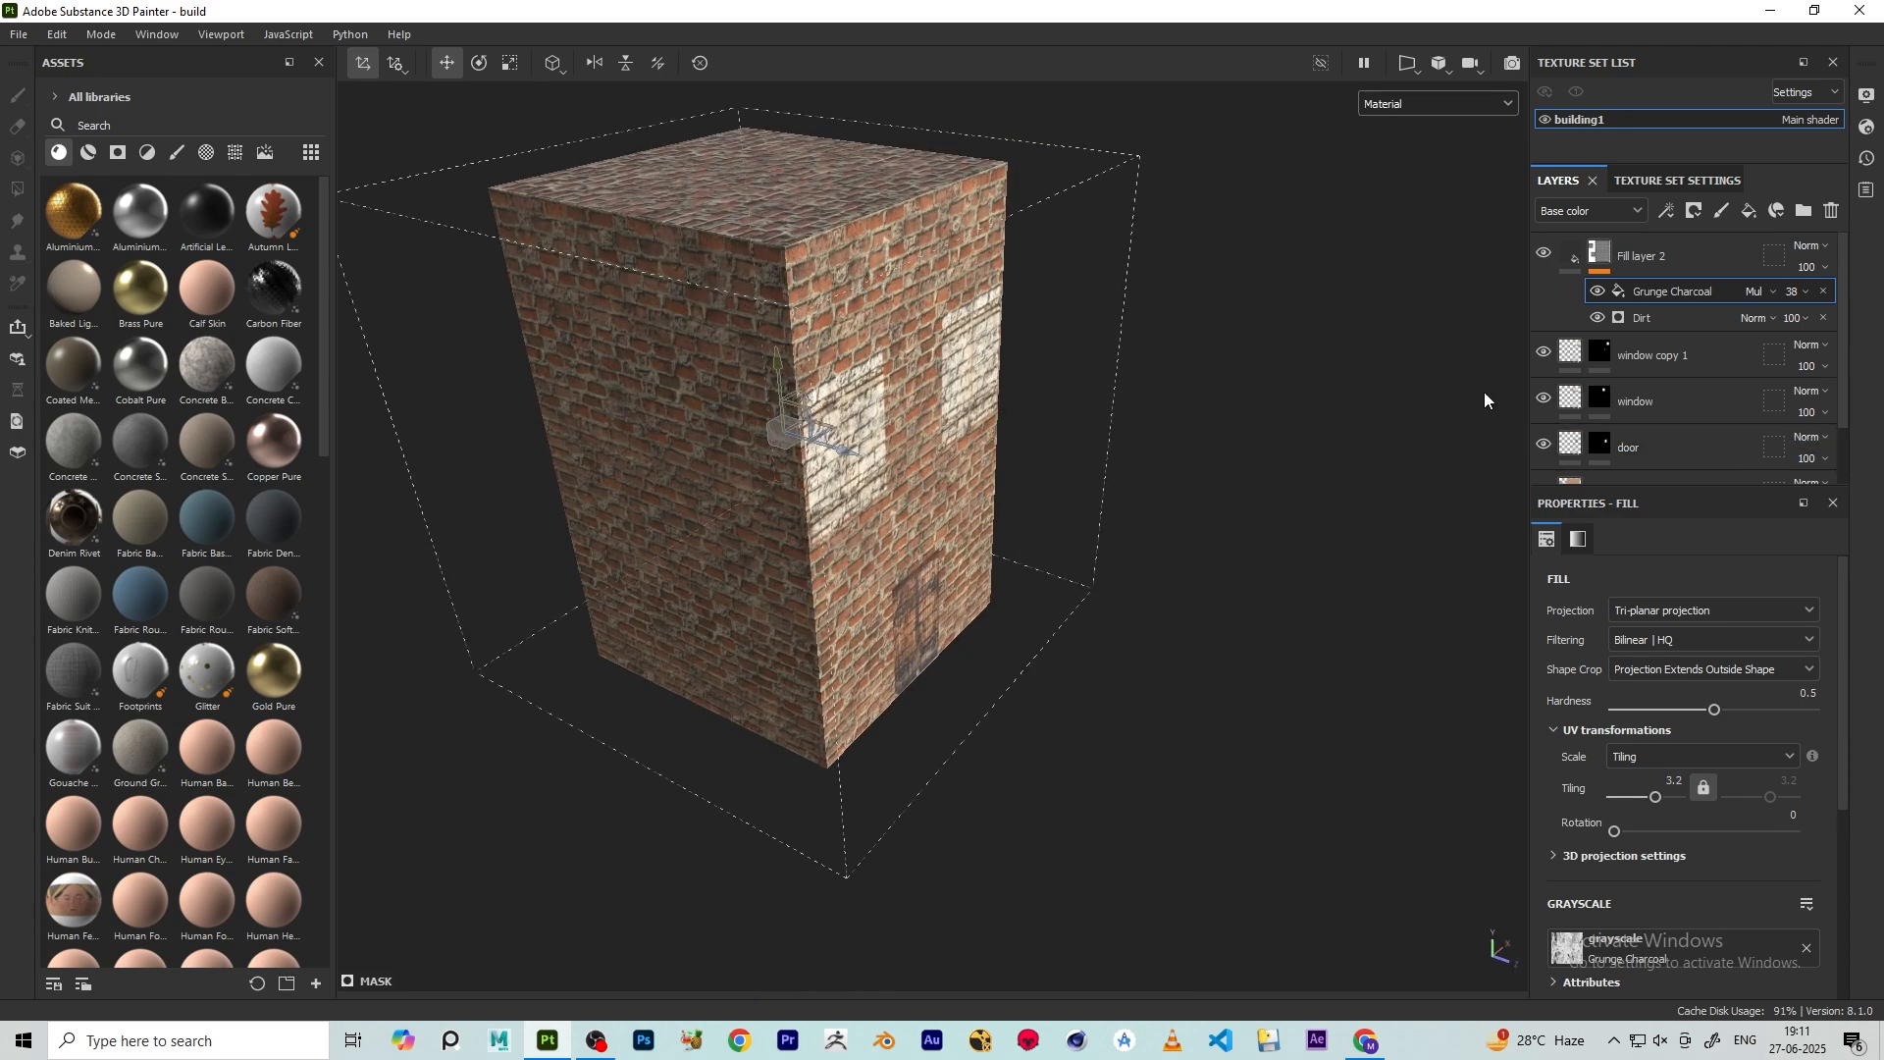
left_click_drag(1020, 451, 960, 347, "alt")
scroll(960, 347, "up", 2)
left_click_drag(822, 333, 967, 387, "alt")
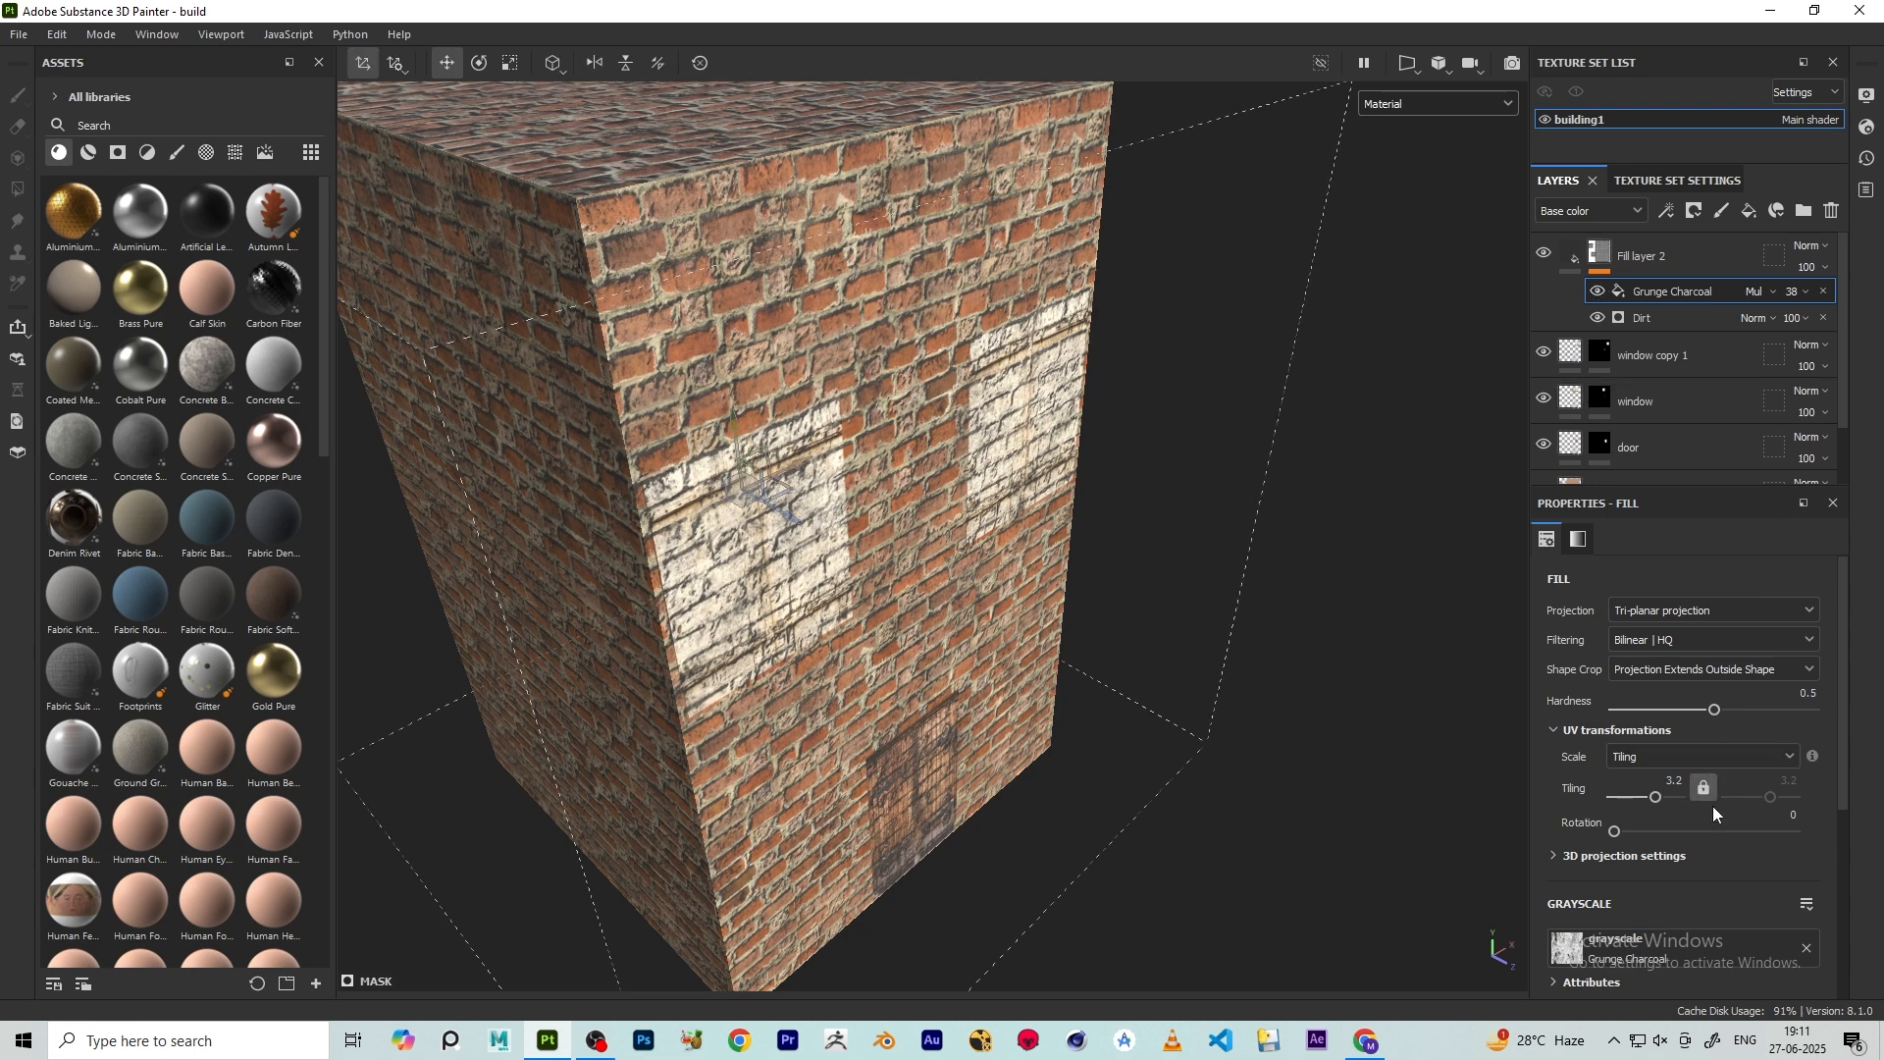
- Set the Dirt generator's Dirt Level to 0.86 and check the result on the building's front
scroll(1717, 824, "down", 3)
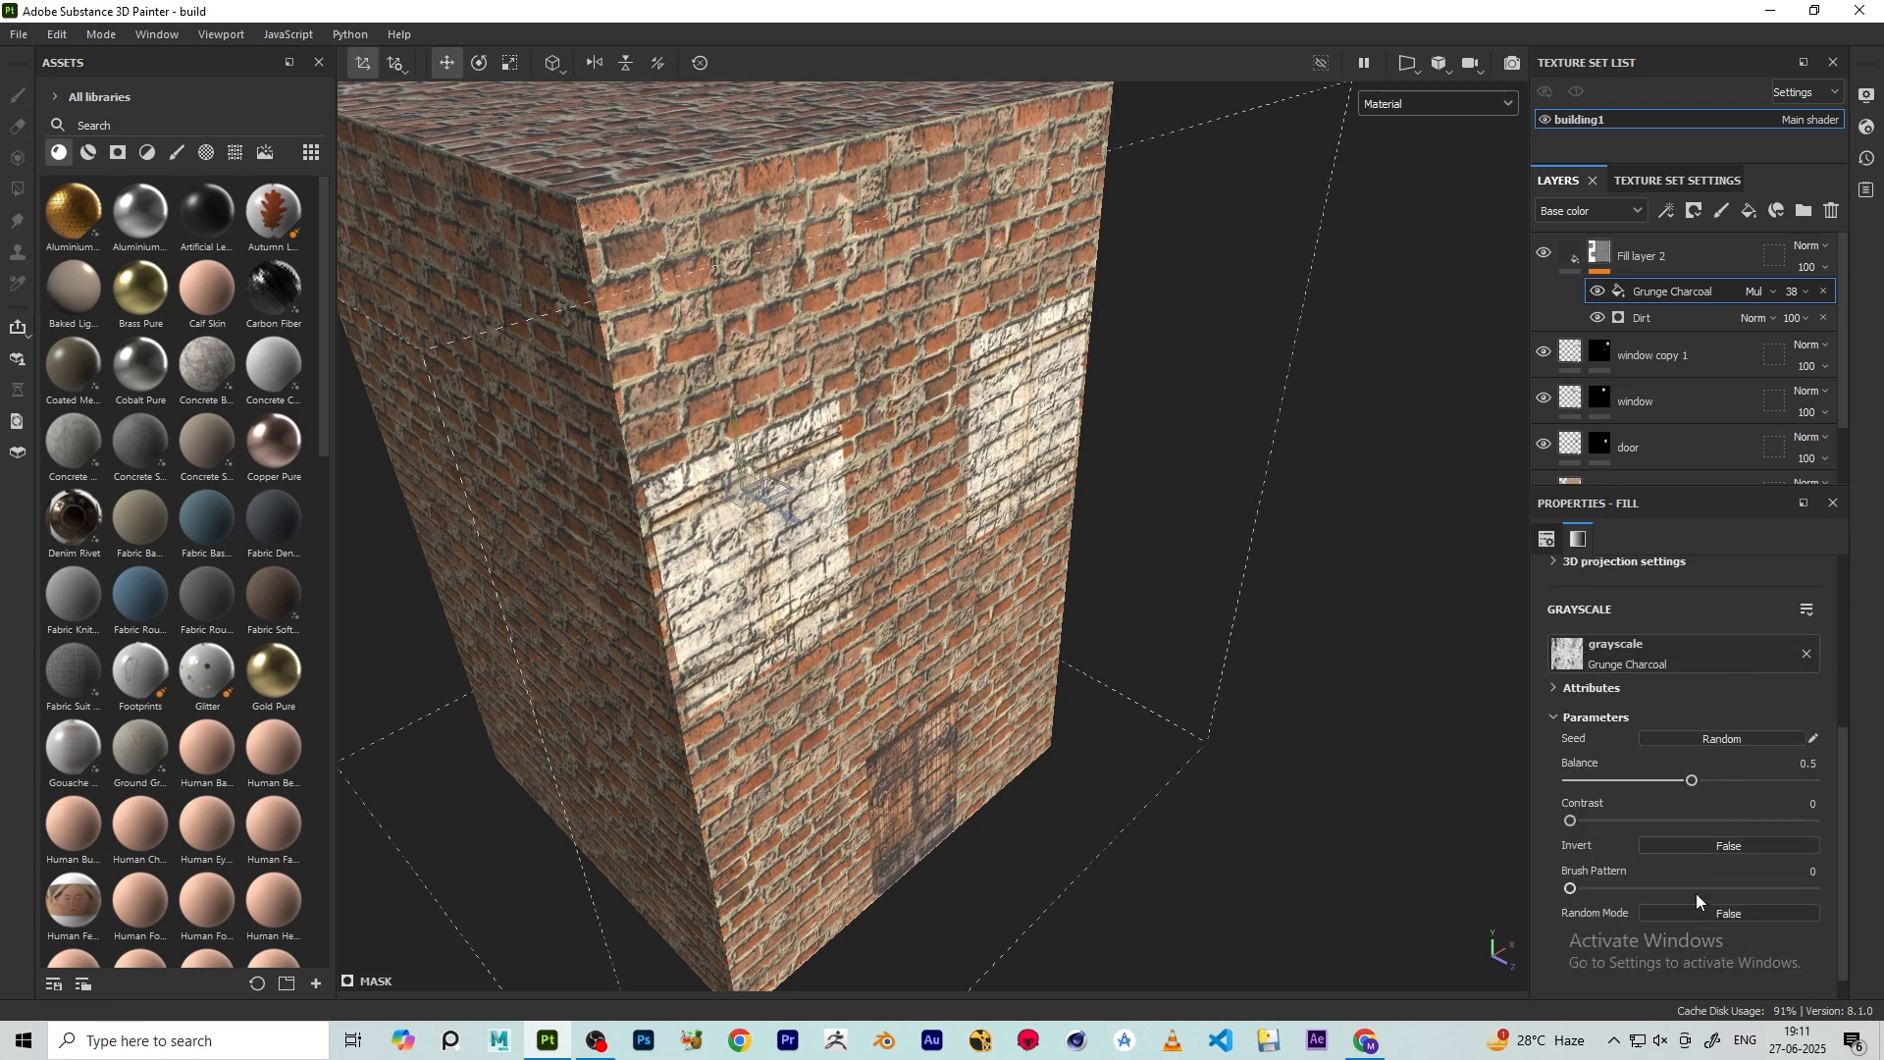
left_click(1651, 316)
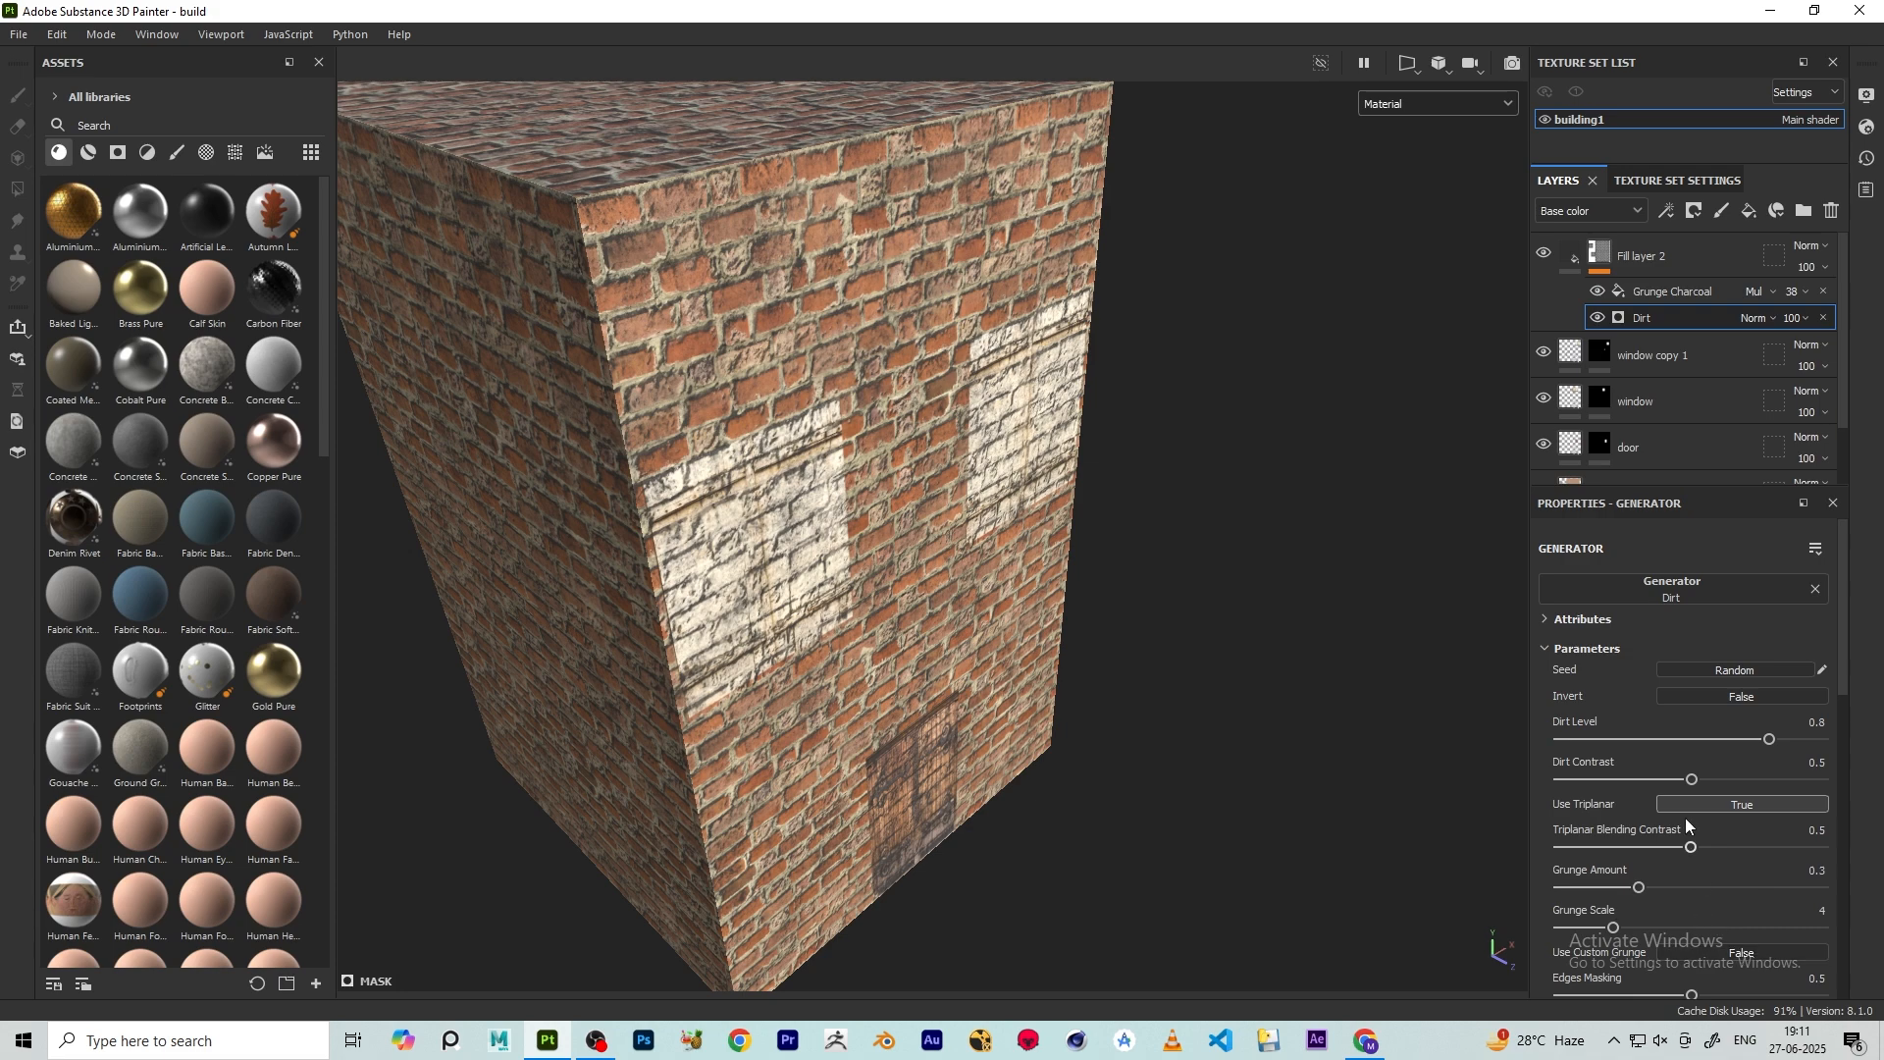
left_click_drag(1769, 740, 1786, 740)
left_click_drag(775, 579, 638, 469, "alt")
scroll(638, 469, "down", 3)
middle_click_drag(638, 469, 683, 460, "alt")
scroll(1065, 520, "up", 1)
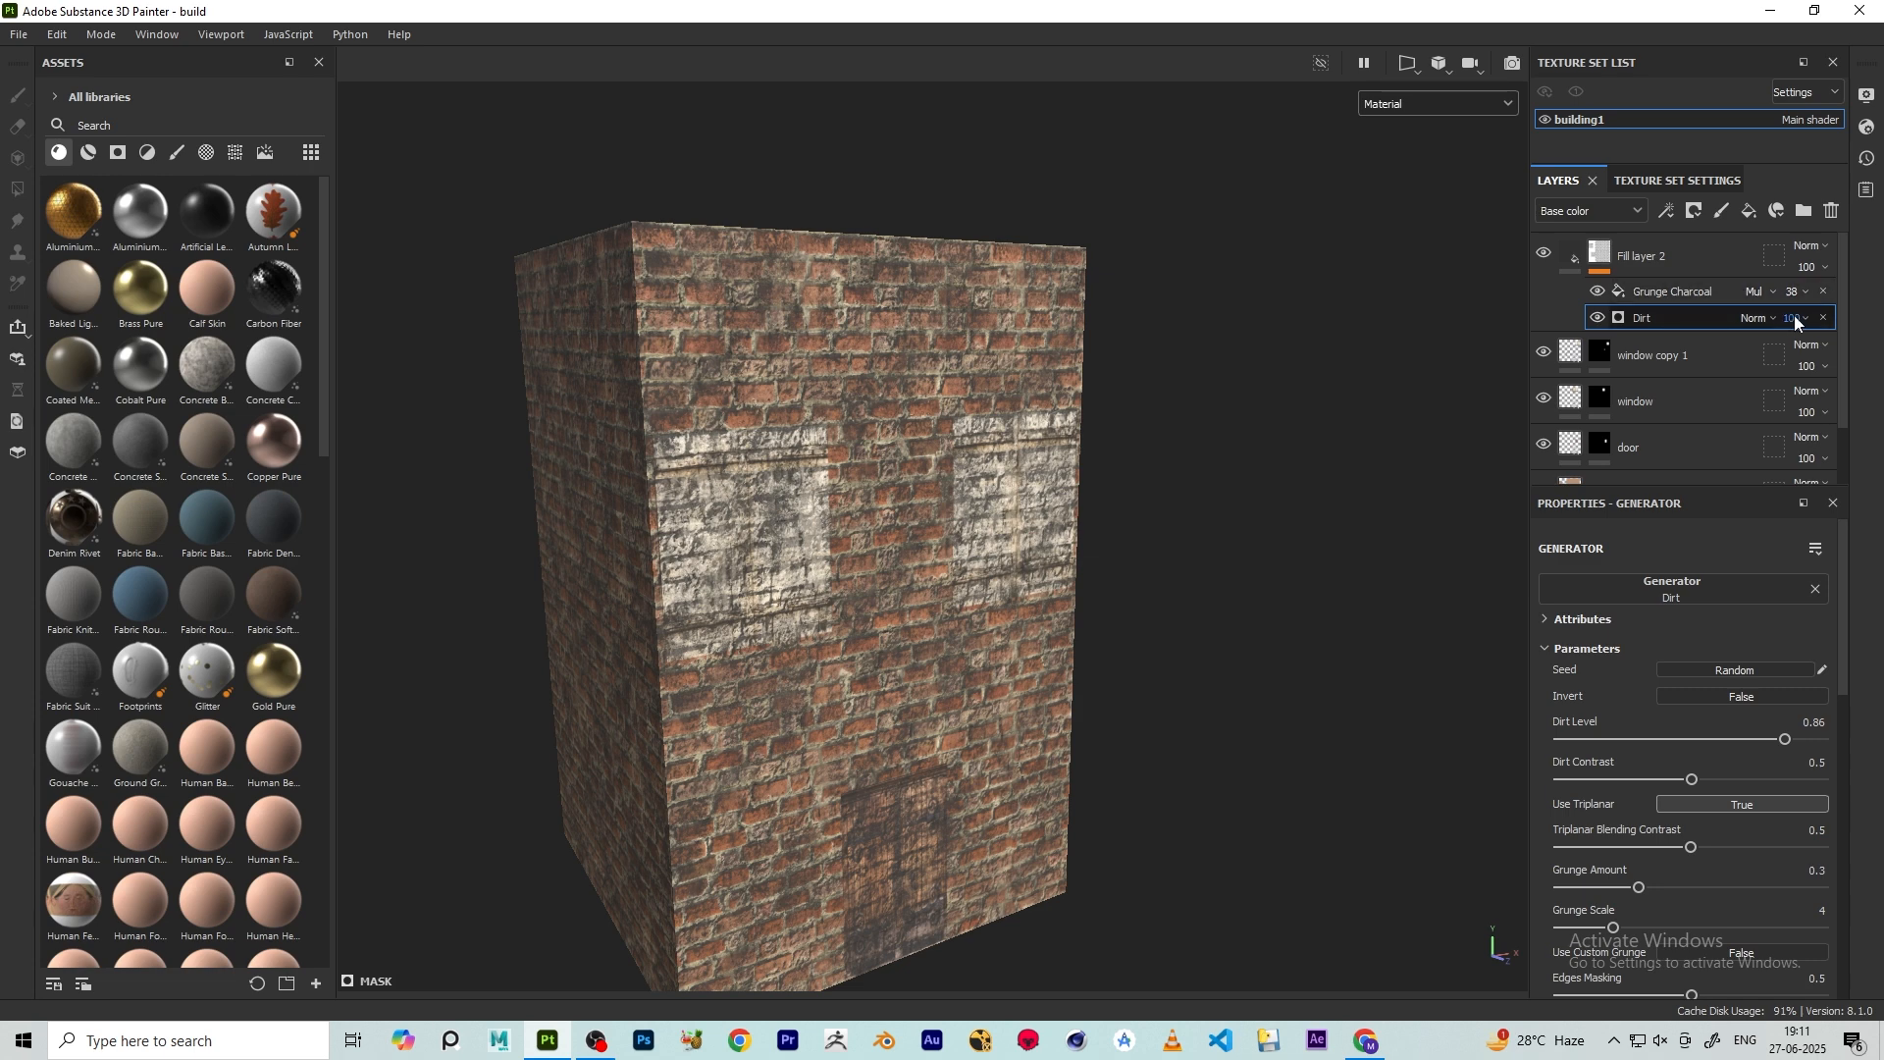
- Lower Fill layer 2's overall opacity to 83
left_click_drag(1847, 306, 1864, 307)
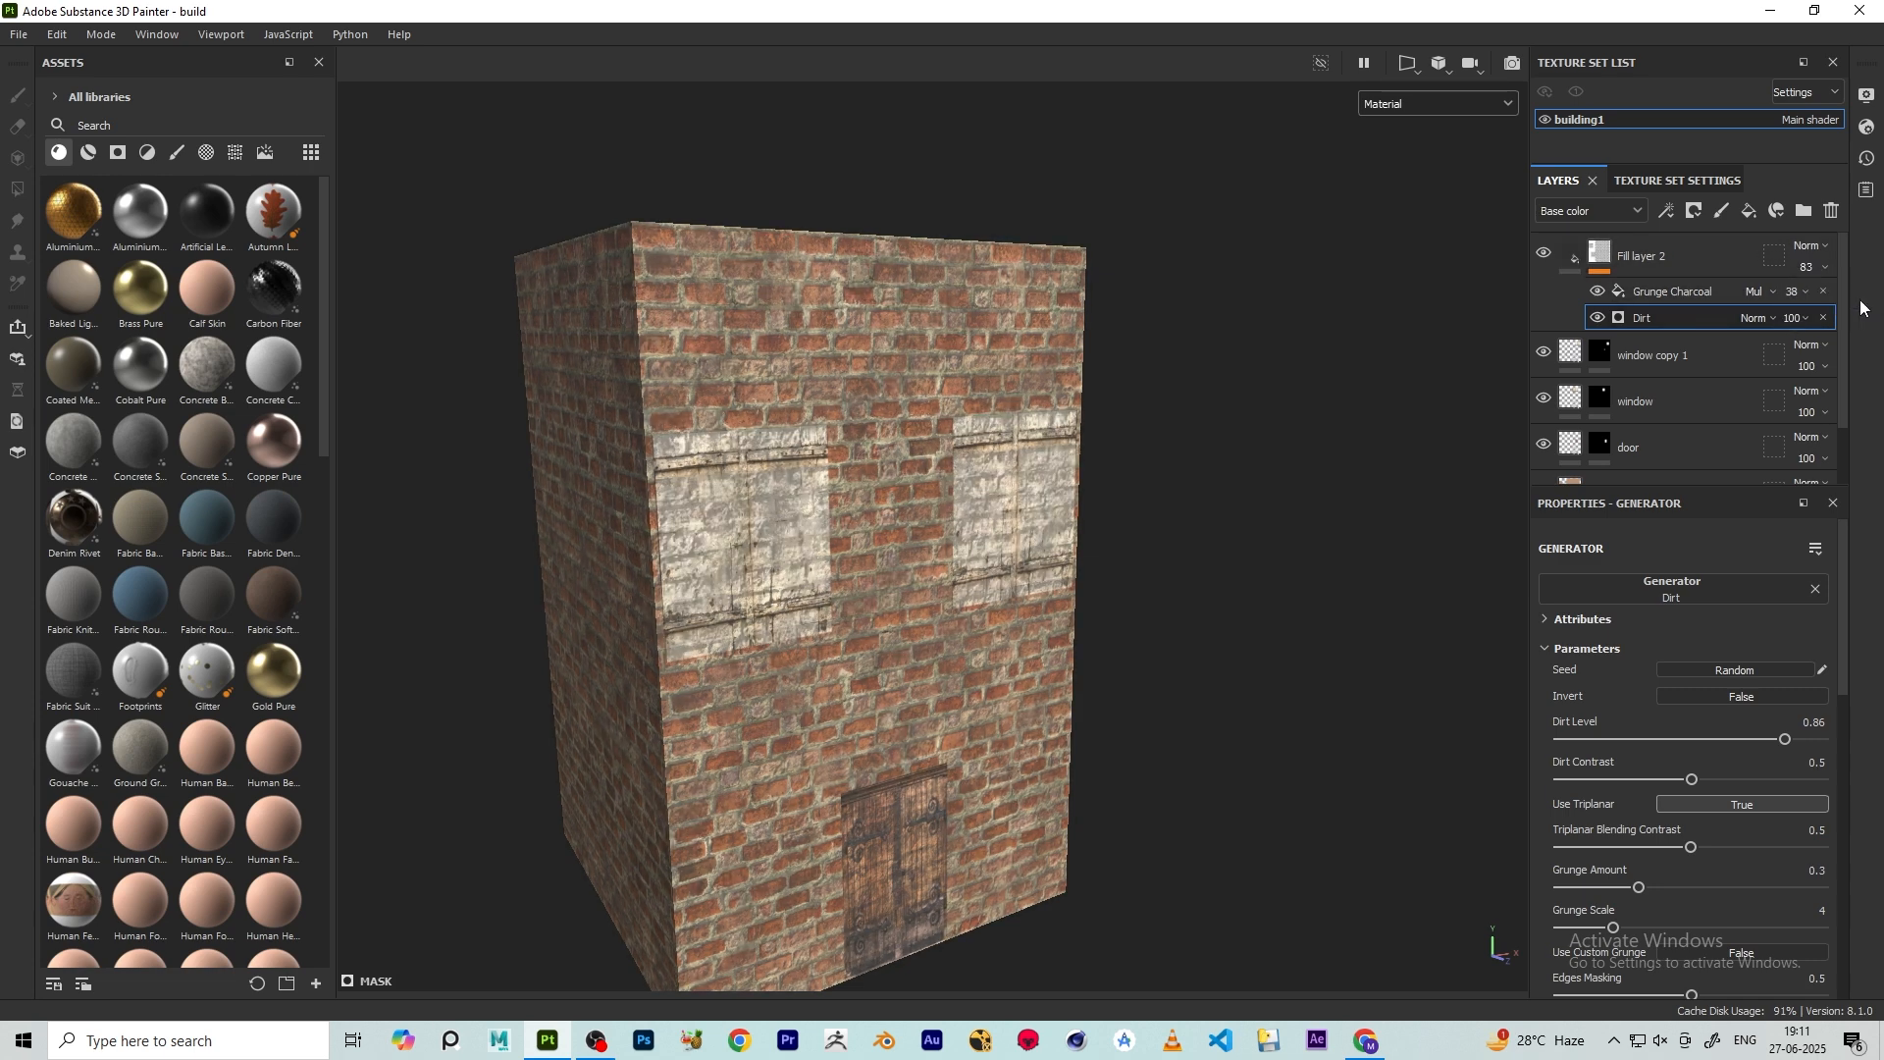
left_click_drag(814, 240, 790, 481, "alt")
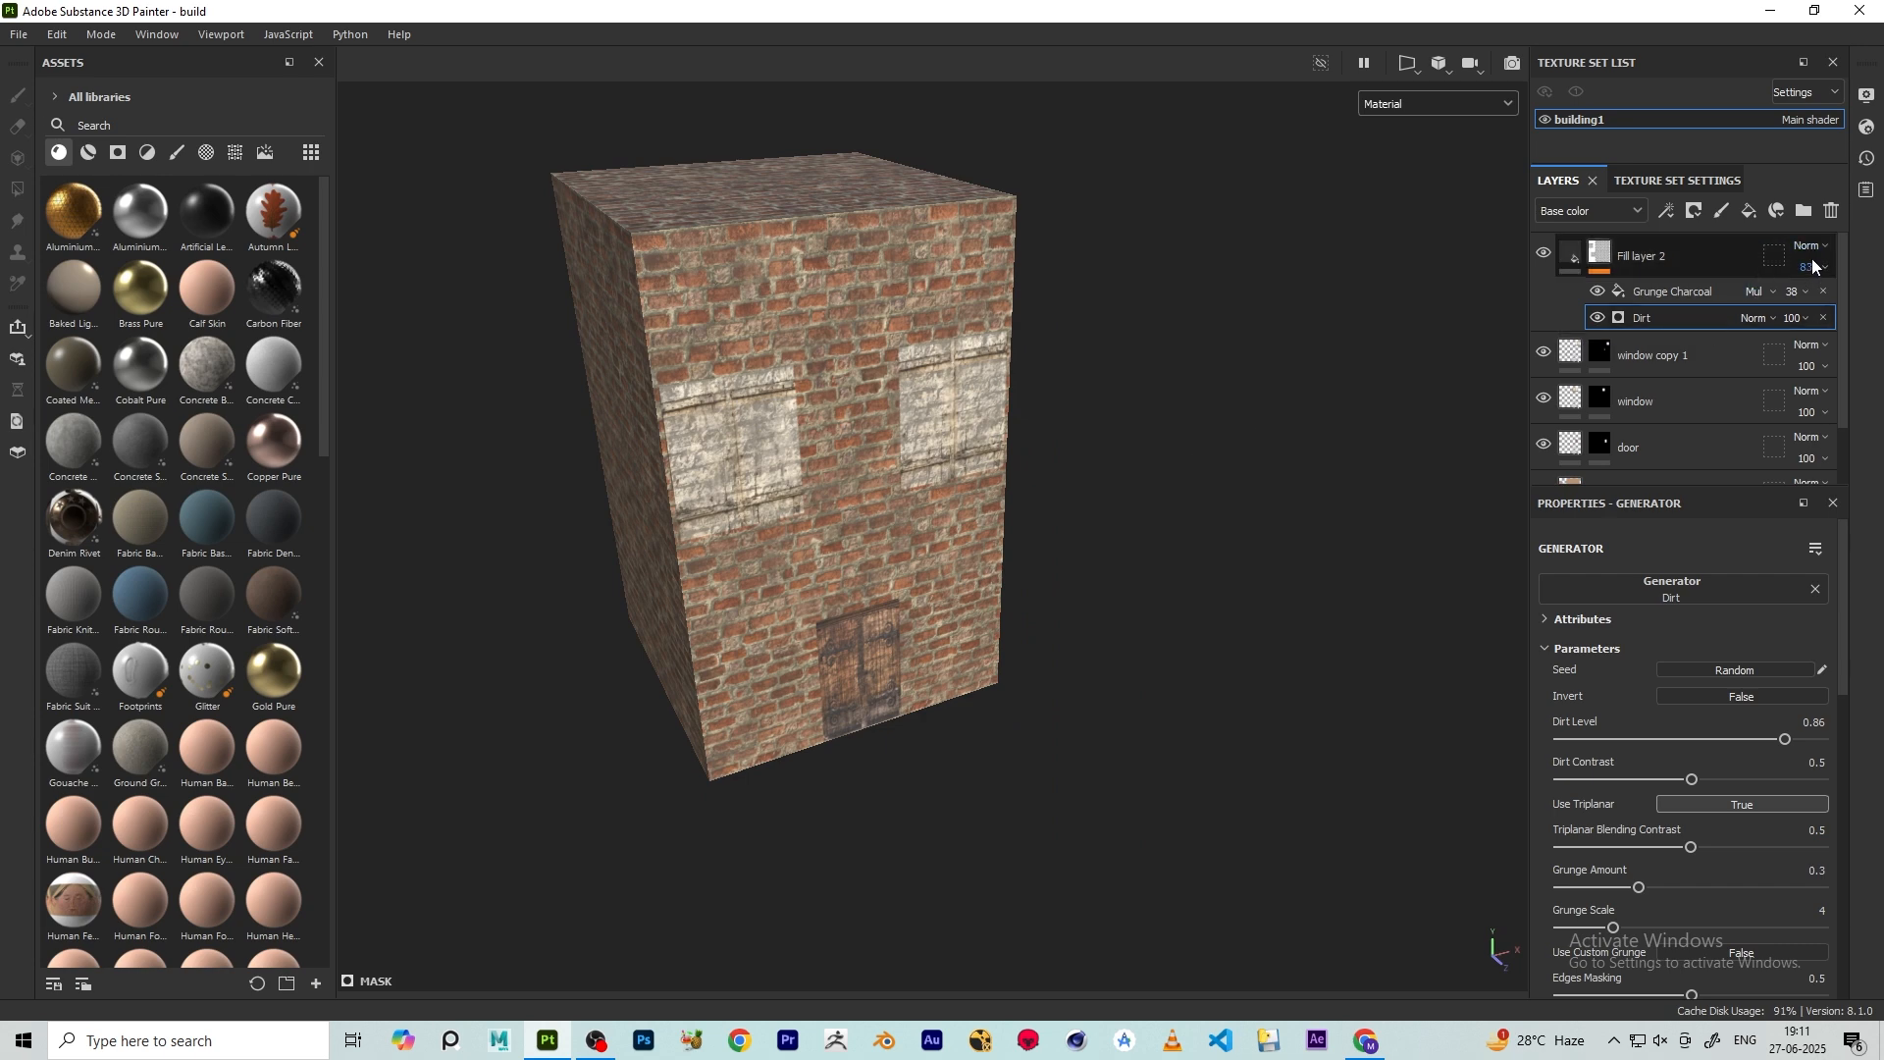
- Examine up close how the dirt's brick pattern falls across the window shutters
left_click_drag(738, 461, 920, 574, "alt")
scroll(864, 456, "up", 3)
scroll(666, 417, "up", 4)
scroll(744, 447, "up", 3)
scroll(704, 483, "up", 3)
scroll(771, 469, "down", 4)
scroll(771, 469, "up", 3)
scroll(920, 574, "up", 4)
scroll(1646, 391, "down", 1)
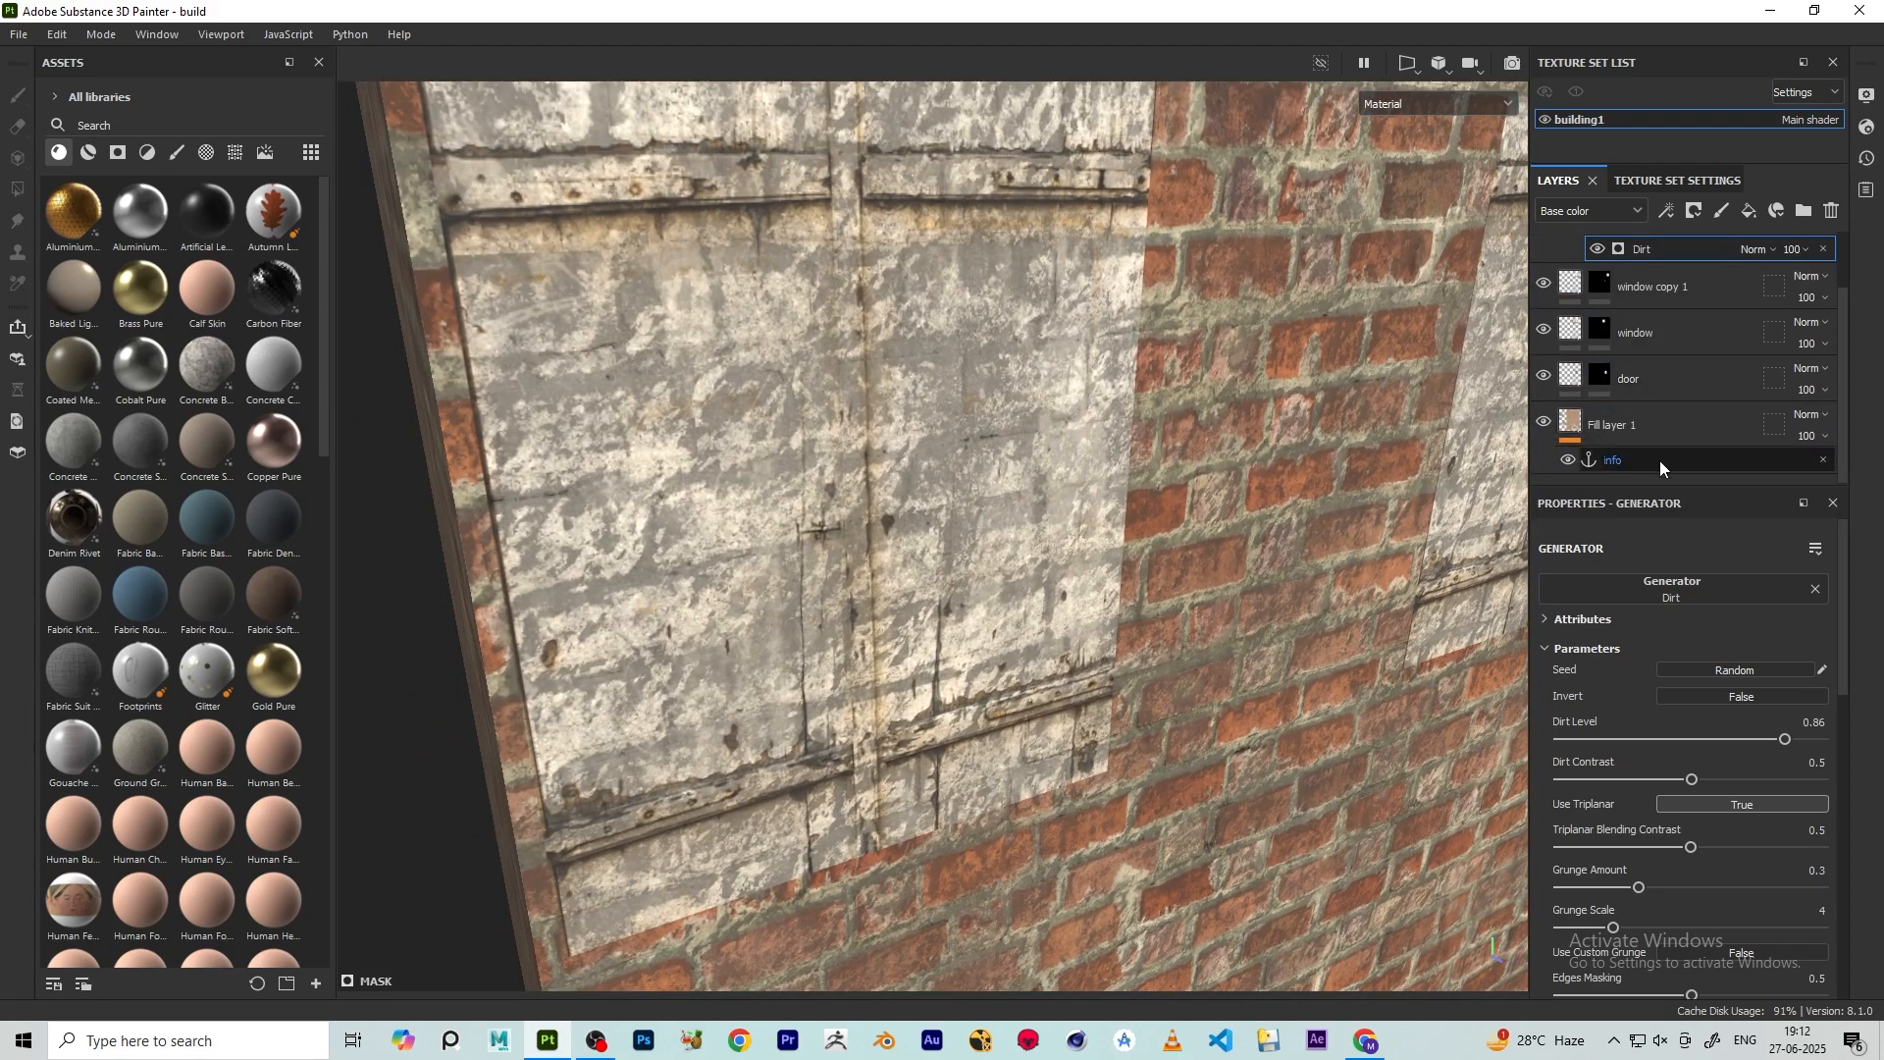
- Add a white mask to the brick Fill layer 1 and black out the window and door faces with Polygon Fill
left_click(1593, 421)
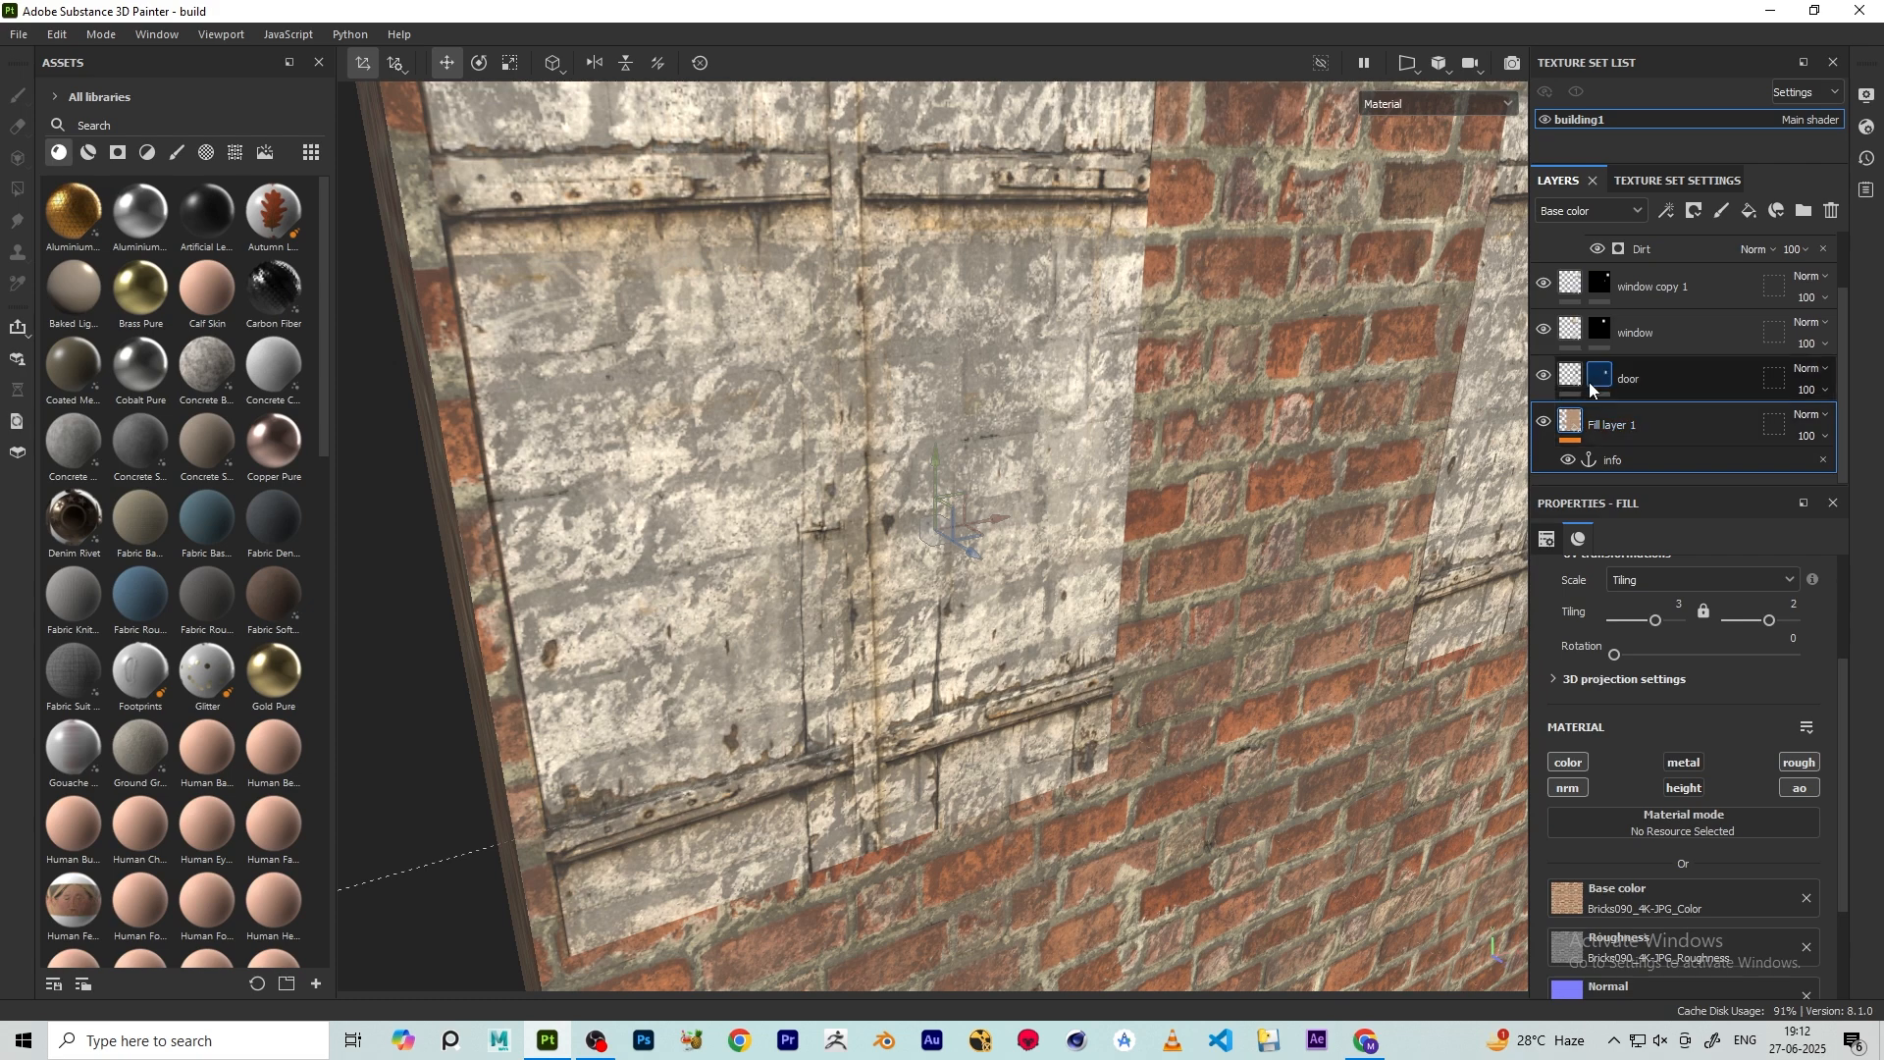
left_click(1711, 233)
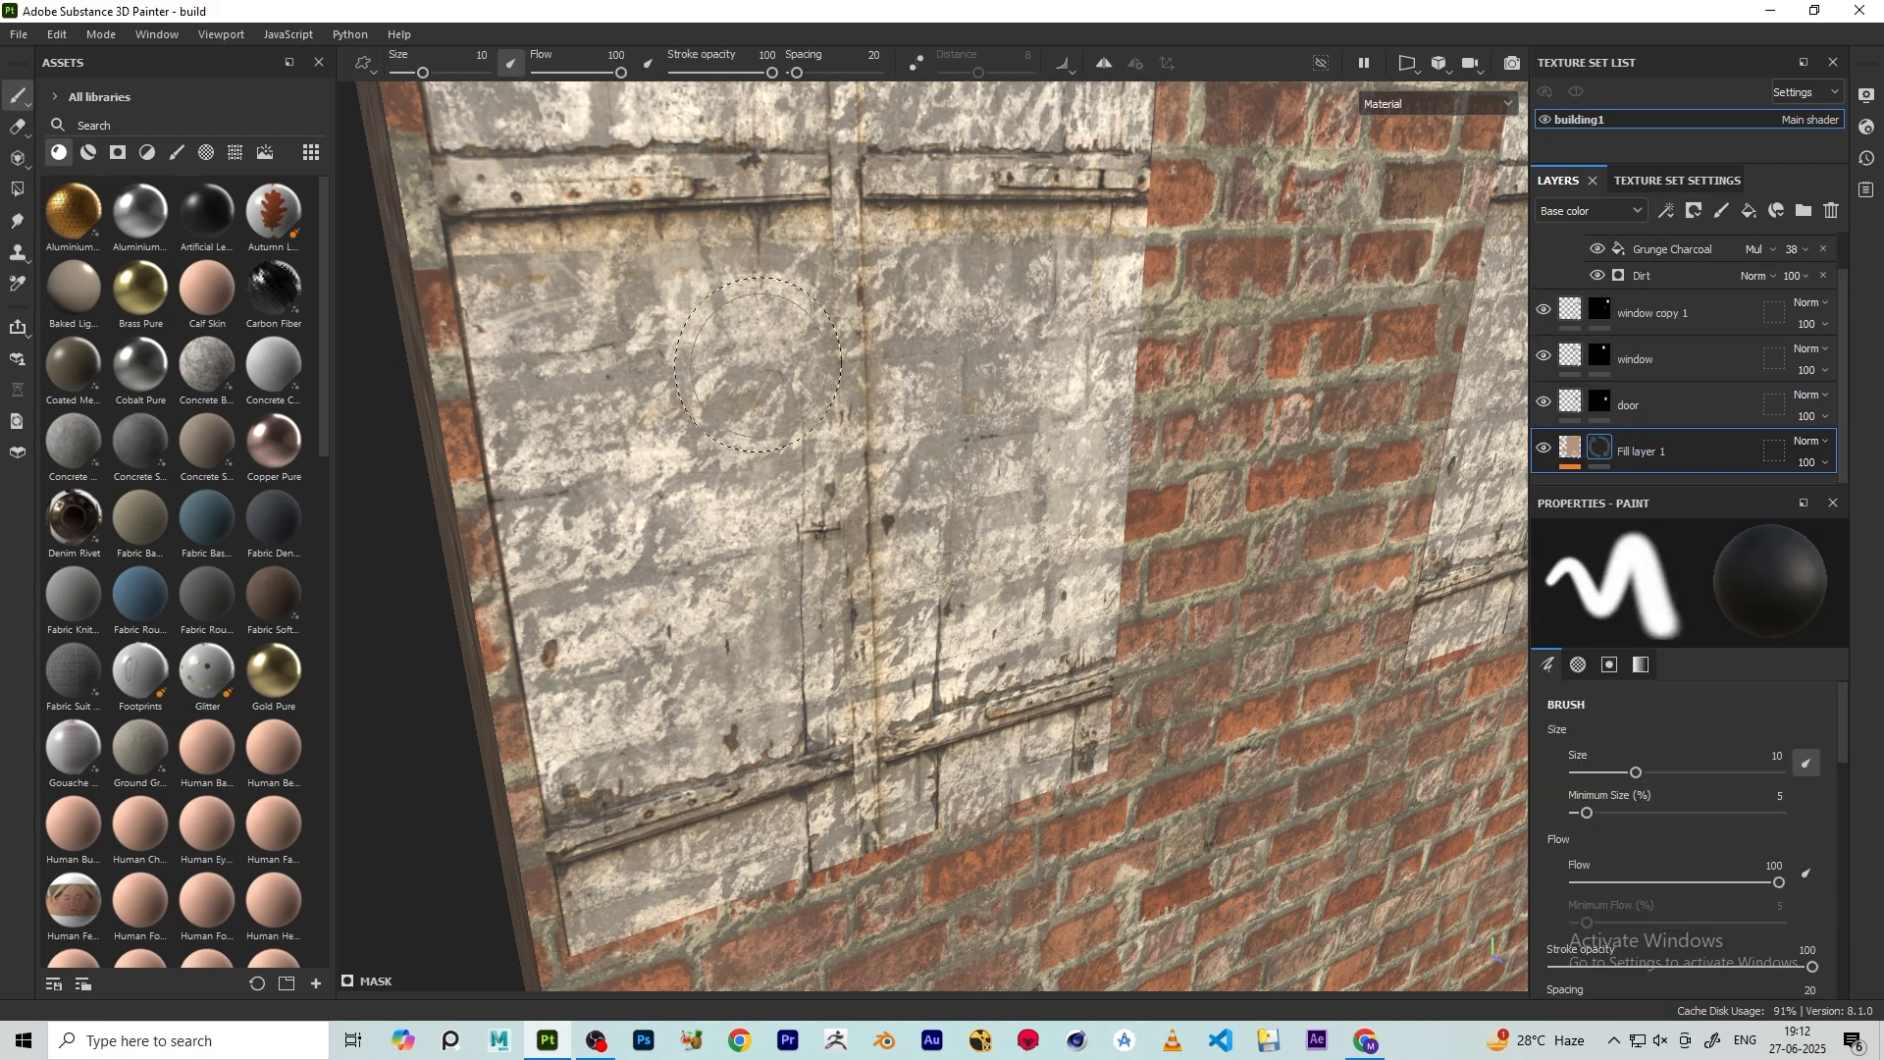
key("f")
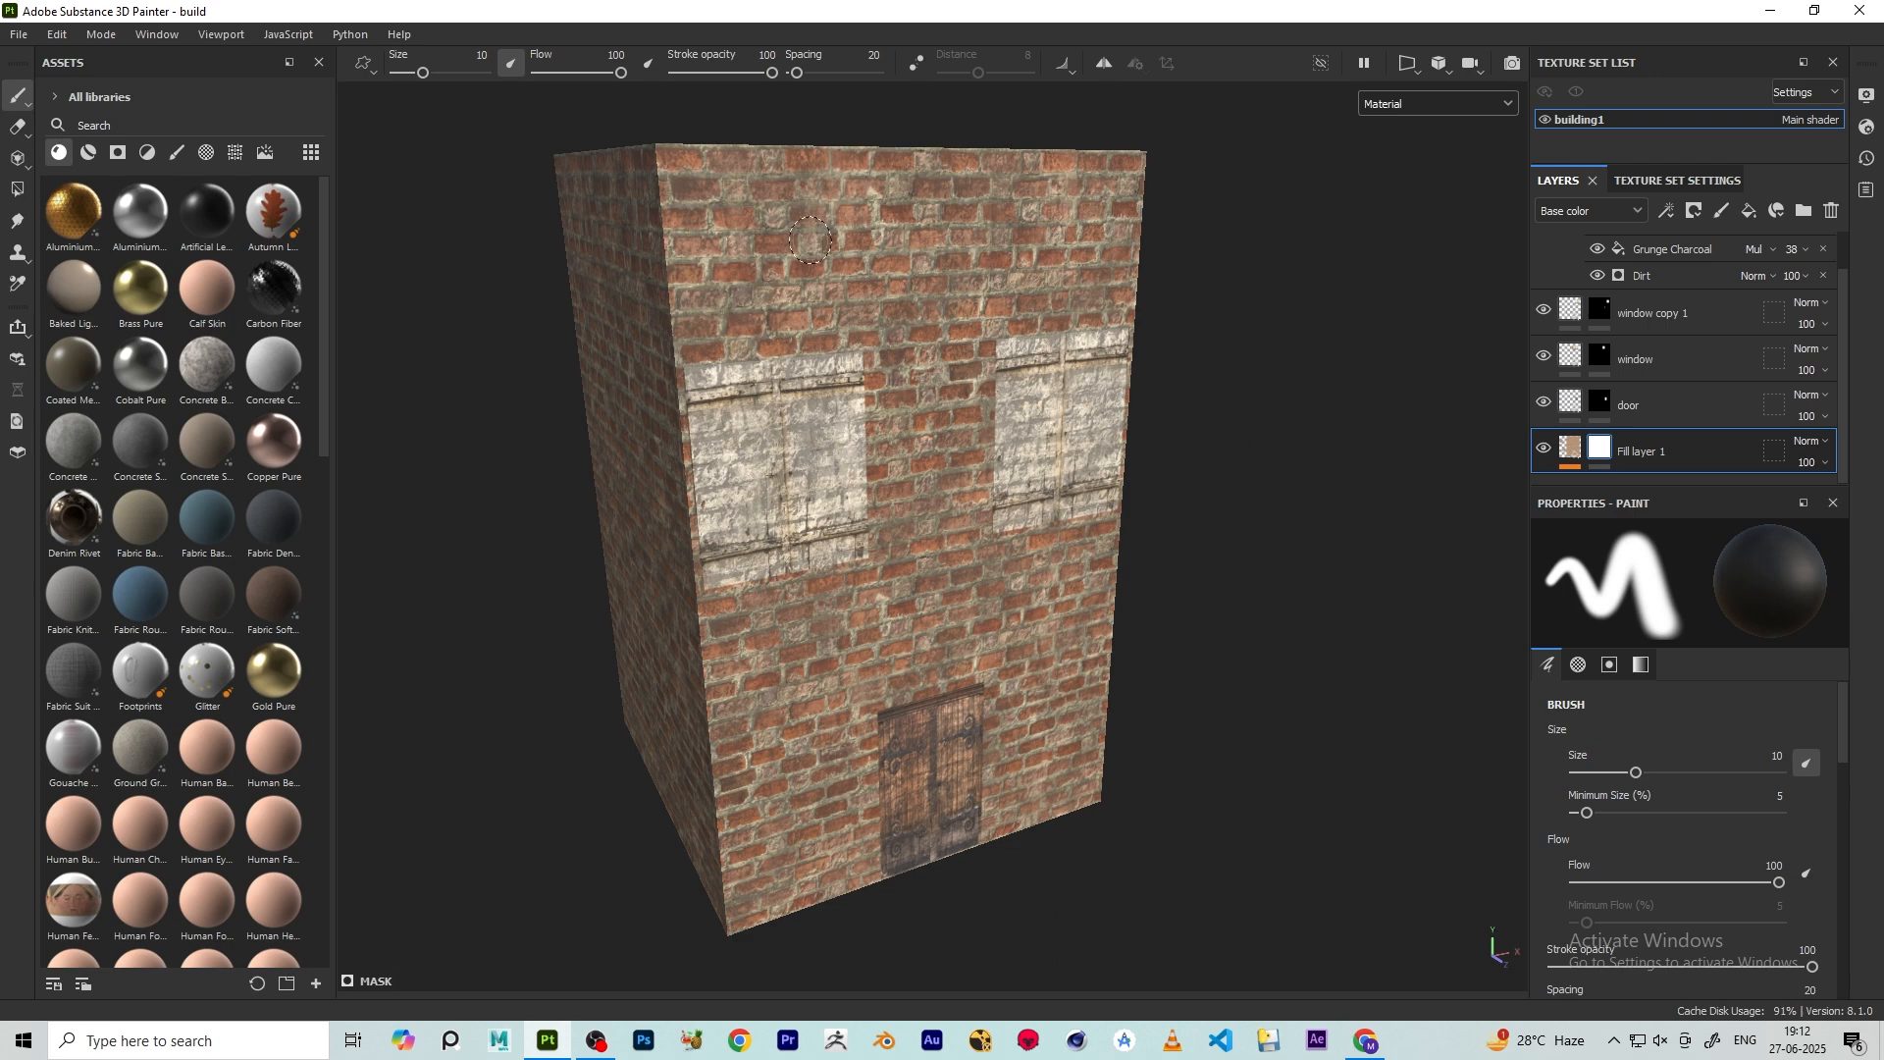
left_click(19, 190)
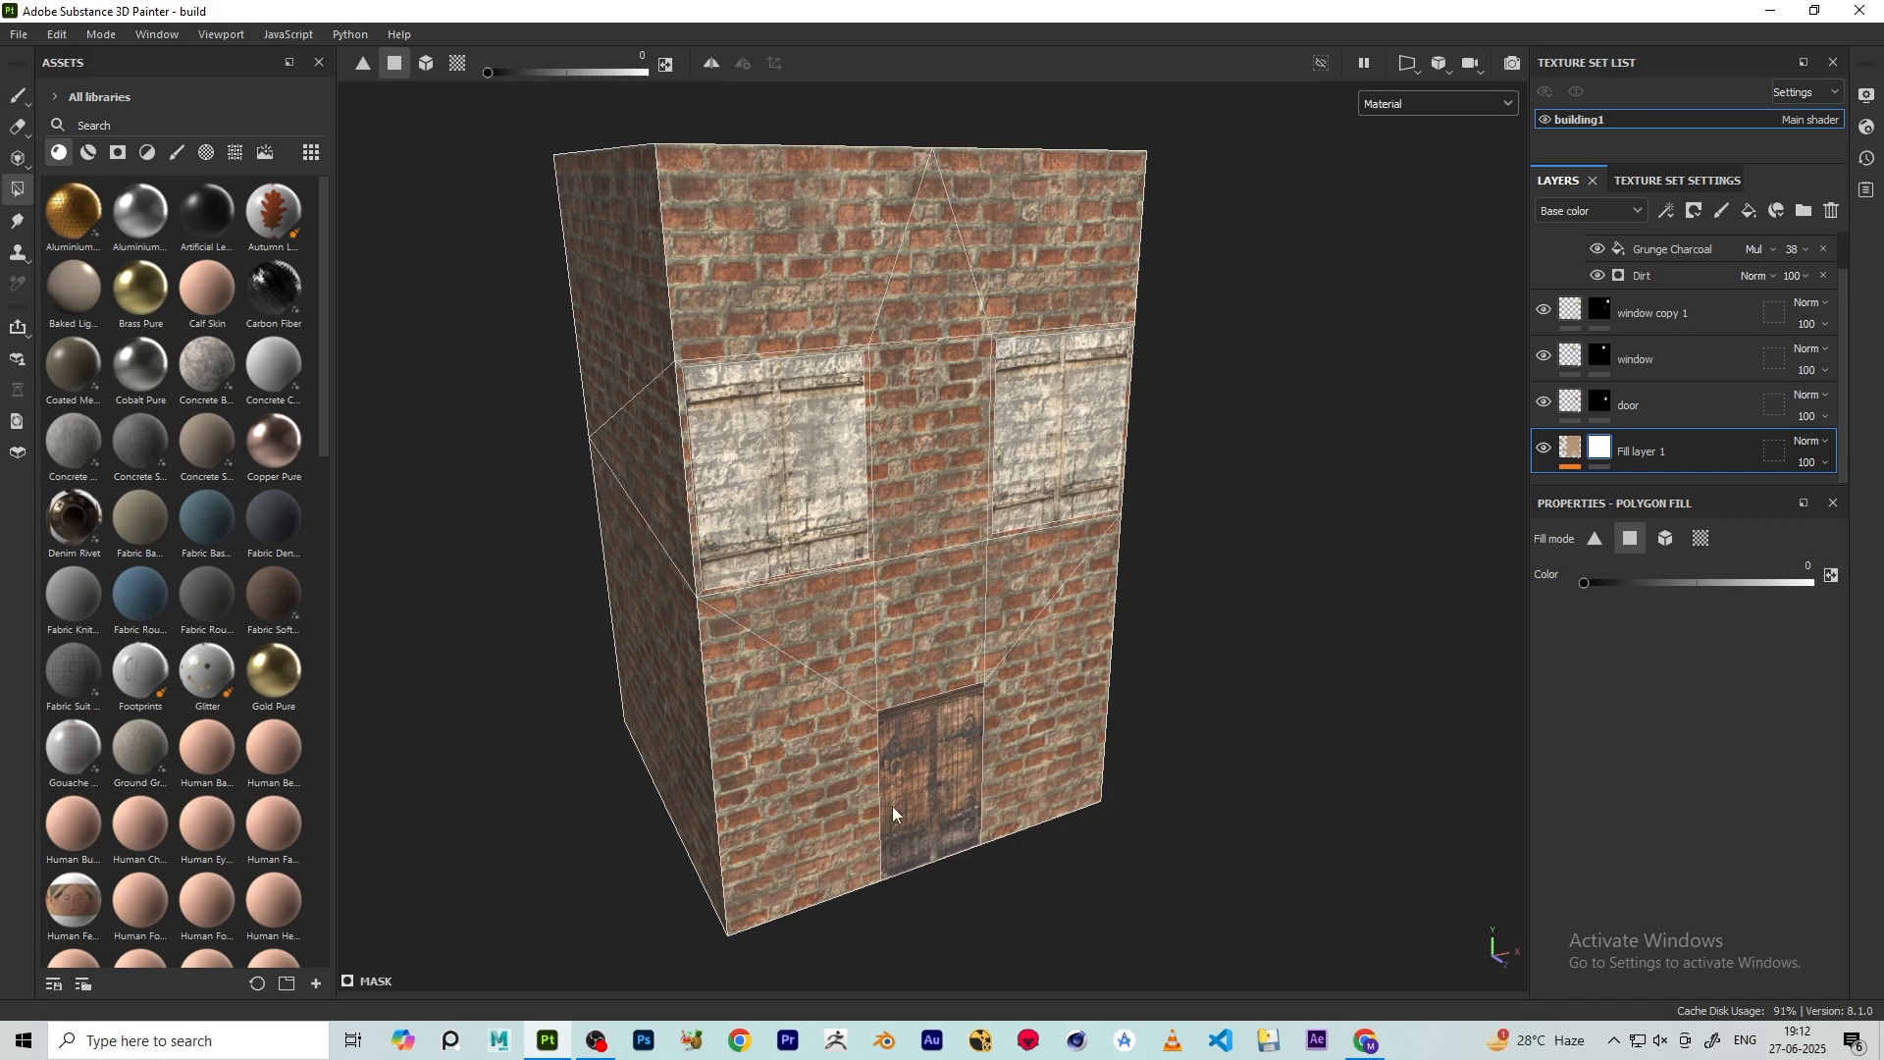
scroll(797, 326, "up", 8)
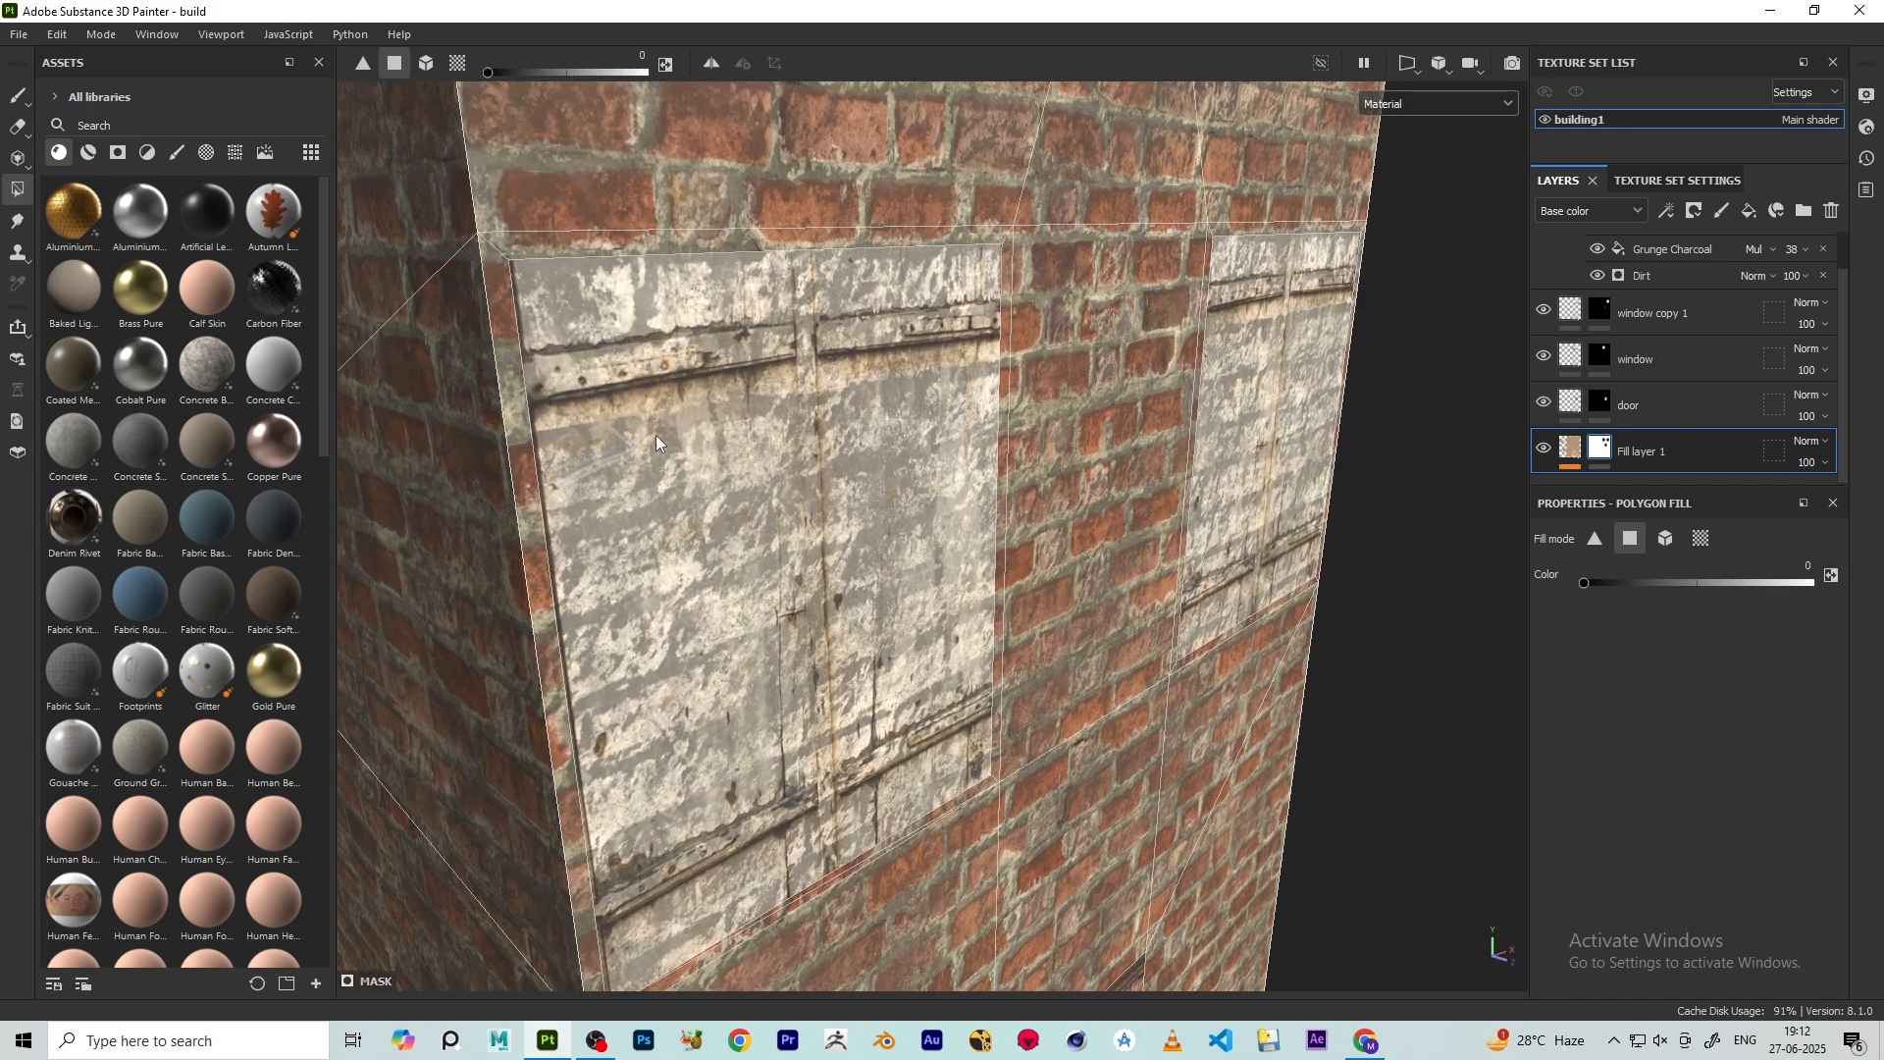
left_click_drag(655, 434, 676, 481, "alt")
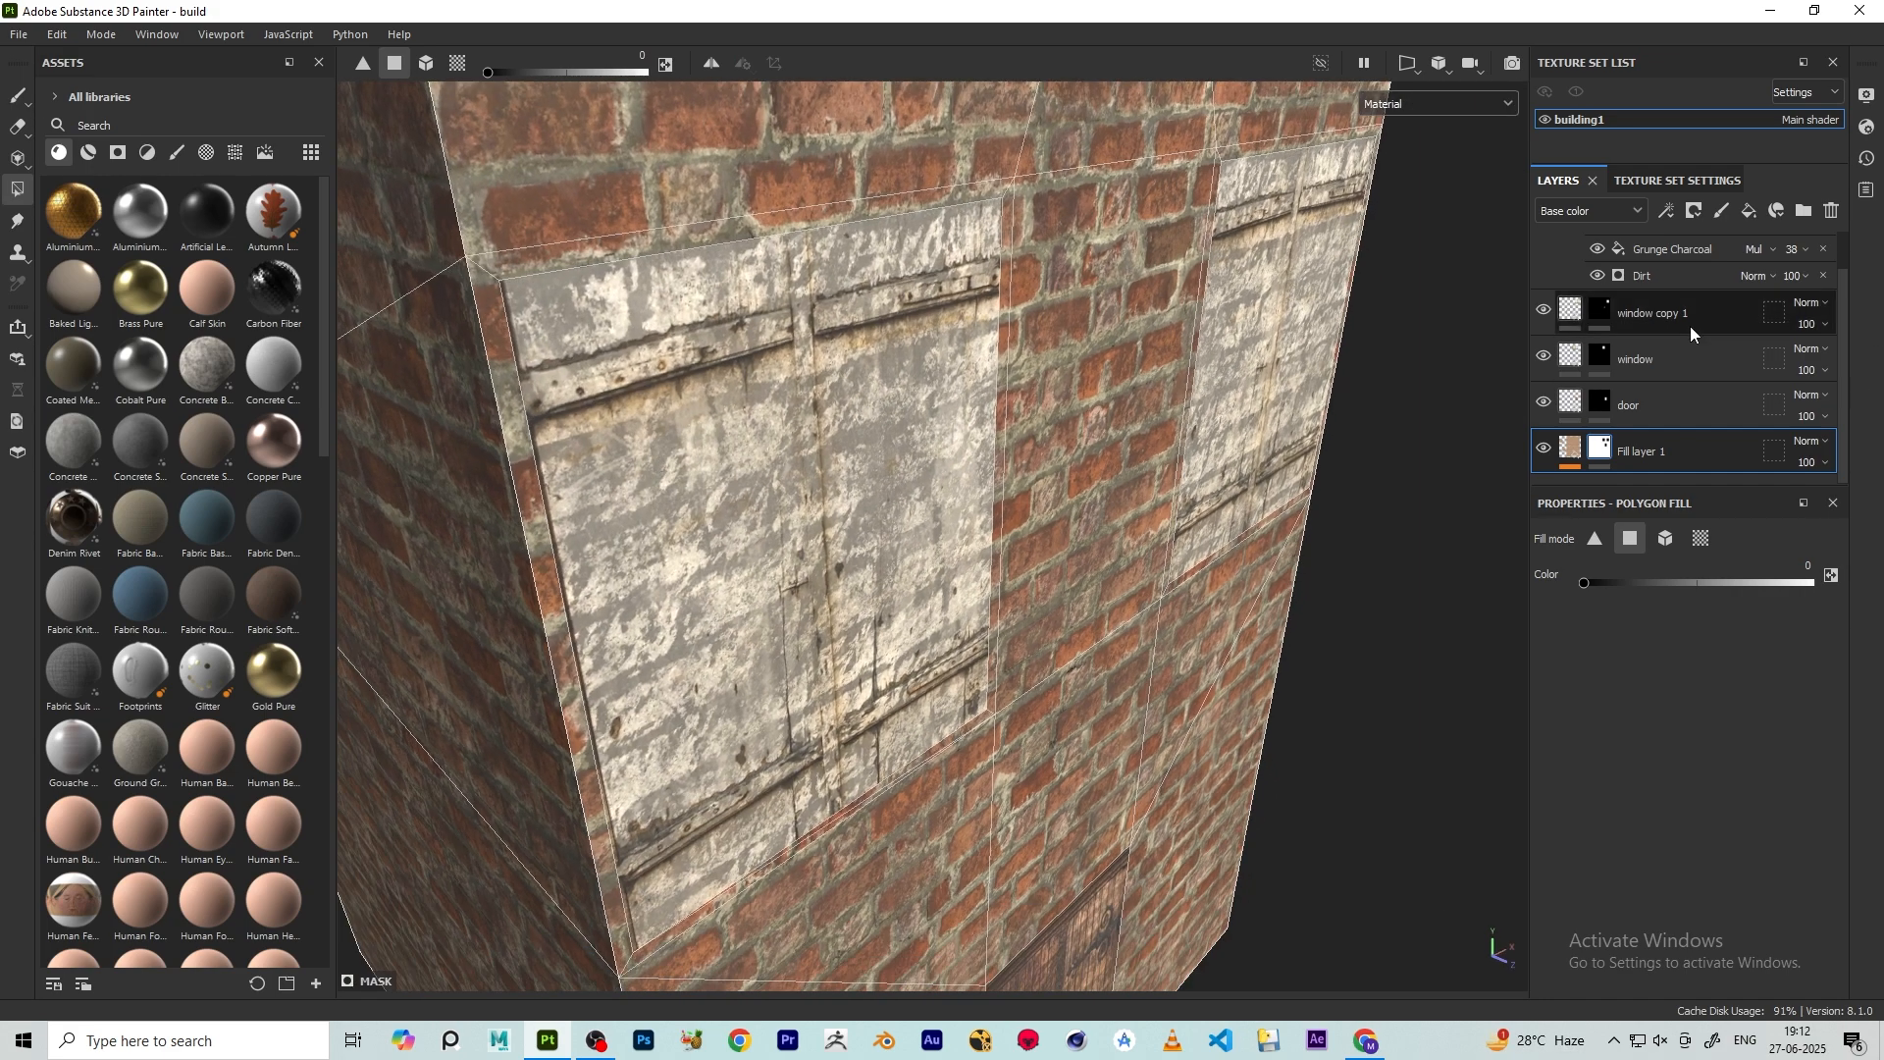
scroll(1688, 327, "up", 1)
- Hide Fill layer 2 and examine the clean window shutters and surrounding bricks up close under a rotated light
left_click(1546, 256)
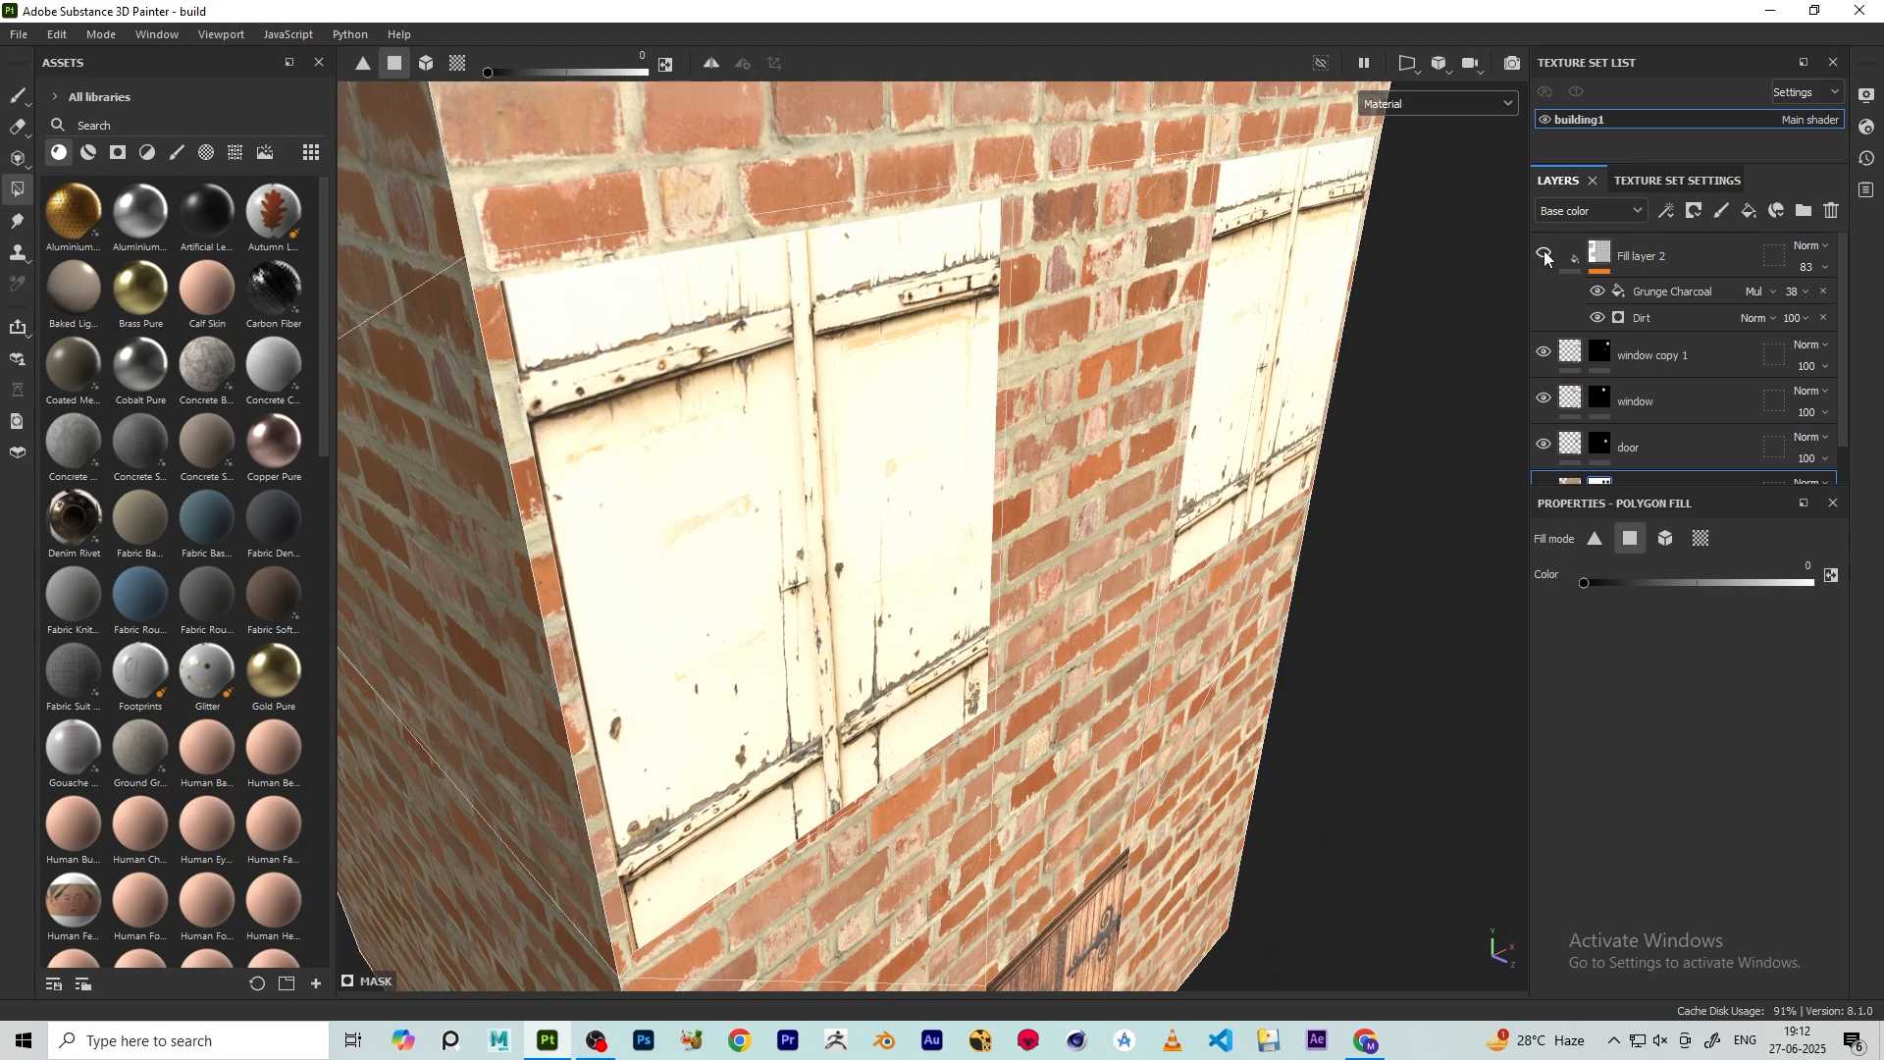
scroll(1001, 369, "down", 6)
left_click_drag(999, 367, 966, 348, "alt")
right_click_drag(1112, 252, 942, 253, "shift")
scroll(630, 243, "up", 3)
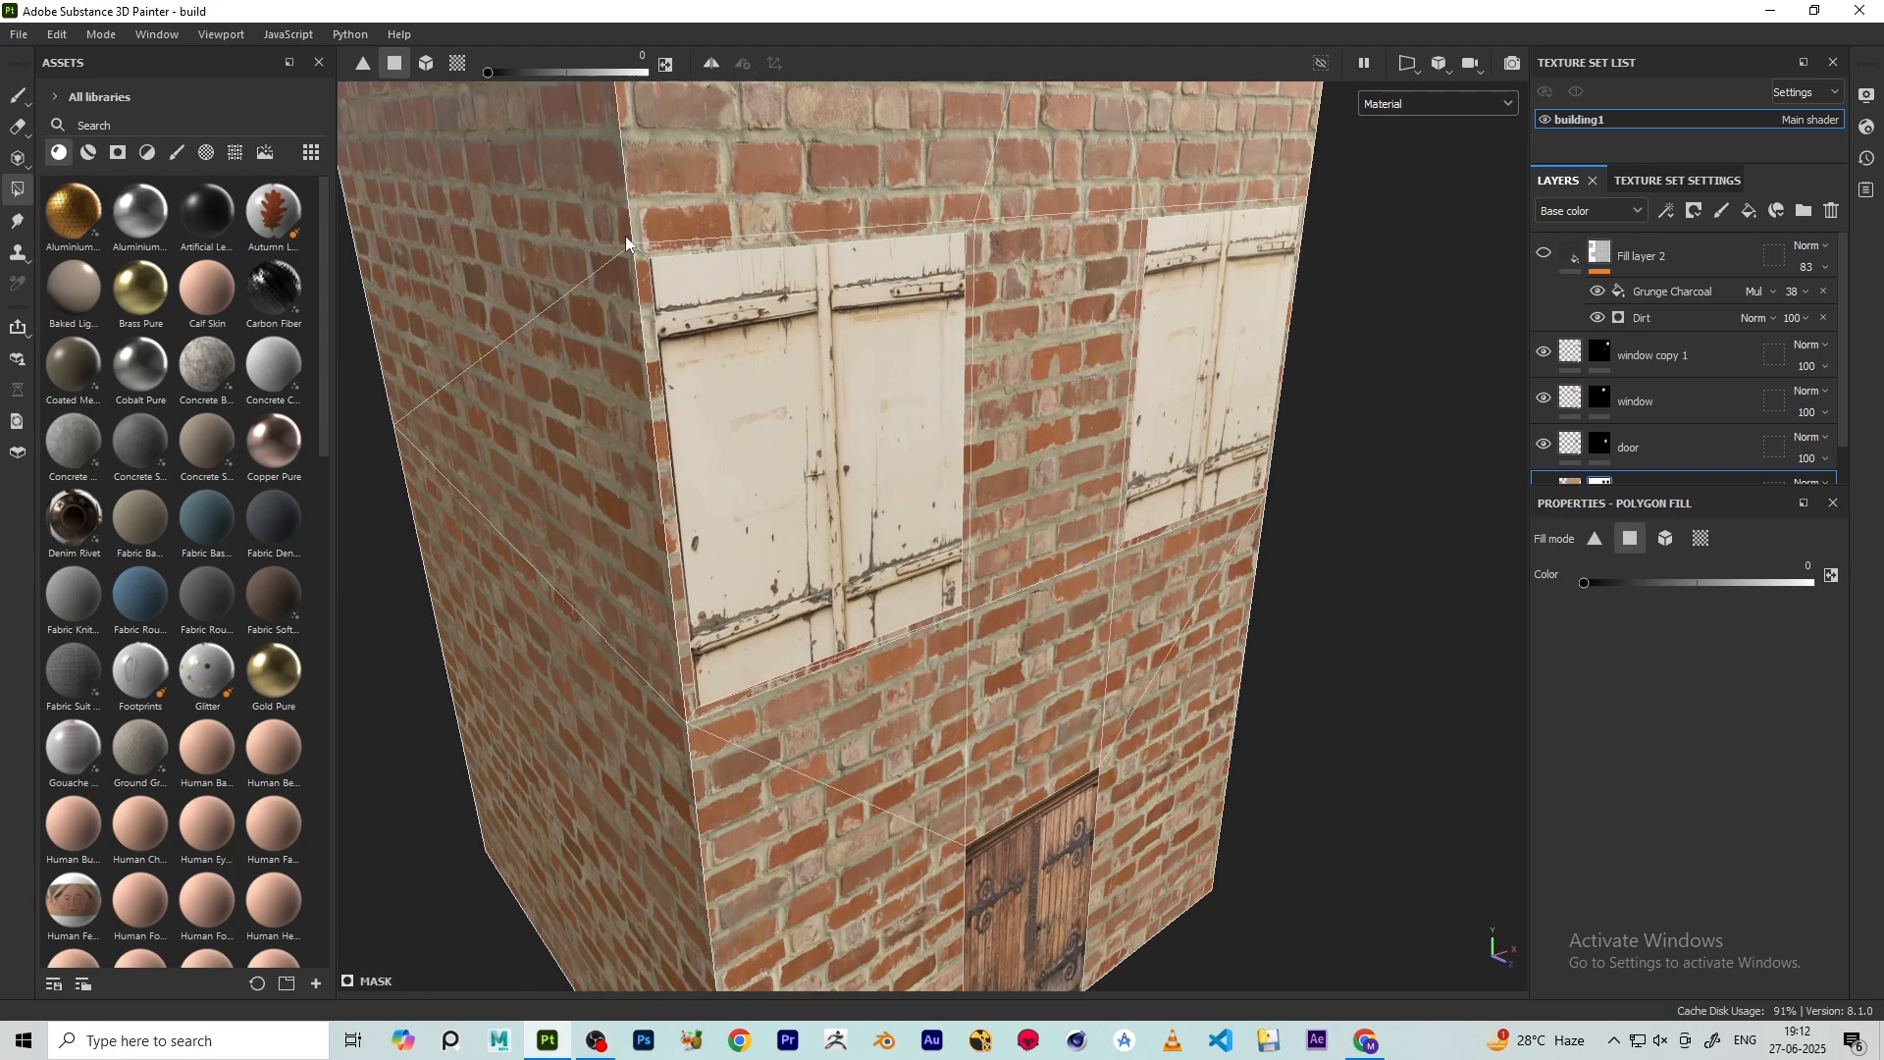
left_click_drag(626, 237, 608, 319, "alt")
scroll(739, 375, "up", 2)
left_click_drag(739, 375, 677, 343, "alt")
middle_click_drag(756, 343, 785, 285, "alt")
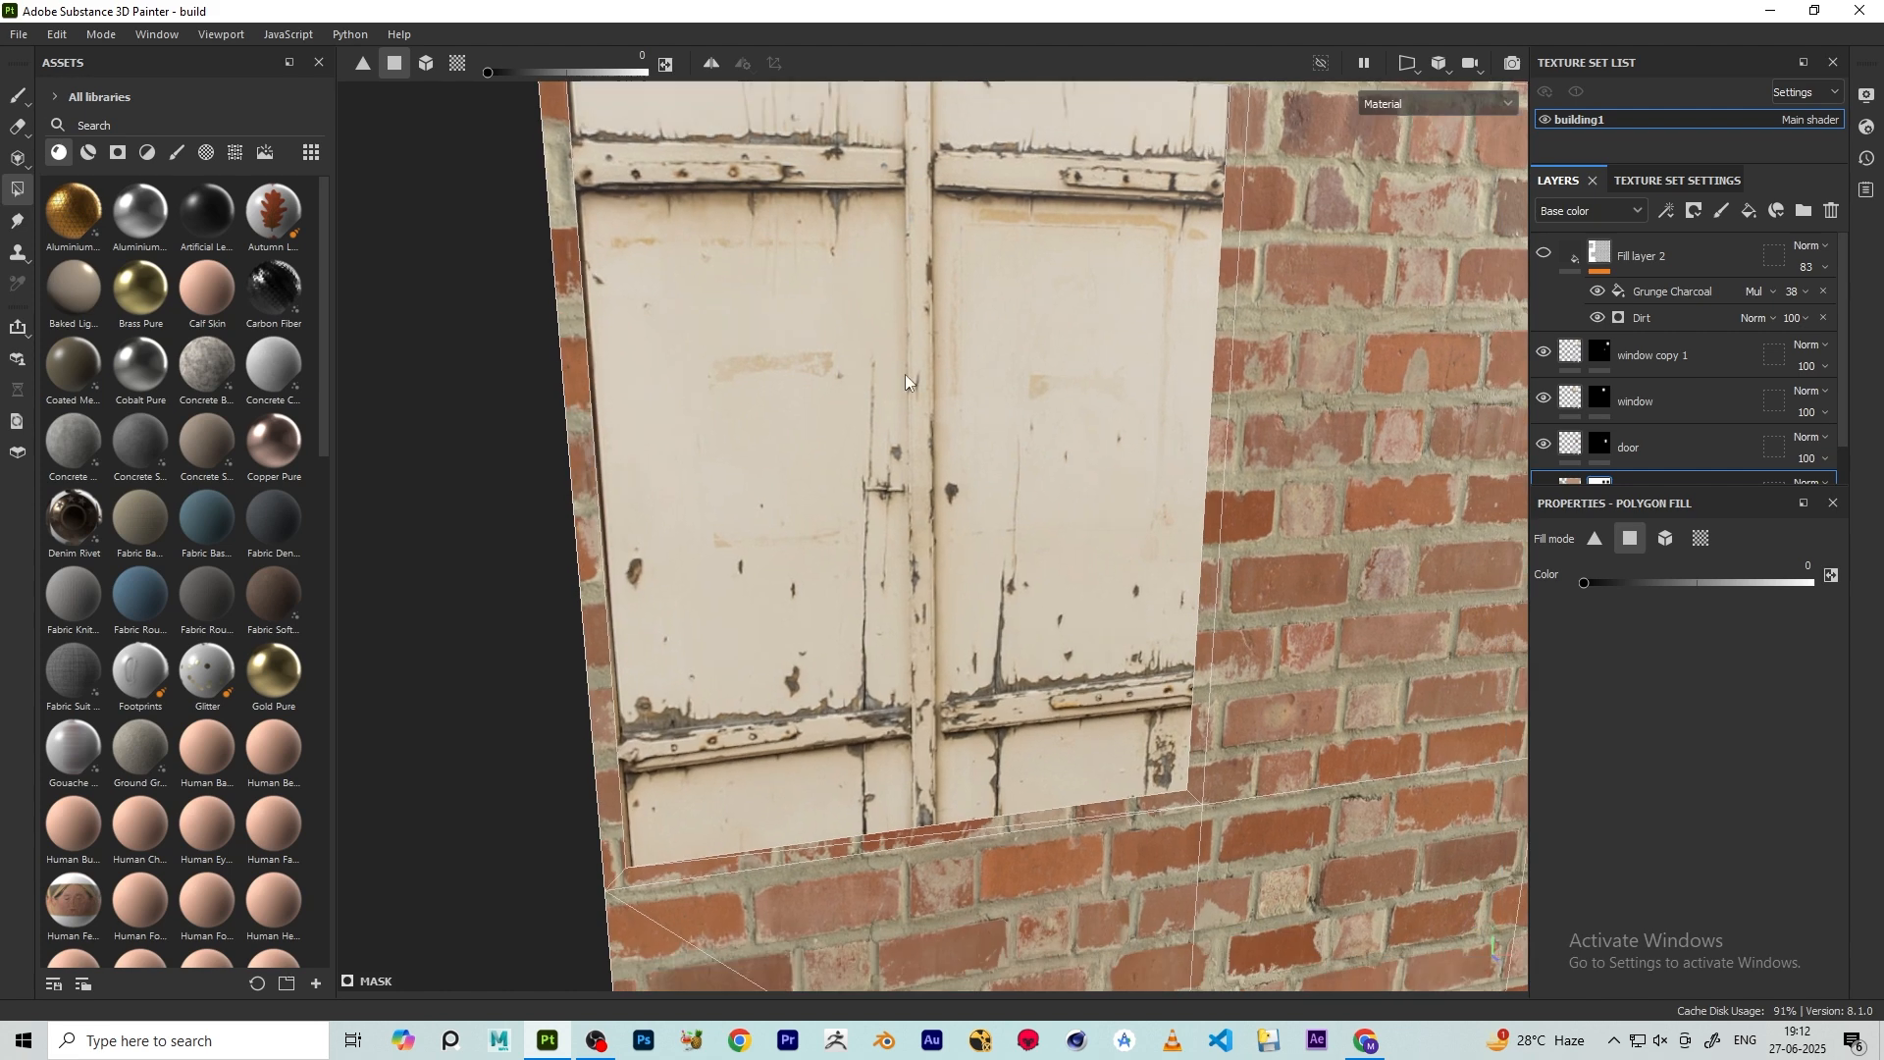
- Show Fill layer 2 again and examine how its dirt falls across the window shutters up close
scroll(932, 382, "down", 5)
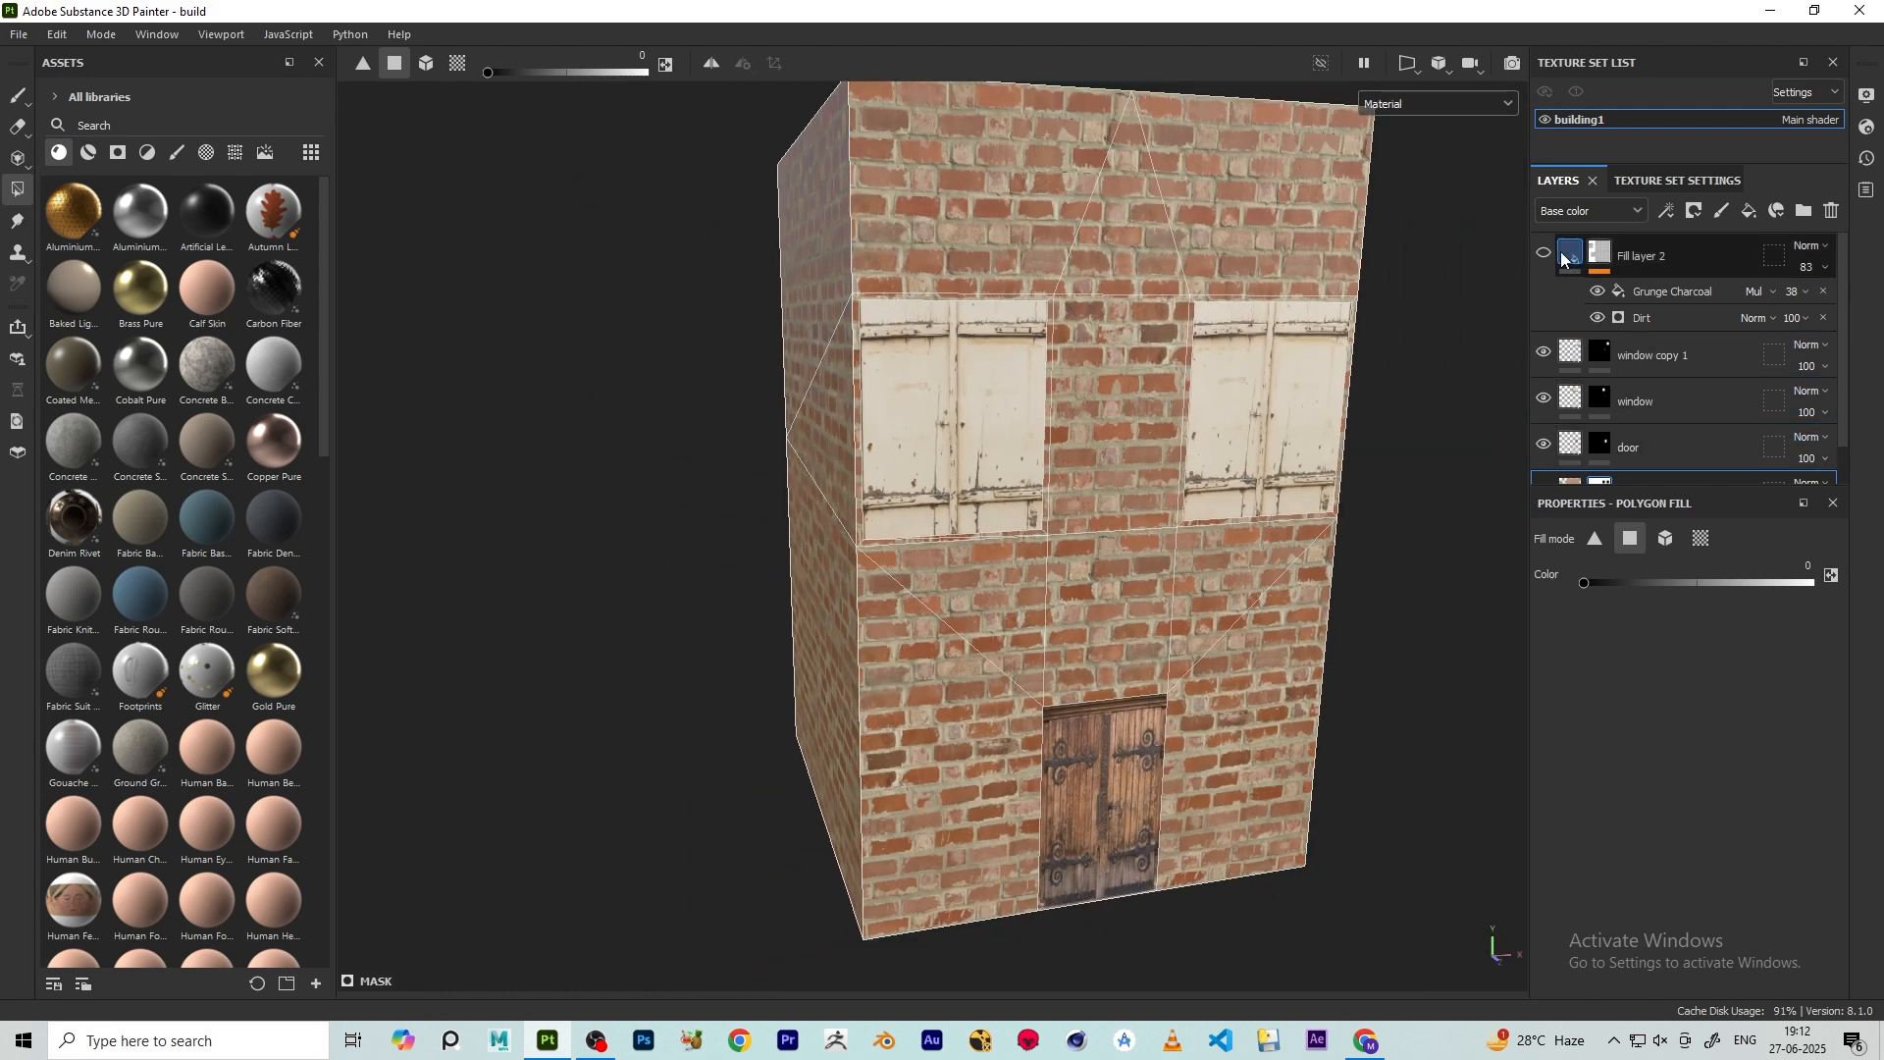
scroll(1723, 404, "down", 1)
scroll(1664, 439, "up", 1)
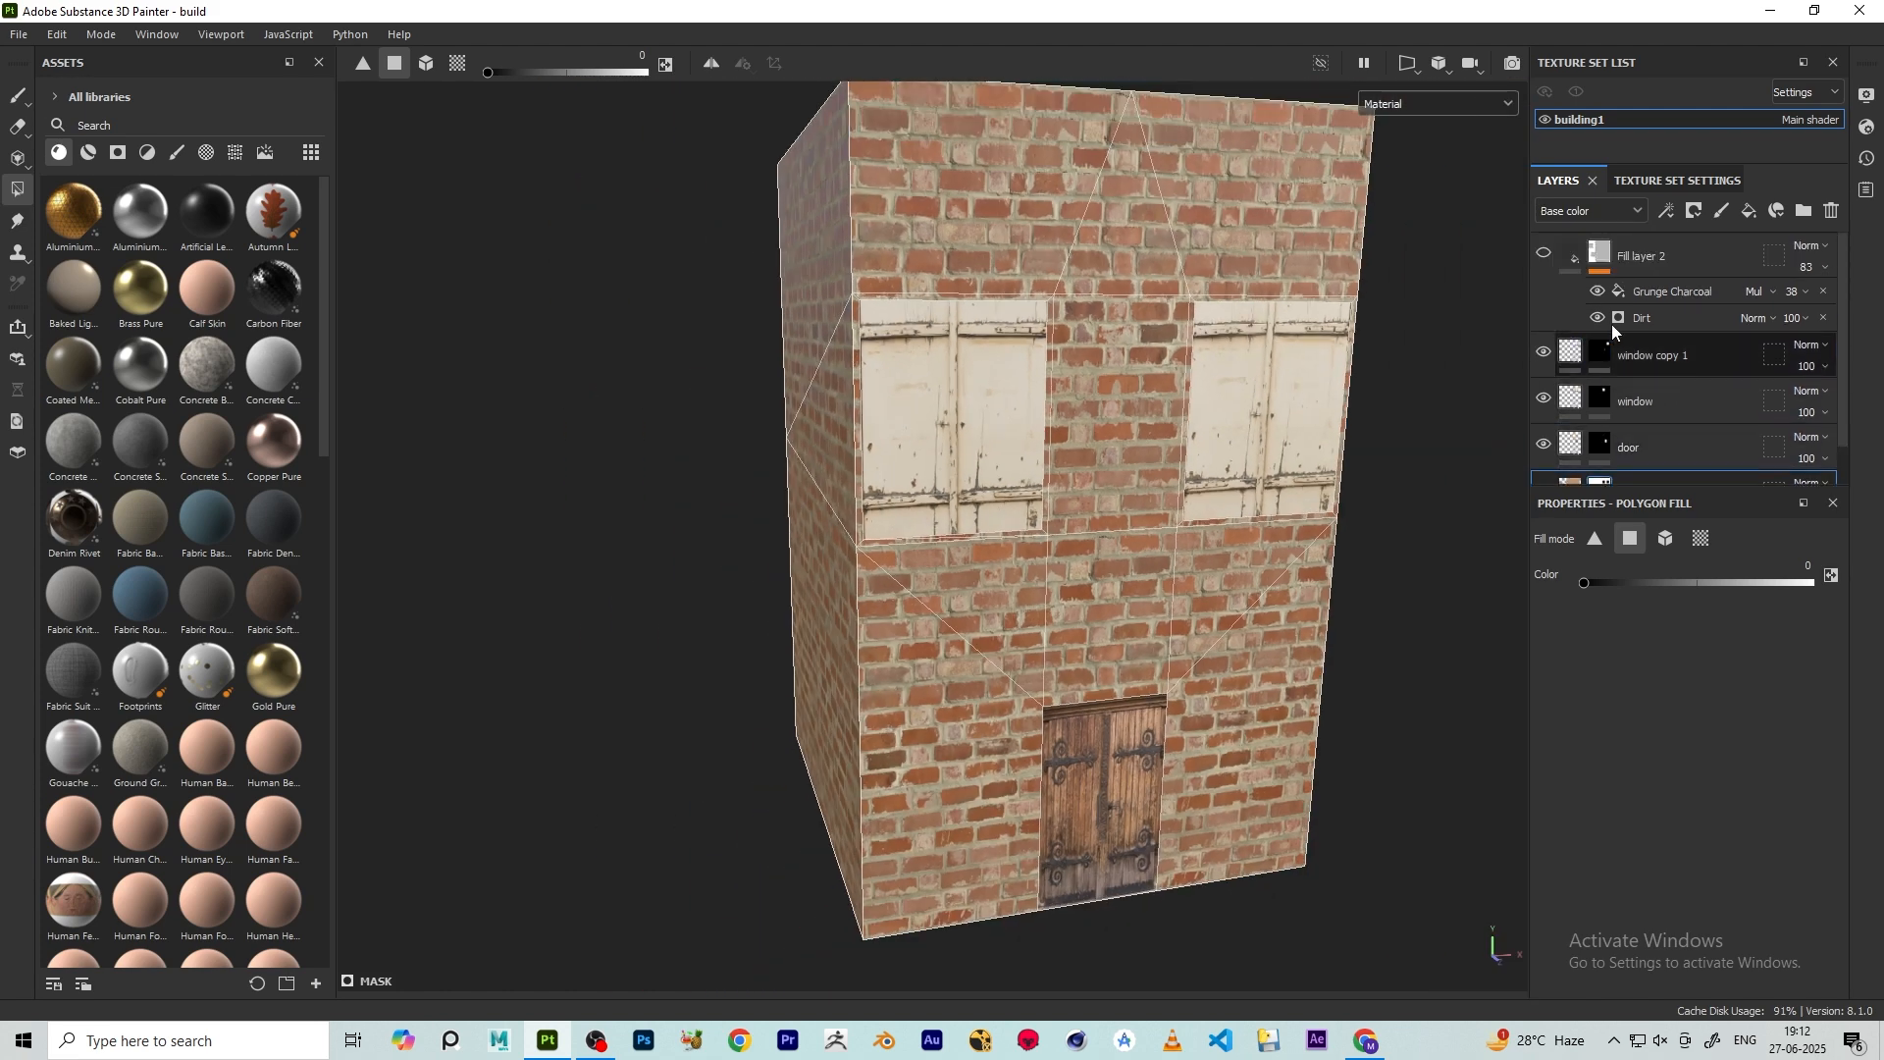
left_click(1543, 255)
left_click_drag(716, 383, 854, 431, "alt")
scroll(1014, 418, "up", 5)
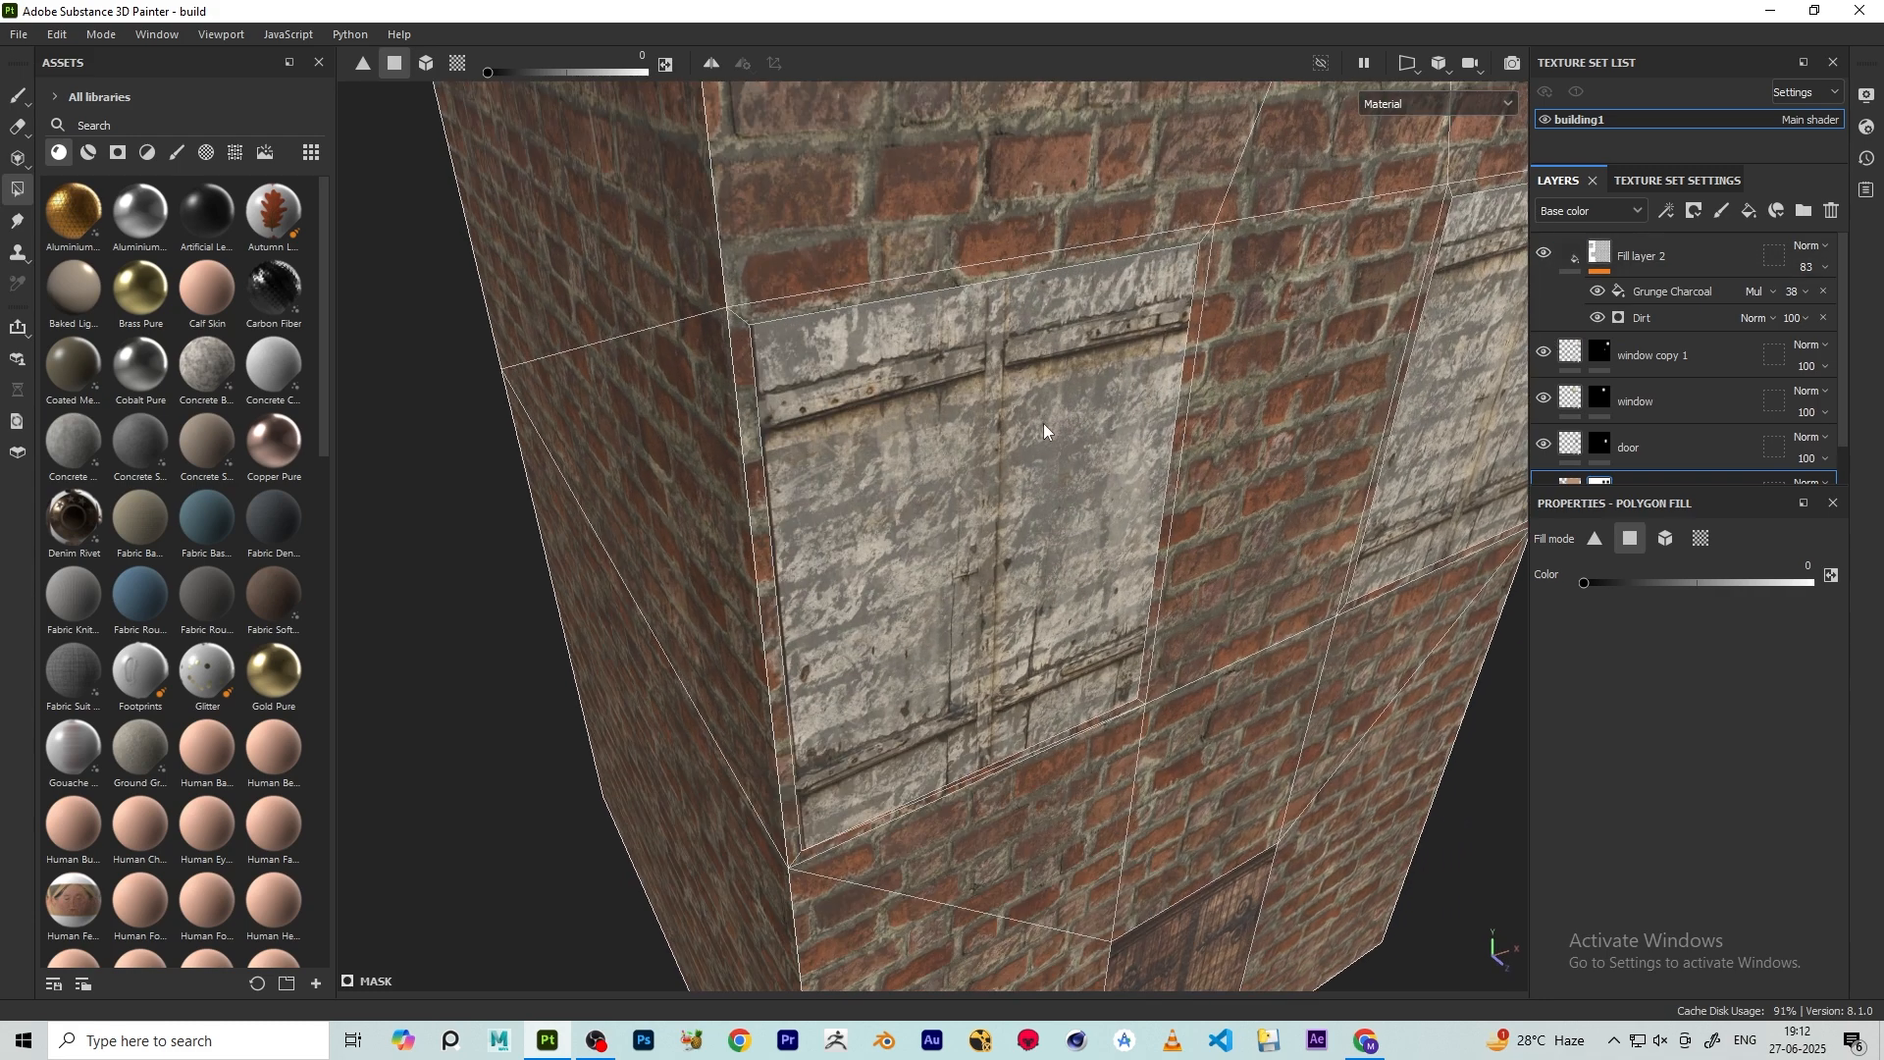
scroll(1070, 430, "down", 2)
left_click_drag(1075, 432, 915, 418, "alt")
scroll(914, 418, "up", 3)
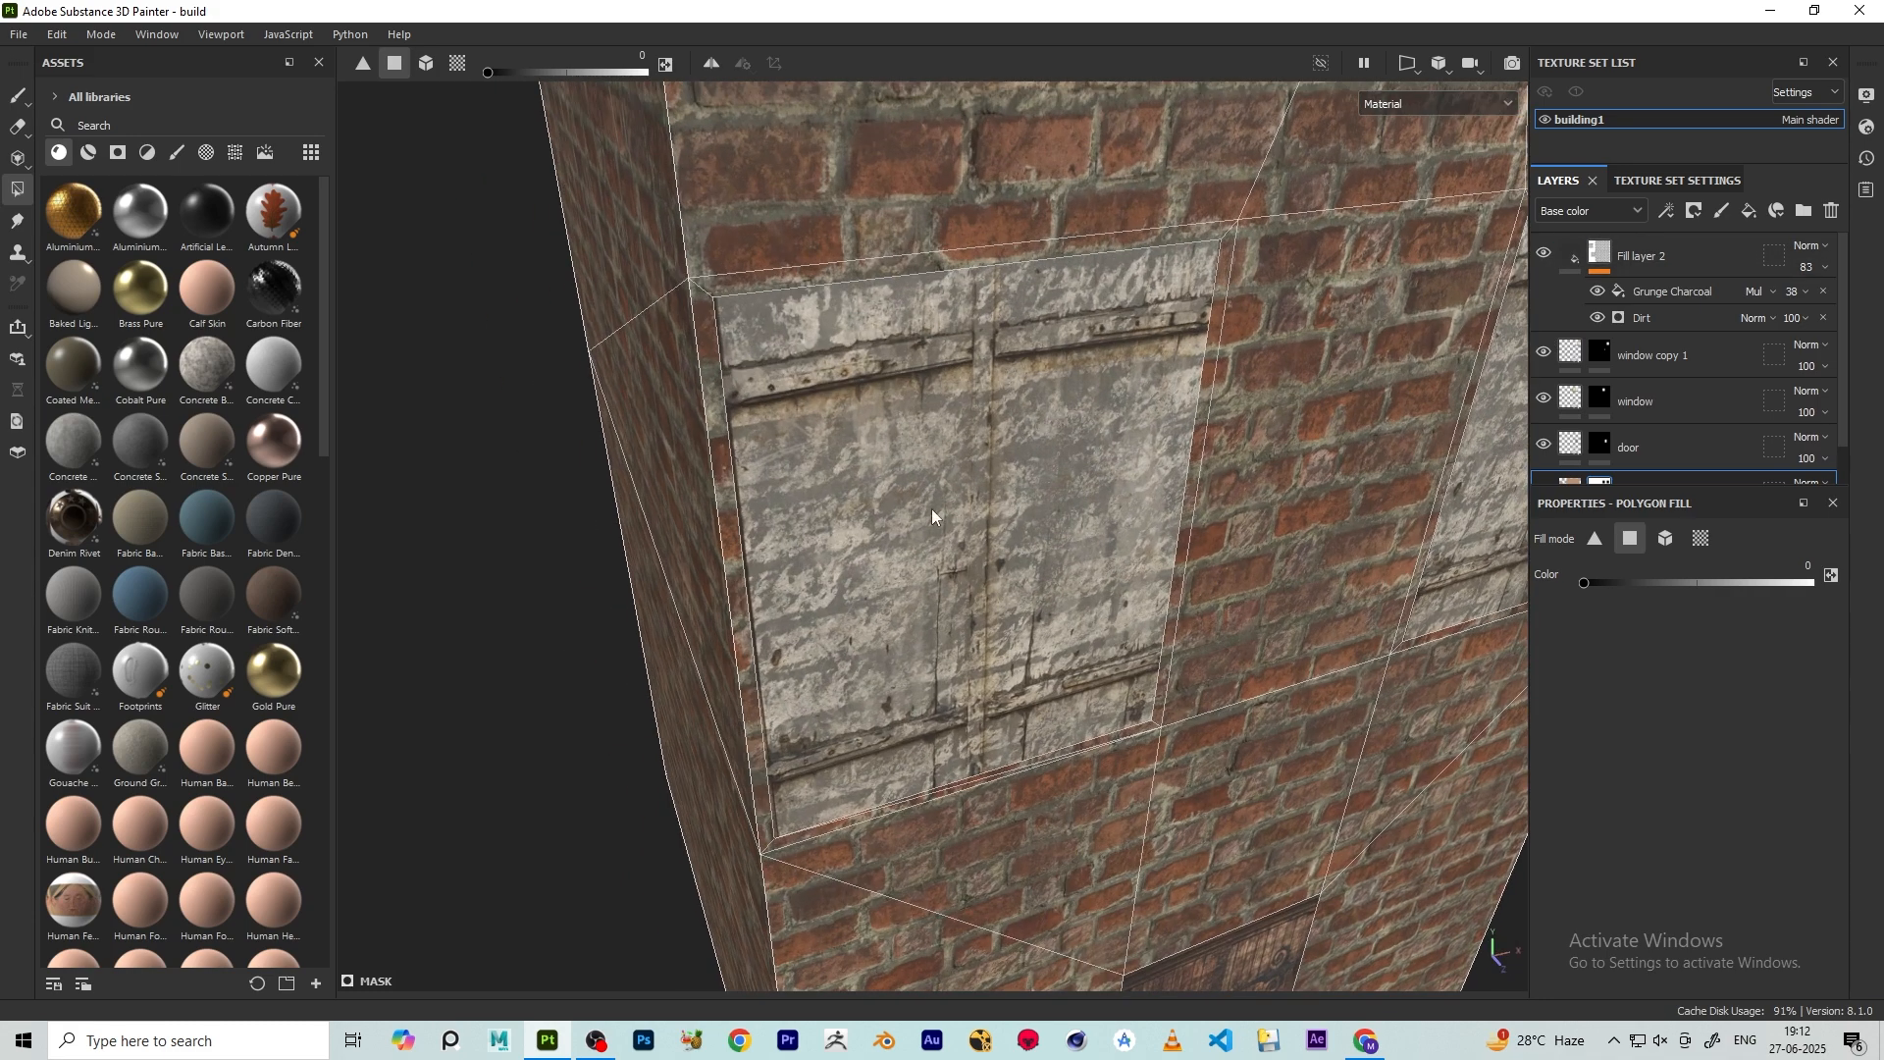
scroll(921, 563, "down", 10)
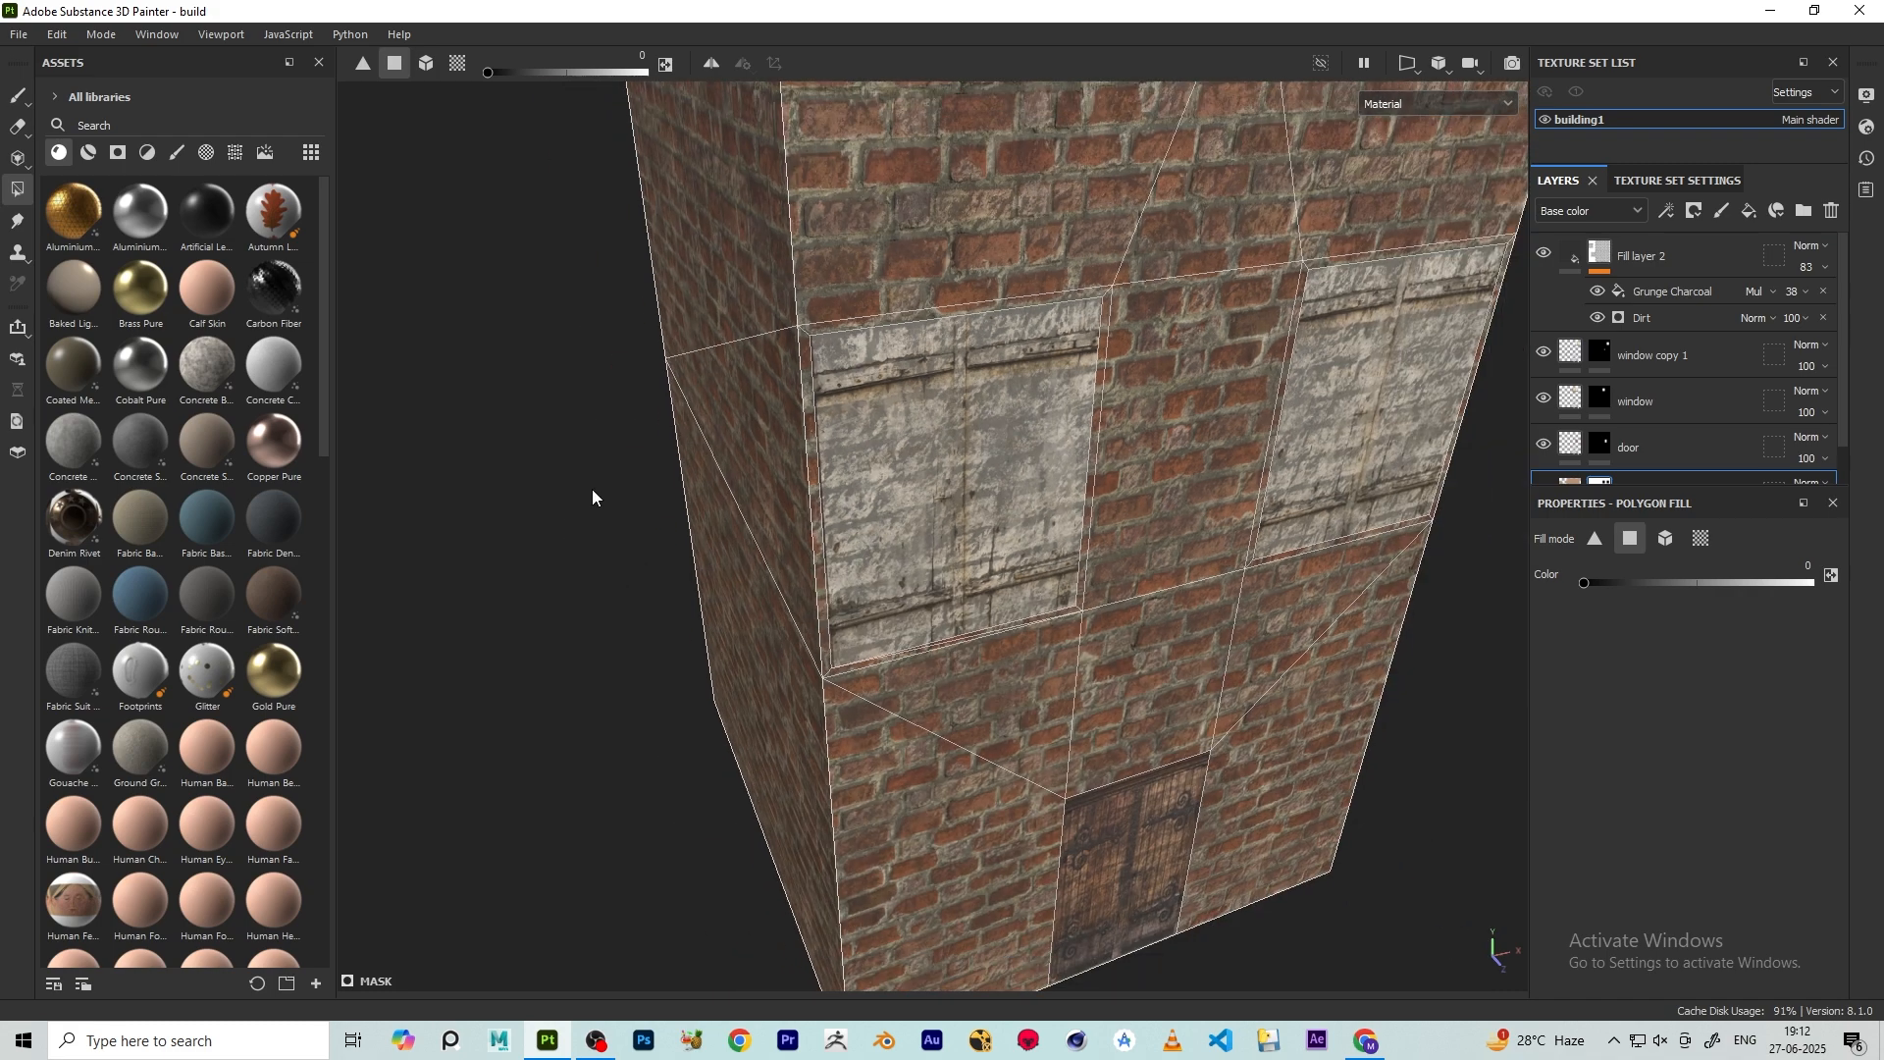
- Group Fill layer 2 into its own folder and collapse the folder
left_click(1691, 255)
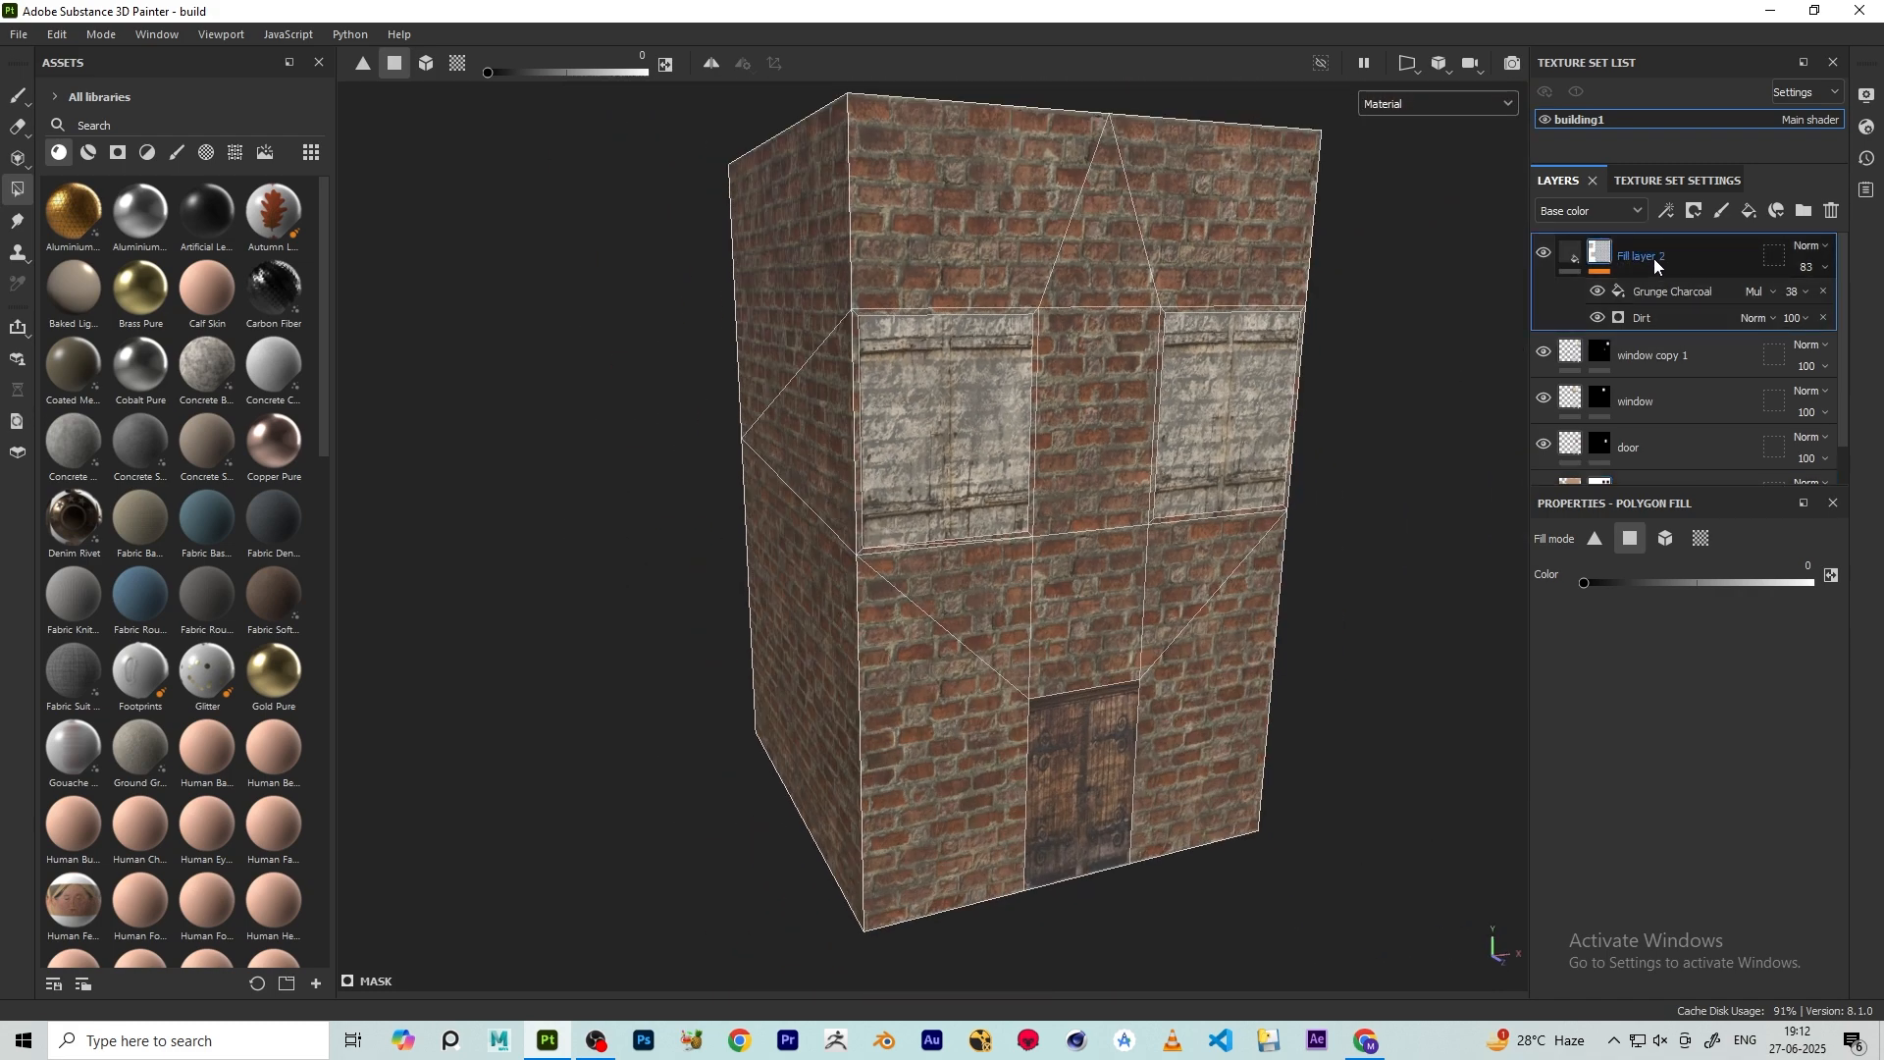
key("ctrl+g")
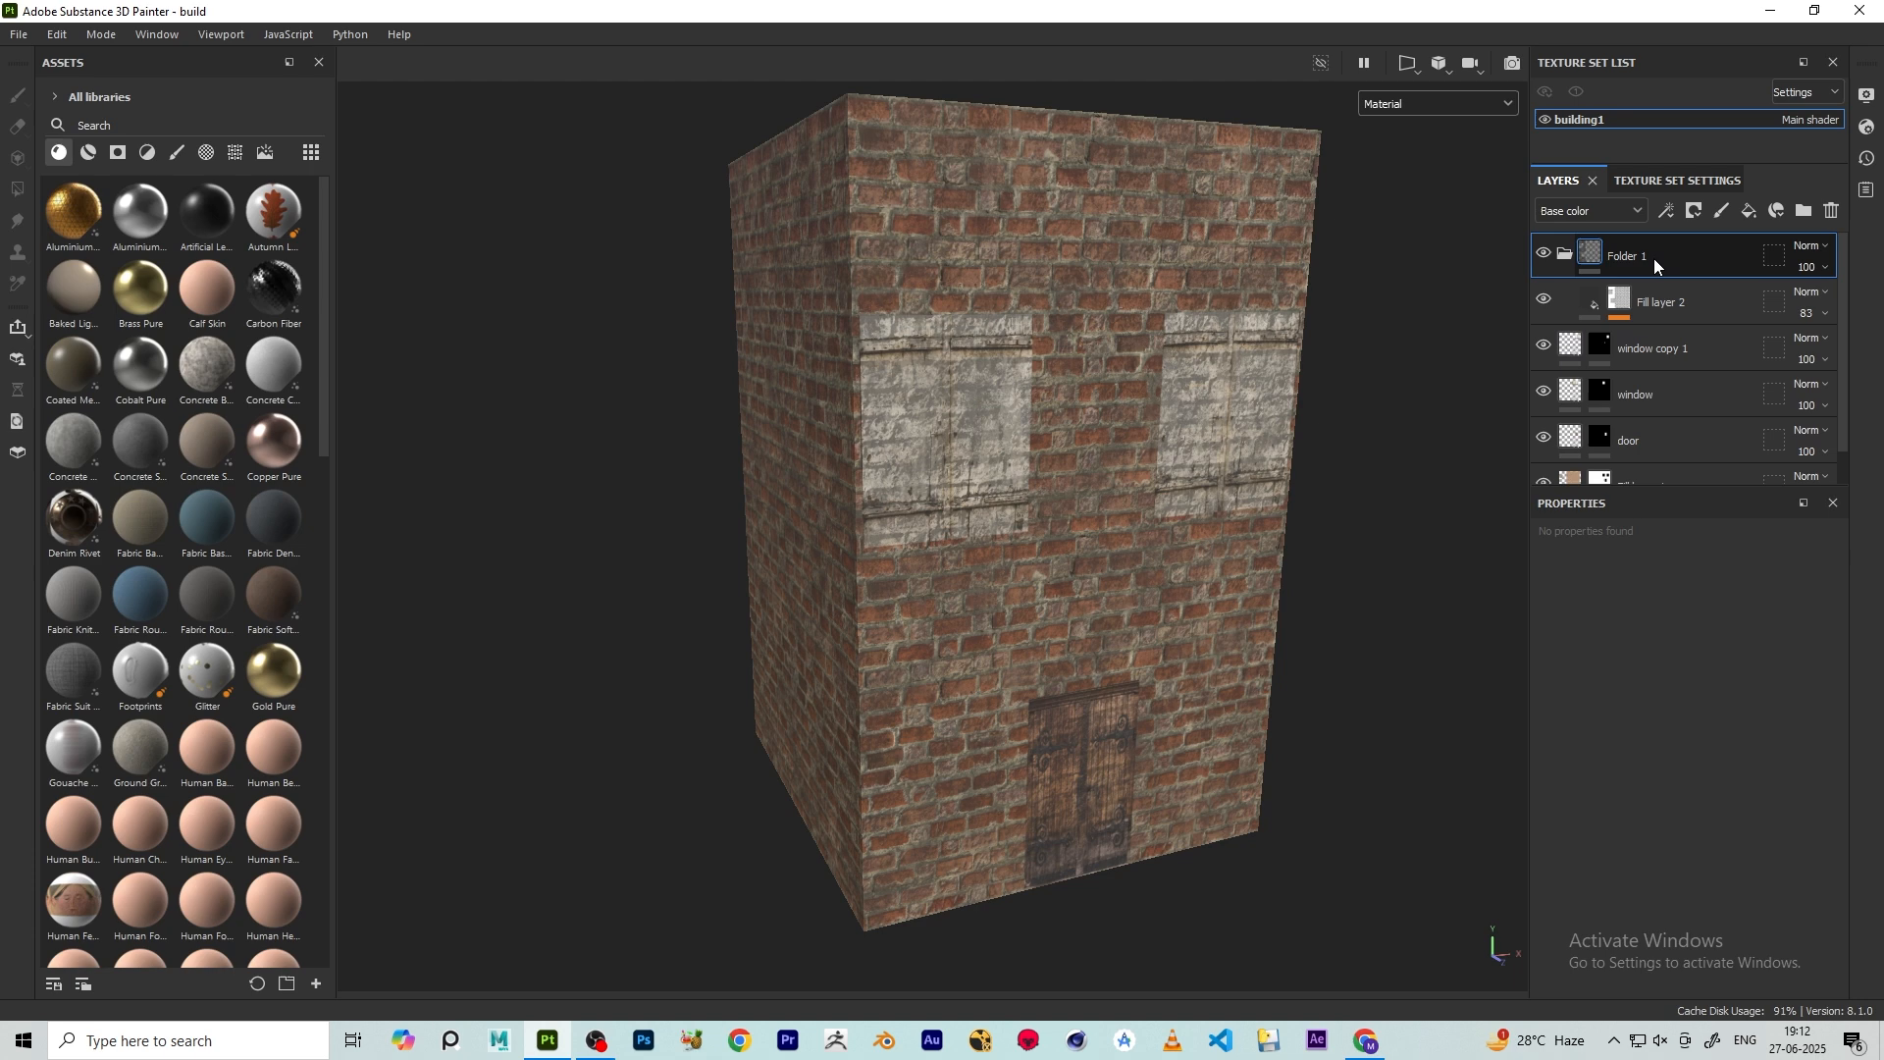
left_click(1567, 255)
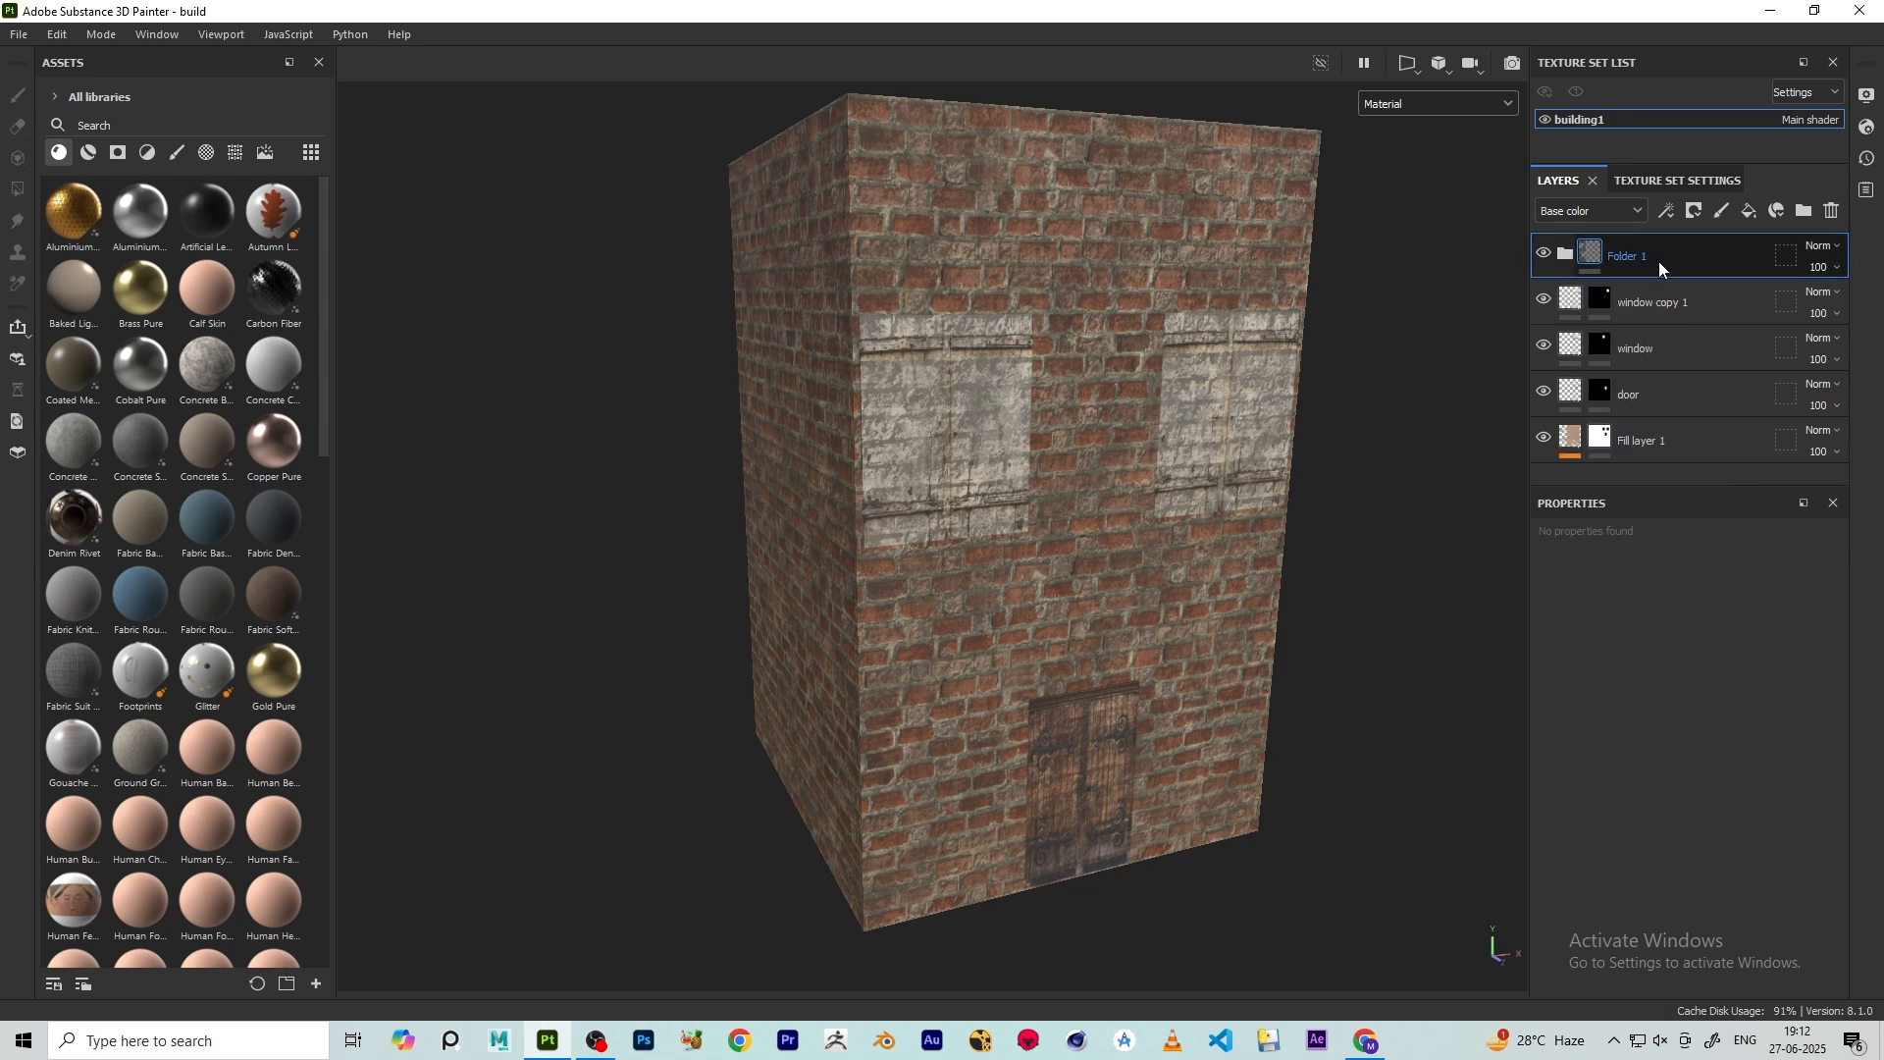
- Add a white mask to the folder holding Fill layer 2 and black out both window faces and the door face with Polygon Fill
left_click(1696, 210)
left_click(1695, 242)
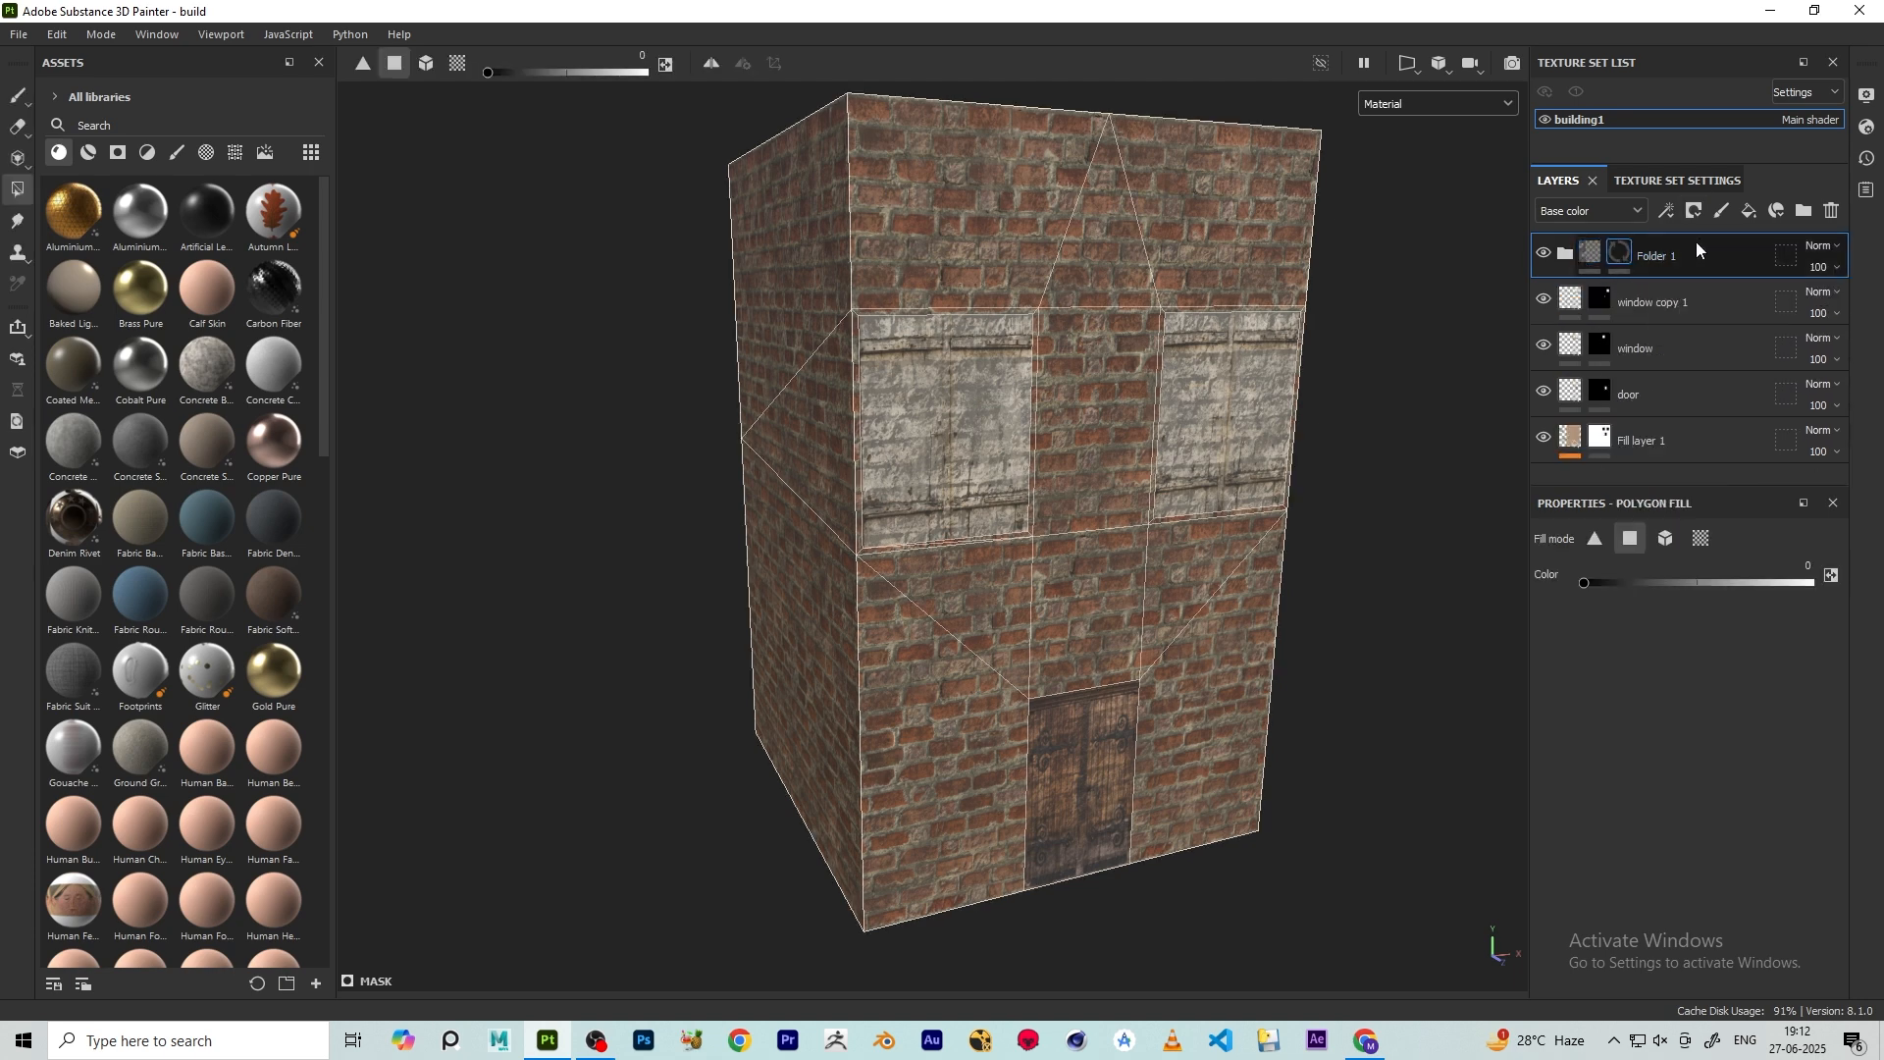
left_click(1025, 433)
left_click(1241, 387)
left_click(1107, 744)
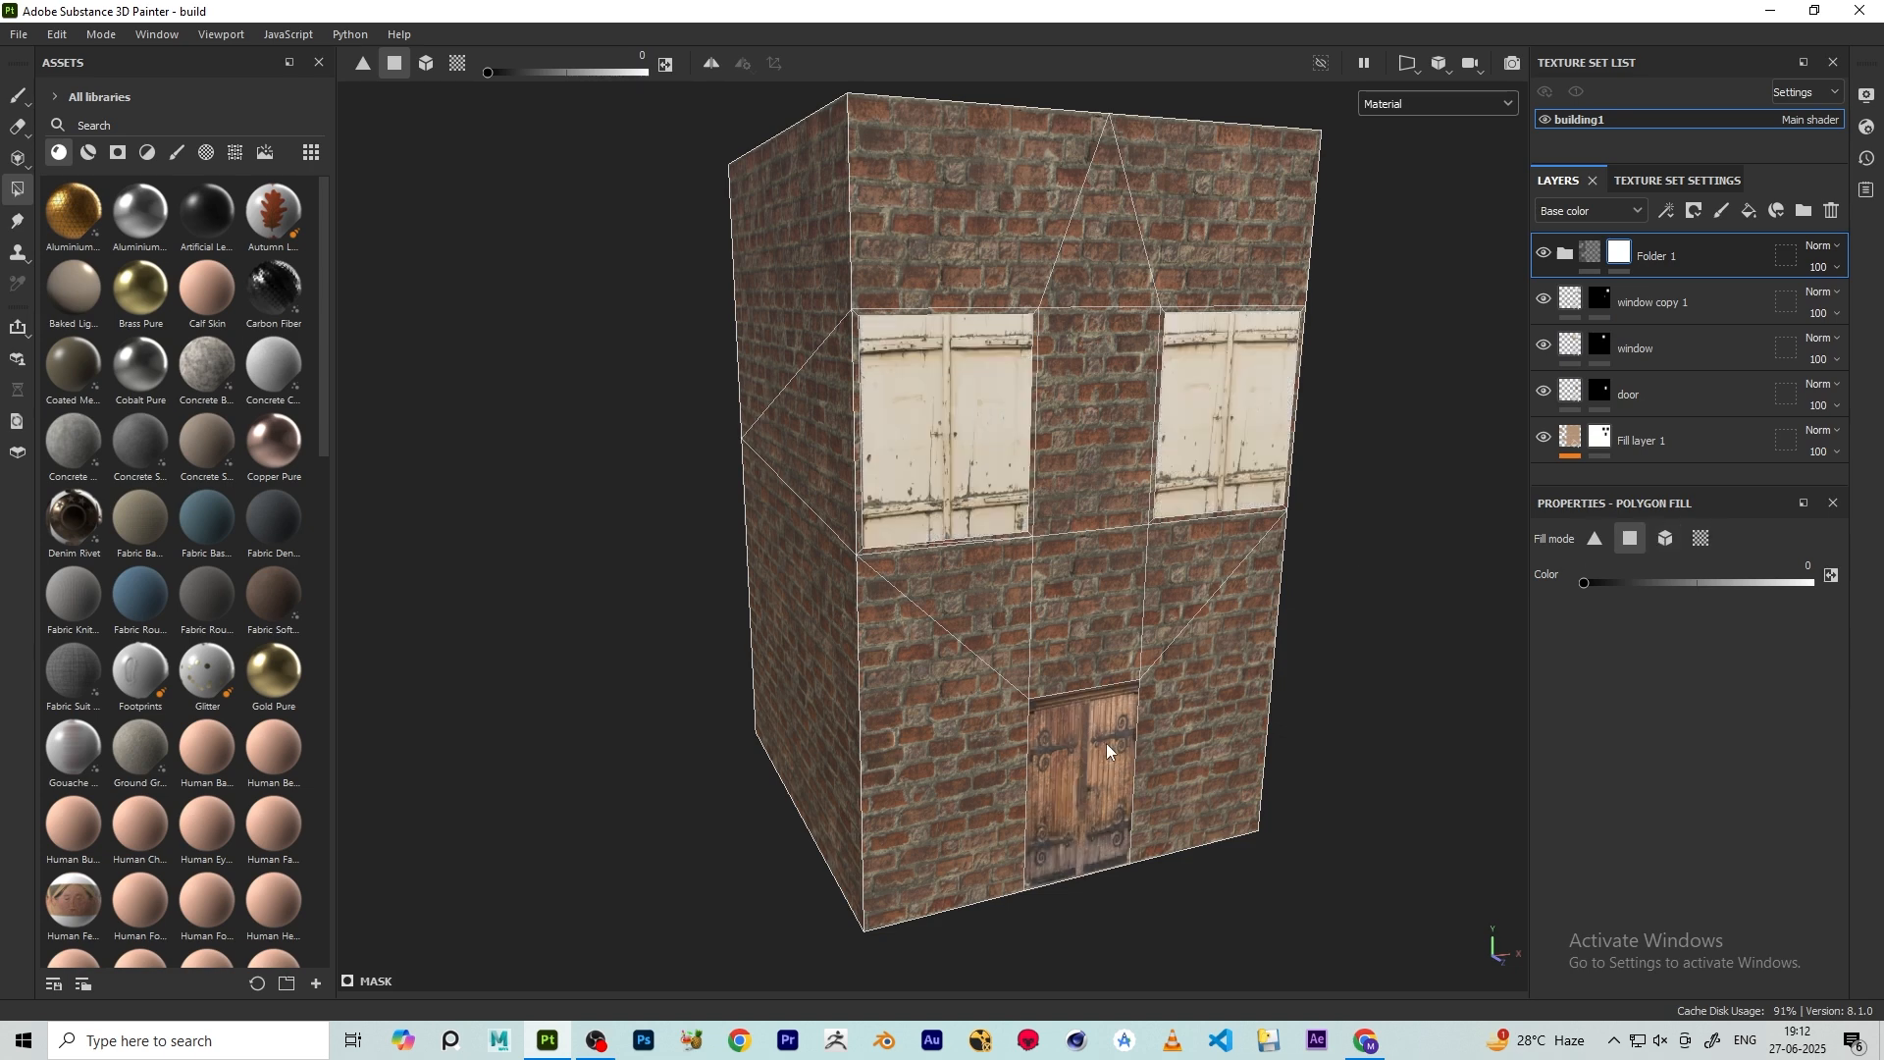
left_click(18, 95)
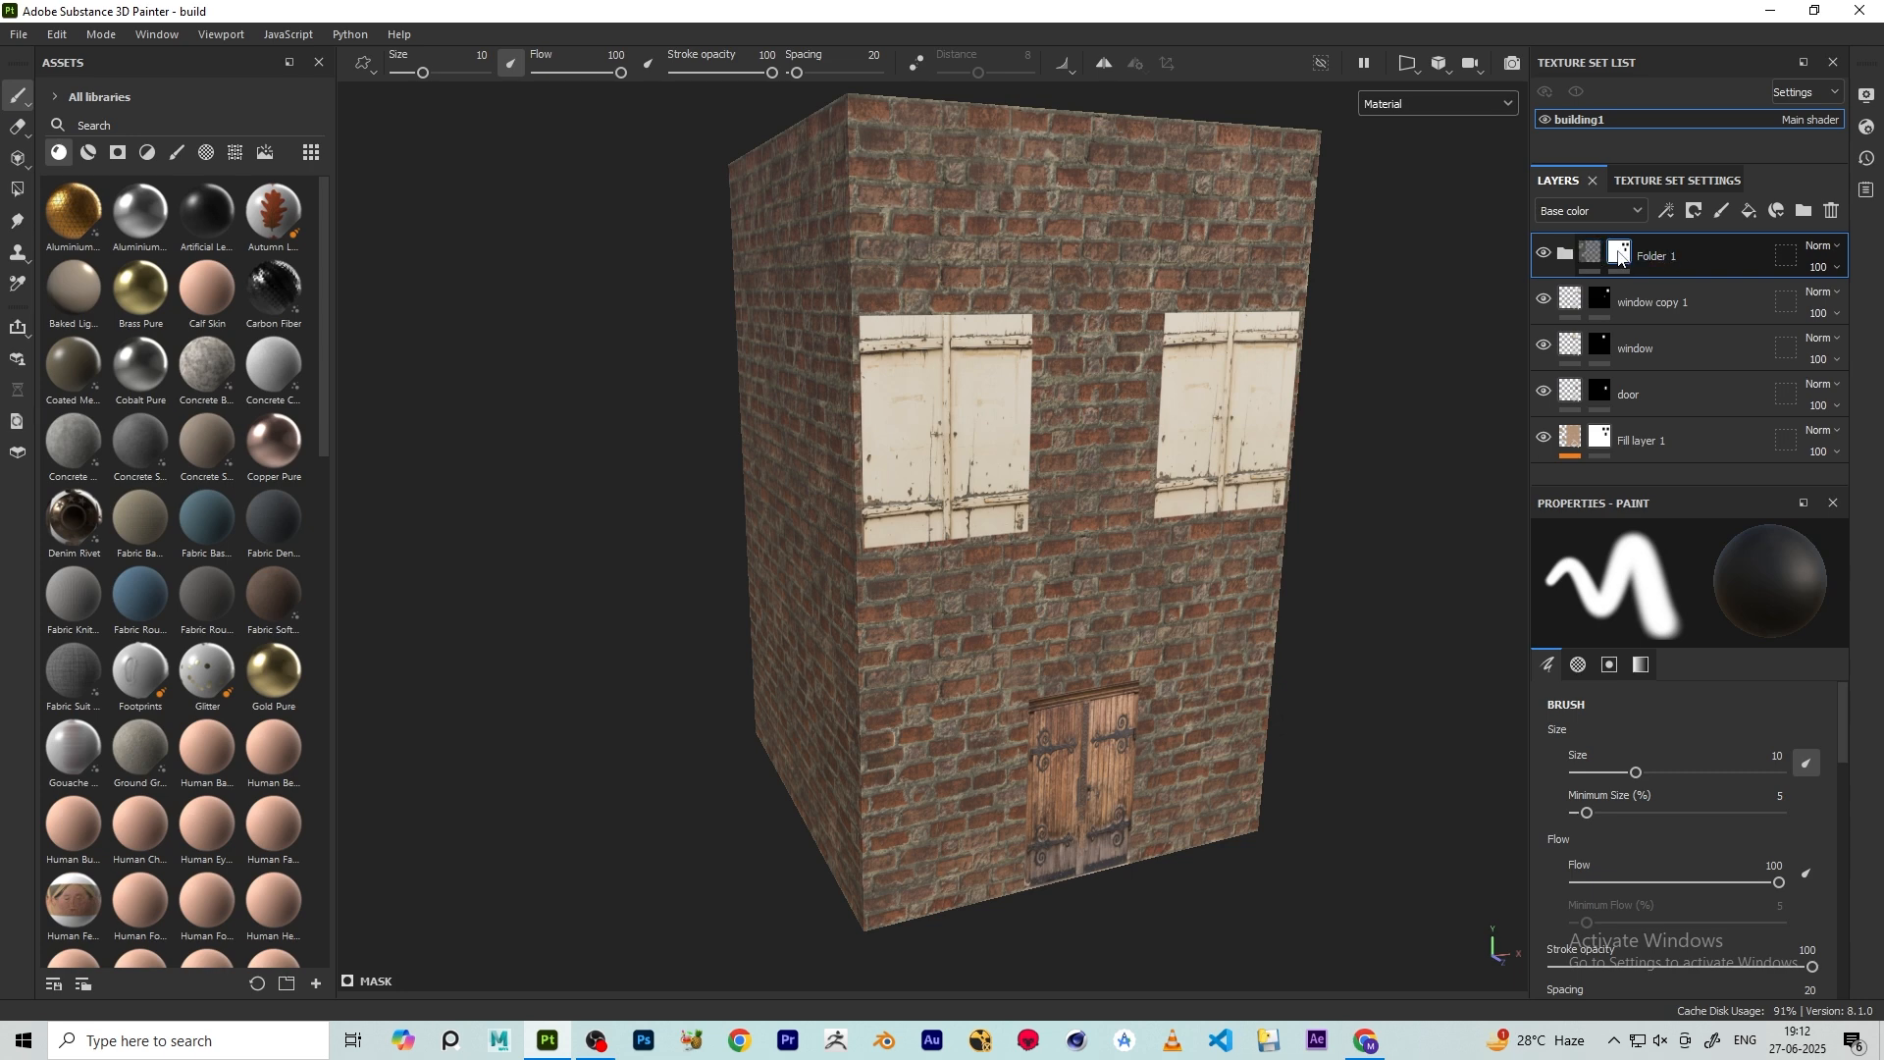
mouse_move(1631, 258)
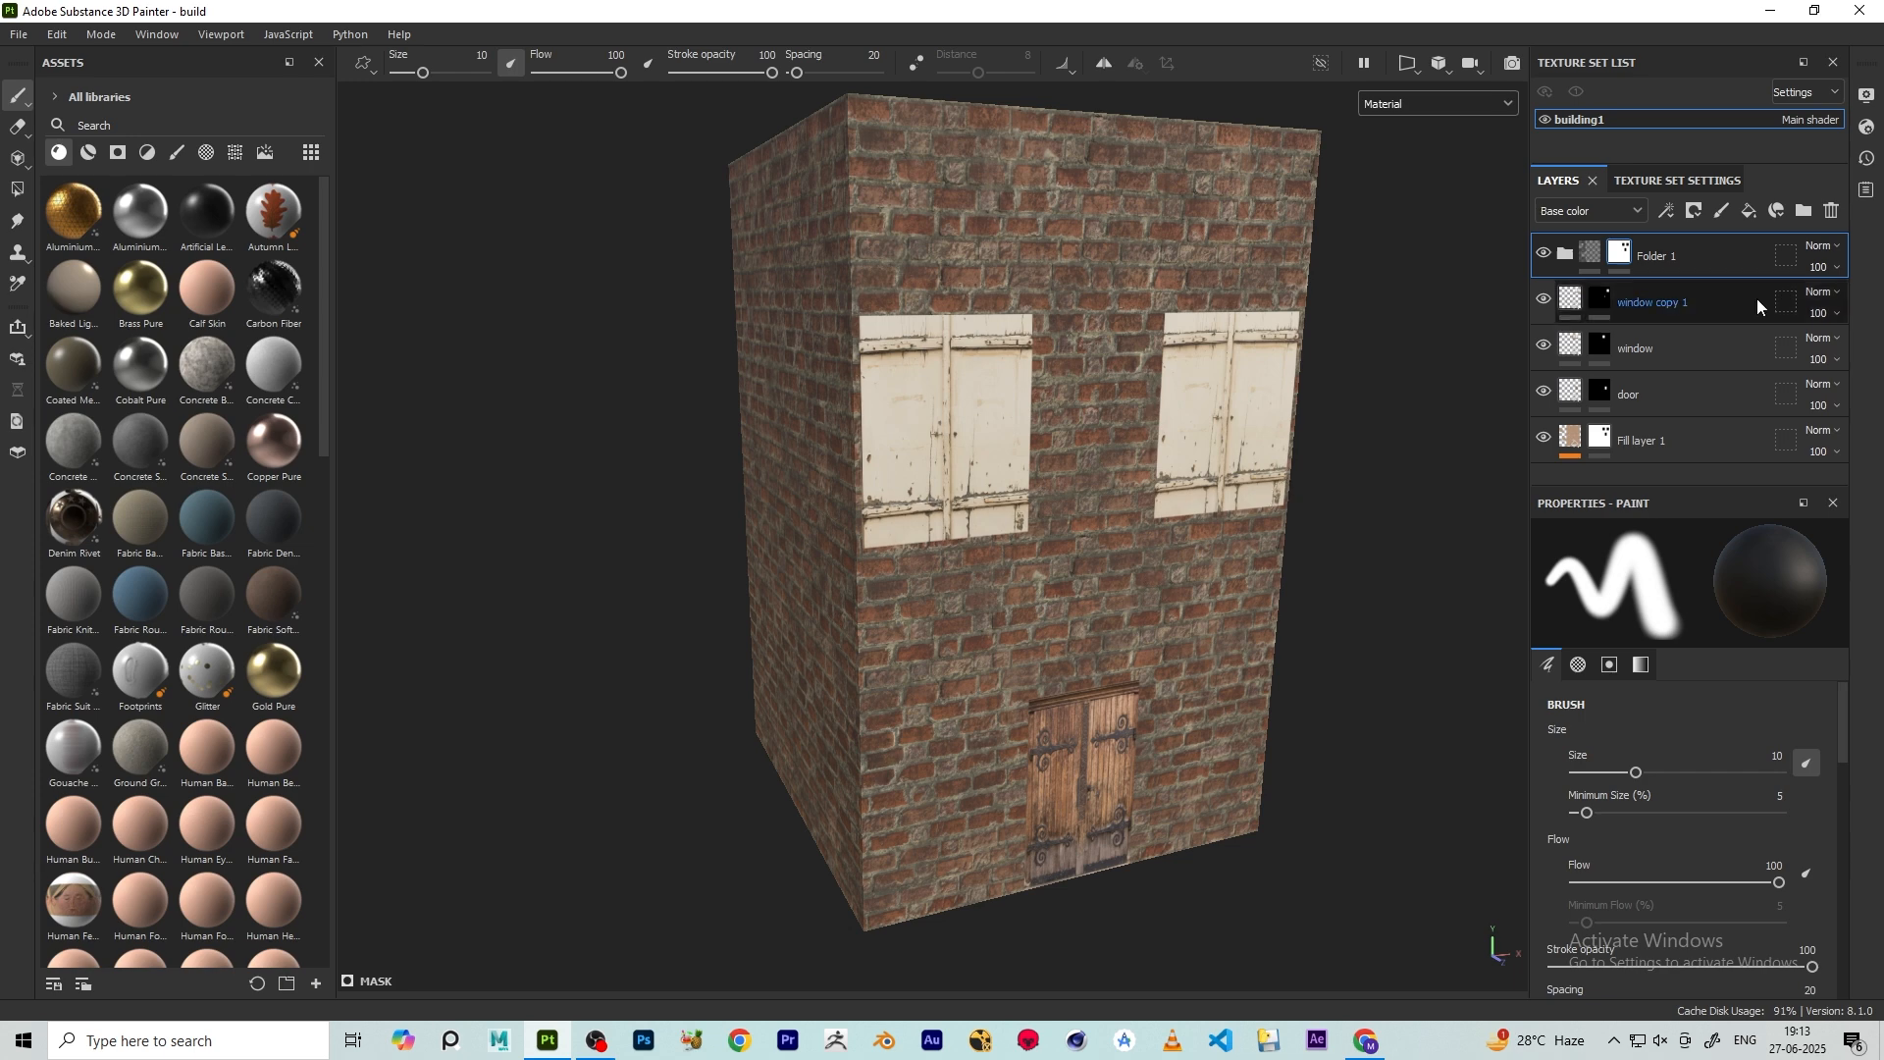
- Add a fill layer with only color and roughness enabled, roughness 0.8776 and a dark grey base color
left_click(1749, 211)
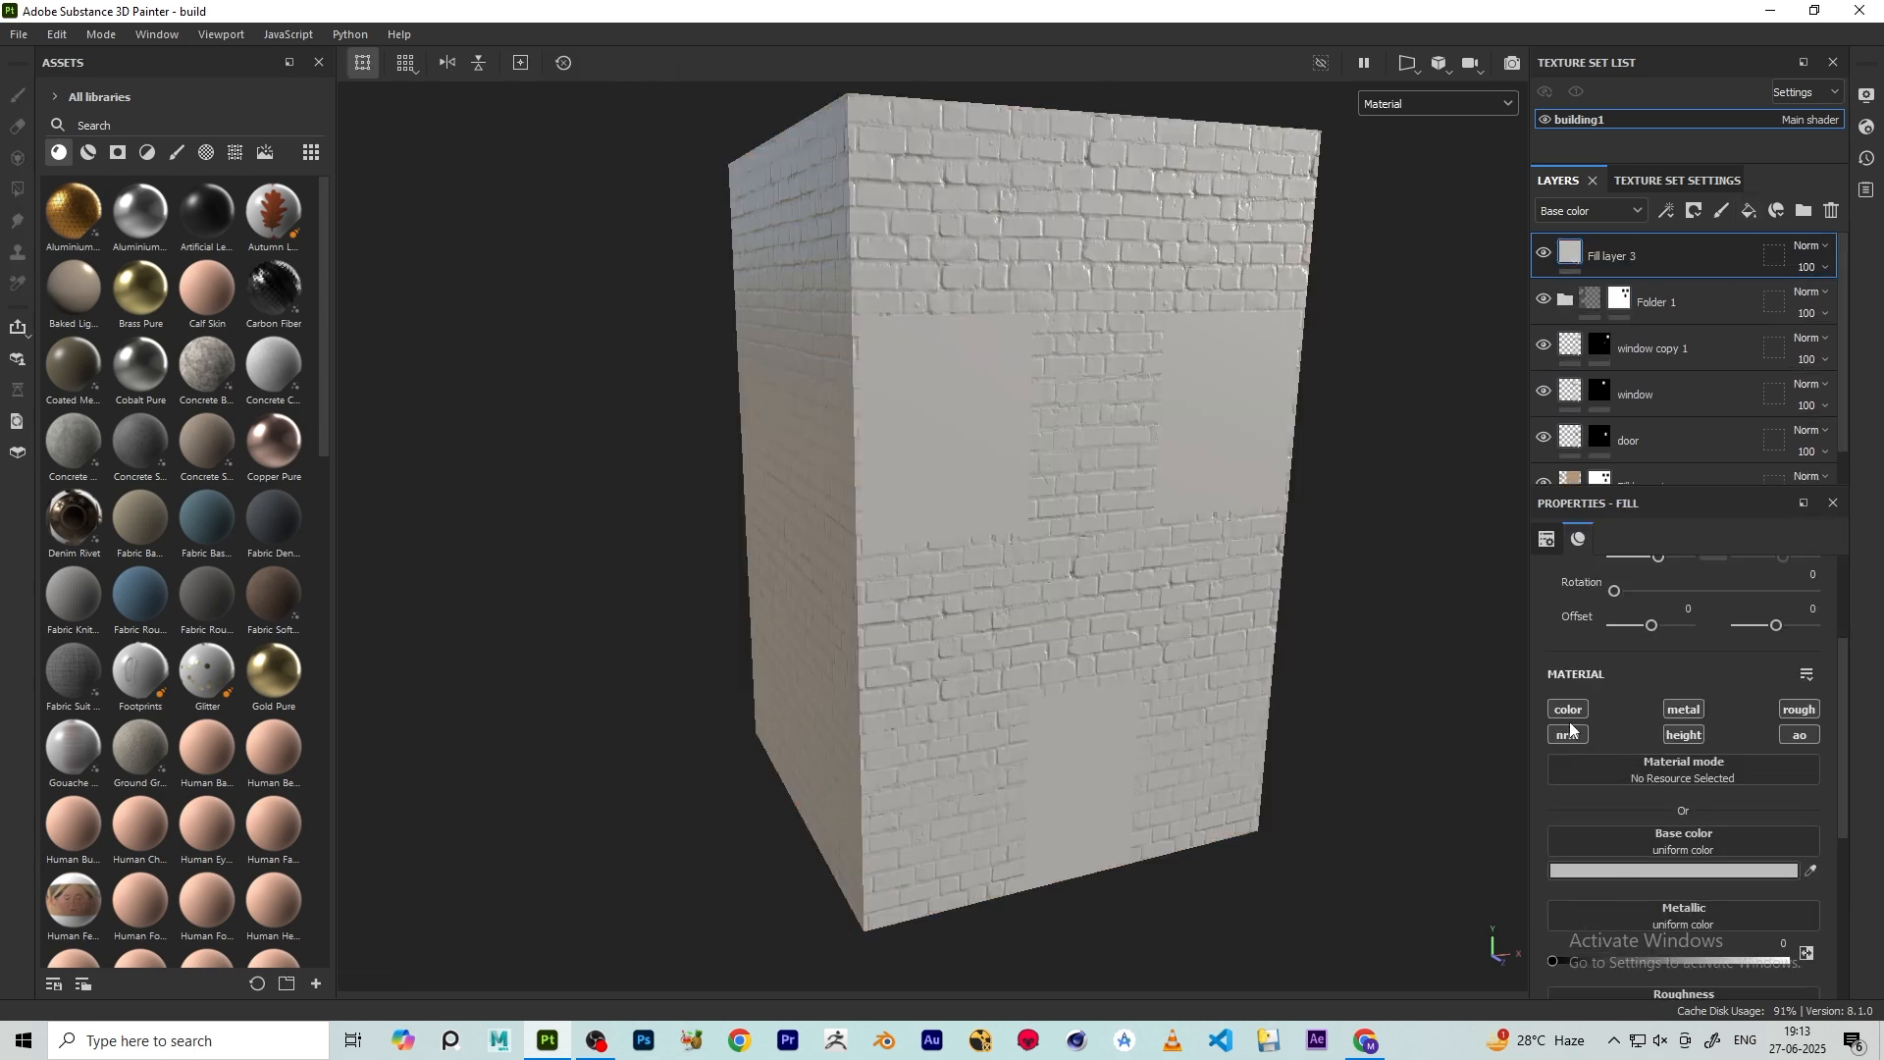
left_click(1791, 713)
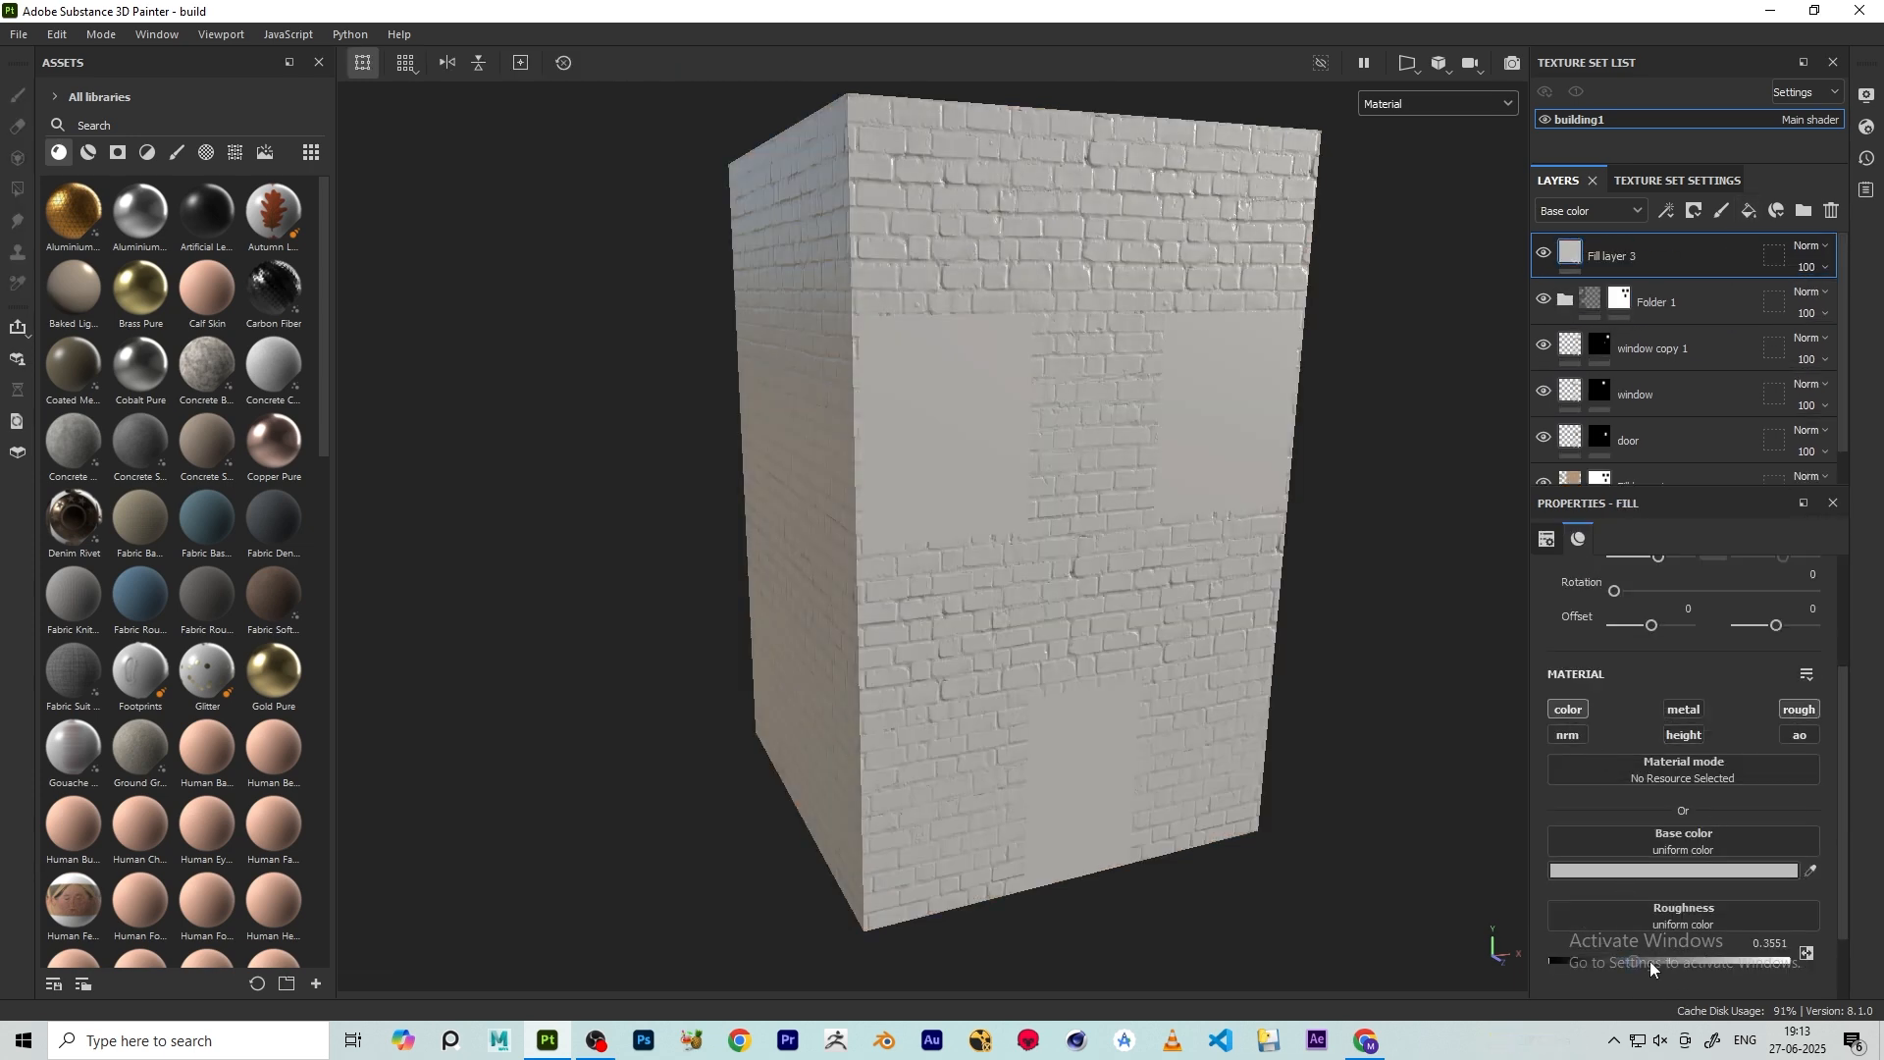
left_click_drag(1650, 961, 1743, 962)
left_click(1710, 875)
left_click_drag(1472, 851, 1435, 854)
left_click(1689, 648)
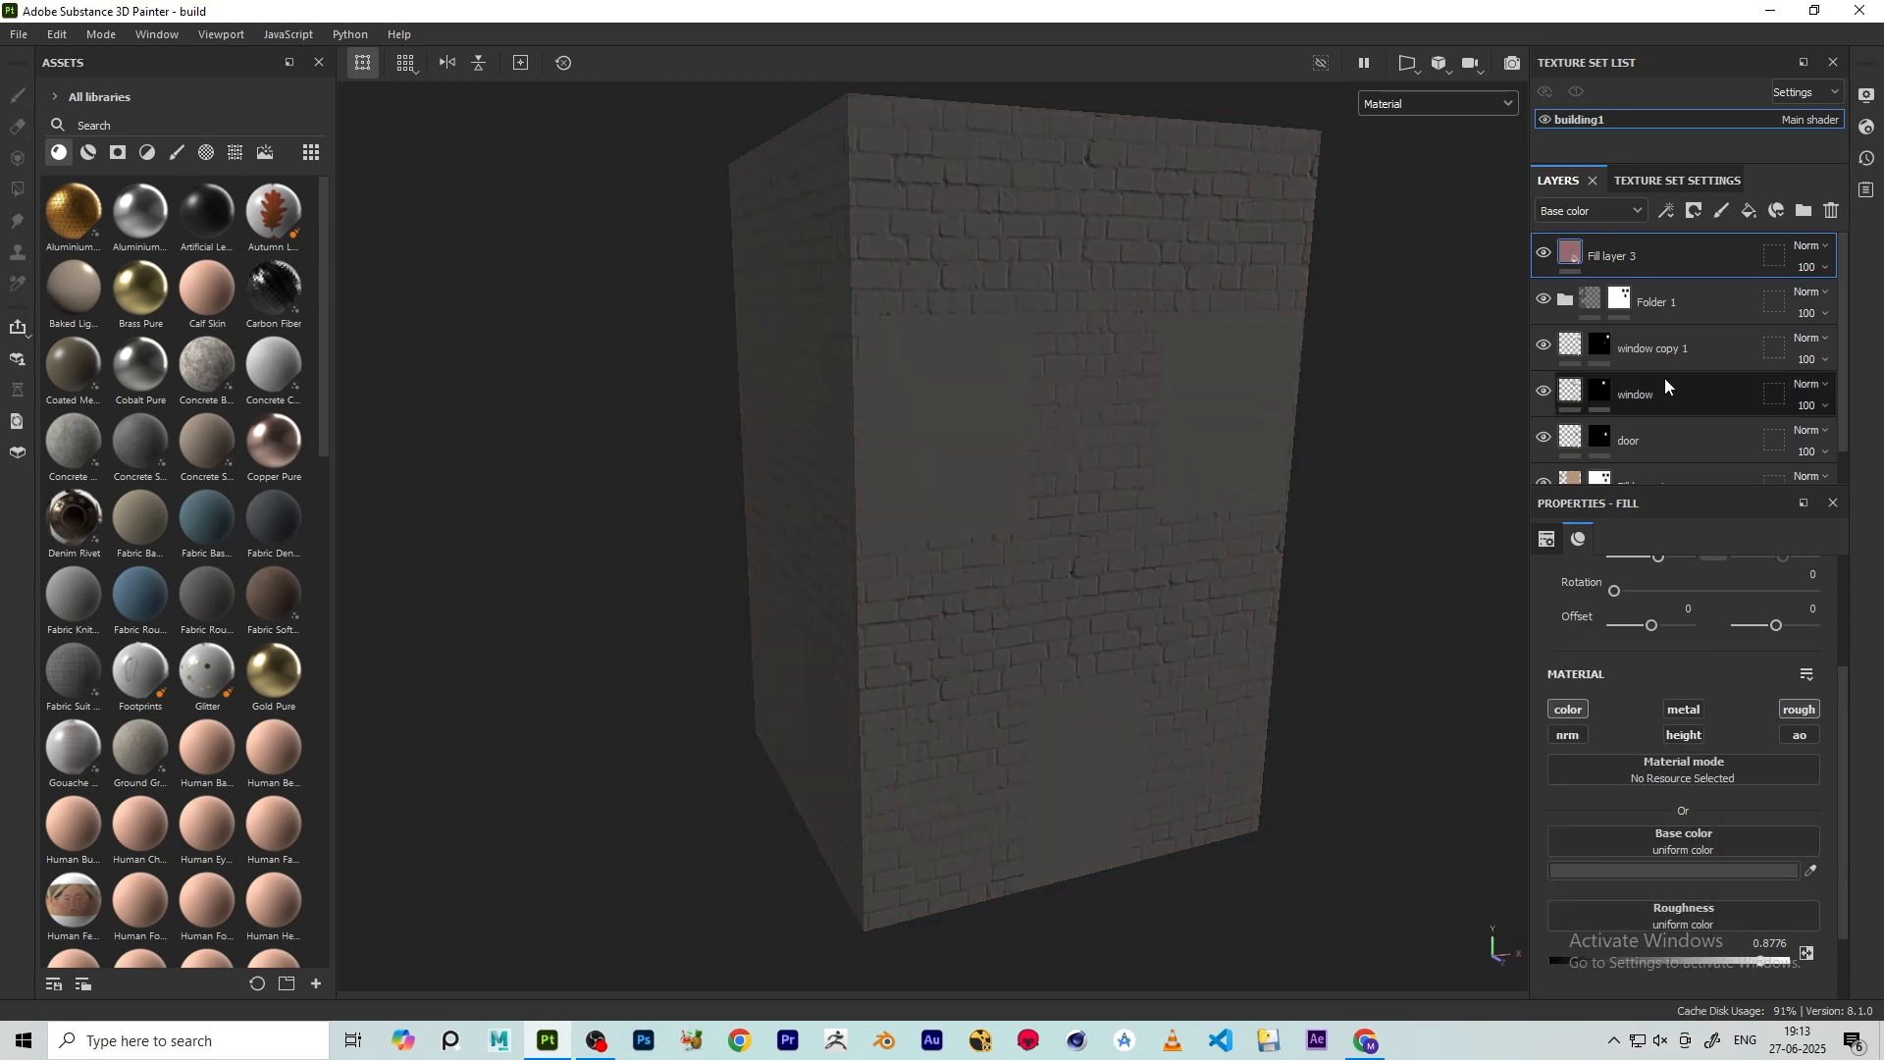
- Add a black mask to Fill layer 3 and apply a Dirt generator to that mask
left_click(1693, 210)
left_click(1717, 261)
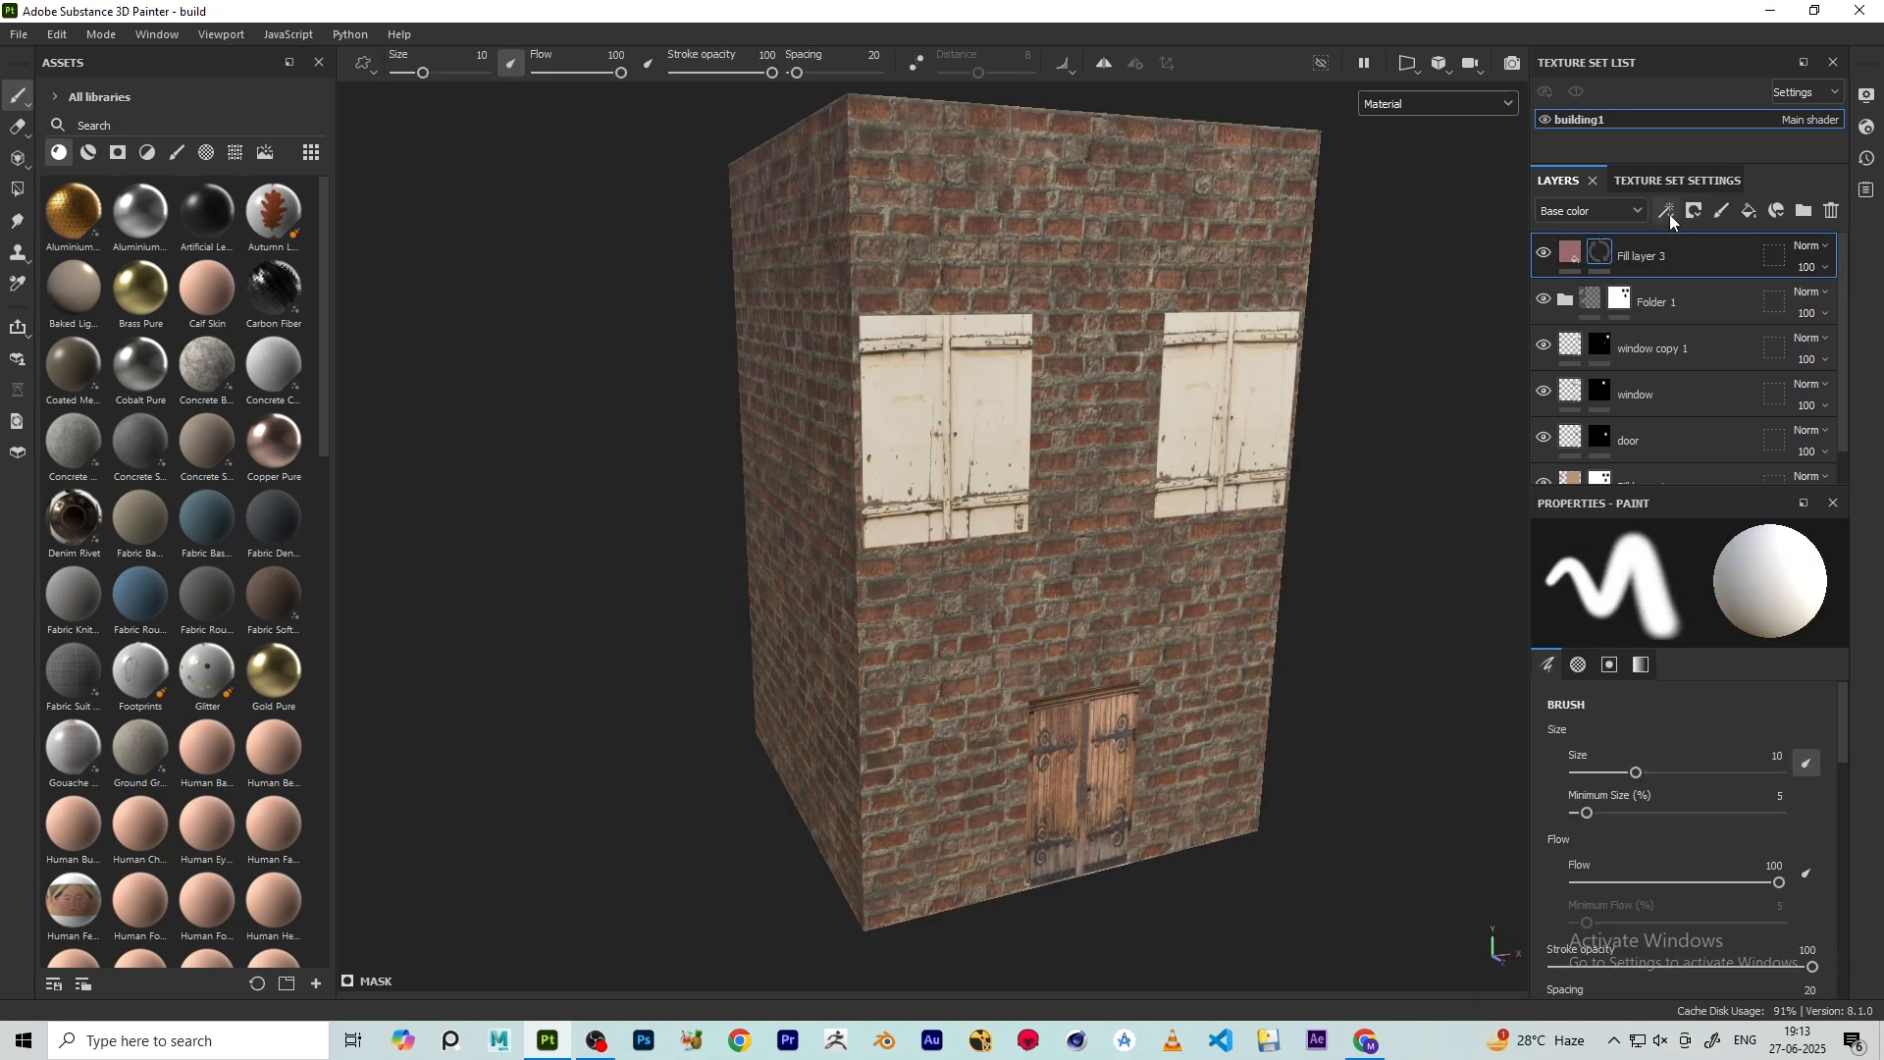
left_click(1668, 212)
left_click(1737, 237)
left_click(1687, 588)
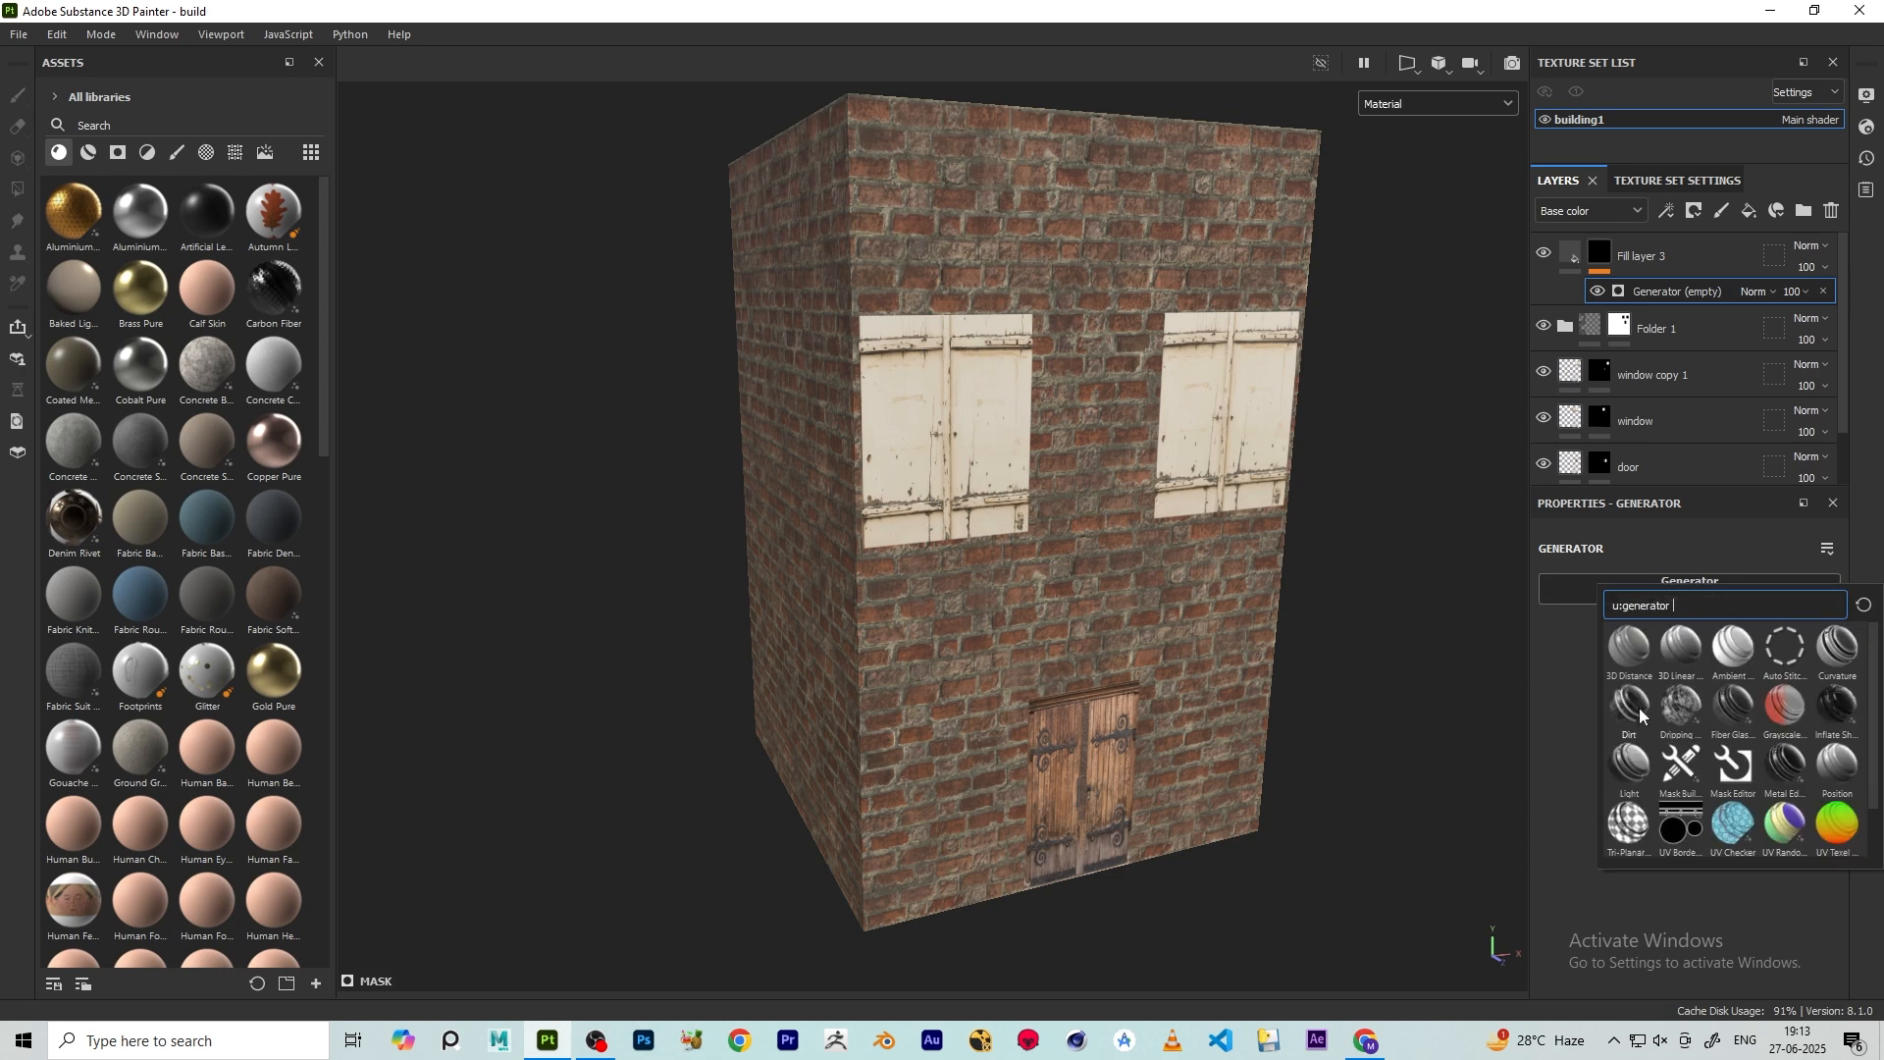
left_click(1614, 724)
- Set the Dirt Level of Fill layer 3's generator to 0.81 and inspect the dirt on the shutters and door
scroll(938, 391, "up", 5)
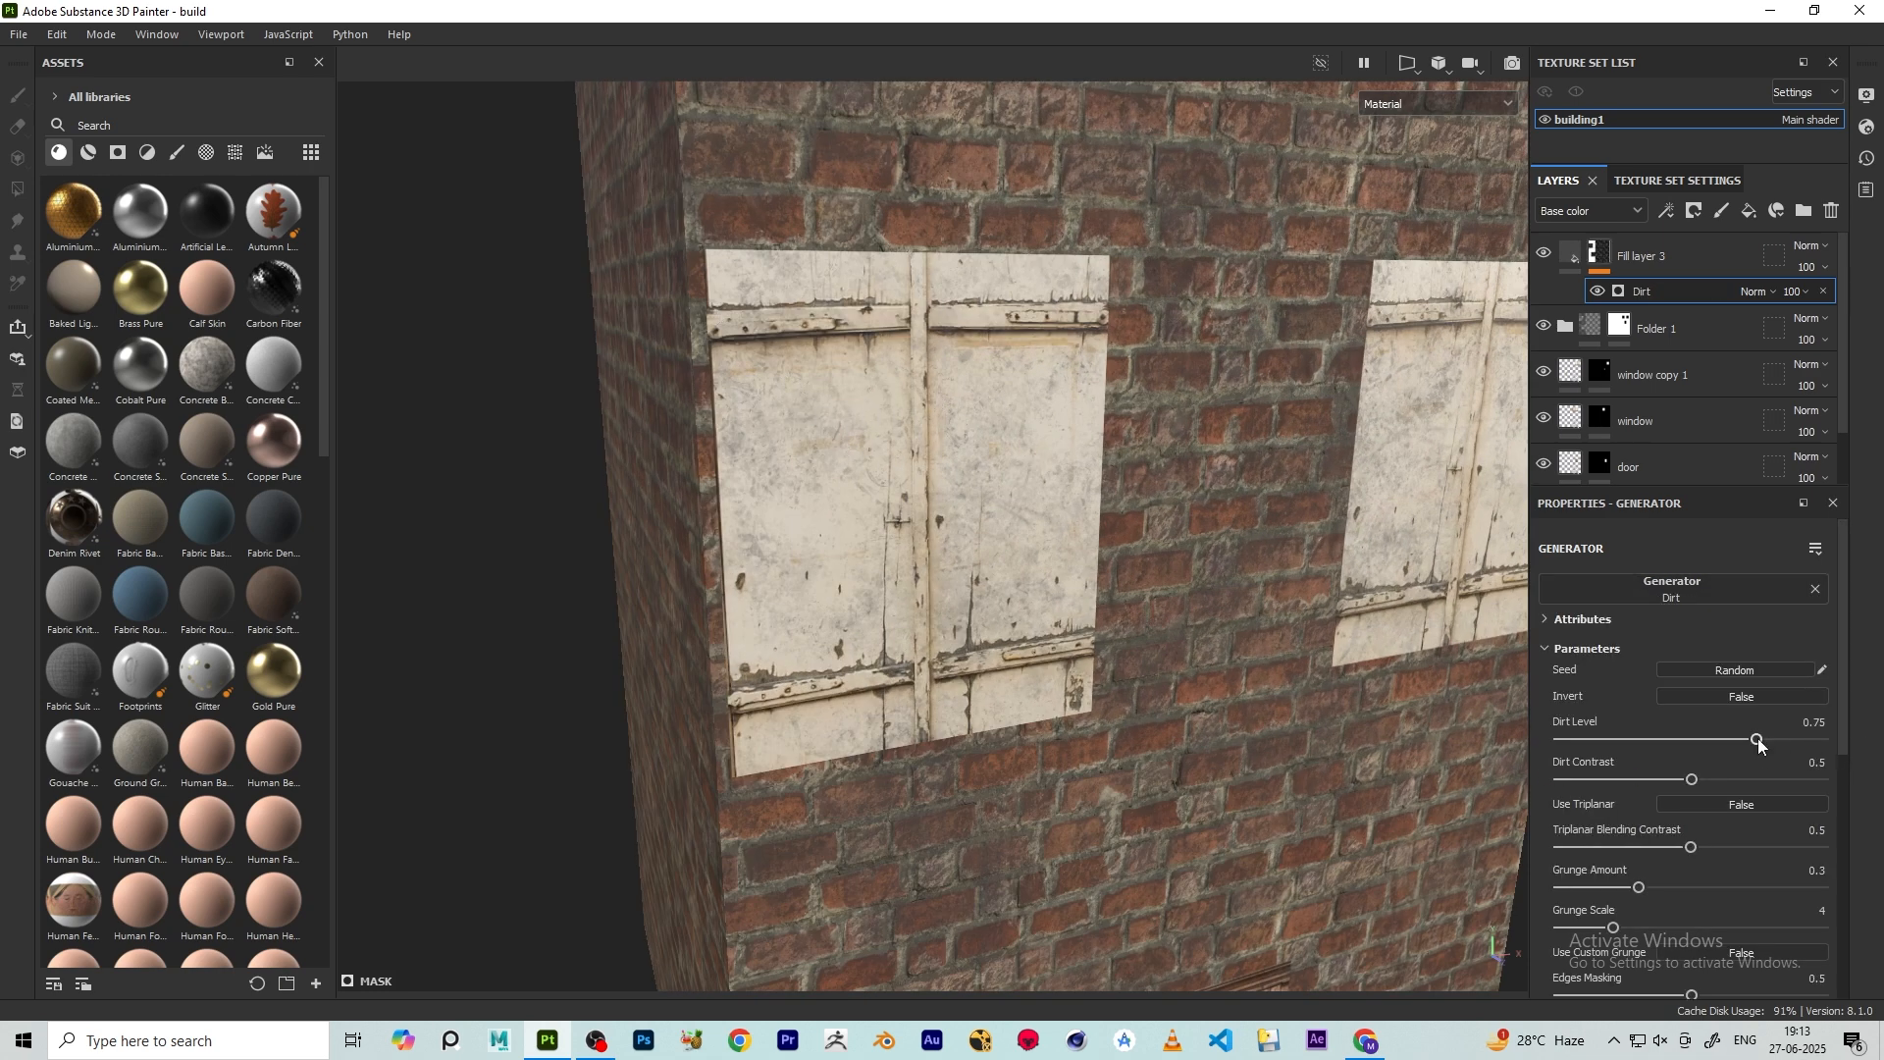
left_click_drag(1757, 738, 1772, 742)
scroll(669, 479, "down", 5)
middle_click_drag(926, 434, 868, 314, "alt")
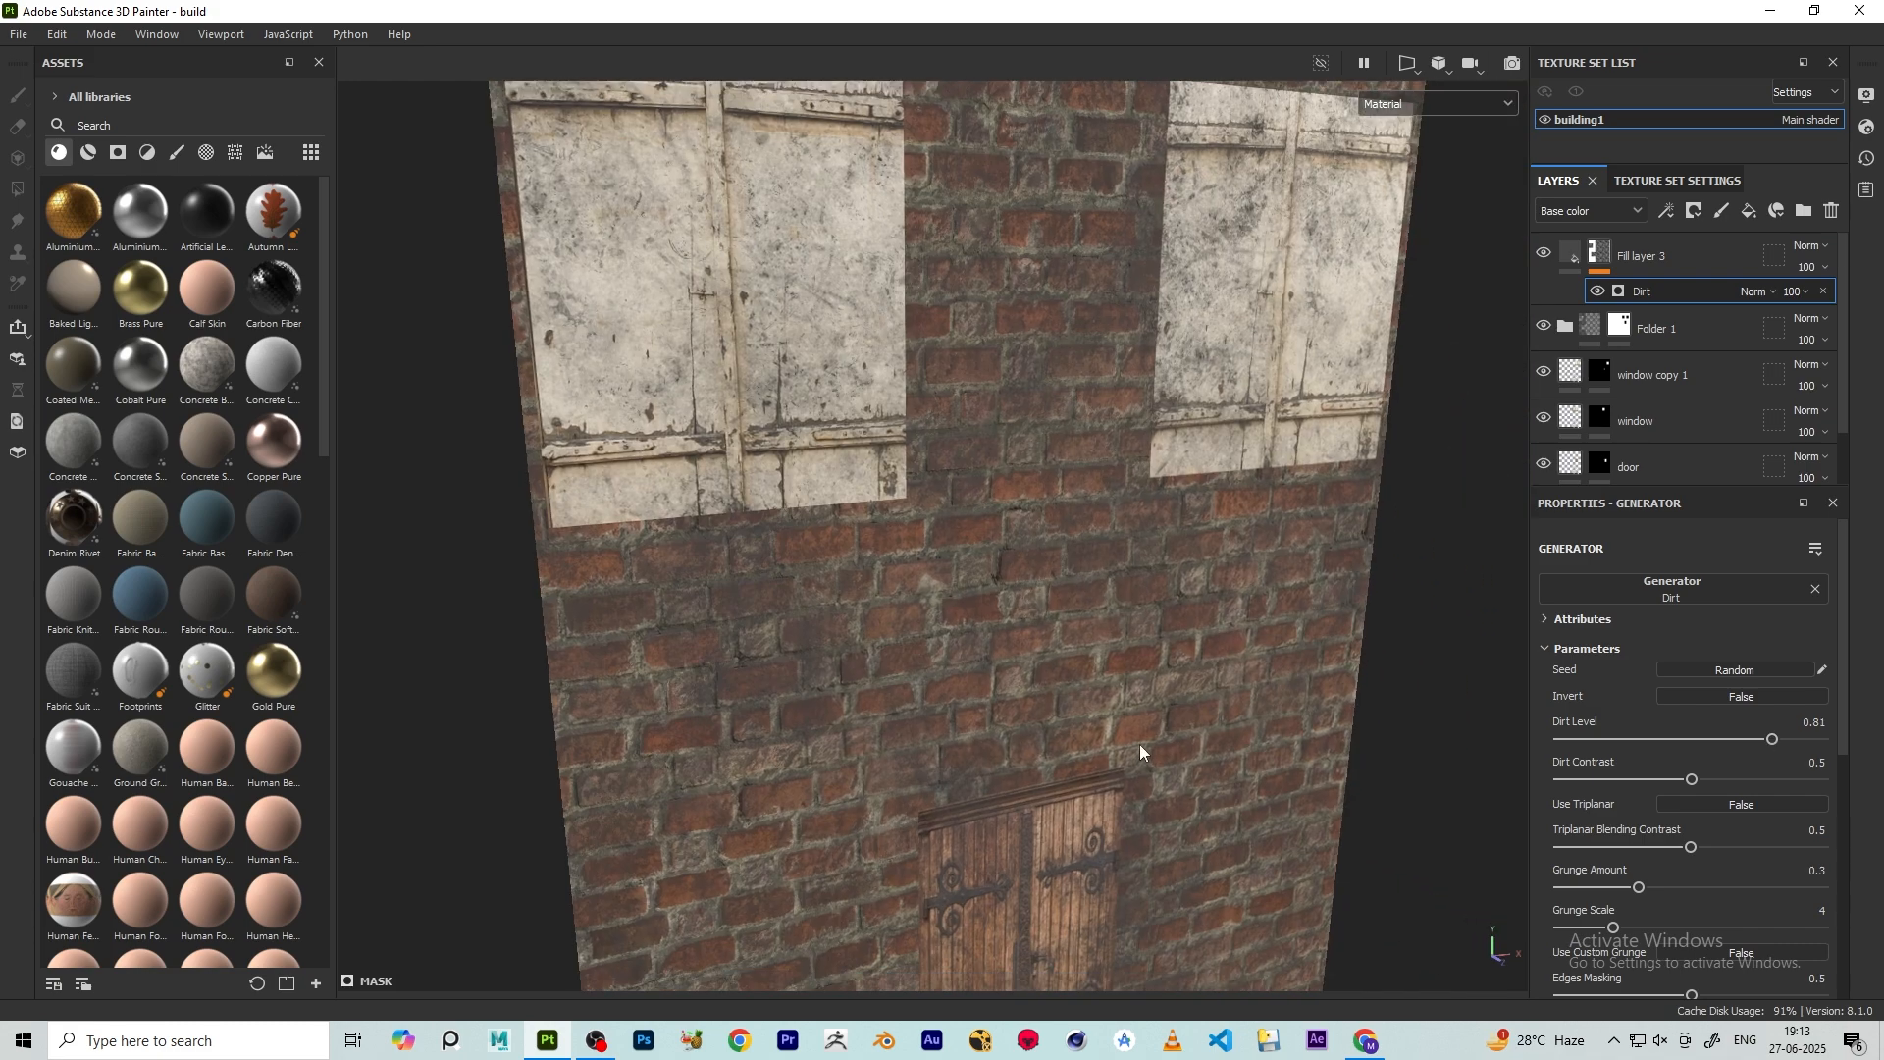
right_click_drag(1139, 748, 730, 628, "alt")
left_click_drag(731, 481, 840, 537, "alt")
middle_click_drag(841, 538, 885, 597, "alt")
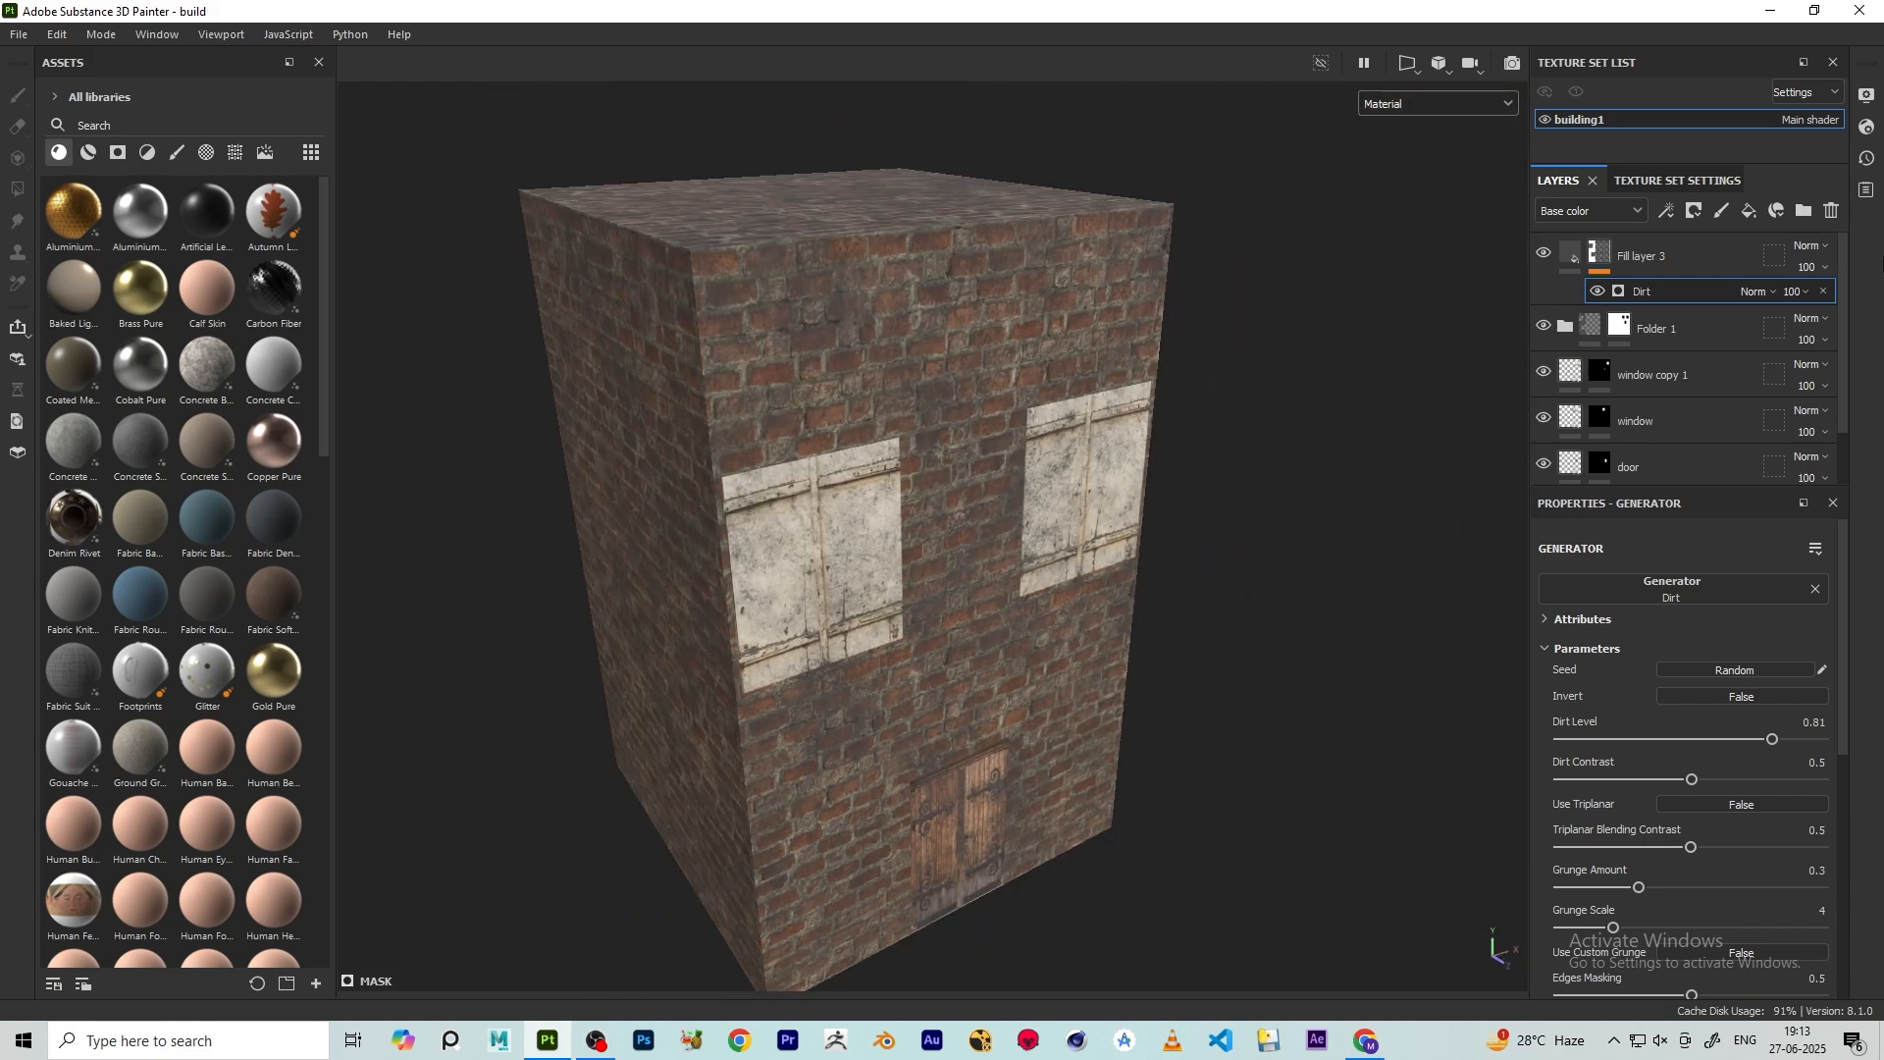
- Group Fill layer 3 into its own folder and compare the building with the folder hidden and shown
left_click(1677, 250)
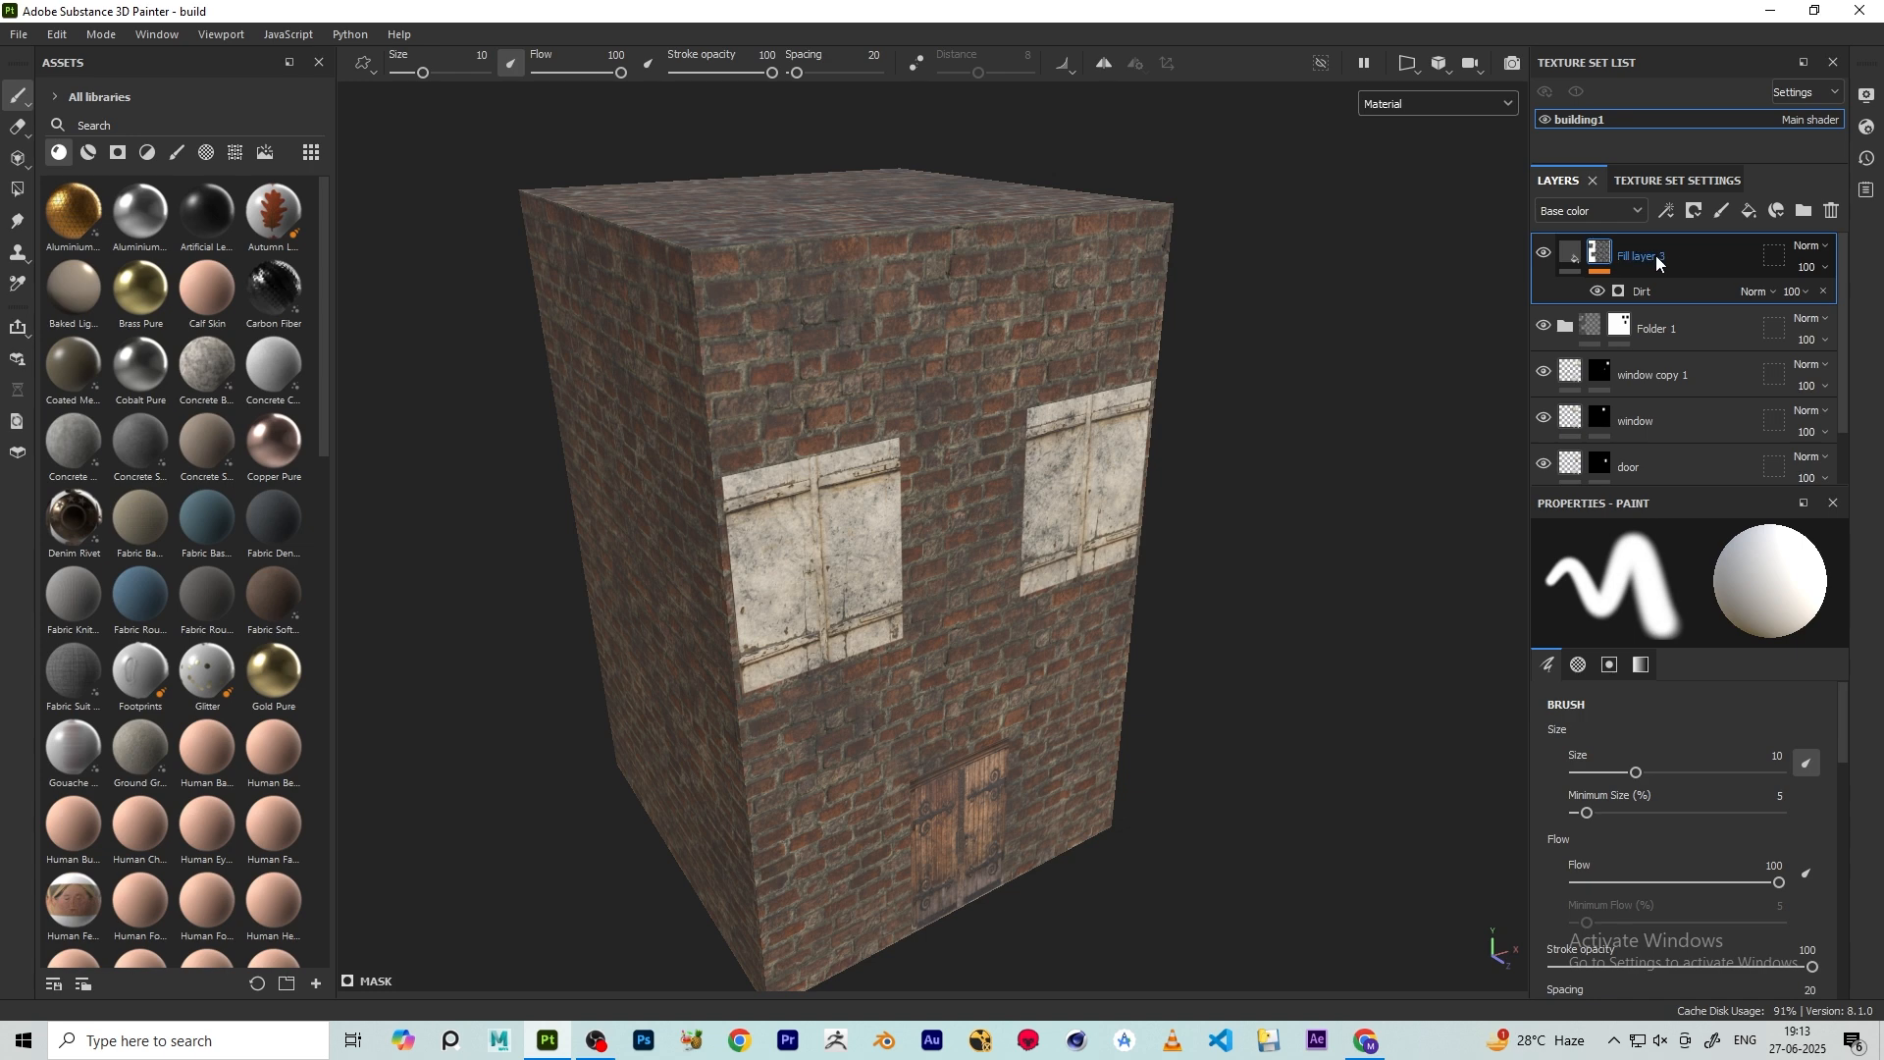
key("ctrl+g")
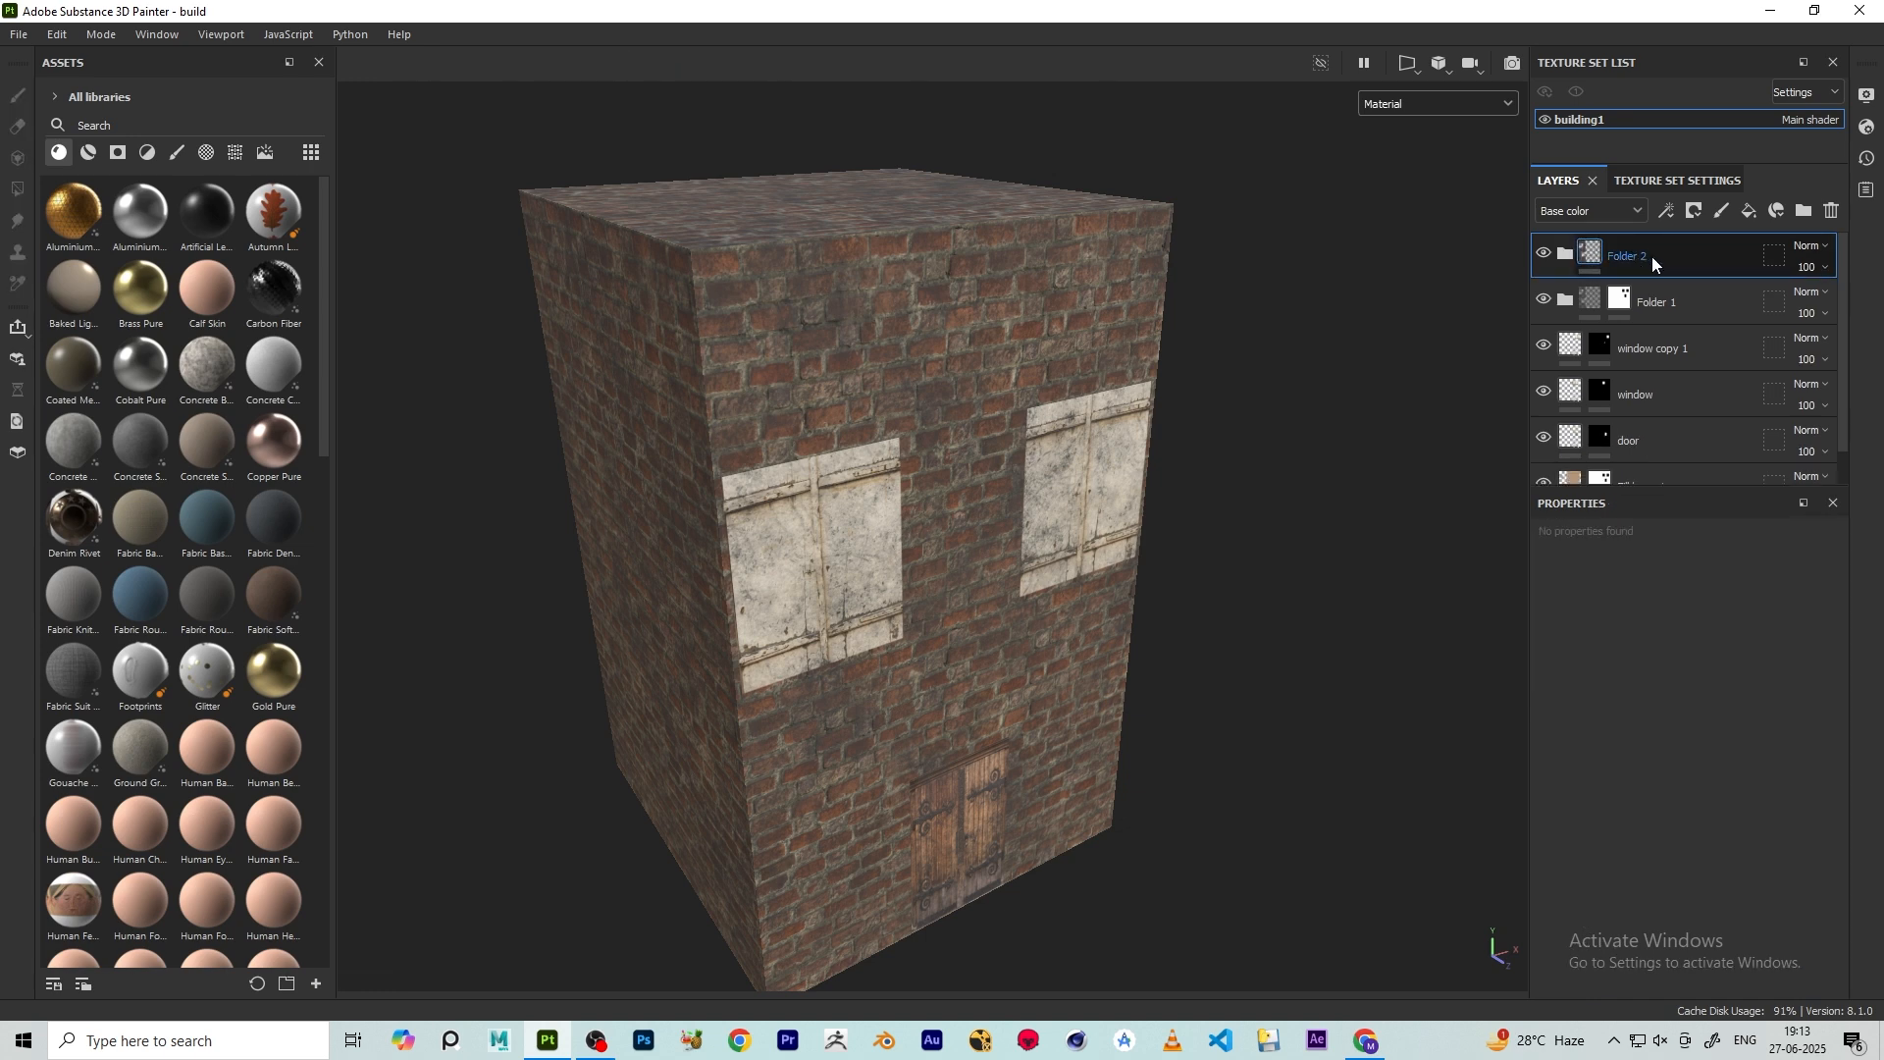
left_click(1543, 254)
left_click(1544, 254)
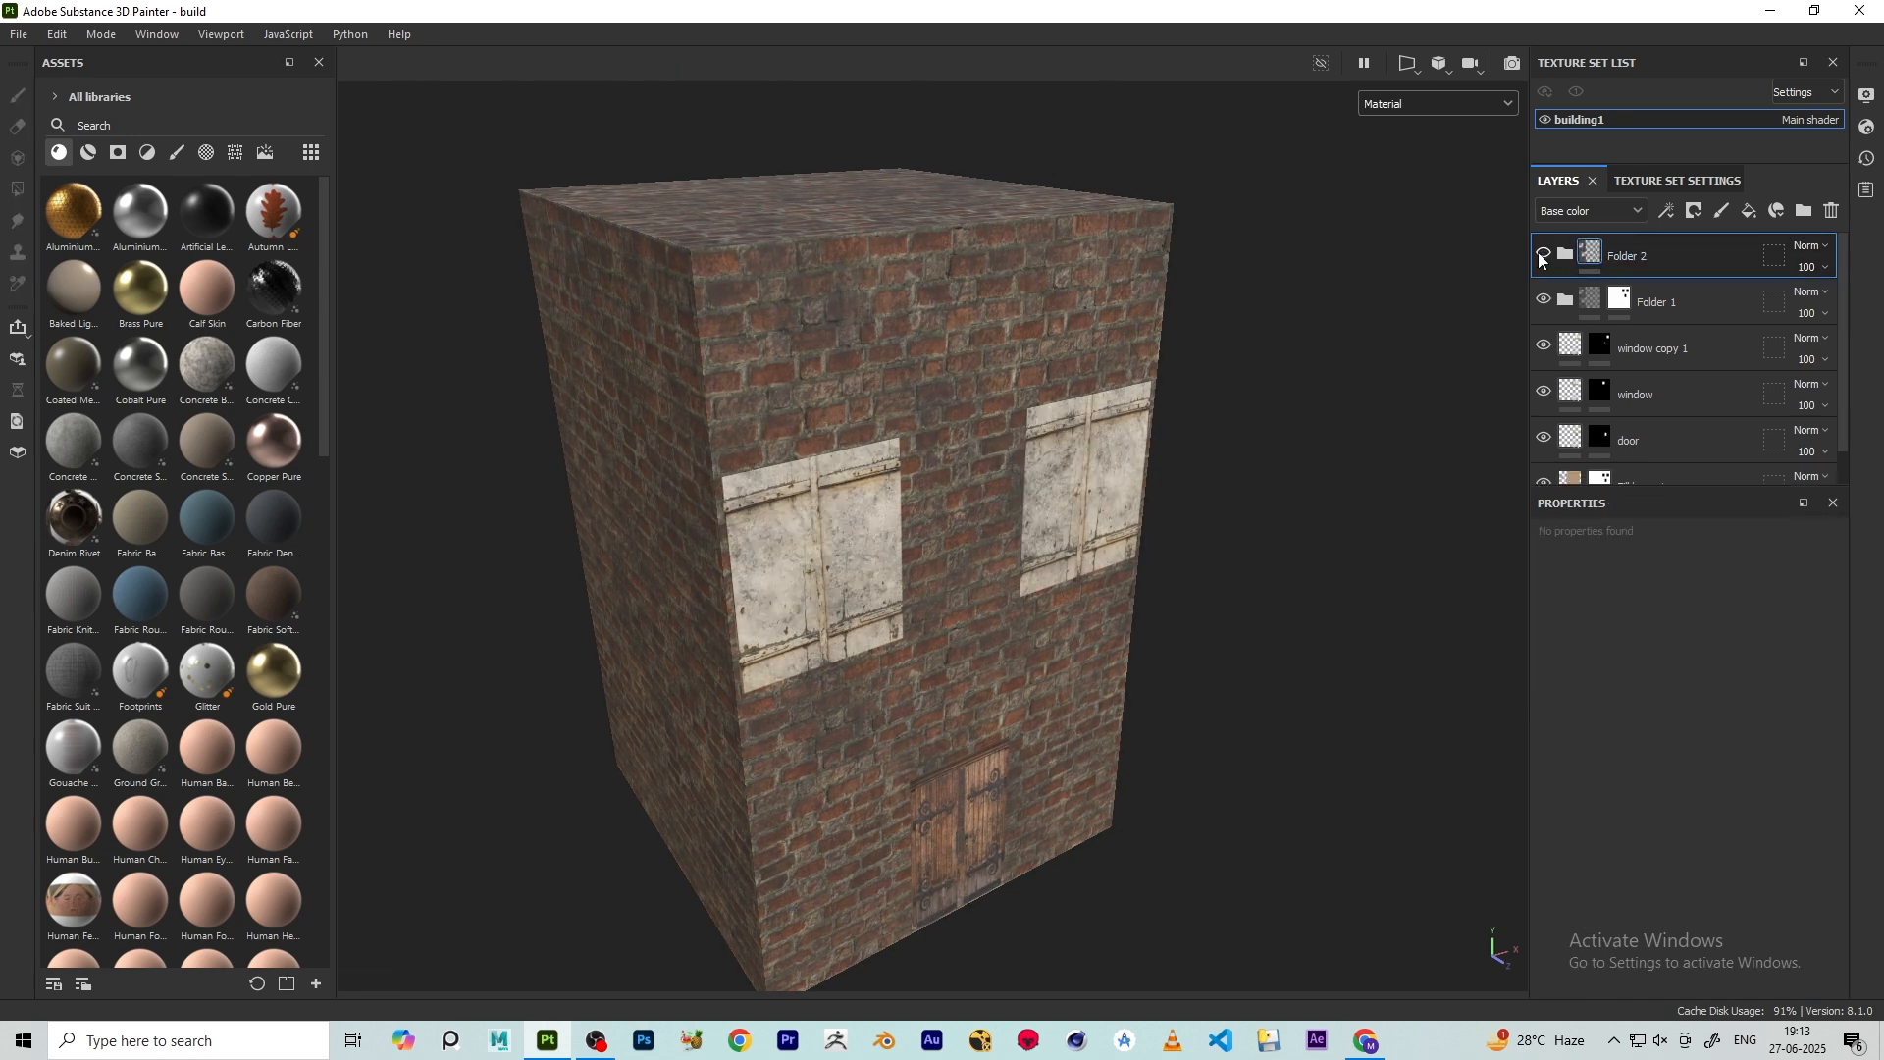
left_click(1543, 254)
left_click(1543, 254)
- Add a black mask to the folder holding Fill layer 3 and fill both window faces and the door face white with Polygon Fill
right_click(1648, 257)
left_click(1699, 264)
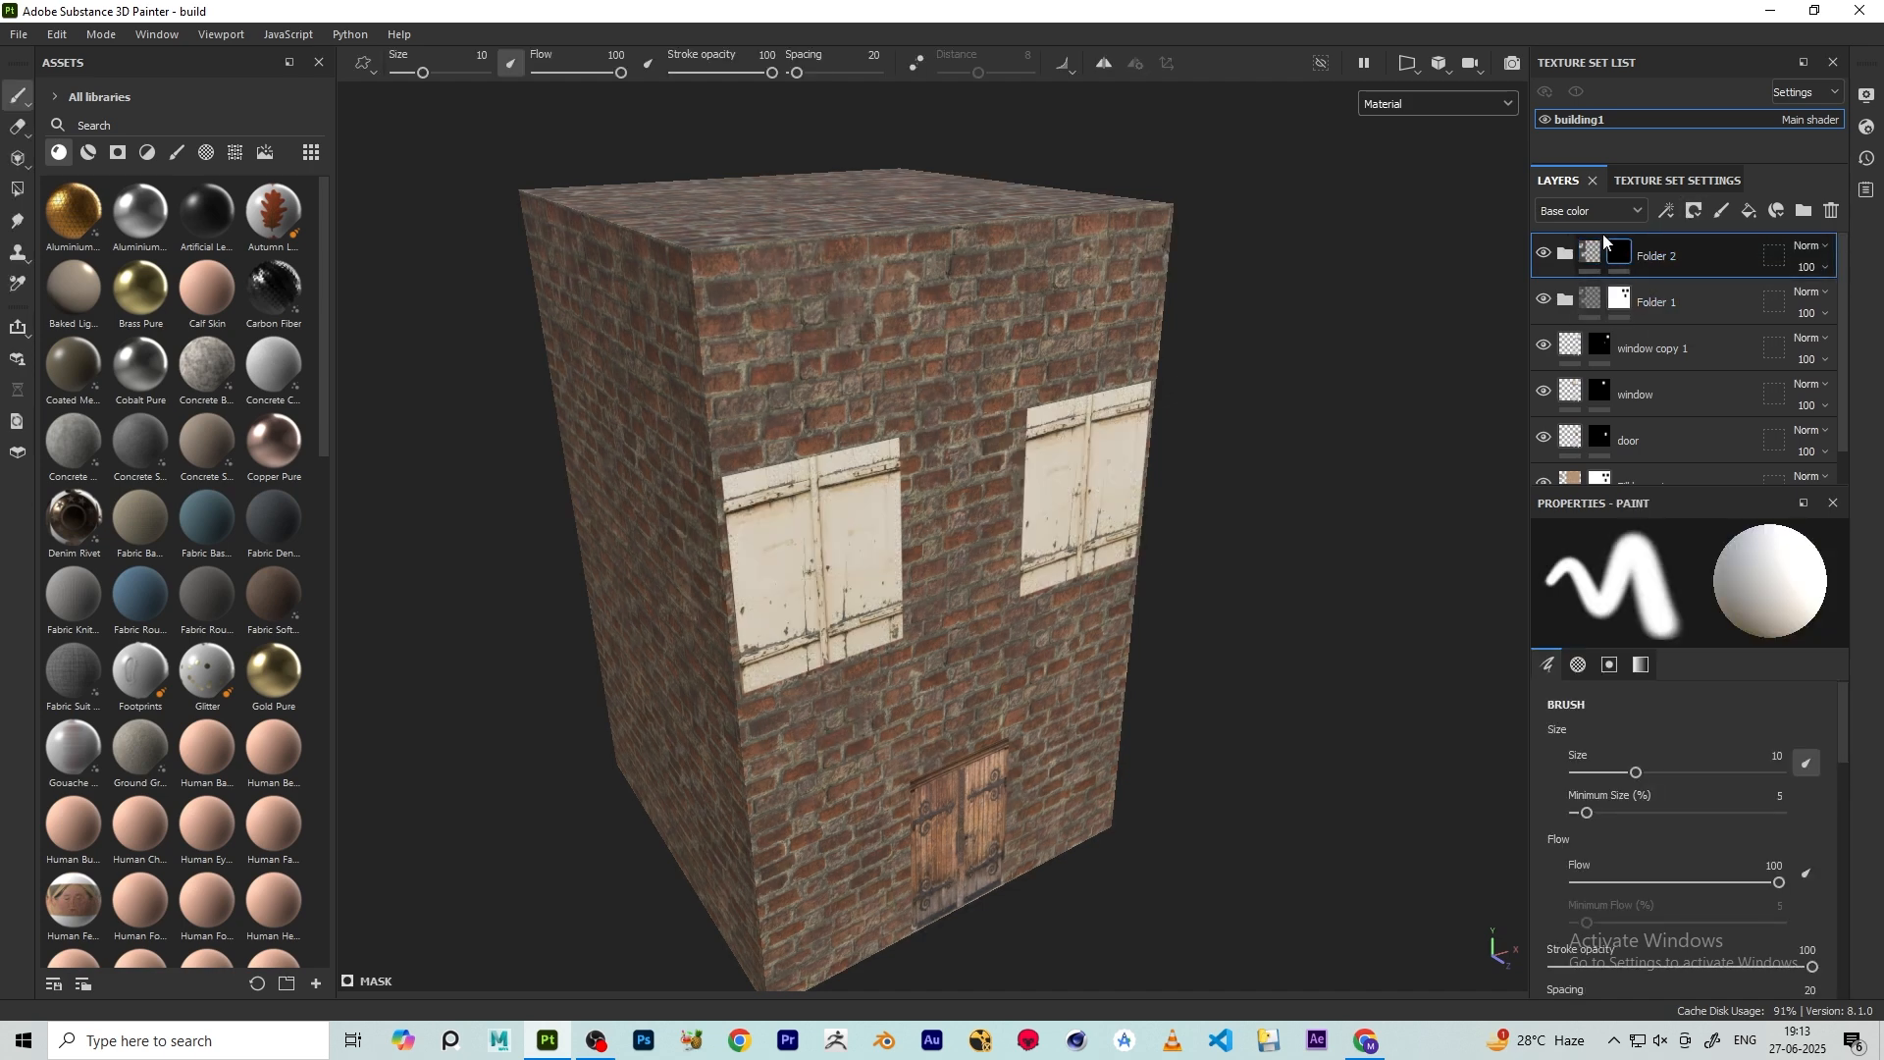
left_click(18, 189)
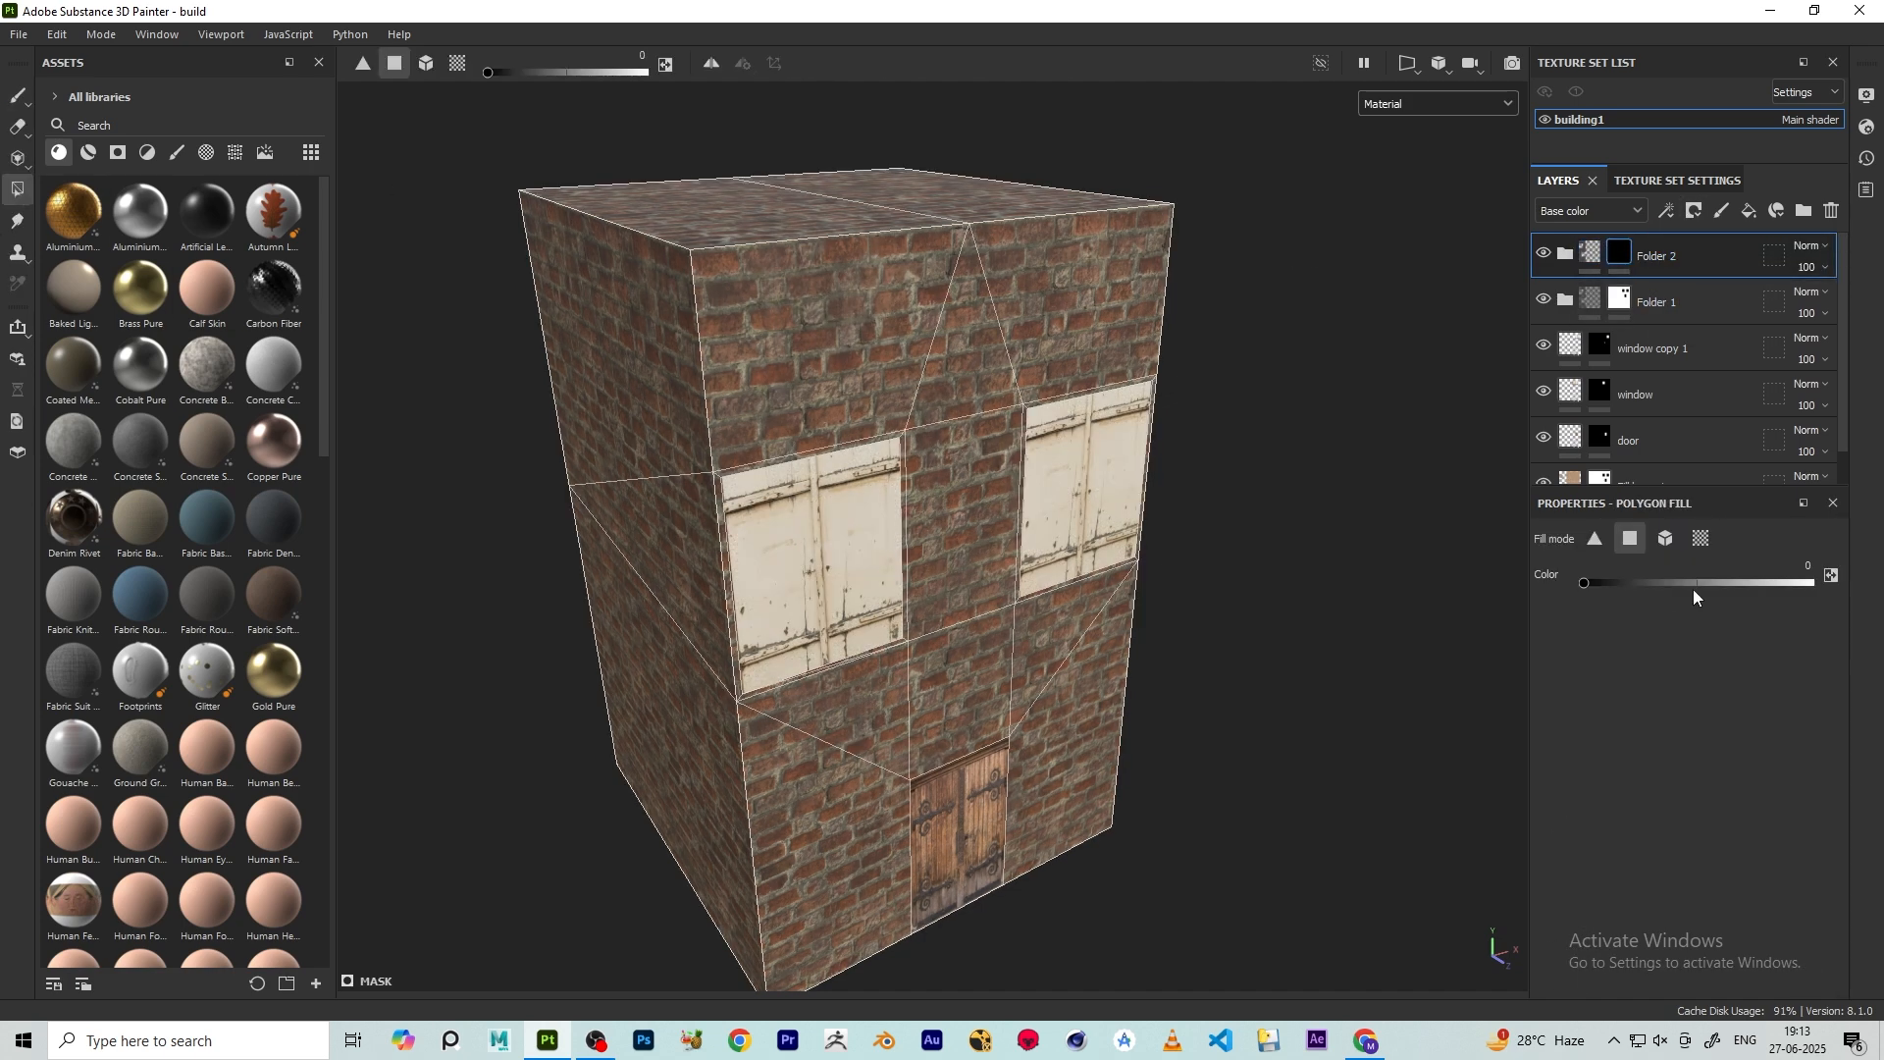
key("x")
left_click(839, 493)
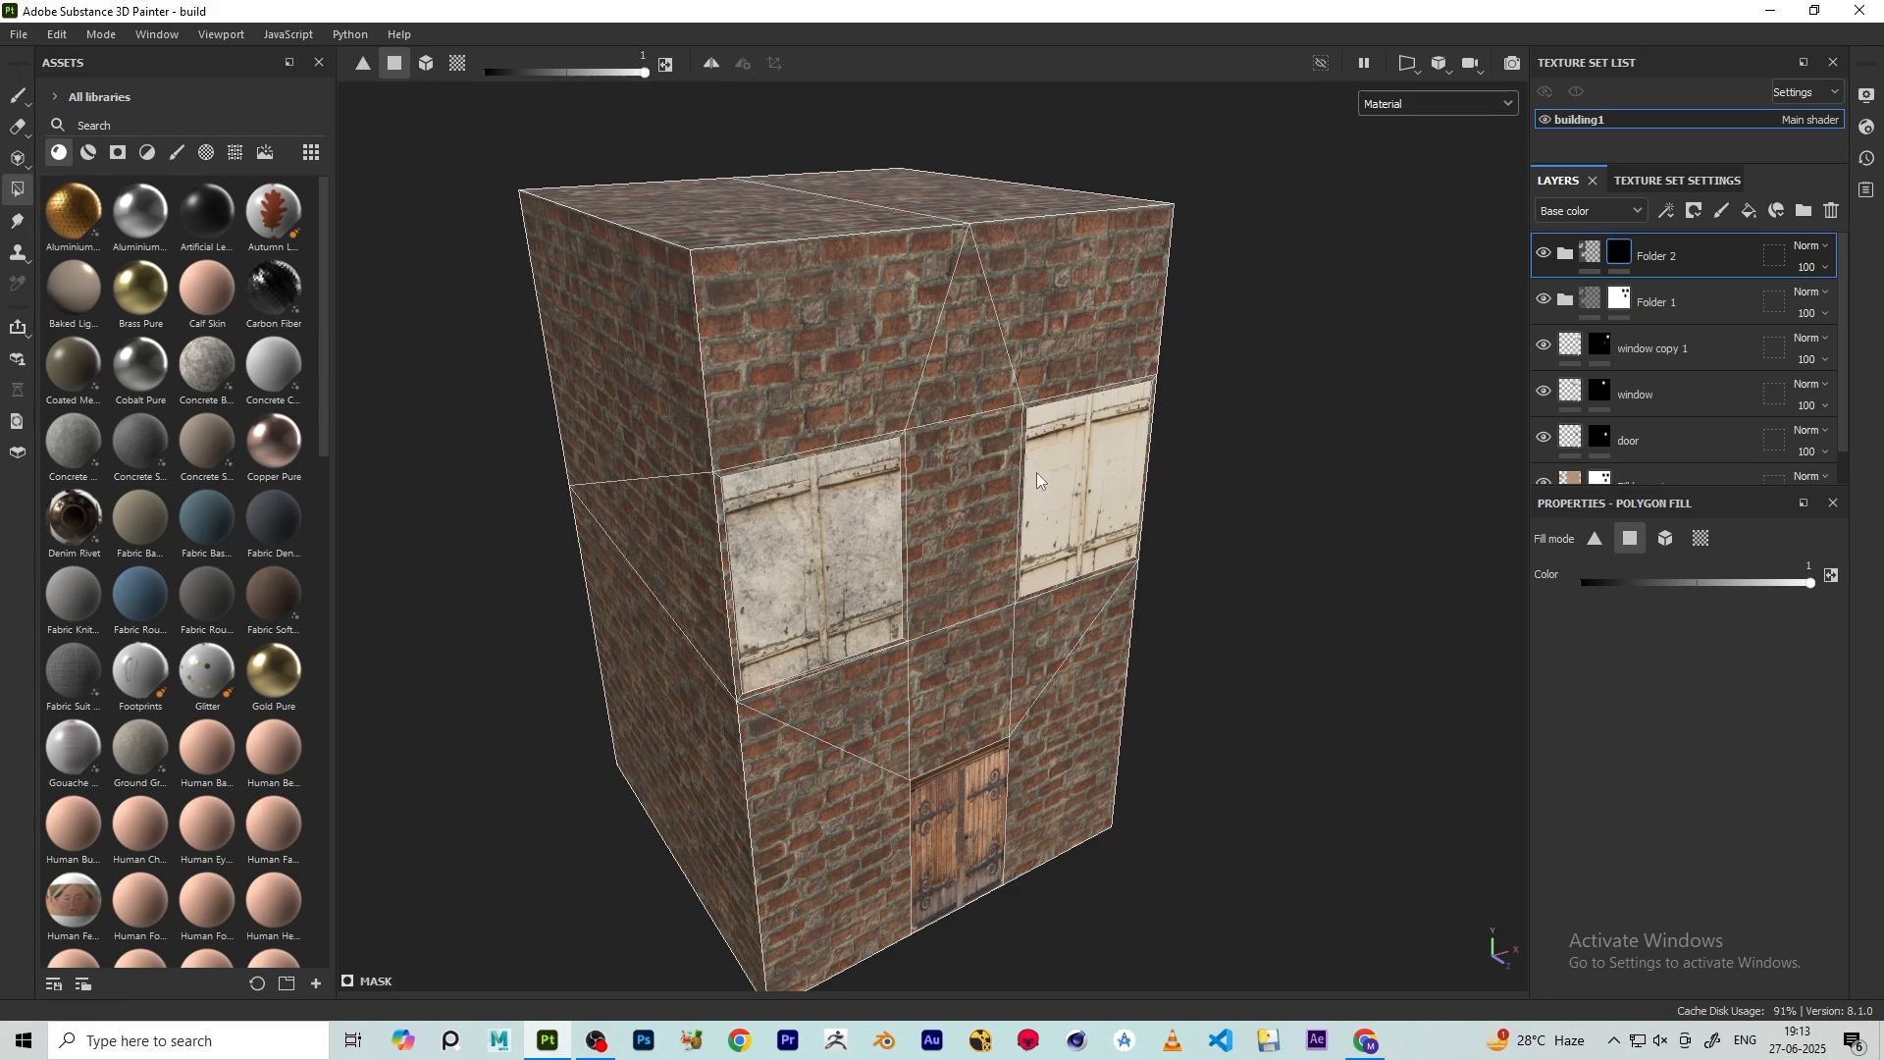
left_click(1108, 507)
left_click(971, 778)
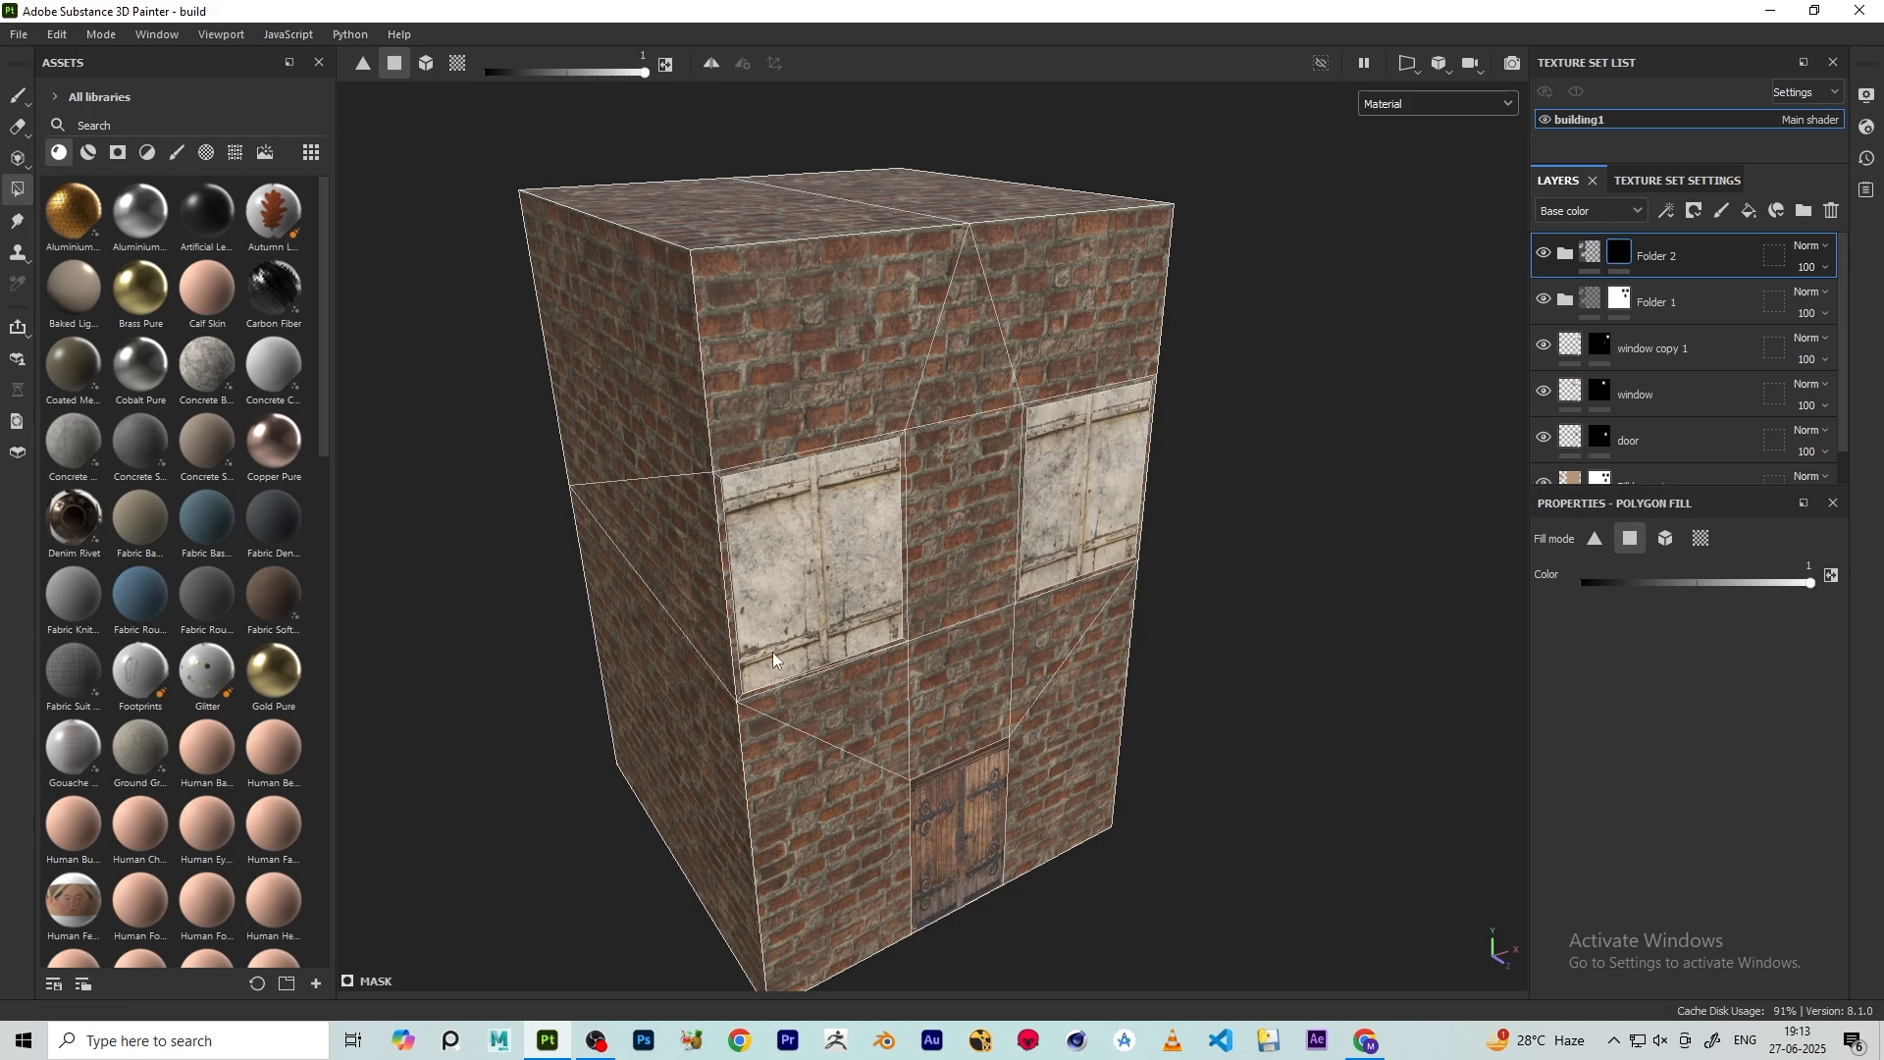
left_click(18, 96)
- Examine the dirt on the shutters, door and bricks, reviewing the masks of Folder 1 and Folder 2
mouse_move(1040, 599)
left_mouse_down("alt")
mouse_move(957, 451)
mouse_move(981, 520)
left_mouse_up("alt")
scroll(956, 451, "down", 3)
scroll(888, 476, "up", 8)
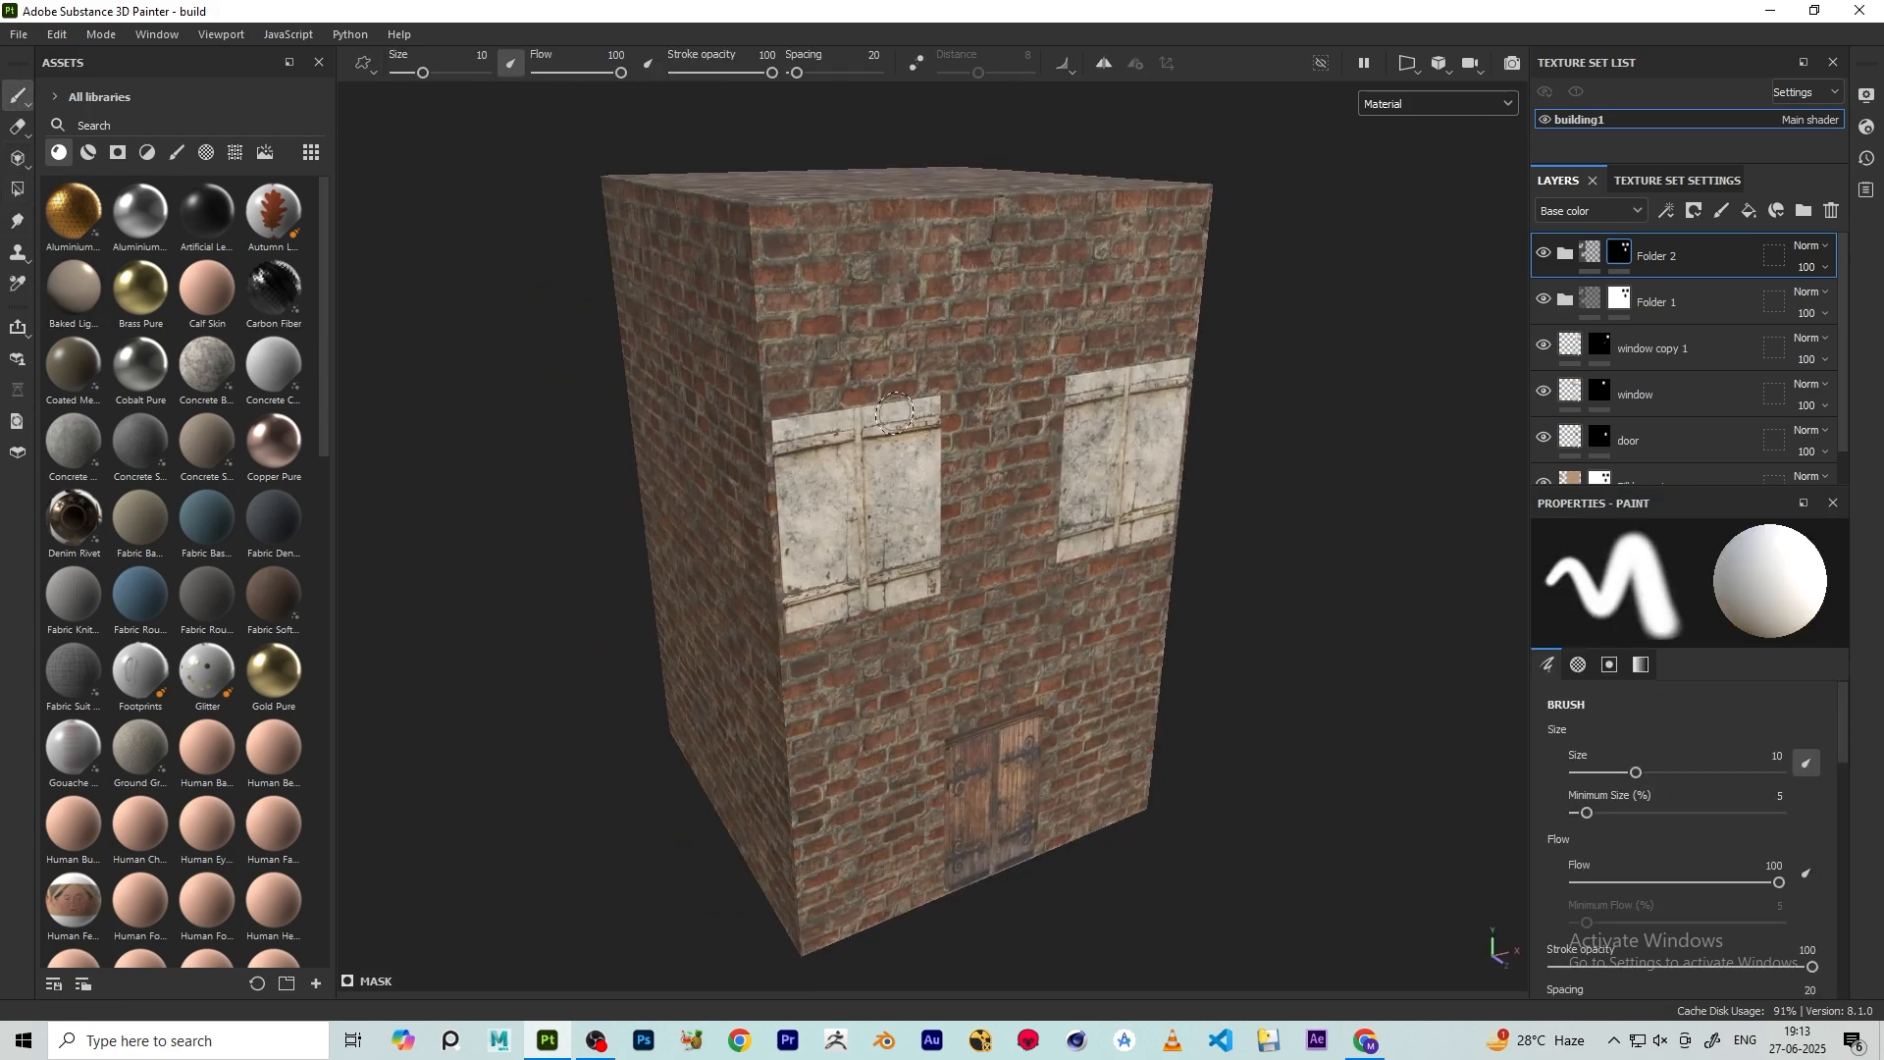
left_click_drag(788, 488, 822, 462, "alt")
scroll(822, 462, "down", 3)
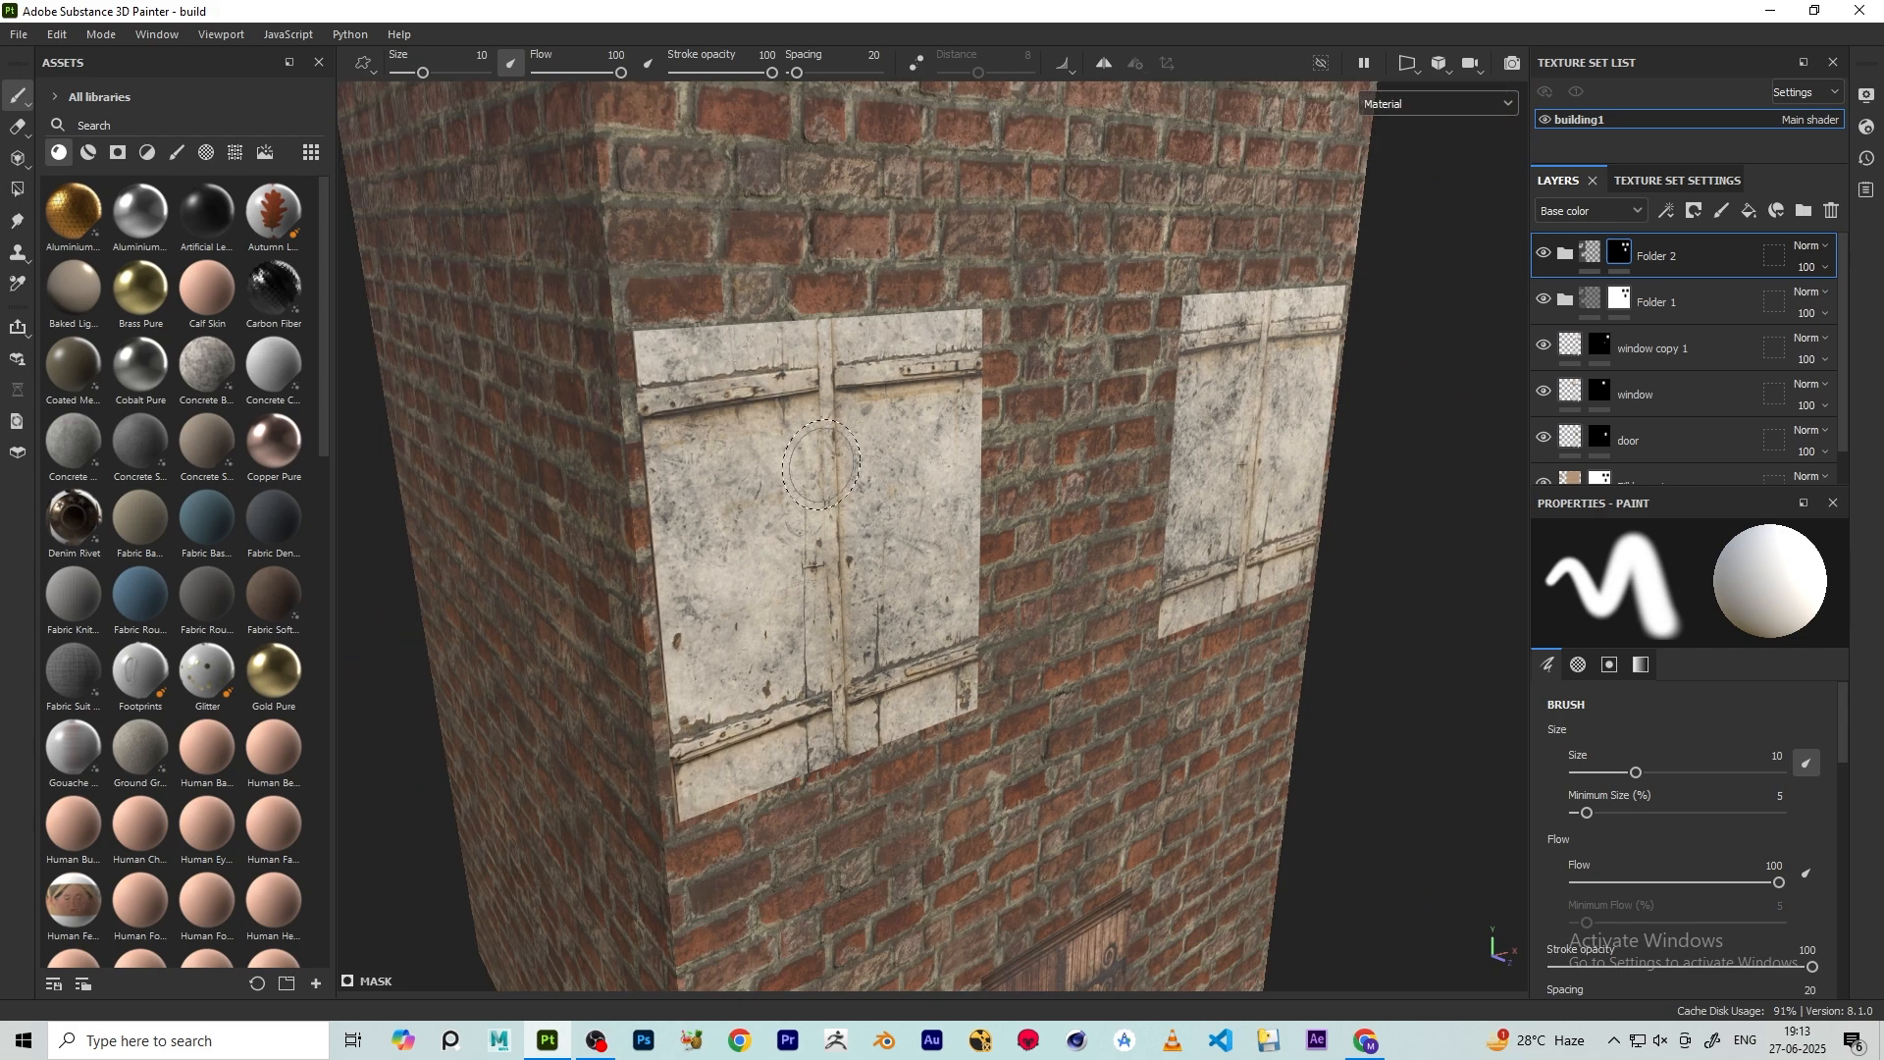
scroll(825, 540, "down", 5)
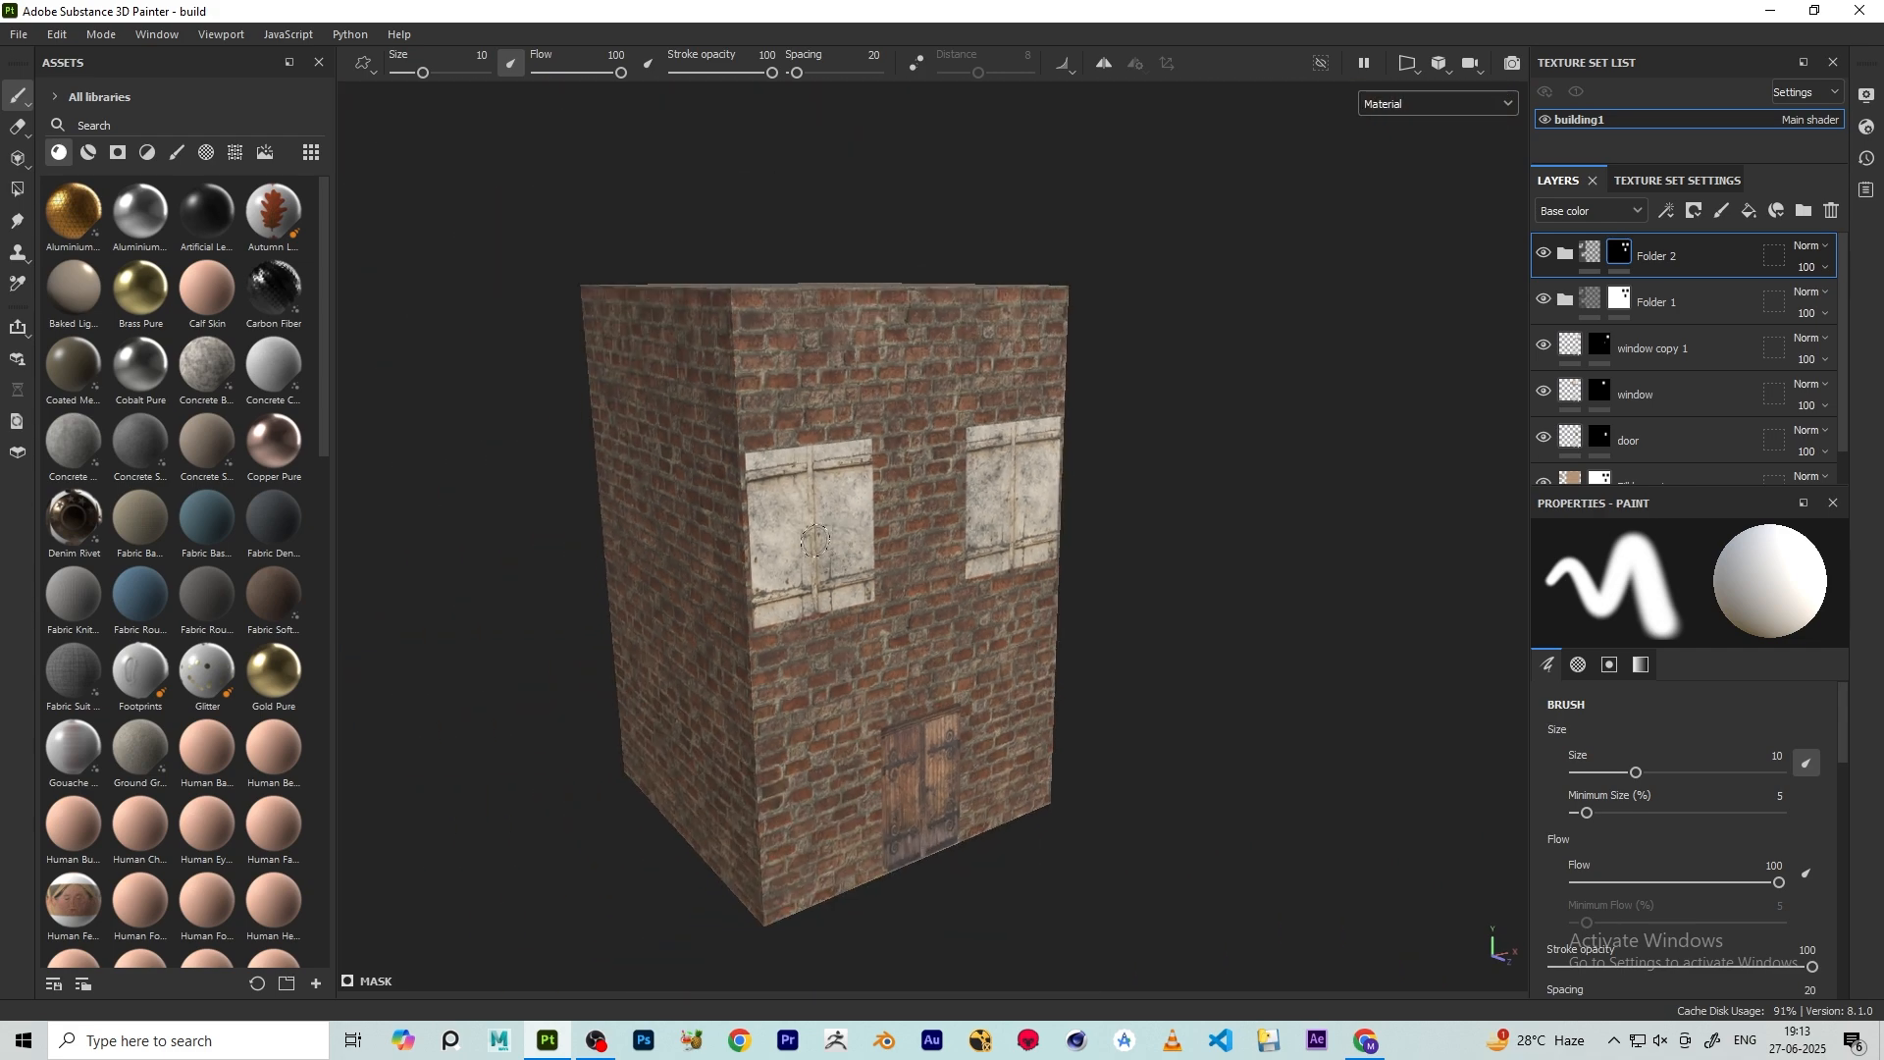
left_click(1665, 307)
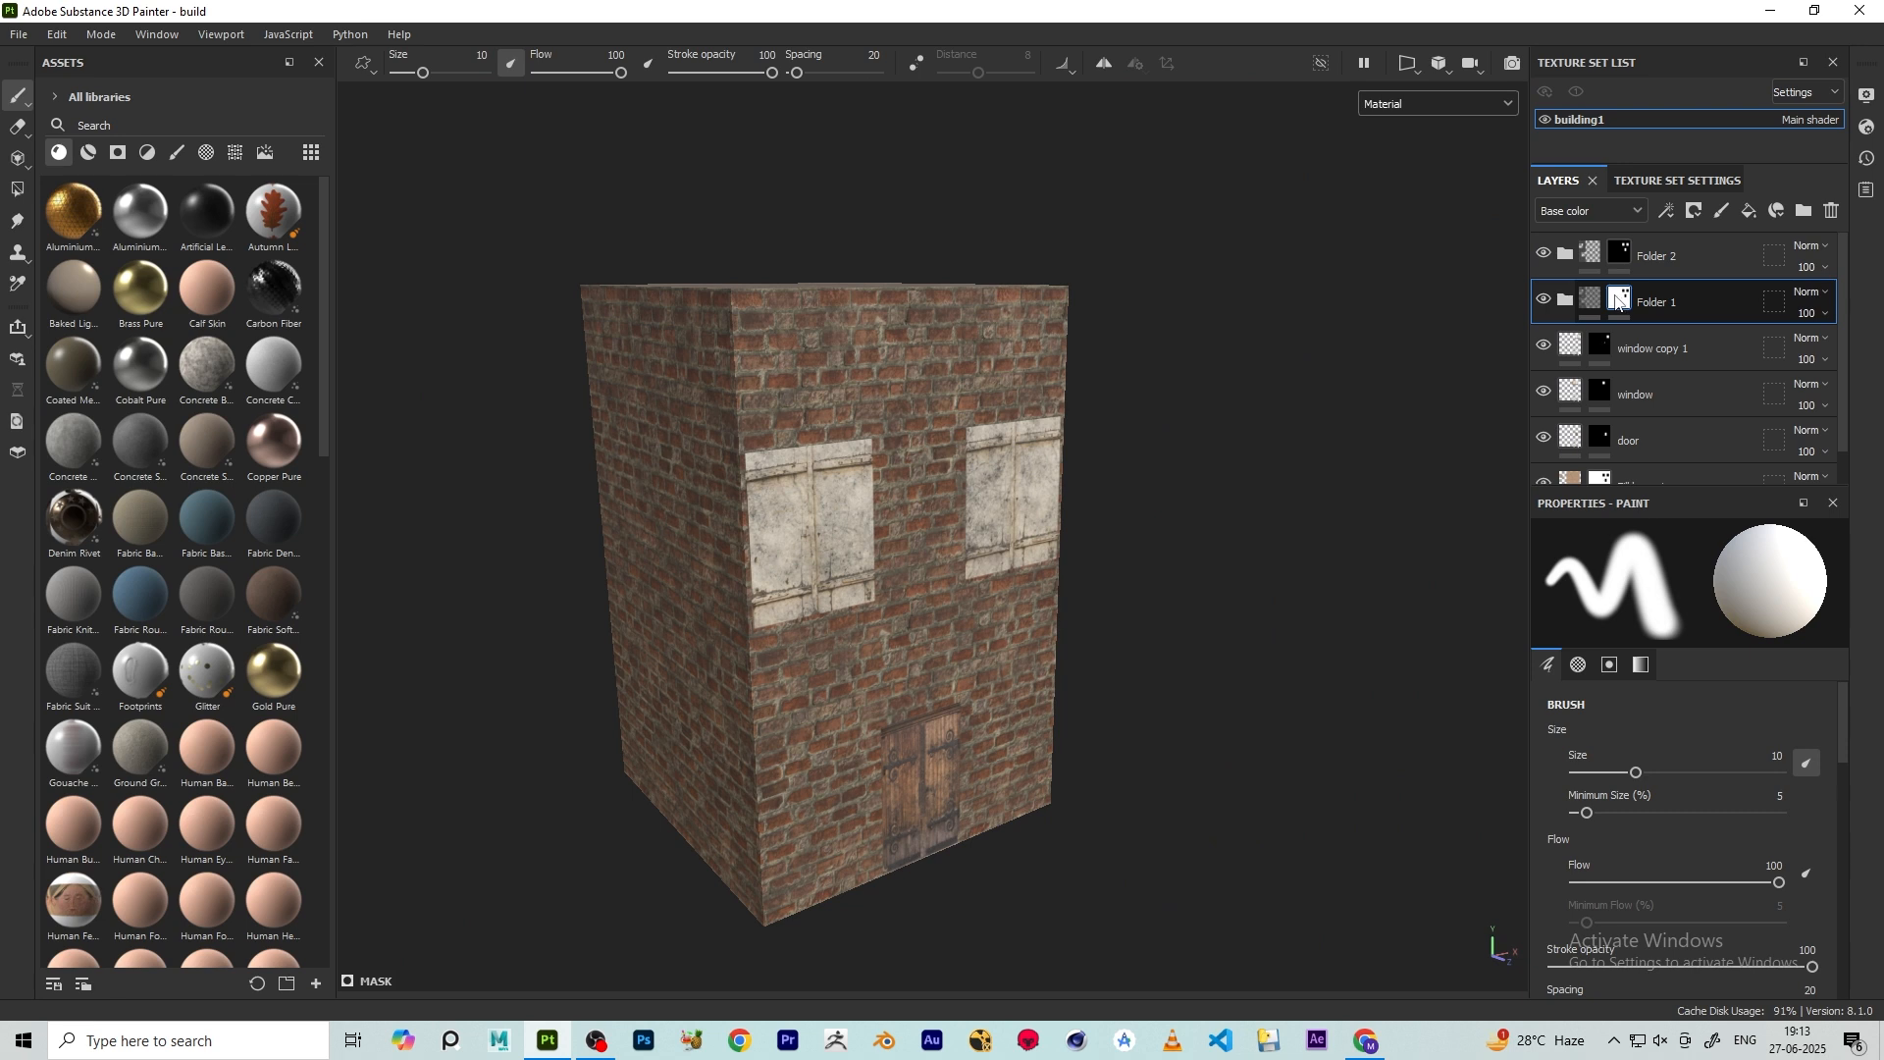
left_click(1617, 301)
scroll(803, 547, "up", 1)
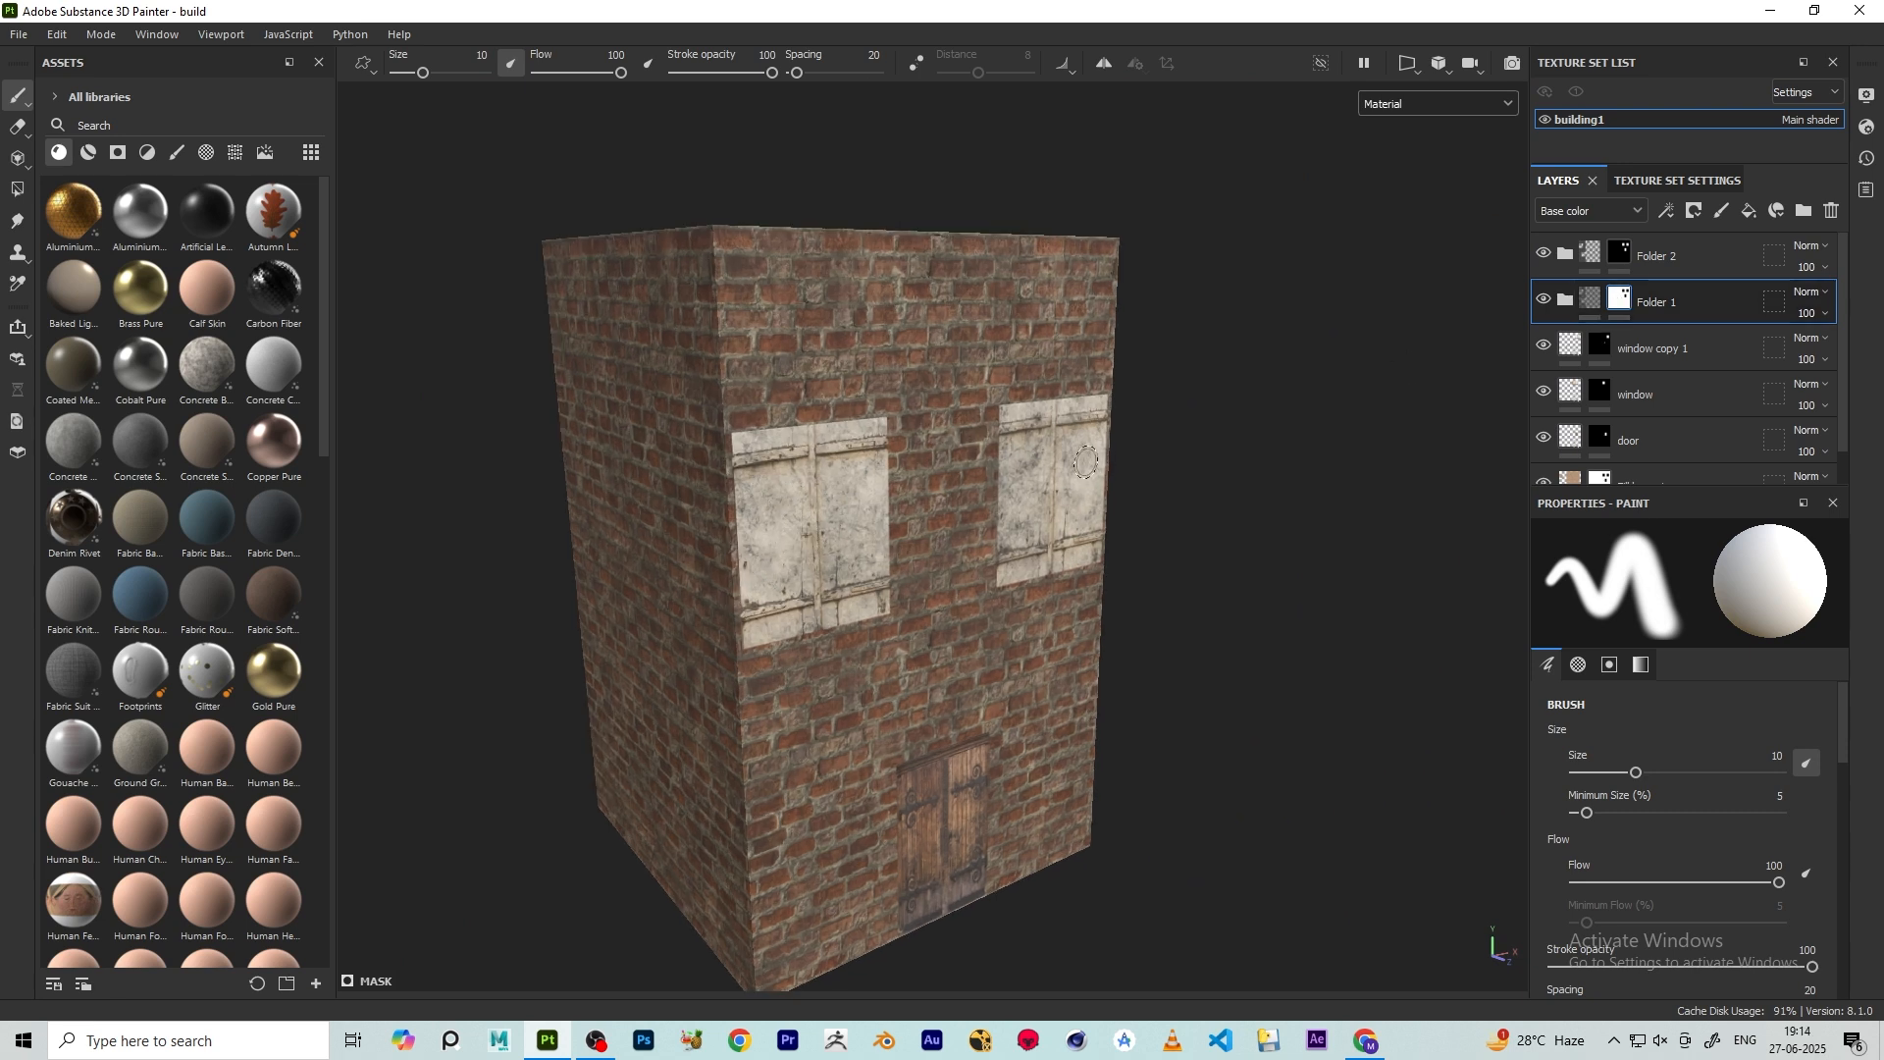
left_click(1691, 263)
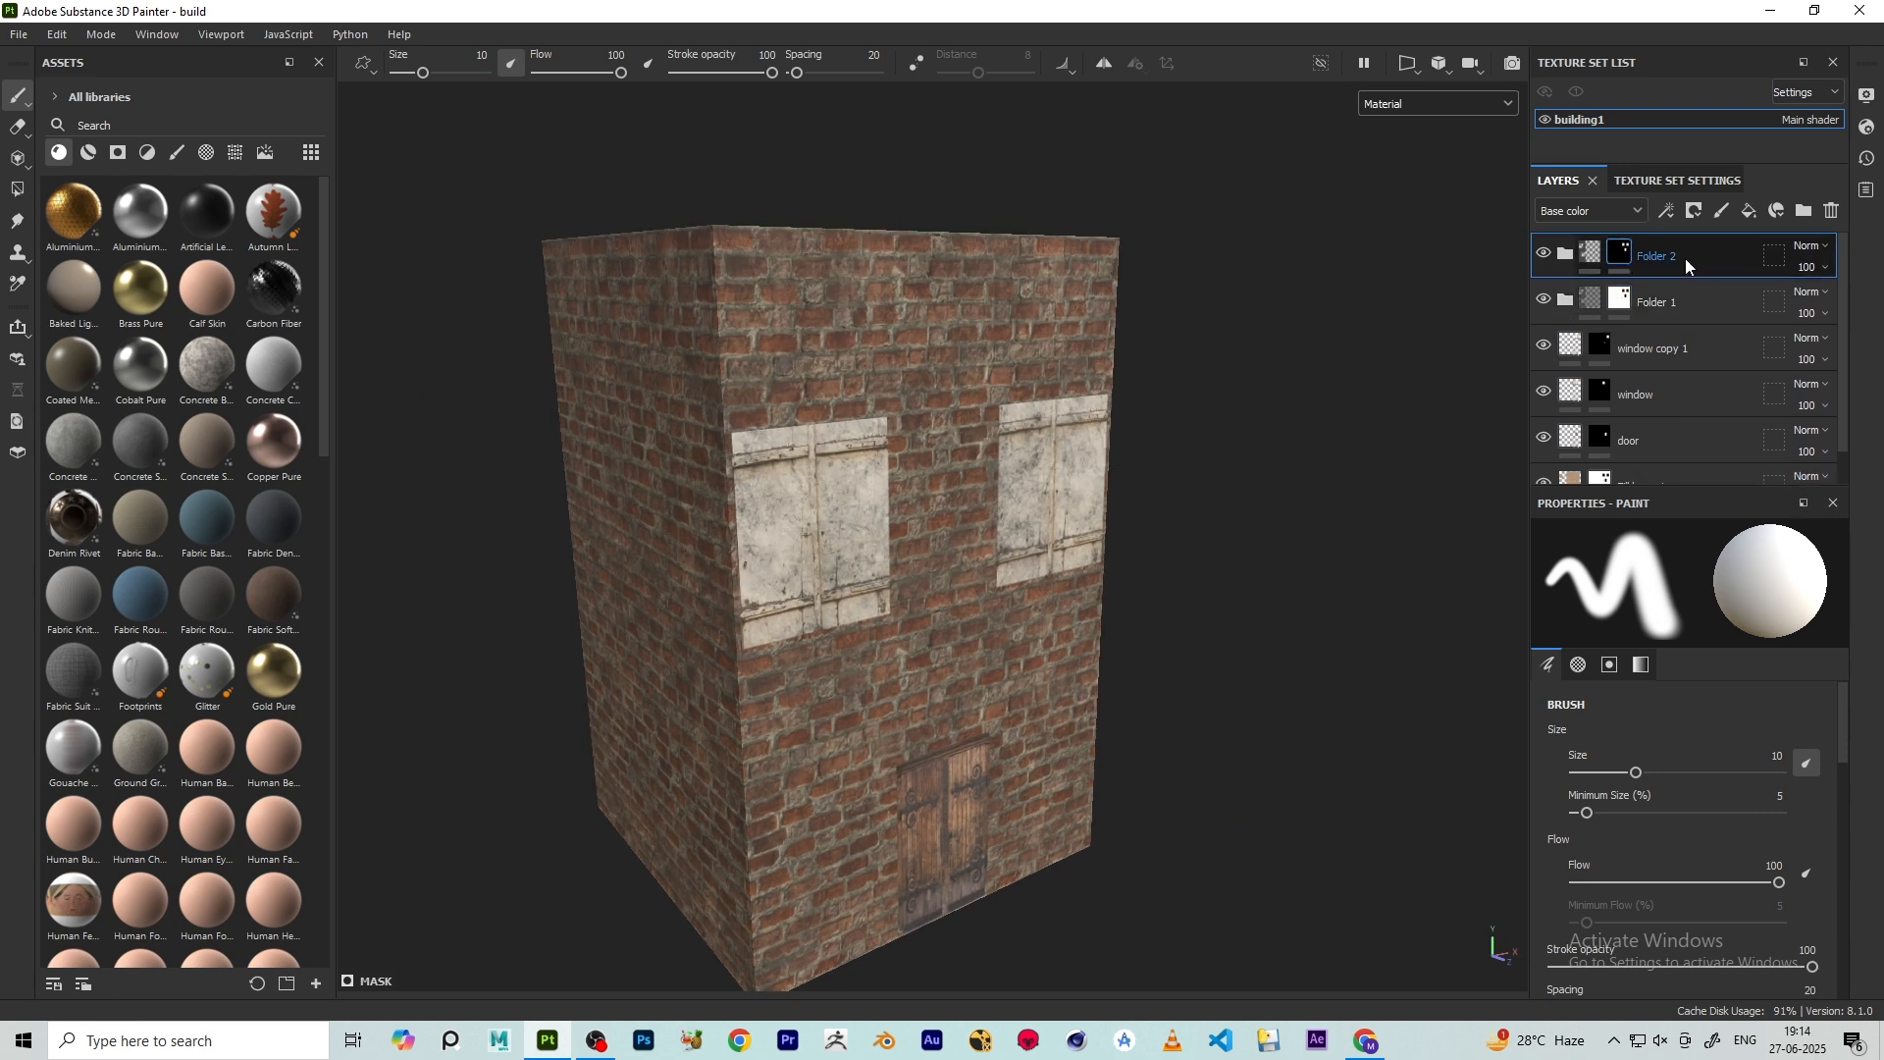
scroll(913, 458, "down", 2)
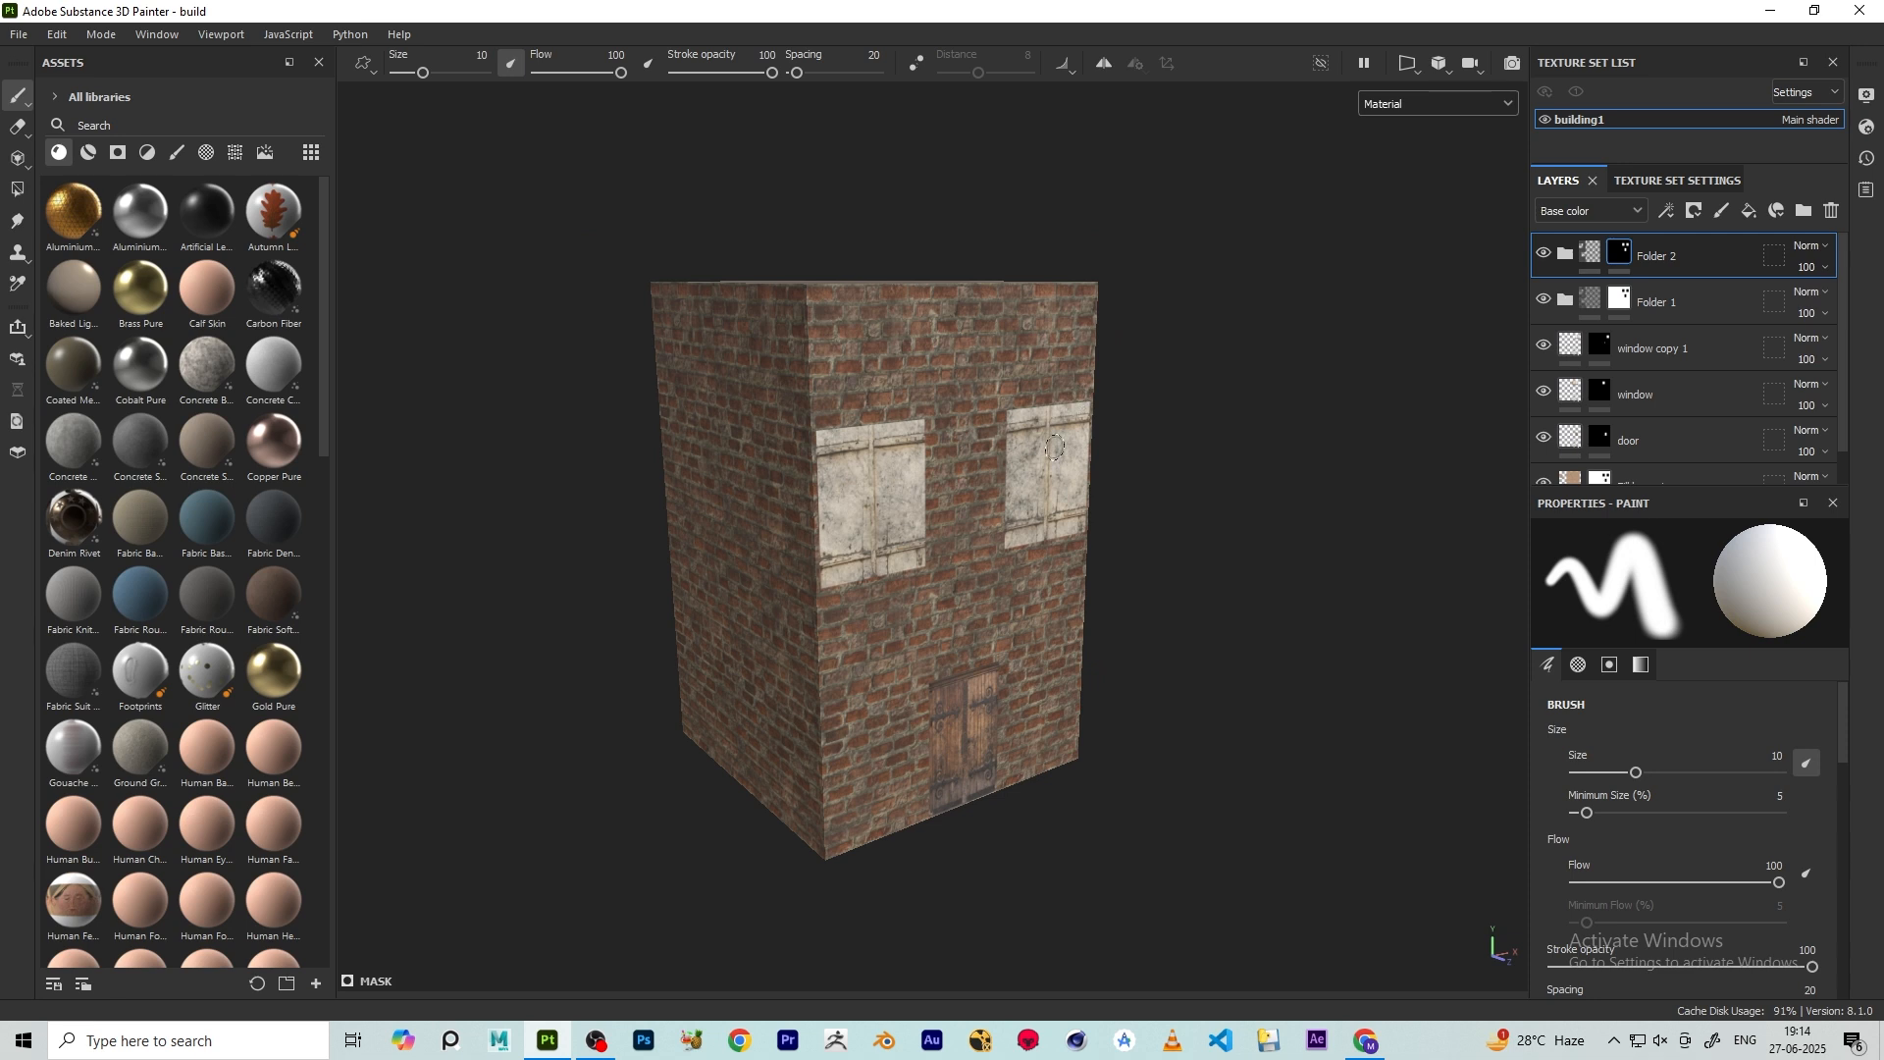
scroll(1054, 448, "up", 1)
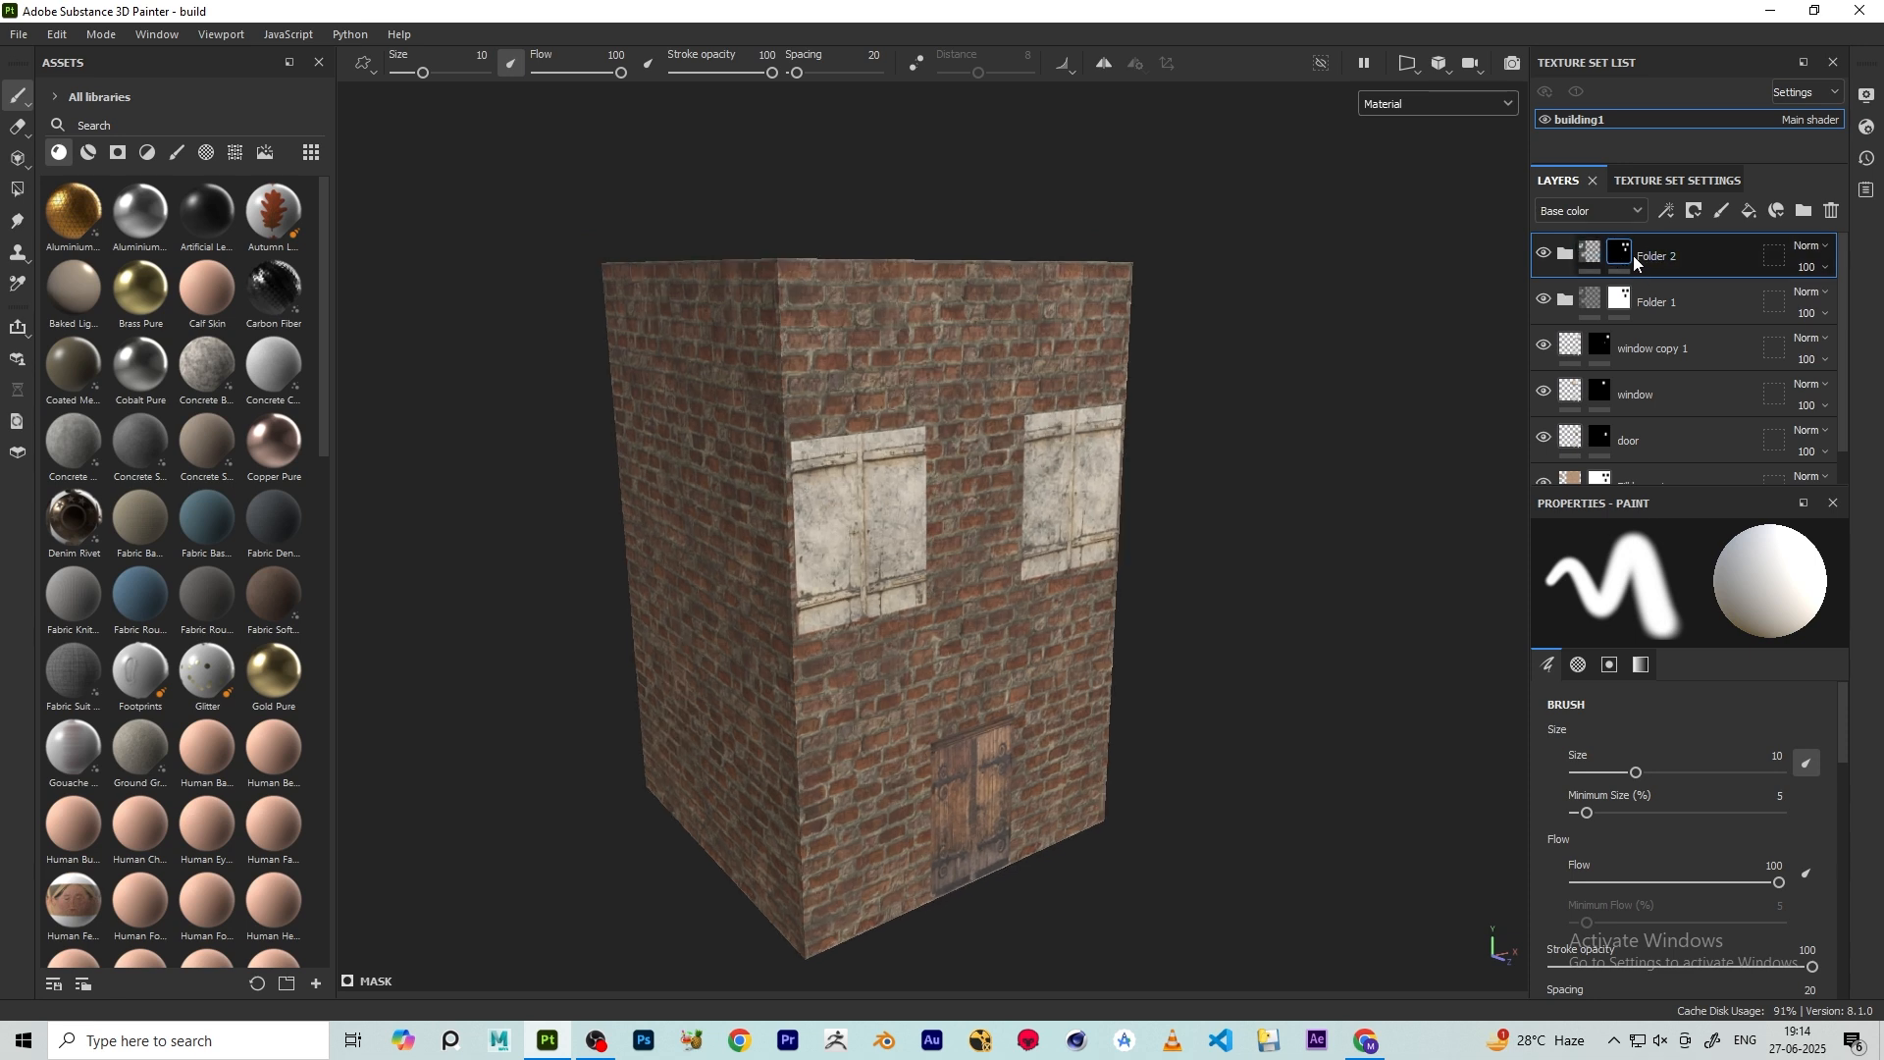
- Inspect the textured building from several angles and distances, checking Folder 1 and Folder 2 in turn
mouse_move(1633, 255)
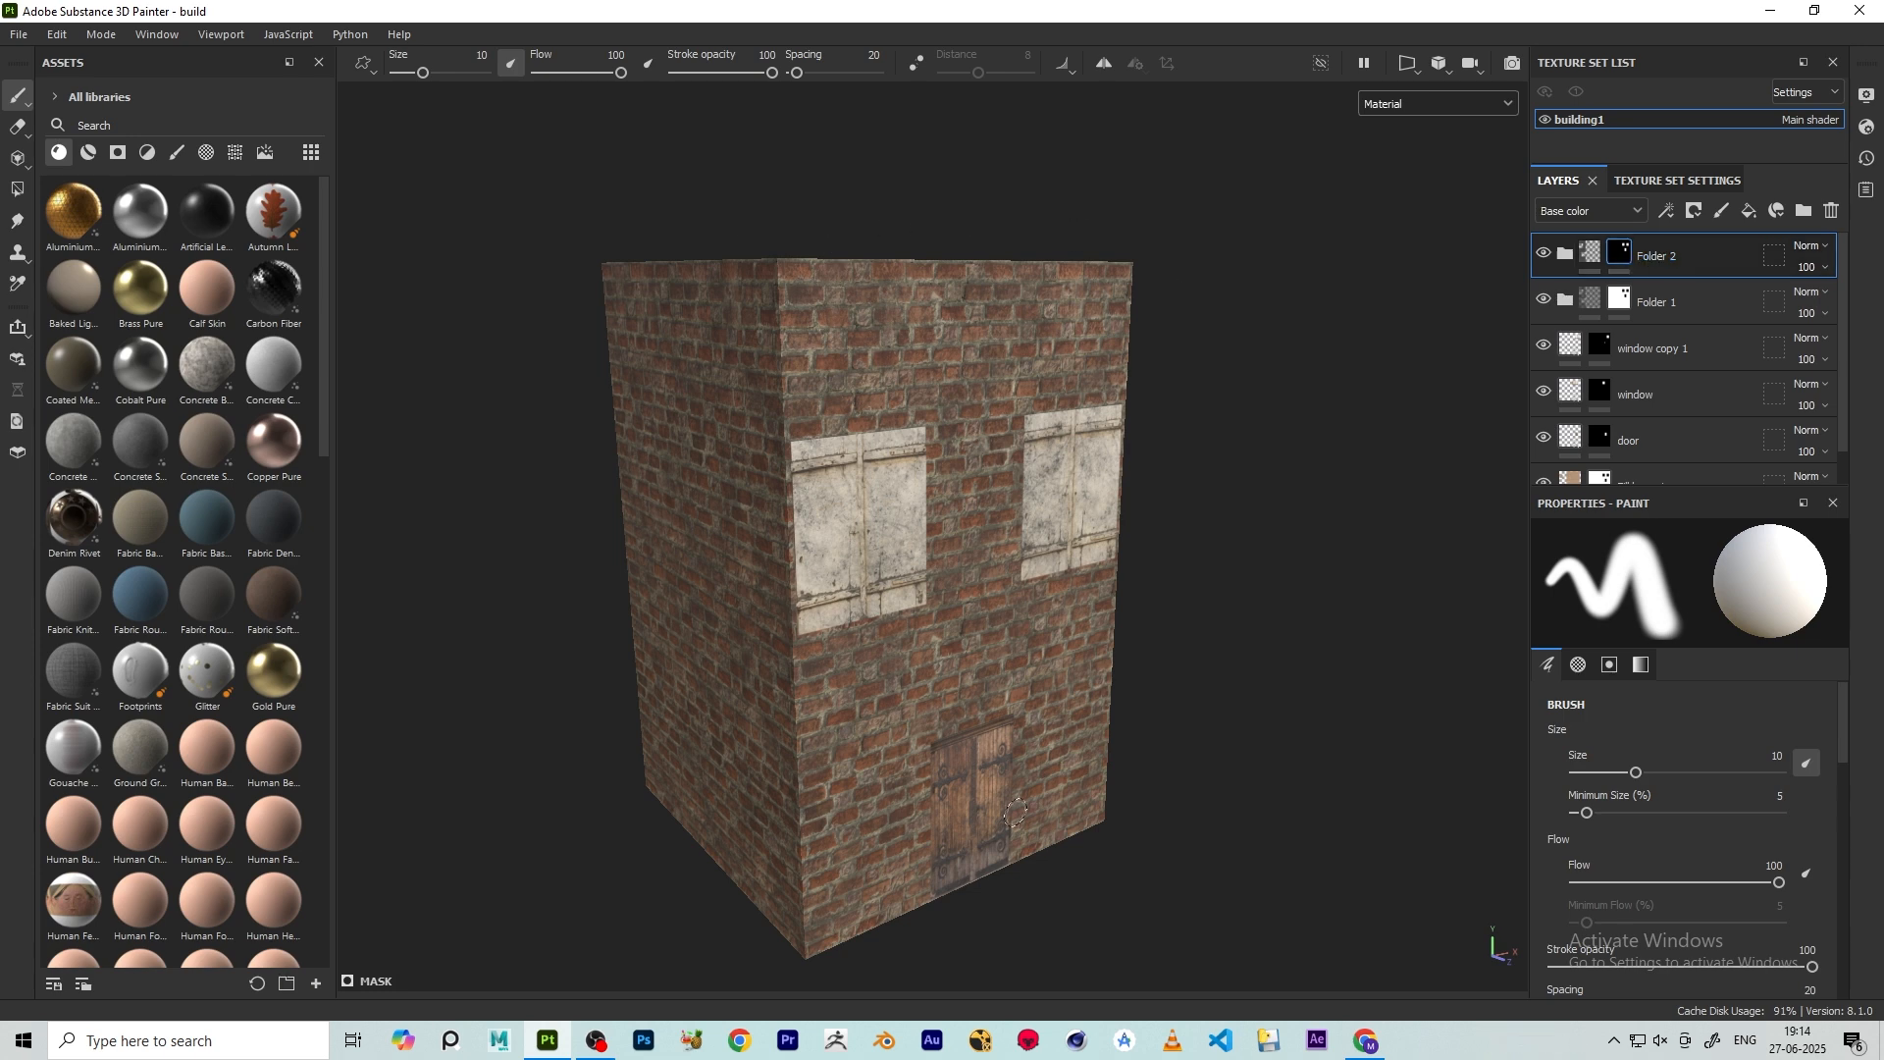
scroll(993, 564, "up", 4)
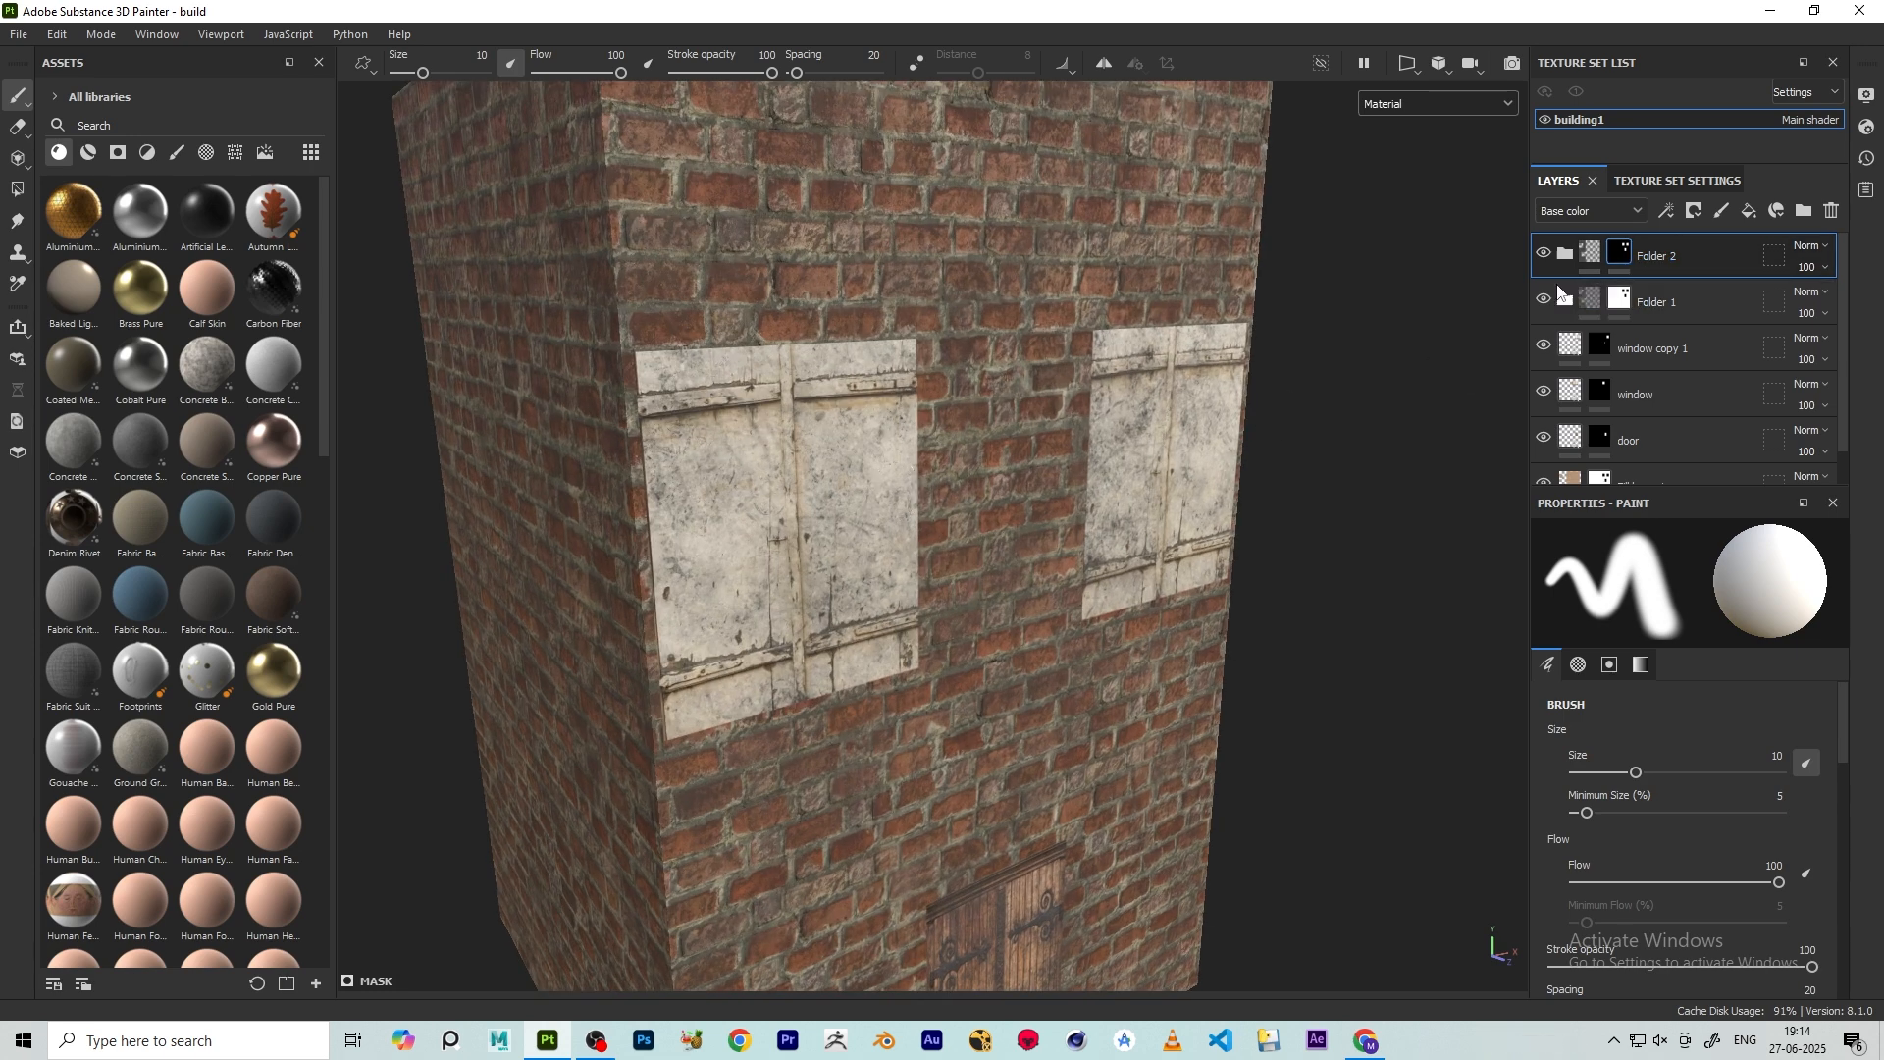
scroll(694, 470, "down", 4)
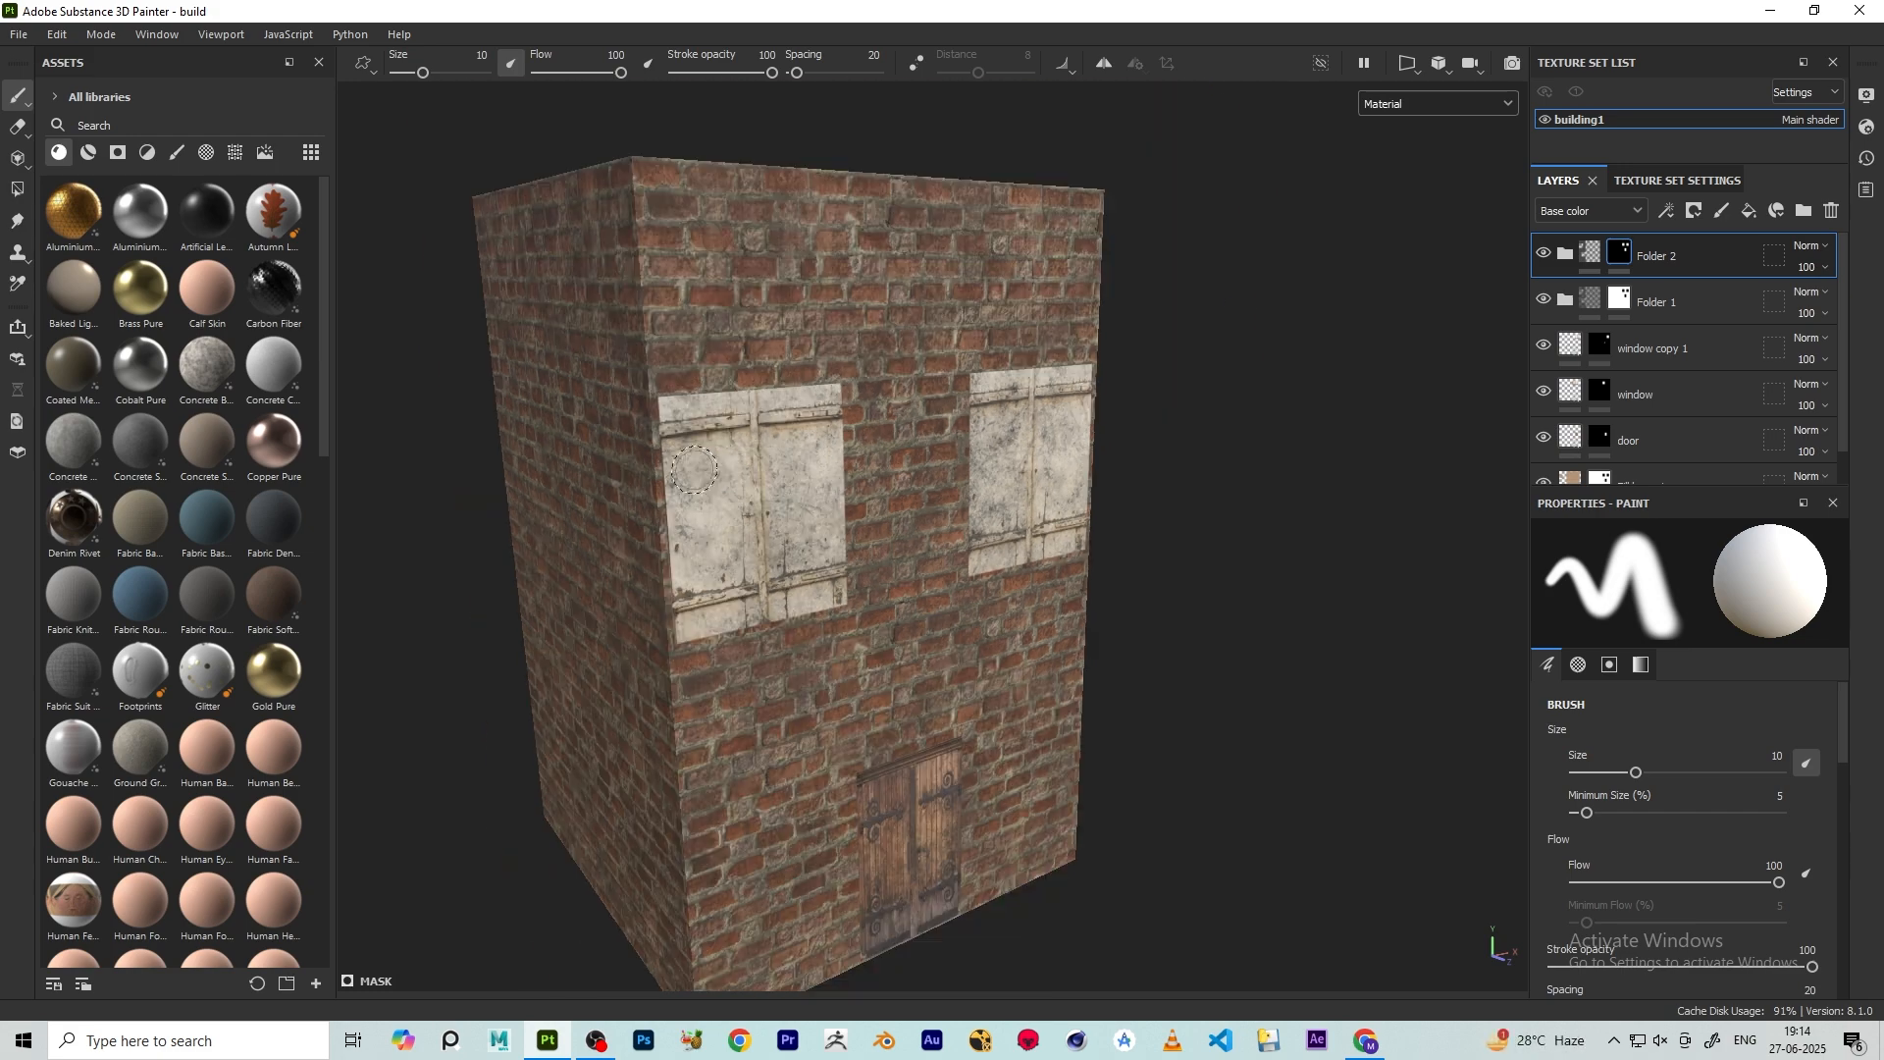
scroll(798, 469, "down", 3)
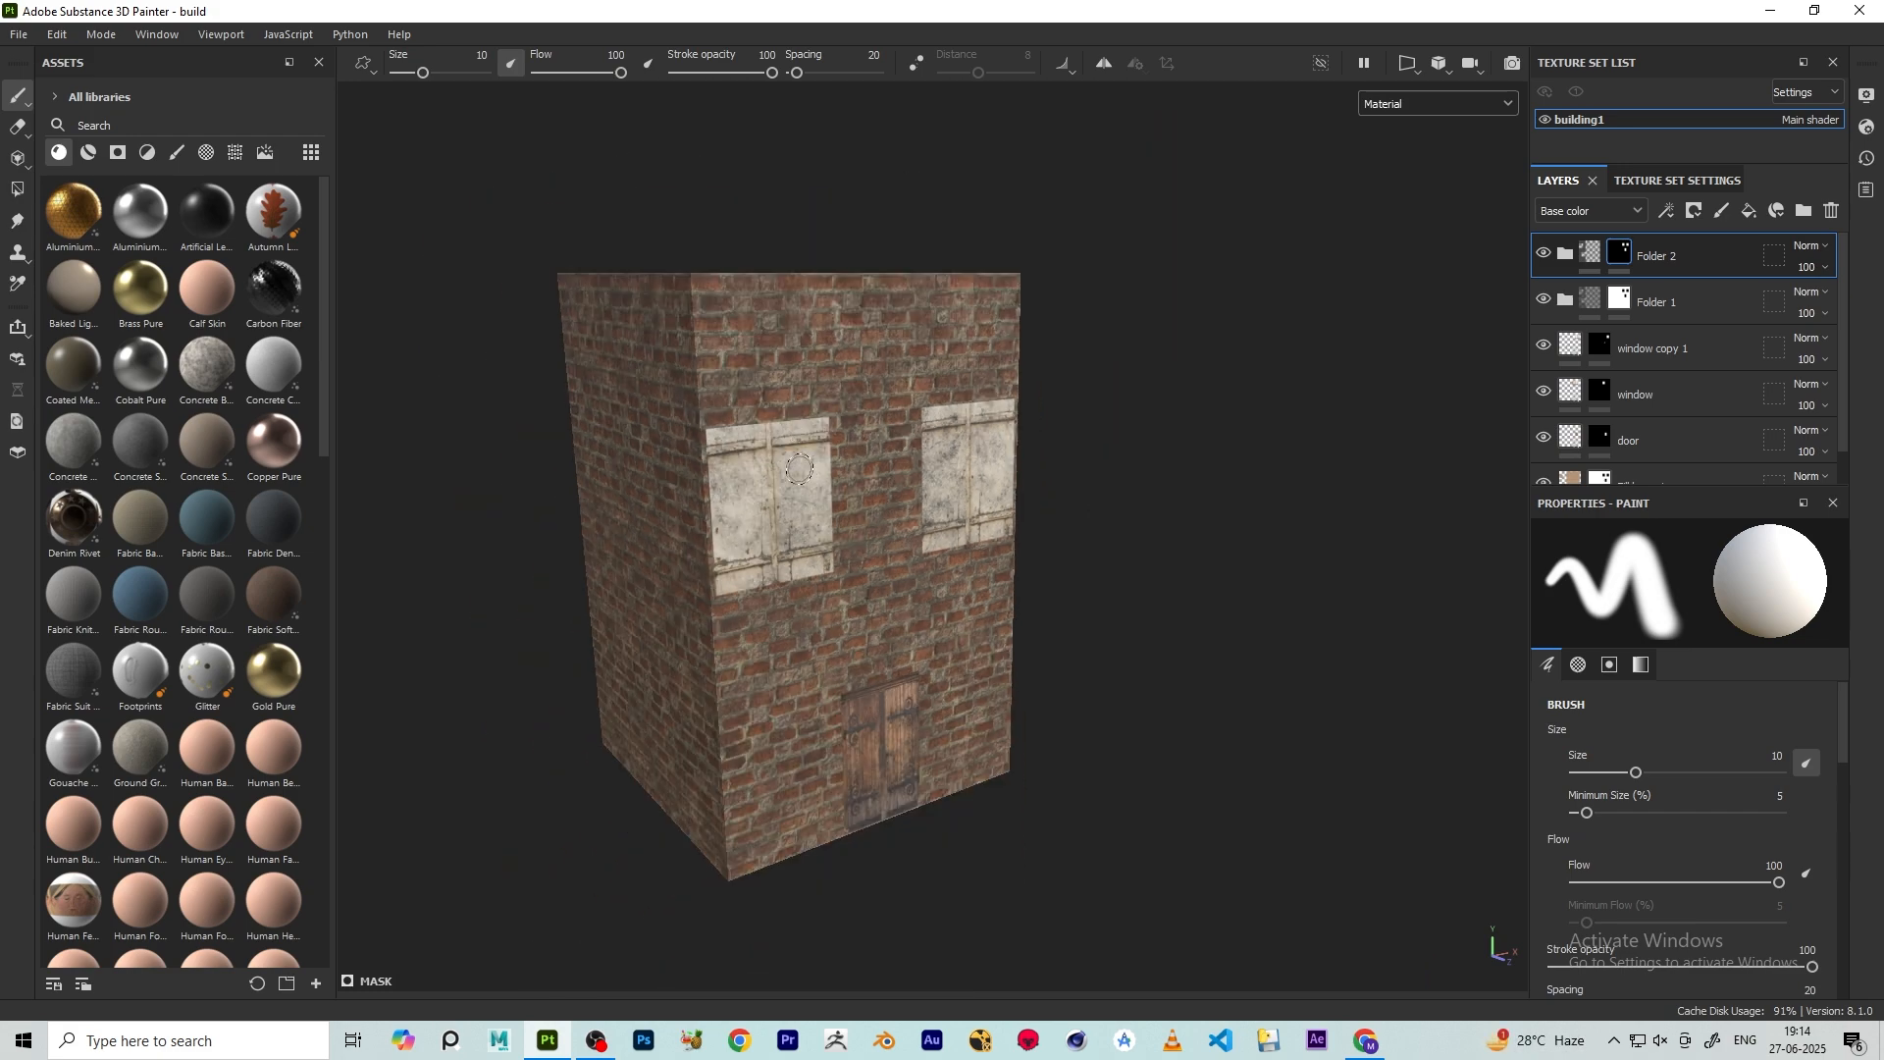
left_click(1653, 302)
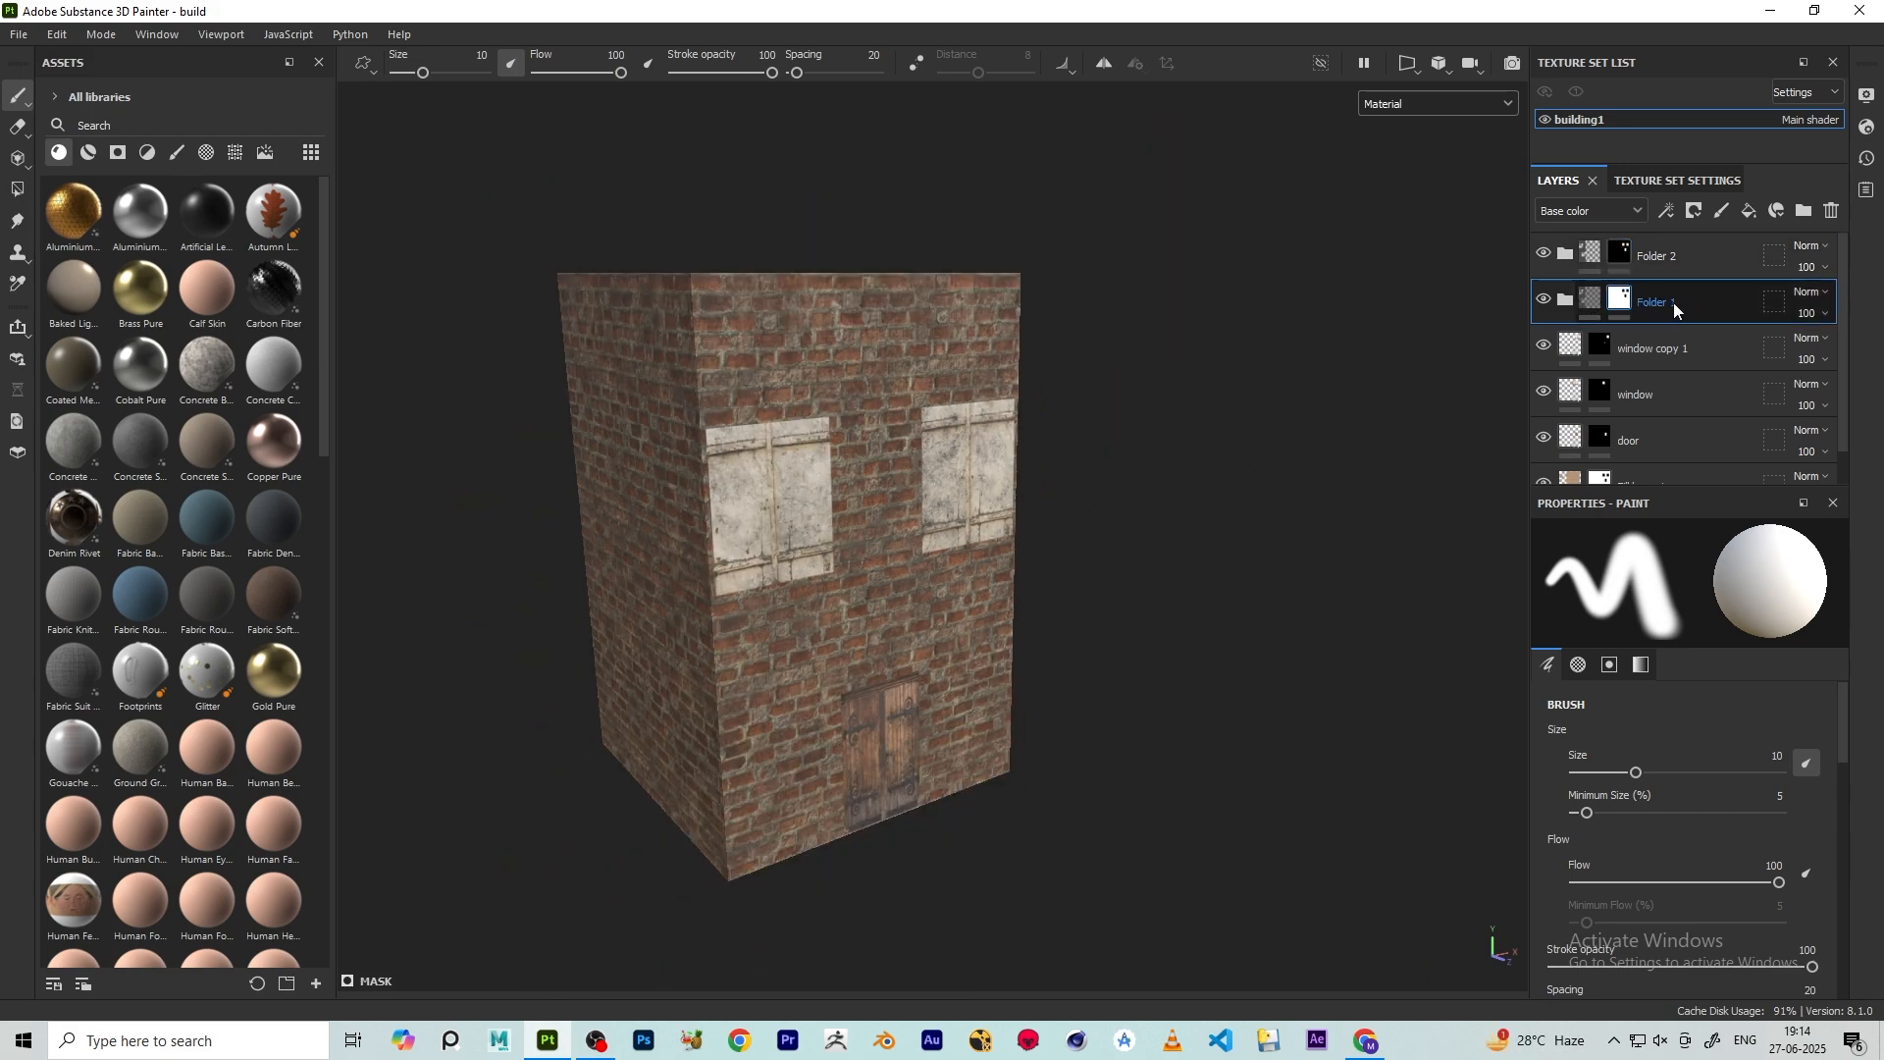
left_click(1666, 257)
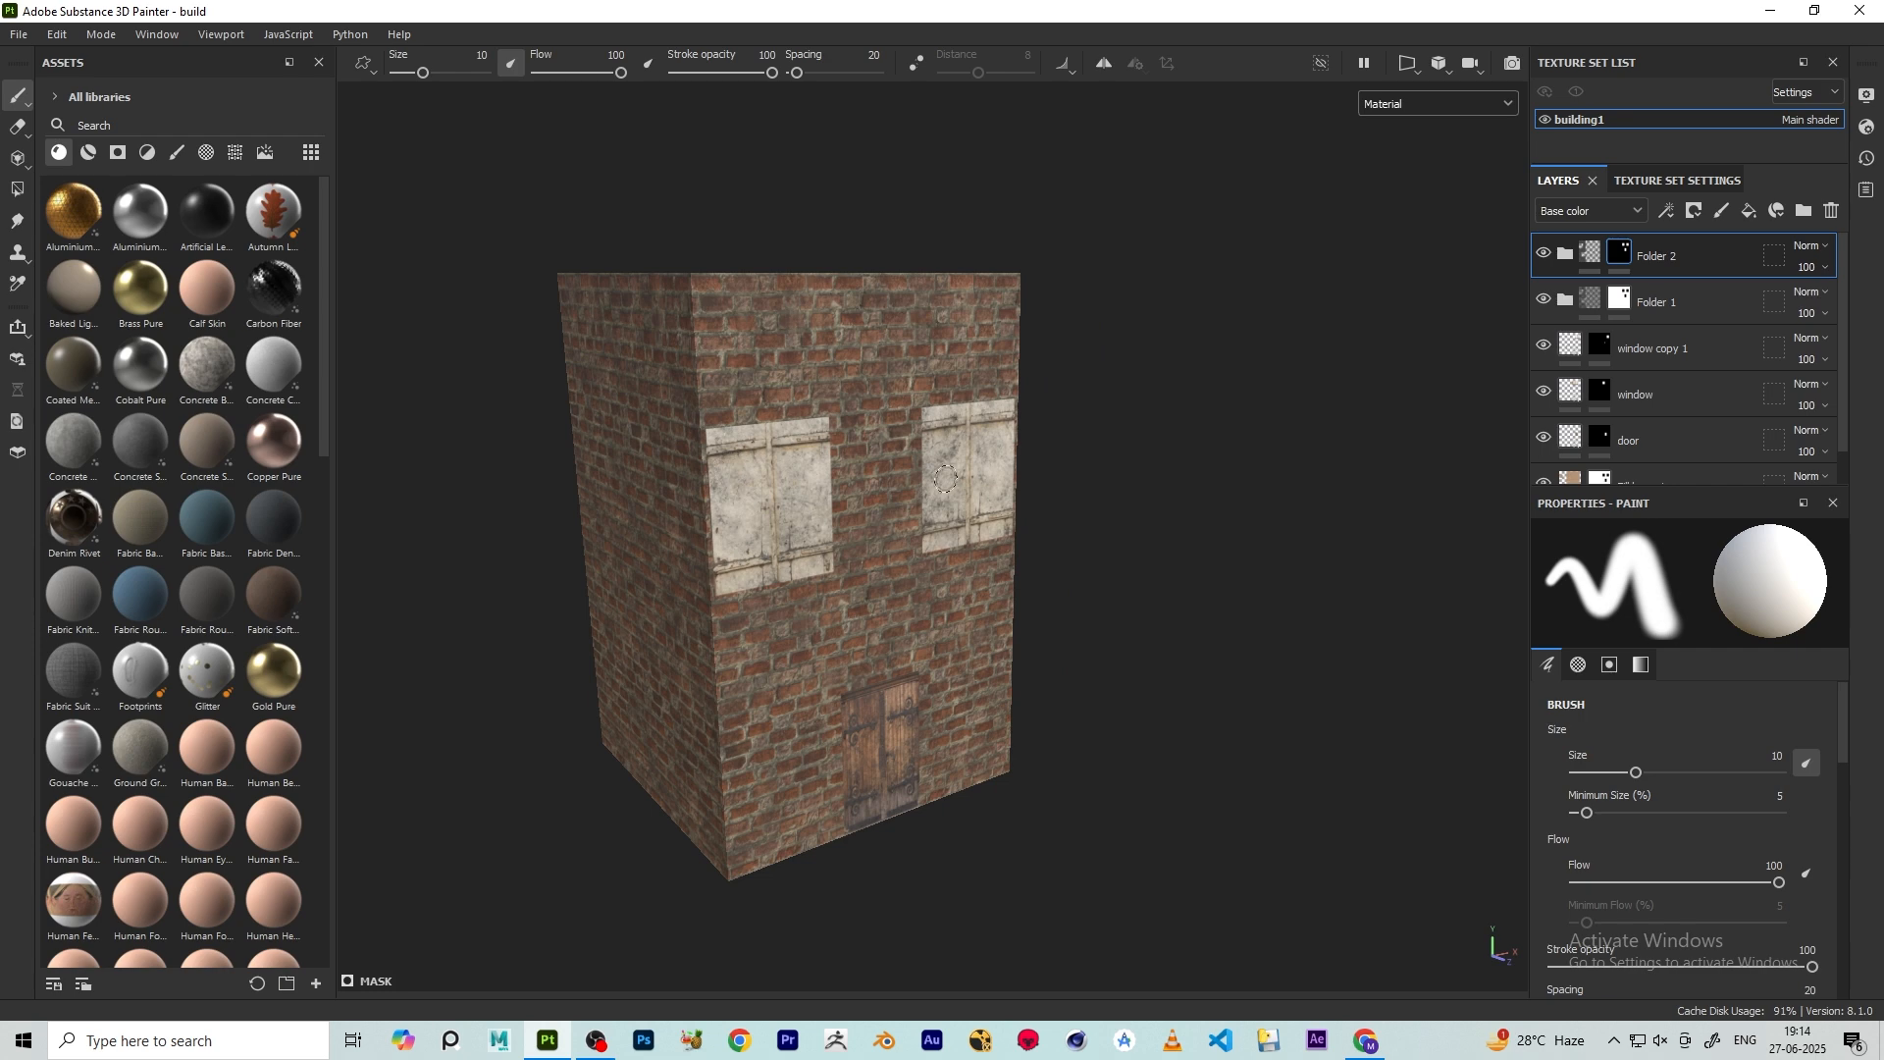
scroll(944, 478, "down", 2)
scroll(928, 518, "up", 4)
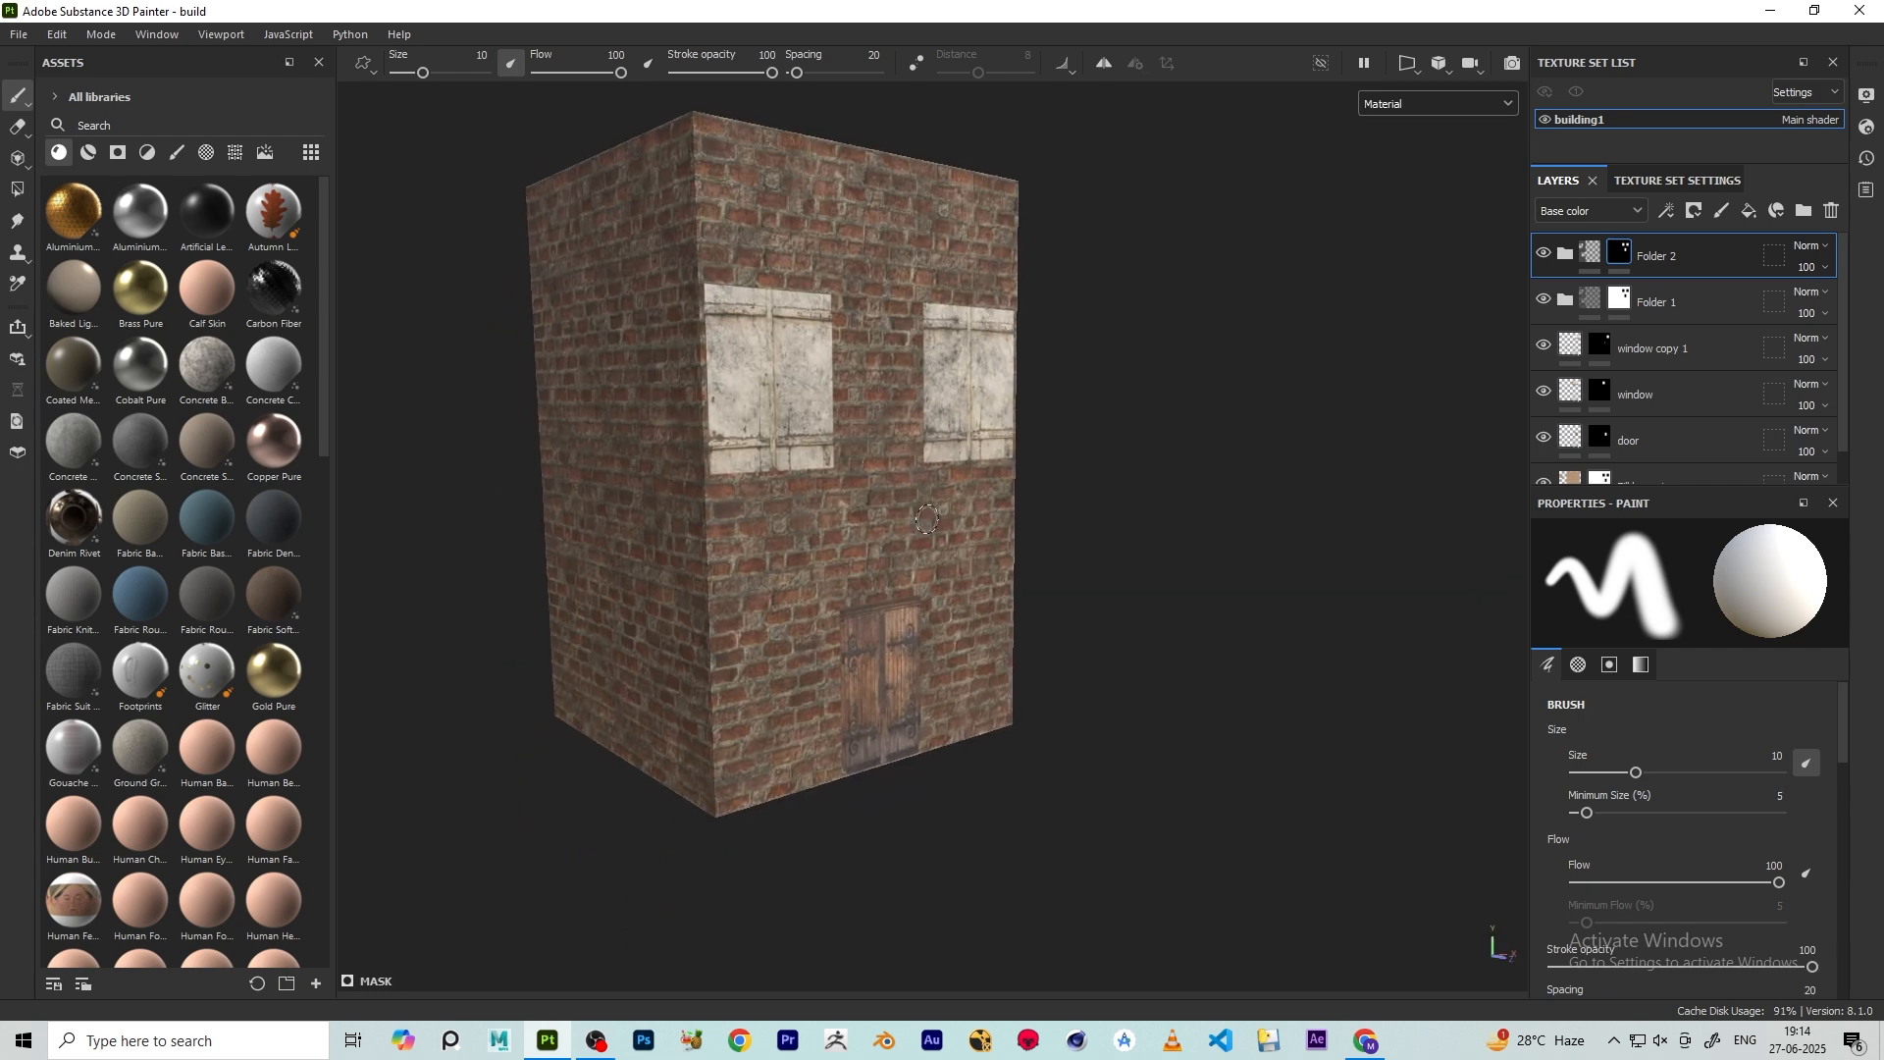
left_click_drag(928, 518, 961, 569, "alt")
scroll(942, 569, "up", 3)
scroll(941, 569, "down", 5)
scroll(961, 569, "up", 3)
- Set up a texture export of building1 limited to the Base_color, Roughness and Normal_DirectX maps
left_click(17, 39)
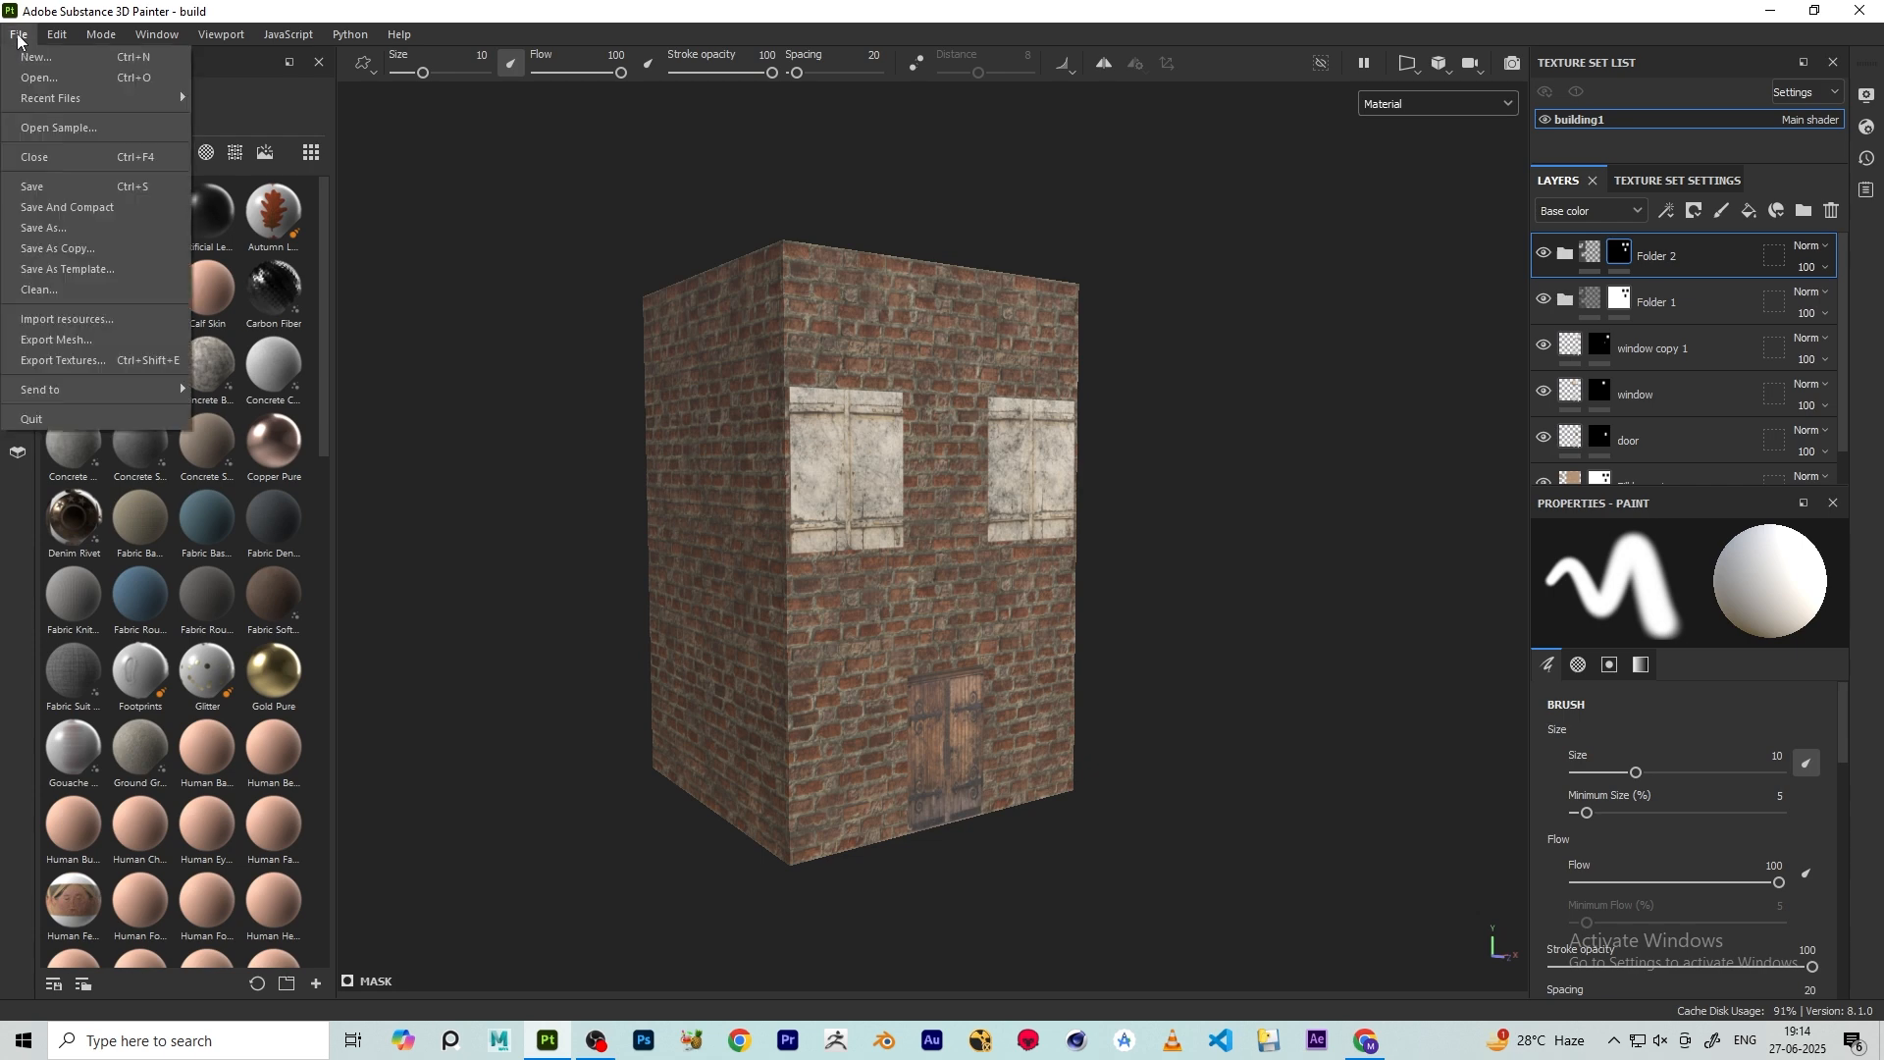
left_click(62, 360)
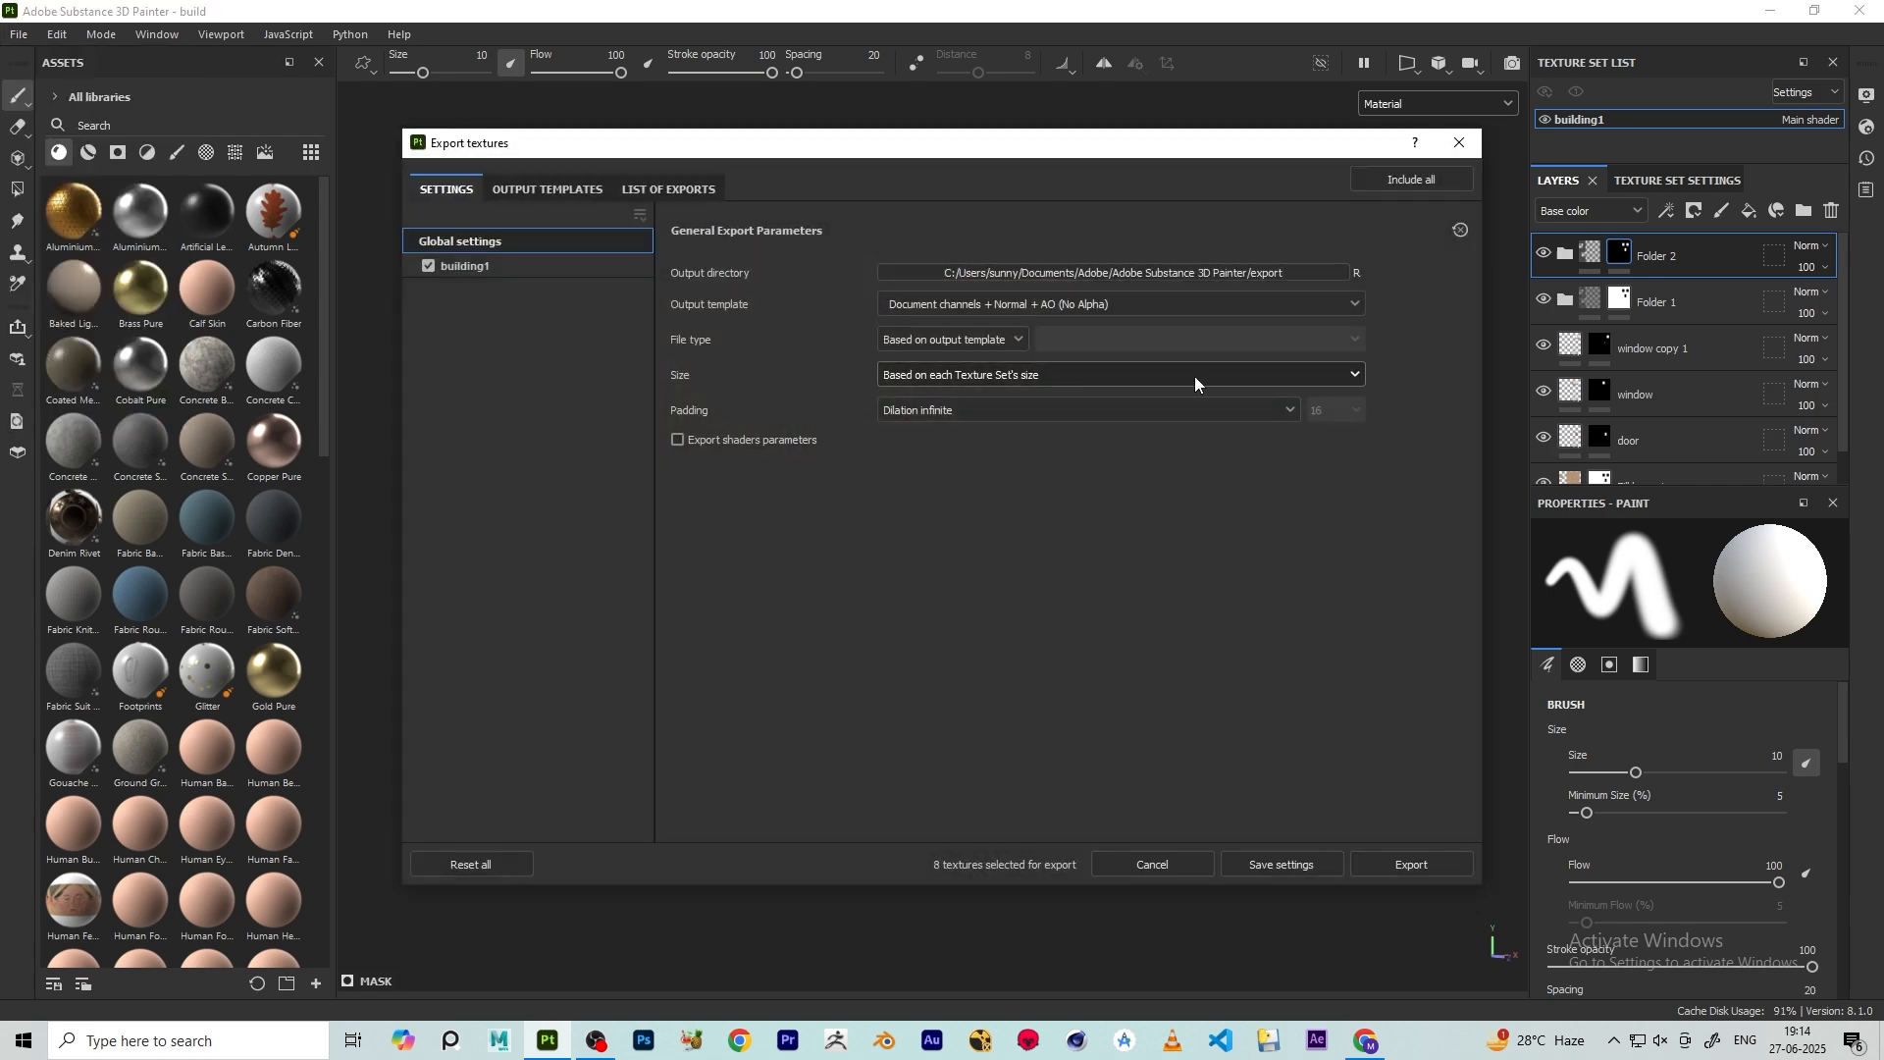
left_click(485, 269)
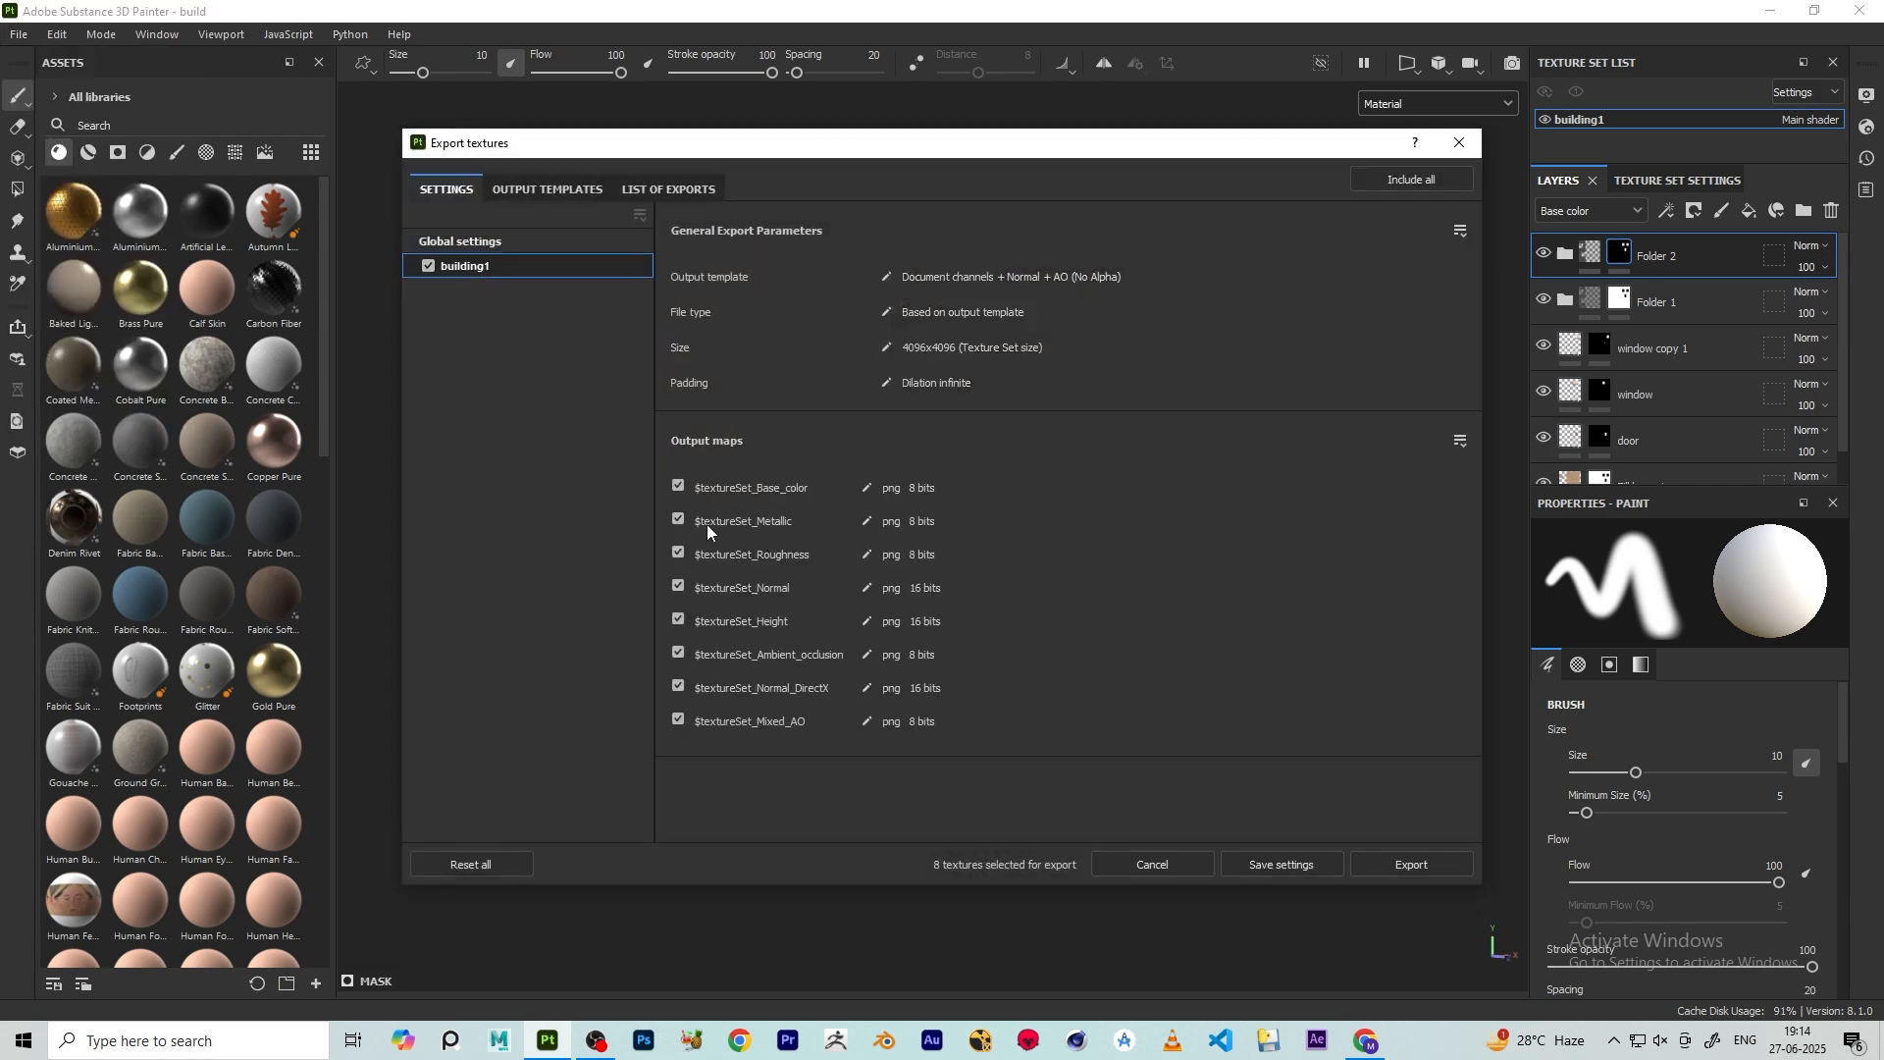
left_click(677, 589)
left_click(678, 619)
left_click(491, 245)
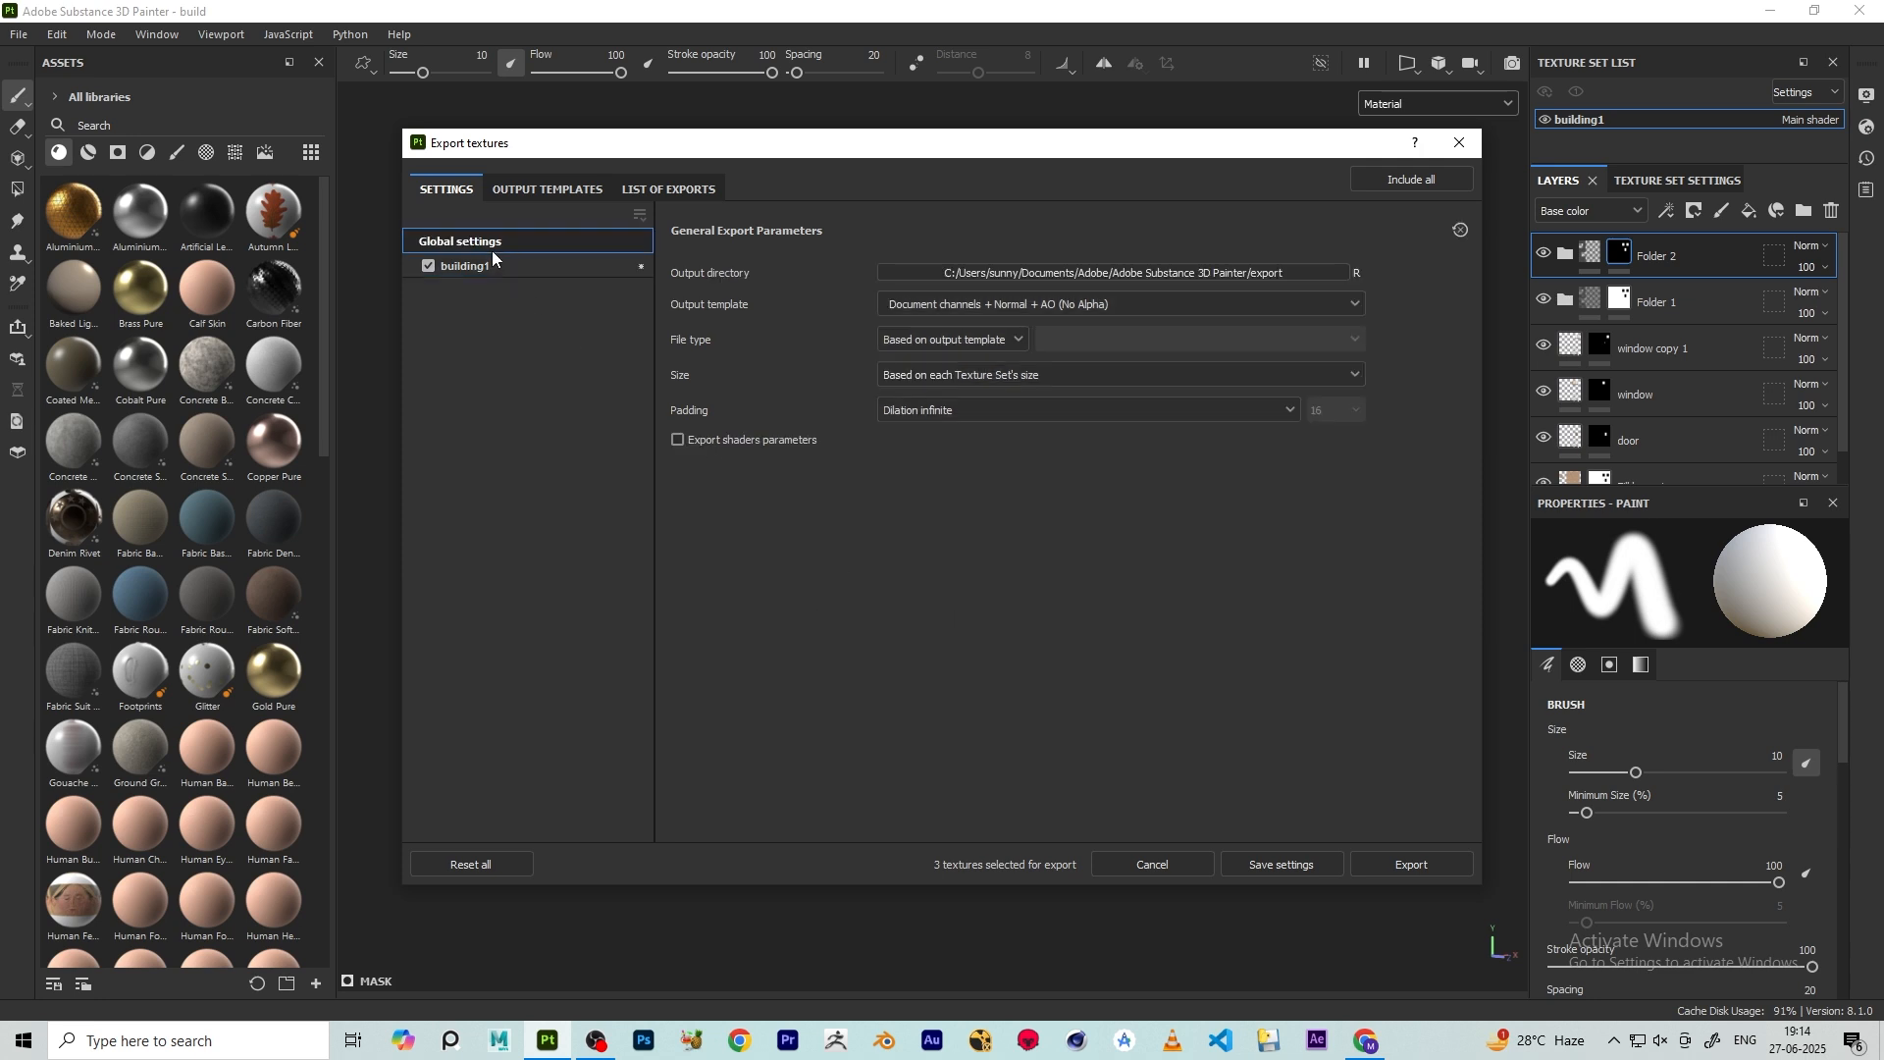
- Browse for the export output directory and create a new folder named texture on the Desktop
left_click(1061, 273)
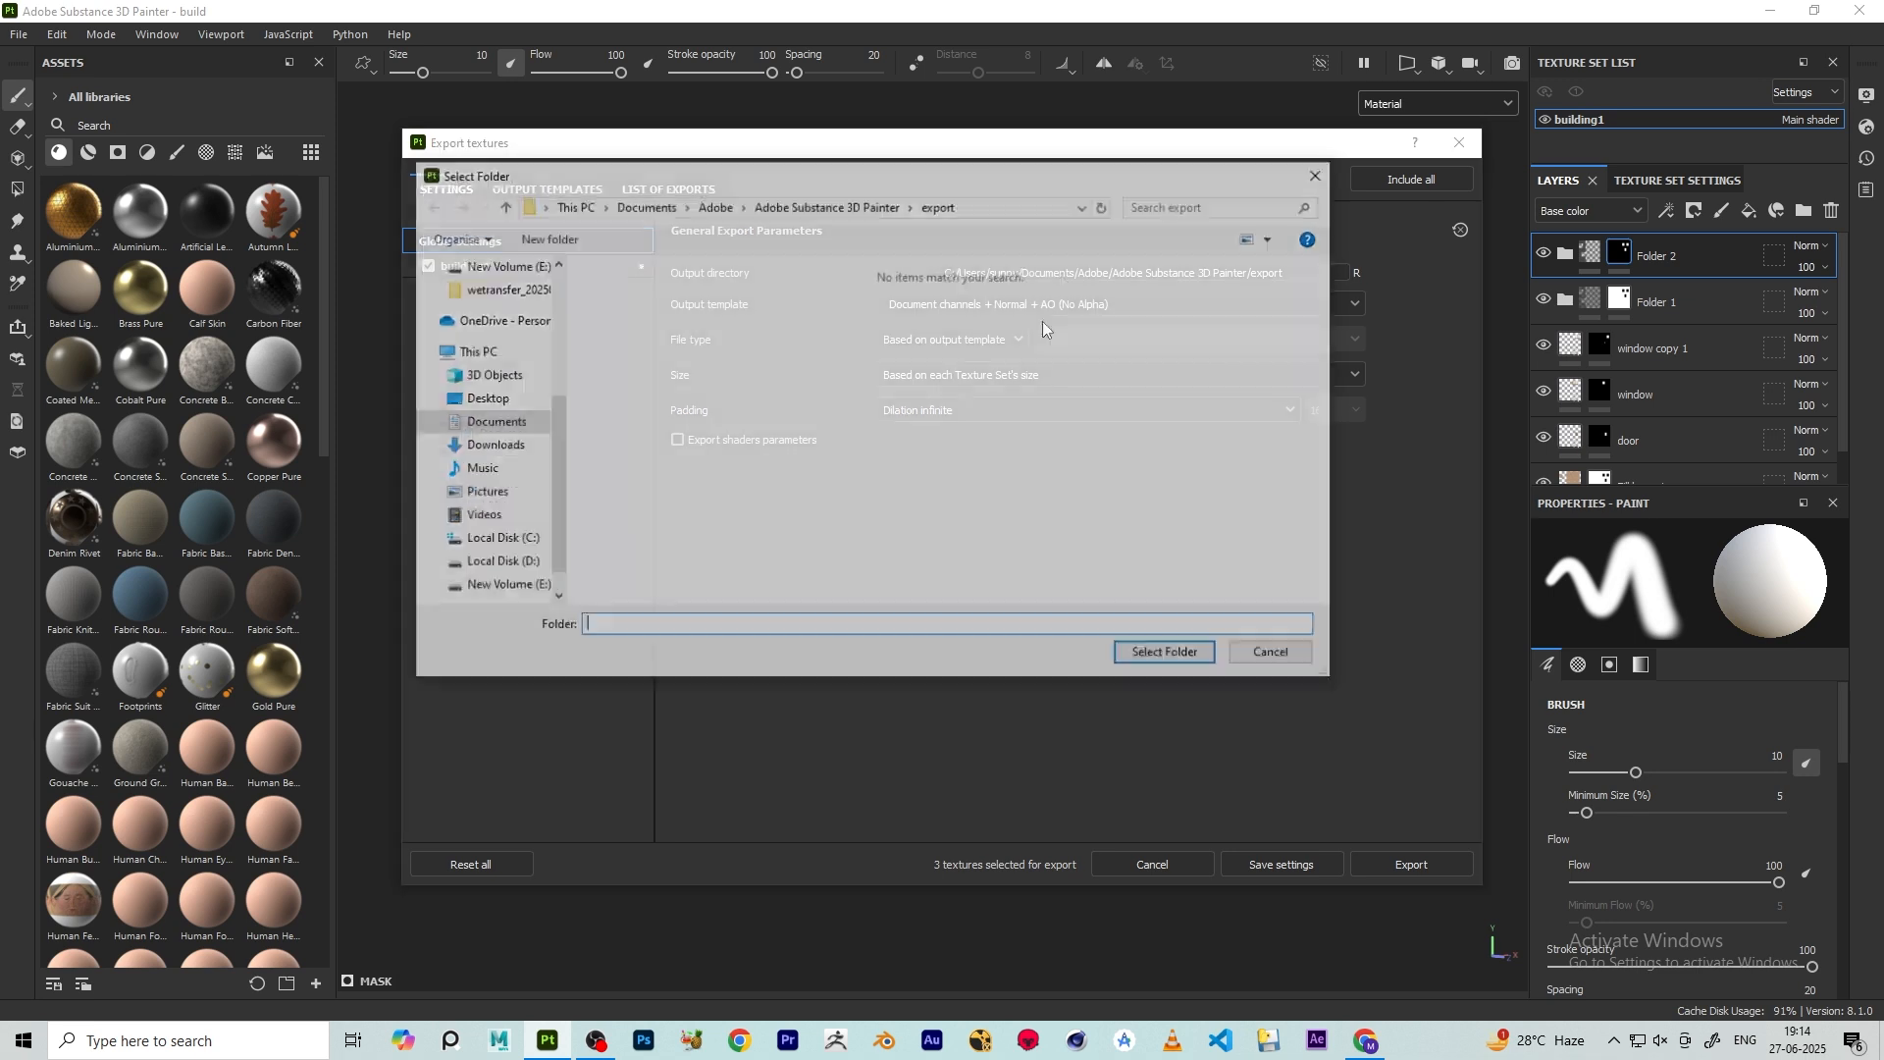
left_click(483, 397)
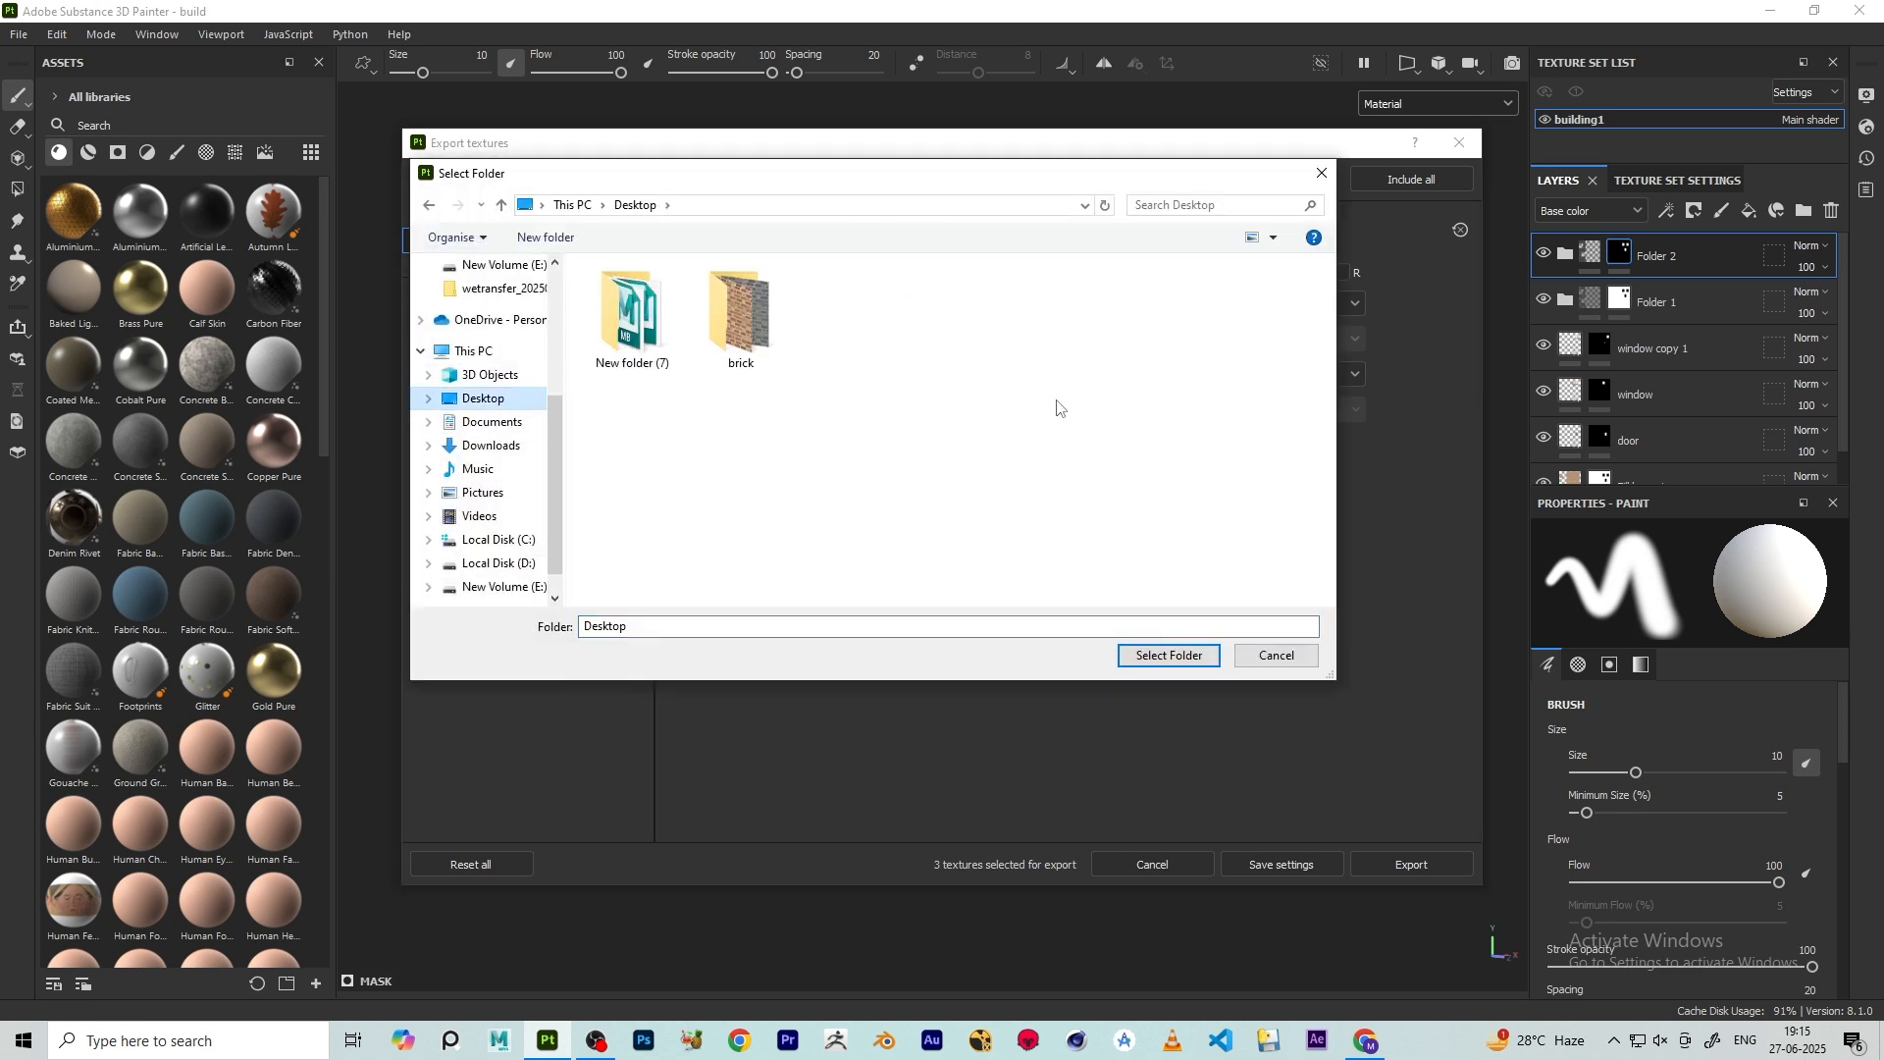
key("ctrl+shift+n")
type("ty")
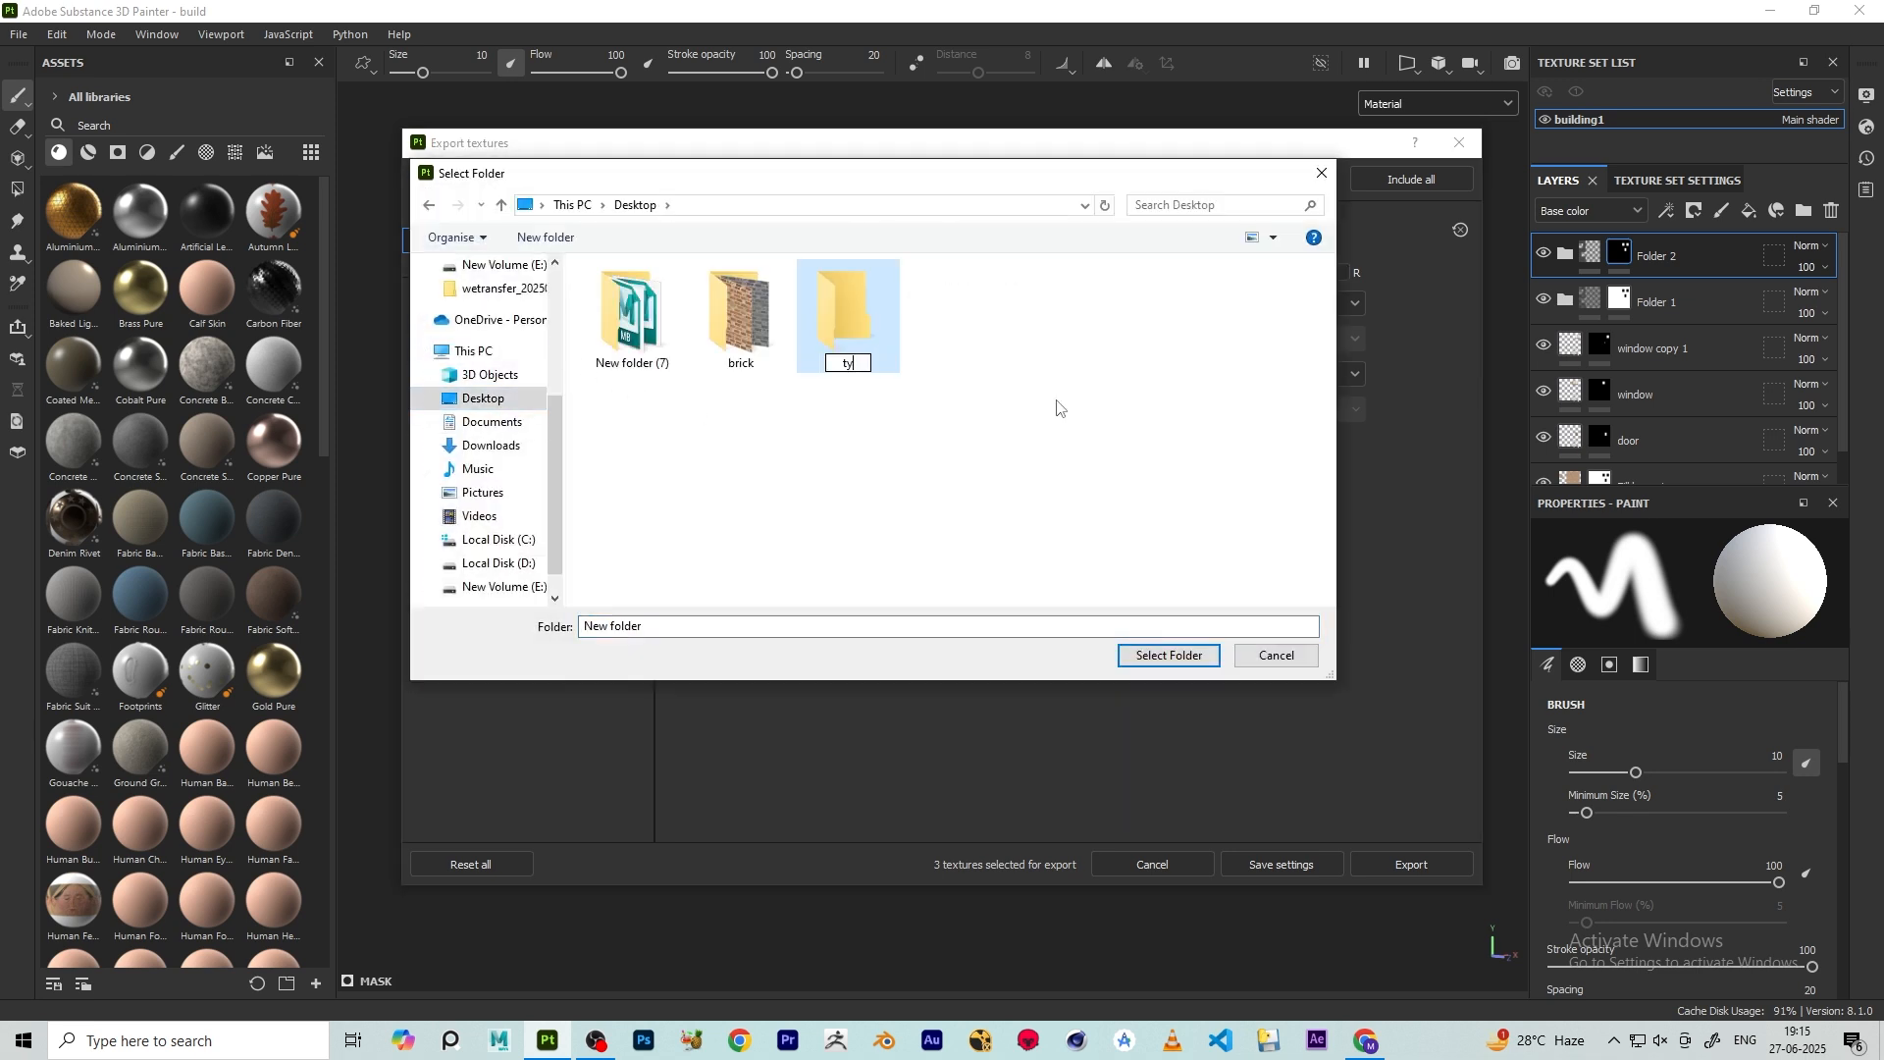
type("exture")
left_click(1154, 589)
- Use the new texture folder as the output directory and export the selected maps
left_click(830, 296)
double_click(830, 296)
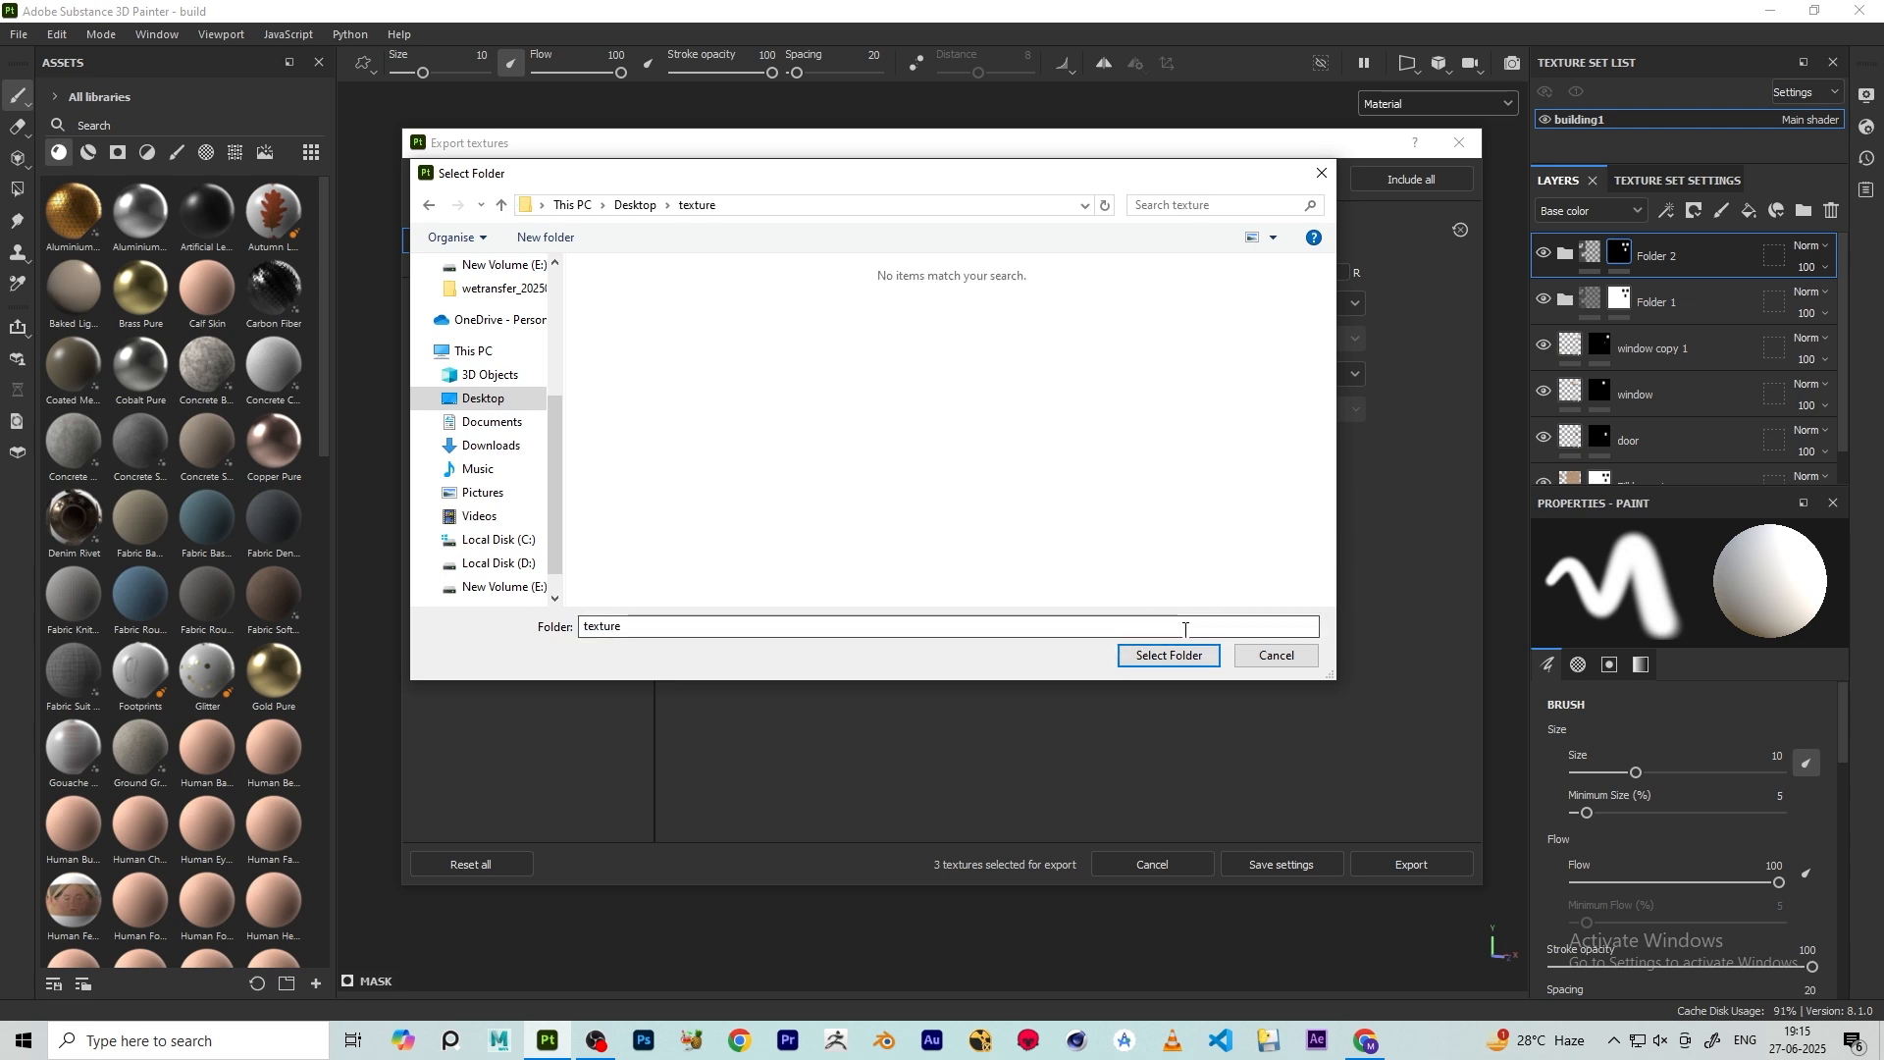
left_click(1169, 655)
left_click(1417, 859)
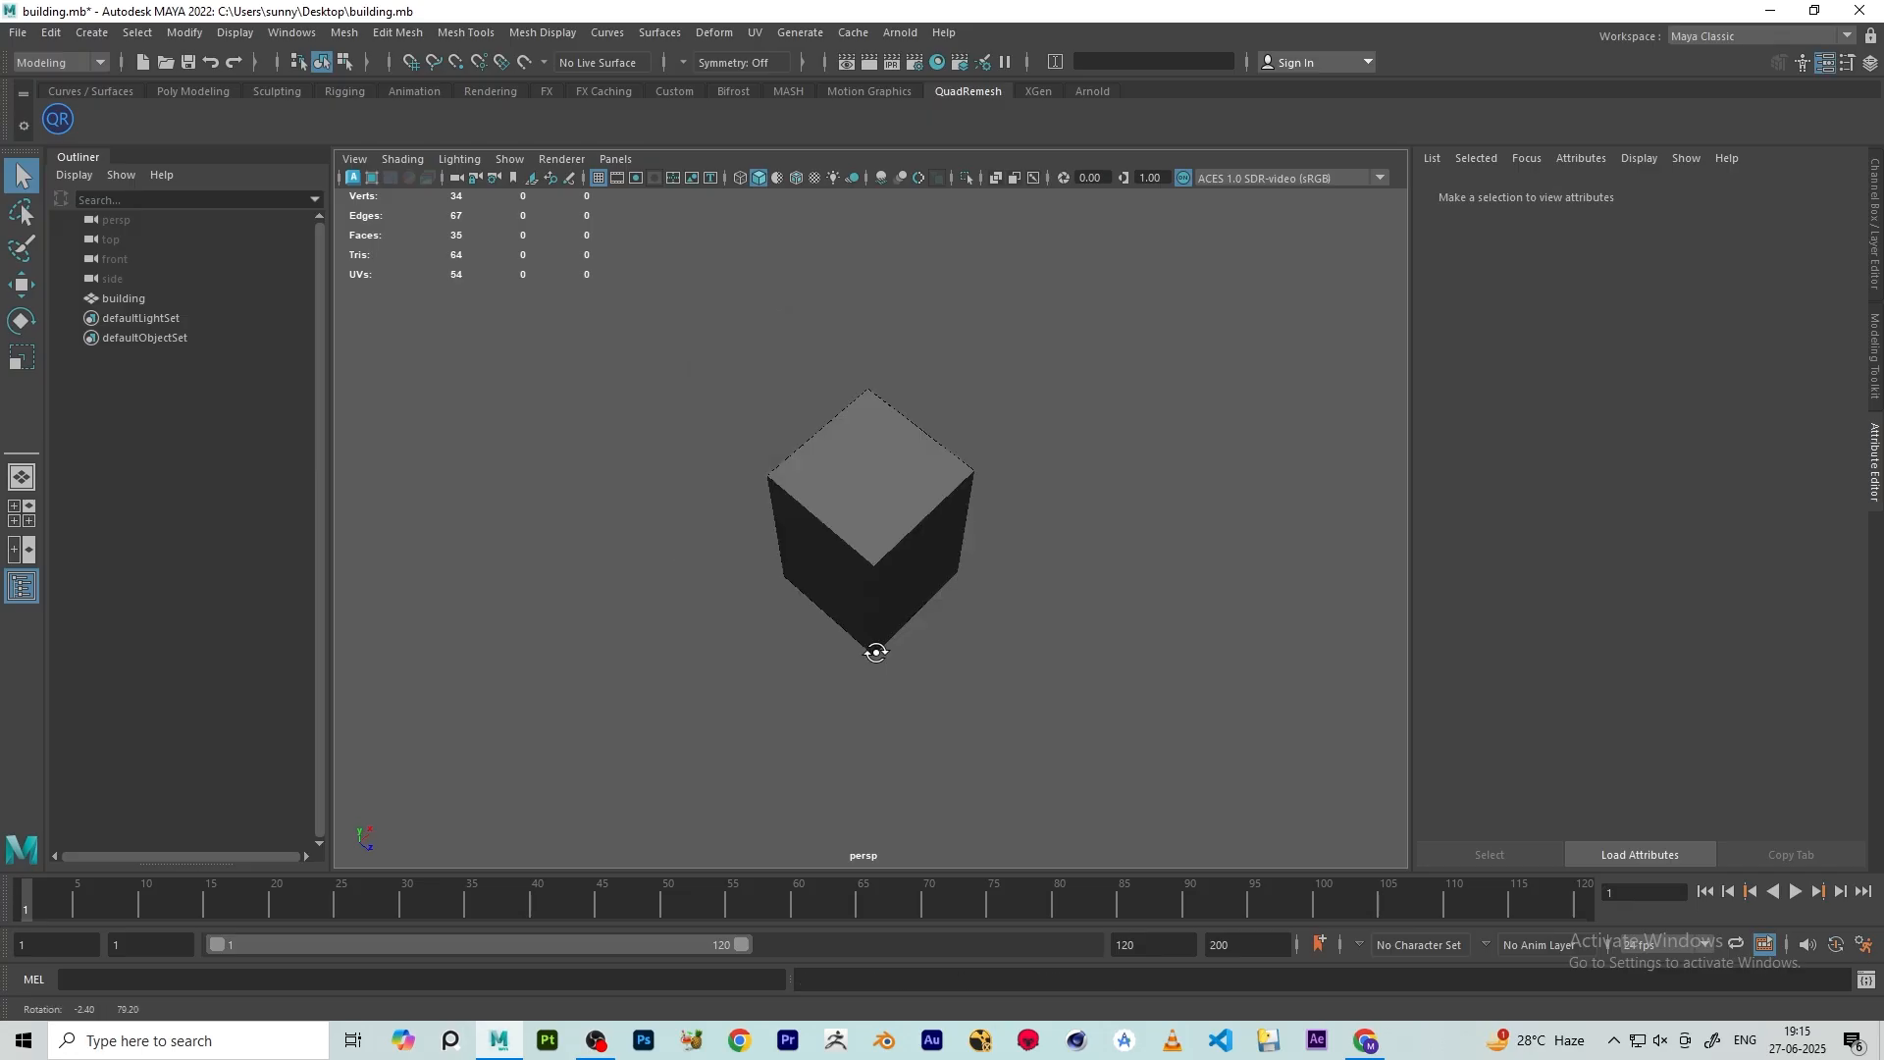
- Switch to Maya, select the building and graph its building1 material network in Hypershade
left_click_drag(870, 644, 979, 223, "alt")
left_click(968, 433)
left_click(937, 63)
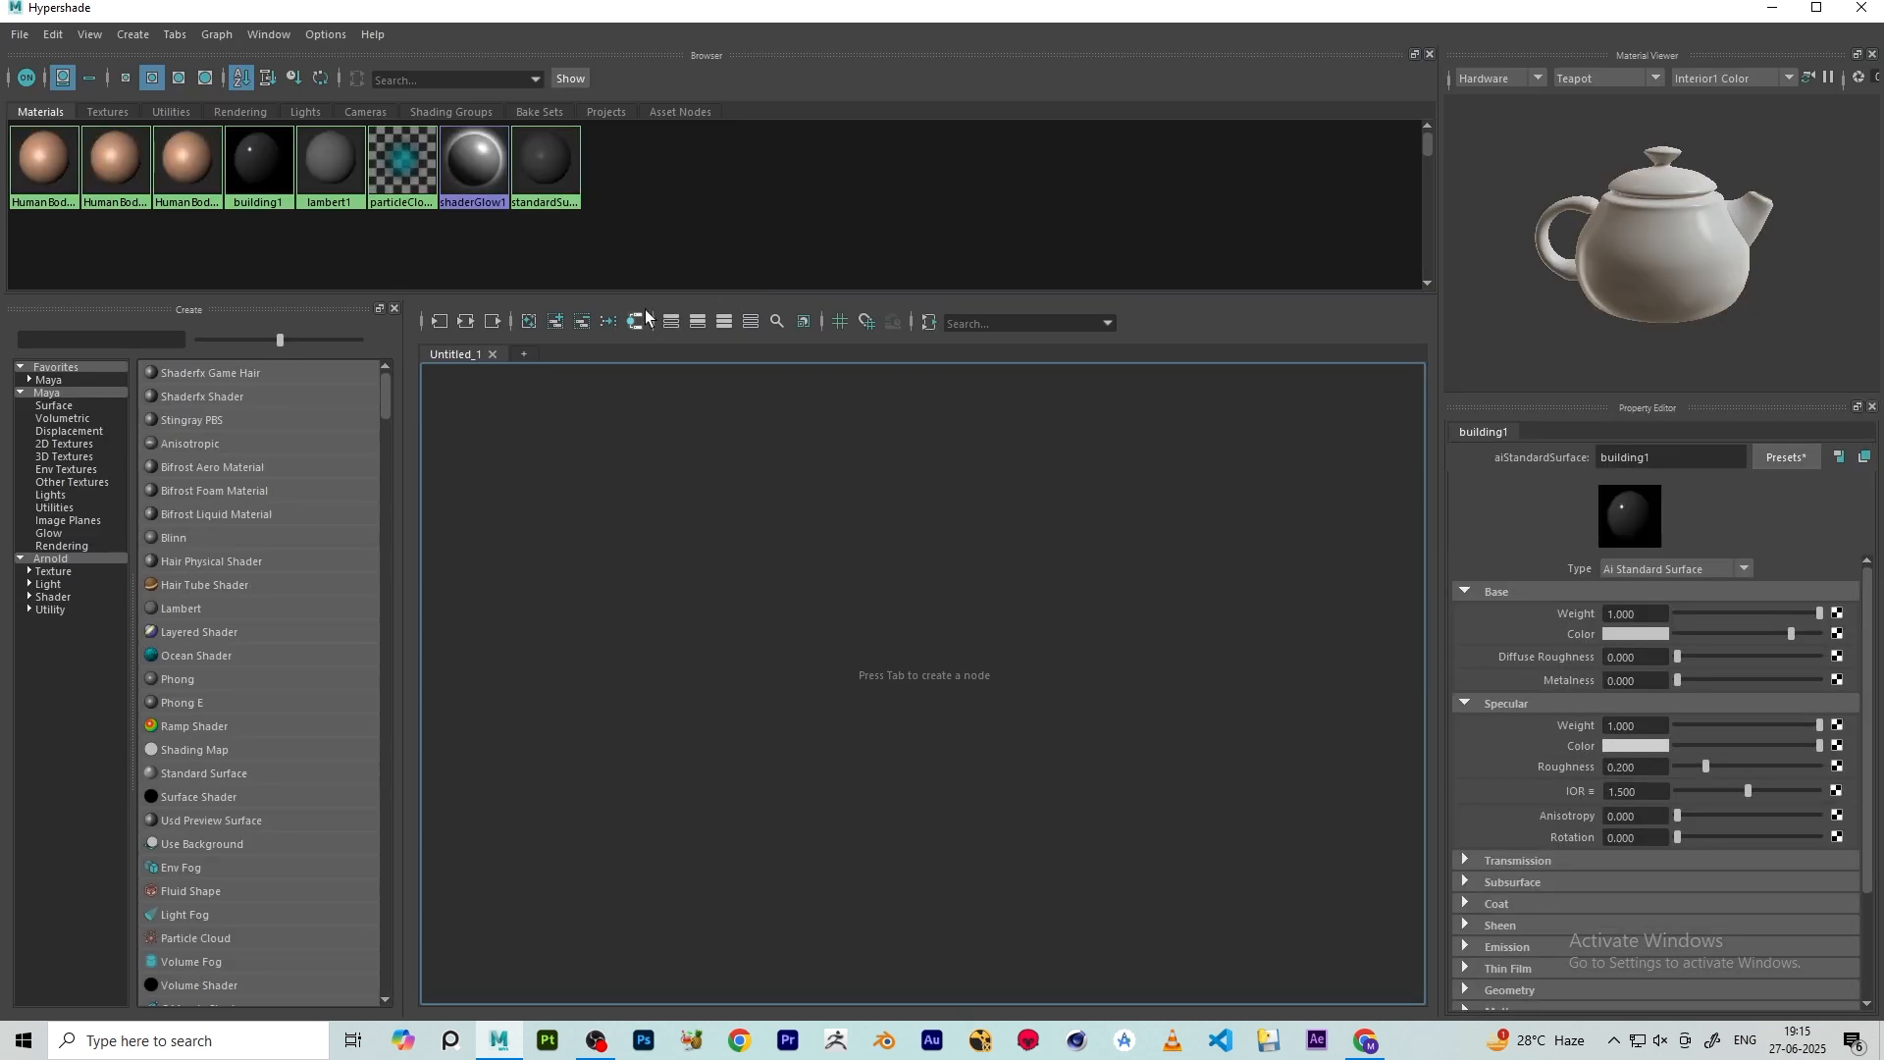
left_click(637, 322)
scroll(784, 467, "down", 4)
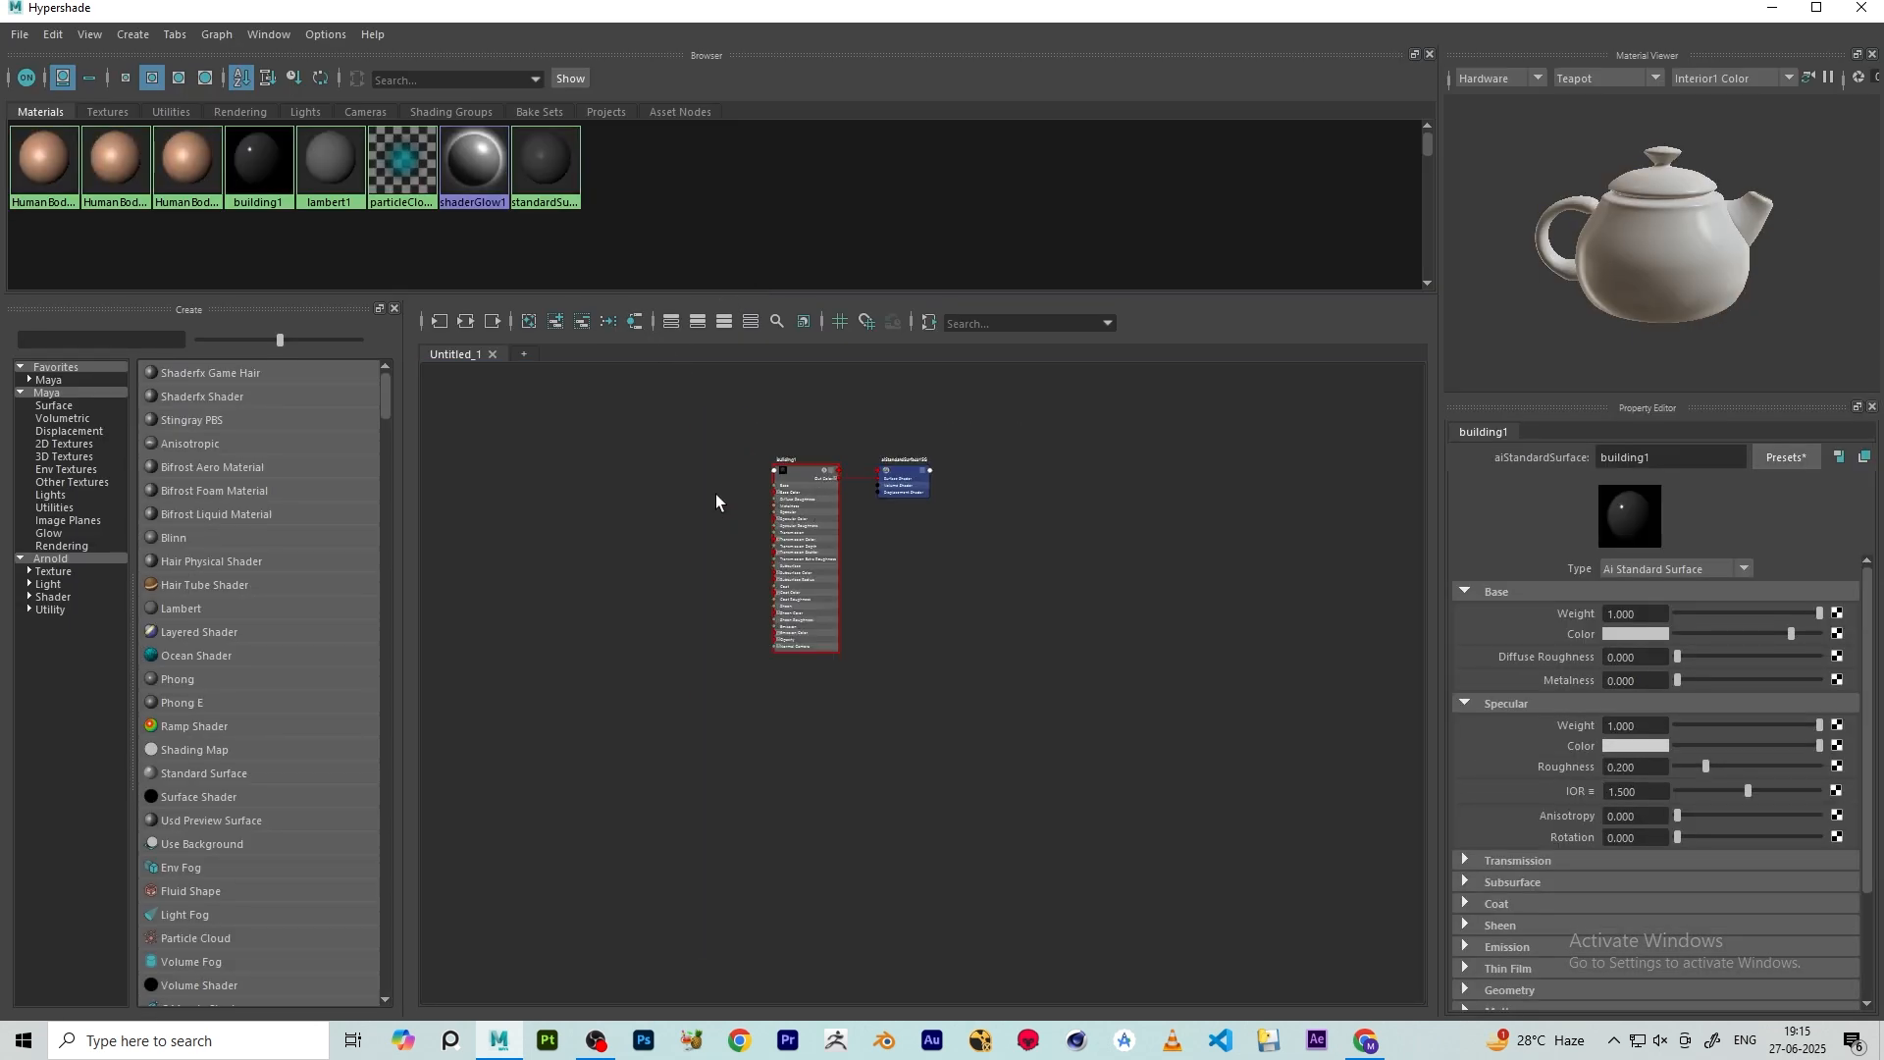
middle_click_drag(715, 493, 837, 503)
scroll(785, 459, "up", 1)
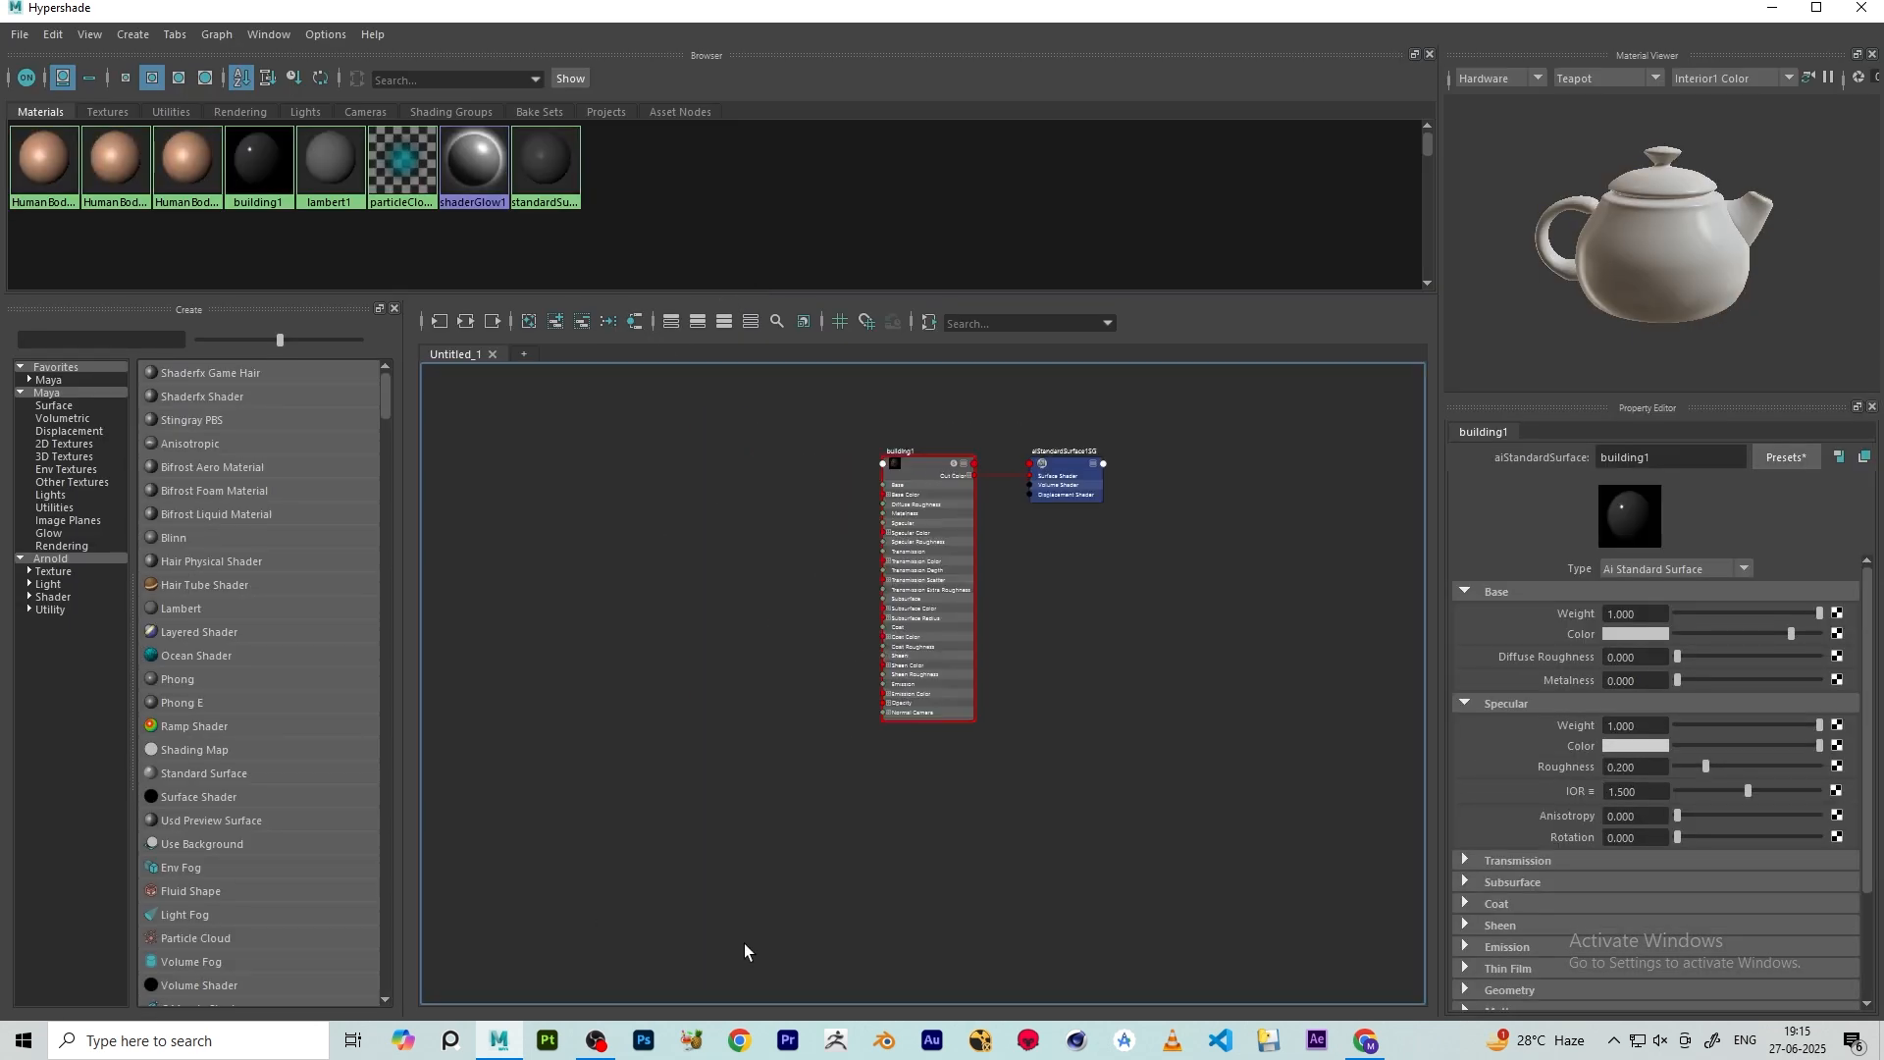
- Bring the base color, roughness and Normal_DirectX images from the Desktop texture folder into the Hypershade graph as separate file nodes
left_click(1771, 8)
left_click(1771, 9)
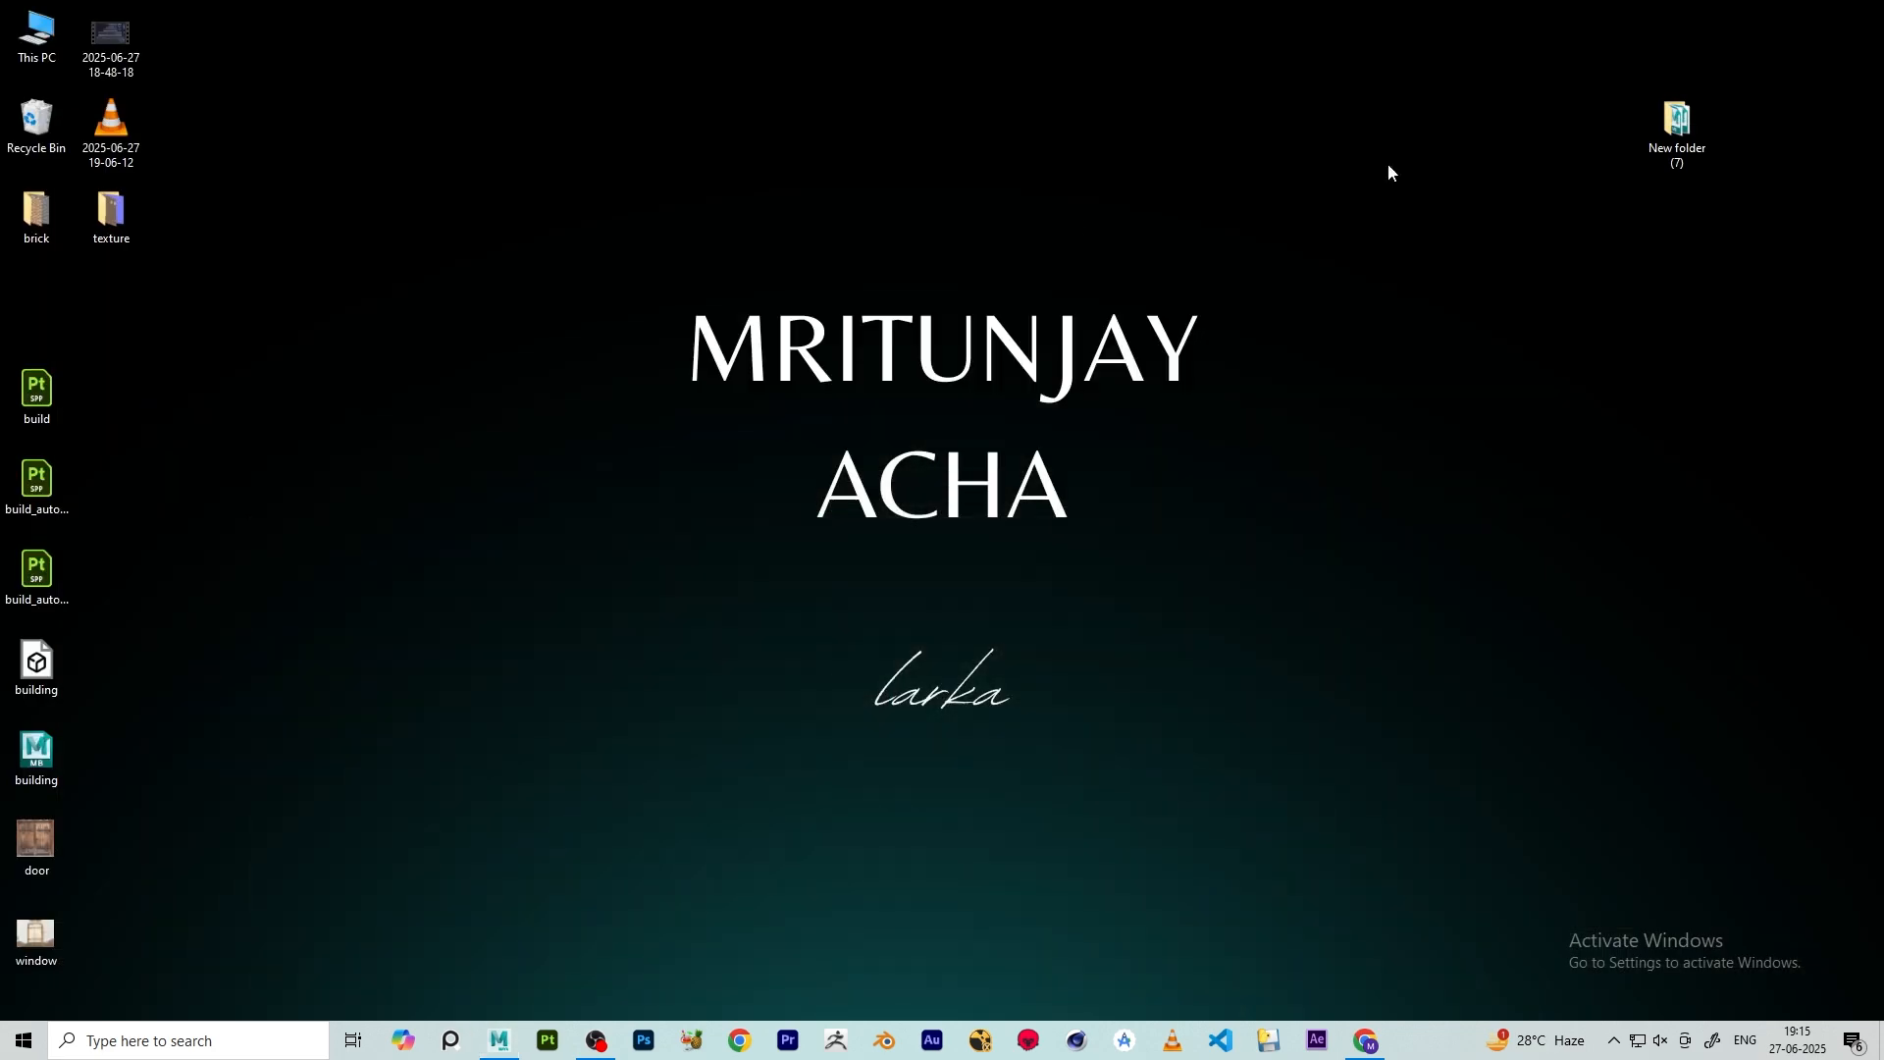
double_click(110, 211)
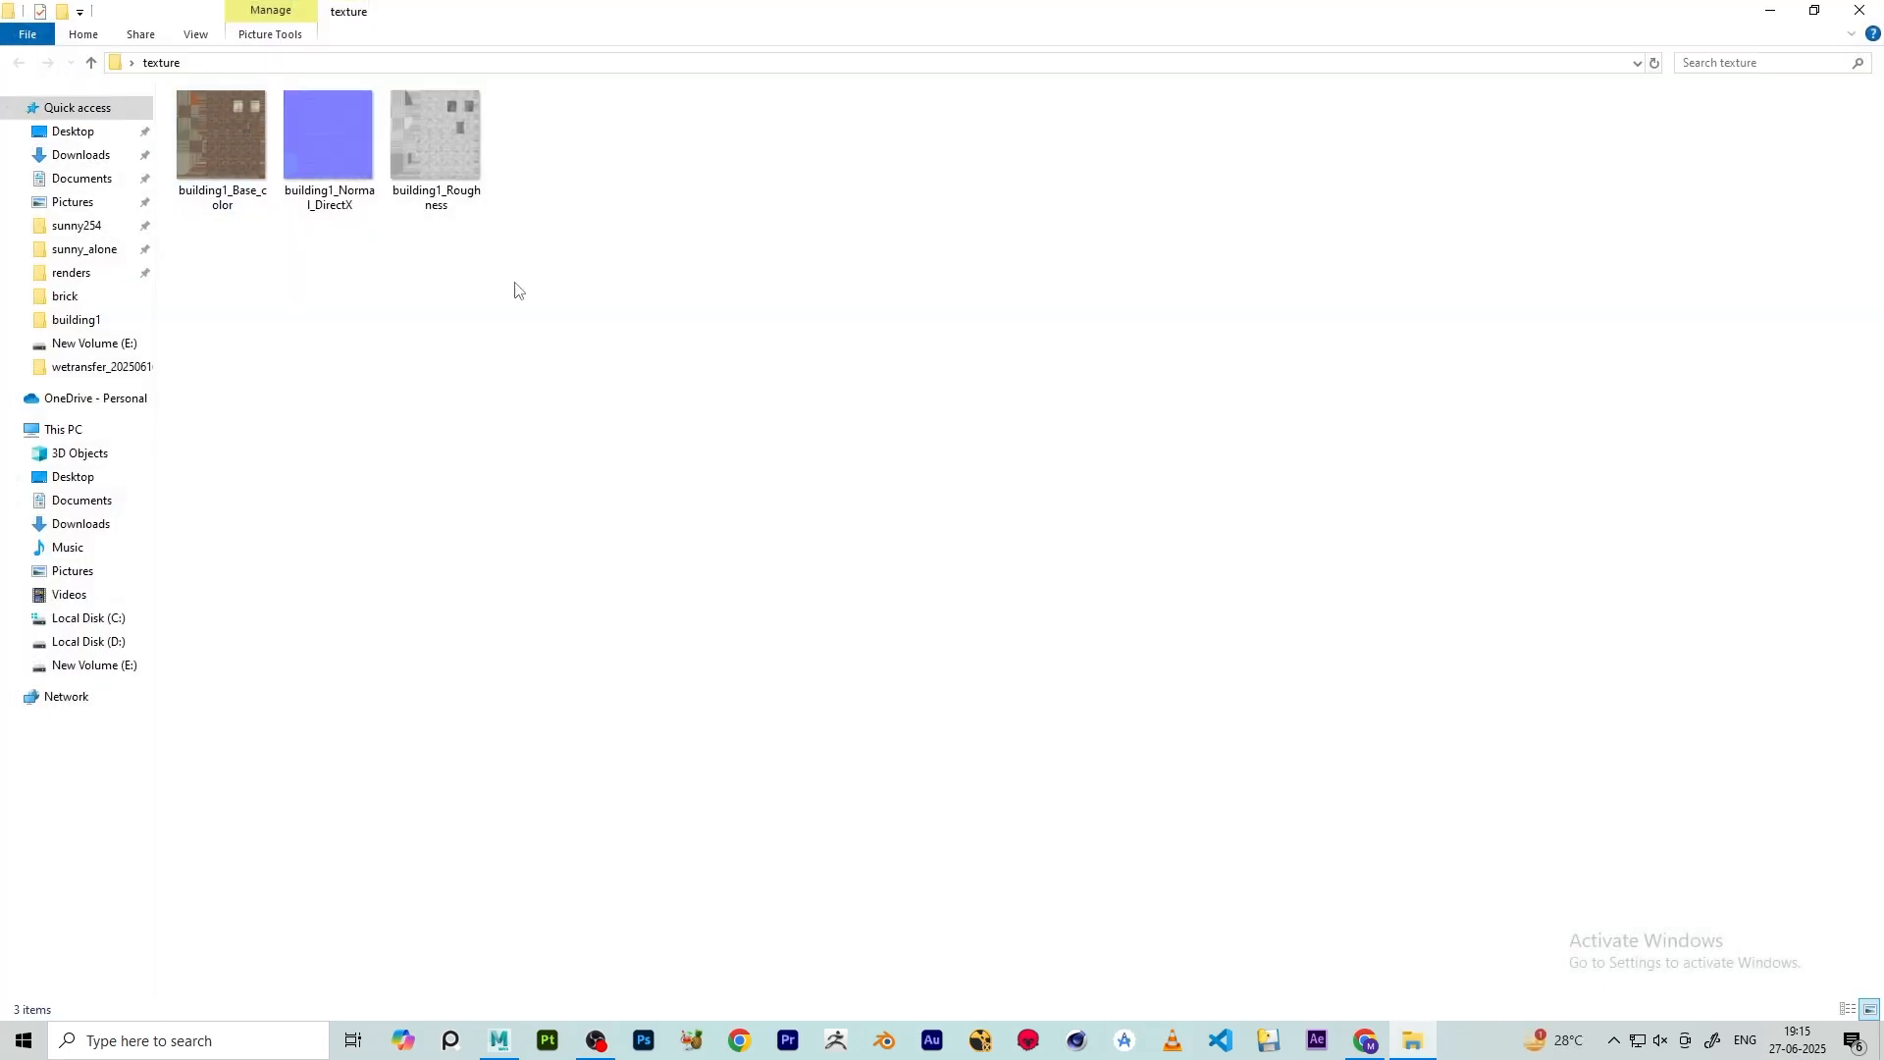
left_click_drag(683, 315, 717, 853)
left_click_drag(718, 854, 673, 563)
left_click_drag(738, 711, 695, 864)
left_click_drag(909, 771, 1129, 881)
left_click_drag(1077, 857, 649, 663)
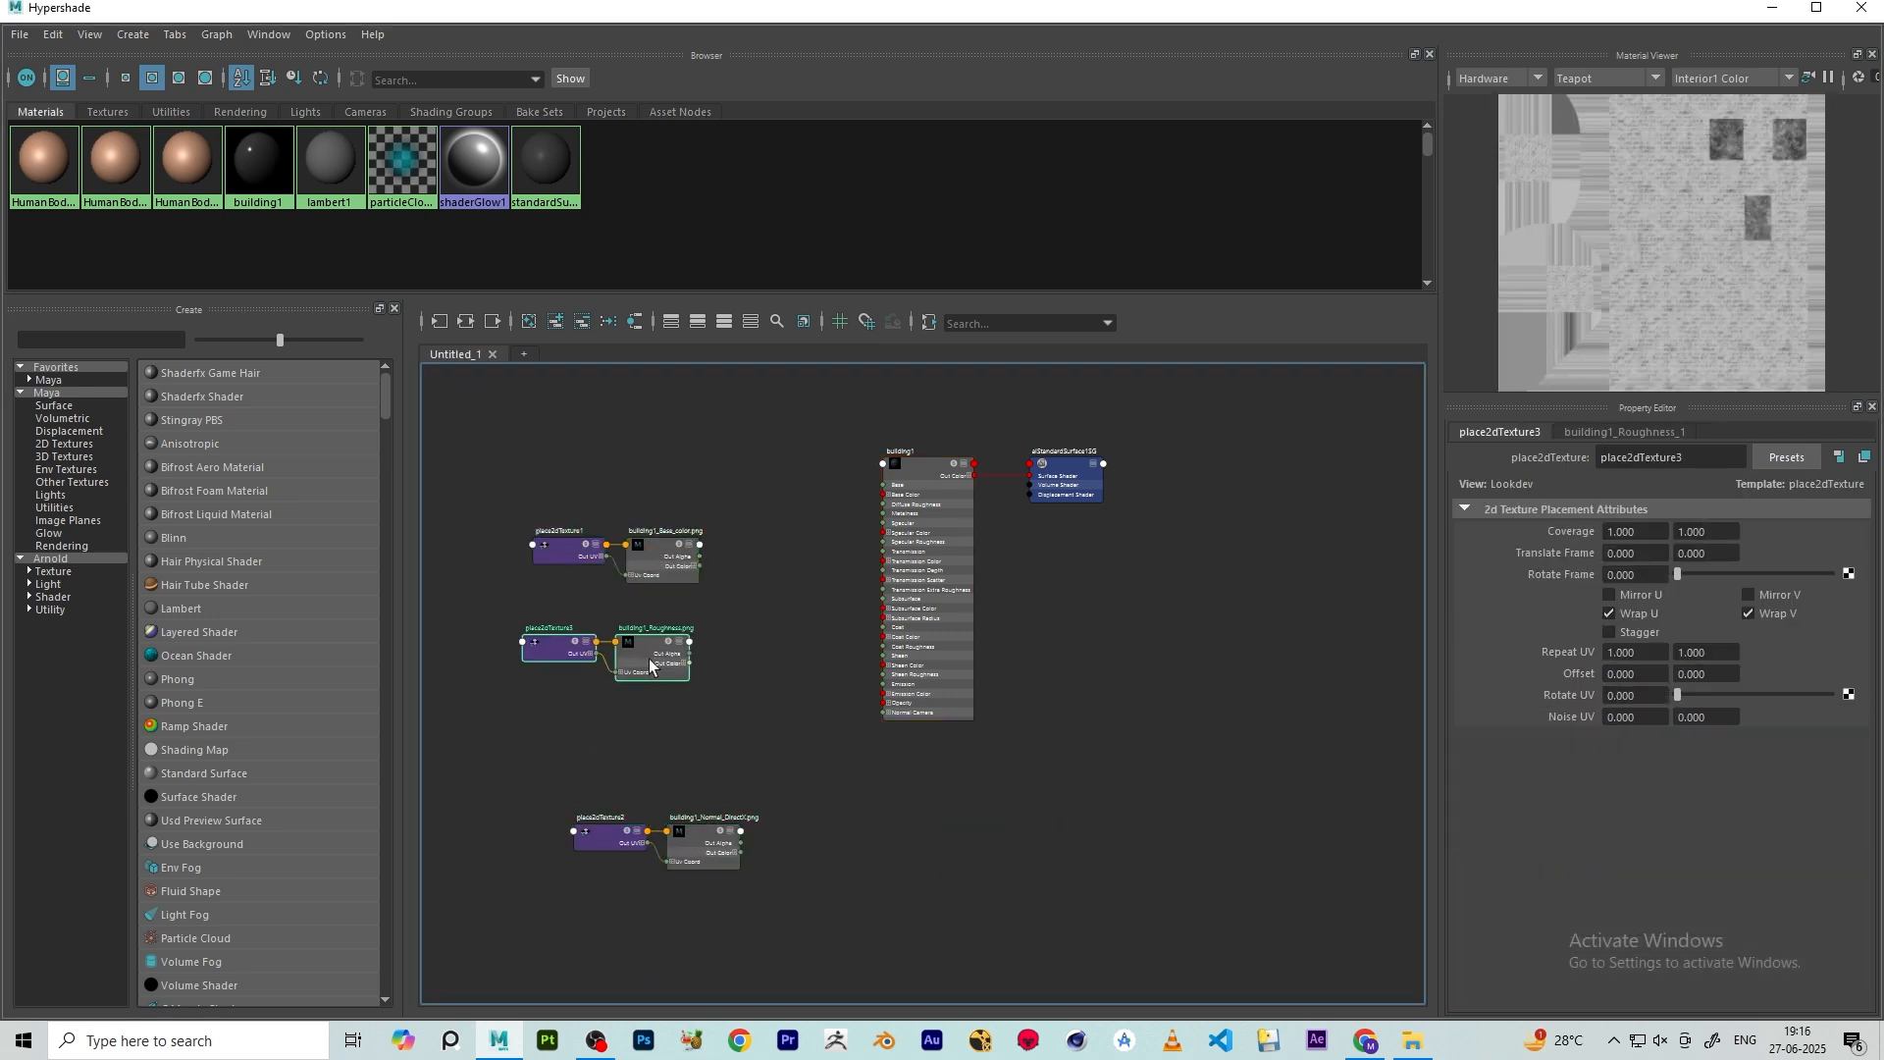
- Delete the place2dTexture nodes attached to the three image file nodes
scroll(511, 530, "up", 5)
left_click_drag(533, 510, 650, 774)
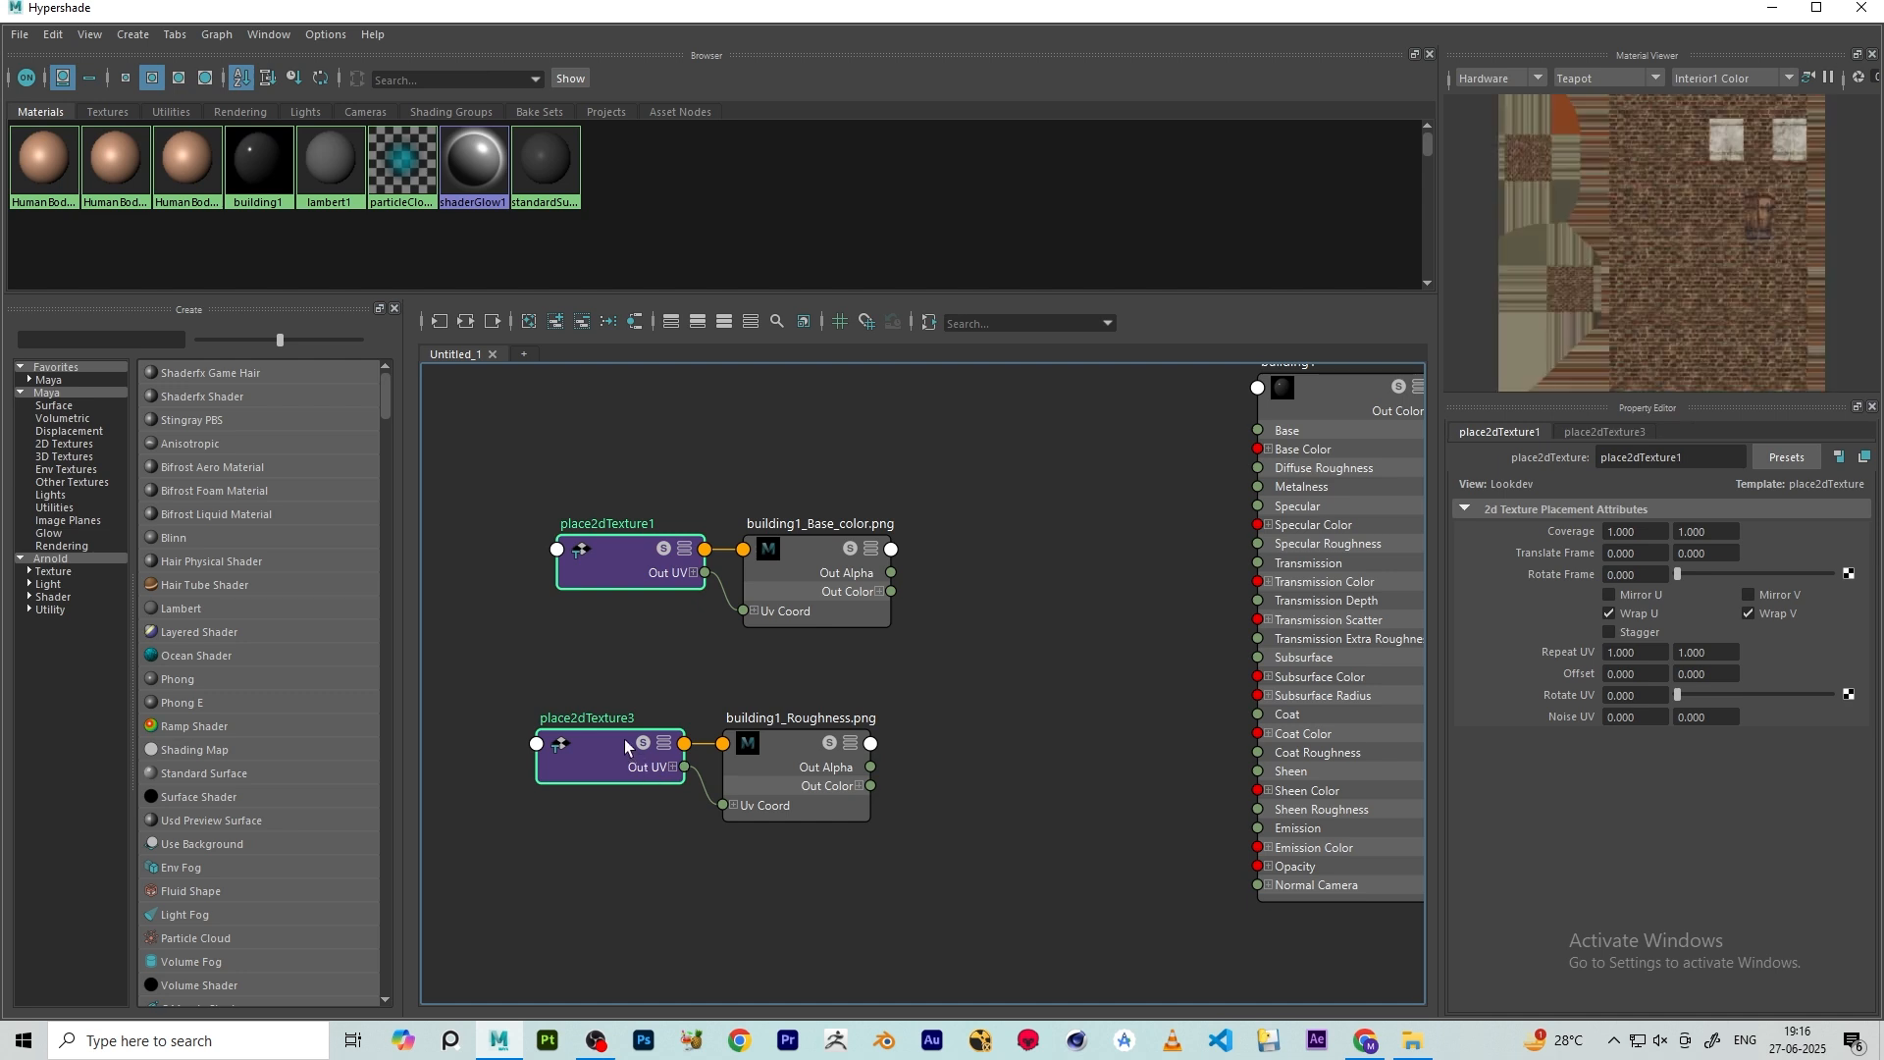
key("Delete")
scroll(769, 602, "down", 4)
middle_click_drag(769, 602, 799, 439, "alt")
scroll(738, 765, "up", 2)
left_click(780, 681)
key("Delete")
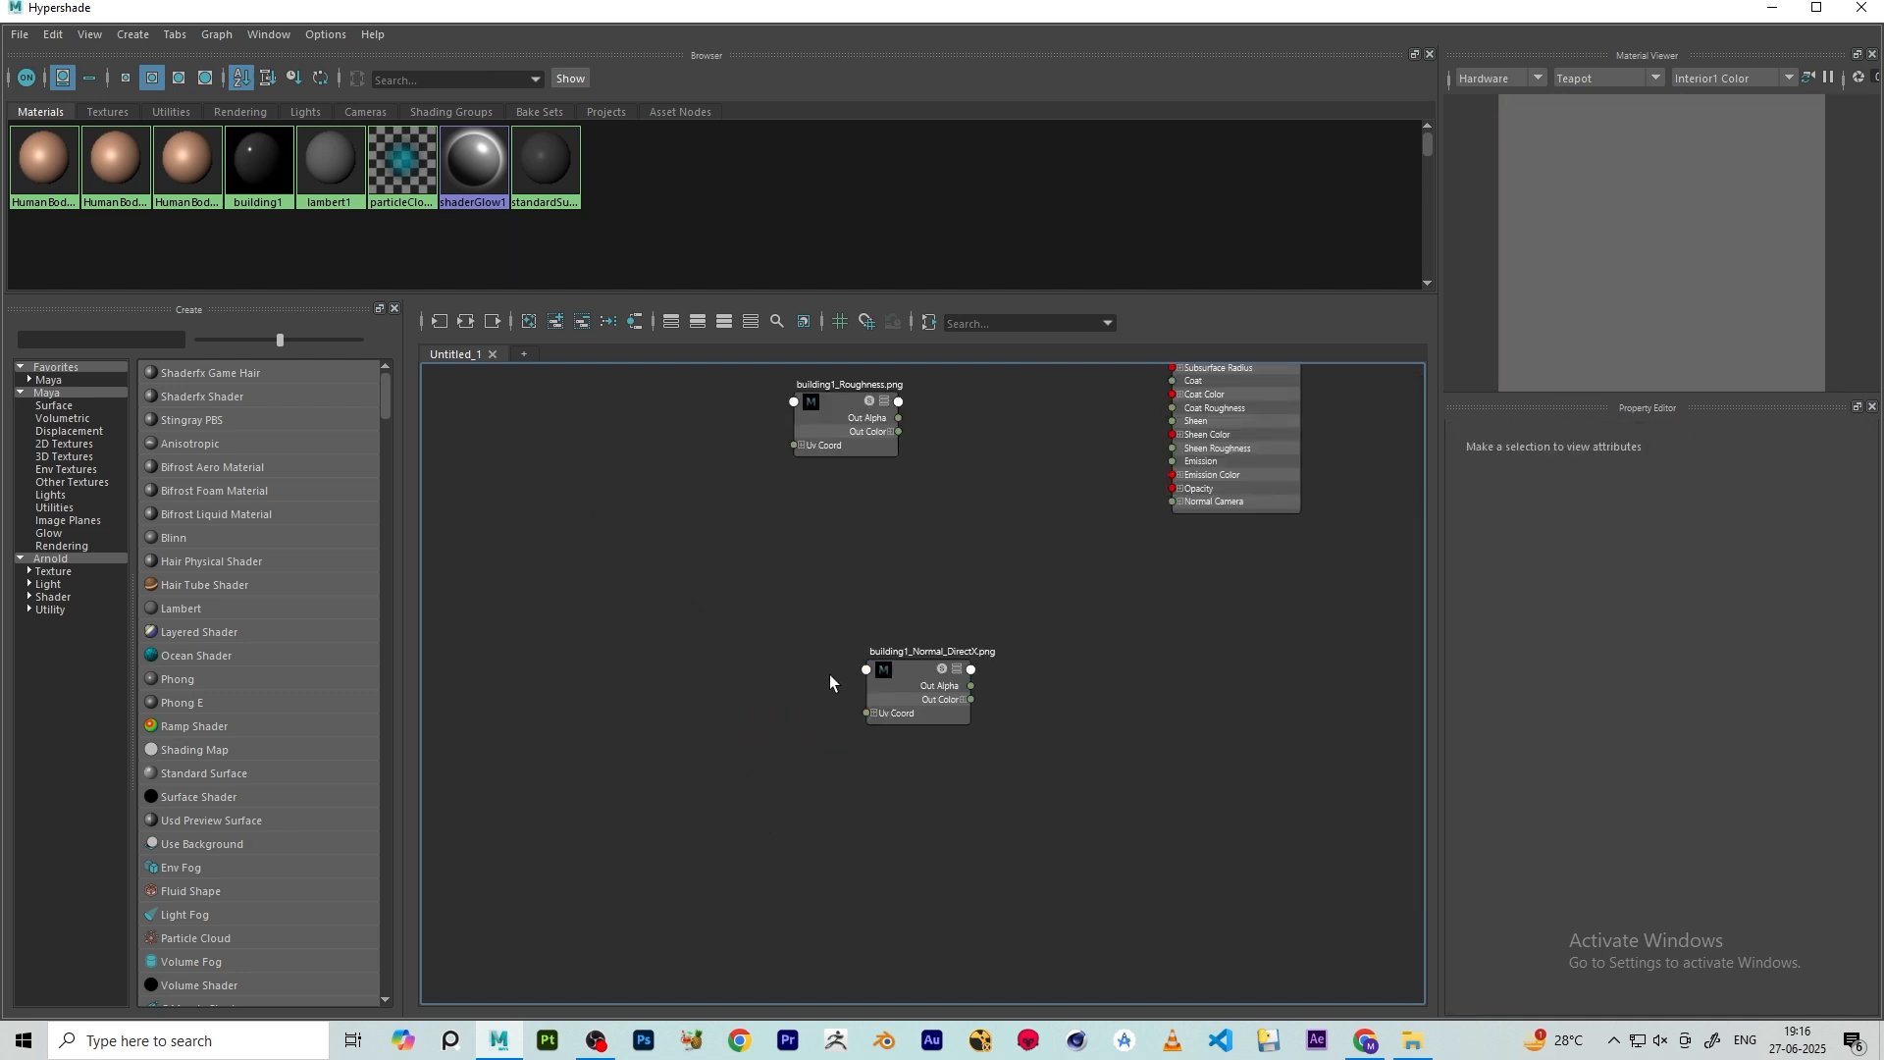
- Arrange the base color, roughness and Normal_DirectX file nodes in a column beside the building1 shader's inputs
left_click_drag(918, 674, 1050, 512)
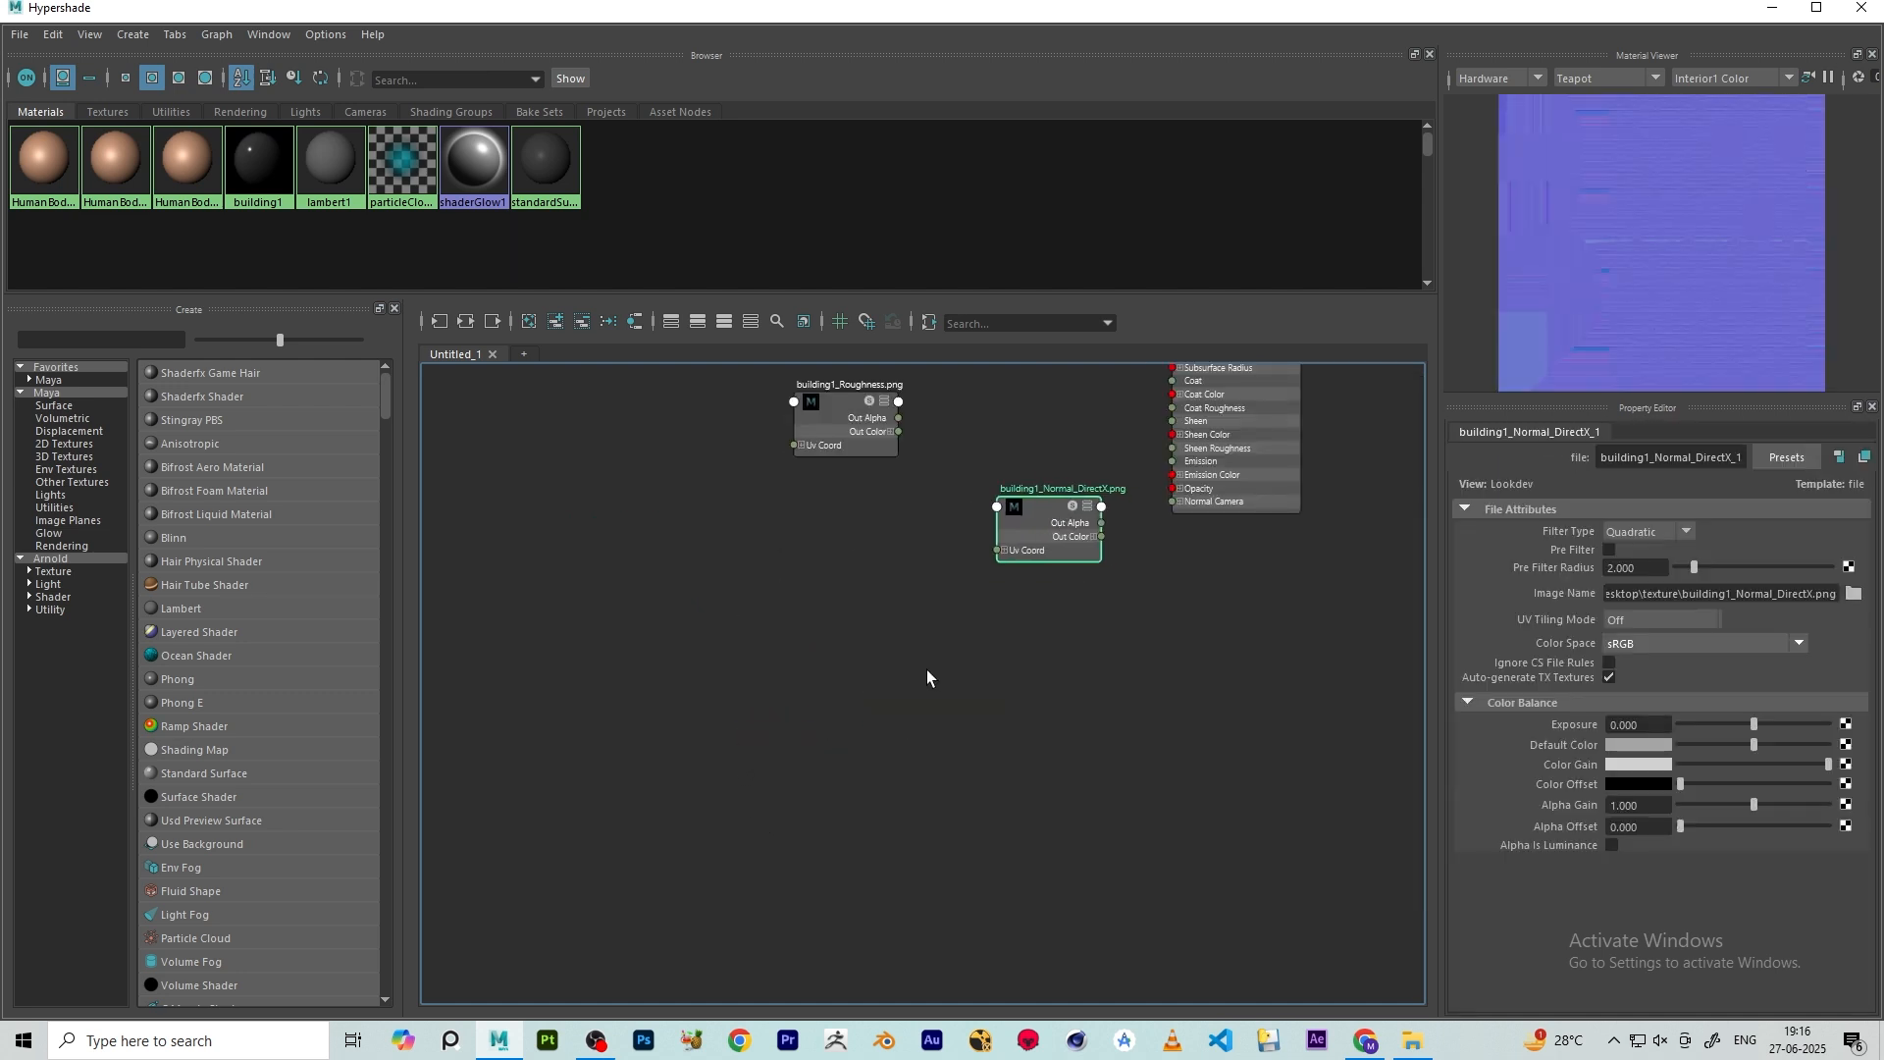
scroll(926, 669, "down", 2)
middle_click_drag(926, 669, 841, 738, "alt")
scroll(845, 667, "up", 3)
scroll(816, 631, "down", 2)
middle_click_drag(876, 611, 835, 681, "alt")
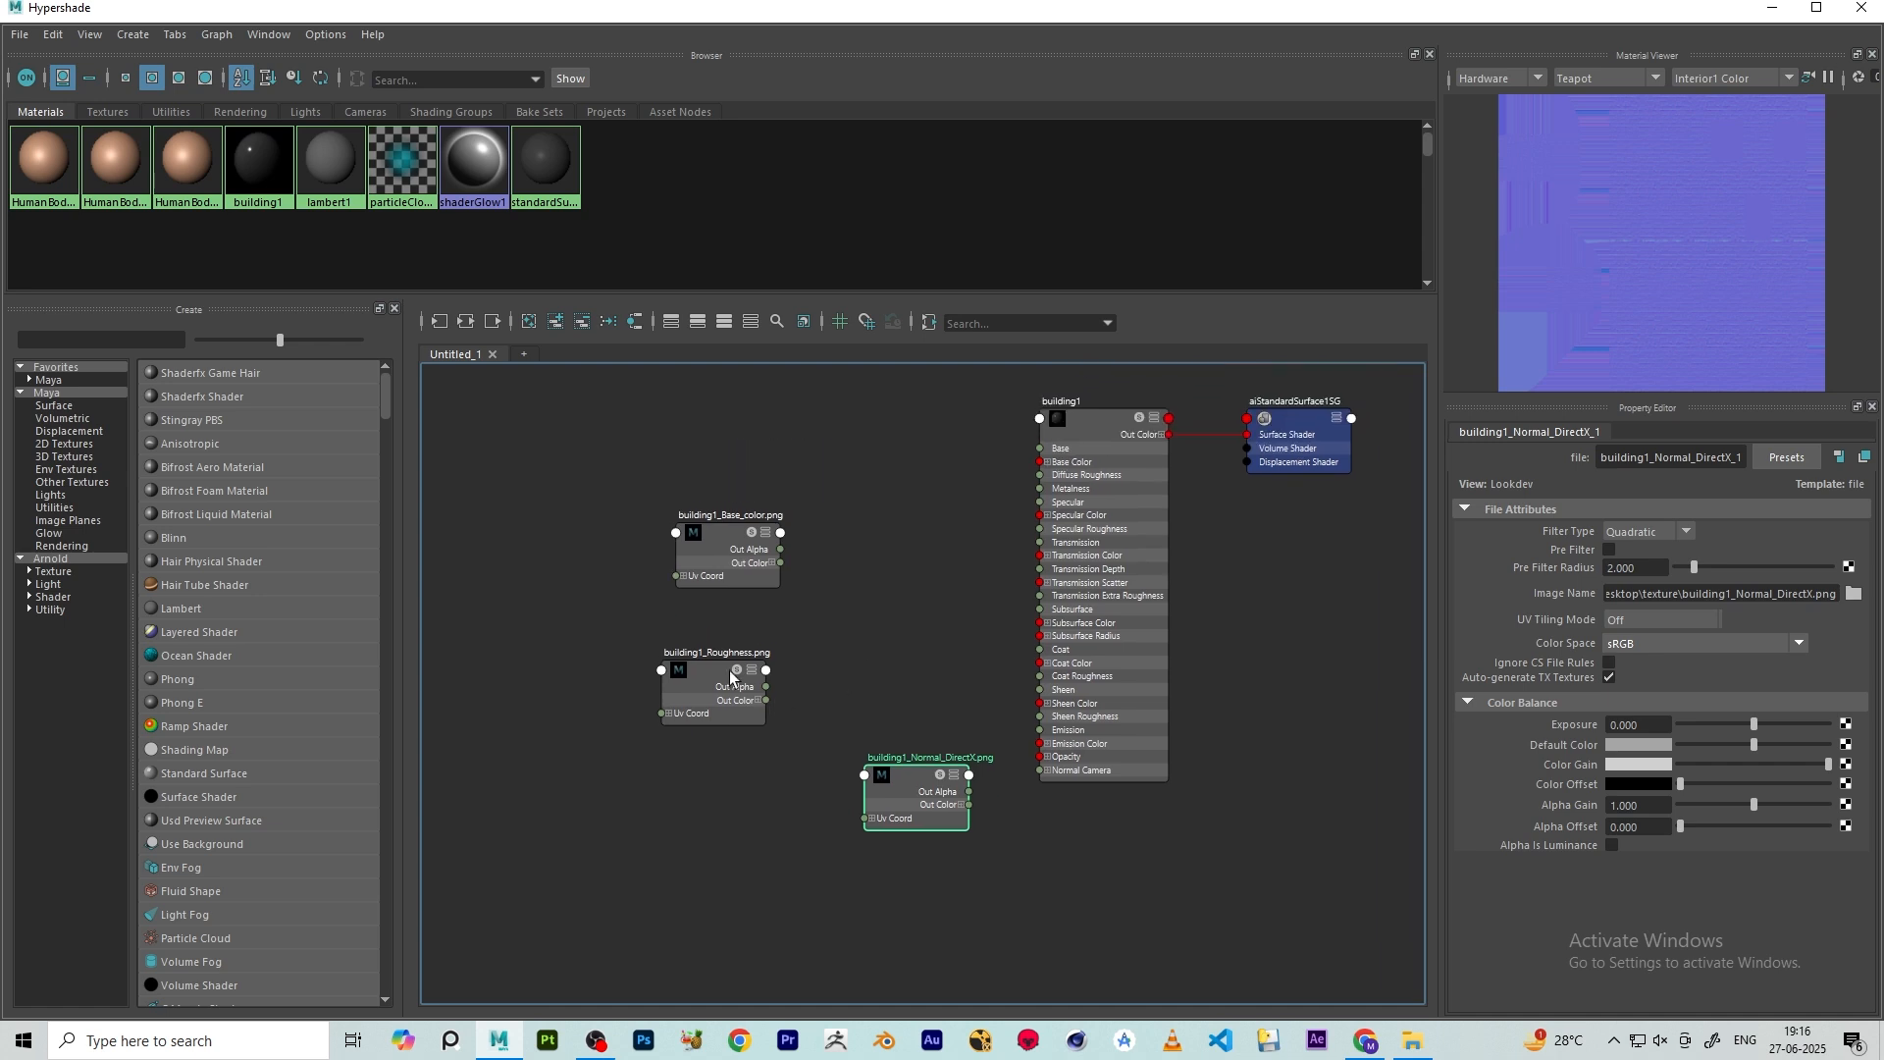
left_click(731, 670)
left_click_drag(733, 669, 916, 533)
left_click_drag(742, 559, 915, 454)
left_click(917, 546)
left_click_drag(918, 553, 911, 568)
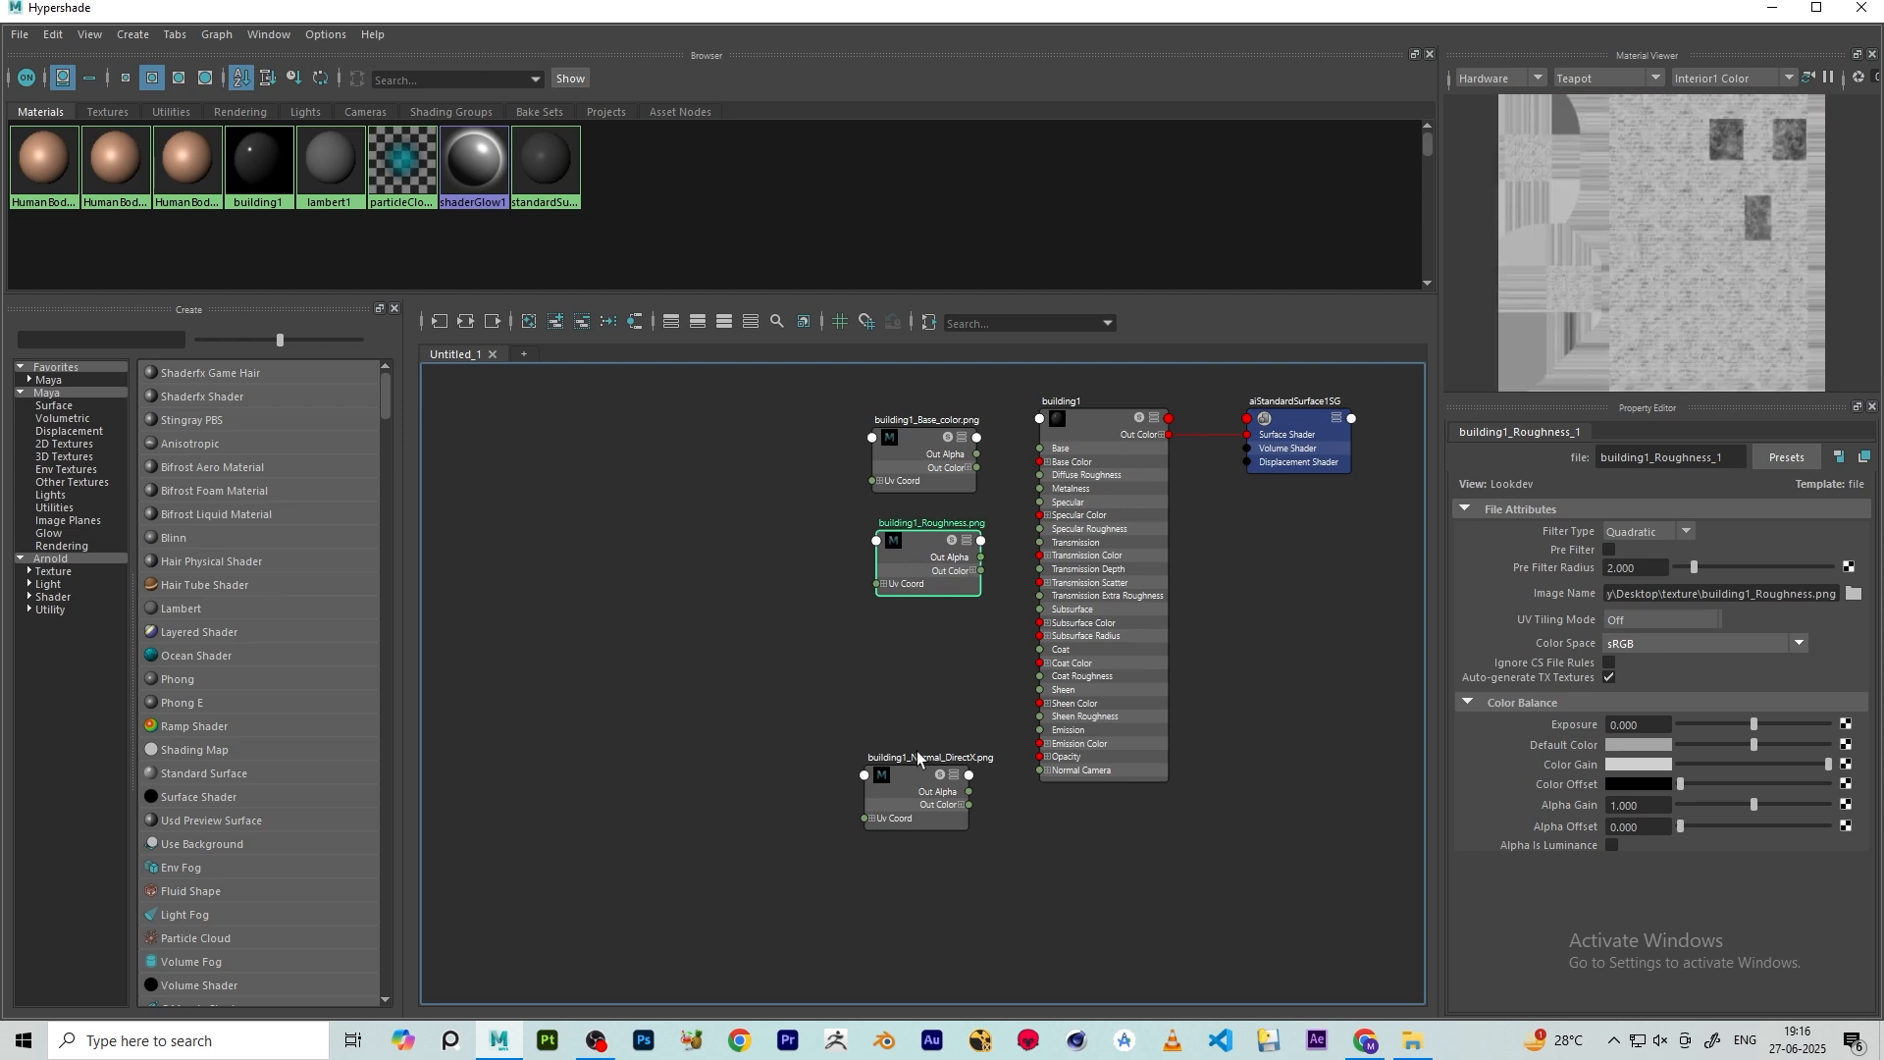
left_click(897, 800)
middle_click_drag(748, 576, 635, 648, "alt")
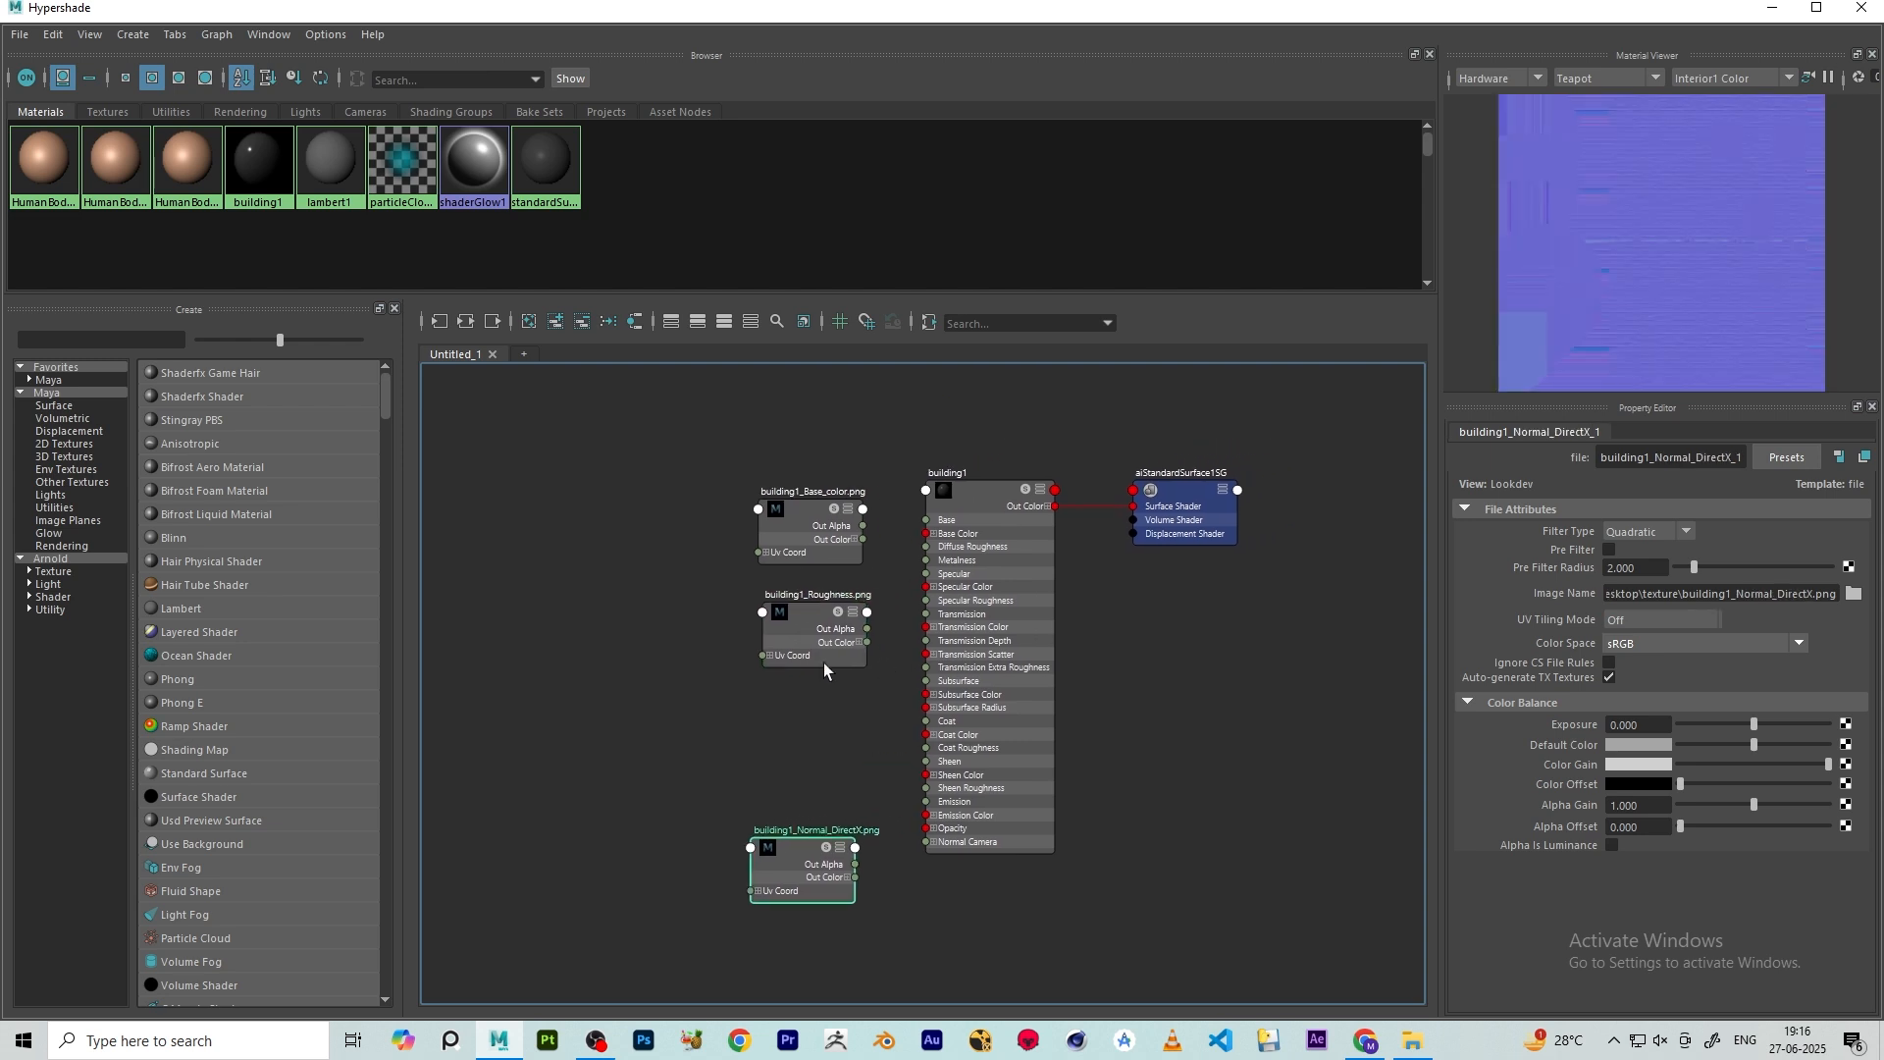
- Connect the base color map's Out Color to Base Color and the roughness map's Out Color R to Specular Roughness on building1
scroll(851, 443, "up", 4)
left_click_drag(892, 640, 998, 627)
middle_click_drag(867, 848, 937, 691, "alt")
left_click(933, 688)
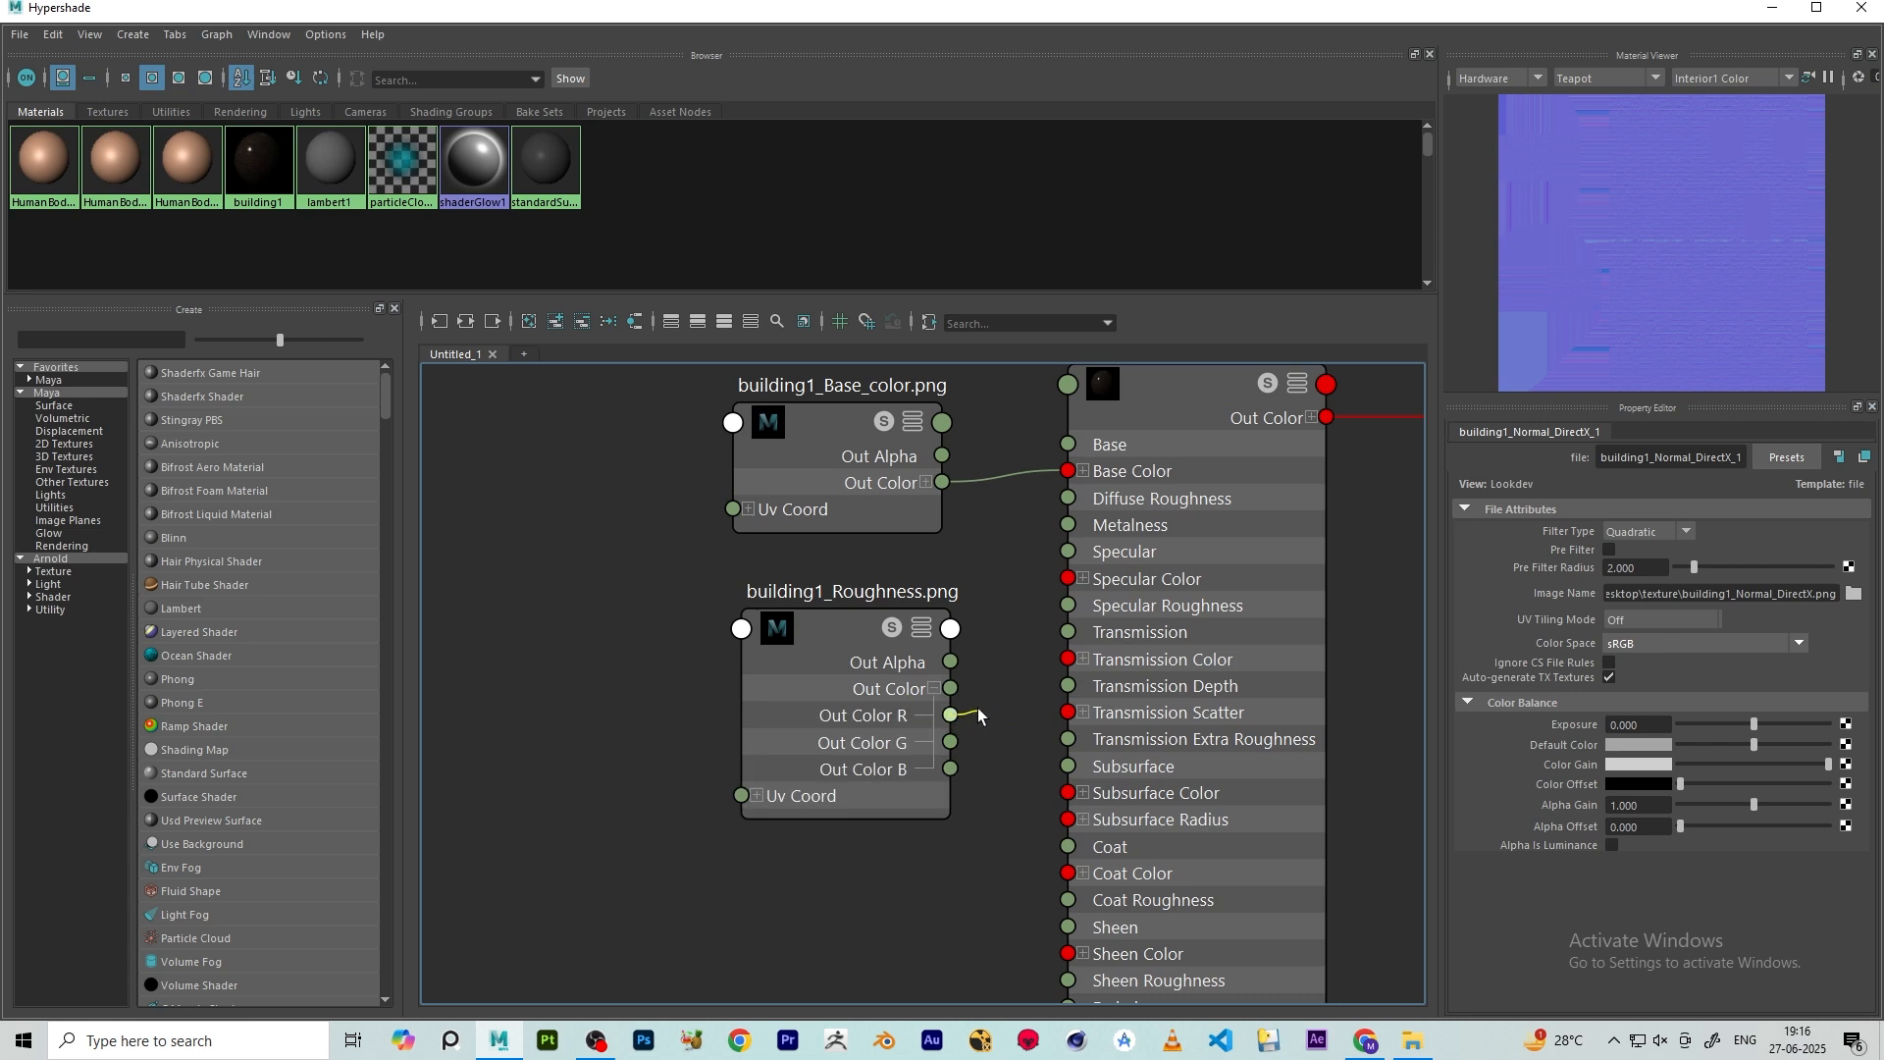
left_click_drag(978, 714, 1067, 605)
- Add an aiNormalMap node to the building1 shading graph
middle_click_drag(1000, 868, 987, 506, "alt")
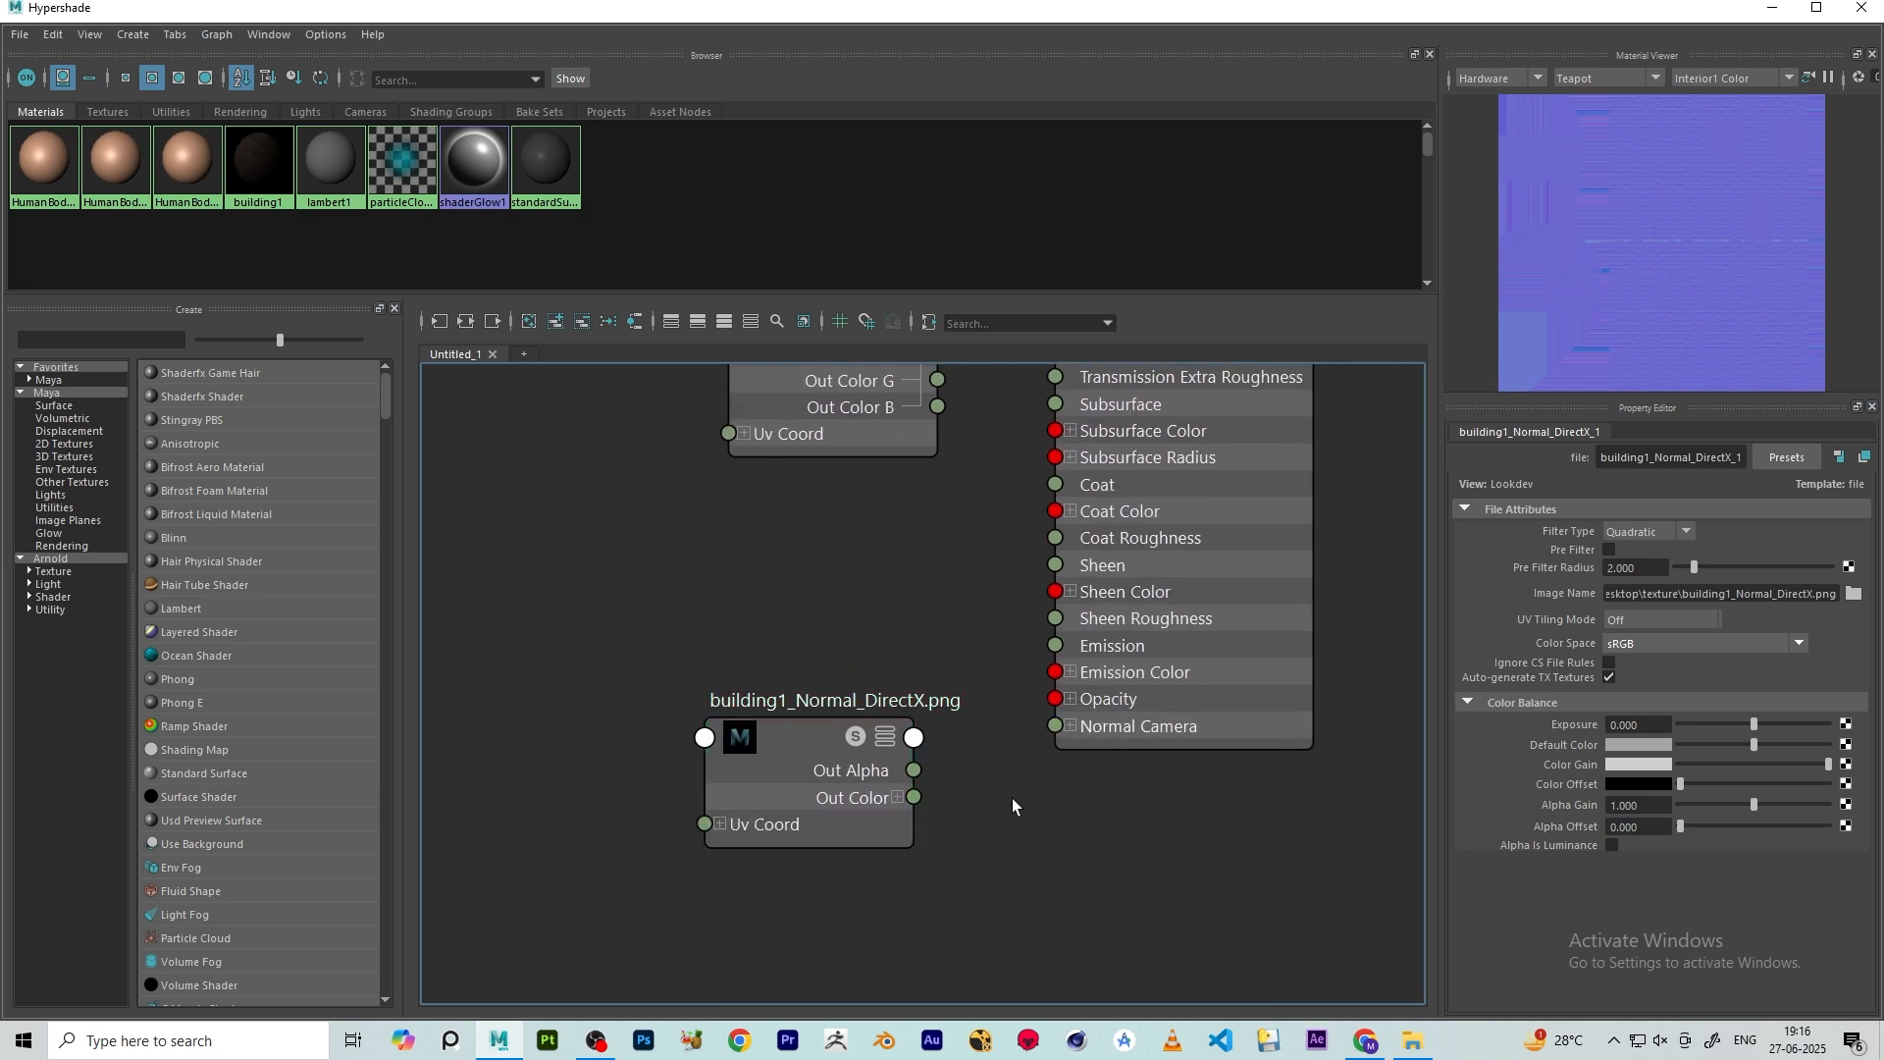
key("Tab")
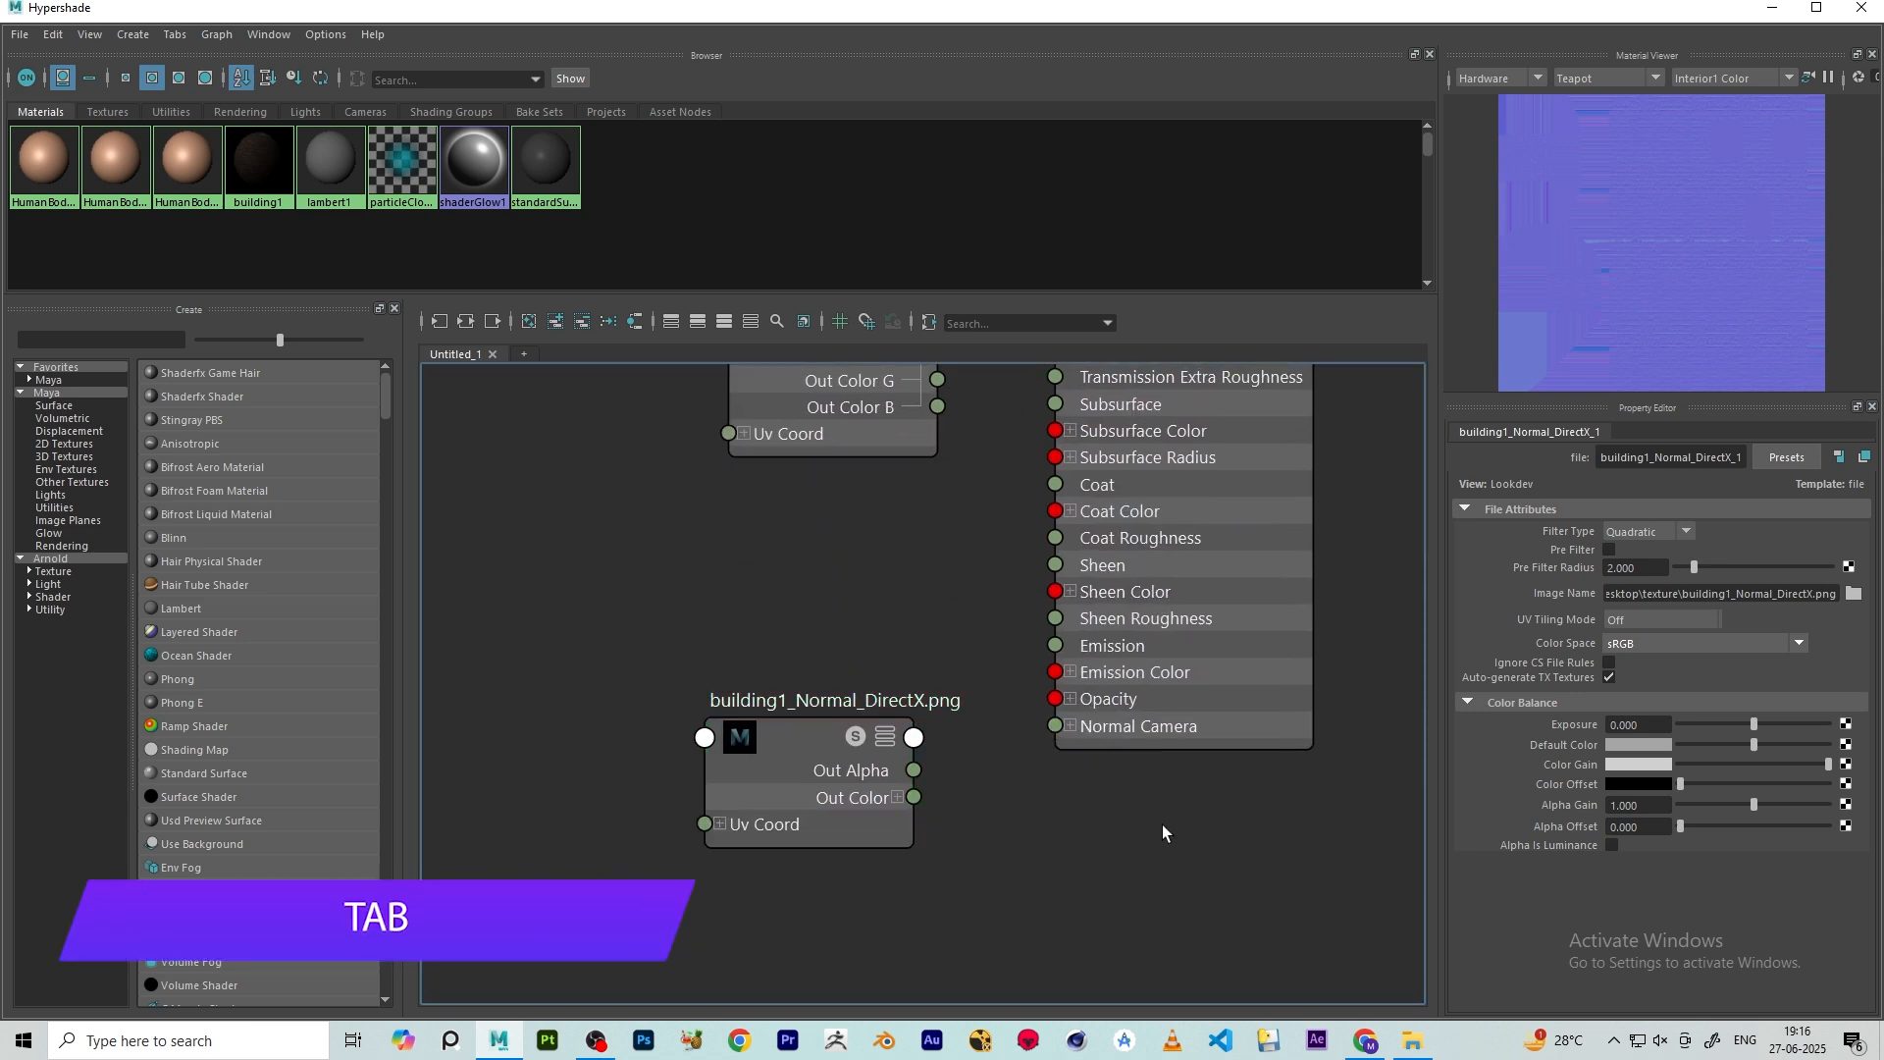
key("Tab")
type("ain")
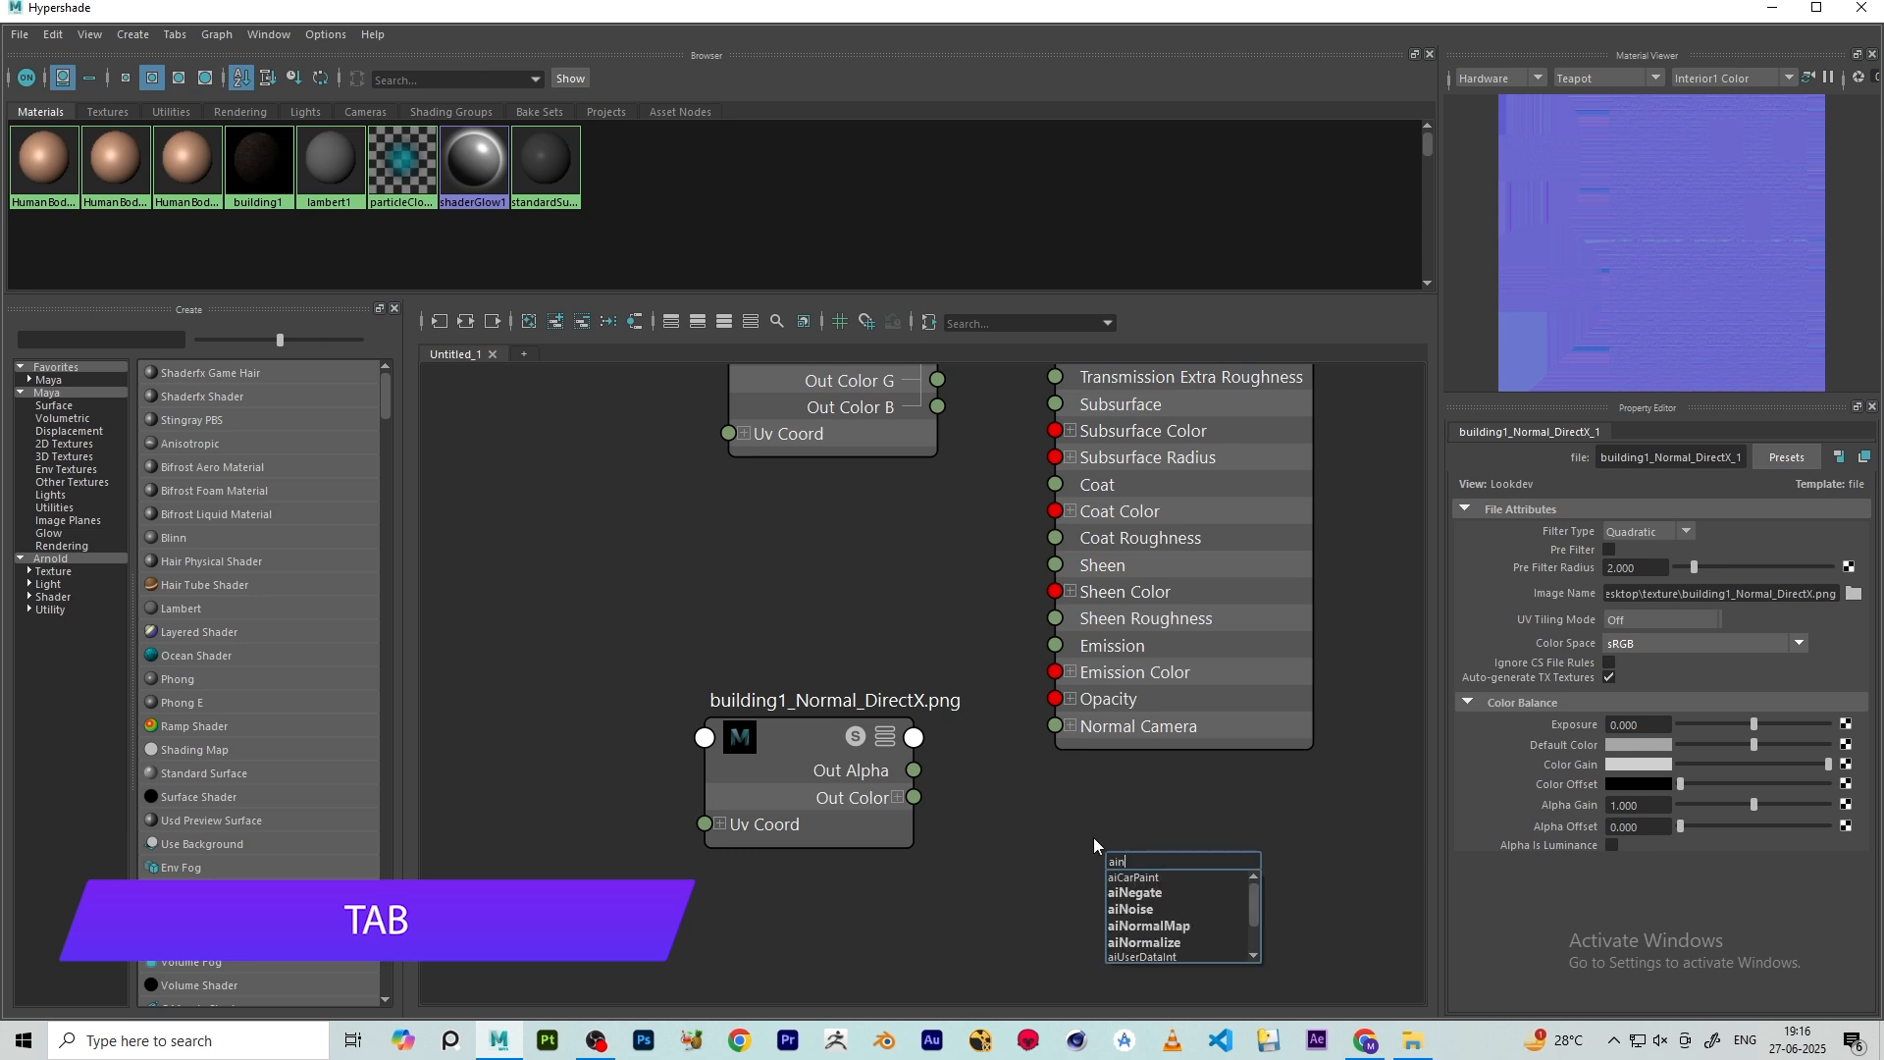
type("o")
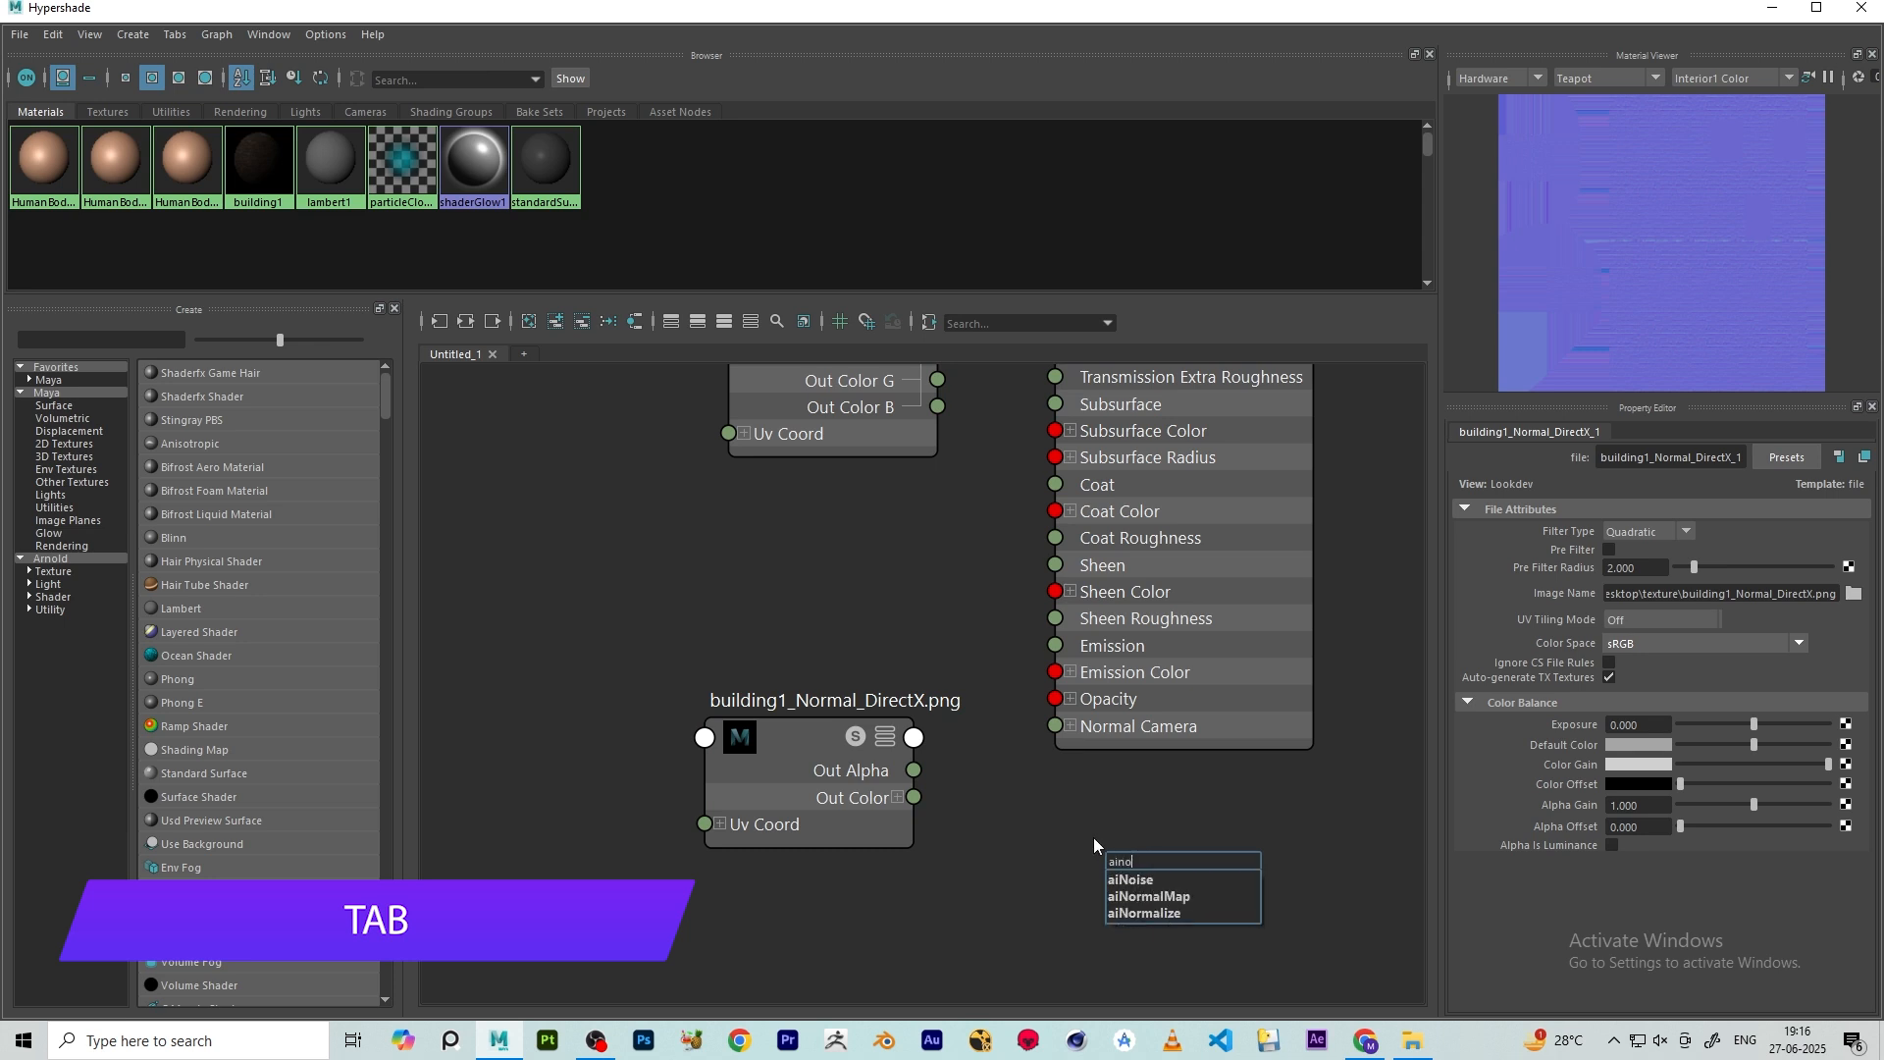
left_click(1143, 897)
- Connect the Normal_DirectX map's Out Color to the aiNormalMap Input and its Out Value to building1's Normal Camera, tidying the nodes
left_click_drag(565, 616, 806, 557)
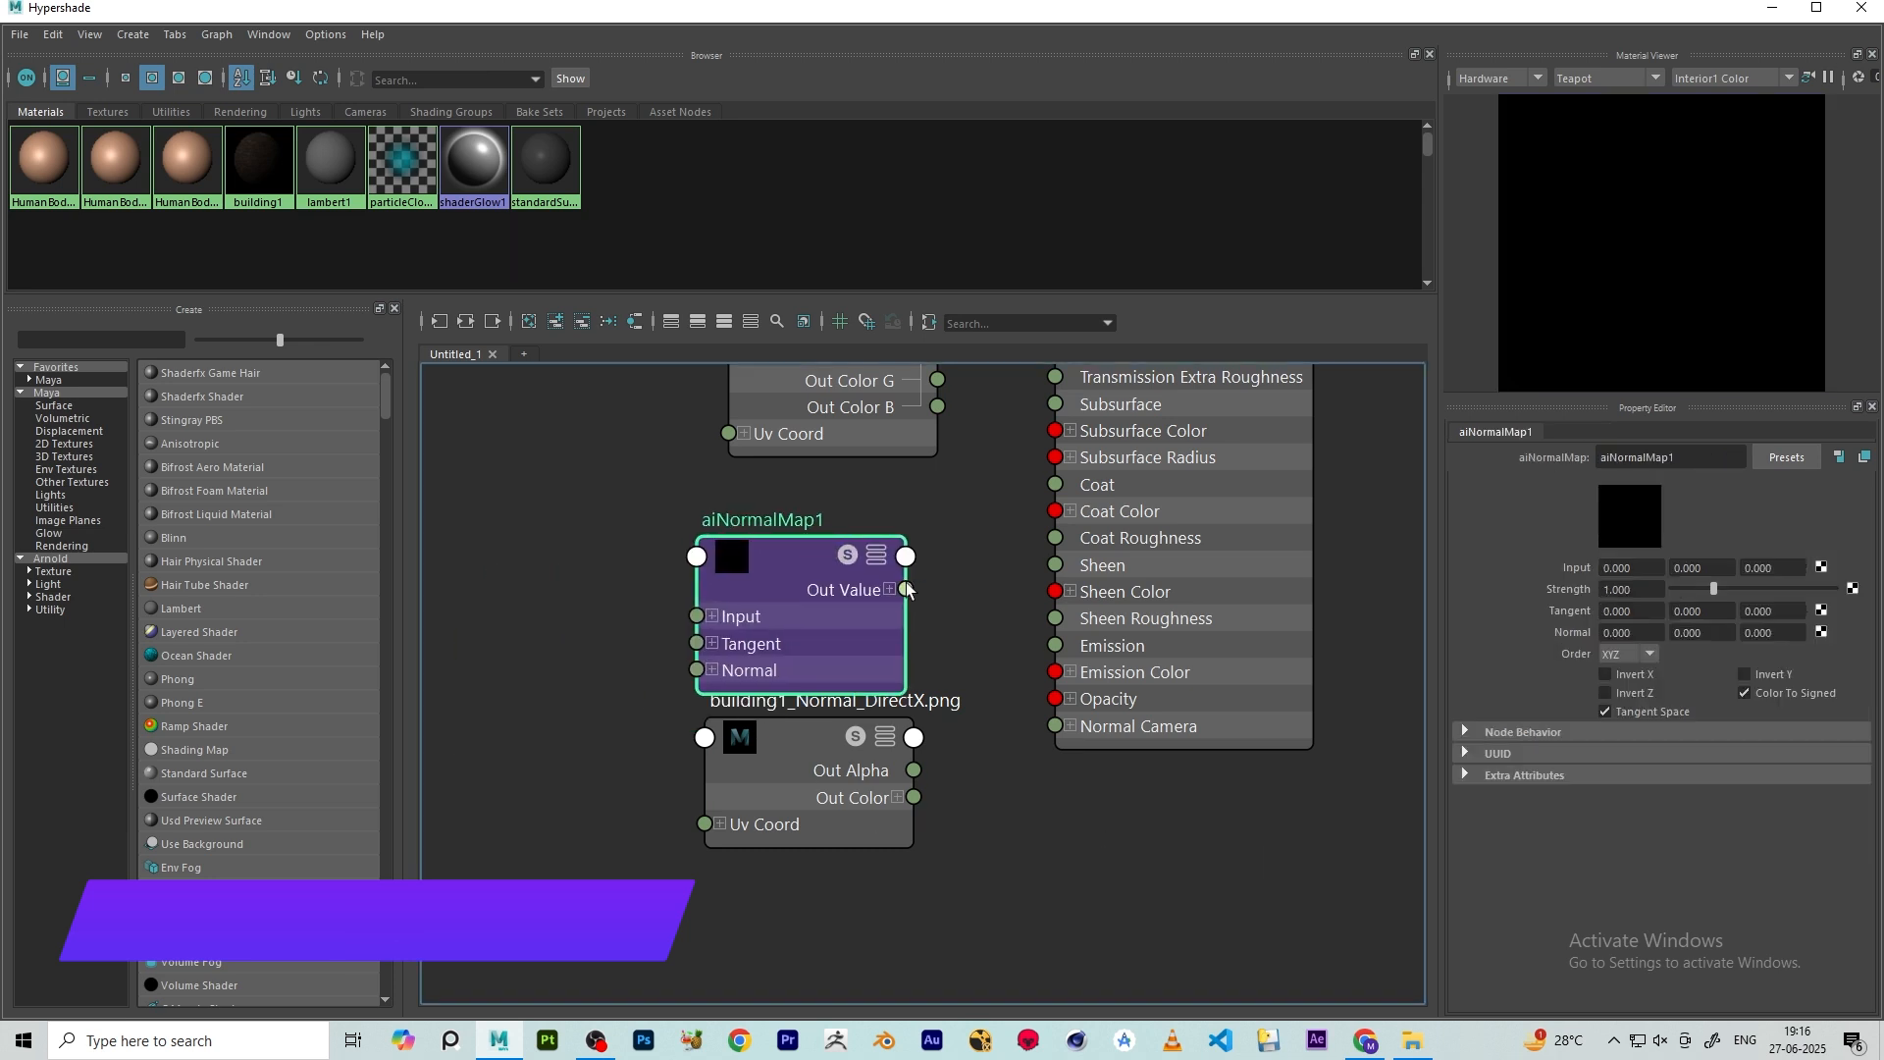
left_click_drag(906, 589, 1055, 726)
left_click_drag(800, 772, 482, 747)
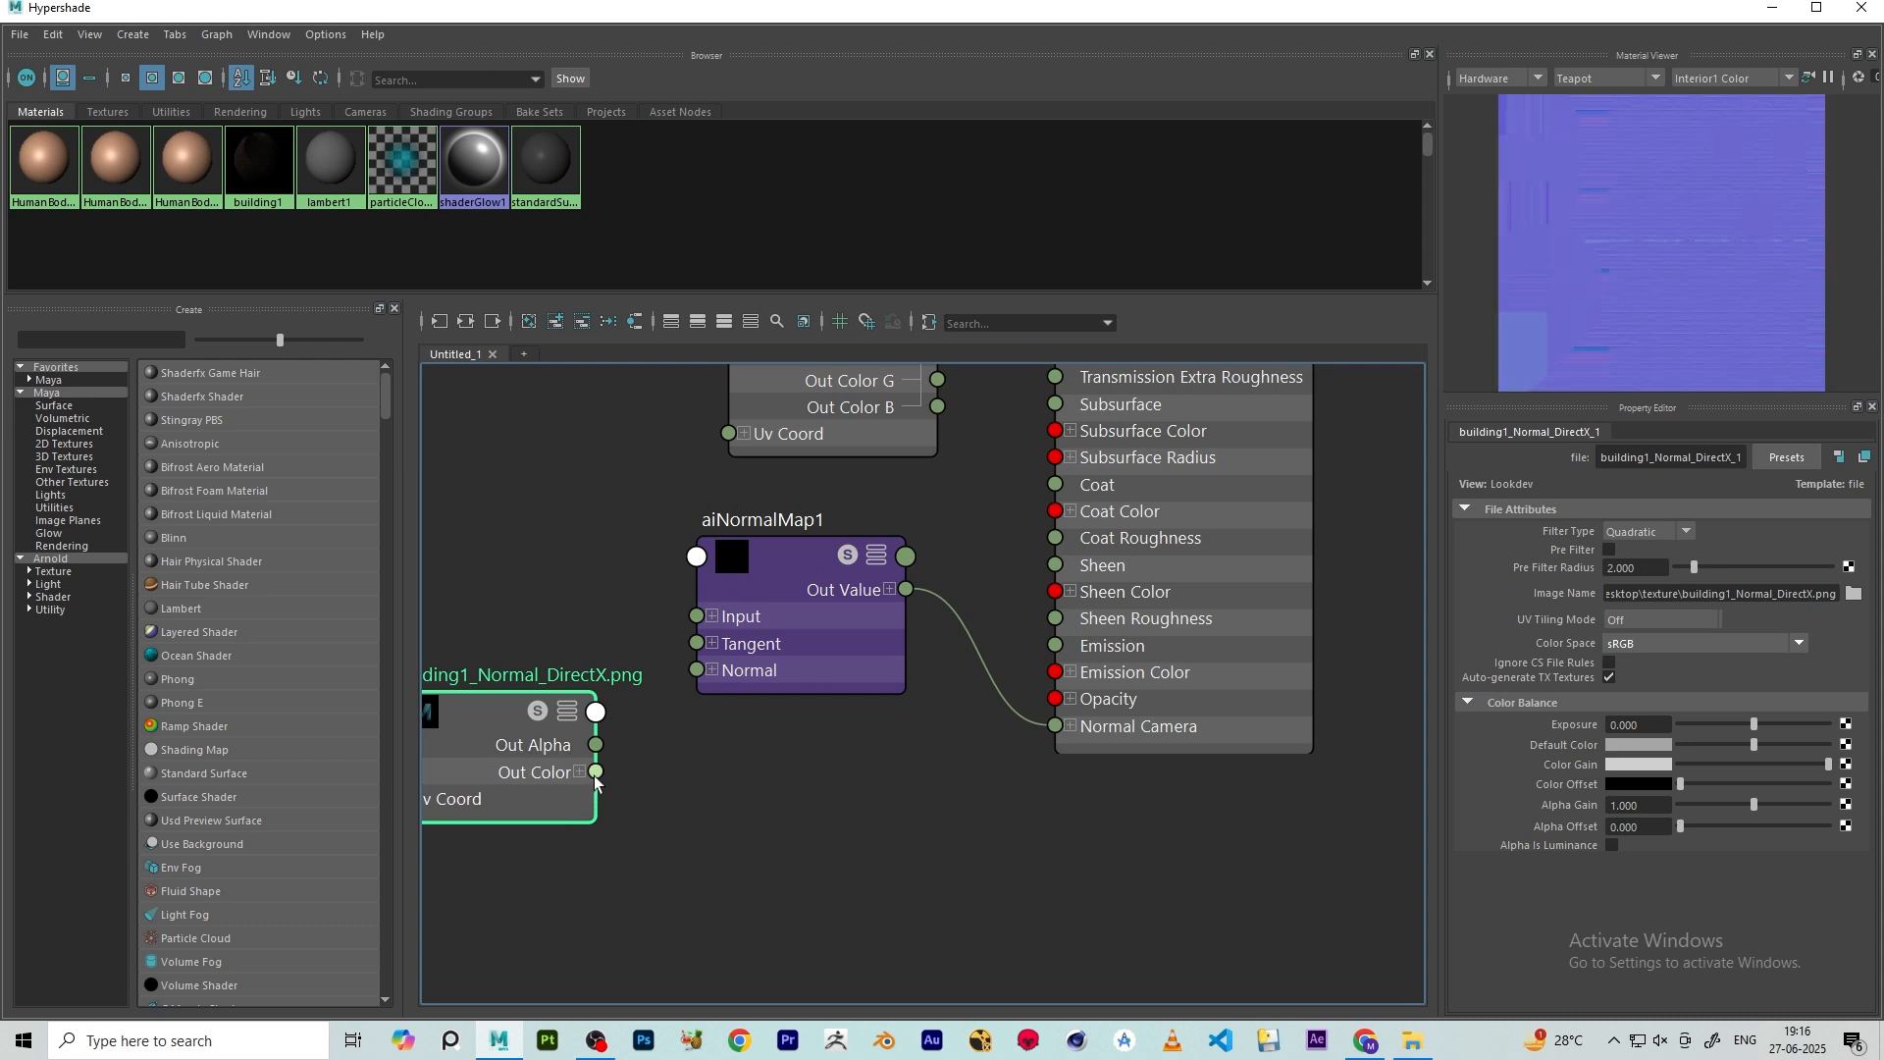
left_click_drag(650, 685, 696, 616)
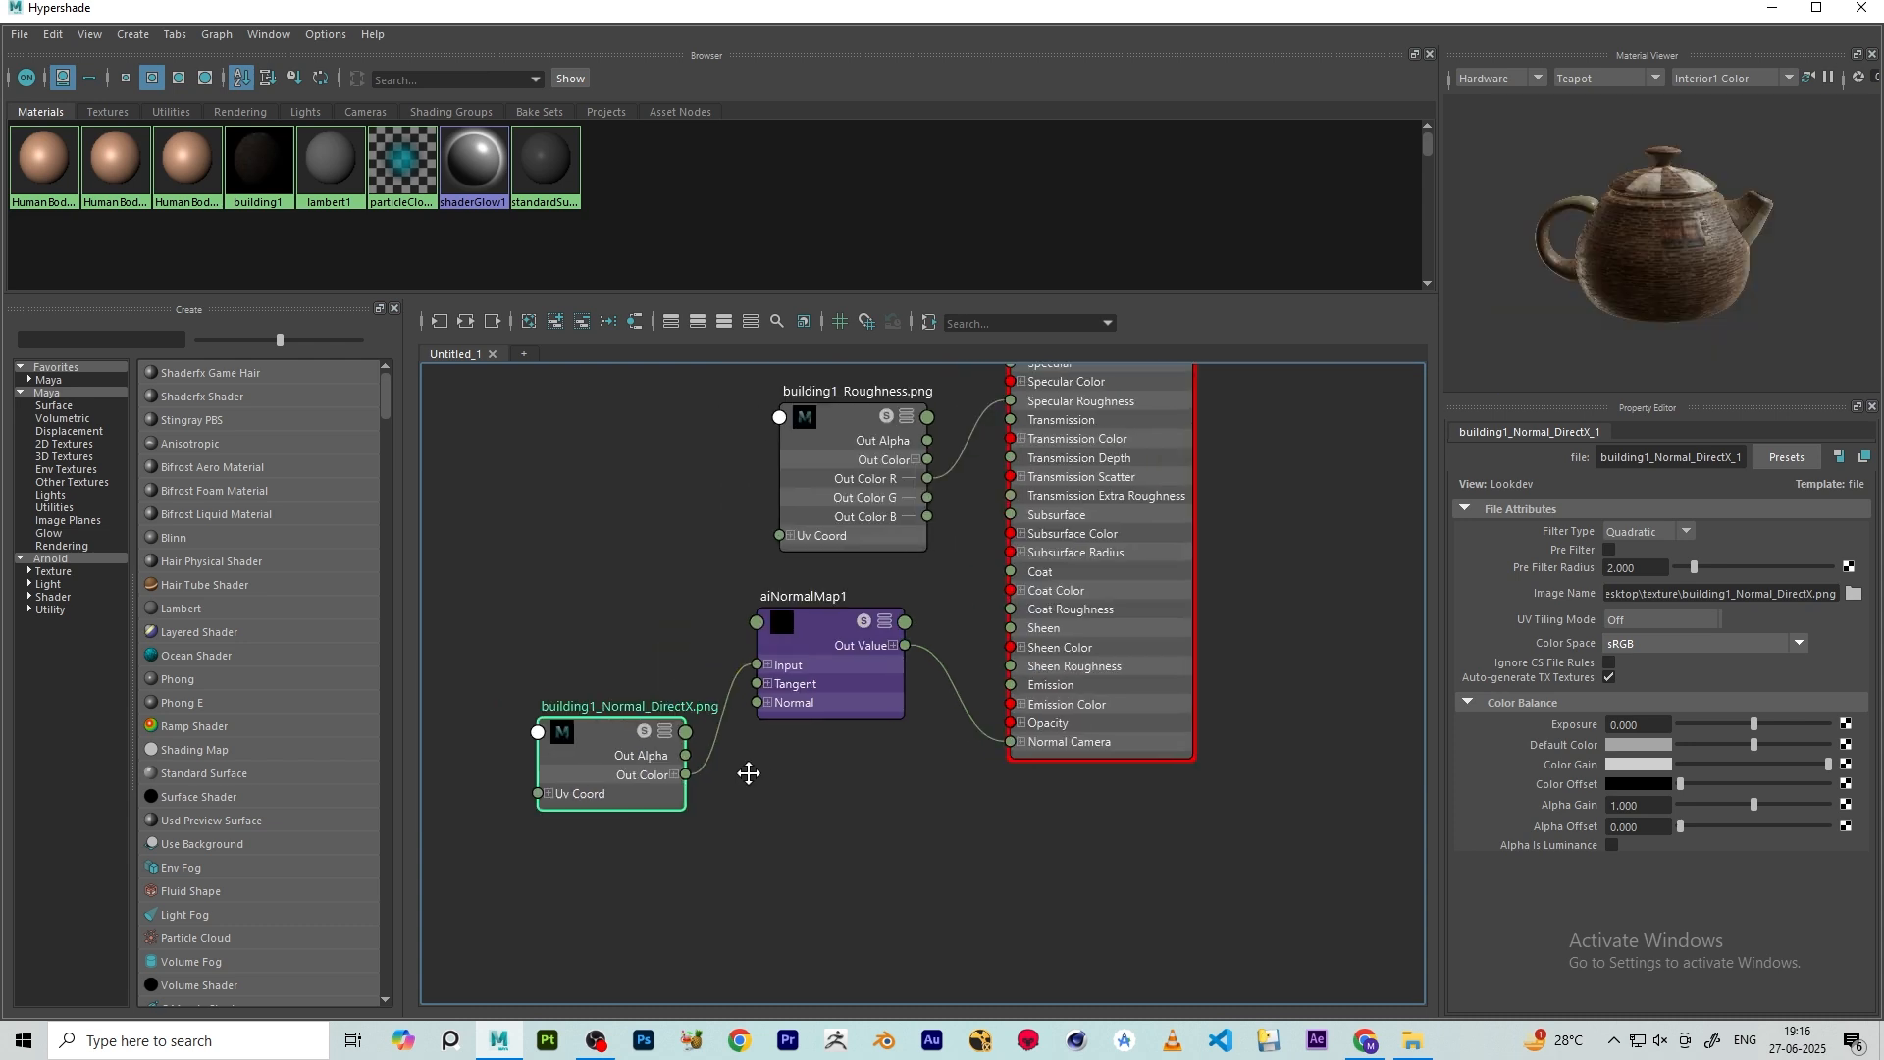
left_click_drag(598, 754, 565, 709)
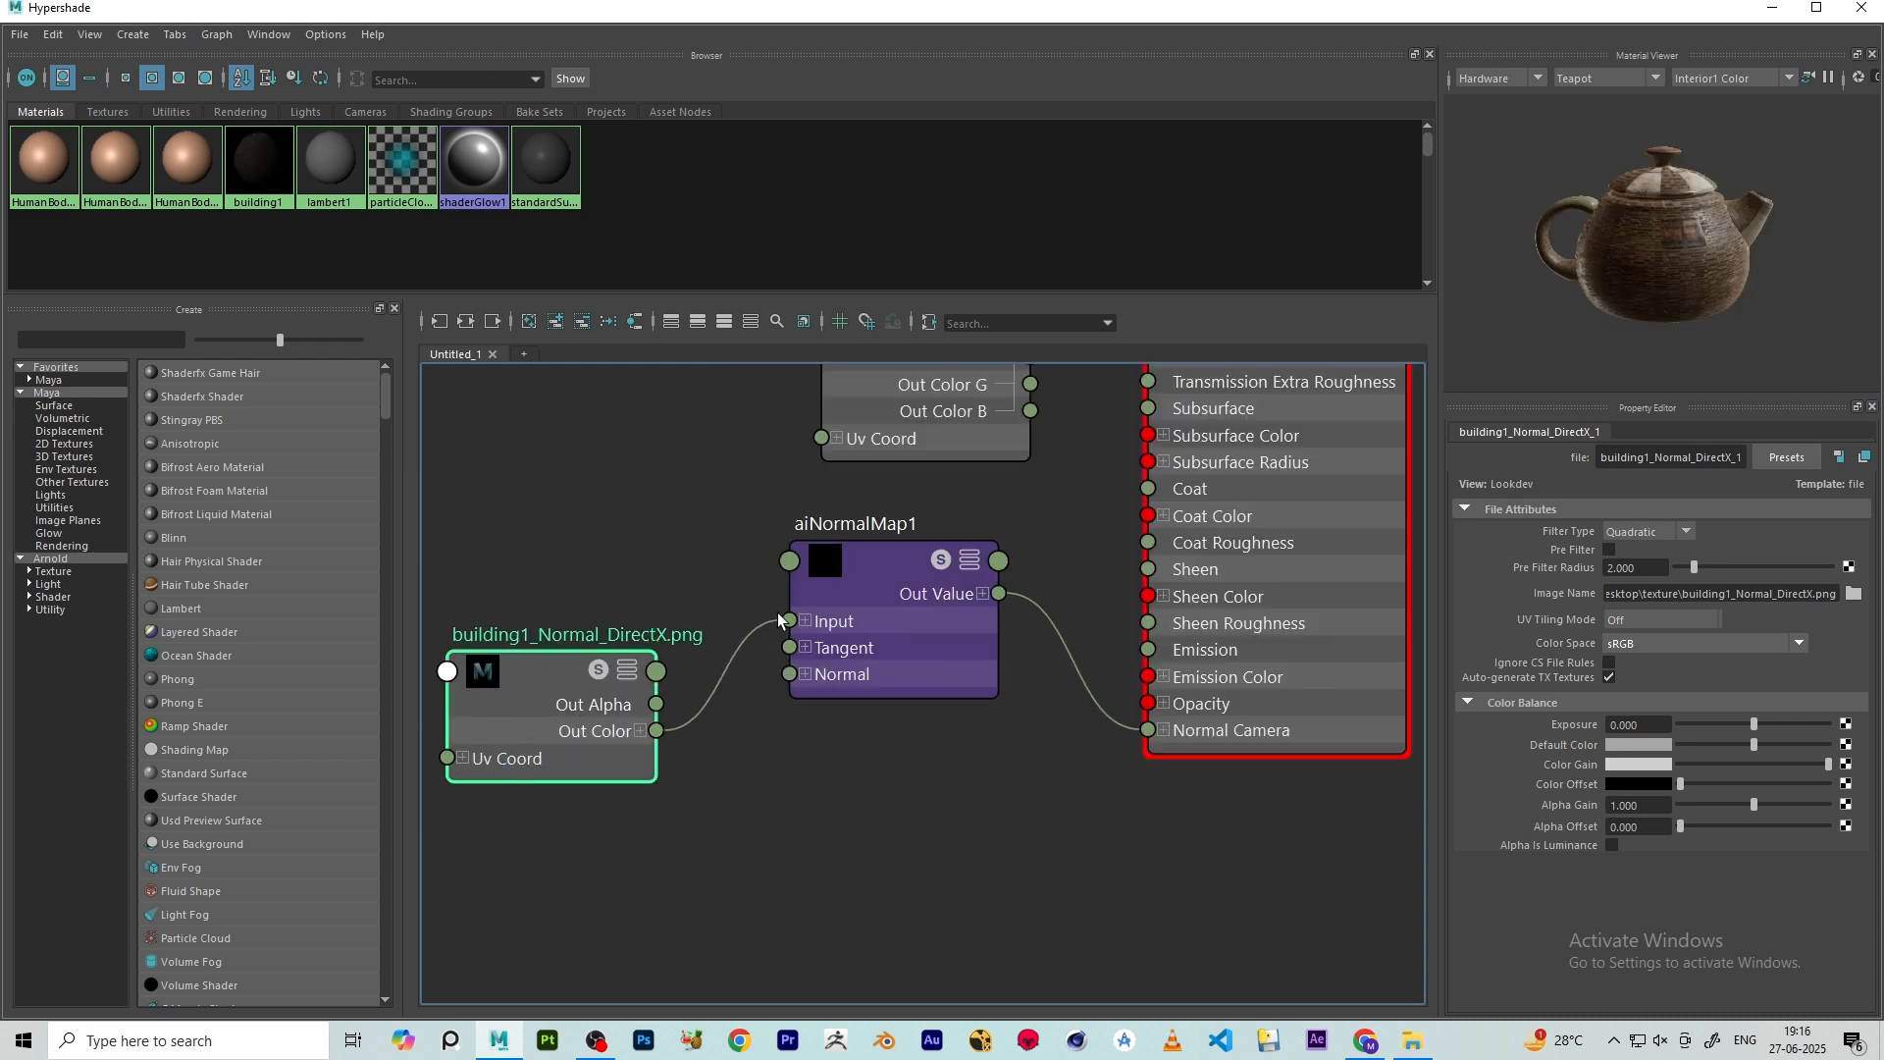
key("a")
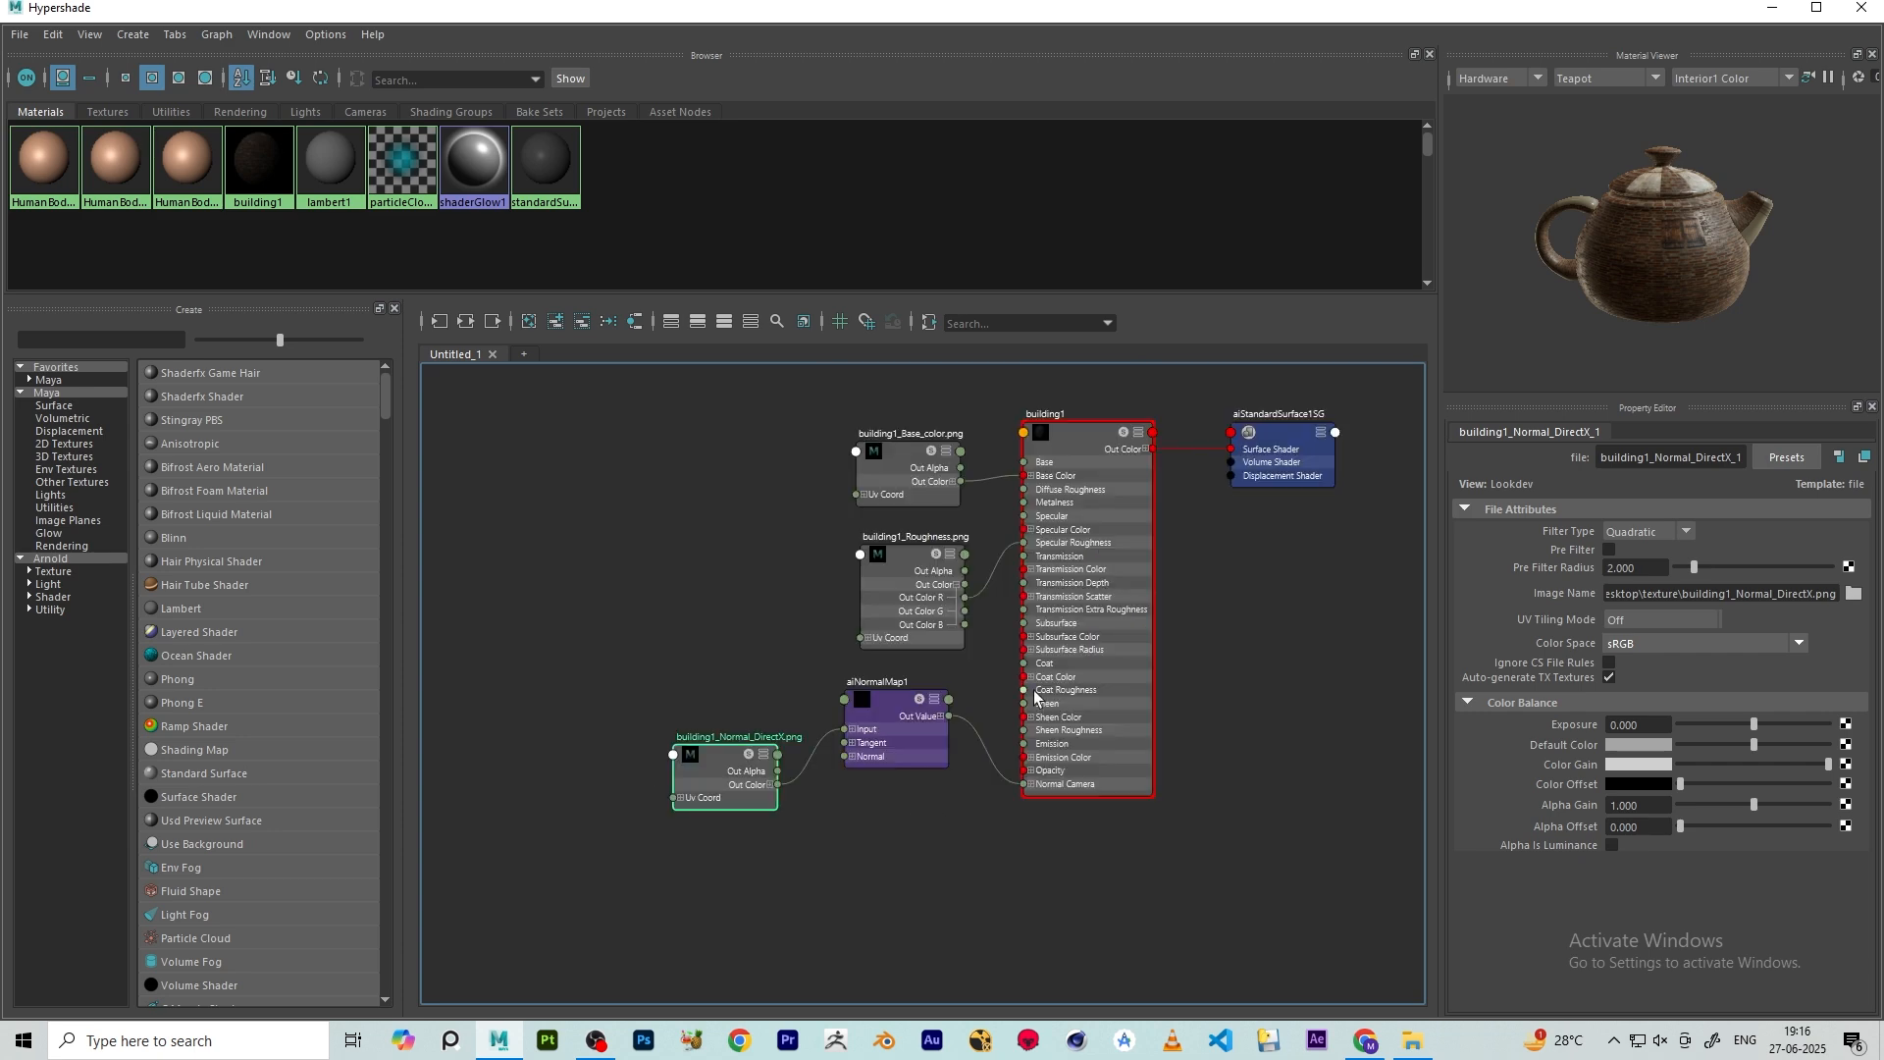
left_click(1771, 8)
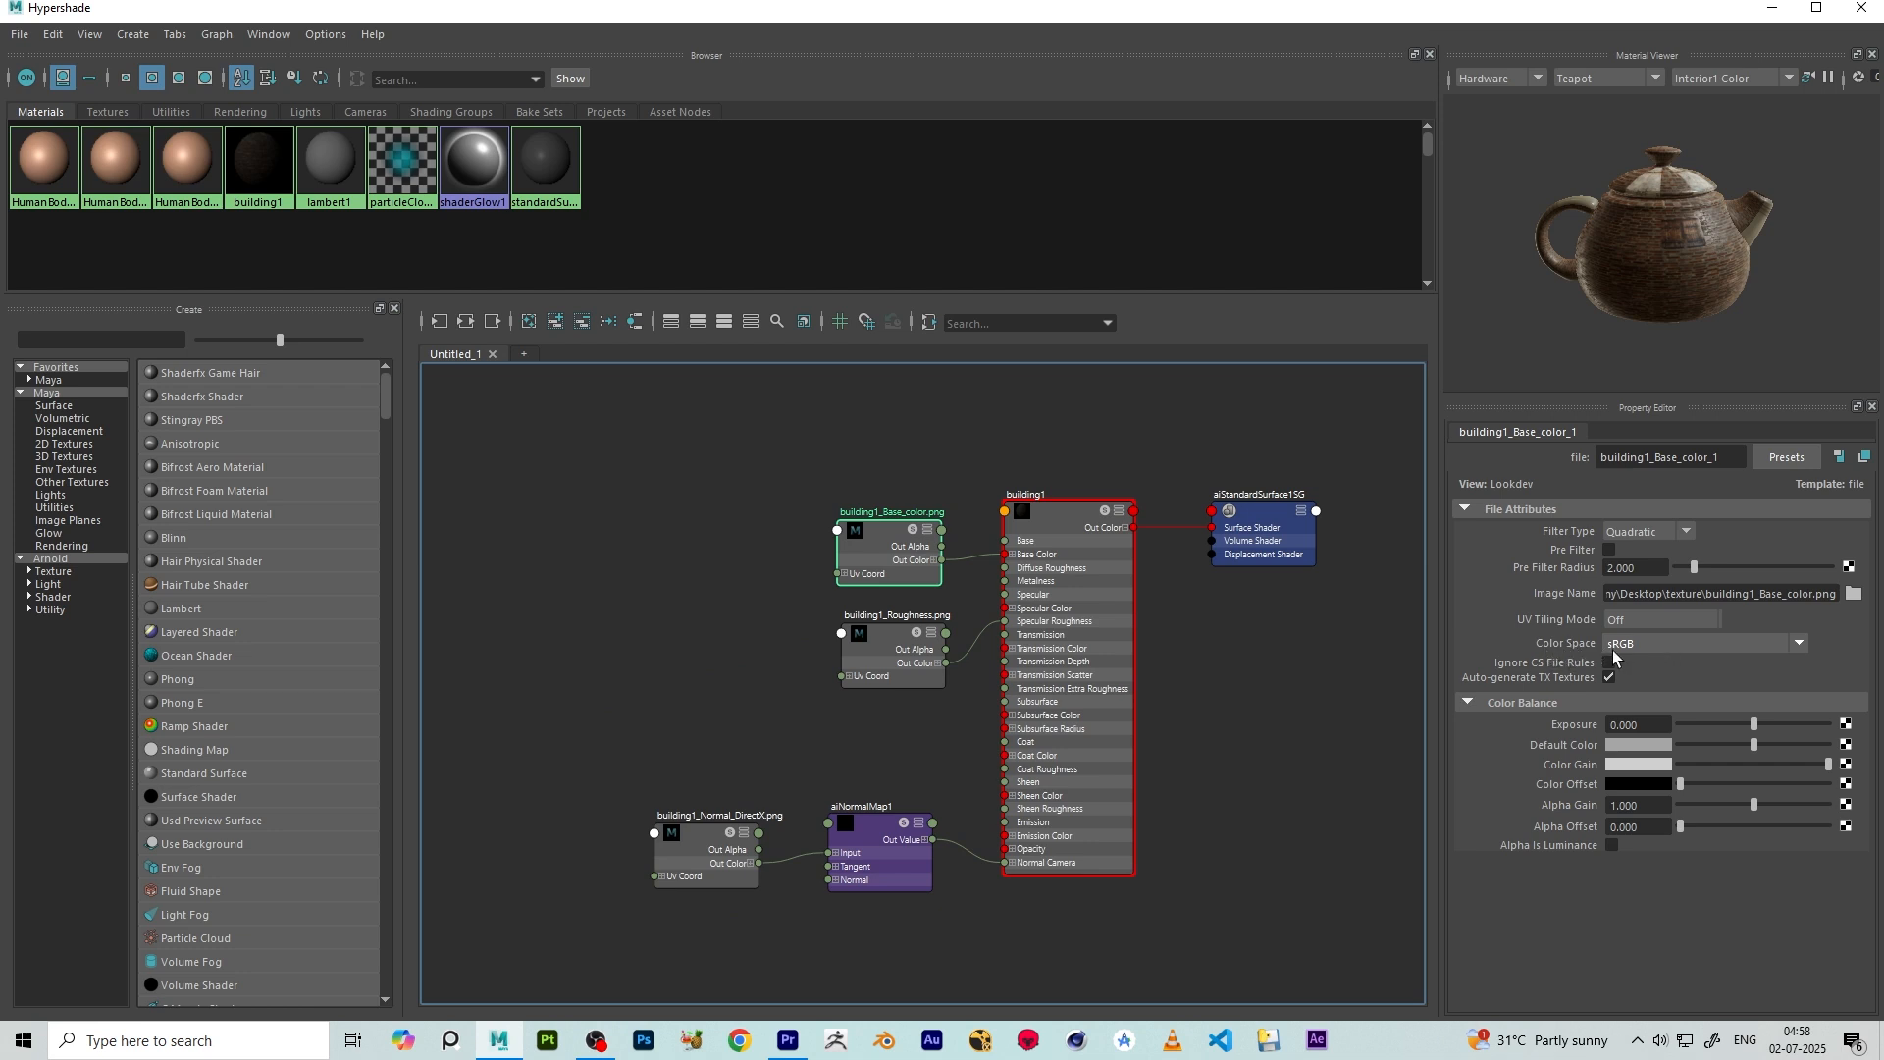
- Set the color space of the roughness and Normal_DirectX file nodes to Raw
left_click(898, 640)
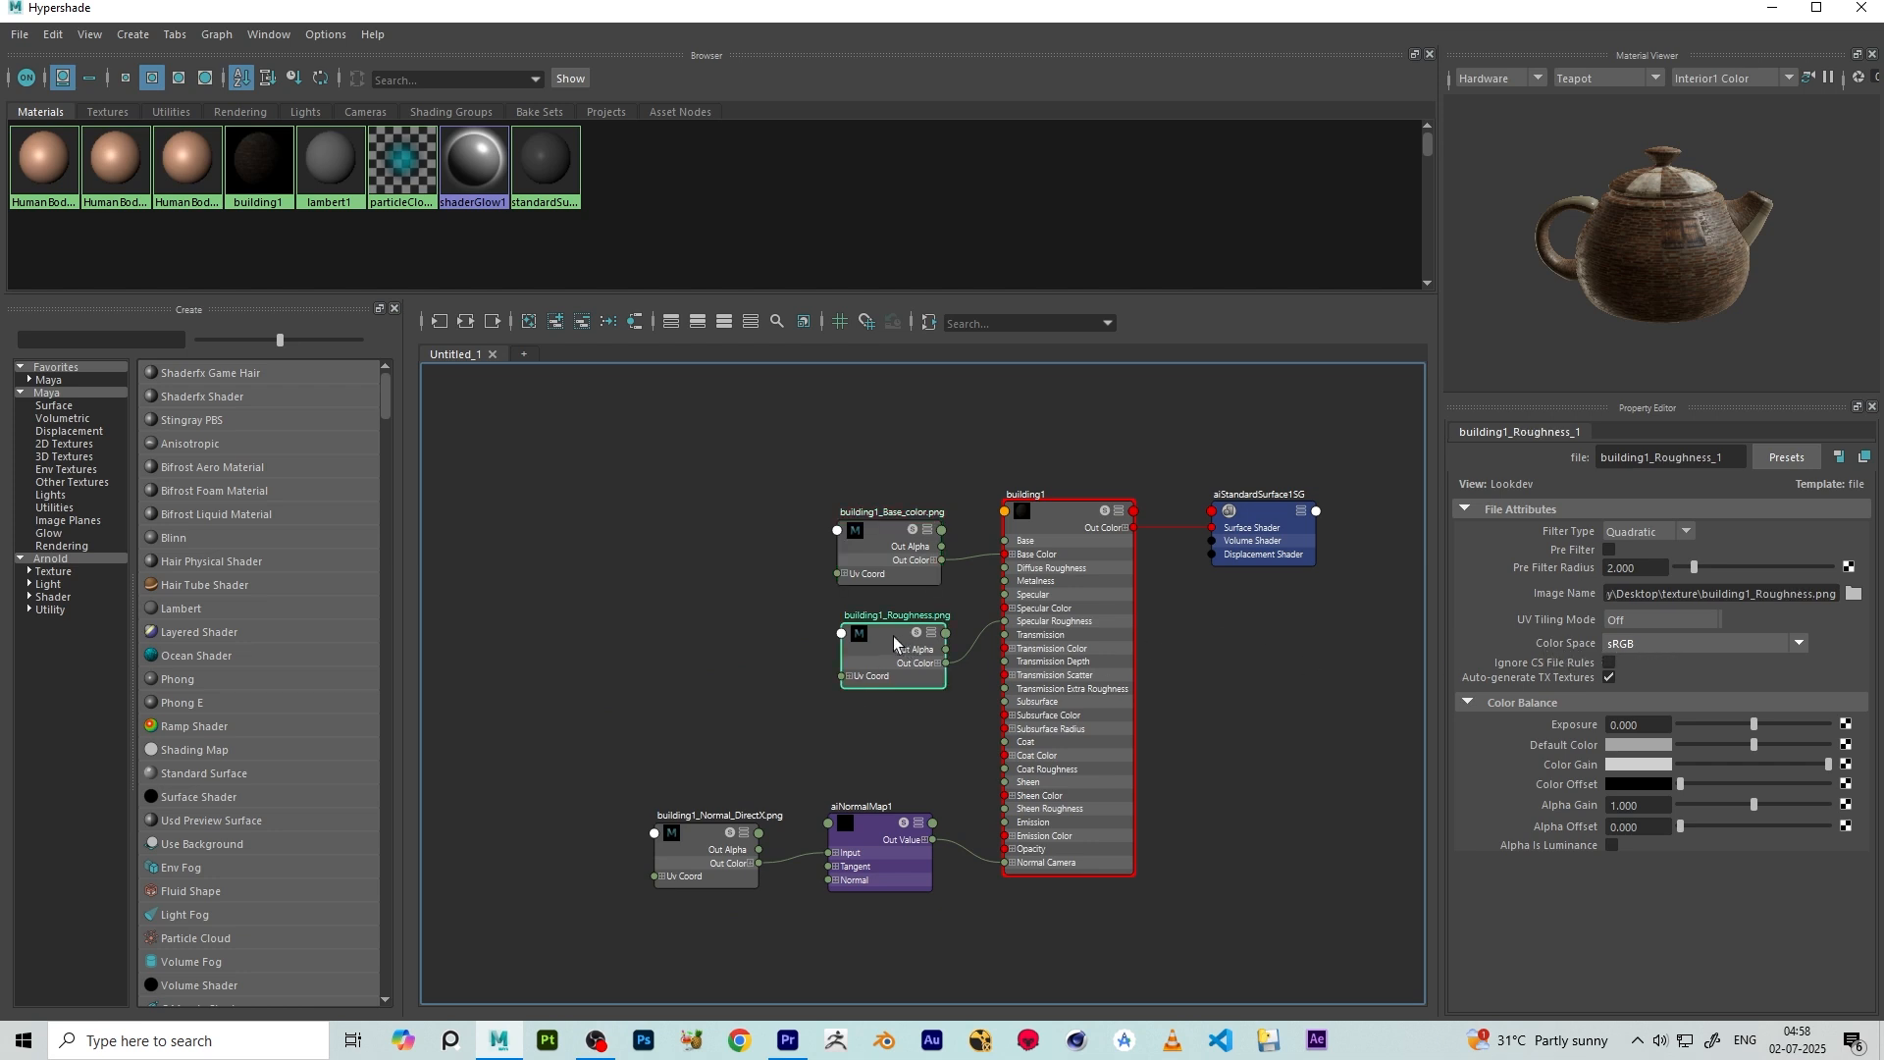
left_click(1673, 645)
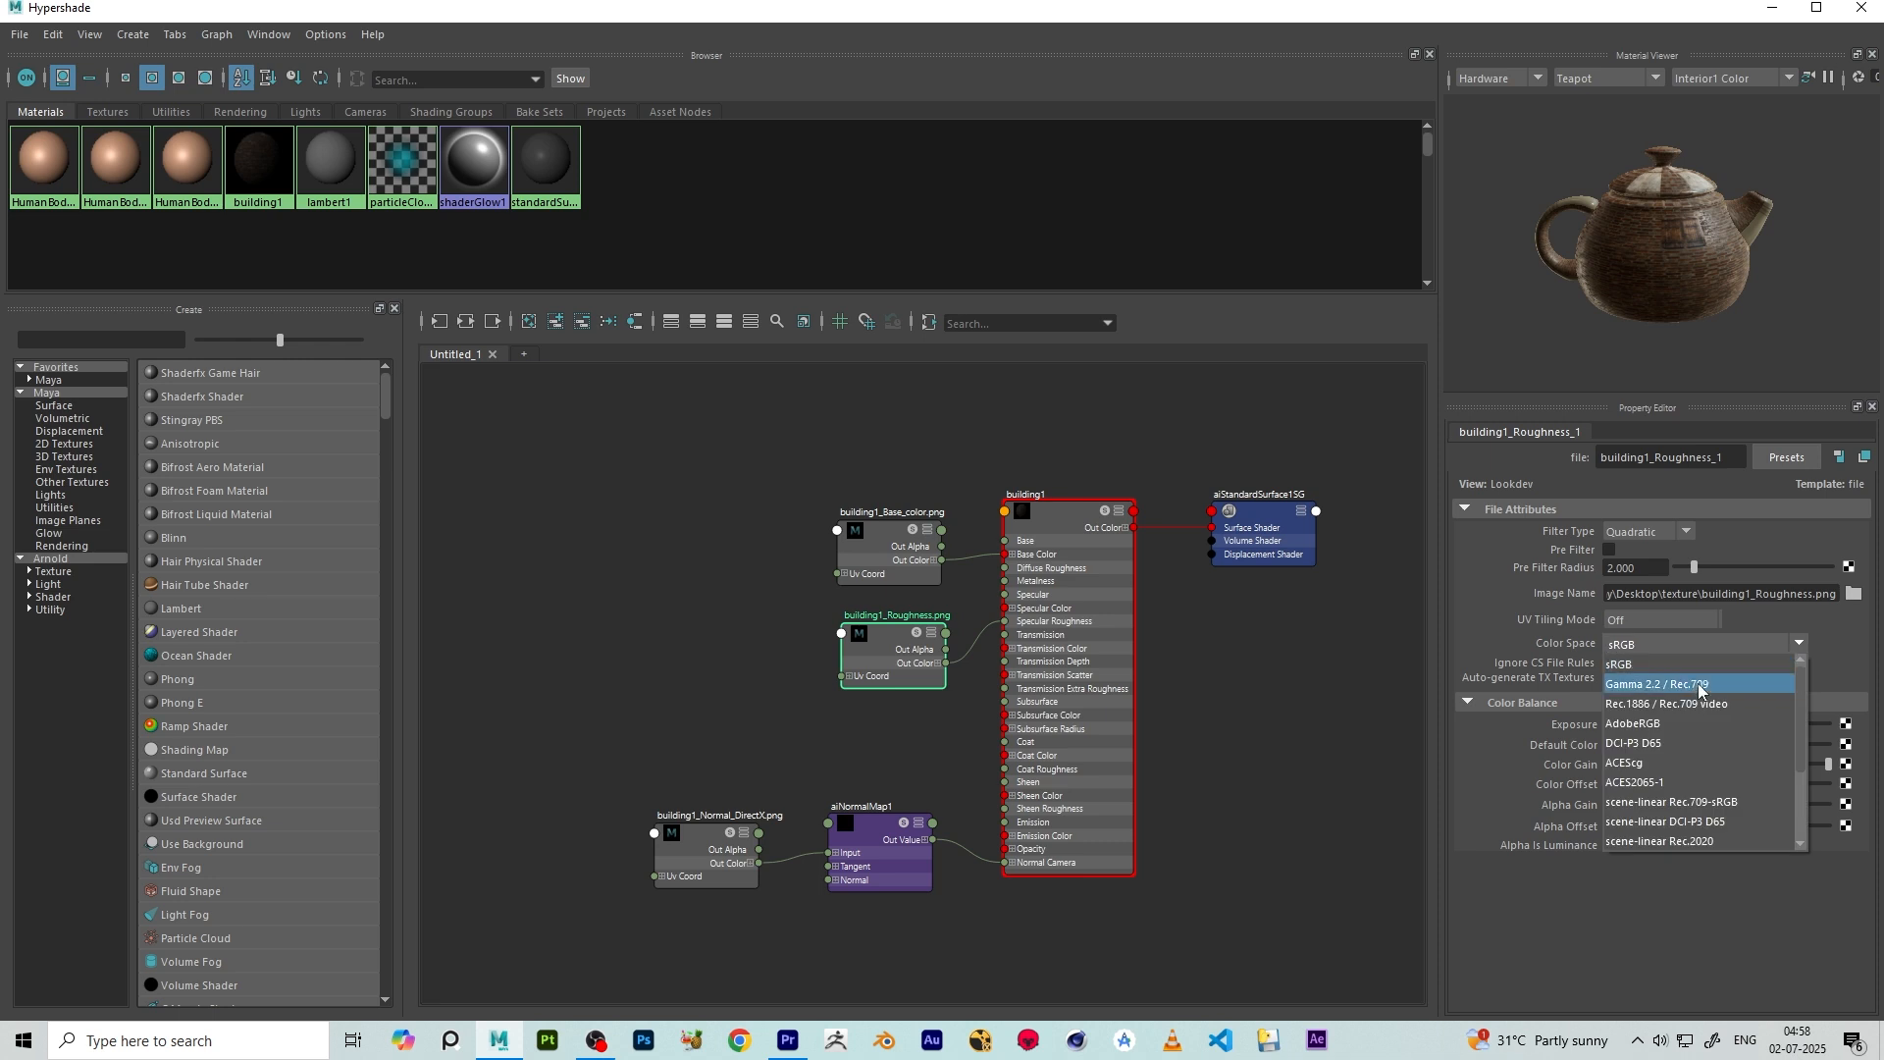
left_click_drag(1799, 676, 1799, 698)
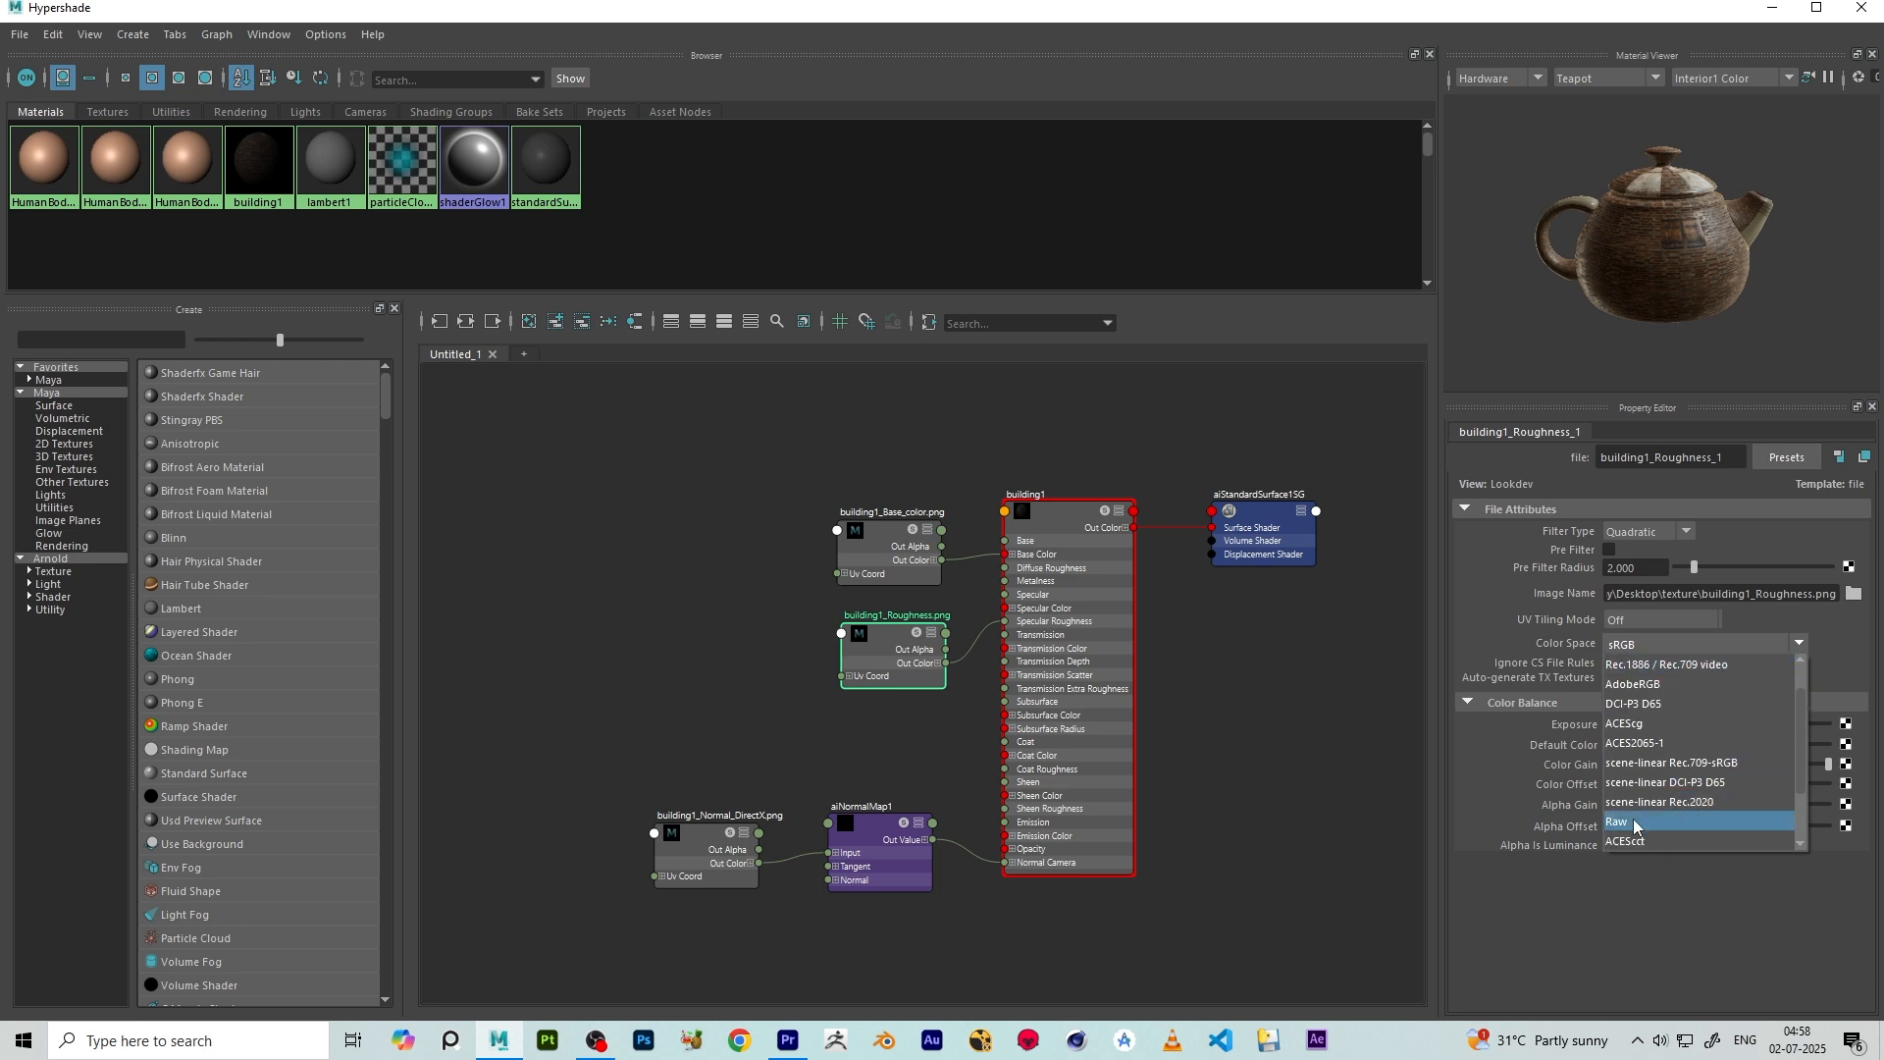
left_click(1667, 822)
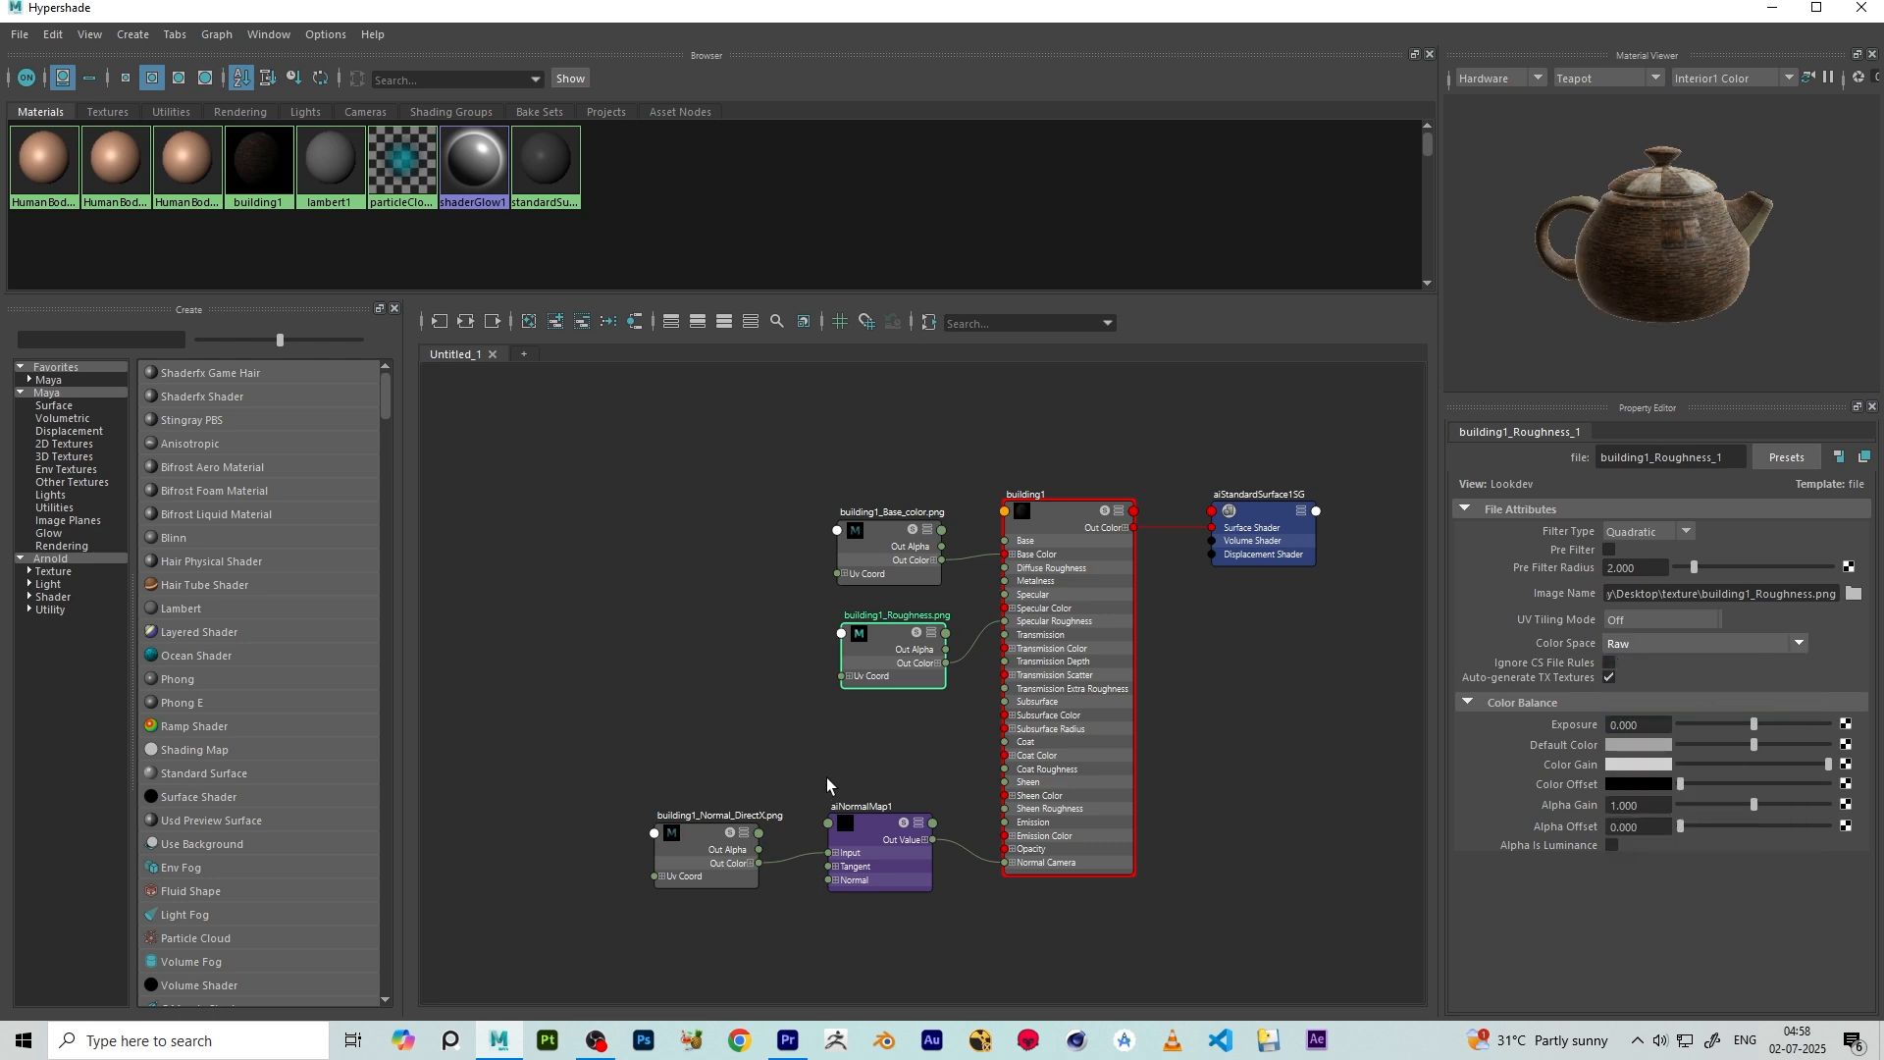
left_click(682, 846)
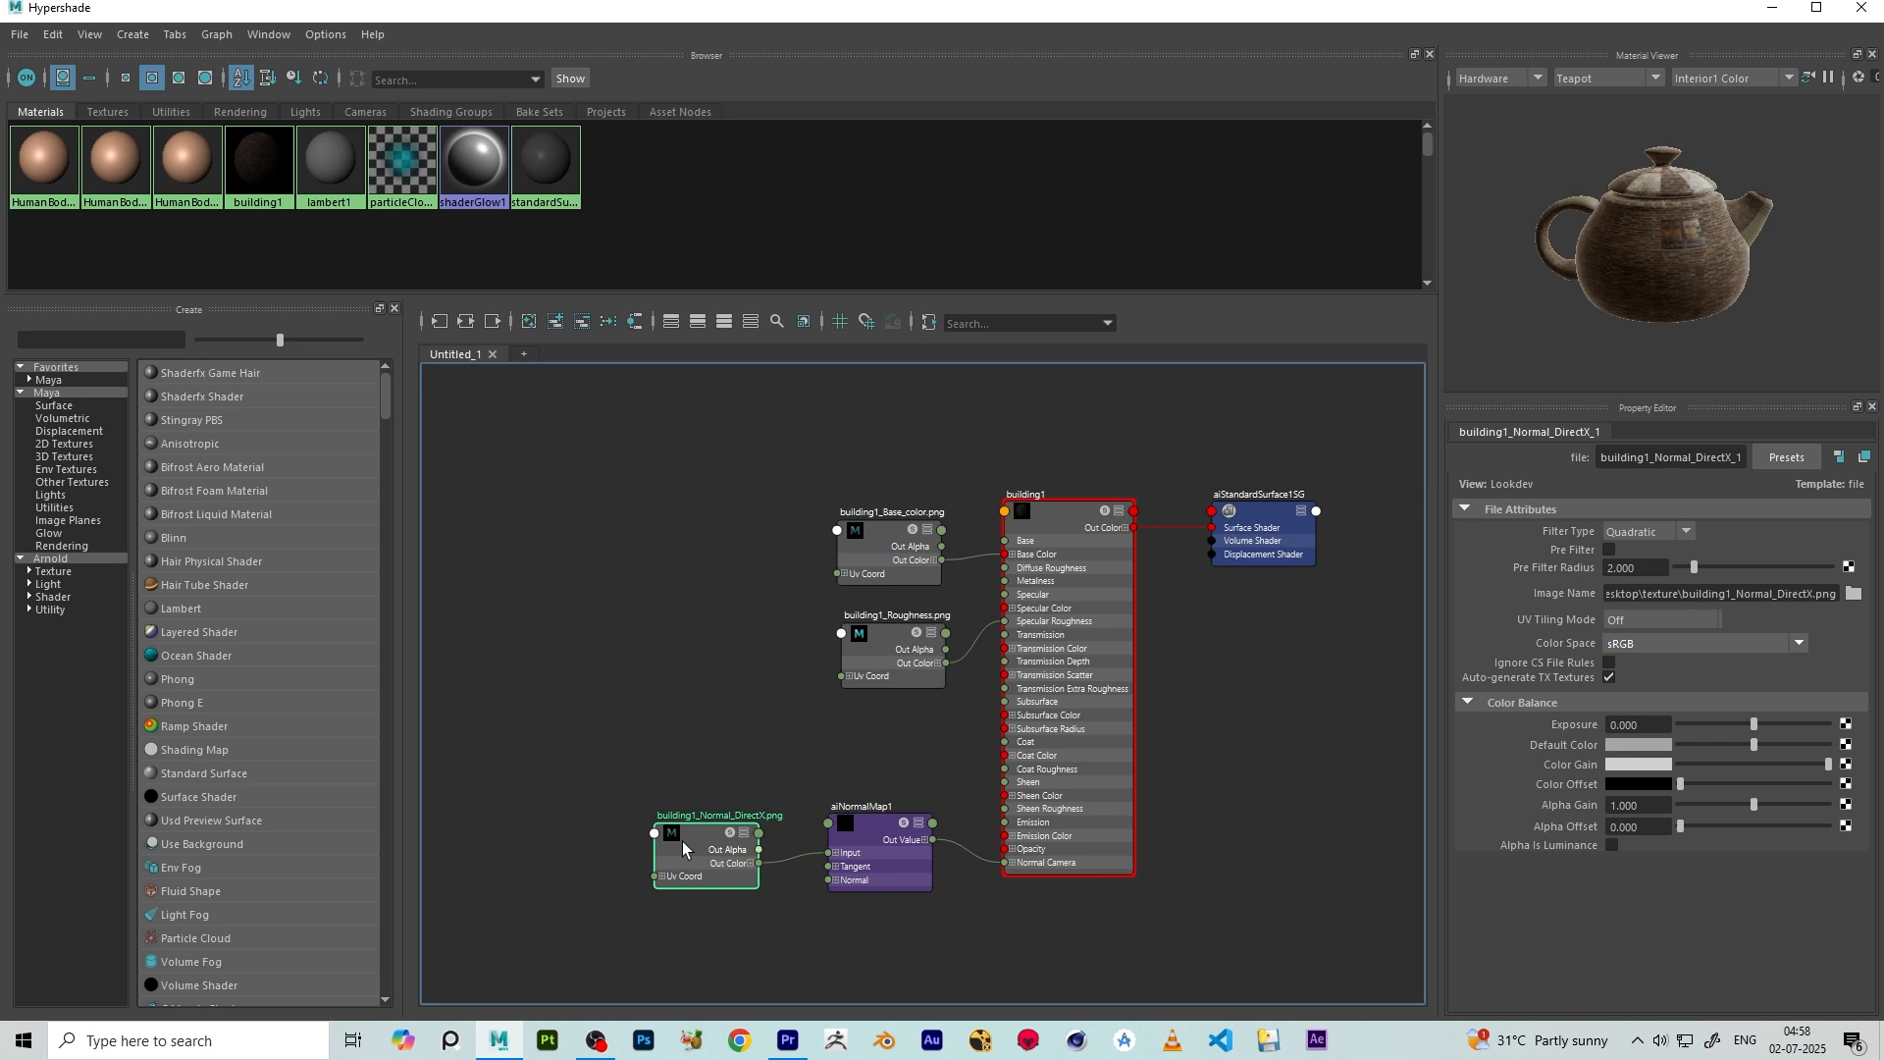
left_click(1727, 647)
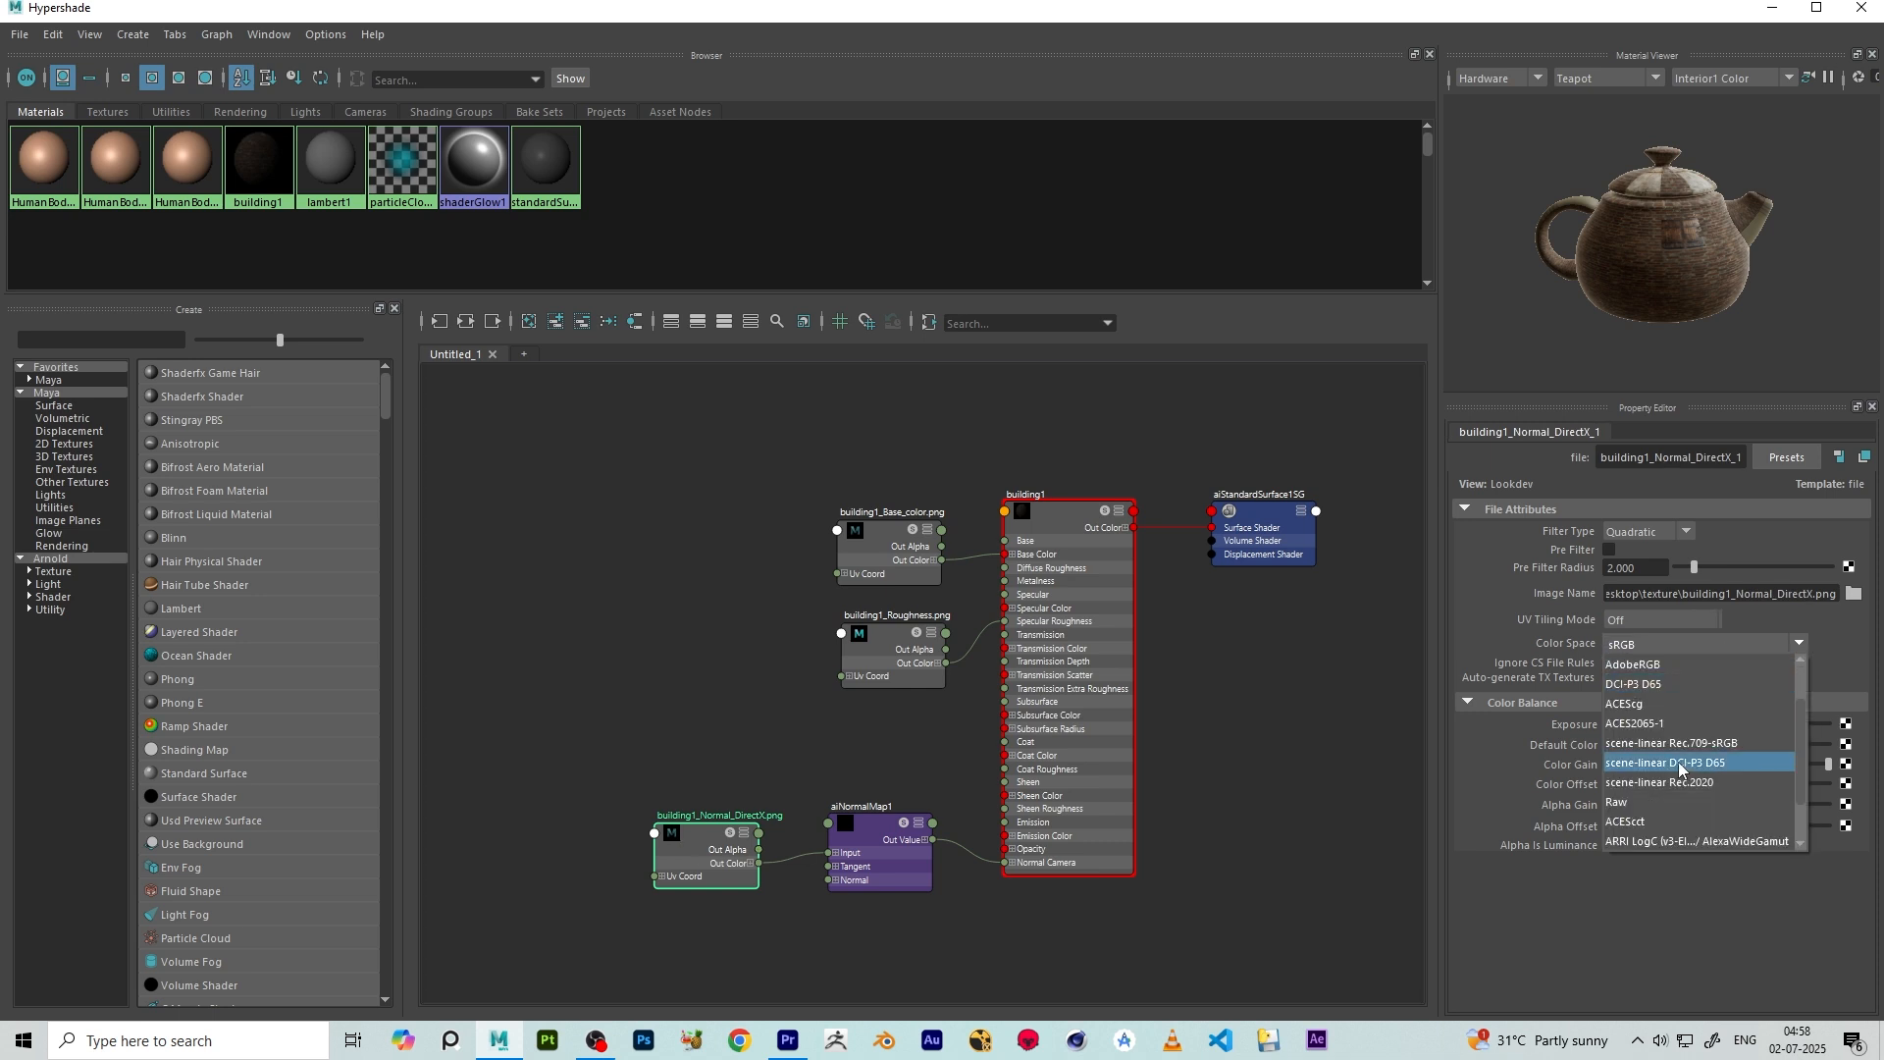
left_click(1627, 802)
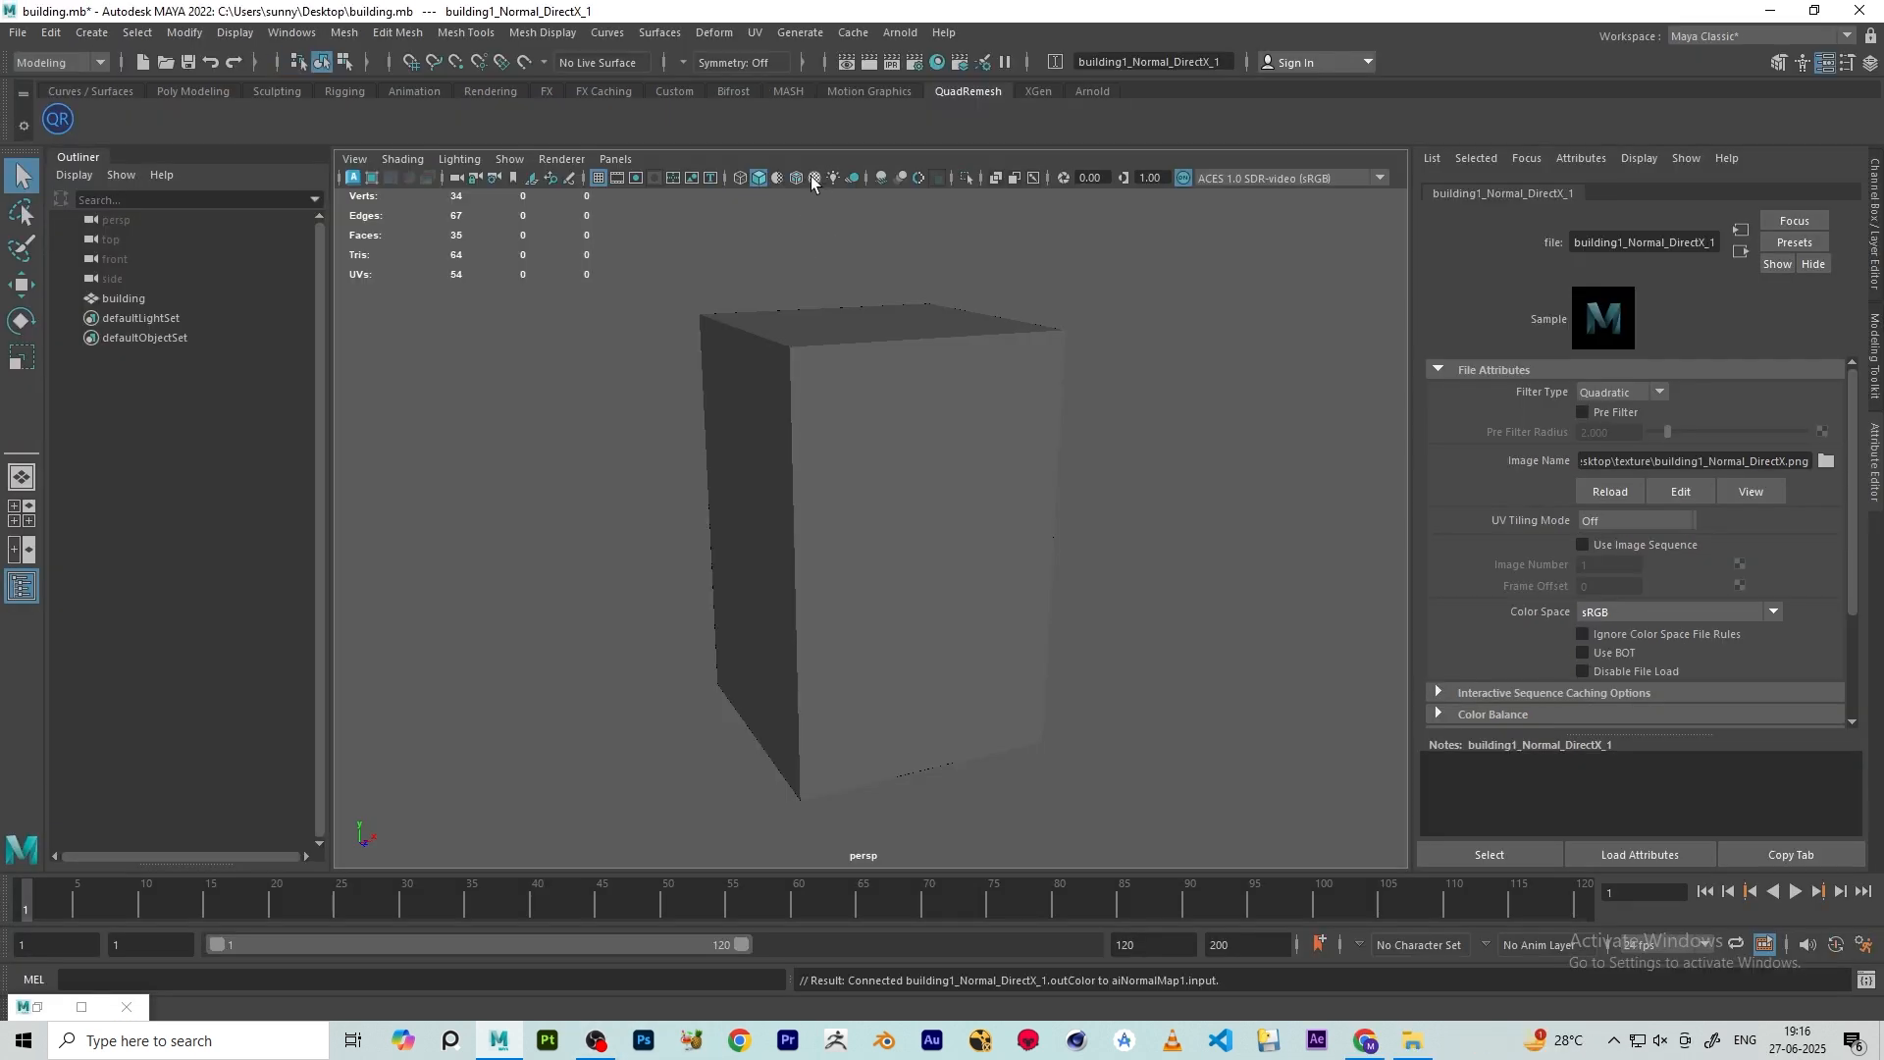
- Turn on textured display in the perspective view to show the brick maps on the building
left_click(816, 178)
scroll(921, 492, "up", 5)
left_click_drag(920, 492, 981, 295, "alt")
scroll(1050, 453, "down", 7)
scroll(1040, 466, "up", 3)
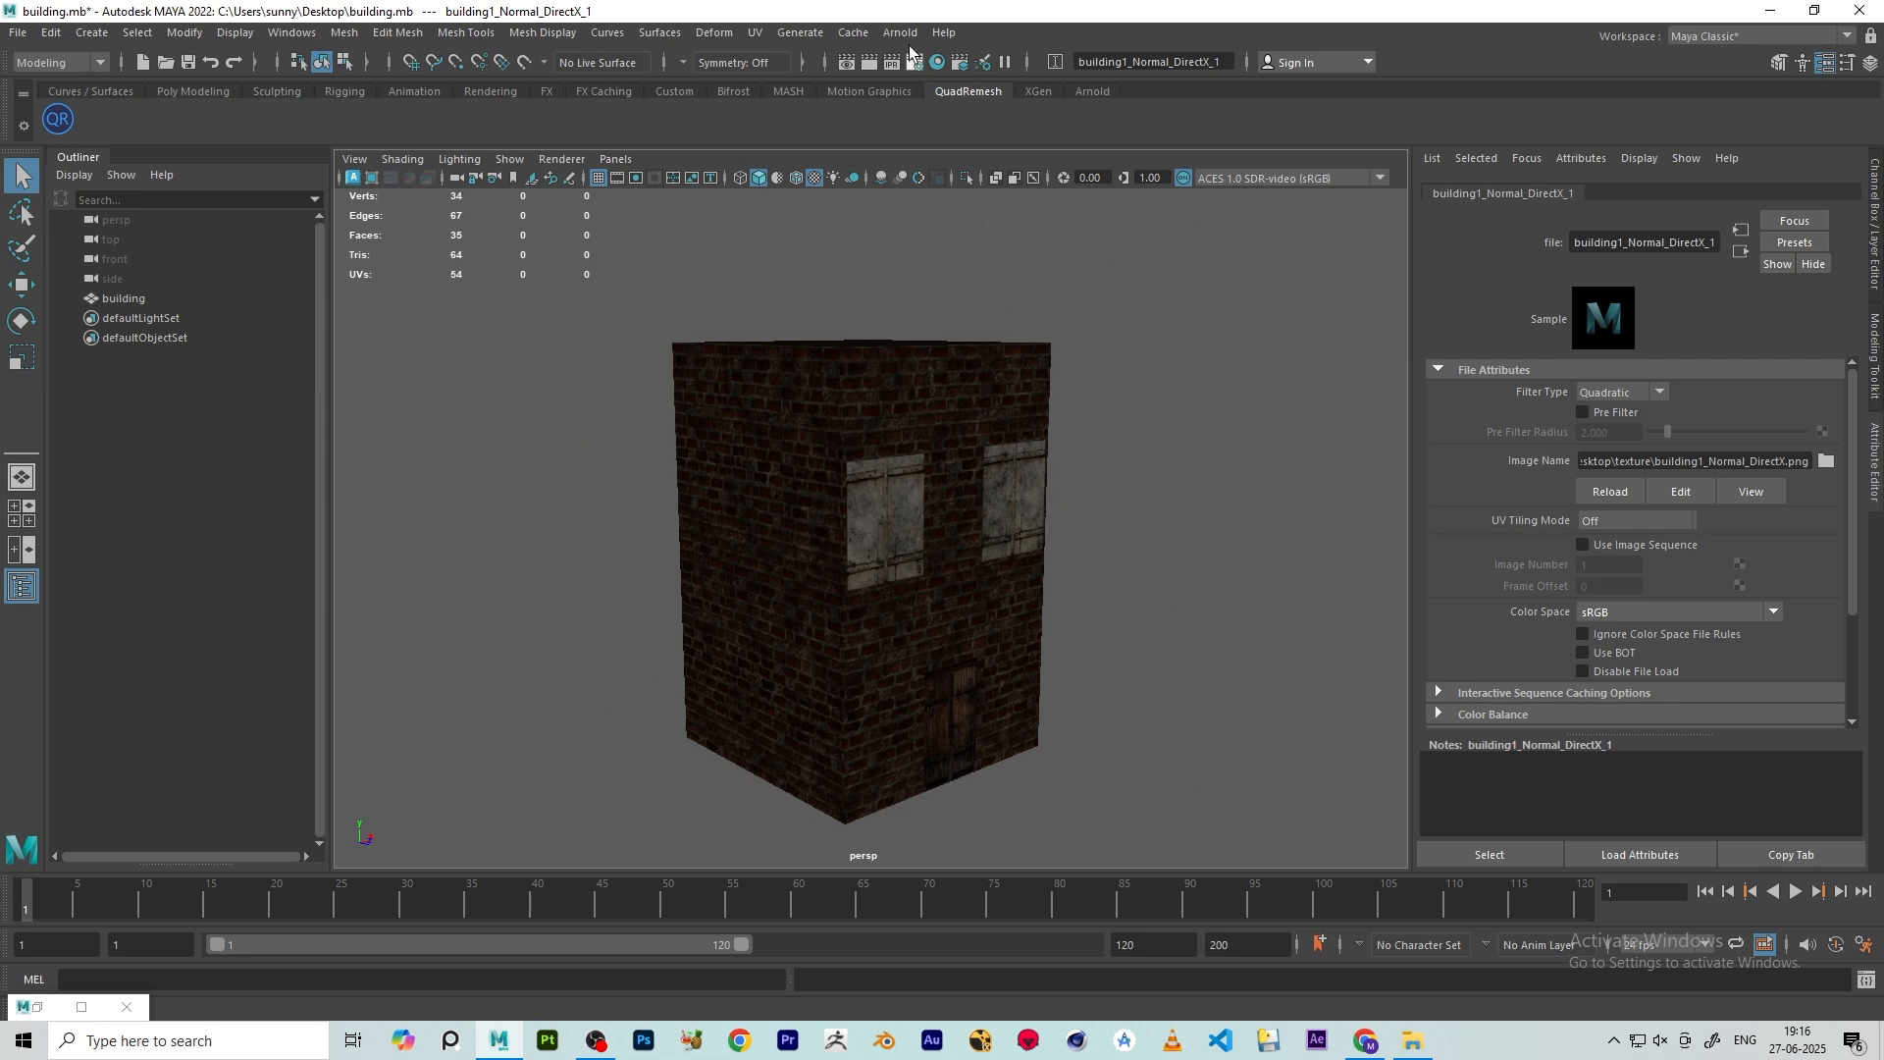
- Add an Arnold SkyDome light to the scene around the building
left_click(899, 32)
mouse_move(1014, 138)
left_click(1148, 150)
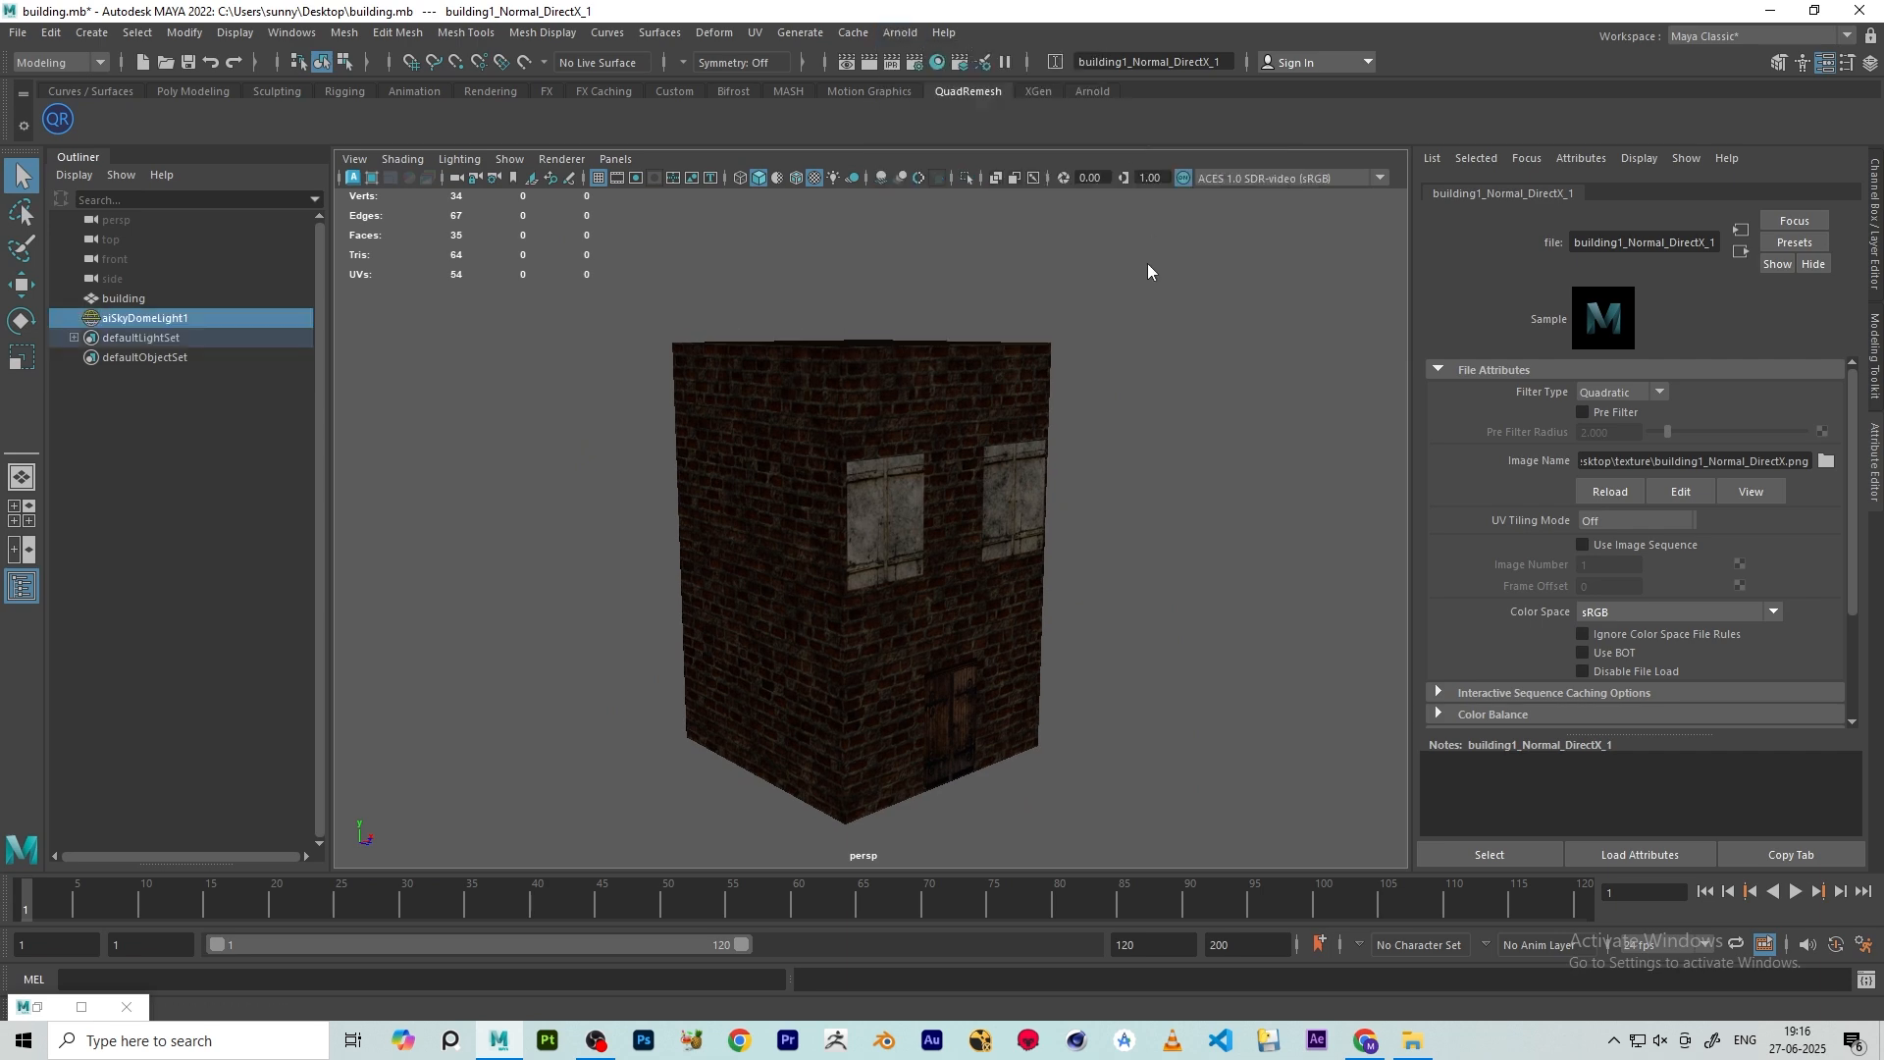
left_click_drag(1147, 265, 1115, 370, "alt")
left_click(900, 32)
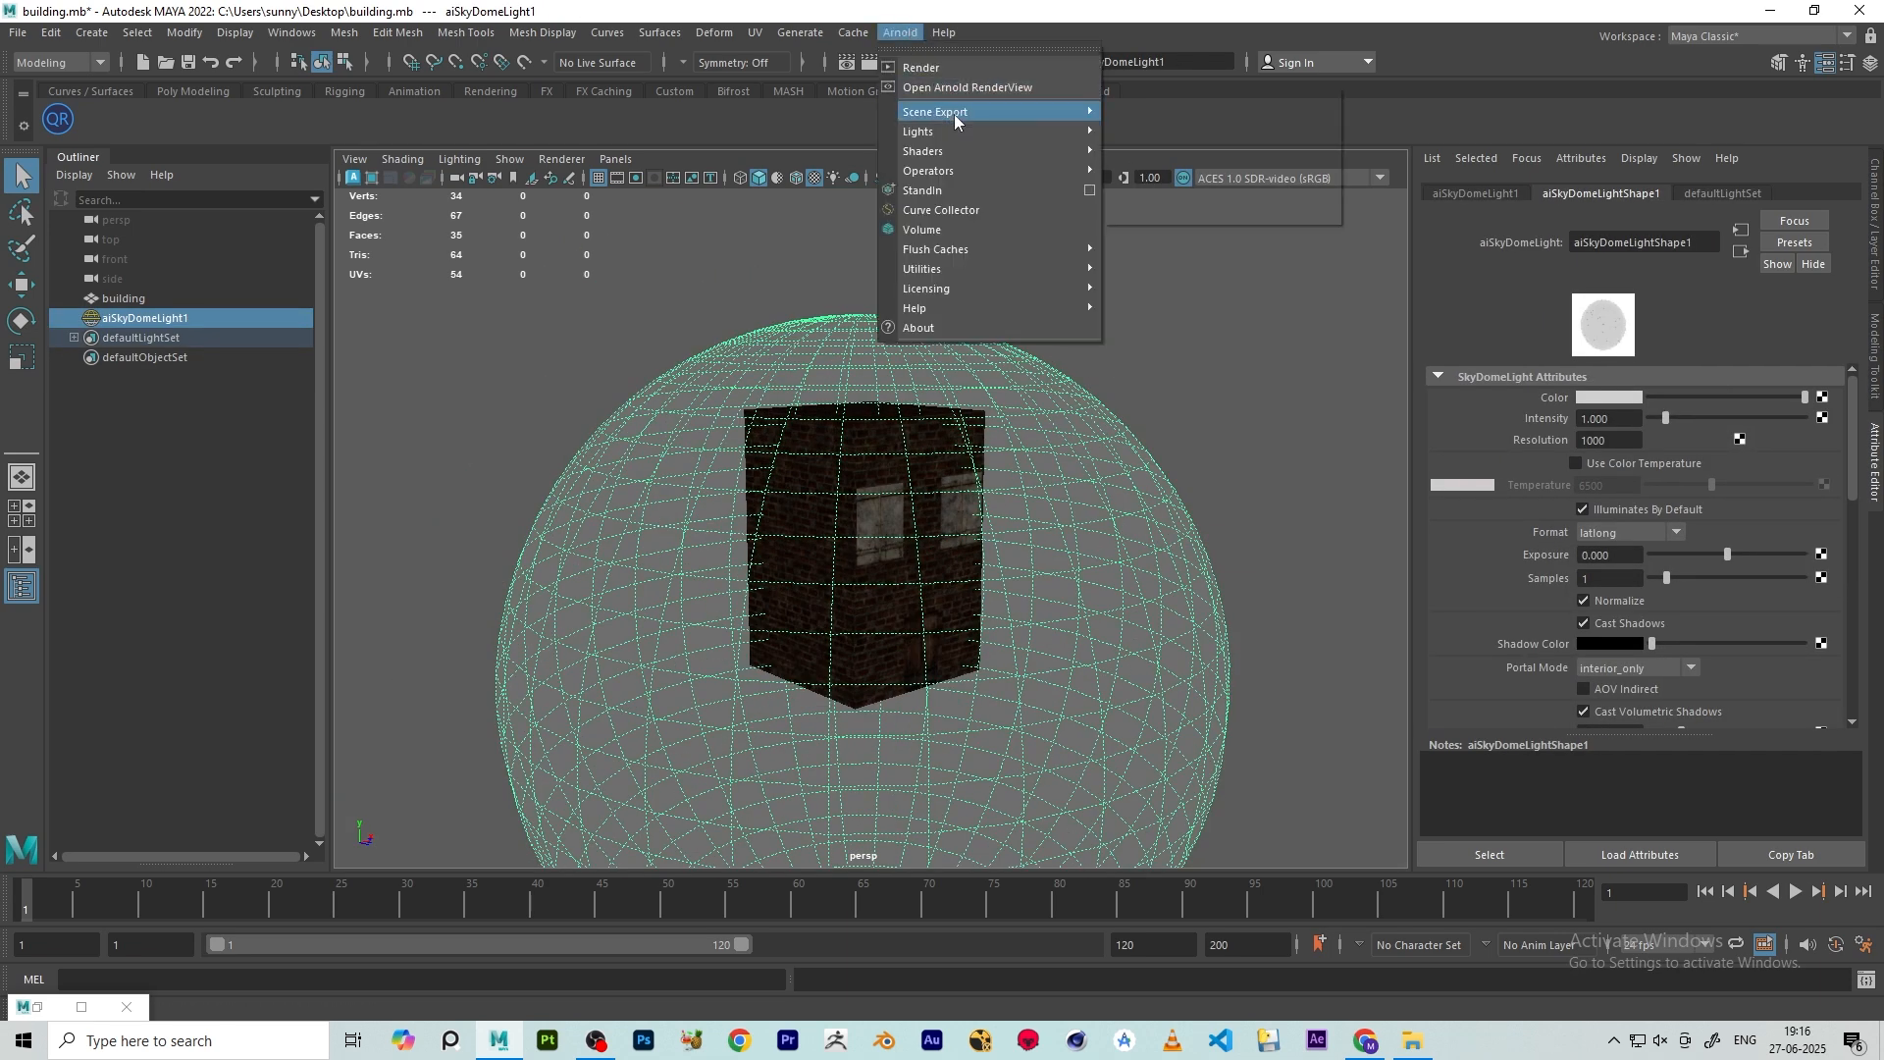
mouse_move(969, 137)
left_click(1116, 489)
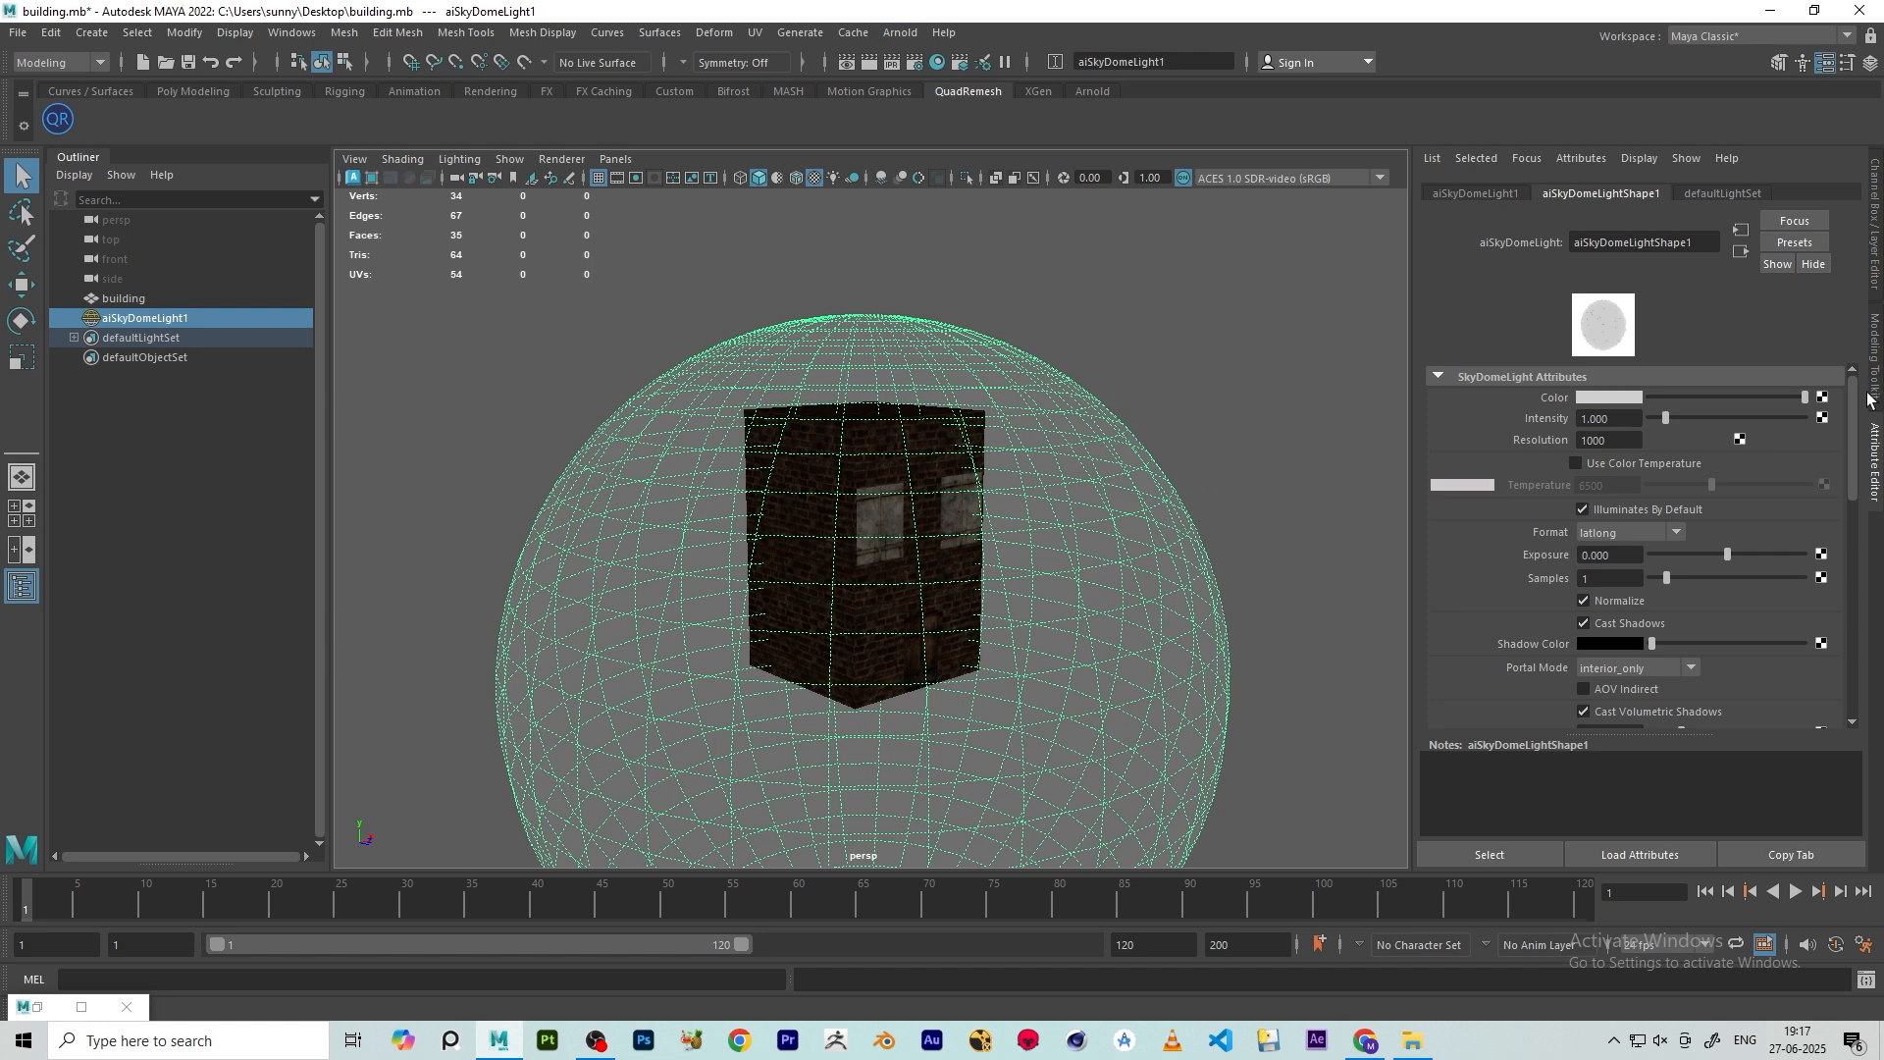
- Map a file texture to the skydome light's color and load blocky_photo_studio_2k.exr as its image
left_click(1821, 397)
left_click(797, 515)
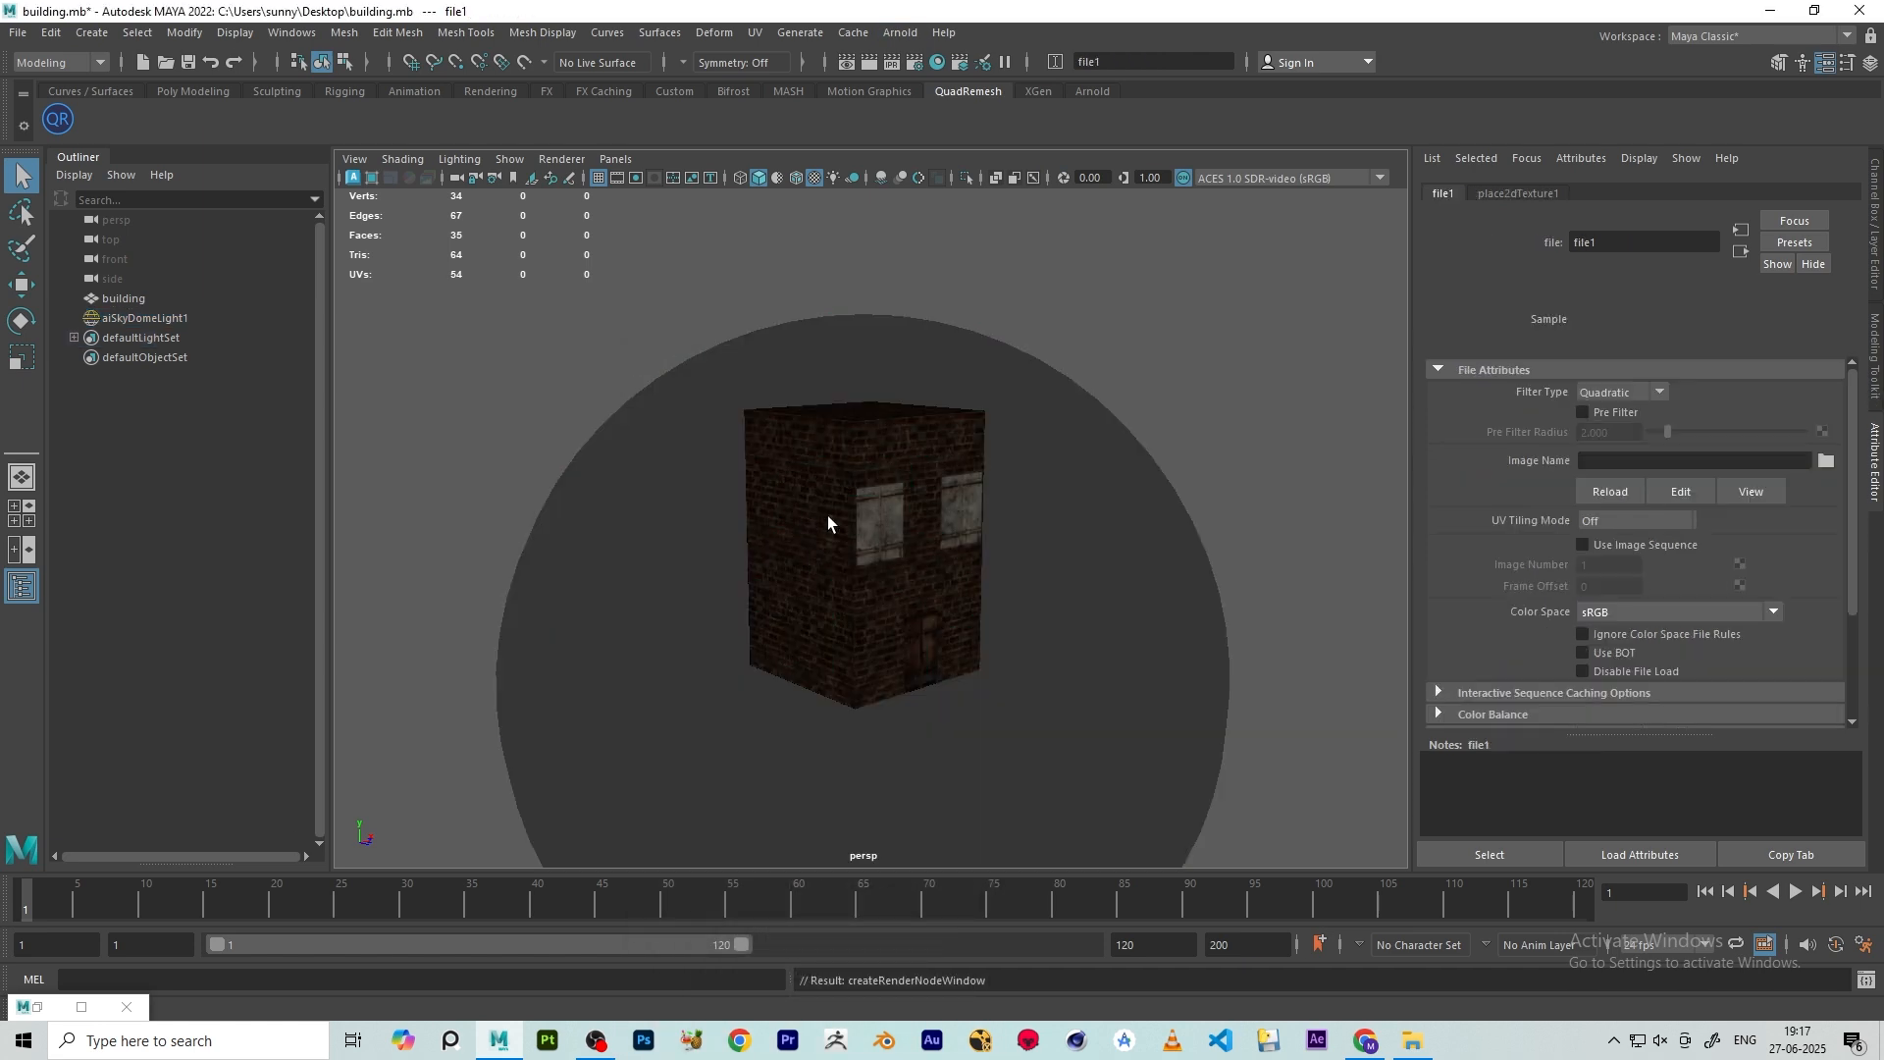
left_click(1825, 460)
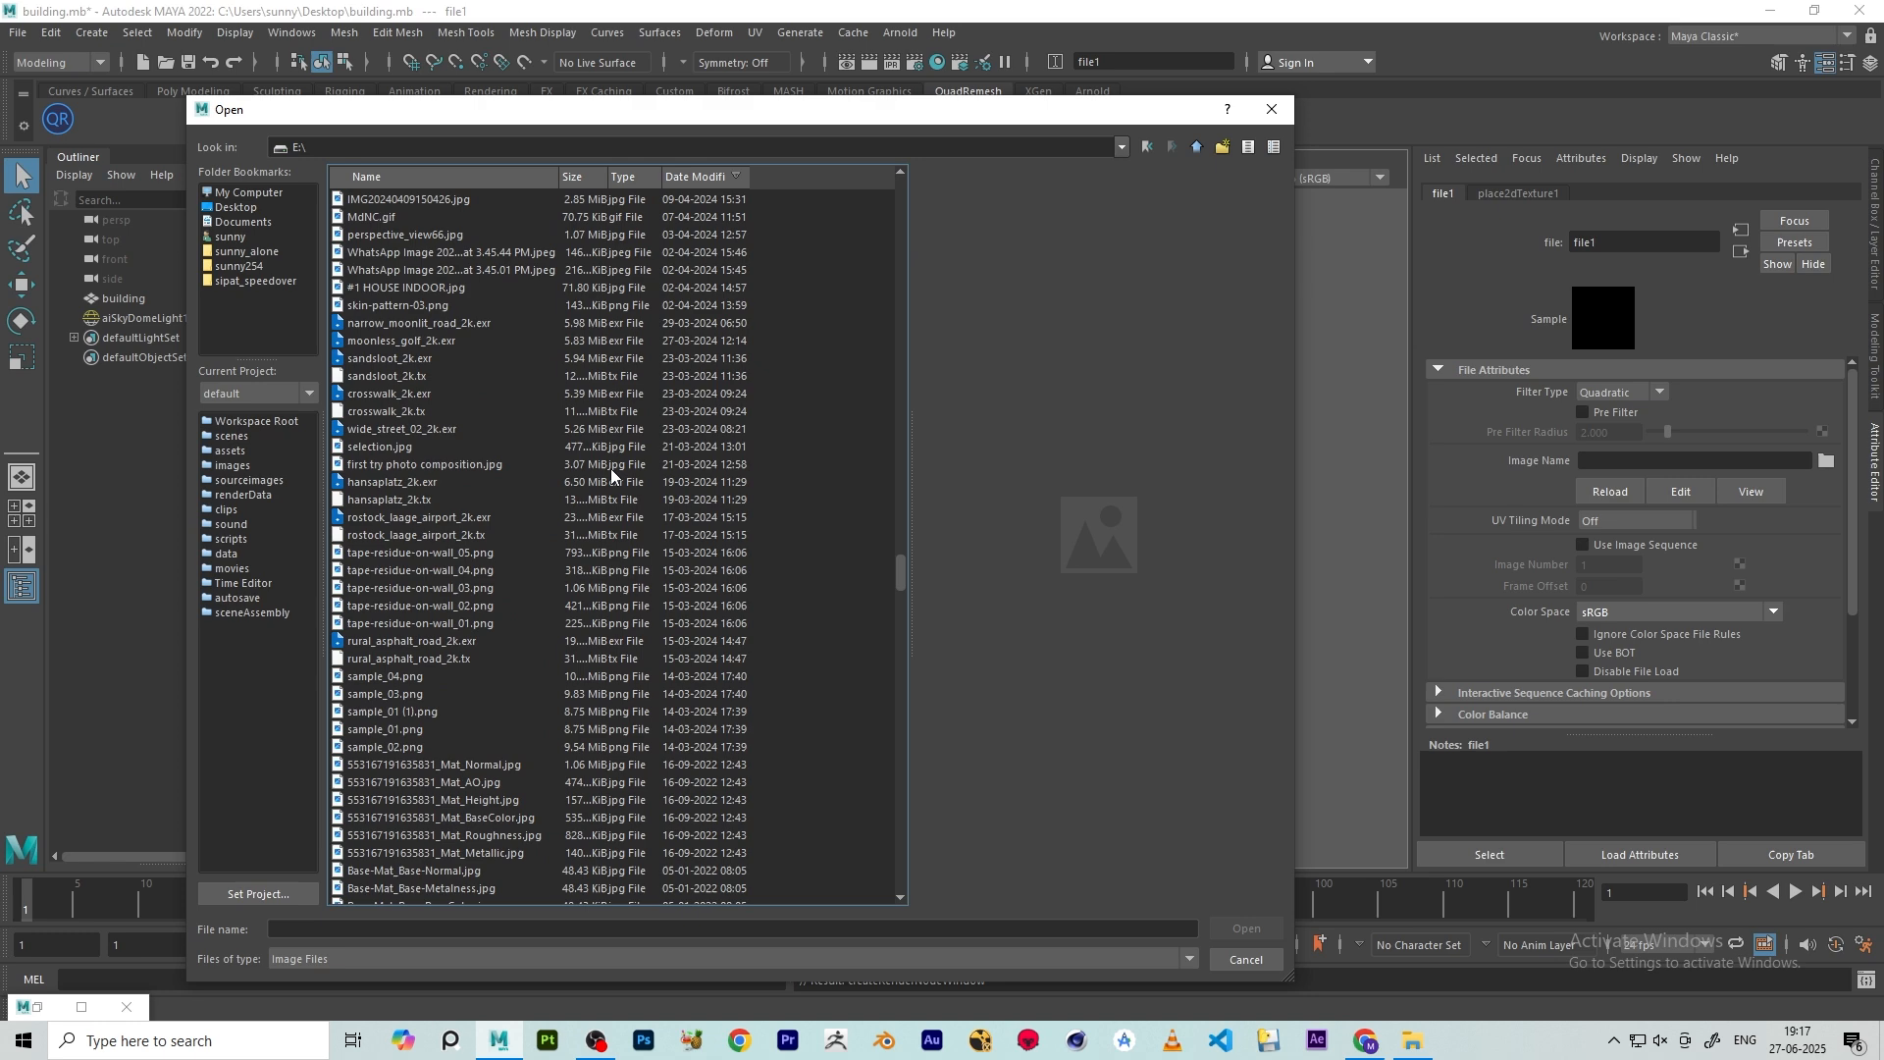
scroll(618, 515, "down", 7)
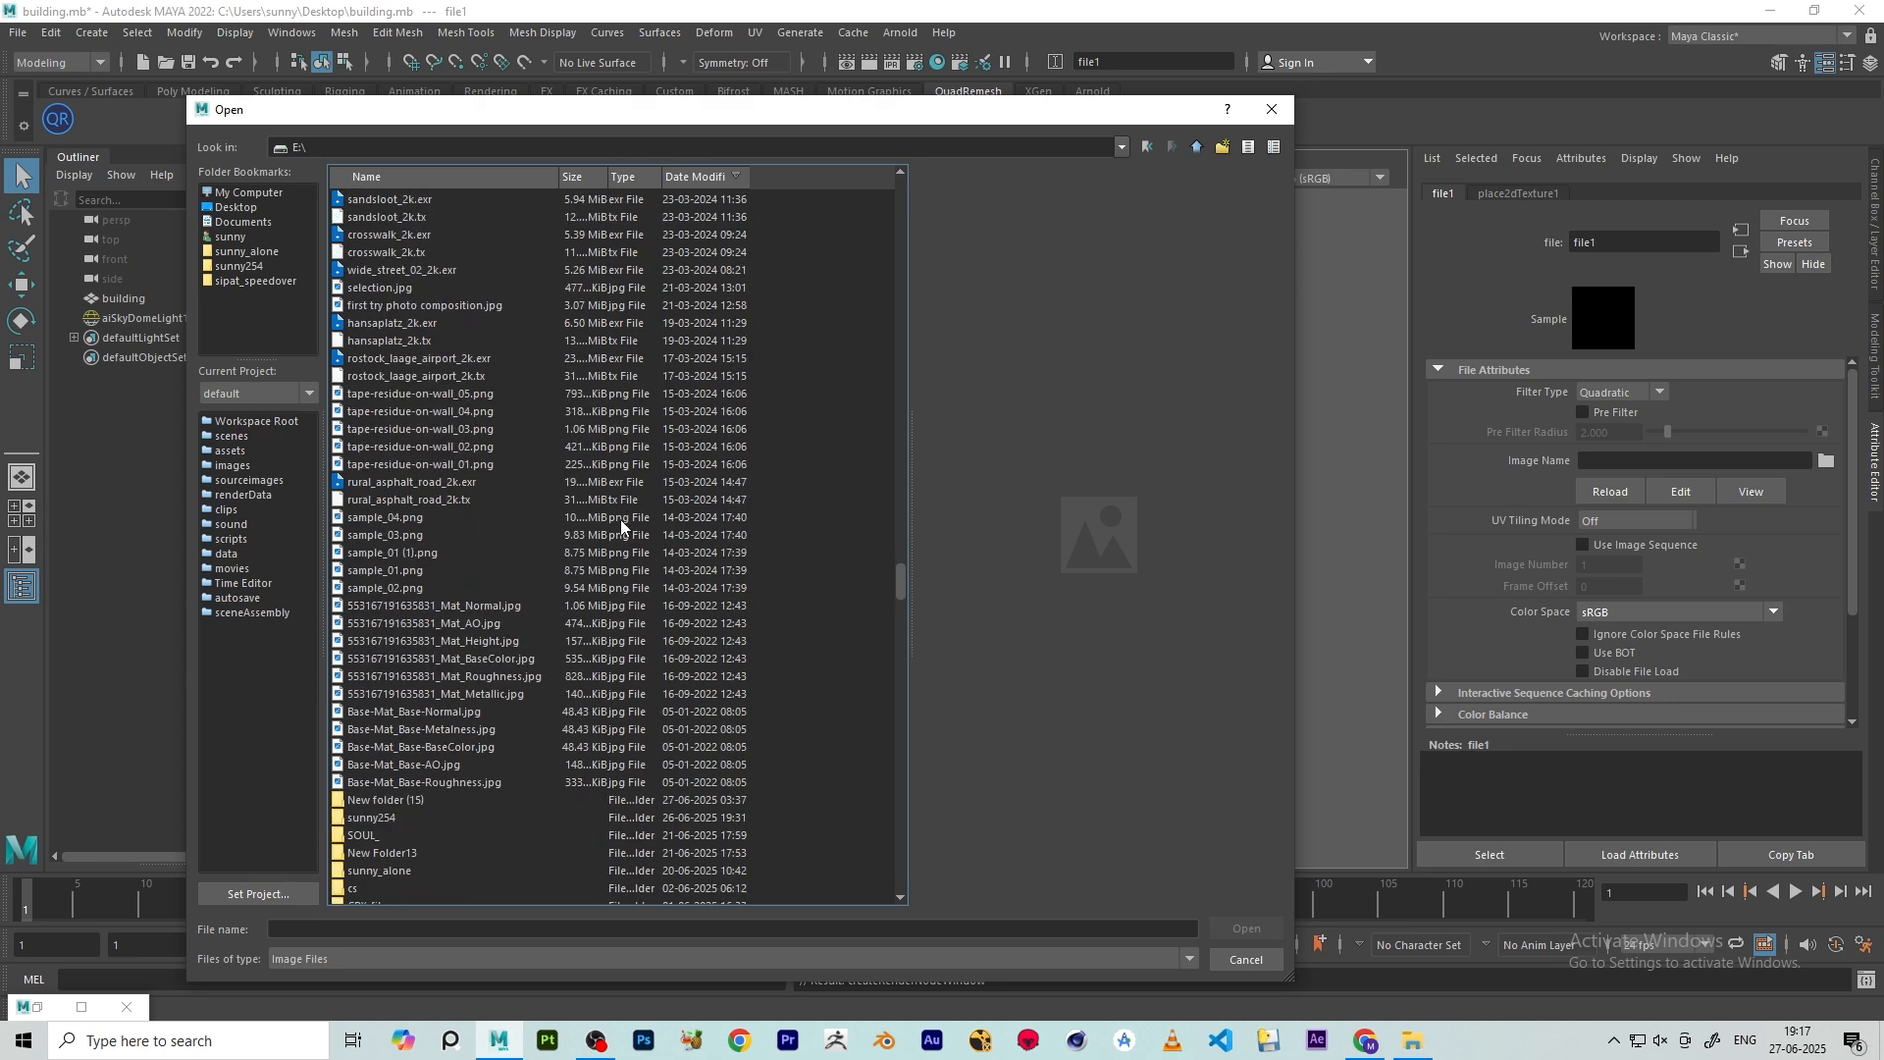
scroll(623, 536, "up", 6)
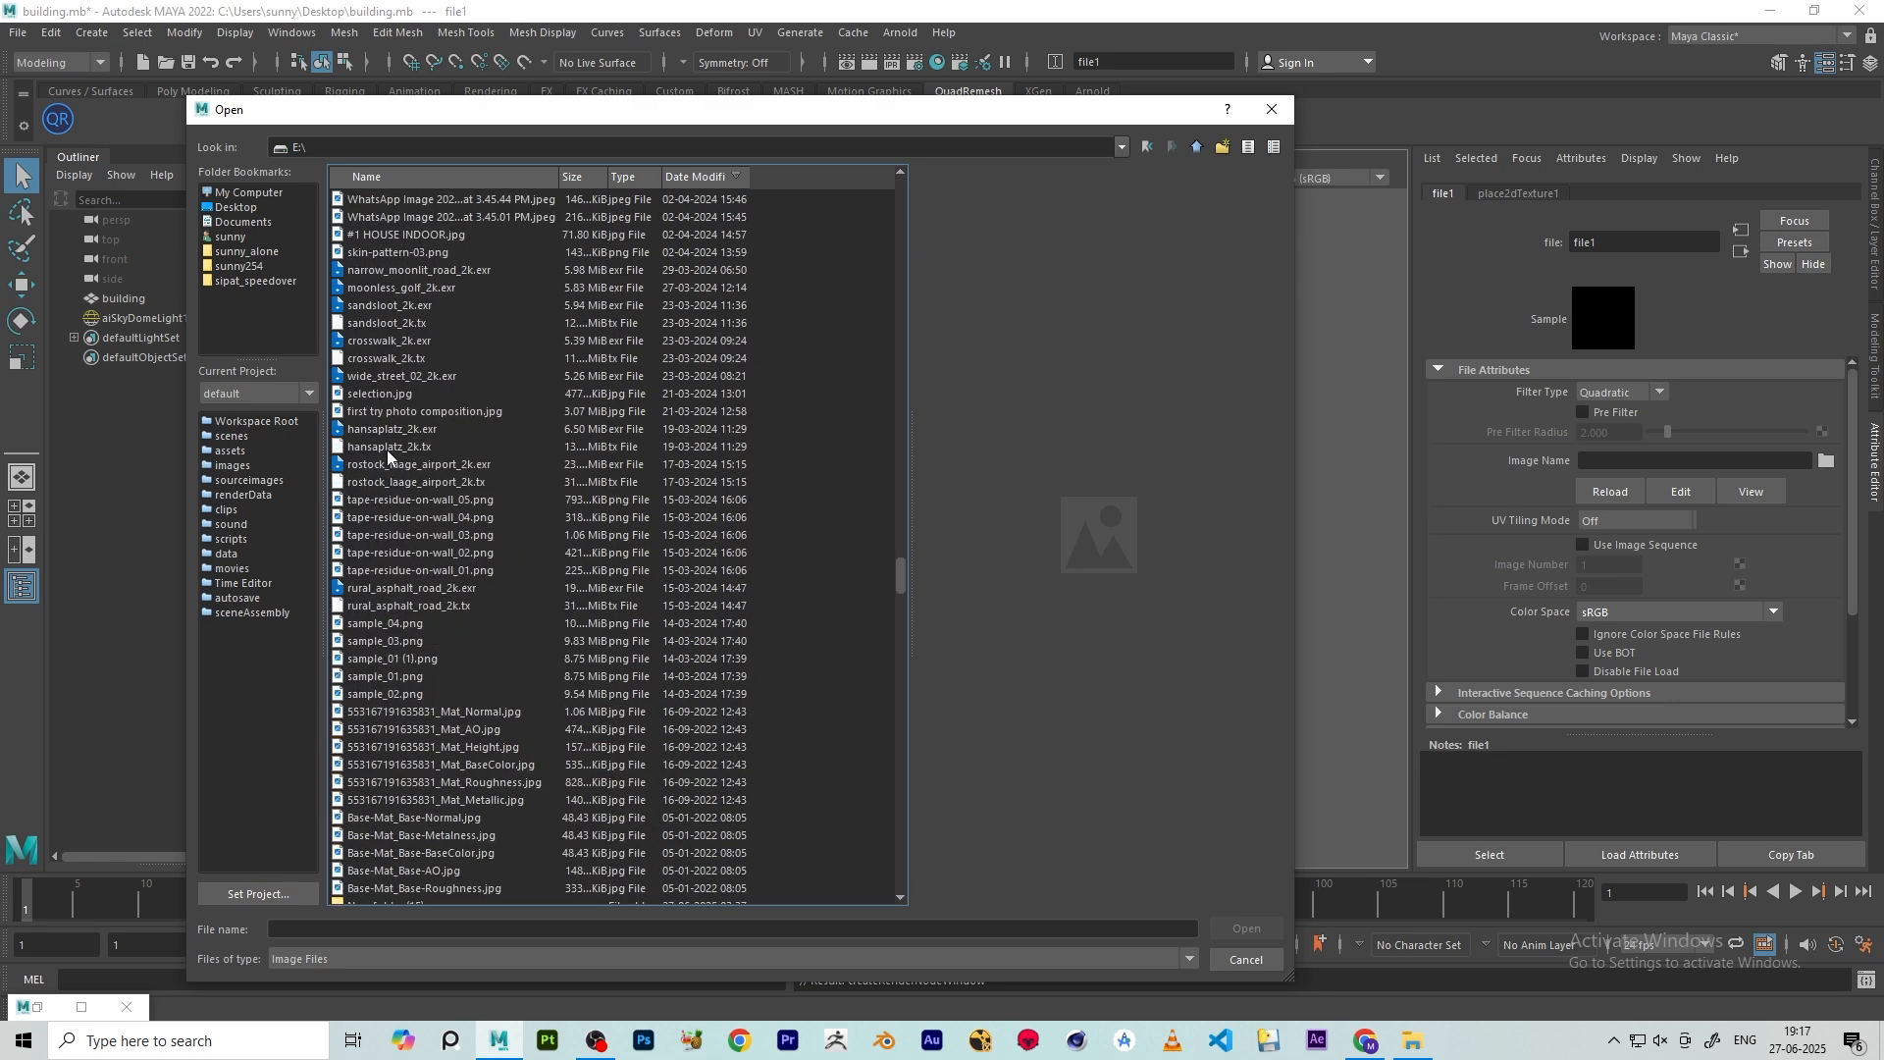
scroll(396, 449, "up", 4)
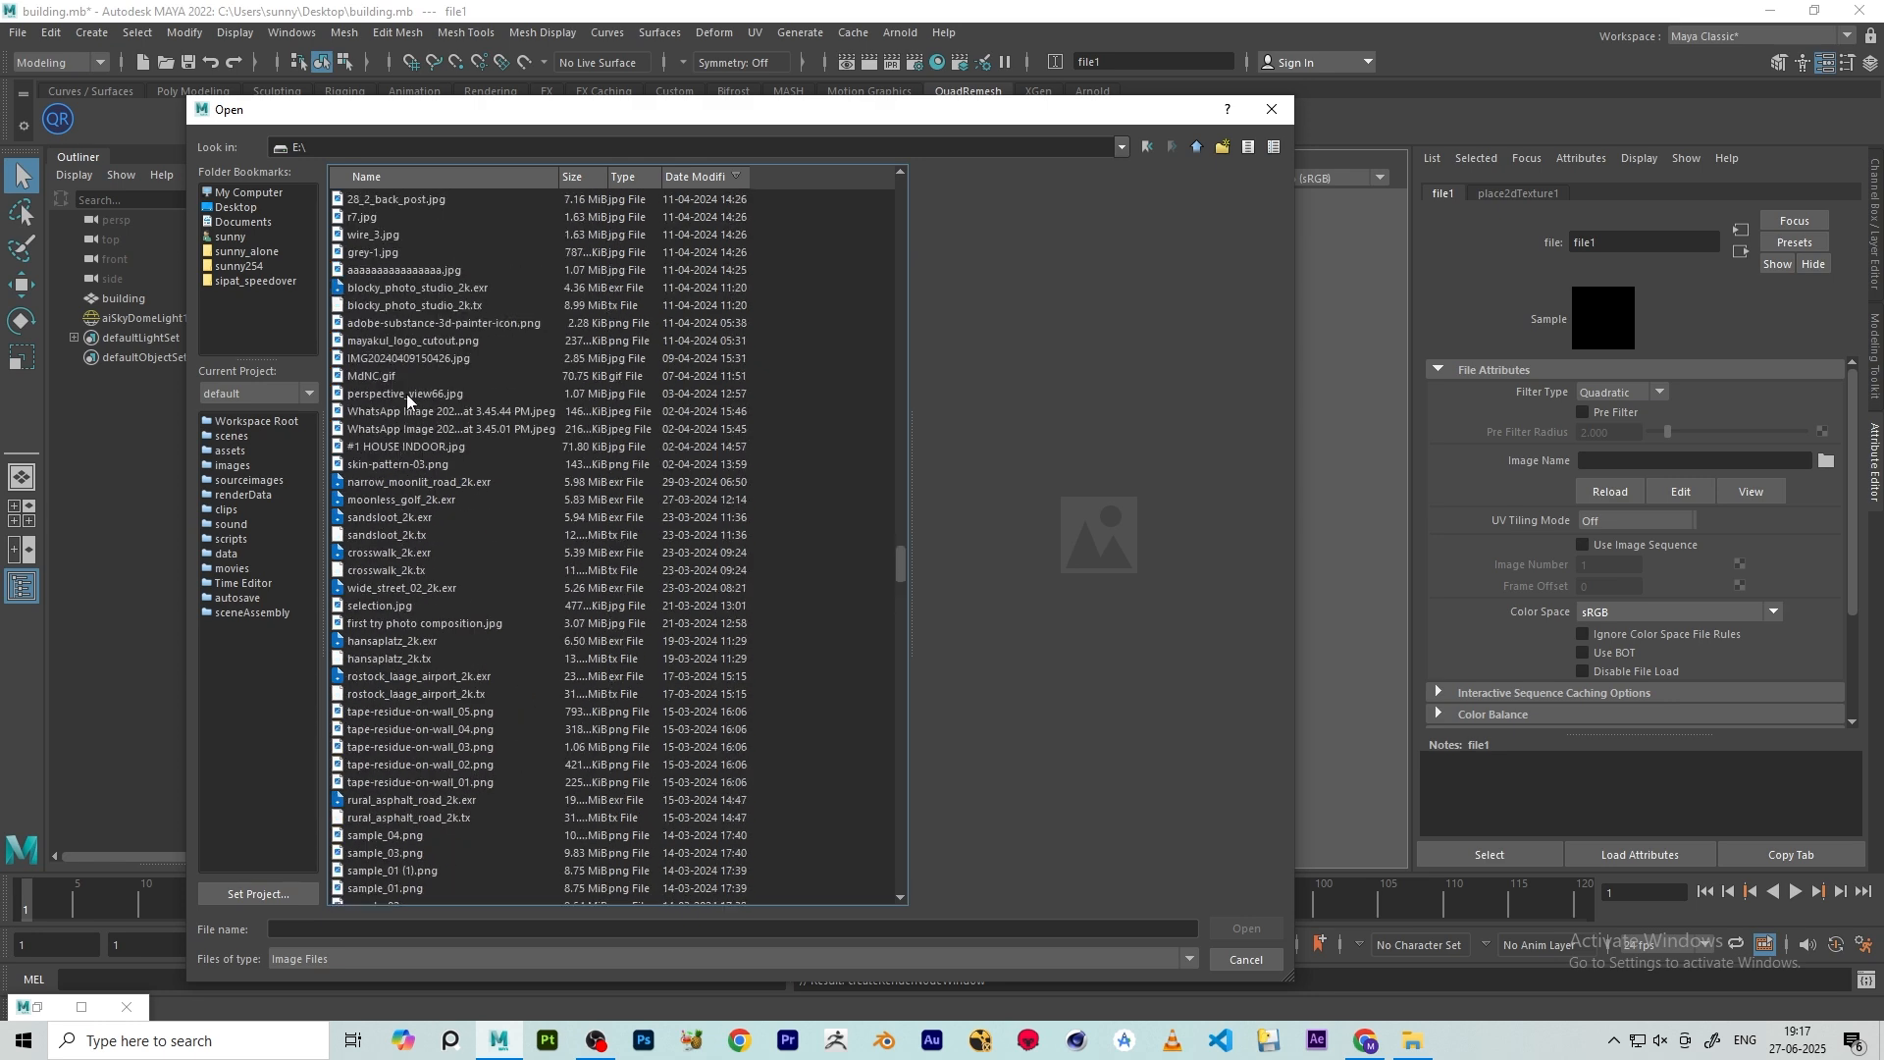
left_click(414, 286)
left_click(1274, 928)
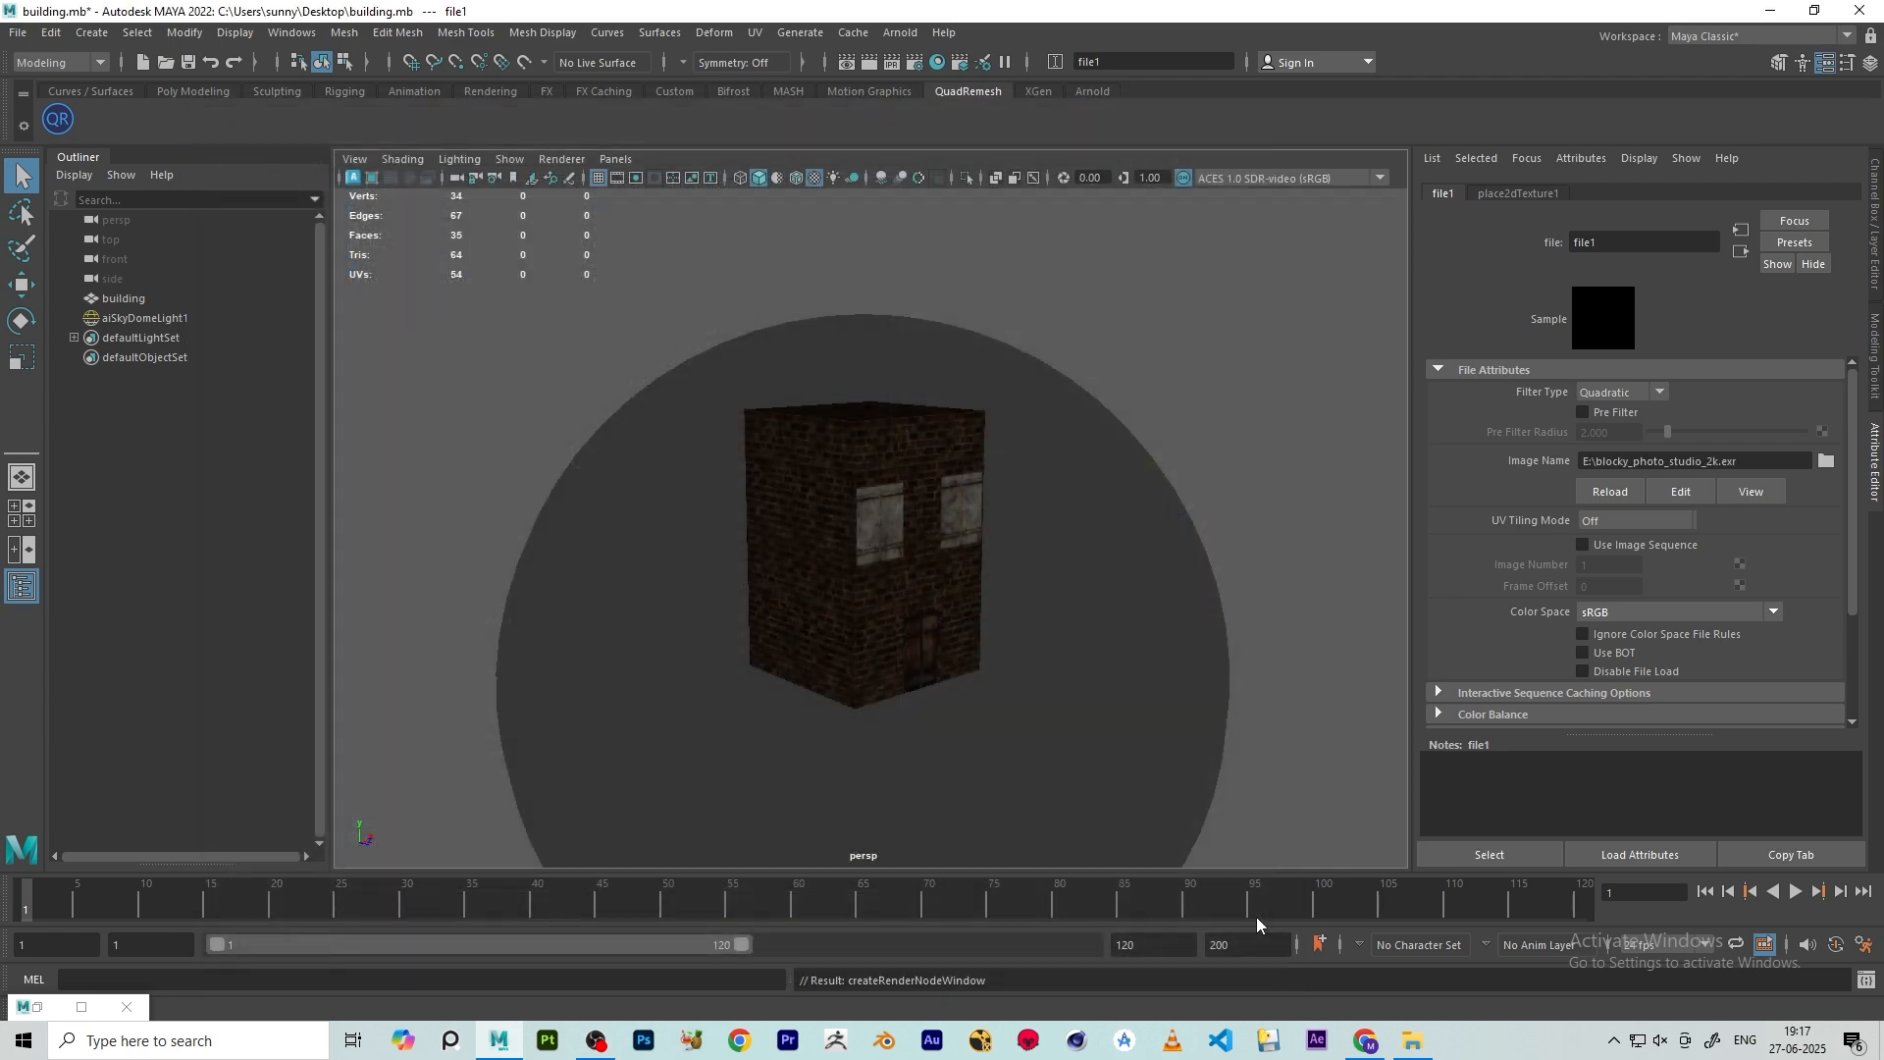
- Turn on the resolution gate in the perspective view and bring the building up larger within it
left_click(1005, 593)
scroll(1005, 593, "up", 2)
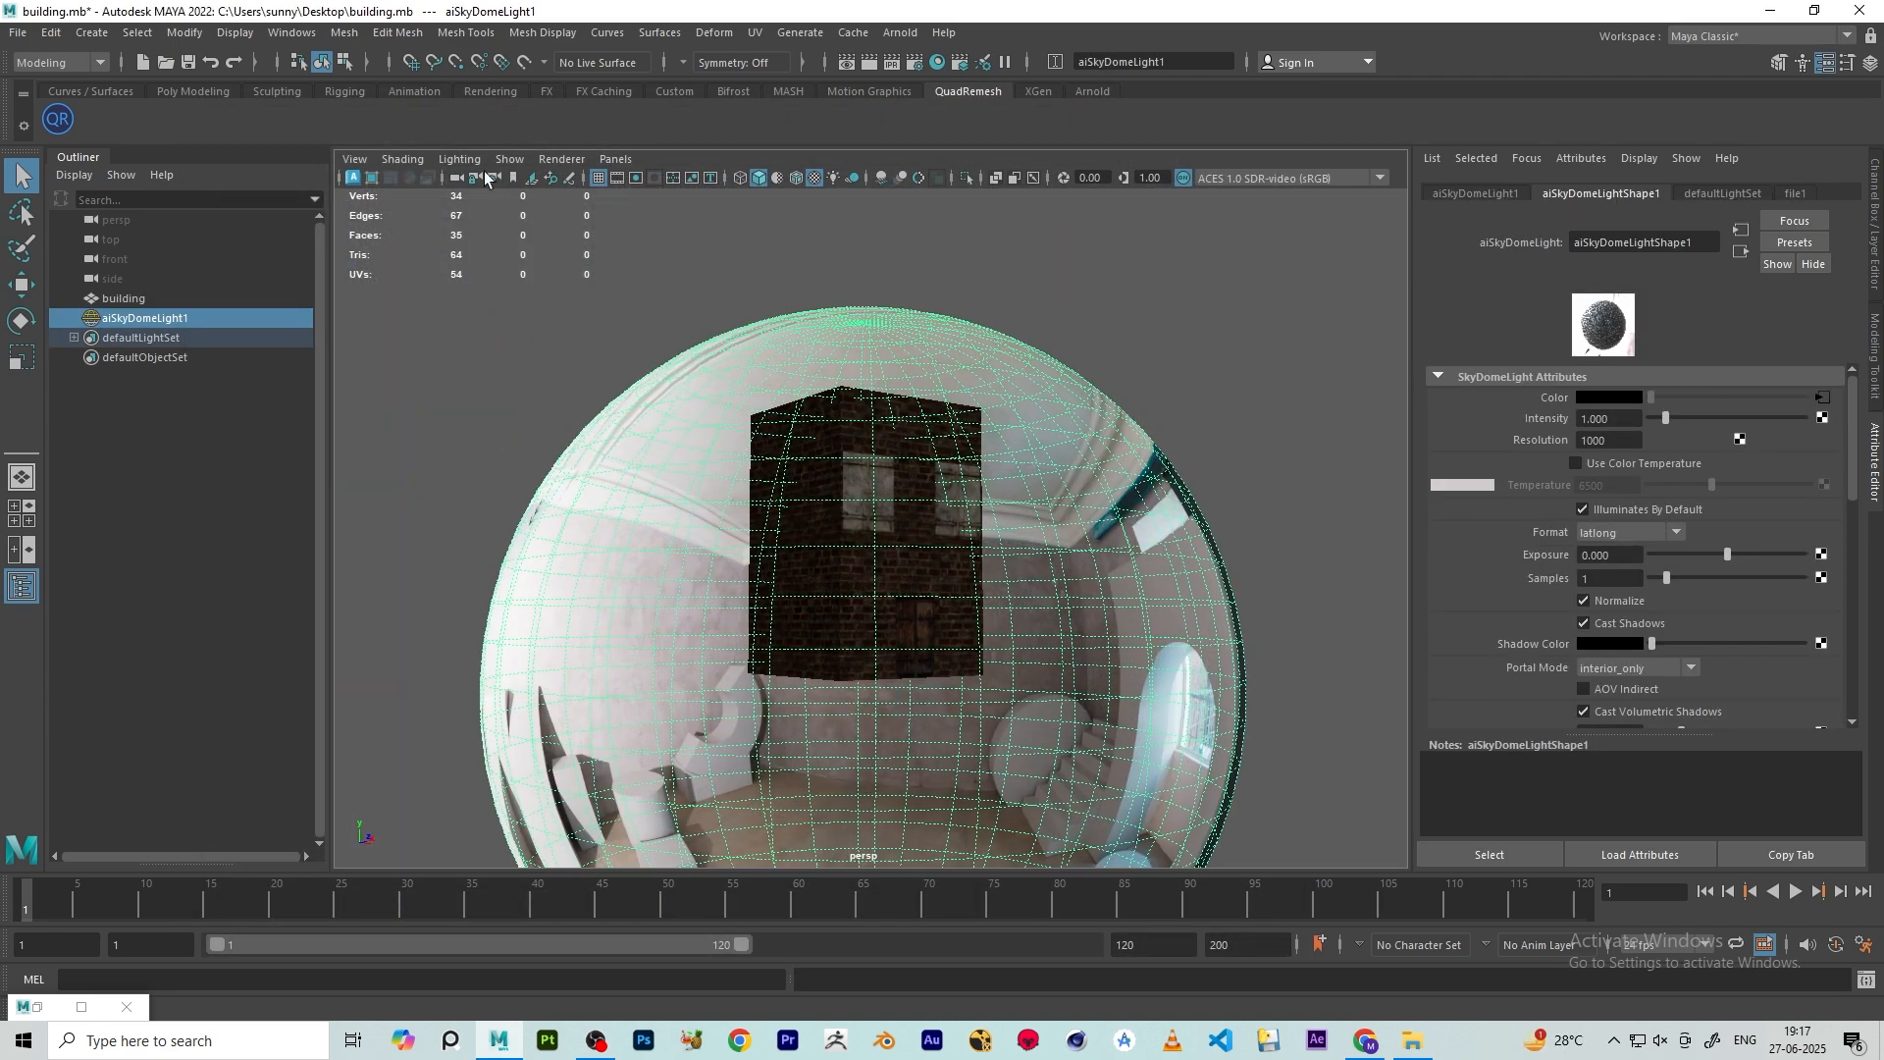
left_click(636, 178)
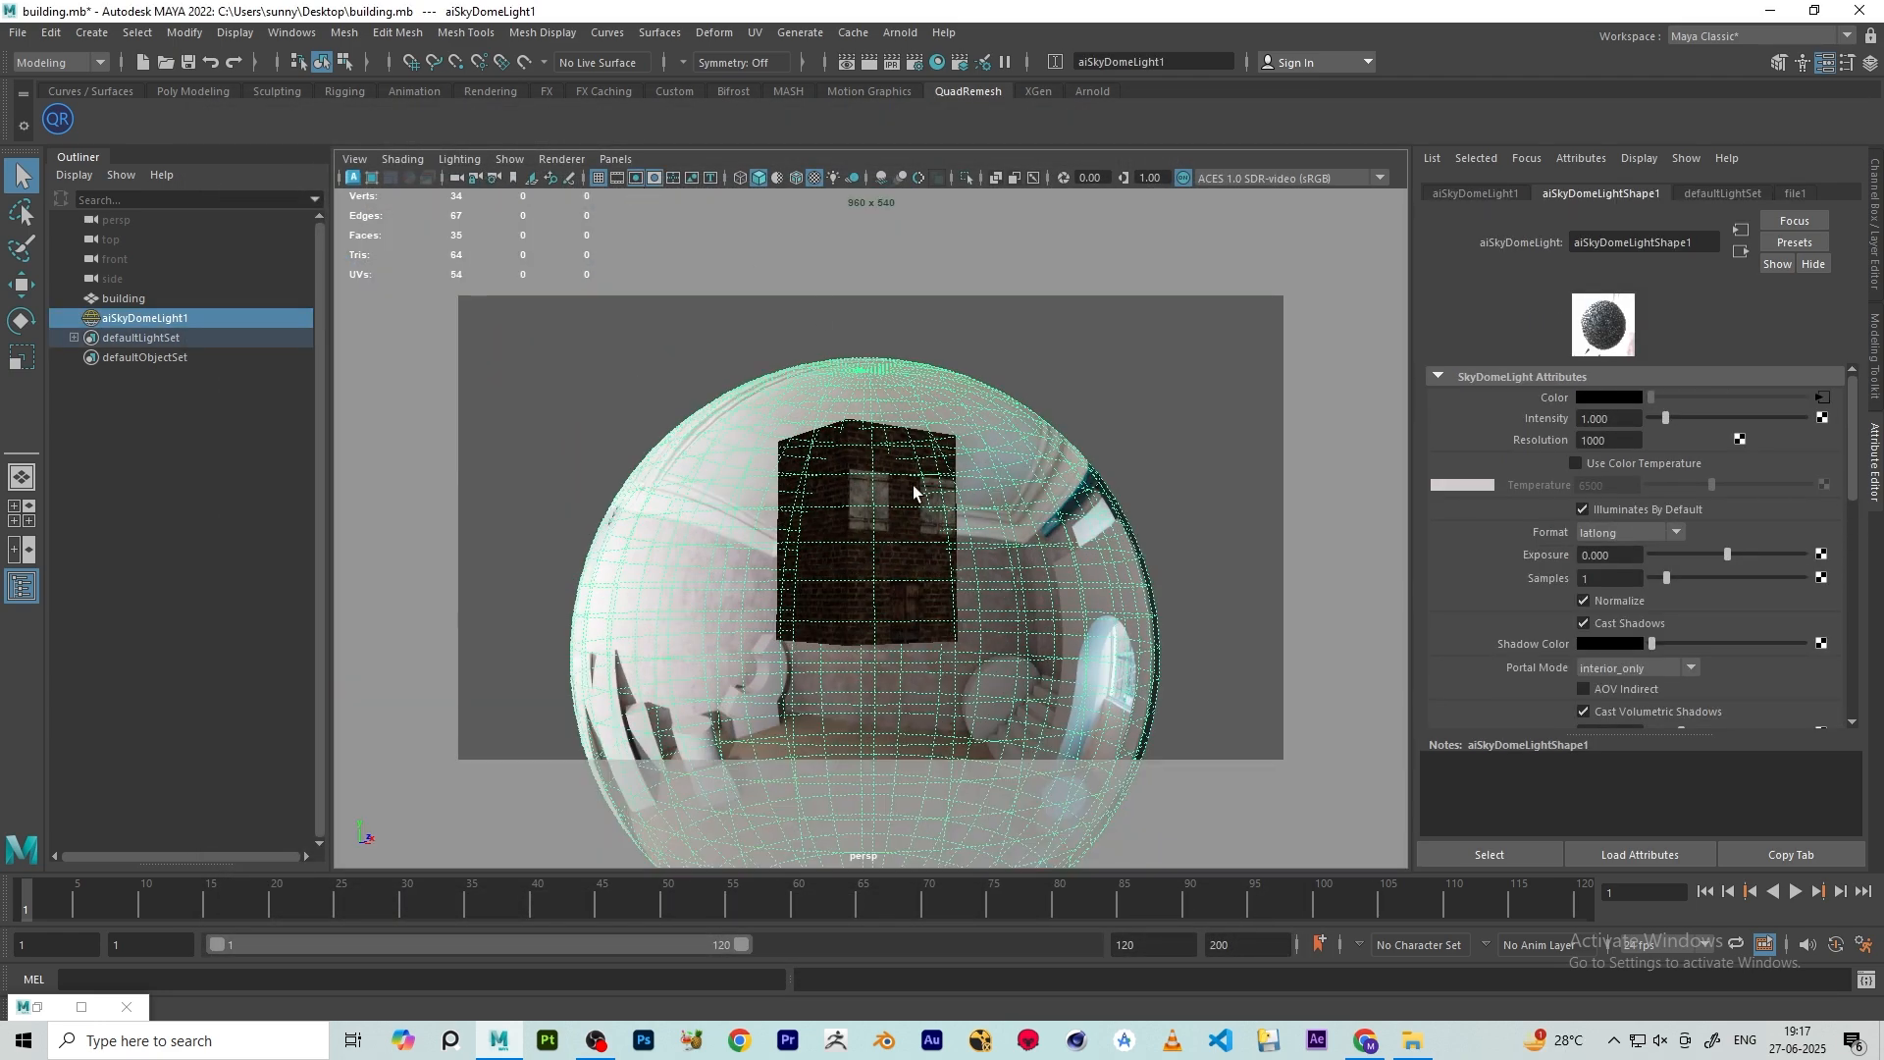
scroll(1051, 547, "up", 5)
scroll(1055, 469, "down", 2)
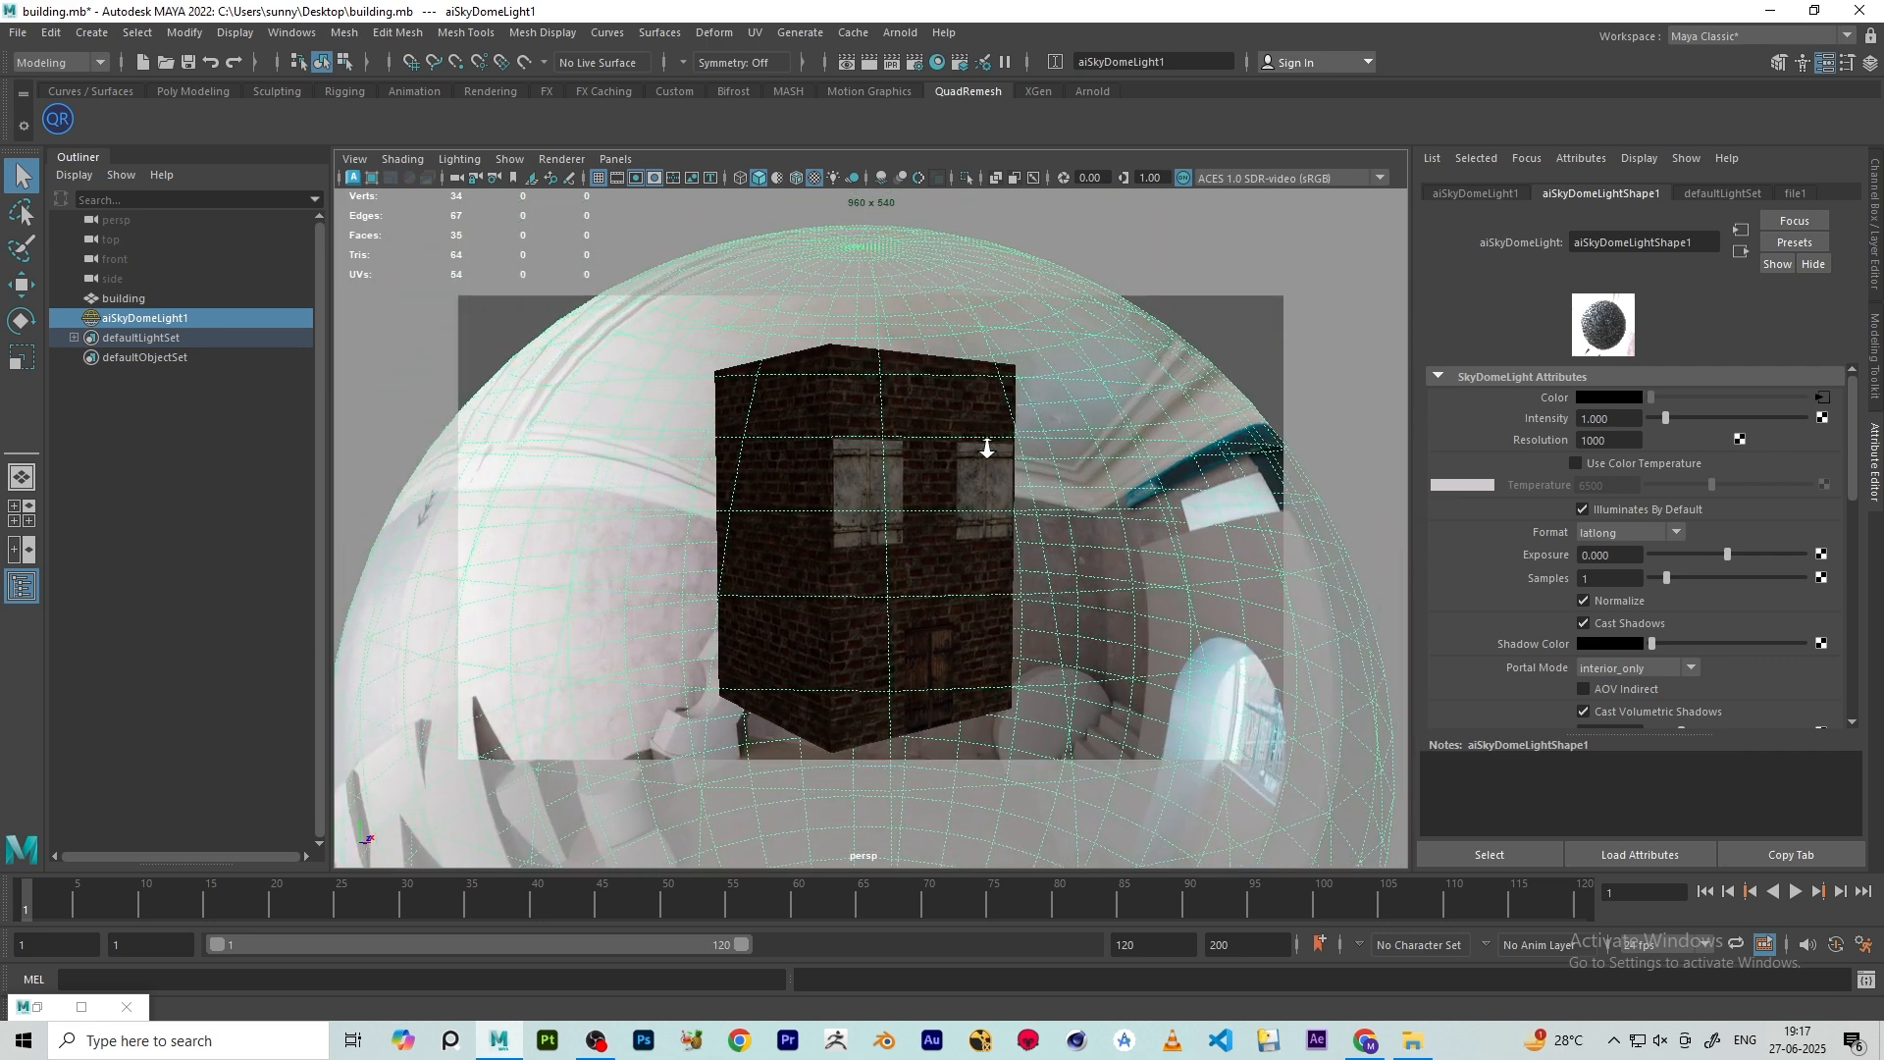
- Set the perspective camera's focal length to 80 and reframe the whole building inside the resolution gate
left_click(455, 179)
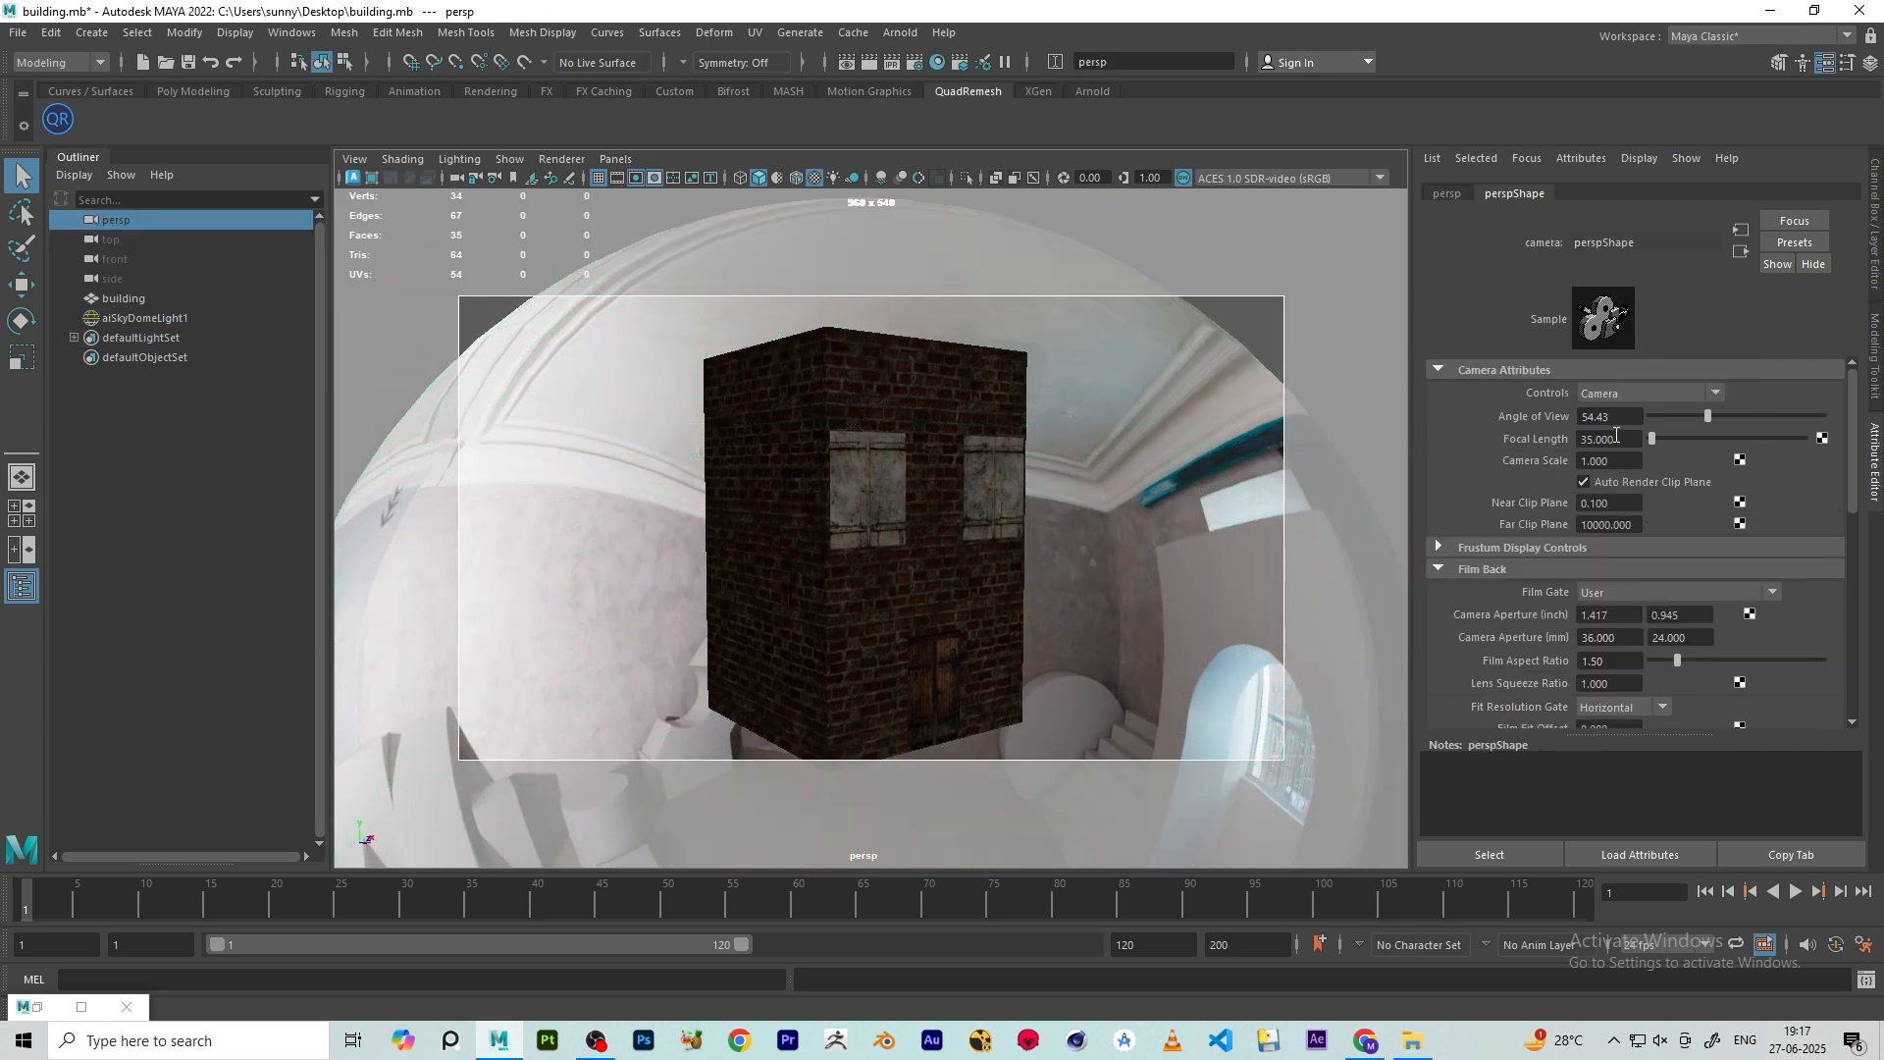
left_click(1321, 392)
type("80")
key("Return")
scroll(937, 432, "down", 5)
left_click_drag(905, 481, 917, 505, "alt")
right_click_drag(917, 506, 1127, 510, "alt")
middle_click_drag(1127, 509, 1105, 462, "alt")
right_click_drag(1105, 462, 1098, 458, "alt")
middle_click_drag(1098, 458, 1104, 456, "alt")
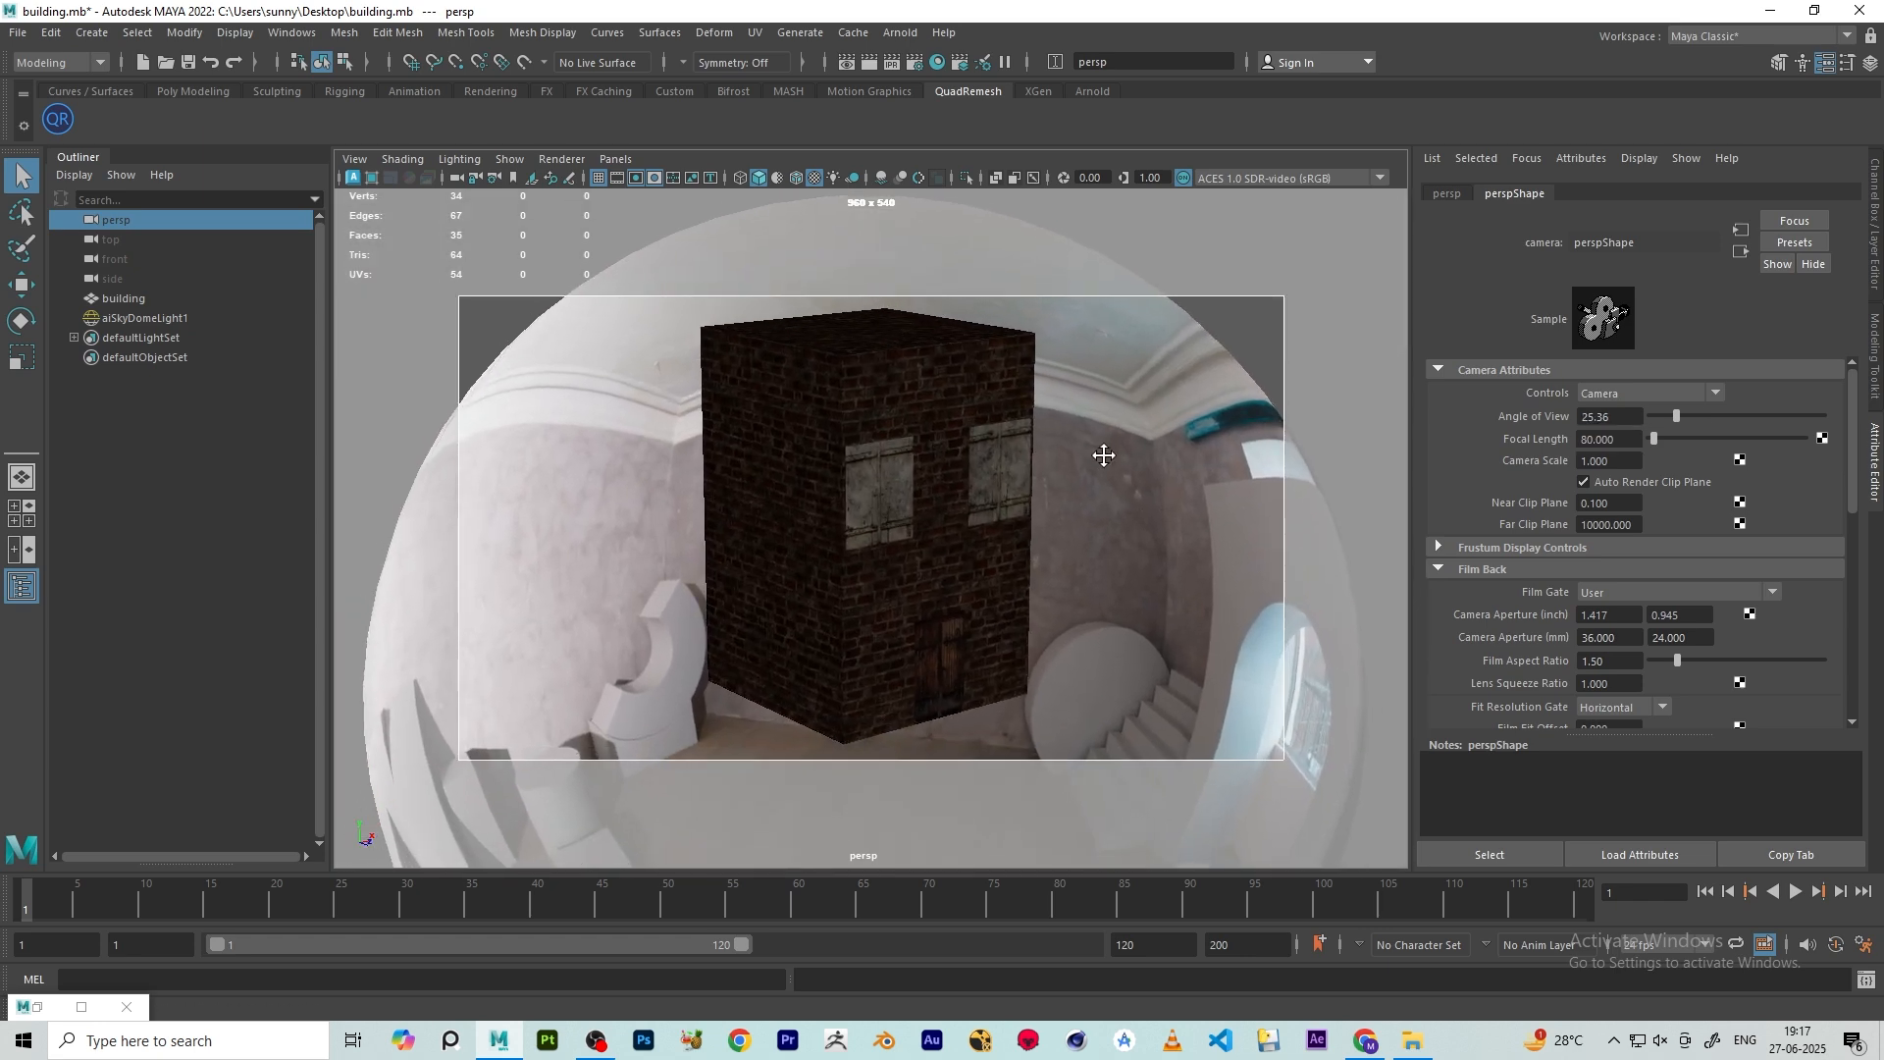
- Make sure Auto-convert Textures to TX and Use Existing TX Textures are off in the Arnold render settings
left_click(916, 65)
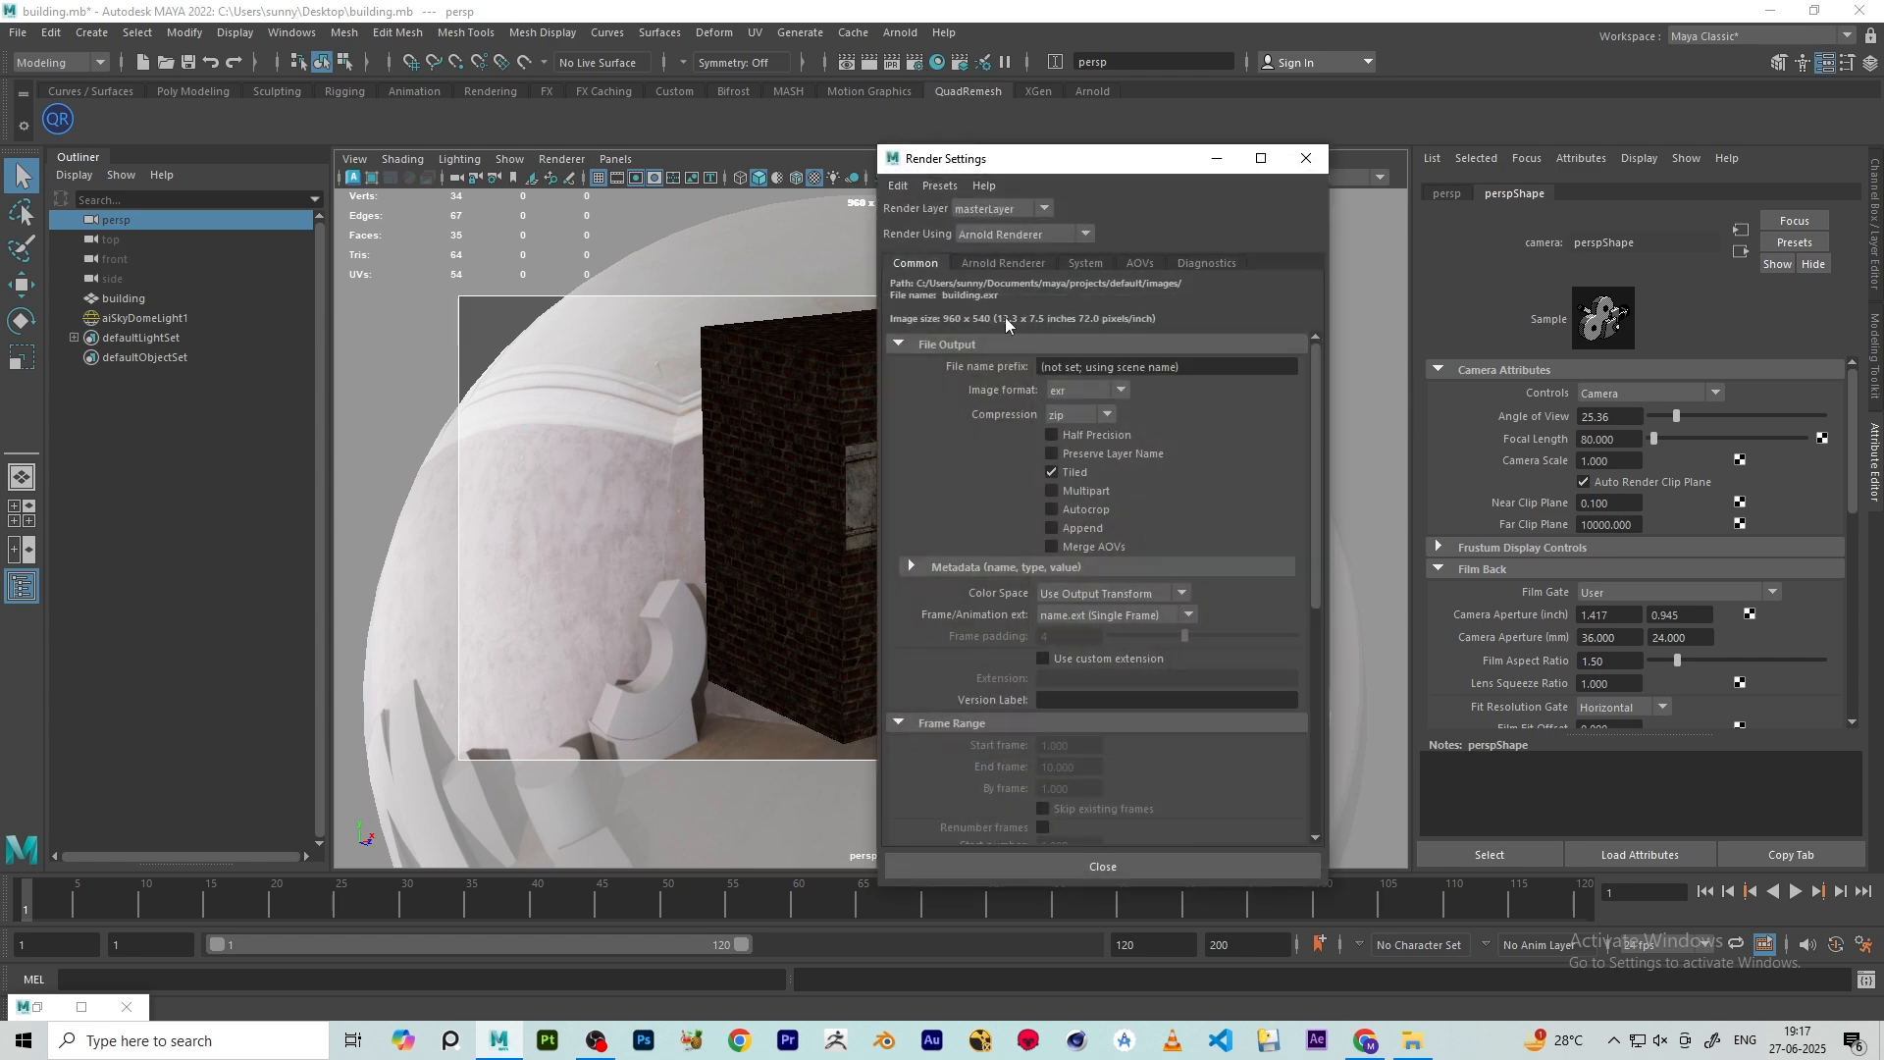
left_click(1002, 262)
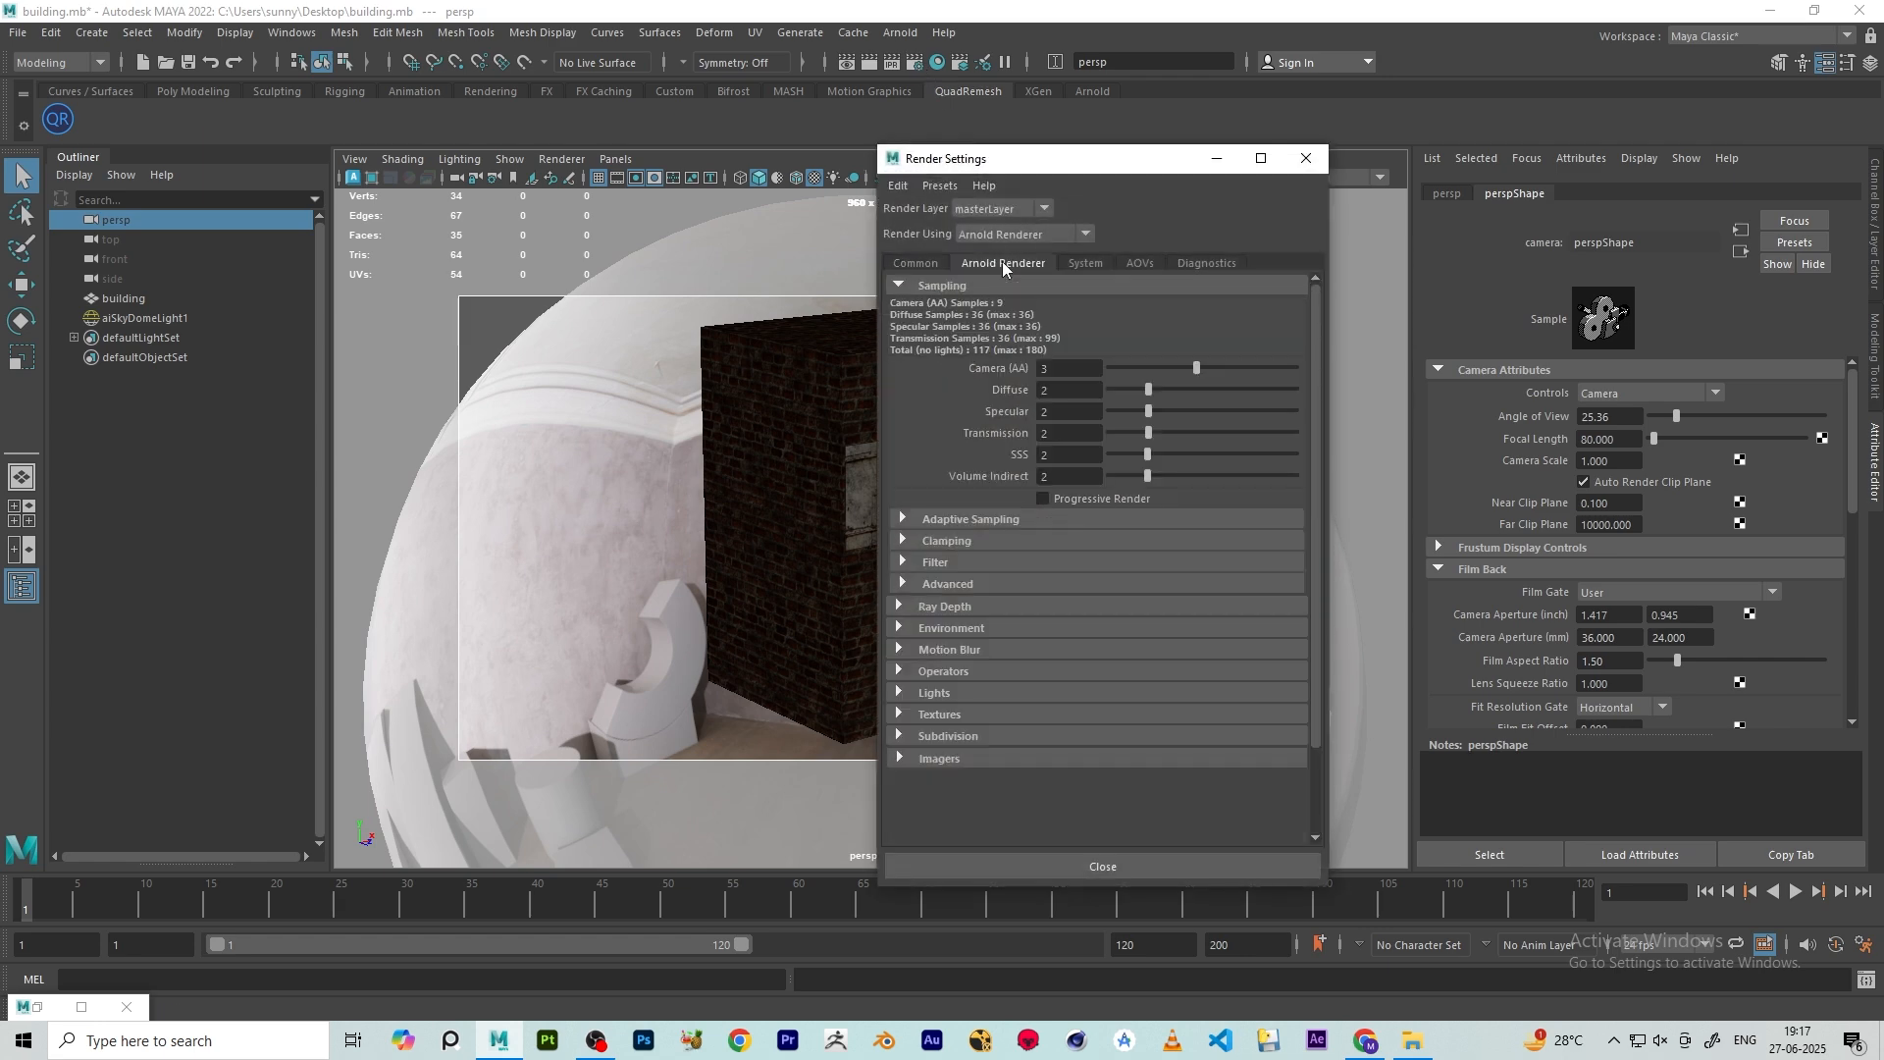
left_click(911, 714)
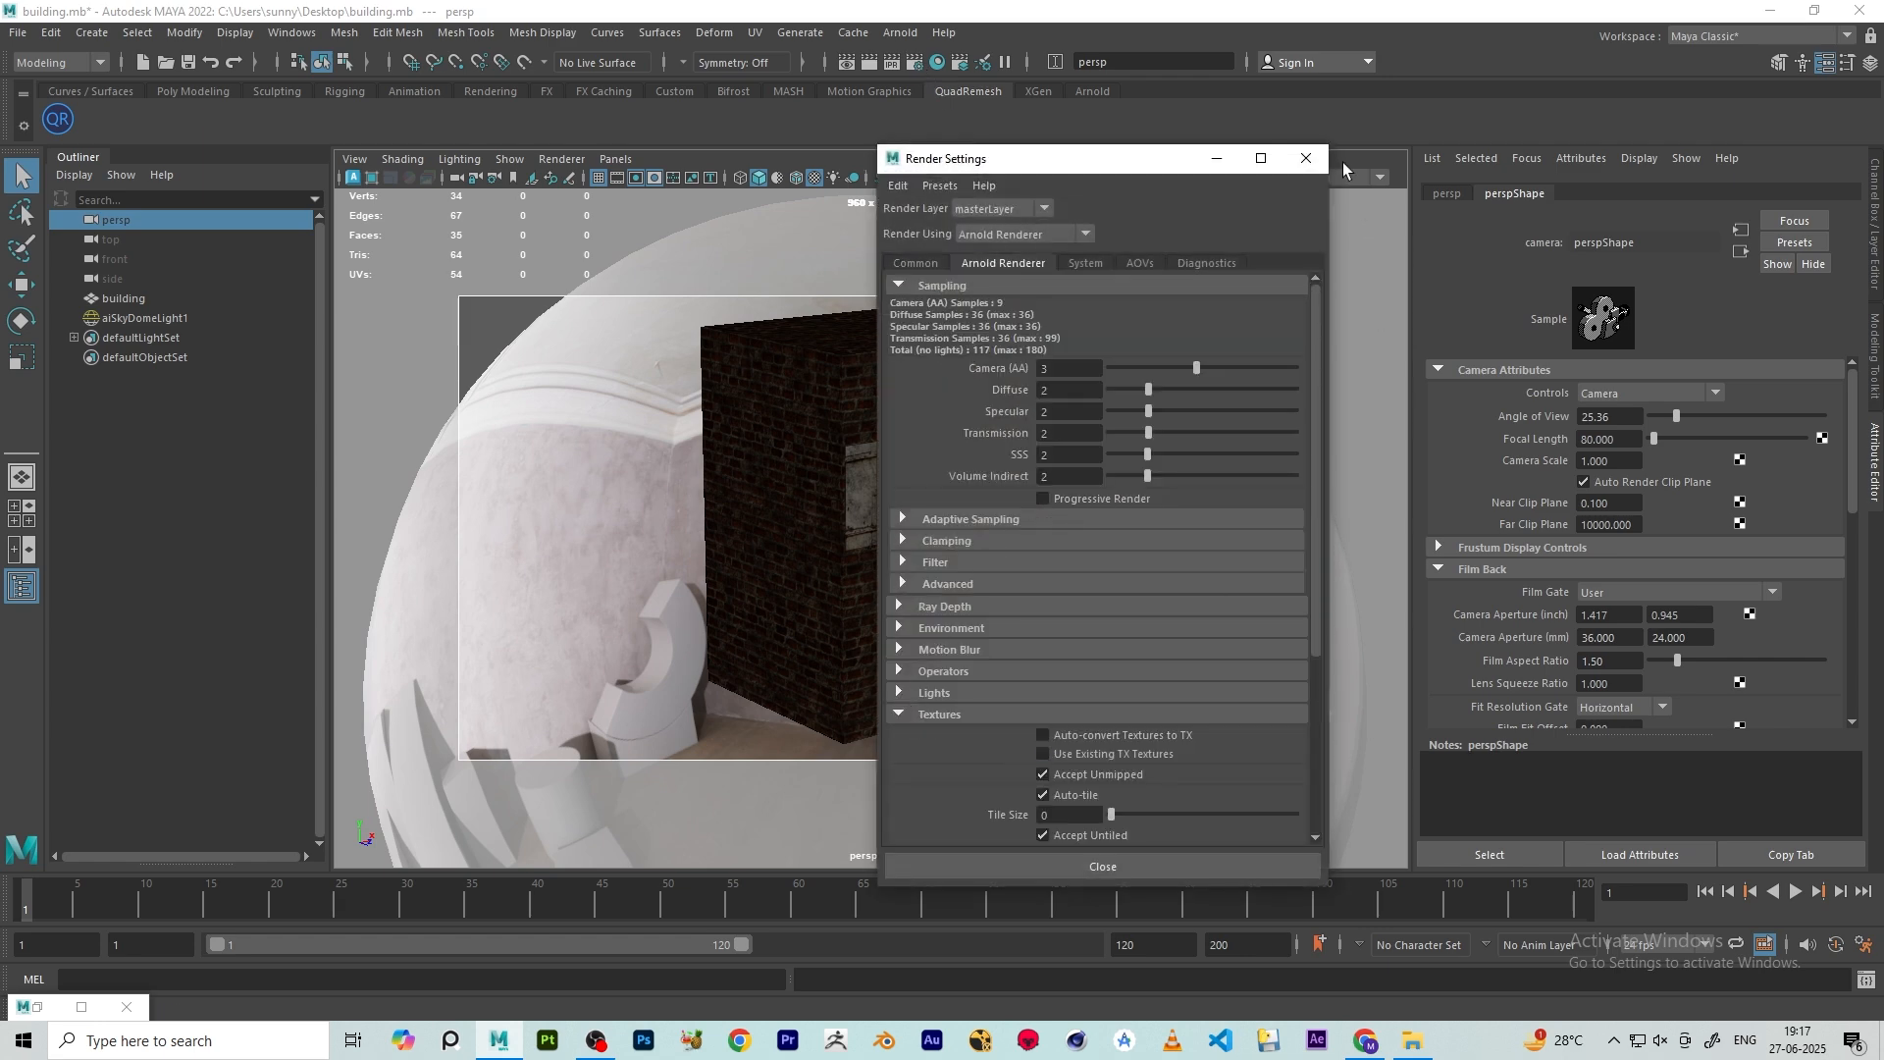
left_click(1306, 158)
- Render the perspective view with Arnold, examine the textured building up close, and close the render window
left_click(900, 32)
left_click(927, 69)
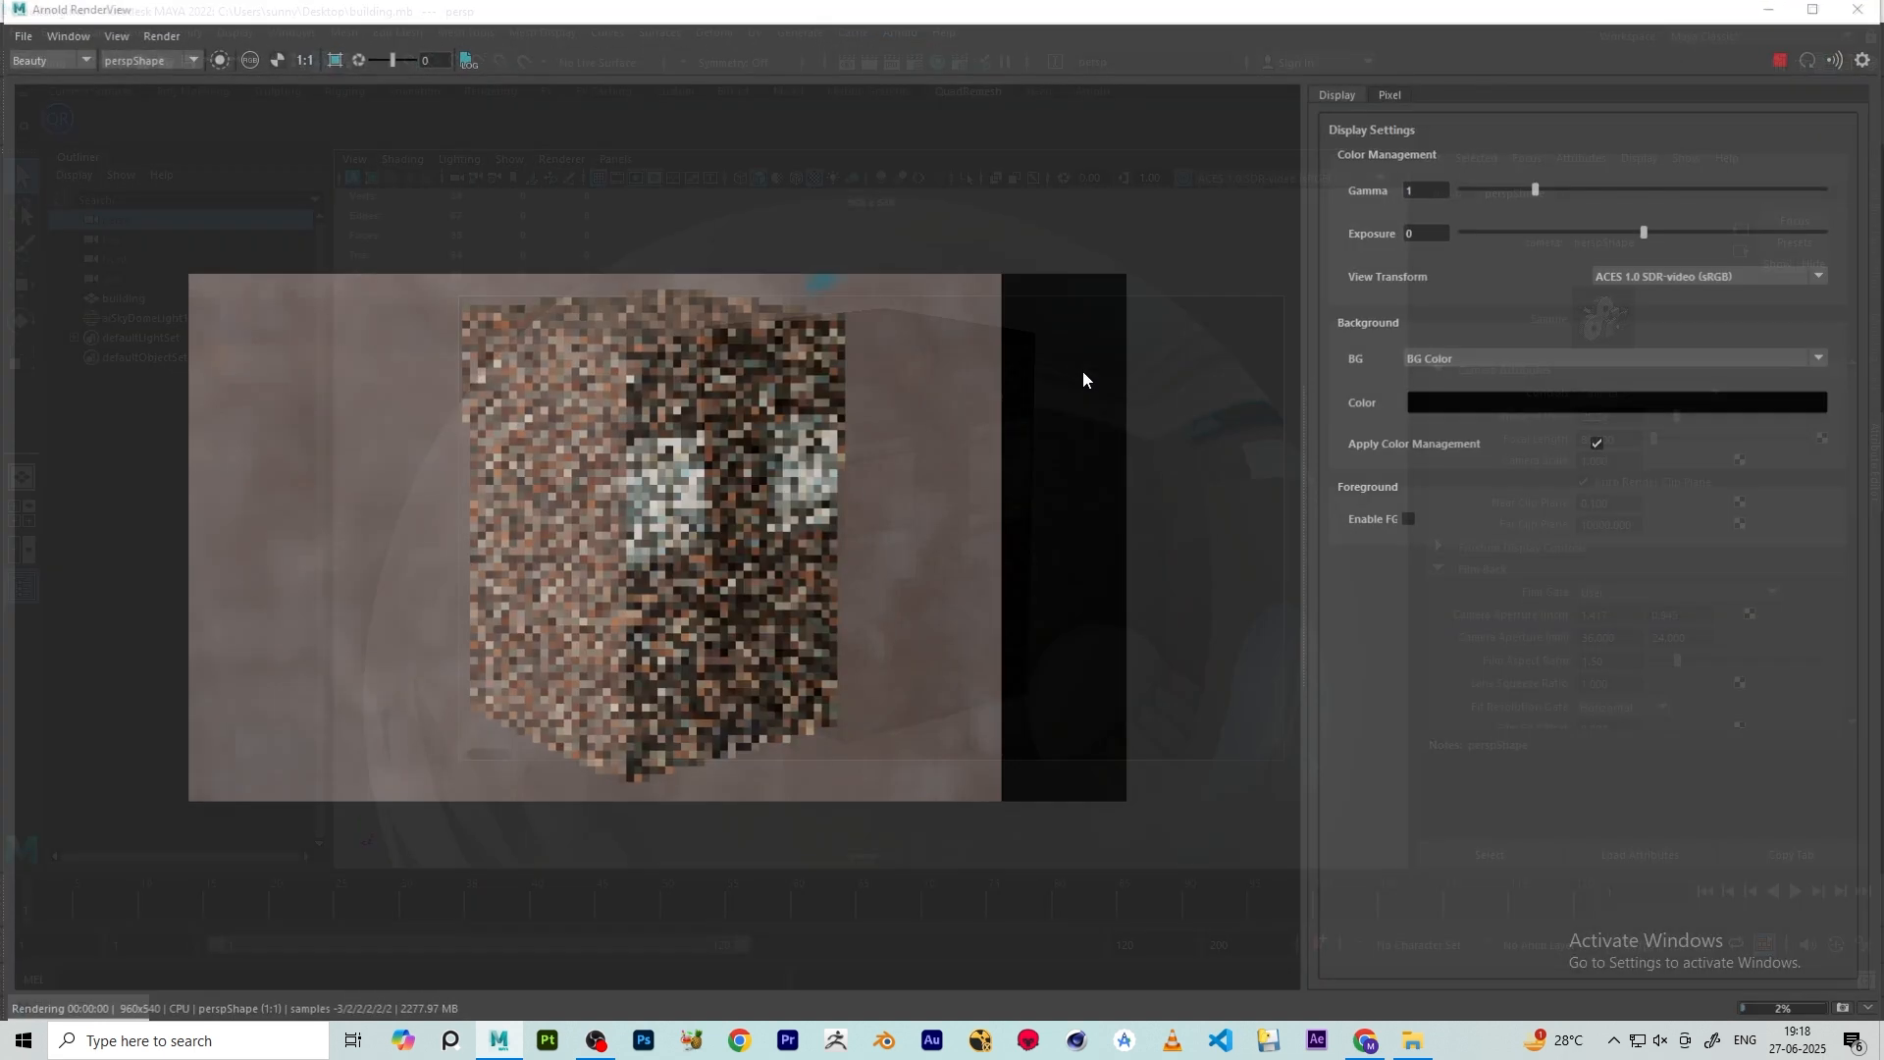
scroll(689, 569, "up", 1)
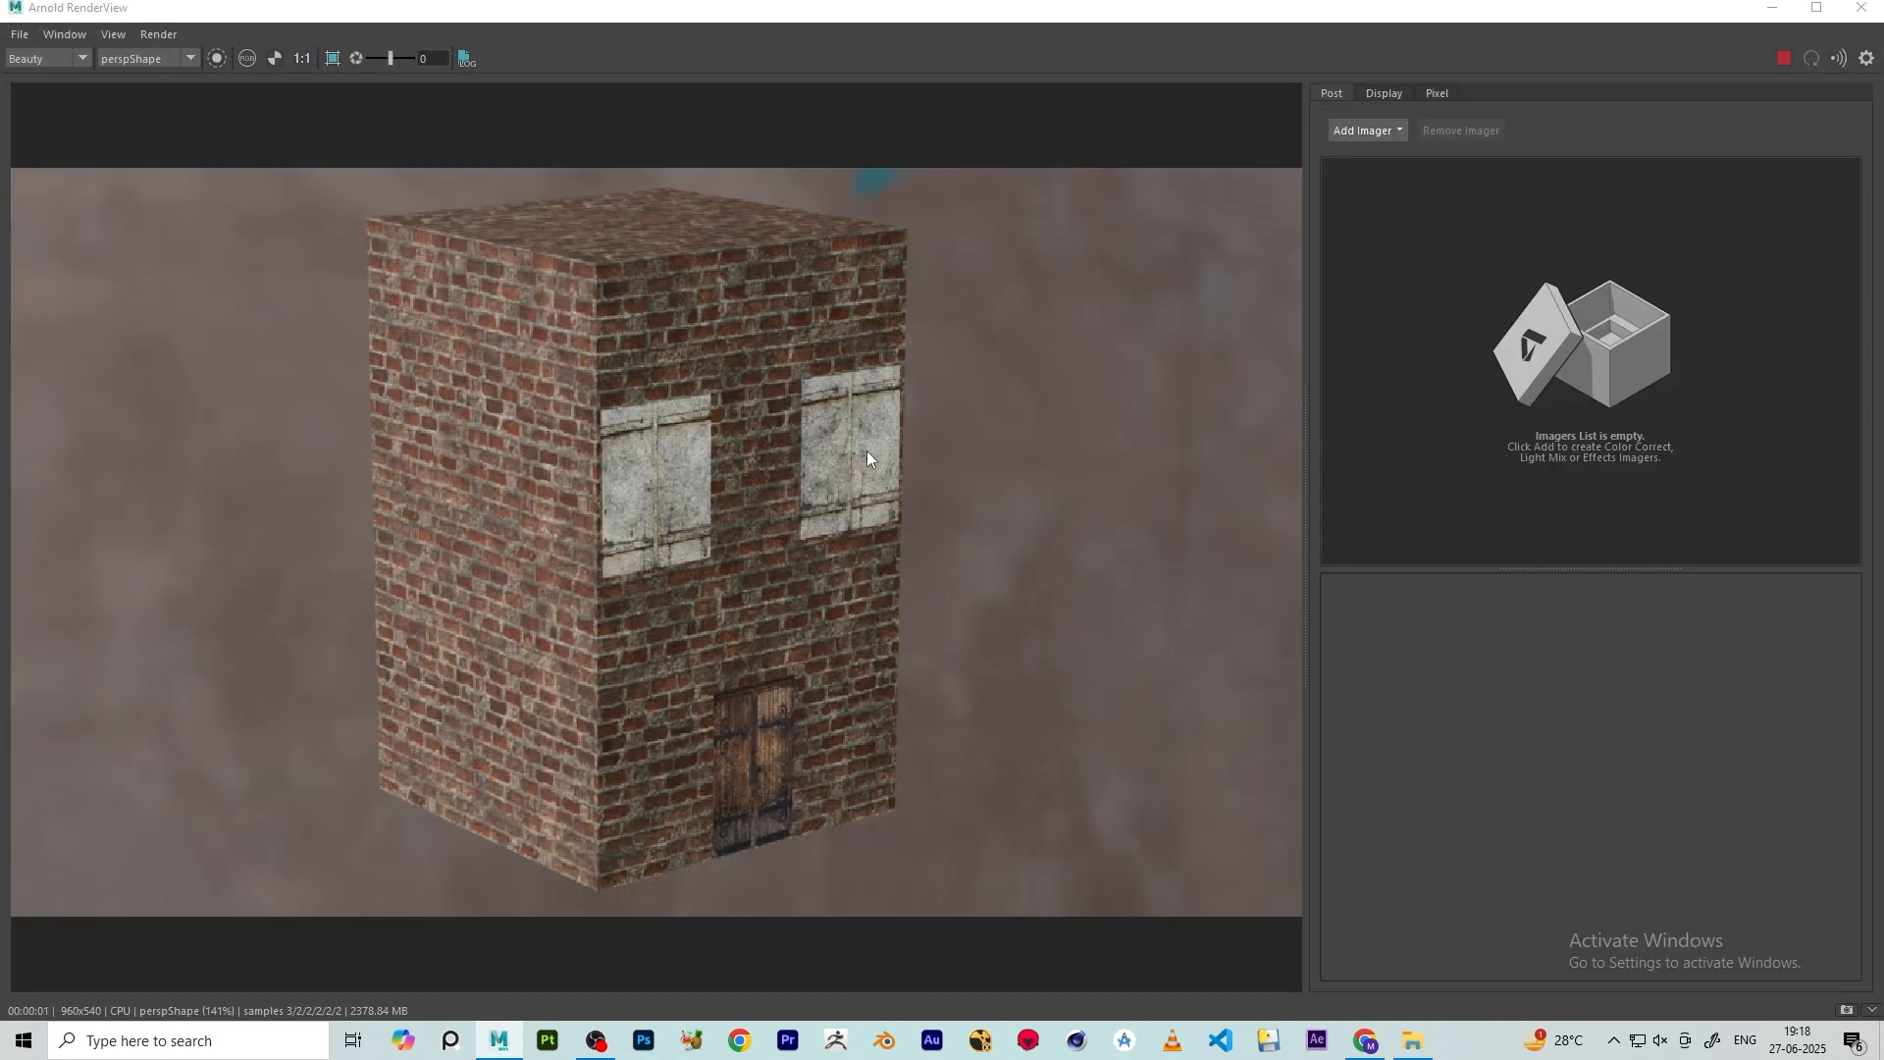
left_click(1860, 8)
- Bring up the skydome light's visibility attributes and render the building with Arnold again
left_click(1061, 445)
scroll(1694, 598, "down", 3)
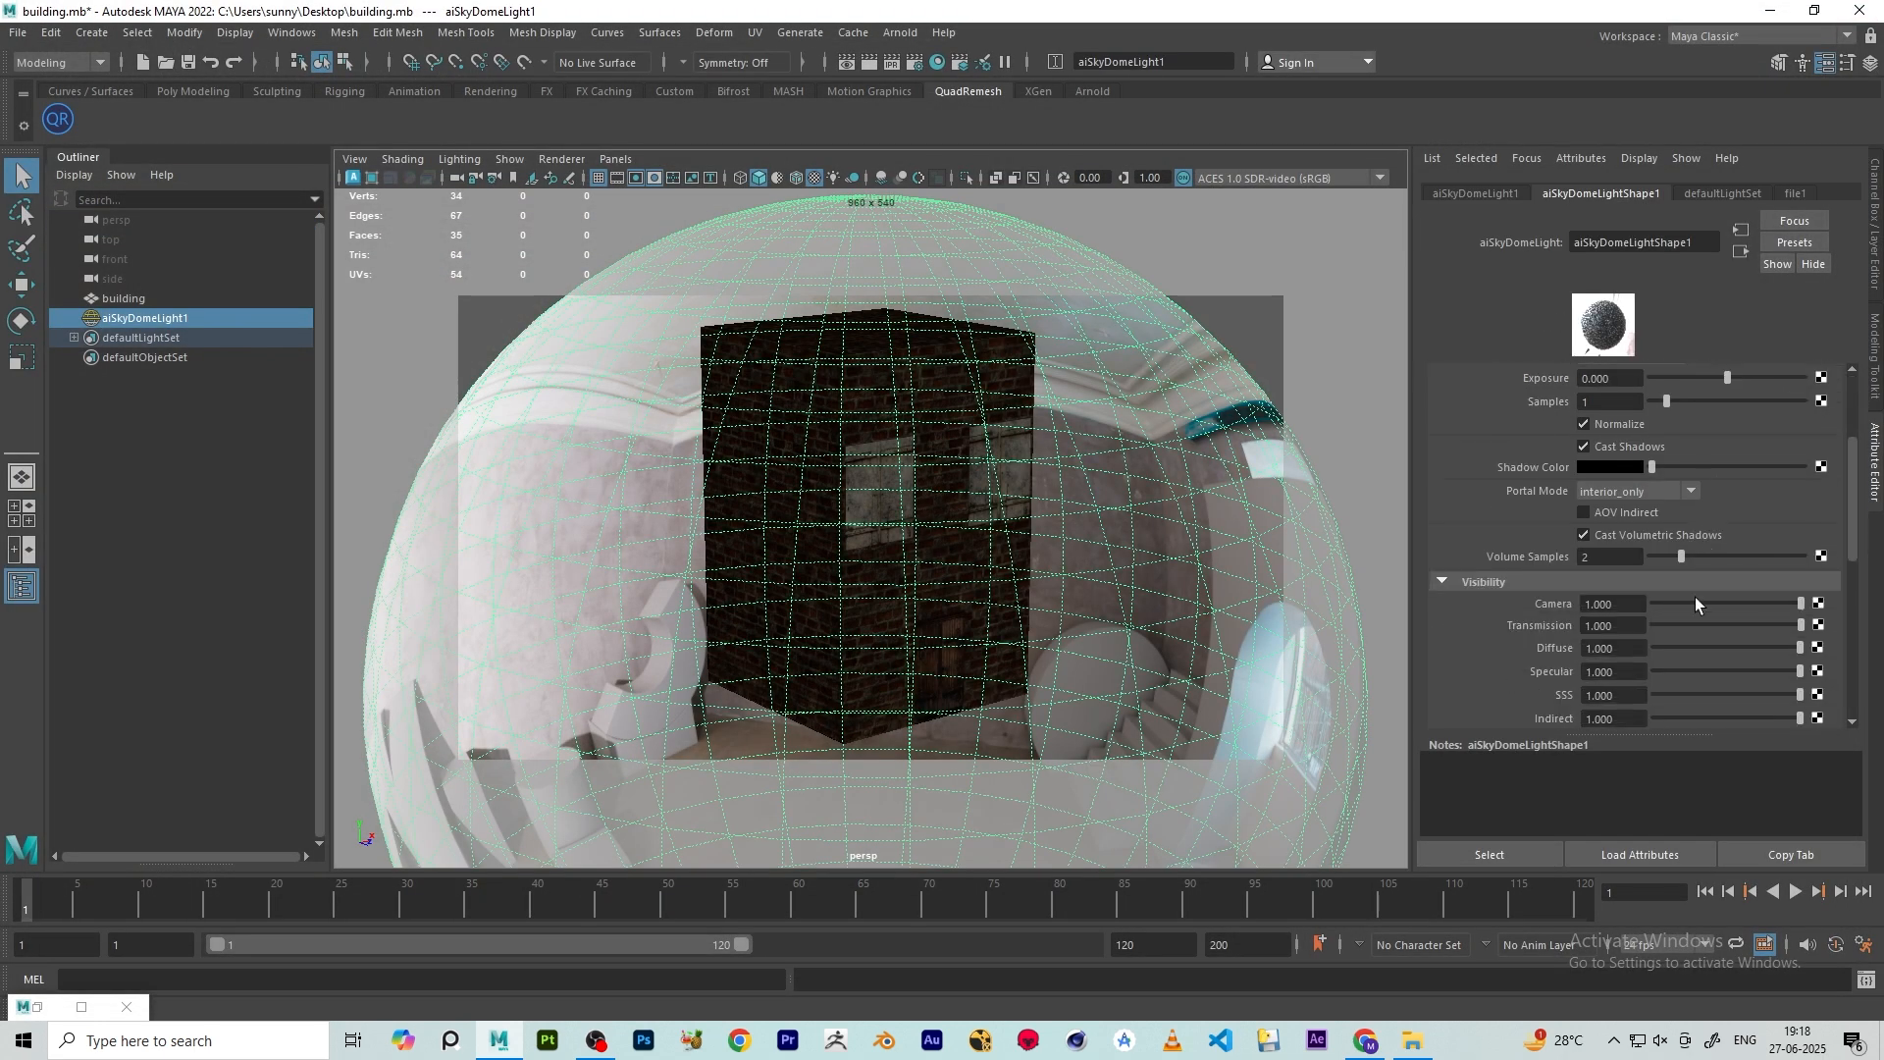
left_click(901, 32)
left_click(934, 67)
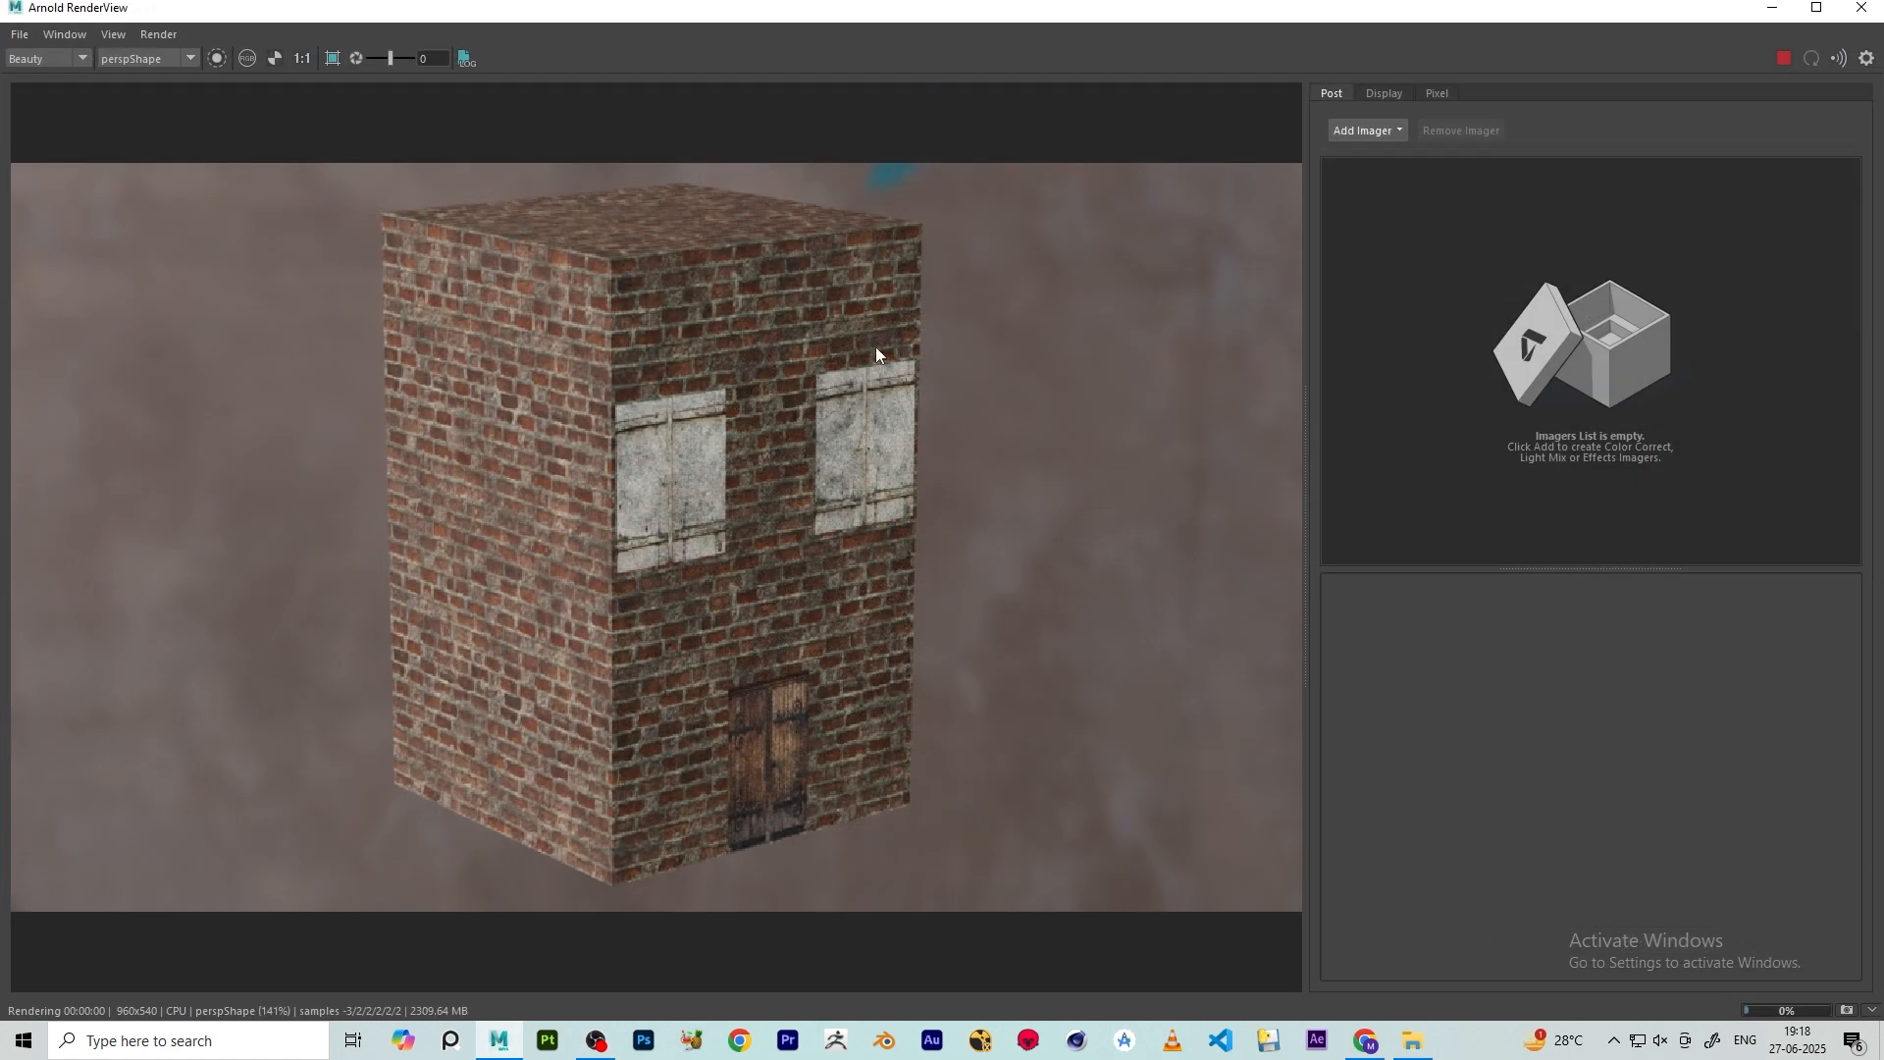
- Examine the building's textured faces in the Arnold render and close the render window
scroll(753, 610, "down", 1)
scroll(771, 615, "up", 1)
scroll(709, 614, "down", 3)
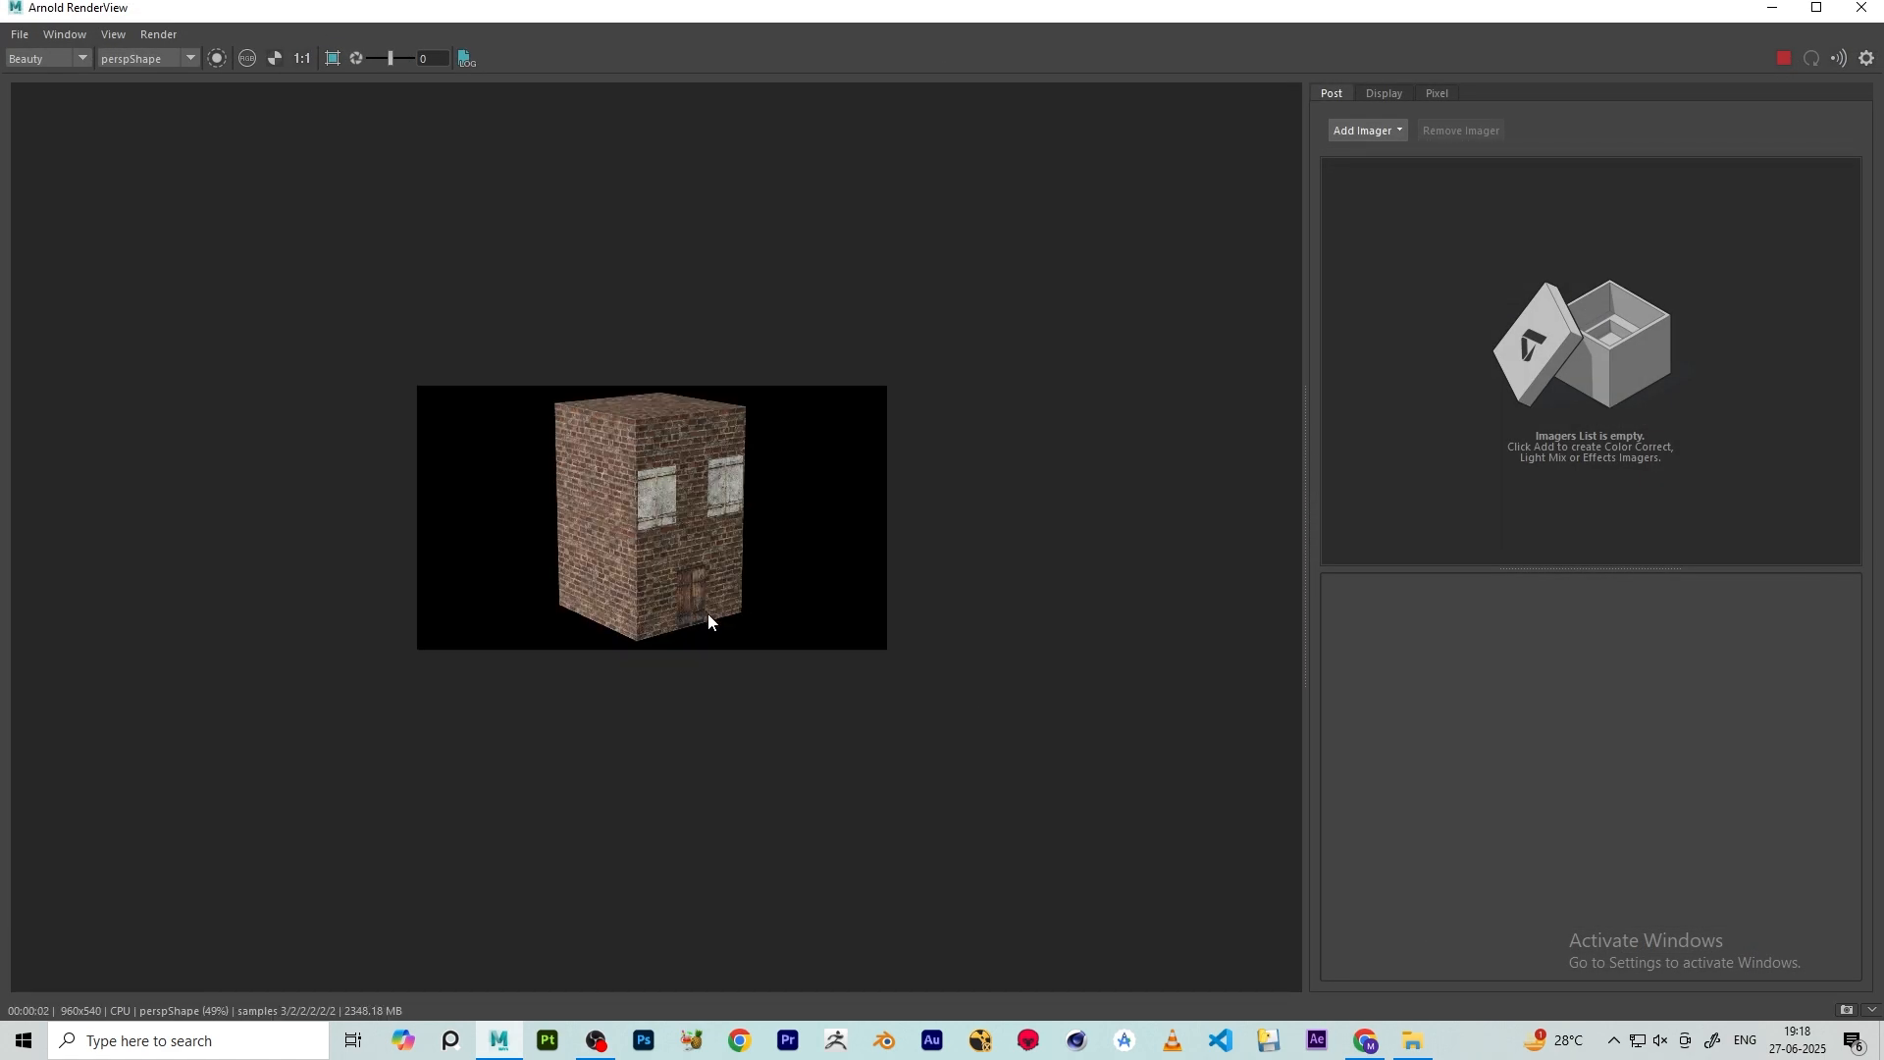
scroll(705, 613, "up", 3)
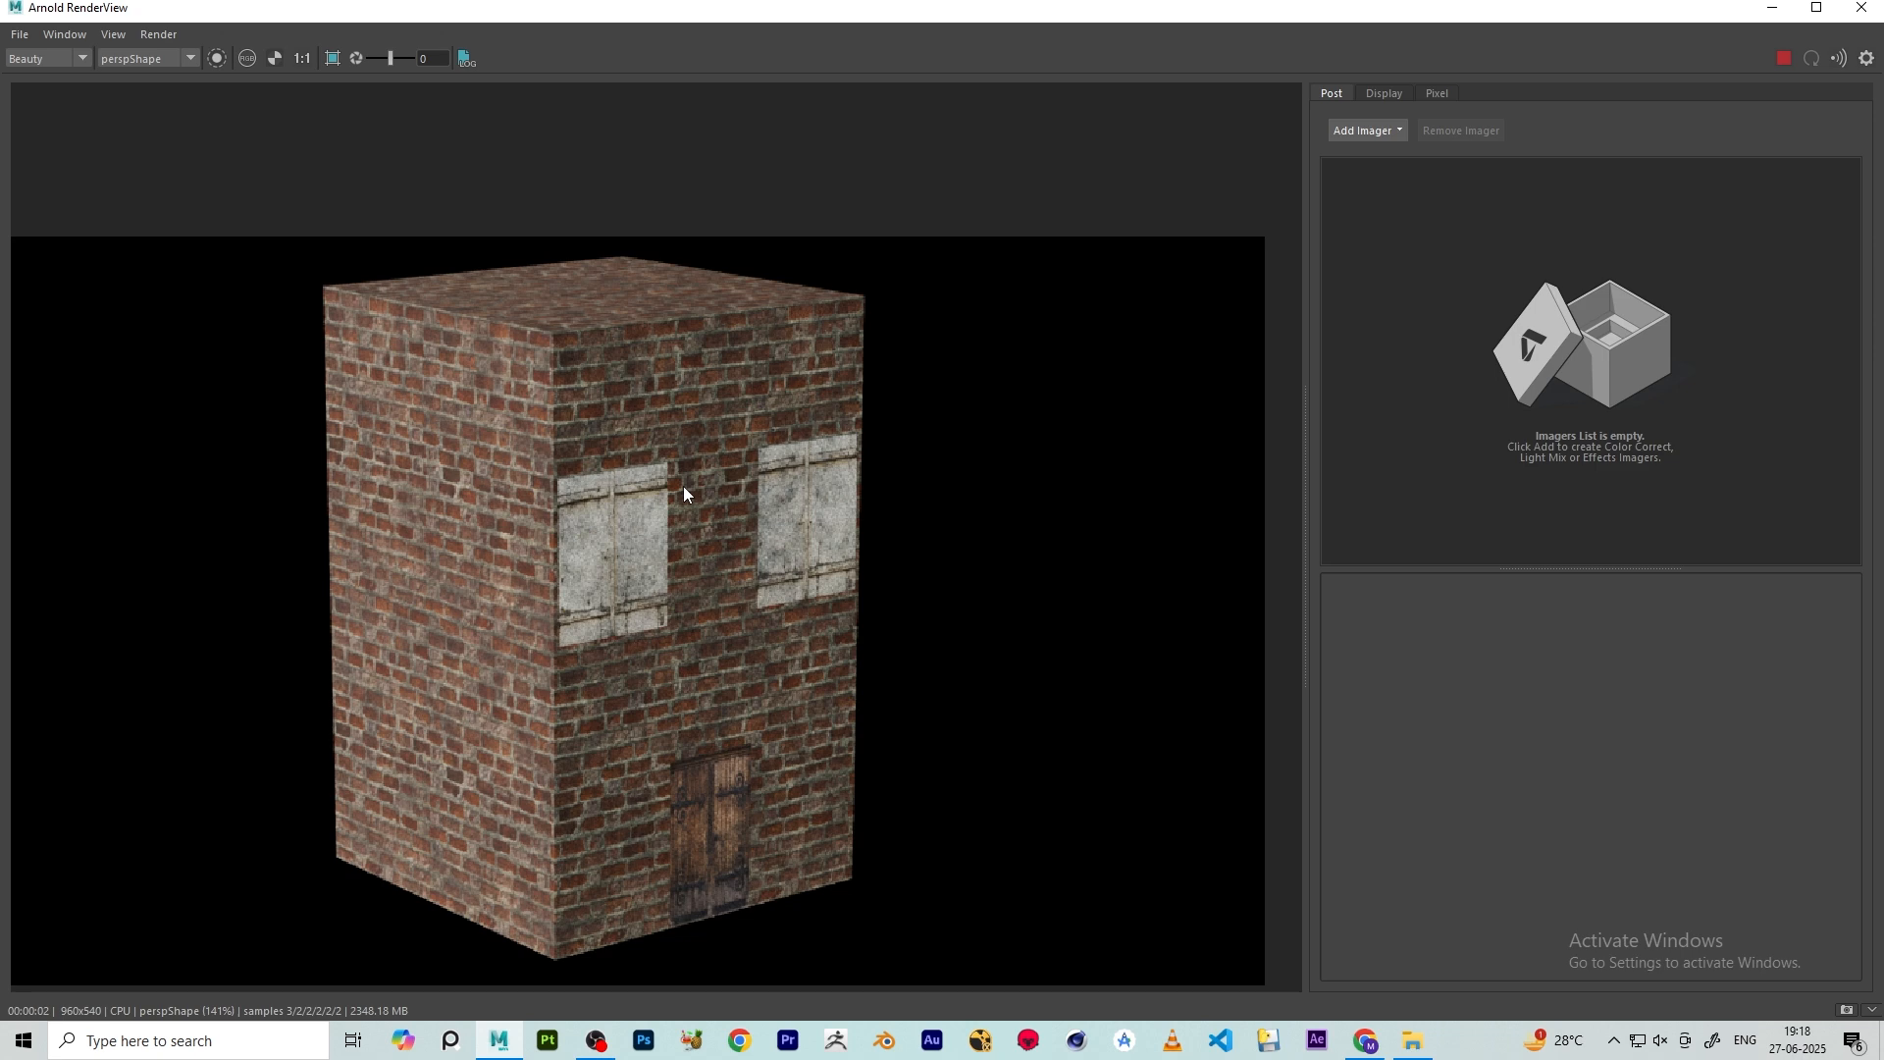
scroll(684, 491, "down", 2)
scroll(673, 493, "up", 1)
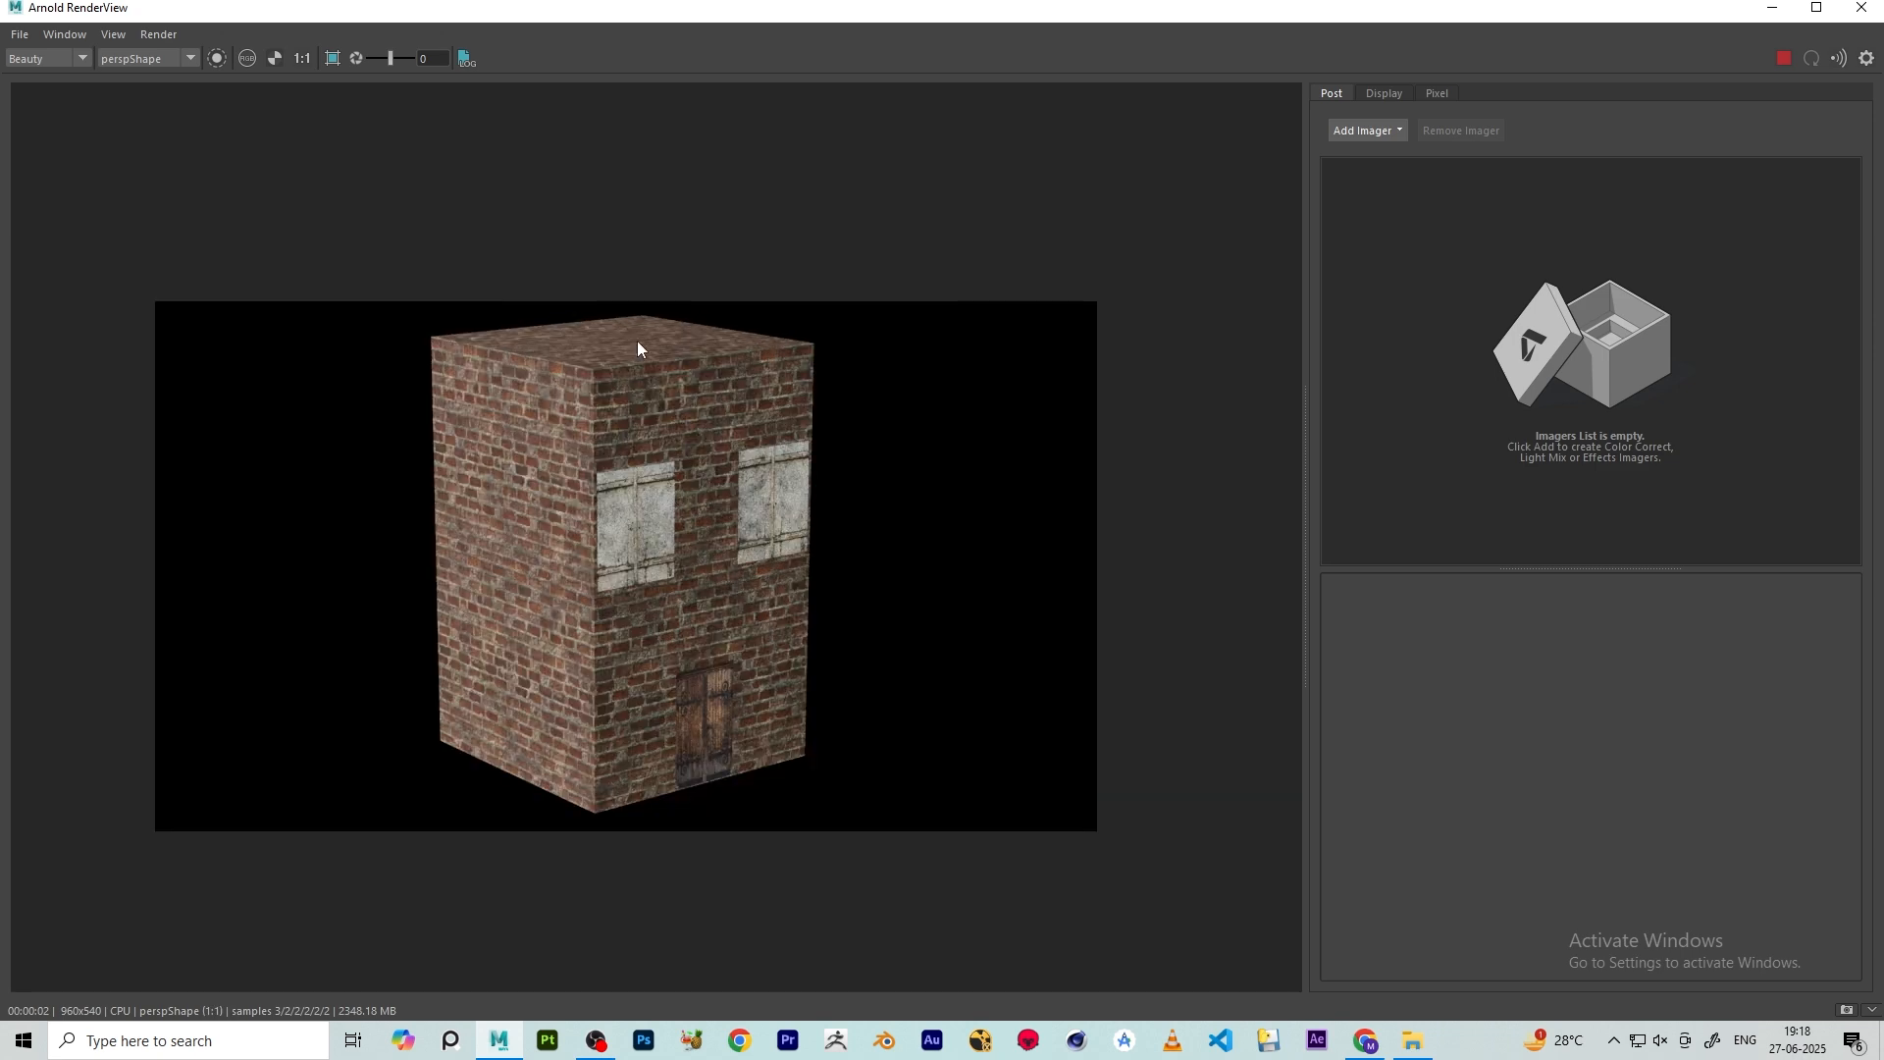
left_click(1861, 7)
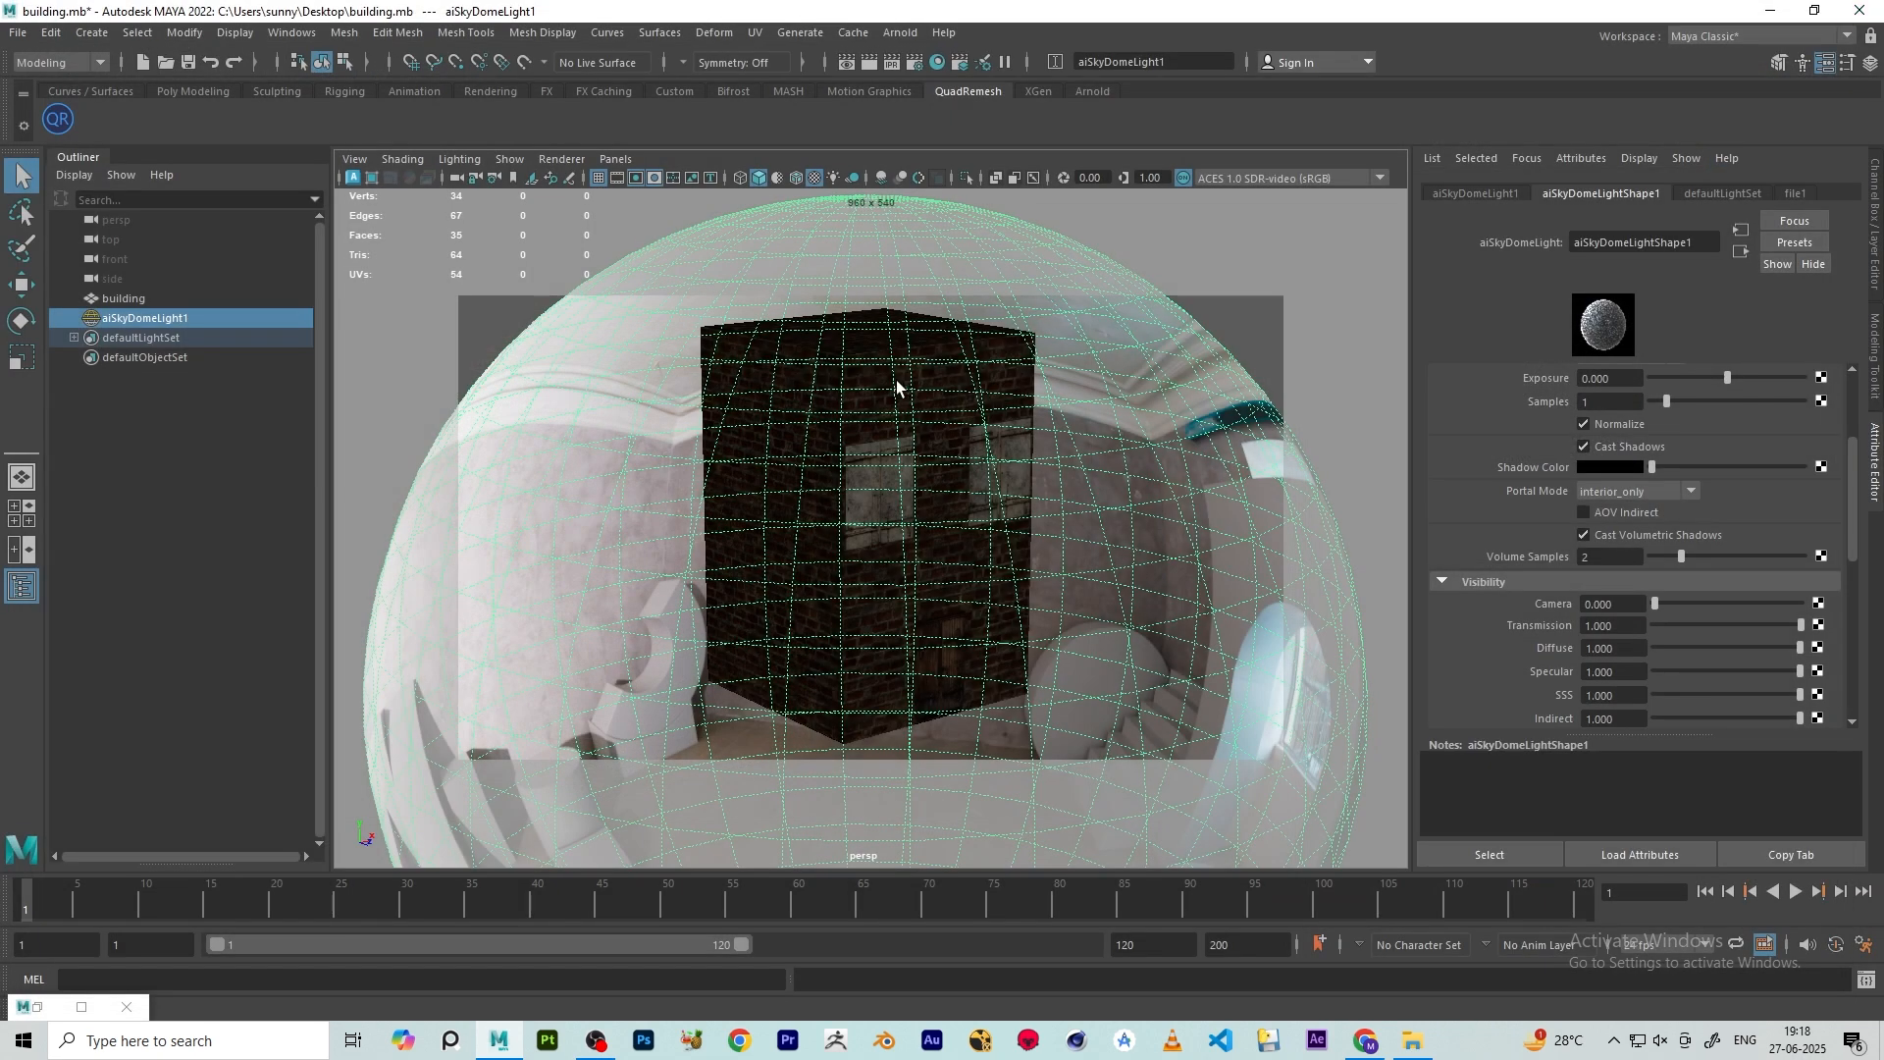
- Delete the skydome light and turn off the resolution gate in the perspective view
key("Delete")
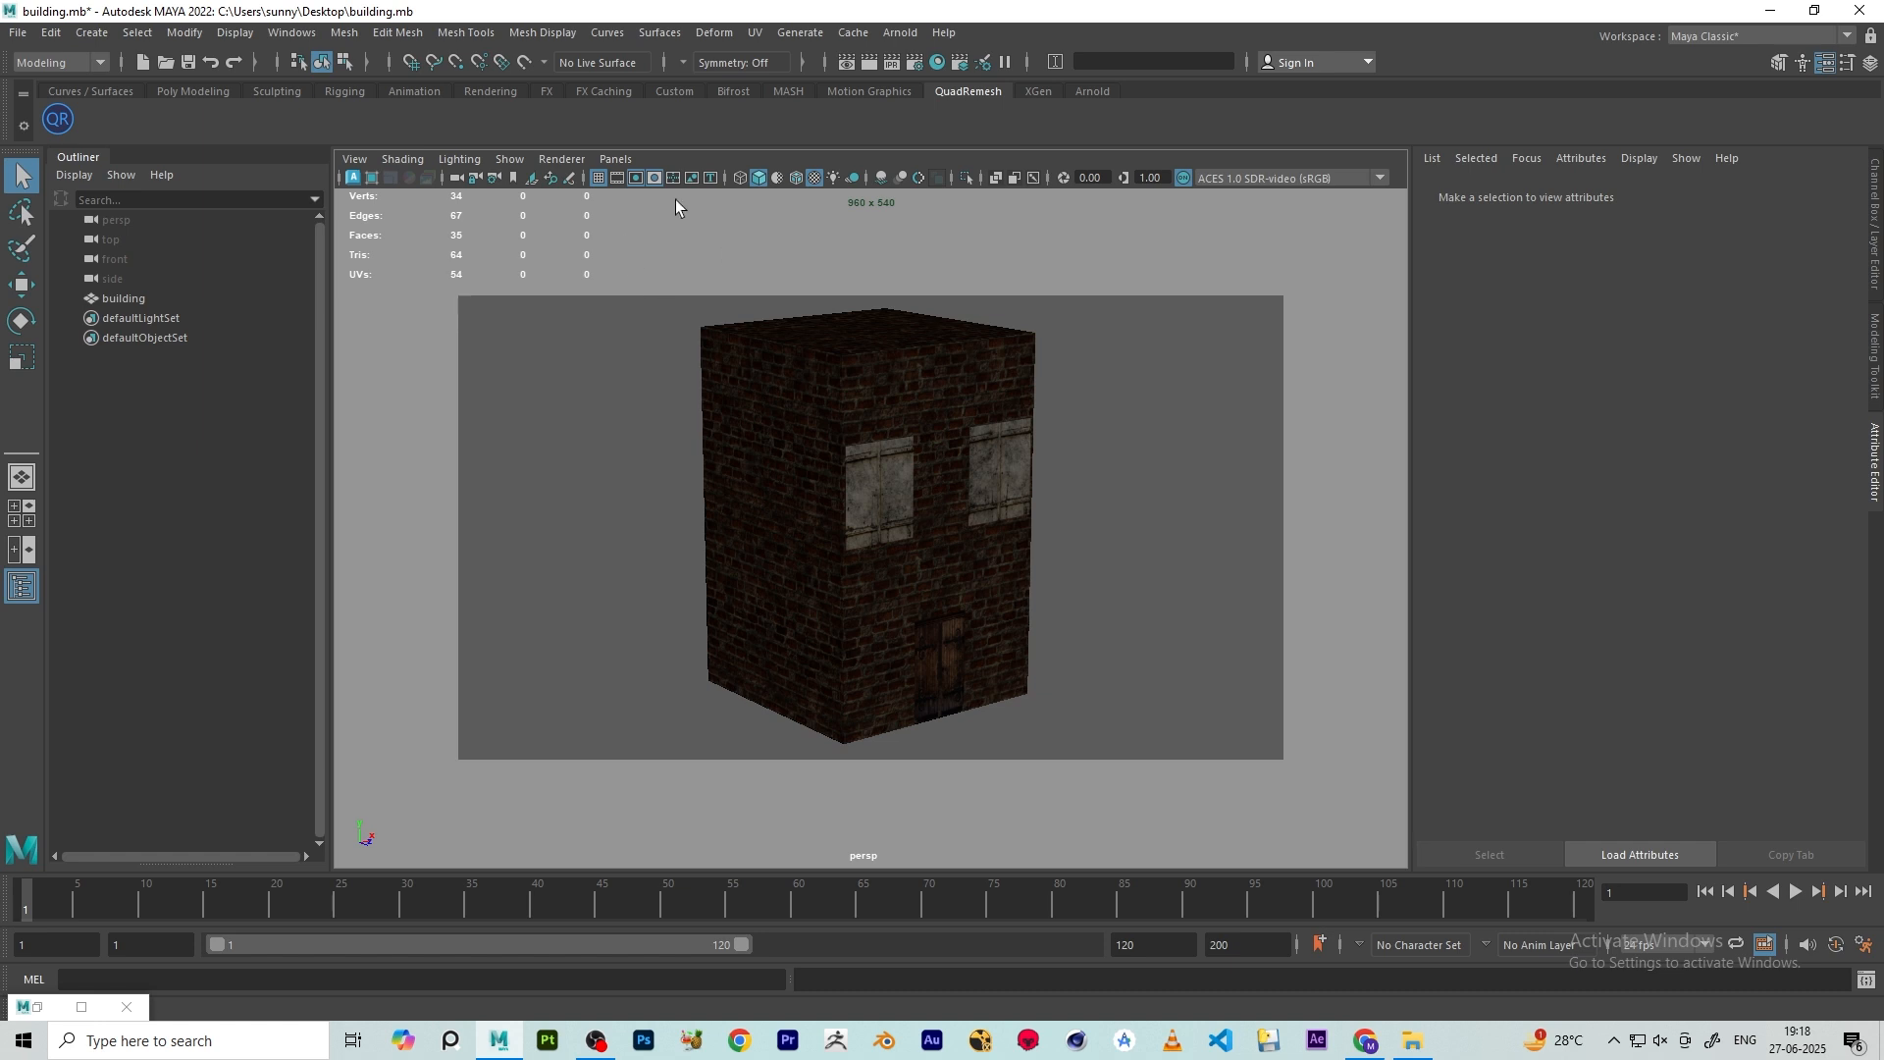
left_click(654, 177)
- Select the two window faces and the door face on the building's front wall
left_click_drag(811, 294, 908, 547, "alt")
scroll(933, 552, "up", 3)
scroll(912, 530, "up", 3)
left_click(922, 440)
key("f")
left_click_drag(923, 439, 921, 480, "alt")
scroll(921, 479, "up", 3)
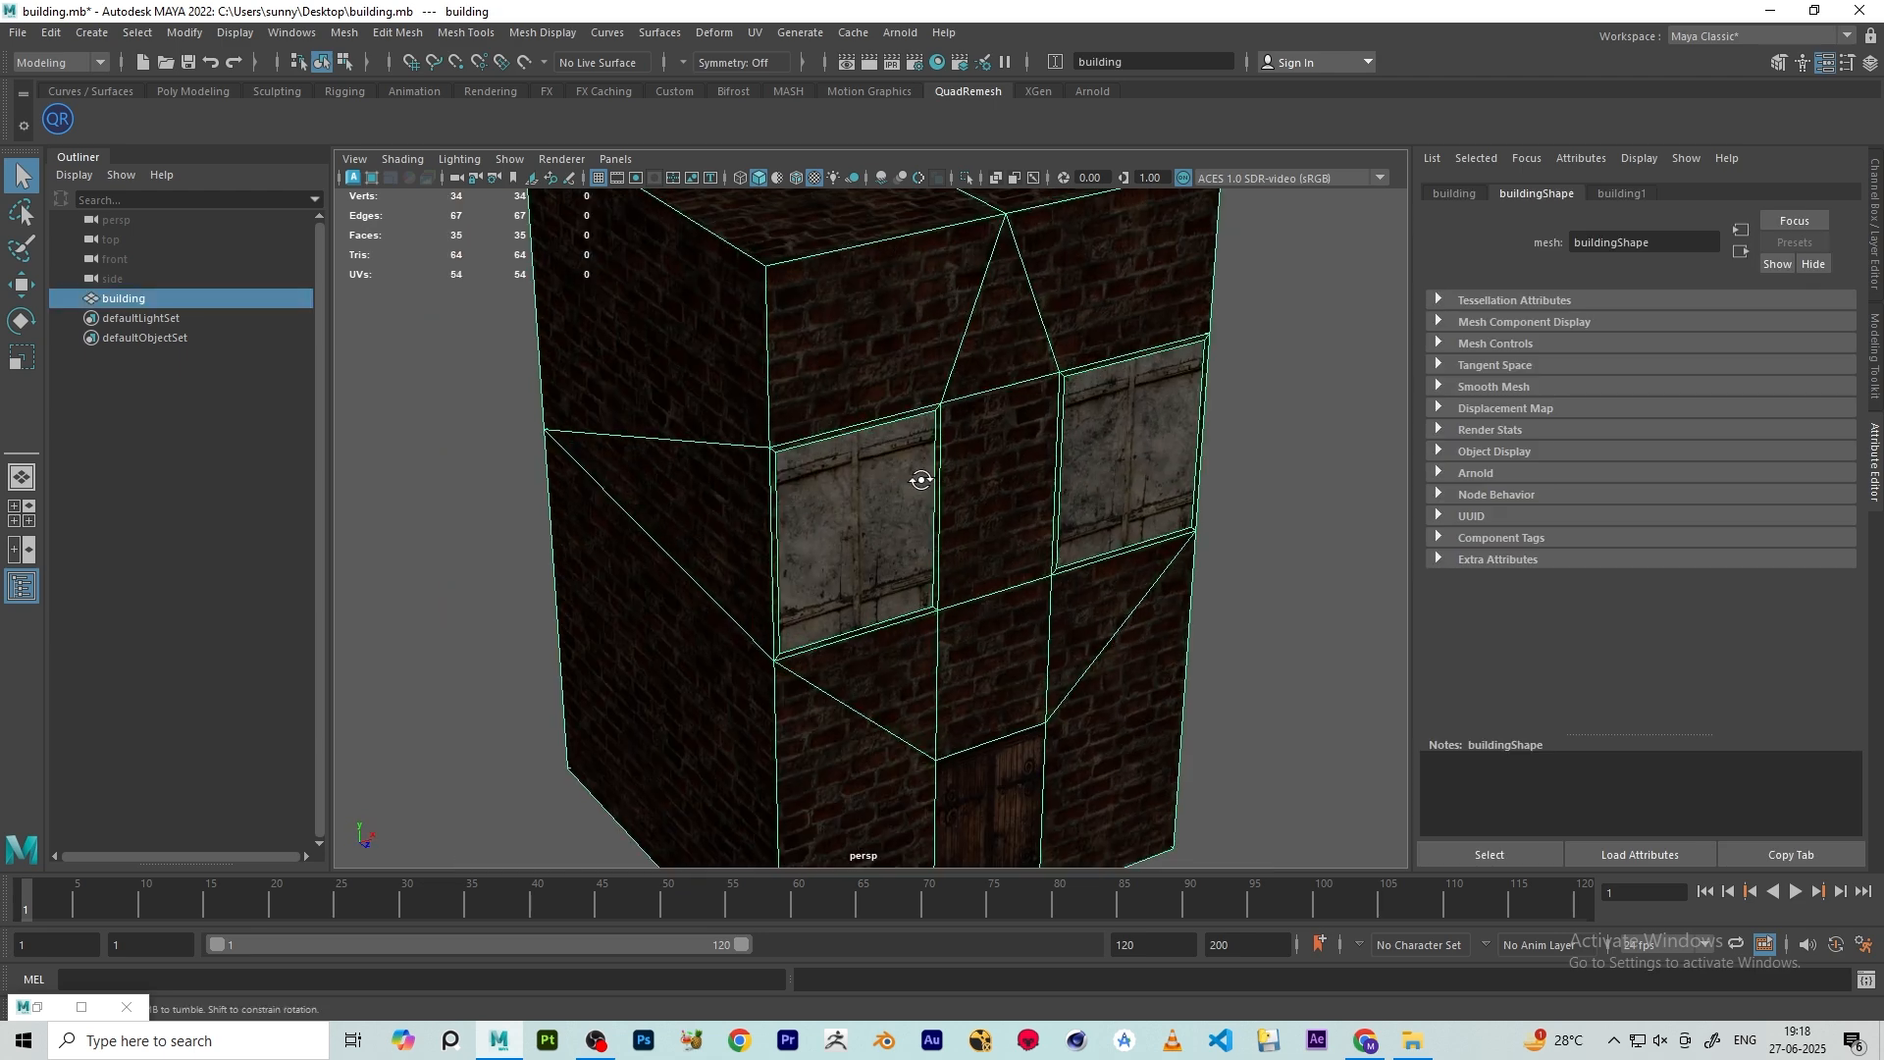
scroll(925, 480, "up", 4)
middle_click_drag(925, 480, 922, 449, "alt")
right_click_drag(922, 456, 901, 457)
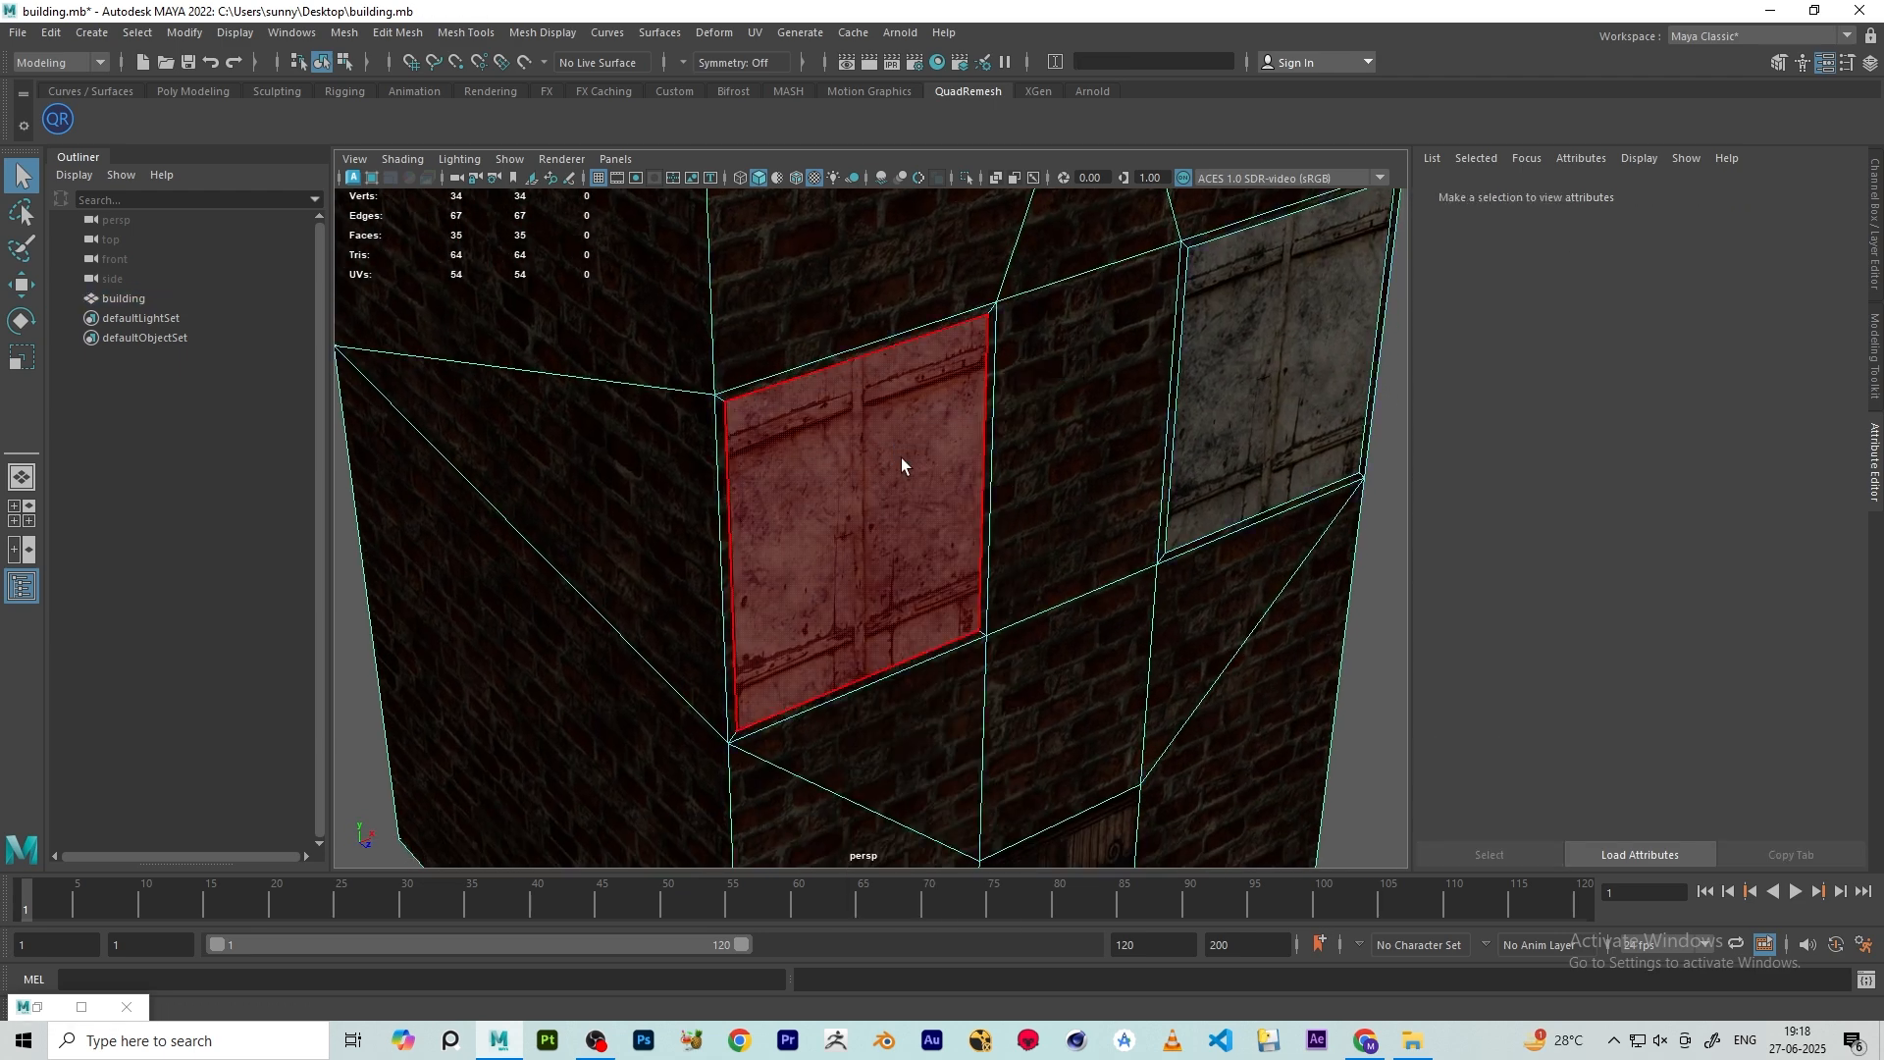
left_click(900, 457)
left_click(1201, 361, "shift")
left_click_drag(1197, 441, 989, 651, "alt")
left_click(973, 667, "shift")
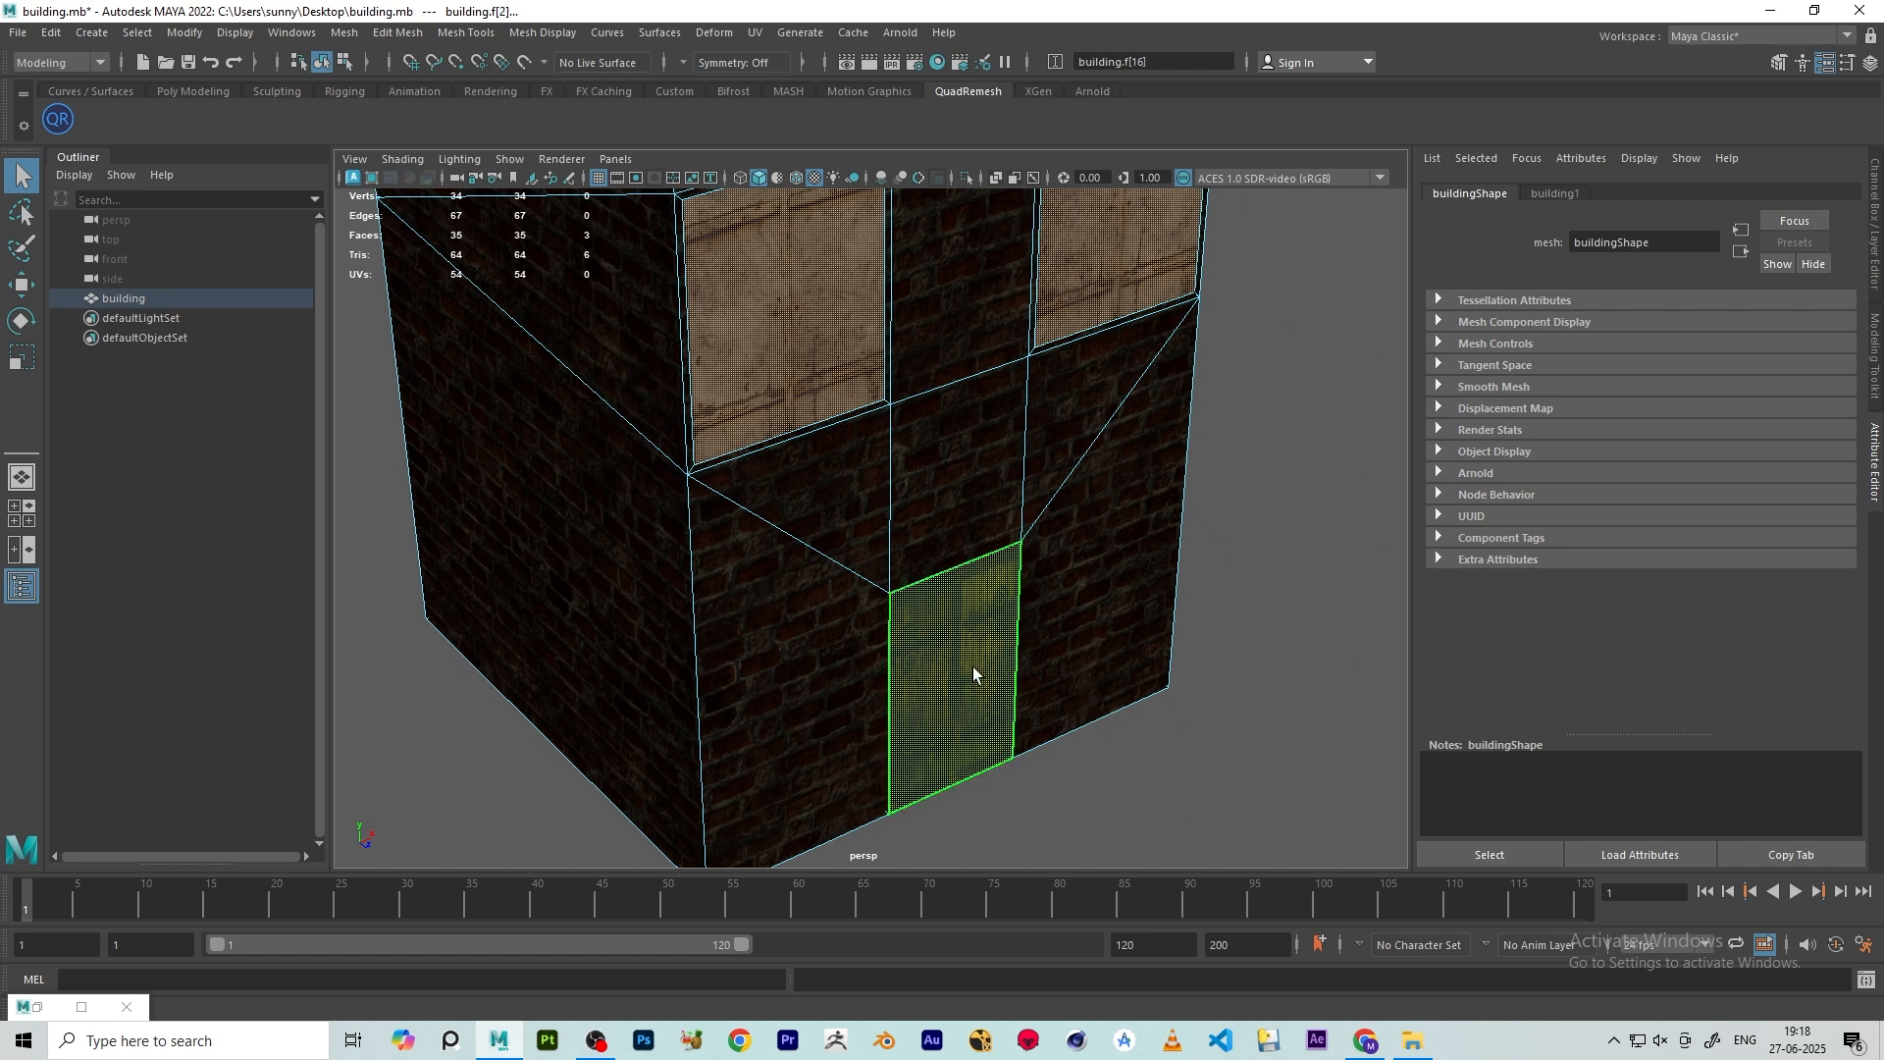
- Extrude the selected window and door faces inward with a small negative thickness, then return to object mode and deselect
key("ctrl+e")
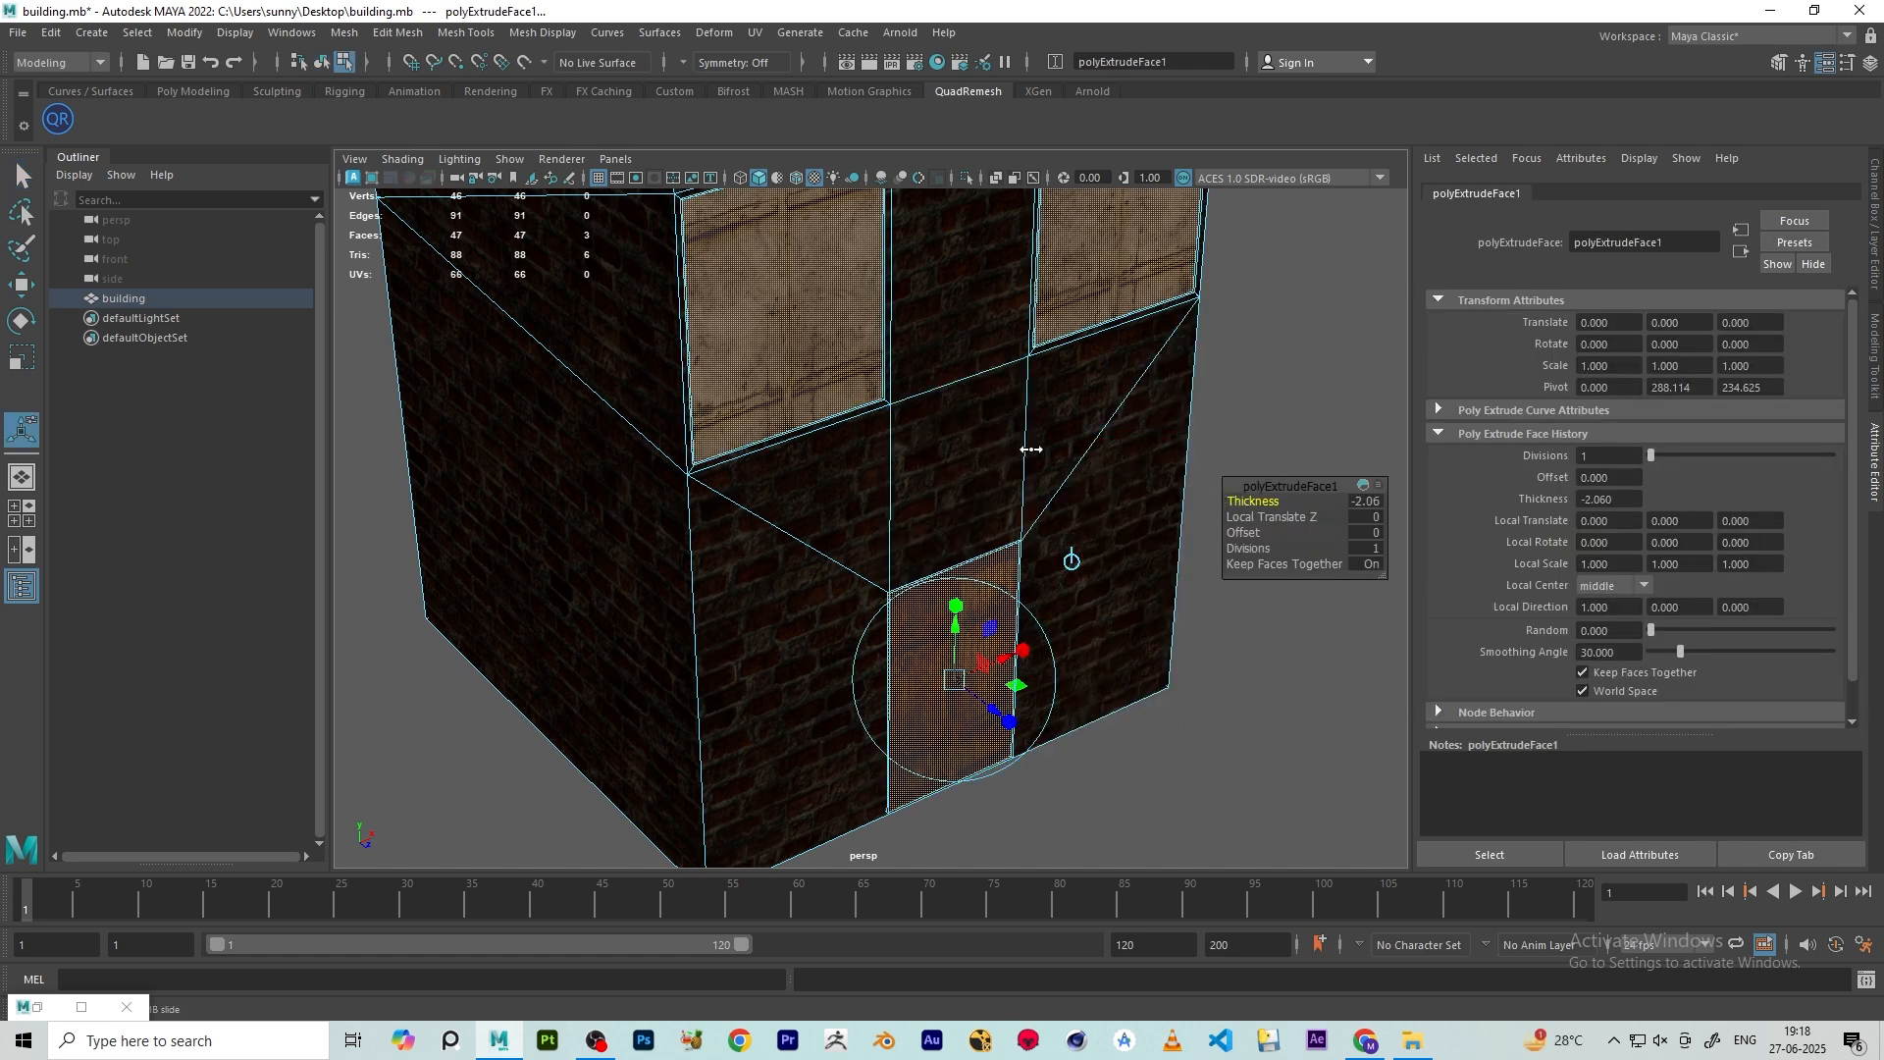
left_click_drag(1031, 449, 991, 387)
middle_click_drag(991, 383, 914, 426, "alt")
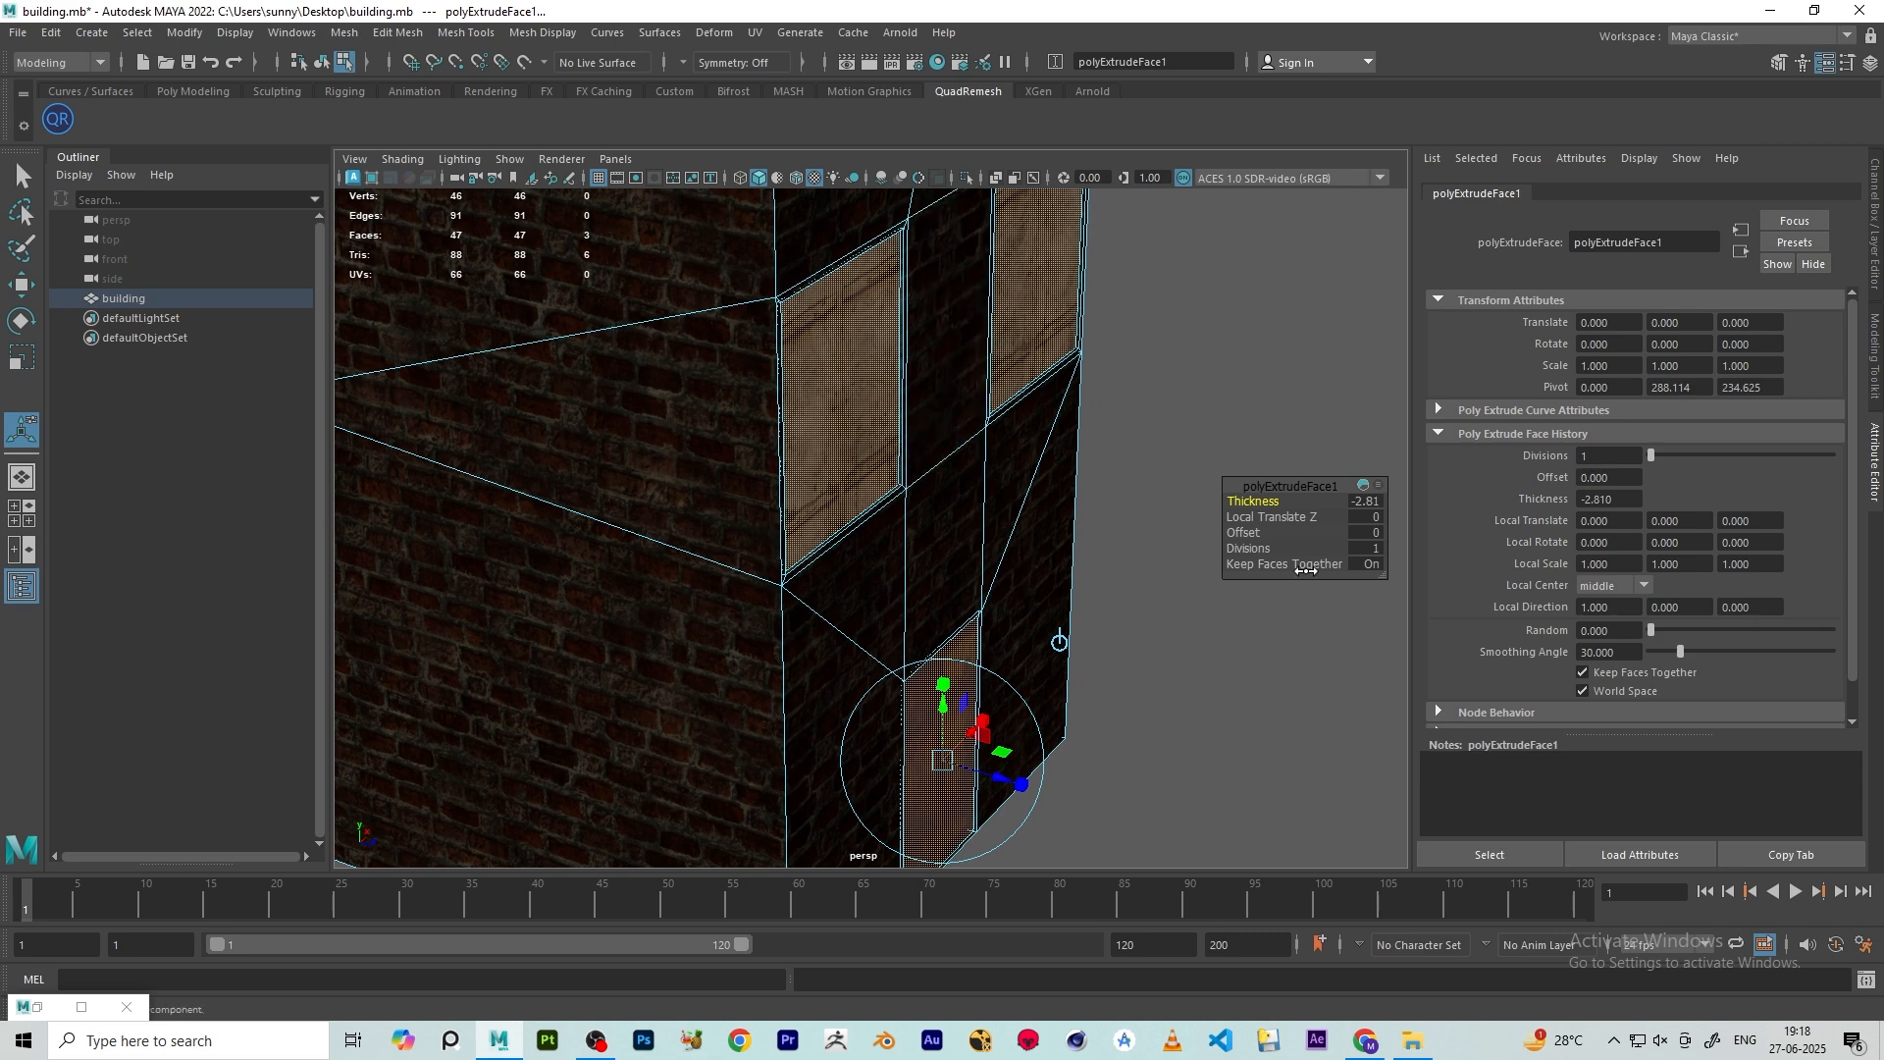
left_click_drag(1264, 502, 1208, 501)
right_click_drag(1047, 383, 1144, 357)
left_click(1186, 361)
- Examine the texture on the recessed sides of the windows up close
left_click_drag(1186, 361, 954, 626, "alt")
right_click_drag(709, 541, 745, 555, "alt")
left_click_drag(744, 555, 791, 546, "alt")
right_click_drag(790, 545, 827, 553, "alt")
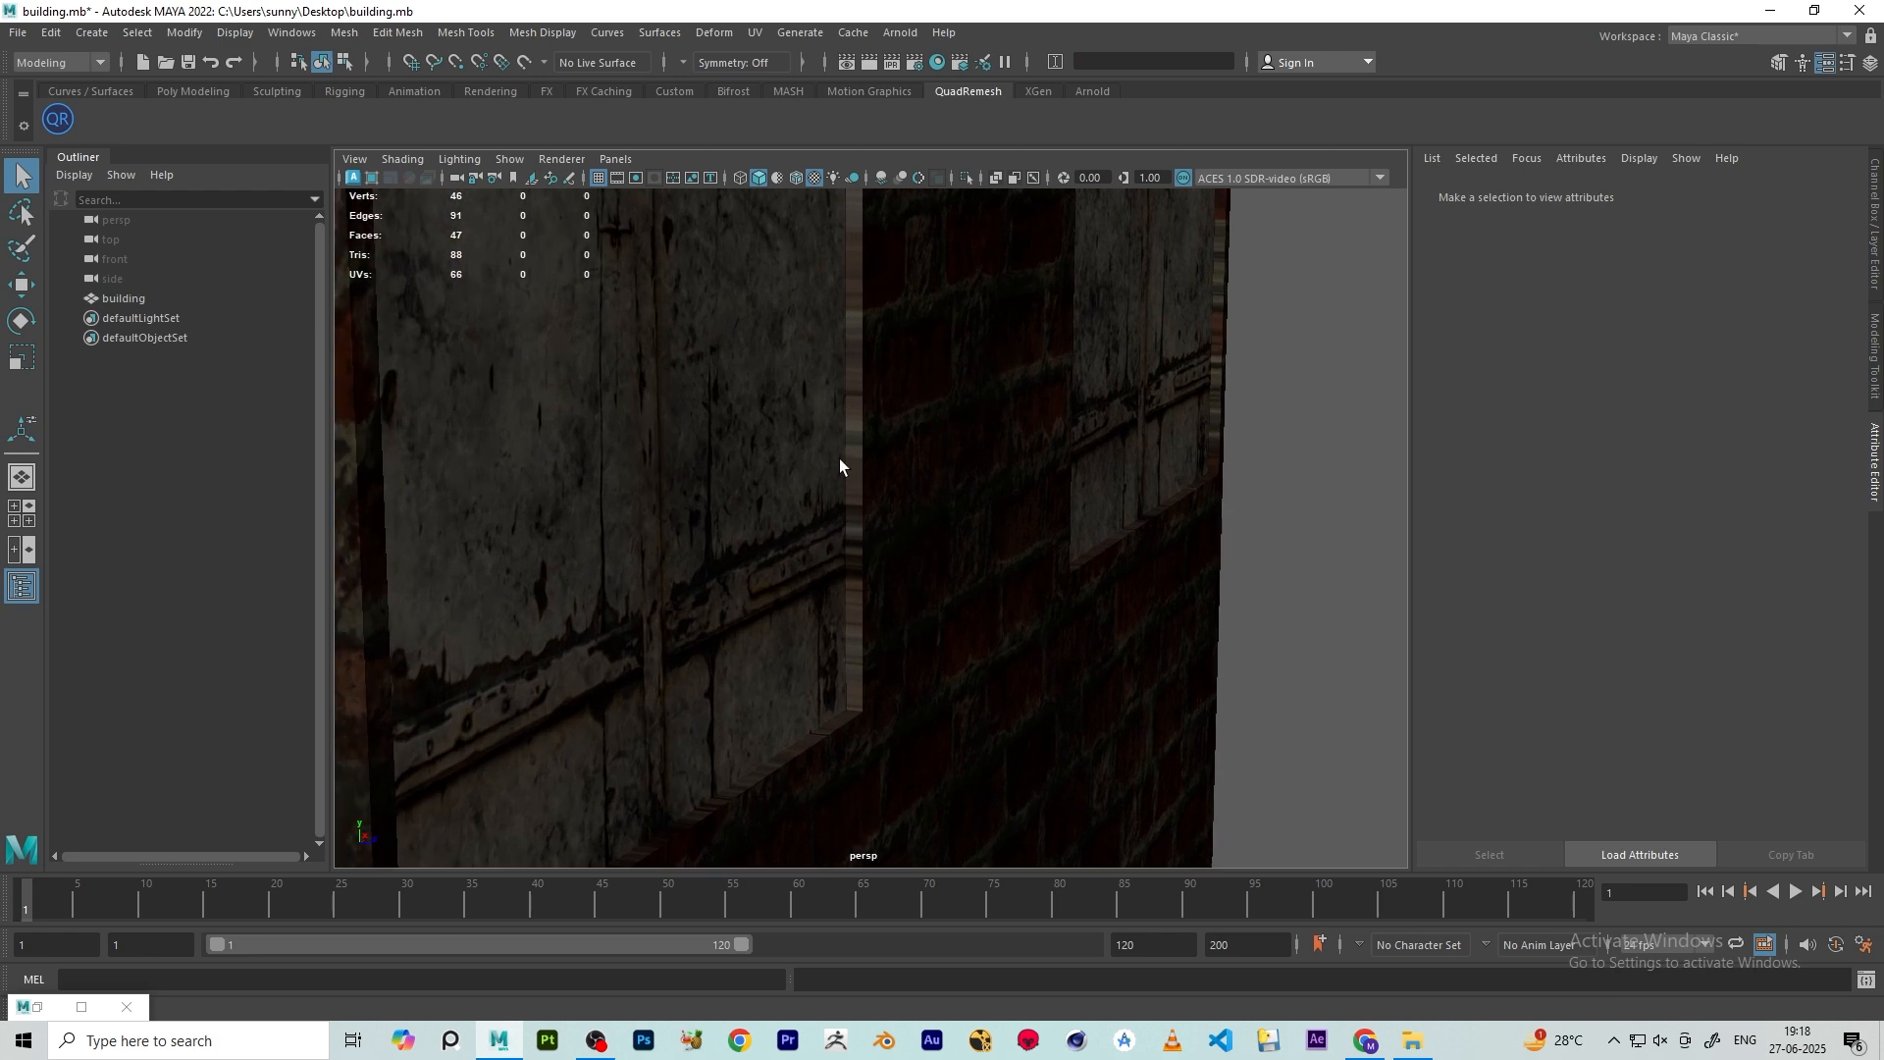
left_click_drag(839, 437, 913, 416, "alt")
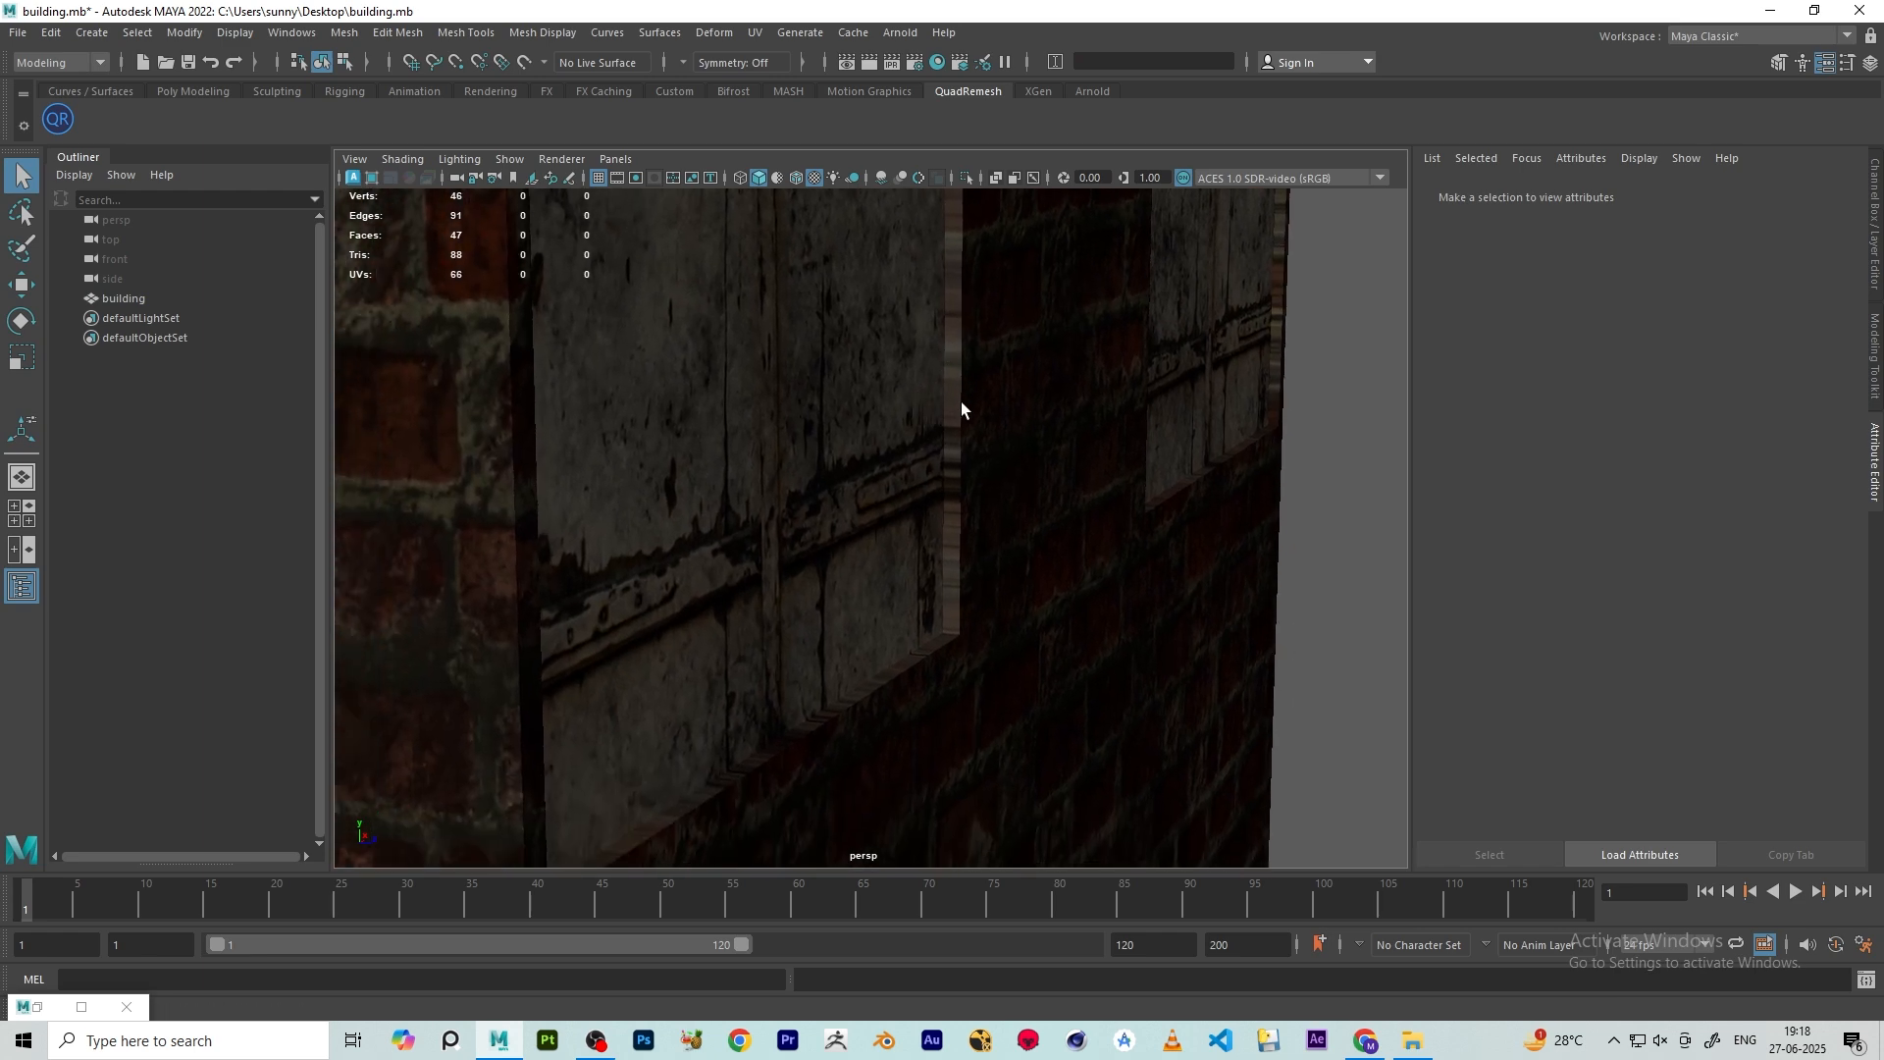
right_click_drag(904, 690, 695, 628, "alt")
left_click_drag(695, 628, 850, 528, "alt")
right_click_drag(850, 528, 884, 505, "alt")
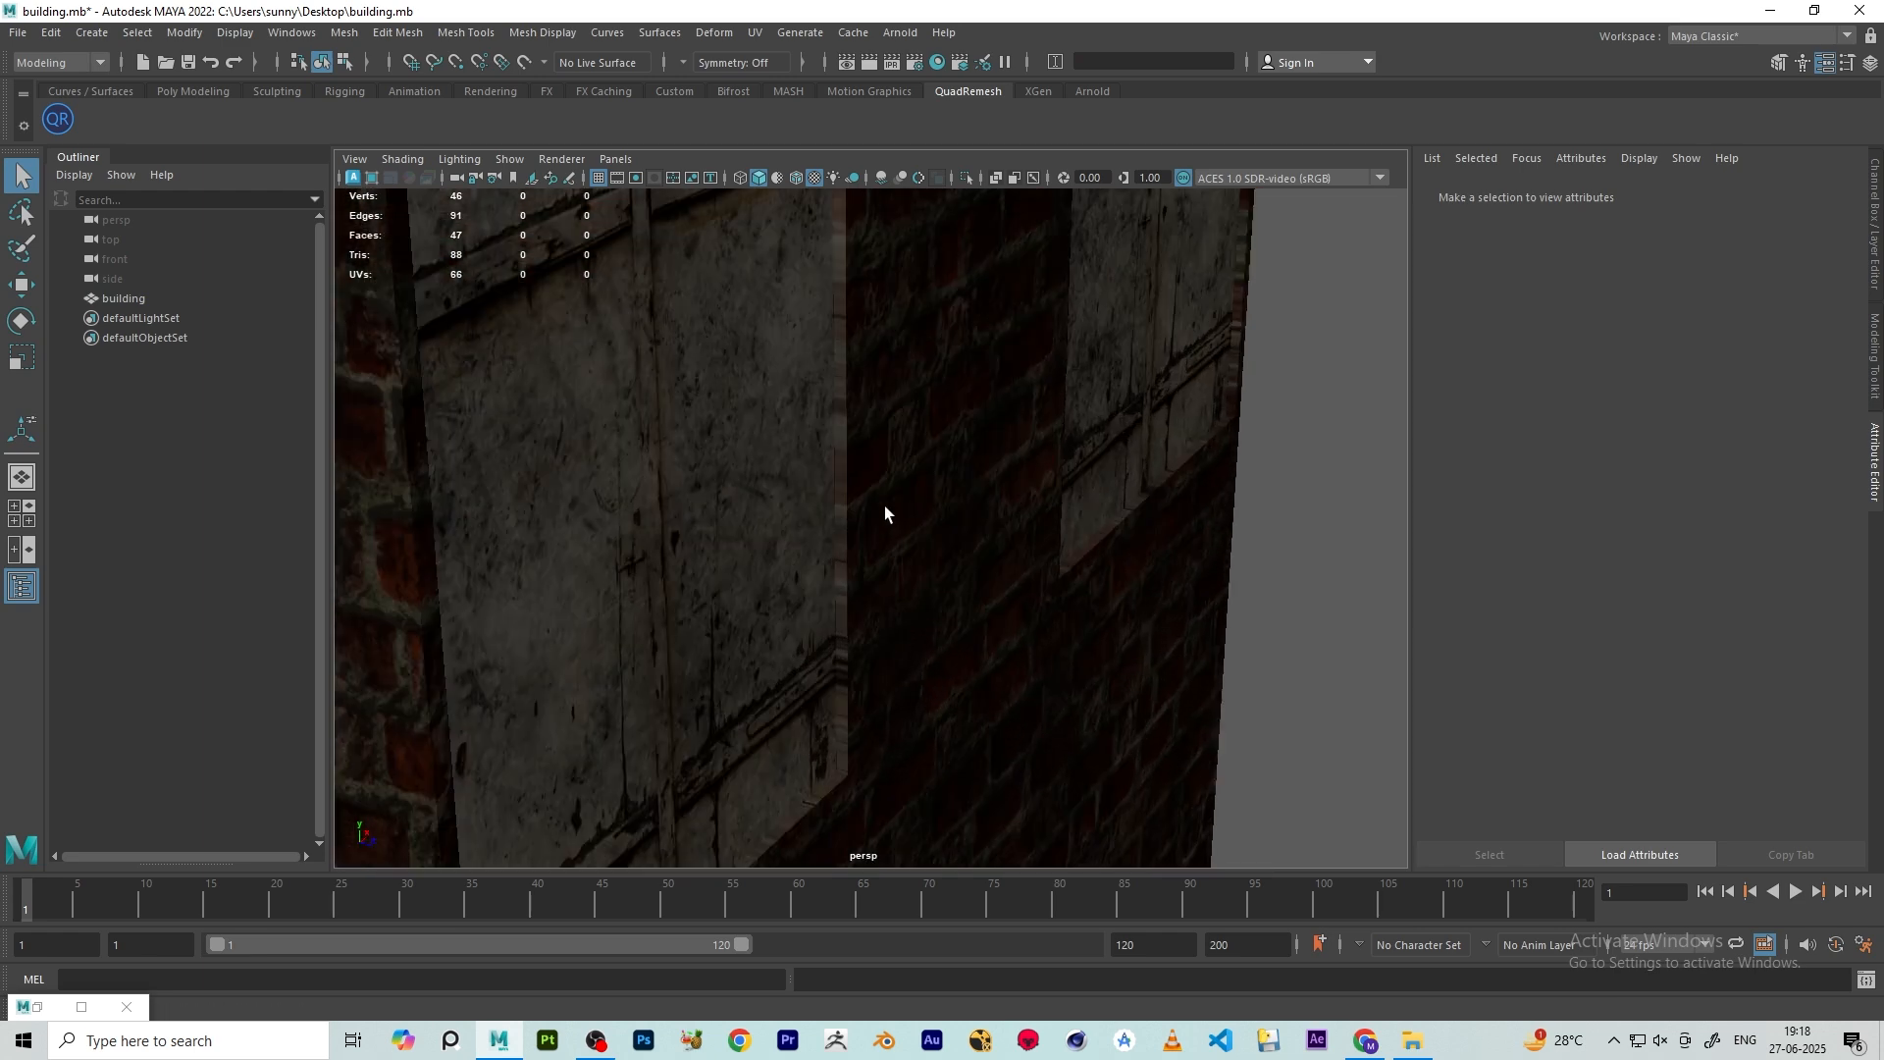
left_click_drag(885, 504, 818, 395, "alt")
- Open the building's UVs in the UV Editor and switch to face selection
left_click(818, 394)
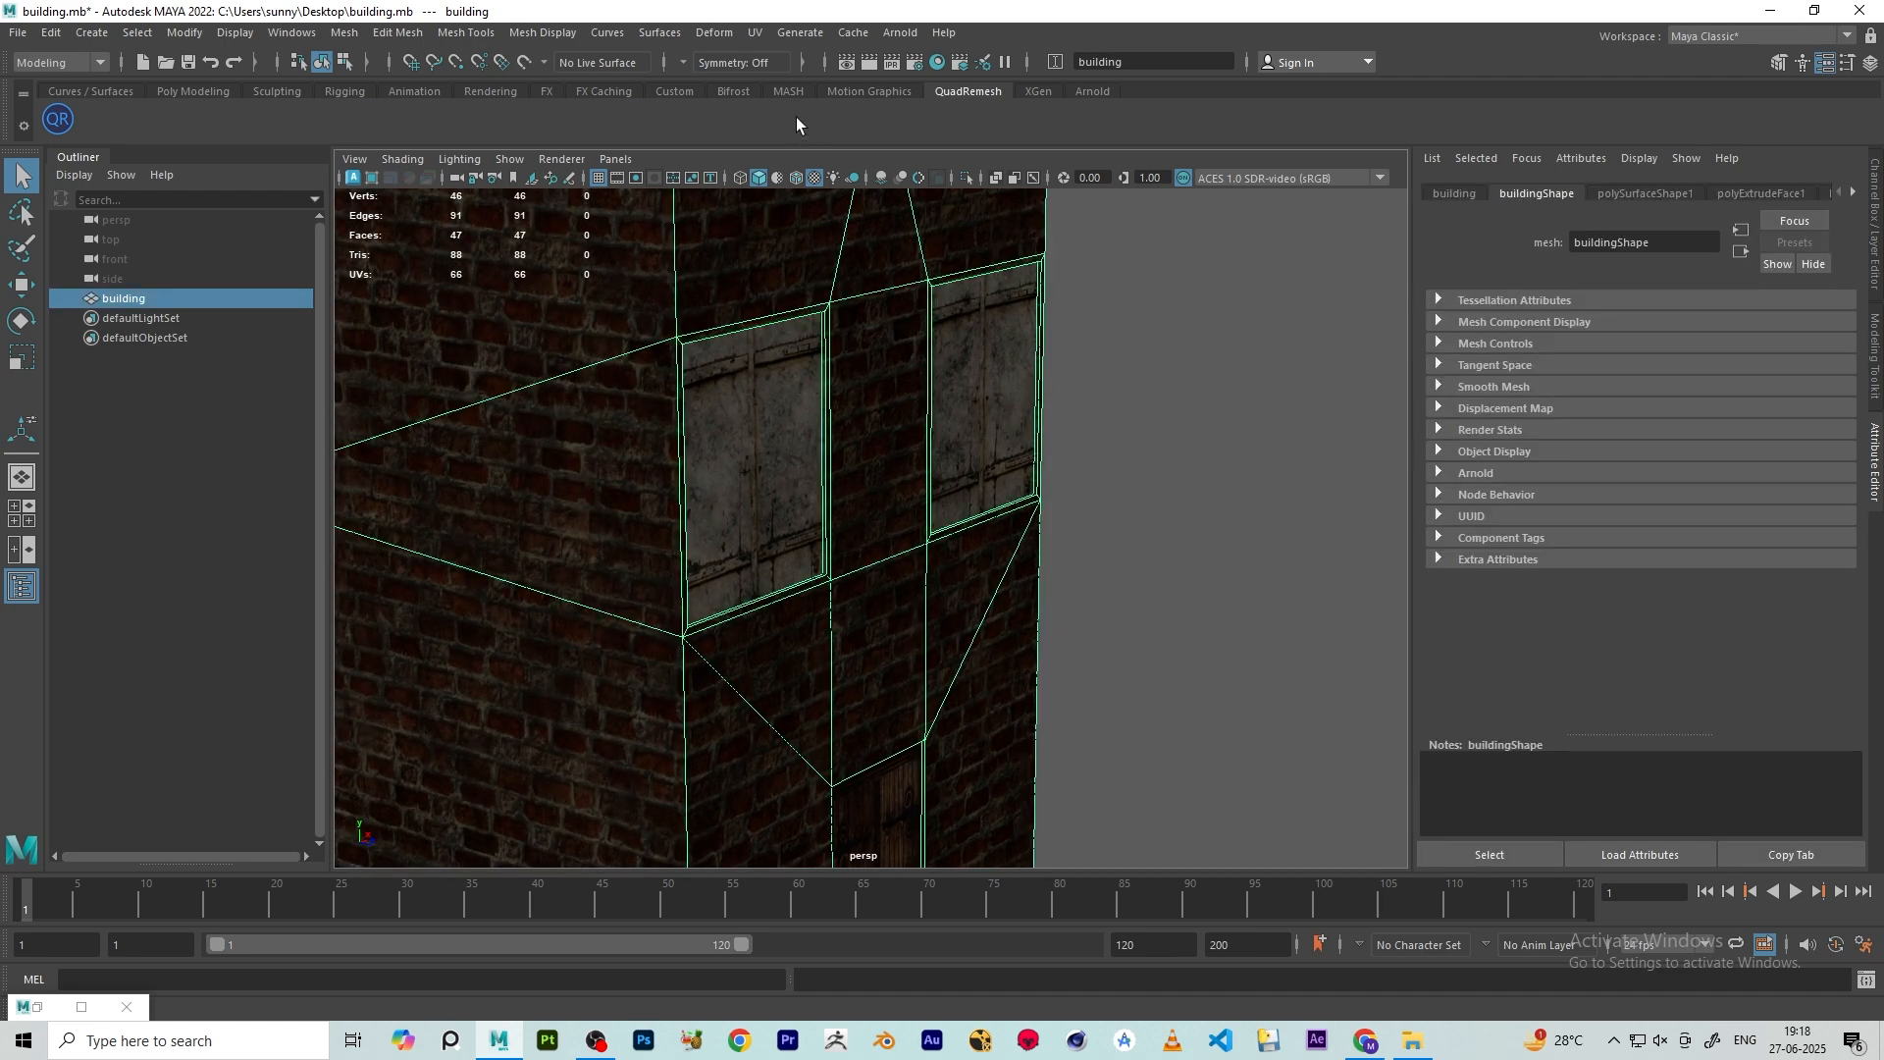
left_click(756, 33)
left_click(825, 57)
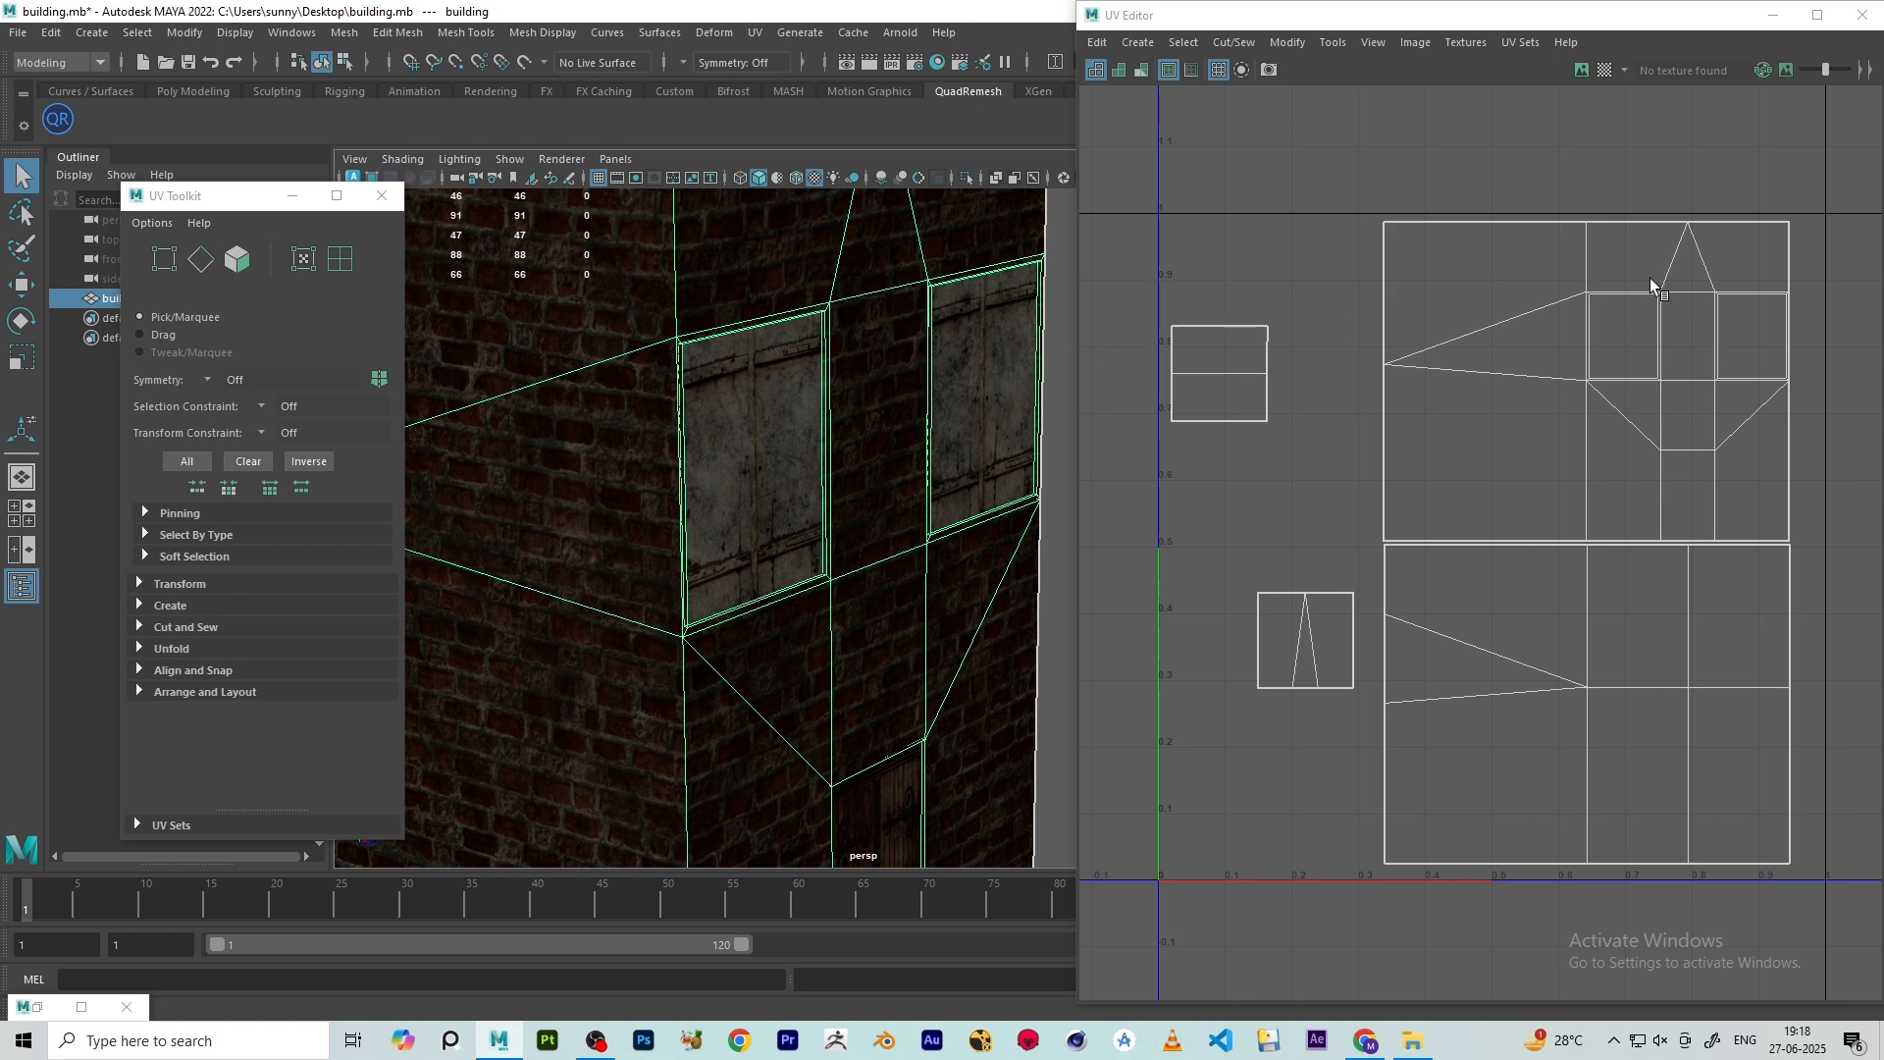
right_click_drag(1621, 286, 1619, 337)
left_click(1614, 309)
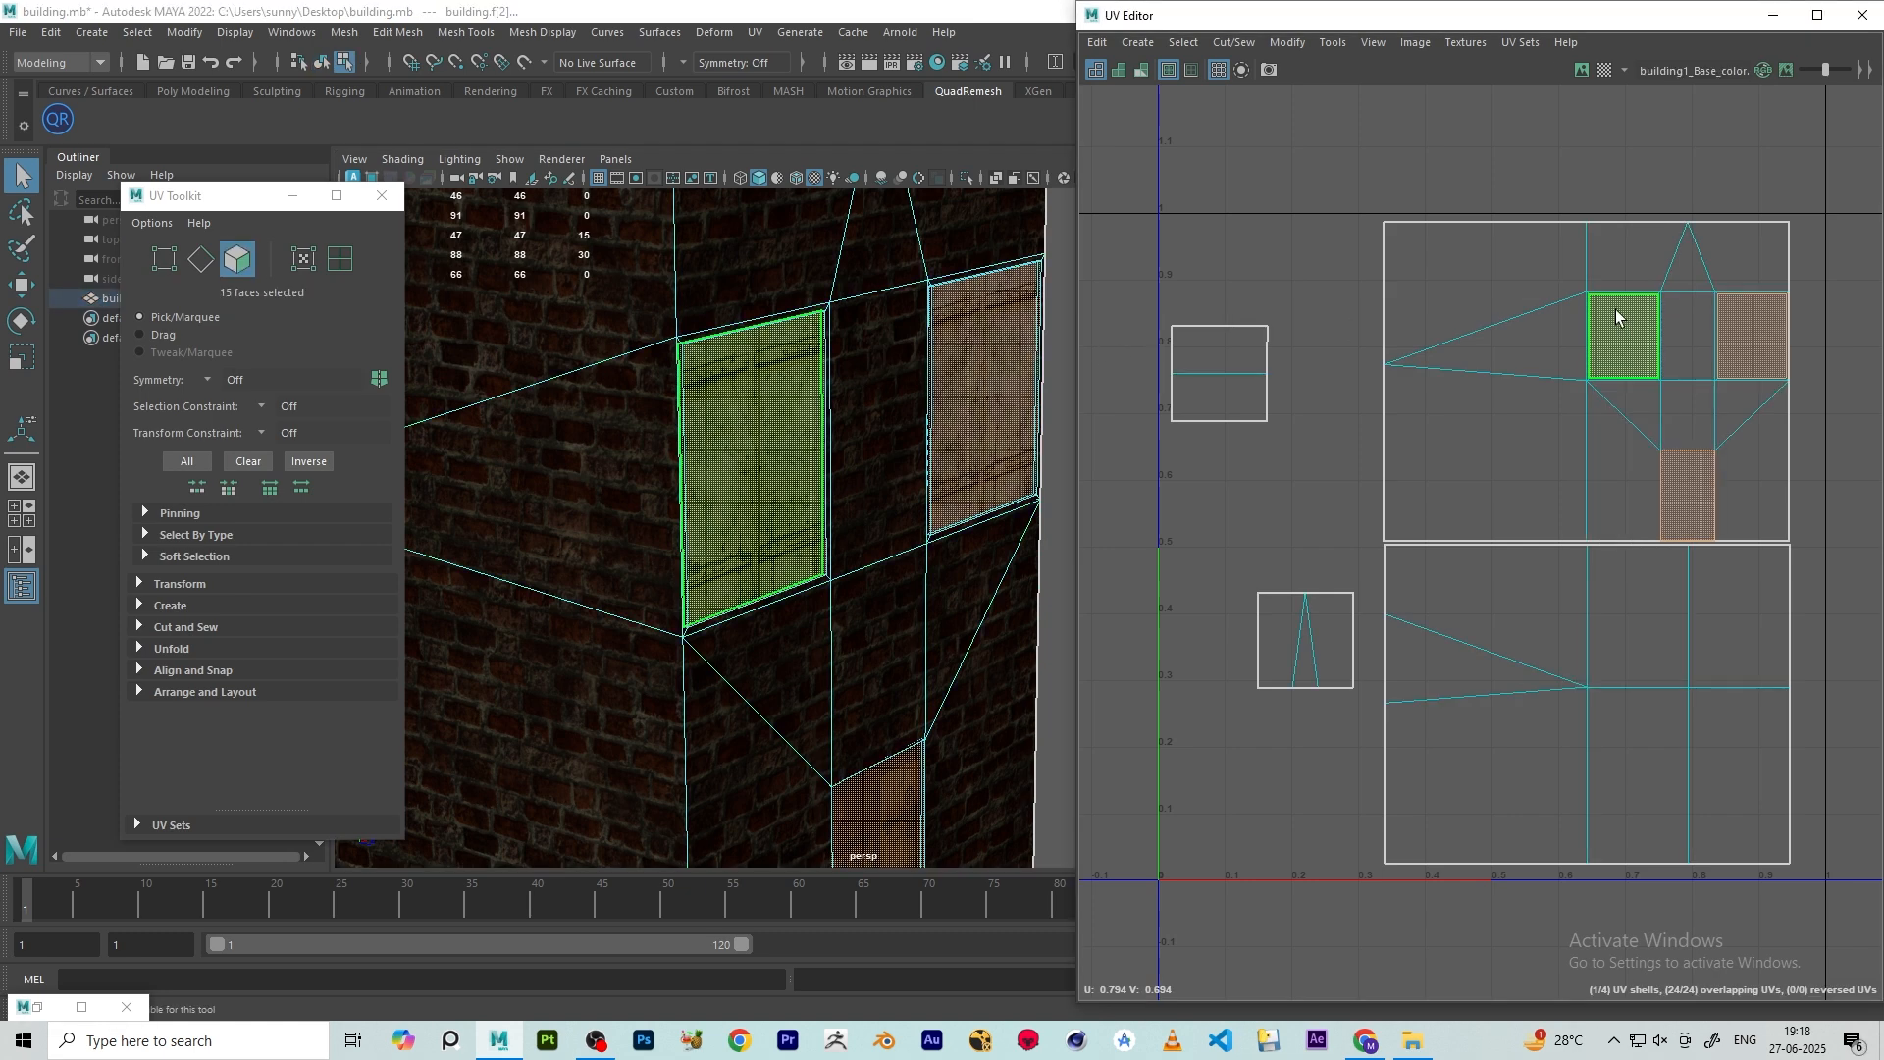
- Select the loop of four recess side faces around the window nearest the building's corner
scroll(1636, 316, "up", 5)
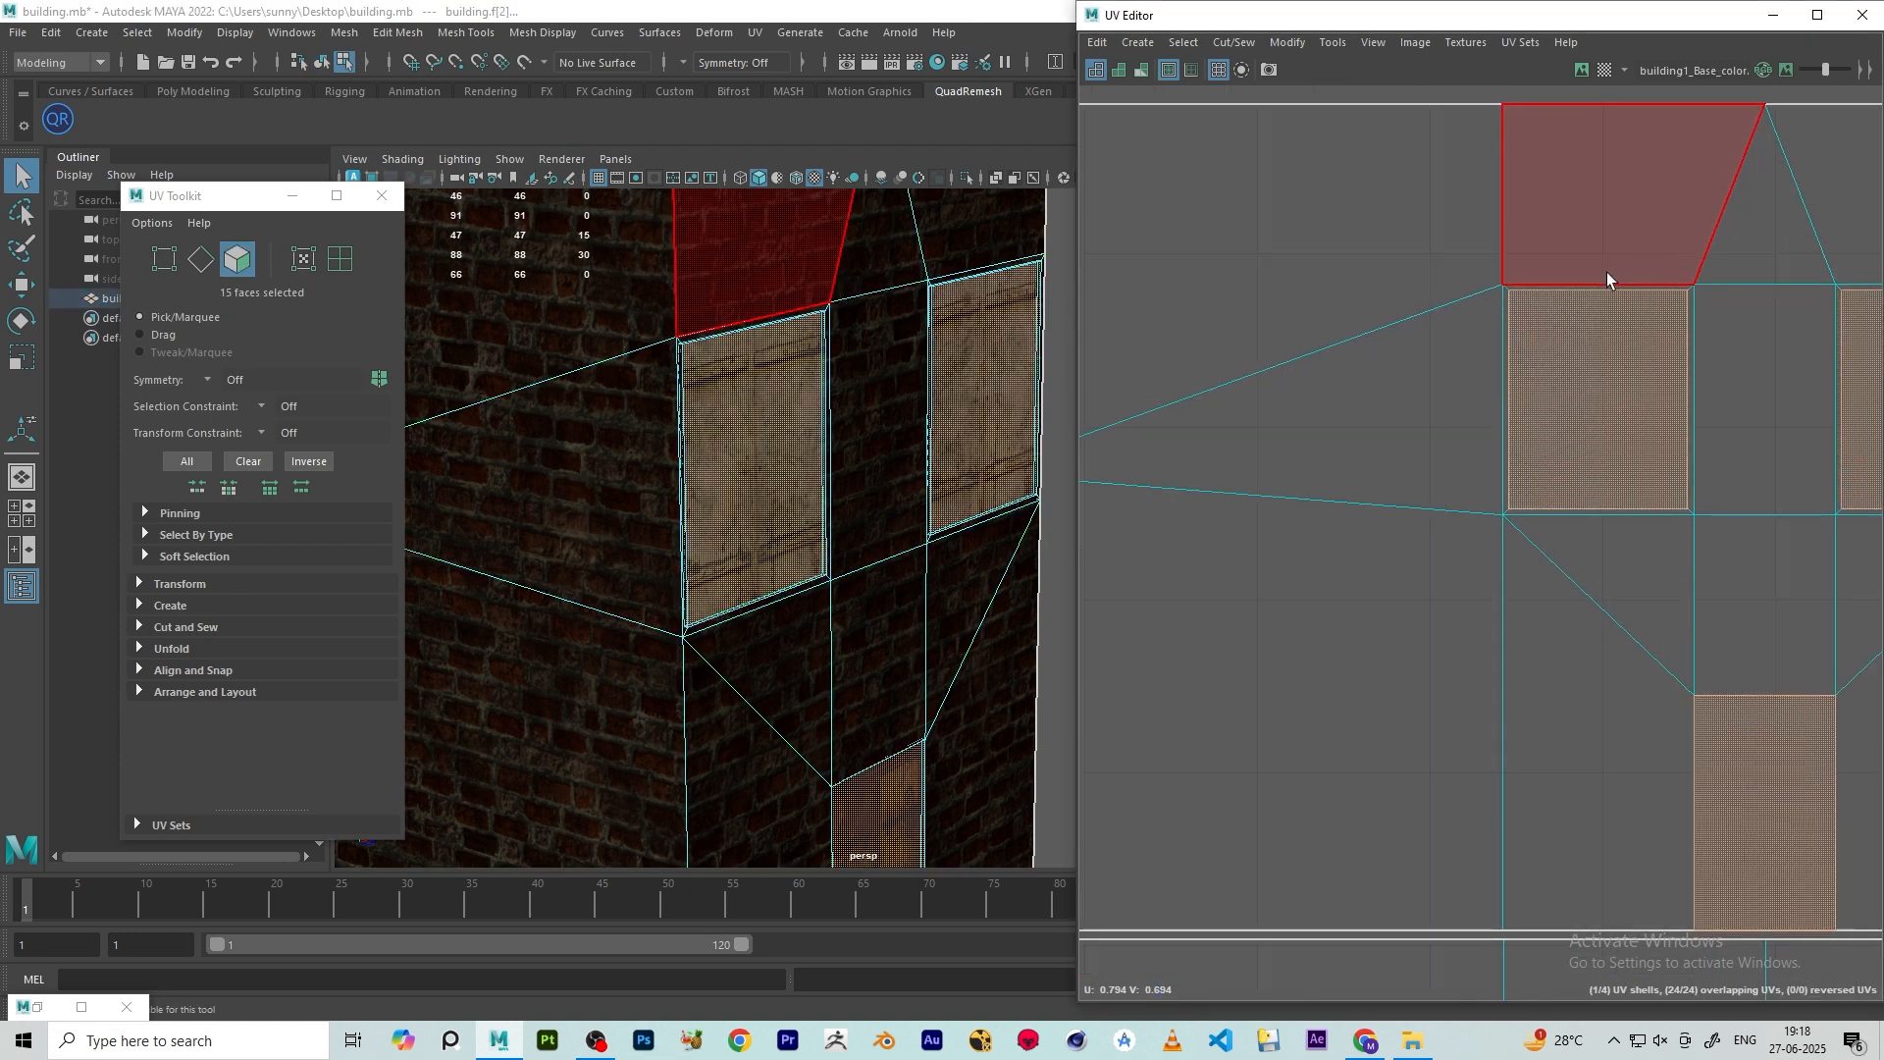
left_click(1576, 285)
scroll(820, 296, "up", 3)
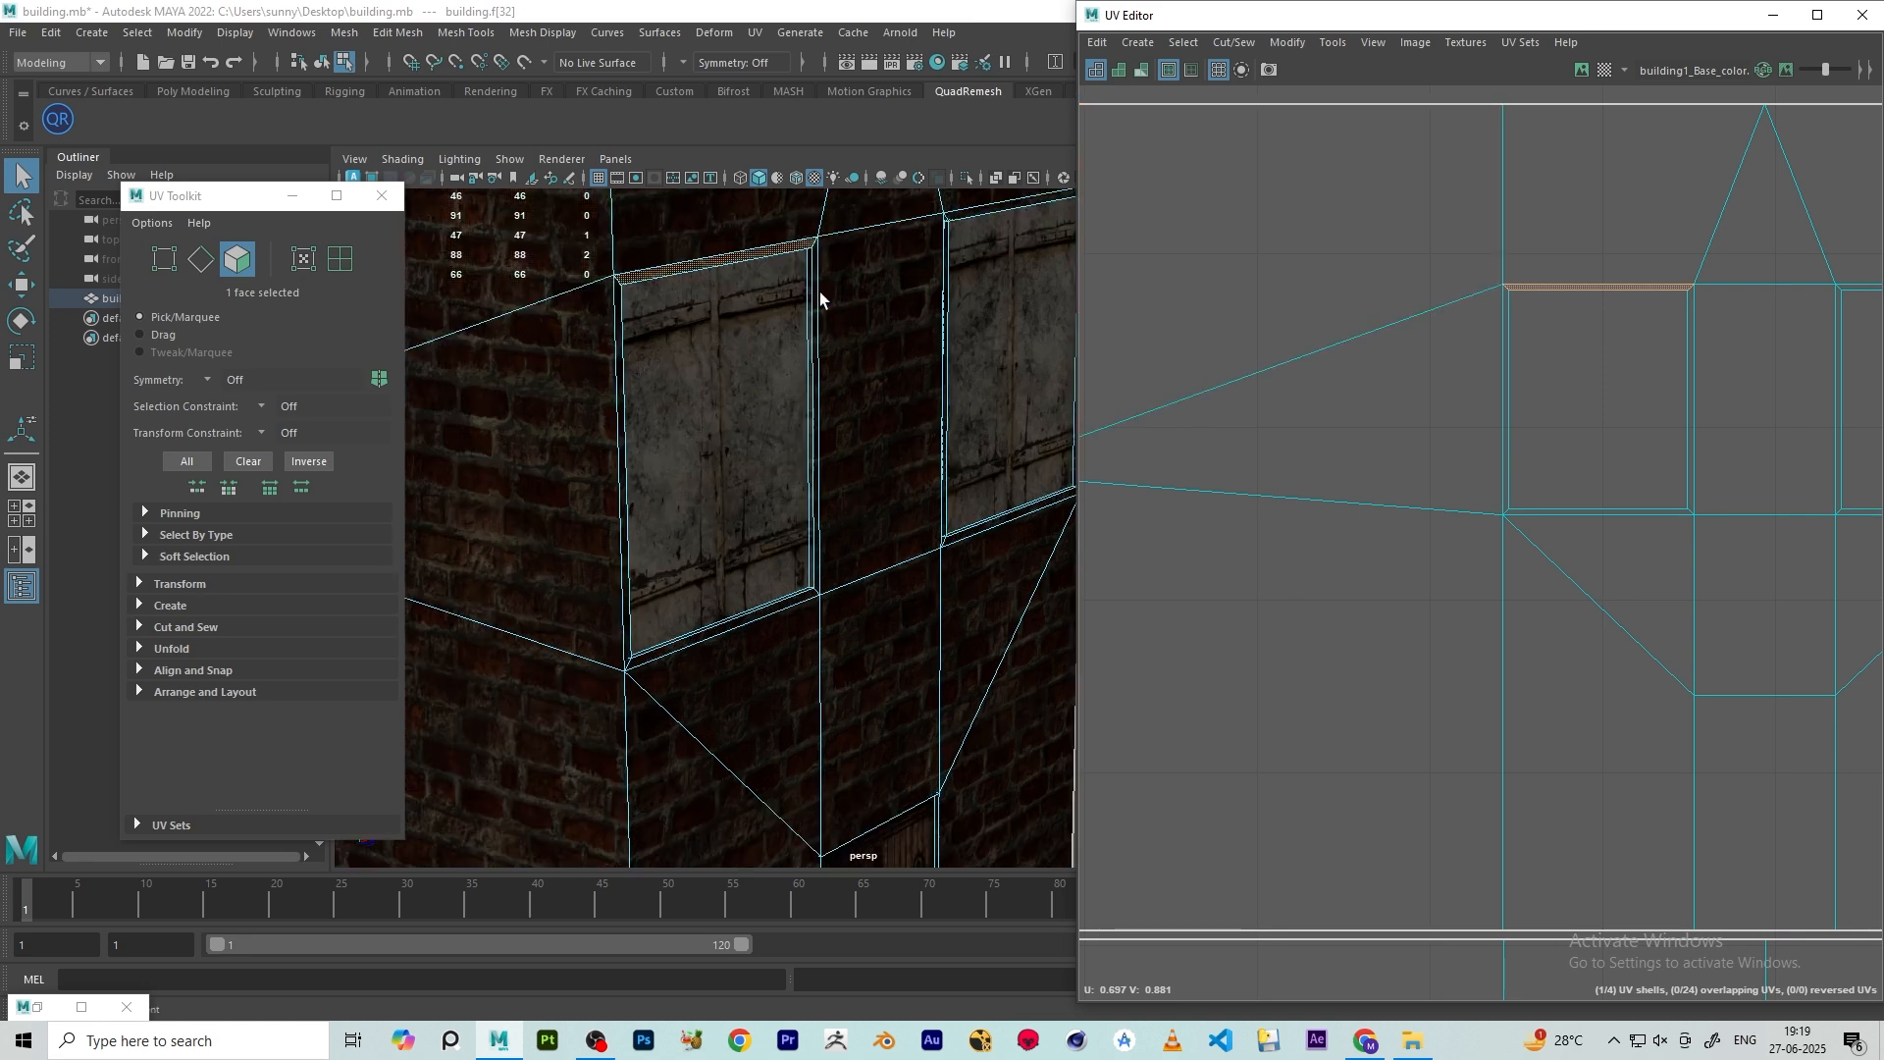
left_click_drag(765, 319, 844, 294, "alt")
middle_click_drag(878, 280, 859, 340, "alt")
scroll(861, 353, "up", 3)
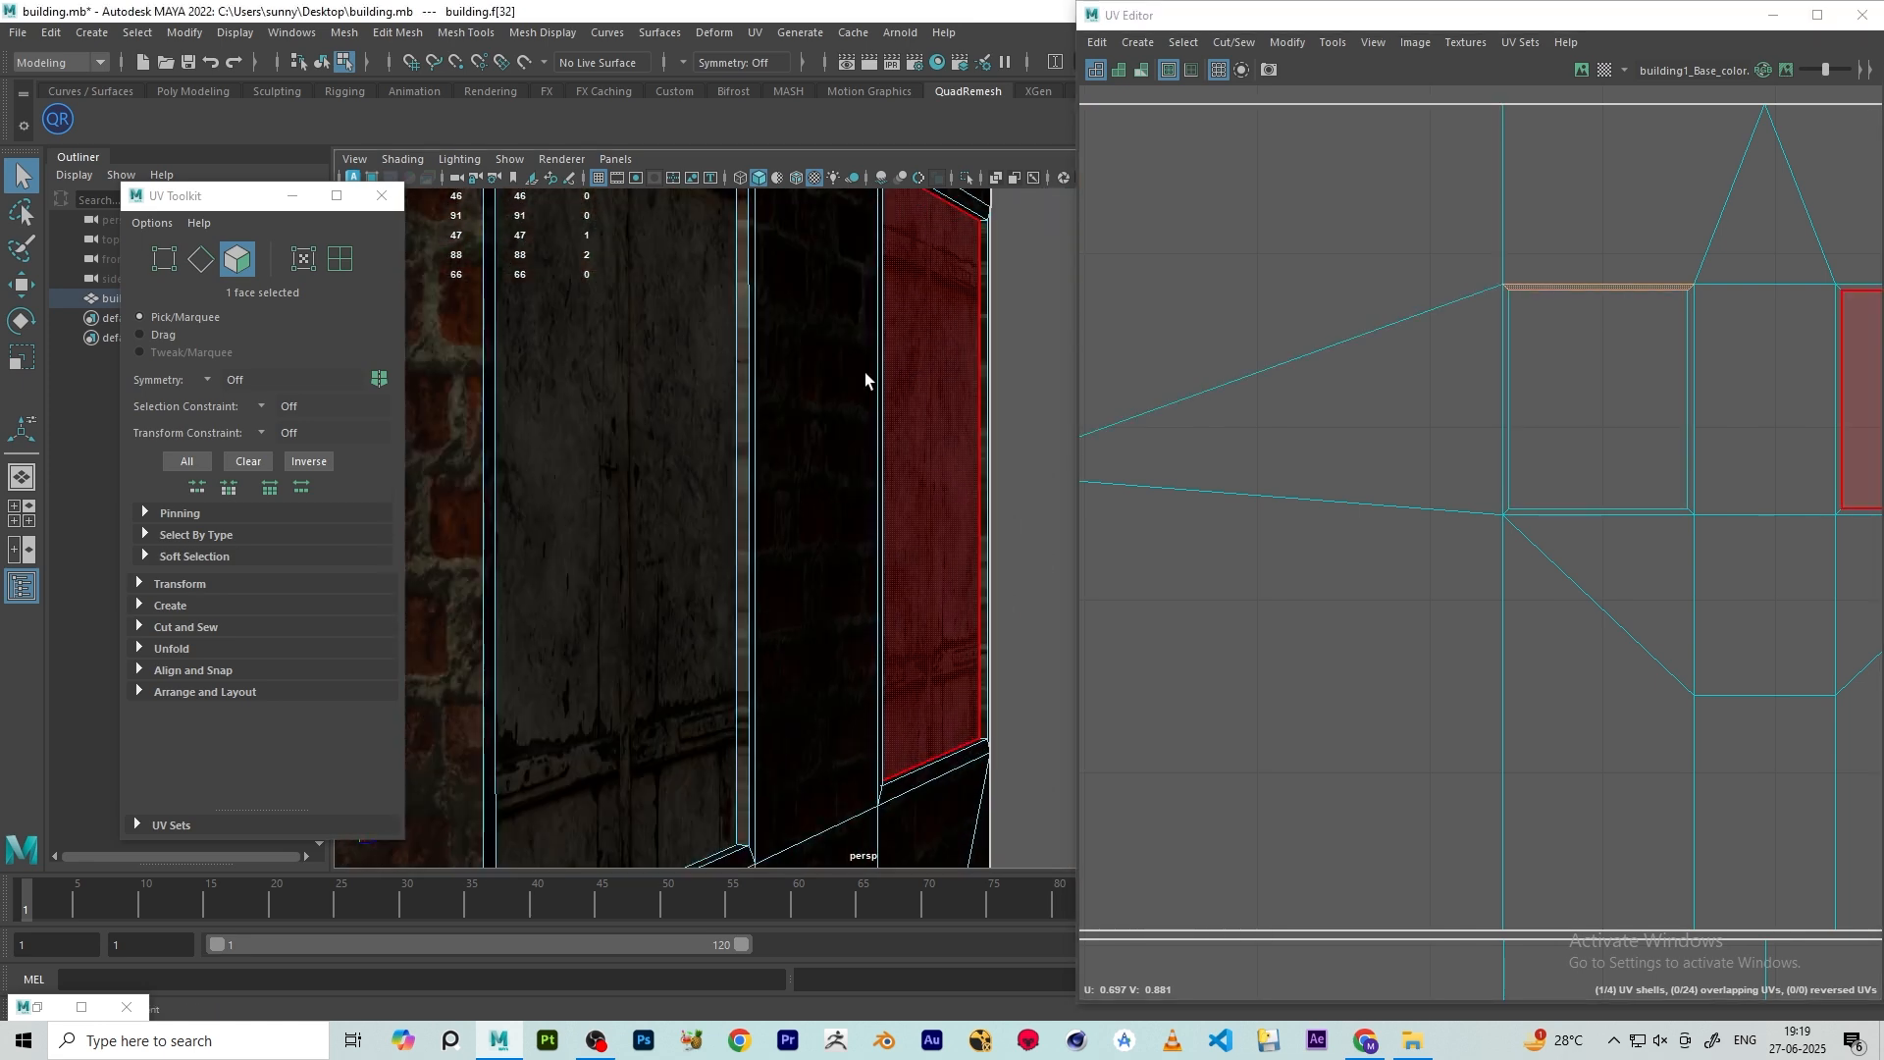
left_click(746, 285)
left_click_drag(748, 299, 807, 450, "alt")
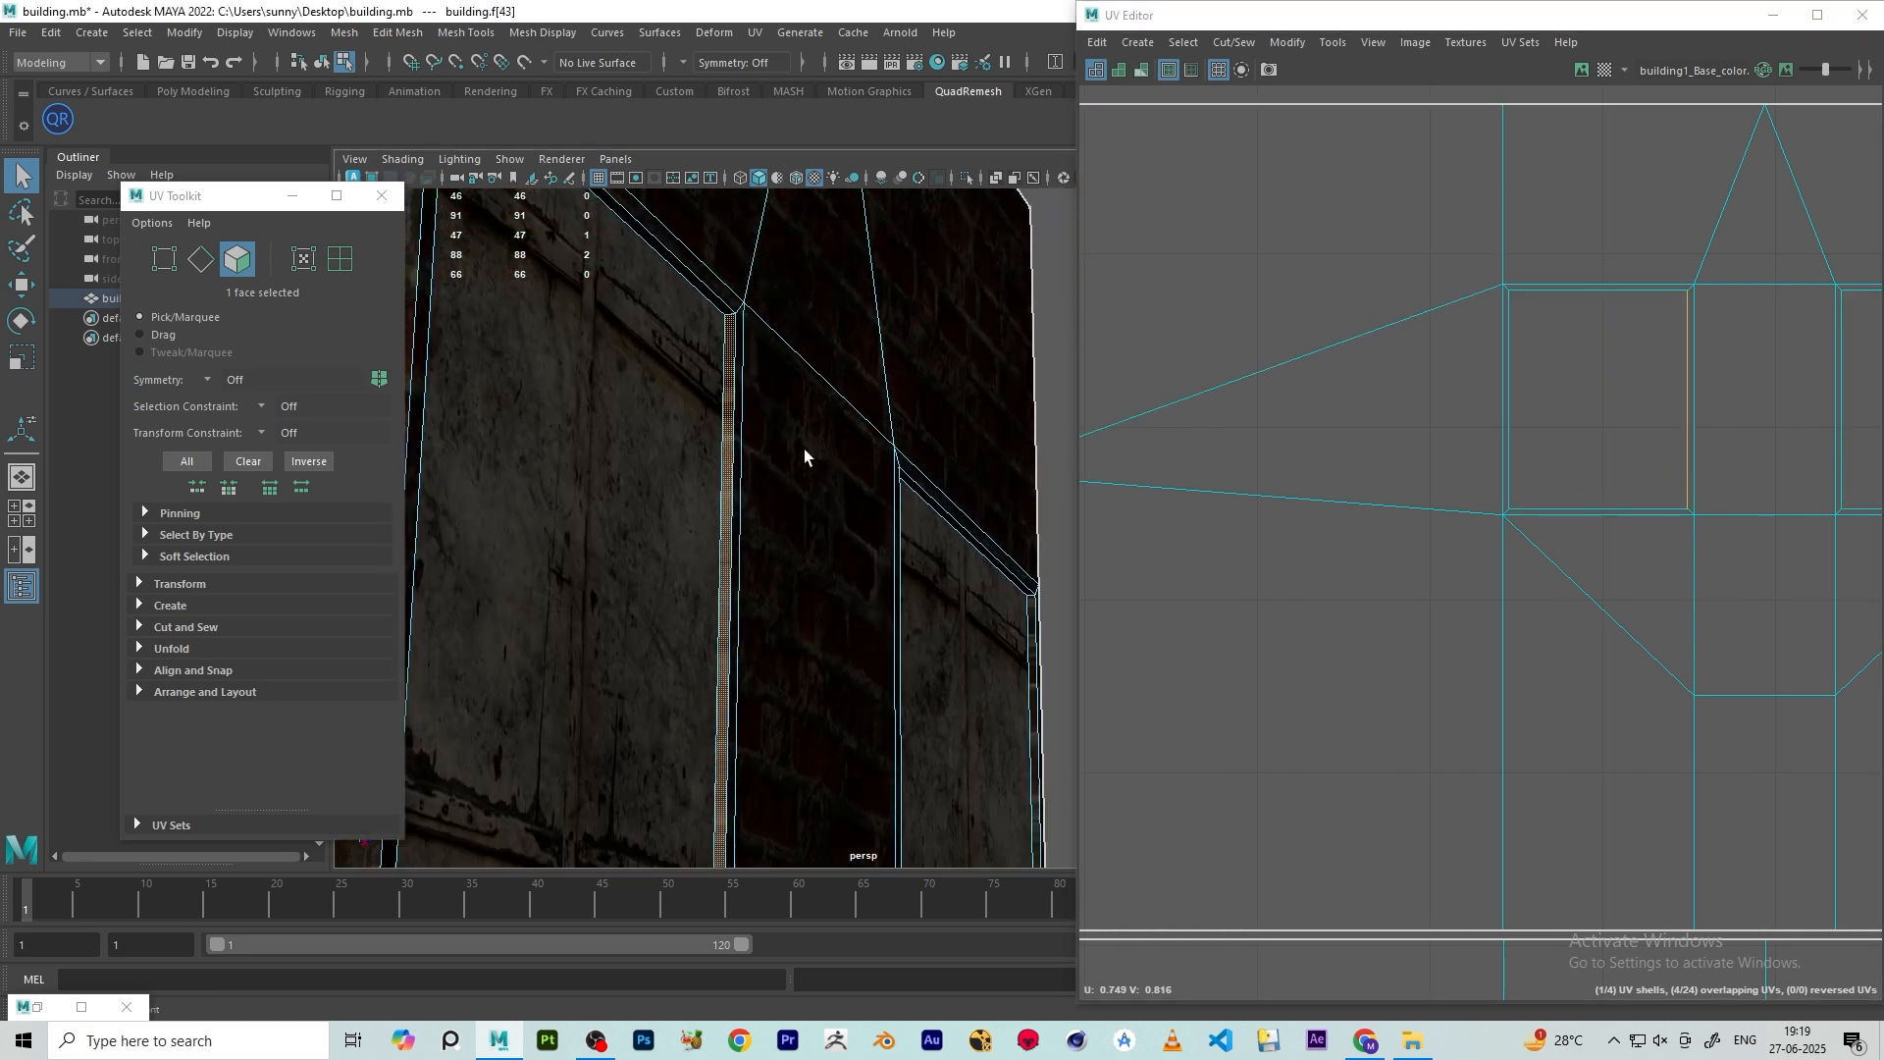
left_click_drag(711, 304, 901, 473, "alt")
- Add the four recess side faces around the second window to the selection
scroll(1533, 512, "down", 5)
scroll(868, 461, "down", 5)
scroll(902, 474, "up", 3)
scroll(903, 474, "up", 6)
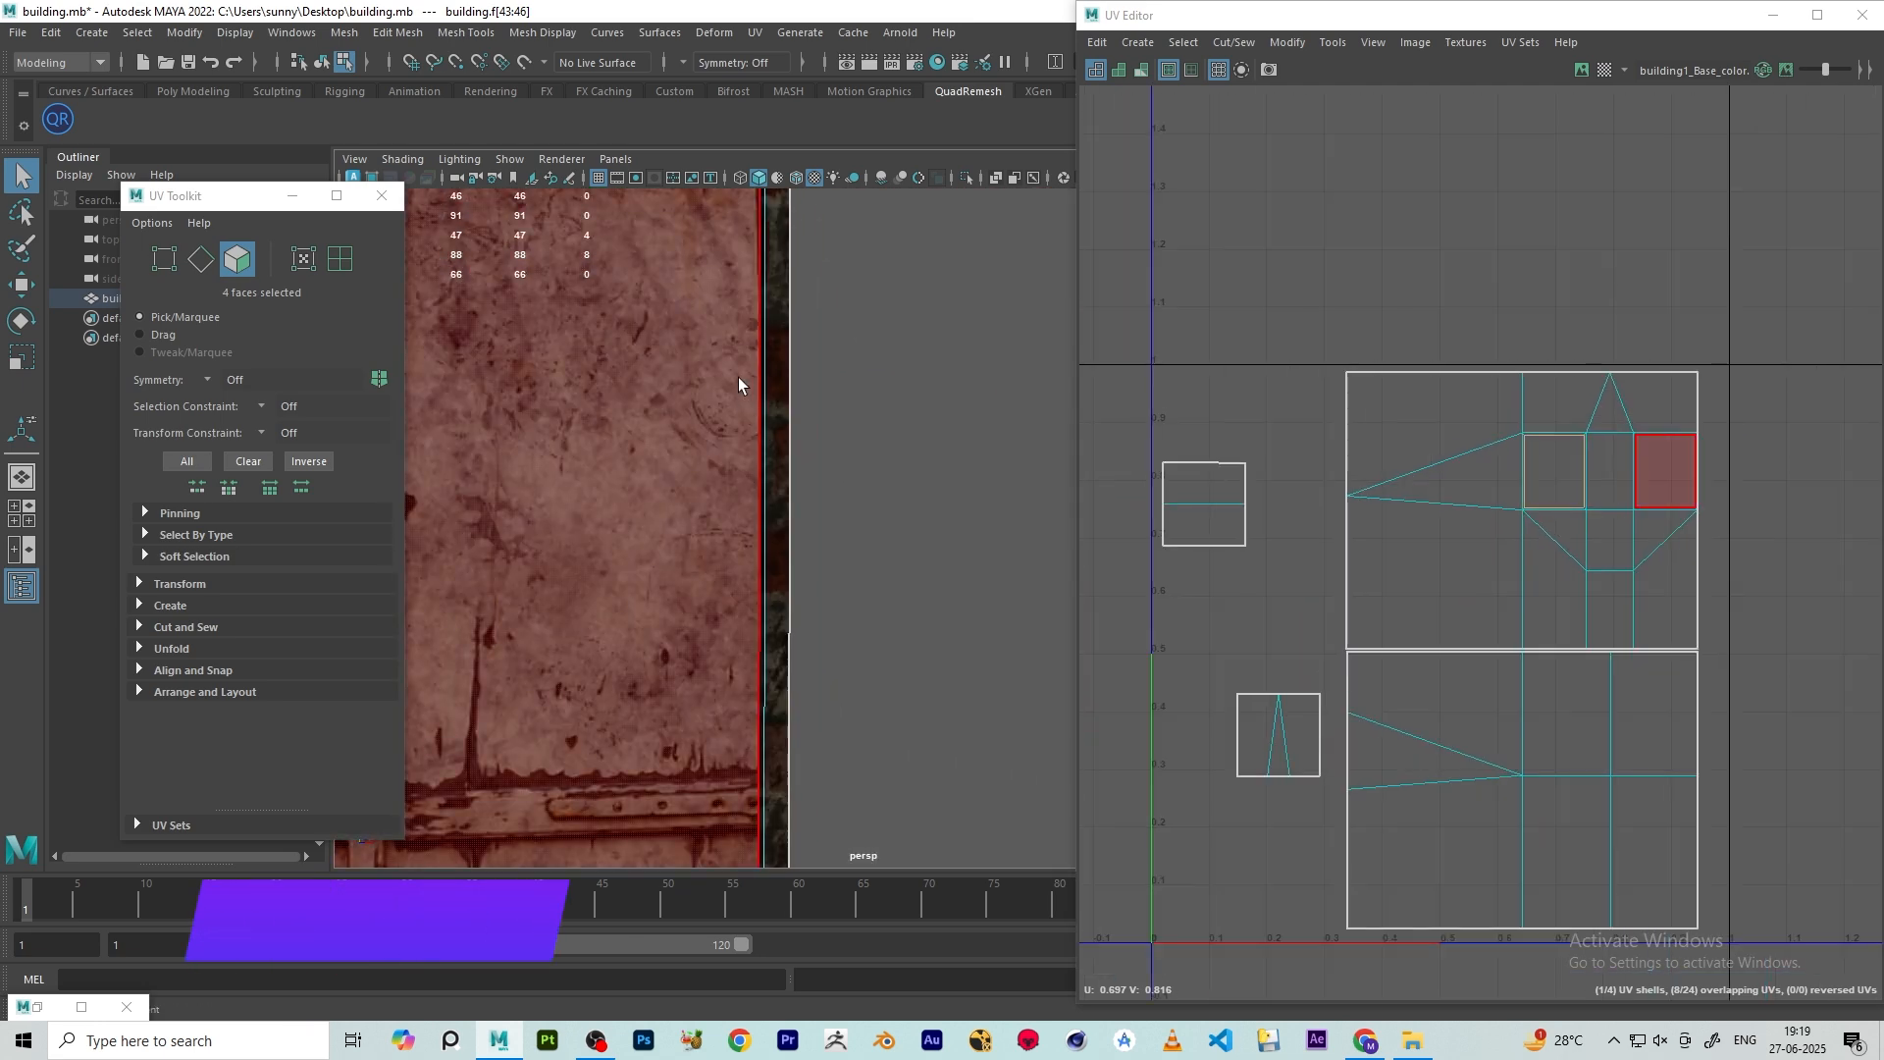
middle_click_drag(814, 369, 871, 453, "alt")
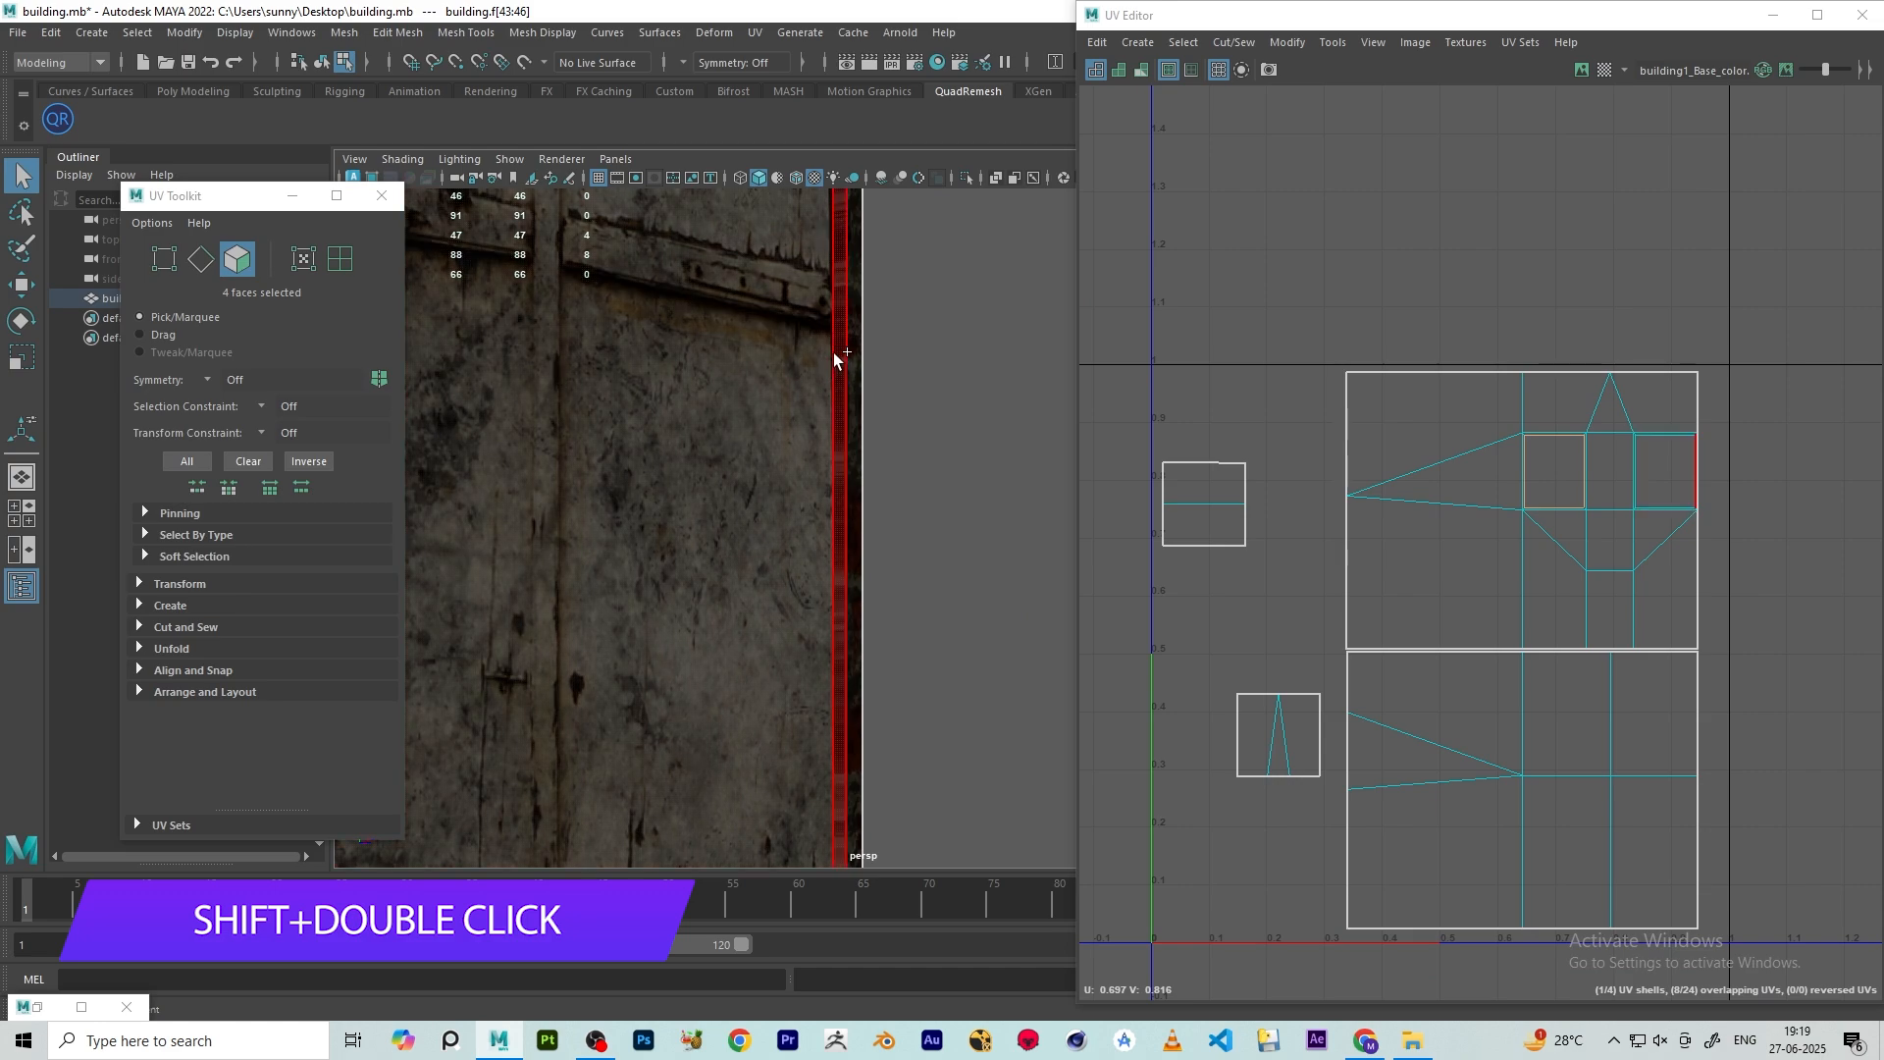
double_click(839, 377, "shift")
left_click_drag(845, 365, 907, 504, "alt")
scroll(816, 446, "up", 5)
double_click(817, 471, "shift")
- Add the door recess's side, lower and upper faces to the selection
scroll(817, 471, "down", 5)
scroll(906, 505, "down", 10)
middle_click_drag(897, 495, 864, 331, "alt")
left_click_drag(863, 331, 851, 367, "alt")
middle_click_drag(851, 367, 862, 434, "alt")
scroll(861, 433, "up", 6)
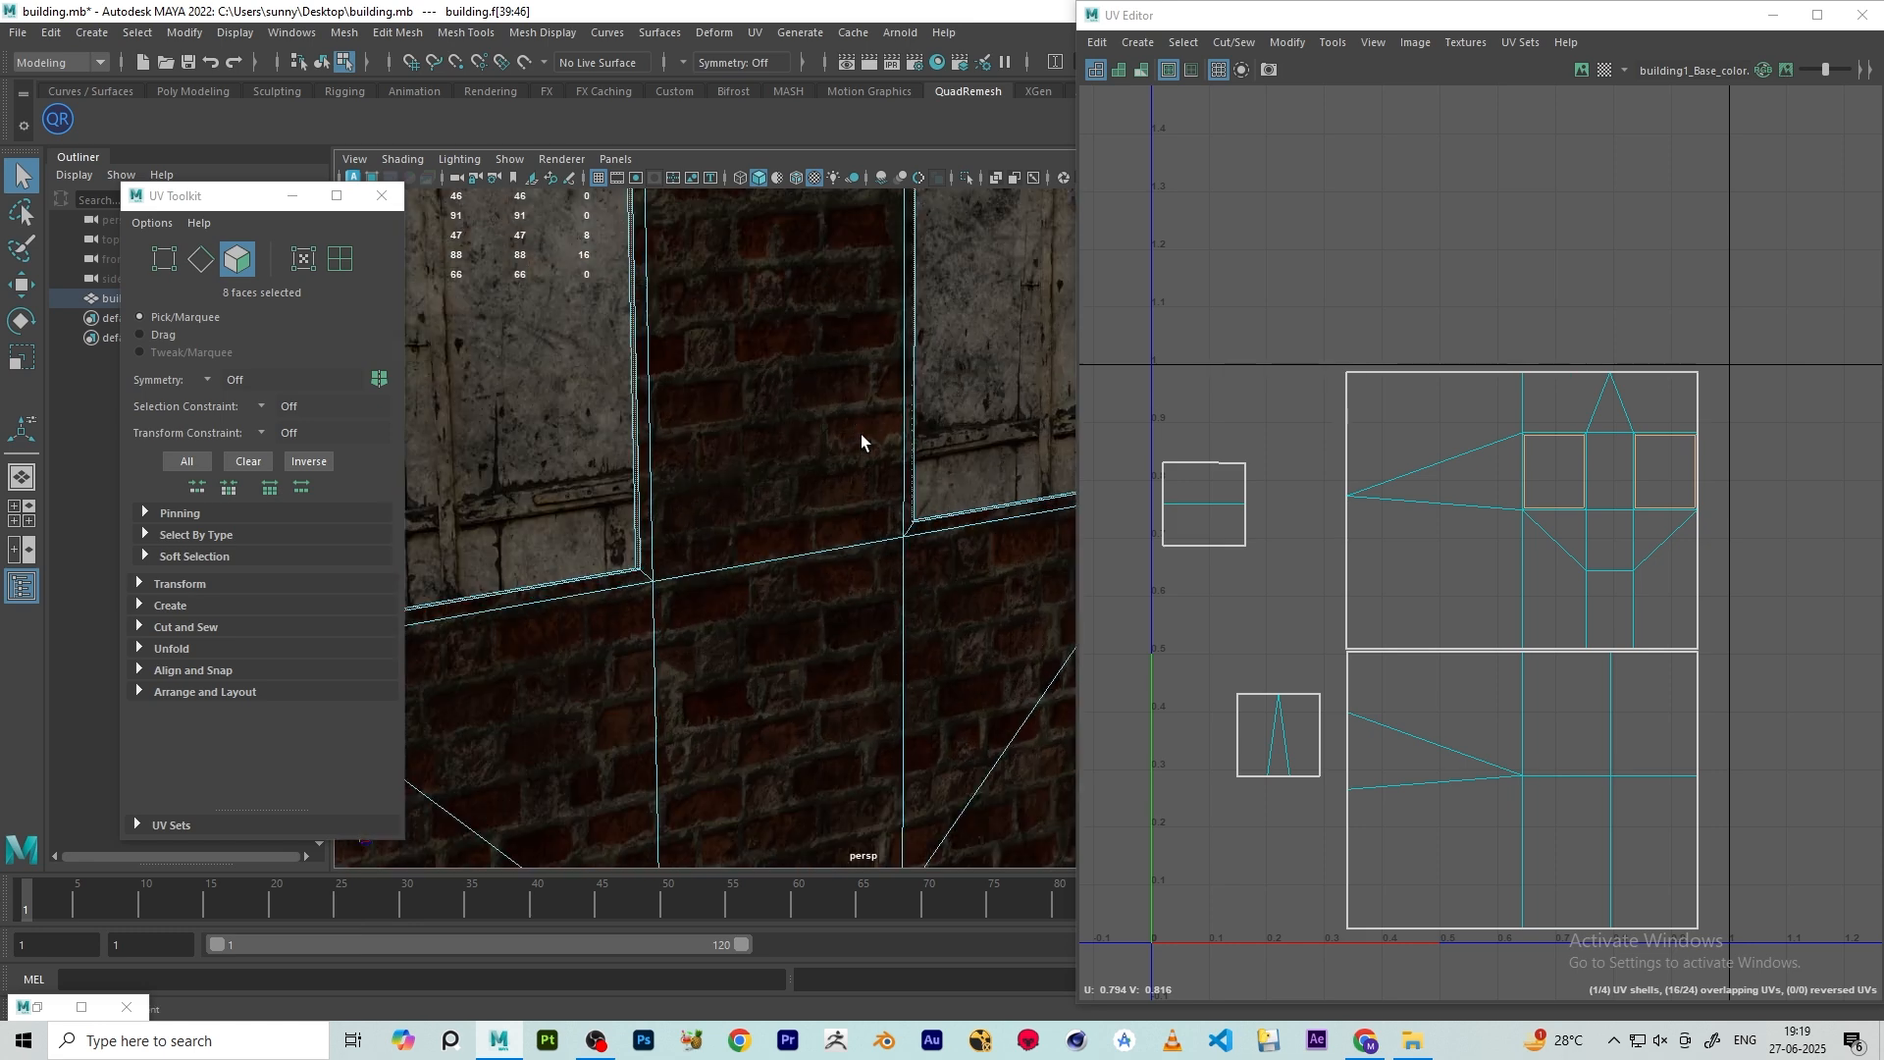
left_click_drag(735, 428, 802, 393, "alt")
scroll(803, 392, "down", 5)
middle_click_drag(803, 392, 738, 273, "alt")
scroll(824, 455, "up", 5)
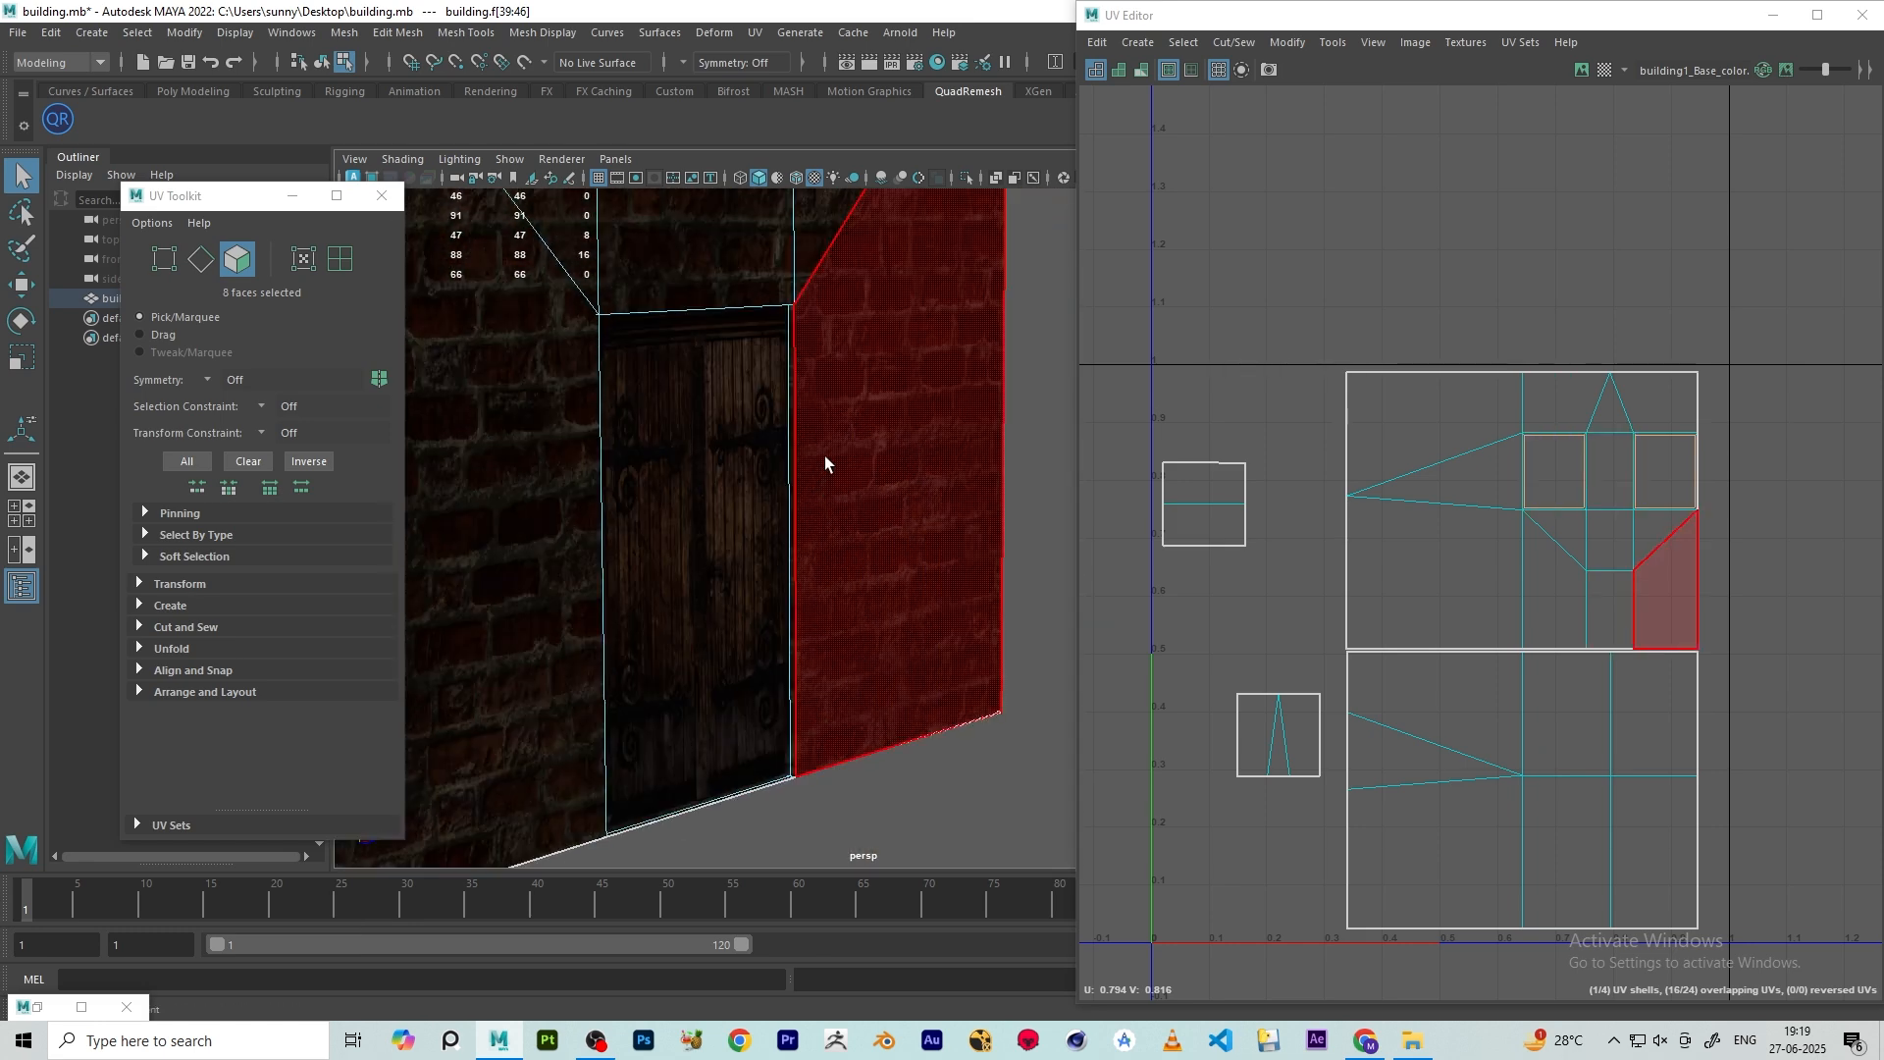
left_click(789, 339, "shift")
left_click_drag(809, 392, 770, 315, "alt")
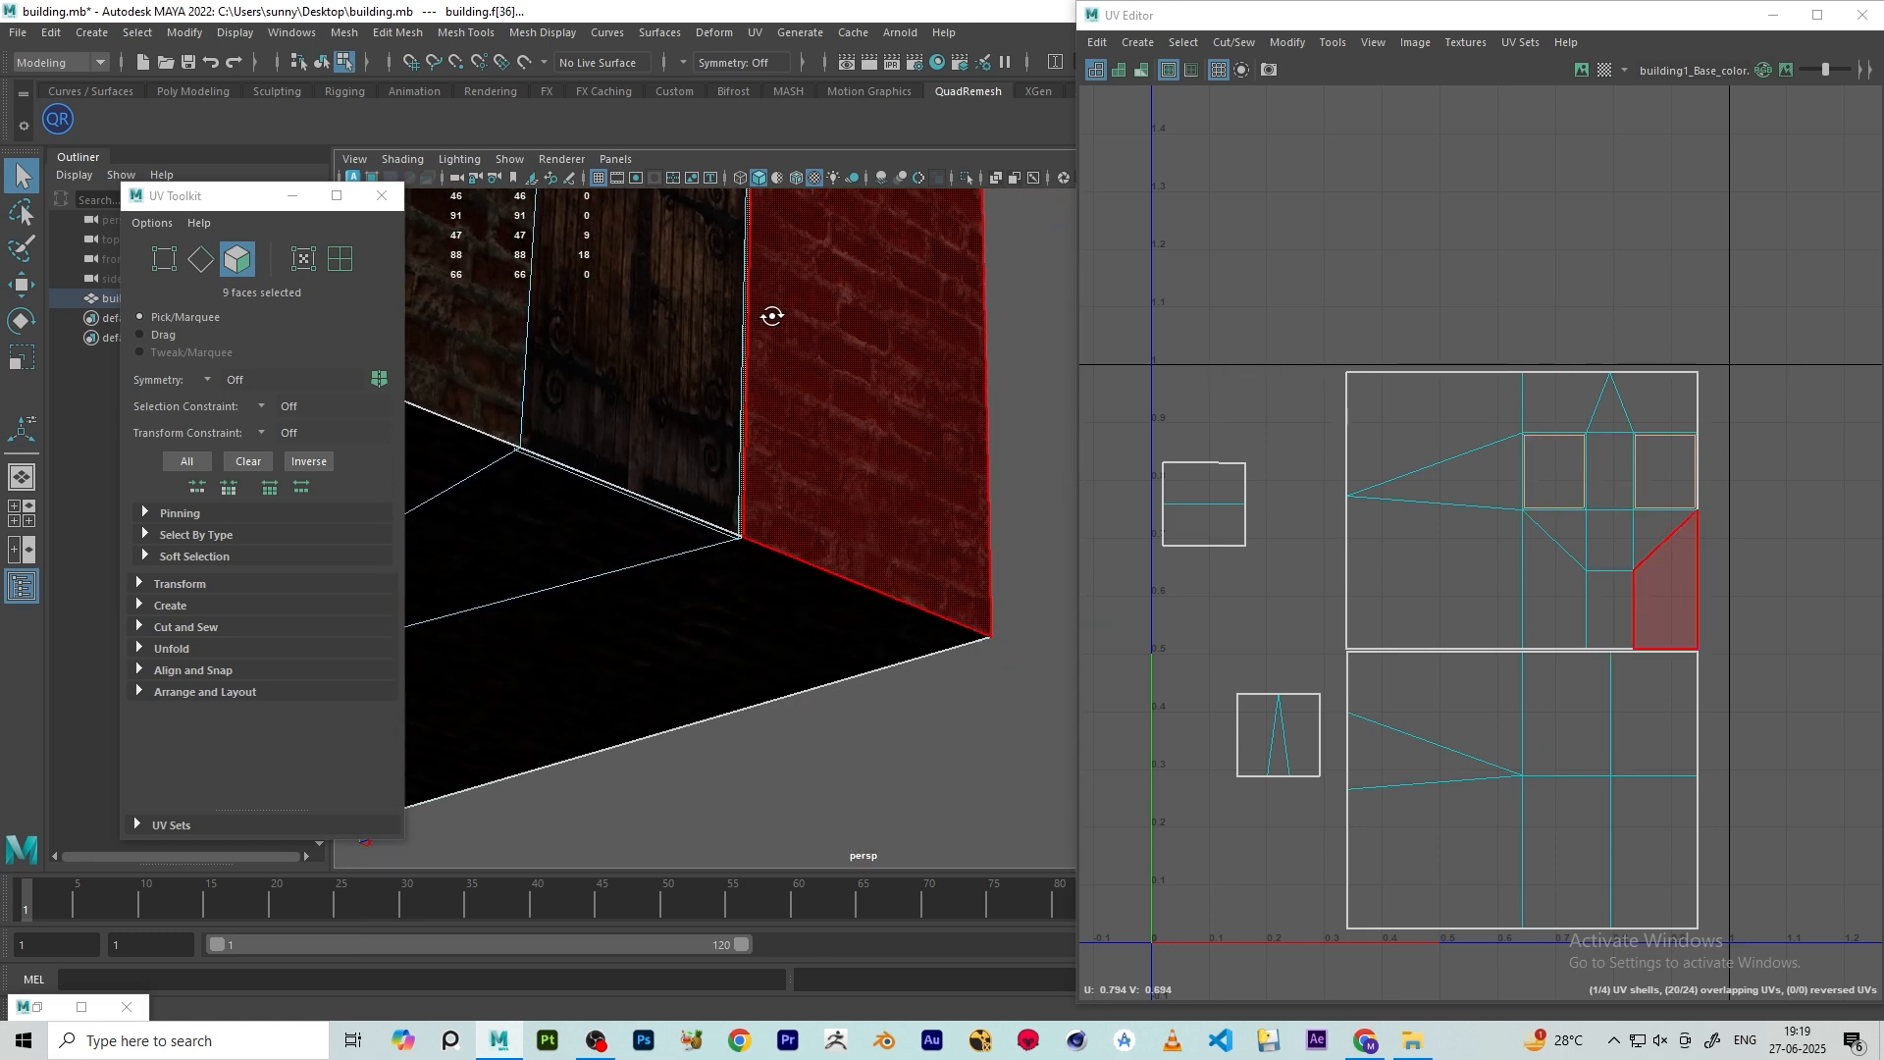
middle_click_drag(769, 315, 775, 496, "alt")
left_click_drag(775, 496, 761, 412, "alt")
left_click(755, 221, "shift")
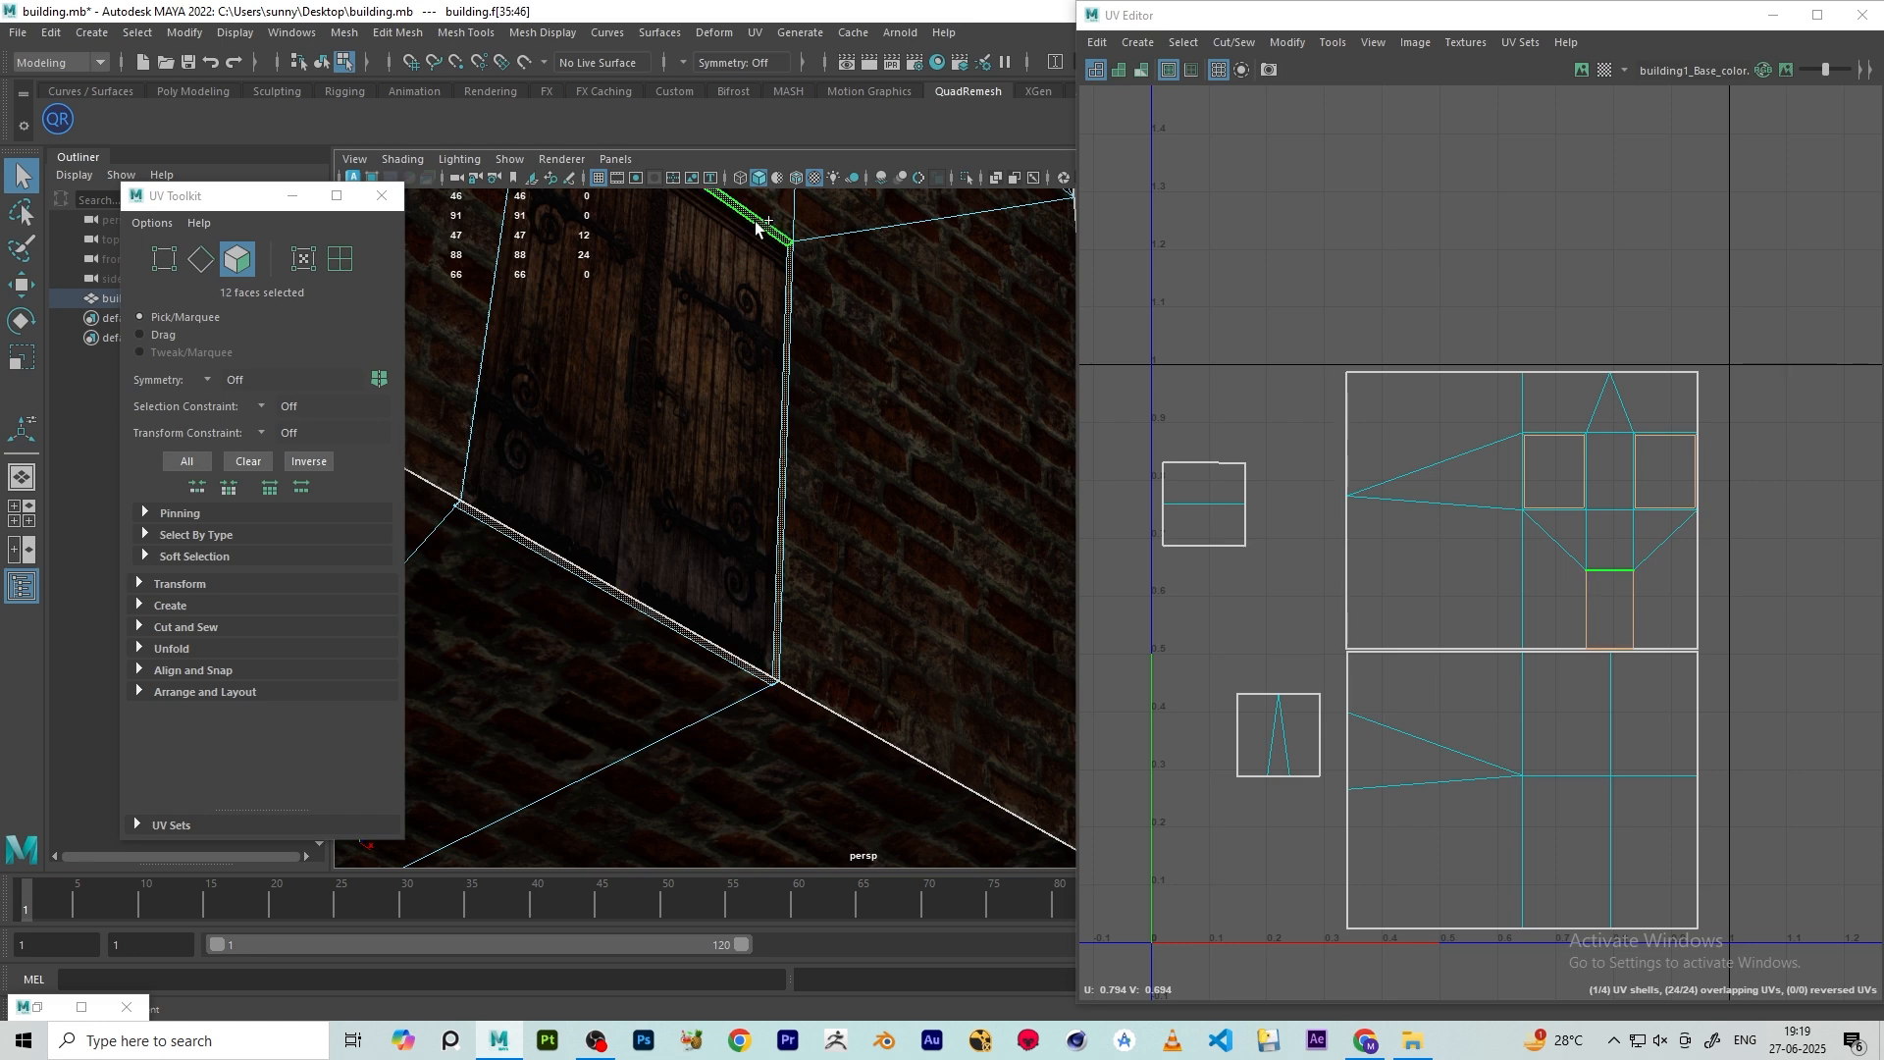
- Create camera-based UVs for the selected recess faces and move the new shells outside the 0–1 UV space, beyond its left edge
scroll(1592, 551, "down", 4)
left_click(1138, 42)
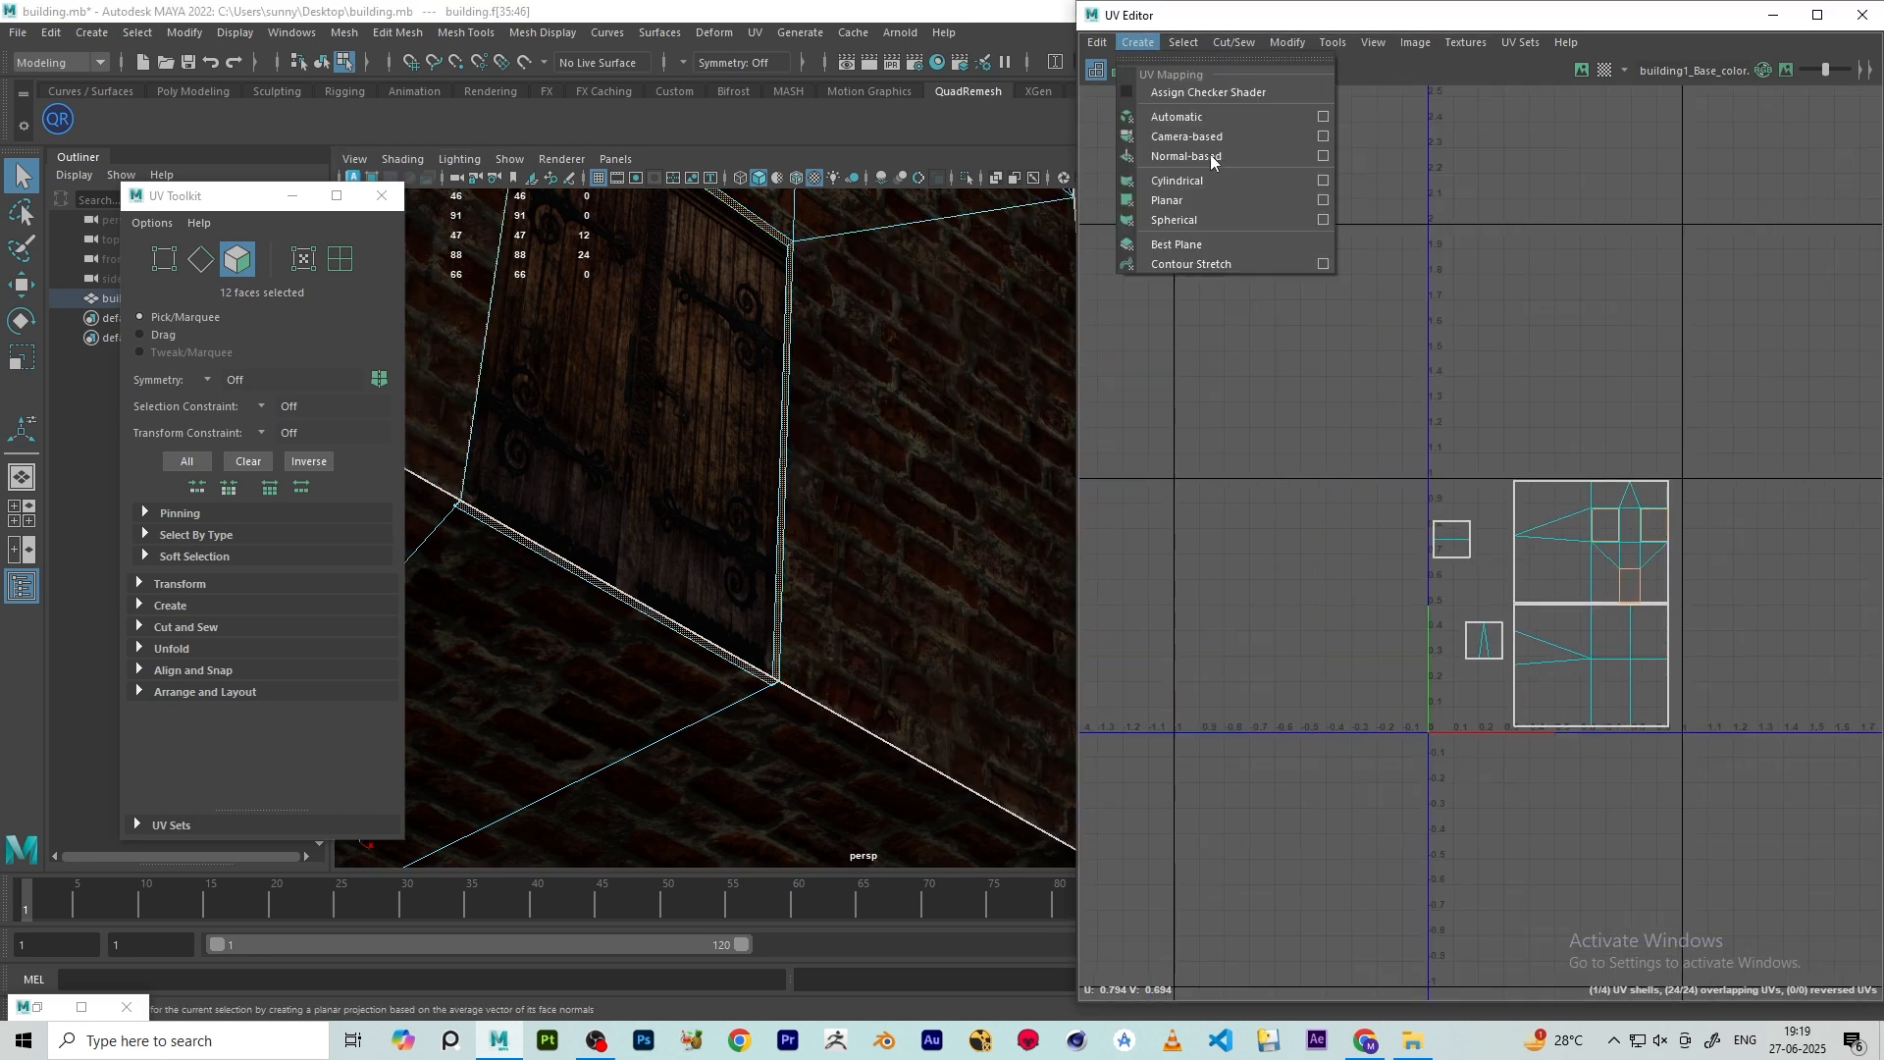
left_click(1211, 144)
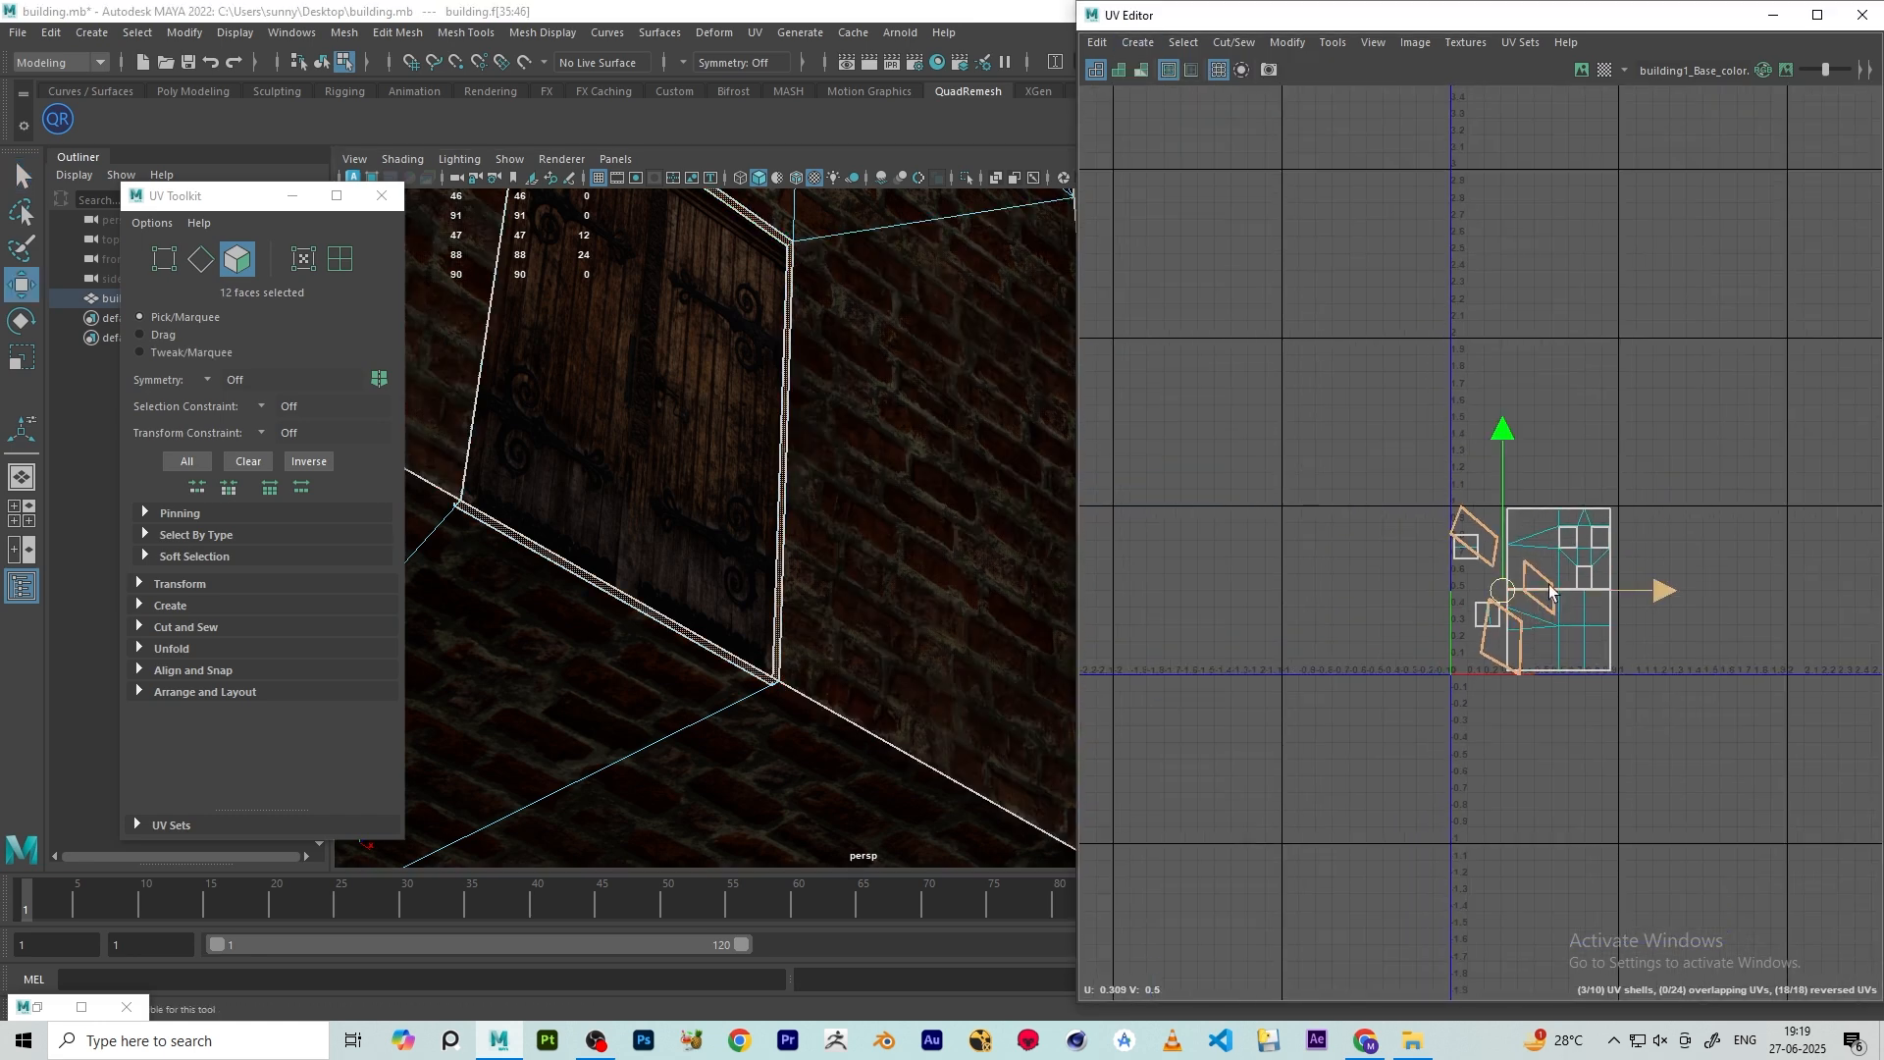
left_click_drag(1550, 589, 1306, 579)
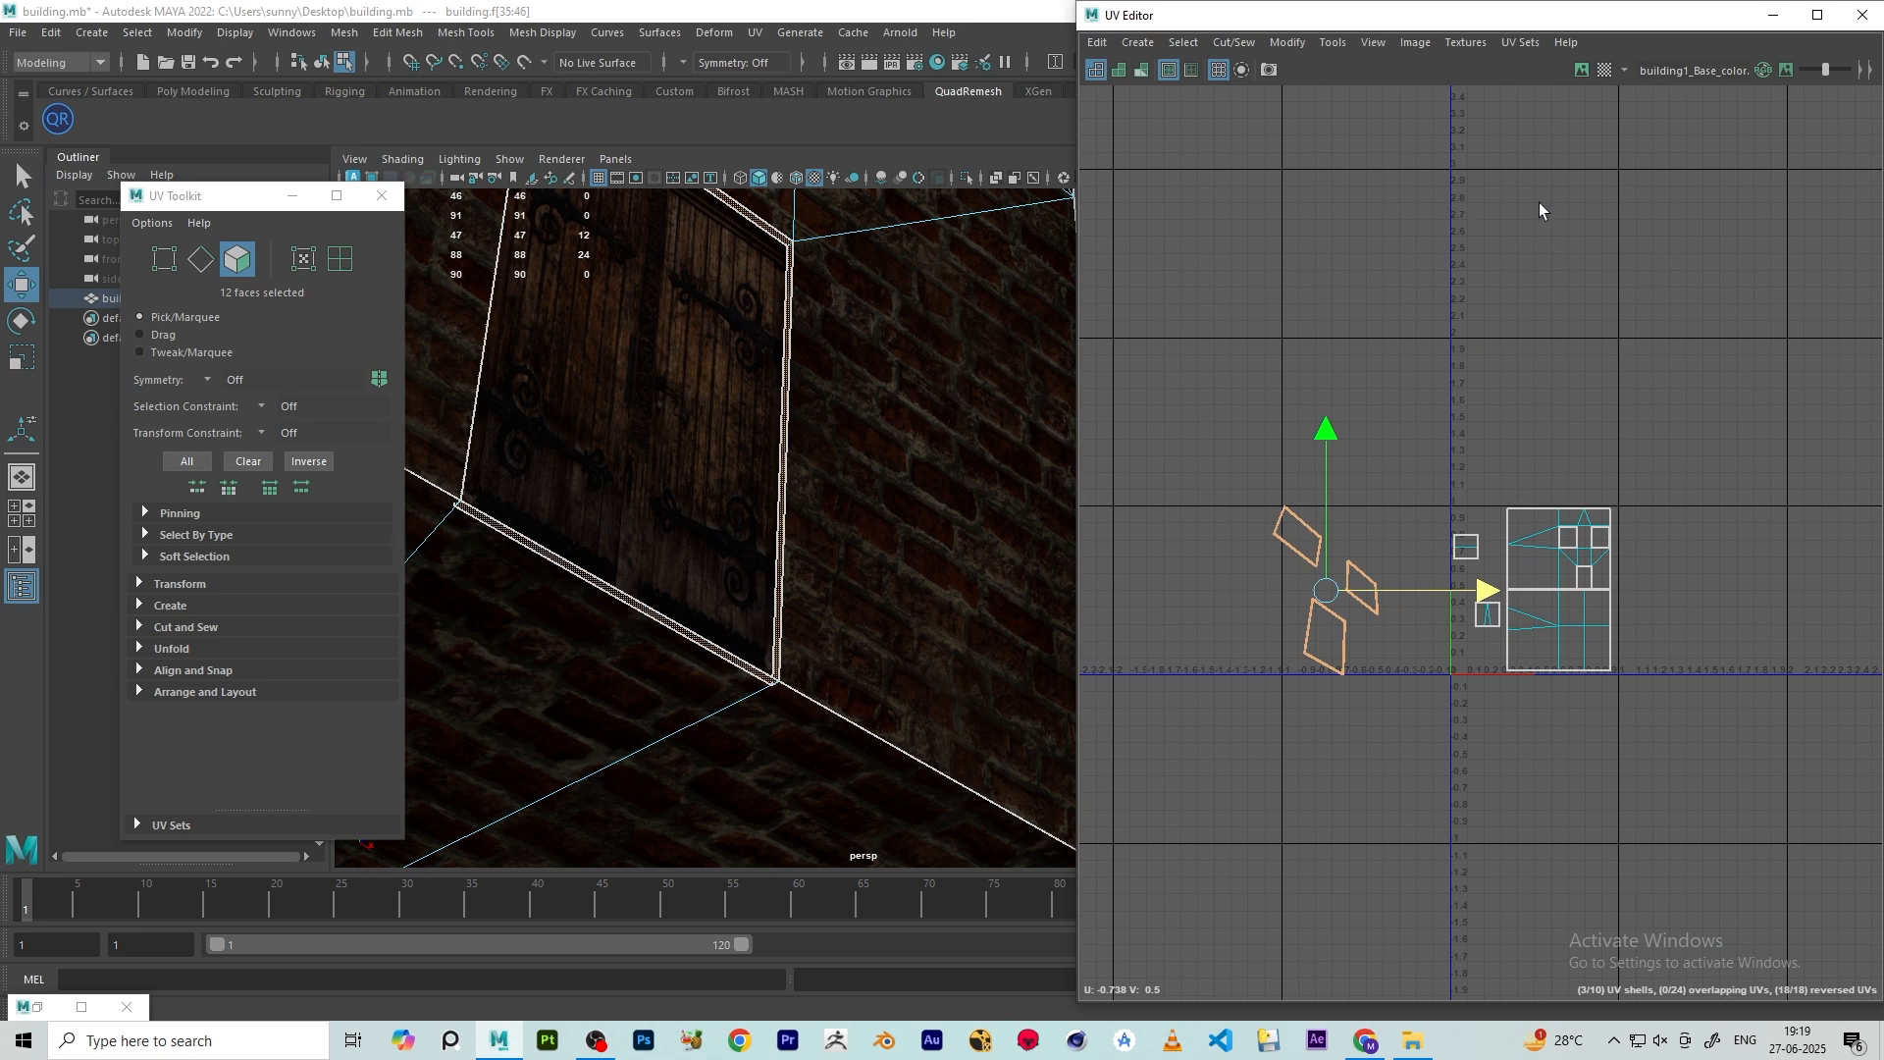
- Display the base color texture in the UV Editor, compare the UV layout with the textured areas, and deselect the new shells
left_click(1582, 69)
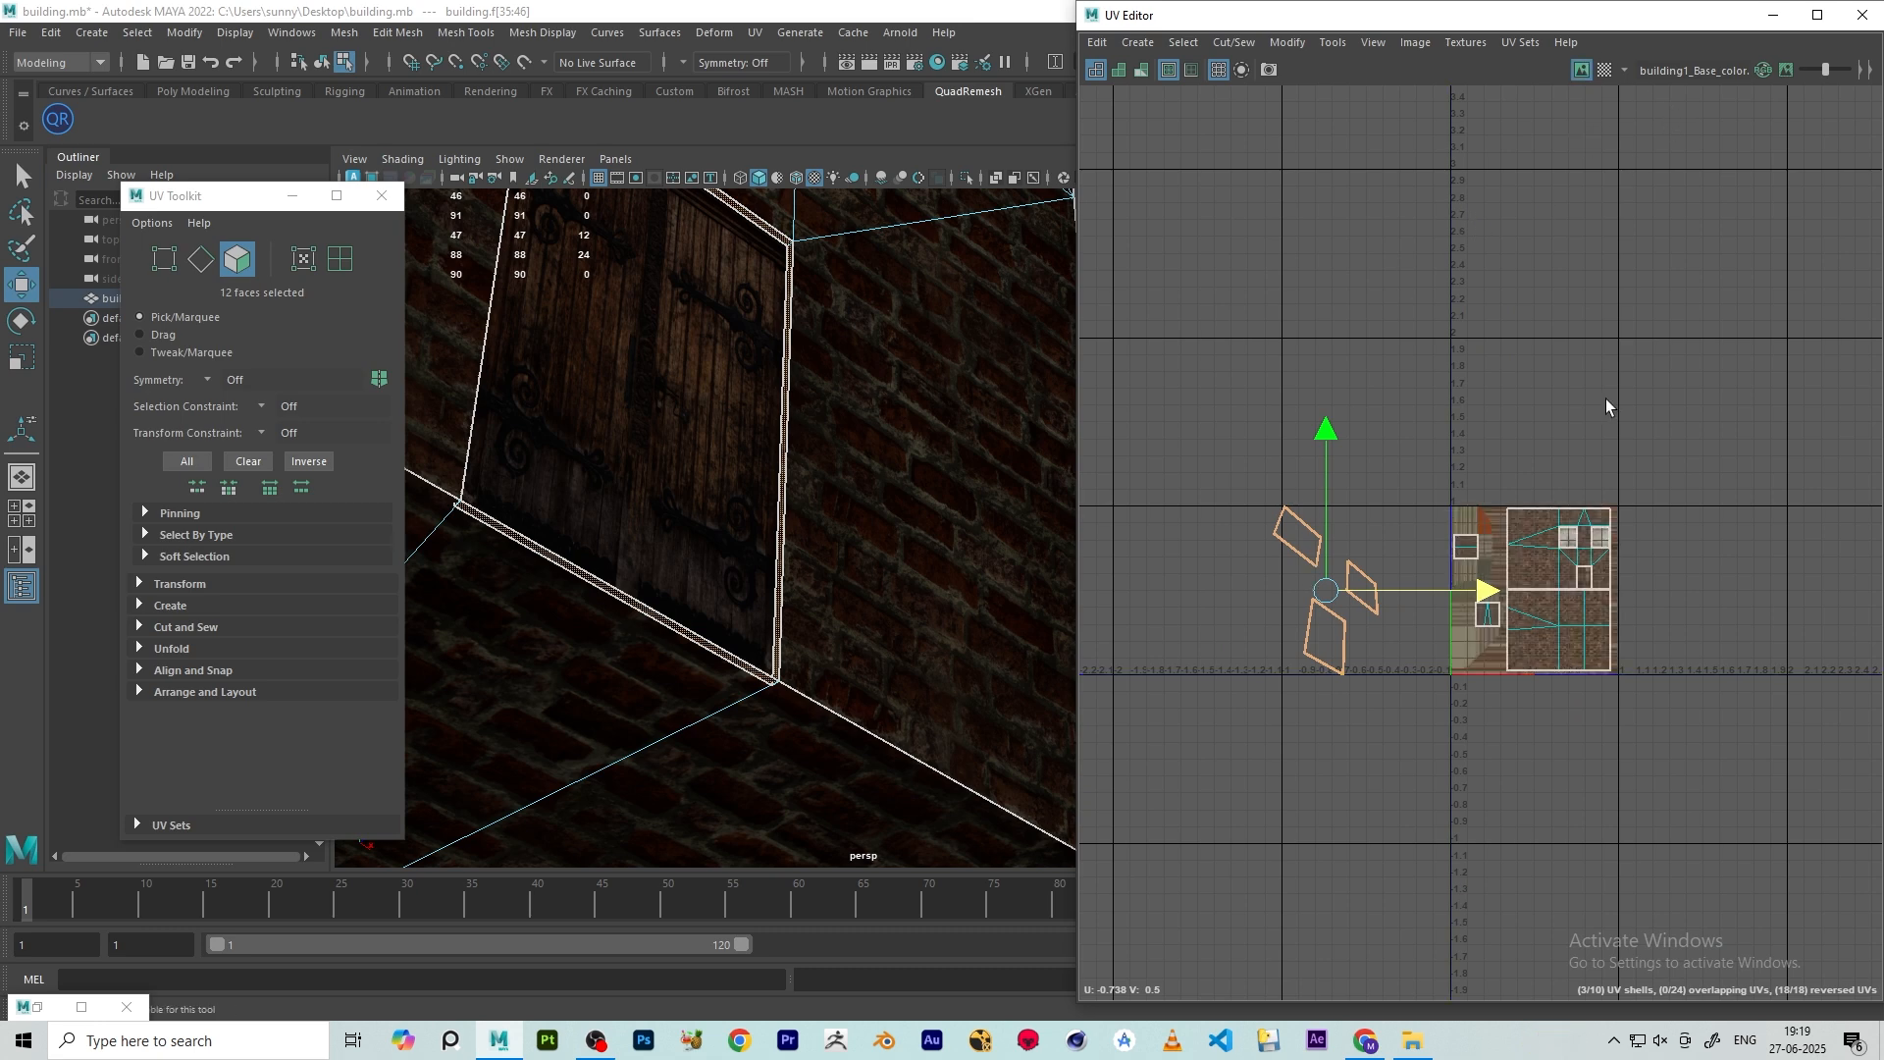
scroll(1594, 550, "up", 5)
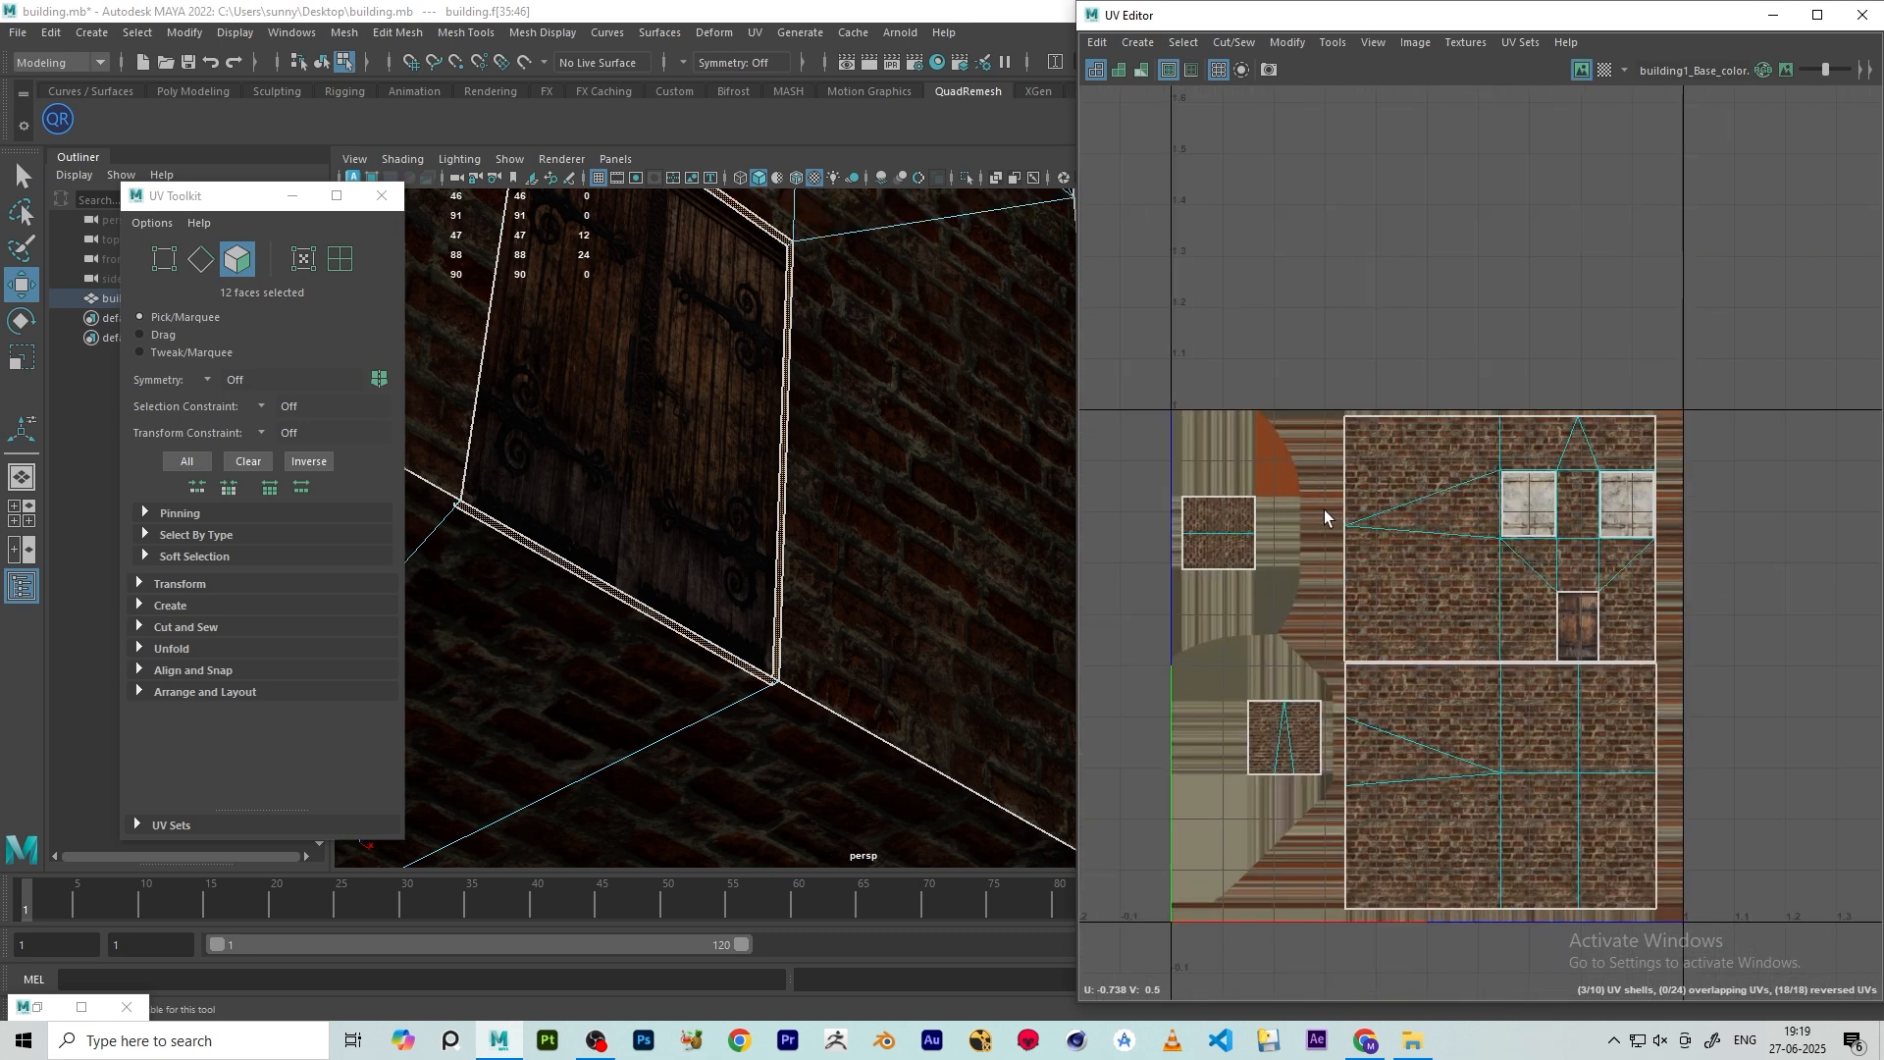
scroll(1266, 522, "down", 3)
scroll(1349, 475, "up", 3)
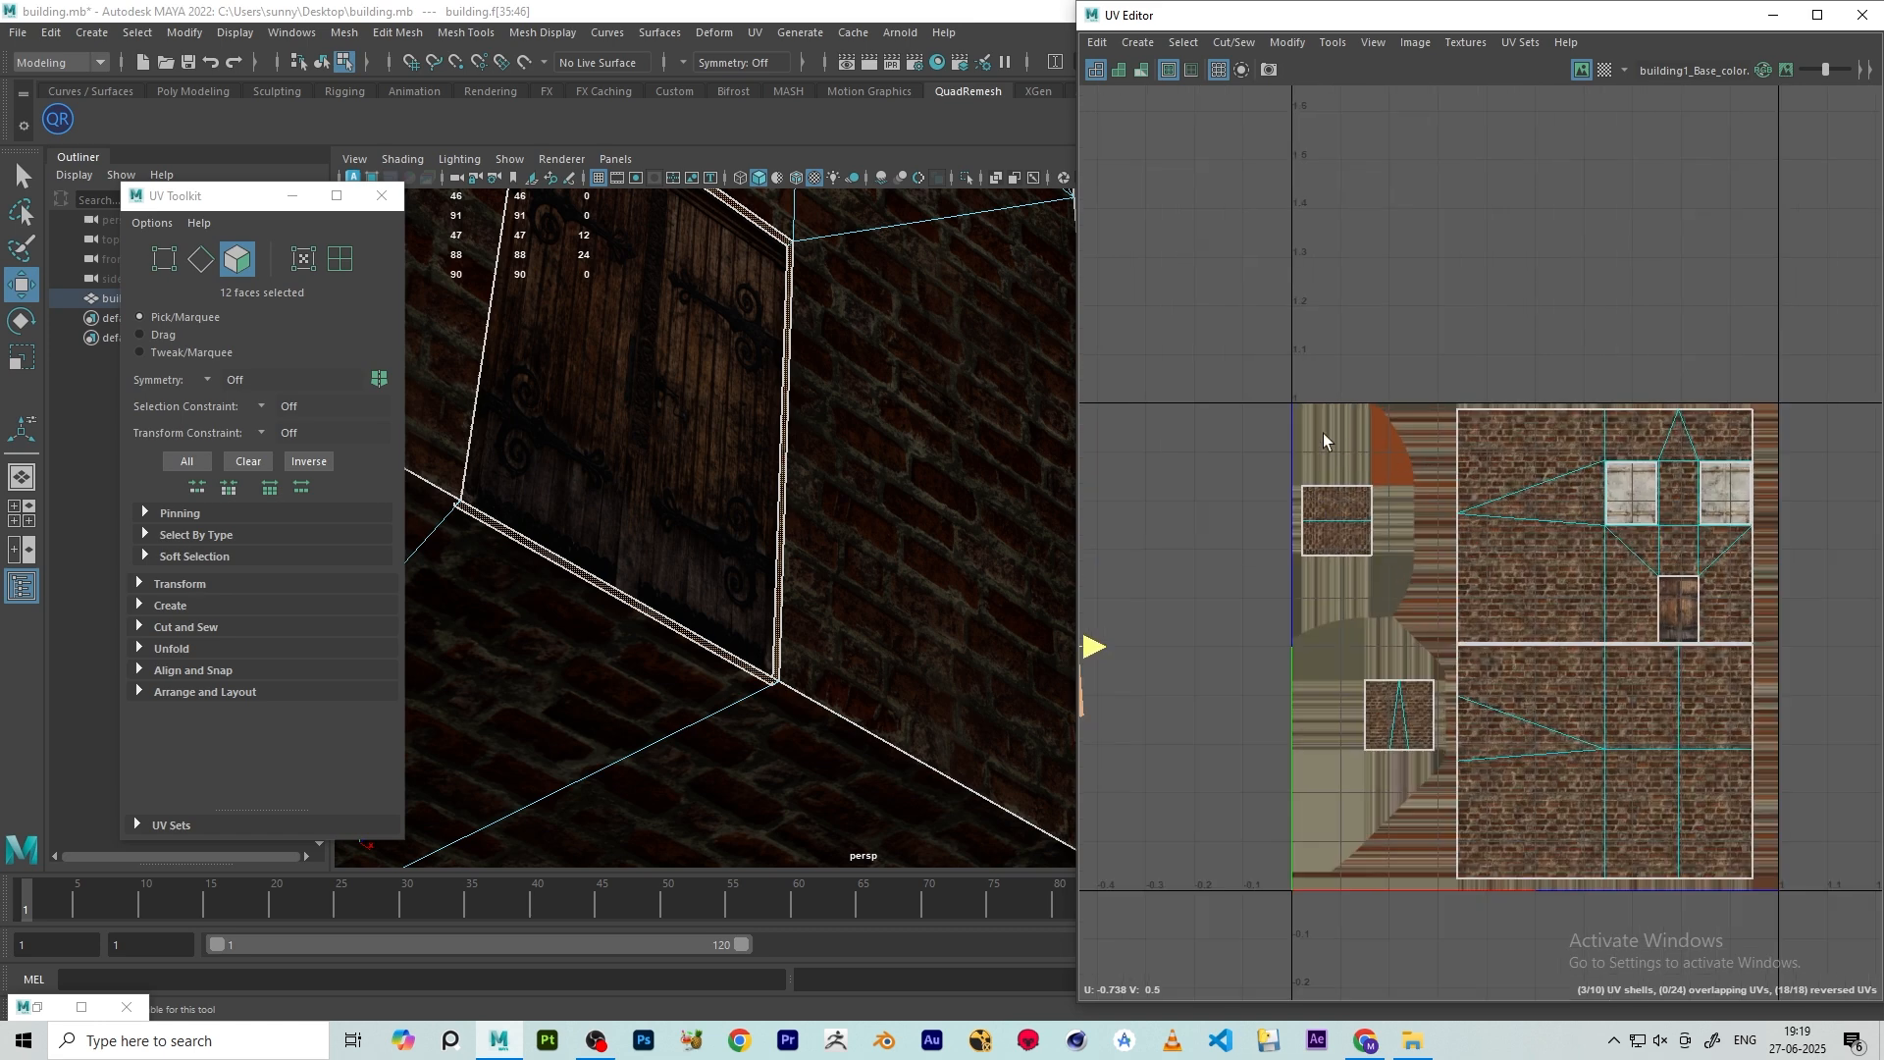
scroll(1472, 463, "up", 3)
scroll(1618, 539, "down", 4)
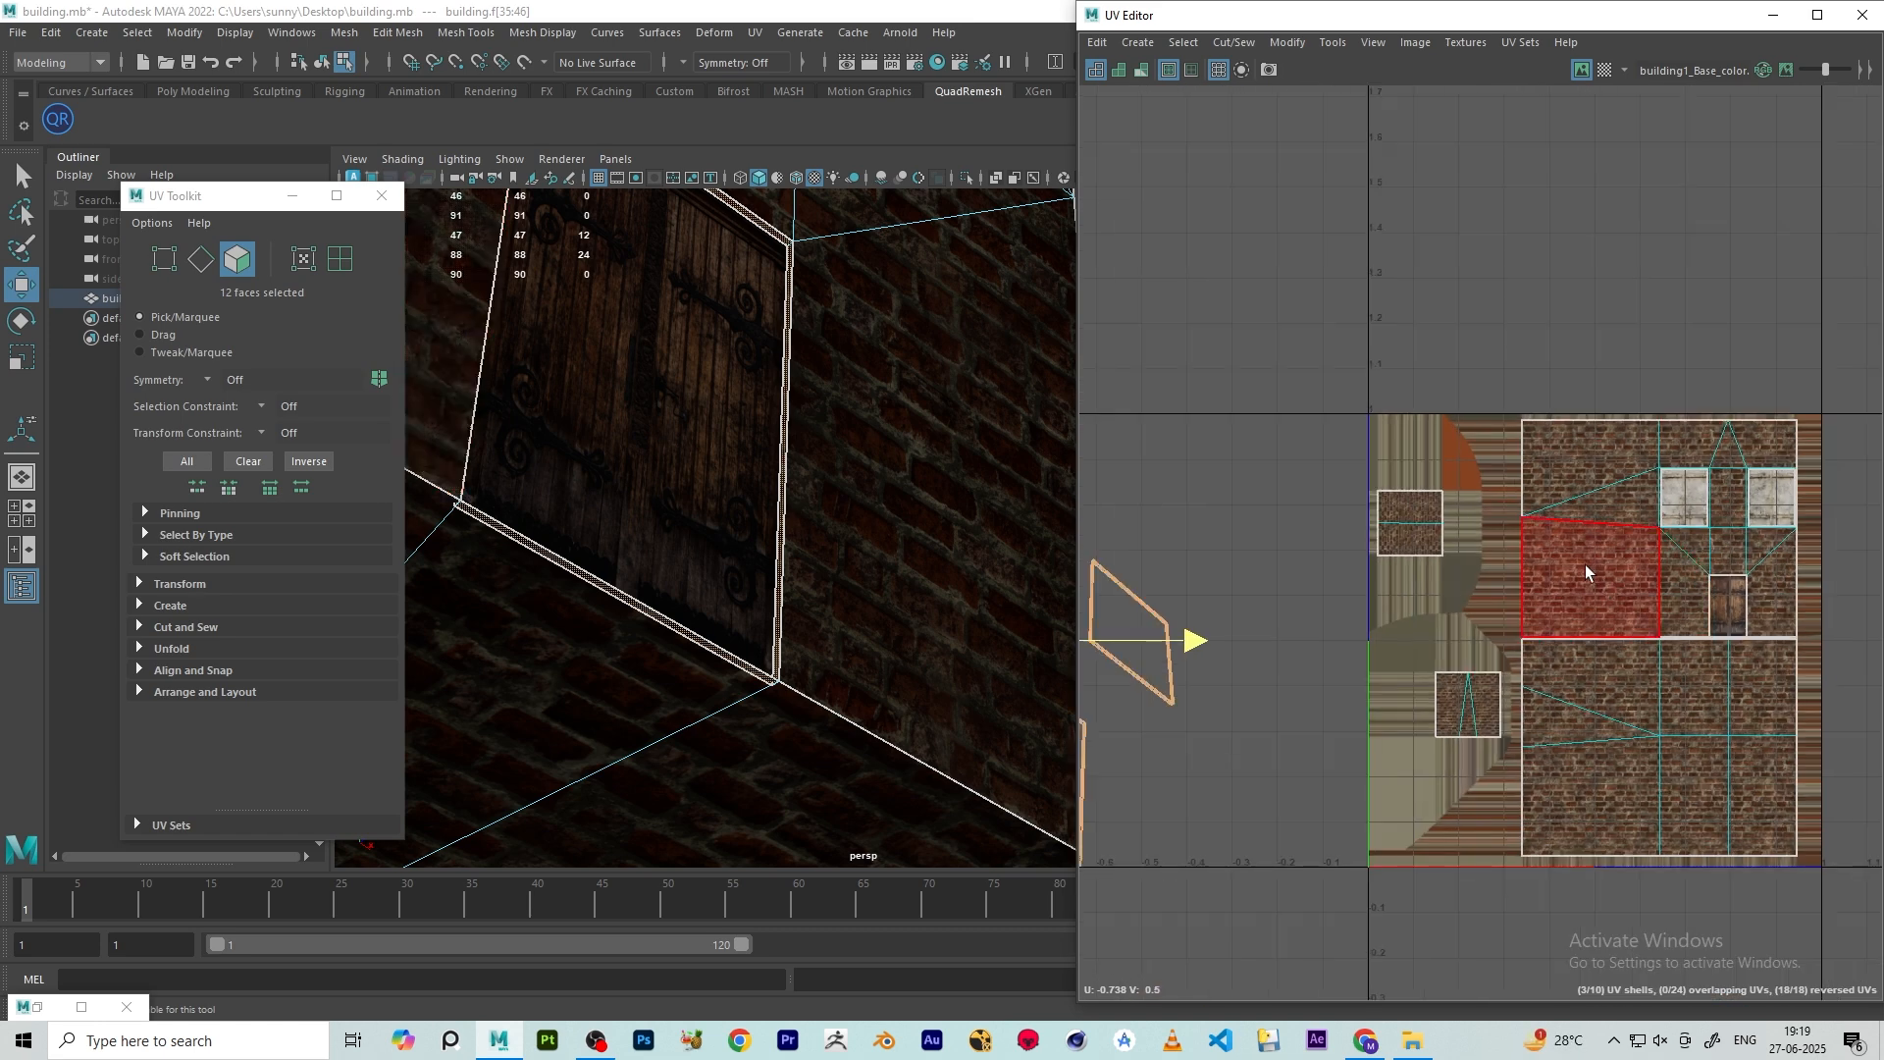
scroll(1570, 555, "up", 4)
scroll(1645, 555, "down", 4)
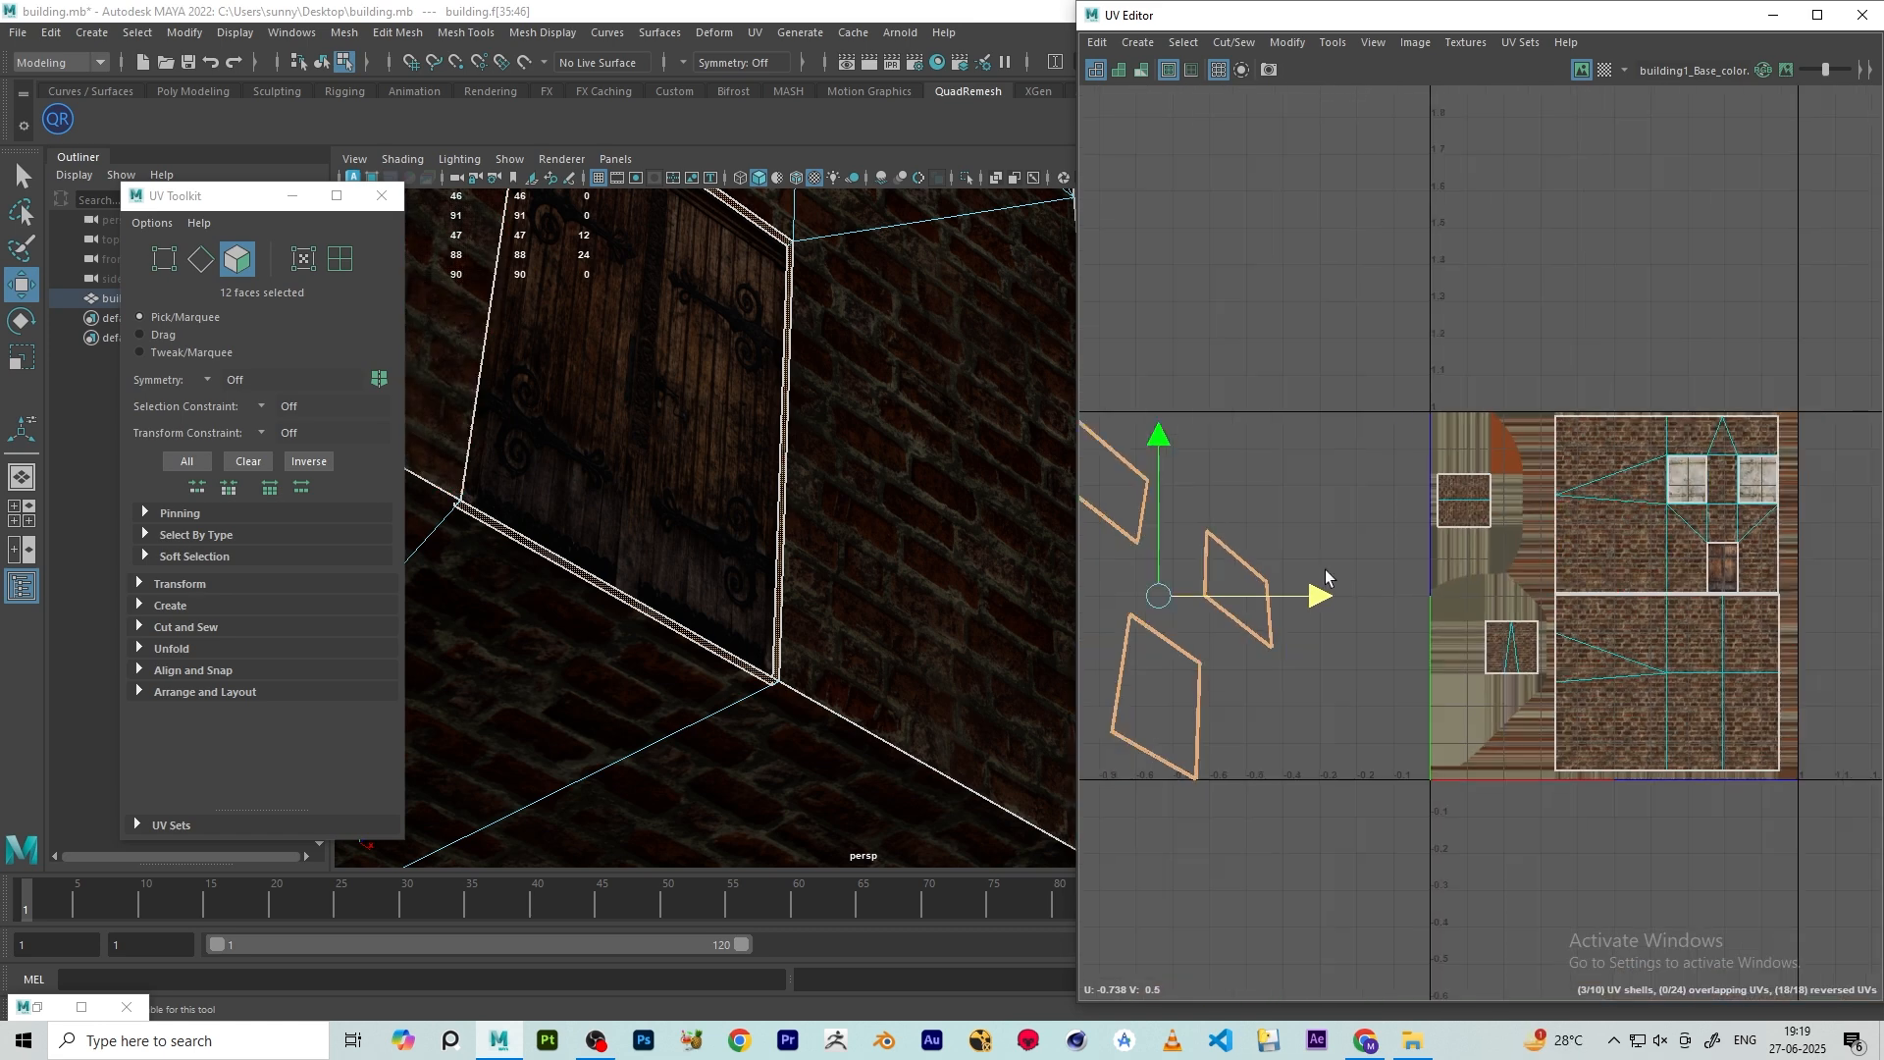
scroll(1276, 523, "down", 3)
left_click(1245, 427)
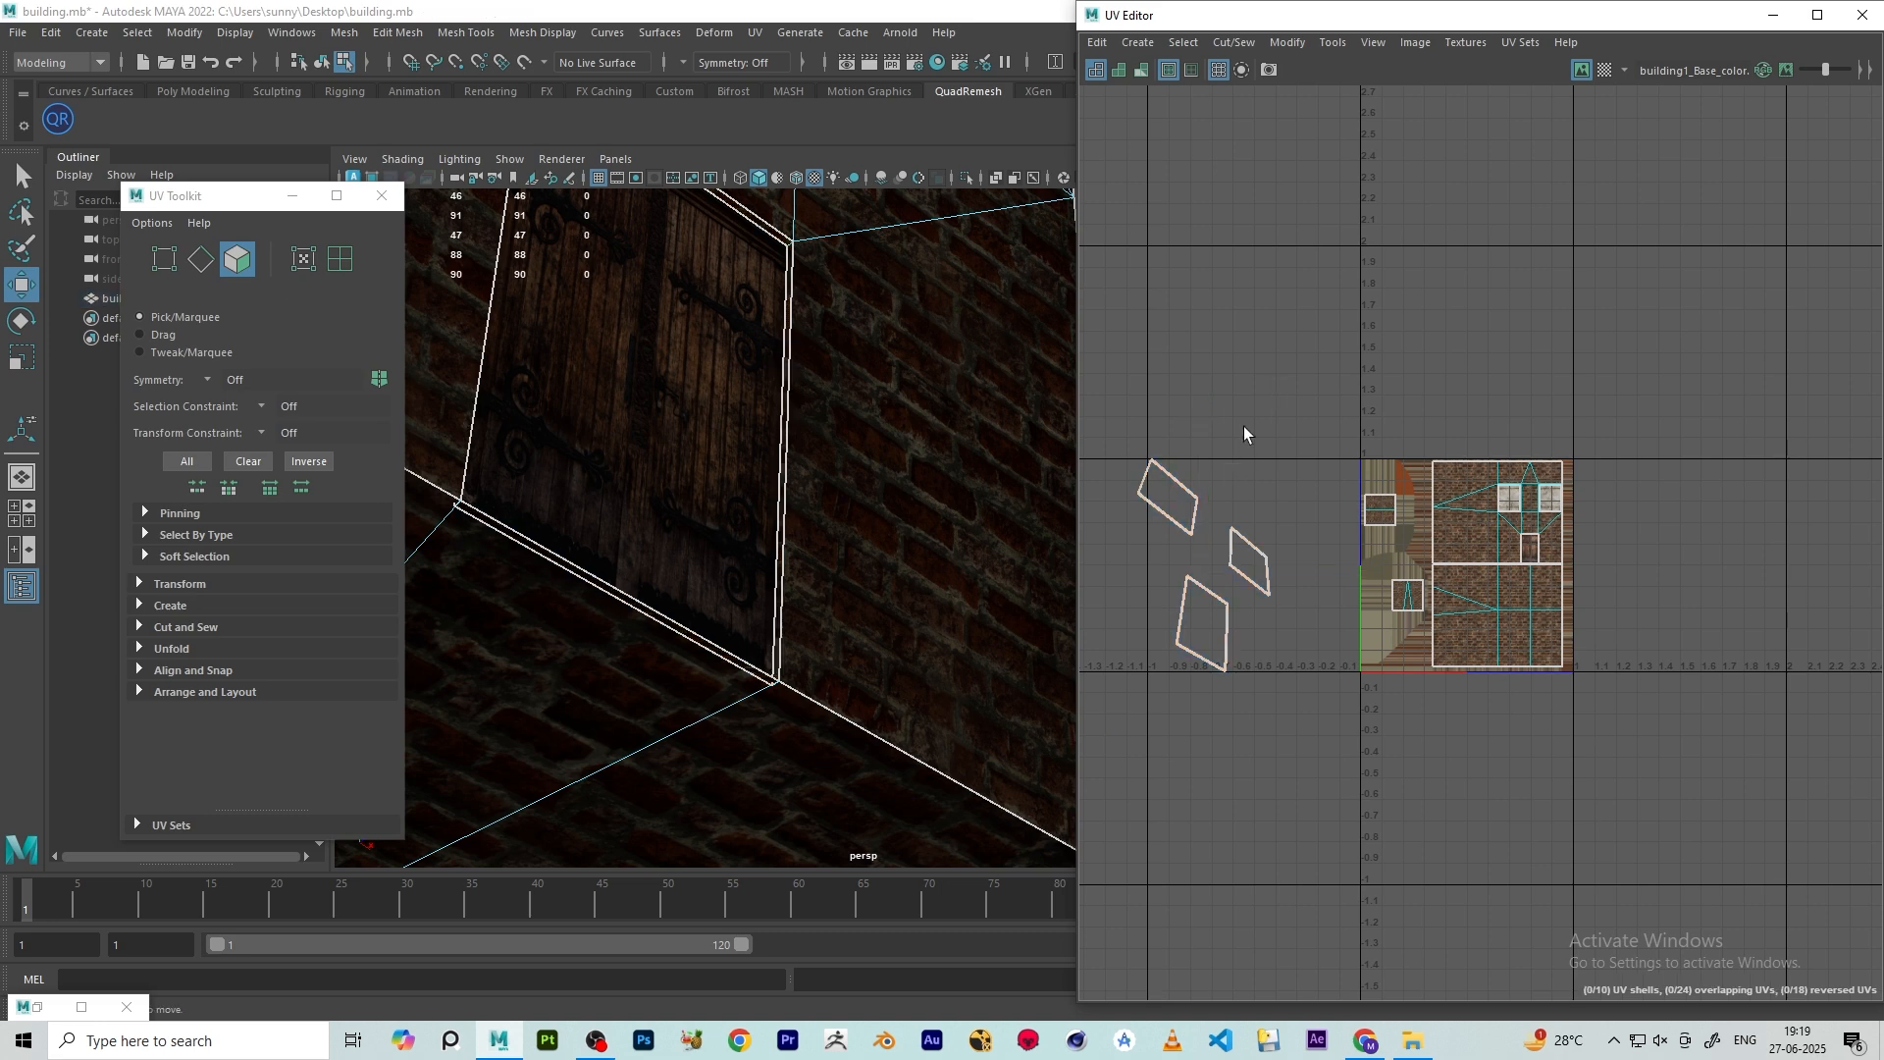
- Unfold the three new recess side shells outside the 0–1 UV space and orient them straight
scroll(1149, 440, "up", 2)
left_click_drag(1232, 568, 1372, 774)
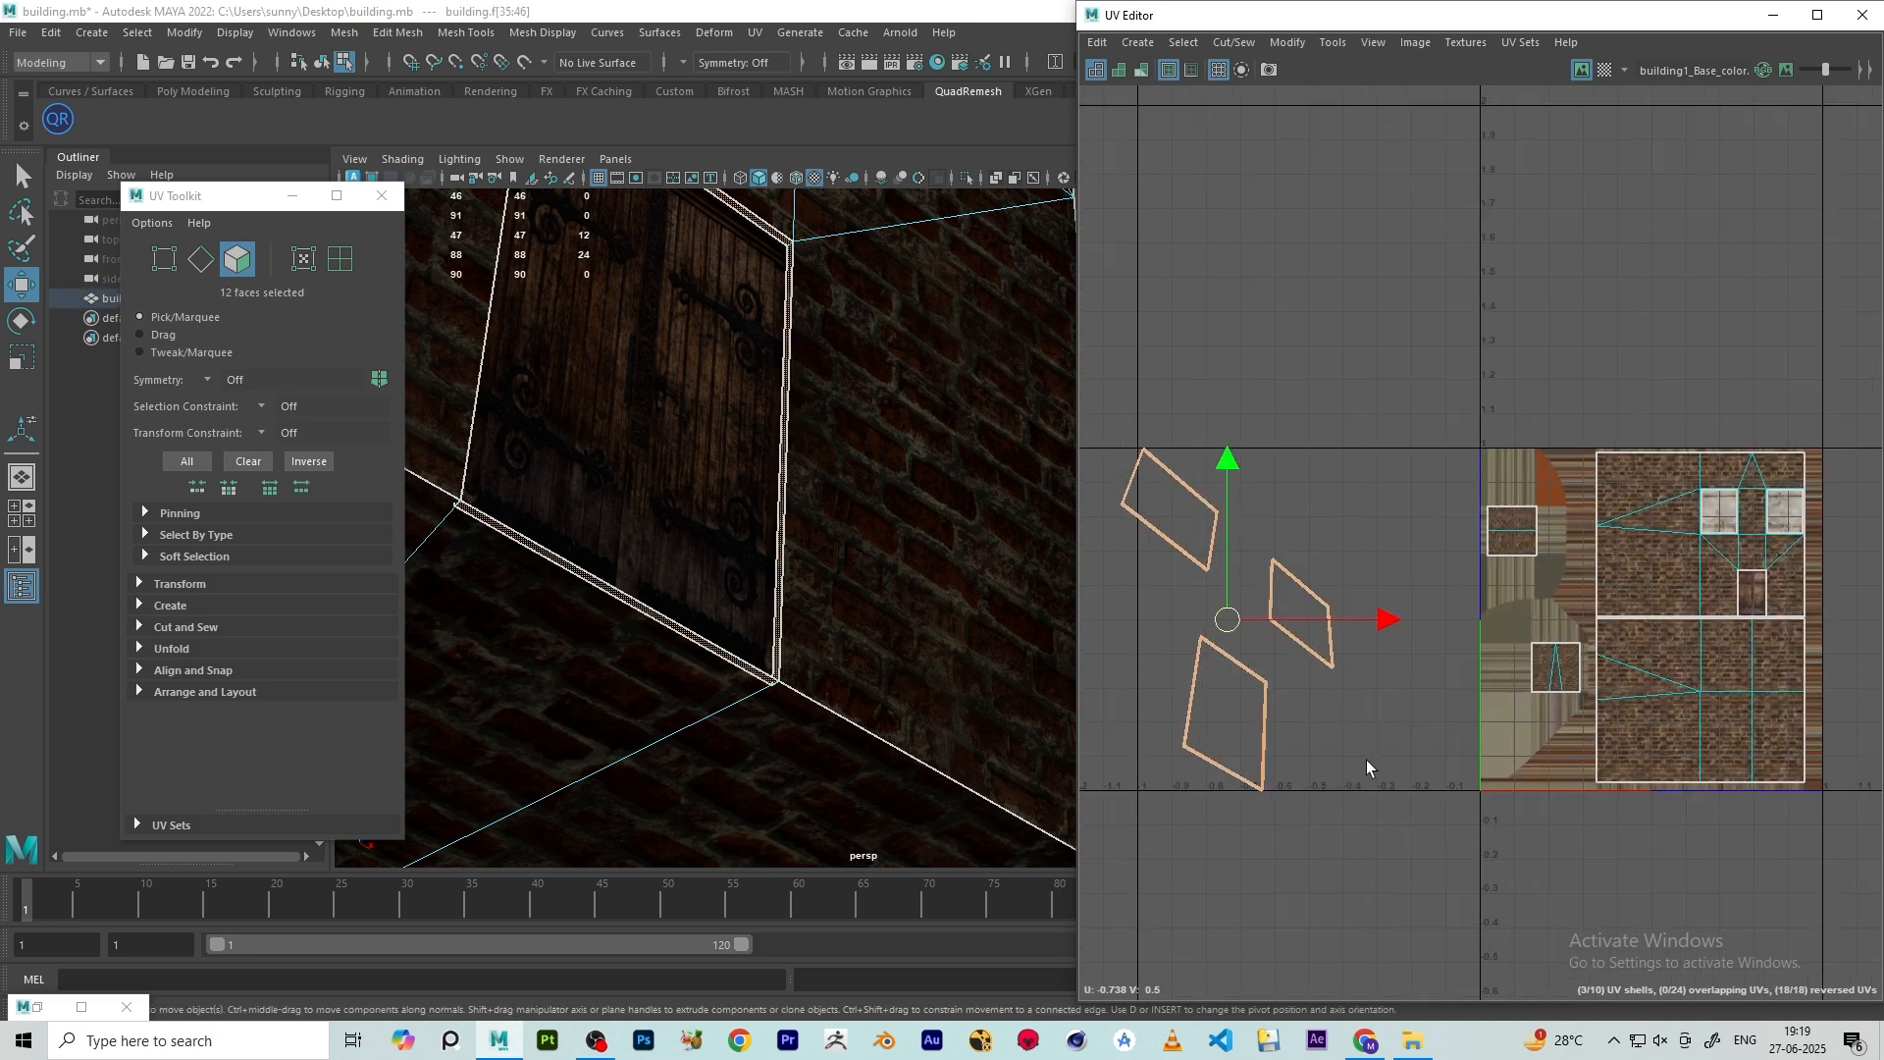
key("ctrl+u")
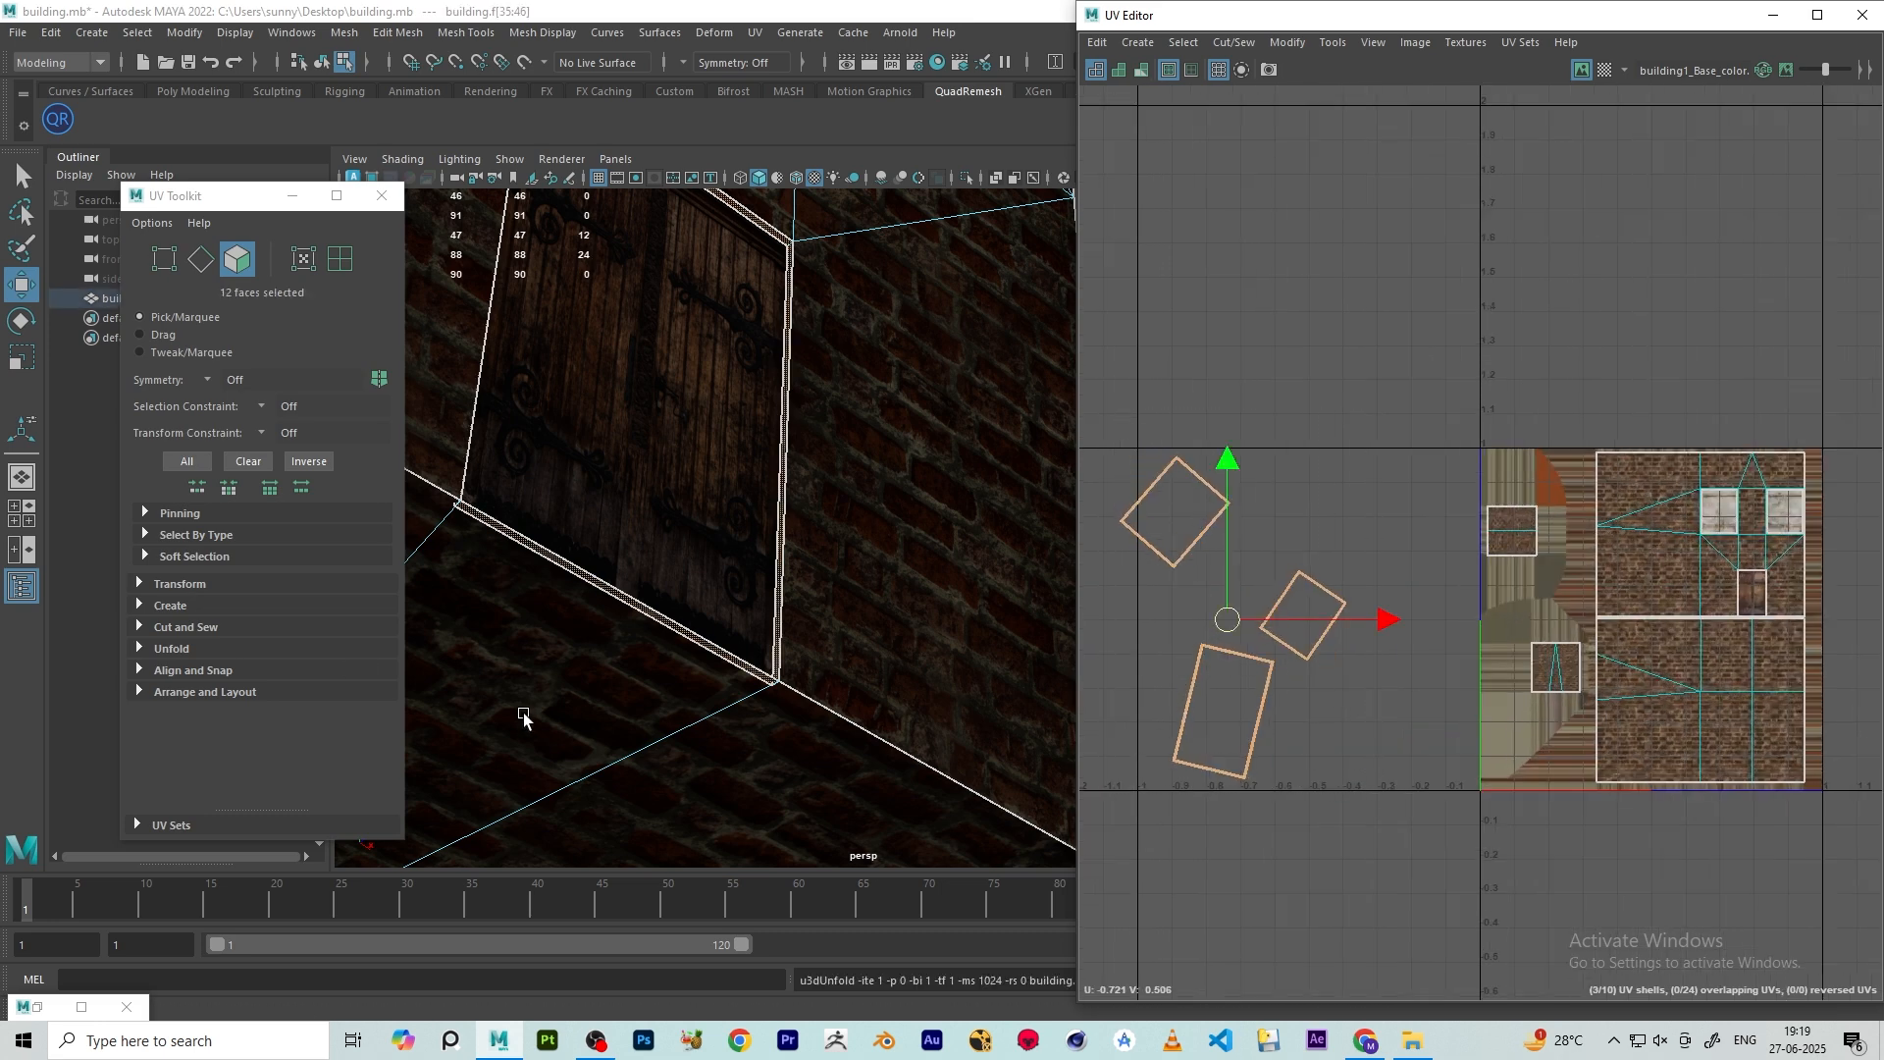
left_click(192, 693)
left_click(190, 793)
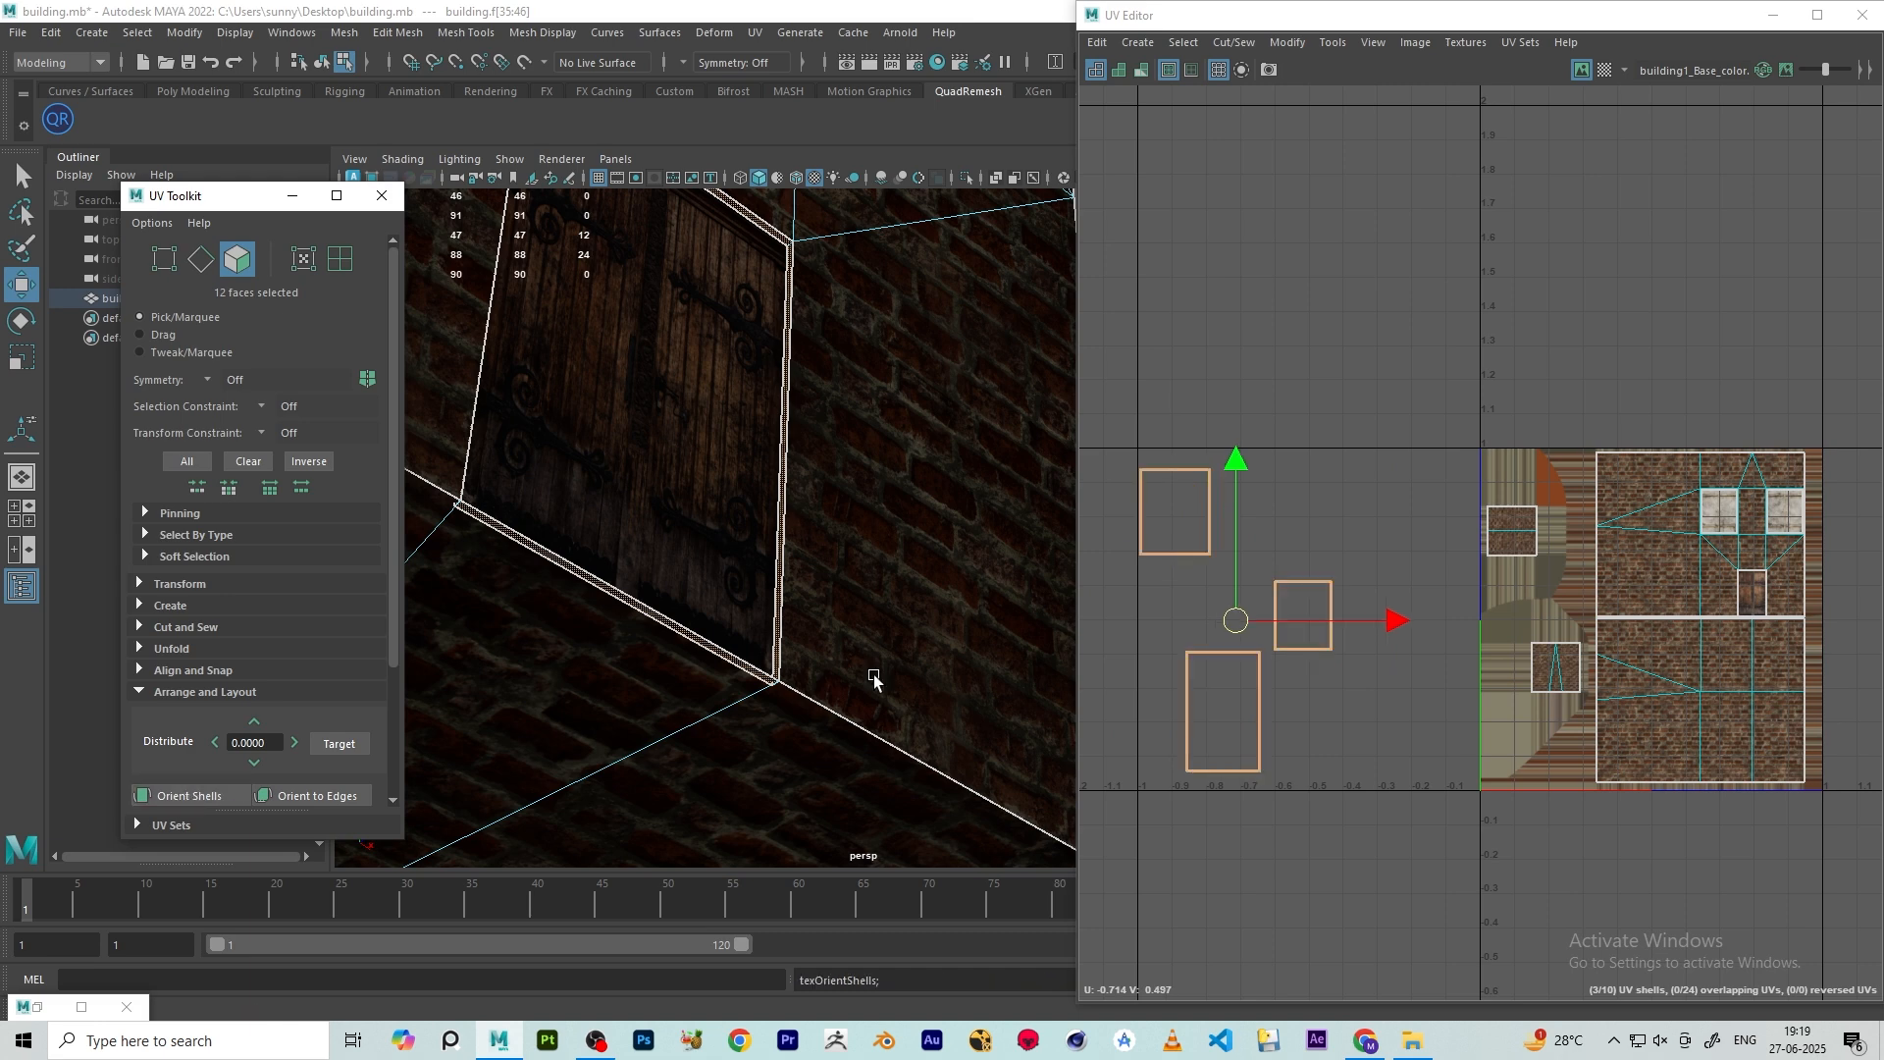
- Move the three straightened recess shells together onto the brick area of the texture inside the 0–1 UV space
scroll(1346, 584, "down", 1)
left_click_drag(1328, 620, 1744, 567)
scroll(1736, 588, "up", 4)
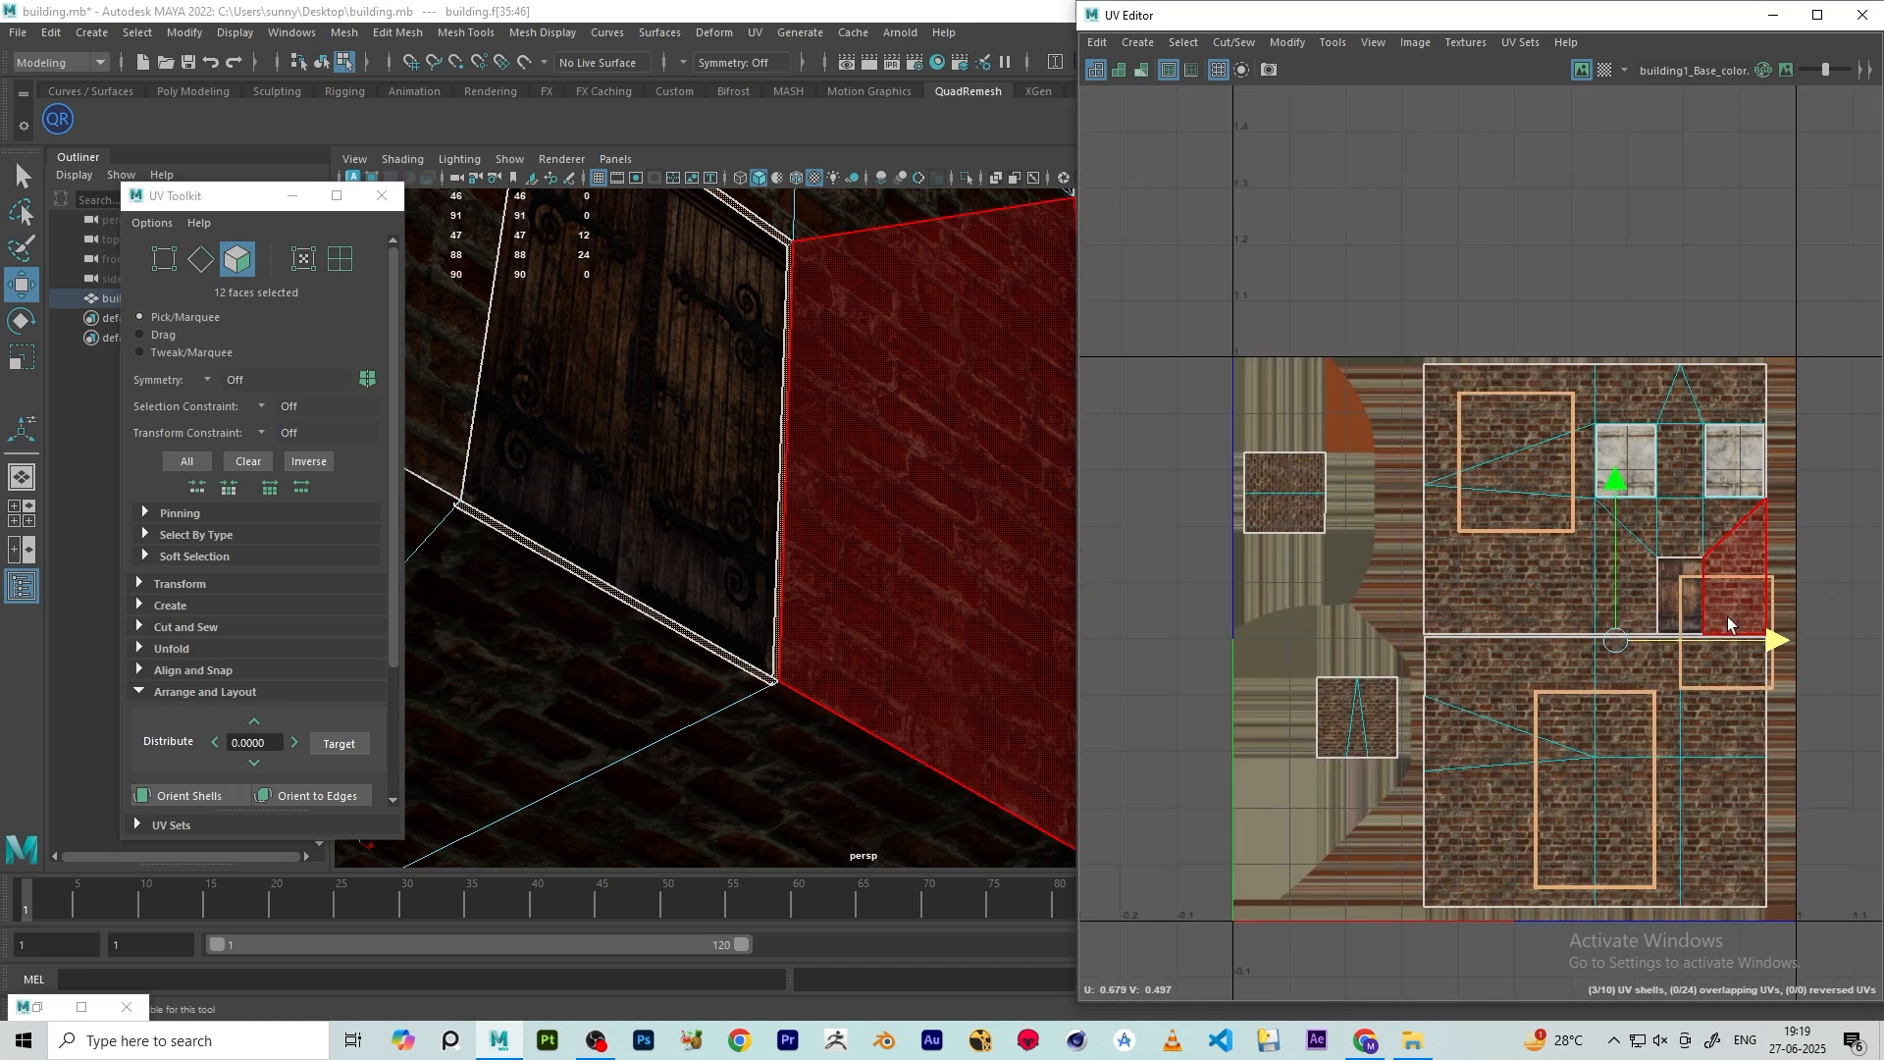
left_click_drag(1729, 638, 1673, 710)
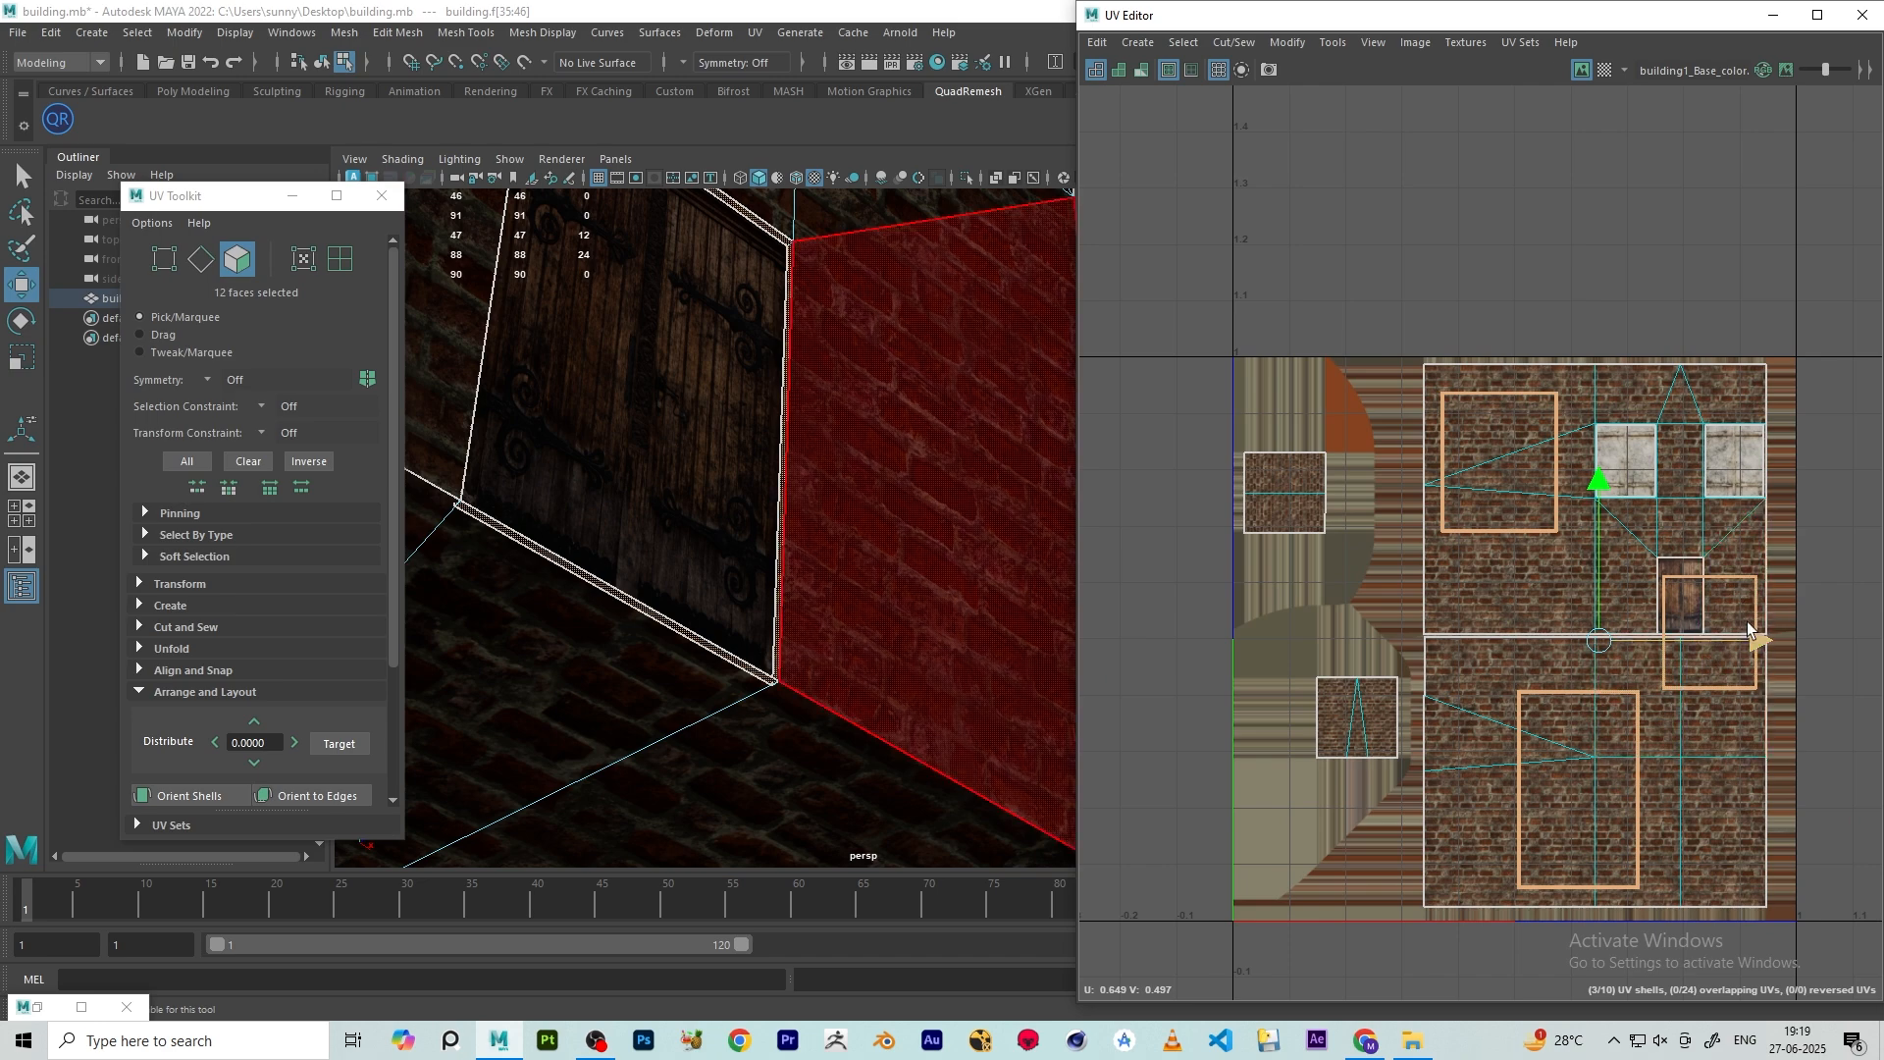
scroll(1688, 609, "up", 5)
- Switch to UV shell selection and move the smallest recess shell off the door image onto plain brick beside it
right_click(1697, 542)
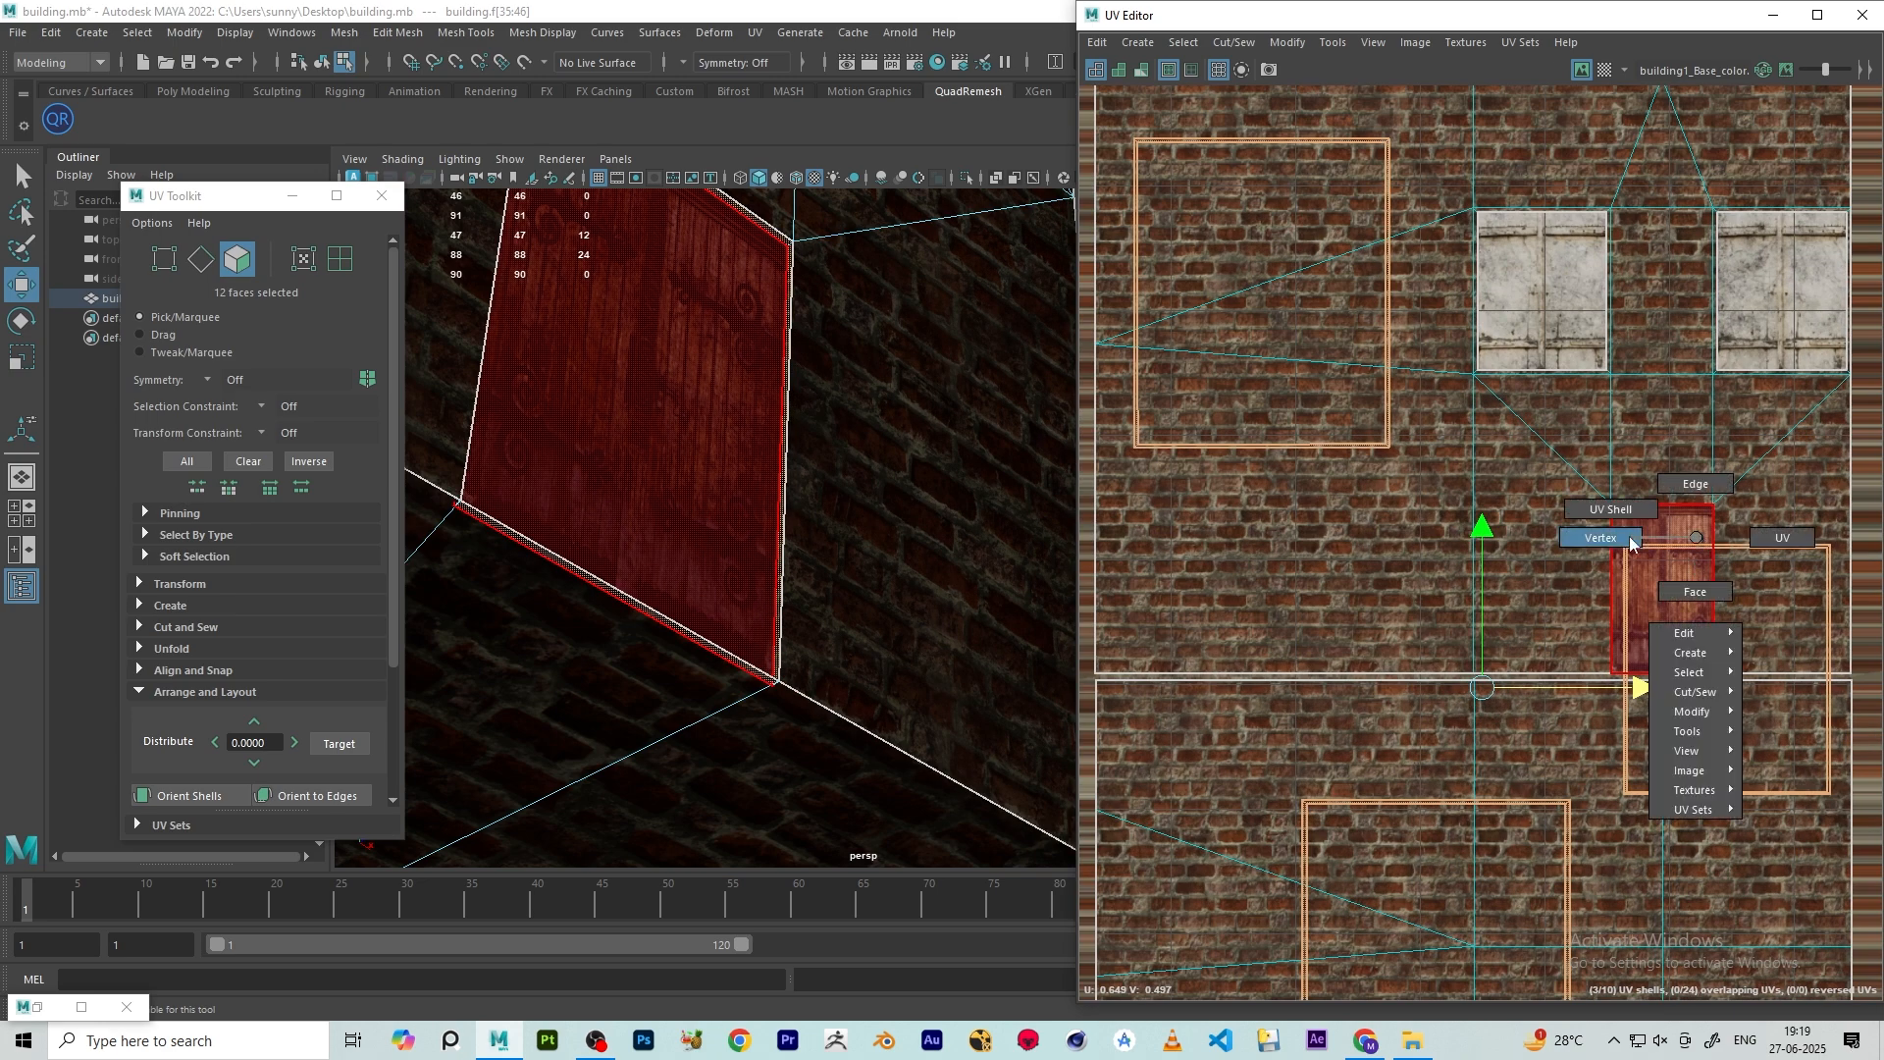
left_click(1610, 509)
left_click(1670, 546)
scroll(1734, 606, "down", 2)
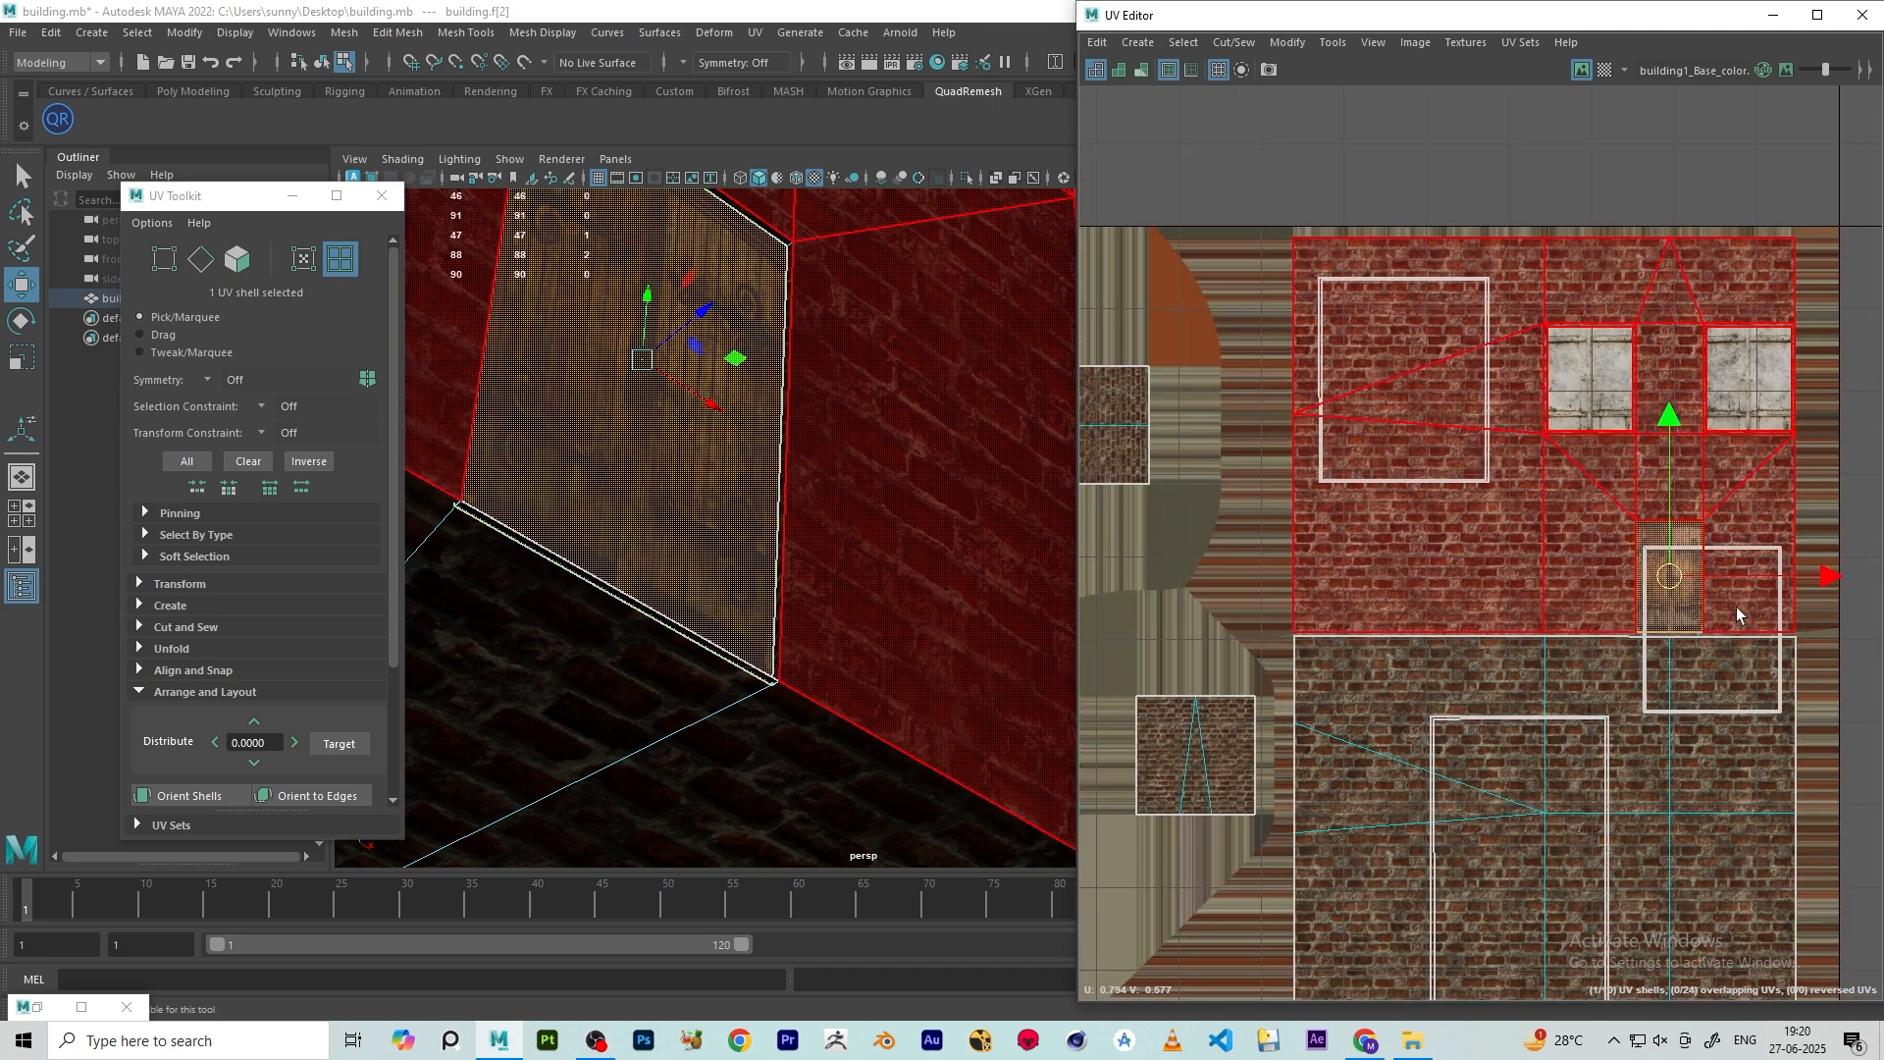
left_click(1758, 552, "shift")
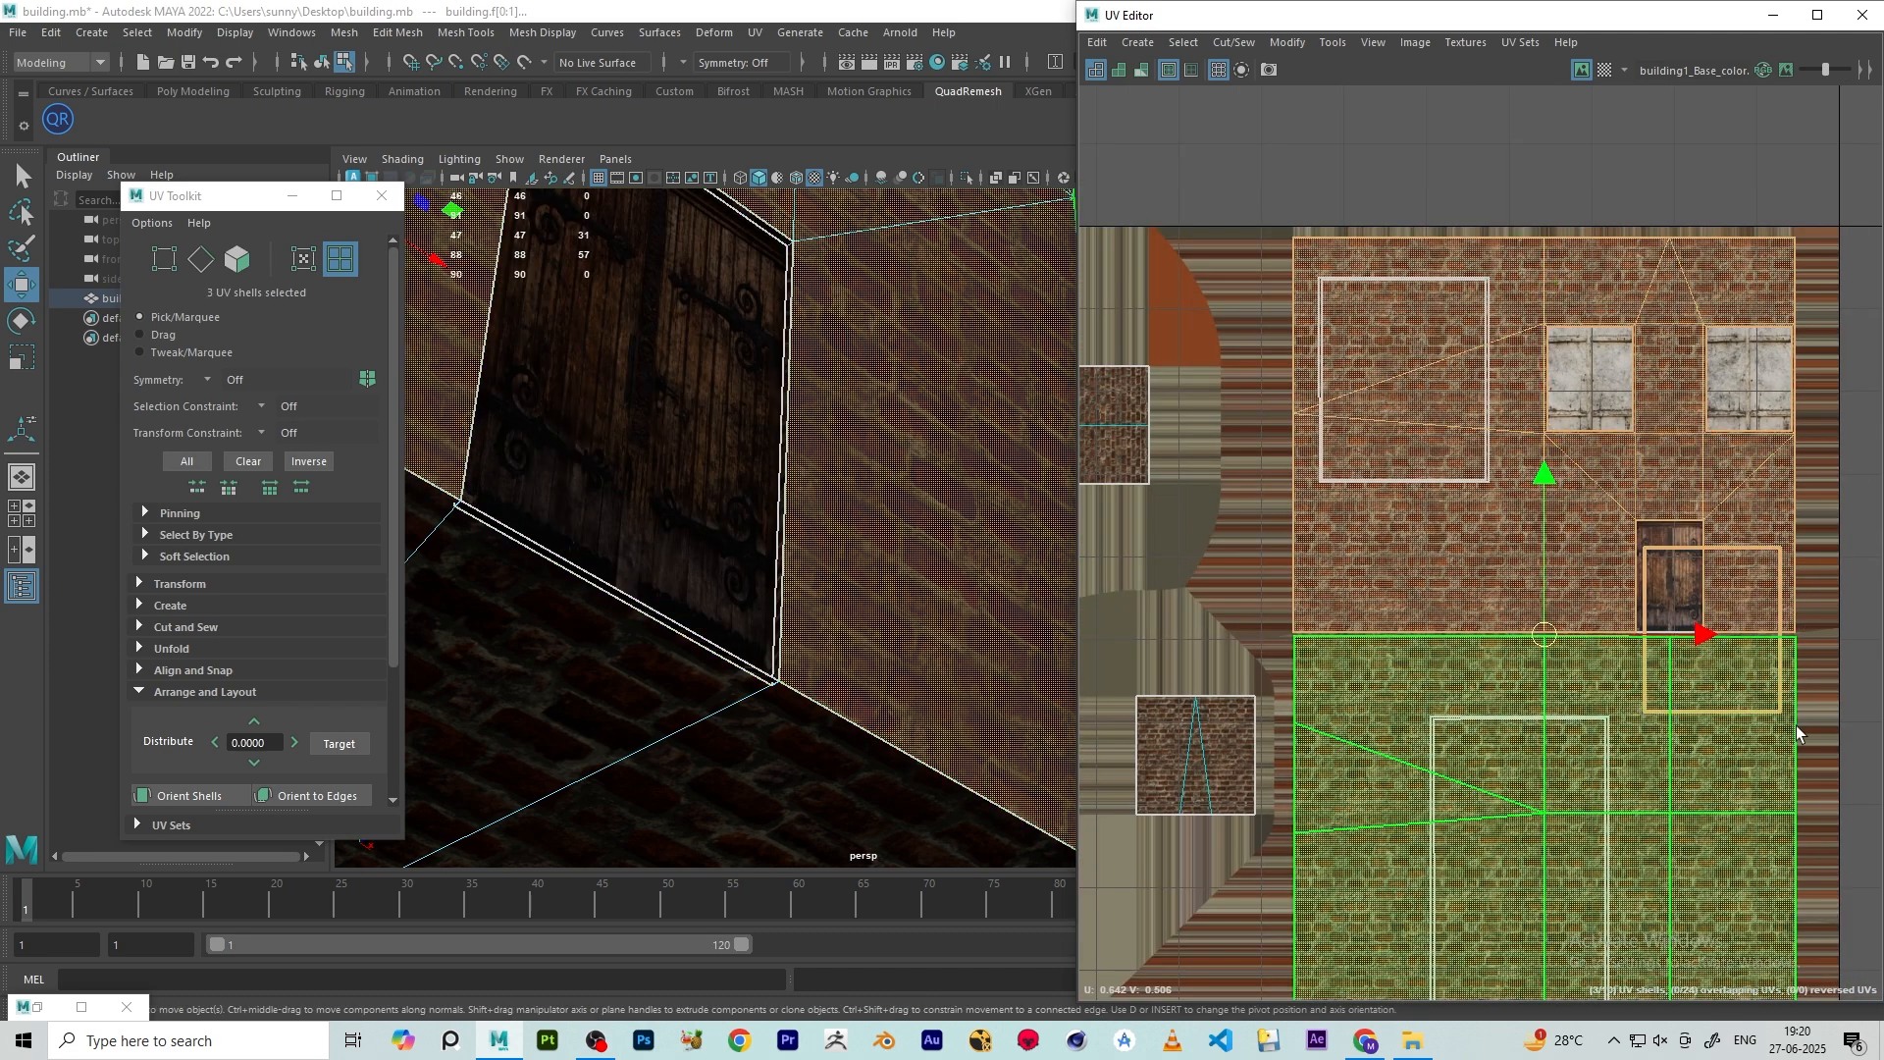
left_click(1710, 671)
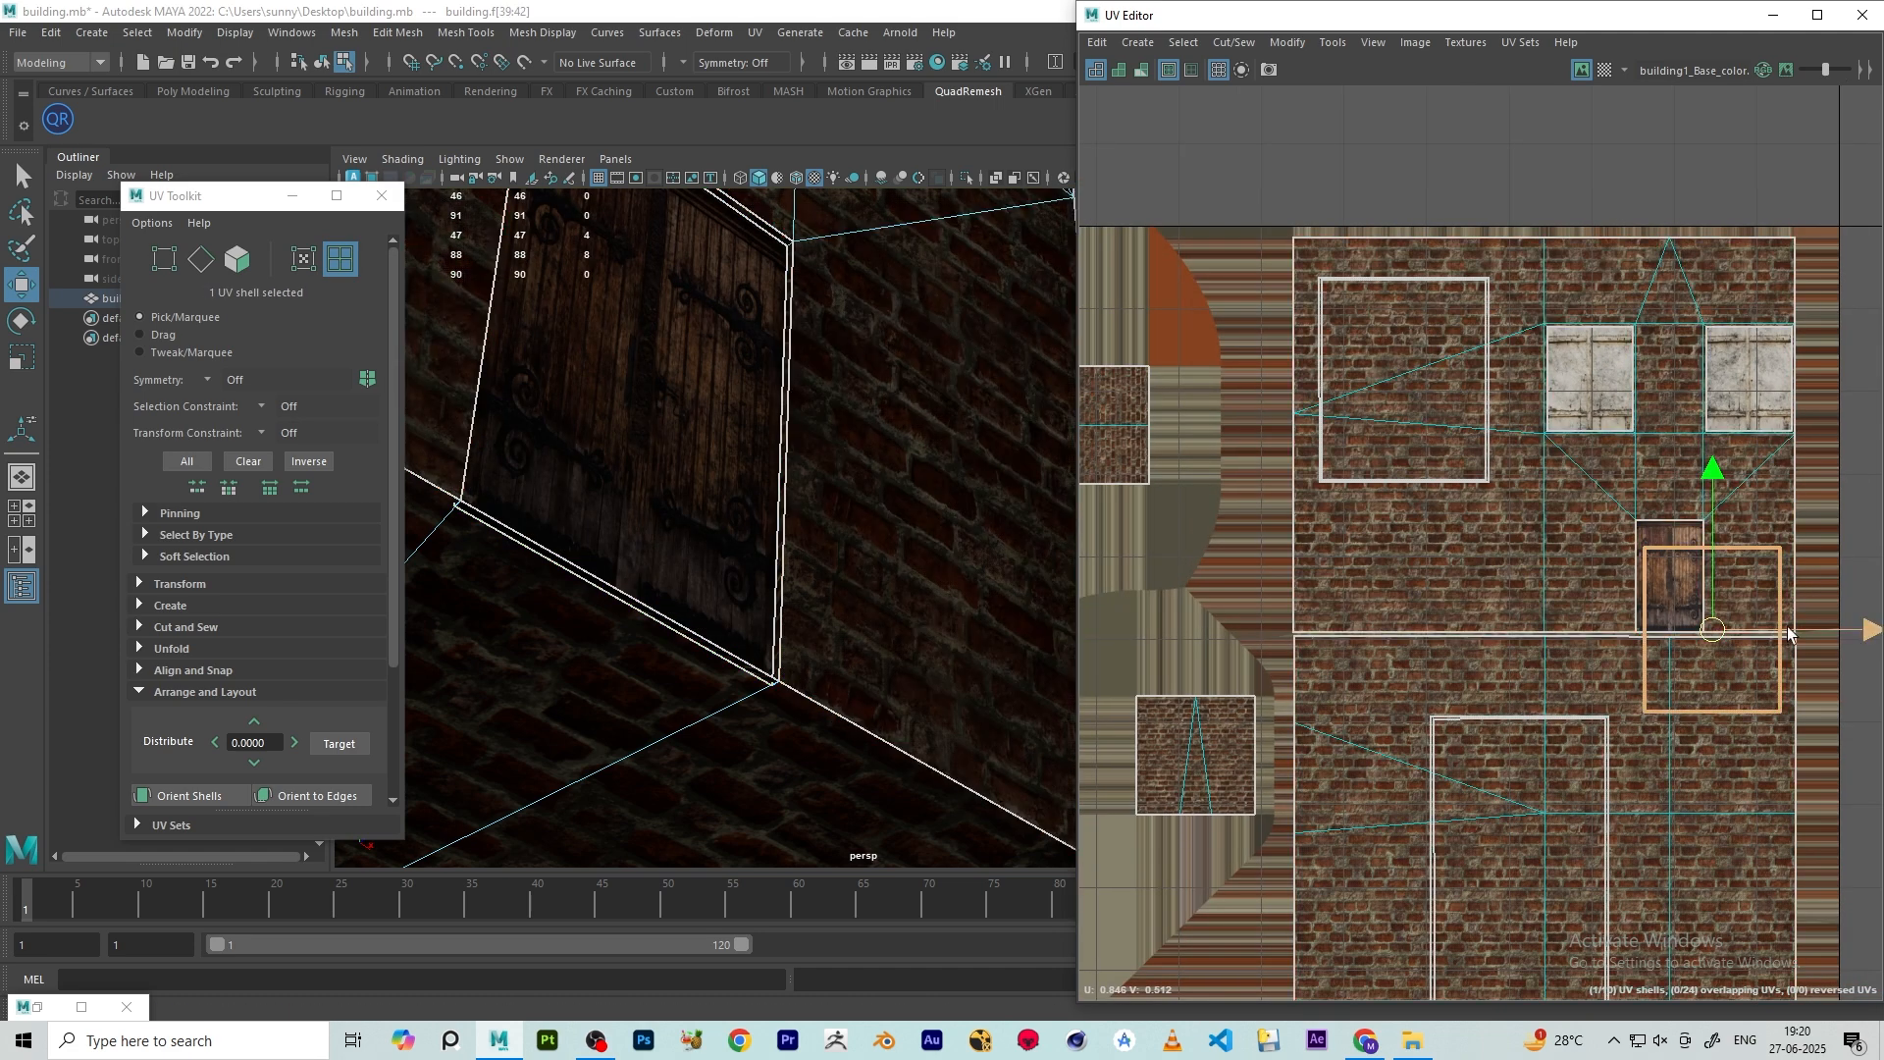
left_click_drag(1786, 626, 1552, 591)
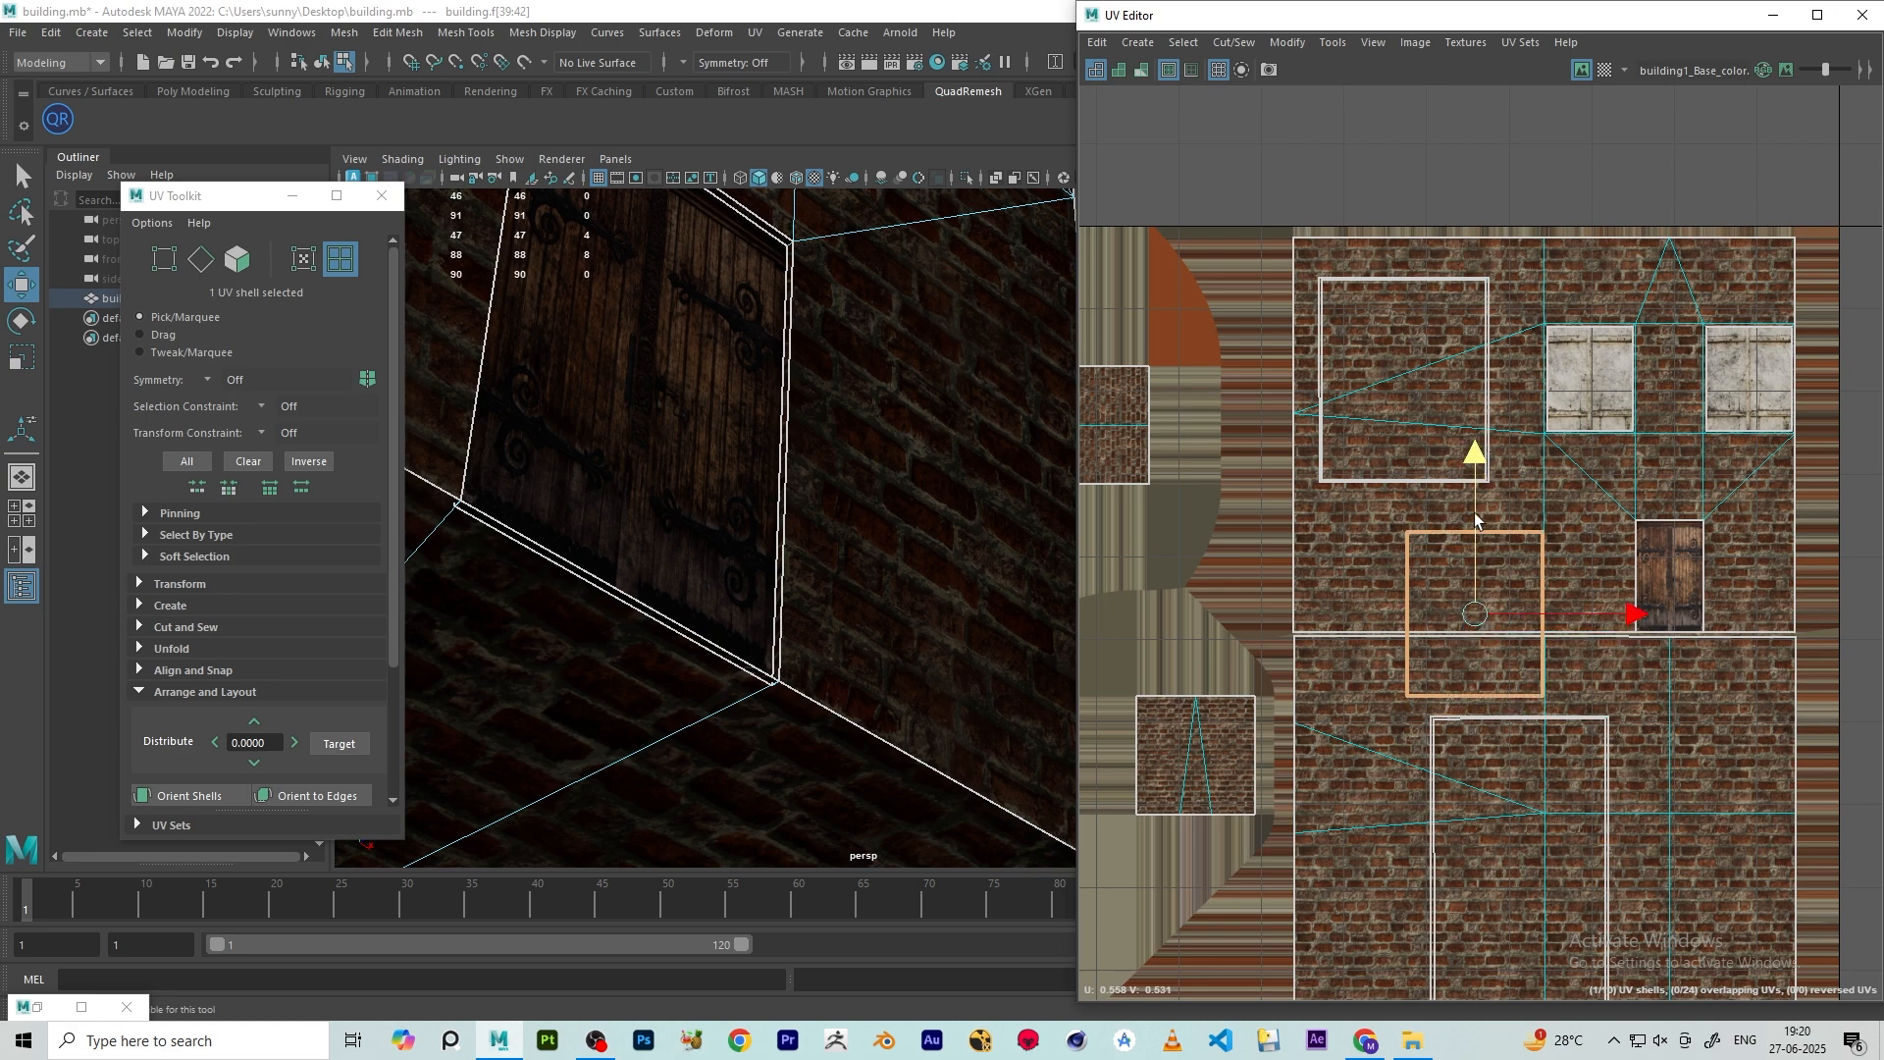
scroll(1397, 312, "down", 2)
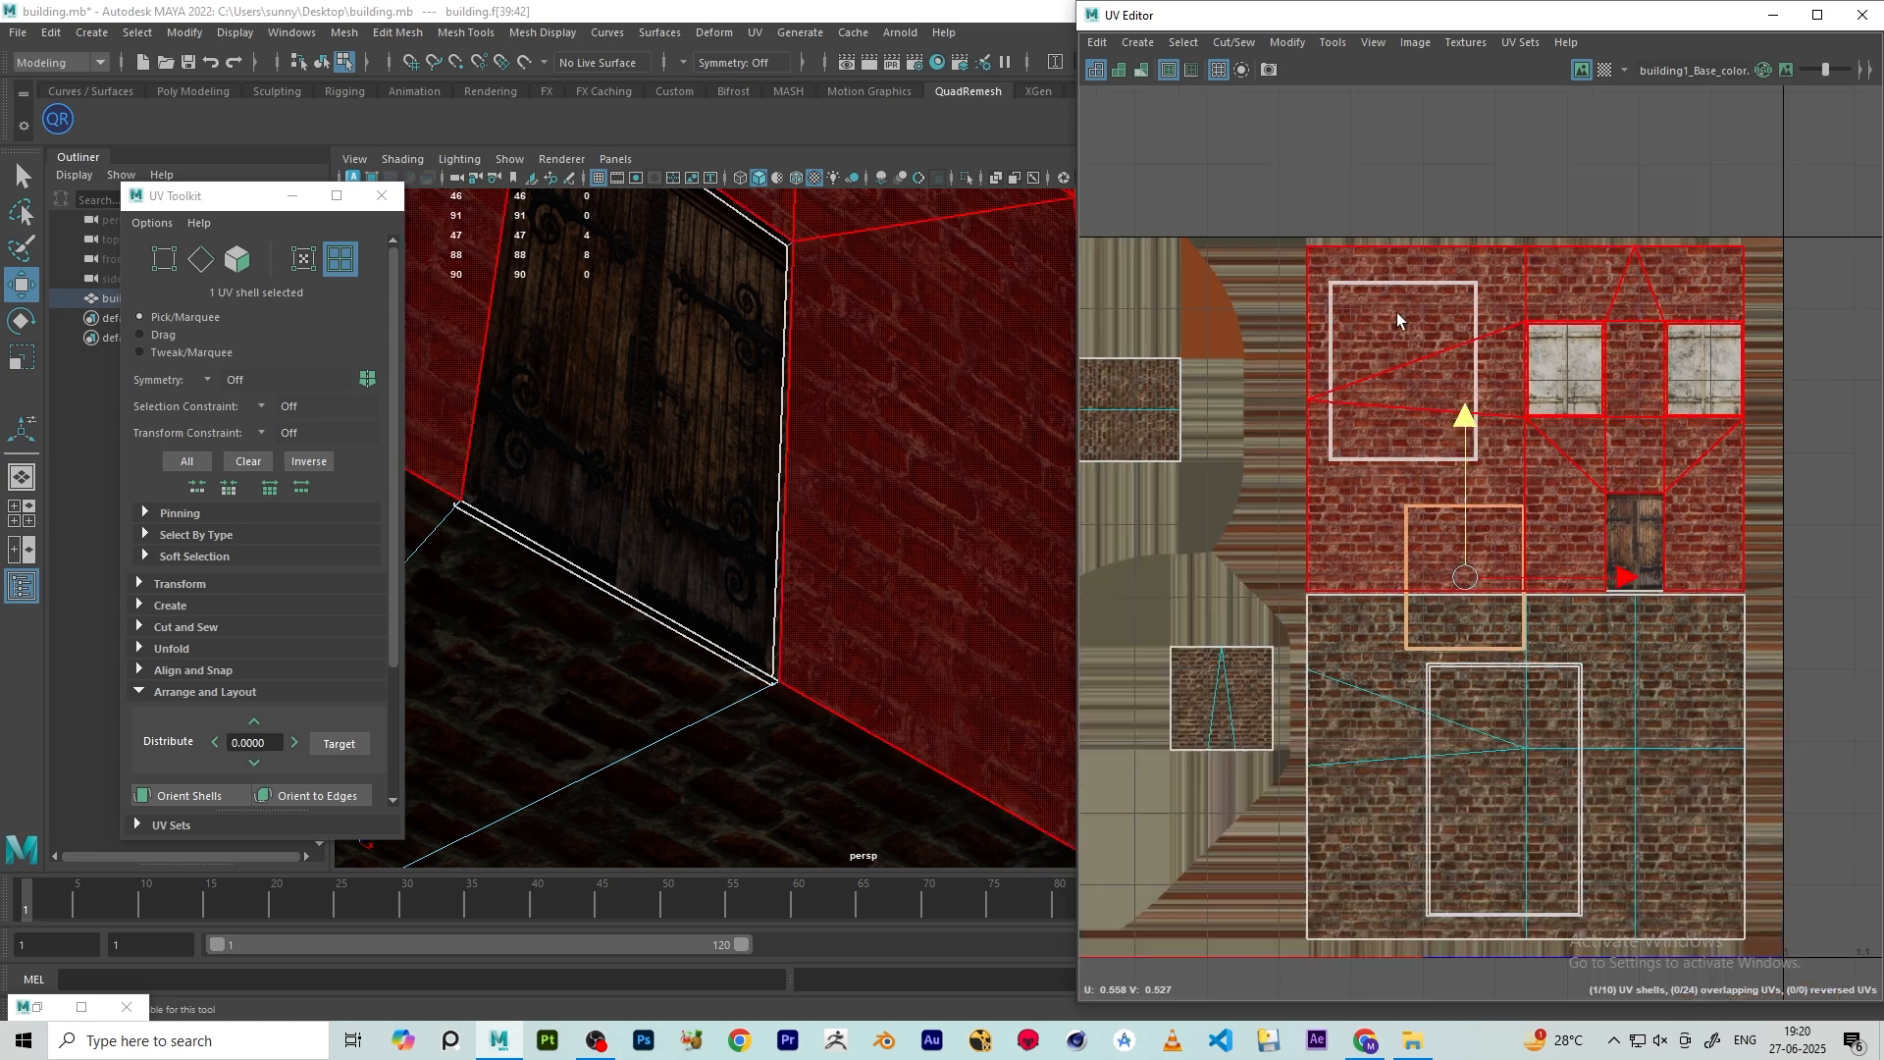
- Close the UV Editor and UV Toolkit and return the building to object mode with nothing selected
left_click(1851, 25)
right_click_drag(1008, 312, 1183, 229)
left_click(1184, 229)
left_click_drag(932, 380, 905, 490, "alt")
scroll(868, 533, "down", 10)
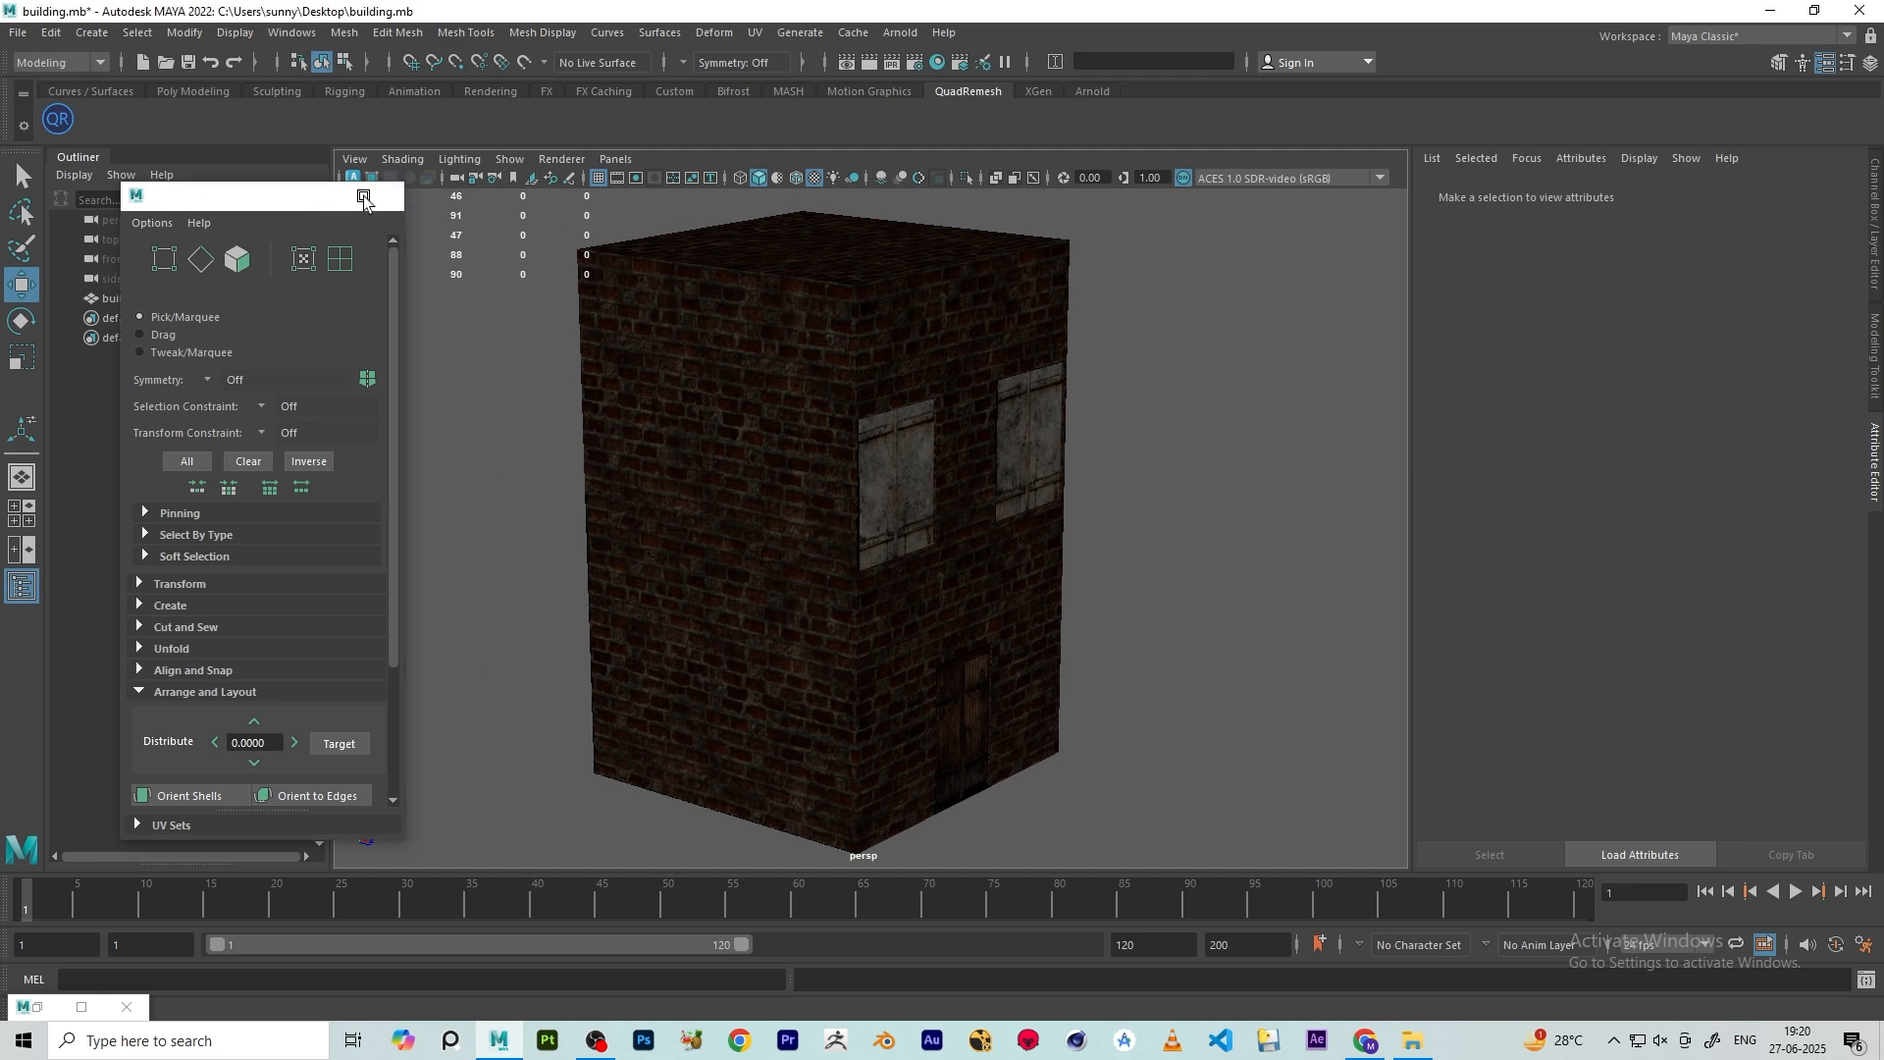
left_click(367, 197)
- Examine the textured building's recessed windows and door from different distances and angles
scroll(1020, 579, "down", 5)
left_click_drag(1021, 593, 957, 587, "alt")
scroll(1002, 552, "up", 4)
scroll(998, 567, "up", 4)
scroll(983, 500, "down", 3)
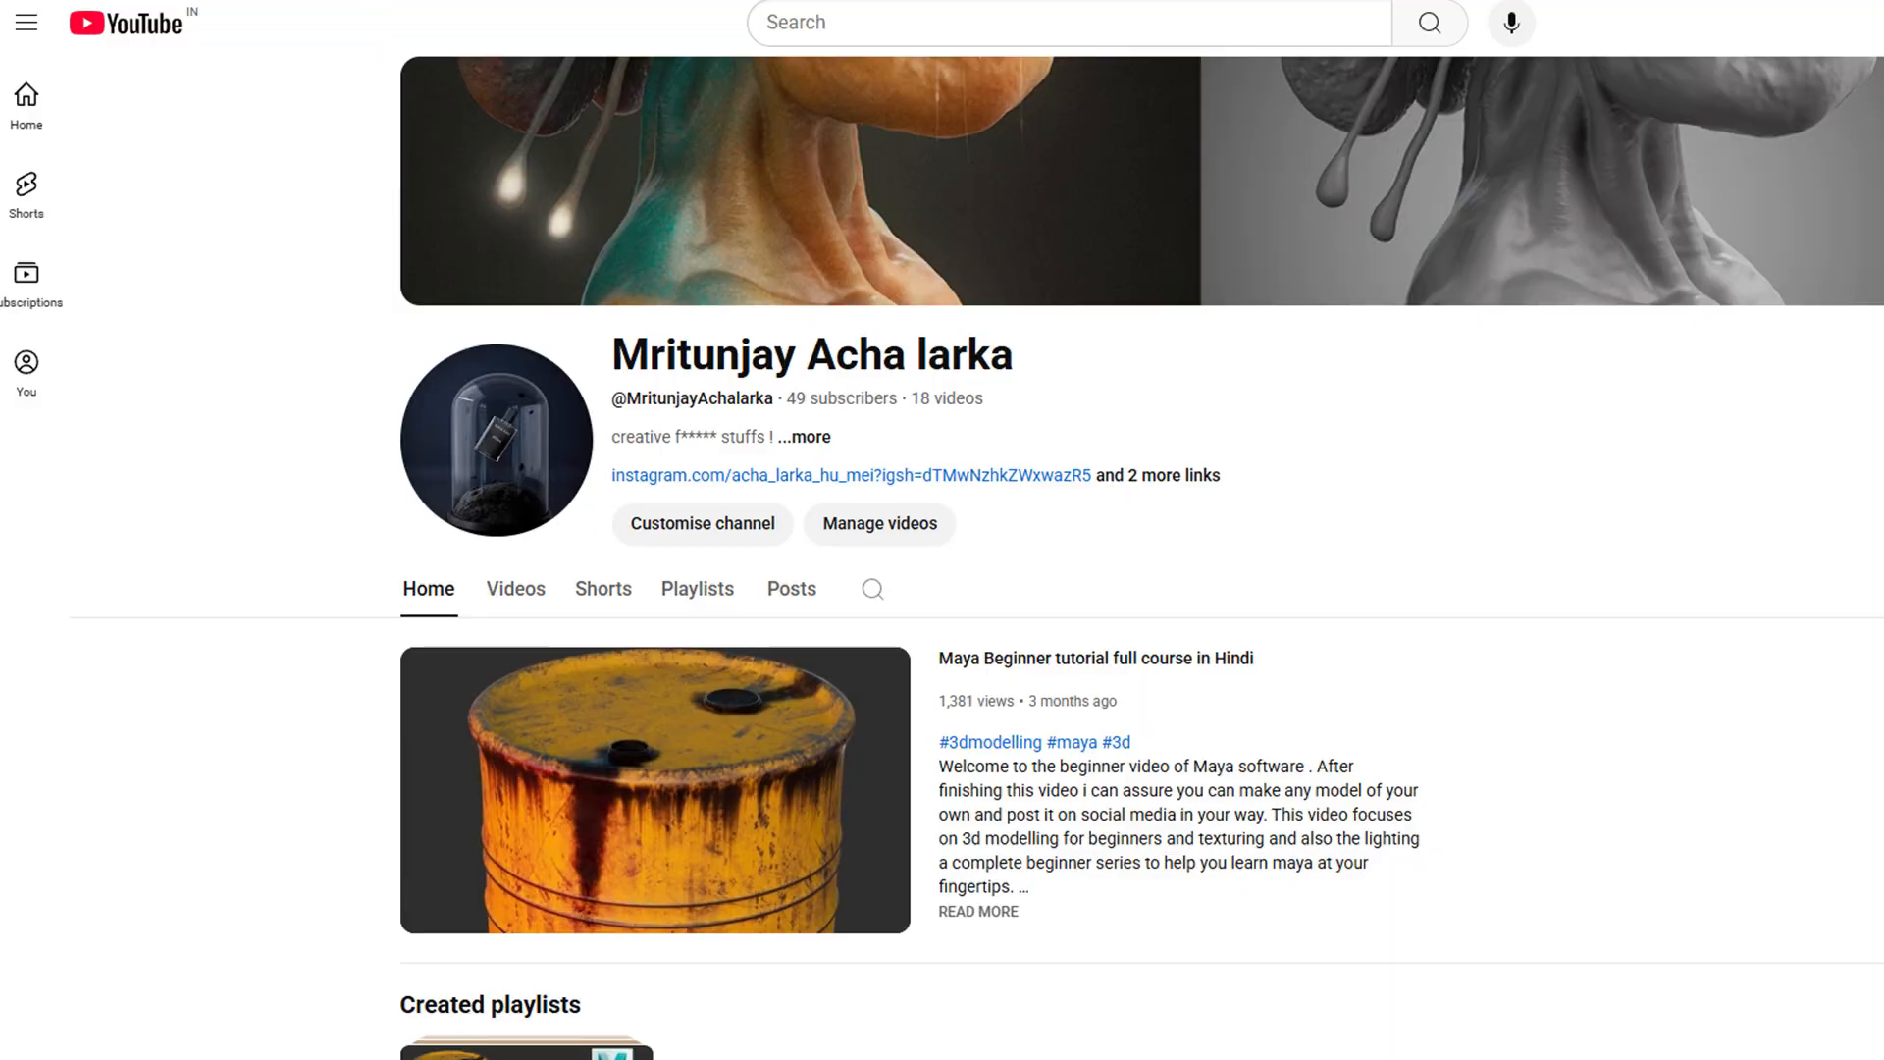